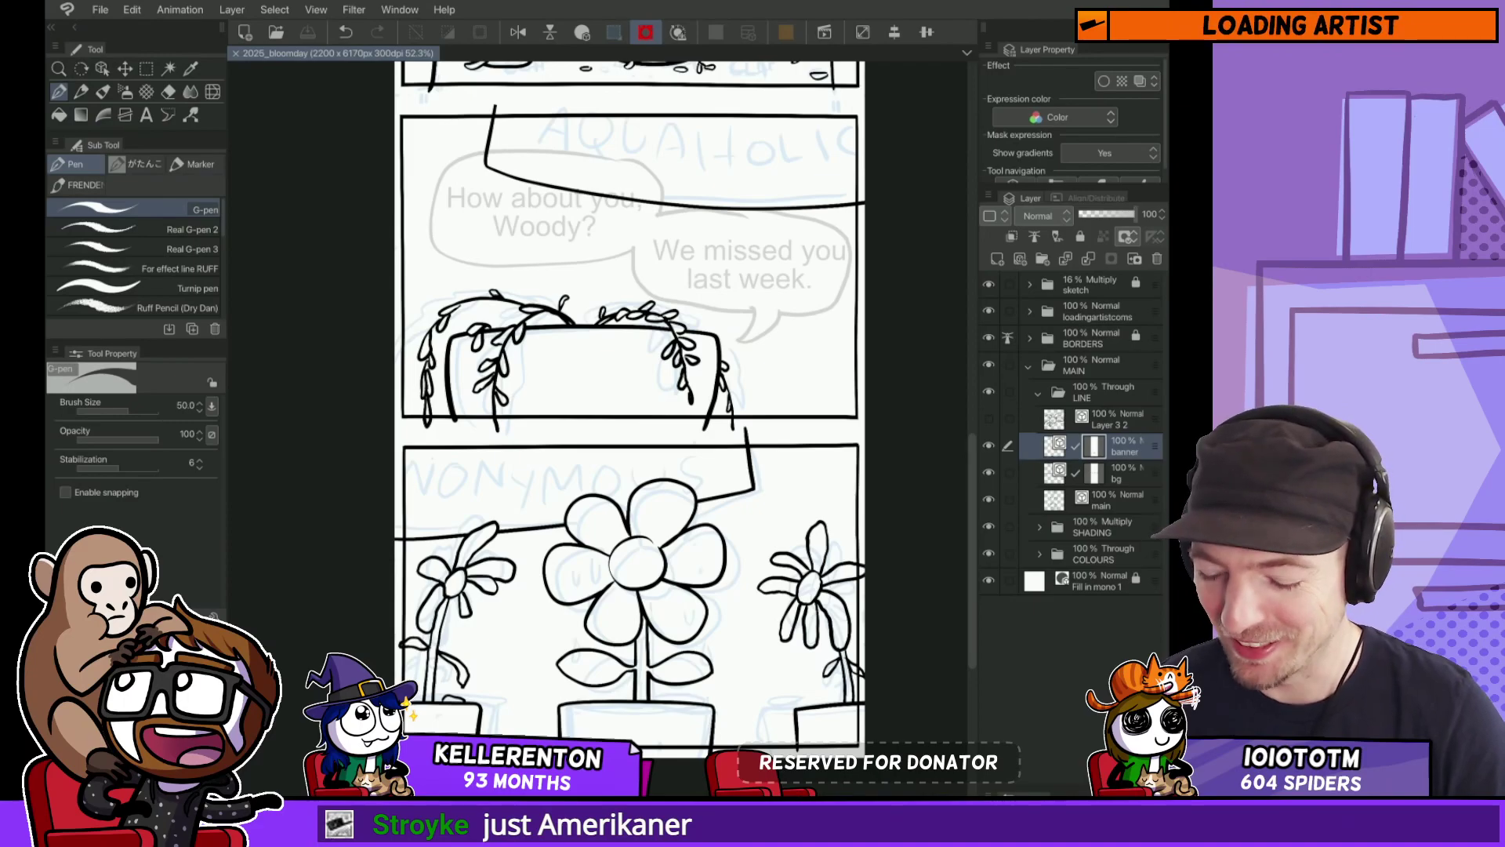
Step: Examine the inked line art of every comic panel, from the Lily panel down to the large flower panel
scroll(678, 476, "up", 10)
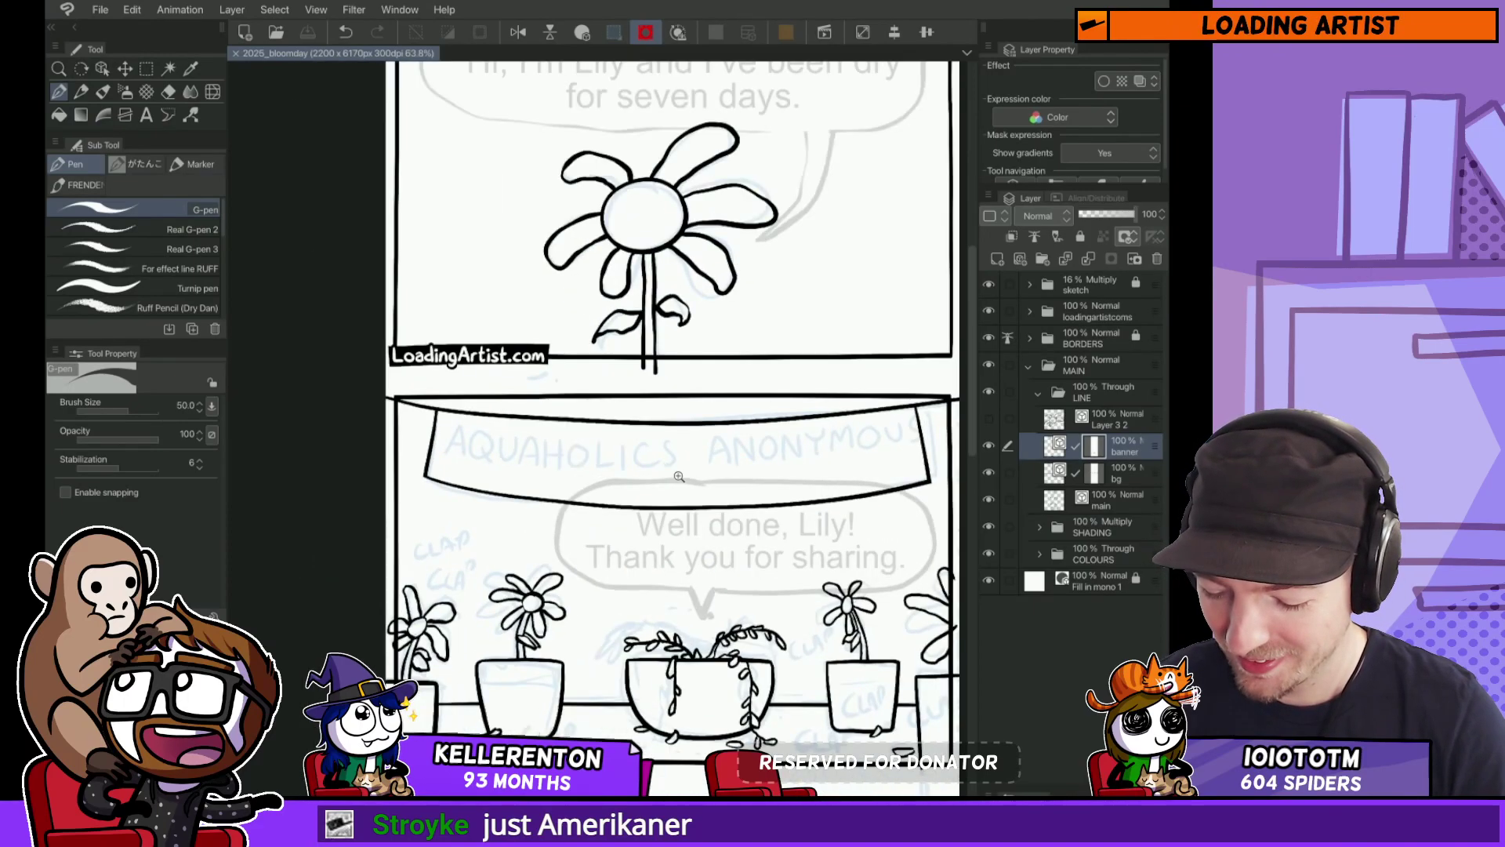
left_click_drag(679, 476, 679, 520)
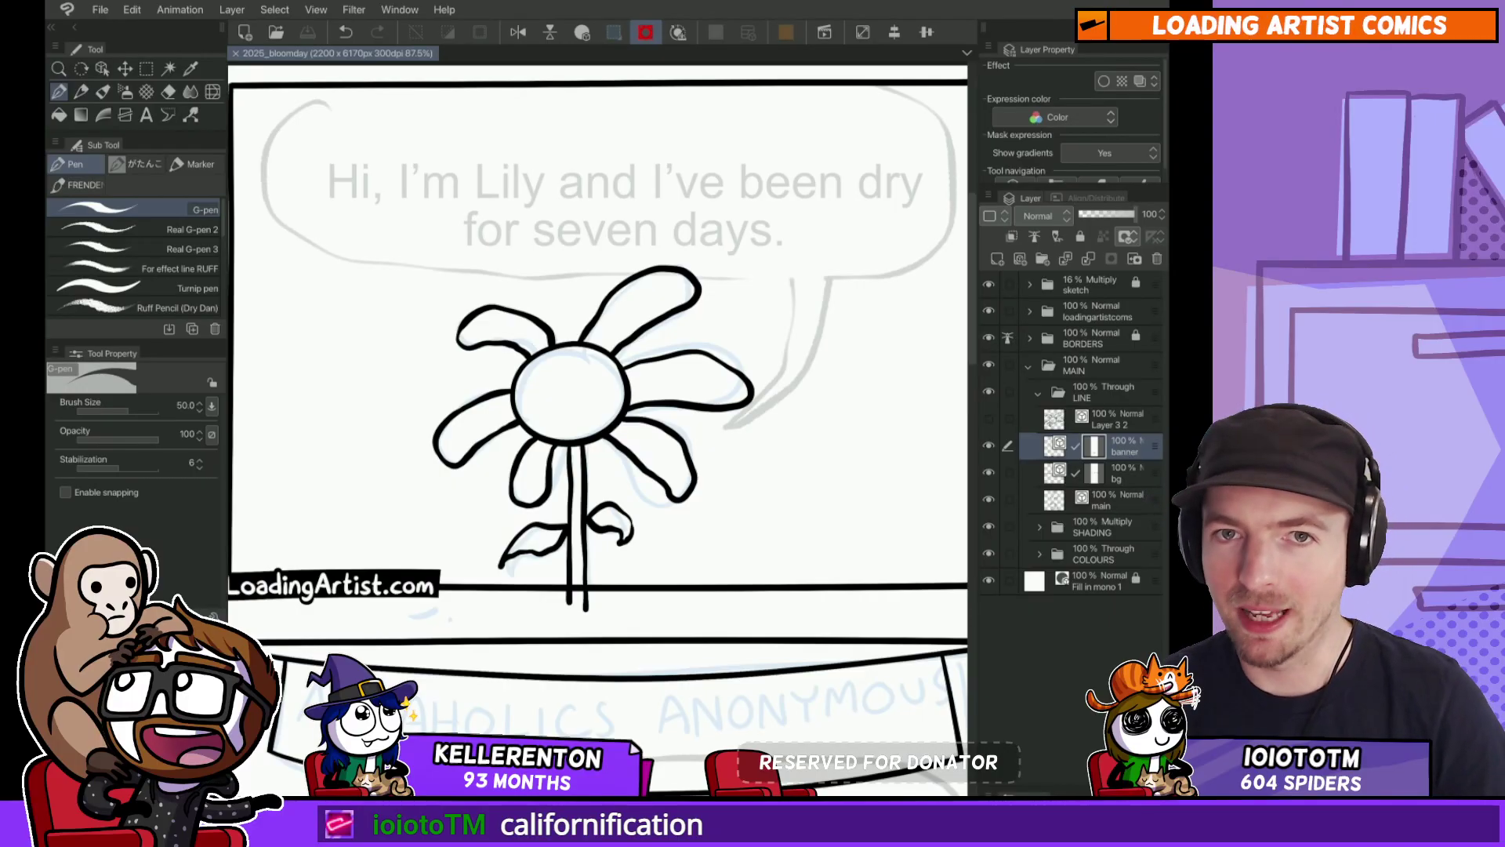
mouse_move(679, 507)
left_mouse_down()
mouse_move(664, 609)
mouse_move(695, 481)
left_mouse_up()
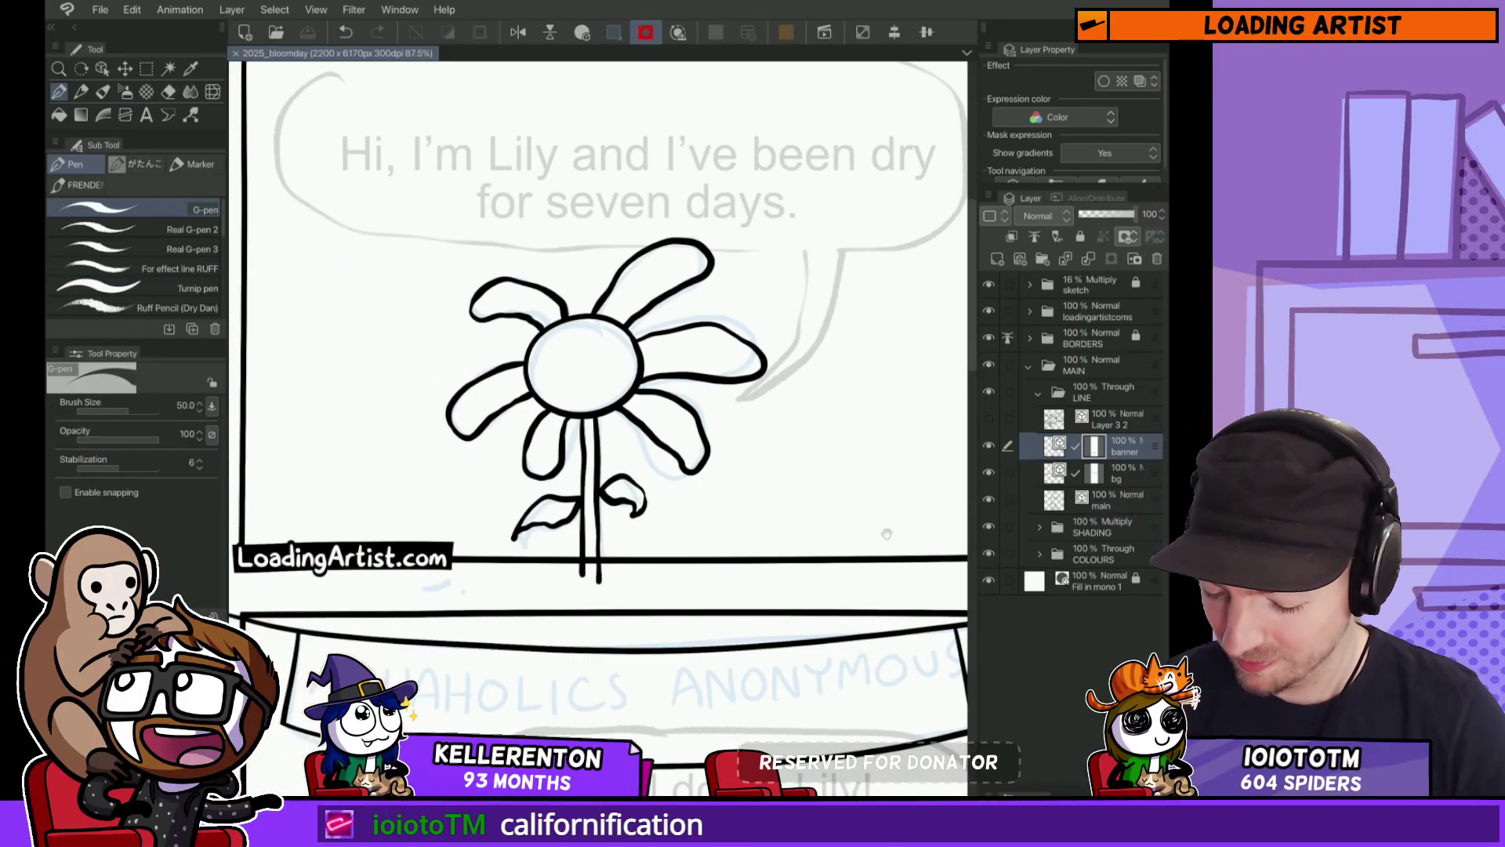
left_click_drag(886, 534, 789, 444)
scroll(763, 635, "down", 3)
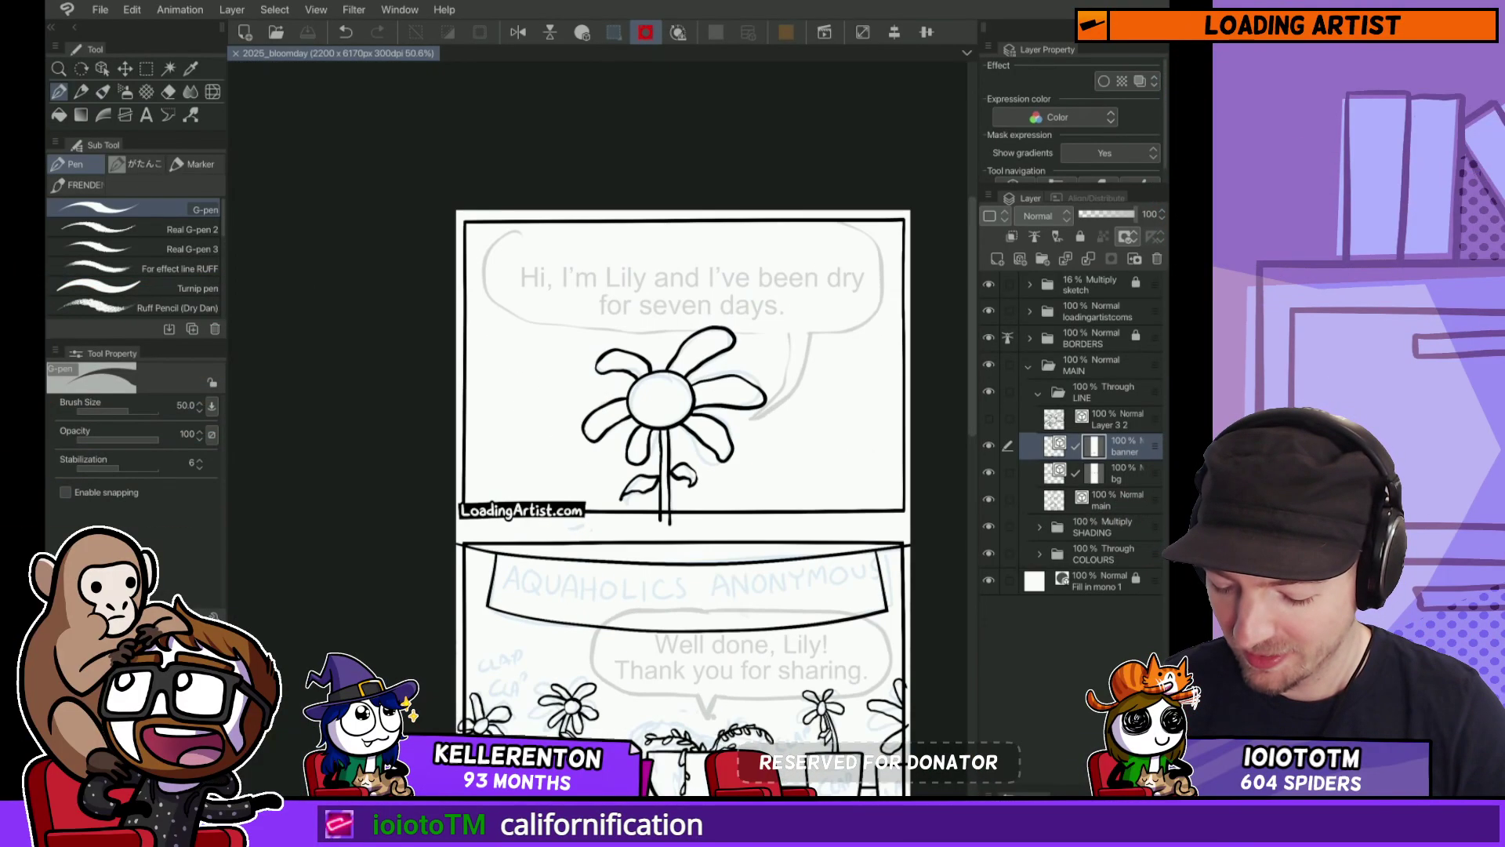
left_click_drag(734, 529, 690, 276)
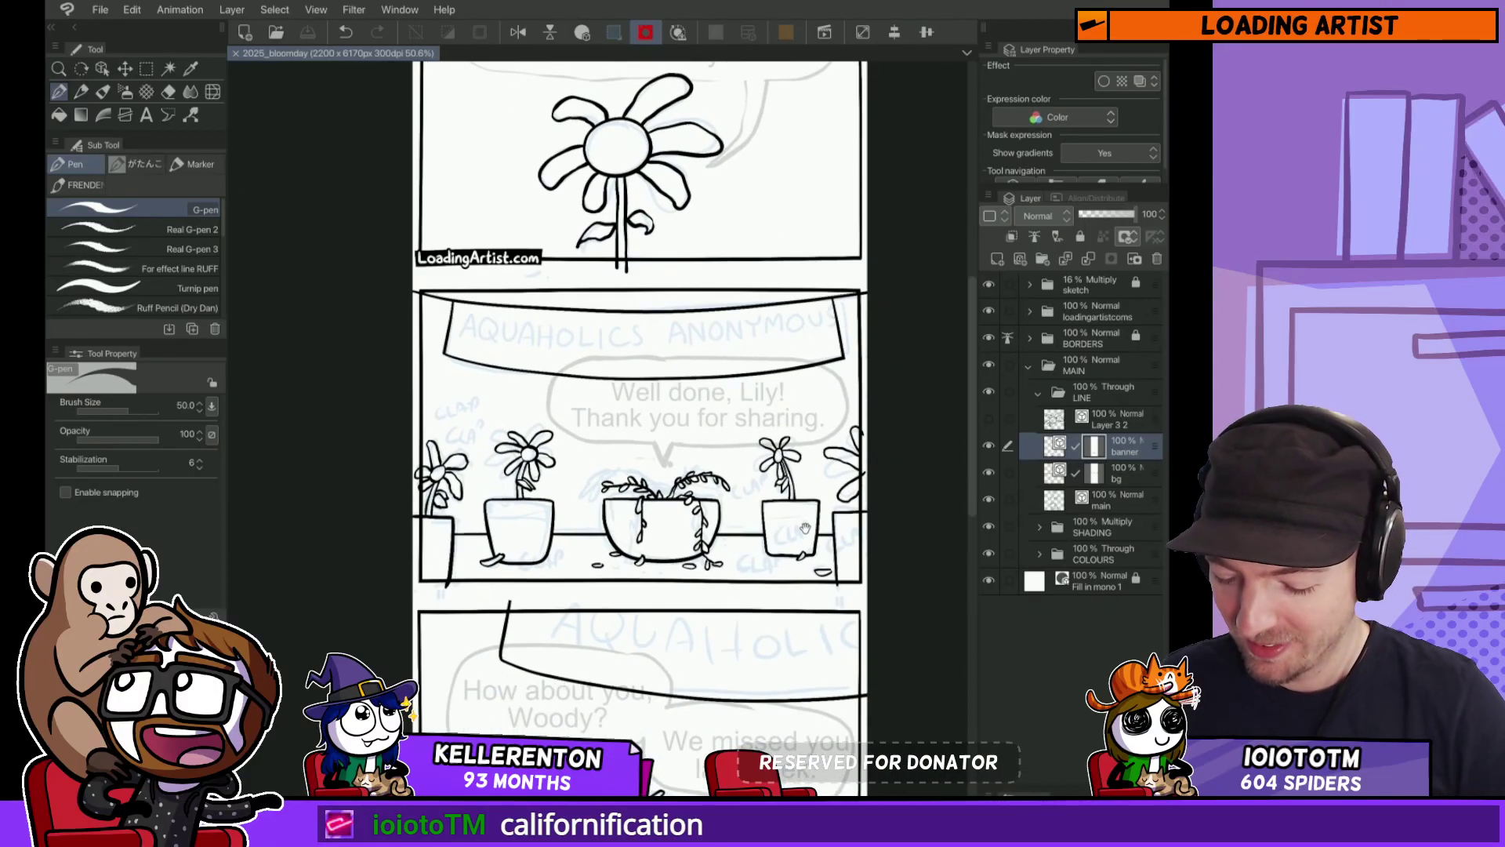
left_click_drag(790, 652, 781, 327)
left_click_drag(766, 568, 753, 327)
left_click_drag(761, 507, 753, 447)
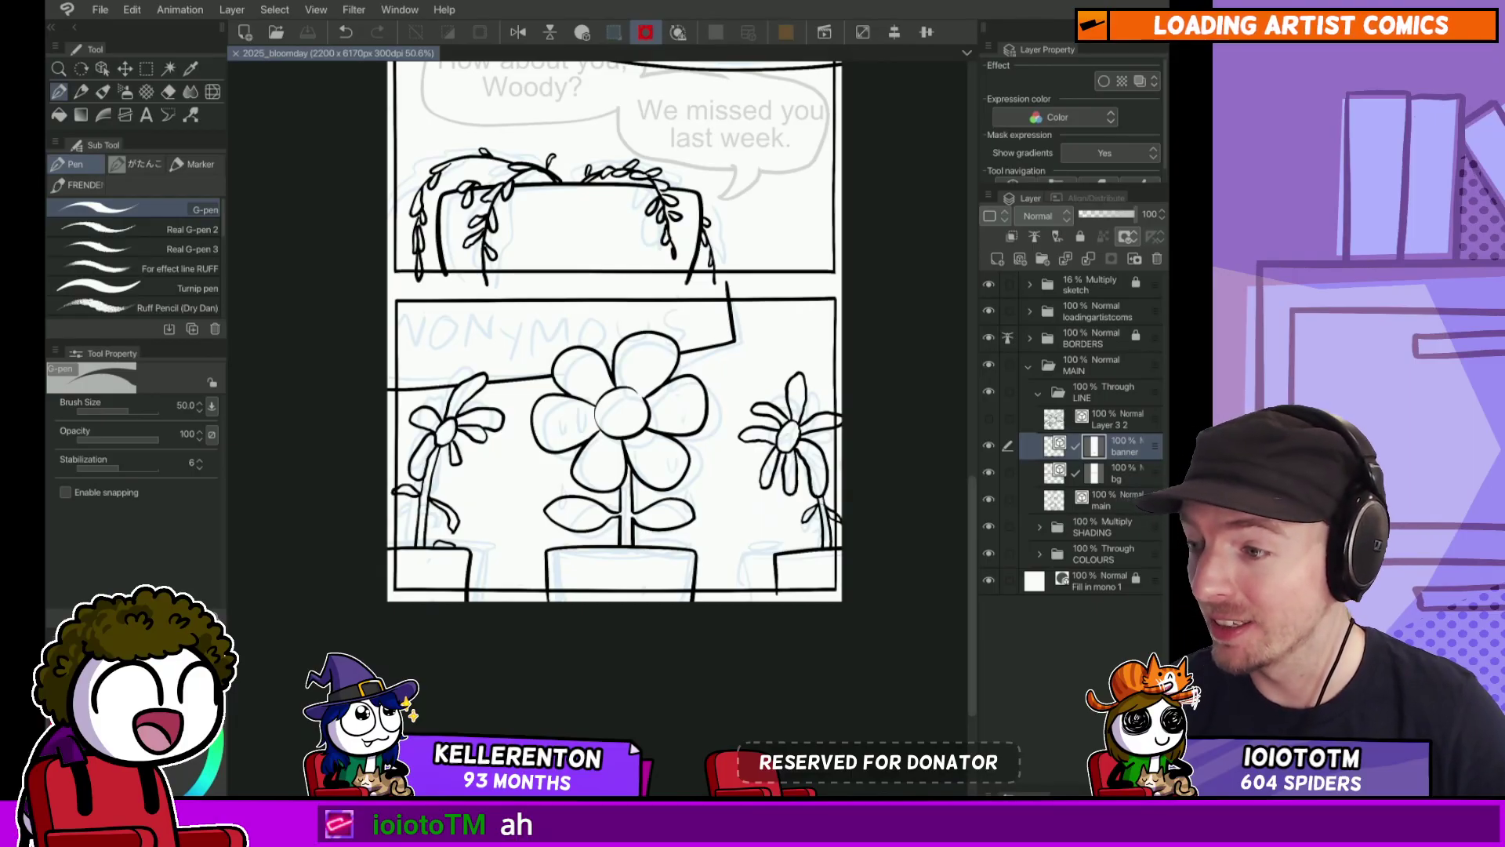
scroll(736, 445, "up", 8)
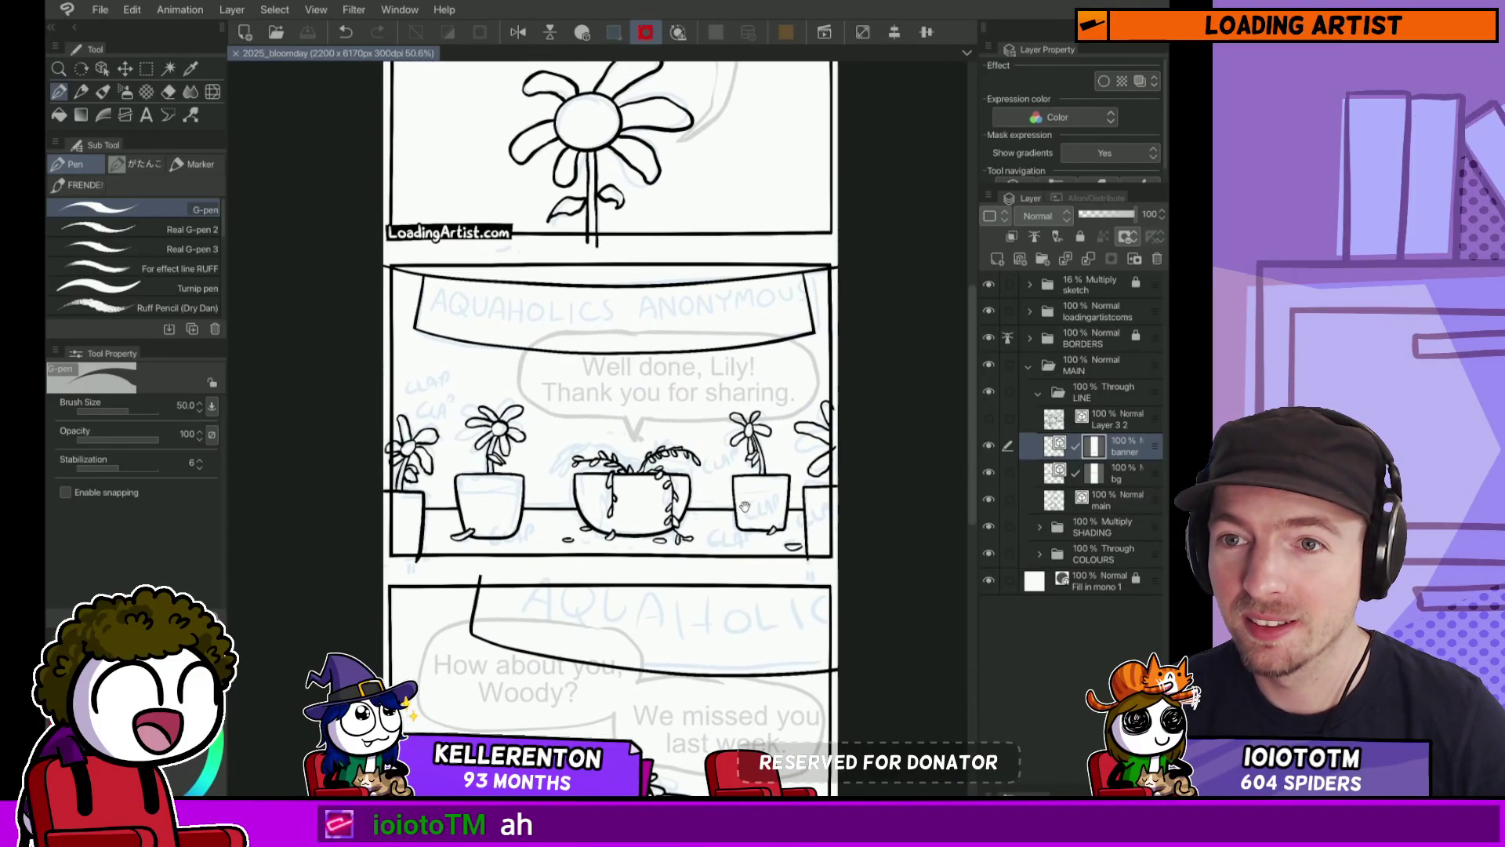
scroll(745, 511, "down", 7)
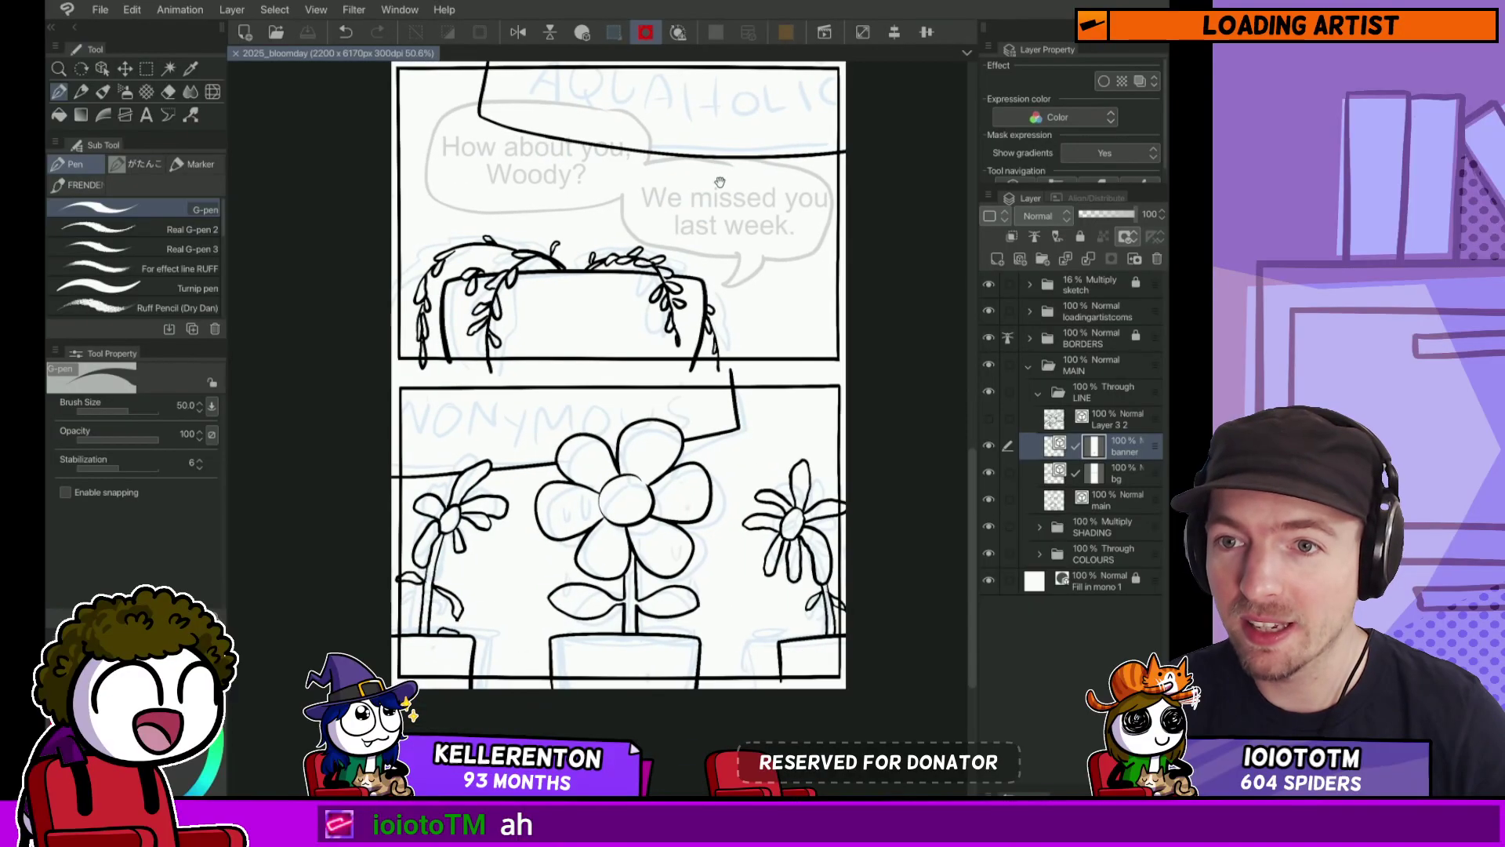
Step: Auto-select the interiors of the comic panels with the BORDERS folder as reference and mask the MAIN folder to that selection
left_click_drag(719, 182, 688, 293)
left_click(1093, 339)
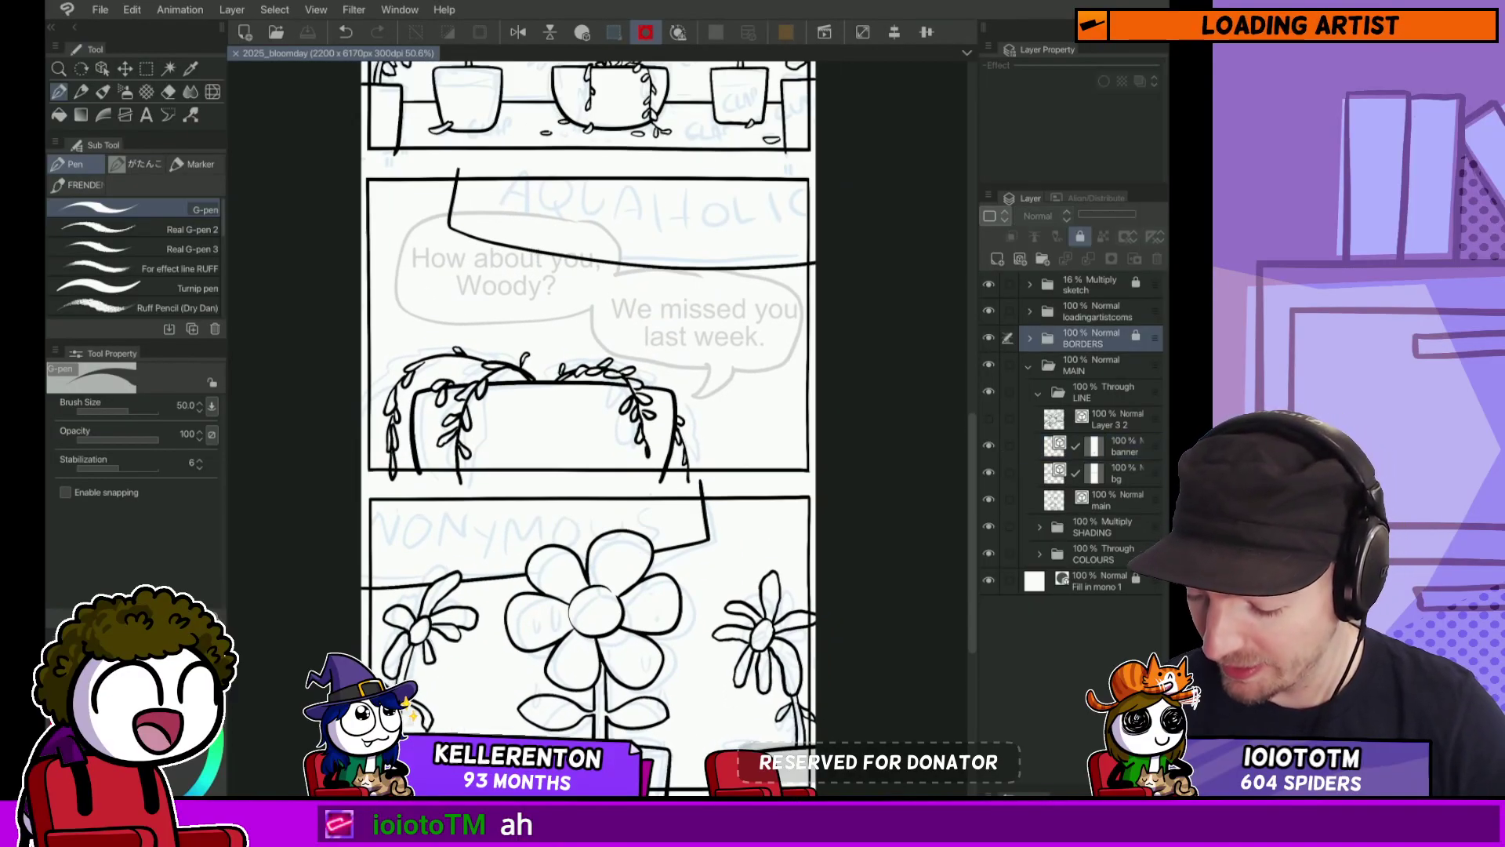
key("w")
left_click(705, 621)
left_click(704, 406, "shift")
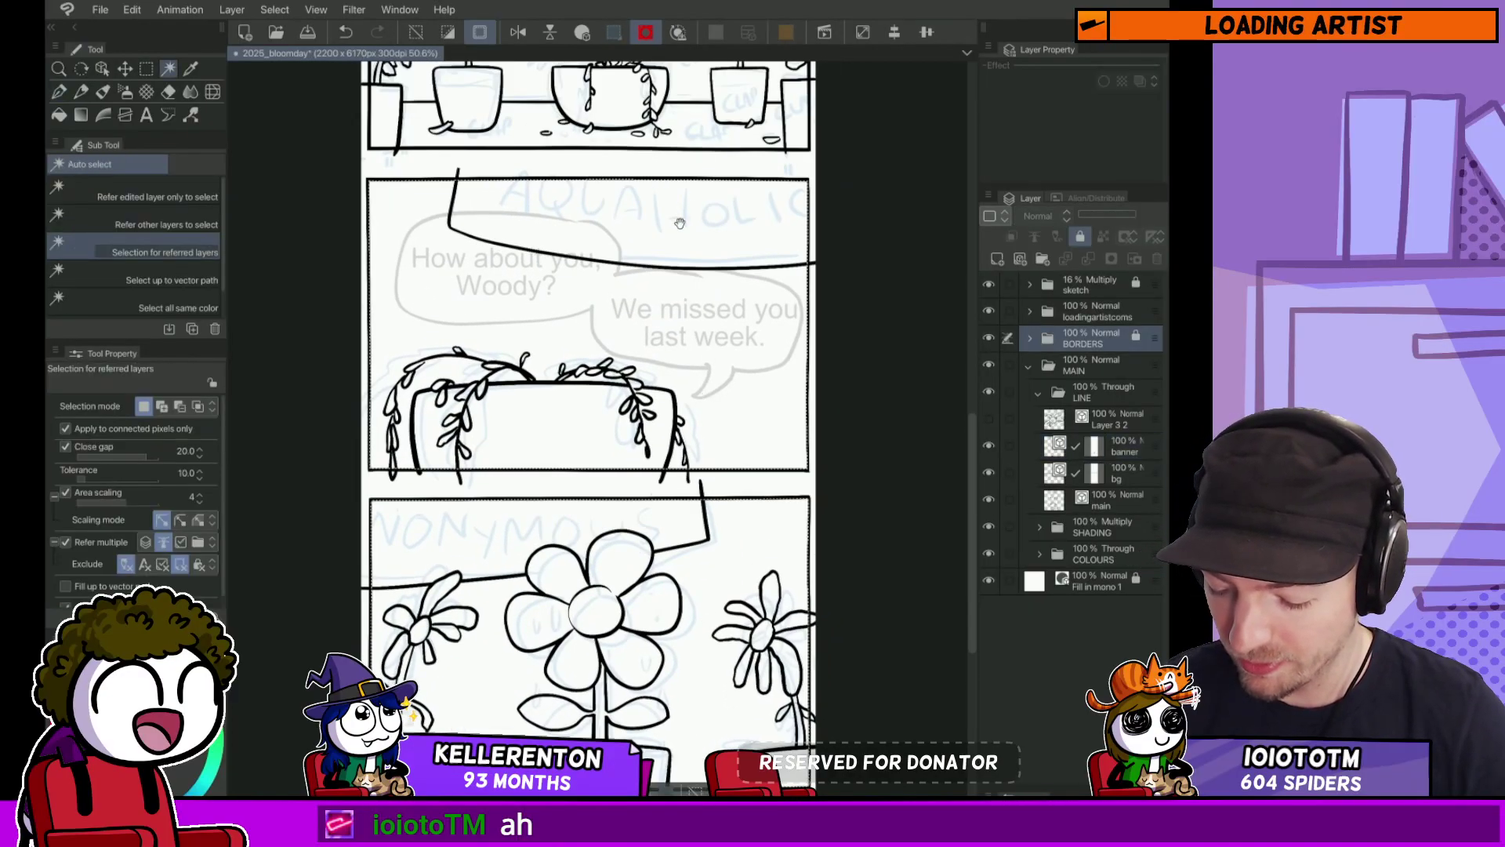
scroll(680, 224, "up", 6)
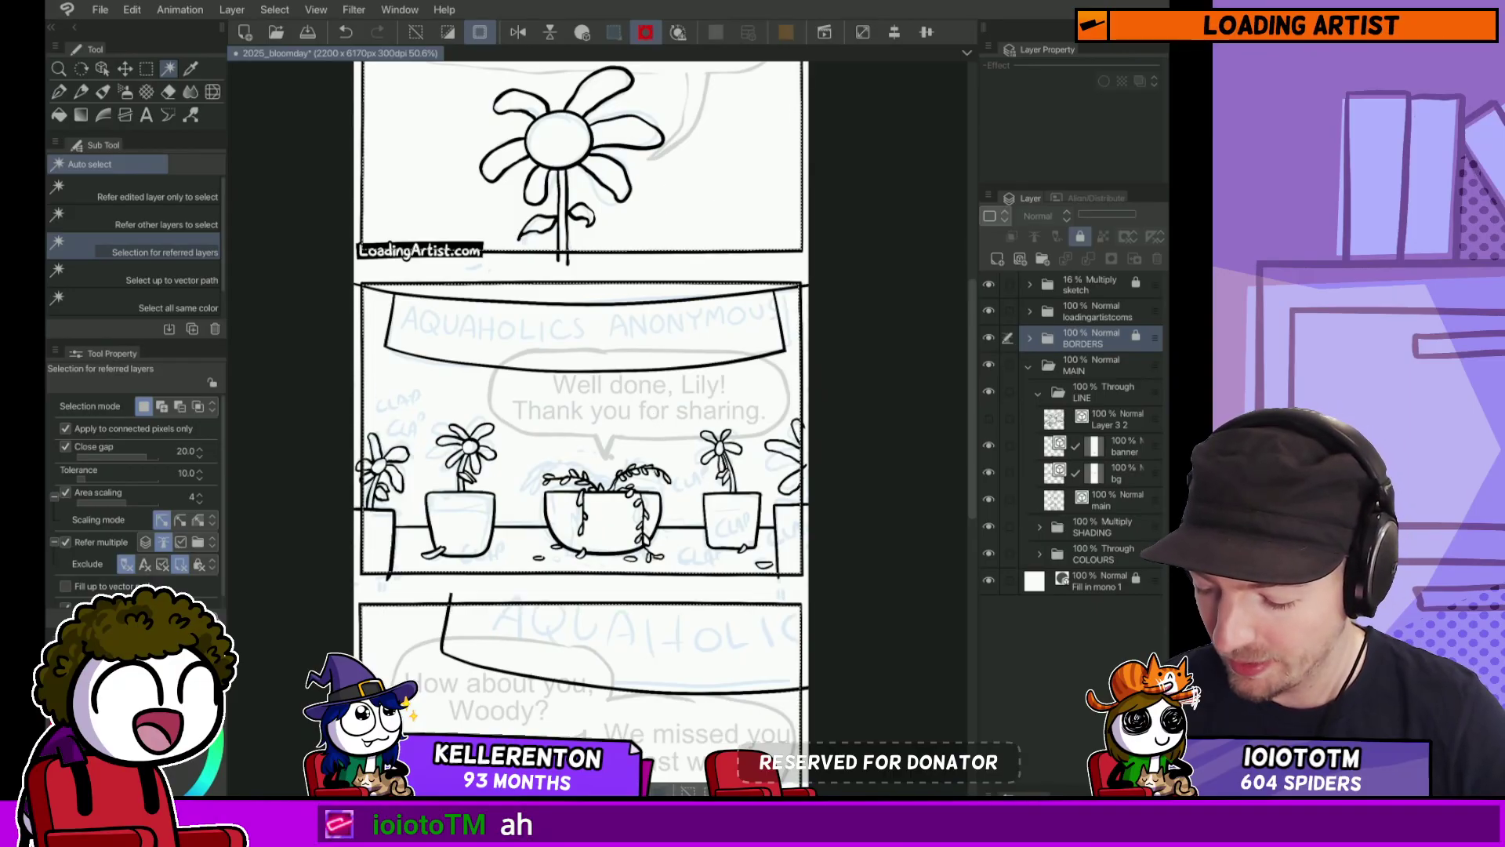
left_click(1097, 365)
left_click(1111, 259)
left_click_drag(781, 341, 853, 357)
left_click_drag(943, 527, 866, 137)
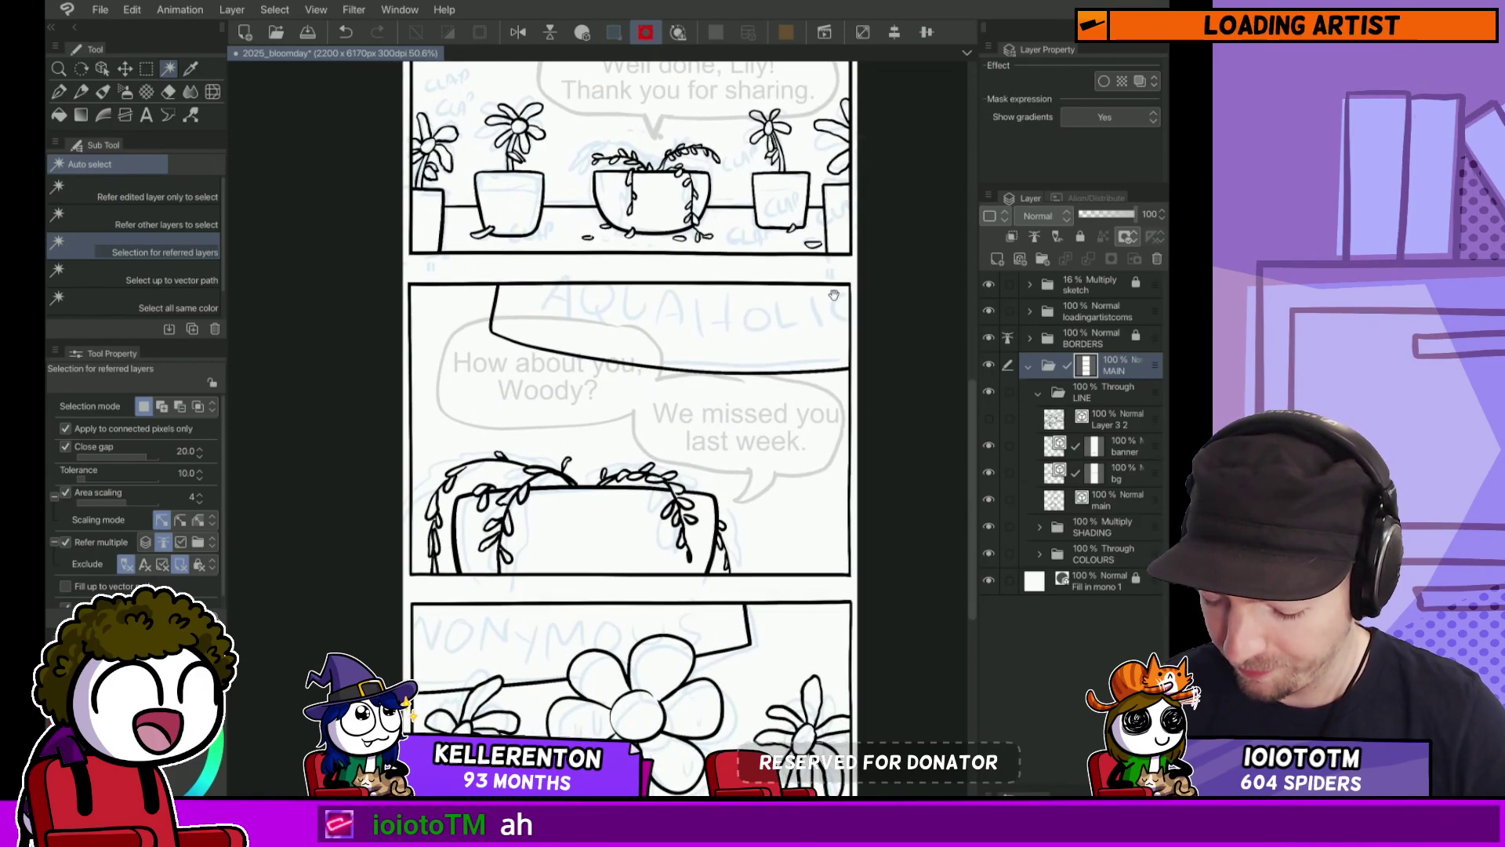
left_click_drag(833, 309, 827, 276)
Step: Collapse the LINE folder and set it as a reference layer together with the BORDERS folder
left_click(1038, 393)
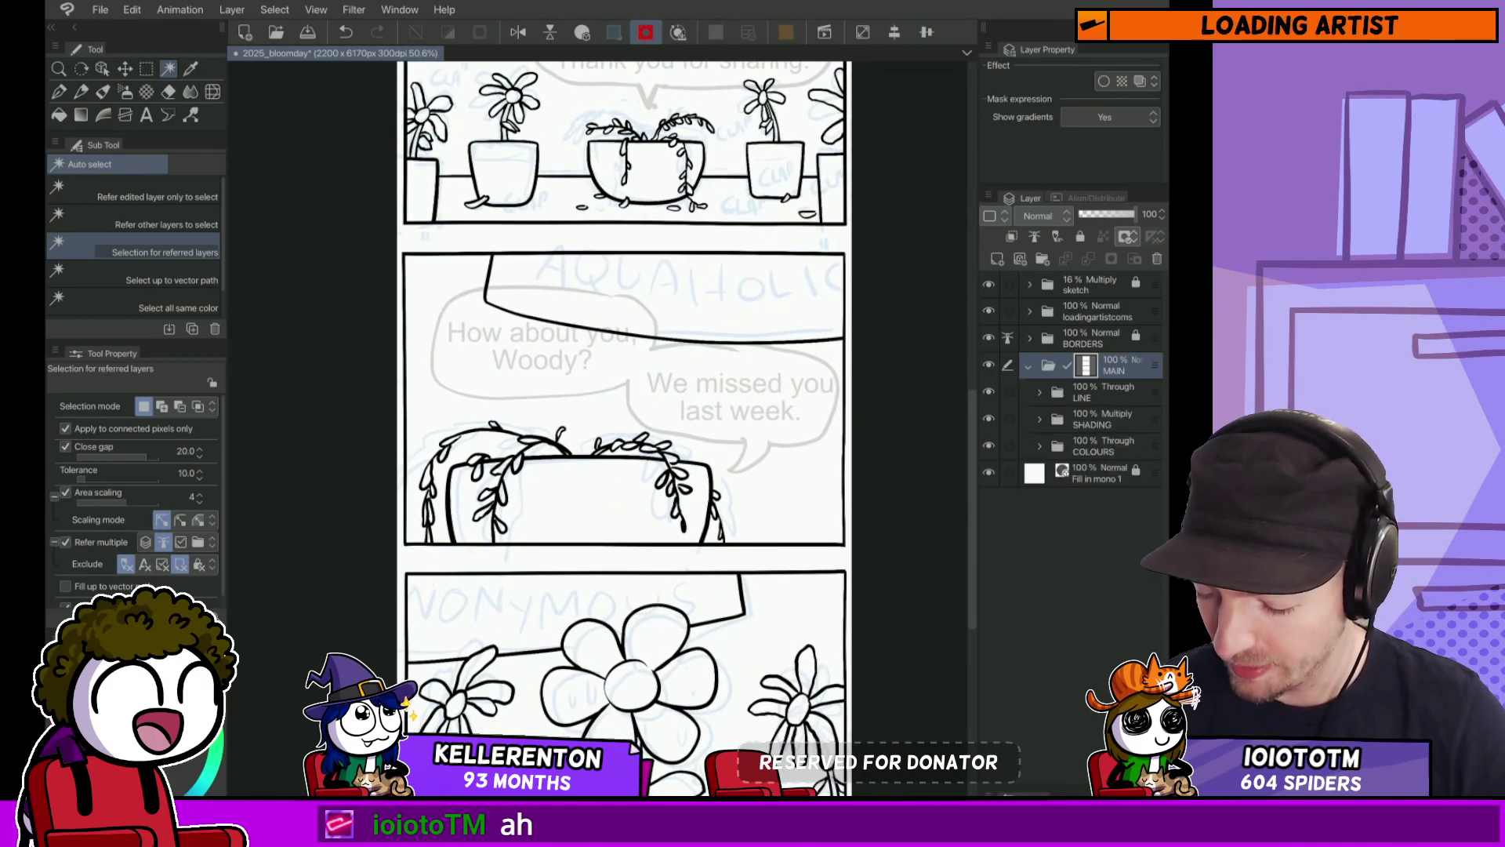
left_click(1104, 393)
left_click(1091, 338, "ctrl")
left_click(1035, 236)
Step: Expand the COLOURS folder and add a new raster layer above its pink fill layers
left_click(1097, 419)
double_click(1098, 447)
left_click(1053, 447)
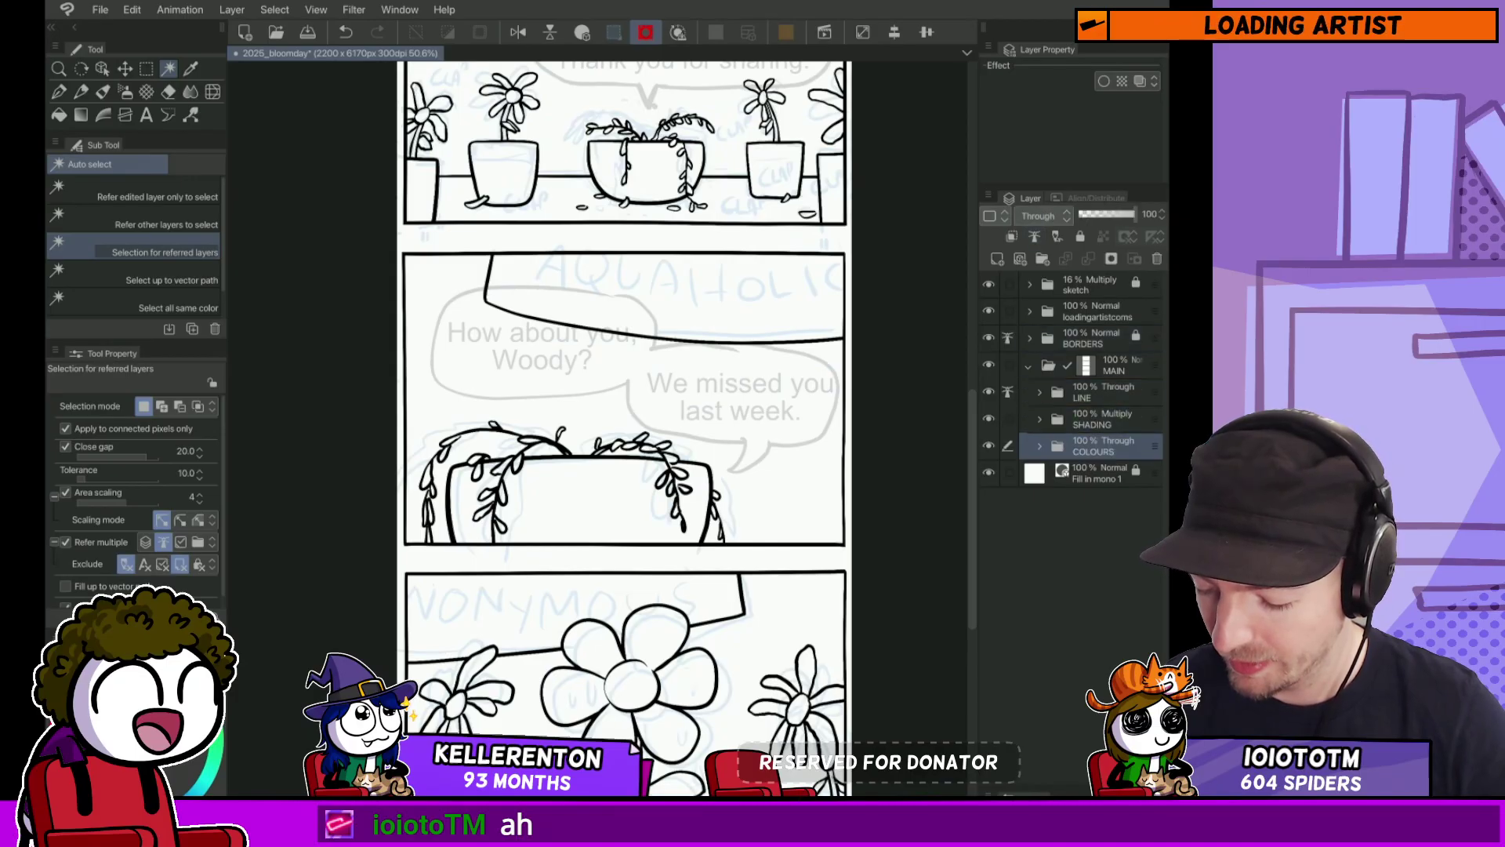
left_click(1039, 447)
left_click(1125, 473)
key("ctrl+shift+n")
key("Return")
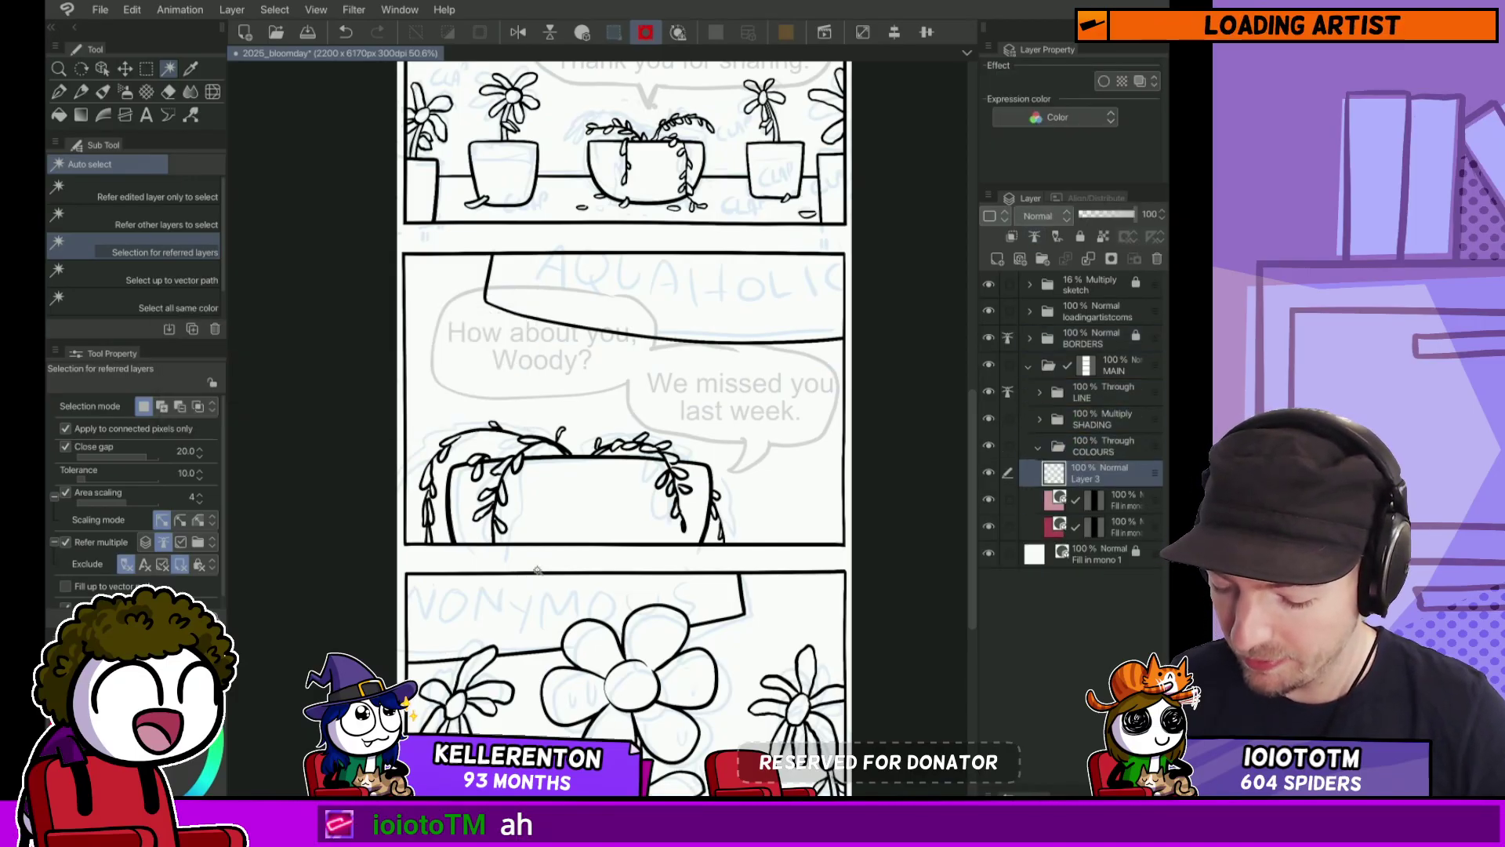
Step: Add a light orange fill layer, FFCA87, directly above the white background fill
key("g")
left_click_drag(705, 275, 671, 520)
double_click(1034, 554)
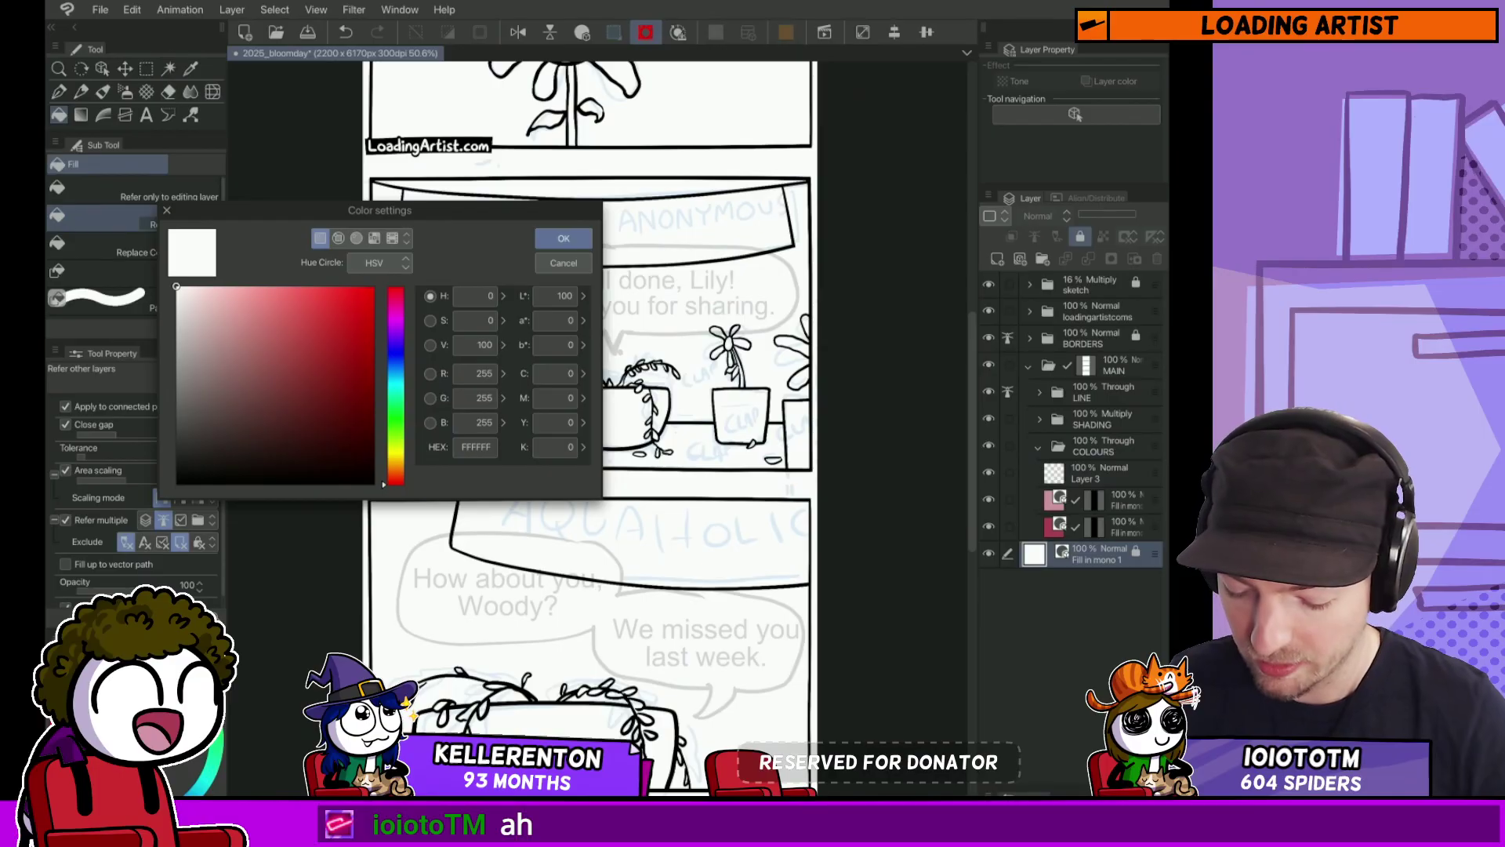
left_click_drag(396, 456, 396, 464)
left_click(249, 291)
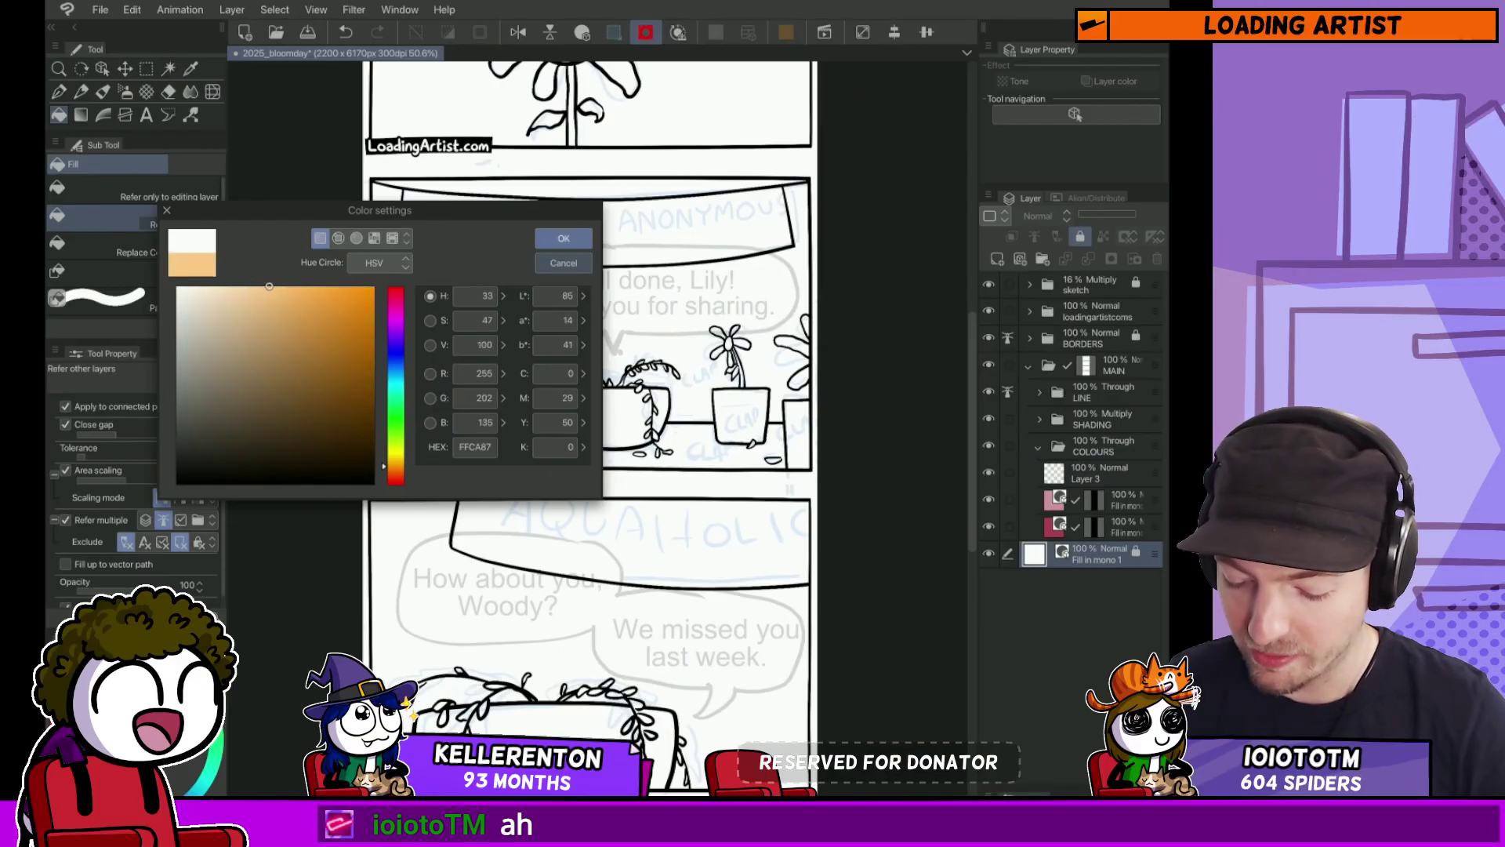
left_click(563, 238)
left_click(1157, 258)
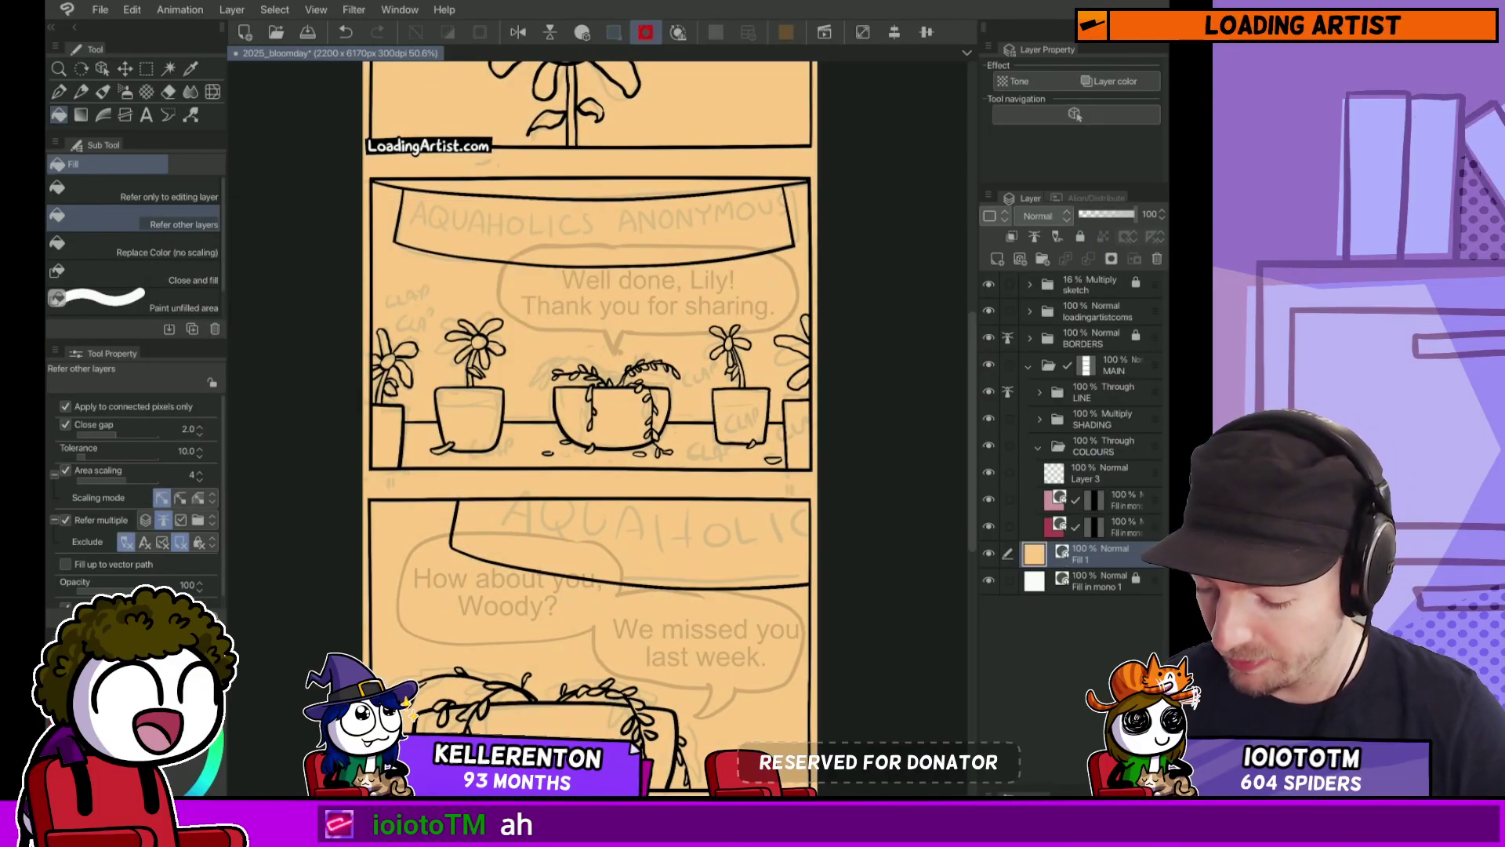
Step: Hide Layer 2, wr and Layer 1 inside the sketch folder, keeping its text layers shown
left_click(1030, 284)
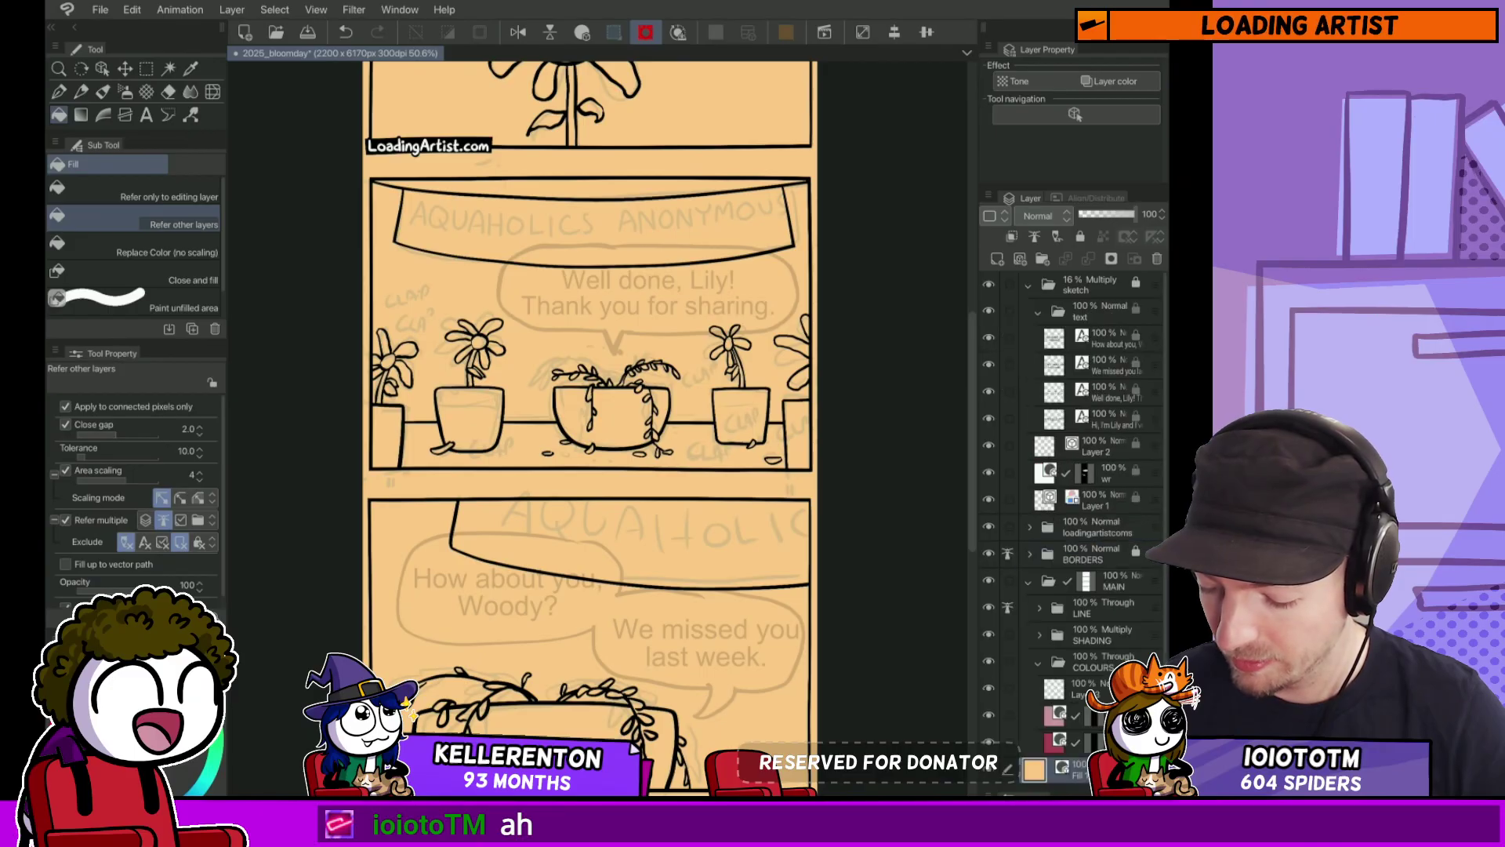
left_click_drag(988, 445, 988, 499)
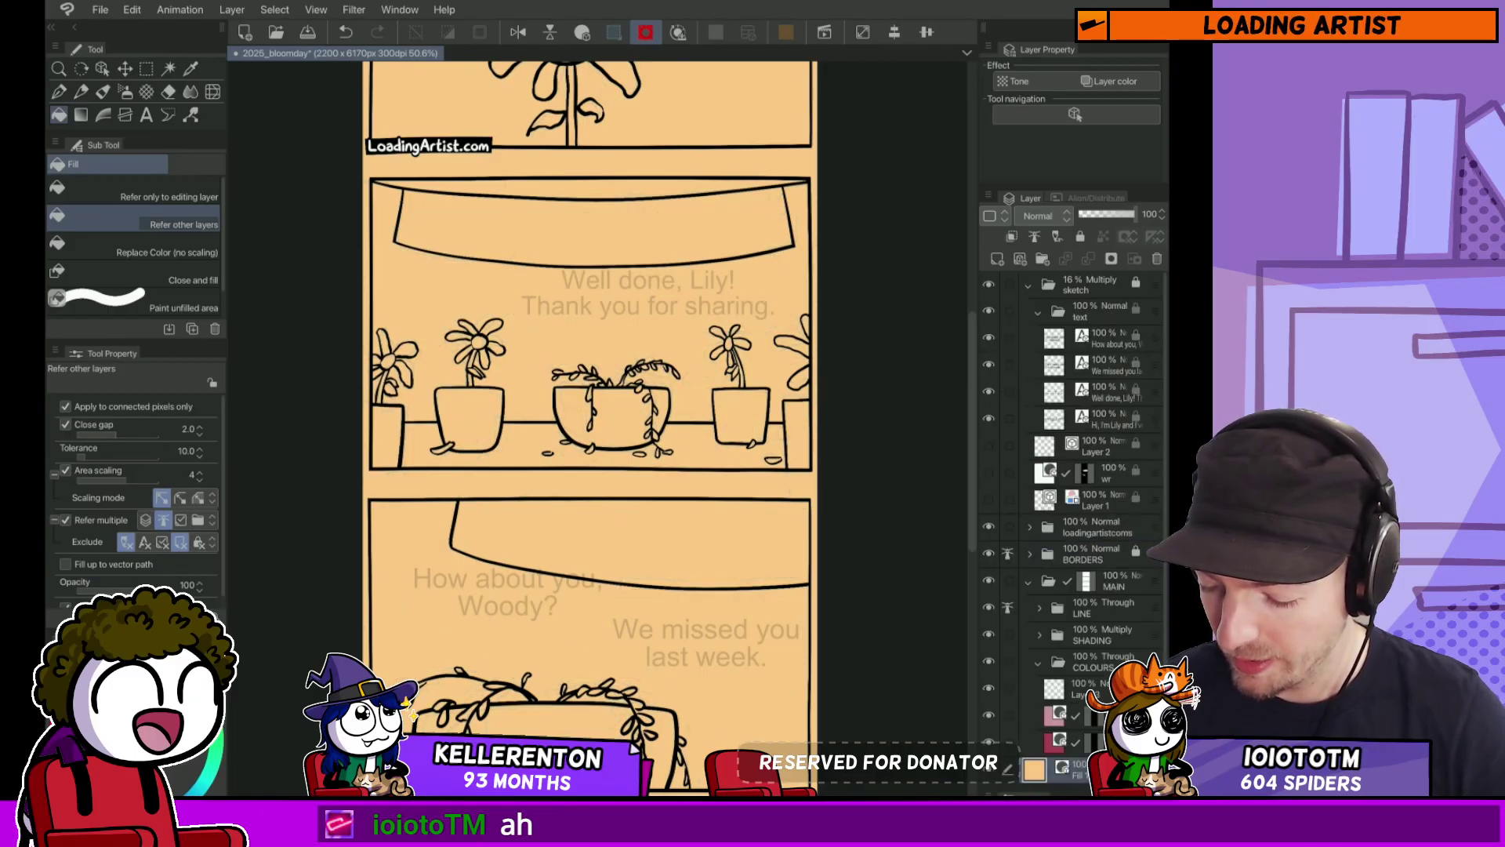
left_click(1028, 285)
left_click(988, 284)
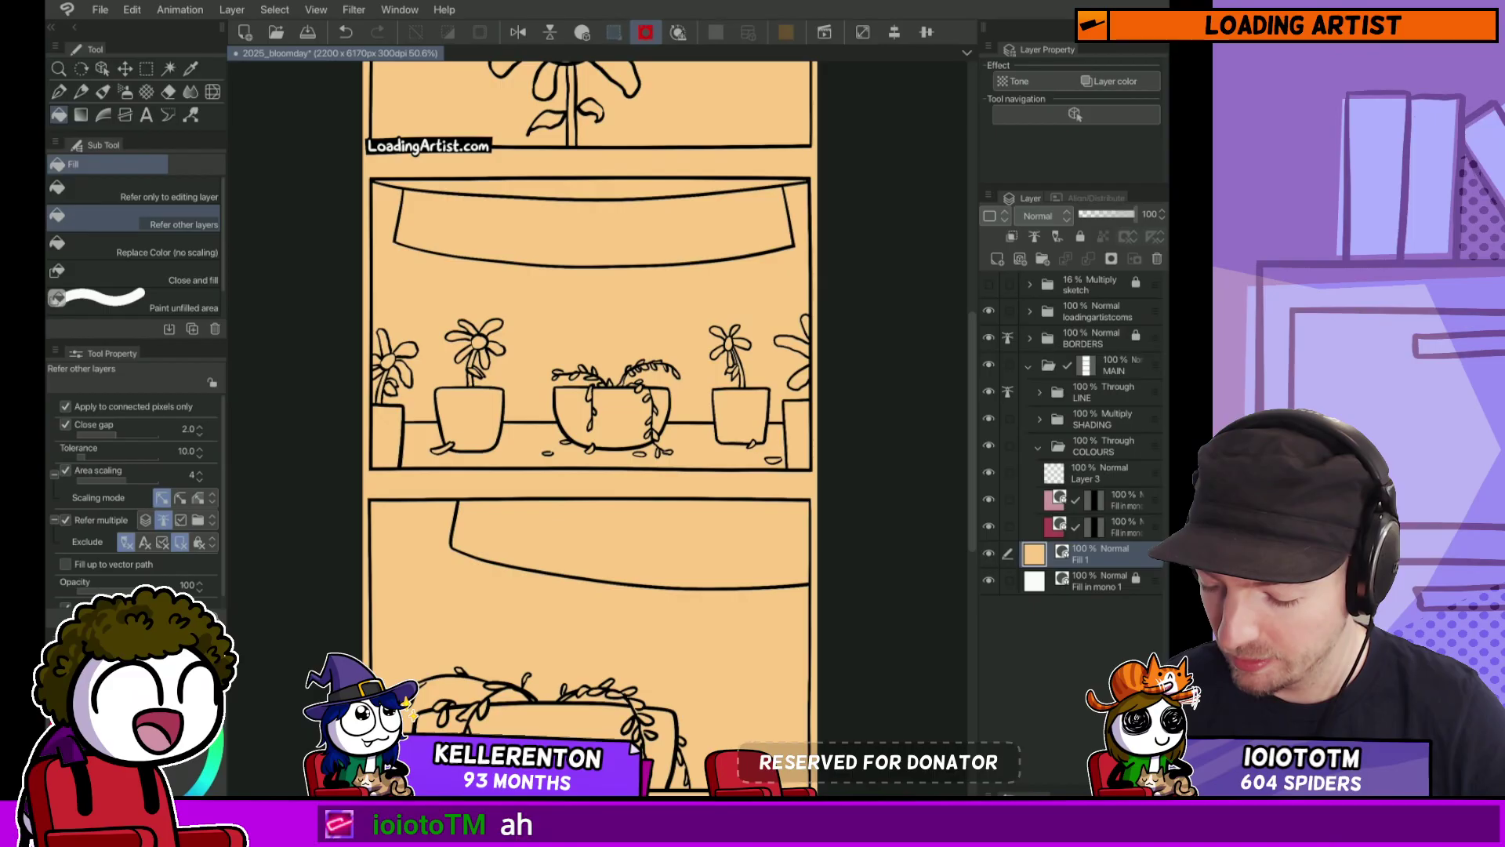
left_click(988, 284)
Step: Change the colour of the Fill 1 background layer to a dark blue-grey
left_click(1100, 474)
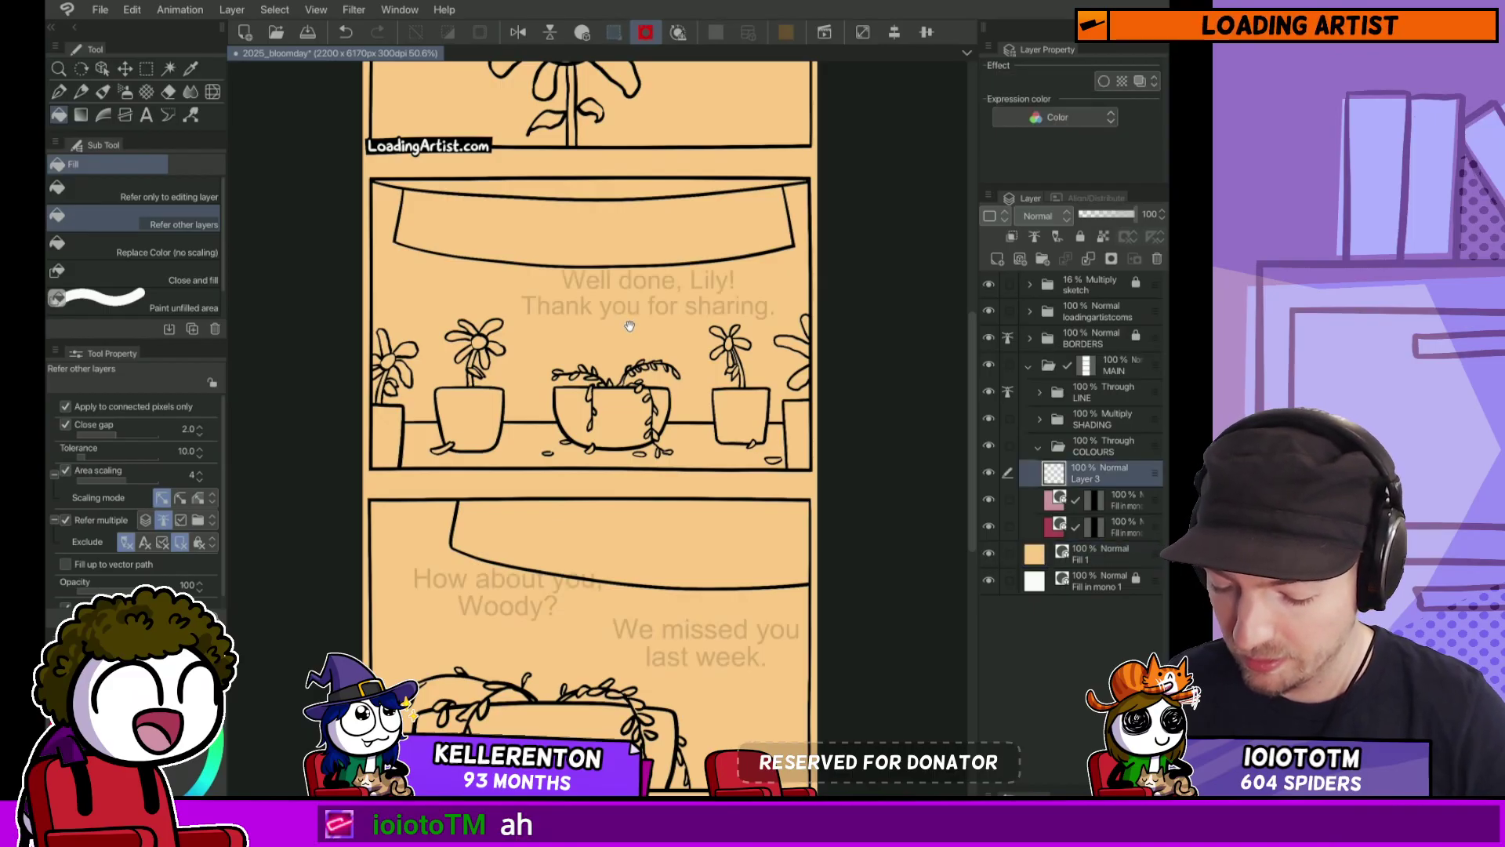
left_click_drag(629, 326, 620, 544)
left_click_drag(631, 460, 638, 391)
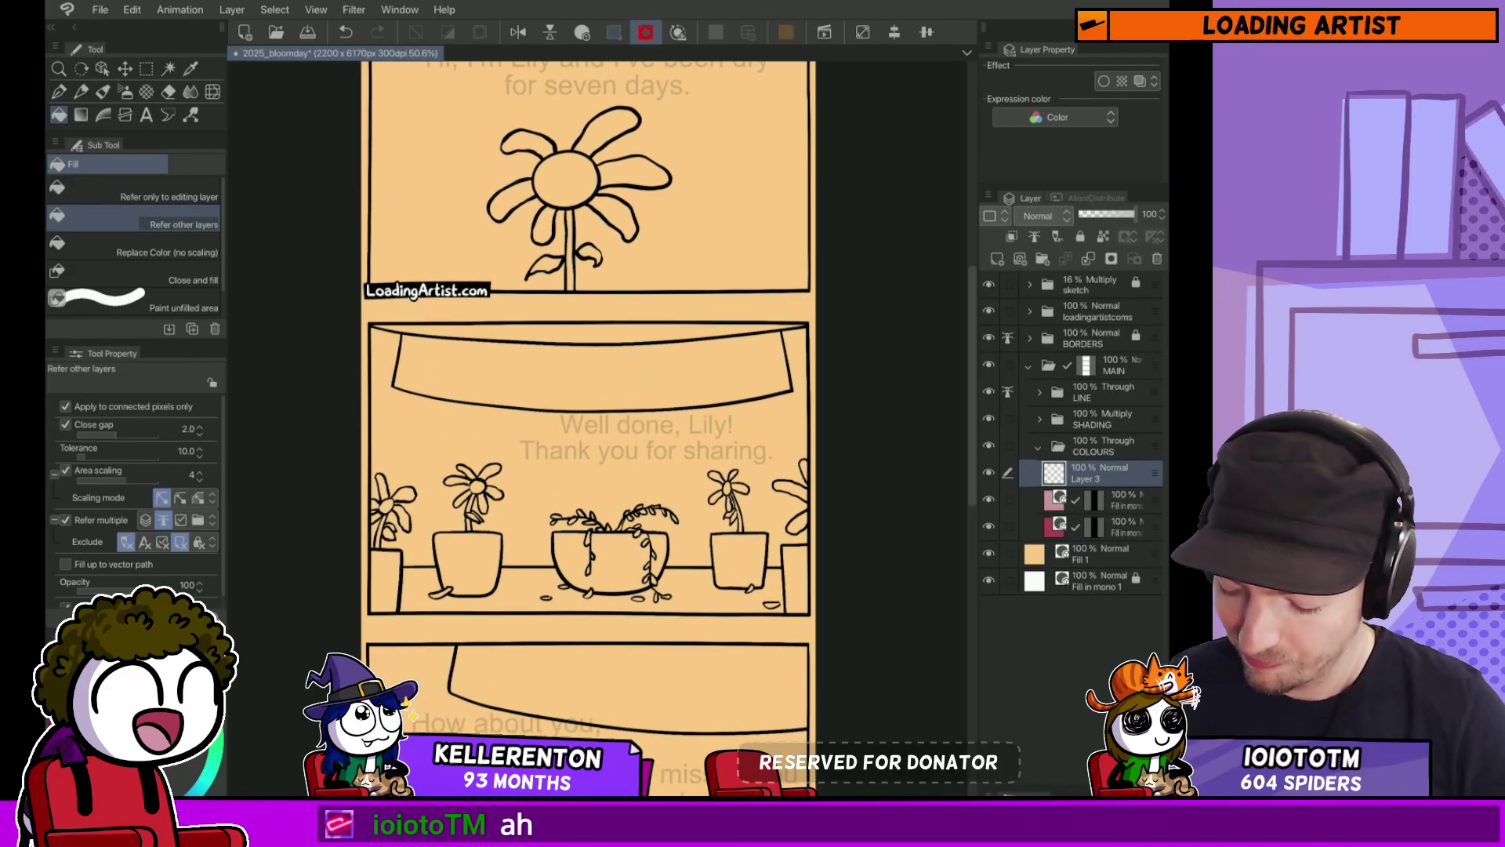
double_click(1035, 554)
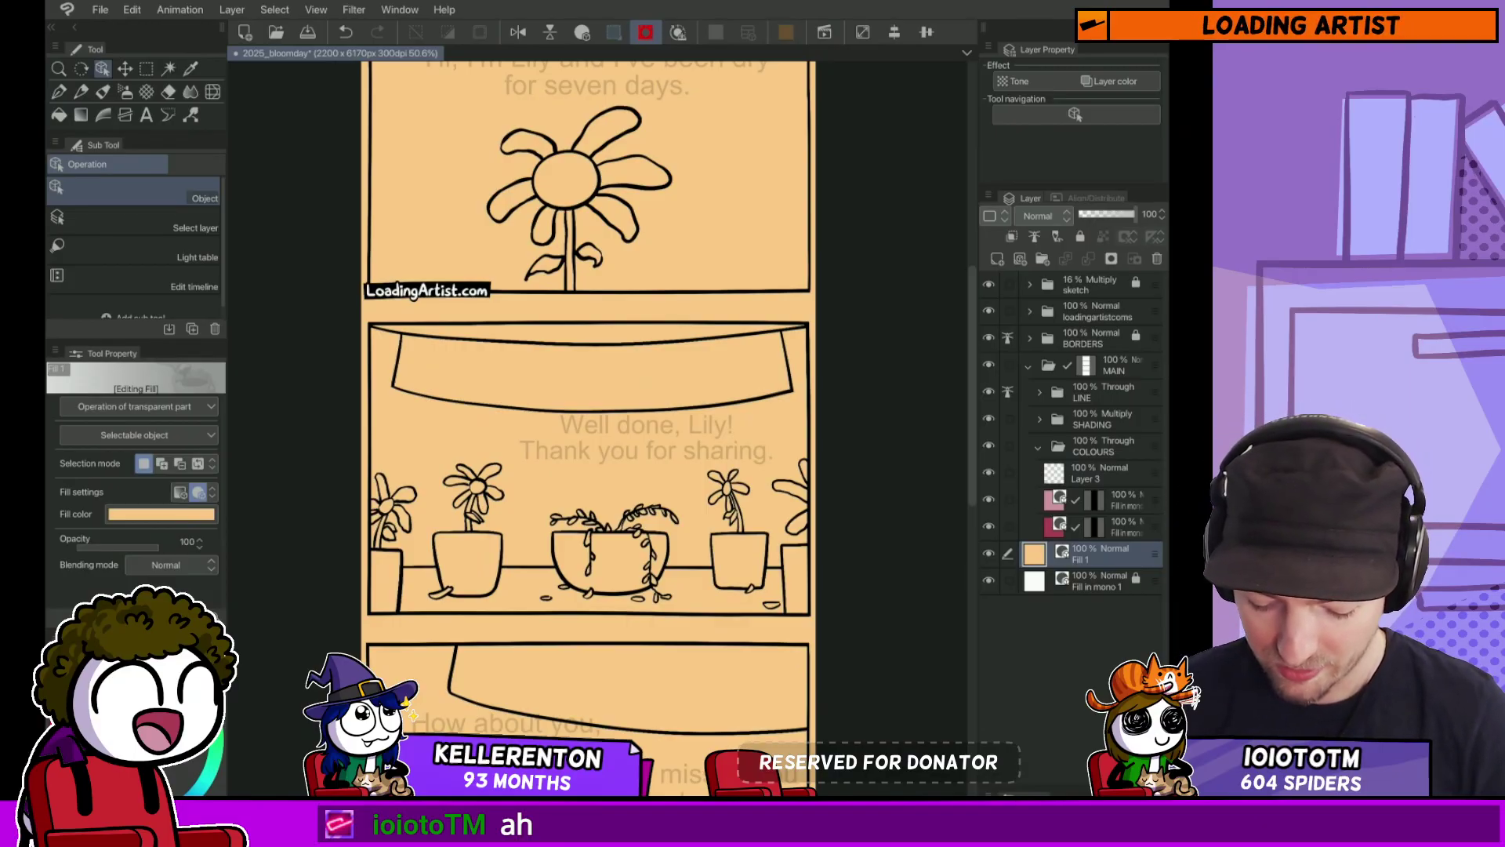
left_click(100, 698)
mouse_move(99, 690)
left_mouse_down()
mouse_move(102, 708)
mouse_move(111, 697)
left_mouse_up()
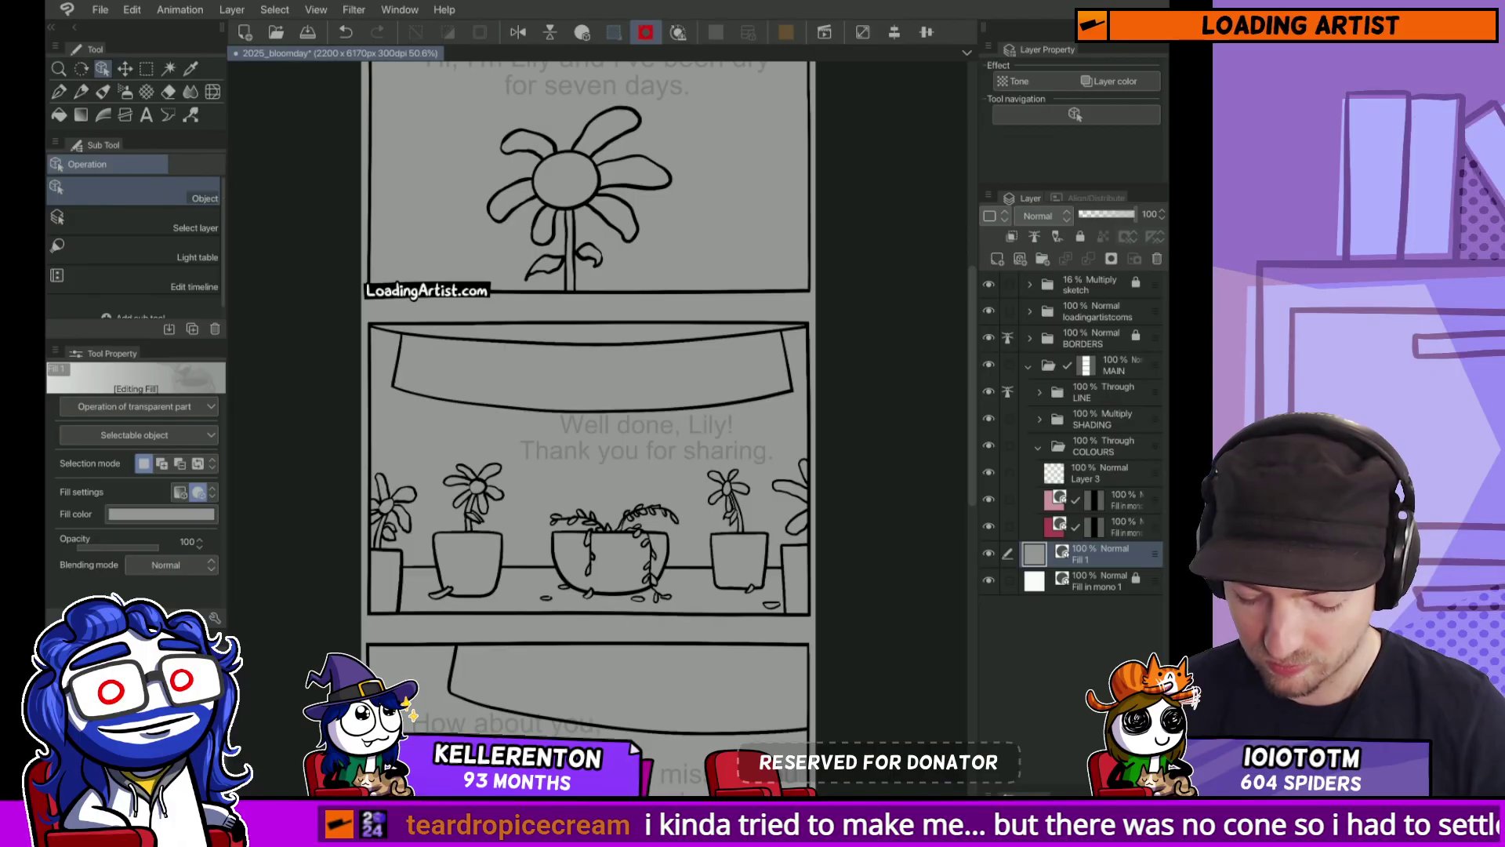
left_click(116, 697)
left_click(100, 705)
left_click(102, 691)
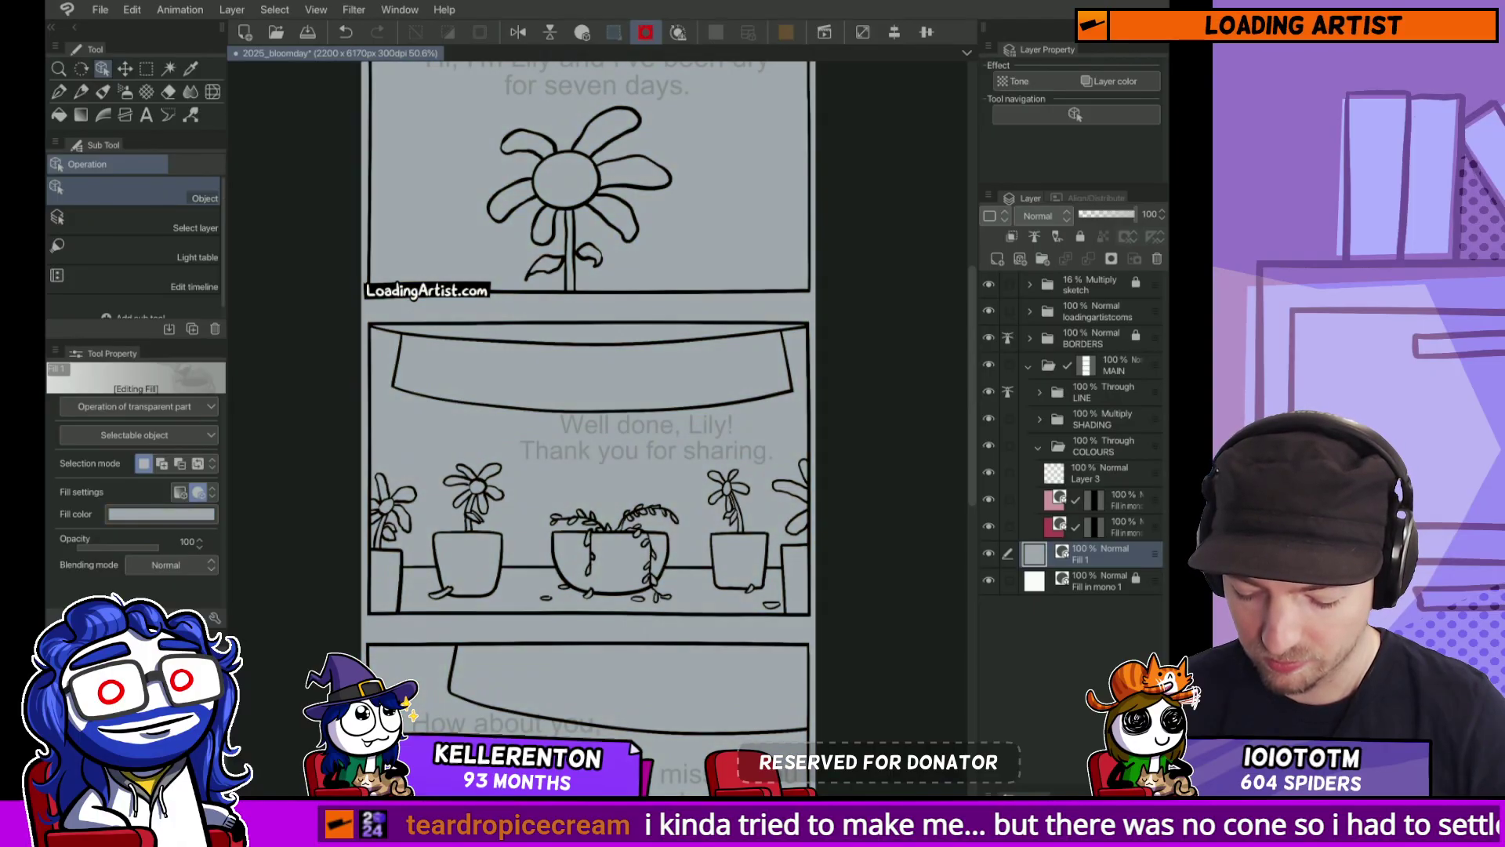
left_click(101, 697)
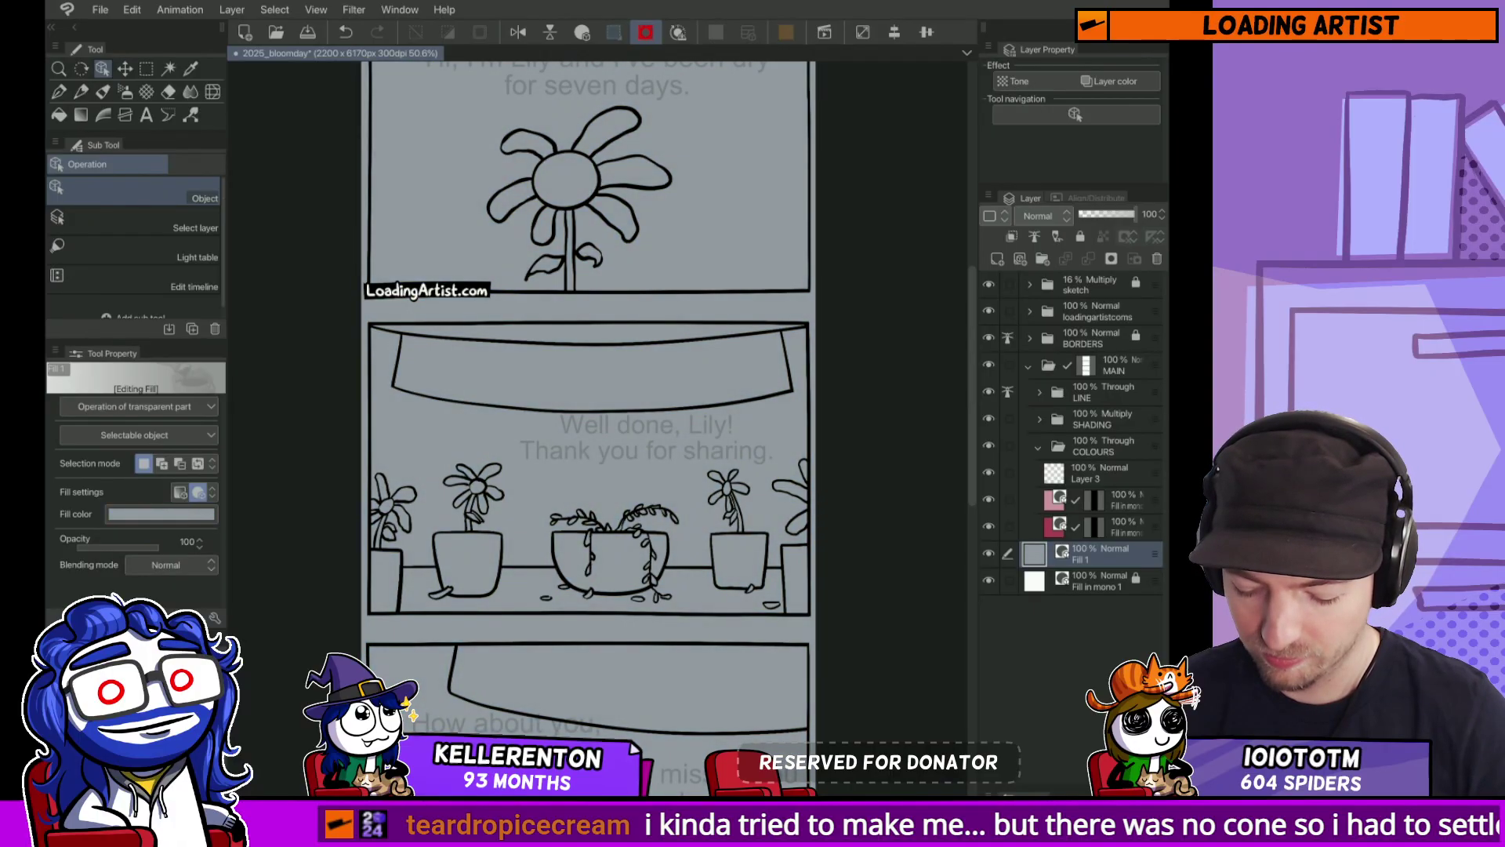
left_click(103, 712)
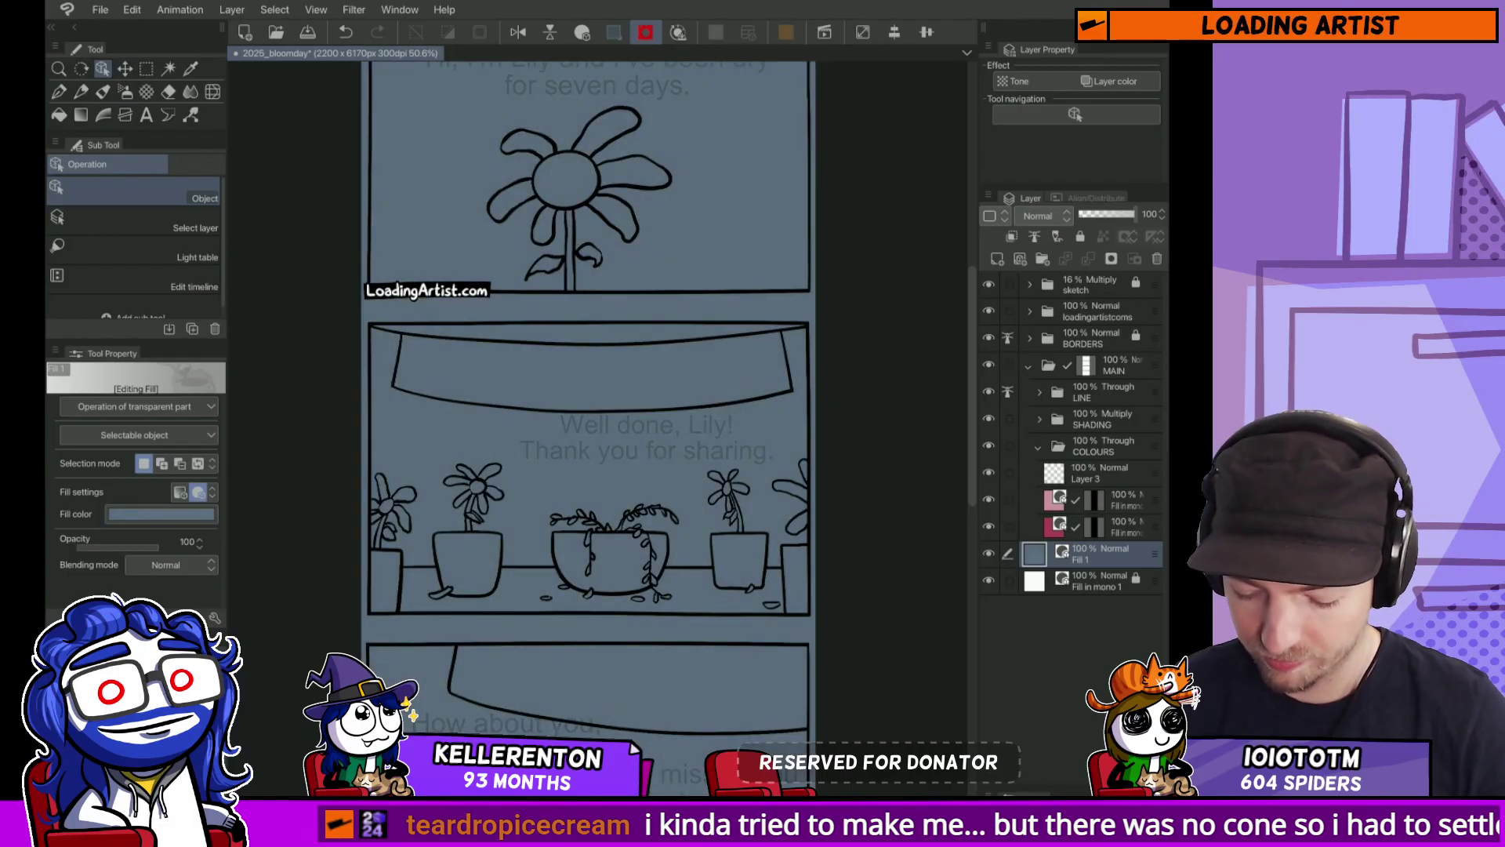
left_click(99, 712)
left_click(97, 714)
left_click(99, 712)
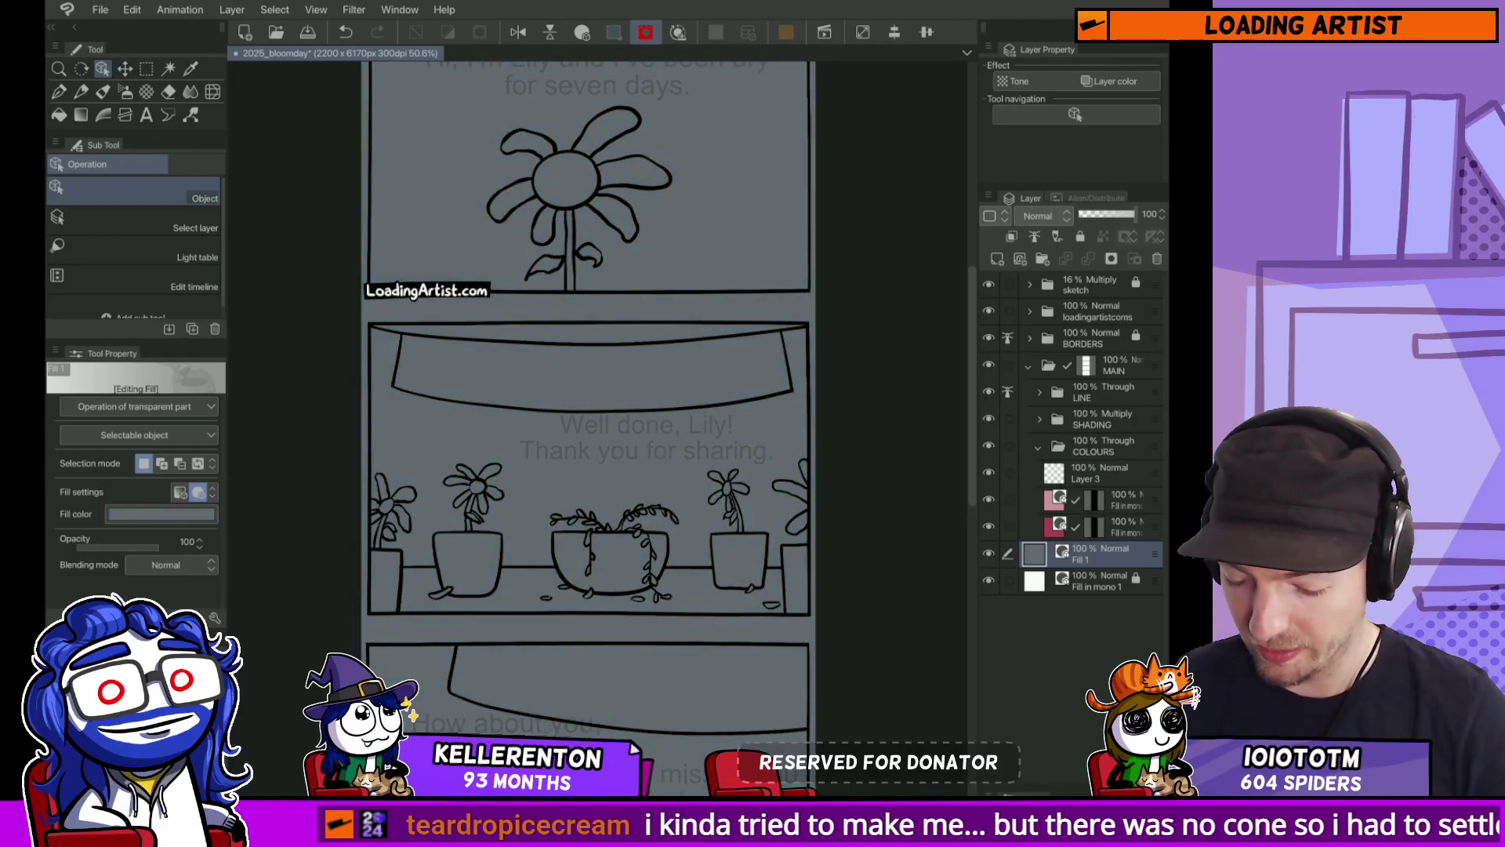
Step: On Layer 3, fill the stems and leaves of the two leftmost potted flowers in the second panel with light green
left_click(1100, 473)
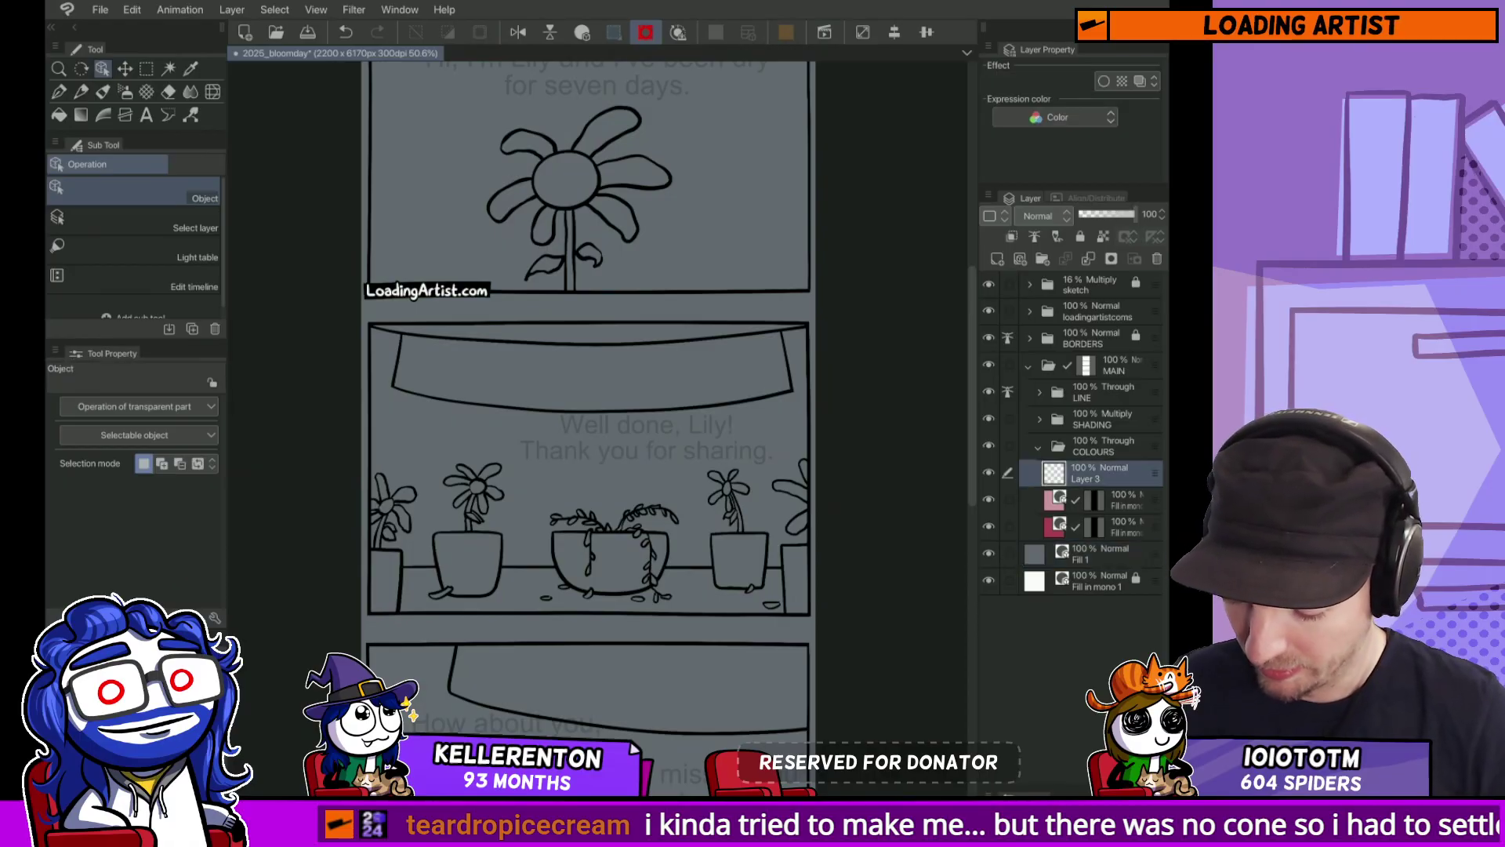
key("g")
left_click_drag(570, 515, 763, 495)
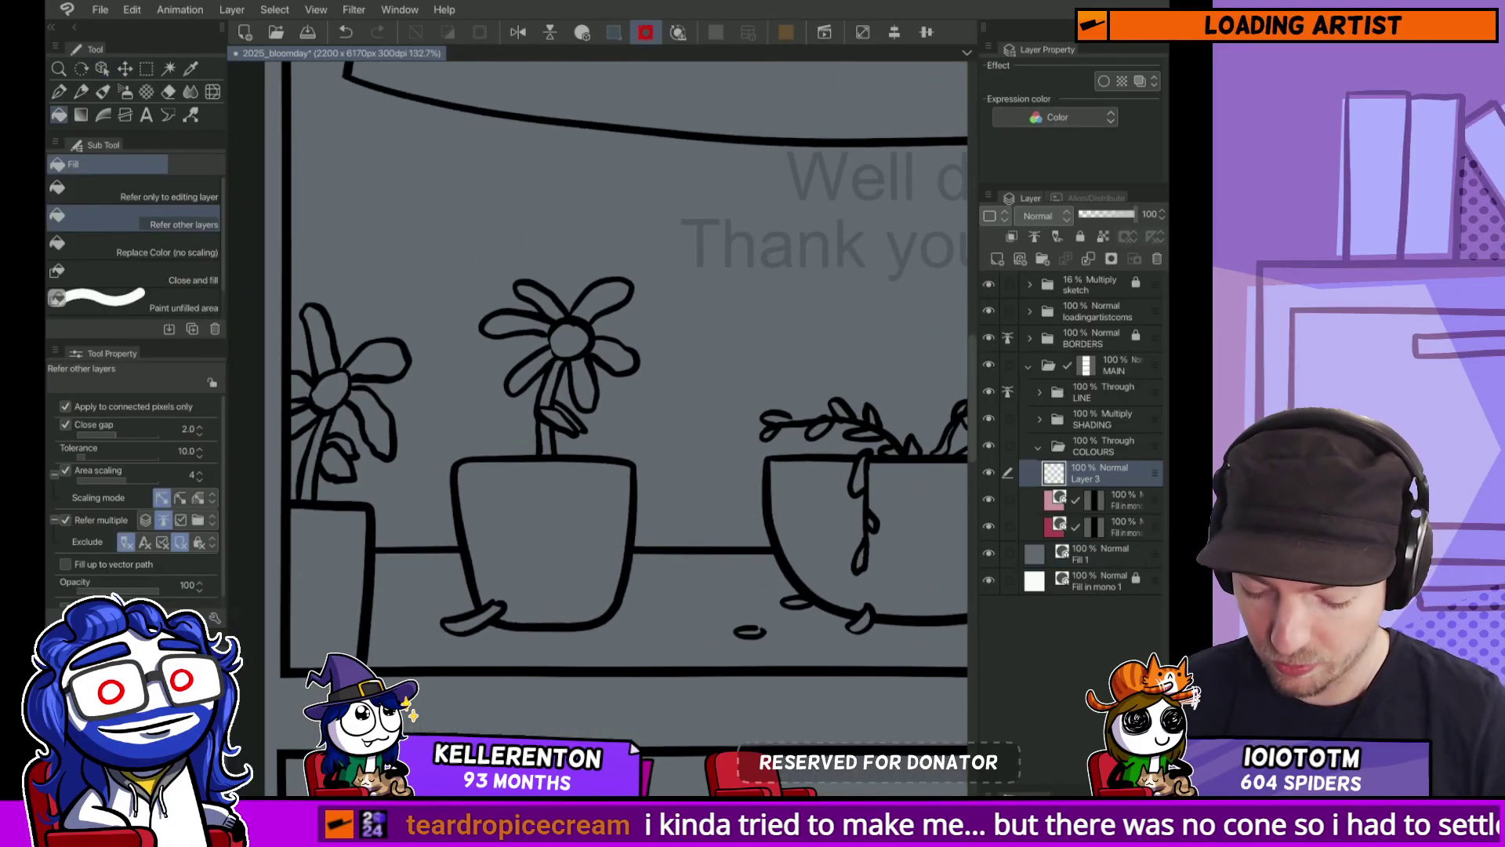
left_click_drag(476, 519, 469, 558)
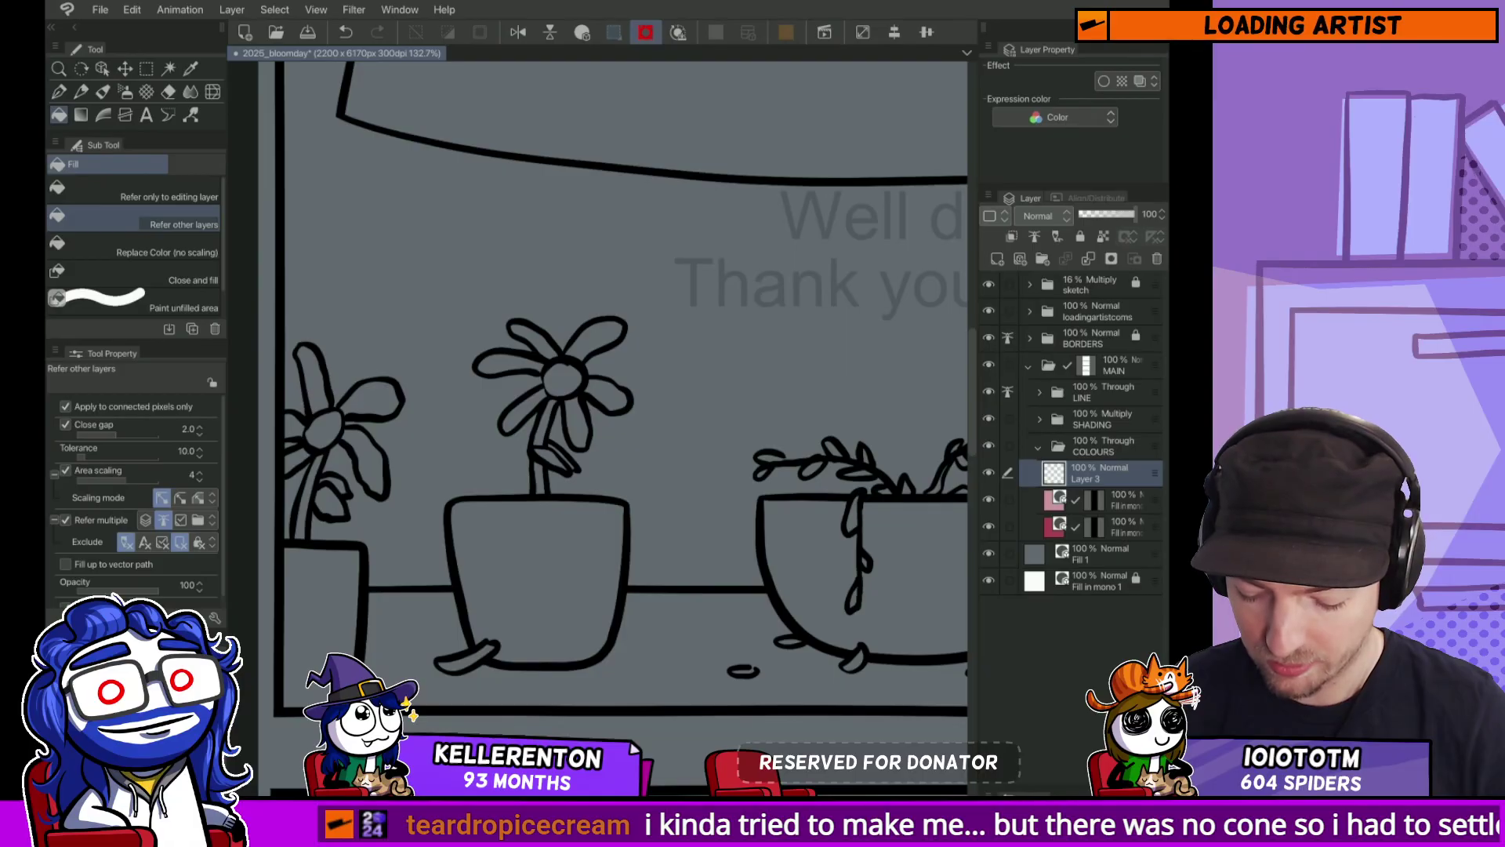
left_click(541, 439)
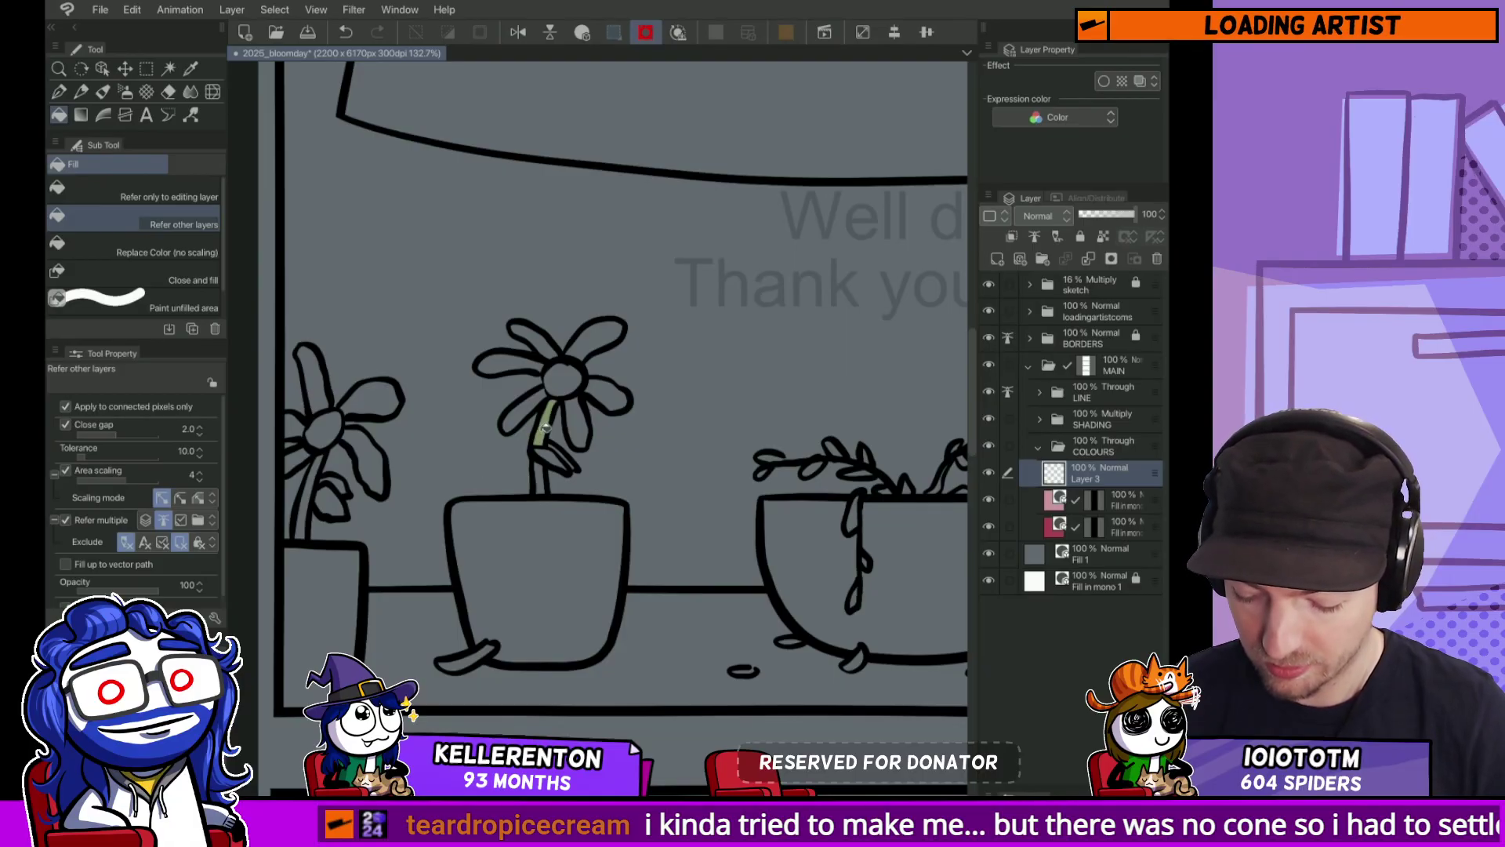
left_click(540, 481)
left_click(549, 458)
left_click_drag(566, 449, 564, 452)
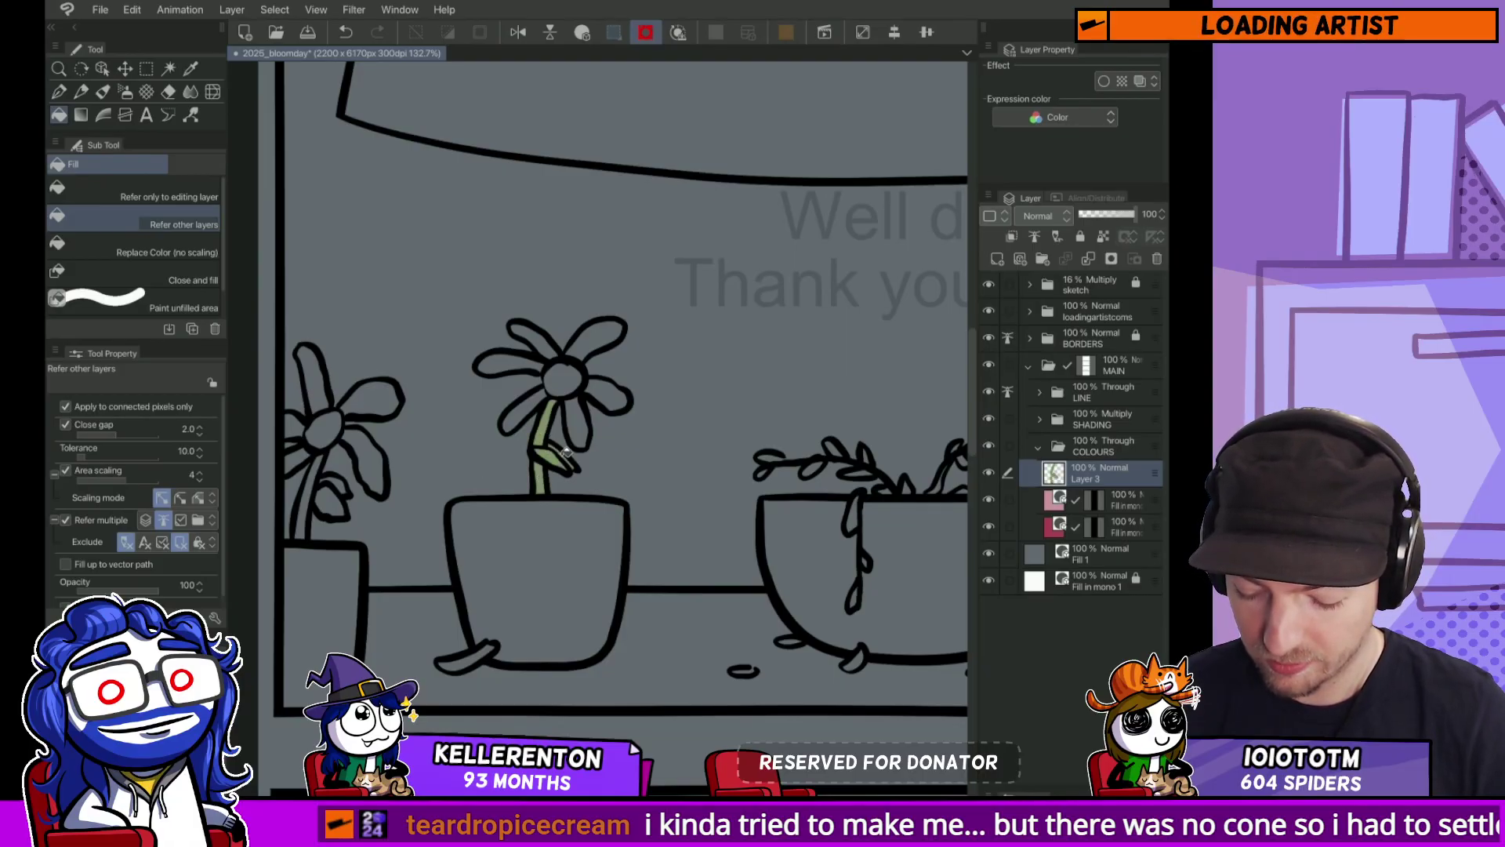
left_click(306, 508)
left_click(331, 494)
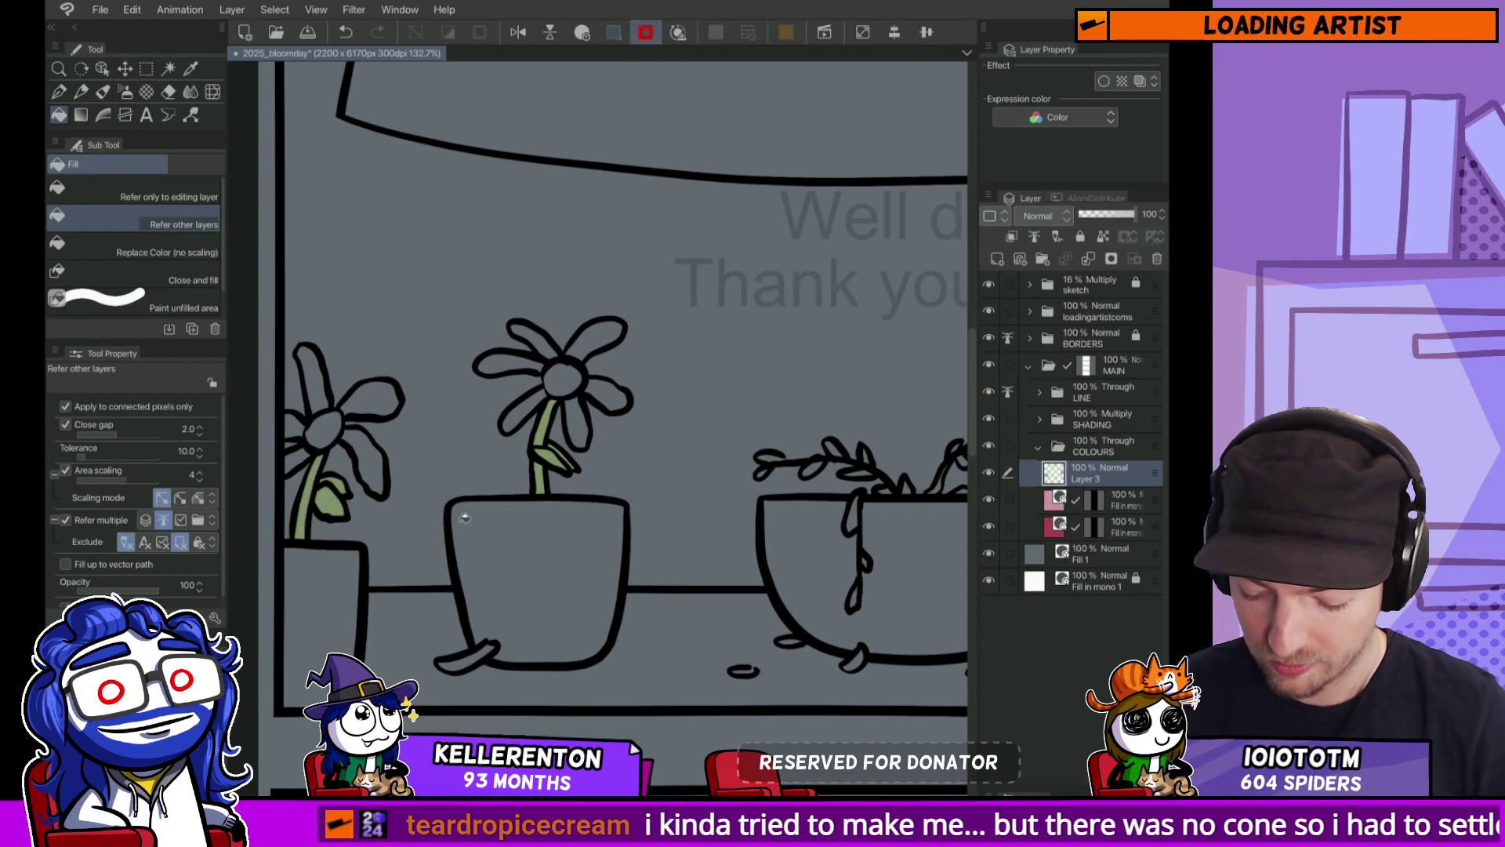
Step: Clear the green from Layer 3, select a stem area and create a muted green 7F9369 fill layer masked to that selection
key("Delete")
key("w")
left_click_drag(306, 500, 341, 502)
left_click(407, 566)
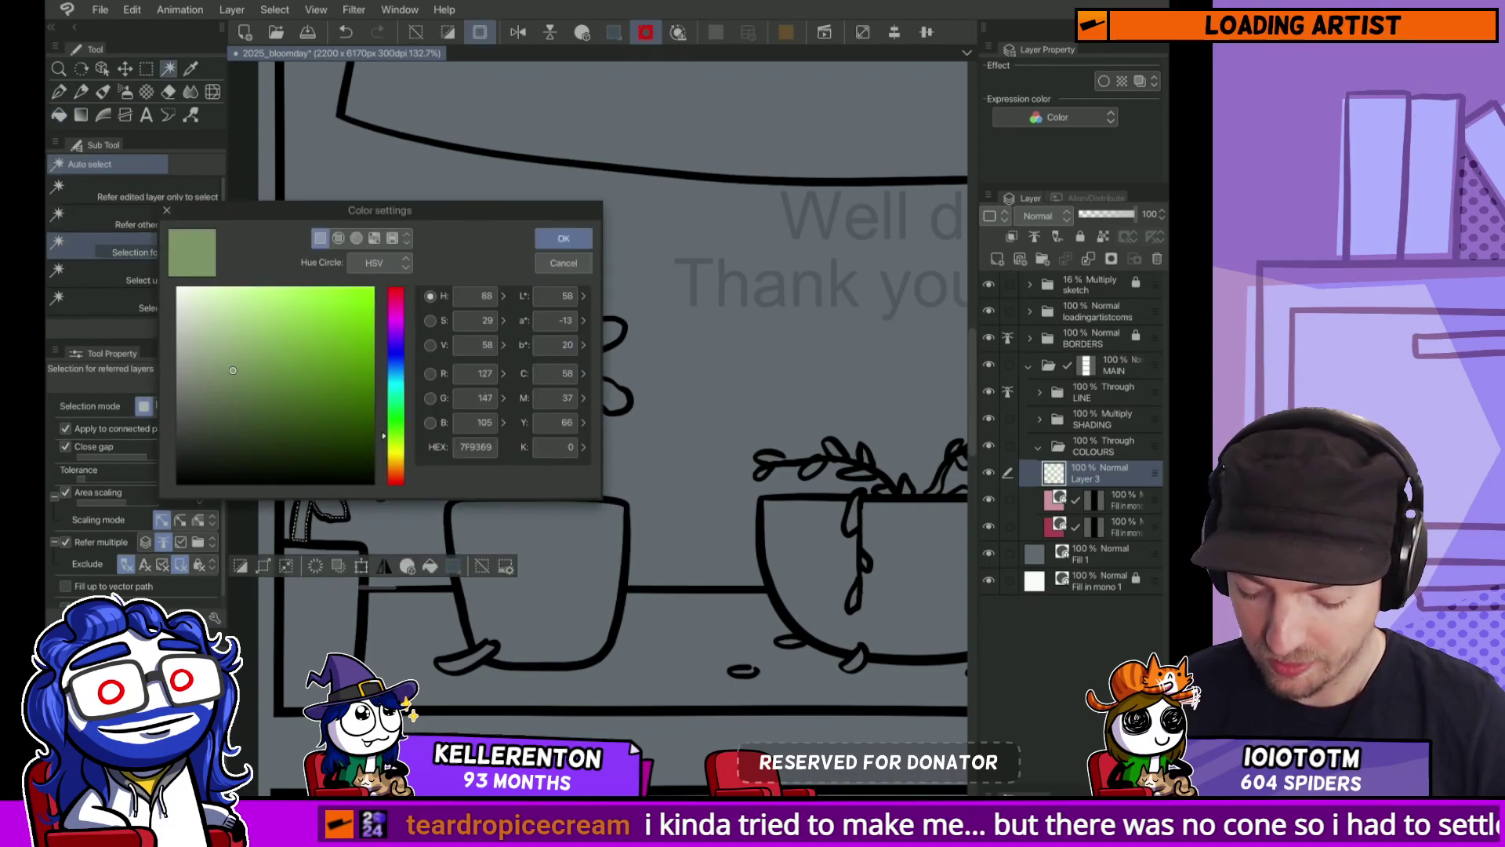
key("Return")
Step: Fill the stems and leaves of the two leftmost potted flowers on the green fill layer's mask
key("g")
left_click(339, 482)
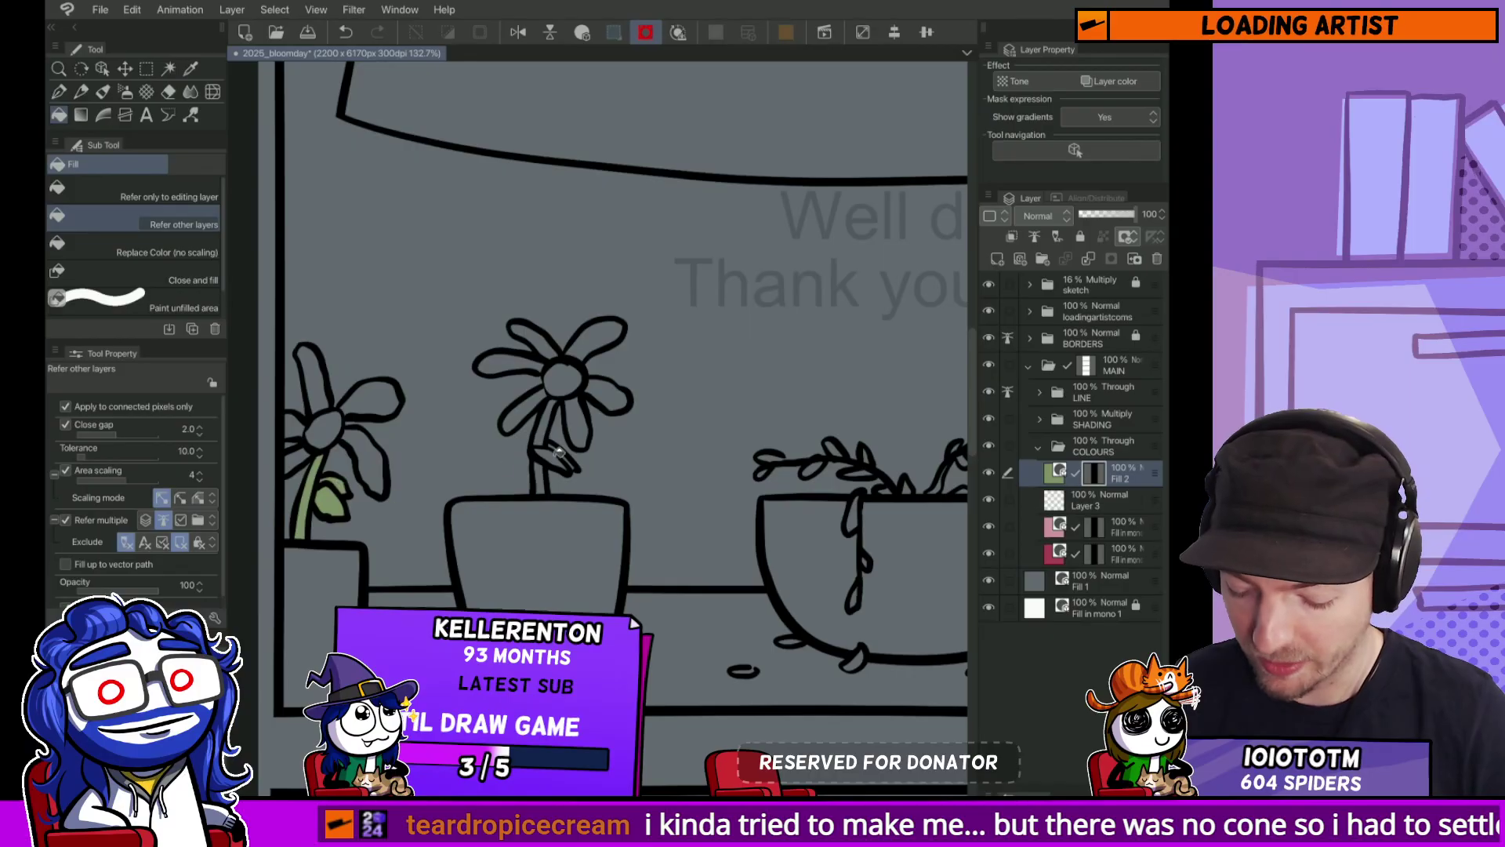
left_click(558, 453)
scroll(548, 473, "up", 1)
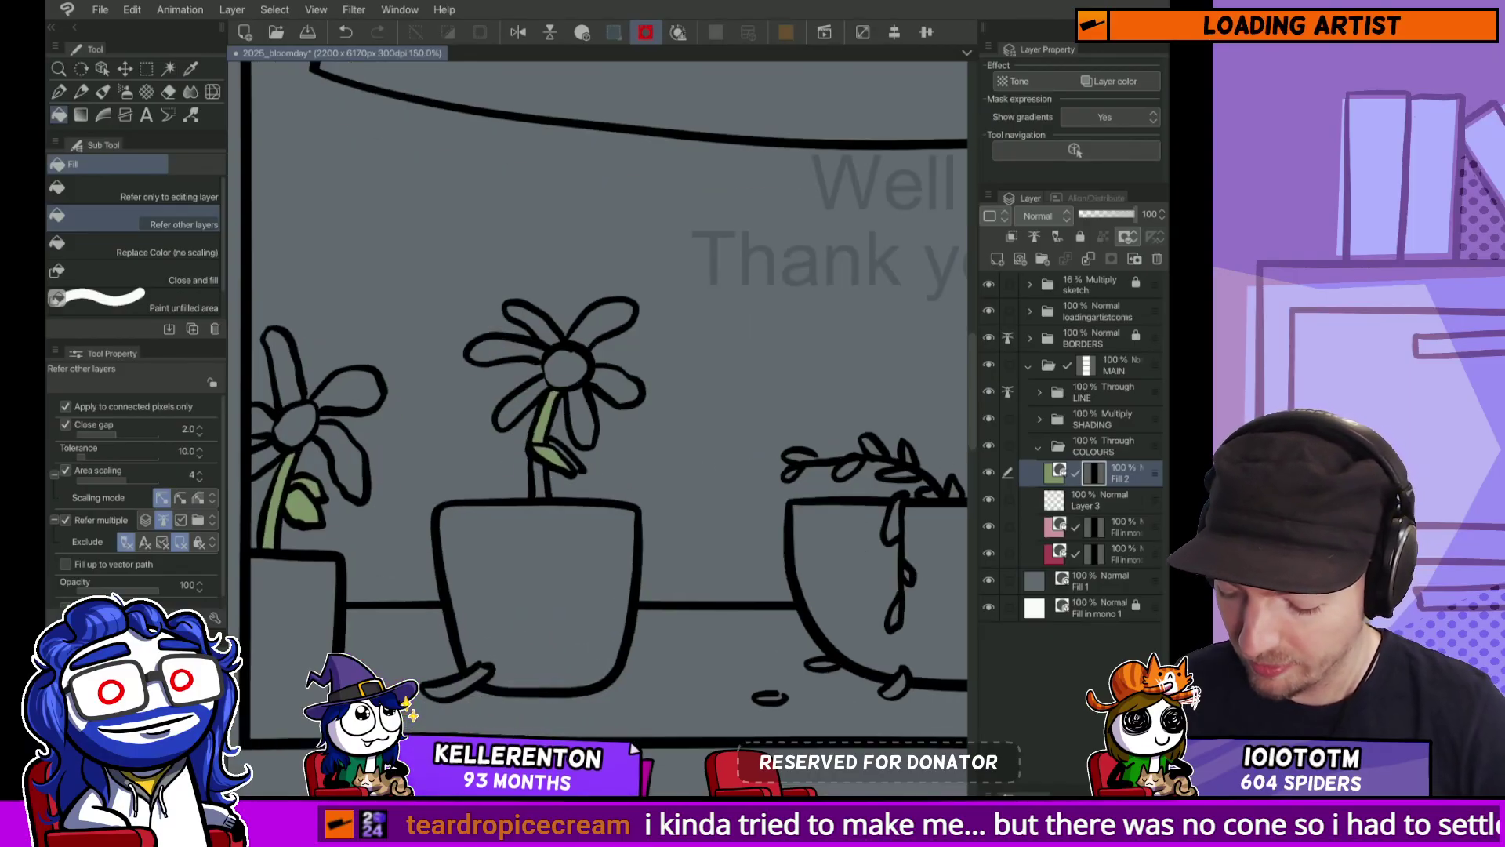
Step: Change the colour of the Fill 1 background layer to a very dark navy blue
left_click(1052, 555)
double_click(1034, 581)
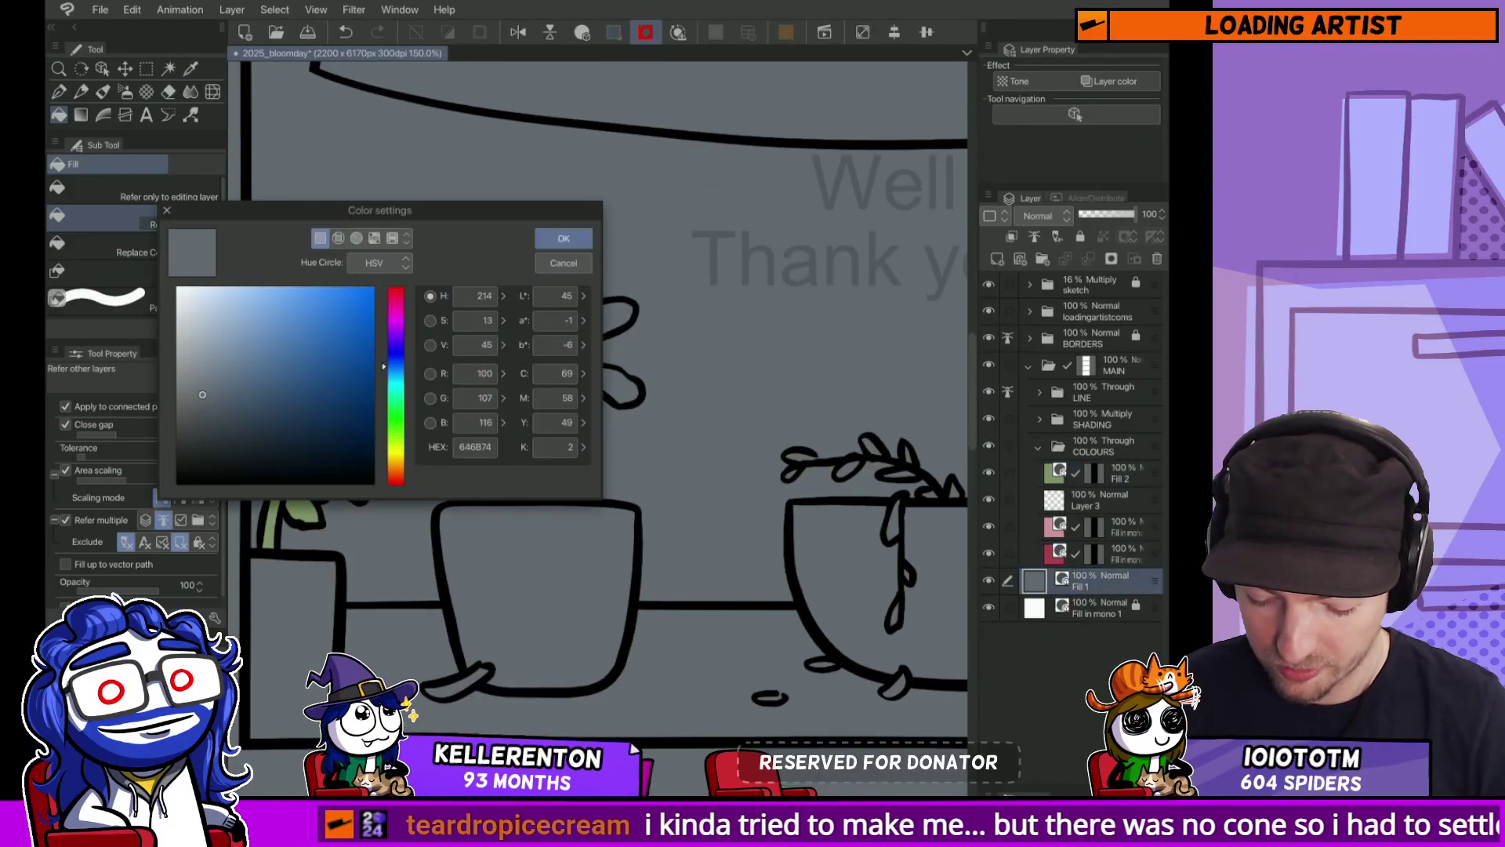
left_click(264, 441)
left_click(563, 238)
Step: On the Fill 2 mask, fill the remaining lower stem section of the second potted flower with green
left_click(1094, 474)
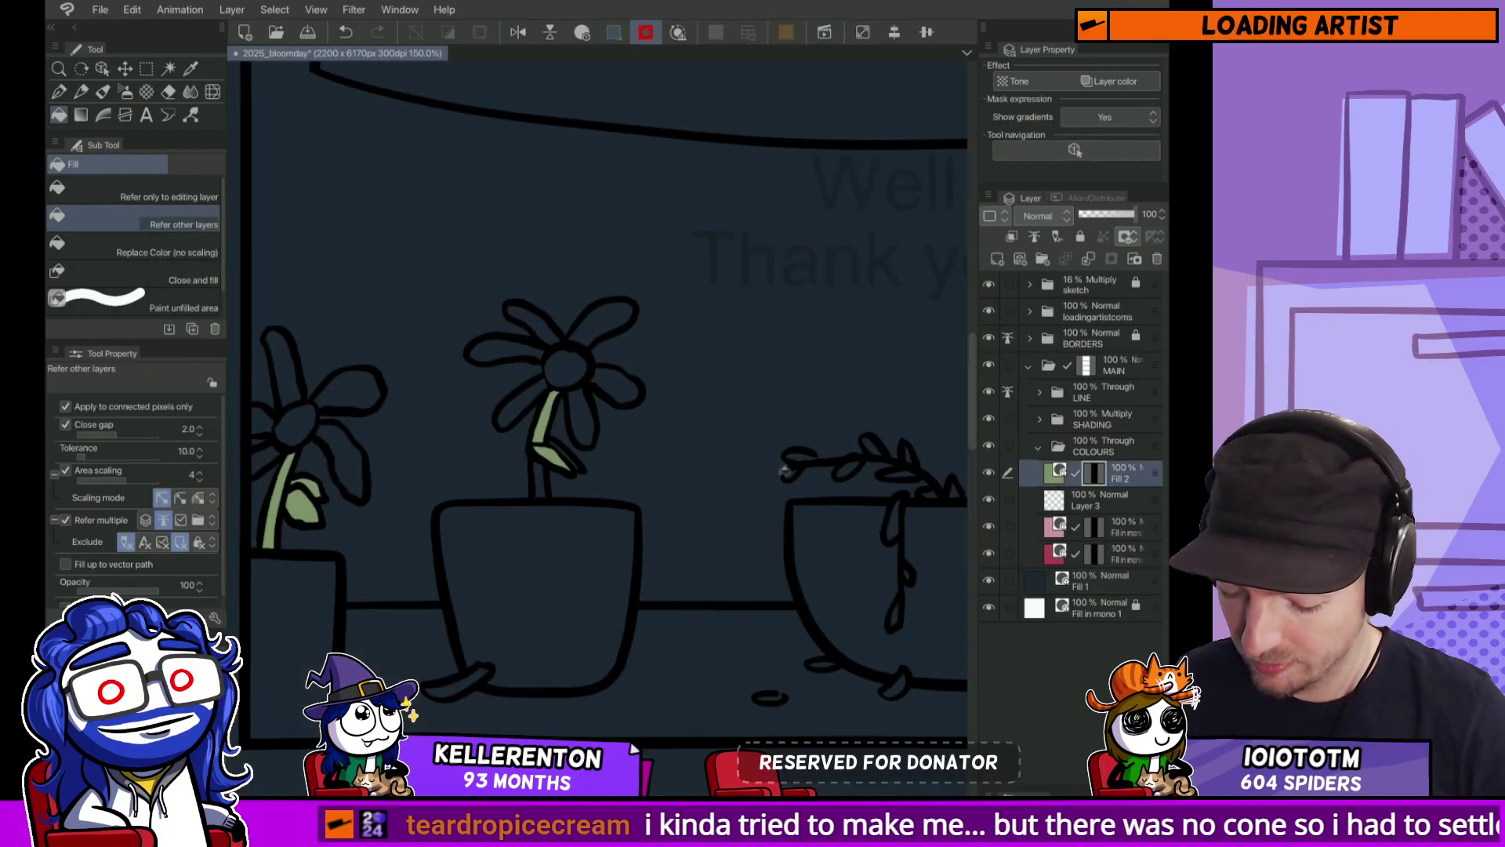
left_click_drag(540, 468, 605, 456)
left_click(533, 479)
left_click(656, 380)
Step: Fill the stem and both leaves of the small potted flower right of the bowl planter with green, touching up gaps with the G-pen
left_click_drag(753, 486, 666, 494)
left_click_drag(677, 494, 652, 494)
left_click_drag(791, 541, 507, 491)
left_click_drag(765, 491, 494, 493)
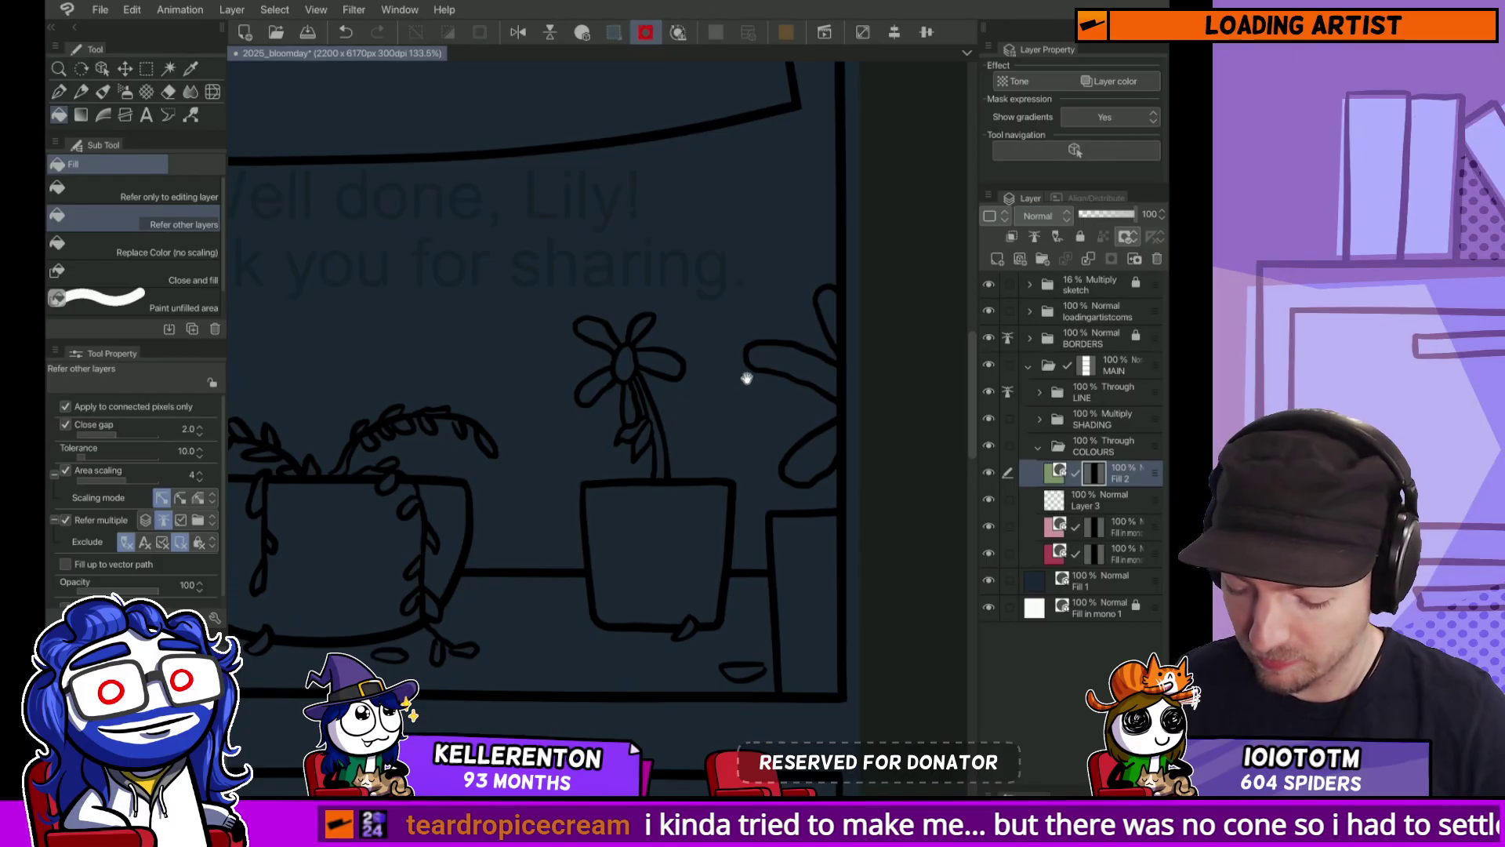
scroll(672, 427, "up", 4)
left_click(641, 467)
left_click(615, 452)
left_click(671, 402)
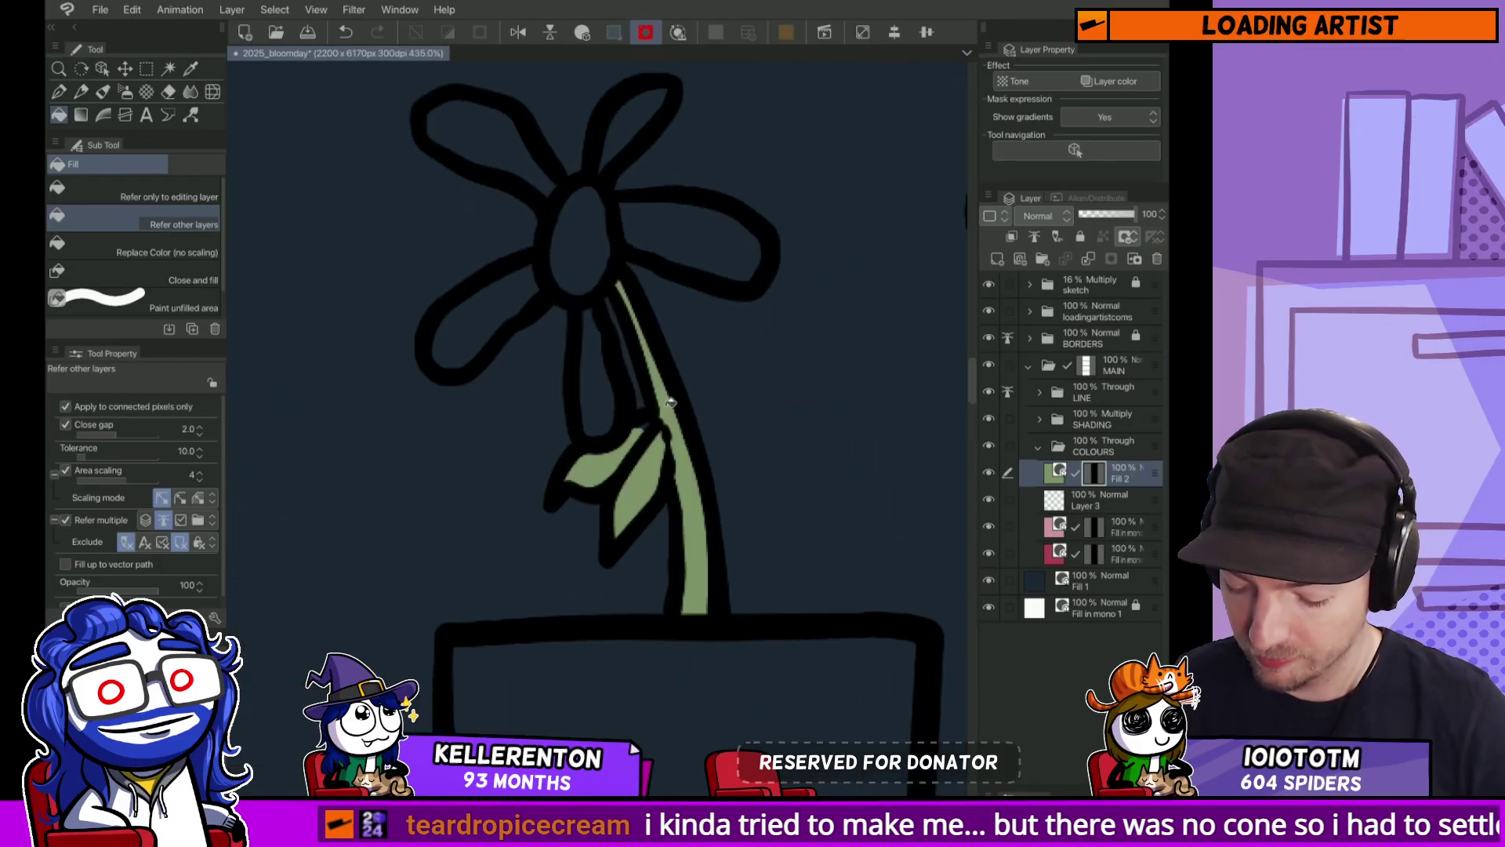
key("p")
left_click_drag(677, 496, 621, 546)
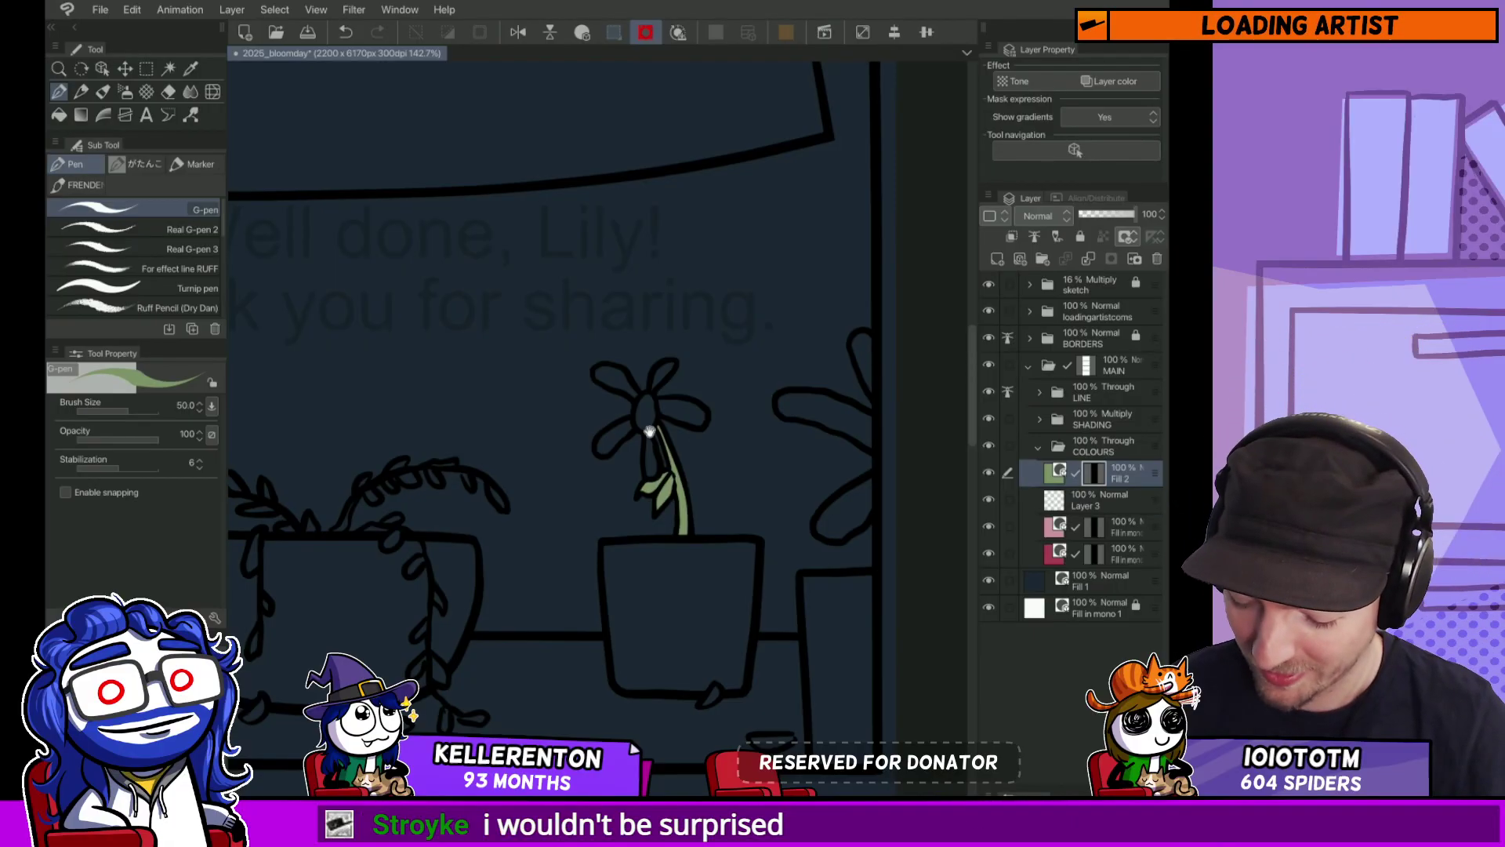
Step: Select leaves of the trailing plant at the bowl's rim and create a mustard yellow fill layer masked to them
left_click_drag(649, 431, 494, 480)
left_click_drag(878, 486, 411, 467)
left_click_drag(550, 573, 749, 239)
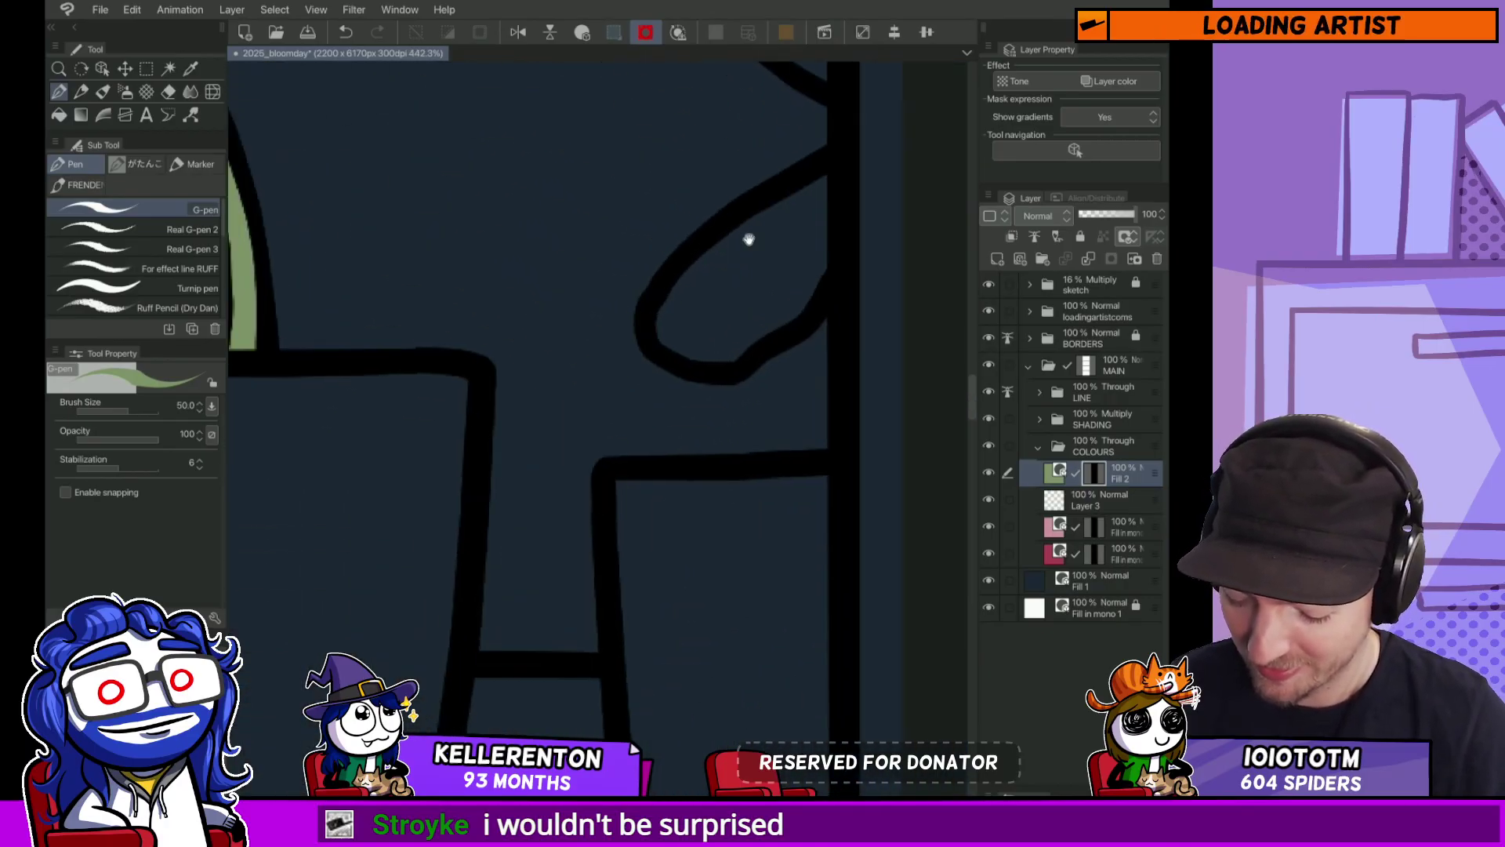
scroll(748, 239, "down", 7)
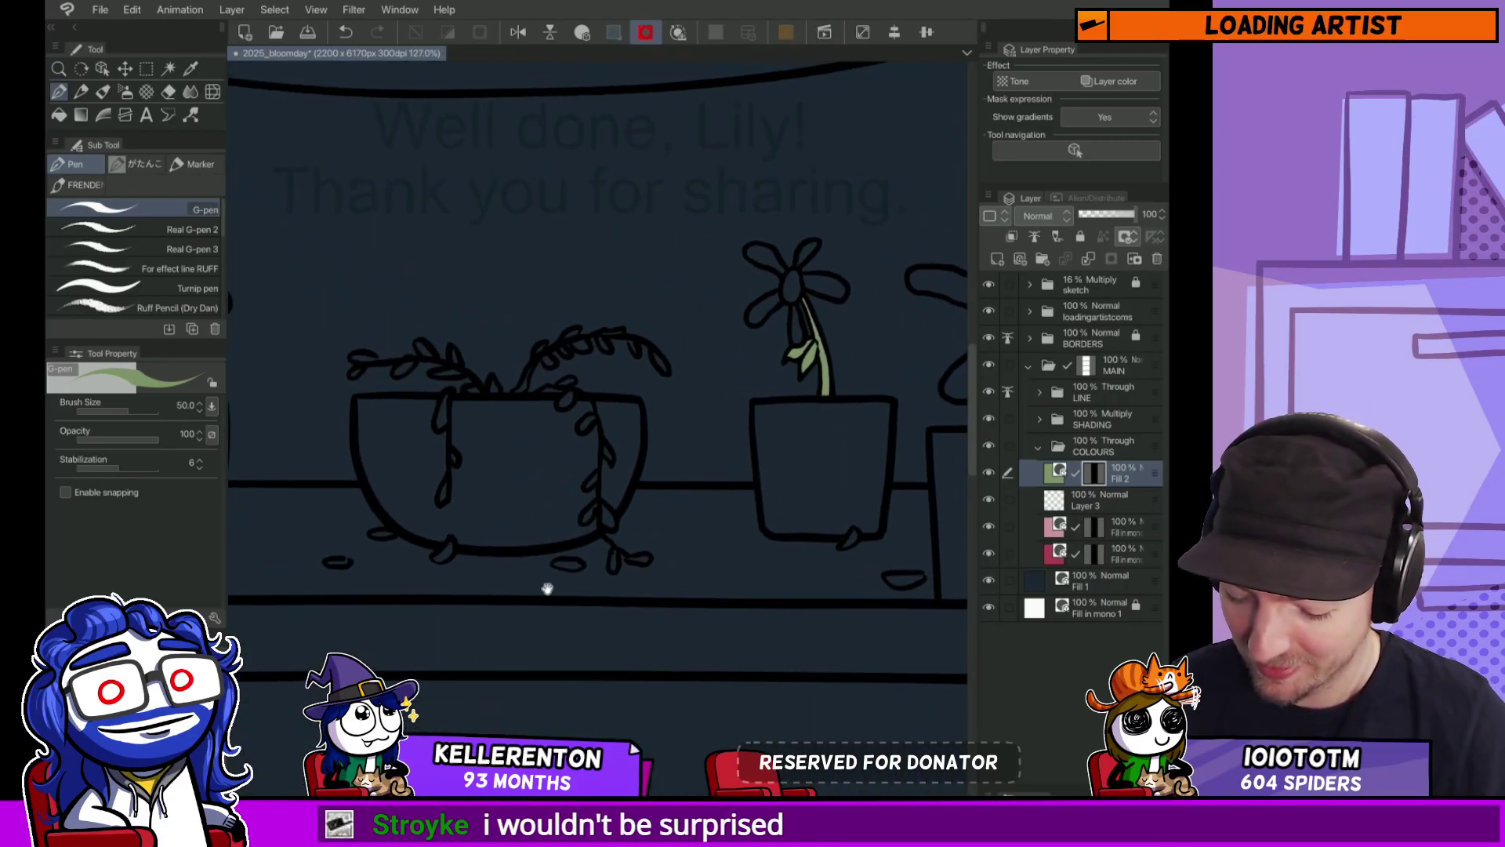
left_click_drag(548, 588, 756, 618)
scroll(768, 424, "up", 5)
key("w")
left_click(779, 449)
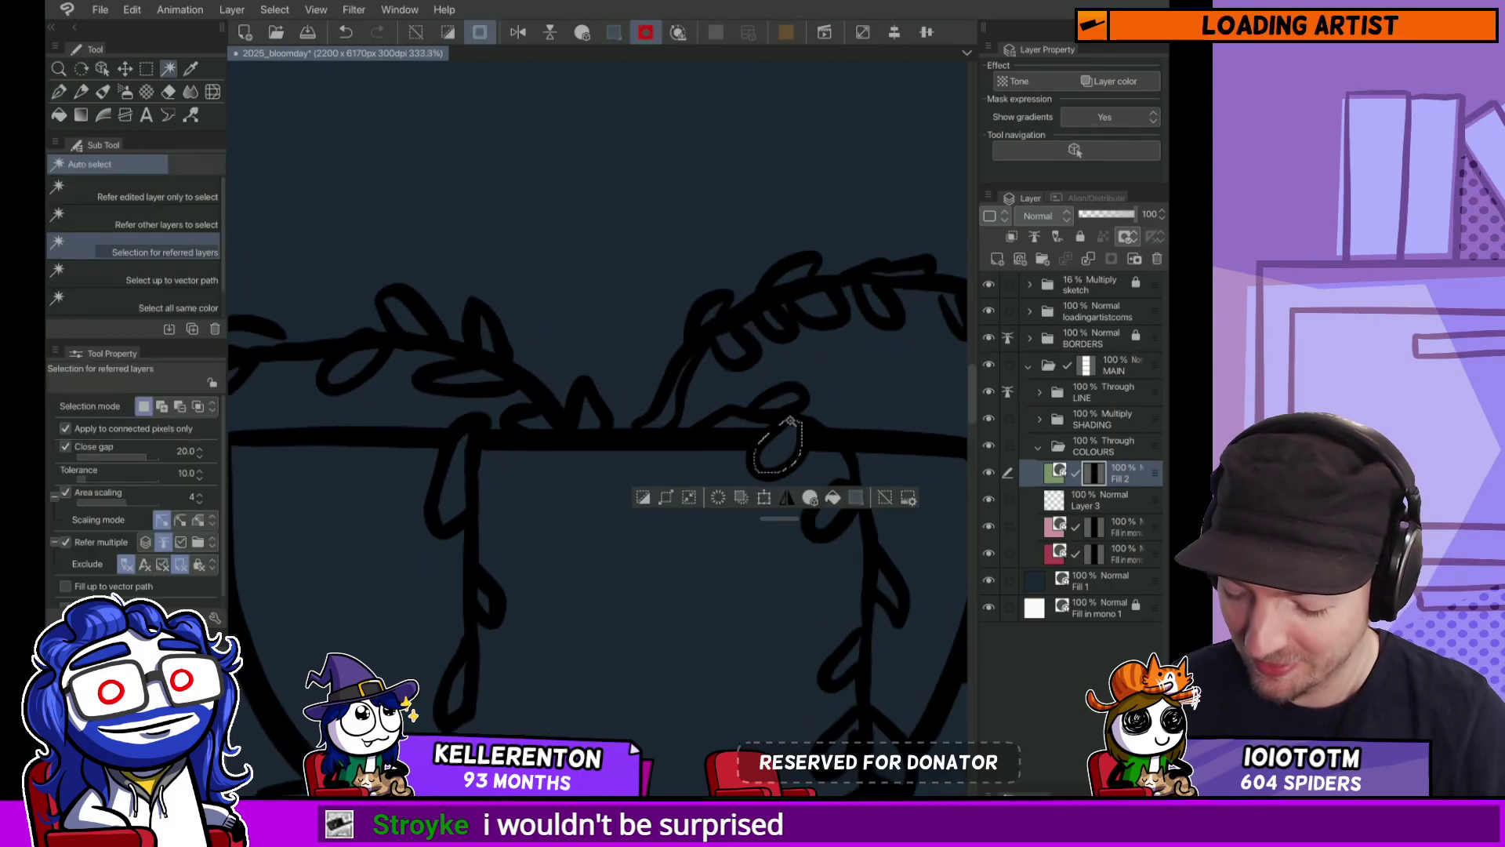
left_click(781, 401, "shift")
left_click(812, 497)
left_click_drag(256, 392, 251, 397)
left_click_drag(396, 320, 396, 460)
left_click_drag(292, 411, 313, 376)
left_click(564, 238)
Step: Fill the leaves along the right vine hanging down the bowl with mustard yellow on the Fill 3 mask
left_click_drag(756, 511, 628, 429)
key("g")
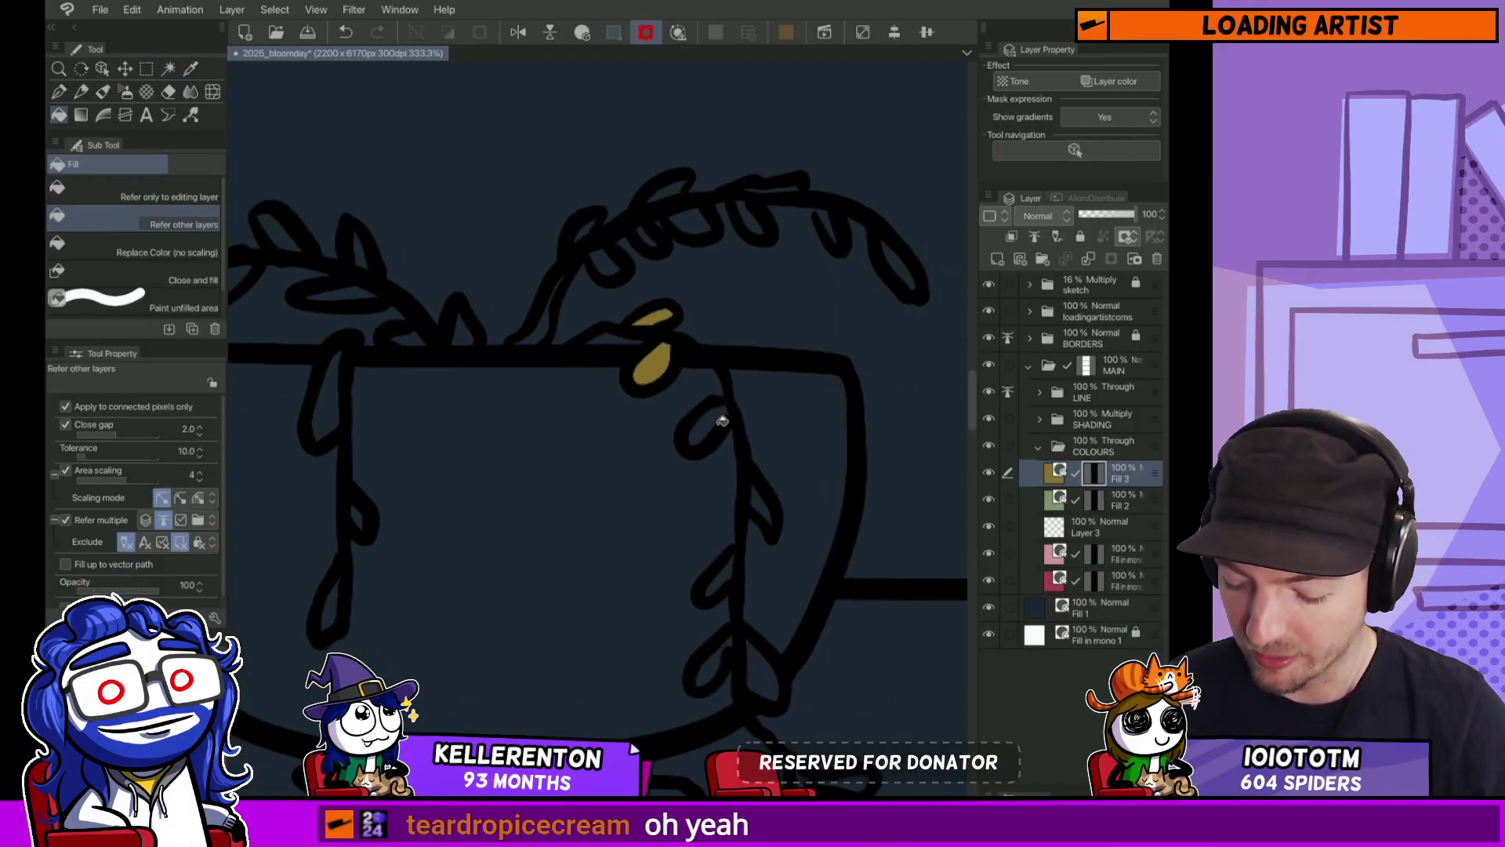
left_click(715, 425)
left_click(762, 508)
scroll(751, 561, "down", 3)
left_click(707, 467)
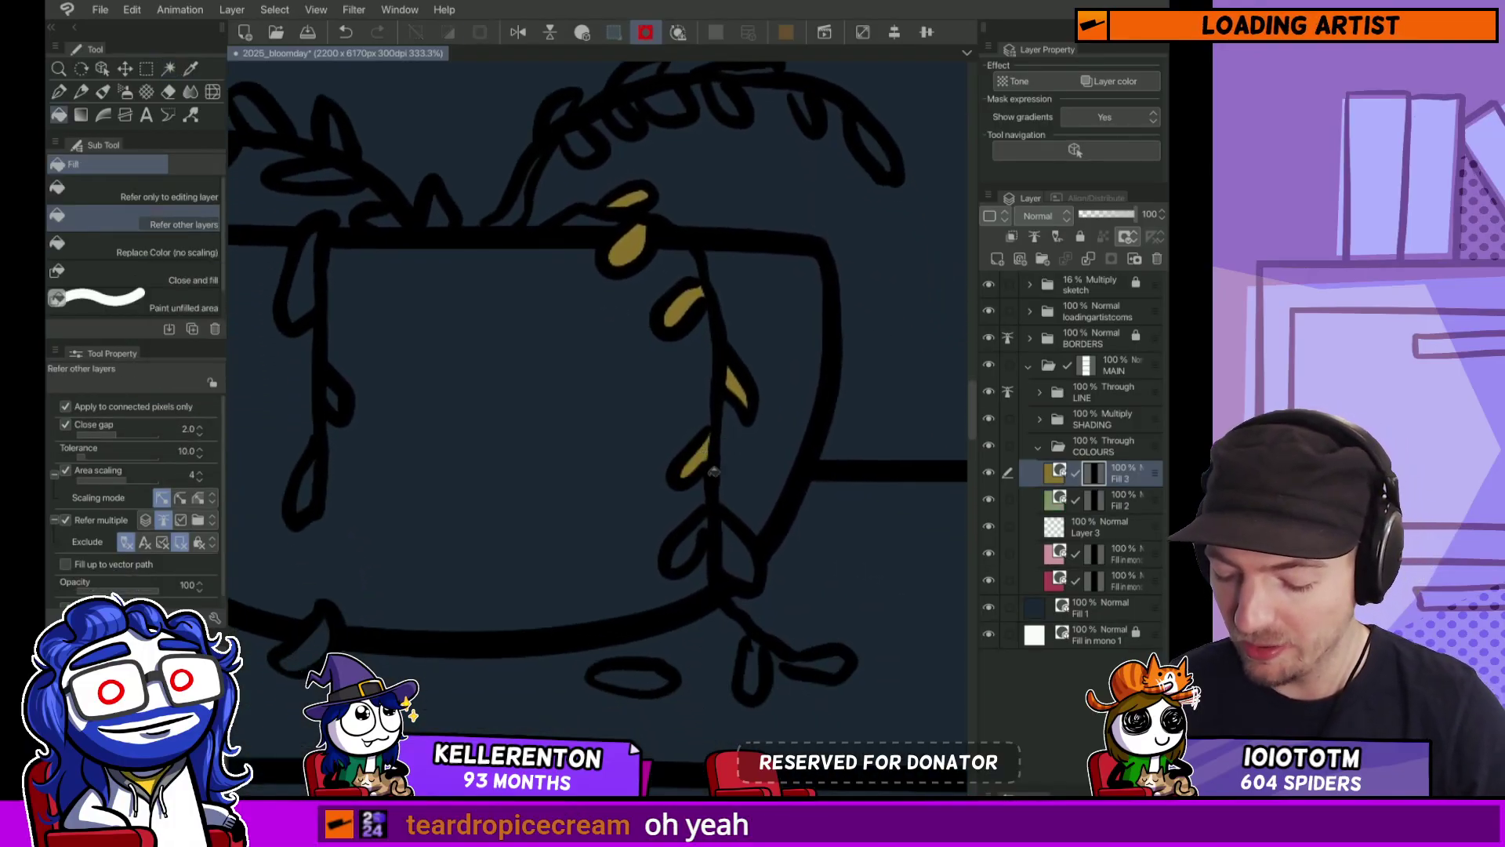
left_click(703, 541)
left_click(733, 549)
Step: Fill the right vine's end leaves and the loose leaves around the bowl's base with mustard yellow
scroll(729, 600, "down", 3)
left_click(626, 578)
left_click(728, 571)
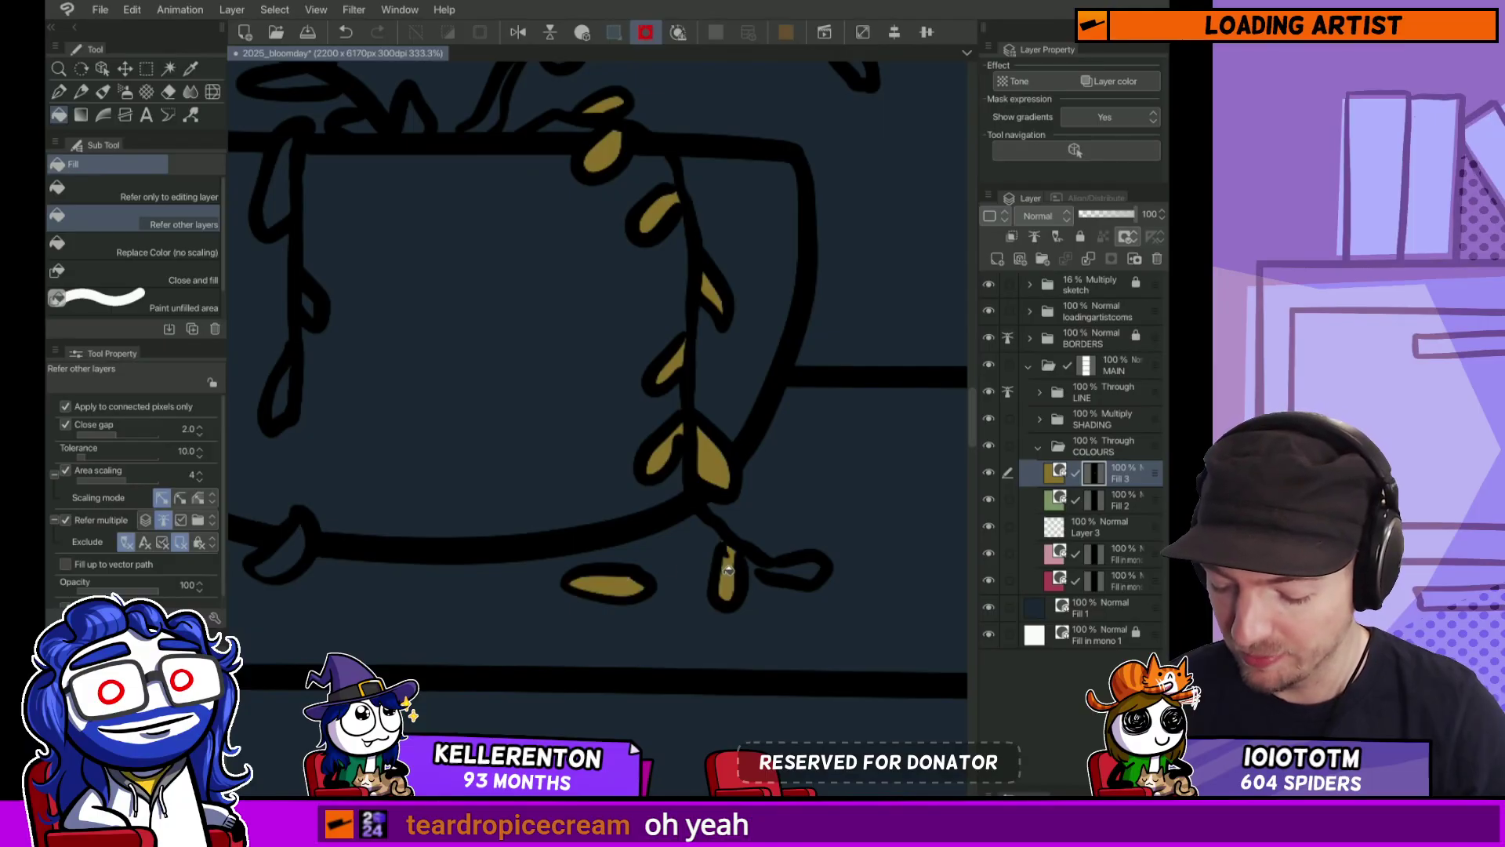
left_click(791, 571)
scroll(521, 481, "right", 5)
left_click(623, 526)
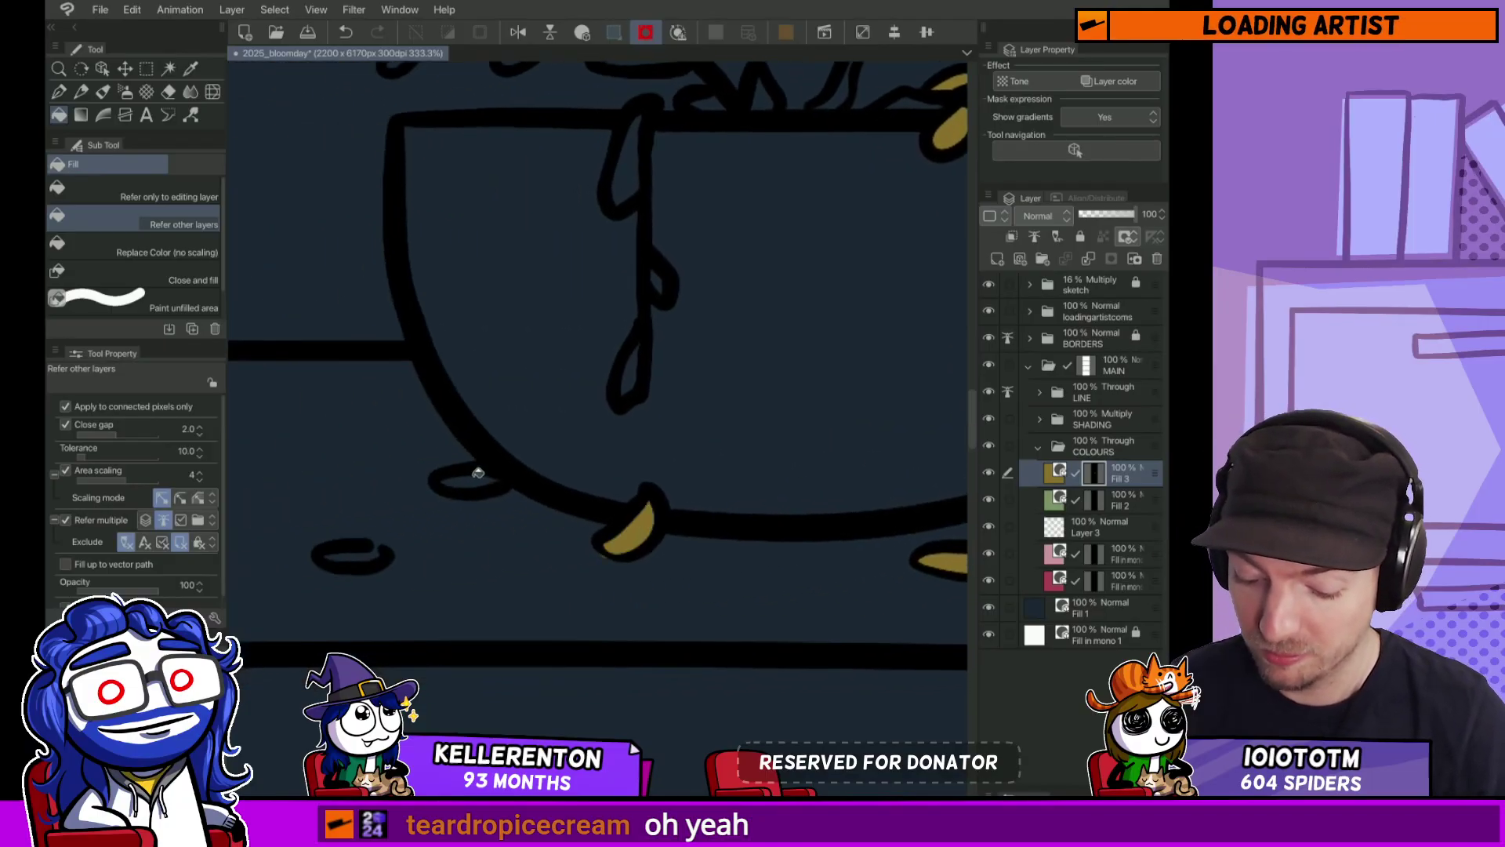
key("p")
left_click(470, 480)
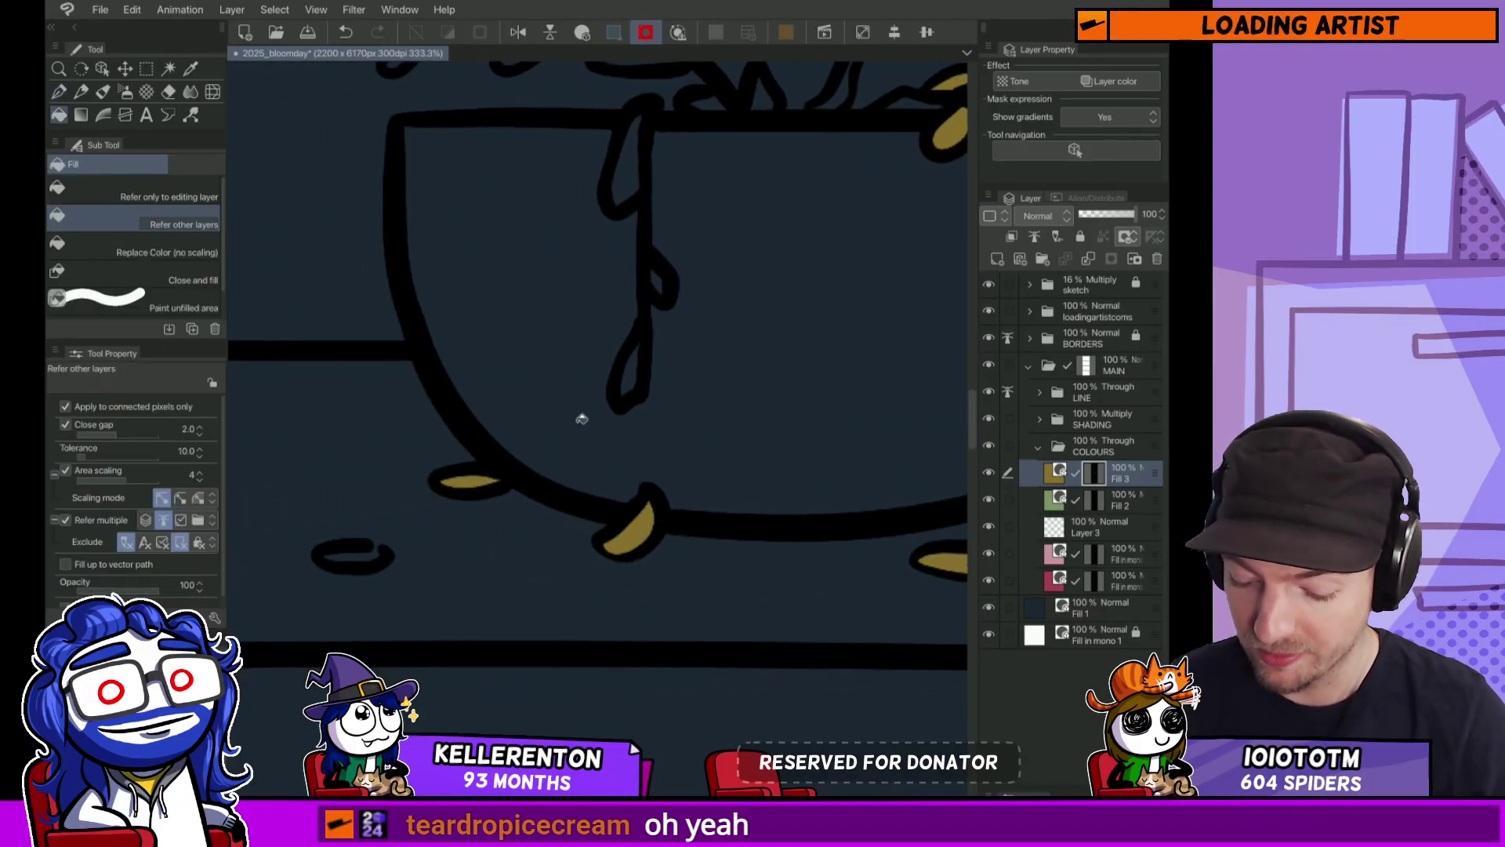
Step: Fill the three leaves of the left vine hanging over the front of the bowl with mustard yellow
left_click(633, 370)
scroll(622, 470, "up", 3)
scroll(580, 533, "right", 2)
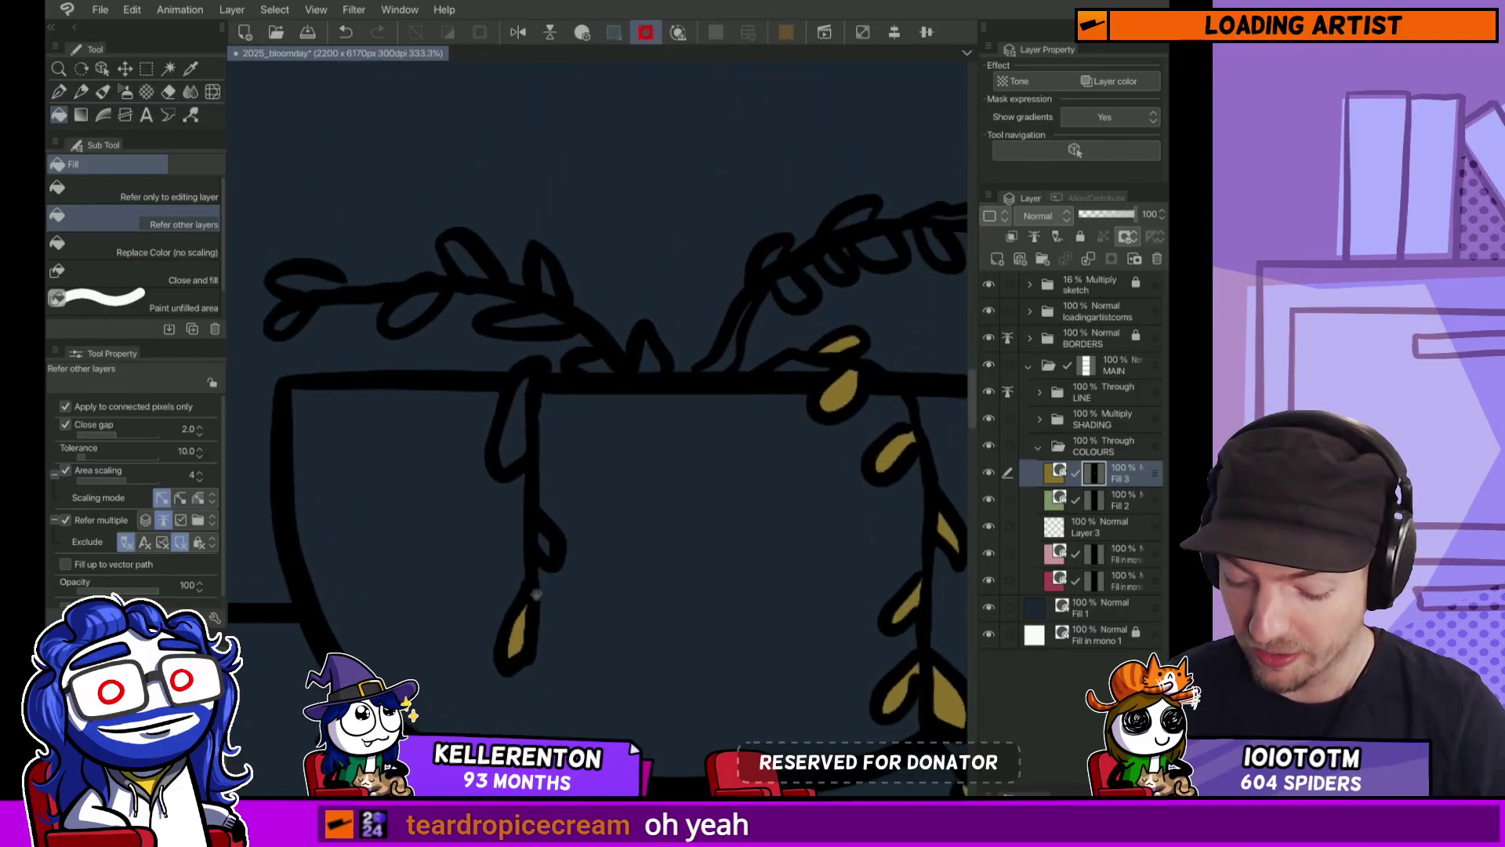
left_click(546, 542)
left_click(514, 427)
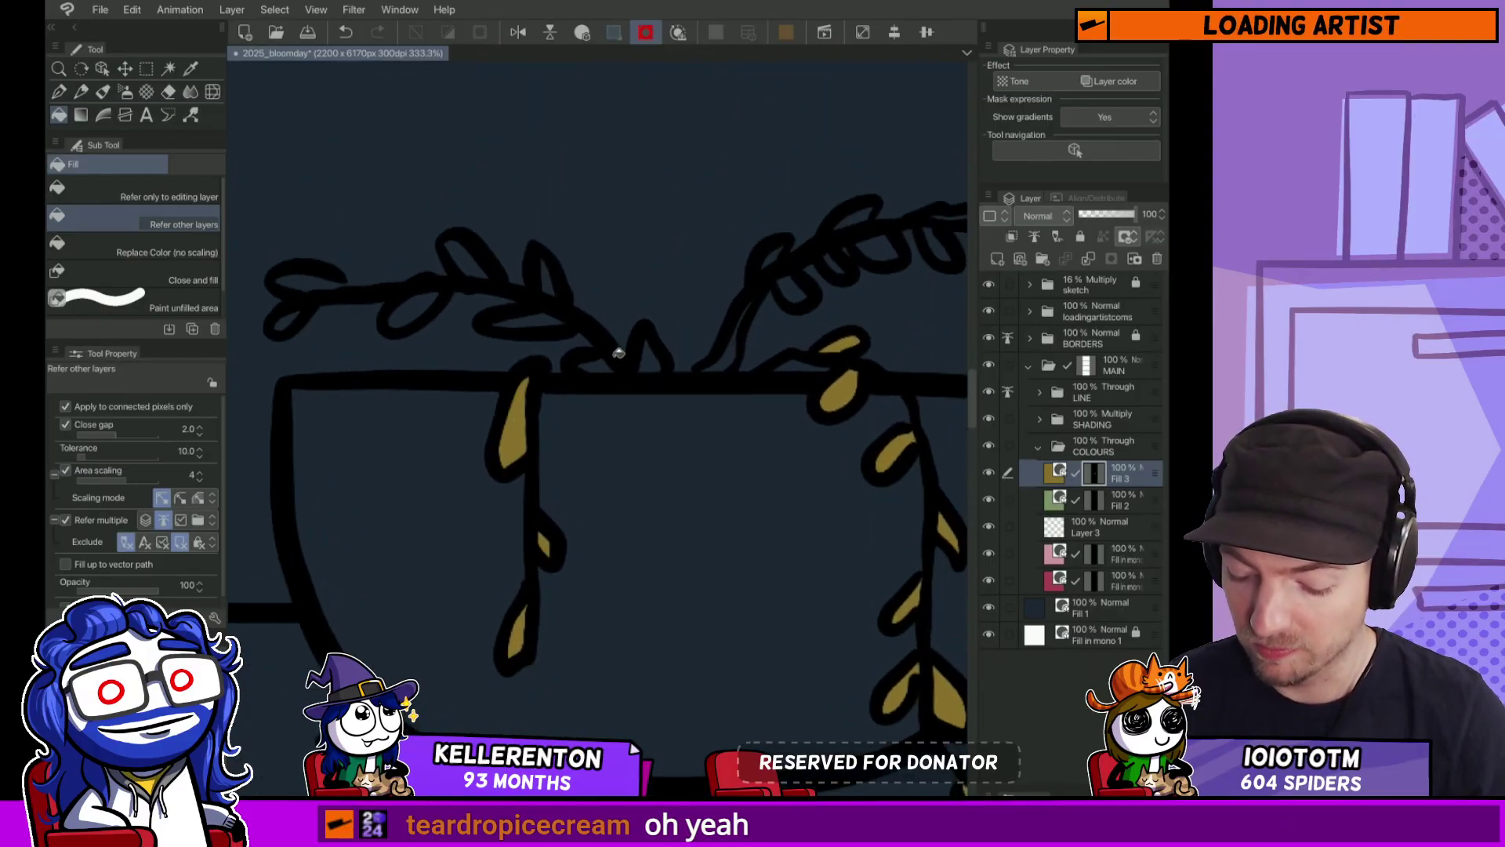
Step: Fill all leaves of the branch spreading left above the bowl with mustard yellow, closing the gap in the tip leaf with the G-pen
left_click(597, 365)
left_click(647, 354)
left_click(543, 319)
left_click(555, 271)
left_click(411, 312)
left_click(467, 261)
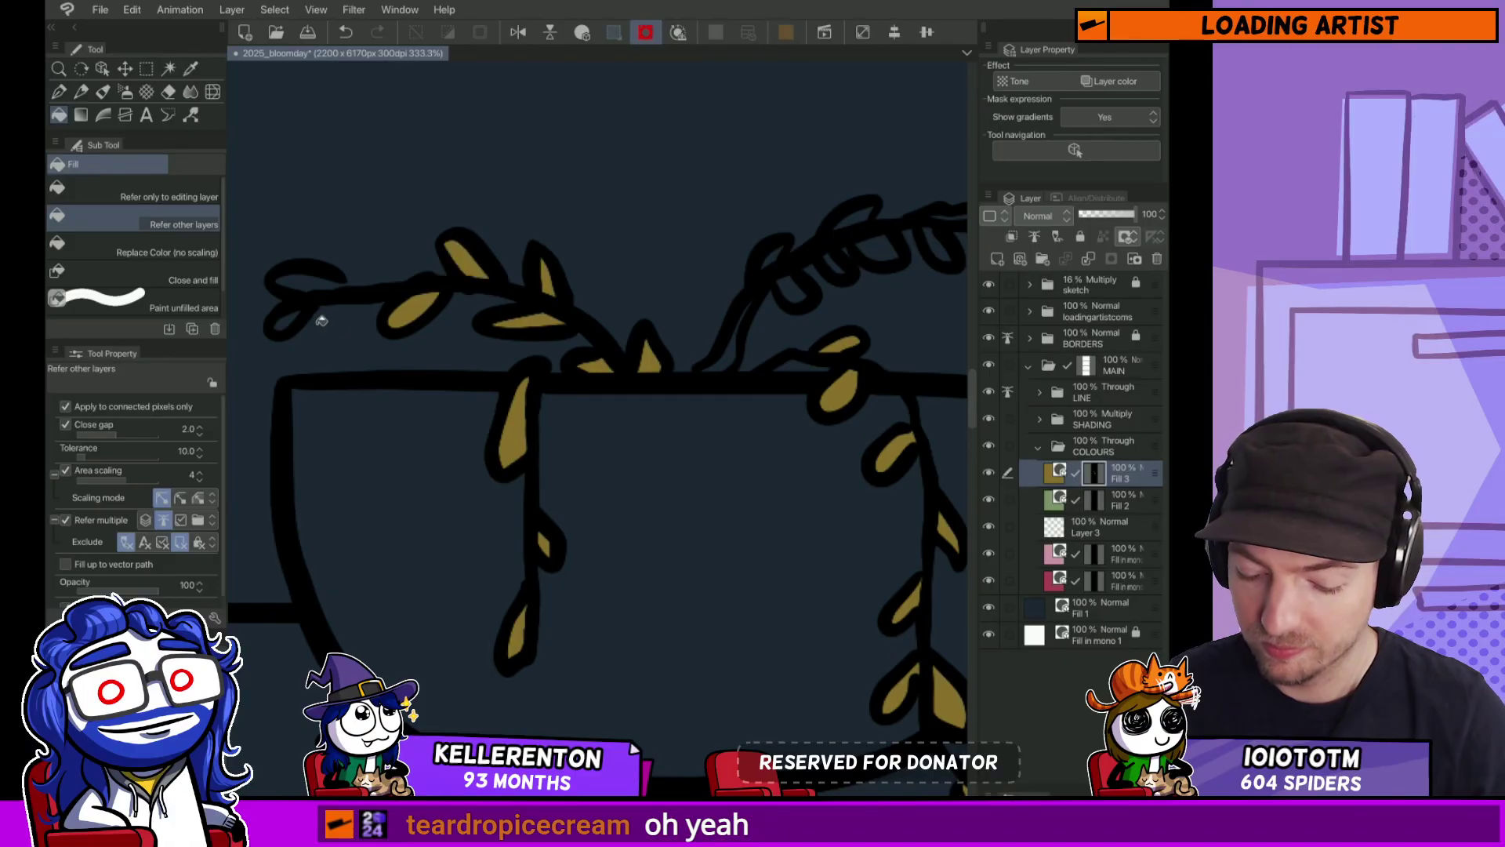
key("p")
left_click_drag(323, 289, 344, 285)
key("g")
left_click(307, 283)
left_click(287, 320)
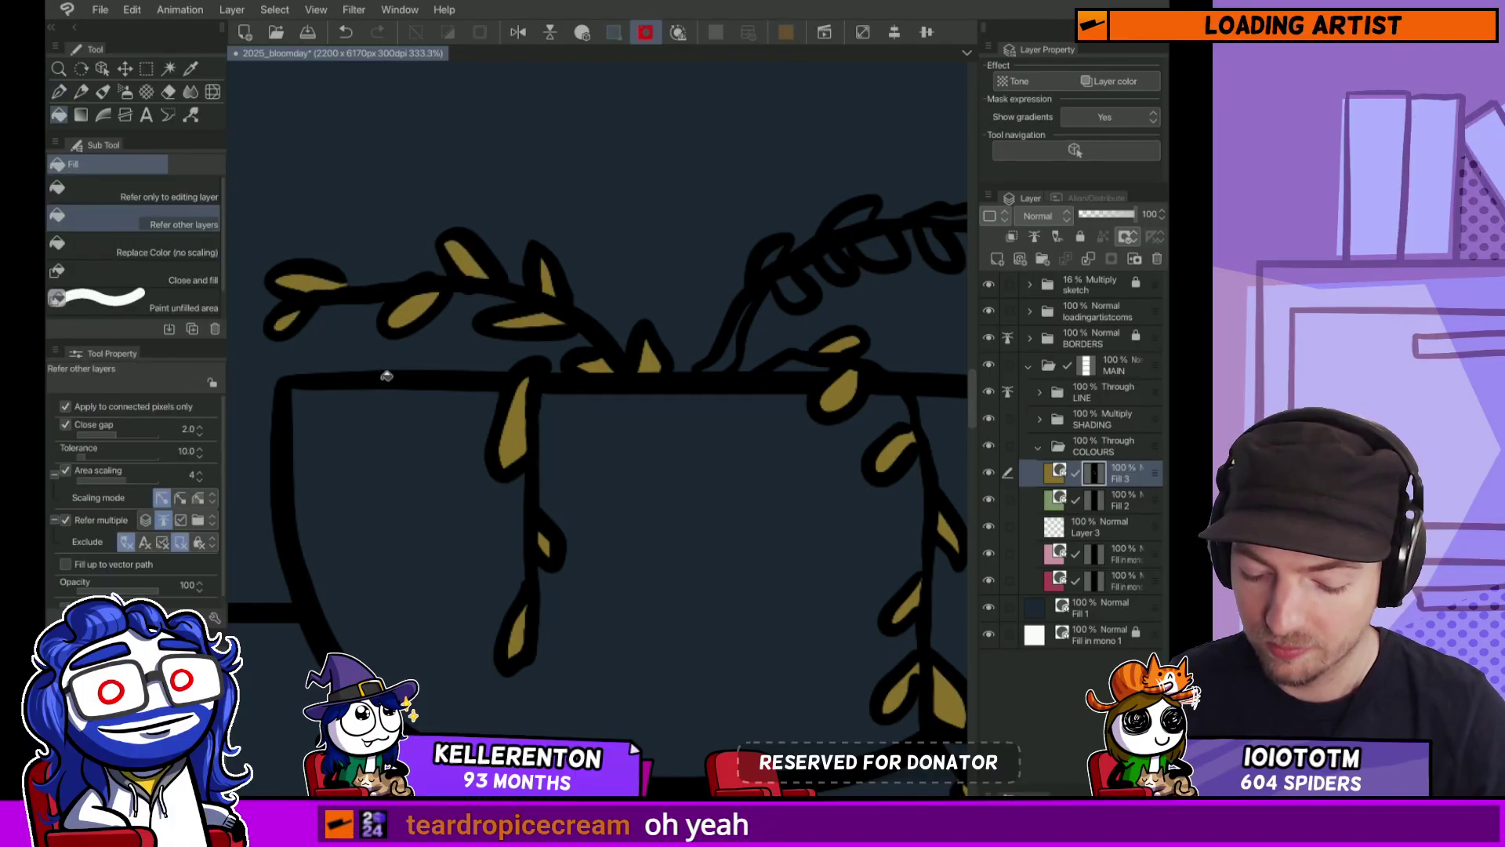
Step: Fill the stem base and the first leaves of the branch arching right above the bowl with mustard yellow
scroll(518, 617, "down", 3)
scroll(670, 469, "up", 5)
left_click(439, 565)
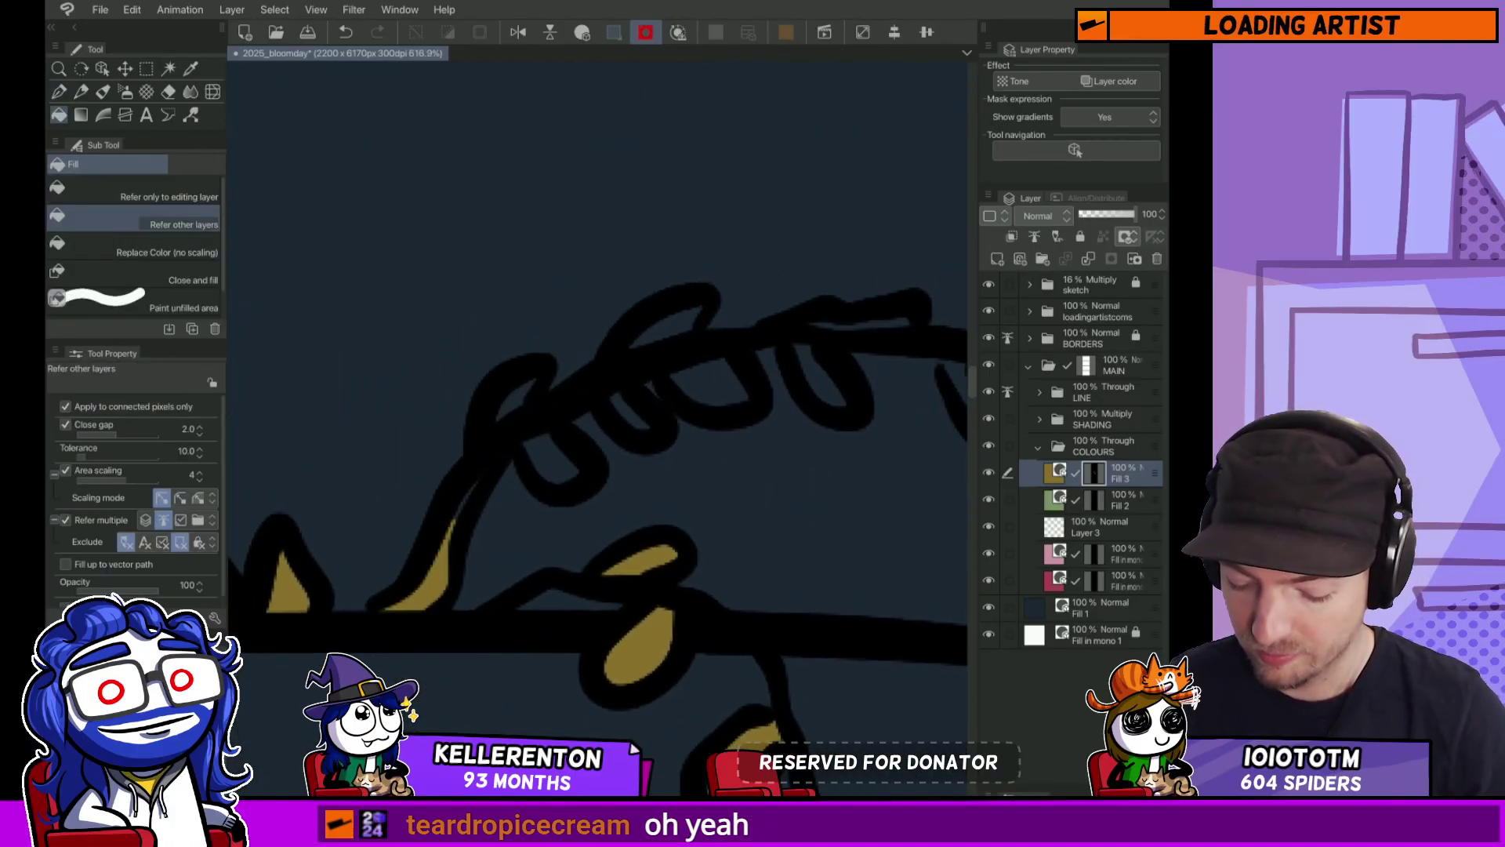
left_click(543, 458)
left_click(514, 399)
key("p")
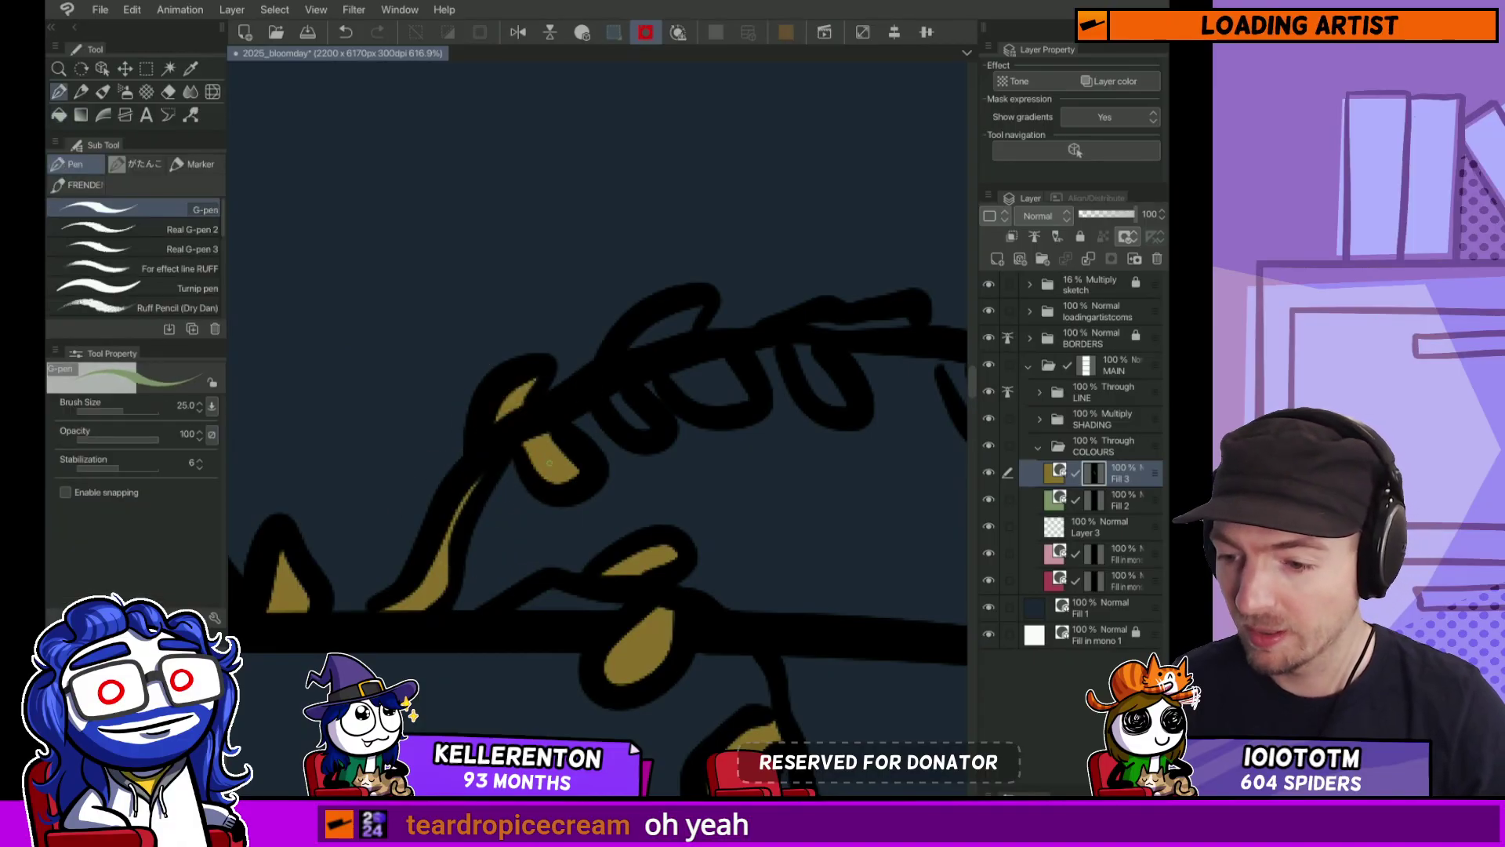
key("g")
left_click(633, 409)
left_click(667, 325)
left_click(712, 378)
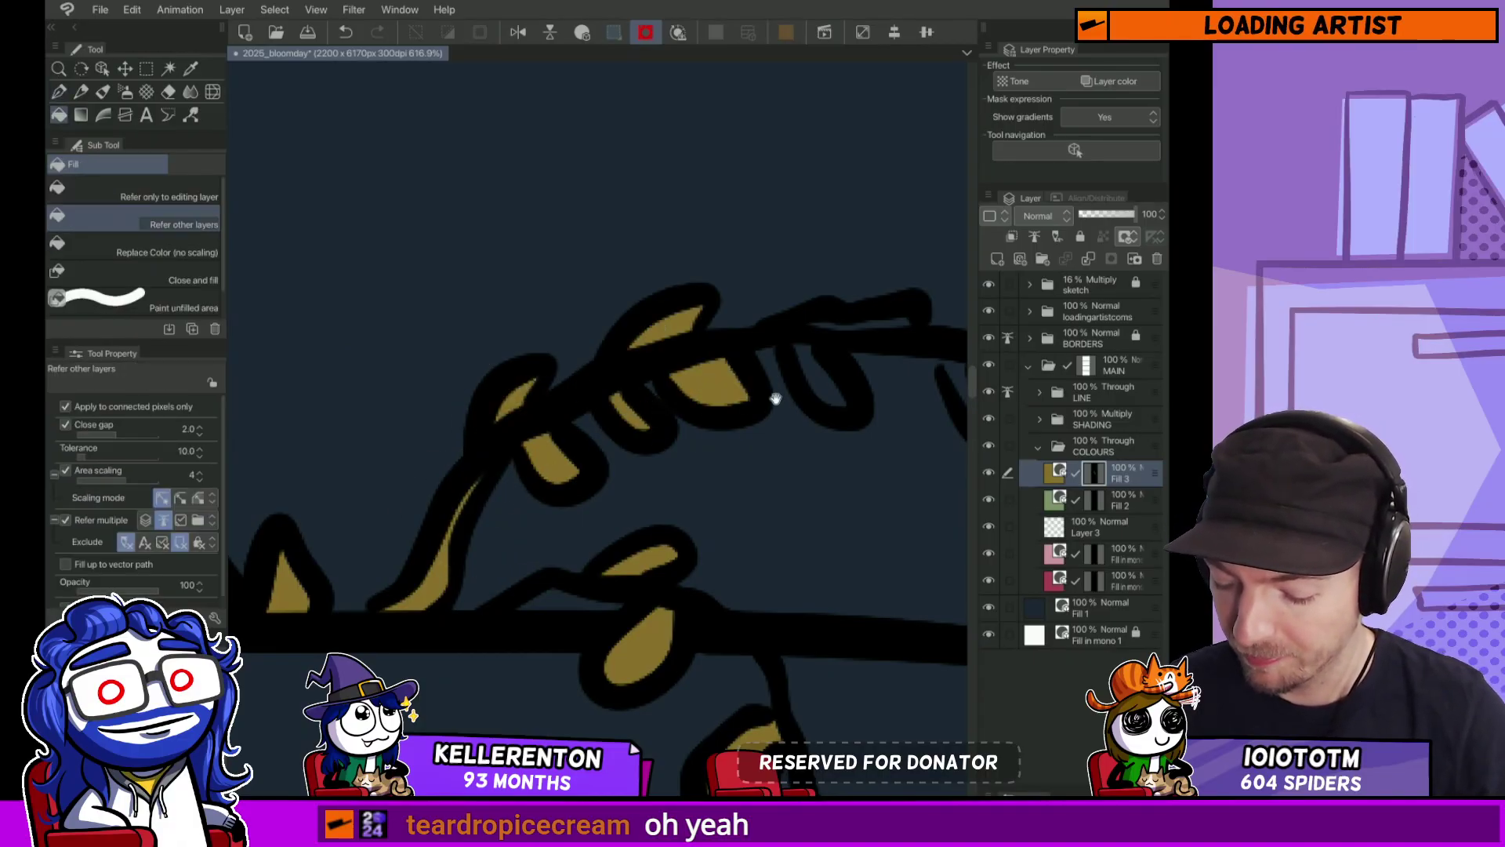
Step: Colour the remaining leaves out to the tip of the right arching branch with mustard yellow using the G-pen
mouse_move(775, 399)
left_mouse_down()
mouse_move(663, 489)
mouse_move(591, 472)
left_mouse_up()
key("p")
mouse_move(617, 440)
left_mouse_down()
mouse_move(606, 423)
mouse_move(632, 464)
left_mouse_up()
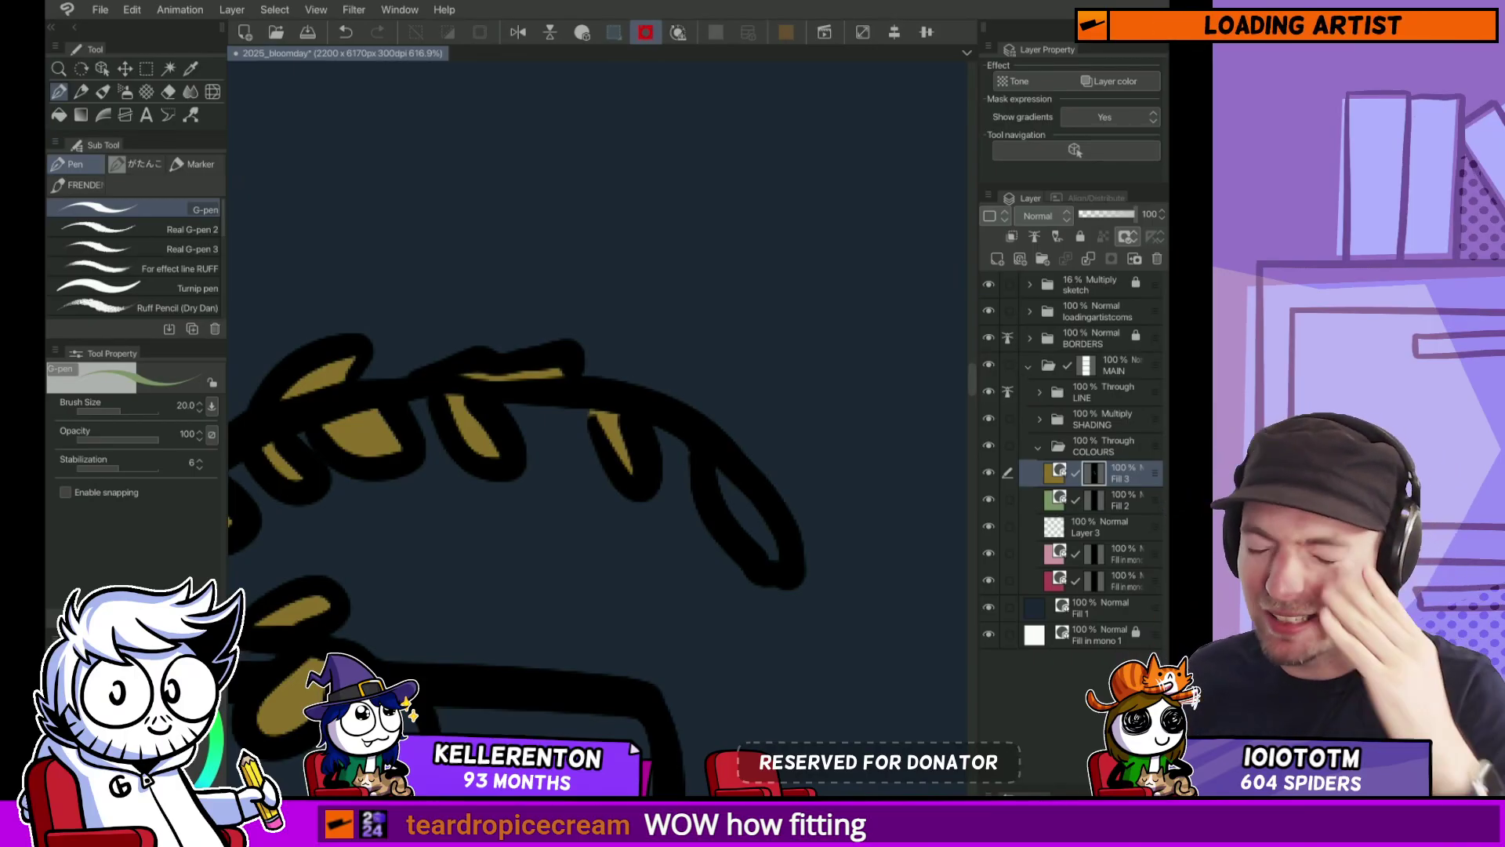
mouse_move(701, 501)
left_mouse_down()
mouse_move(664, 406)
mouse_move(689, 410)
mouse_move(734, 470)
mouse_move(837, 286)
left_mouse_up()
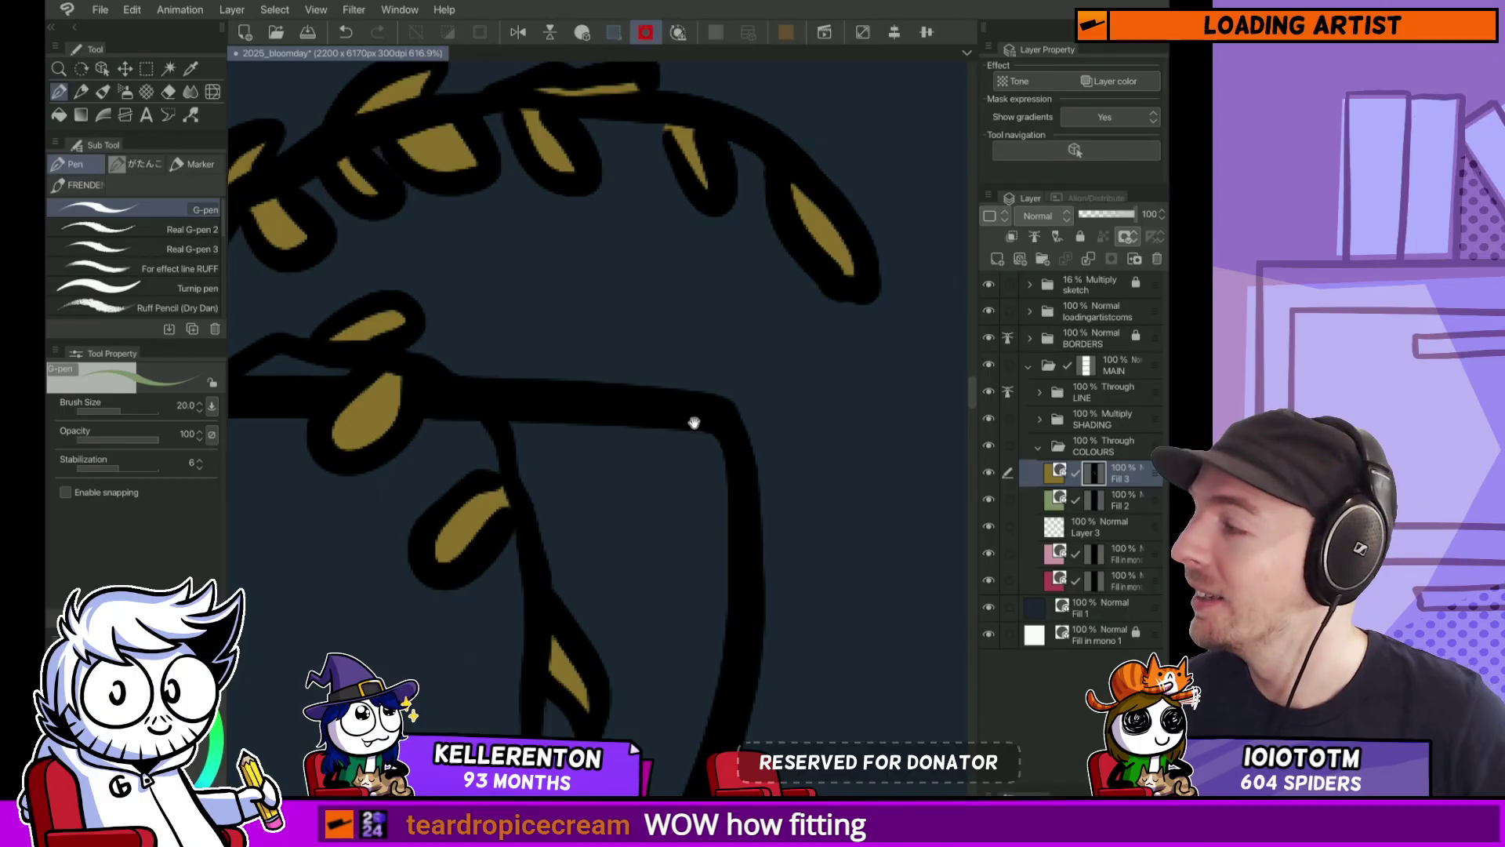
Step: Paint the fallen leaf on the shelf to the left of the bowl mustard yellow with the G-pen
scroll(693, 423, "down", 6)
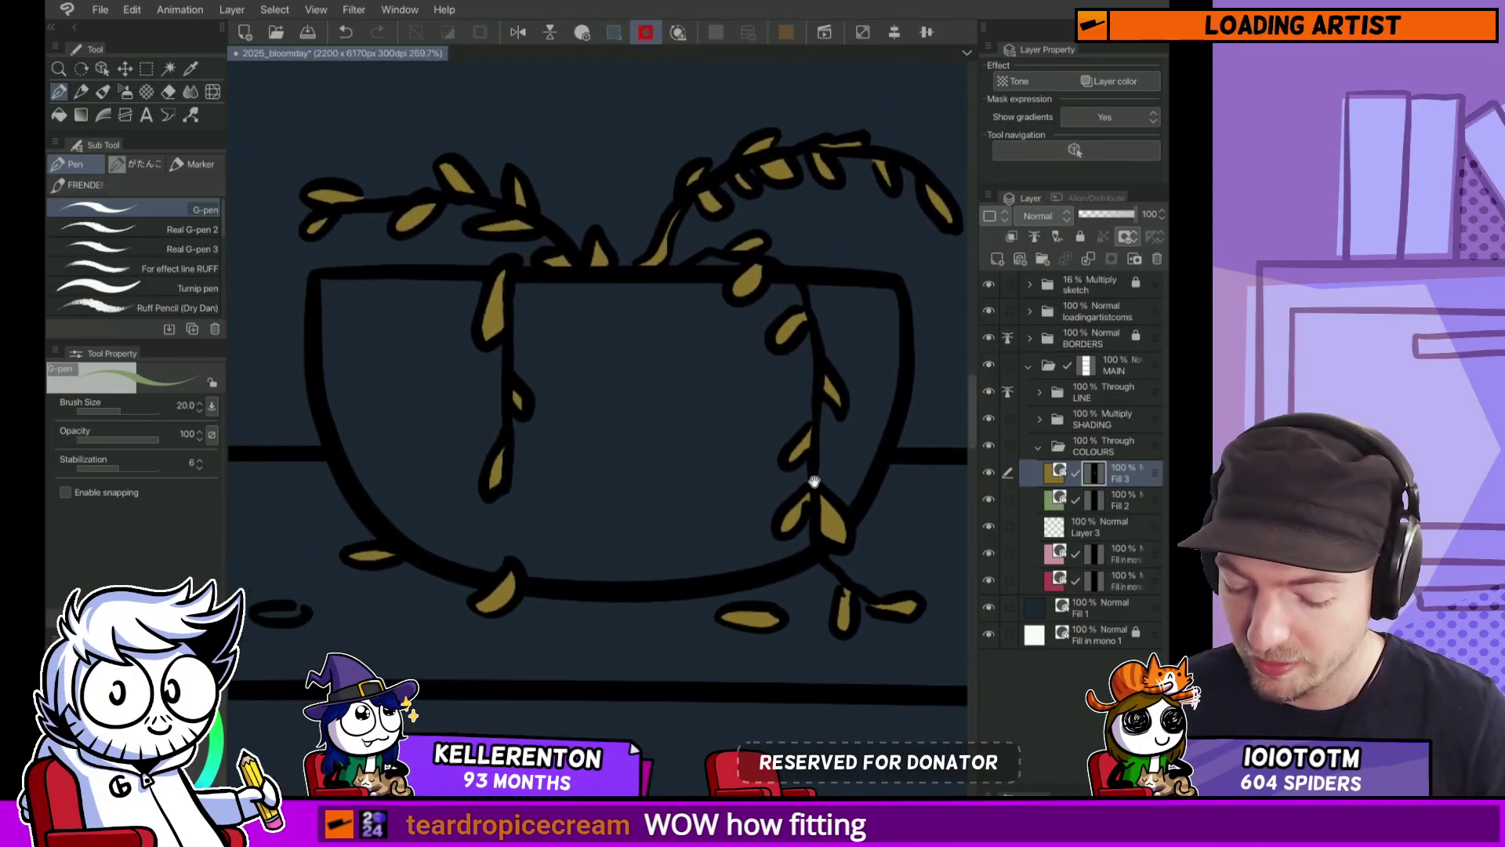
scroll(814, 481, "up", 6)
mouse_move(541, 504)
left_mouse_down()
mouse_move(451, 500)
mouse_move(479, 511)
mouse_move(484, 538)
left_mouse_up()
scroll(490, 541, "up", 1)
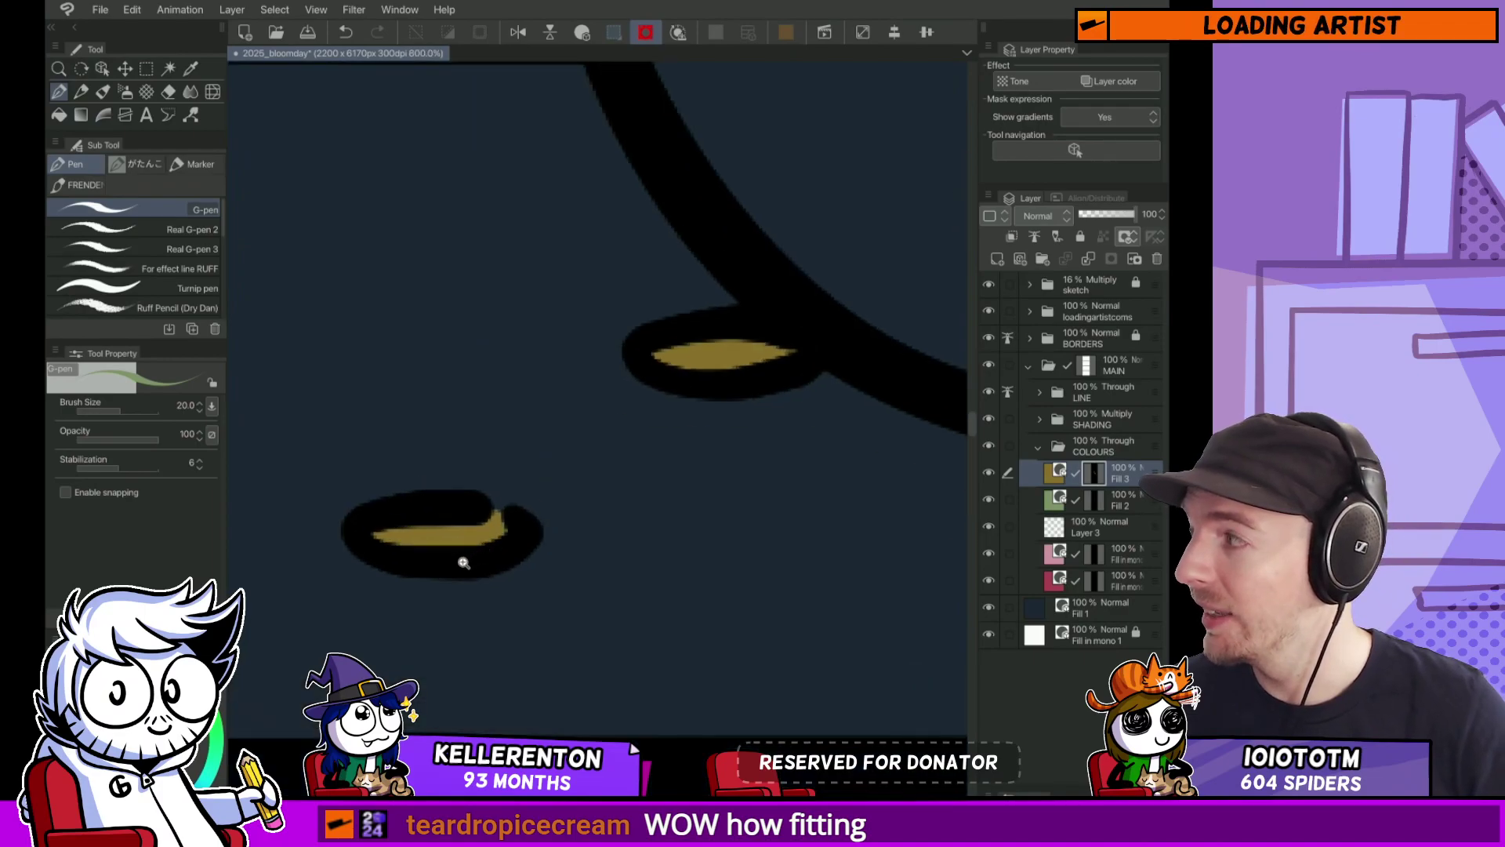
Step: Try several blues as the fill colour of the Fill 1 background layer and set it to a muted grey-blue
scroll(463, 562, "down", 6)
scroll(632, 551, "down", 2)
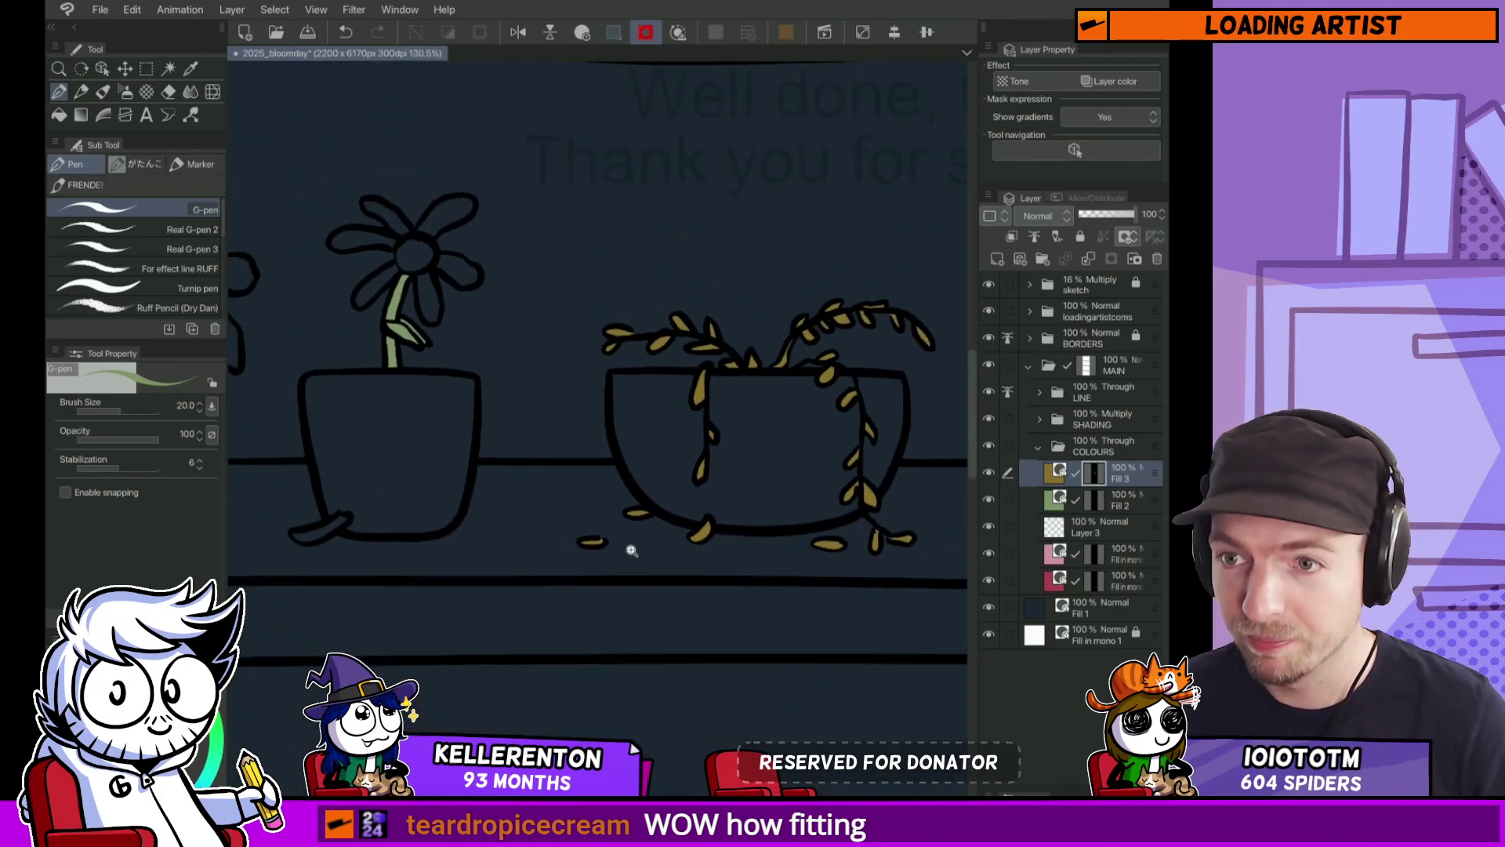
left_click_drag(632, 551, 647, 533)
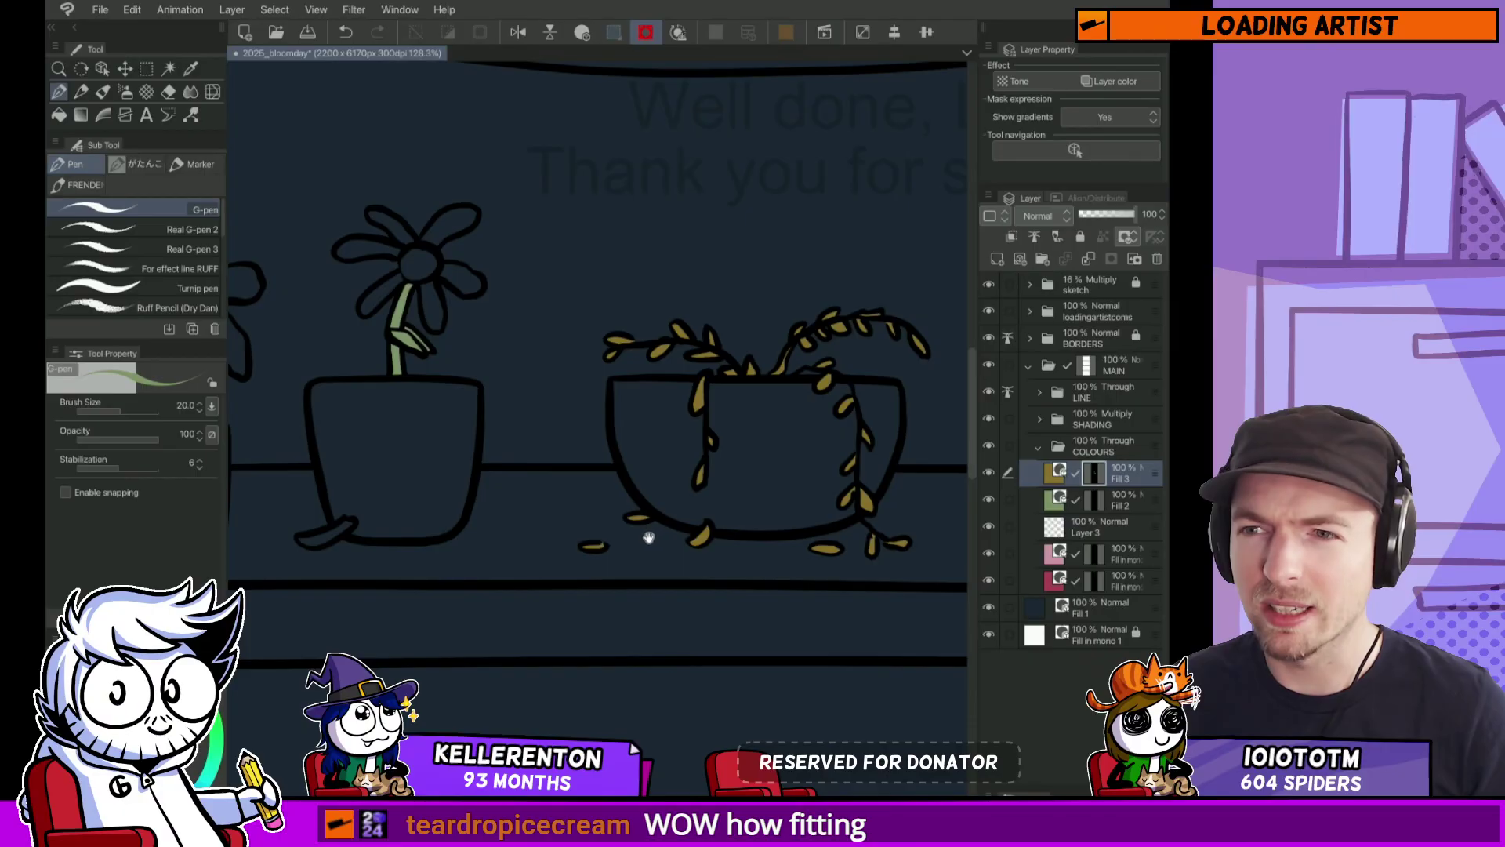
scroll(649, 538, "down", 4)
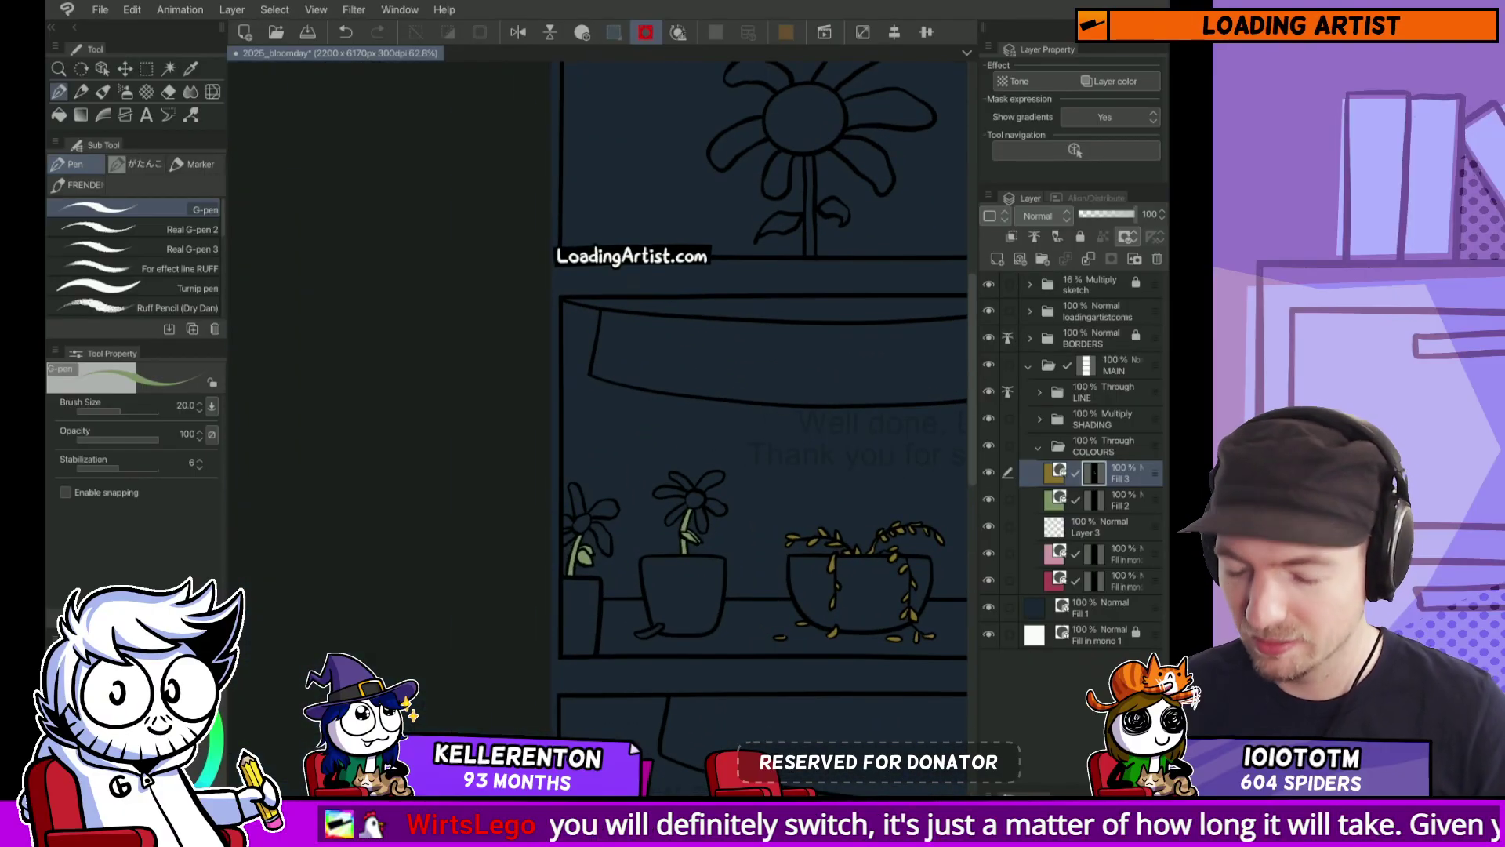
left_click_drag(739, 564, 589, 539)
left_click(1105, 608)
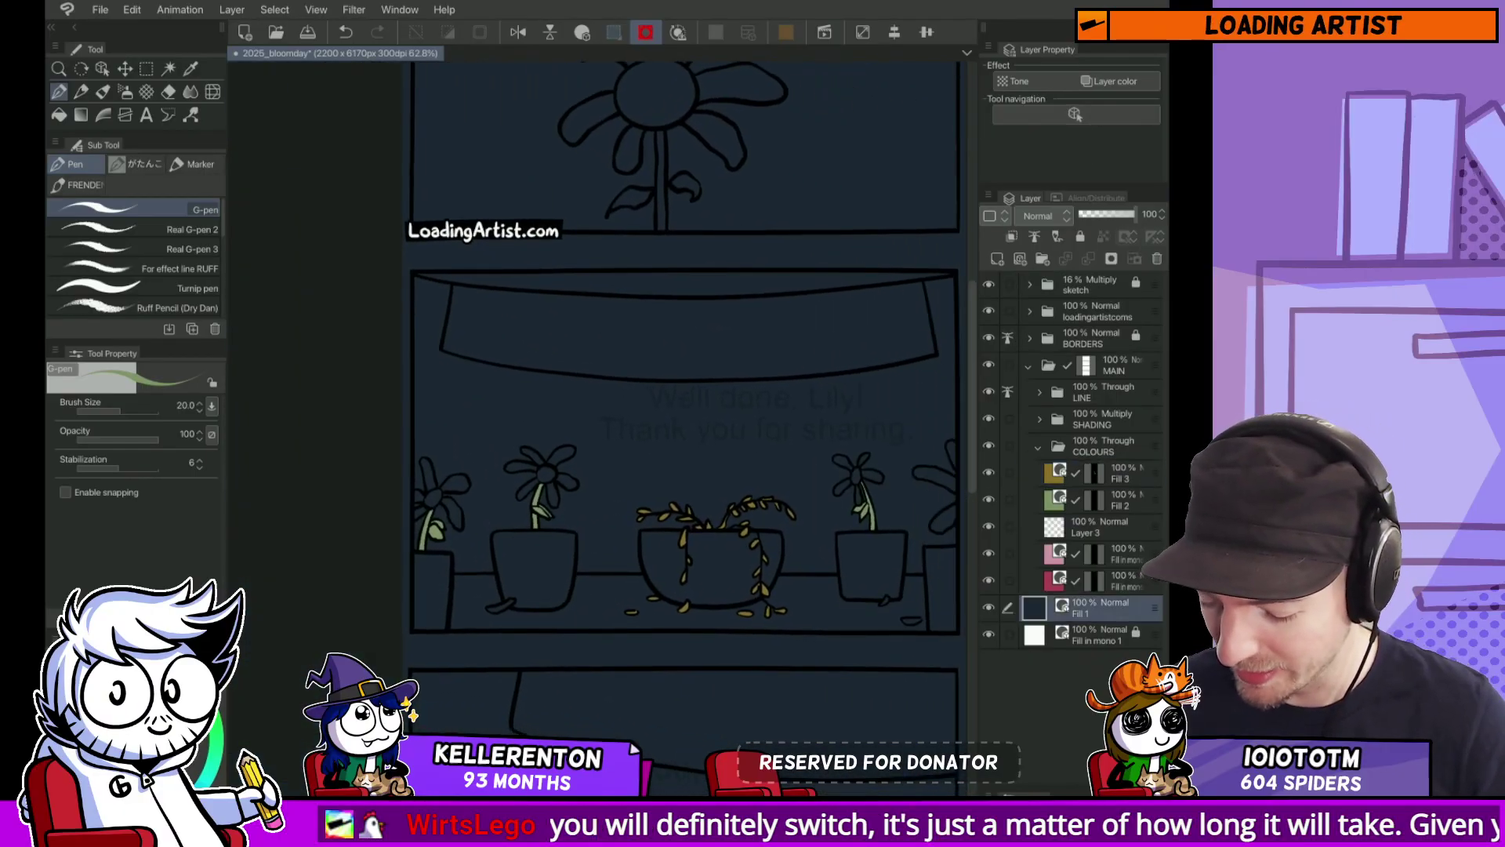
key("o")
left_click(135, 693)
left_click(137, 699)
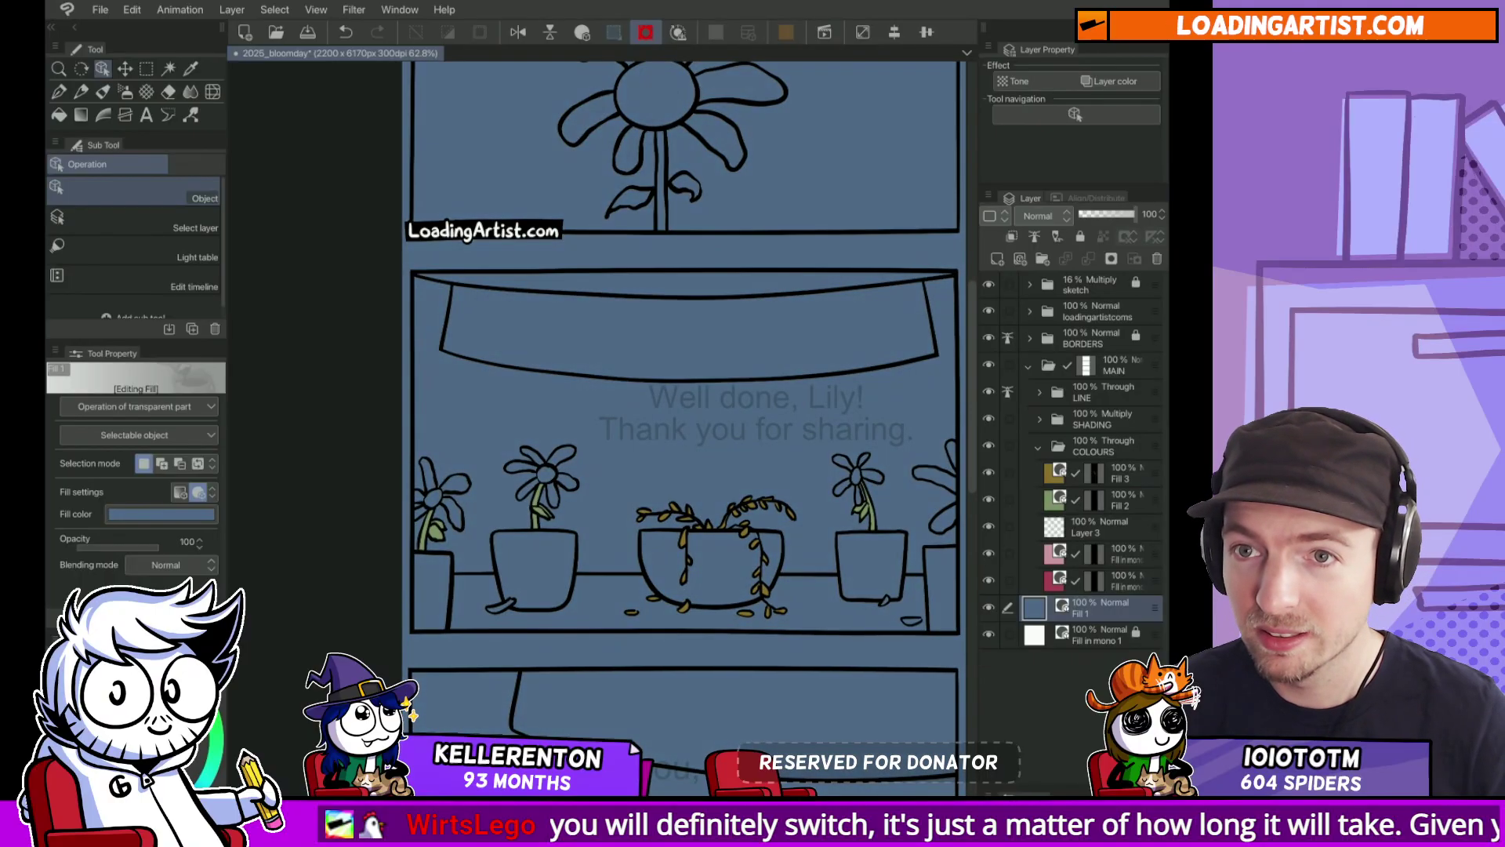
left_click(102, 675)
left_click(203, 739)
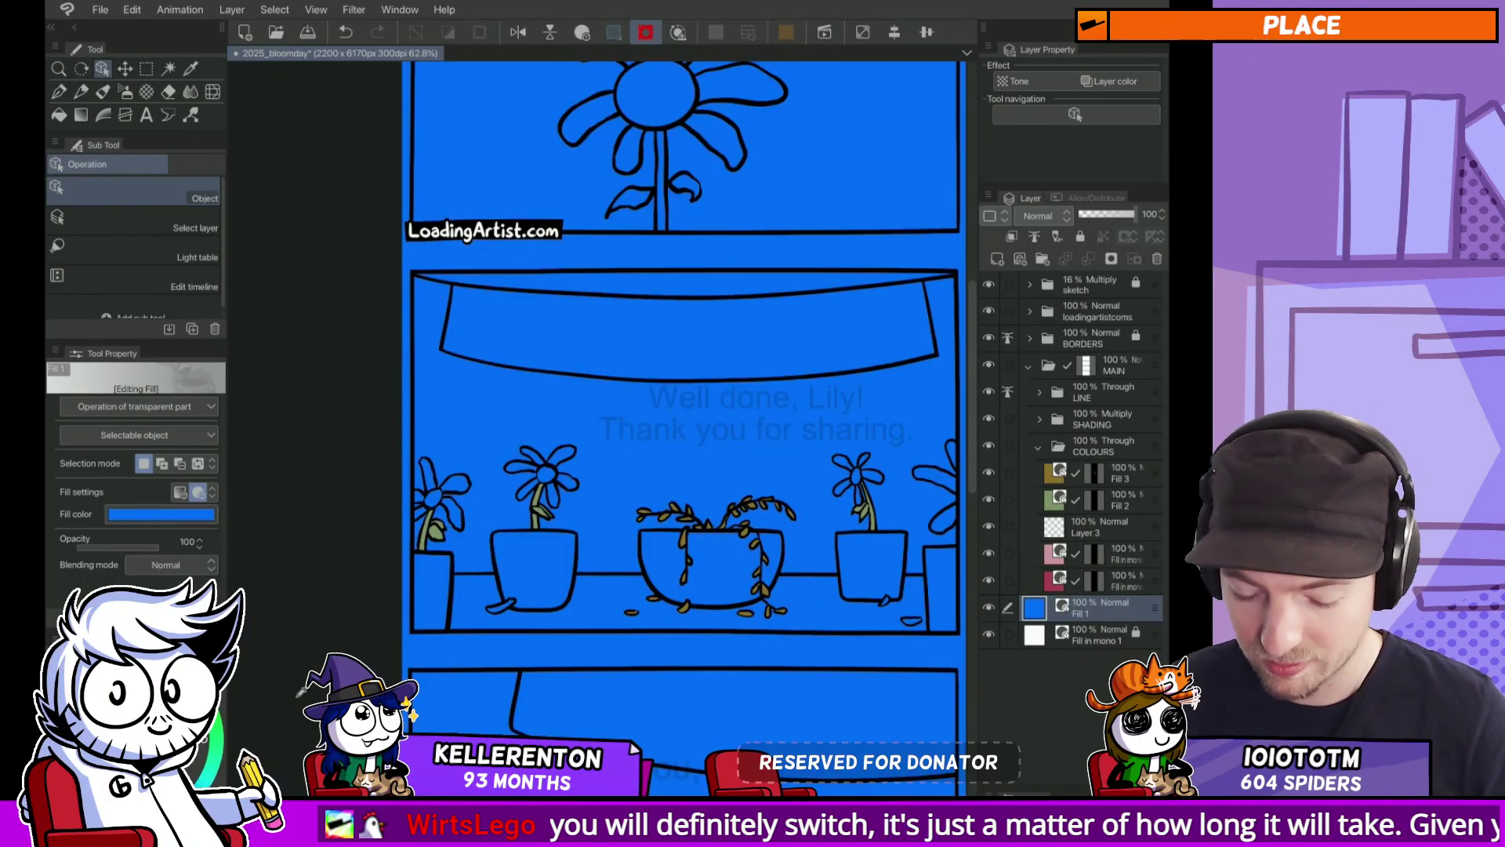
left_click(102, 678)
left_click(143, 718)
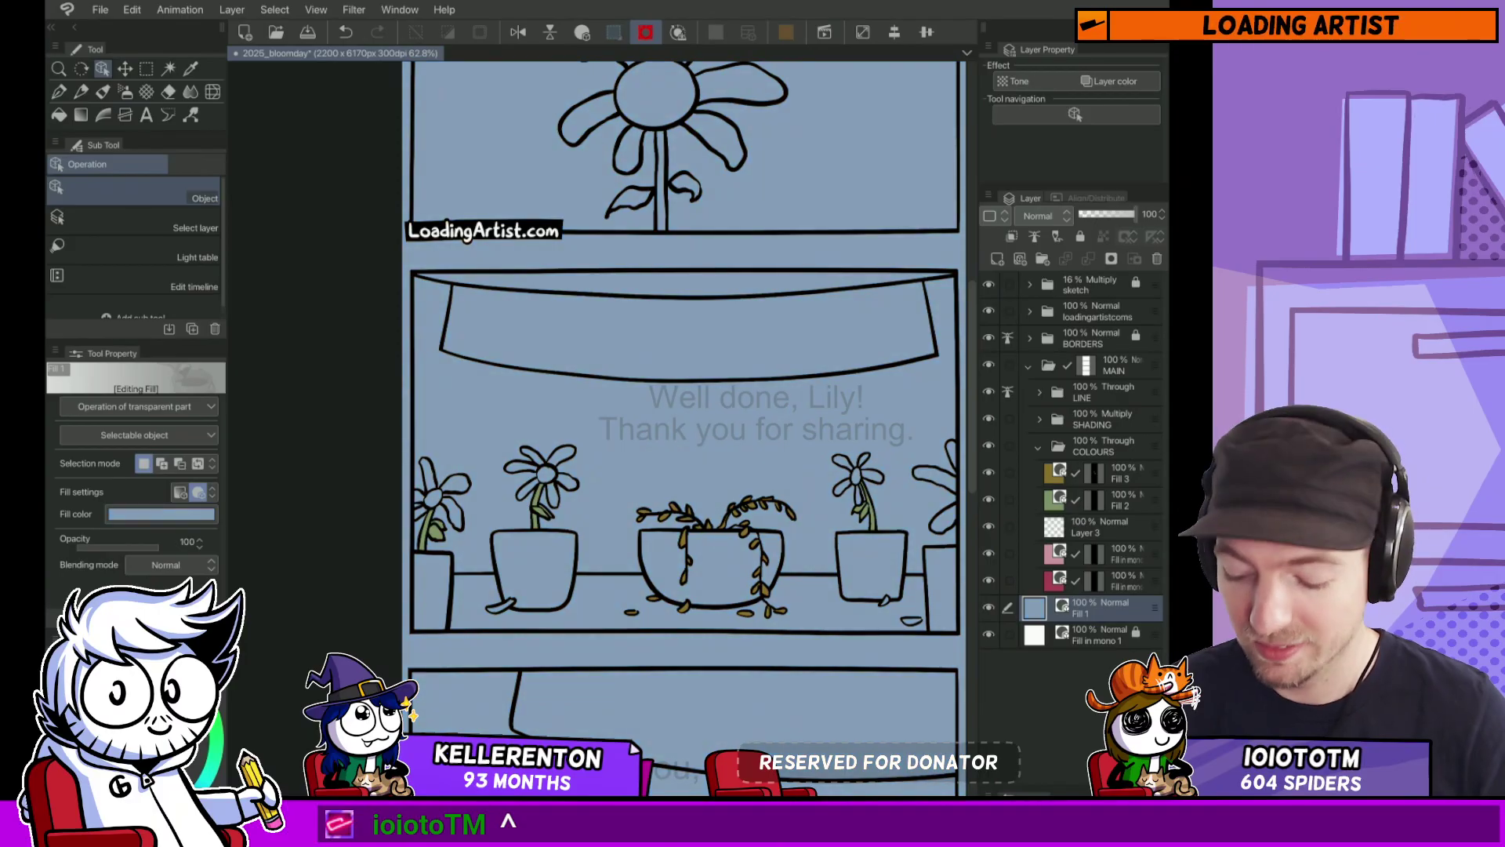
left_click(114, 715)
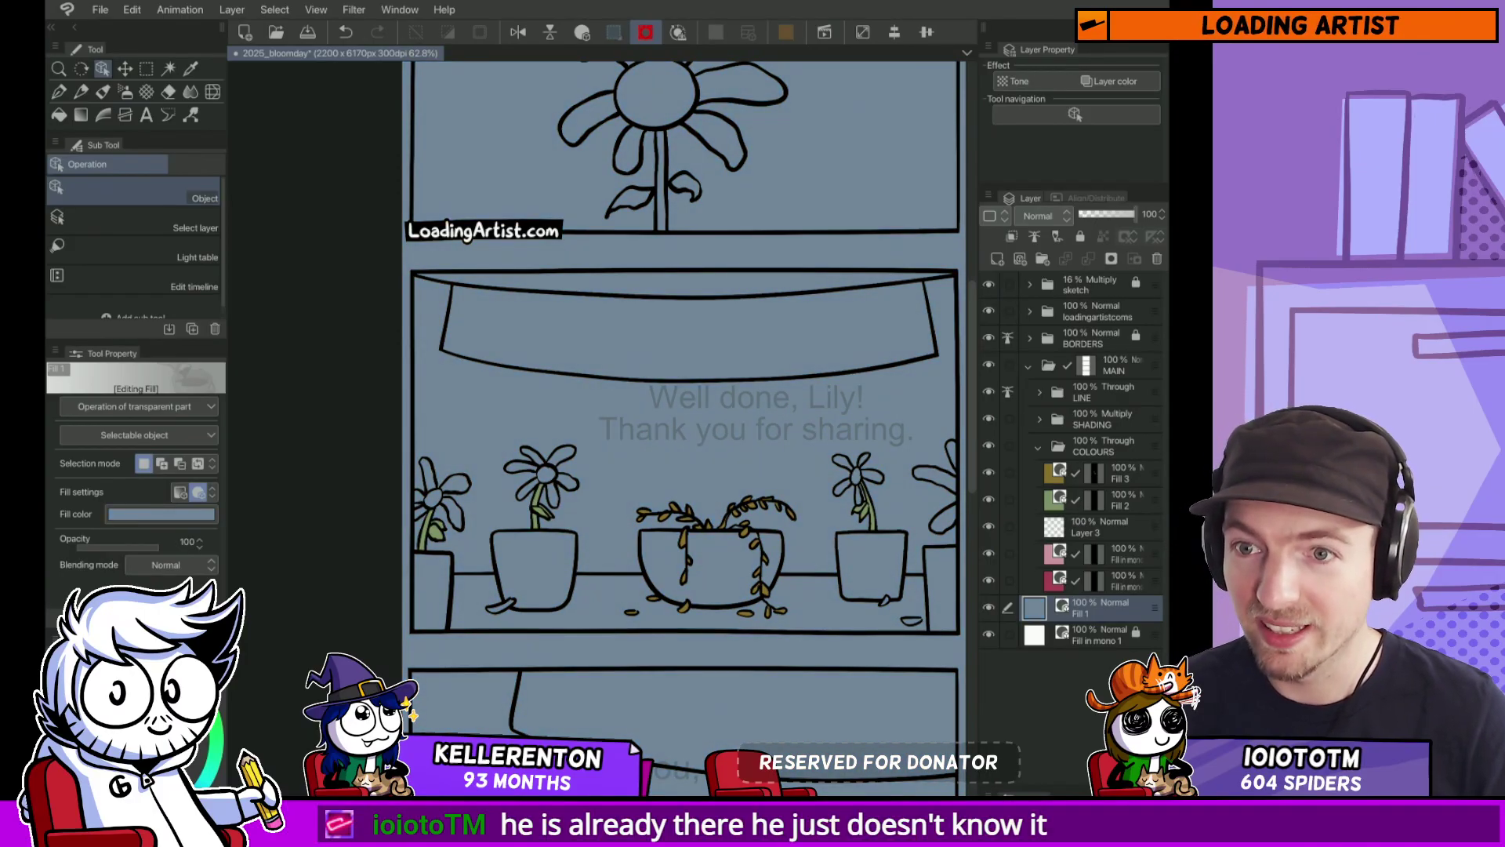
Step: On the Fill 3 mask, colour the two lowest leaves of the vine hanging over the front left of the close-up pot mustard yellow
left_click(1101, 527)
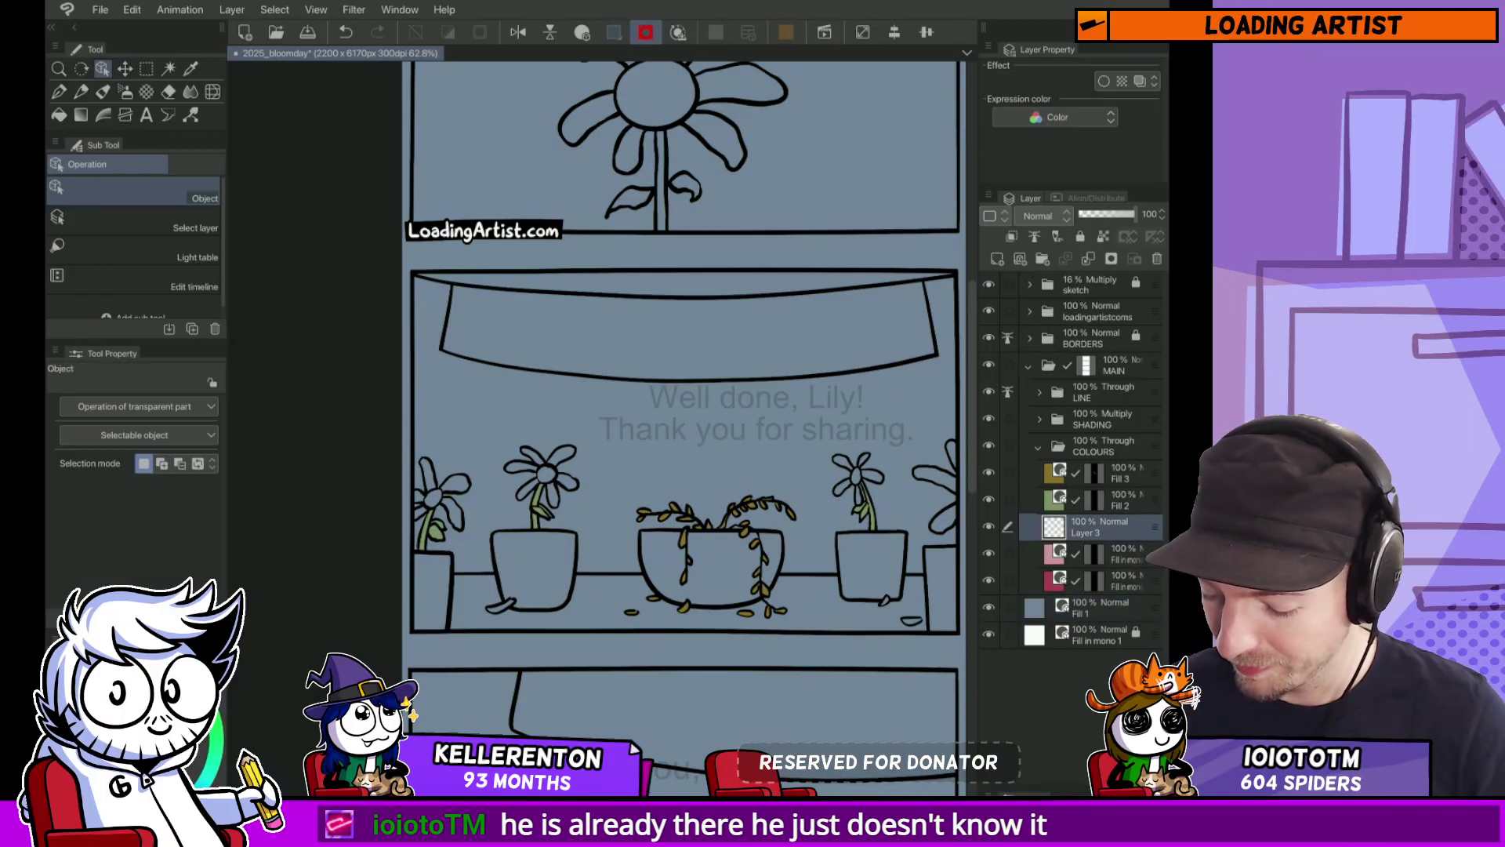
left_click(1094, 473)
left_click_drag(696, 565, 737, 555)
left_click_drag(776, 486, 803, 493)
key("p")
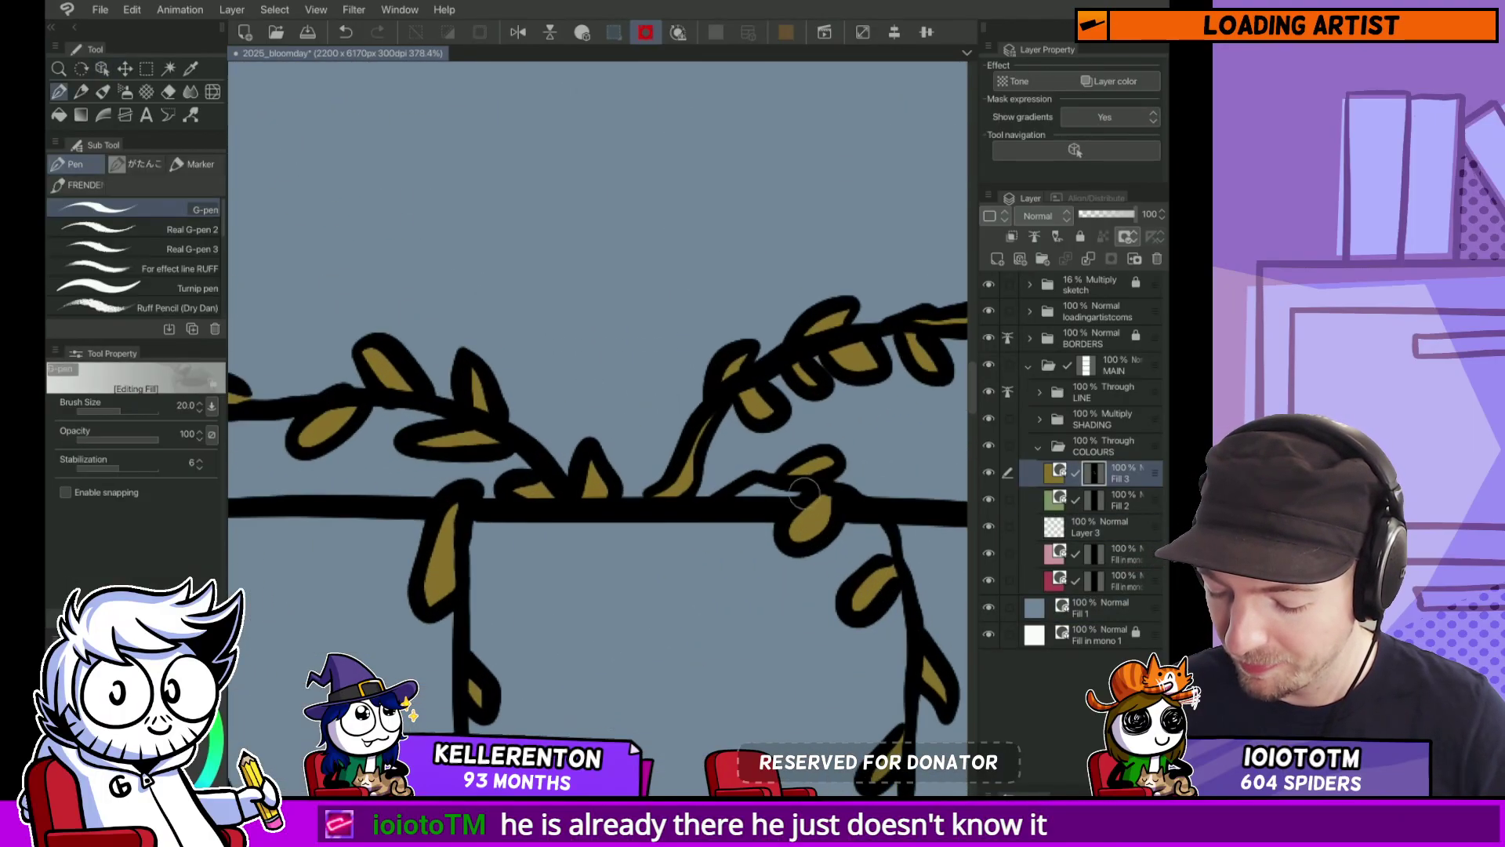
scroll(719, 616, "down", 10)
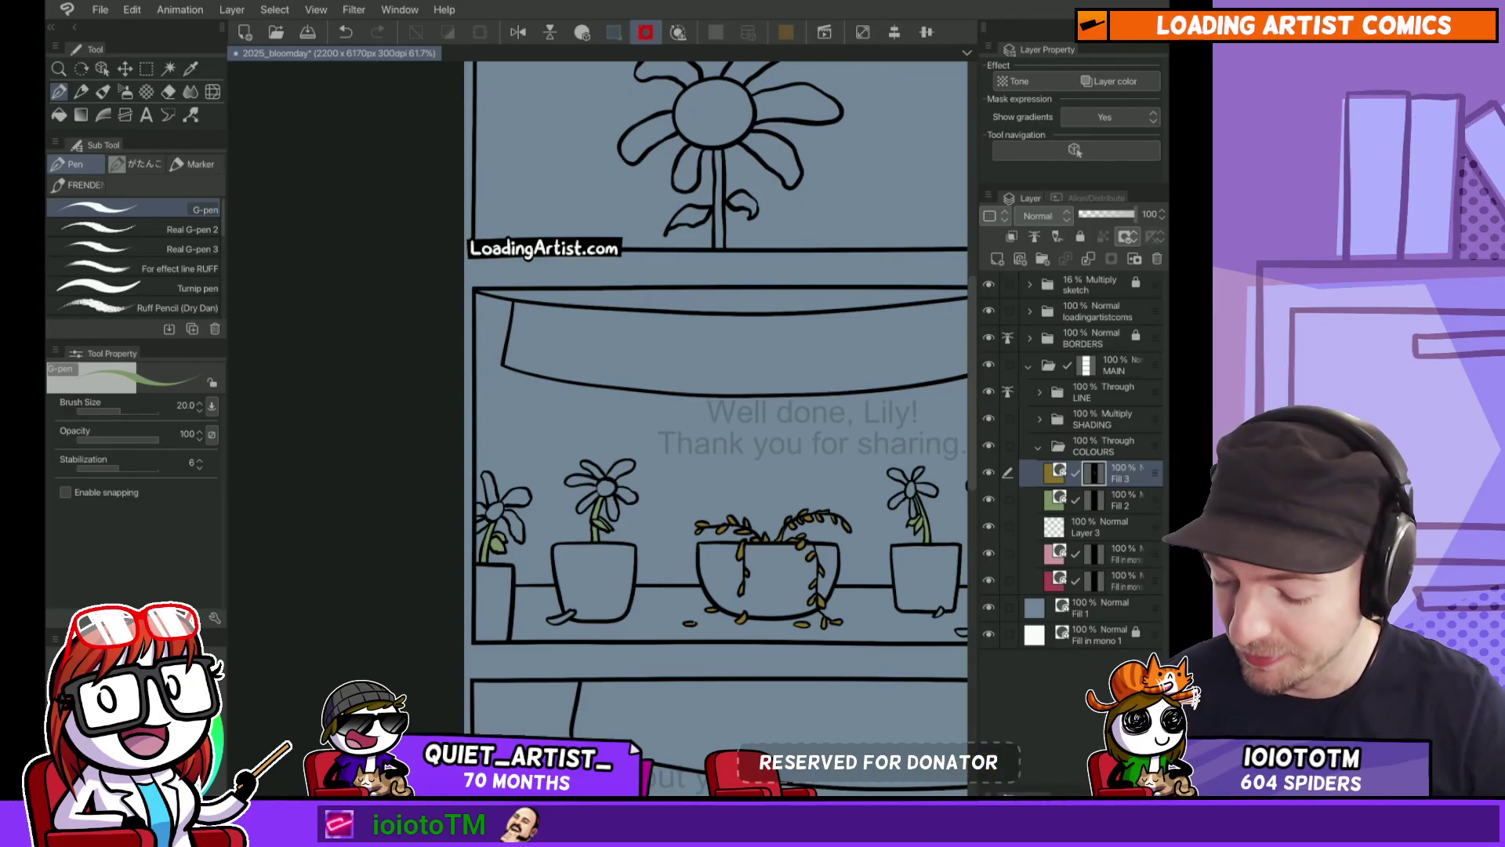
left_click_drag(759, 572, 701, 259)
left_click_drag(696, 548, 699, 236)
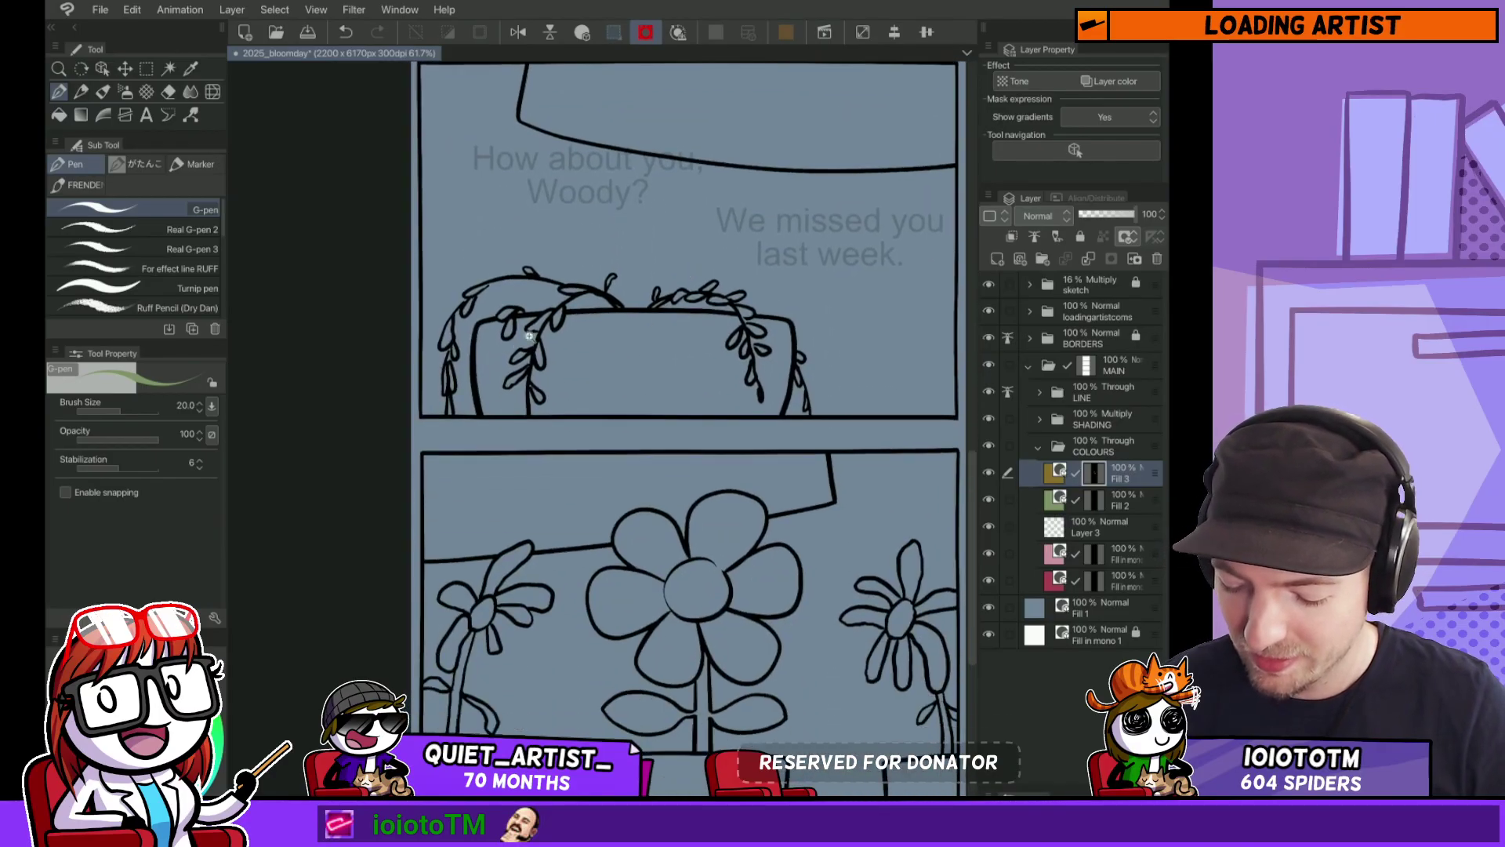
left_click_drag(506, 307, 603, 351)
key("g")
left_click(461, 465)
key("p")
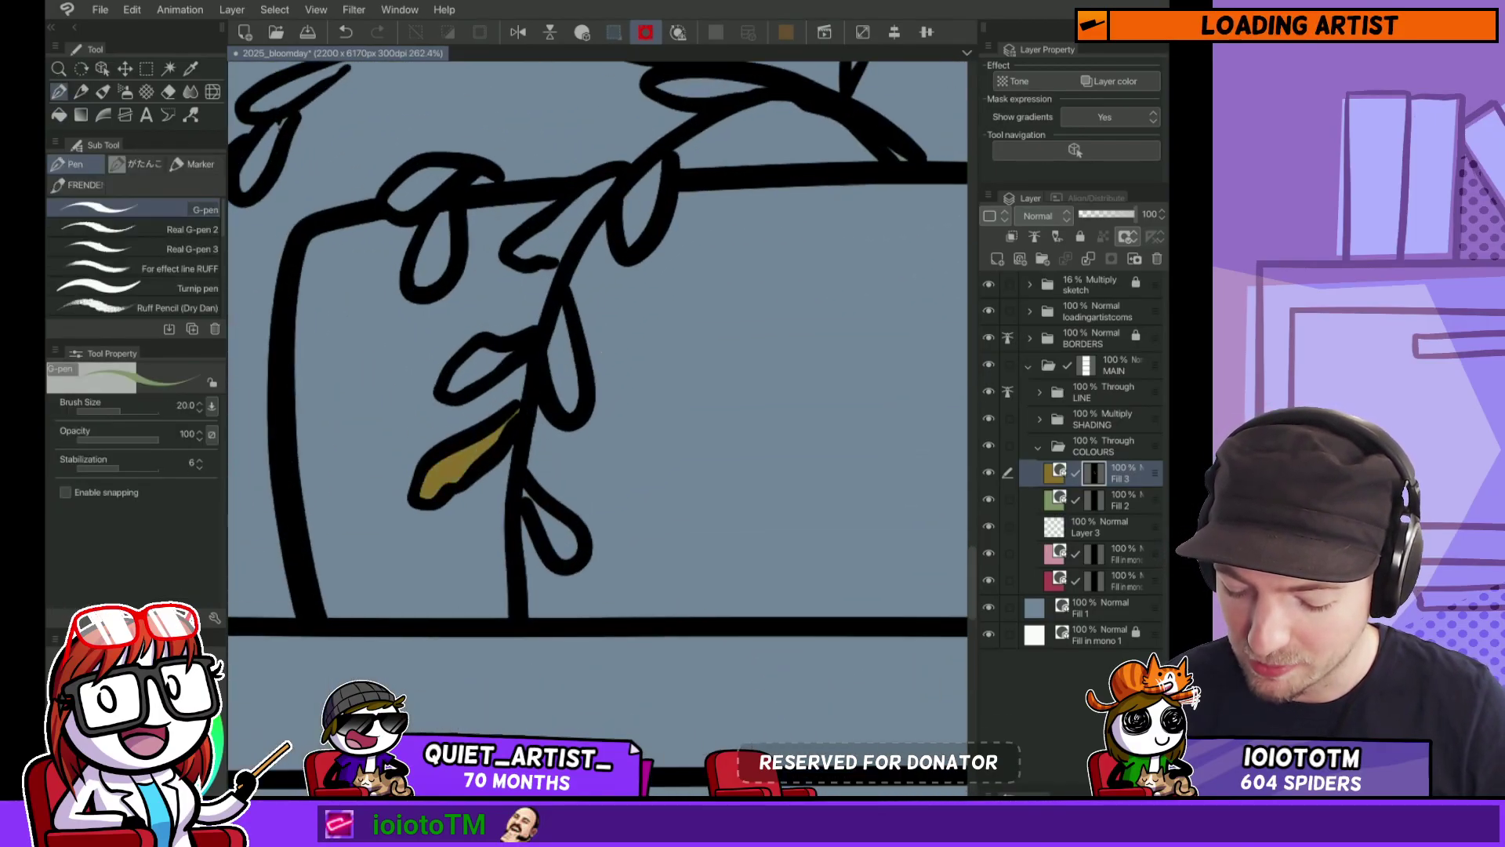
left_click_drag(523, 493, 571, 544)
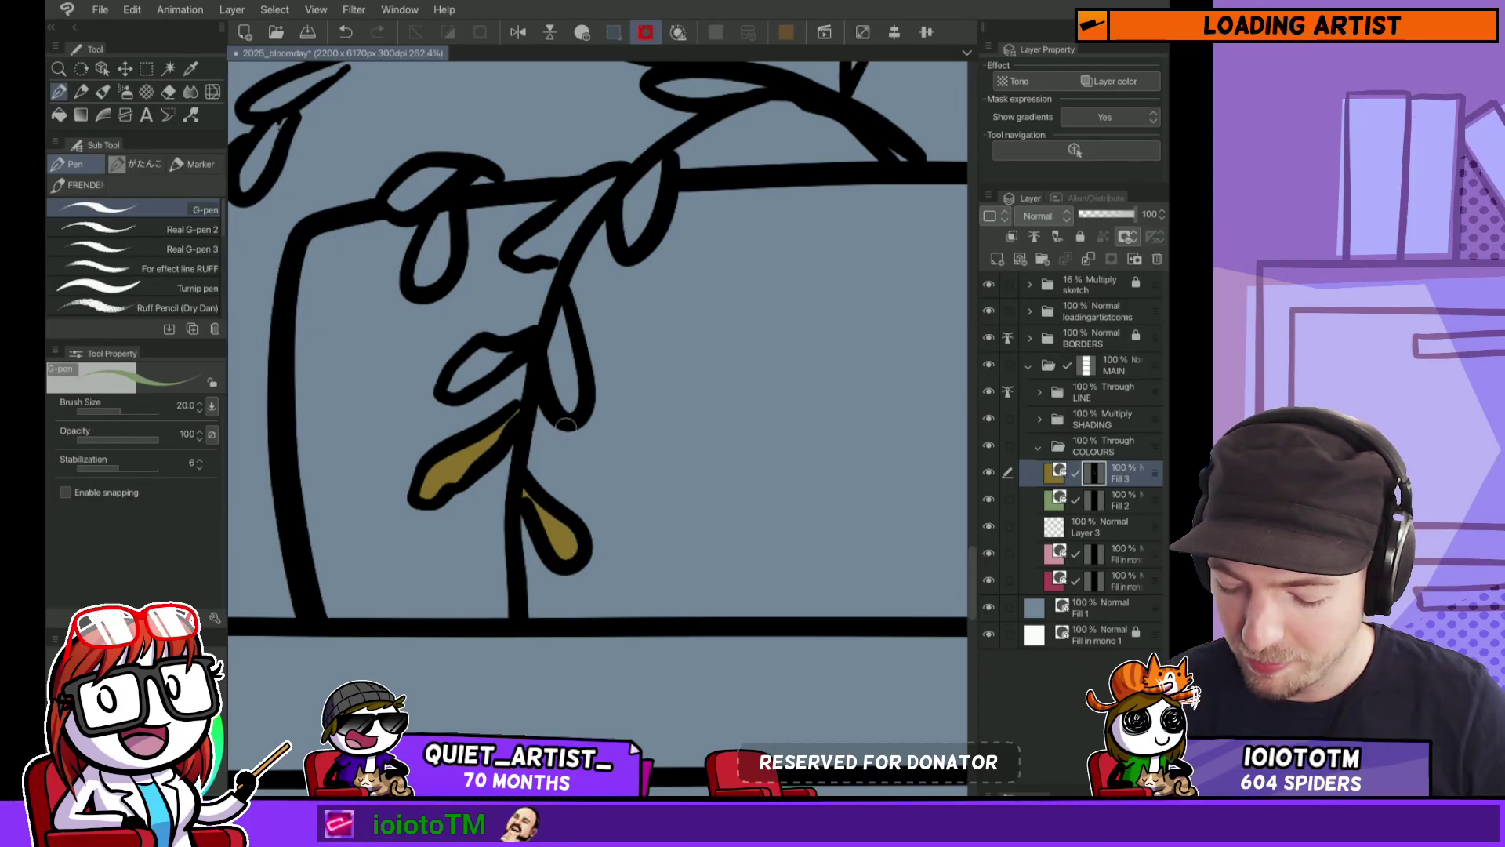
Step: Fill the next four leaves up the same front vine, as far as the pot rim, with mustard yellow
key("g")
left_click(565, 380)
left_click(494, 363)
key("p")
left_click_drag(570, 244, 540, 364)
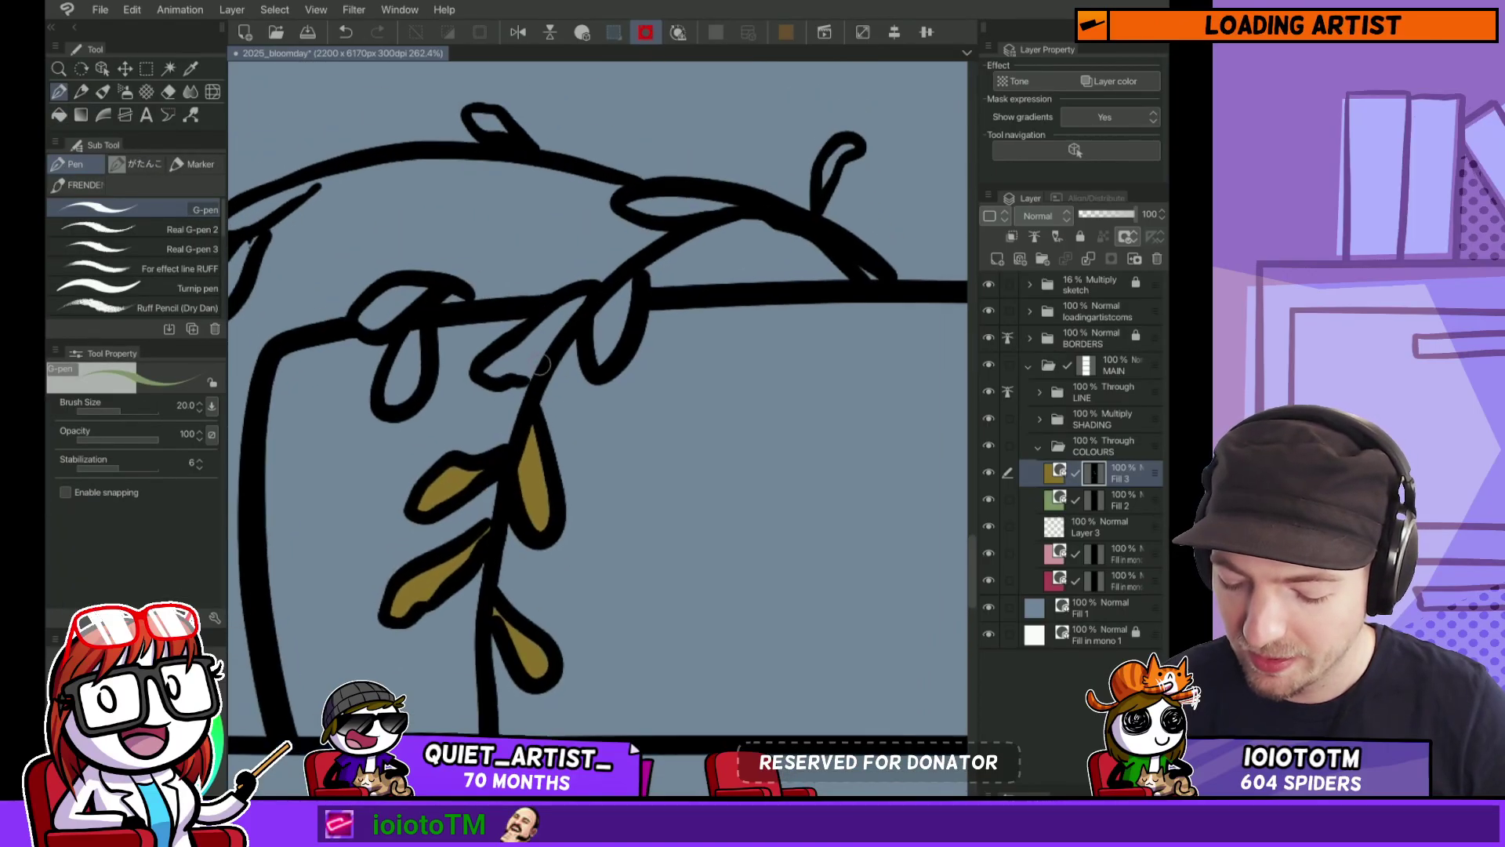
key("g")
left_click(554, 333)
left_click(616, 317)
Step: Colour the pair of leaves draped over the pot's upper left corner, including the small folded tip, mustard yellow
left_click_drag(429, 355, 483, 334)
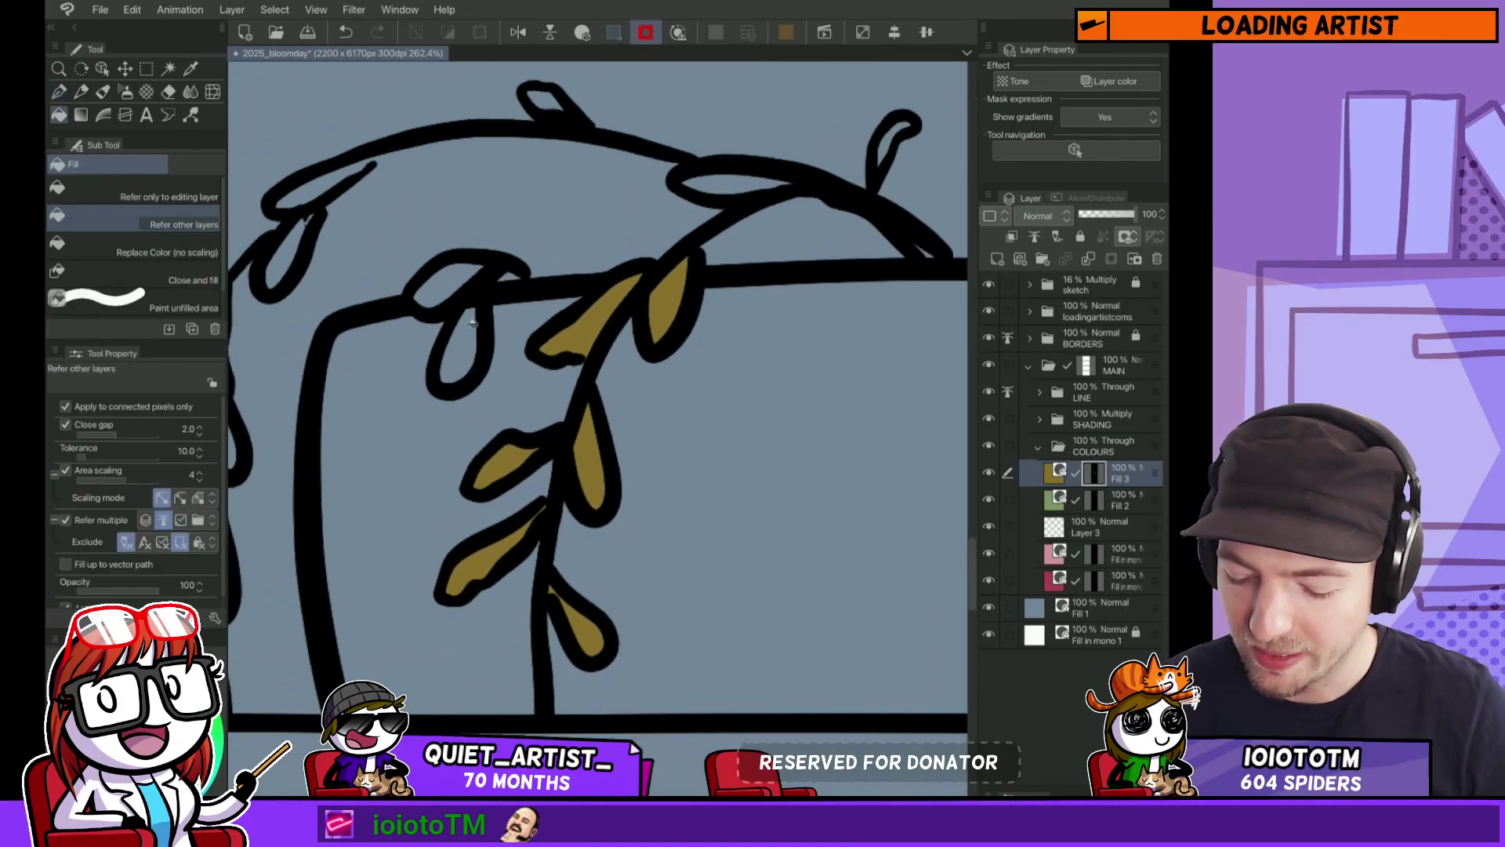
left_click(464, 345)
left_click(459, 284)
key("p")
mouse_move(511, 277)
left_mouse_down()
mouse_move(492, 278)
mouse_move(522, 279)
left_mouse_up()
Step: Colour the left arching branch's long leaf, curled sprout, stem base and small leaf on top of the arch mustard yellow
left_click_drag(695, 246, 597, 347)
key("g")
left_click(635, 286)
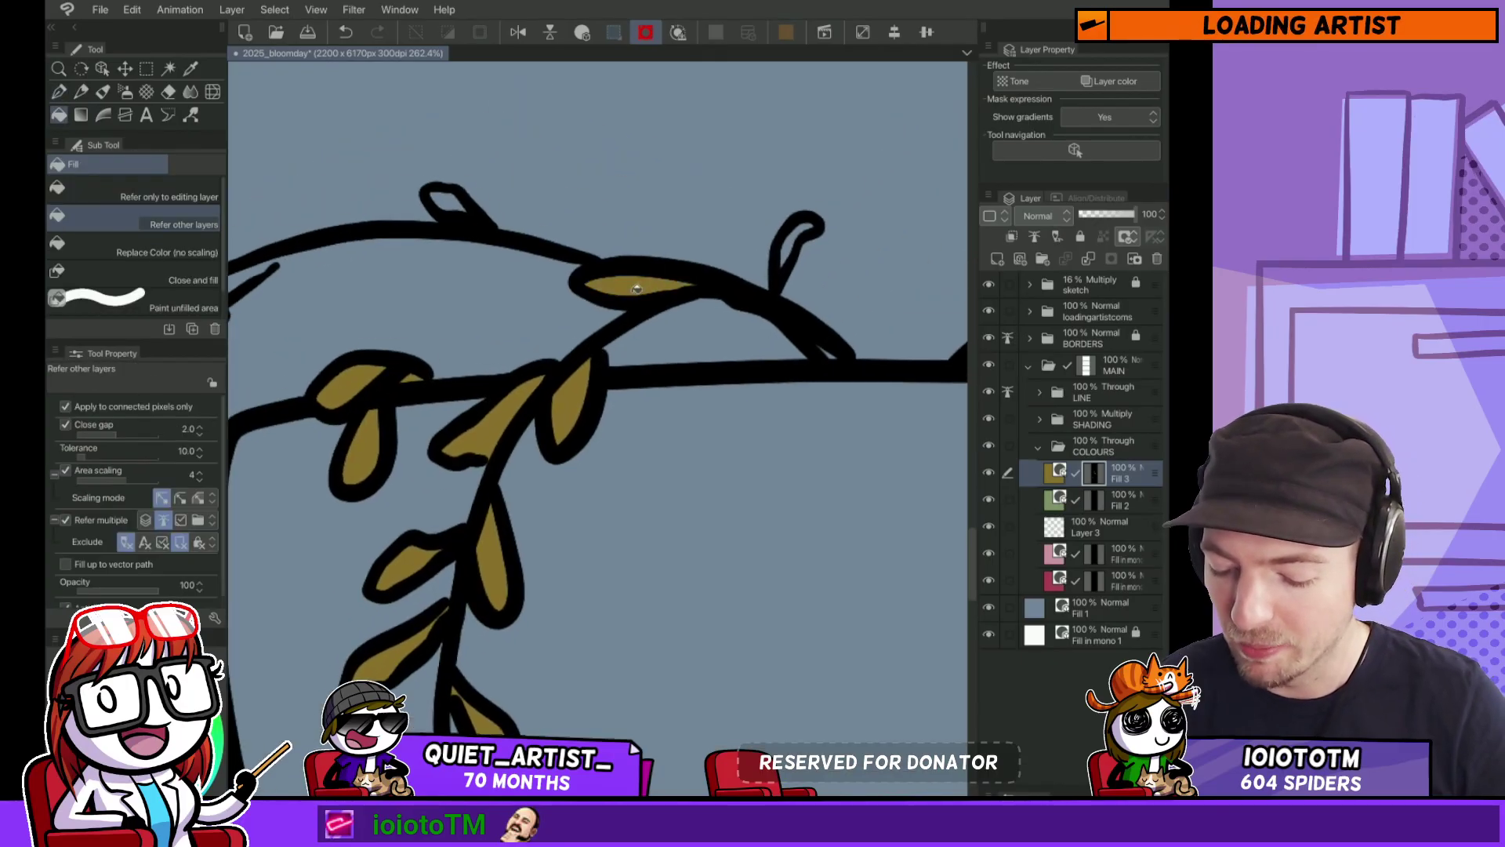
key("p")
left_click_drag(780, 272, 809, 226)
mouse_move(827, 347)
left_mouse_down()
mouse_move(820, 319)
mouse_move(831, 329)
left_mouse_up()
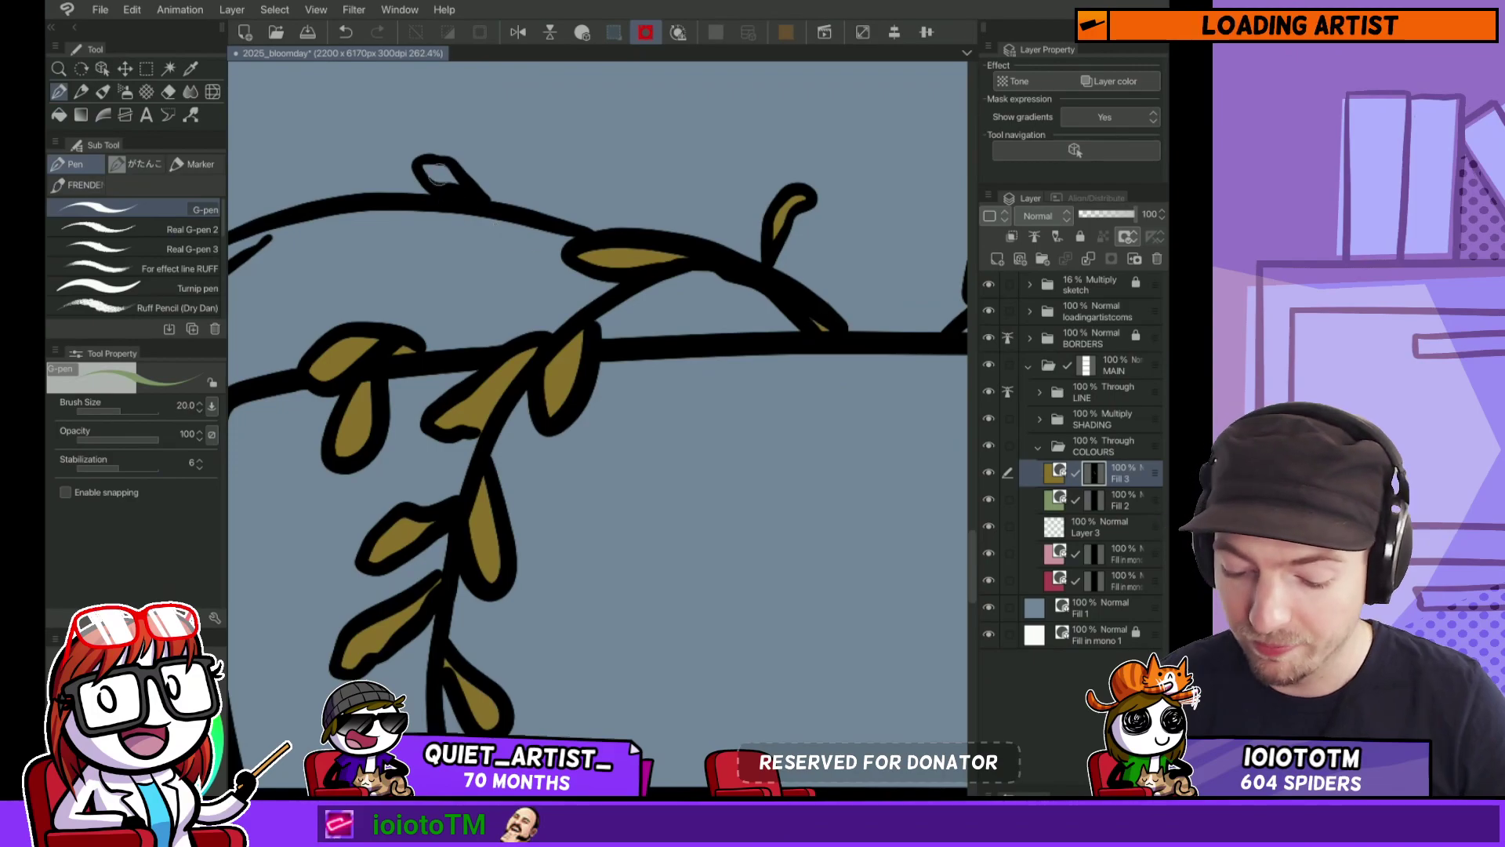
left_click_drag(431, 168, 448, 175)
Step: Paint the upper four leaves on the outer left drooping branch mustard yellow with the G-pen
left_click_drag(460, 227, 878, 229)
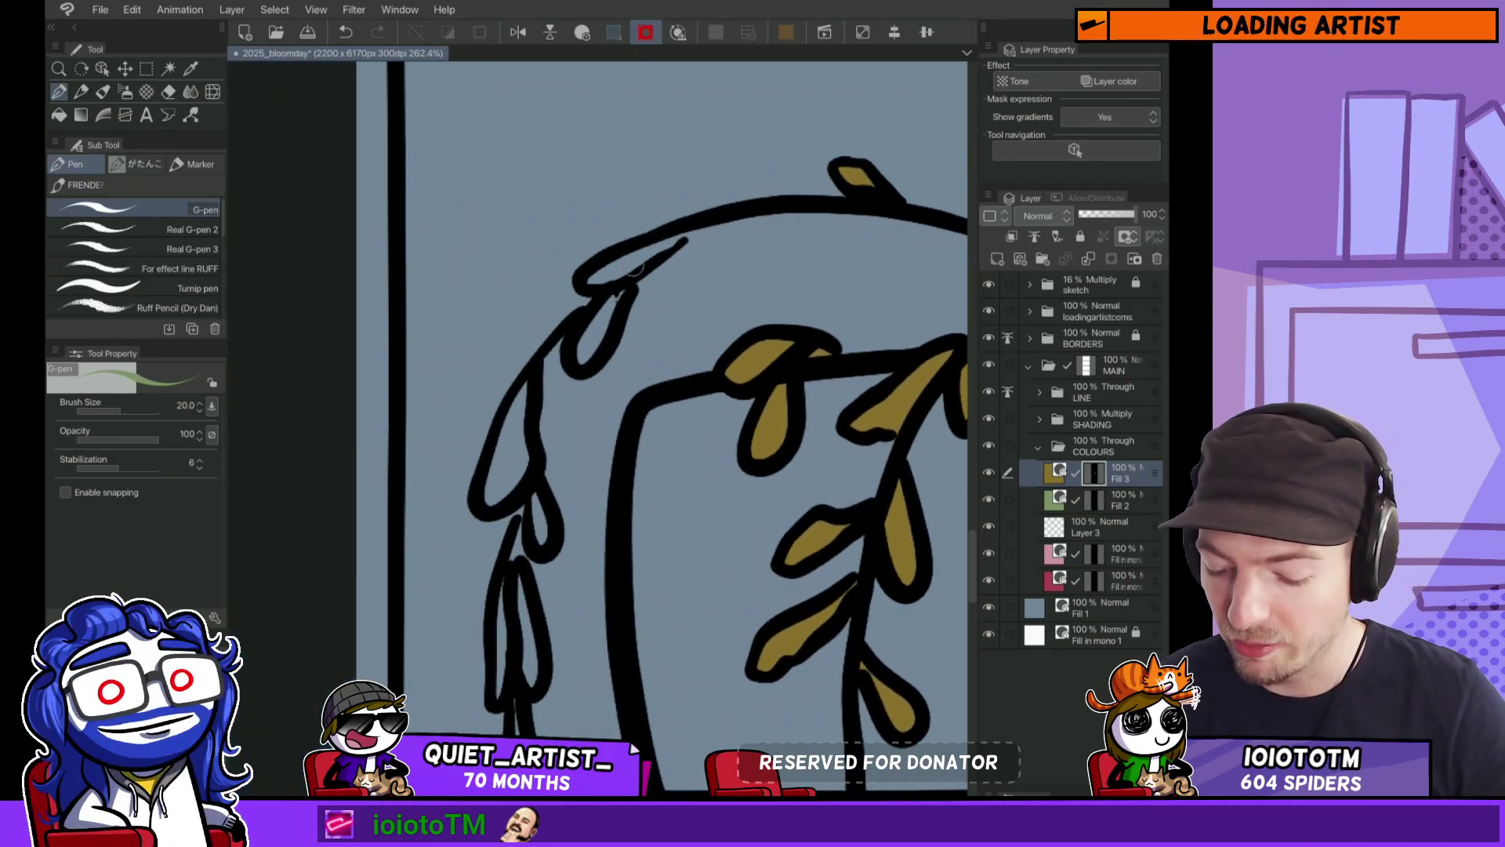
mouse_move(646, 260)
left_mouse_down()
mouse_move(696, 225)
mouse_move(596, 287)
left_mouse_up()
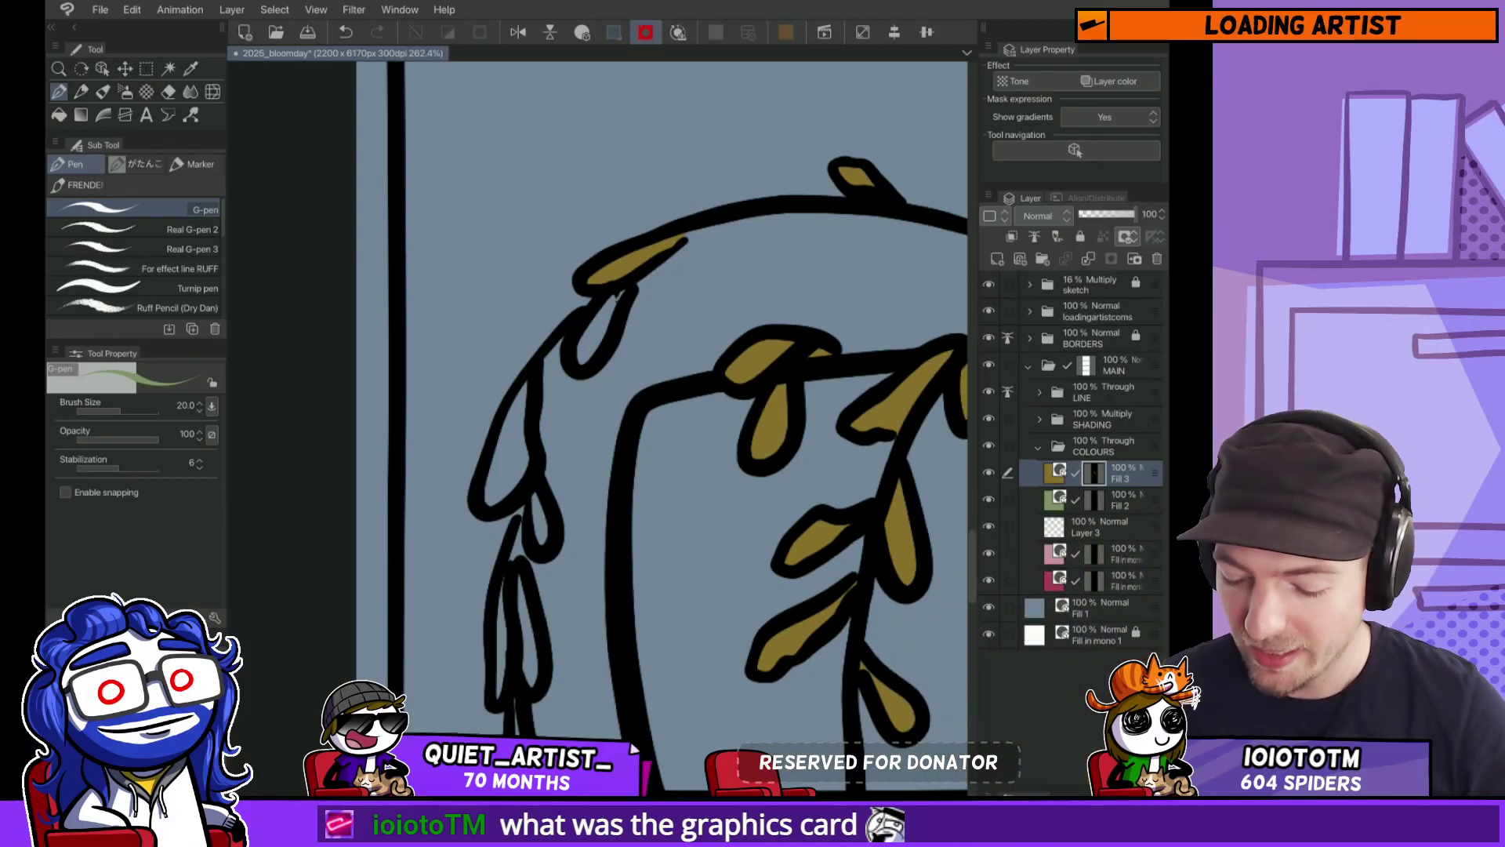
mouse_move(604, 308)
left_mouse_down()
mouse_move(600, 320)
mouse_move(579, 370)
left_mouse_up()
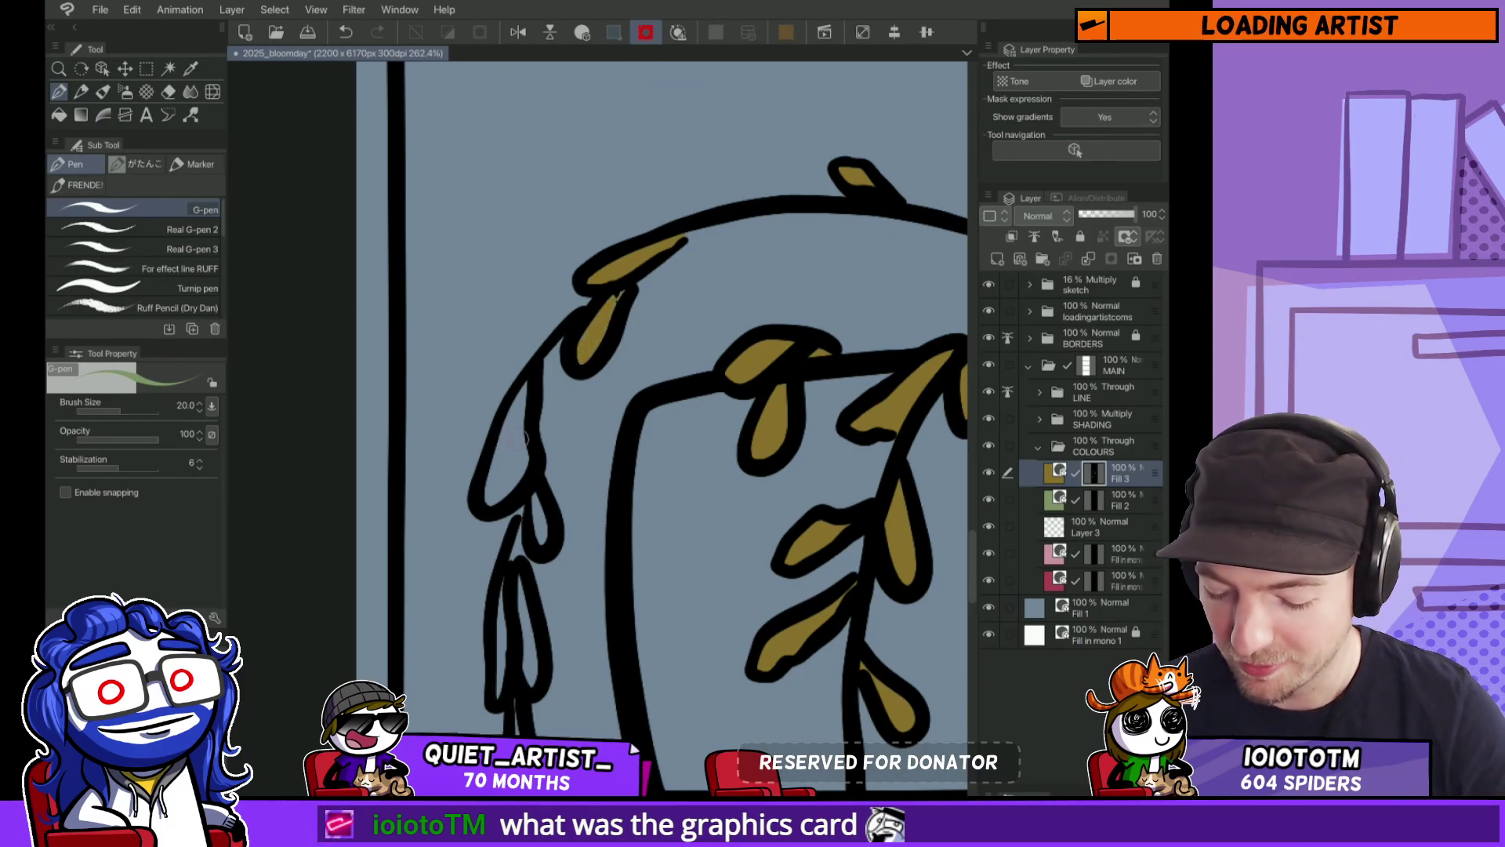
mouse_move(526, 522)
left_mouse_down()
mouse_move(543, 389)
mouse_move(556, 398)
left_mouse_up()
Step: Colour the narrow paired leaves and the lowest leaf above the panel border on the outer left branch mustard yellow
key("g")
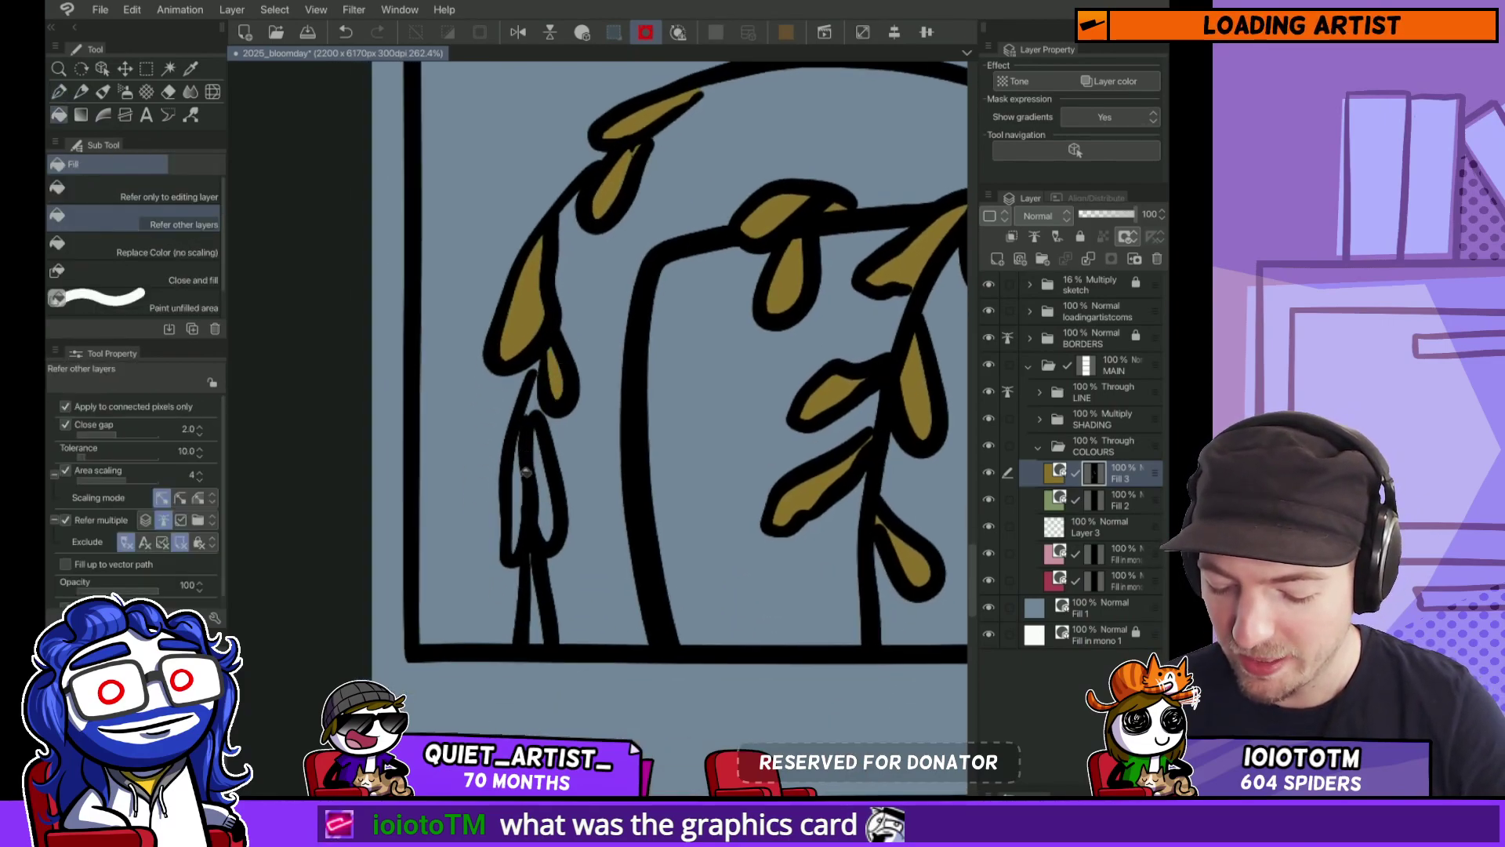
left_click_drag(528, 520, 547, 407)
left_click(536, 400)
key("p")
mouse_move(544, 353)
left_mouse_down()
mouse_move(546, 319)
mouse_move(553, 391)
mouse_move(565, 388)
mouse_move(548, 525)
mouse_move(558, 471)
mouse_move(558, 537)
left_mouse_up()
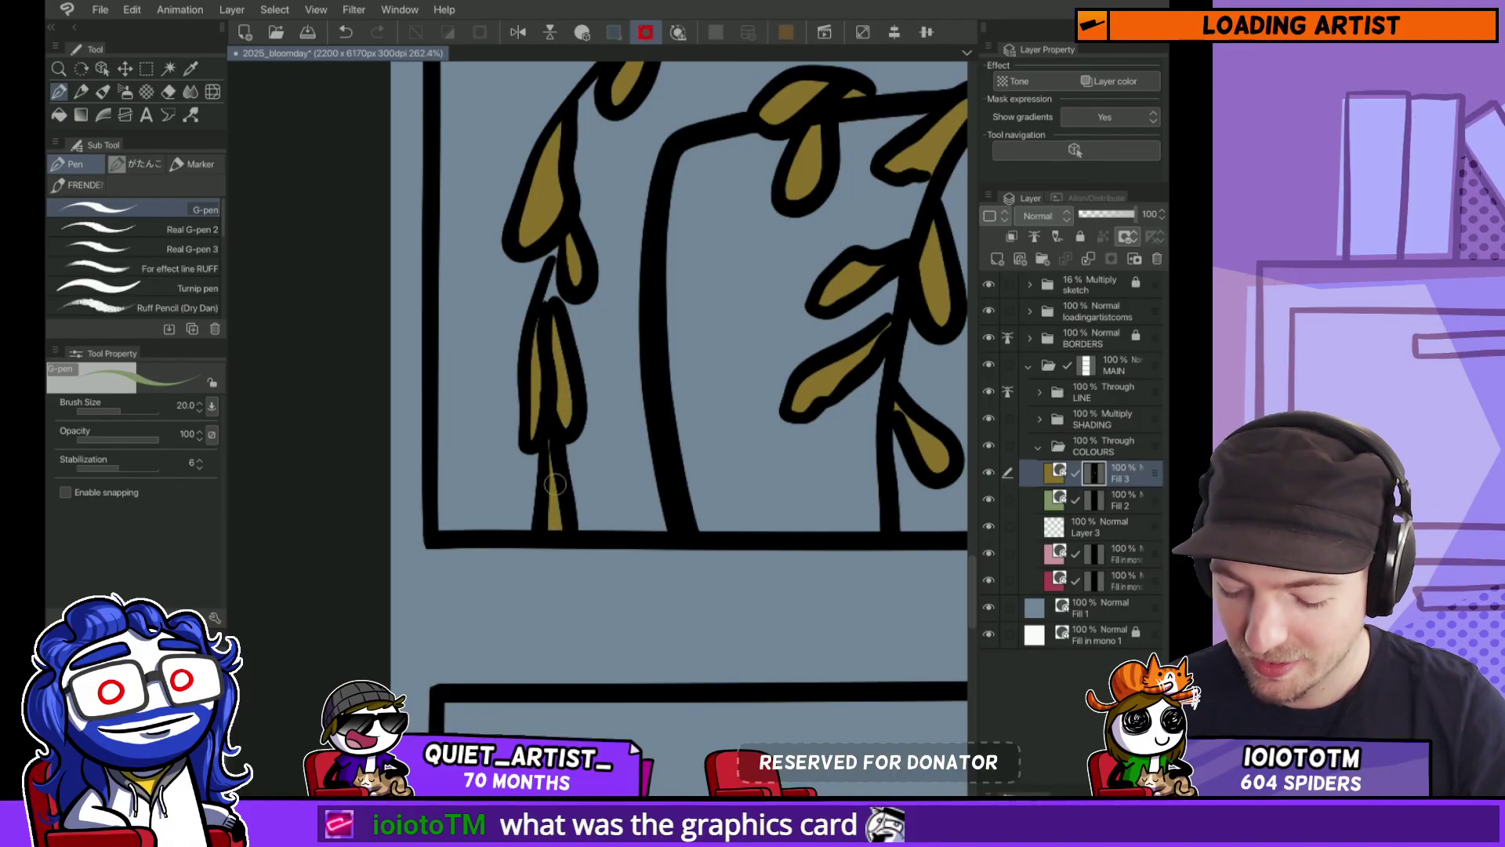
left_click_drag(582, 383, 527, 544)
Step: Fill the stem base, upright sprout and first leaf of the pot's right branch with mustard yellow
left_click_drag(501, 407, 494, 555)
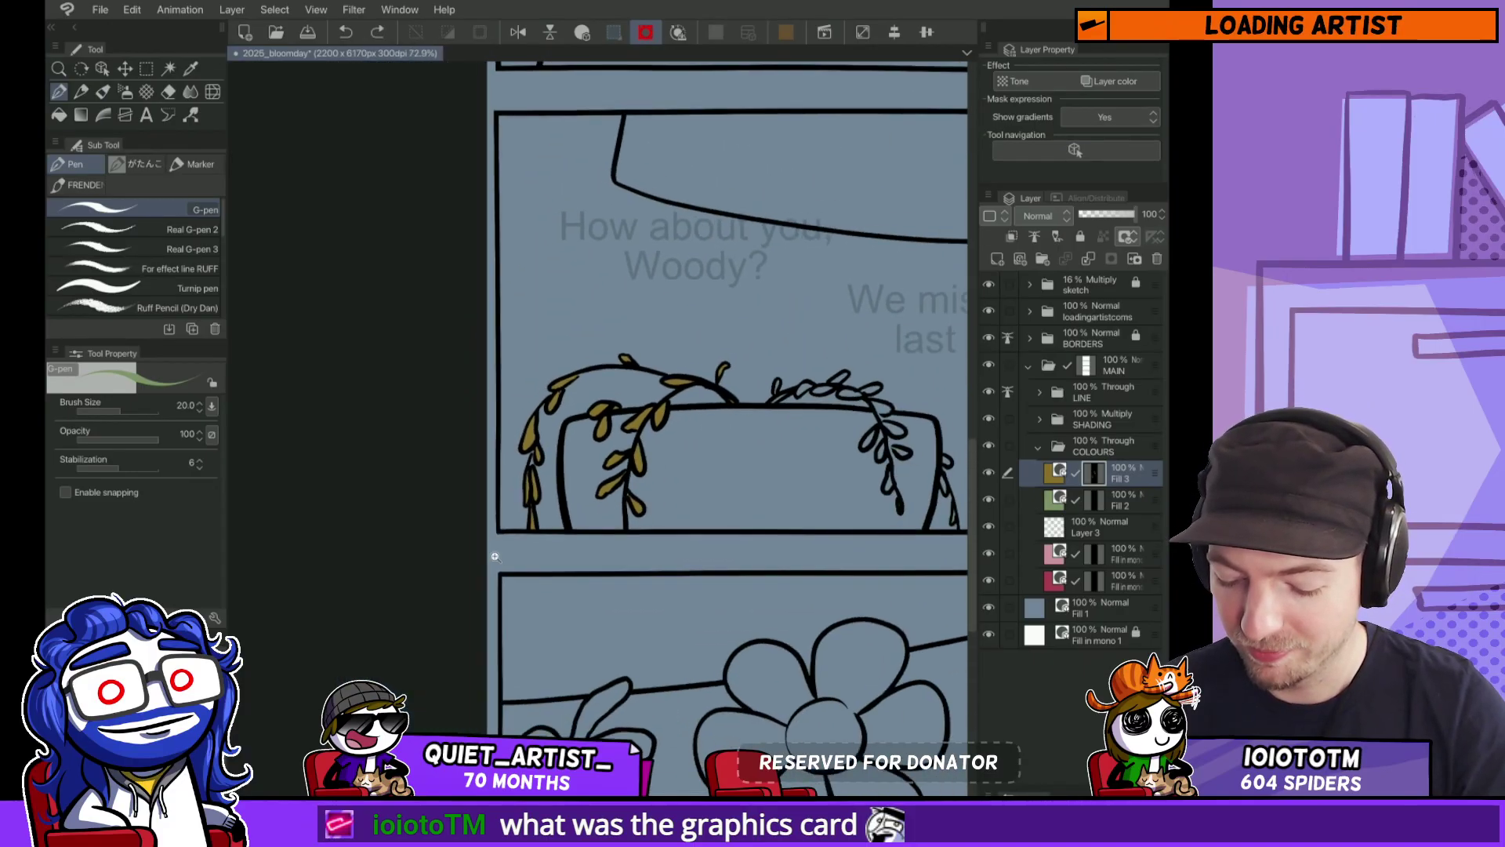
left_click_drag(756, 523, 615, 426)
left_click_drag(664, 316, 638, 219)
key("g")
left_click(563, 285)
left_click(561, 249)
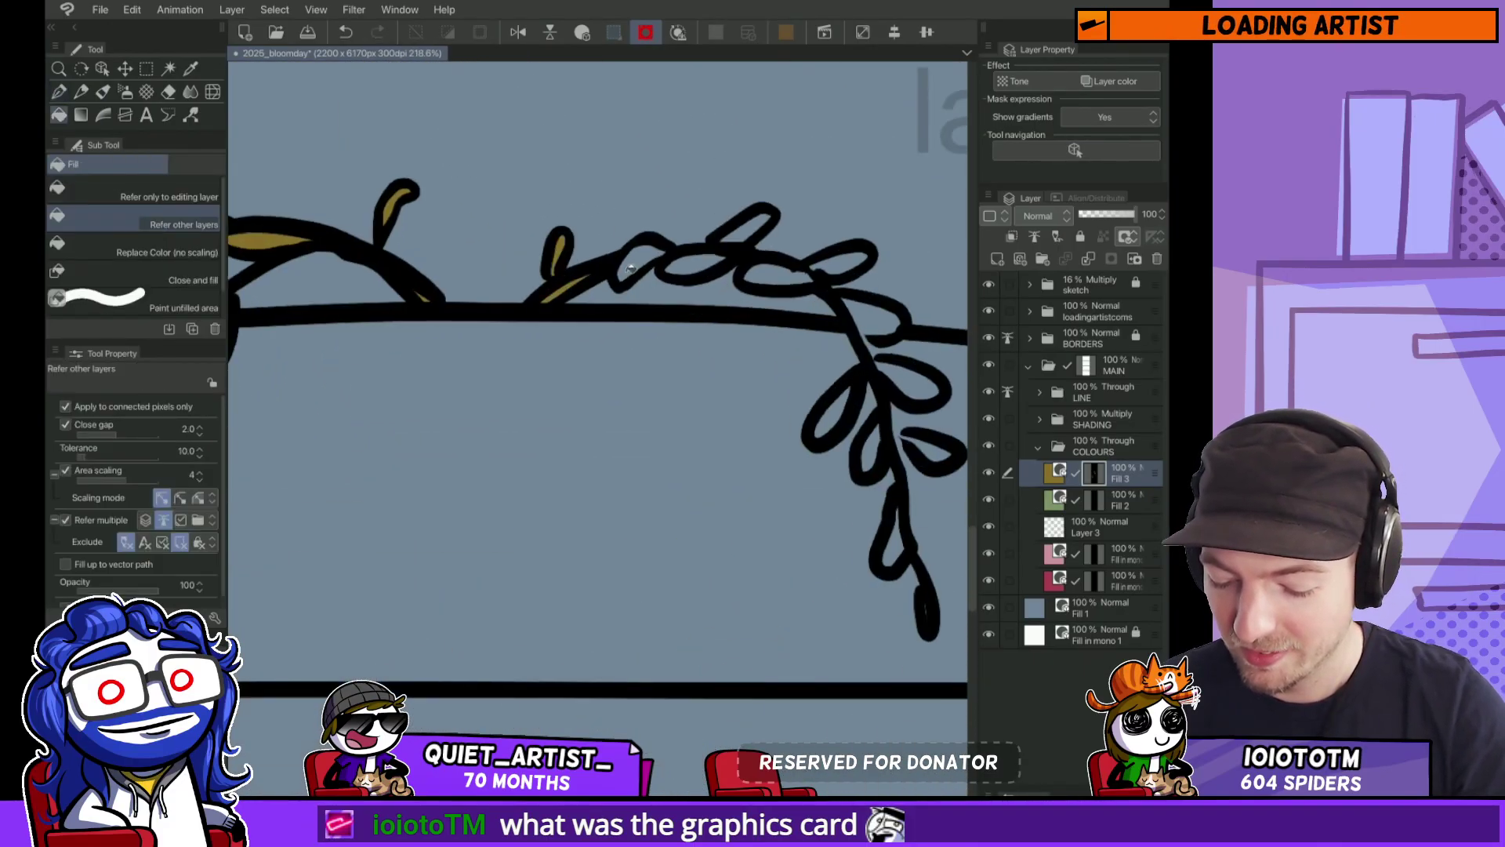
left_click(632, 270)
Step: Fill the next four leaves of the right branch along the top of the pot rim with mustard yellow
mouse_move(696, 283)
left_mouse_down()
mouse_move(507, 330)
mouse_move(661, 383)
left_mouse_up()
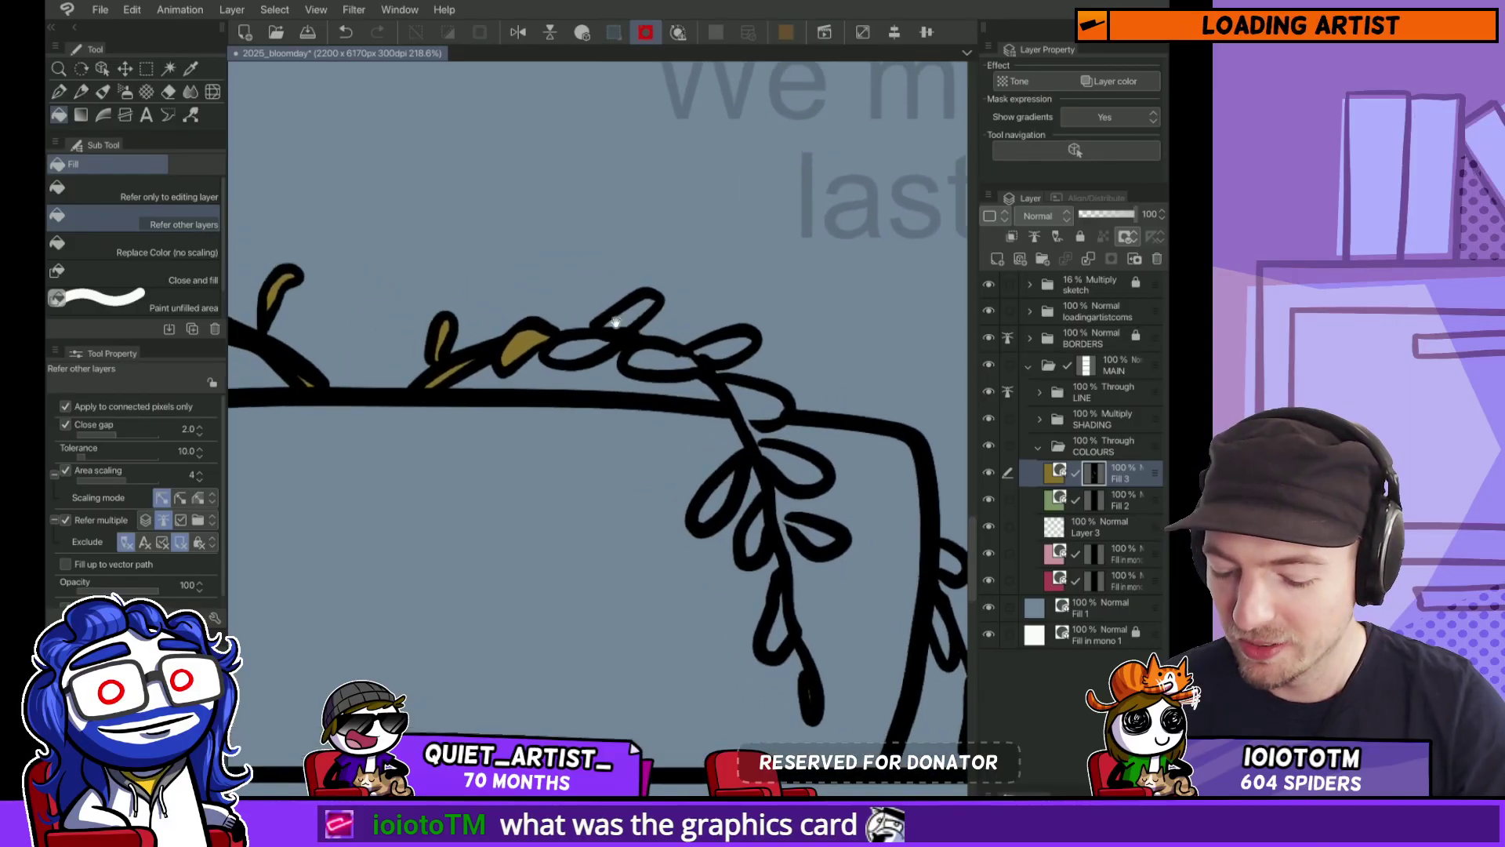
left_click(580, 348)
left_click(631, 312)
left_click(658, 361)
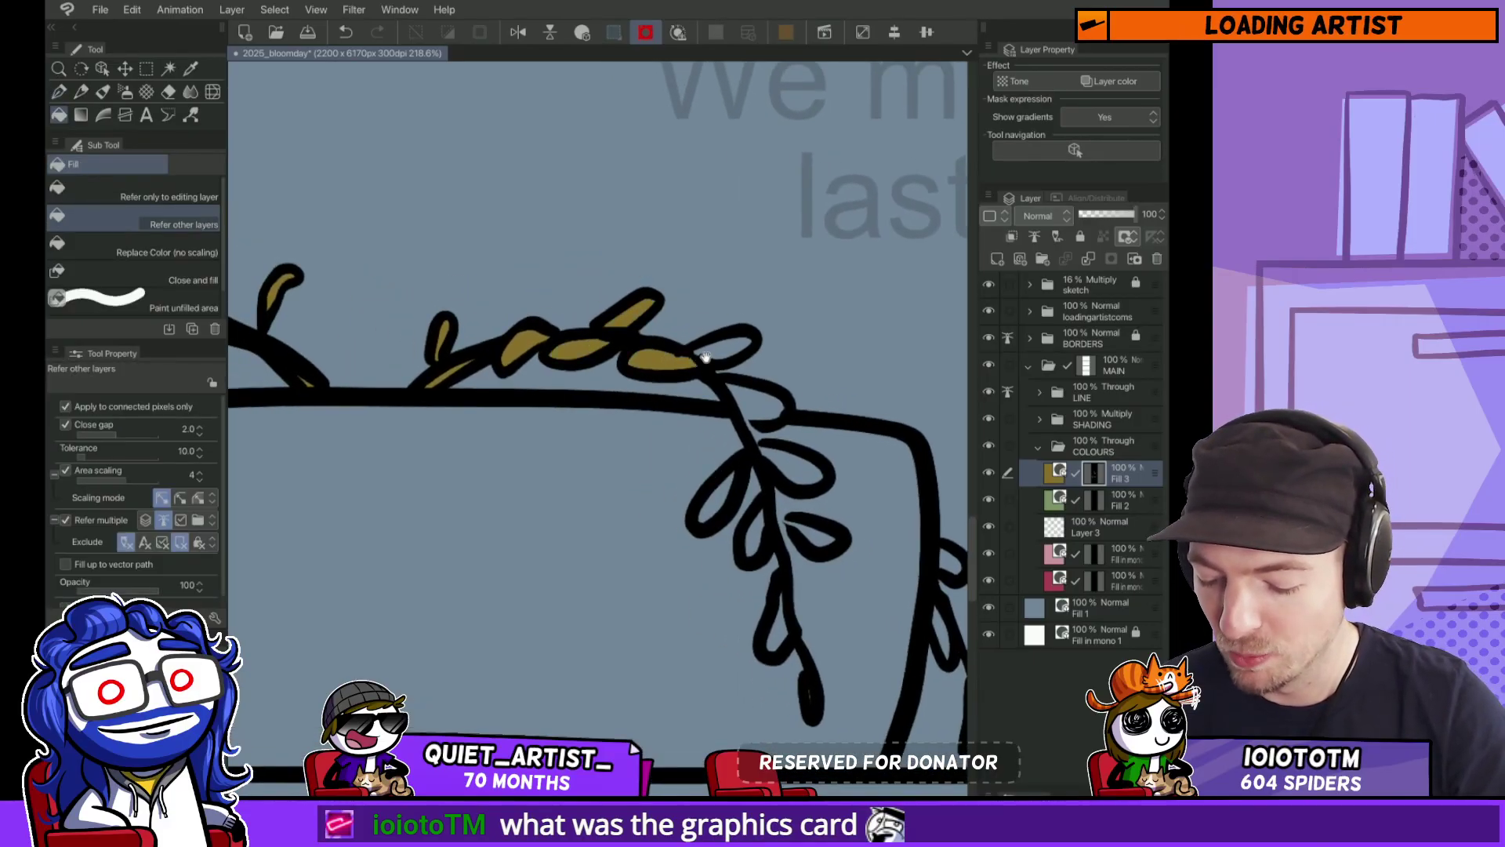
left_click(725, 348)
Step: Colour the leaf crossing the rim and the three leaves below it on the right hanging branch mustard yellow
left_click_drag(725, 348, 666, 267)
key("p")
key("ctrl+z")
left_click_drag(691, 338, 733, 355)
key("g")
left_click(704, 323)
left_click(733, 363)
left_click(659, 398)
left_click(696, 436)
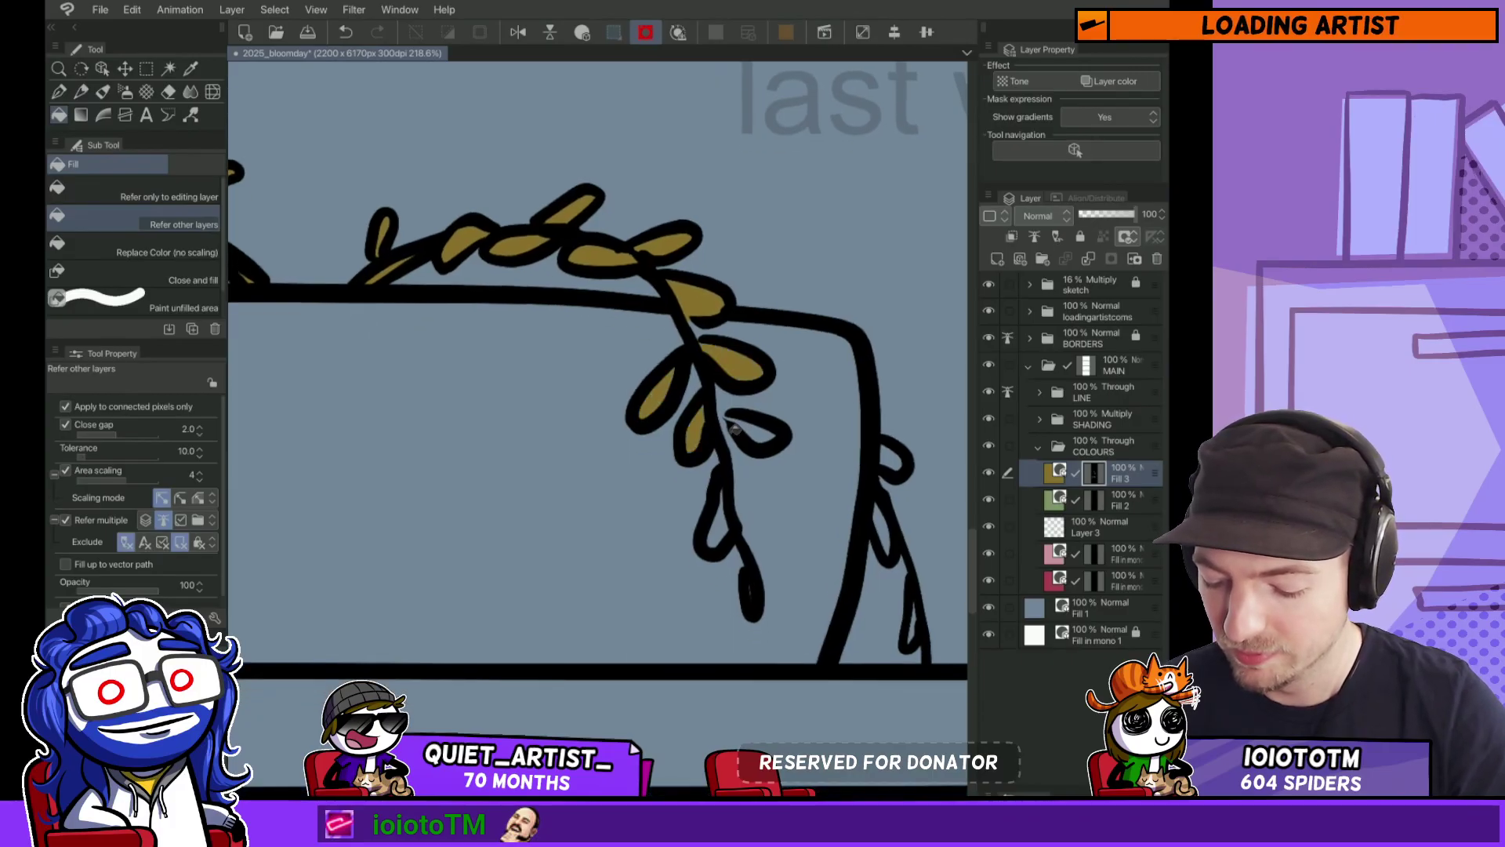
Step: Paint the open leaf on the right side and the lower leaves of the hanging branch mustard yellow with the G-pen
key("p")
left_click_drag(766, 435, 651, 364)
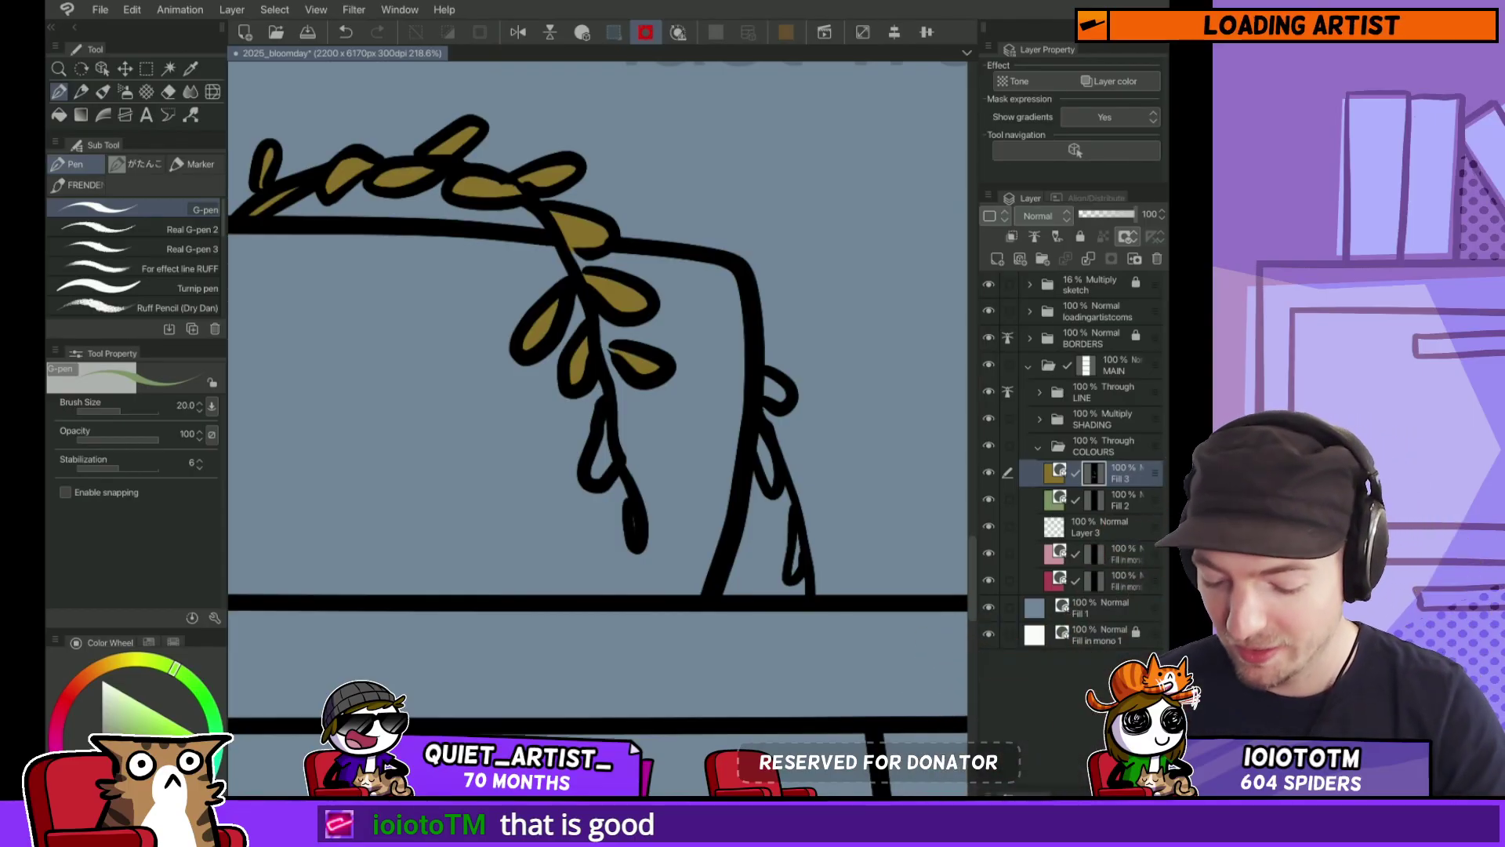
mouse_move(612, 459)
left_mouse_down()
mouse_move(605, 443)
mouse_move(592, 472)
left_mouse_up()
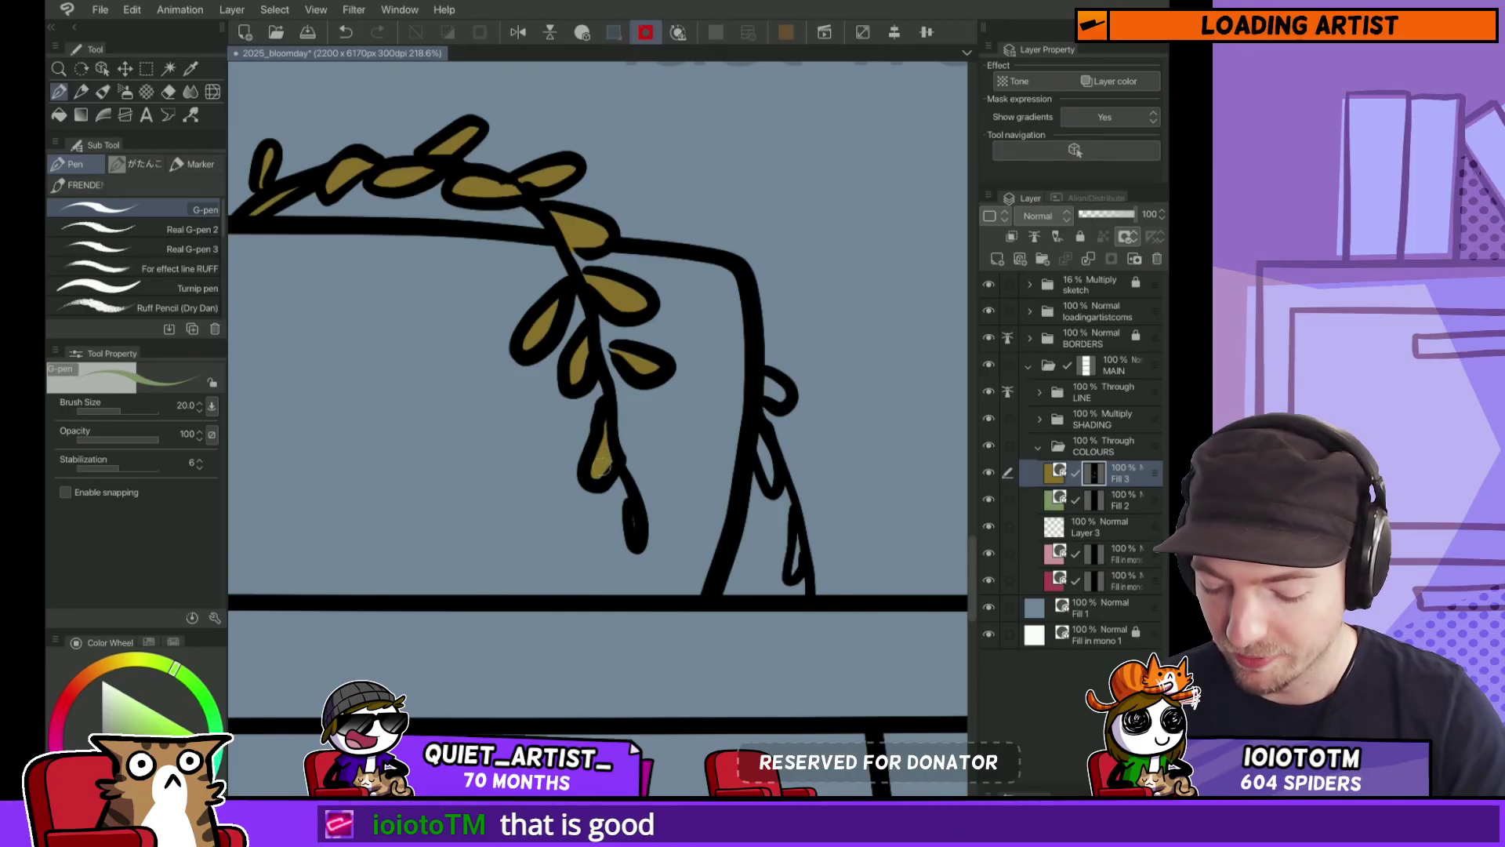
left_click(633, 523)
Step: Colour the three leaves of the small branch trailing outside the pot's right edge mustard yellow
left_click_drag(776, 439, 707, 377)
key("g")
left_click(708, 330)
left_click(696, 405)
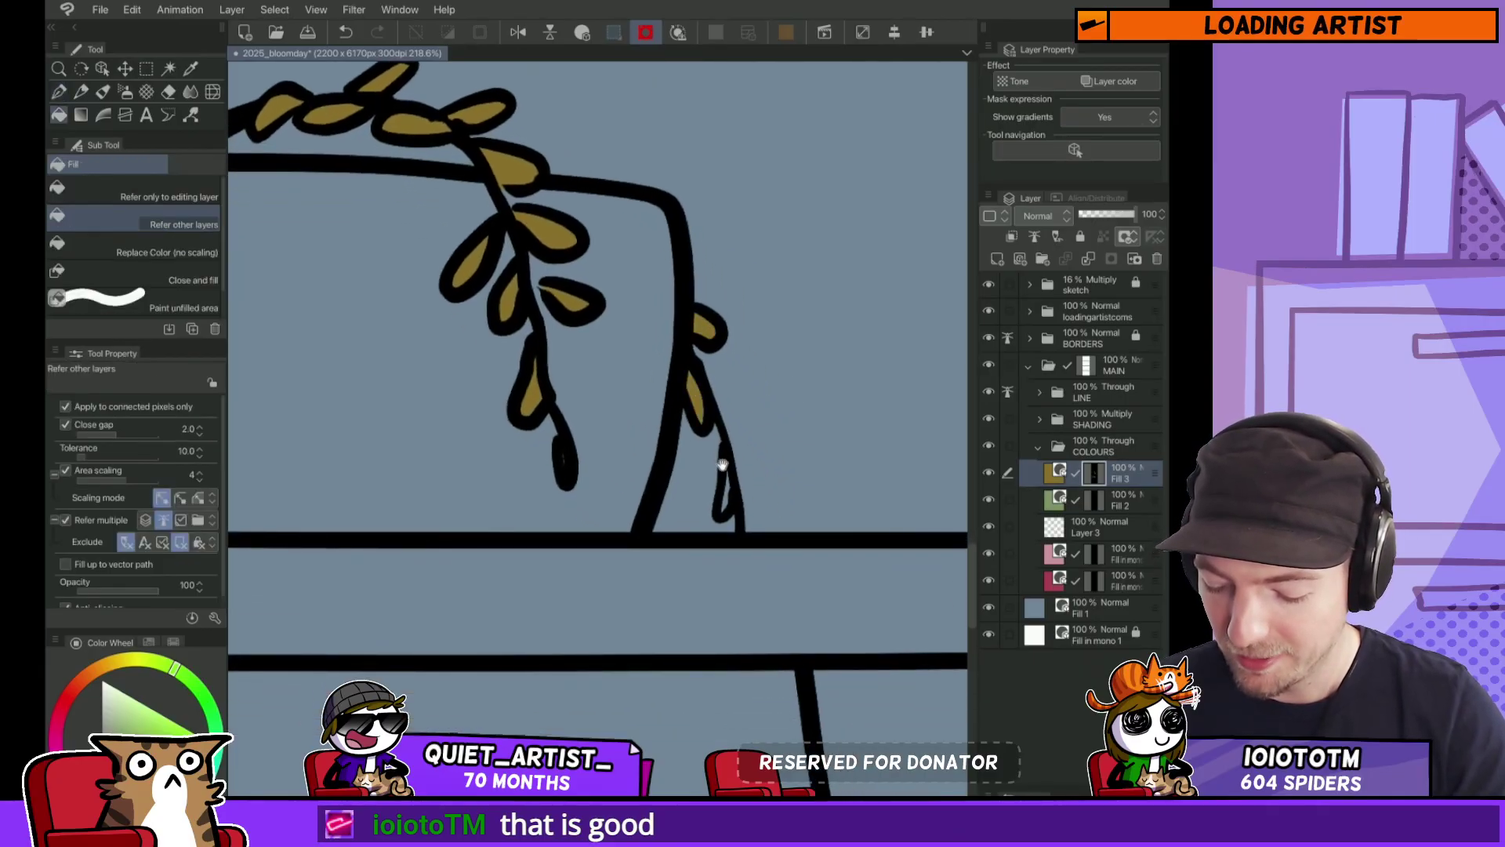
scroll(722, 464, "down", 1)
scroll(735, 464, "up", 3)
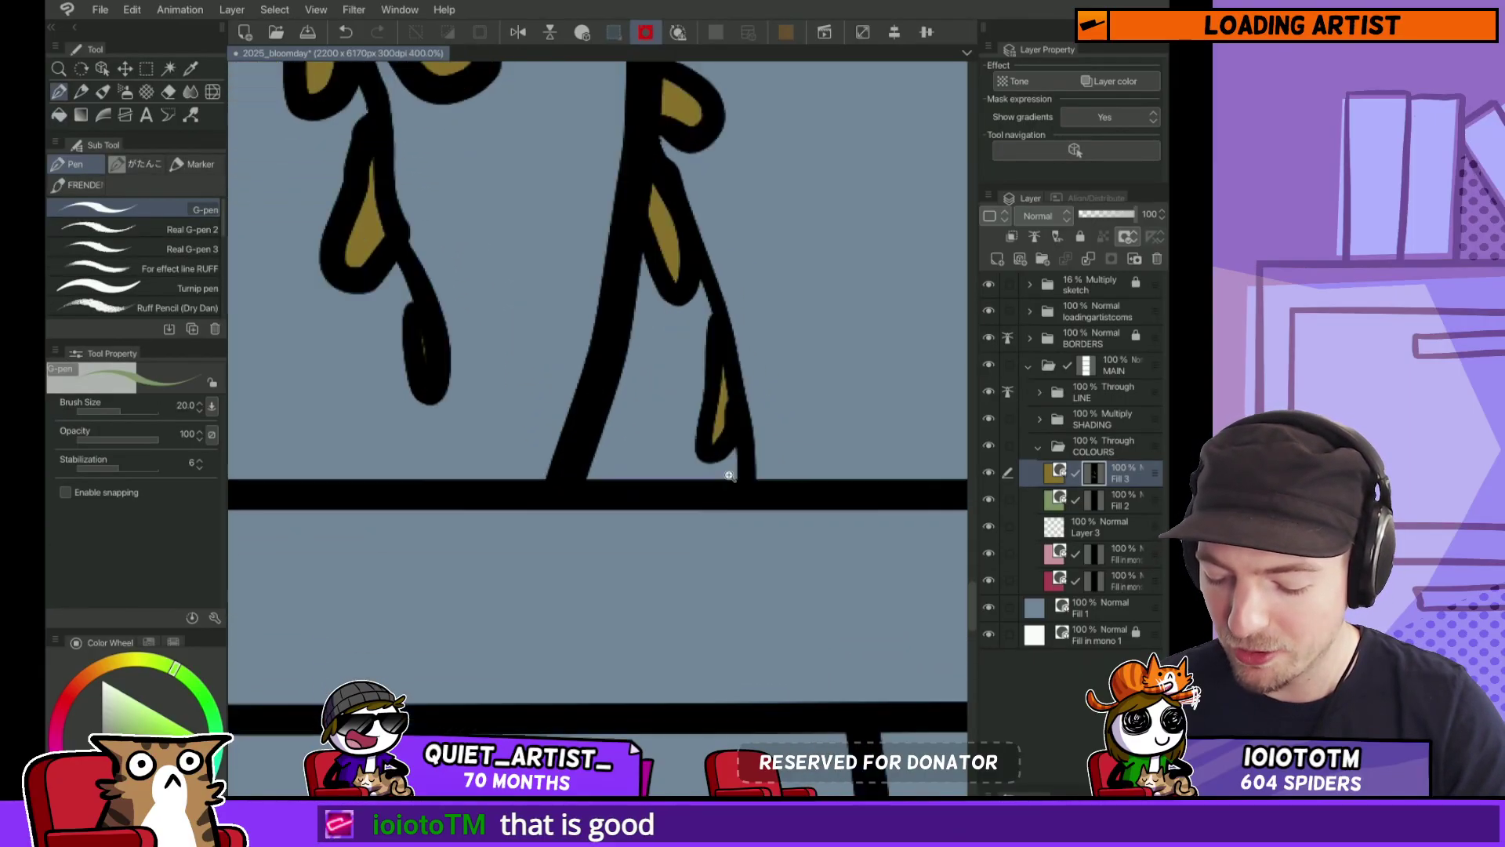
Step: Widen the outline of the right hanging branch's tip leaf with Pinch vector line and colour its inside mustard yellow
scroll(687, 498, "down", 5)
scroll(664, 436, "up", 6)
left_click(686, 521, "ctrl+shift")
key("y")
left_click_drag(686, 524, 667, 521)
left_click(679, 470, "ctrl+shift")
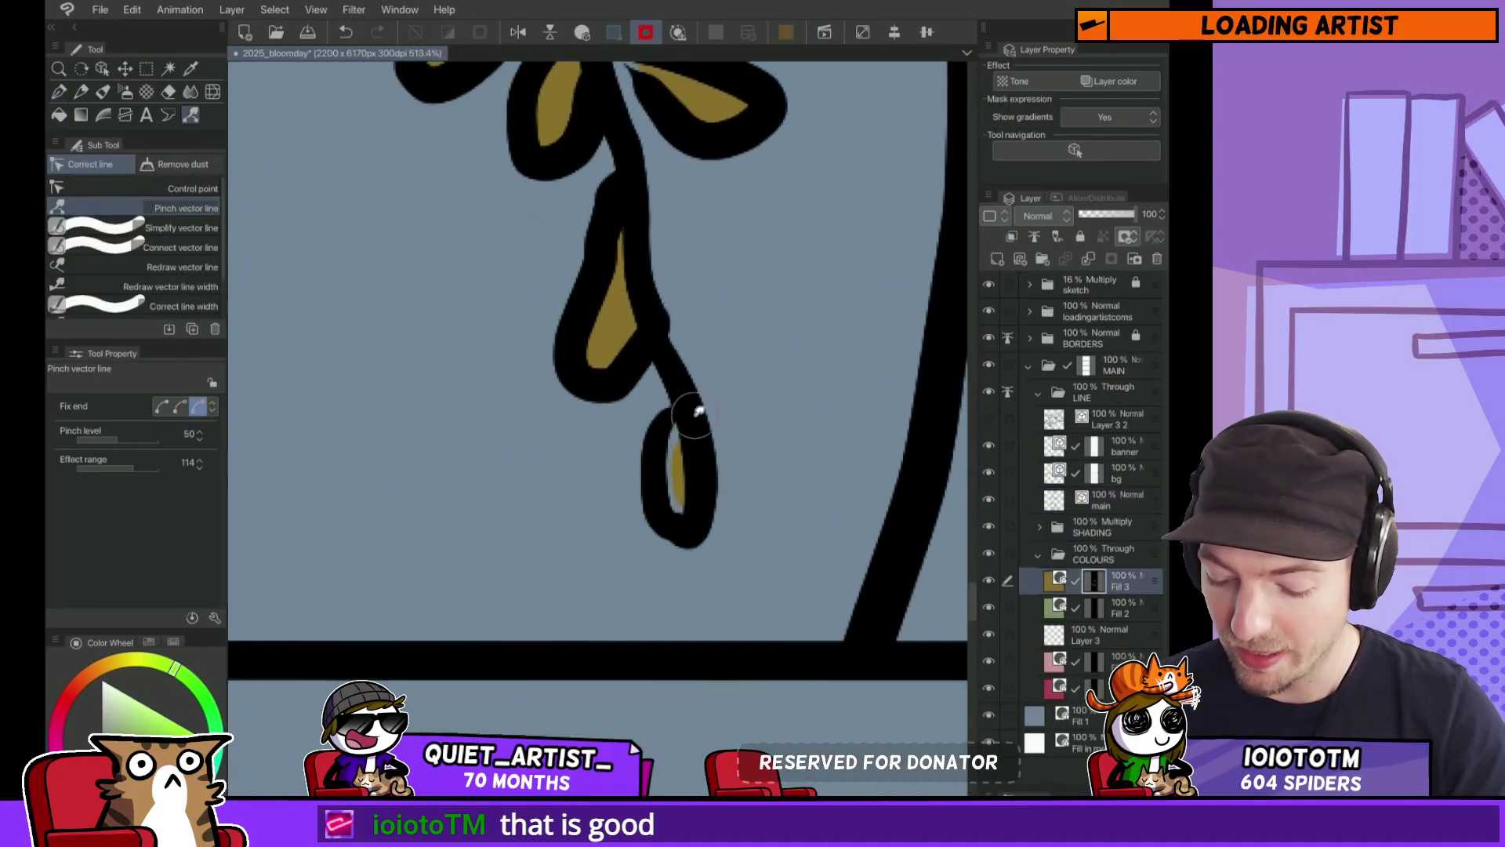
key("k")
key("p")
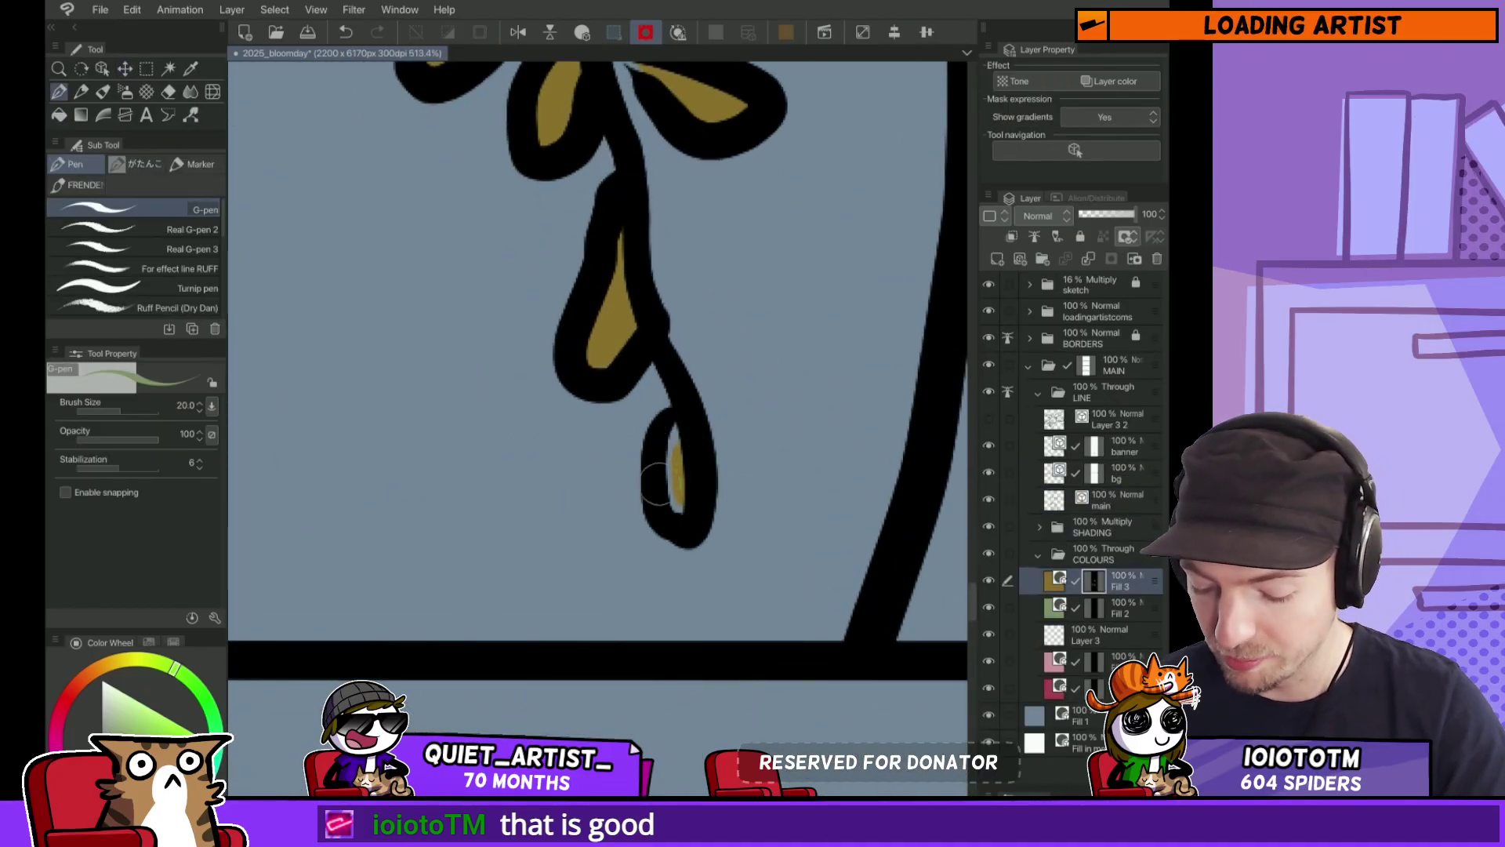
scroll(697, 482, "down", 6)
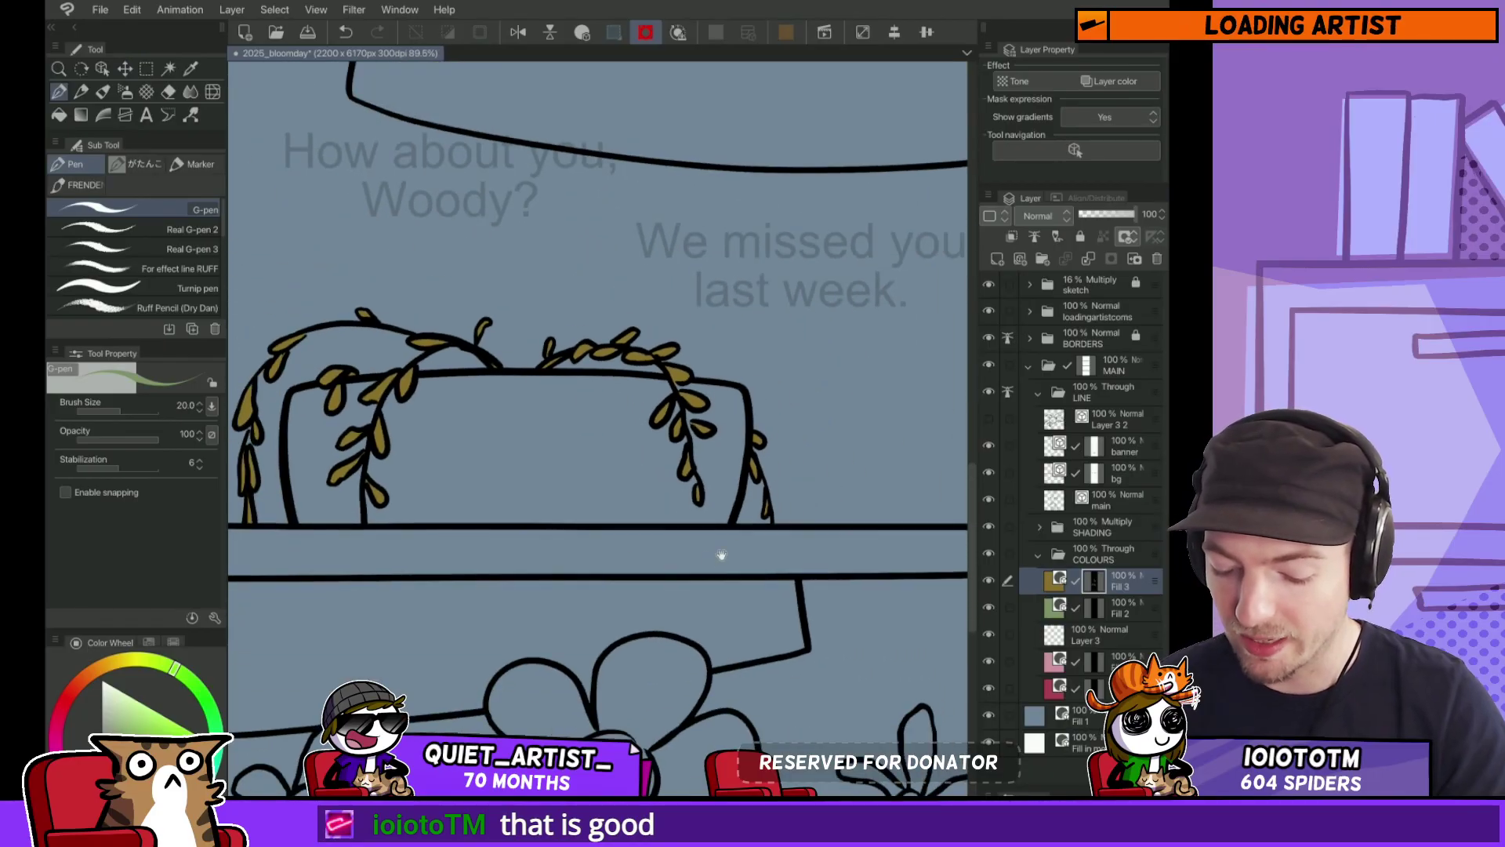
Step: On the Fill 2 mask, fill the stem and both leaves of the left flower in the panel below with green
left_click_drag(721, 554, 764, 410)
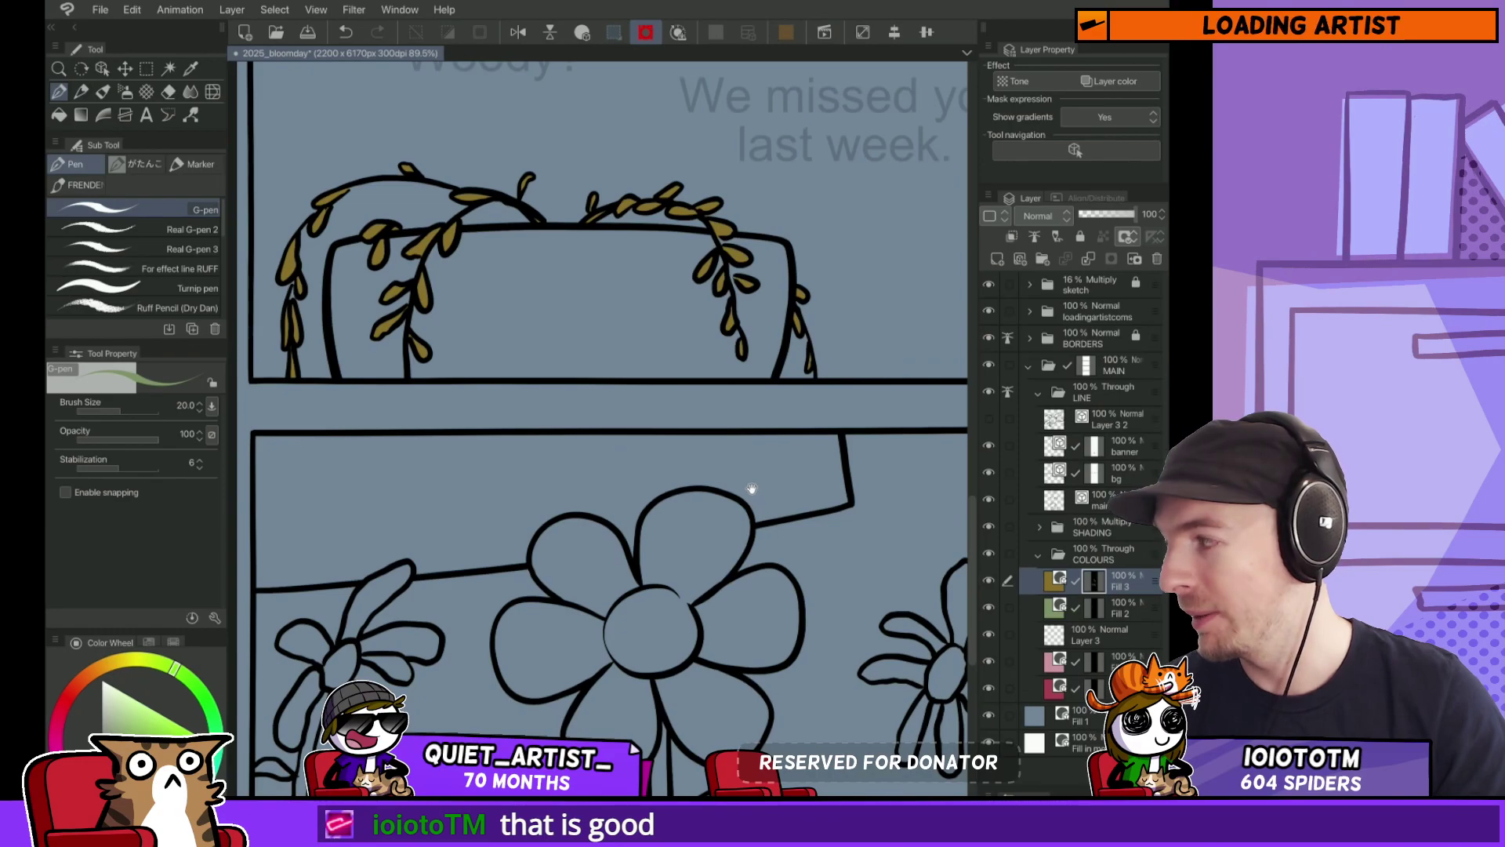
mouse_move(751, 487)
left_mouse_down()
mouse_move(658, 461)
mouse_move(767, 410)
mouse_move(810, 345)
left_mouse_up()
left_click_drag(810, 353, 761, 708)
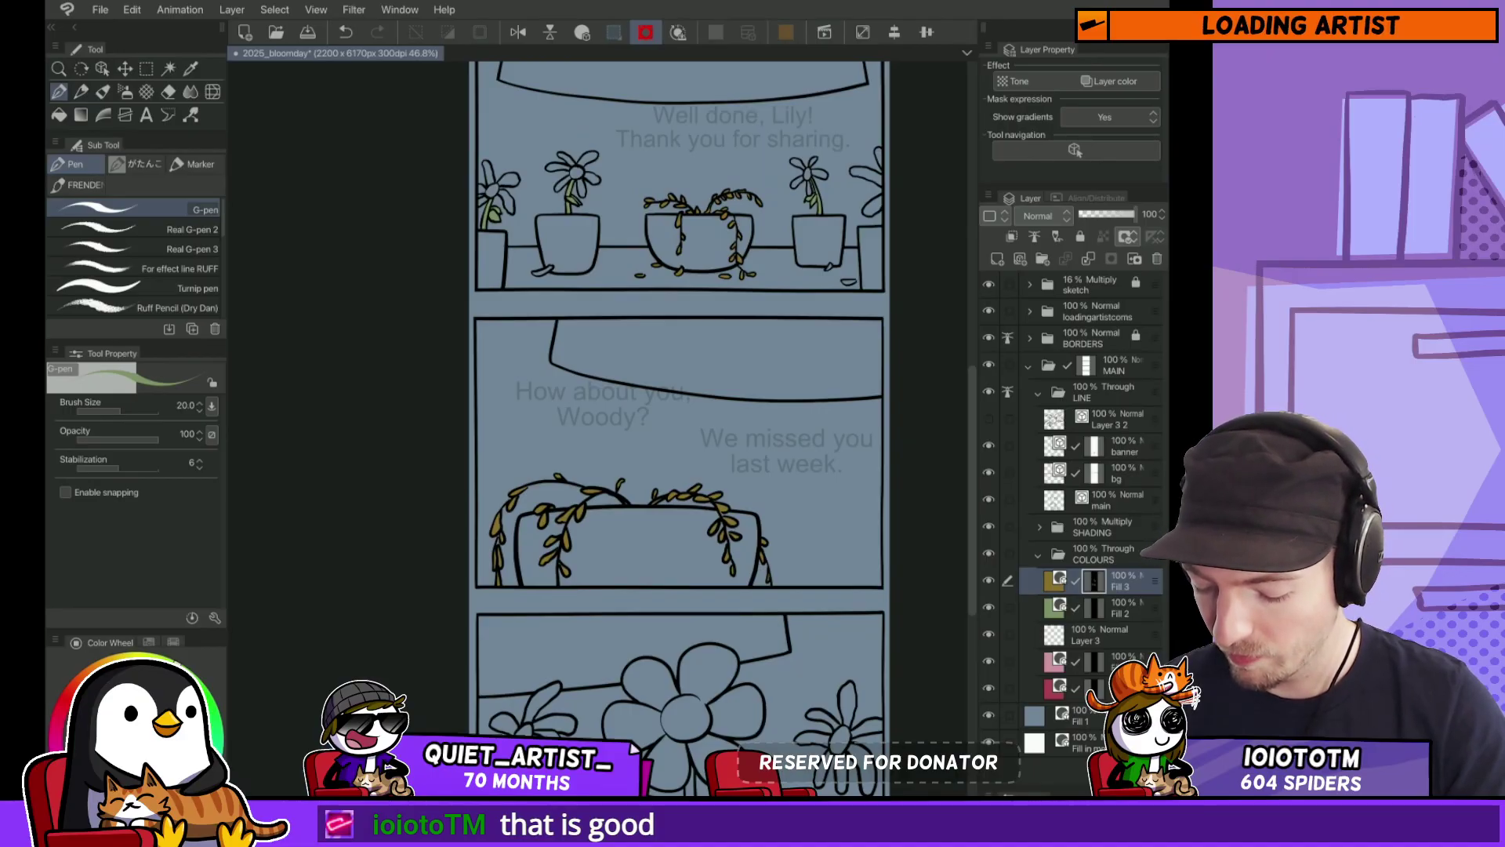
left_click(1094, 608)
key("g")
left_click_drag(649, 691, 710, 415)
left_click_drag(590, 495, 674, 496)
left_click(525, 549)
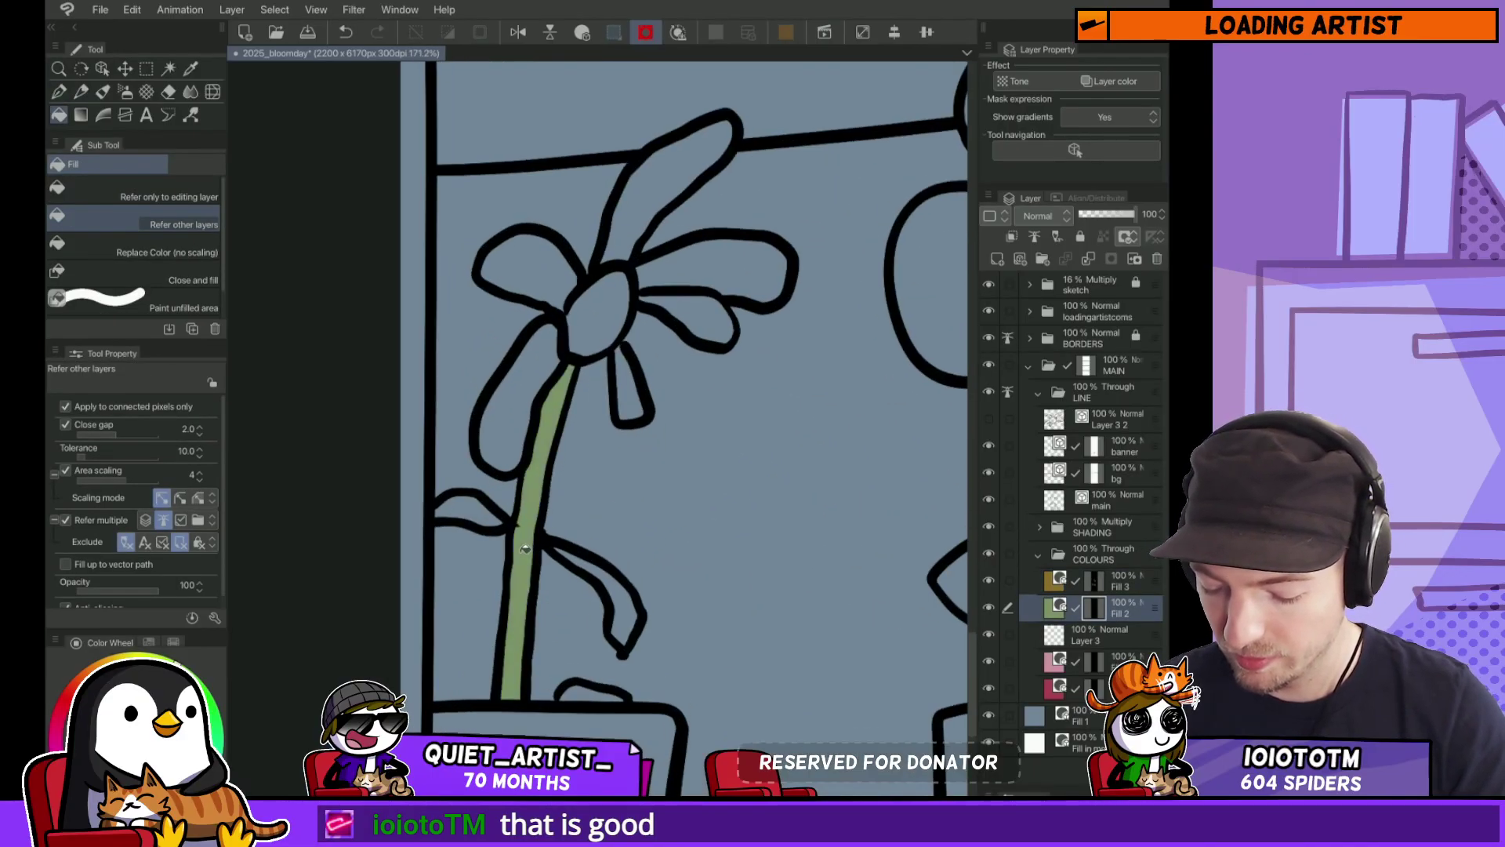
key("p")
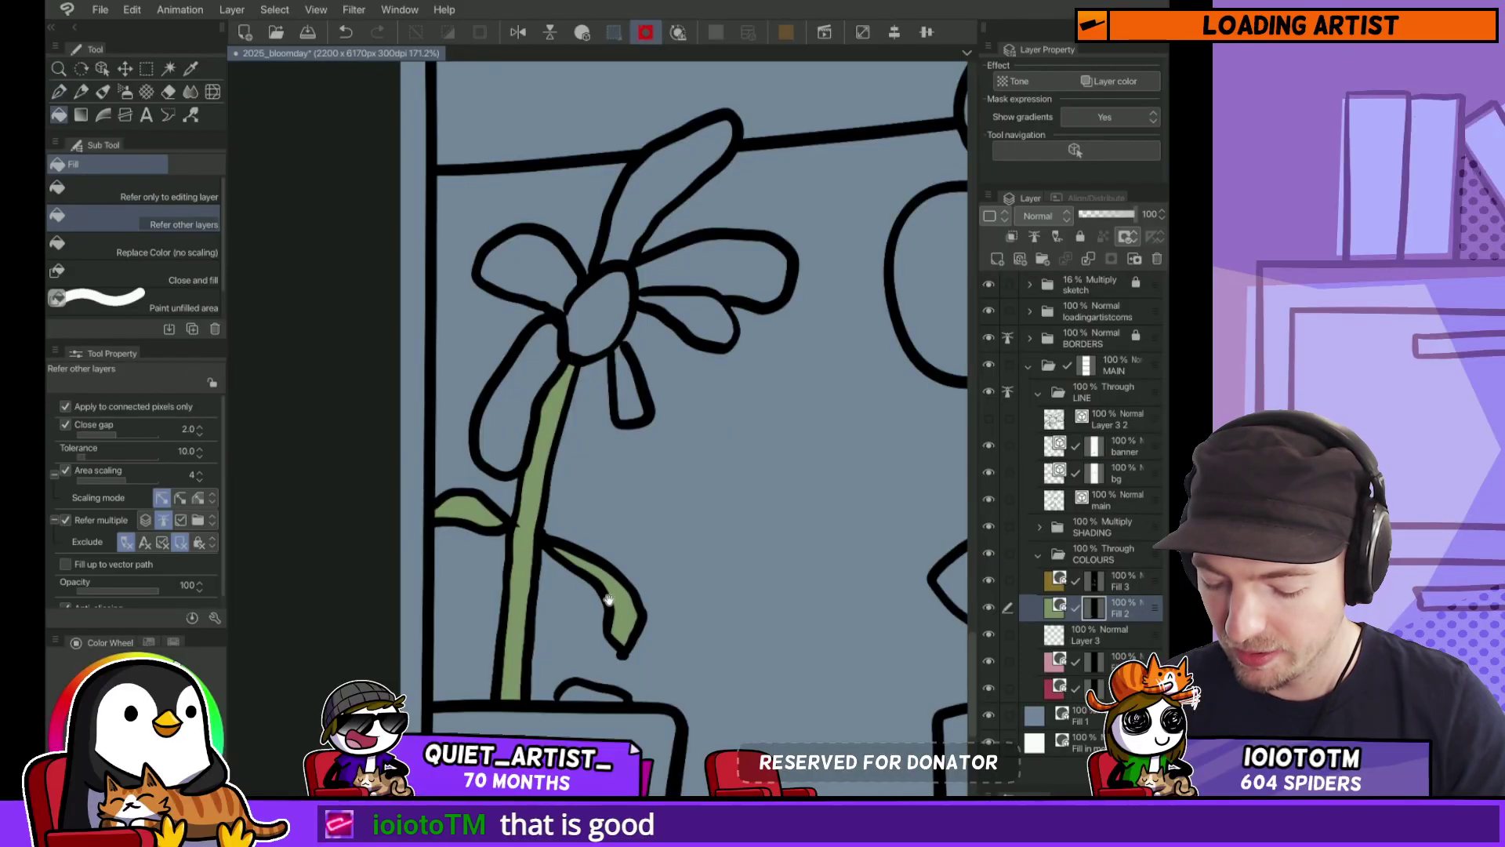
Step: Select the main line layer at the left flower's leaf joint and save the comic file
scroll(505, 529, "up", 4)
left_click(537, 524, "ctrl")
key("k")
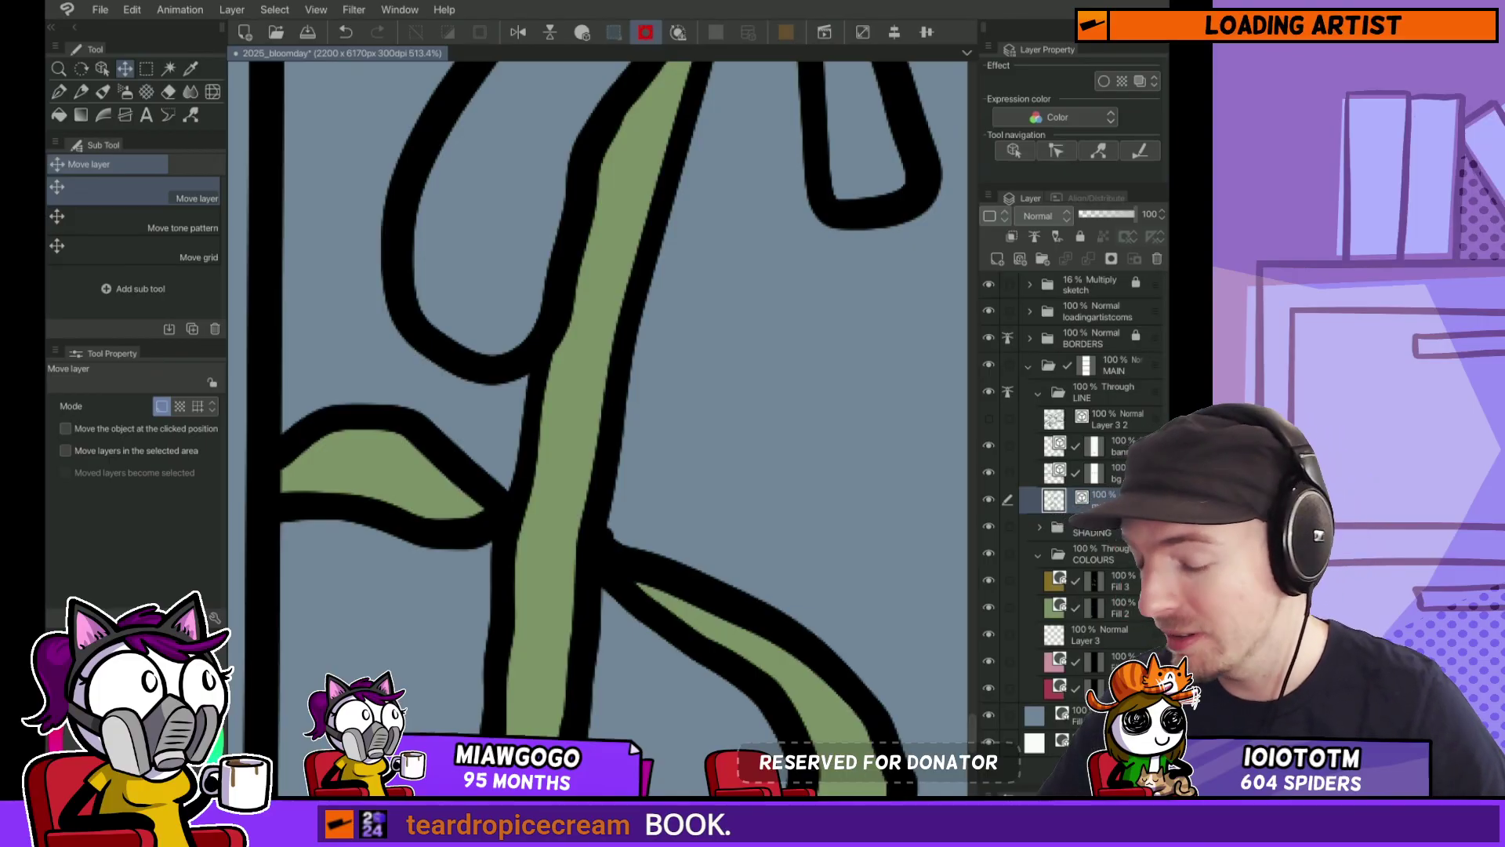
key("ctrl+s")
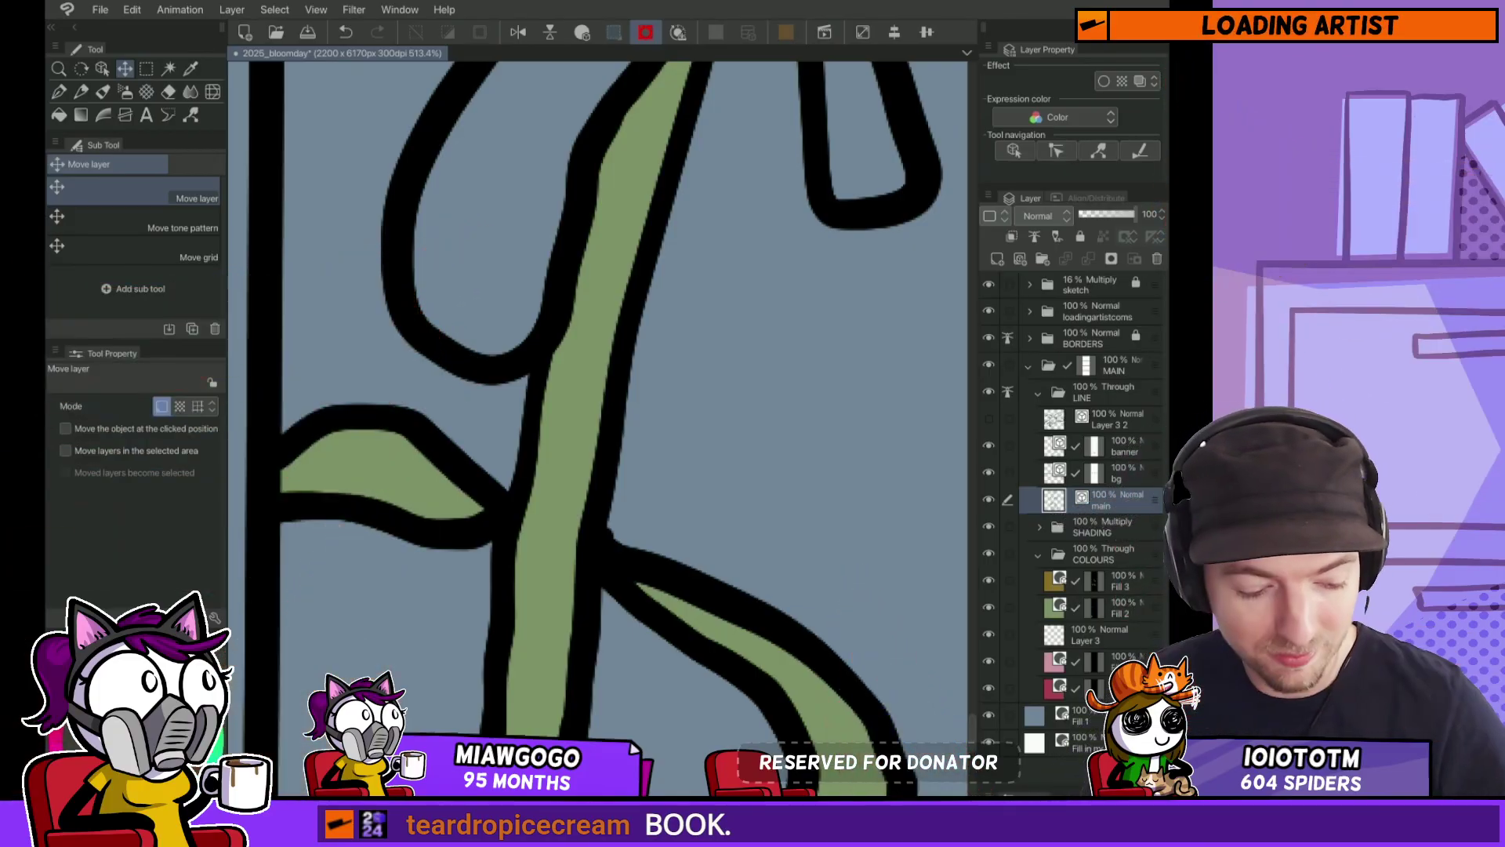
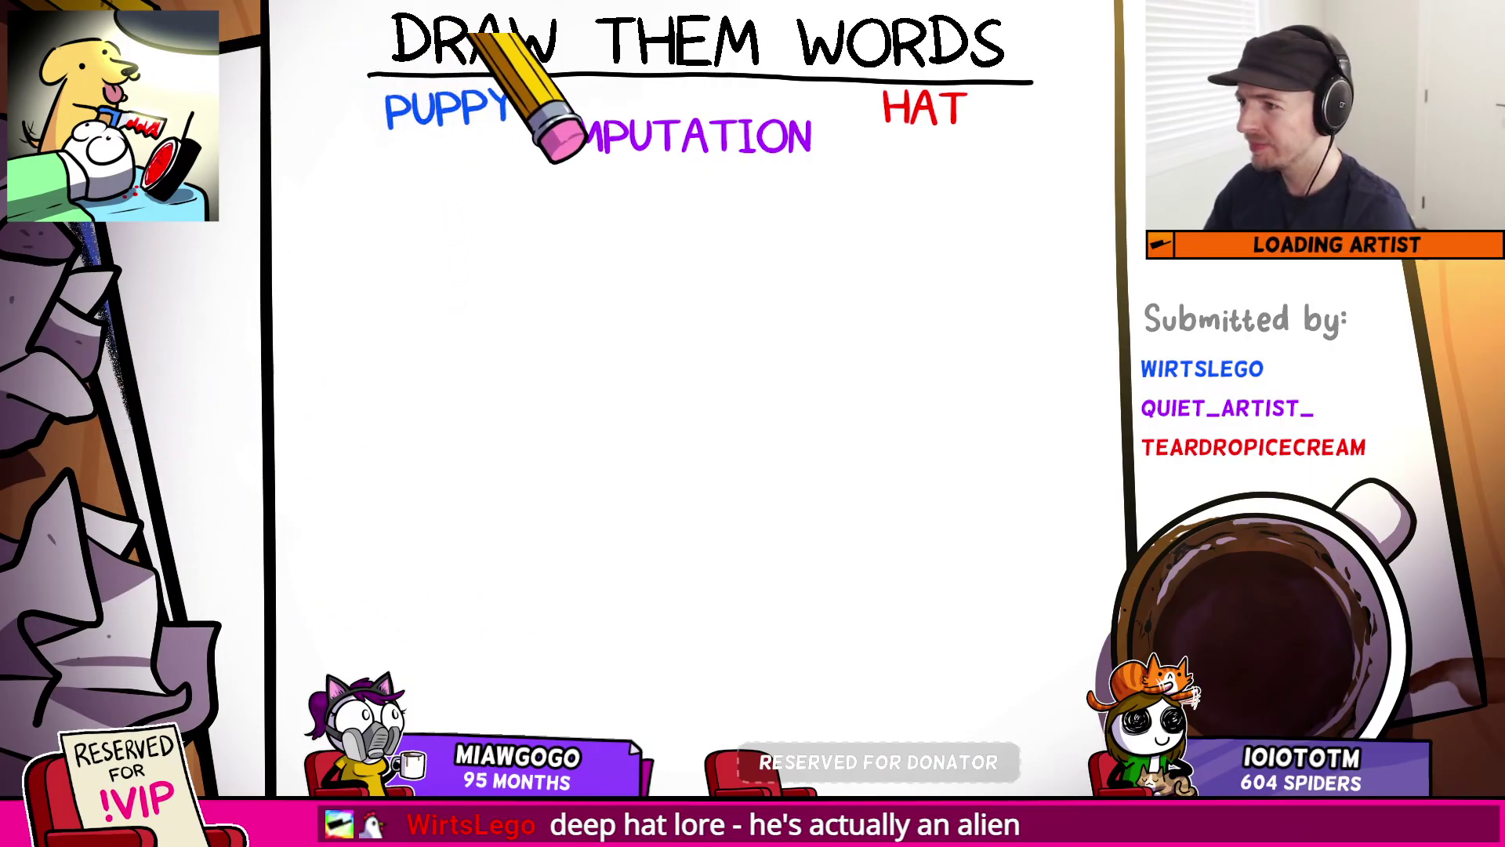
Step: Switch to Discord and view the top-hat puppy drawing in the puppy + amputation + hat thread at full size
key("alt+Tab")
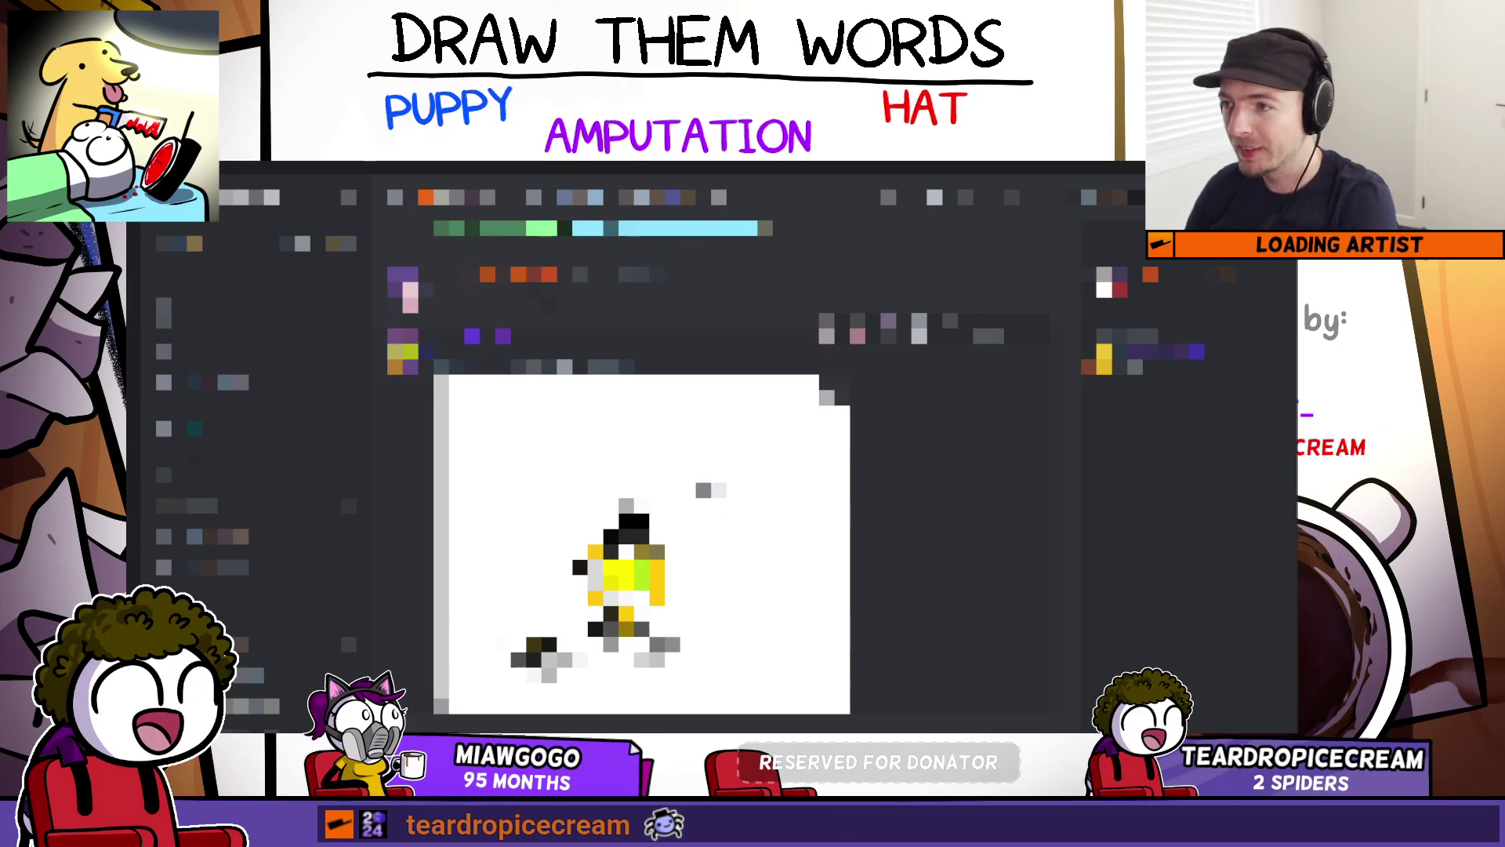
left_click(709, 492)
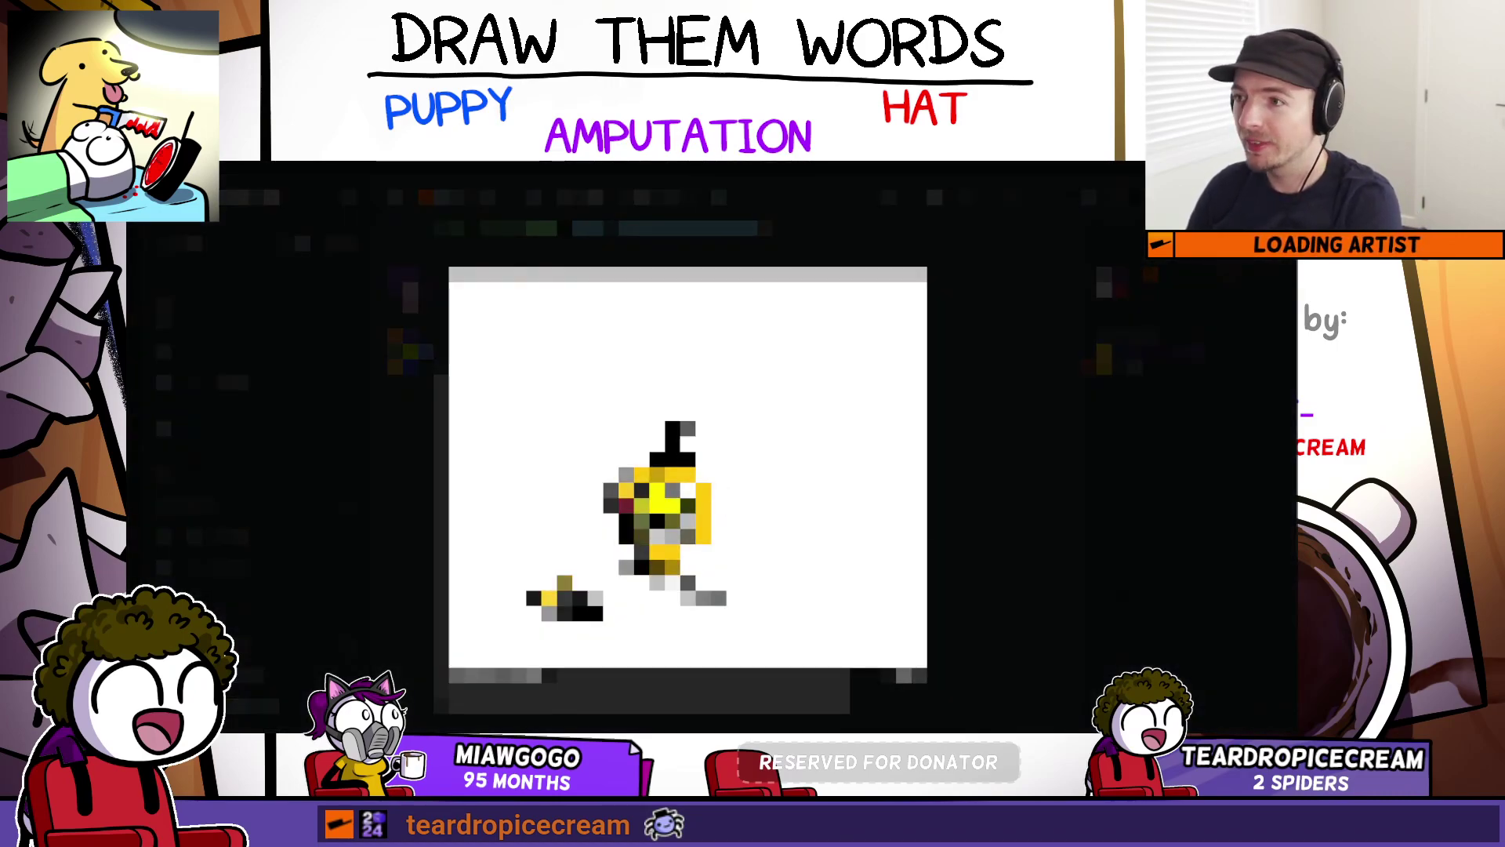
left_click(1096, 579)
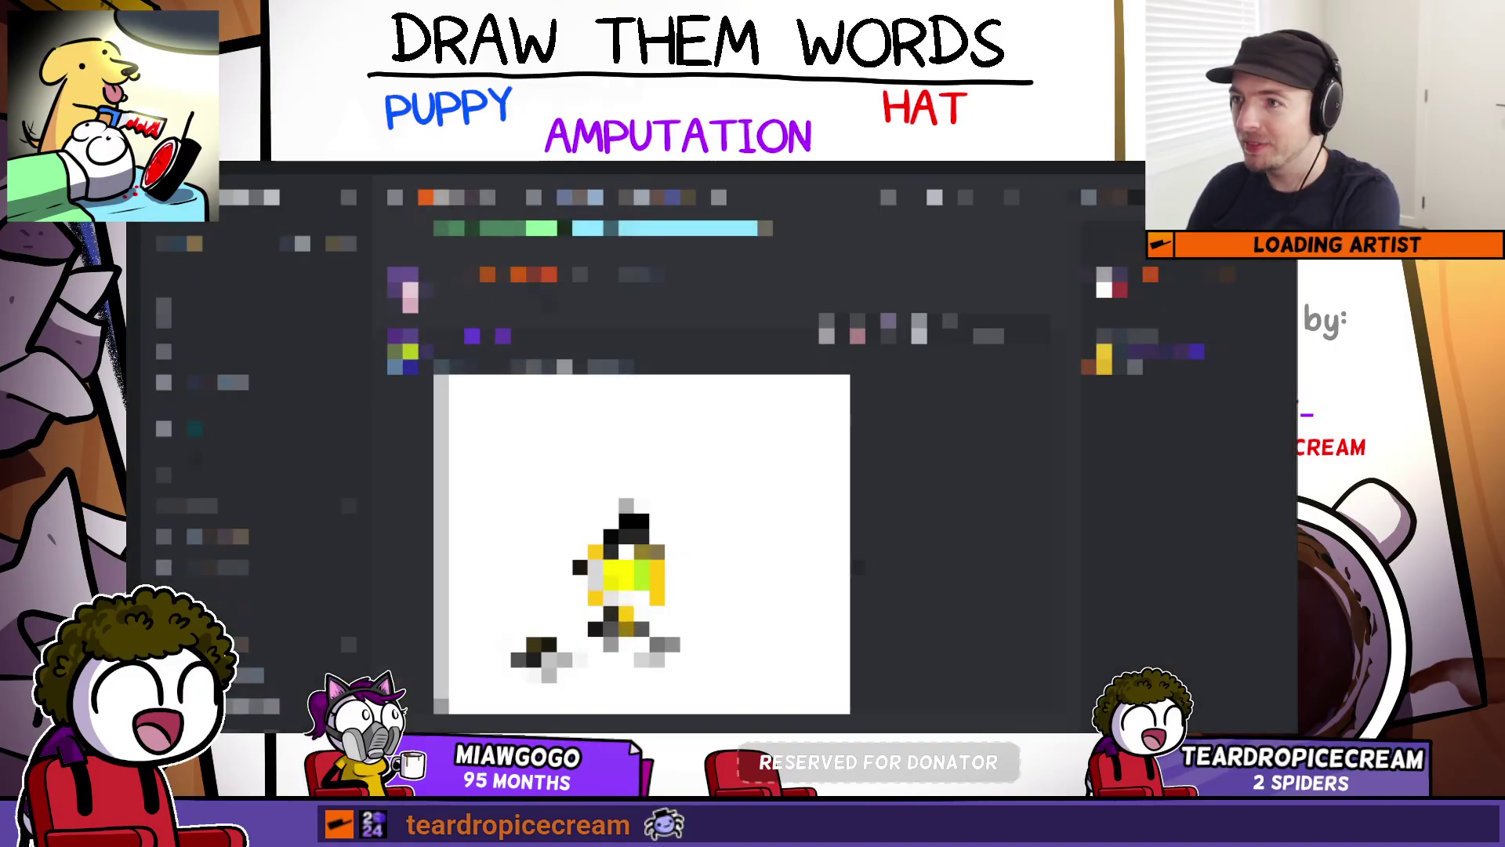
left_click(797, 549)
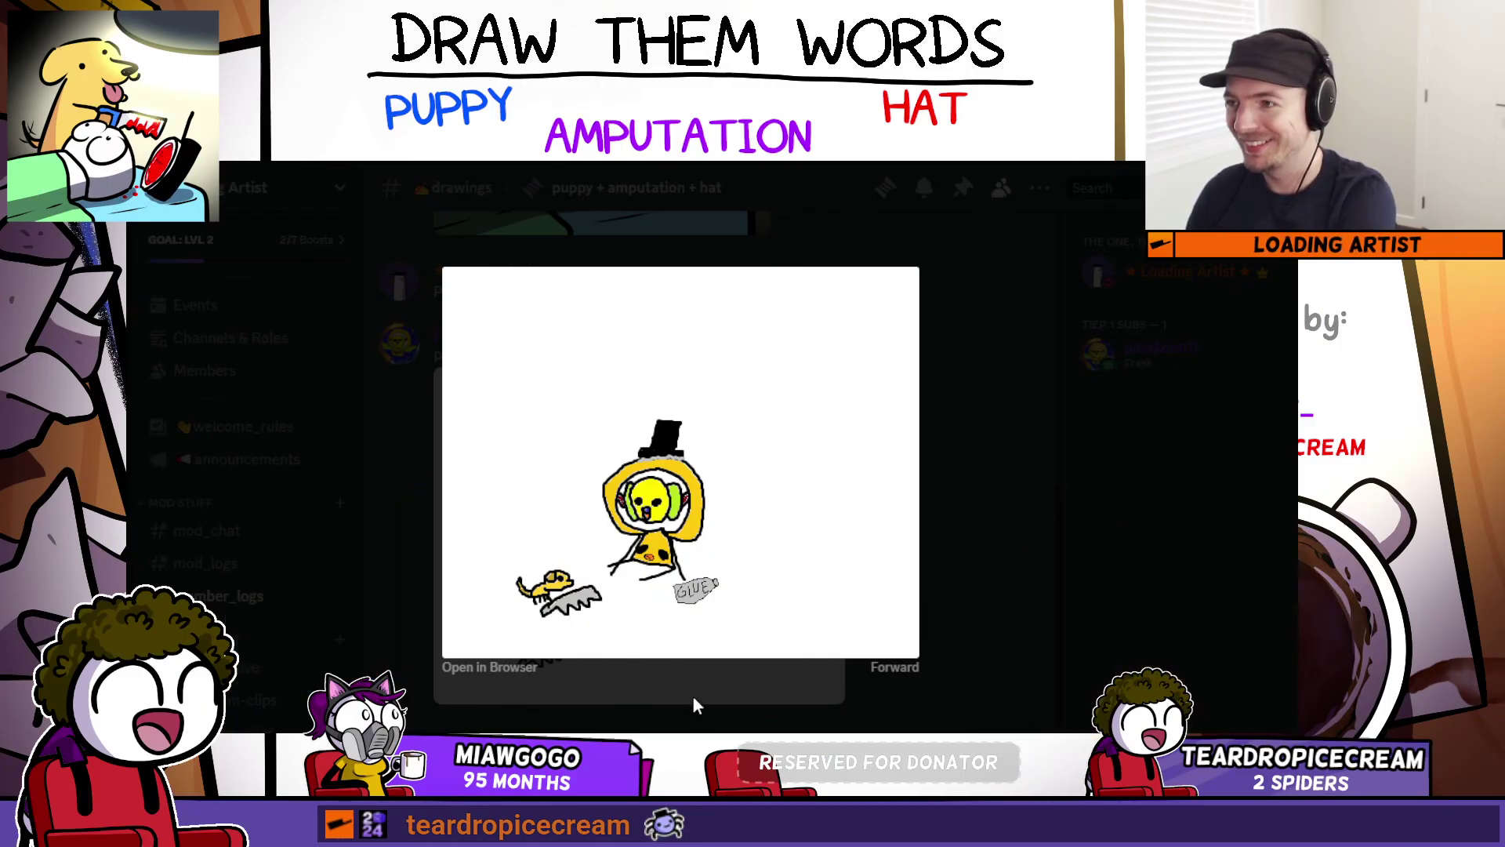
left_click(693, 733)
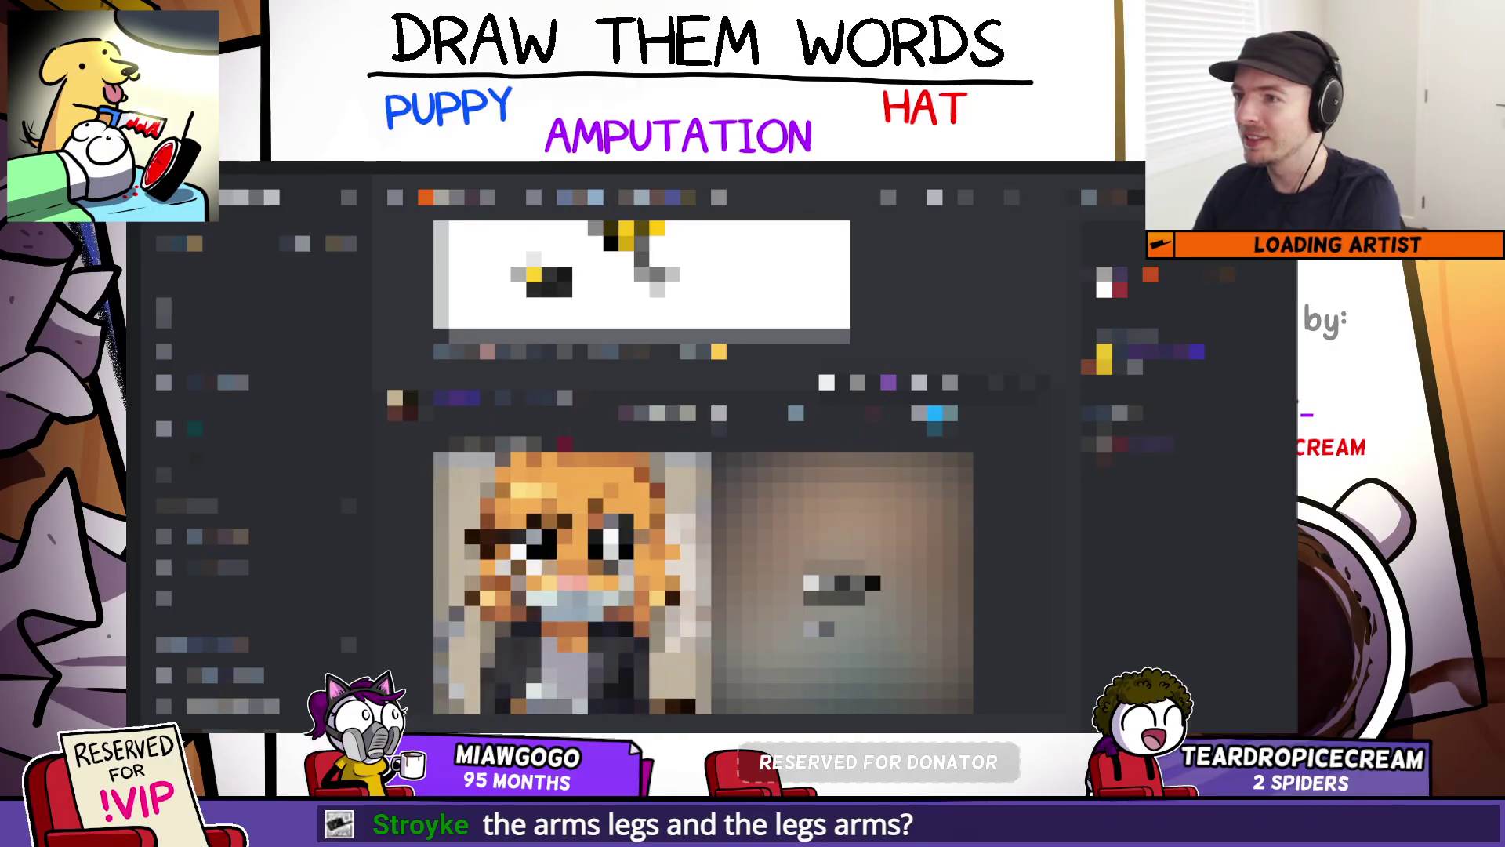
Step: View the masked cat and masked puppy pictures from the thread's last post at full size
left_click(765, 639)
left_click(643, 619)
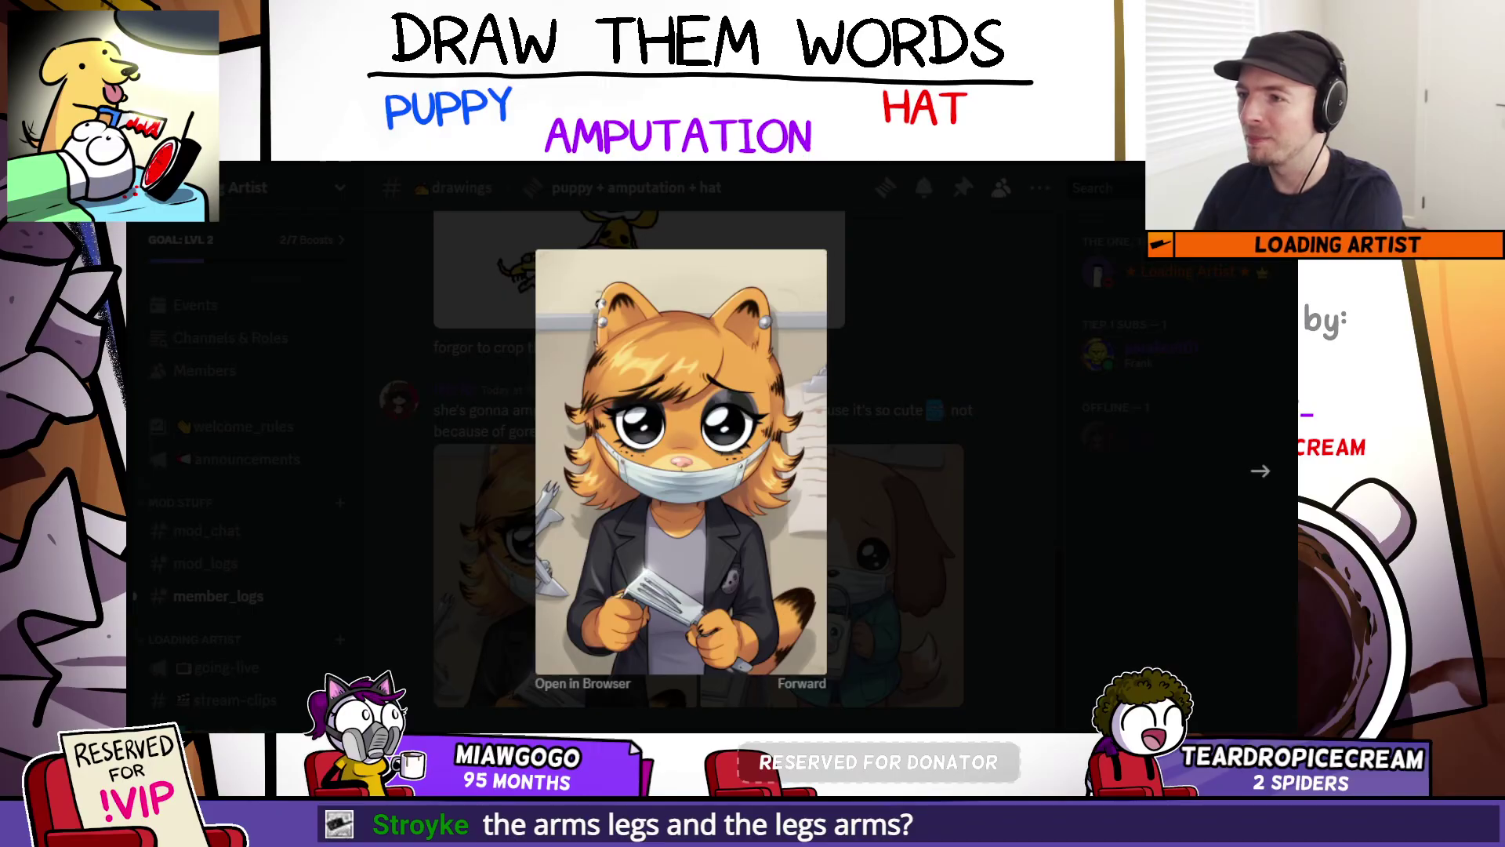
left_click(1149, 652)
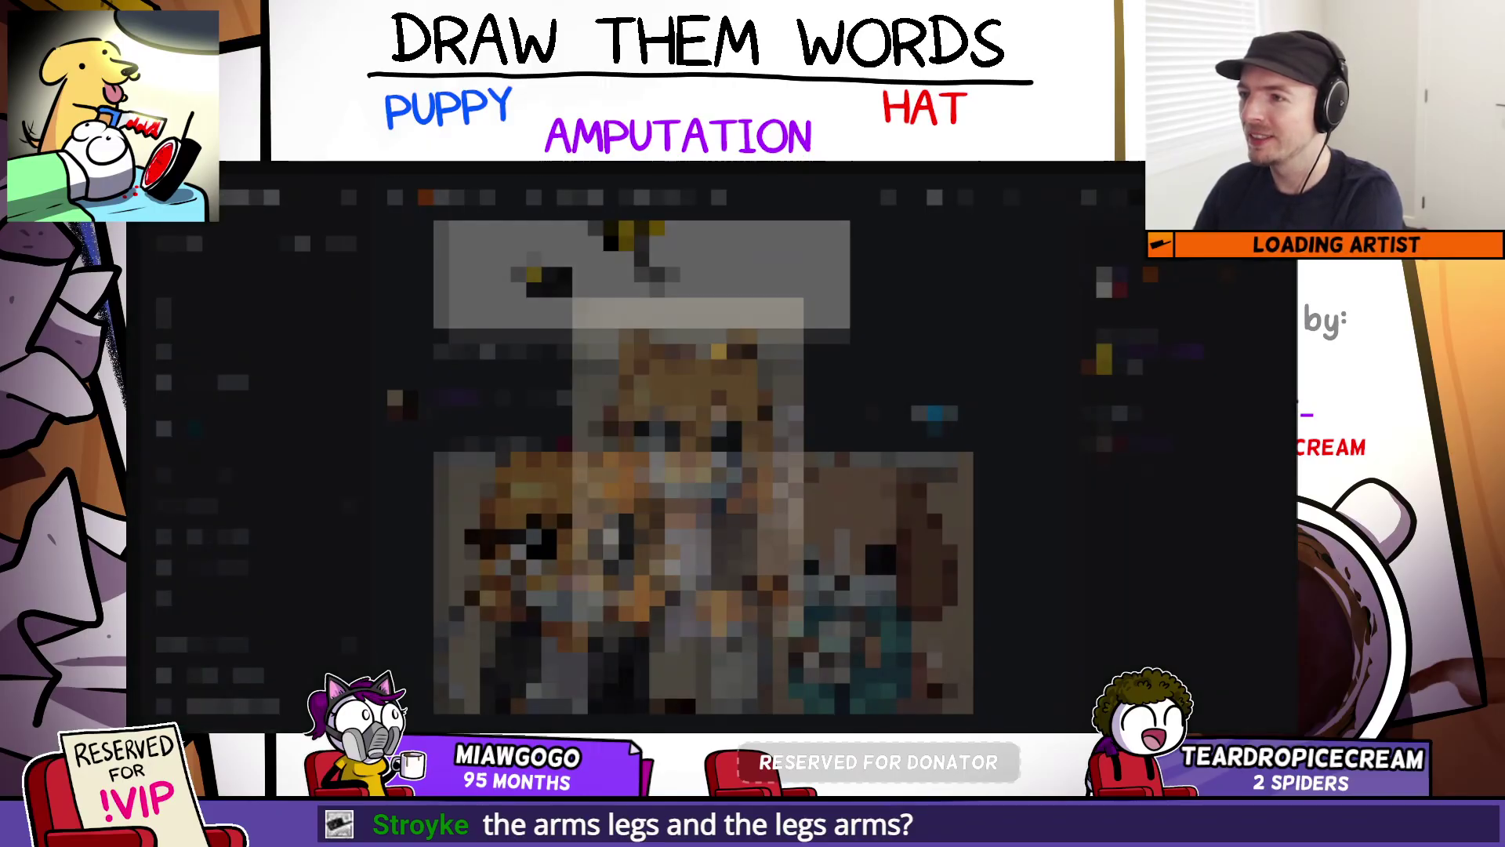
left_click(764, 558)
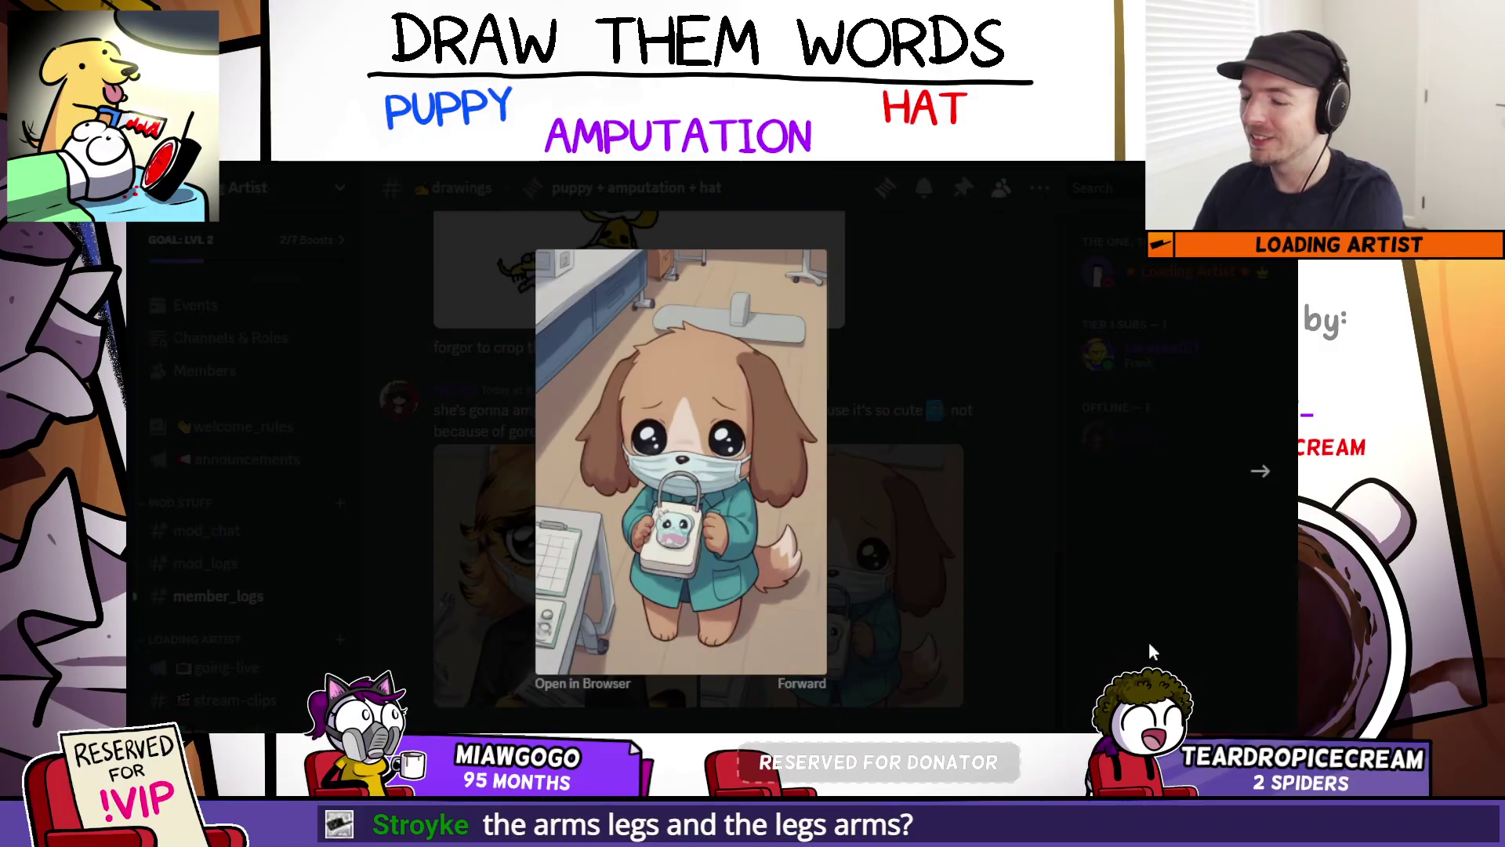
key("Right")
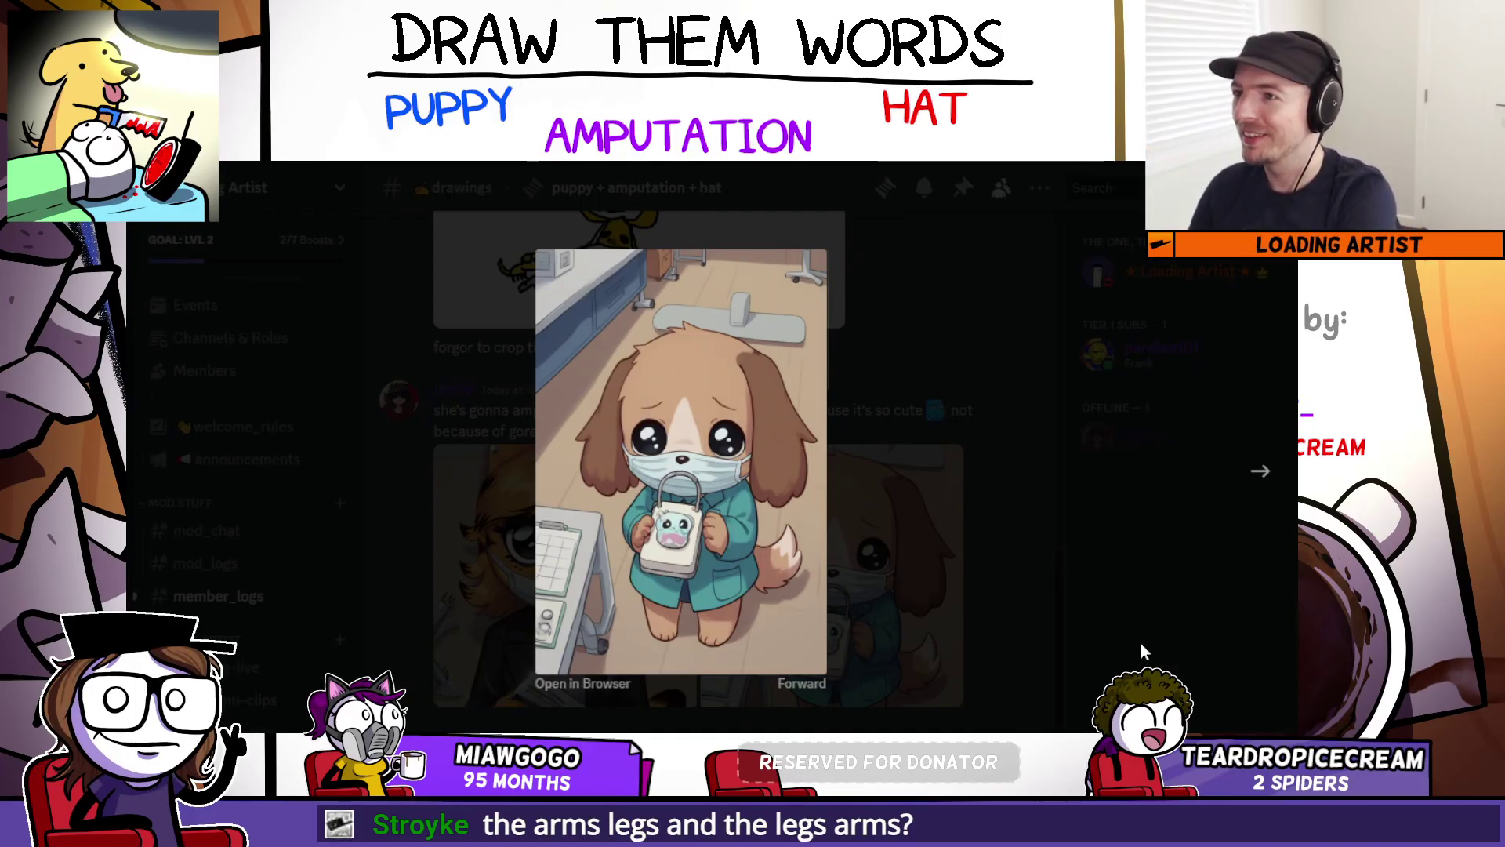
left_click(1139, 641)
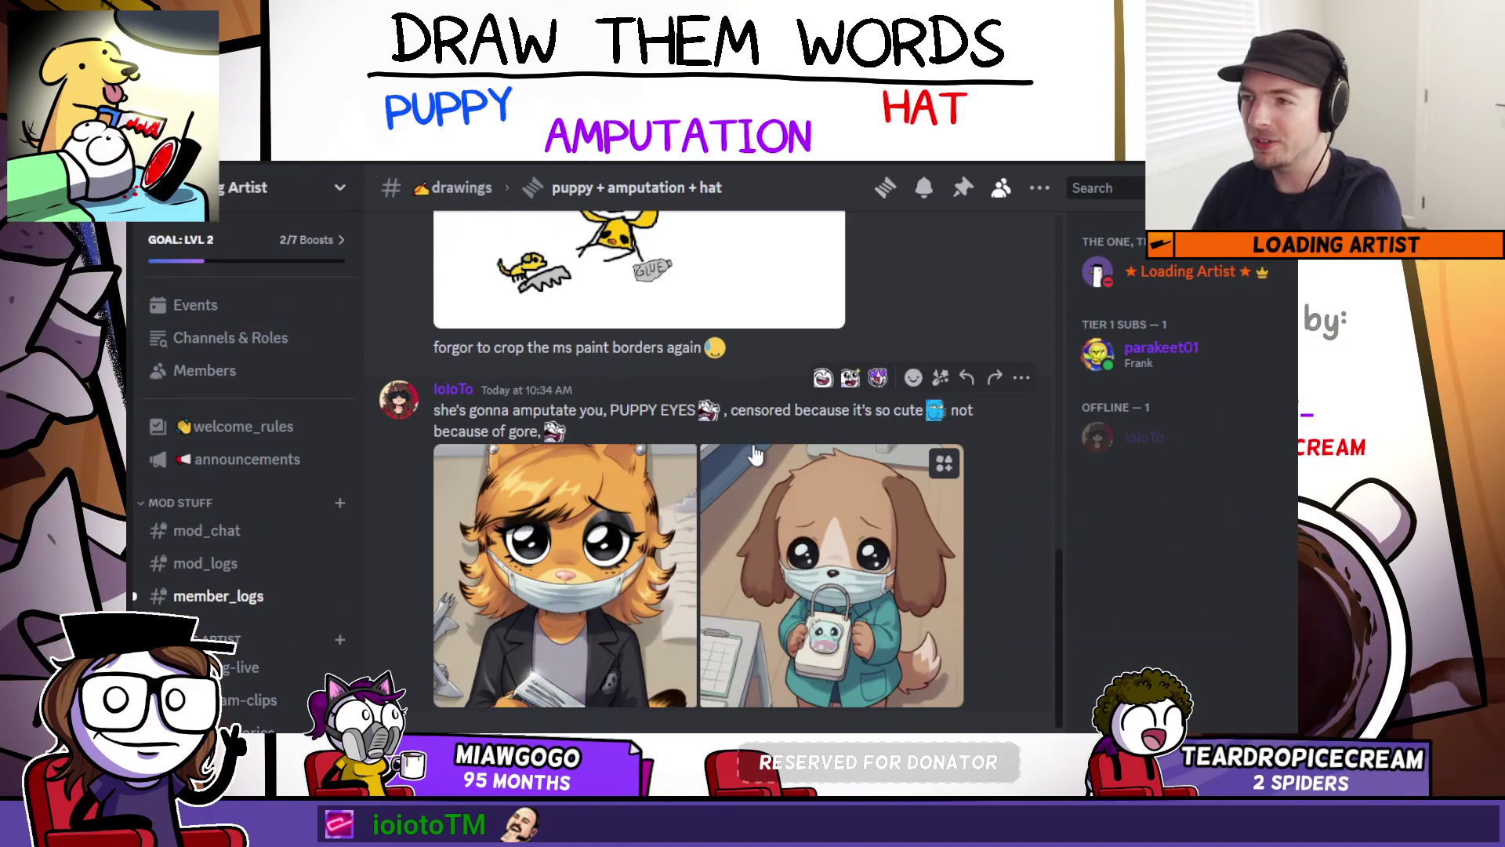
Step: Look back through the thread from the original puppy drawing to the submitted pictures
scroll(754, 455, "up", 10)
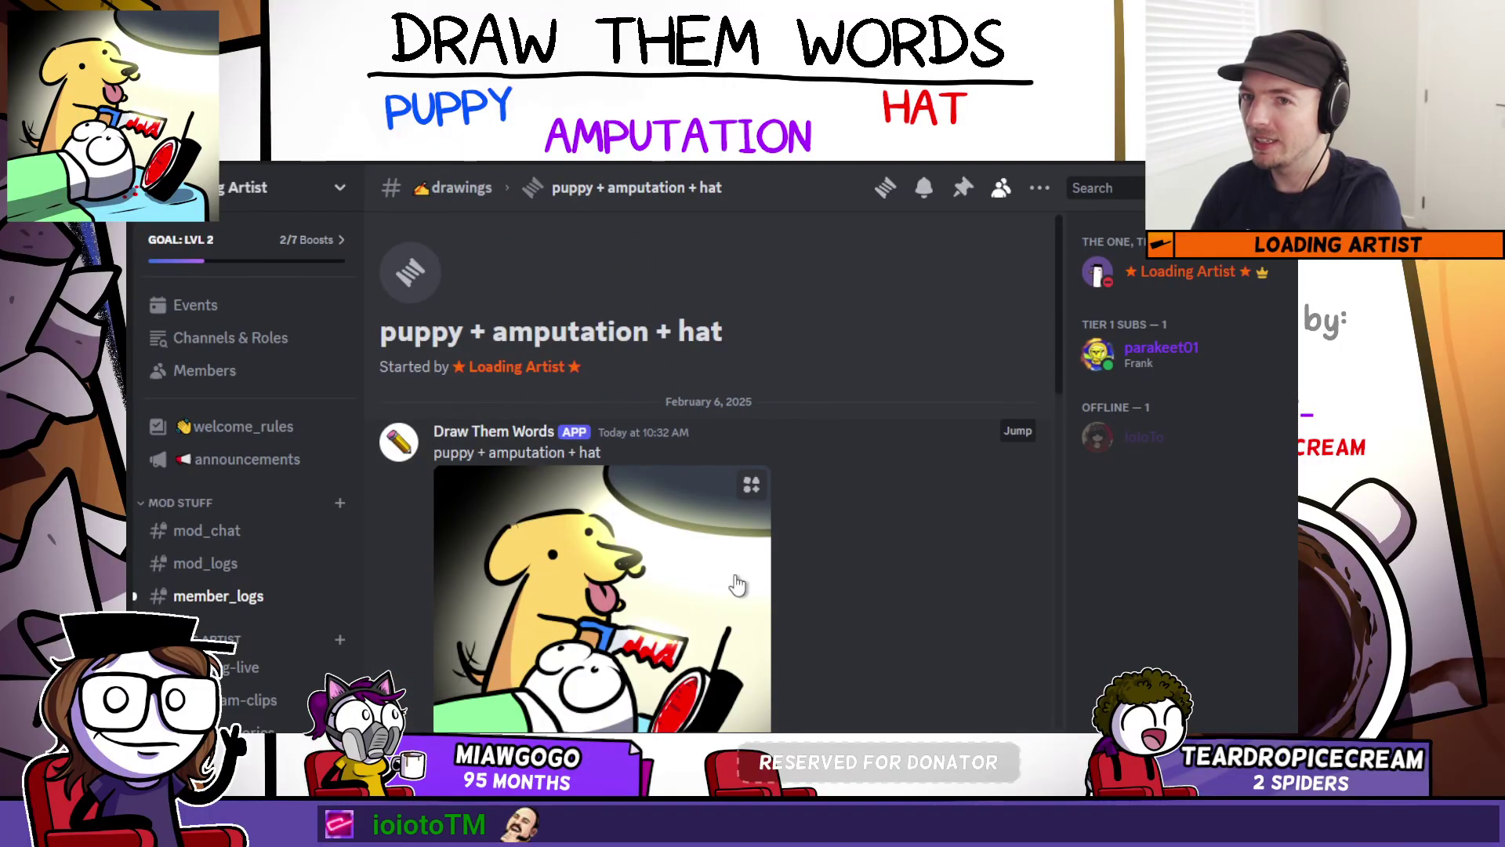
scroll(739, 583, "down", 2)
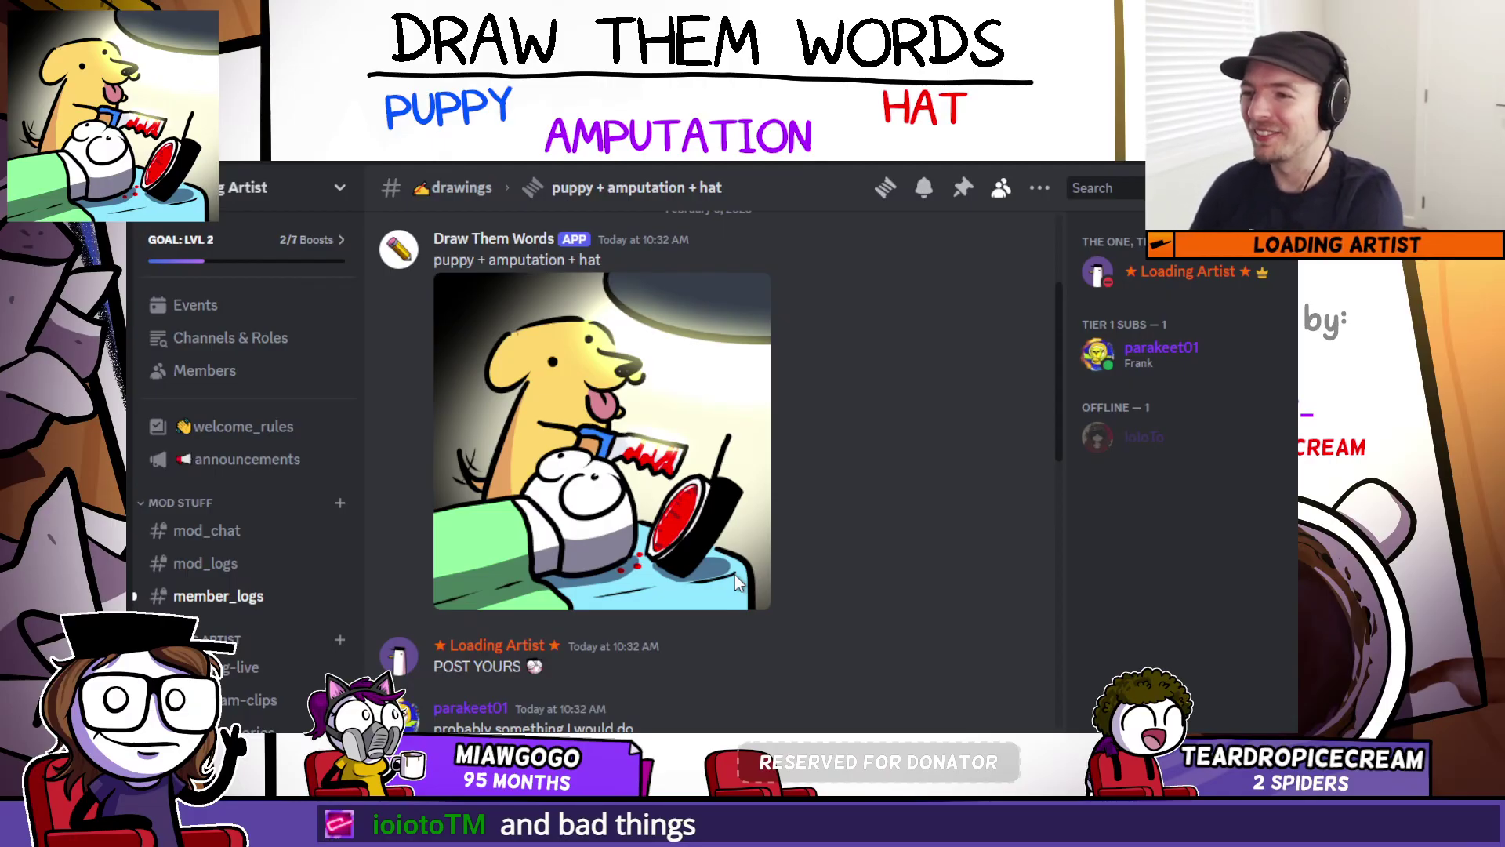
scroll(735, 582, "down", 6)
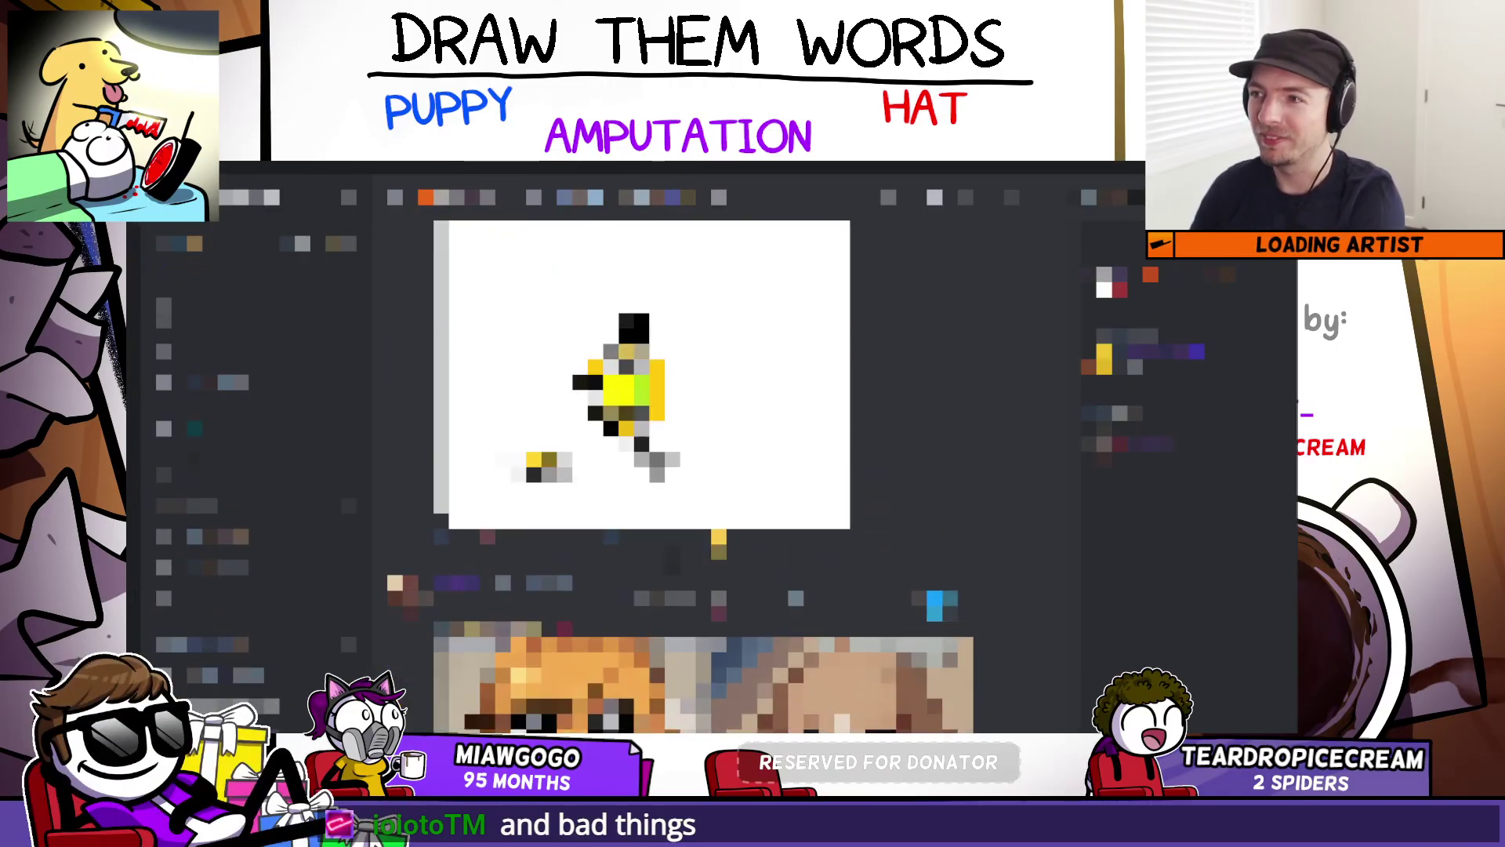
scroll(735, 582, "up", 2)
scroll(660, 544, "down", 2)
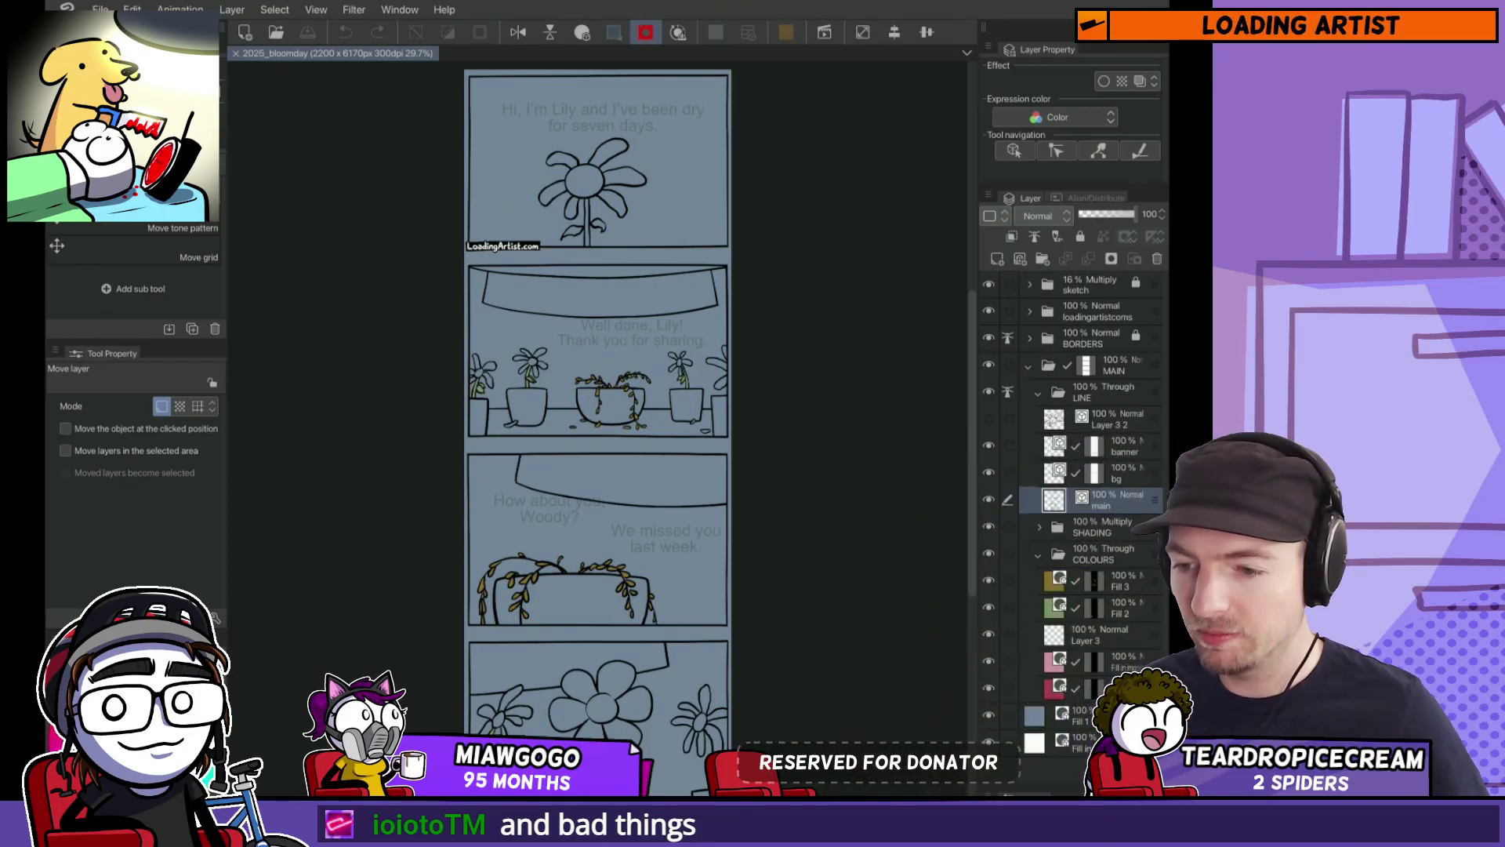
Step: Back in the comic, add a raster layer above Fill 3 and fill the big middle flower's stem and both leaves bright green
left_click_drag(632, 440, 645, 377)
scroll(646, 481, "up", 4)
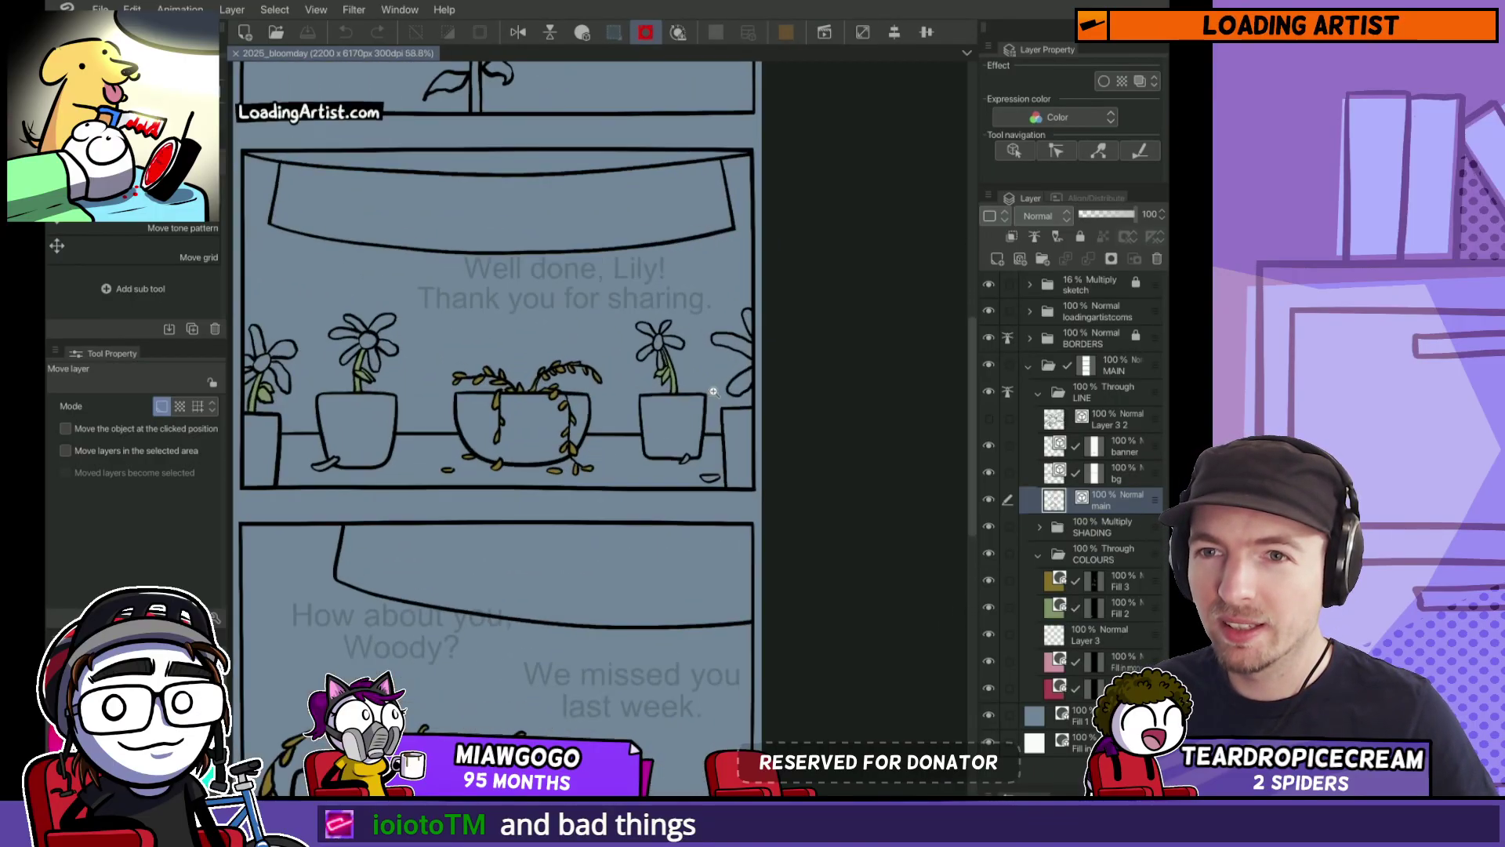
left_click_drag(786, 494, 856, 483)
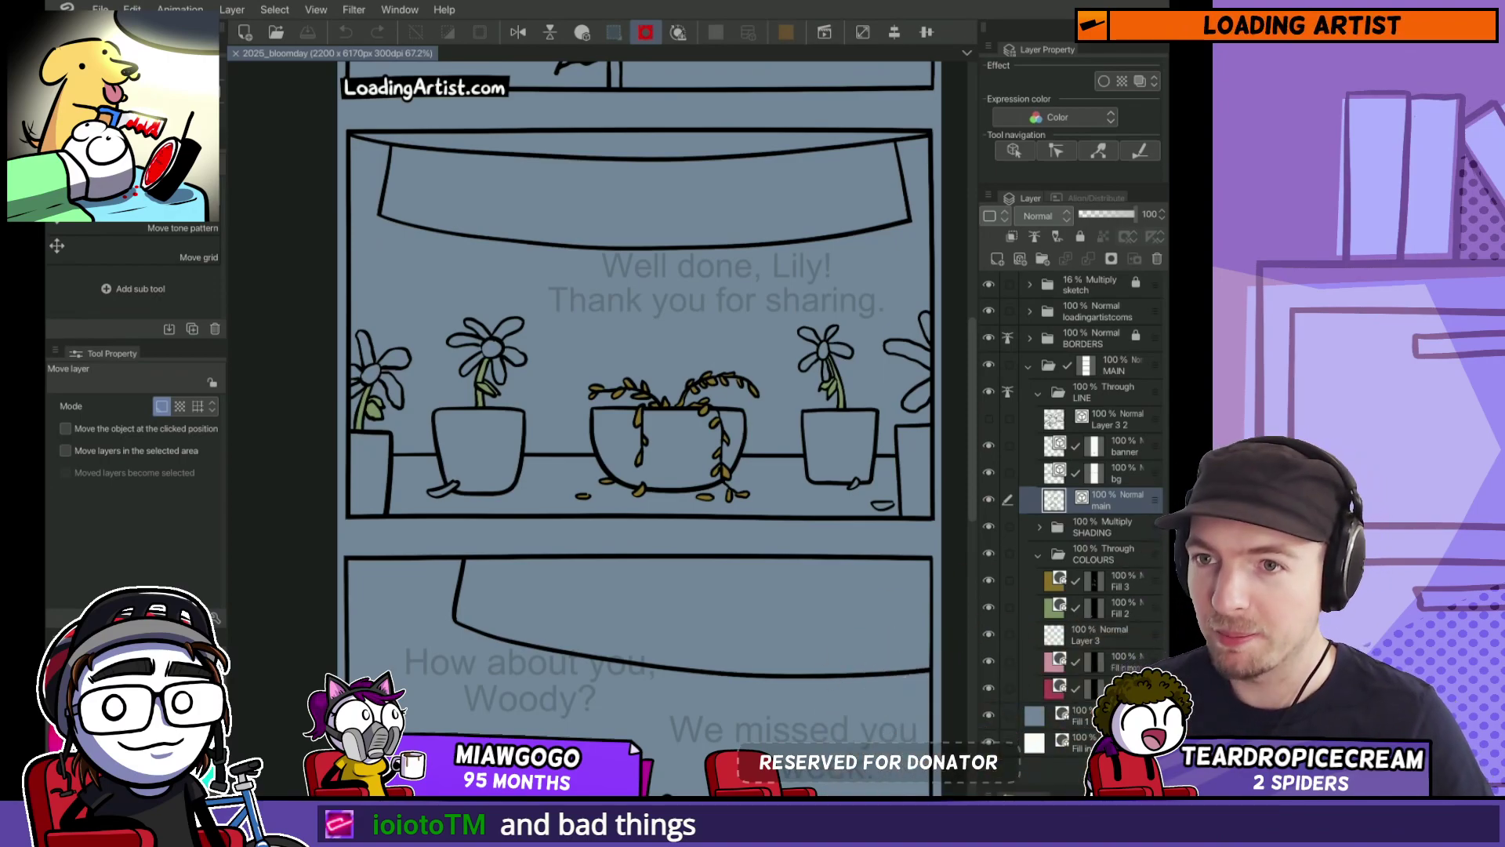
scroll(823, 259, "down", 10)
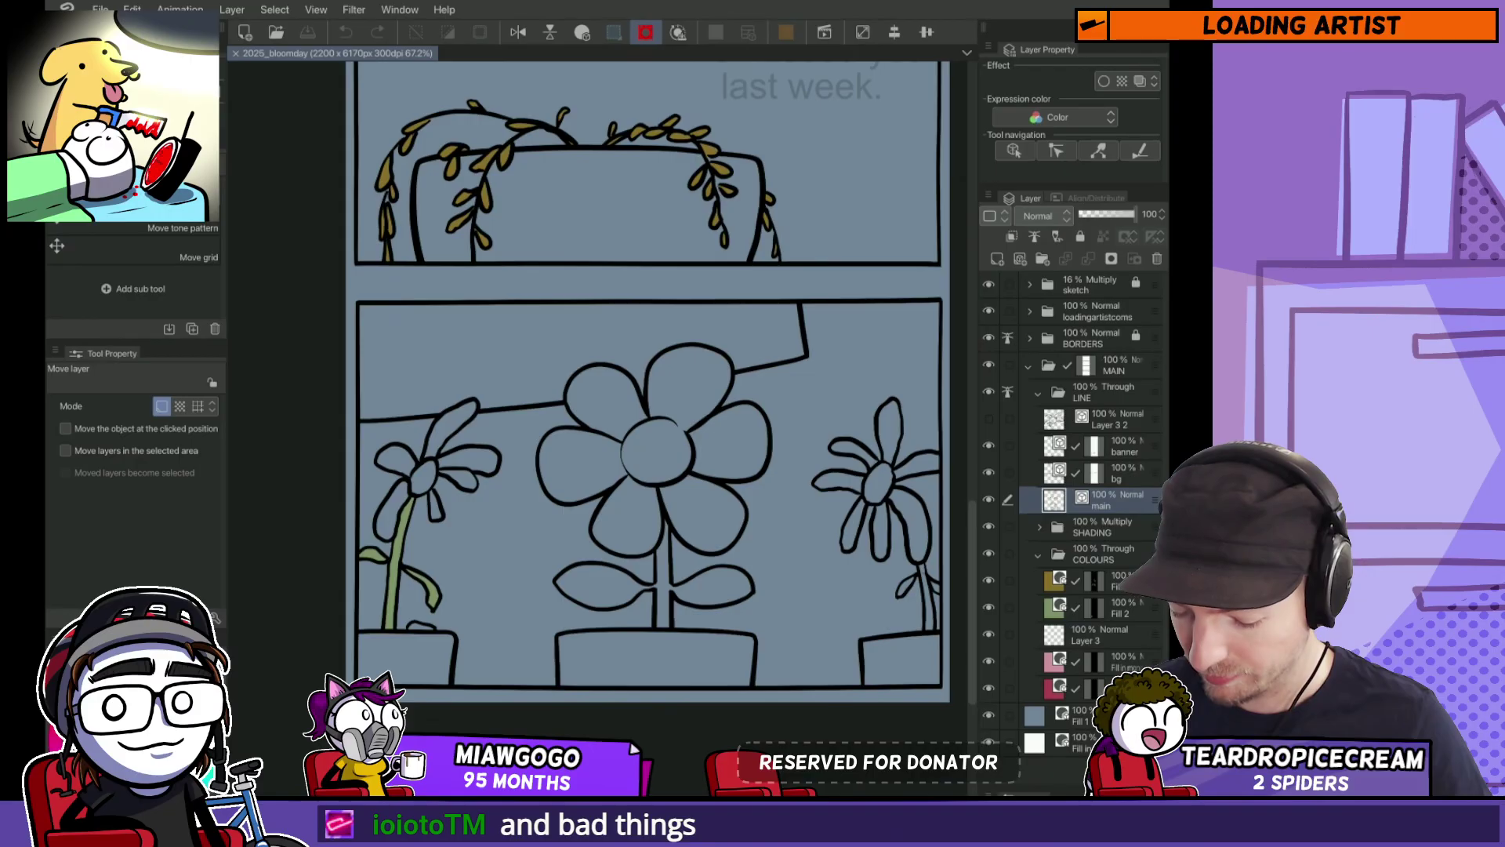
left_click(1094, 581)
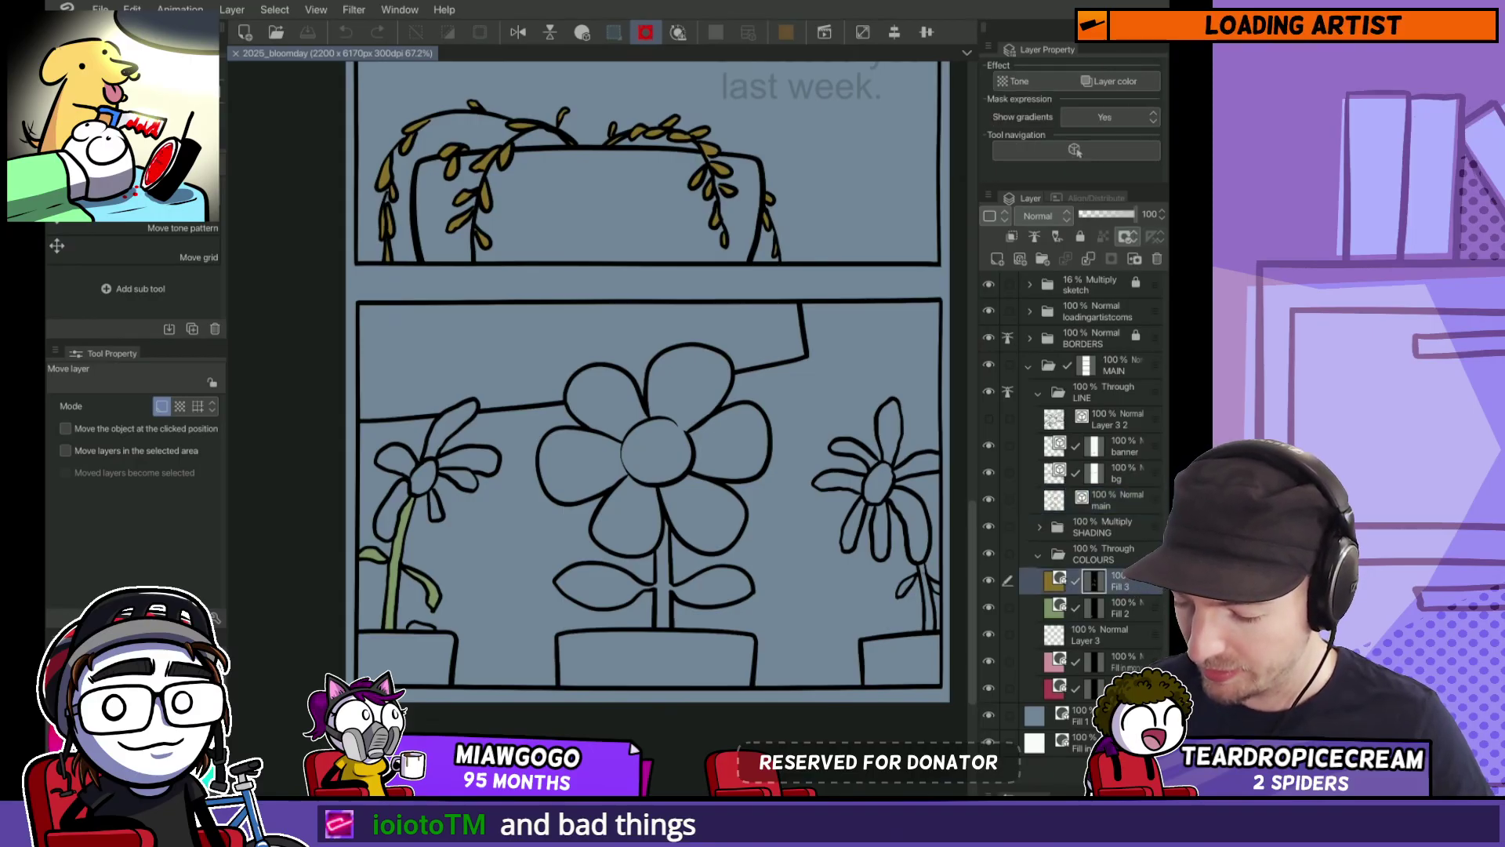
left_click(997, 259)
key("g")
left_click_drag(519, 533, 547, 465)
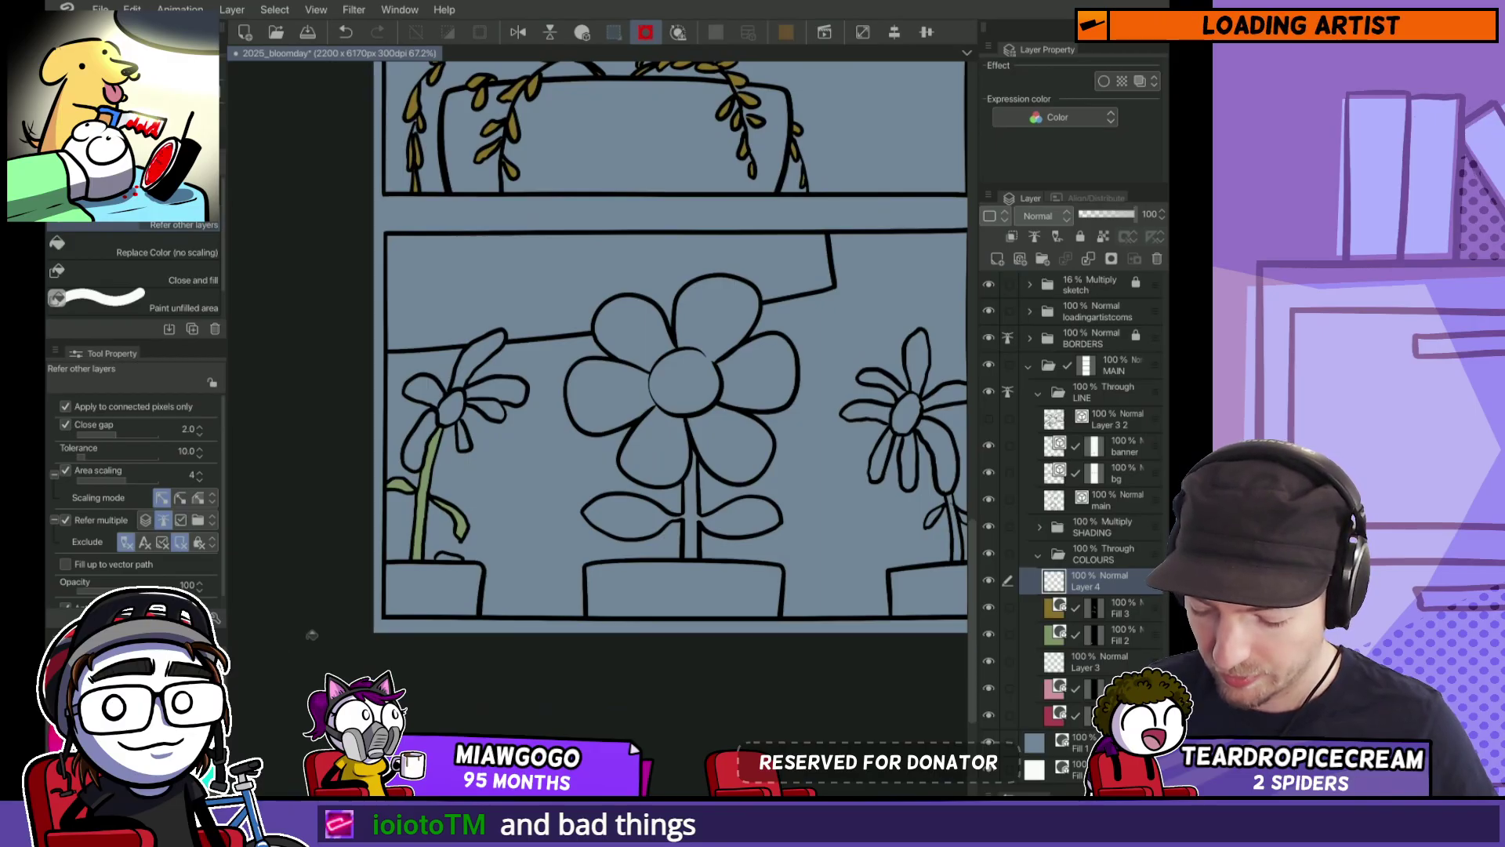
left_click_drag(312, 635, 239, 704)
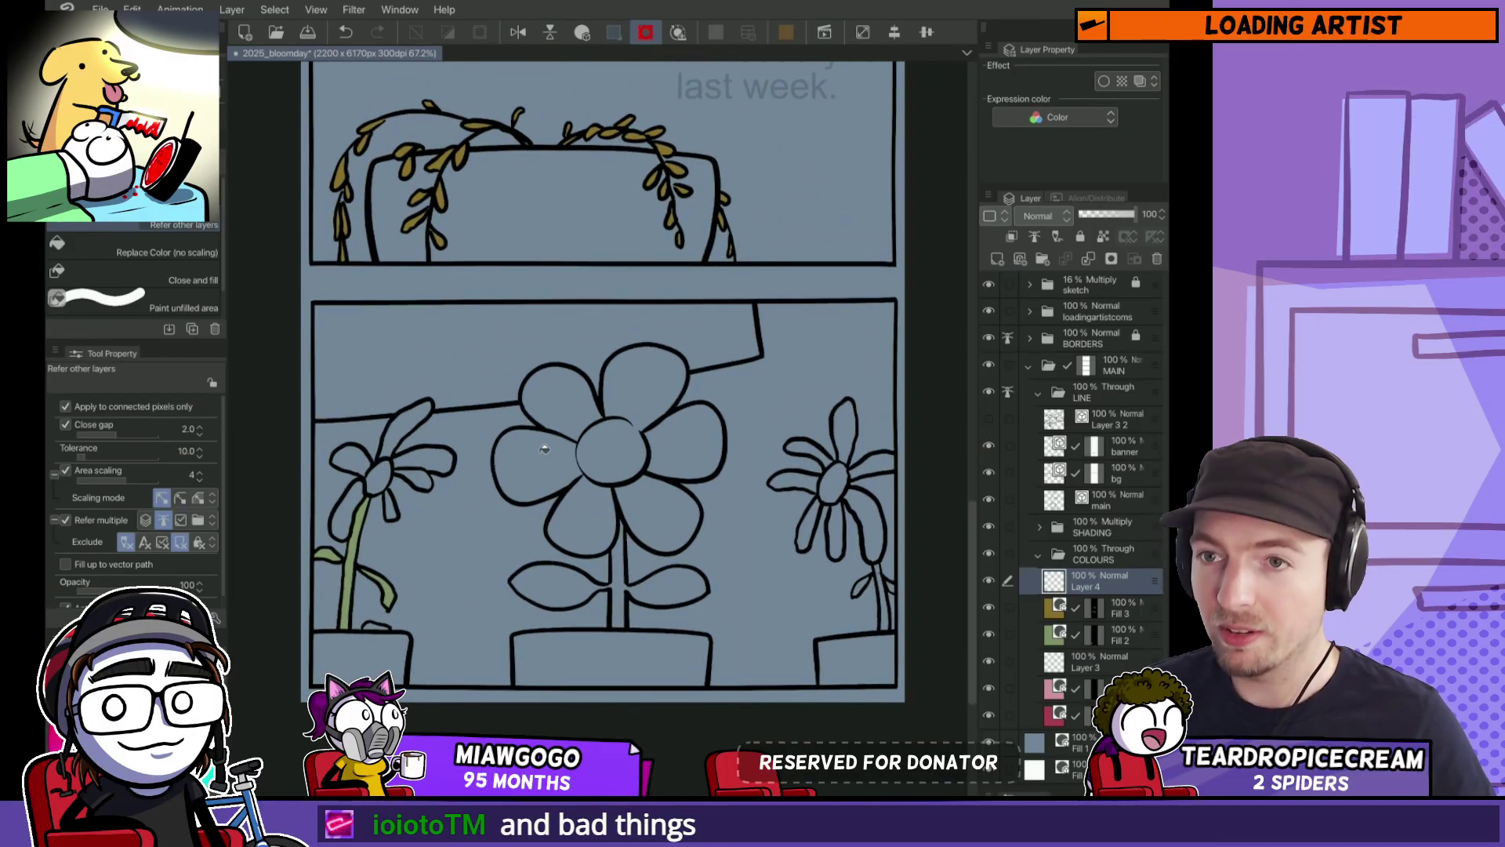
left_click_drag(637, 498, 642, 474)
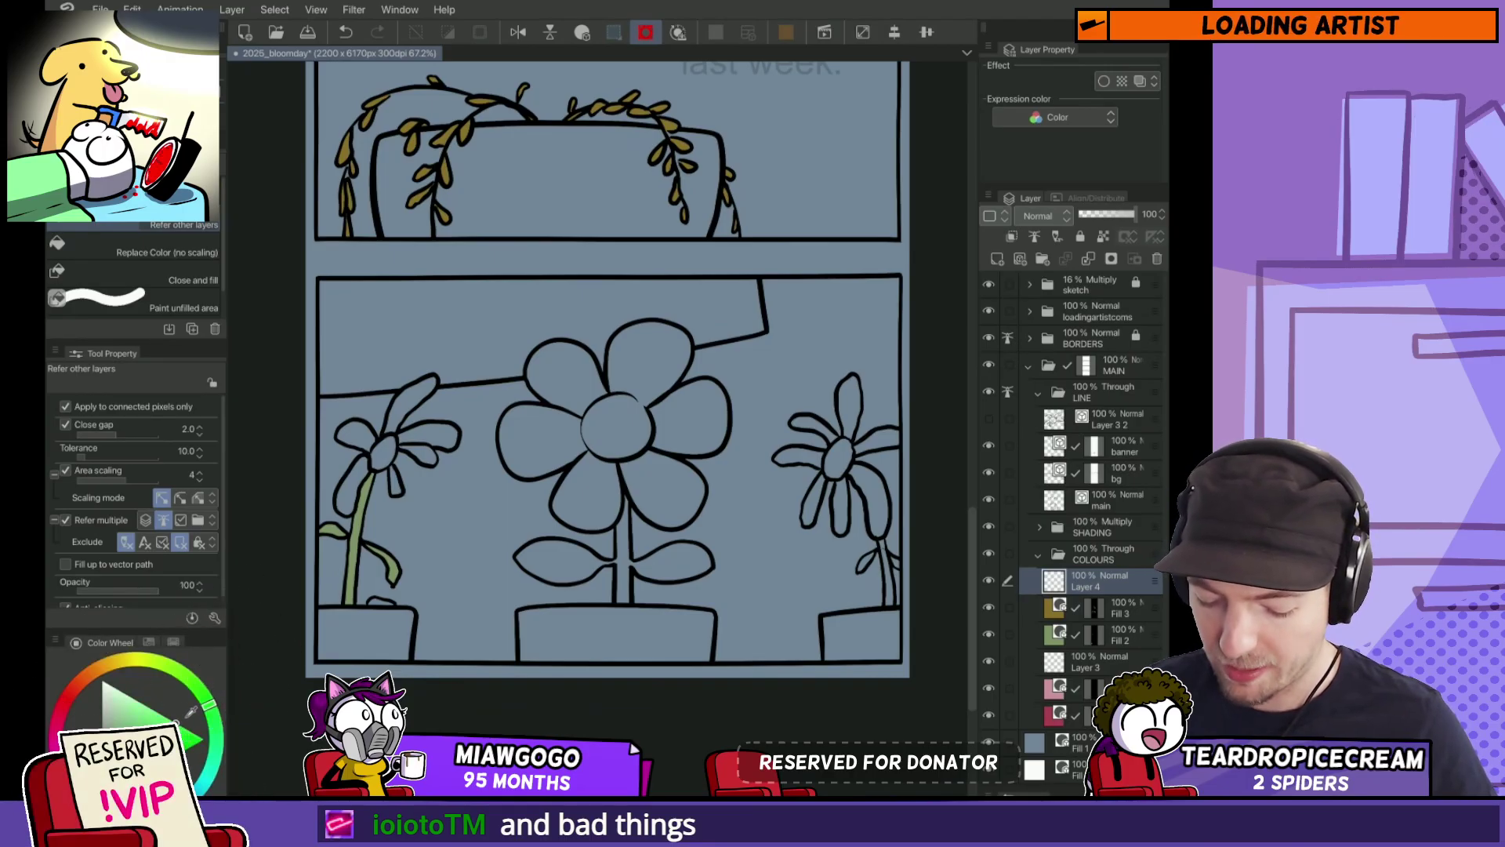
left_click(634, 560)
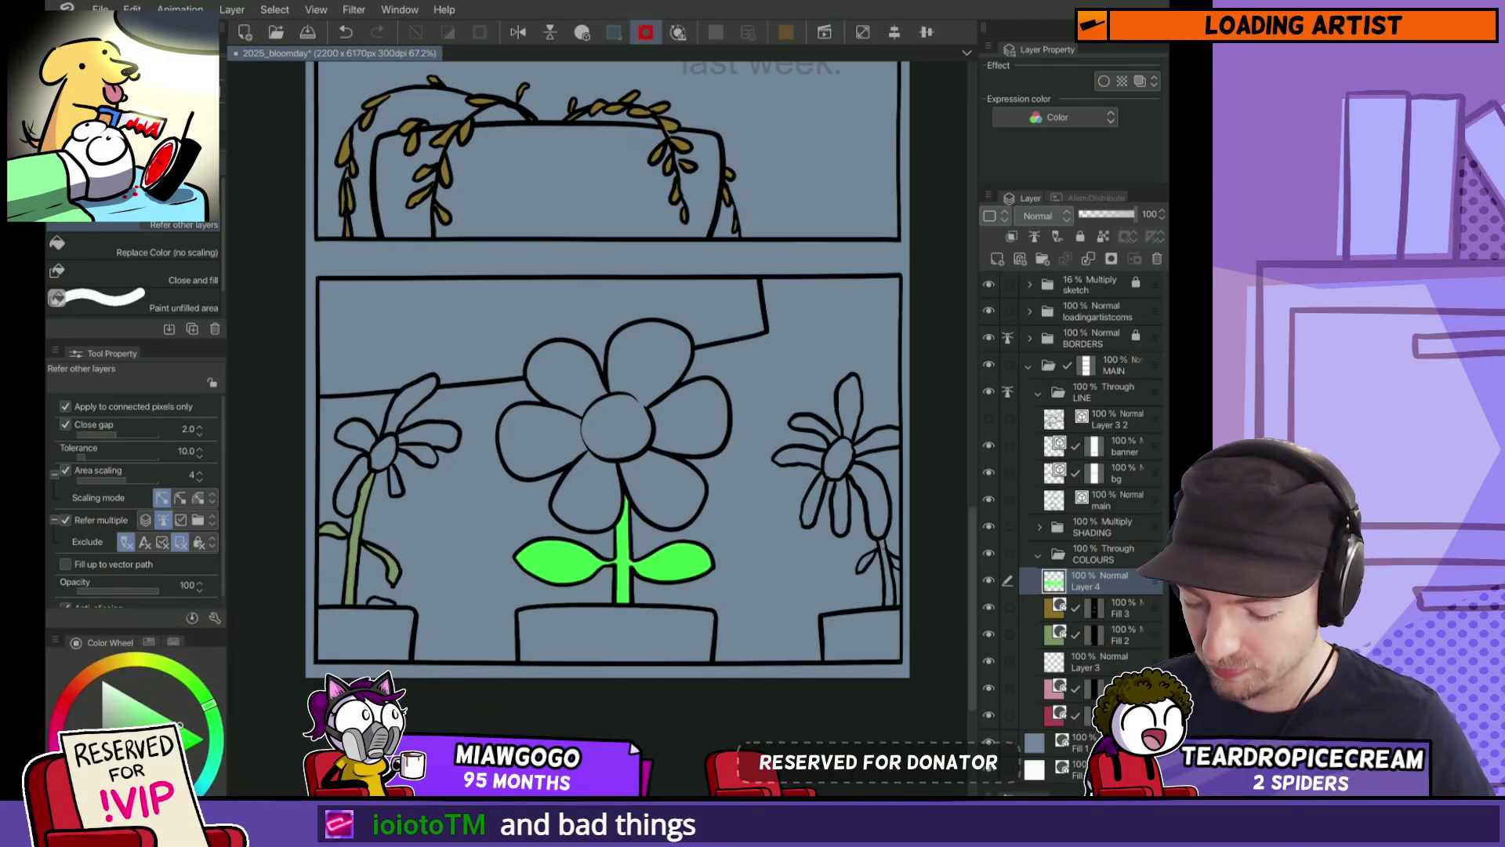
Step: Close the gap in the big flower's centre circle with a yellow G-pen at size 30 and fill the circle yellow
mouse_move(785, 575)
left_mouse_down()
mouse_move(716, 642)
mouse_move(795, 580)
left_mouse_up()
left_click_drag(648, 578, 713, 558)
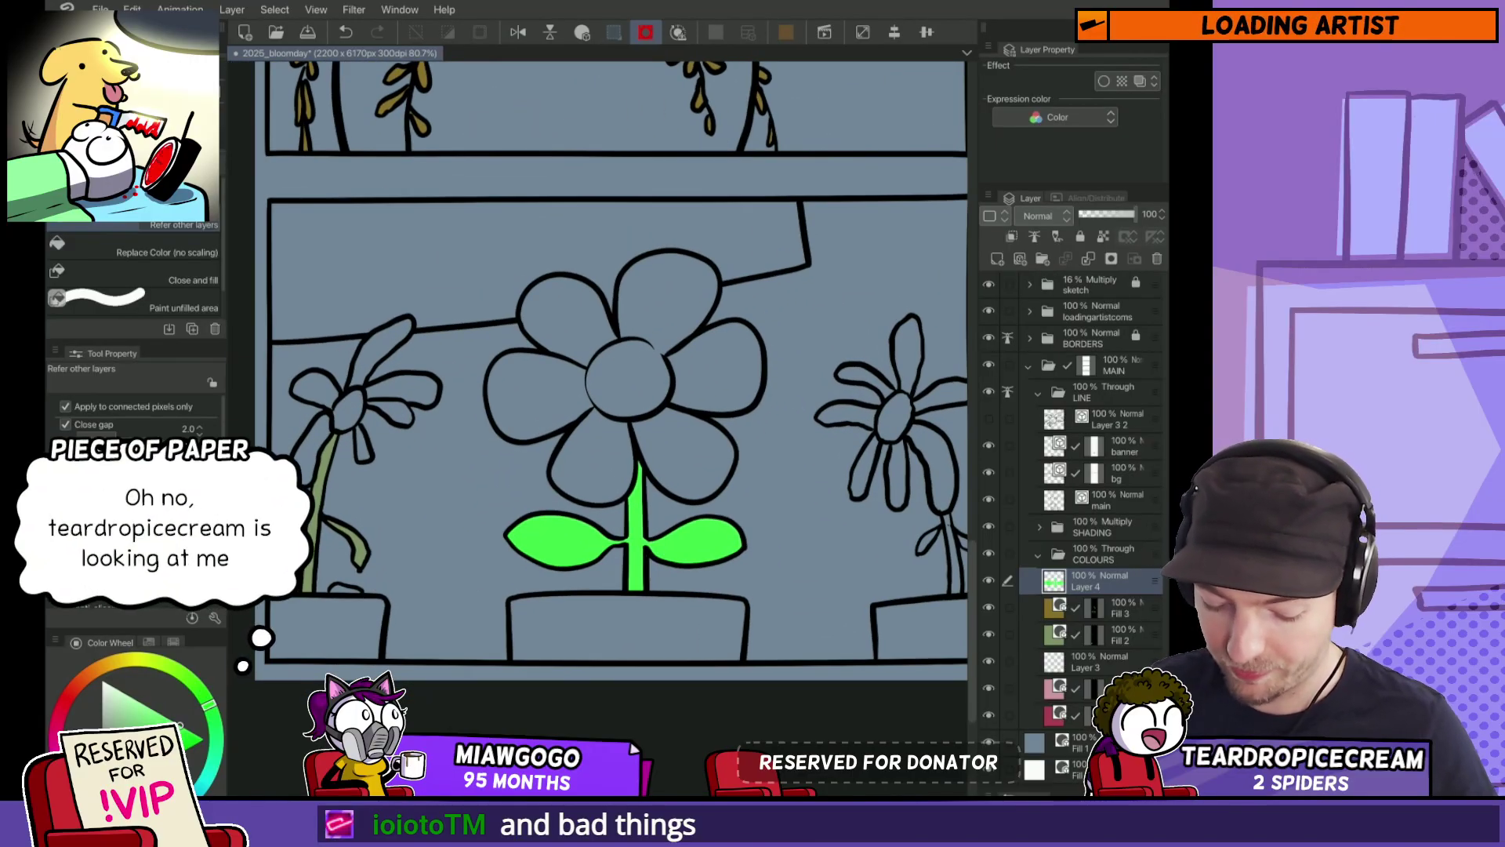
left_click(135, 659)
key("p")
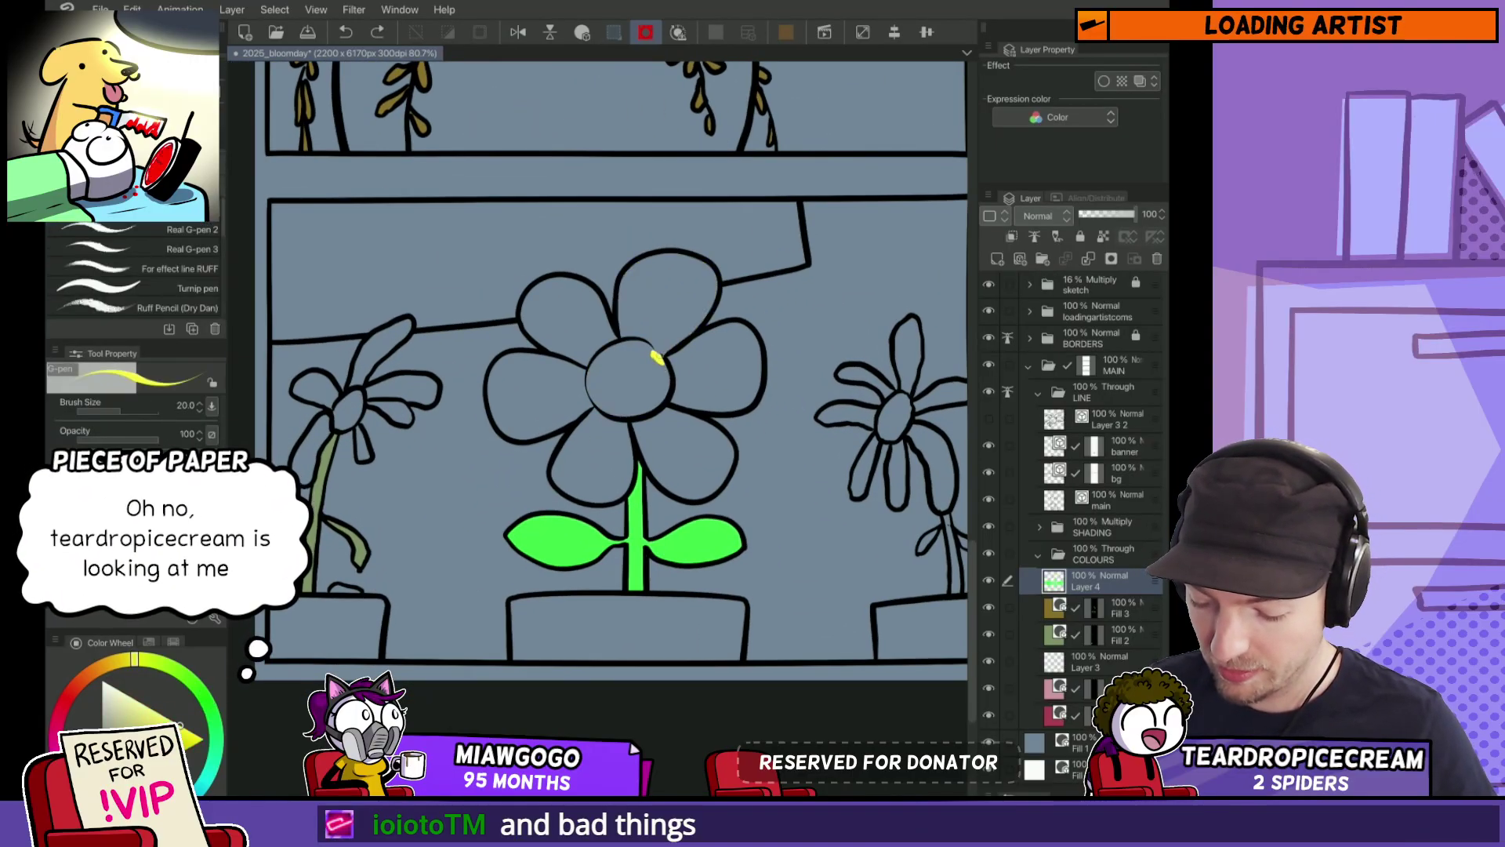
key("bracketright")
left_click_drag(652, 350, 663, 369)
key("g")
left_click(632, 390)
left_click_drag(606, 451, 578, 490)
Step: Temporarily show the sketch folder's Layer 2, wr and Layer 1 to compare the rough flower with the inked one
key("p")
scroll(627, 385, "up", 3)
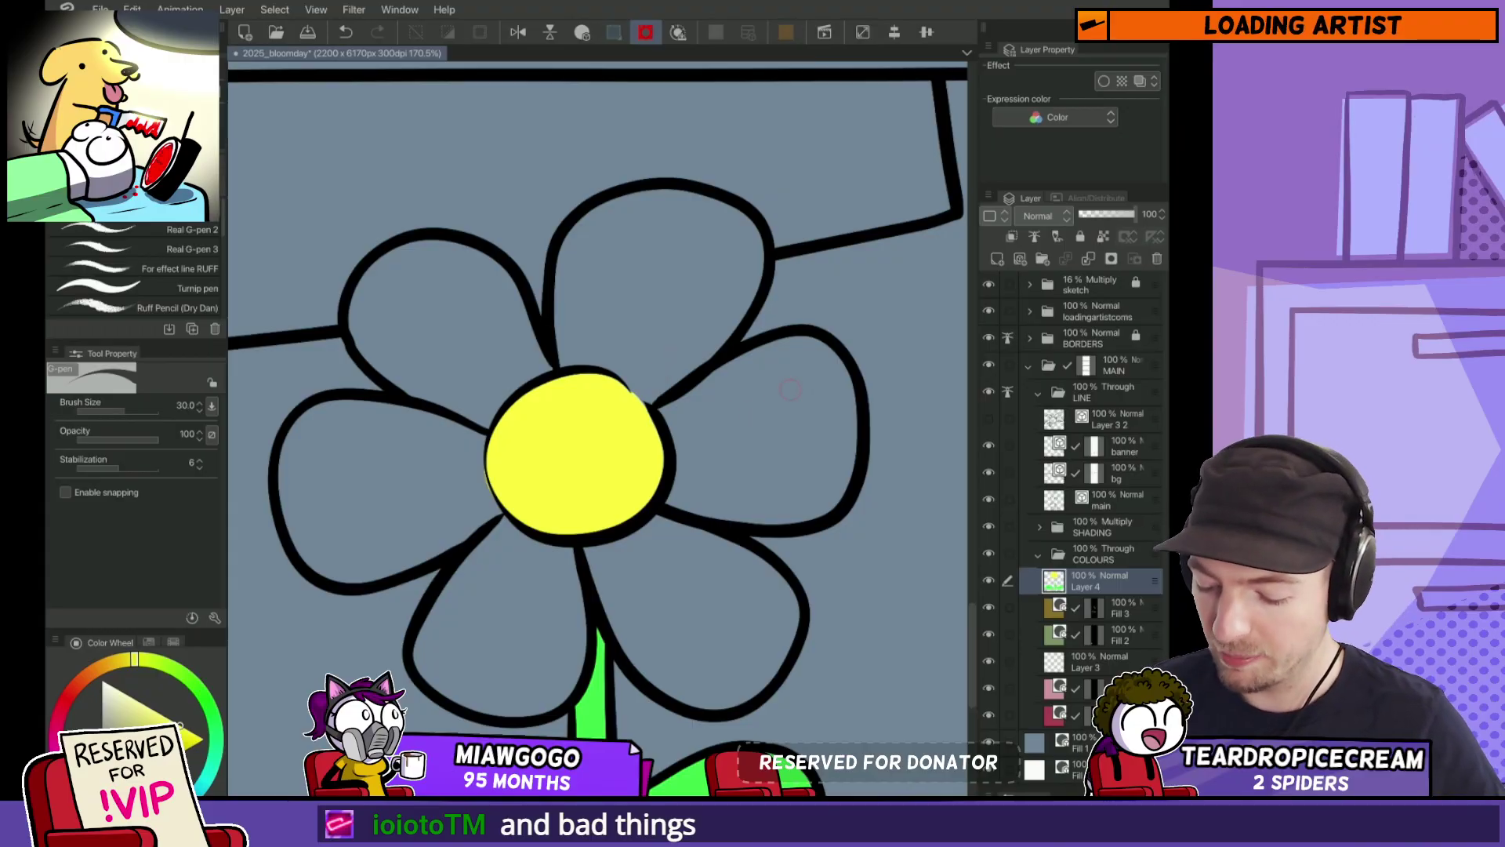
left_click(1030, 285)
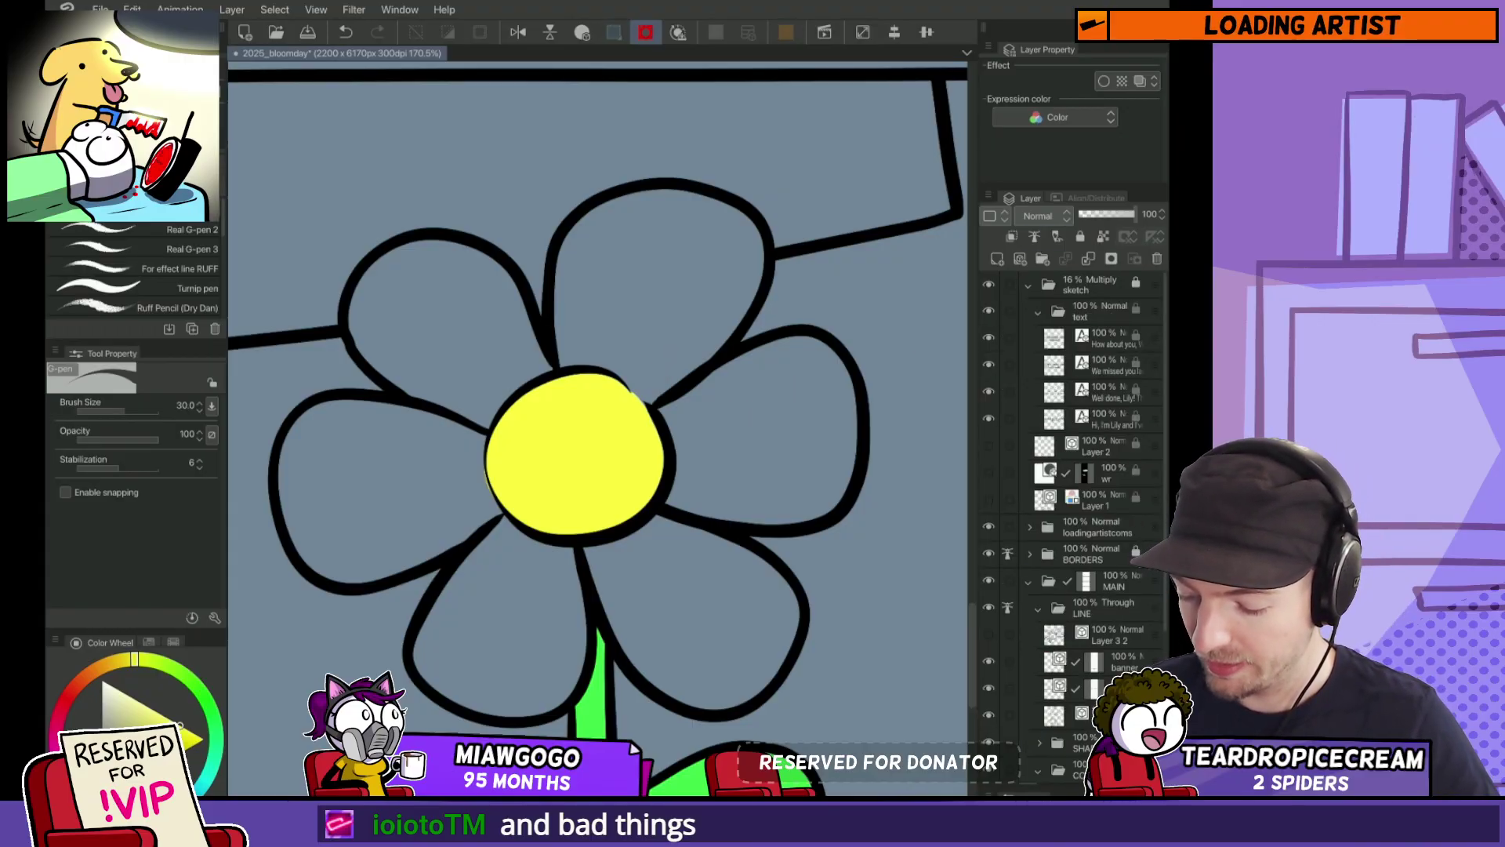
left_click_drag(989, 446, 989, 499)
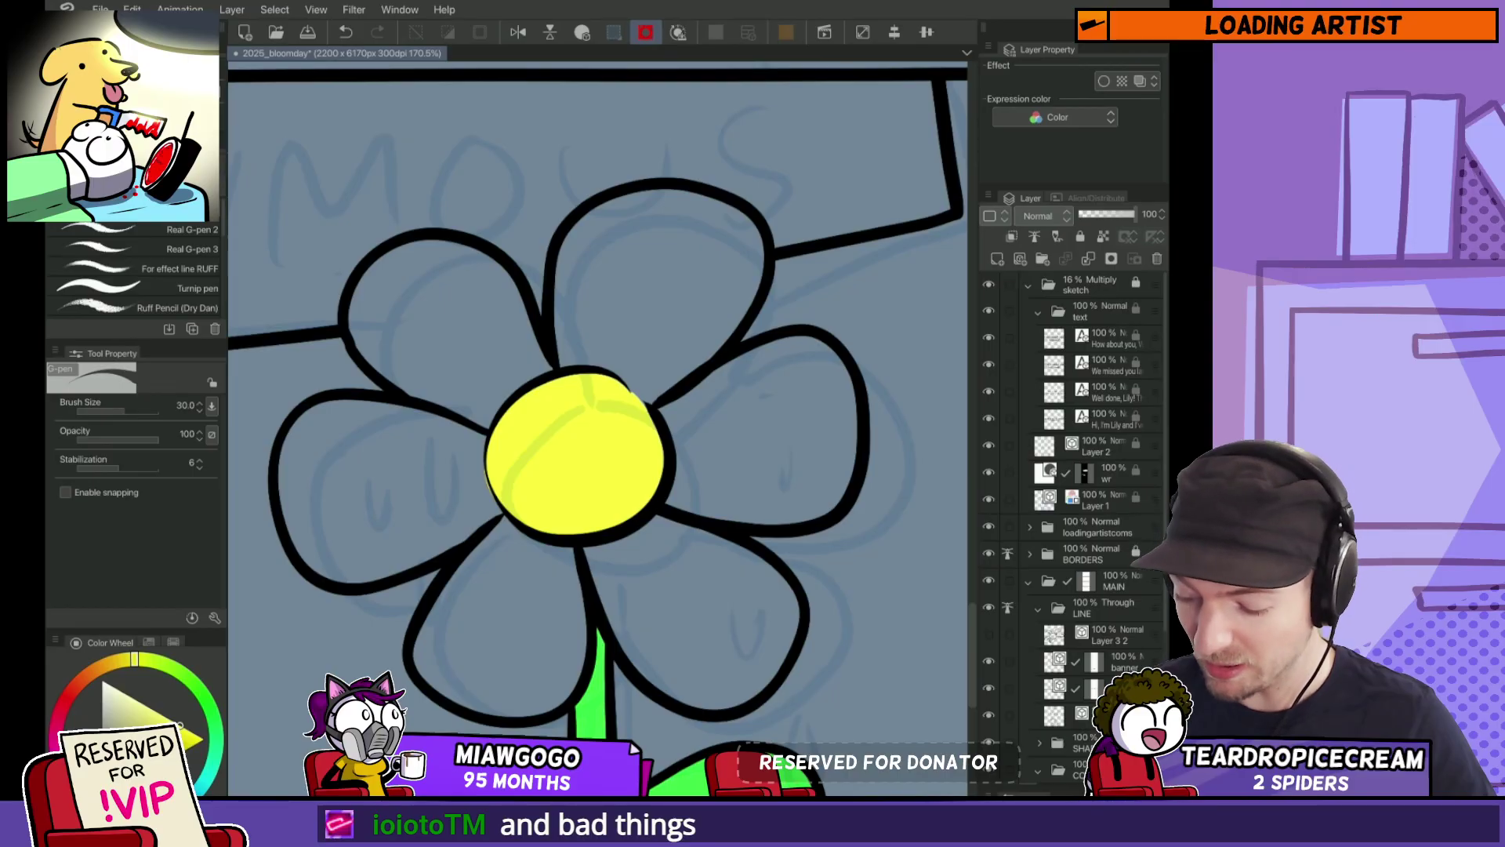
left_click_drag(989, 446, 988, 500)
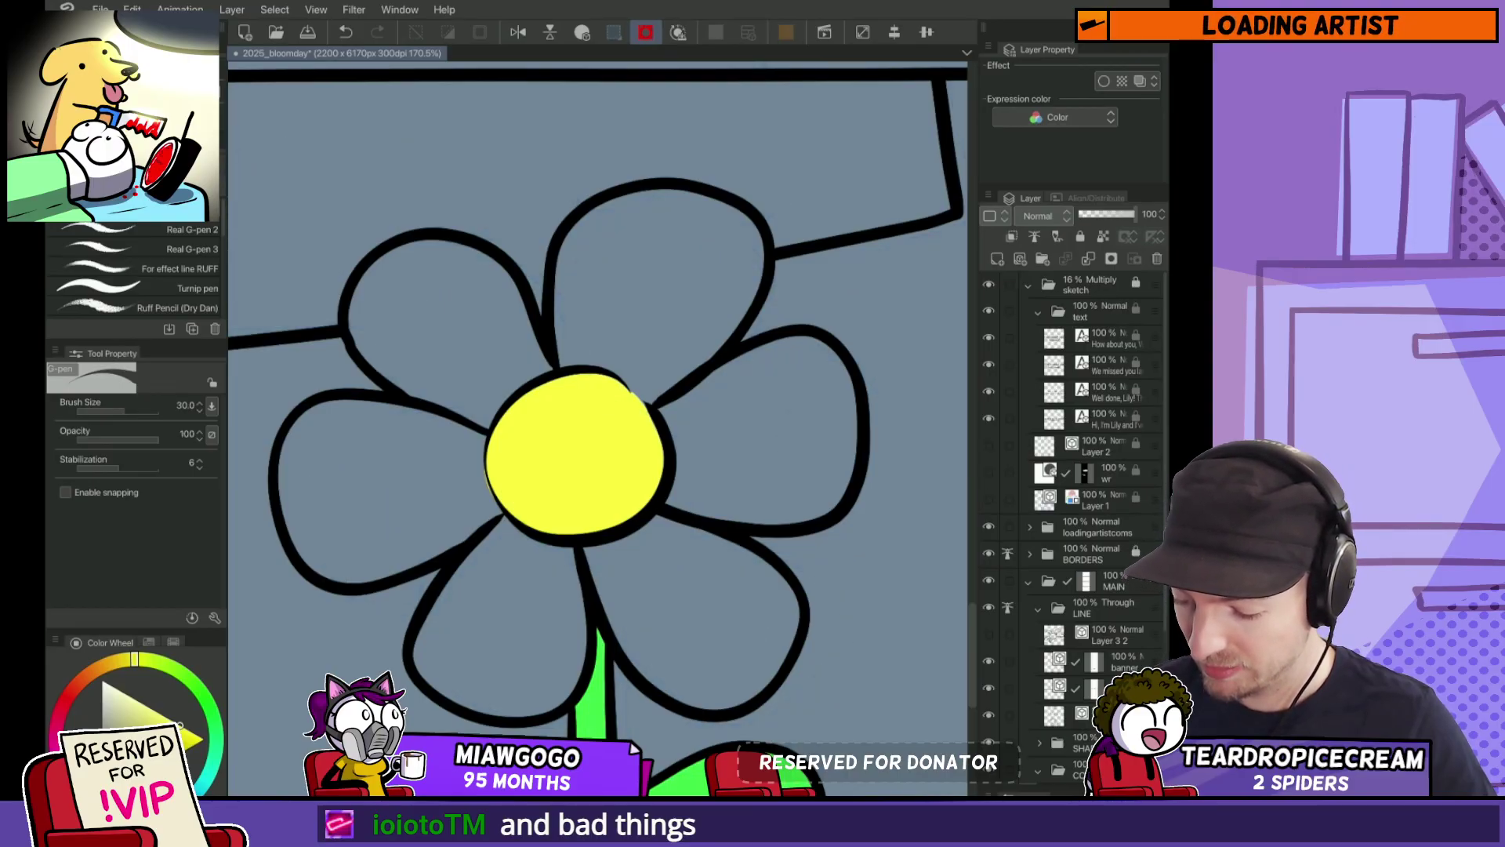
left_click(1028, 285)
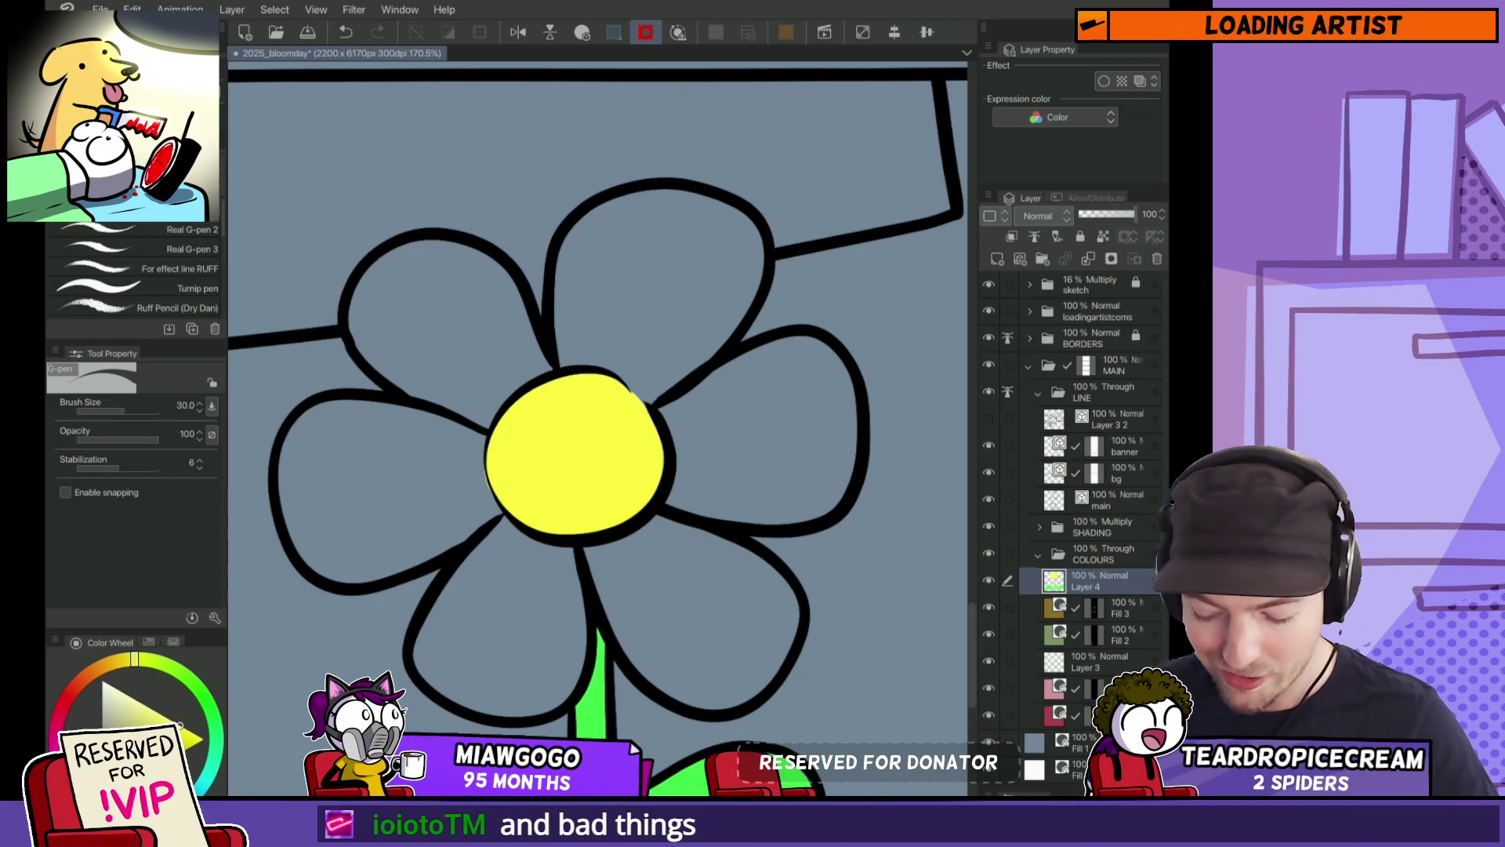
Step: Fill all six petals of the big flower with orange (FF5E00) on Layer 4
key("g")
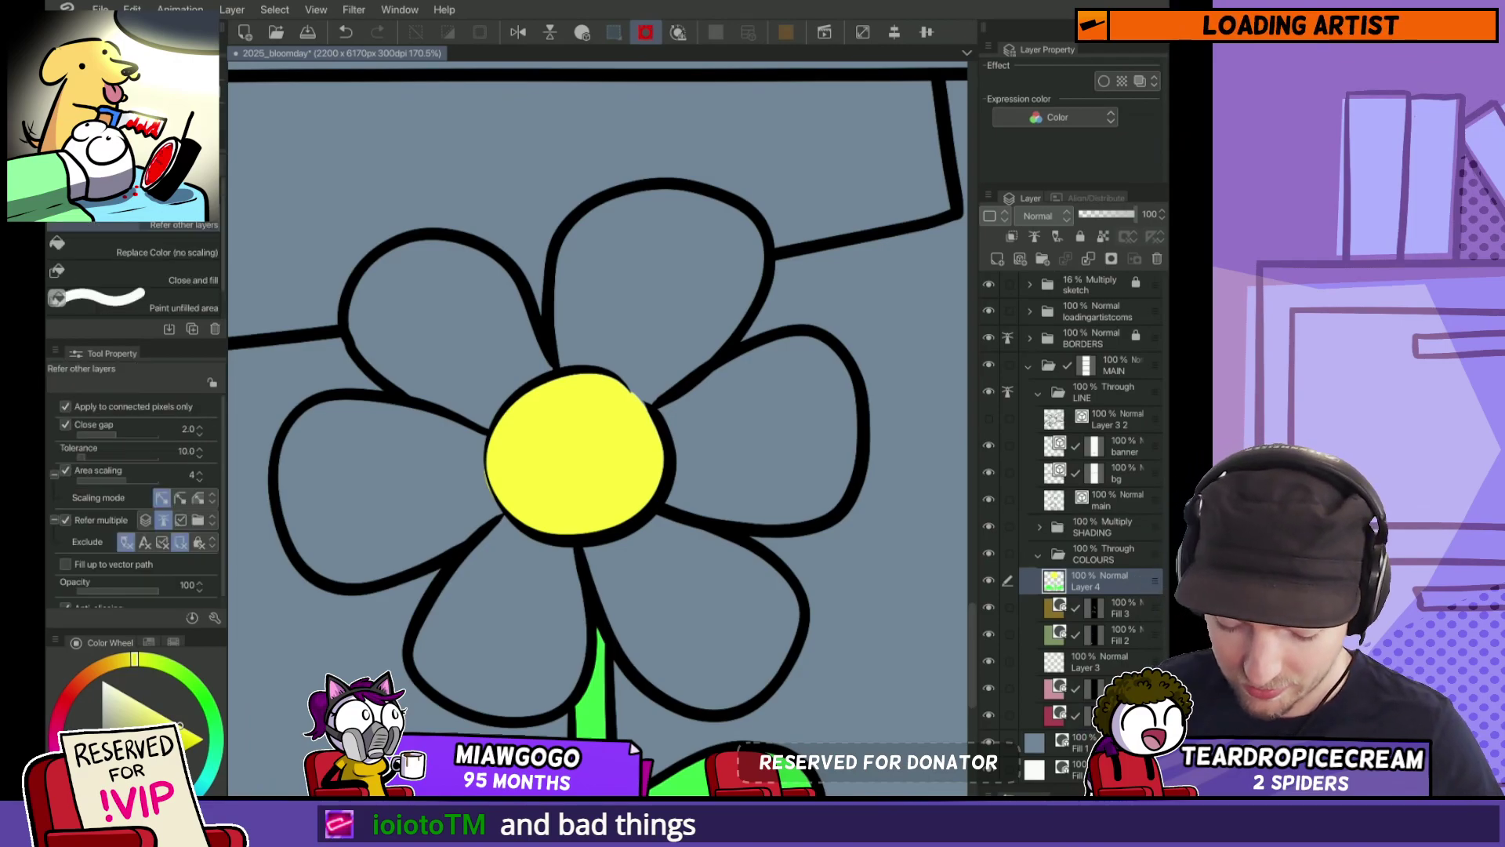
left_click(510, 615)
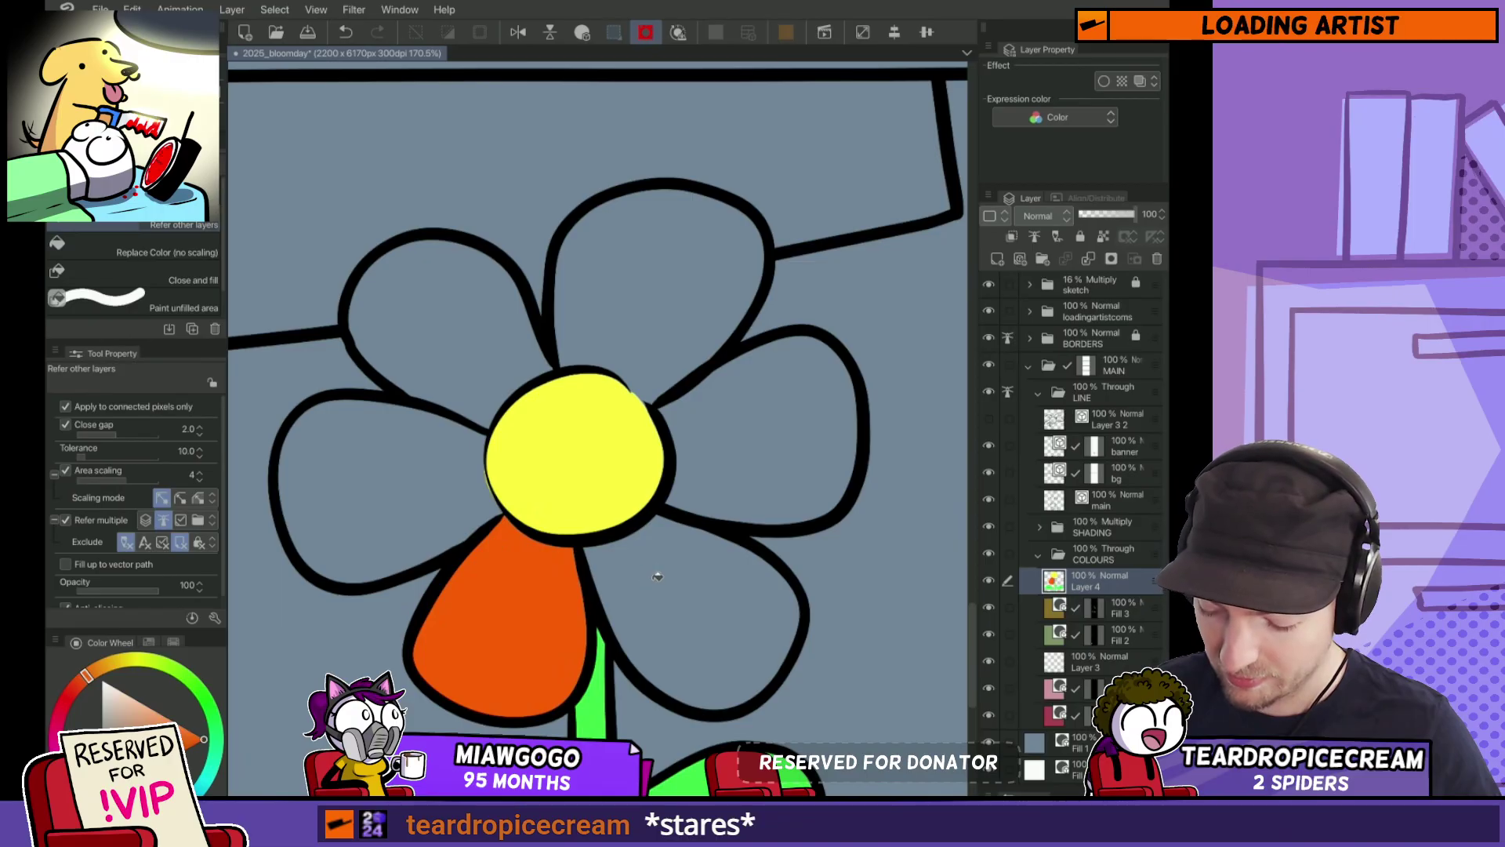
left_click_drag(657, 576, 413, 499)
mouse_move(693, 592)
left_mouse_down()
mouse_move(647, 620)
mouse_move(592, 713)
mouse_move(695, 647)
left_mouse_up()
left_click_drag(627, 580, 755, 469)
double_click(66, 792)
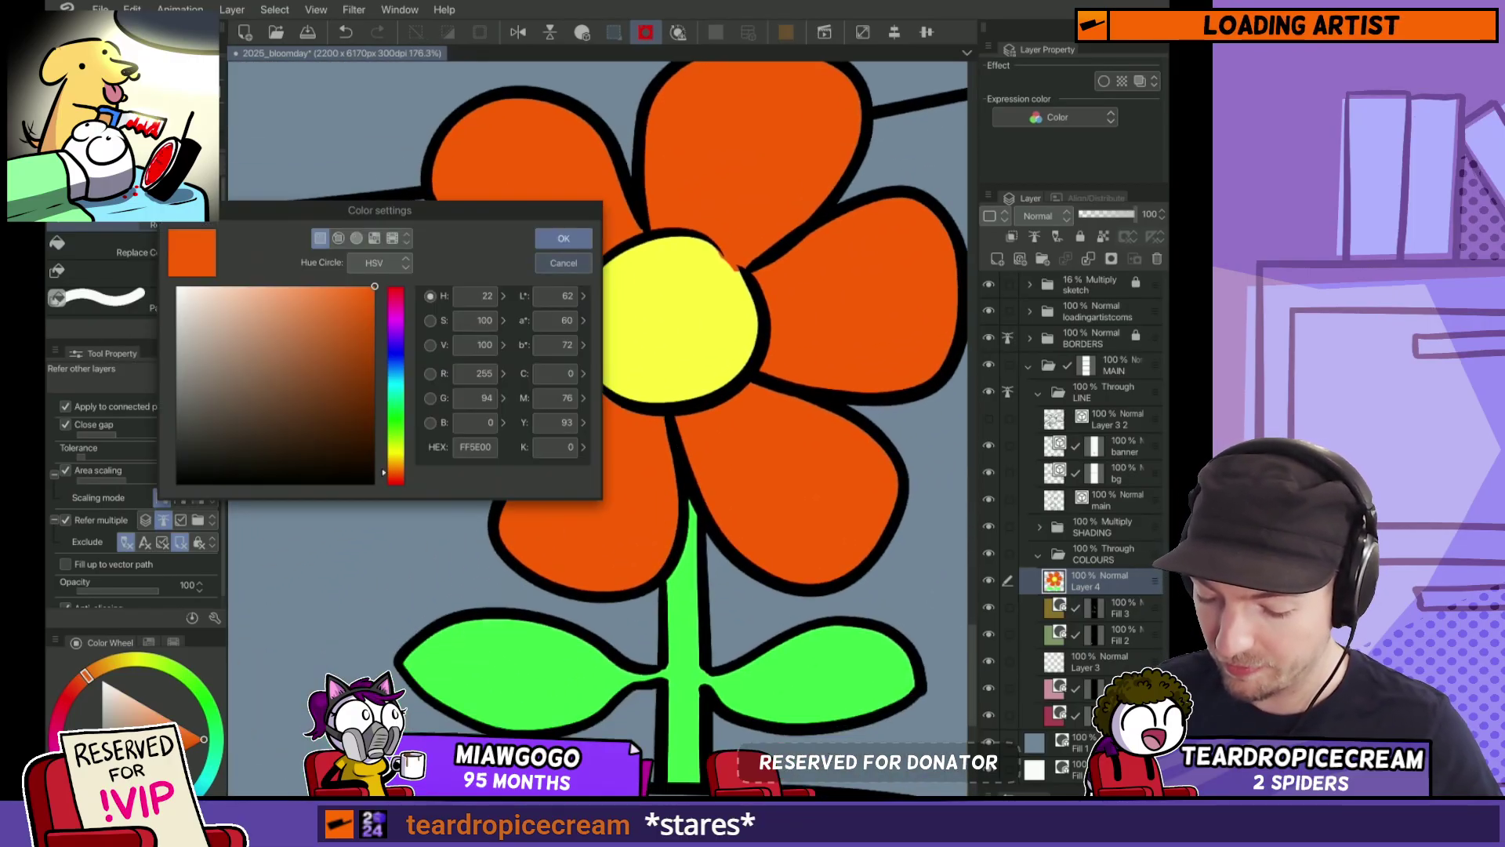
key("Escape")
Step: Create a vector layer named drops above Layer 3 2 in the LINE folder
left_click(1116, 420)
left_click(1020, 258)
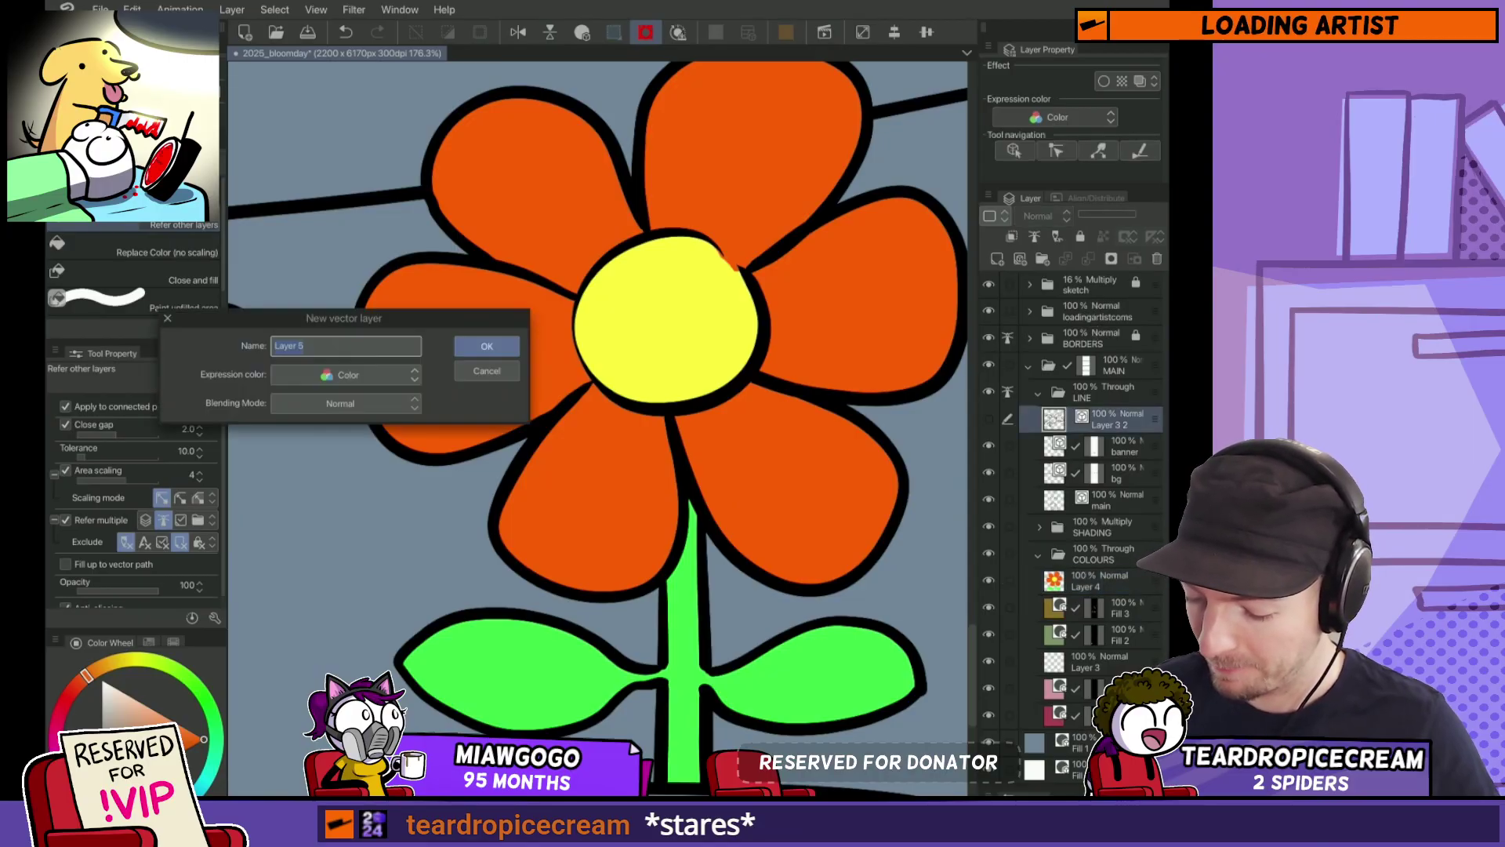
type("drops")
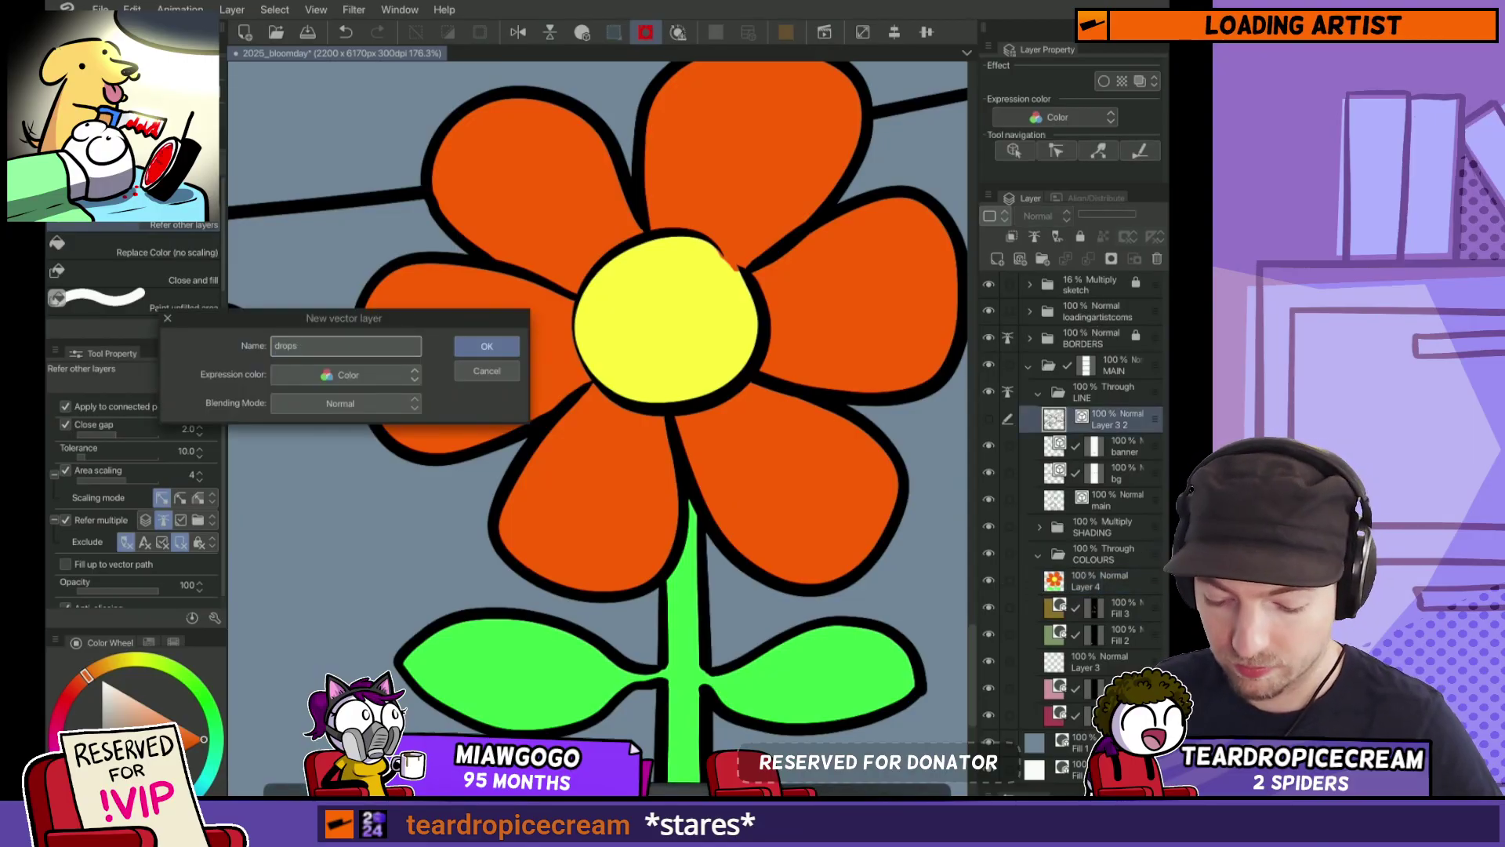
key("Return")
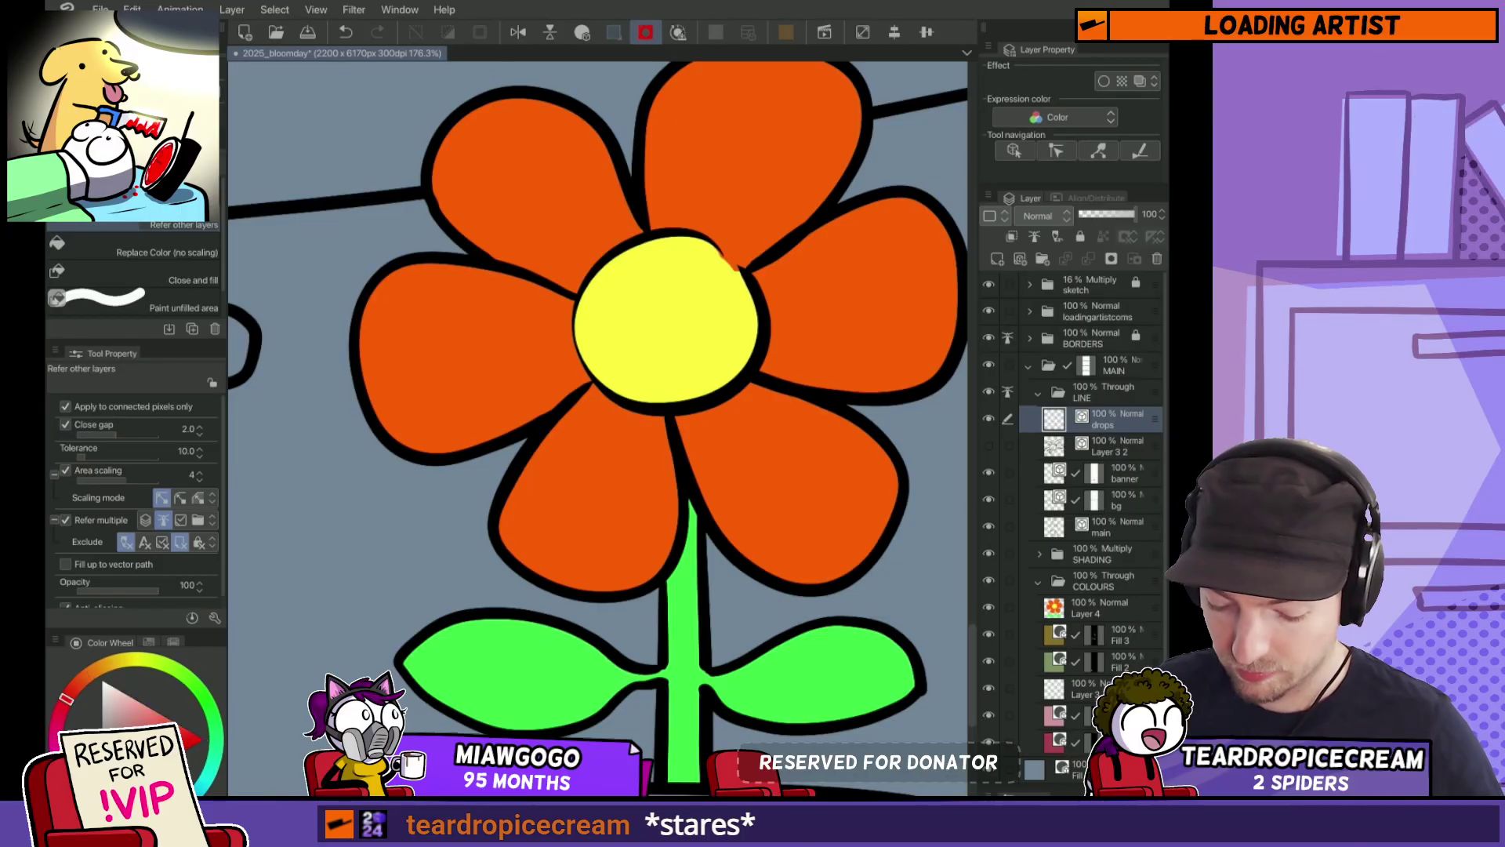
Step: Draw two water drops on the big flower's right petal with the G-pen at size 17 on the drops layer
key("p")
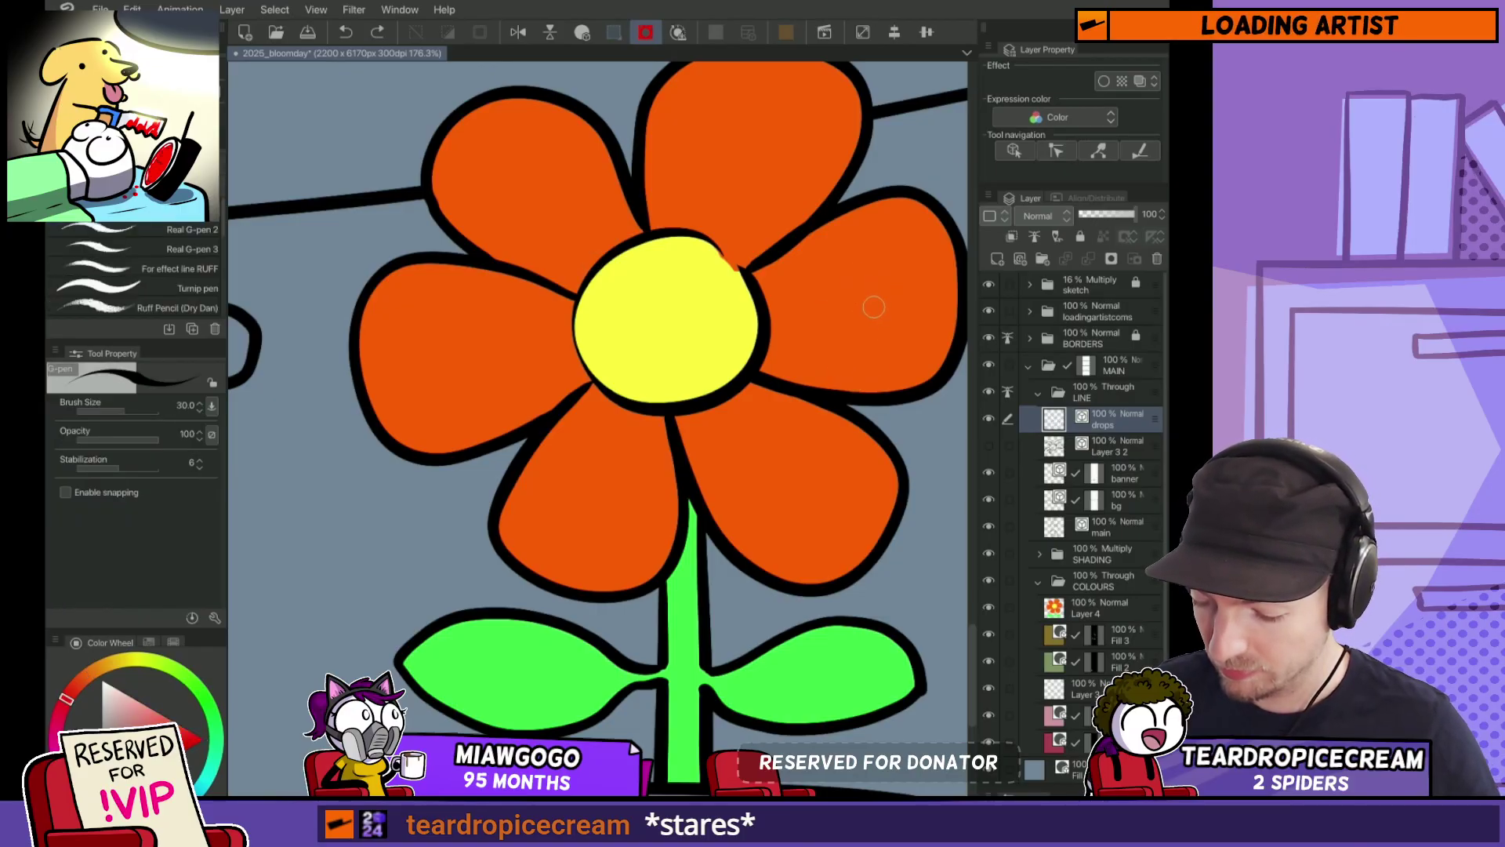
mouse_move(860, 305)
left_mouse_down()
mouse_move(883, 269)
mouse_move(864, 347)
mouse_move(895, 267)
mouse_move(882, 375)
mouse_move(900, 280)
mouse_move(841, 288)
left_mouse_up()
key("ctrl+z")
key("ctrl+z")
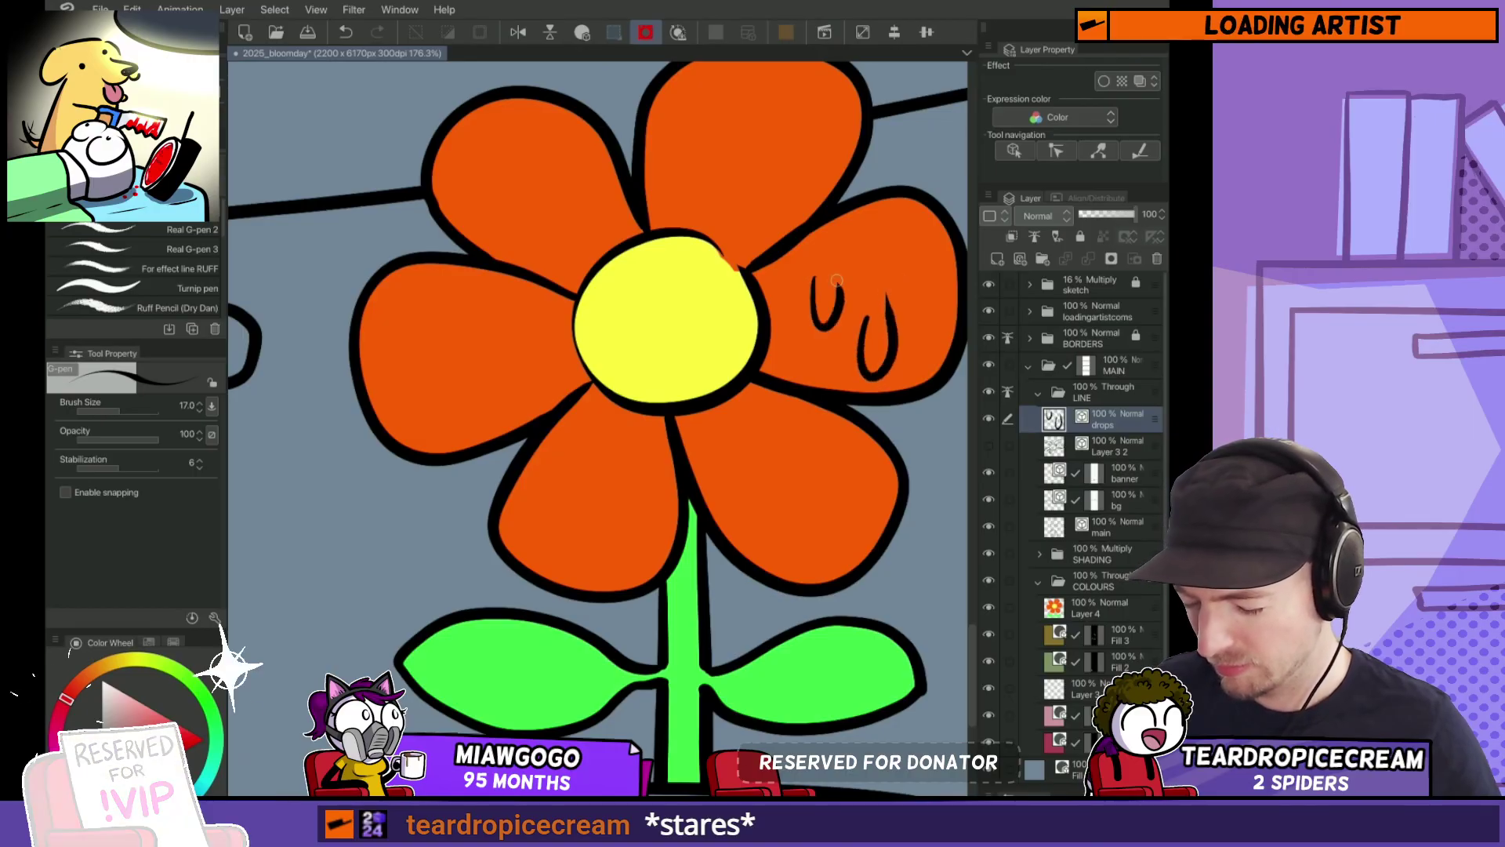
Step: Draw one long drop on the big flower's upper-left petal
mouse_move(500, 167)
left_mouse_down()
mouse_move(525, 160)
mouse_move(532, 228)
mouse_move(523, 193)
mouse_move(500, 187)
left_mouse_up()
key("ctrl+z")
key("y")
key("o")
key("p")
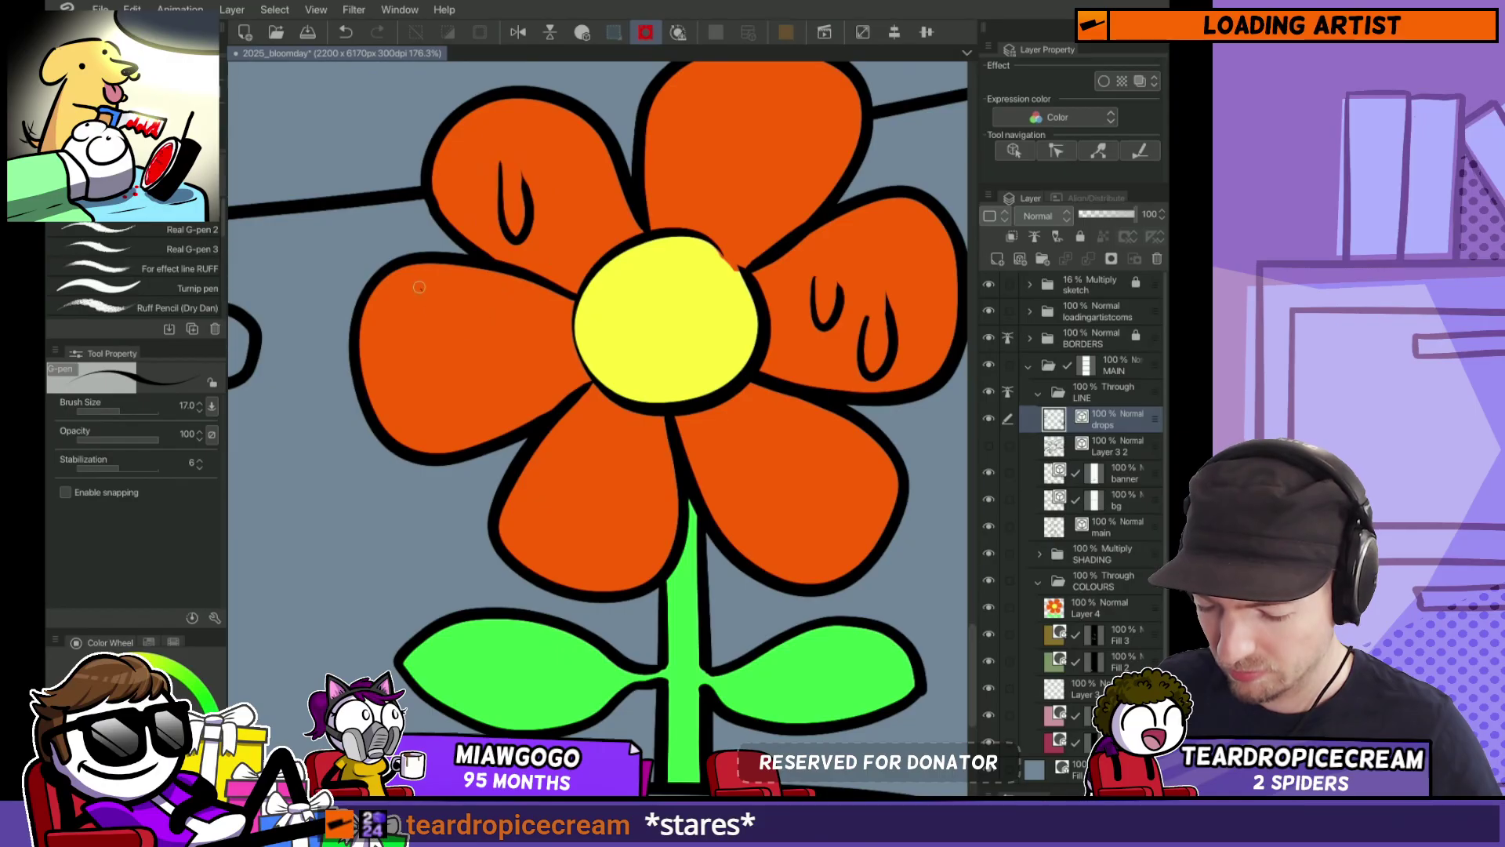
Step: Draw one falling drop below the left petal and another beside the lower-right petal
left_click_drag(416, 277, 445, 270)
key("ctrl+z")
left_click_drag(449, 475, 461, 473)
left_click_drag(769, 501, 673, 410)
mouse_move(831, 316)
left_mouse_down()
mouse_move(857, 373)
mouse_move(855, 321)
left_mouse_up()
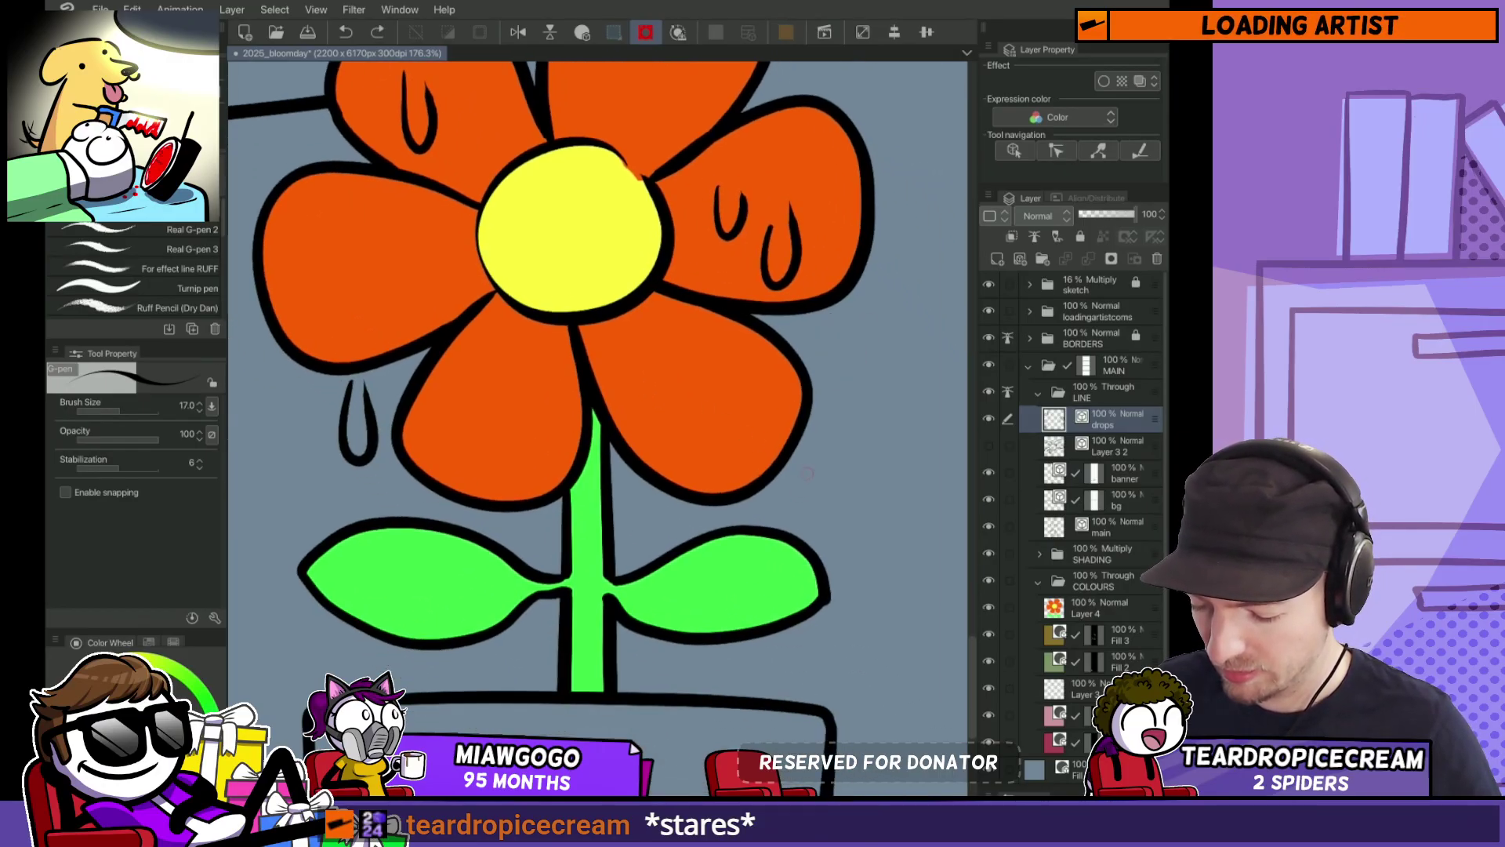
key("ctrl+z")
mouse_move(808, 472)
left_mouse_down()
mouse_move(828, 514)
mouse_move(825, 489)
mouse_move(756, 581)
mouse_move(798, 549)
left_mouse_up()
key("ctrl+z")
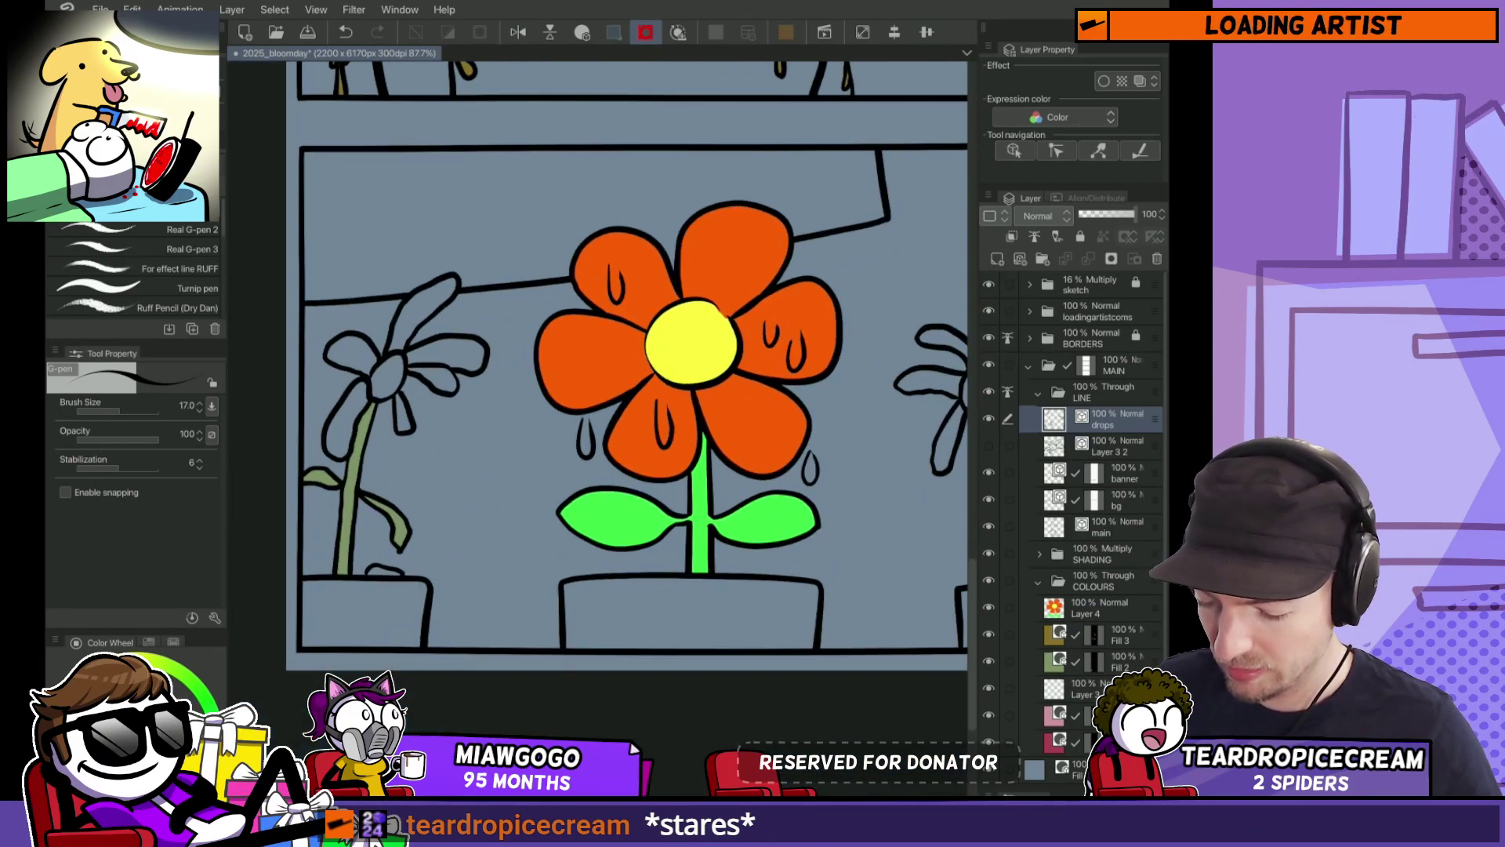
Step: Add a small drop near the tip of the upper-left petal and a drop at the base of the top petal
key("ctrl+z")
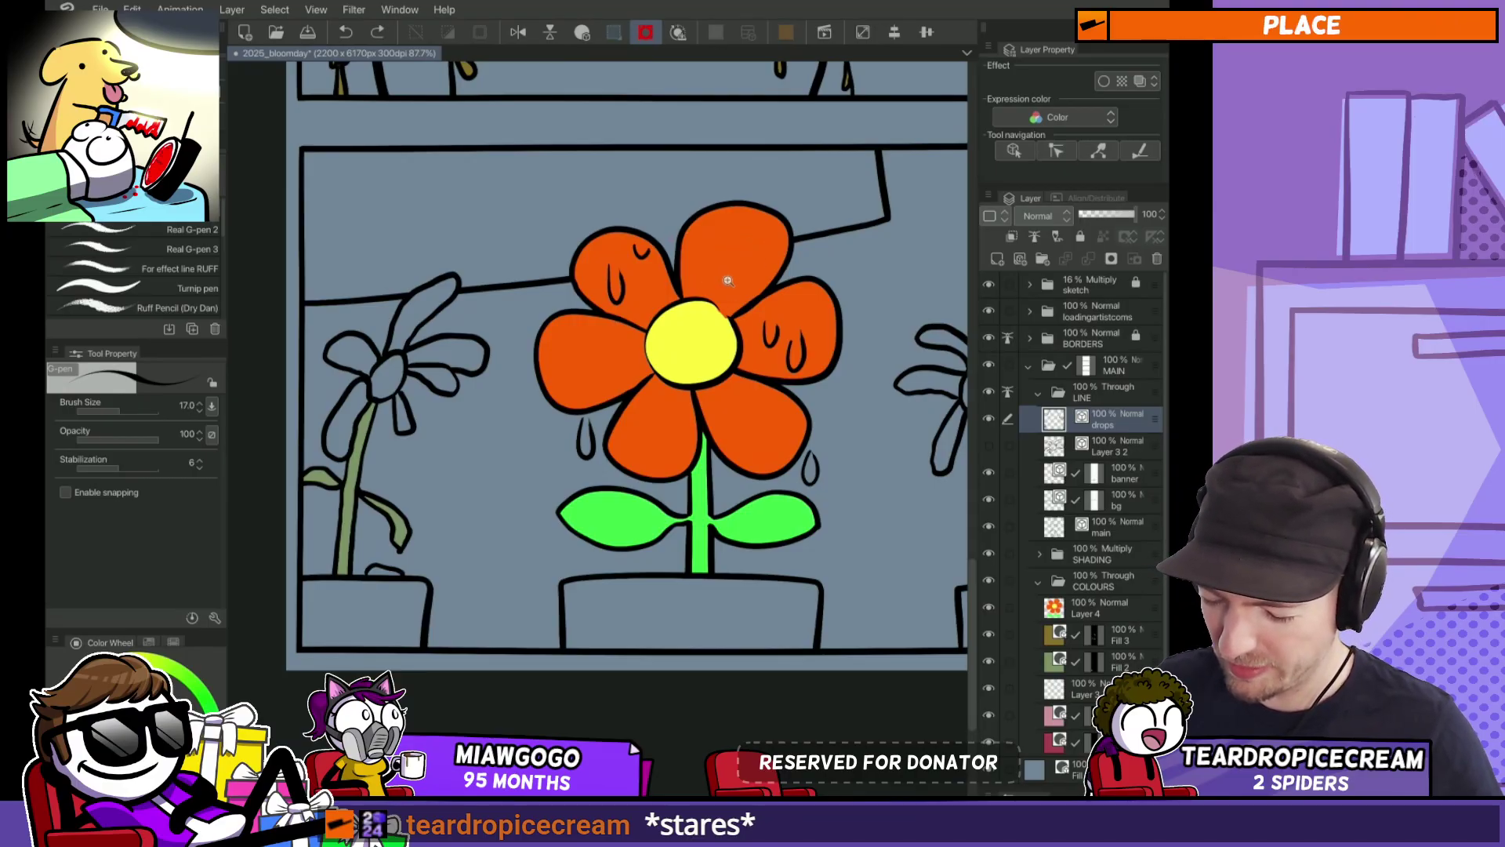
scroll(727, 280, "up", 3)
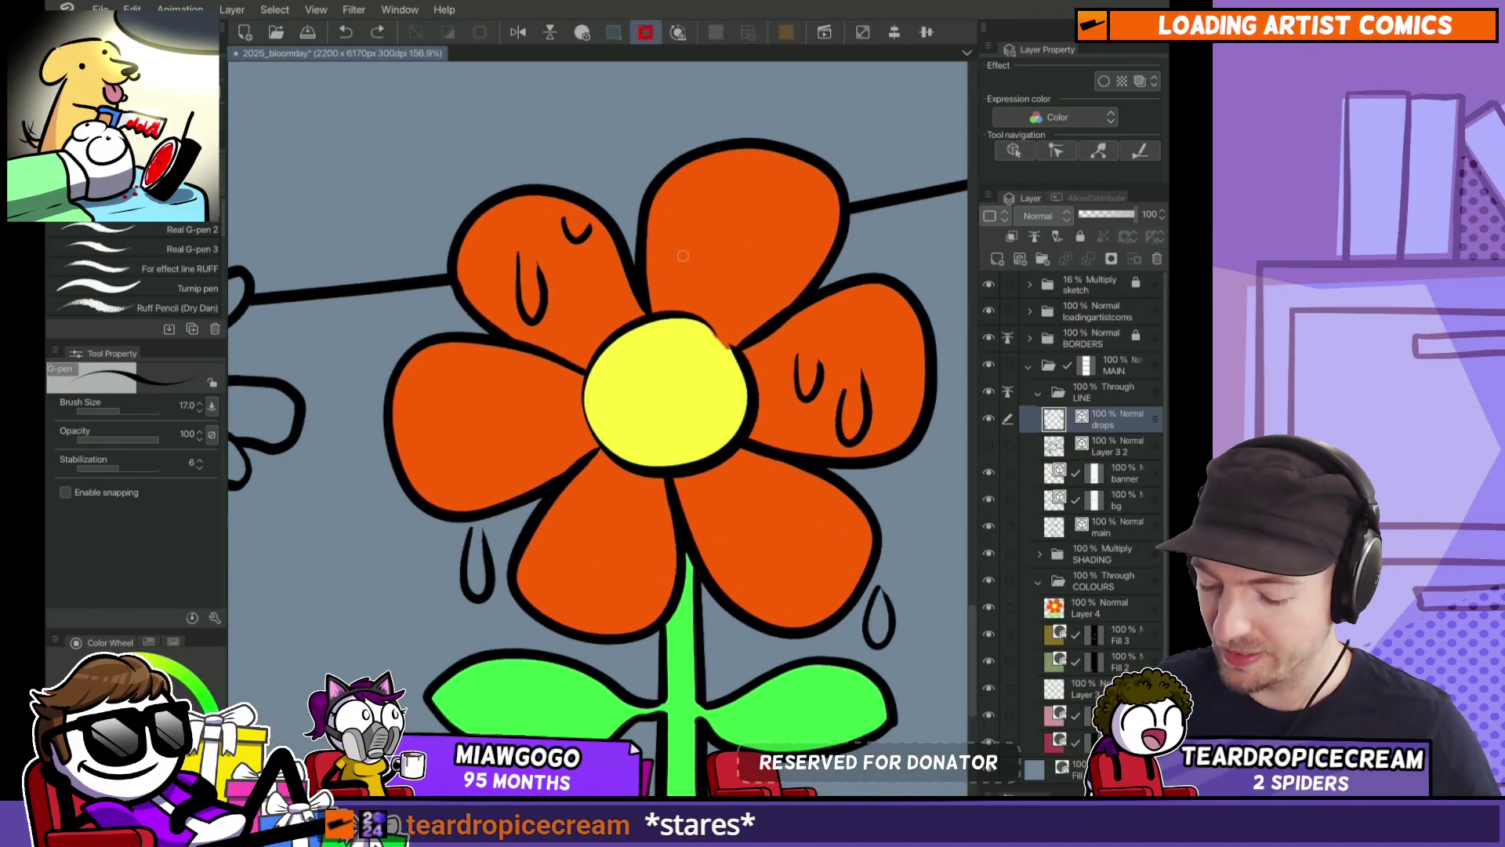
scroll(683, 256, "down", 5)
scroll(695, 537, "up", 4)
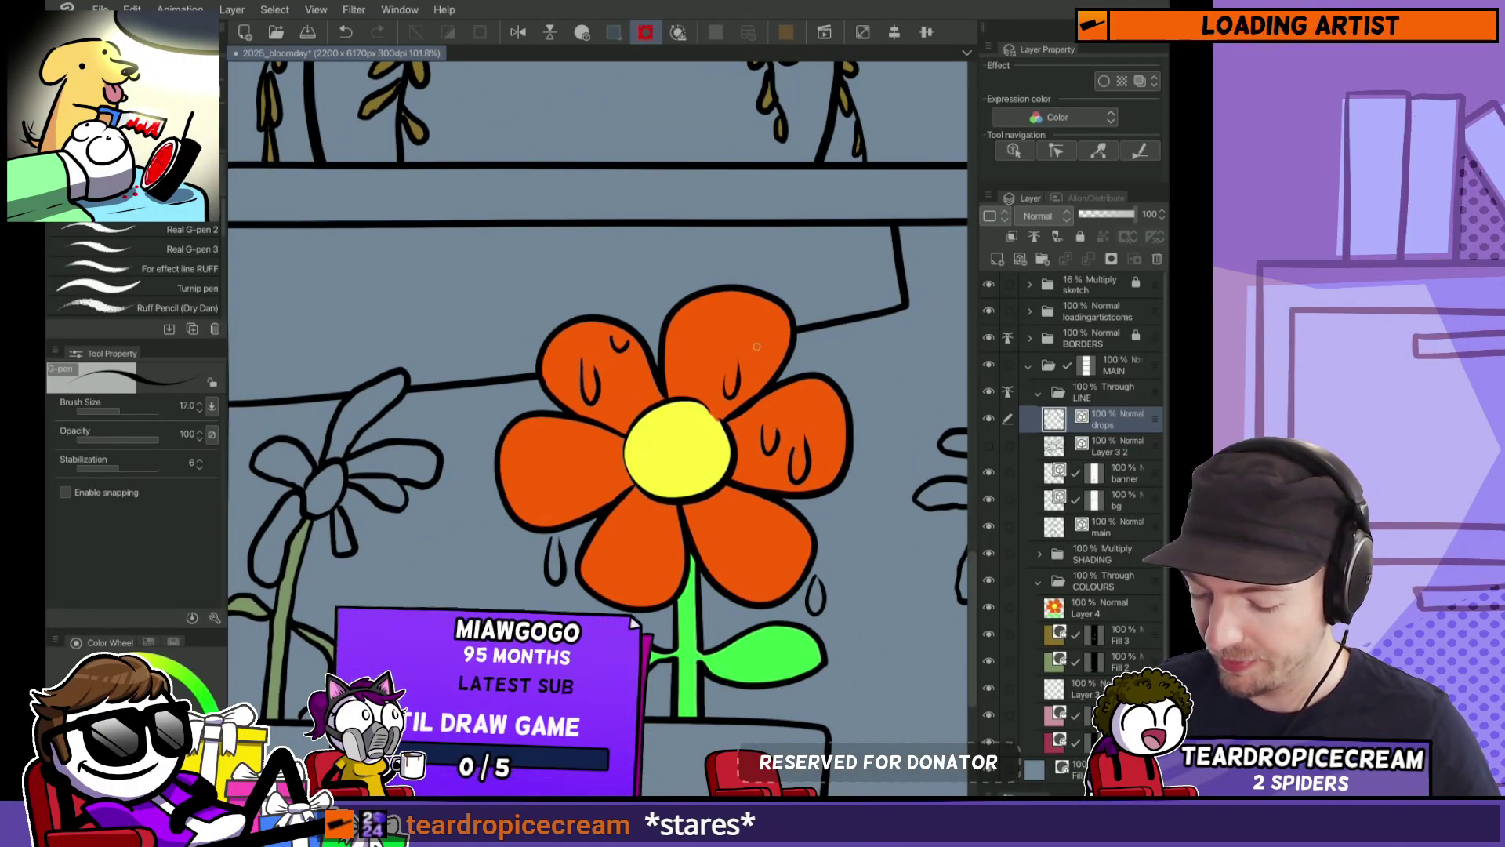
scroll(757, 454, "down", 5)
scroll(755, 468, "up", 5)
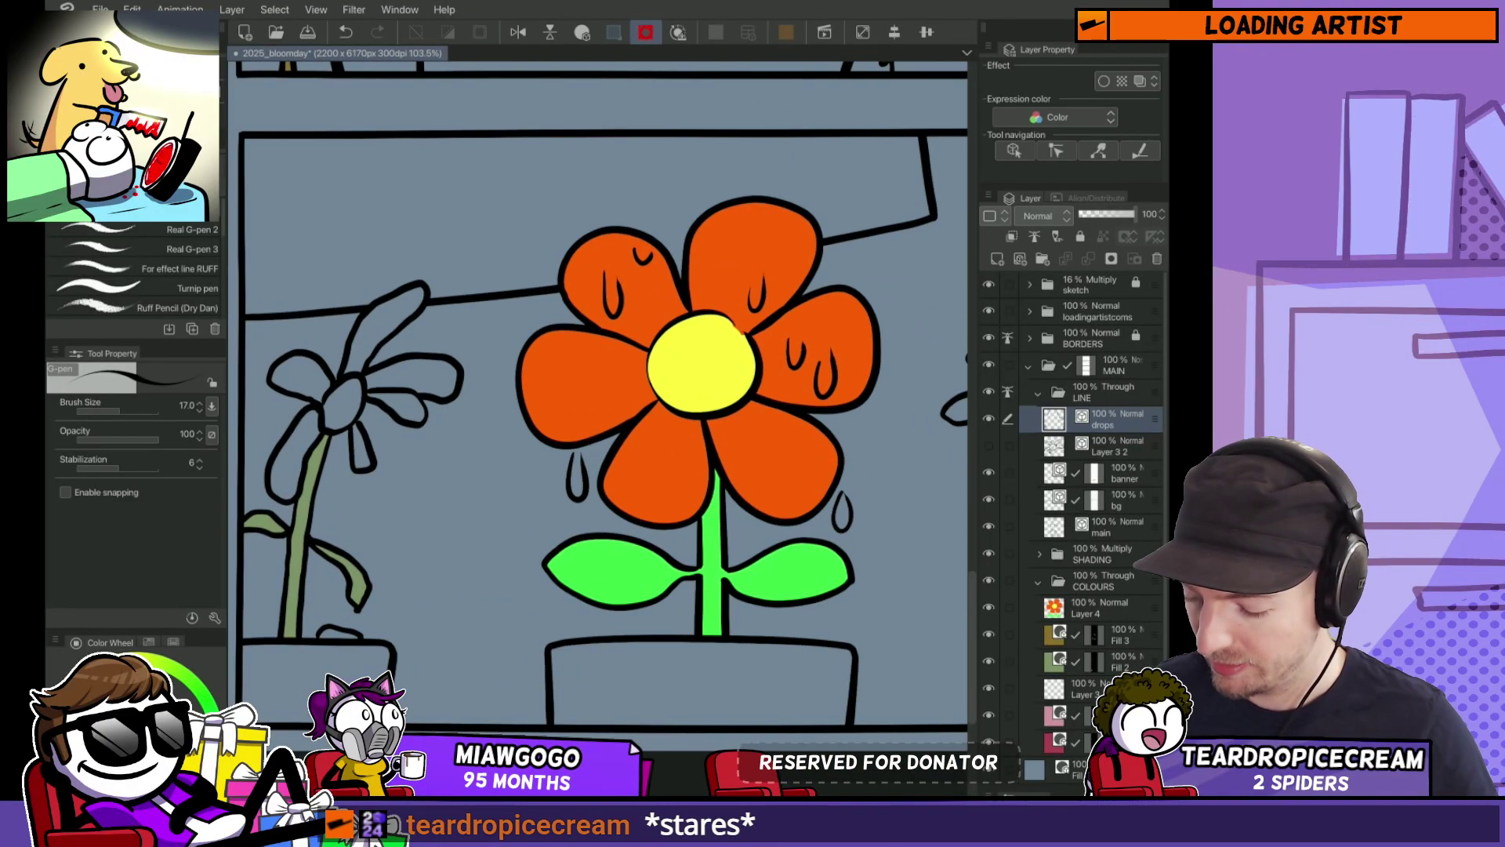
Step: Adjust the line of the falling drop below the left petal with Pinch vector line
left_click_drag(755, 455, 661, 458)
scroll(571, 470, "up", 3)
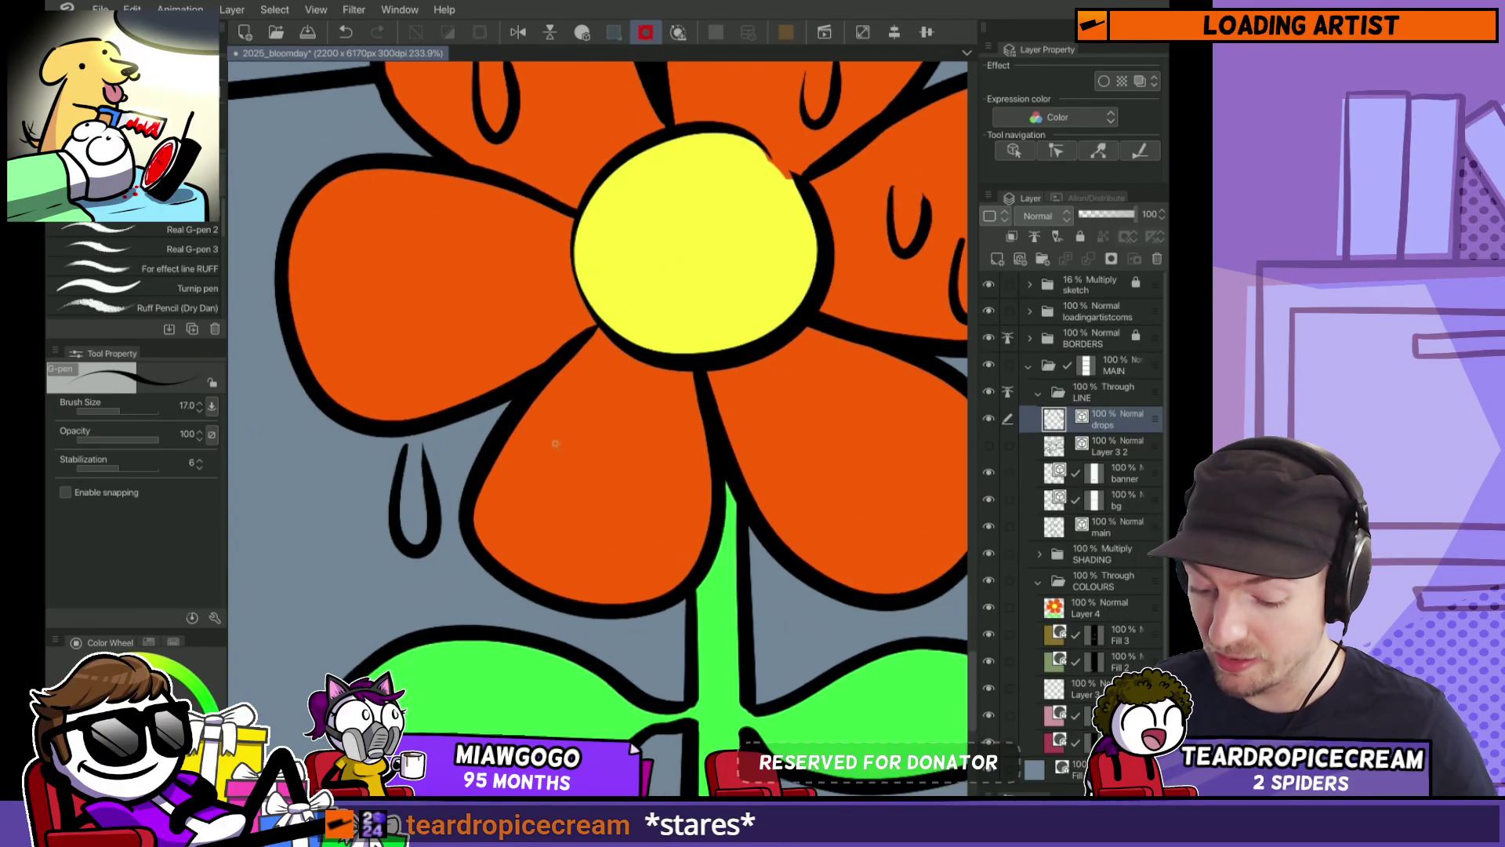
key("y")
scroll(408, 552, "down", 6)
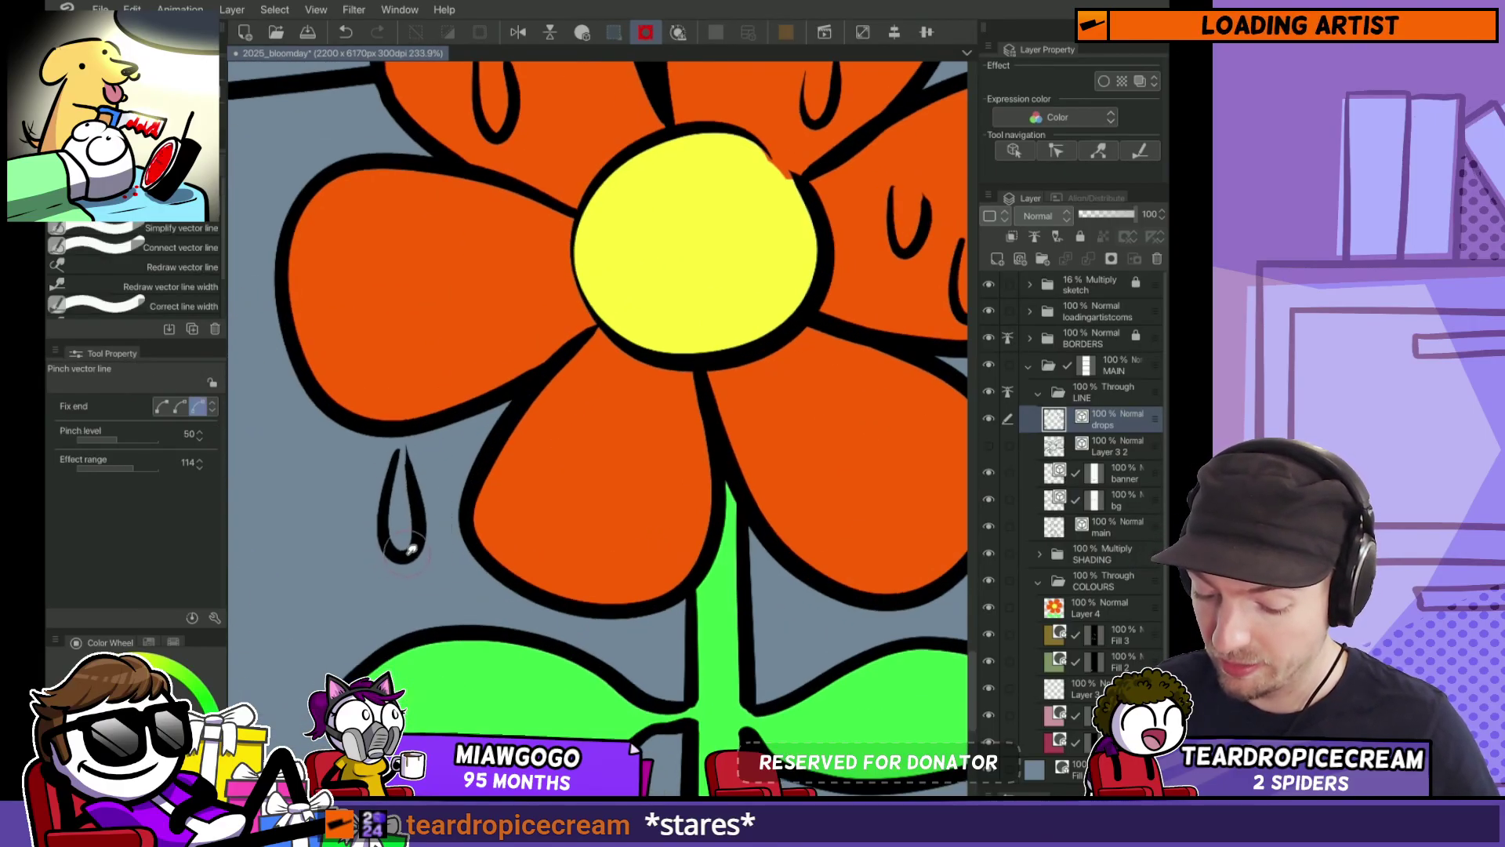
scroll(612, 626, "up", 4)
key("ctrl+z")
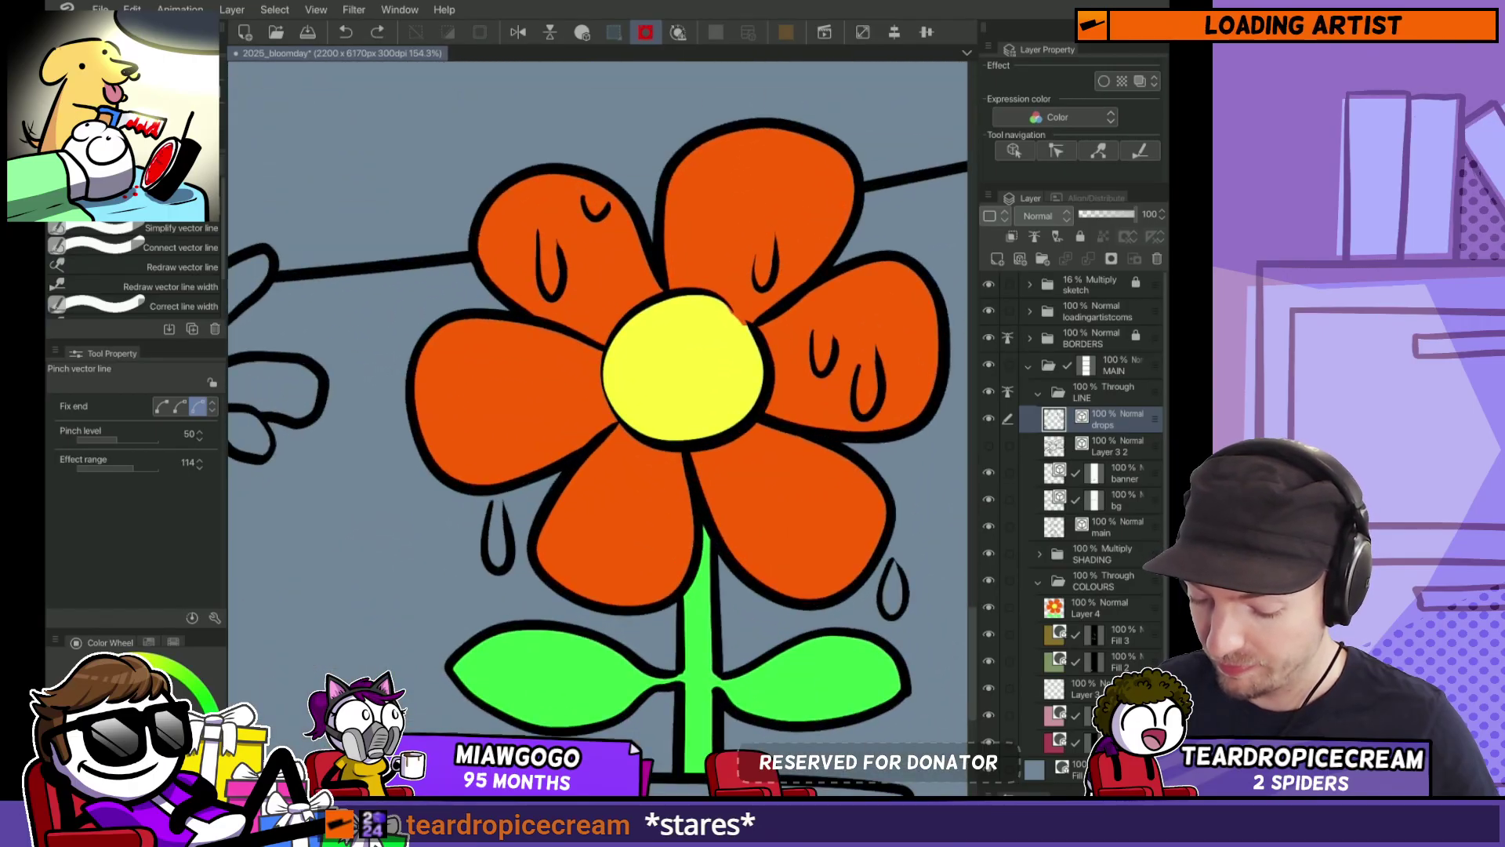
Step: Create a light cyan fill layer (H 190, S 65, V 100) above Layer 4 and clear its mask
left_click(1100, 608)
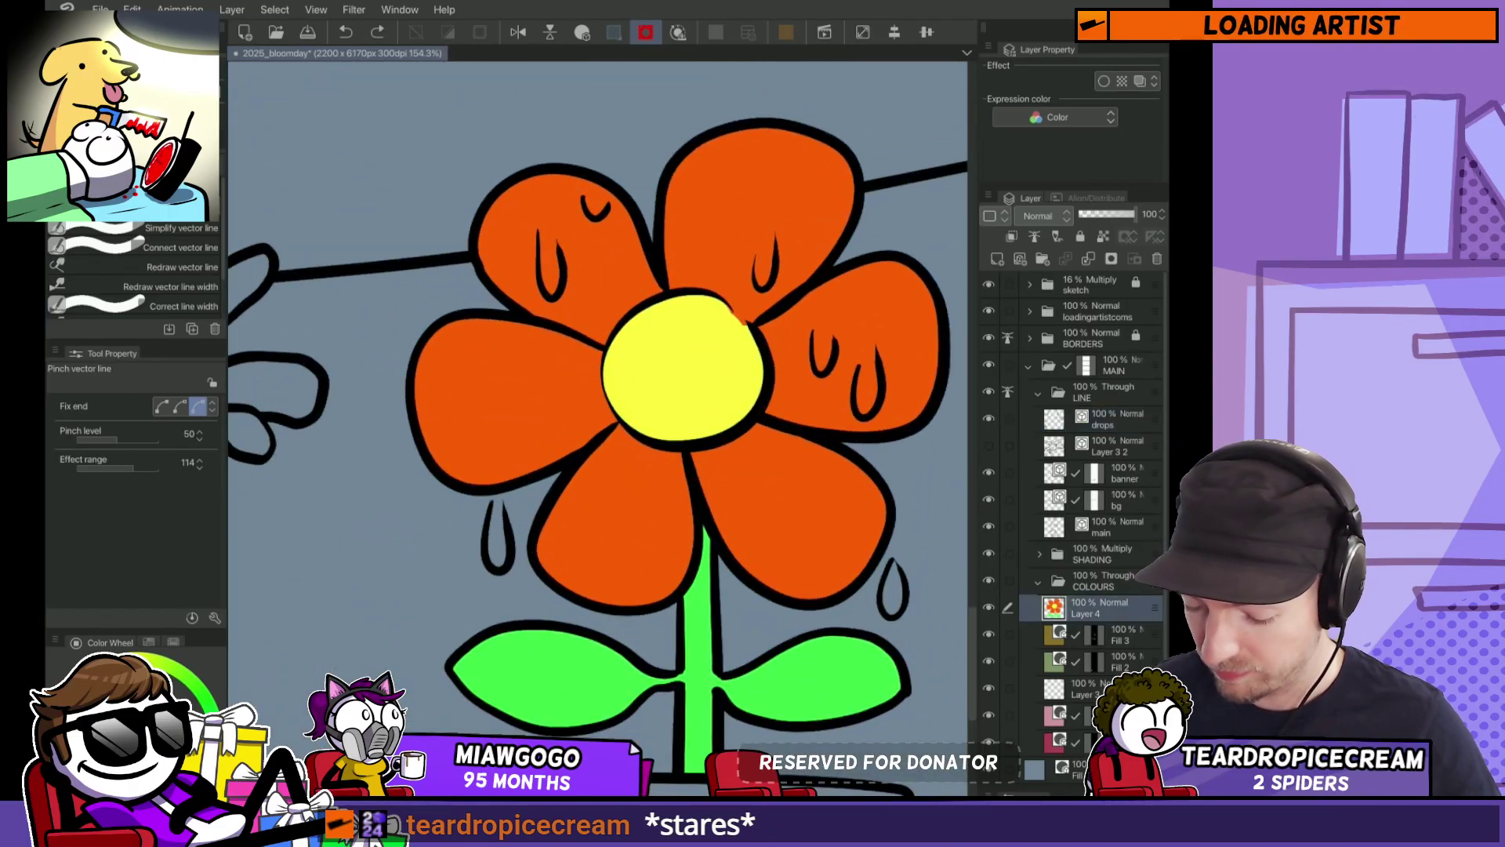
key("c")
left_click(396, 383)
left_click(297, 289)
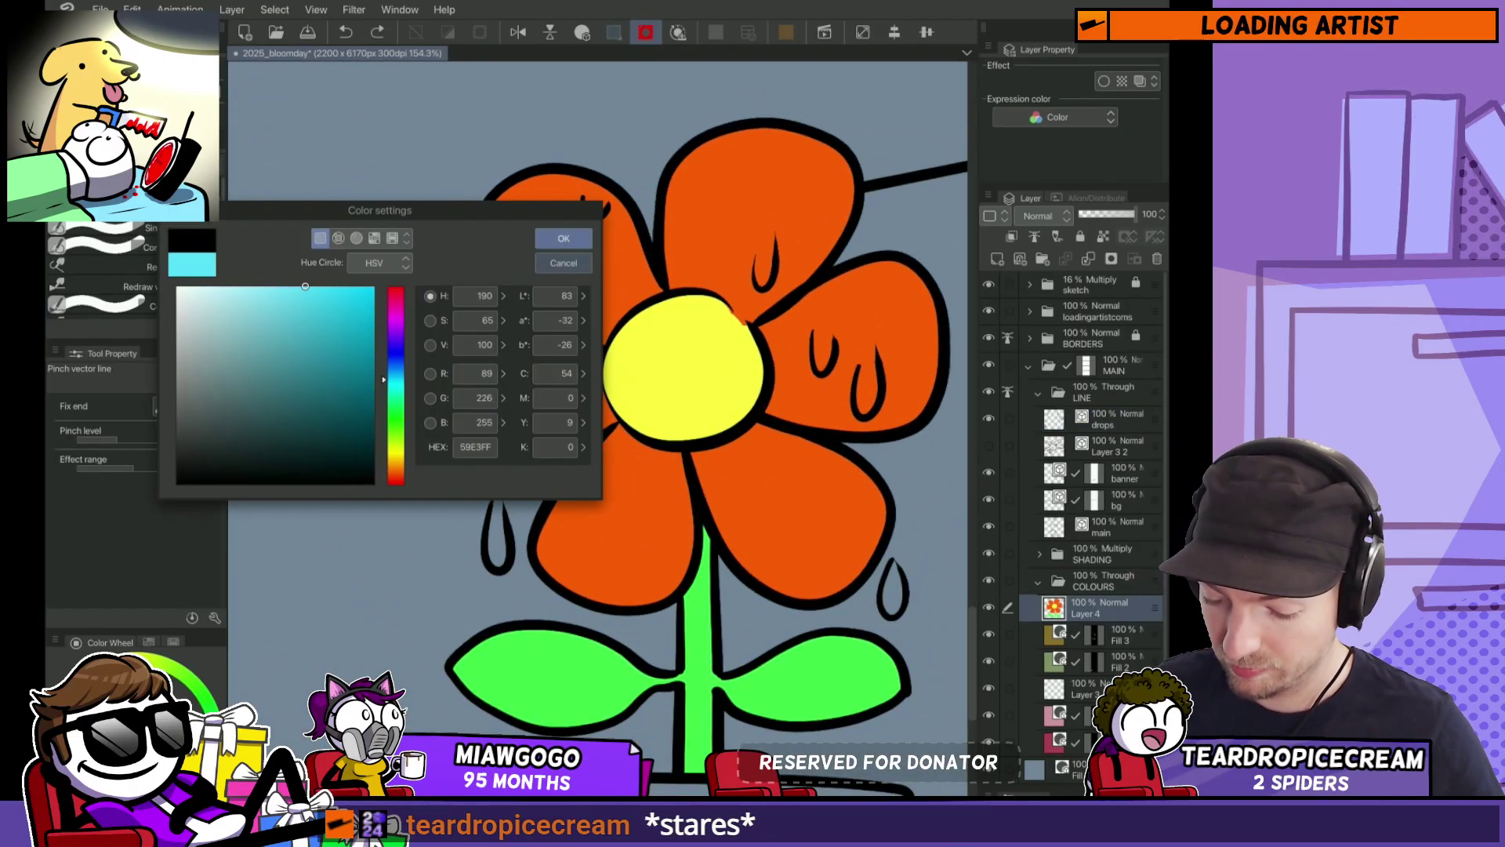
left_click(564, 238)
key("Delete")
Step: Reveal cyan inside the falling drop below the left petal by painting the fill layer's mask with the G-pen at size 25
scroll(491, 525, "up", 5)
key("p")
mouse_move(508, 484)
left_mouse_down()
mouse_move(508, 556)
mouse_move(519, 506)
left_mouse_up()
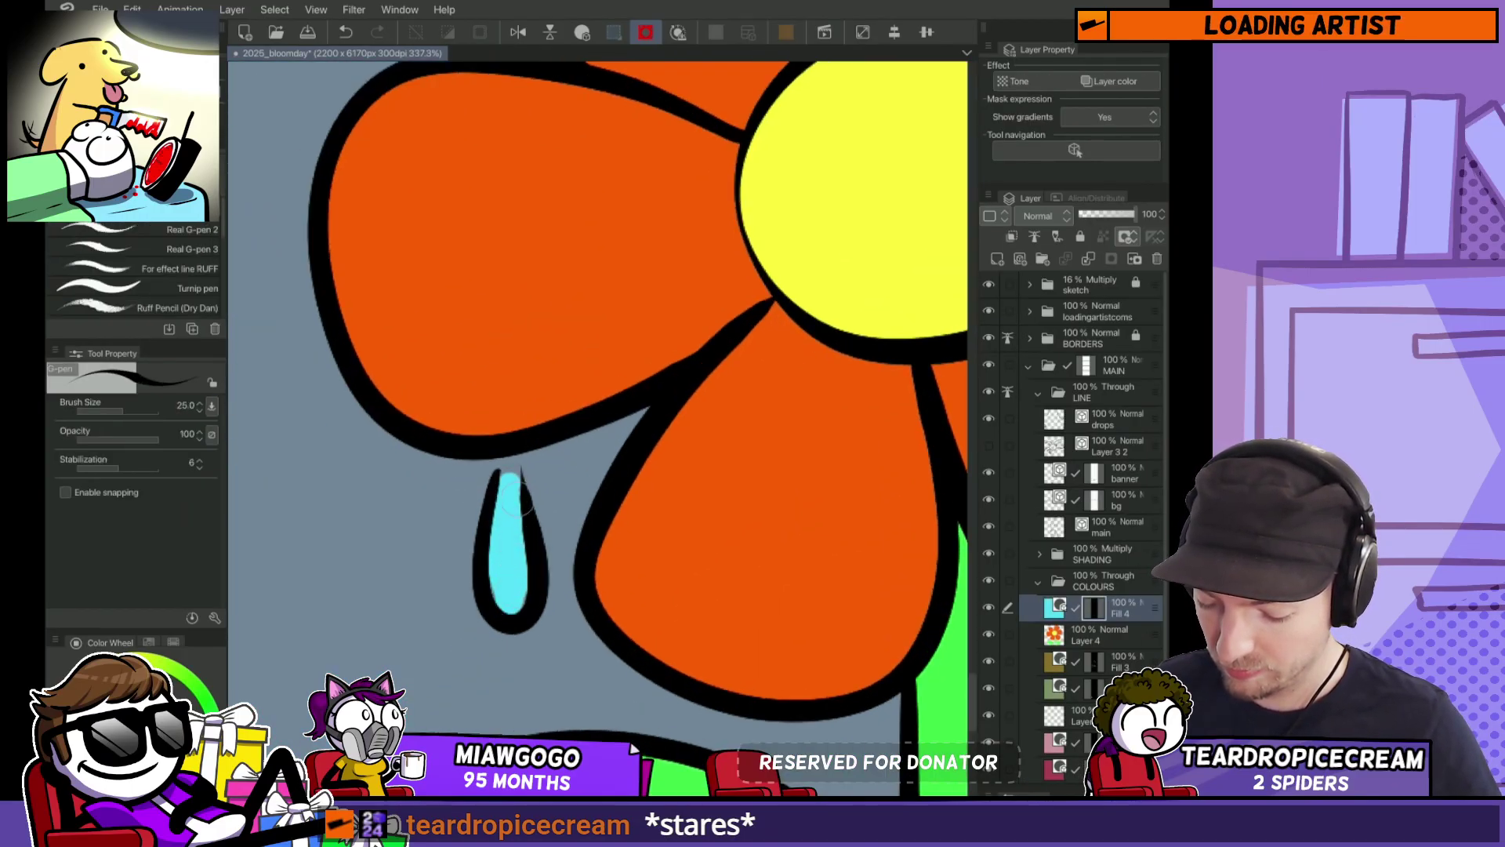
key("ctrl+z")
scroll(518, 448, "down", 5)
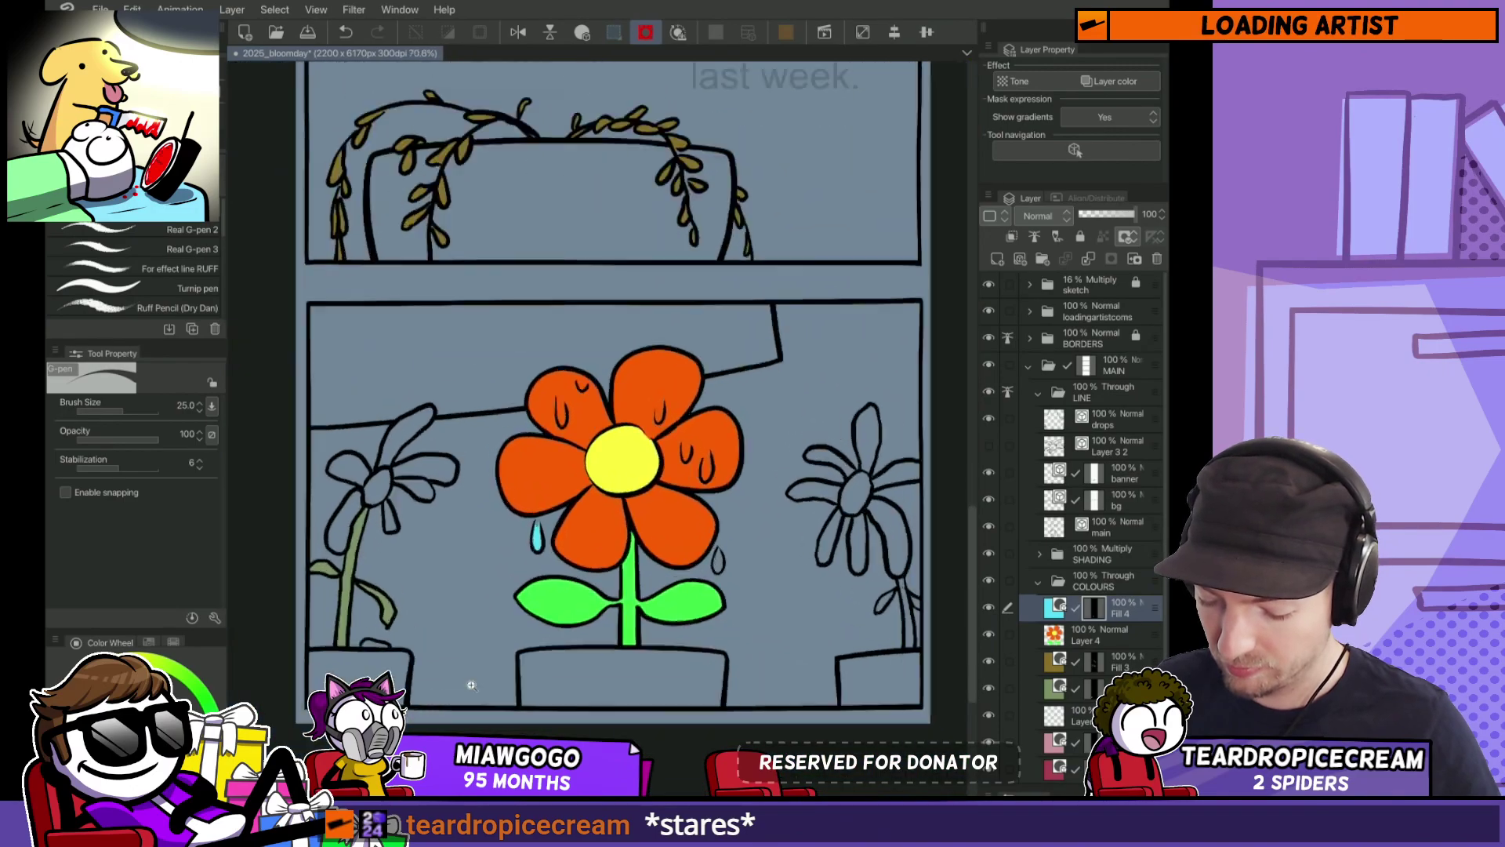
scroll(516, 519, "up", 4)
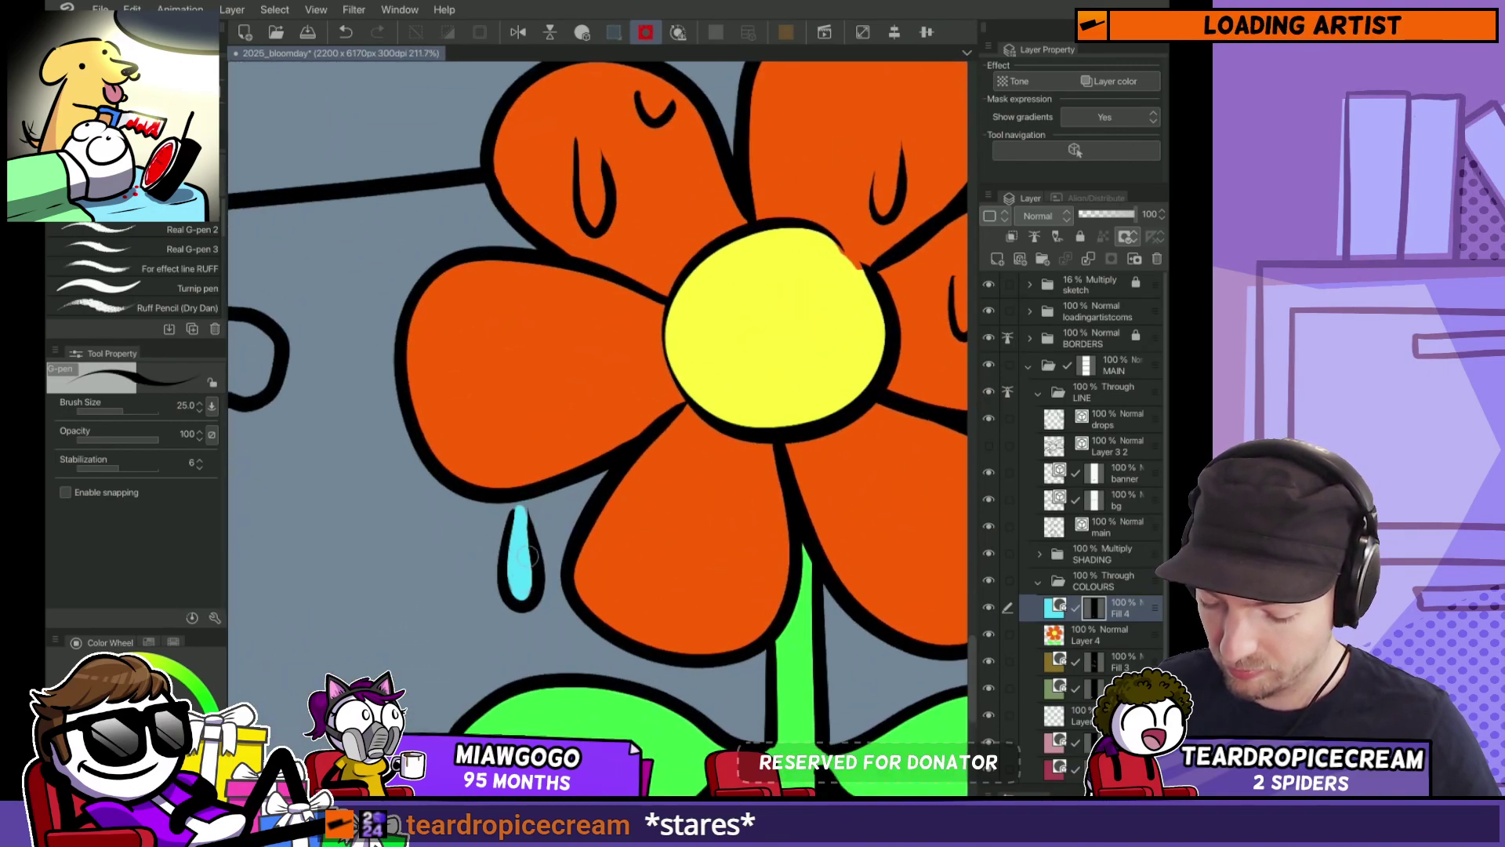
scroll(526, 555, "down", 5)
Step: Fill the inside of the falling drop beside the lower-right petal with cyan
scroll(829, 538, "up", 5)
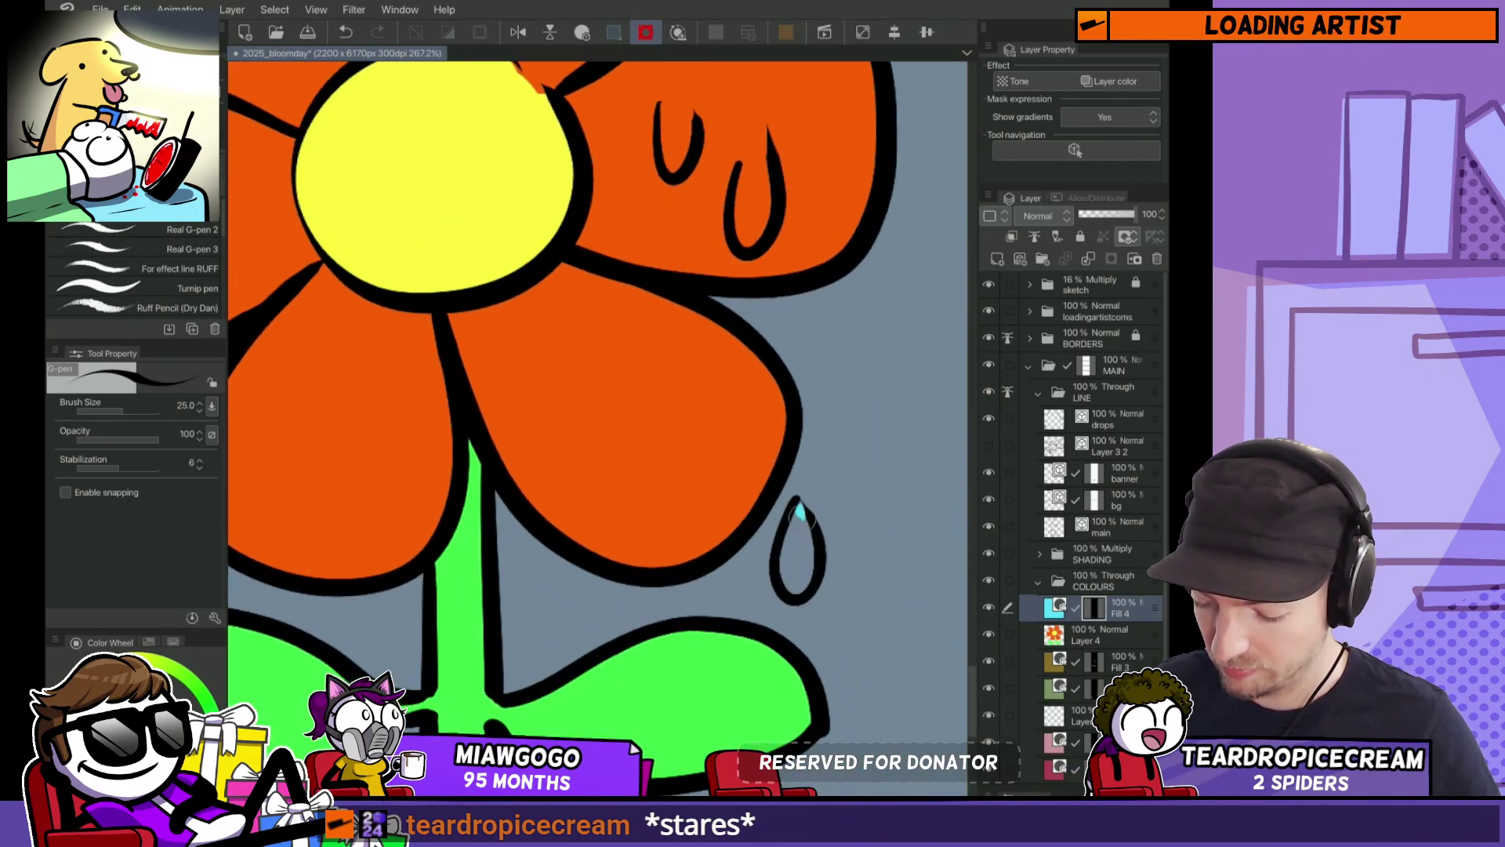
key("g")
left_click(801, 550)
key("ctrl+z")
key("ctrl+y")
key("p")
key("c")
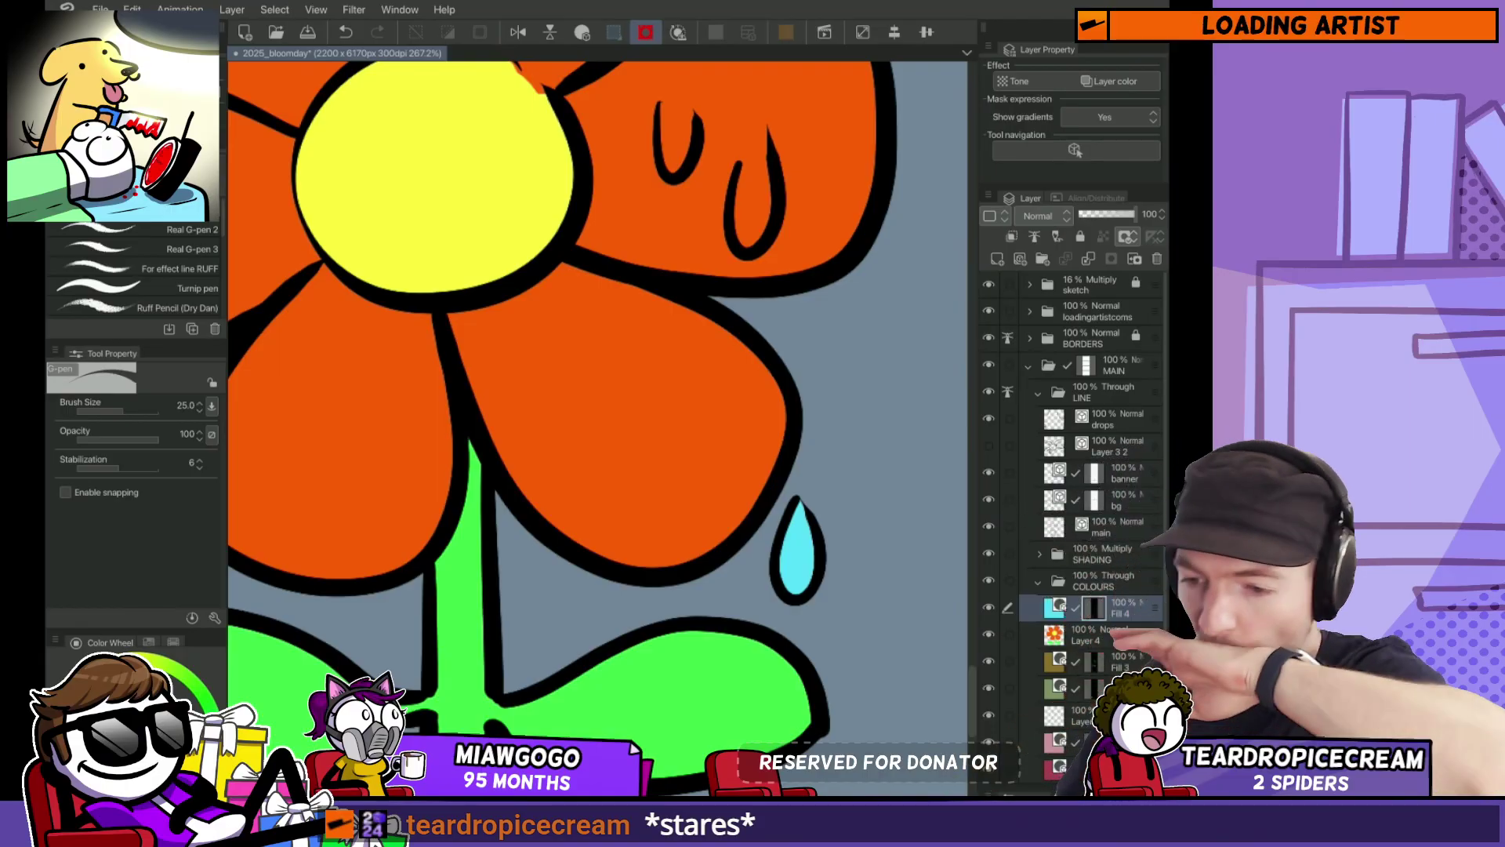
Step: Paint the two drops on the right petal cyan and trim the overspill with the G-pen at size 40
mouse_move(741, 203)
left_mouse_down()
mouse_move(721, 453)
mouse_move(736, 380)
left_mouse_up()
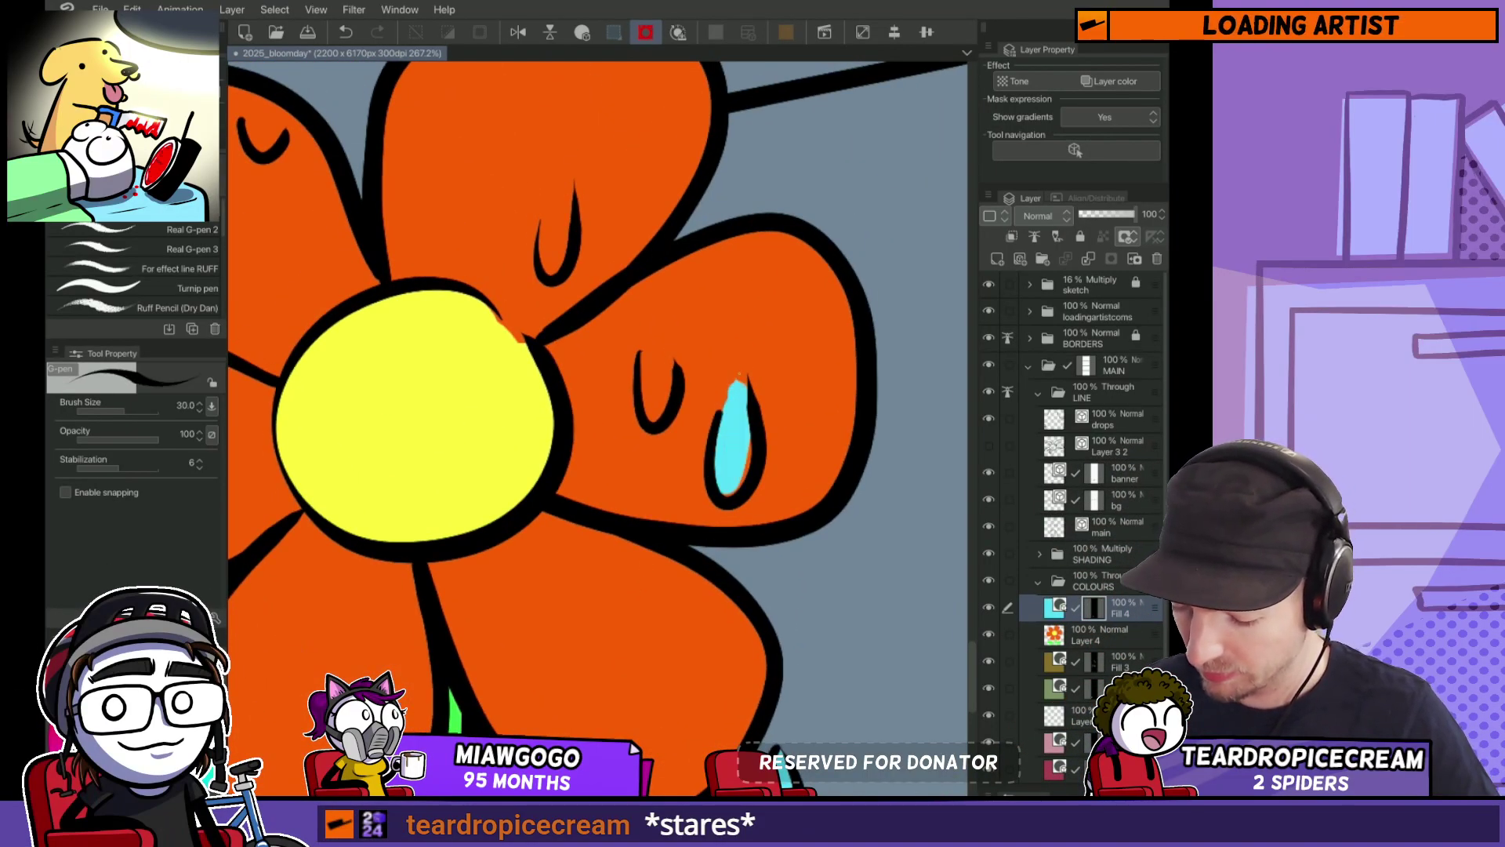
key("bracketright")
mouse_move(734, 472)
left_mouse_down()
mouse_move(737, 378)
mouse_move(728, 473)
left_mouse_up()
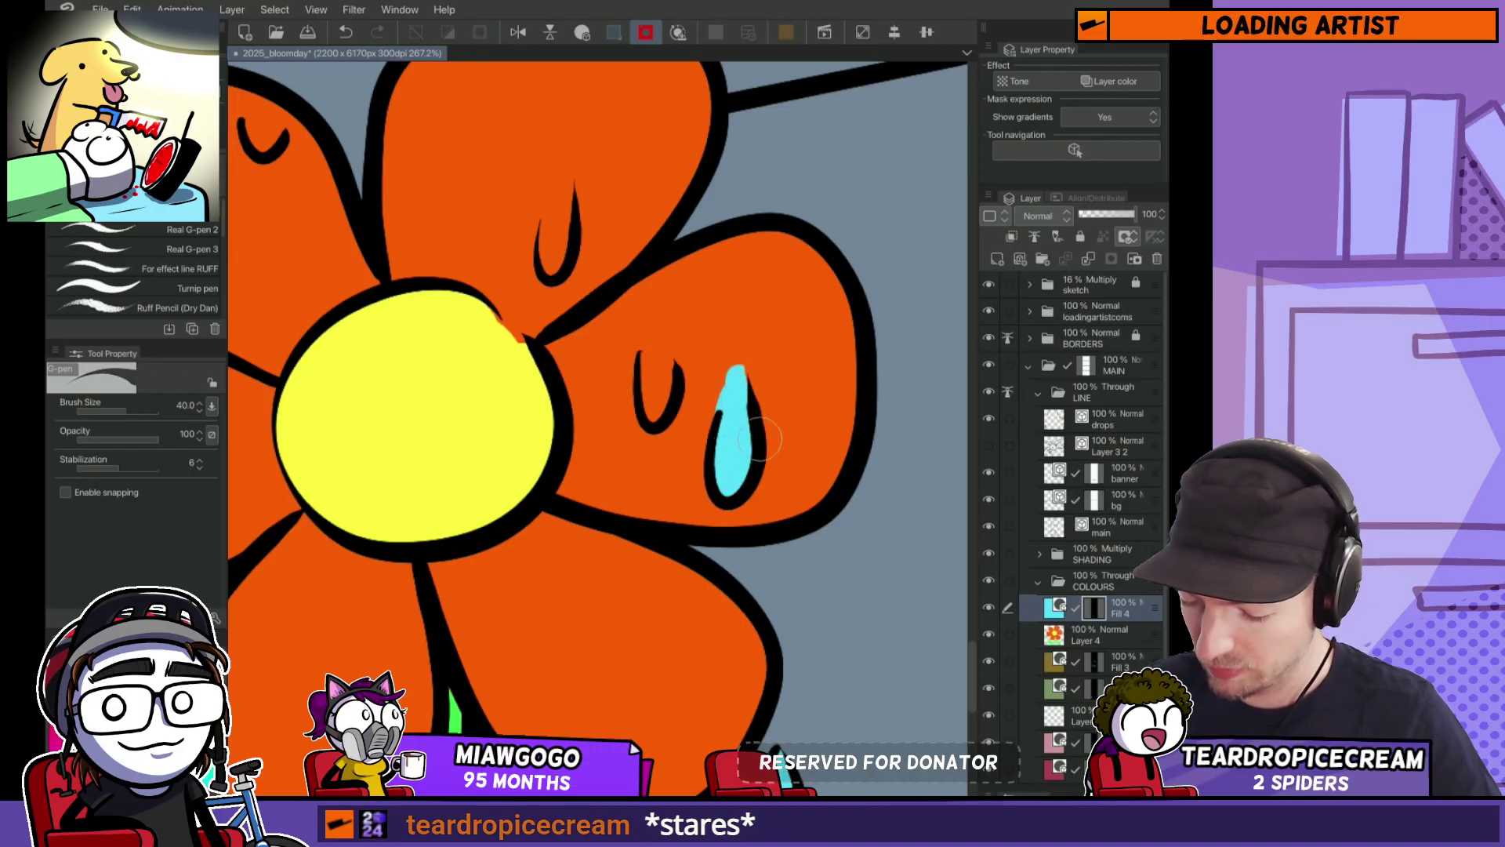
key("ctrl+z")
mouse_move(728, 397)
left_mouse_down()
mouse_move(725, 365)
mouse_move(737, 471)
mouse_move(712, 458)
mouse_move(672, 390)
left_mouse_up()
scroll(756, 392, "down", 8)
scroll(750, 431, "up", 7)
key("c")
key("c")
key("c")
key("ctrl+z")
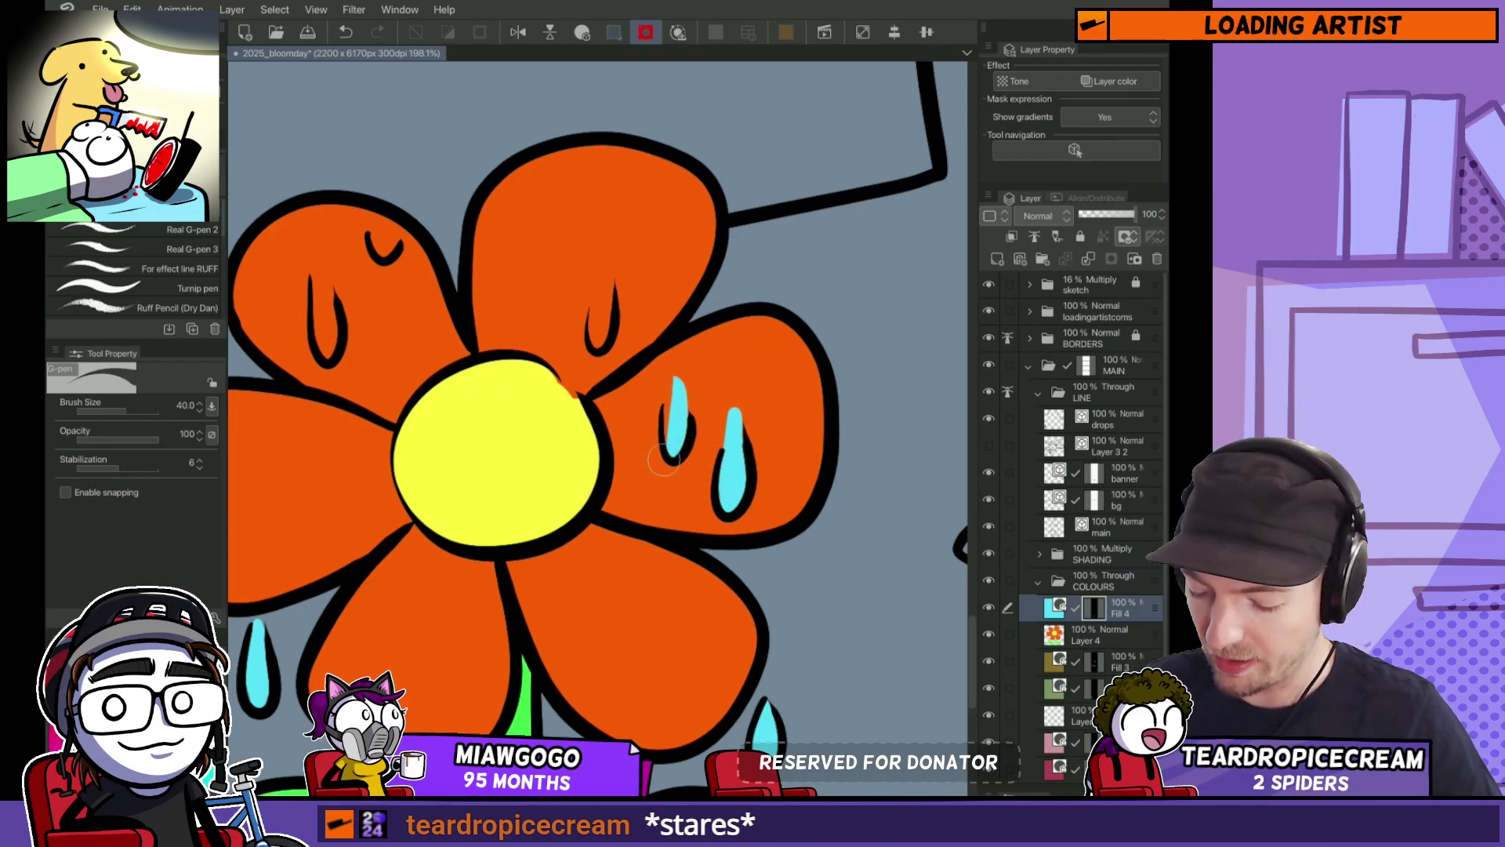
Step: Group the cyan fill layer into a folder and add a layer mask to that folder
key("ctrl+0")
scroll(758, 559, "up", 4)
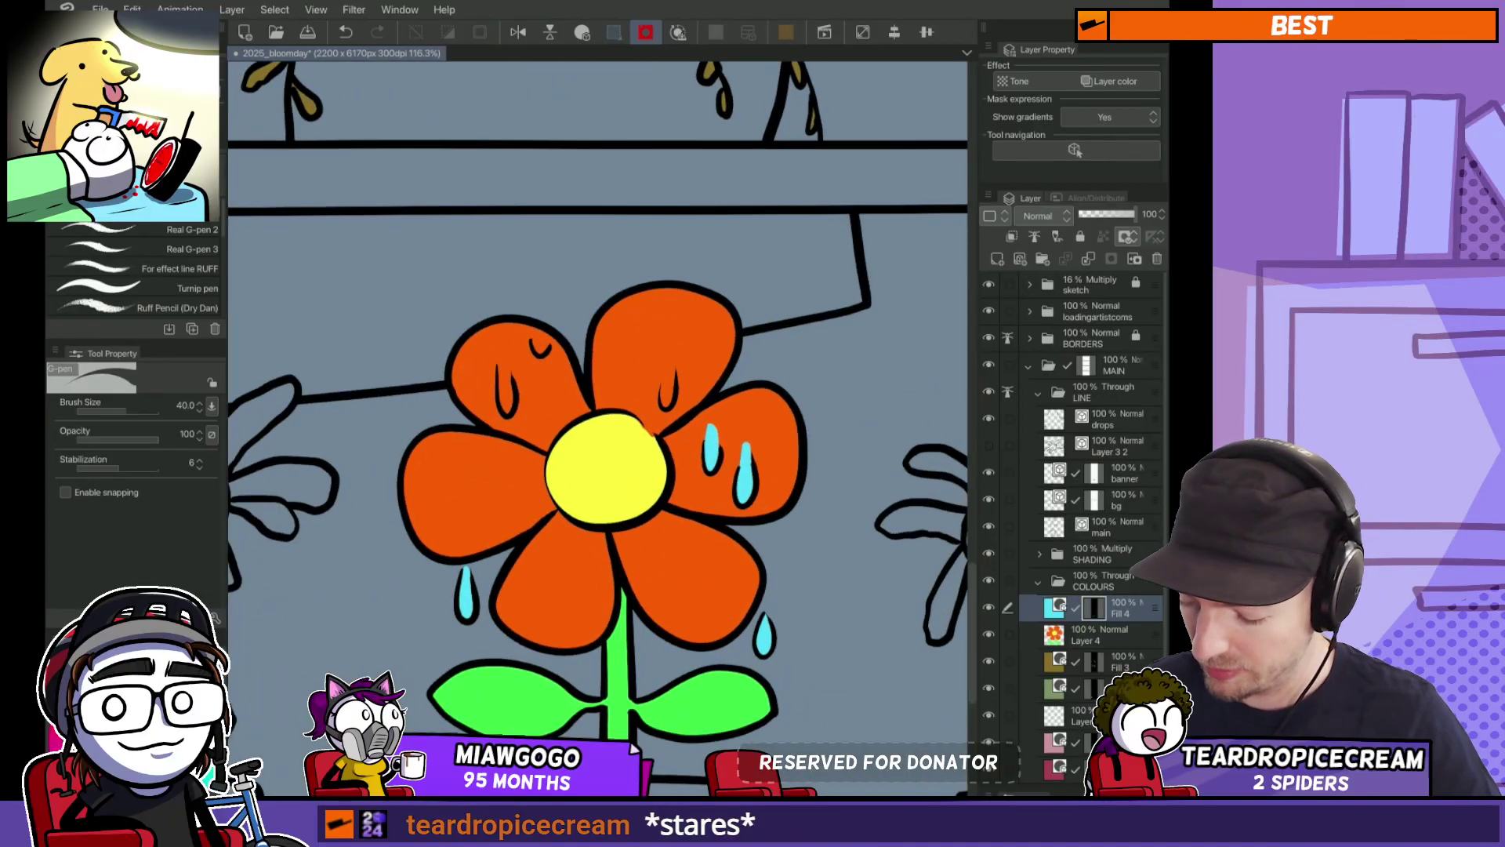
key("ctrl+g")
key("ctrl+m")
key("b")
Step: Fade the tops of the right petal's two drops on the folder mask with the soft airbrush at size 120
left_click_drag(712, 436, 749, 427)
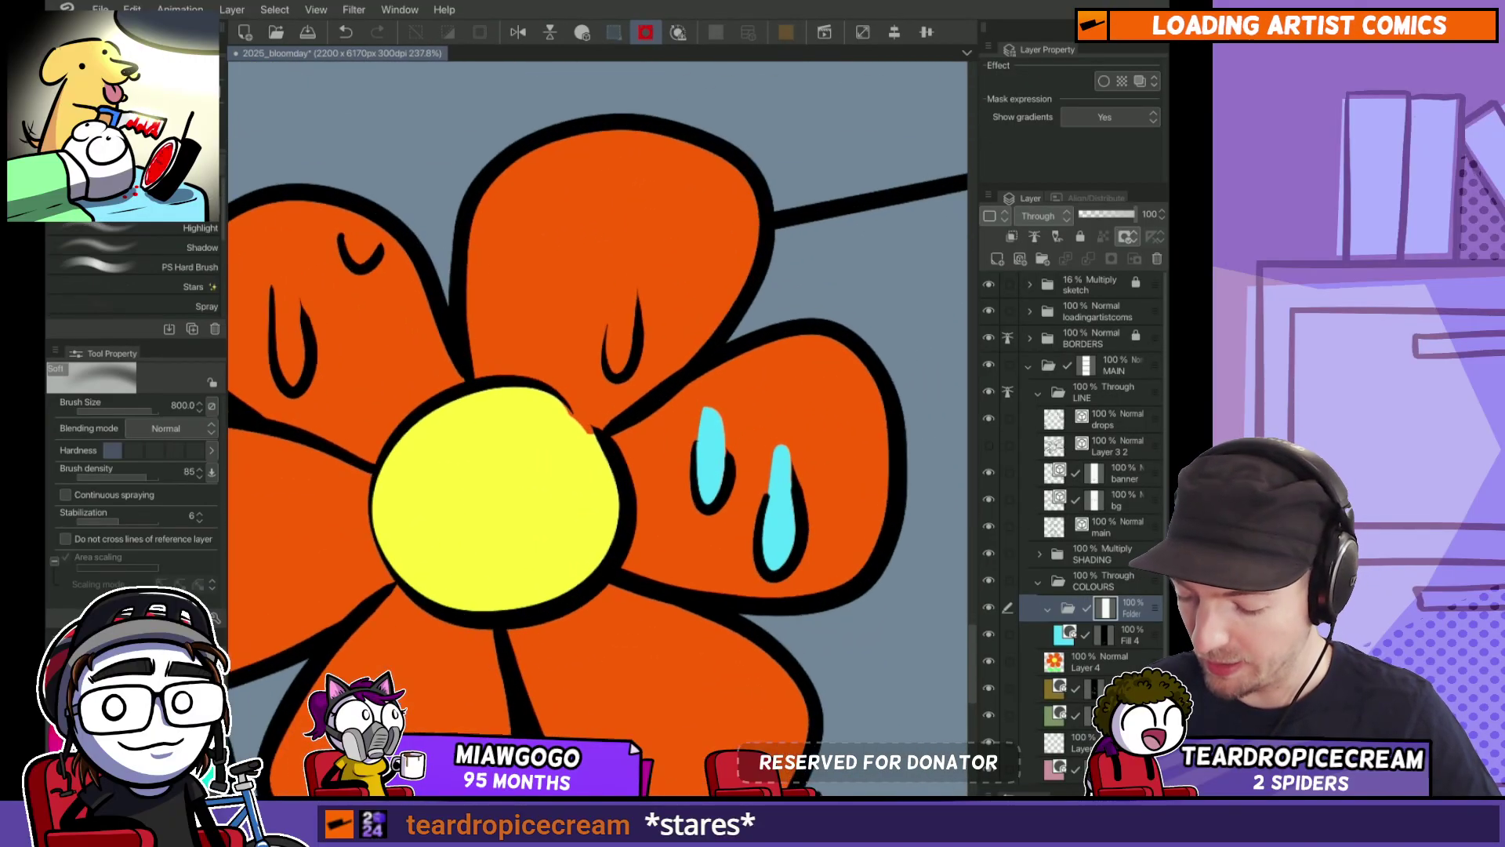
left_click_drag(818, 491, 696, 469)
key("bracketleft")
key("bracketleft")
key("bracketleft")
key("bracketleft")
key("bracketleft")
key("bracketleft")
key("bracketleft")
key("bracketleft")
key("bracketleft")
key("bracketleft")
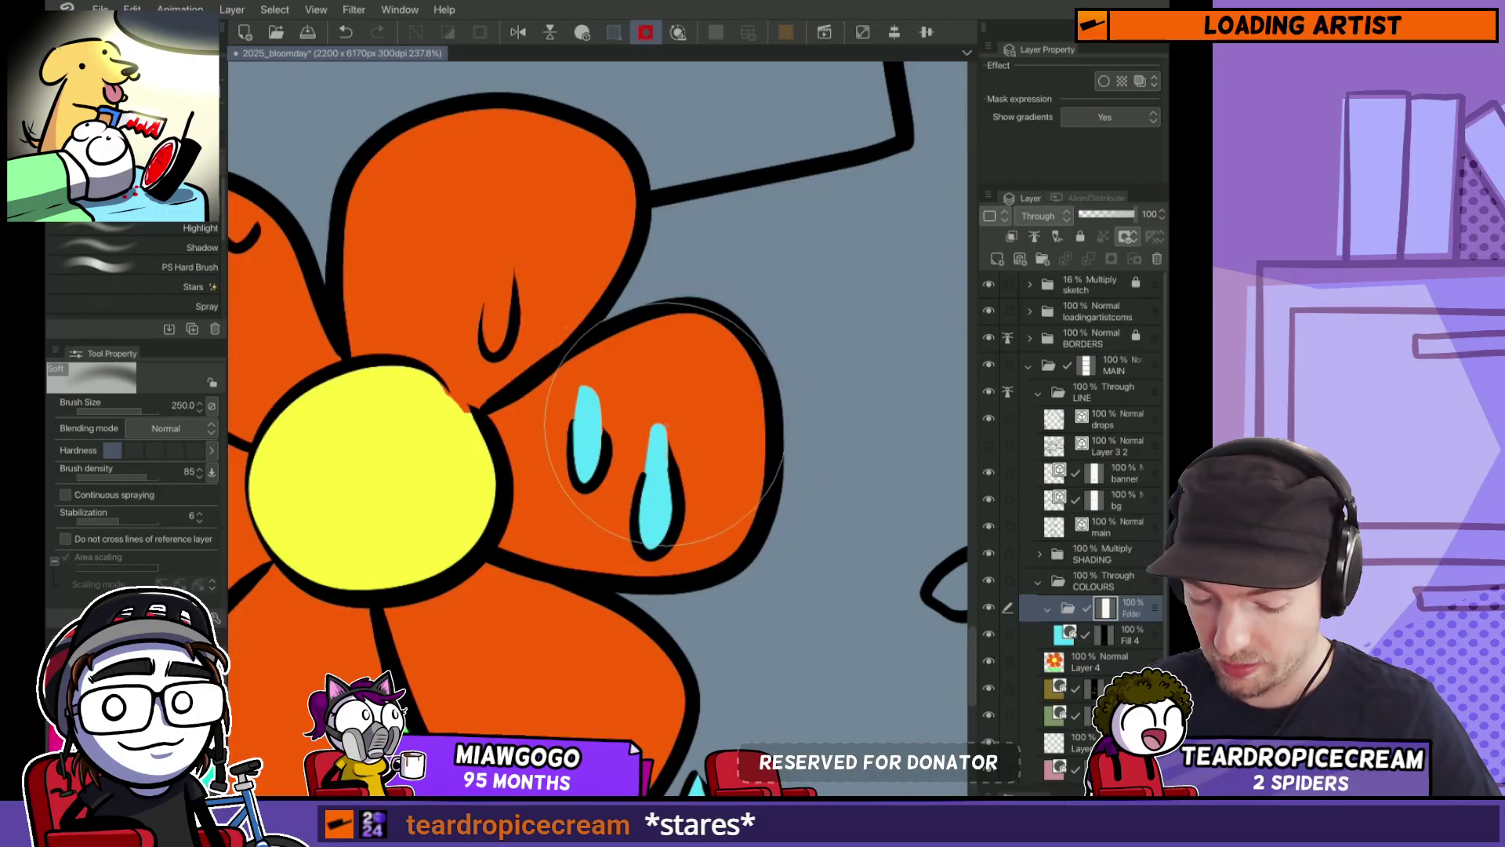
mouse_move(660, 415)
left_mouse_down()
mouse_move(673, 388)
mouse_move(671, 442)
left_mouse_up()
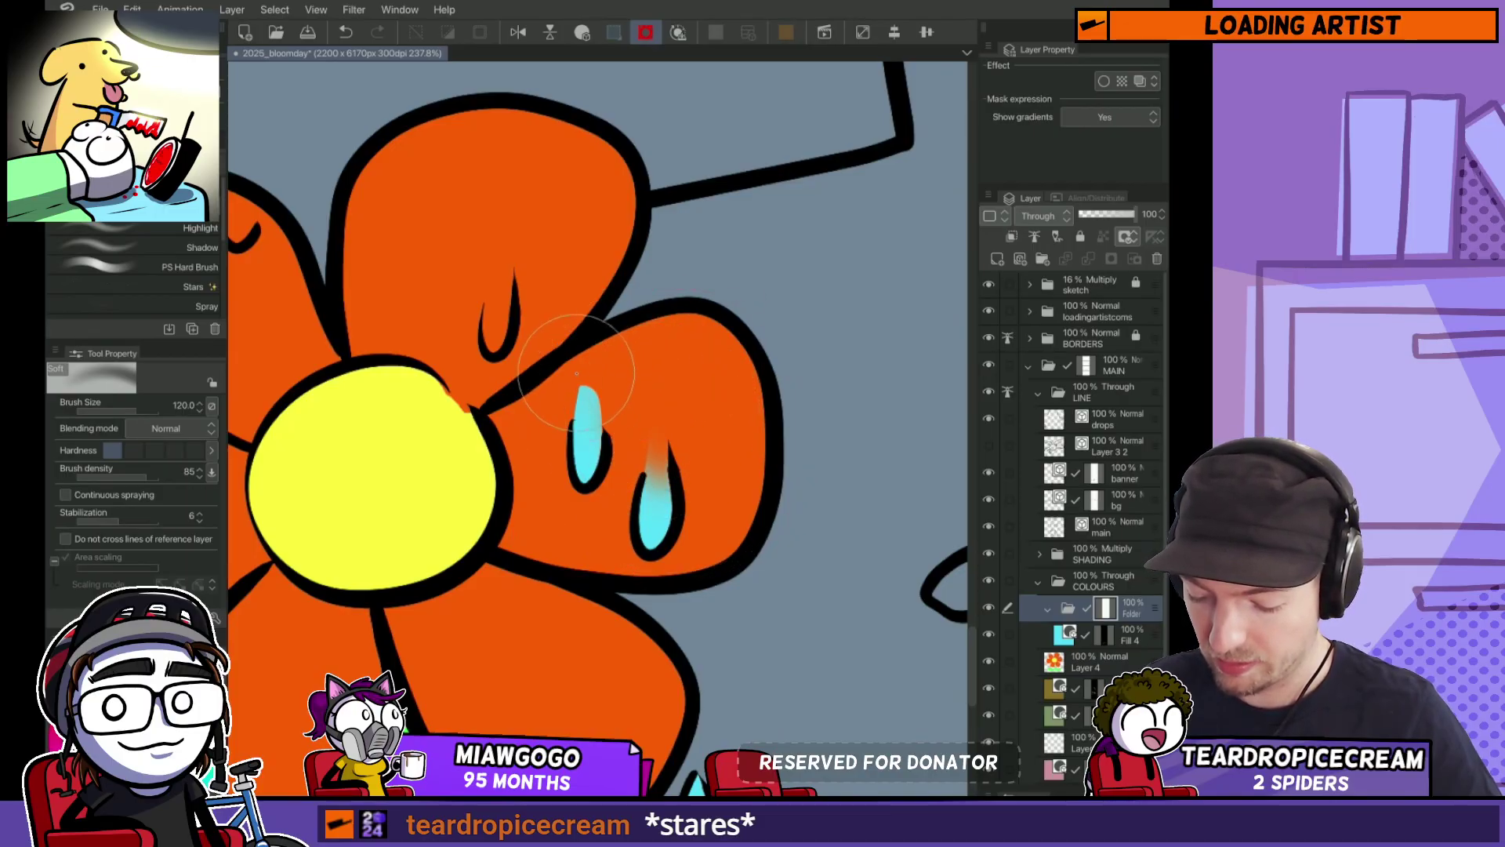
scroll(659, 431, "down", 8)
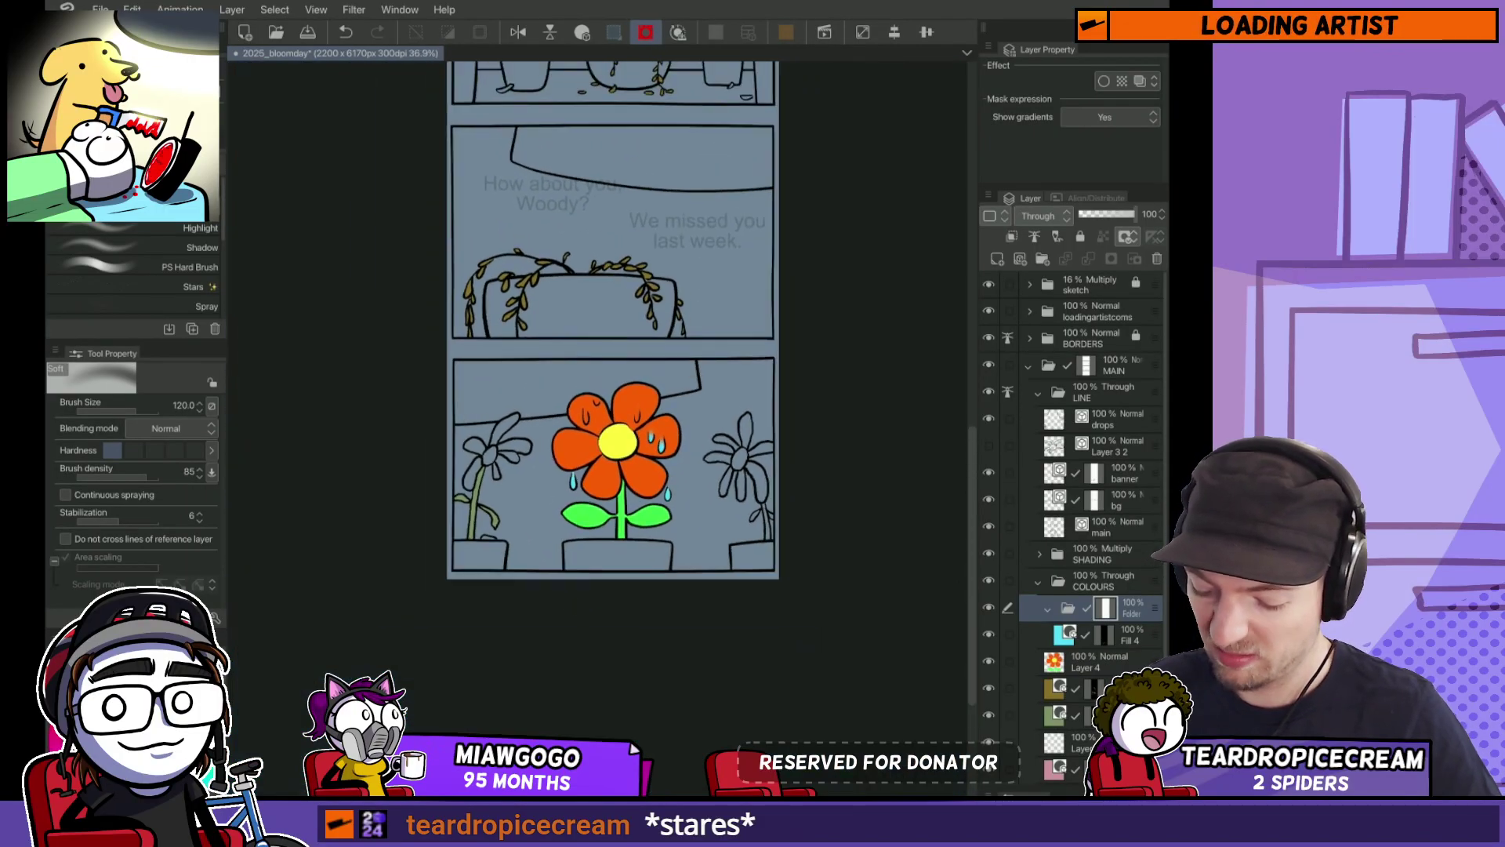
left_click_drag(643, 450, 751, 384)
left_click_drag(713, 302, 544, 531)
left_click_drag(705, 504, 807, 430)
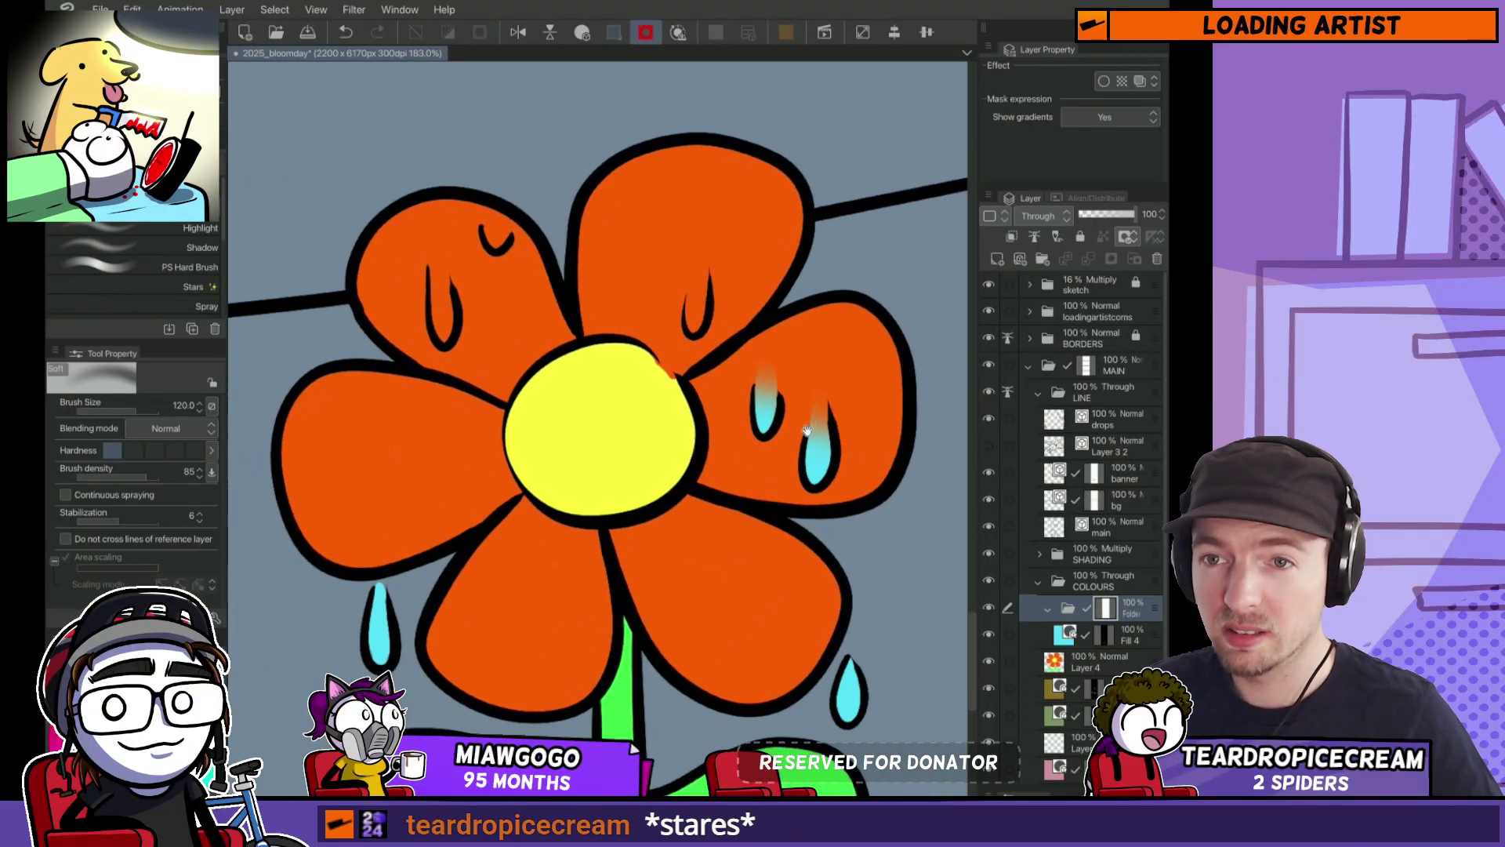
Step: Paint the top petal's drop cyan on the fill layer's mask with the G-pen
left_click(1104, 635)
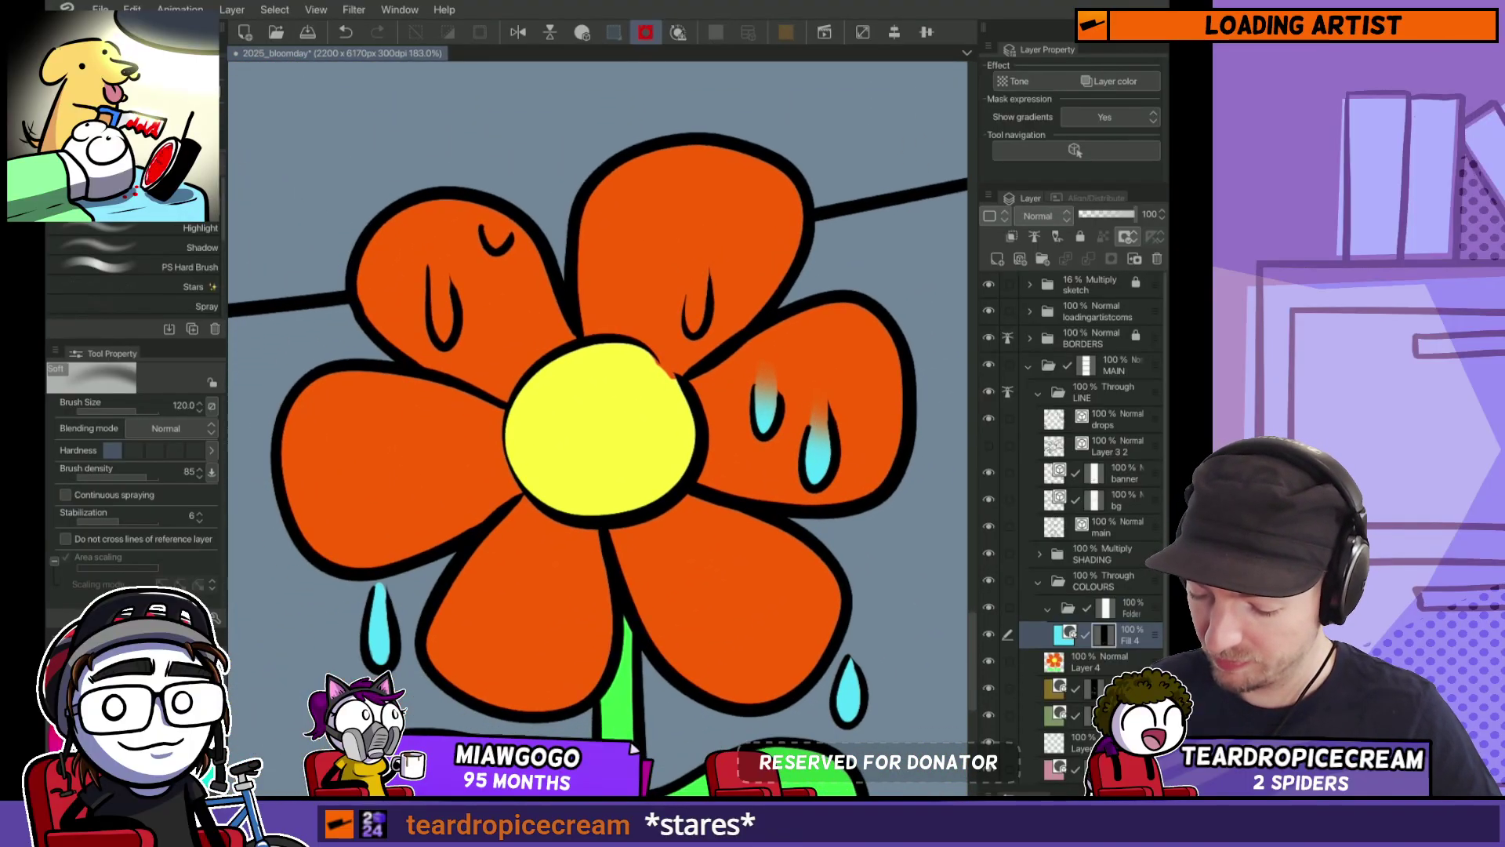
key("p")
left_click_drag(708, 298, 717, 292)
mouse_move(672, 343)
left_mouse_down()
mouse_move(699, 202)
mouse_move(678, 360)
mouse_move(671, 321)
mouse_move(700, 171)
mouse_move(696, 288)
mouse_move(1020, 265)
left_mouse_up()
Step: Paint both drops on the upper-left petal cyan and clean up their edges with the G-pen at size 40
key("c")
key("c")
mouse_move(420, 206)
left_mouse_down()
mouse_move(442, 395)
mouse_move(419, 177)
mouse_move(445, 312)
mouse_move(415, 174)
mouse_move(444, 330)
left_mouse_up()
key("c")
key("c")
mouse_move(407, 170)
left_mouse_down()
mouse_move(427, 206)
mouse_move(441, 176)
mouse_move(467, 298)
left_mouse_up()
key("c")
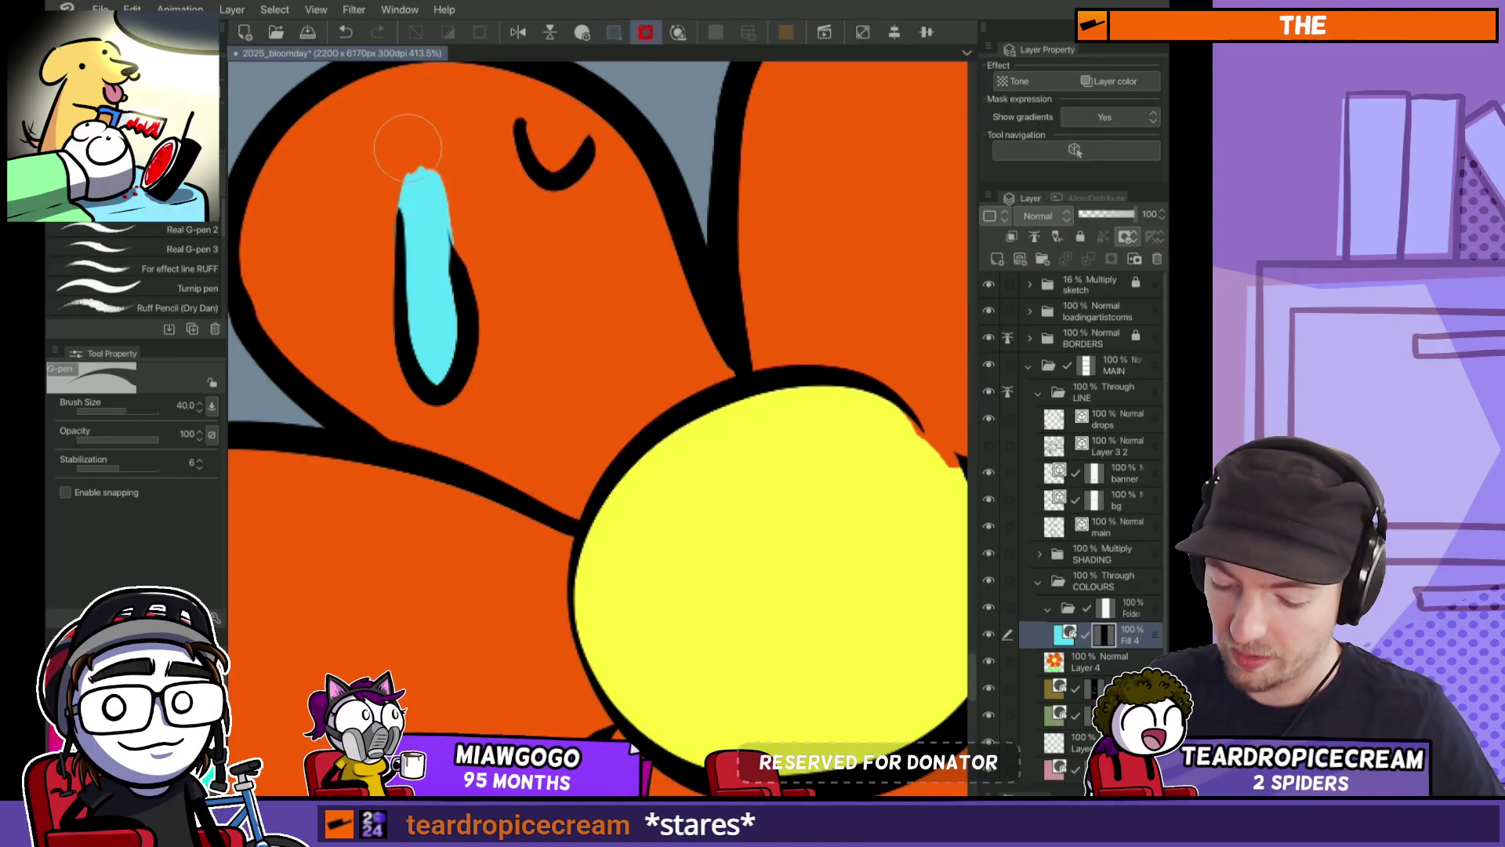
key("c")
left_click_drag(549, 114, 550, 256)
key("ctrl+z")
mouse_move(531, 235)
left_mouse_down()
mouse_move(560, 226)
mouse_move(462, 255)
left_mouse_up()
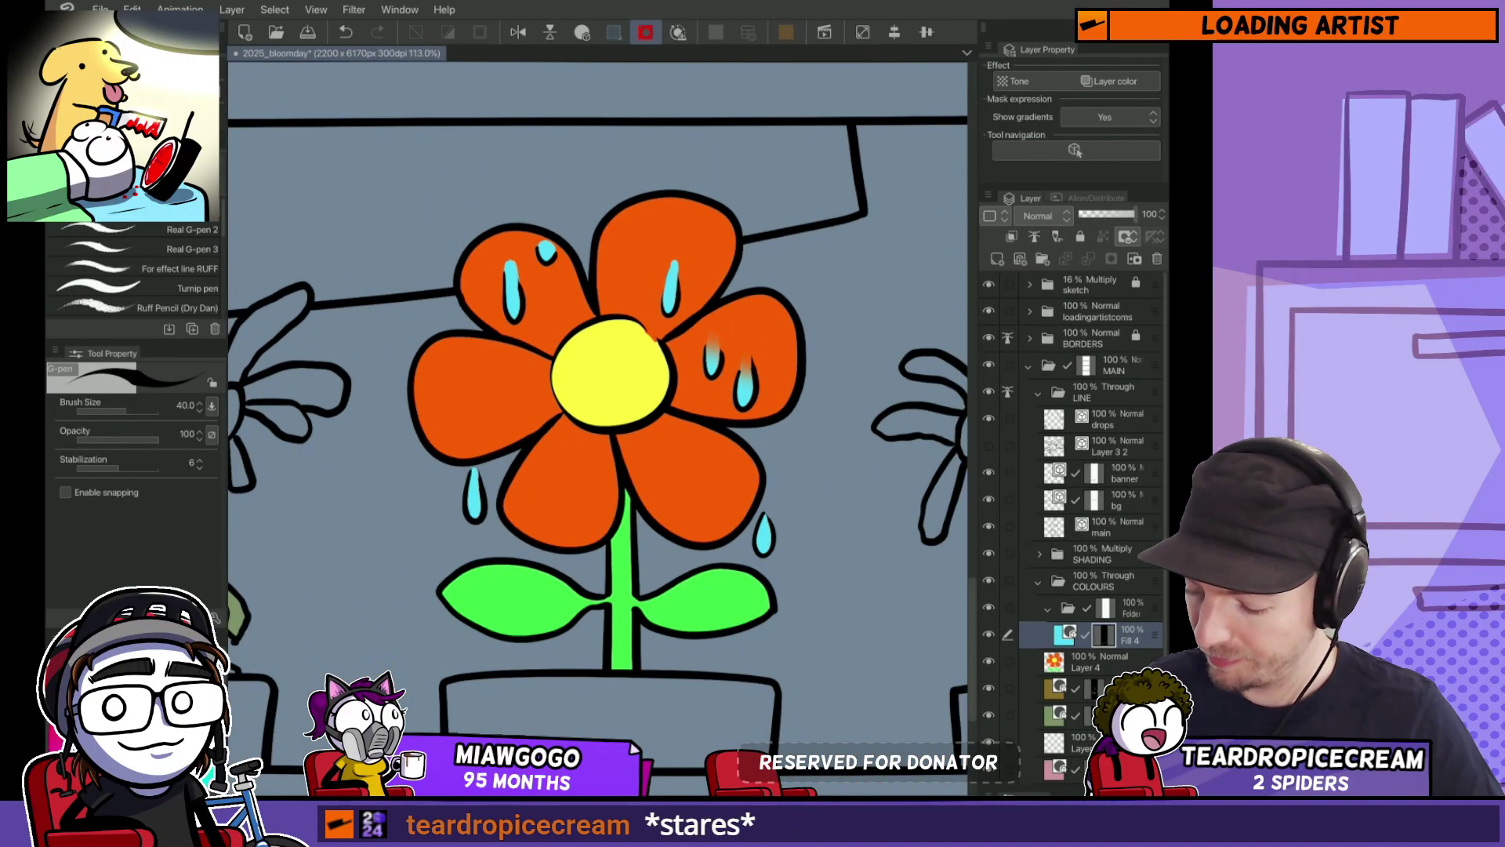
Step: Fade the tops of the upper-left petal's two drops on the folder mask with the soft airbrush at size 60
left_click(1105, 607)
left_click_drag(525, 206, 582, 208)
key("b")
key("b")
mouse_move(505, 320)
left_mouse_down()
mouse_move(486, 360)
mouse_move(490, 313)
mouse_move(545, 463)
mouse_move(480, 308)
mouse_move(492, 291)
mouse_move(497, 348)
left_mouse_up()
key("[")
key("[")
key("[")
key("c")
key("ctrl+z")
left_click_drag(584, 260, 609, 265)
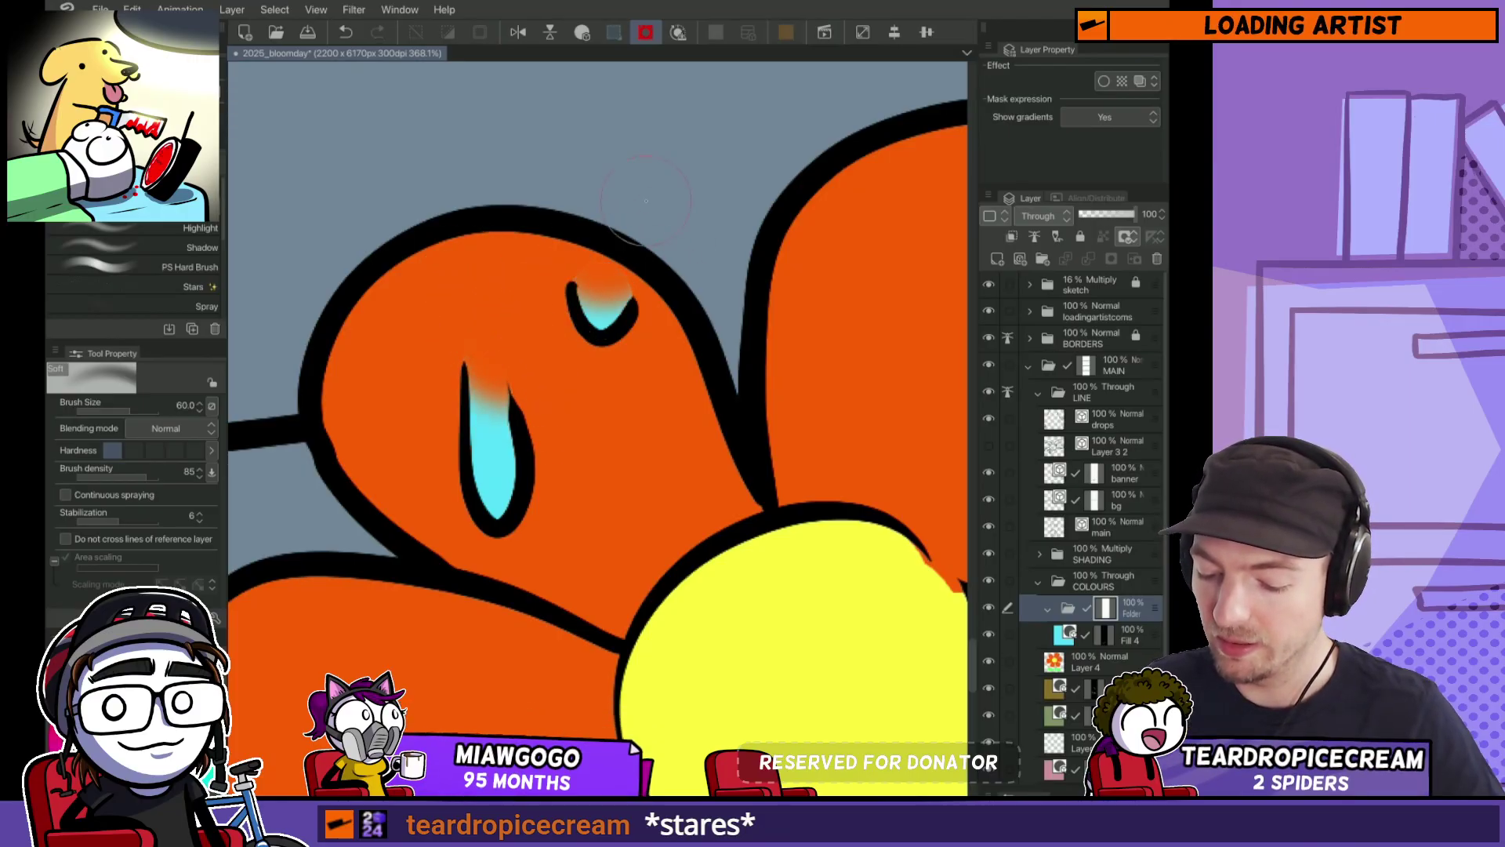
scroll(711, 342, "down", 8)
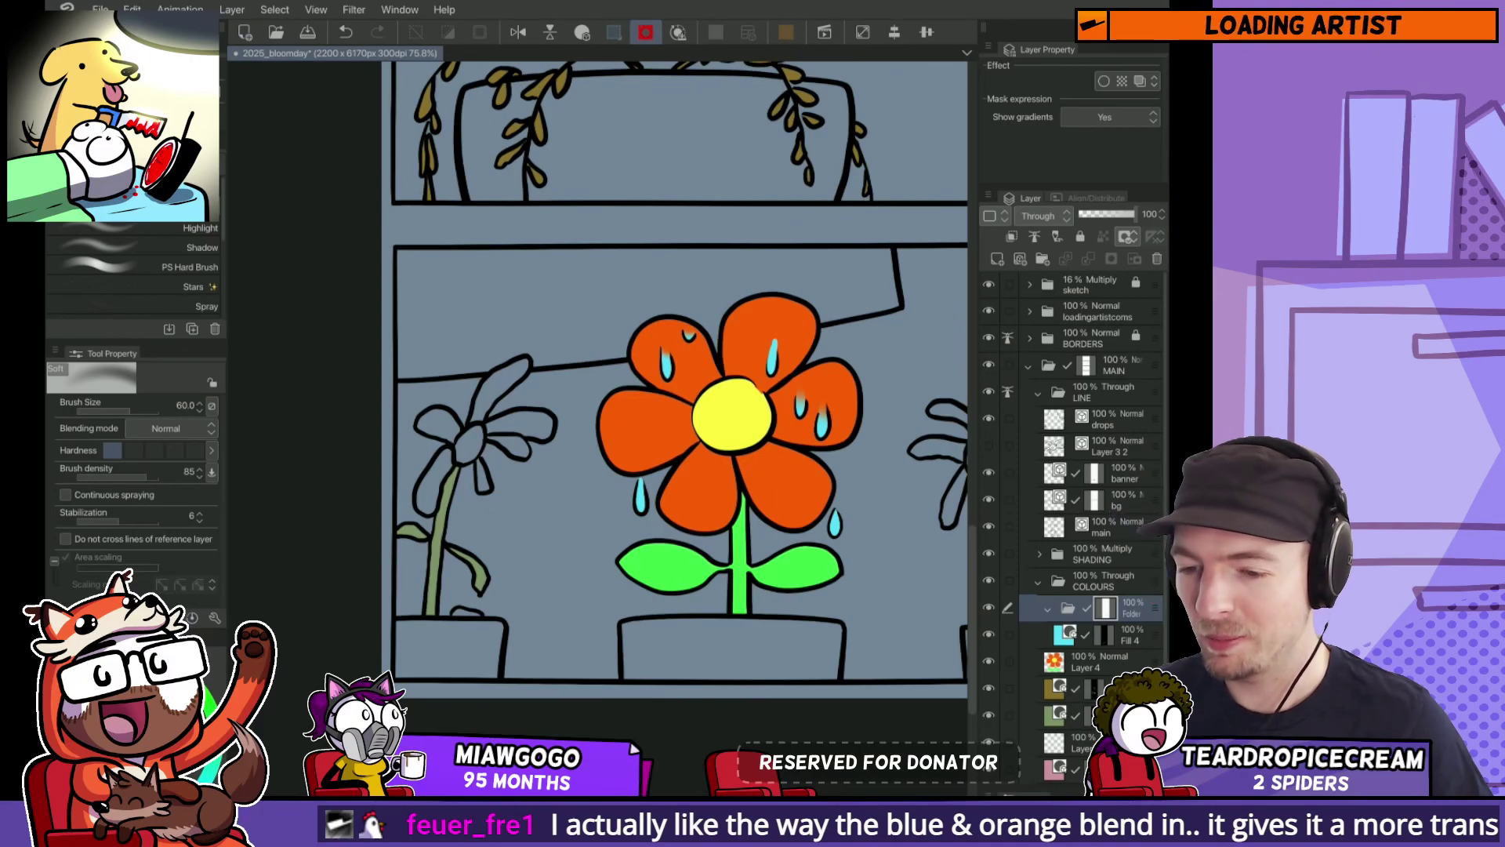
Step: Fade the top of the falling drop below the left petal on the folder mask with the soft airbrush
left_click_drag(641, 497, 719, 397)
scroll(713, 381, "up", 8)
left_click_drag(745, 460, 625, 454)
mouse_move(624, 356)
left_mouse_down()
mouse_move(630, 289)
mouse_move(638, 317)
left_mouse_up()
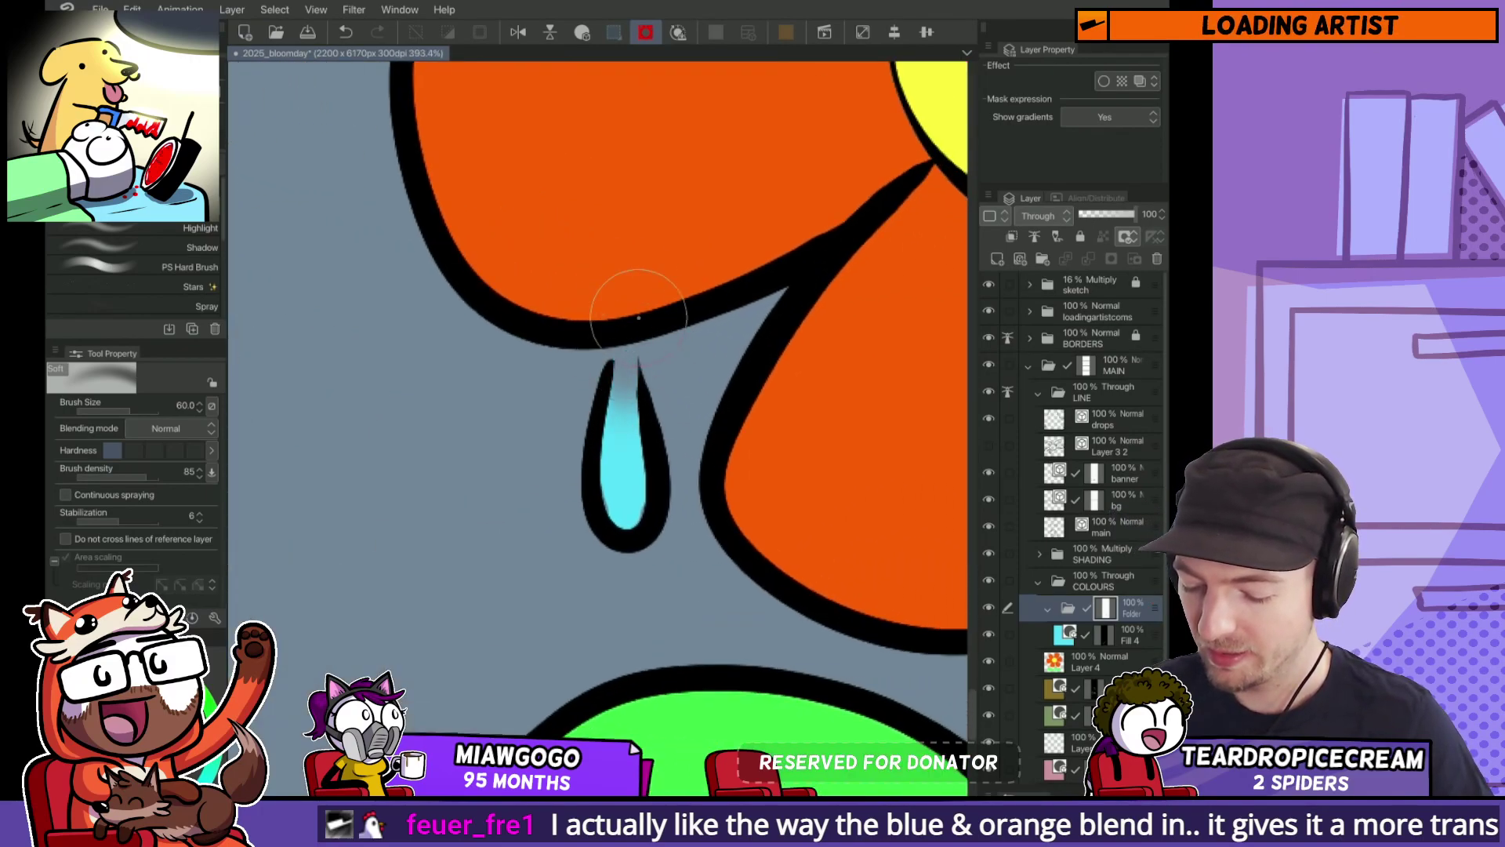
scroll(639, 318, "down", 9)
scroll(696, 353, "up", 5)
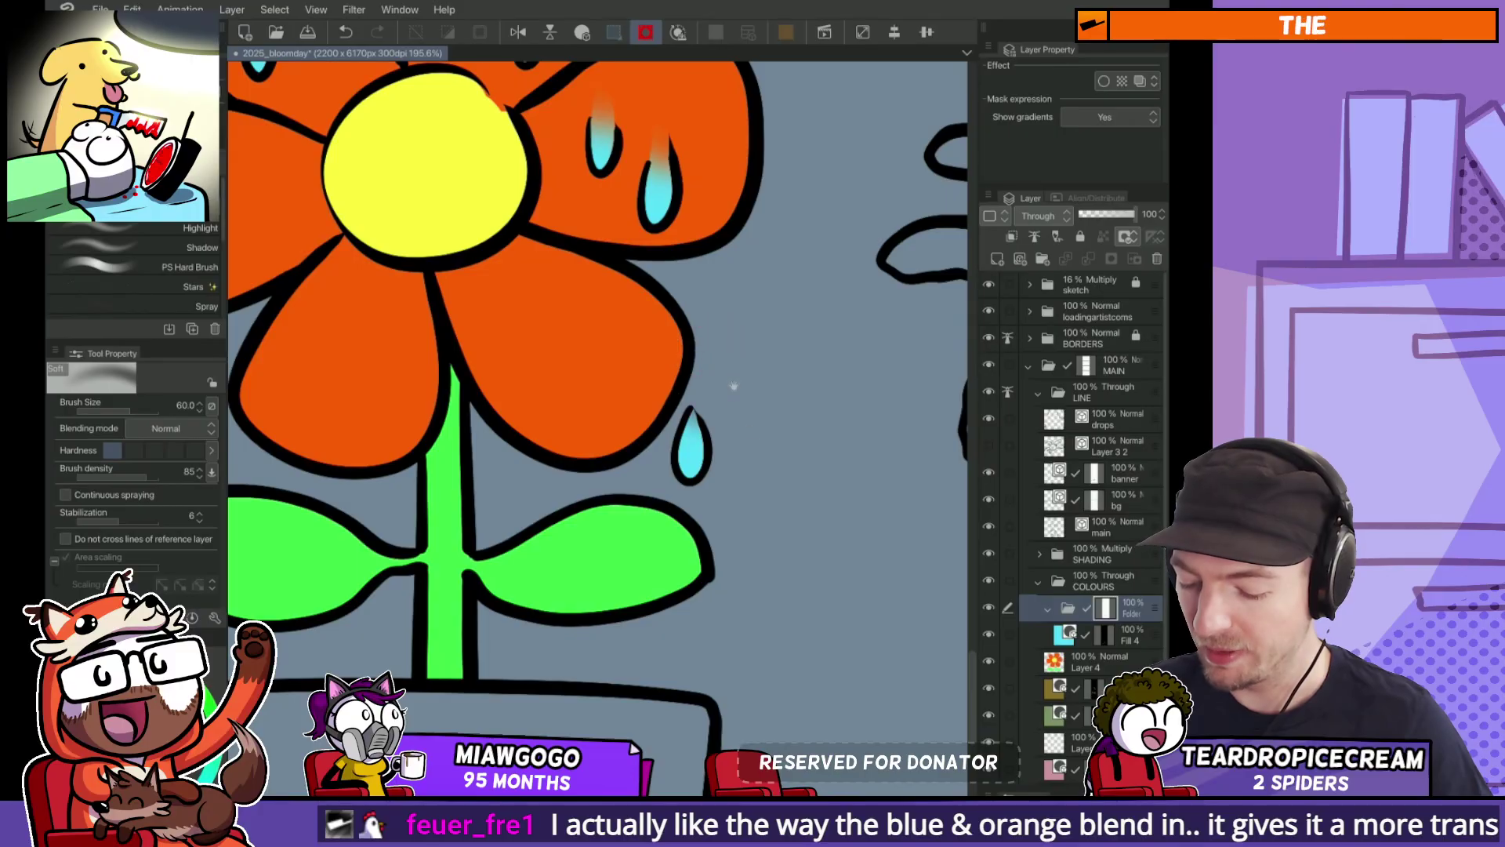
Step: Examine the faded water drops on the big flower up close and within the whole comic
scroll(665, 552, "down", 6)
scroll(717, 424, "up", 6)
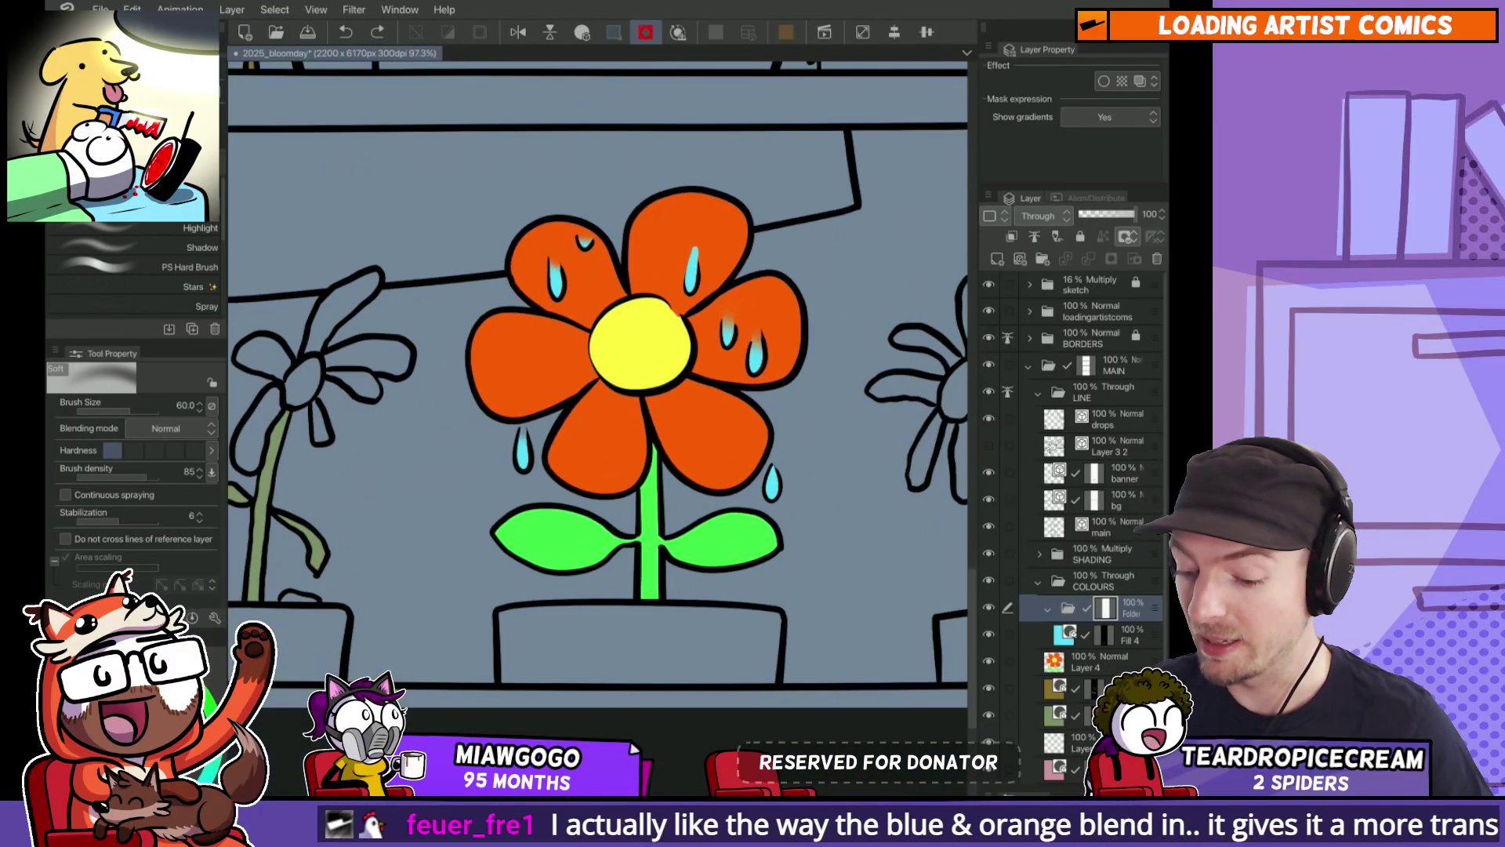
scroll(683, 269, "up", 5)
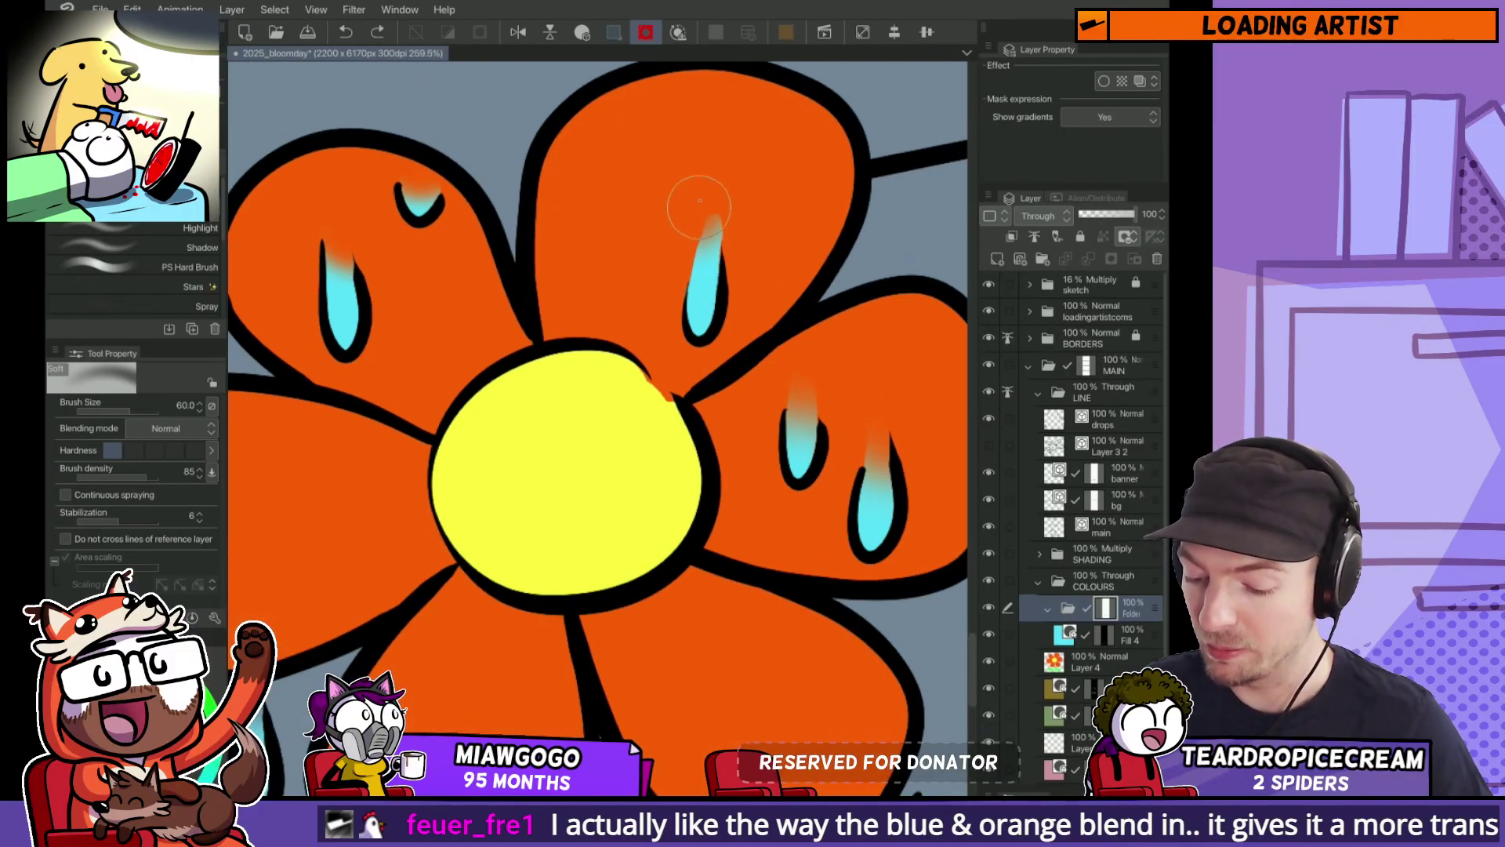
scroll(716, 175, "down", 6)
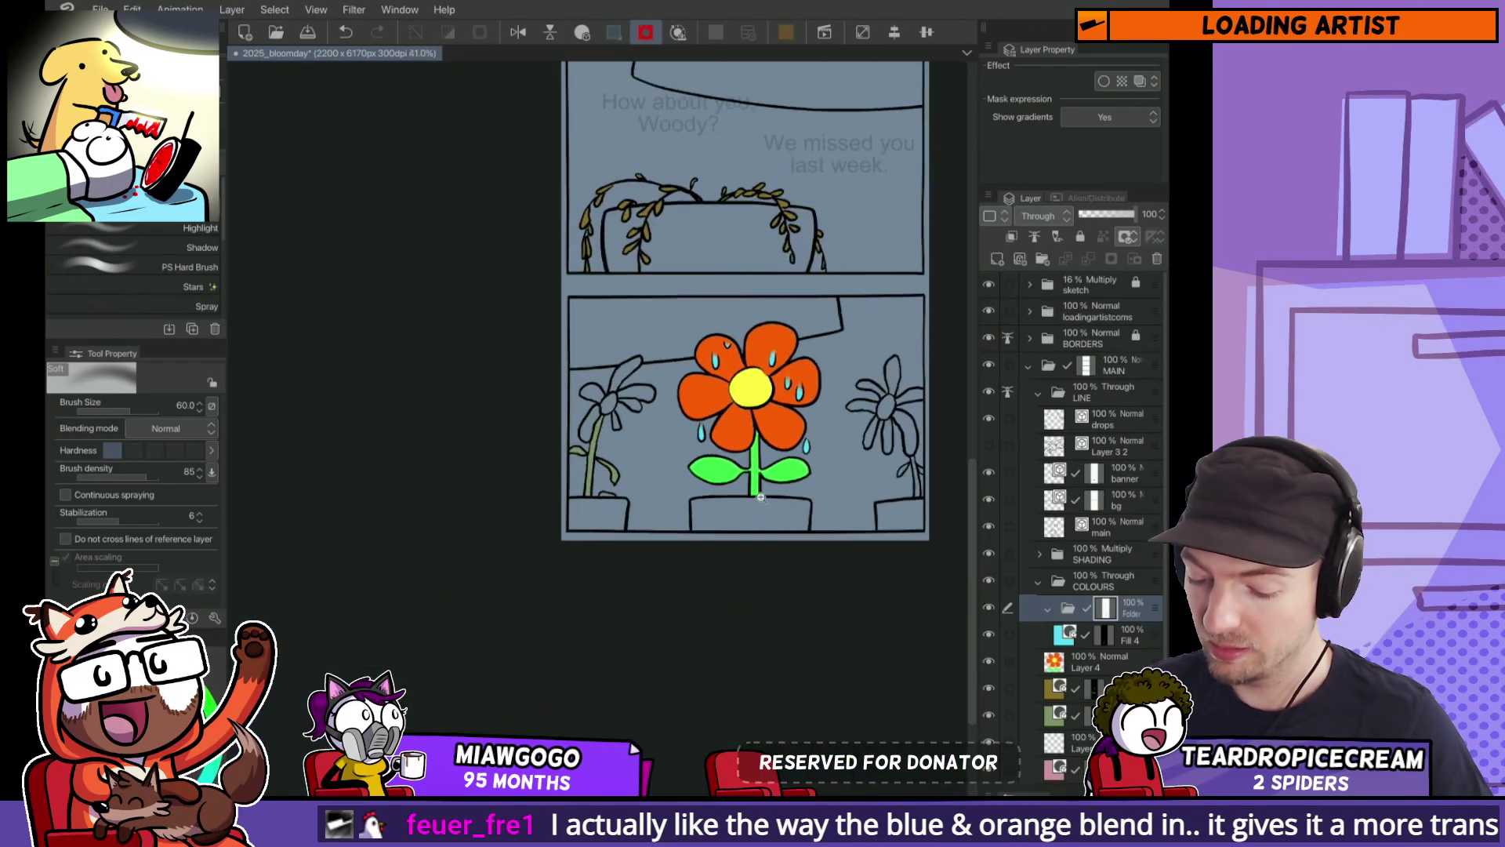
scroll(781, 474, "down", 1)
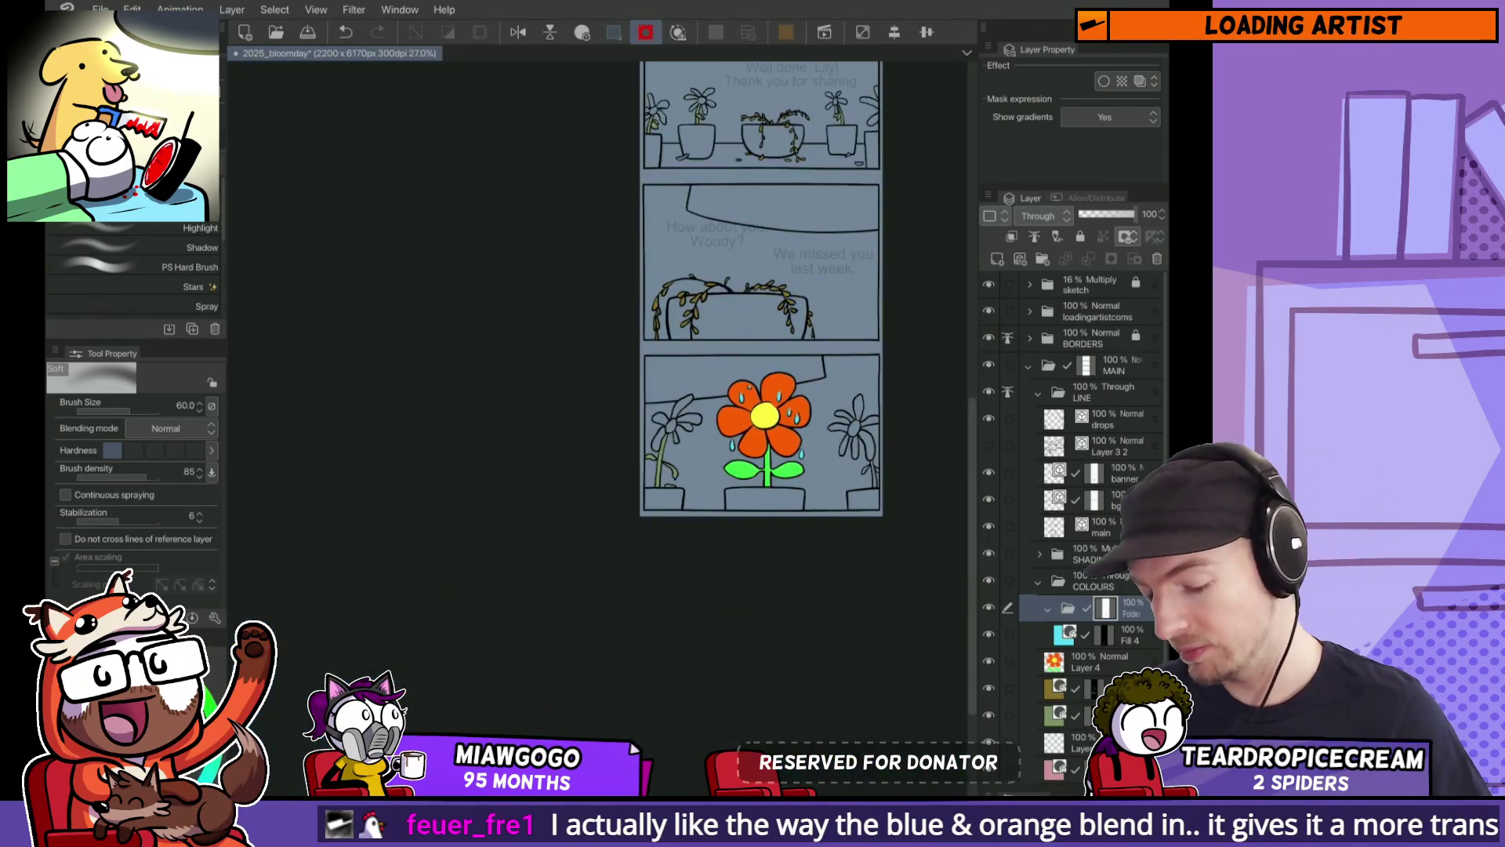
scroll(769, 384, "up", 5)
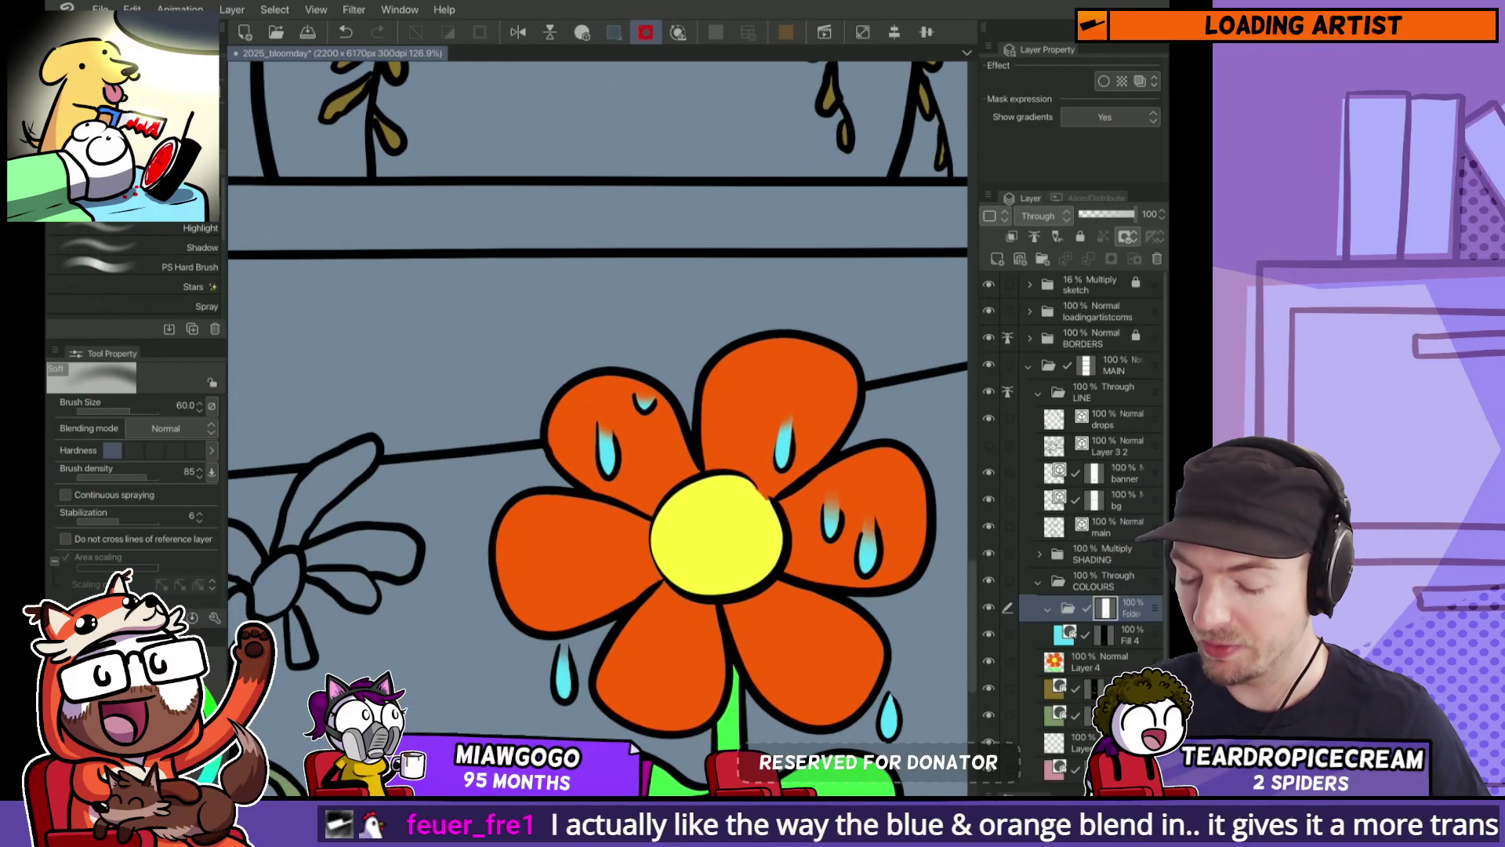
scroll(843, 513, "up", 4)
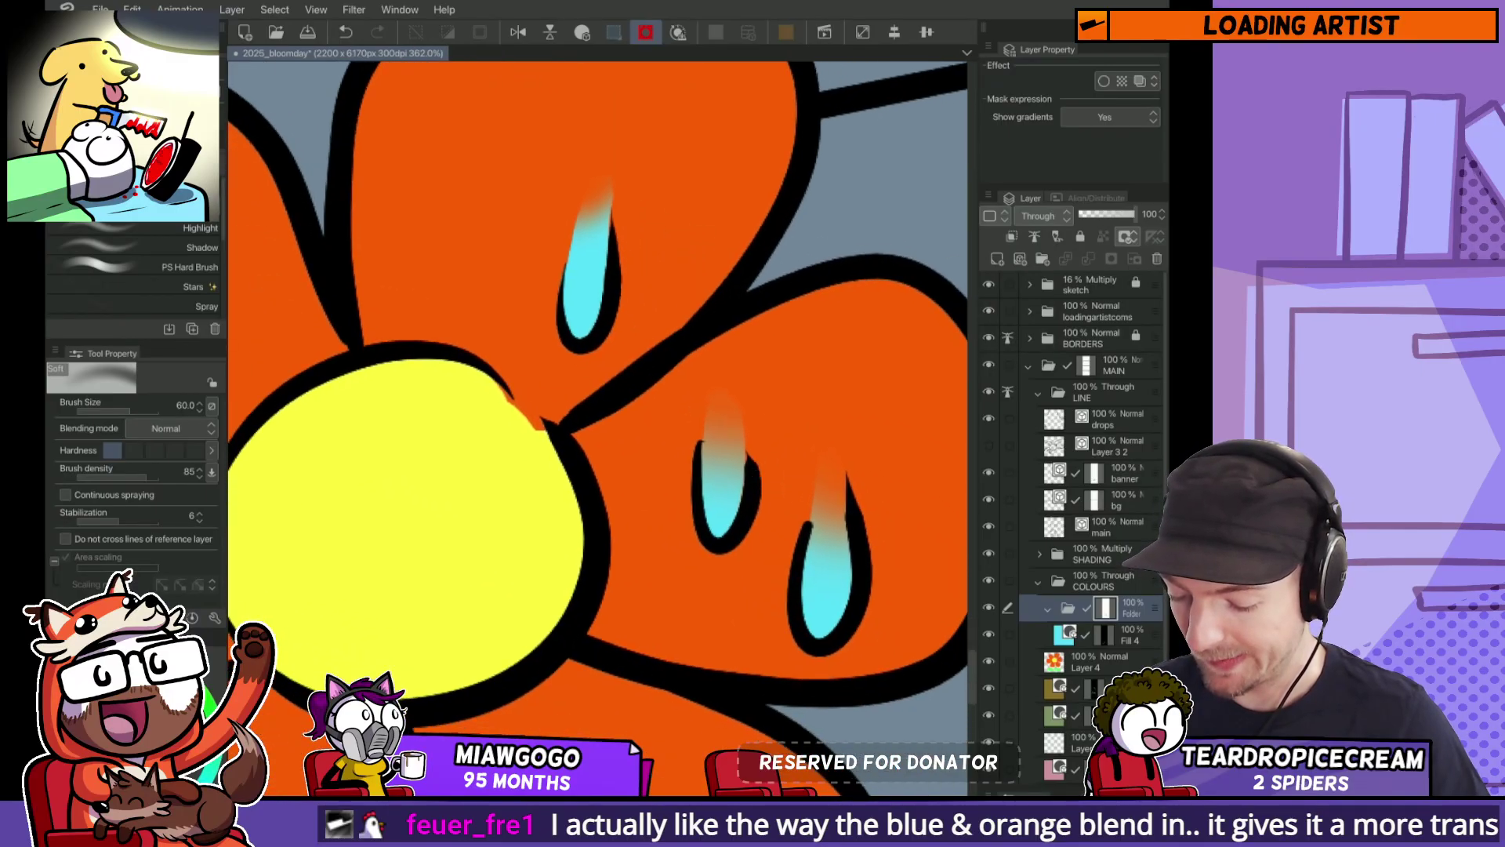
scroll(834, 553, "up", 2)
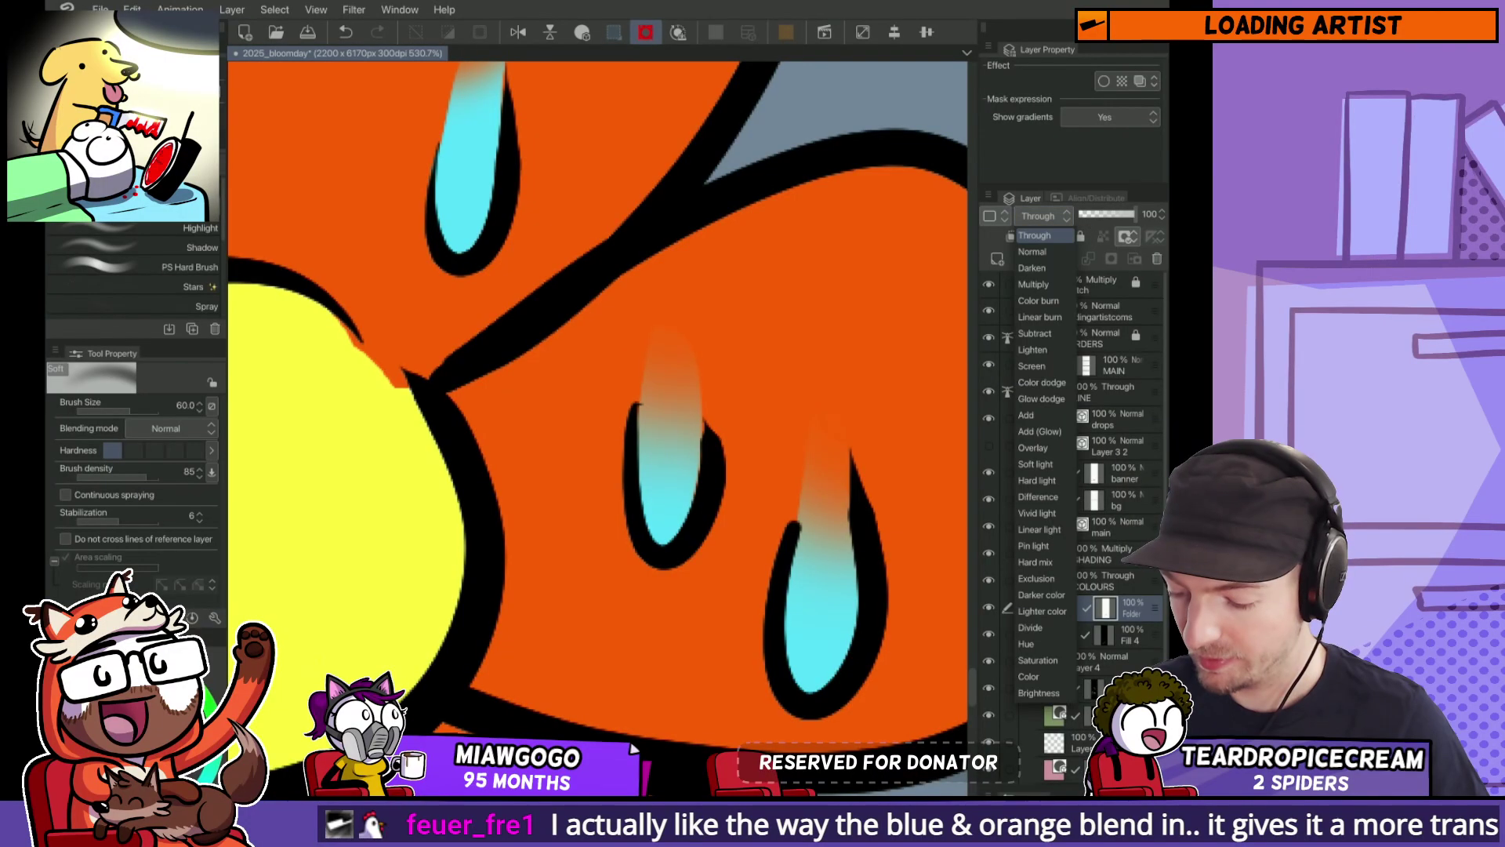
Step: Try the Add (Glow), Overlay and Screen blending modes on the drops' cyan fill layer, undoing each one
left_click(1040, 216)
left_click(1129, 635)
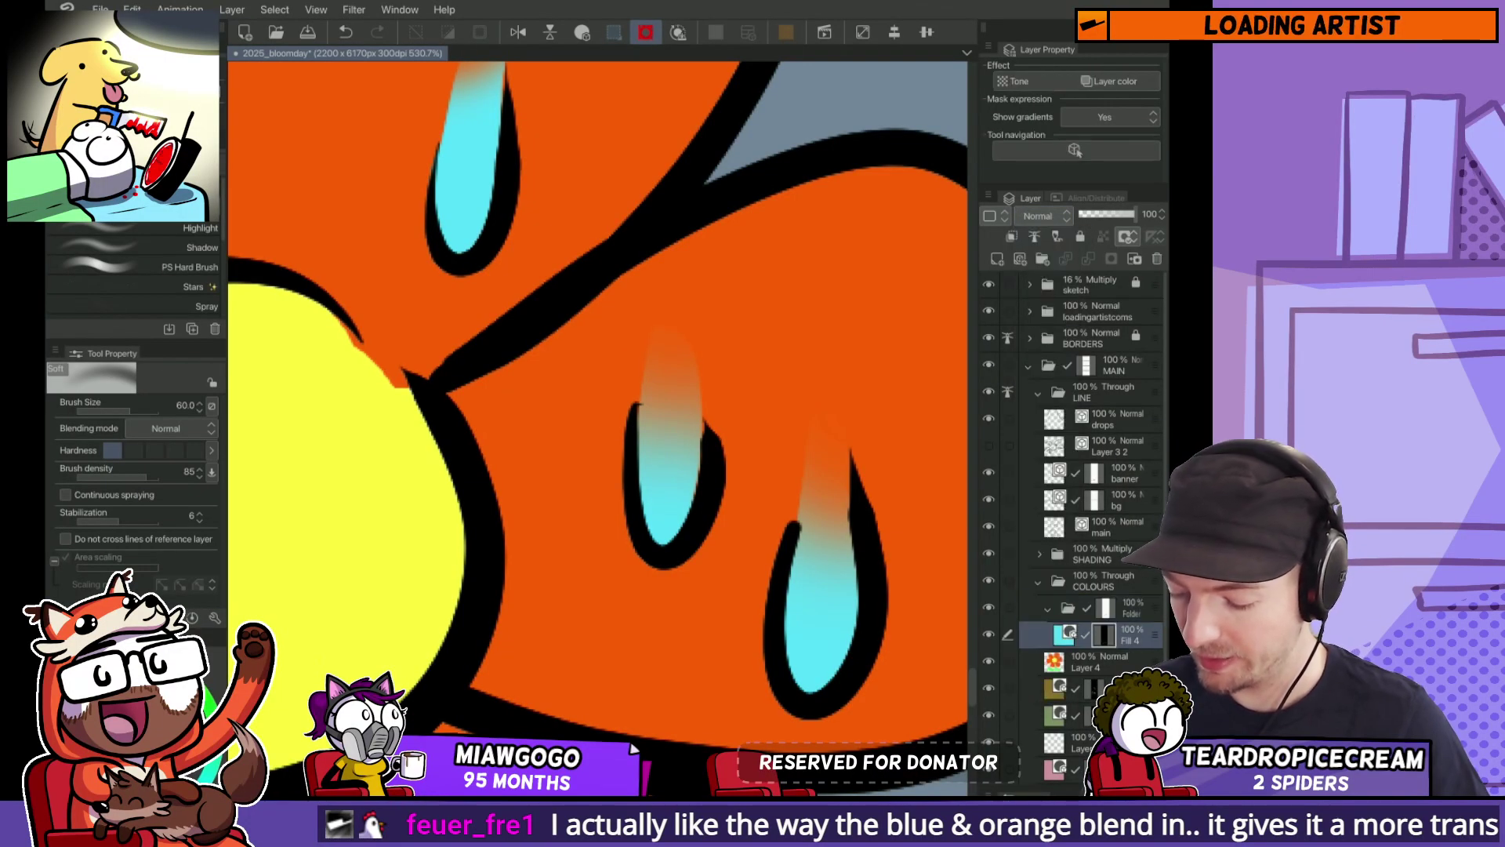
left_click(1039, 216)
left_click(1045, 414)
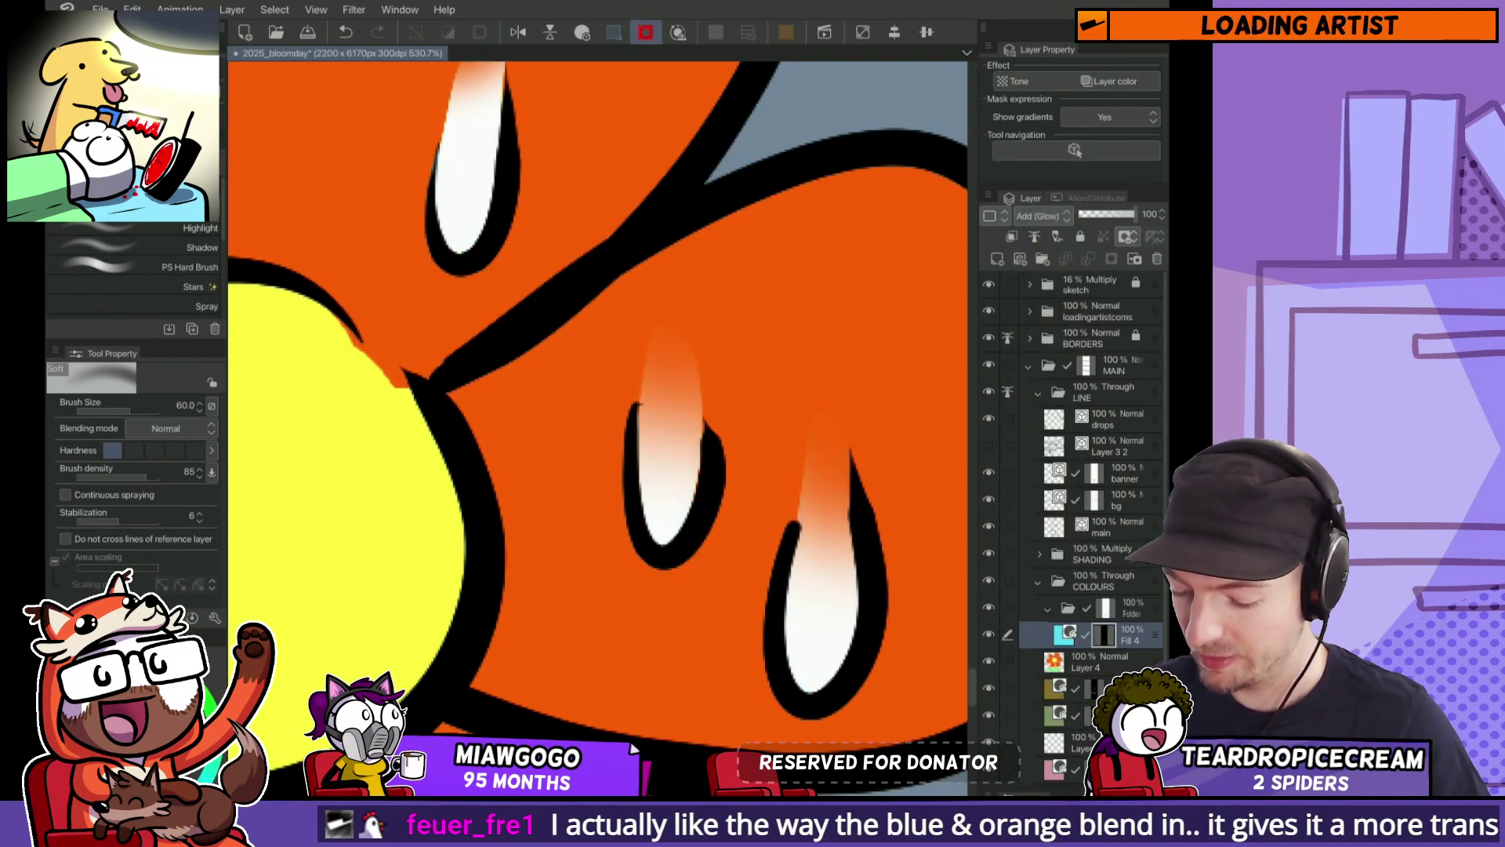
key("ctrl+z")
left_click(1039, 215)
left_click(1045, 431)
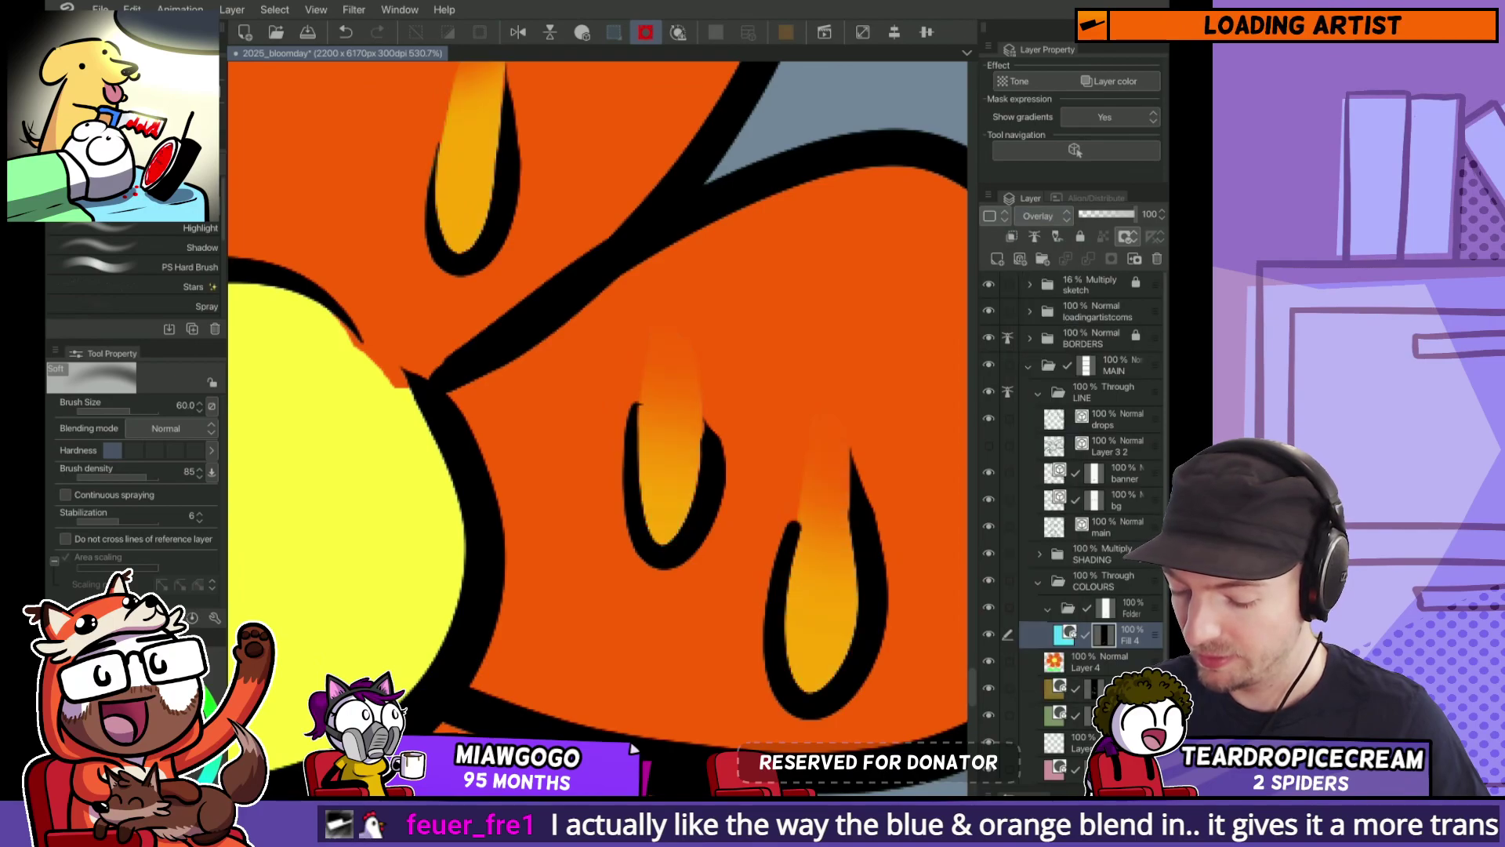
key("ctrl+z")
left_click(1039, 215)
left_click(1045, 349)
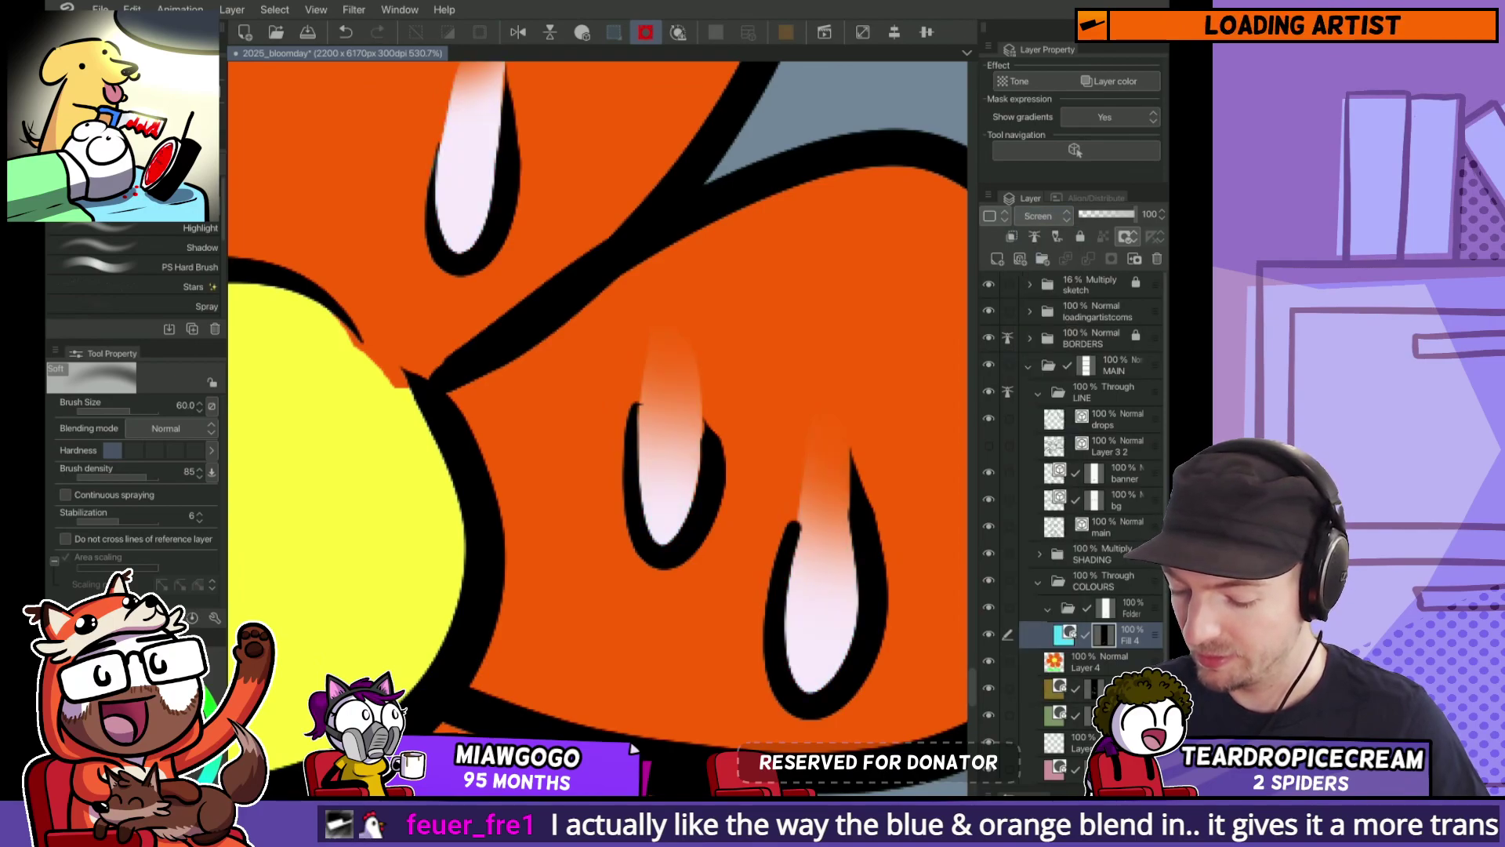
key("ctrl+z")
Step: Cover the orange spill at the flower centre's upper-right edge with its yellow on Layer 4, using the G-pen at size 40
mouse_move(799, 432)
left_mouse_down()
mouse_move(702, 433)
mouse_move(776, 447)
left_mouse_up()
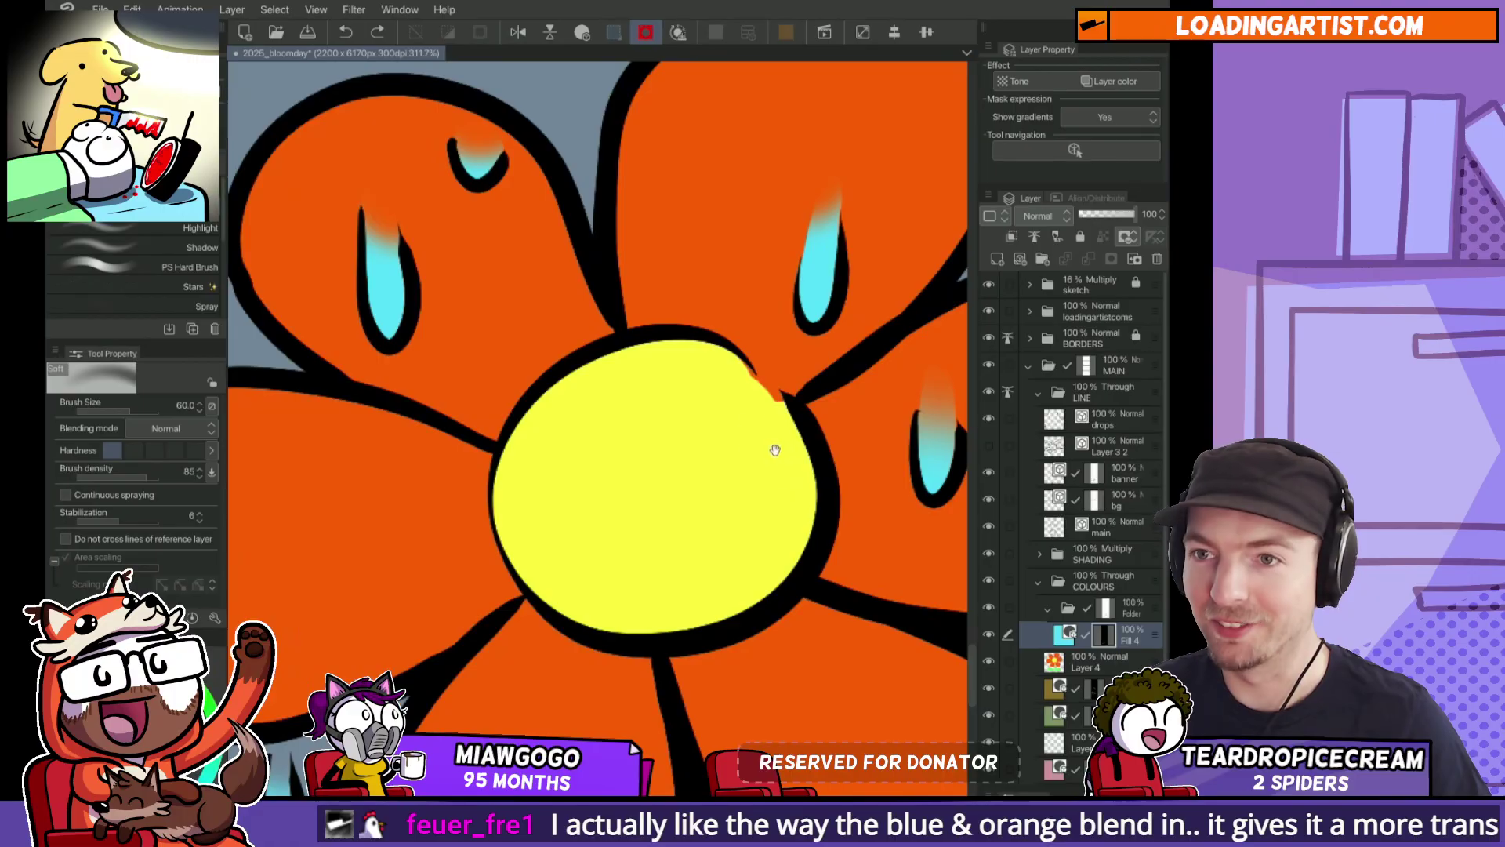
left_click(737, 438, "ctrl+shift")
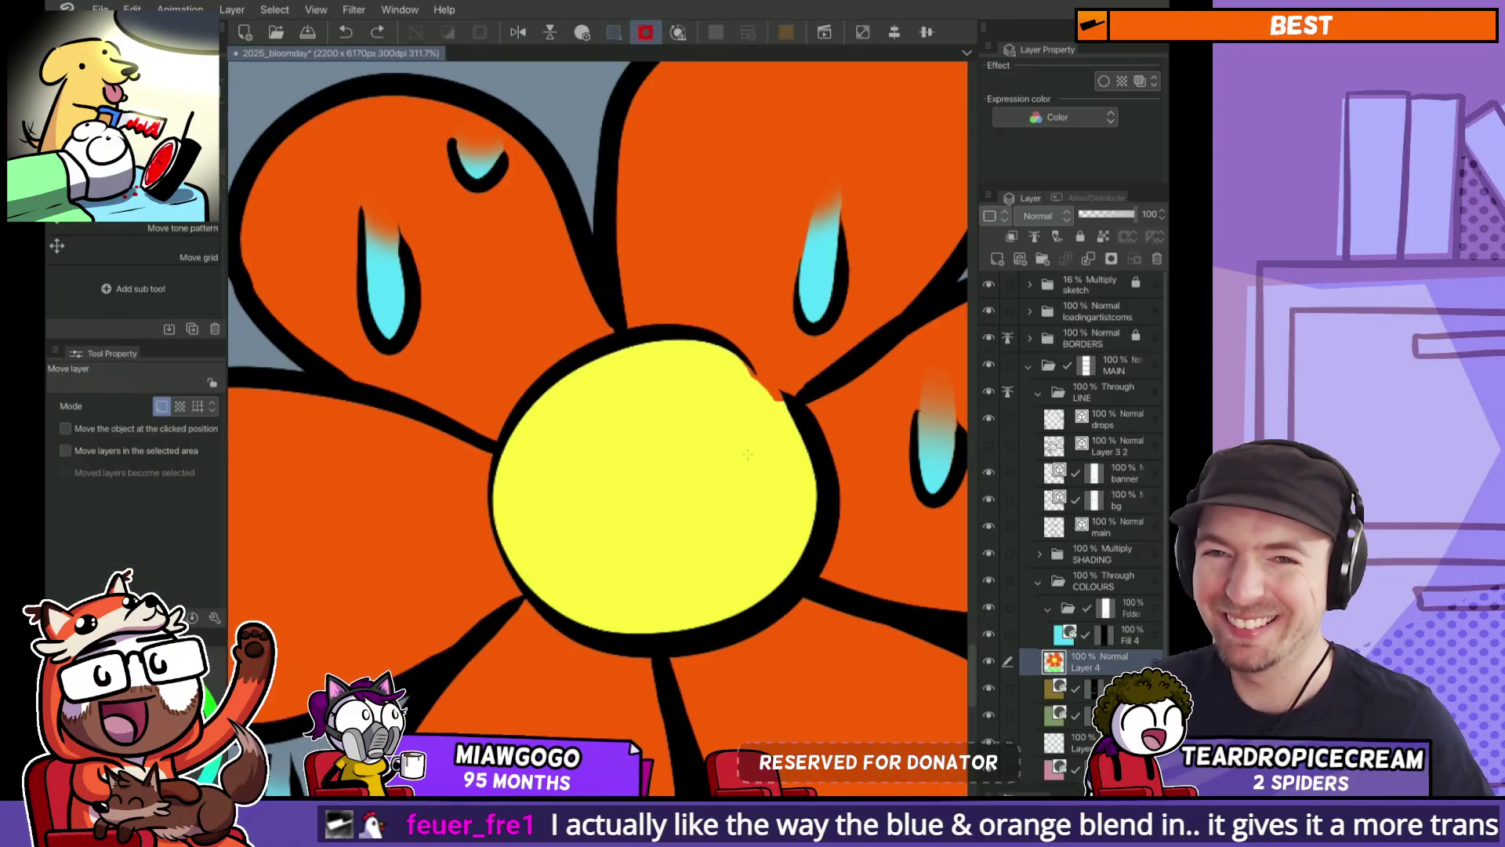
left_click(757, 416, "alt")
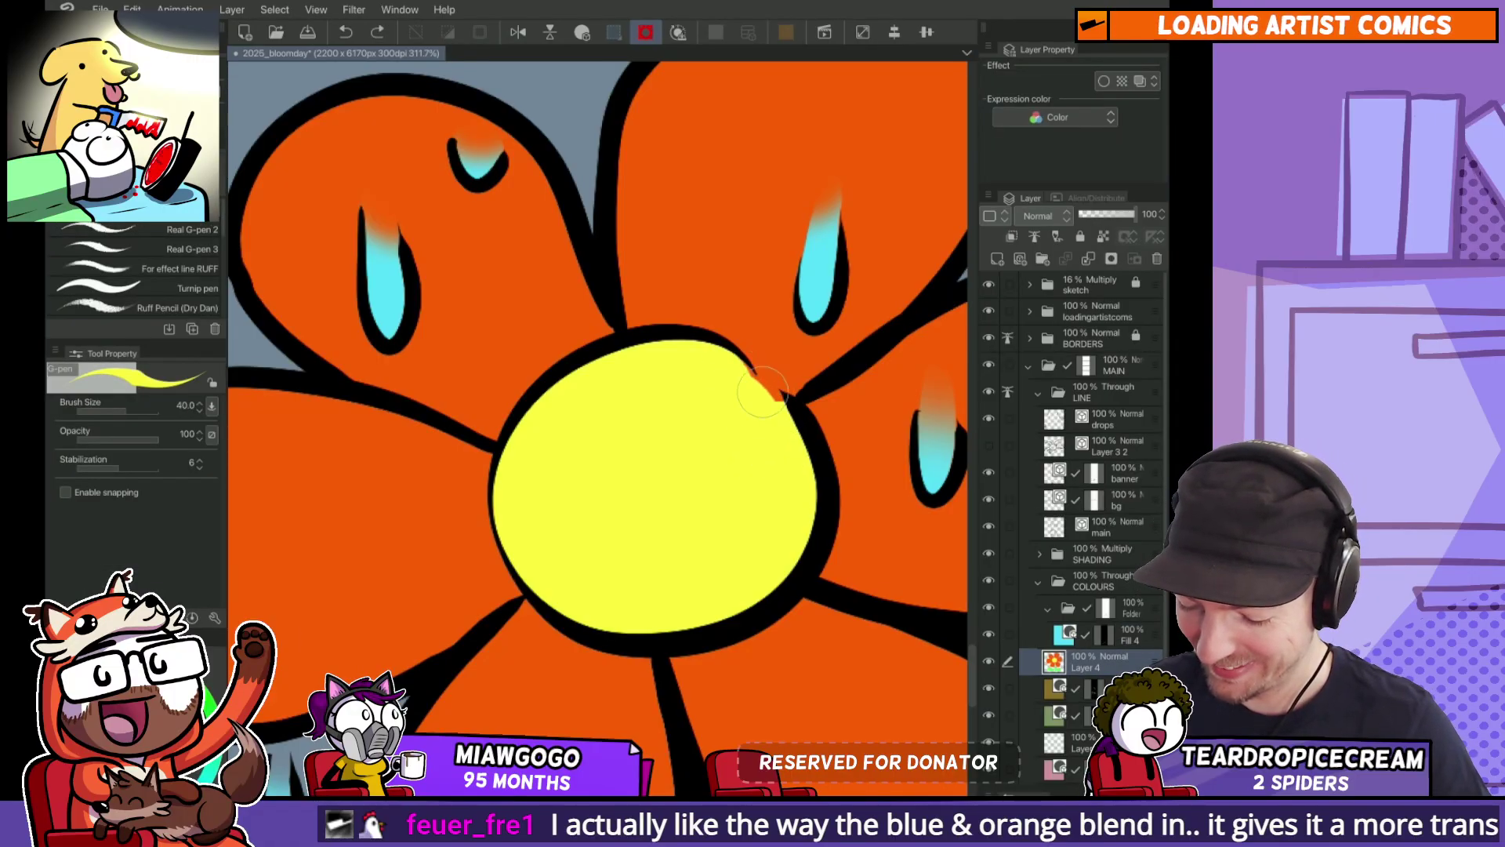
scroll(768, 429, "down", 10)
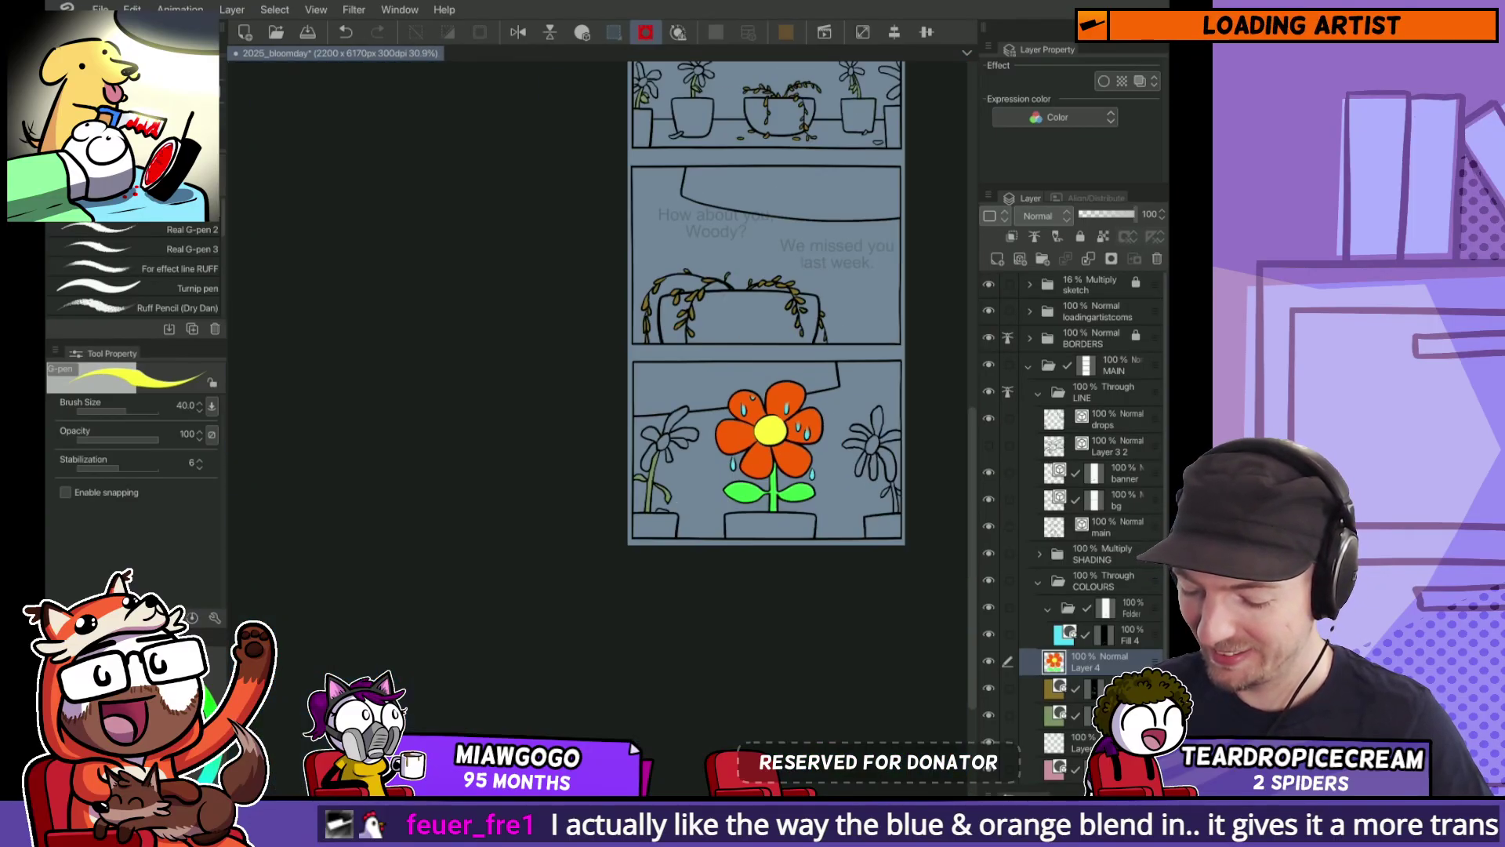
Step: Restore the faded top of the falling drop below the left petal on the folder mask with the G-pen
scroll(740, 455, "up", 7)
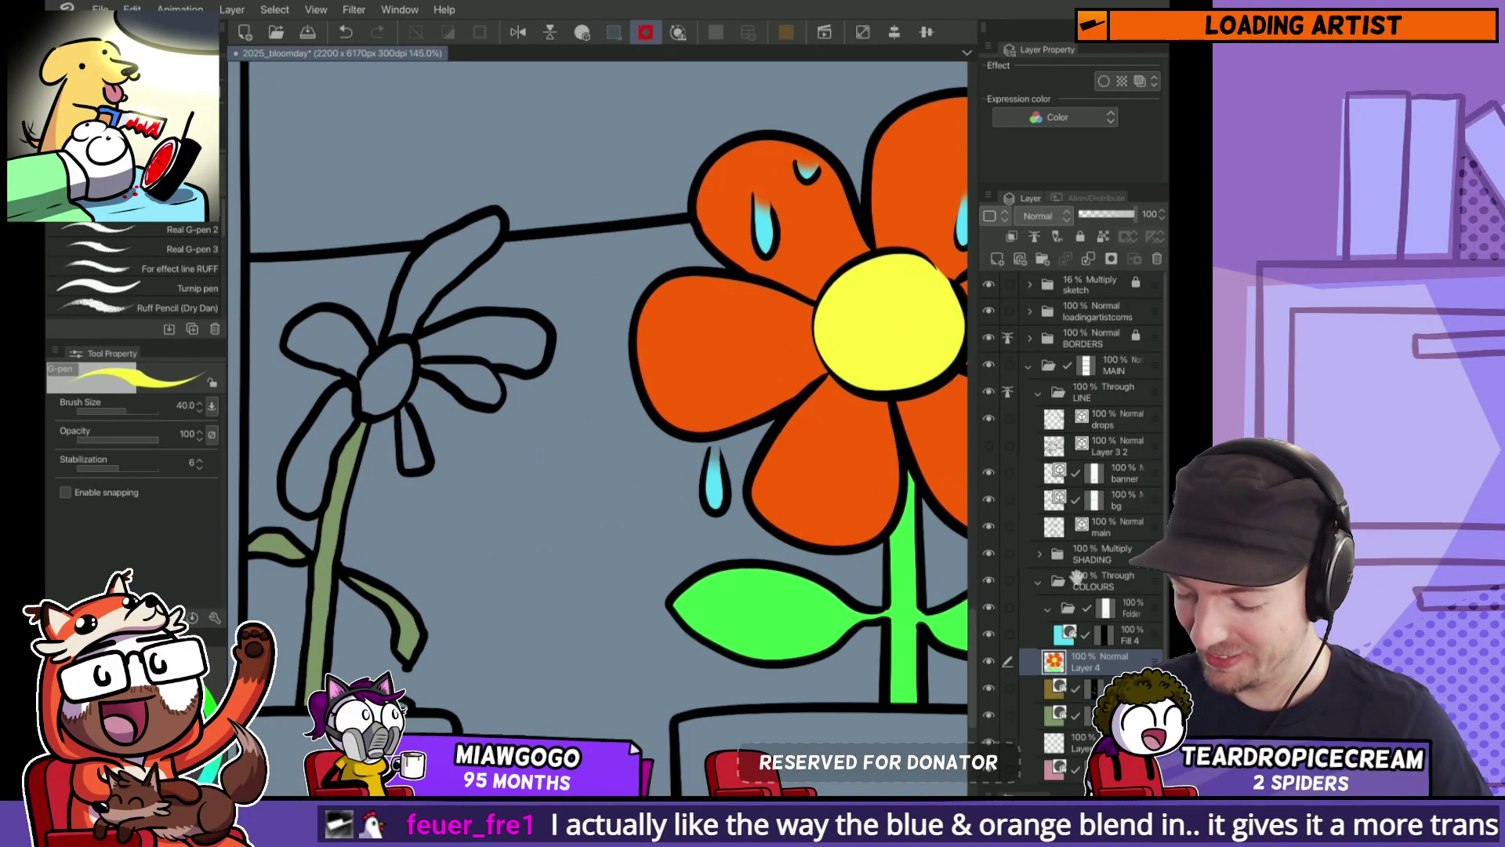
scroll(699, 436, "up", 4)
left_click(1113, 635)
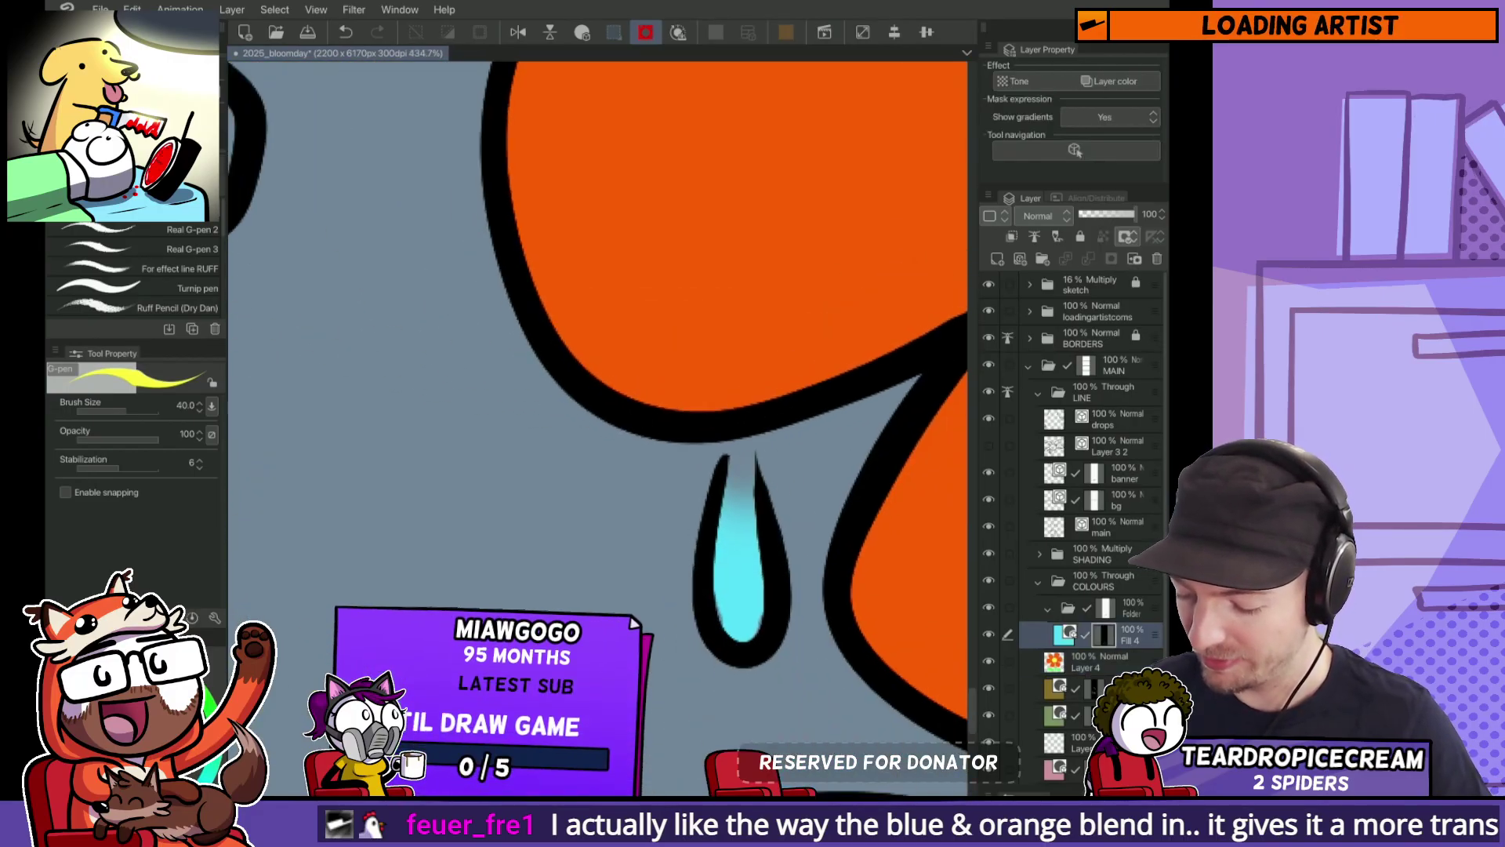
left_click(1105, 608)
left_click_drag(740, 524, 739, 482)
scroll(737, 459, "down", 8)
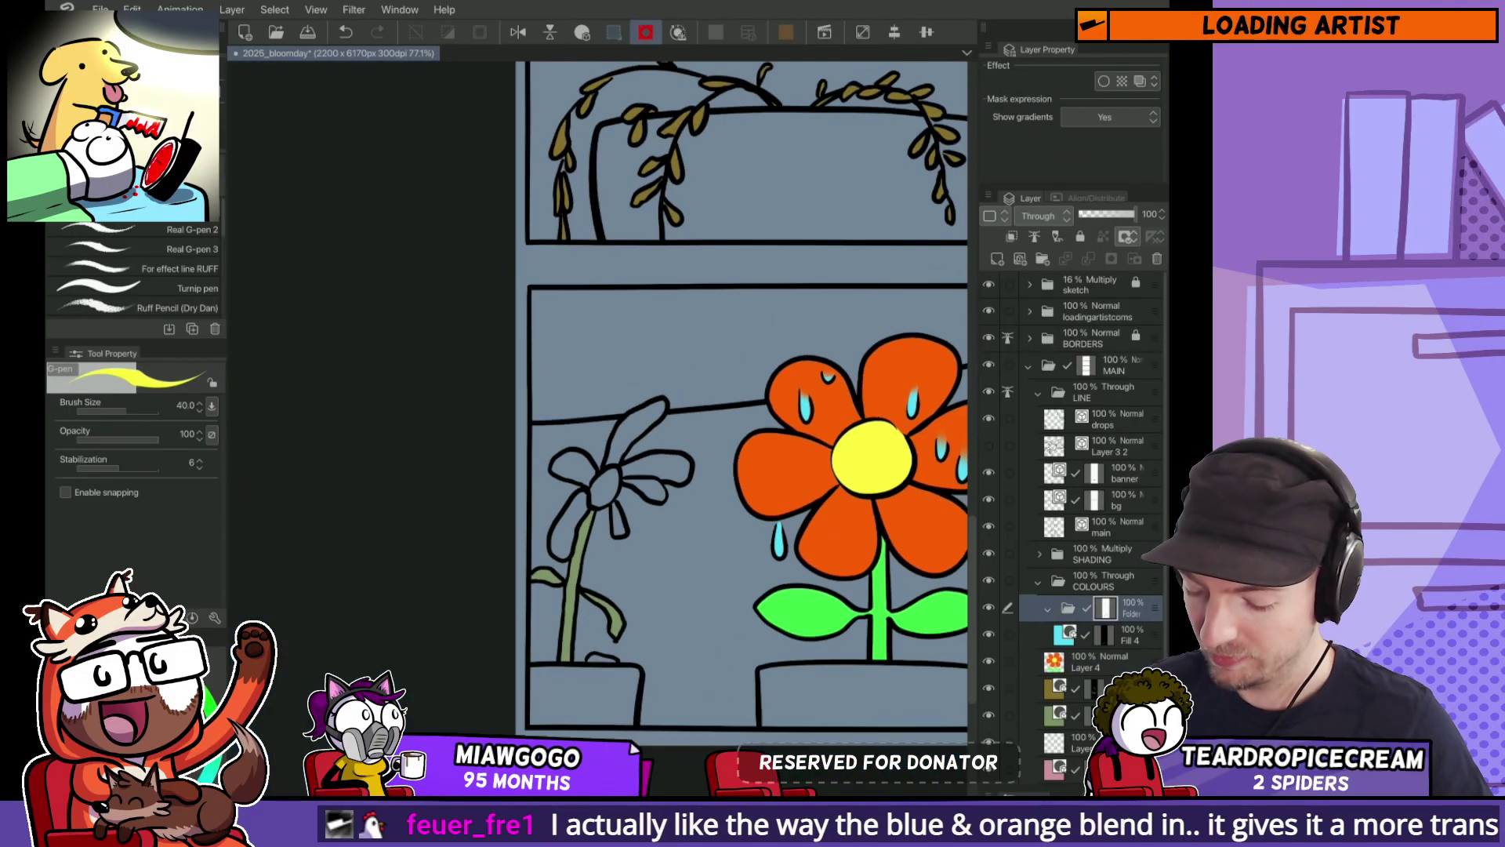
Step: Close the gap in the flower centre's upper-right outline on the main line layer with Pinch vector line
scroll(737, 459, "up", 1)
scroll(880, 553, "down", 2)
scroll(737, 439, "up", 9)
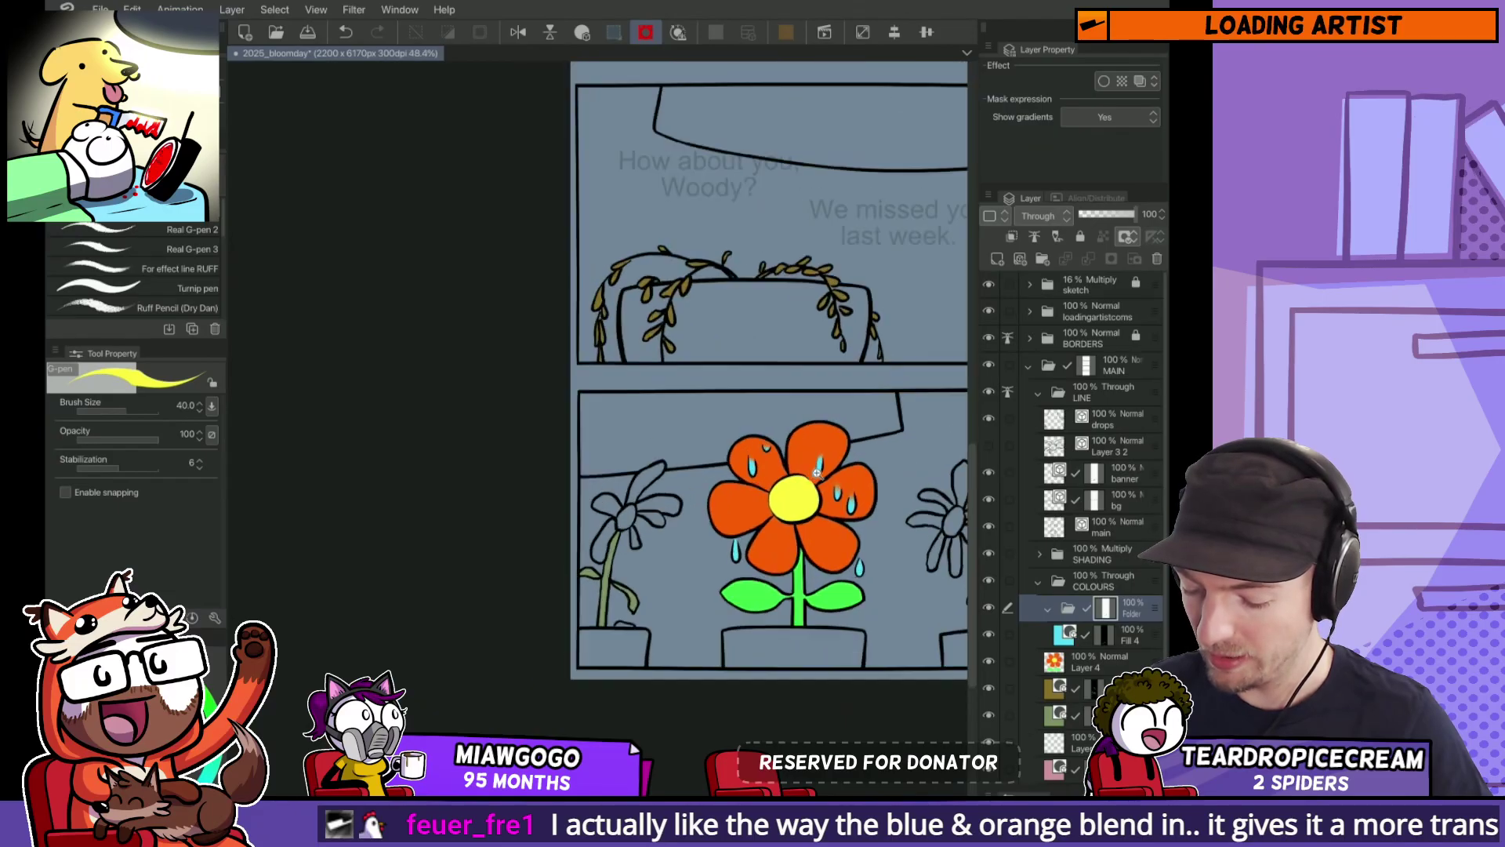
key("y")
left_click(688, 424, "ctrl+shift")
left_click_drag(685, 422, 702, 433)
left_click_drag(756, 476, 744, 467)
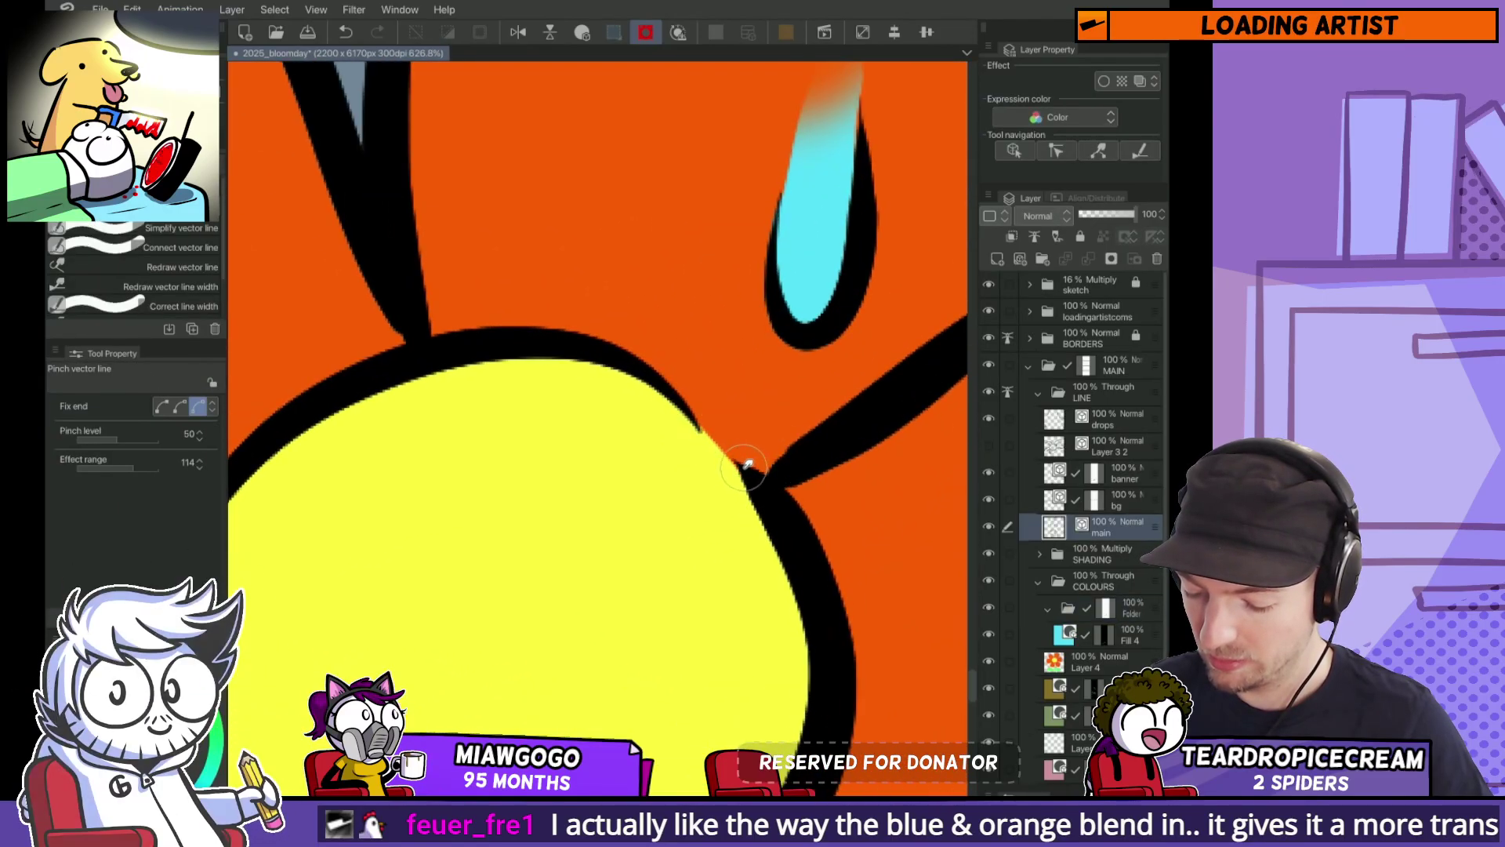
Step: Touch up the orange petal colour beside the centre's outline on Layer 4 with the G-pen at size 40
key("p")
left_click(778, 441, "ctrl+shift")
scroll(800, 496, "down", 10)
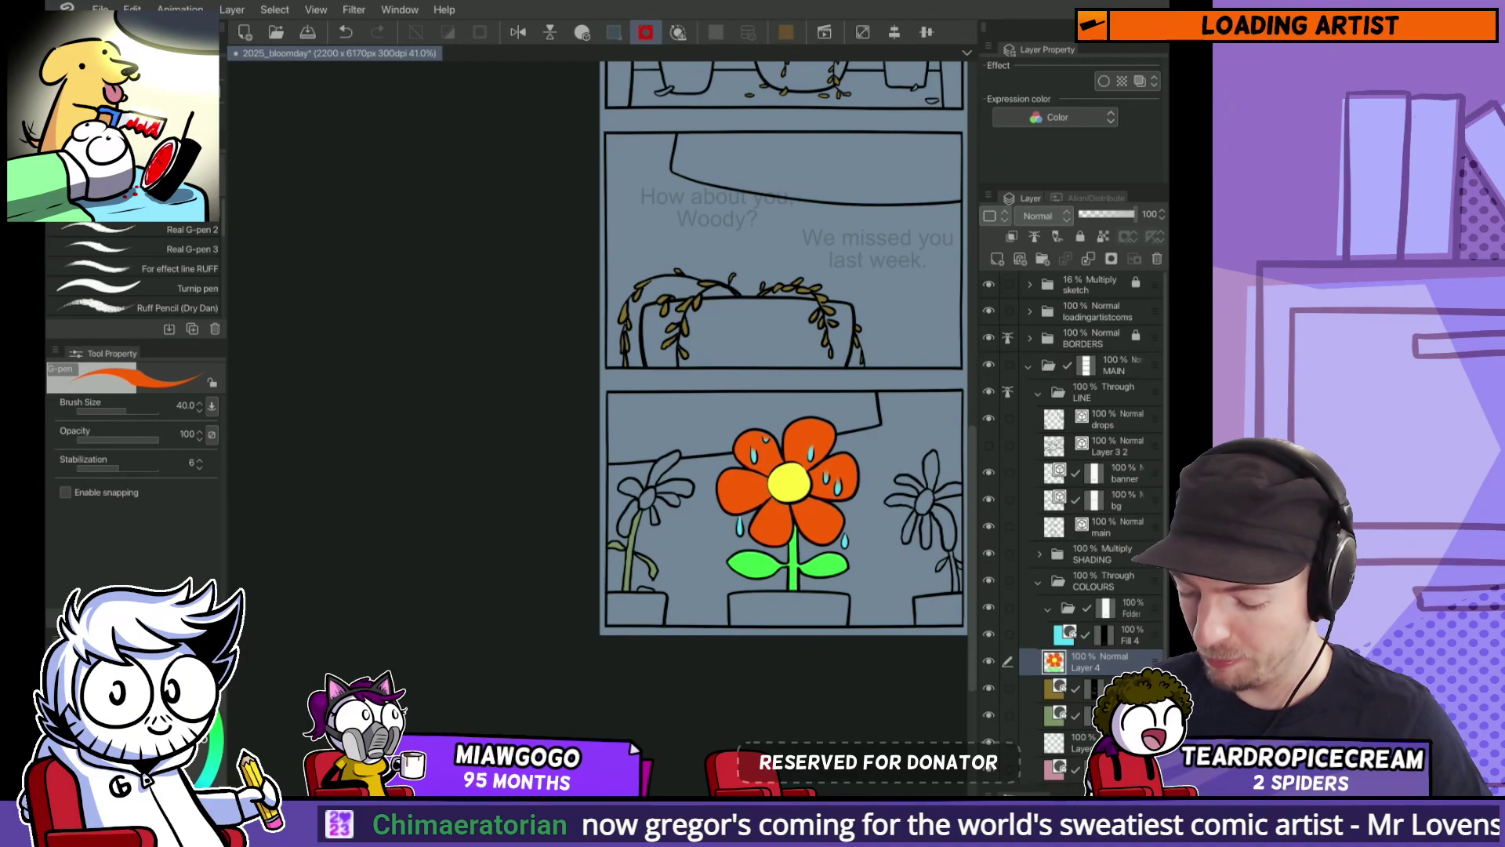
Step: Try transforming the main line layer, first as a whole and again with only the last panel selected, and clear the selection
key("o")
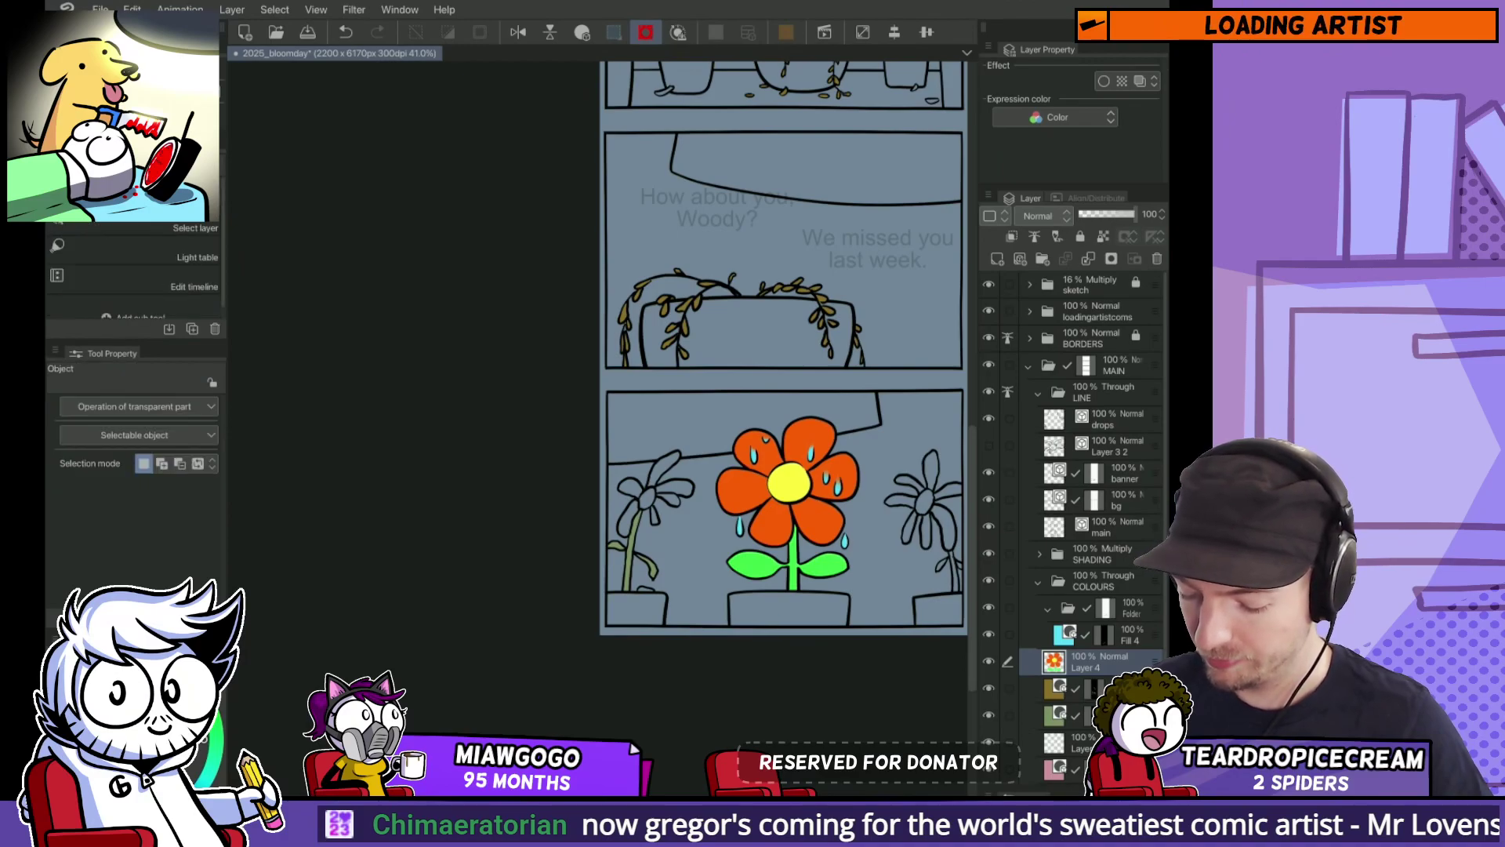
left_click(815, 592)
key("ctrl+t")
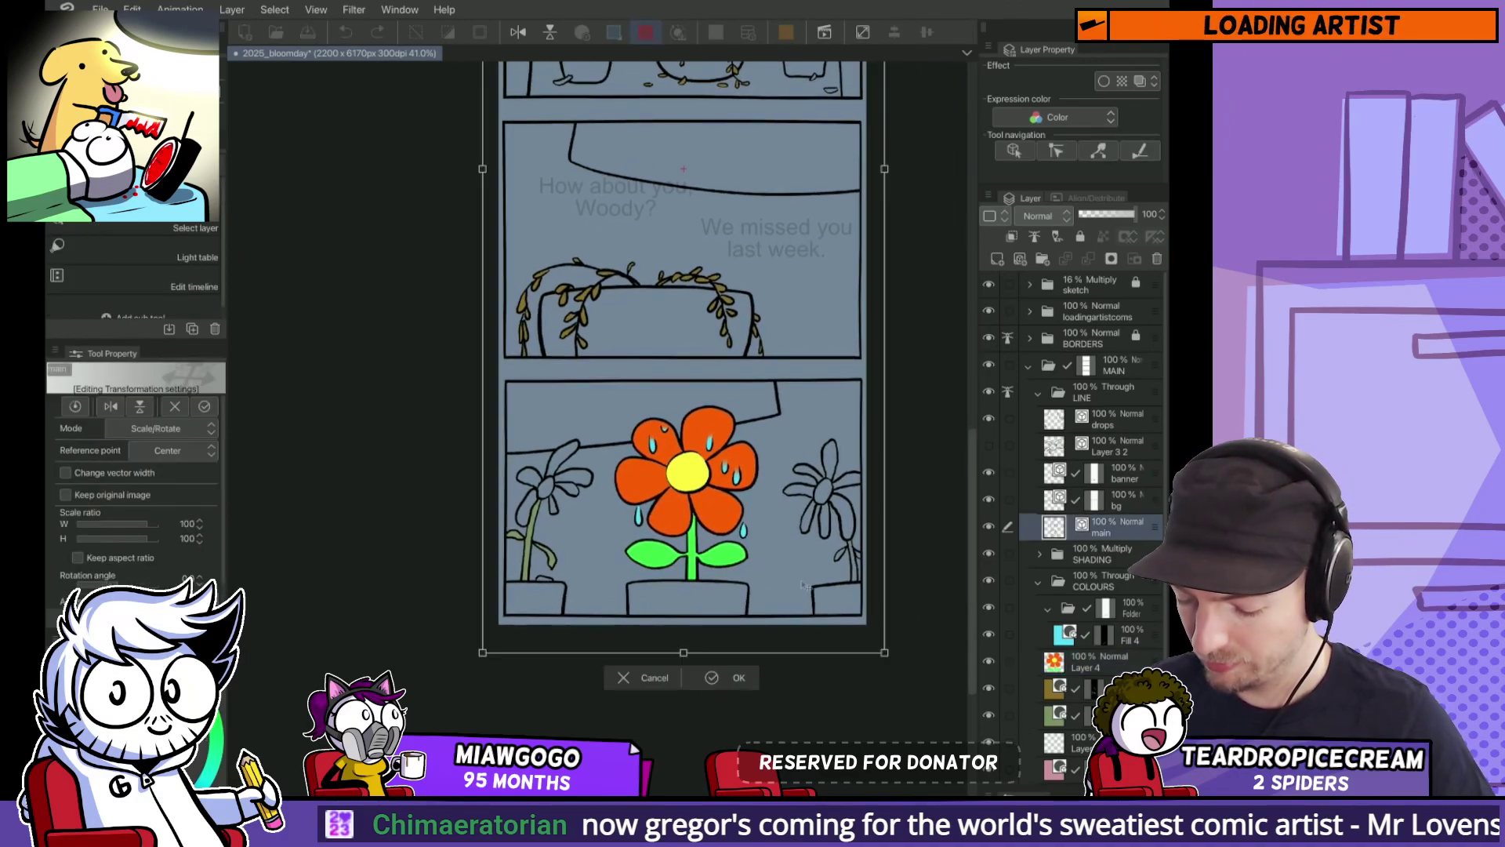
key("Return")
key("m")
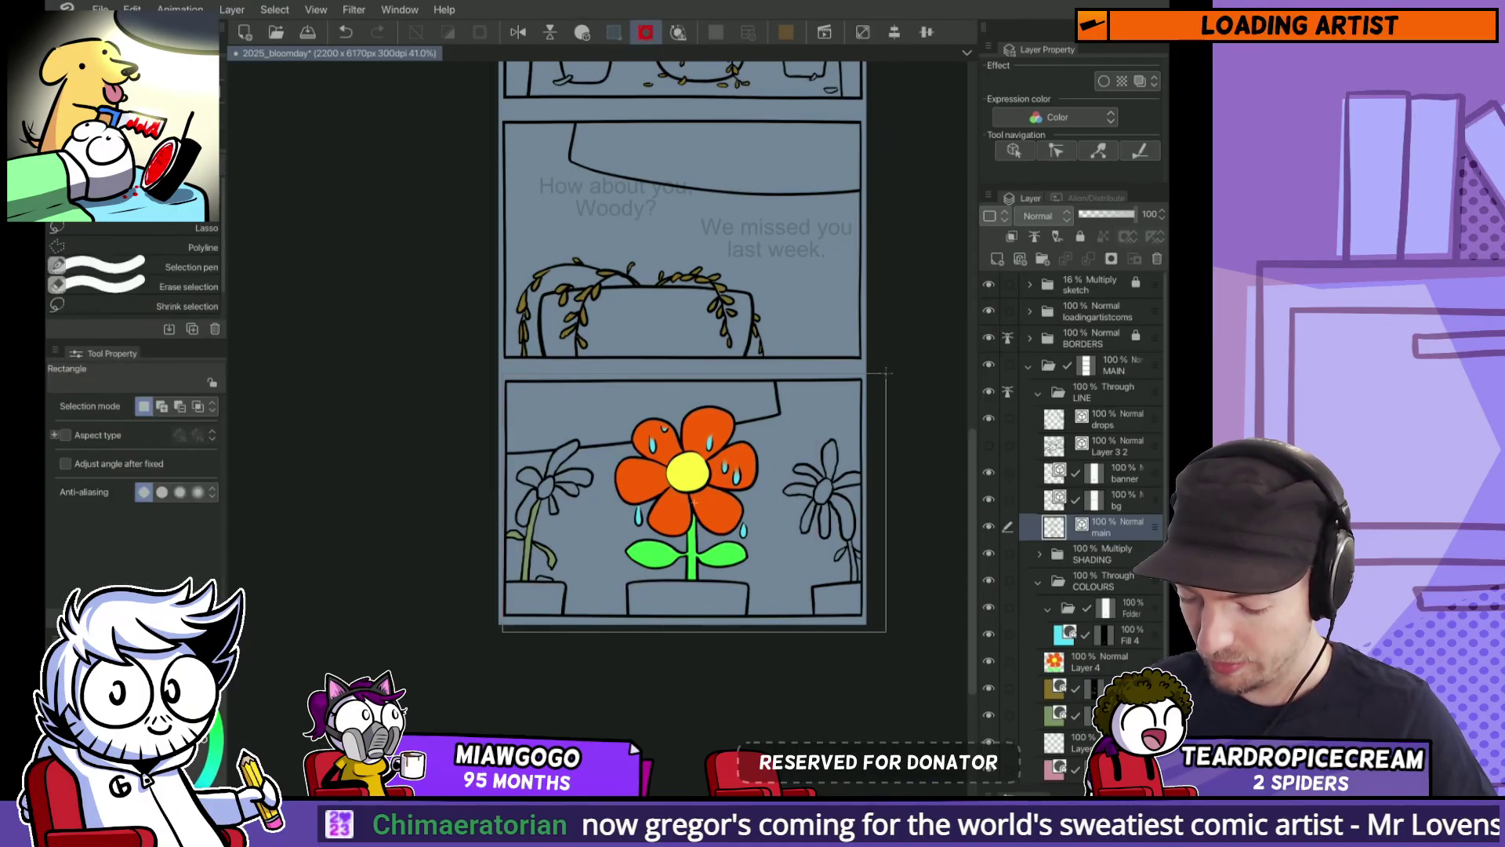
left_click_drag(864, 363, 865, 366)
left_click_drag(427, 687, 906, 365)
key("ctrl+t")
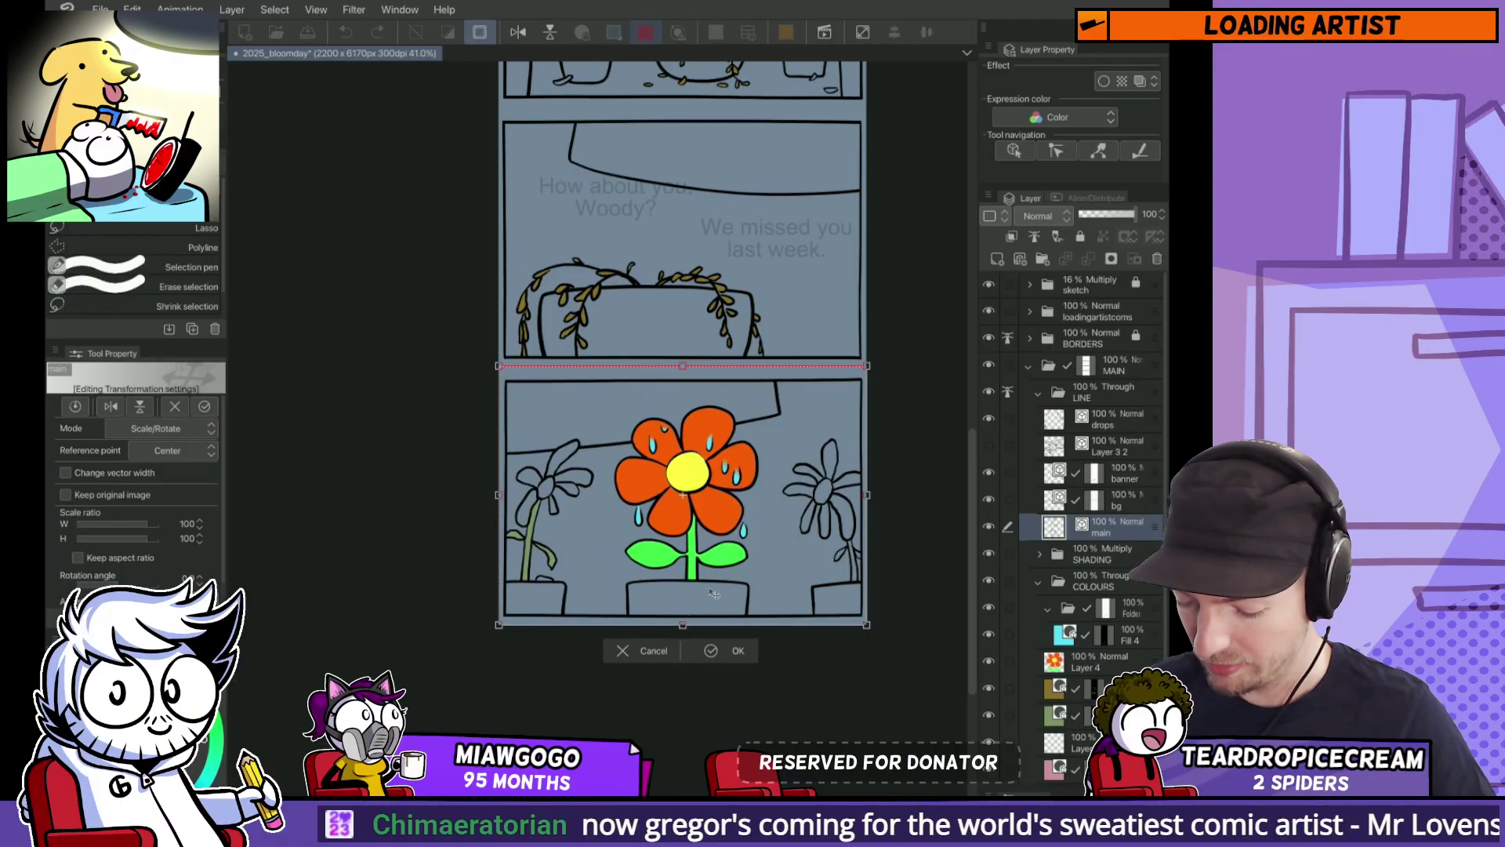
key("Return")
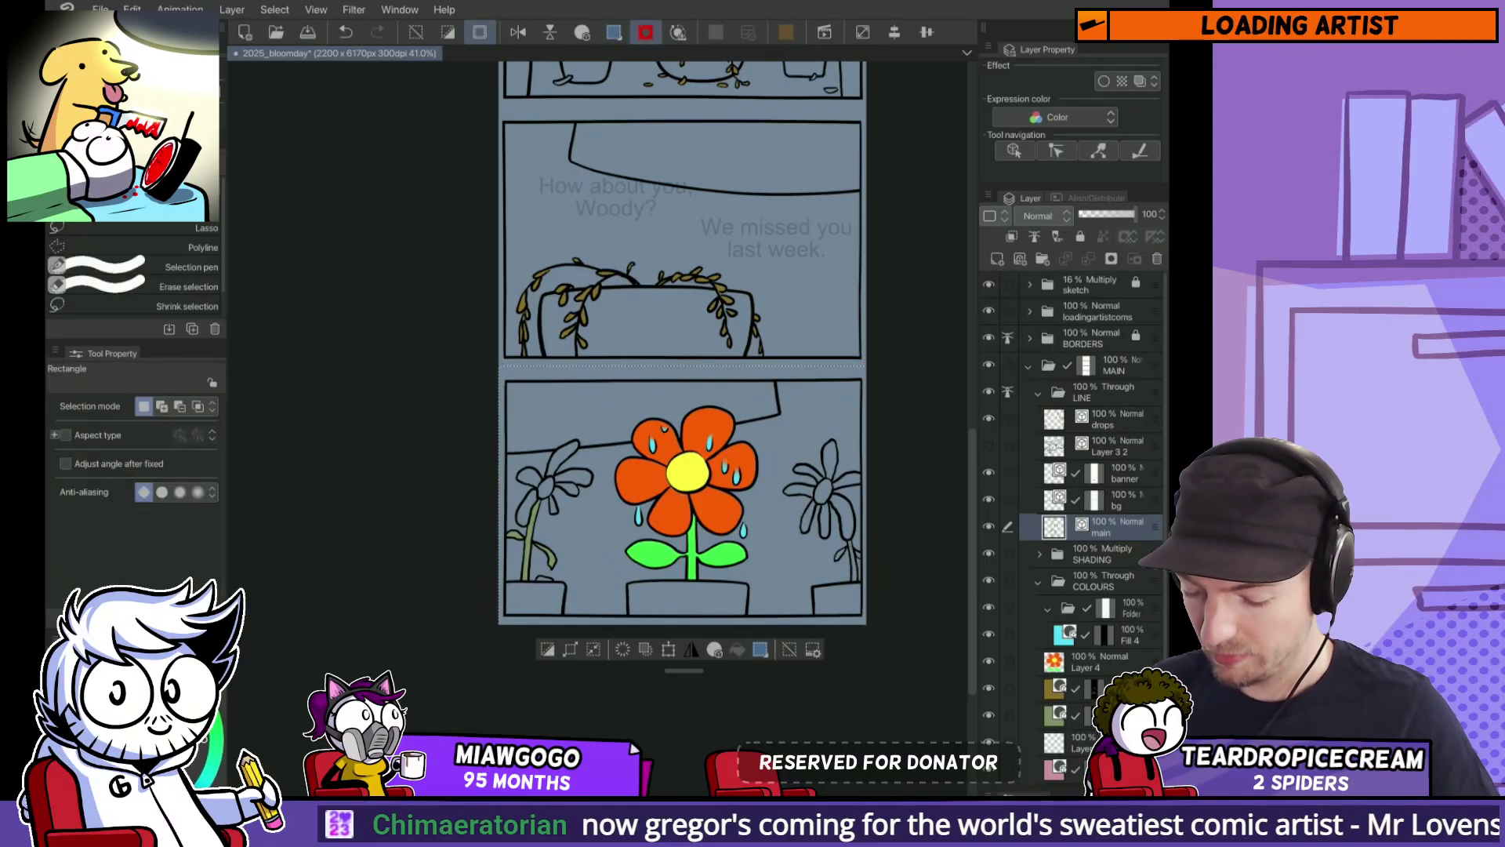
key("ctrl+d")
Step: Widen the big flower's pot by reshaping its right side outward on the main line layer
scroll(695, 588, "up", 5)
key("l")
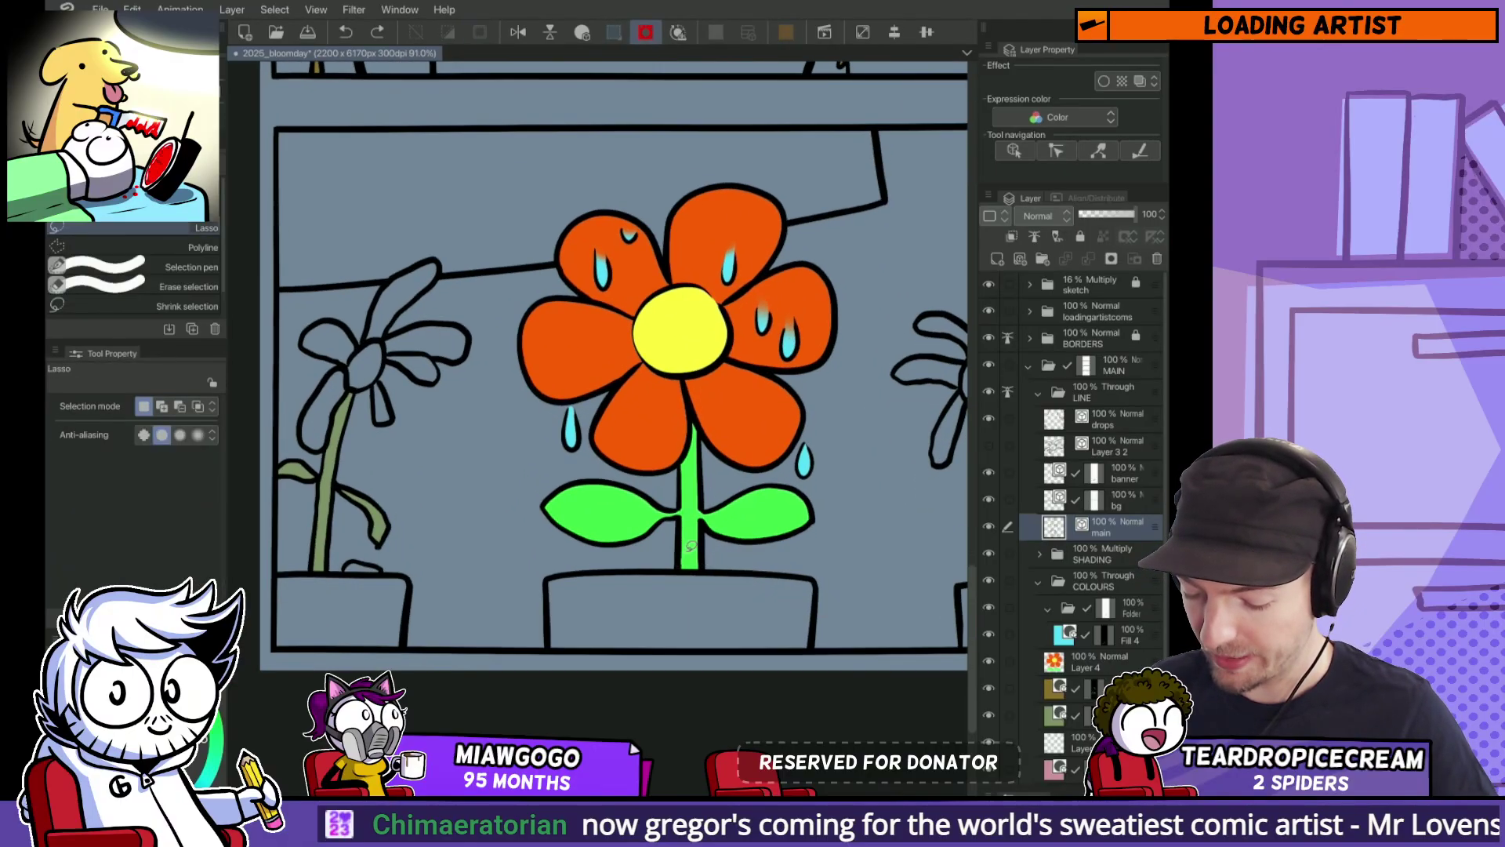
left_click_drag(688, 553, 690, 671)
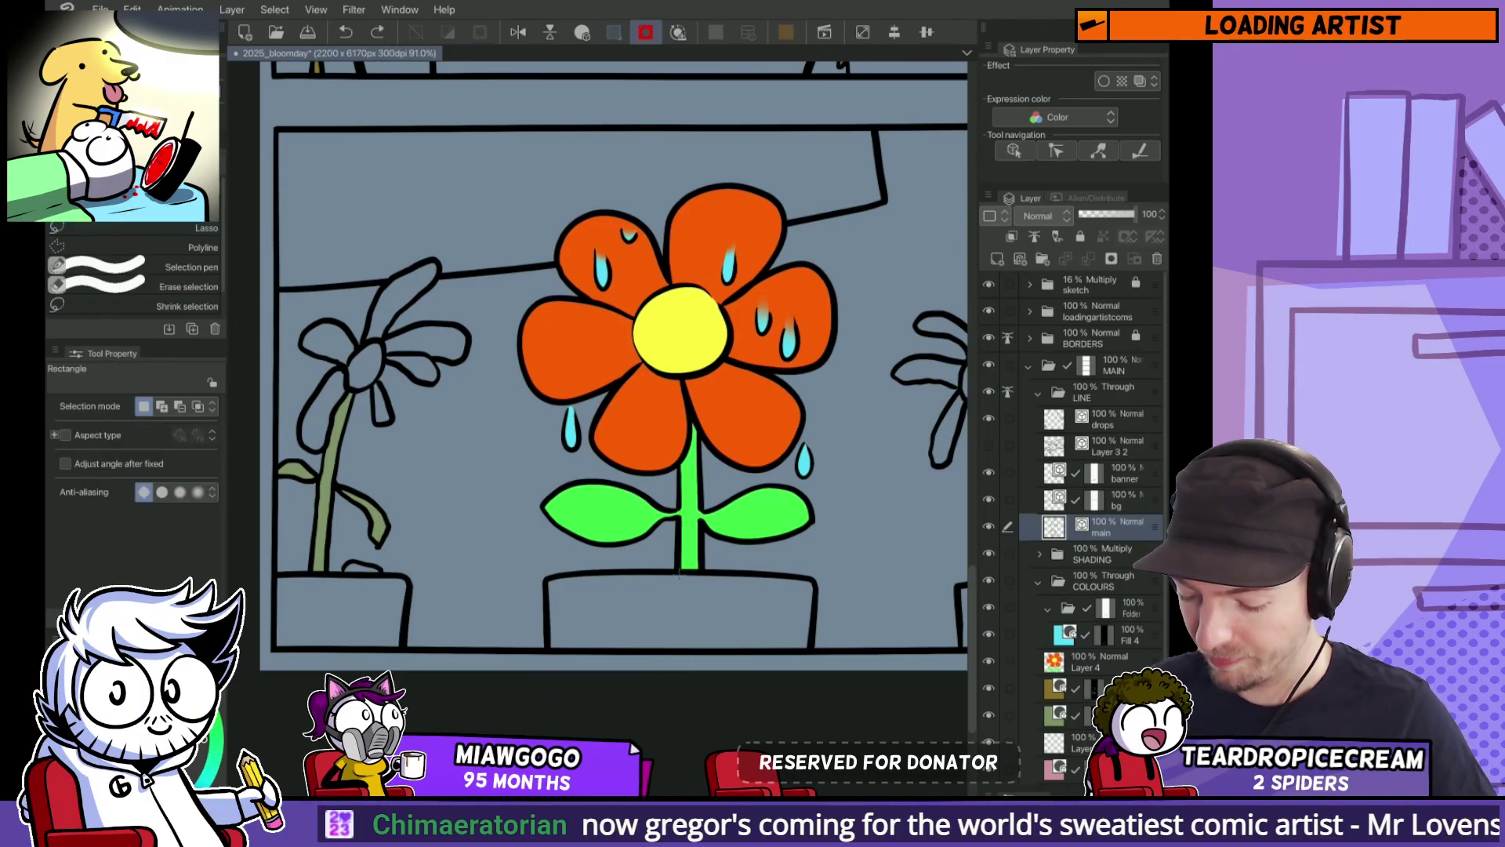
mouse_move(677, 573)
left_mouse_down()
mouse_move(552, 651)
mouse_move(736, 611)
mouse_move(833, 620)
left_mouse_up()
key("ctrl+d")
key("y")
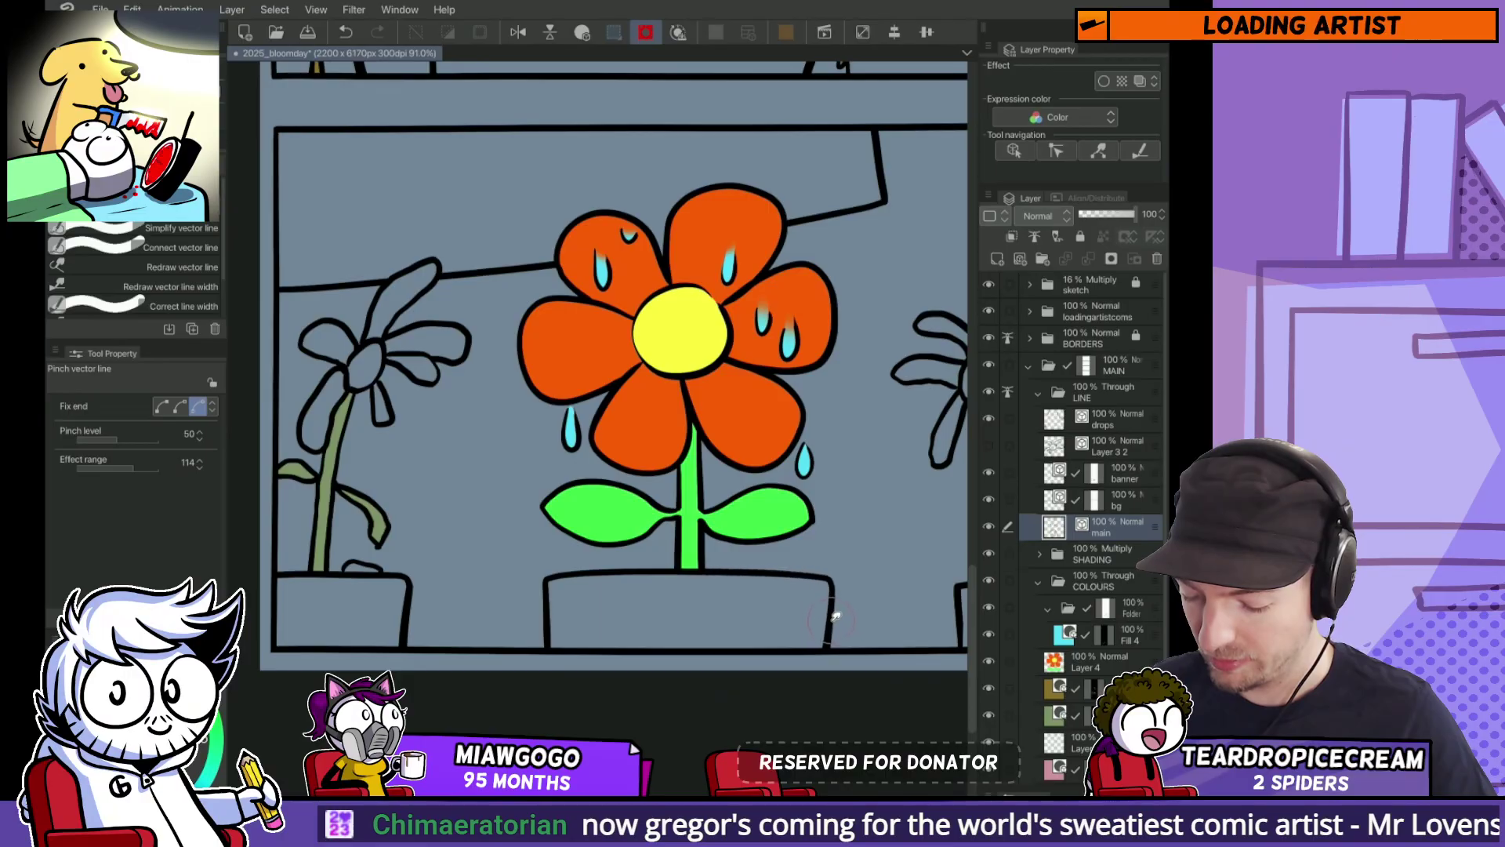
Step: Flip the canvas view horizontally and check the mirrored comic and flower pot, undoing and redoing the last edit to compare
key("ctrl+0")
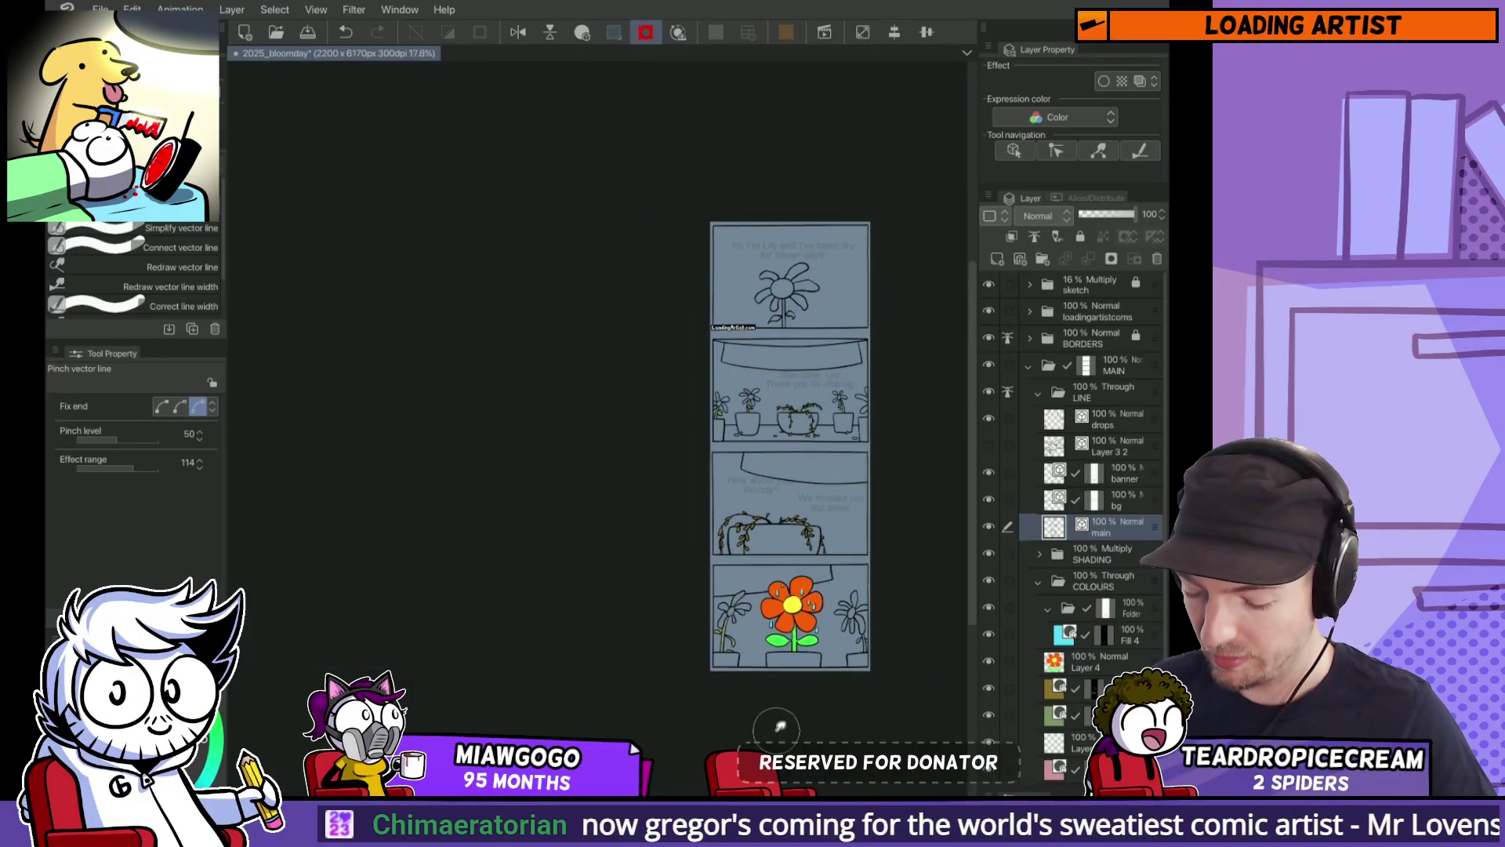
left_click(518, 32)
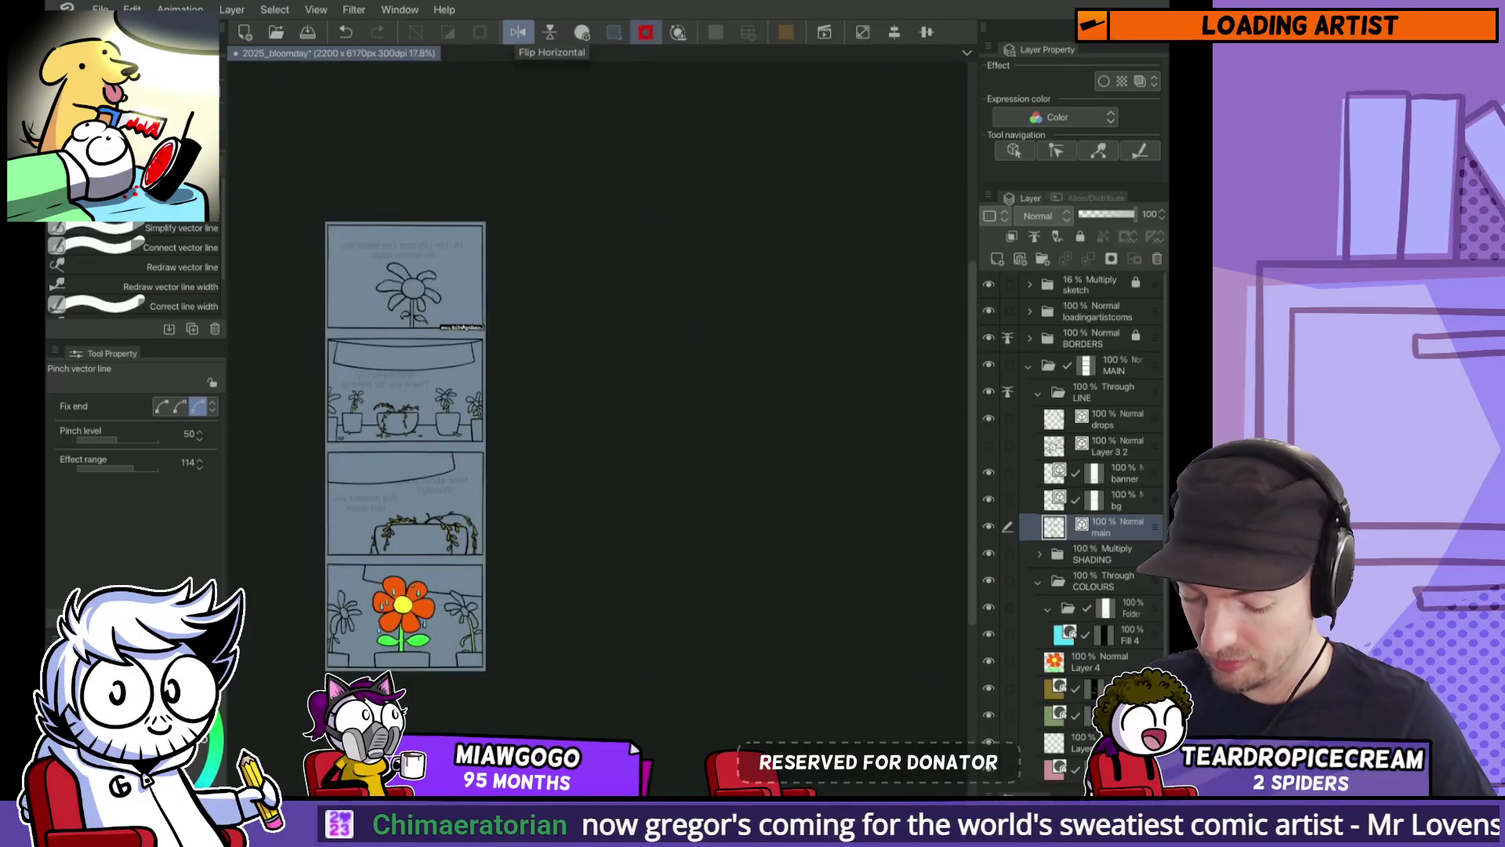
left_click_drag(405, 446, 580, 300)
key("ctrl+z")
key("ctrl+y")
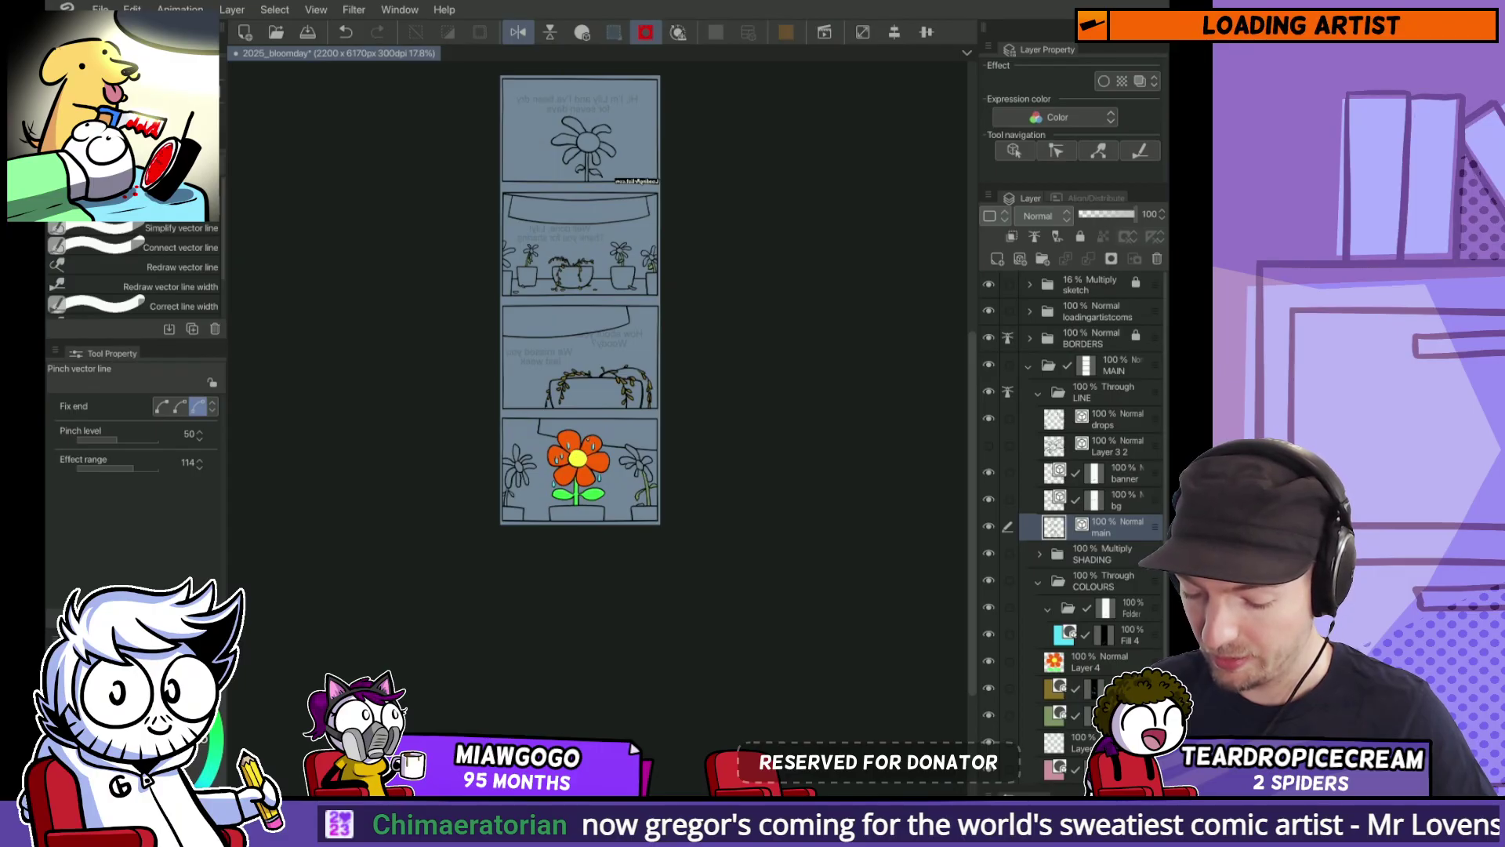
left_click_drag(553, 544, 738, 454)
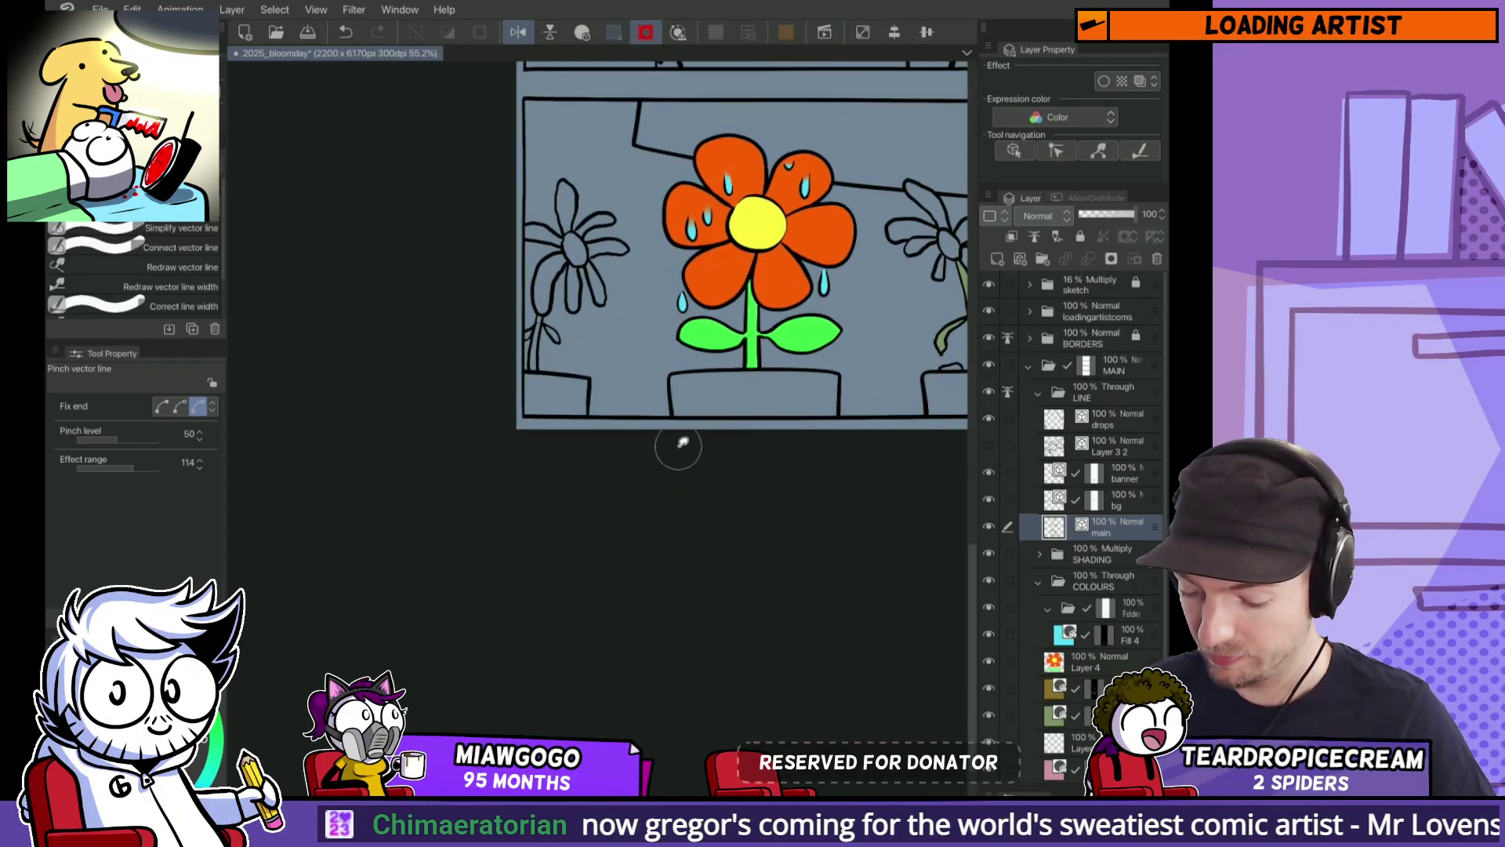
scroll(672, 452, "down", 4)
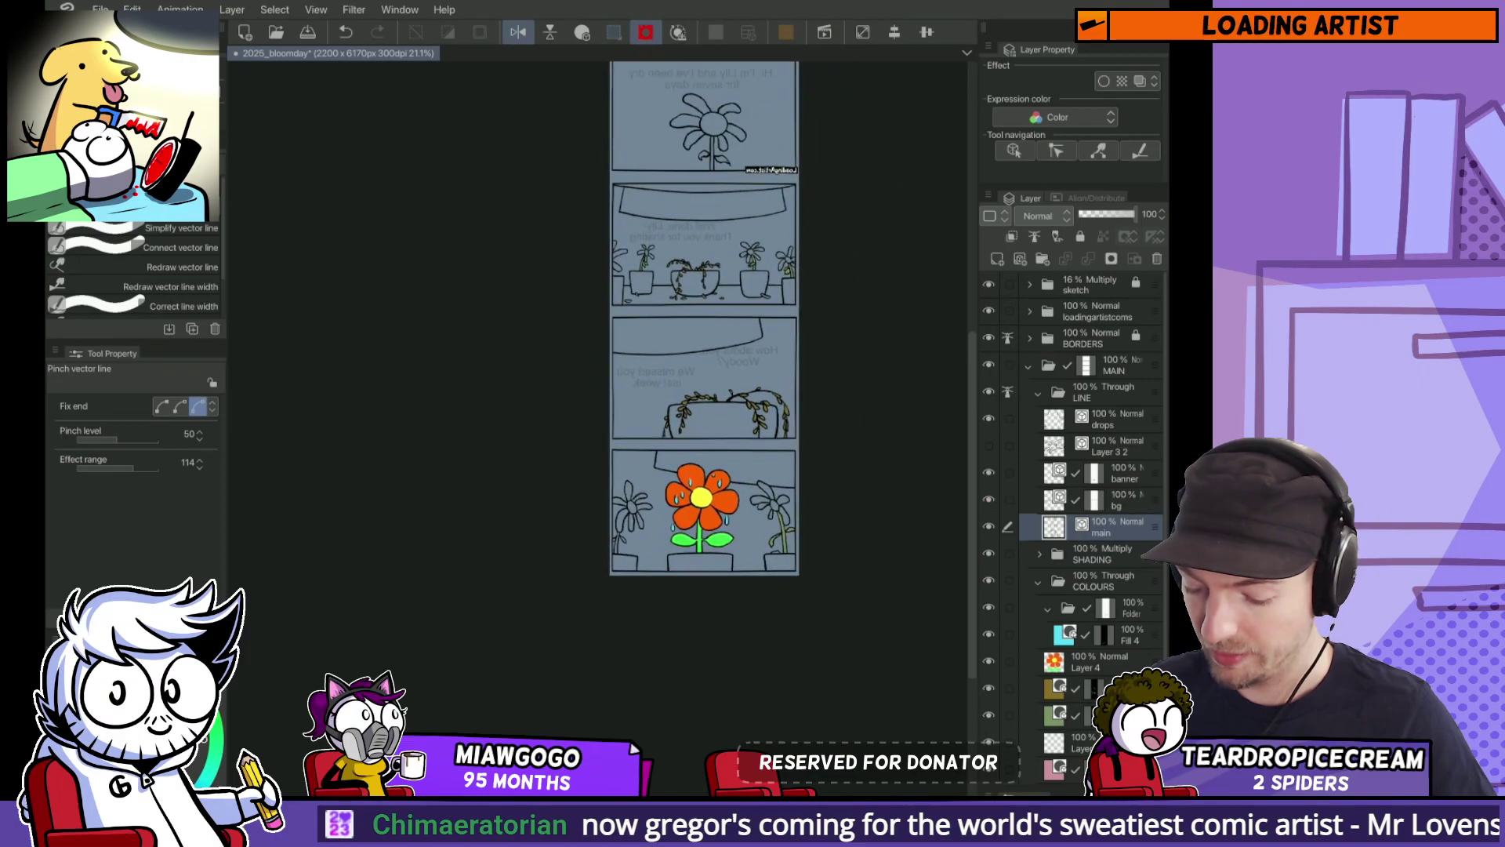
left_click_drag(690, 439, 679, 564)
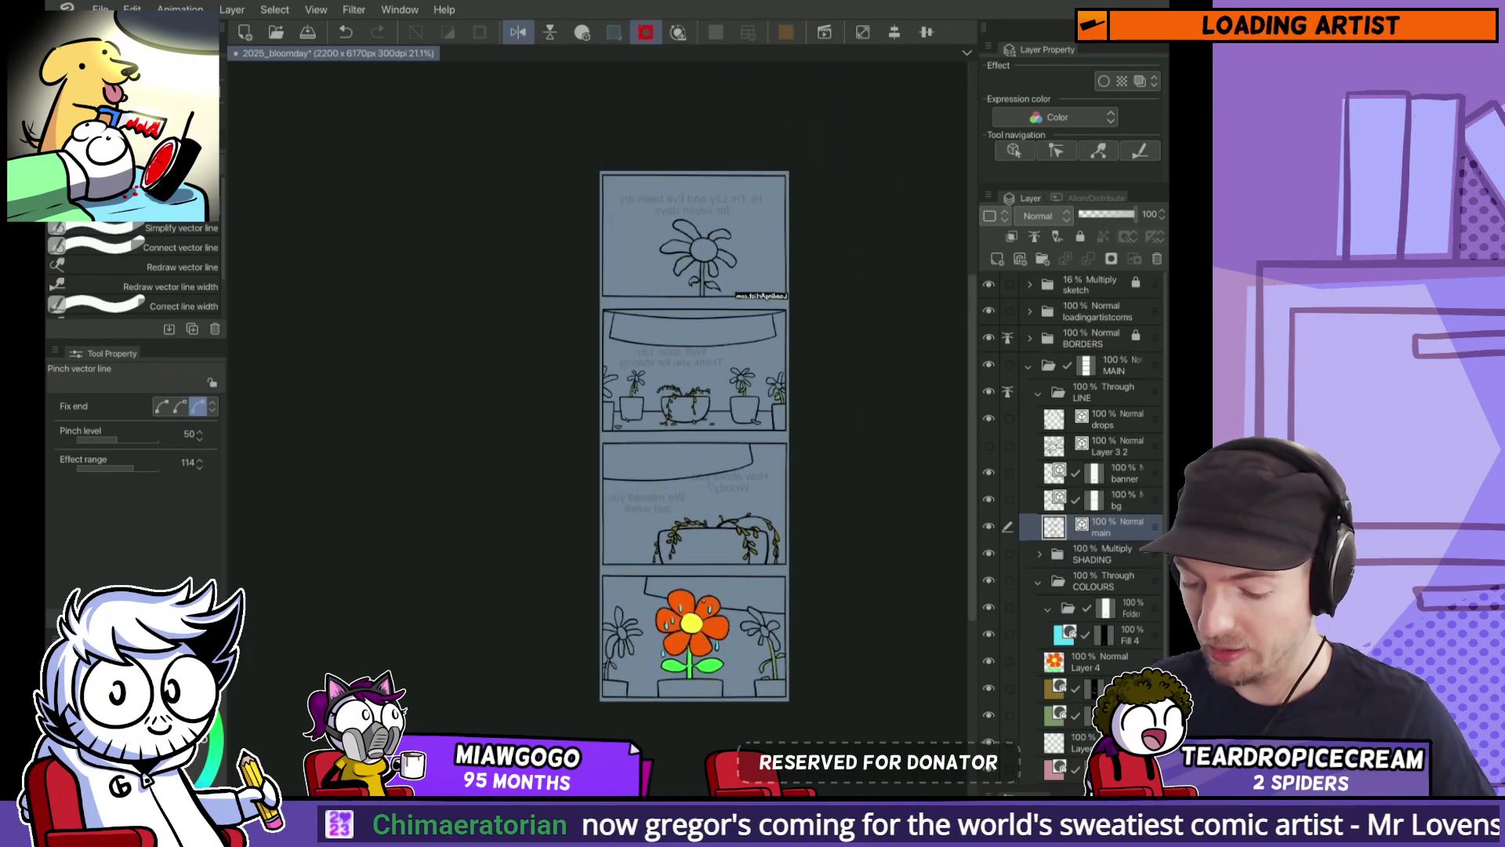
Step: Flip the canvas view back to its unmirrored state and examine the first panel's flower
left_click_drag(711, 493, 734, 354)
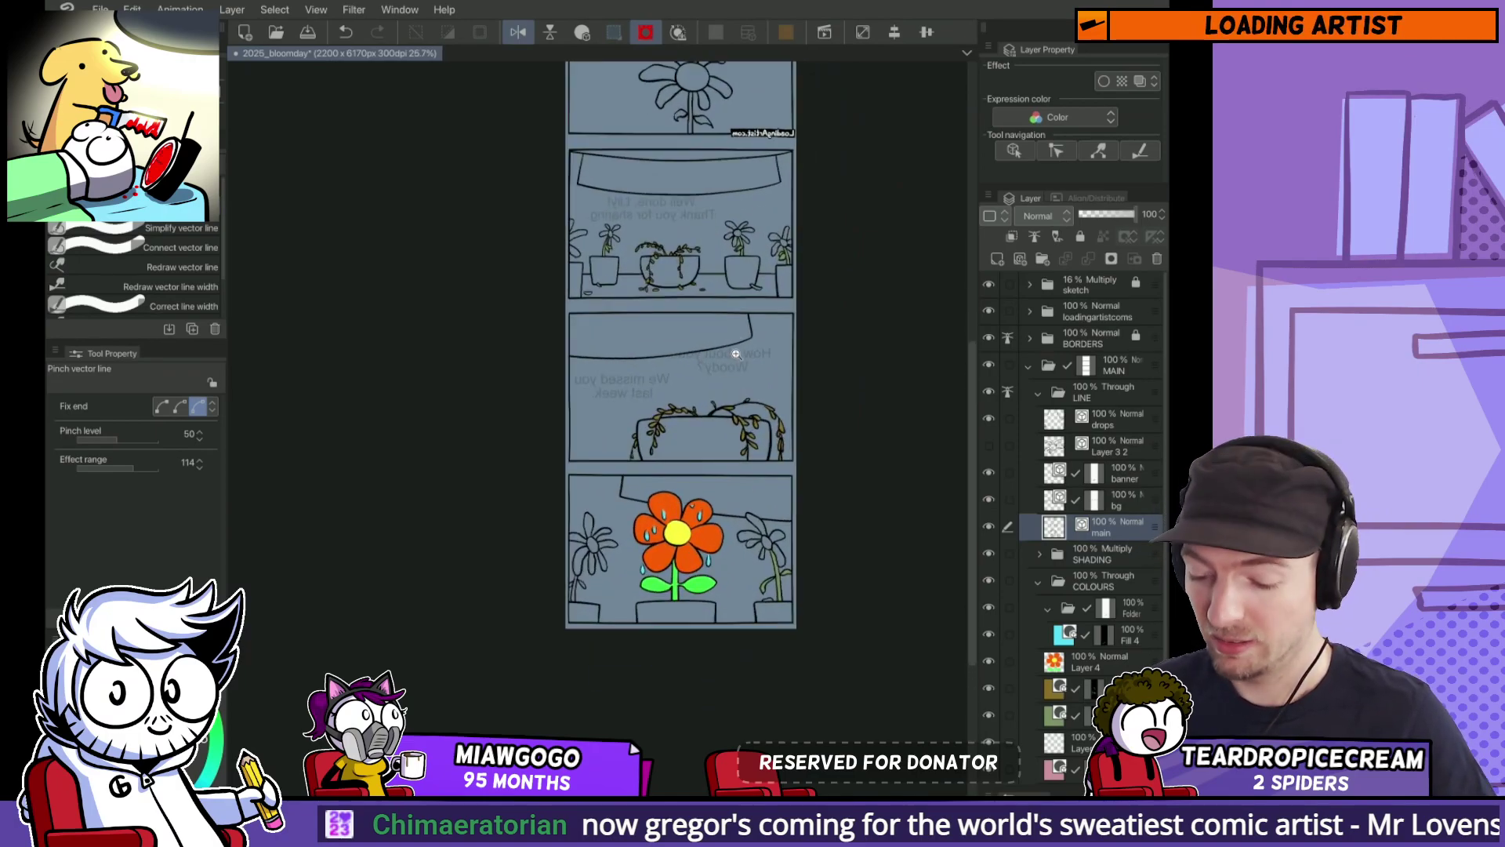
left_click_drag(720, 286, 711, 488)
left_click_drag(689, 257, 760, 262)
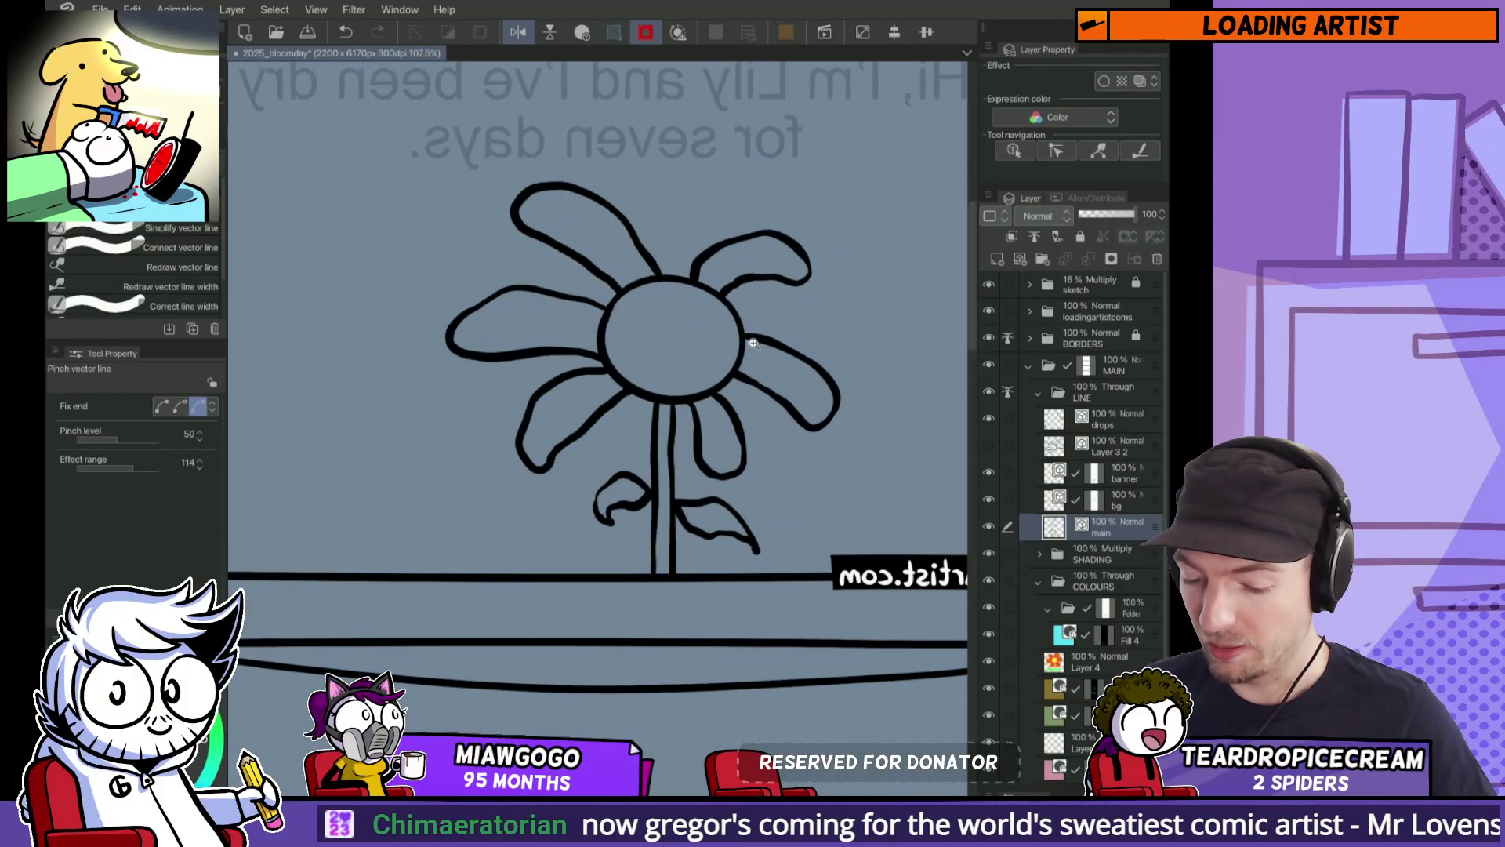
key("h")
left_click_drag(662, 360, 671, 391)
scroll(660, 395, "up", 2)
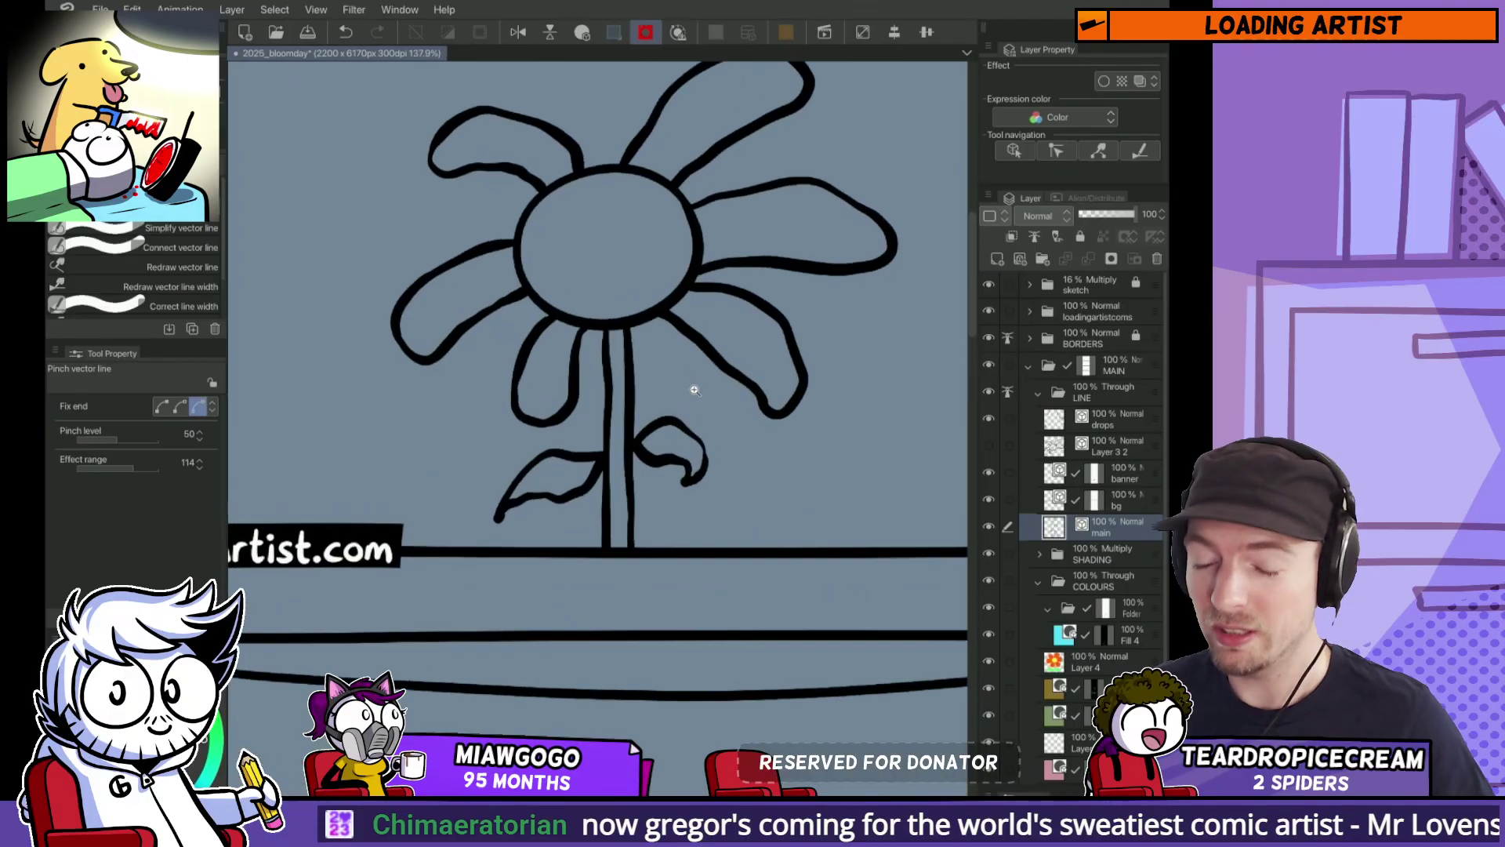
scroll(682, 396, "down", 3)
scroll(676, 421, "up", 3)
scroll(676, 422, "up", 1)
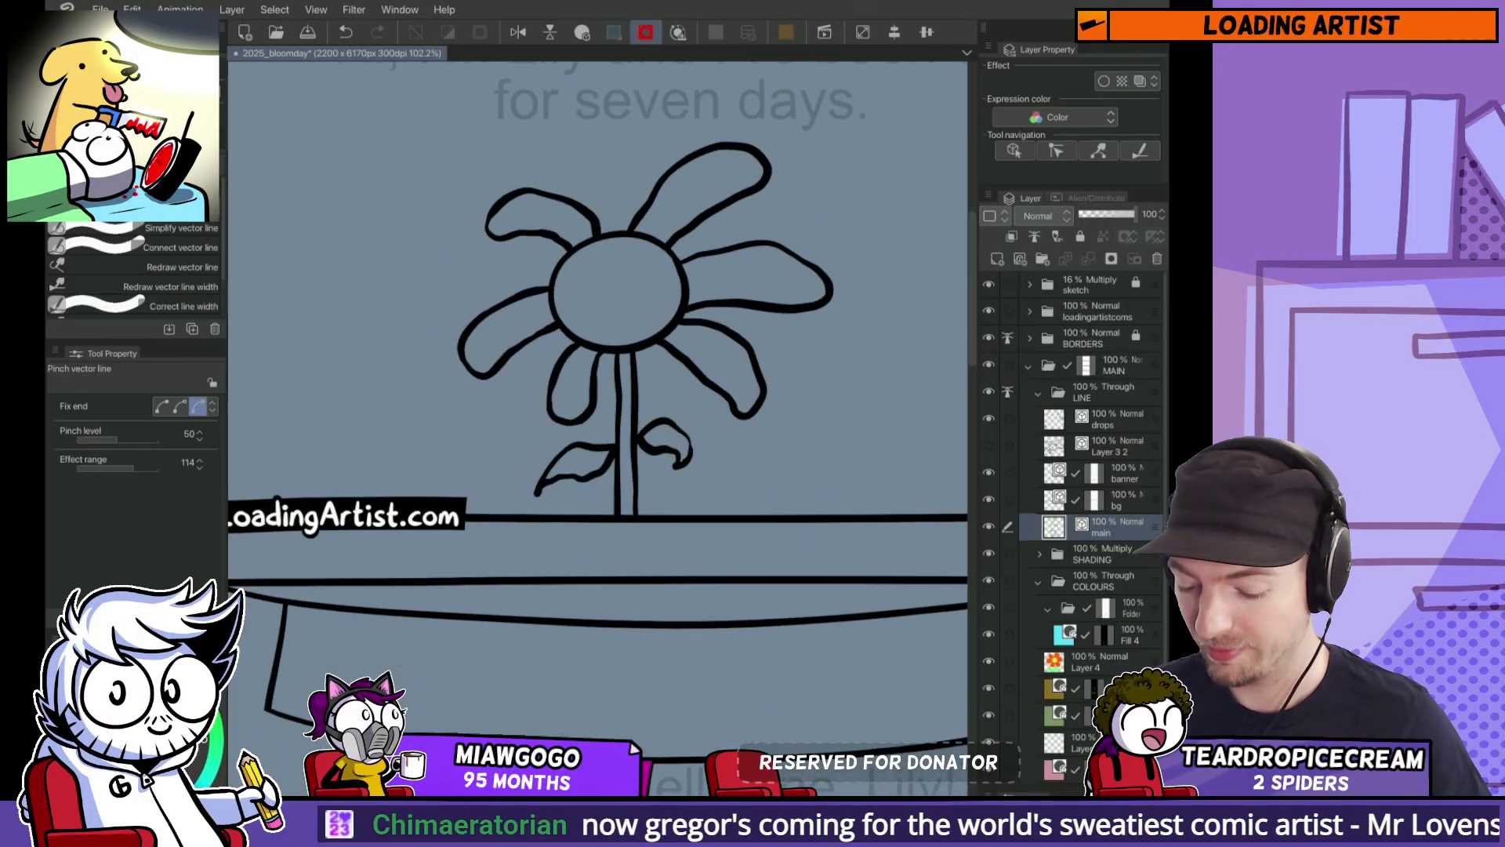
left_click_drag(702, 362, 686, 518)
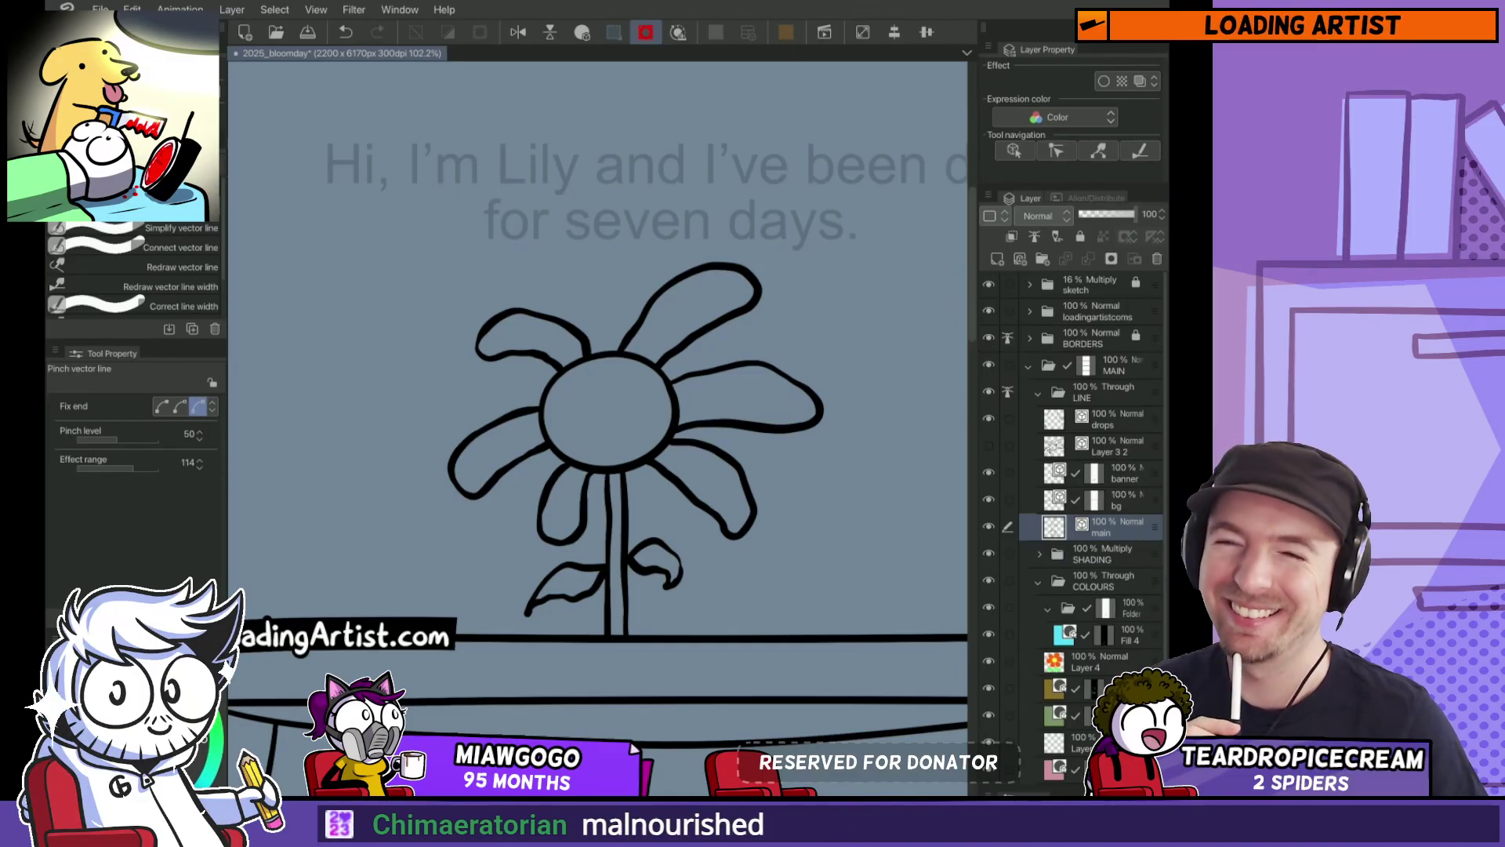
Step: Select the insides of the three pots in the last panel, with Layer 4 active
left_click_drag(650, 478, 651, 377)
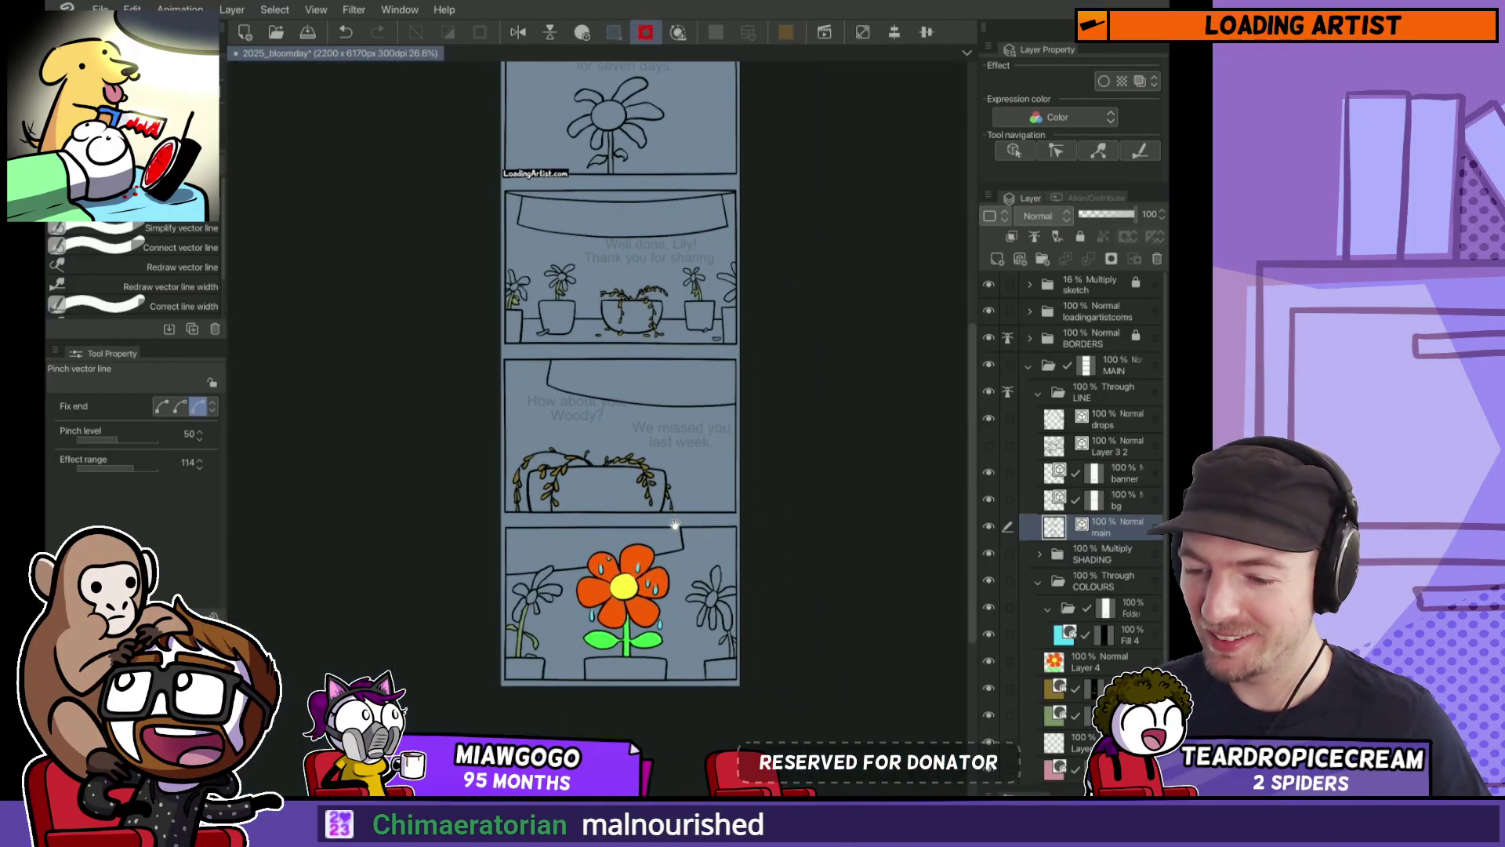
left_click_drag(643, 530, 655, 442)
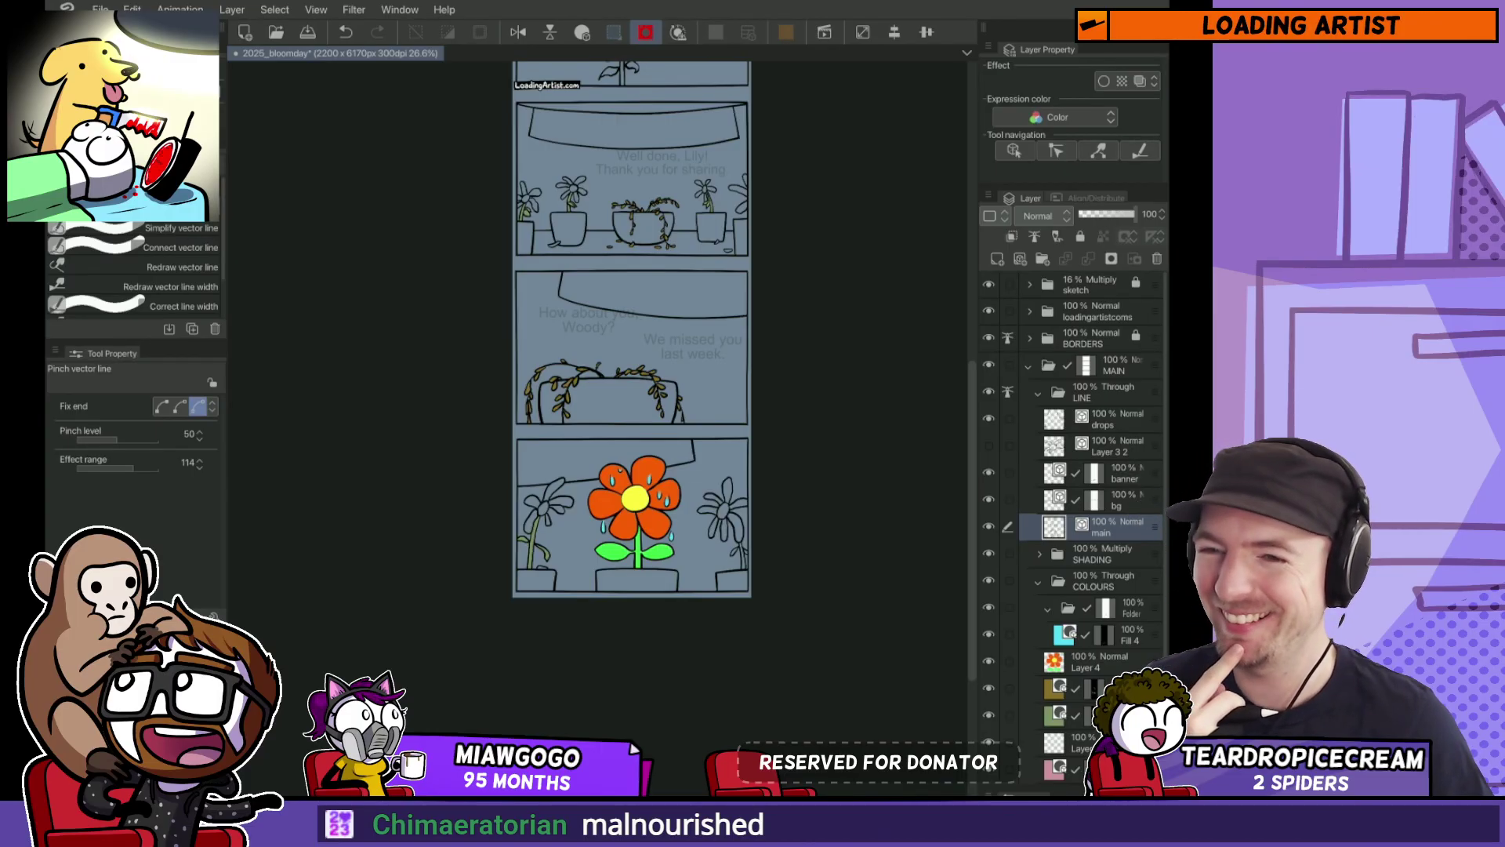
scroll(635, 524, "up", 4)
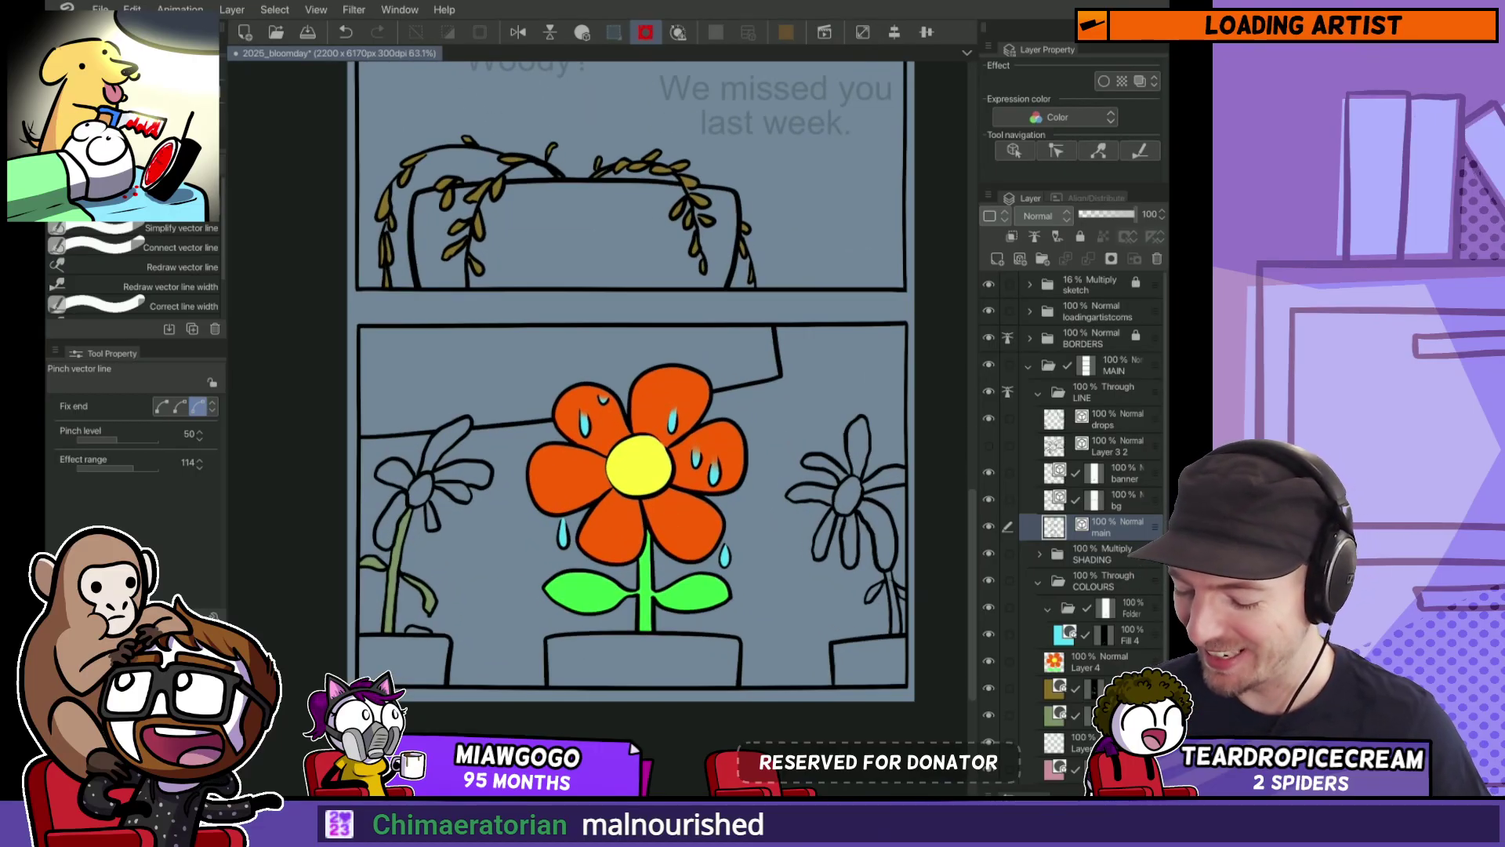
left_click(1101, 660)
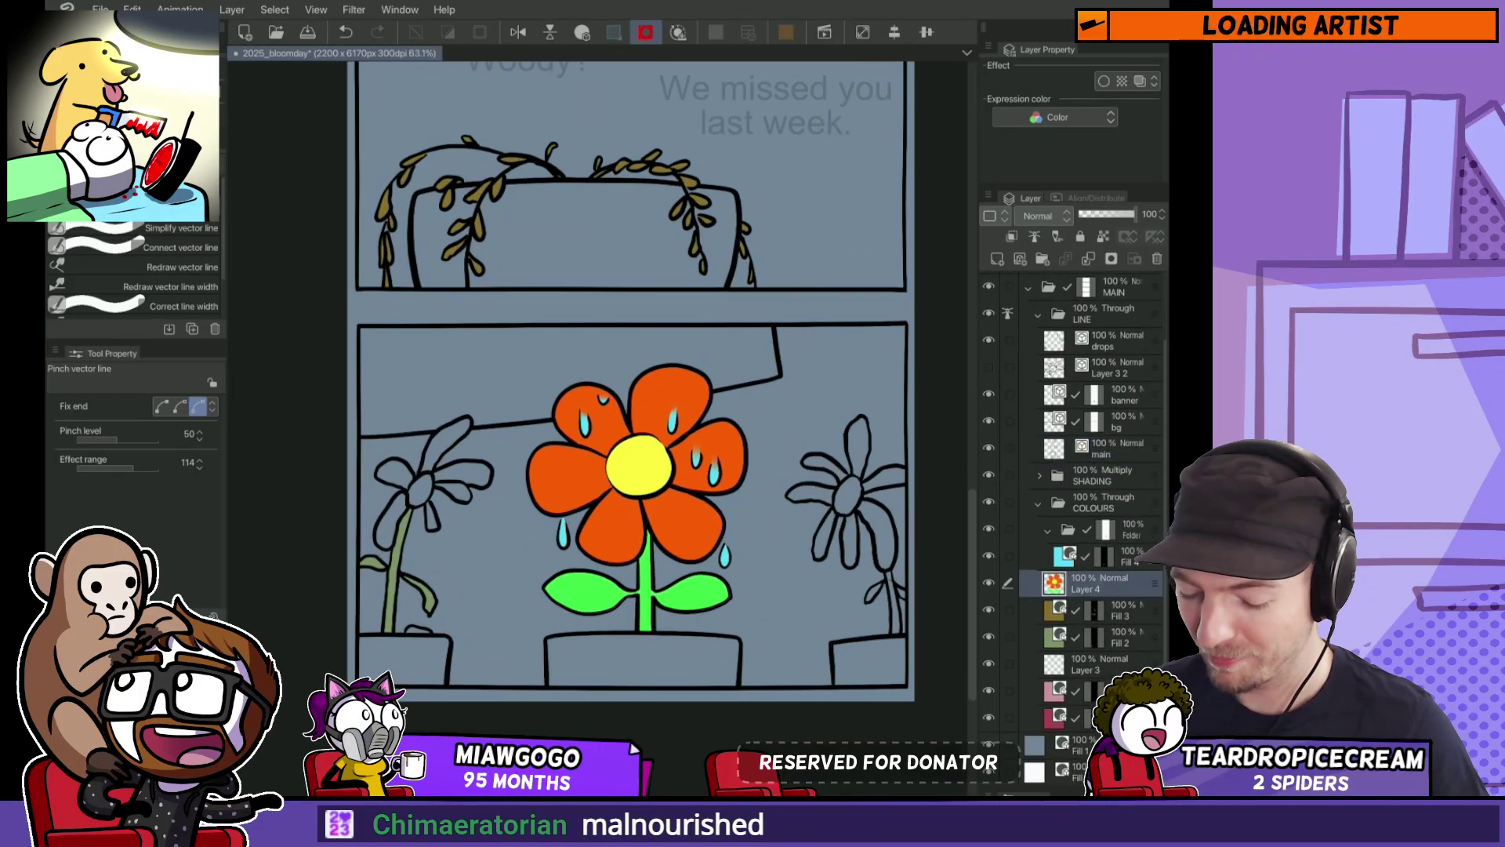
left_click_drag(851, 568, 844, 584)
key("w")
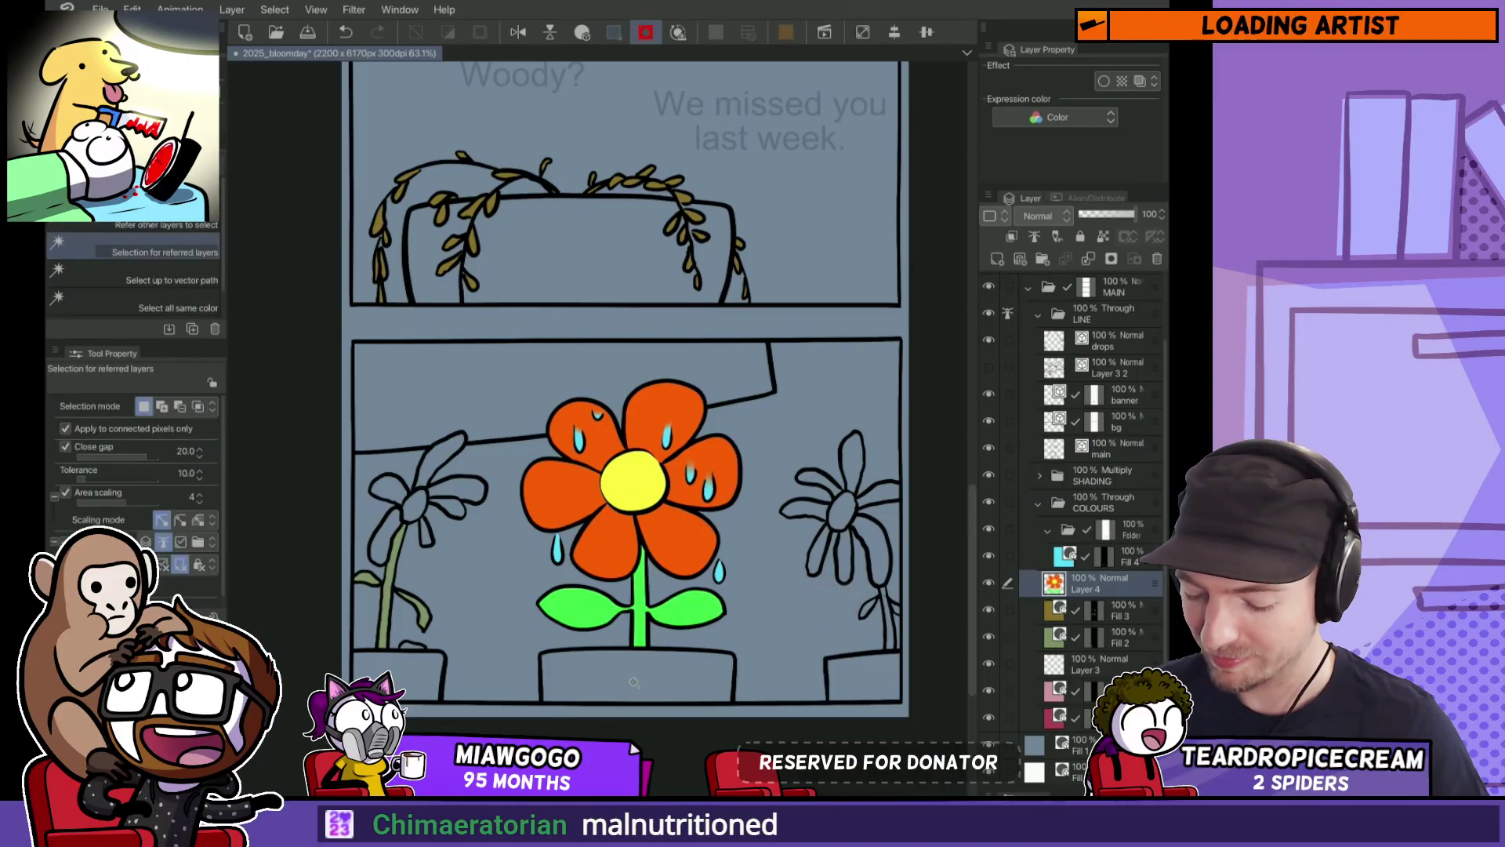
left_click(635, 683)
left_click(417, 679, "shift")
left_click(865, 679, "shift")
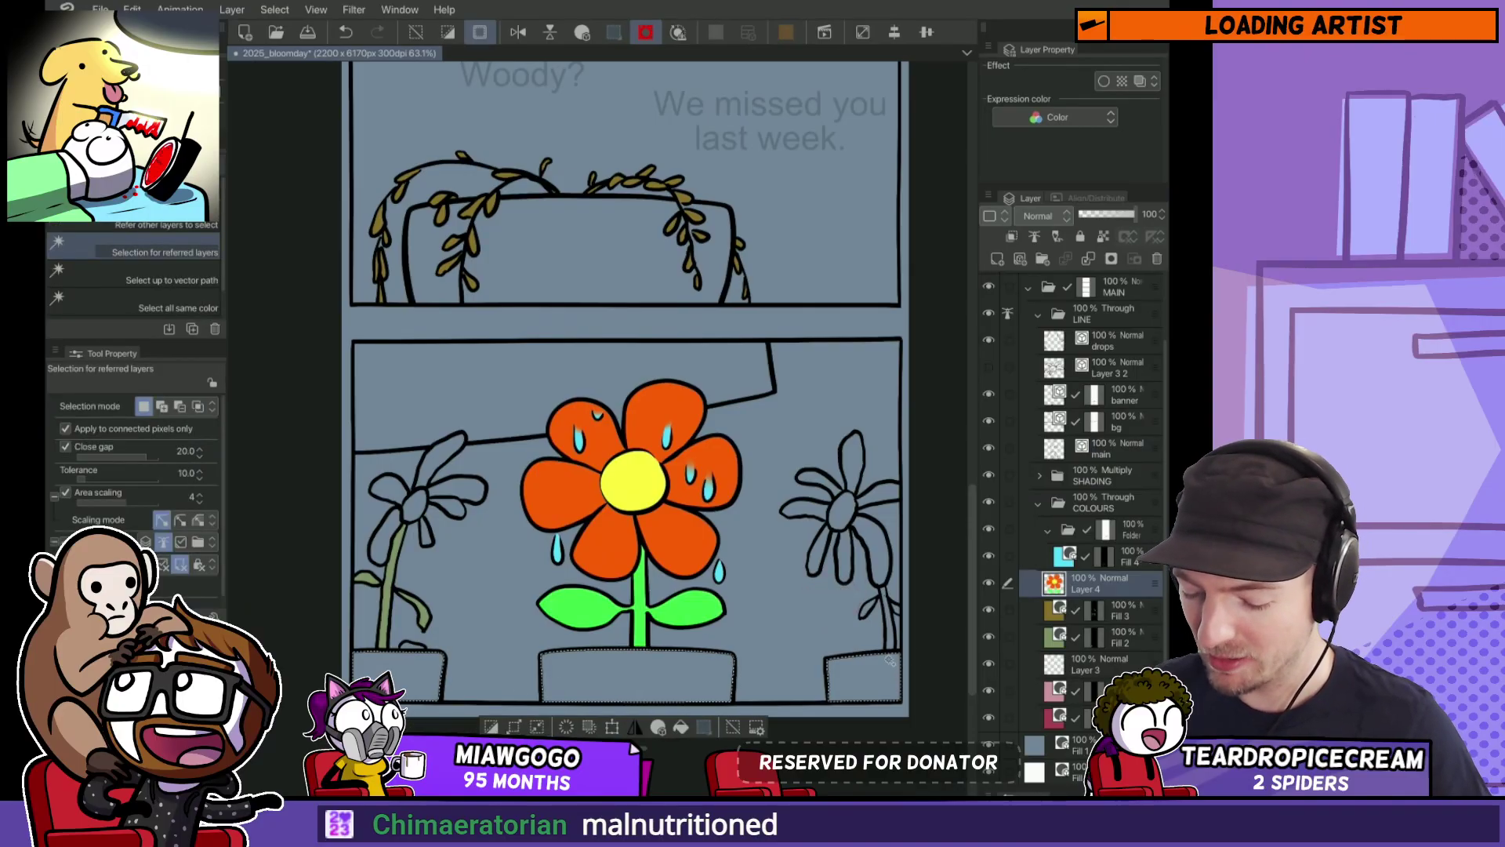
Step: Add a fill layer from the pot selection in a reddish brown of hue 20, saturation 86 and value 74
key("f")
mouse_move(395, 468)
left_mouse_down()
mouse_move(396, 480)
mouse_move(396, 317)
left_mouse_up()
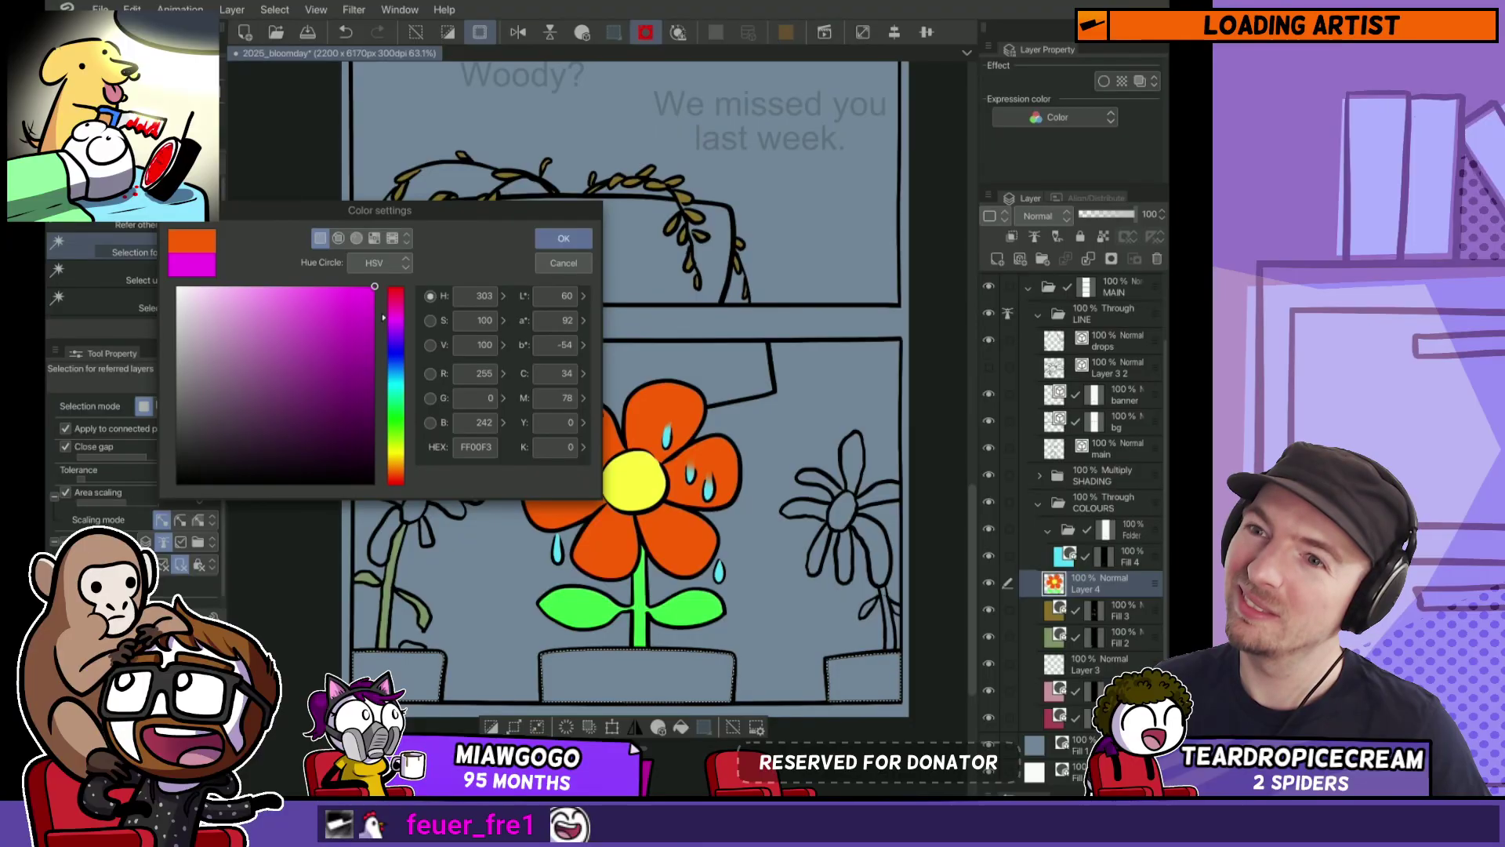
left_click_drag(395, 317, 395, 472)
left_click_drag(370, 331, 350, 335)
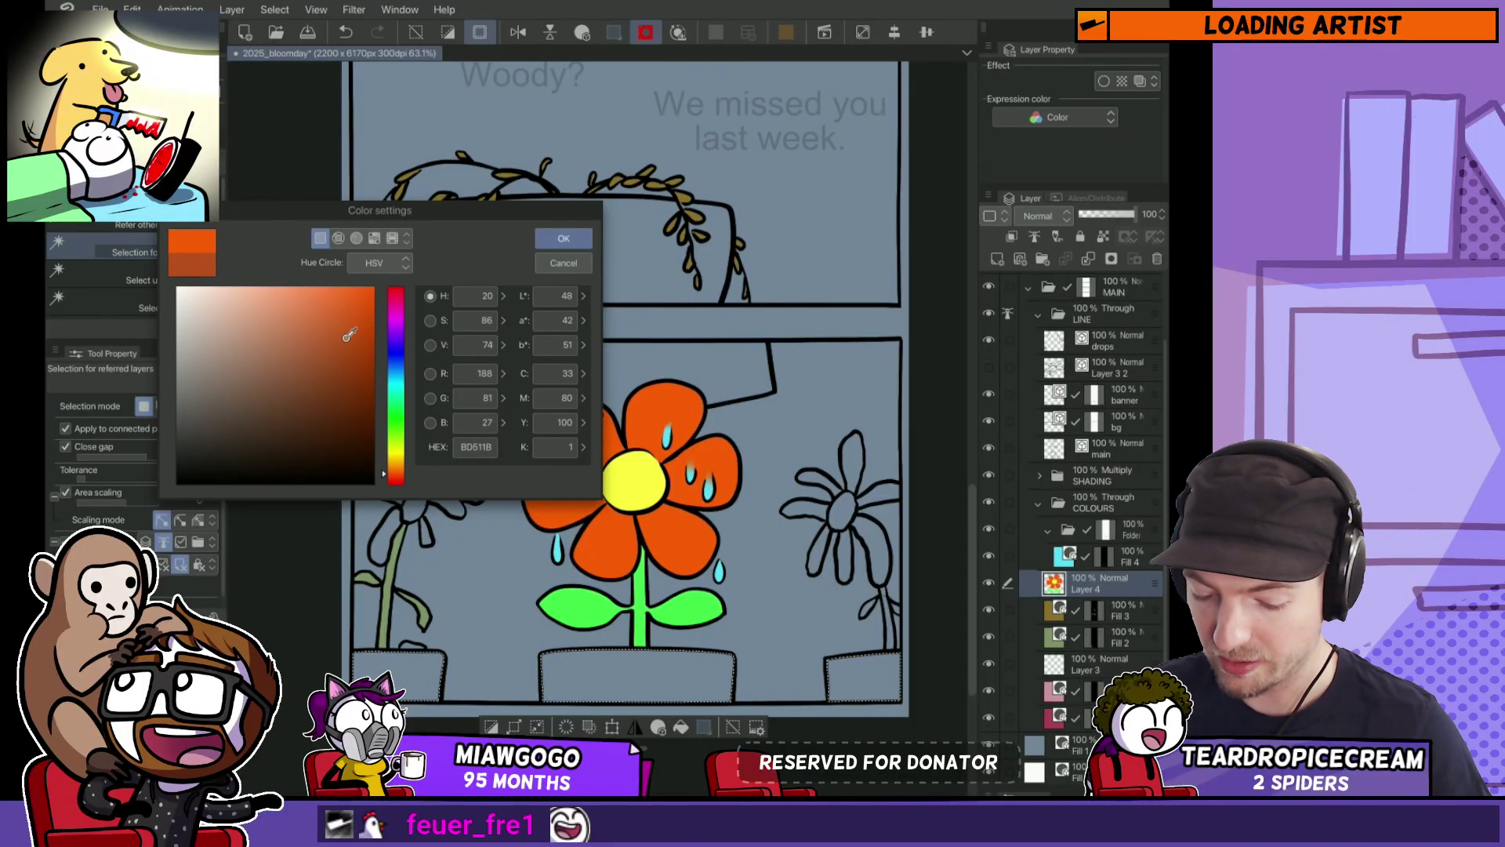
left_click(564, 239)
Step: Shift the pots' fill layer colour from reddish brown to a deep red
scroll(693, 412, "down", 3)
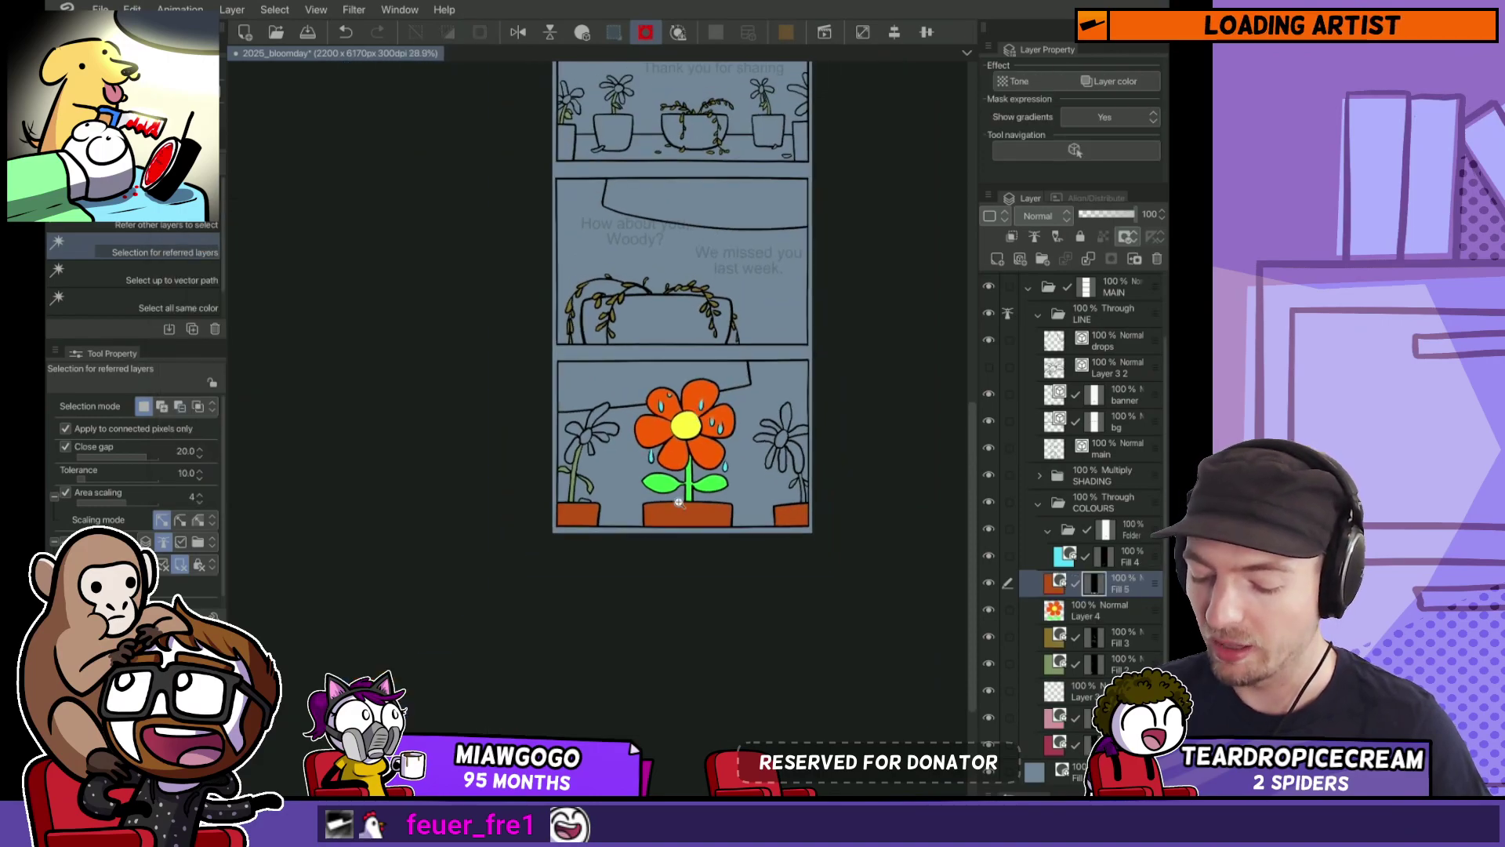
scroll(679, 502, "down", 2)
key("o")
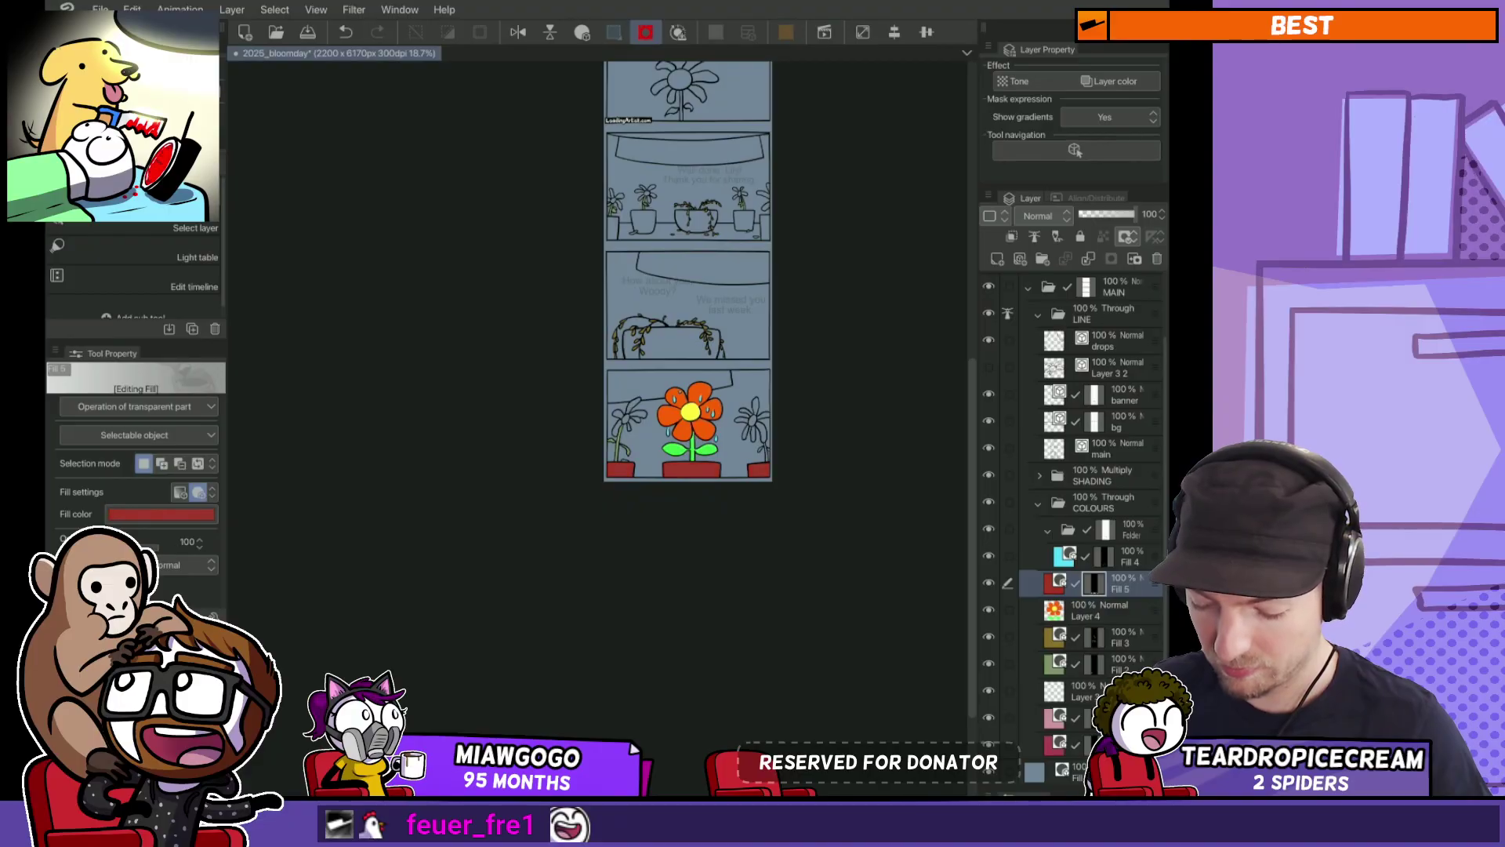
left_click_drag(536, 448, 506, 448, "ctrl")
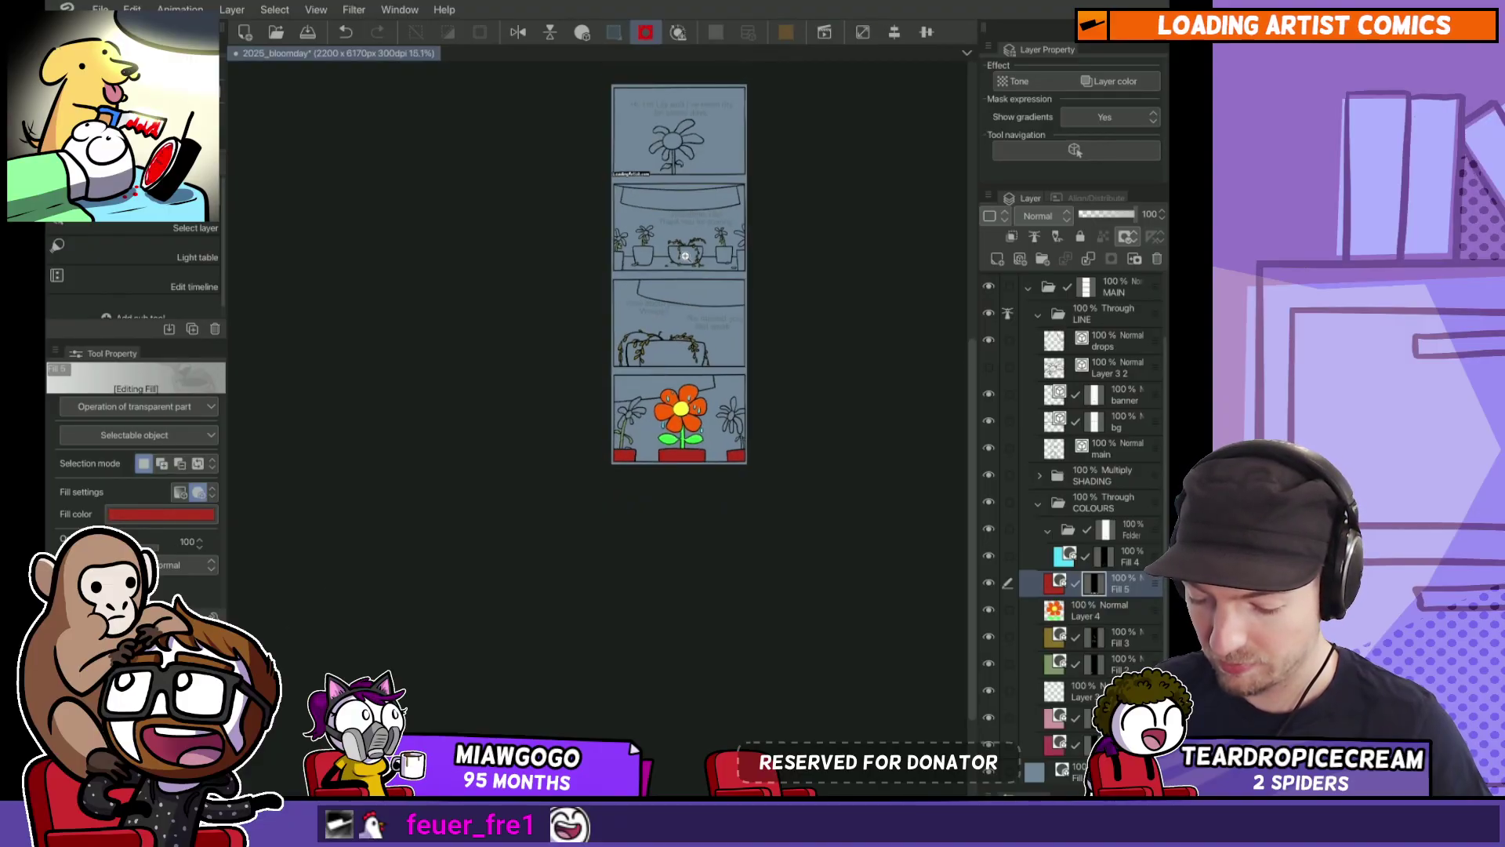
Step: Fill the four outer flower pots in the second panel with the same red on the Fill 5 layer
left_click_drag(682, 251, 784, 252, "ctrl")
left_click(533, 286)
left_click(424, 309)
left_click_drag(793, 310, 731, 313)
left_click(837, 284)
left_click(913, 312)
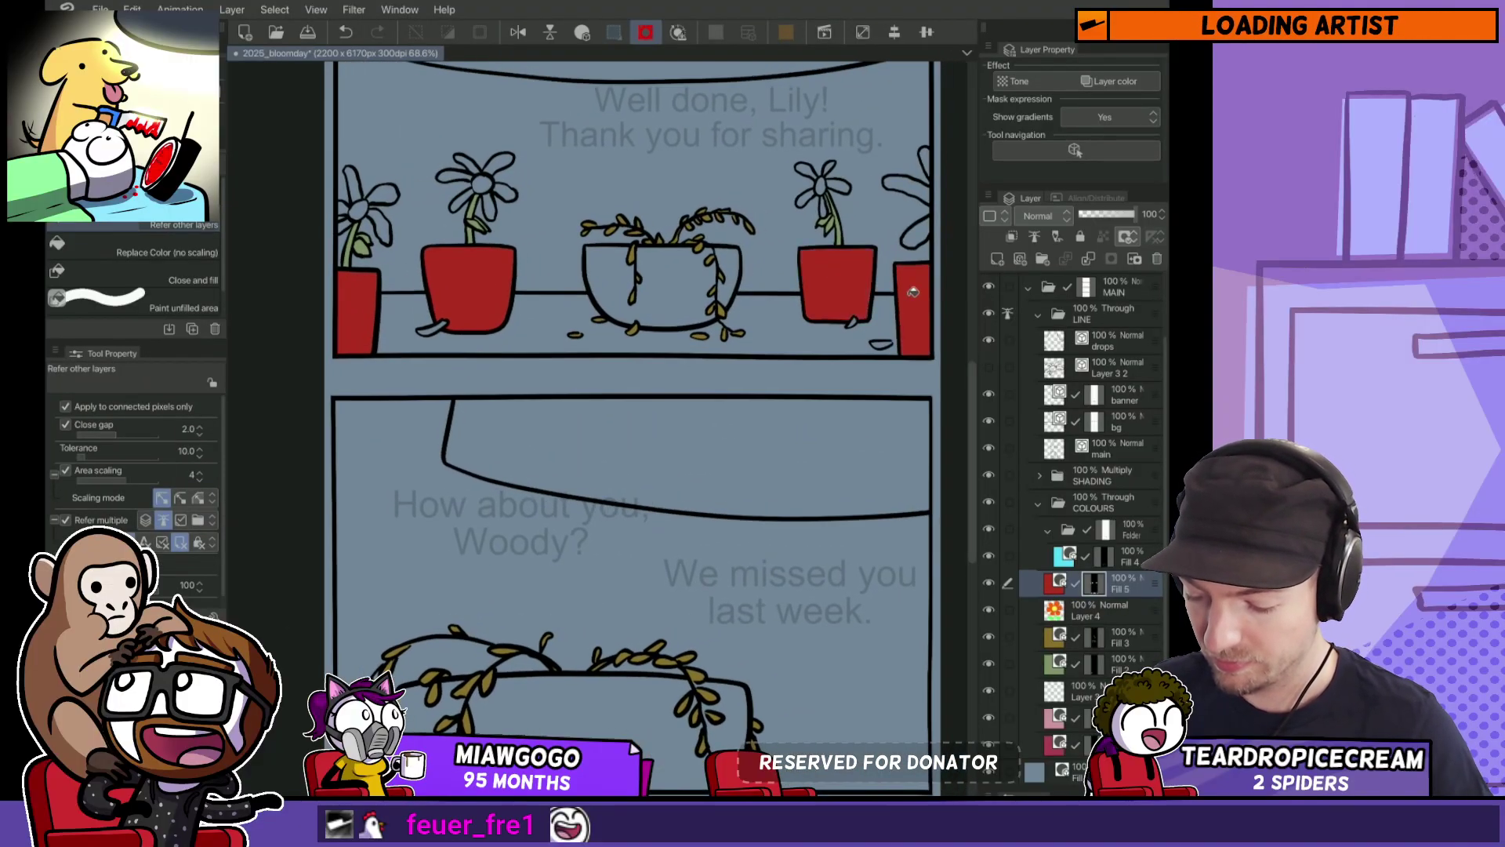
scroll(853, 379, "down", 4)
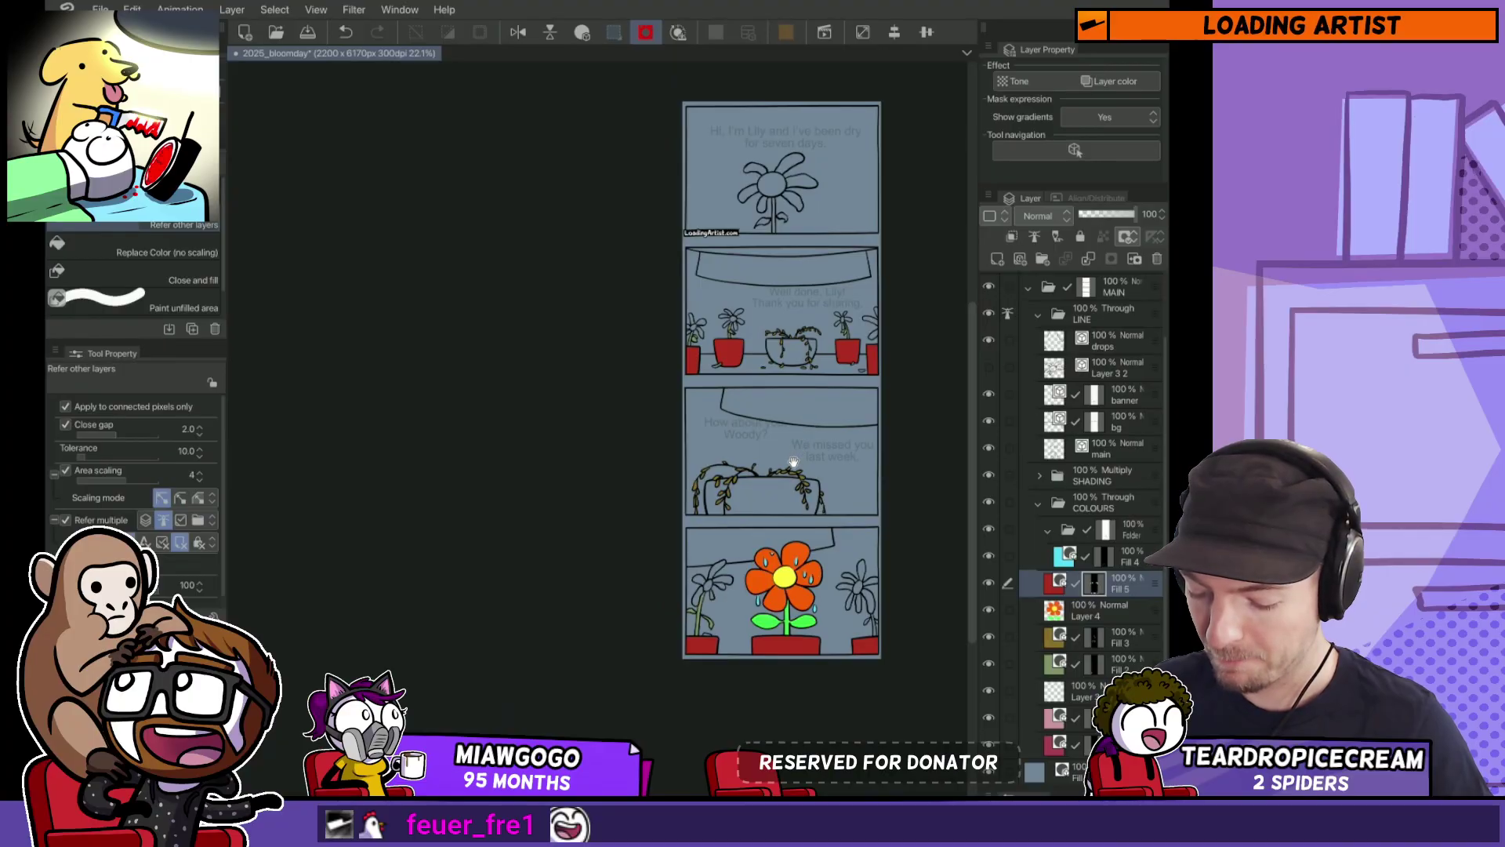
Step: Fill the stem and leaves of the last panel's right flower with muted green on the existing stem fill layer
scroll(780, 486, "up", 2)
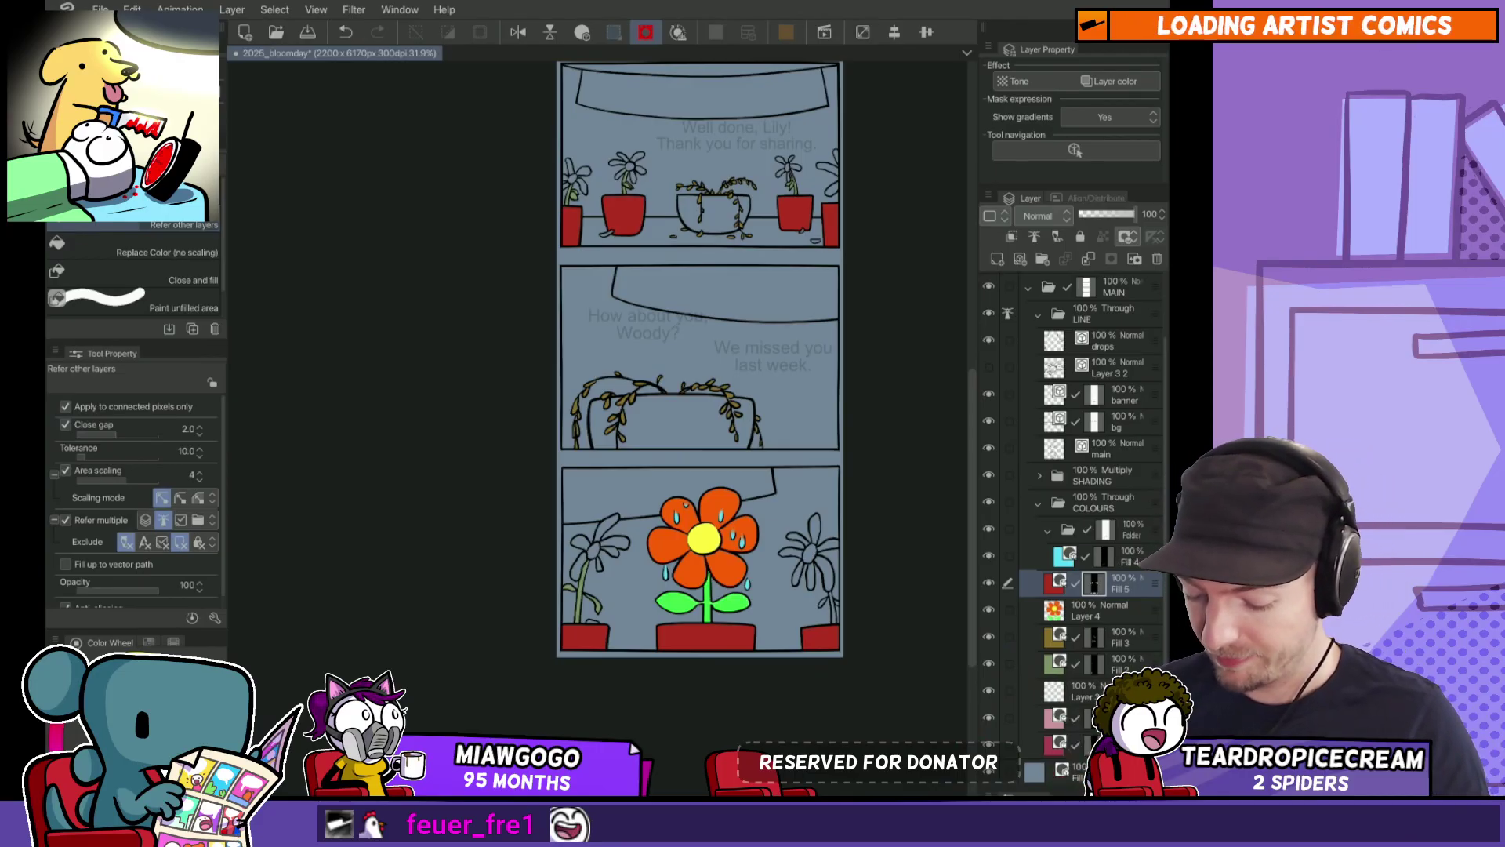
left_click_drag(872, 621, 861, 548)
left_click_drag(608, 533, 649, 524)
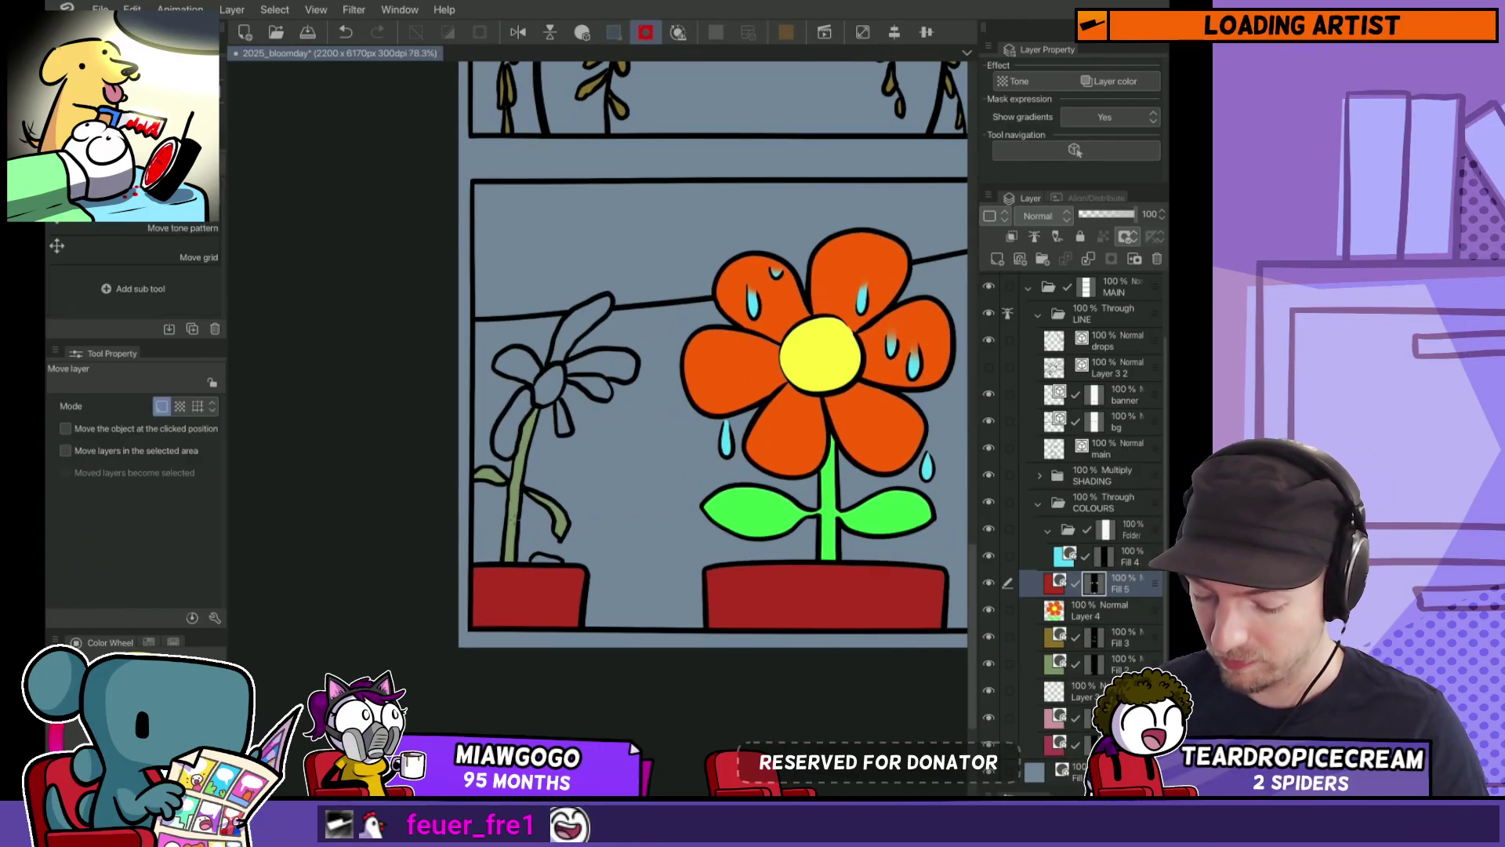
left_click(515, 515, "ctrl+shift")
key("g")
left_click_drag(745, 516, 527, 554)
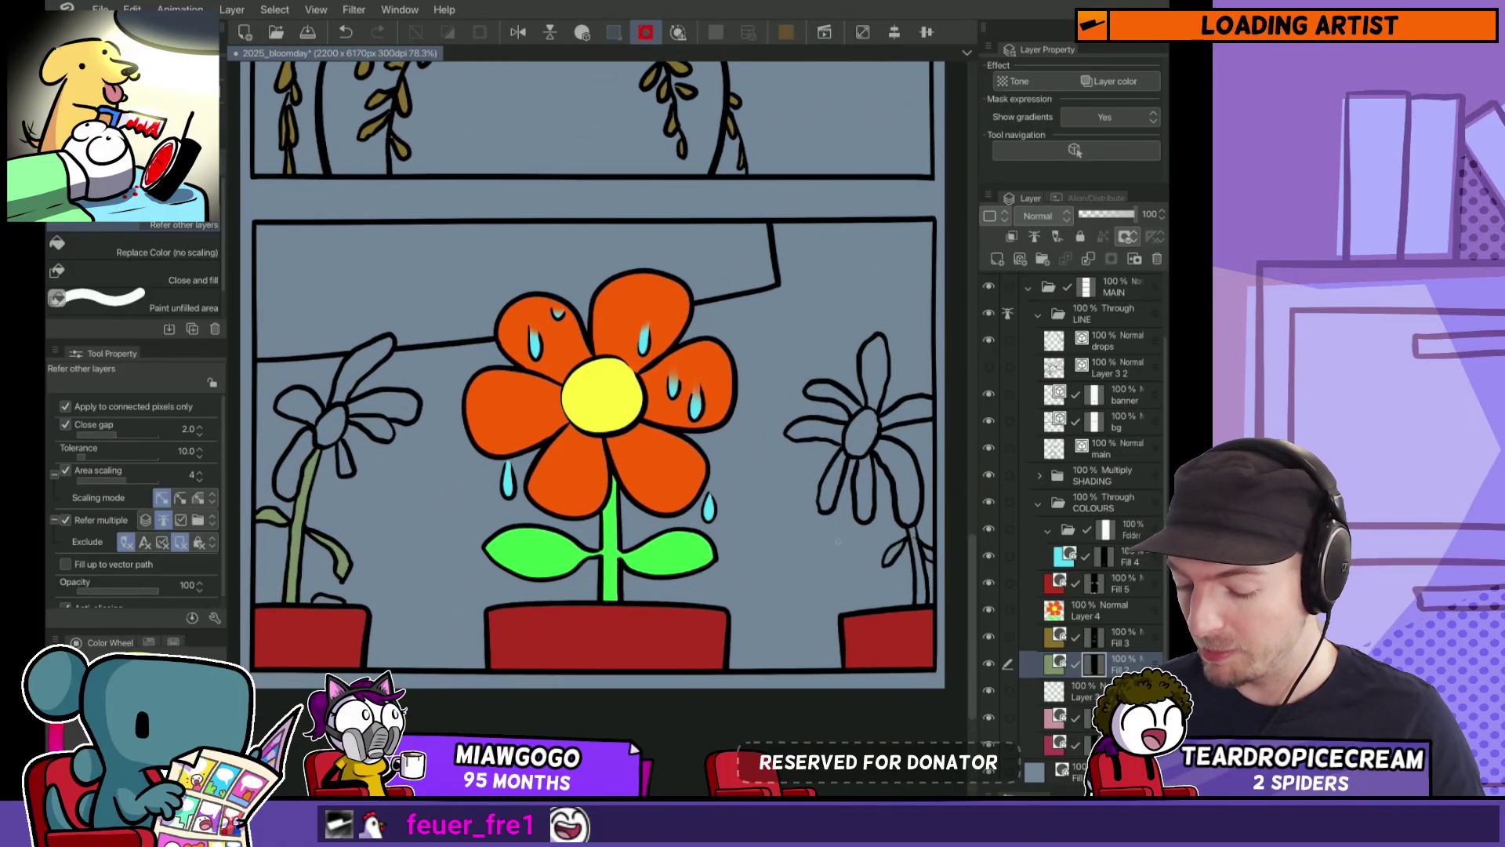
left_click_drag(898, 520, 745, 546)
left_click(864, 550)
left_click(813, 534)
left_click(786, 495, "ctrl")
Step: Try deleting the short line at the top of the right flower's stem on the main line layer
left_click(756, 468)
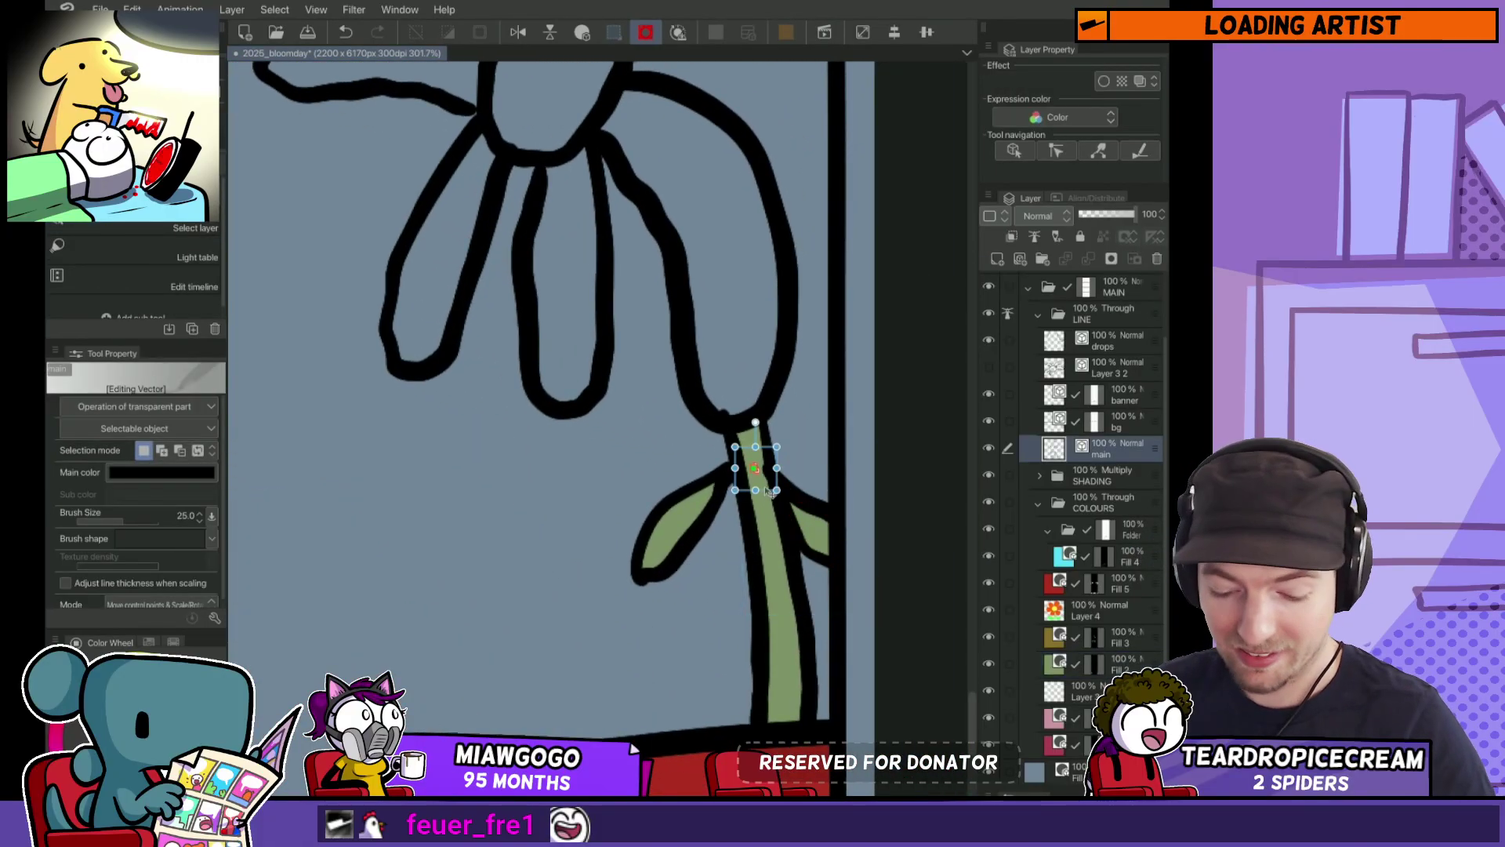
key("Delete")
key("ctrl+z")
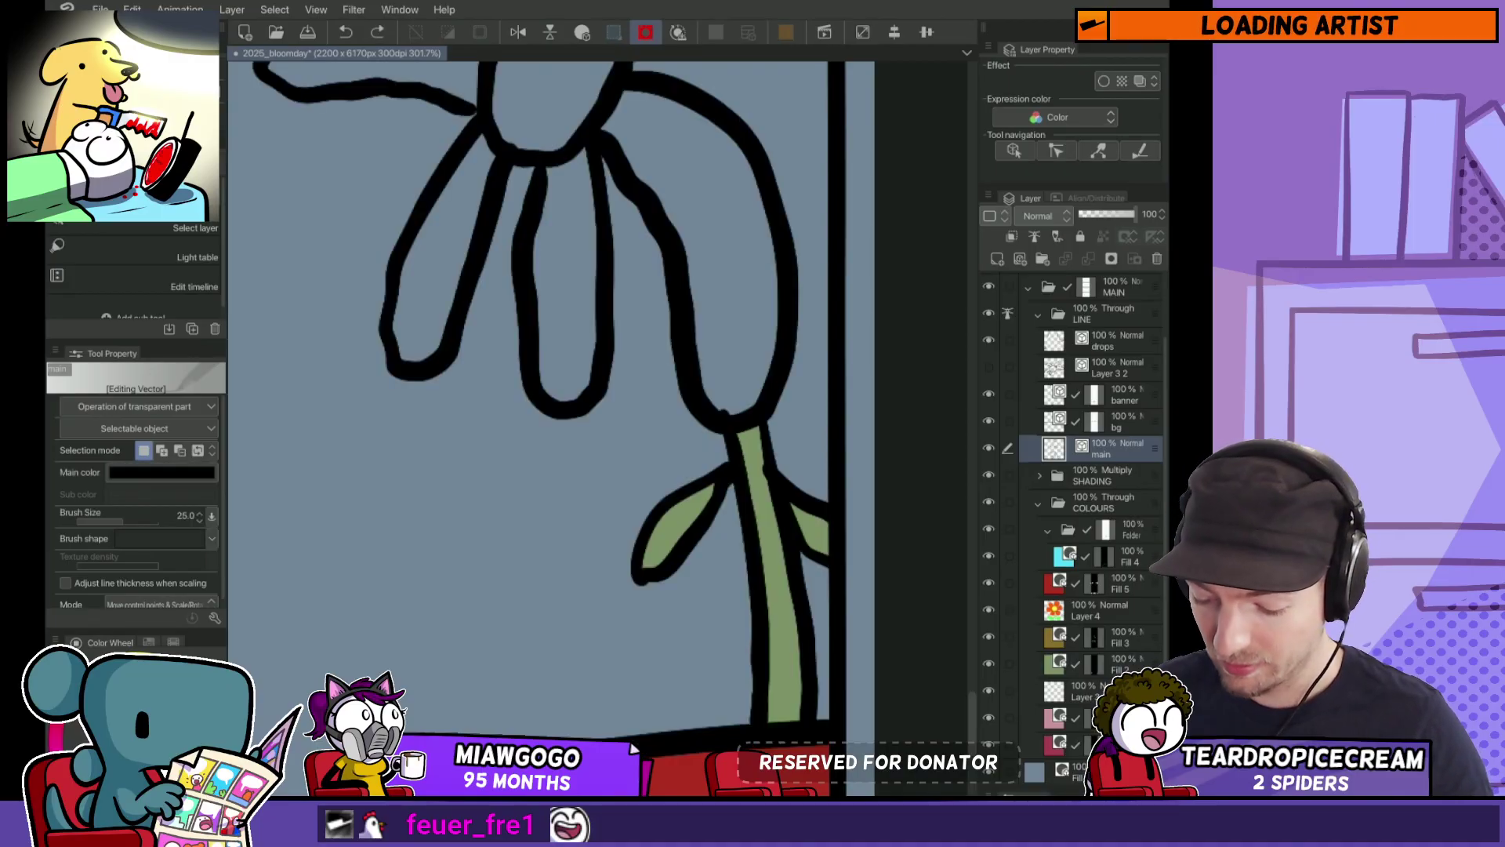
left_click(726, 425)
Step: Touch up the right flower's muted green stem on its fill layer with the G-pen at size 40
key("k")
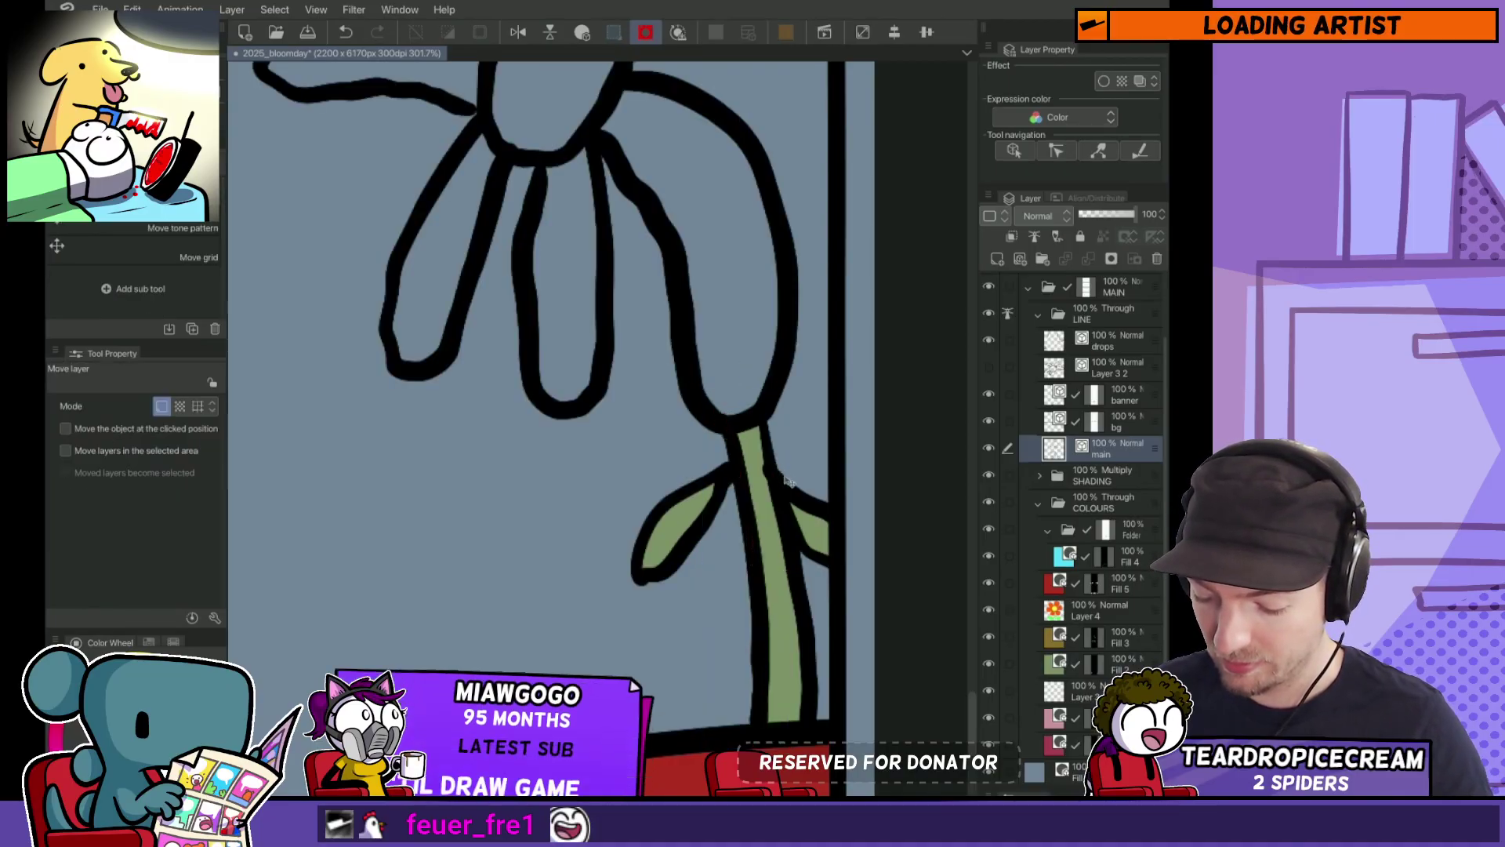
left_click(773, 544, "ctrl+shift")
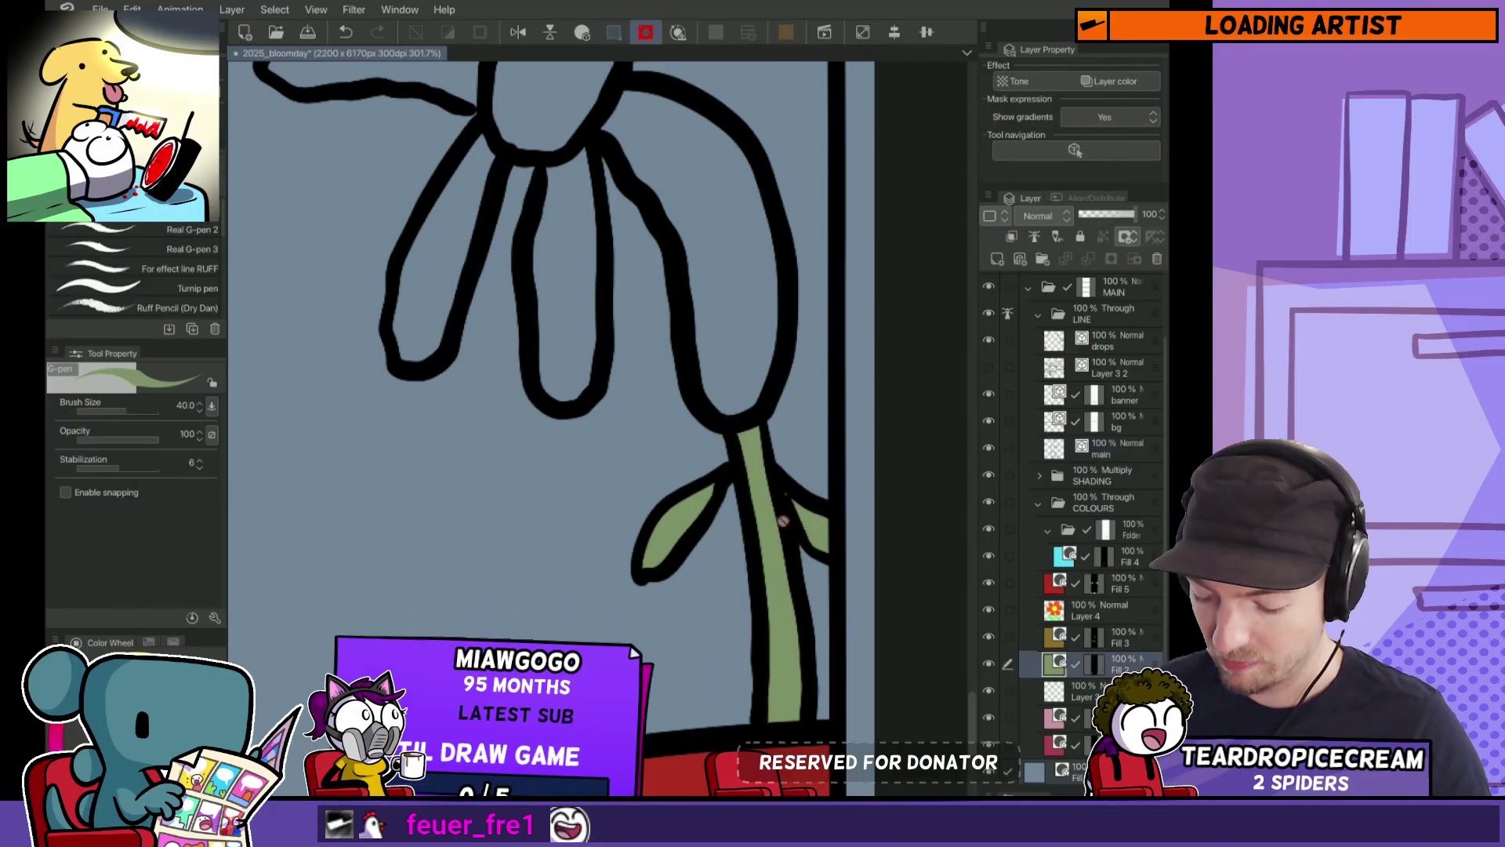
left_click(782, 544, "ctrl+shift")
scroll(799, 517, "down", 8)
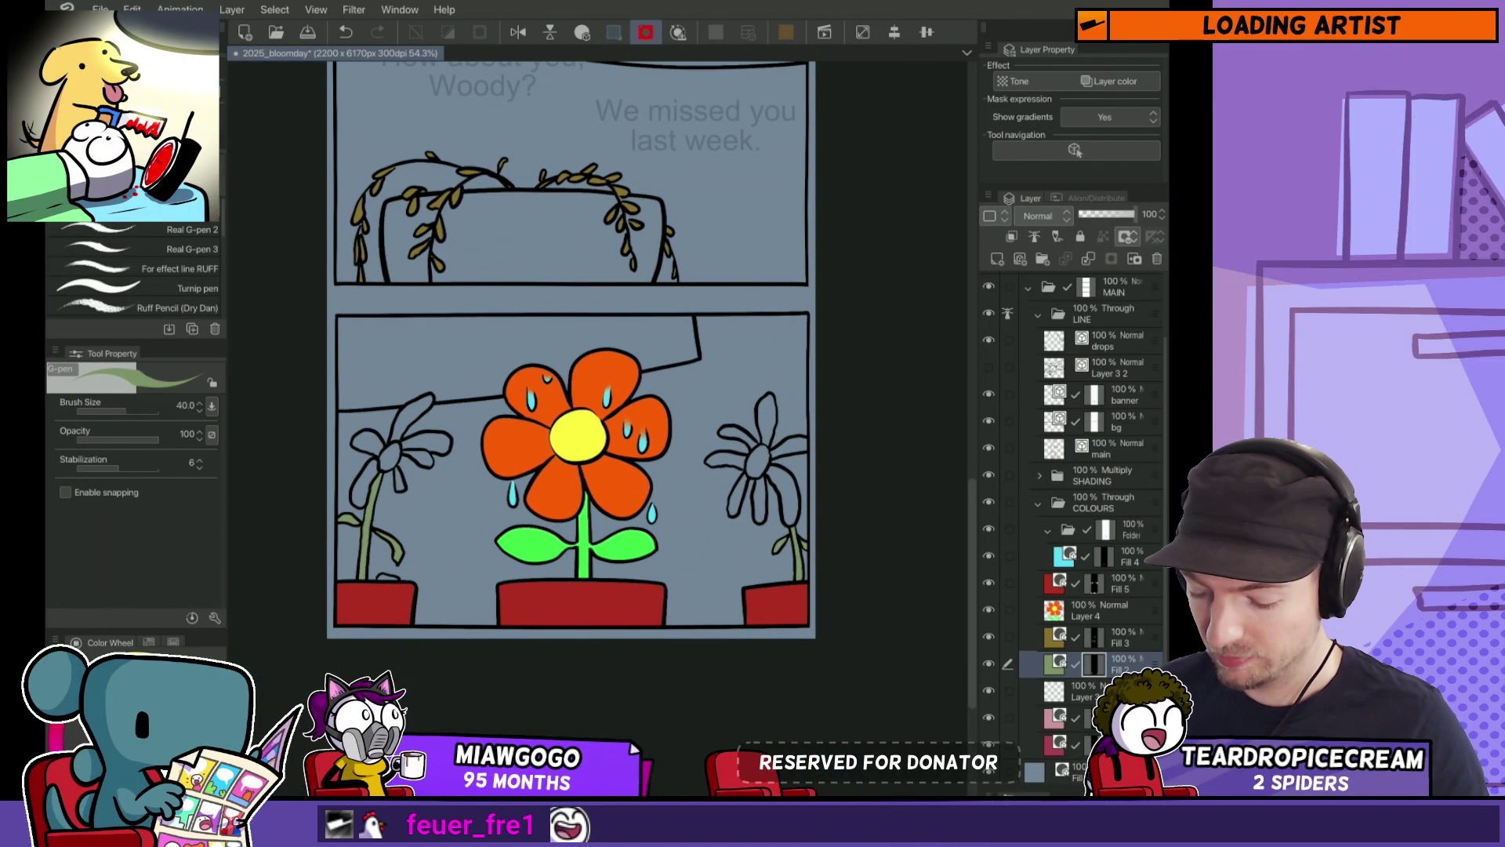
scroll(772, 522, "up", 3)
scroll(732, 625, "down", 7)
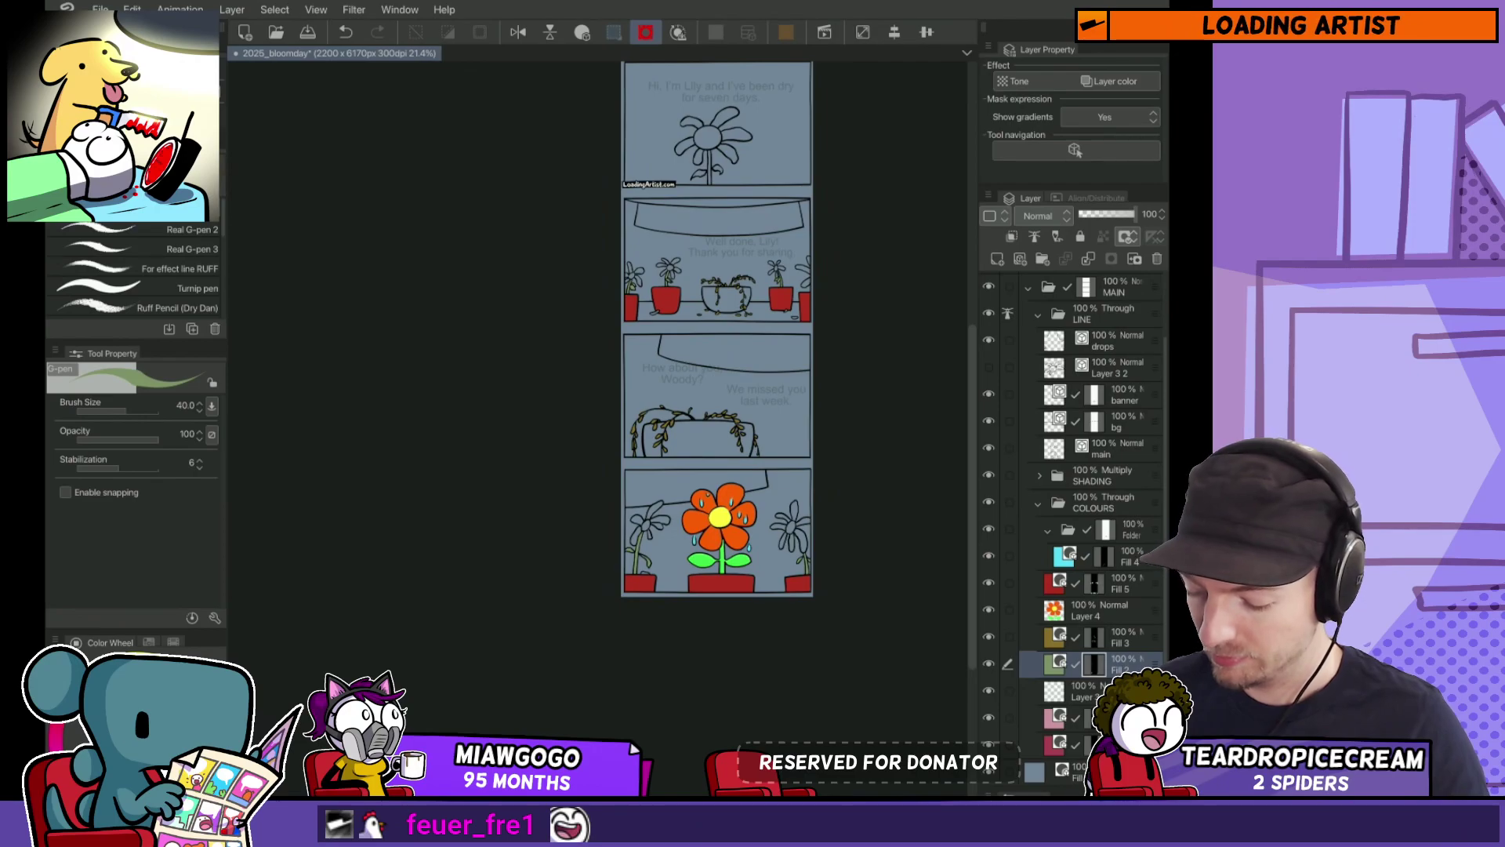
Step: Fill the stem and leaves of the first panel's flower with muted green on the green fill layer
left_click(1106, 583)
left_click_drag(752, 419, 707, 535)
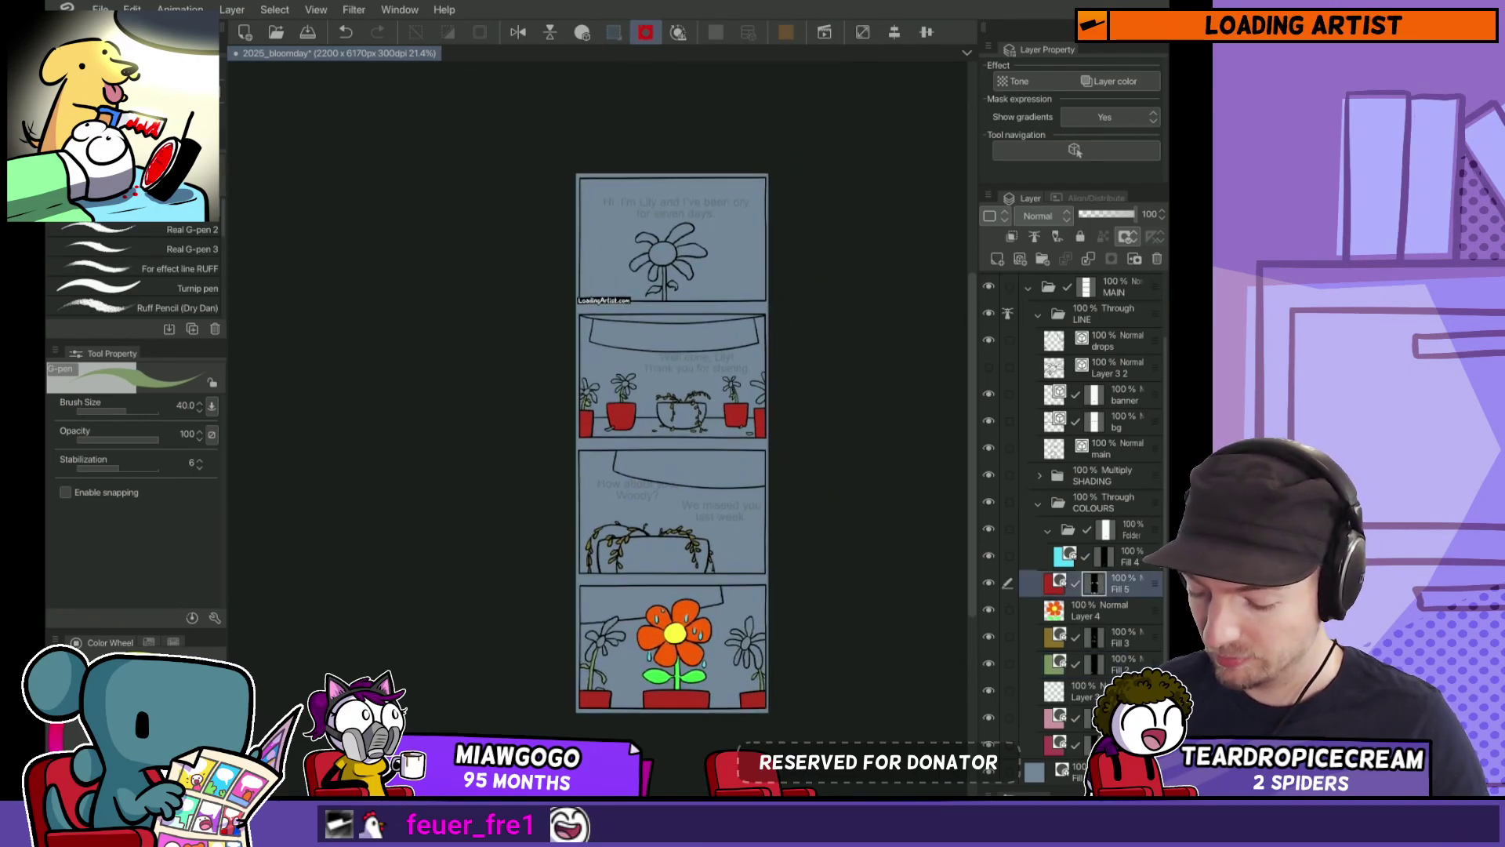
left_click(1104, 664)
left_click_drag(665, 280, 757, 271)
key("g")
left_click_drag(621, 356, 642, 441)
left_click_drag(875, 738, 834, 574)
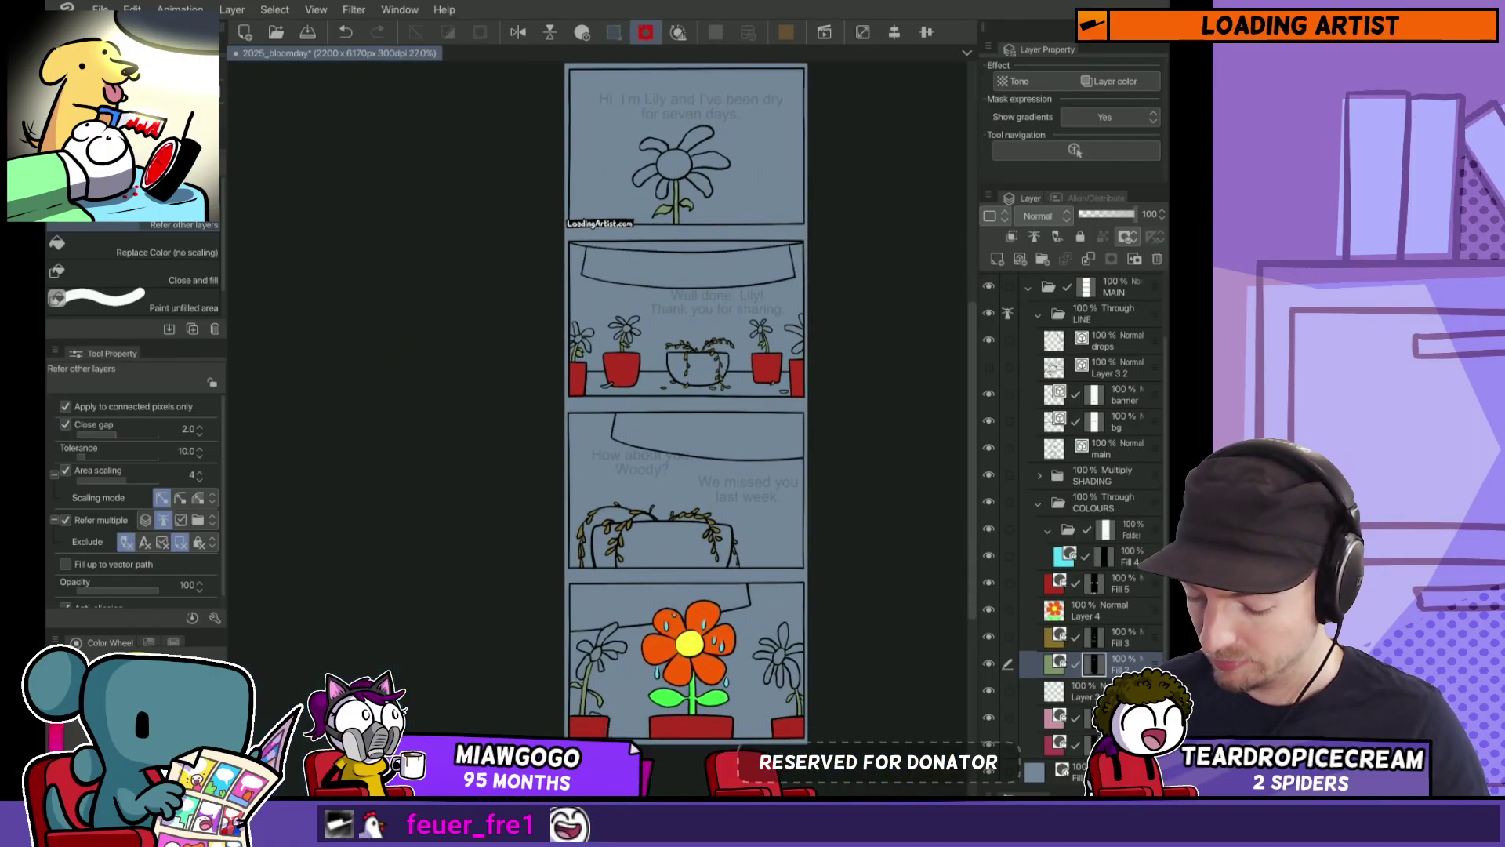
Step: Select the centre of the first panel's flower and add a muted tan-yellow fill layer for it
key("w")
left_click(680, 174)
key("f")
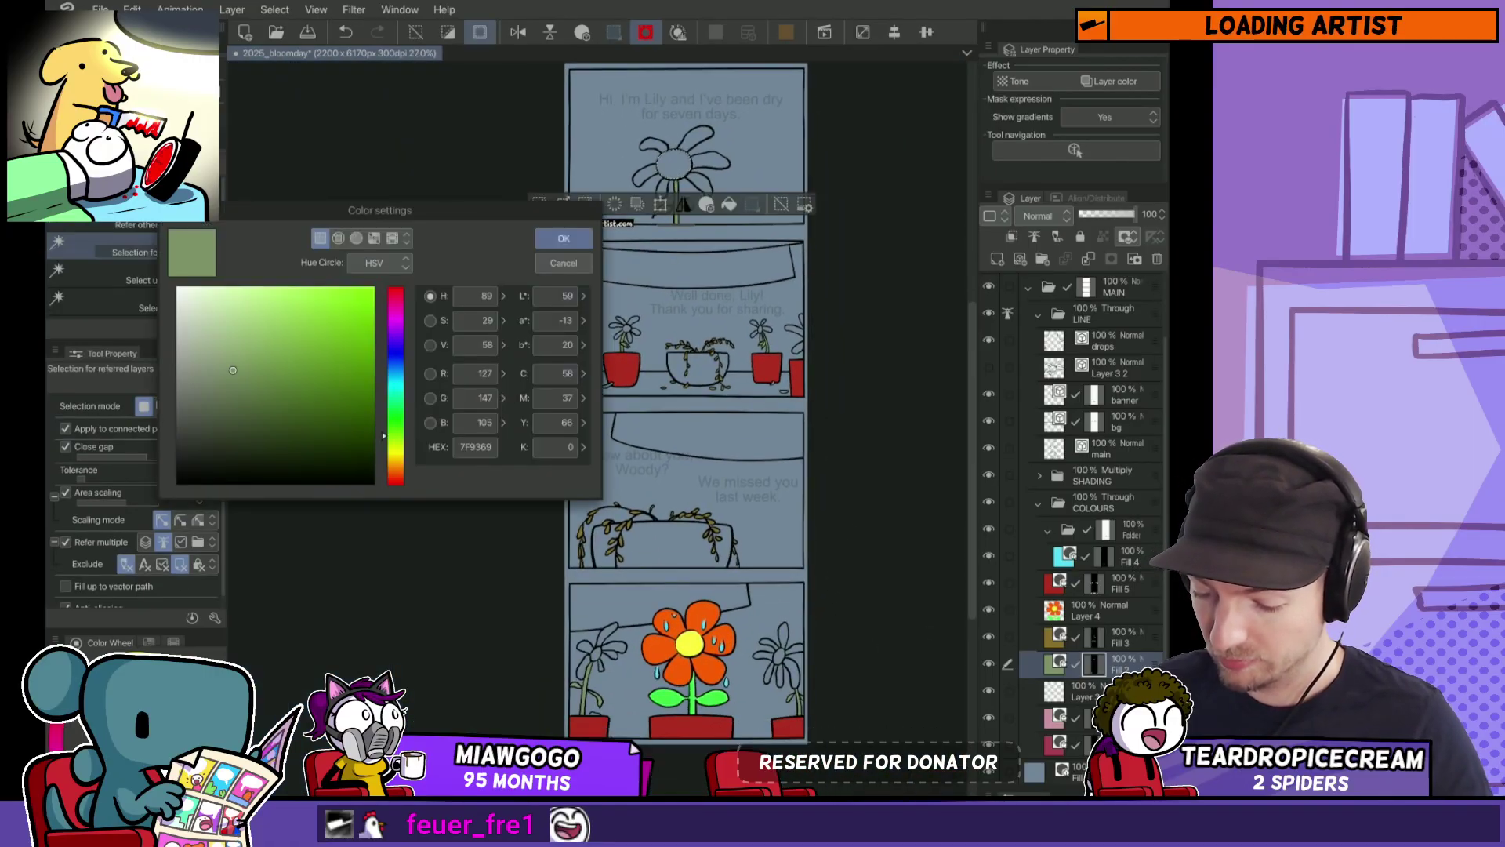
left_click(395, 452)
mouse_move(262, 372)
left_mouse_down()
mouse_move(257, 292)
mouse_move(262, 330)
mouse_move(332, 295)
mouse_move(263, 368)
mouse_move(270, 339)
left_mouse_up()
left_click(395, 463)
left_click(564, 238)
Step: Fill the centres of the two side flowers in the last panel with the muted tan-yellow
key("g")
left_click_drag(613, 644, 645, 510)
left_click(592, 529)
left_click_drag(952, 531, 592, 470)
left_click(843, 472)
Step: Fill the flower centres in the second panel with the muted tan-yellow and fit the whole comic in view
left_click_drag(784, 329, 776, 552)
left_click_drag(671, 227, 690, 588)
left_click_drag(616, 153, 648, 414)
left_click(382, 241)
left_click_drag(392, 262, 570, 236)
left_click(398, 251)
left_click_drag(737, 325, 358, 417)
key("ctrl+0")
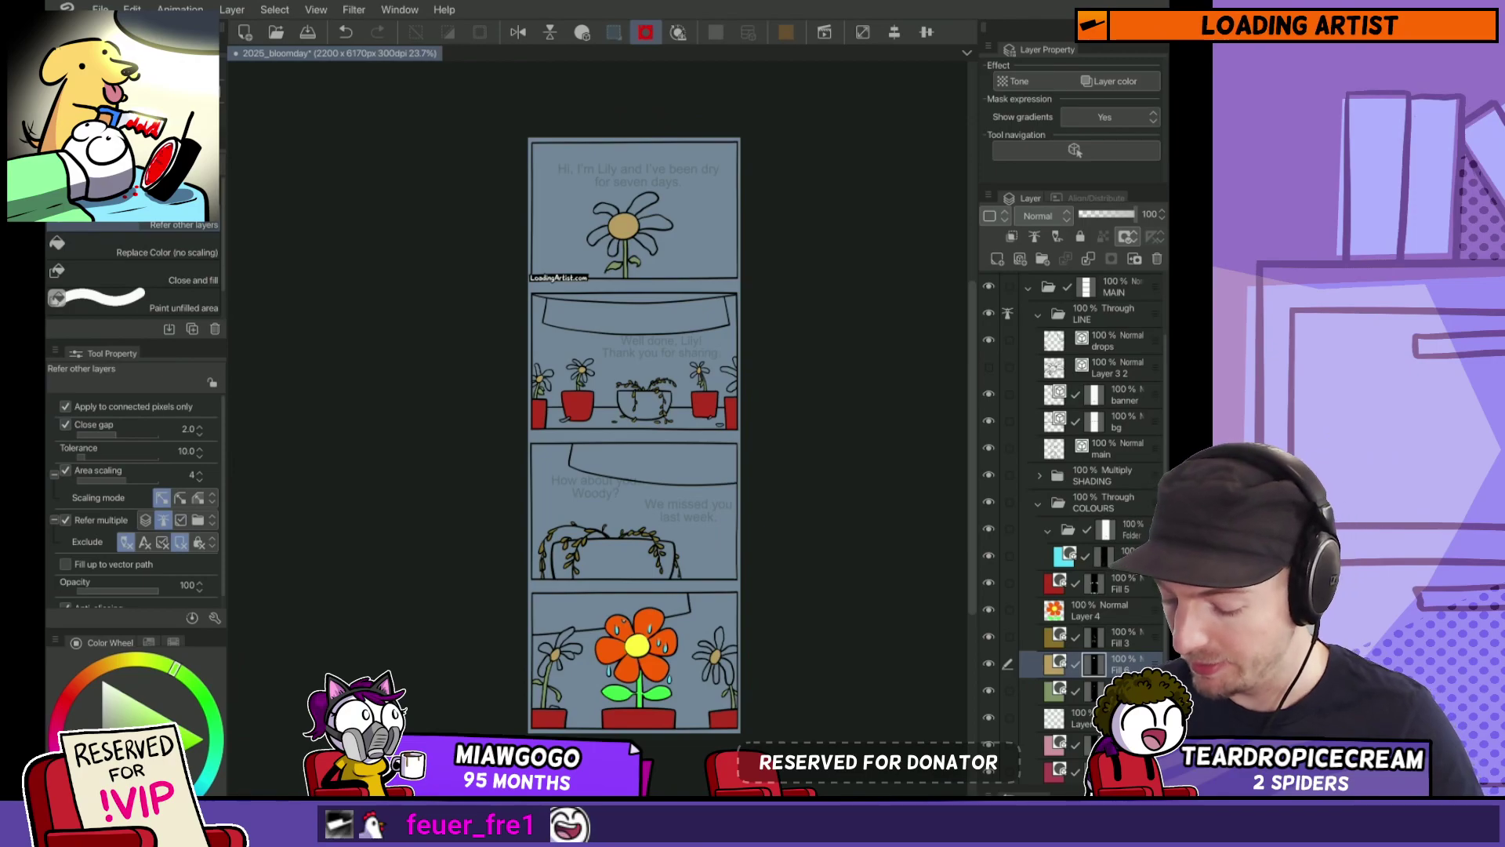
Step: Add a new layer above Fill 3 and fill all petals of the first panel's flower with muted purple
left_click(1115, 637)
left_click(997, 259)
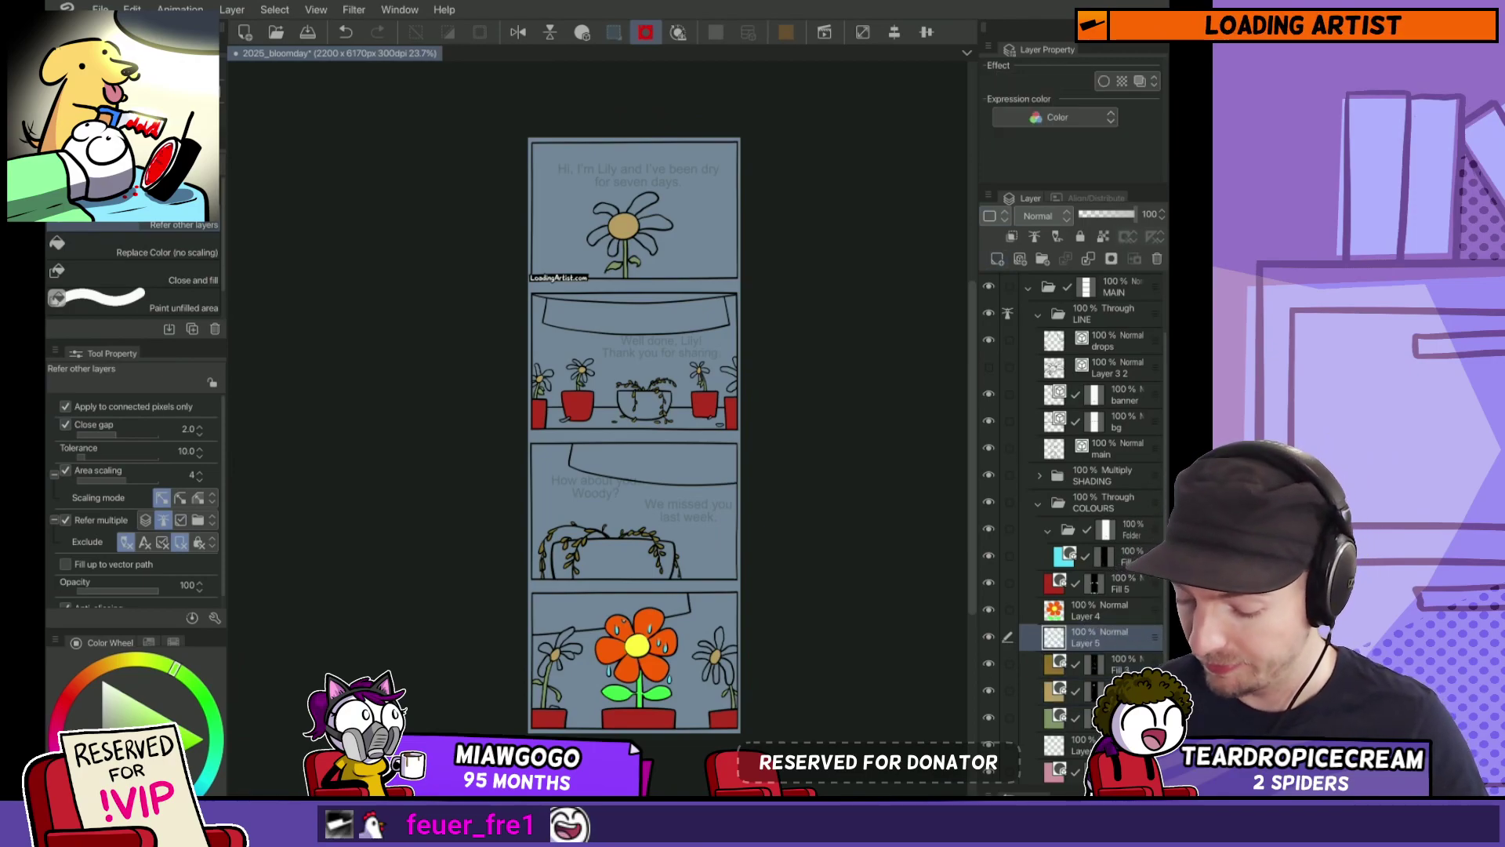
left_click_drag(617, 218, 645, 453)
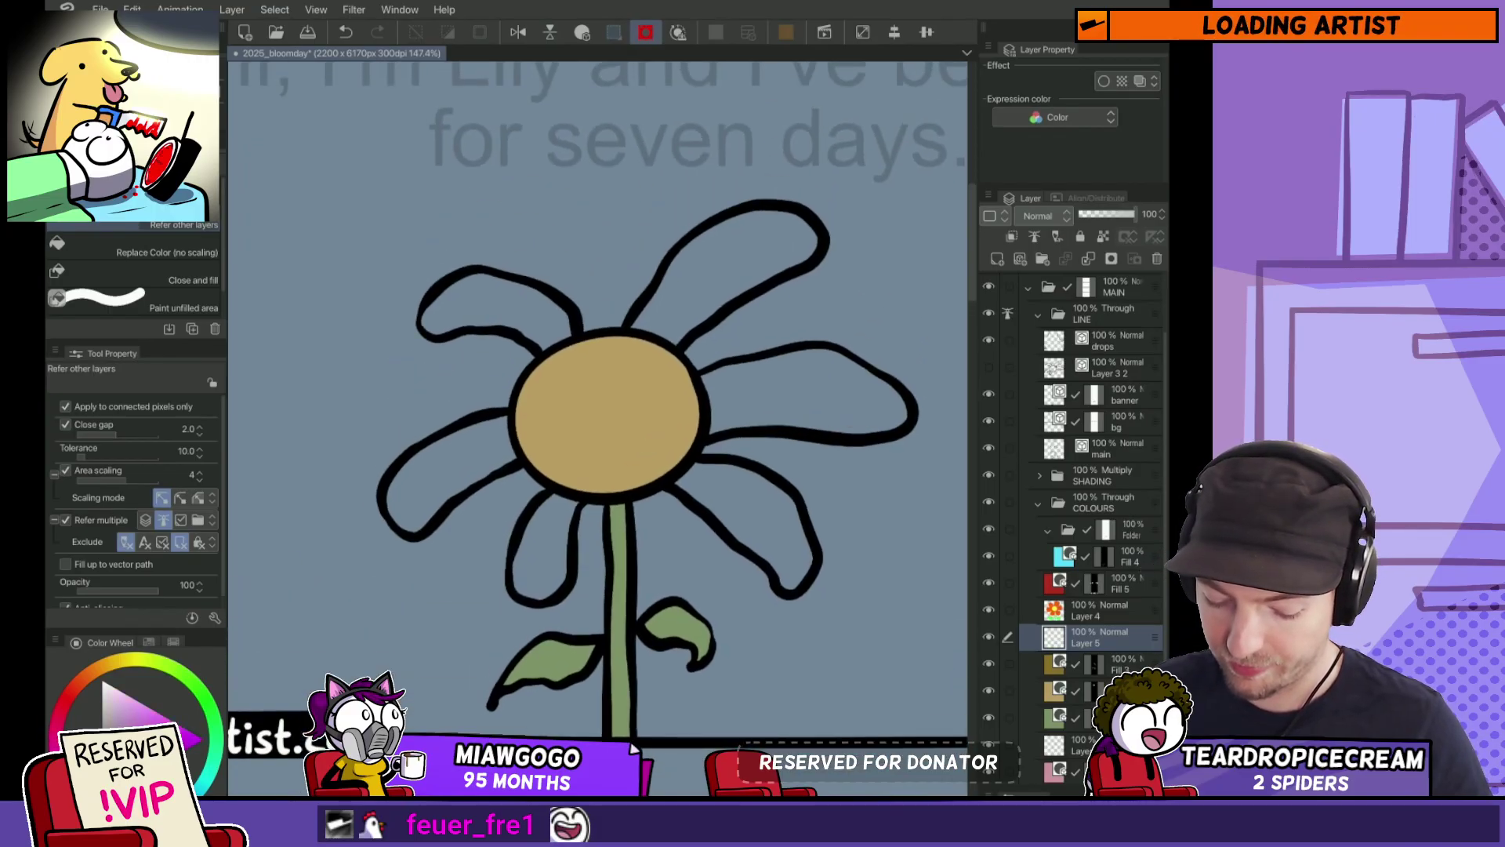
left_click(443, 478)
left_click(548, 534)
left_click(494, 310)
left_click(729, 271)
left_click(808, 392)
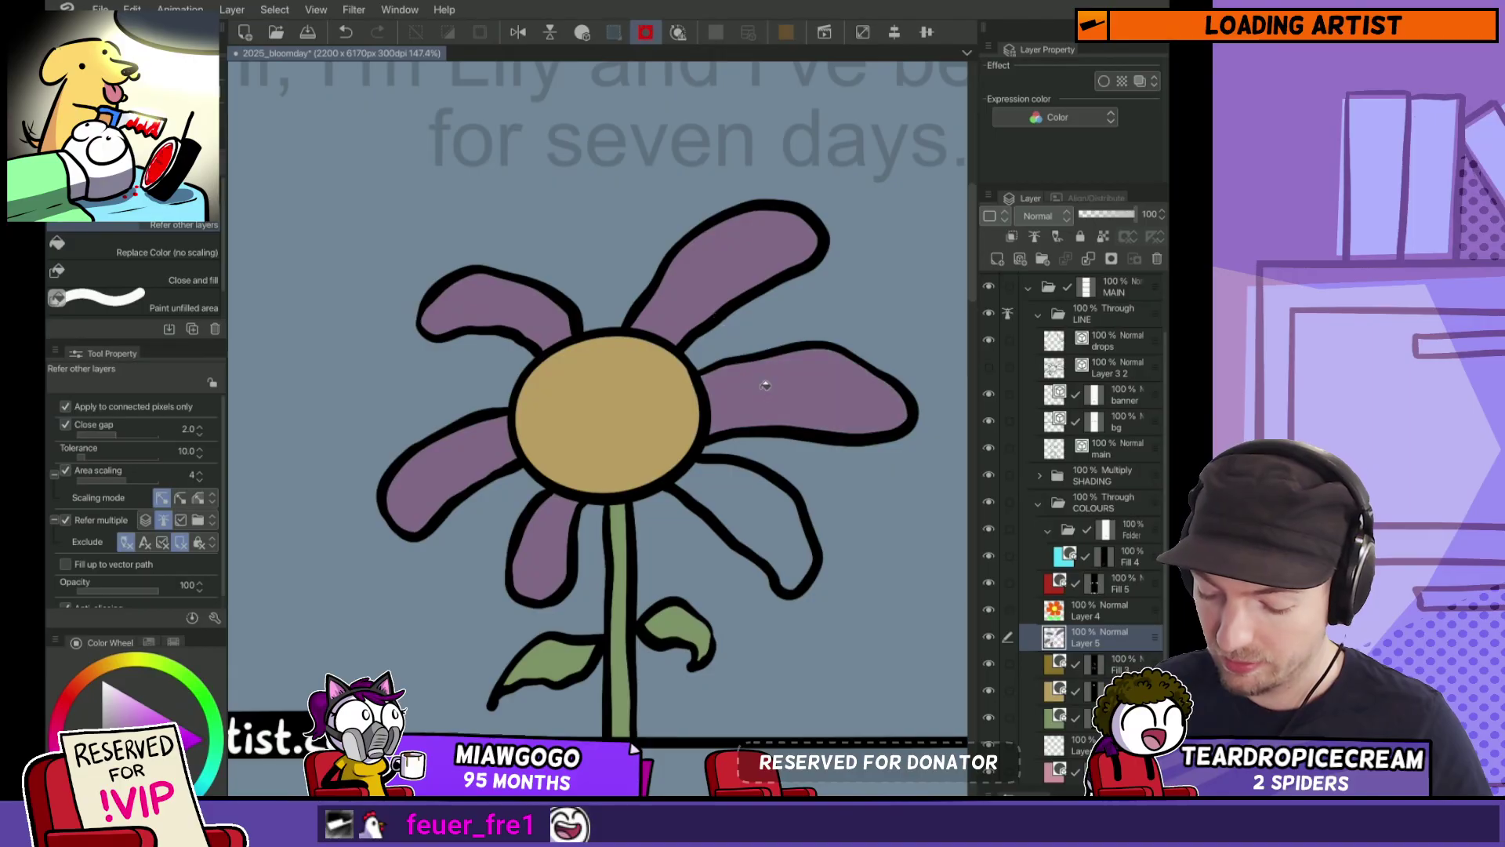
left_click(748, 499)
left_click_drag(753, 602, 655, 620)
left_click_drag(757, 676, 723, 397)
left_click_drag(781, 589, 724, 423)
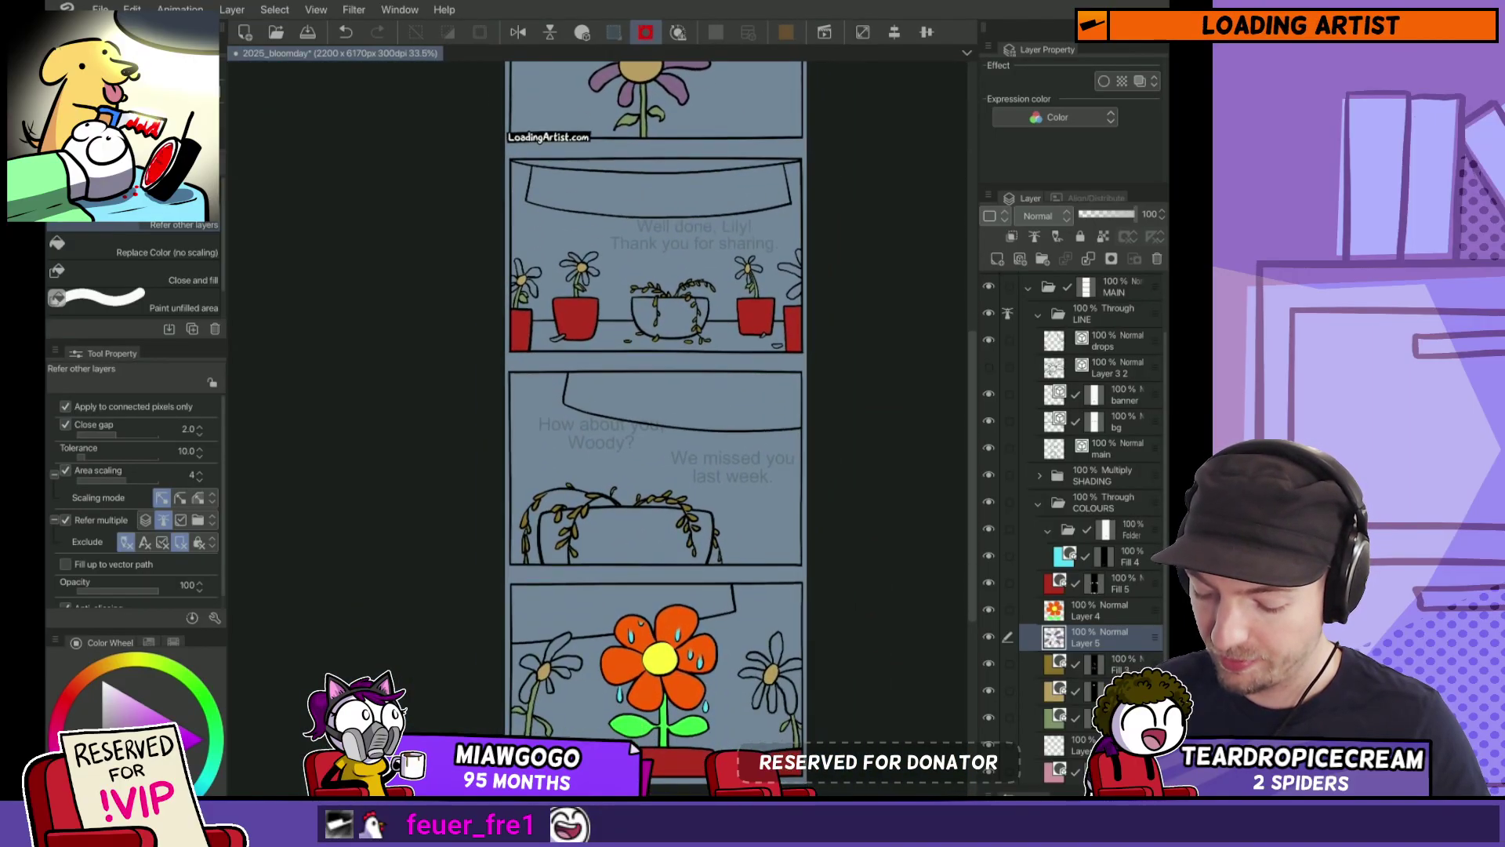
left_click_drag(727, 534, 711, 588)
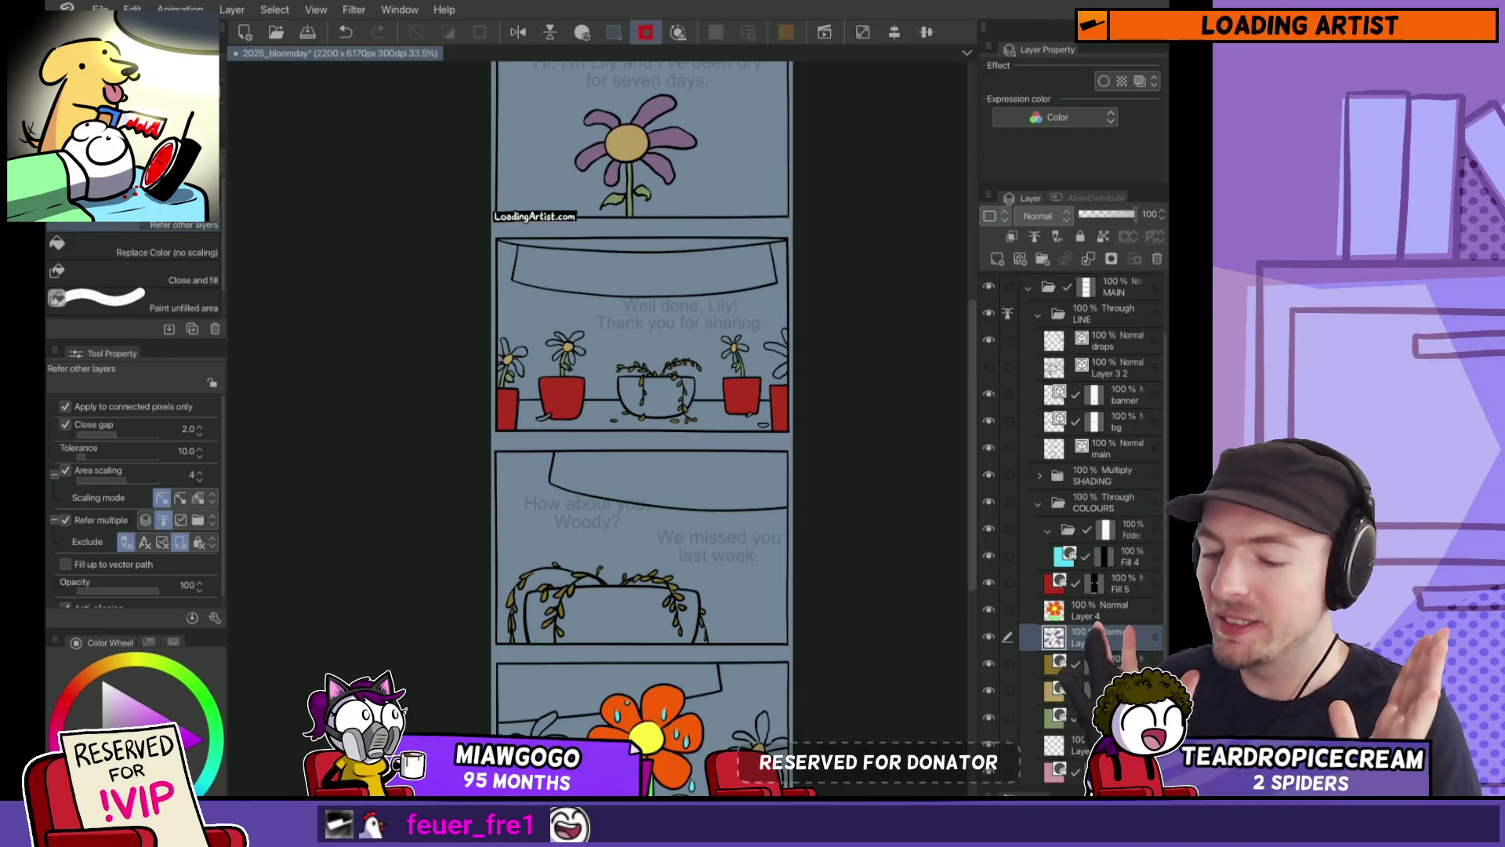
left_click_drag(670, 297, 663, 439)
scroll(664, 439, "up", 4)
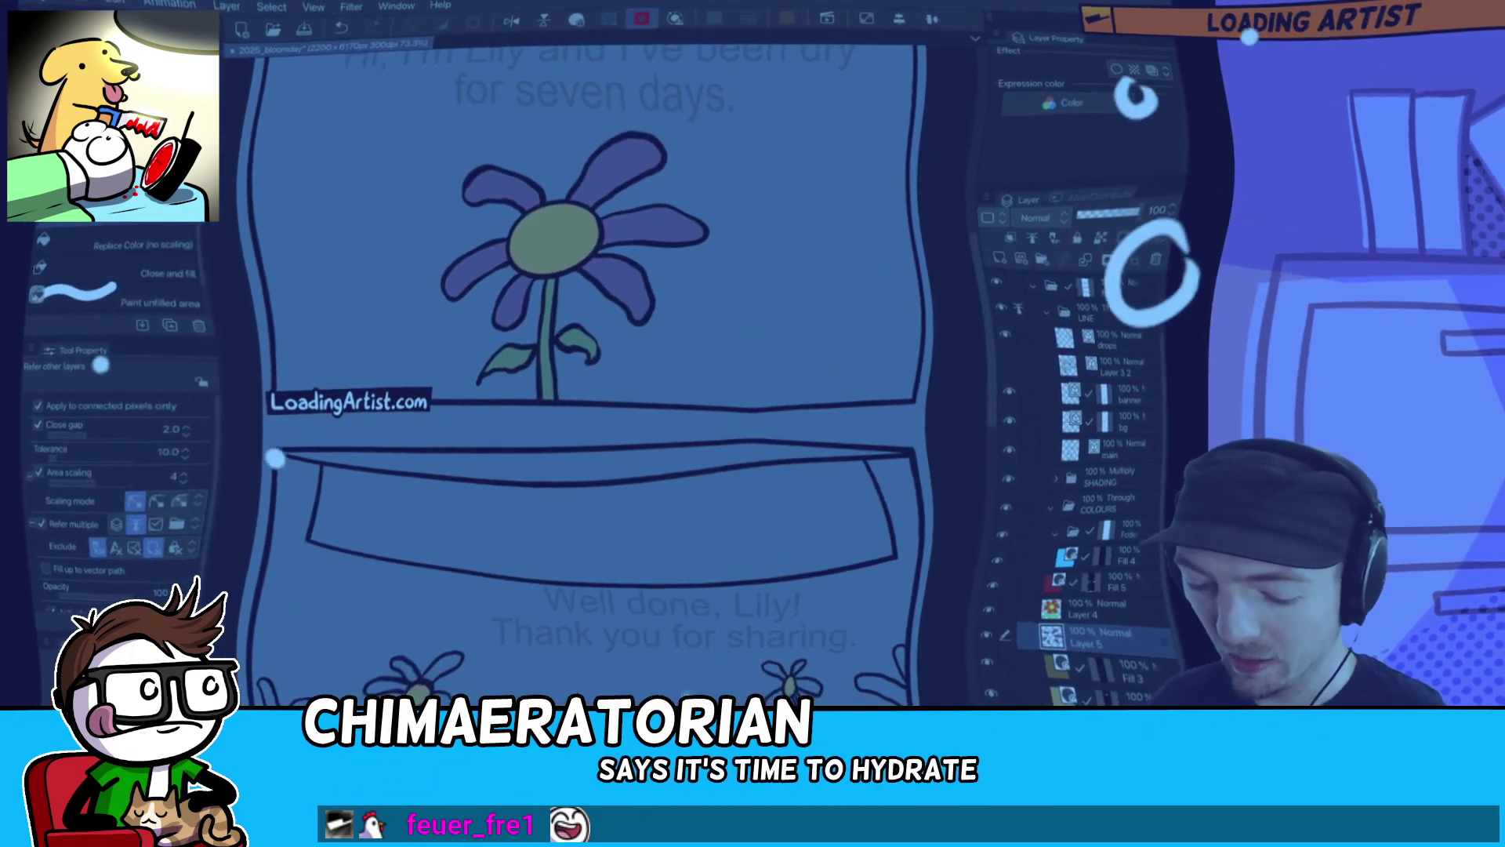
left_click_drag(689, 700, 819, 464)
mouse_move(530, 523)
left_mouse_down()
mouse_move(666, 526)
mouse_move(539, 542)
left_mouse_up()
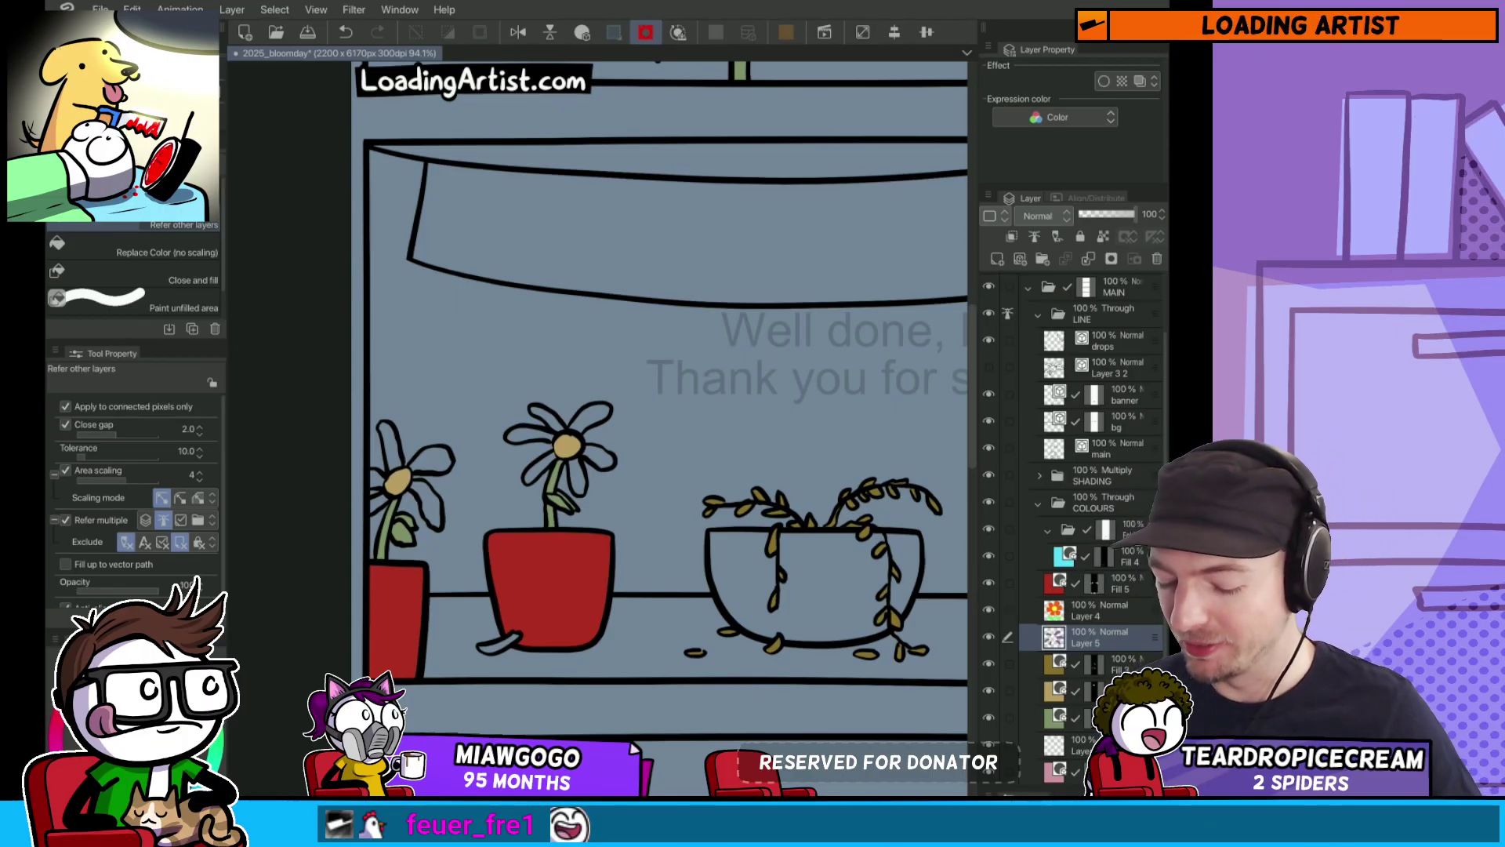
left_click_drag(796, 629, 662, 403)
scroll(648, 490, "down", 5)
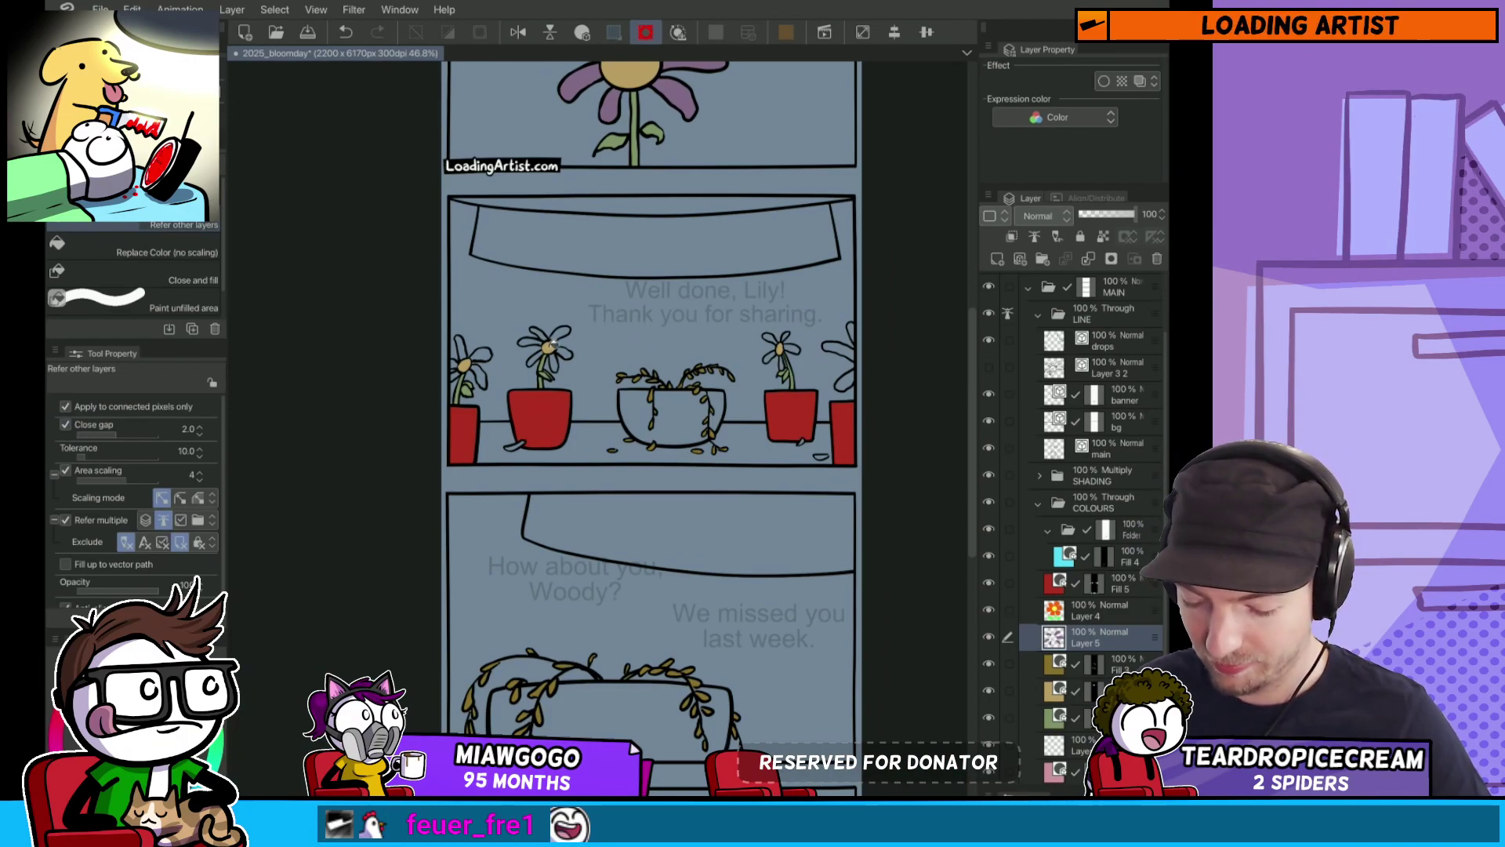
Step: Change the Fill 1 background colour to light grey and make Layer 5 the active layer again
left_click_drag(1070, 710, 1071, 627)
double_click(1036, 743)
left_click(95, 693)
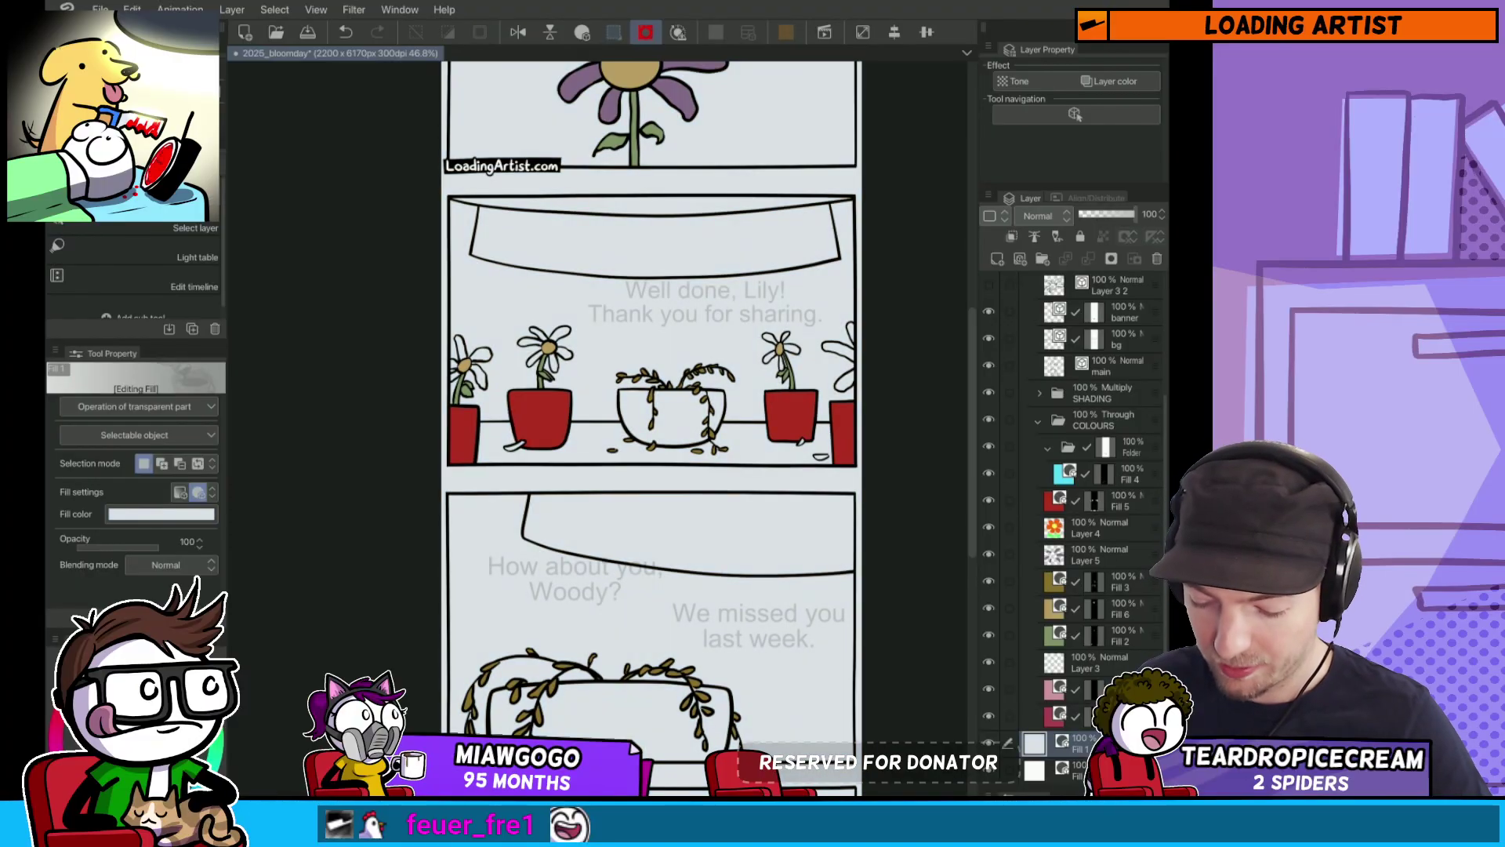
scroll(1070, 533, "up", 2)
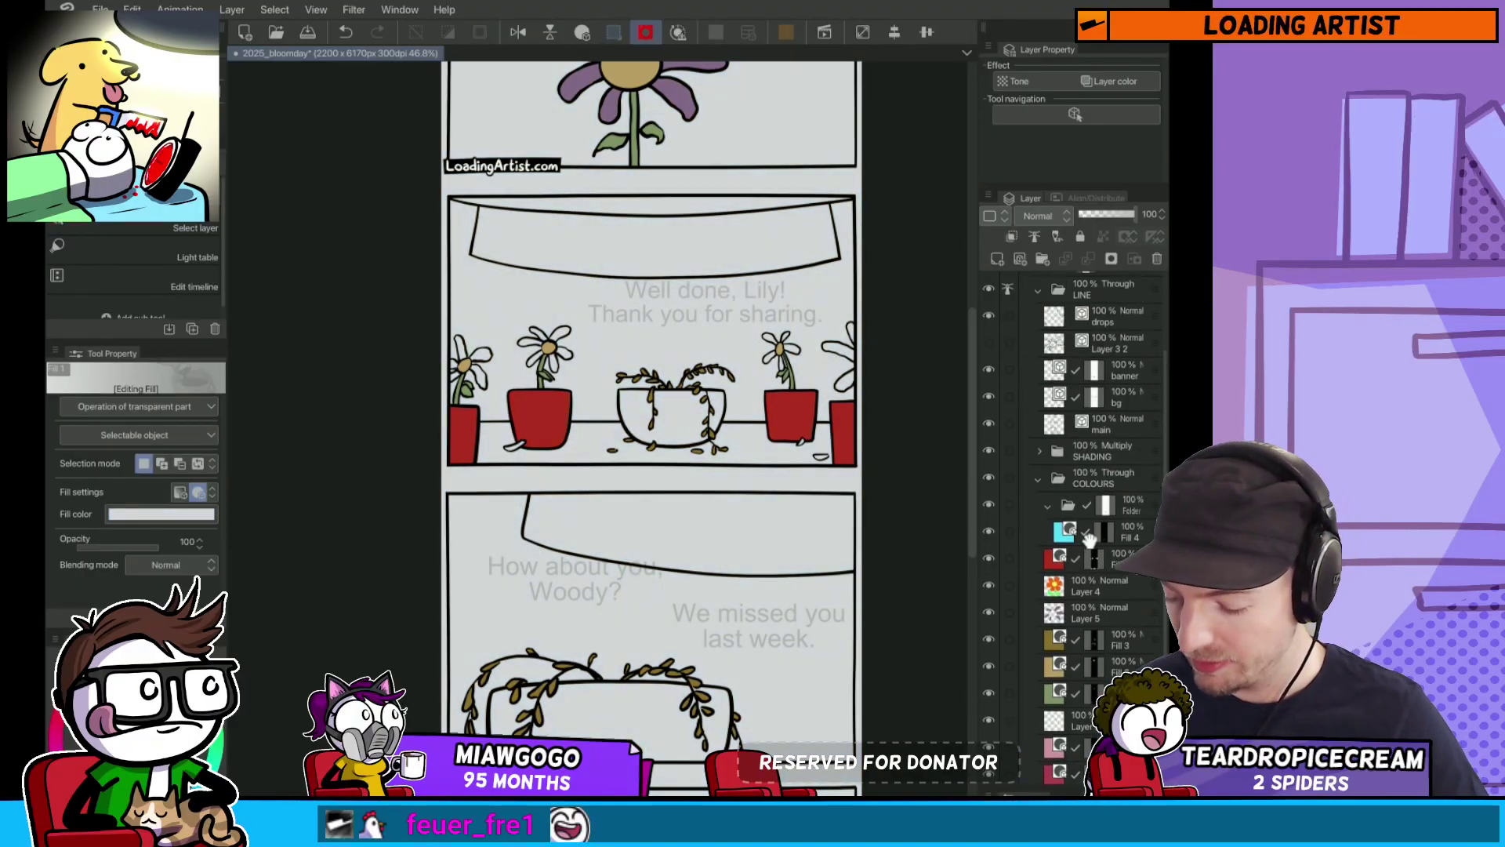
left_click(1100, 614)
mouse_move(690, 540)
left_mouse_down()
mouse_move(723, 377)
mouse_move(716, 319)
mouse_move(678, 552)
mouse_move(715, 274)
mouse_move(670, 584)
mouse_move(736, 267)
mouse_move(688, 643)
mouse_move(746, 269)
mouse_move(695, 565)
left_mouse_up()
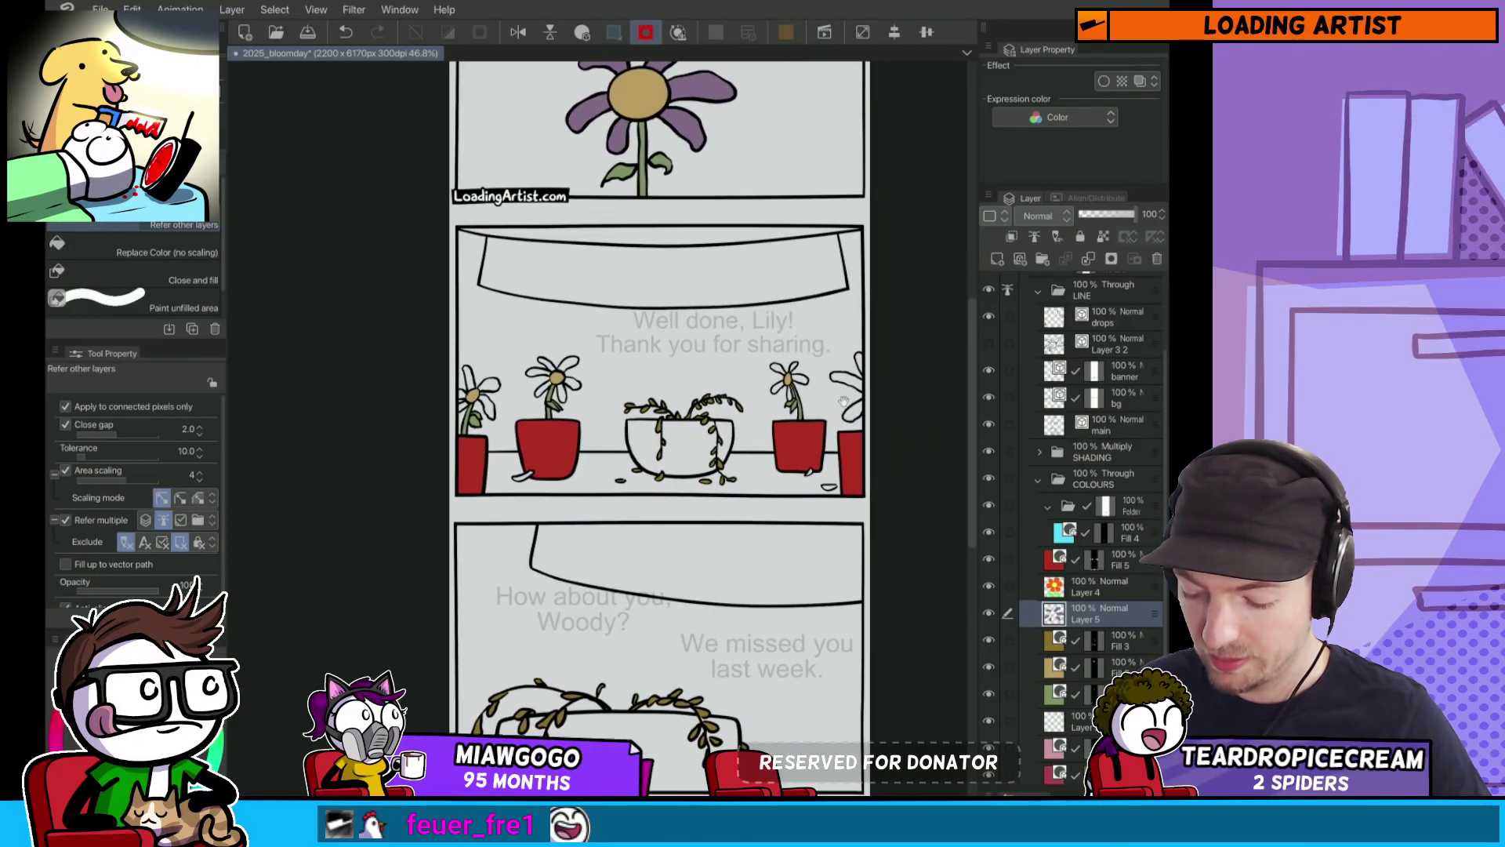
left_click(855, 406)
scroll(858, 362, "up", 5)
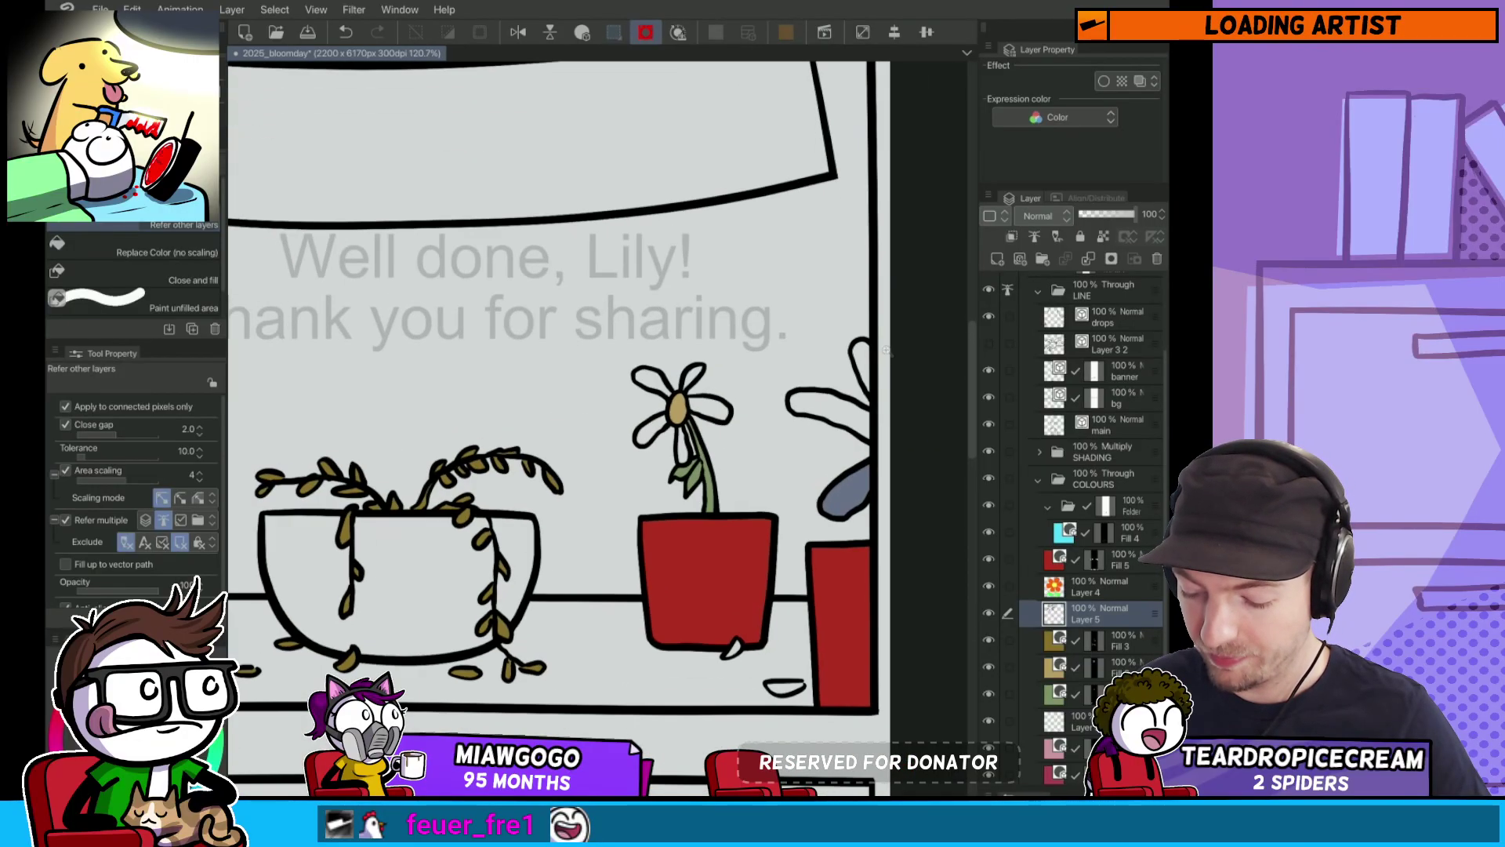
left_click_drag(762, 144, 719, 446)
key("ctrl+z")
Step: Fill the petals of the cropped flower at the second panel's right edge with muted purple on Layer 5
left_click_drag(801, 784, 740, 592)
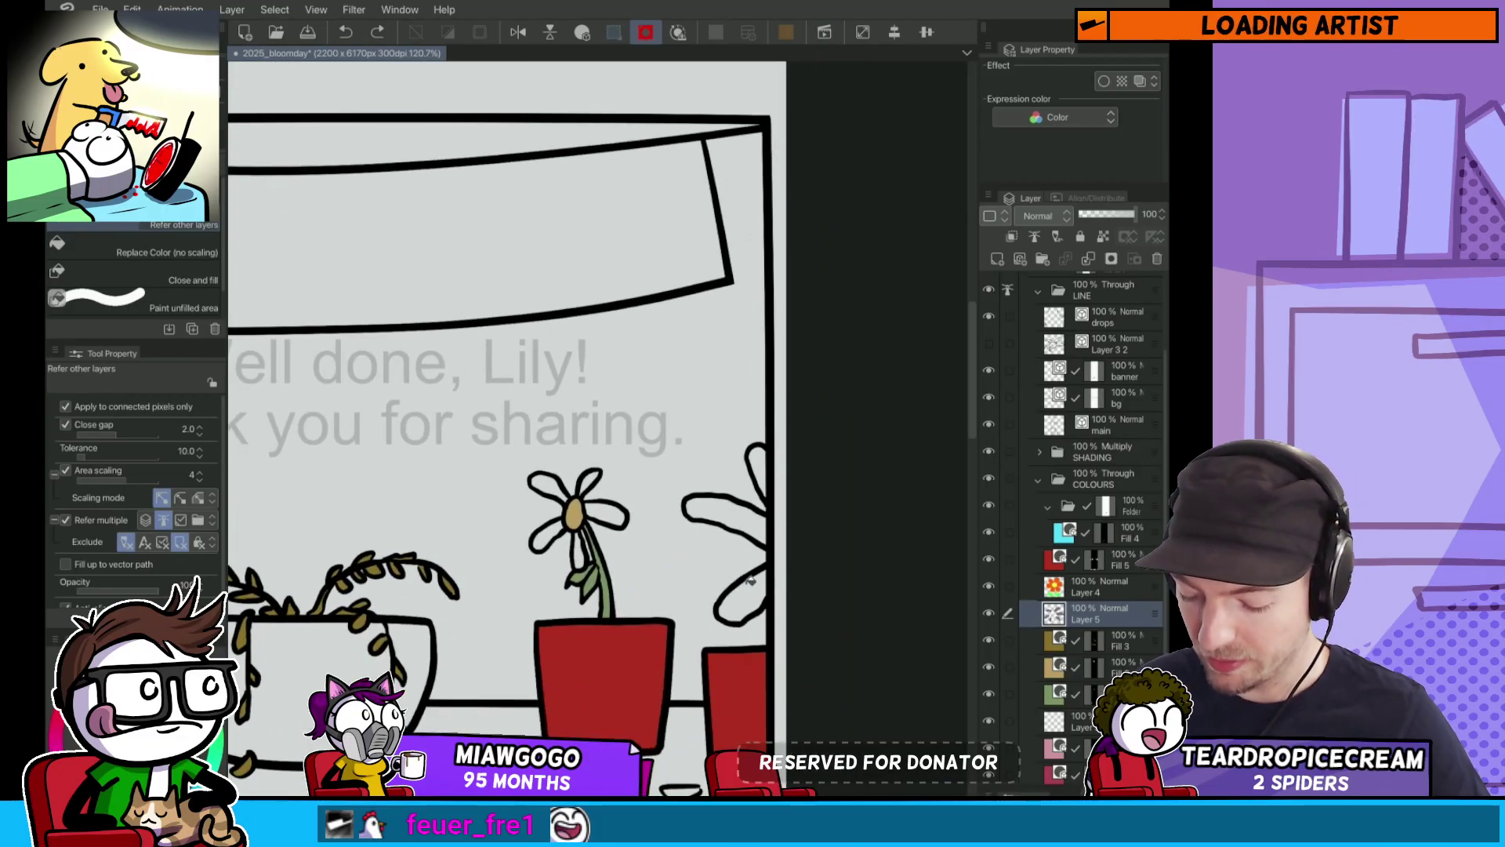
left_click(743, 598)
left_click(744, 523)
scroll(766, 461, "down", 6)
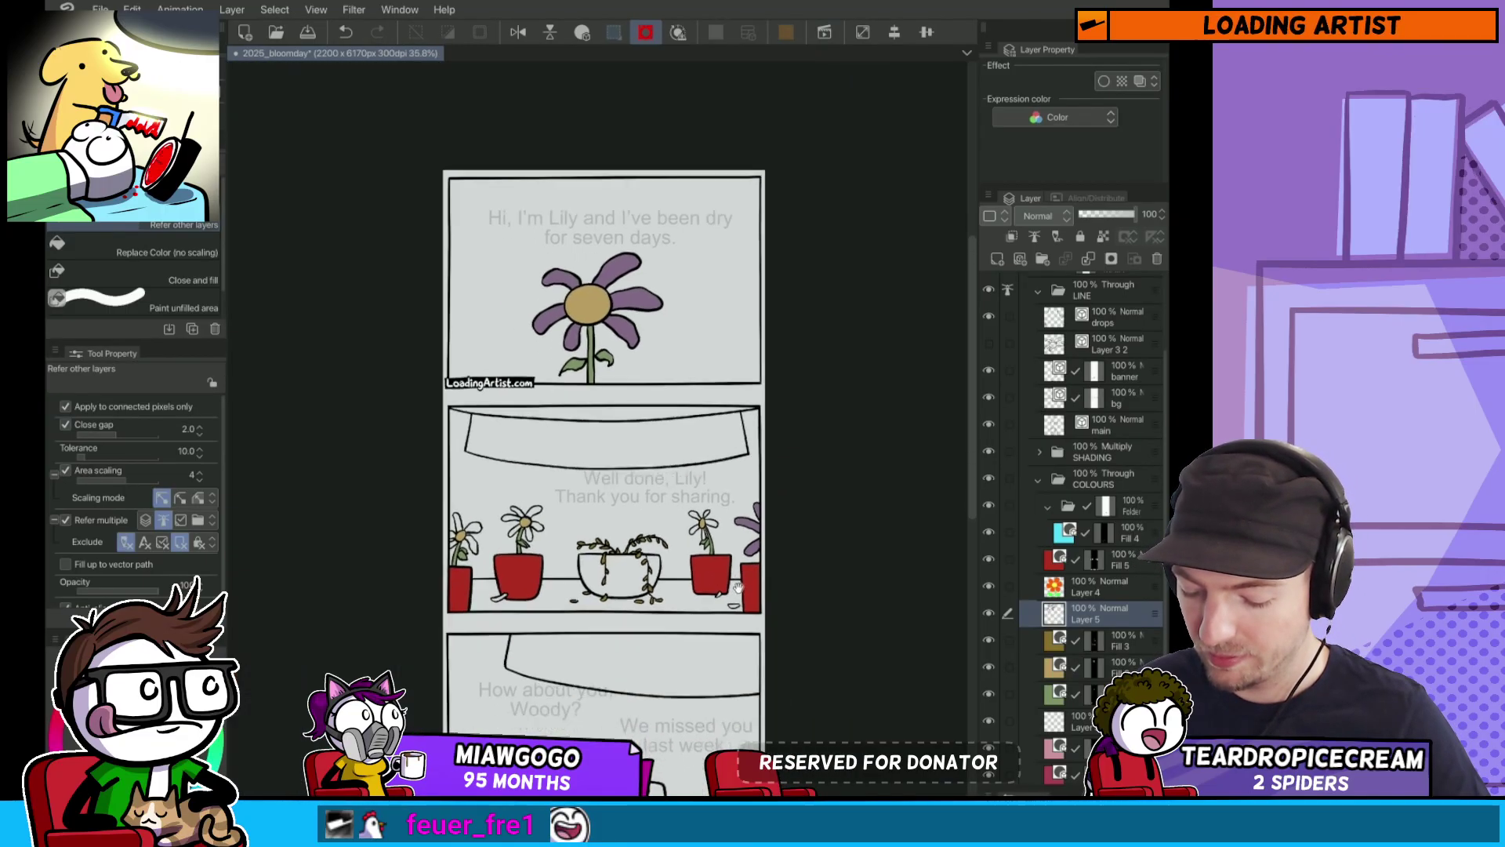
Step: Try filling the petals of the flower at the second panel's left edge with a greyish blue-purple
left_click_drag(766, 461, 781, 278)
scroll(792, 313, "up", 4)
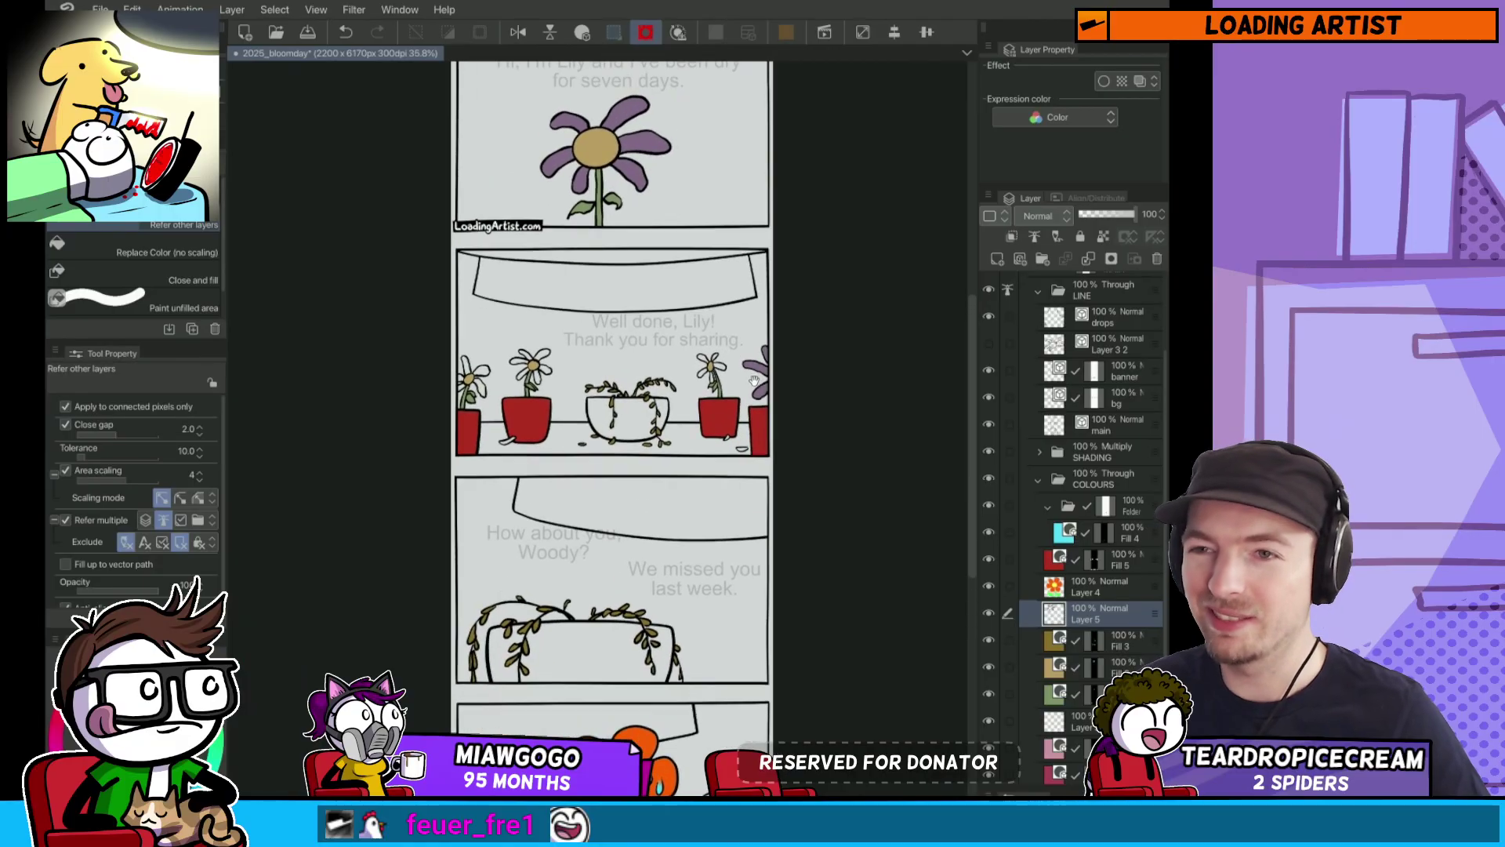
scroll(804, 348, "down", 3)
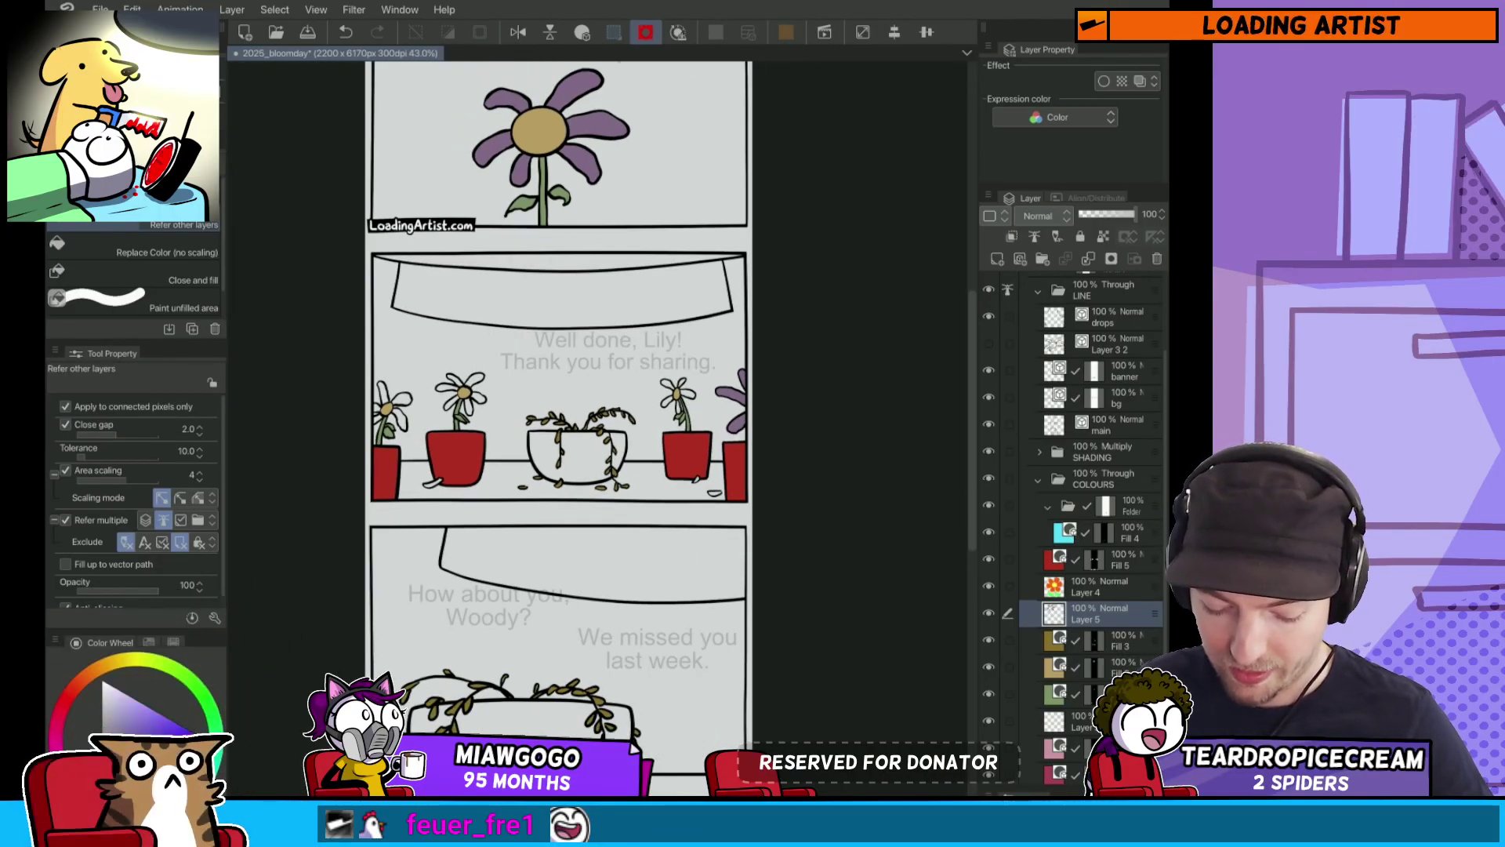
scroll(518, 436, "up", 4)
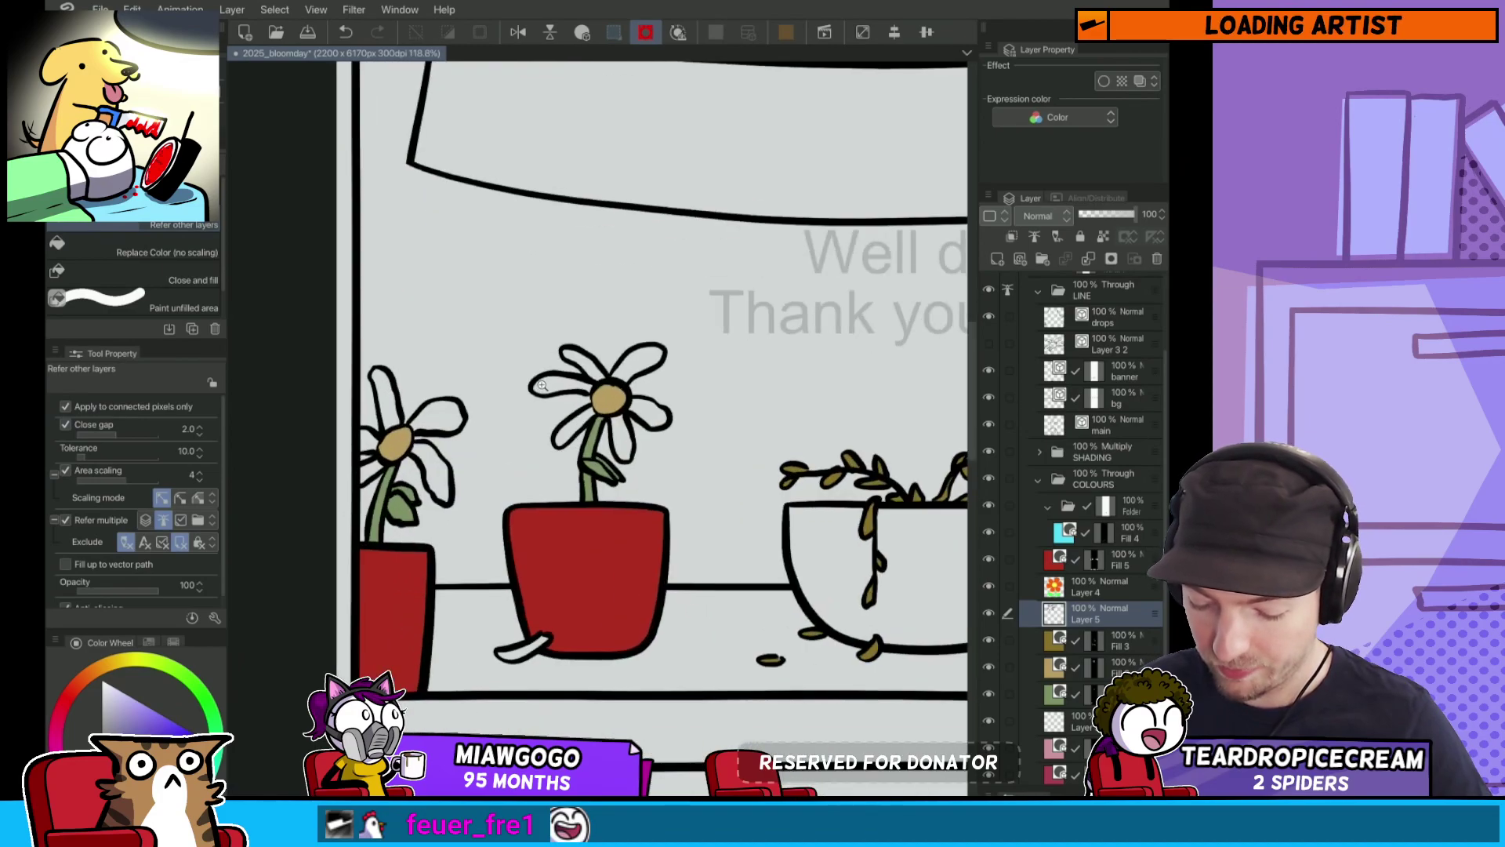
left_click(583, 427)
key("ctrl+z")
left_click(430, 454)
left_click(372, 468)
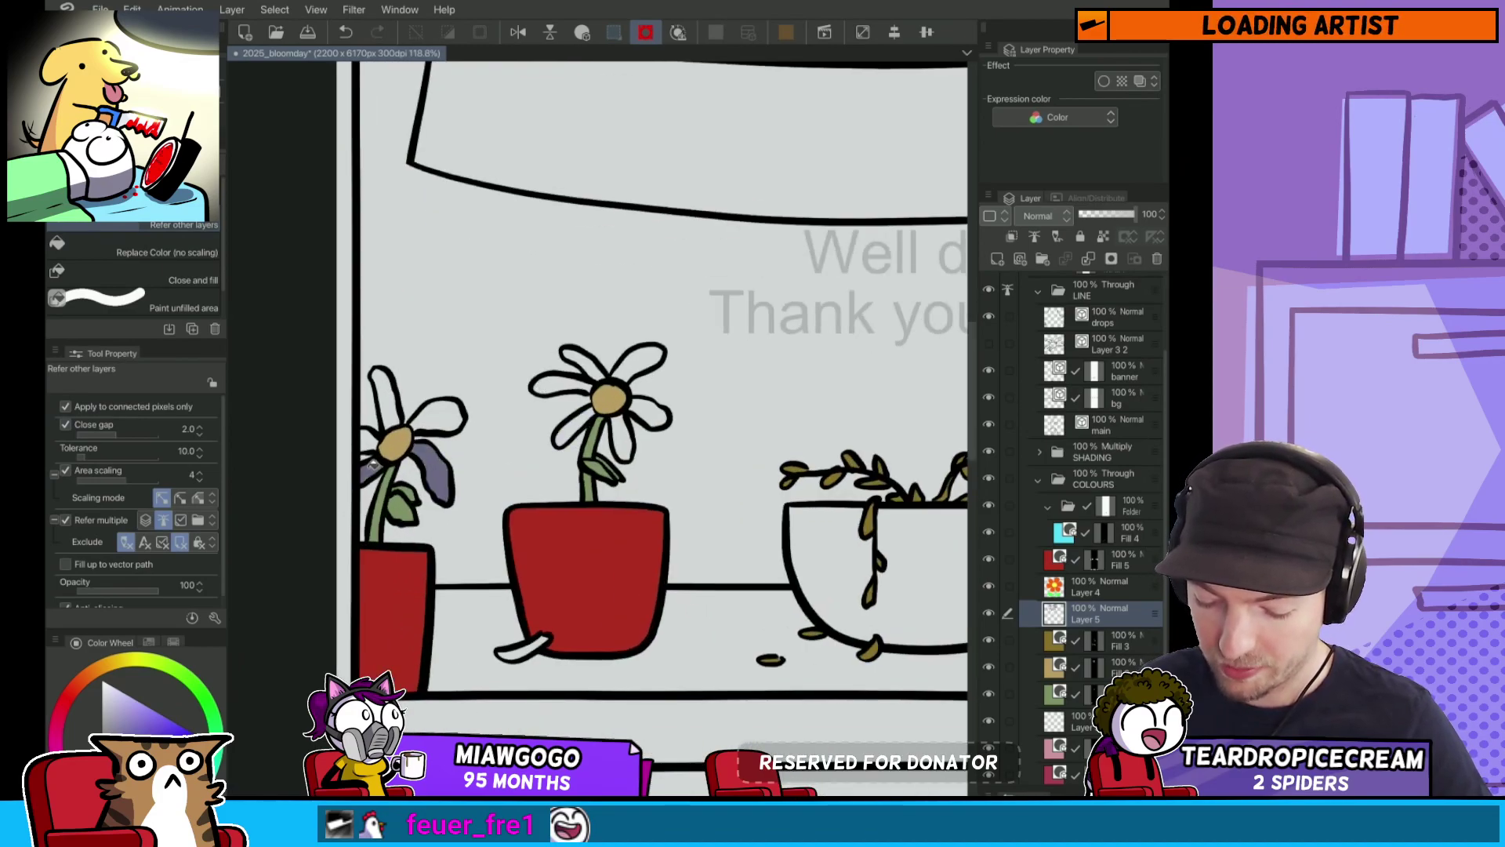
left_click(370, 435)
left_click(386, 407)
left_click(438, 412)
Step: Undo the blue-purple petal fills on the flower at the second panel's left edge
scroll(506, 480, "down", 5)
left_click_drag(632, 674, 625, 436)
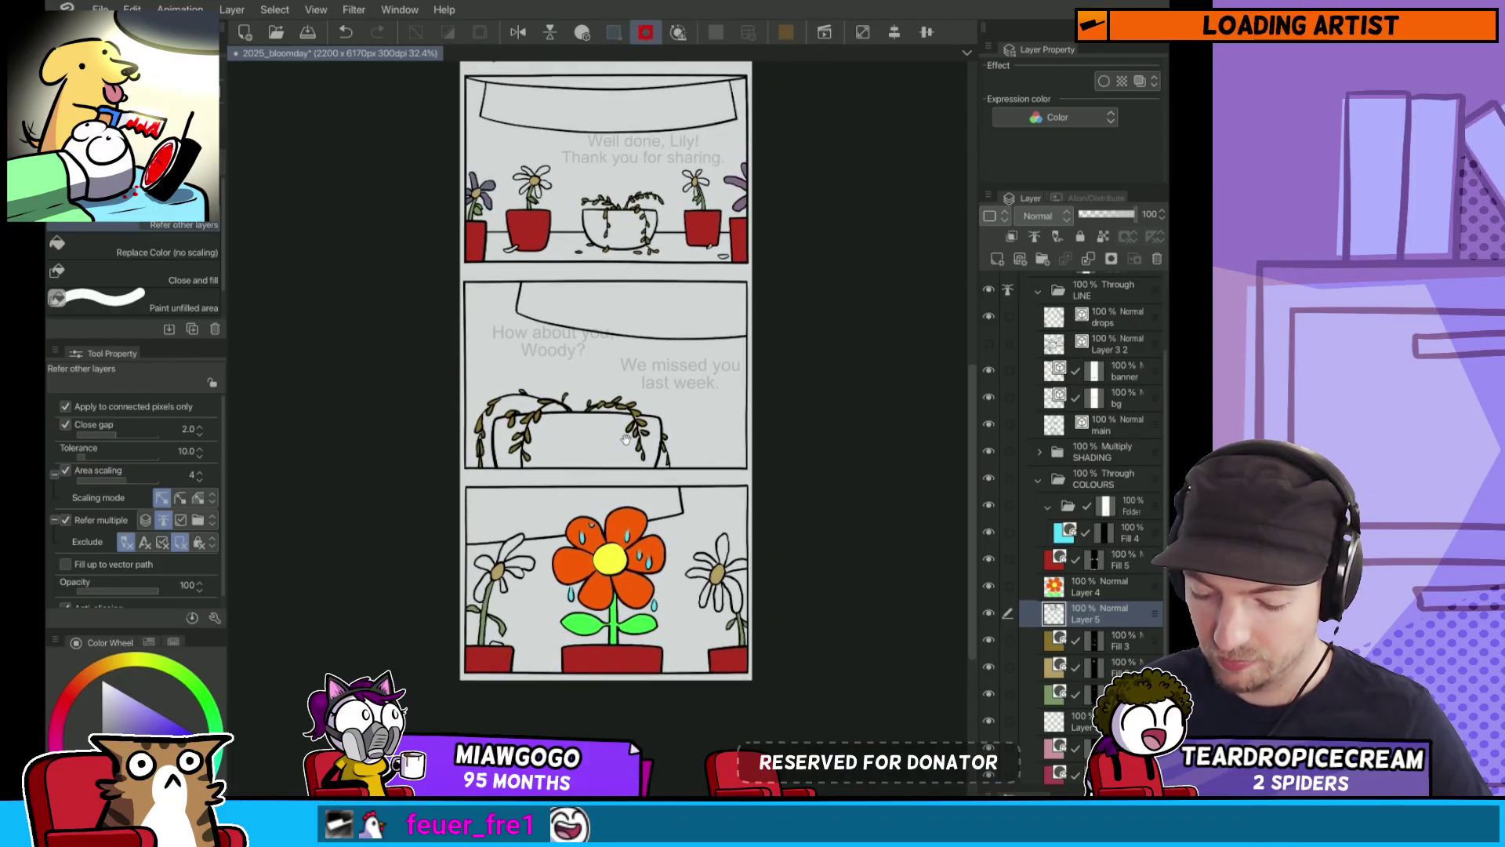
left_click_drag(625, 437, 603, 617)
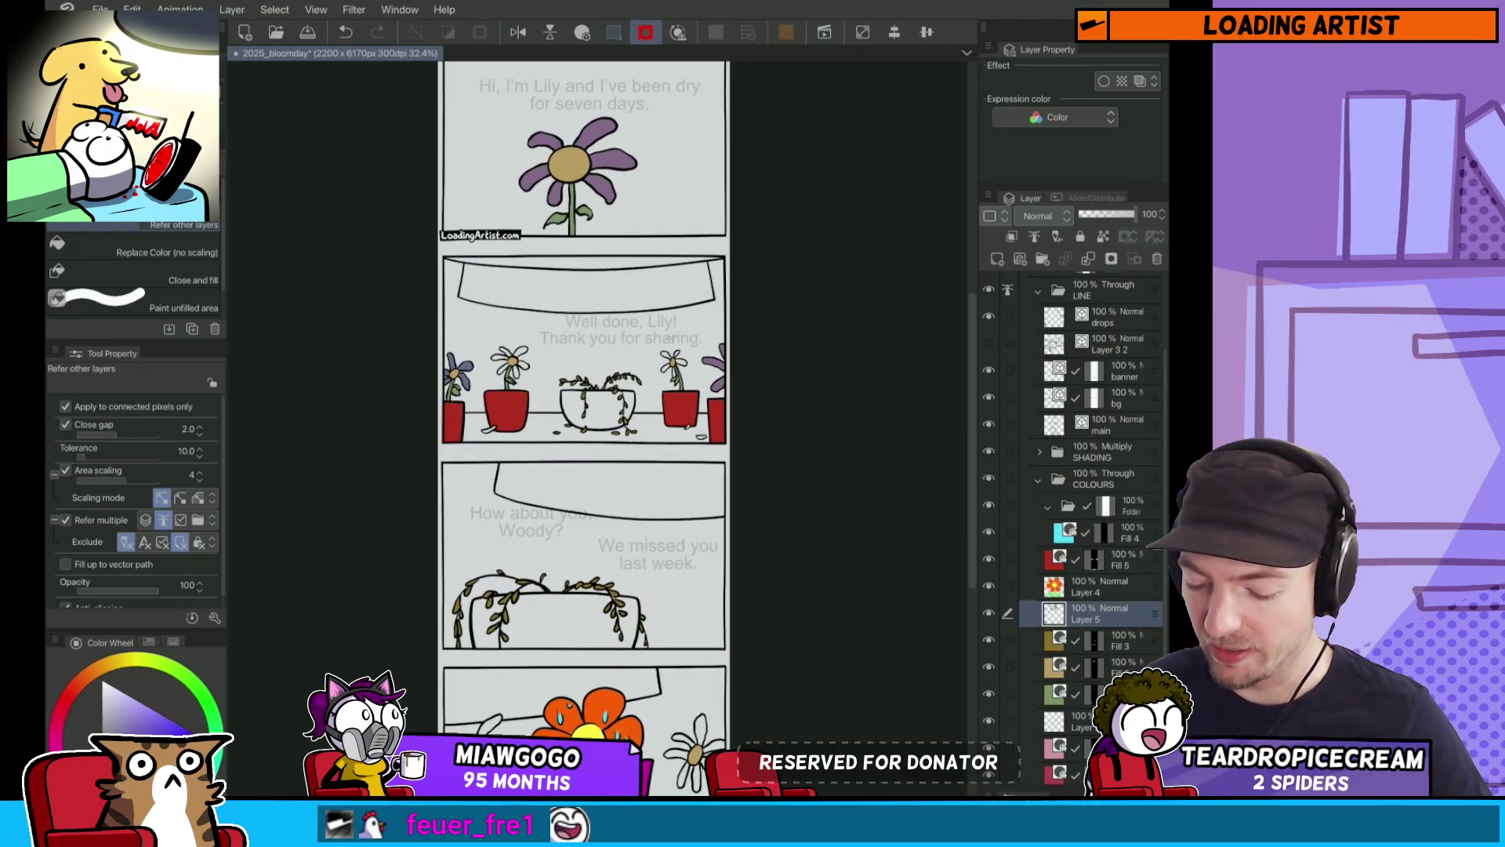
key("ctrl+z")
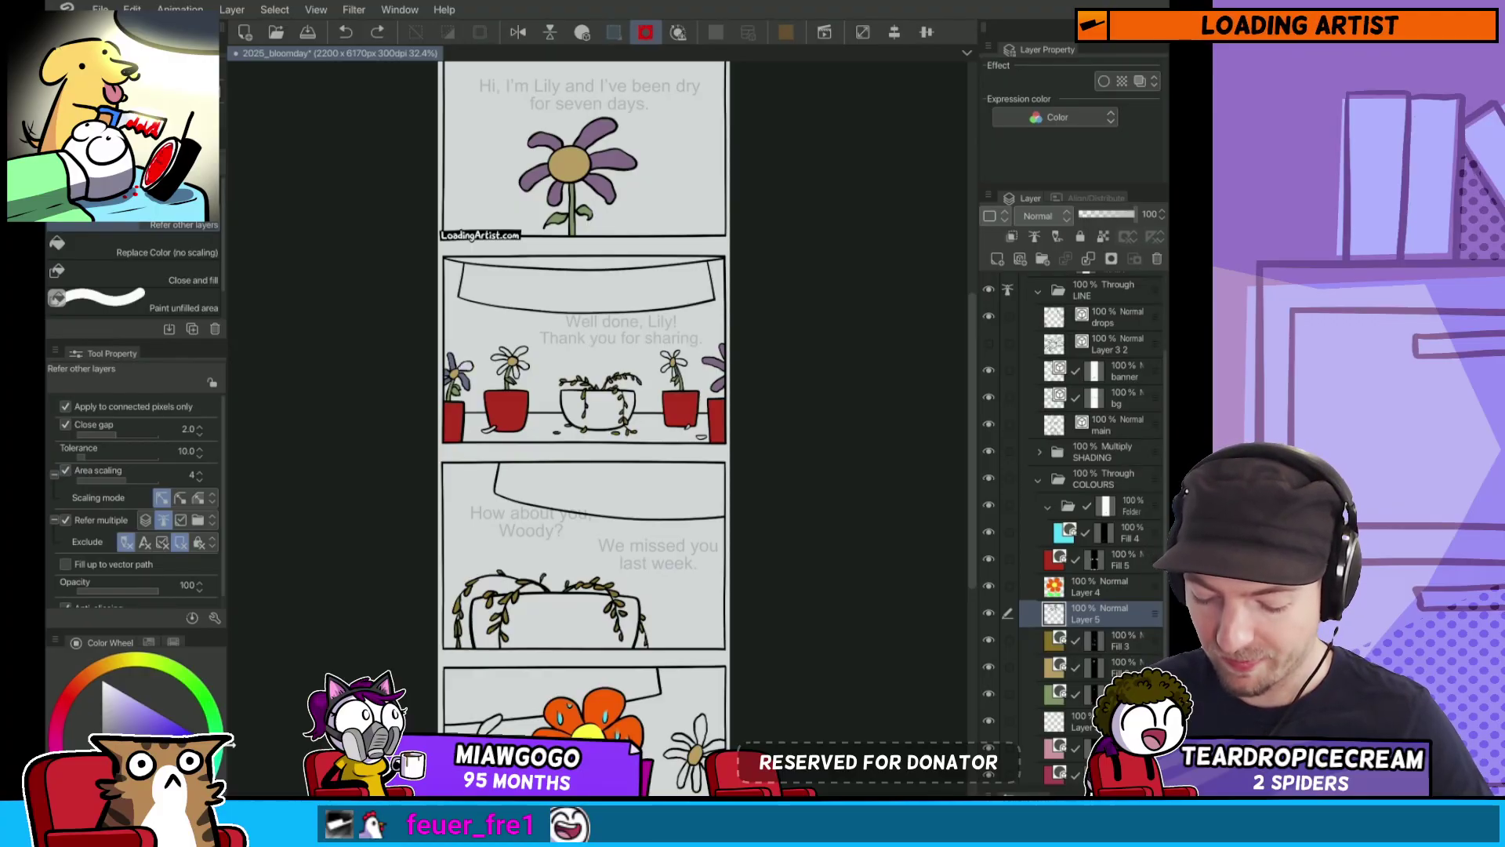
key("ctrl+z")
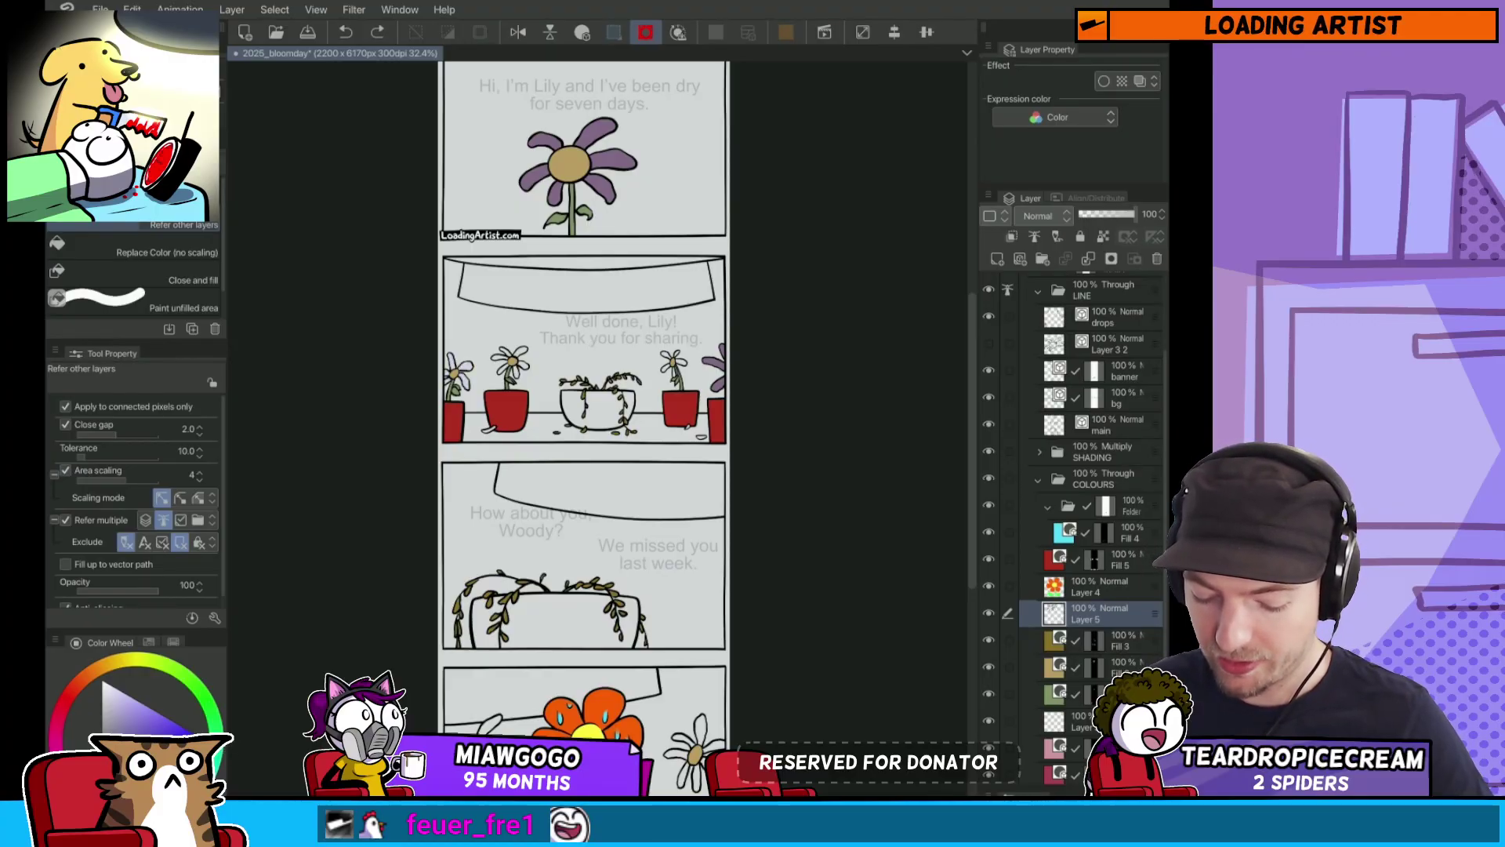
Step: Try other hues on a petal of the last panel's left flower, undoing each test fill
left_click(122, 660)
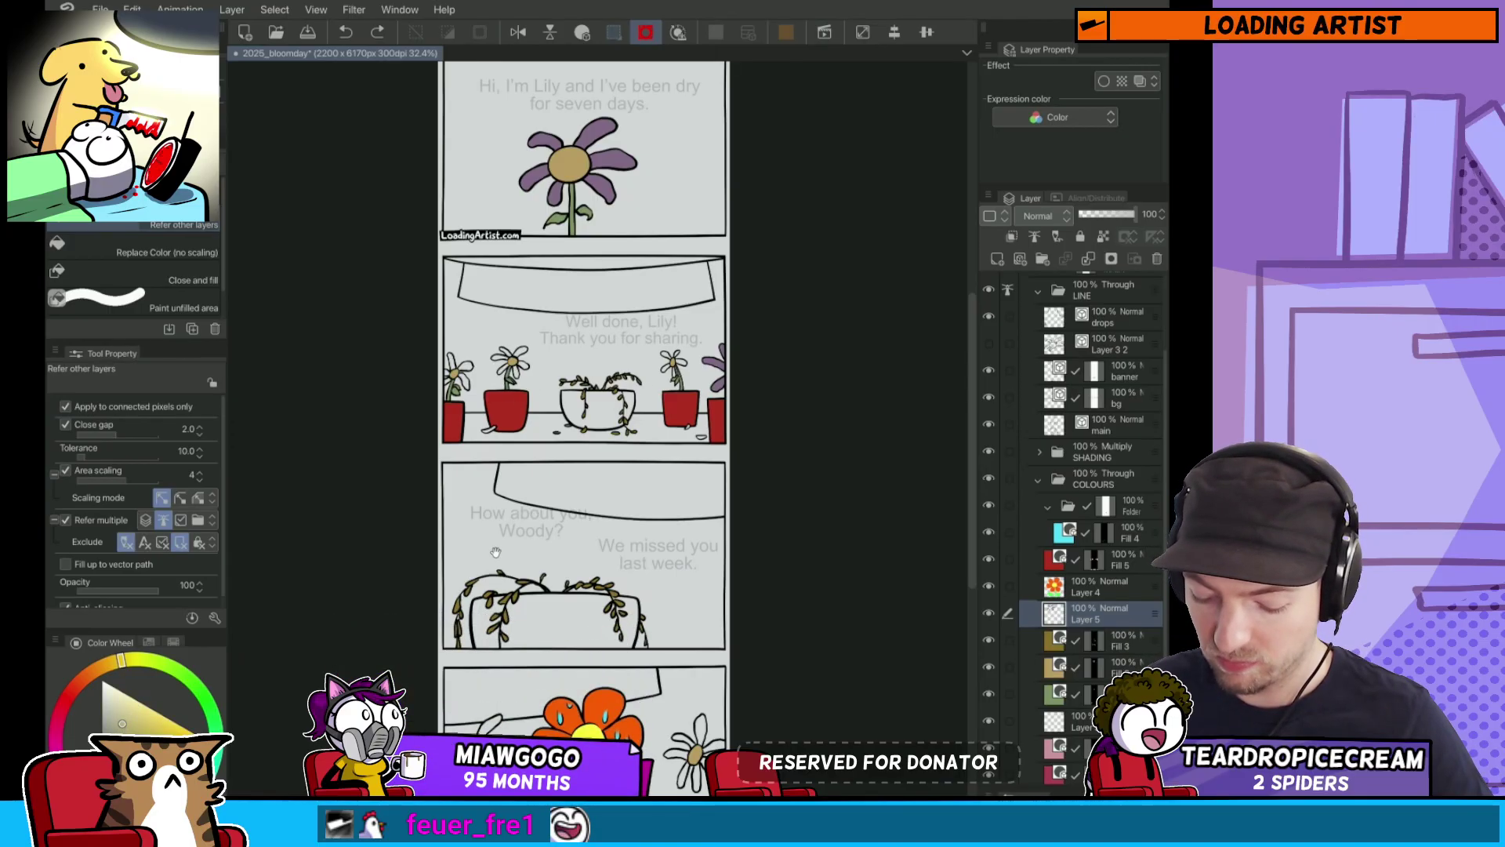
left_click_drag(484, 697, 533, 376)
left_click_drag(521, 432, 611, 429)
left_click(500, 440)
key("ctrl+z")
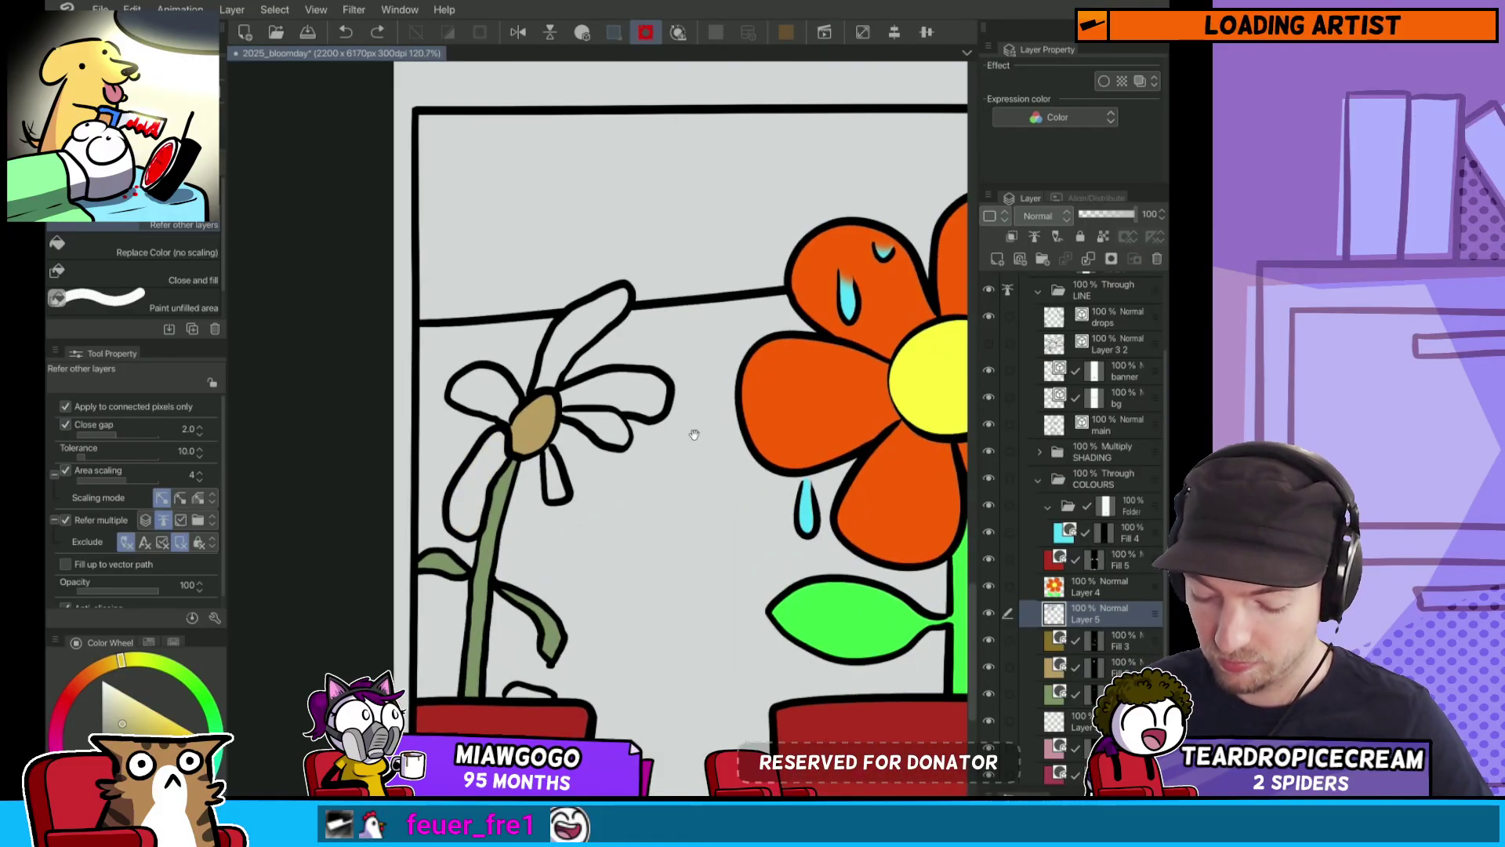
mouse_move(771, 472)
left_mouse_down()
mouse_move(642, 442)
mouse_move(666, 434)
left_mouse_up()
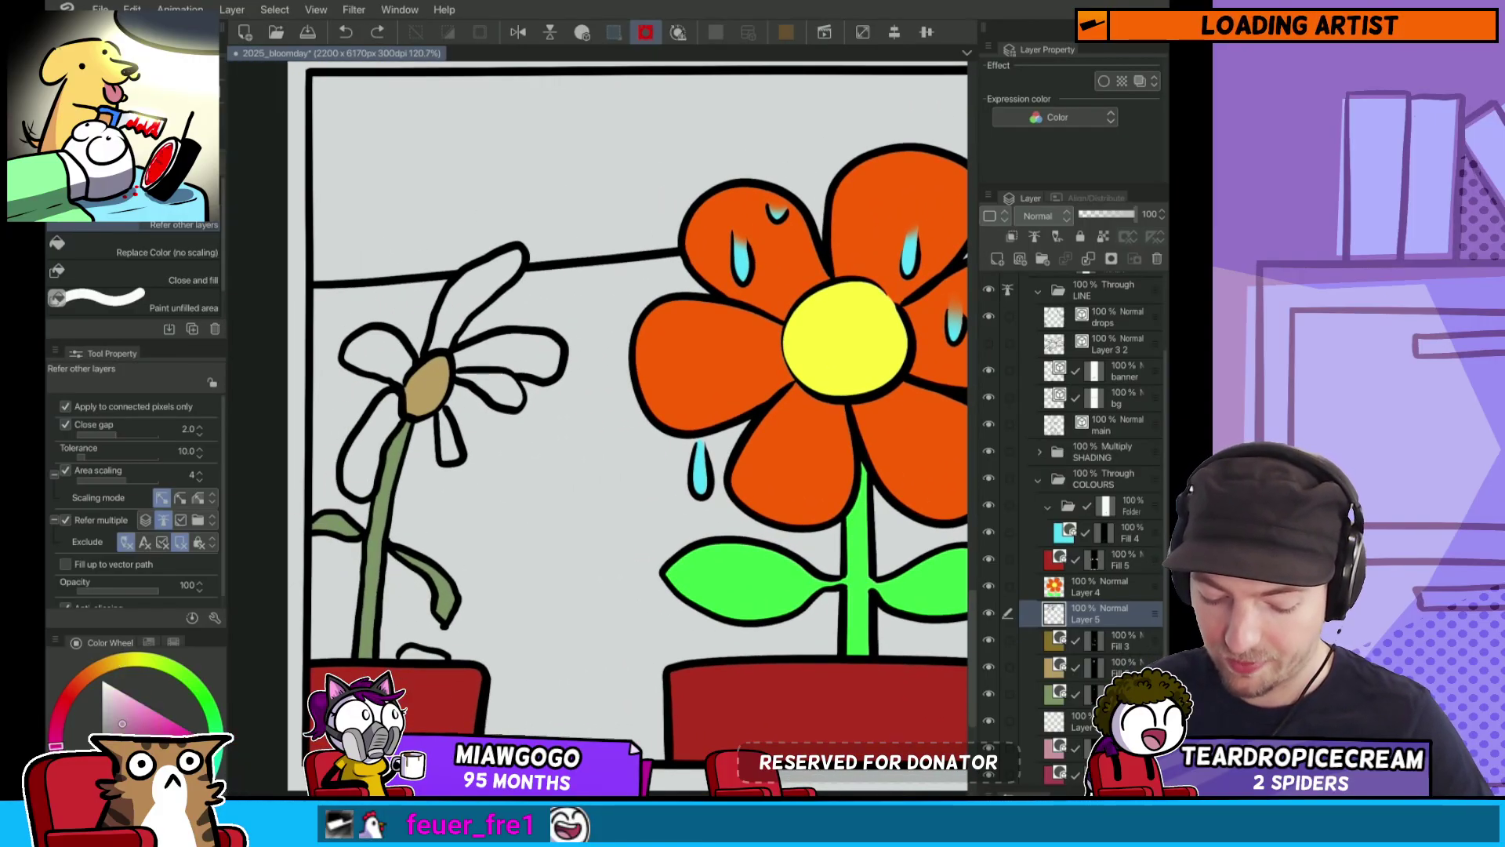
left_click(369, 447)
key("ctrl+z")
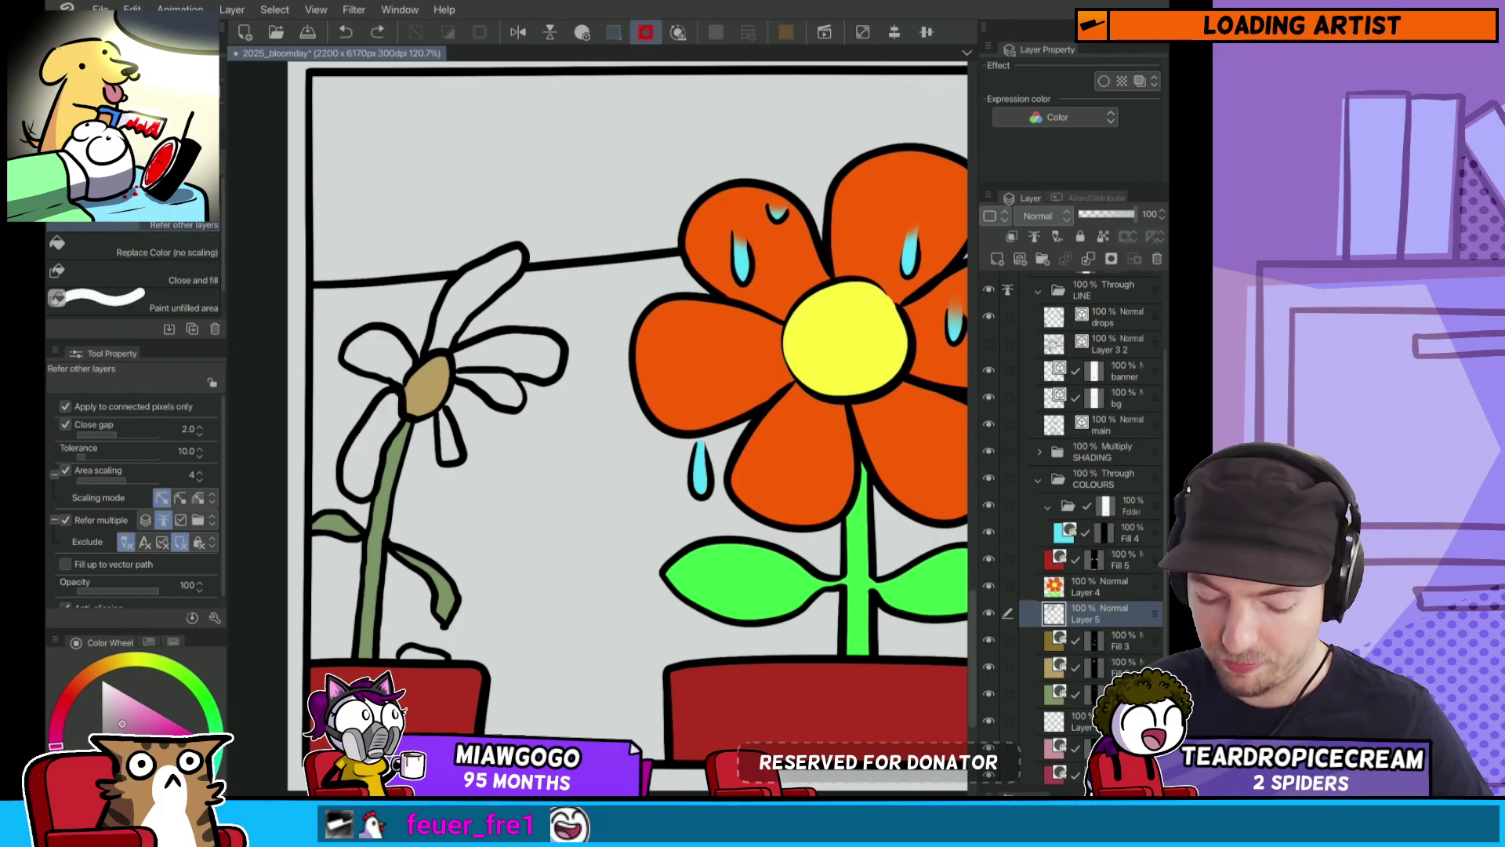
Step: Choose a dusty pink and fill all petals of the last panel's left flower with it
left_click(59, 716)
left_click(358, 479)
left_click(449, 439)
left_click(382, 351)
left_click(456, 308)
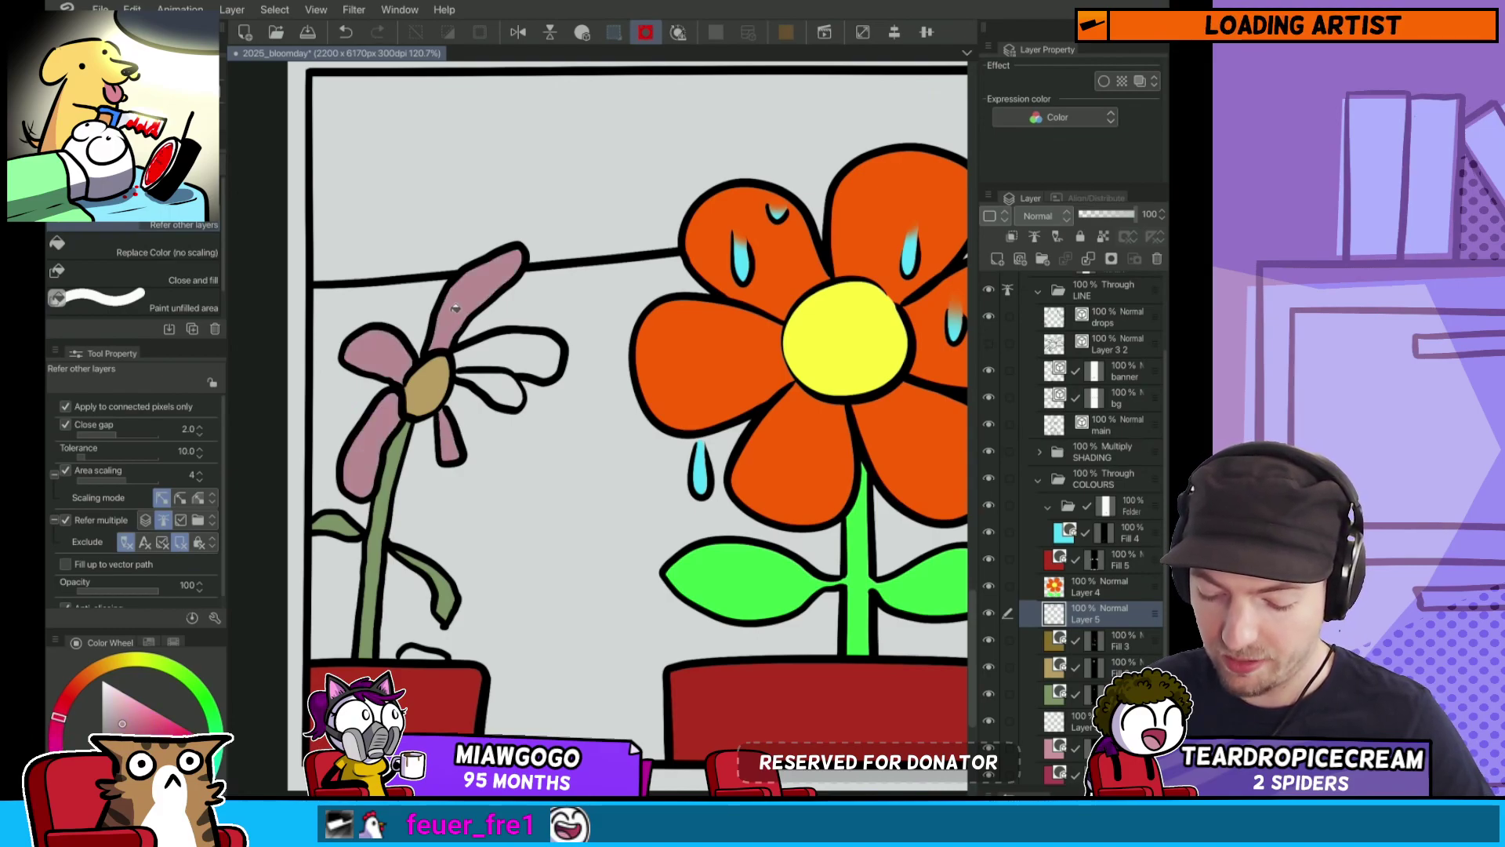
left_click(504, 348)
left_click(502, 382)
Step: Choose a pale greyish lavender and fill the petals of the last panel's right flower with it
left_click_drag(591, 440, 557, 530)
scroll(777, 442, "up", 5)
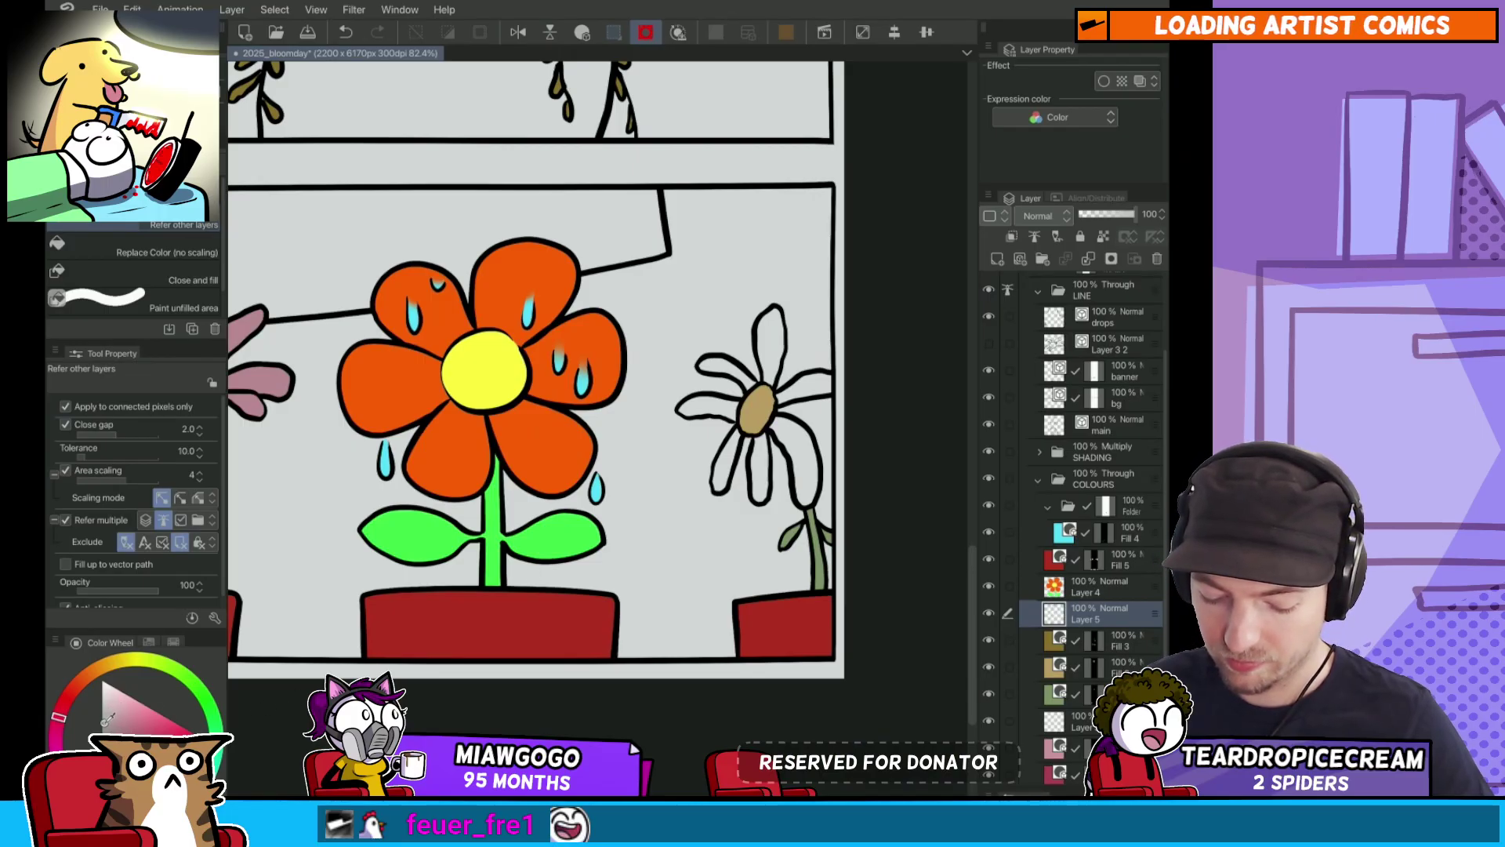
left_click_drag(58, 716, 84, 801)
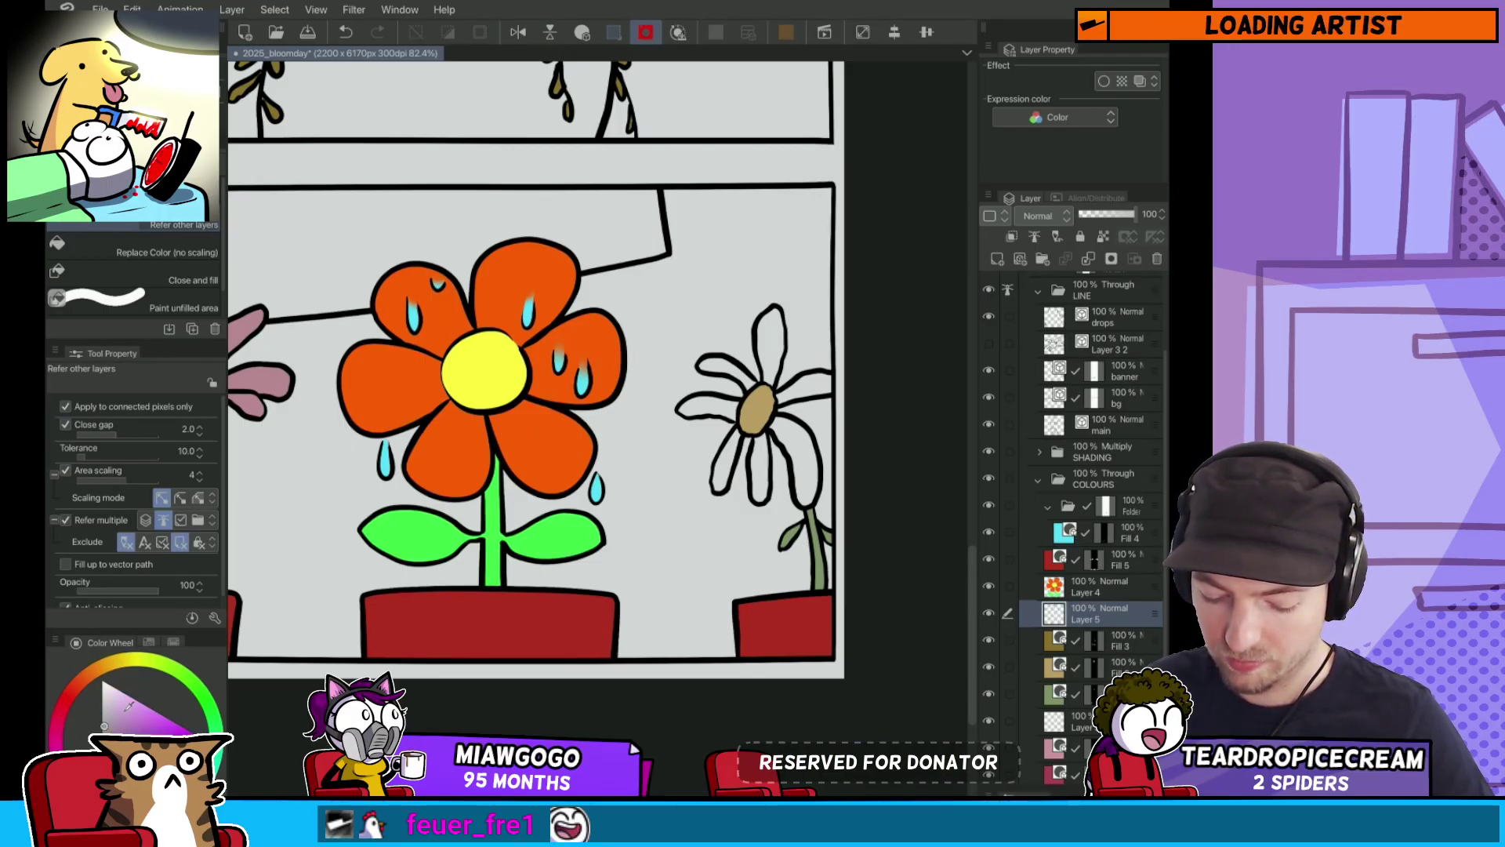
left_click(733, 460)
left_click(765, 453)
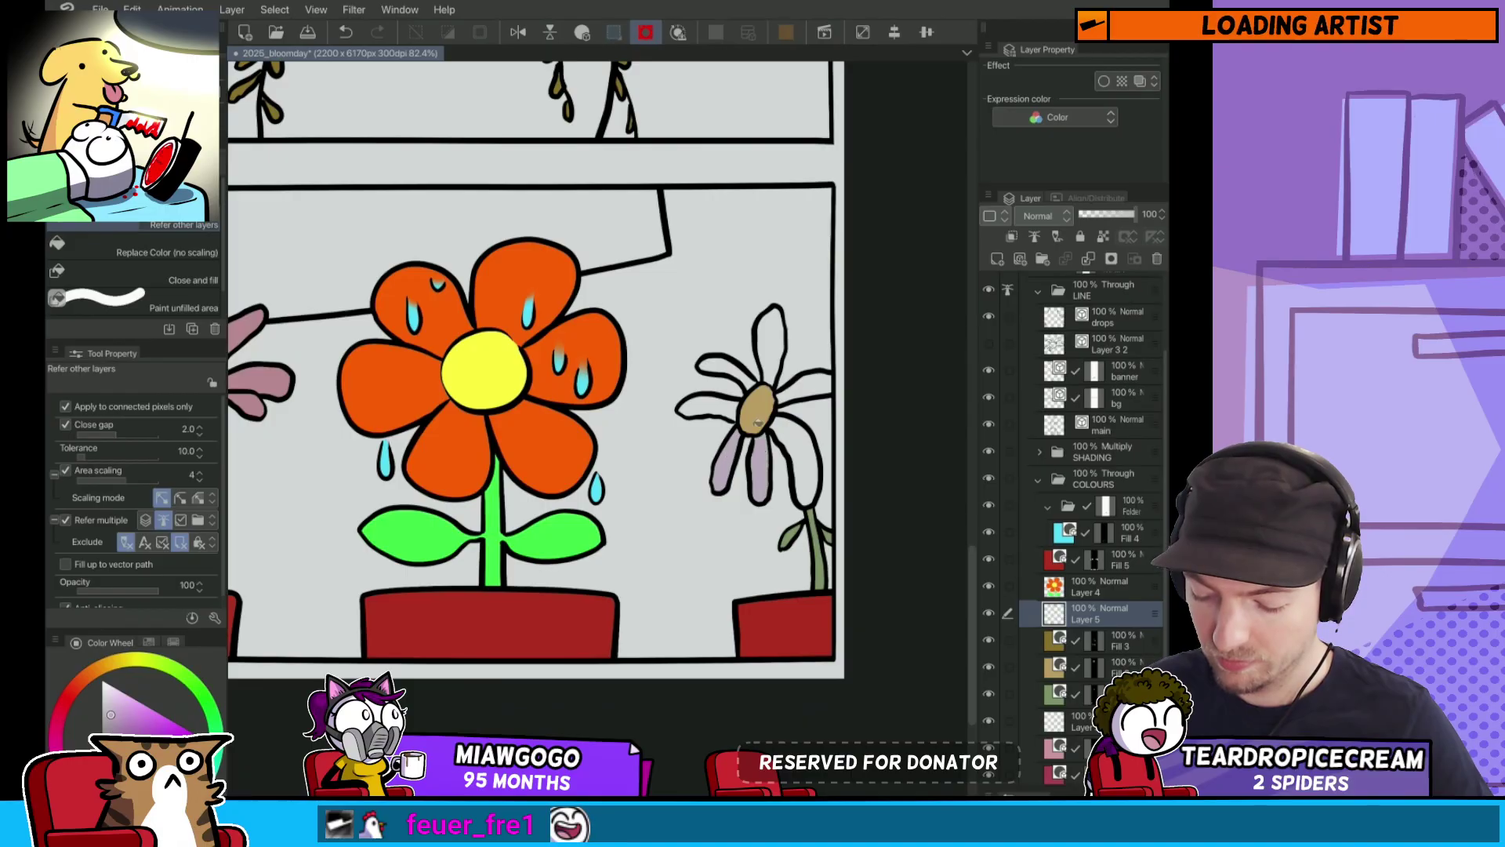
left_click(727, 400)
left_click(739, 374)
left_click(770, 337)
left_click(805, 382)
left_click(797, 428)
left_click_drag(772, 512, 717, 591)
scroll(705, 501, "up", 6)
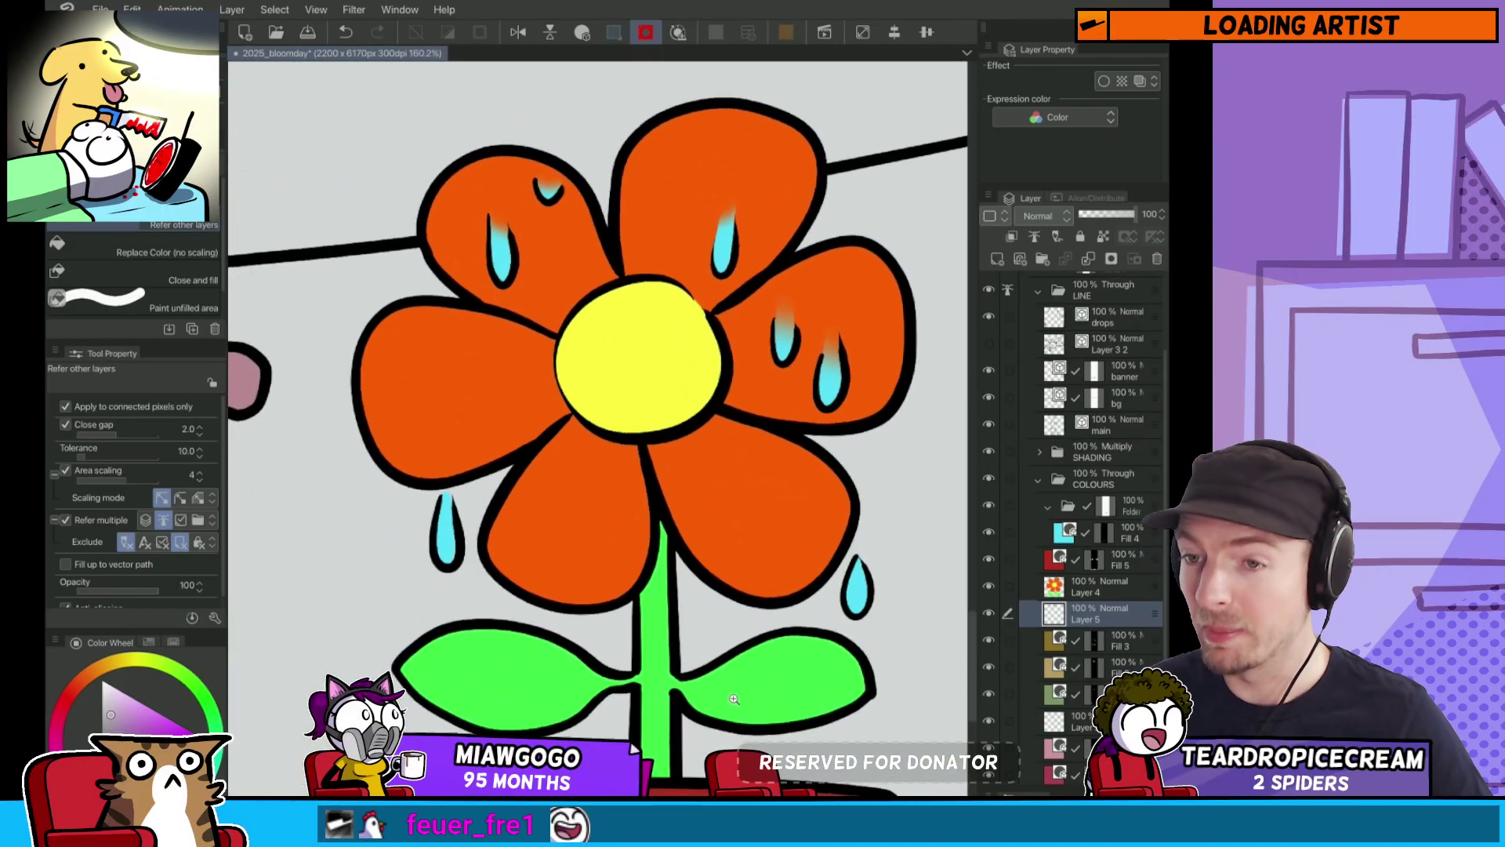
Step: Pick up the dusty pink of the last panel's left flower as the fill colour again
left_click_drag(733, 698, 728, 654)
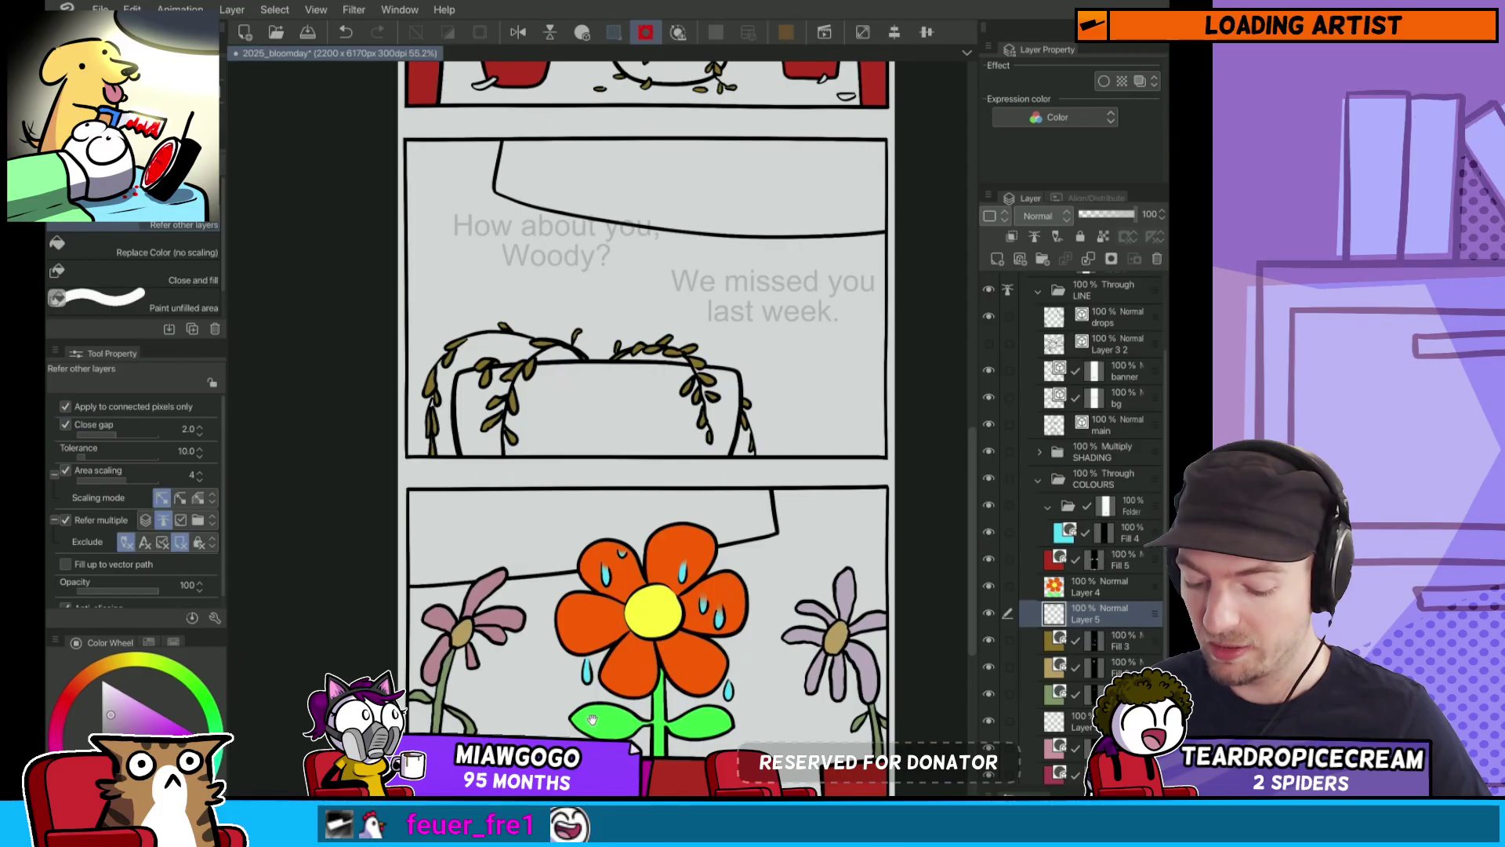
left_click_drag(607, 723, 618, 645)
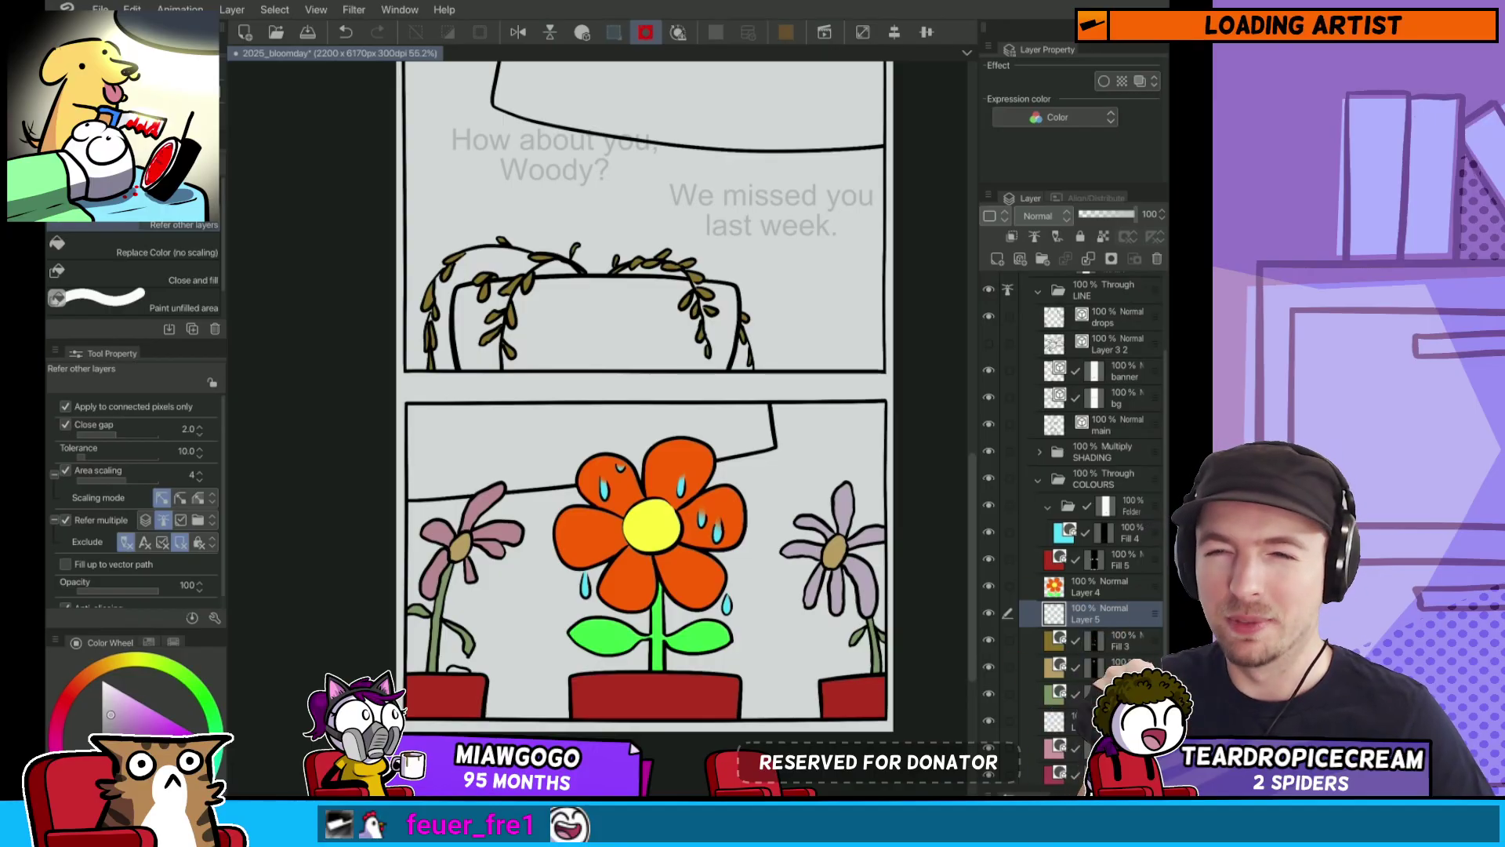
left_click_drag(682, 484, 670, 505)
scroll(430, 650, "up", 5)
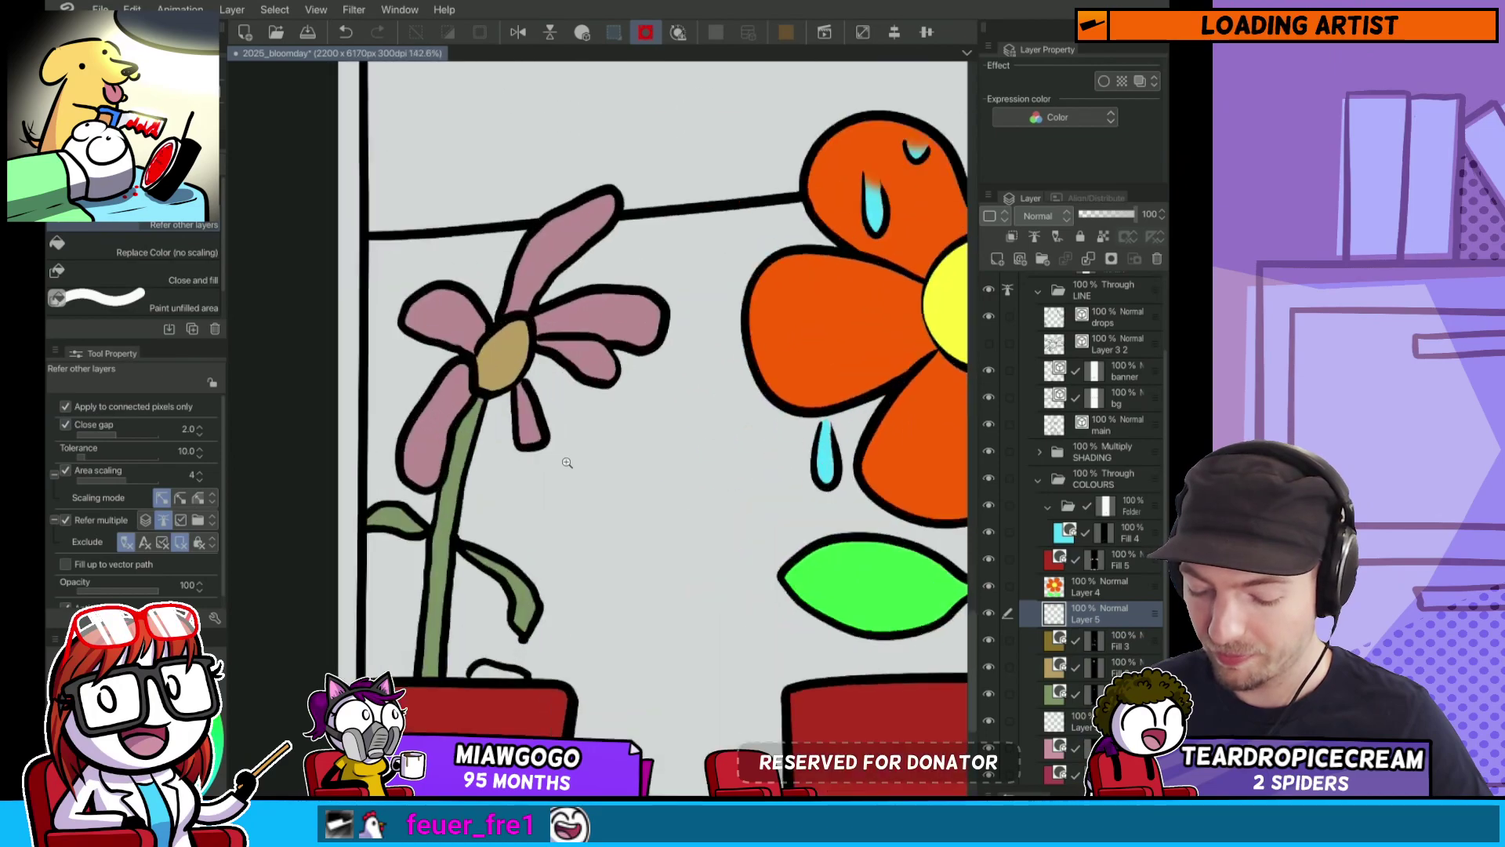
left_click_drag(599, 596, 426, 610)
left_click_drag(742, 141, 726, 374)
left_click_drag(628, 241, 627, 486)
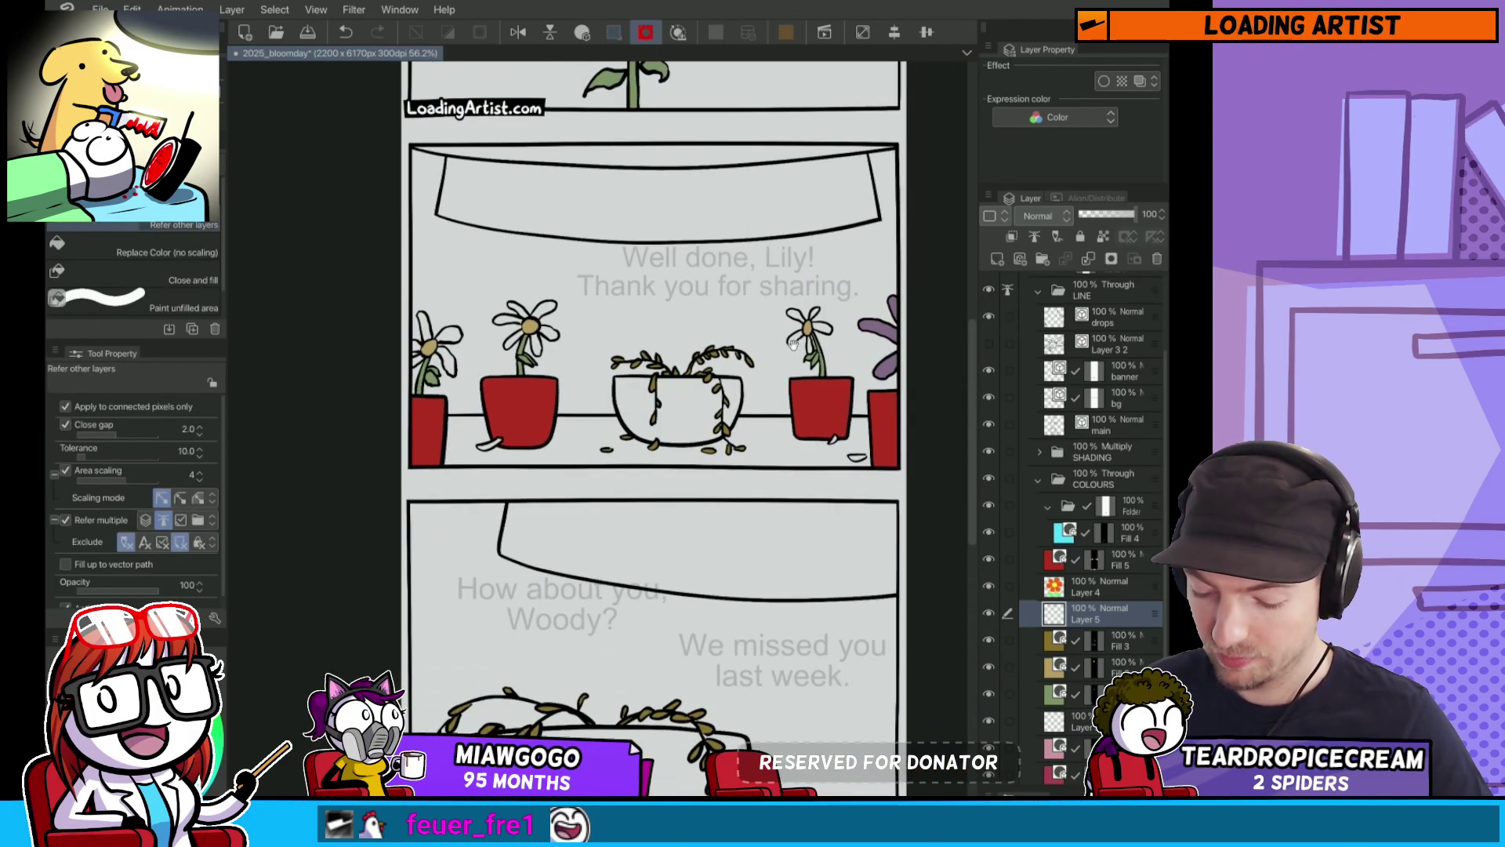
Step: Fill the petals of the second flower from the left in the second panel, plus its fallen petal, with dusty pink
left_click_drag(497, 384, 584, 343)
scroll(592, 325, "up", 3)
left_click(612, 280)
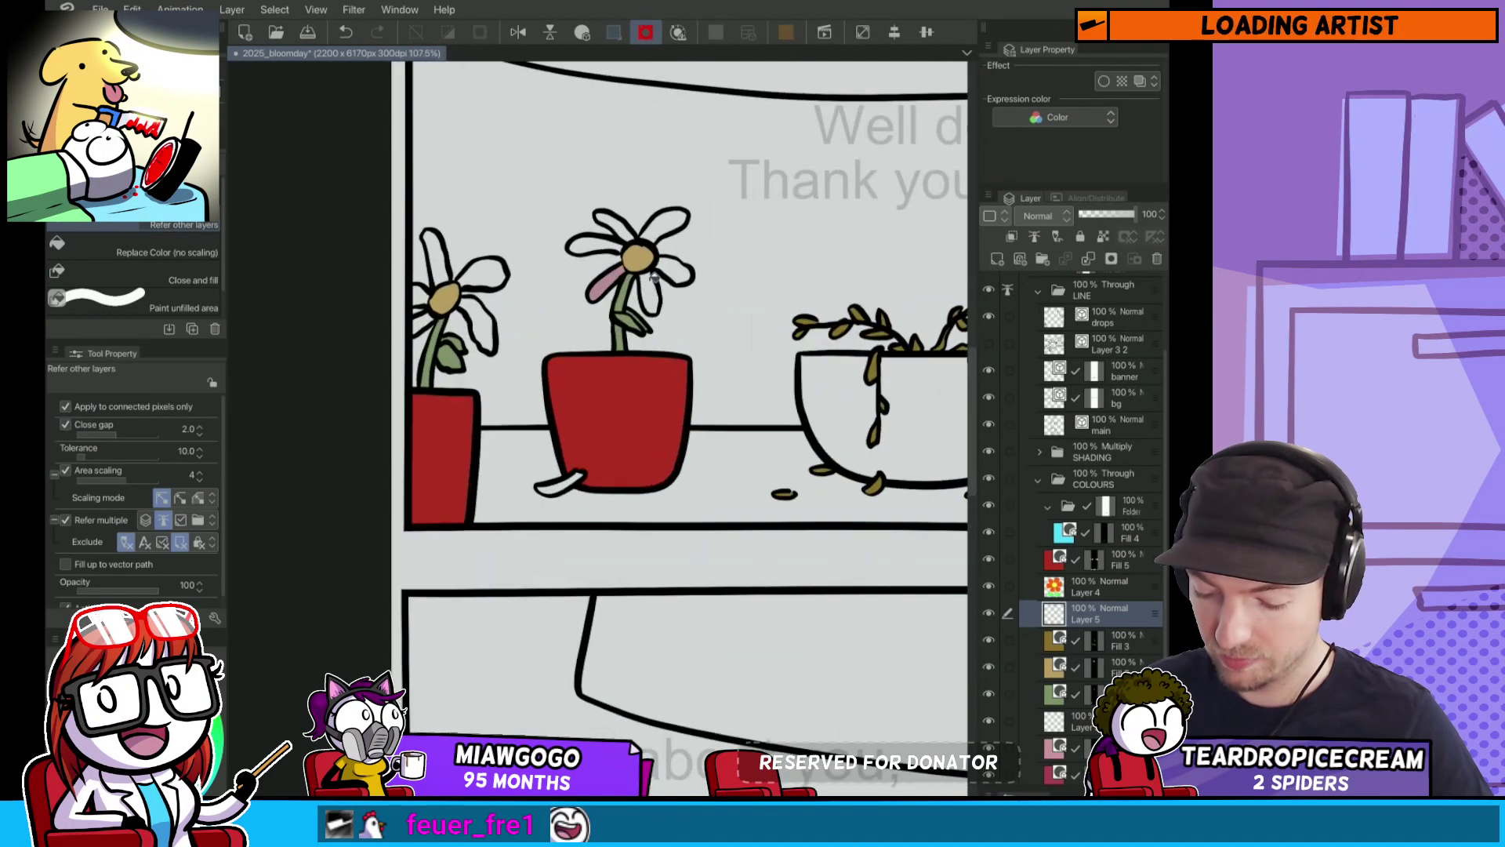
left_click(650, 290)
left_click(674, 268)
left_click(665, 224)
left_click(617, 225)
left_click(597, 244)
left_click(570, 481)
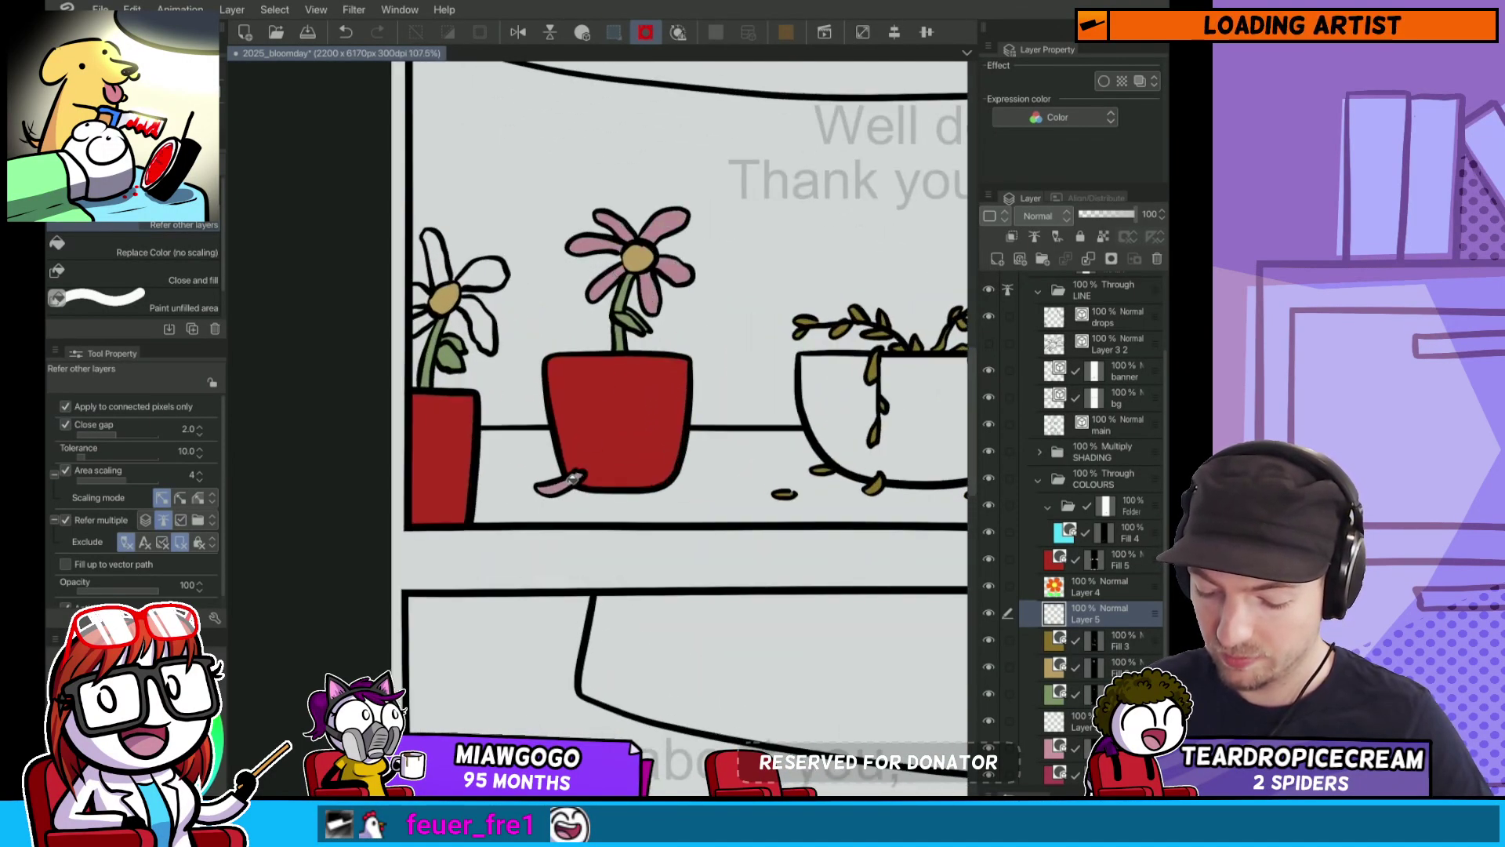
scroll(574, 478, "down", 5)
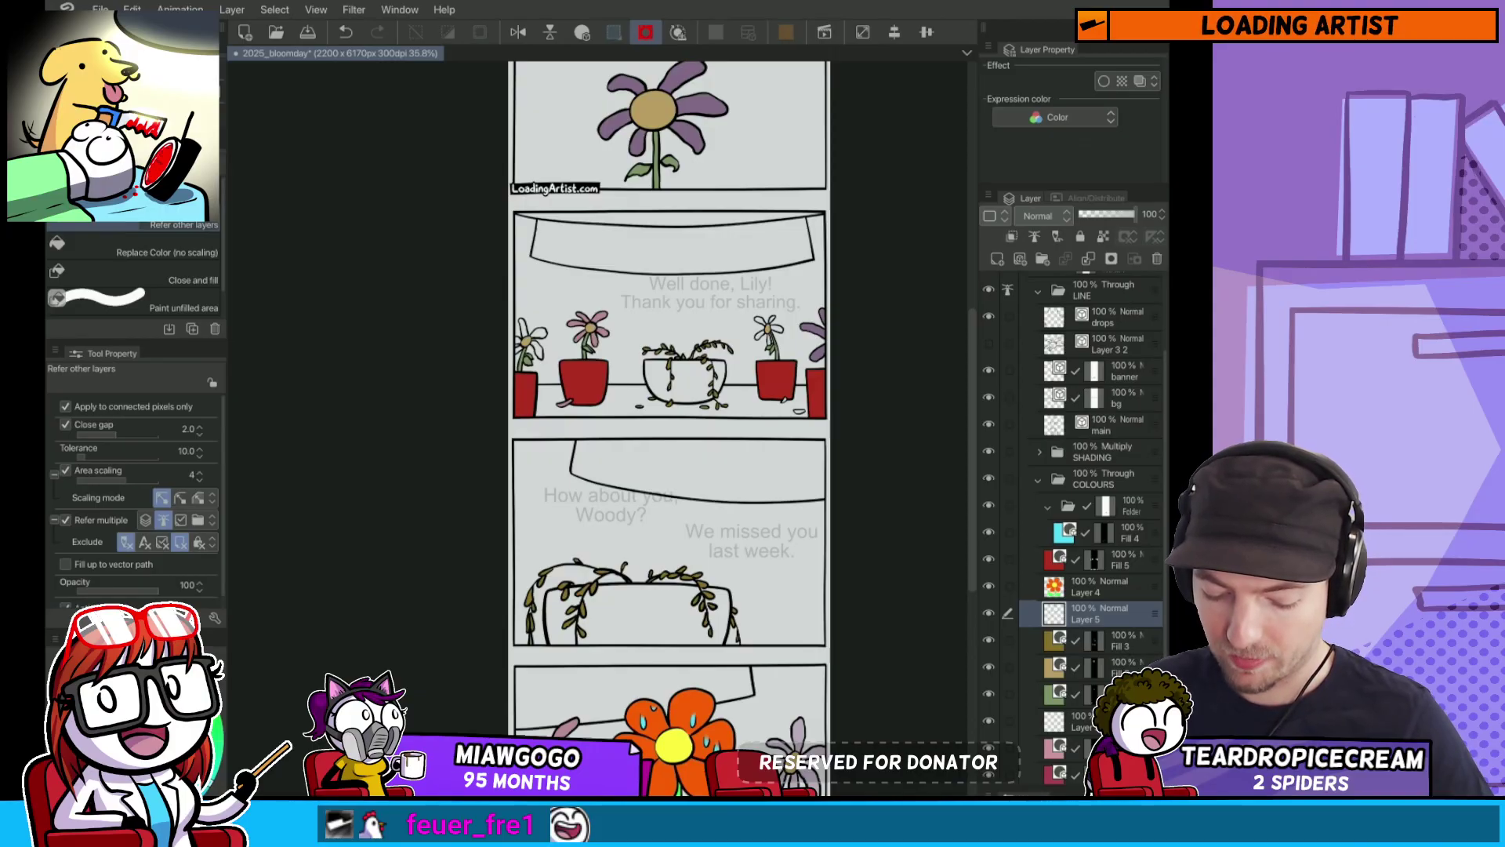
left_click_drag(719, 343, 862, 321)
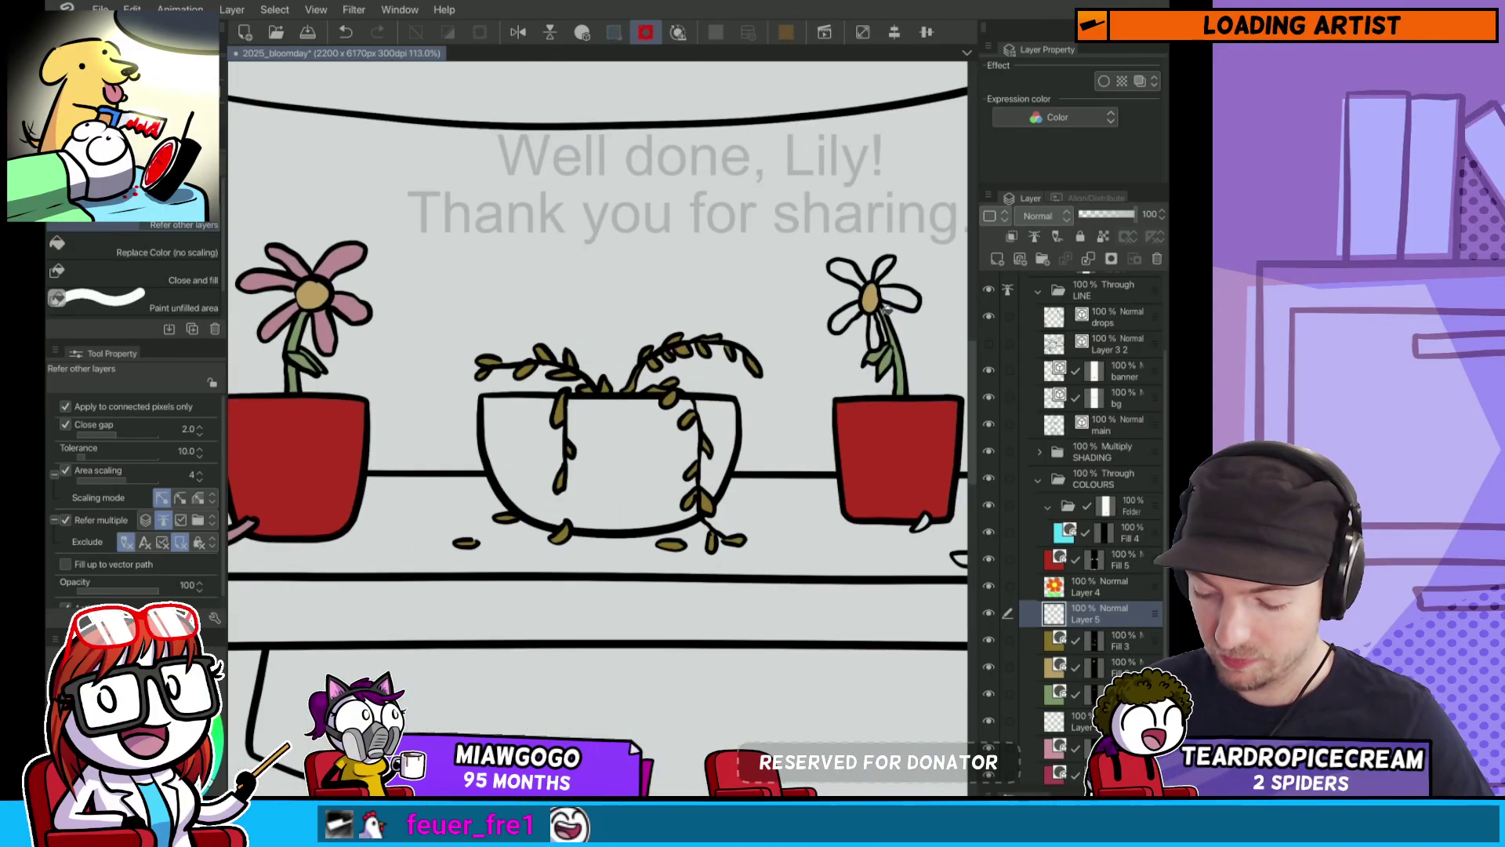
Step: Fill the petals of the flower just right of the second panel's bowl, plus its two fallen petals, with teal
left_click(846, 316)
left_click(875, 335)
left_click(899, 297)
left_click(886, 267)
left_click(848, 268)
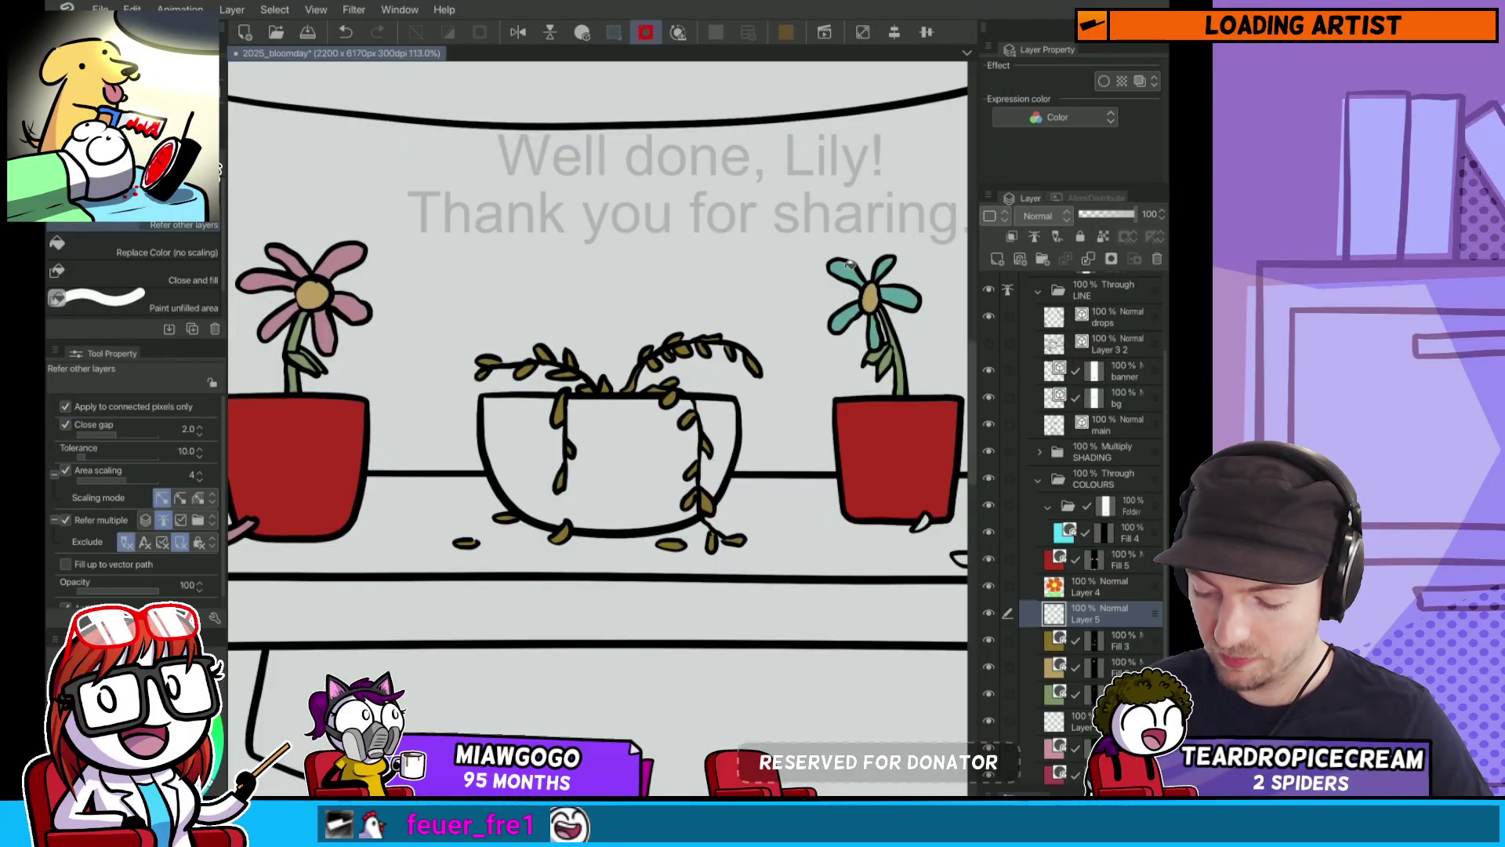
left_click_drag(612, 407, 839, 369)
scroll(573, 408, "down", 3)
scroll(882, 450, "up", 5)
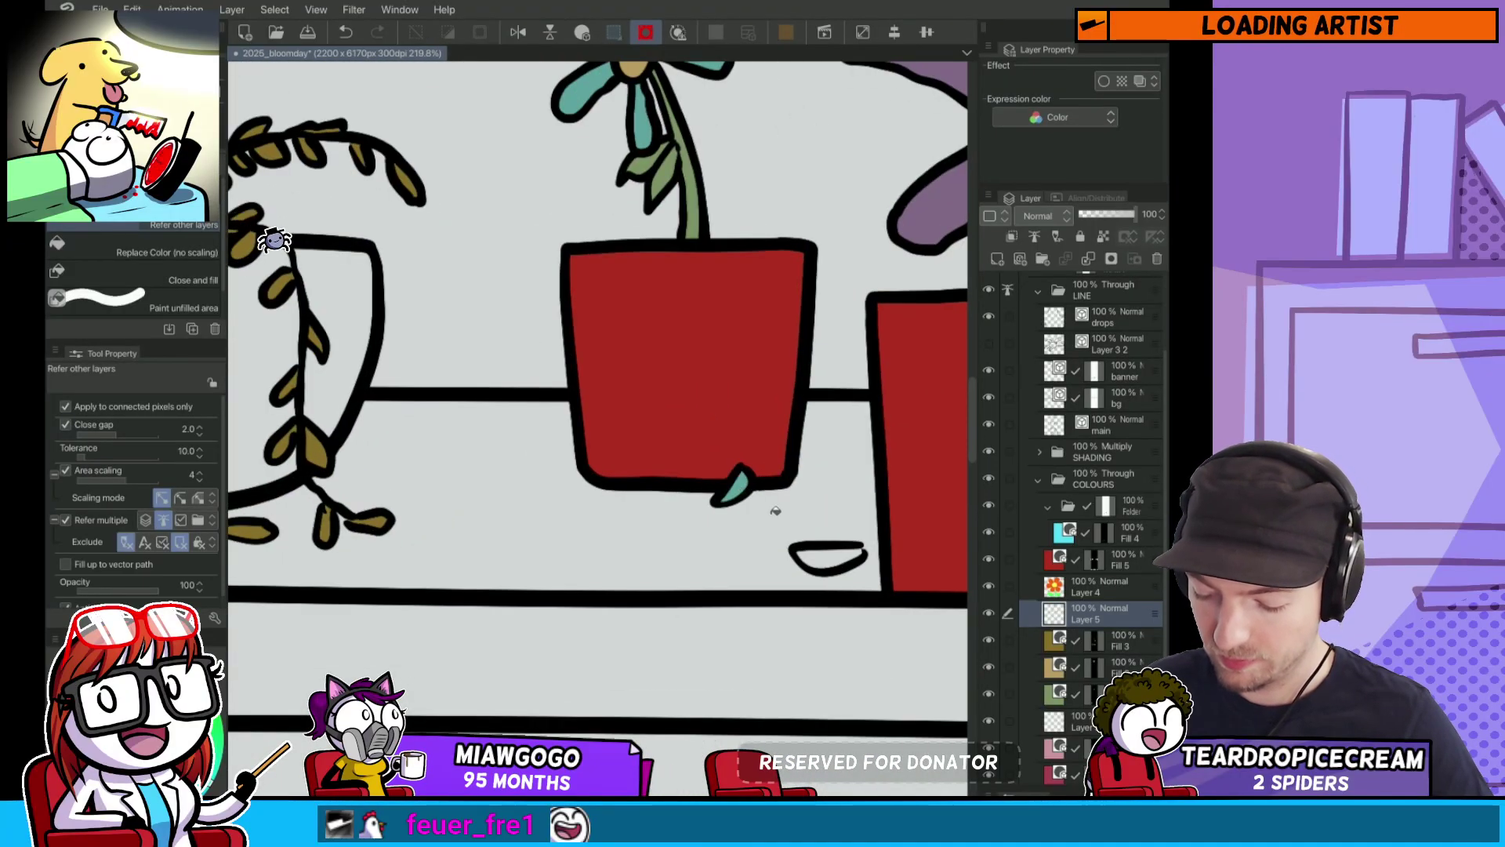
scroll(776, 506, "down", 6)
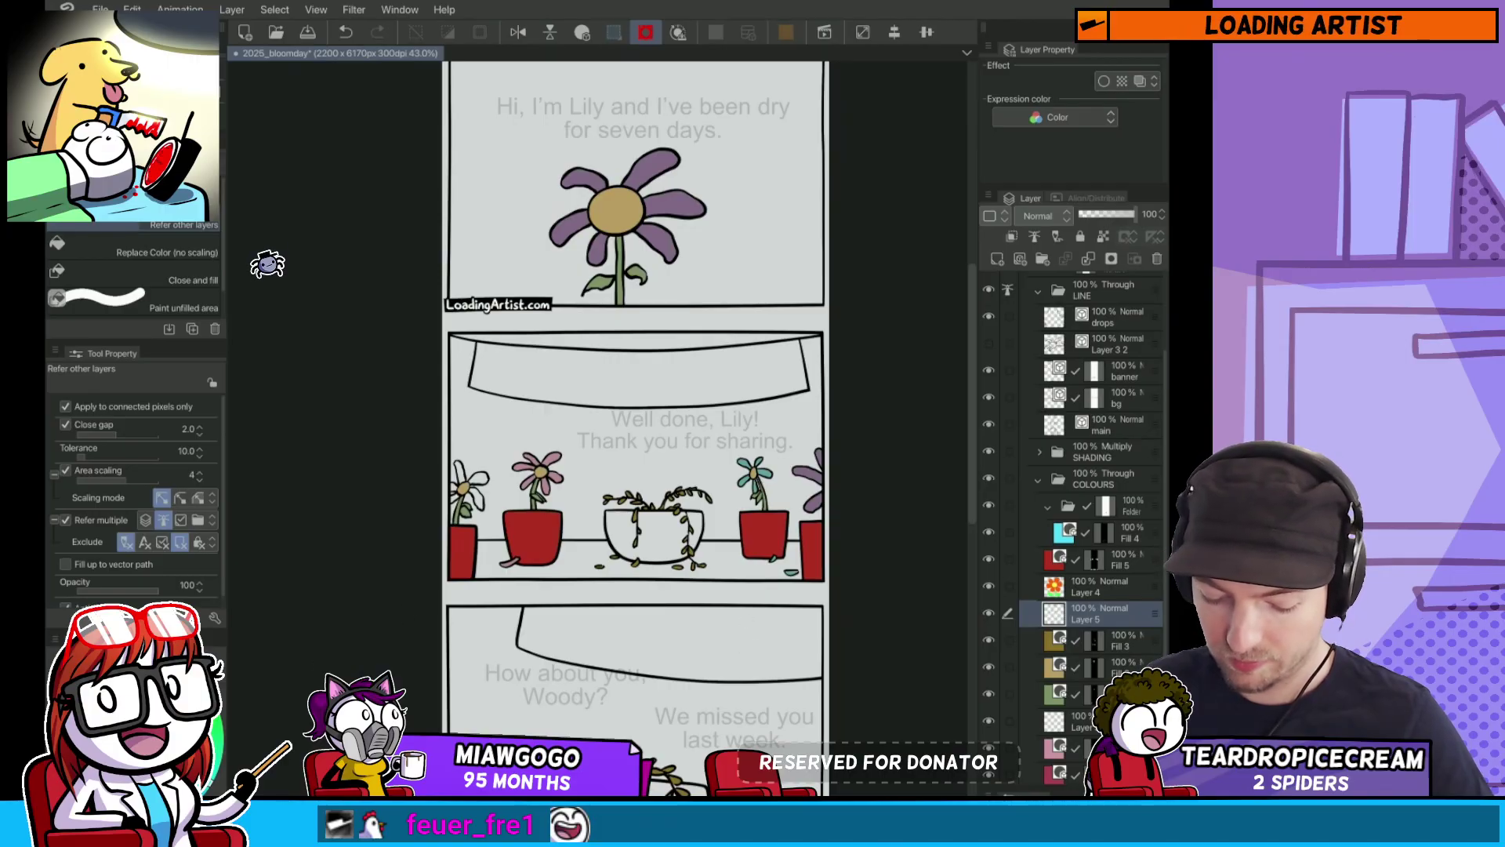
Step: Fill all visible petals of the leftmost flower in the second panel with light grey
scroll(485, 484, "up", 5)
left_click(455, 555)
left_click(453, 480)
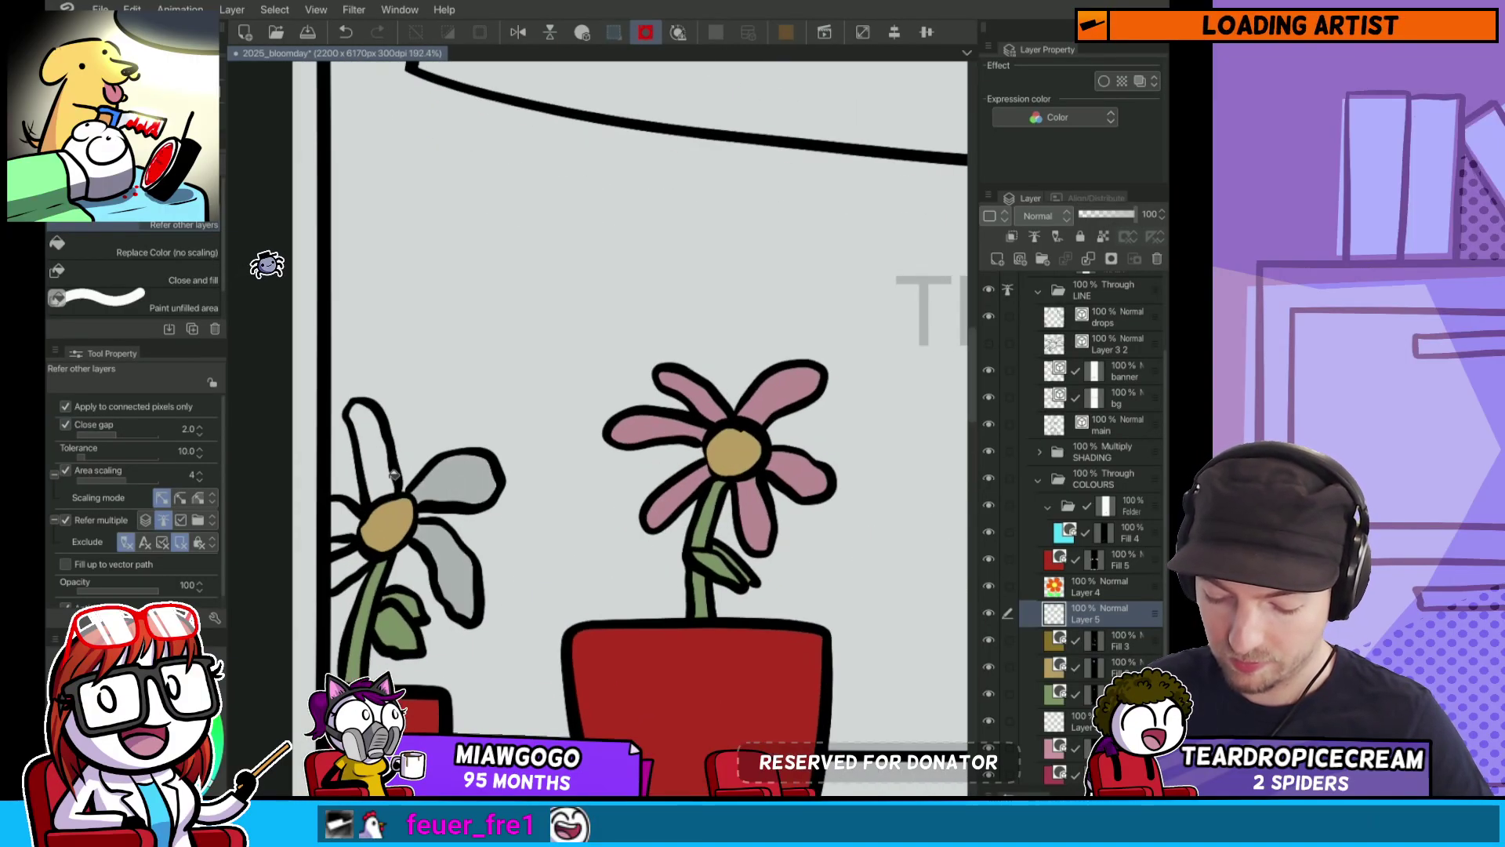
left_click(369, 451)
left_click(345, 519)
left_click(346, 563)
Step: Replace the lavender petal colour of the last panel's right flower with light grey using a rectangular selection
scroll(567, 493, "down", 5)
mouse_move(743, 565)
left_mouse_down()
mouse_move(694, 426)
mouse_move(641, 130)
left_mouse_up()
left_click_drag(632, 326, 611, 158)
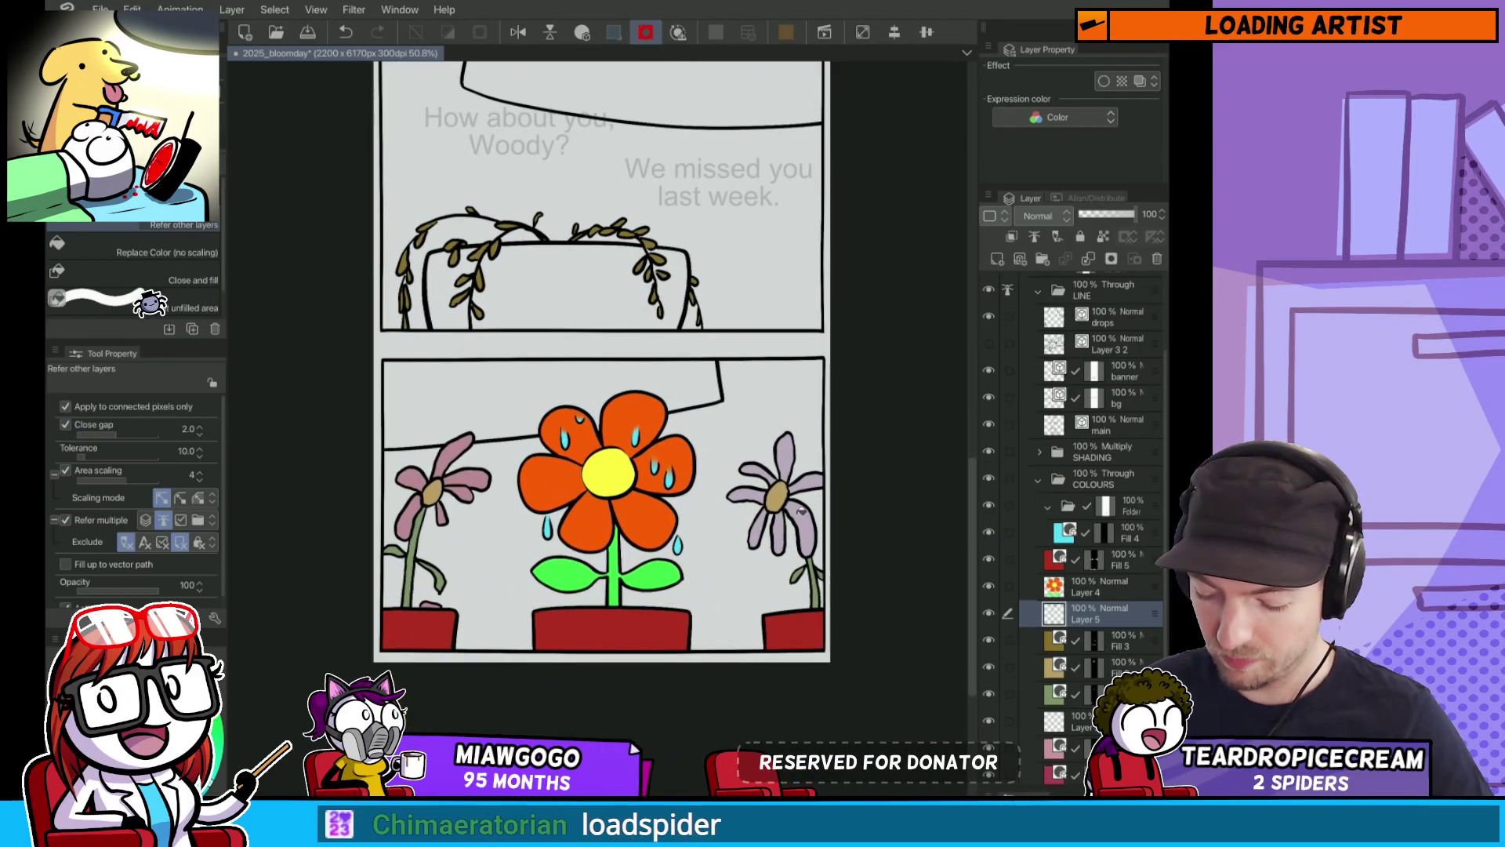
key("m")
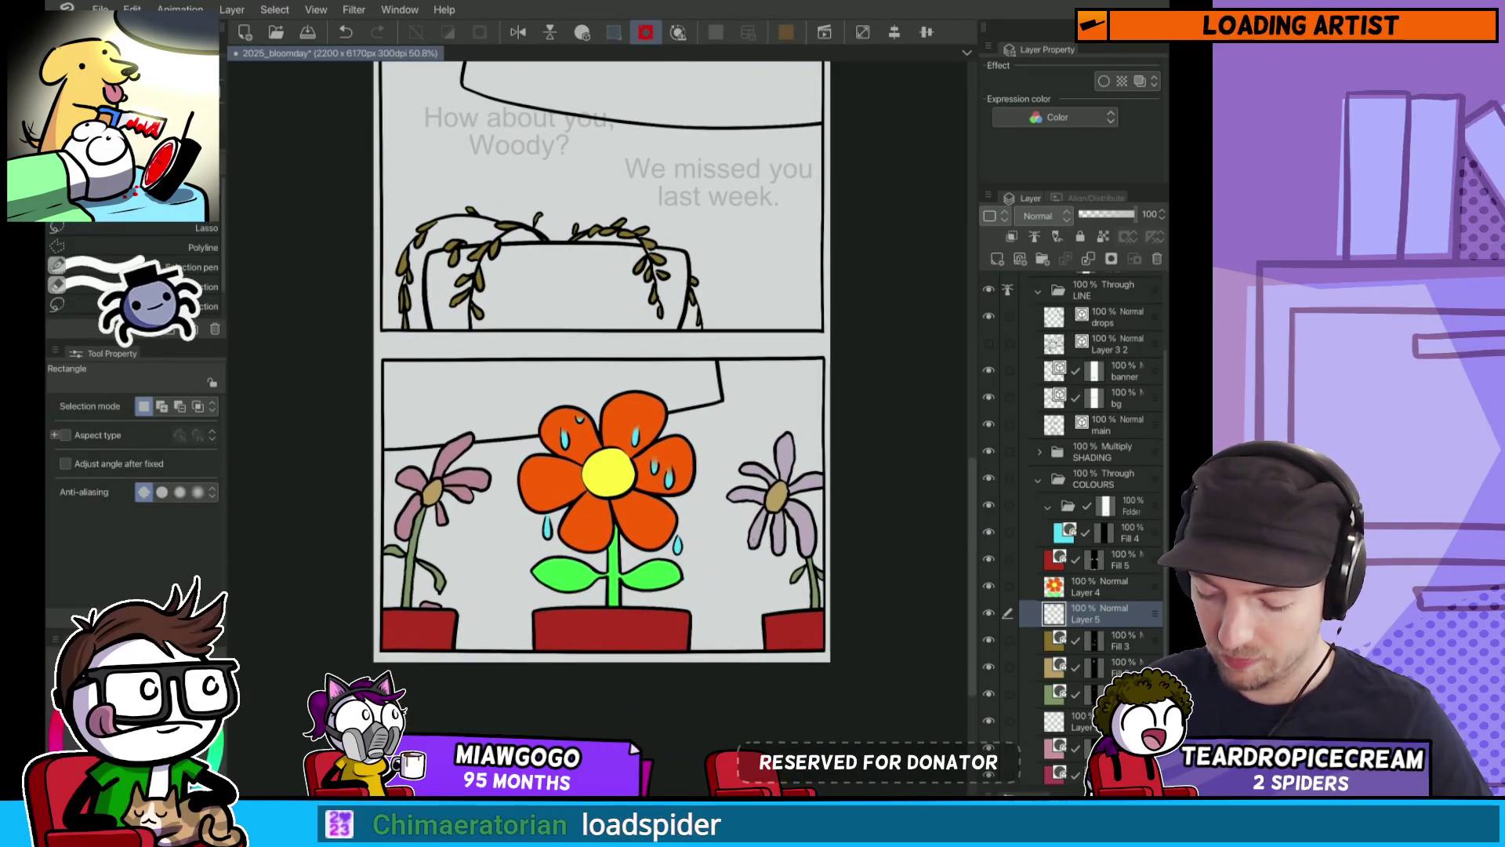
left_click_drag(710, 416, 842, 589)
key("g")
key("Delete")
key("ctrl+d")
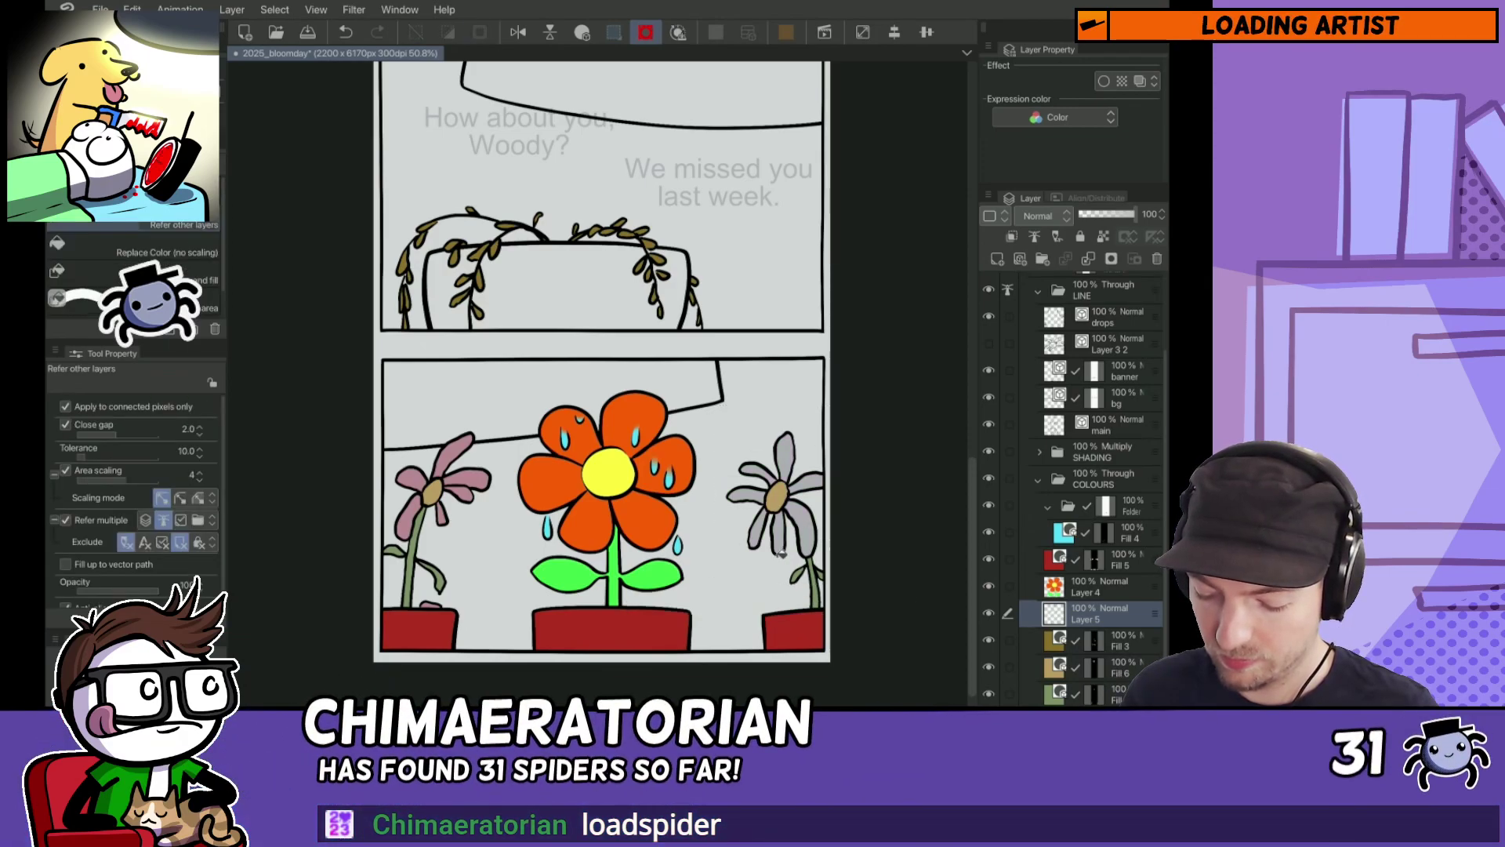
Step: Save the comic file
key("m")
scroll(739, 621, "down", 5)
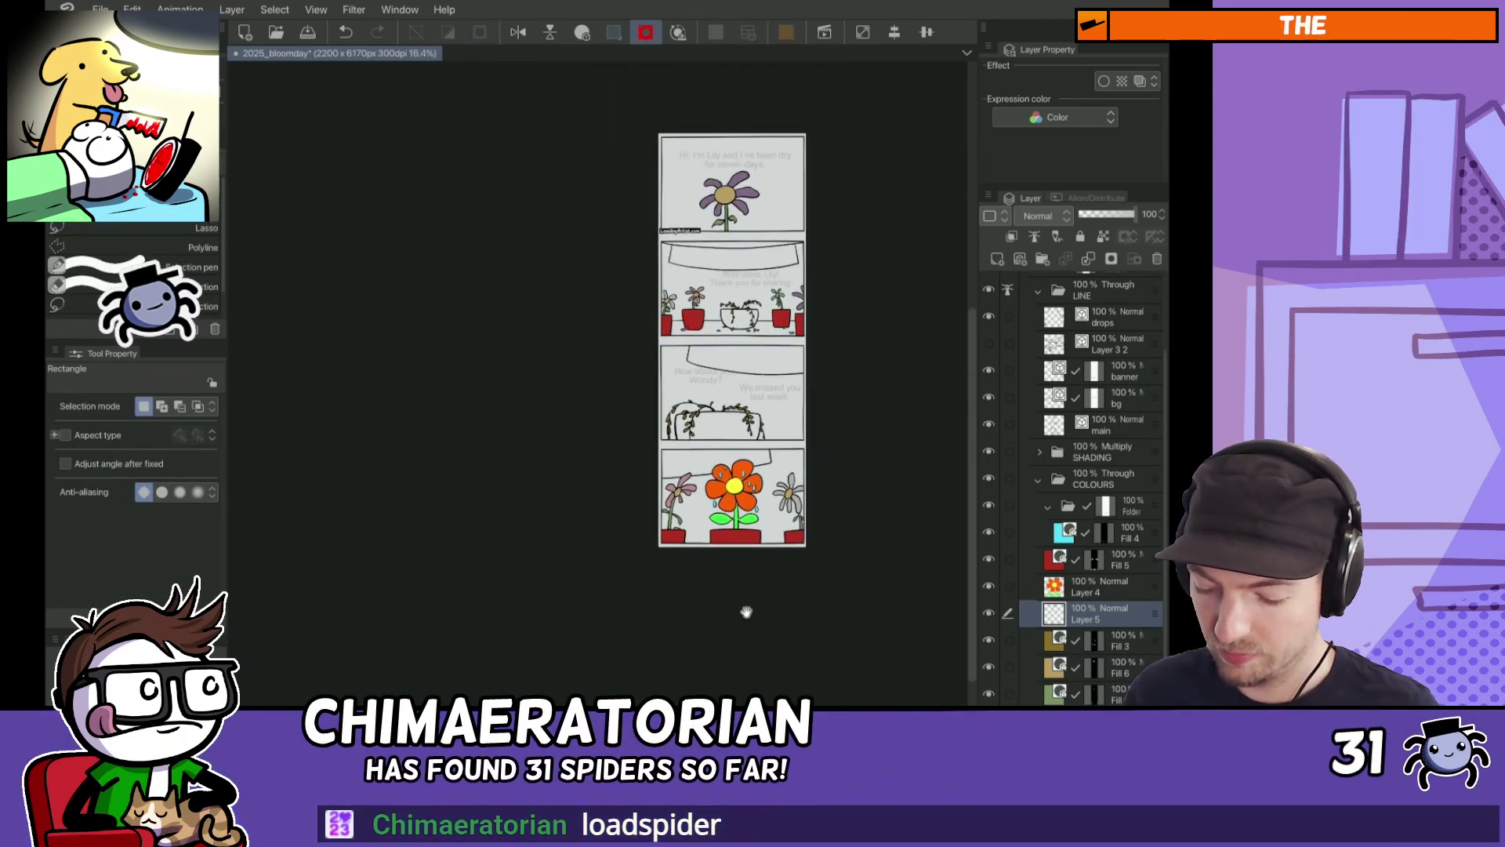
left_click_drag(746, 612, 729, 724)
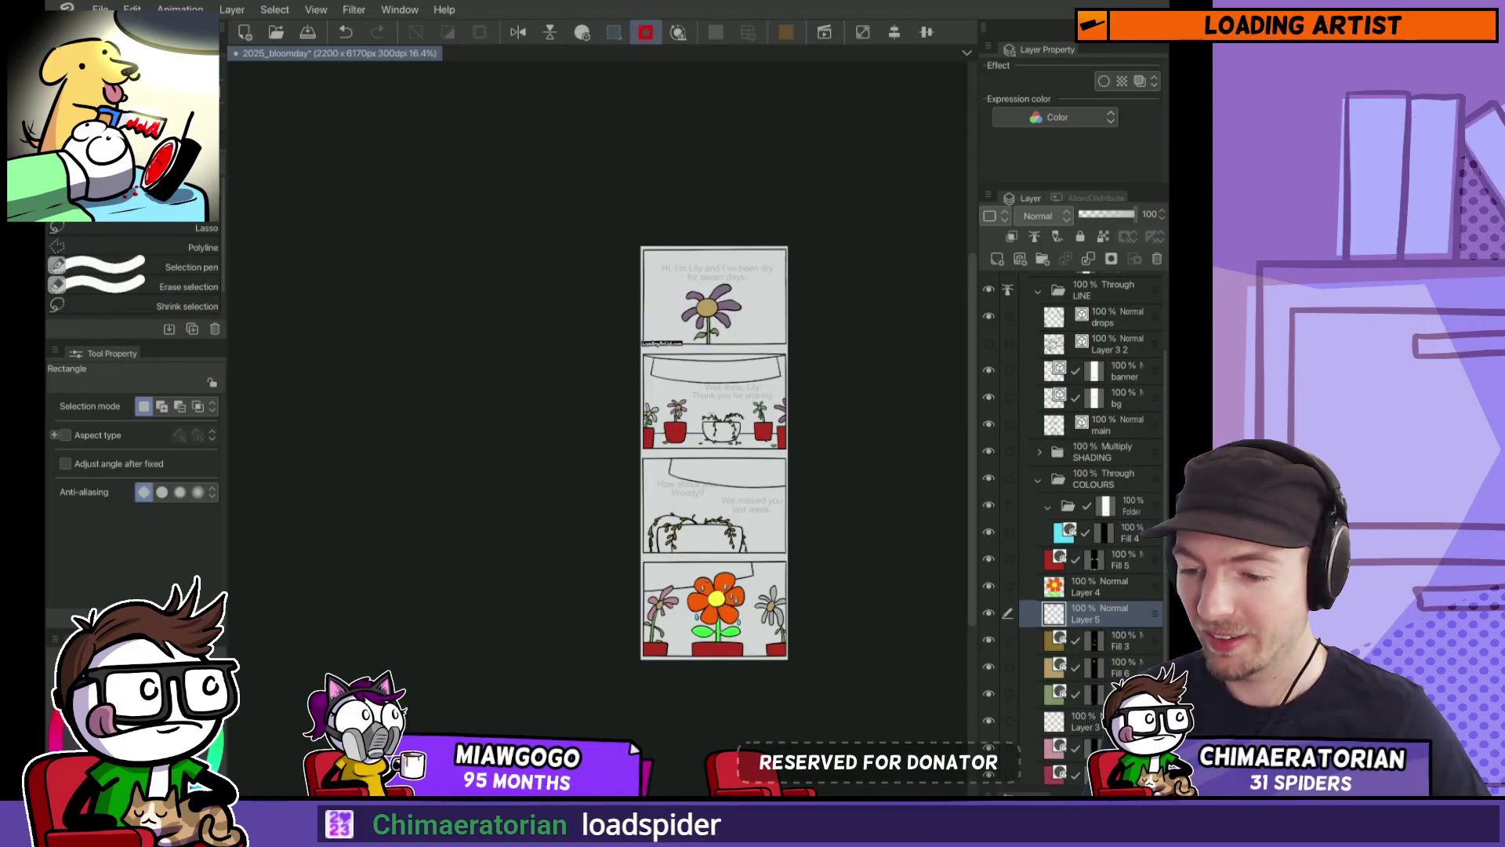
left_click_drag(749, 497, 663, 546)
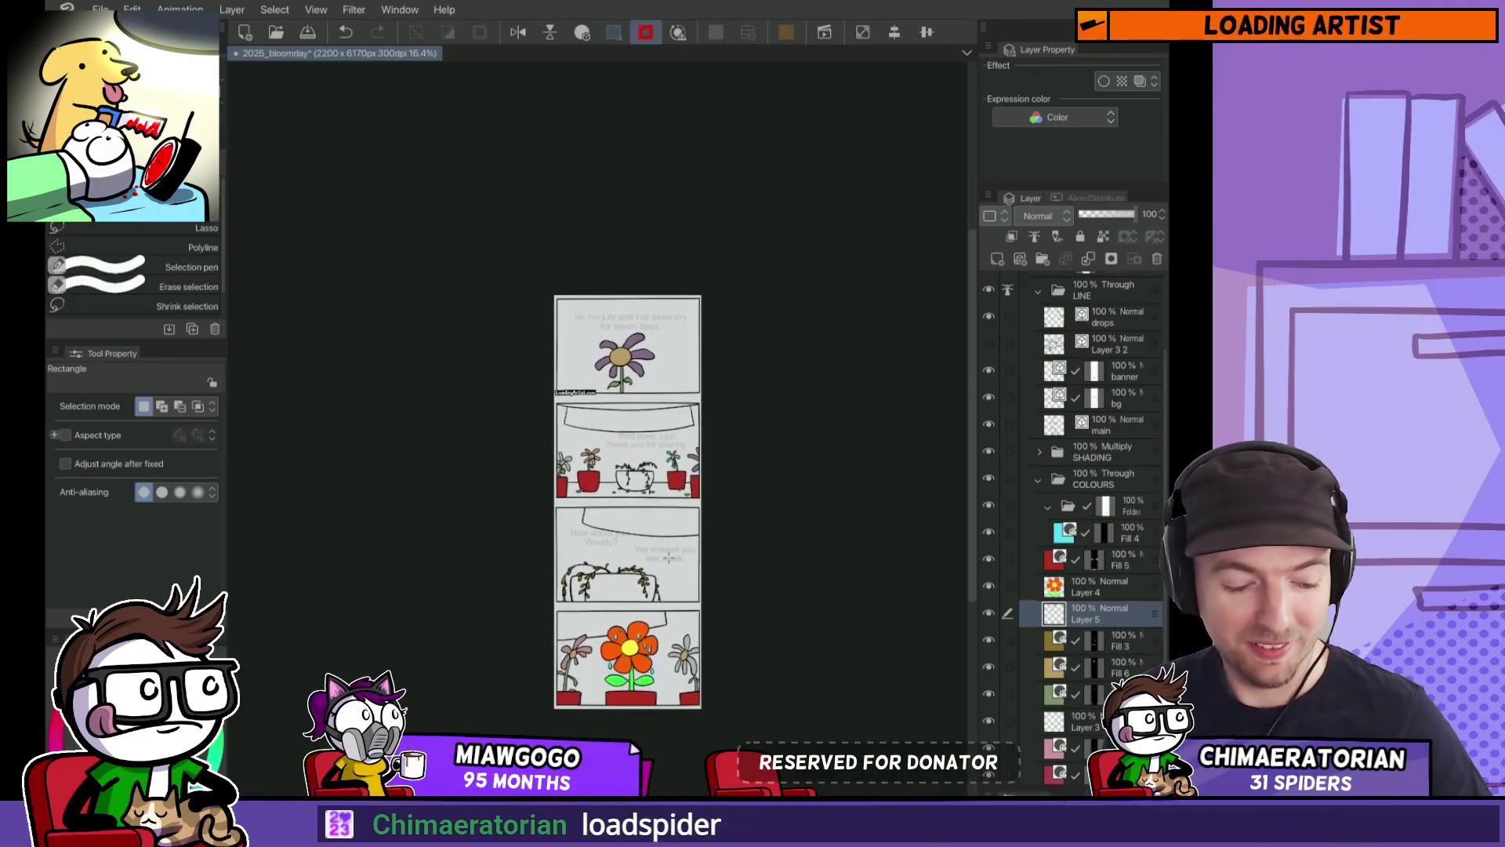
key("ctrl+s")
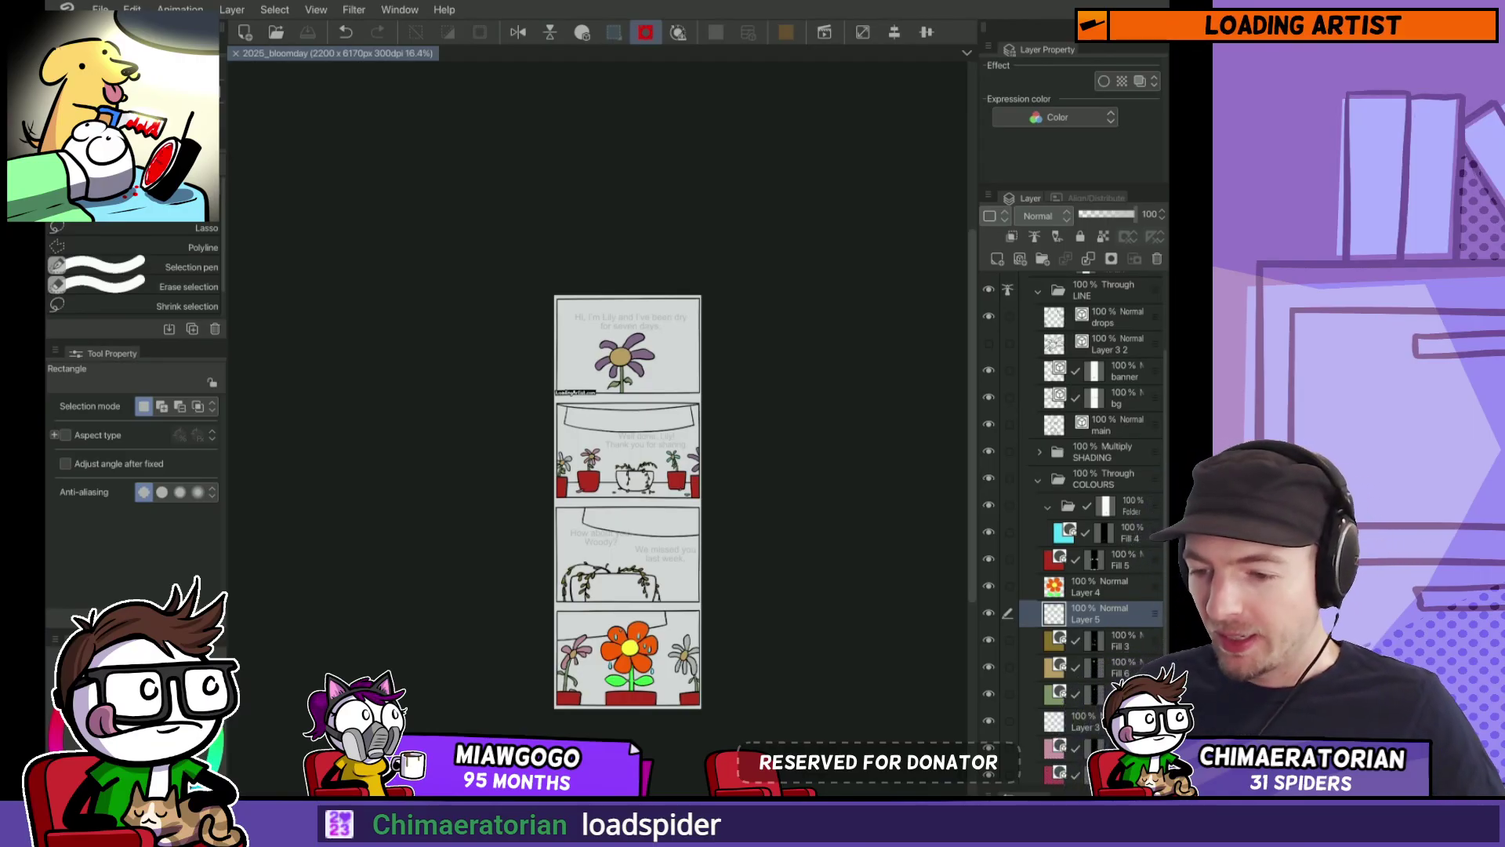
Step: Auto-select the front of the large pot in the third panel and start a new fill layer from the selection
scroll(680, 494, "up", 5)
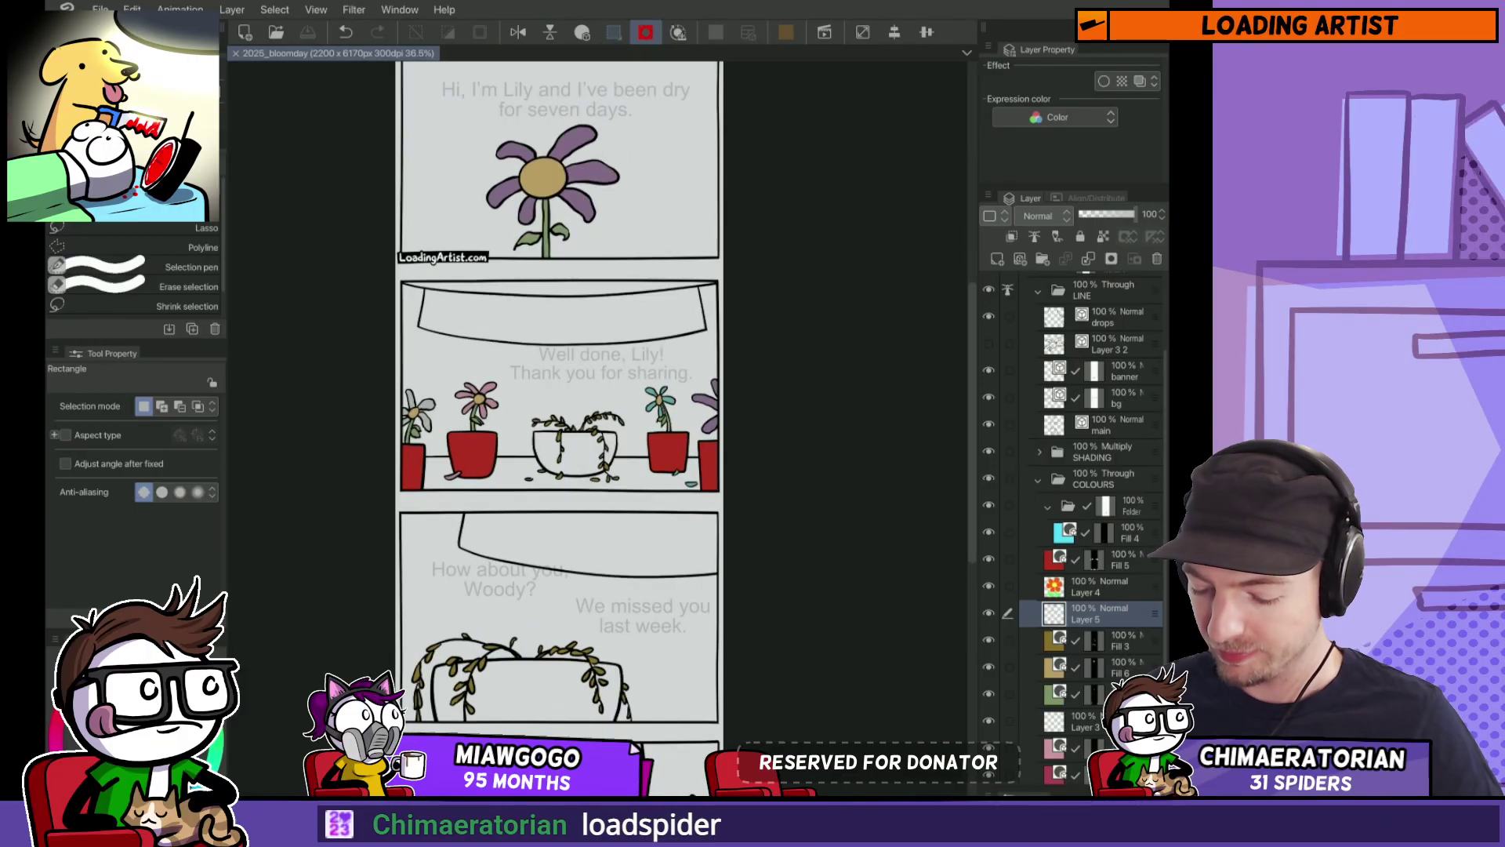
left_click_drag(623, 523, 748, 362)
scroll(769, 510, "up", 3)
key("g")
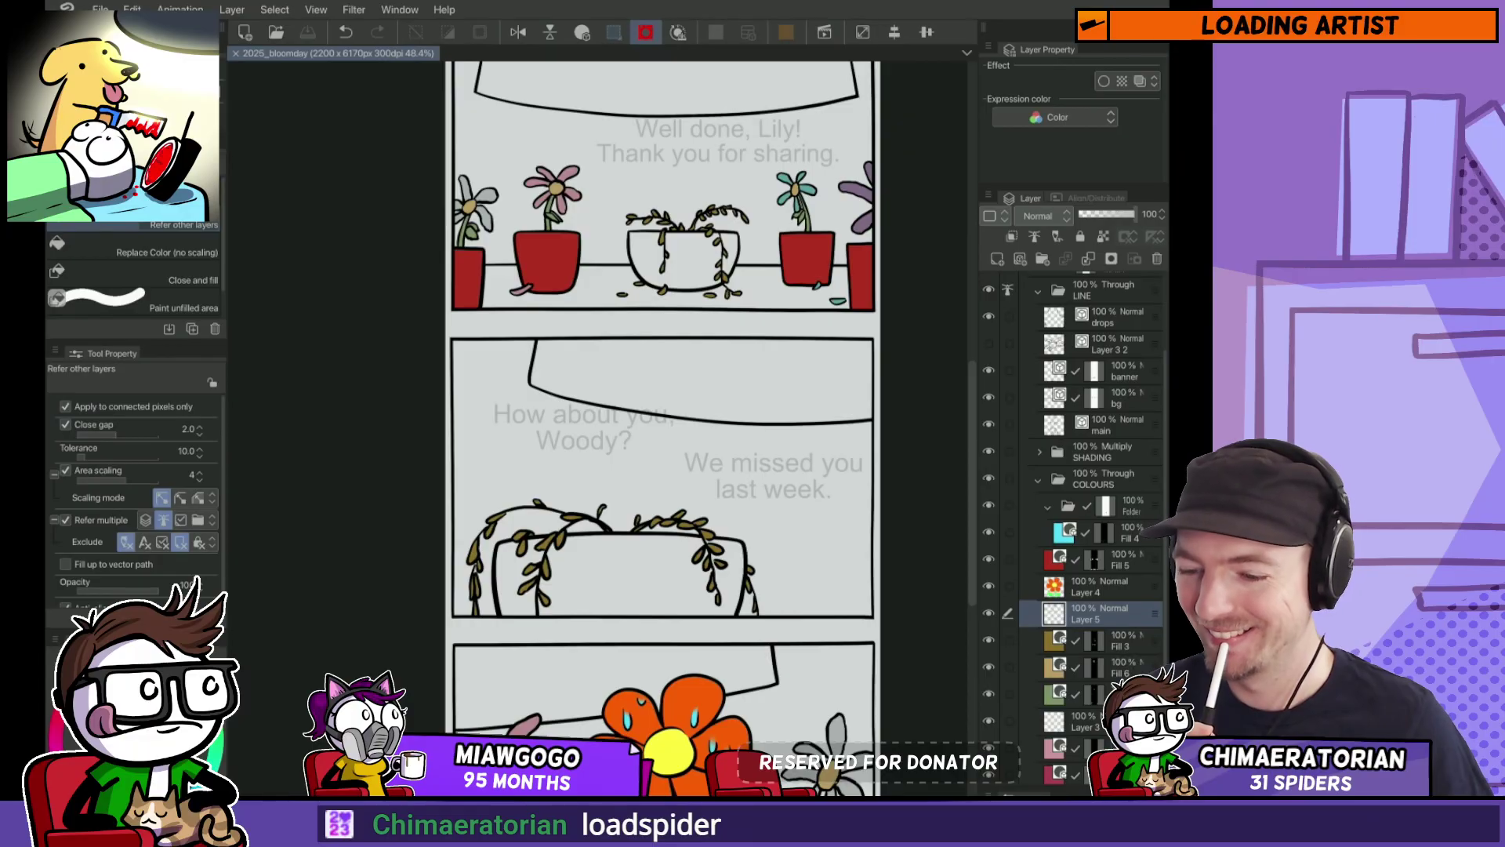
left_click_drag(666, 533, 632, 336)
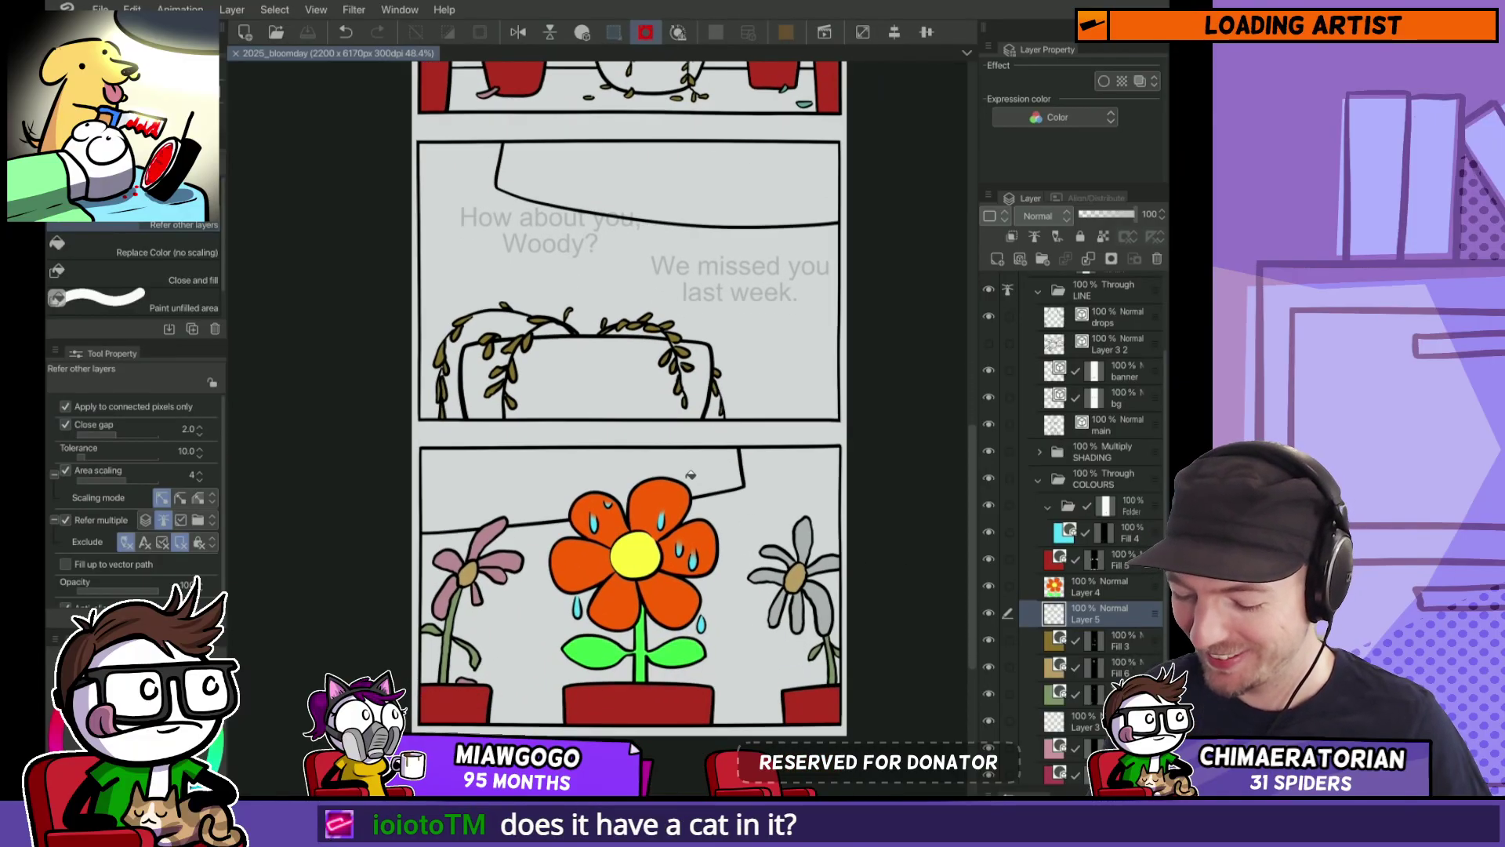
key("w")
left_click(596, 384)
left_click(641, 445)
Step: Choose a muted greyish teal-blue as the new fill layer's colour and apply it to the pot
left_click(374, 350)
left_click(396, 369)
left_click_drag(396, 369, 396, 376)
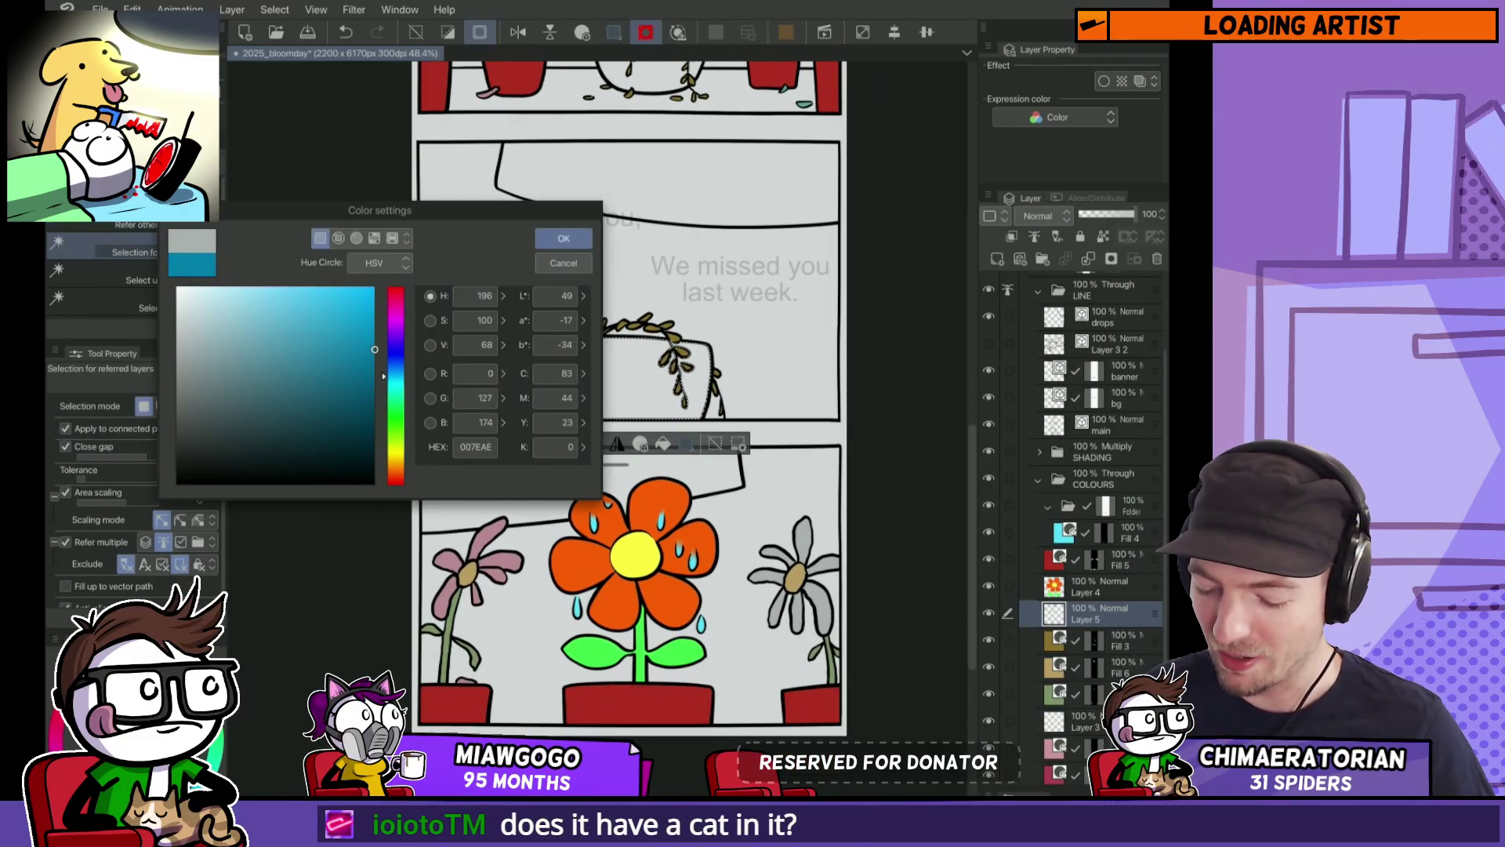
left_click_drag(201, 394, 280, 303)
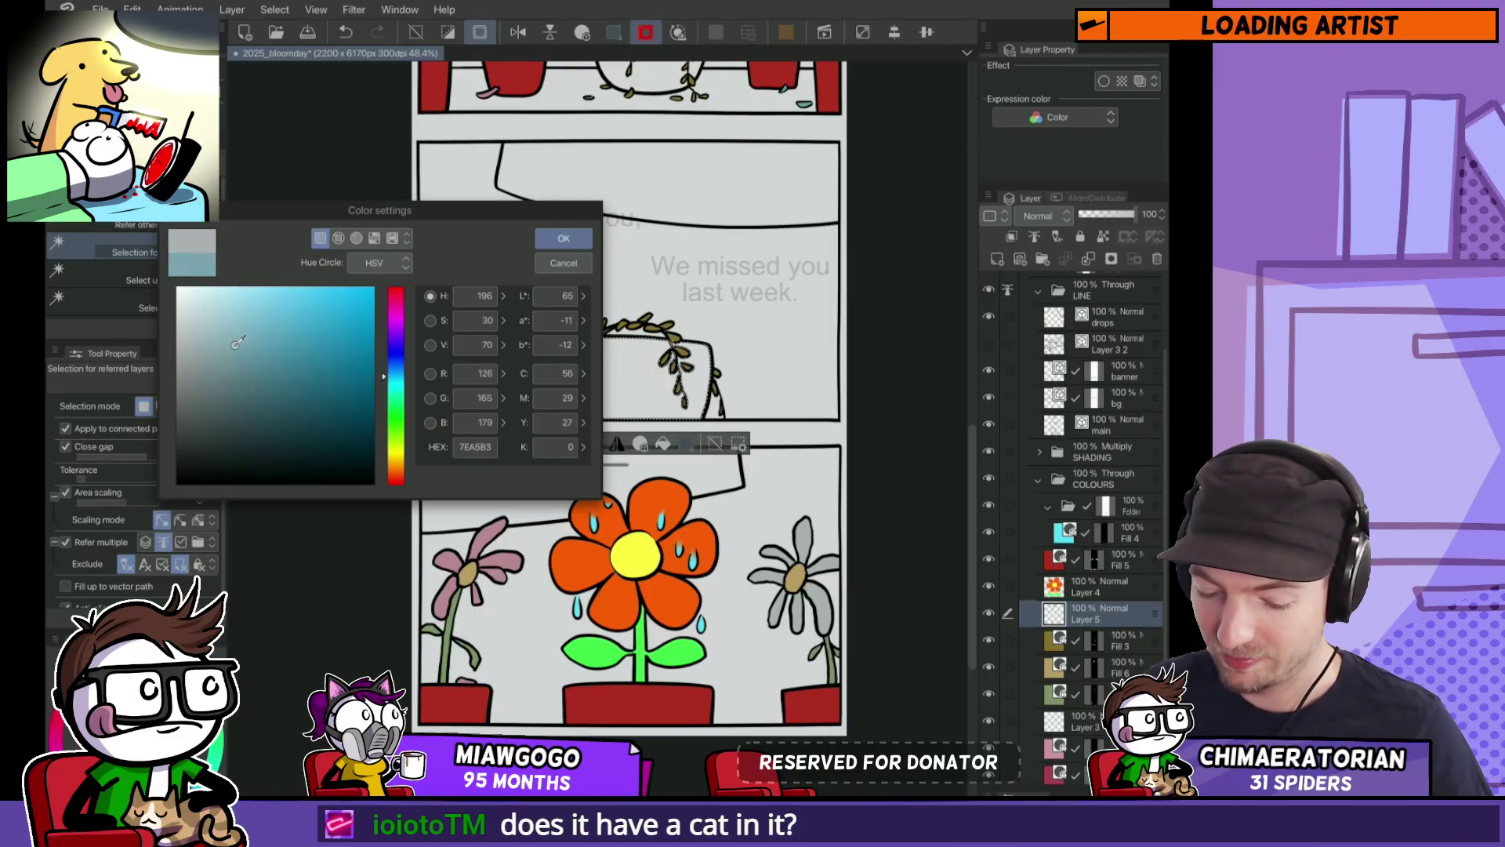
mouse_move(237, 342)
left_mouse_down()
mouse_move(171, 404)
mouse_move(284, 374)
mouse_move(314, 337)
mouse_move(295, 354)
left_mouse_up()
left_click(564, 239)
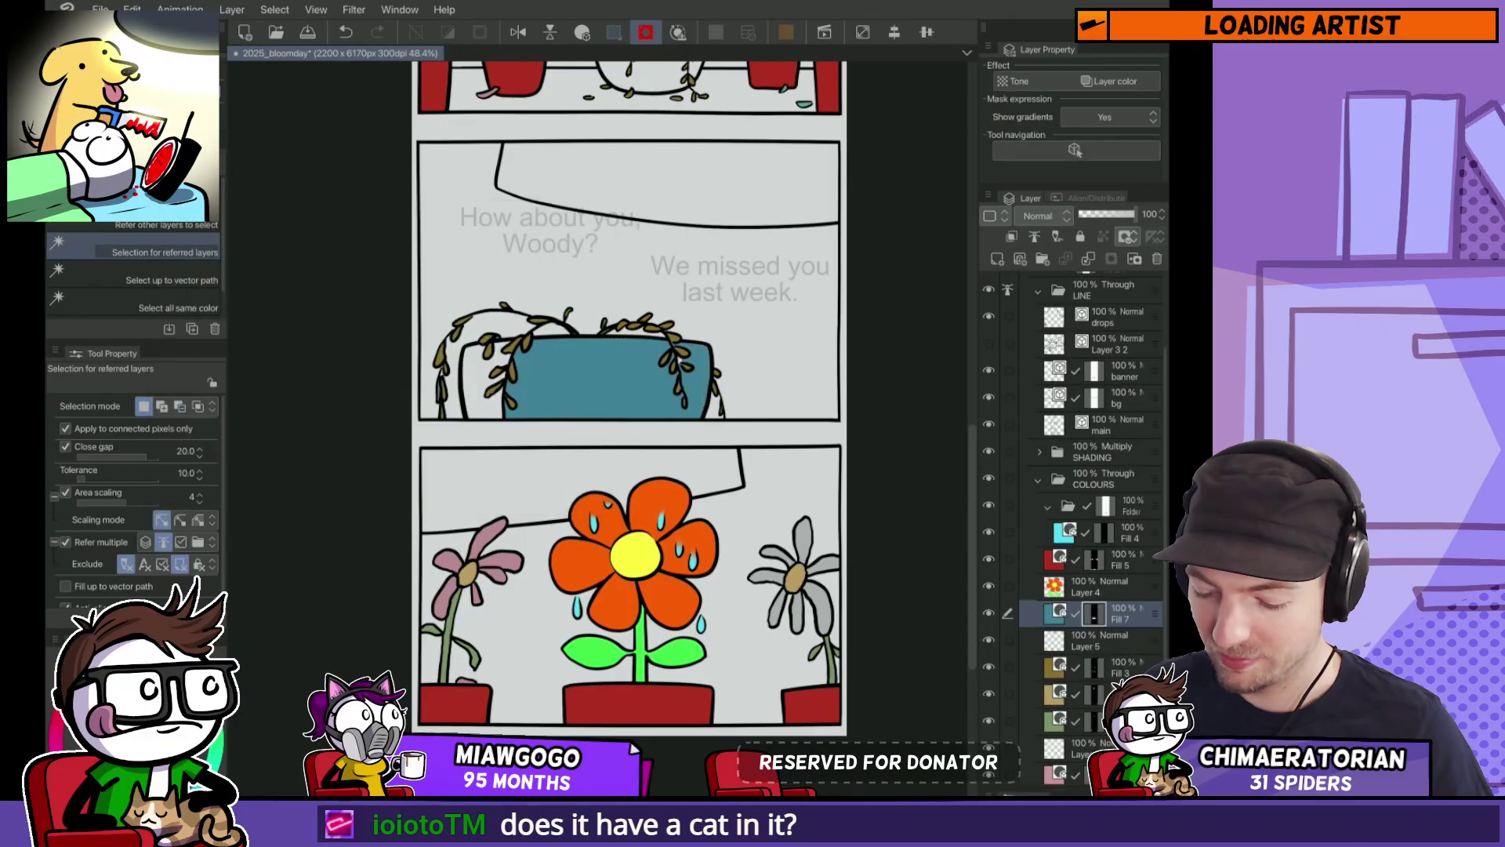
Step: Fill the remaining parts of the third panel's pot with teal-blue and move its fill layer beneath the green Fill 2 layer
key("g")
left_click(478, 383)
left_click_drag(706, 349, 732, 354)
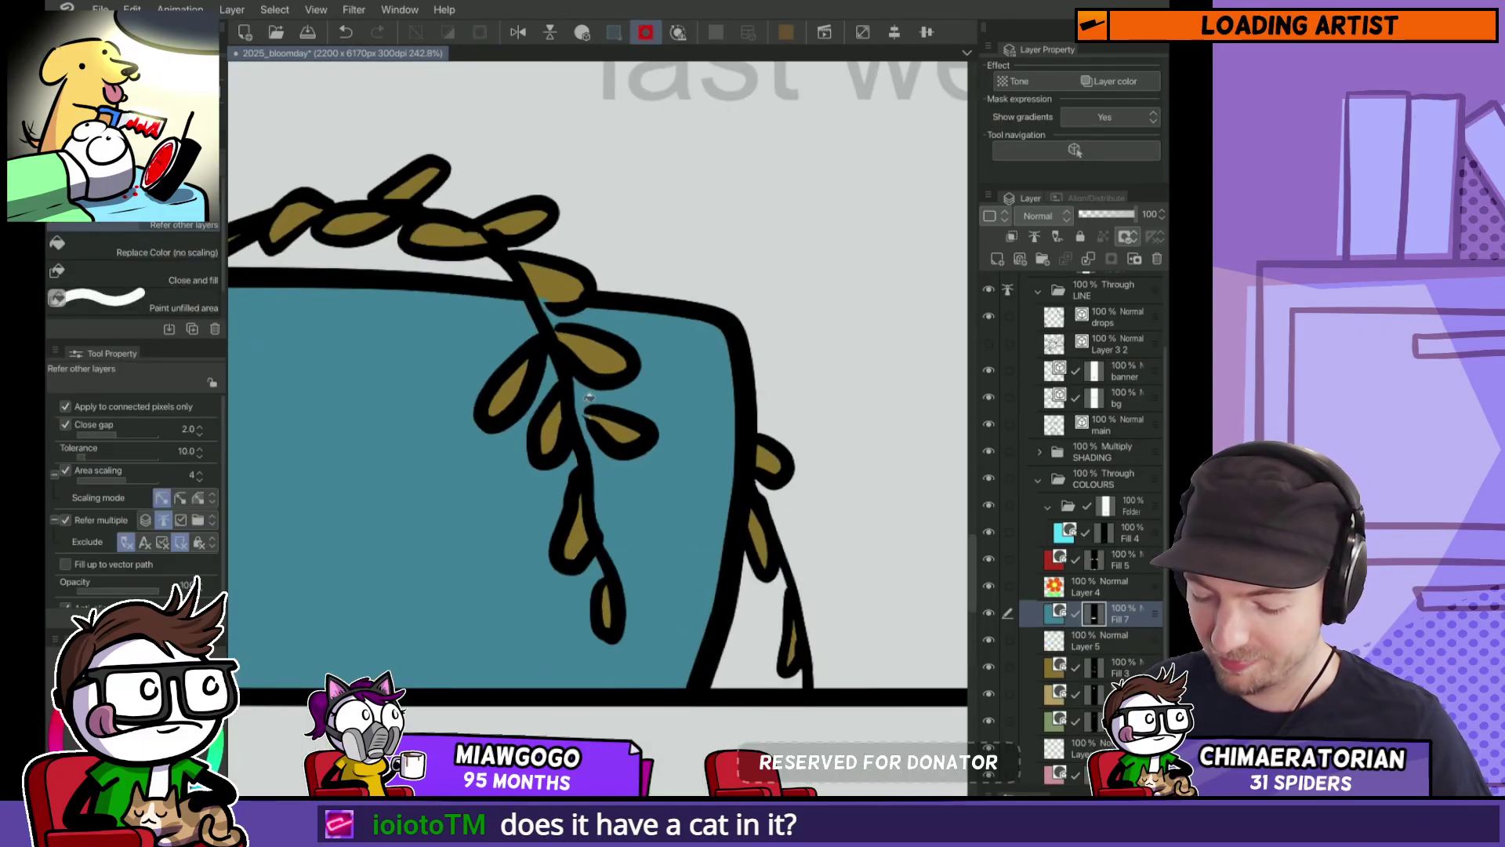
left_click(589, 396)
left_click_drag(589, 396, 681, 381)
key("p")
left_click_drag(772, 438, 690, 439)
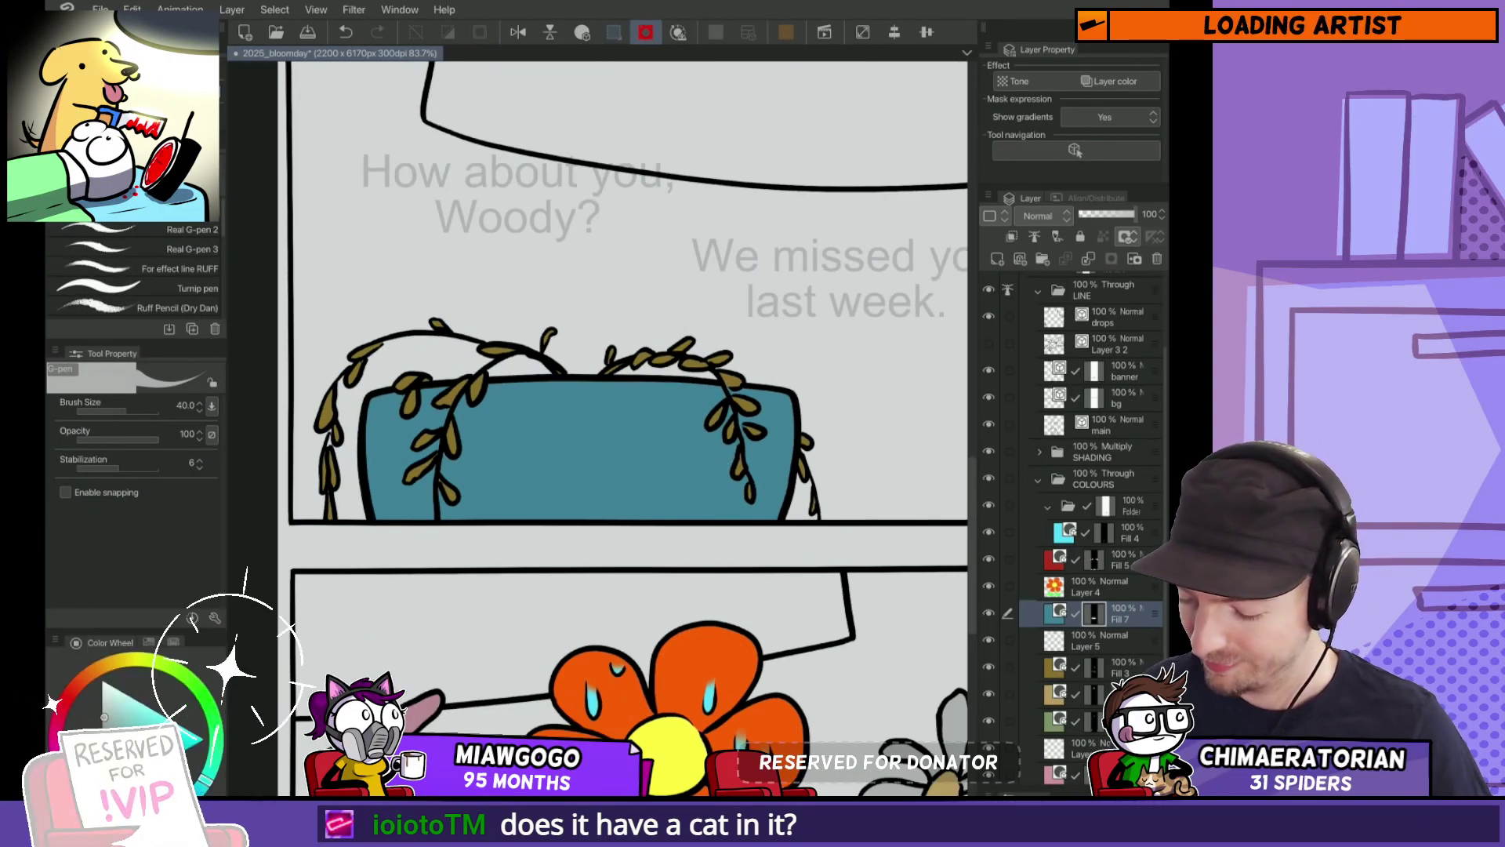
left_click_drag(1121, 614, 1117, 735)
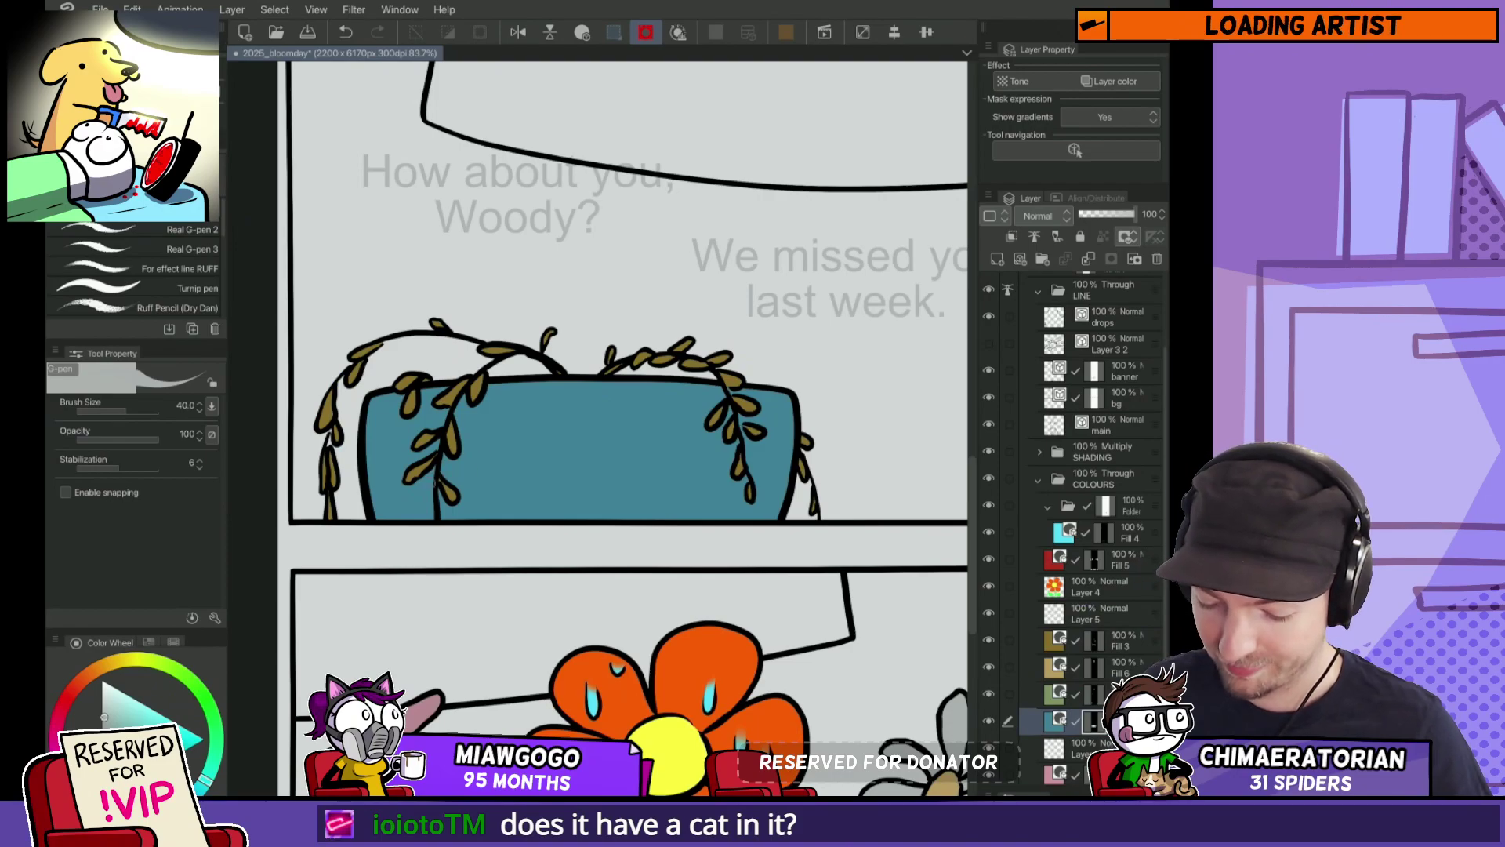
Step: Fill the bowl in the second panel with the same teal-blue, including the areas beside the hanging vines
left_click_drag(666, 235, 570, 739)
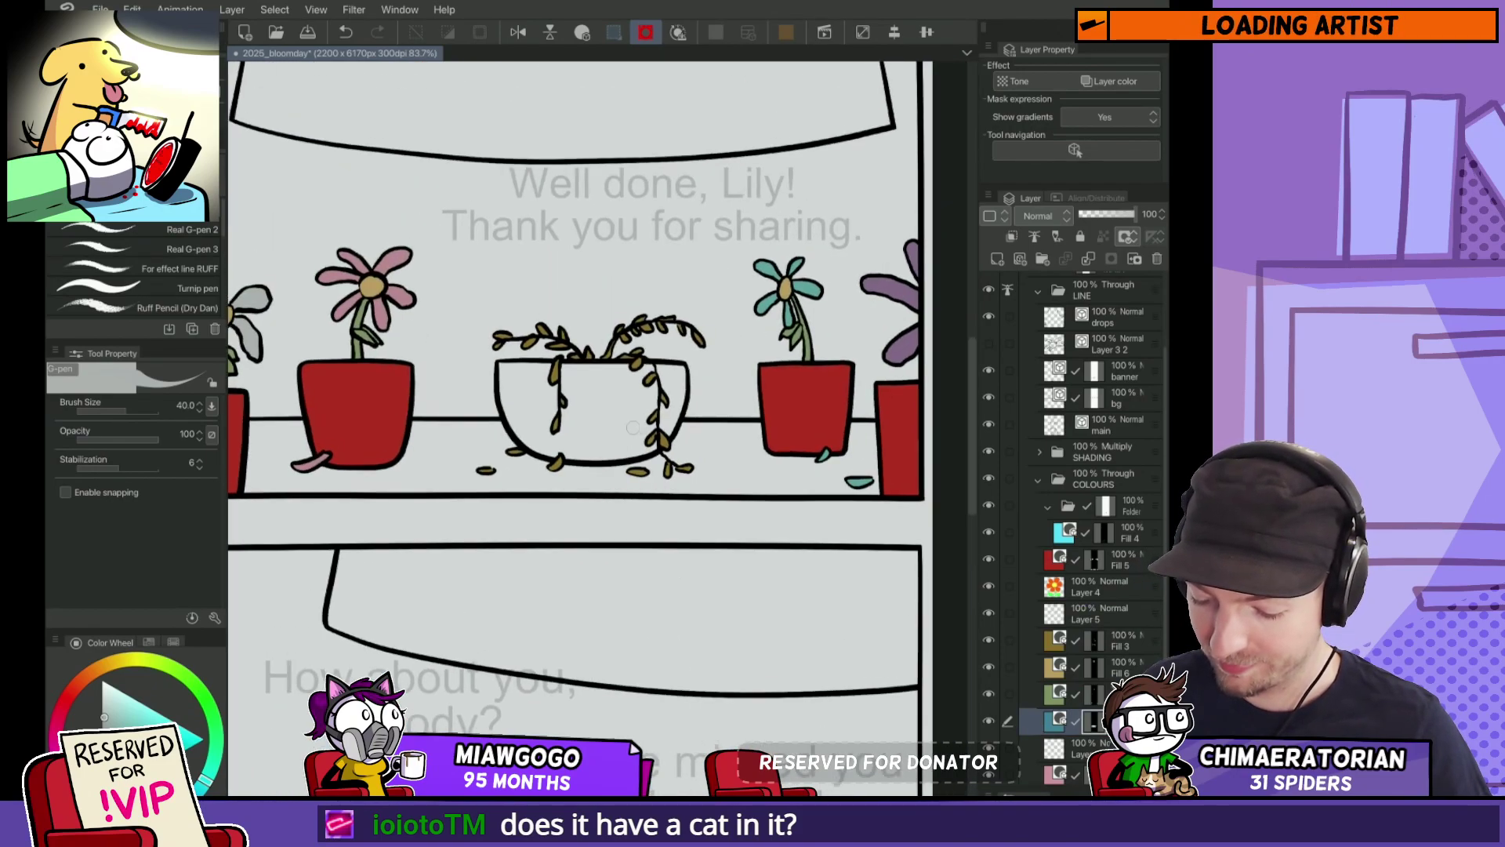
key("g")
left_click(612, 410)
left_click(677, 393)
left_click_drag(672, 468, 583, 470)
left_click_drag(708, 610, 710, 479)
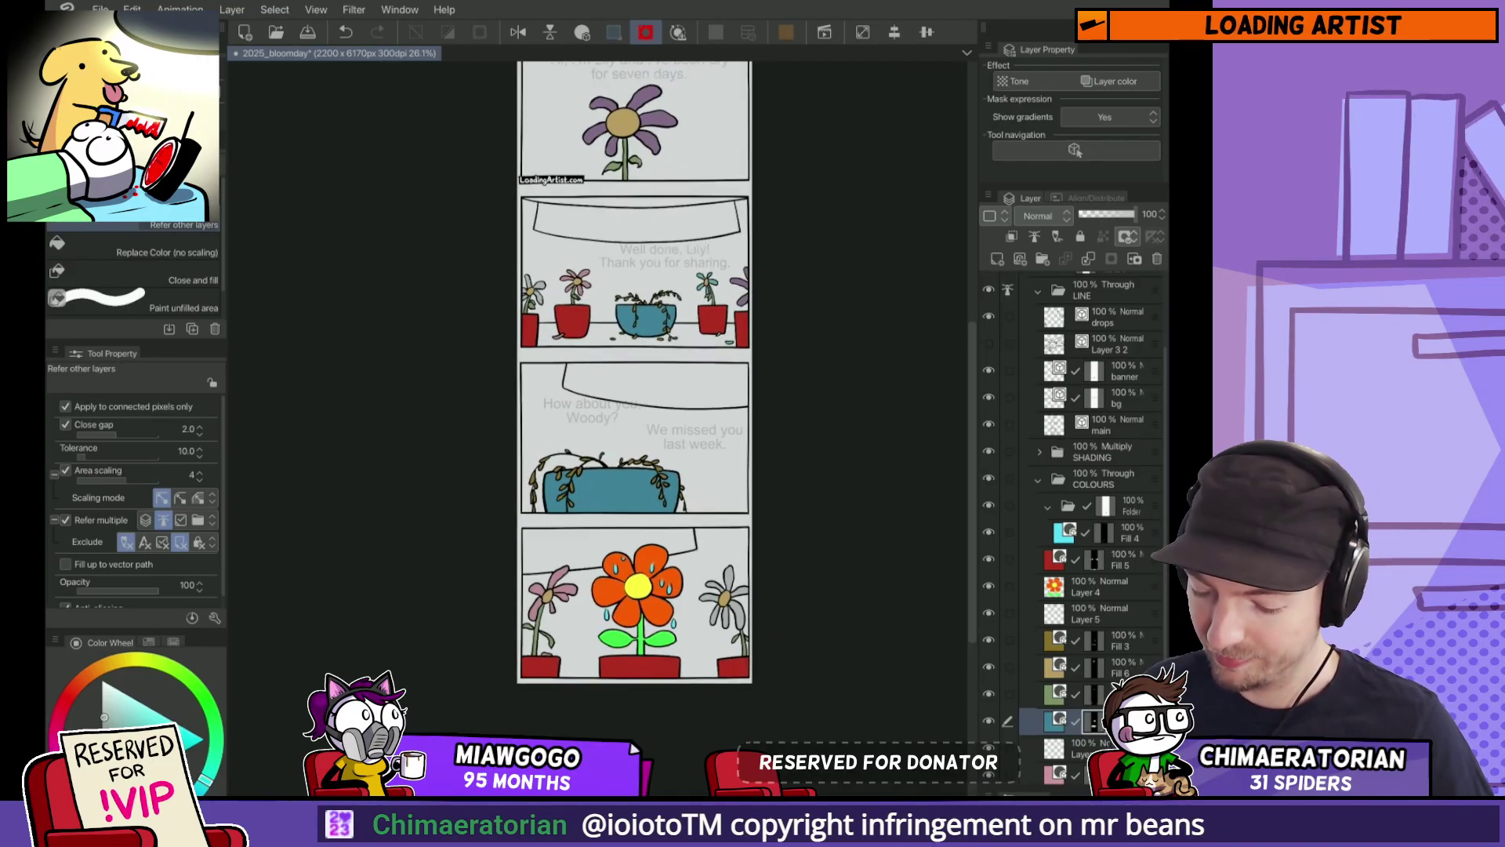
left_click_drag(690, 392, 676, 529)
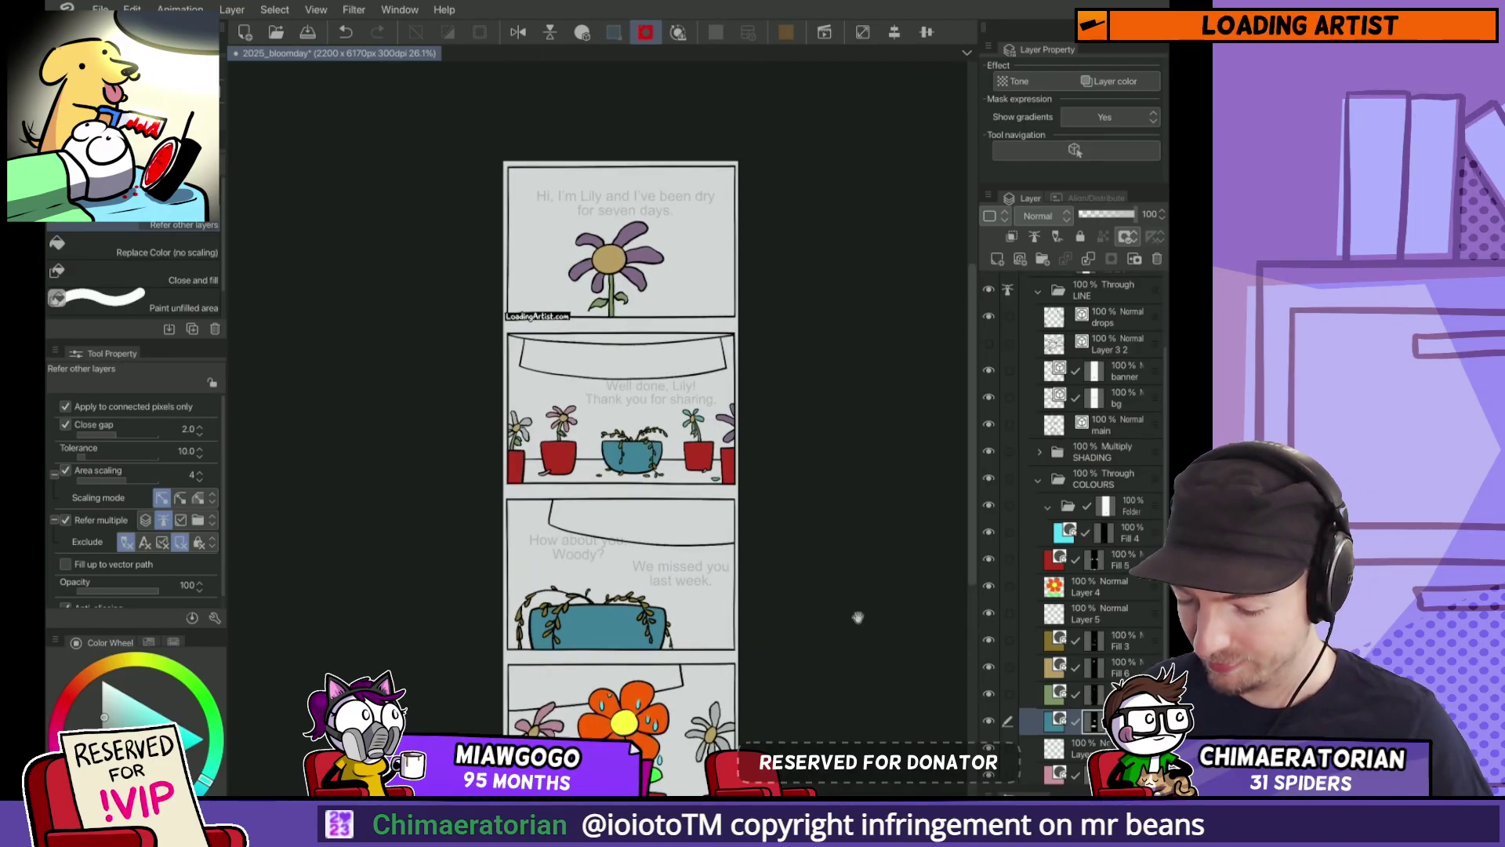
left_click_drag(857, 617, 832, 509)
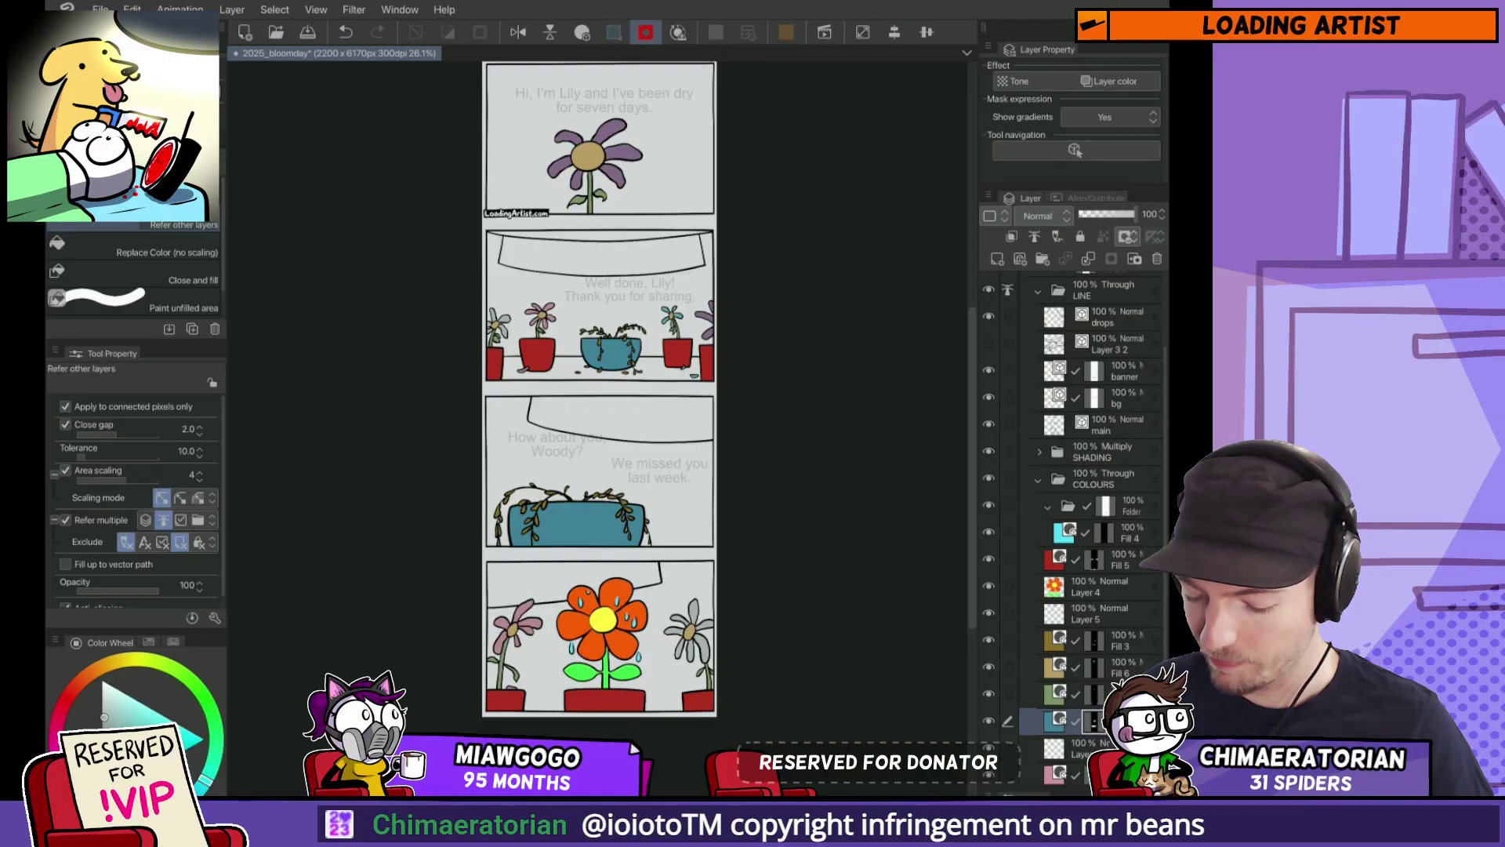
left_click(1079, 748)
key("w")
left_click(627, 417)
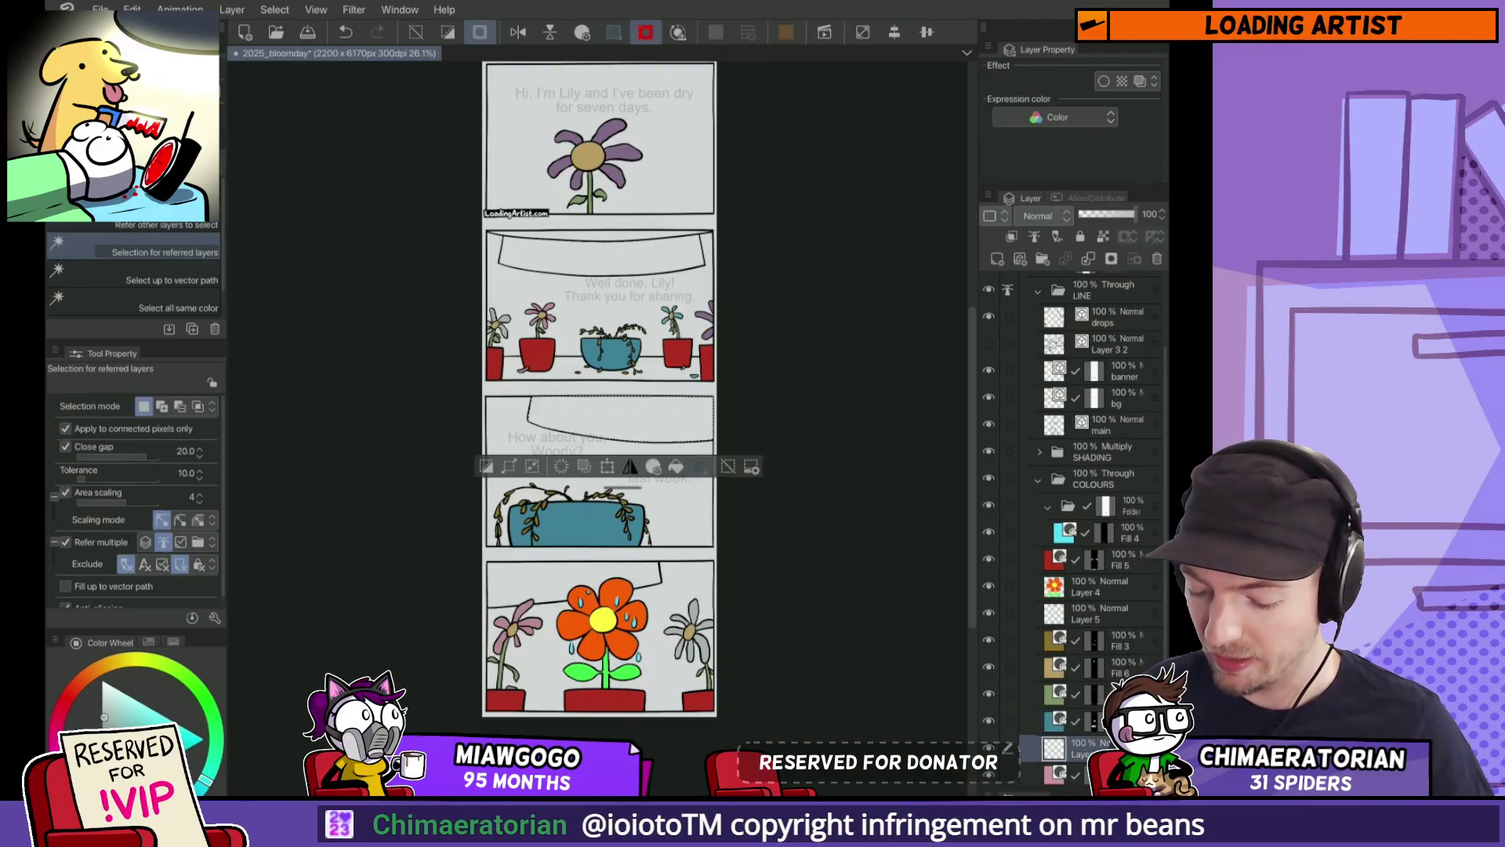
key("ctrl+d")
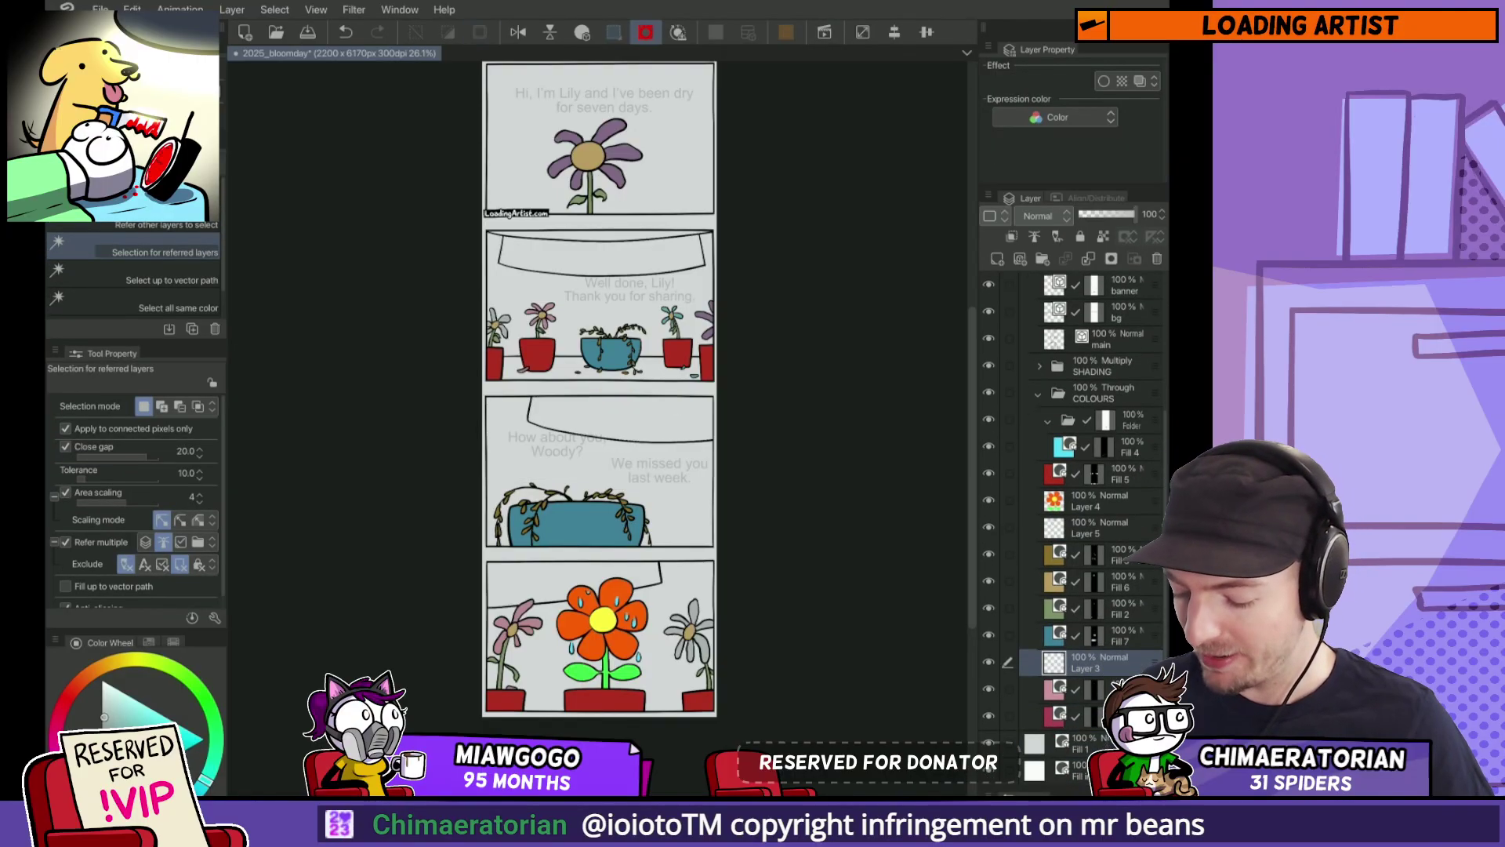
Step: Recolour the background fill layer behind all panels, trying warm beige and cream tones before setting it to dark grey
left_click(1098, 740)
key("g")
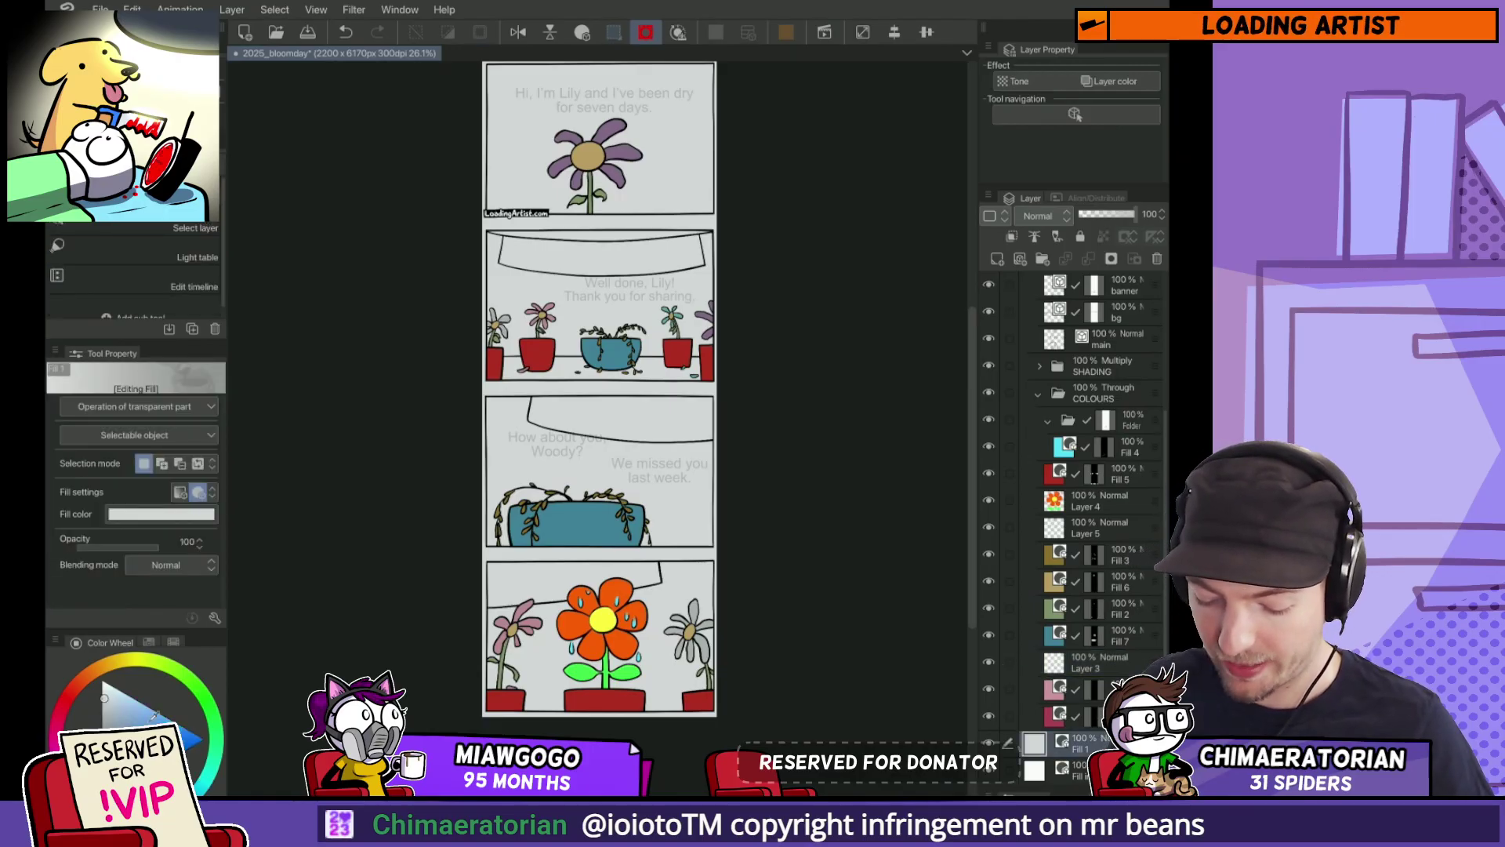
left_click(106, 665)
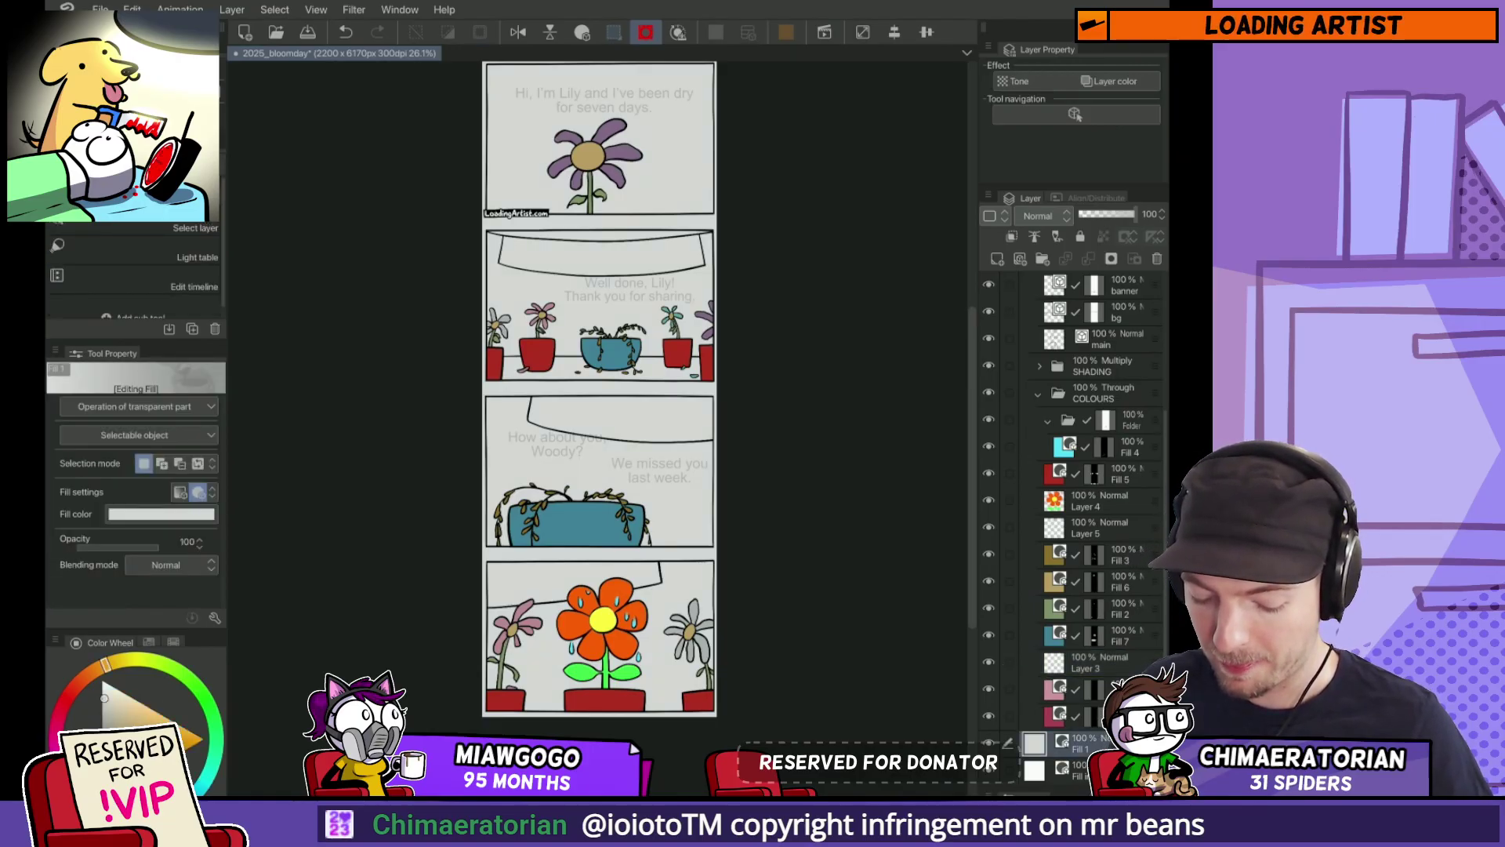
left_click(116, 752)
left_click(105, 755)
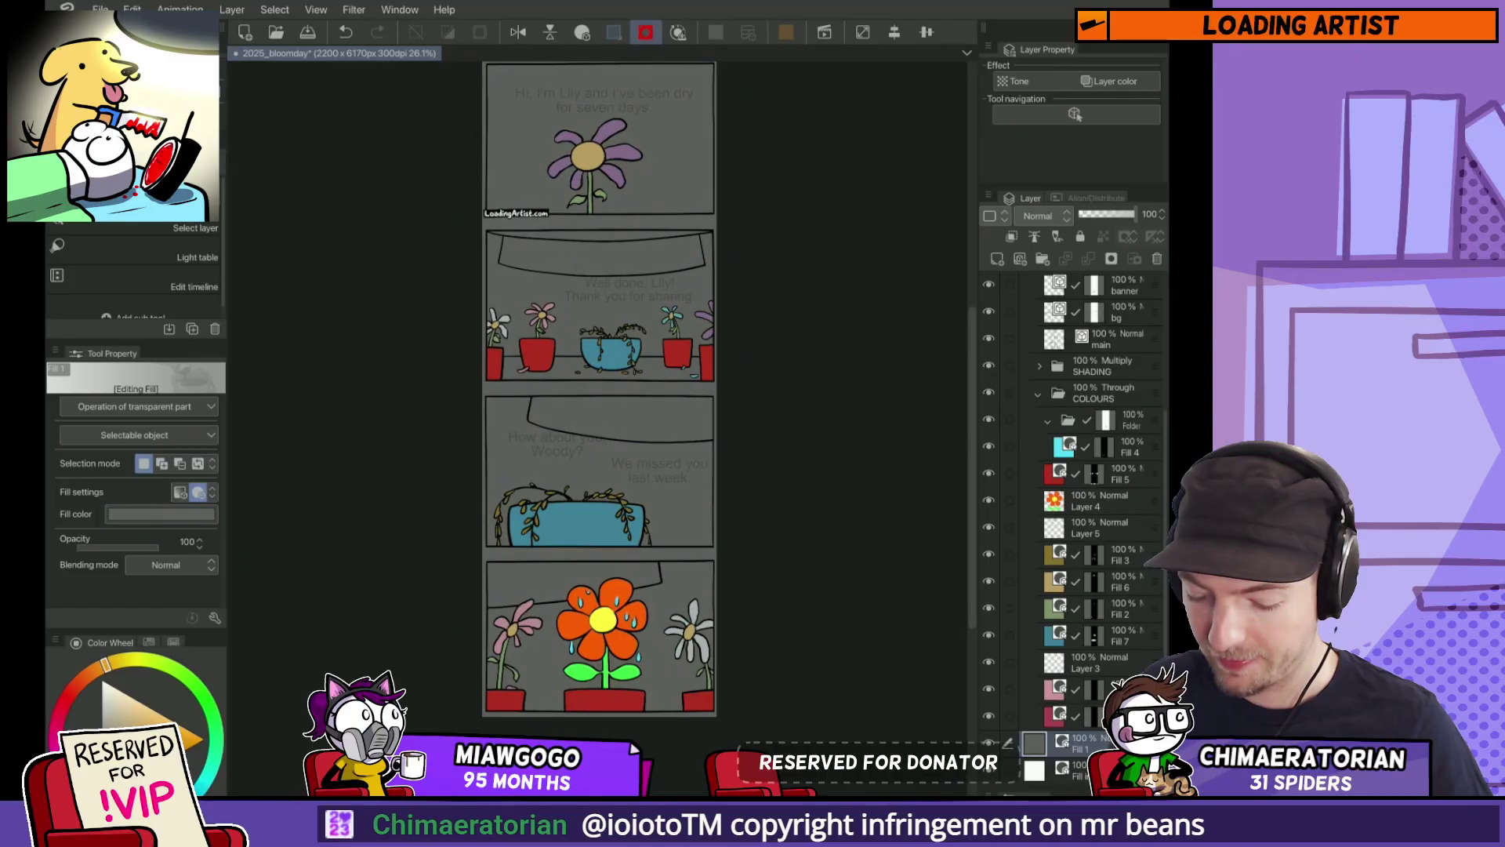
left_click(121, 719)
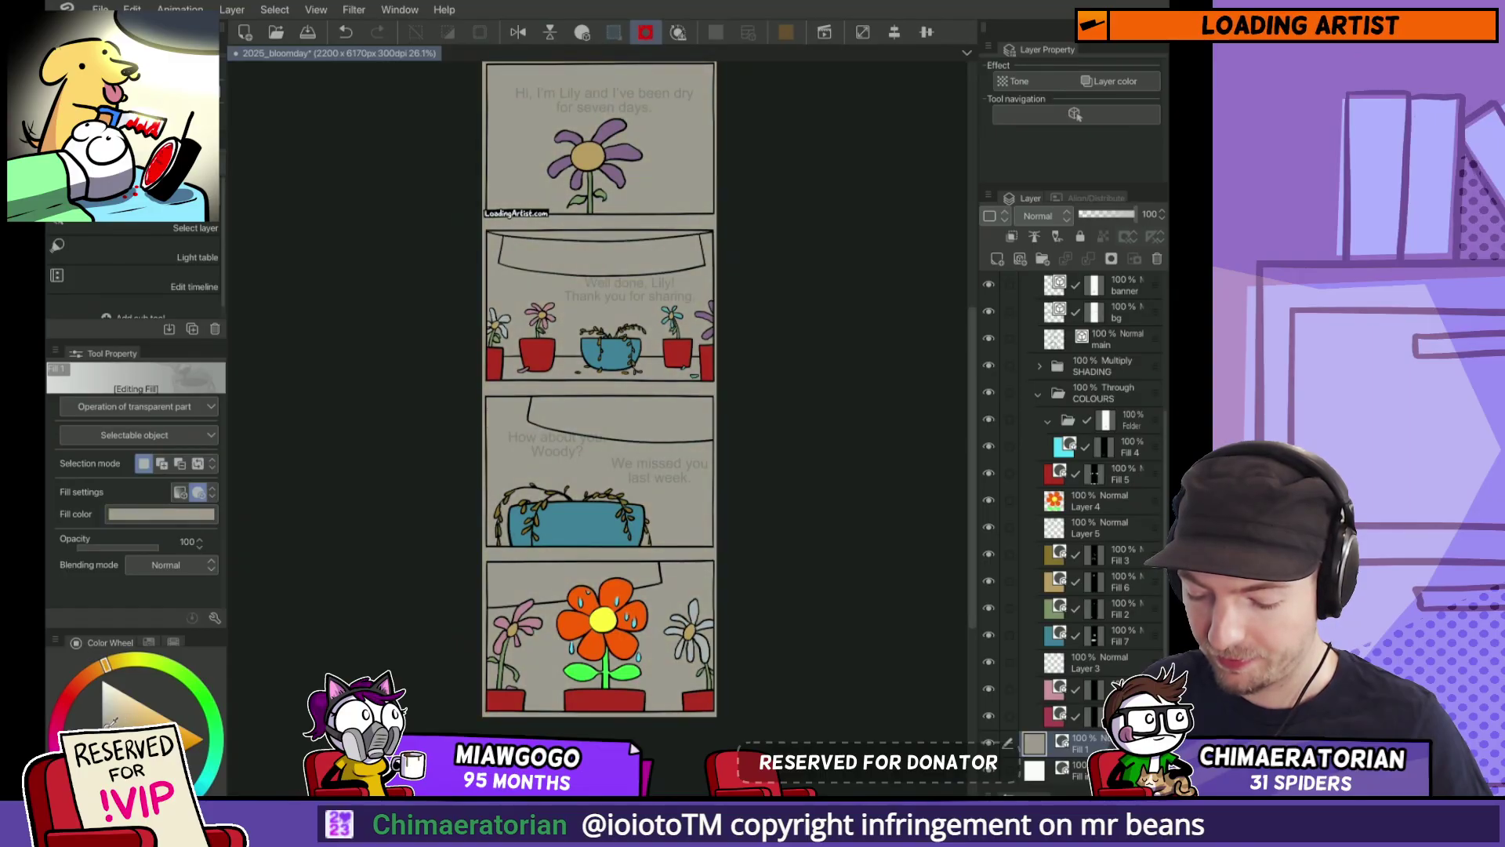
left_click_drag(114, 719, 135, 697)
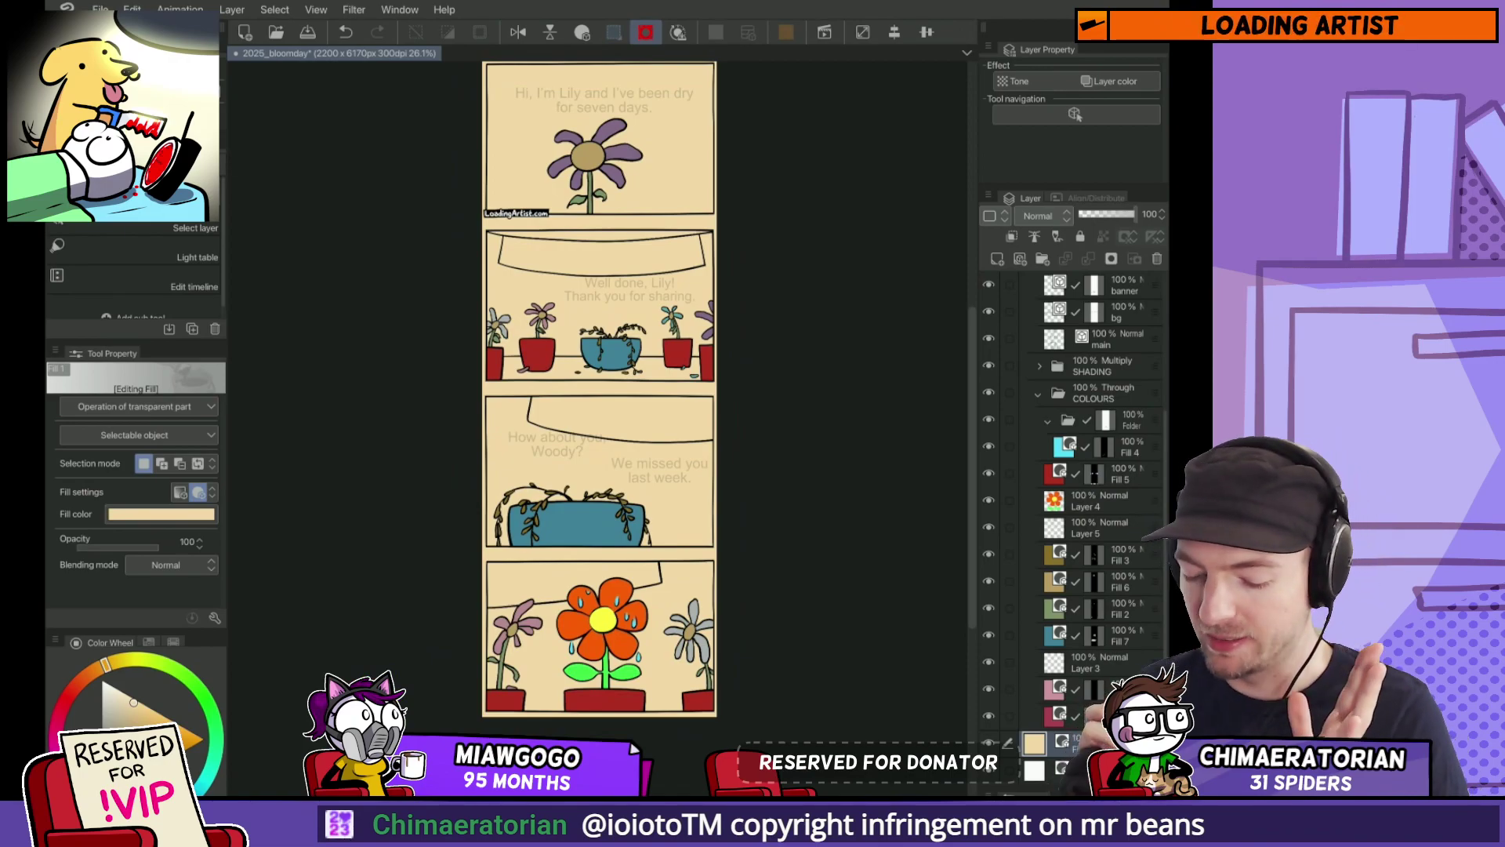
left_click_drag(133, 702, 103, 762)
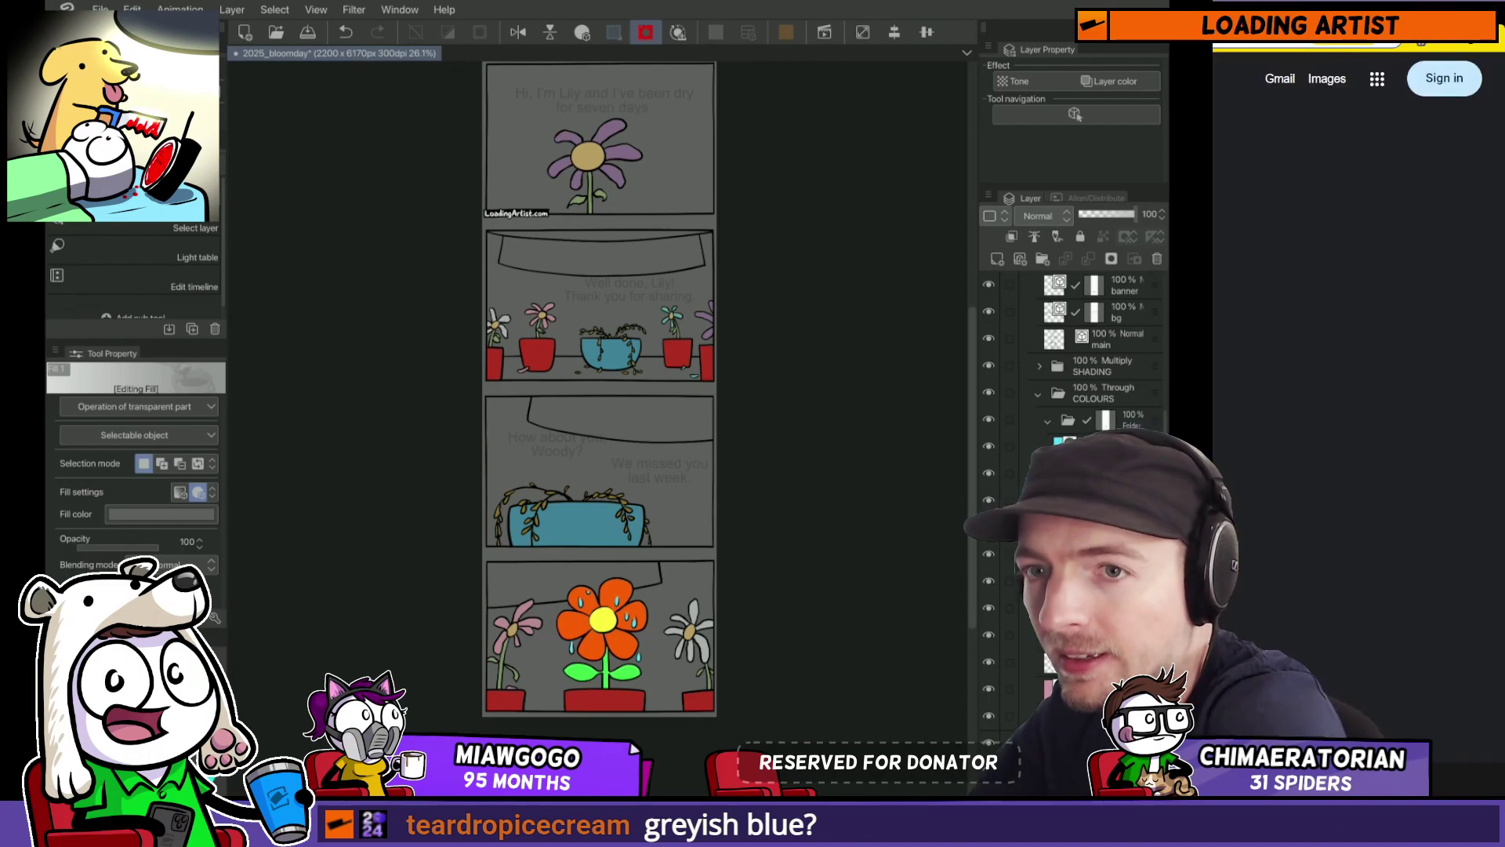
Step: Switch to the web browser and open the Loading Artist website in a new tab
key("alt+Tab")
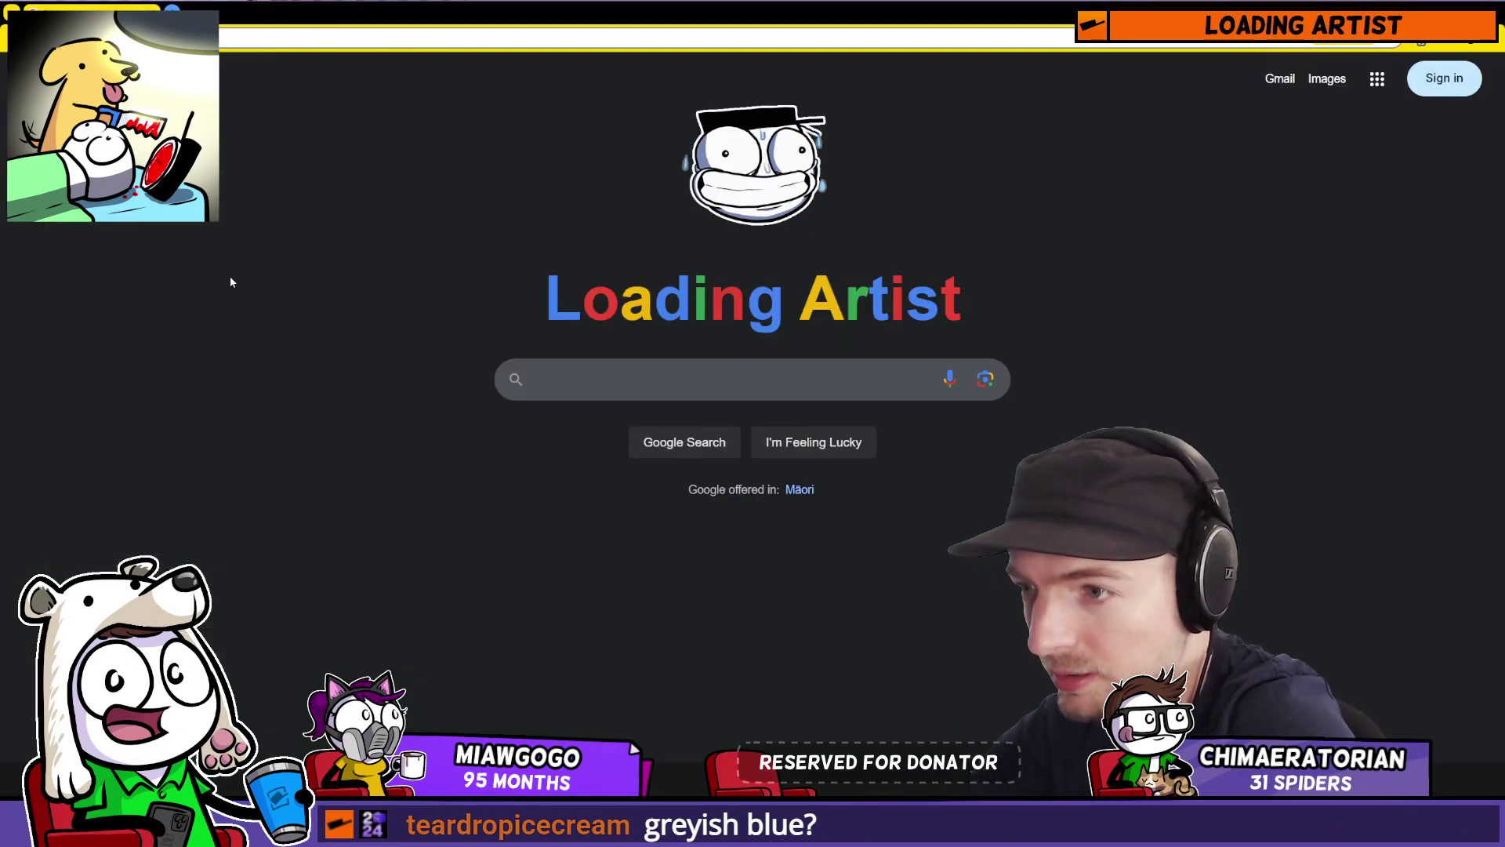
key("ctrl+t")
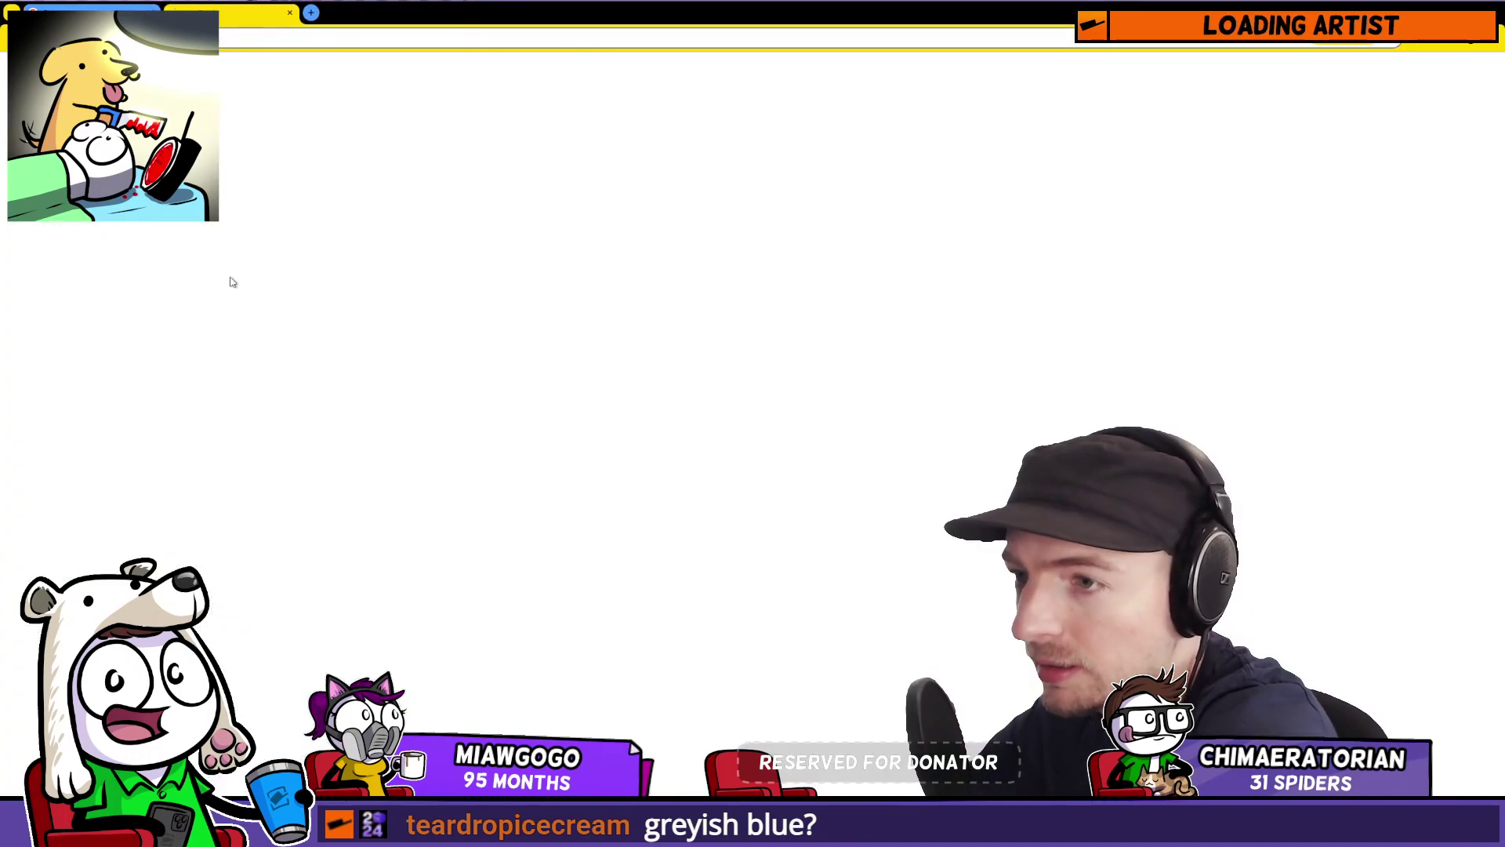
type("loading")
key("Return")
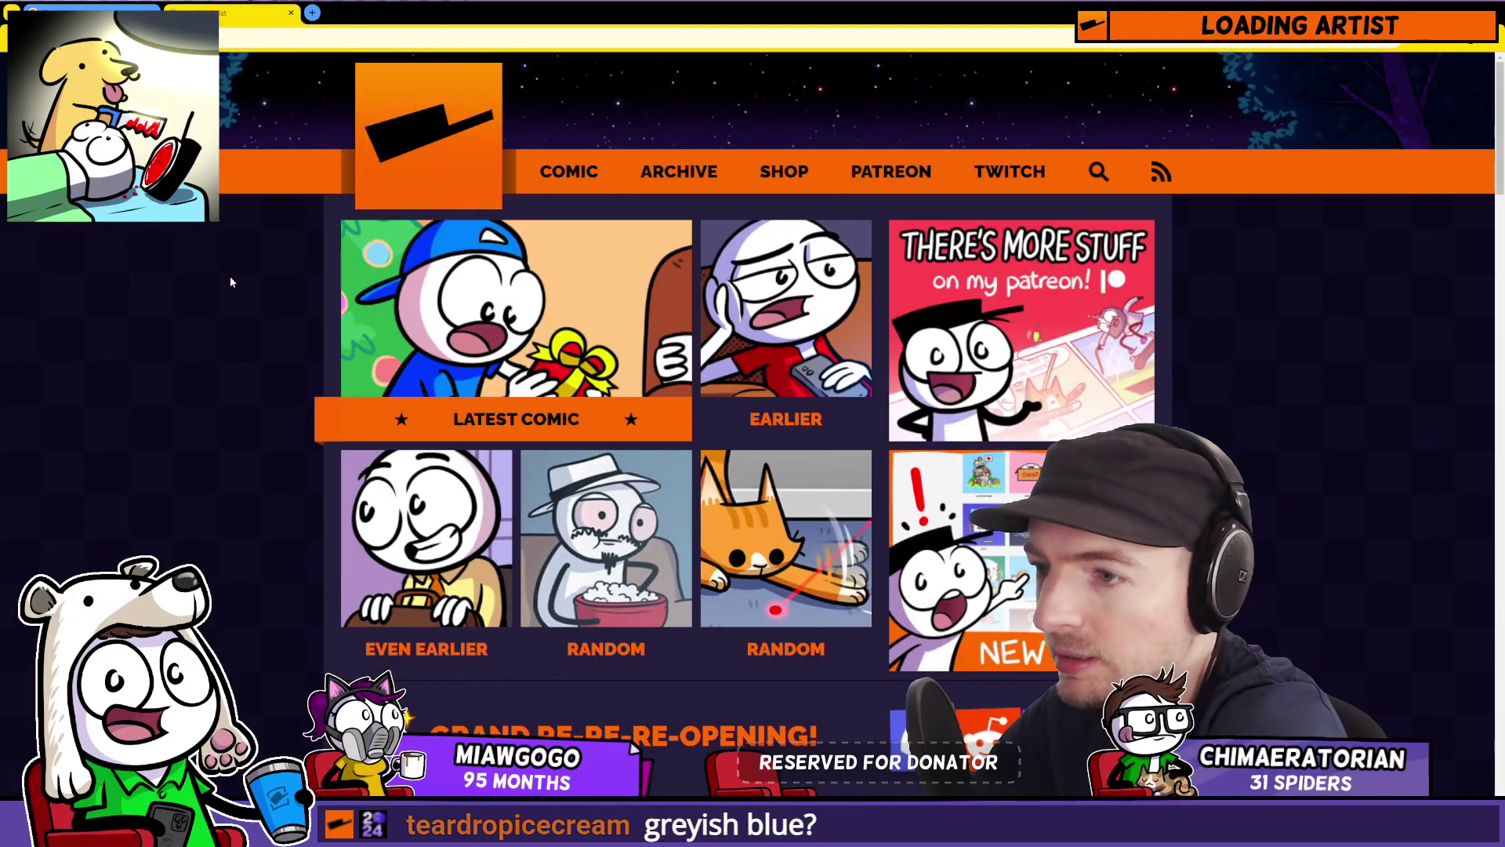
Step: Search the Loading Artist site for "bee", open the Buzzed comic and read through its panels
type("sbee")
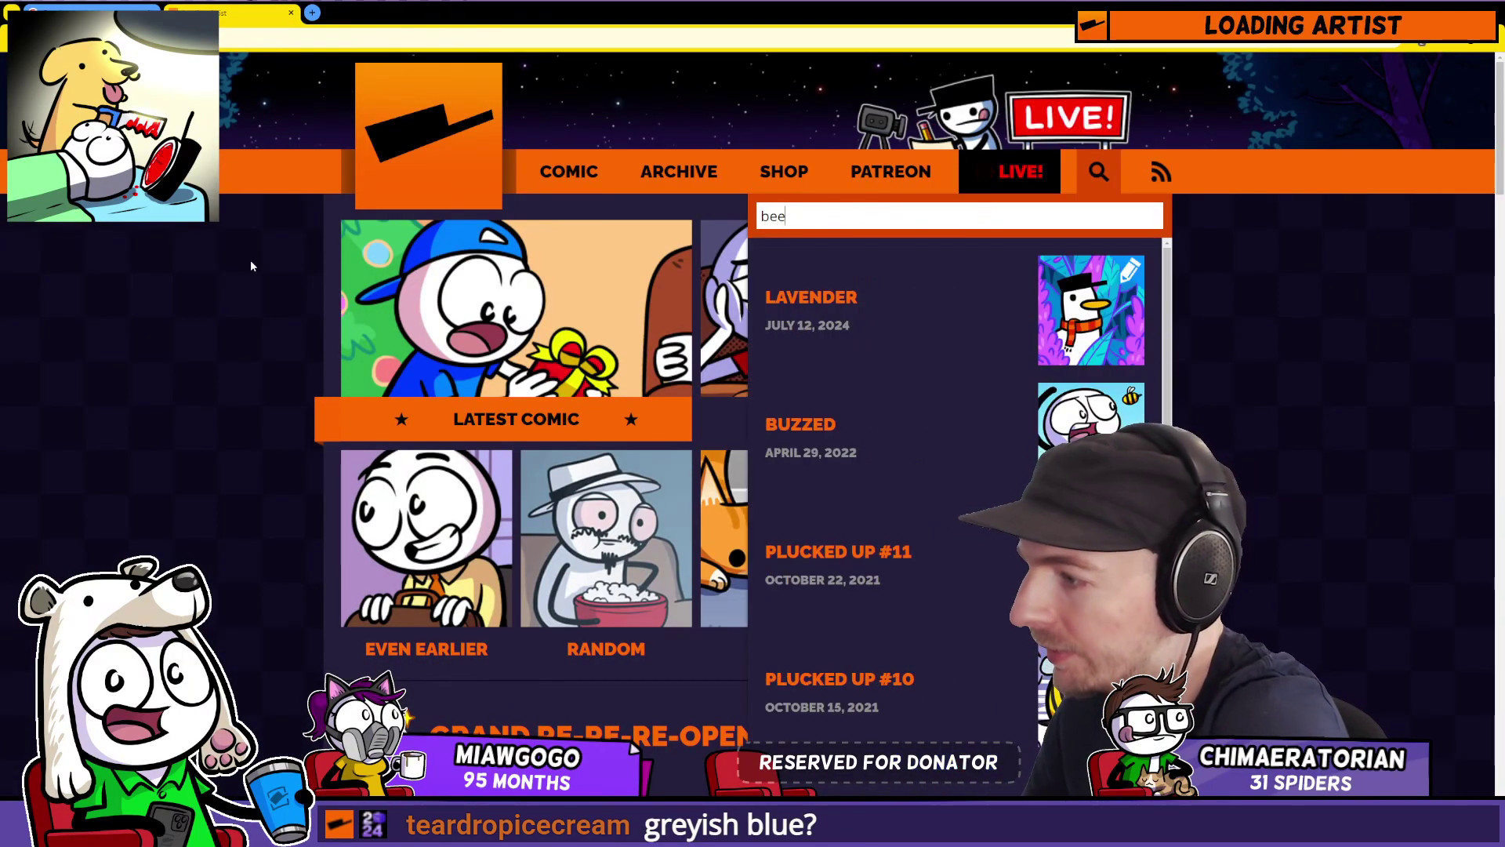
left_click(914, 414)
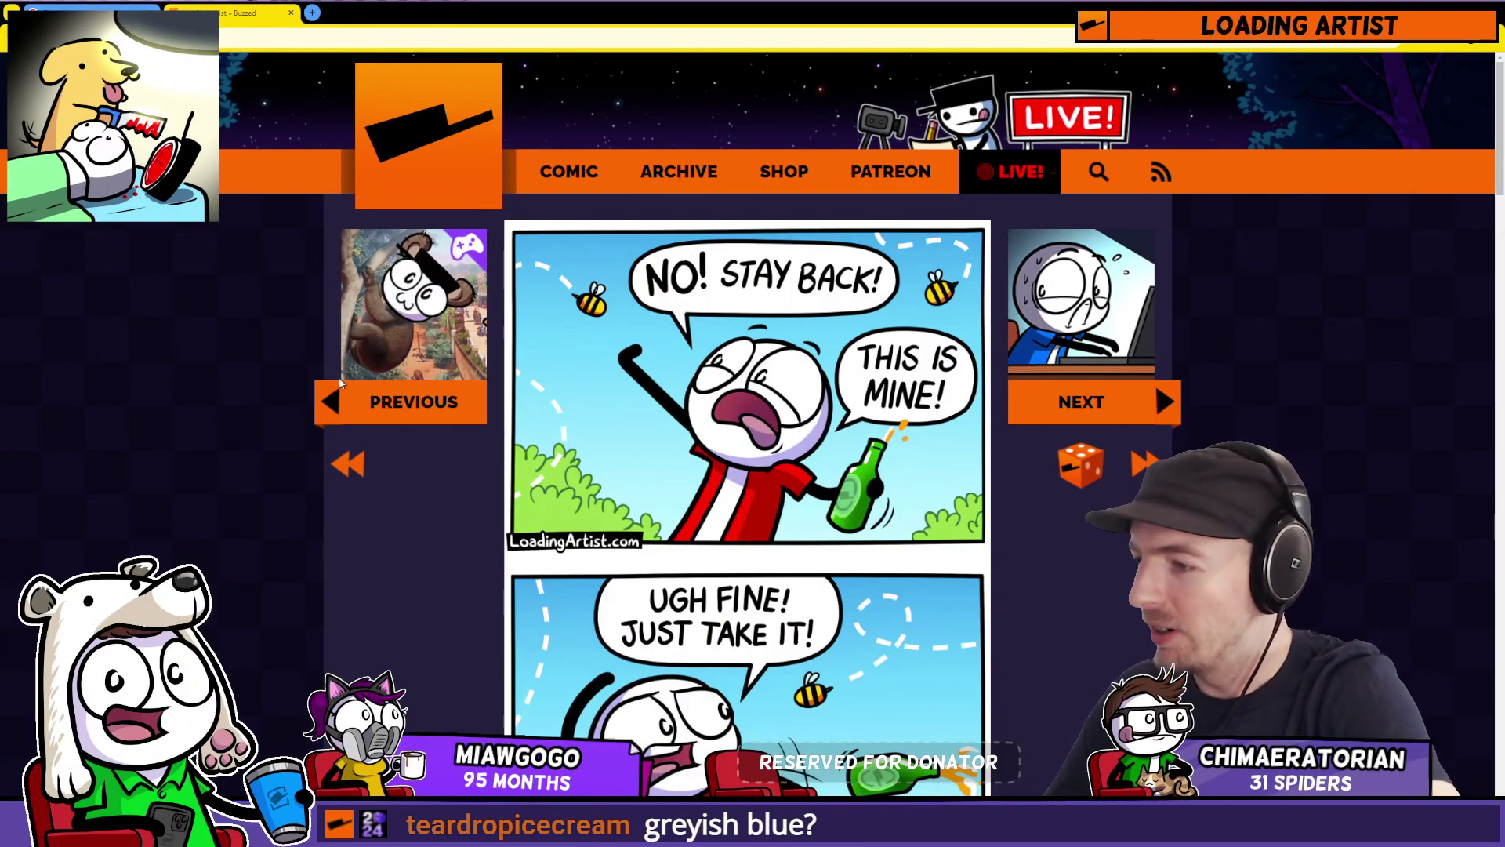
scroll(196, 374, "down", 2)
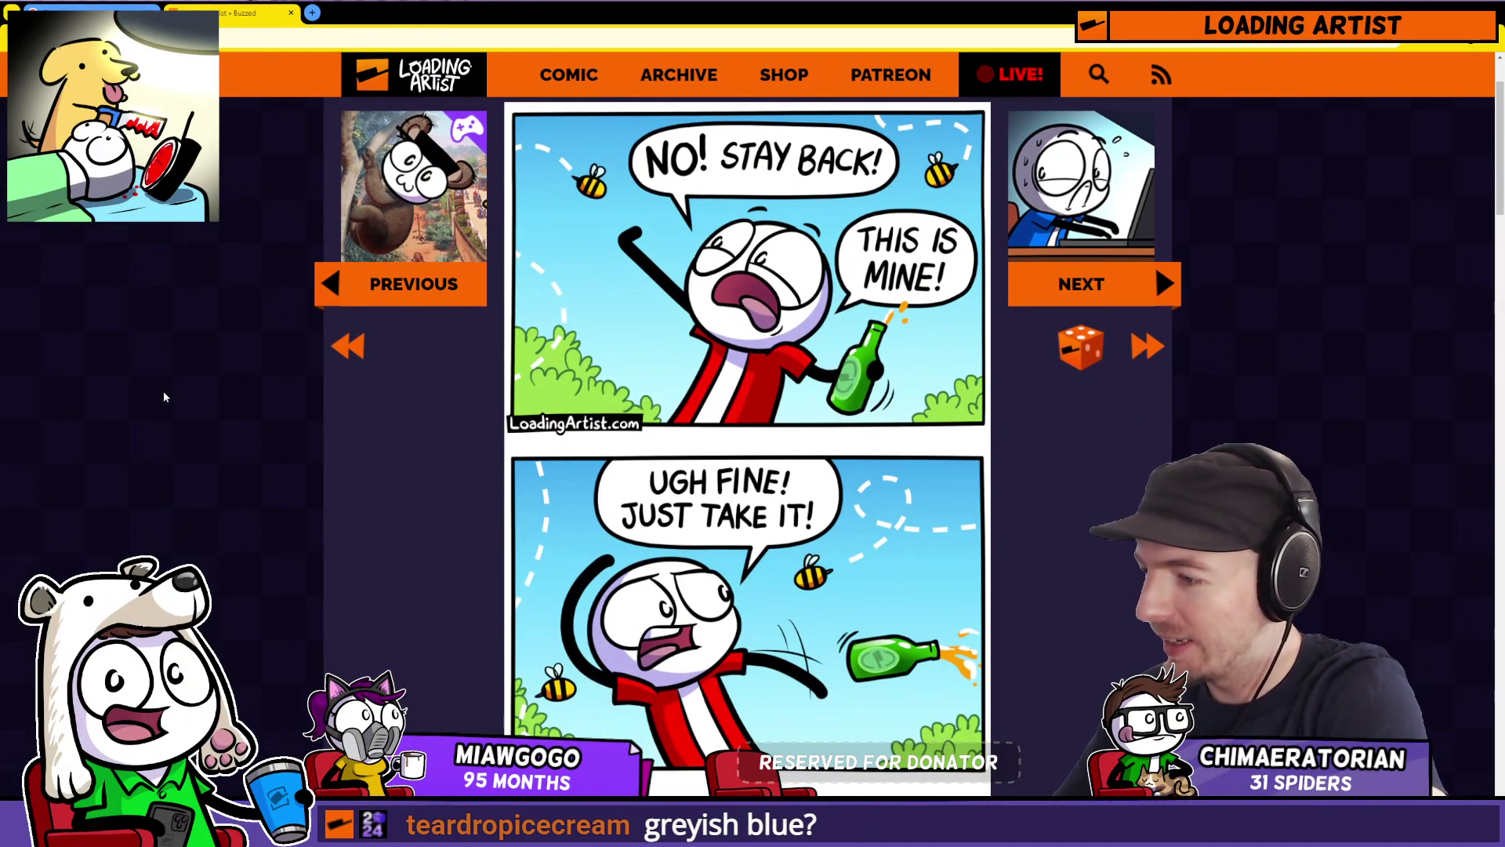
scroll(154, 462, "down", 1)
scroll(155, 463, "down", 4)
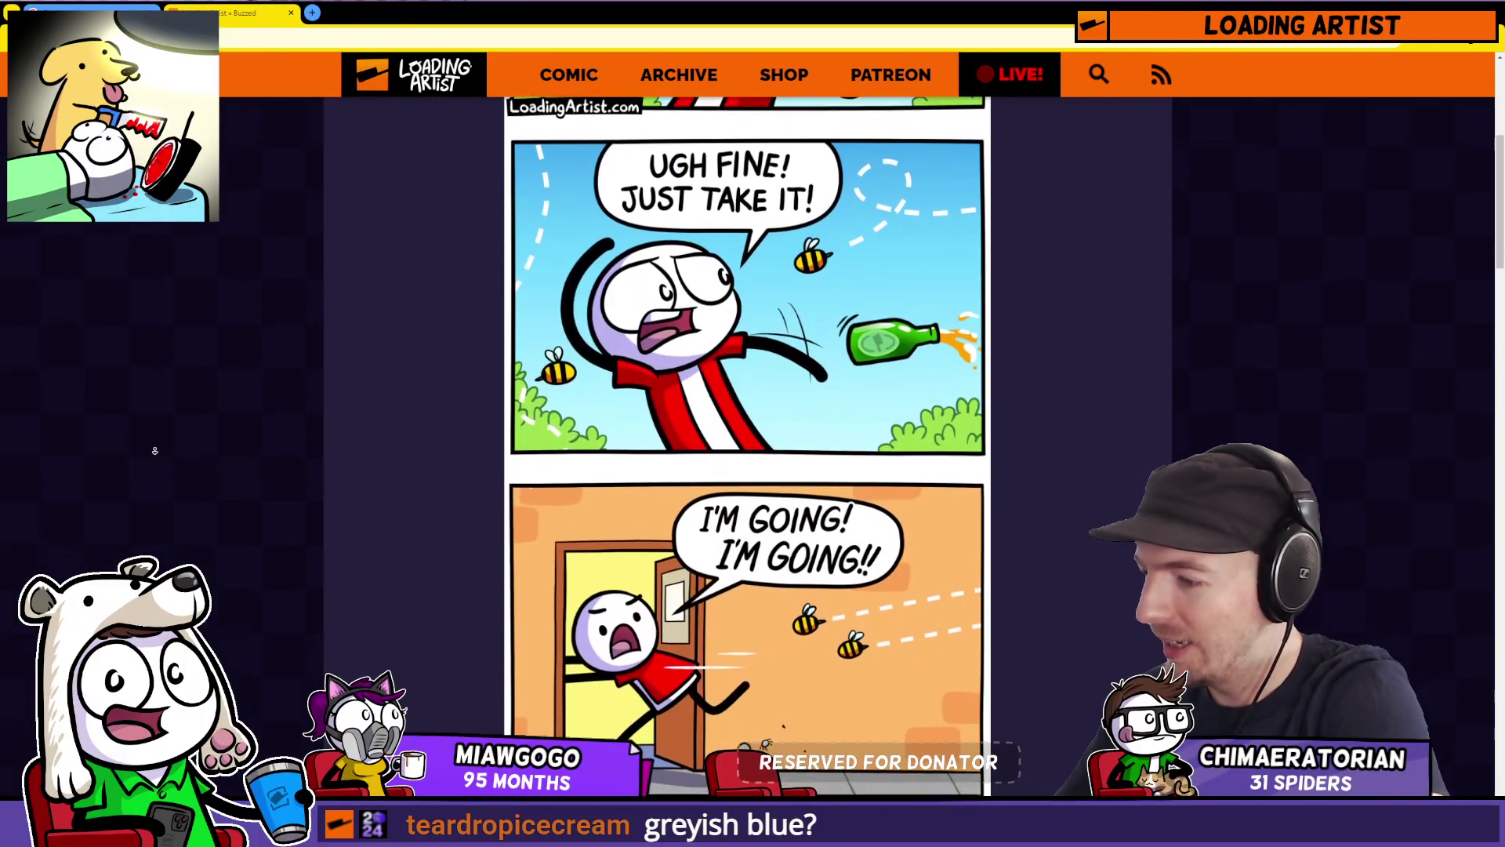
scroll(144, 442, "down", 5)
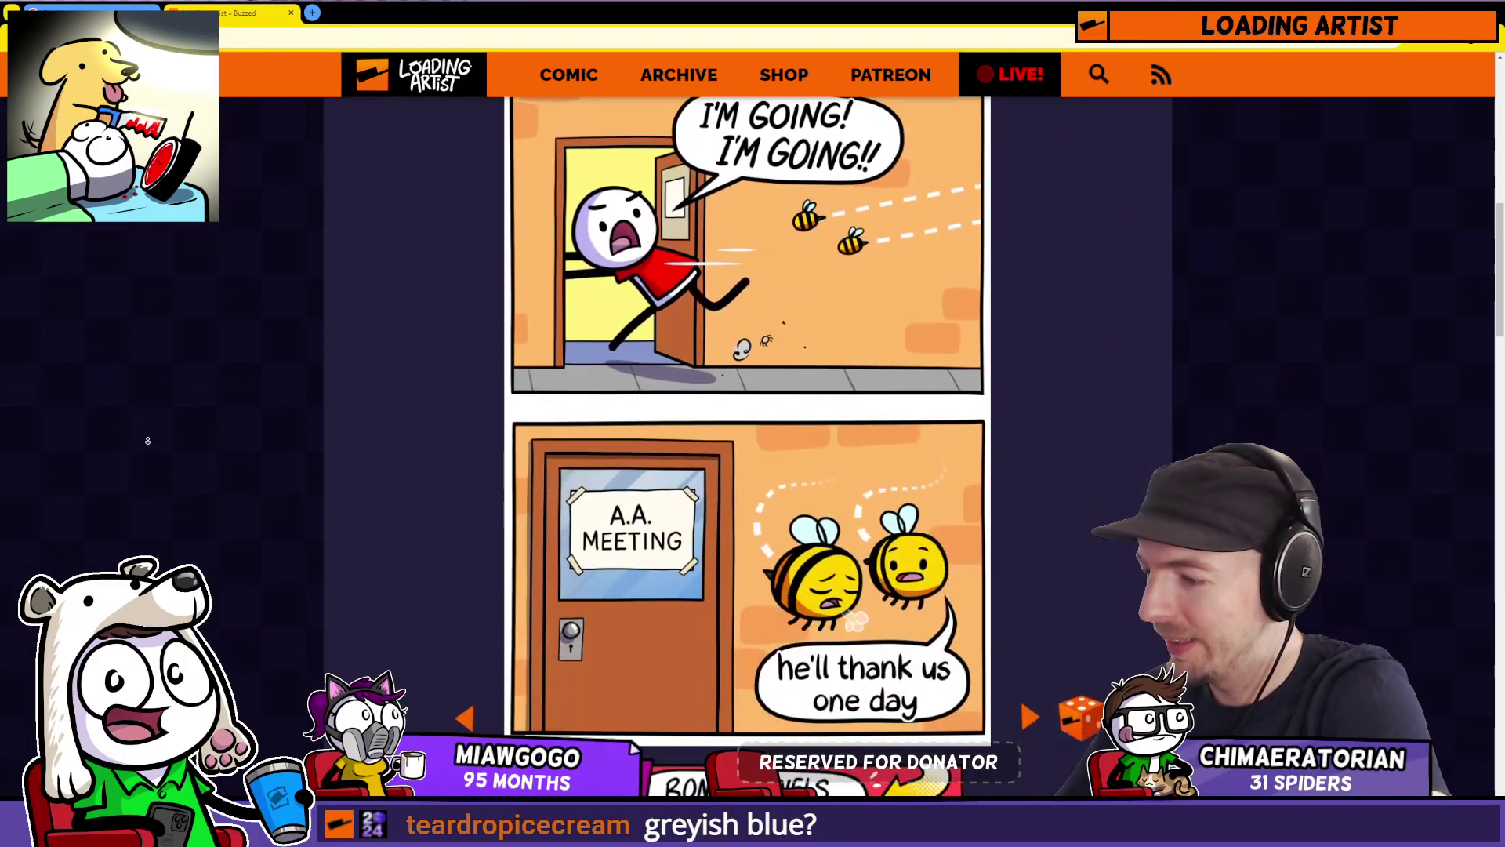
scroll(143, 421, "down", 2)
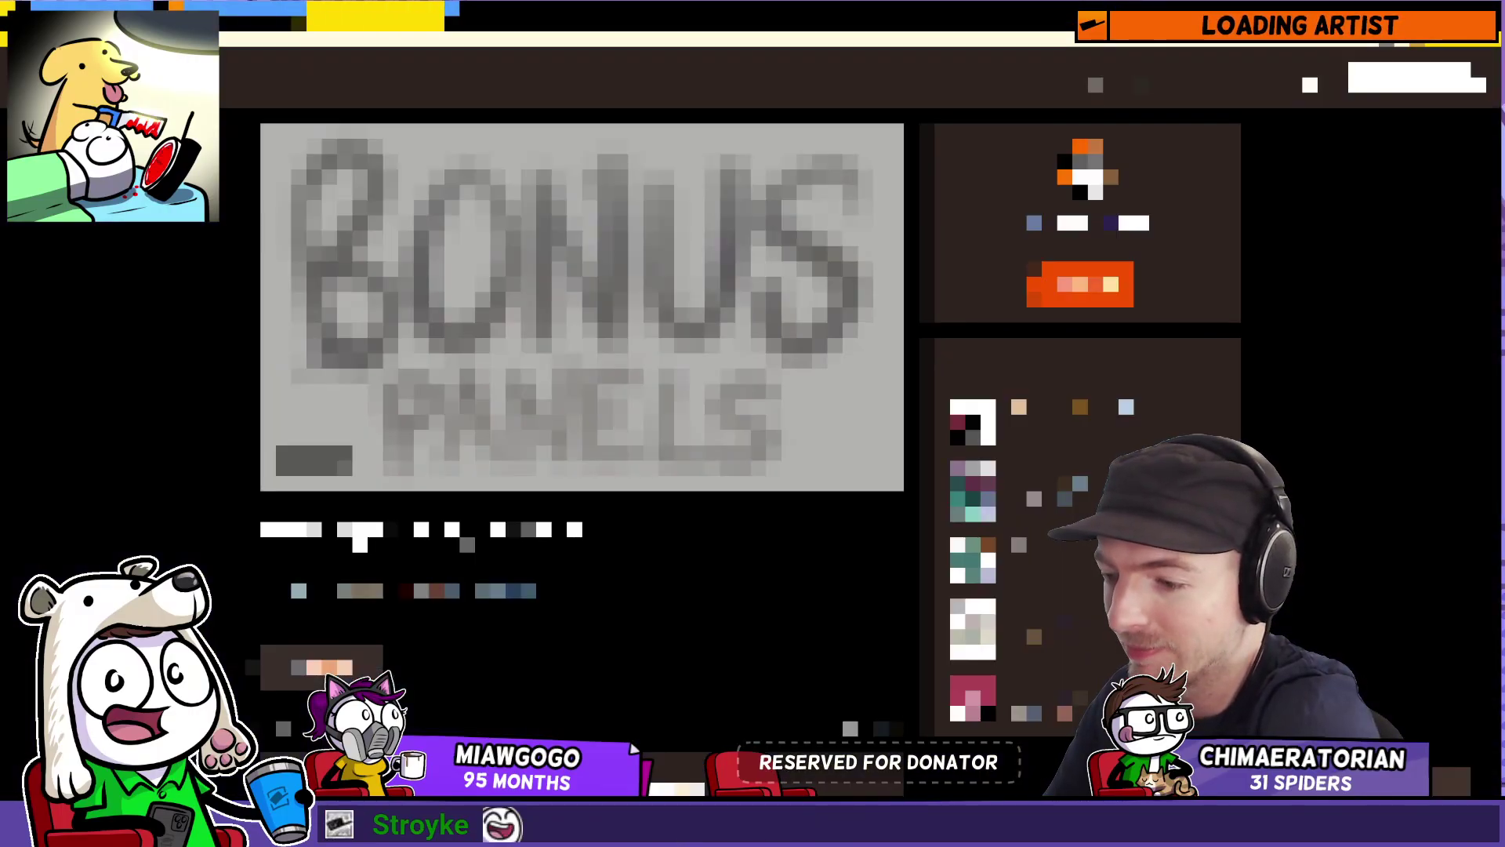
Step: Look over the Patreon post with the bonus panels for Buzzed and close its tab
scroll(581, 424, "down", 3)
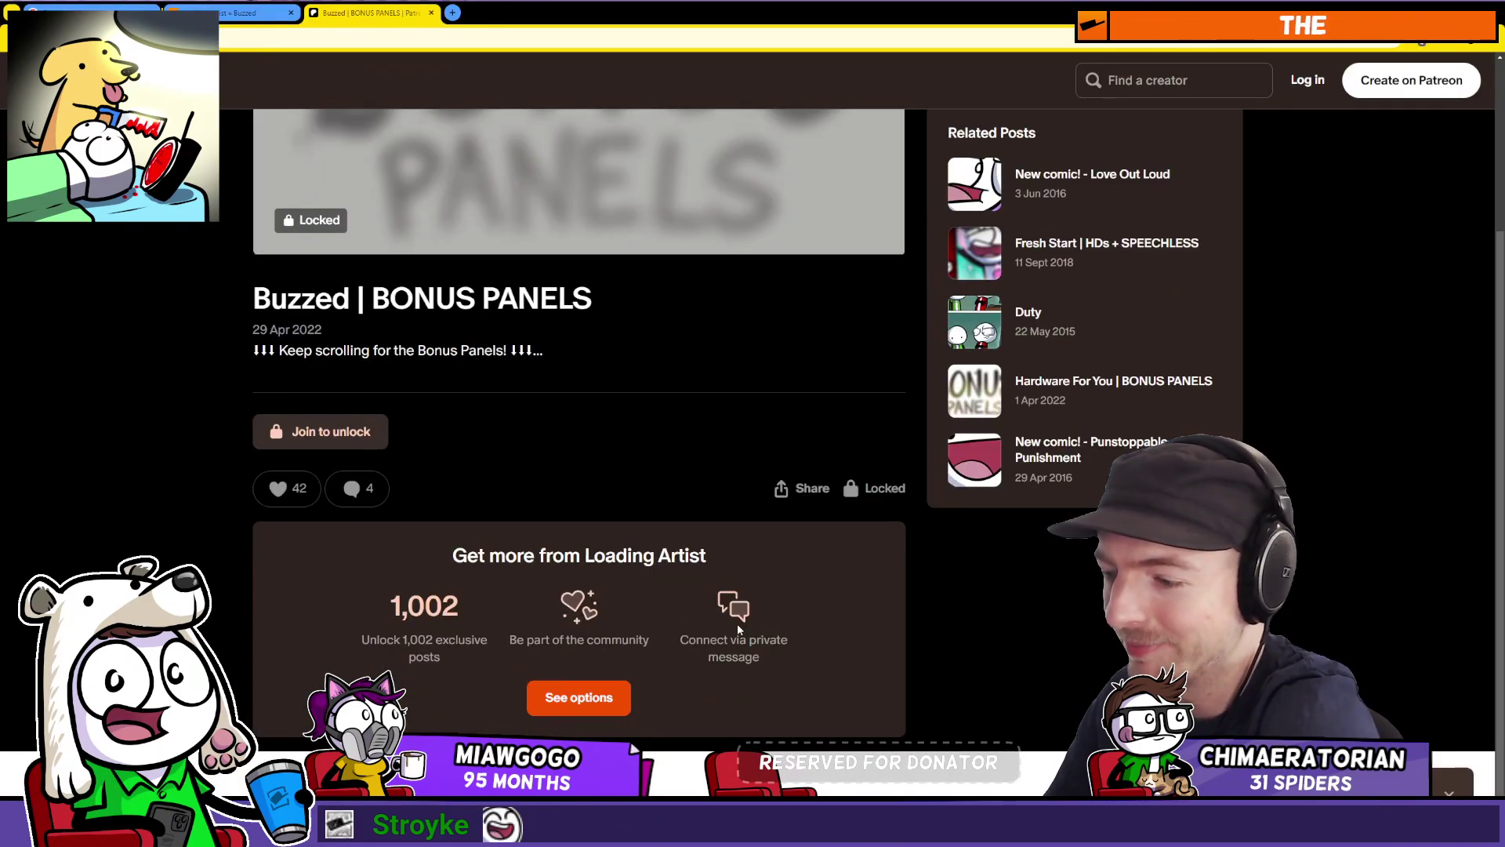
scroll(738, 629, "up", 3)
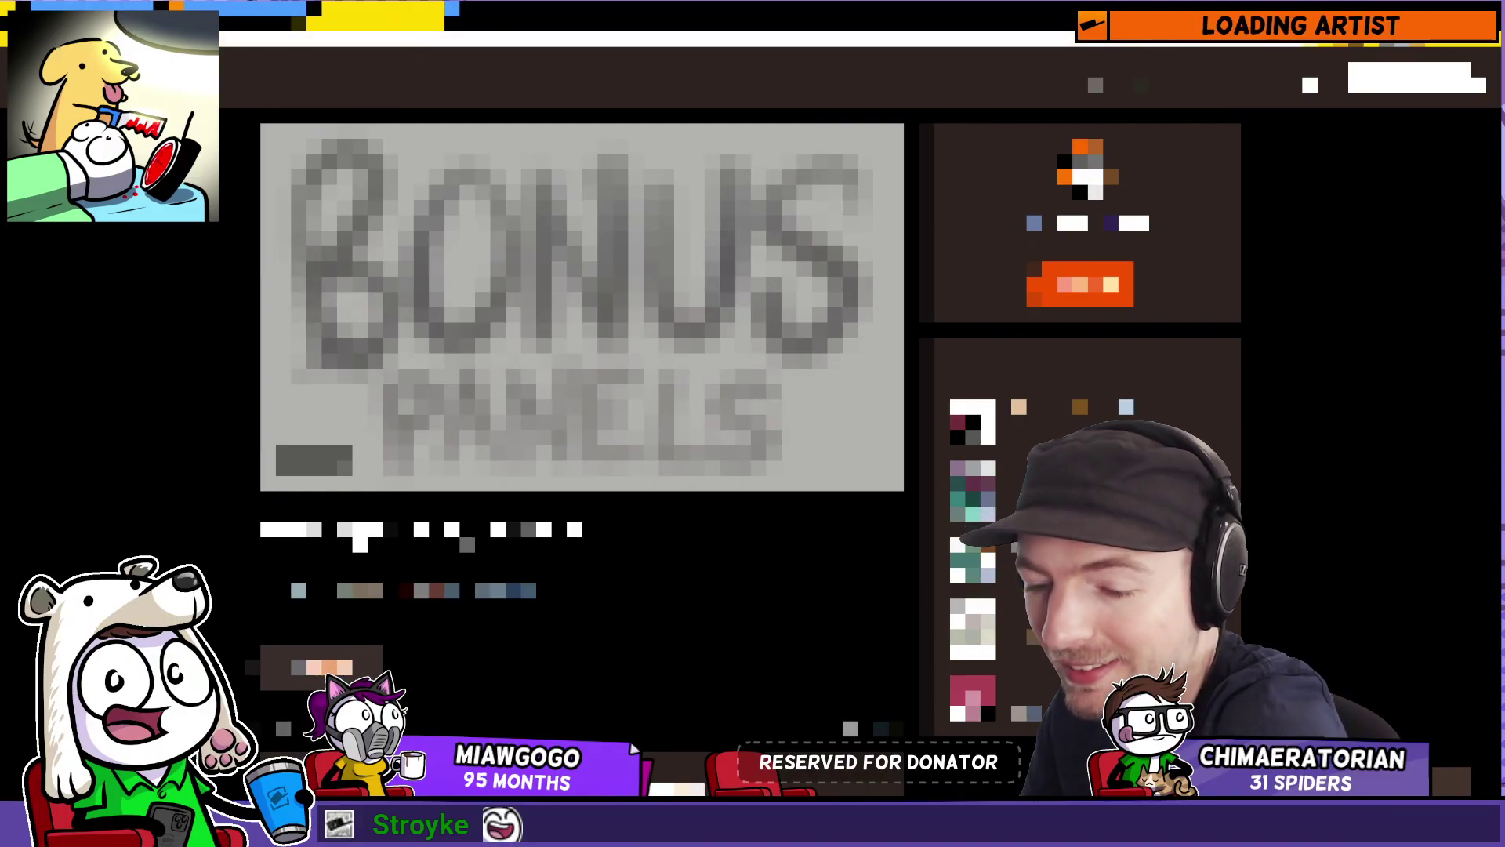
key("ctrl+l")
key("Escape")
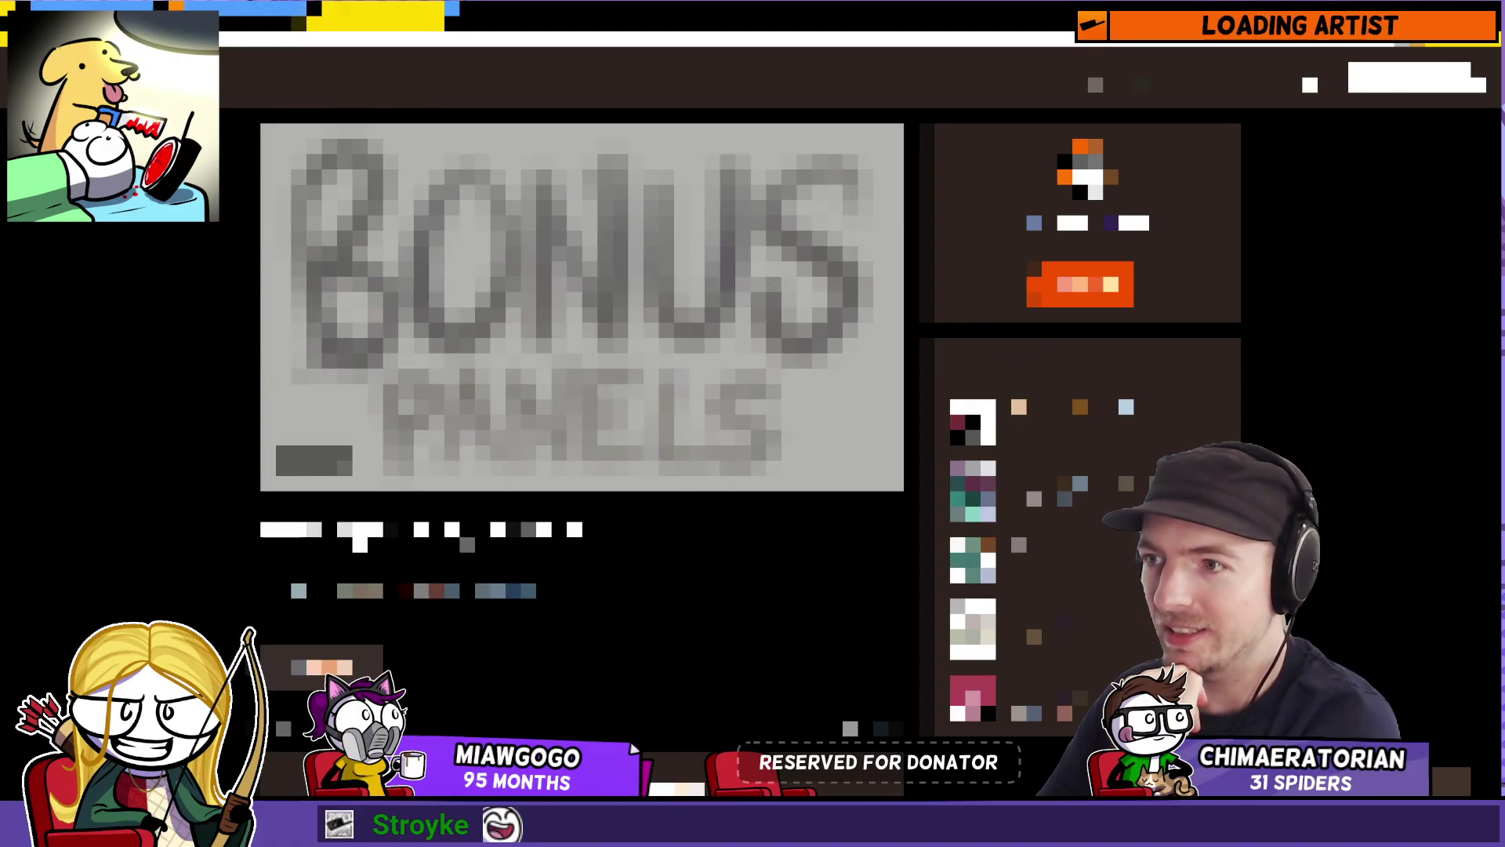
key("ctrl+w")
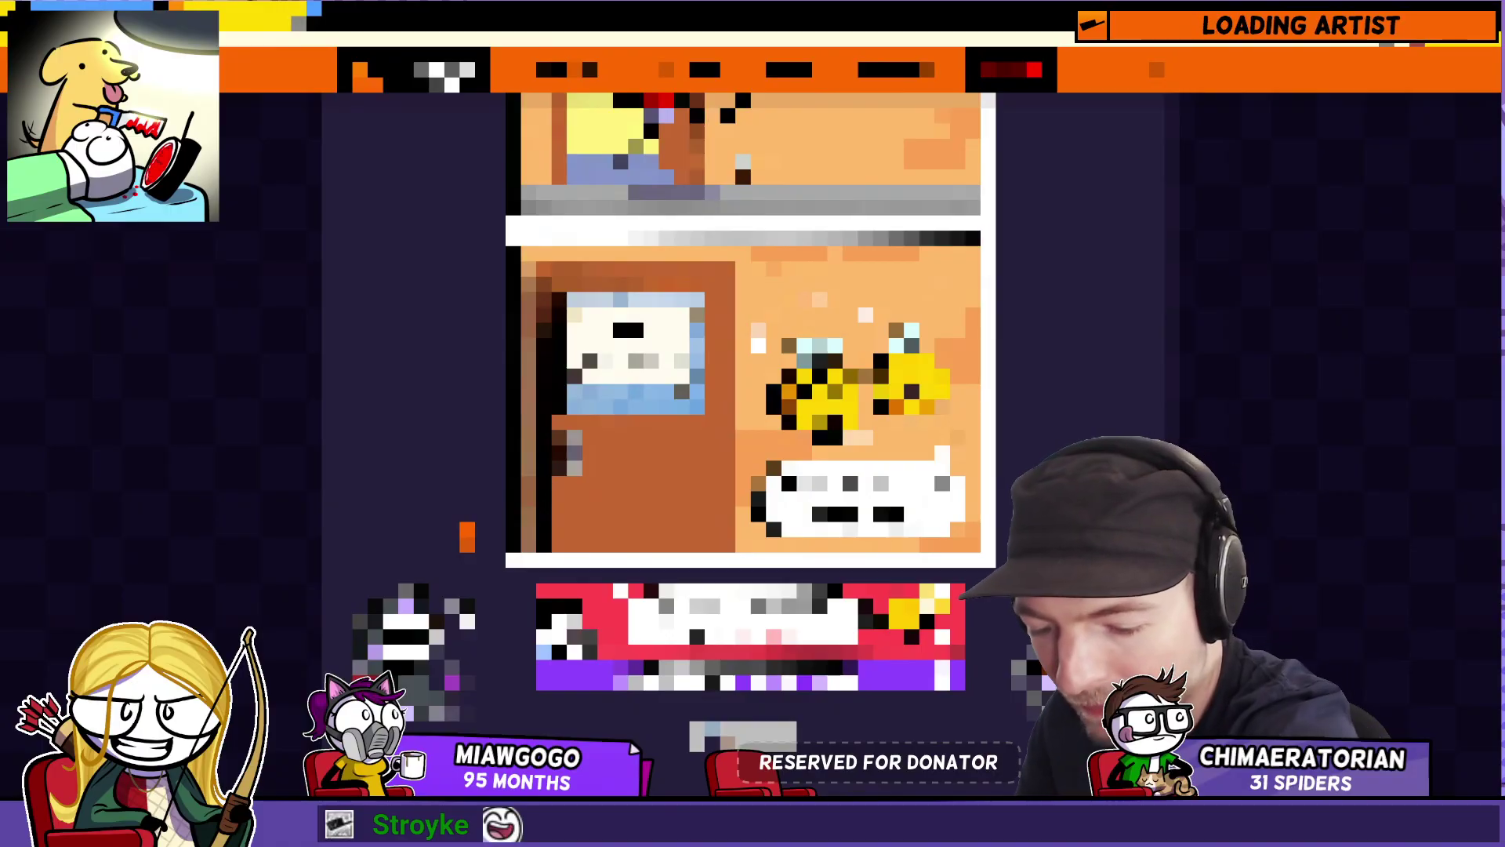
Step: Switch back to Clip Studio Paint and recolour the Fill 1 background layer to a lighter, warm grey
key("alt+Tab")
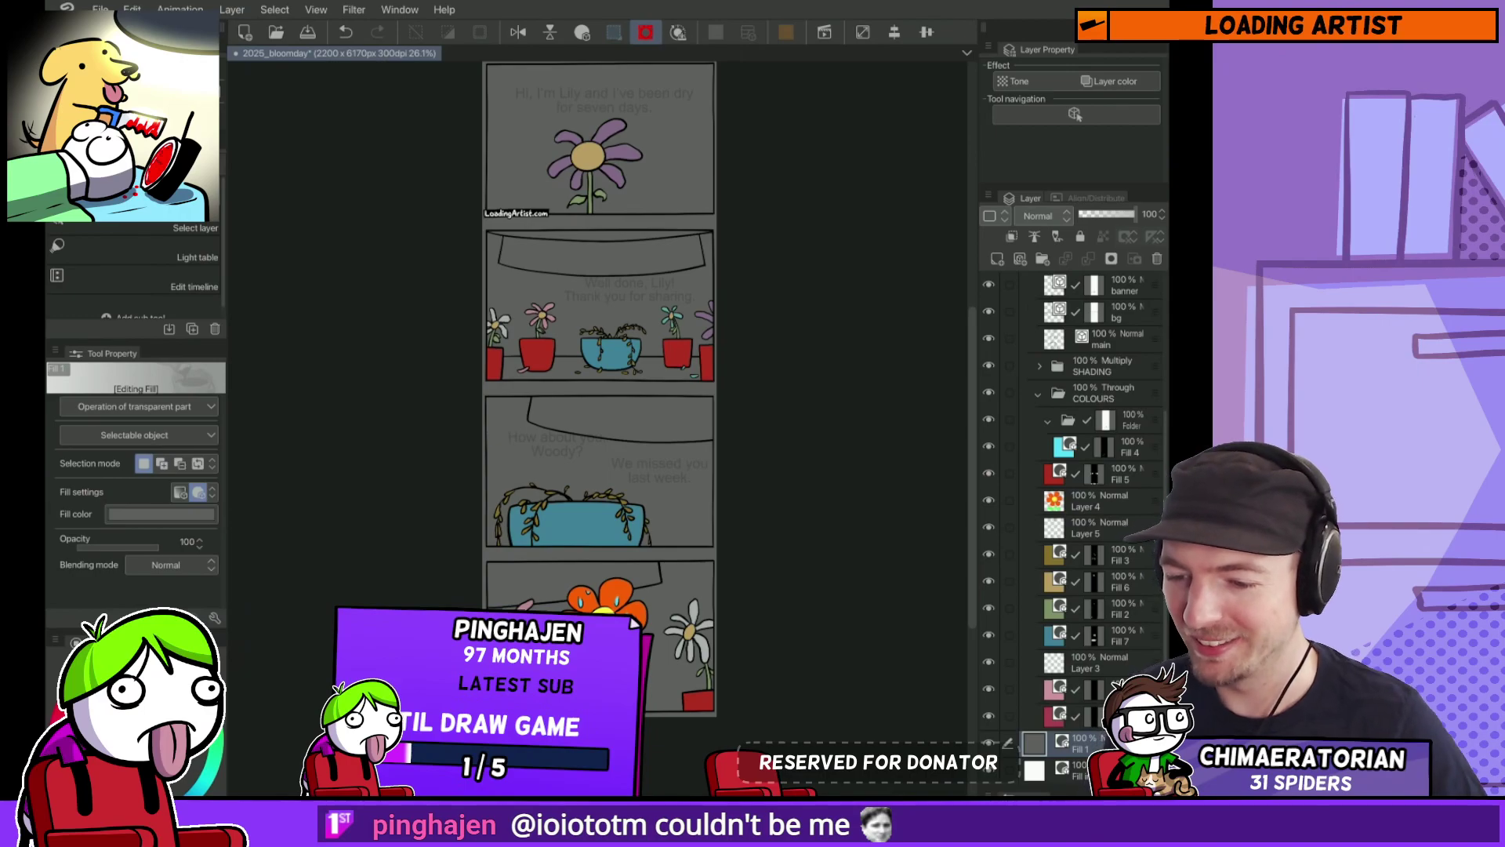
left_click(1100, 662)
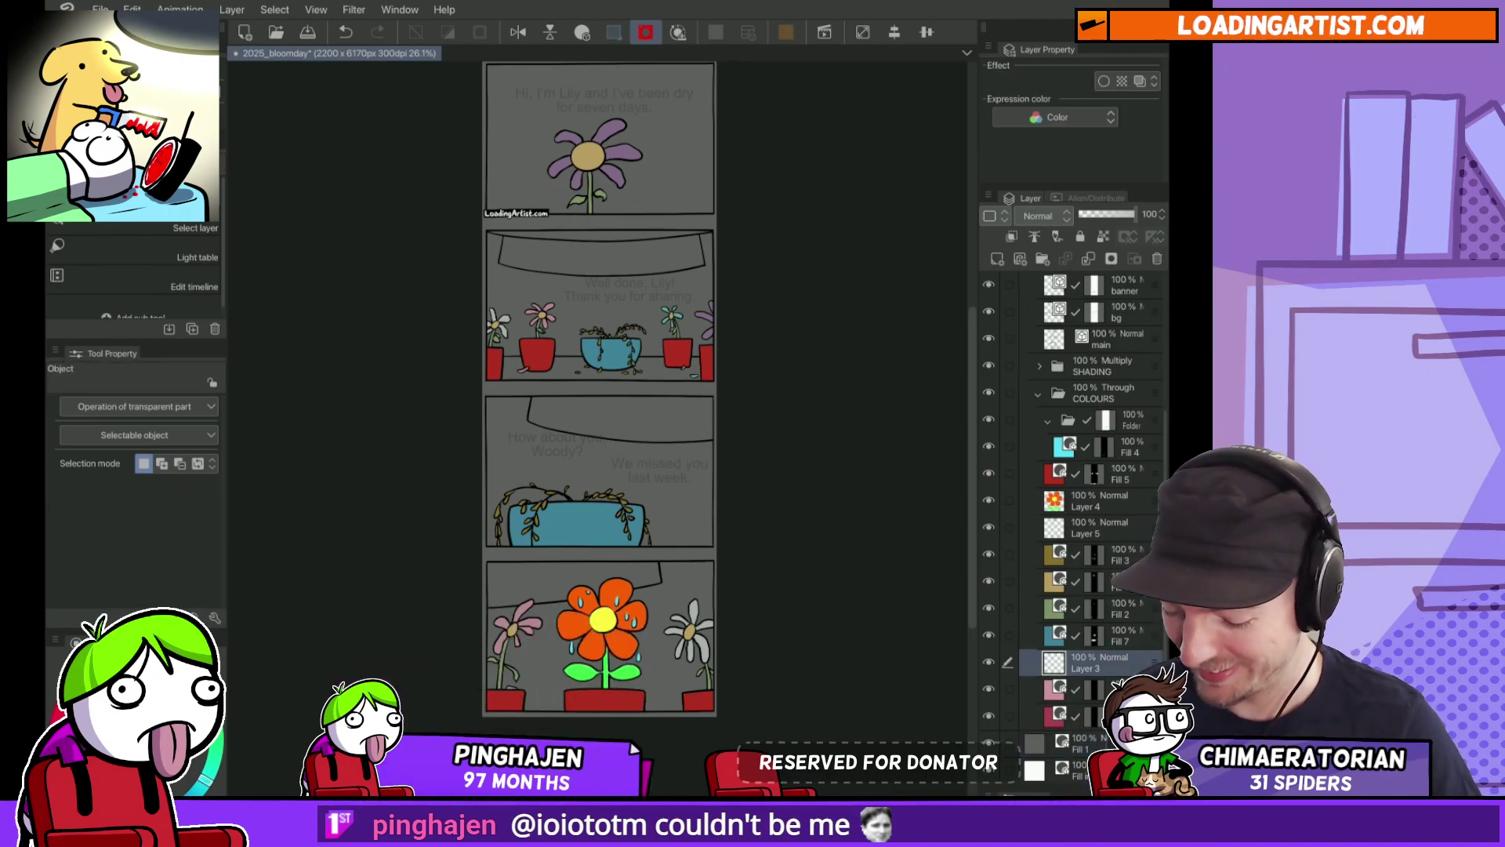
left_click_drag(682, 519, 712, 604)
left_click(1086, 743)
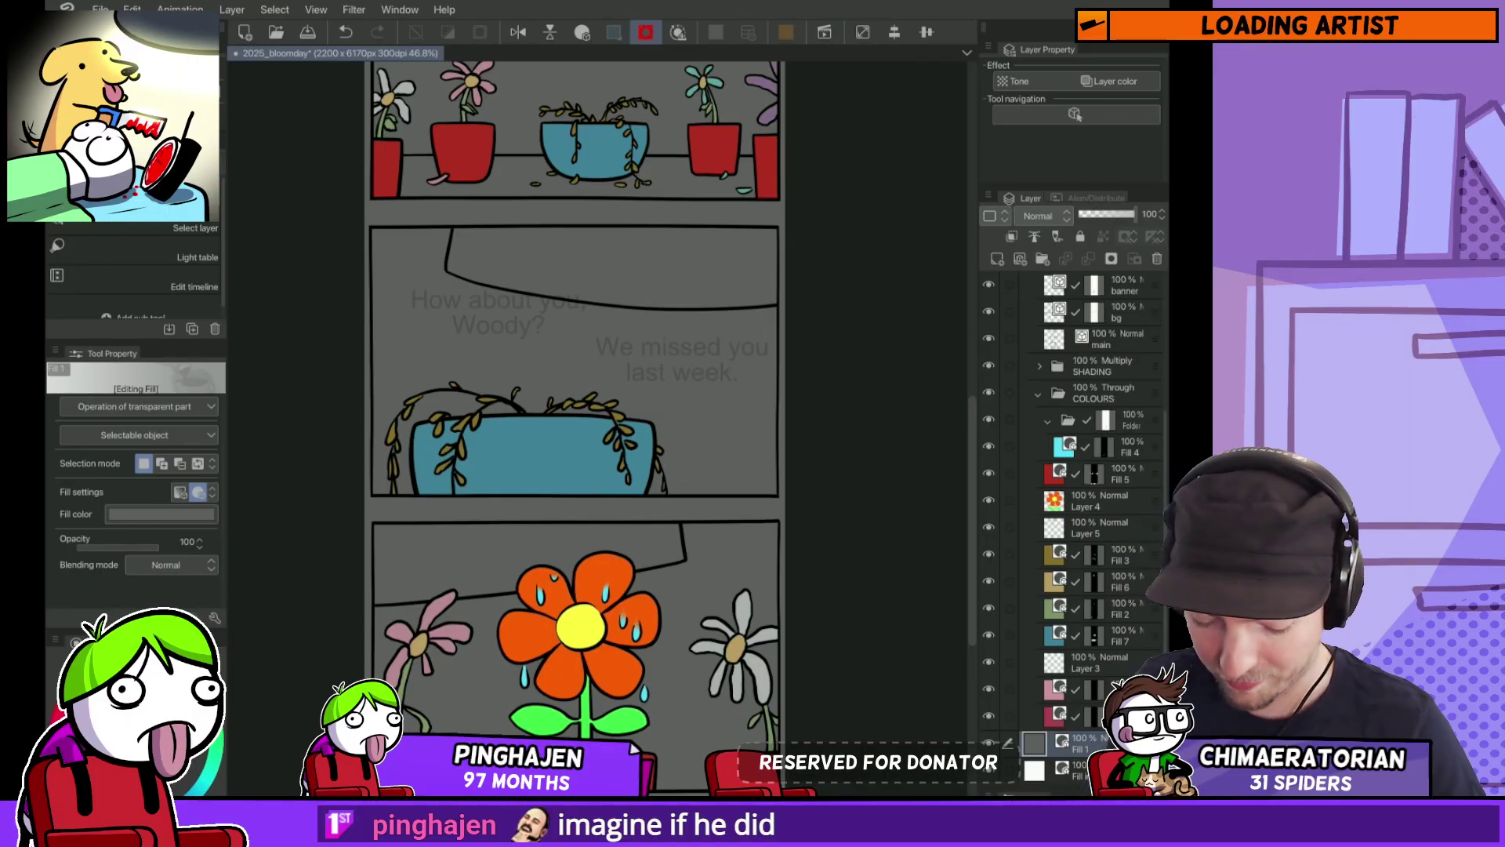
mouse_move(92, 738)
left_mouse_down()
mouse_move(93, 705)
mouse_move(93, 722)
left_mouse_up()
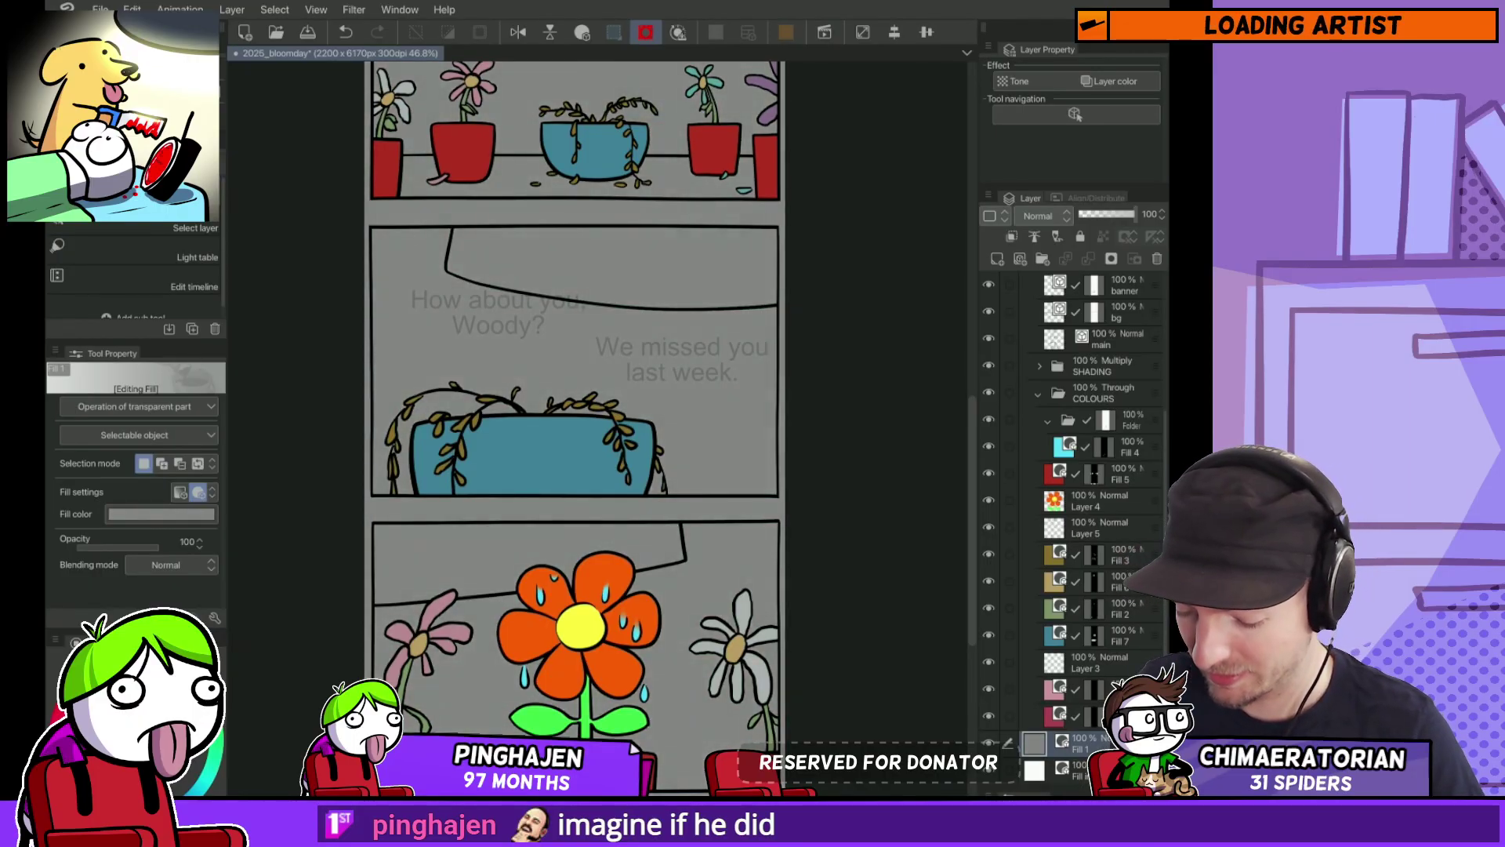
left_click_drag(660, 492, 591, 585)
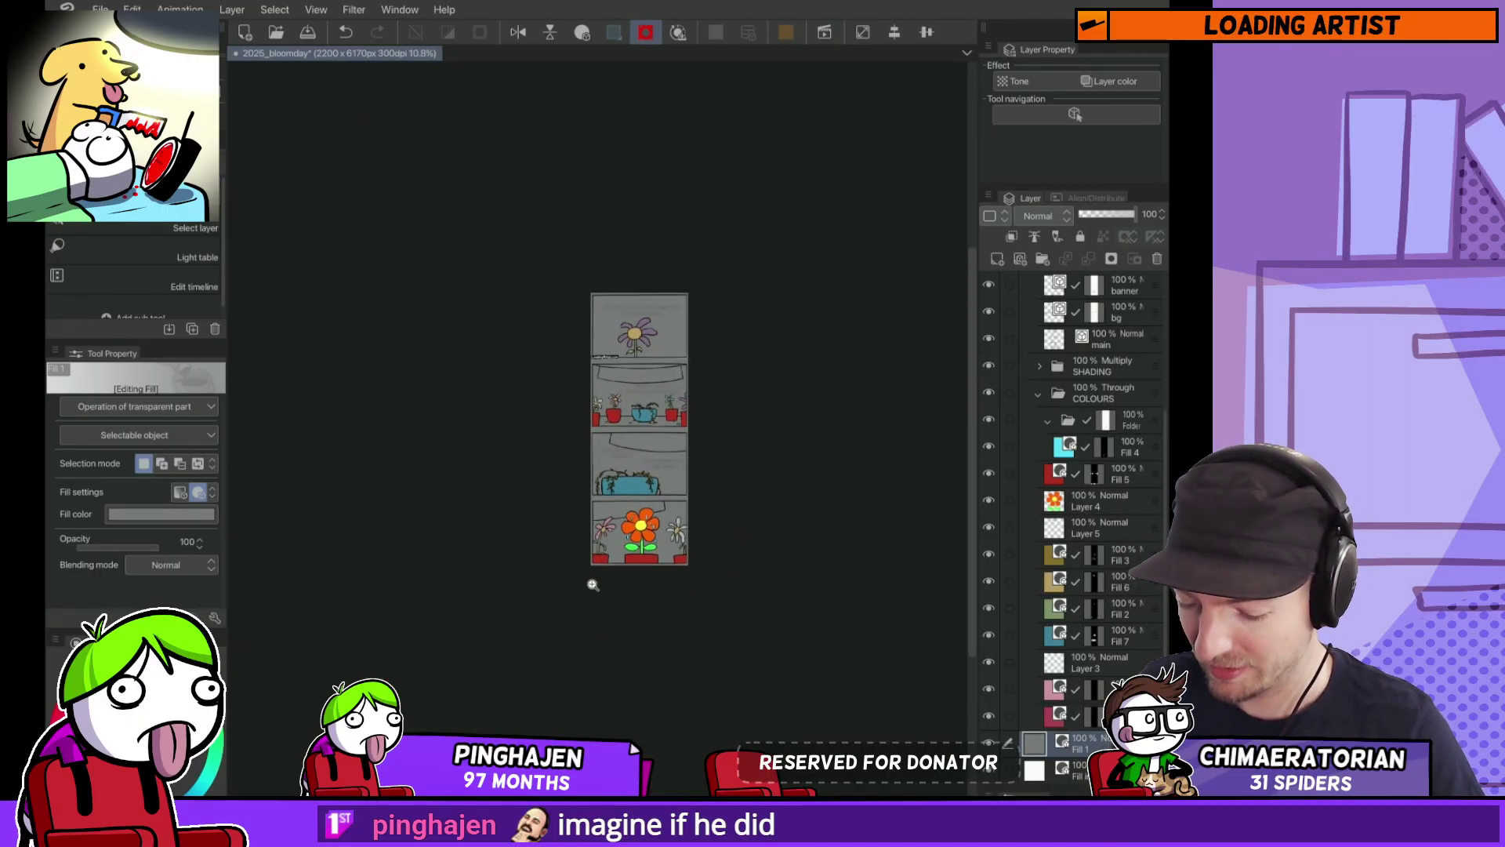
left_click_drag(660, 534, 758, 700)
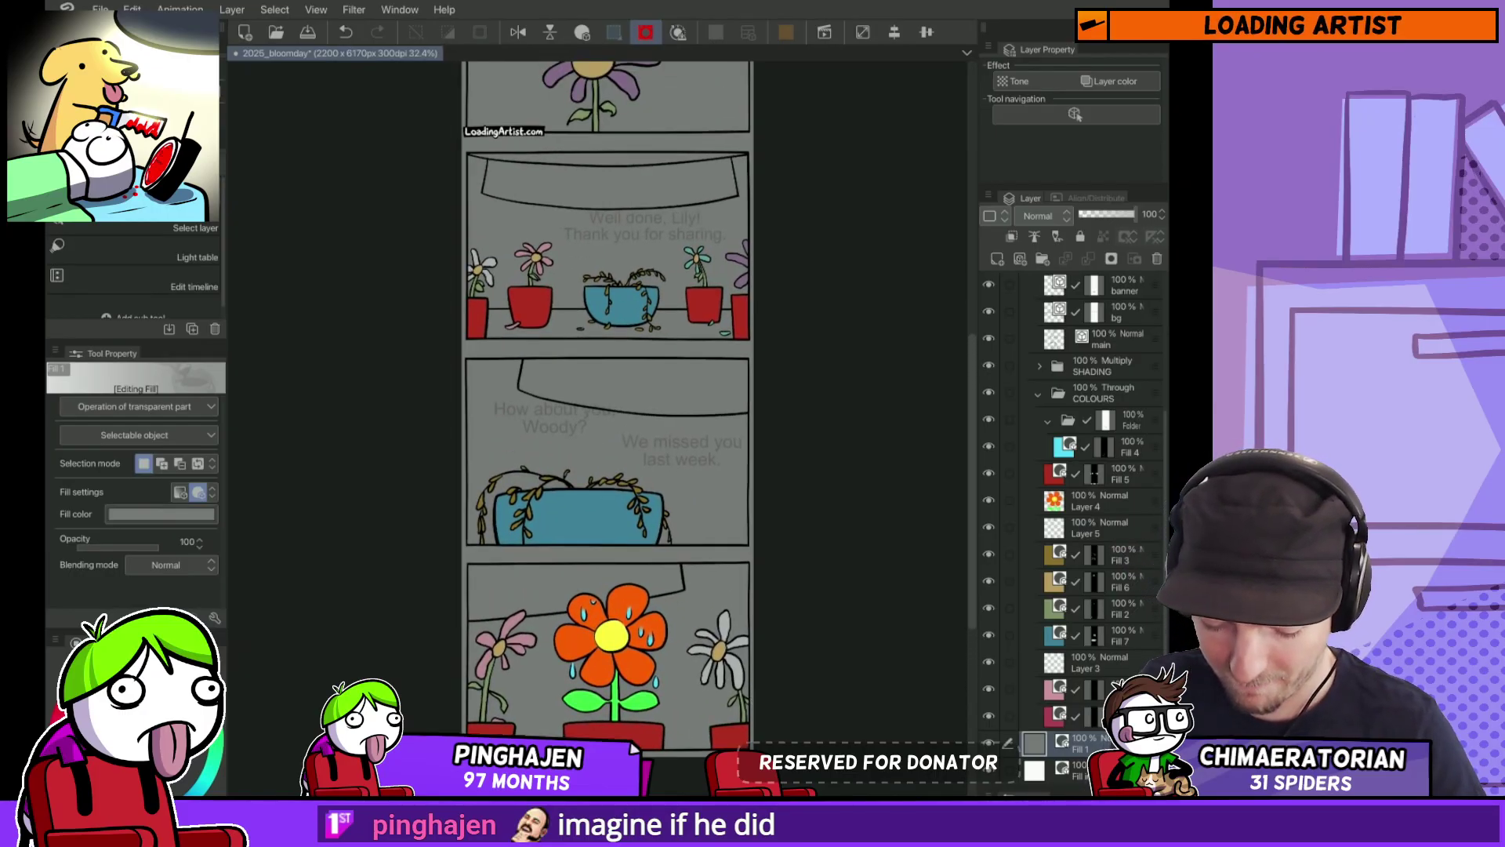
left_click(100, 725)
left_click(94, 721)
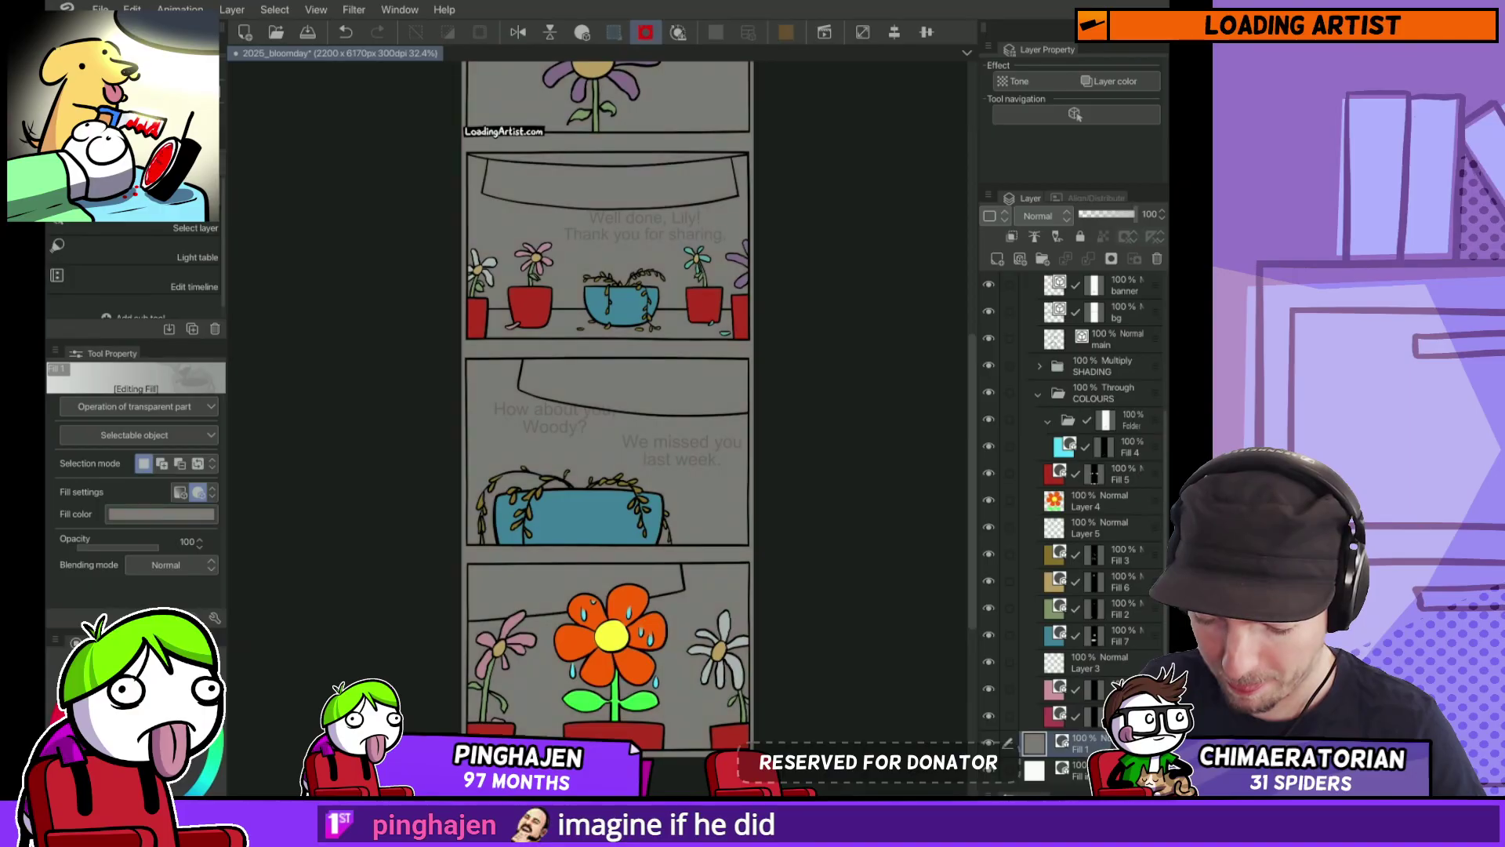
Step: Group the background fill layer into a folder named BG and move the folder out of COLOURS to directly beneath it
left_click_drag(760, 441, 778, 588)
key("ctrl+g")
double_click(1078, 748)
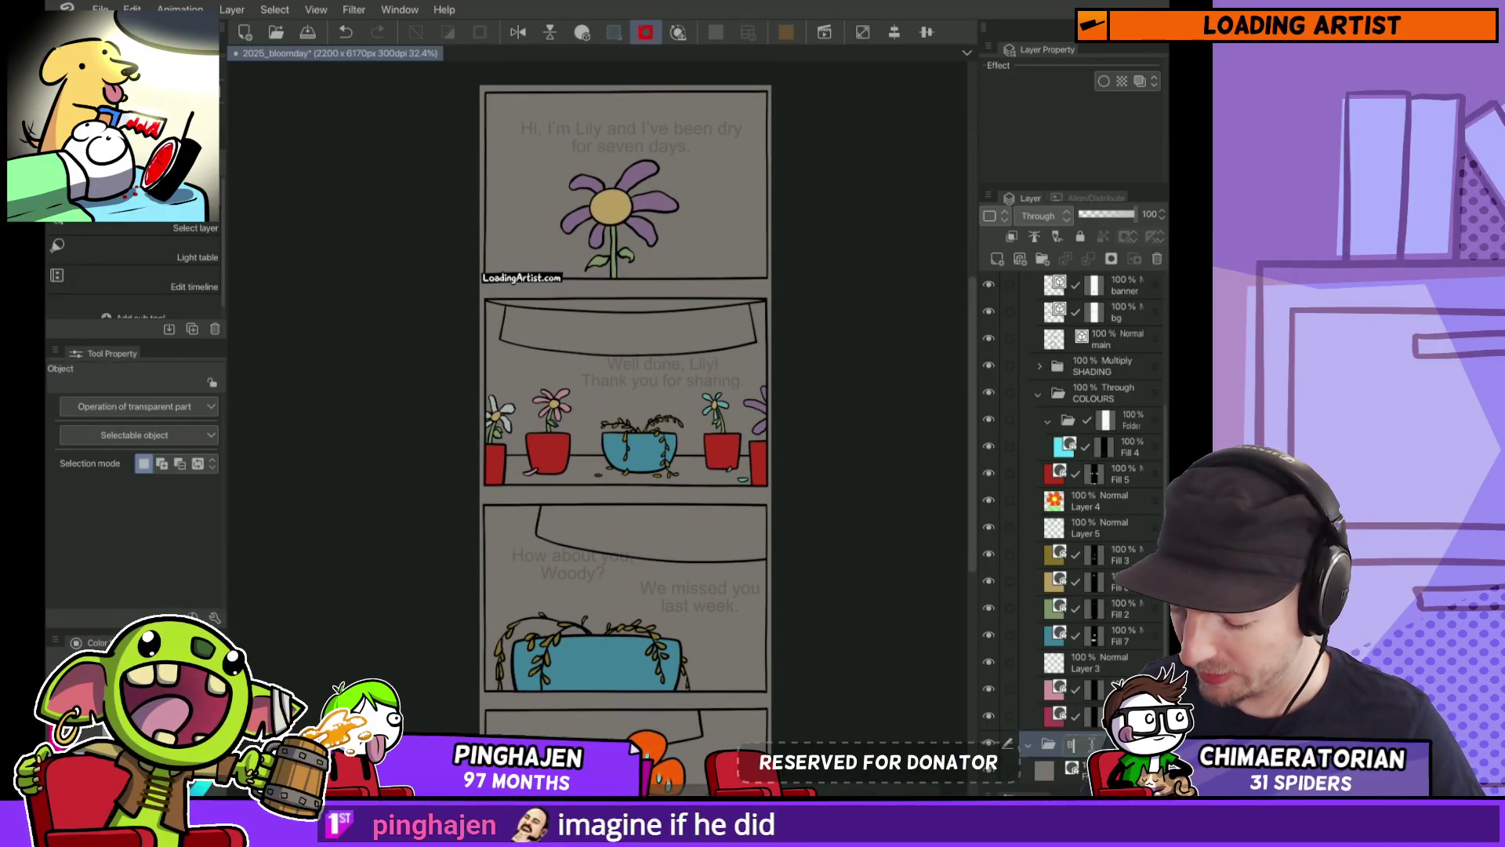
type("BG")
key("Return")
left_click_drag(1082, 743, 1086, 380)
left_click(1038, 448)
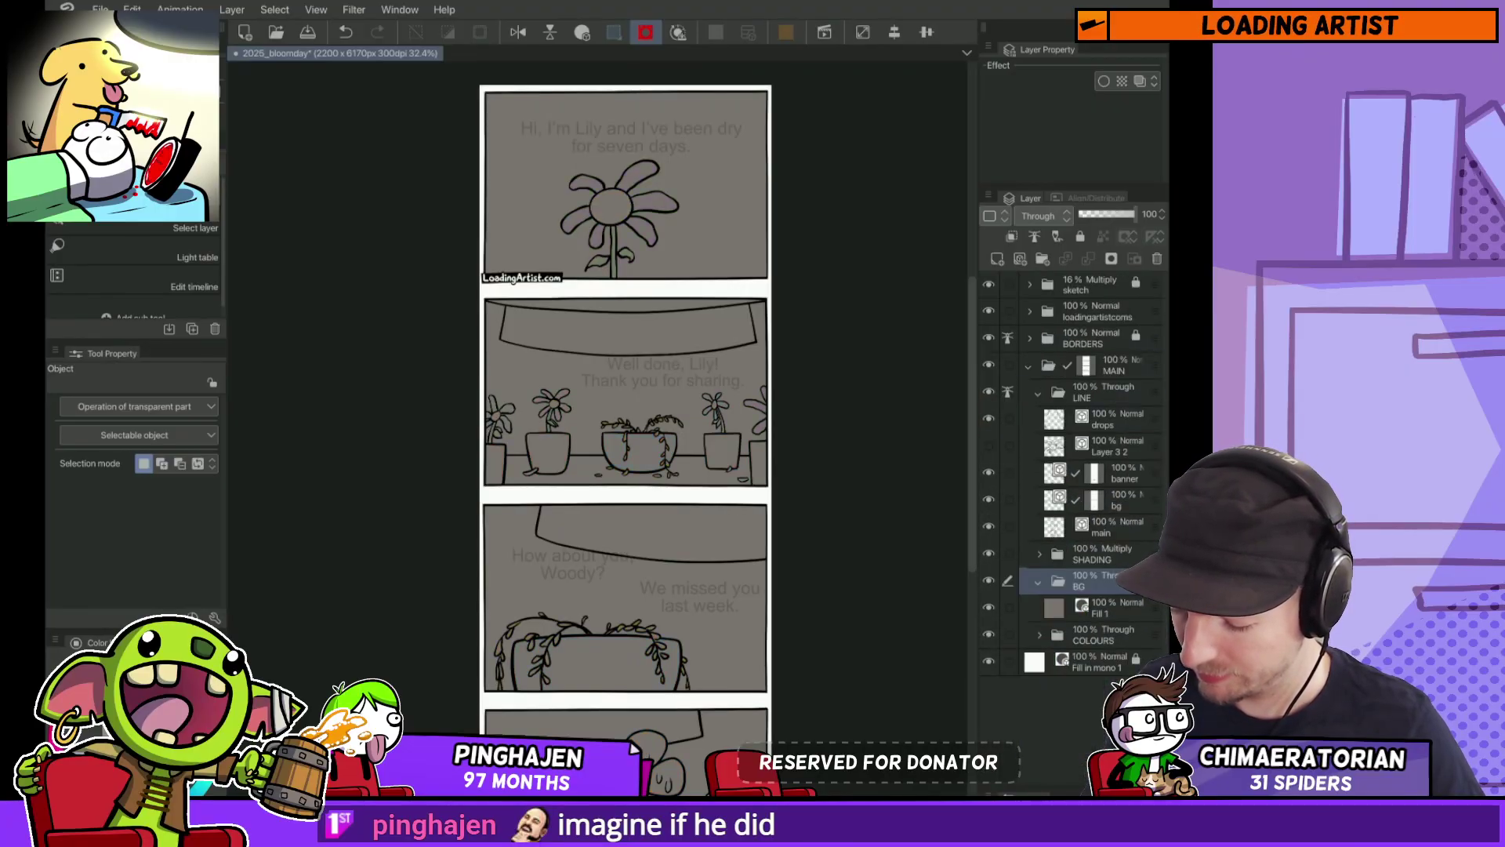
key("ctrl+bracketleft")
scroll(829, 477, "down", 3)
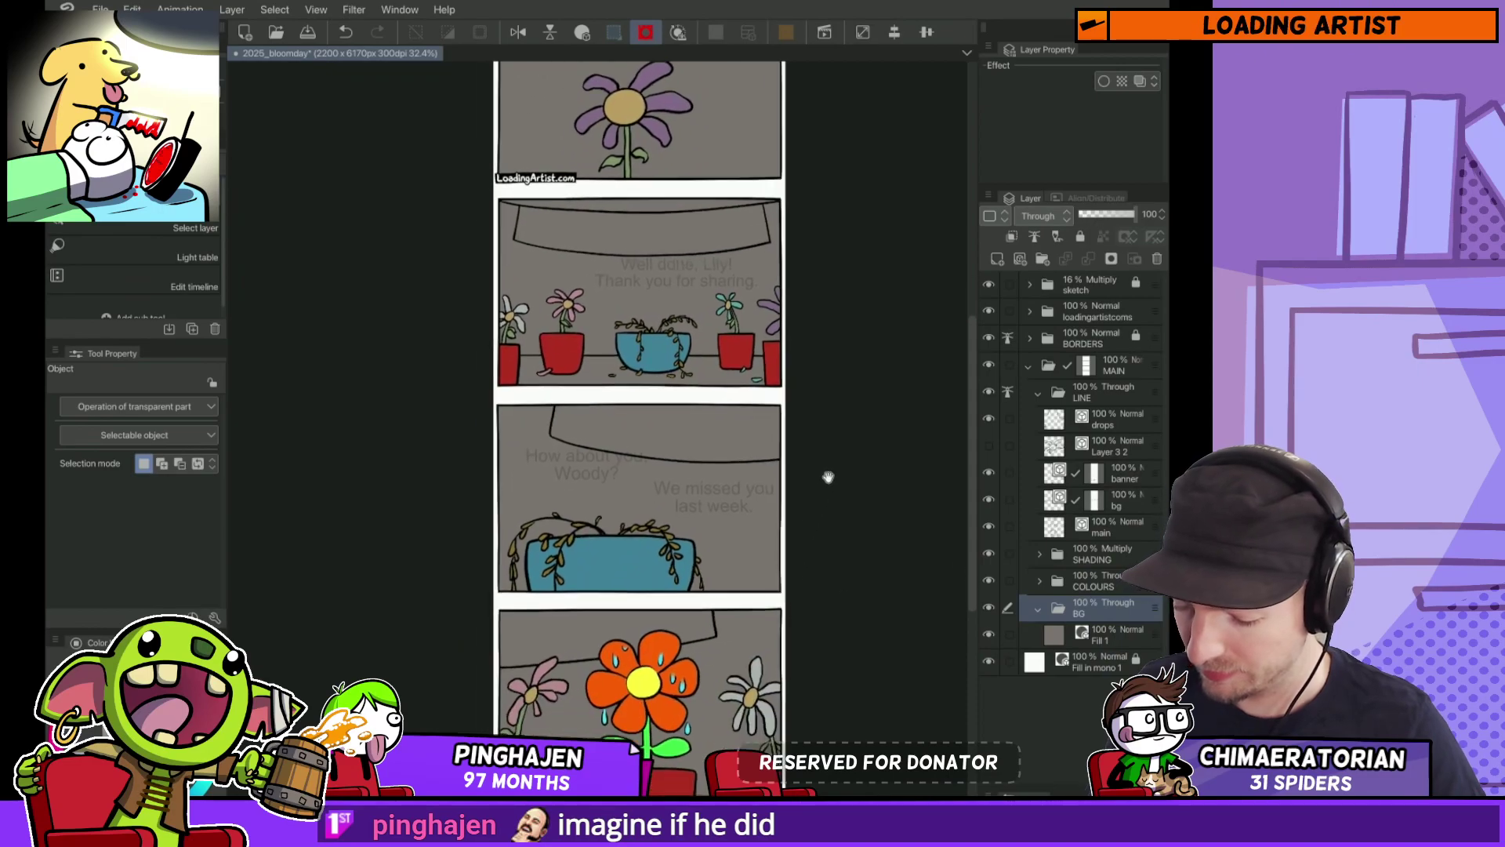
left_click_drag(829, 476, 834, 523)
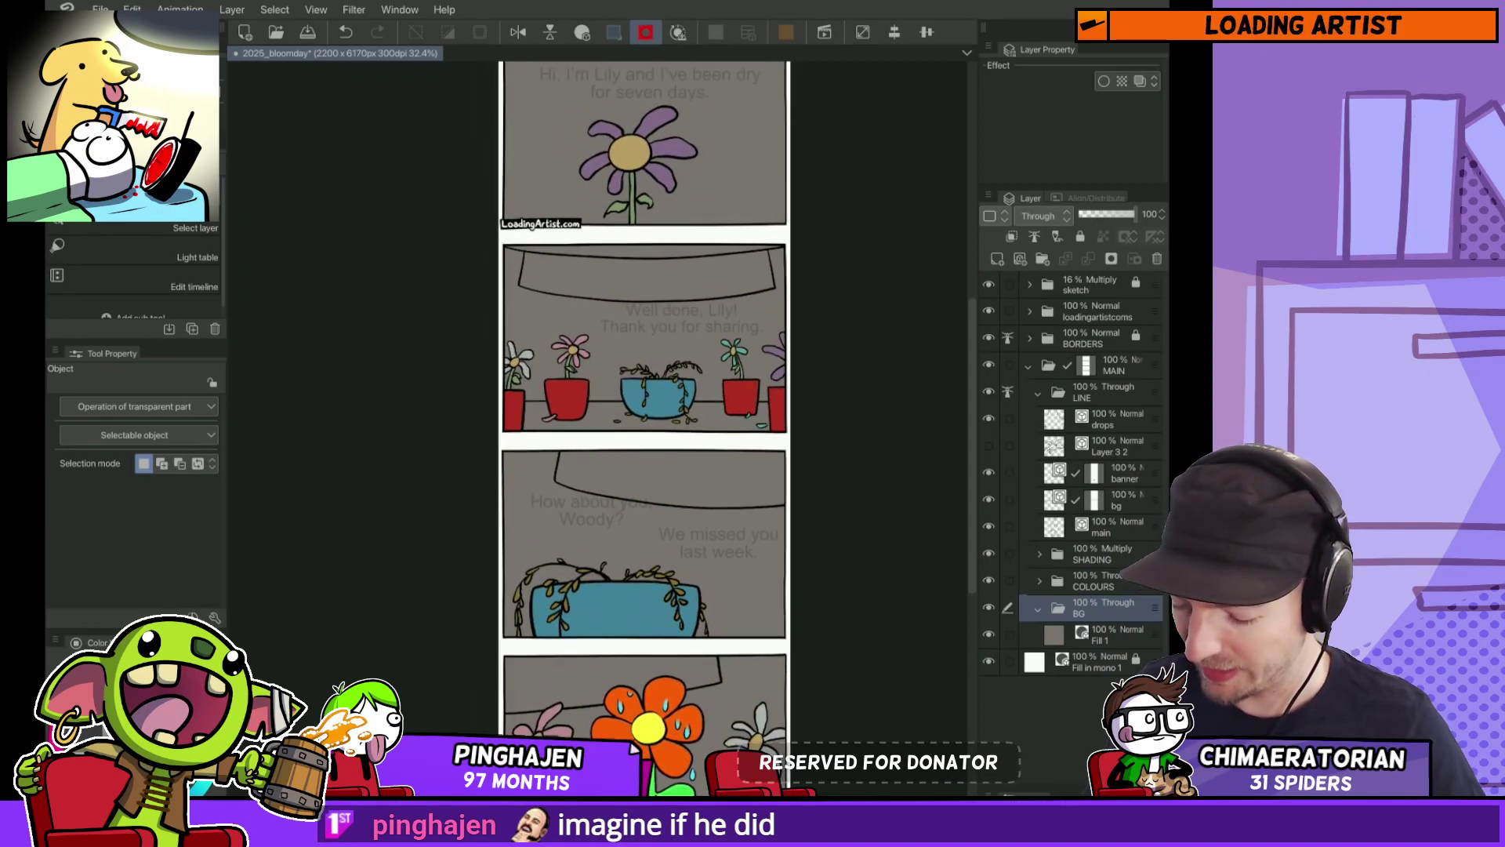
Step: Delete the light pink fill layer above the crimson one in the COLOURS folder
left_click(1040, 581)
scroll(1095, 475, "down", 5)
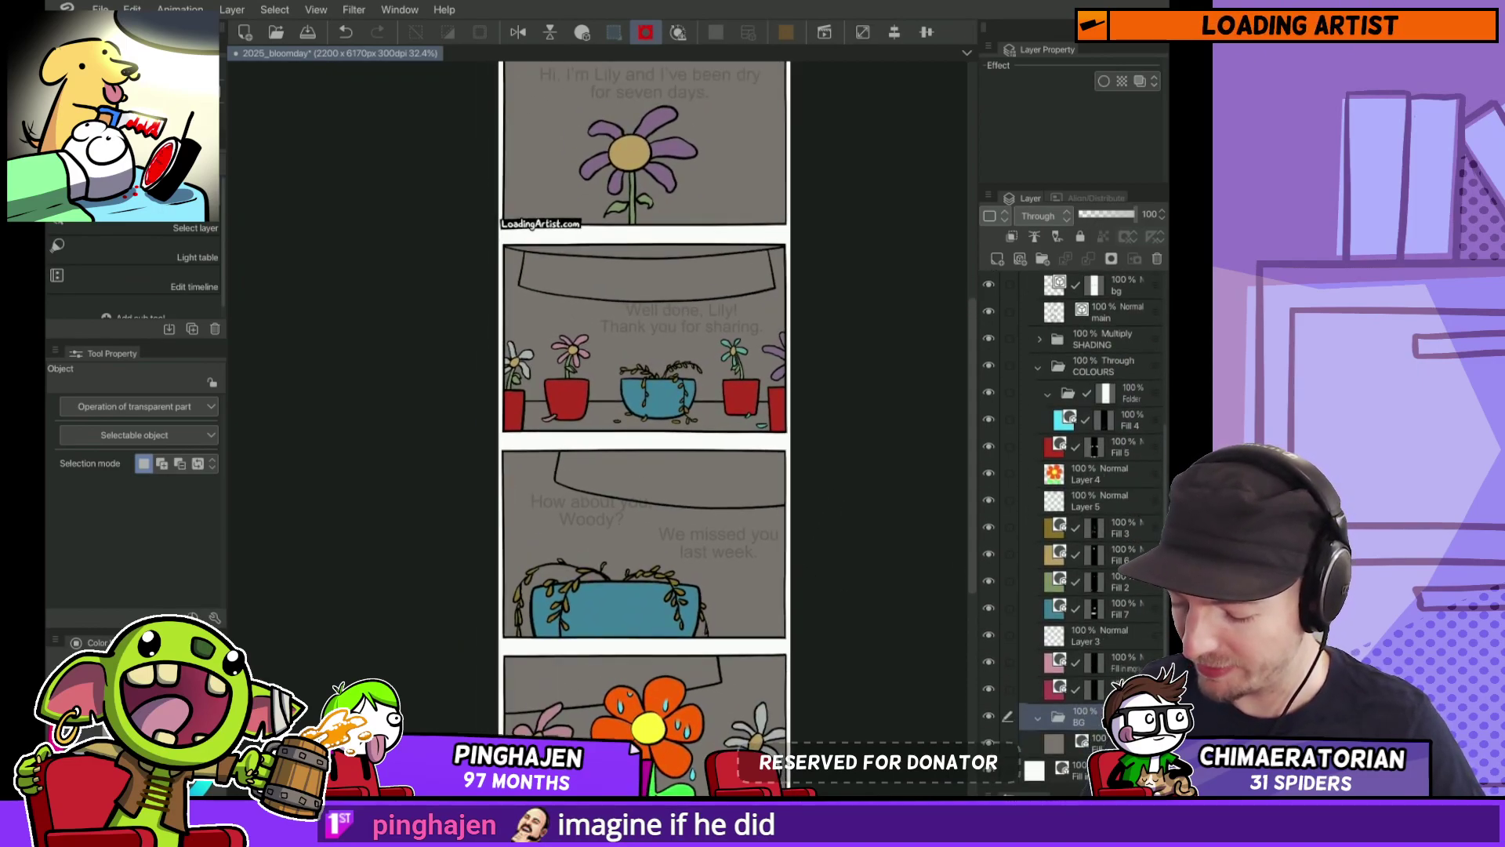
left_click(1114, 689)
left_click(1115, 663)
key("Delete")
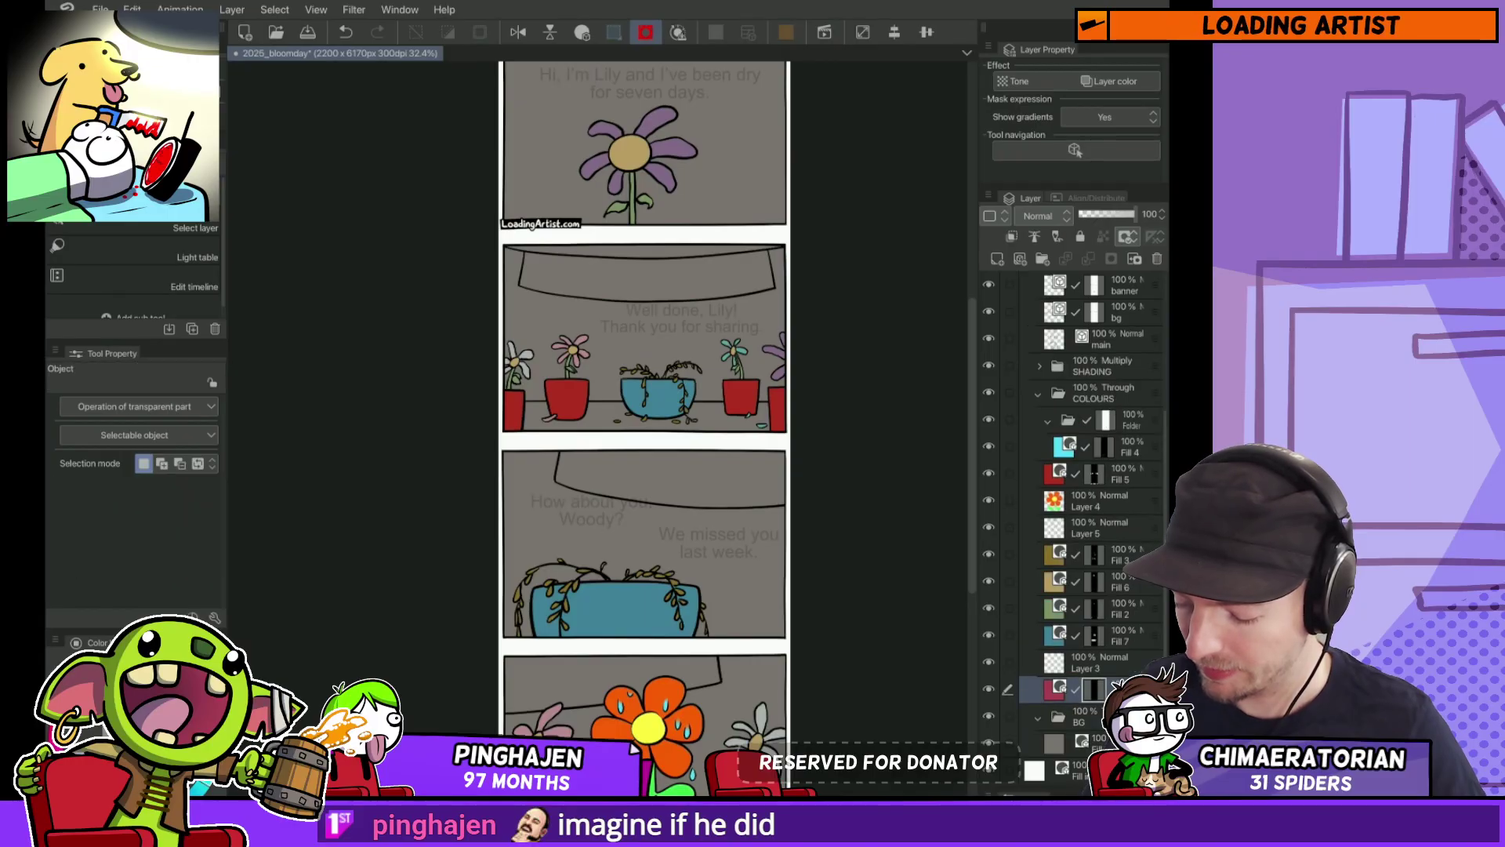
Step: Fill the hanging banners in the second, third and fourth panels on the crimson fill layer's mask
key("g")
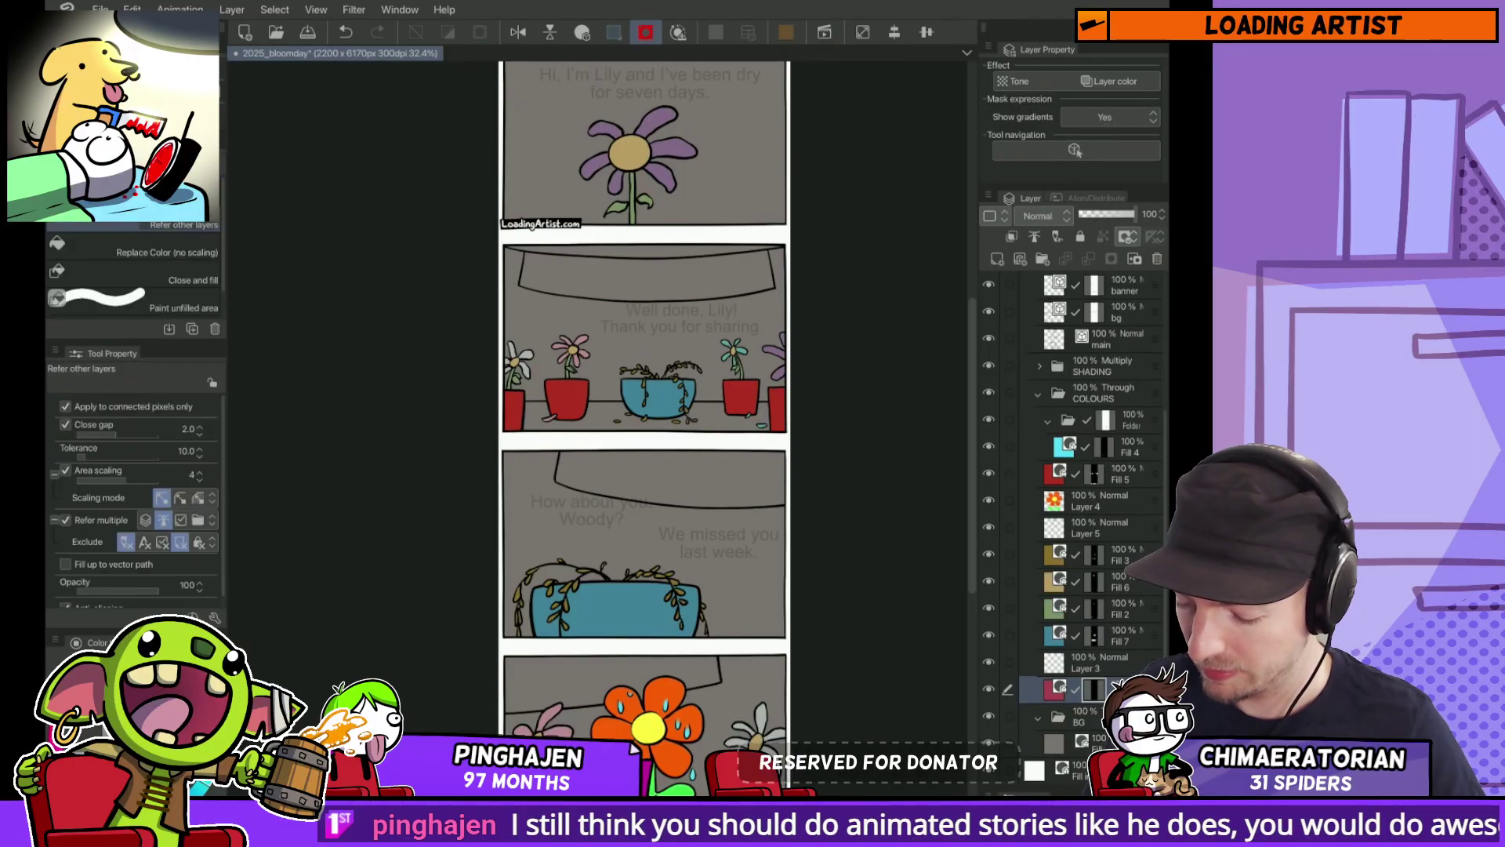
left_click(718, 278)
left_click(726, 473)
left_click(653, 670)
left_click_drag(756, 554, 785, 430)
Step: Try cream and a light cool grey as the banners' fill colour
key("o")
left_click(137, 717)
left_click(133, 700)
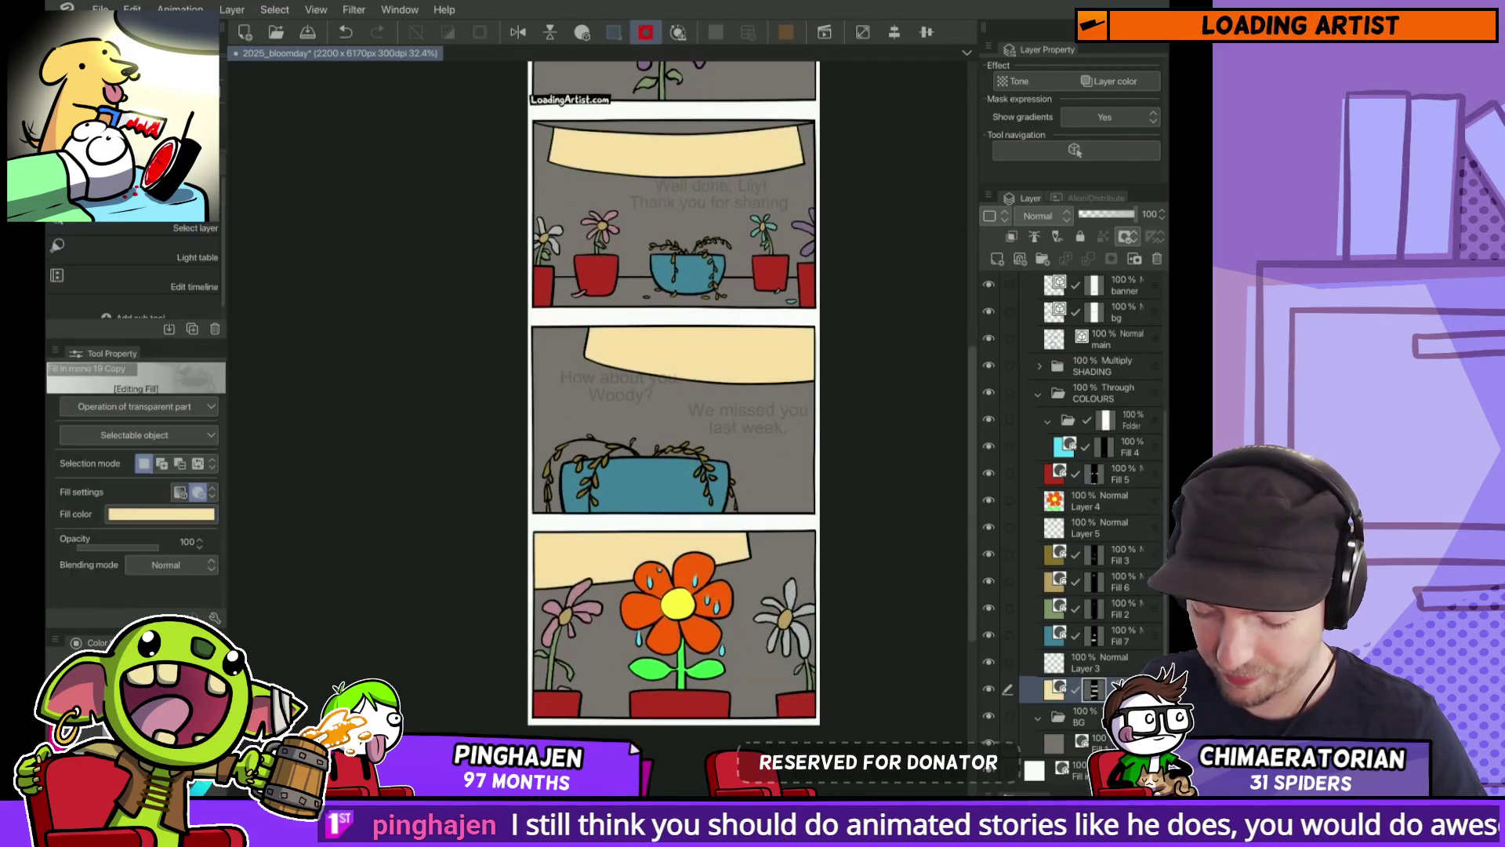
mouse_move(133, 700)
left_mouse_down()
mouse_move(116, 690)
mouse_move(103, 713)
mouse_move(102, 686)
mouse_move(116, 703)
left_mouse_up()
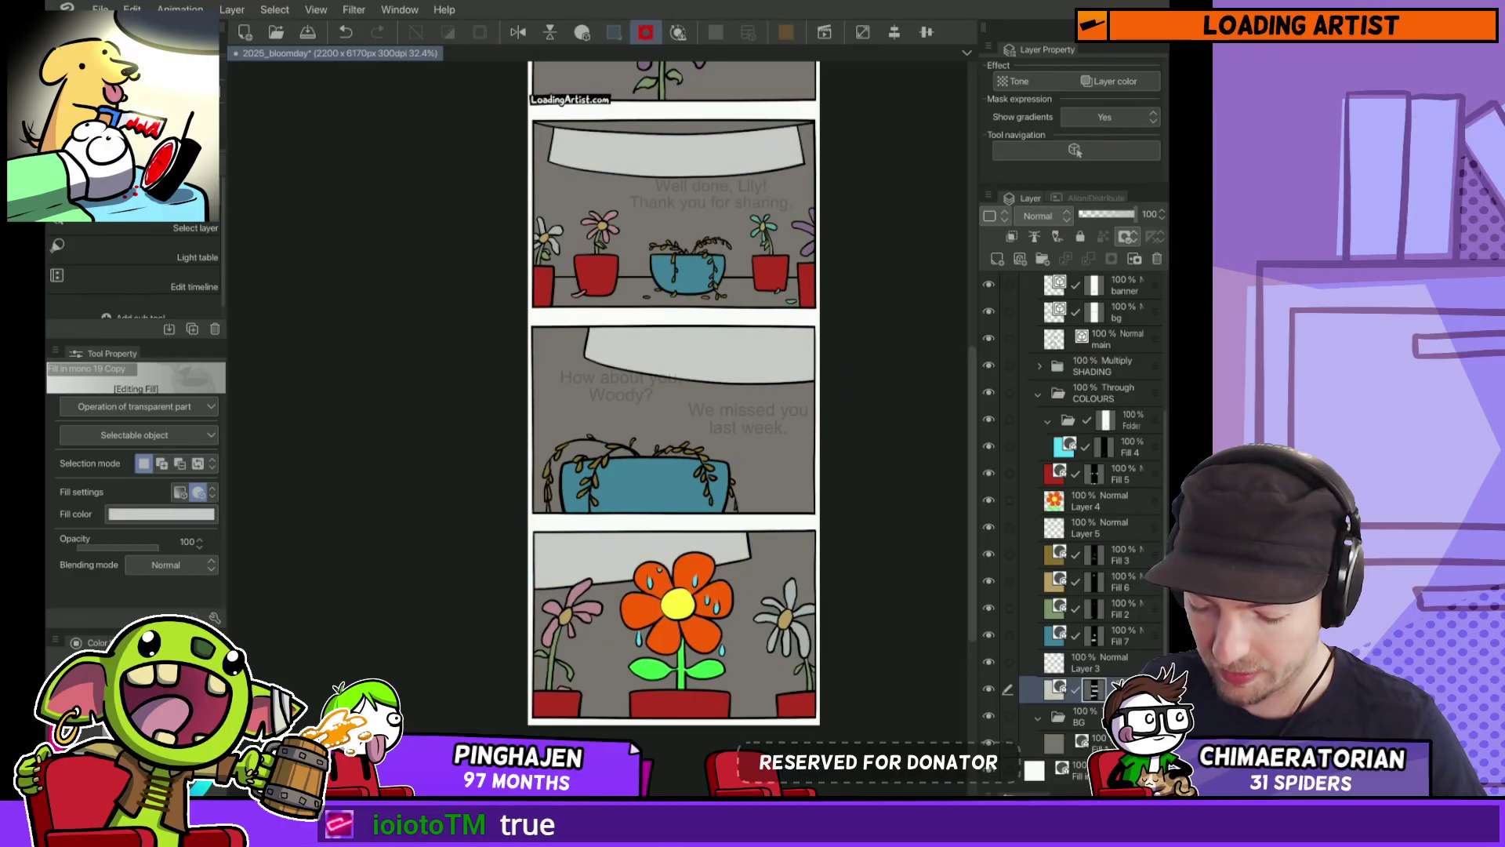
scroll(733, 382, "up", 3)
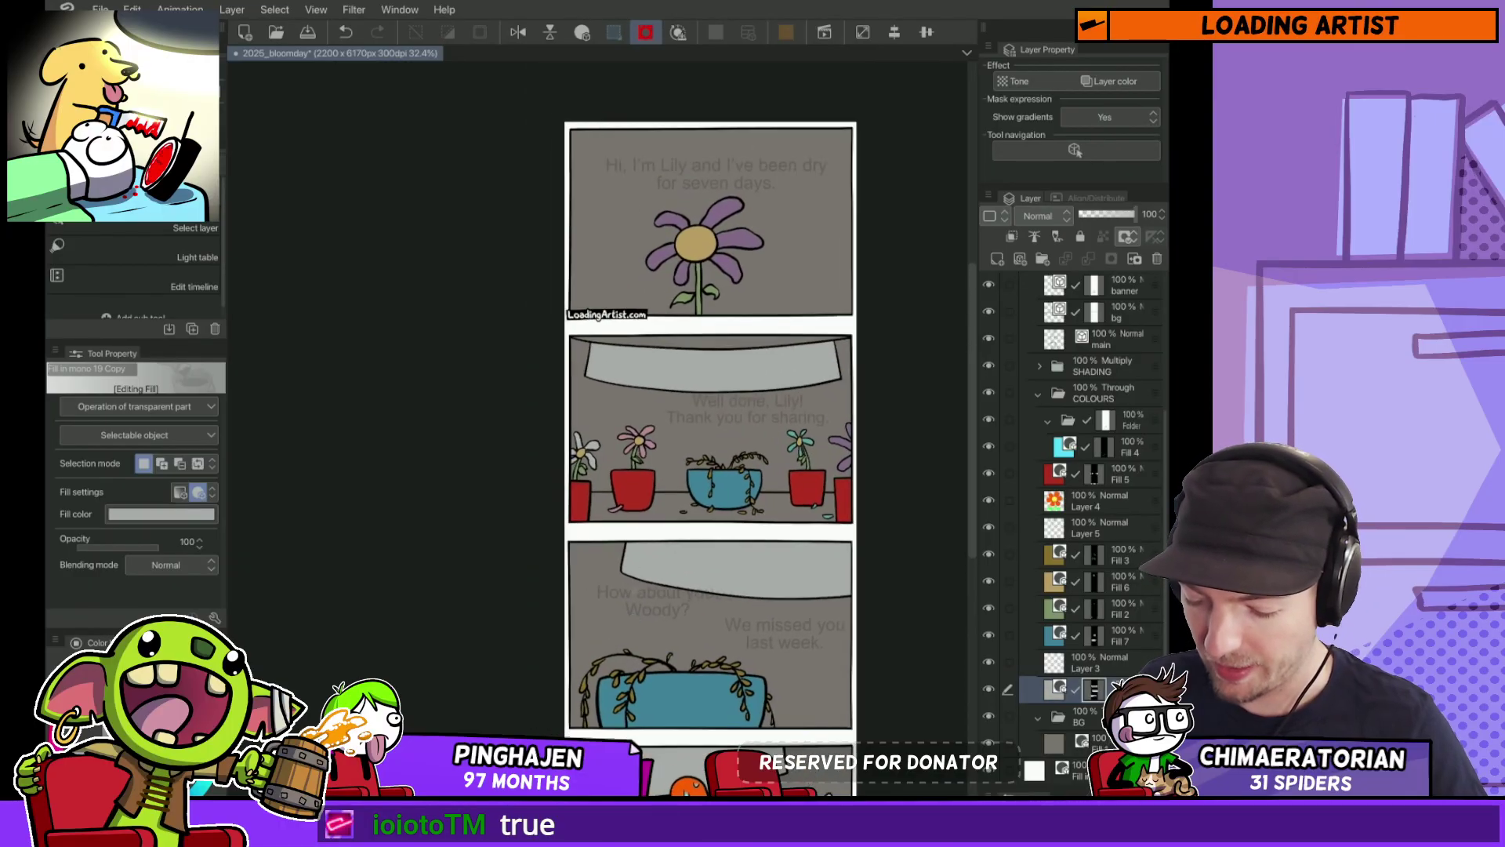
scroll(733, 382, "up", 2)
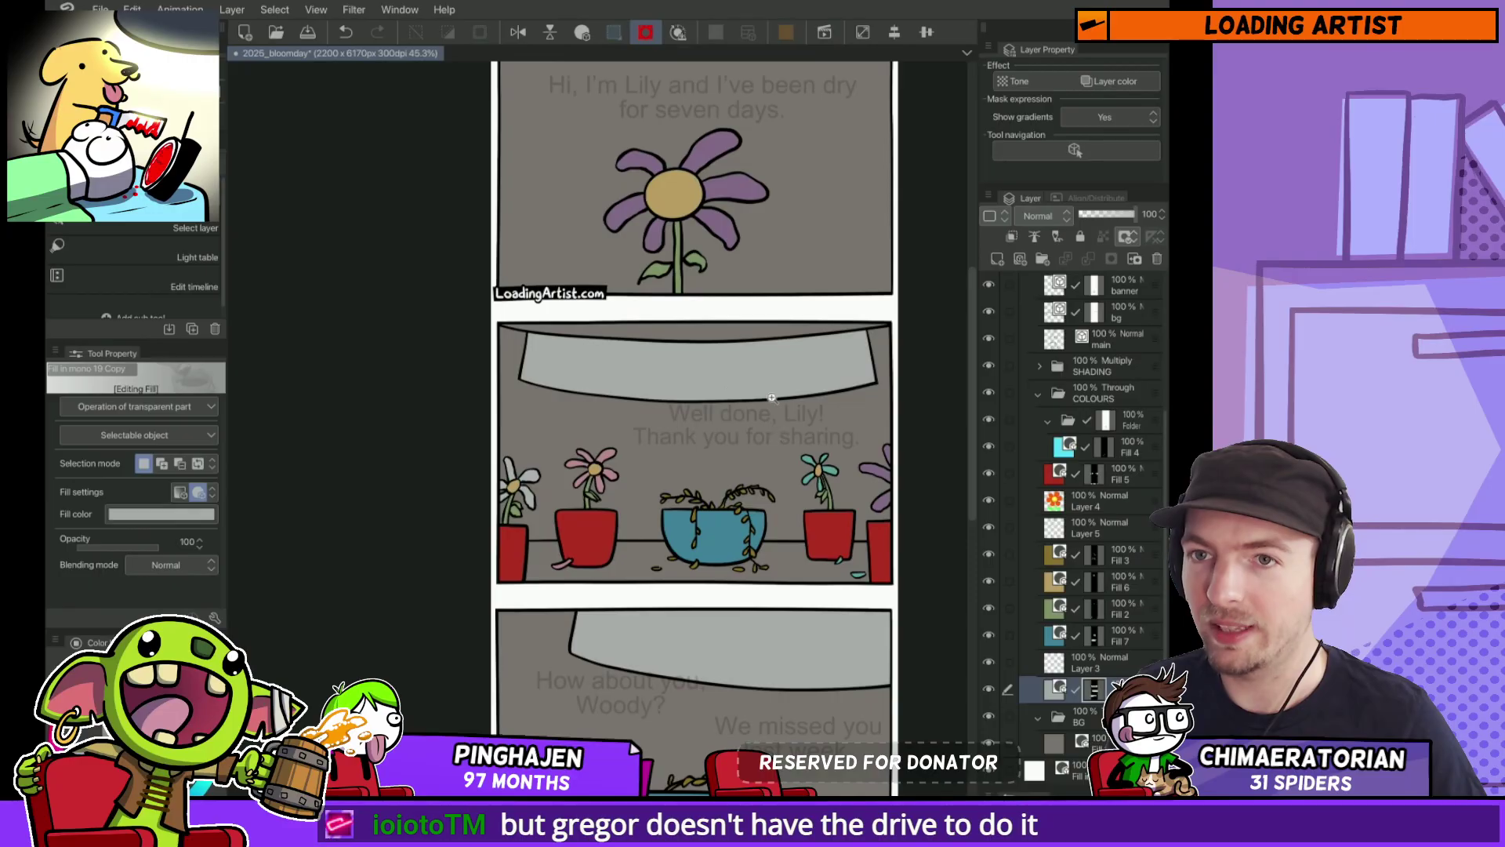
left_click_drag(795, 437, 759, 378)
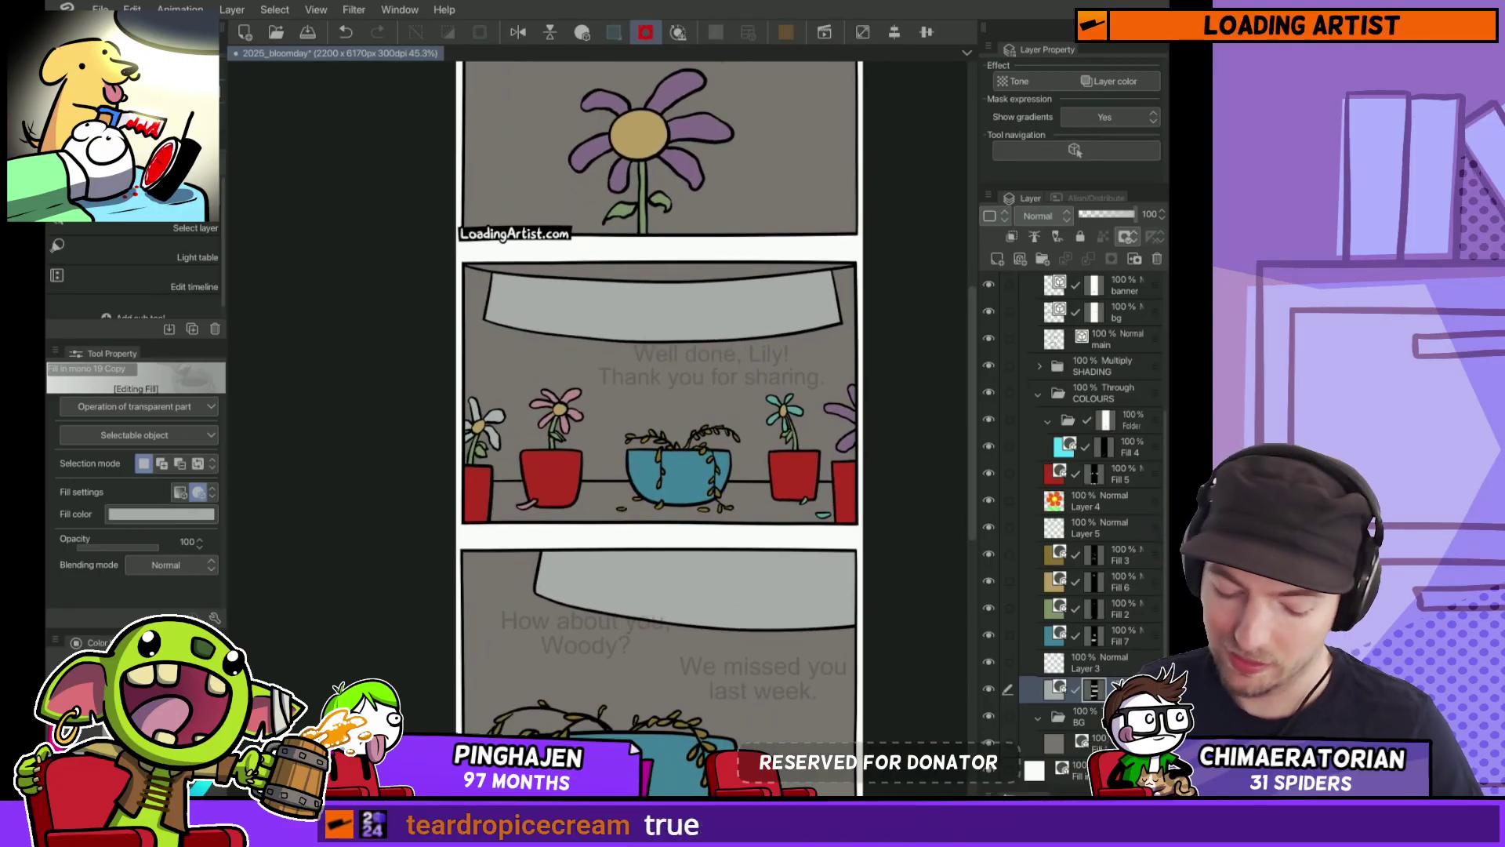
Step: Try white and bright yellow on the banners before setting their fill to a pale warm grey
key("x")
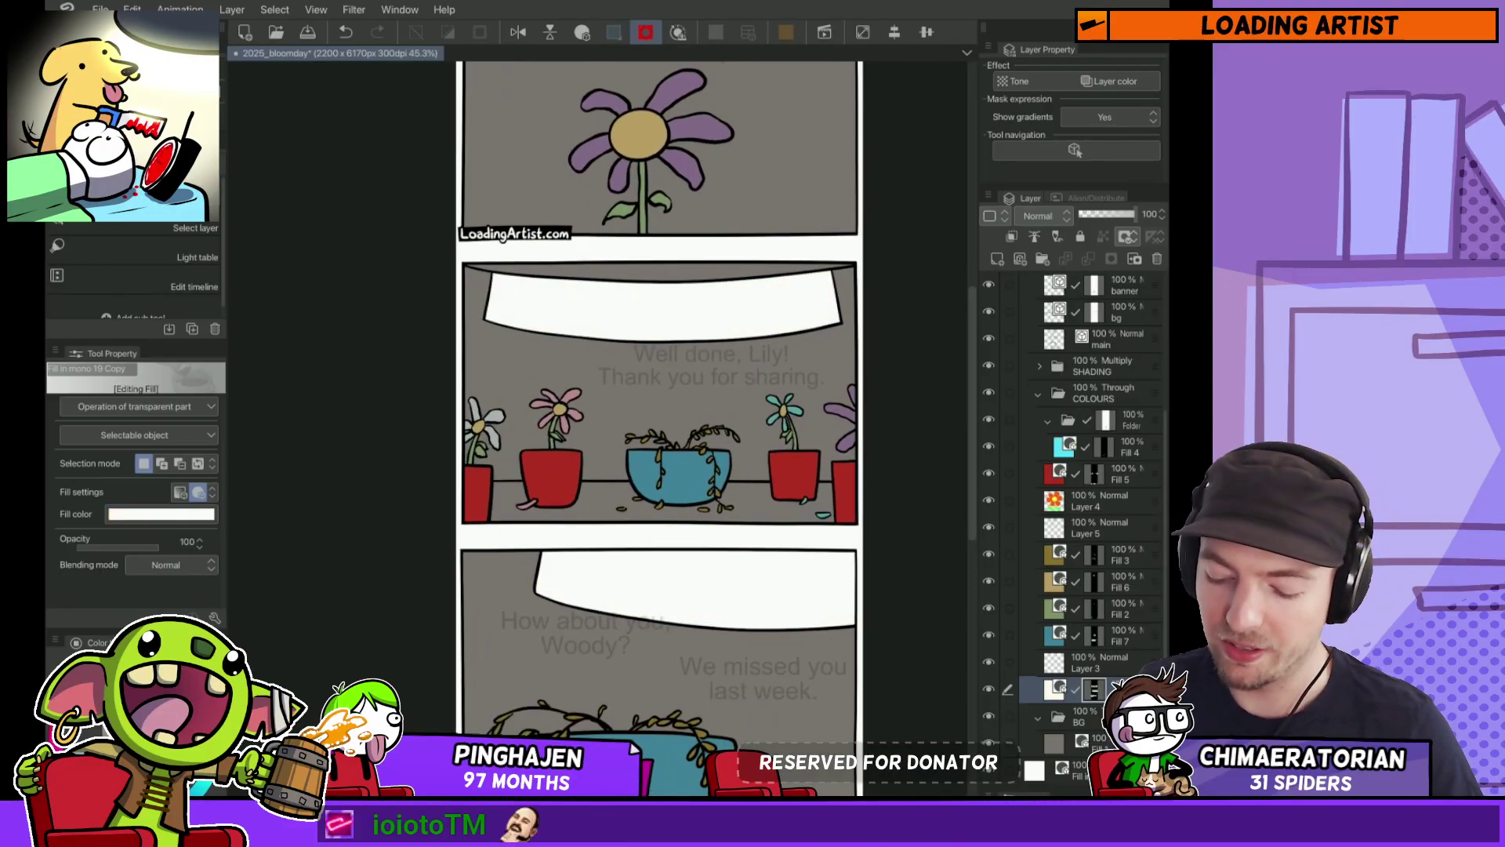
left_click_drag(745, 376, 730, 449)
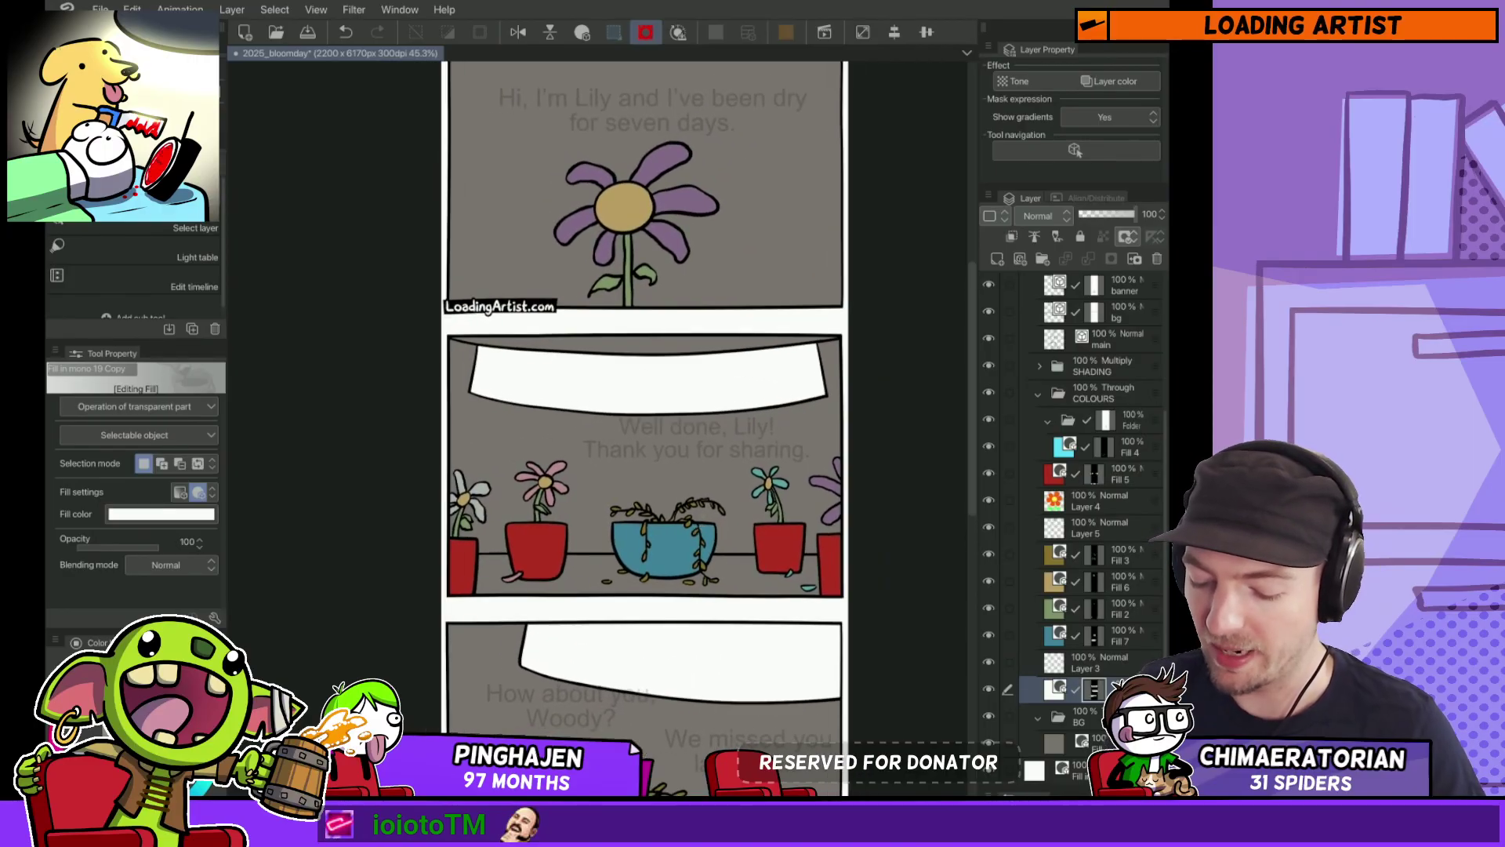
left_click_drag(91, 696, 180, 698)
left_click_drag(115, 656, 132, 654)
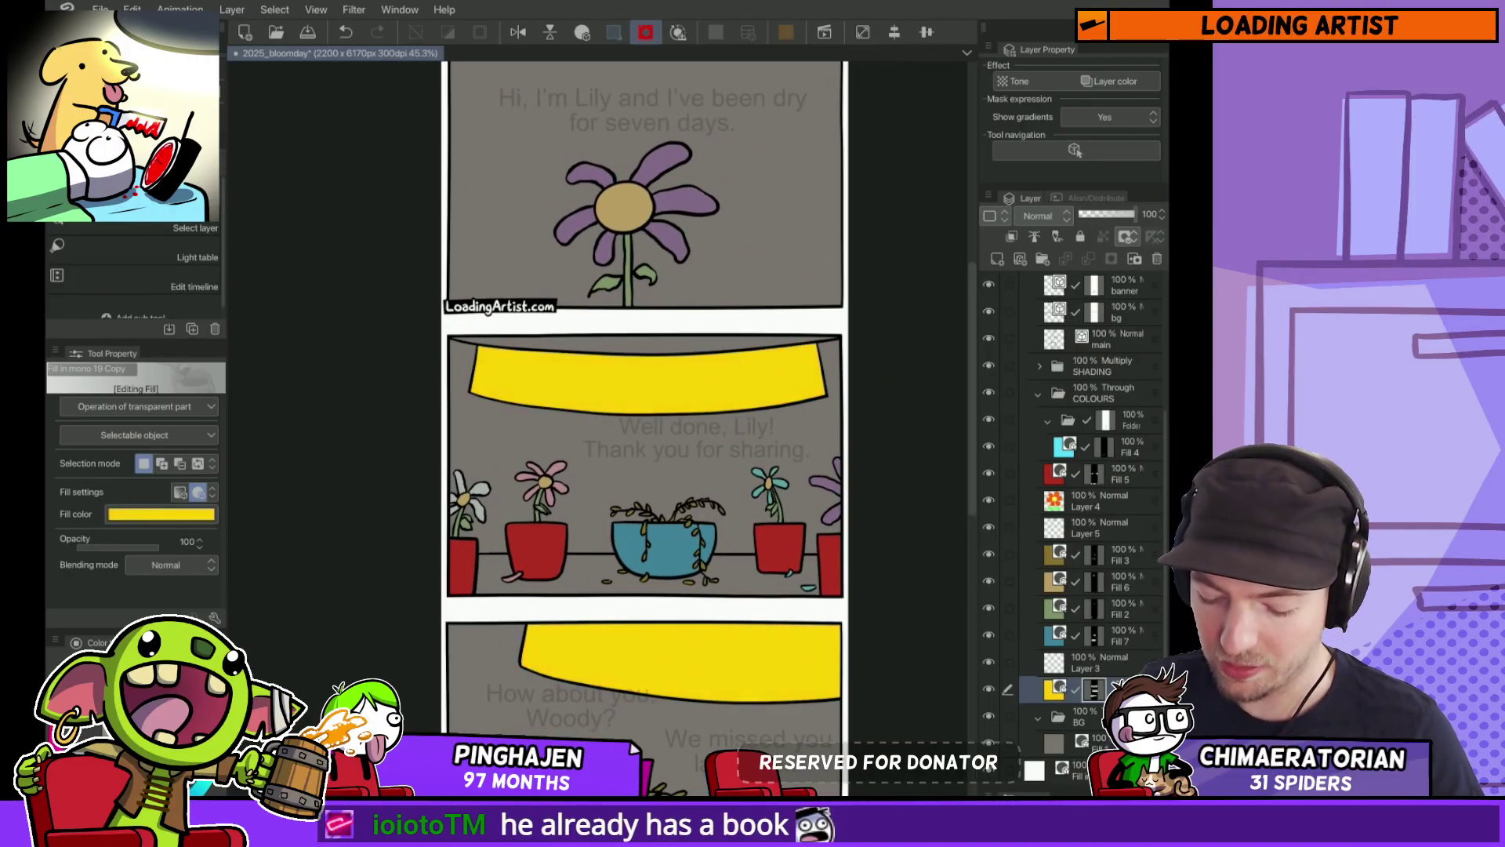
left_click_drag(681, 537, 662, 599)
left_click_drag(117, 702, 107, 720)
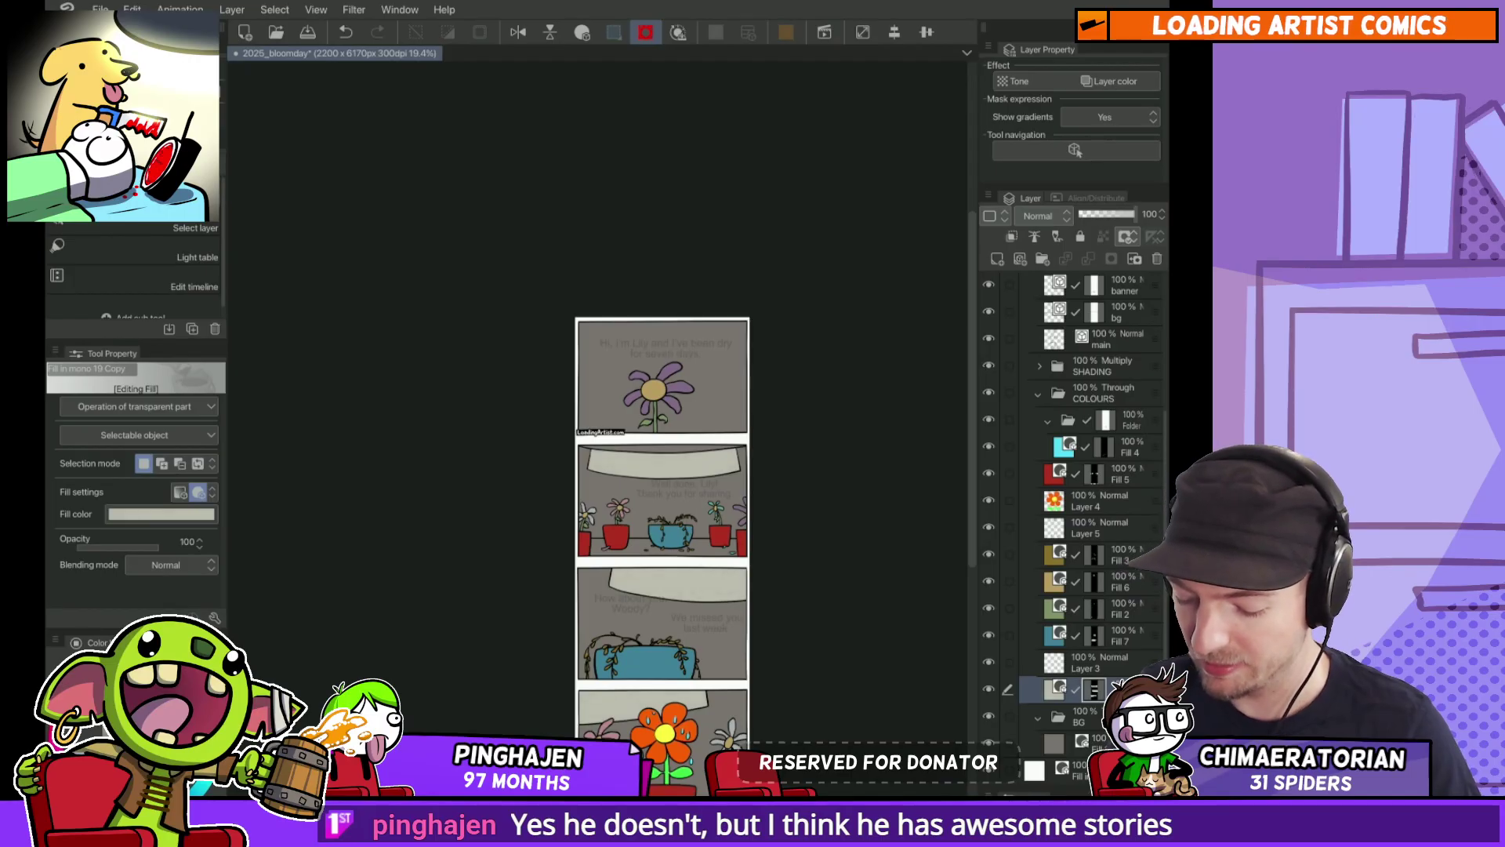
Step: Set the fill colour of the large hanging-plant pot to a brighter, more saturated blue
left_click_drag(739, 653, 746, 592)
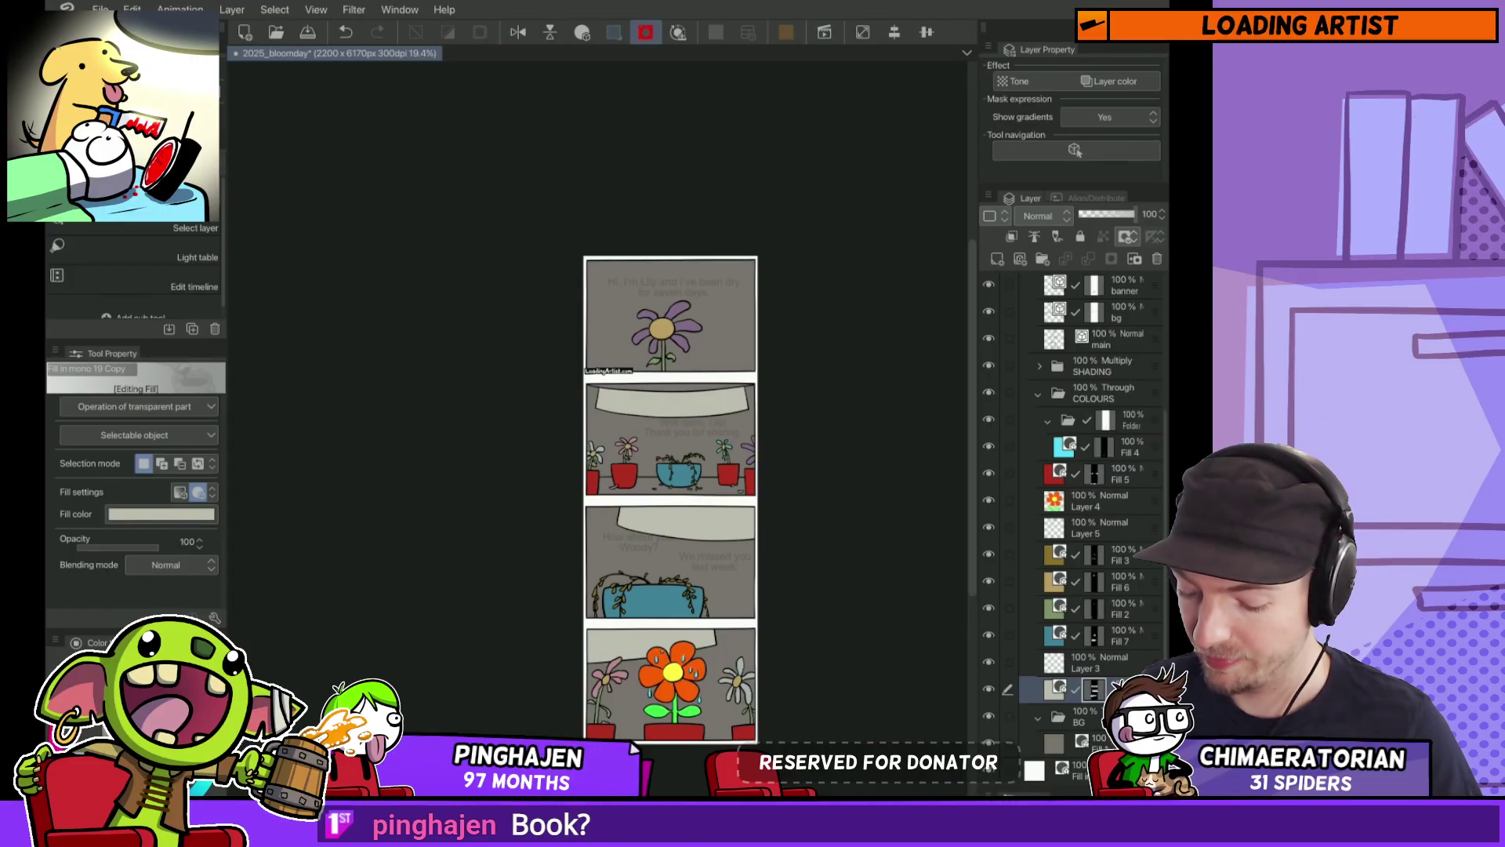
left_click(654, 602, "ctrl+shift")
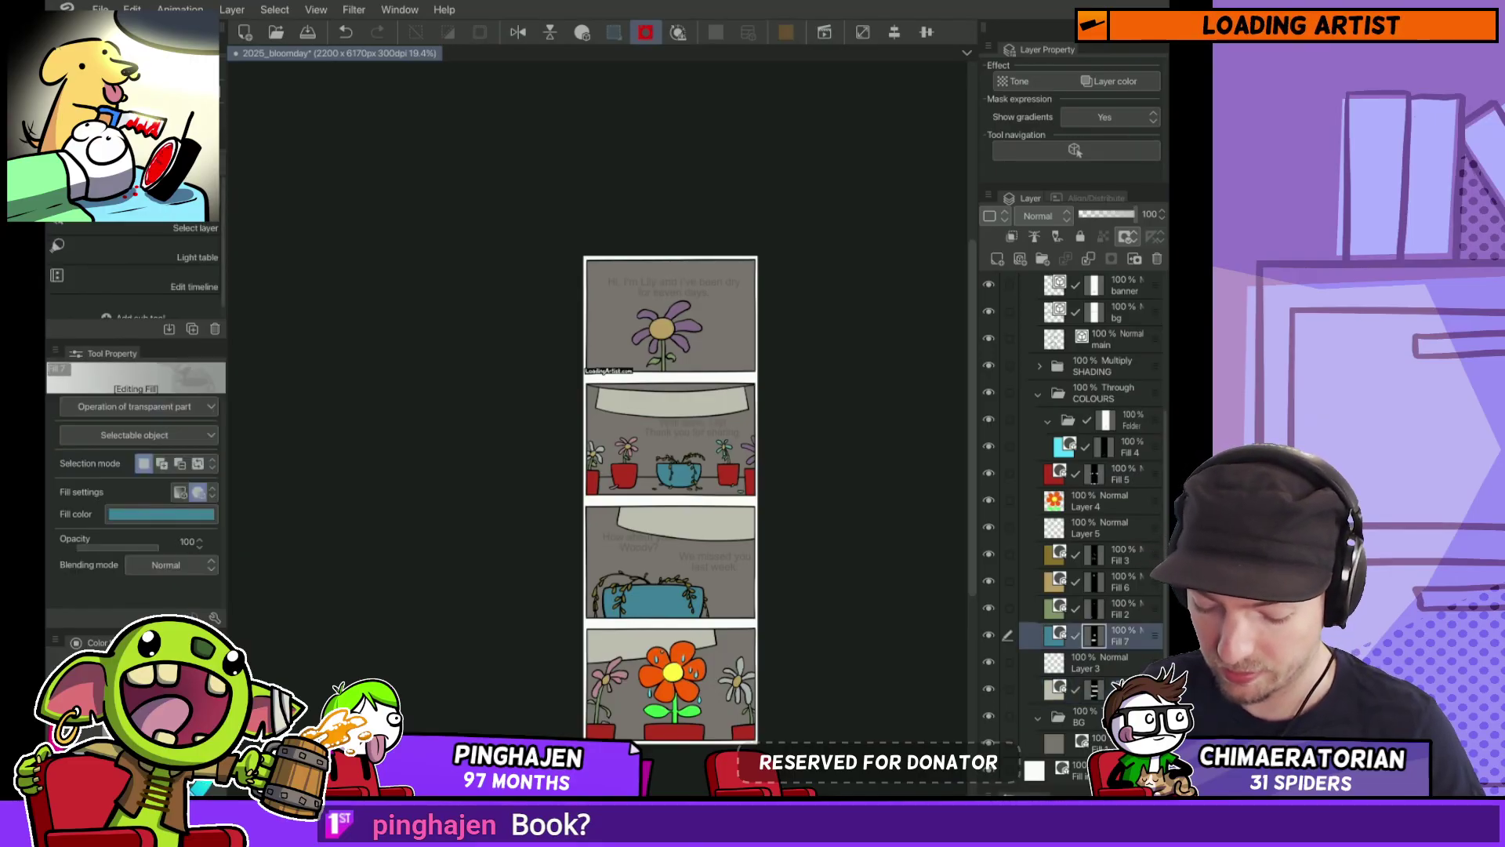
left_click_drag(144, 714, 150, 700)
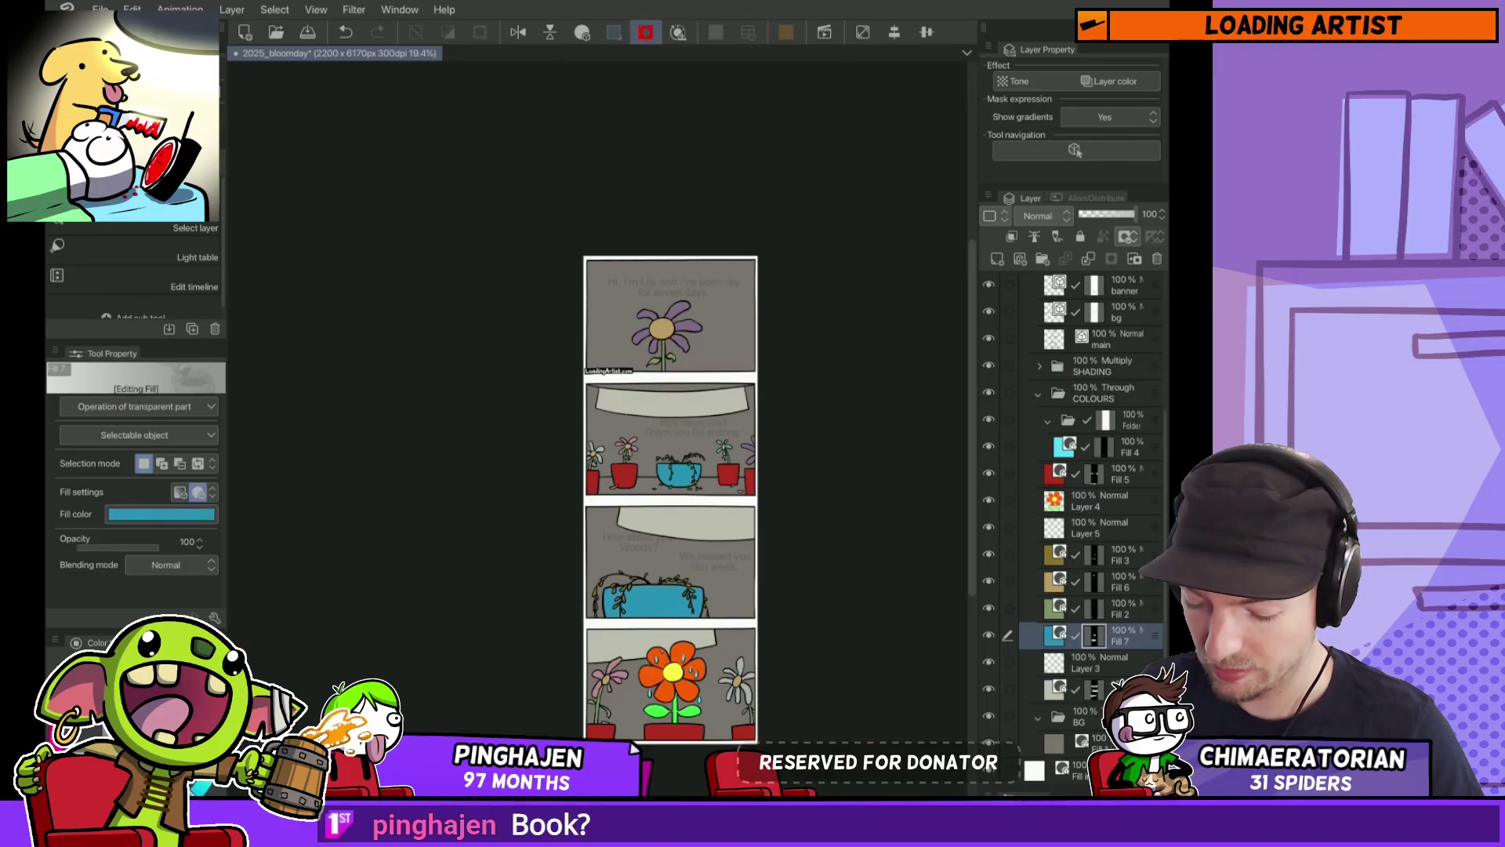
Step: Set the fill of the trailing plant's dry leaves in the second and third panels to a light golden yellow
left_click(1054, 555)
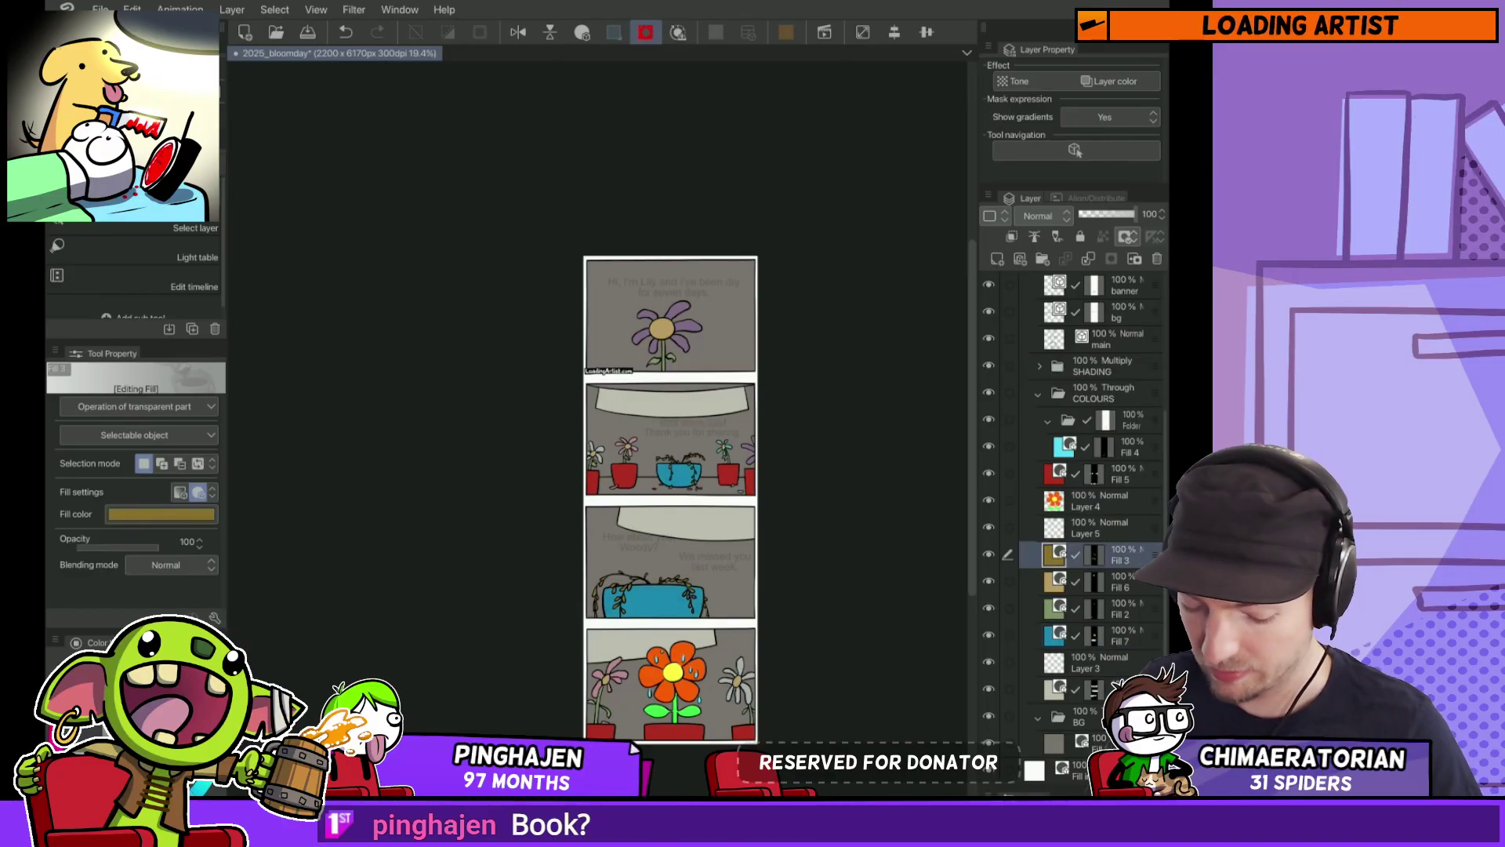
left_click_drag(147, 700, 145, 679)
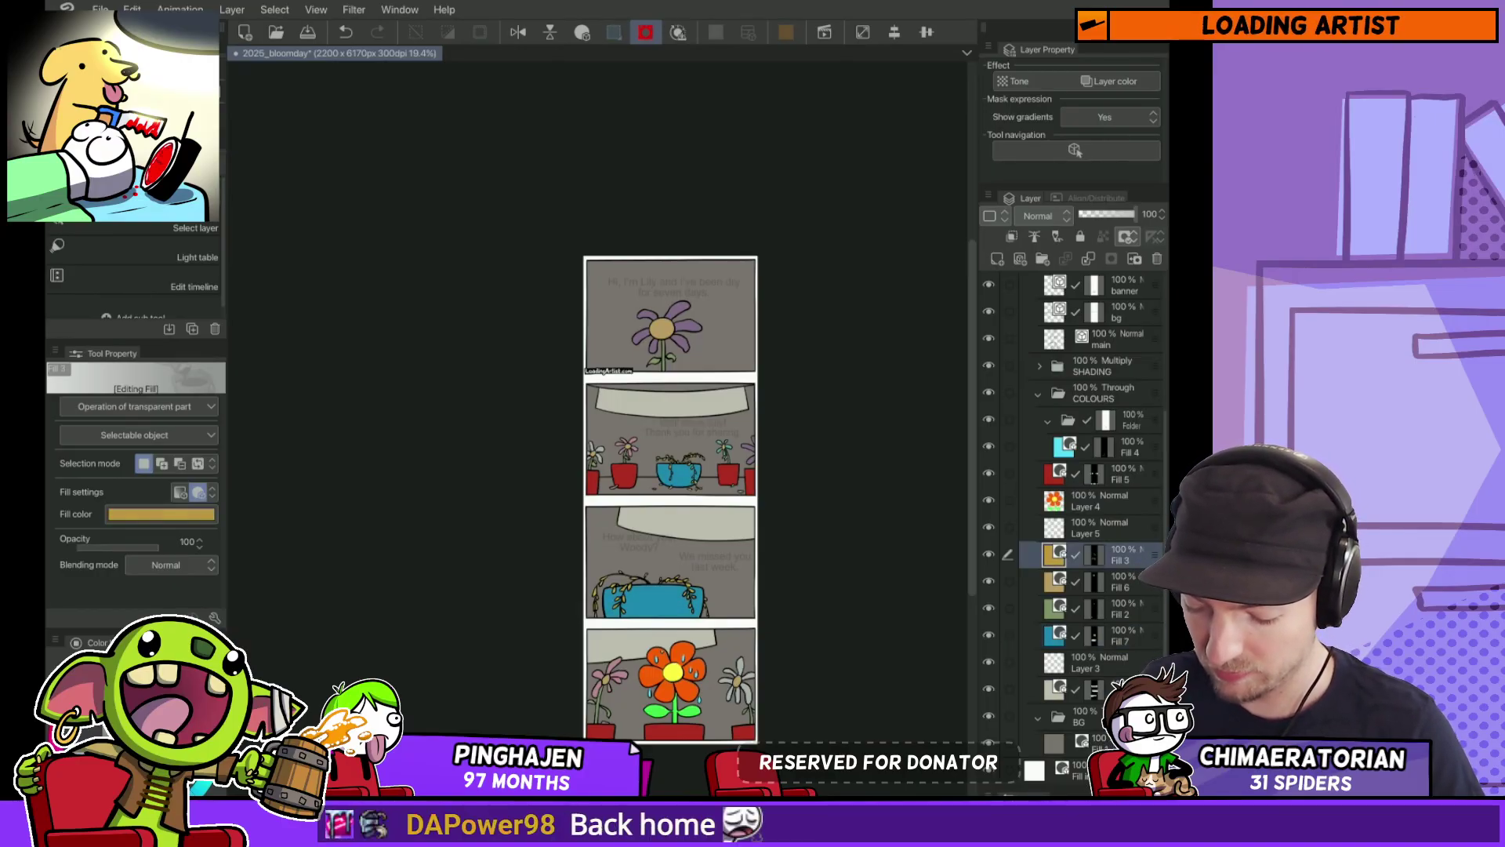
left_click_drag(668, 551, 699, 672)
scroll(700, 672, "down", 3)
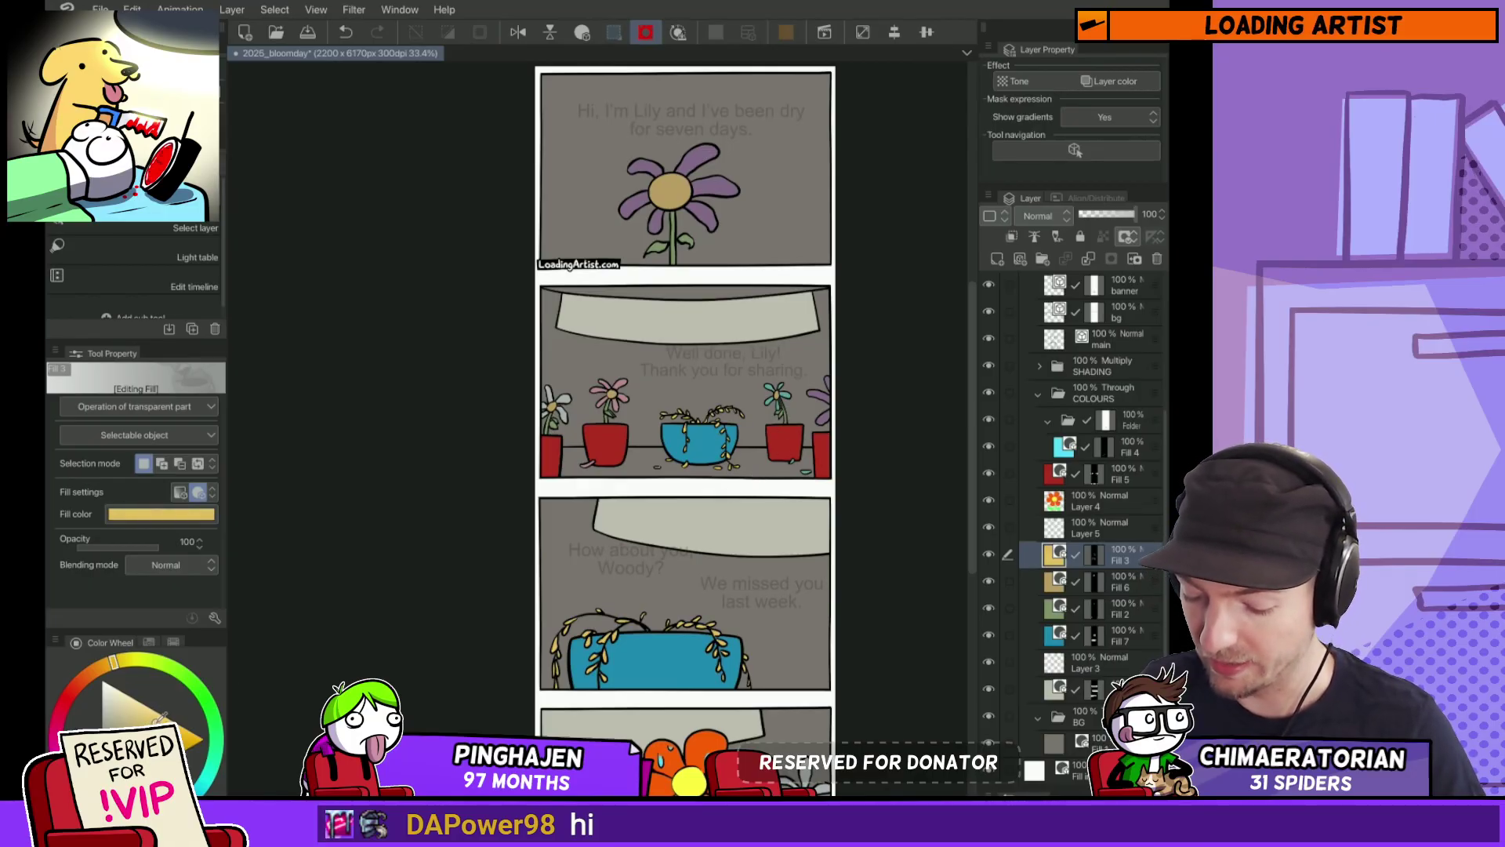
mouse_move(157, 717)
left_mouse_down()
mouse_move(140, 722)
mouse_move(161, 715)
left_mouse_up()
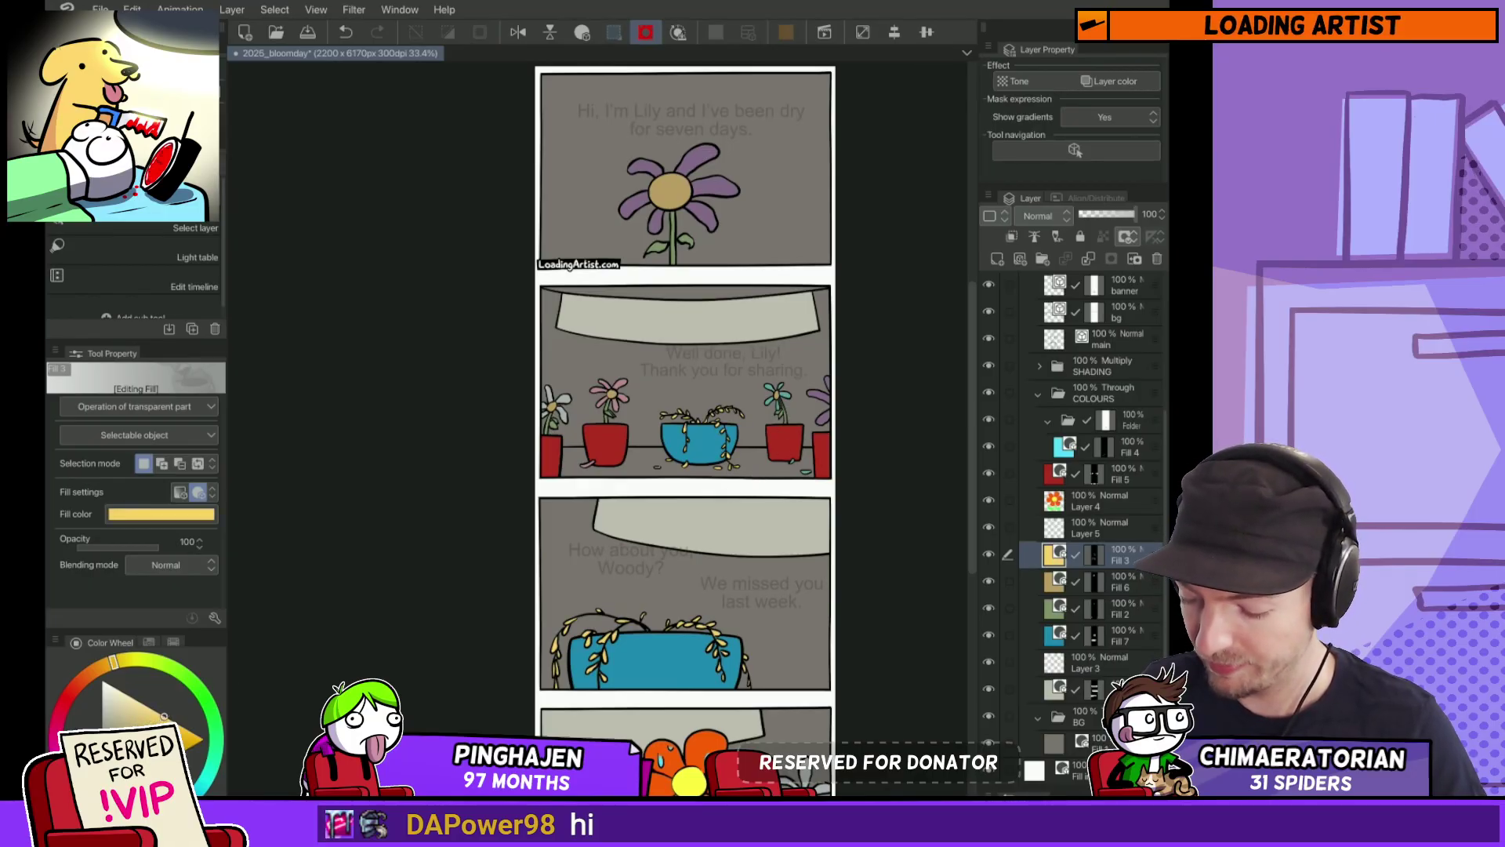
Step: Set the fill of the small flowers' stems and leaves to a brighter light green
left_click(1078, 614)
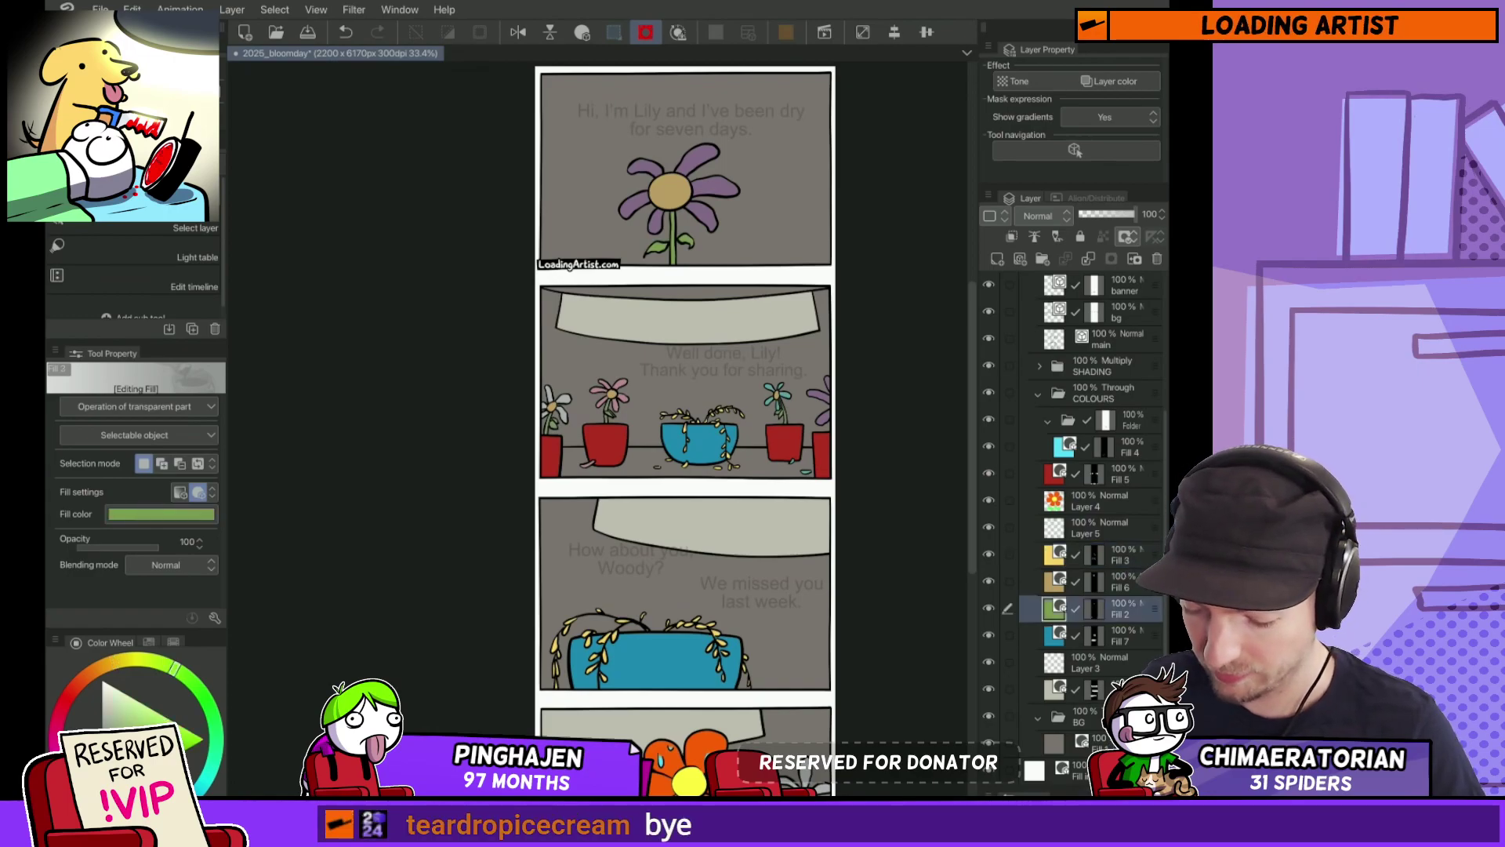
left_click(149, 722)
left_click(145, 717)
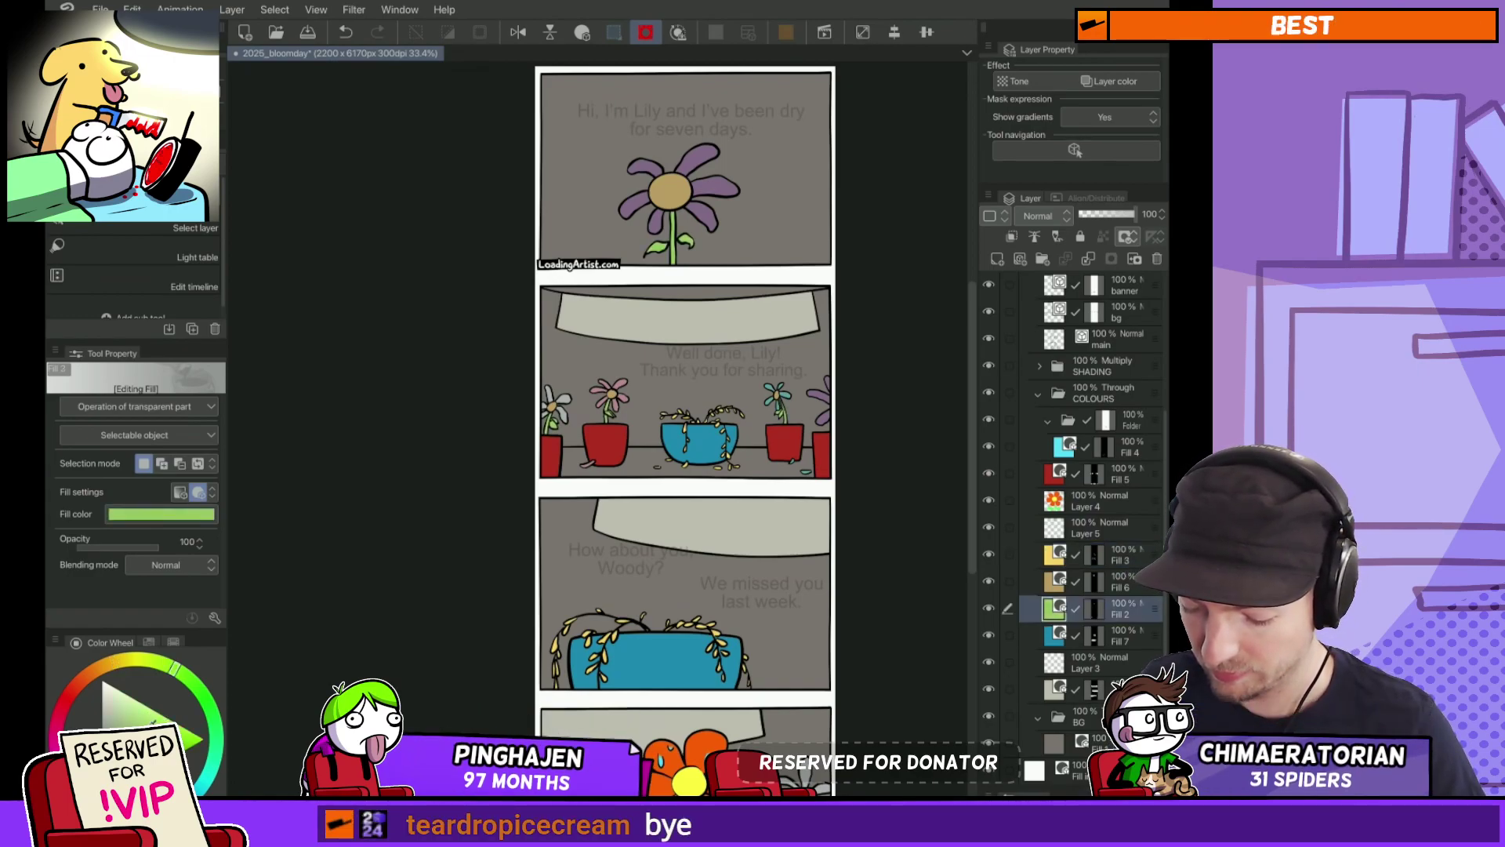
left_click_drag(144, 720, 147, 723)
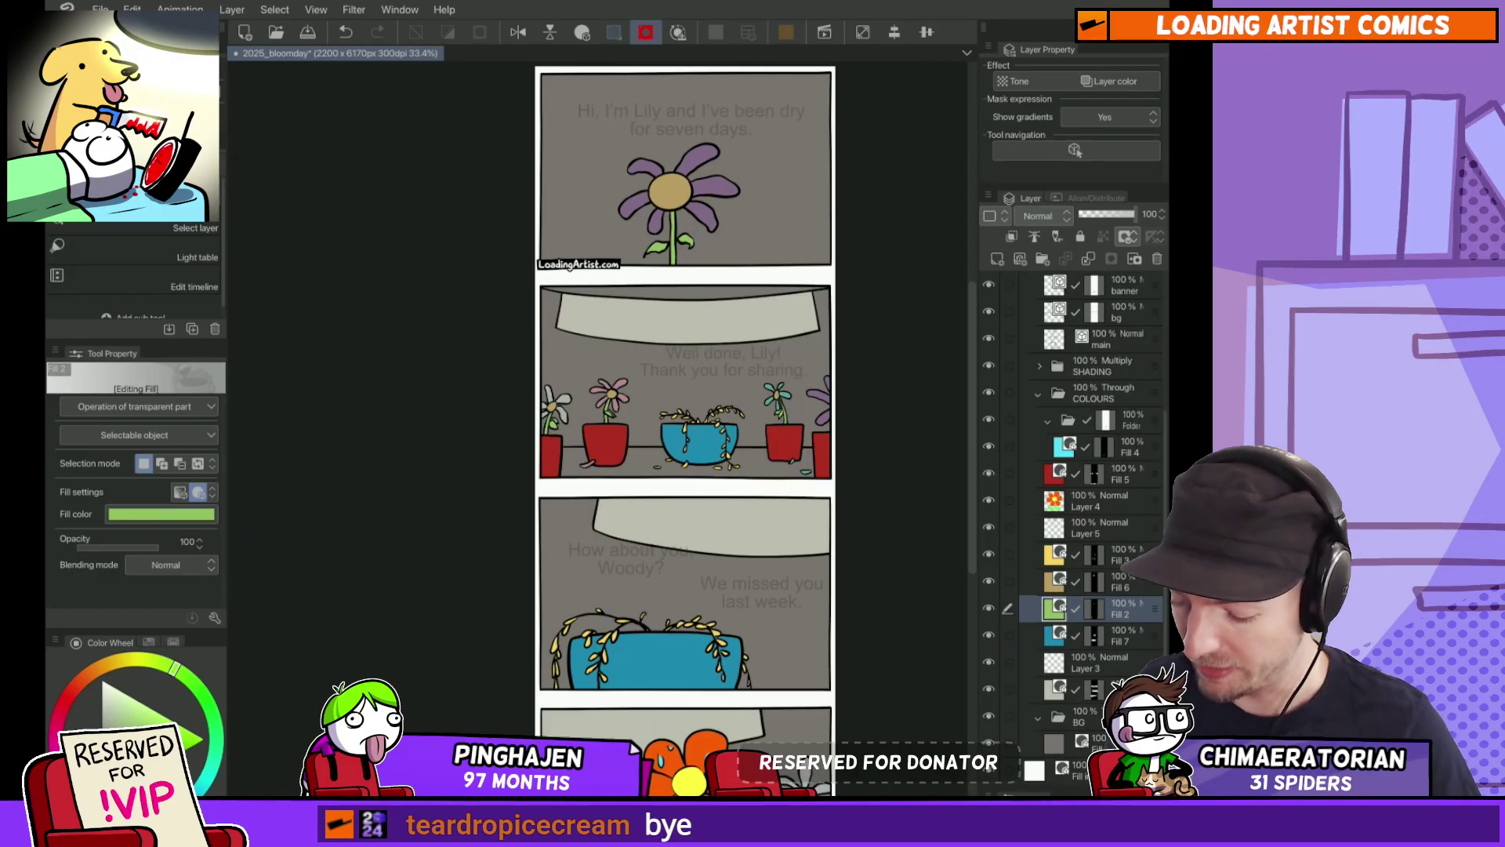
left_click_drag(818, 567, 771, 560)
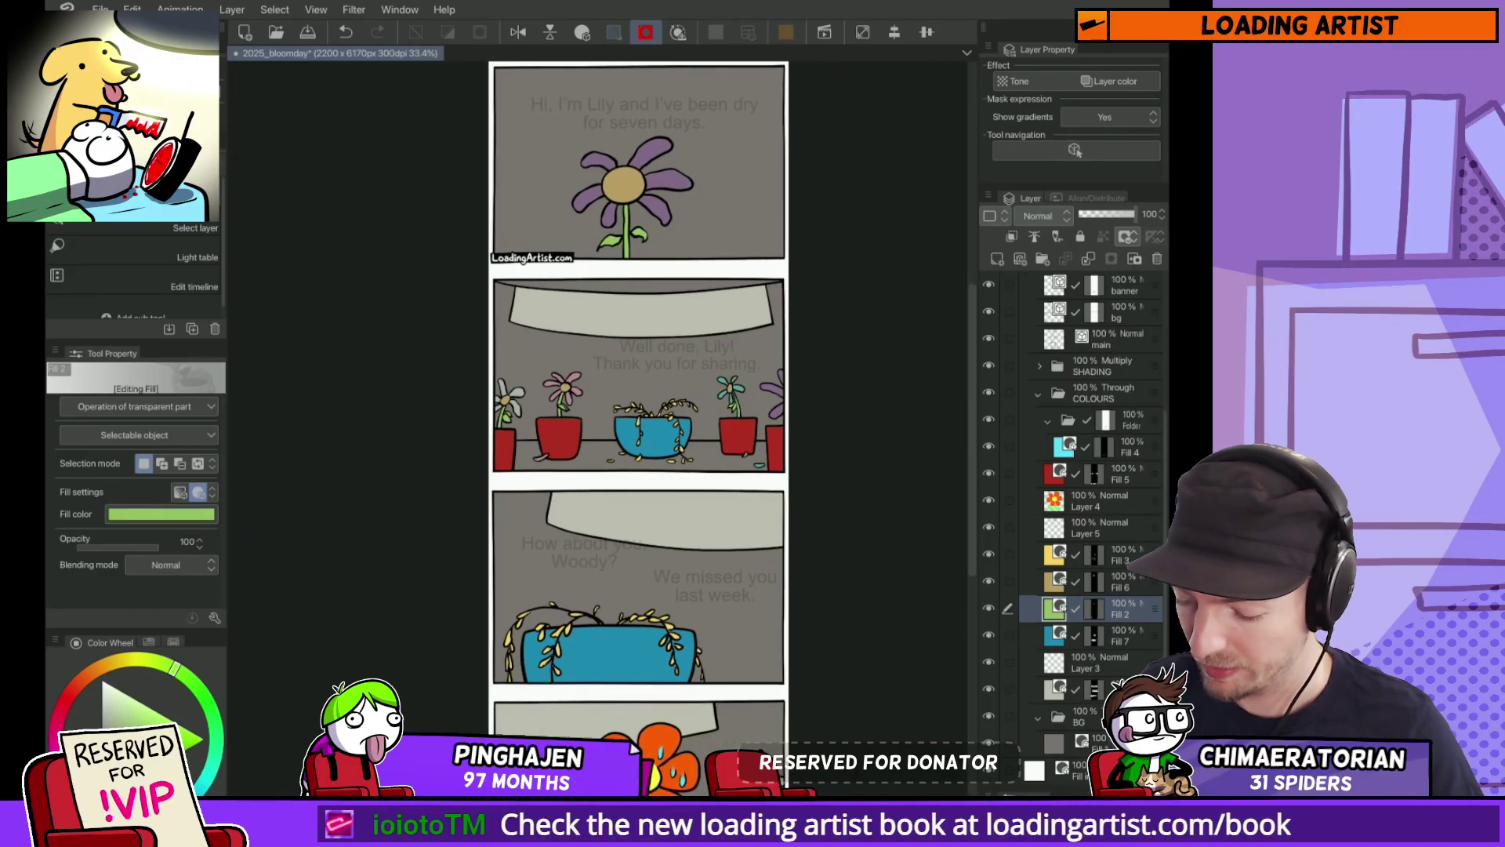
Step: Delete Layer 3, located between the blue pot fill and the banner fill in the COLOURS folder
left_click(1101, 527)
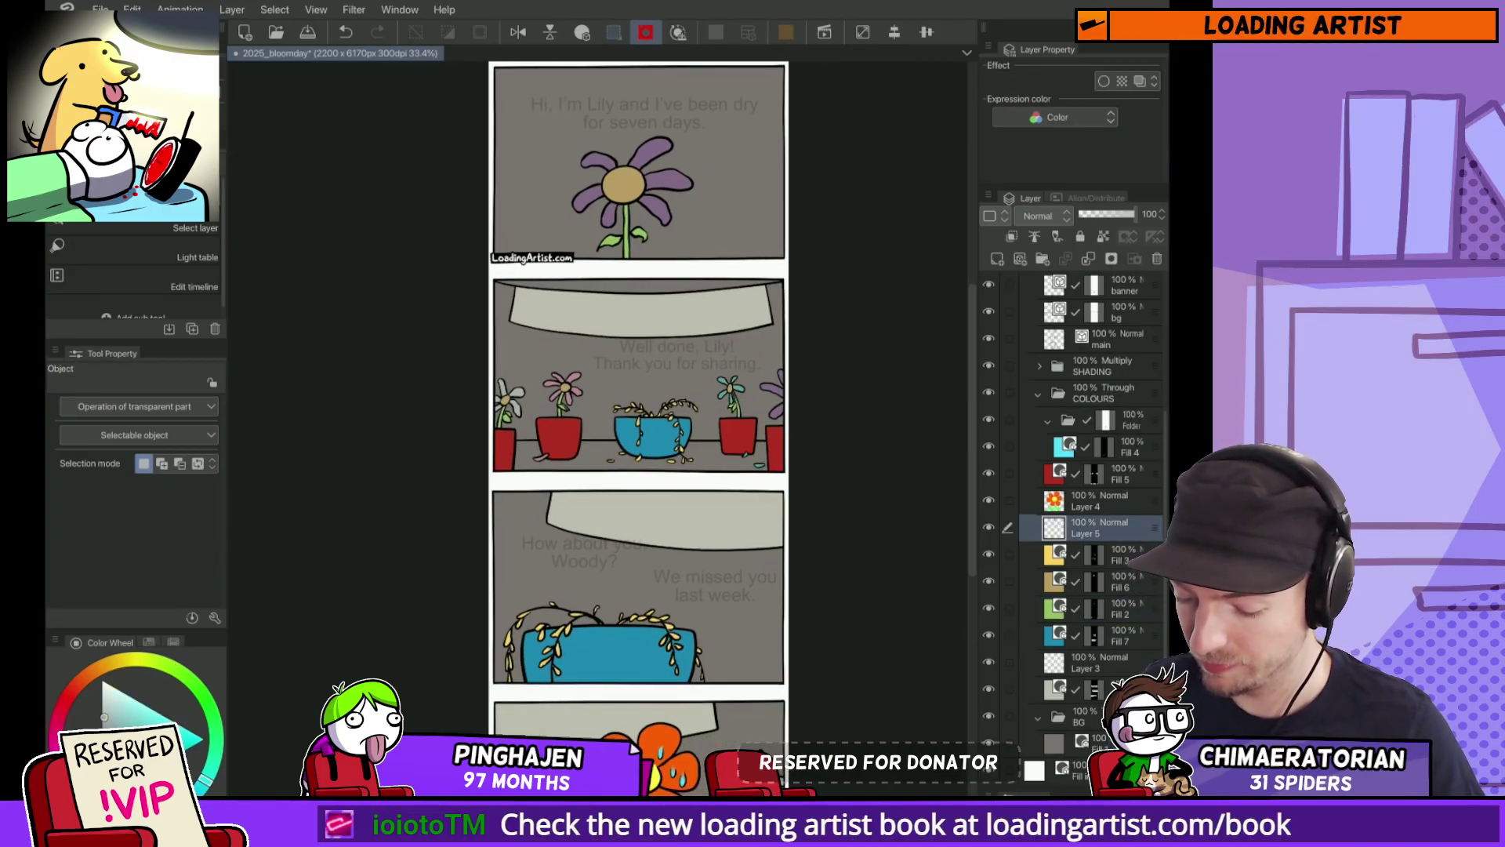
left_click(1054, 527, "ctrl")
key("Return")
double_click(1089, 676)
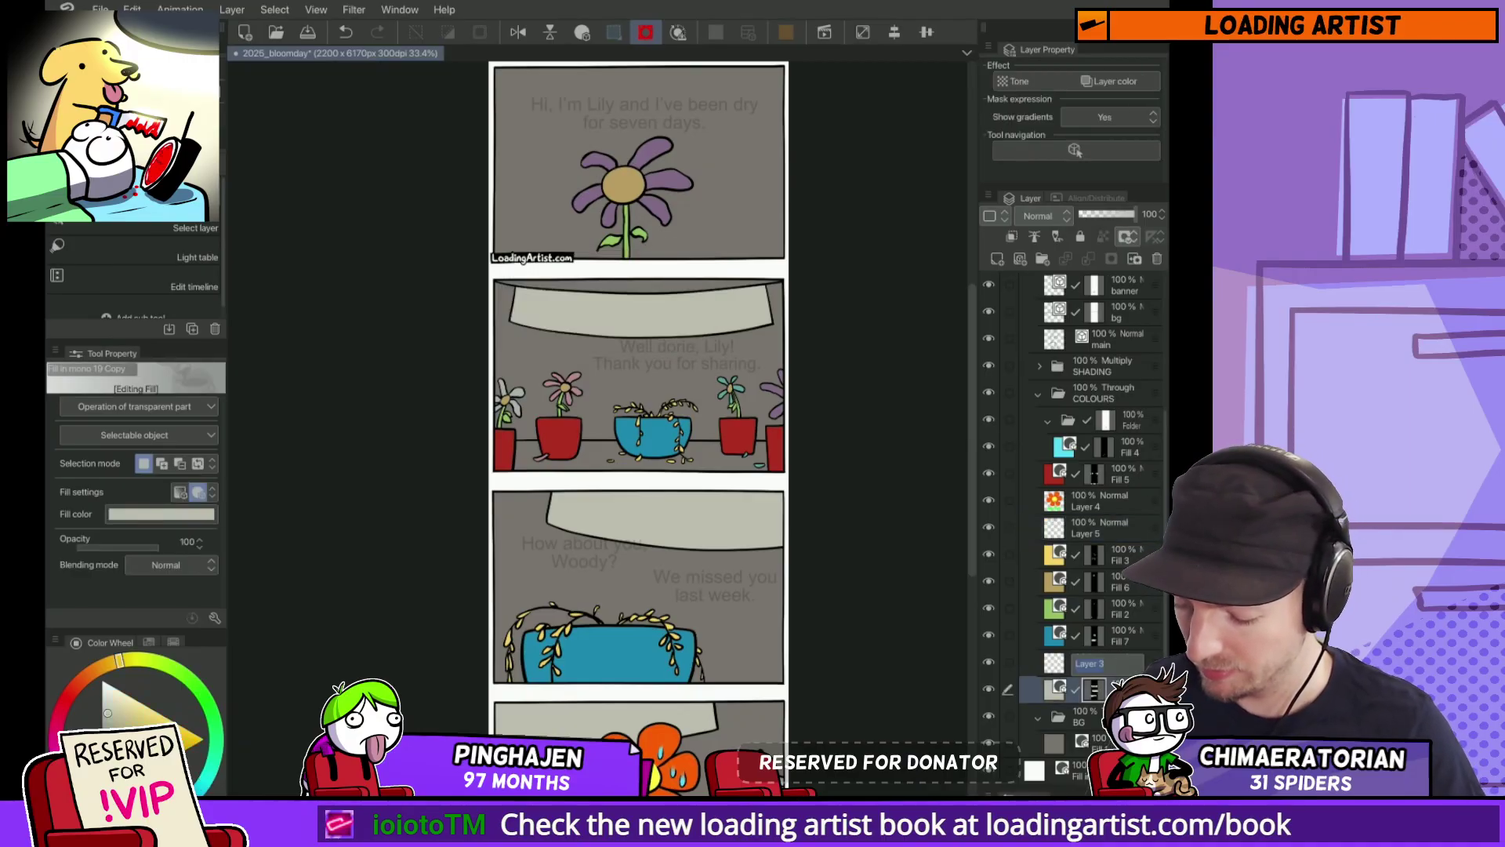
key("Escape")
left_click(1097, 663)
key("Delete")
Step: Brighten the flower petals on Layer 5 with a Hue/Saturation/Luminosity adjustment of saturation 5 and luminosity 38
left_click(1097, 554)
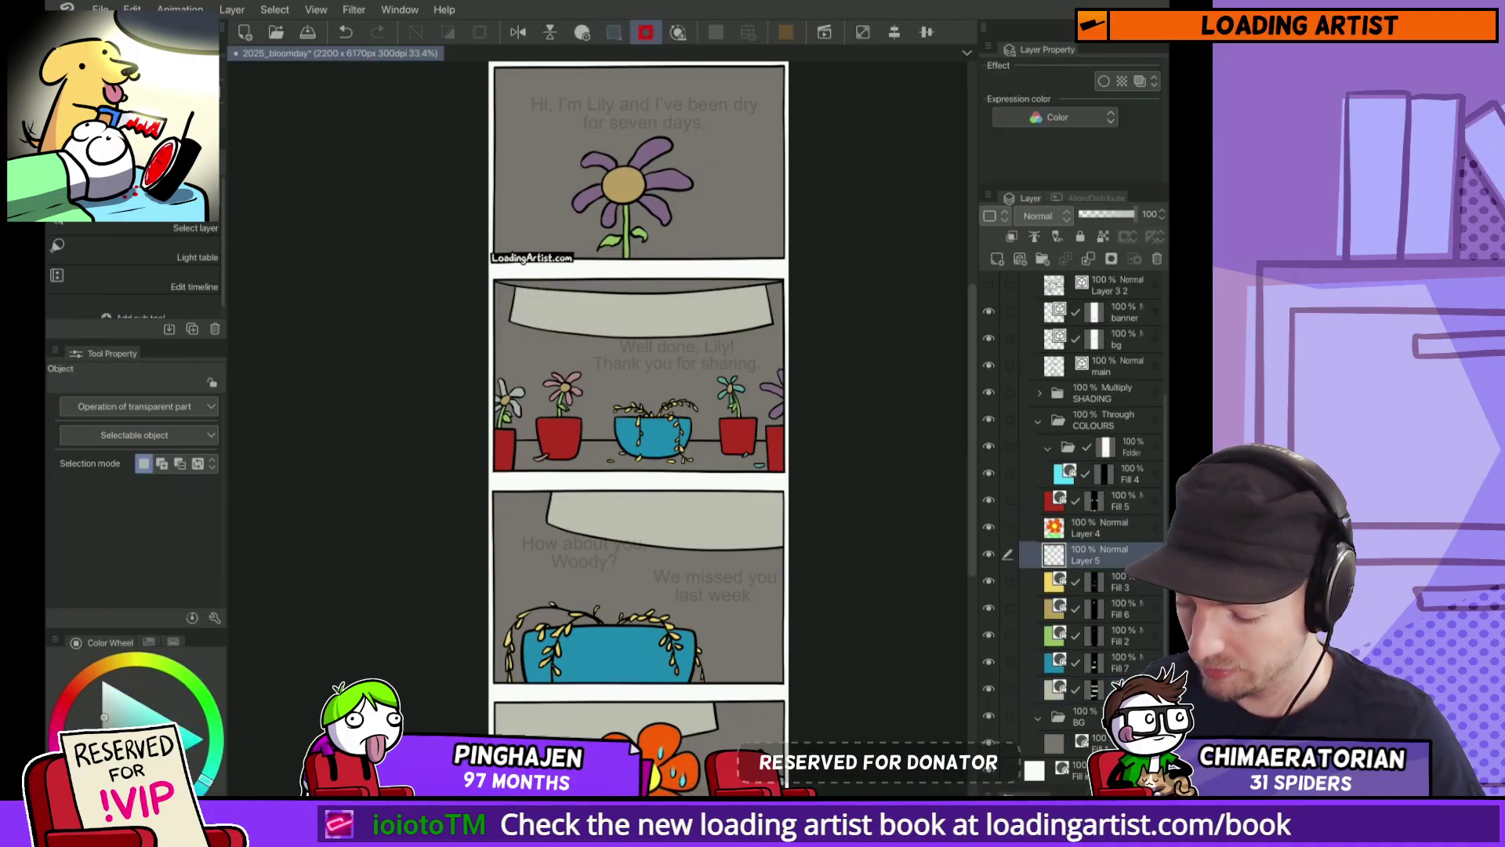
key("ctrl+u")
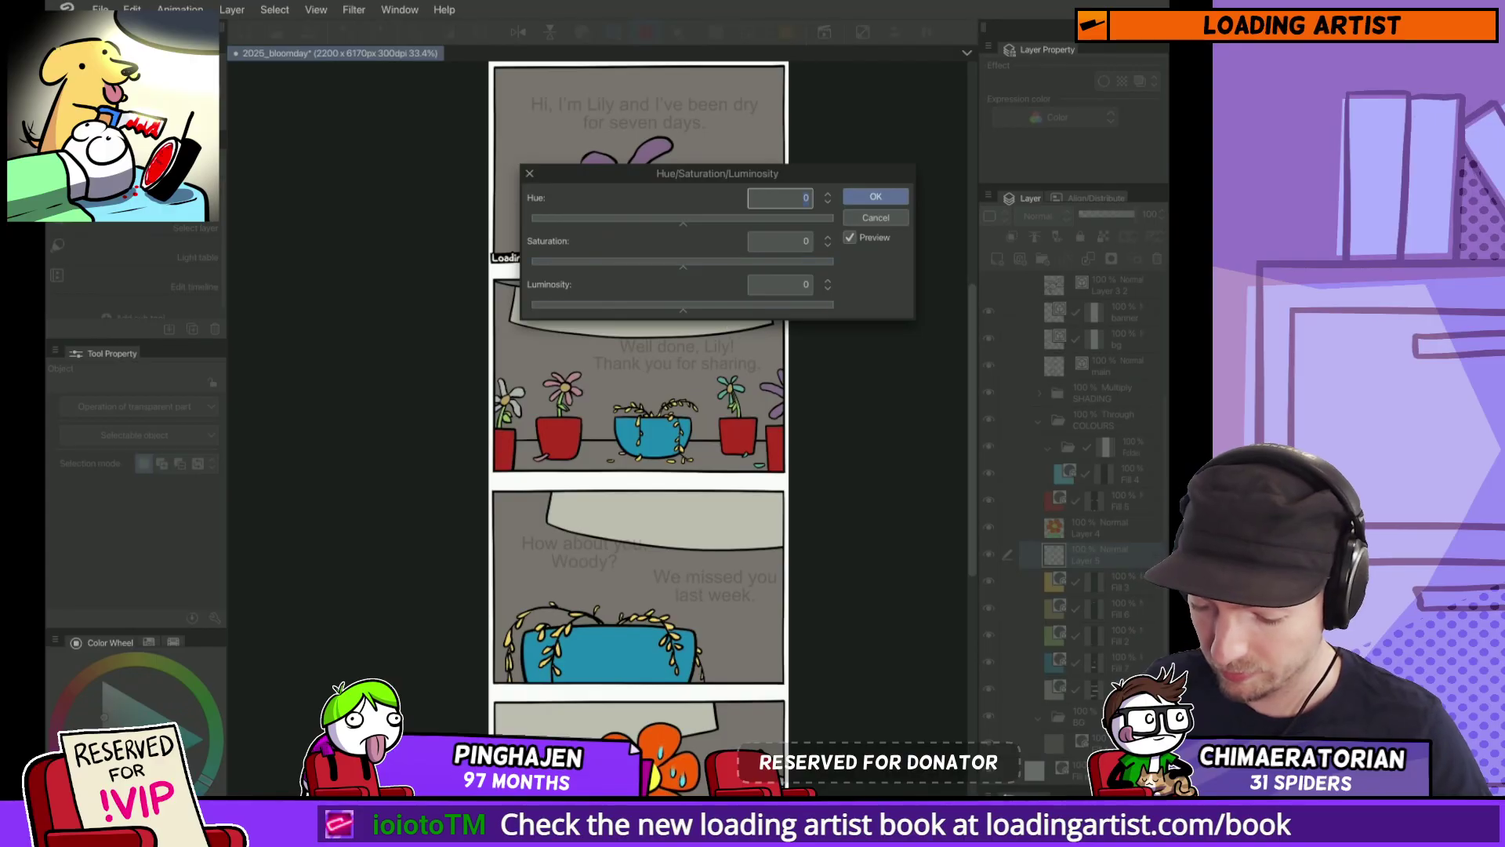
left_click_drag(682, 307, 740, 307)
left_click_drag(683, 264, 726, 265)
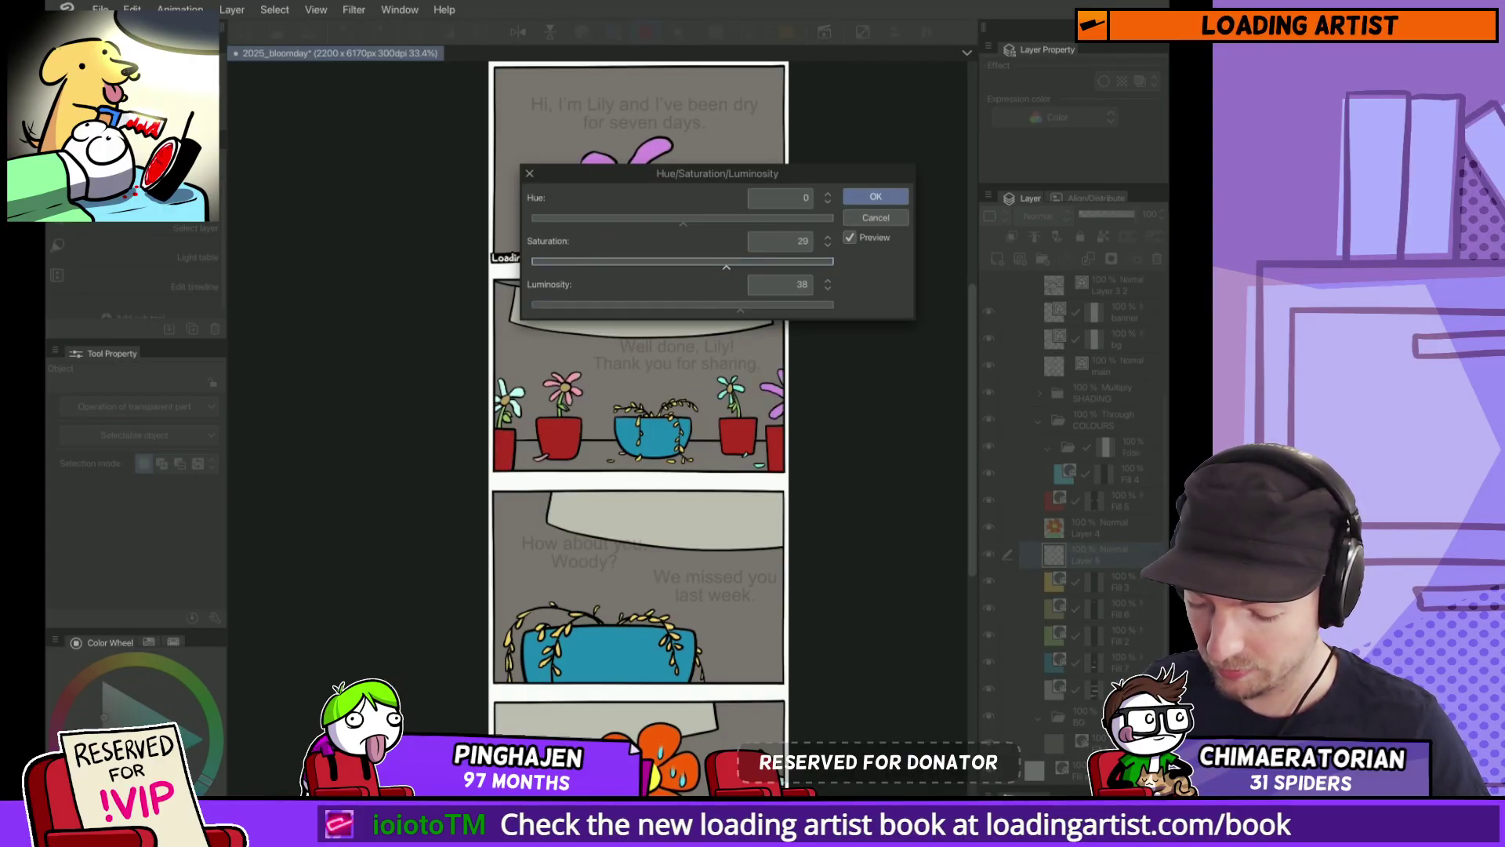
left_click_drag(701, 264, 691, 264)
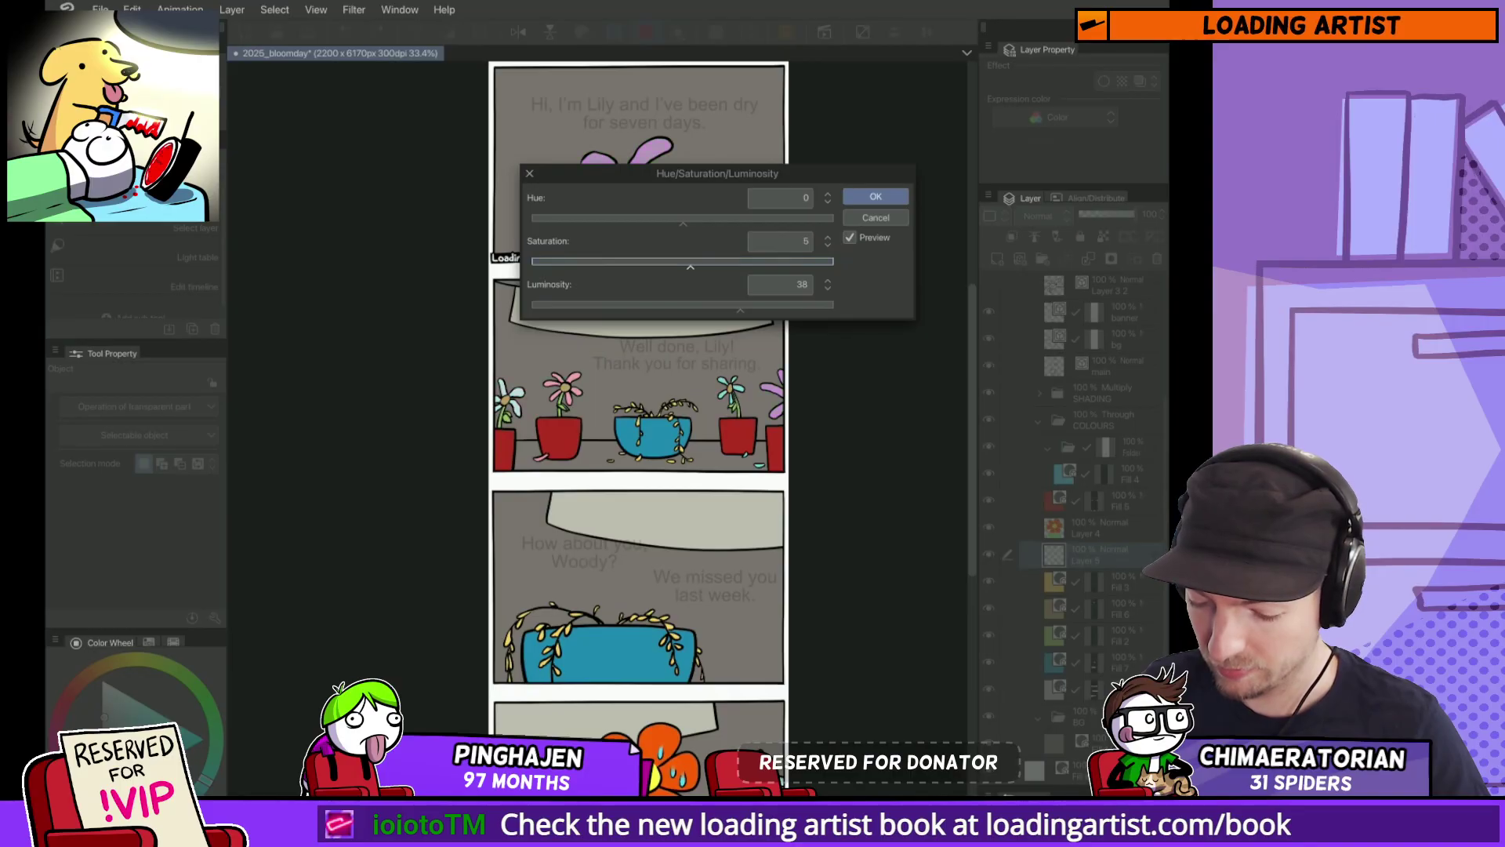
key("Return")
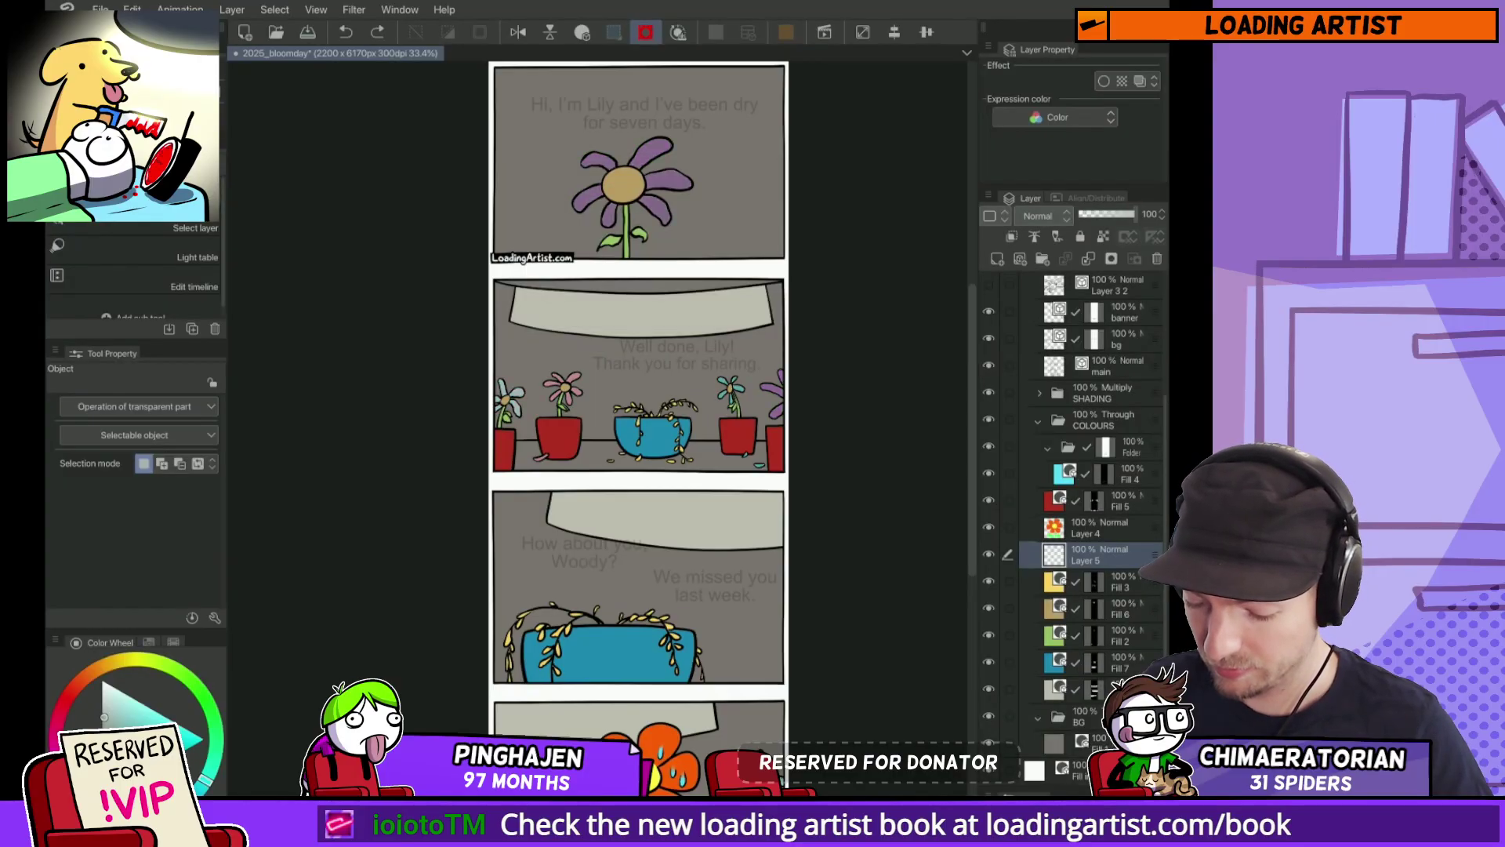
scroll(708, 540, "down", 2)
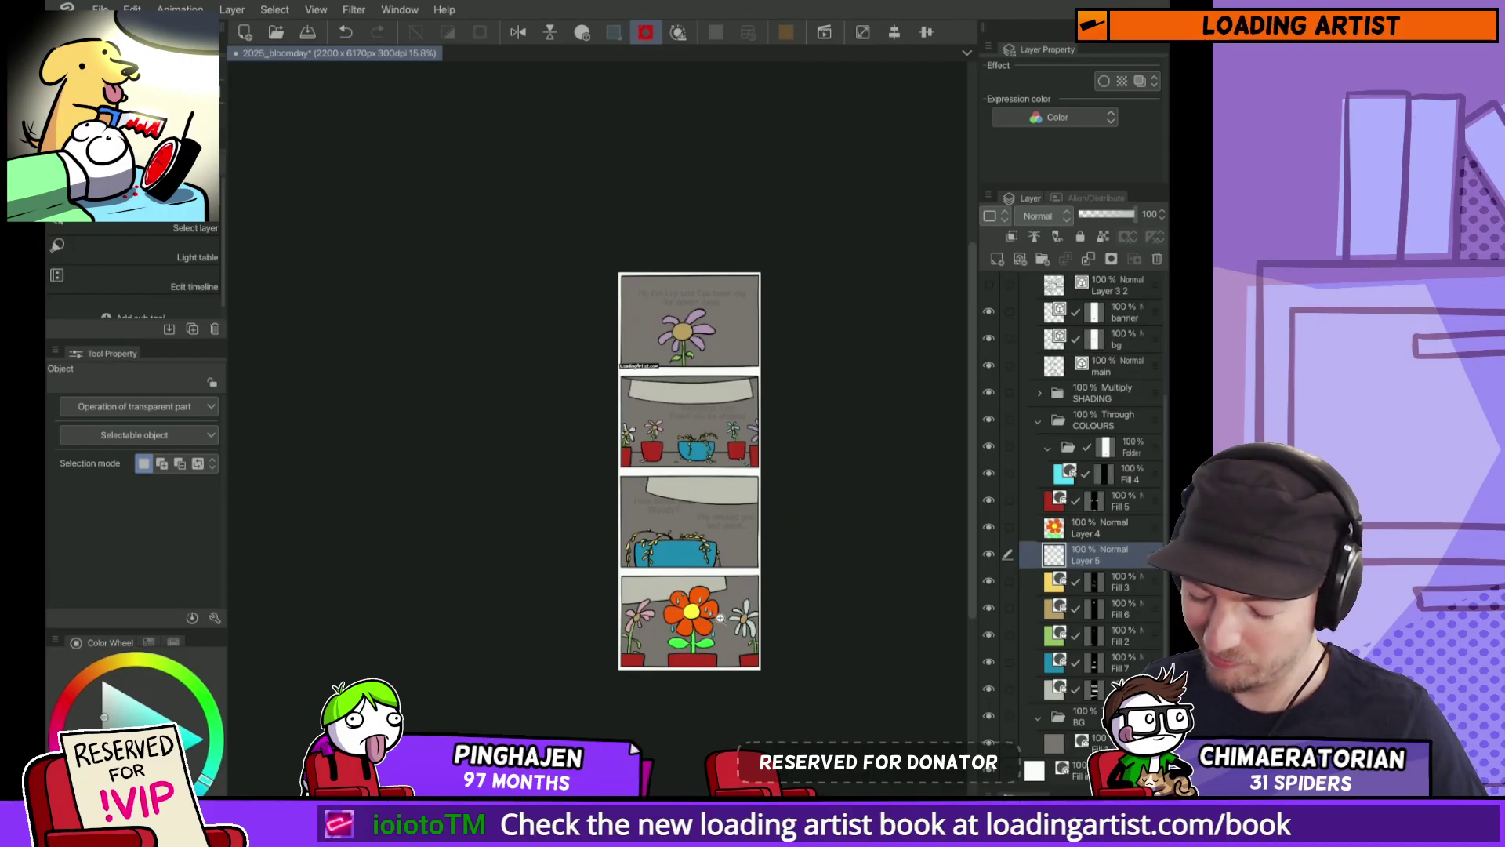
scroll(724, 461, "up", 2)
left_click_drag(762, 521, 789, 498)
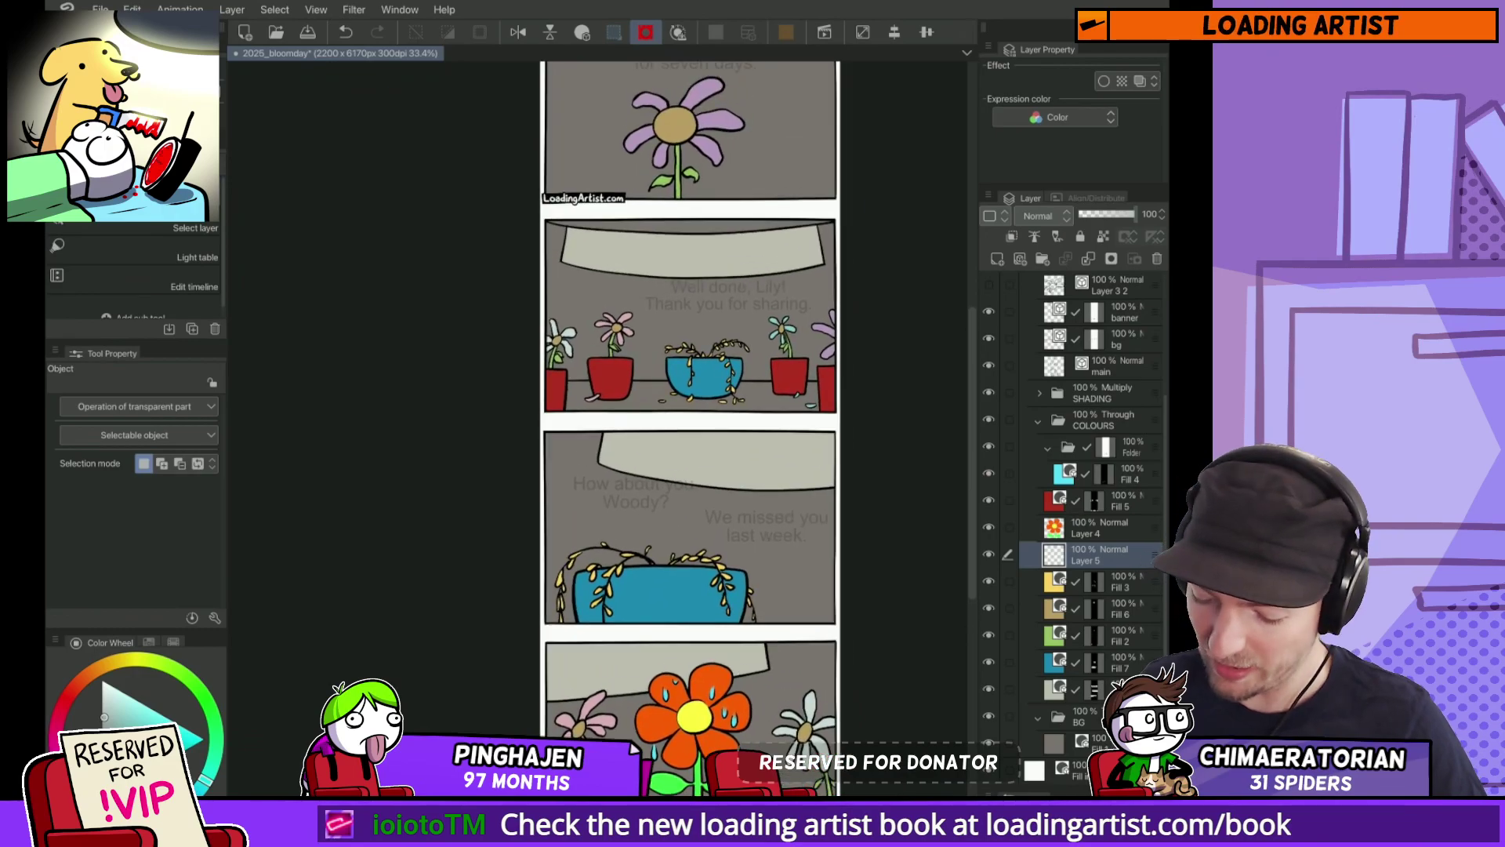
Step: Set the fill of the small flowers' centres to a lighter tan, compare it with the previous colour, and save the comic
left_click(1054, 608)
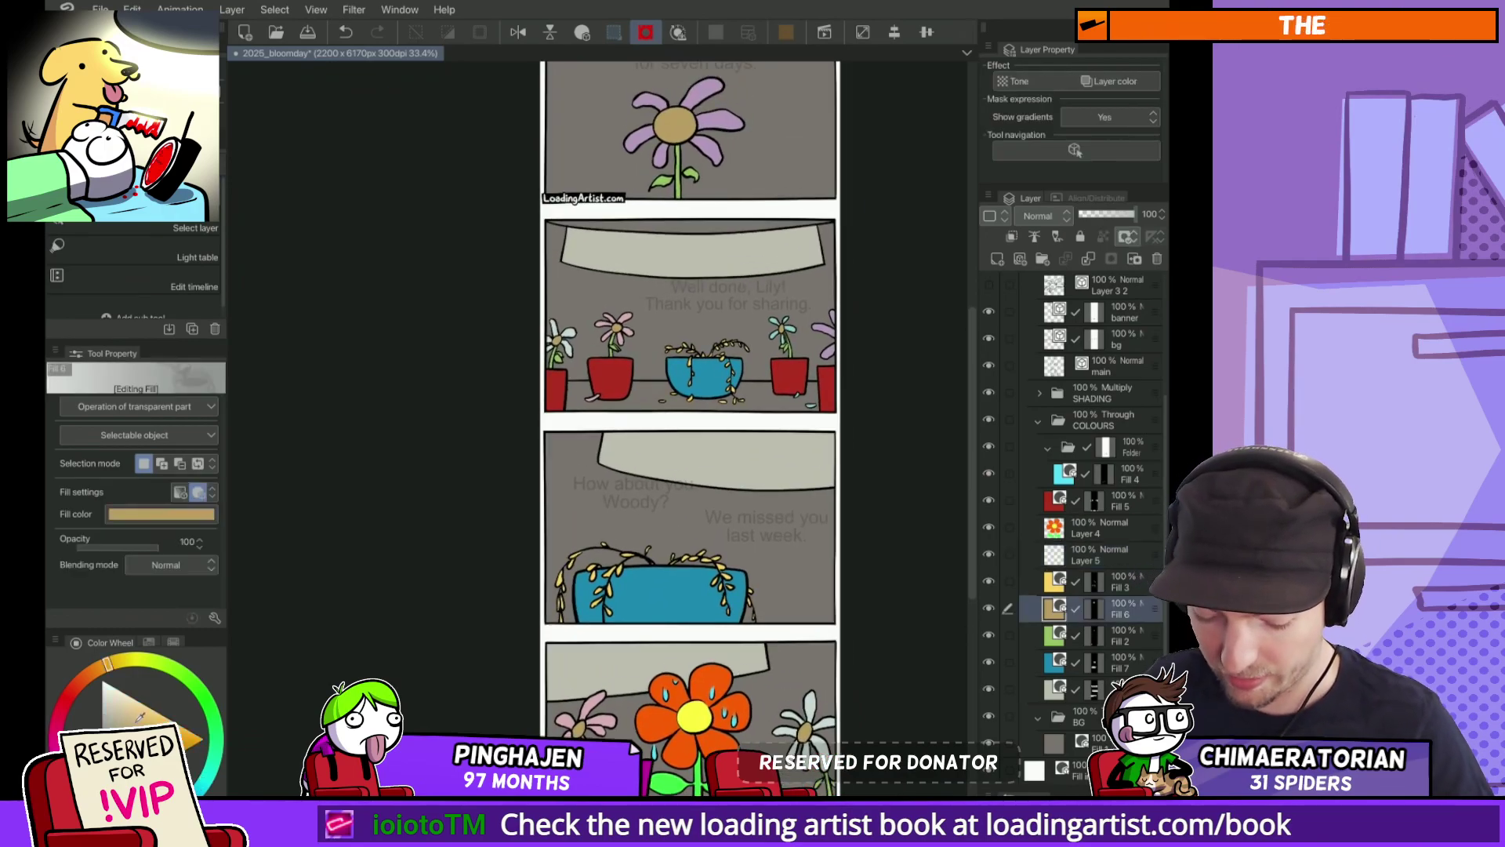
mouse_move(134, 714)
left_mouse_down()
mouse_move(147, 718)
mouse_move(128, 730)
mouse_move(138, 713)
left_mouse_up()
key("ctrl+z")
key("ctrl+y")
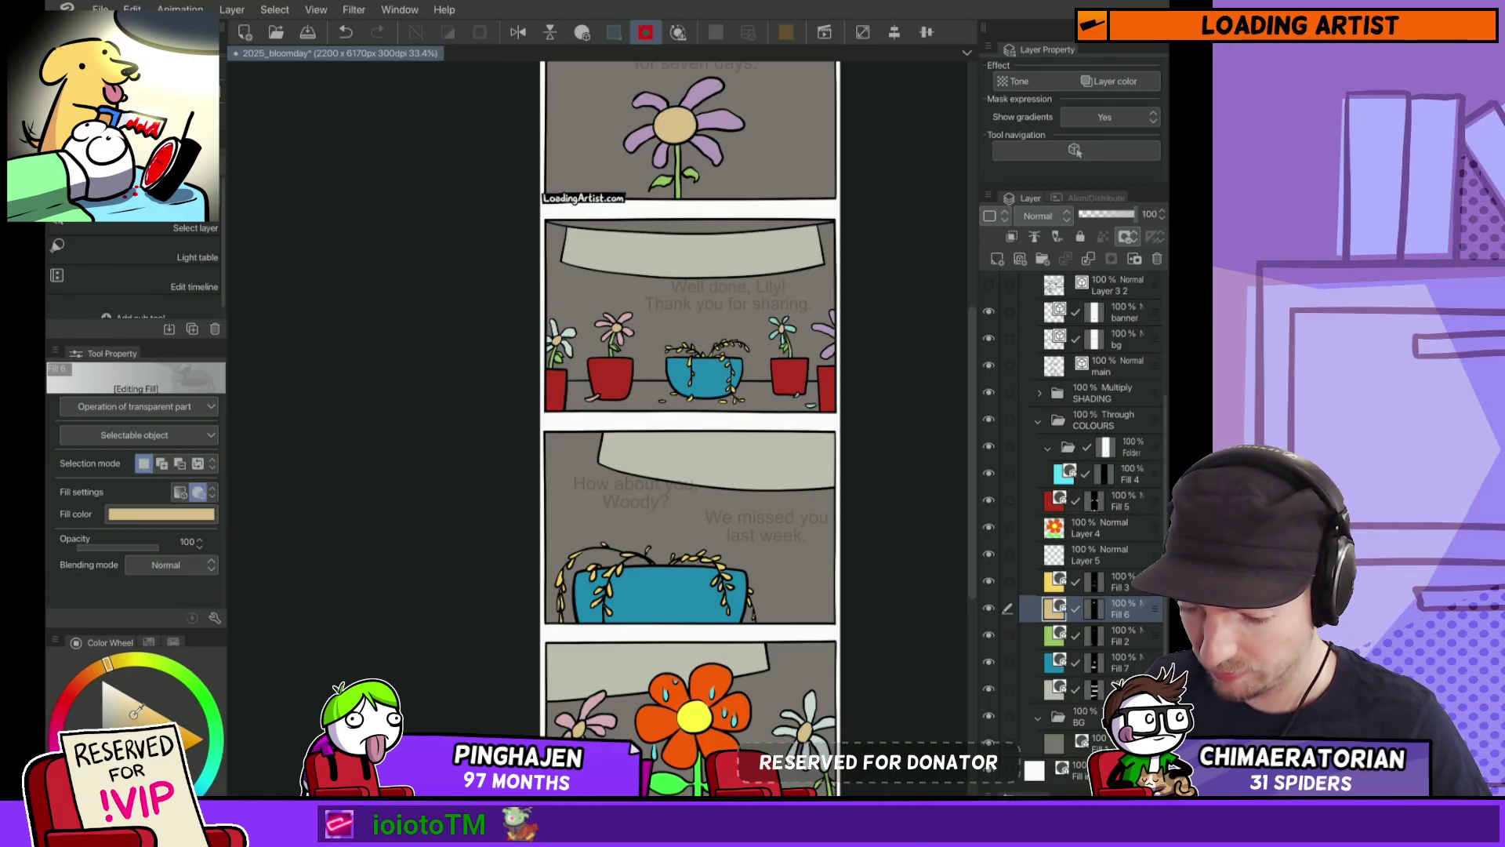
key("ctrl+z")
key("ctrl+y")
scroll(831, 619, "down", 3)
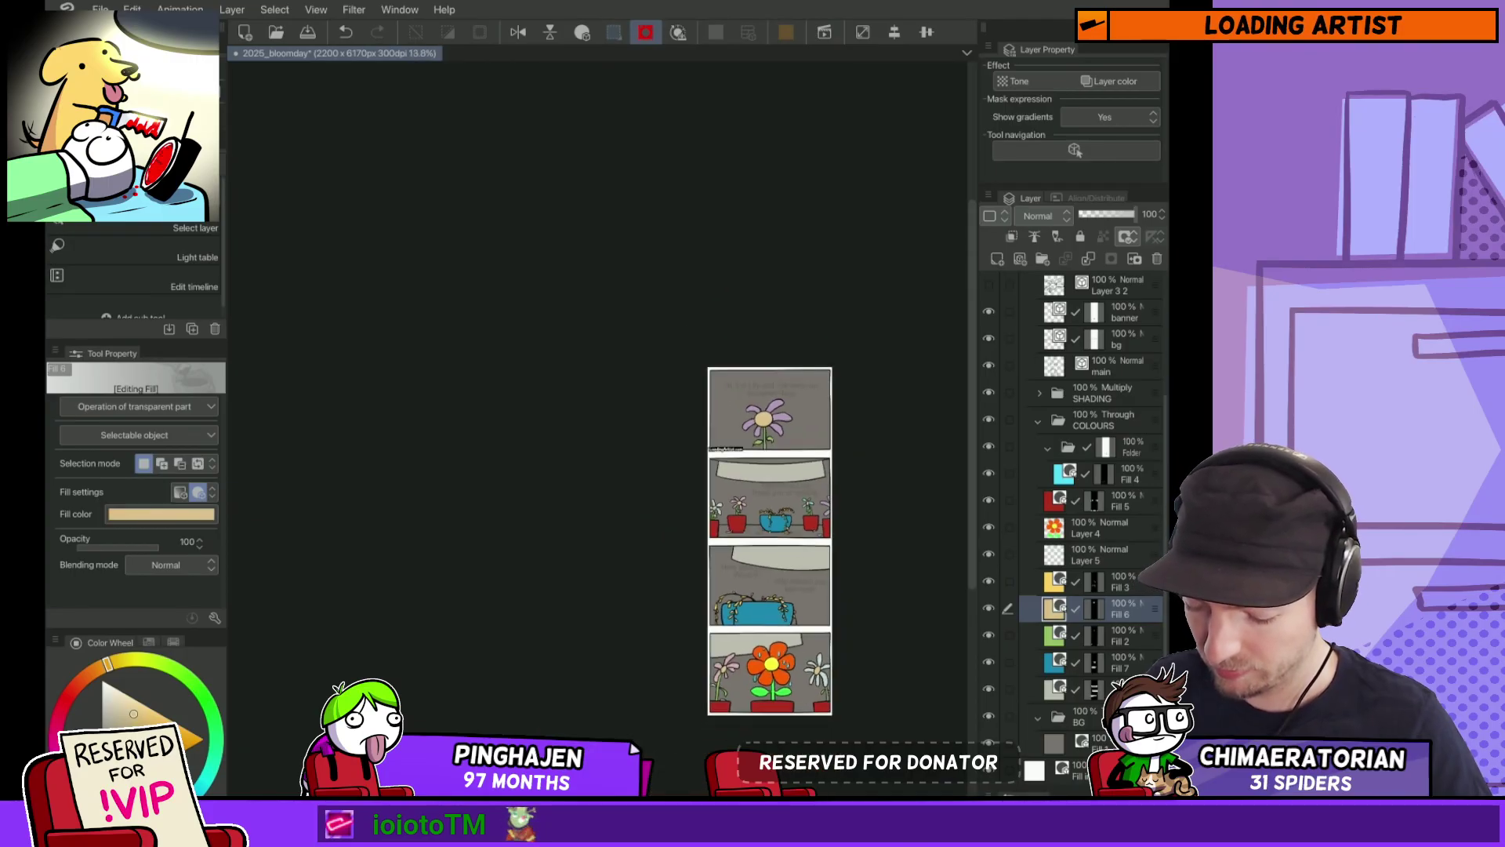
key("ctrl+z")
key("ctrl+y")
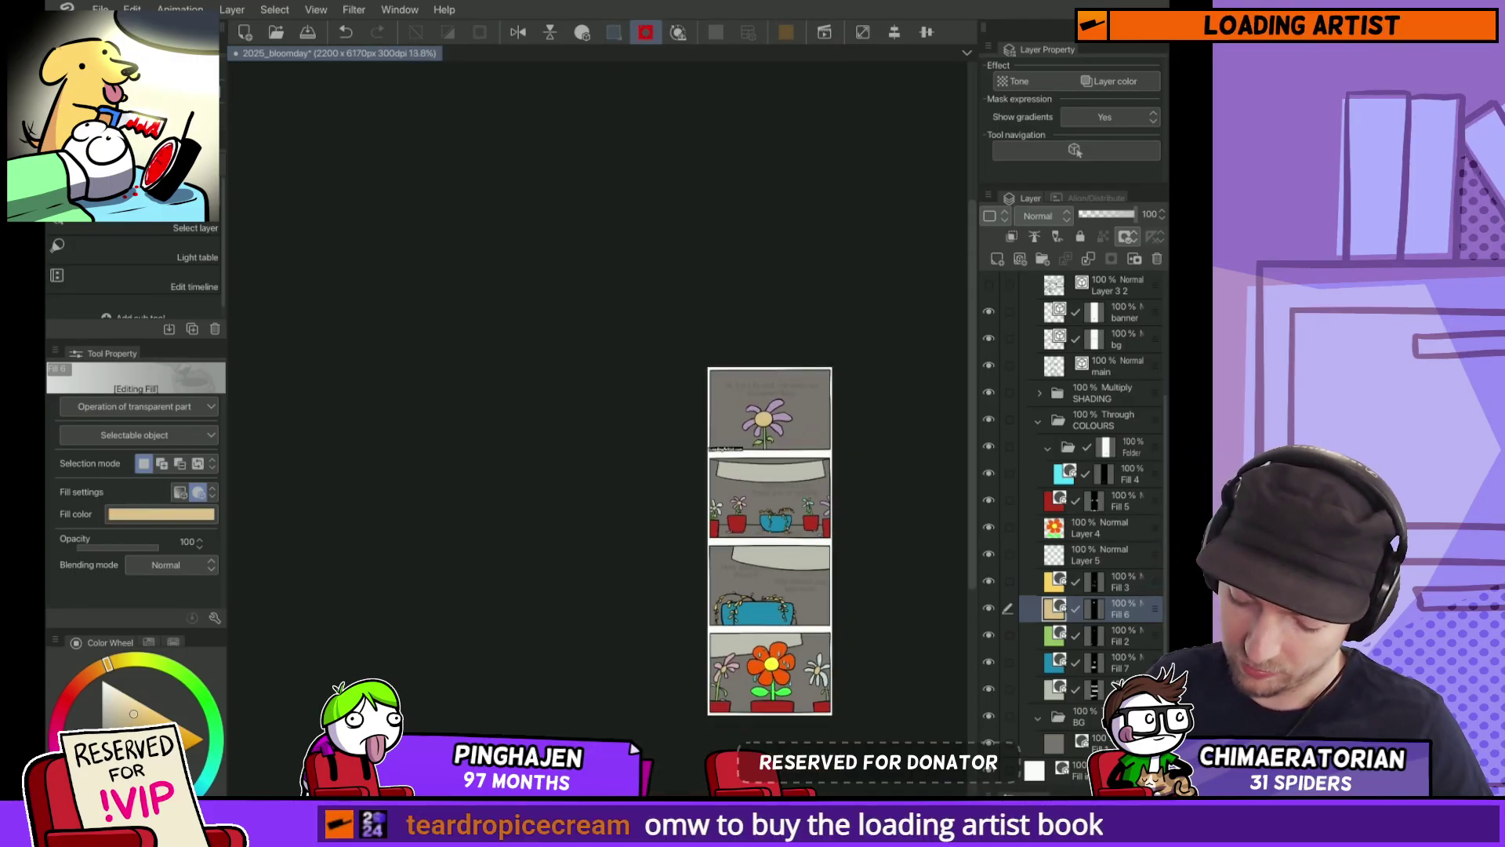
scroll(823, 538, "up", 3)
left_click_drag(844, 484, 874, 194)
key("ctrl+s")
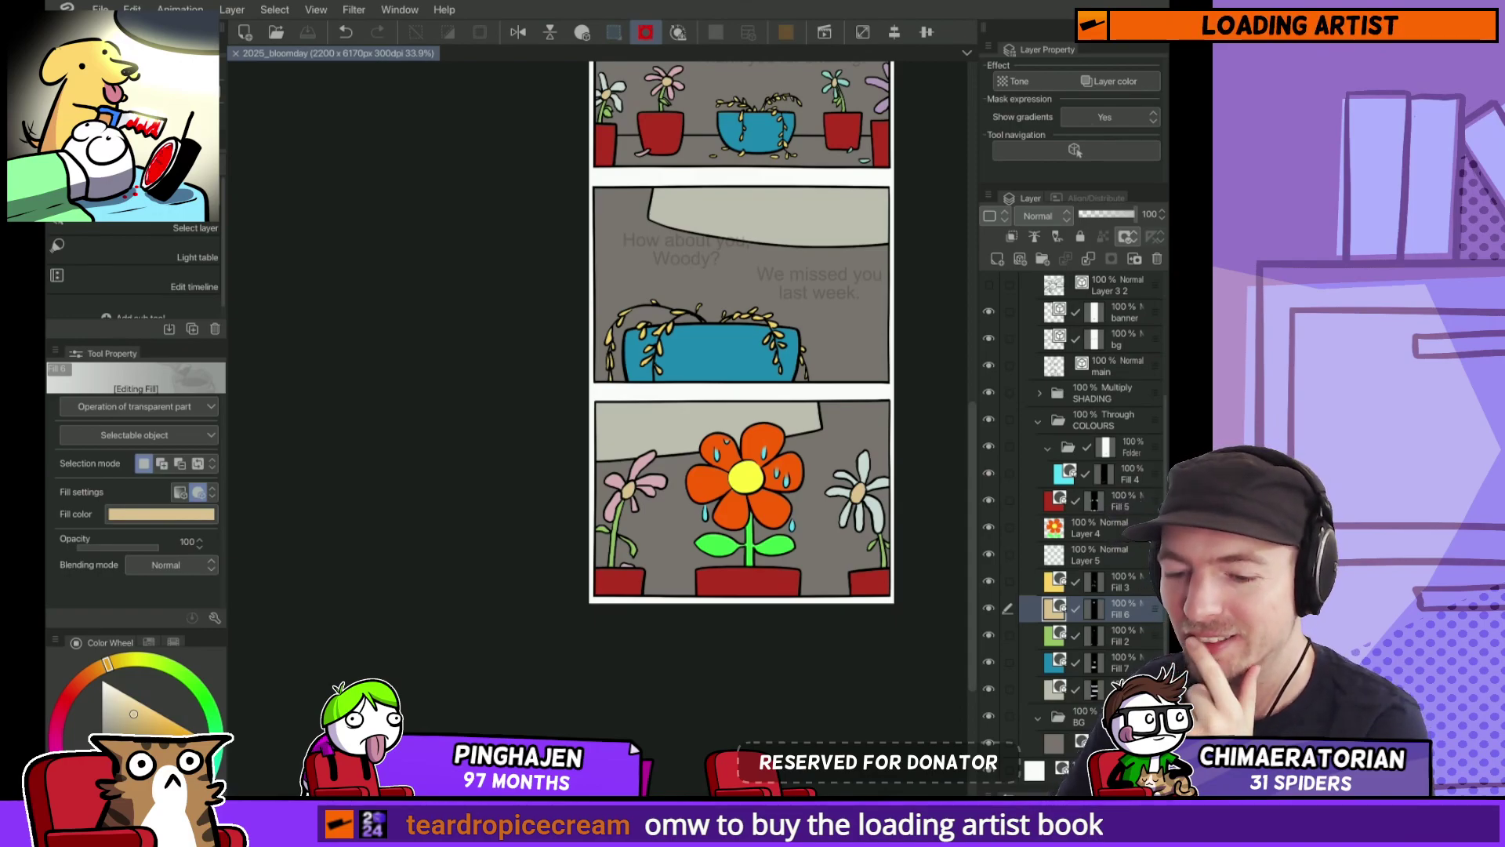
Step: Switch to the web browser to look over the Loading Artist page, and return to Clip Studio Paint
key("alt+Tab")
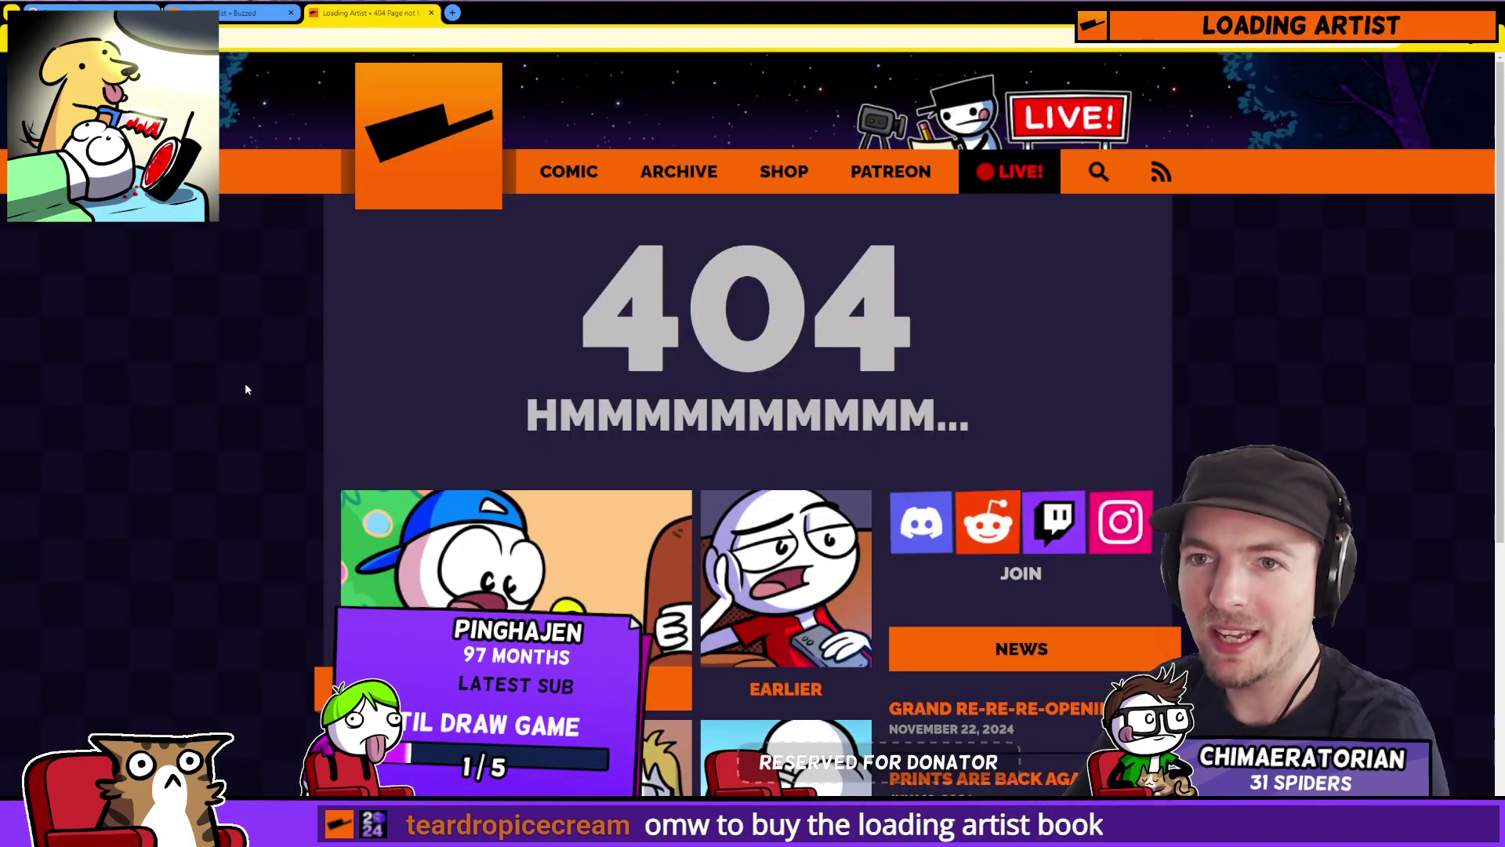
scroll(201, 376, "down", 2)
scroll(201, 377, "up", 2)
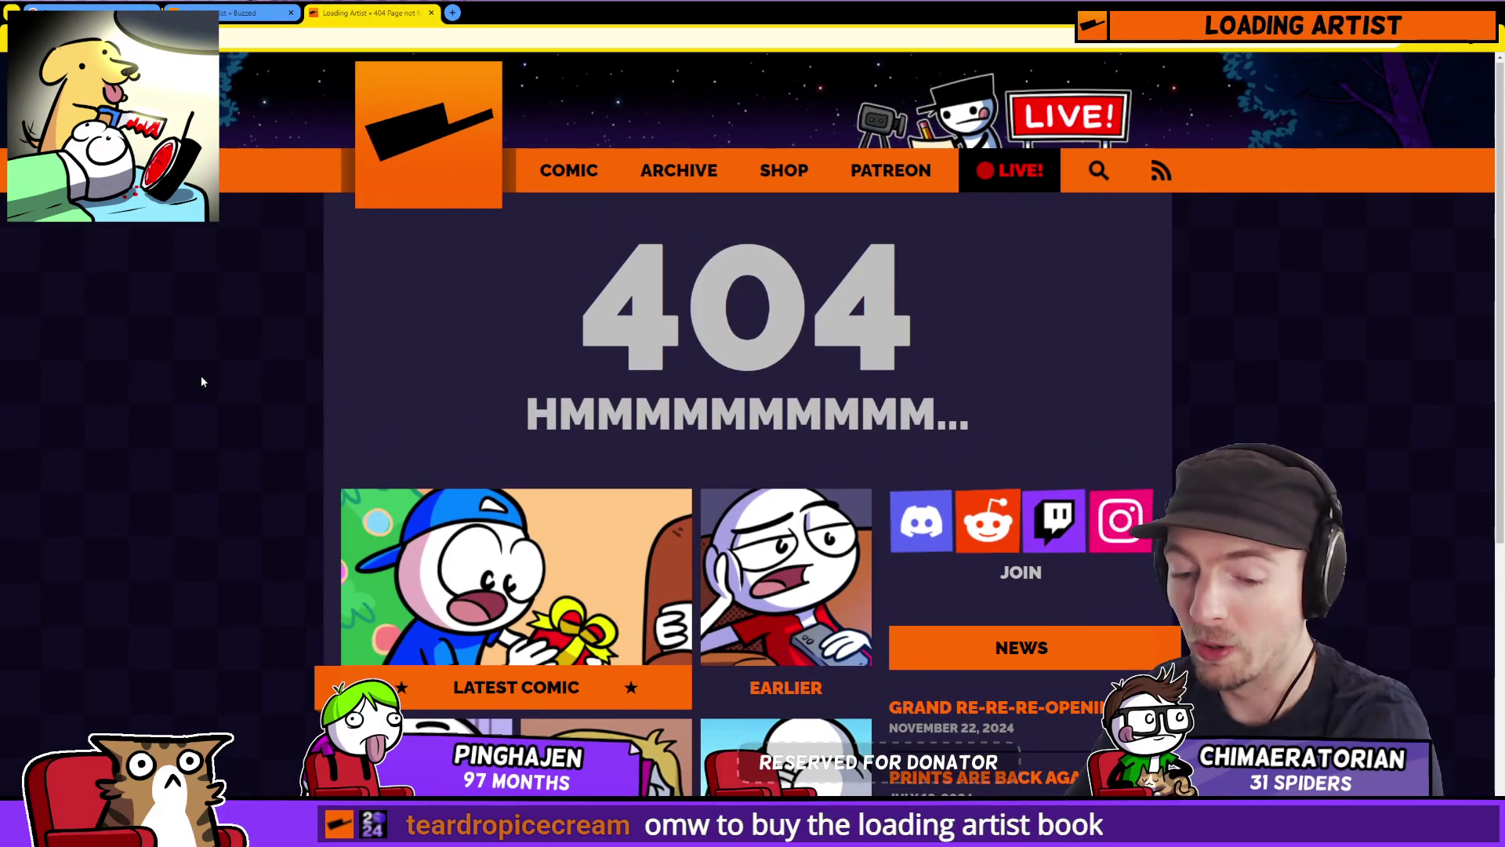
key("alt+Tab")
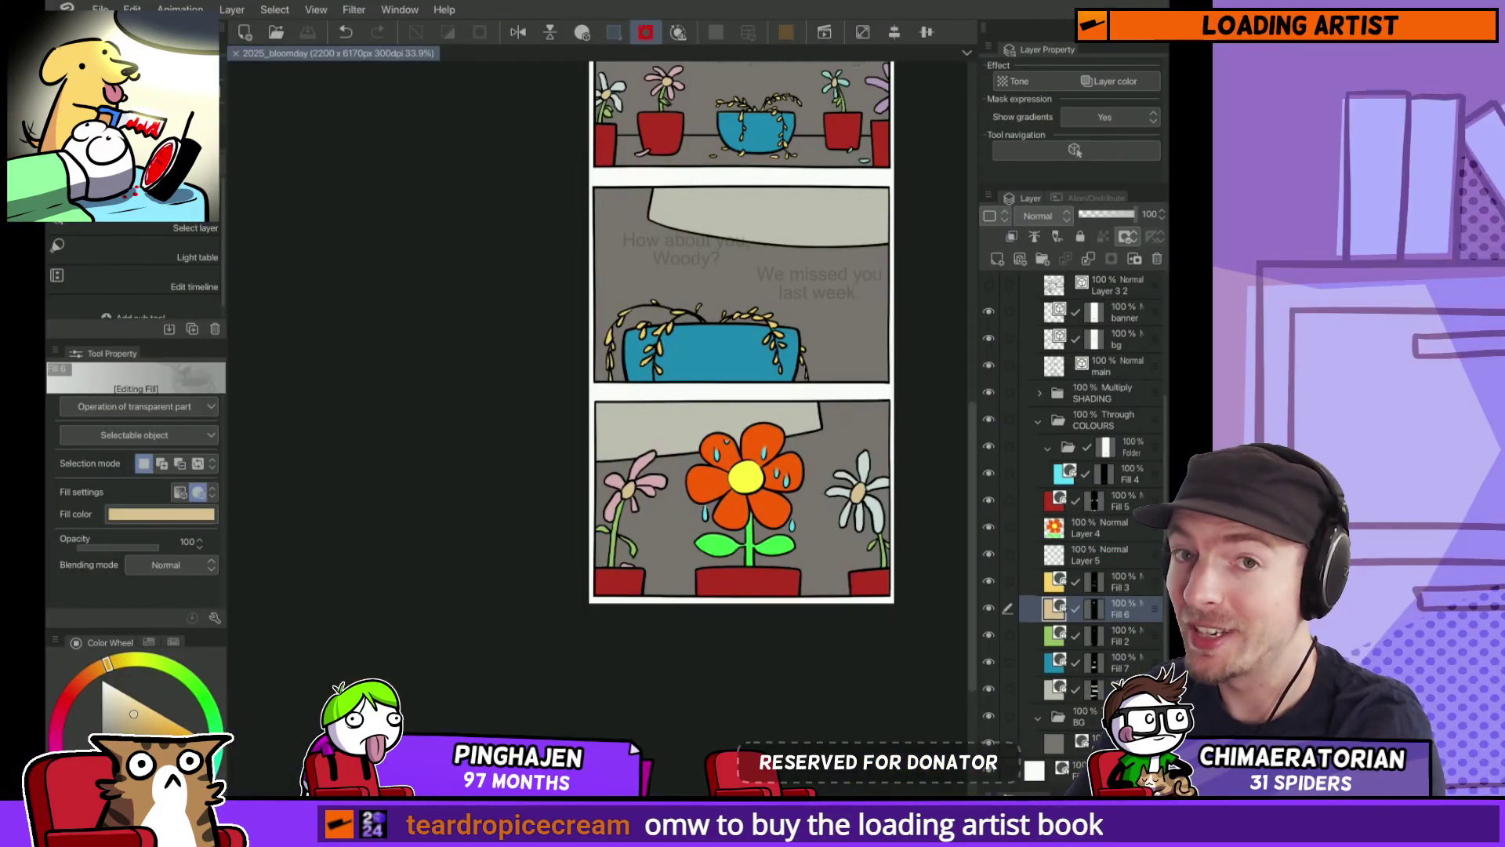
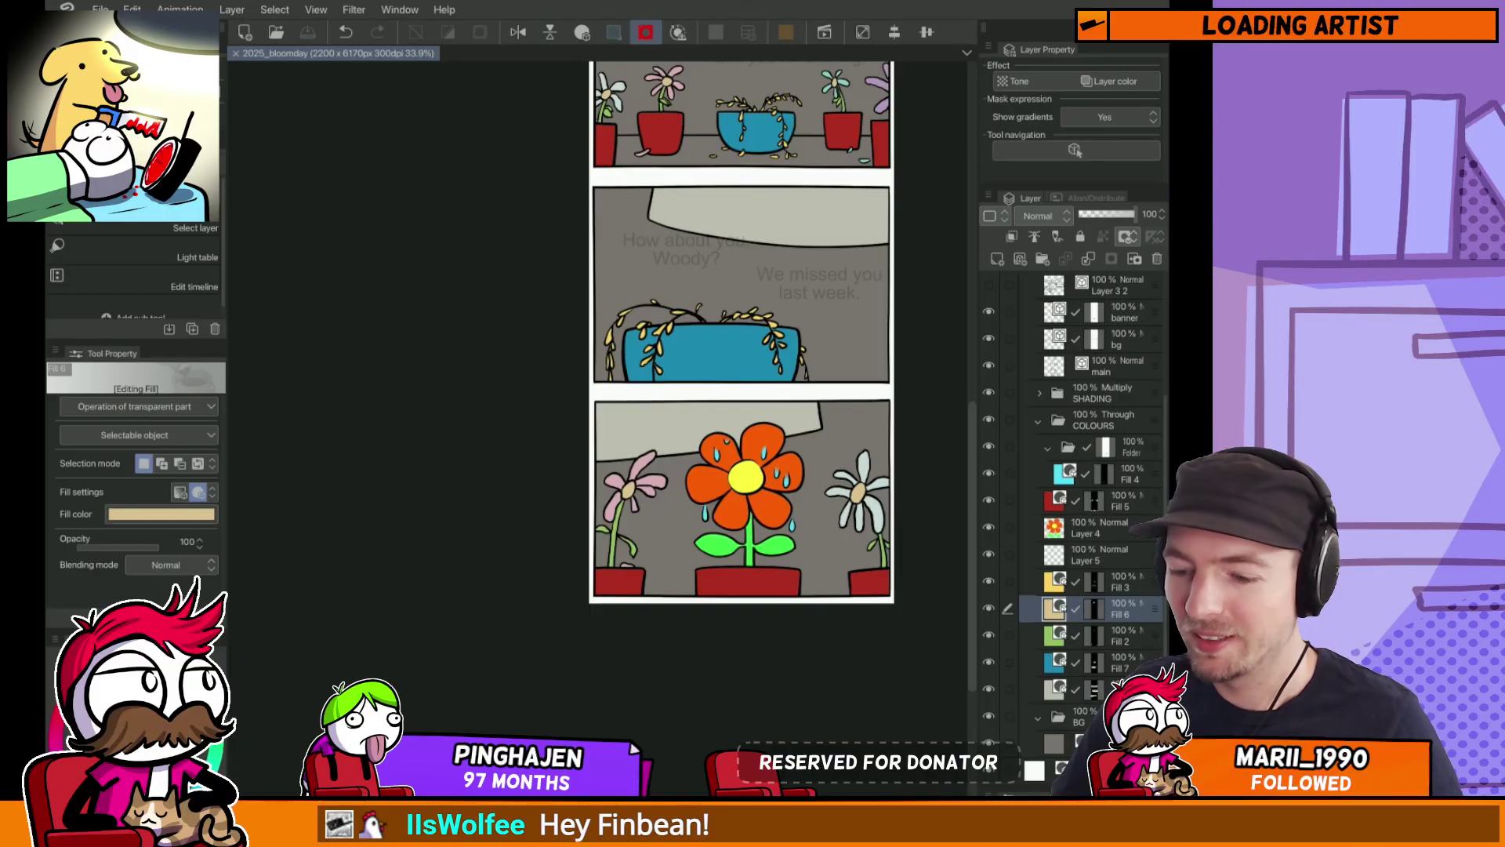
left_click_drag(688, 87, 571, 517)
scroll(605, 467, "up", 6)
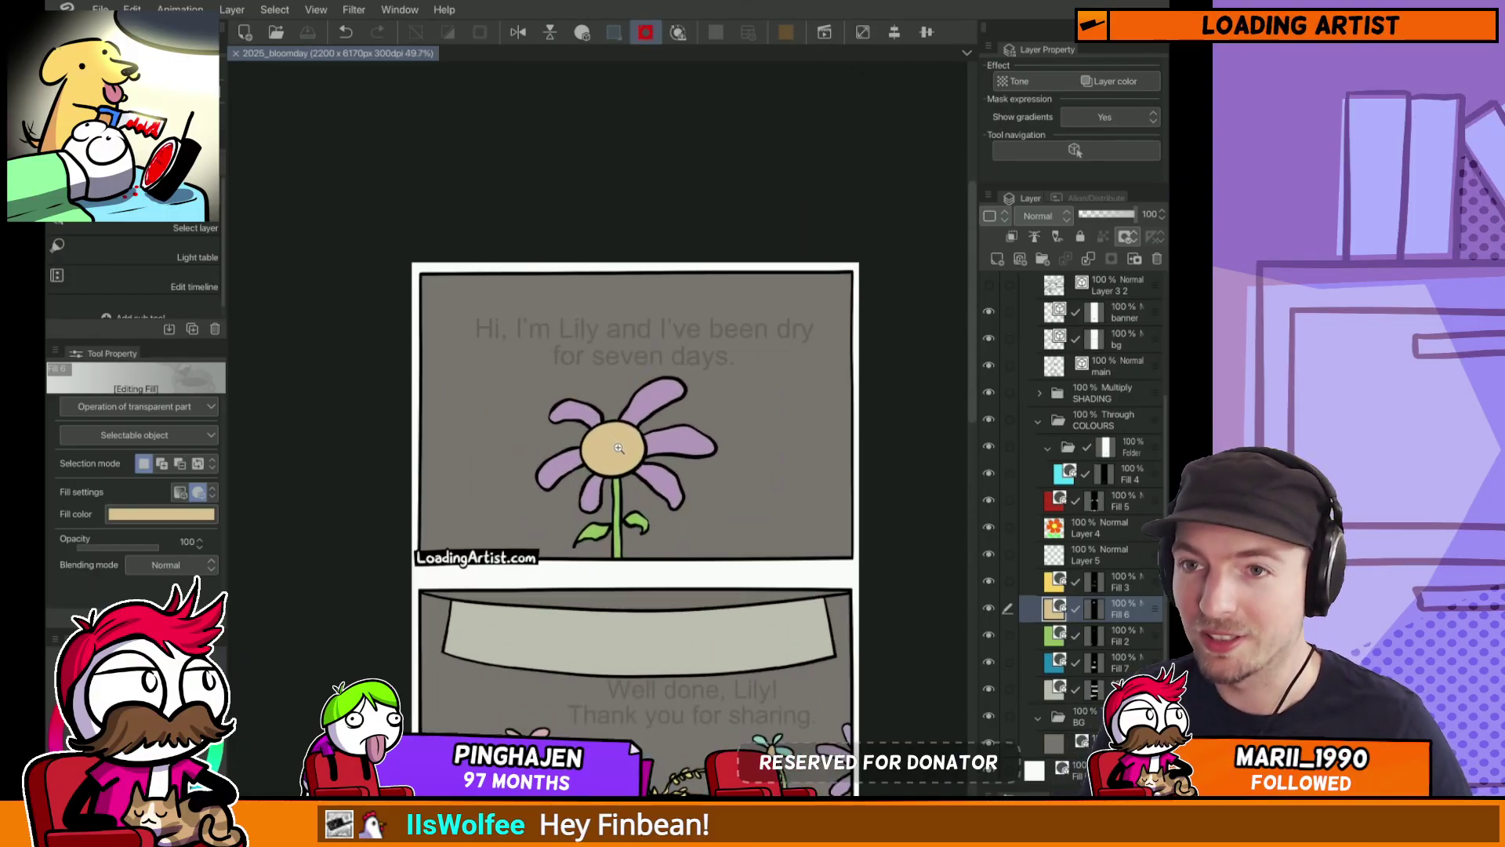
mouse_move(605, 467)
left_mouse_down()
mouse_move(603, 488)
mouse_move(602, 466)
left_mouse_up()
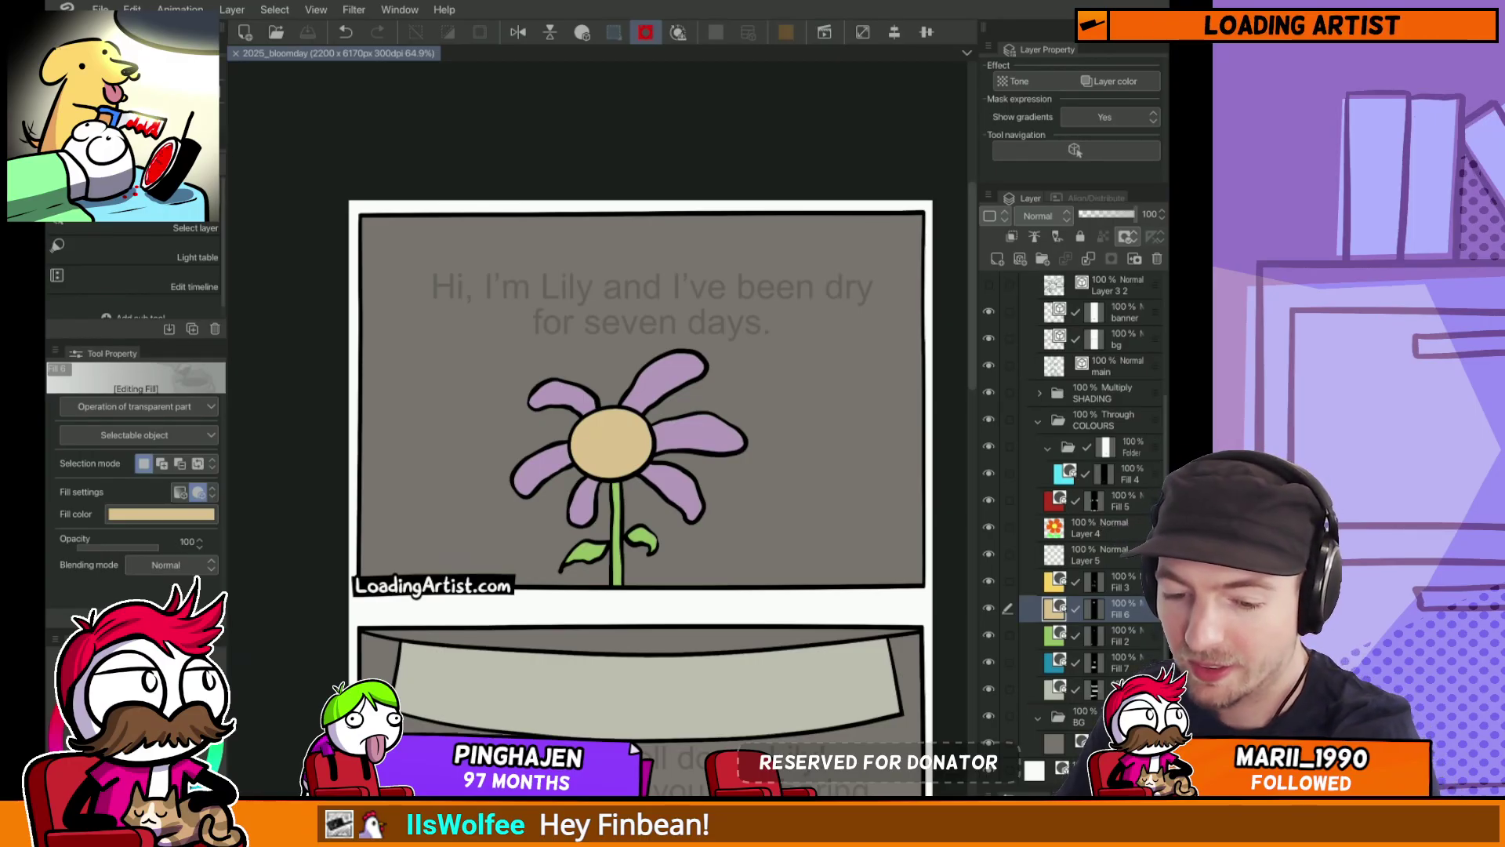
Step: Switch to the web browser and read through episode 17, Hostage (Part Two), of the webcomic The Pirate Cat
key("alt+Tab")
scroll(157, 330, "down", 3)
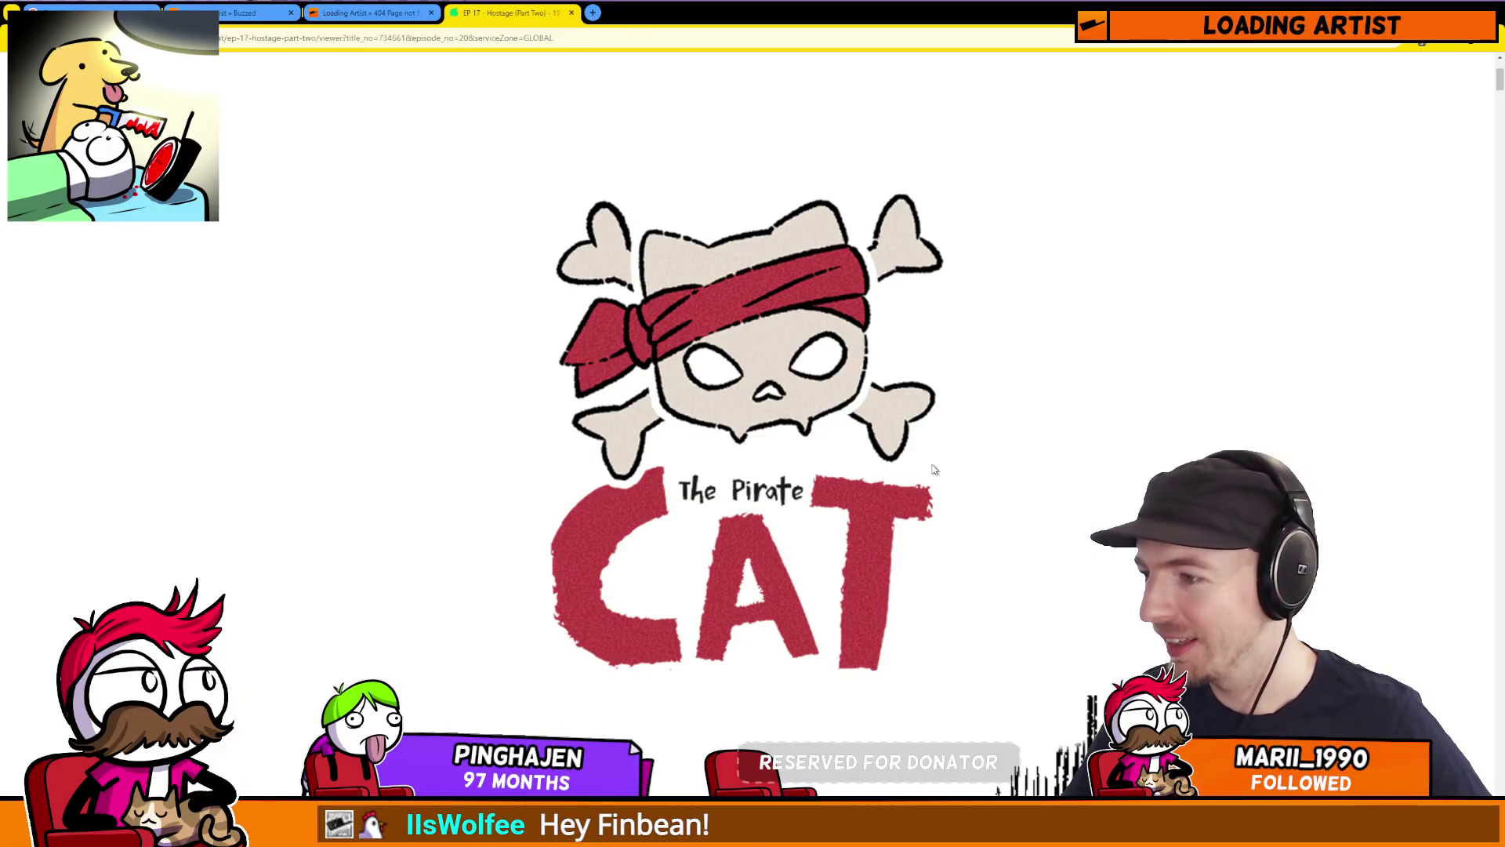
scroll(941, 452, "down", 5)
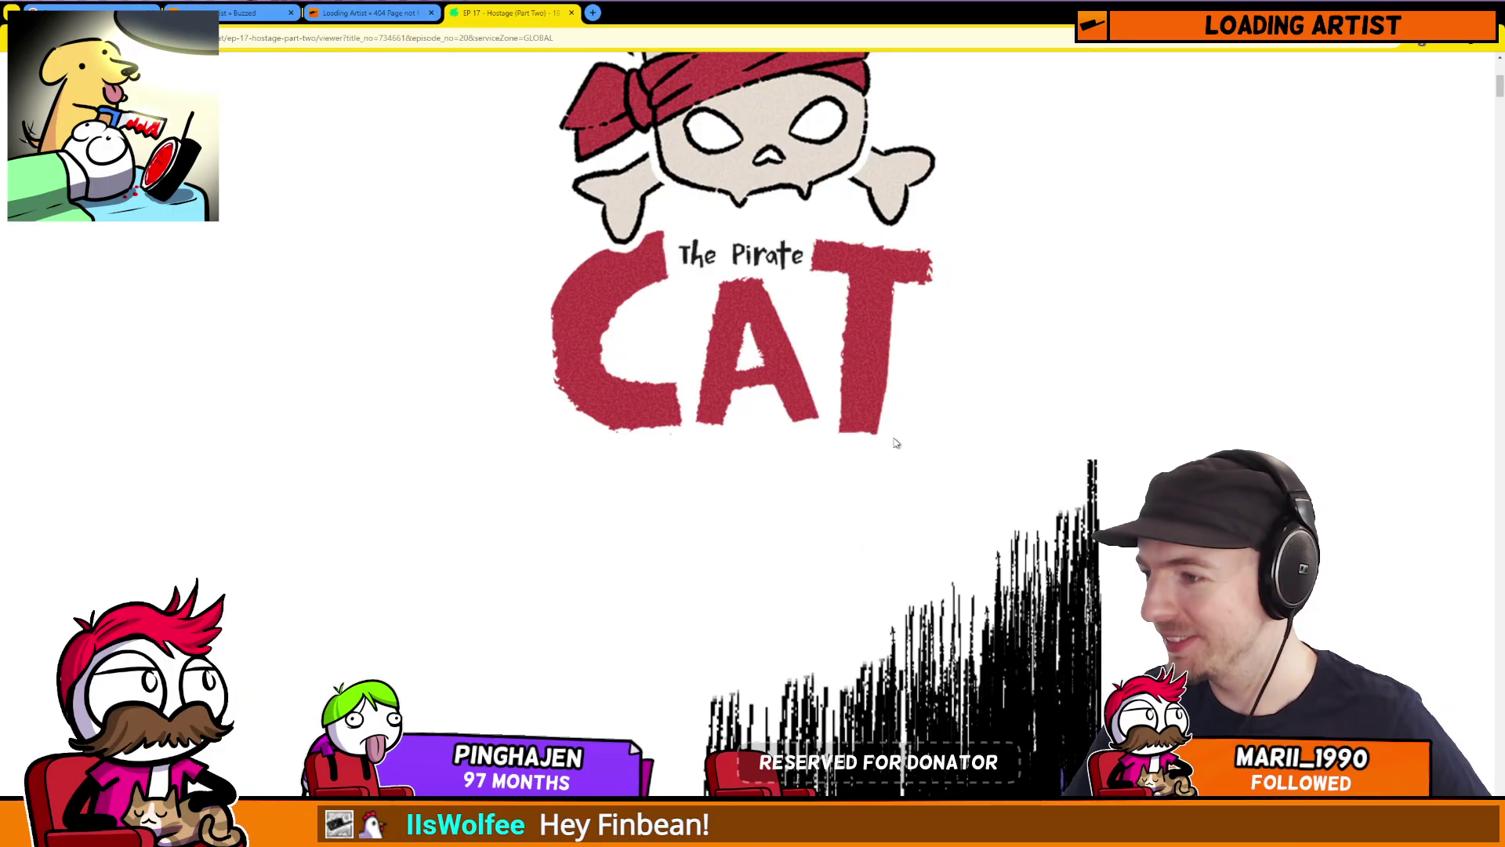
scroll(896, 443, "up", 3)
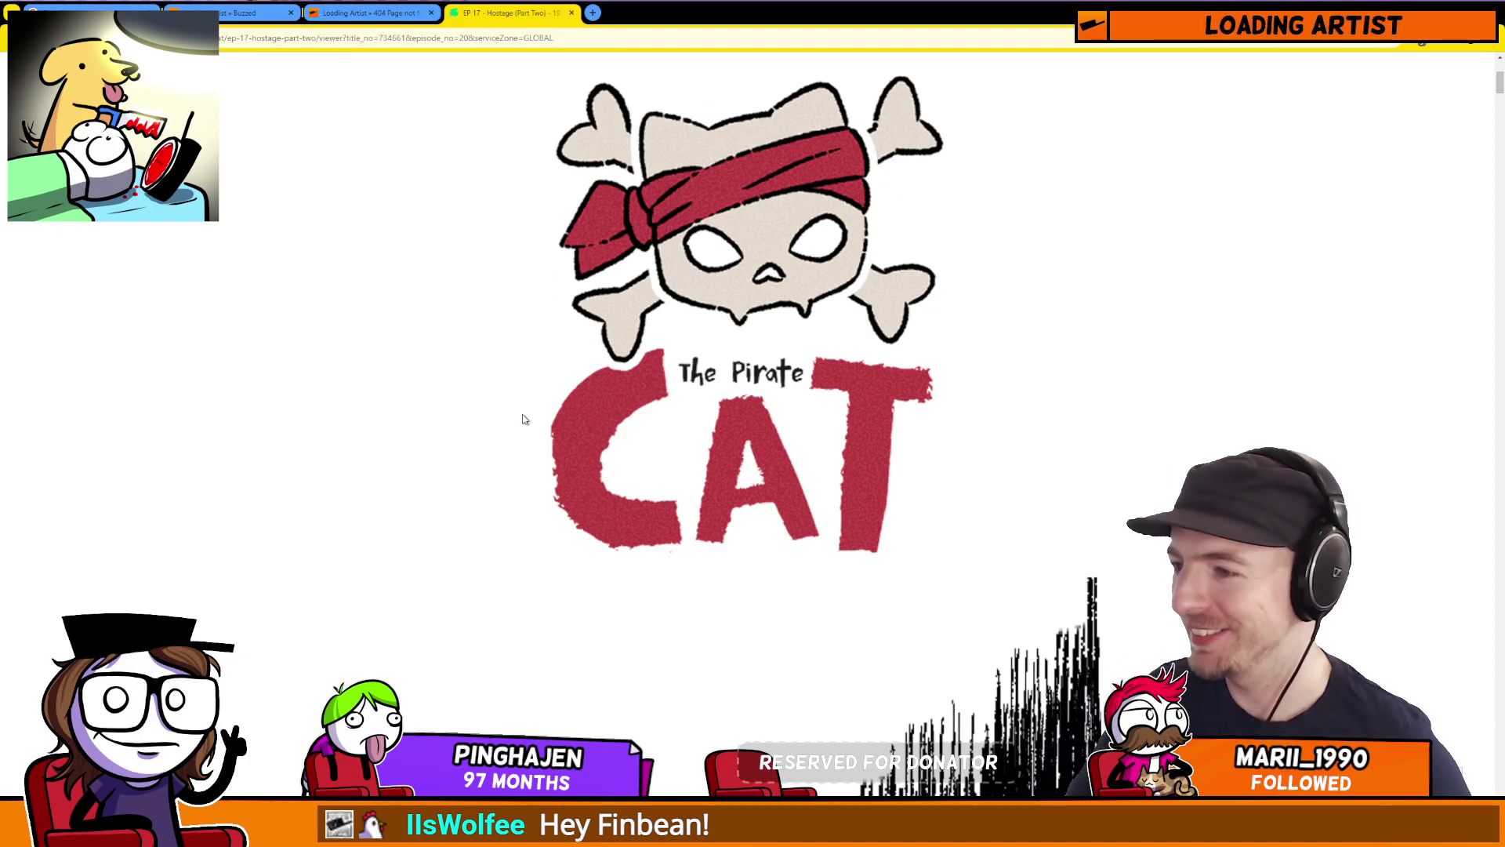
scroll(515, 387, "down", 5)
scroll(511, 363, "up", 7)
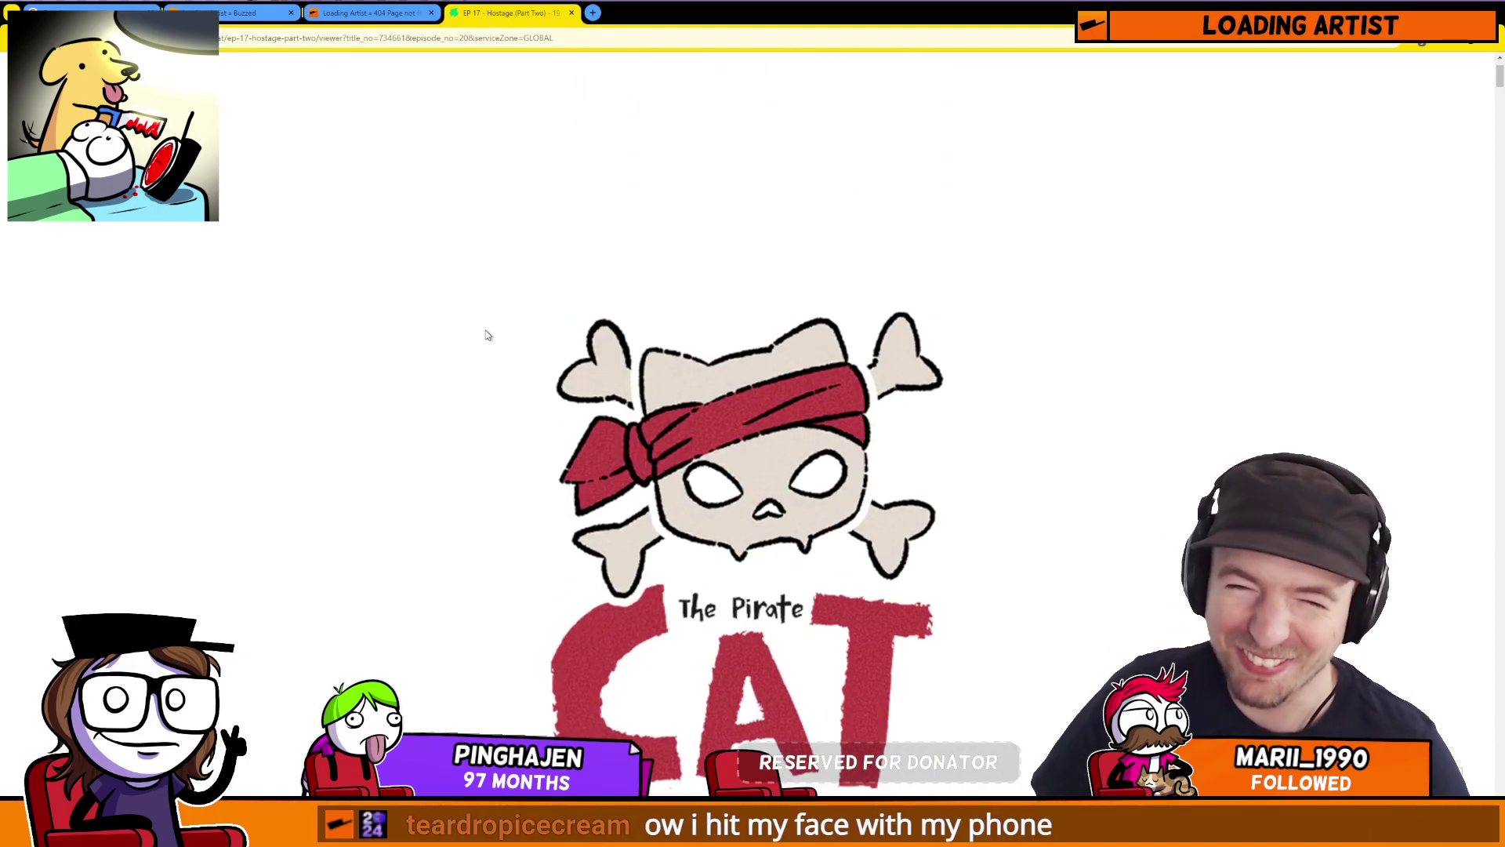
scroll(485, 335, "down", 3)
scroll(439, 310, "down", 9)
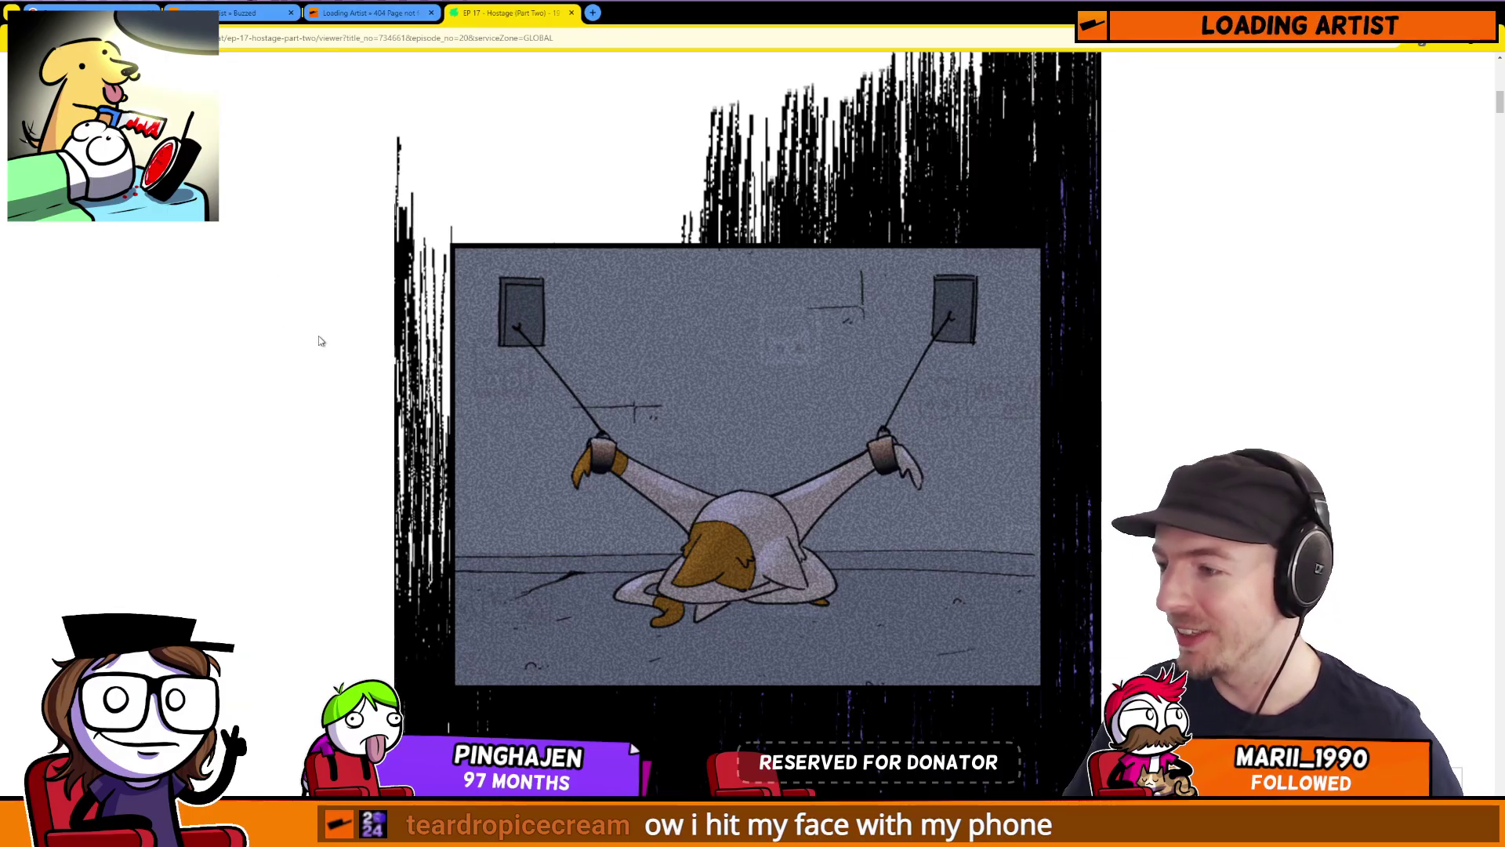
scroll(812, 383, "up", 2)
scroll(627, 353, "down", 9)
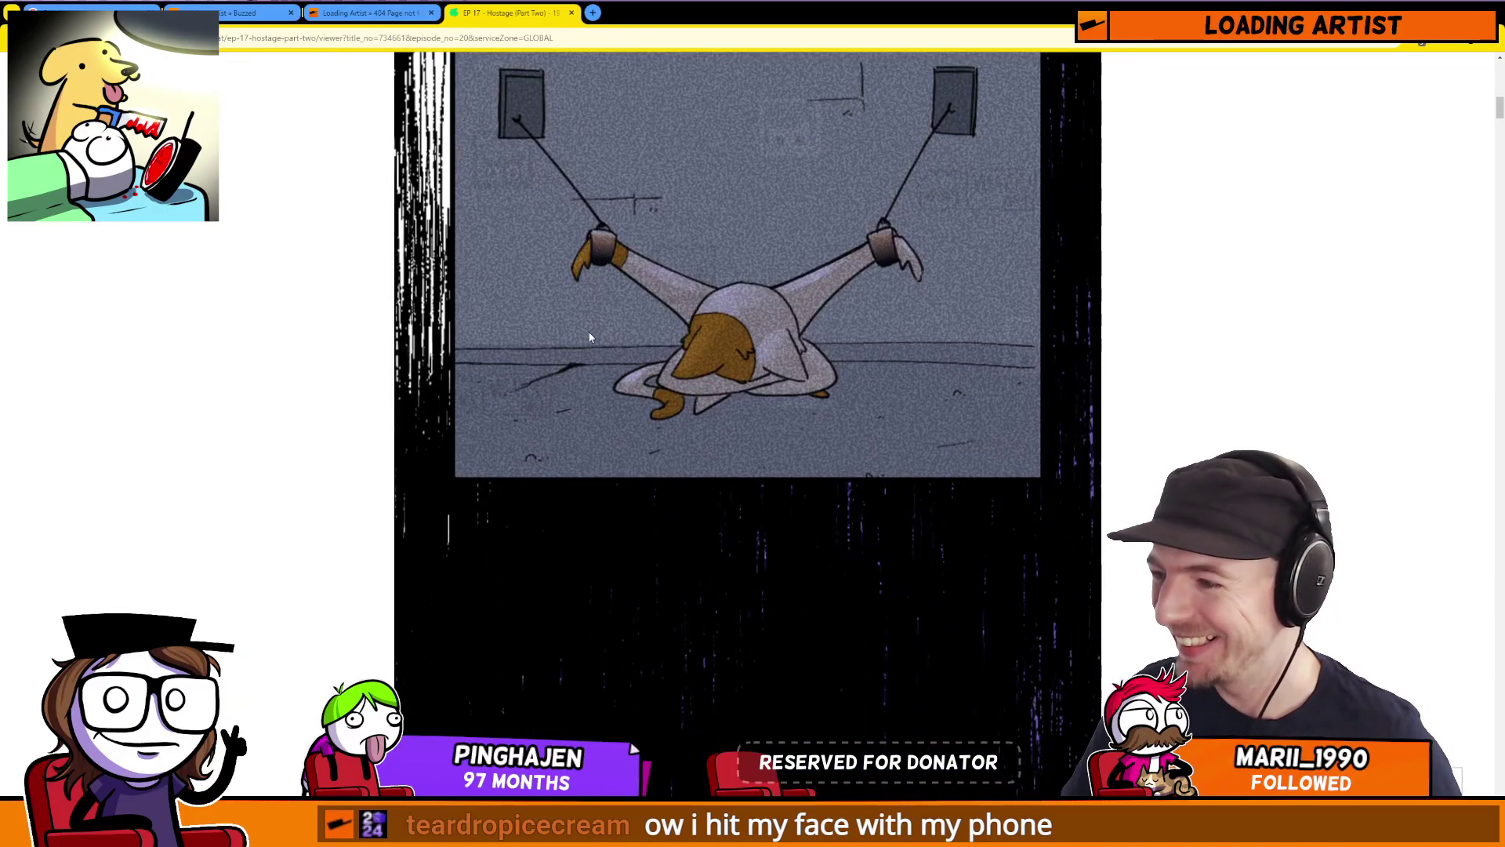
scroll(419, 345, "down", 7)
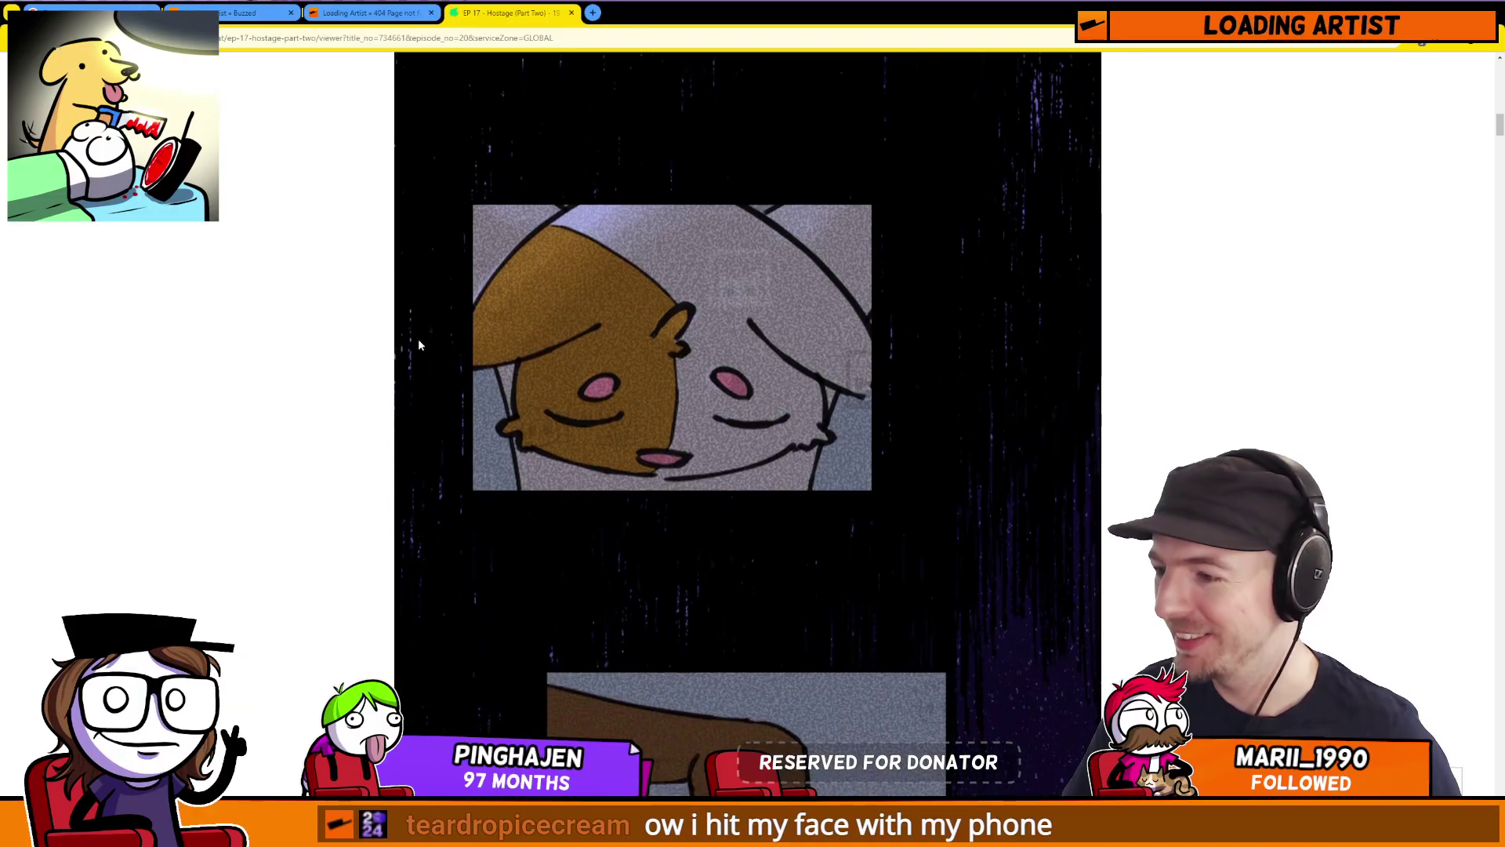
scroll(419, 345, "down", 4)
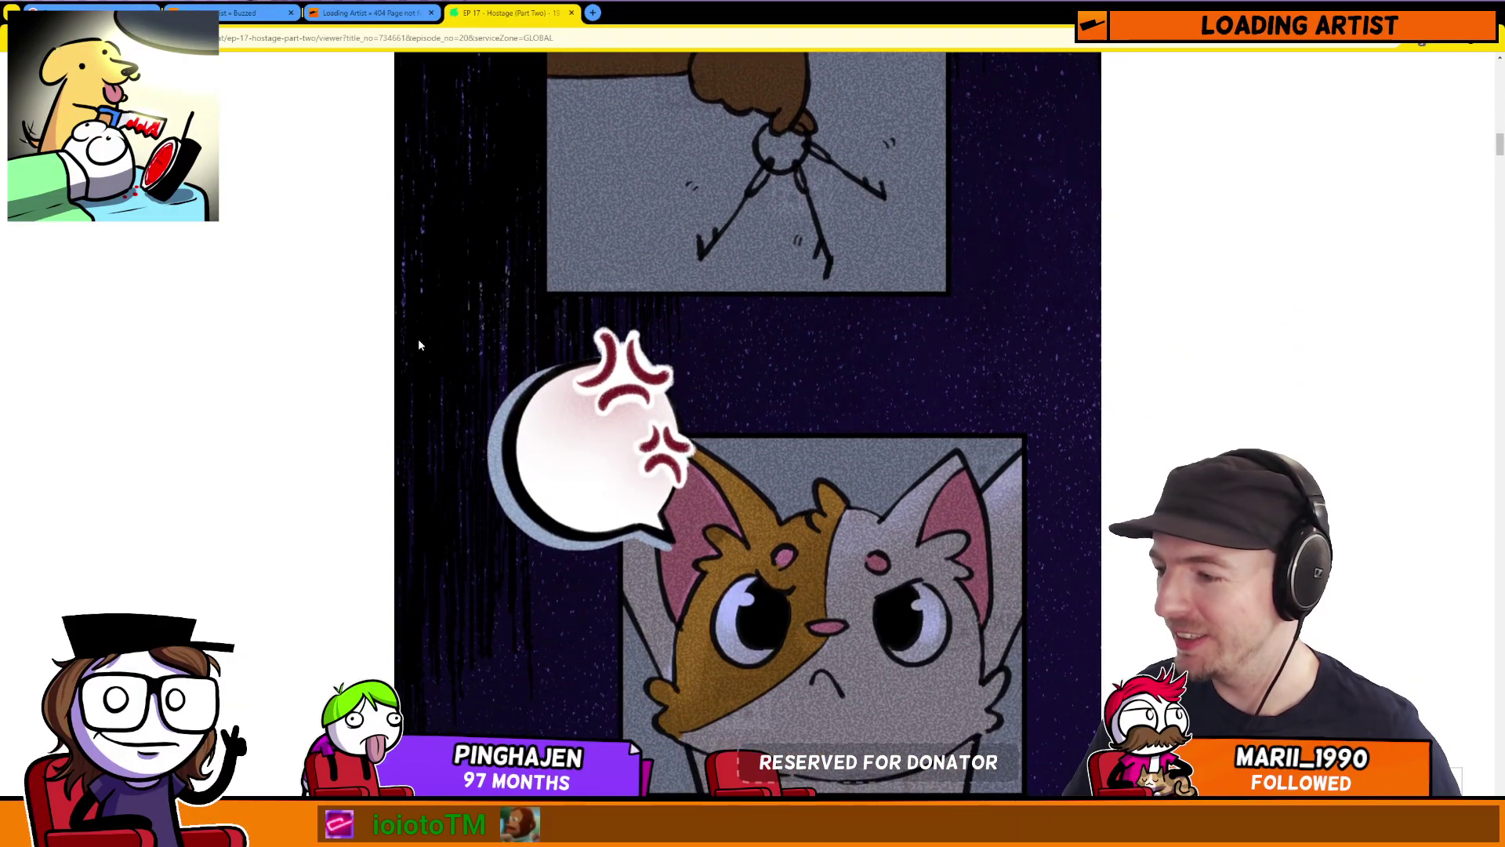
scroll(419, 345, "down", 3)
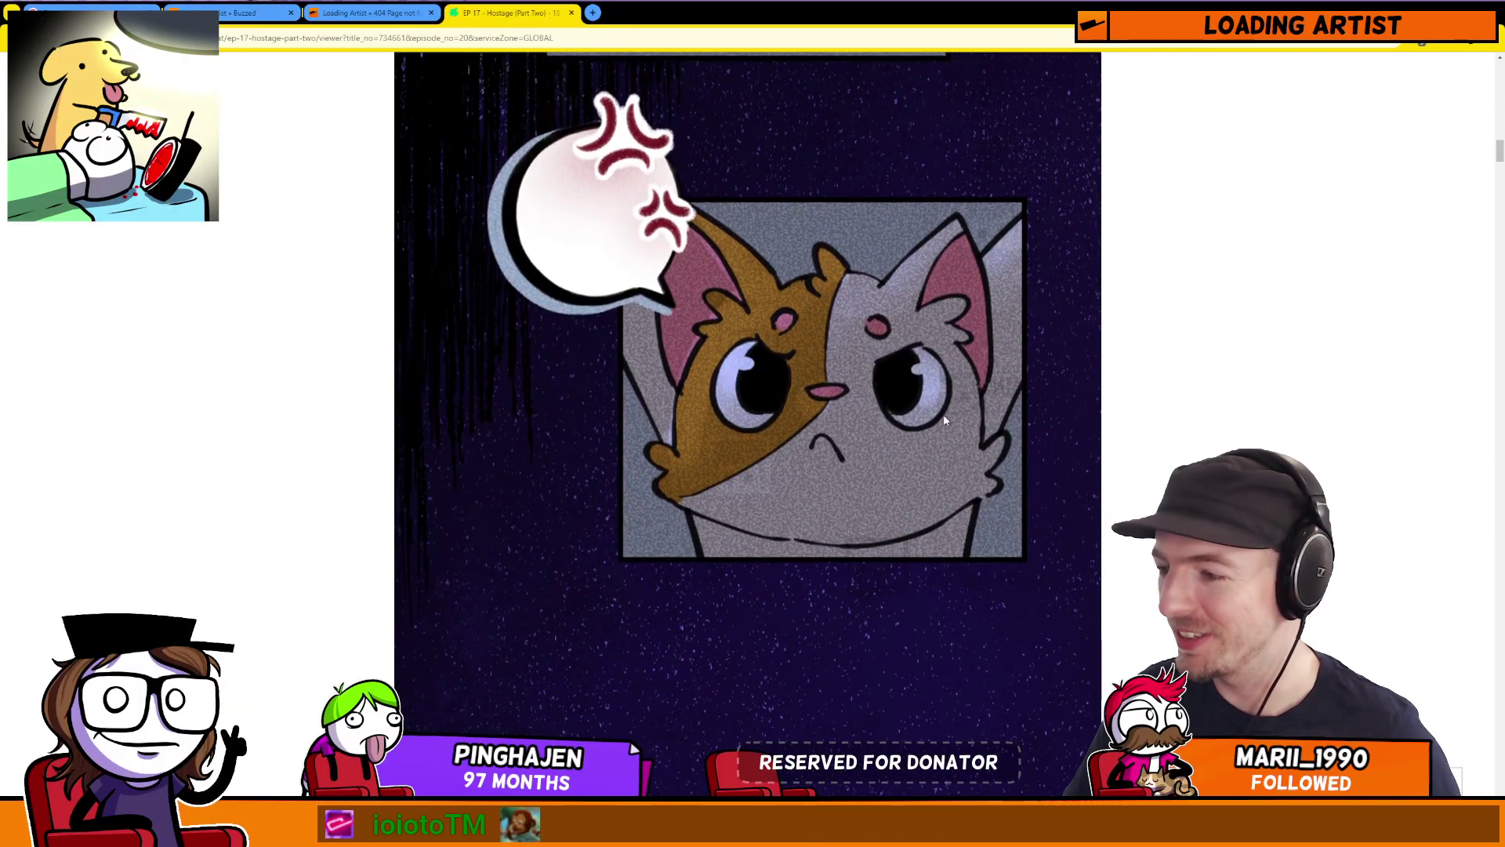
scroll(976, 429, "down", 2)
scroll(976, 429, "down", 8)
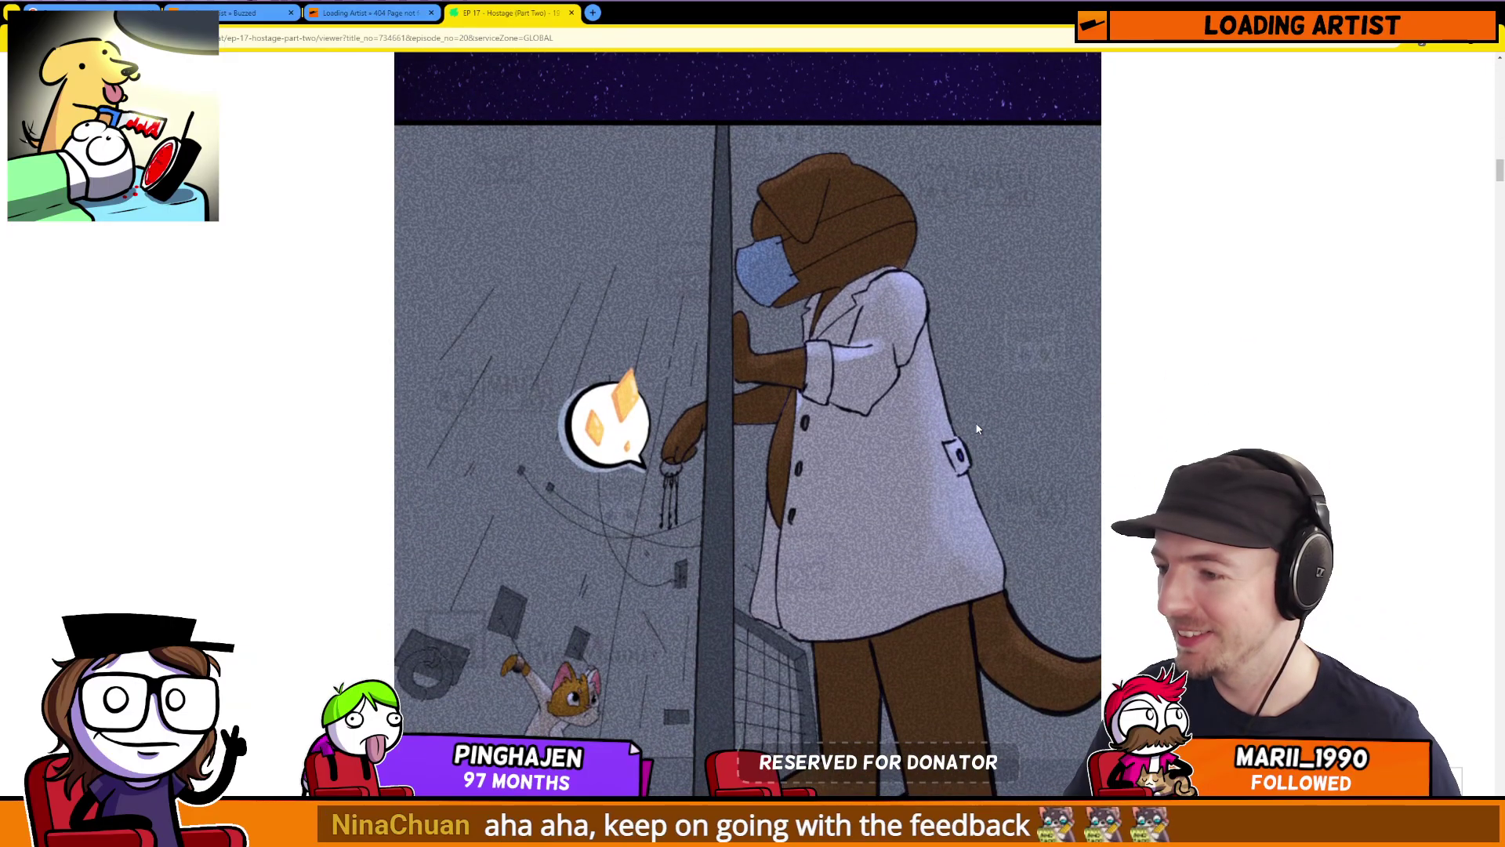
scroll(977, 429, "down", 3)
scroll(965, 428, "up", 4)
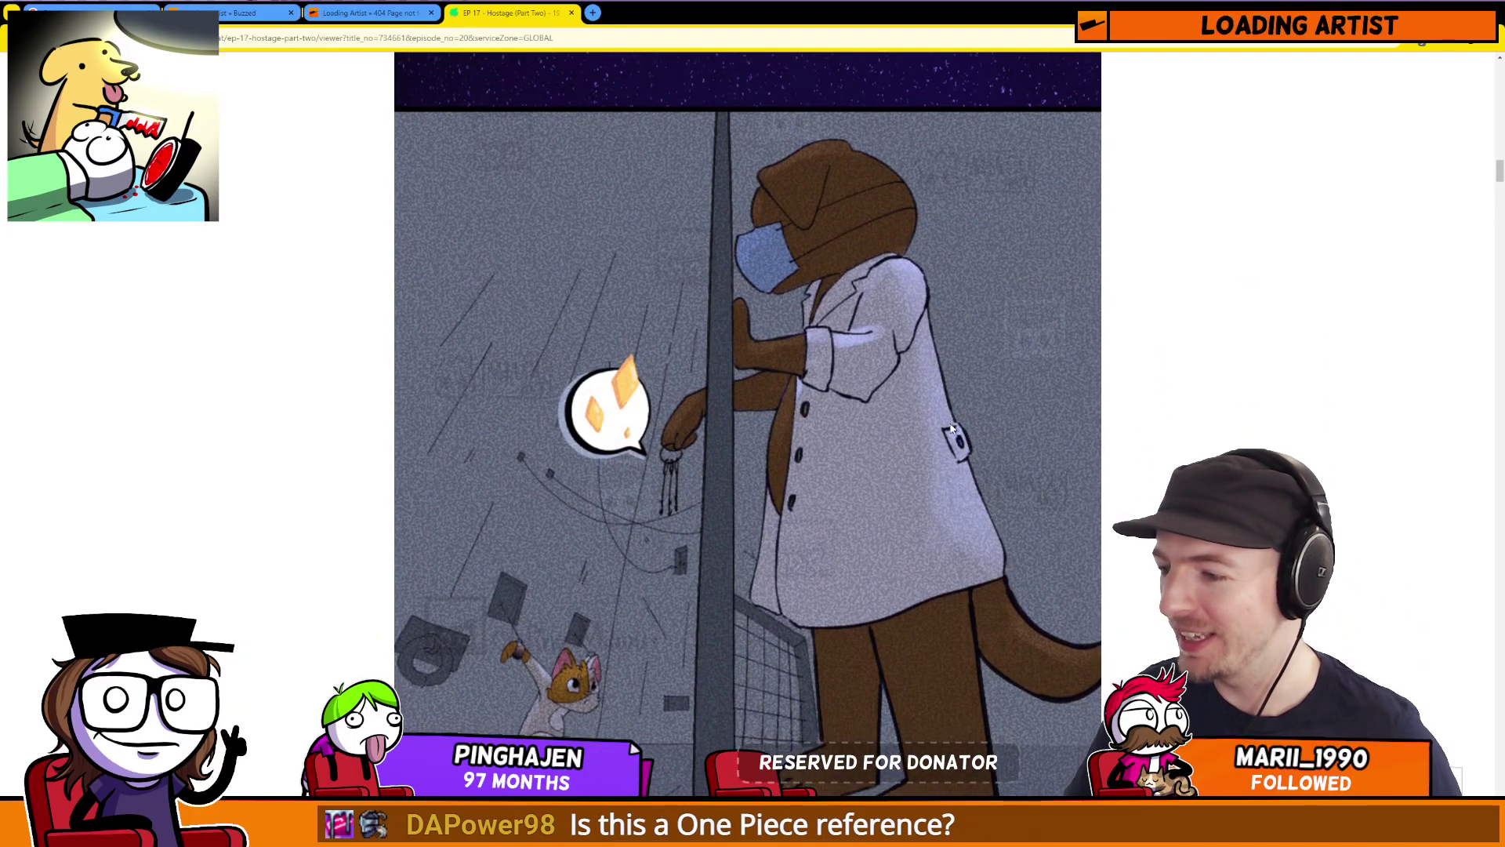
scroll(948, 428, "down", 3)
scroll(934, 427, "up", 1)
scroll(936, 427, "up", 1)
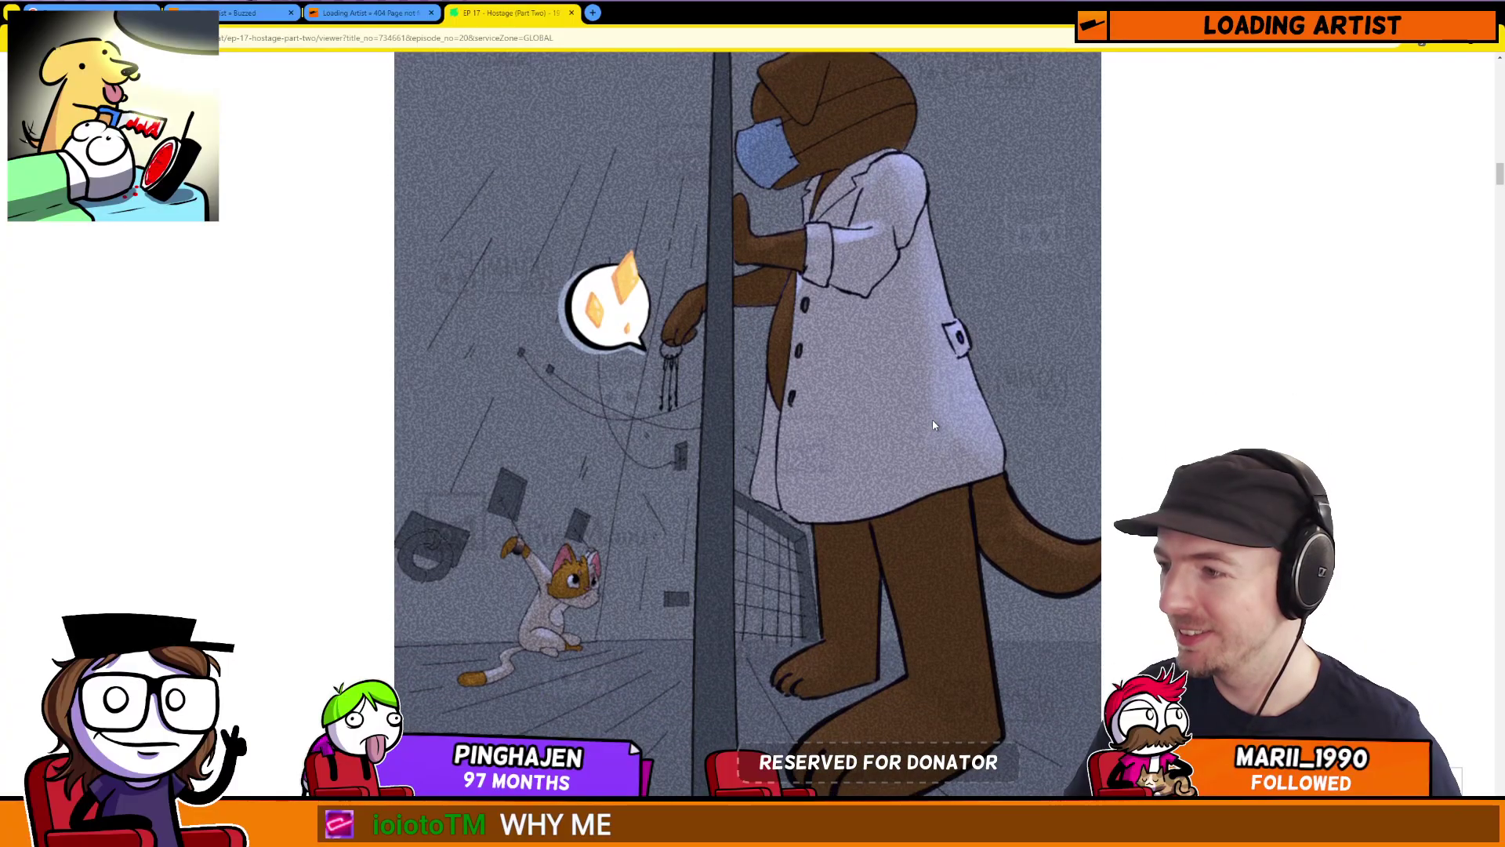
scroll(933, 425, "up", 1)
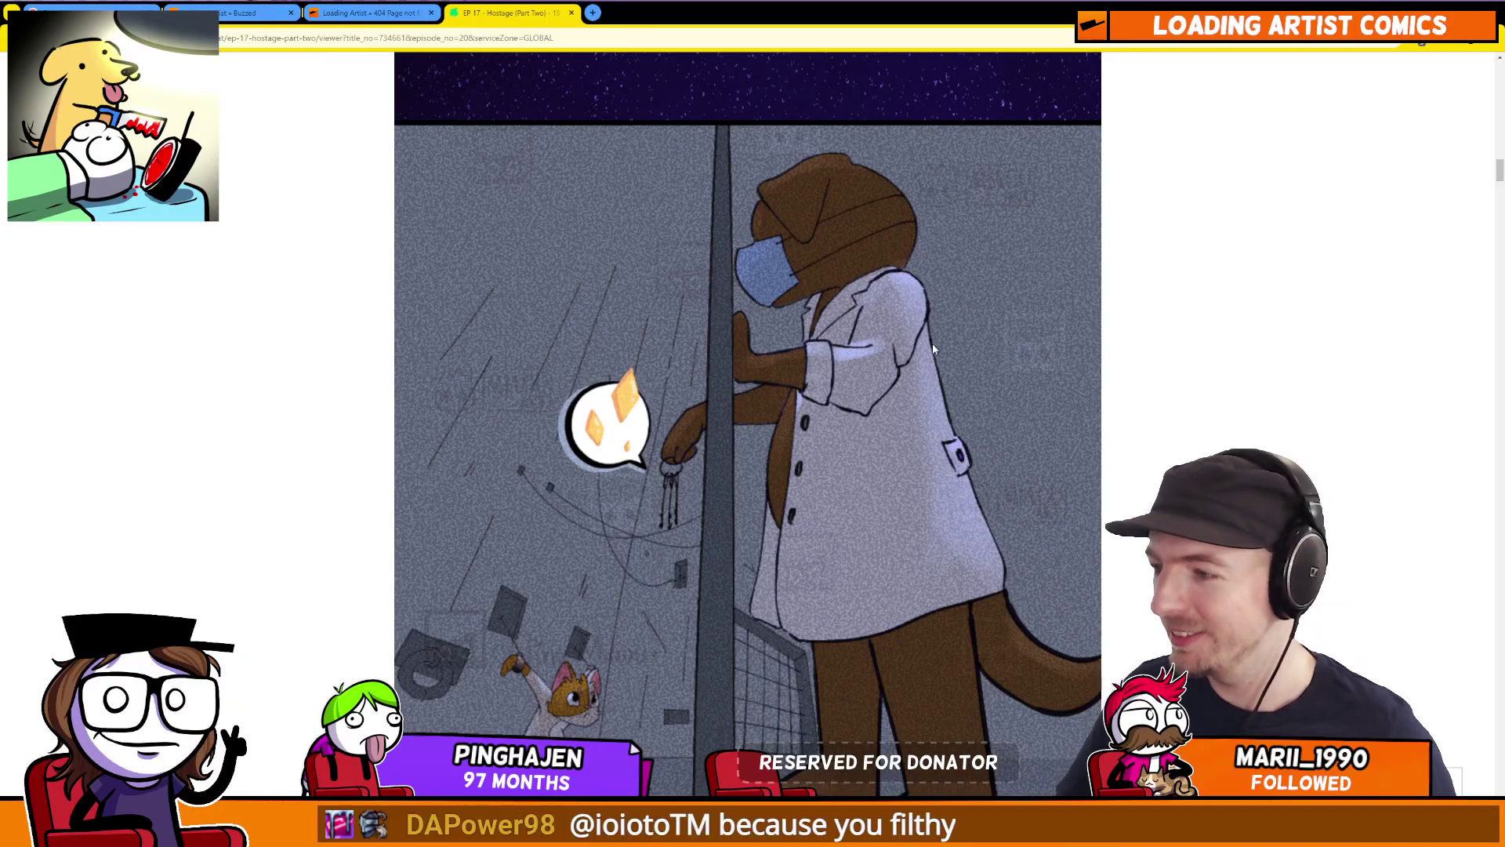
scroll(898, 374, "down", 5)
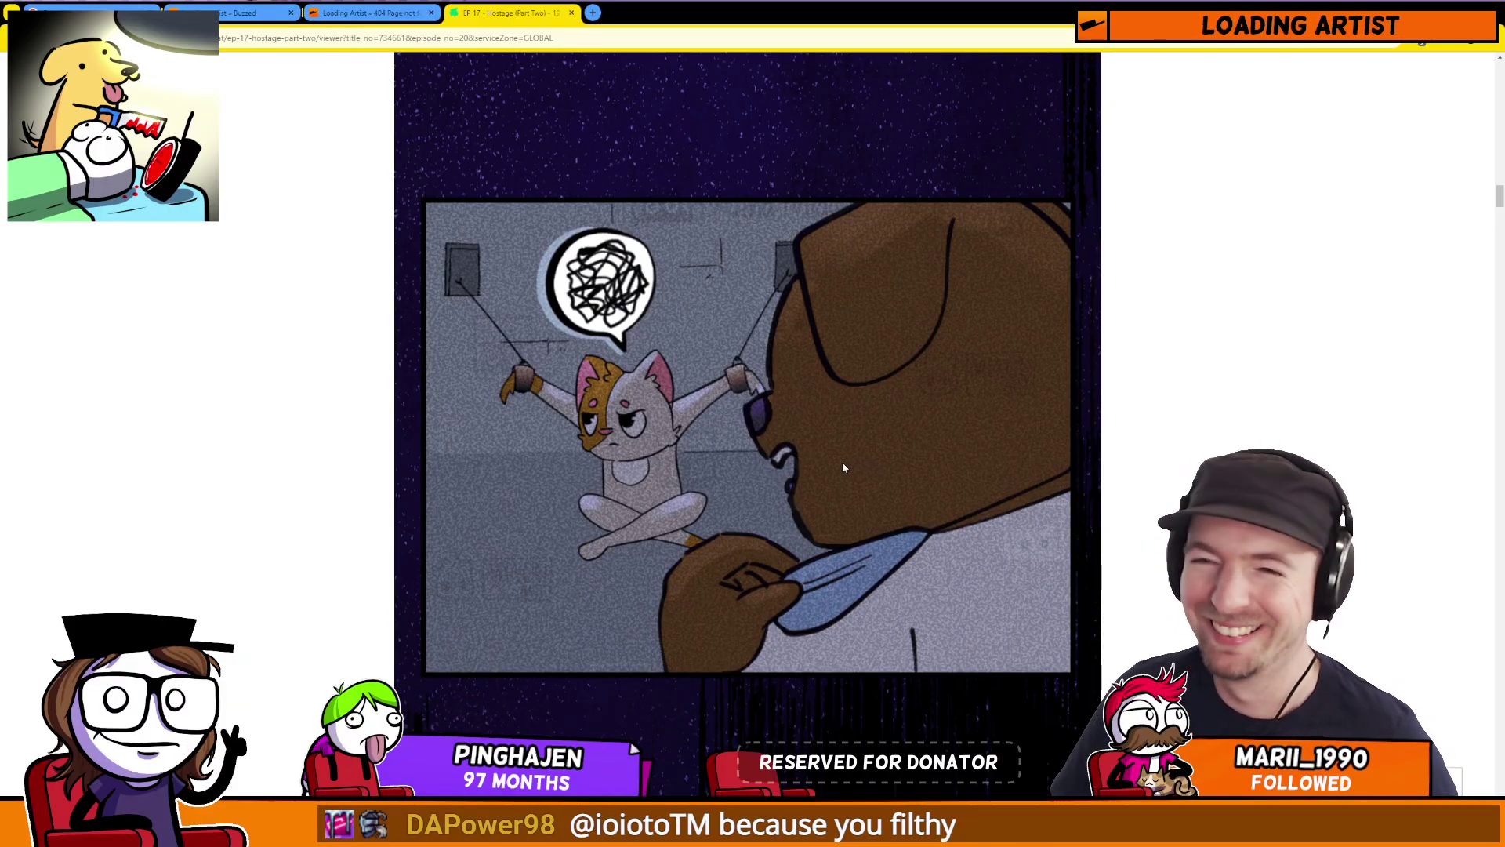
scroll(840, 461, "down", 7)
scroll(823, 461, "down", 5)
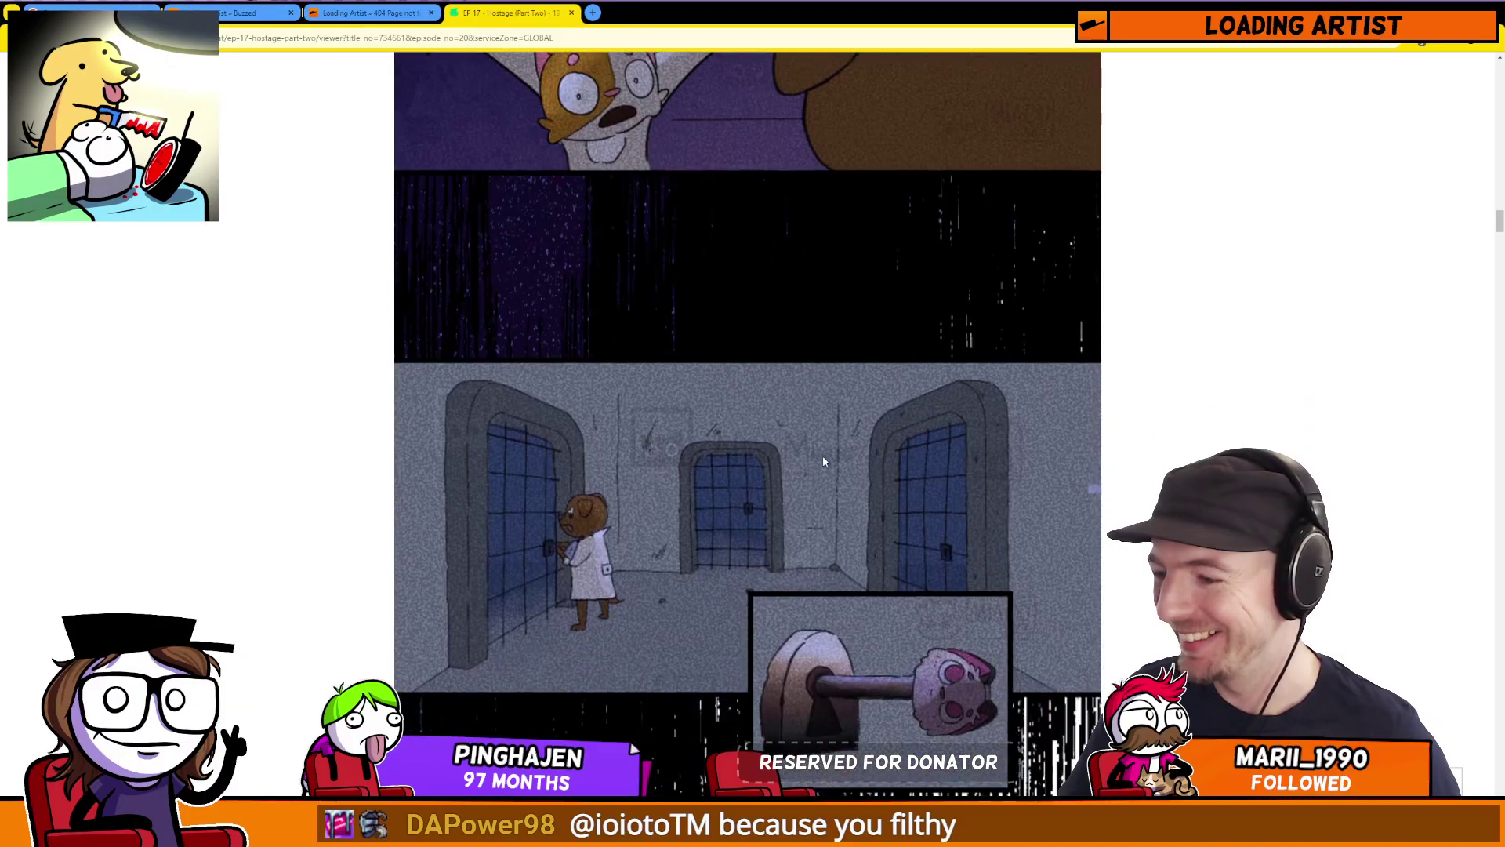
scroll(1088, 519, "down", 3)
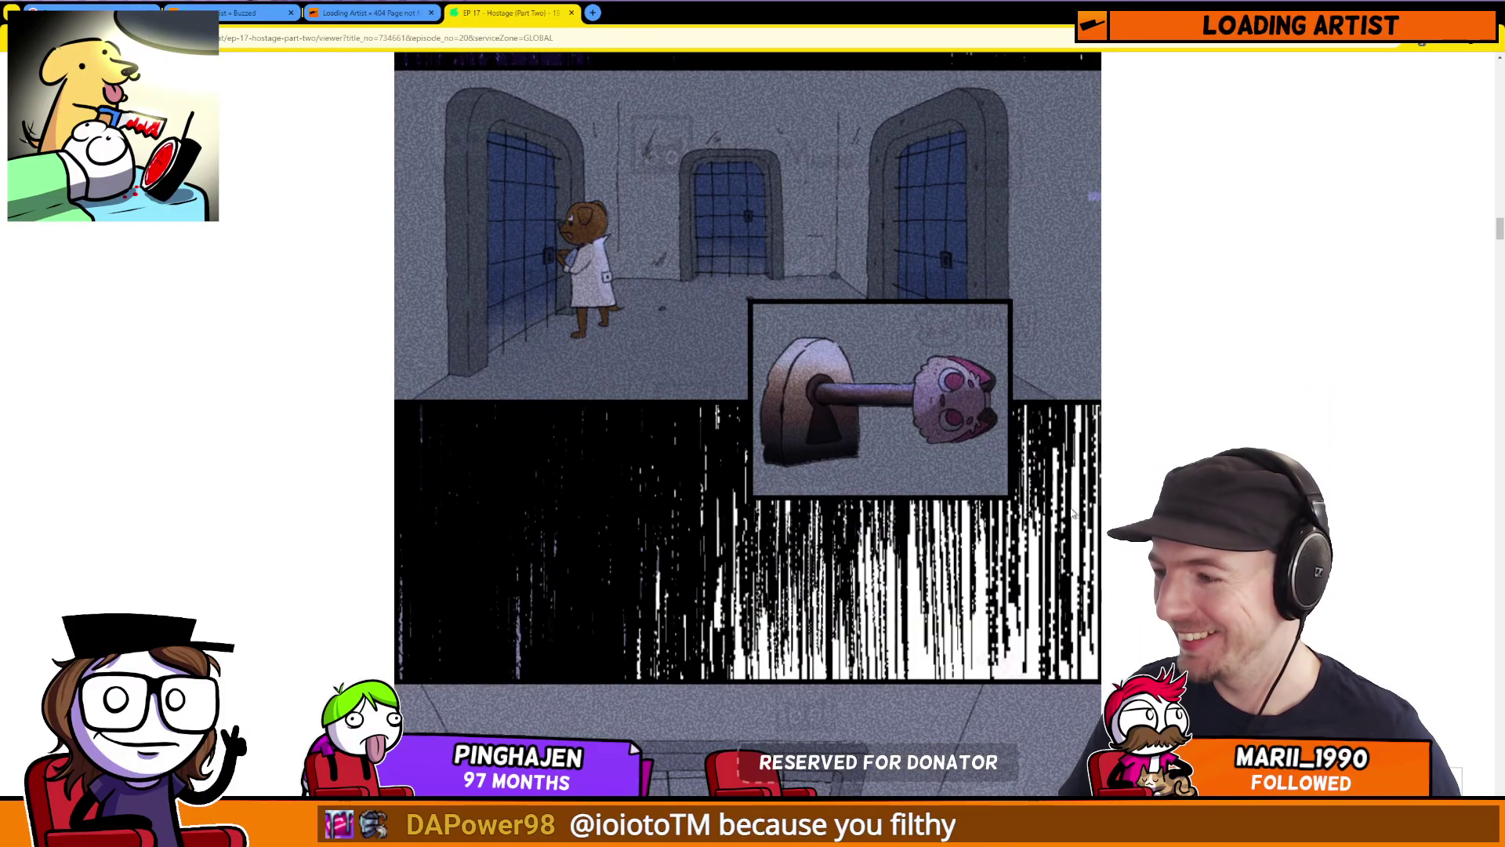
scroll(1066, 514, "down", 4)
scroll(1057, 508, "down", 2)
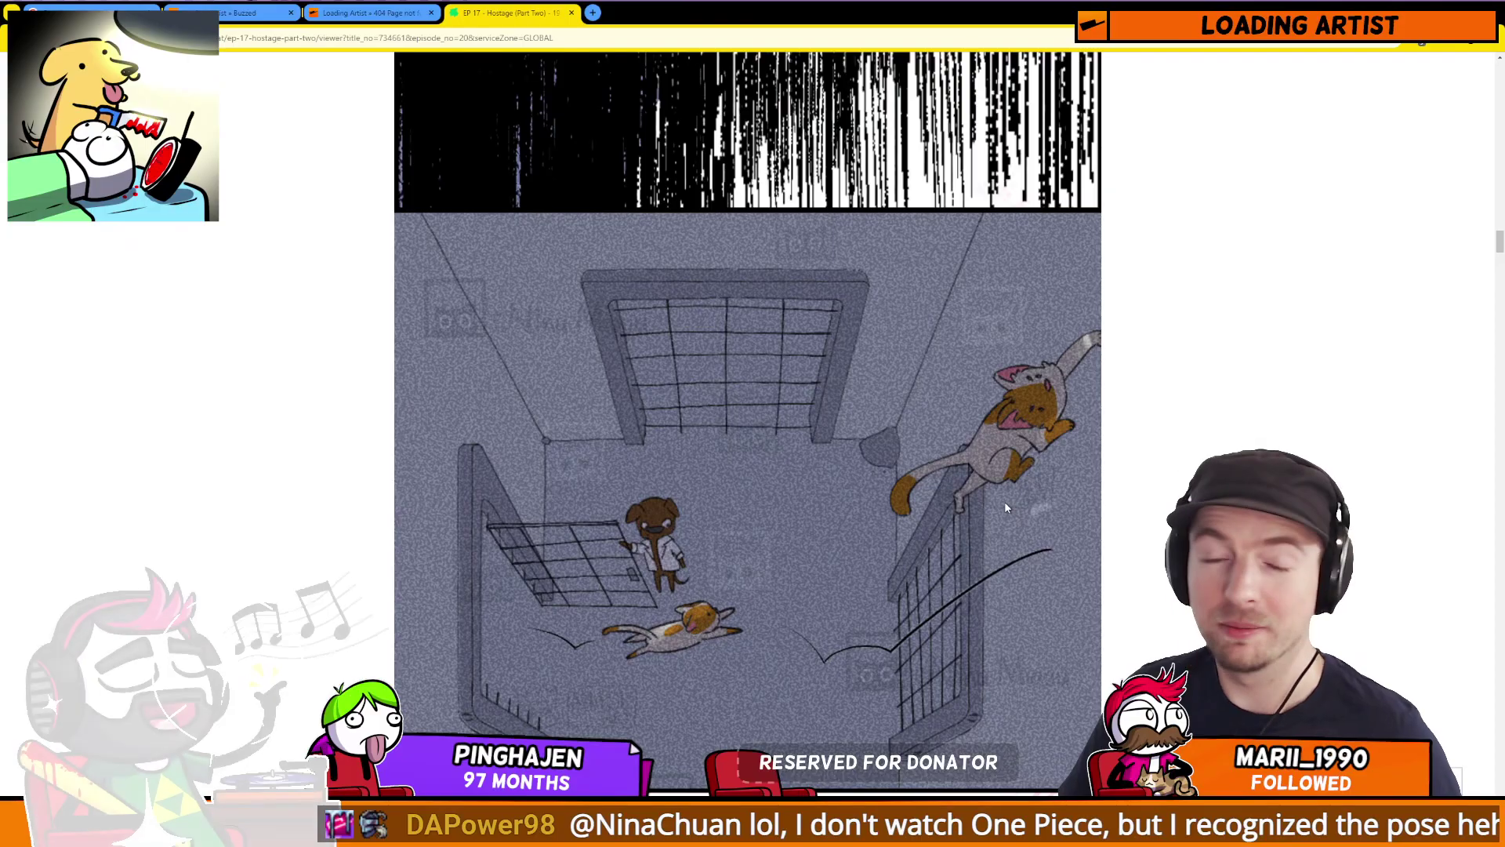
scroll(997, 502, "down", 3)
scroll(994, 505, "down", 10)
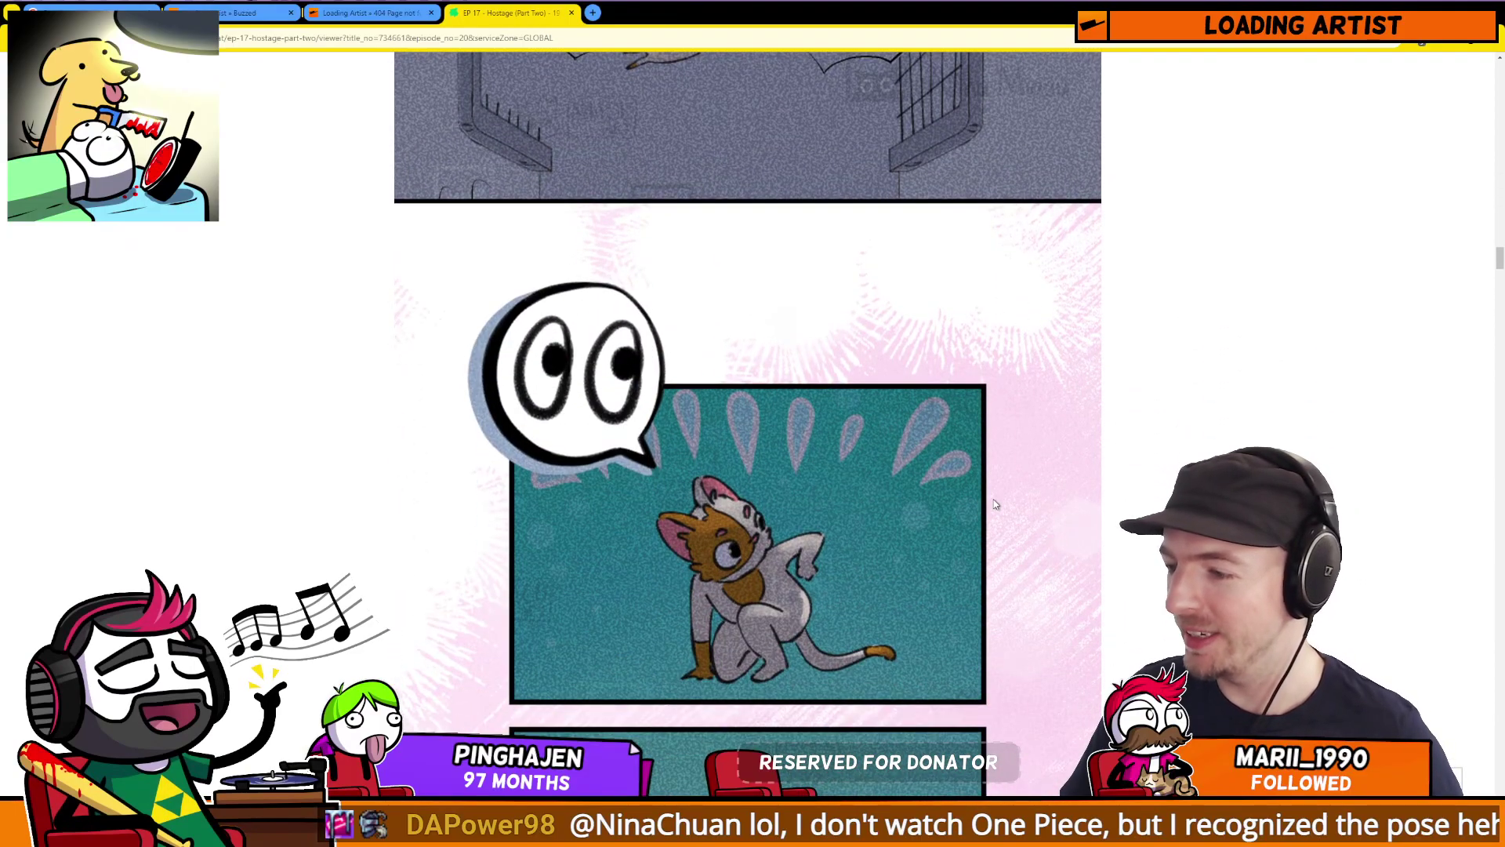
scroll(988, 502, "down", 8)
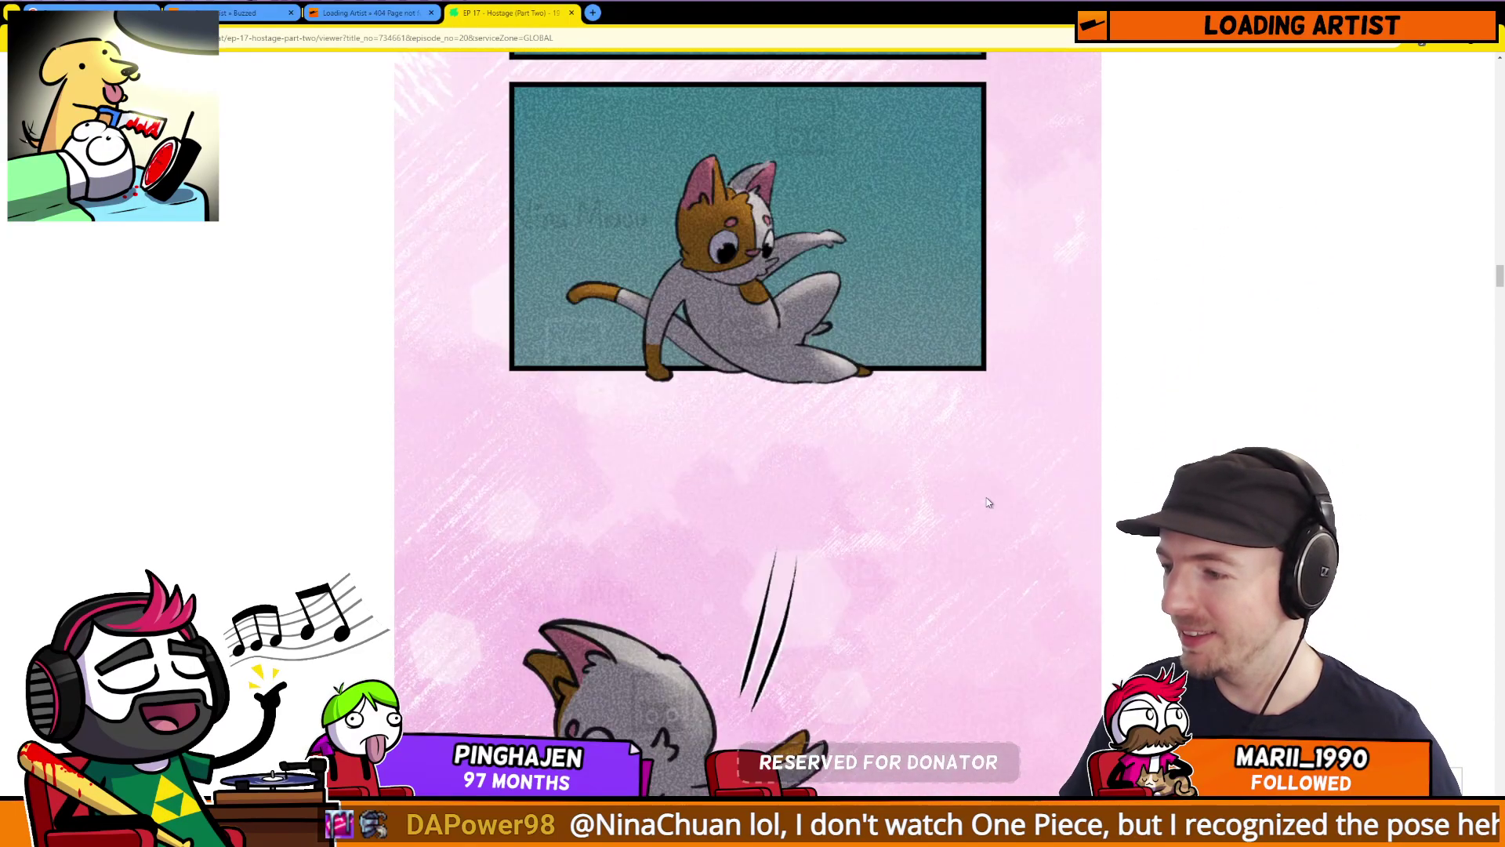
scroll(988, 501, "down", 6)
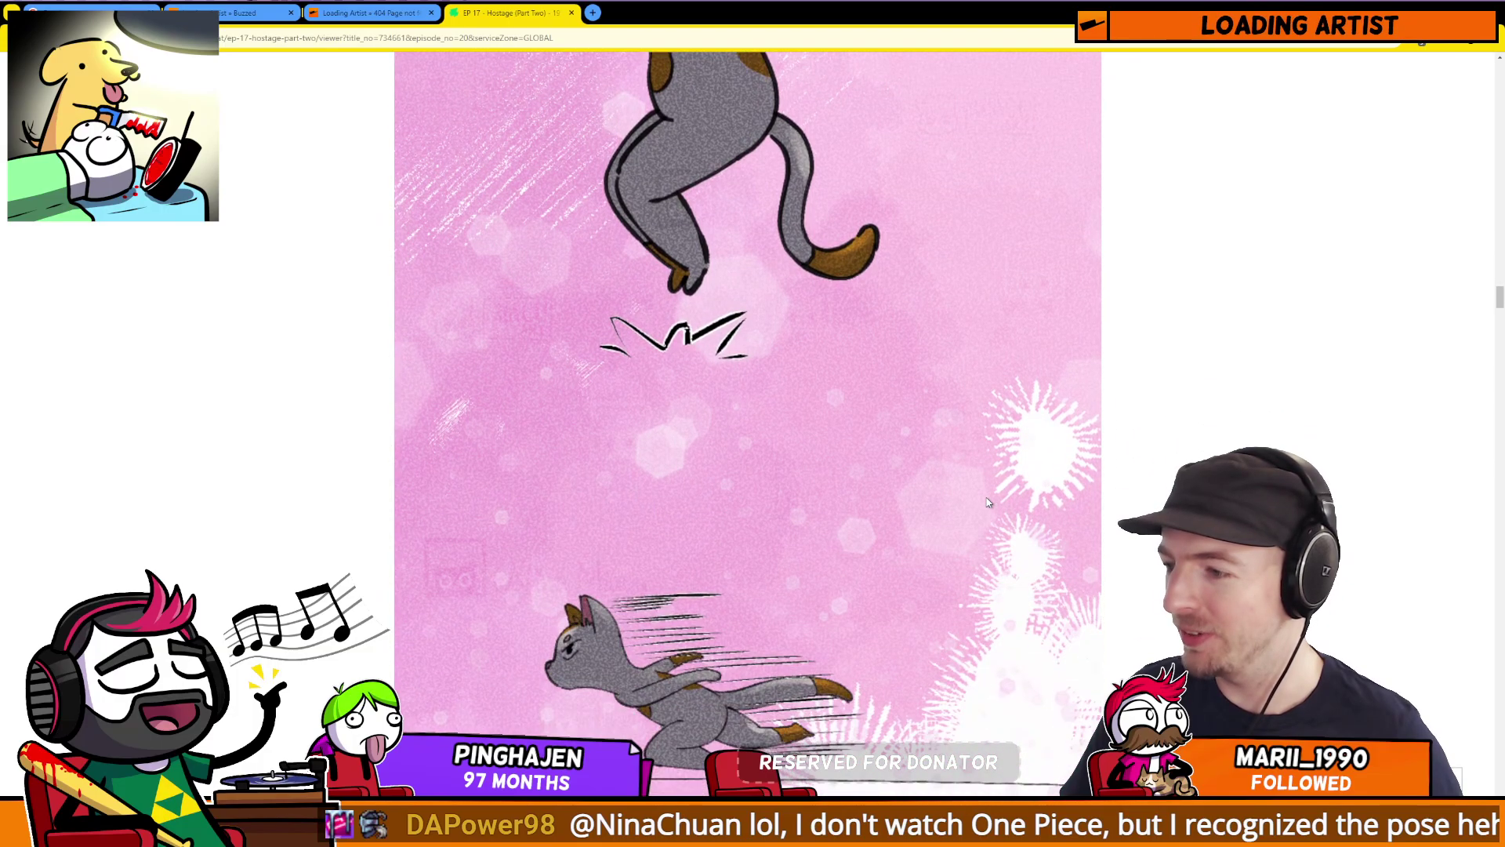
scroll(980, 497, "down", 9)
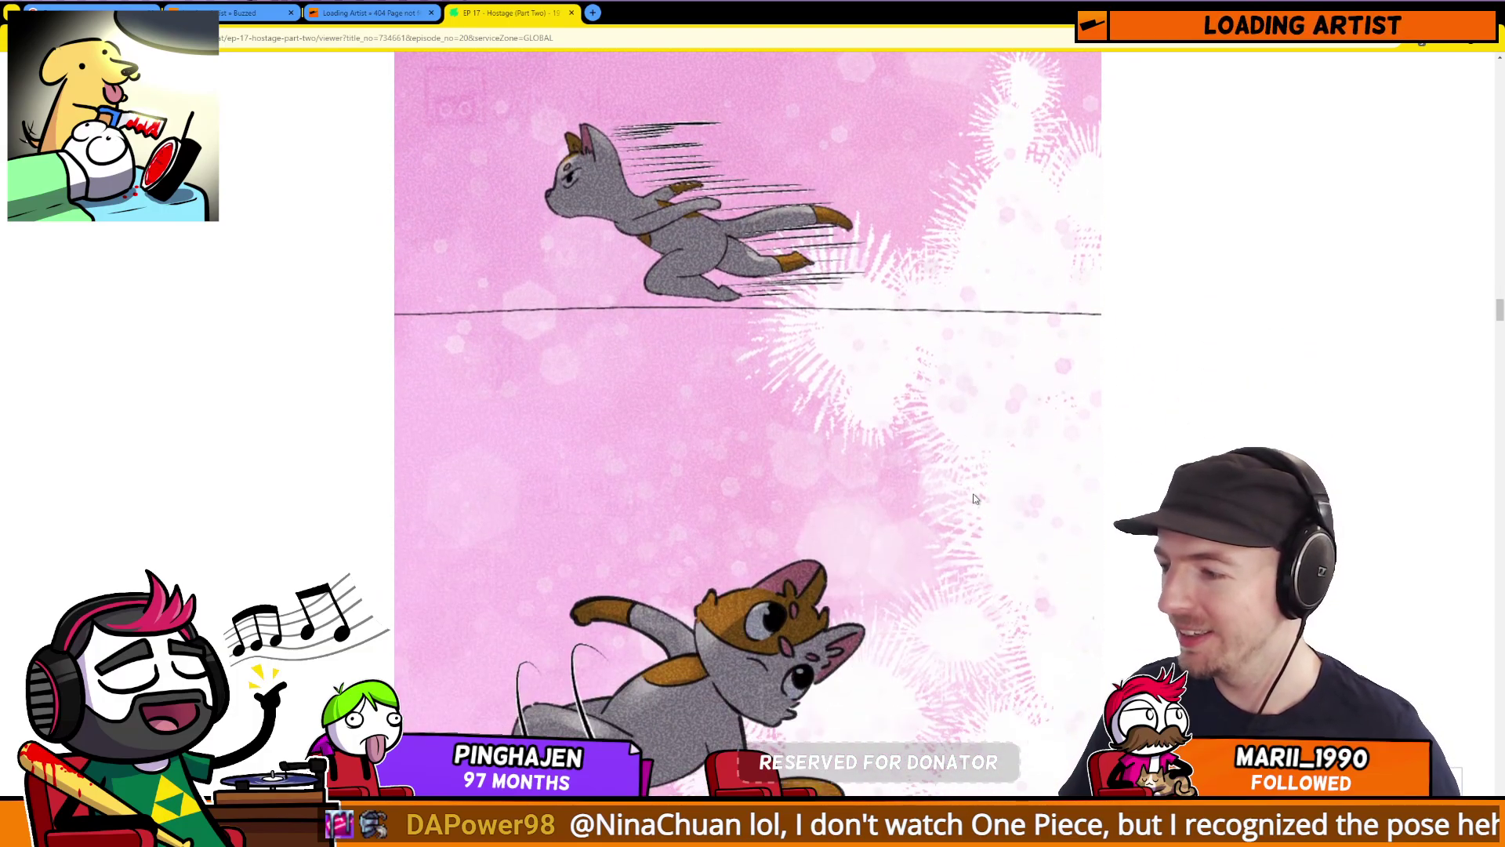
scroll(969, 499, "down", 9)
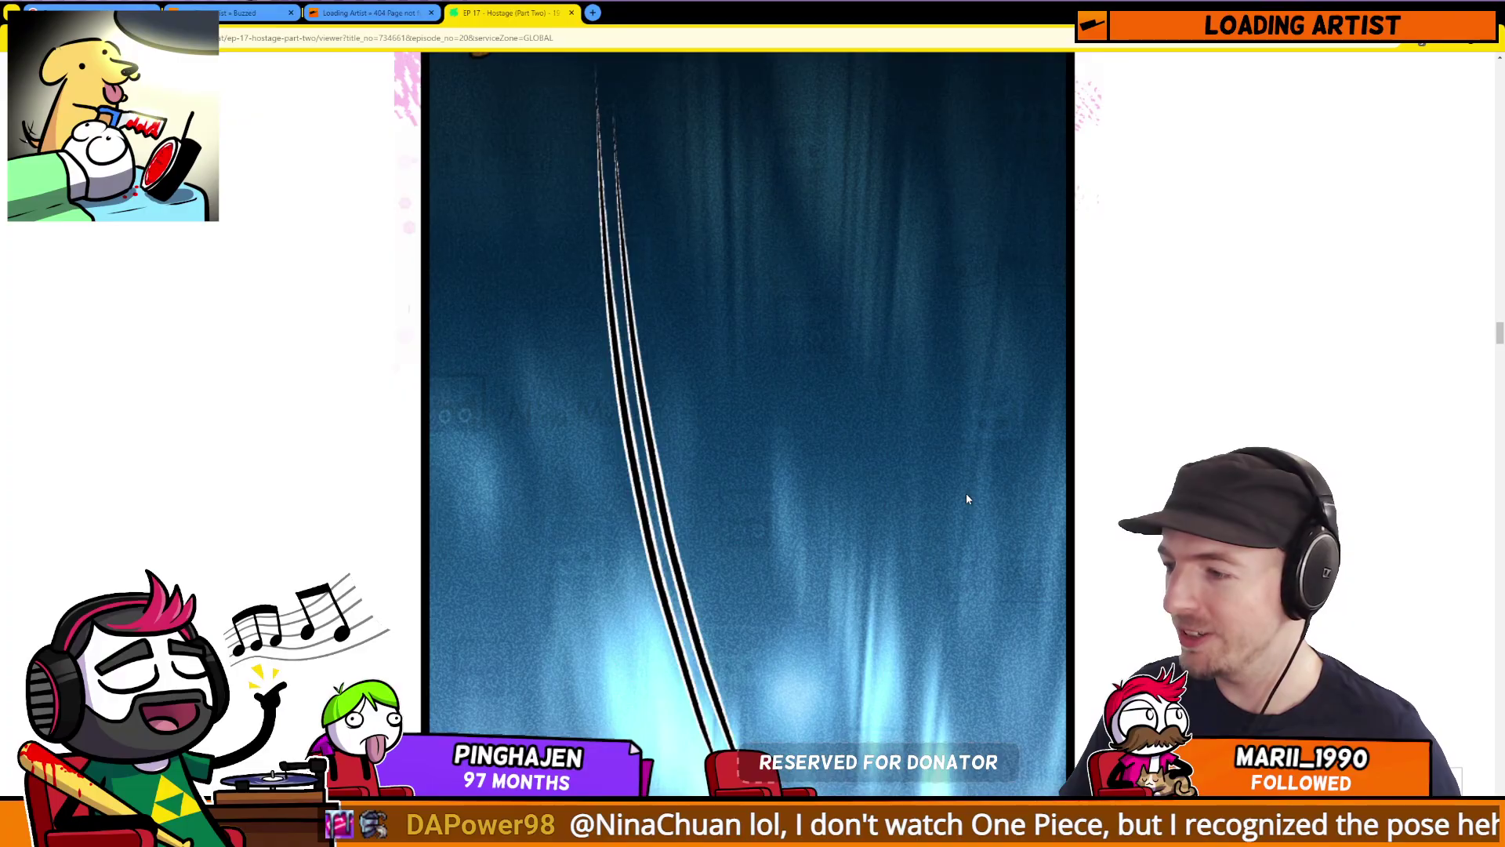
scroll(969, 498, "down", 8)
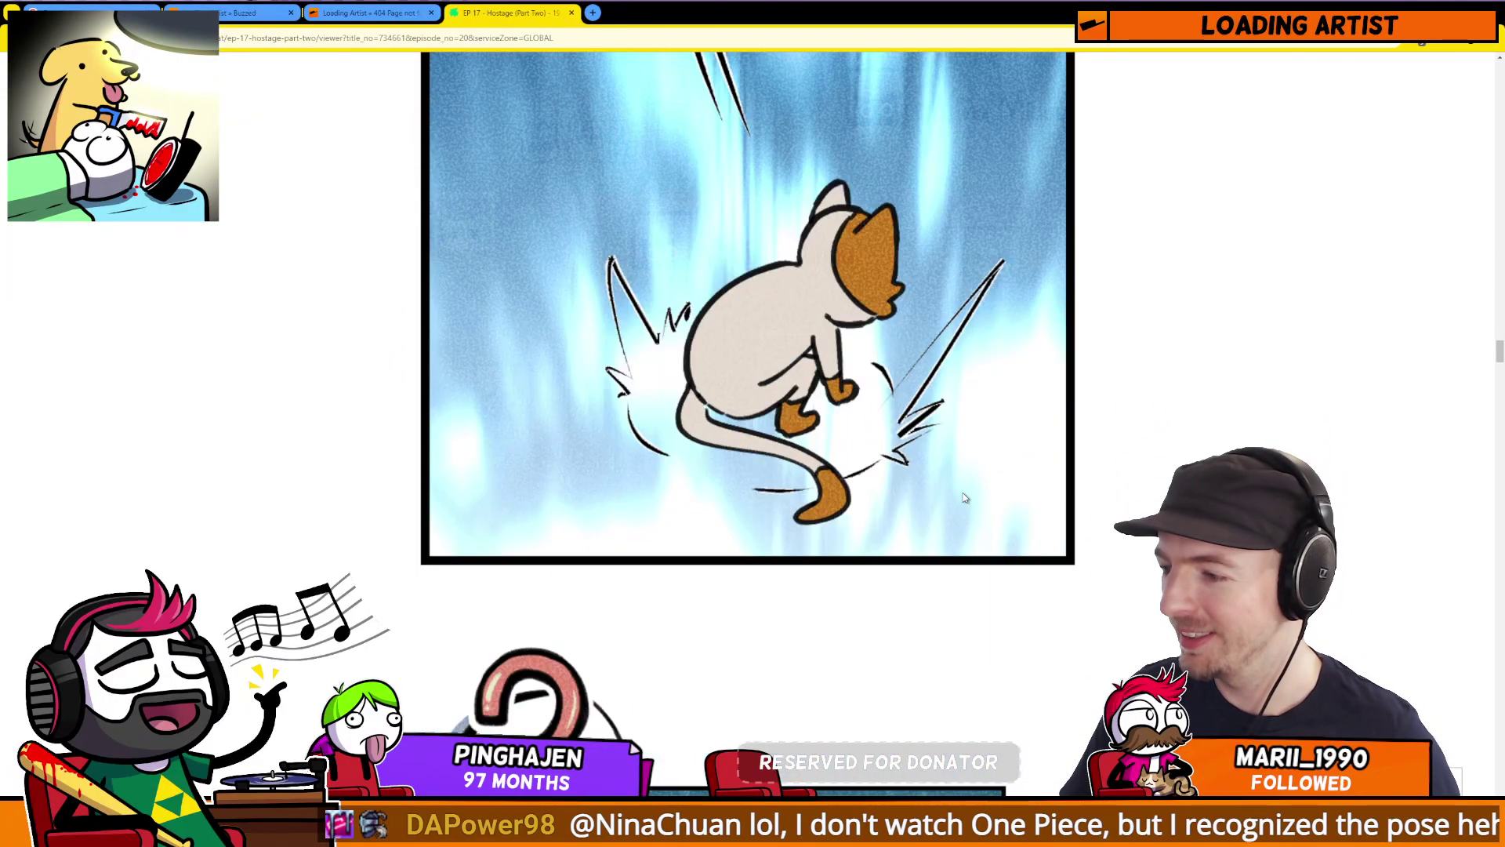
scroll(1058, 509, "down", 3)
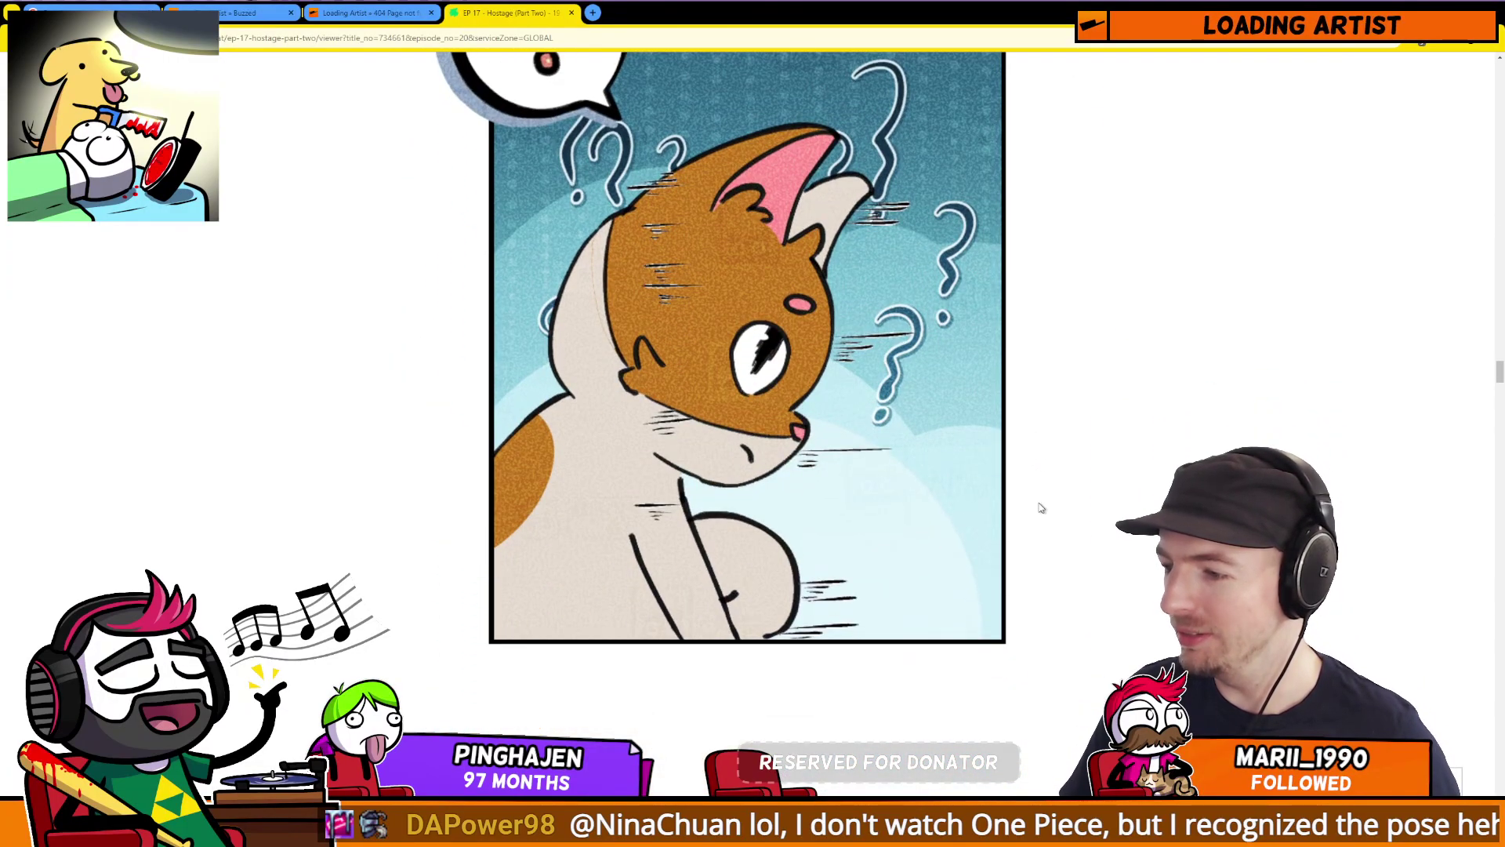
scroll(1038, 508, "down", 10)
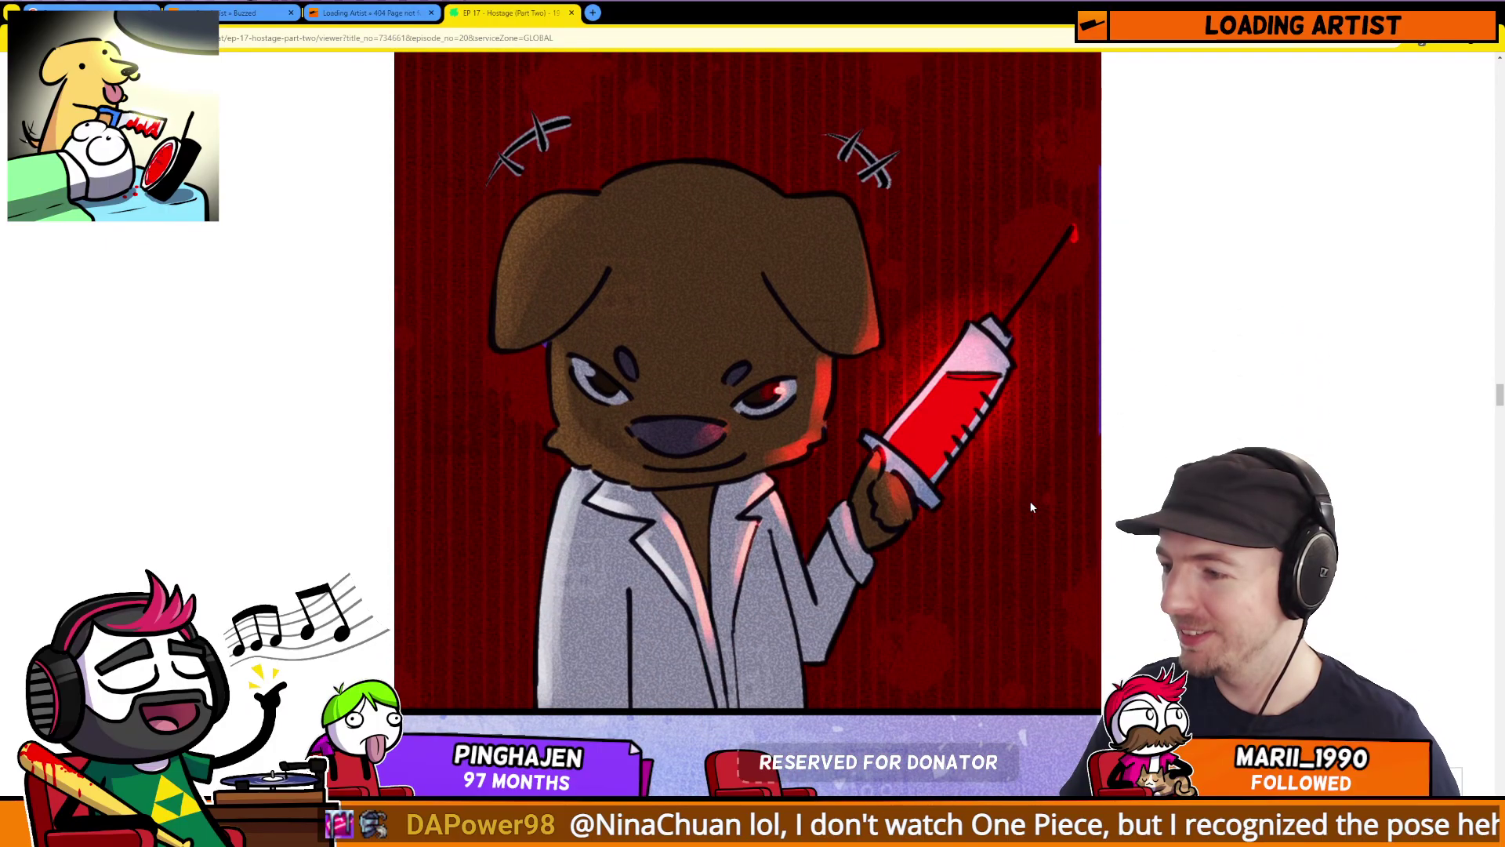
scroll(1029, 507, "down", 10)
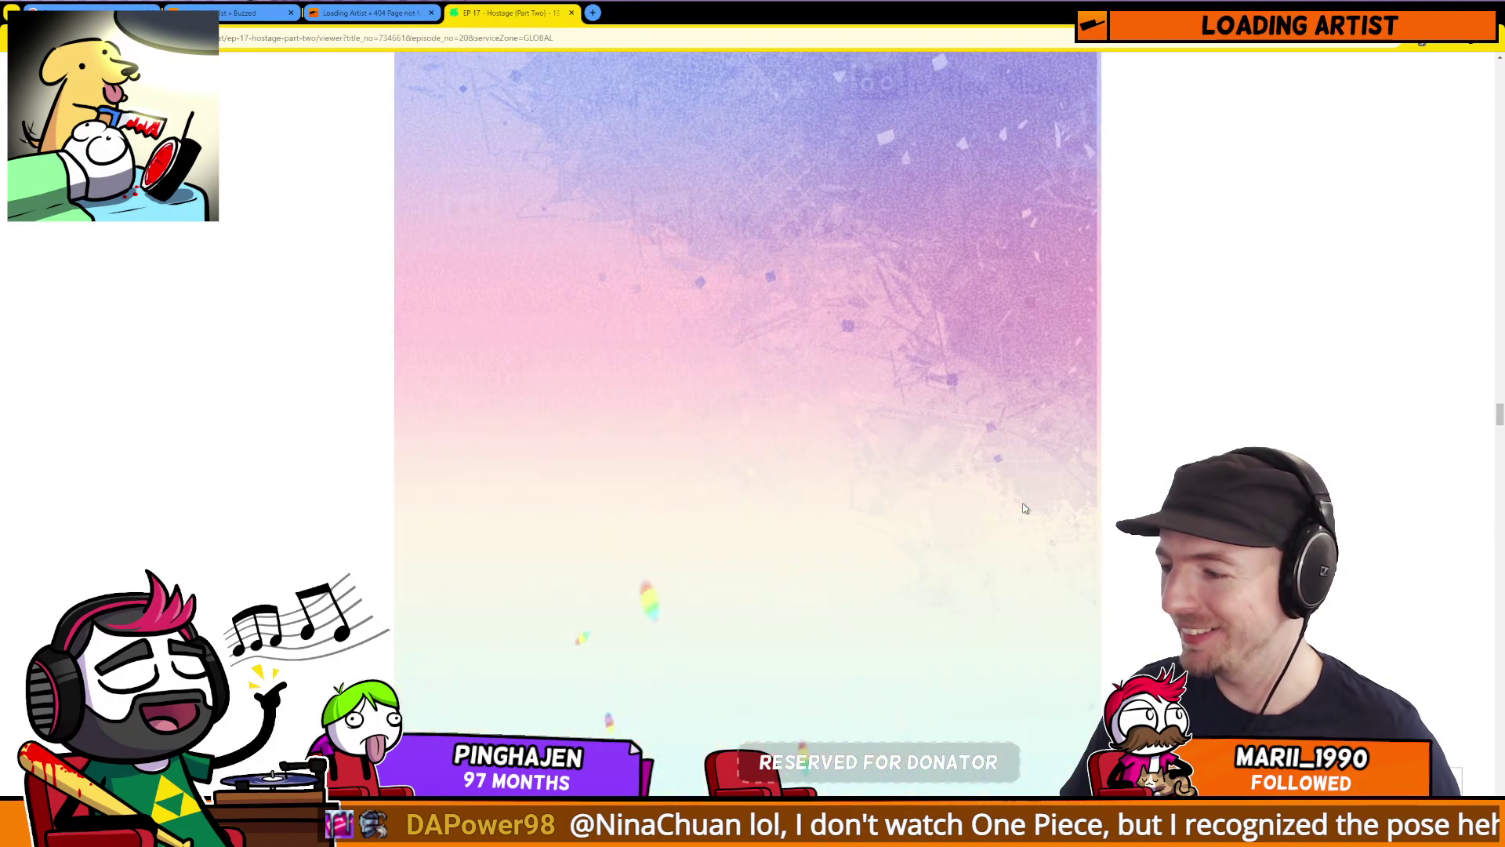
scroll(1024, 508, "down", 8)
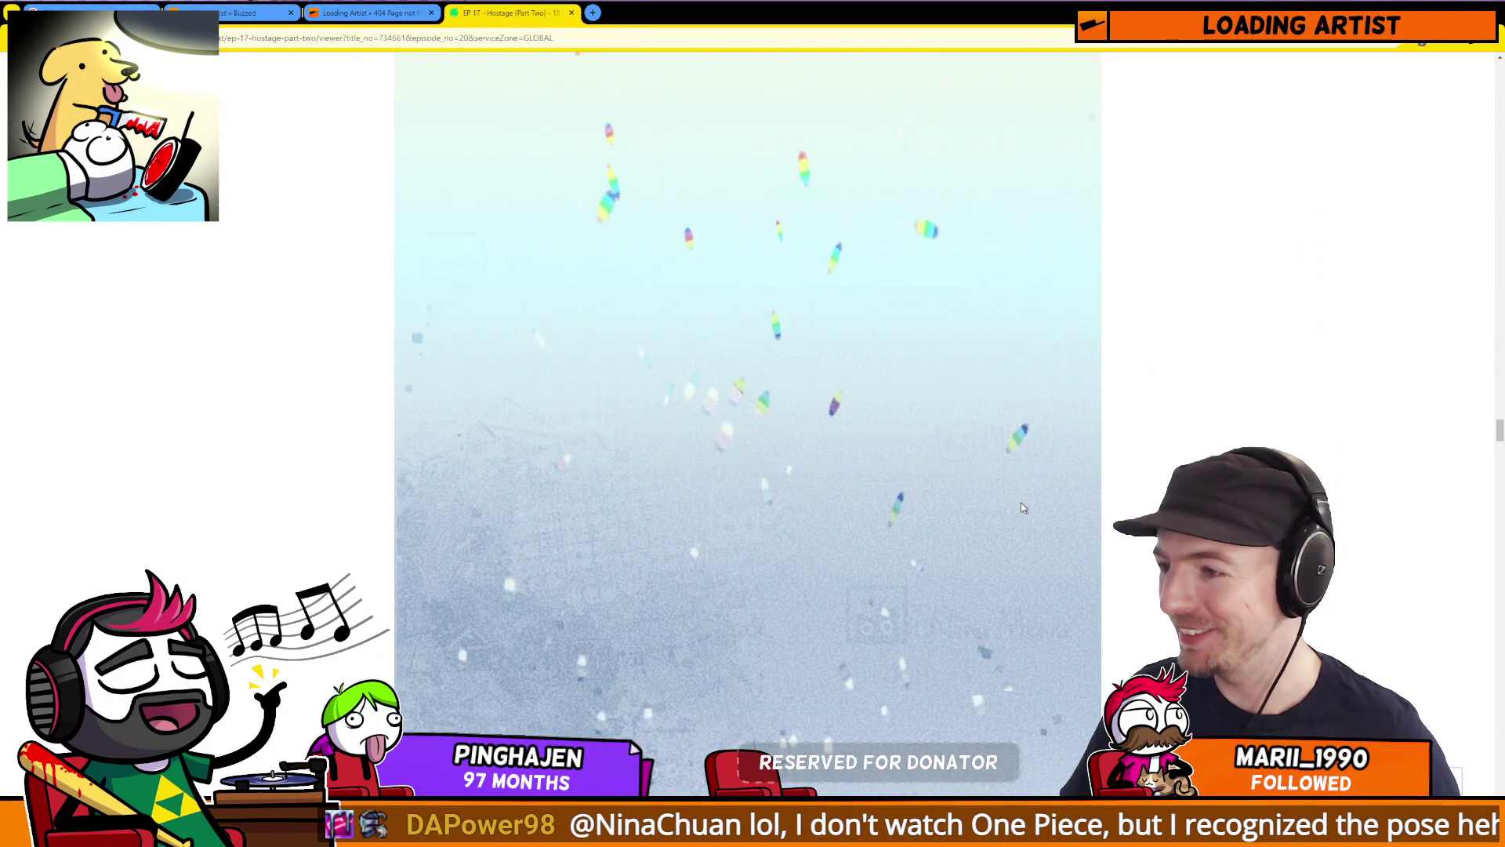
scroll(1022, 508, "down", 4)
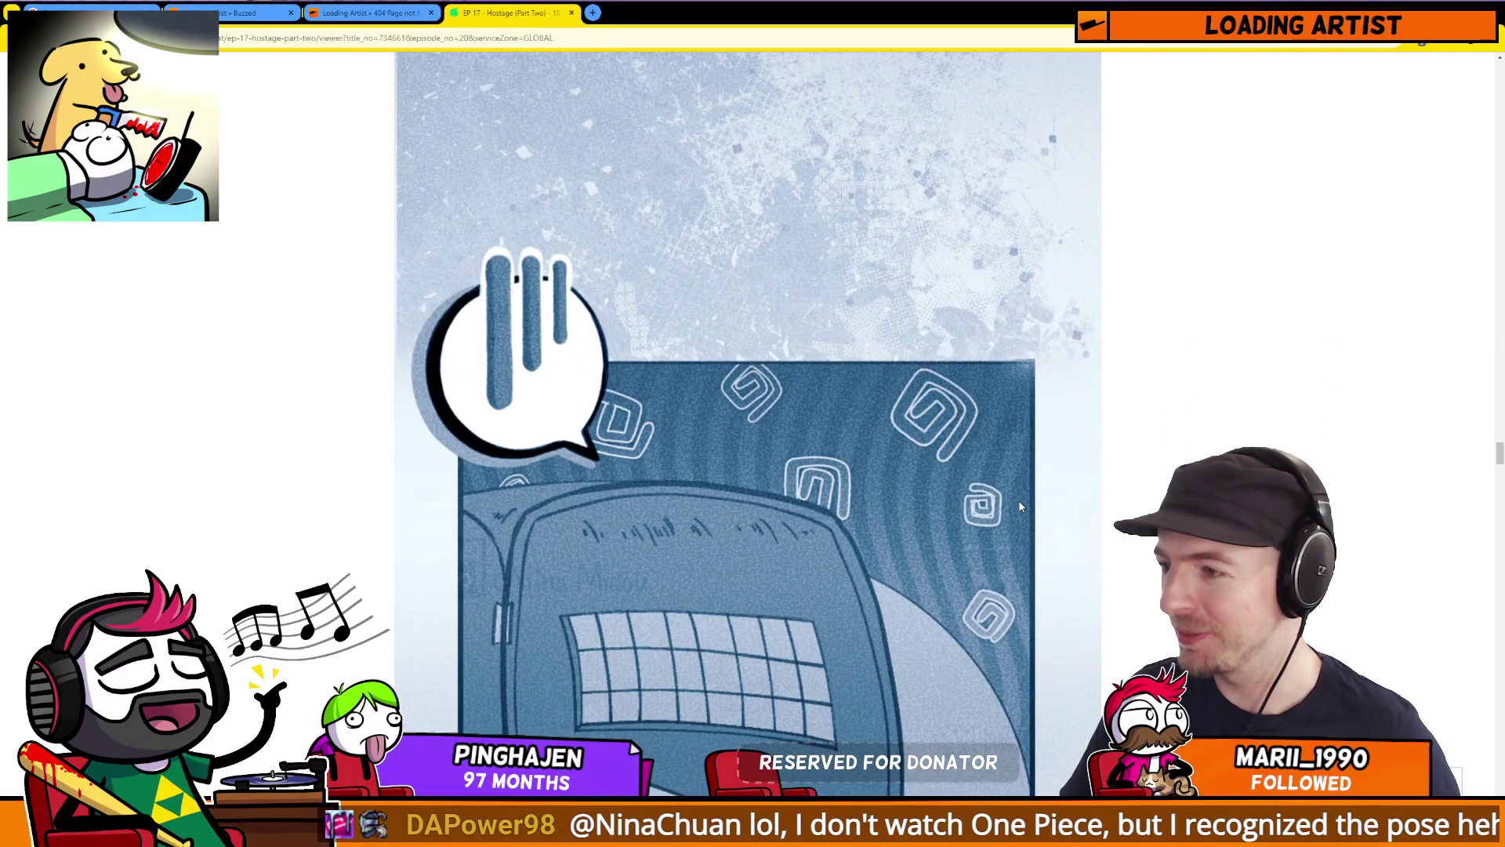
scroll(1018, 500, "up", 2)
scroll(980, 479, "down", 5)
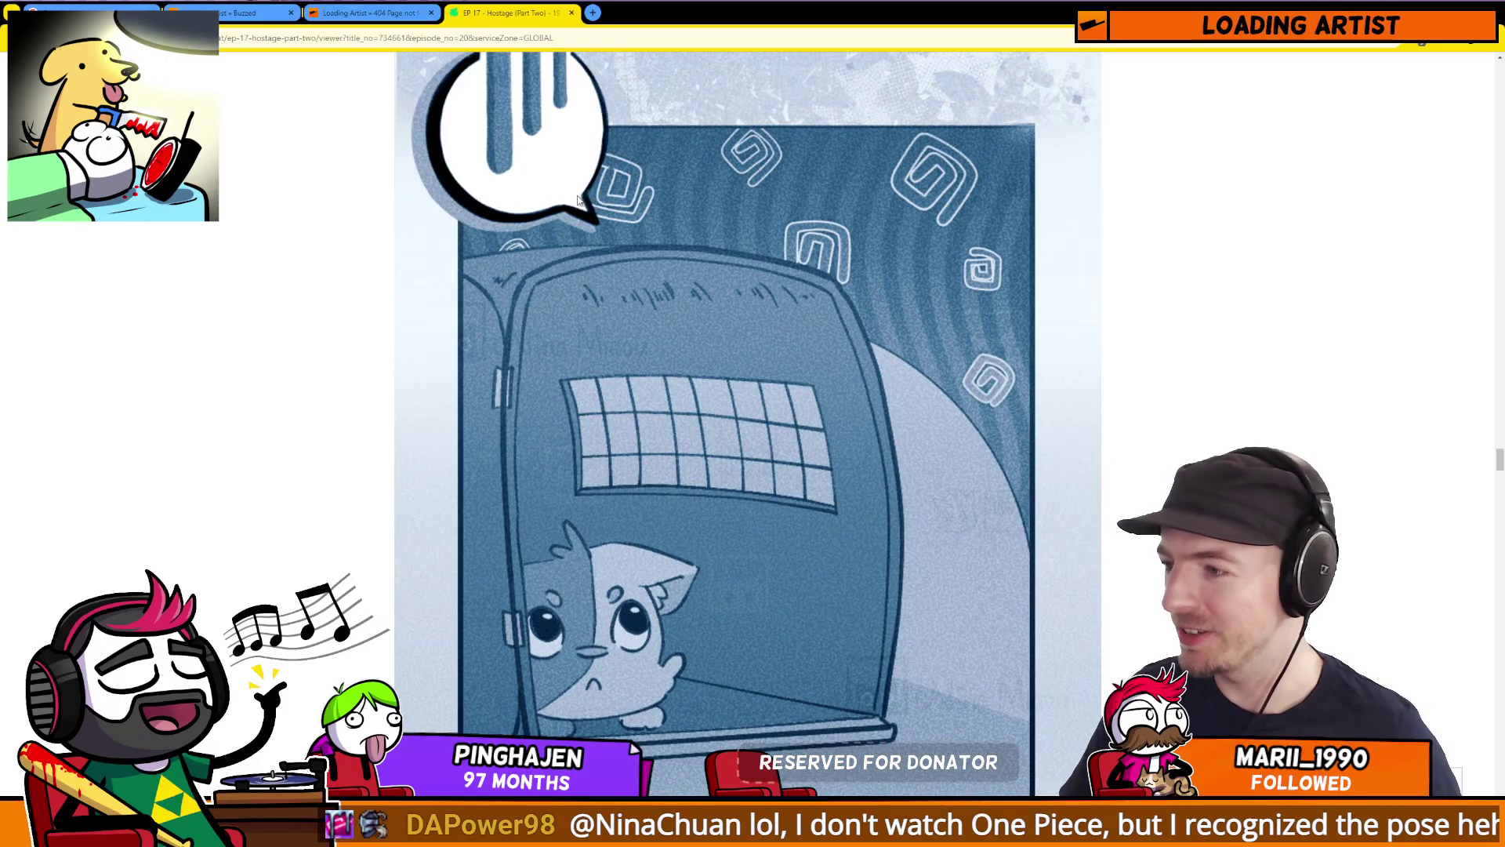
scroll(1086, 428, "down", 10)
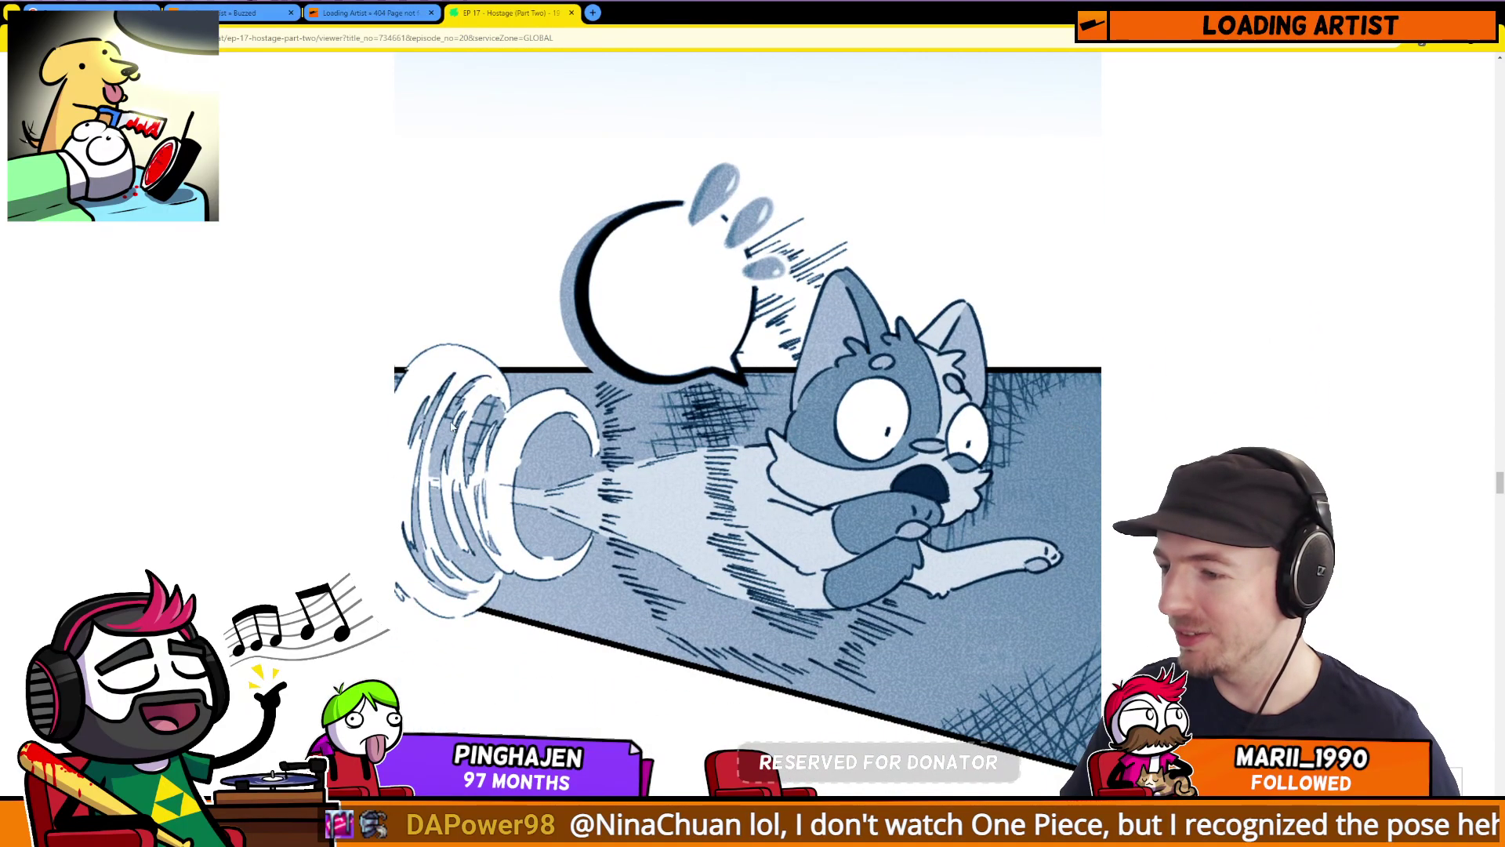
scroll(871, 483, "down", 9)
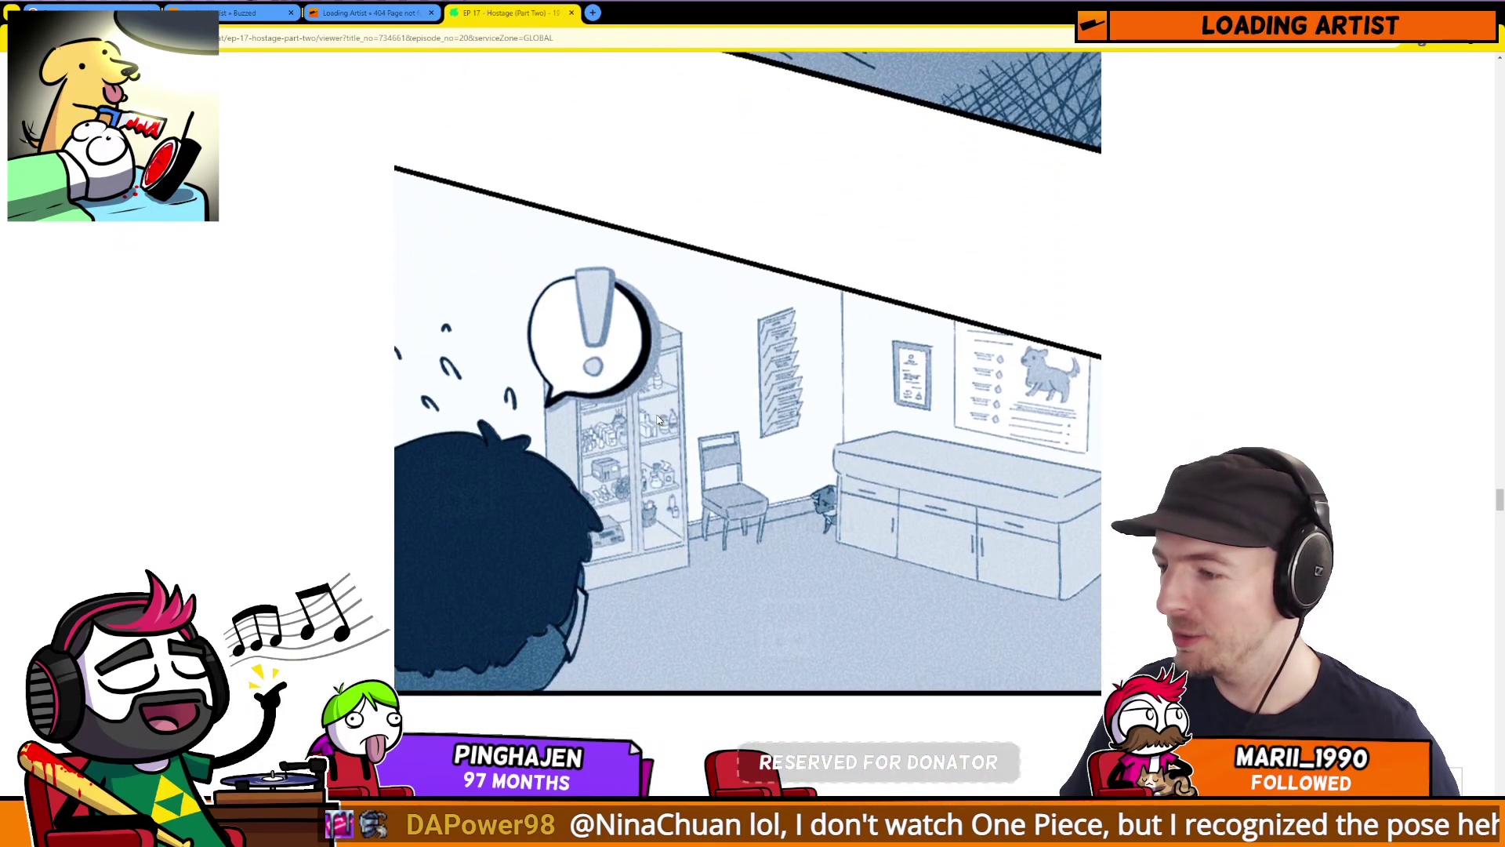
scroll(953, 462, "down", 8)
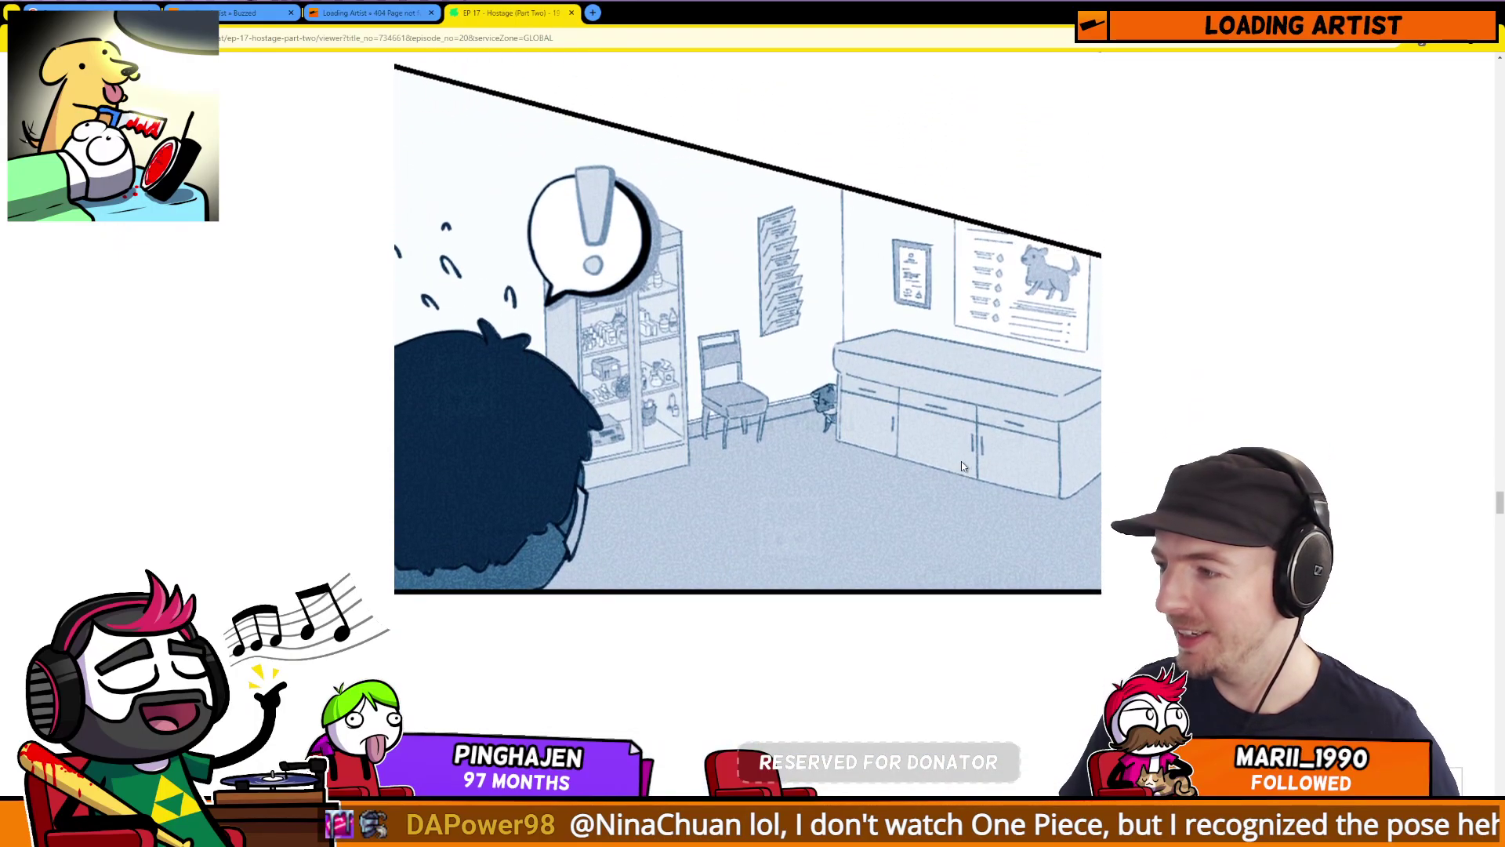
scroll(935, 439, "down", 3)
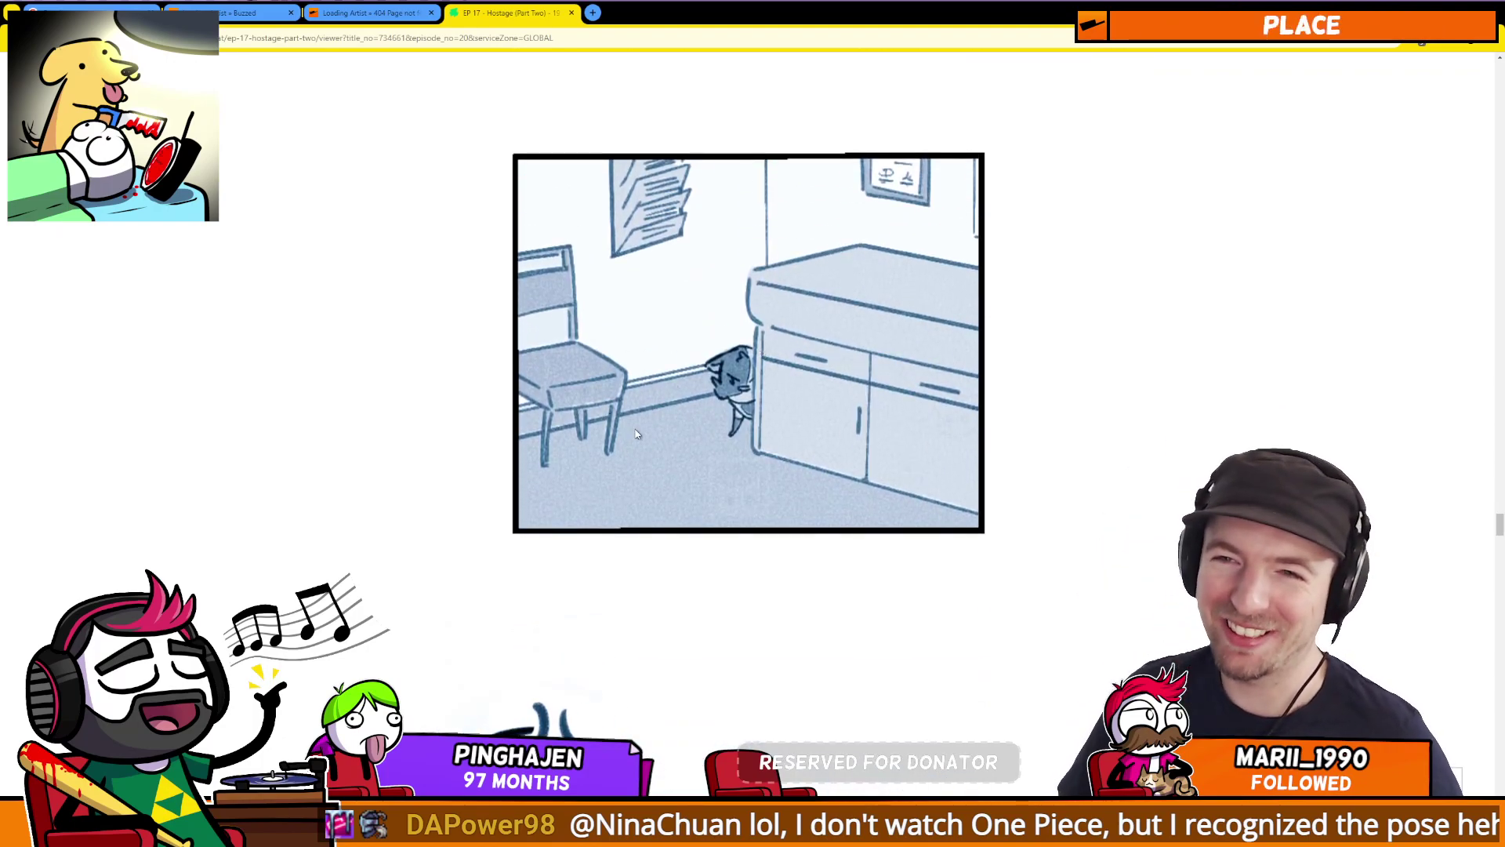
Step: Read the remaining panels of The Pirate Cat episode 17 through the credits to the closing illustration
scroll(945, 474, "up", 8)
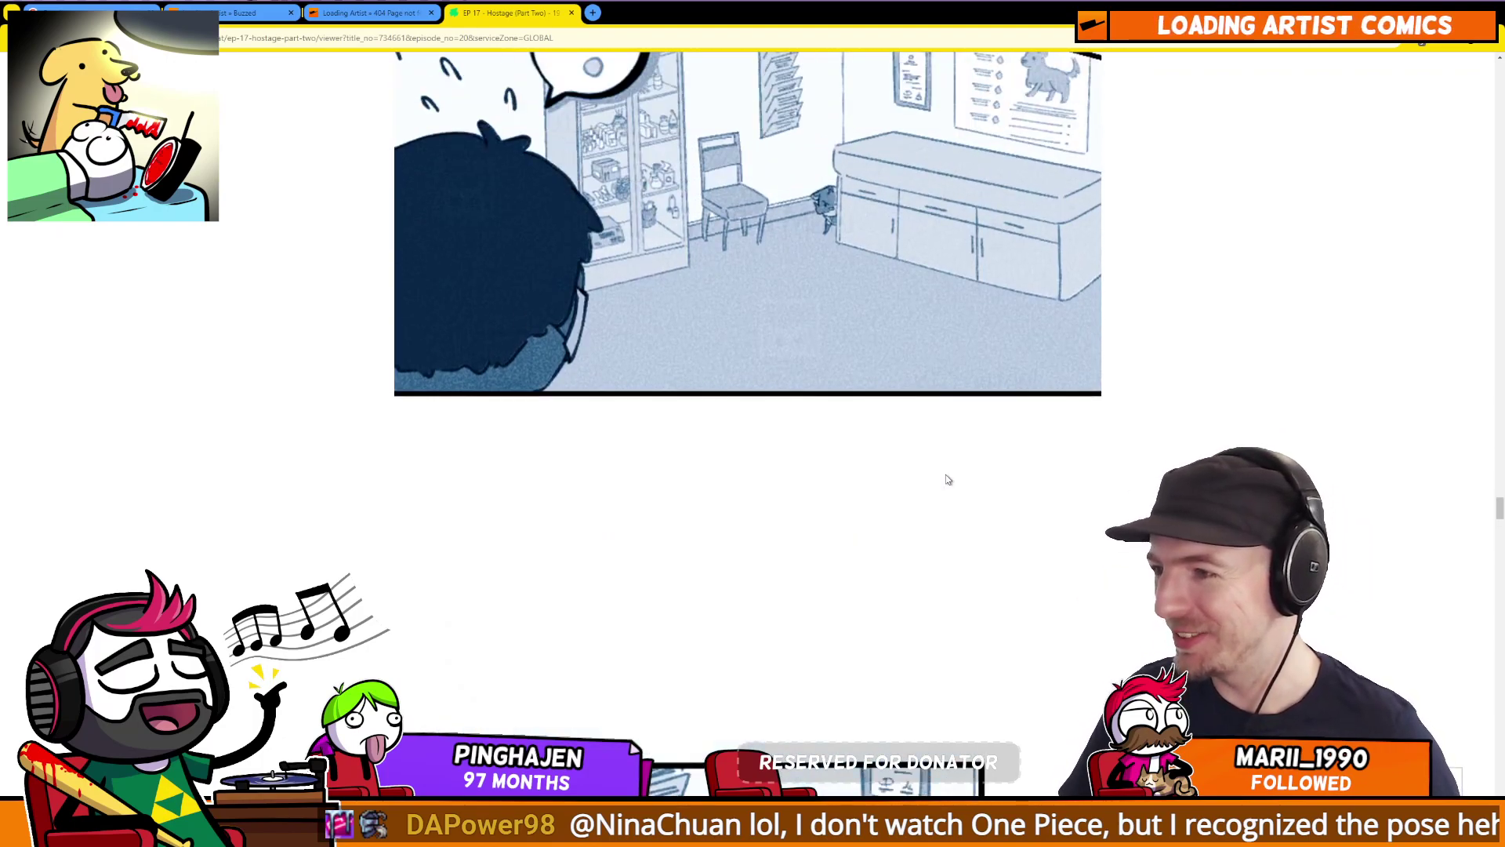
scroll(945, 473, "down", 9)
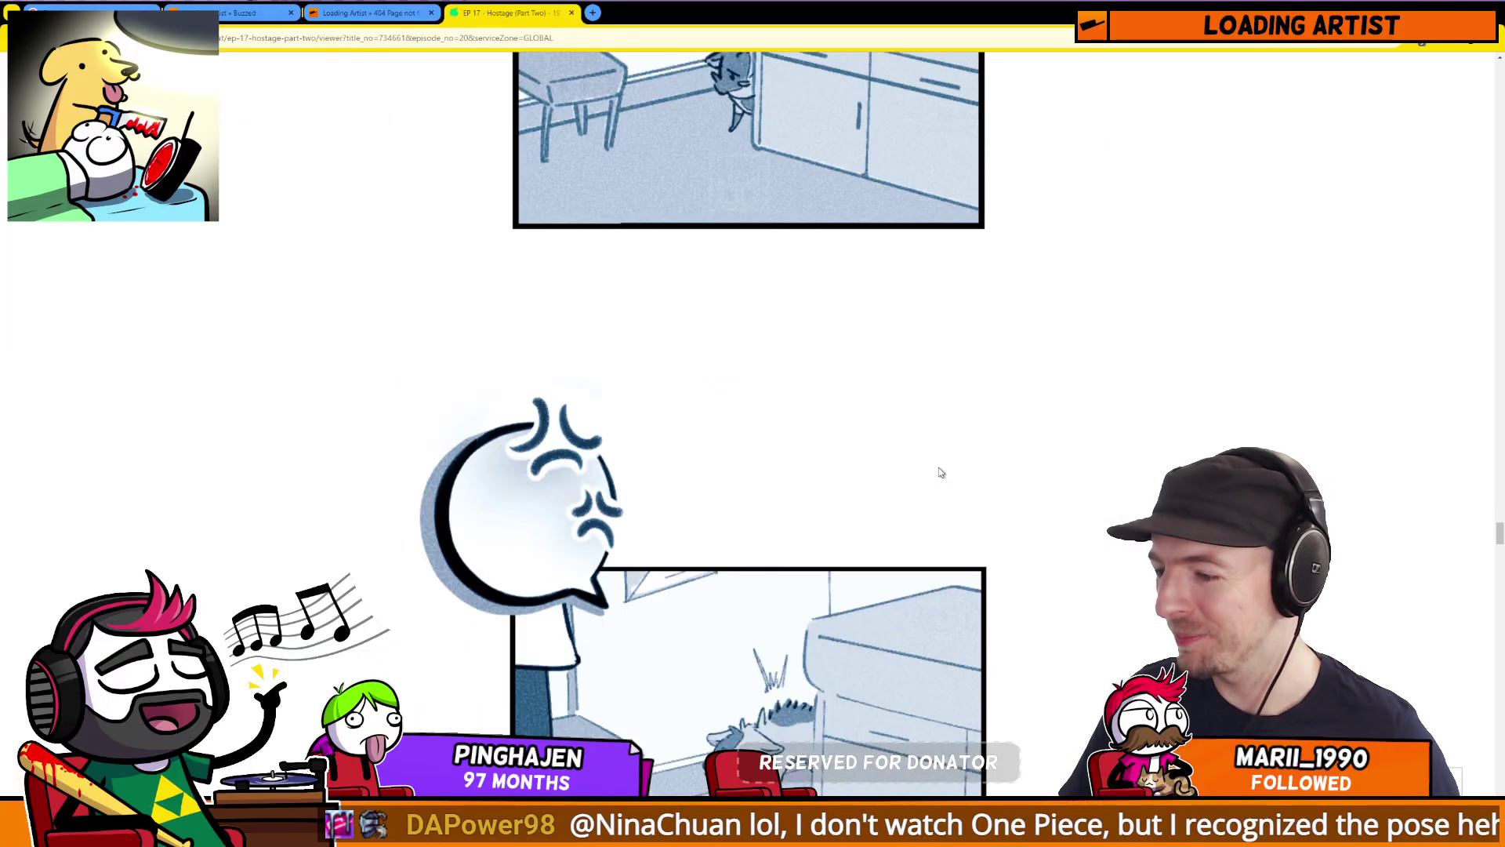
scroll(938, 467, "down", 8)
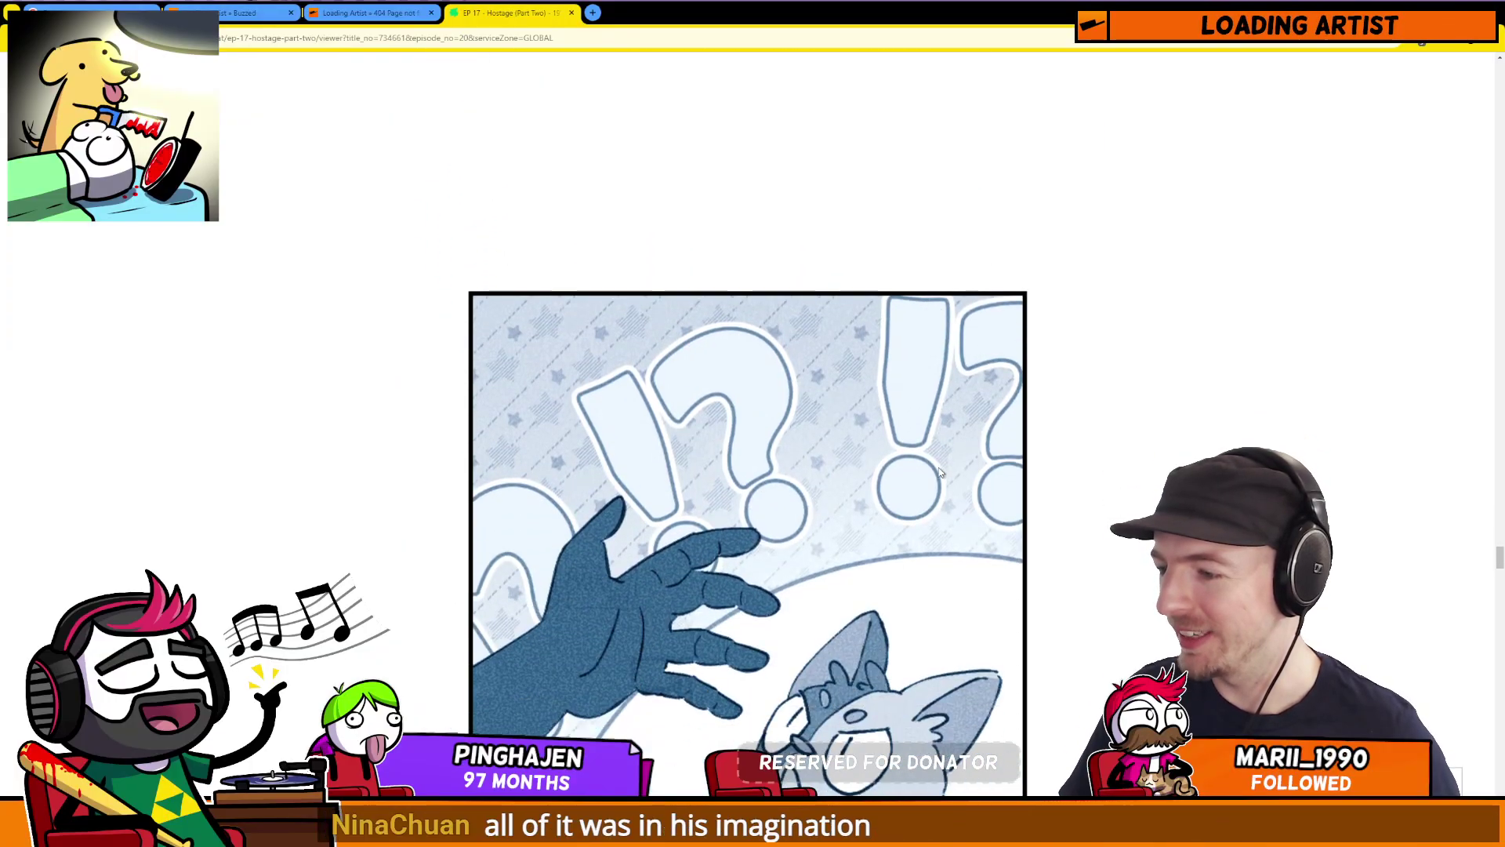
scroll(940, 470, "down", 10)
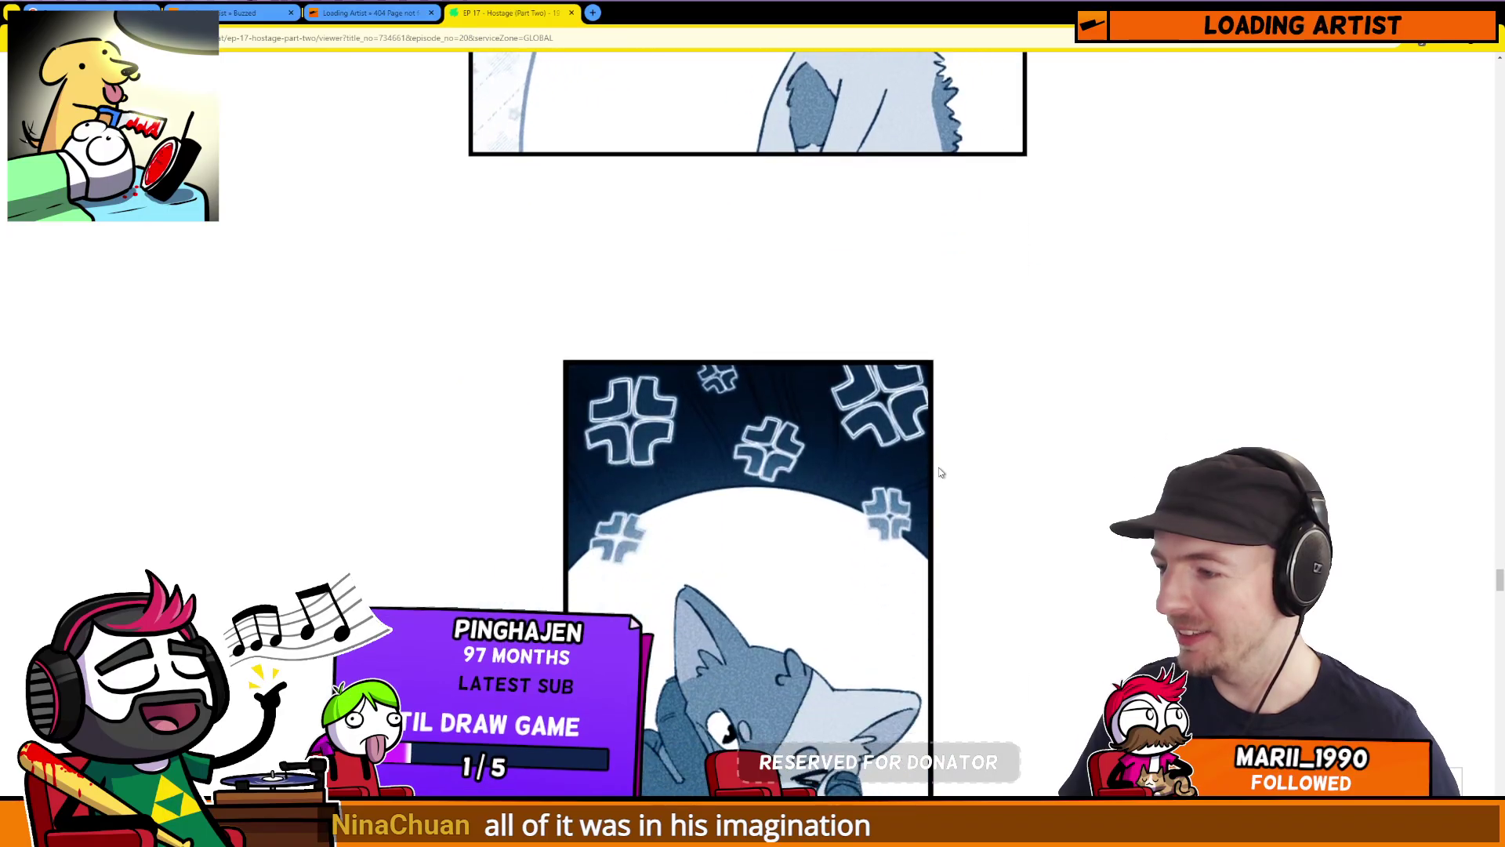
scroll(939, 472, "down", 3)
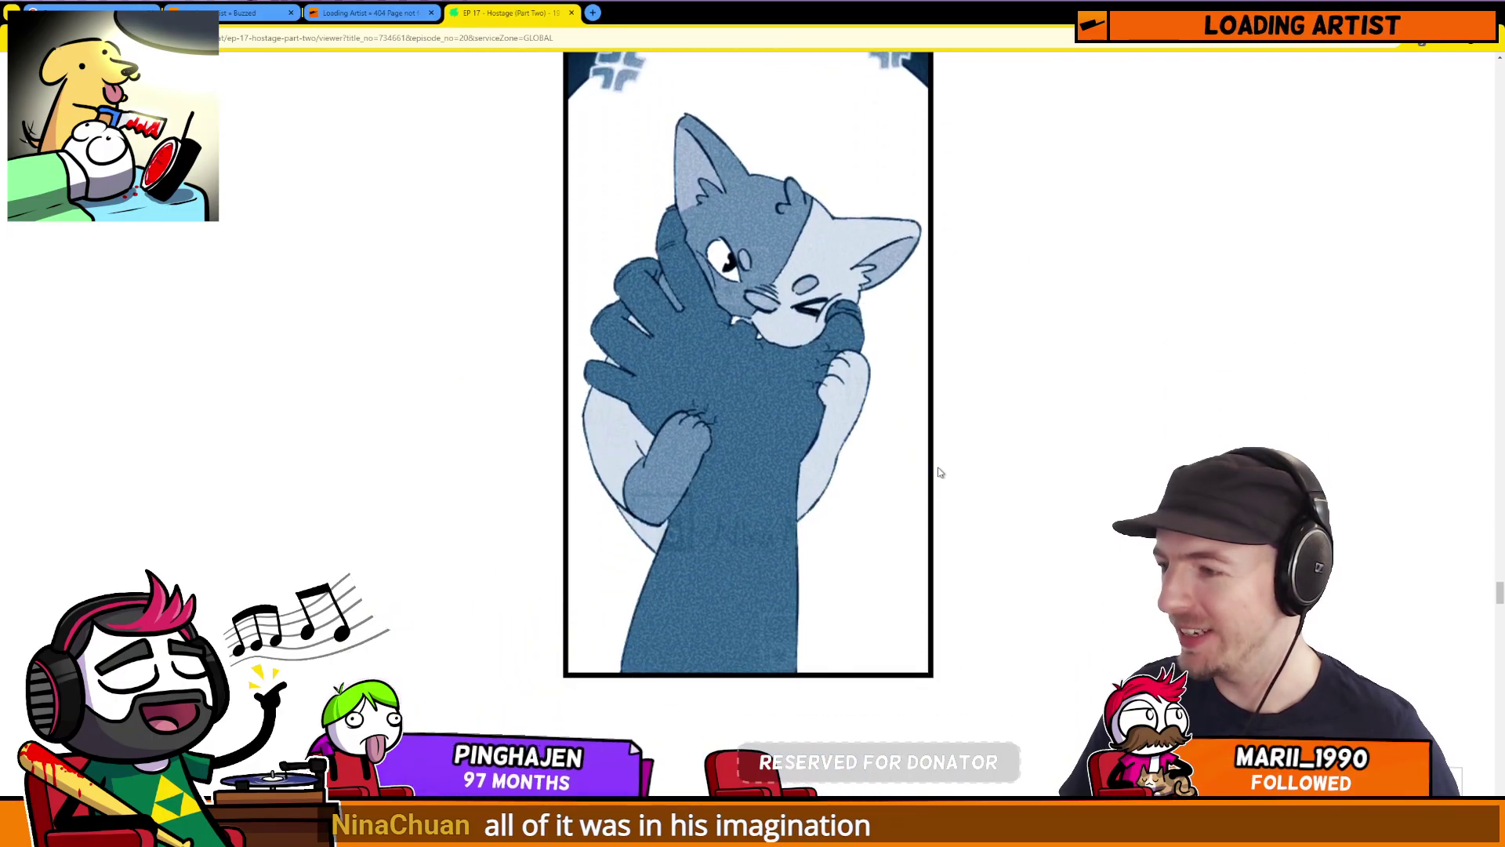
scroll(940, 473, "down", 10)
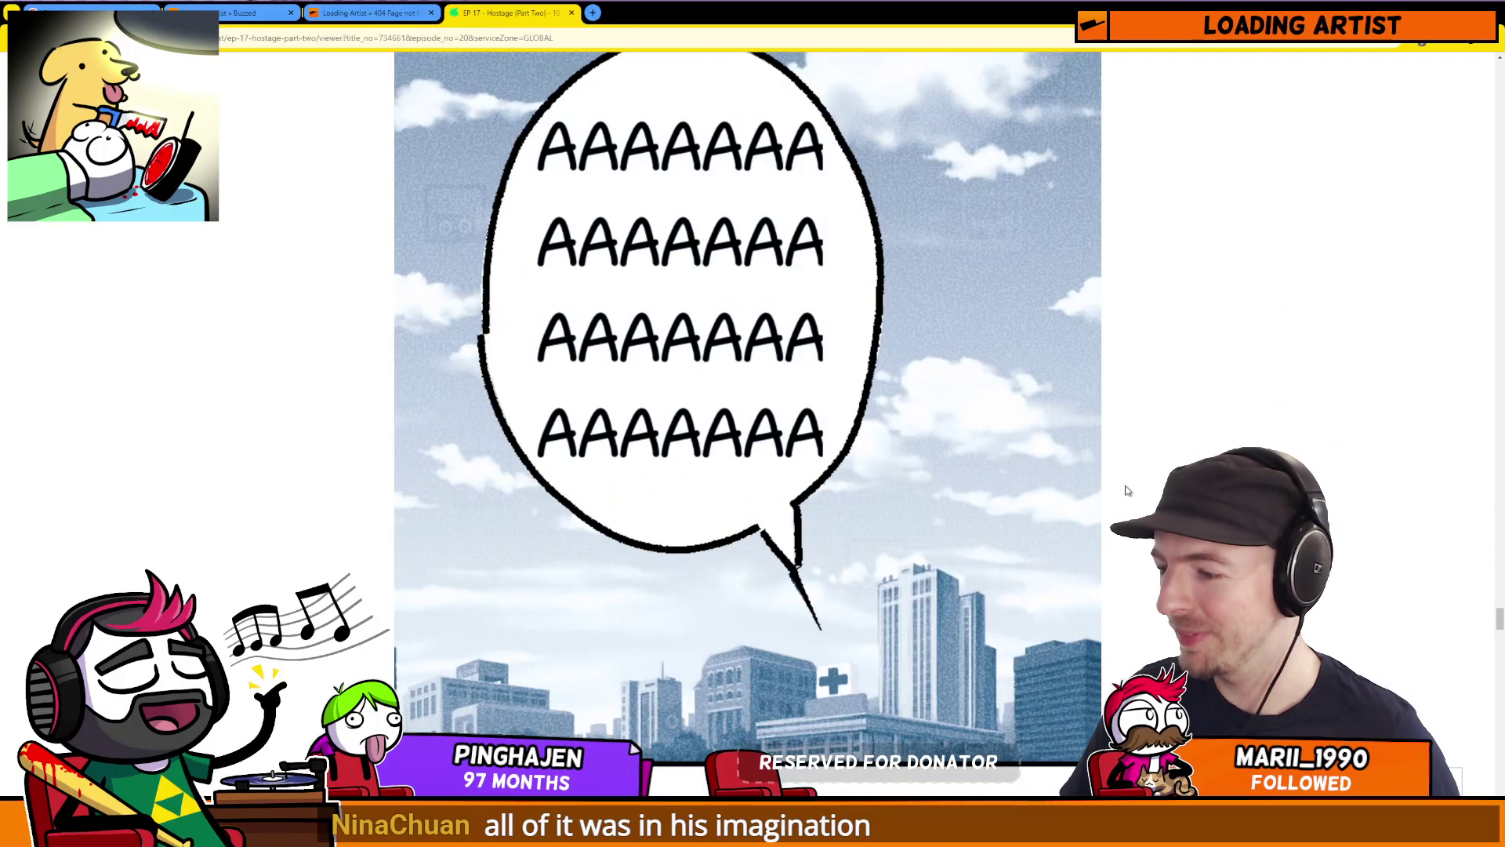
scroll(1120, 485, "down", 10)
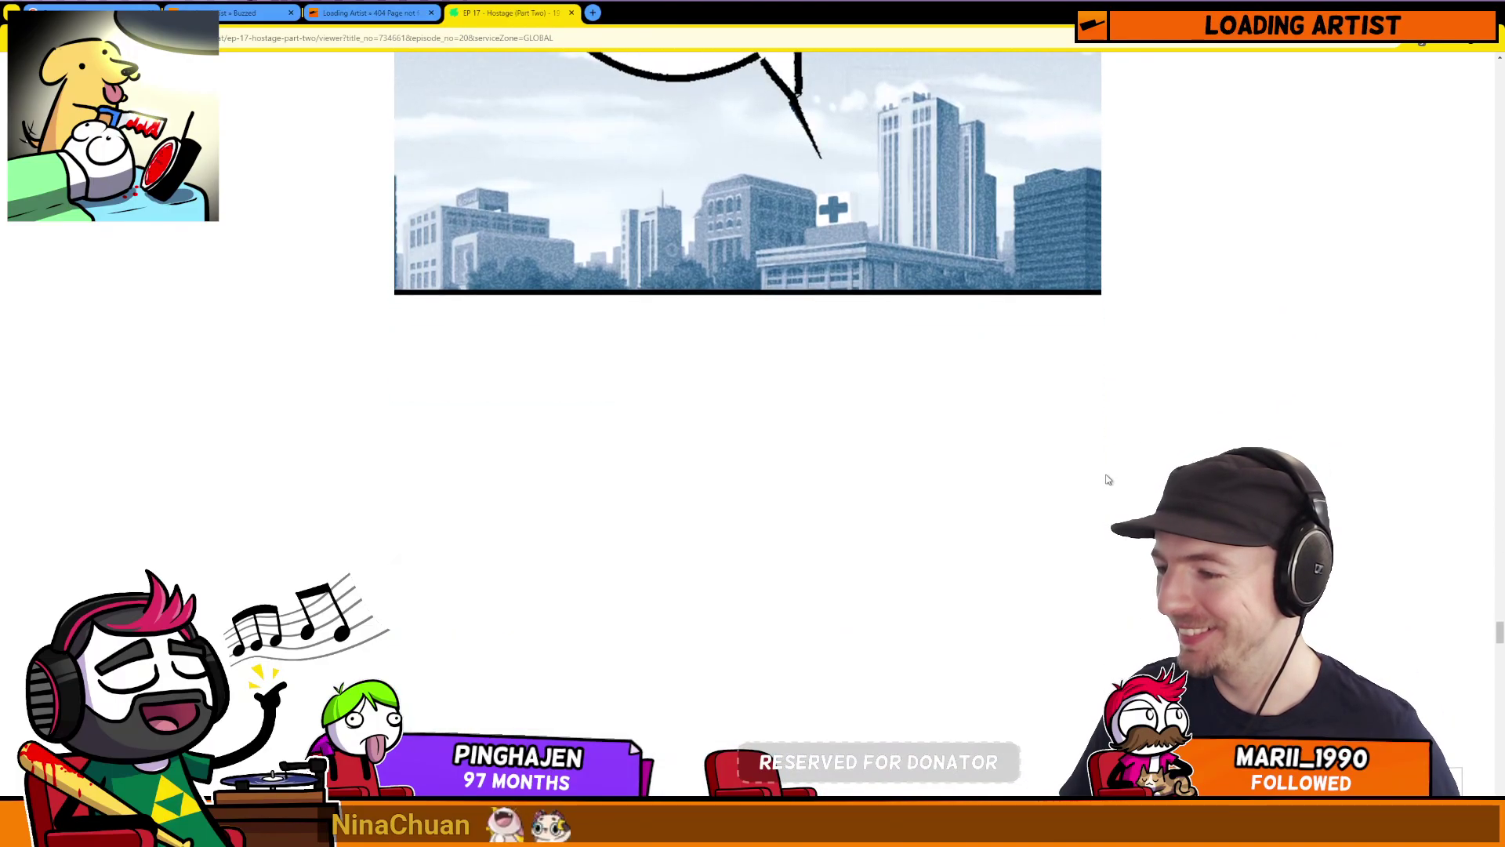
scroll(1105, 479, "down", 8)
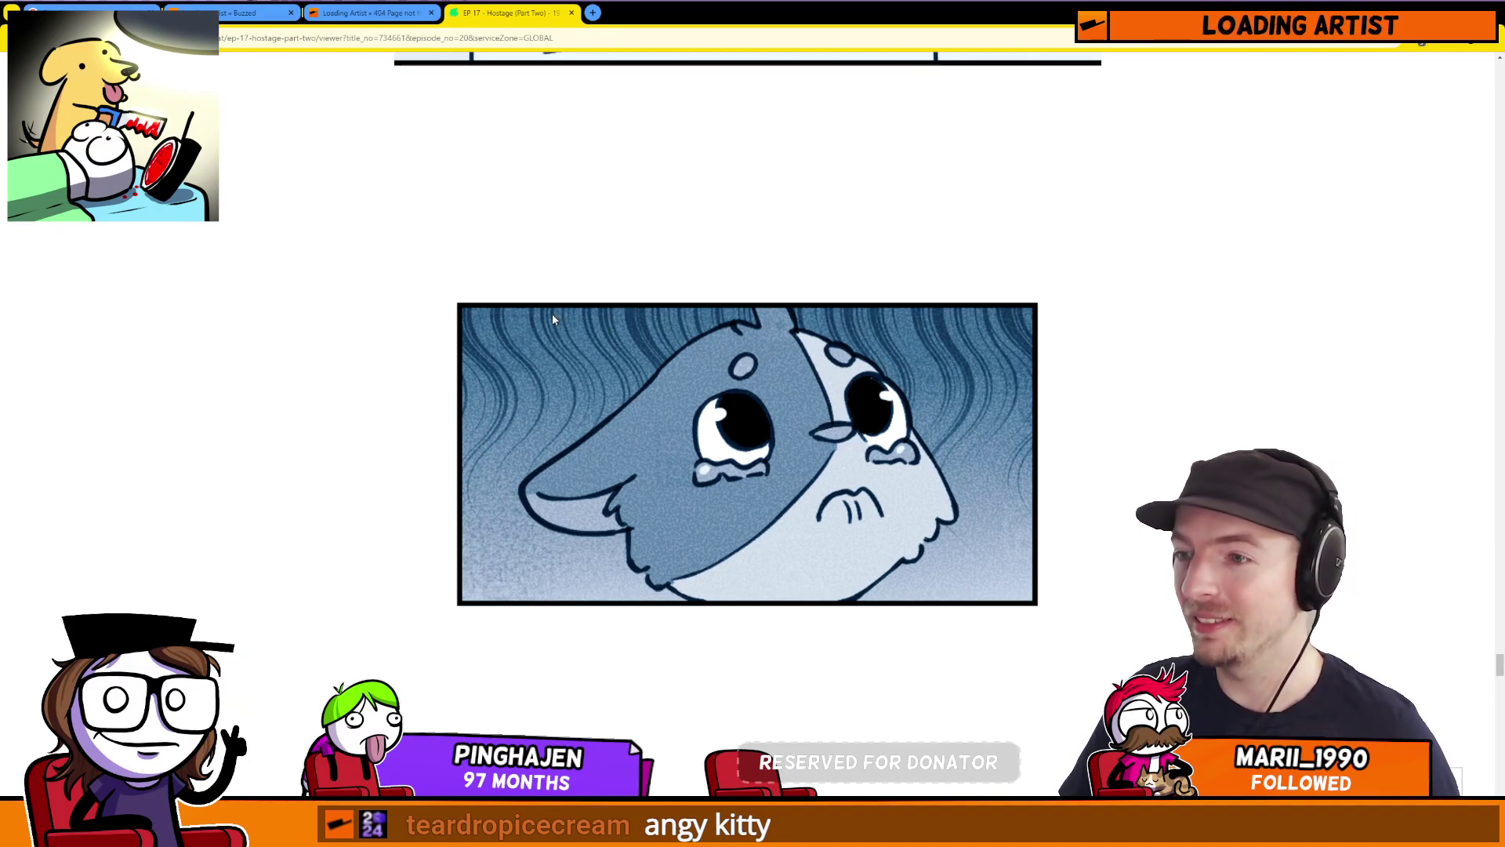
scroll(1117, 406, "down", 1)
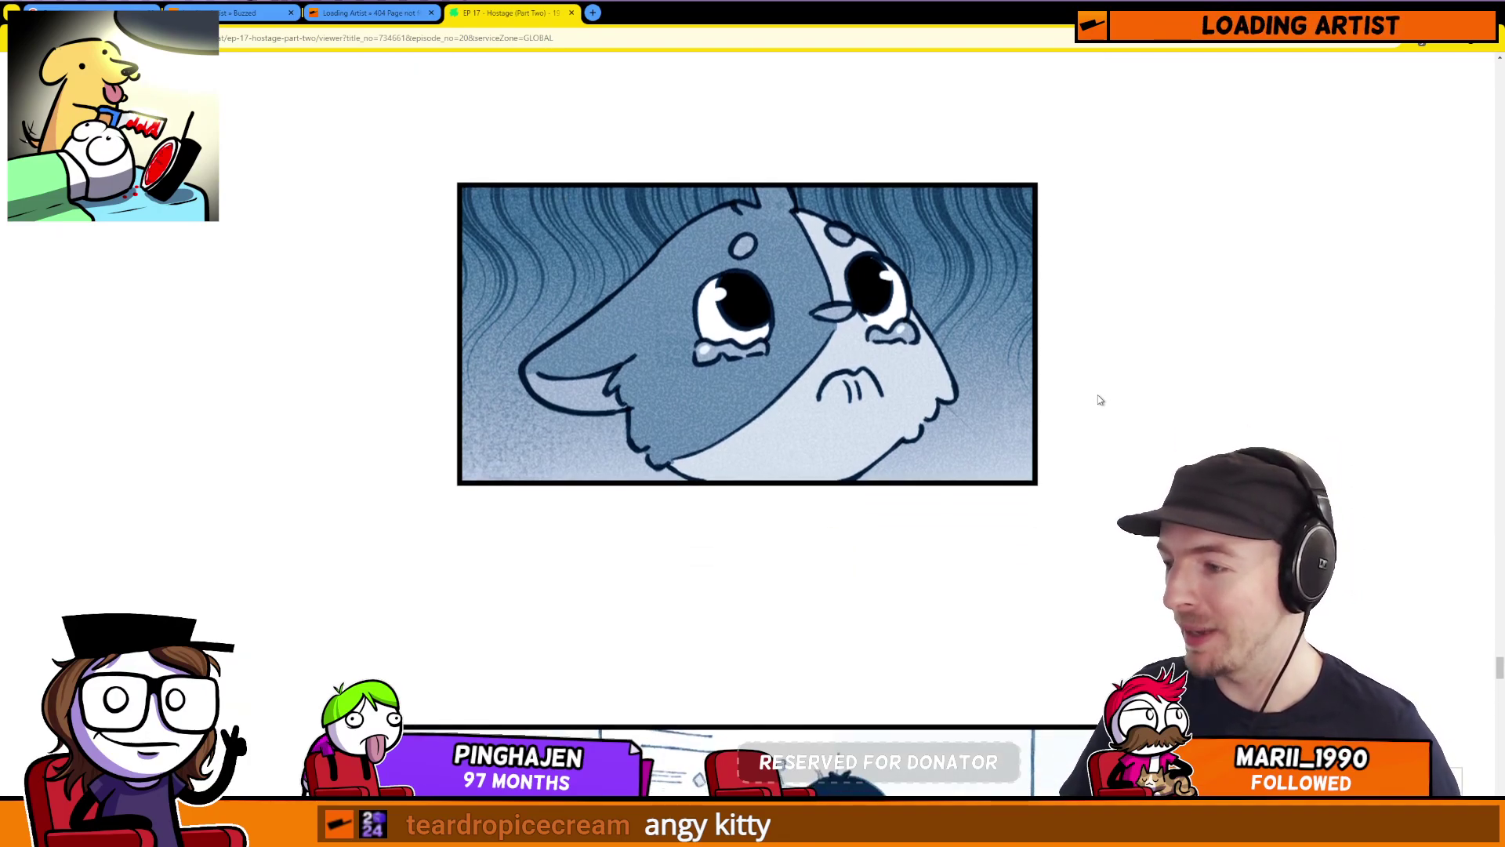
scroll(1098, 400, "down", 5)
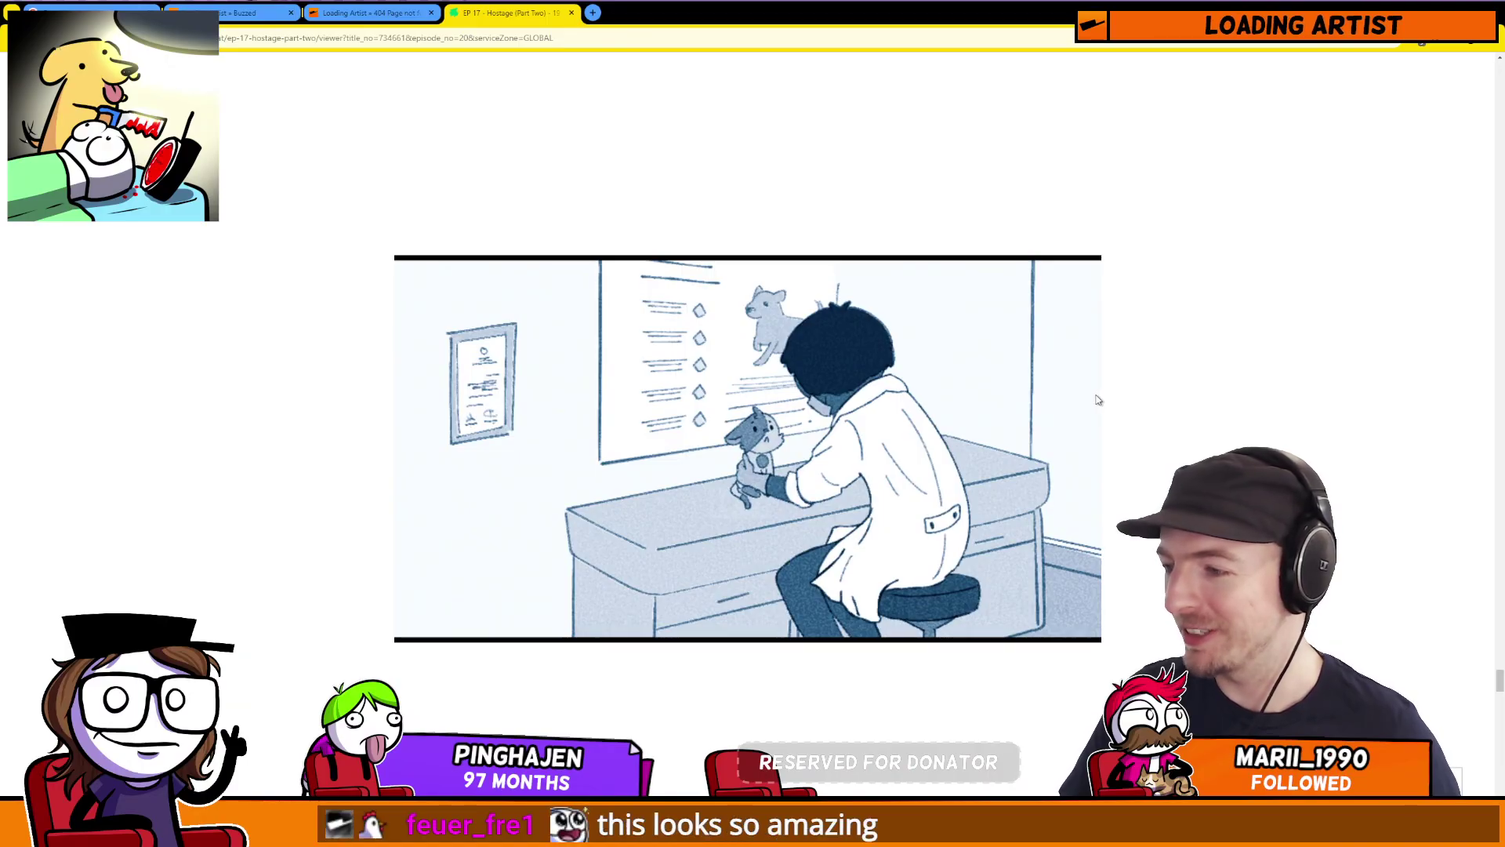
scroll(1097, 400, "down", 7)
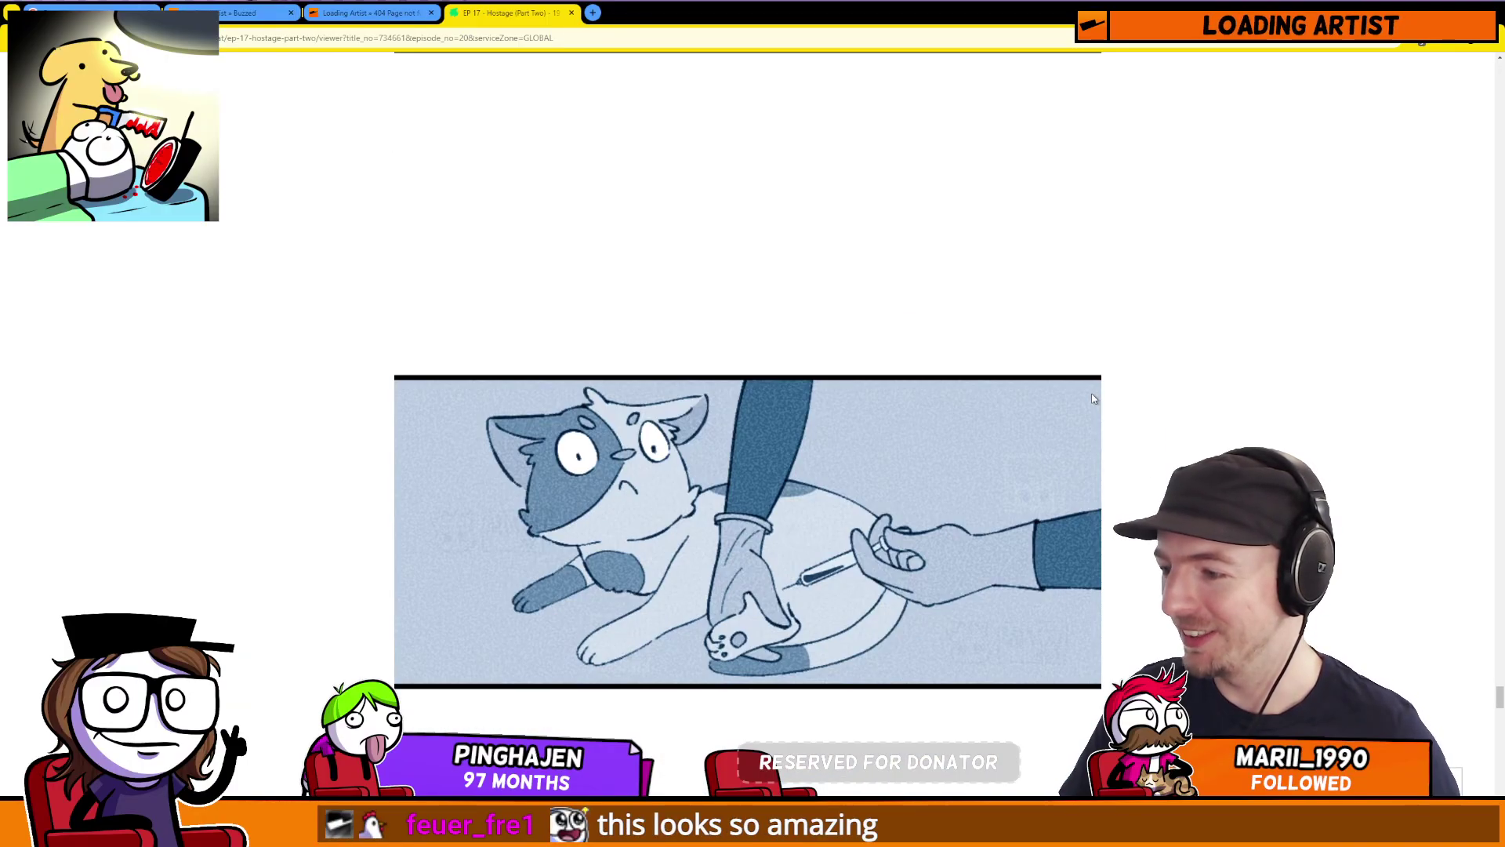
scroll(1094, 399, "down", 3)
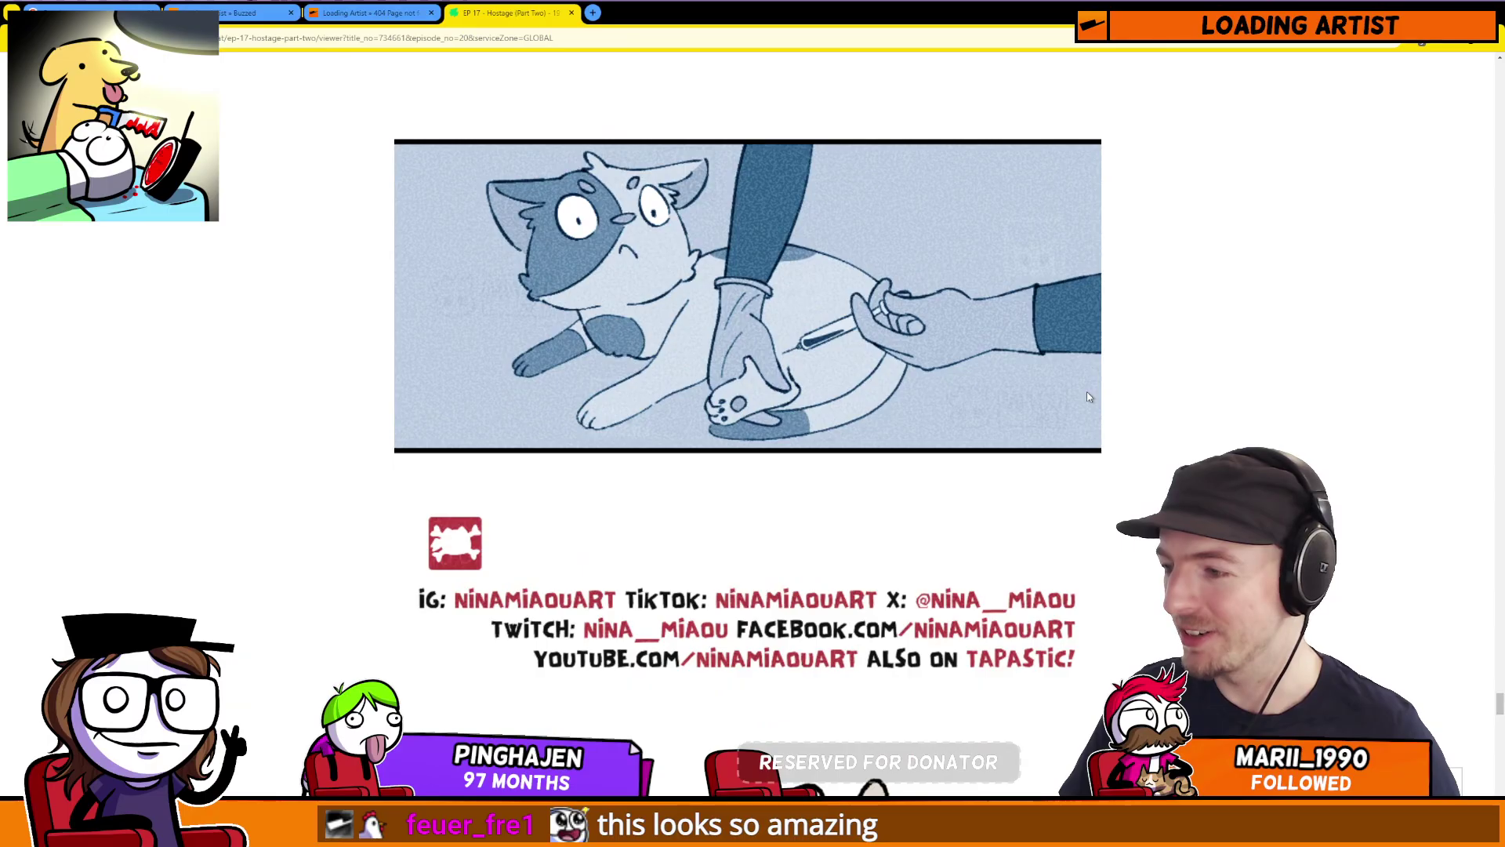
scroll(1087, 397, "down", 3)
scroll(1086, 396, "up", 3)
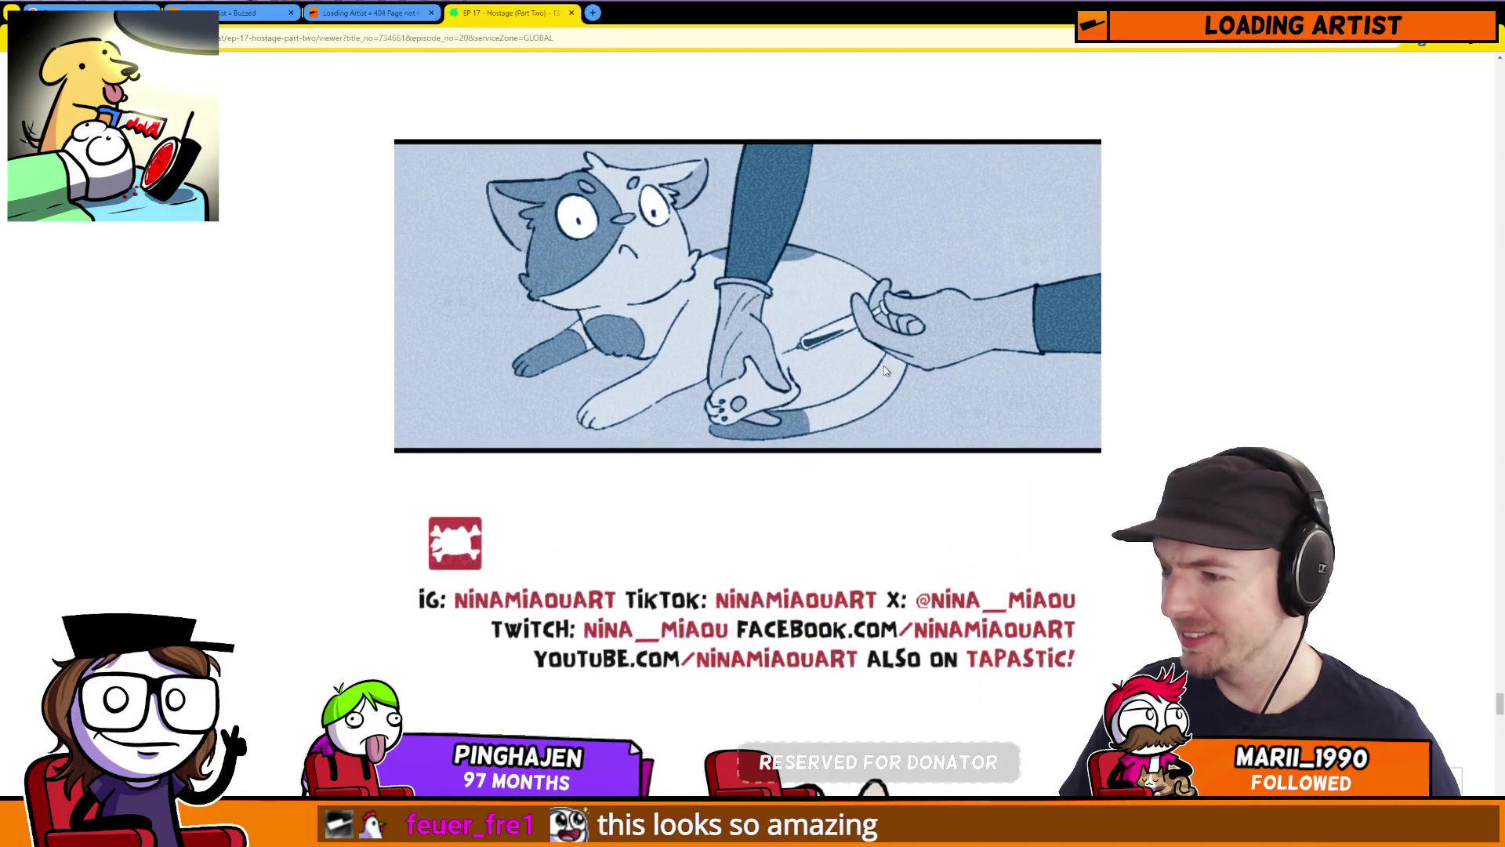
scroll(835, 364, "down", 7)
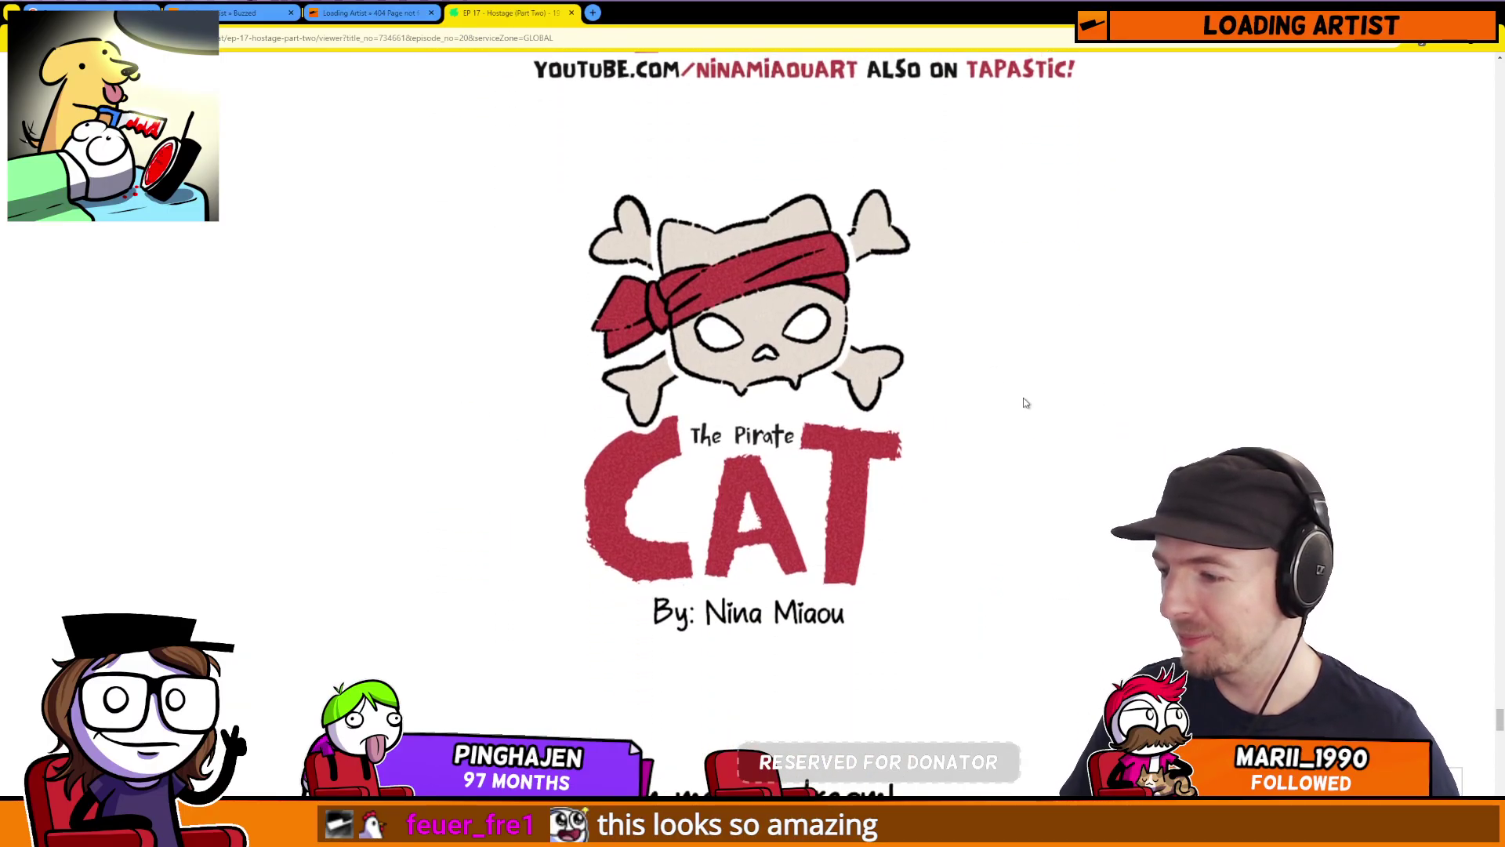
scroll(1023, 402, "down", 9)
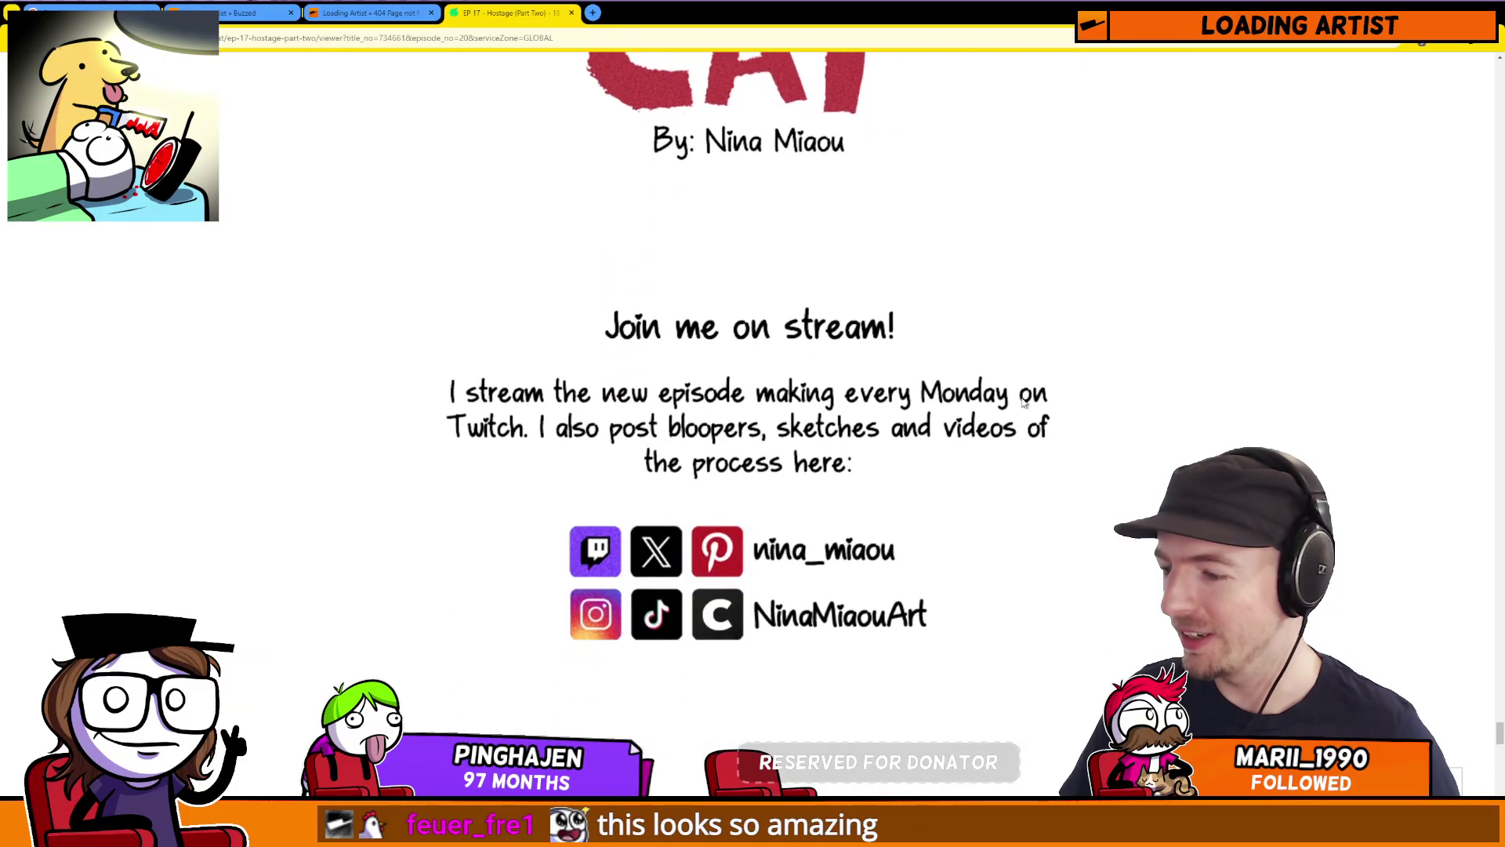
scroll(1024, 402, "down", 4)
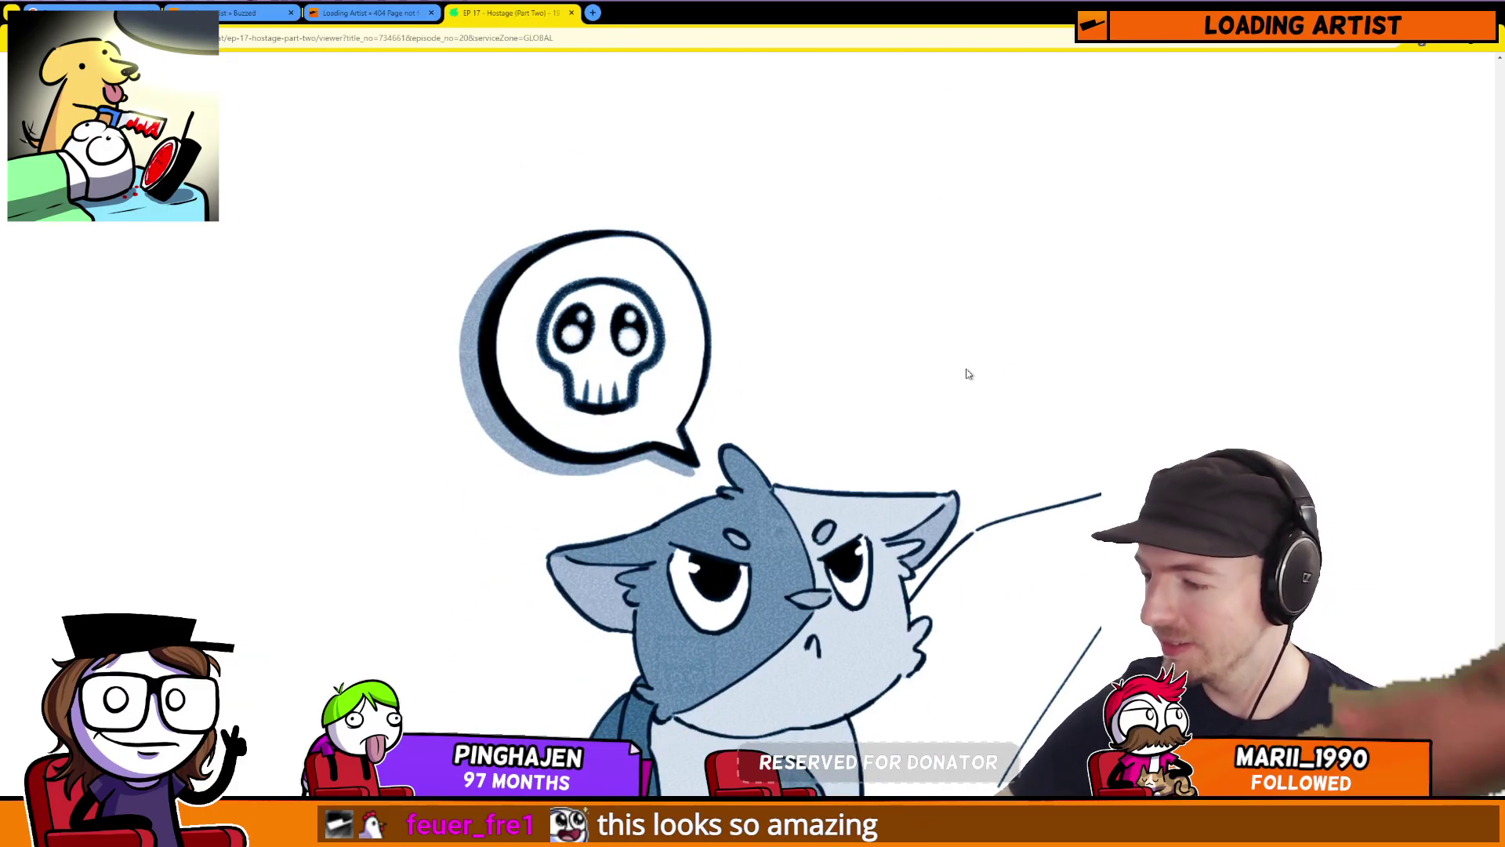
scroll(969, 374, "down", 12)
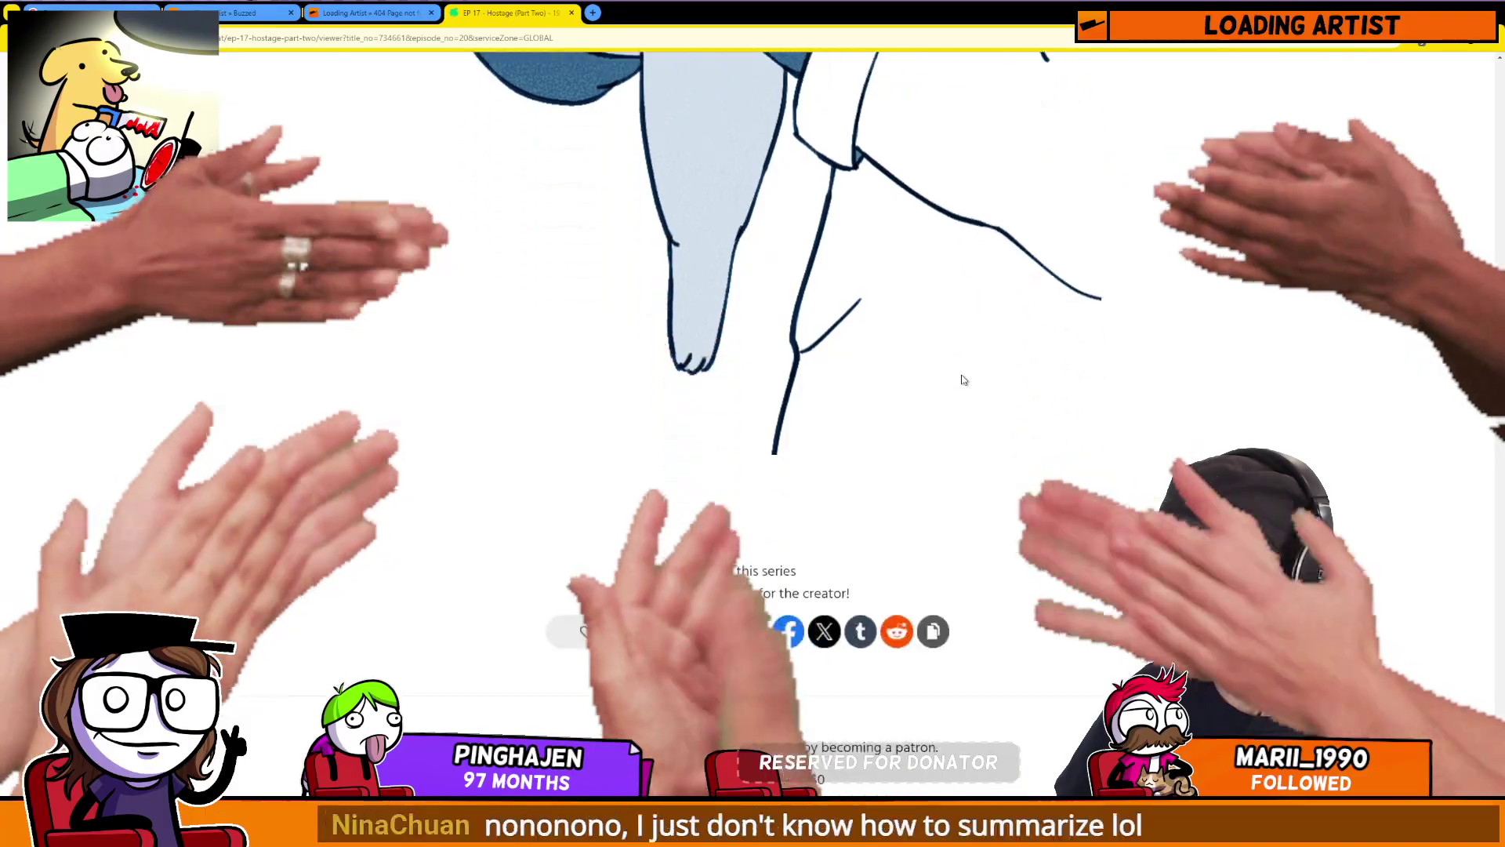
Step: Look back through the episode at the panel of the cat hiding behind the cabinet, and return to the opening title
scroll(337, 471, "up", 14)
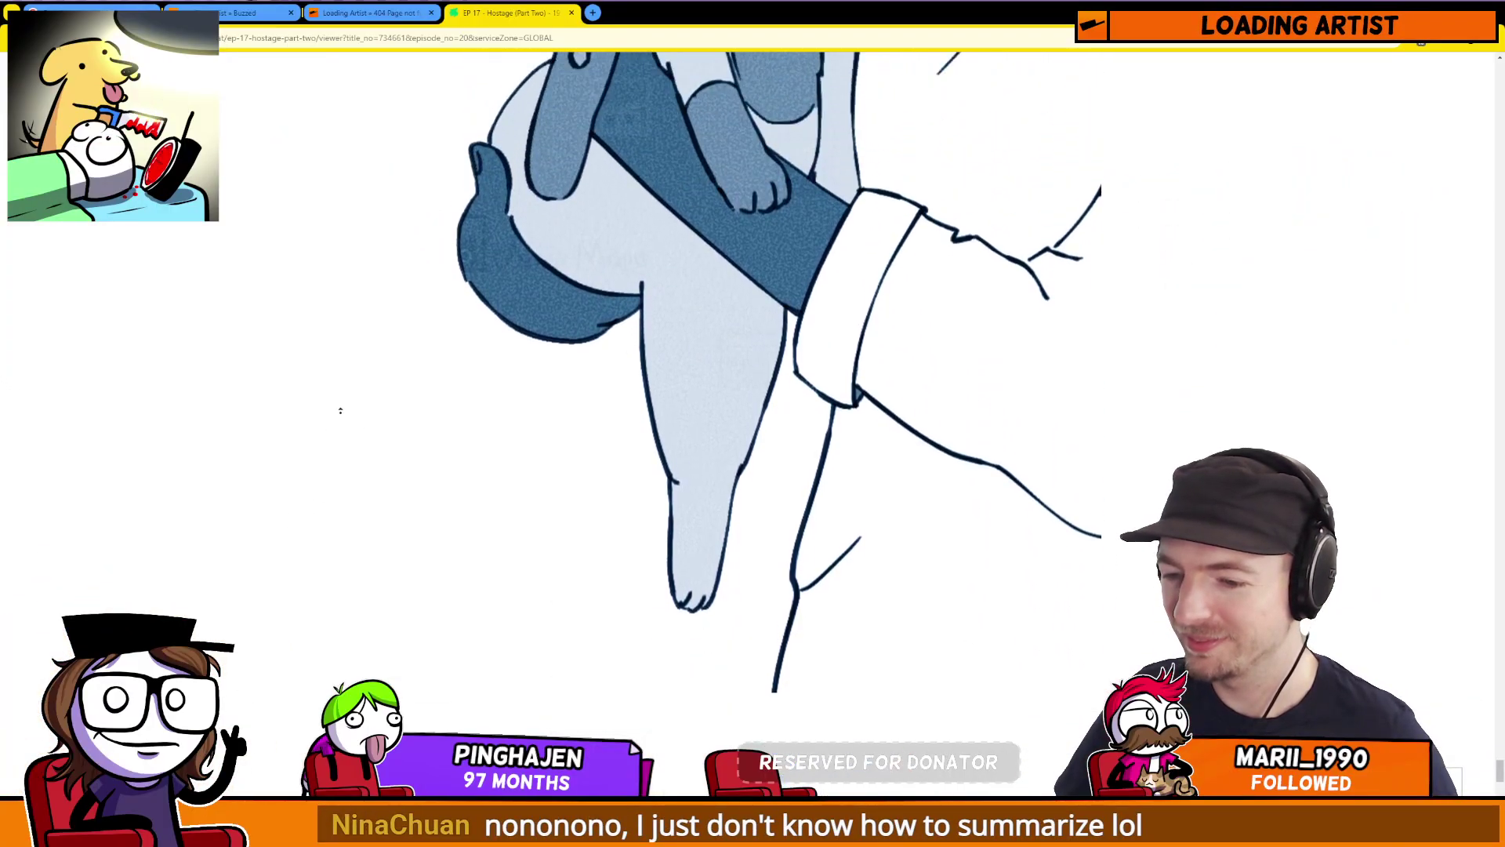
scroll(352, 468, "up", 20)
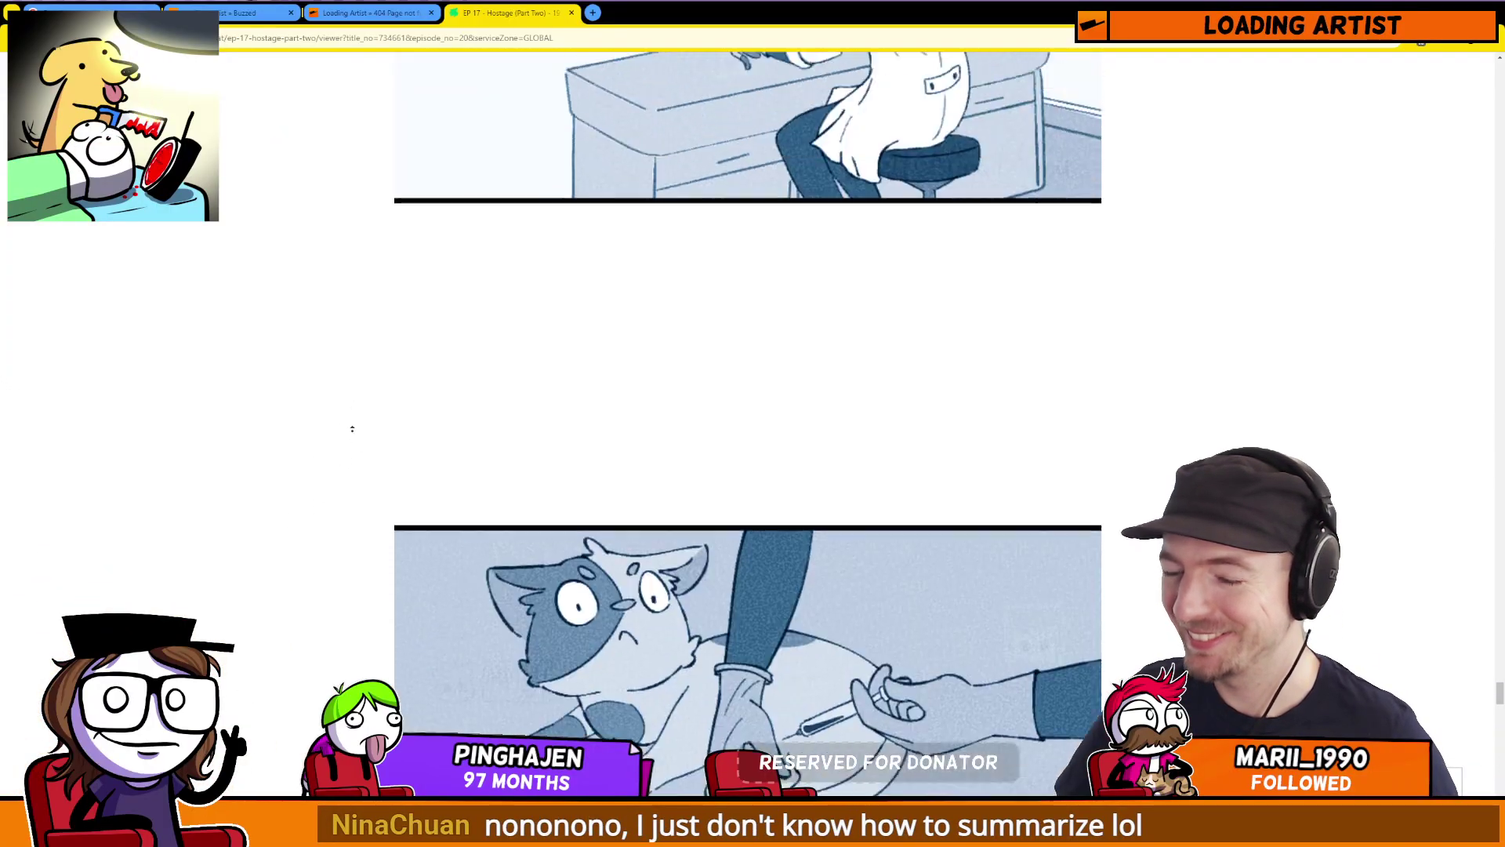
scroll(372, 410, "up", 15)
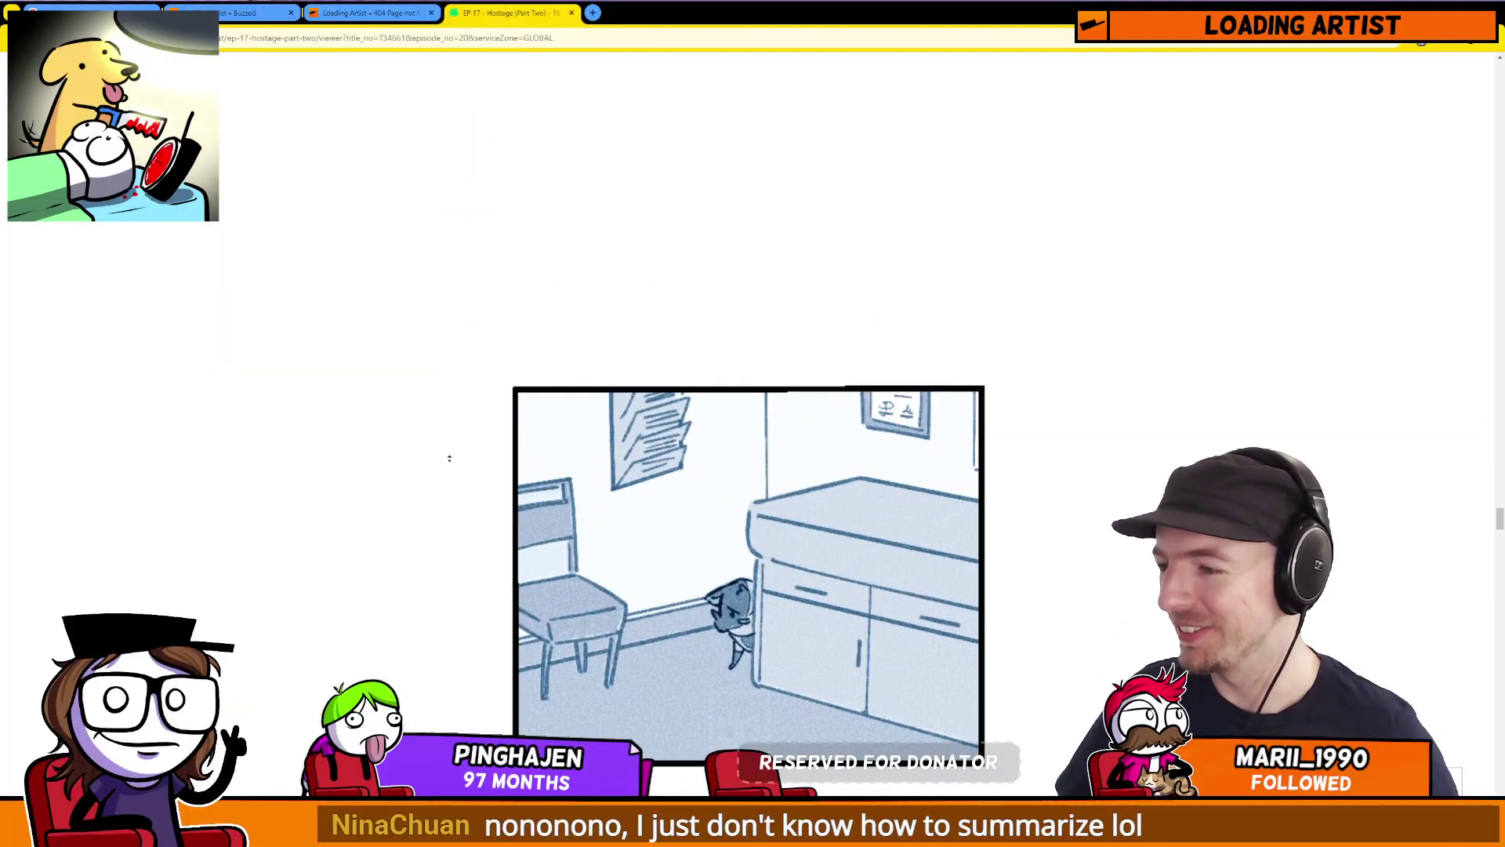
scroll(422, 337, "down", 12)
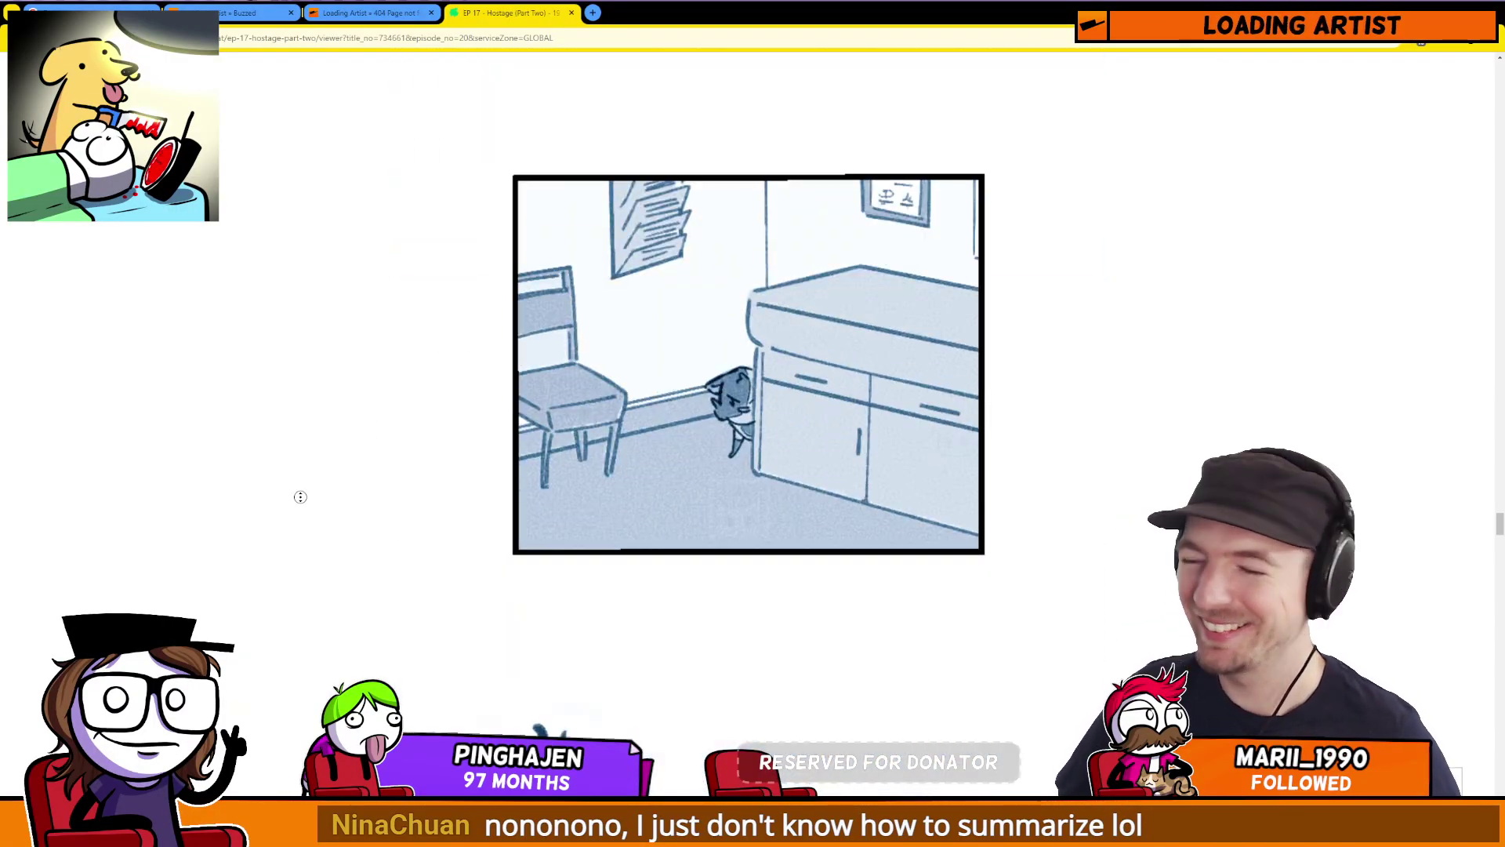
scroll(300, 497, "up", 20)
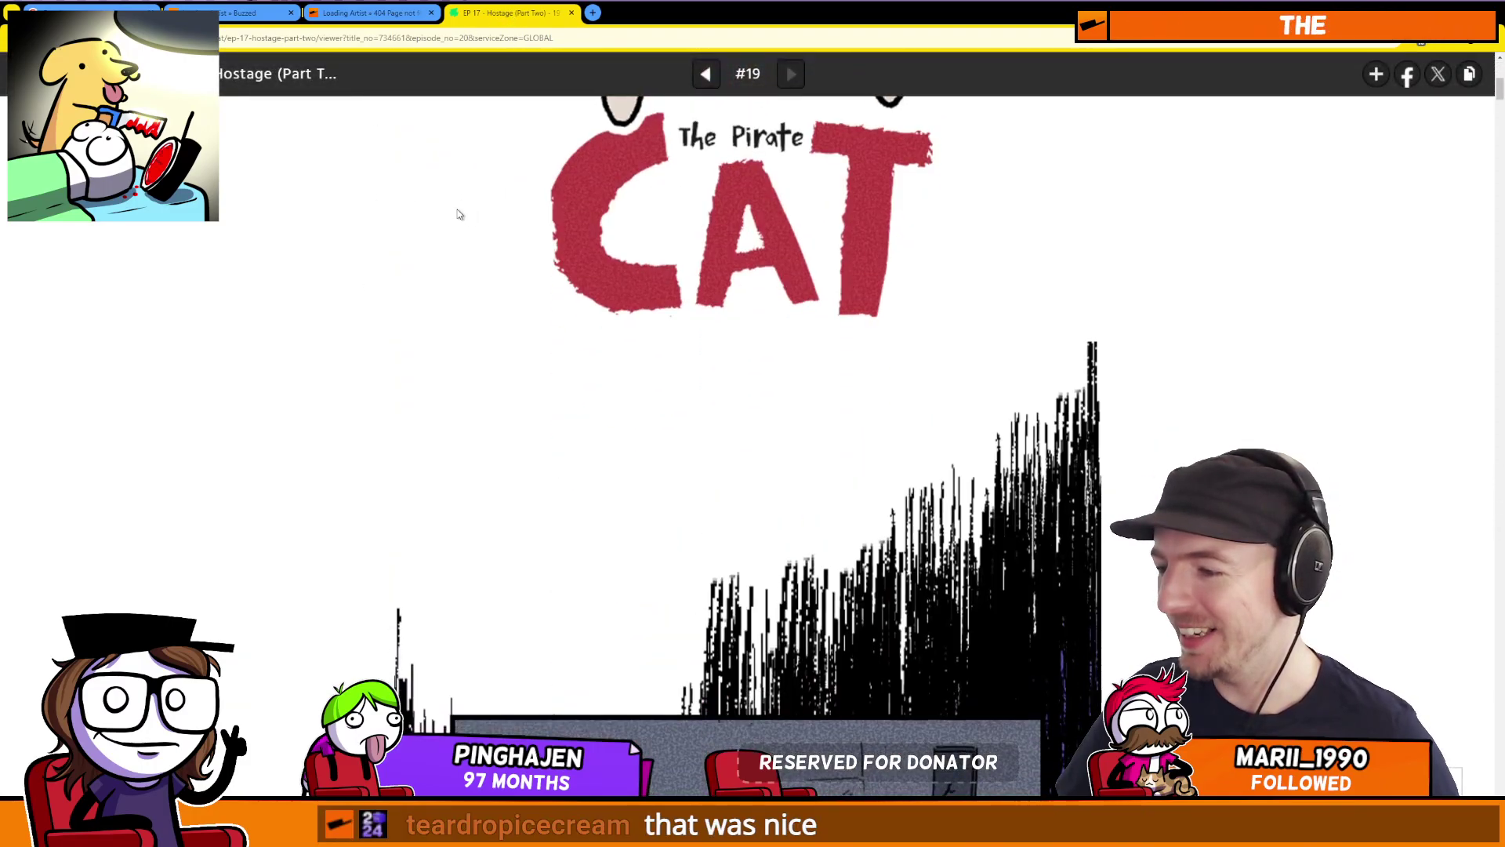
scroll(459, 214, "up", 8)
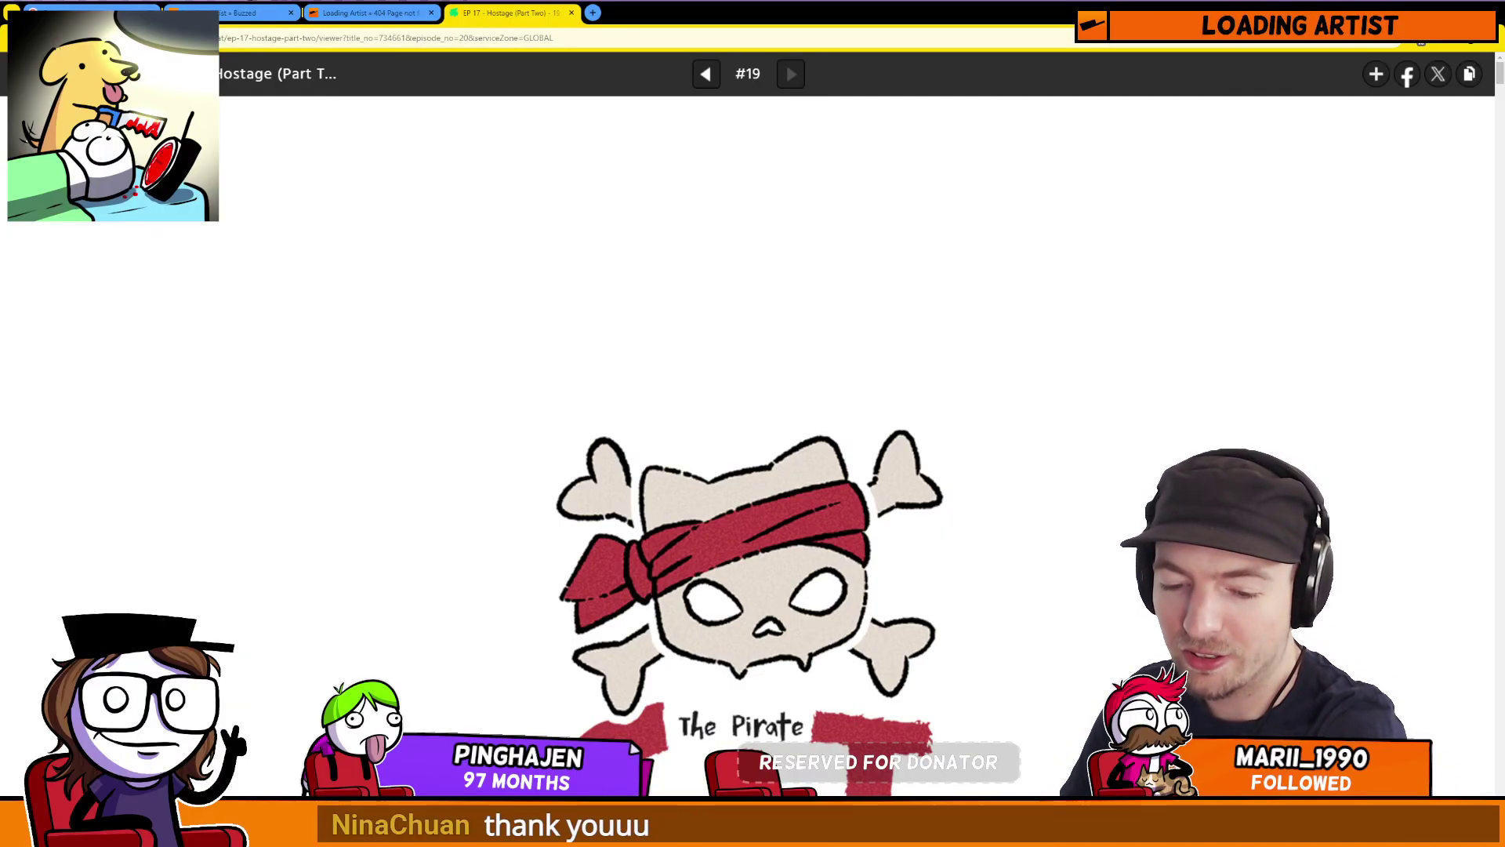
Step: Switch back to Clip Studio Paint and review the coloured flowers and pots across the comic's panels
key("alt+Tab")
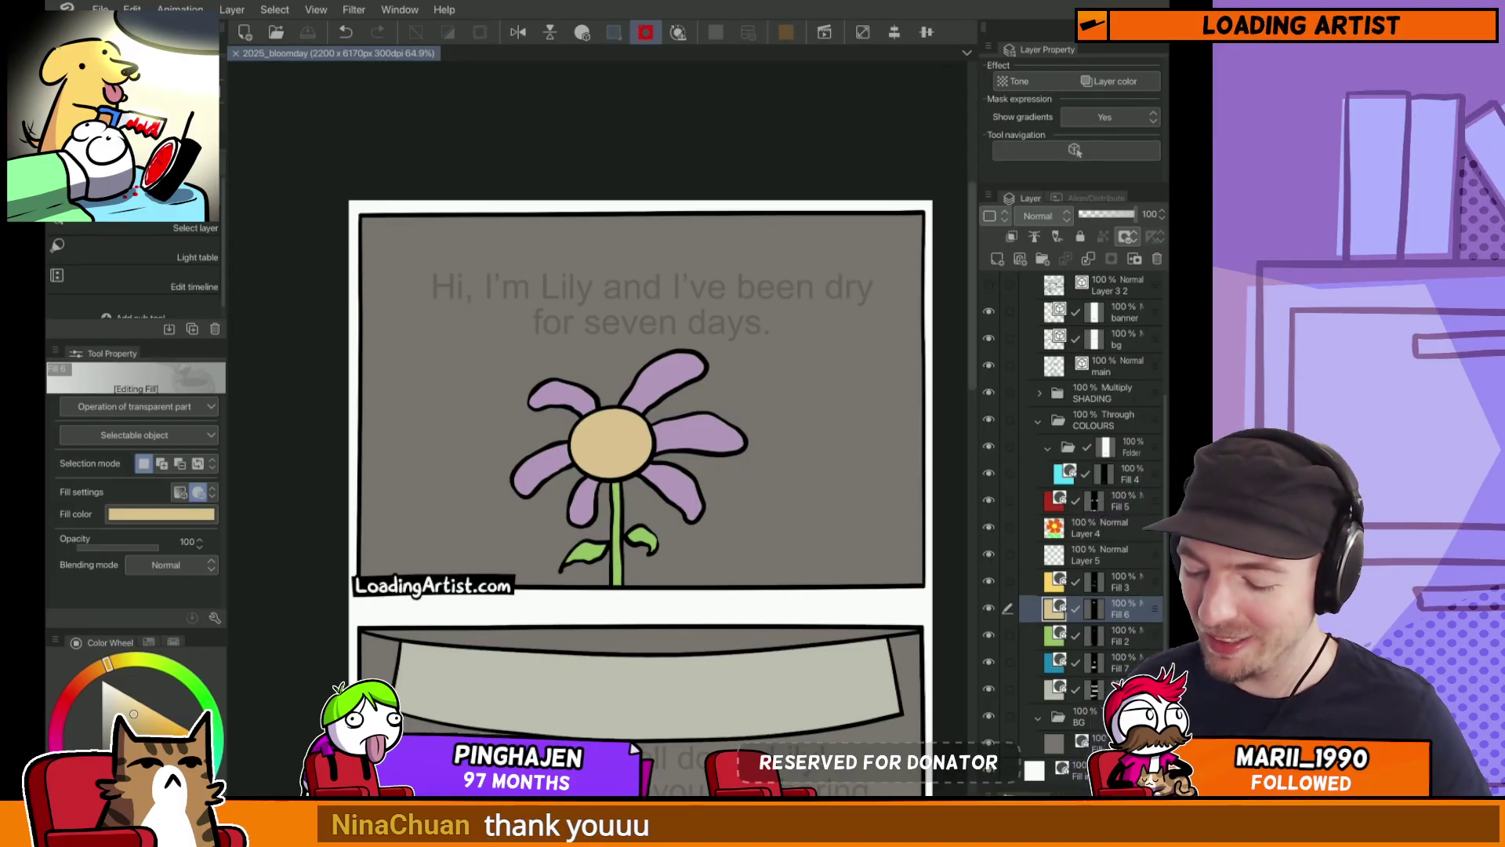
left_click_drag(774, 624, 752, 397)
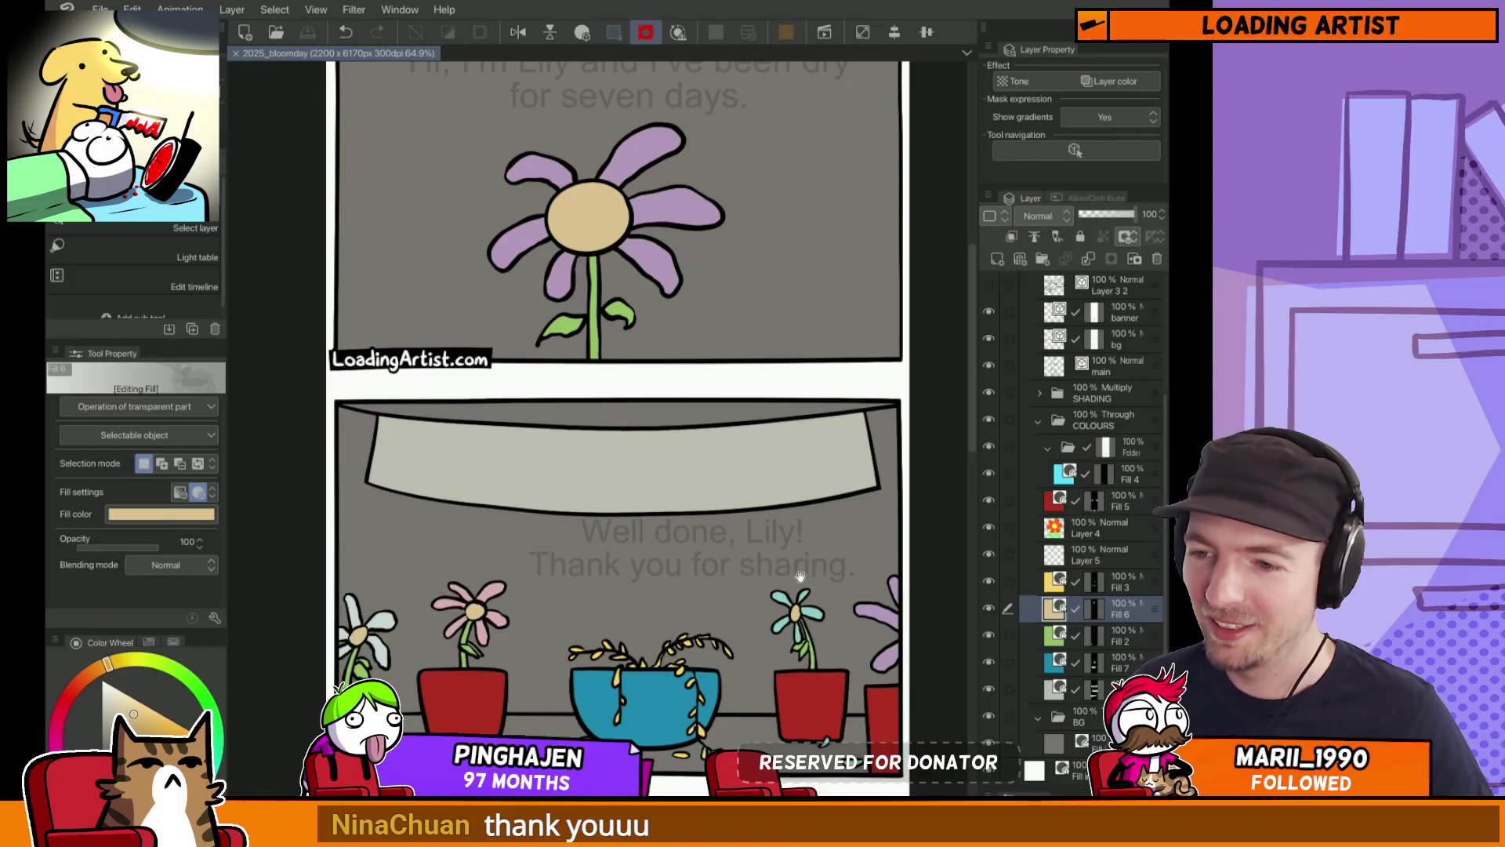
left_click_drag(800, 576, 791, 473)
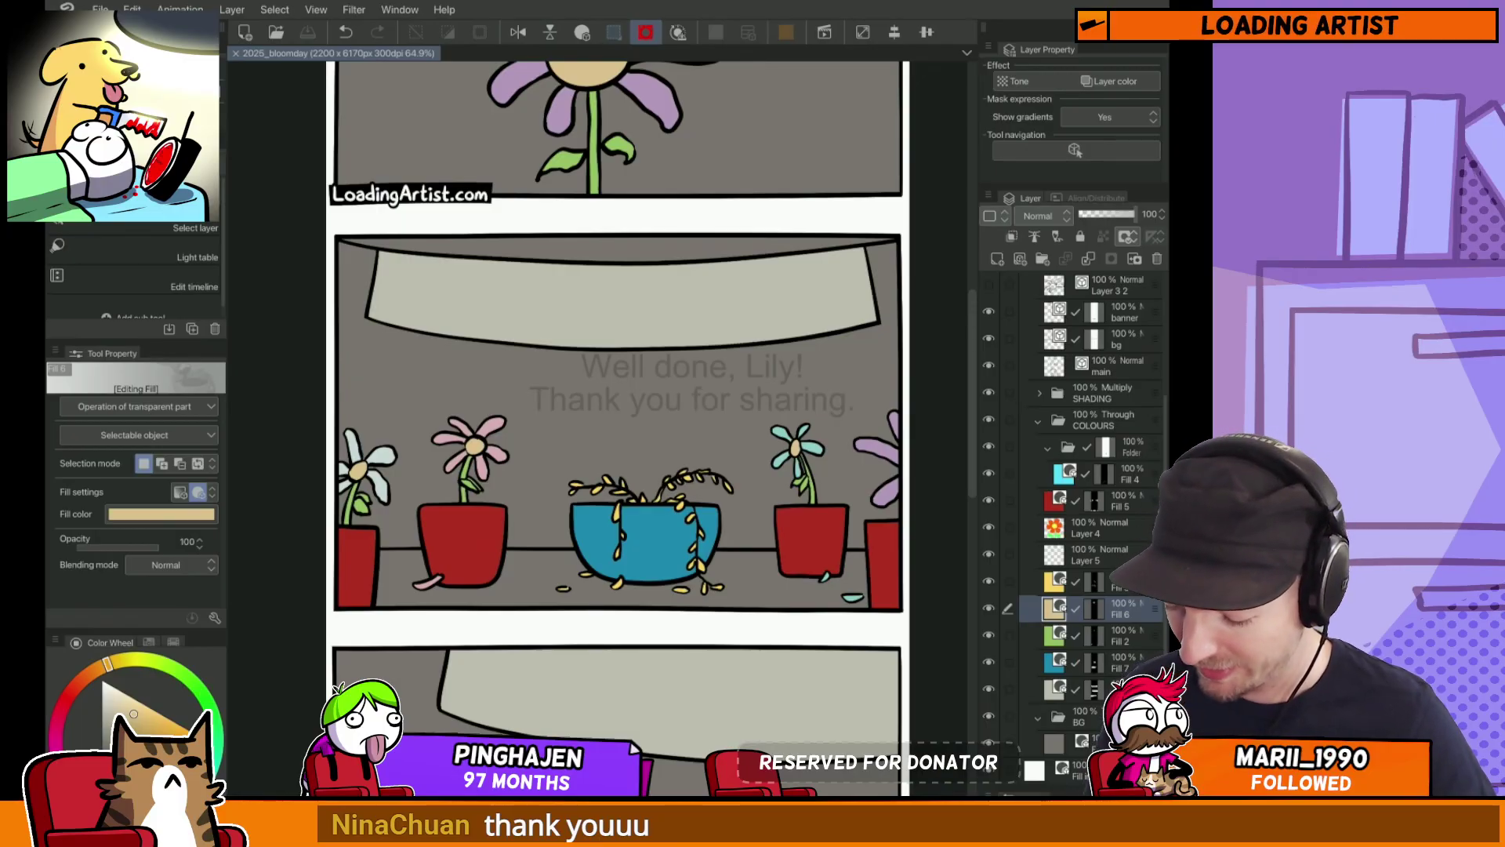
scroll(616, 428, "down", 10)
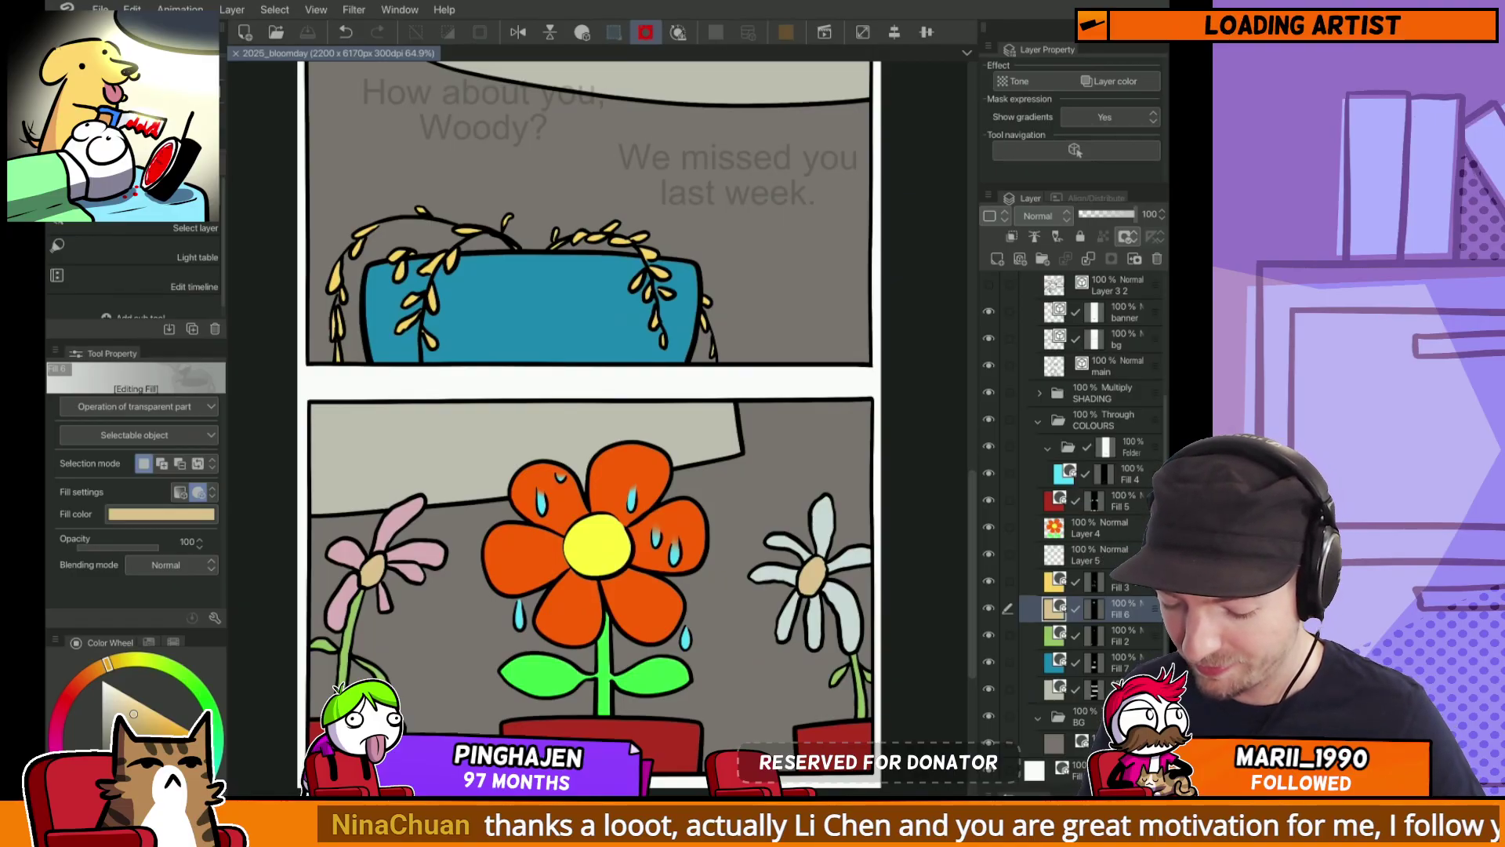
scroll(600, 428, "up", 9)
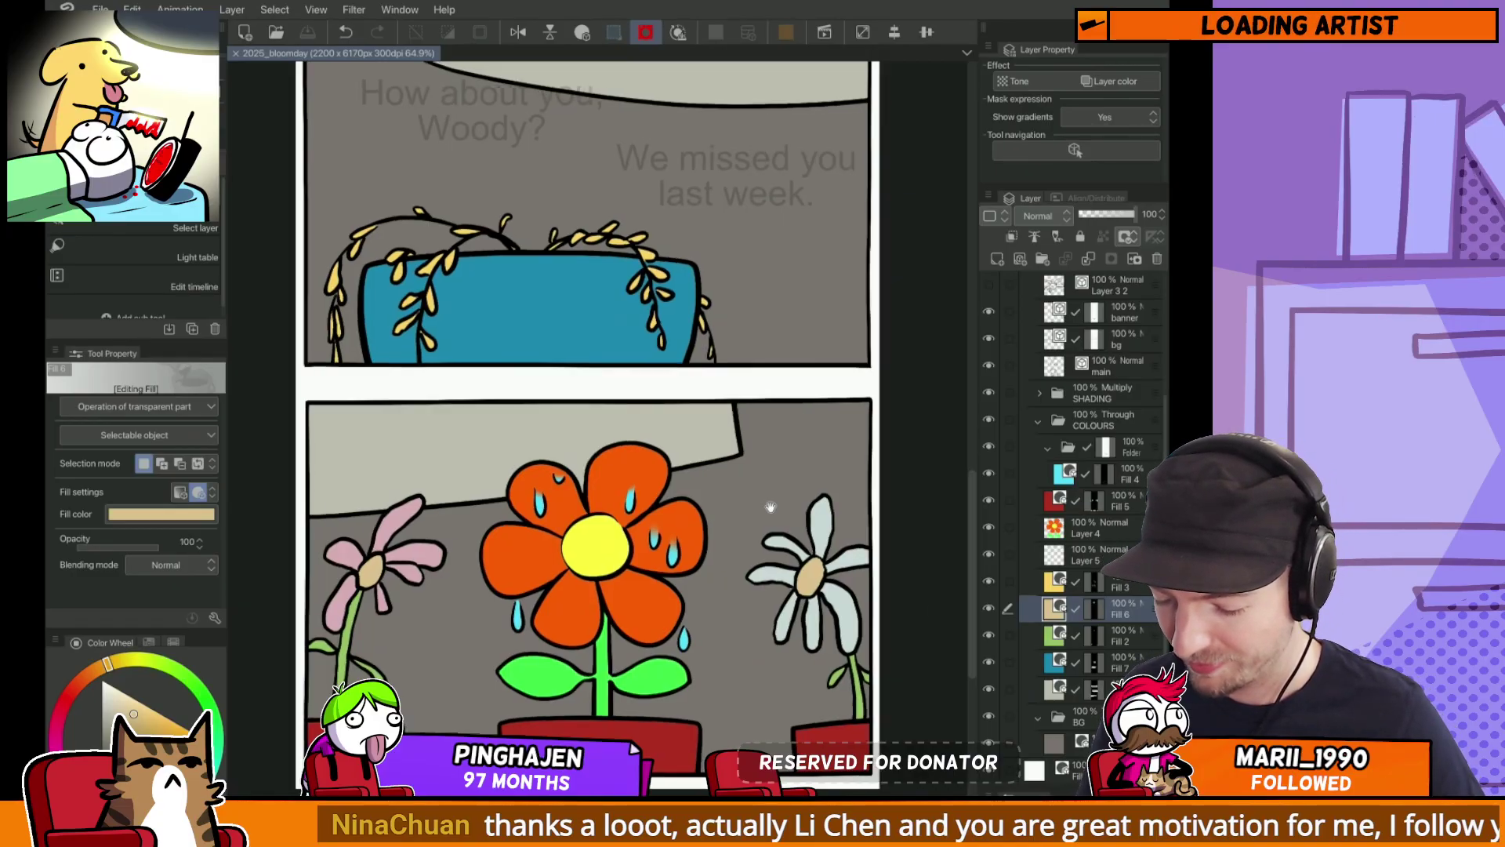
scroll(823, 721, "up", 5)
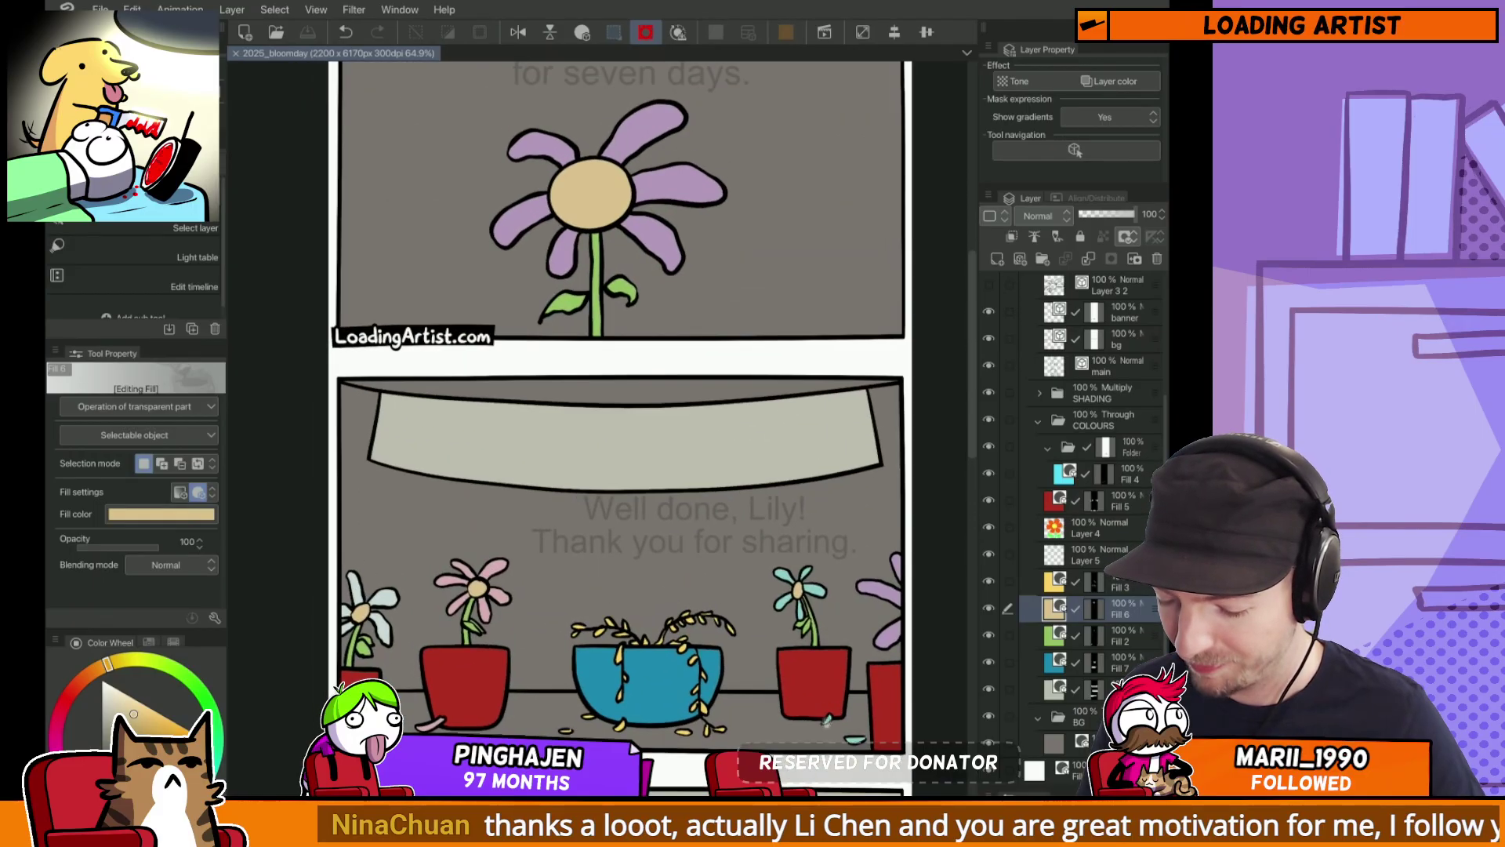
scroll(822, 741, "down", 4)
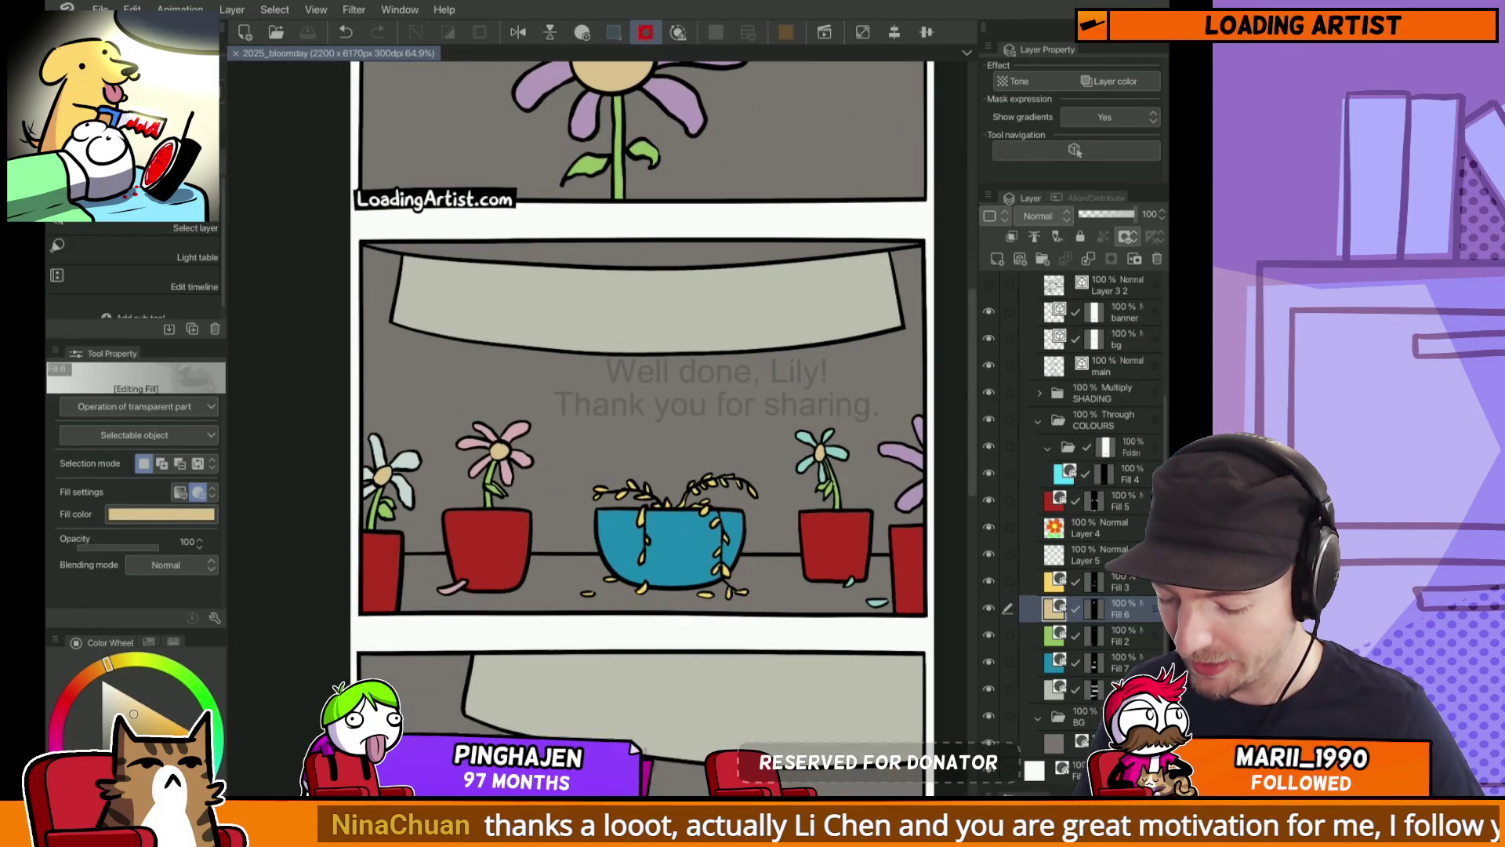
scroll(723, 437, "up", 7)
scroll(723, 437, "up", 4)
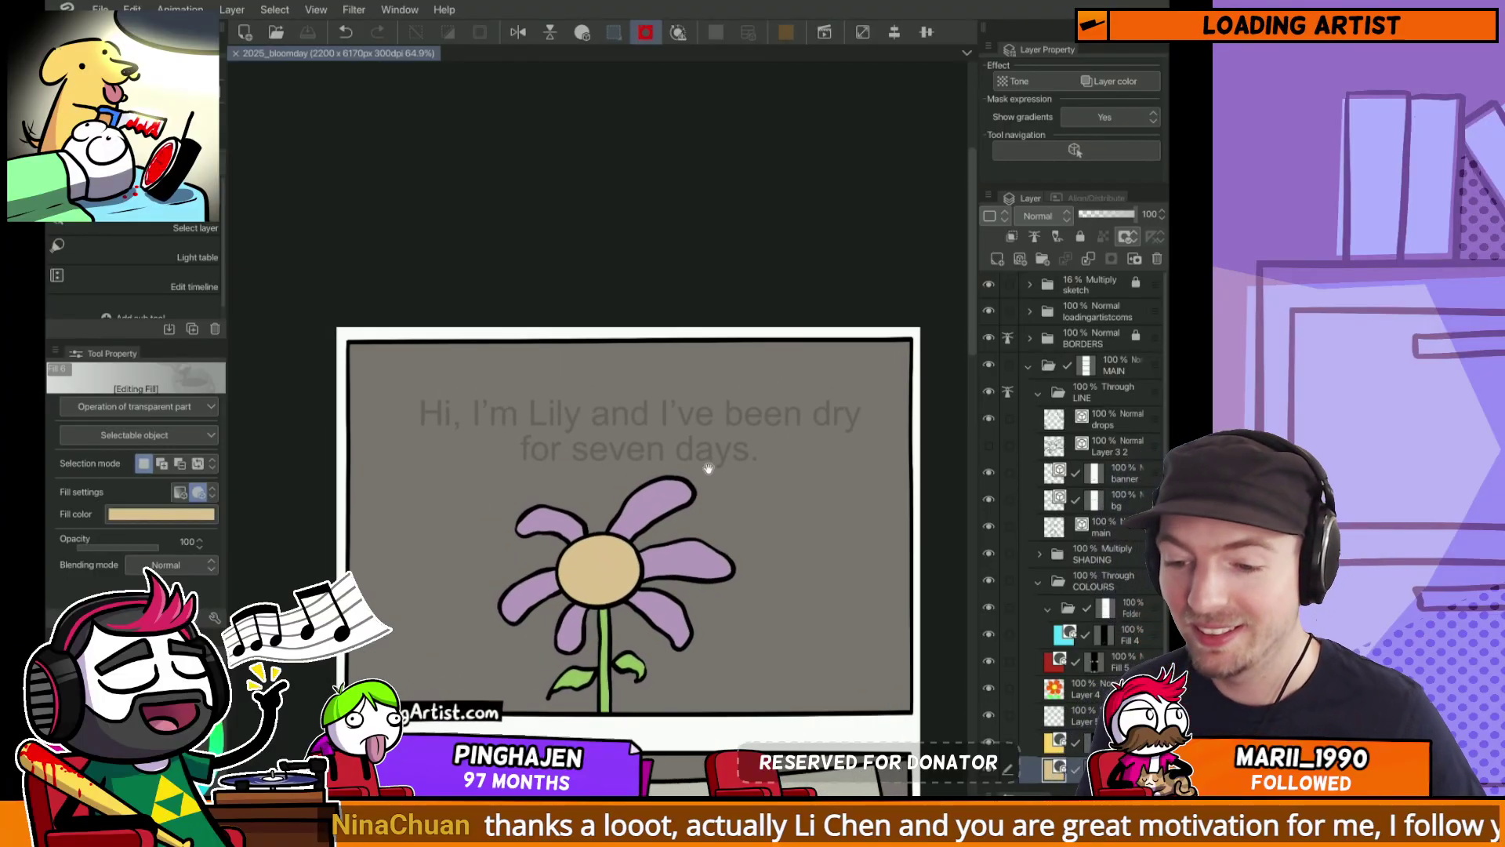
mouse_move(709, 468)
left_mouse_down()
mouse_move(712, 447)
mouse_move(708, 468)
left_mouse_up()
scroll(715, 493, "down", 2)
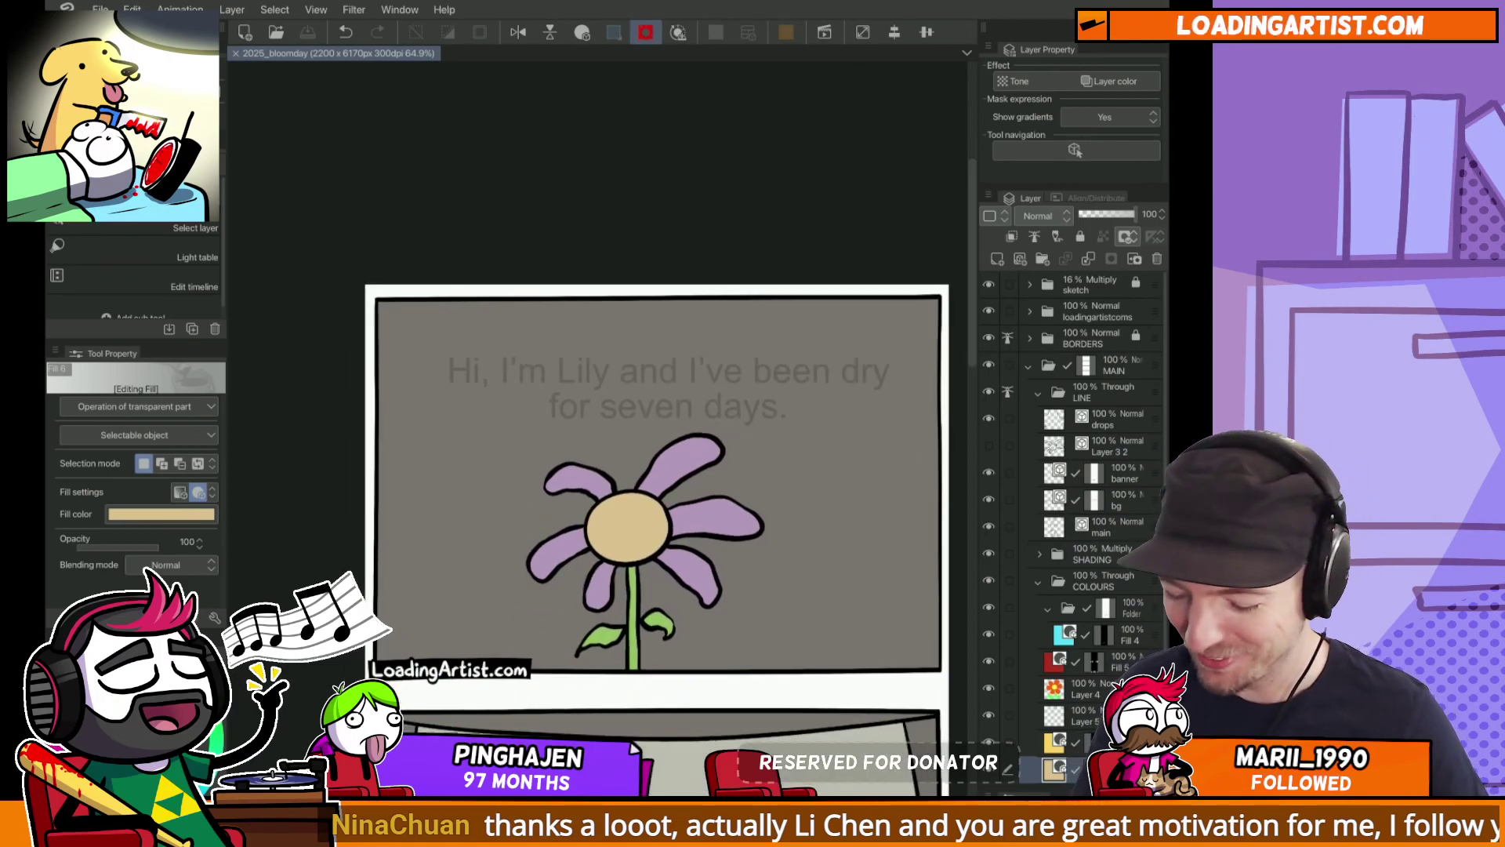
Step: Raise the opacity of the sketch folder to 91% to darken the dialogue text, and check the first panel
left_click(1091, 285)
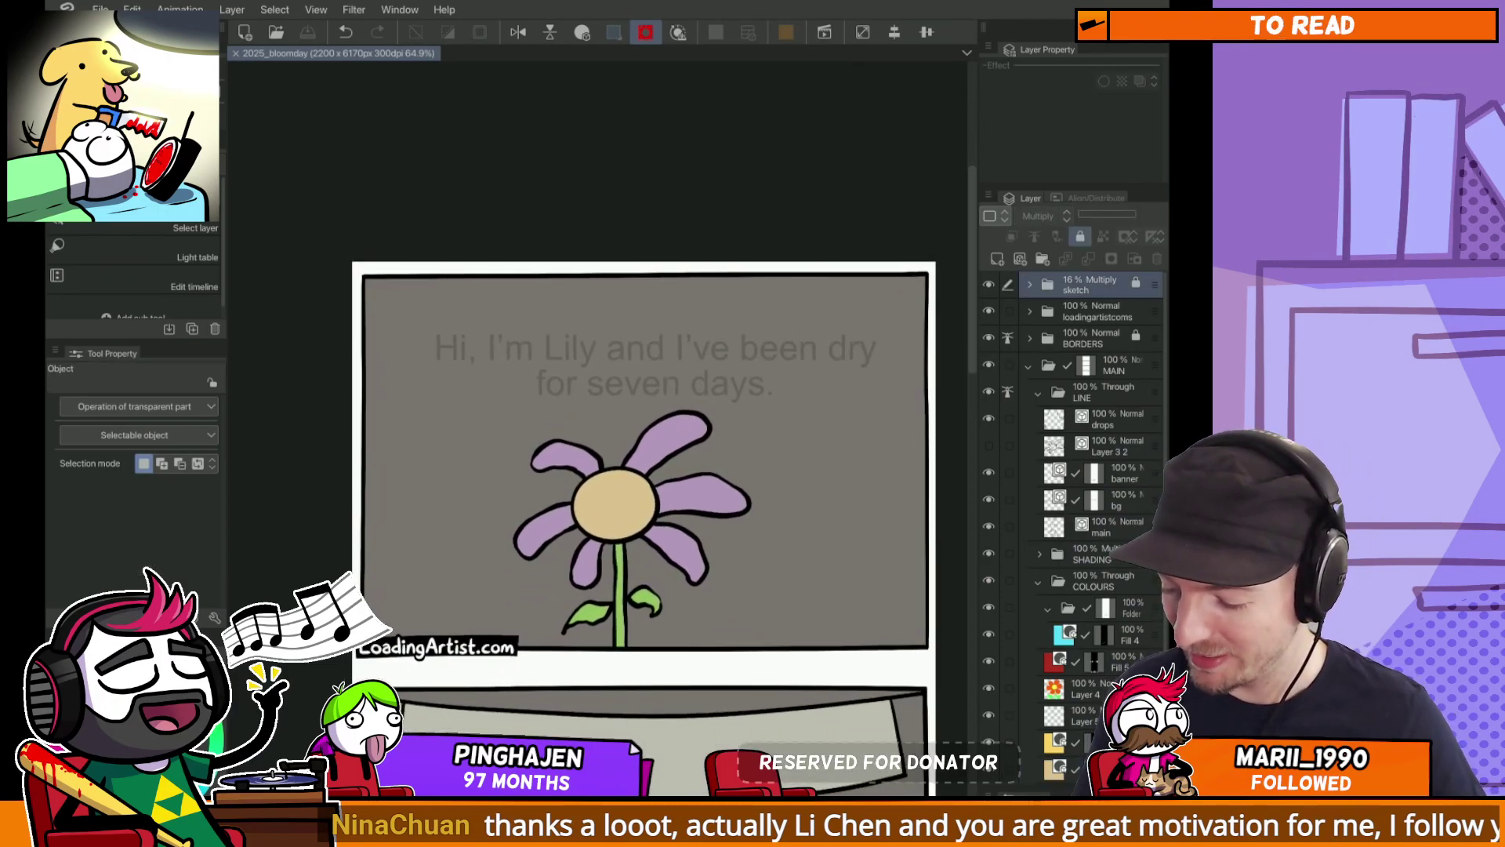
left_click_drag(1089, 214, 1130, 214)
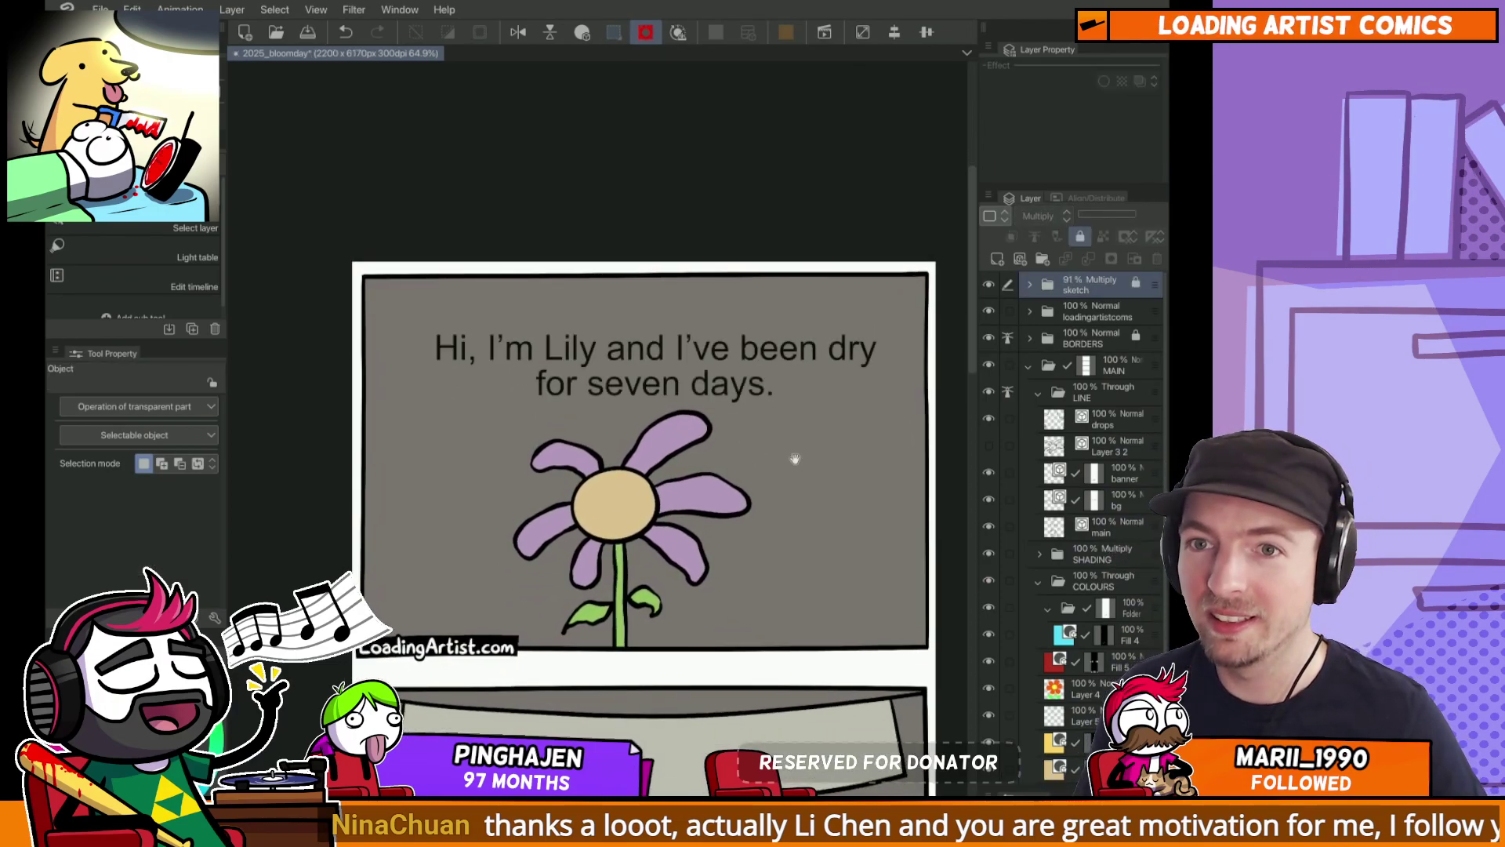
left_click_drag(795, 464, 786, 467)
left_click_drag(776, 534, 773, 550)
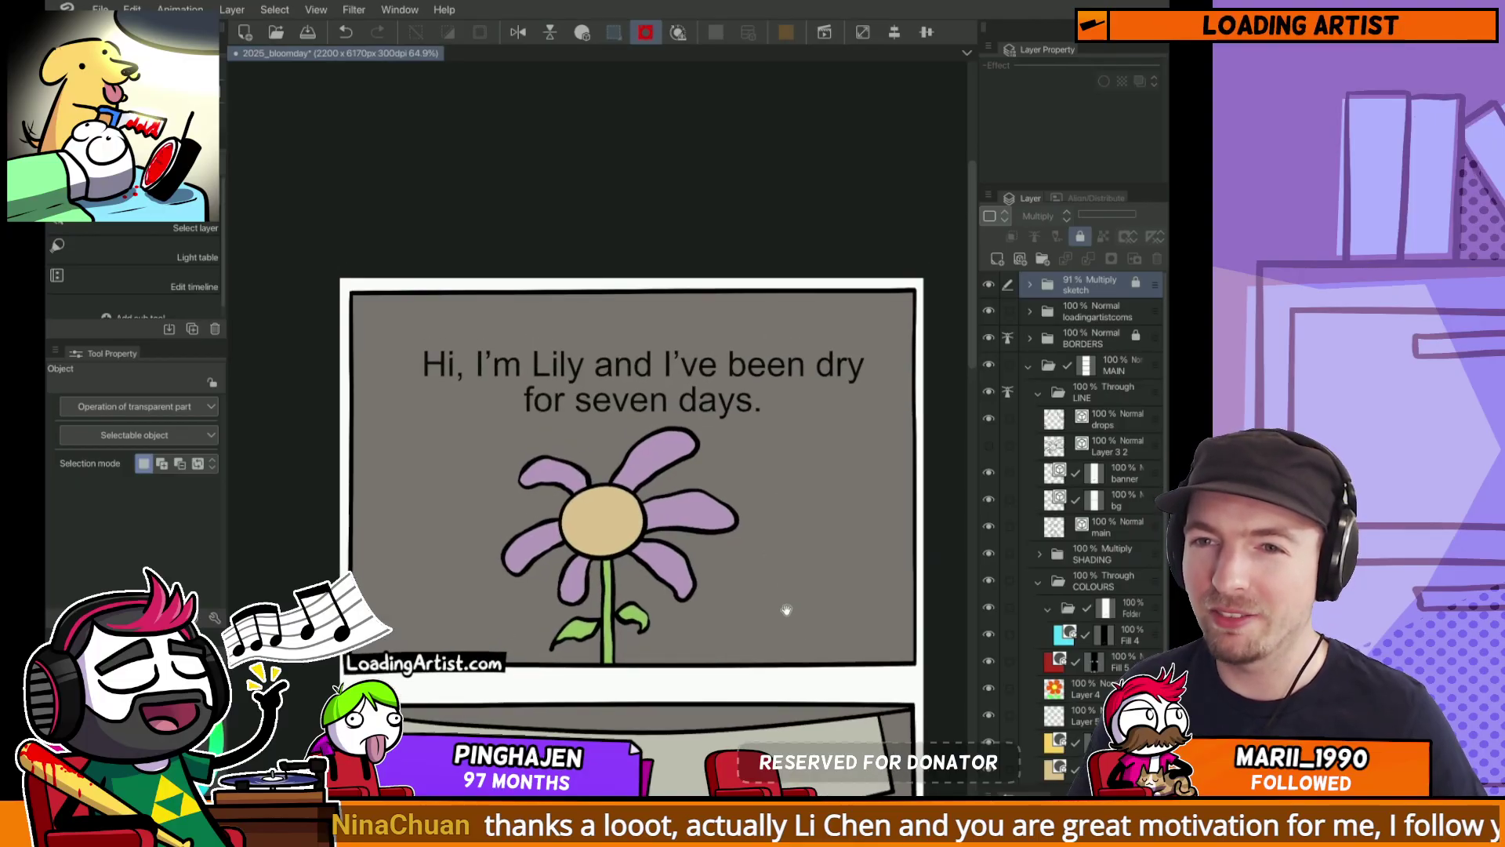
Step: Review the darkened dialogue text from the first panel to the final panel with the orange flower
left_click_drag(788, 632, 755, 138)
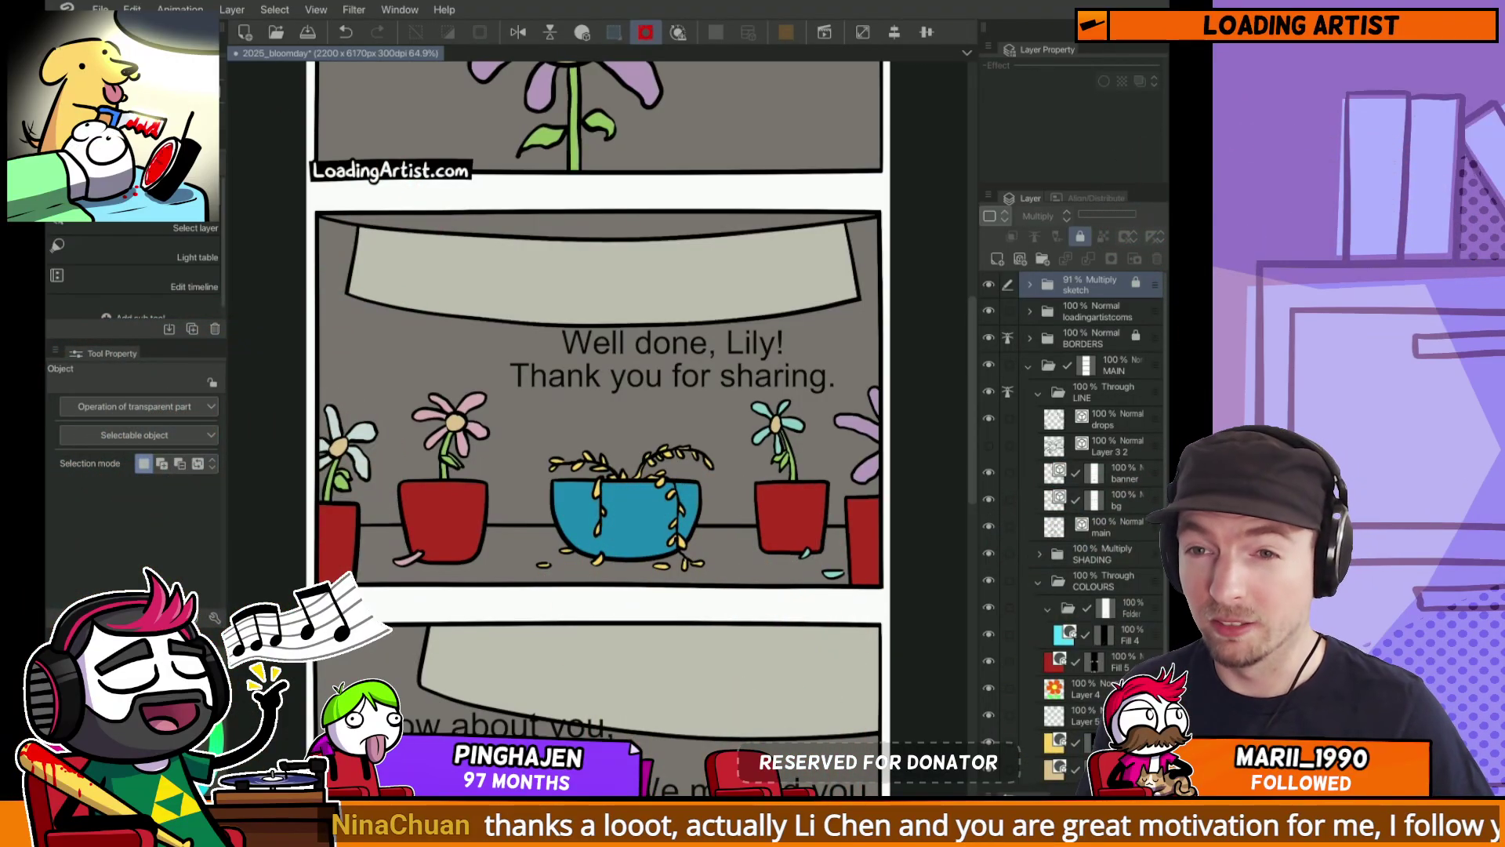
left_click_drag(667, 708, 698, 394)
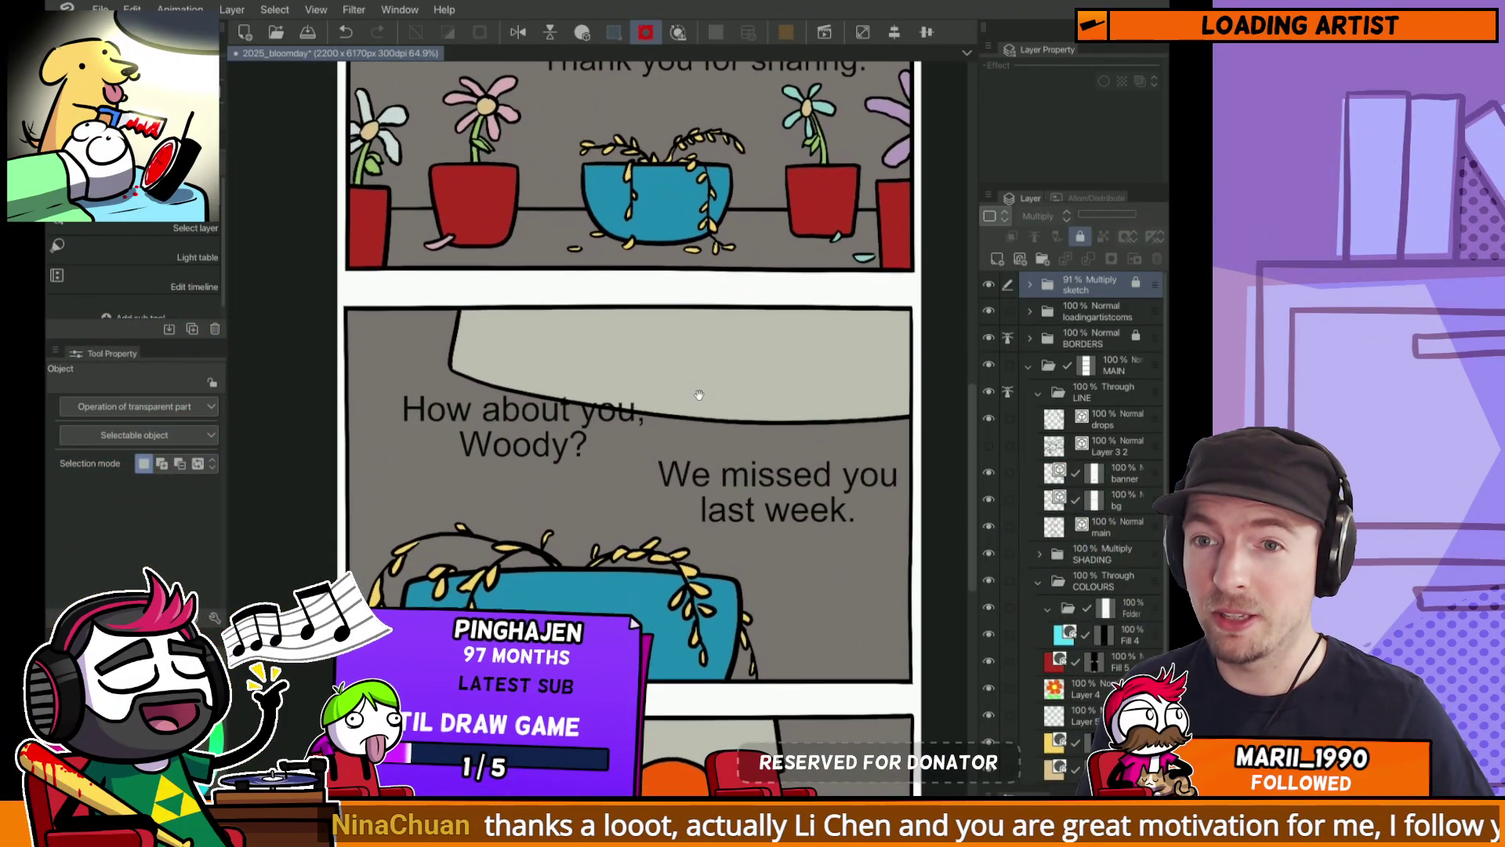
scroll(715, 520, "down", 1)
scroll(755, 431, "down", 5)
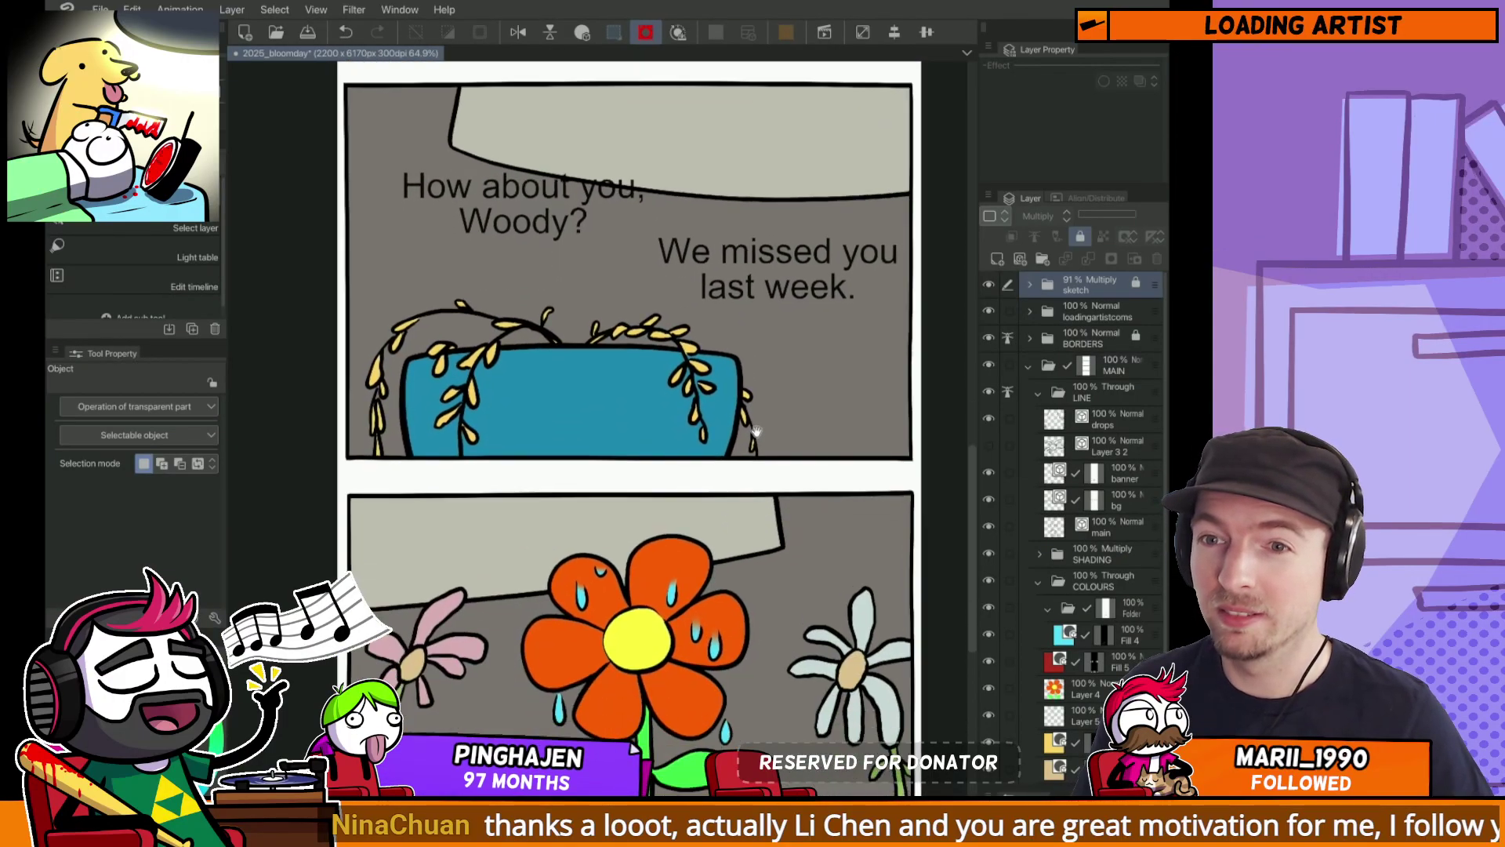
scroll(755, 431, "down", 6)
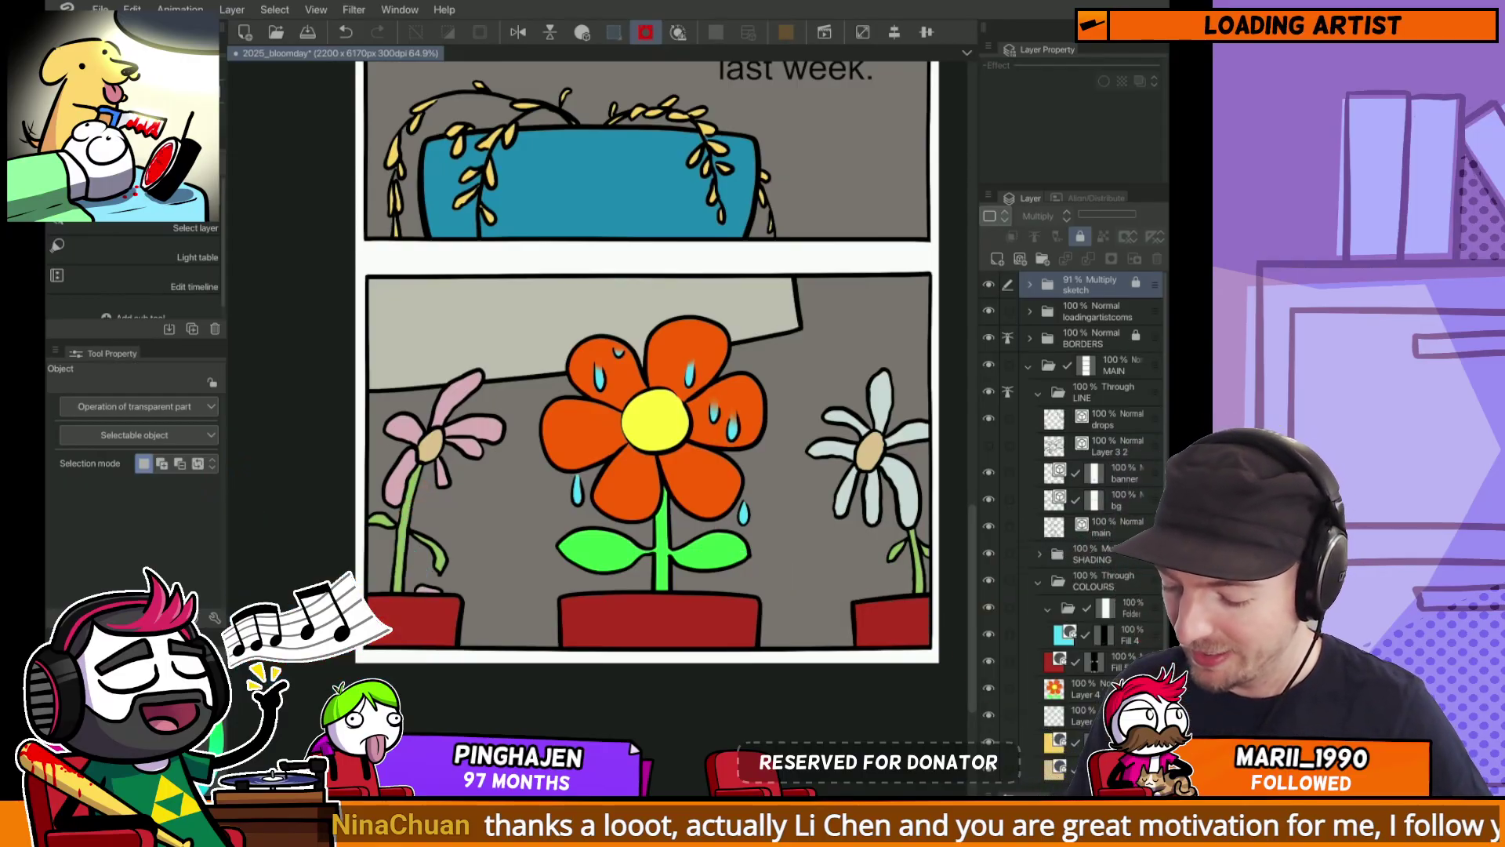
Step: Open the sketch folder, show the rough sketch on Layer 1, and check its lettering over the banners
left_click(1029, 285)
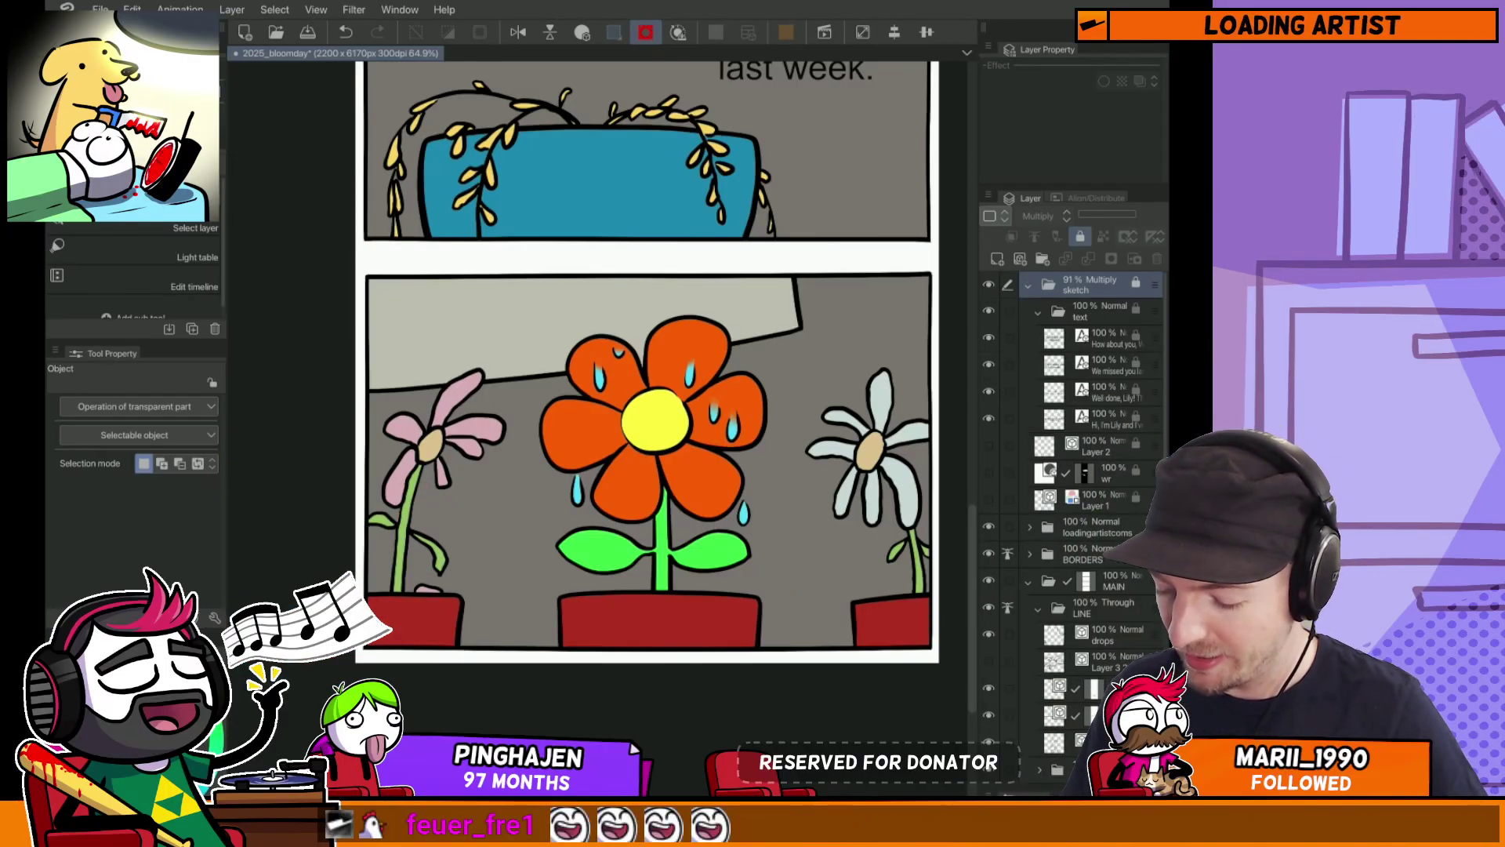
left_click(988, 445)
left_click(988, 445)
left_click(989, 500)
left_click(989, 499)
left_click(988, 499)
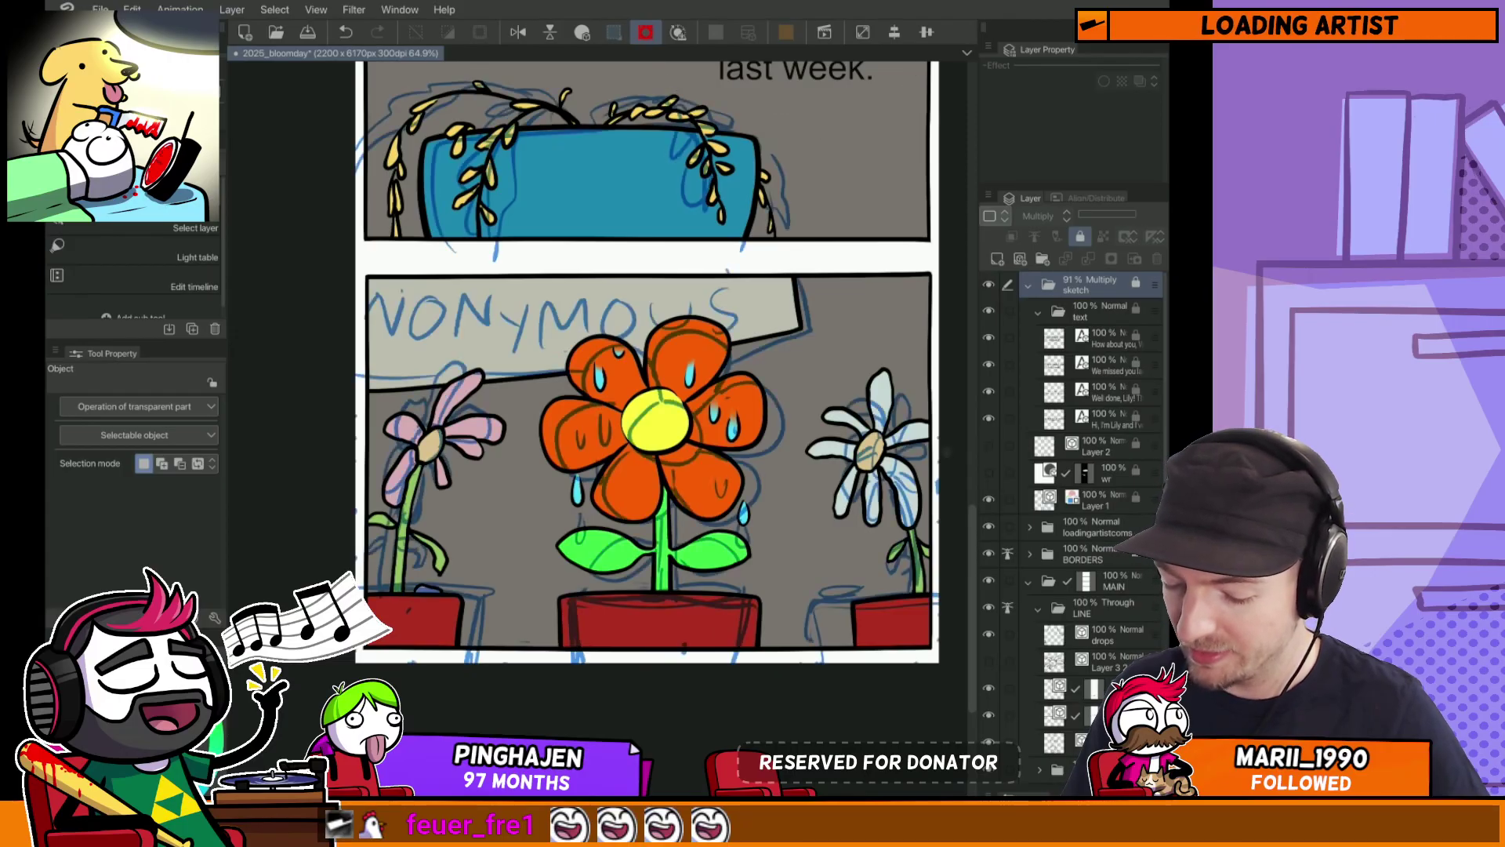
left_click_drag(675, 156, 661, 580)
left_click_drag(674, 275, 653, 656)
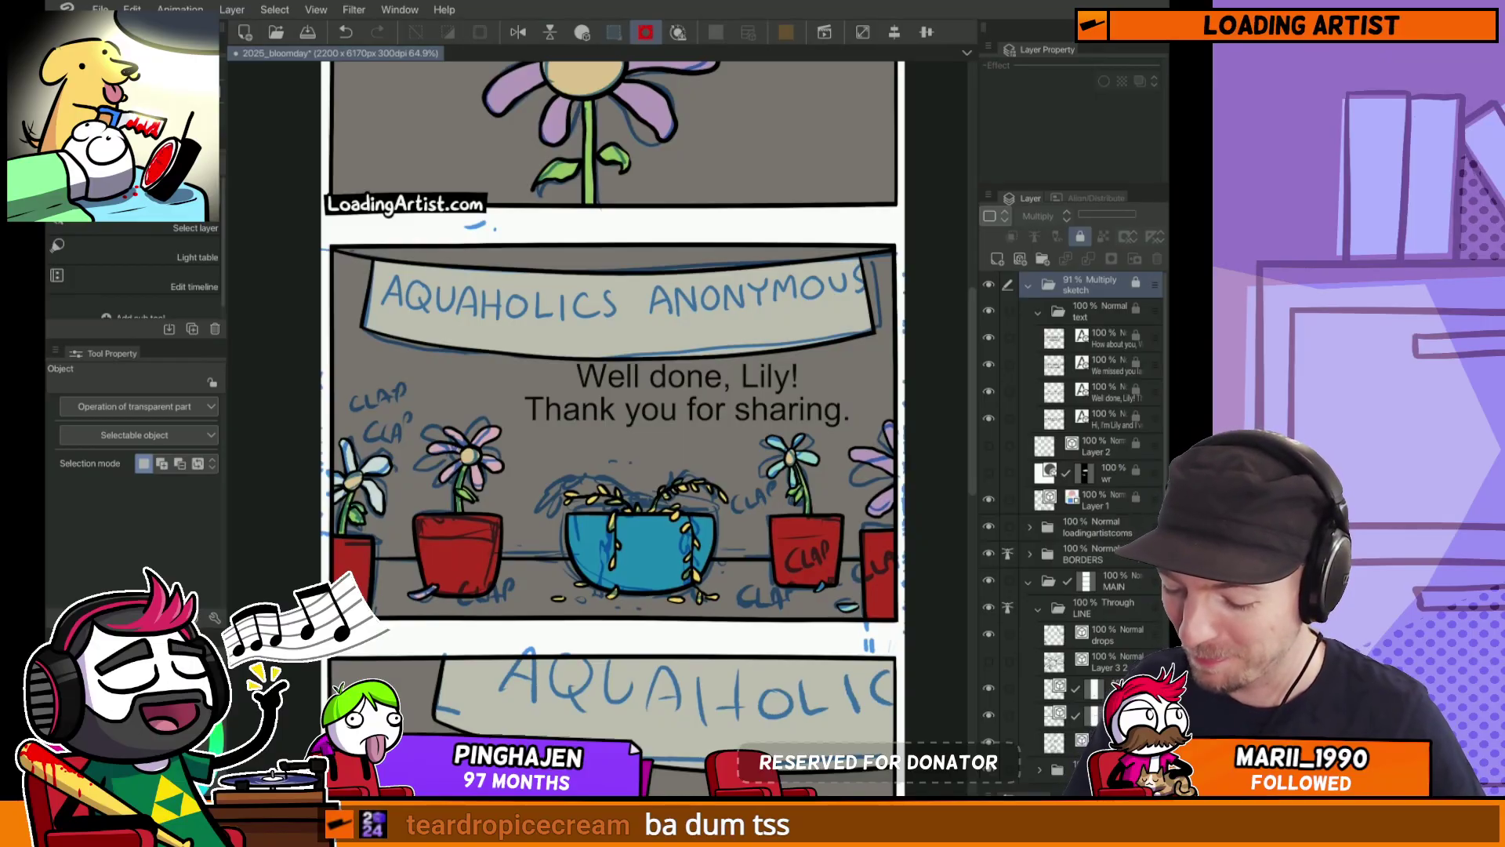
Step: Lower the unlocked sketch folder's opacity to 16%, collapse the folder, and lock it again
key("ctrl+z")
key("ctrl+z")
key("ctrl+z")
left_click_drag(1130, 214, 1087, 214)
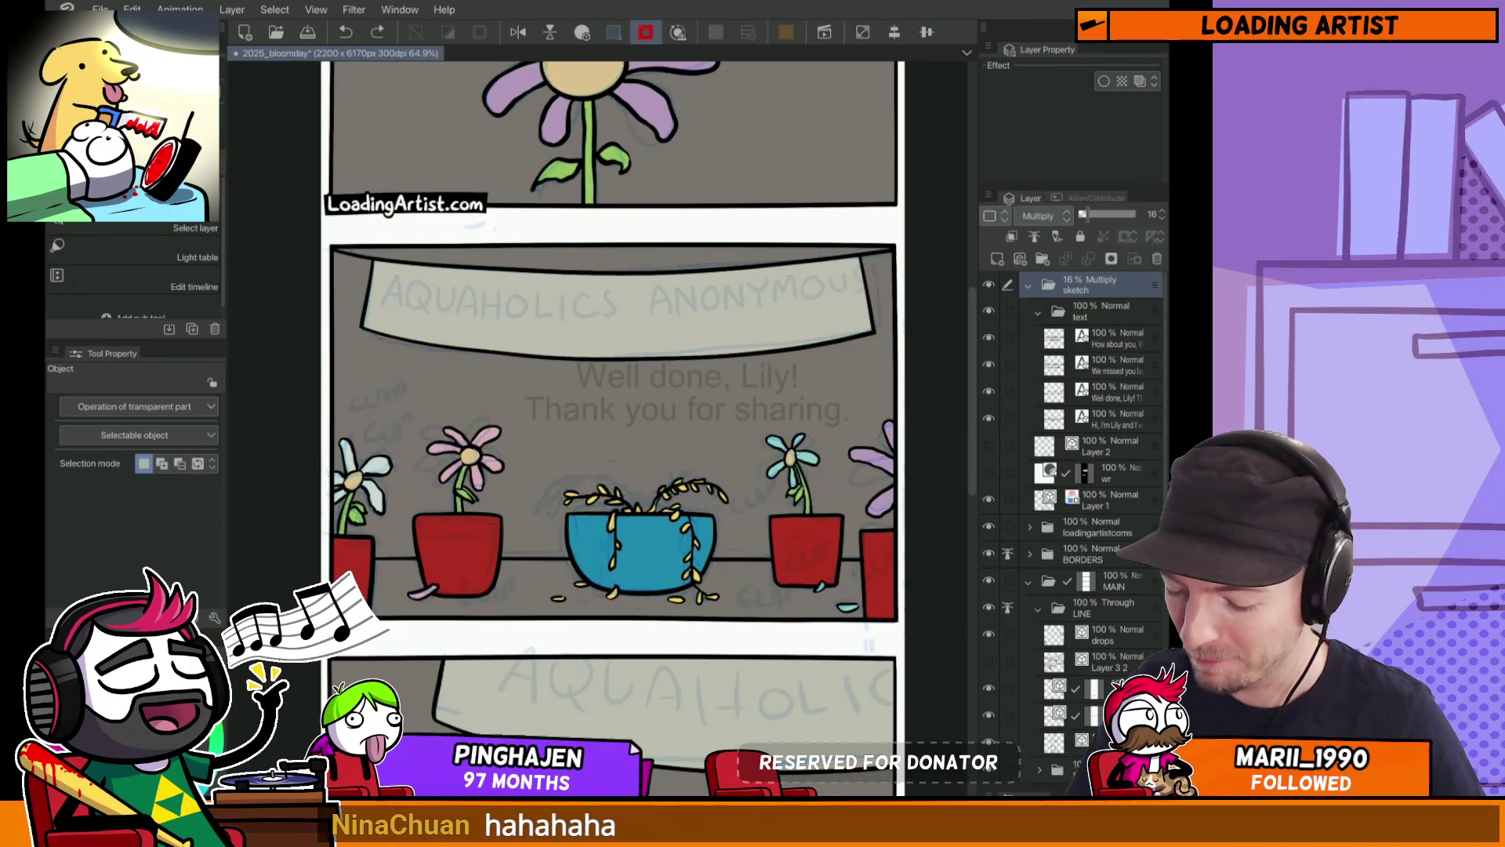
left_click(1028, 285)
left_click(1080, 236)
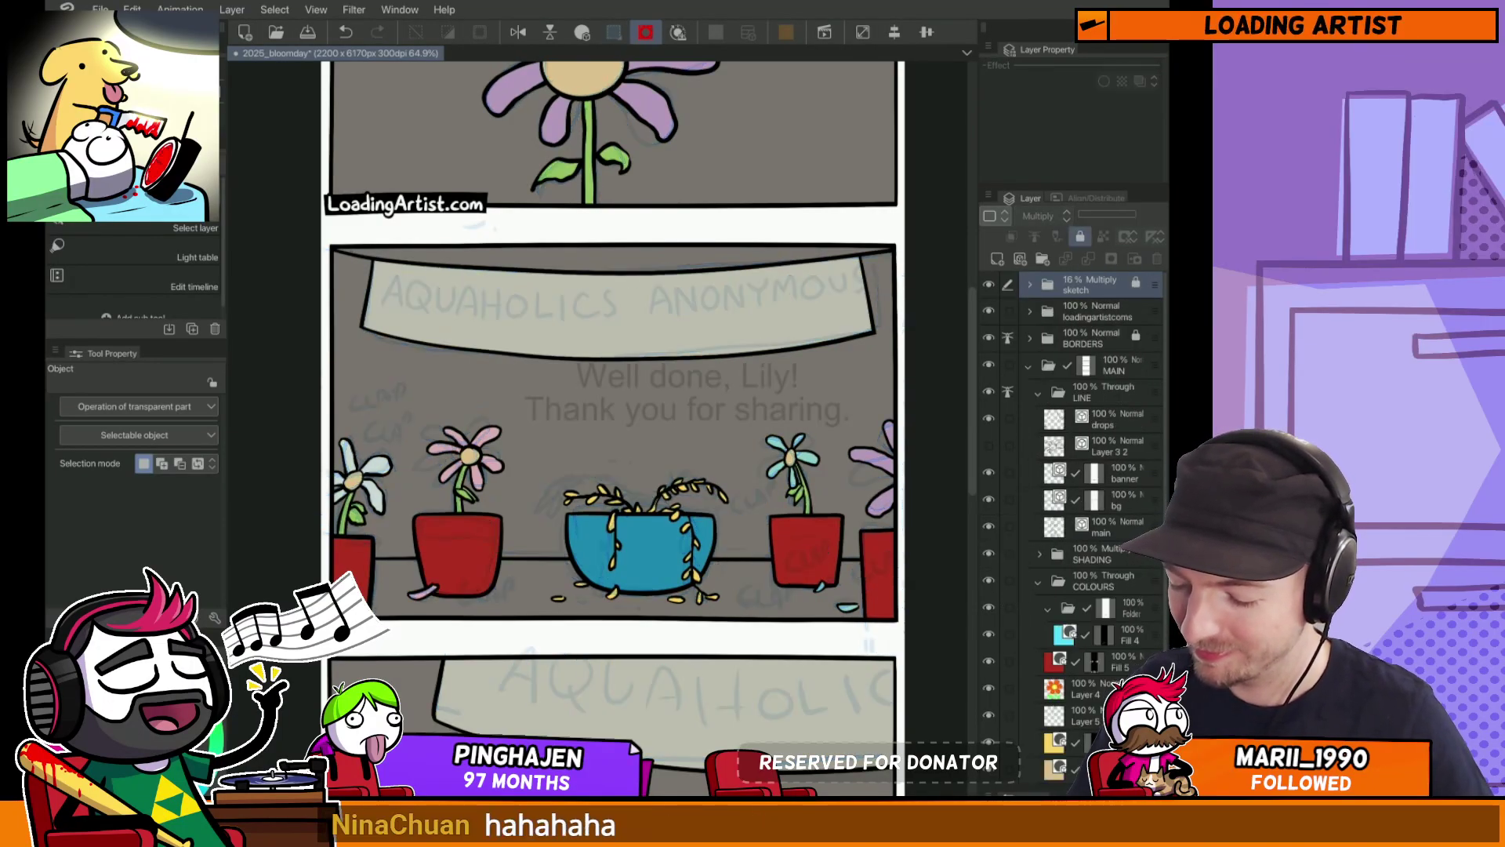
Step: Check the faint sketch over the comic panels and hide the sketch folder
left_click_drag(774, 499, 766, 363)
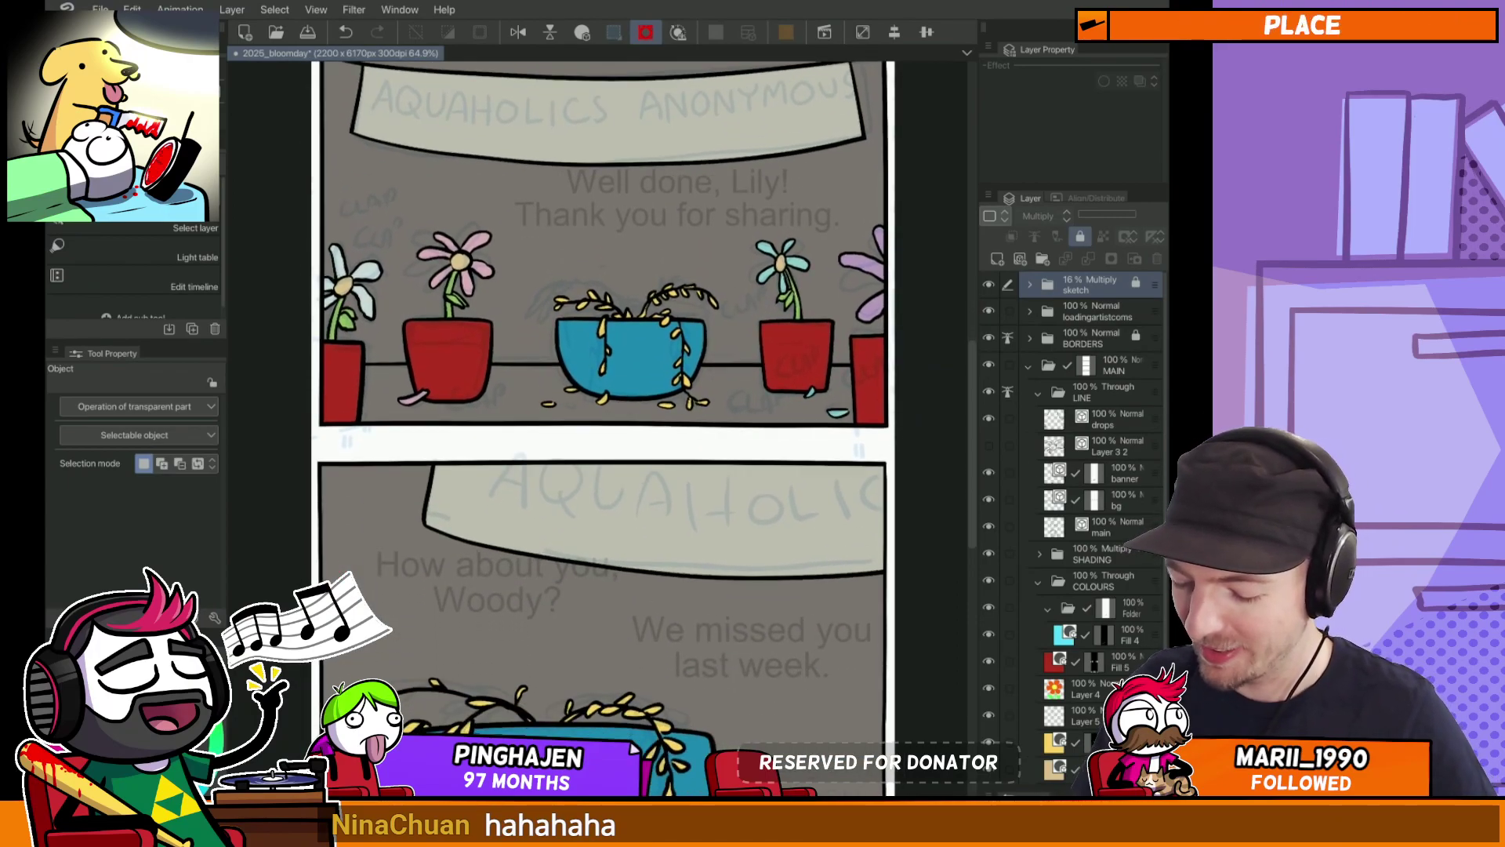
scroll(731, 184, "down", 3)
scroll(731, 184, "up", 6)
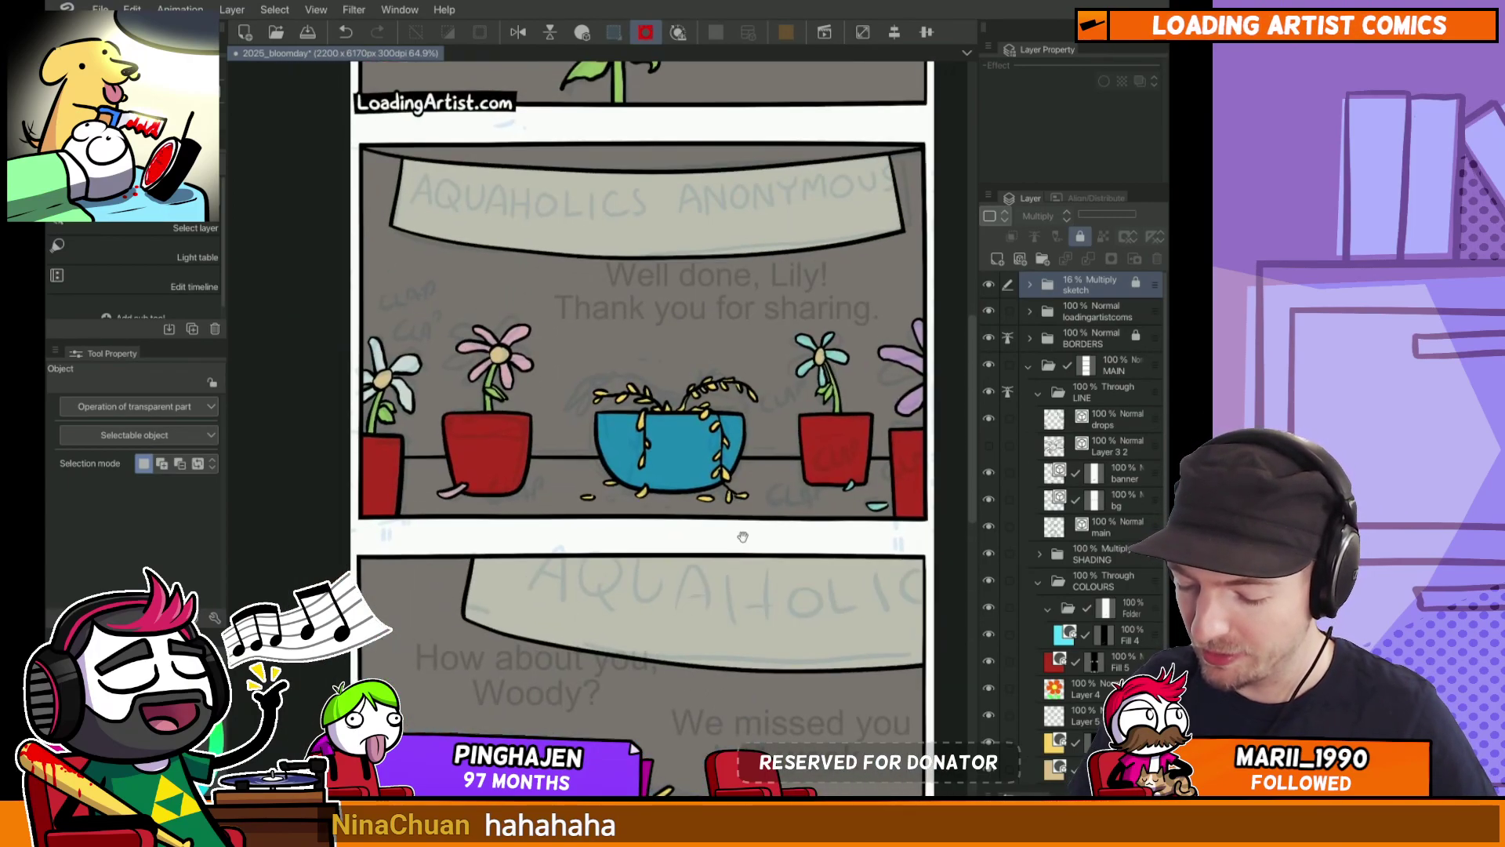
left_click_drag(753, 451, 757, 384)
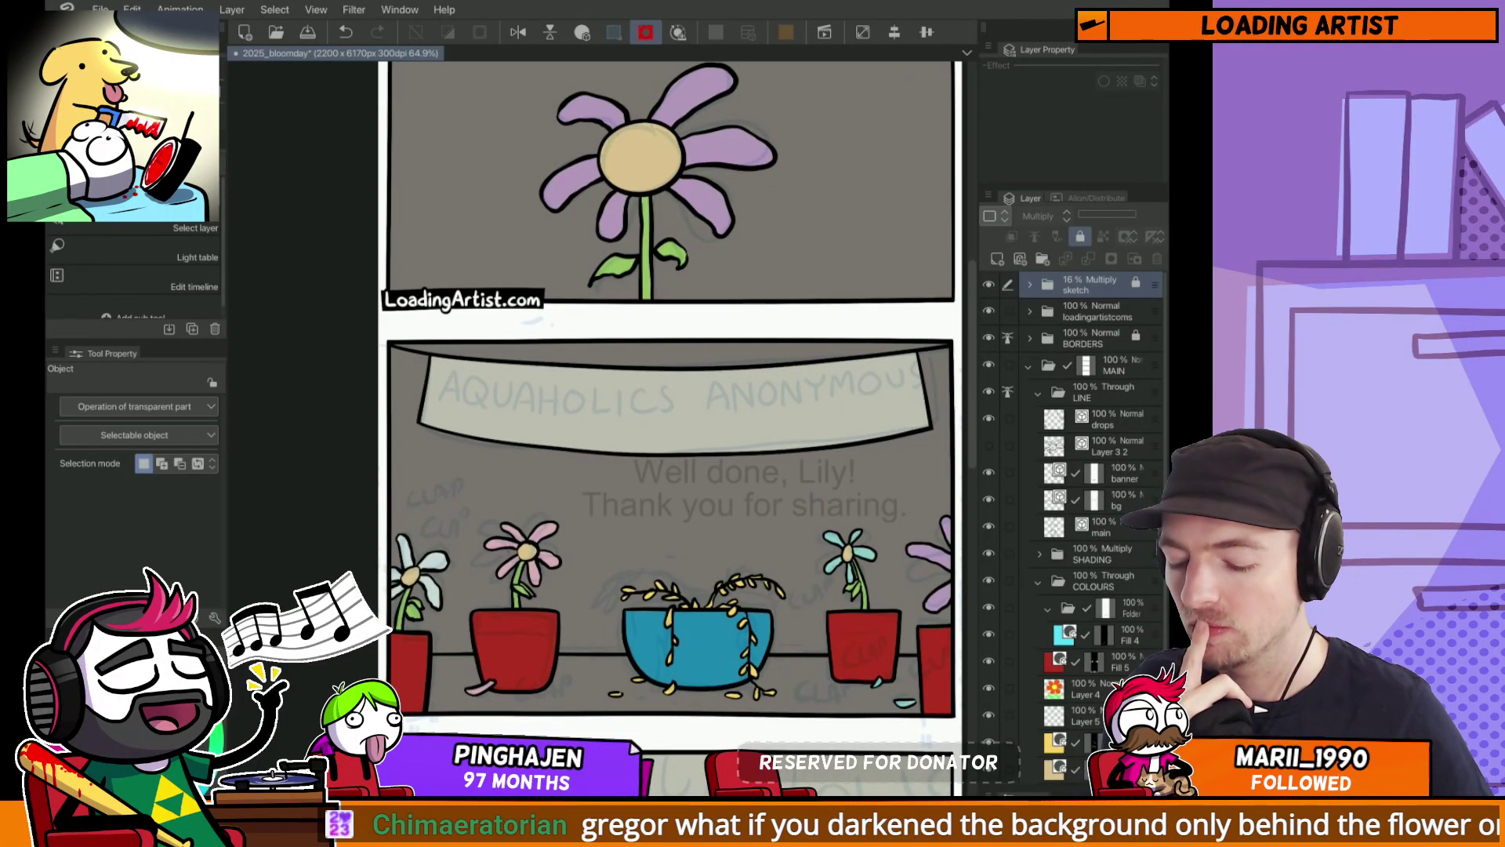
left_click_drag(771, 634, 736, 378)
left_click(989, 284)
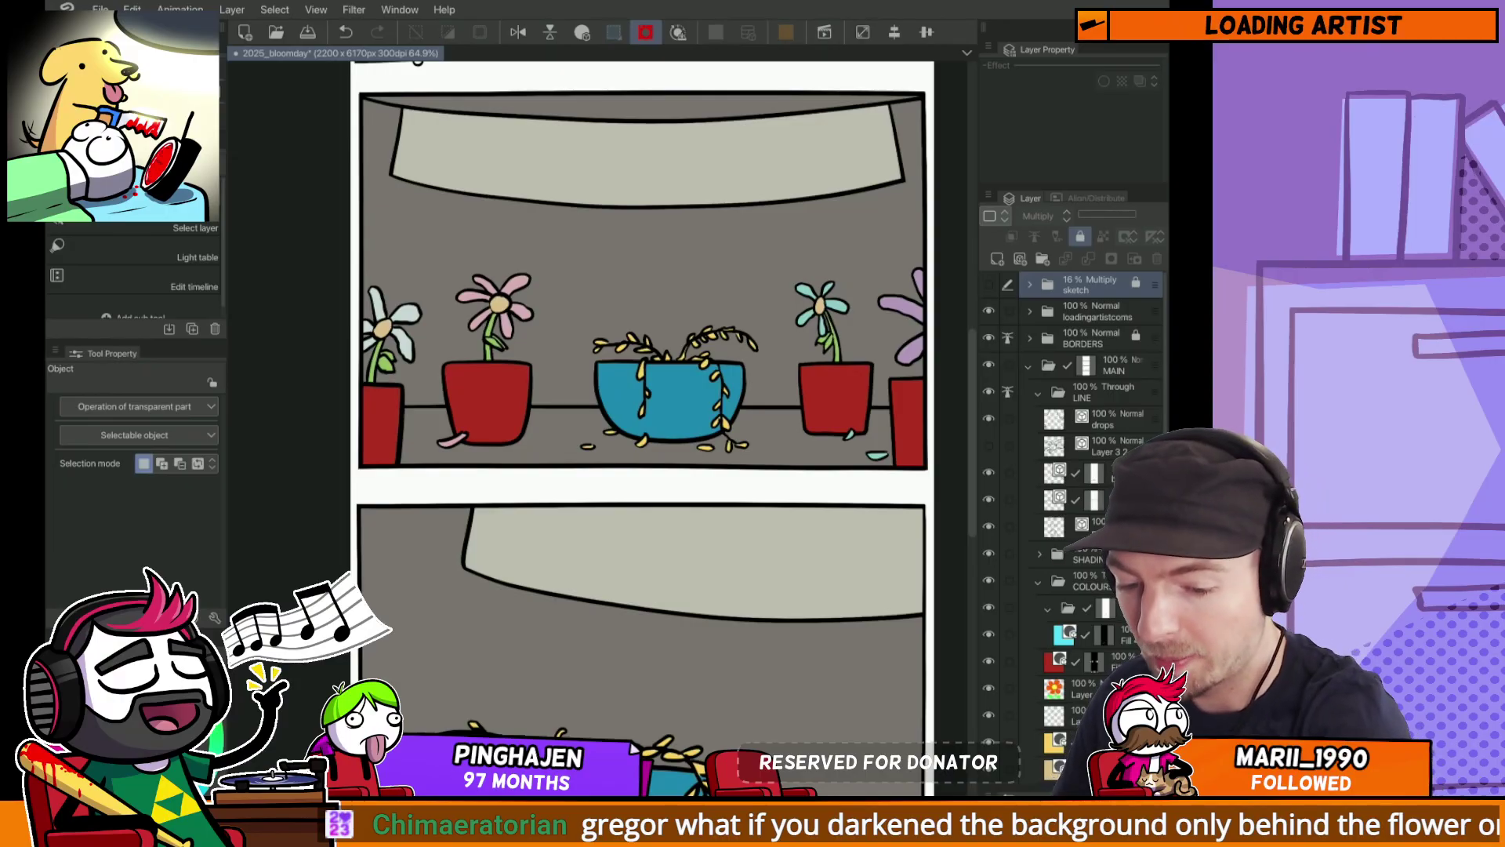
Step: Switch to the browser, examine the dark streaked background in the Loading Artist bee comic, and return to Clip Studio Paint
key("alt+Tab")
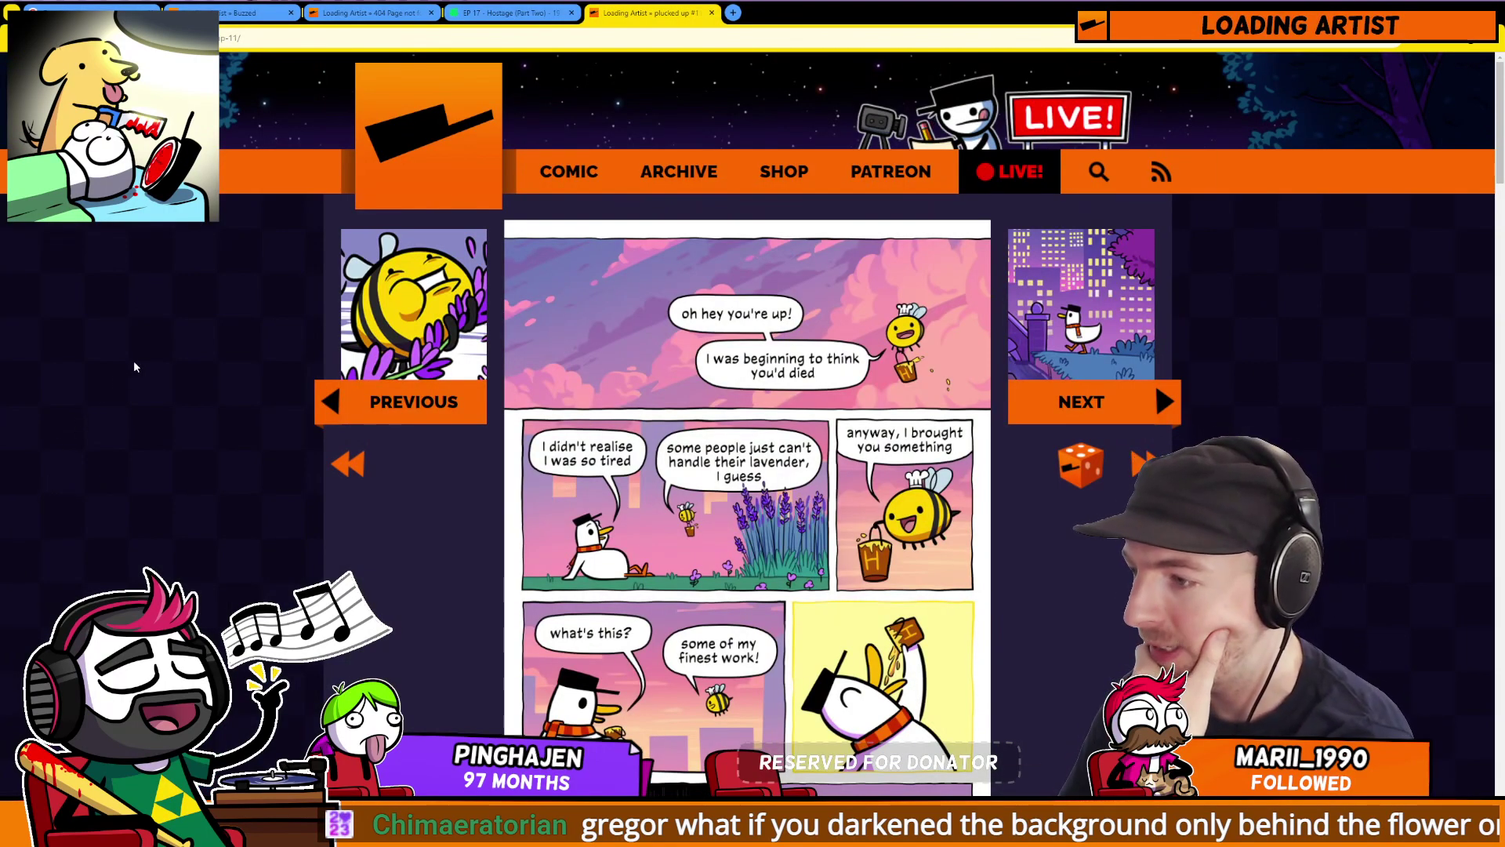
scroll(130, 381, "down", 5)
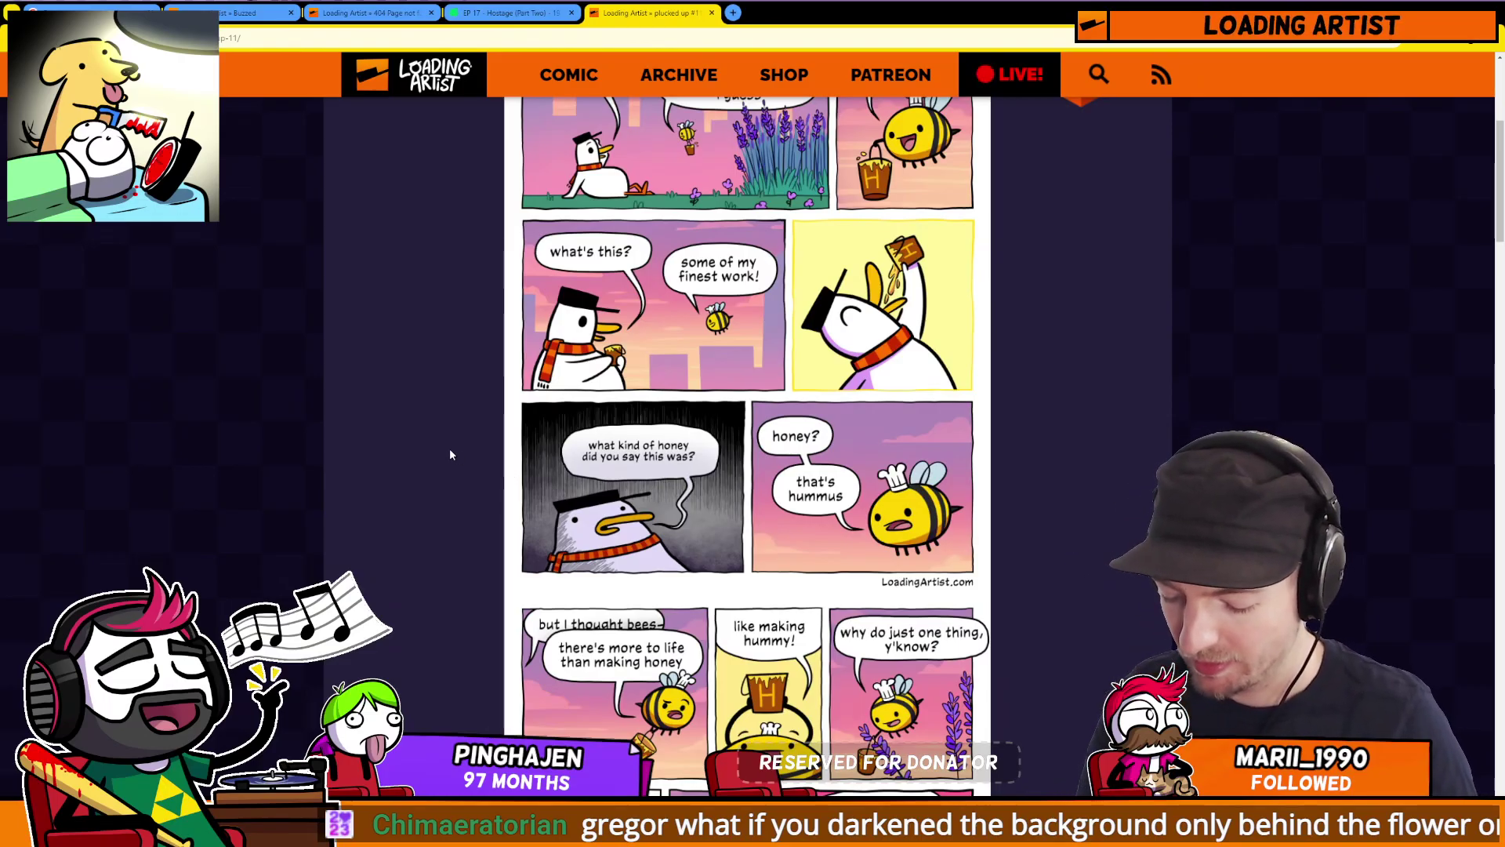
key("alt+Tab")
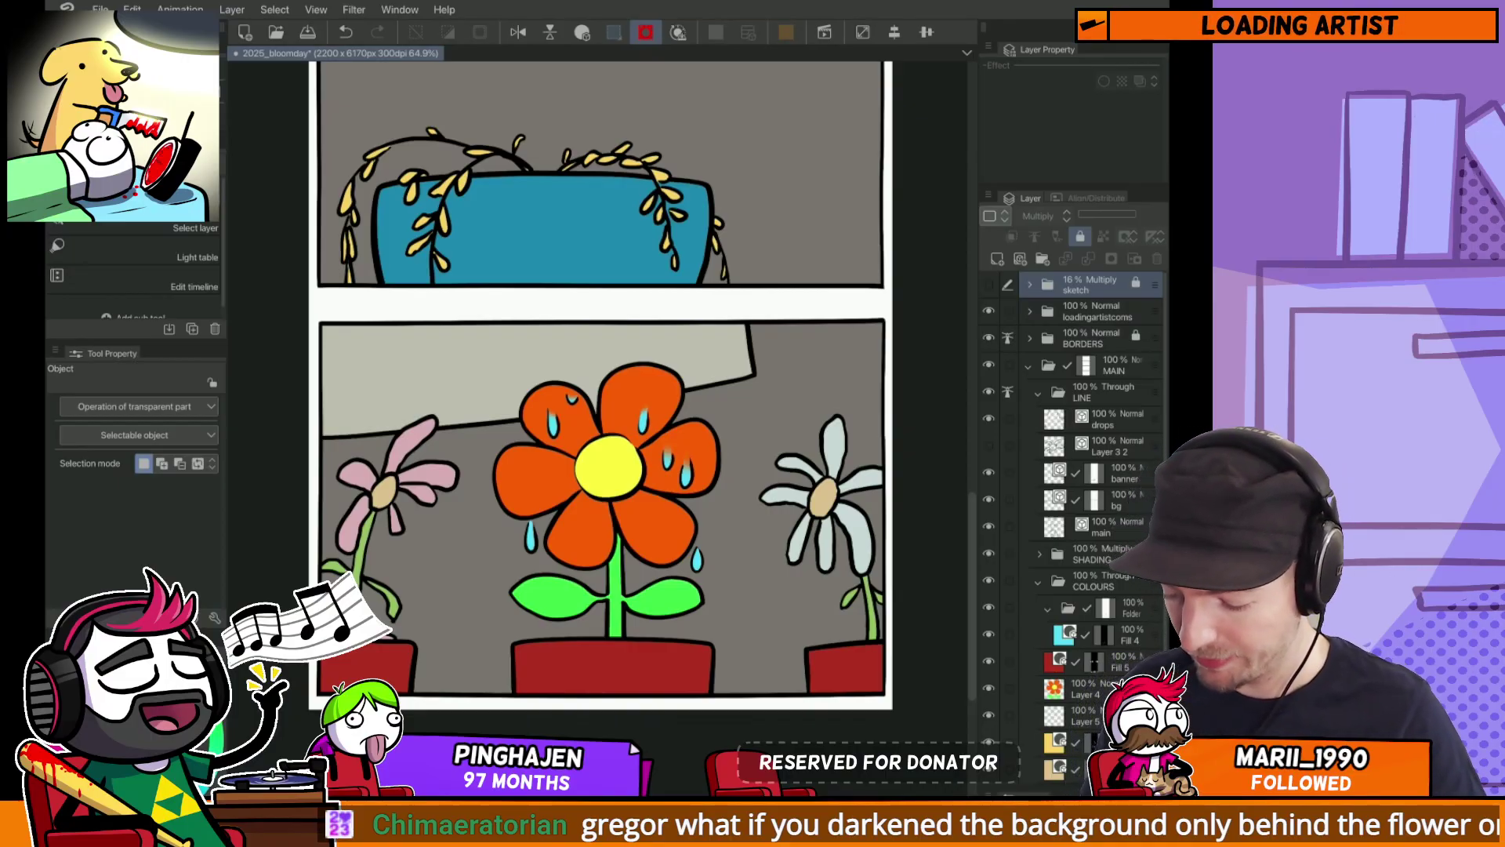
Step: Select the grey background fill layer in the BG folder and choose the Gloom stream line sub tool
scroll(873, 457, "down", 5)
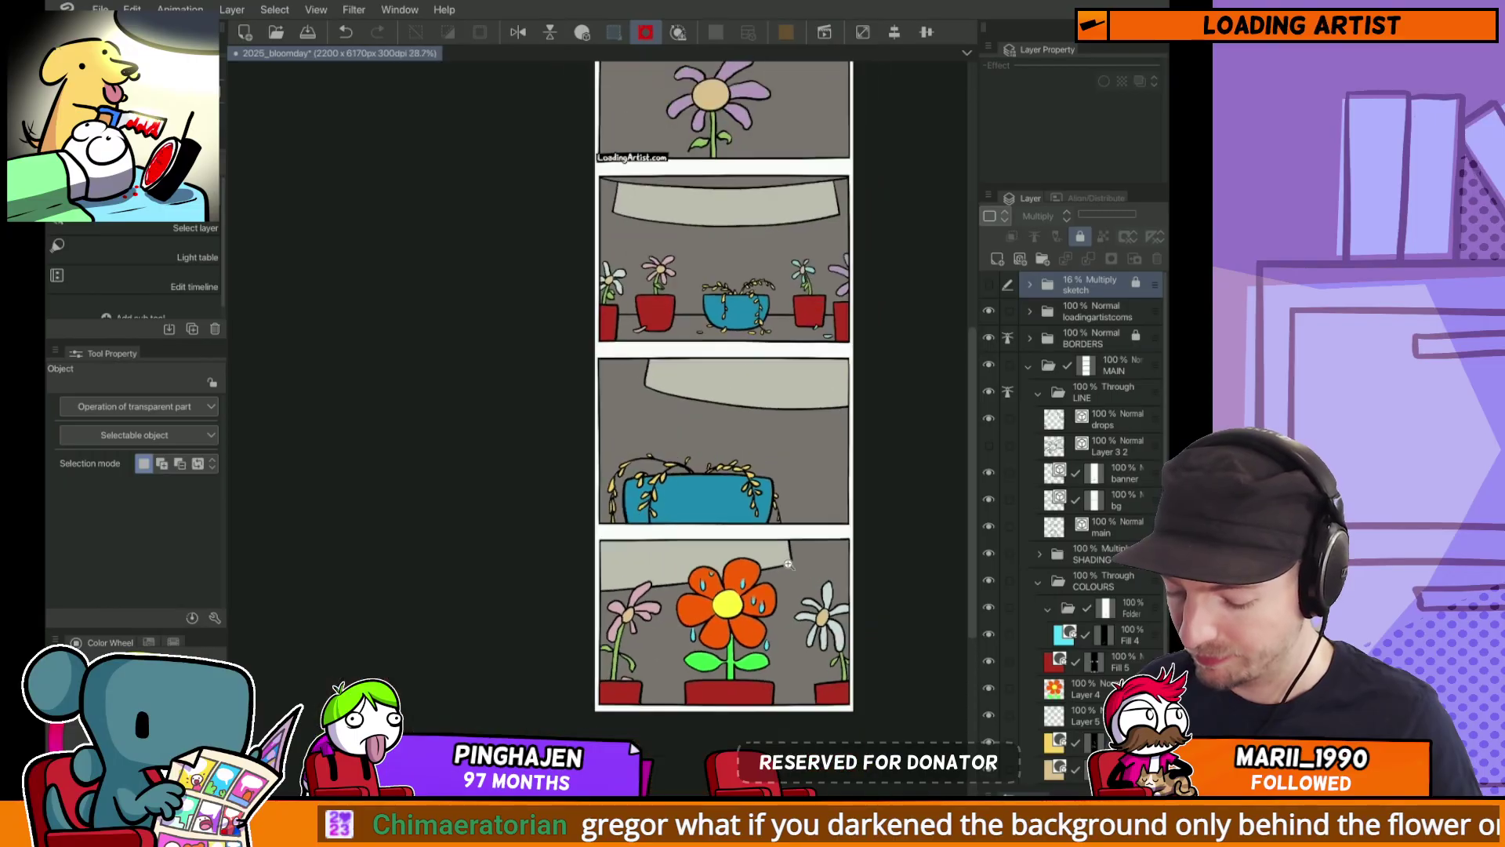
scroll(1084, 557, "down", 3)
left_click(1089, 743)
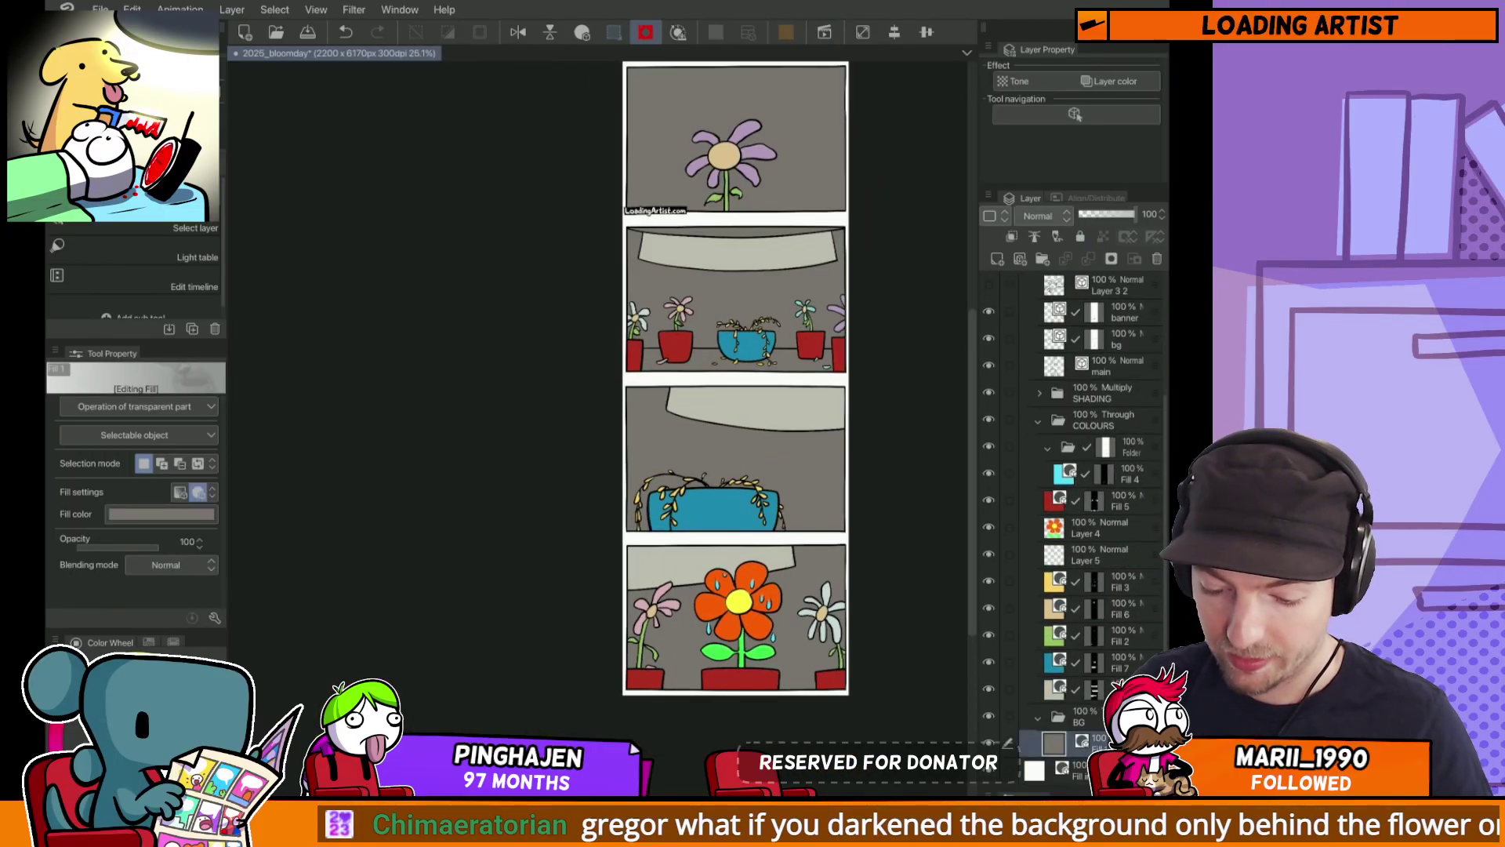
key("g")
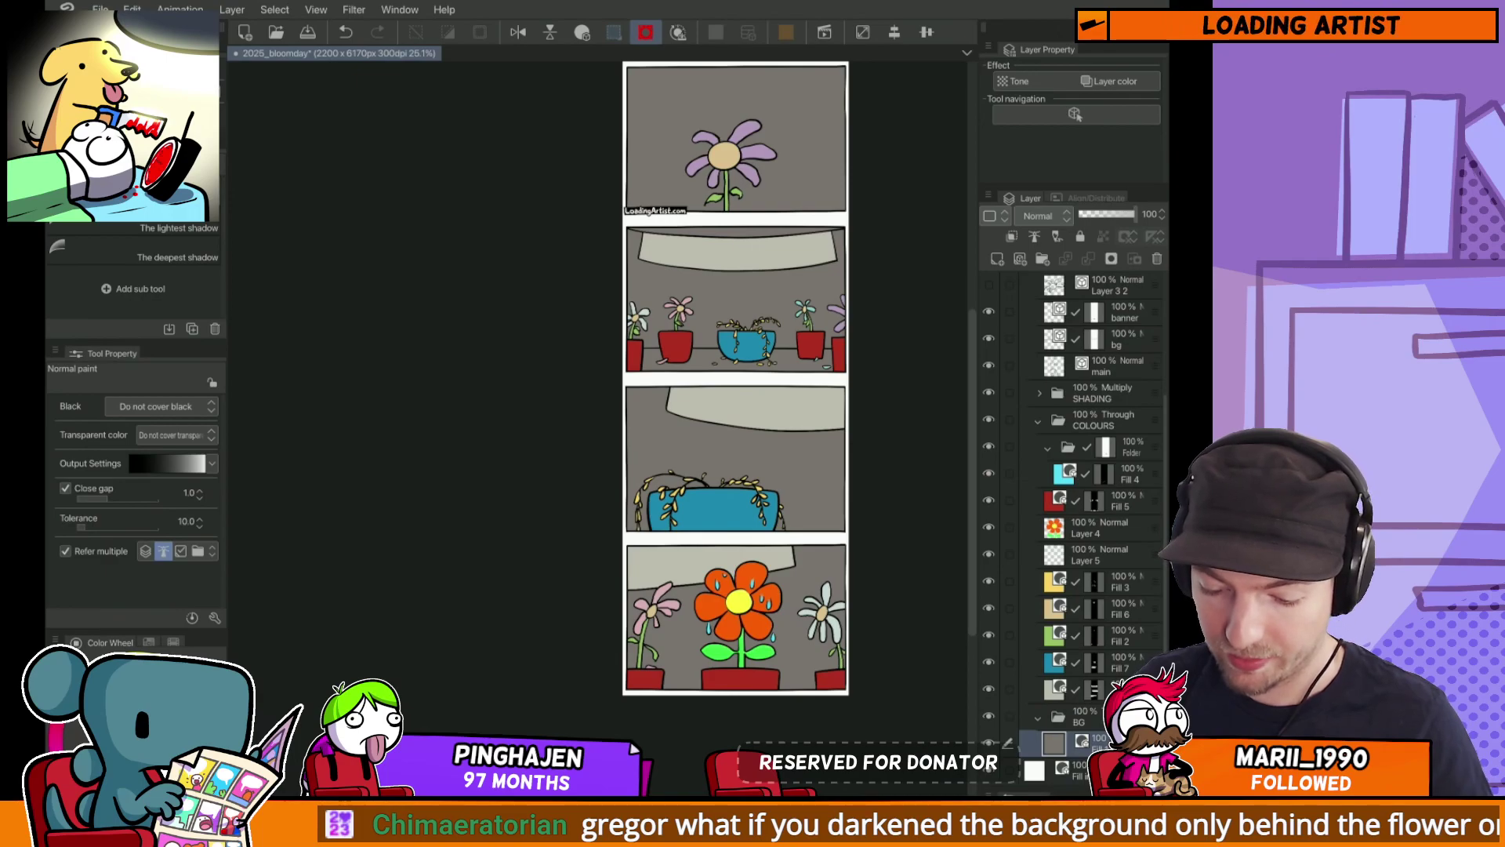
key("t")
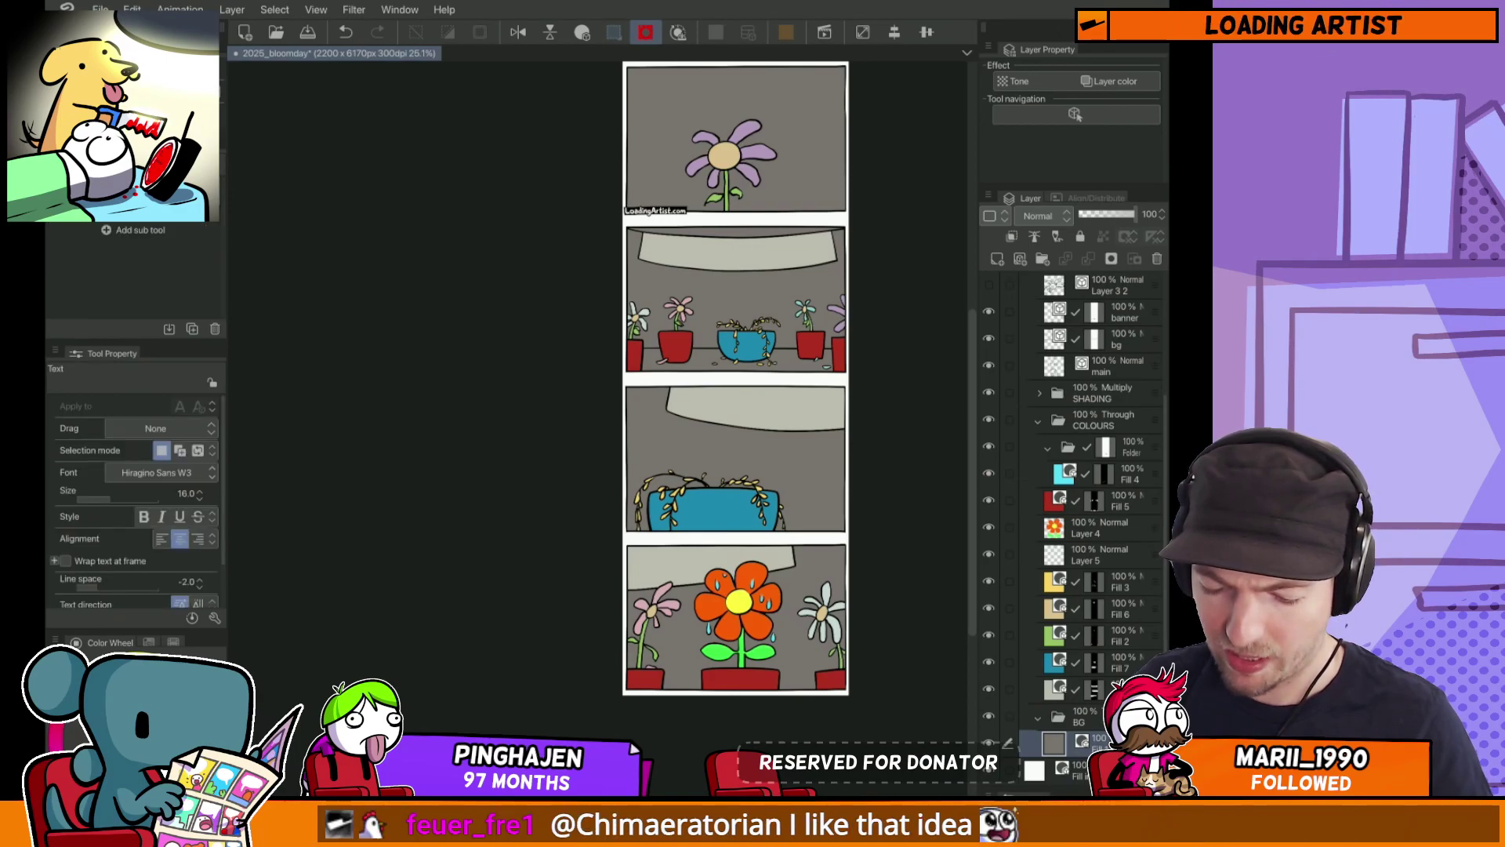
key("u")
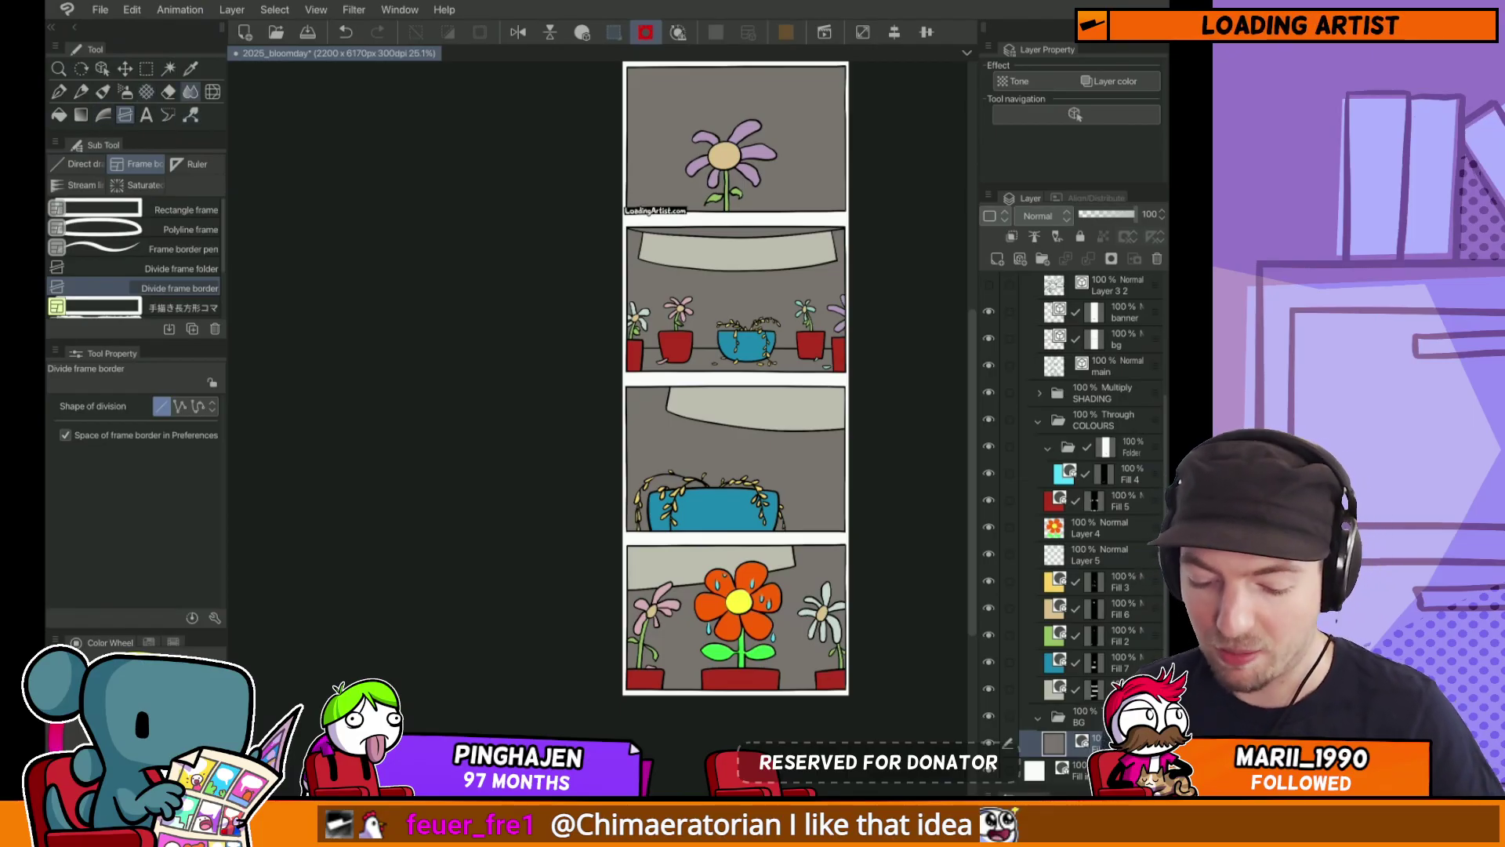
left_click(76, 185)
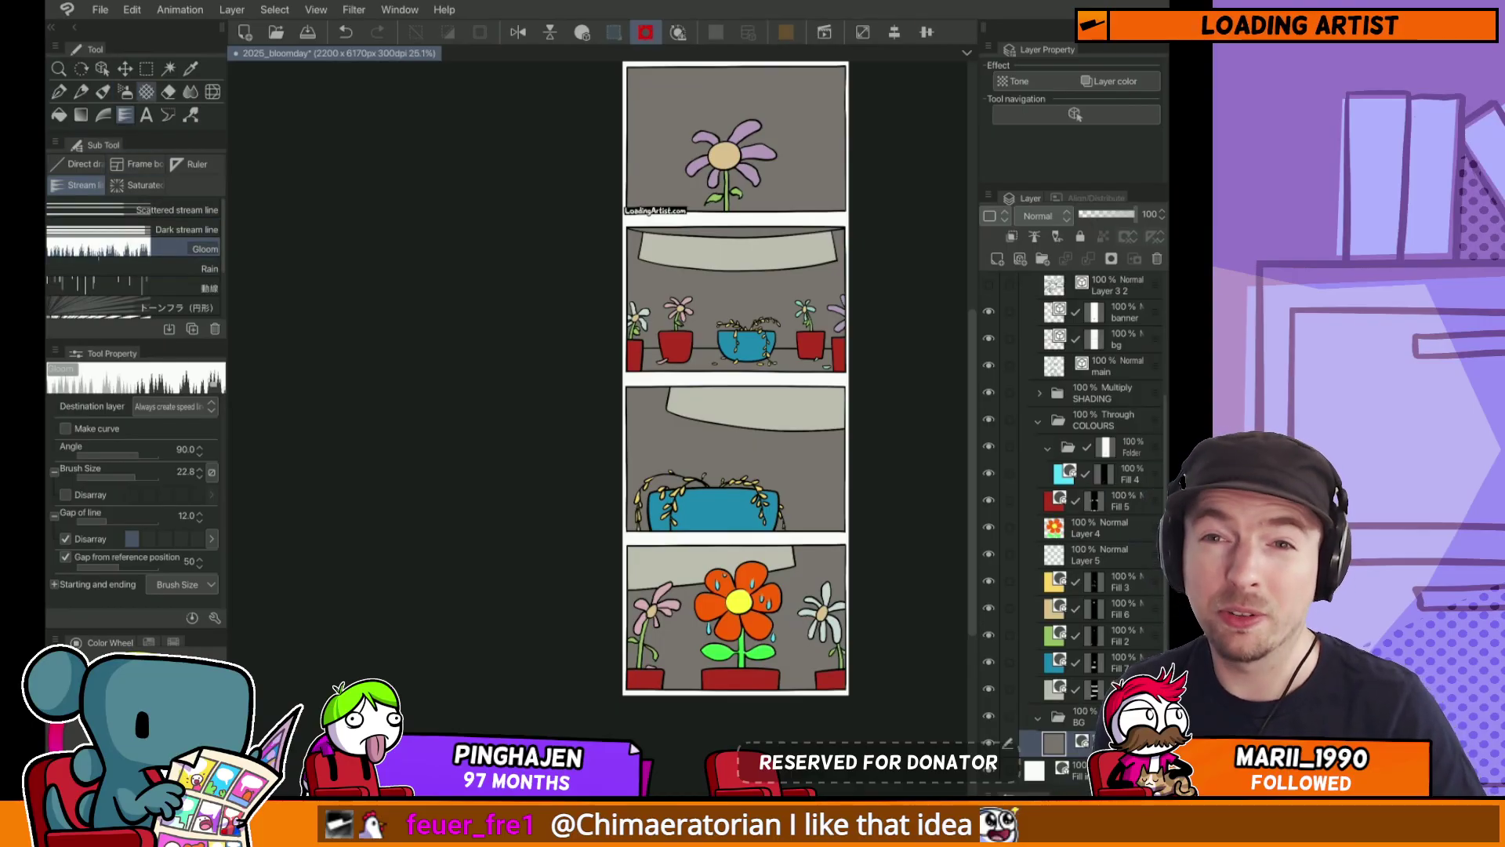
Step: Draw vertical Gloom streaks behind the flowers in the last panel and move them to adjust their coverage
left_click_drag(628, 510, 518, 376)
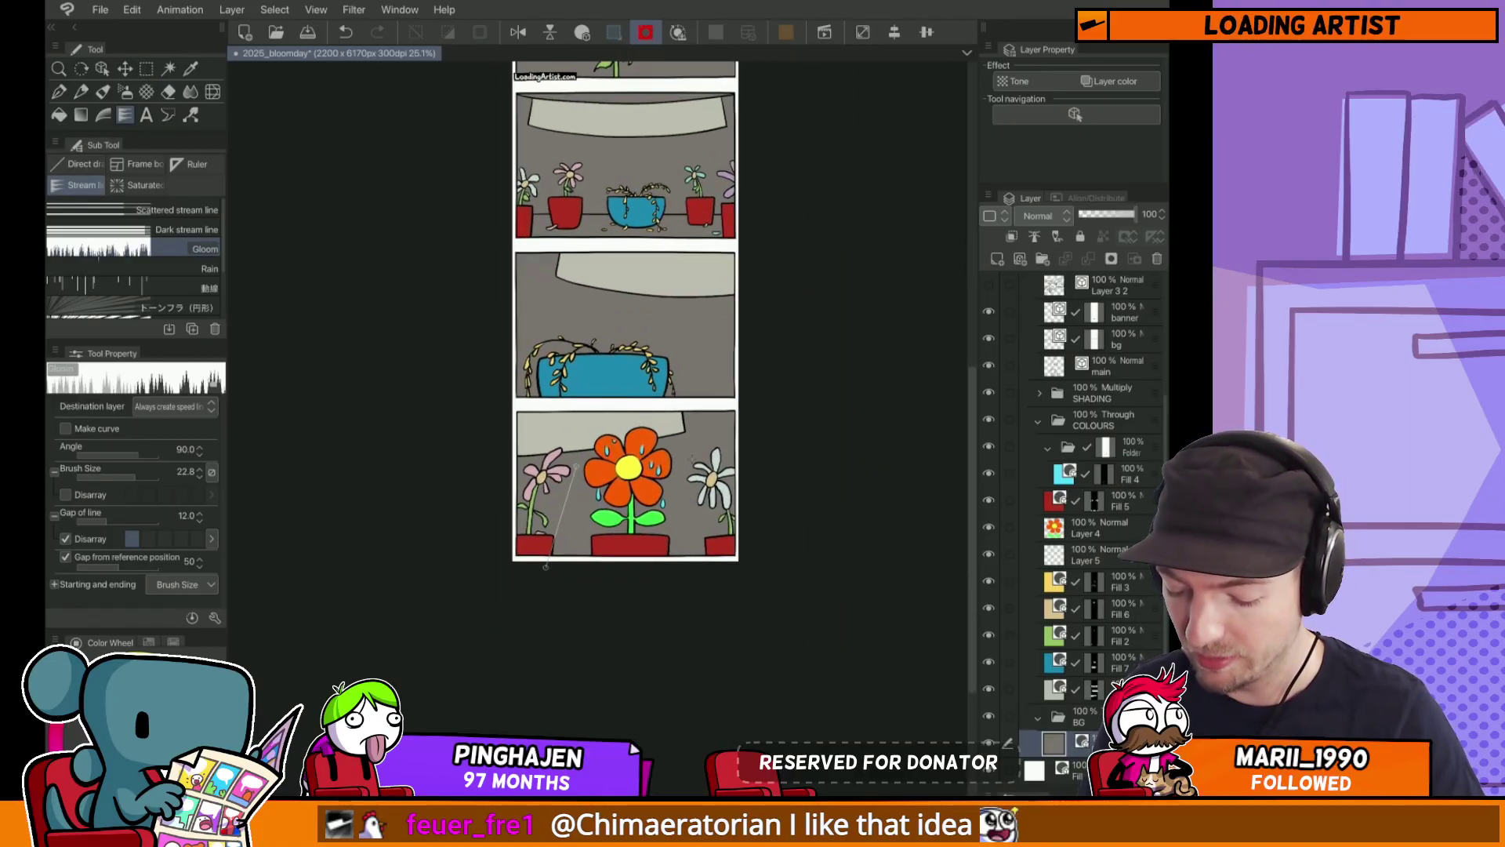
left_click(737, 545)
key("k")
left_click_drag(677, 524, 672, 533)
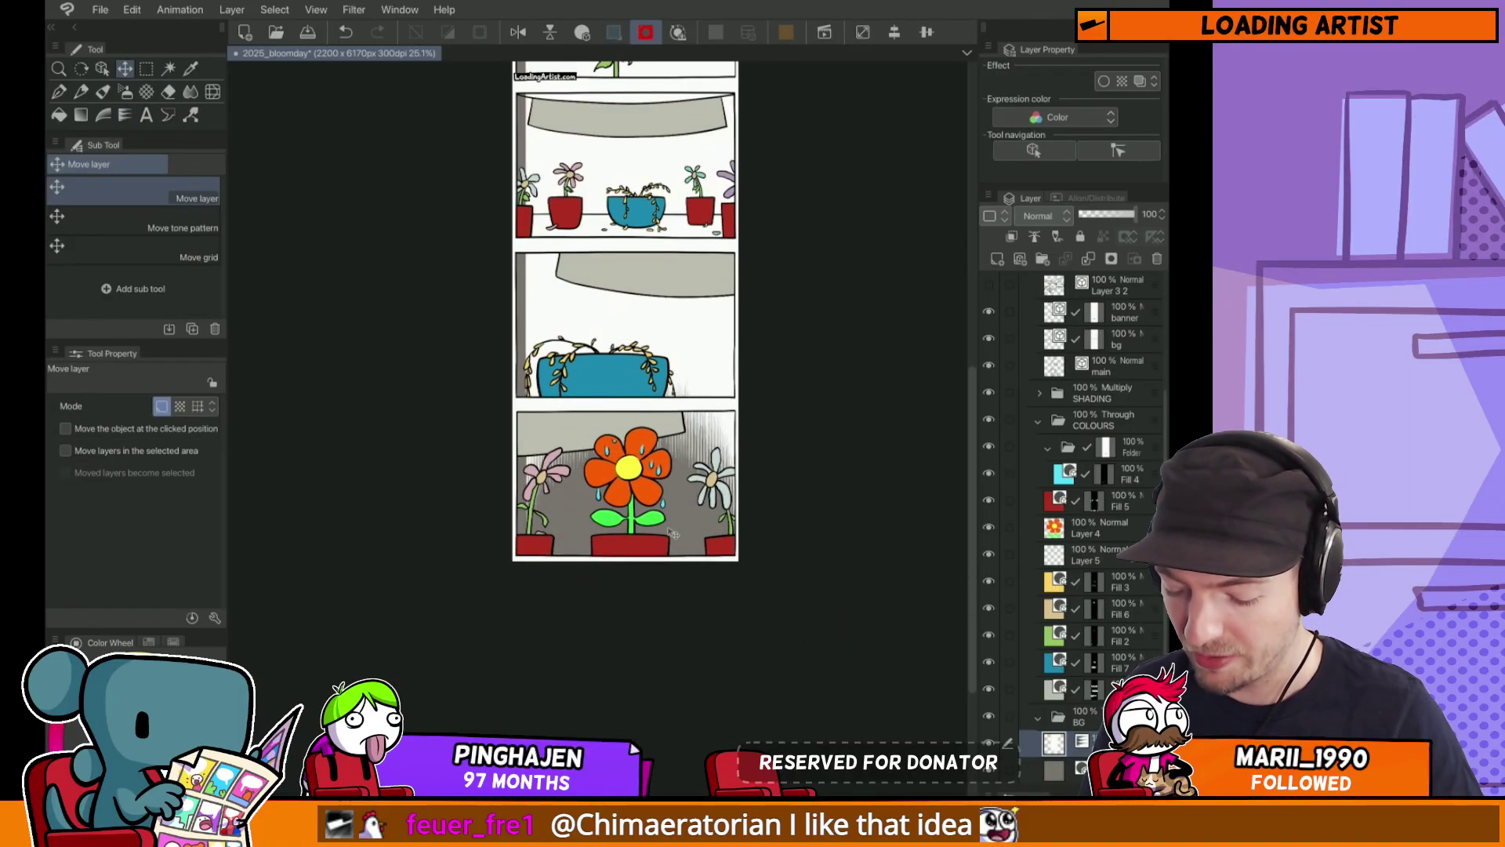
key("o")
mouse_move(732, 641)
left_mouse_down()
mouse_move(796, 618)
mouse_move(820, 629)
mouse_move(741, 617)
left_mouse_up()
key("k")
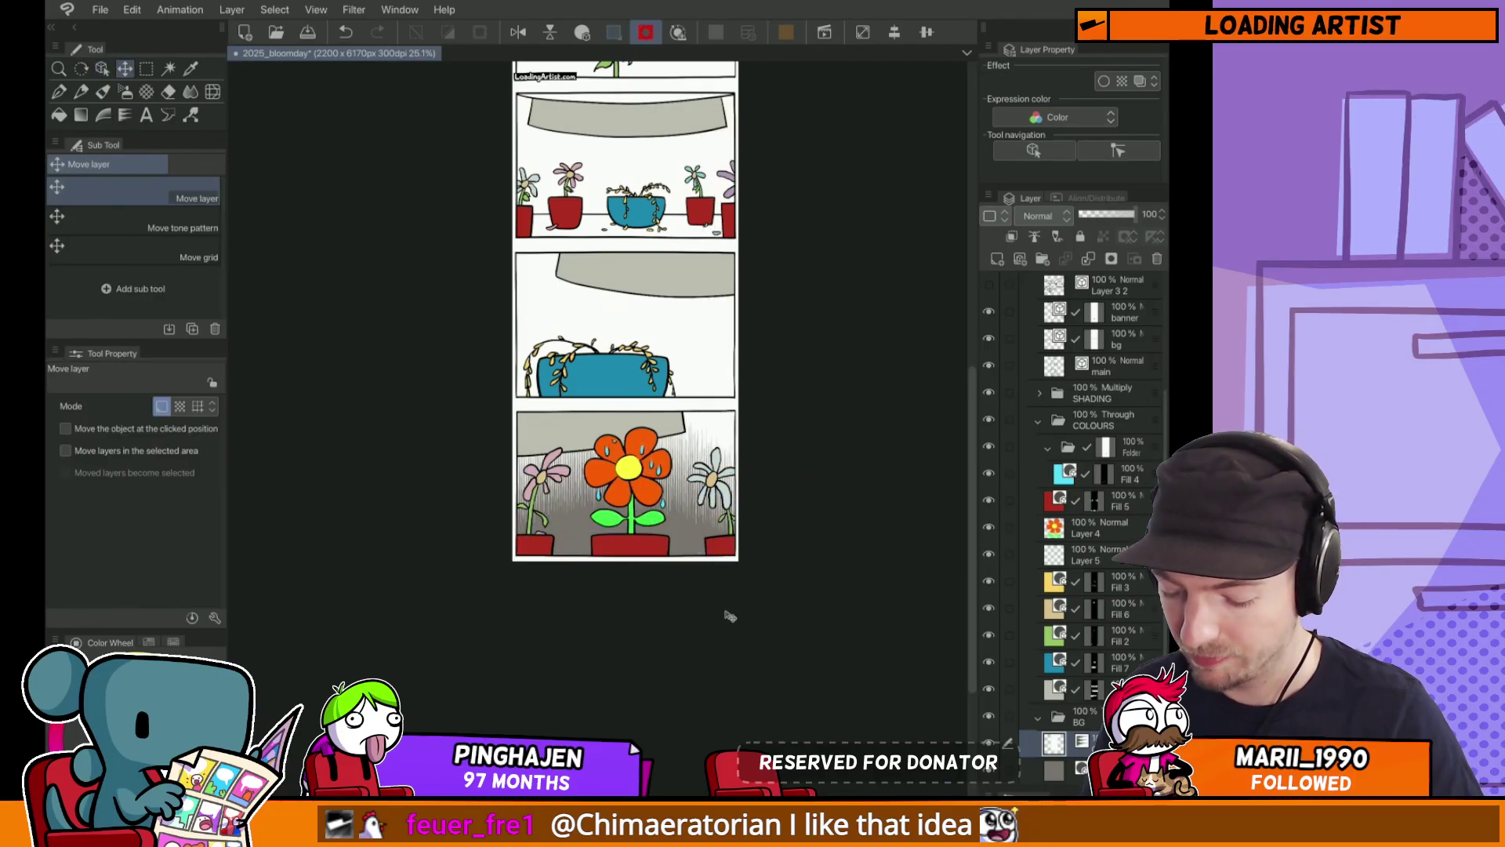
Step: Change the gloom streaks' main colour to black and move them further down the last panel
key("o")
key("k")
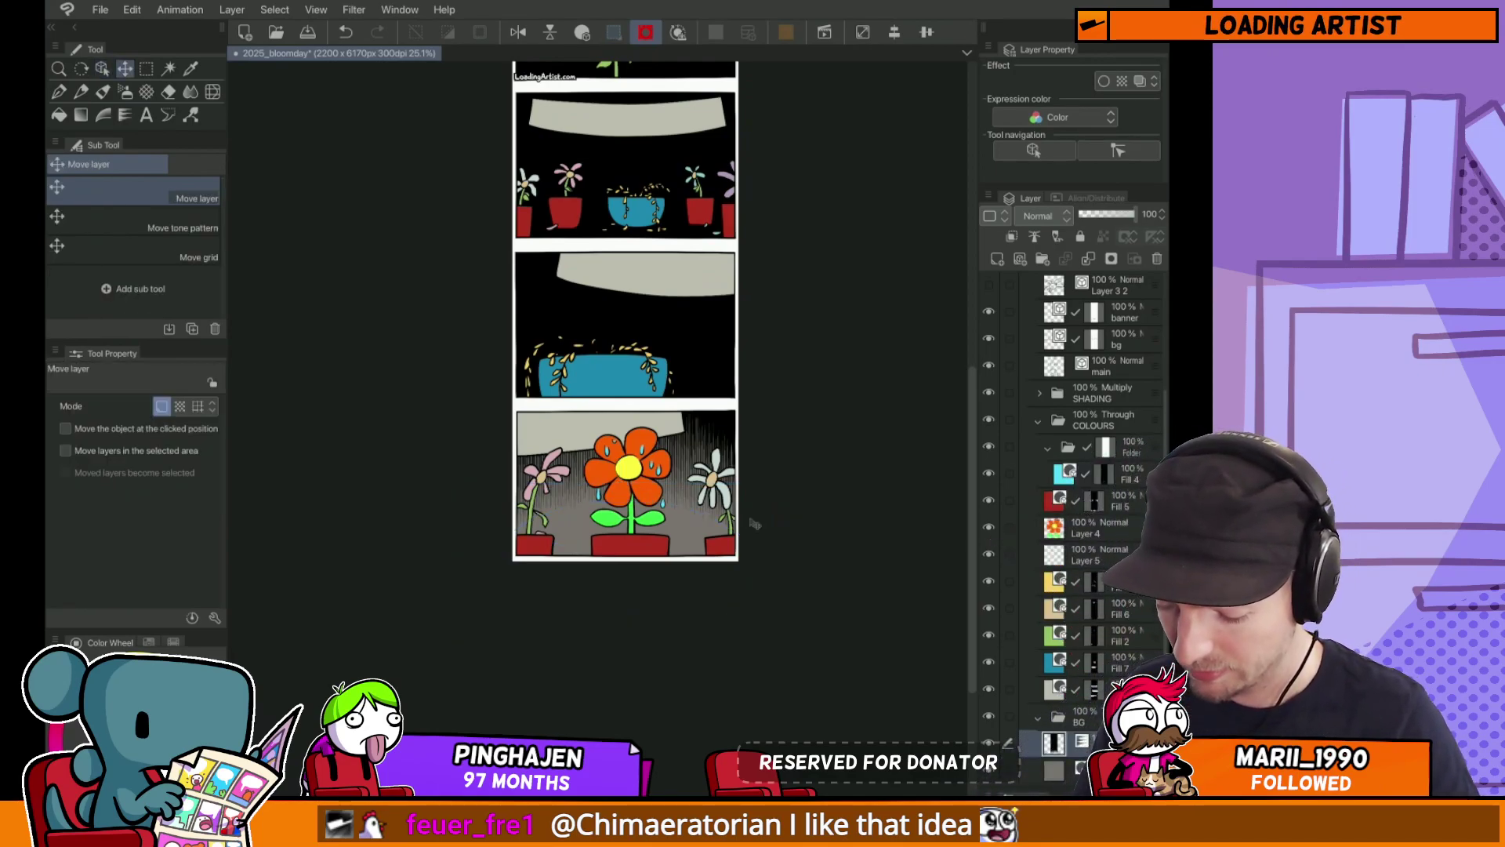
left_click_drag(754, 523, 750, 612)
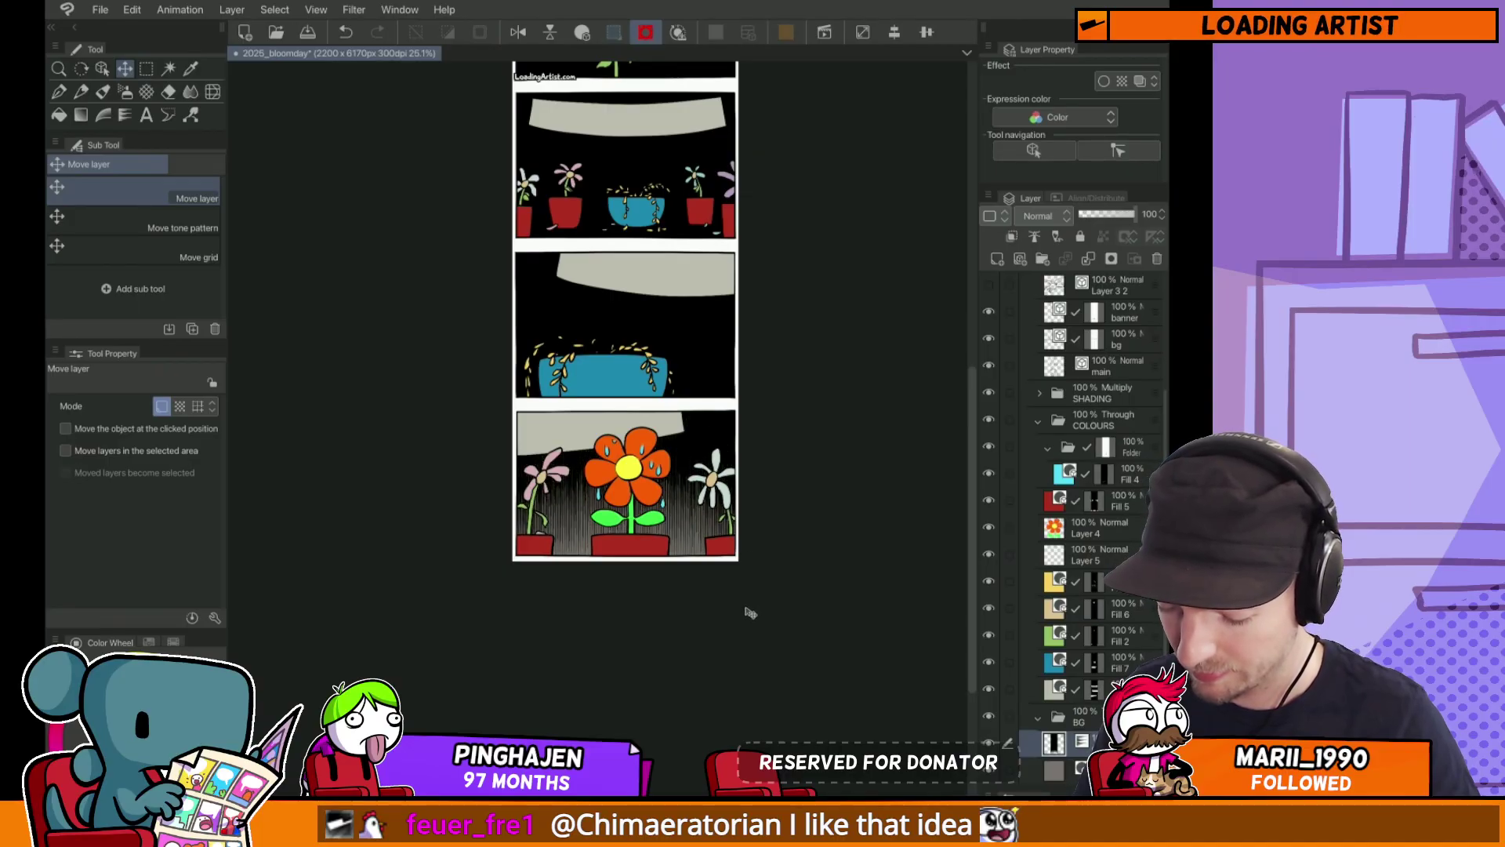
Step: Mask the gloom layer to a rectangle around the last panel and lower its opacity to 41%
key("m")
left_click_drag(480, 586, 808, 407)
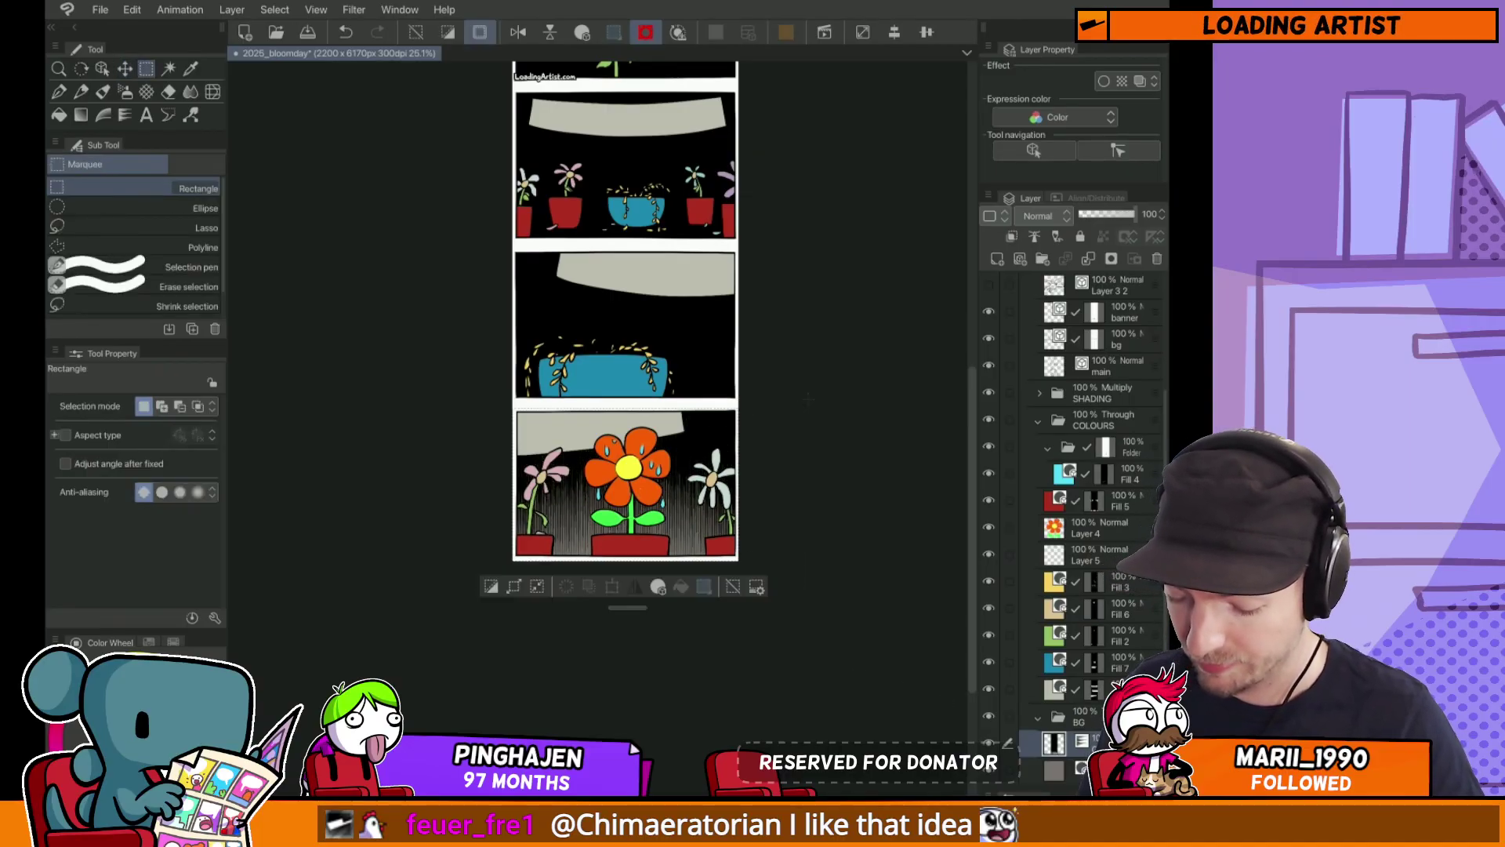
left_click(1112, 258)
left_click_drag(759, 512, 739, 504)
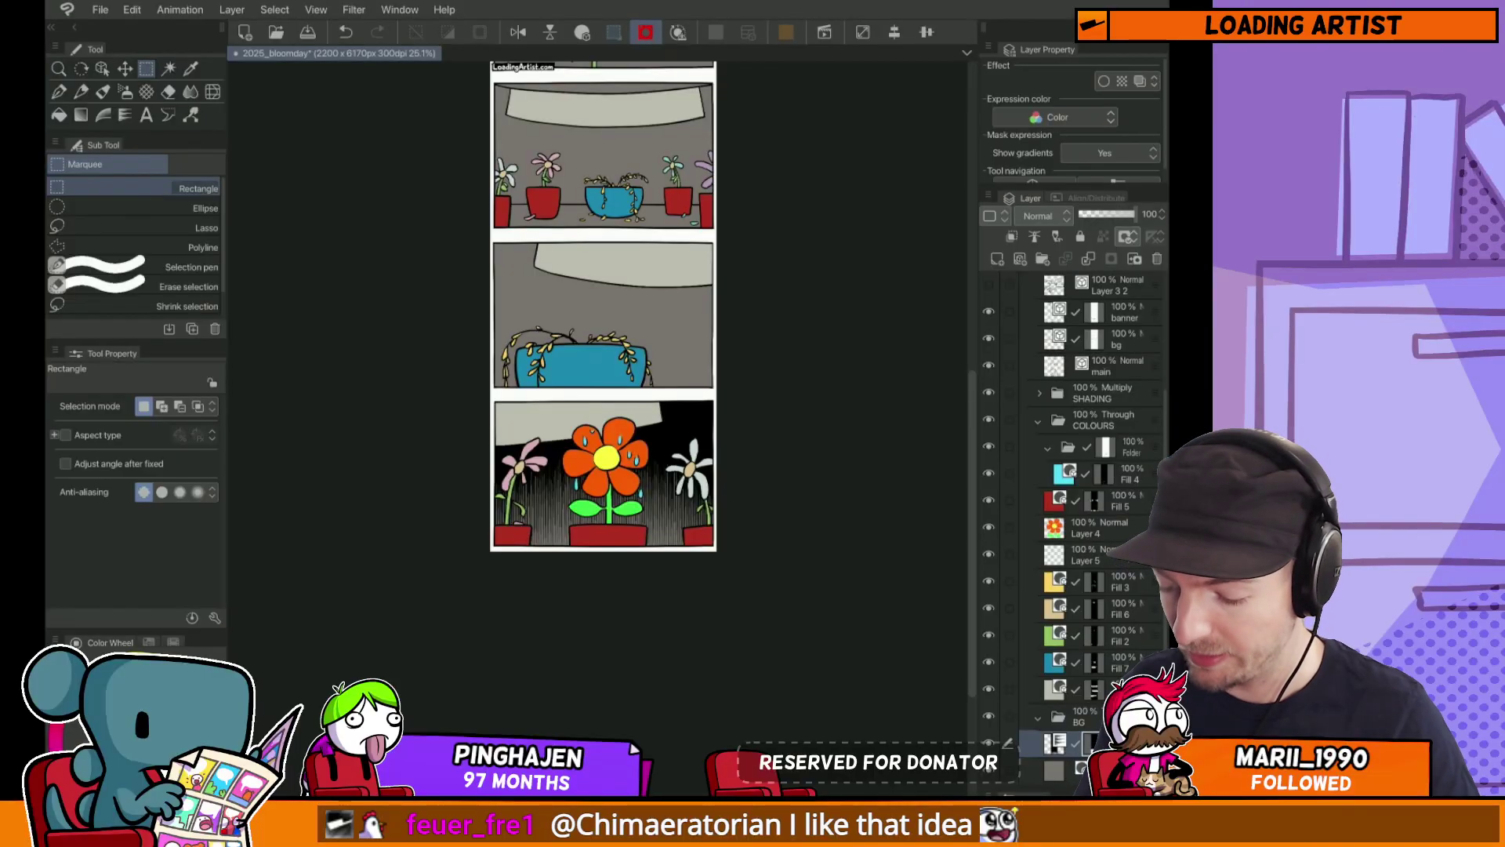
left_click_drag(1116, 214, 1102, 214)
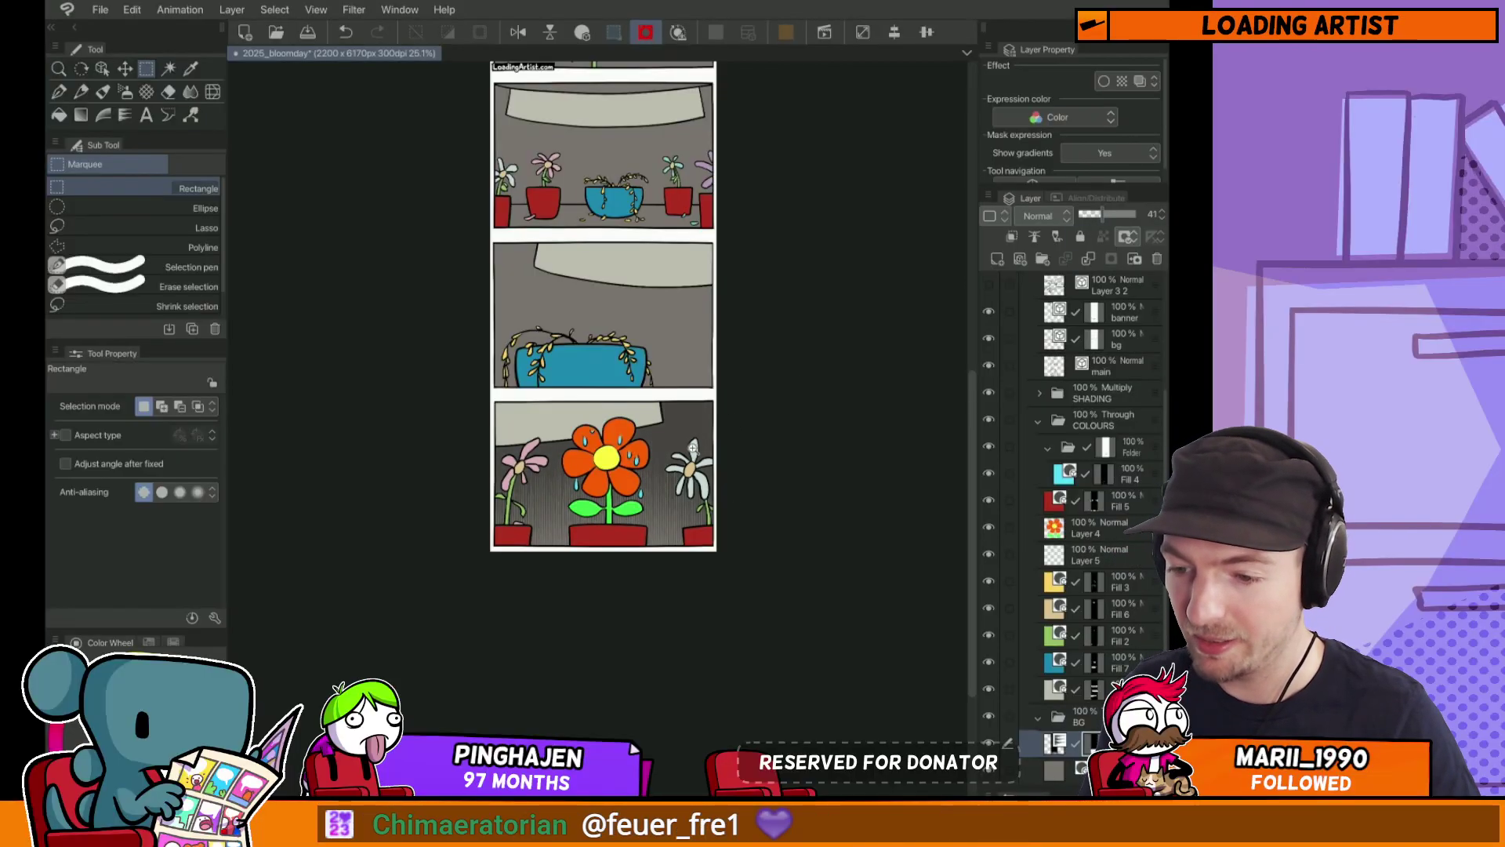
scroll(693, 447, "up", 3)
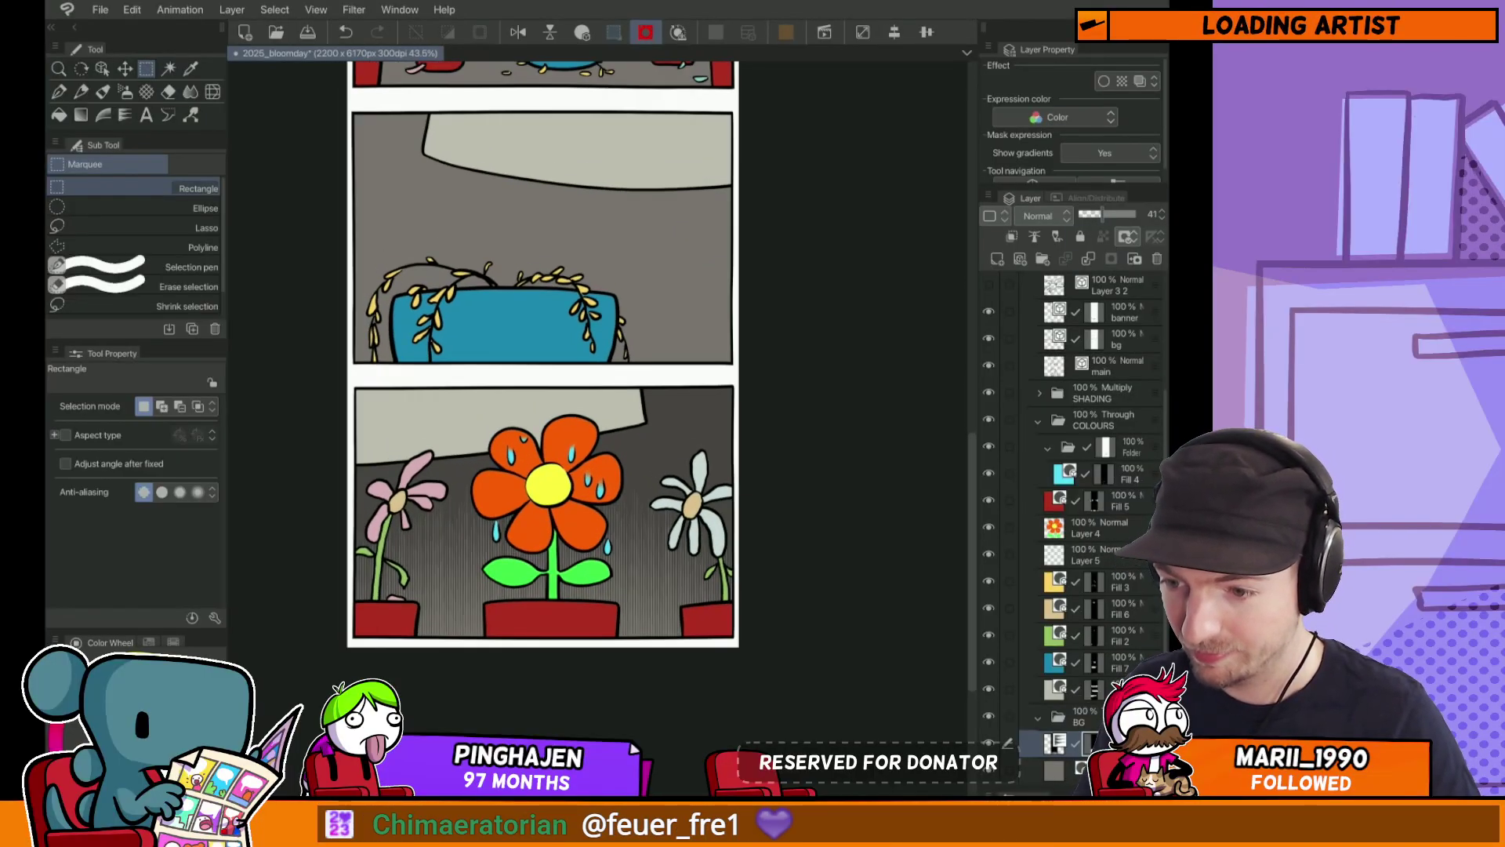
scroll(863, 615, "down", 3)
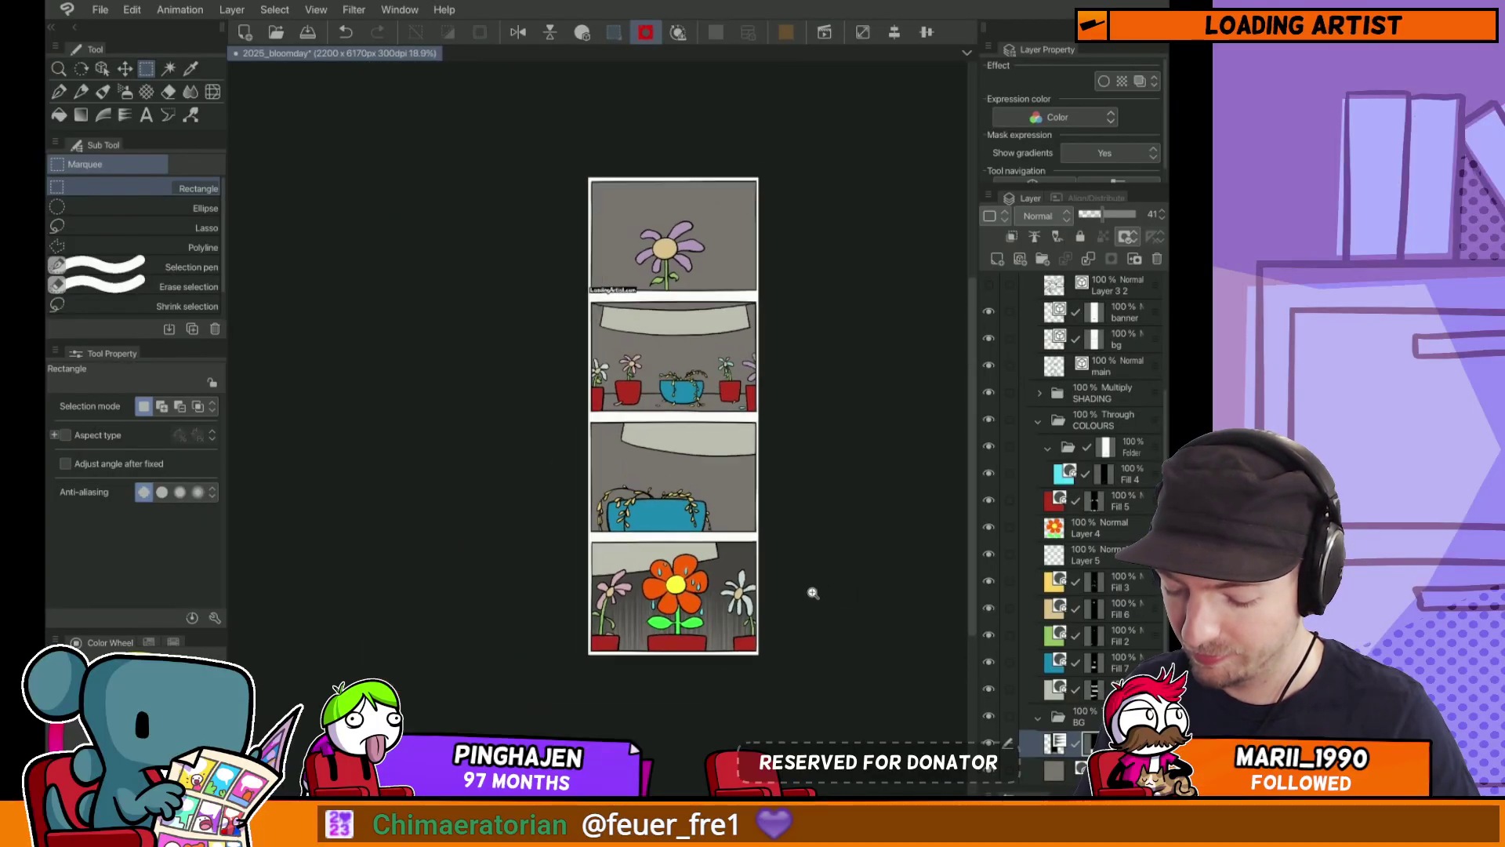
Step: Set the gloom streaks' line gap to 22.4 and raise the layer's opacity to 59%
scroll(810, 588, "up", 4)
left_click(839, 625, "ctrl")
left_click_drag(828, 632, 923, 629)
key("o")
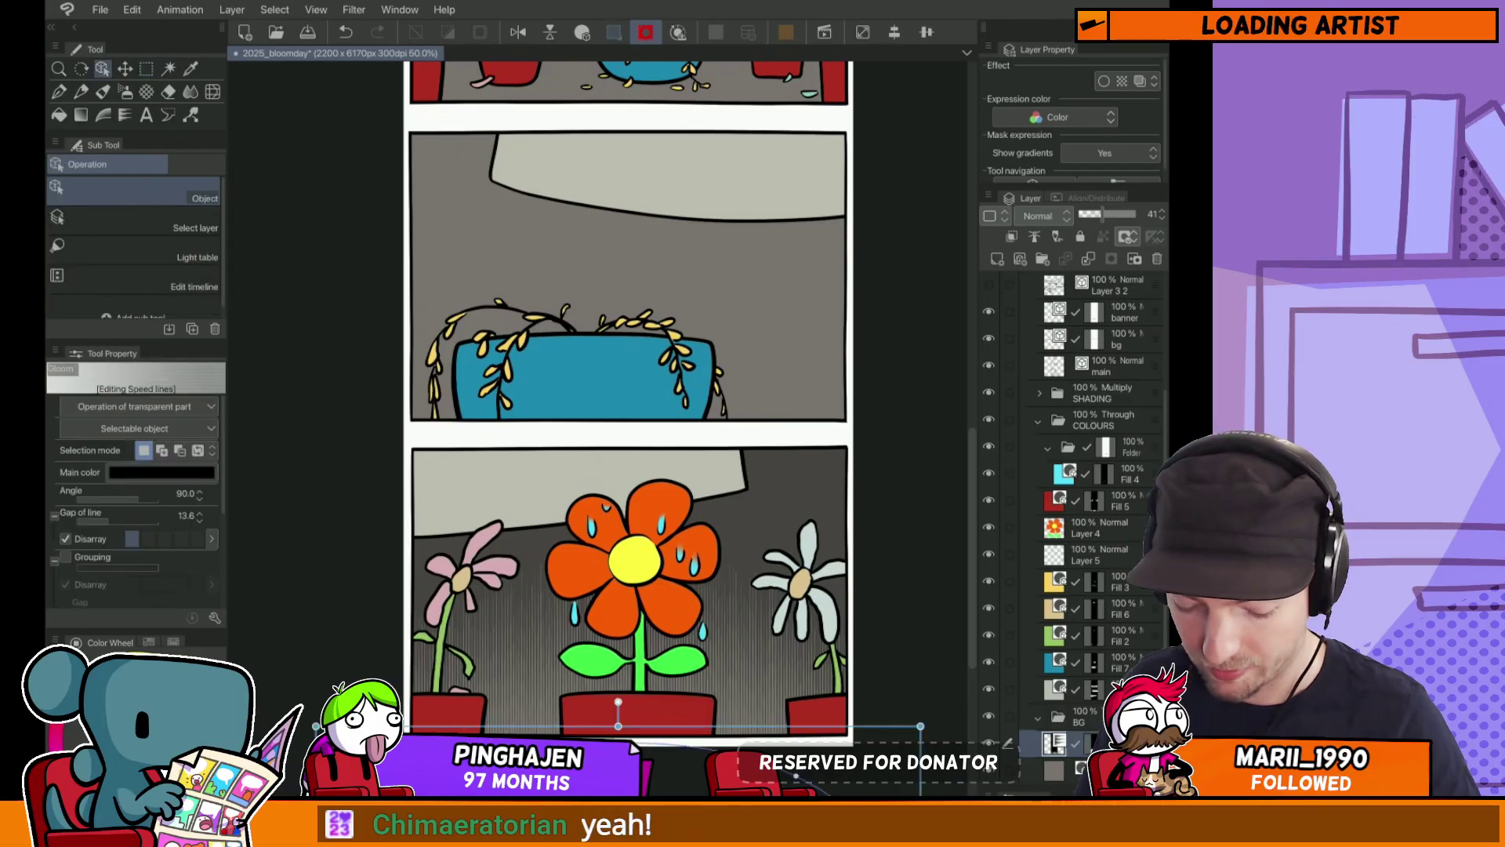
left_click_drag(119, 520, 114, 520)
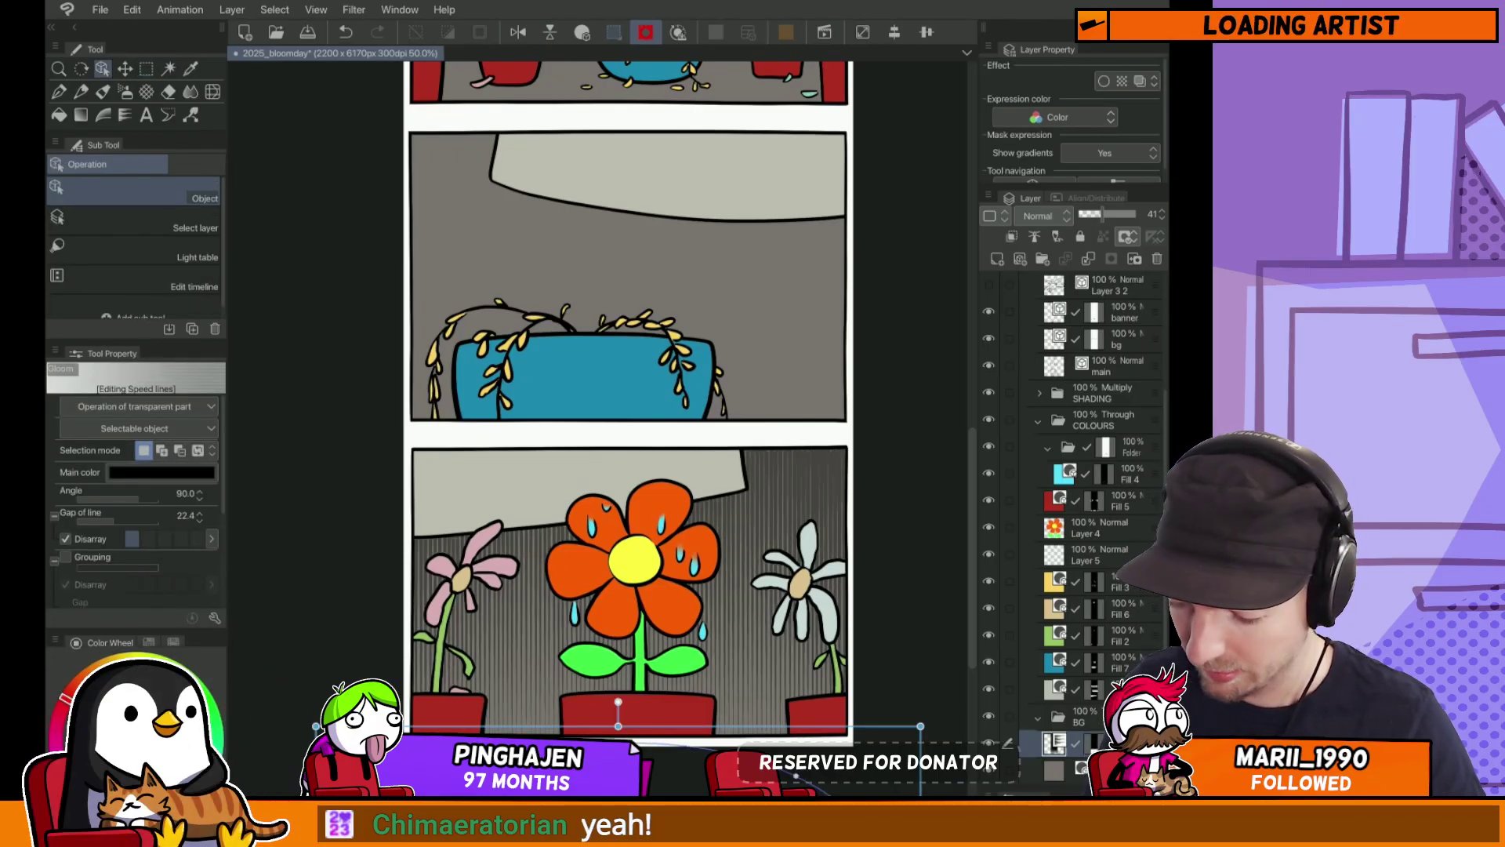
mouse_move(1103, 214)
left_mouse_down()
mouse_move(1131, 214)
mouse_move(1112, 214)
left_mouse_up()
key("k")
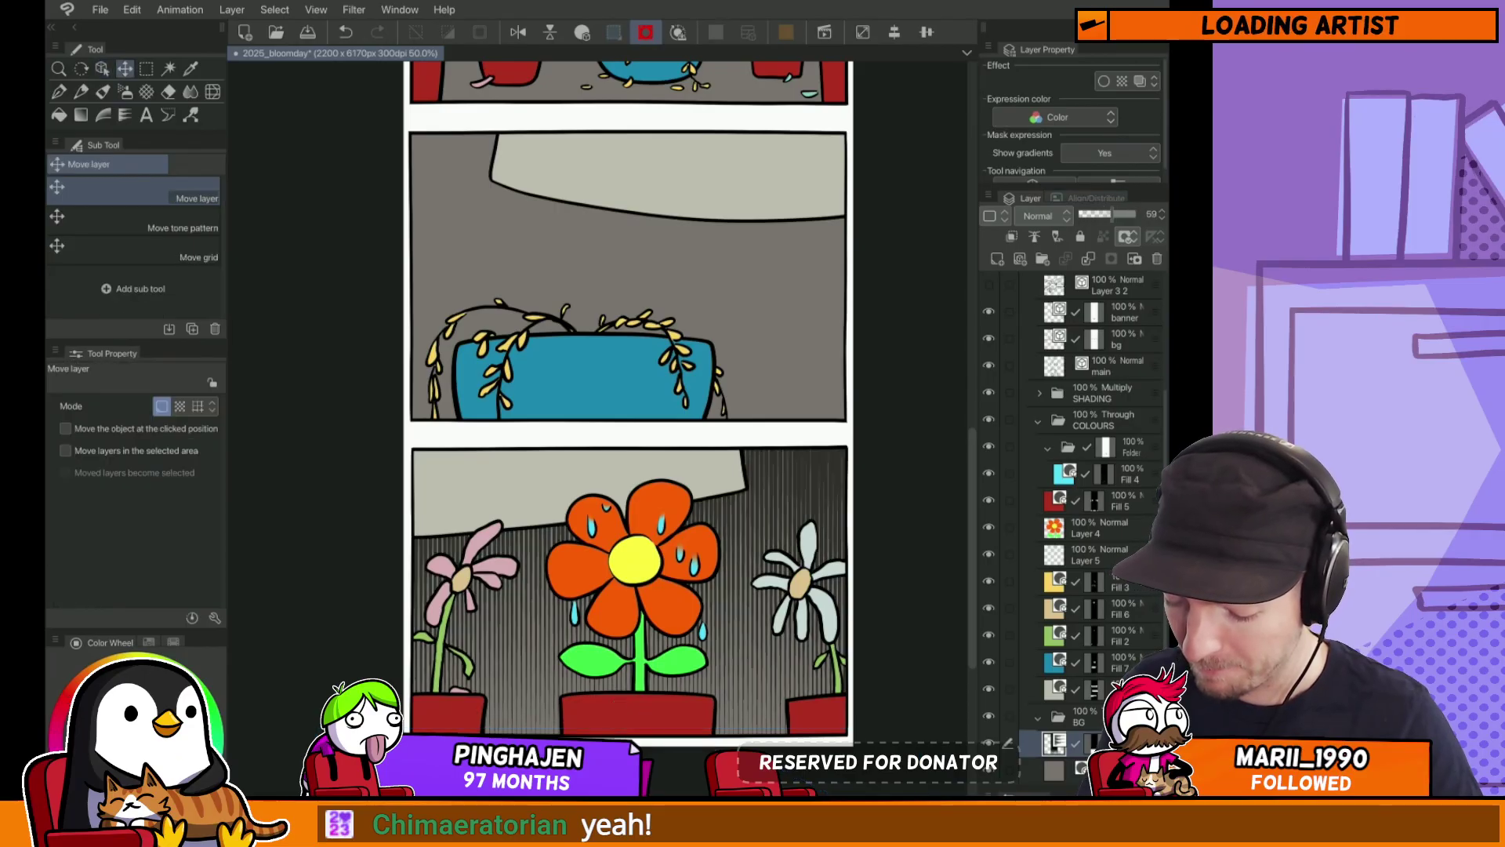
Step: Try a shorter line length for the gloom streaks and a different position for them in the last panel
mouse_move(812, 555)
left_mouse_down()
mouse_move(807, 465)
mouse_move(811, 548)
left_mouse_up()
key("o")
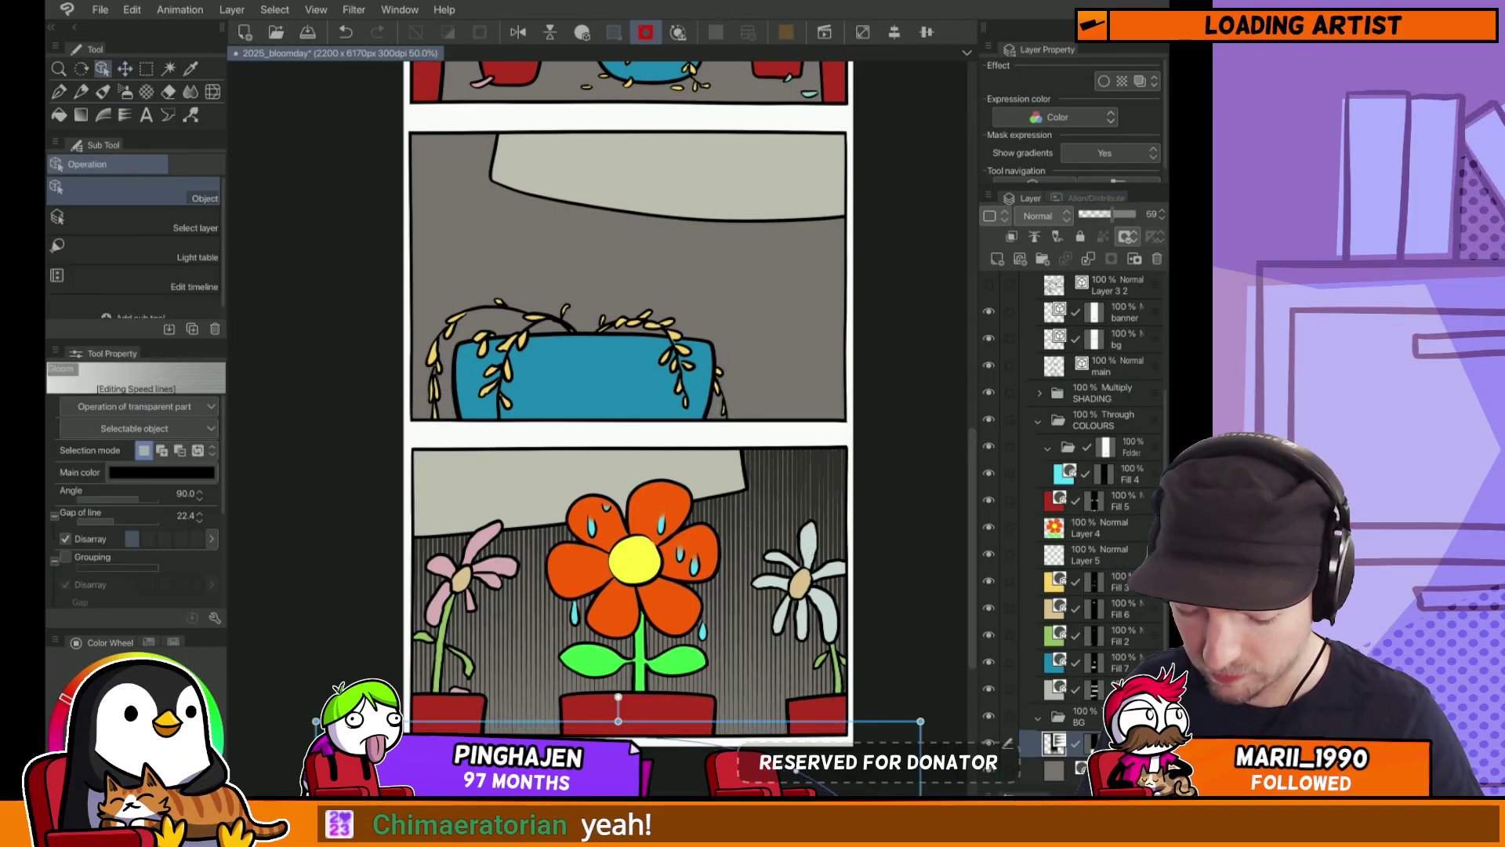
scroll(134, 502, "down", 4)
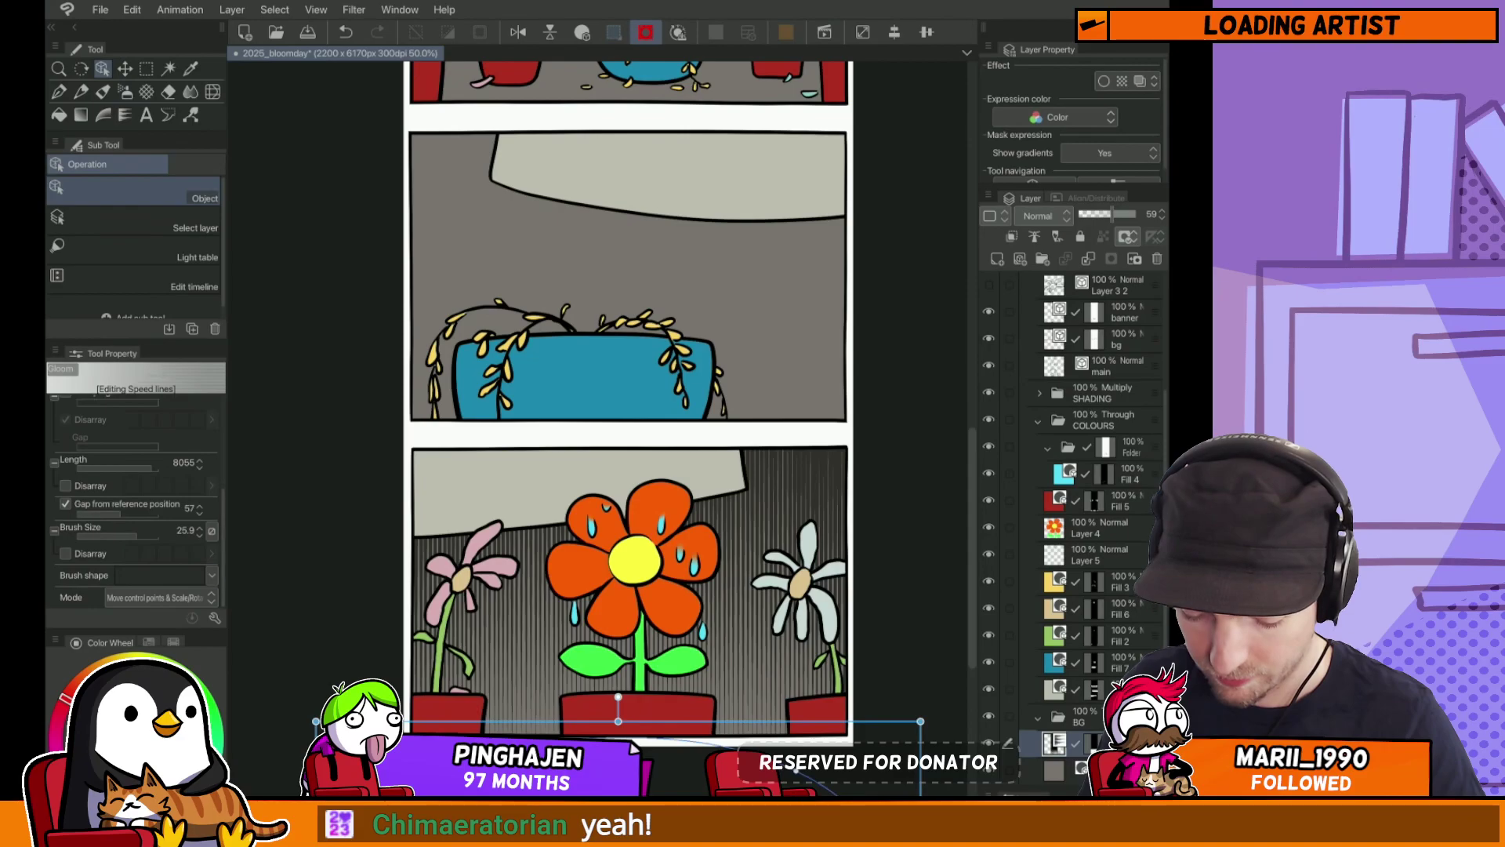
left_click_drag(152, 468, 148, 468)
key("k")
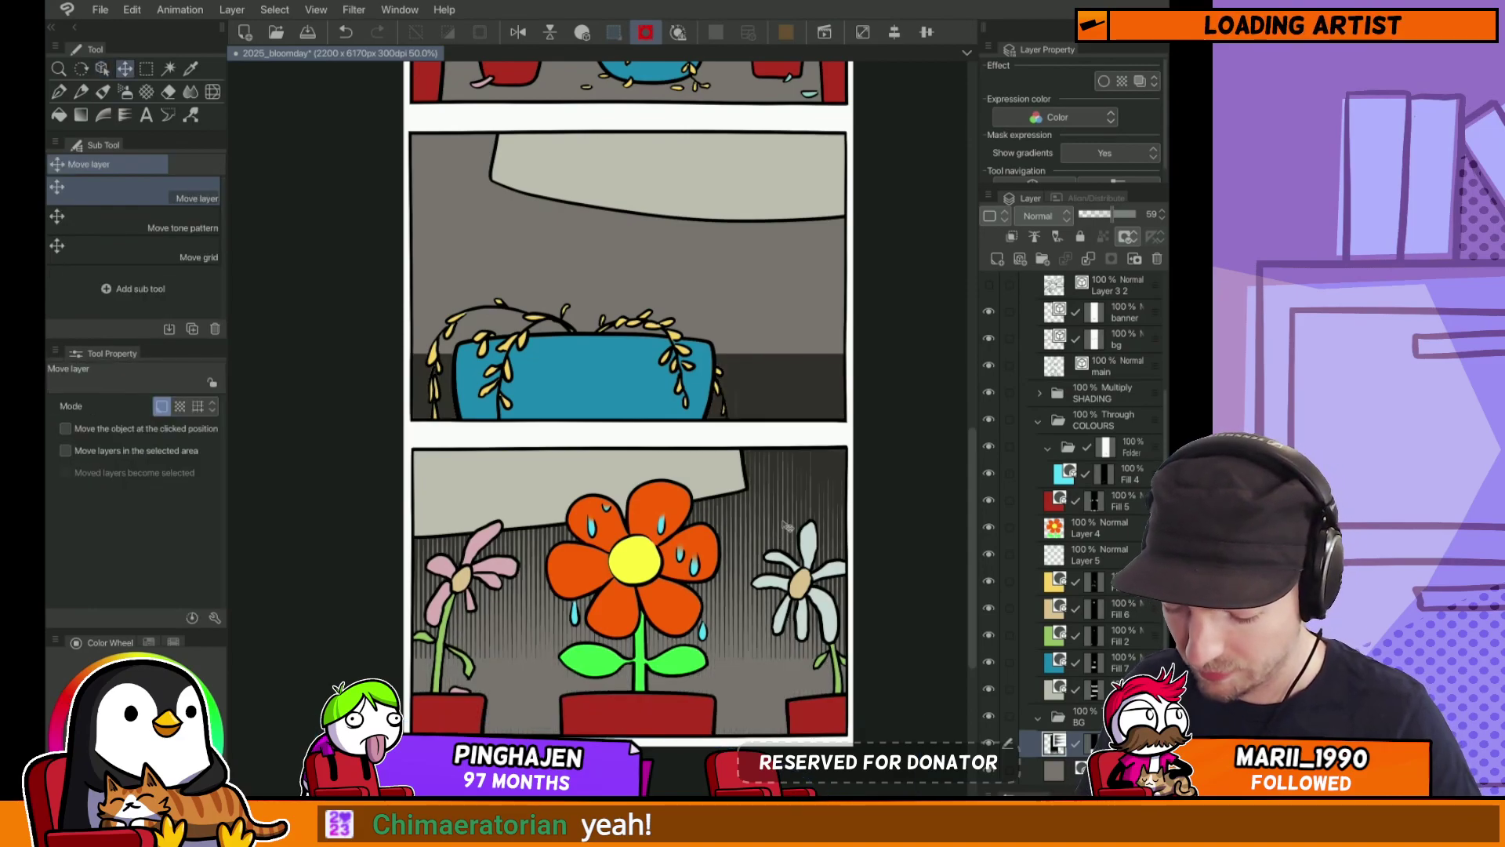
key("ctrl+z")
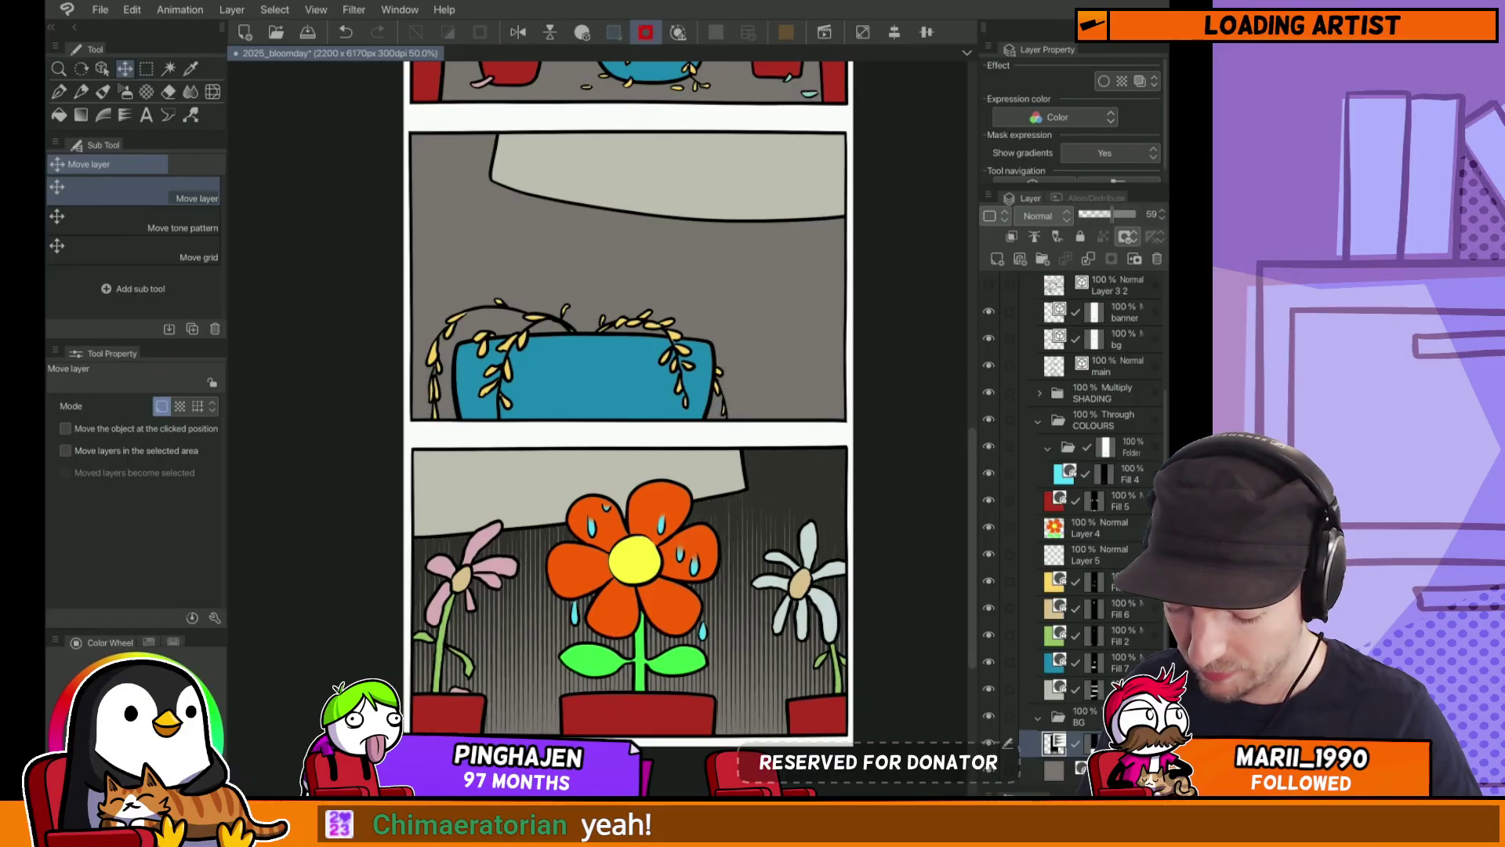
left_click_drag(845, 543, 826, 662)
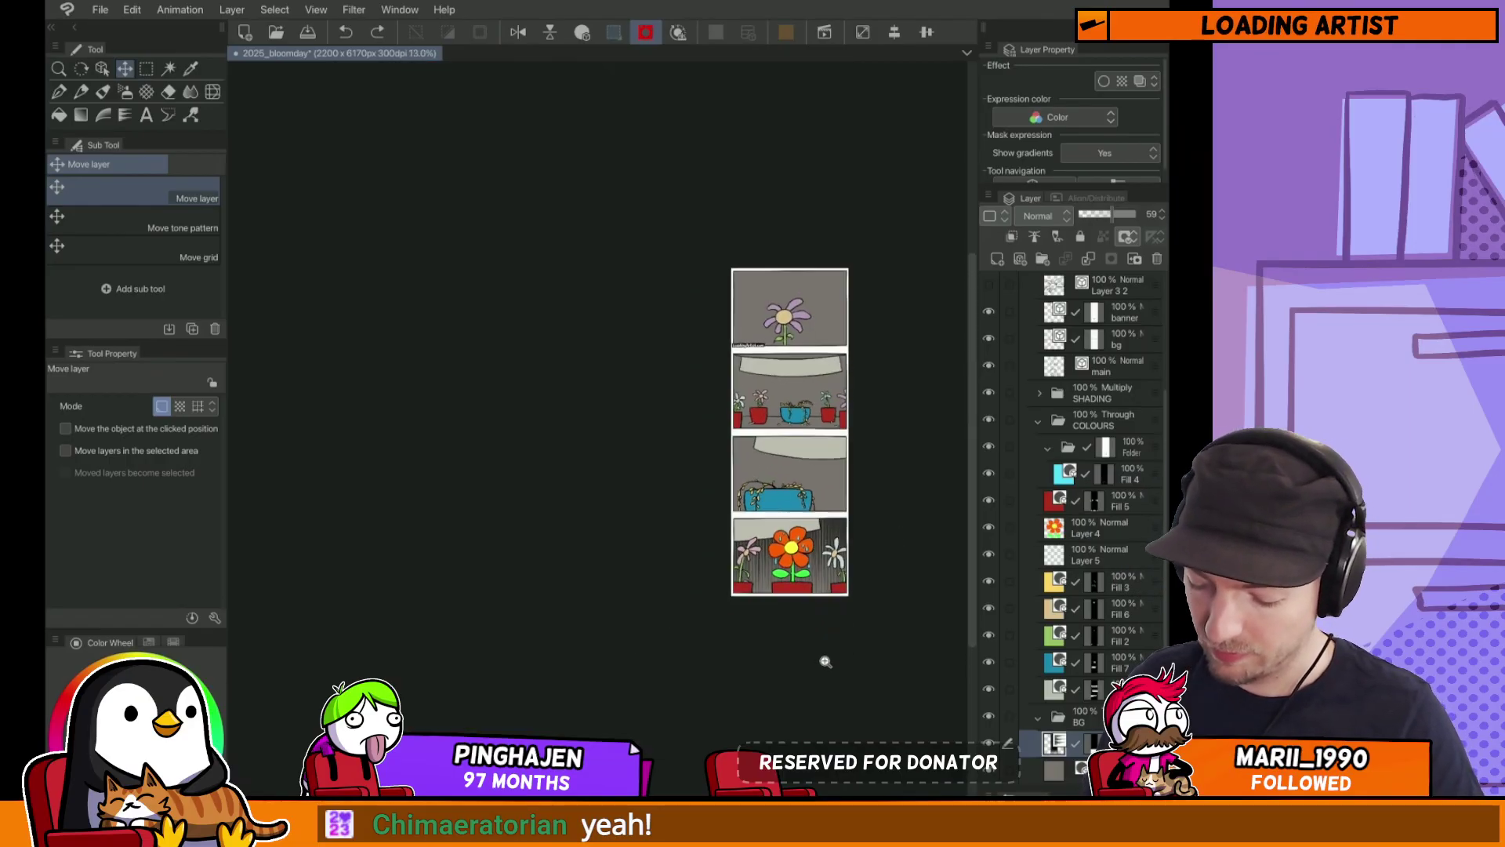
Step: Select the floor area around the pots in the second panel and add a beige fill layer there
scroll(788, 549, "up", 5)
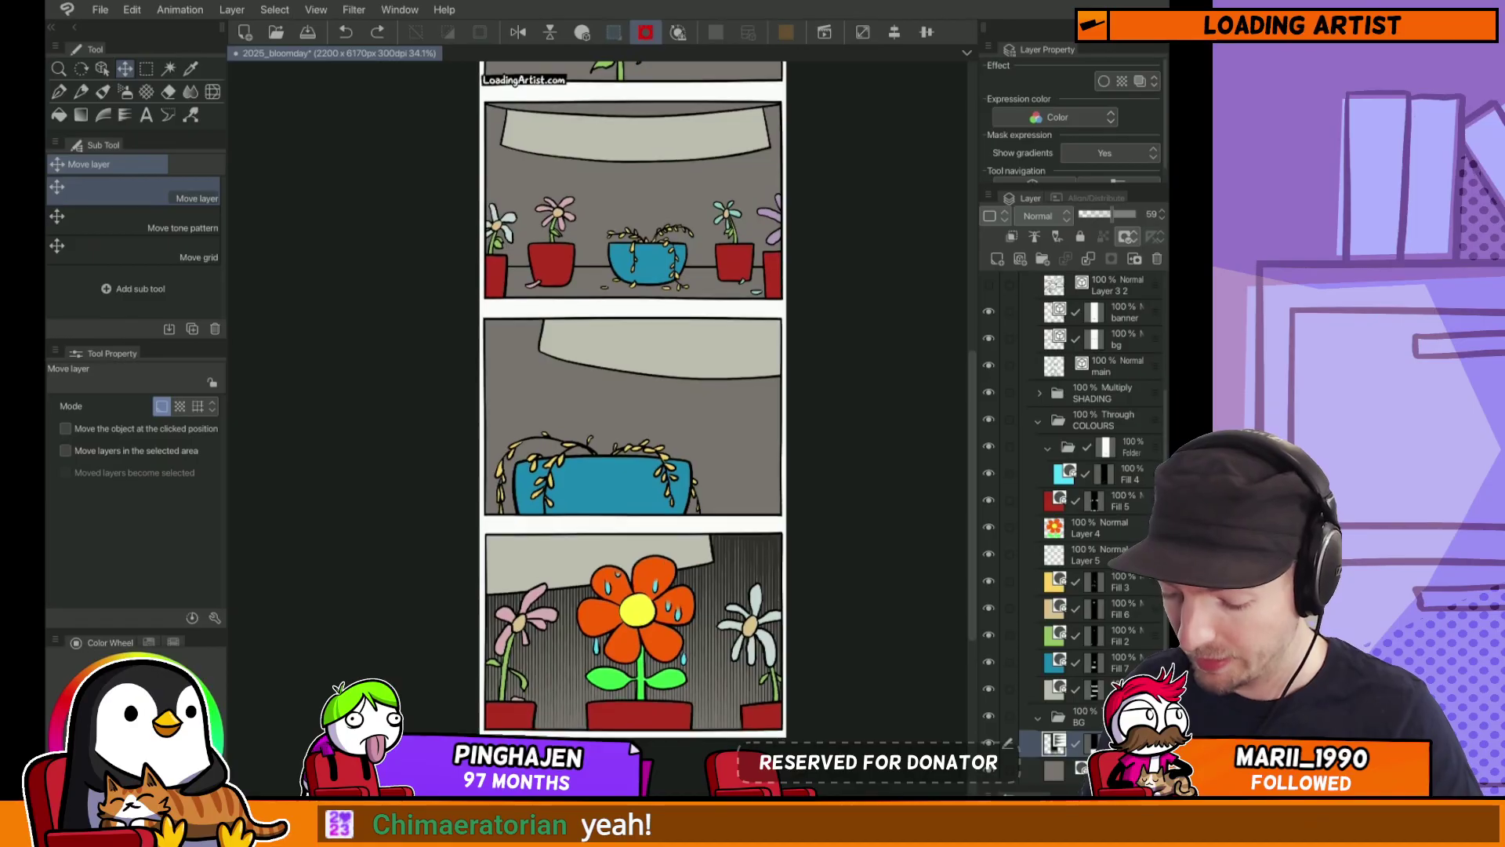
scroll(726, 512, "up", 1)
key("w")
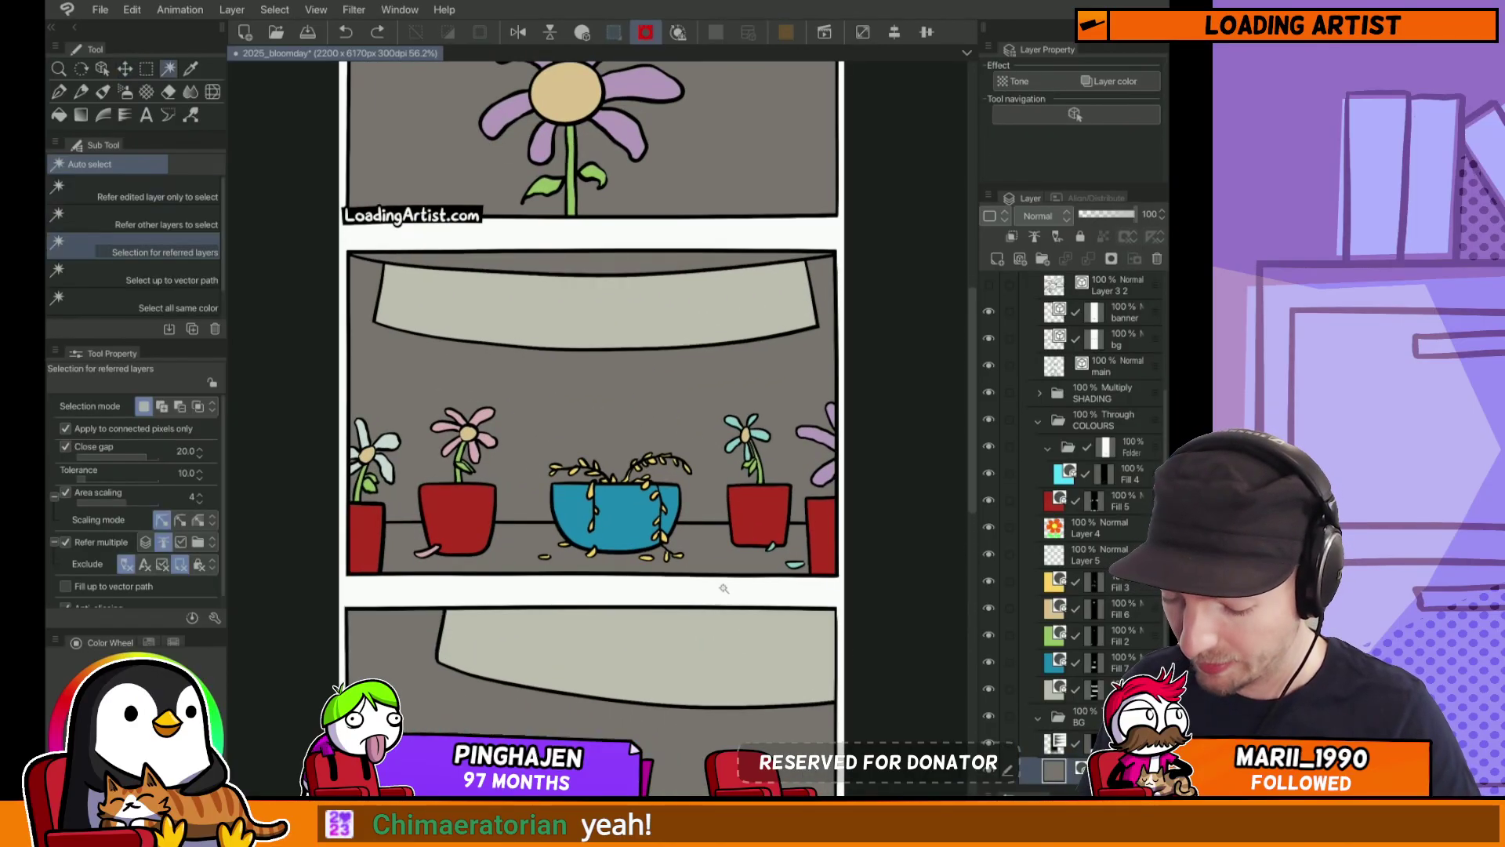
left_click(725, 562)
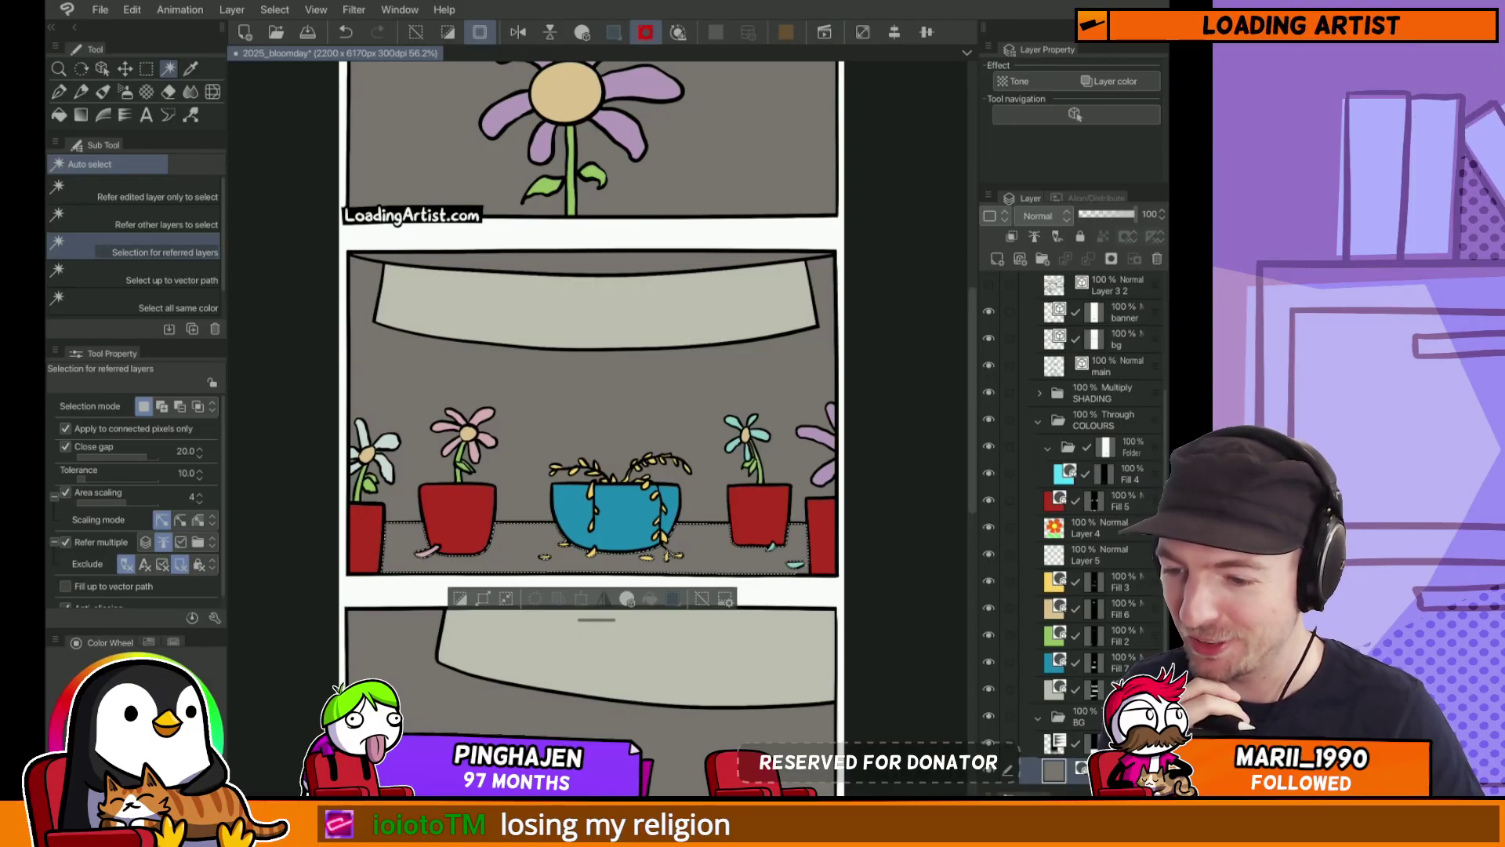
left_click(627, 599)
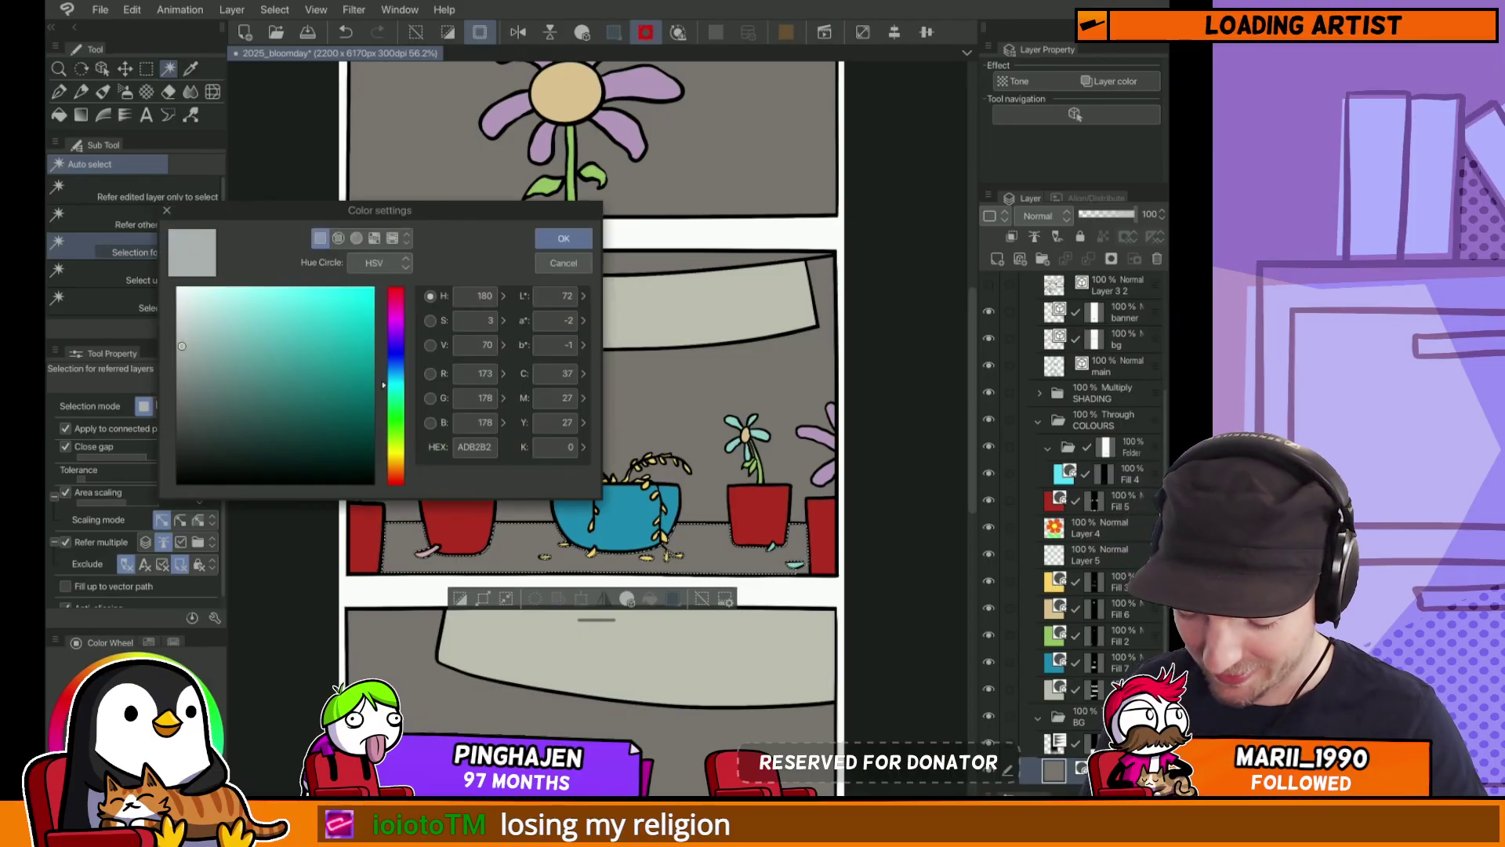
left_click_drag(396, 451, 396, 467)
mouse_move(227, 344)
left_mouse_down()
mouse_move(208, 319)
mouse_move(216, 335)
left_mouse_up()
left_click(564, 238)
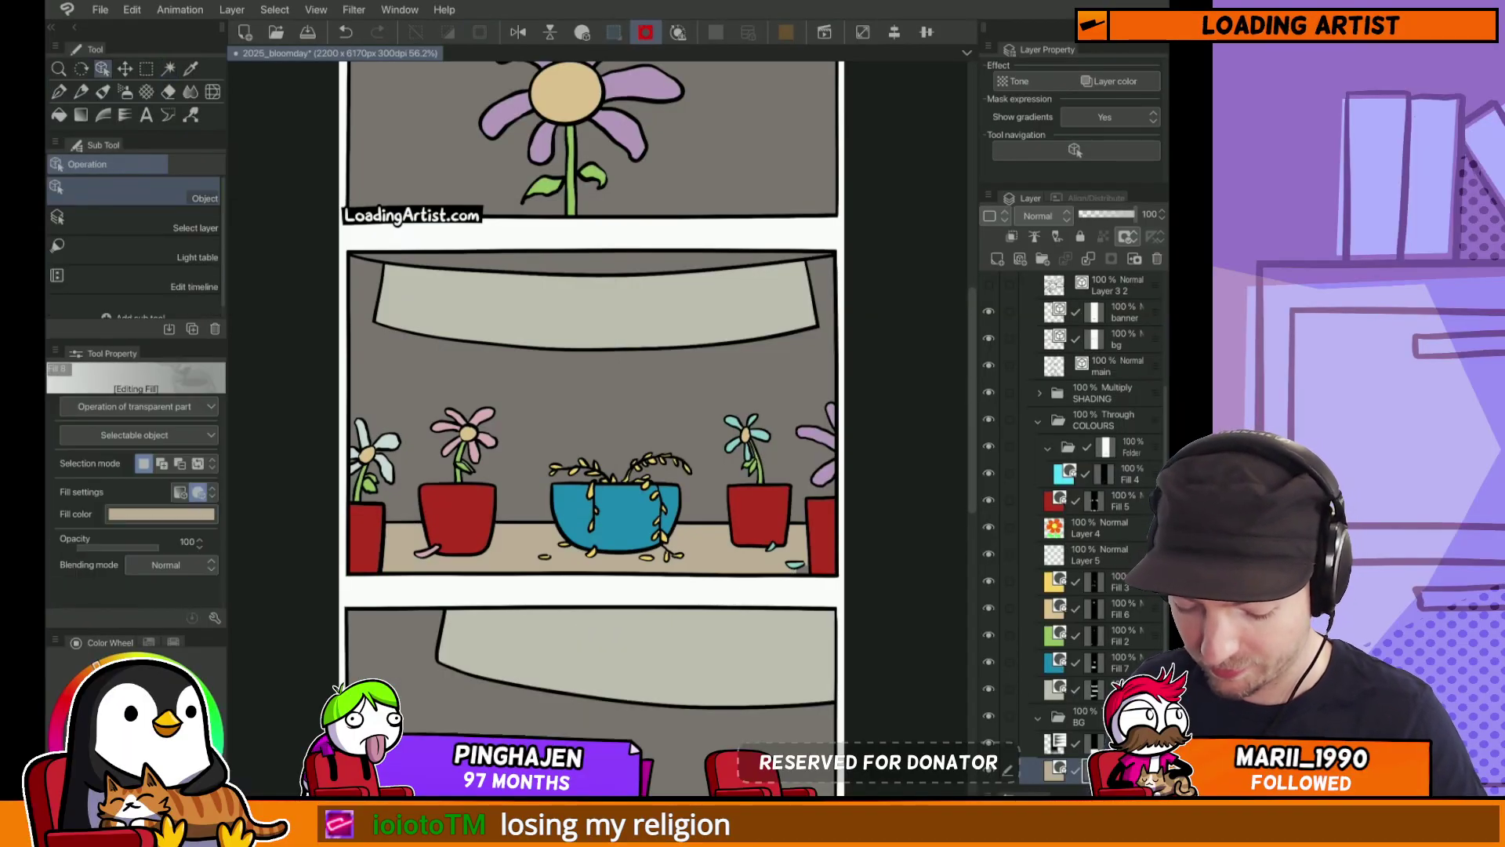
Step: Recolour the second panel's floor fill to a very dark grey
left_click_drag(105, 697, 91, 765)
left_click(104, 725)
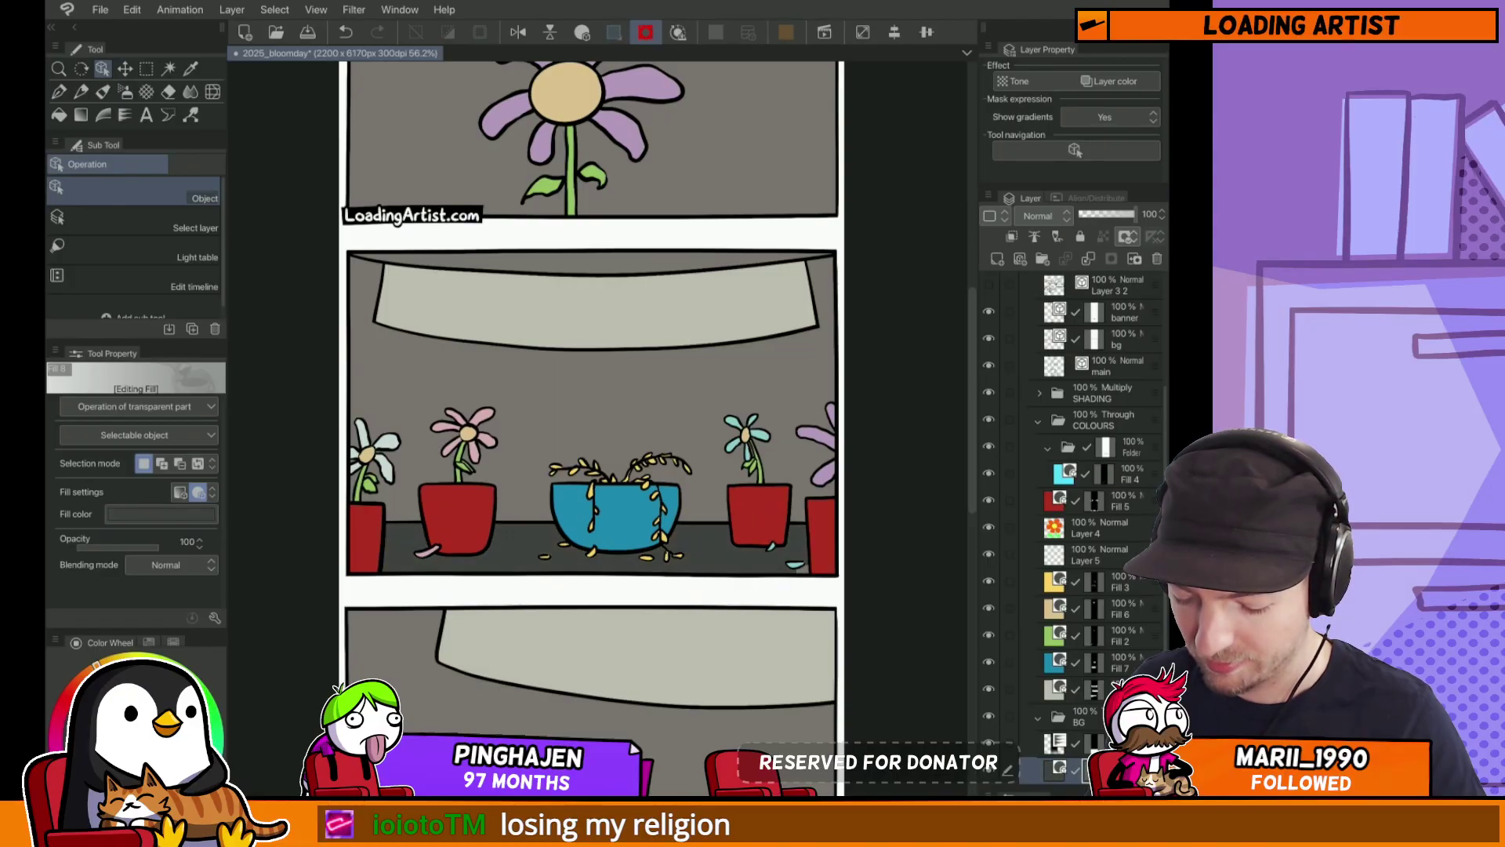
left_click_drag(666, 498, 594, 502)
mouse_move(691, 517)
left_mouse_down()
mouse_move(802, 516)
mouse_move(747, 515)
mouse_move(641, 654)
mouse_move(694, 627)
left_mouse_up()
key("p")
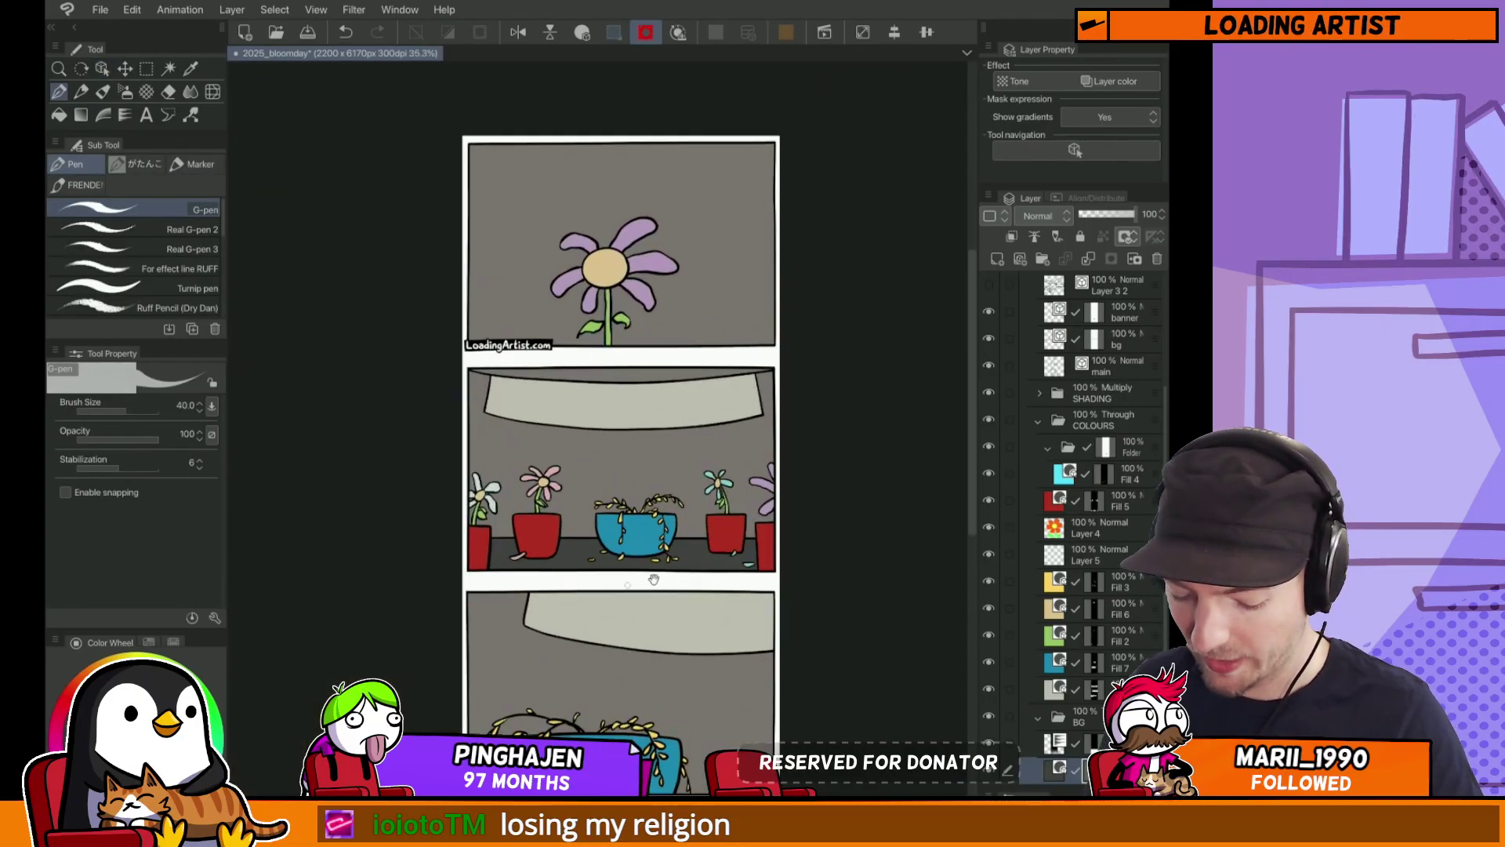
key("o")
left_click_drag(89, 722, 89, 772)
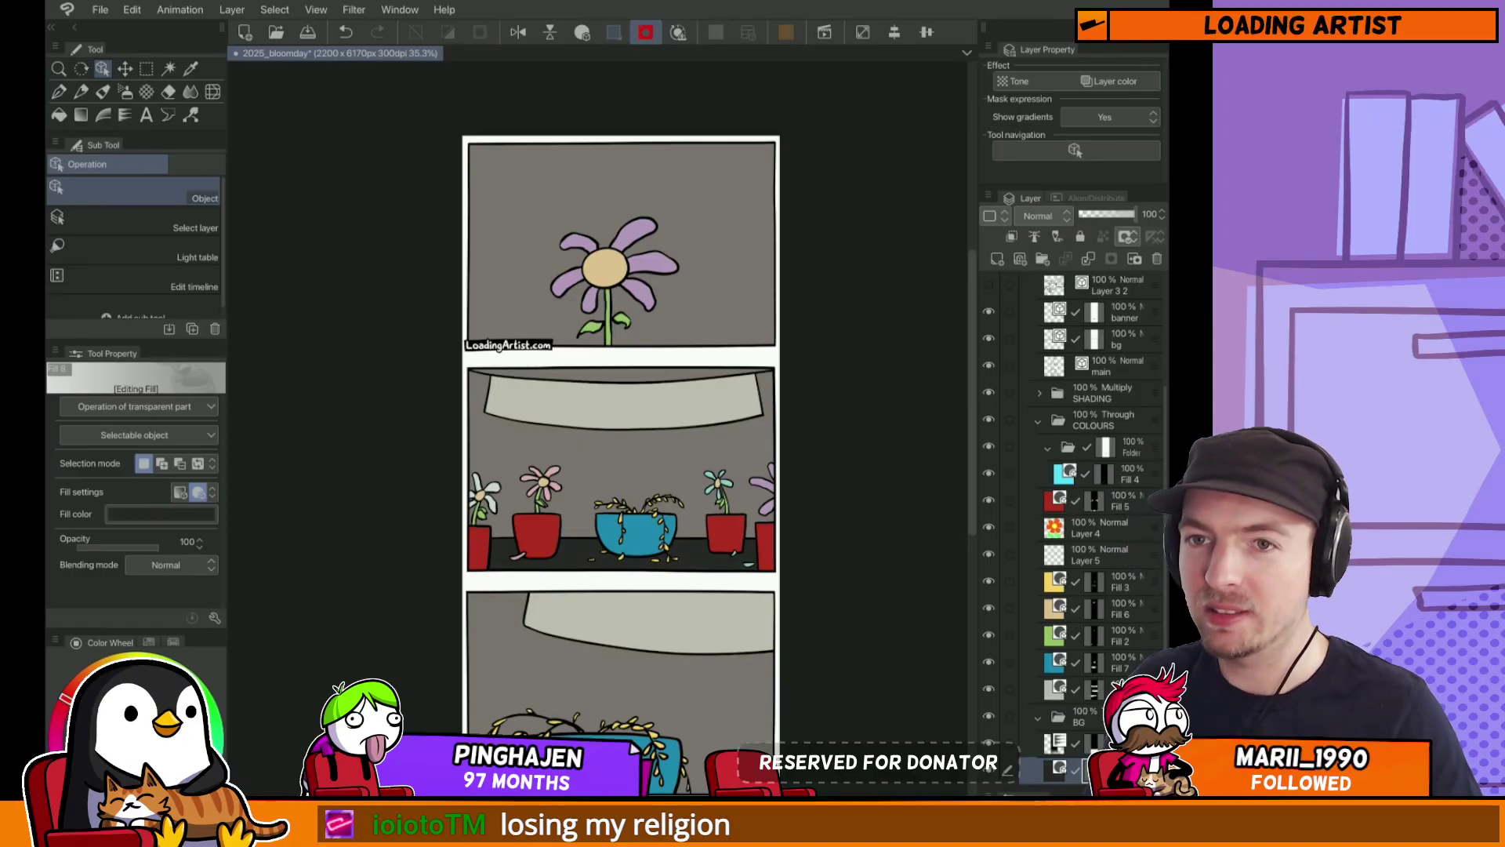
Step: Set the second panel's floor fill to a mid grey
left_click_drag(645, 558, 678, 566)
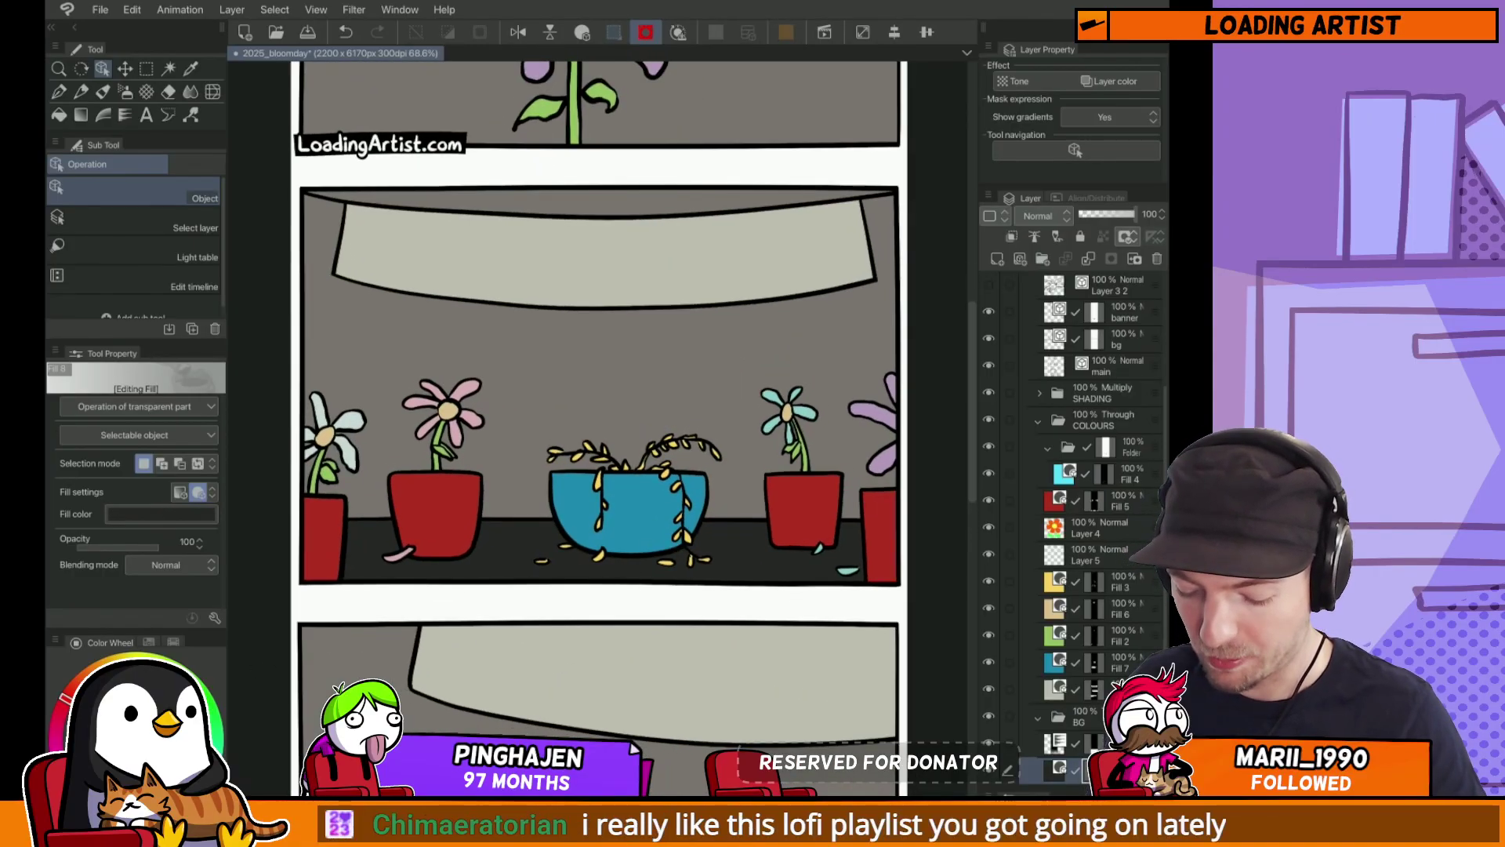
mouse_move(90, 721)
left_mouse_down()
mouse_move(90, 707)
mouse_move(90, 737)
left_mouse_up()
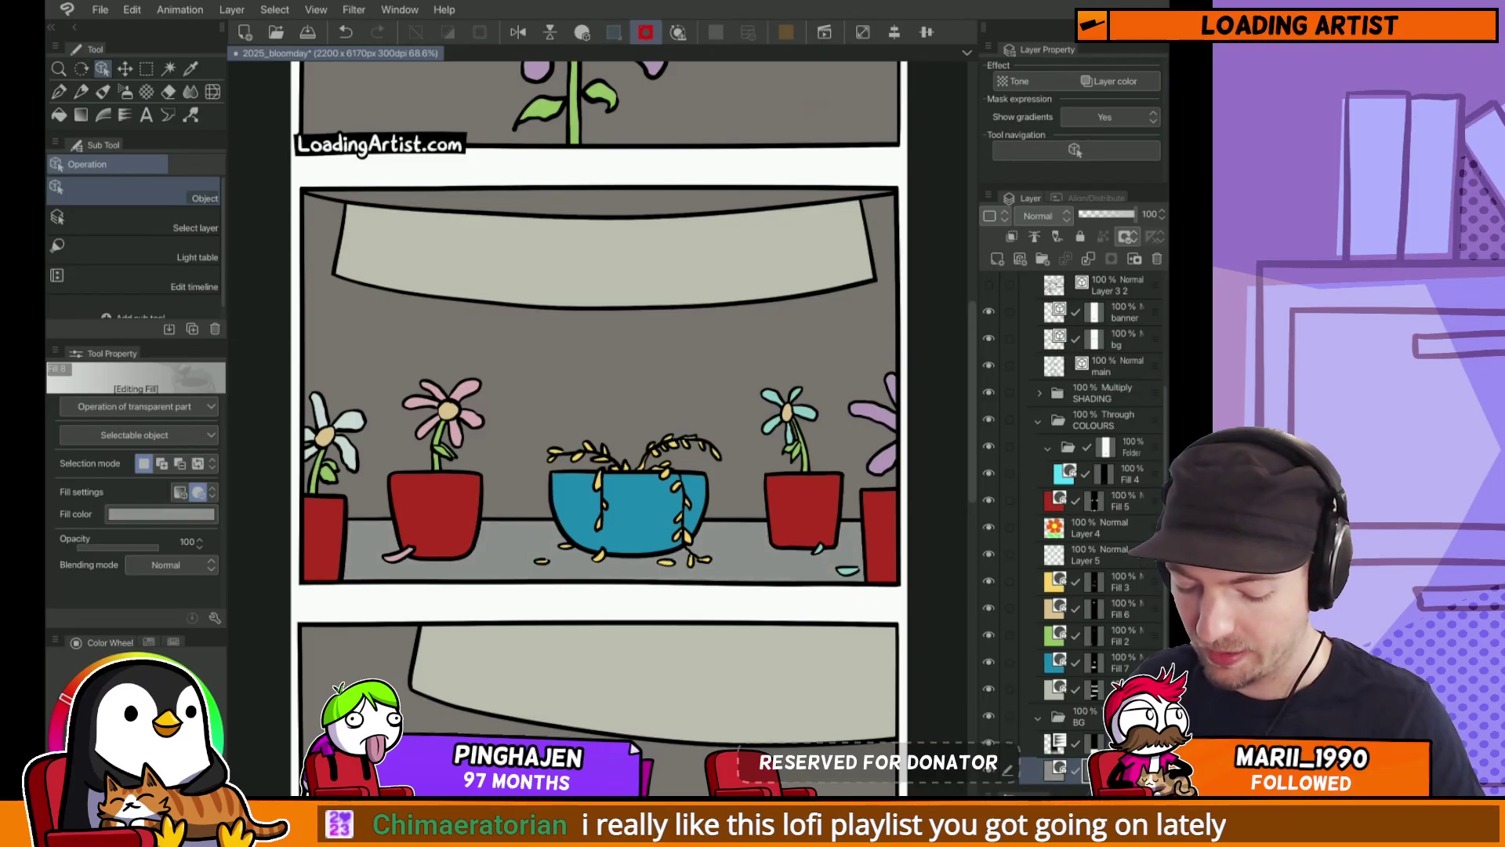
scroll(380, 588, "down", 6)
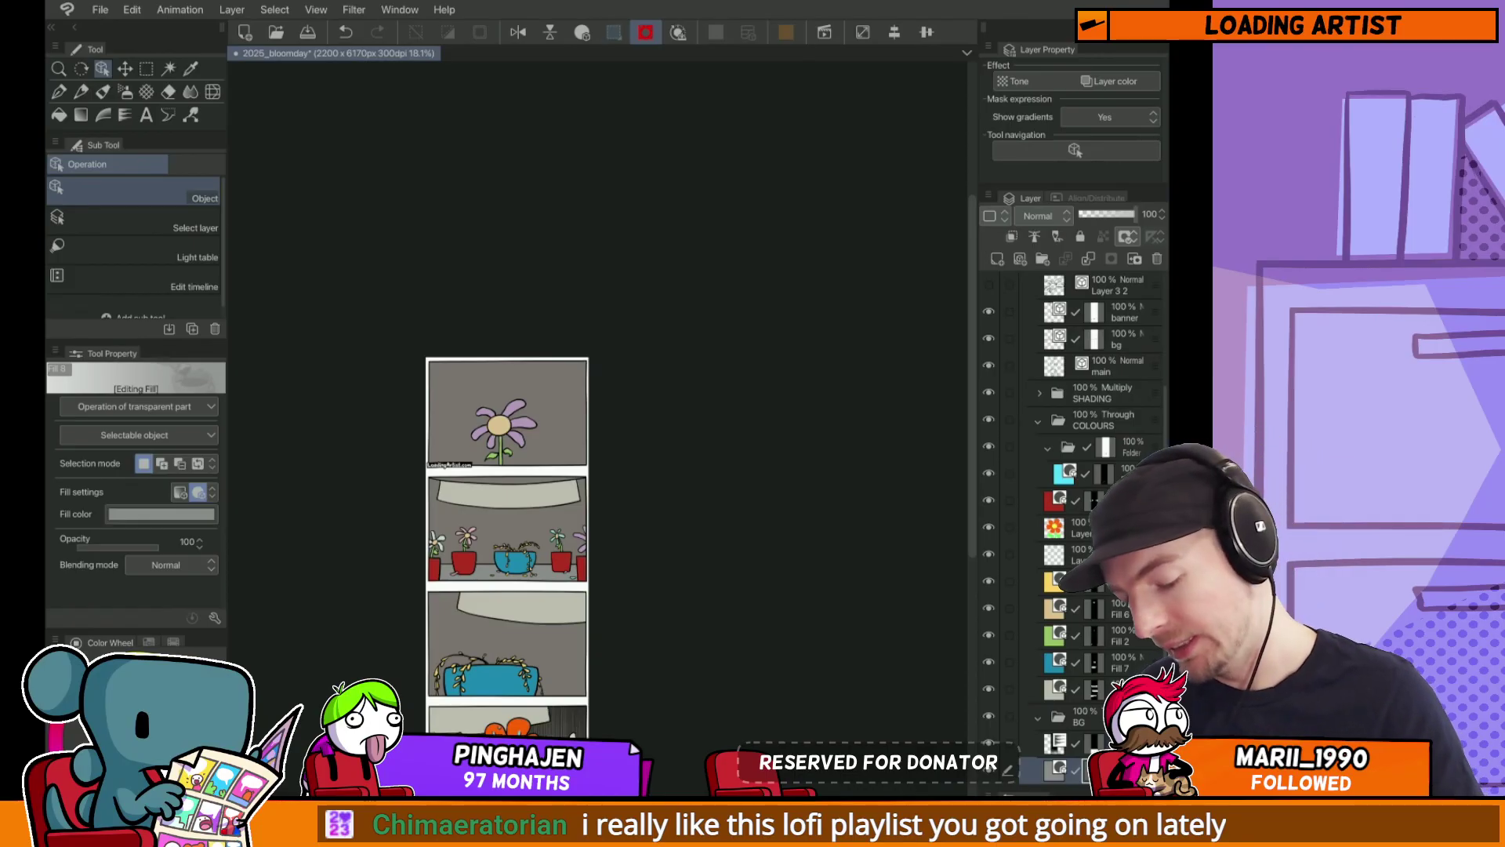
left_click(90, 739)
key("ctrl+z")
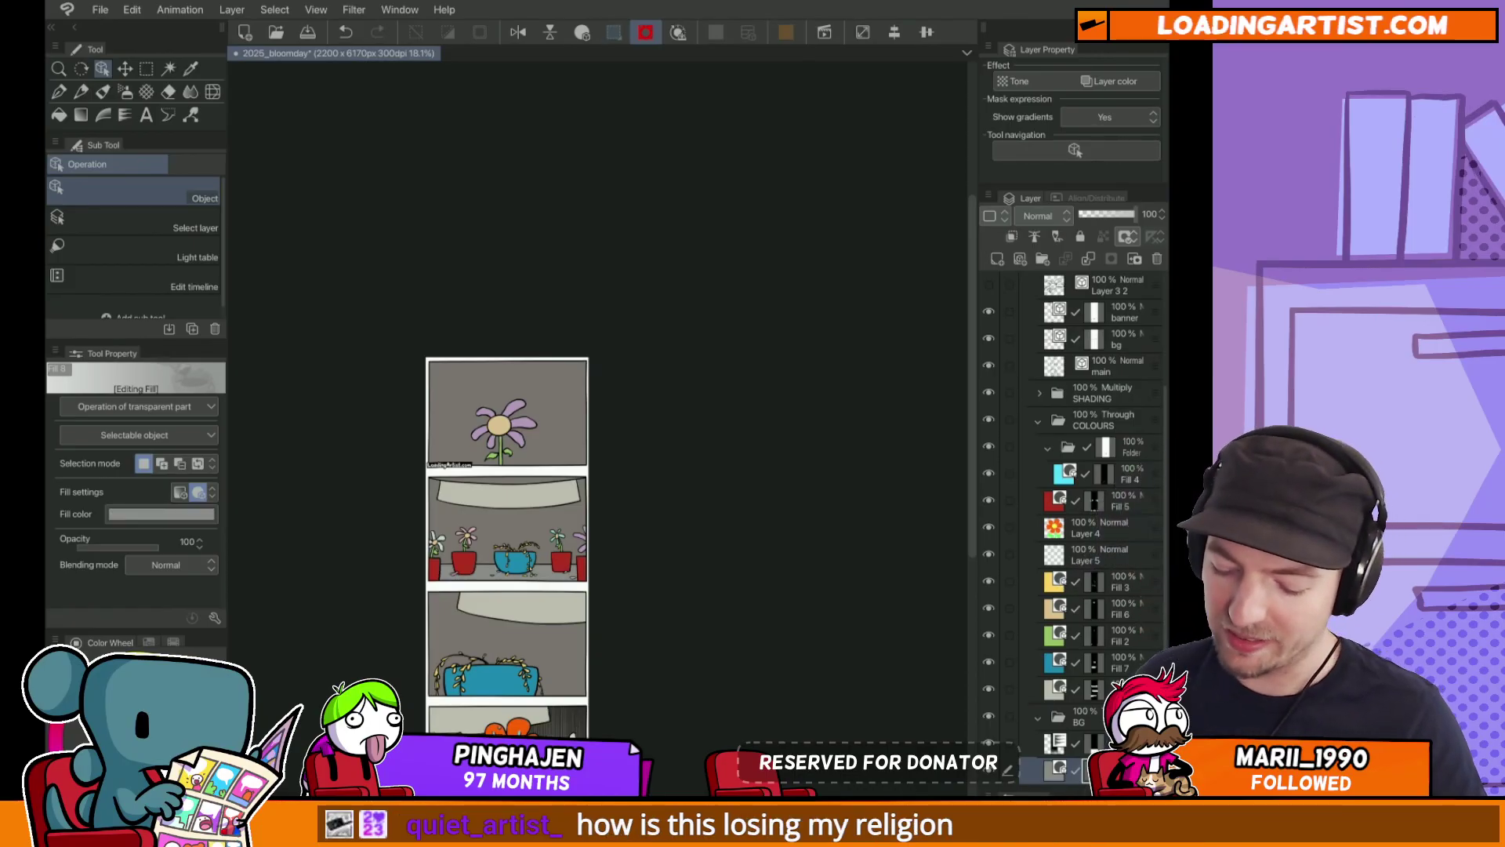
scroll(532, 584, "up", 6)
scroll(602, 582, "down", 2)
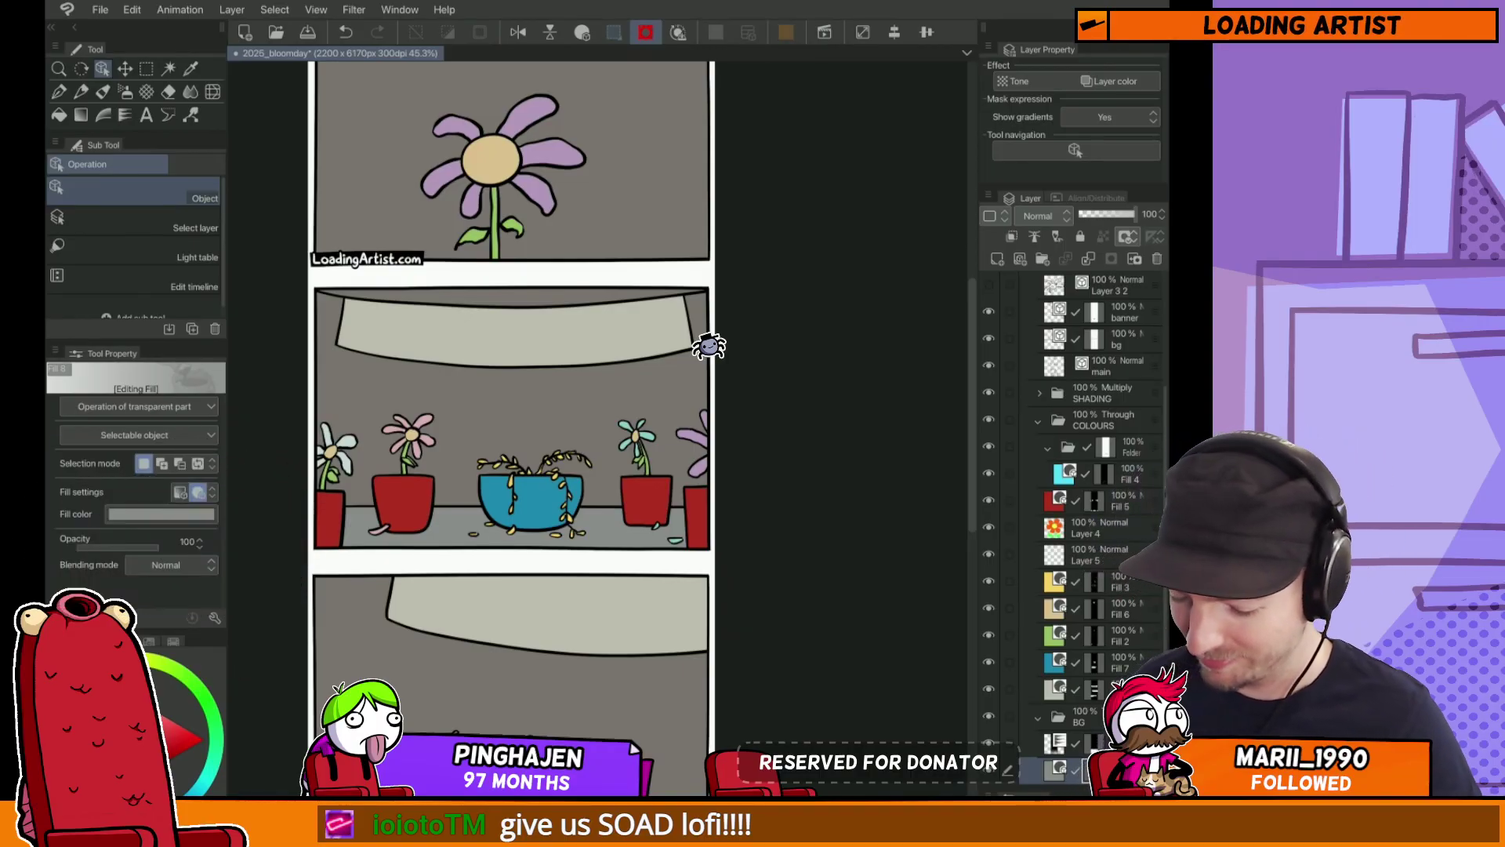
left_click_drag(805, 603, 829, 685)
left_click_drag(1096, 434, 1101, 554)
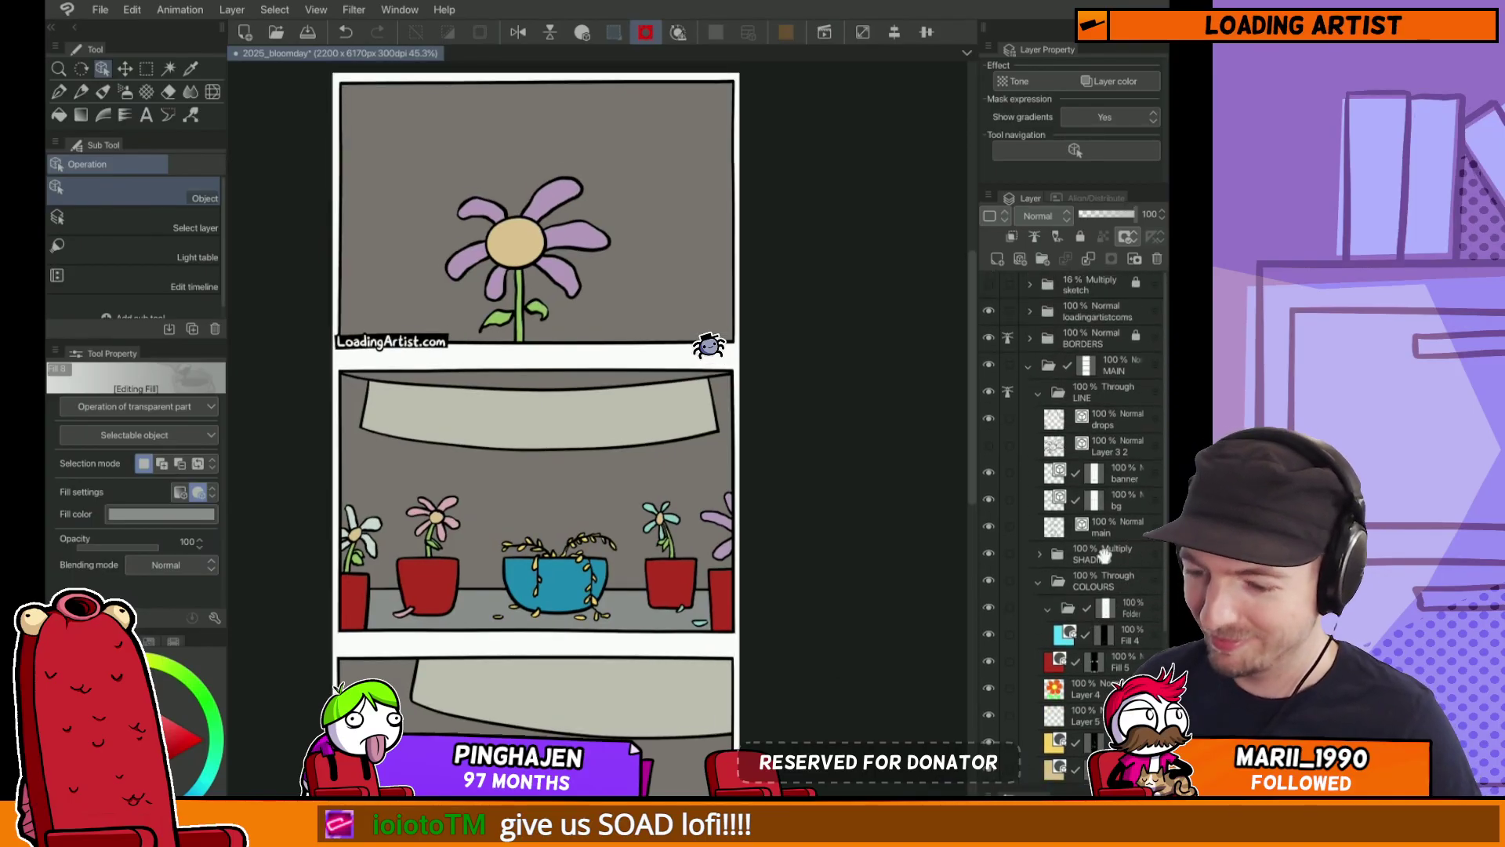
left_click(672, 306)
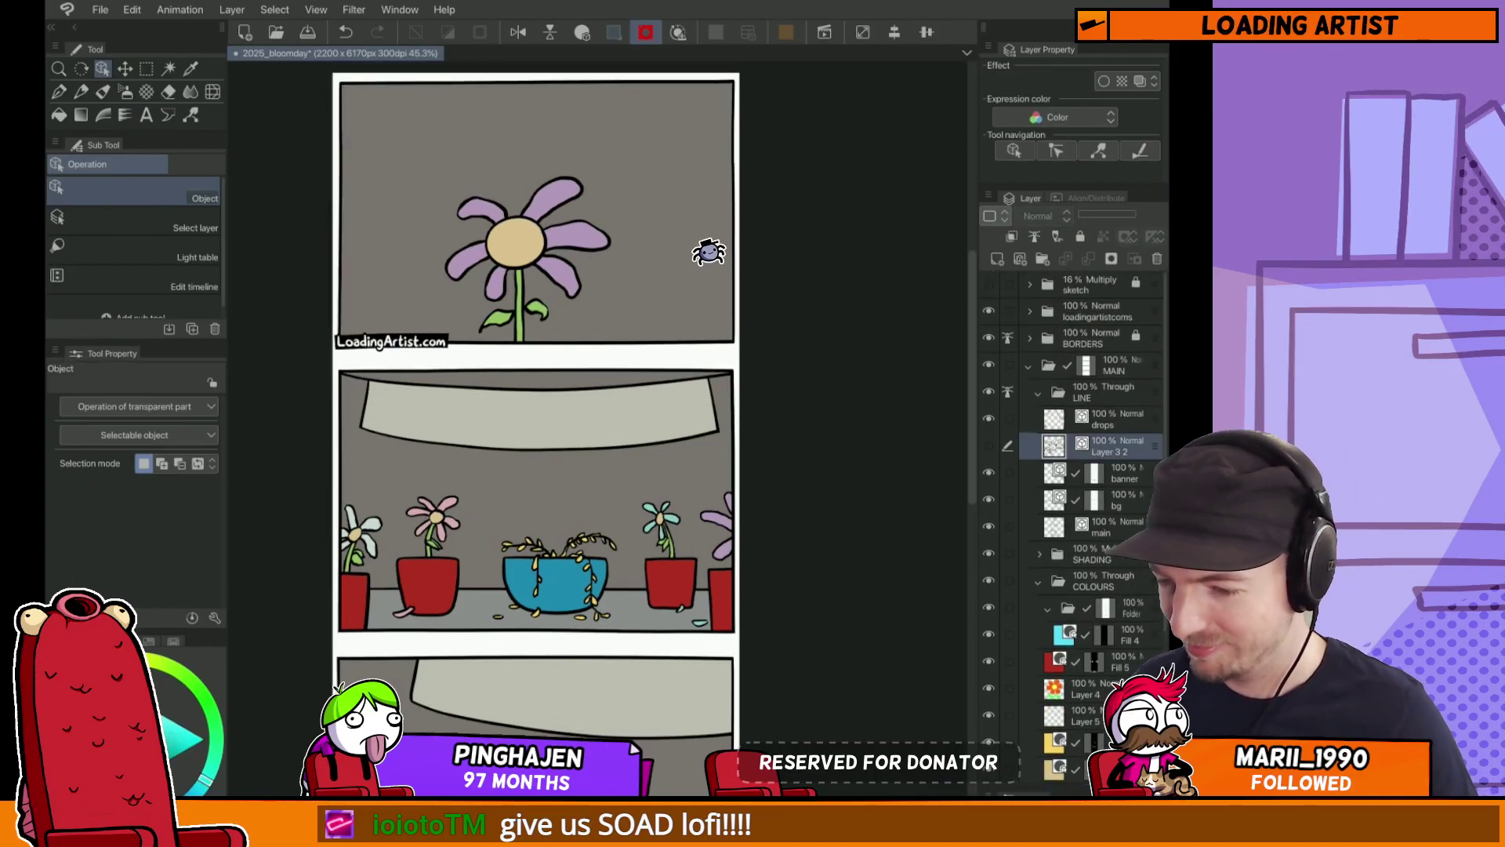
left_click_drag(818, 503, 777, 491)
left_click_drag(697, 586, 833, 470)
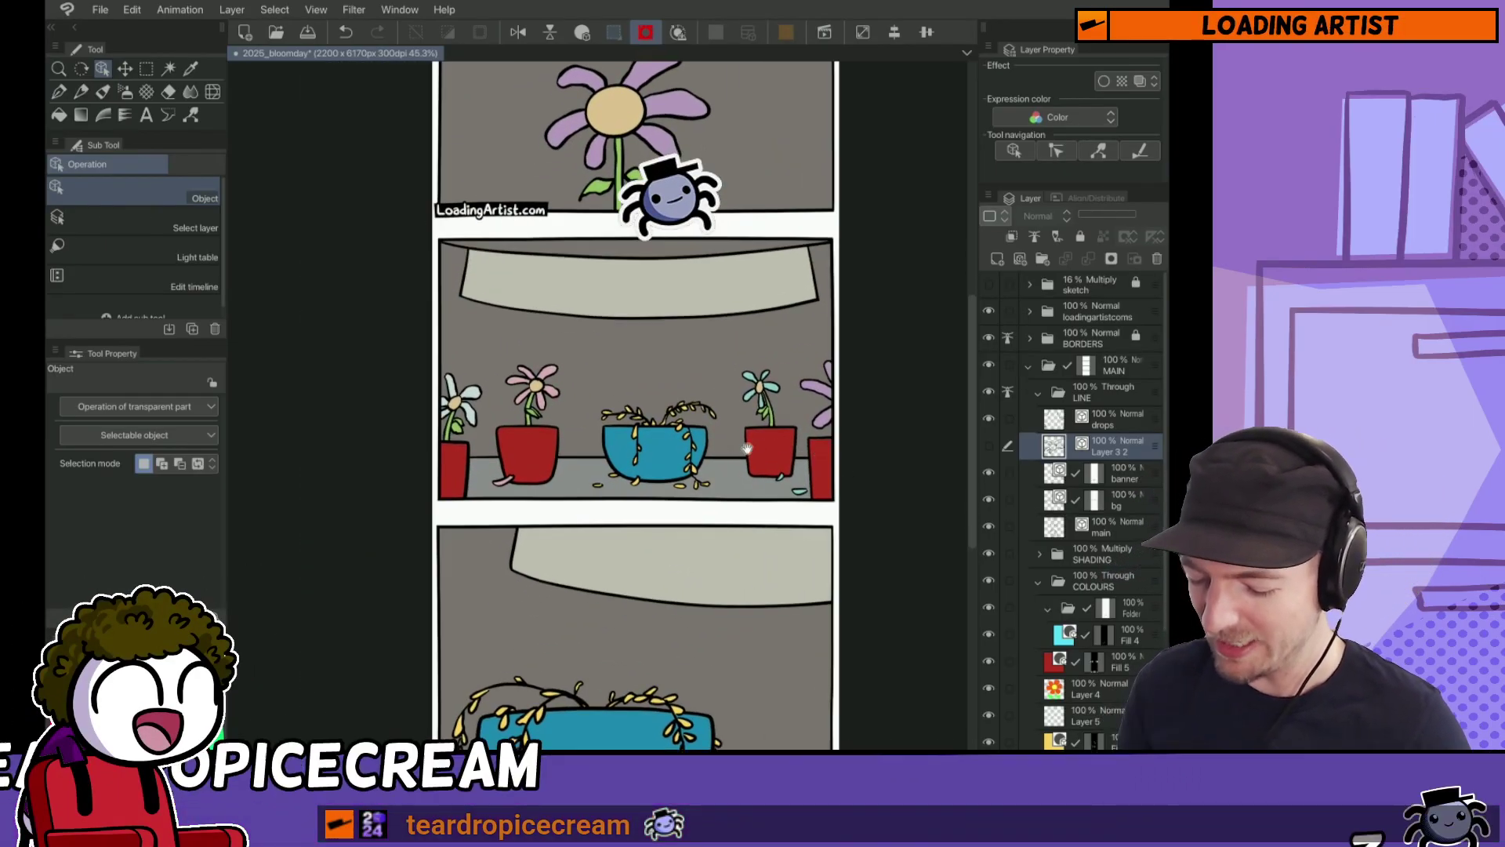
left_click_drag(681, 468, 743, 532)
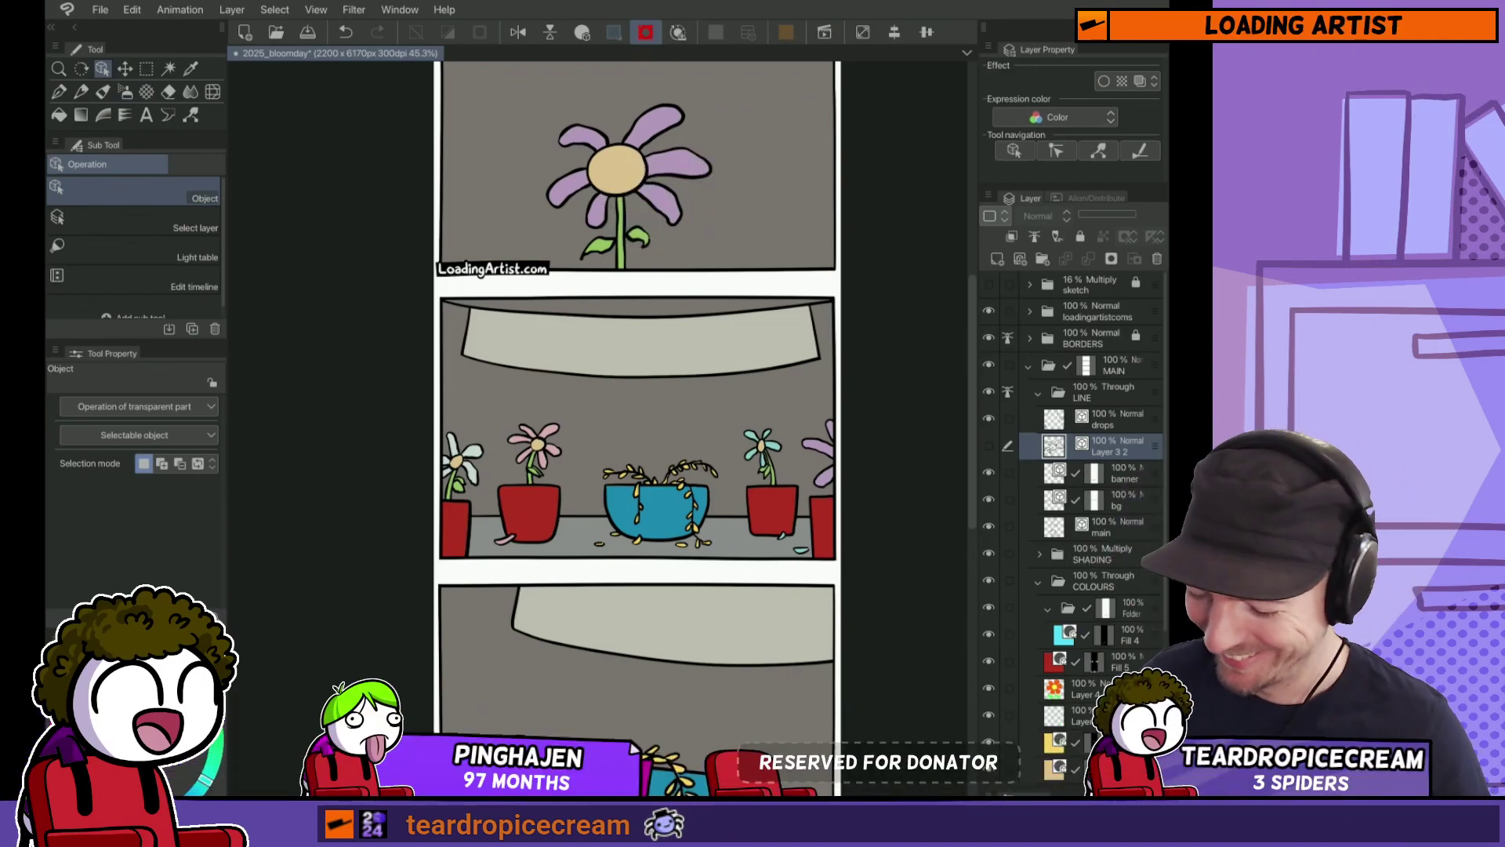
Step: Show the sketch folder and create a layer folder named D above the LINE folder inside MAIN
left_click(989, 284)
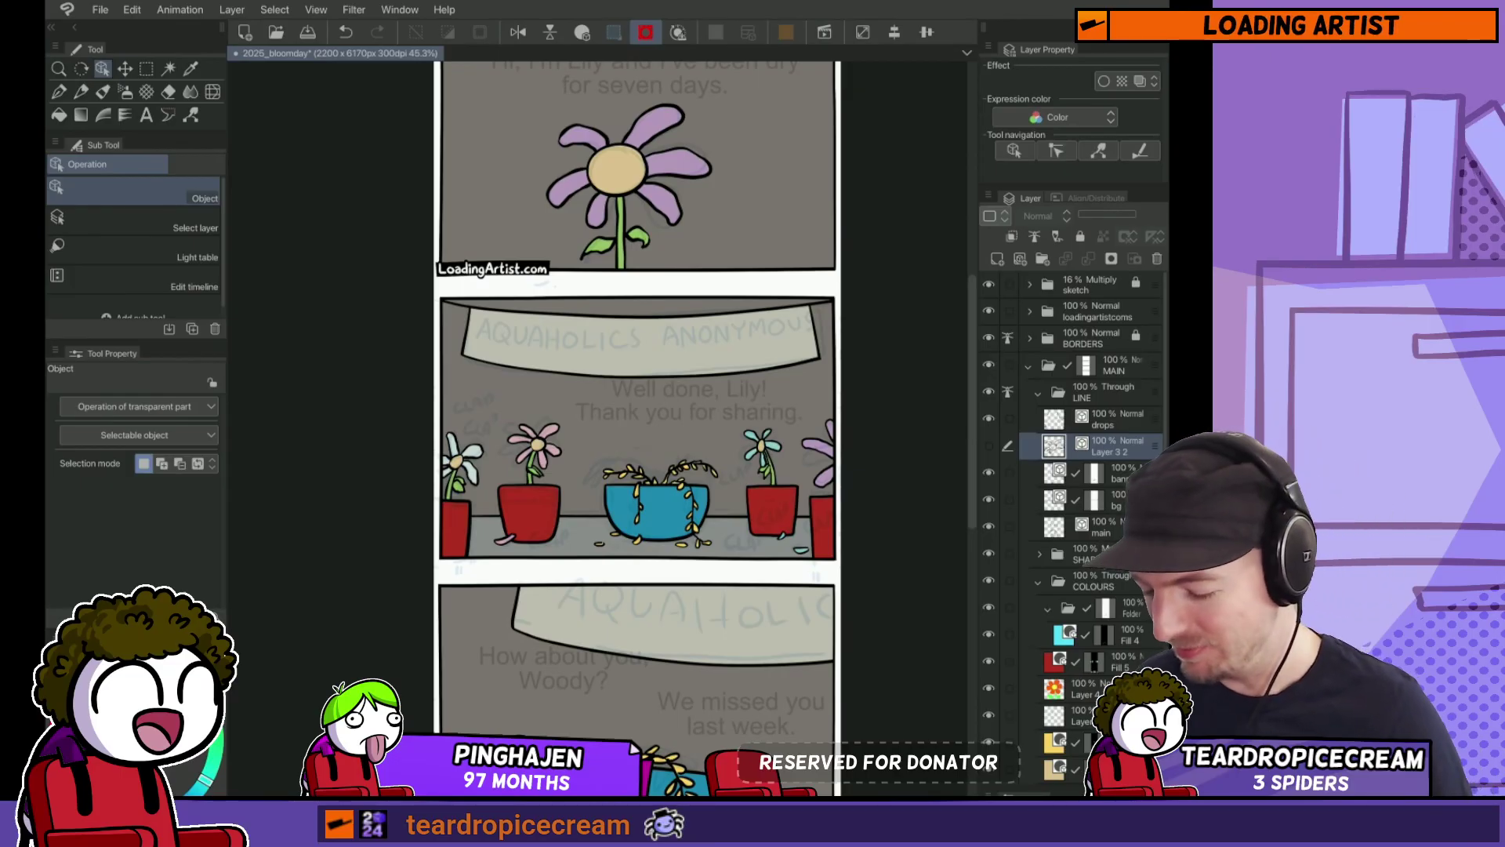
left_click(1096, 285)
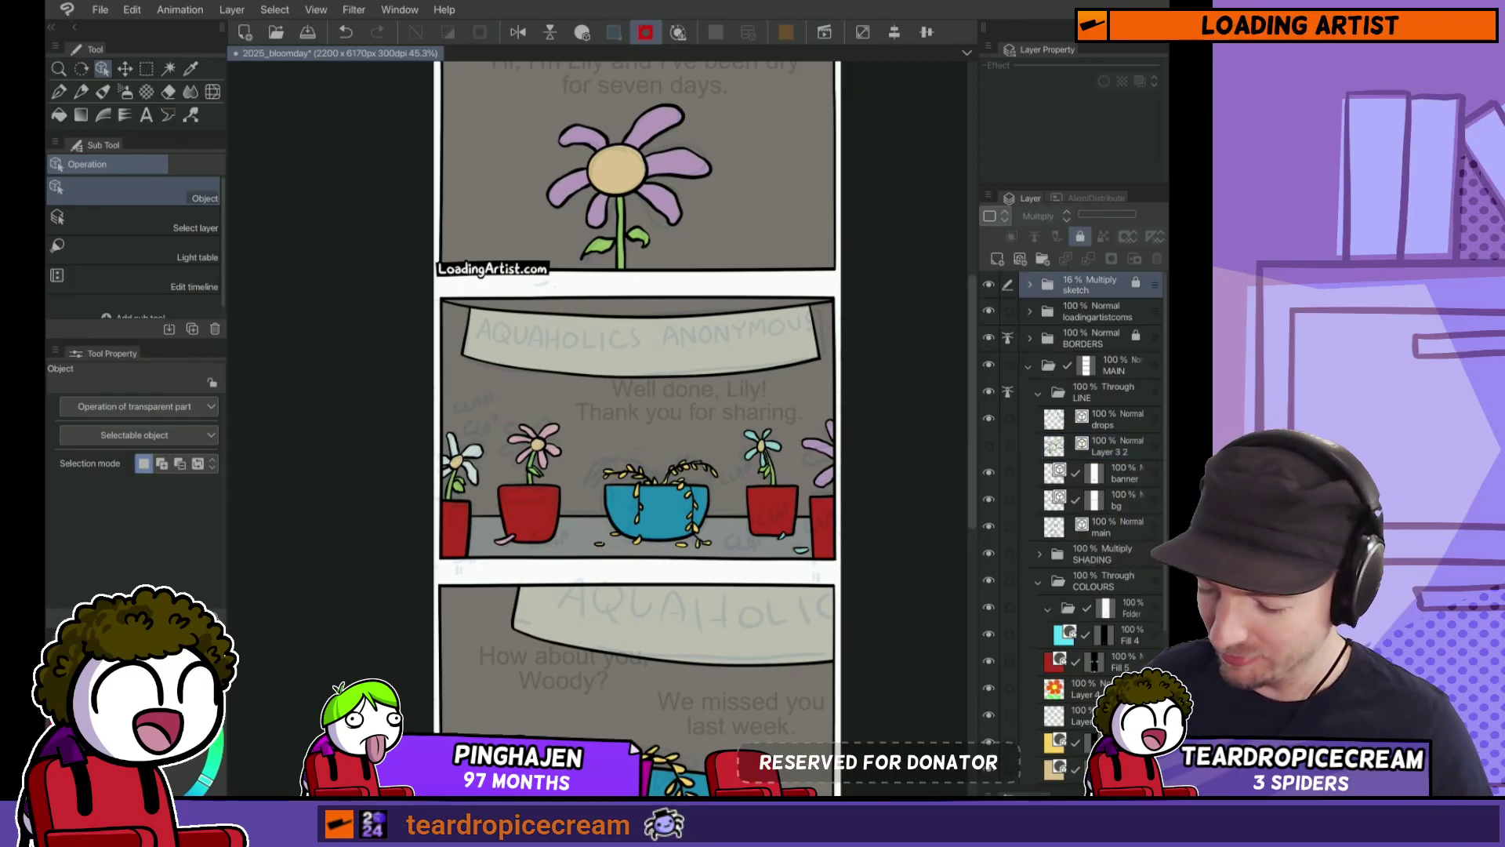
left_click(1113, 365)
left_click(1104, 392)
left_click(1042, 259)
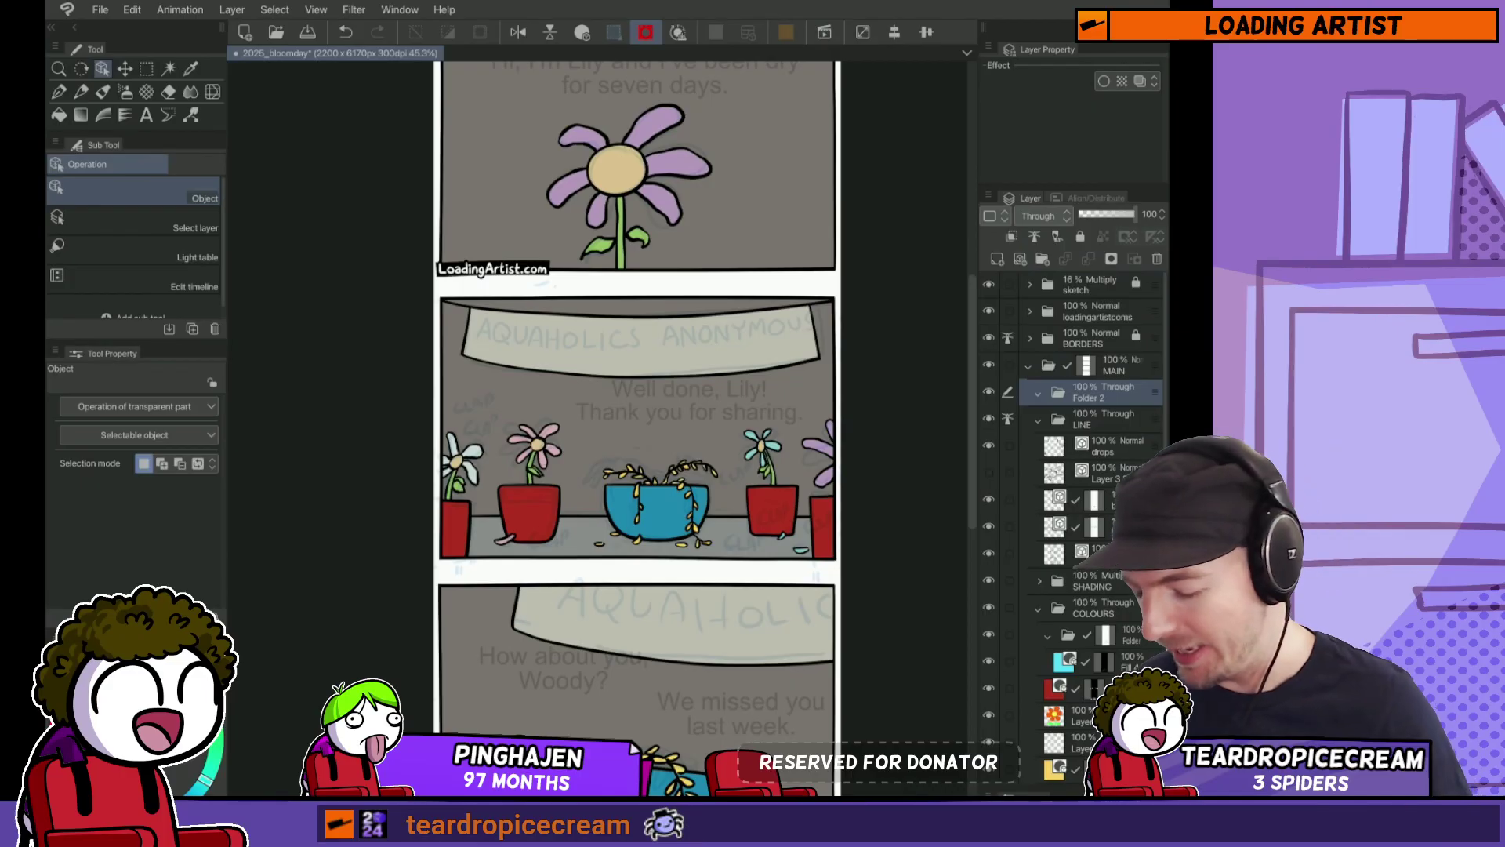
type("D")
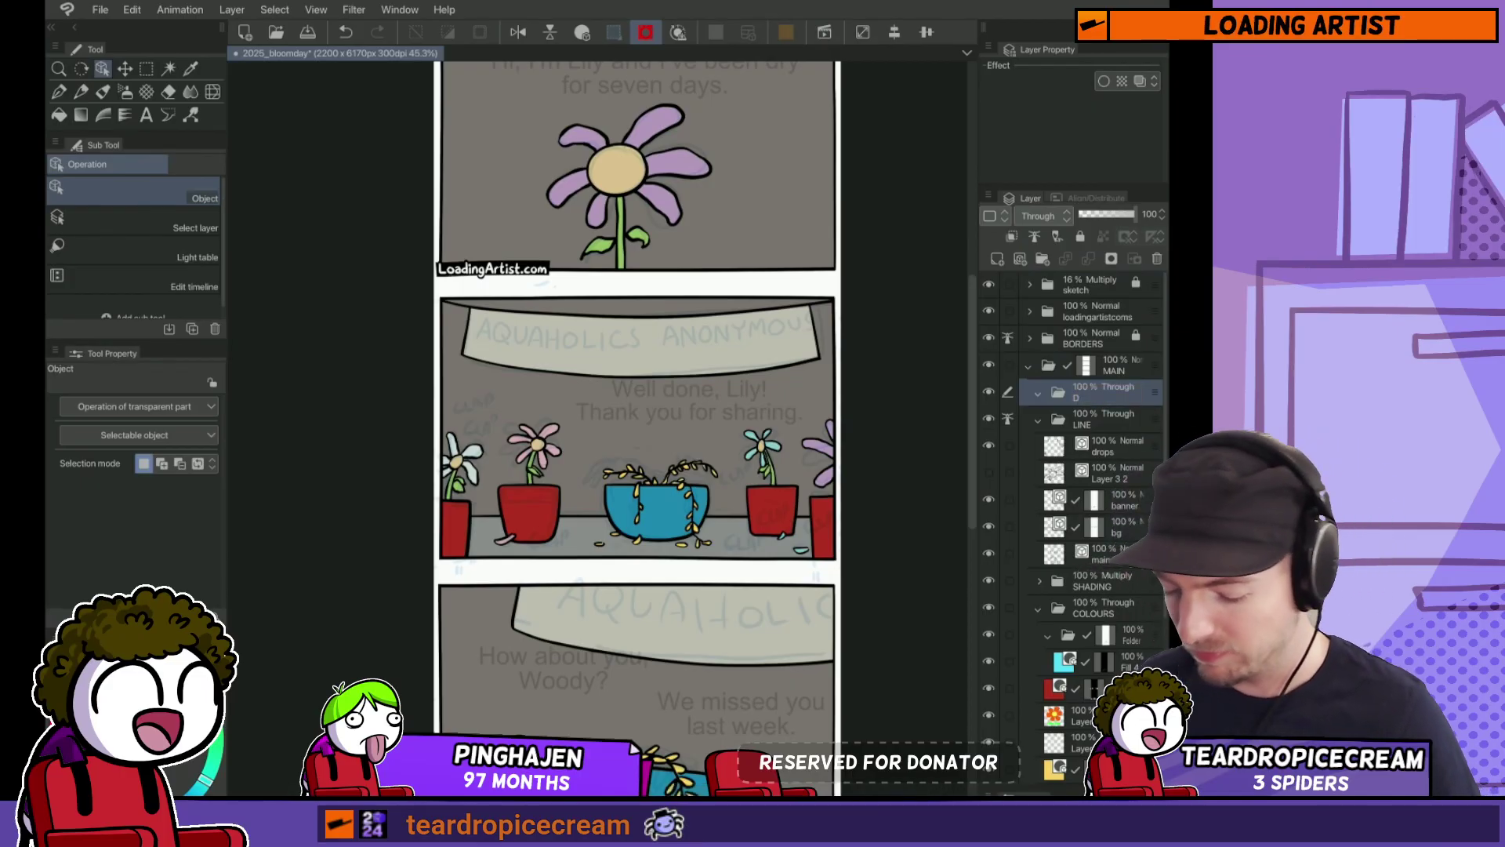
Step: Add a vector layer inside folder D and name it text
key("ctrl+shift+n")
key("Return")
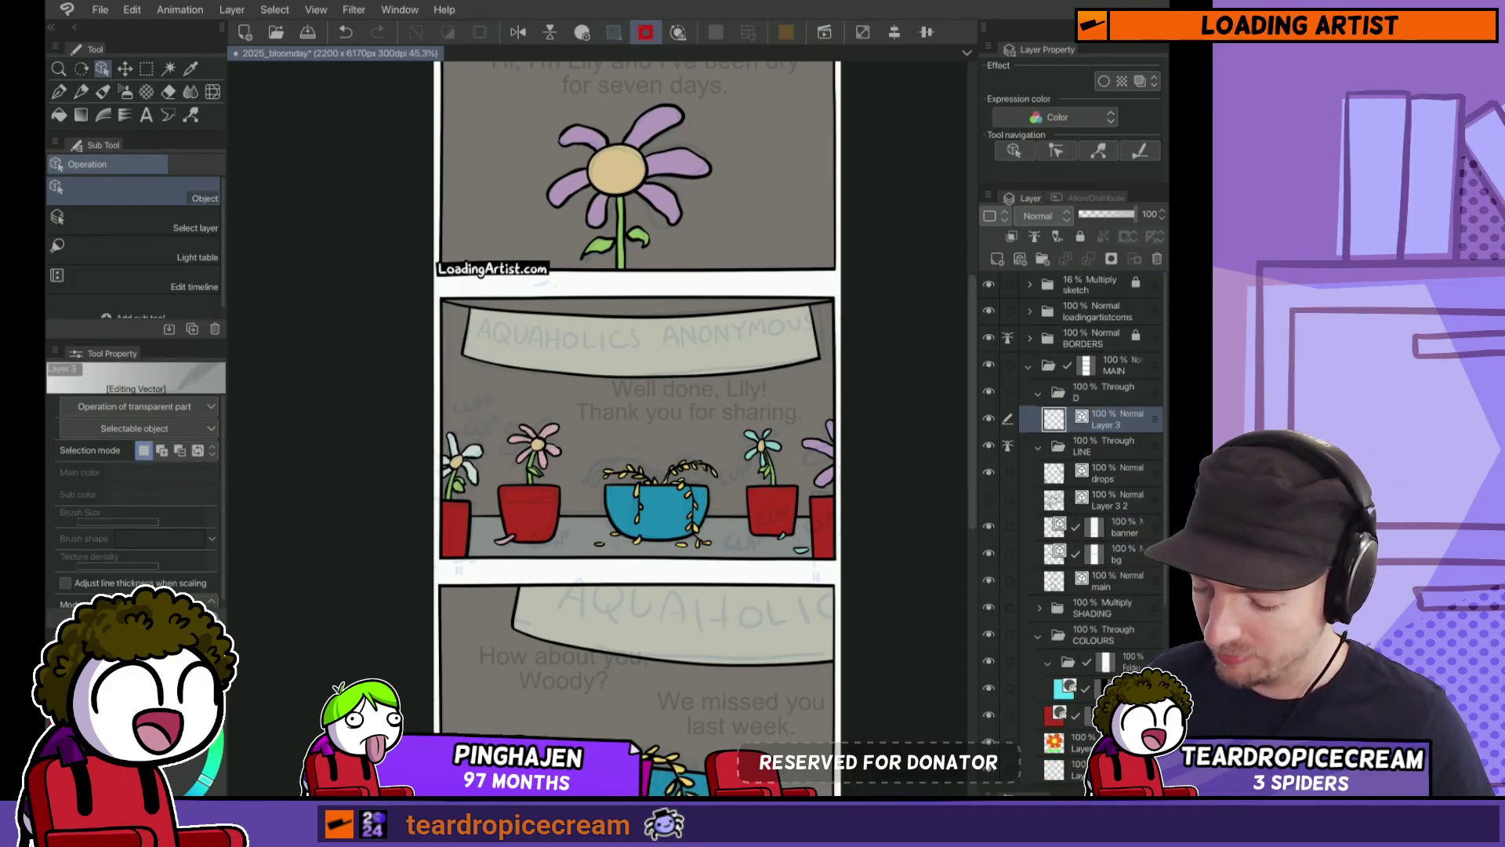
double_click(1107, 423)
type("wext")
key("Return")
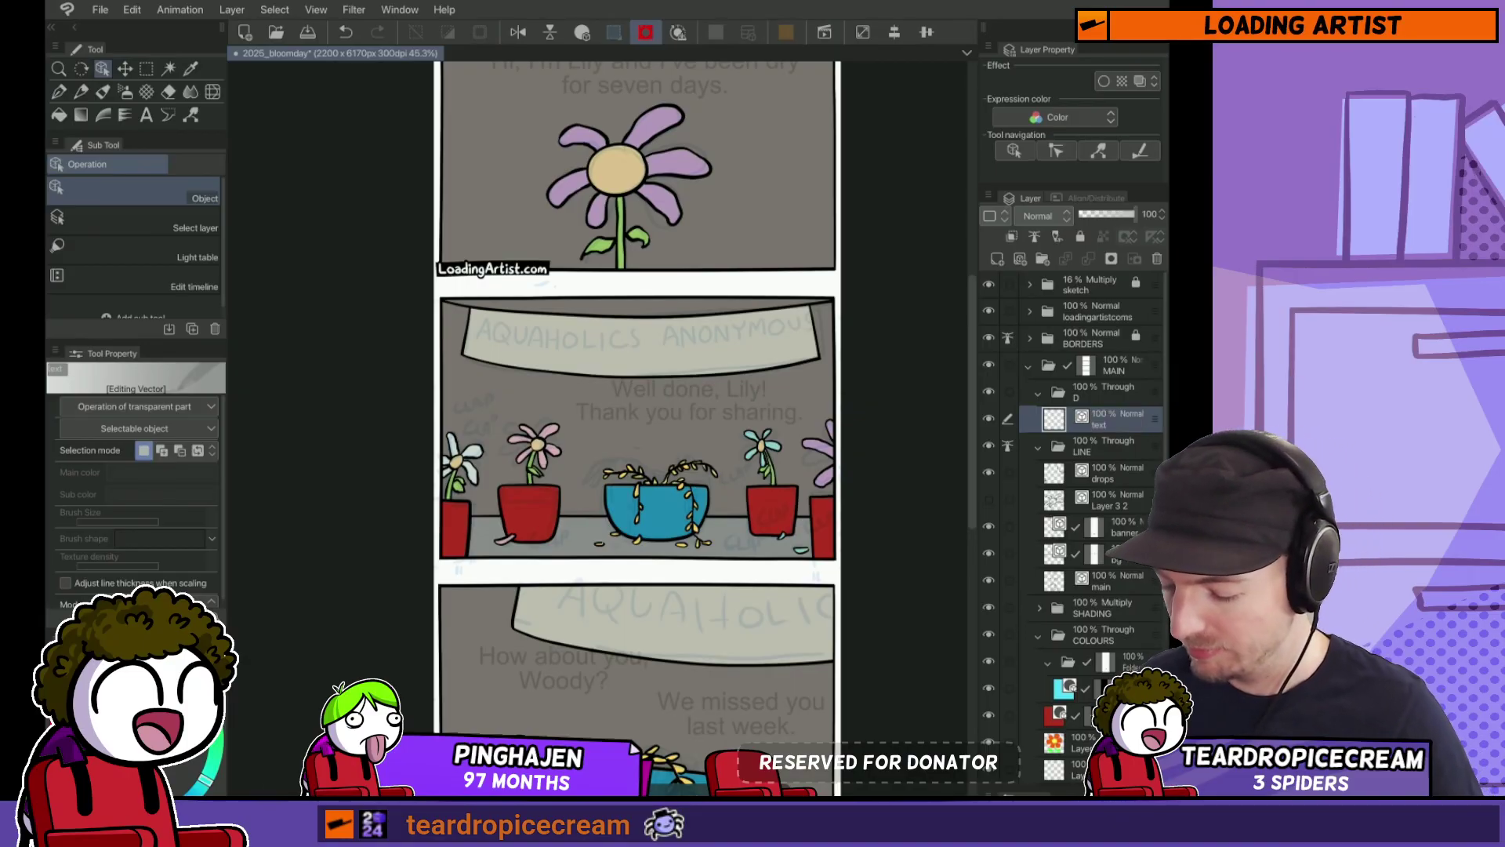
Step: Choose the Turnip pen for lettering the sketched dialogue in the second panel
key("F6")
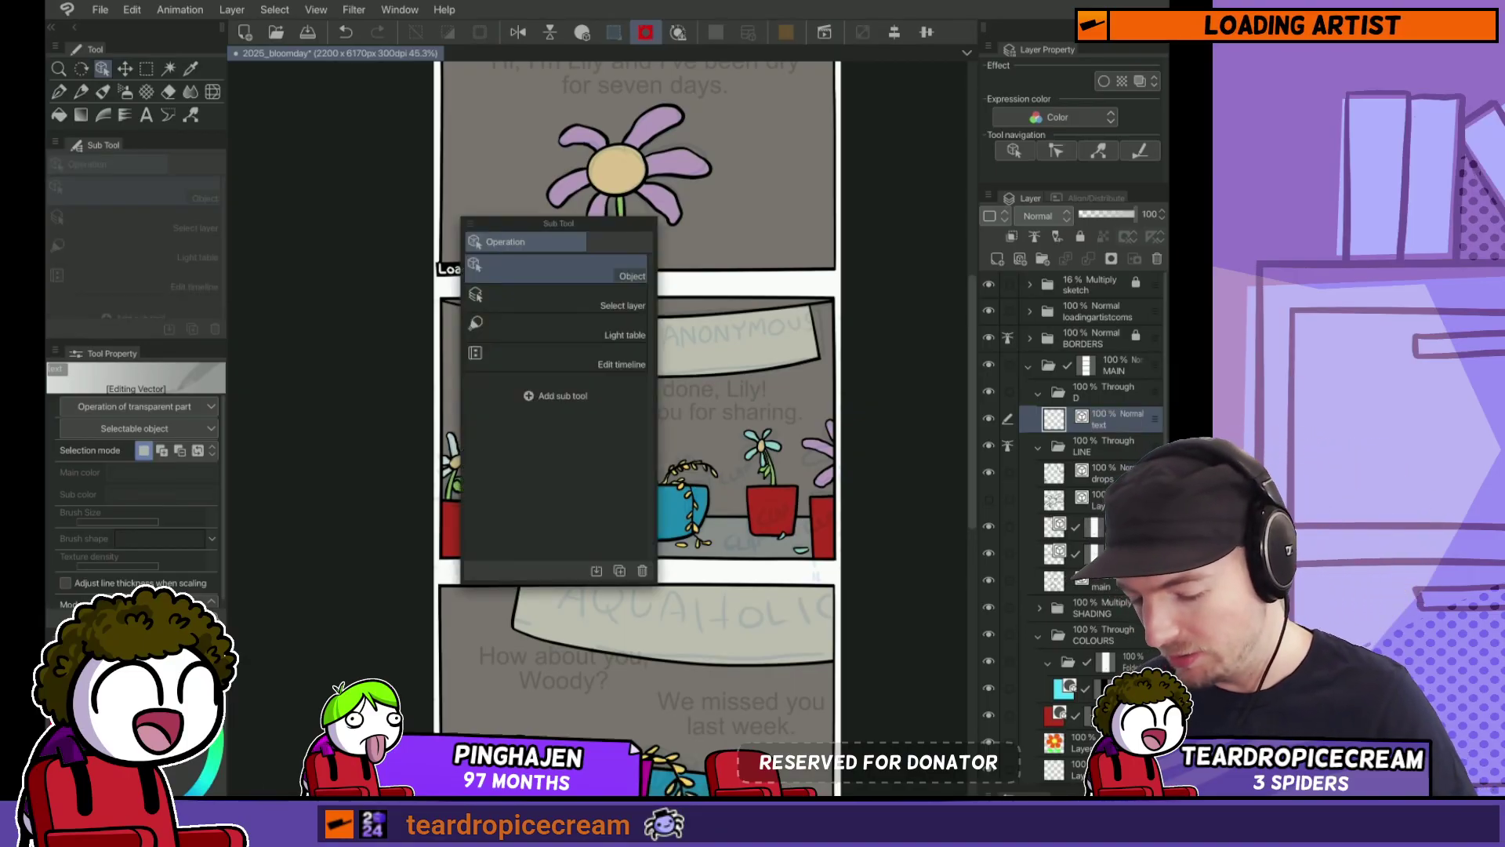
key("p")
left_click(560, 344)
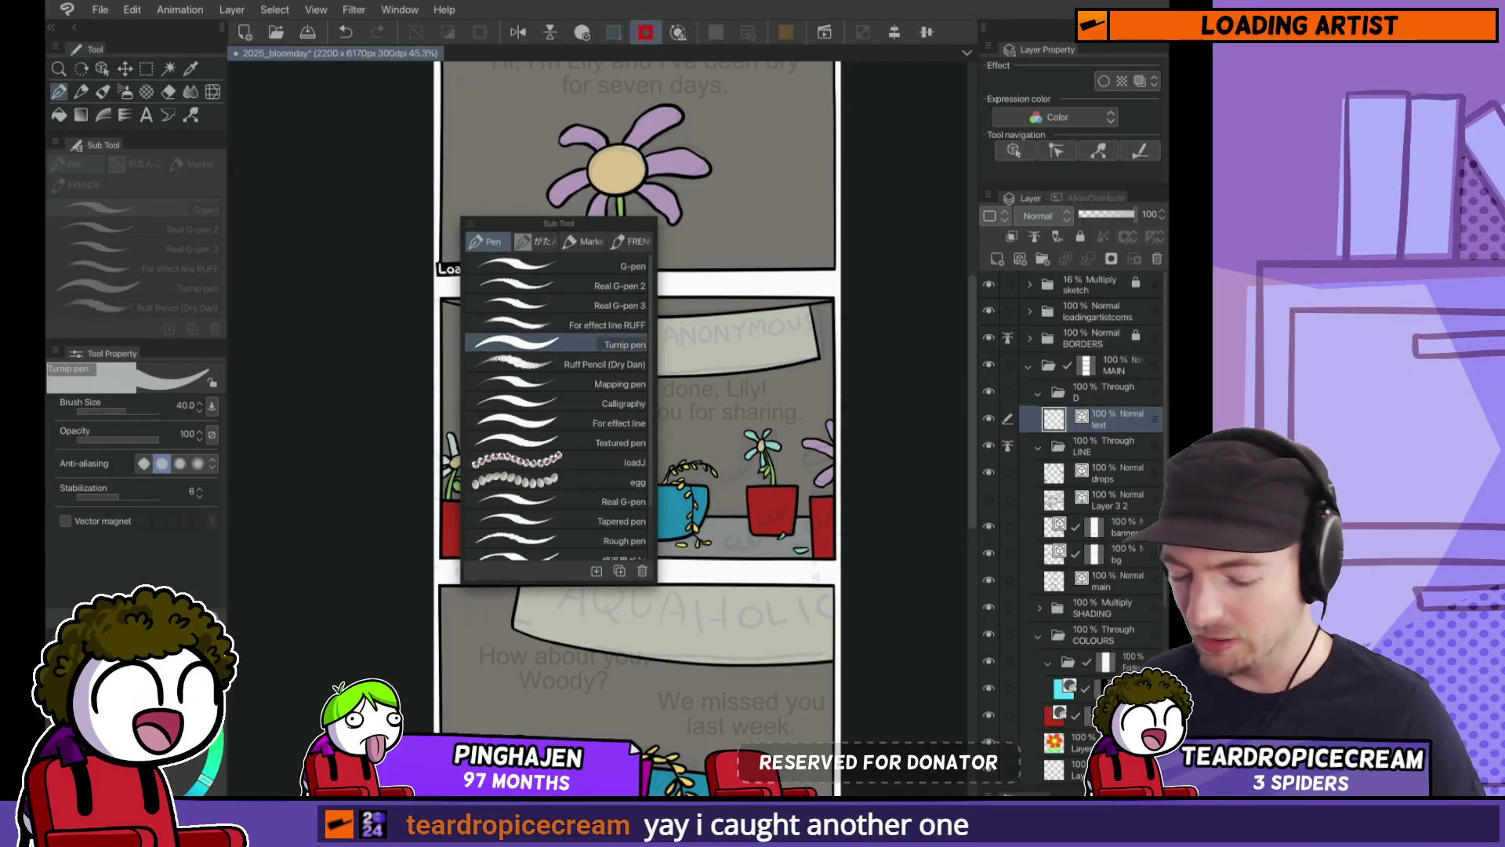
left_click_drag(692, 407, 823, 423)
left_click_drag(492, 529, 589, 447)
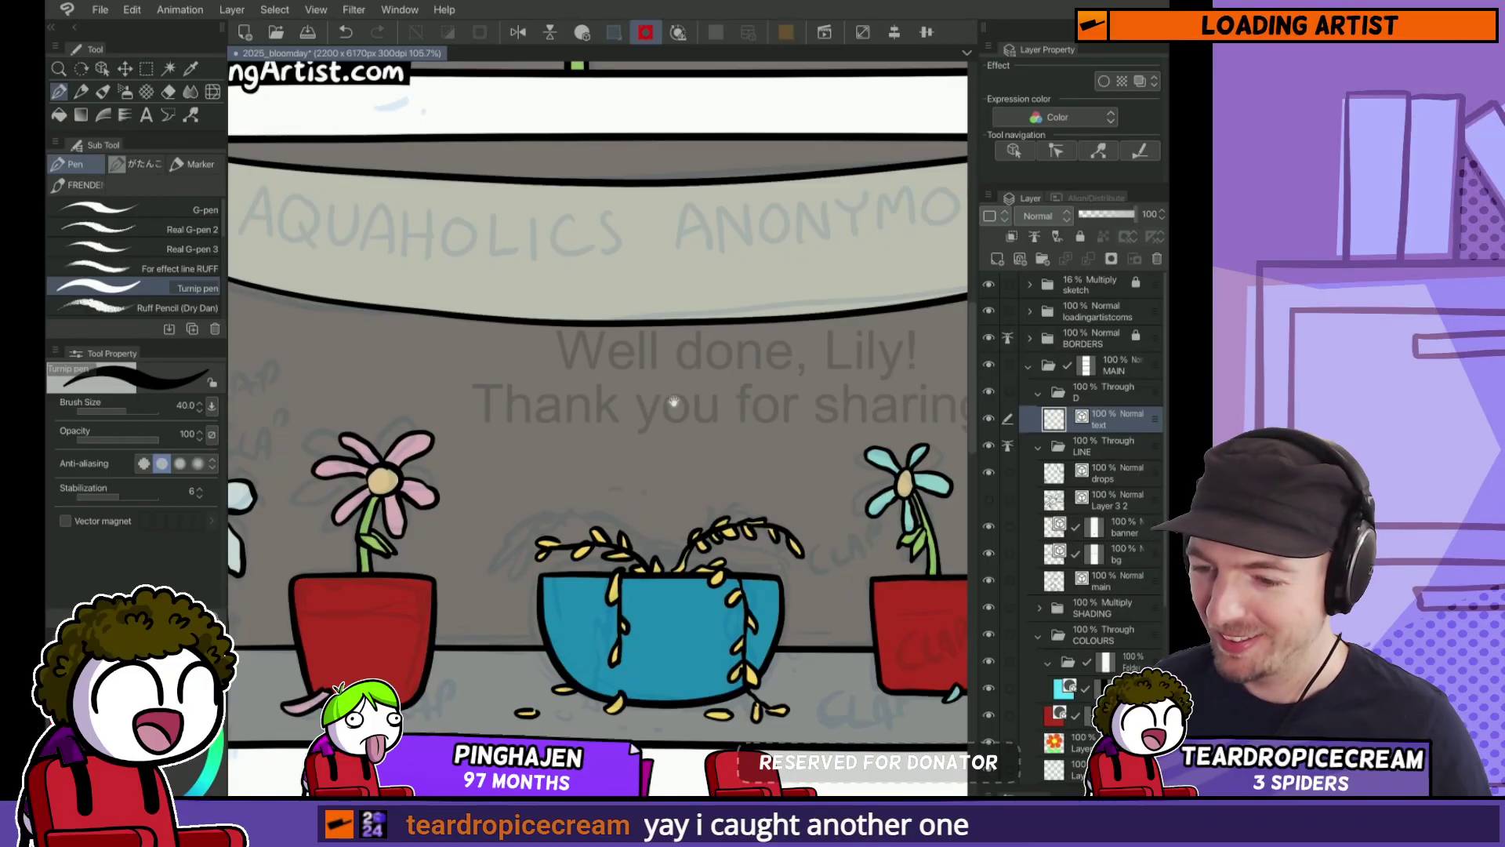
left_click_drag(673, 401, 640, 429)
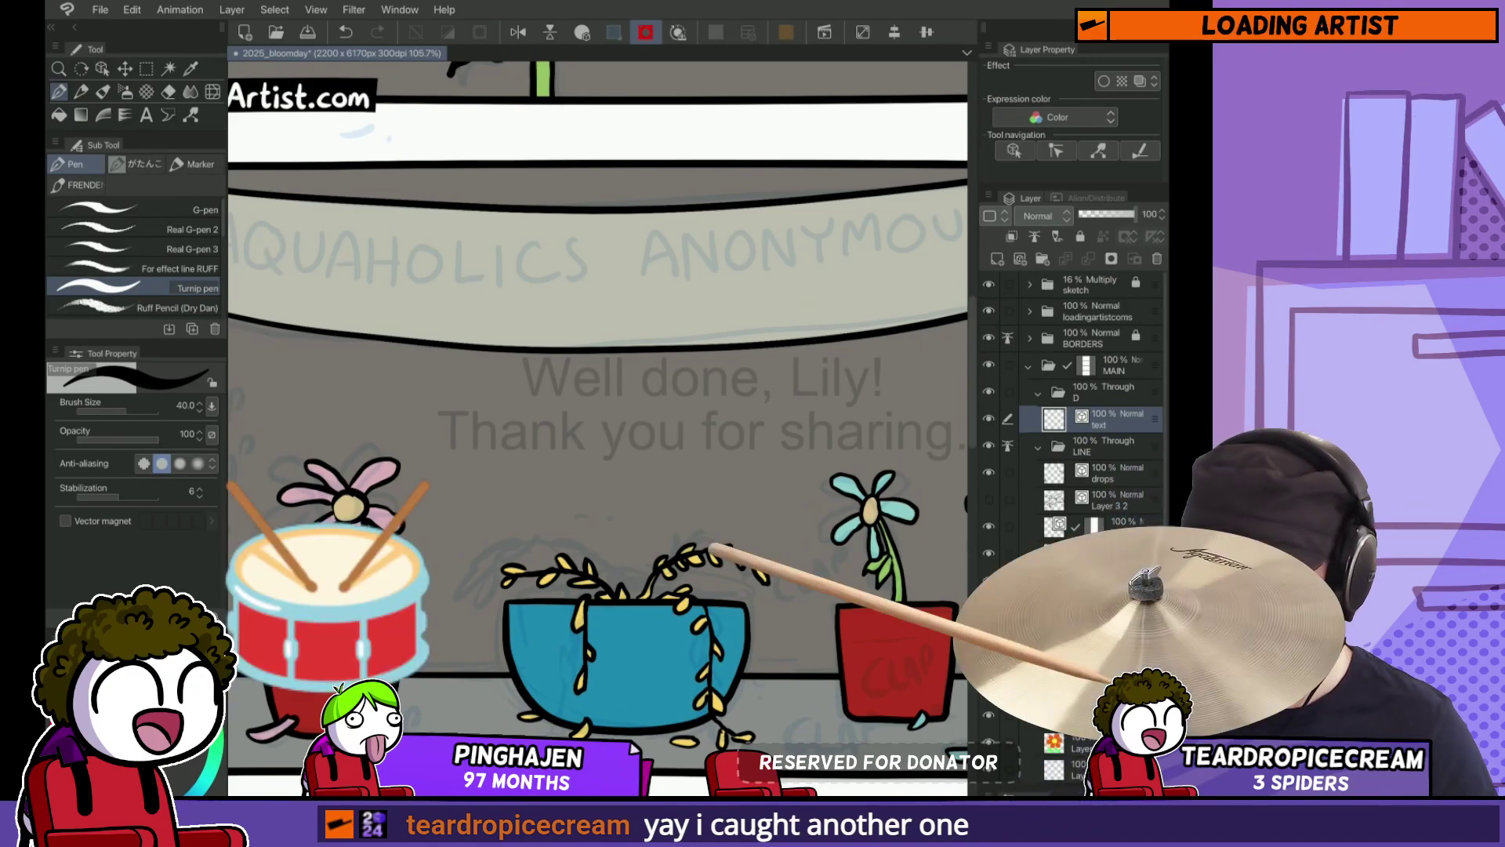
left_click_drag(545, 391, 713, 378)
Step: Add a locked white fill layer at 41% opacity beneath the text layer to fade the artwork
scroll(652, 354, "up", 2)
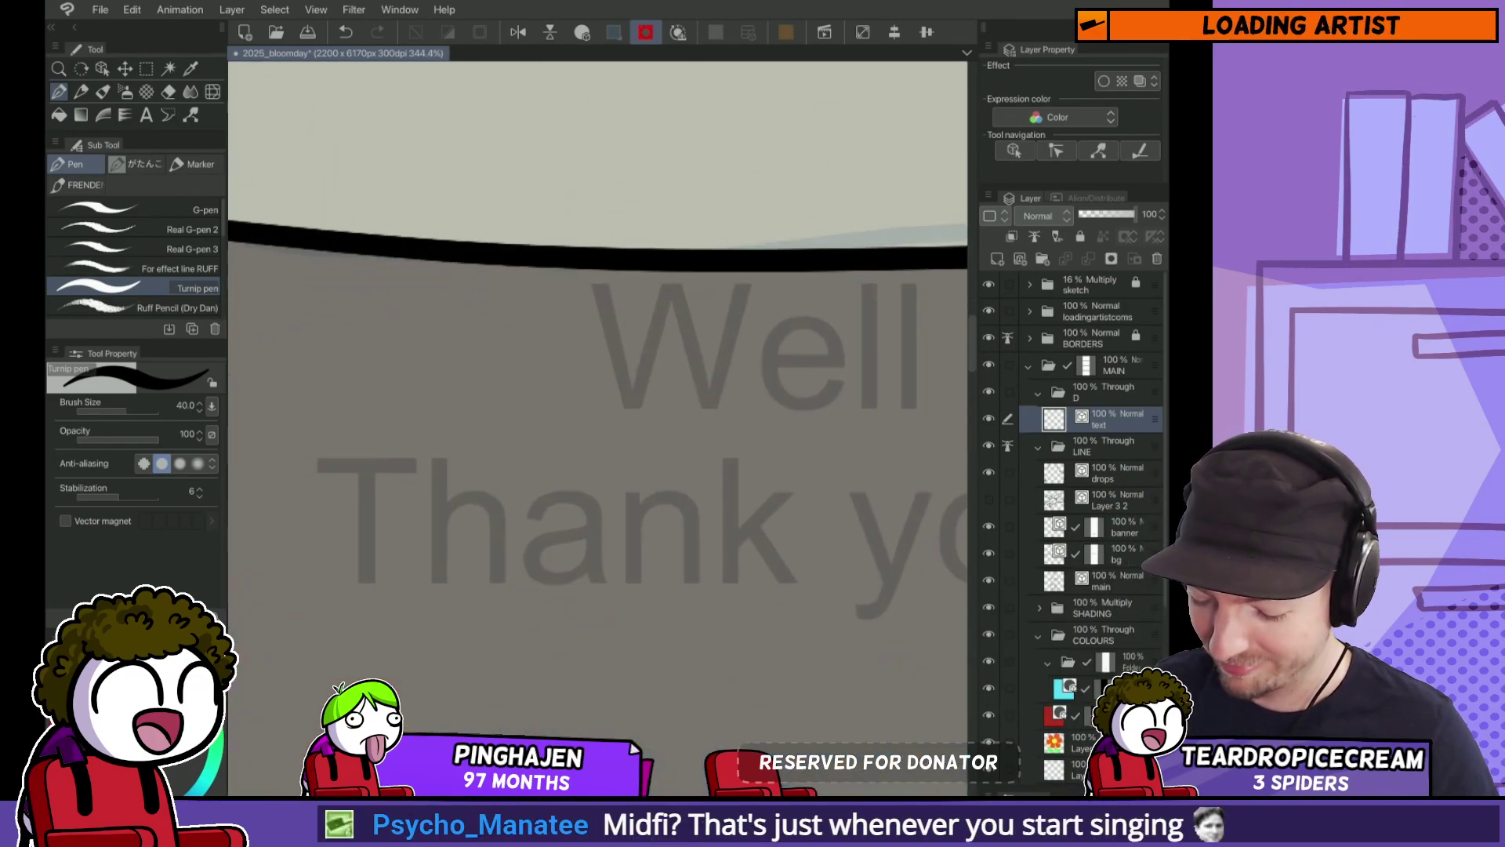
key("ctrl+shift+f")
left_click_drag(306, 392, 175, 285)
left_click(562, 237)
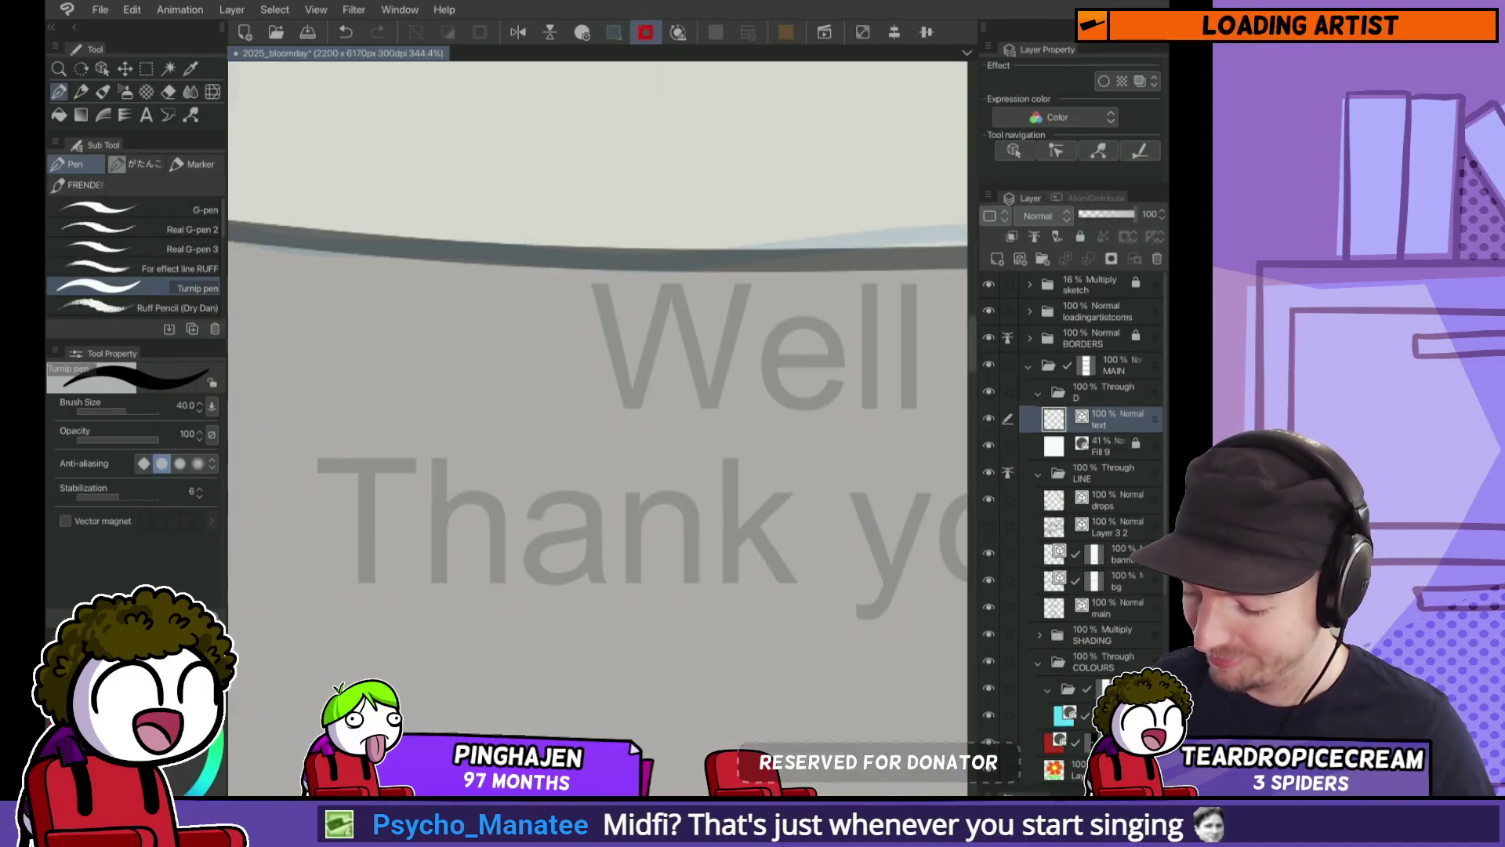
Step: Reduce the Turnip pen's brush size to 20 and hide the palettes to enlarge the canvas around the first panel's sketched dialogue
left_click_drag(695, 290, 621, 290)
key("bracketleft")
key("bracketleft")
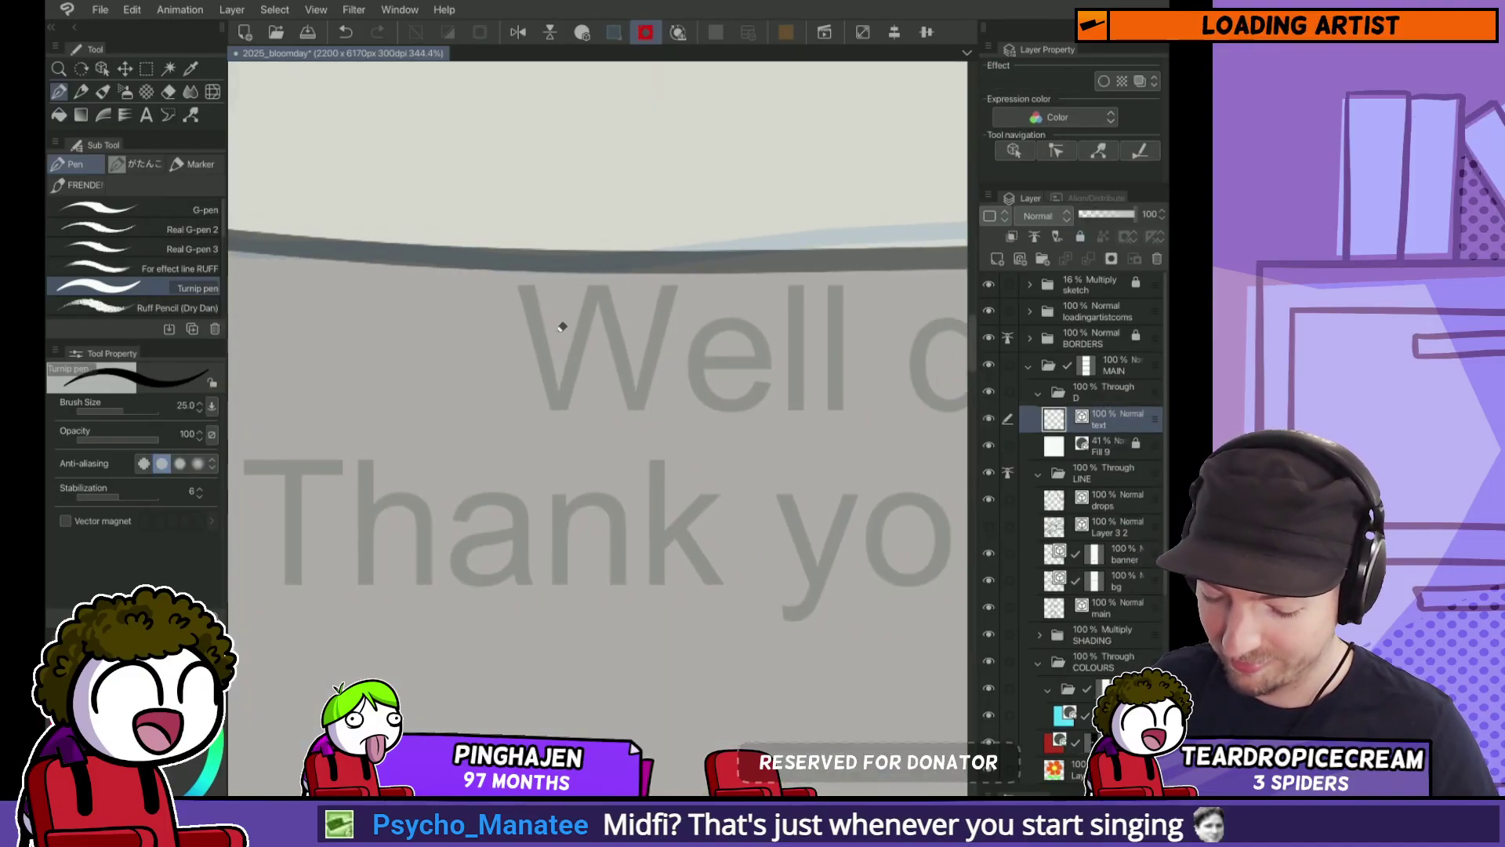
scroll(561, 329, "up", 2)
key("bracketleft")
left_click_drag(518, 265, 563, 385)
key("ctrl+z")
scroll(612, 344, "down", 9)
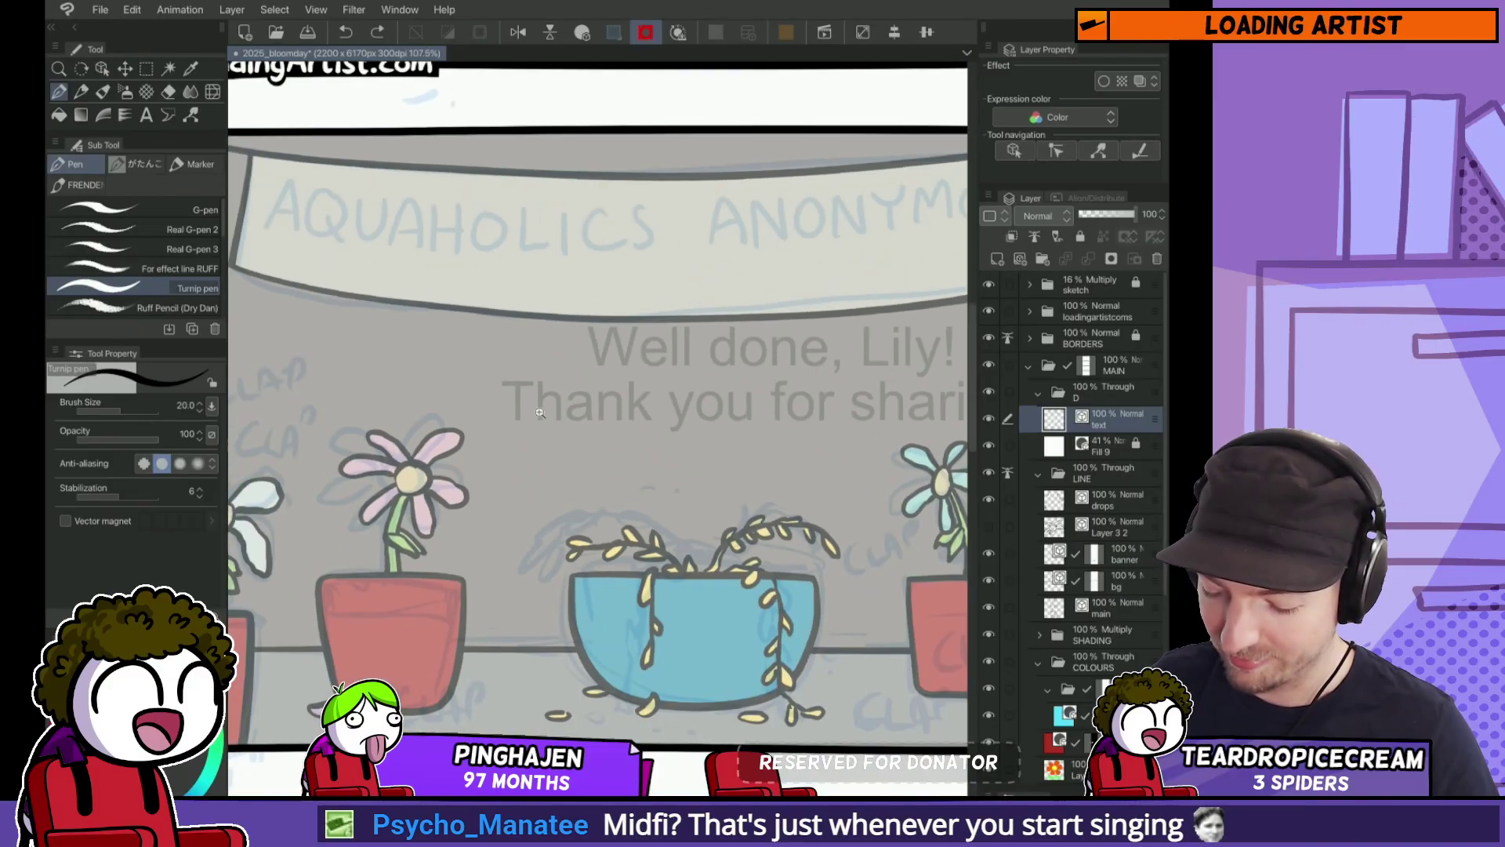
left_click_drag(580, 216, 614, 681)
left_click_drag(549, 259, 691, 610)
scroll(485, 357, "up", 5)
key("Tab")
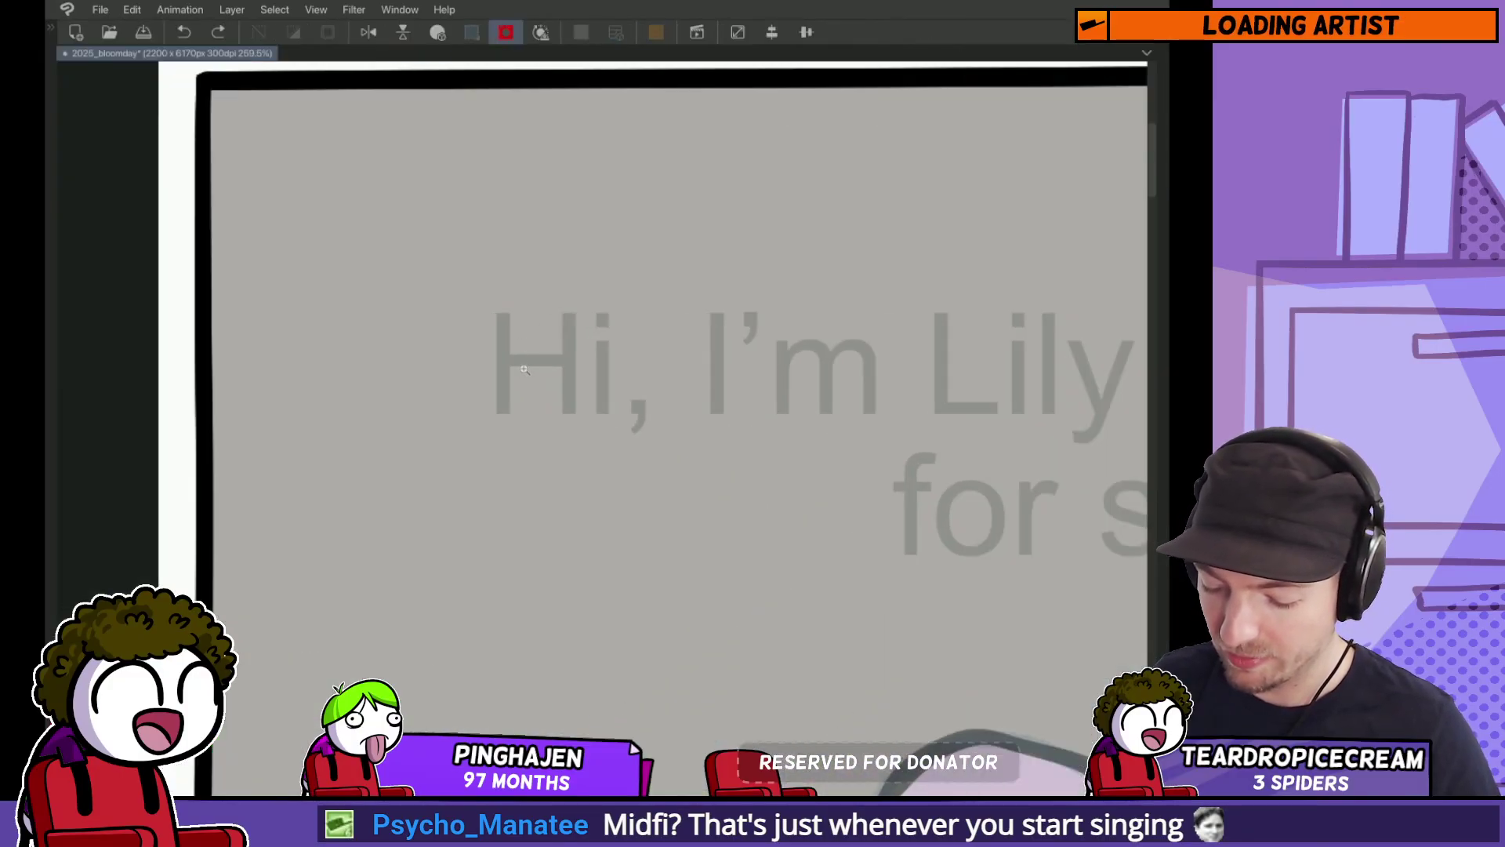
Step: Hand-letter "Hi," in black over the placeholder text in the first panel
scroll(485, 357, "up", 5)
left_click_drag(482, 239, 483, 475)
left_click_drag(626, 236, 631, 471)
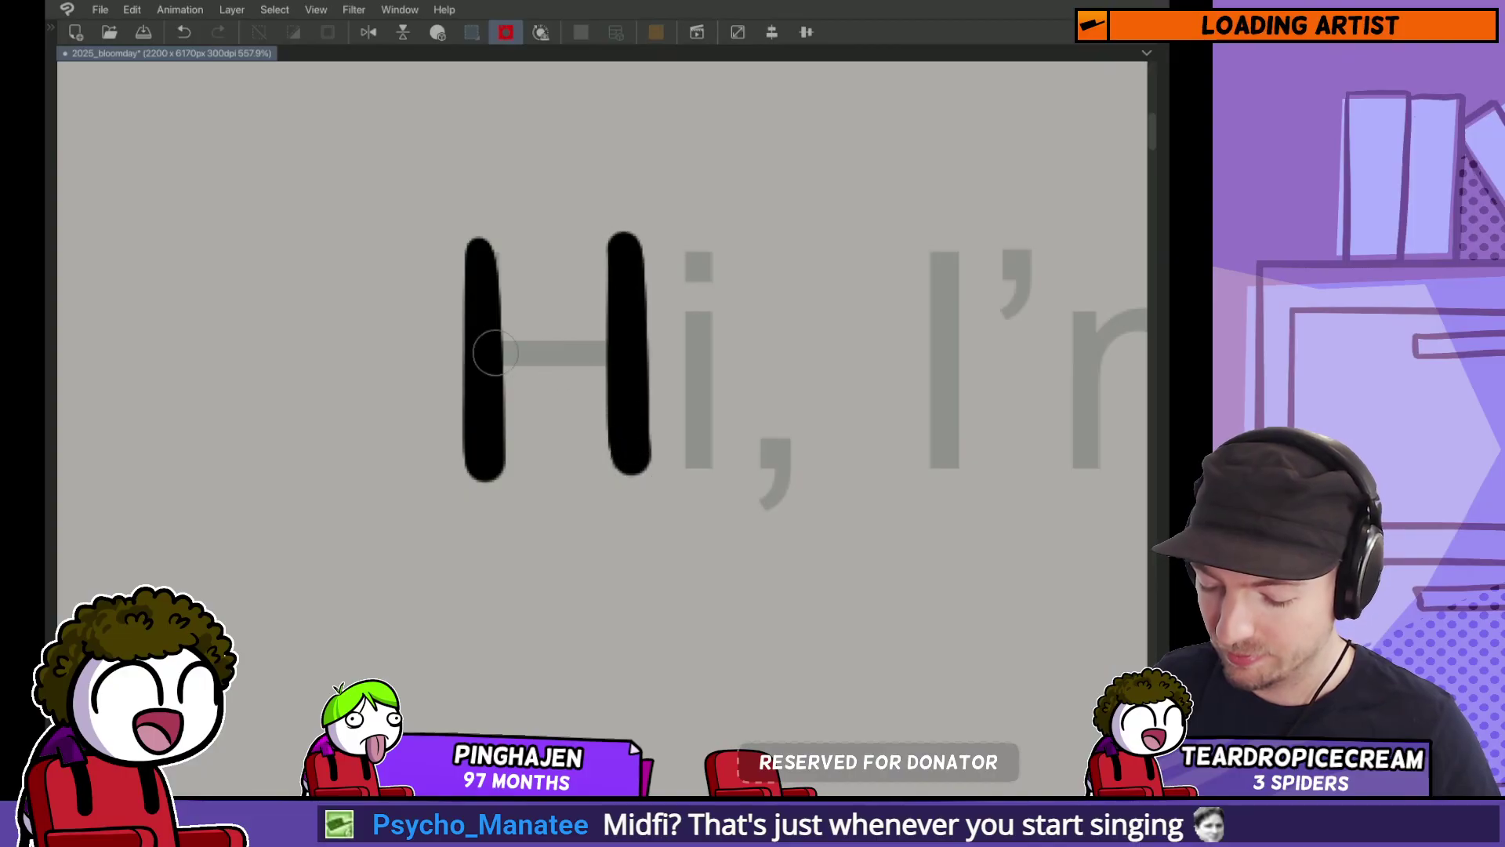
left_click_drag(498, 356, 615, 345)
key("ctrl+z")
left_click_drag(497, 346, 607, 355)
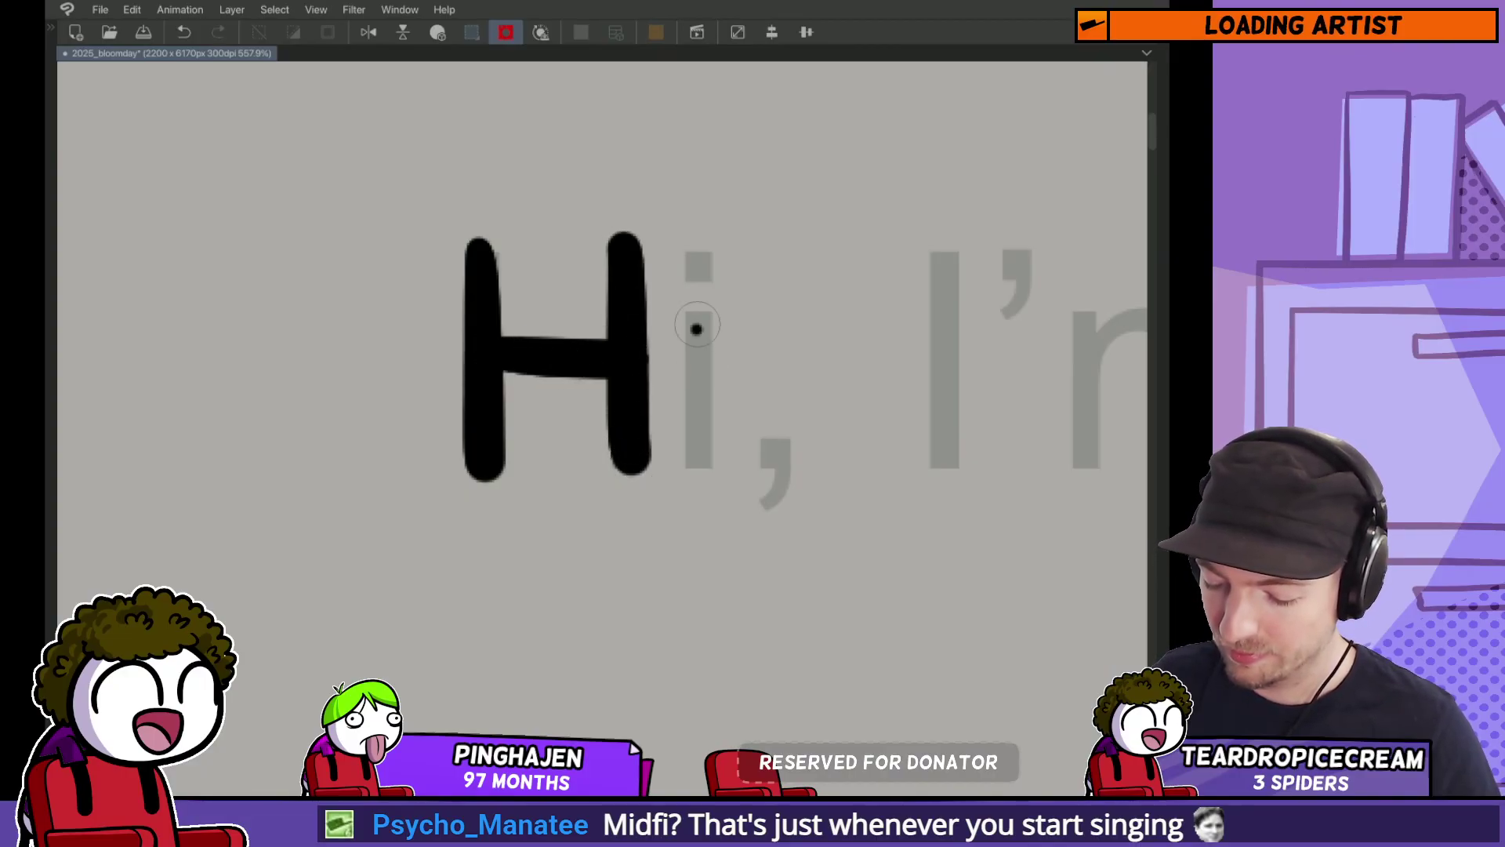
left_click_drag(697, 314, 699, 462)
left_click(696, 263)
left_click_drag(780, 431, 741, 533)
Step: Letter "I'm" after the greeting, giving the I serifs and tracing the apostrophe and m
left_click_drag(765, 471, 522, 439)
mouse_move(659, 232)
left_mouse_down()
mouse_move(726, 240)
mouse_move(703, 230)
mouse_move(705, 443)
left_mouse_up()
left_click_drag(661, 443, 749, 440)
left_click_drag(778, 224, 772, 295)
left_click_drag(821, 367, 672, 338)
mouse_move(681, 273)
left_mouse_down()
mouse_move(685, 333)
mouse_move(876, 384)
left_mouse_up()
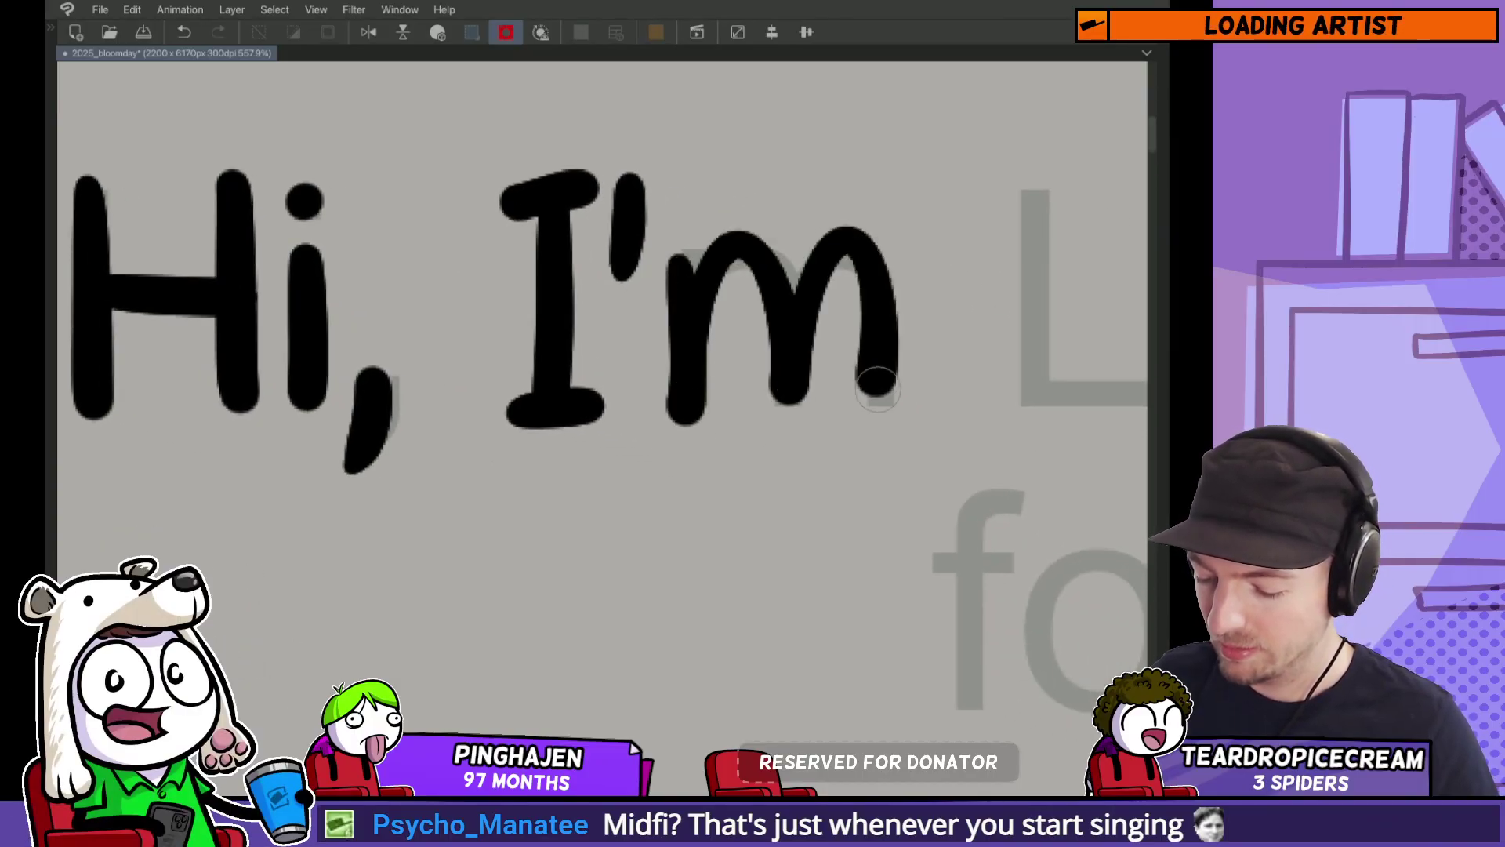
Step: Letter the name "Lily" over the placeholder text on the dialogue's first line
left_click_drag(1030, 302, 706, 292)
left_click_drag(711, 155, 843, 384)
mouse_move(873, 225)
left_mouse_down()
mouse_move(823, 192)
mouse_move(822, 349)
left_mouse_up()
left_click_drag(829, 149, 692, 266)
left_click_drag(762, 221, 782, 445)
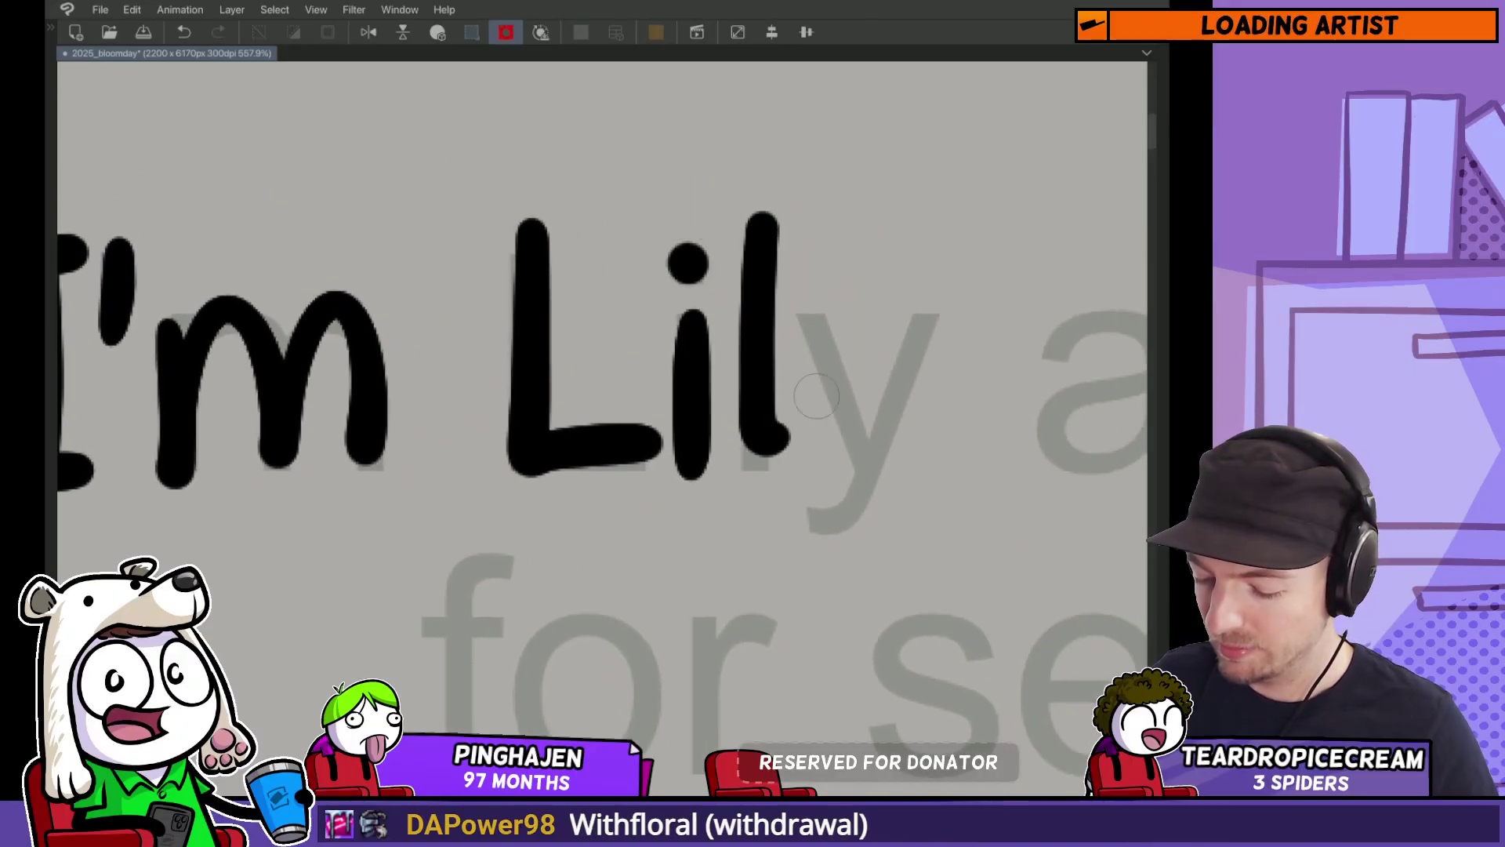
left_click_drag(820, 308, 837, 419)
left_click_drag(929, 320, 819, 540)
Step: Letter the word "and" following the name on the first line
left_click_drag(862, 353, 714, 345)
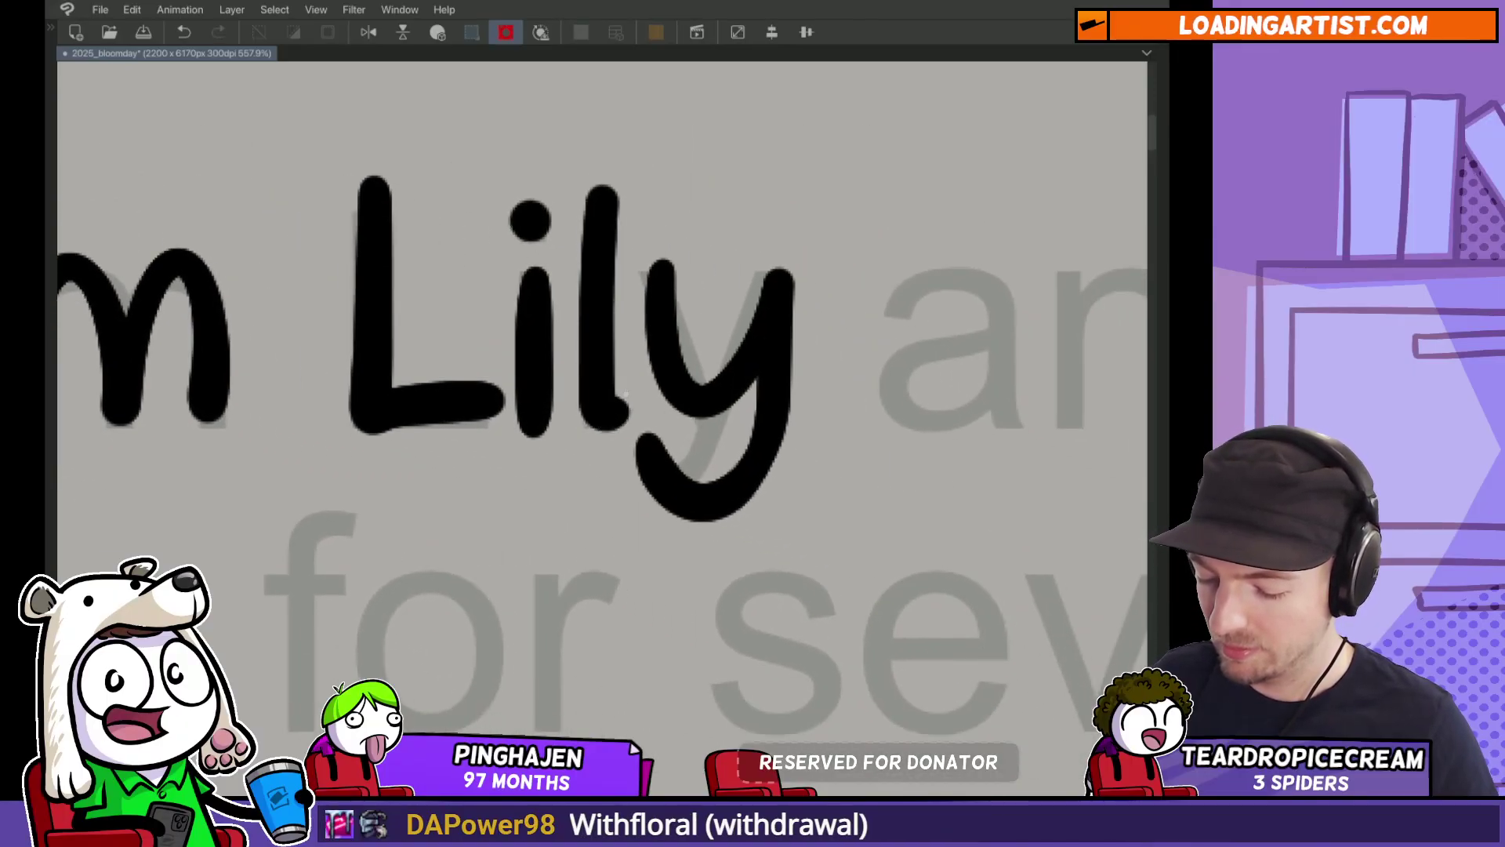
mouse_move(992, 283)
left_mouse_down()
mouse_move(729, 275)
mouse_move(753, 403)
left_mouse_up()
mouse_move(744, 318)
left_mouse_down()
mouse_move(748, 376)
mouse_move(667, 348)
left_mouse_up()
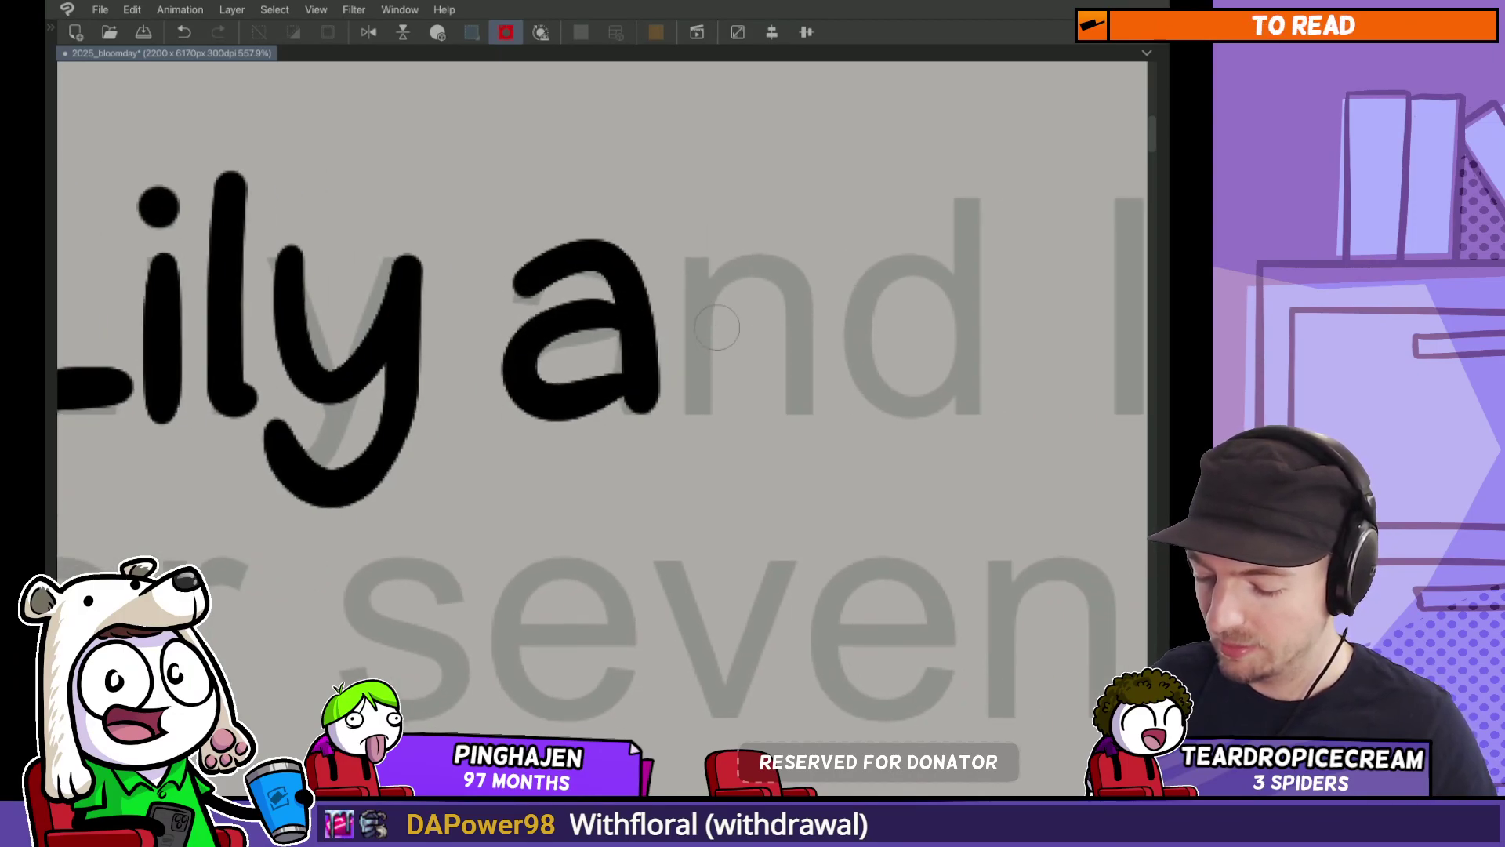
left_click_drag(693, 262, 801, 408)
left_click_drag(951, 293, 960, 392)
left_click_drag(956, 145, 958, 408)
Step: Undo the d of "and" and redraw it with a wider bowl and a tall straight stem
left_click_drag(949, 349, 733, 337)
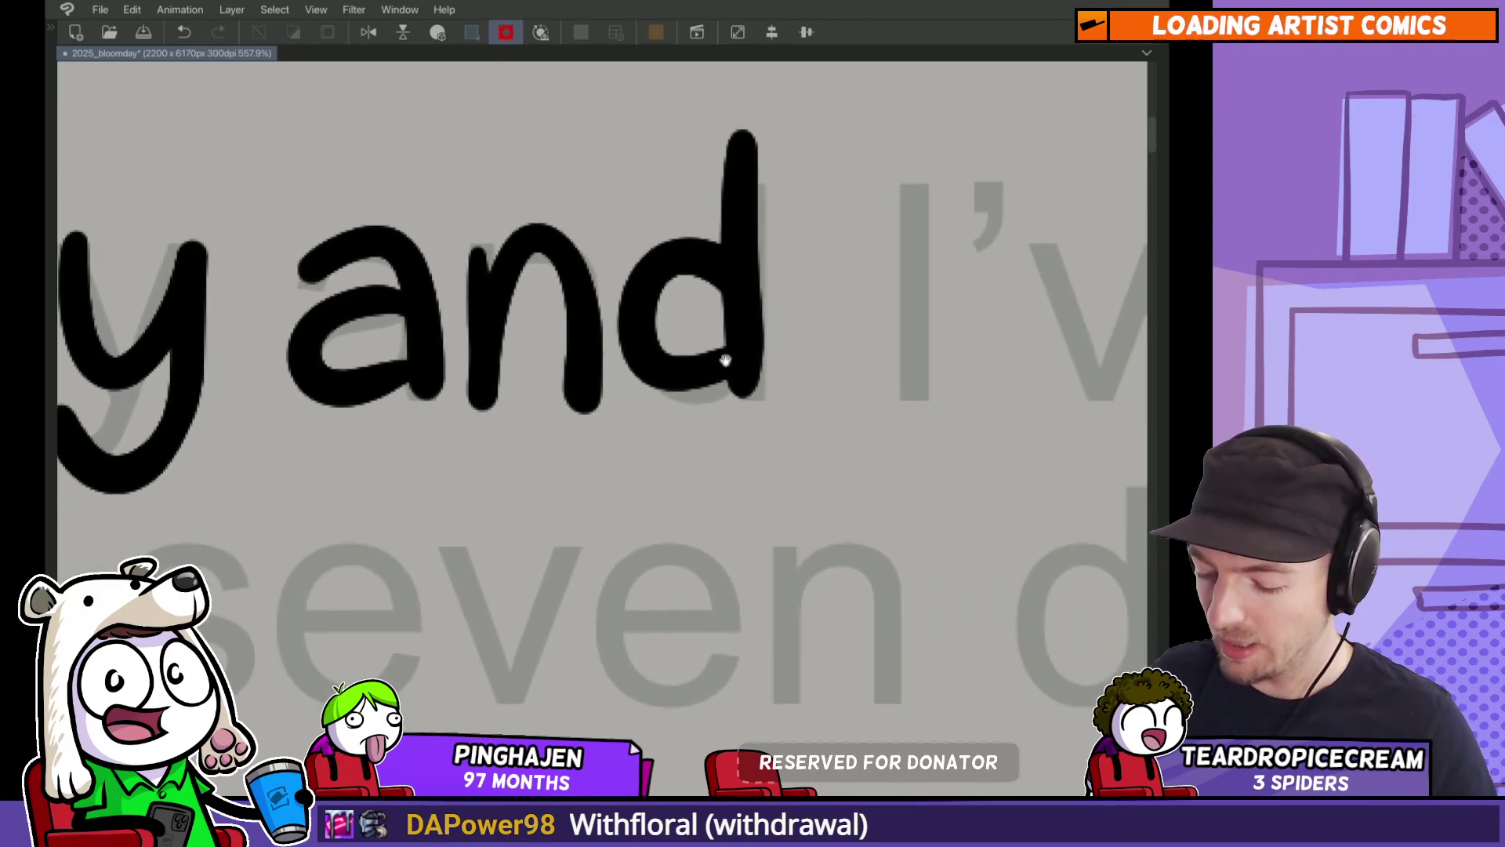
key("ctrl+z")
key("ctrl+z")
left_click_drag(754, 262, 756, 383)
mouse_move(655, 363)
left_mouse_down()
mouse_move(751, 132)
mouse_move(753, 376)
left_mouse_up()
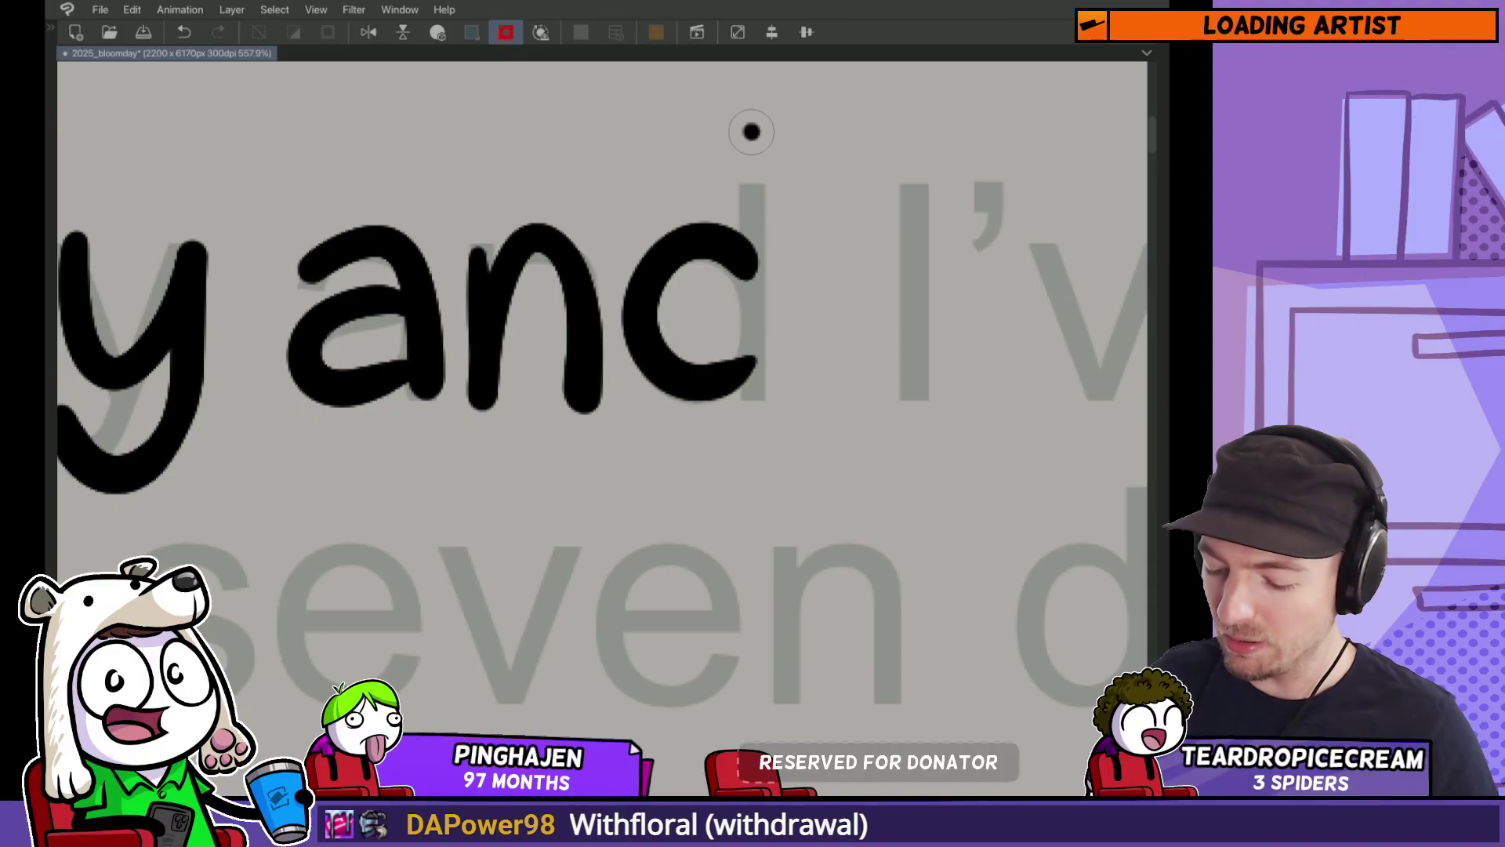
key("ctrl+z")
left_click_drag(751, 129, 758, 407)
key("ctrl+z")
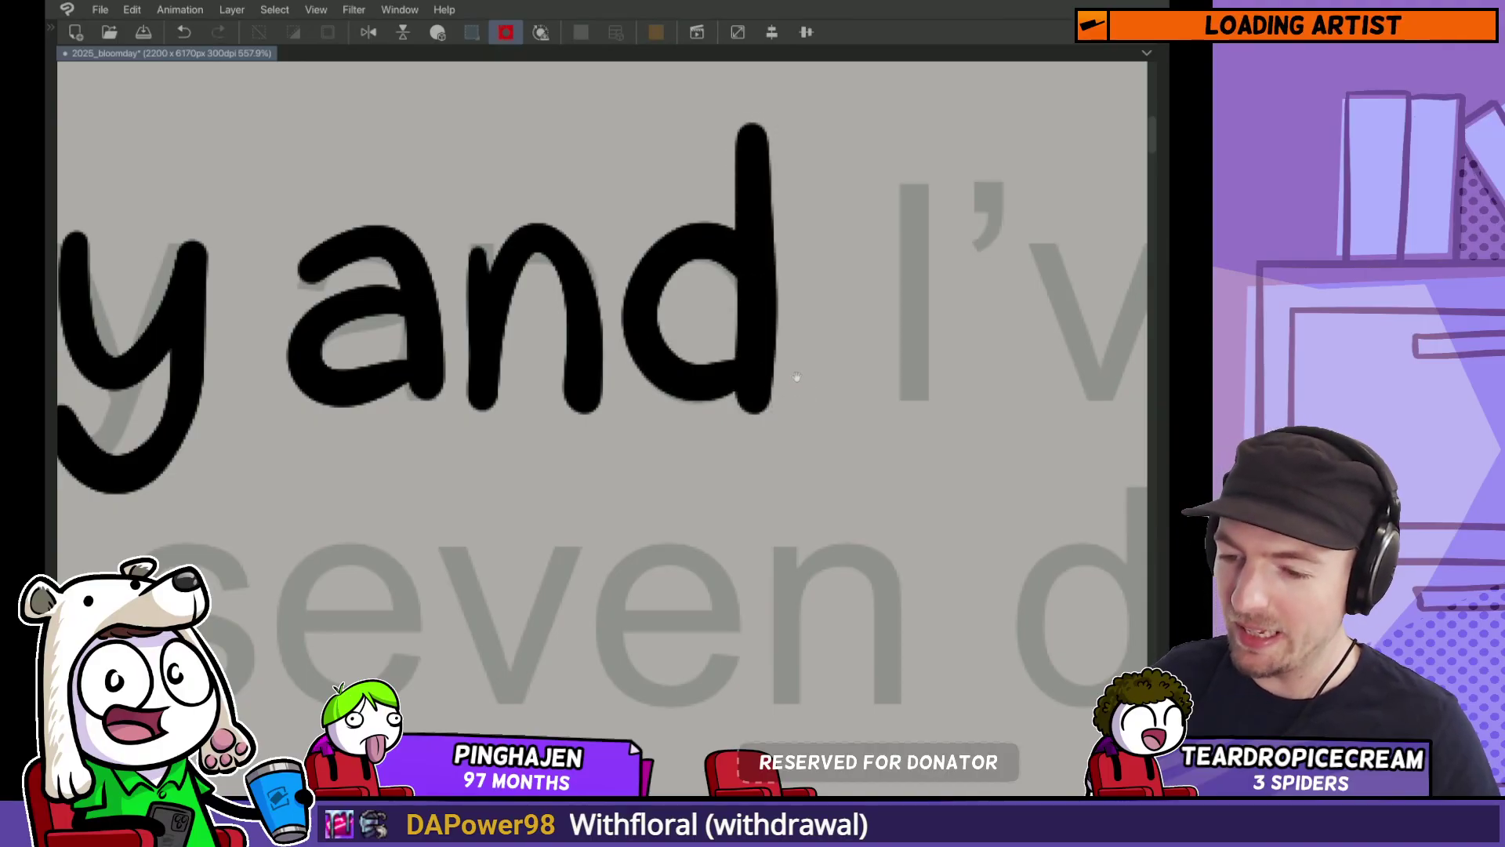
Step: Letter "I've" over the placeholder, redrawing the e until its shape is rounder
mouse_move(1025, 351)
left_mouse_down()
mouse_move(672, 366)
mouse_move(761, 385)
left_mouse_up()
mouse_move(610, 212)
left_mouse_down()
mouse_move(709, 210)
mouse_move(659, 435)
mouse_move(702, 428)
left_mouse_up()
mouse_move(741, 196)
left_mouse_down()
mouse_move(728, 259)
mouse_move(517, 221)
mouse_move(632, 363)
mouse_move(706, 192)
left_mouse_up()
key("ctrl+z")
mouse_move(560, 196)
left_mouse_down()
mouse_move(660, 256)
mouse_move(675, 237)
mouse_move(634, 363)
mouse_move(686, 215)
left_mouse_up()
key("ctrl+z")
left_click_drag(743, 279, 870, 281)
key("ctrl+z")
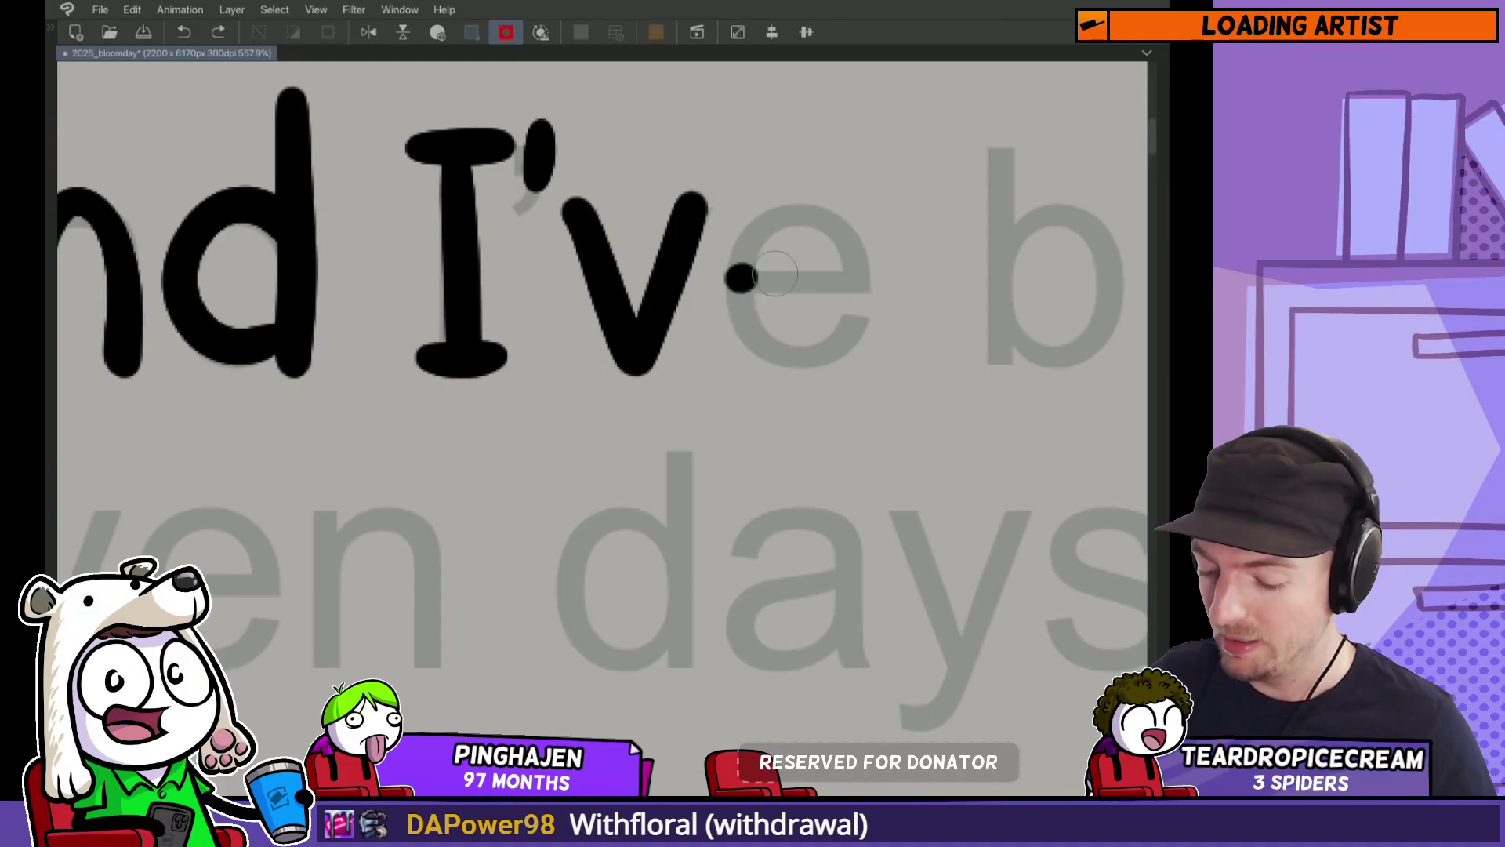
mouse_move(774, 274)
left_mouse_down()
mouse_move(863, 311)
mouse_move(851, 272)
mouse_move(748, 240)
mouse_move(866, 301)
mouse_move(697, 297)
left_mouse_up()
key("ctrl+z")
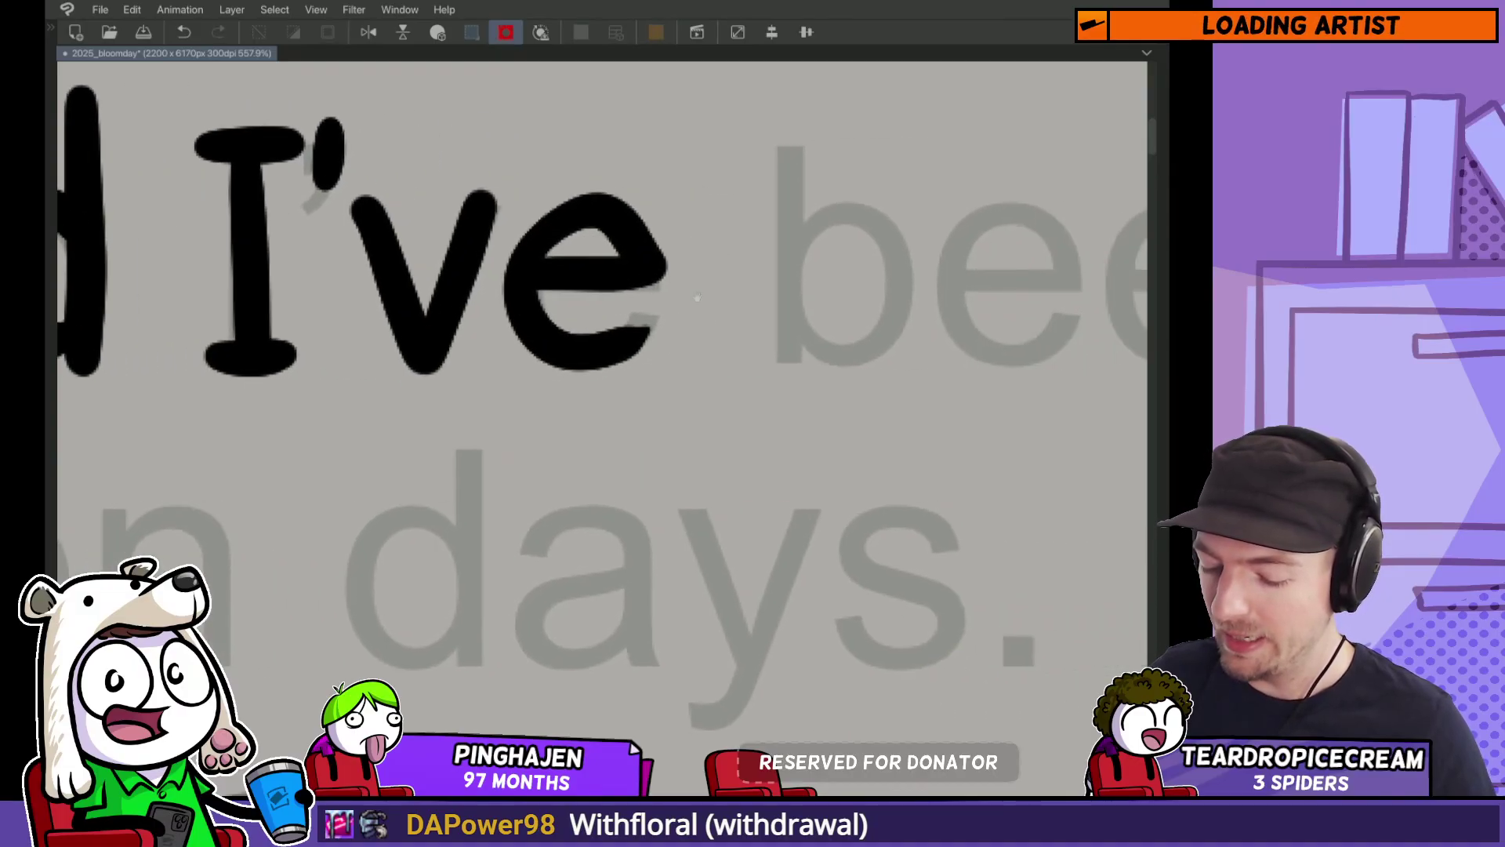
key("ctrl+z")
mouse_move(533, 275)
left_mouse_down()
mouse_move(589, 274)
mouse_move(693, 345)
mouse_move(577, 370)
left_mouse_up()
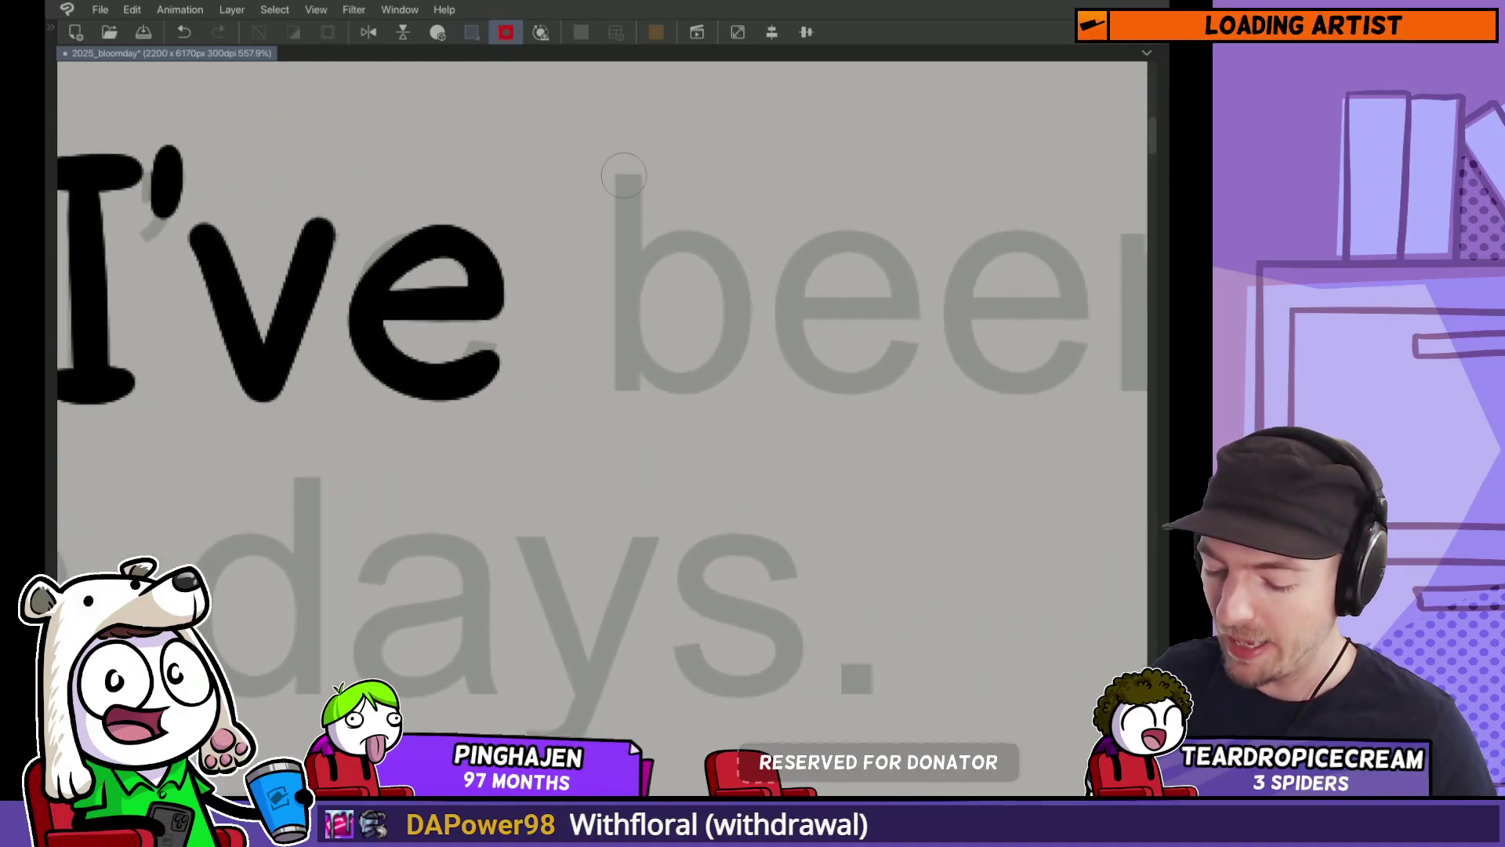
Step: Draw the b of "been", retrying its stem and bowl for a cleaner shape
left_click_drag(628, 141, 645, 369)
key("ctrl+z")
left_click_drag(628, 142, 647, 384)
key("ctrl+z")
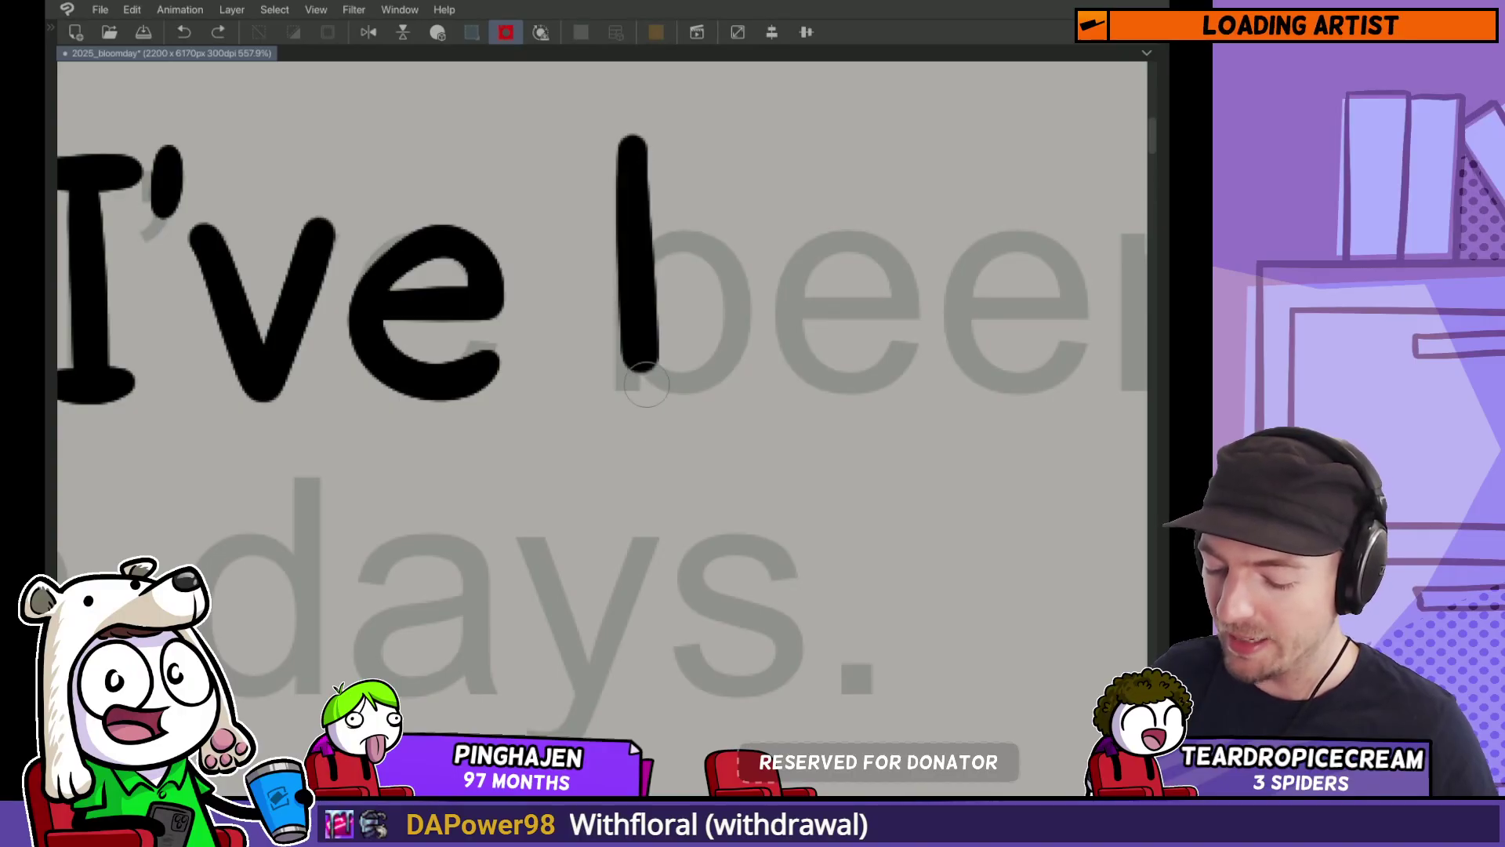
mouse_move(644, 301)
left_mouse_down()
mouse_move(668, 236)
mouse_move(645, 348)
mouse_move(741, 317)
mouse_move(646, 349)
left_mouse_up()
key("ctrl+z")
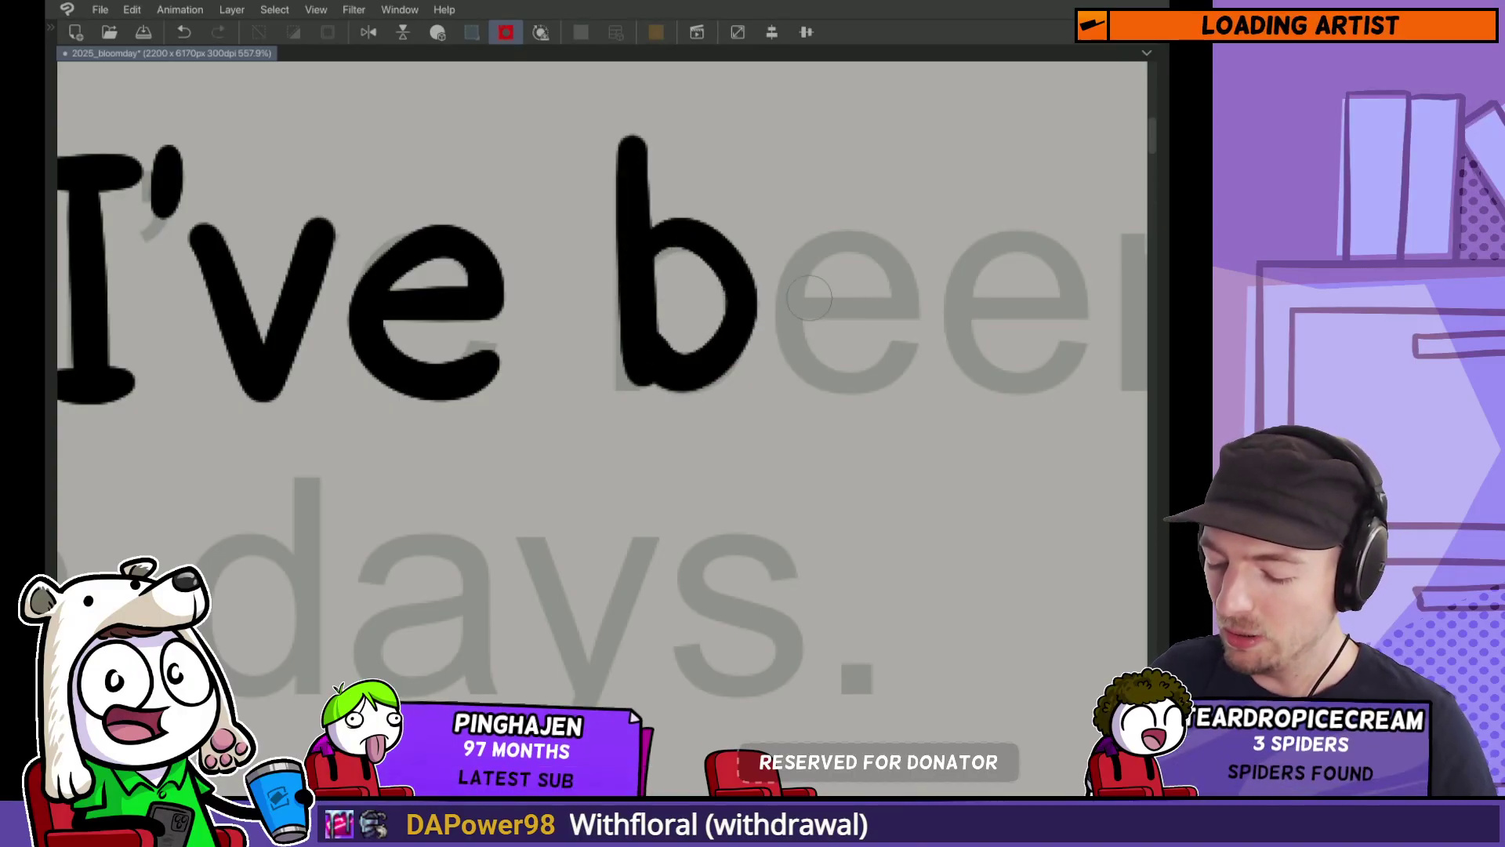
key("ctrl+z")
mouse_move(639, 258)
left_mouse_down()
mouse_move(756, 243)
mouse_move(662, 381)
left_mouse_up()
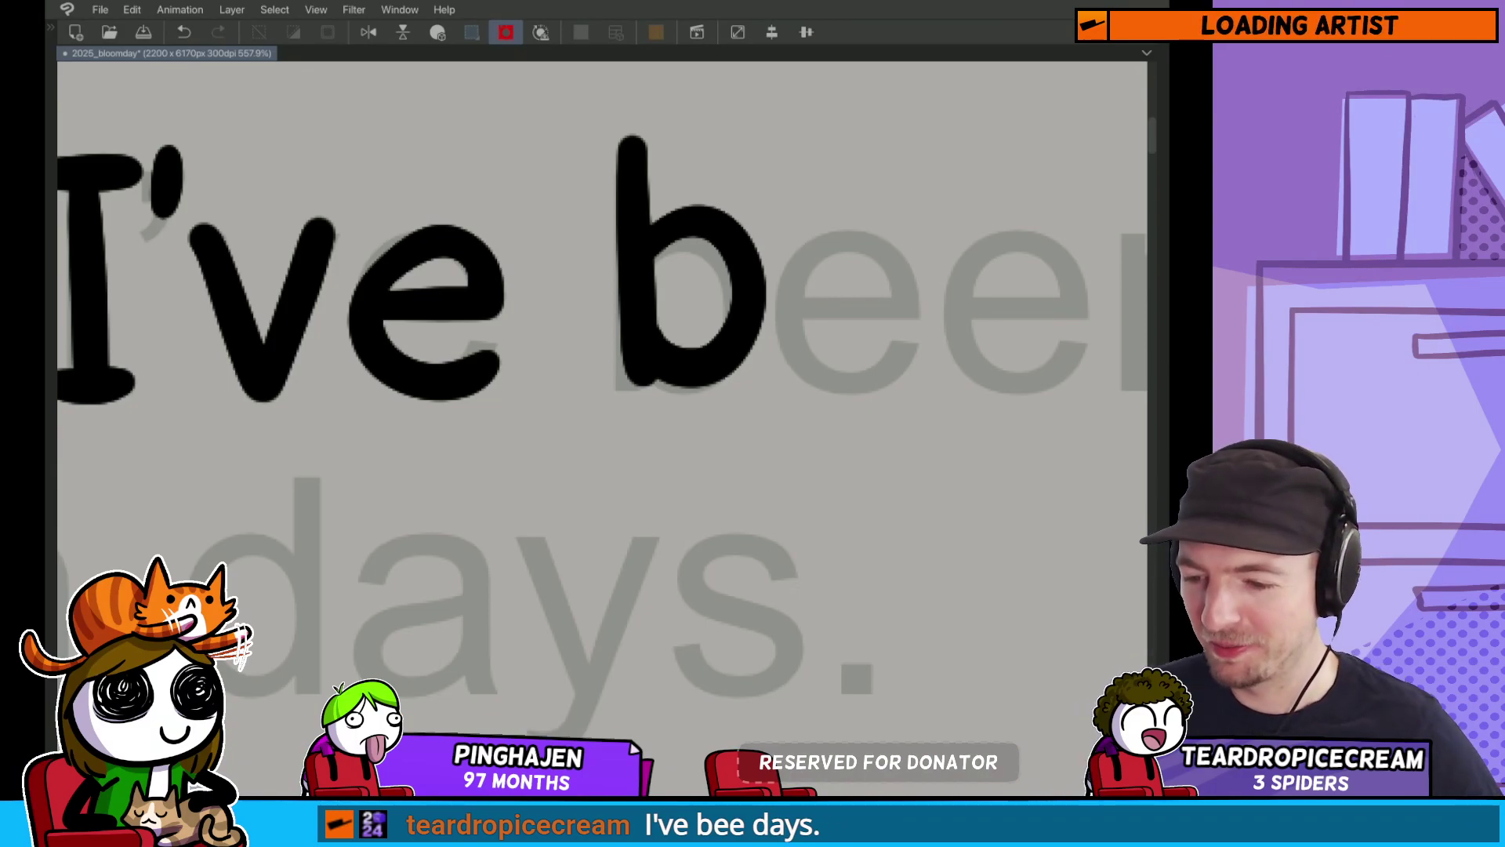
Step: Add the letters "een" to complete the word "been" on the first line
left_click_drag(730, 351, 678, 375)
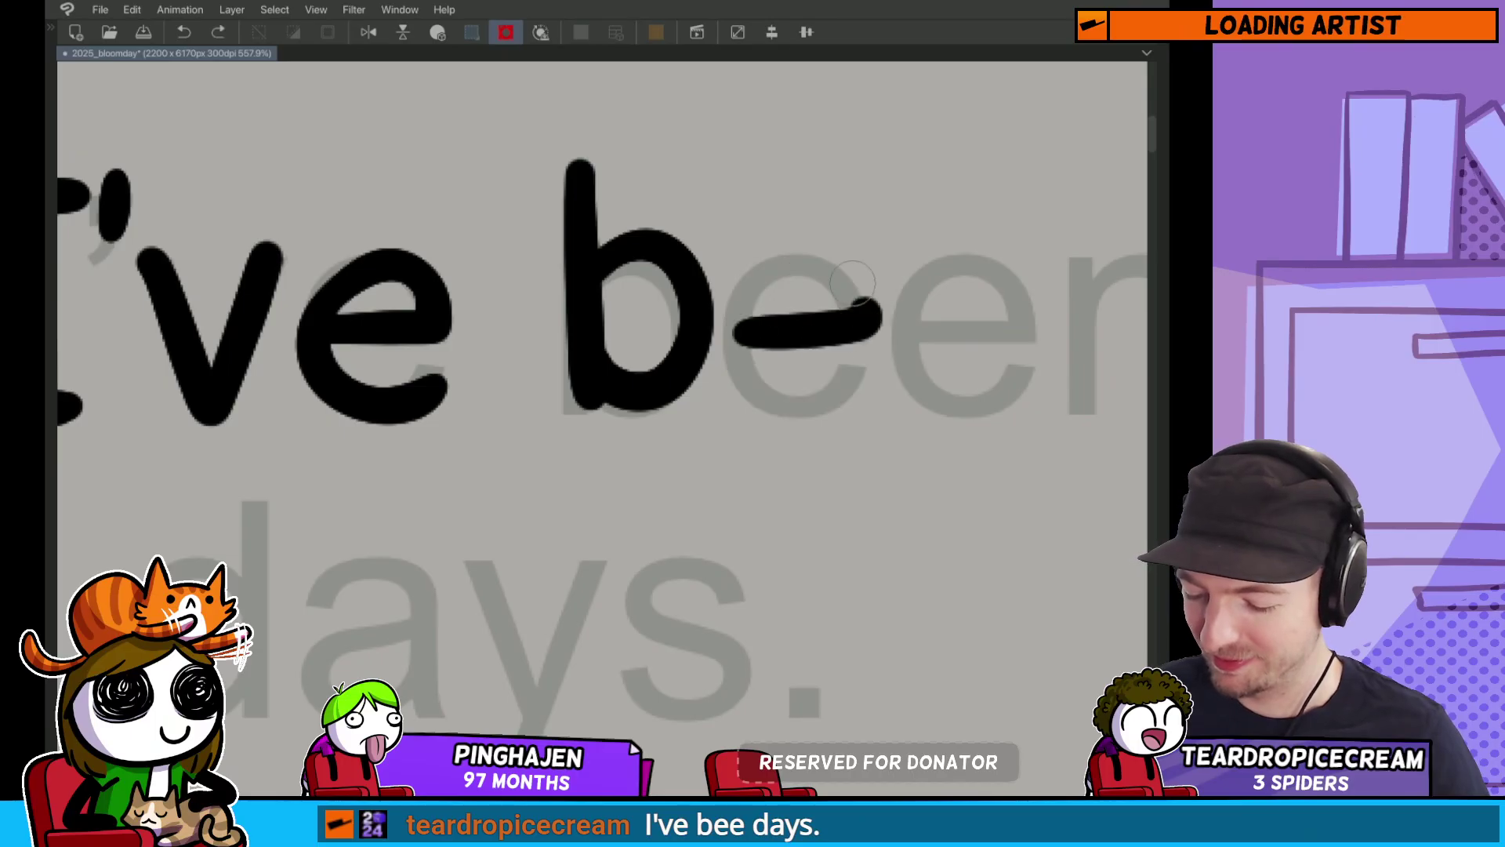
mouse_move(853, 323)
left_mouse_down()
mouse_move(863, 381)
mouse_move(685, 333)
mouse_move(672, 386)
mouse_move(661, 377)
left_mouse_up()
mouse_move(772, 345)
left_mouse_down()
mouse_move(687, 337)
mouse_move(803, 276)
mouse_move(735, 385)
left_mouse_up()
key("ctrl+z")
mouse_move(692, 317)
left_mouse_down()
mouse_move(796, 287)
mouse_move(793, 366)
left_mouse_up()
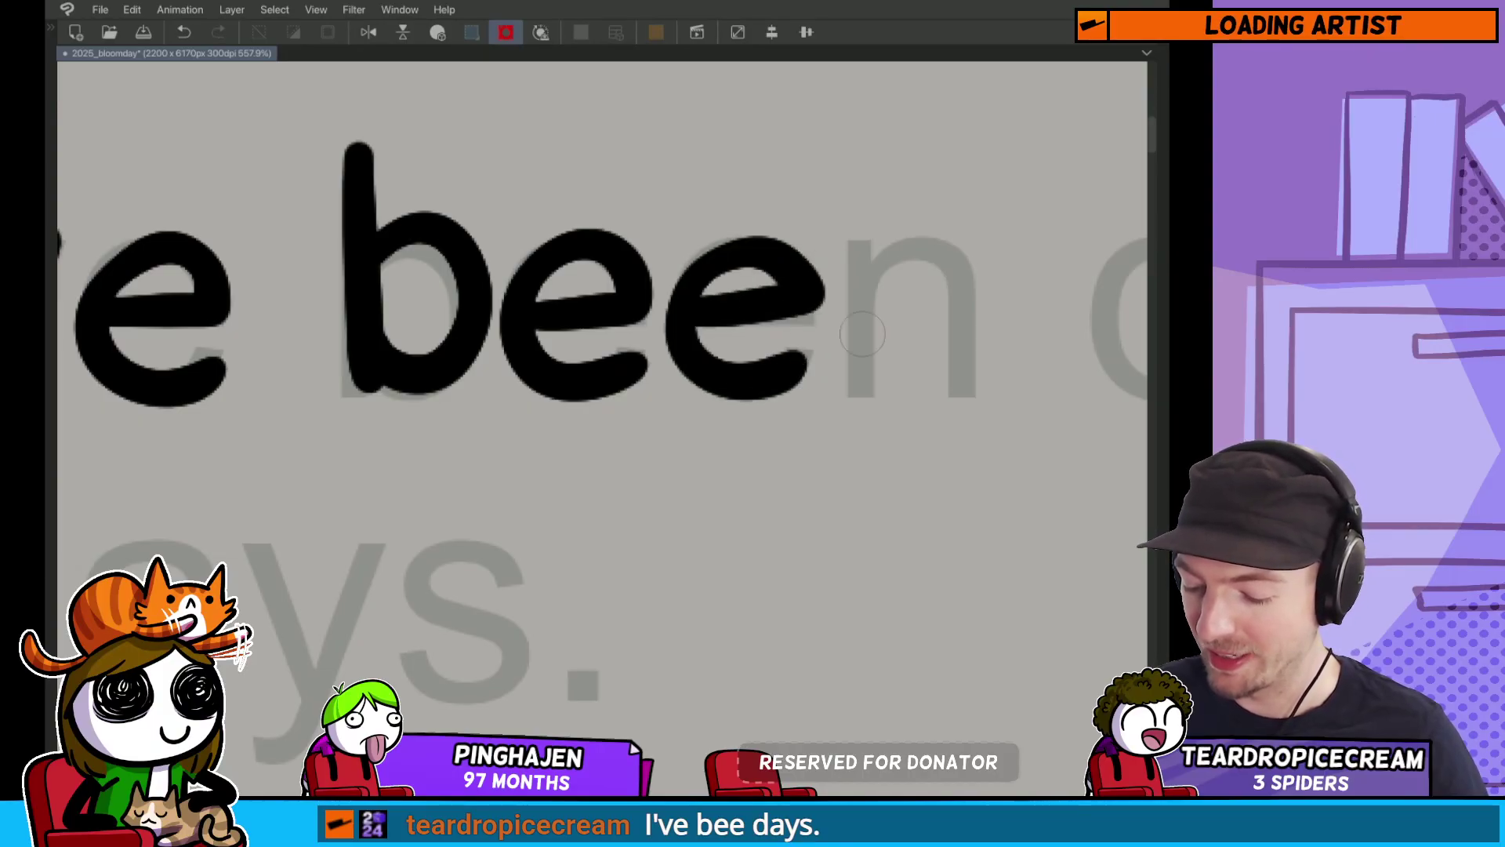
mouse_move(867, 294)
left_mouse_down()
mouse_move(738, 303)
mouse_move(859, 404)
left_mouse_up()
Step: Draw the d of "dry" at the end of the first line, retrying its bowl and stem
left_click_drag(862, 337, 576, 345)
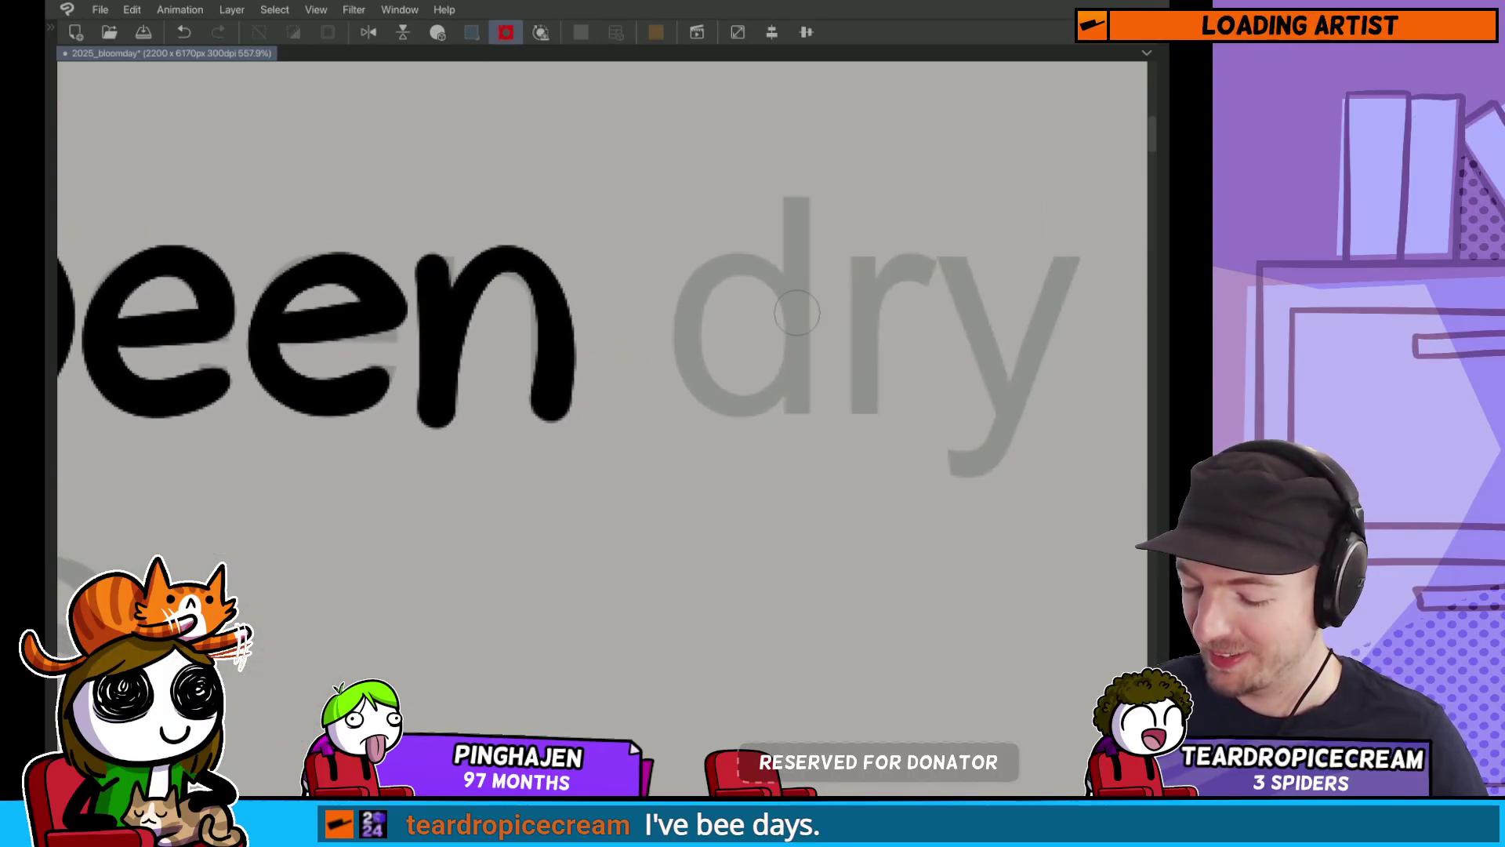
mouse_move(807, 270)
left_mouse_down()
mouse_move(801, 347)
mouse_move(724, 399)
mouse_move(798, 378)
left_mouse_up()
key("ctrl+z")
left_click_drag(797, 152, 823, 415)
key("ctrl+z")
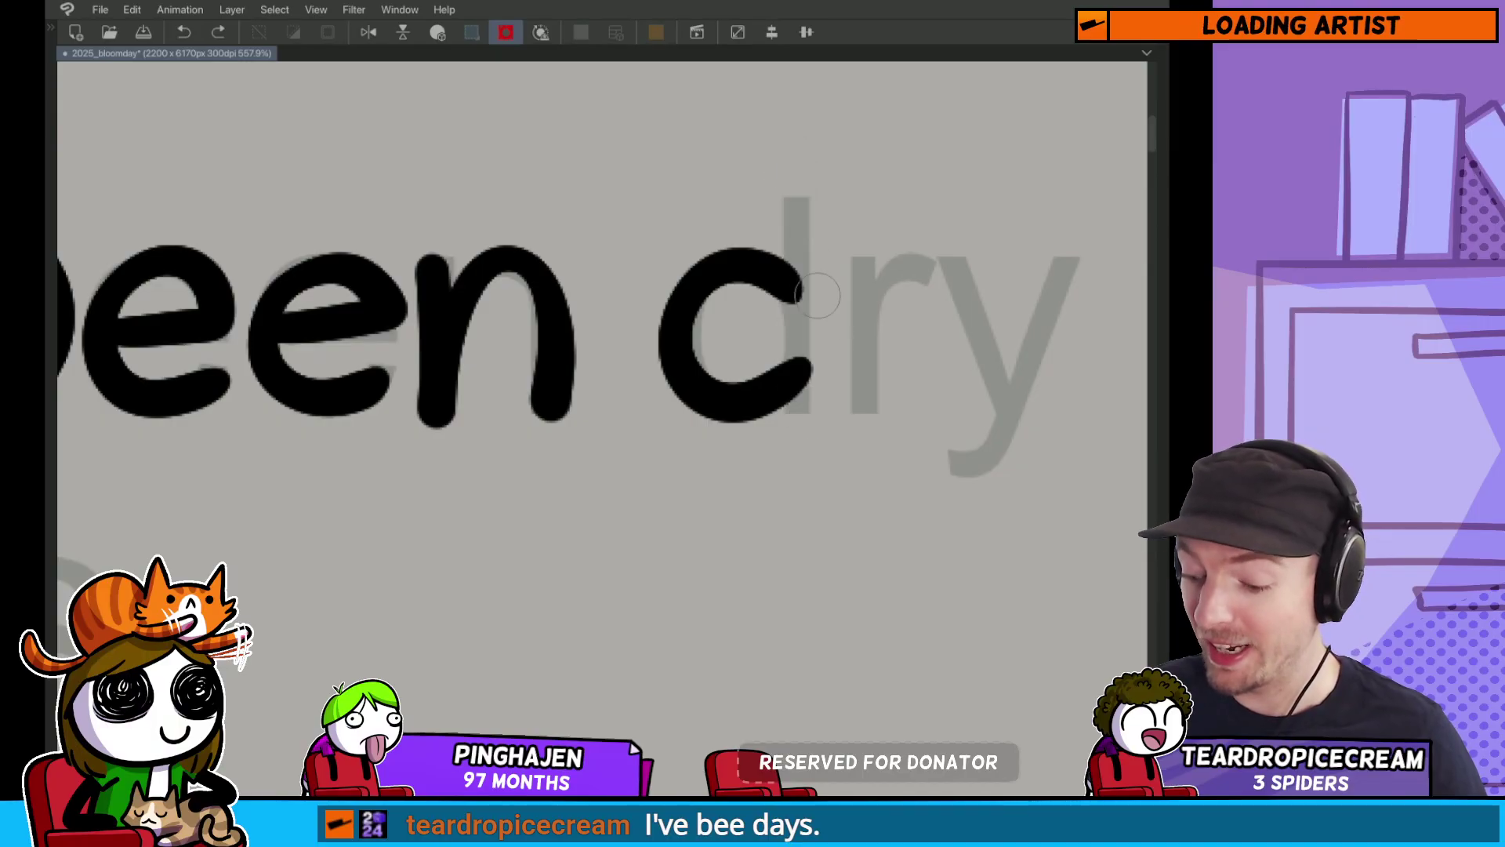
mouse_move(789, 177)
left_mouse_down()
mouse_move(804, 402)
mouse_move(709, 343)
mouse_move(660, 342)
left_mouse_up()
key("ctrl+z")
Step: Add the r and y to complete "dry", redrawing both strokes until they sit well together
mouse_move(683, 258)
left_mouse_down()
mouse_move(693, 384)
mouse_move(776, 255)
left_mouse_up()
key("ctrl+z")
key("ctrl+z")
left_click_drag(679, 252, 774, 239)
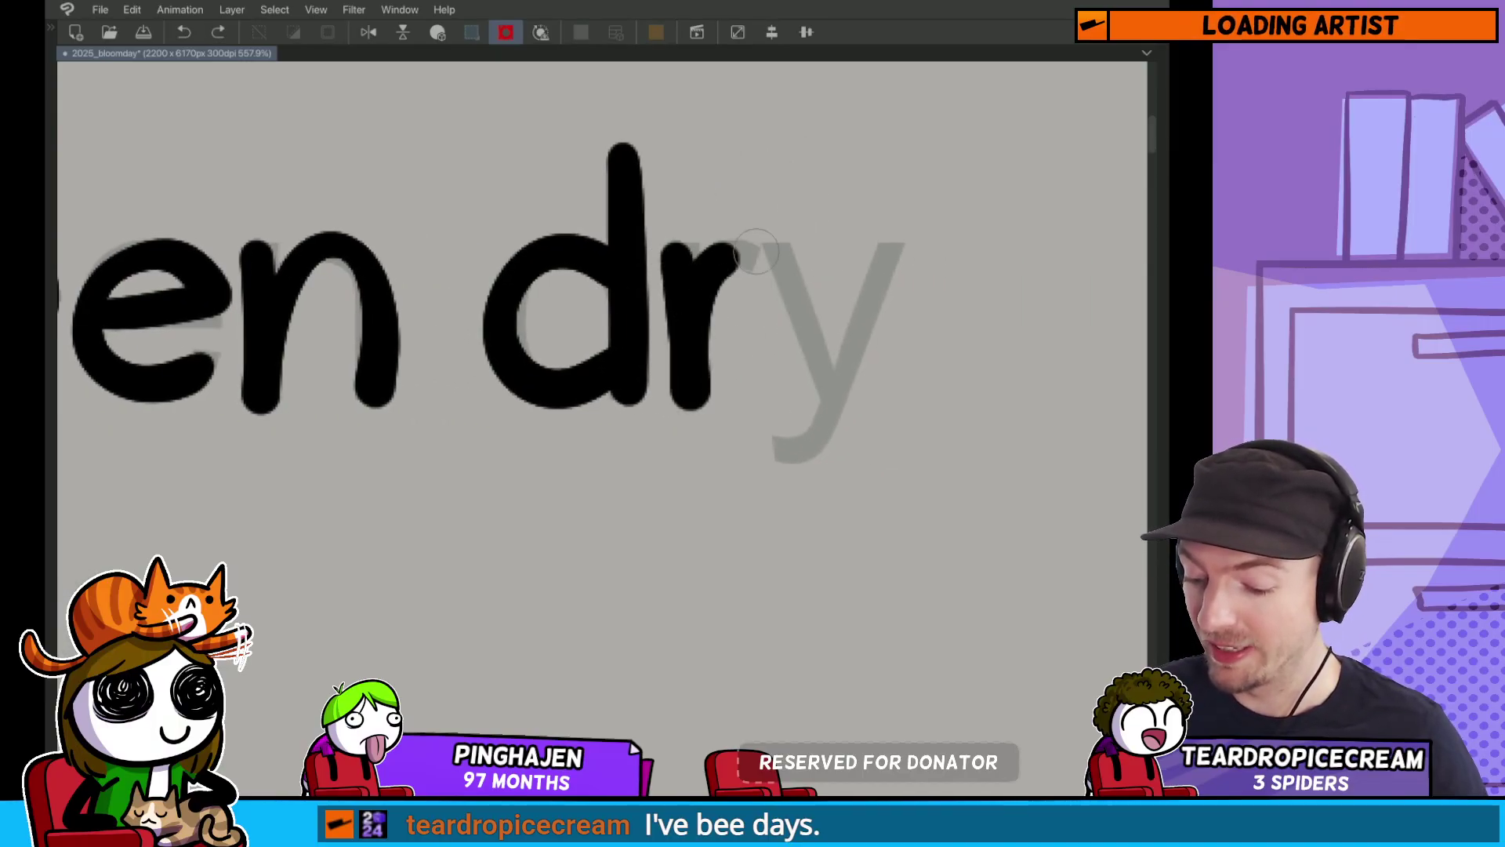
key("ctrl+z")
mouse_move(679, 249)
left_mouse_down()
mouse_move(776, 239)
mouse_move(690, 381)
mouse_move(767, 232)
mouse_move(893, 258)
mouse_move(776, 502)
left_mouse_up()
key("ctrl+z")
key("ctrl+z")
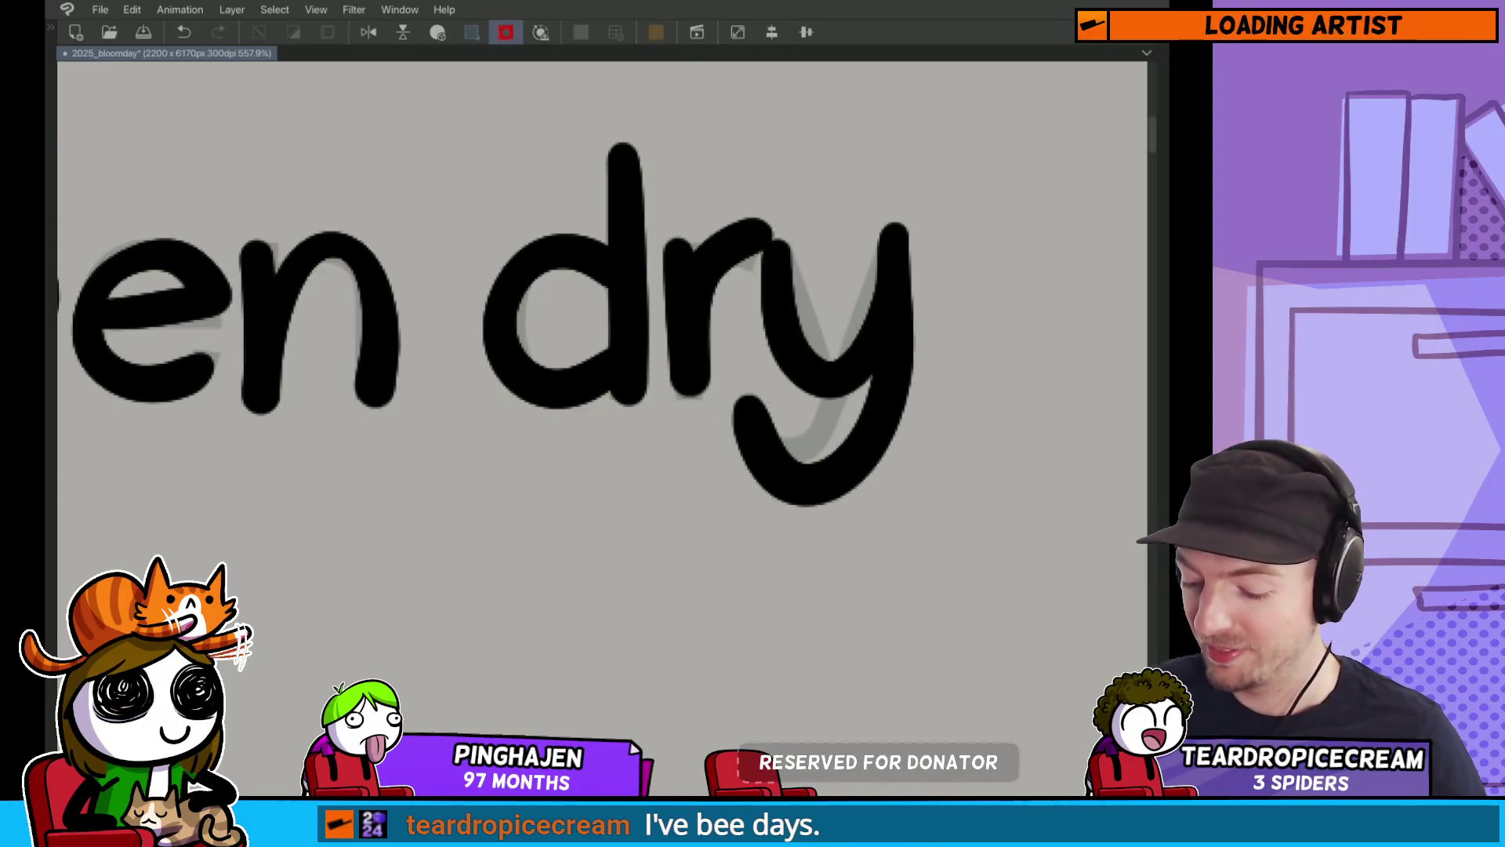
key("ctrl+z")
mouse_move(784, 235)
left_mouse_down()
mouse_move(824, 370)
mouse_move(774, 425)
left_mouse_up()
left_click_drag(837, 349, 699, 363)
left_click_drag(606, 263, 598, 265)
left_click_drag(780, 383, 573, 411)
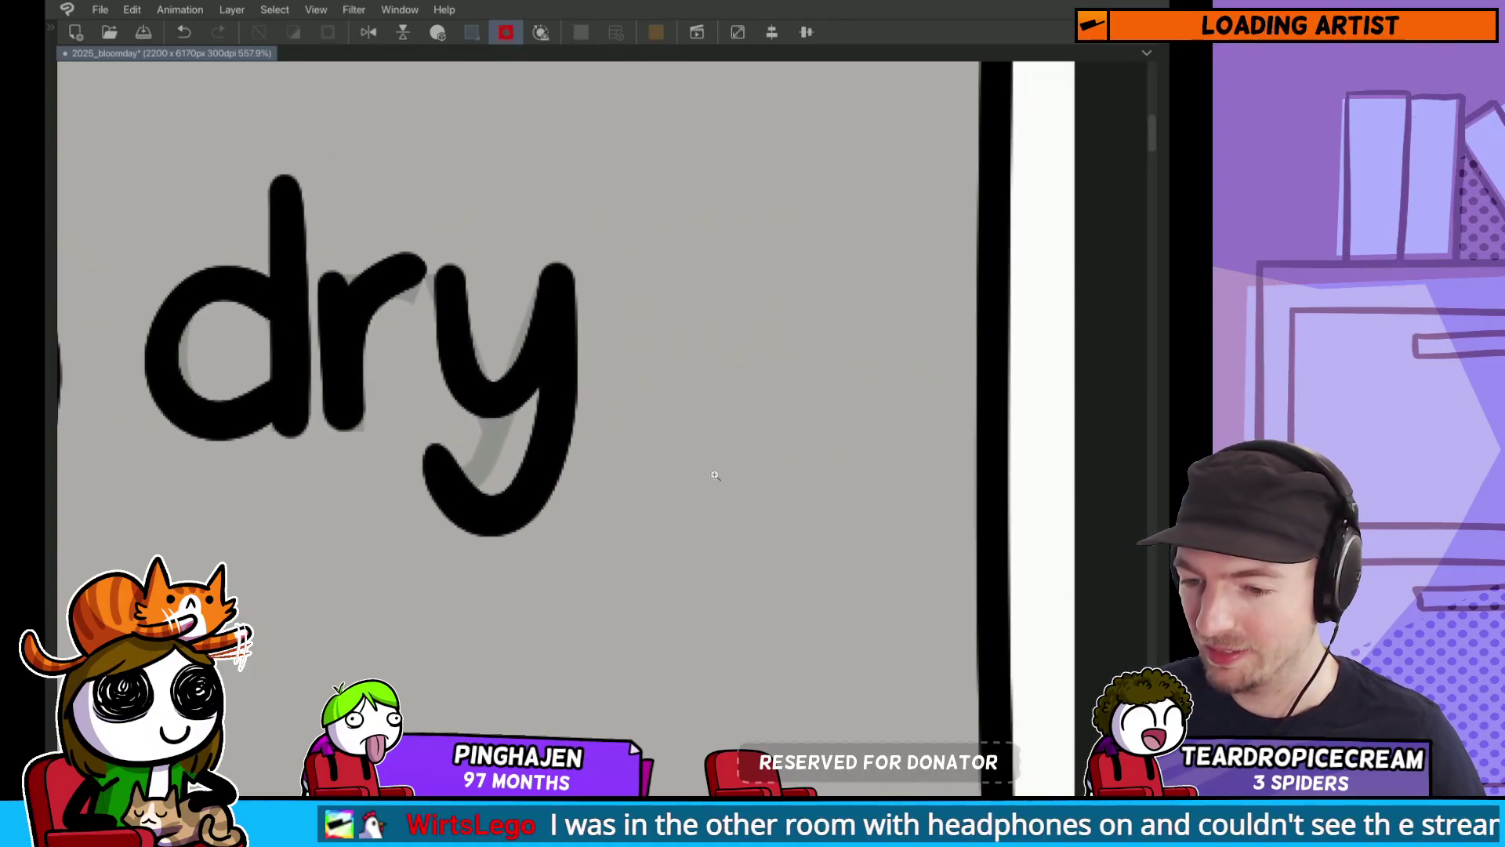
left_click_drag(716, 470, 810, 418)
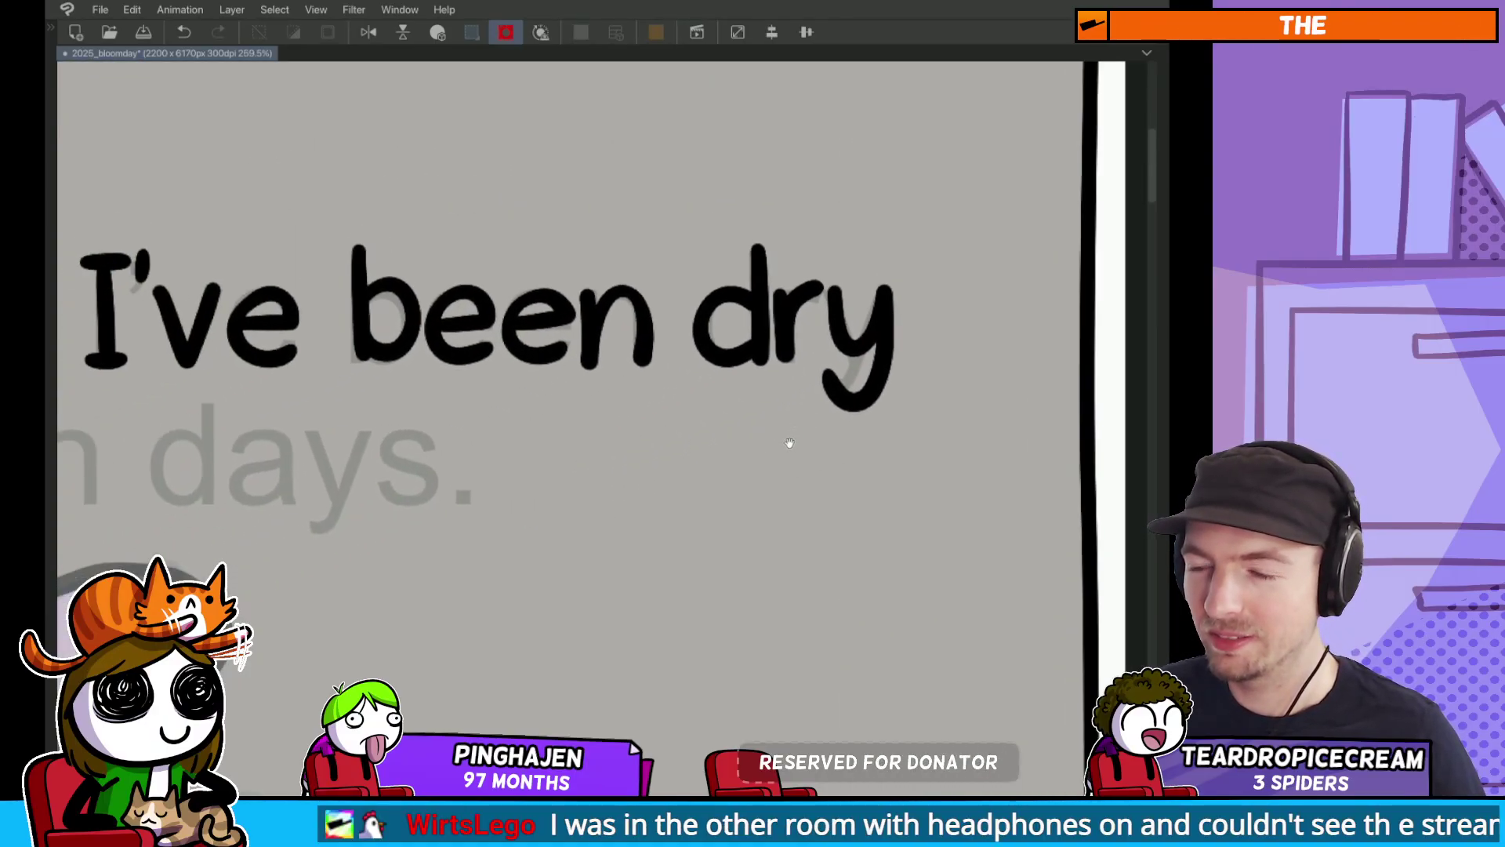
left_click_drag(786, 449, 796, 447)
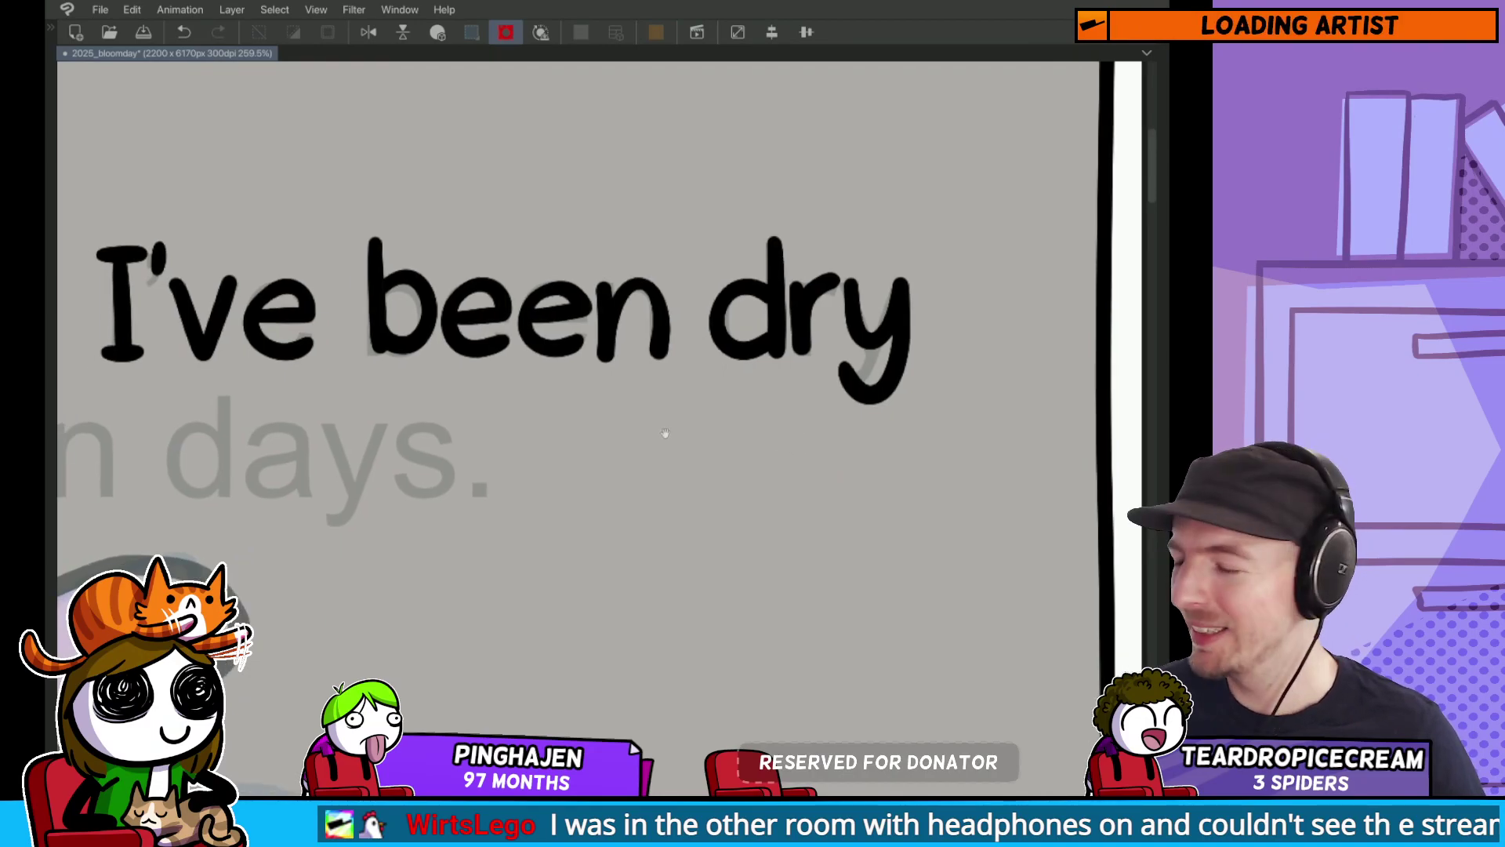
Step: Draw the f of "for" at the start of the second dialogue line, including its crossbar
mouse_move(666, 433)
left_mouse_down()
mouse_move(1012, 356)
mouse_move(1011, 377)
left_mouse_up()
left_click_drag(533, 384, 925, 362)
left_click_drag(647, 248, 717, 240)
mouse_move(714, 210)
left_mouse_down()
mouse_move(684, 200)
mouse_move(653, 512)
mouse_move(661, 197)
mouse_move(701, 194)
mouse_move(651, 547)
left_mouse_up()
key("ctrl+z")
key("ctrl+z")
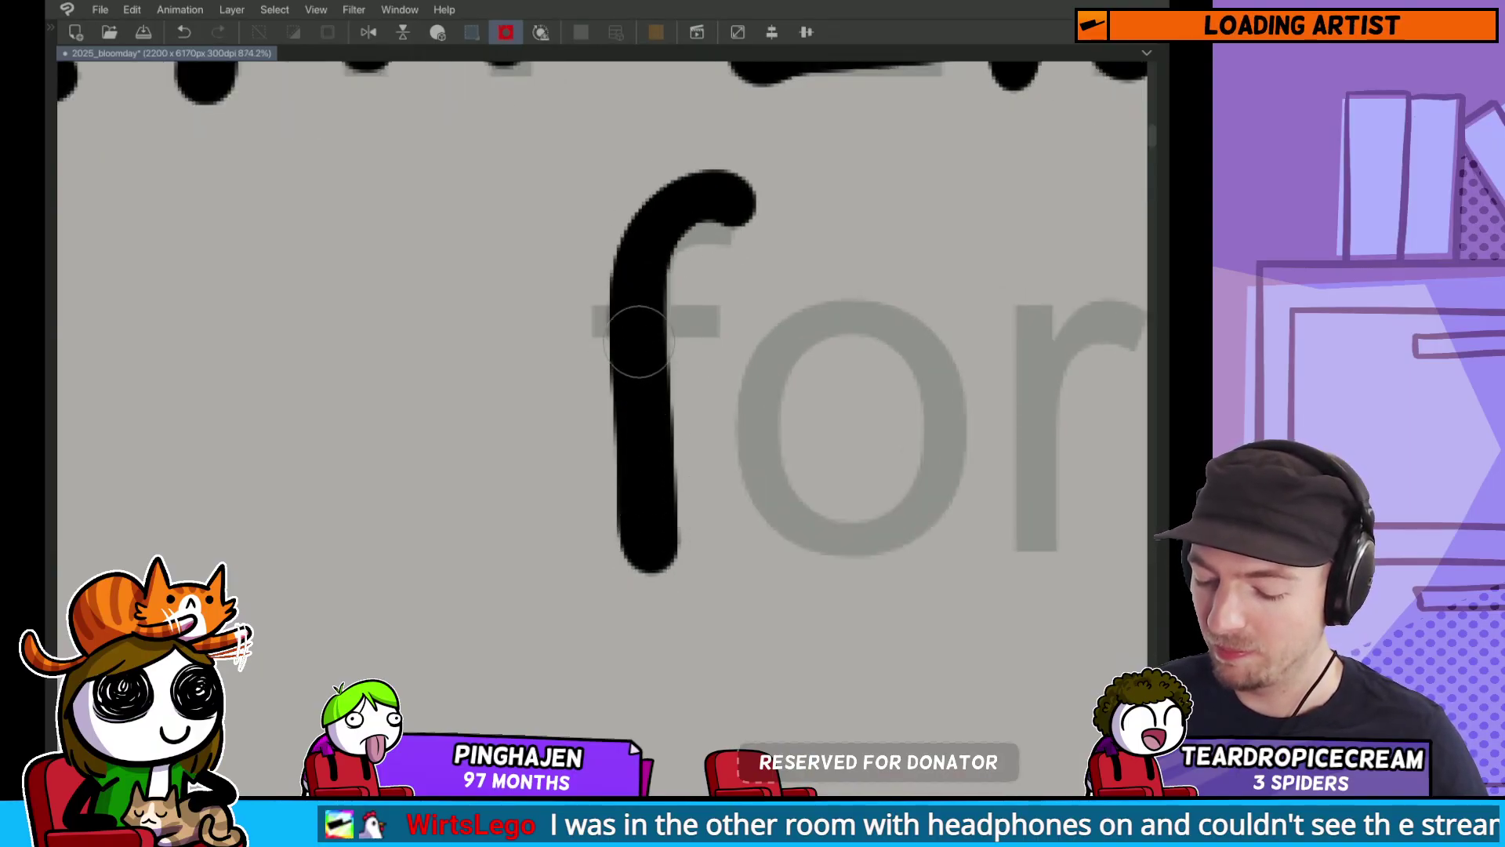
mouse_move(601, 330)
left_mouse_down()
mouse_move(739, 314)
mouse_move(715, 313)
left_mouse_up()
Step: Add the o and r to complete "for" on the second line
key("ctrl+z")
left_click_drag(837, 418, 712, 370)
mouse_move(760, 280)
left_mouse_down()
mouse_move(643, 444)
mouse_move(786, 292)
mouse_move(611, 431)
mouse_move(772, 312)
mouse_move(627, 327)
mouse_move(549, 463)
mouse_move(634, 276)
mouse_move(698, 396)
mouse_move(663, 393)
mouse_move(755, 478)
left_mouse_up()
key("ctrl+z")
key("ctrl+z")
key("y")
key("p")
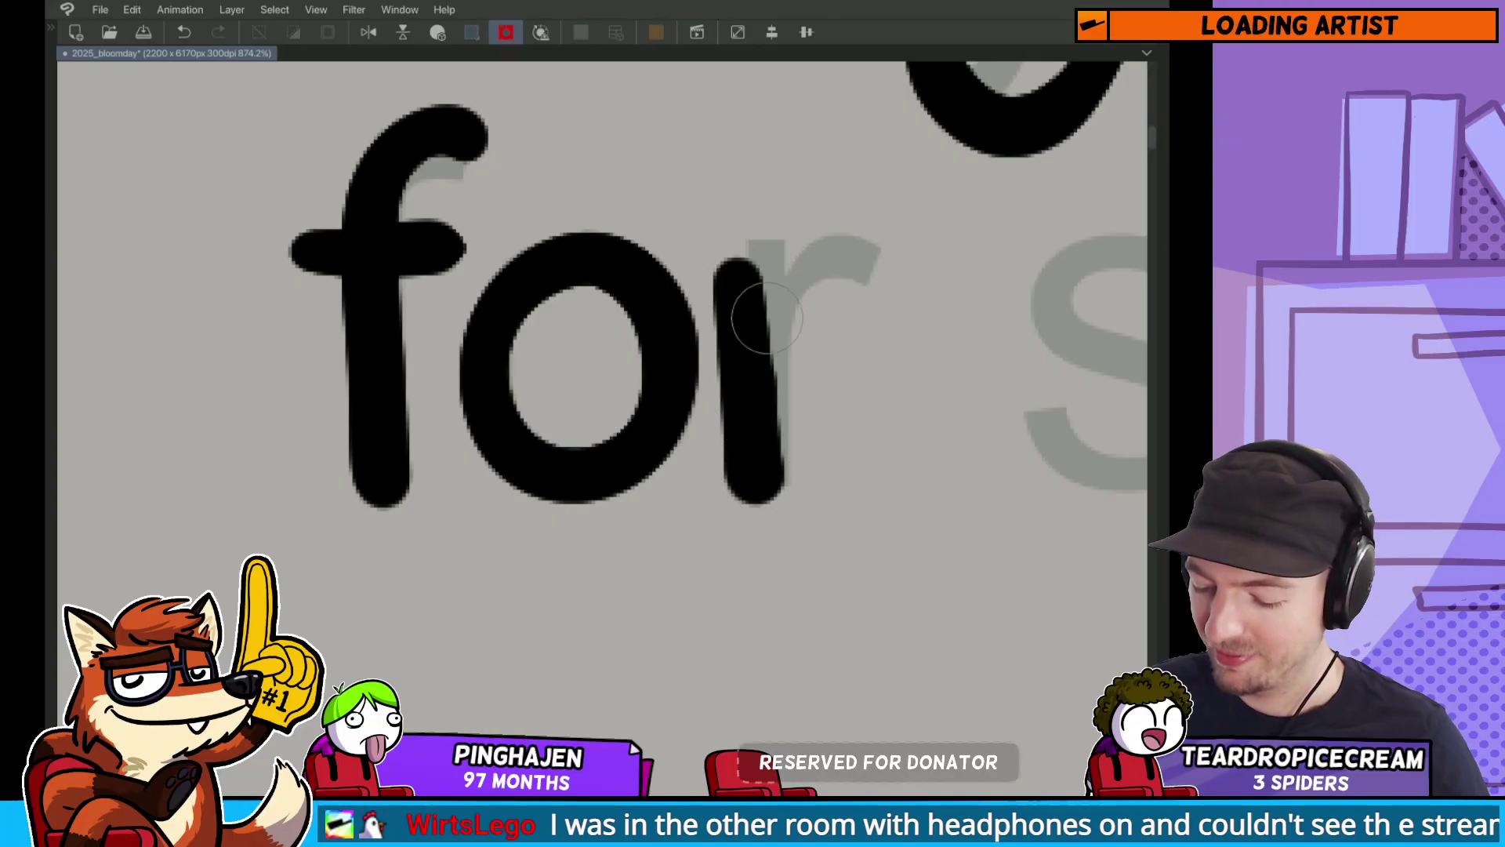
left_click_drag(766, 317, 885, 257)
Step: Draw the s of "seven" over the placeholder on the second line
left_click_drag(870, 400, 561, 393)
mouse_move(881, 262)
left_mouse_down()
mouse_move(866, 376)
mouse_move(720, 421)
left_mouse_up()
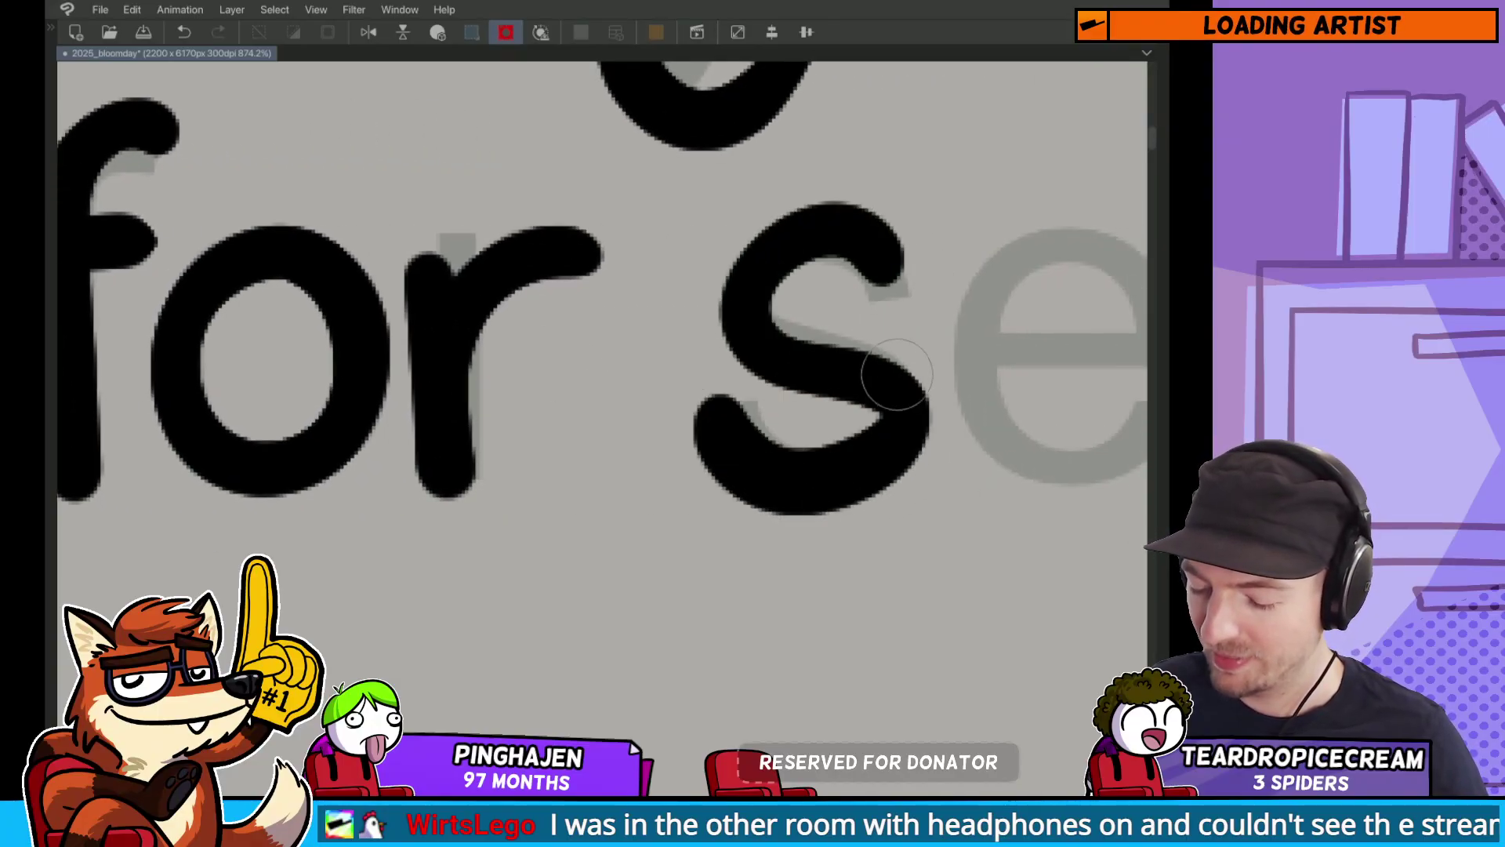
mouse_move(896, 375)
left_mouse_down()
mouse_move(618, 342)
mouse_move(610, 361)
left_mouse_up()
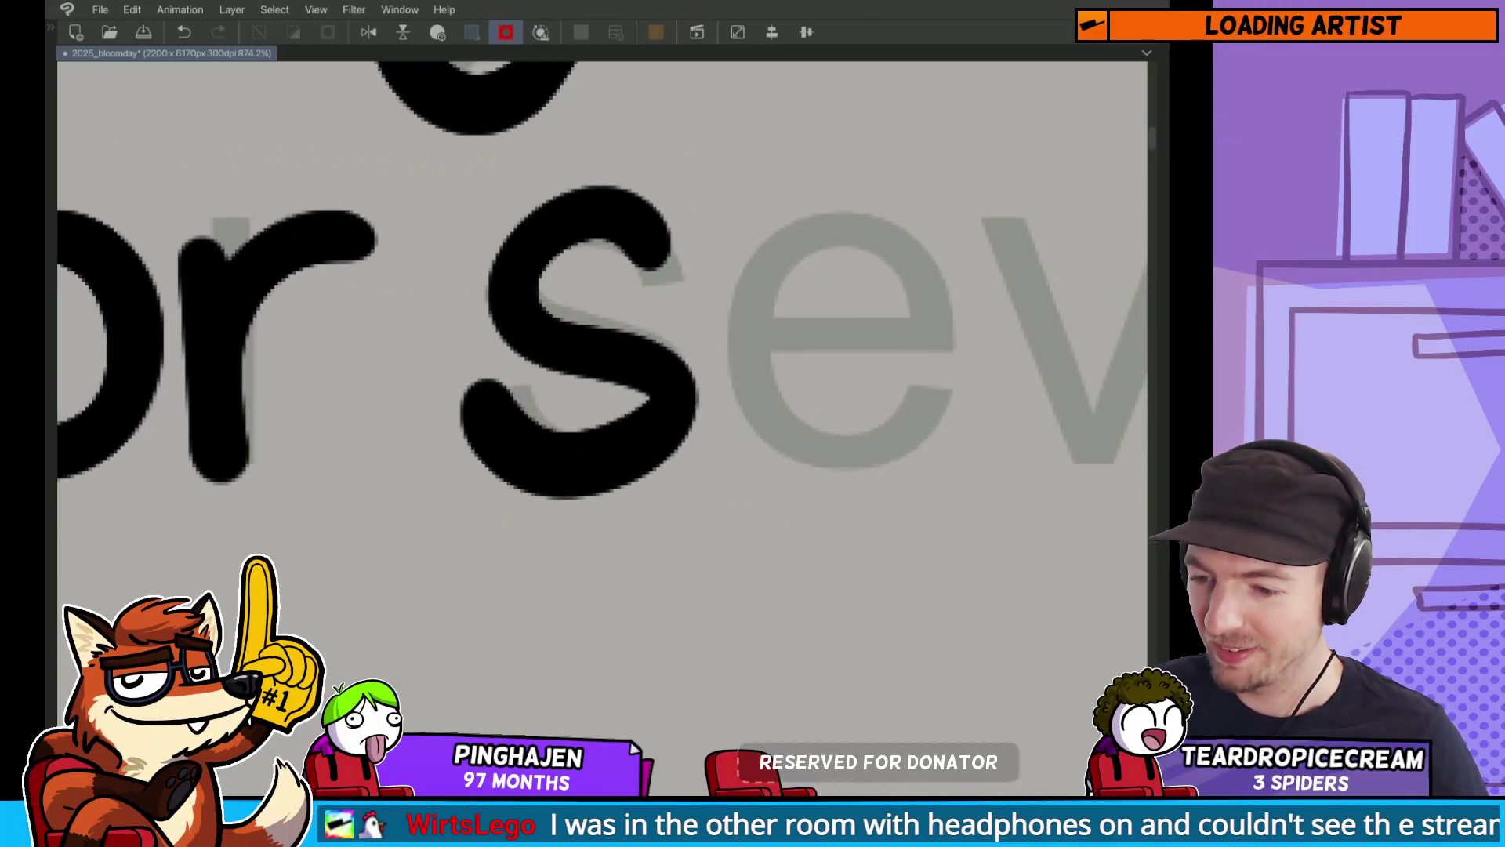
left_click_drag(691, 438, 648, 491)
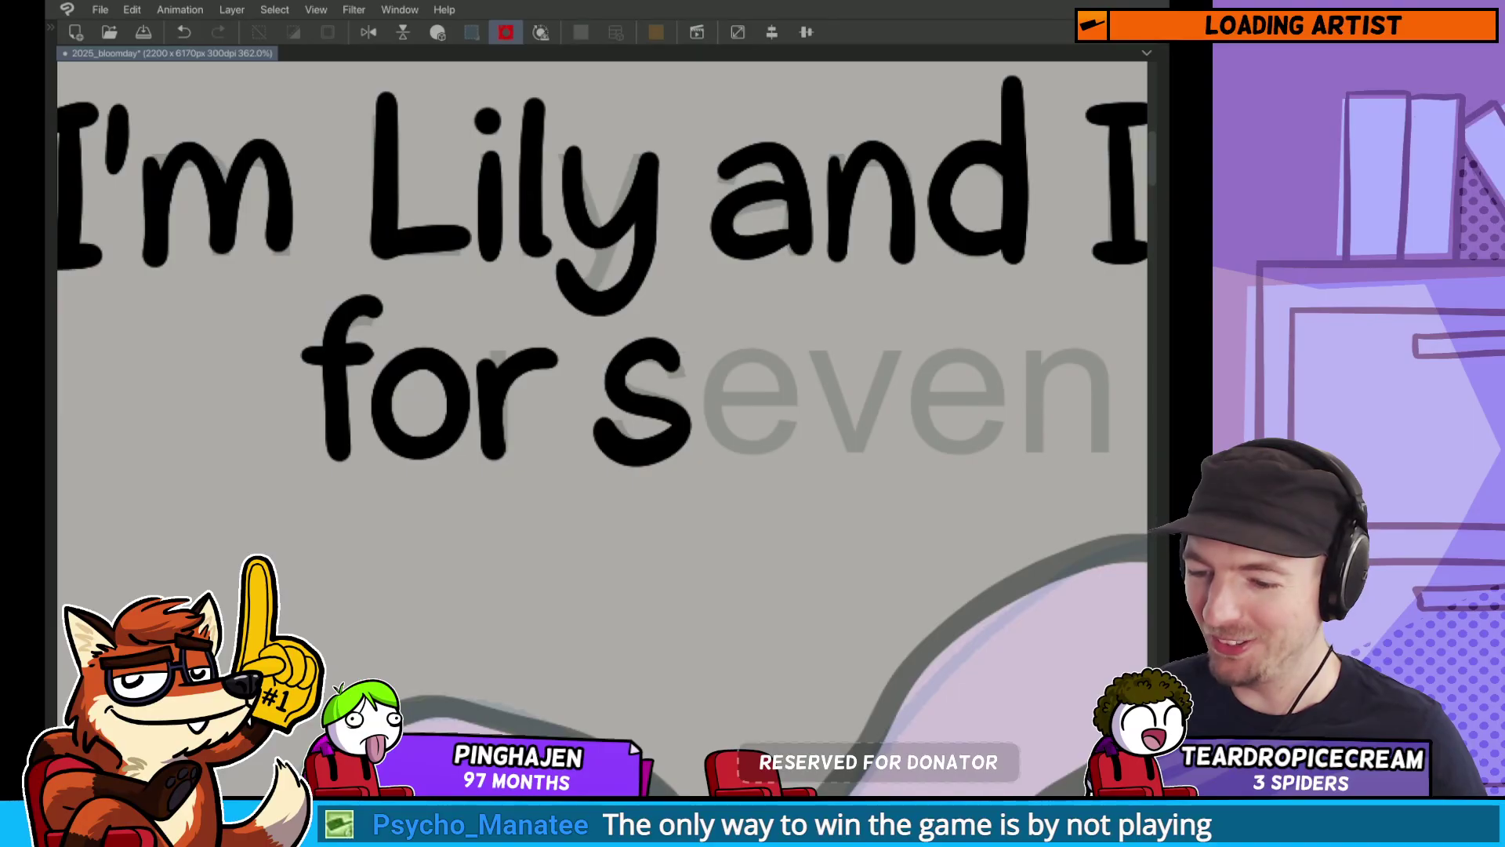
Step: Draw the first e of "seven", redoing it until it matches the neighbouring letters
scroll(637, 427, "up", 2)
mouse_move(636, 429)
left_mouse_down()
mouse_move(625, 357)
mouse_move(633, 424)
left_mouse_up()
key("p")
mouse_move(739, 401)
left_mouse_down()
mouse_move(833, 396)
mouse_move(733, 470)
mouse_move(708, 419)
mouse_move(858, 484)
left_mouse_up()
key("ctrl+z")
key("ctrl+z")
mouse_move(735, 410)
left_mouse_down()
mouse_move(819, 494)
mouse_move(872, 469)
left_mouse_up()
left_click_drag(874, 439, 682, 427)
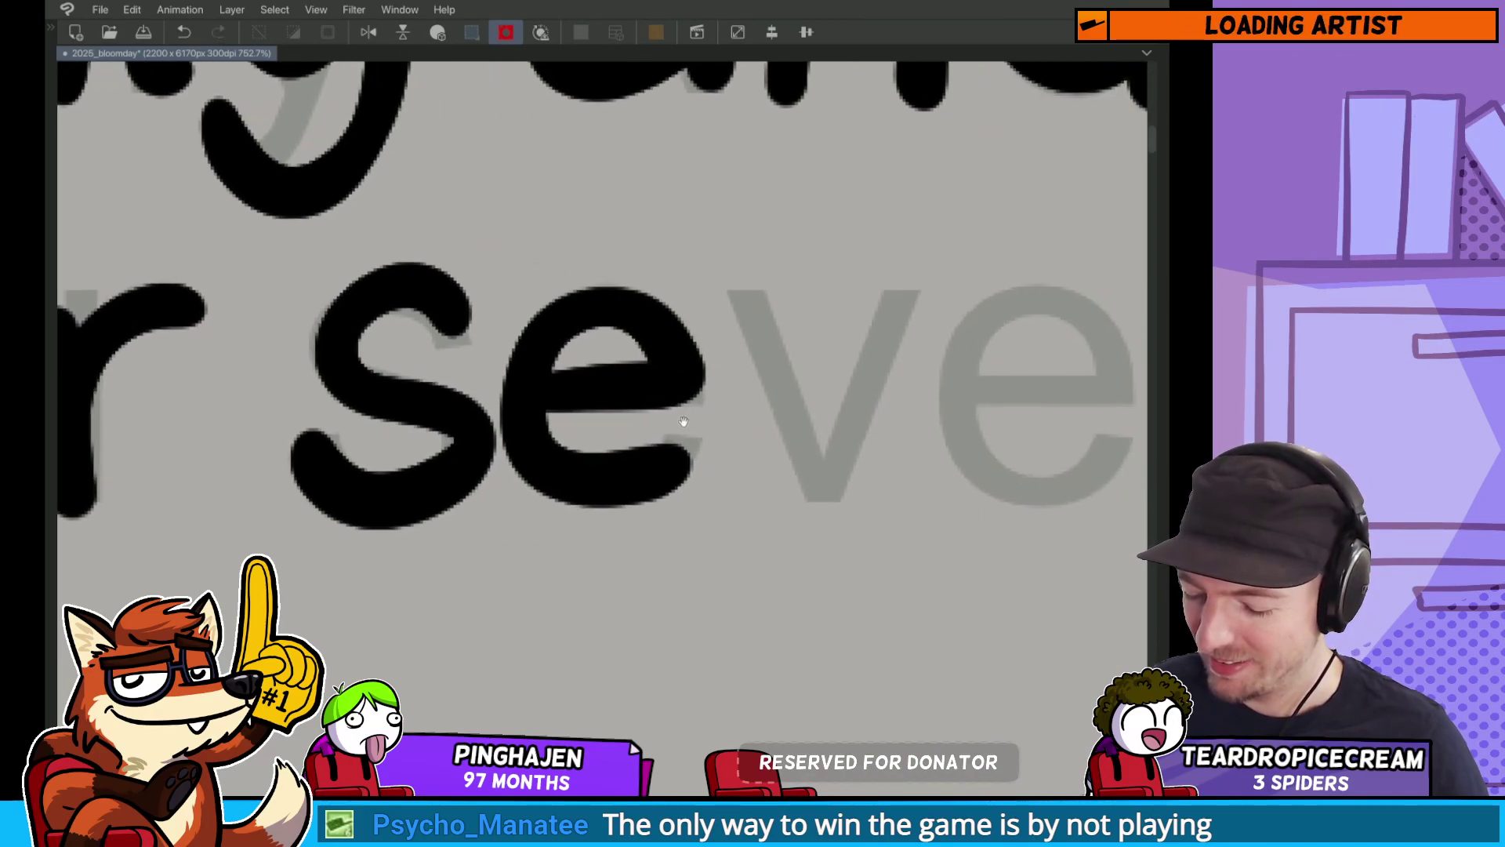
key("ctrl+z")
mouse_move(539, 397)
left_mouse_down()
mouse_move(658, 478)
mouse_move(672, 469)
left_mouse_up()
key("ctrl+z")
Step: Draw the v of "seven", retrying it for a narrower, straighter shape
left_click_drag(761, 397, 643, 380)
mouse_move(600, 271)
left_mouse_down()
mouse_move(697, 490)
mouse_move(792, 246)
left_mouse_up()
key("ctrl+z")
key("ctrl+z")
mouse_move(615, 275)
left_mouse_down()
mouse_move(756, 297)
mouse_move(776, 263)
left_mouse_up()
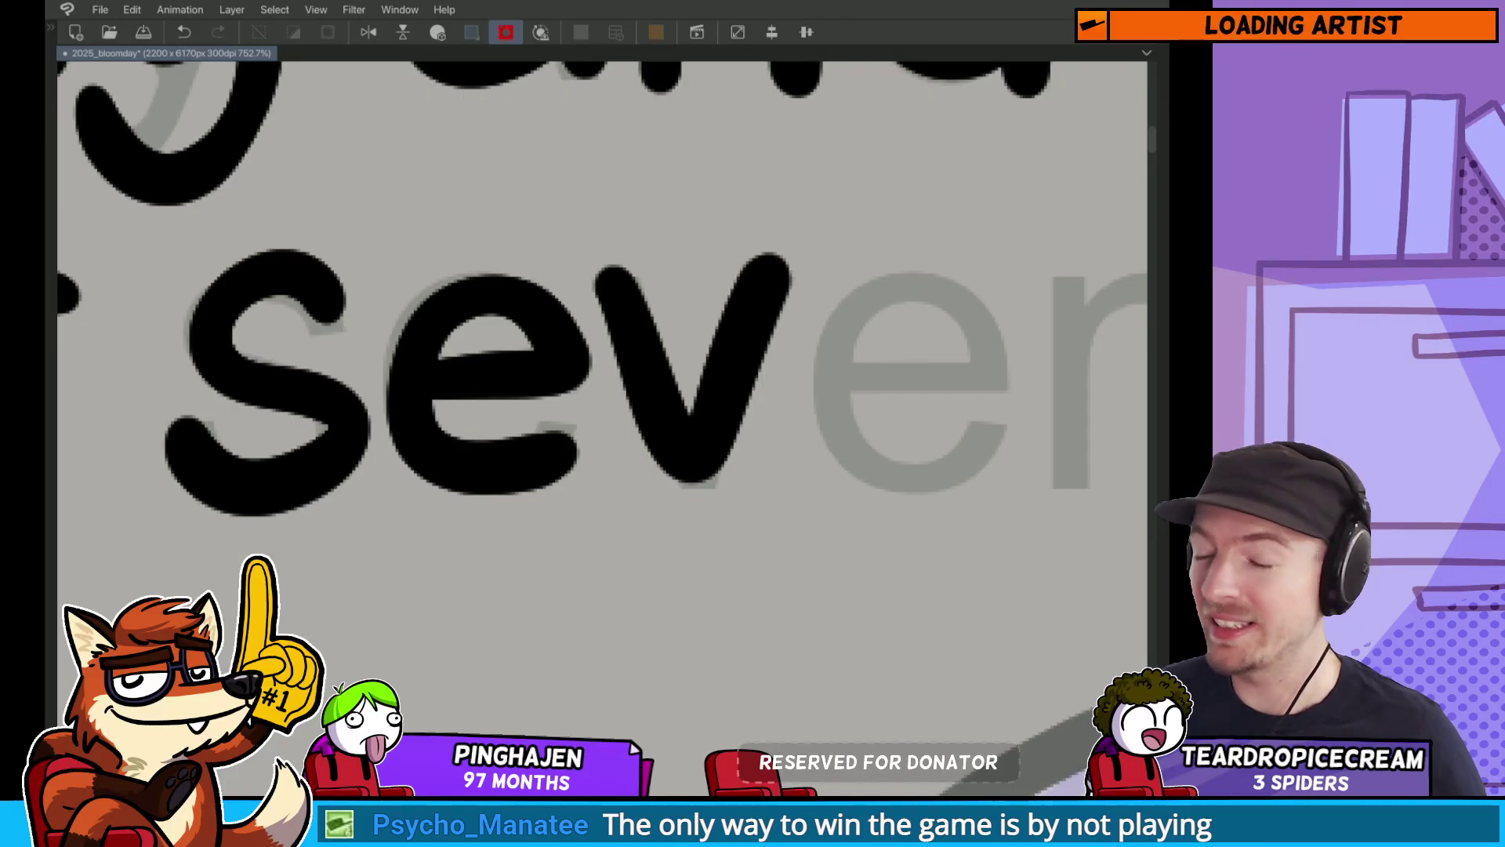
key("ctrl+z")
left_click_drag(615, 286, 776, 254)
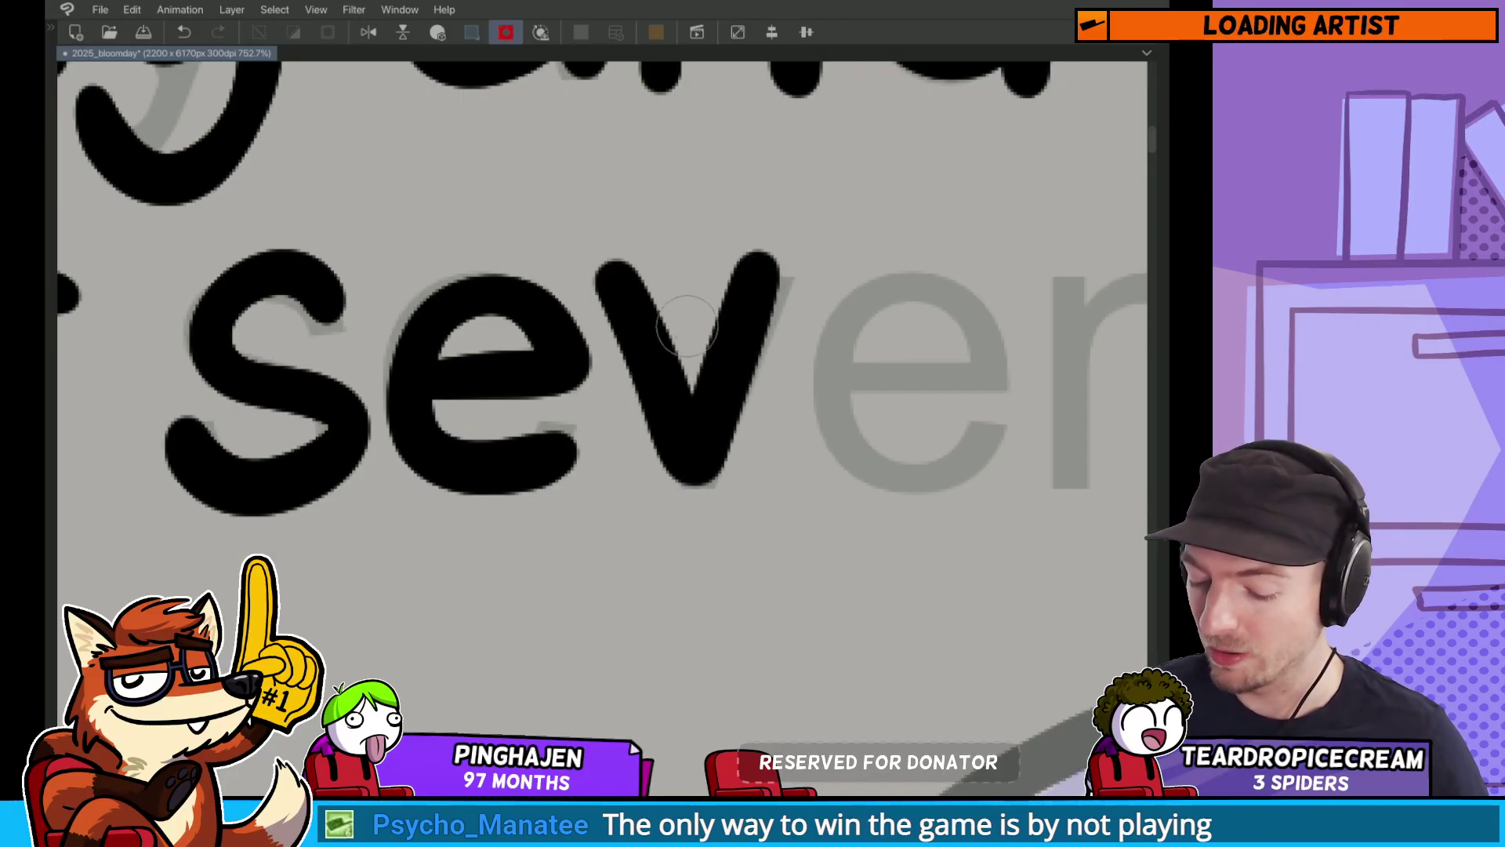
Step: Draw the second e of "seven" over the placeholder, redoing it until its shape and spacing suit the word
mouse_move(845, 377)
left_mouse_down()
mouse_move(716, 353)
mouse_move(841, 327)
mouse_move(796, 428)
left_mouse_up()
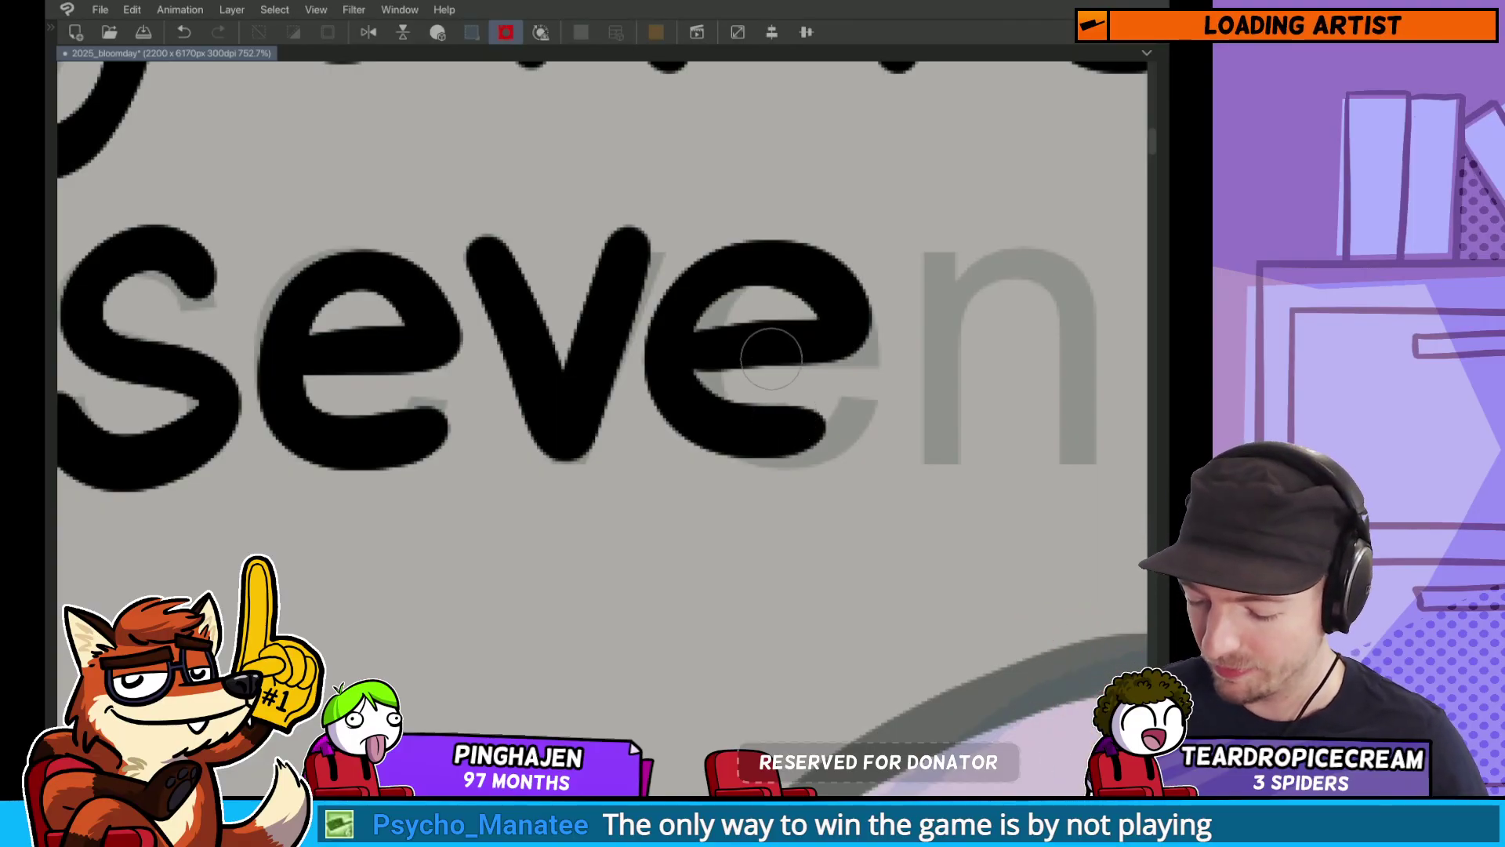
key("ctrl+z")
mouse_move(699, 340)
left_mouse_down()
mouse_move(788, 429)
mouse_move(772, 329)
mouse_move(780, 435)
mouse_move(713, 350)
mouse_move(762, 448)
left_mouse_up()
key("ctrl+z")
key("ctrl+z")
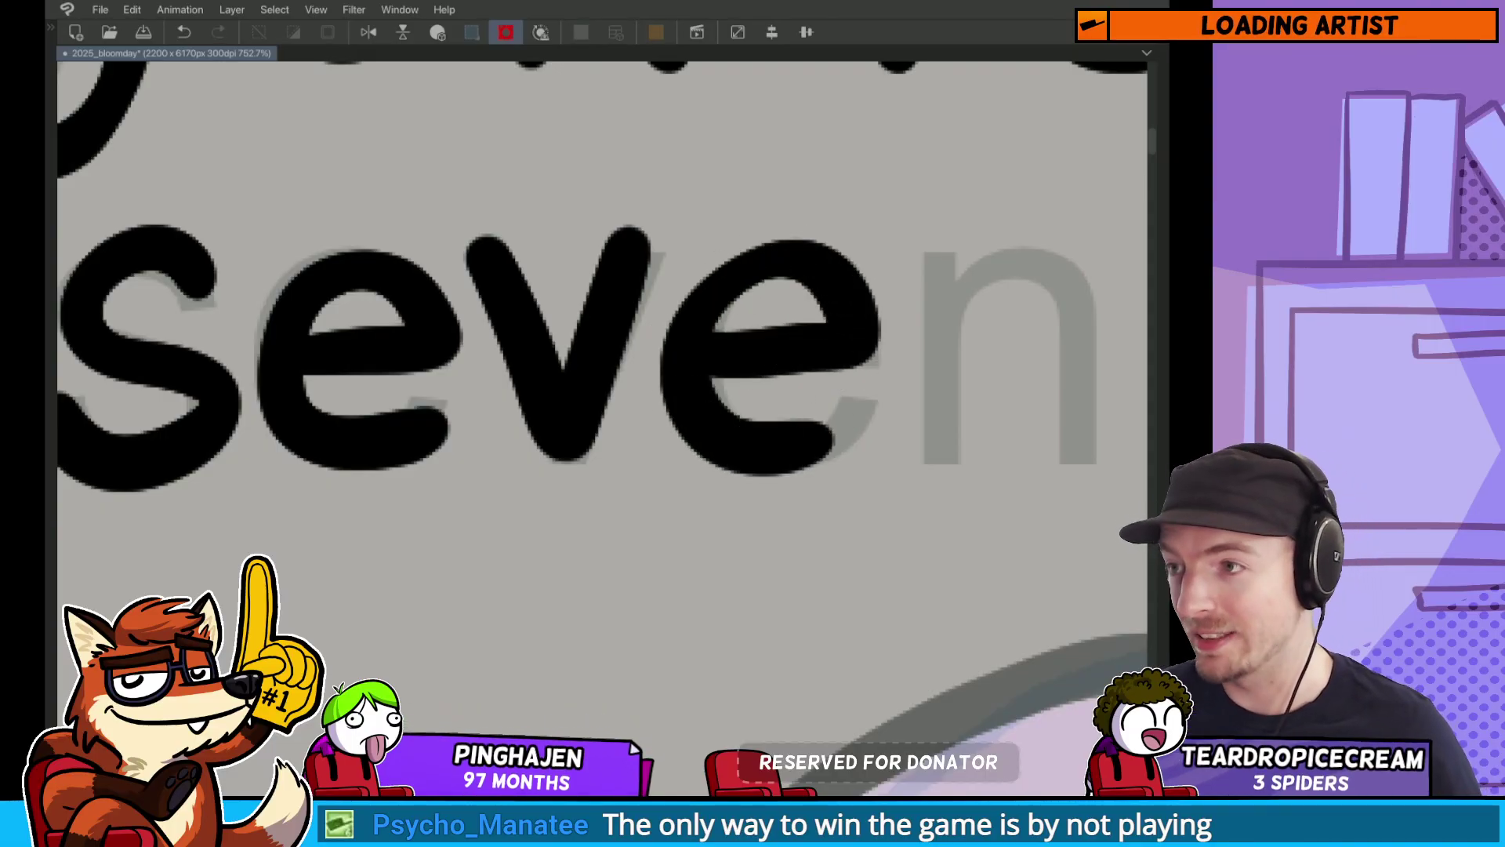
left_click_drag(873, 424, 652, 478)
key("ctrl+z")
mouse_move(493, 407)
left_mouse_down()
mouse_move(584, 407)
mouse_move(629, 462)
left_mouse_up()
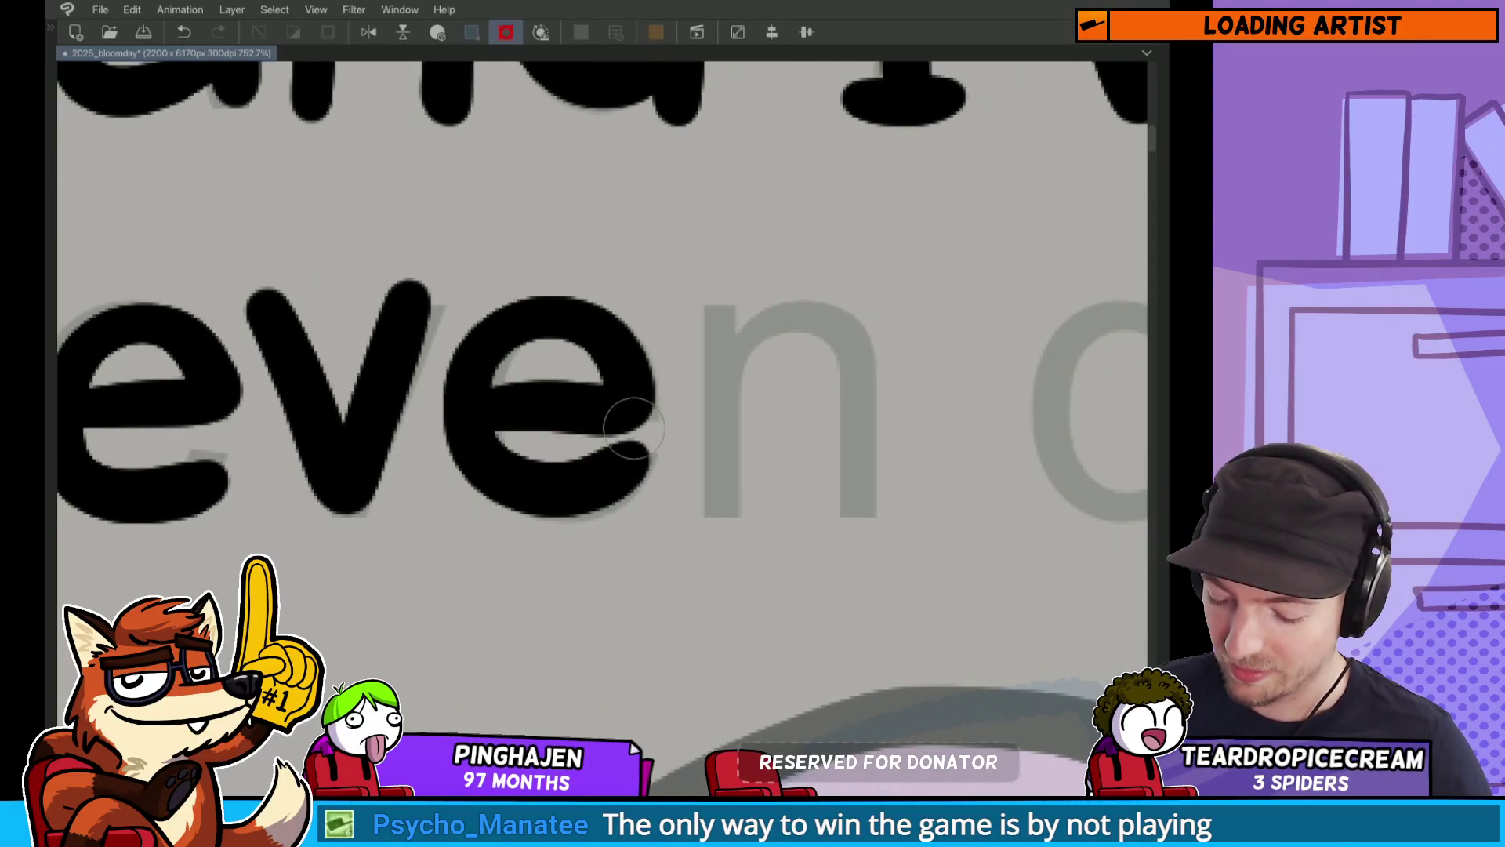
key("ctrl+z")
mouse_move(492, 410)
left_mouse_down()
mouse_move(633, 387)
mouse_move(464, 428)
mouse_move(628, 467)
left_mouse_up()
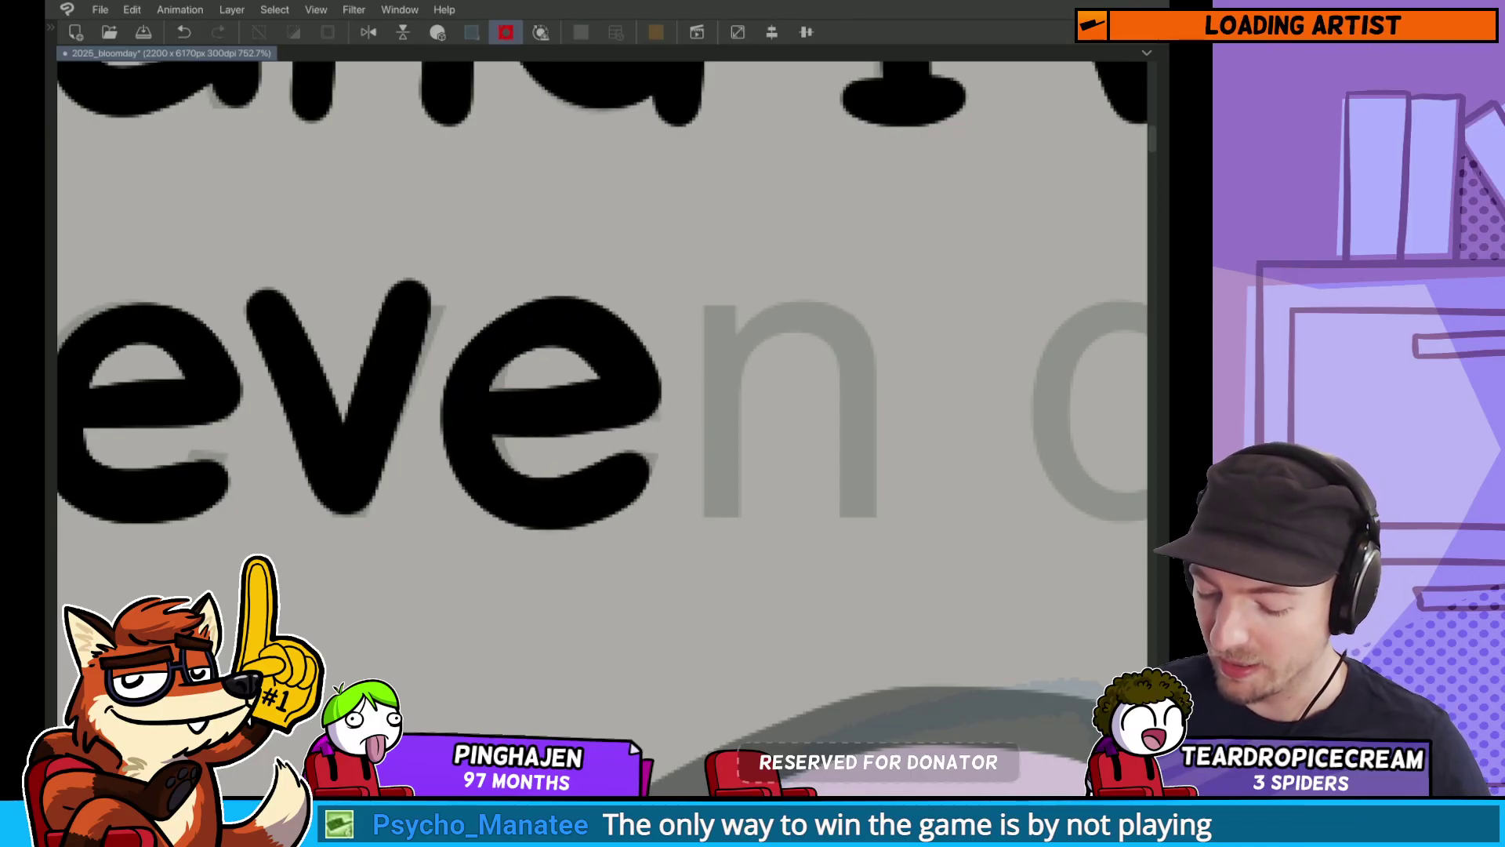
Step: Complete "seven" with its n, and draw the d of "days" over the placeholder
left_click_drag(702, 332, 868, 495)
left_click_drag(1126, 353, 731, 321)
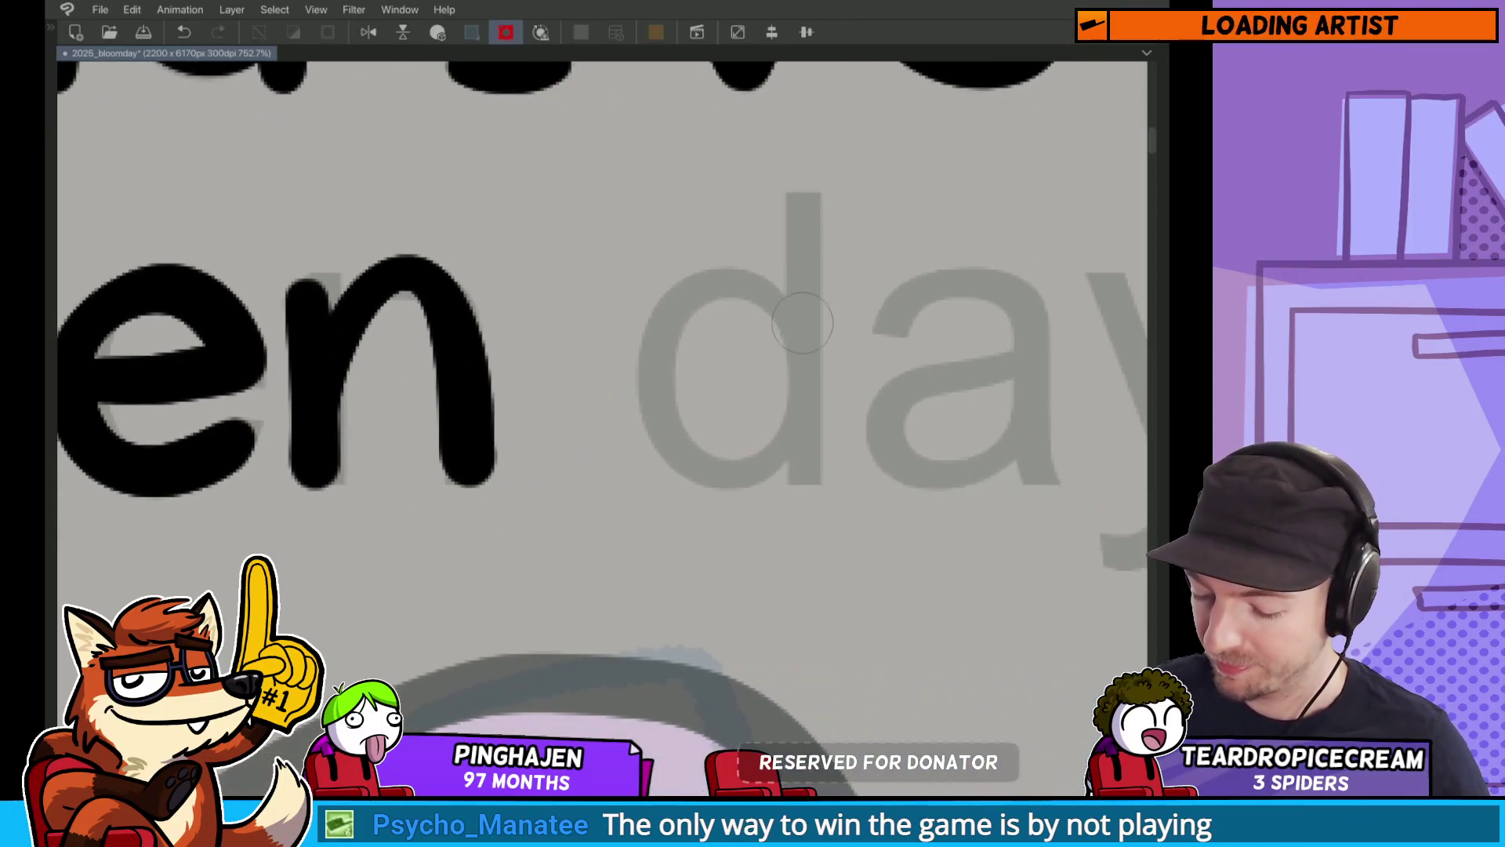
left_click_drag(807, 271, 784, 470)
mouse_move(796, 145)
left_mouse_down()
mouse_move(815, 490)
mouse_move(639, 439)
left_mouse_up()
Step: Draw the a of "days", redoing its strokes until it fits beside the d
mouse_move(689, 292)
left_mouse_down()
mouse_move(868, 276)
mouse_move(878, 439)
left_mouse_up()
key("ctrl+z")
left_click_drag(867, 336, 816, 392)
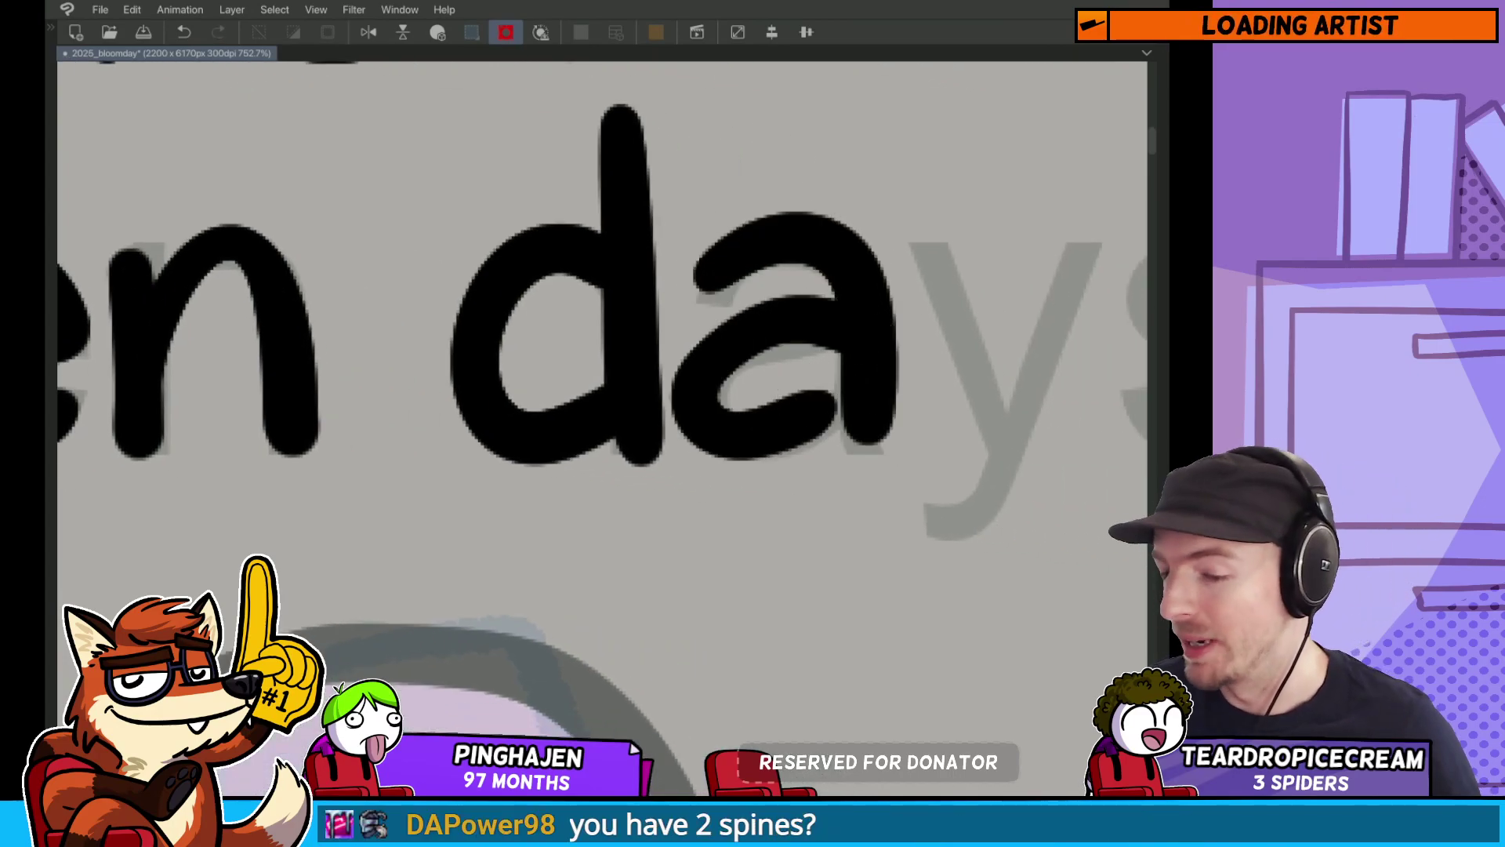
mouse_move(847, 345)
left_mouse_down()
mouse_move(727, 331)
mouse_move(741, 352)
mouse_move(620, 330)
mouse_move(749, 365)
left_mouse_up()
key("ctrl+z")
key("ctrl+z")
left_click_drag(885, 298, 734, 296)
Step: Draw the y of "days" with a curved tail, replacing the earlier attempts with a narrower letter
mouse_move(655, 226)
left_mouse_down()
mouse_move(807, 258)
mouse_move(627, 501)
left_mouse_up()
mouse_move(742, 468)
left_mouse_down()
mouse_move(672, 466)
mouse_move(521, 501)
left_mouse_up()
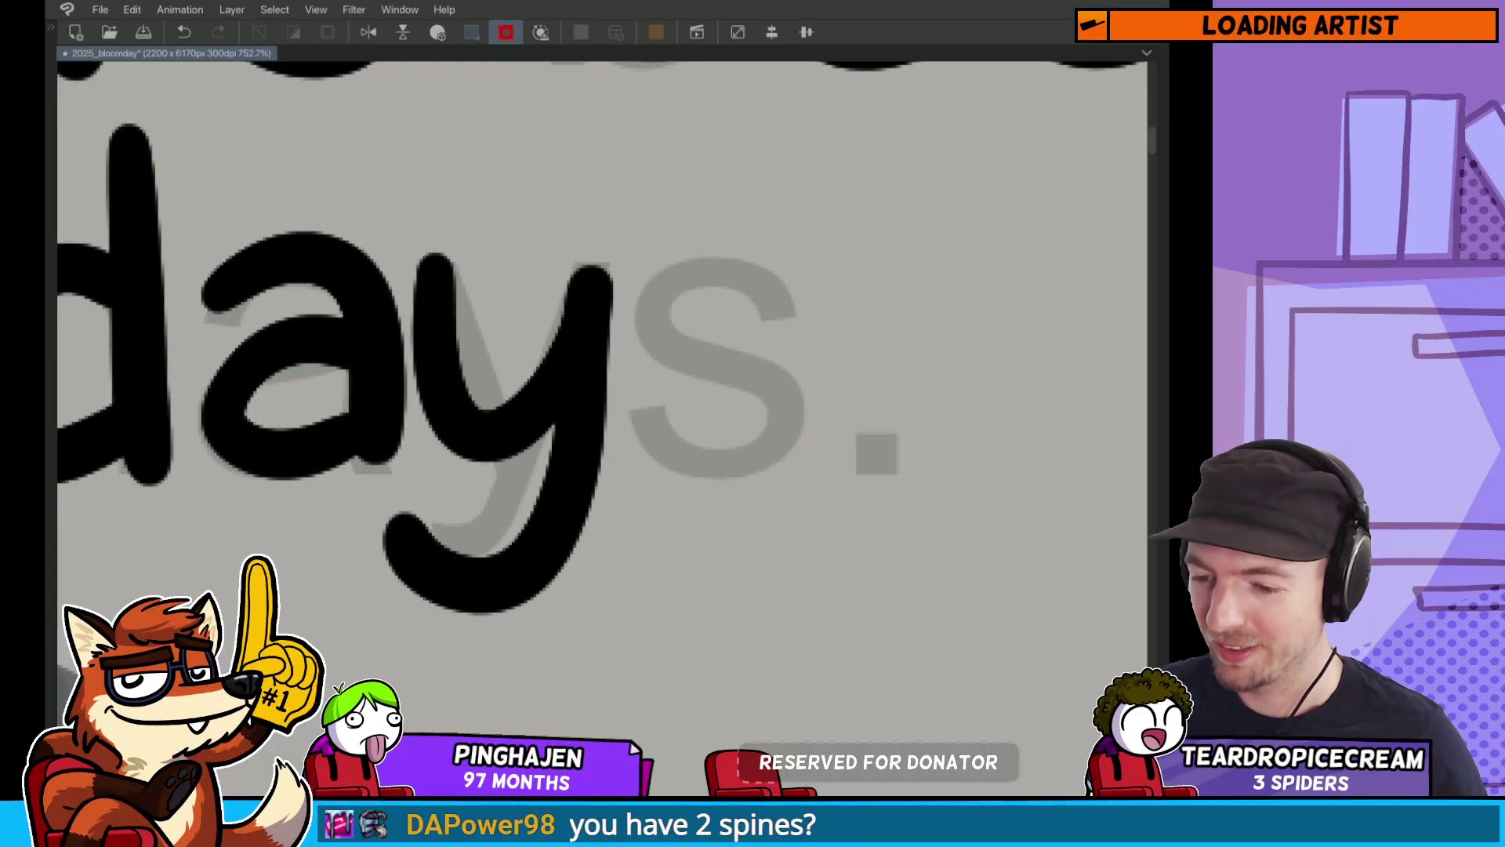
key("ctrl+z")
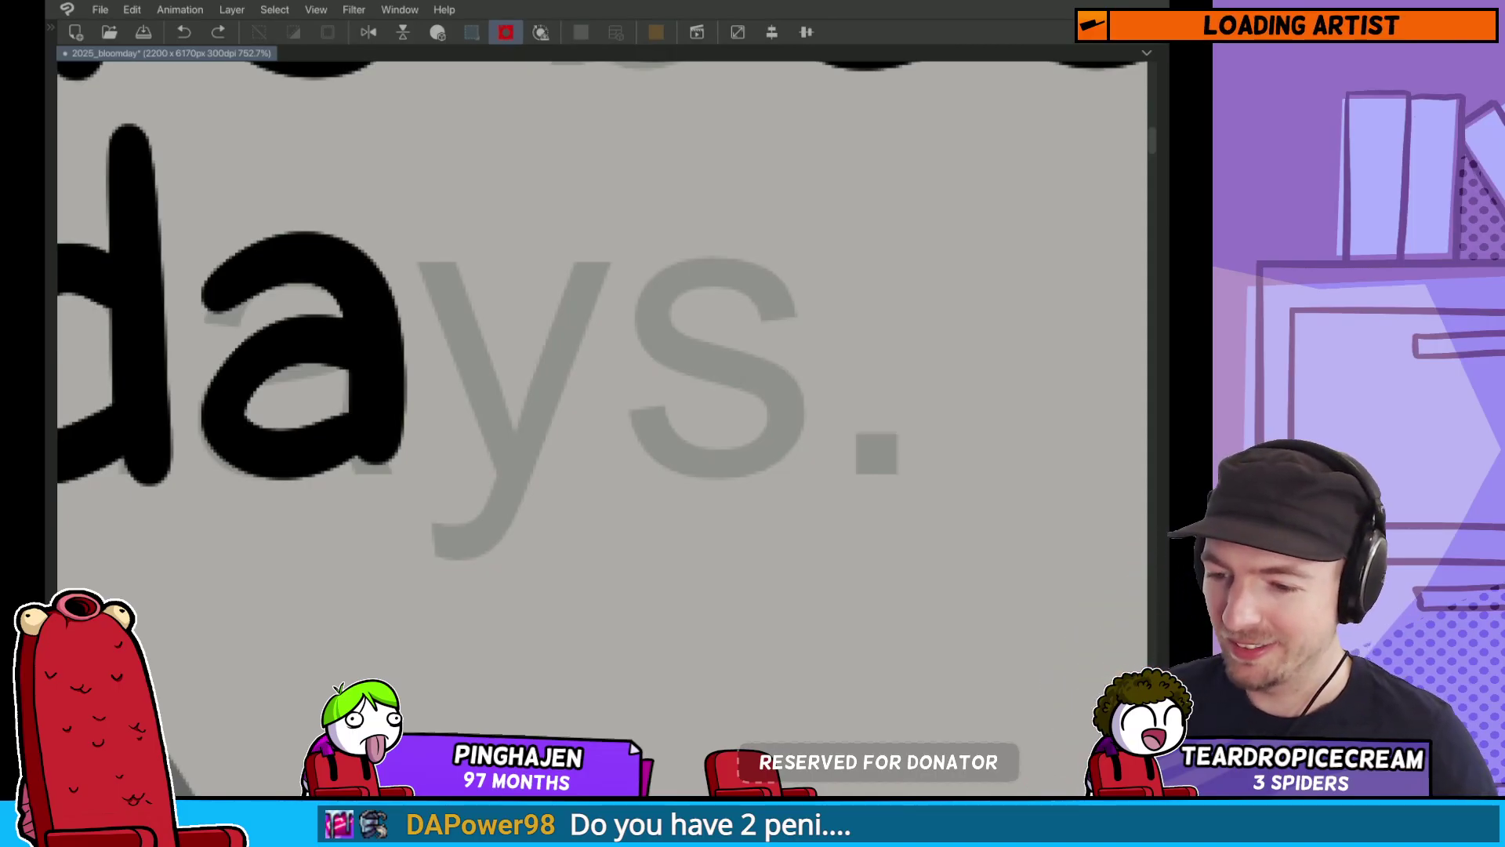
left_click_drag(534, 439, 673, 404)
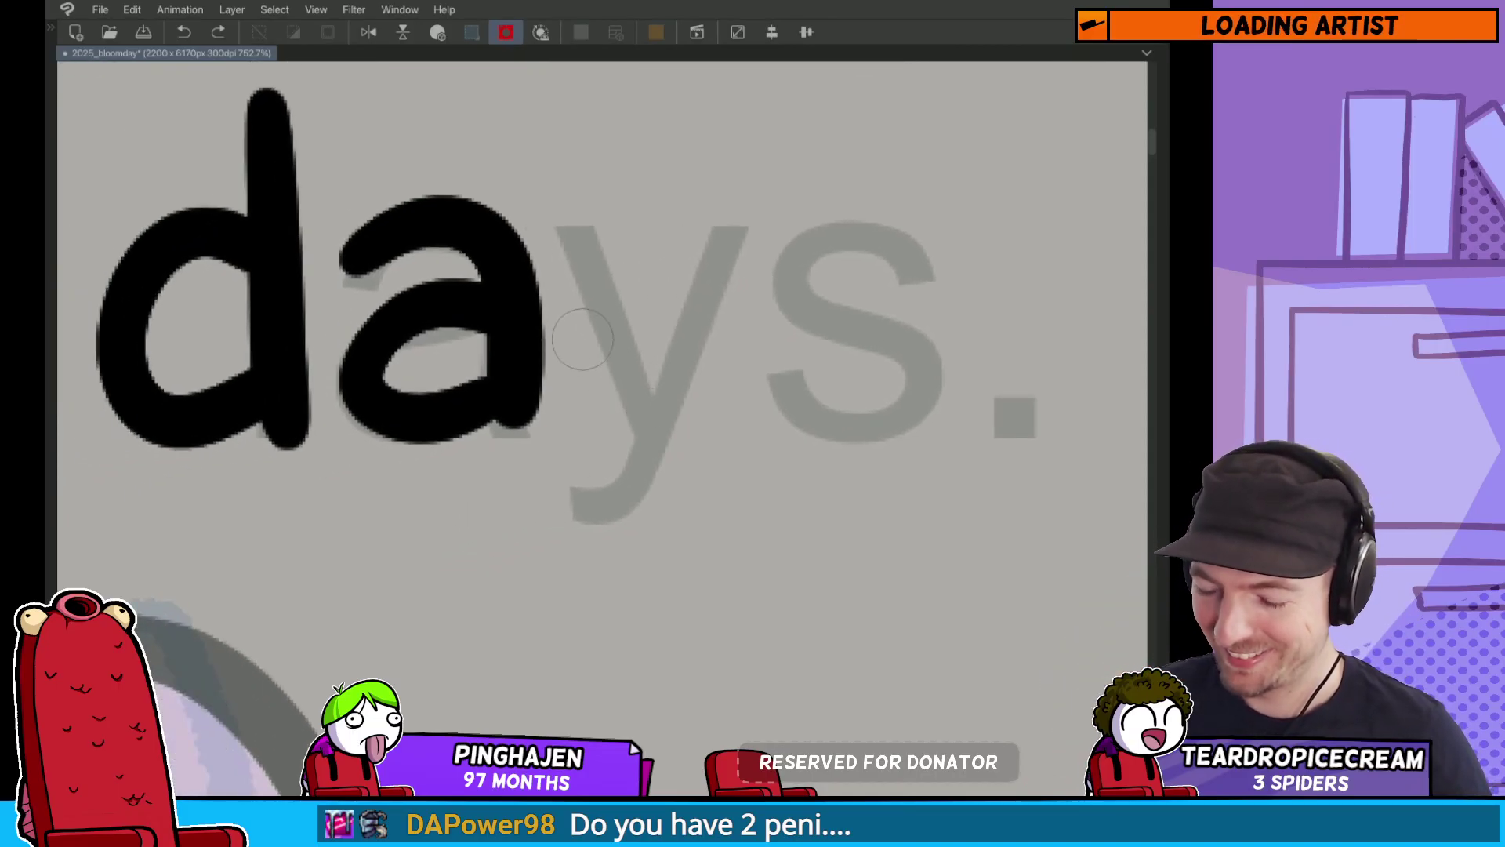
left_click_drag(525, 405, 531, 409)
mouse_move(584, 240)
left_mouse_down()
mouse_move(712, 244)
mouse_move(552, 470)
left_mouse_up()
key("ctrl+z")
left_click_drag(713, 352, 654, 345)
mouse_move(521, 235)
left_mouse_down()
mouse_move(628, 321)
mouse_move(588, 534)
mouse_move(523, 232)
mouse_move(679, 261)
mouse_move(530, 511)
left_mouse_up()
key("ctrl+z")
mouse_move(674, 365)
left_mouse_down()
mouse_move(636, 356)
mouse_move(670, 372)
left_mouse_up()
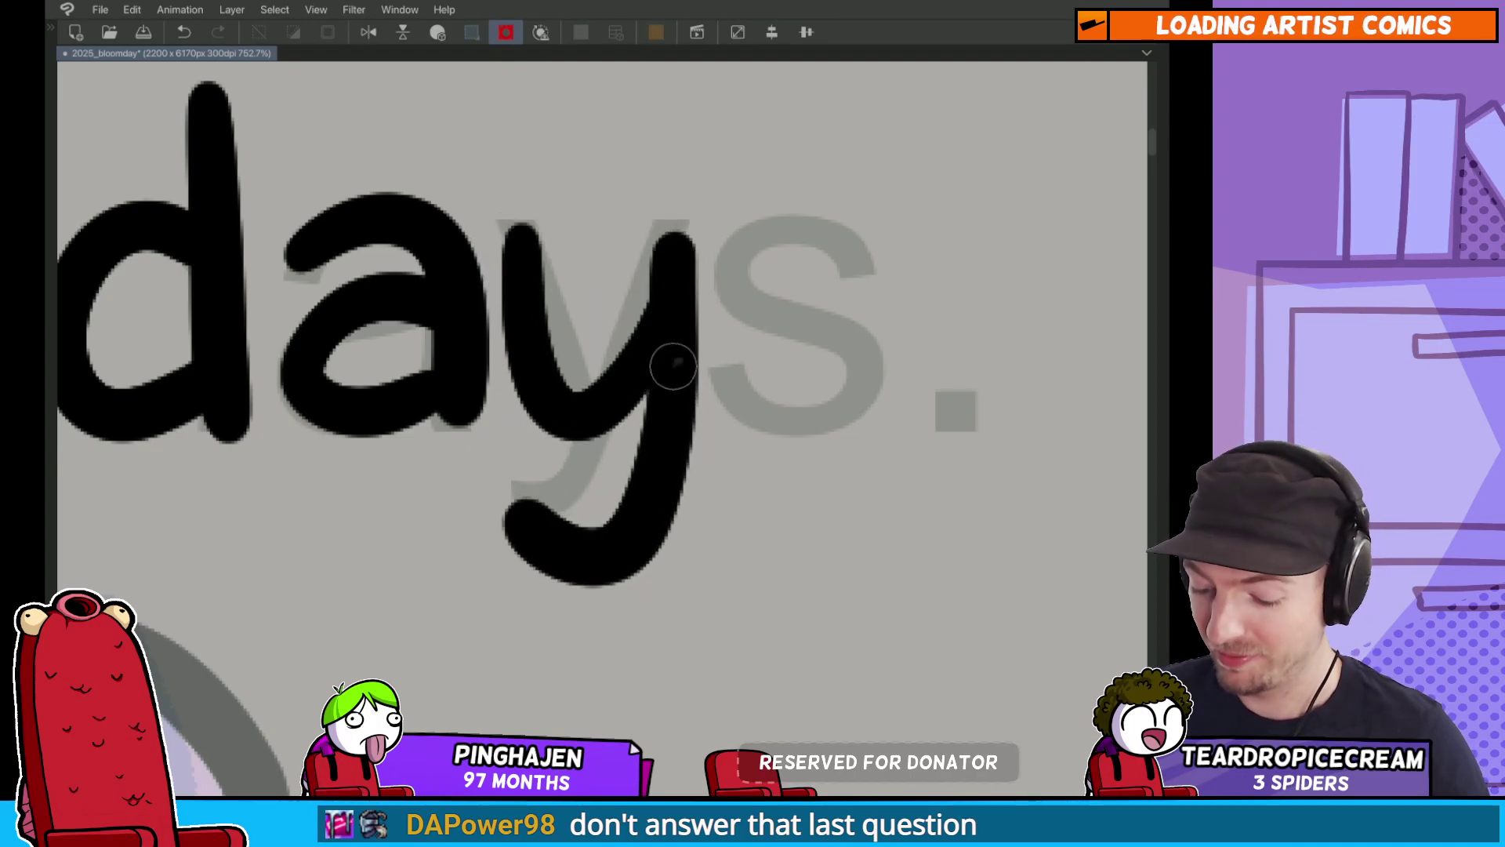
Step: Draw the s and the full stop that complete "days." in the first panel
mouse_move(860, 239)
left_mouse_down()
mouse_move(780, 238)
mouse_move(734, 404)
mouse_move(875, 373)
mouse_move(749, 400)
mouse_move(734, 378)
left_mouse_up()
key("ctrl+z")
key("ctrl+z")
left_click_drag(868, 371, 707, 339)
left_click_drag(802, 382, 798, 381)
left_click(800, 382)
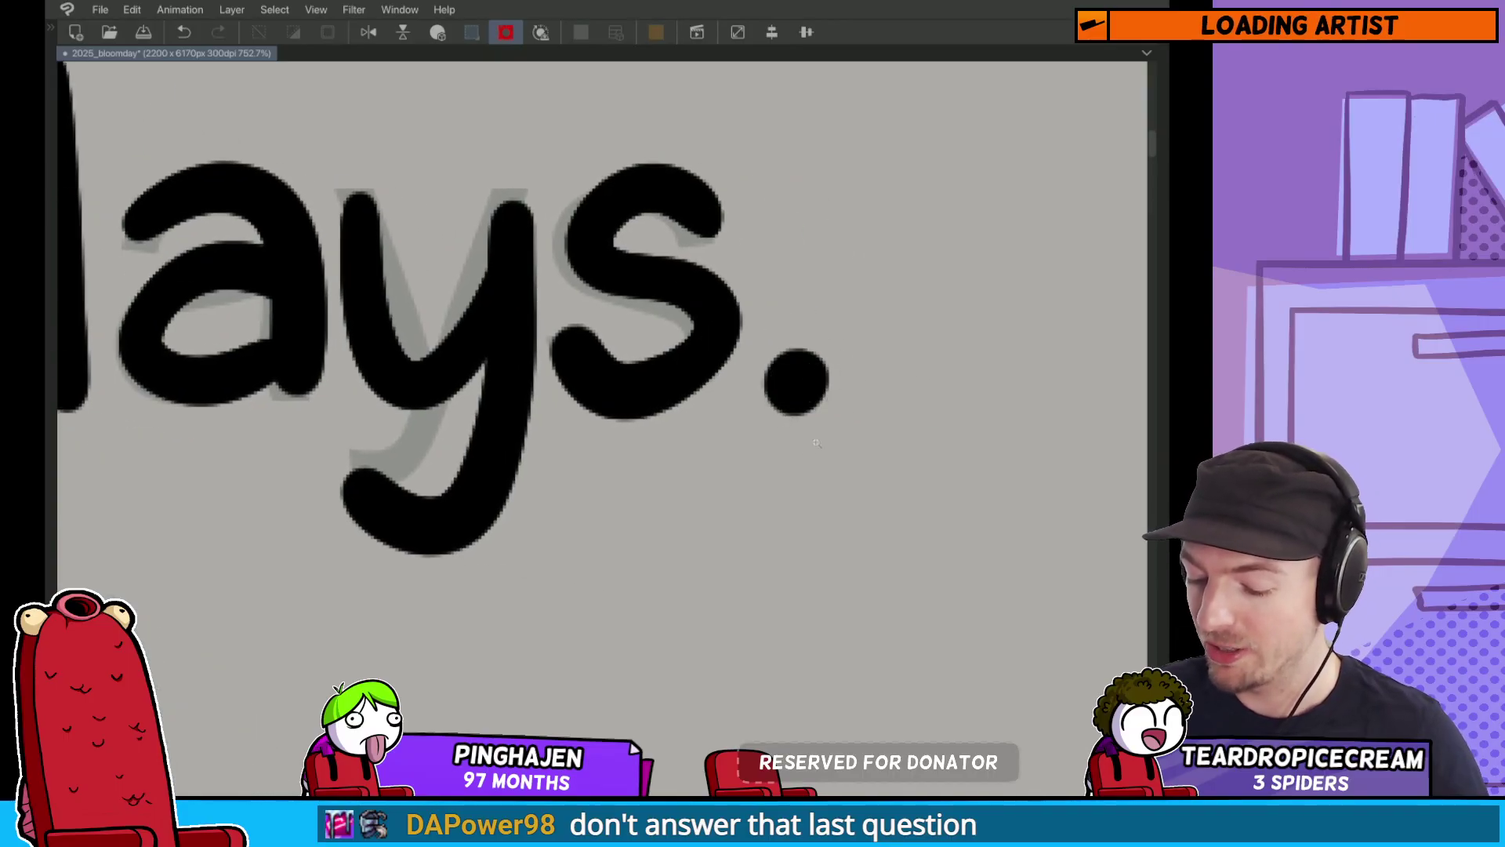
Step: Examine the lettered first panel at page scale and the second panel's placeholder dialogue, and check the active layer and pen
scroll(798, 382, "down", 10)
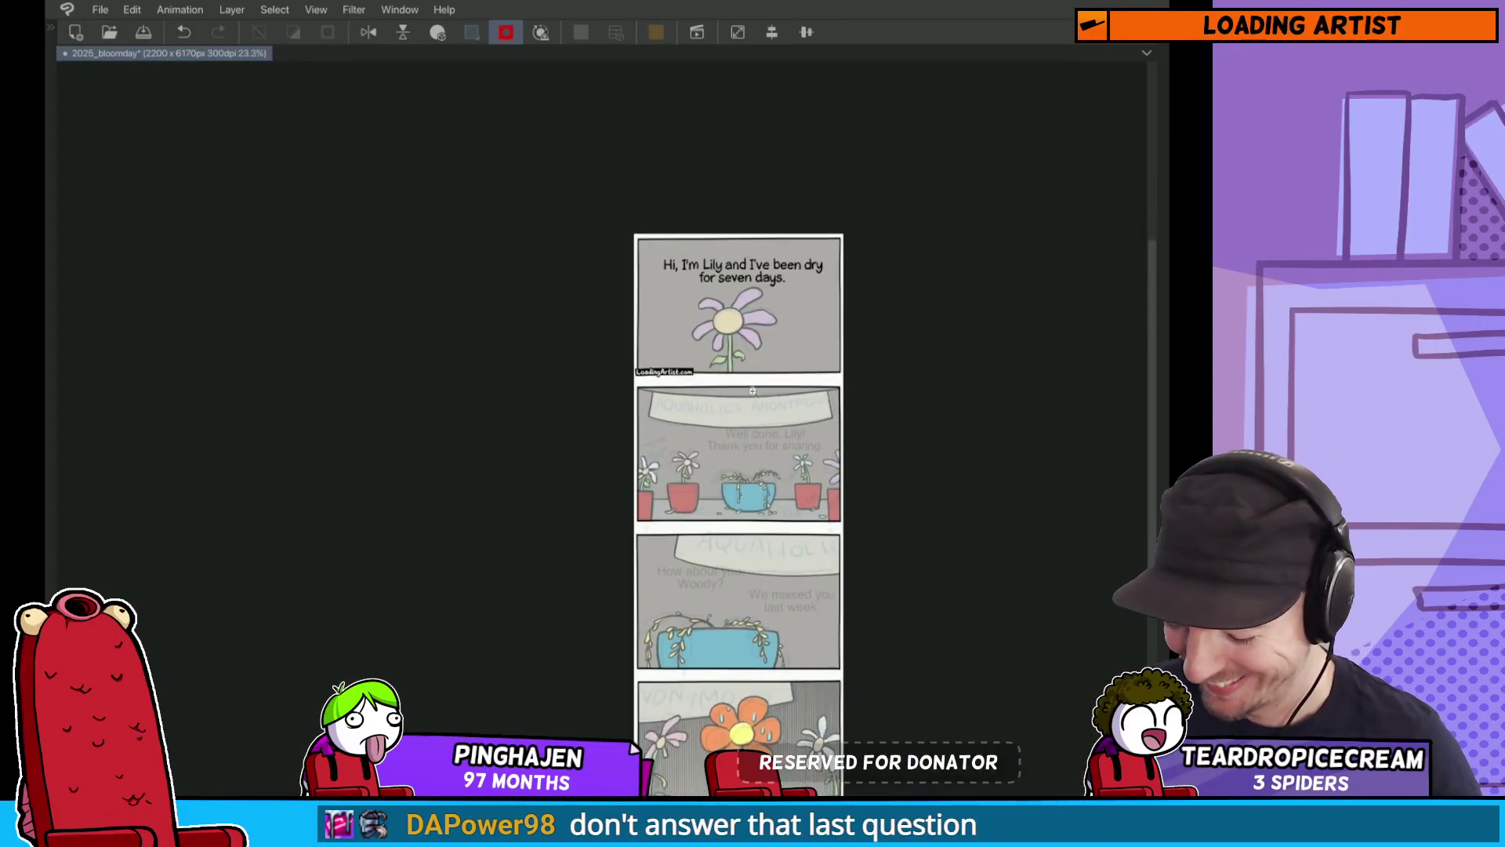
scroll(767, 373, "up", 5)
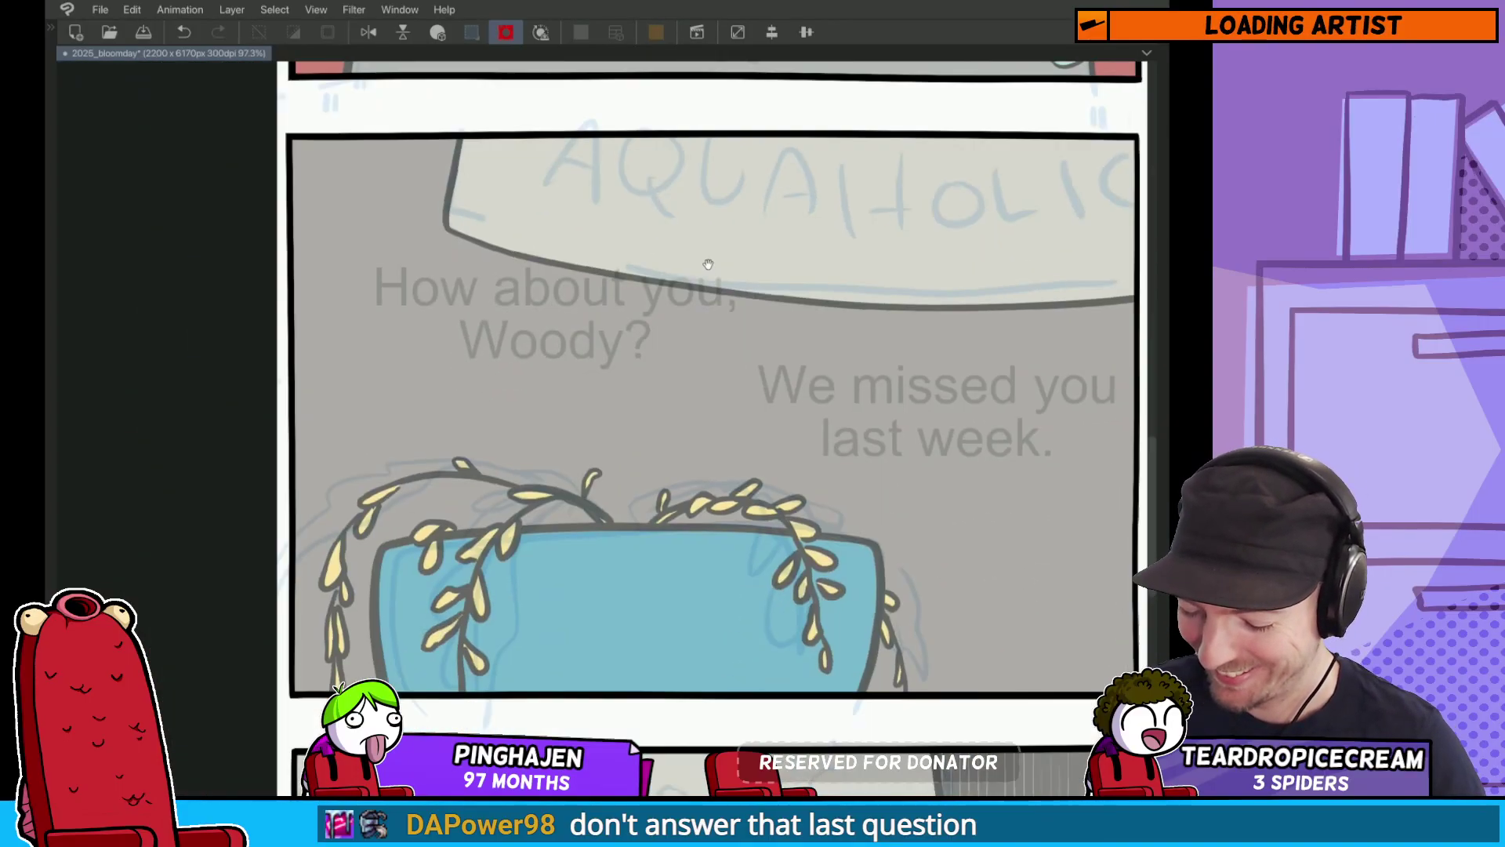
left_click_drag(707, 264, 512, 582)
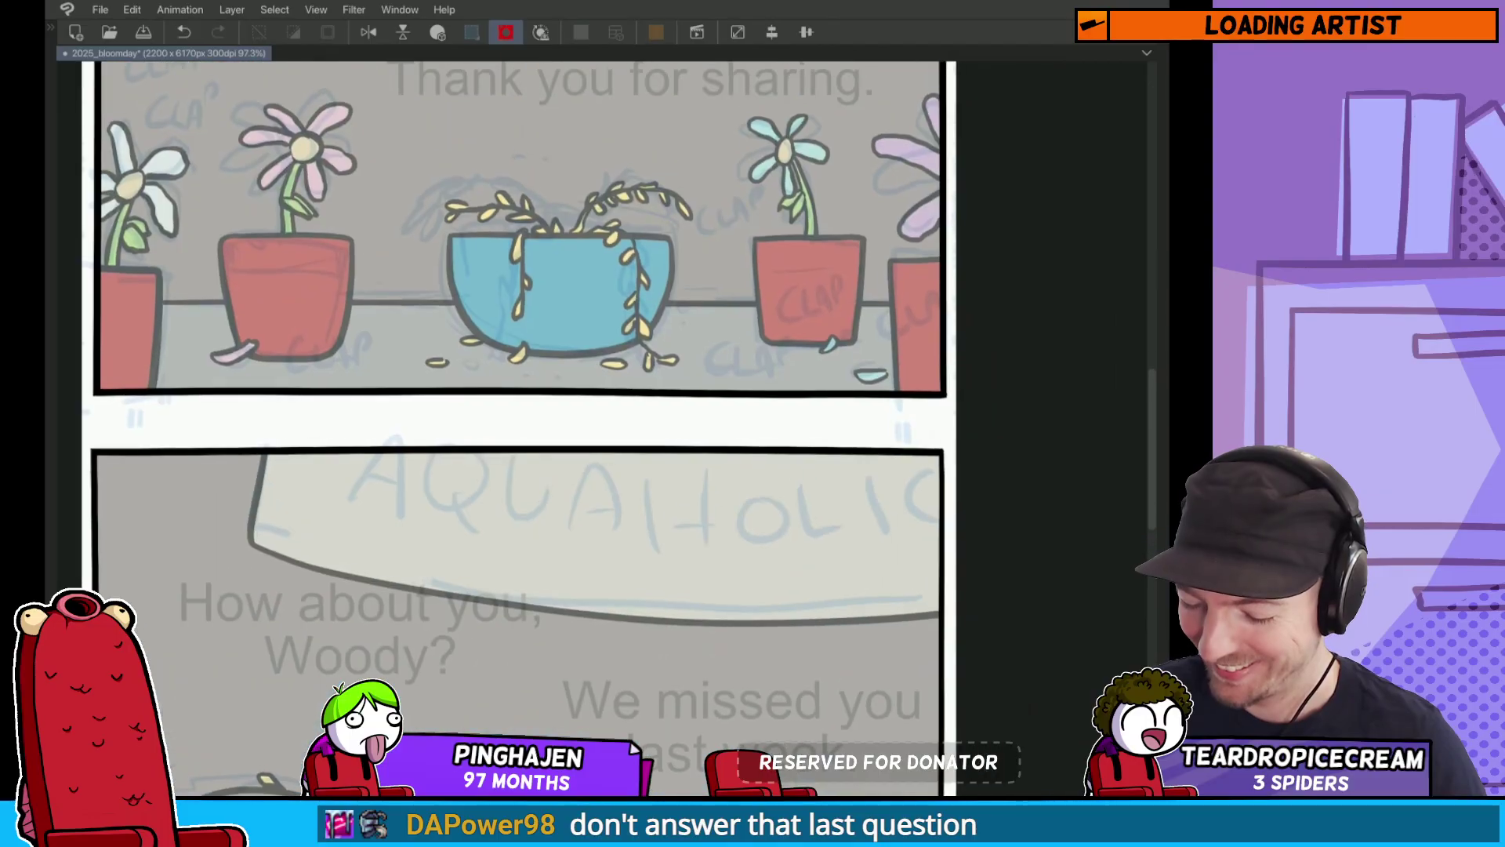
left_click_drag(510, 243, 513, 596)
scroll(486, 430, "up", 3)
left_click_drag(604, 460, 738, 399)
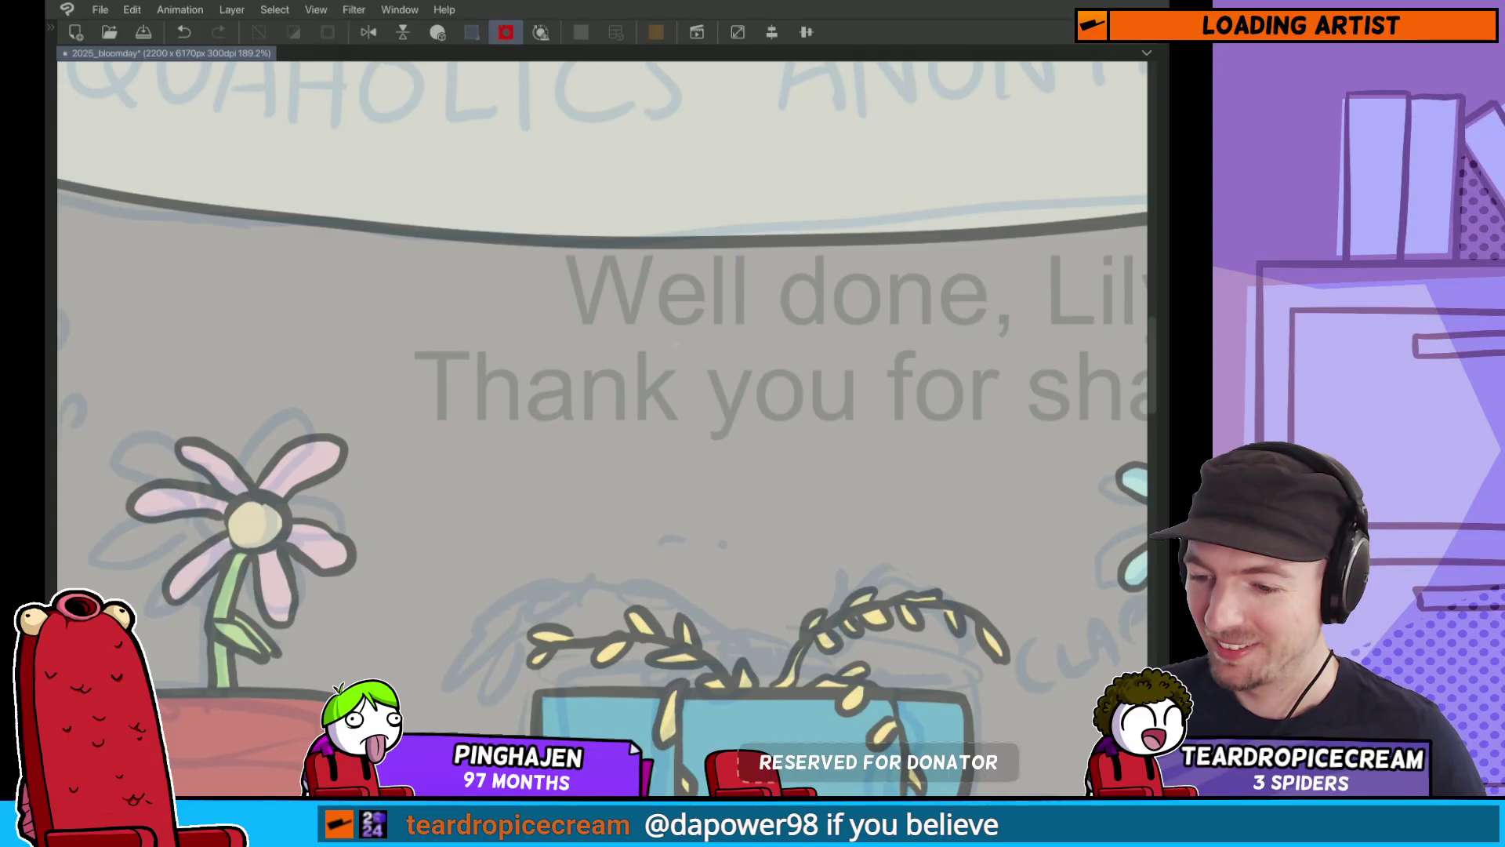
left_click_drag(619, 409, 798, 376)
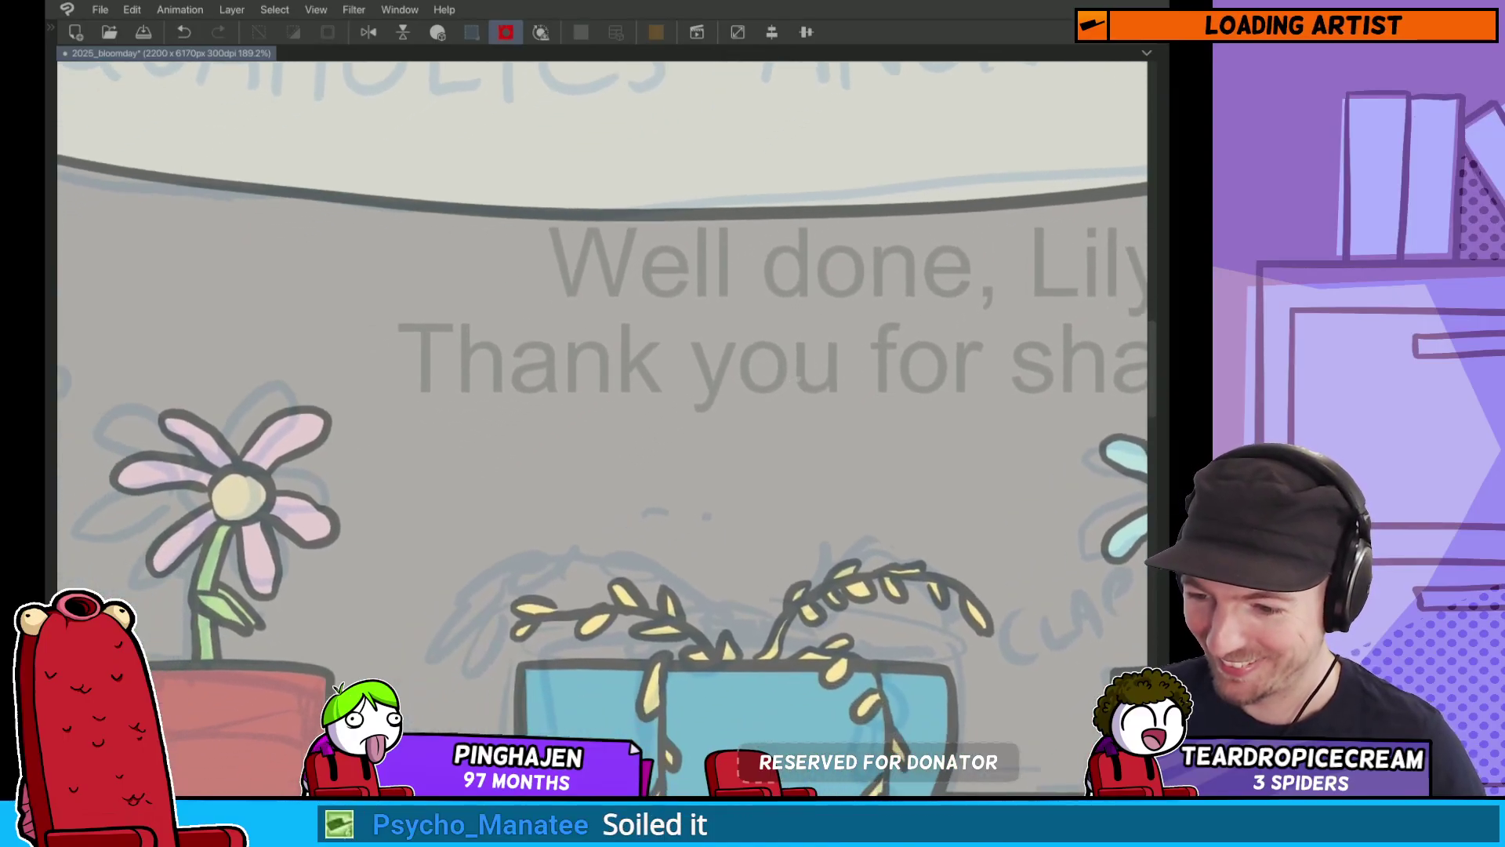
left_click_drag(518, 281, 631, 465)
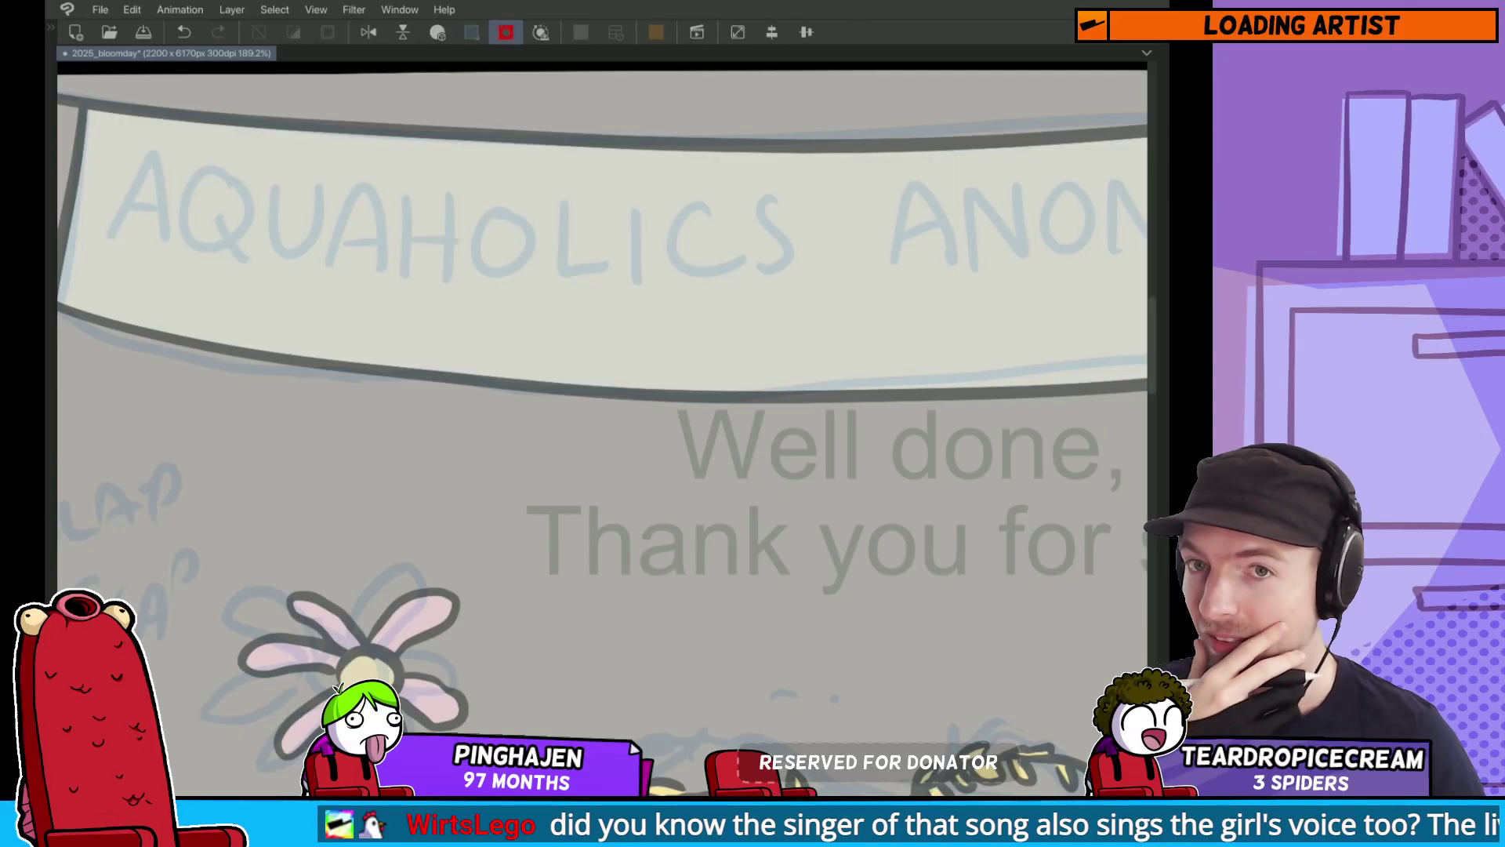
left_click_drag(701, 478, 690, 561)
key("Tab")
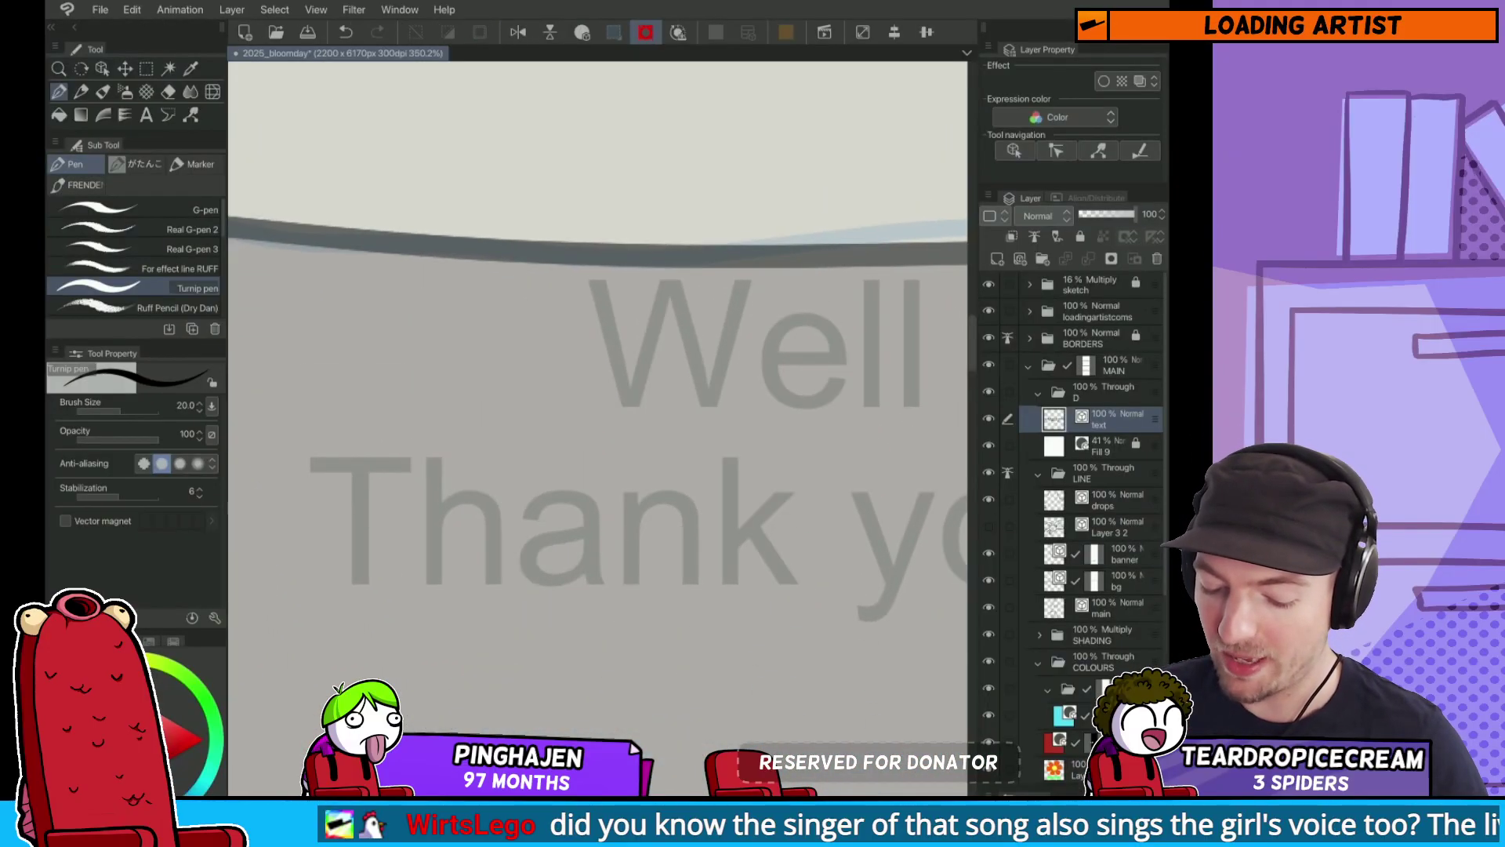
key("Tab")
Step: Draw the capital W of "Well" over the second panel's placeholder, retrying until the letter is wide enough
scroll(605, 265, "up", 2)
left_click_drag(604, 265, 712, 339)
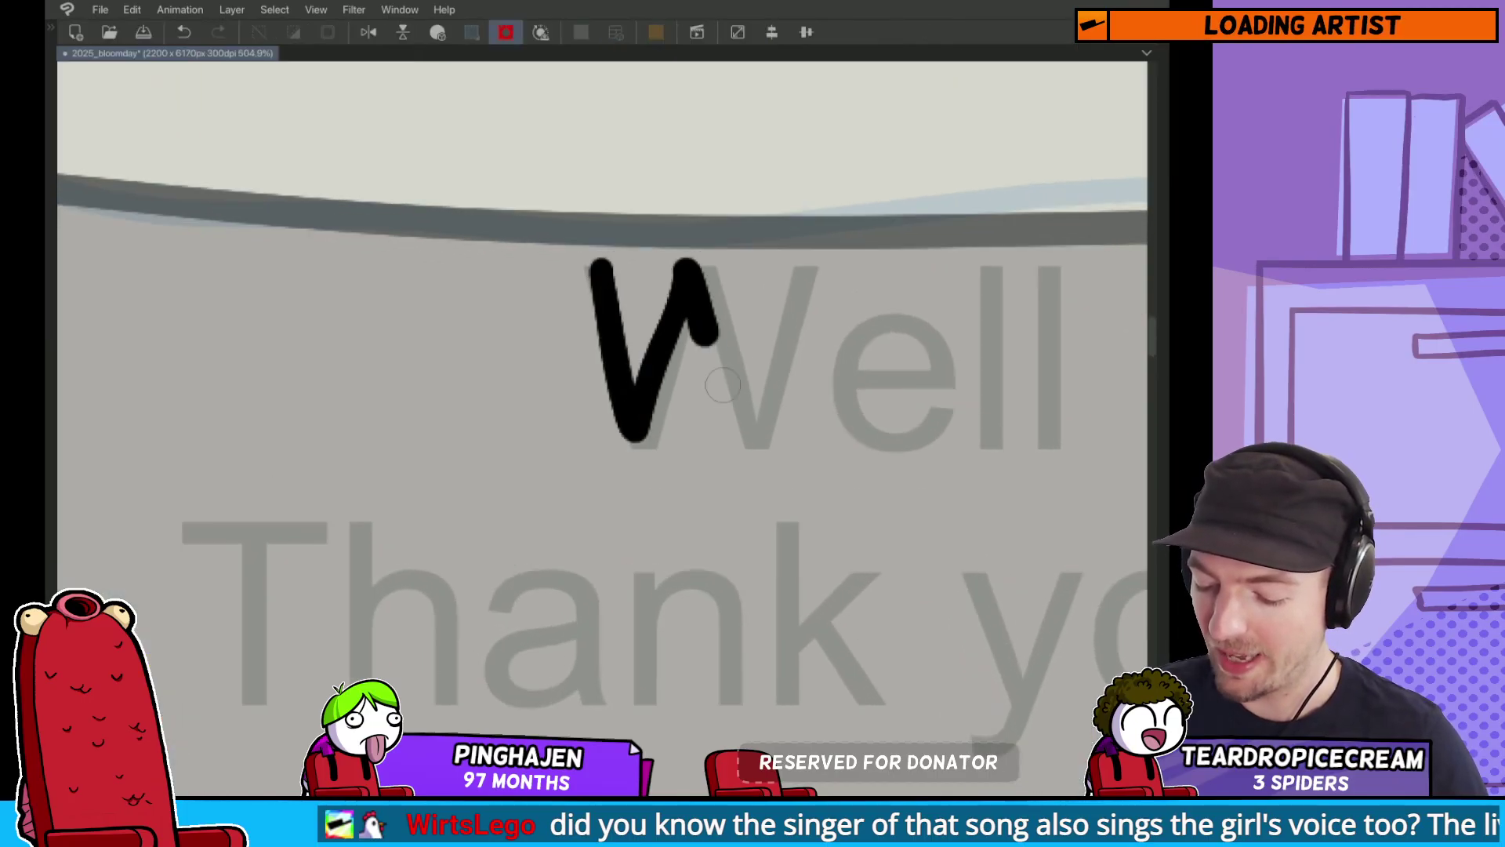
key("ctrl+z")
left_click_drag(595, 269, 711, 341)
key("ctrl+z")
mouse_move(595, 269)
left_mouse_down()
mouse_move(636, 421)
mouse_move(685, 288)
mouse_move(757, 385)
mouse_move(796, 236)
left_mouse_up()
key("ctrl+z")
mouse_move(595, 269)
left_mouse_down()
mouse_move(649, 434)
mouse_move(796, 235)
left_mouse_up()
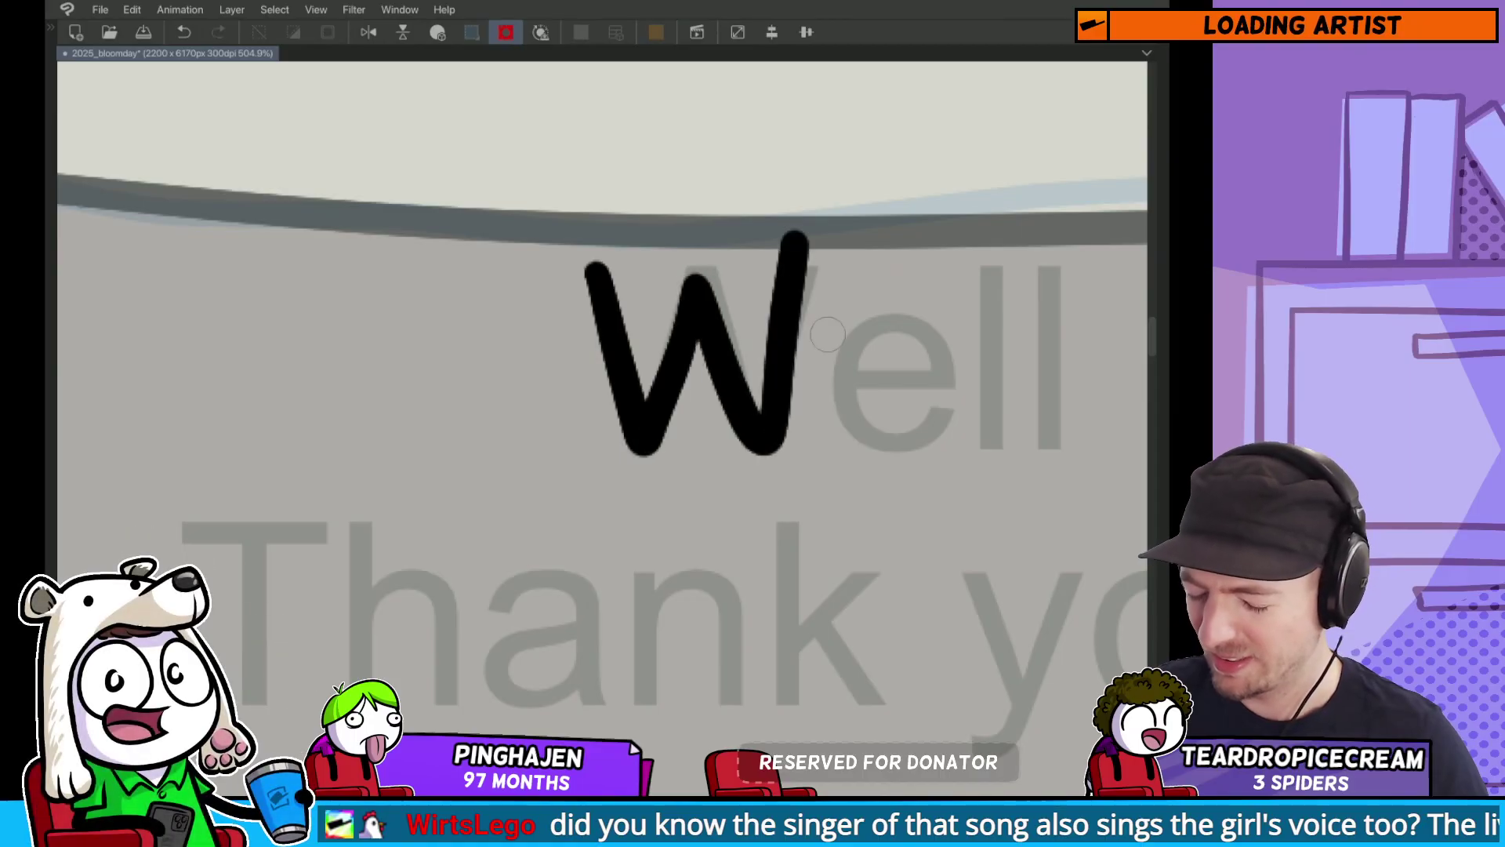
Step: Complete "Well" in the second panel with an e, redone as needed, and two l's with slight hooks
mouse_move(828, 335)
left_mouse_down()
mouse_move(744, 303)
mouse_move(860, 322)
mouse_move(854, 386)
left_mouse_up()
key("ctrl+z")
mouse_move(757, 339)
left_mouse_down()
mouse_move(831, 336)
mouse_move(858, 396)
left_mouse_up()
key("ctrl+z")
mouse_move(745, 338)
left_mouse_down()
mouse_move(856, 324)
mouse_move(862, 404)
left_mouse_up()
left_click_drag(911, 308, 793, 306)
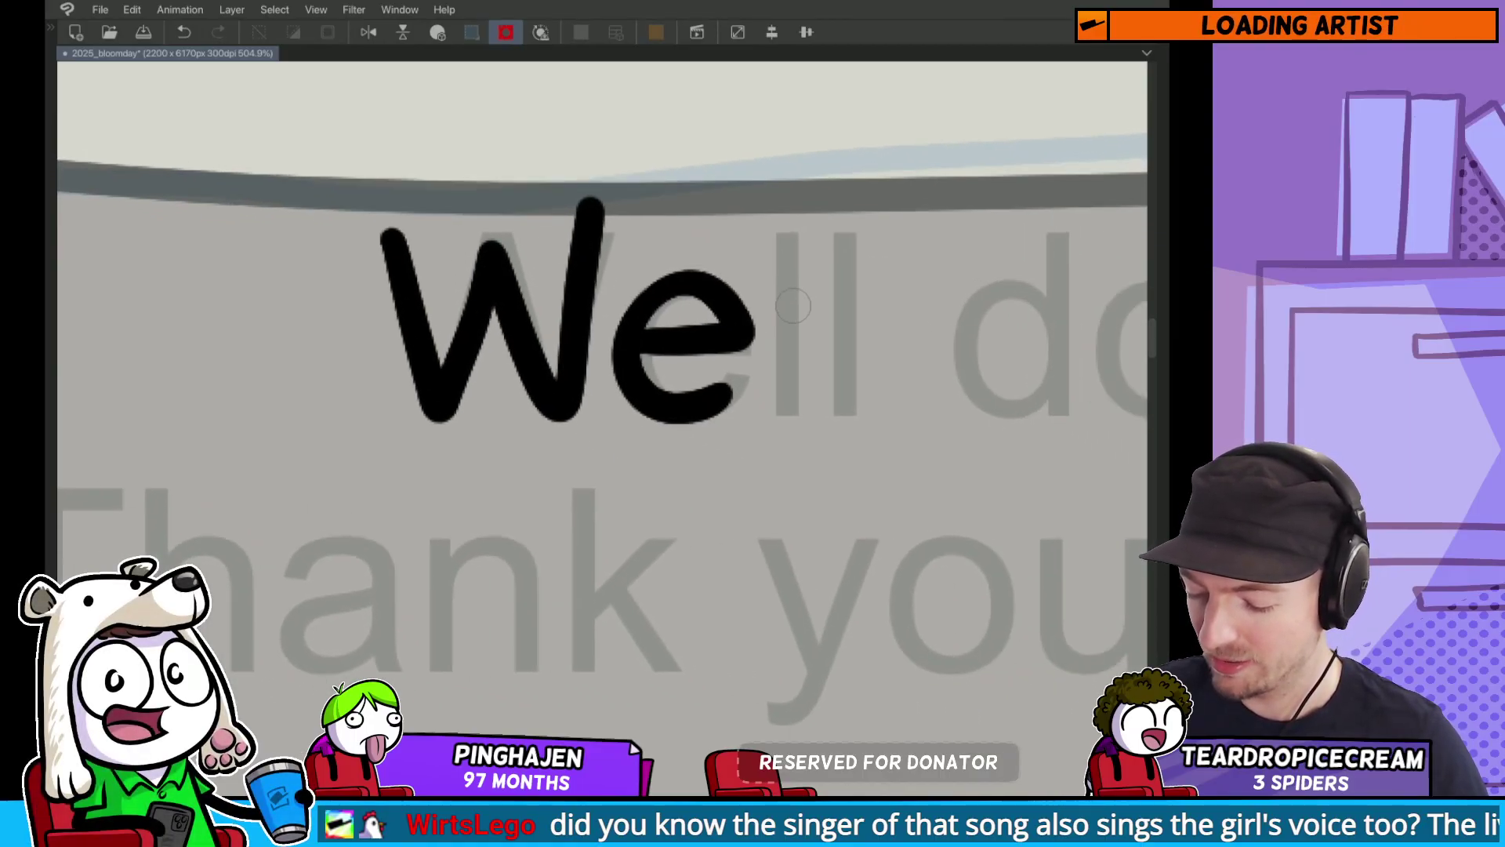
left_click_drag(787, 214, 814, 414)
left_click_drag(847, 216, 869, 424)
mouse_move(1047, 321)
left_mouse_down()
mouse_move(729, 321)
mouse_move(682, 366)
left_mouse_up()
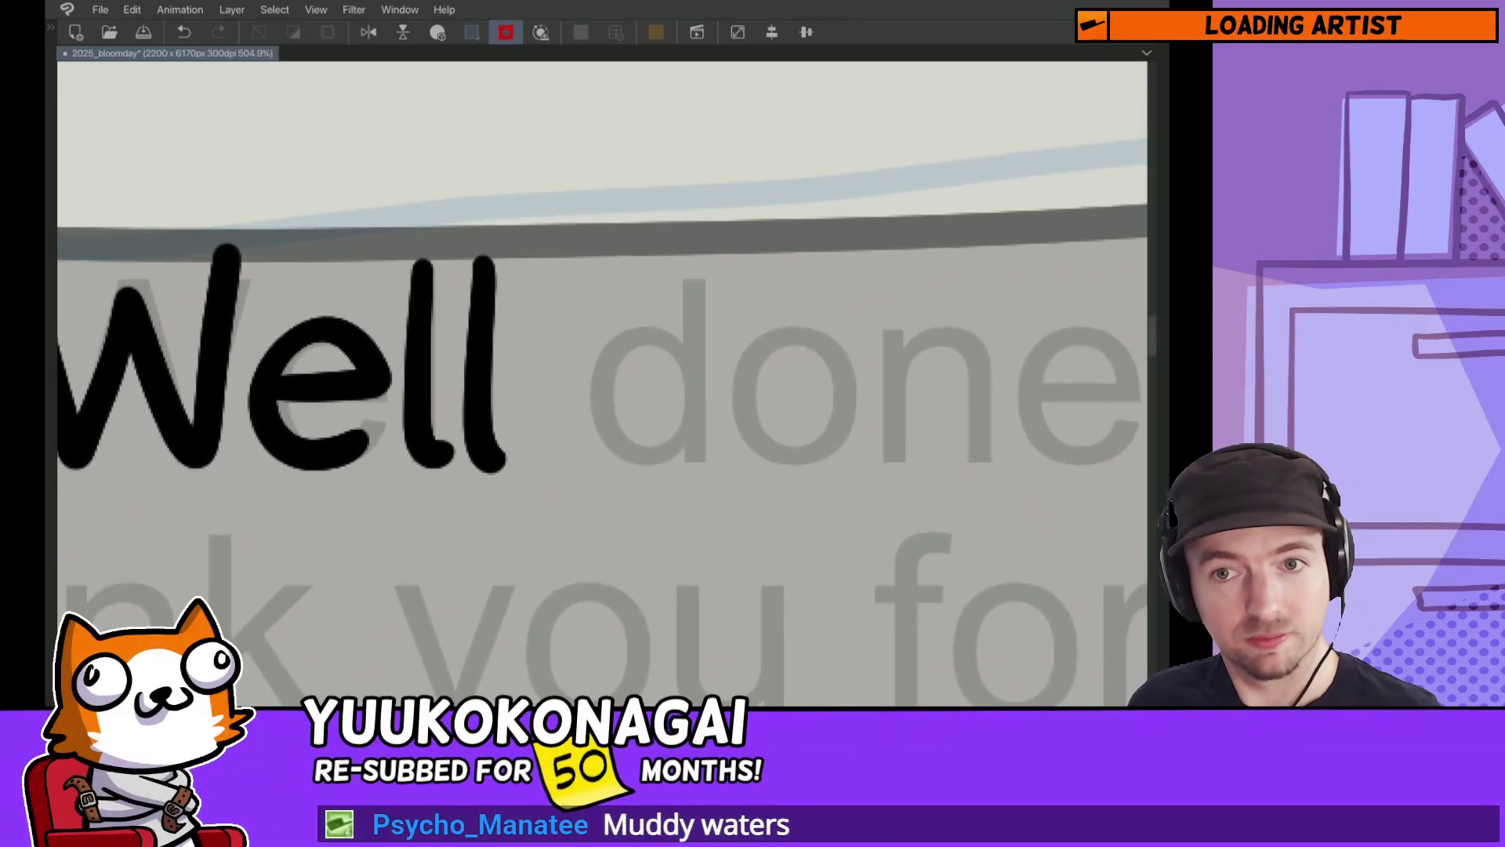
Step: Draw the d and o of "done," in the second panel, retrying the bowl and stem of the d
mouse_move(683, 350)
left_mouse_down()
mouse_move(595, 394)
mouse_move(678, 439)
left_mouse_up()
key("ctrl+z")
mouse_move(684, 350)
left_mouse_down()
mouse_move(664, 329)
mouse_move(705, 454)
left_mouse_up()
left_click_drag(691, 220, 710, 463)
key("ctrl+z")
mouse_move(691, 219)
left_mouse_down()
mouse_move(711, 462)
mouse_move(708, 448)
left_mouse_up()
key("ctrl+z")
key("ctrl+z")
left_click_drag(694, 247, 705, 441)
mouse_move(822, 347)
left_mouse_down()
mouse_move(767, 329)
mouse_move(820, 344)
mouse_move(790, 331)
left_mouse_up()
key("ctrl+z")
mouse_move(829, 427)
left_mouse_down()
mouse_move(788, 401)
mouse_move(636, 405)
left_mouse_up()
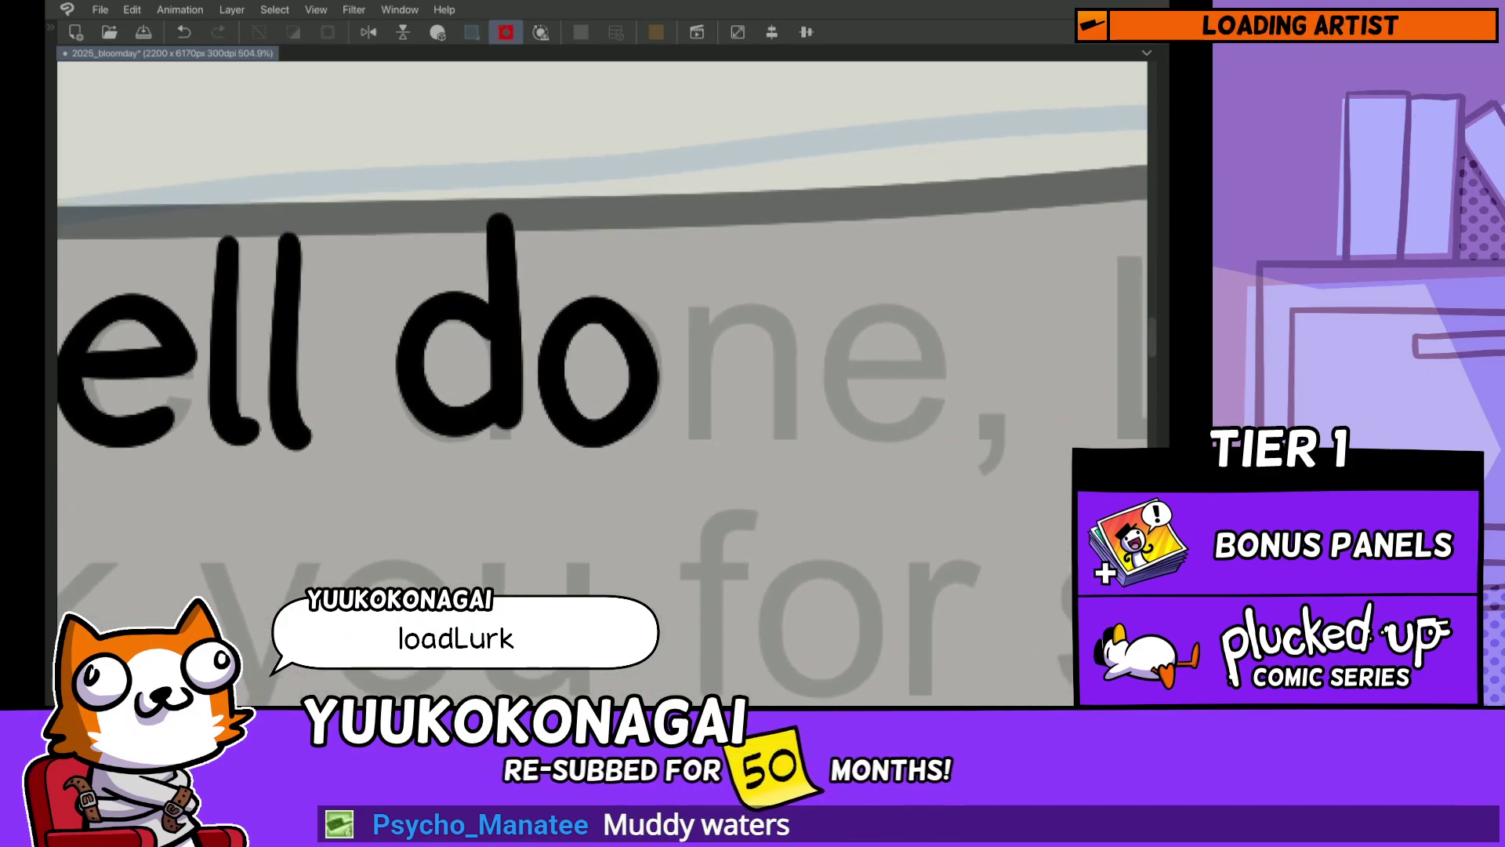
Step: Complete "done," with the n, e and comma, redoing strokes until they match the neighbouring letters
mouse_move(692, 313)
left_mouse_down()
mouse_move(696, 402)
mouse_move(789, 410)
mouse_move(702, 421)
mouse_move(791, 430)
left_mouse_up()
key("ctrl+z")
mouse_move(820, 353)
left_mouse_down()
mouse_move(902, 351)
mouse_move(917, 423)
mouse_move(952, 330)
mouse_move(929, 419)
mouse_move(874, 315)
mouse_move(924, 409)
left_mouse_up()
key("ctrl+z")
key("ctrl+z")
left_click_drag(940, 382, 756, 339)
key("ctrl+z")
mouse_move(665, 330)
left_mouse_down()
mouse_move(717, 385)
mouse_move(735, 364)
mouse_move(718, 270)
mouse_move(741, 371)
mouse_move(754, 362)
mouse_move(738, 379)
mouse_move(781, 430)
left_mouse_up()
key("ctrl+z")
key("ctrl+z")
key("ctrl+z")
left_click_drag(867, 381, 692, 411)
left_click_drag(881, 245, 733, 242)
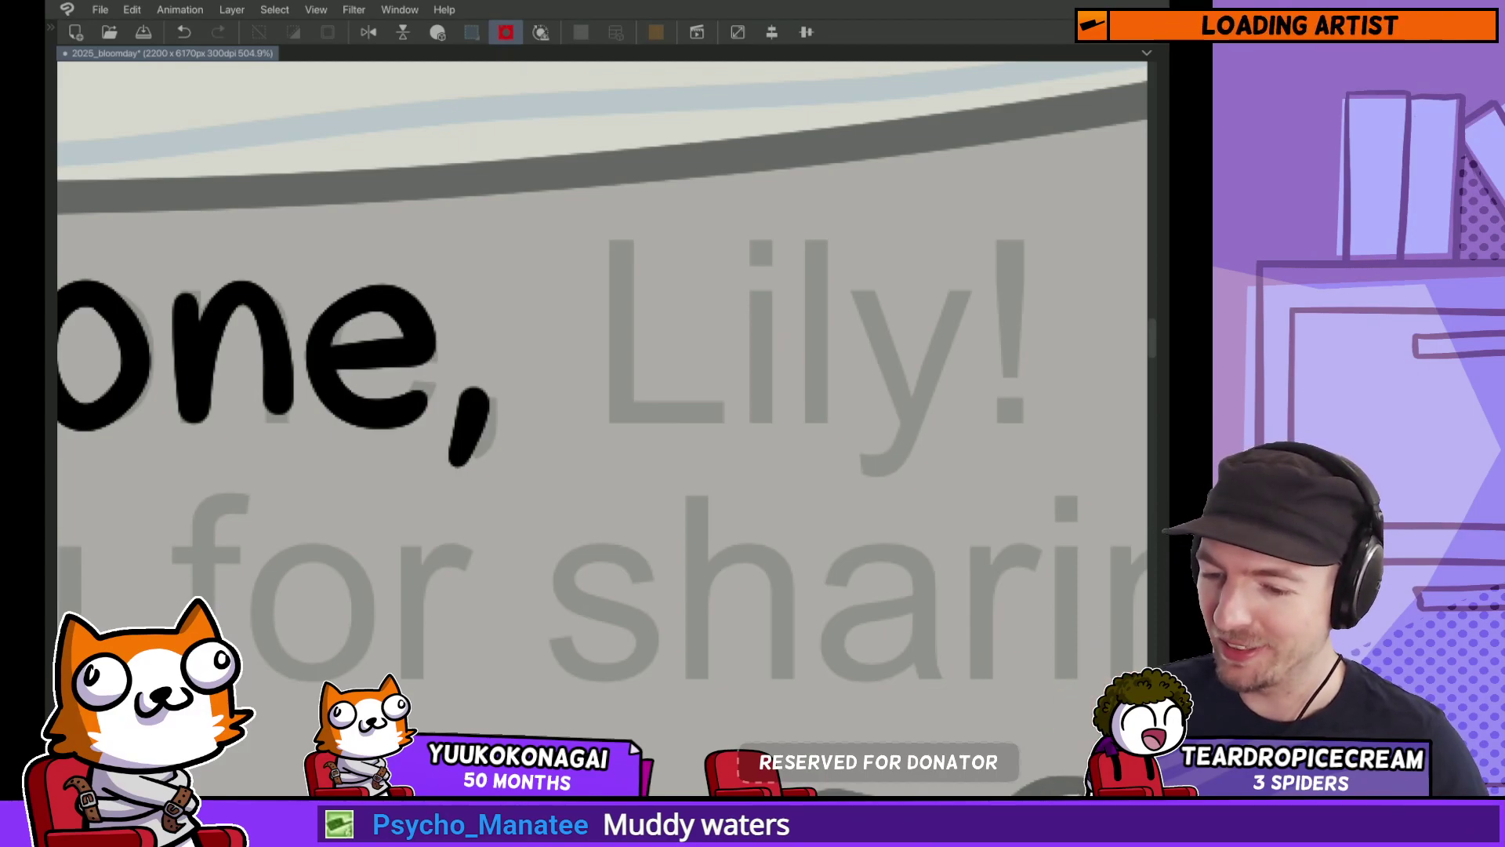
Step: Draw the capital L of "Lily!" over the placeholder, retrying its upright and foot
left_click_drag(684, 438, 754, 434)
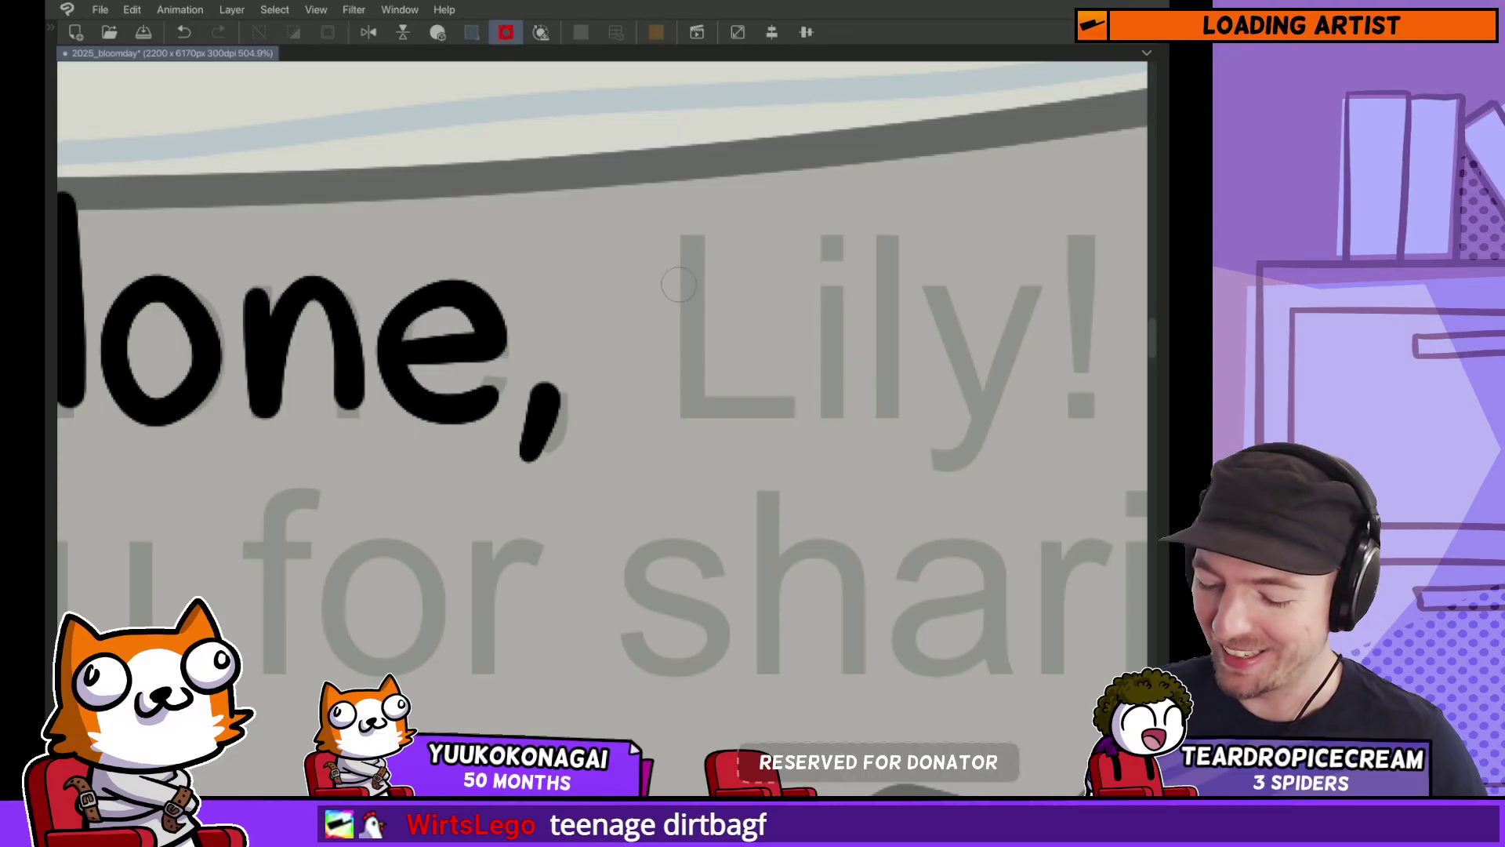
mouse_move(694, 232)
left_mouse_down()
mouse_move(687, 314)
mouse_move(779, 411)
left_mouse_up()
key("ctrl+z")
key("ctrl+z")
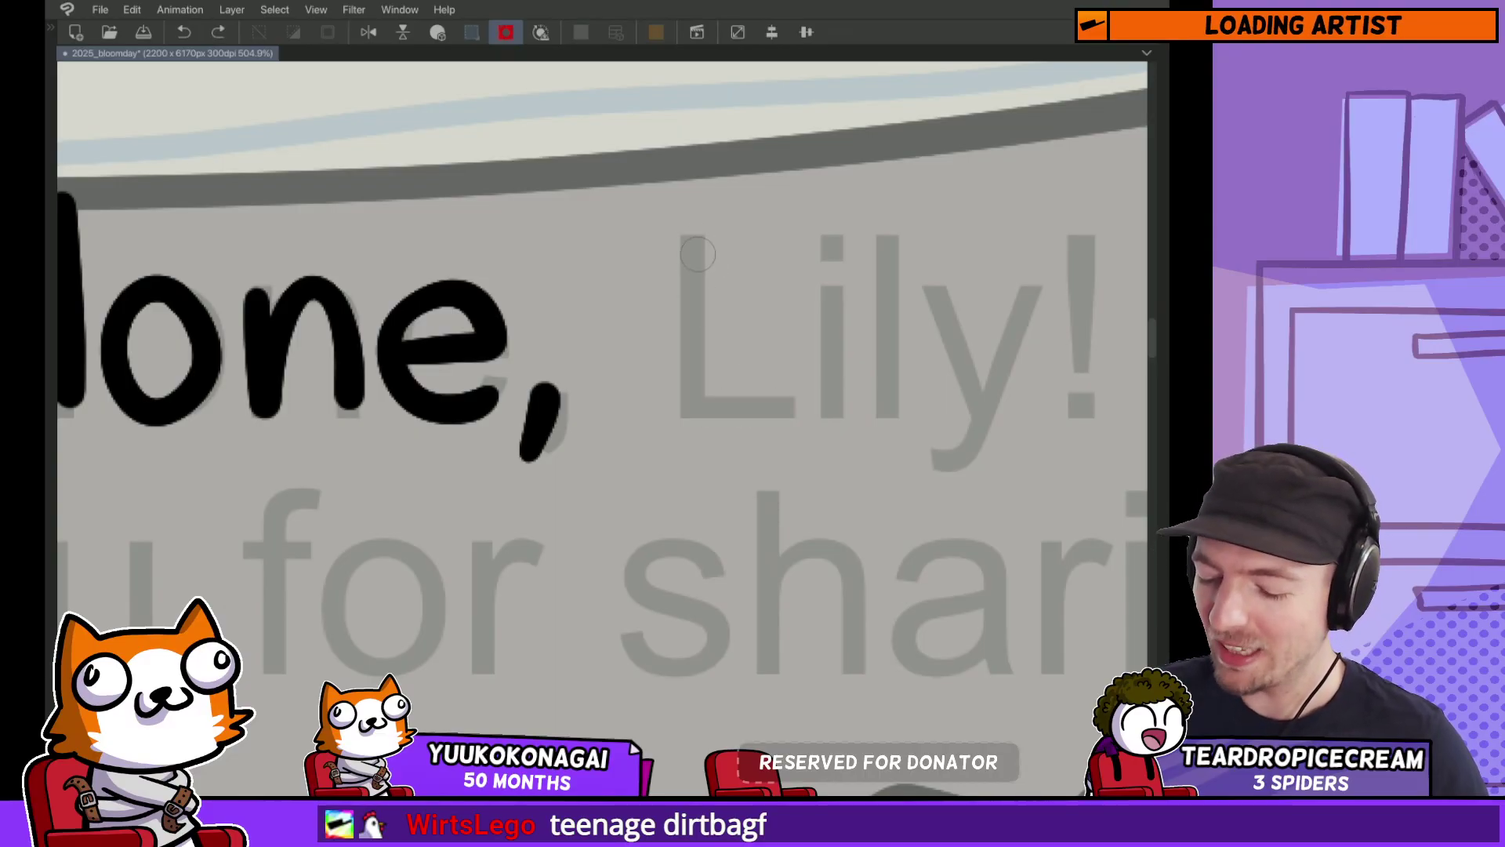
left_click_drag(696, 233, 784, 408)
key("ctrl+z")
mouse_move(697, 235)
left_mouse_down()
mouse_move(679, 396)
mouse_move(807, 407)
left_mouse_up()
key("ctrl+z")
Step: Add the dotted i and the second l of "Lily!" over the placeholder
left_click_drag(836, 288, 835, 404)
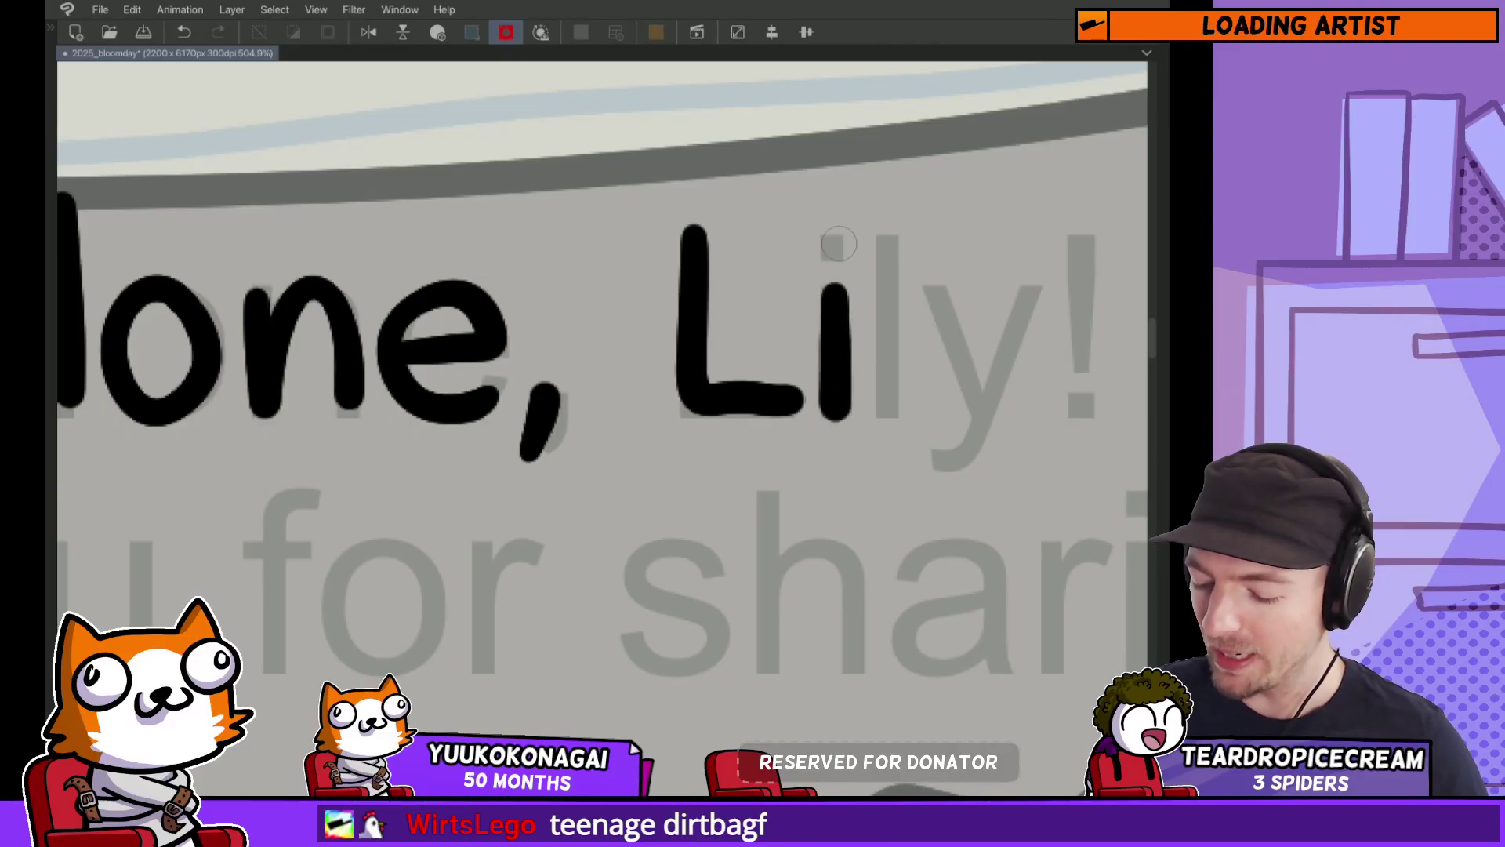
left_click(839, 244)
mouse_move(842, 235)
left_mouse_down()
mouse_move(750, 200)
mouse_move(794, 384)
left_mouse_up()
key("ctrl+z")
left_click_drag(793, 178, 794, 382)
Step: Complete "Lily!" with a curved-tail y, redone as needed, and an exclamation mark
left_click_drag(838, 250, 869, 453)
key("ctrl+z")
left_click_drag(837, 250, 869, 453)
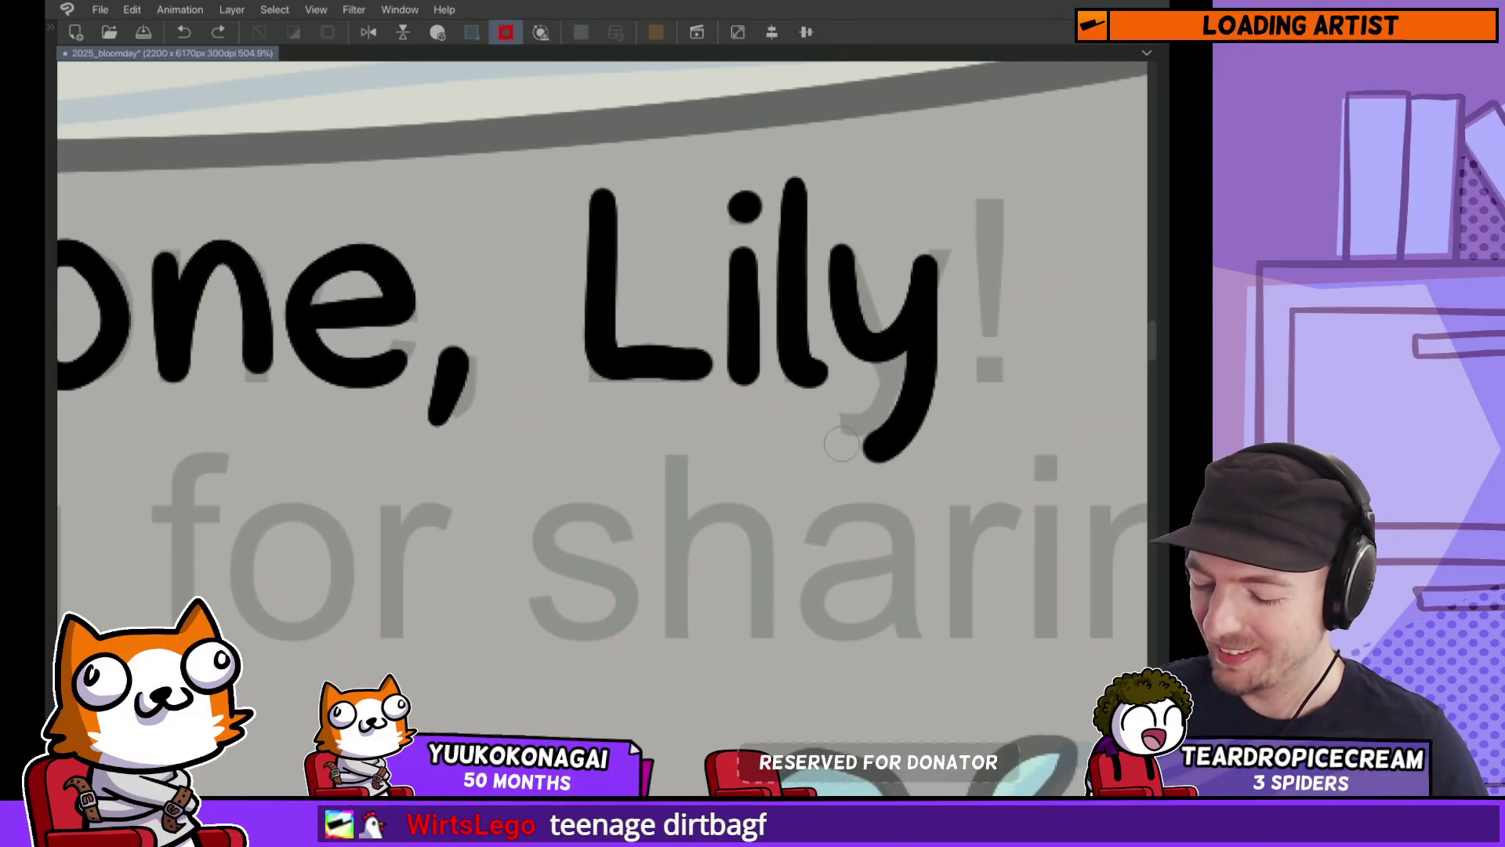
key("ctrl+z")
mouse_move(838, 250)
left_mouse_down()
mouse_move(935, 263)
mouse_move(866, 454)
left_mouse_up()
left_click_drag(985, 313, 802, 306)
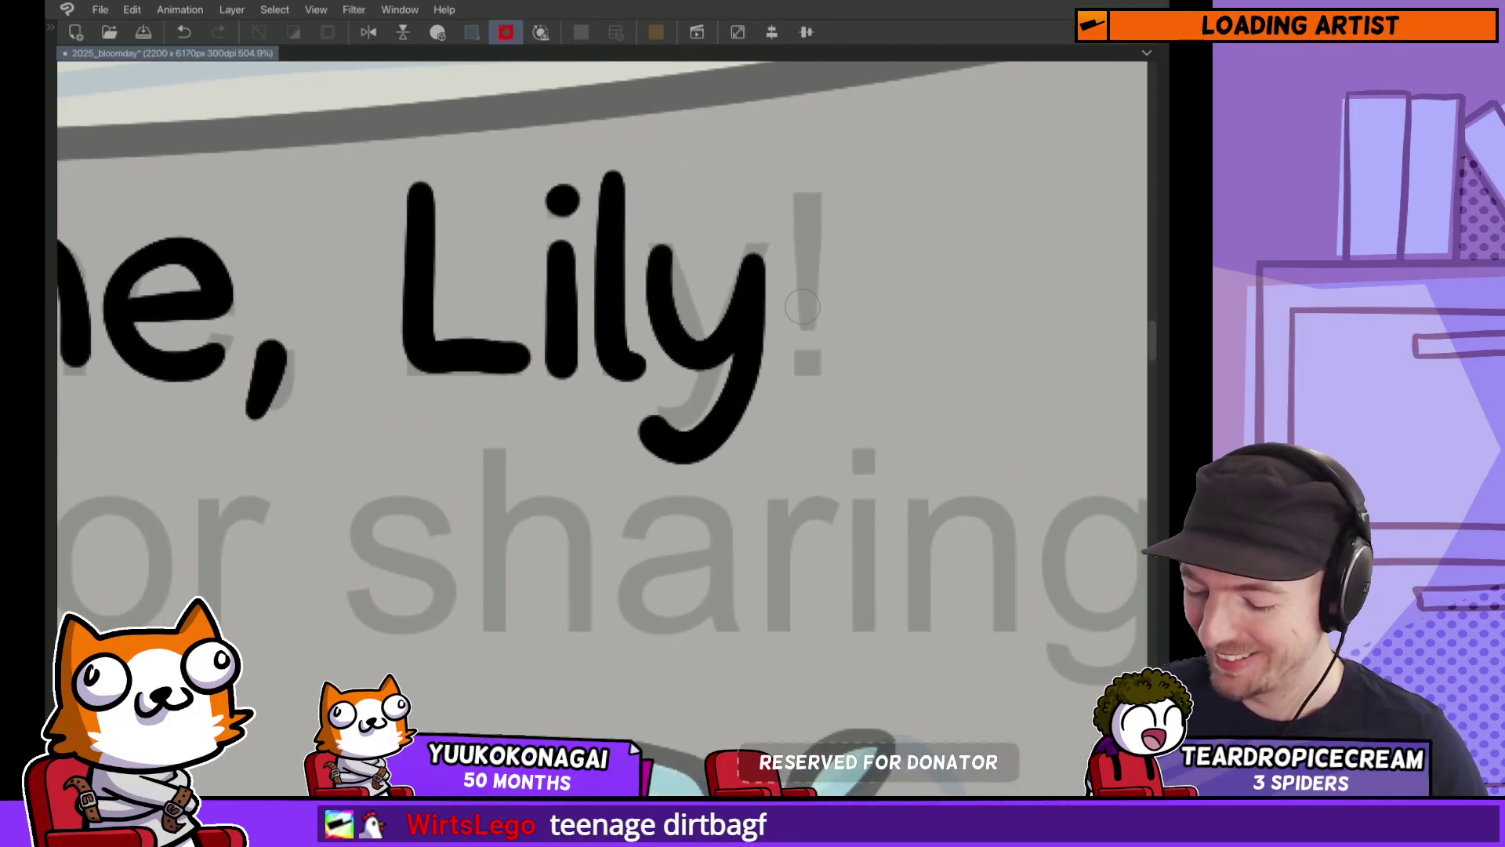
left_click_drag(814, 184, 802, 314)
left_click(801, 367)
Step: Draw the capital T of "Thank" on the second panel's second line, redoing its crossbar and stem
mouse_move(833, 435)
left_mouse_down()
mouse_move(729, 447)
mouse_move(876, 313)
left_mouse_up()
left_click_drag(628, 298, 740, 304)
left_click_drag(682, 364, 772, 263)
mouse_move(640, 266)
left_mouse_down()
mouse_move(782, 253)
mouse_move(721, 442)
mouse_move(794, 250)
left_mouse_up()
key("ctrl+z")
Step: Draw the h of "Thank" beside the T, retrying its stem and arch
key("ctrl+z")
key("ctrl+z")
left_click_drag(728, 271, 727, 446)
mouse_move(835, 241)
left_mouse_down()
mouse_move(834, 439)
mouse_move(950, 441)
left_mouse_up()
left_click_drag(916, 398, 751, 329)
key("ctrl+z")
mouse_move(680, 183)
left_mouse_down()
mouse_move(679, 171)
mouse_move(784, 388)
left_mouse_up()
key("ctrl+z")
left_click_drag(671, 151, 780, 396)
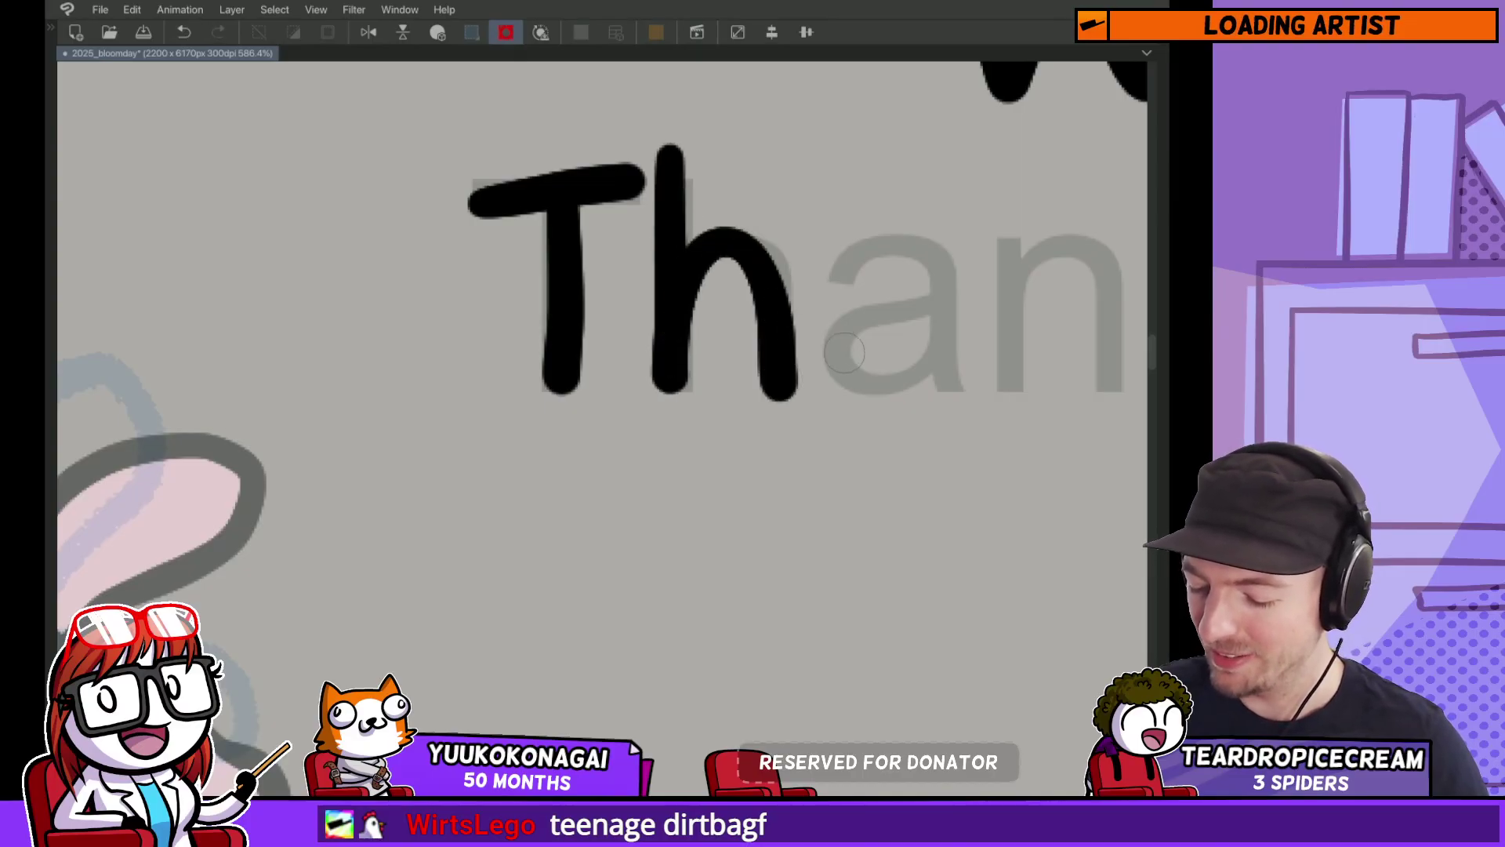
Step: Draw the a and n of "Thank" over the placeholder, redoing strokes that do not fit
left_click_drag(845, 353, 722, 338)
mouse_move(710, 261)
left_mouse_down()
mouse_move(827, 383)
mouse_move(816, 339)
mouse_move(822, 366)
left_mouse_up()
key("ctrl+z")
key("ctrl+z")
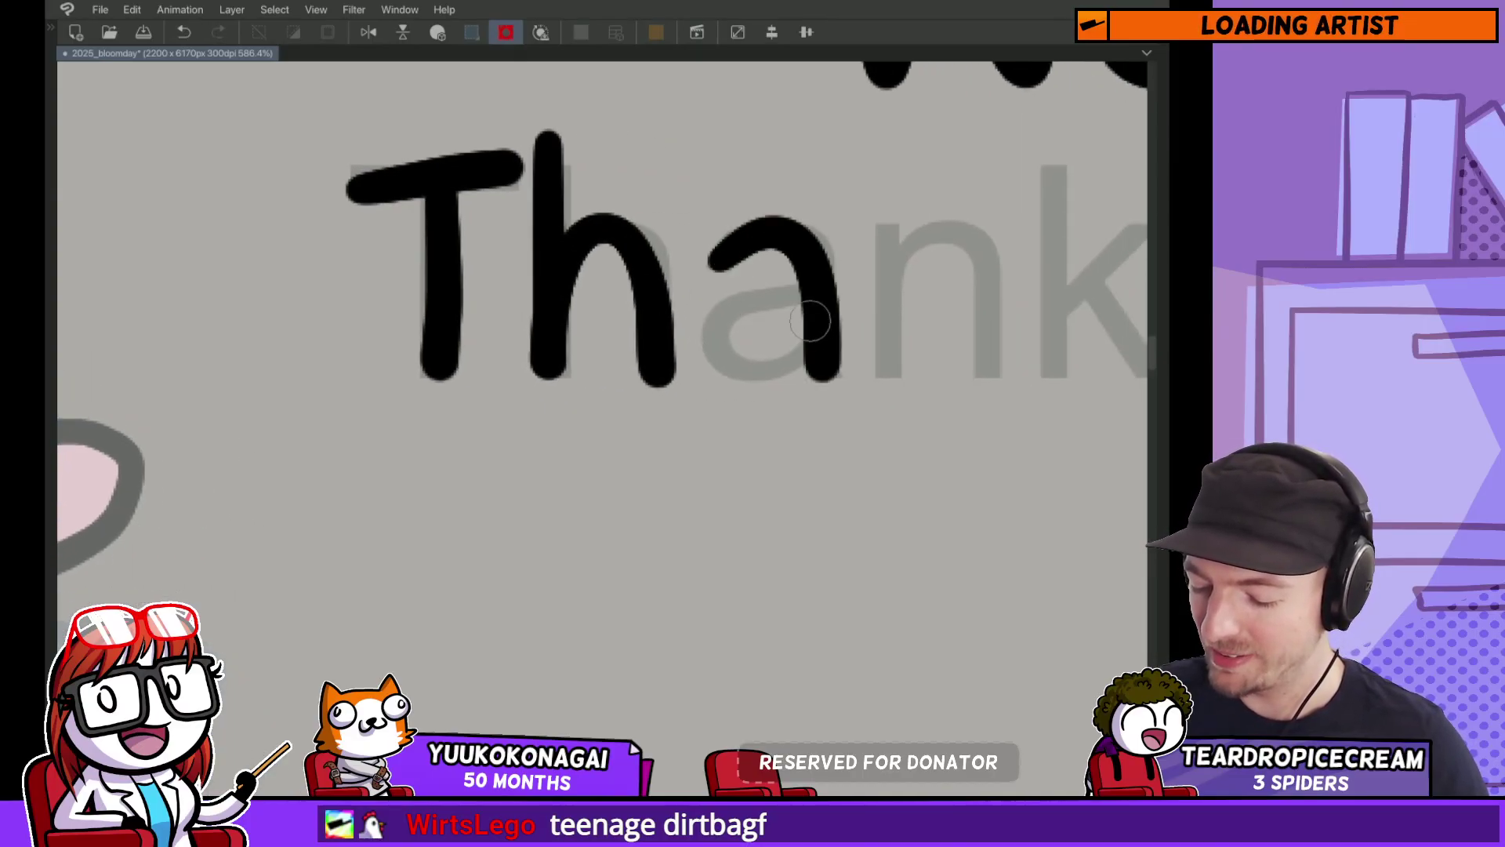
mouse_move(811, 304)
left_mouse_down()
mouse_move(817, 337)
mouse_move(661, 329)
left_mouse_up()
mouse_move(714, 250)
left_mouse_down()
mouse_move(715, 359)
mouse_move(838, 384)
left_mouse_up()
Step: Draw the k that completes "Thank", retrying its tall stem and adding the two arms
key("ctrl+z")
key("ctrl+z")
left_click_drag(725, 239, 838, 384)
left_click_drag(894, 145, 894, 382)
left_click_drag(894, 353, 744, 357)
key("ctrl+z")
left_click_drag(735, 153, 741, 364)
key("ctrl+z")
left_click_drag(742, 166, 746, 392)
key("ctrl+z")
key("ctrl+z")
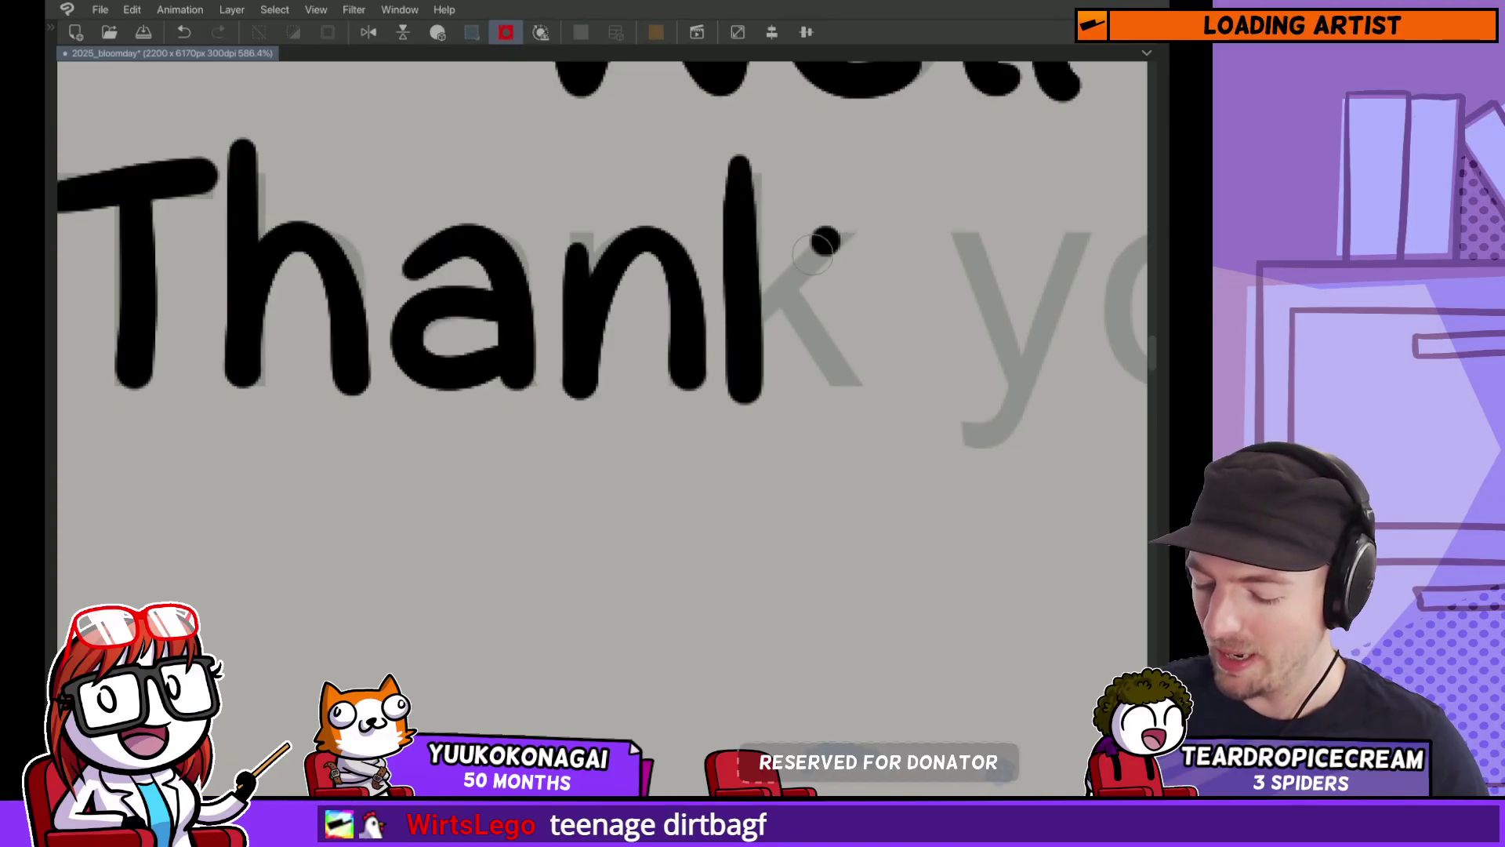
mouse_move(813, 254)
left_mouse_down()
mouse_move(838, 384)
mouse_move(662, 302)
left_mouse_up()
Step: Letter the word "you" over the placeholder on the second panel's second line
mouse_move(757, 204)
left_mouse_down()
mouse_move(831, 310)
mouse_move(747, 375)
left_mouse_up()
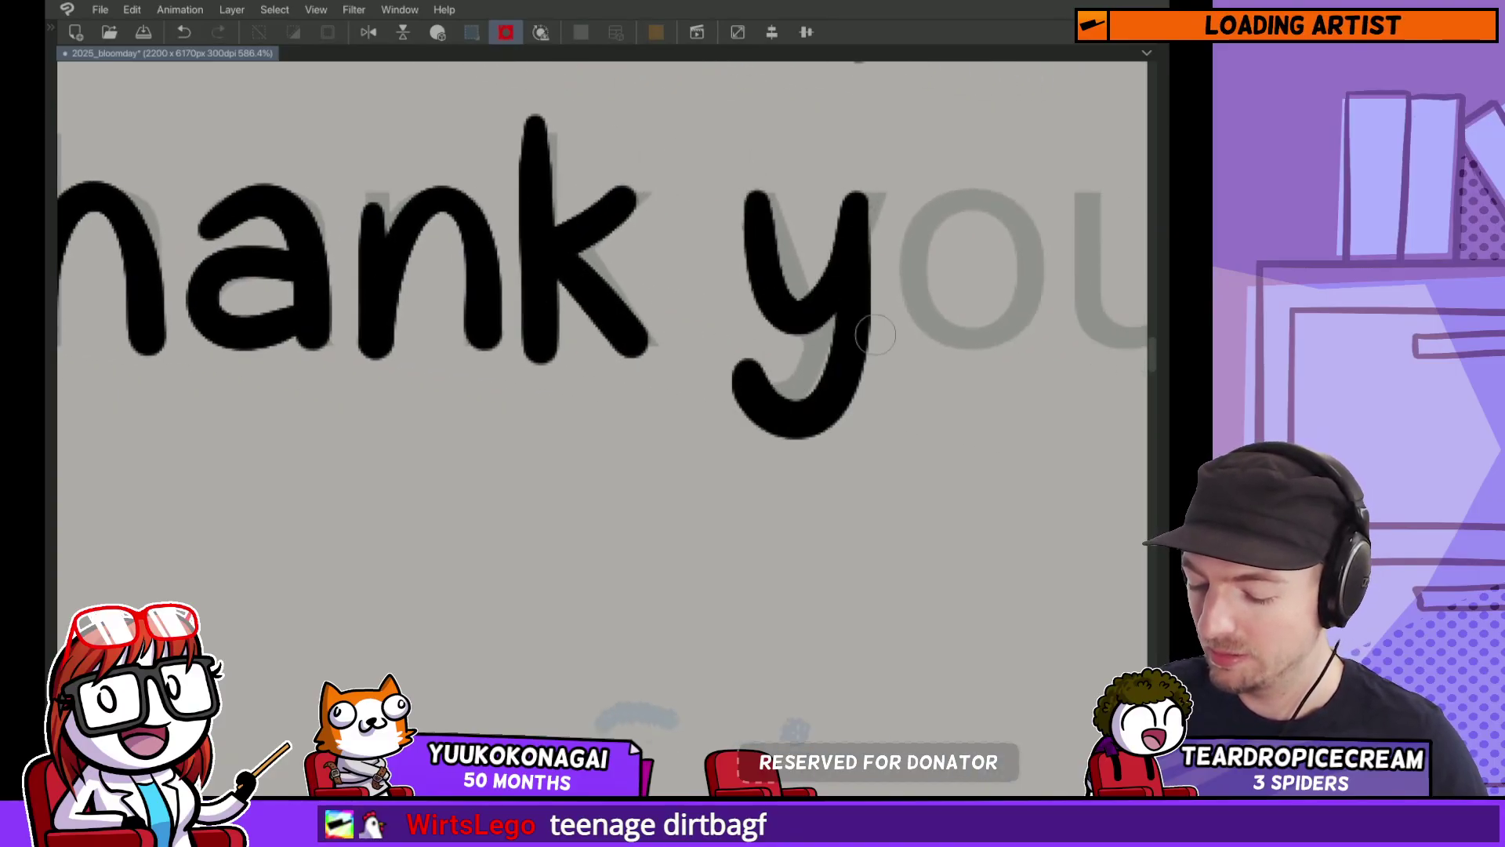
left_click_drag(875, 335, 718, 323)
mouse_move(832, 192)
left_mouse_down()
mouse_move(870, 250)
mouse_move(823, 187)
left_mouse_up()
mouse_move(703, 290)
left_mouse_down()
mouse_move(727, 298)
mouse_move(715, 294)
left_mouse_up()
left_click_drag(863, 311, 738, 306)
left_click_drag(798, 185, 897, 334)
left_click_drag(1074, 181, 791, 222)
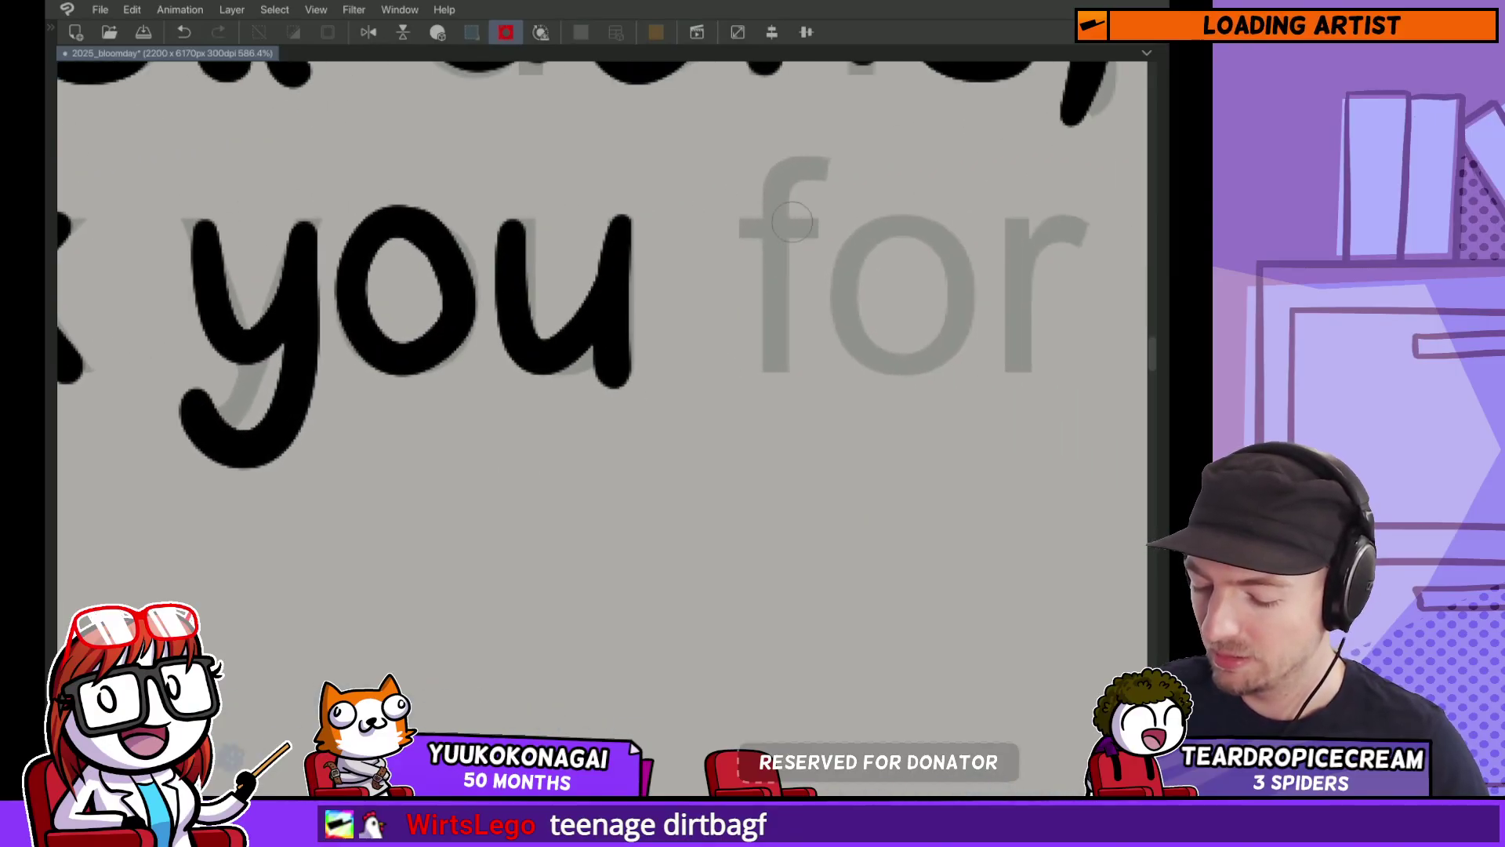
Step: Letter the word "for" after "you" in the second panel, redoing the o and r as needed
left_click_drag(832, 157, 768, 376)
left_click_drag(733, 223, 832, 223)
mouse_move(929, 251)
left_mouse_down()
mouse_move(913, 235)
mouse_move(716, 245)
left_mouse_up()
key("ctrl+z")
left_click_drag(841, 227, 939, 204)
key("ctrl+z")
mouse_move(880, 340)
left_mouse_down()
mouse_move(712, 339)
mouse_move(456, 392)
left_mouse_up()
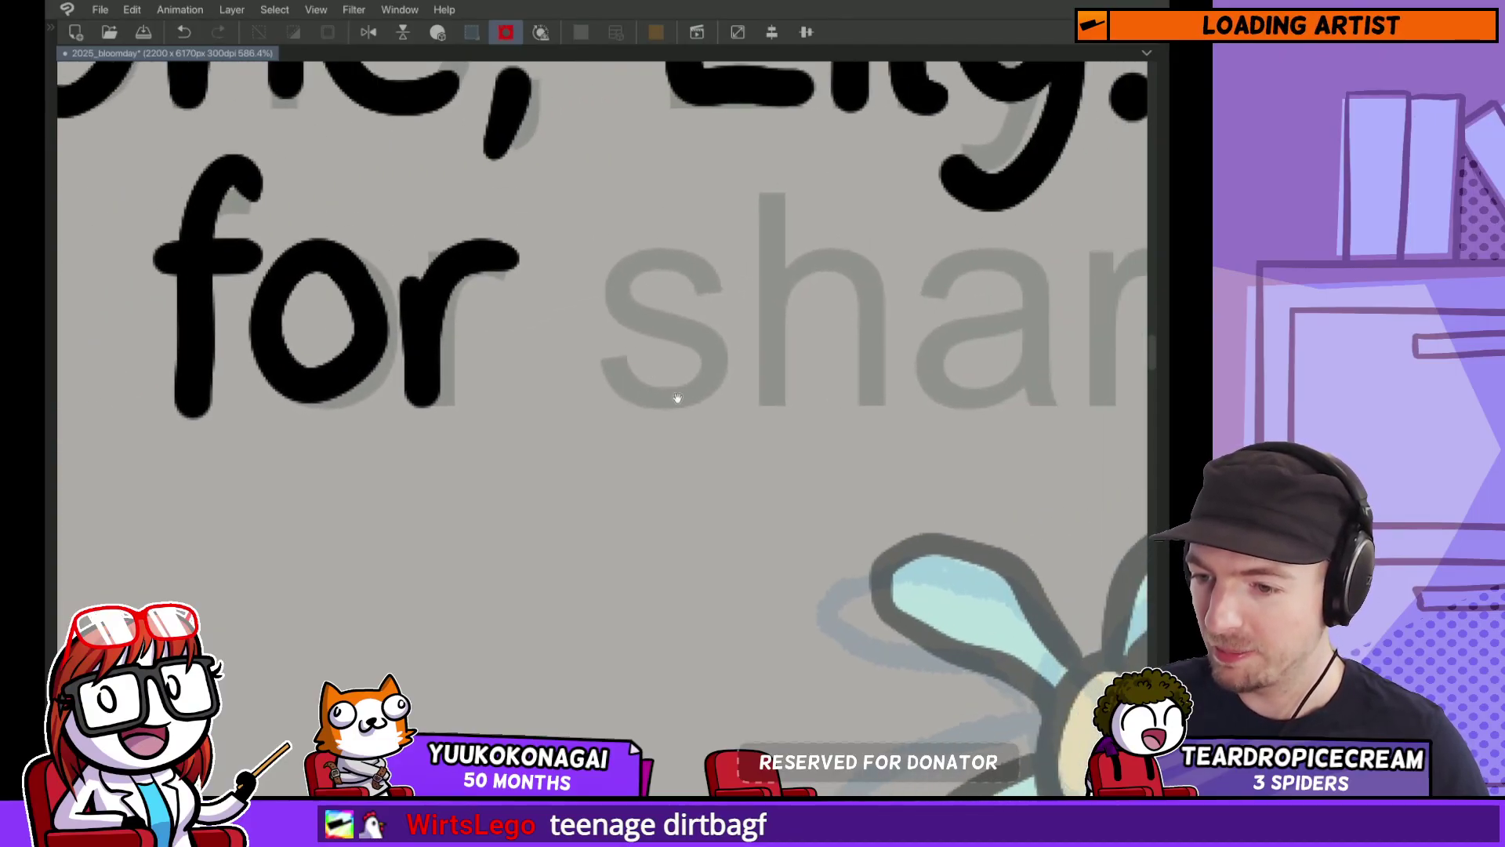
left_click_drag(772, 382, 752, 356)
scroll(737, 329, "down", 15)
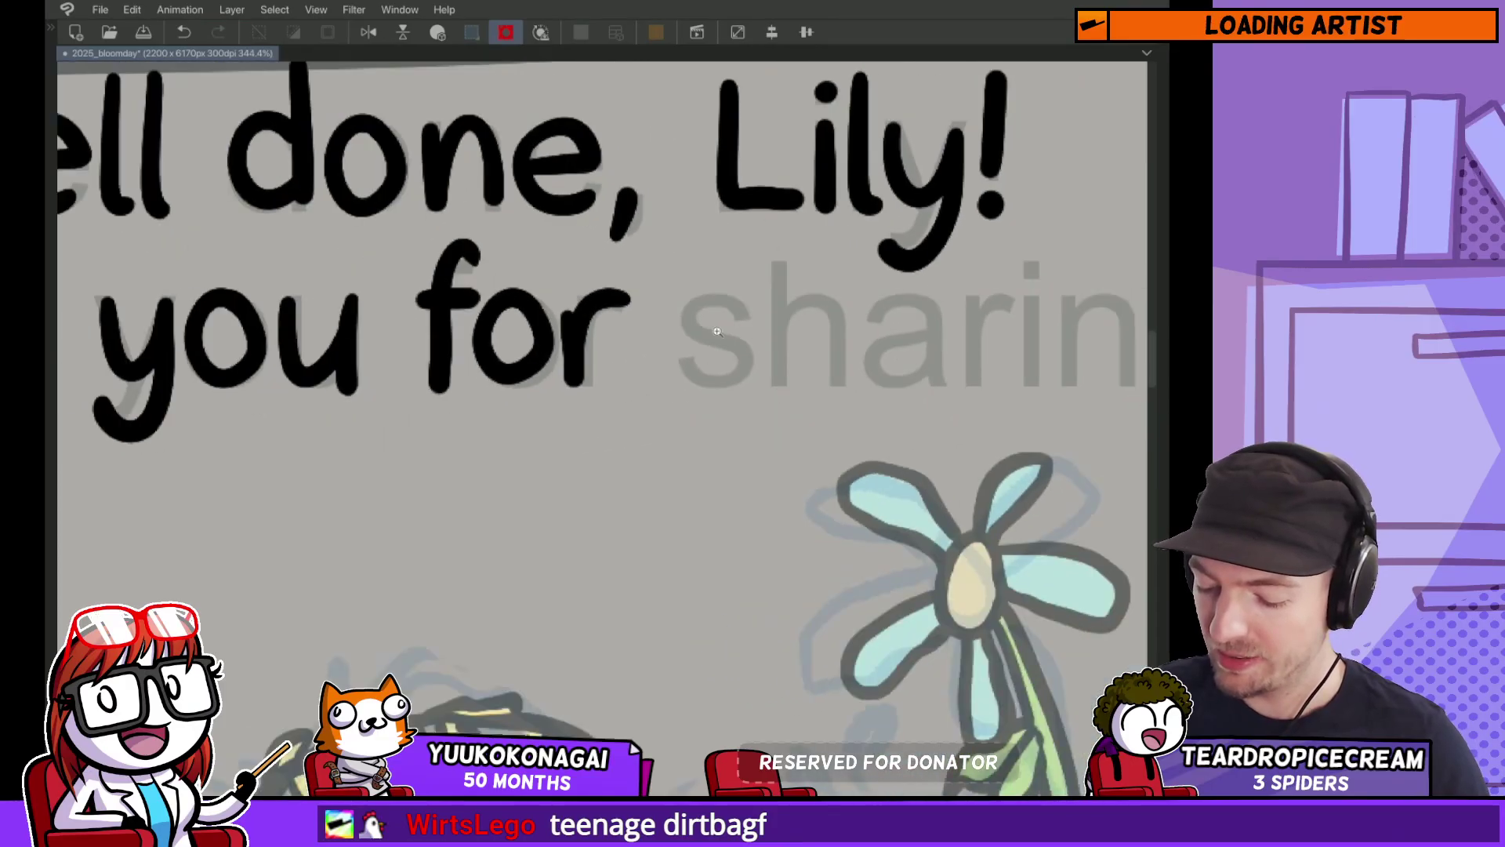
Step: Letter the s and h that begin "sharing" over the second panel's placeholder, undoing strokes that do not fit
scroll(689, 481, "down", 2)
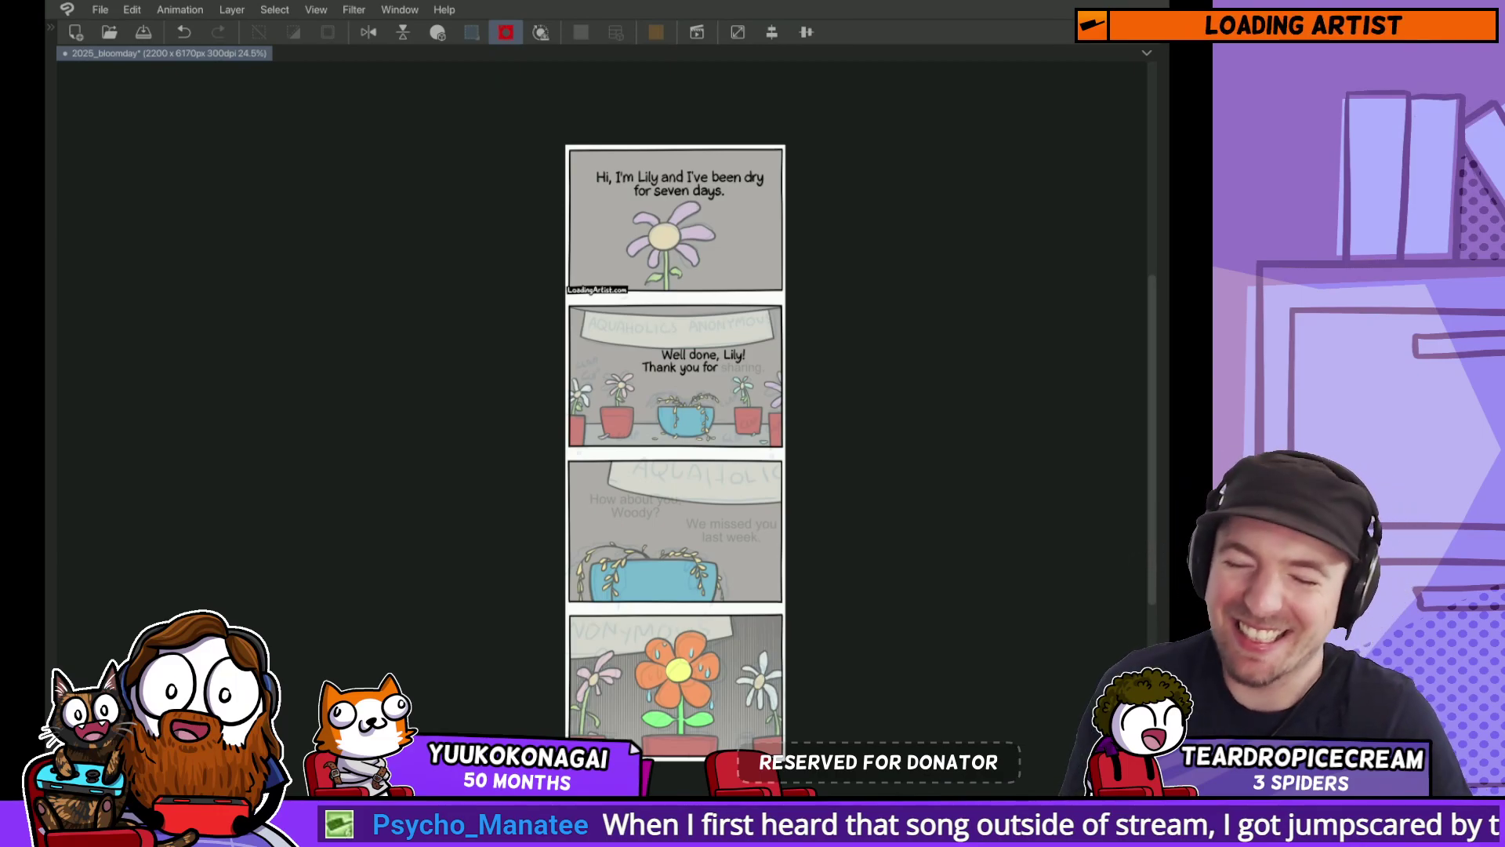
scroll(708, 333, "up", 10)
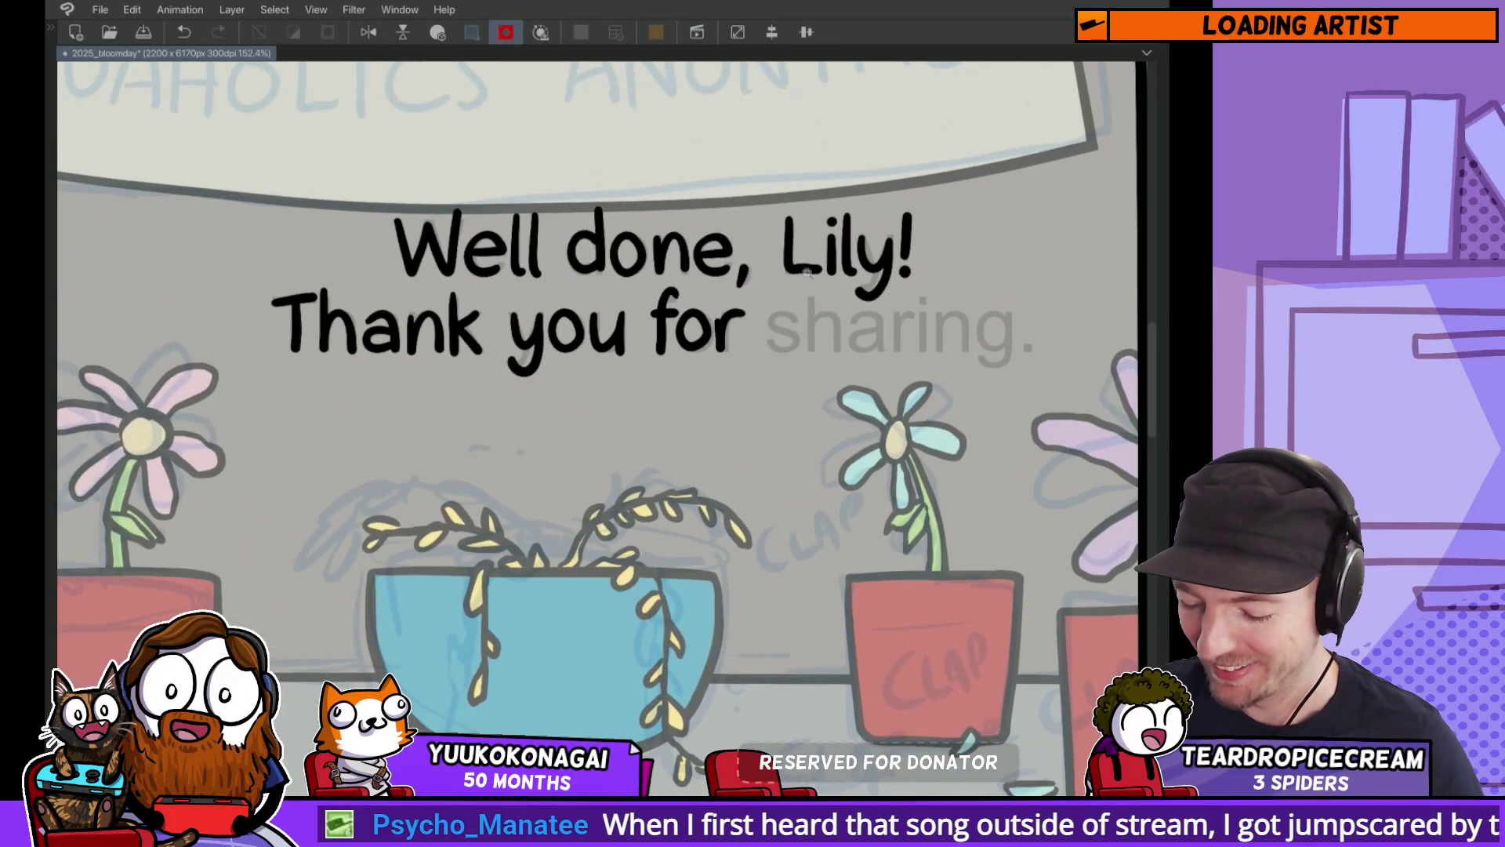
scroll(853, 392, "up", 8)
mouse_move(845, 278)
left_mouse_down()
mouse_move(853, 404)
mouse_move(720, 406)
mouse_move(723, 315)
mouse_move(716, 409)
left_mouse_up()
key("ctrl+z")
left_click_drag(917, 229, 687, 235)
mouse_move(684, 179)
left_mouse_down()
mouse_move(834, 380)
mouse_move(833, 461)
left_mouse_up()
left_click_drag(841, 390, 608, 393)
mouse_move(680, 318)
left_mouse_down()
mouse_move(777, 285)
mouse_move(815, 469)
mouse_move(809, 405)
mouse_move(843, 470)
mouse_move(701, 294)
mouse_move(834, 439)
left_mouse_up()
key("ctrl+z")
key("ctrl+z")
key("ctrl+z")
key("ctrl+z")
left_click_drag(816, 354, 819, 414)
key("ctrl+z")
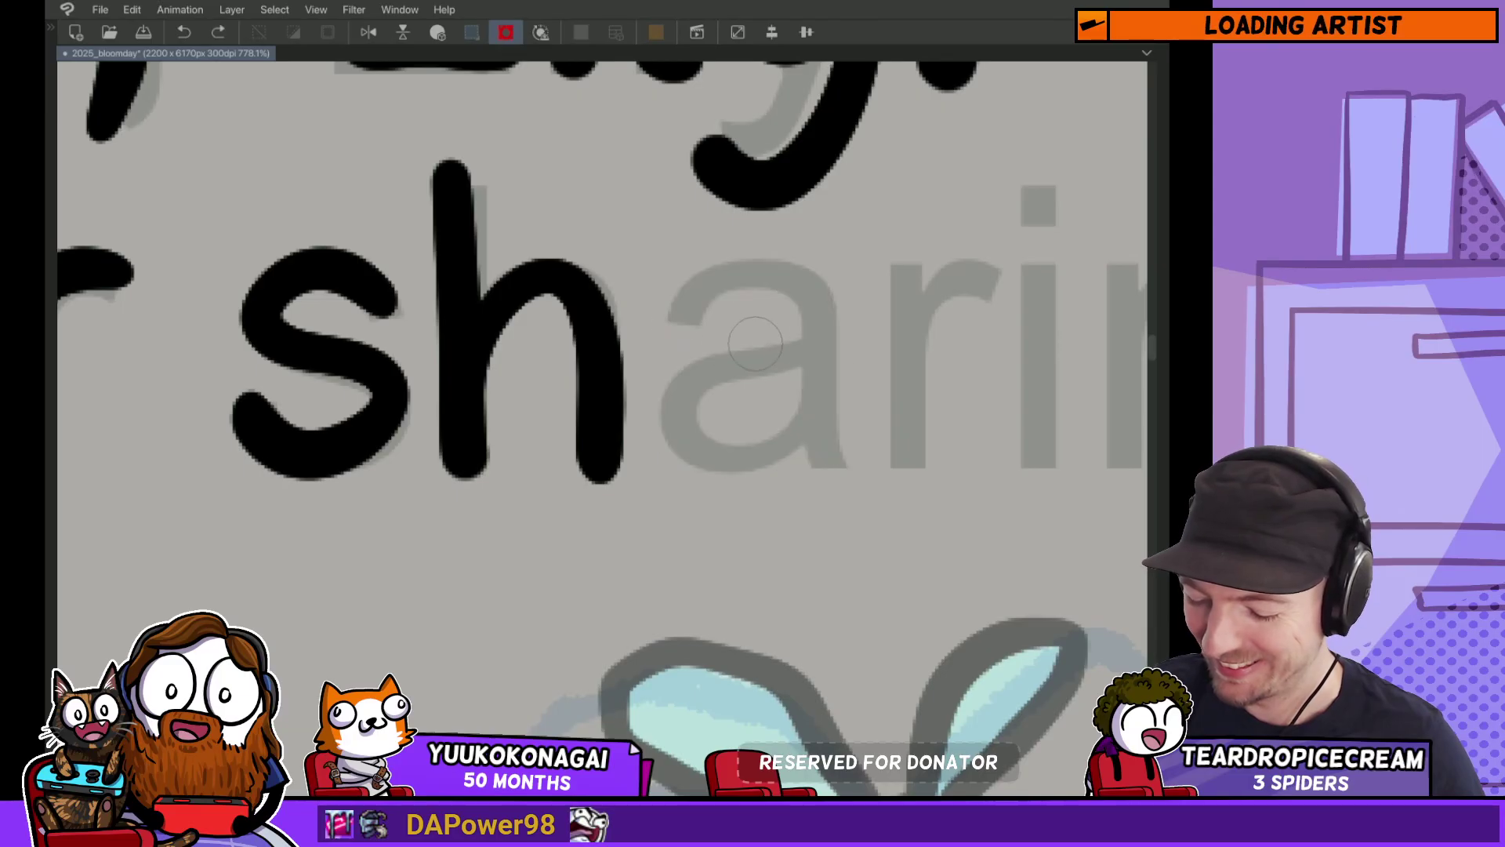
Step: Letter the a and r of "sharing" over the placeholder, retrying the r
left_click_drag(671, 317, 842, 462)
mouse_move(804, 345)
left_mouse_down()
mouse_move(823, 412)
mouse_move(589, 405)
left_mouse_up()
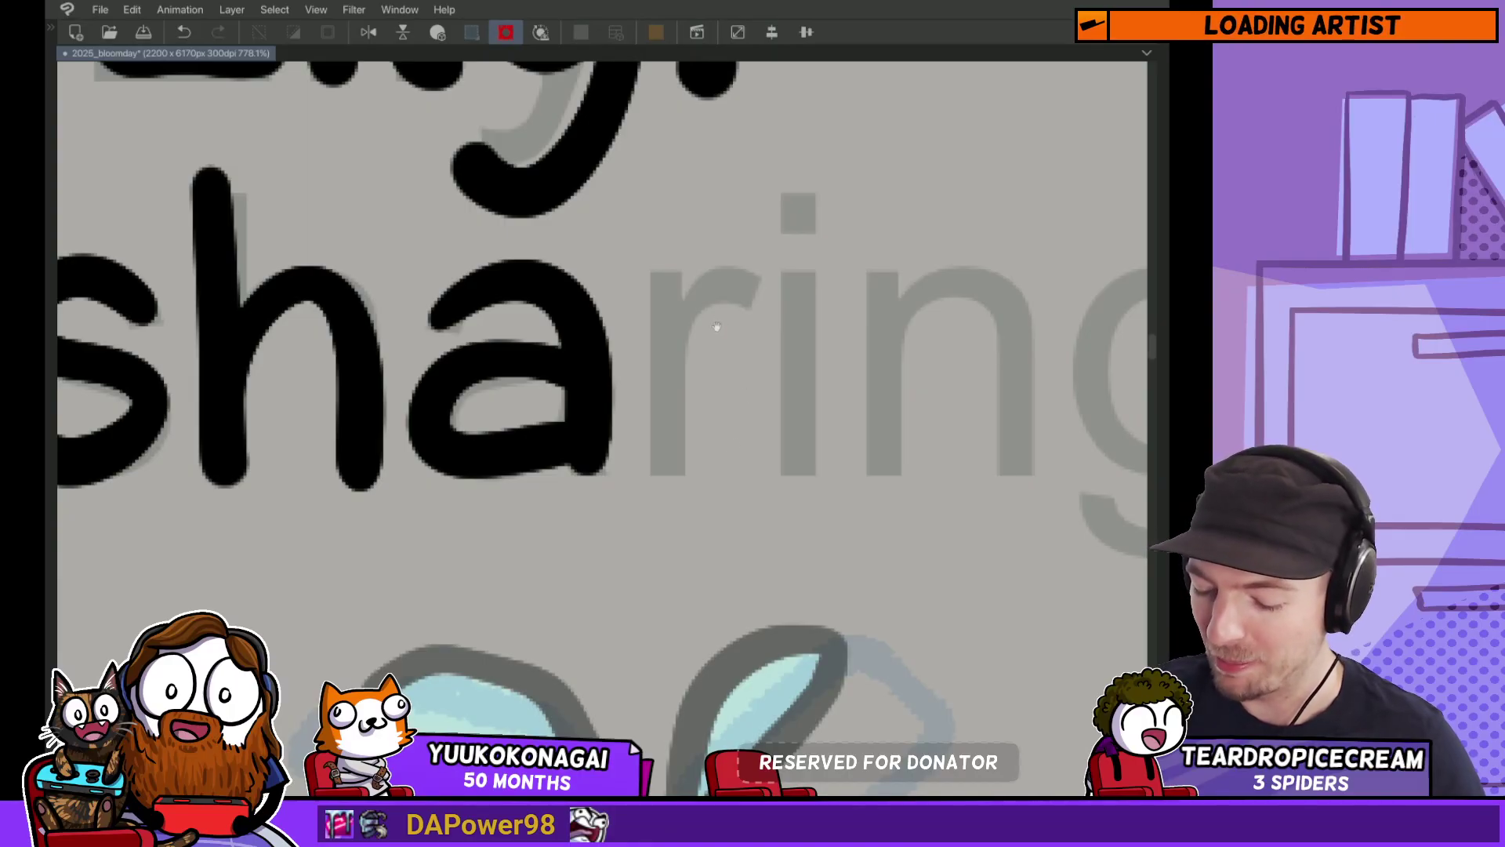
mouse_move(643, 311)
left_mouse_down()
mouse_move(649, 452)
mouse_move(741, 296)
mouse_move(798, 470)
left_mouse_up()
key("ctrl+z")
key("ctrl+z")
key("ctrl+y")
Step: Letter the i and n of "sharing" over the placeholder, redoing the stem, dot and arch as needed
key("ctrl+z")
mouse_move(807, 306)
left_mouse_down()
mouse_move(804, 483)
mouse_move(810, 337)
mouse_move(812, 451)
left_mouse_up()
key("ctrl+z")
key("ctrl+z")
left_click_drag(810, 210, 815, 206)
key("ctrl+z")
mouse_move(901, 298)
left_mouse_down()
mouse_move(727, 285)
mouse_move(769, 238)
left_mouse_up()
Step: Letter the g and the period that complete "sharing." in the second panel
key("ctrl+z")
mouse_move(708, 278)
left_mouse_down()
mouse_move(836, 449)
mouse_move(707, 285)
mouse_move(848, 436)
left_mouse_up()
key("ctrl+z")
mouse_move(999, 355)
left_mouse_down()
mouse_move(846, 299)
mouse_move(751, 345)
mouse_move(880, 294)
left_mouse_up()
key("ctrl+z")
mouse_move(896, 248)
left_mouse_down()
mouse_move(855, 211)
mouse_move(916, 316)
mouse_move(730, 467)
left_mouse_up()
key("ctrl+z")
left_click_drag(902, 329, 779, 311)
mouse_move(776, 225)
left_mouse_down()
mouse_move(702, 481)
mouse_move(647, 428)
left_mouse_up()
left_click_drag(872, 359, 874, 361)
left_click_drag(883, 492, 713, 492)
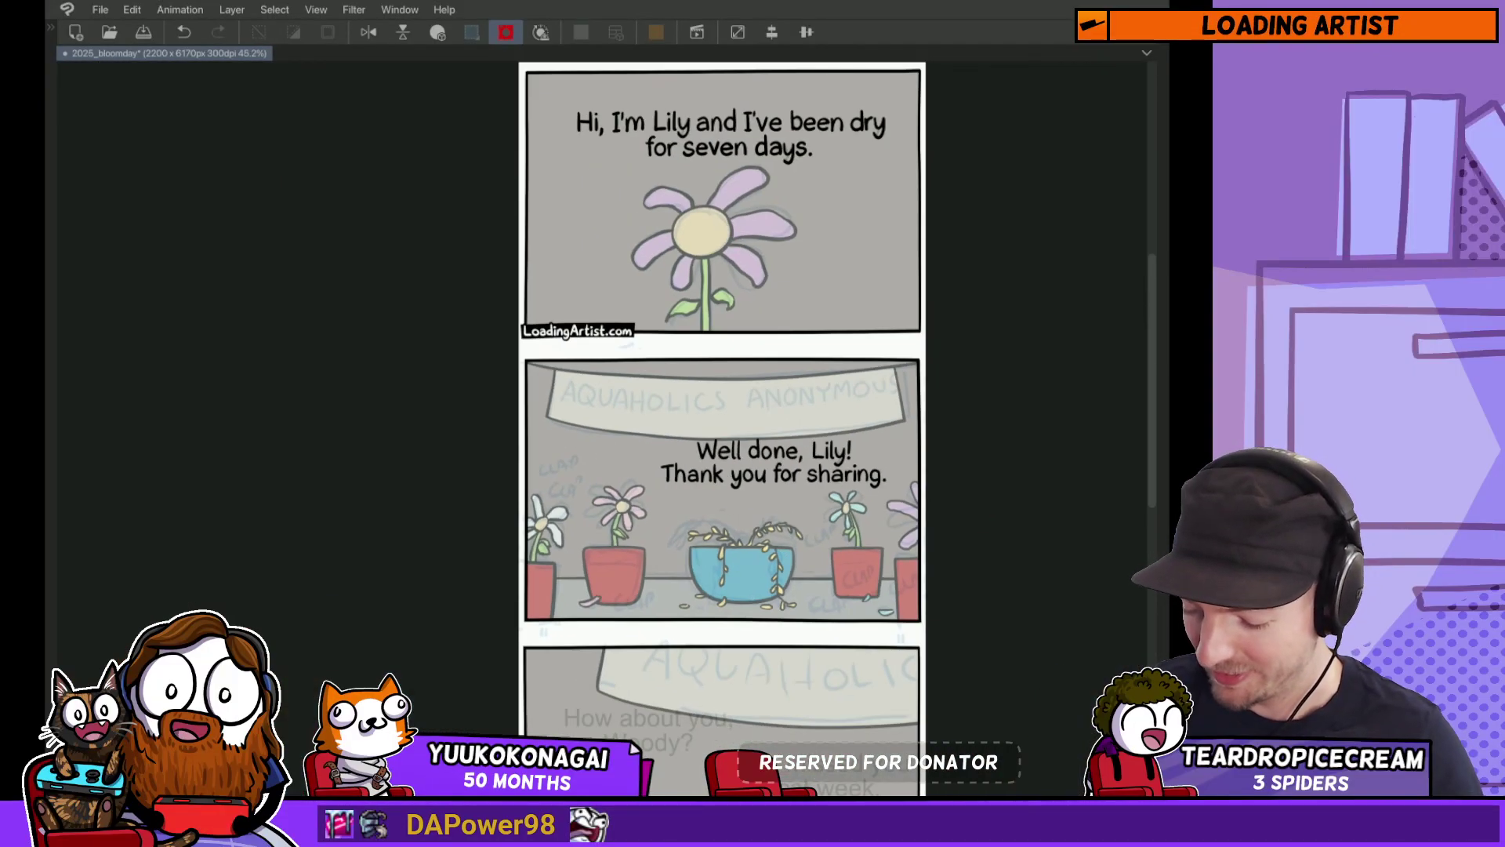
Step: Letter the capital H of "How" over the third panel's first placeholder line, retrying its strokes
left_click_drag(798, 638, 792, 283)
key("Tab")
key("Tab")
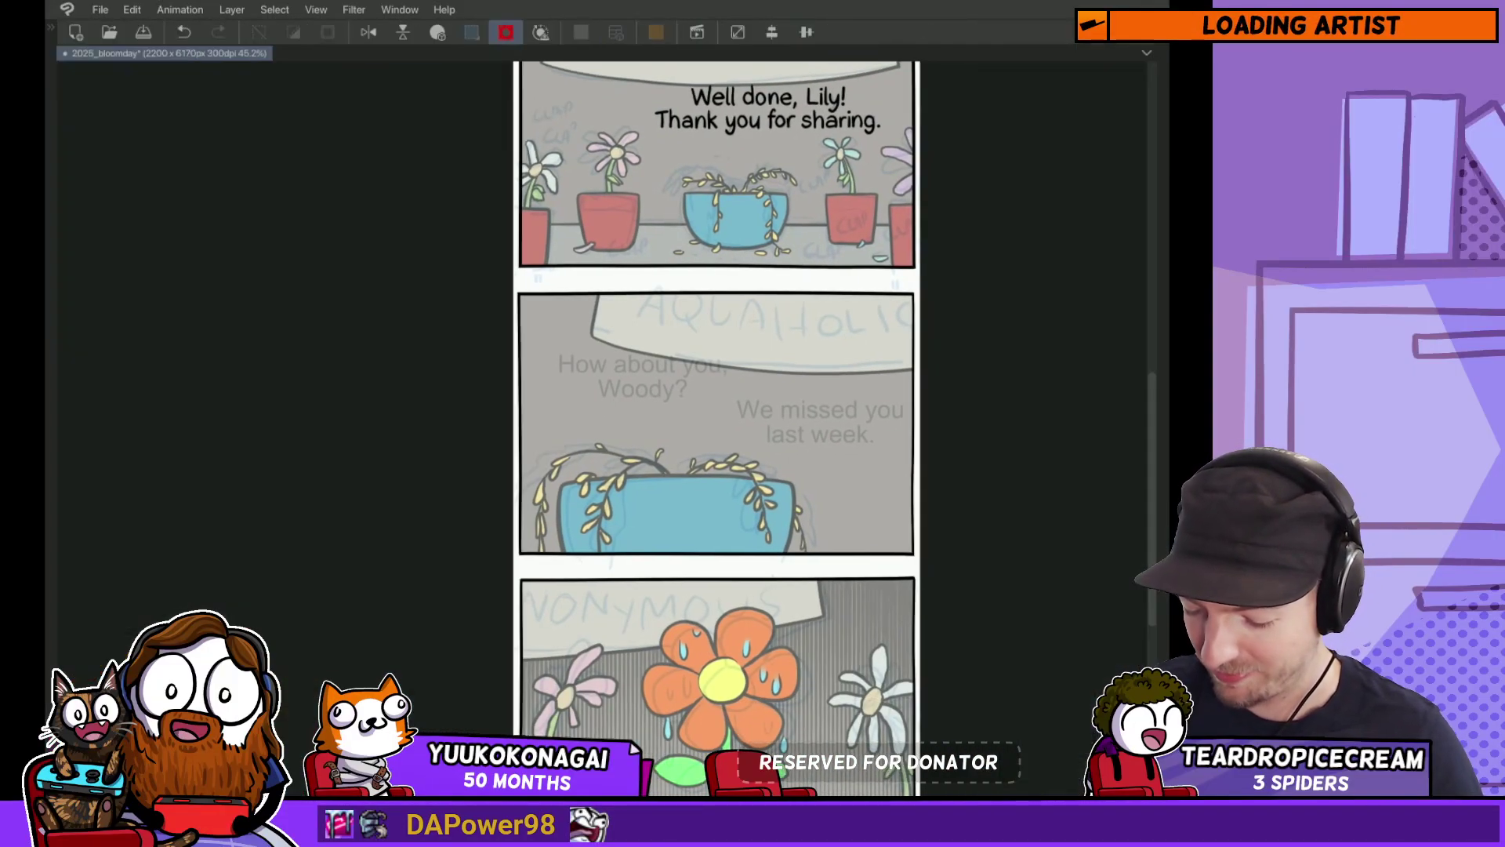
scroll(574, 357, "up", 8)
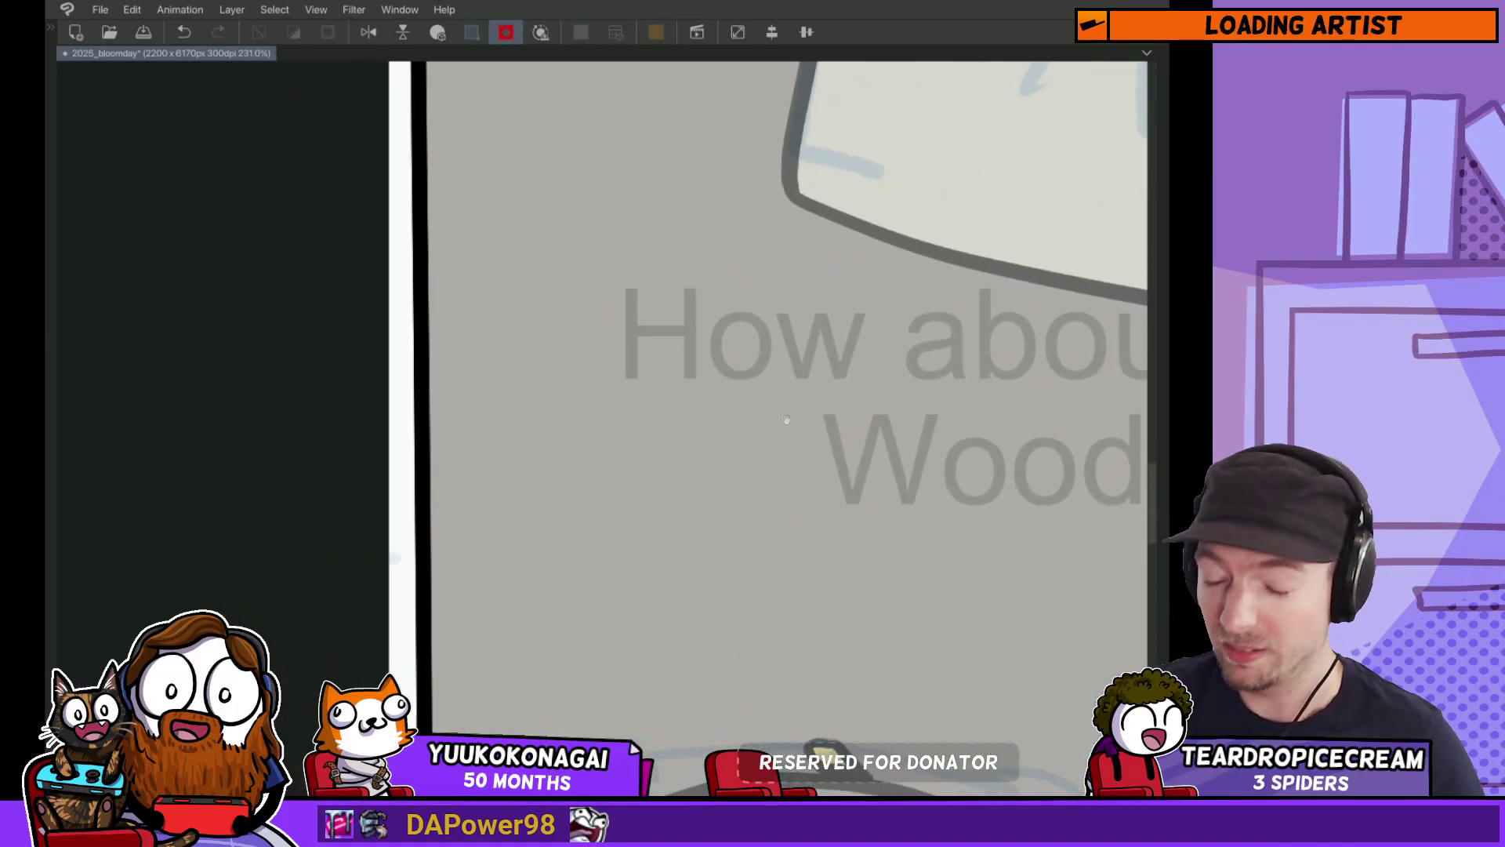
scroll(679, 316, "up", 3)
left_click_drag(585, 224, 587, 448)
left_click_drag(728, 219, 735, 451)
mouse_move(582, 334)
left_mouse_down()
mouse_move(726, 331)
mouse_move(717, 319)
mouse_move(727, 345)
left_mouse_up()
key("ctrl+z")
key("ctrl+z")
left_click_drag(752, 403, 614, 358)
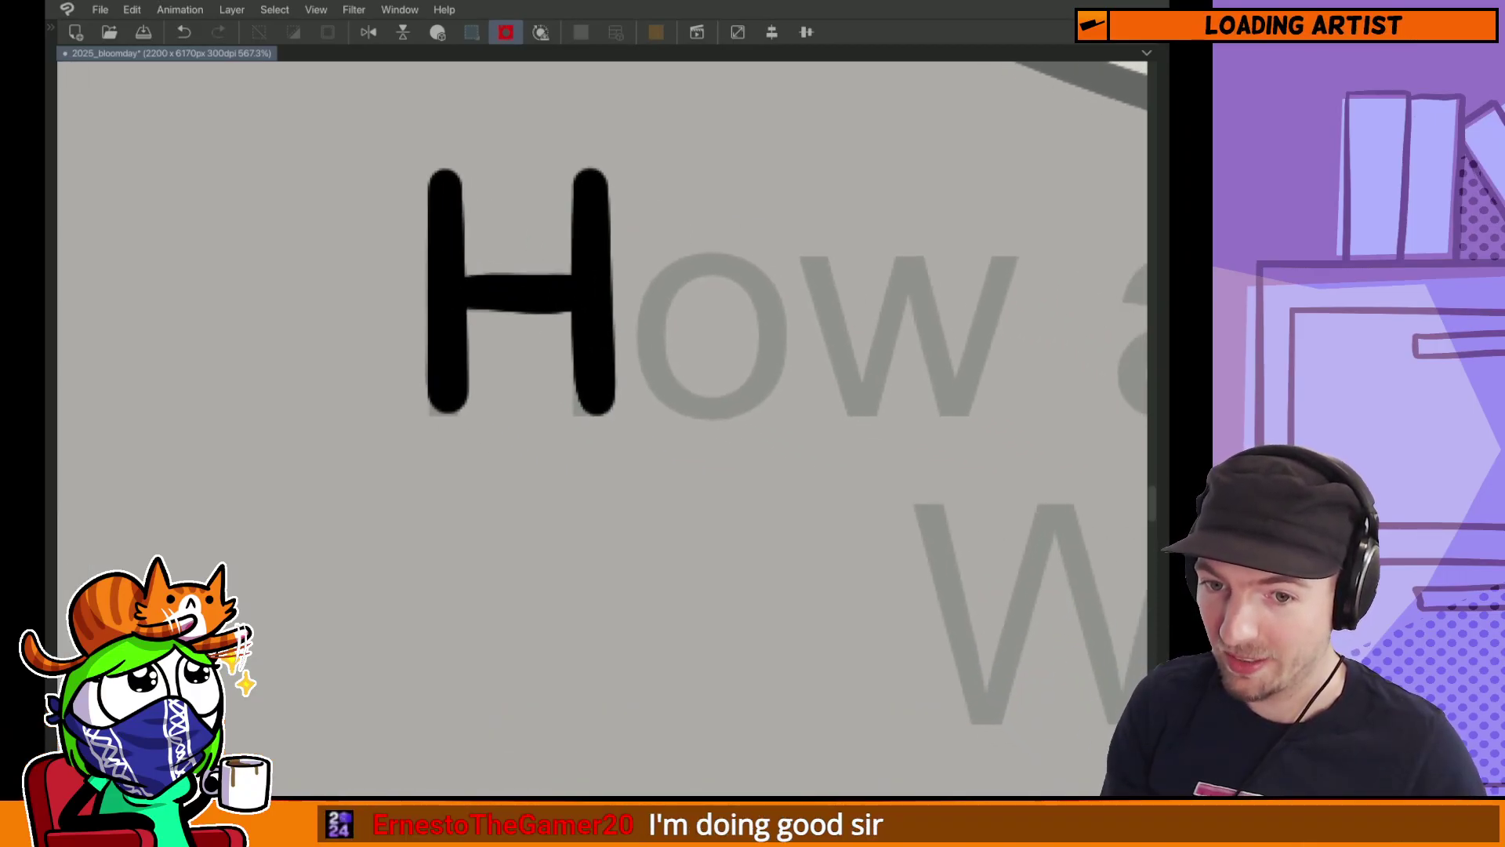
Step: Letter the o and w that complete "How" and the a of "about" in the third panel
mouse_move(744, 290)
left_mouse_down()
mouse_move(689, 254)
mouse_move(737, 276)
mouse_move(694, 266)
mouse_move(737, 249)
mouse_move(717, 235)
left_mouse_up()
key("ctrl+z")
key("ctrl+z")
key("ctrl+z")
mouse_move(787, 338)
left_mouse_down()
mouse_move(769, 380)
mouse_move(786, 349)
left_mouse_up()
mouse_move(816, 262)
left_mouse_down()
mouse_move(840, 374)
mouse_move(1006, 265)
mouse_move(726, 299)
left_mouse_up()
left_click_drag(992, 255, 779, 259)
left_click_drag(644, 302, 766, 414)
left_click_drag(758, 337, 766, 380)
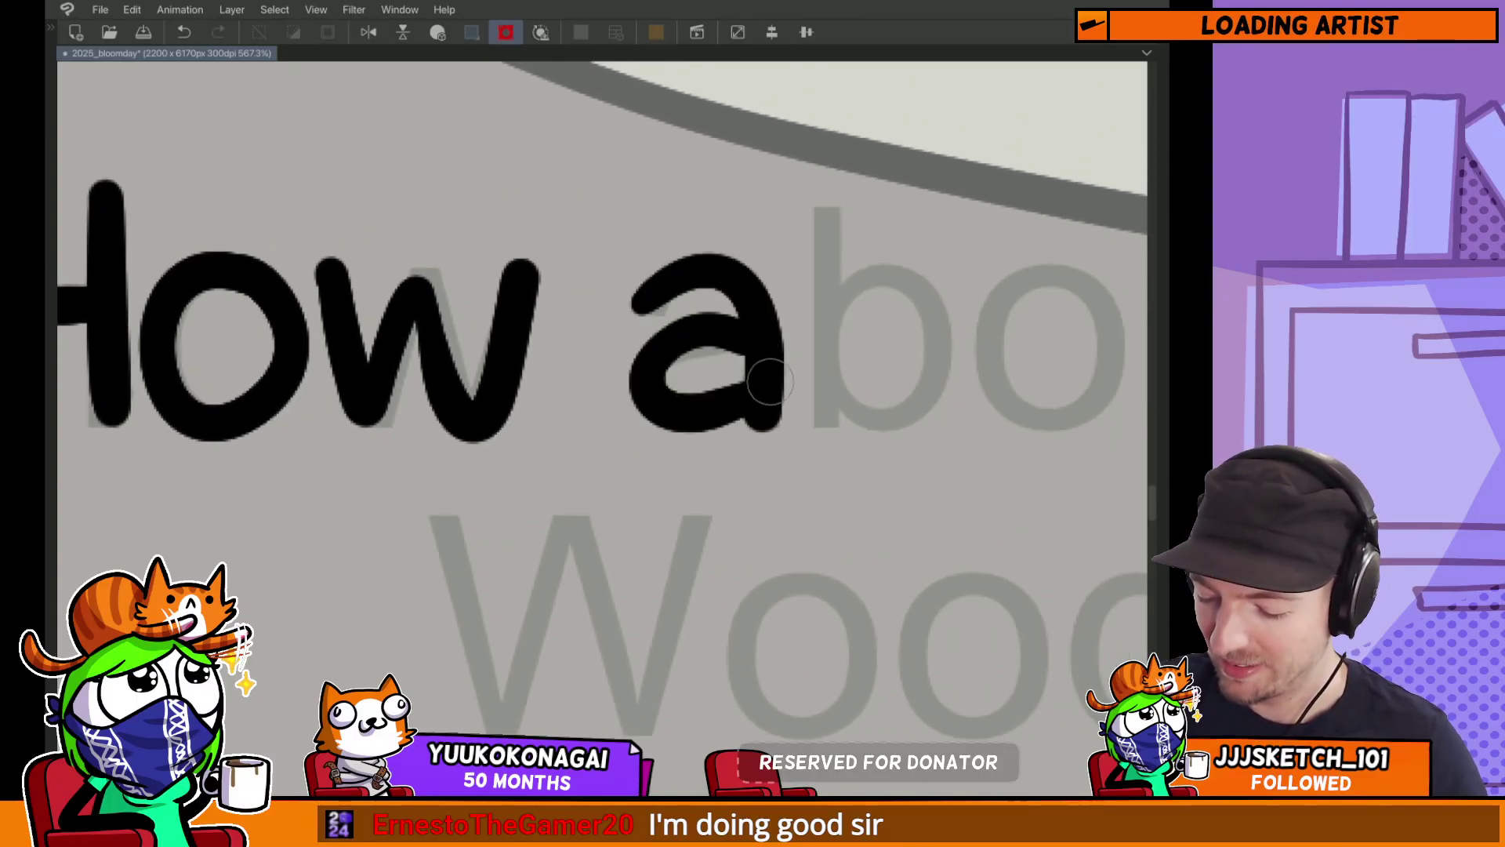
Step: Letter the b of "about" over the placeholder and save the comic file
left_click_drag(815, 202, 824, 414)
left_click_drag(913, 413, 820, 444)
scroll(819, 444, "down", 3)
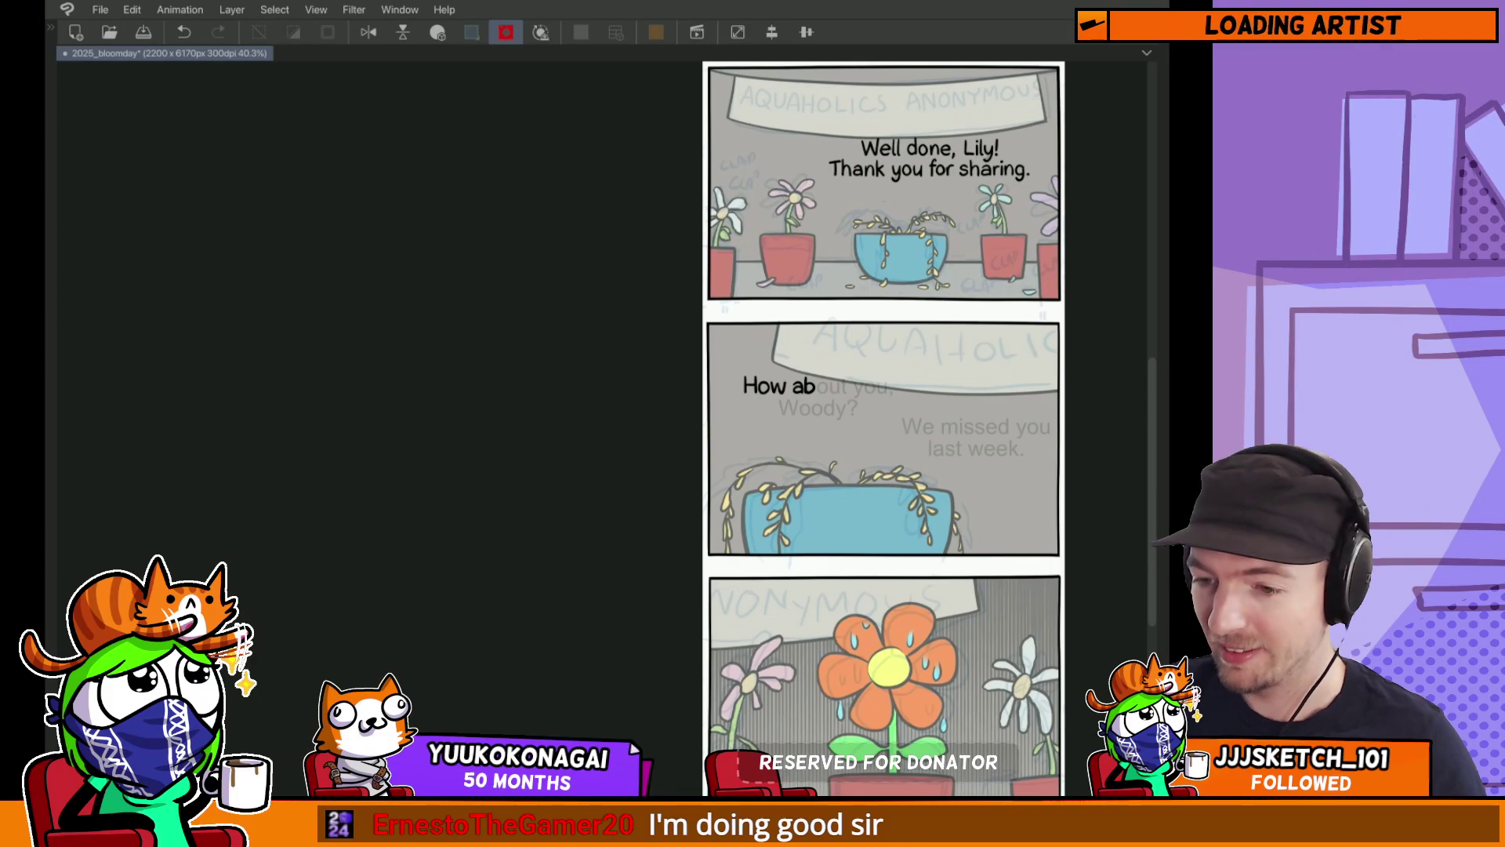
key("ctrl+s")
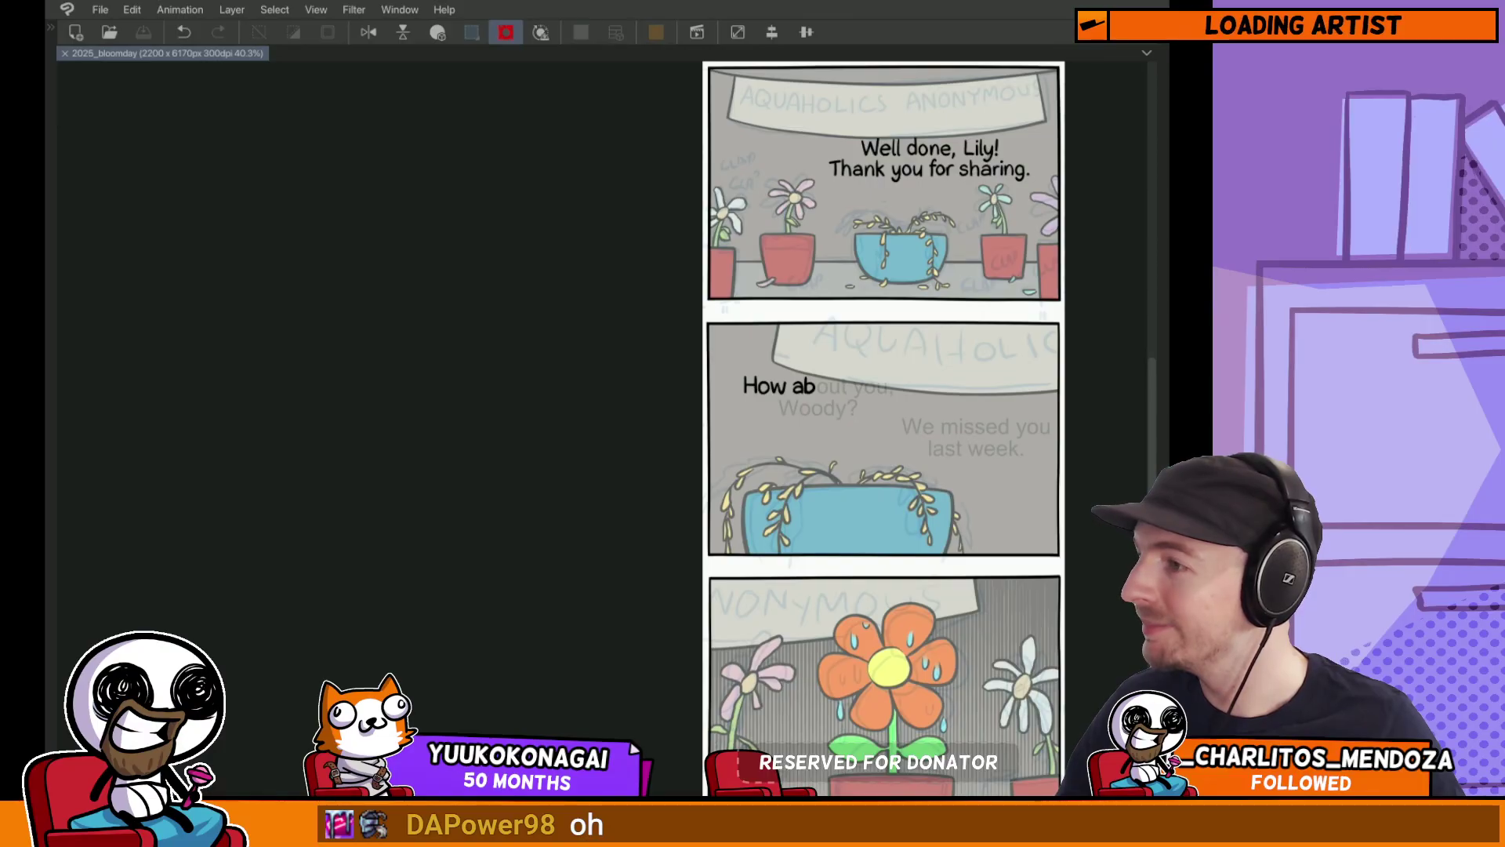
Step: Letter the o, u and t that complete "about", redoing the o and the t's stem
scroll(826, 380, "up", 10)
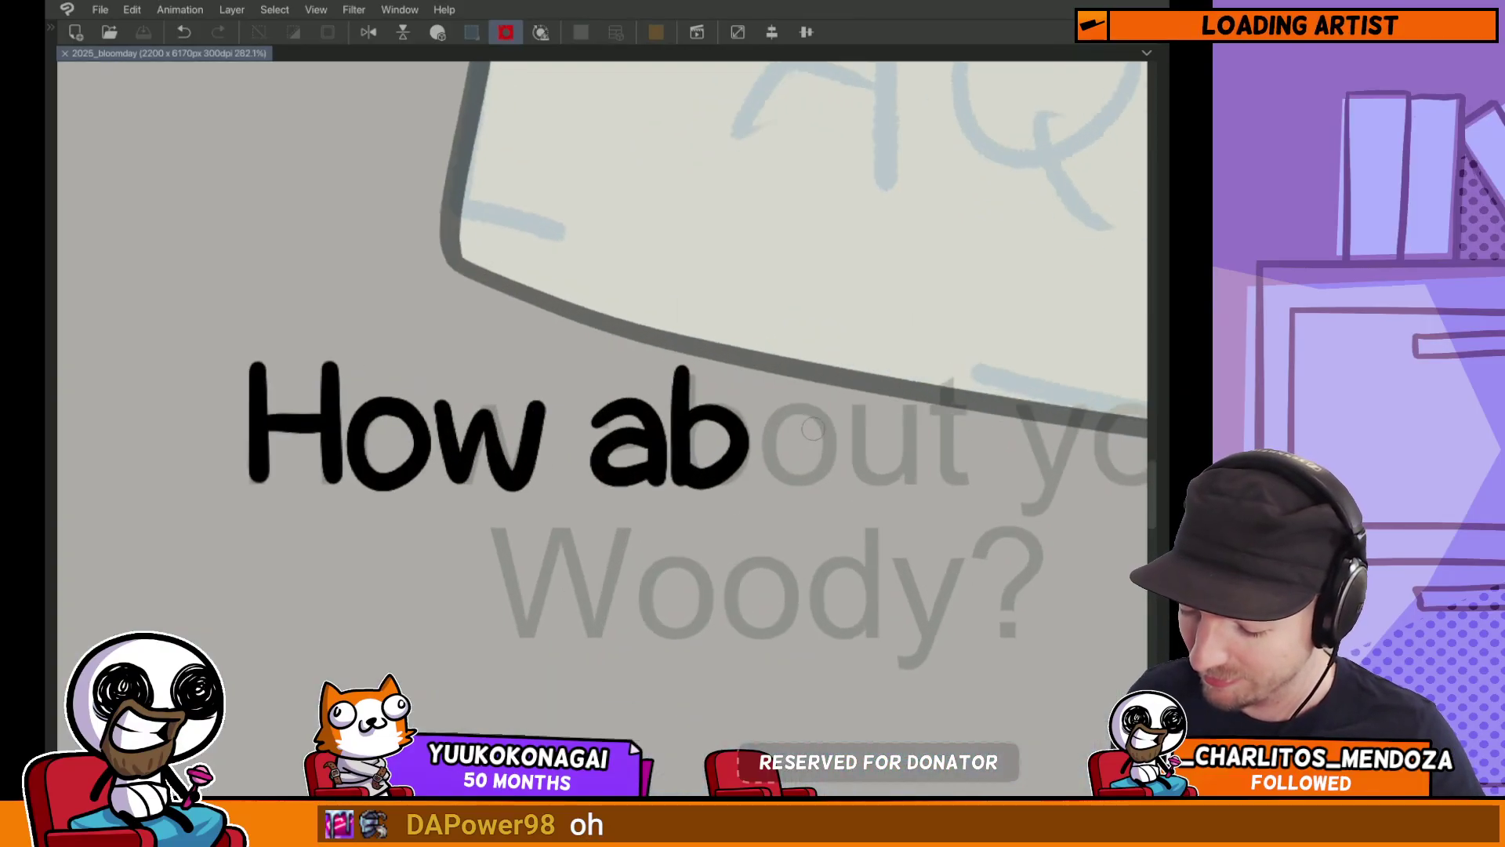
mouse_move(813, 429)
left_mouse_down()
mouse_move(815, 416)
mouse_move(819, 478)
mouse_move(823, 427)
mouse_move(810, 448)
mouse_move(911, 477)
left_mouse_up()
key("ctrl+z")
key("ctrl+z")
key("ctrl+z")
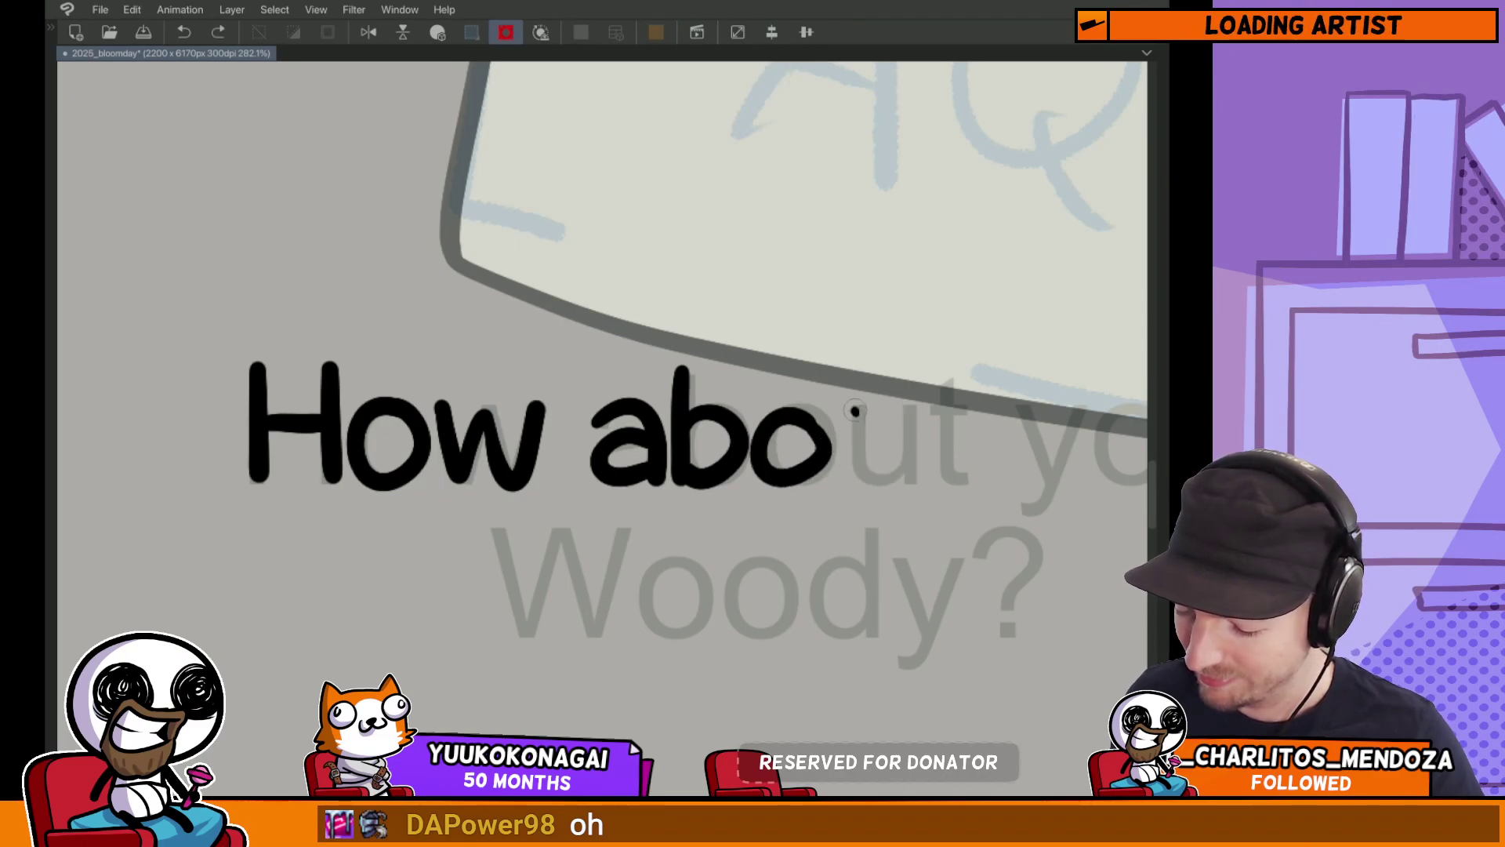
left_click_drag(850, 404, 910, 479)
left_click_drag(947, 347, 956, 475)
key("ctrl+z")
left_click_drag(946, 350, 960, 479)
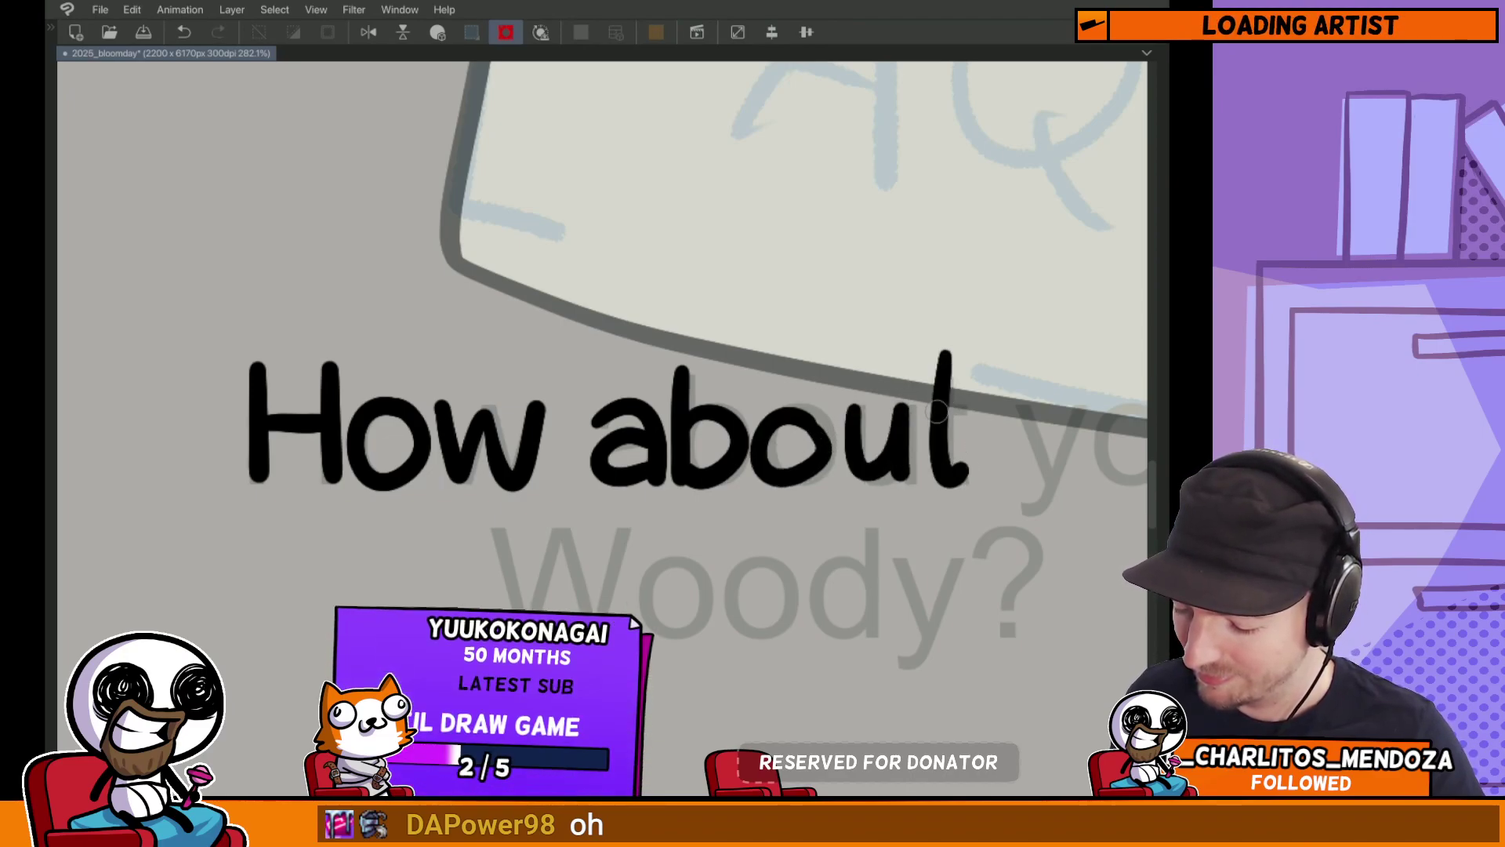
left_click_drag(926, 406, 979, 402)
left_click_drag(791, 487, 645, 442)
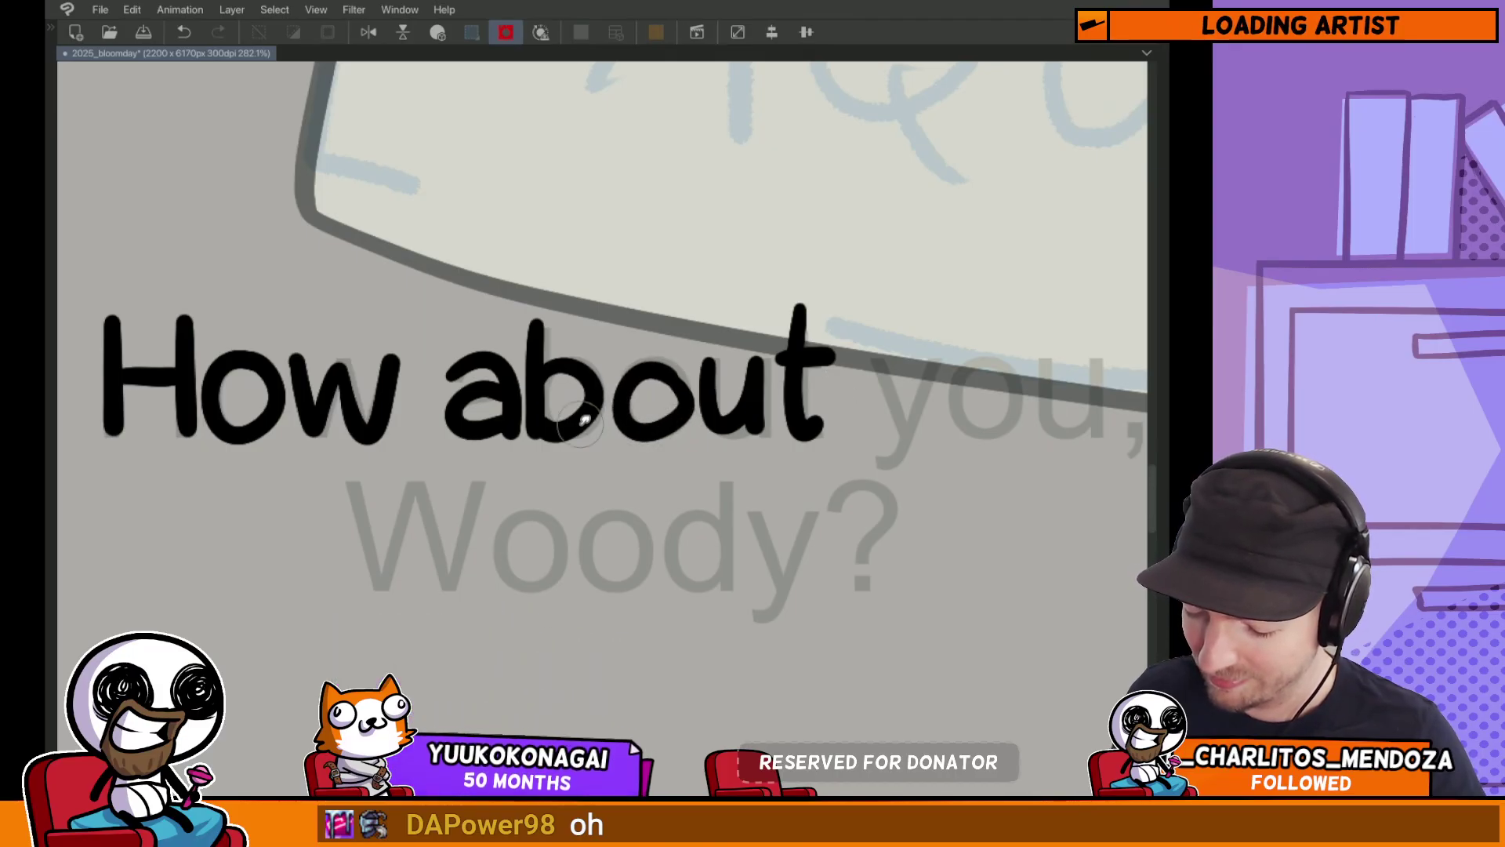
Step: Letter the y and o of "you" after "about" in the third panel, retrying strokes as needed
mouse_move(880, 410)
left_mouse_down()
mouse_move(798, 396)
mouse_move(784, 466)
left_mouse_up()
mouse_move(912, 345)
left_mouse_down()
mouse_move(926, 362)
mouse_move(909, 422)
mouse_move(925, 362)
mouse_move(874, 384)
mouse_move(934, 373)
mouse_move(863, 363)
left_mouse_up()
key("ctrl+z")
key("ctrl+z")
key("ctrl+z")
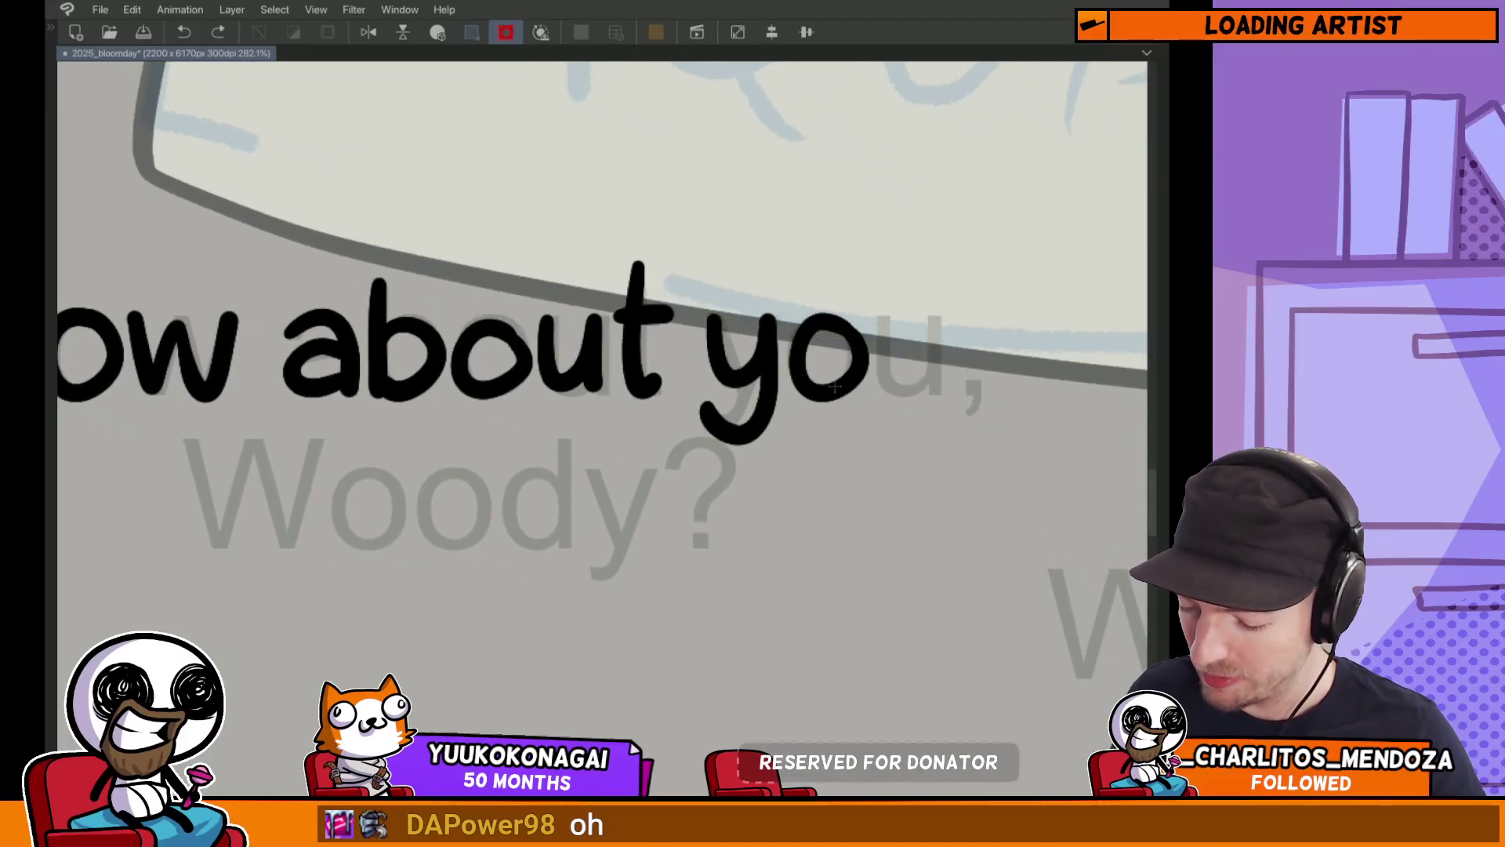
Step: Letter the u and the comma that complete "you," on the third panel's first line
key("Tab")
key("Tab")
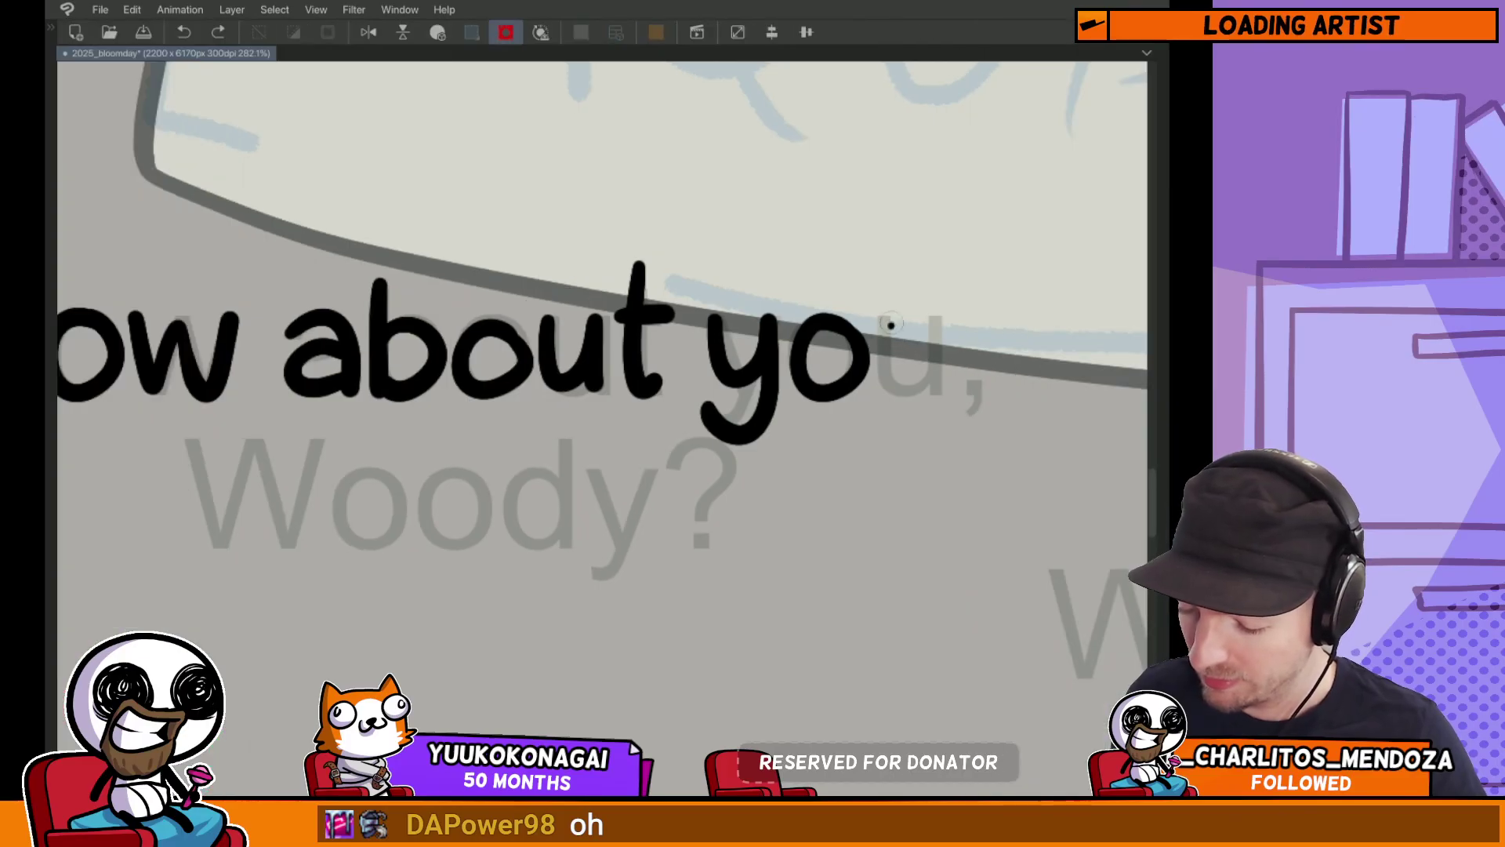
left_click_drag(891, 324, 945, 396)
key("ctrl+z")
mouse_move(887, 328)
left_mouse_down()
mouse_move(925, 372)
mouse_move(946, 427)
left_mouse_up()
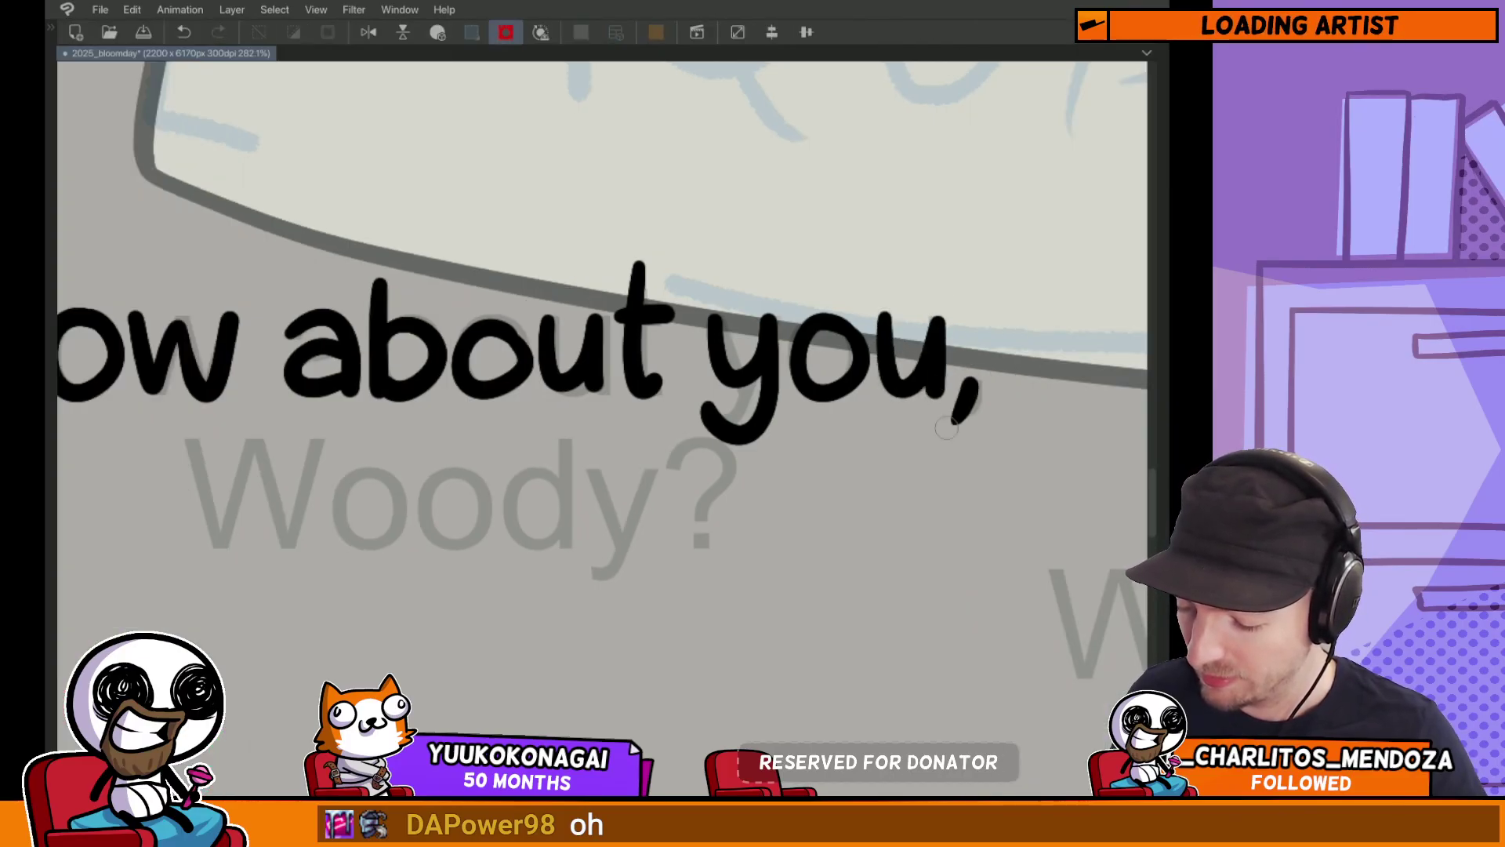
left_click_drag(881, 486, 692, 493)
left_click_drag(160, 486, 709, 356)
scroll(708, 356, "up", 1)
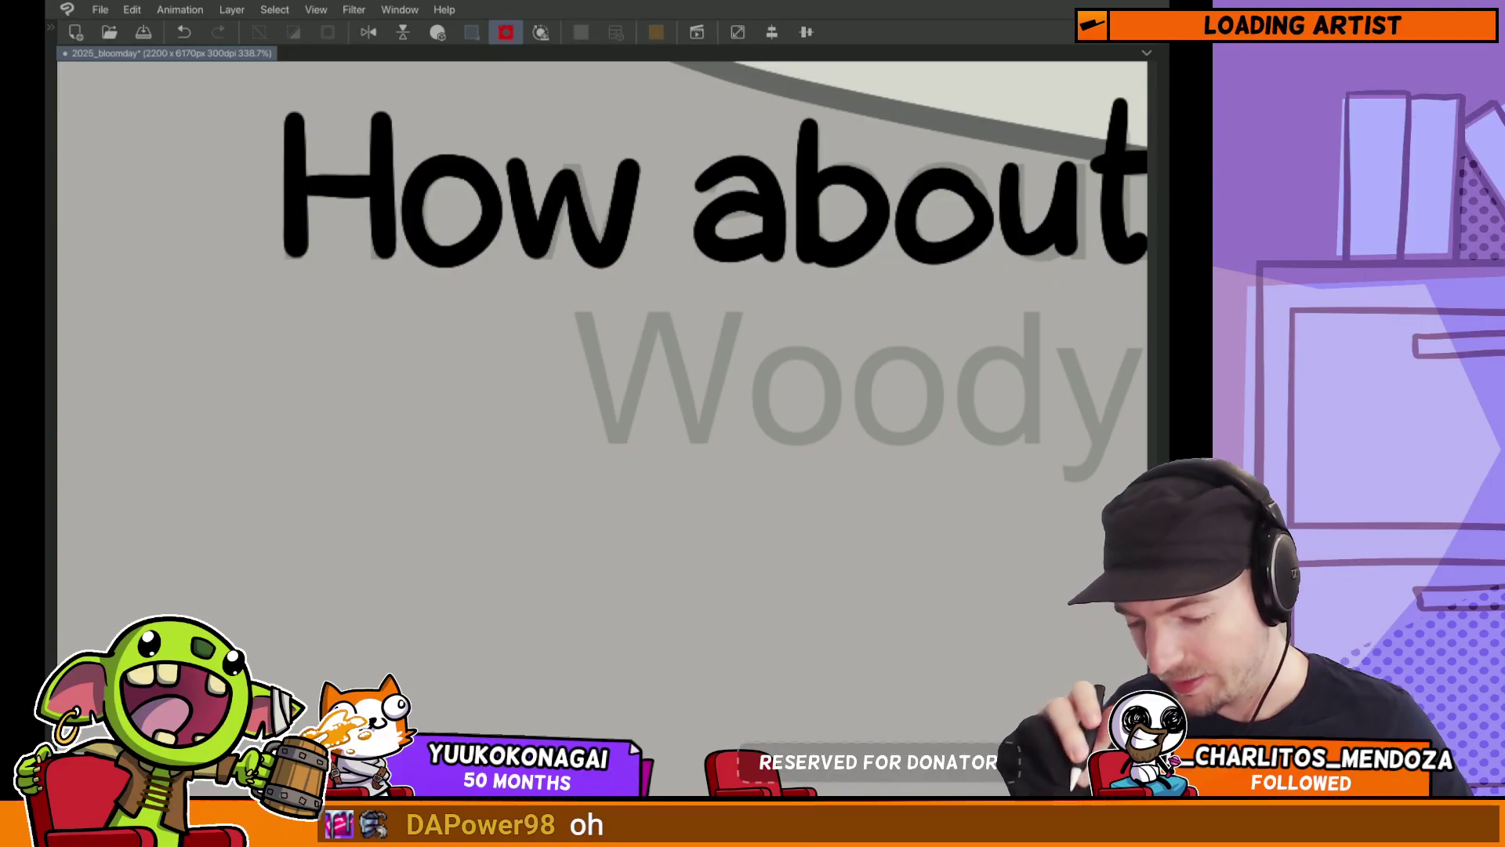
scroll(666, 368, "down", 5)
scroll(683, 392, "up", 2)
key("Tab")
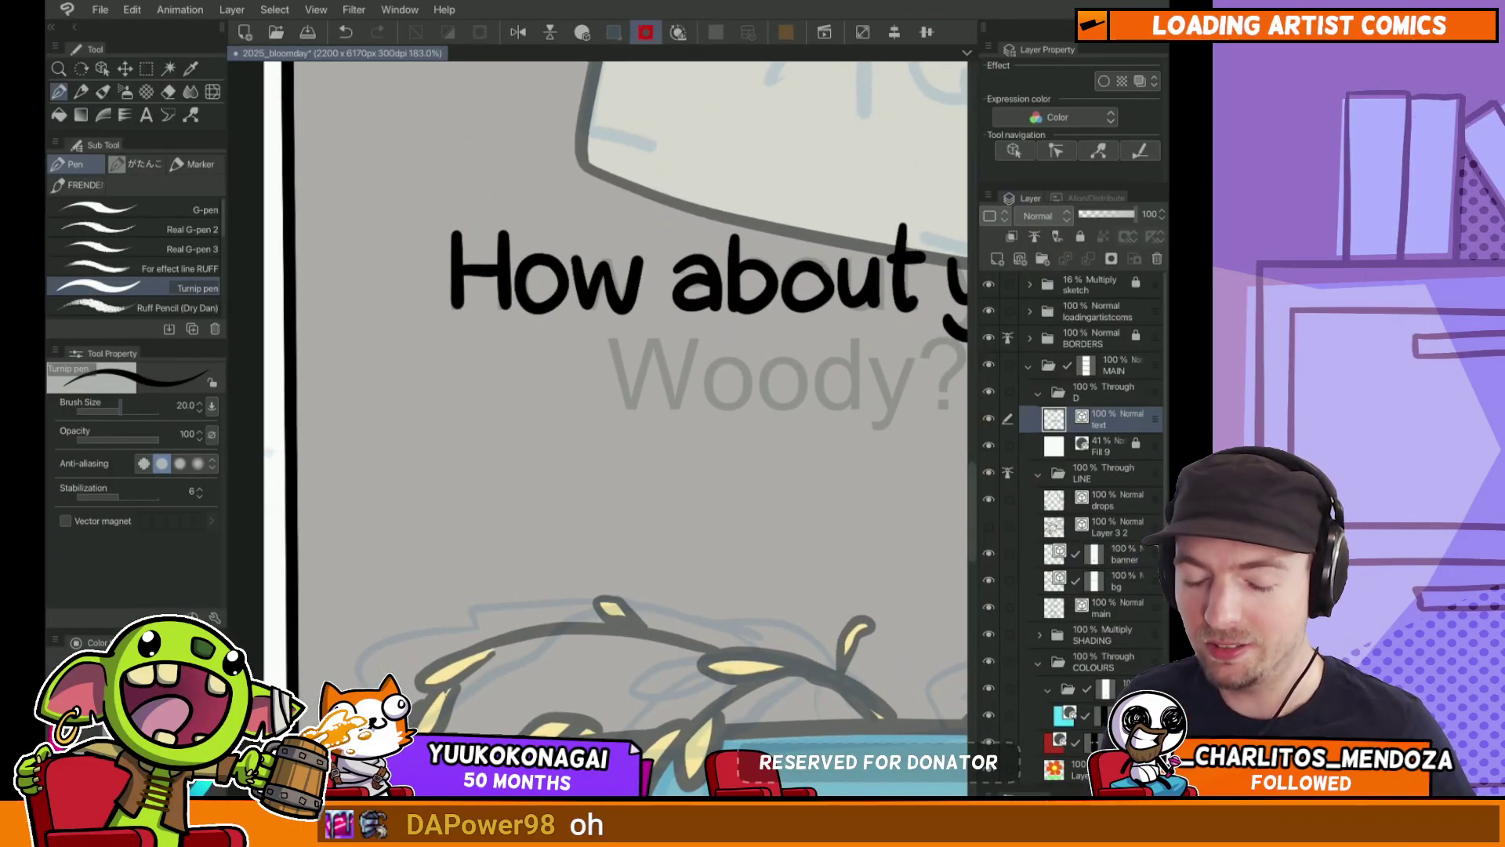
key("Tab")
key("Tab")
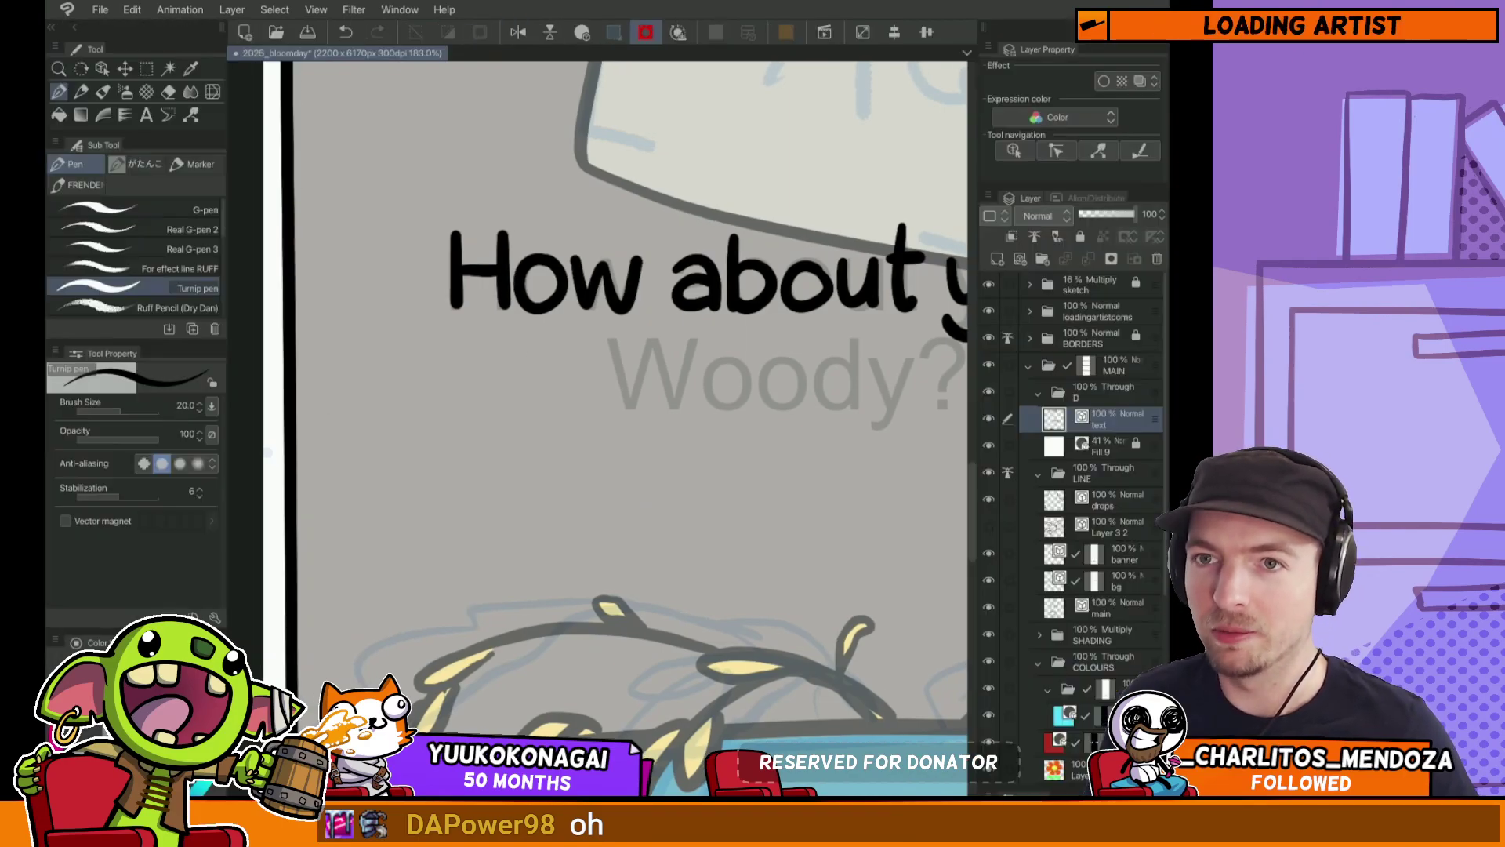
key("Tab")
key("Tab")
key("Tab")
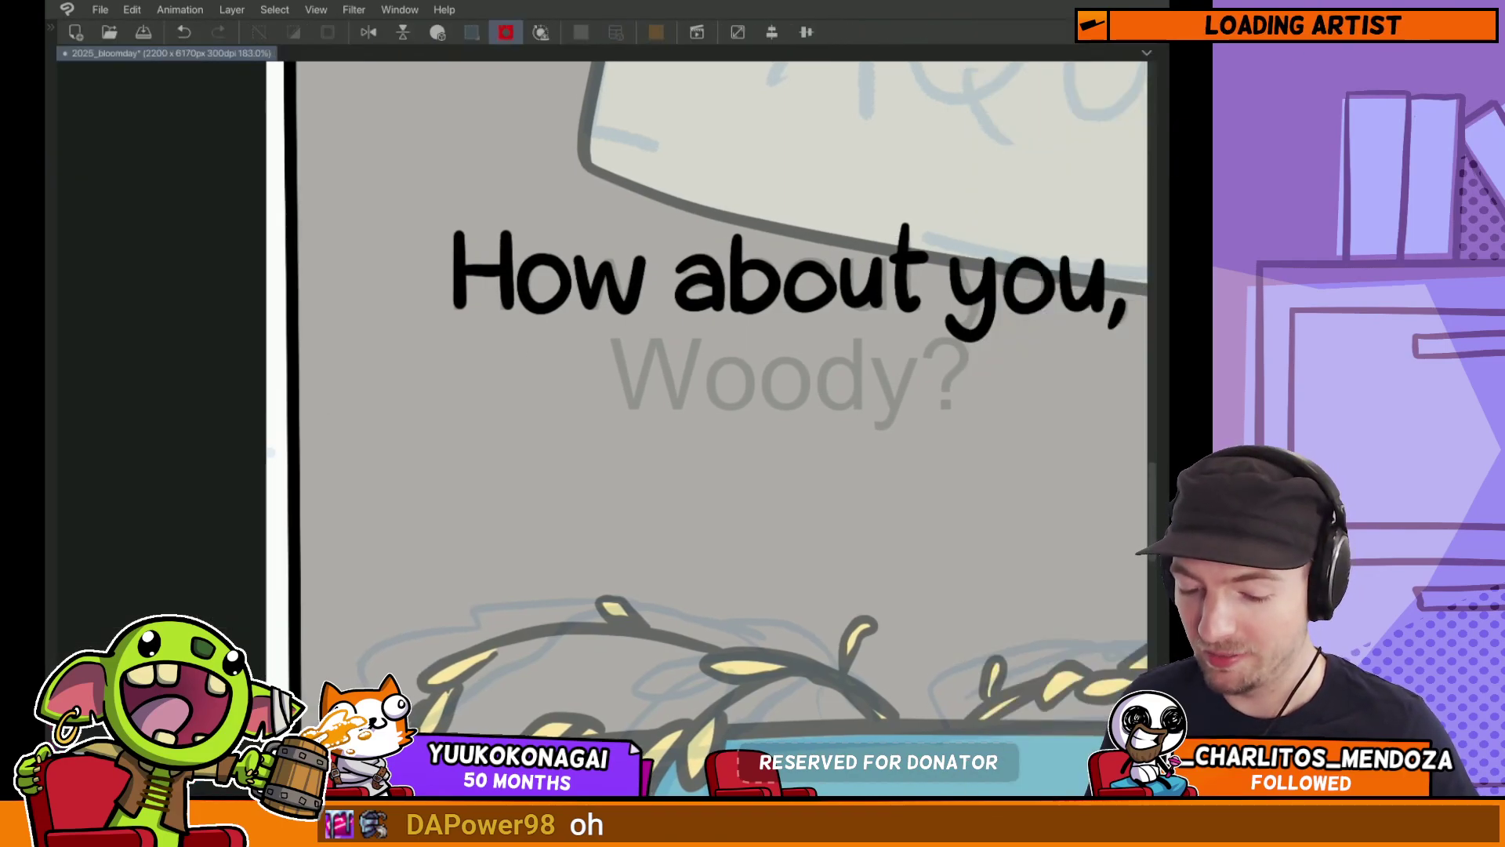
key("Tab")
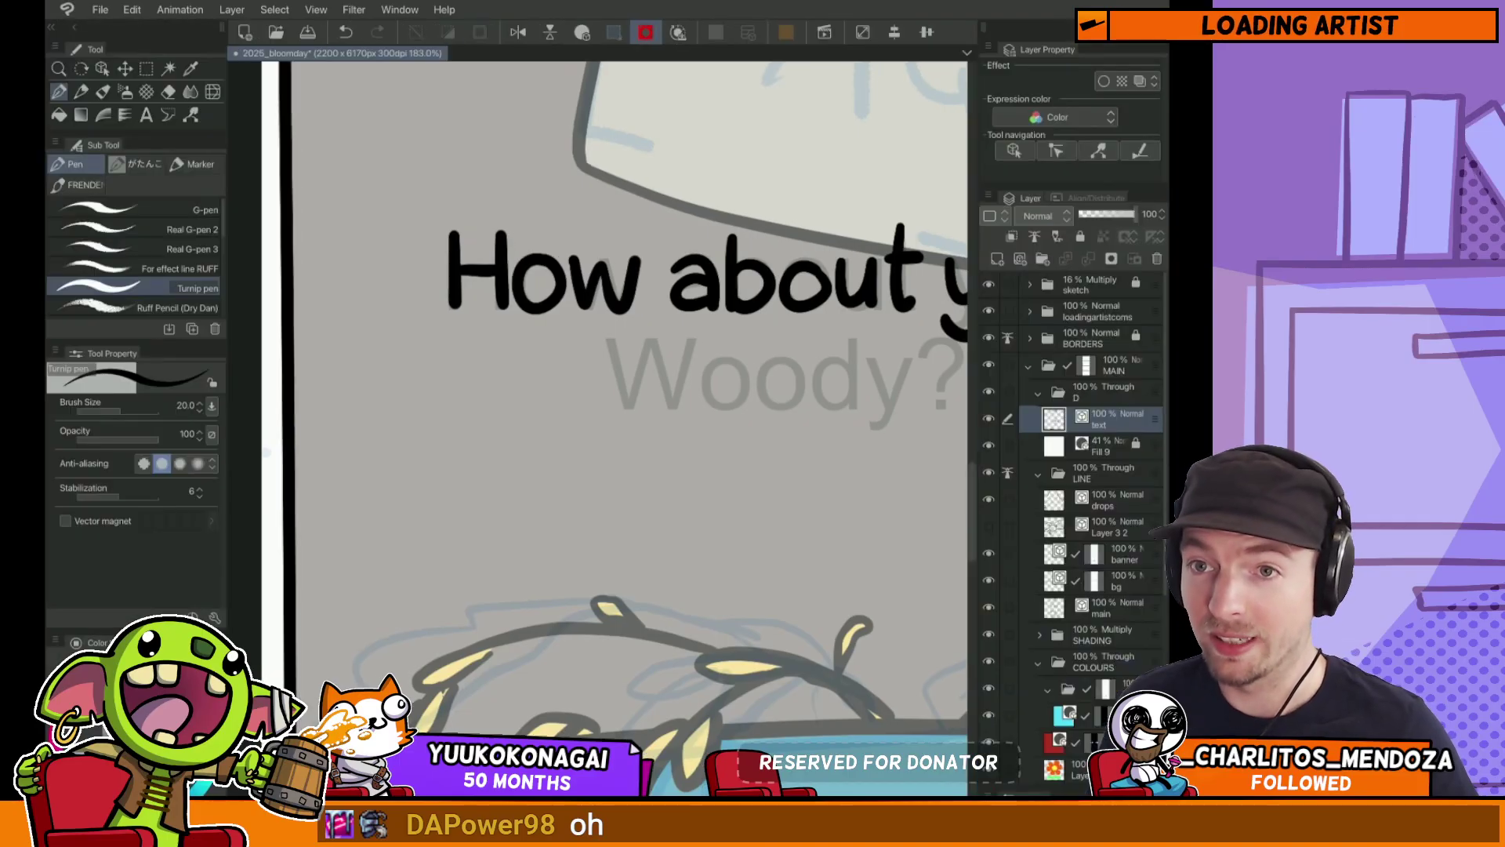
key("Tab")
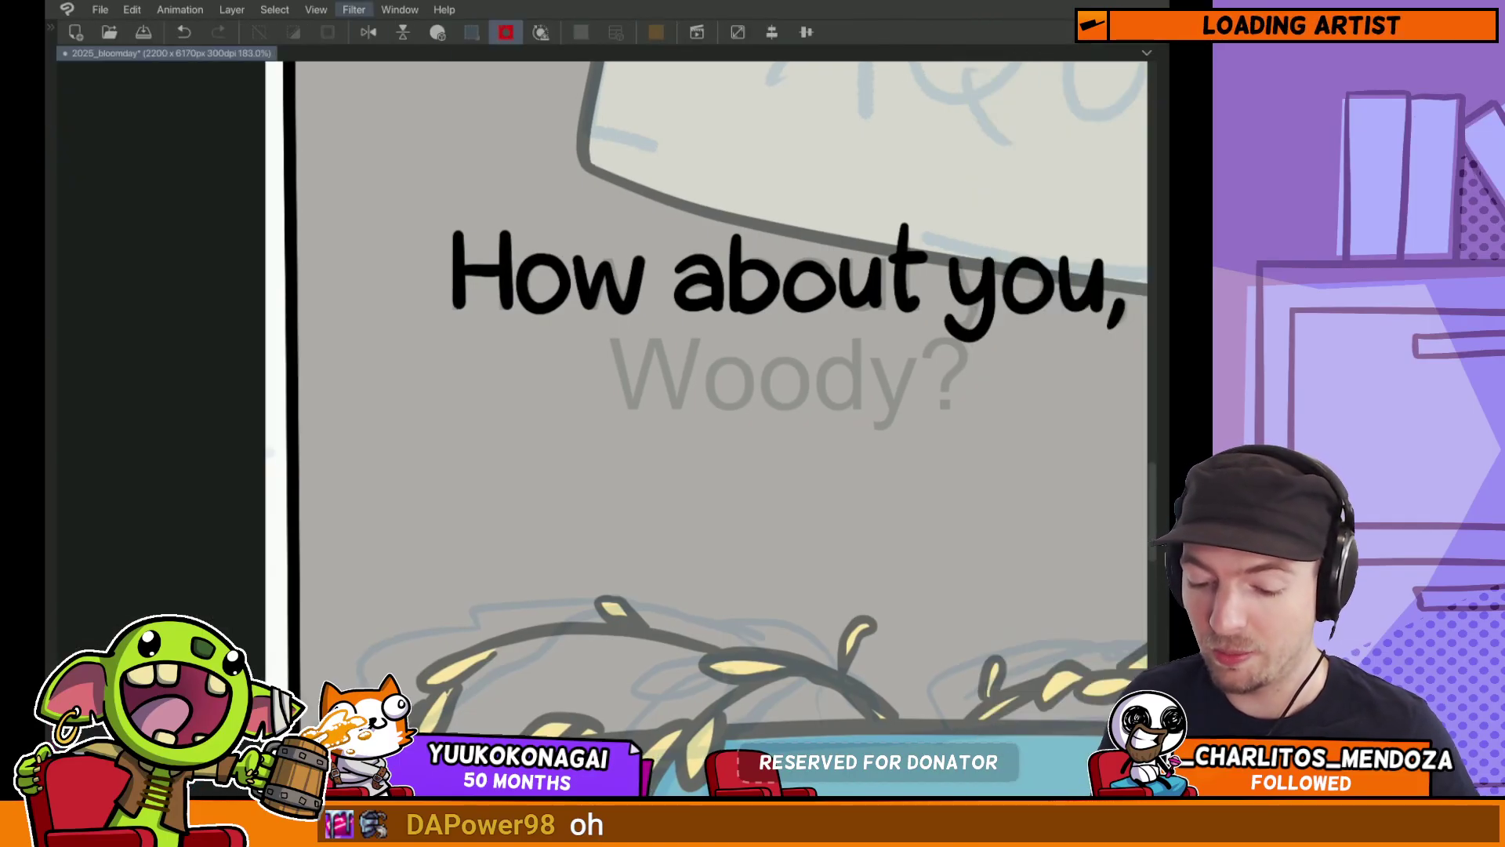
Step: Show the Tool Sliders palette as a floating window over the canvas
left_click(316, 9)
mouse_move(400, 9)
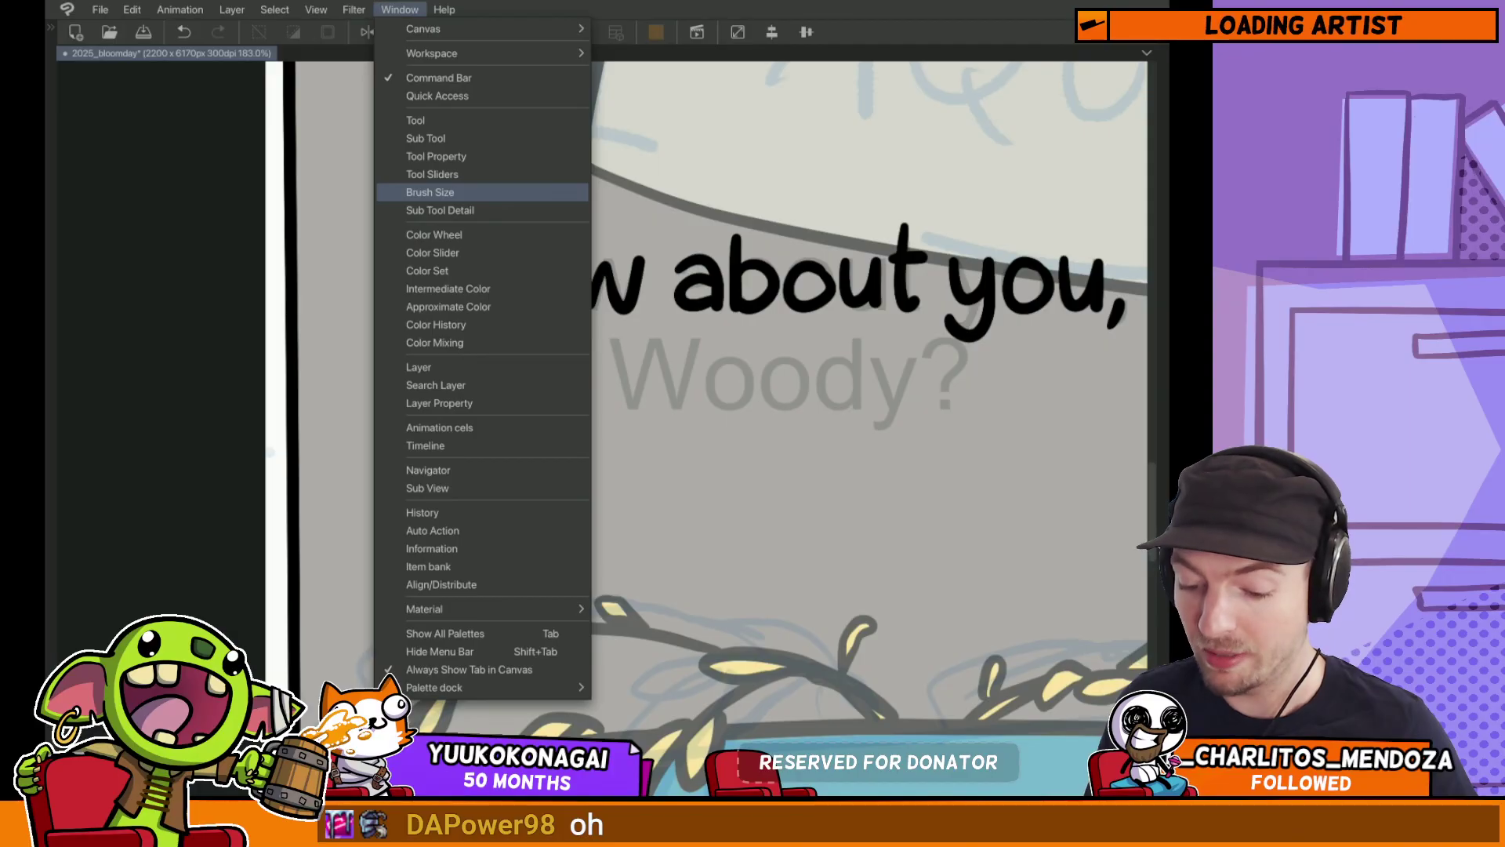
left_click(508, 196)
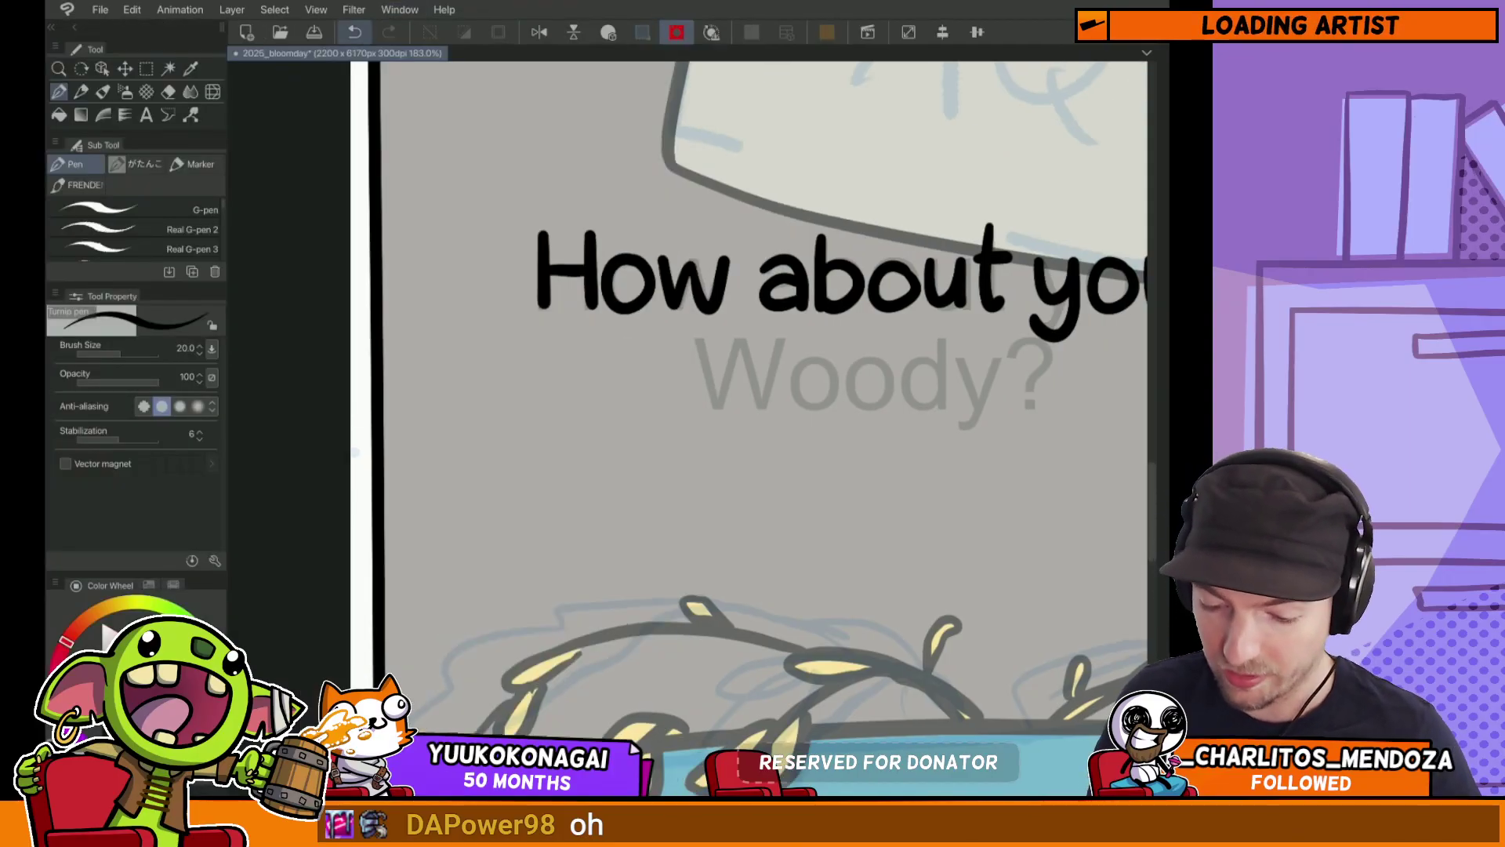
left_click(400, 9)
left_click(429, 192)
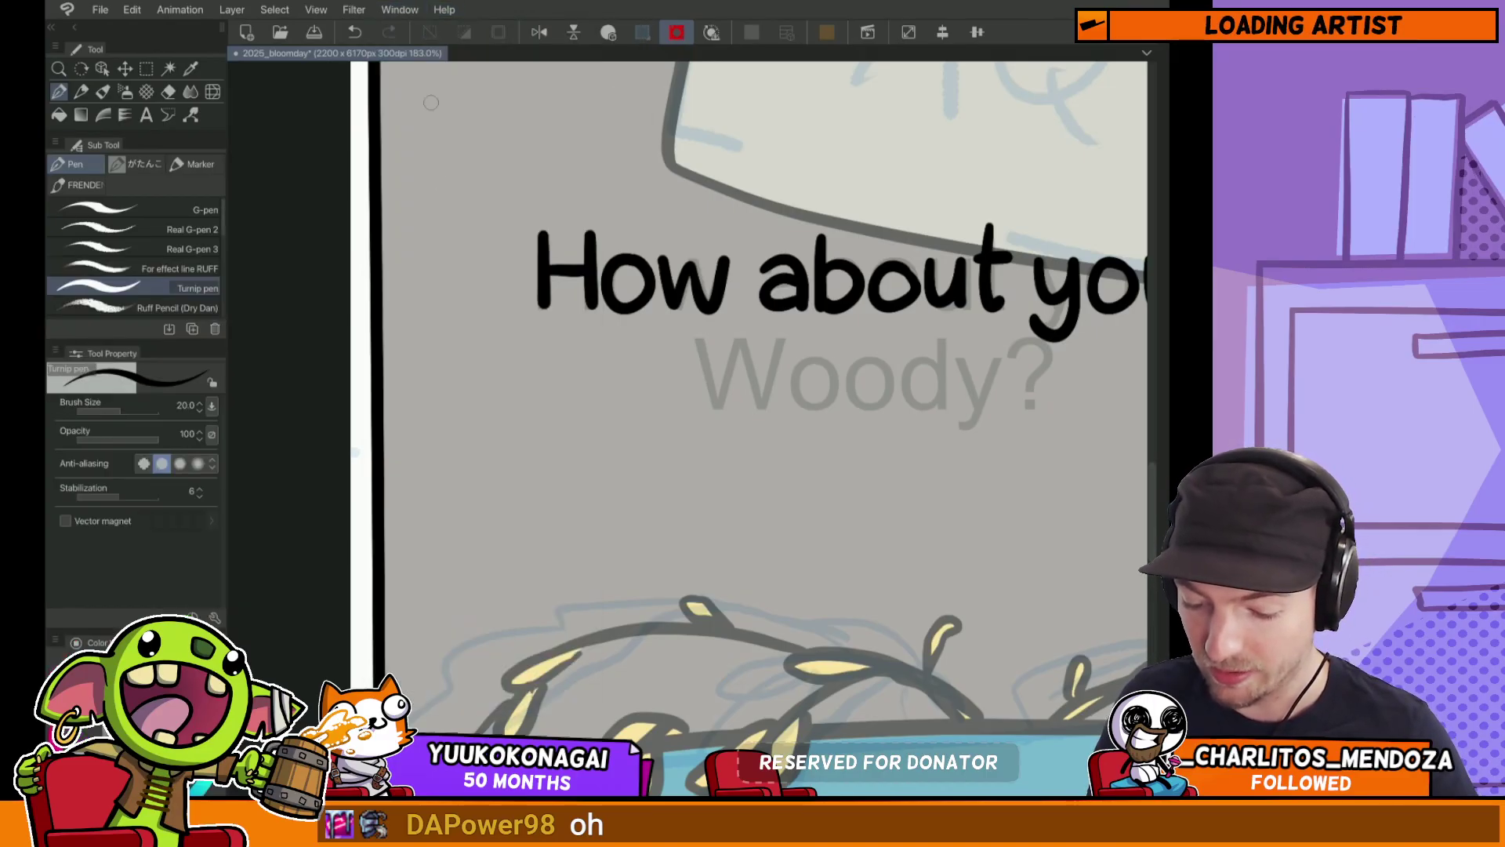
left_click(400, 9)
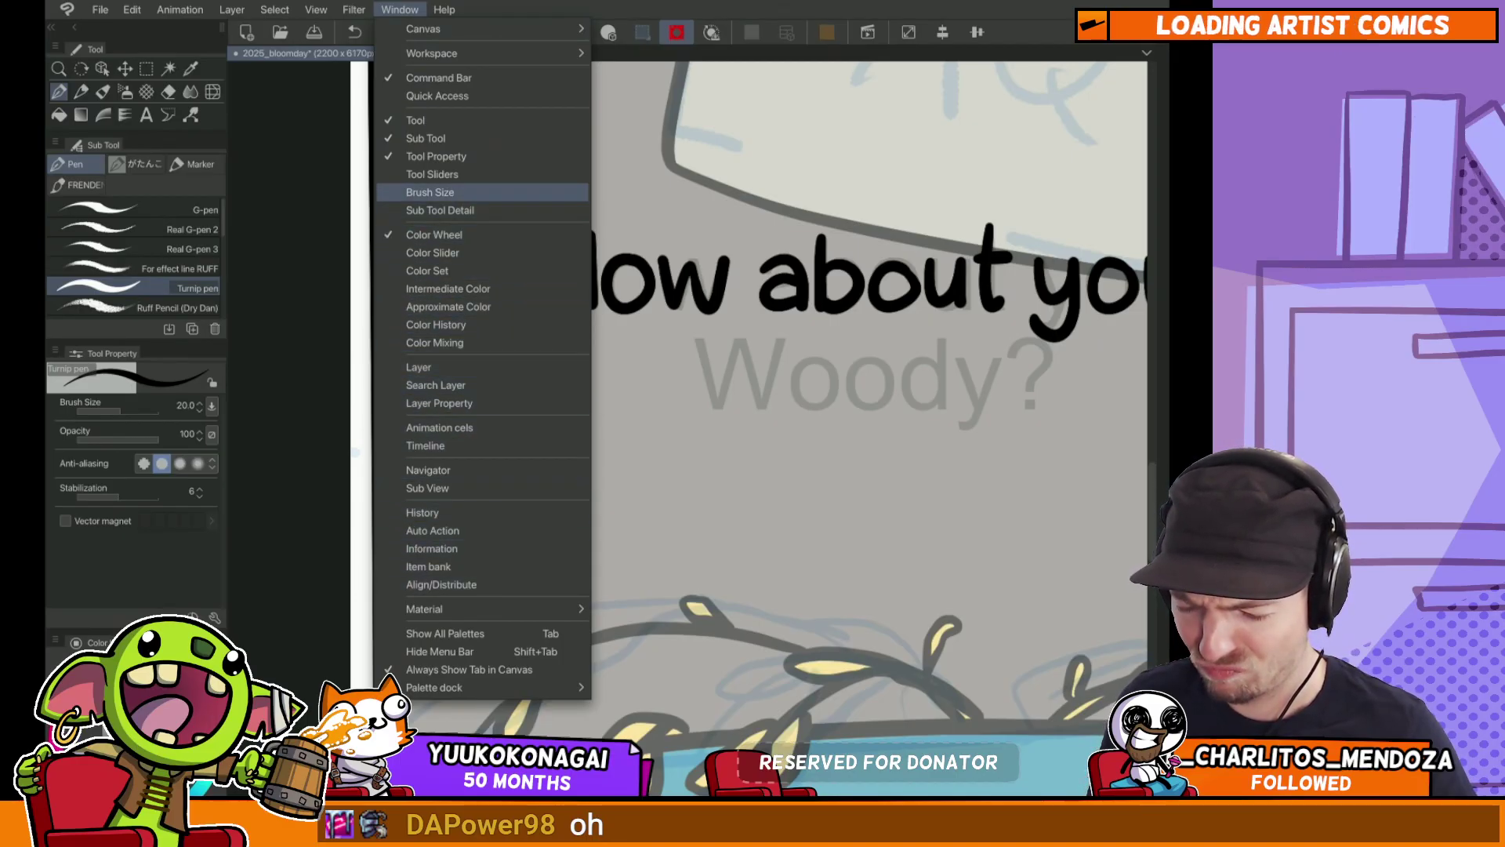
left_click(436, 192)
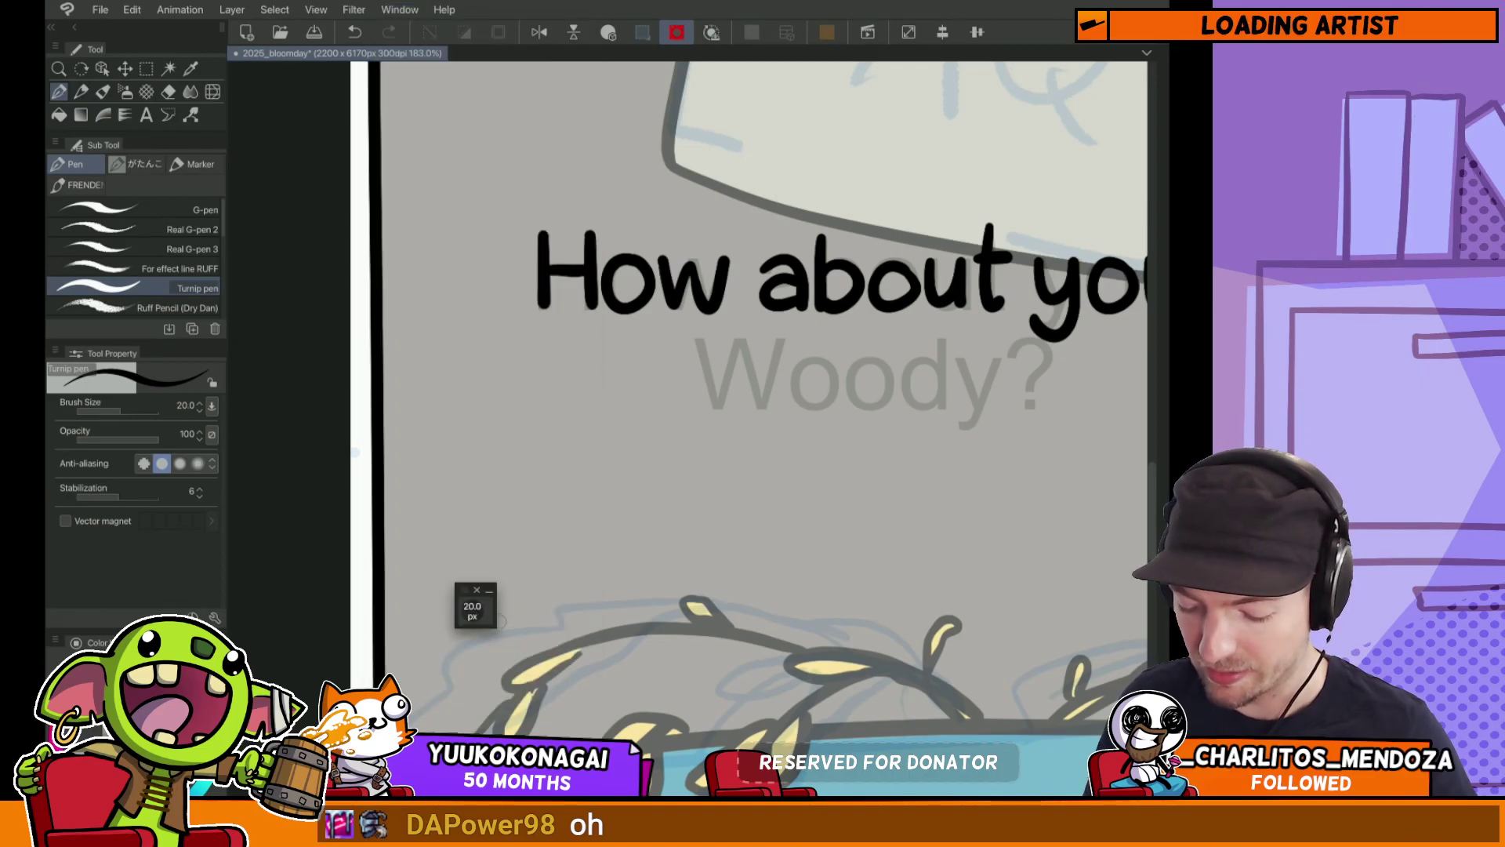
Step: Bring back the layer palettes and enlarge the floating Tool Sliders palette, placing it beneath the "How about you," lettering
left_click(1161, 27)
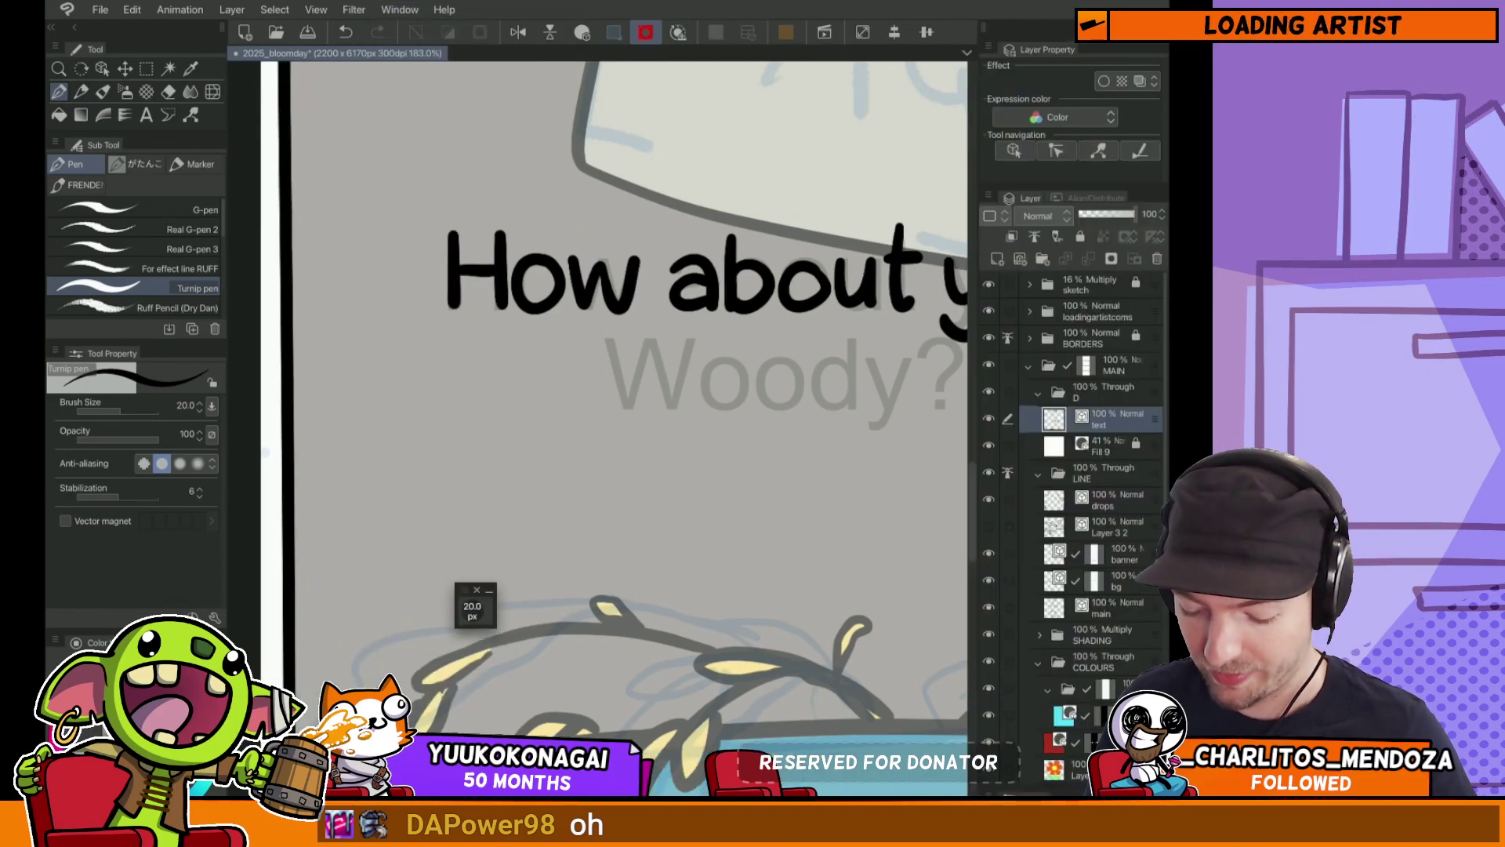
mouse_move(496, 626)
left_mouse_down()
mouse_move(769, 681)
mouse_move(738, 675)
left_mouse_up()
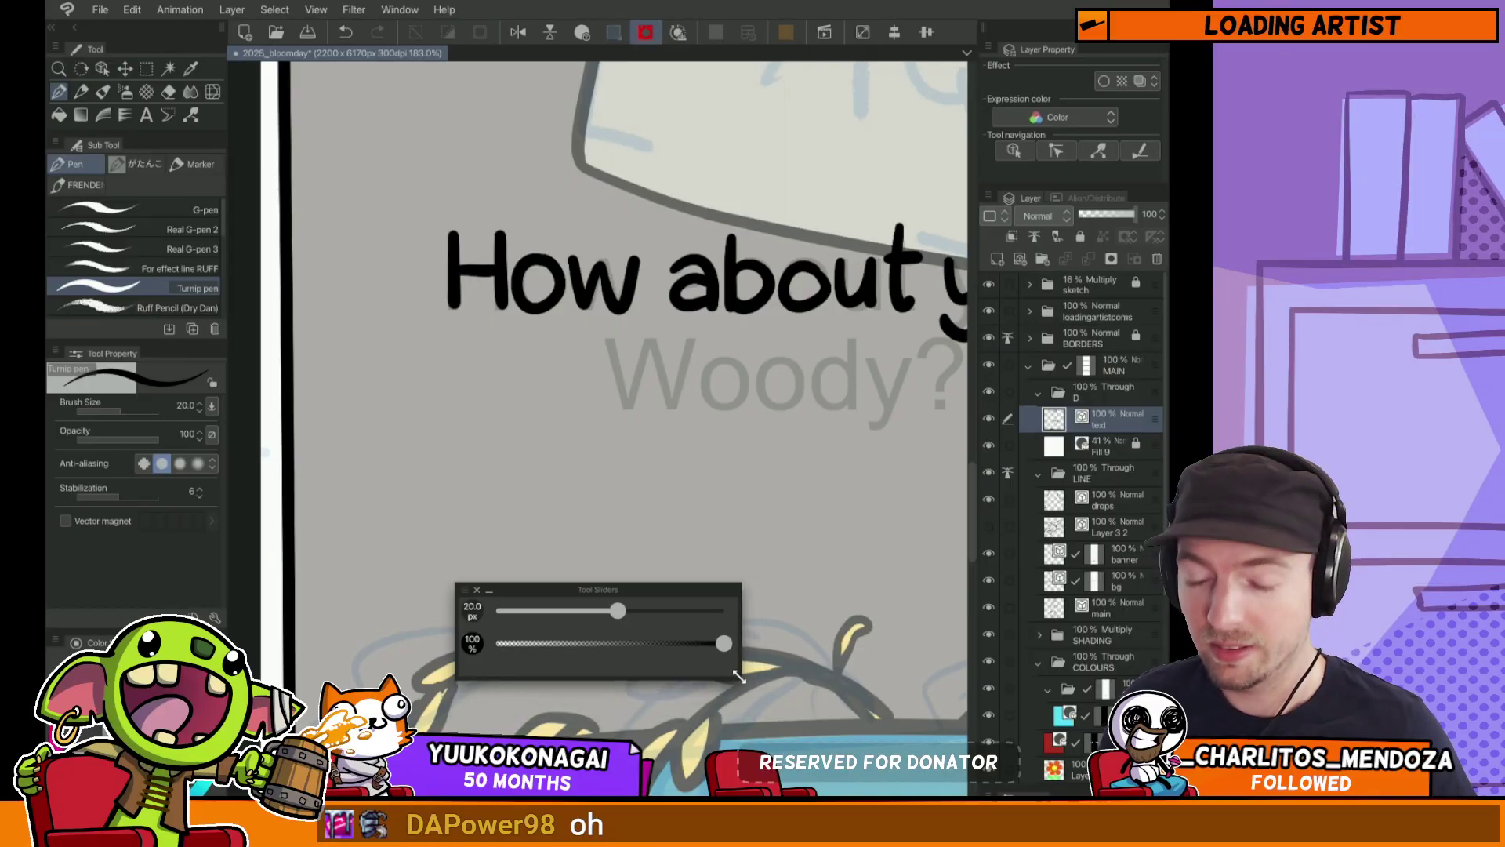
left_click_drag(595, 589, 560, 348)
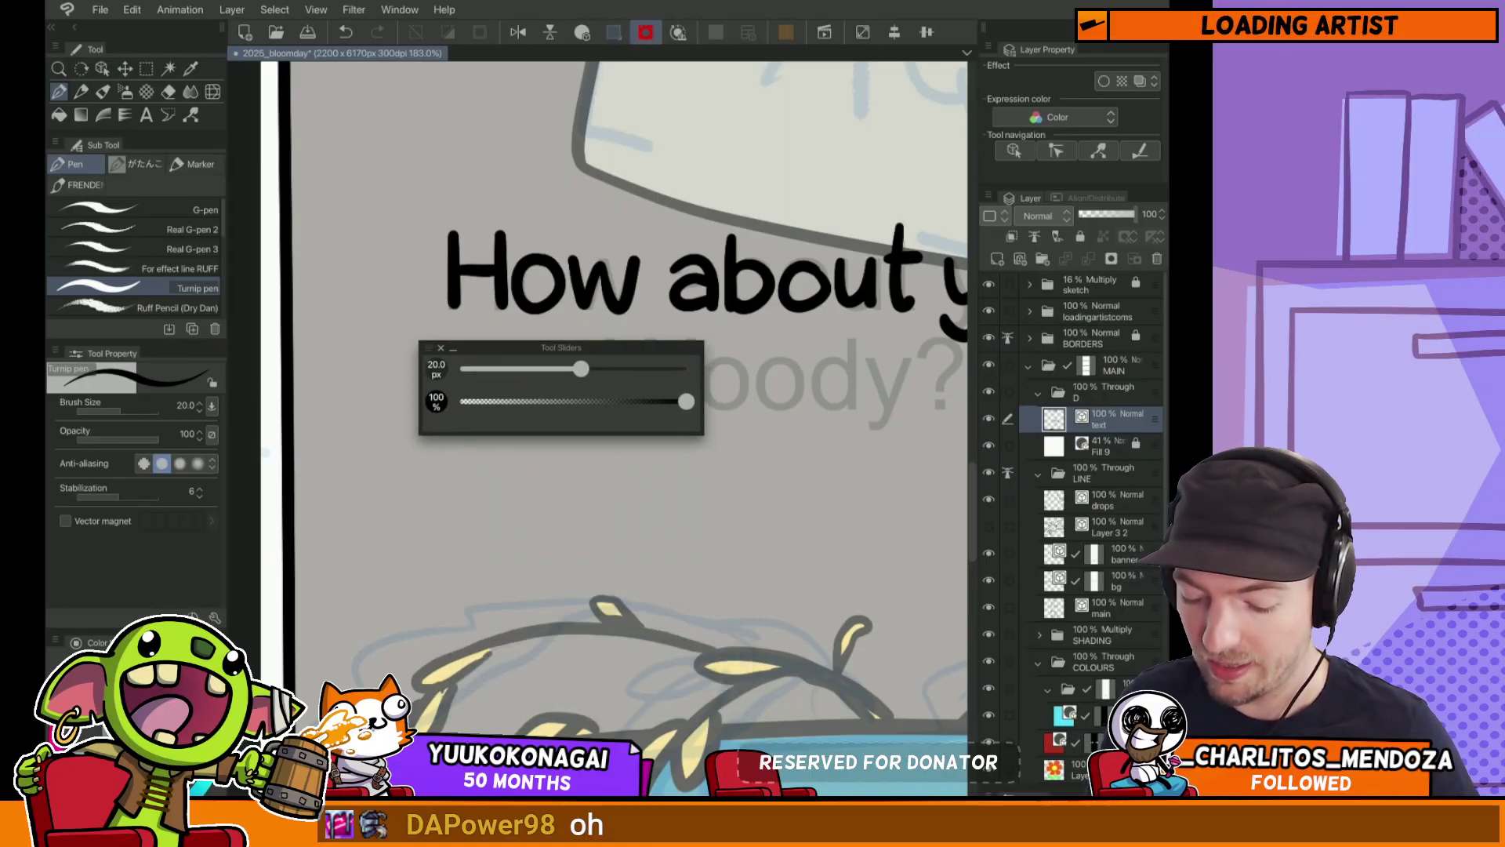
Step: Step the Turnip pen's brush size up and down to 25 px and shrink the Tool Sliders palette to its size readout
key("bracketright")
key("bracketright")
key("bracketright")
key("bracketleft")
key("bracketleft")
key("bracketleft")
key("bracketleft")
key("bracketright")
key("bracketright")
key("bracketright")
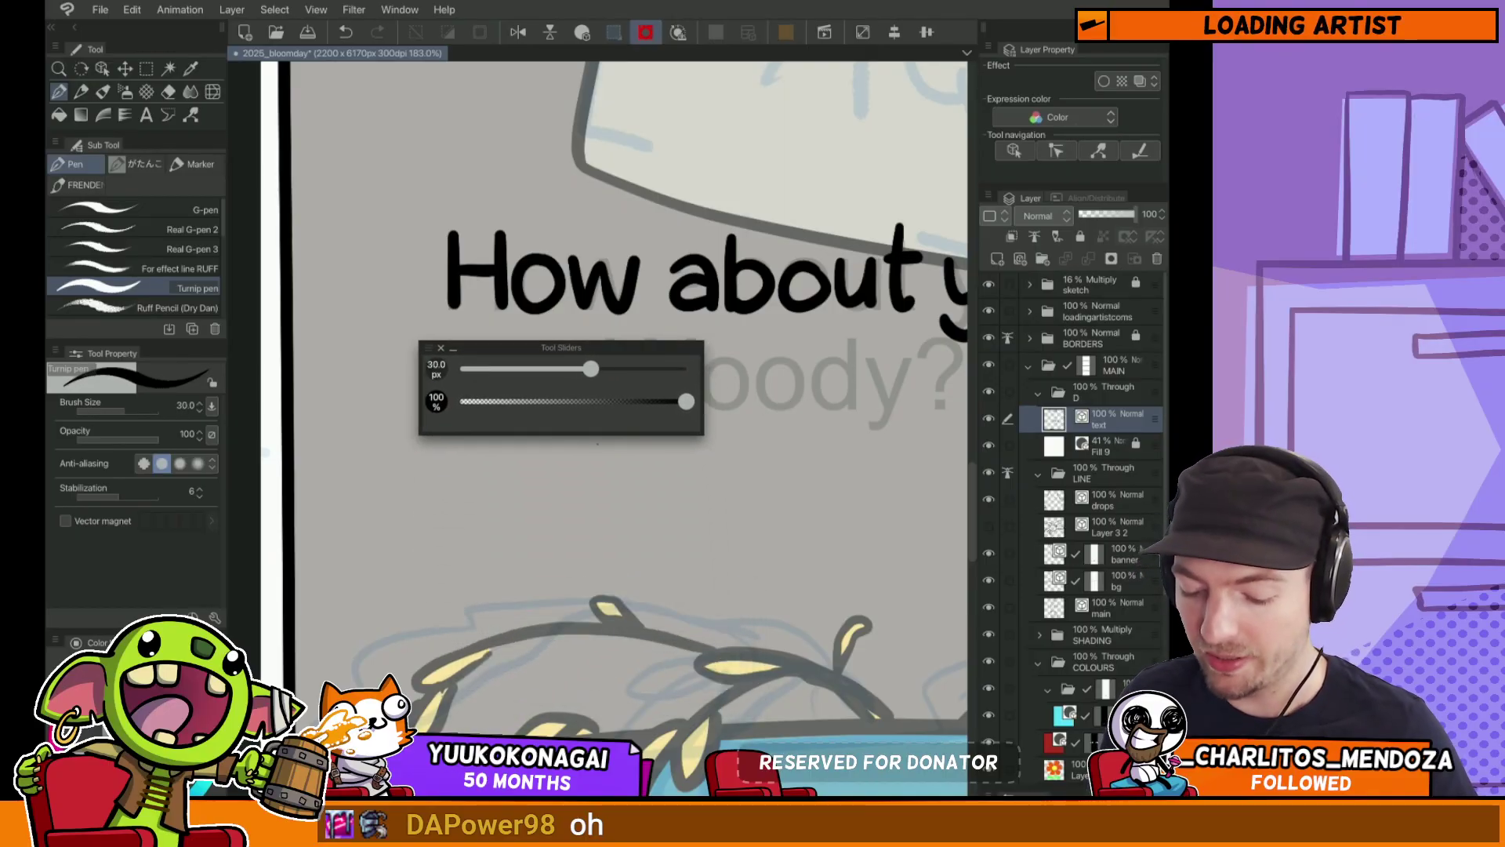
key("bracketleft")
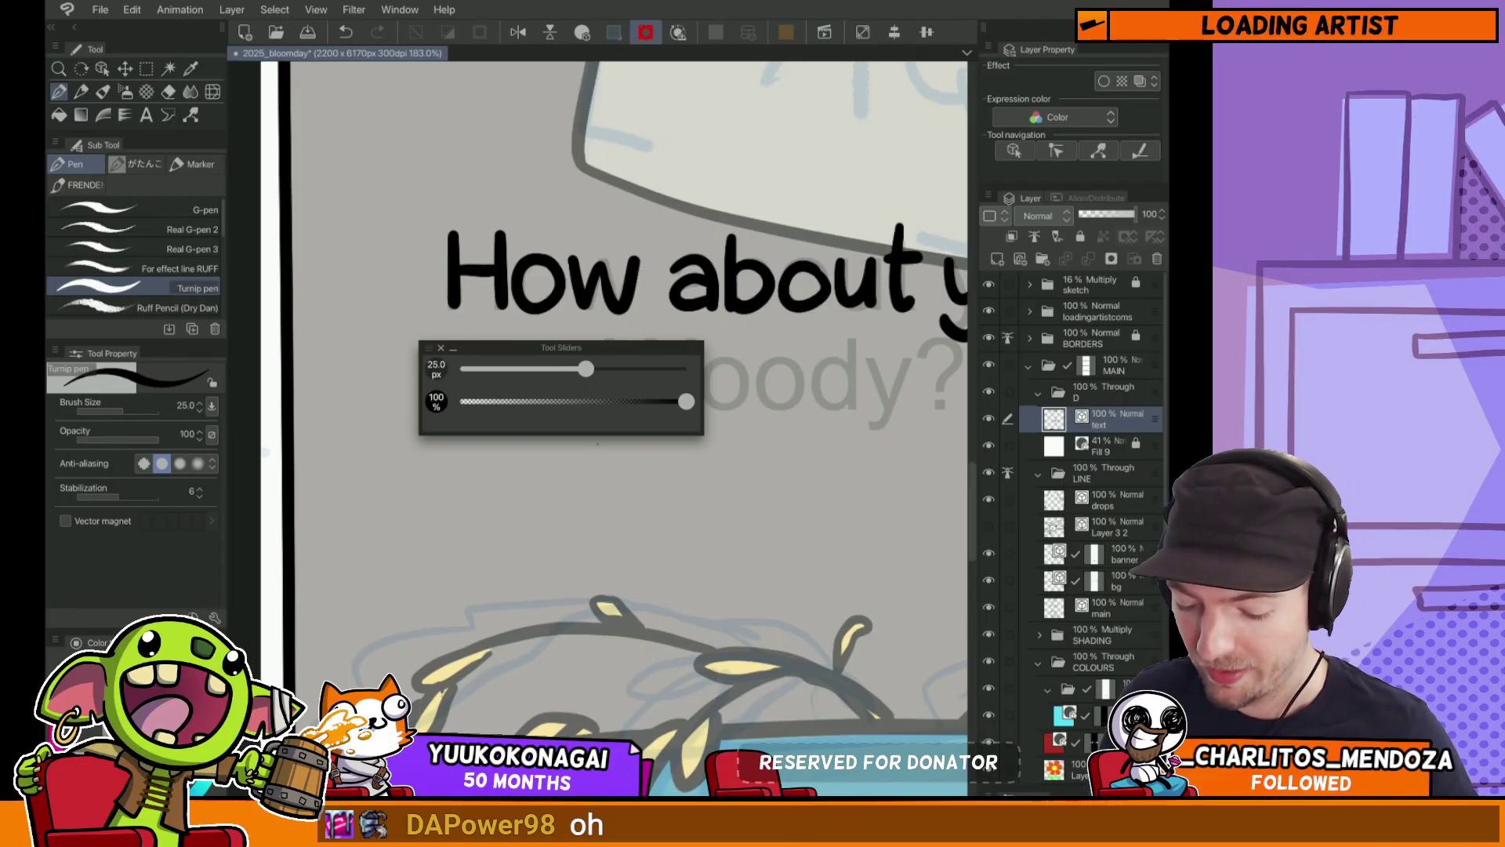
mouse_move(703, 434)
left_mouse_down()
mouse_move(498, 430)
mouse_move(457, 391)
left_mouse_up()
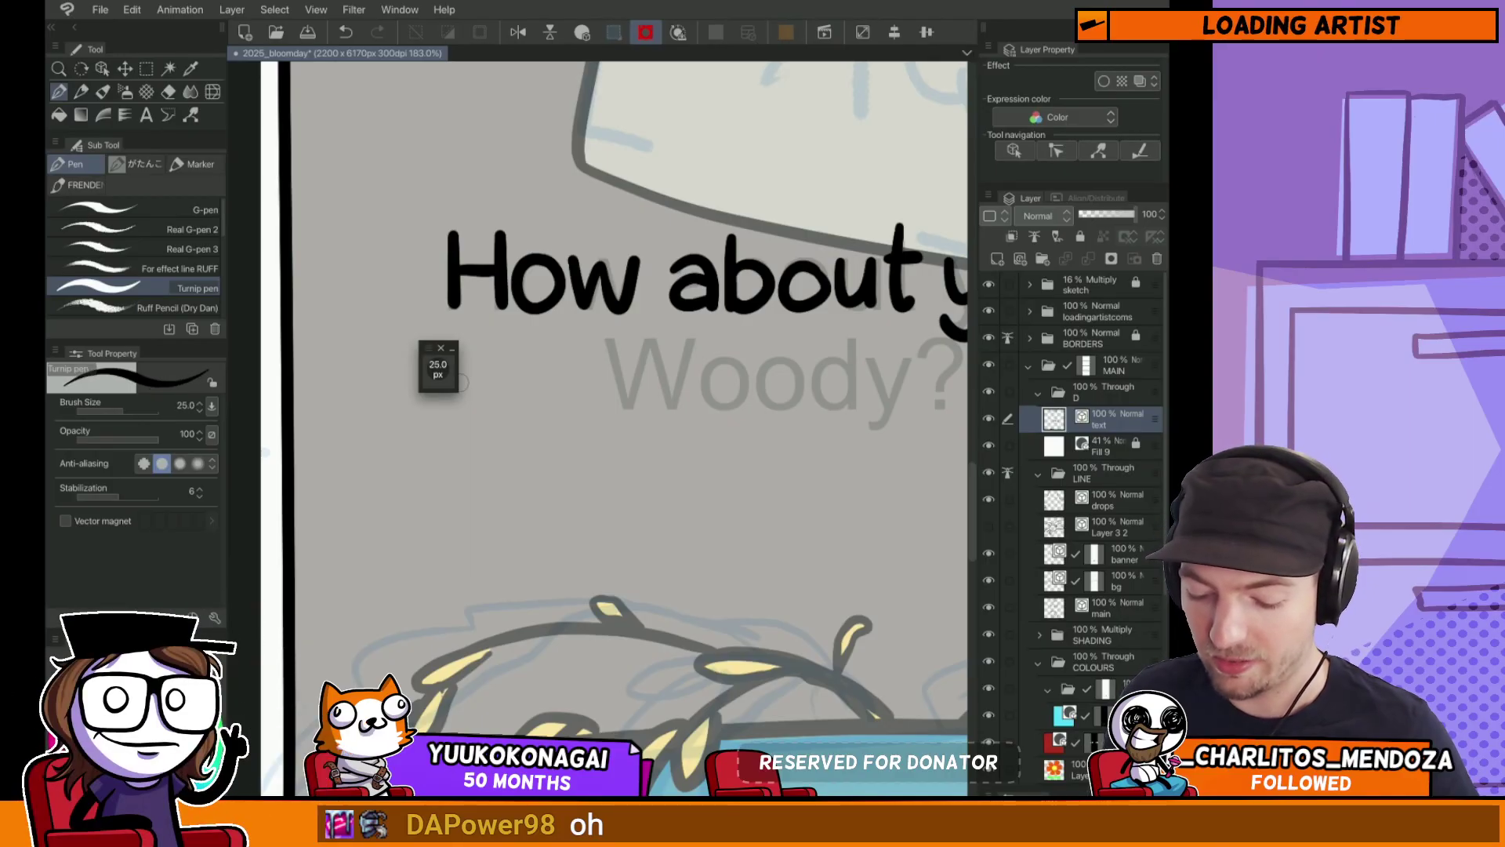
Step: Hide and restore all palettes repeatedly to test whether the floating Tool Sliders size readout stays on the canvas
key("Tab")
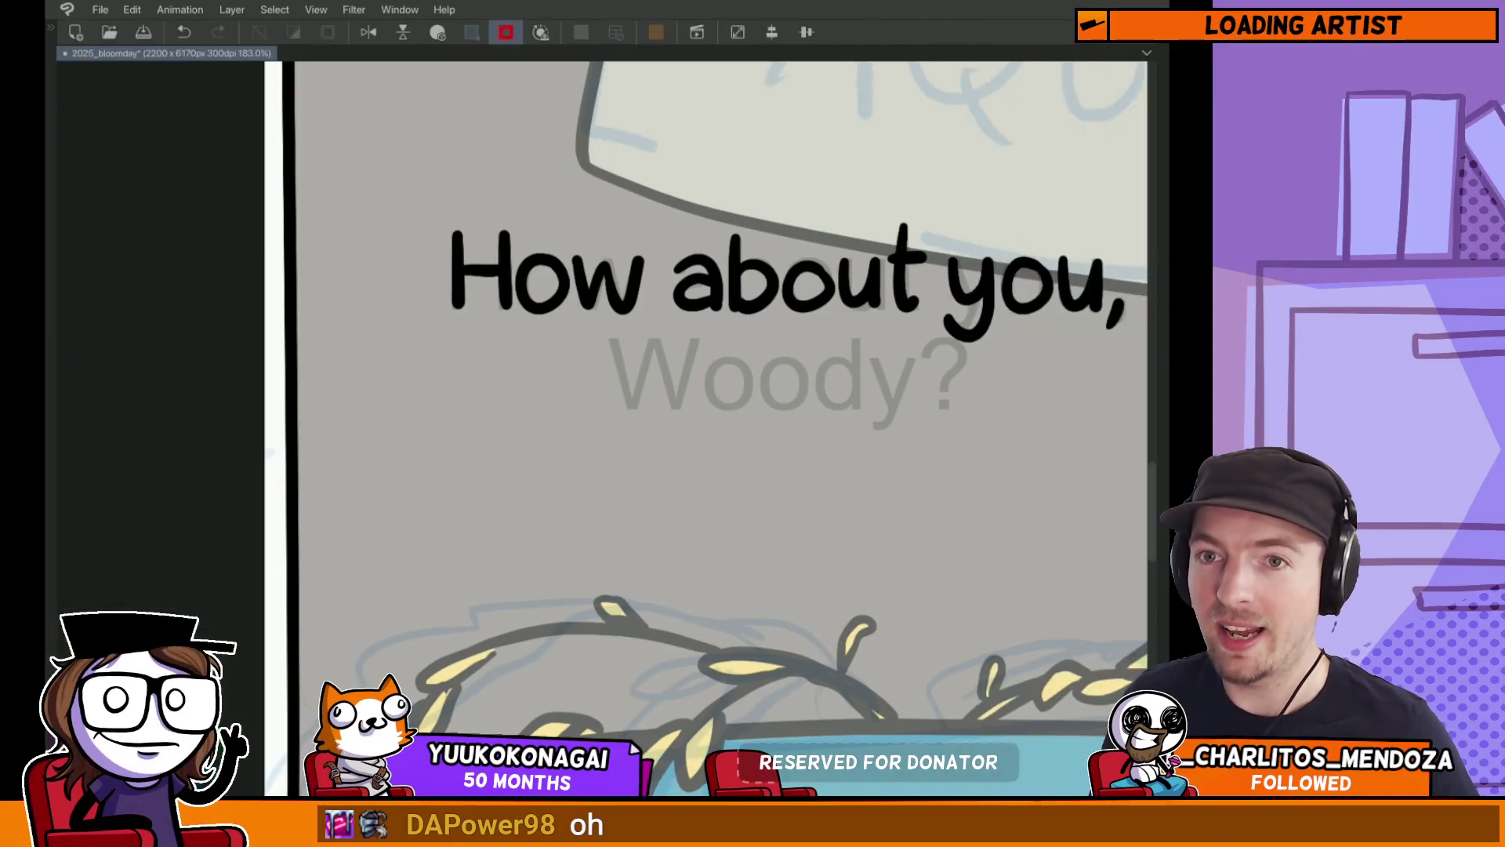
key("Tab")
key("Tab")
key("Tab")
key("Tab")
key("Tab")
key("Tab")
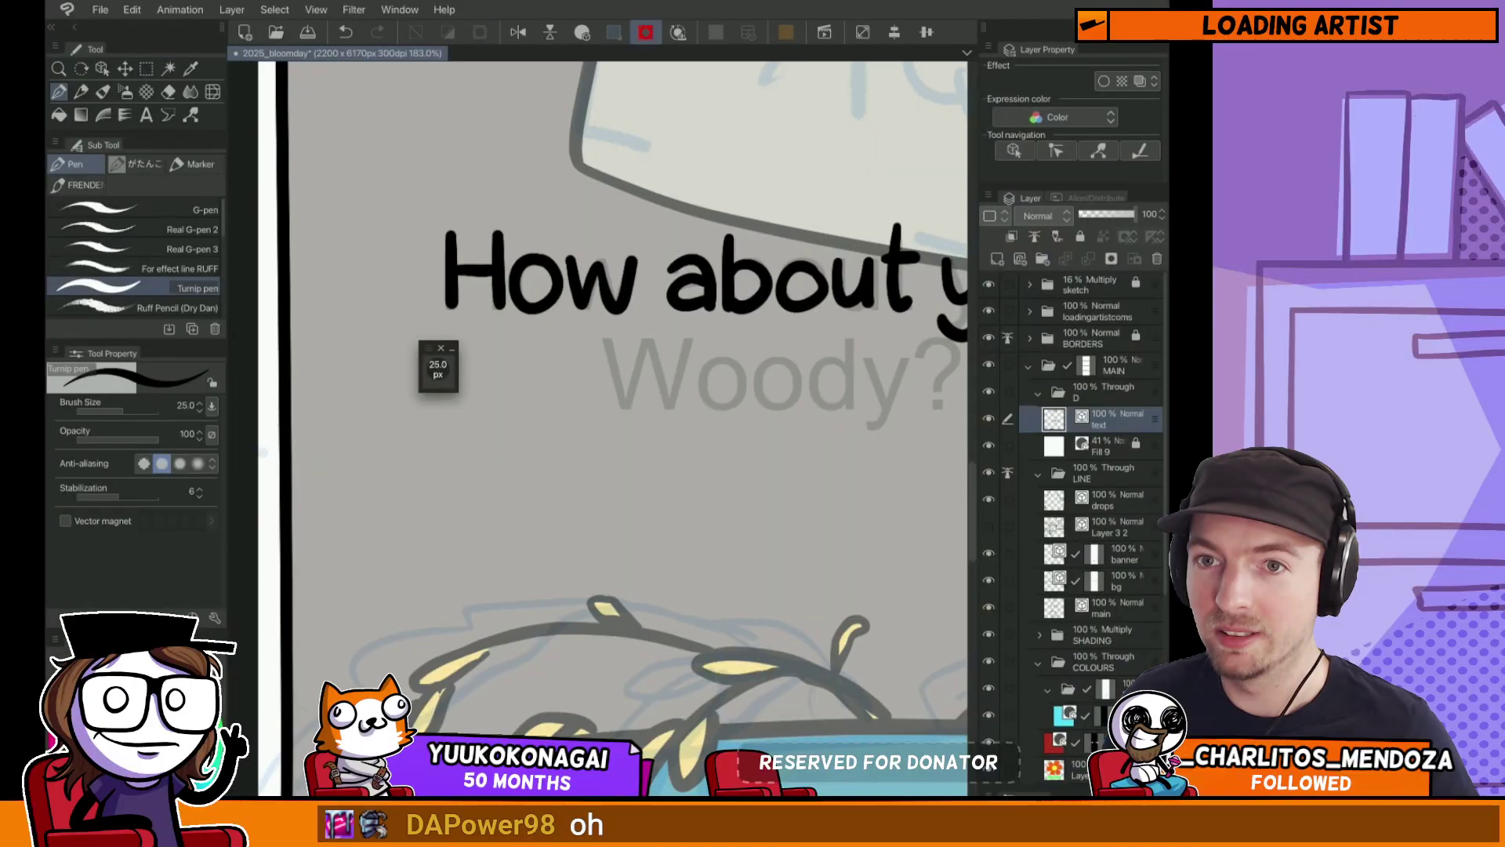
key("Tab")
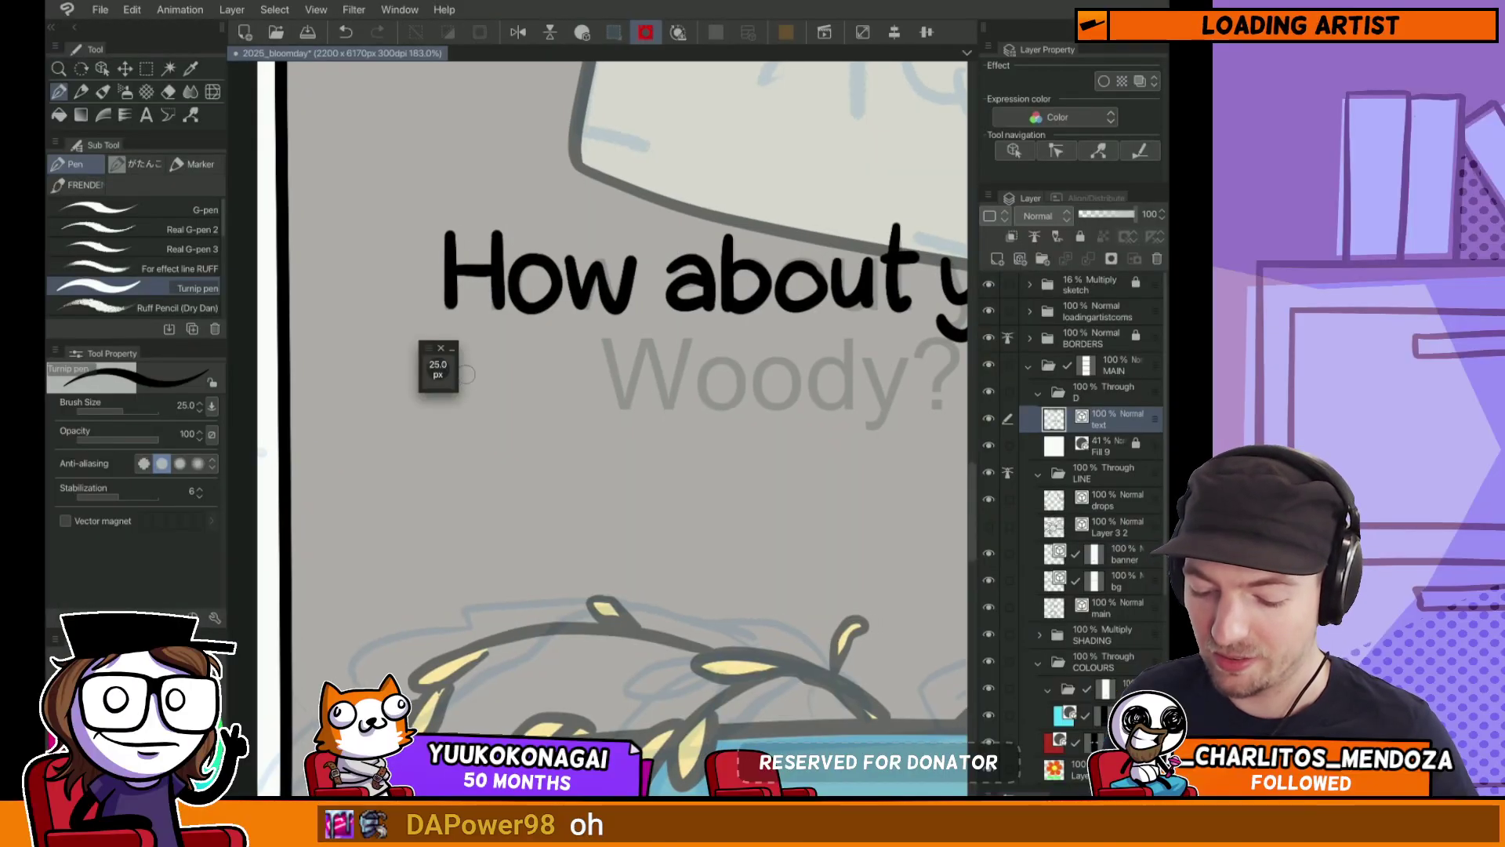
Step: Close the floating Tool Sliders palette, then reopen it on its own while all other palettes are hidden
left_click(441, 348)
key("Tab")
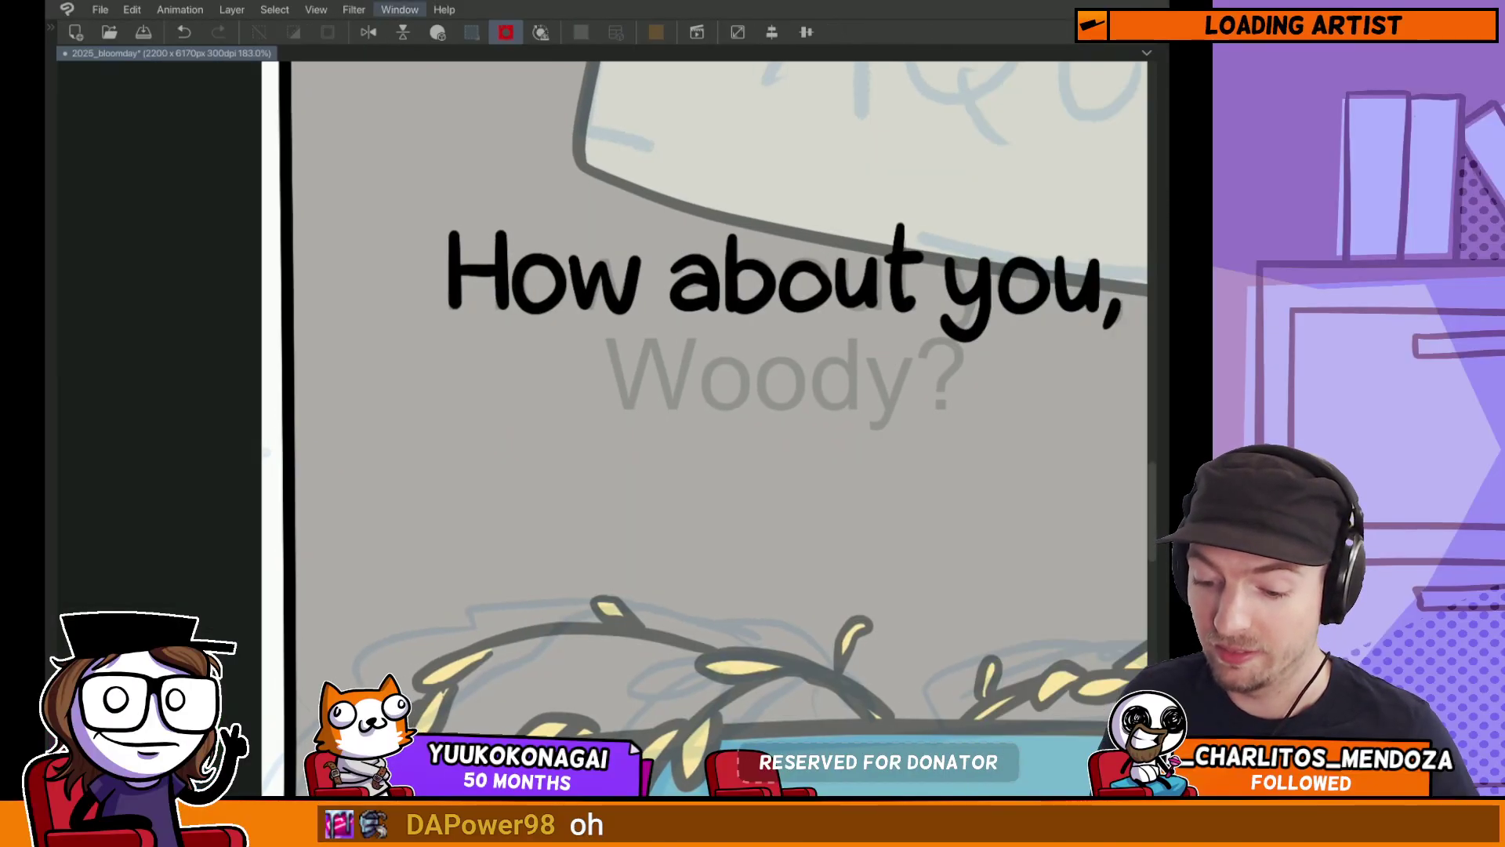
left_click(400, 9)
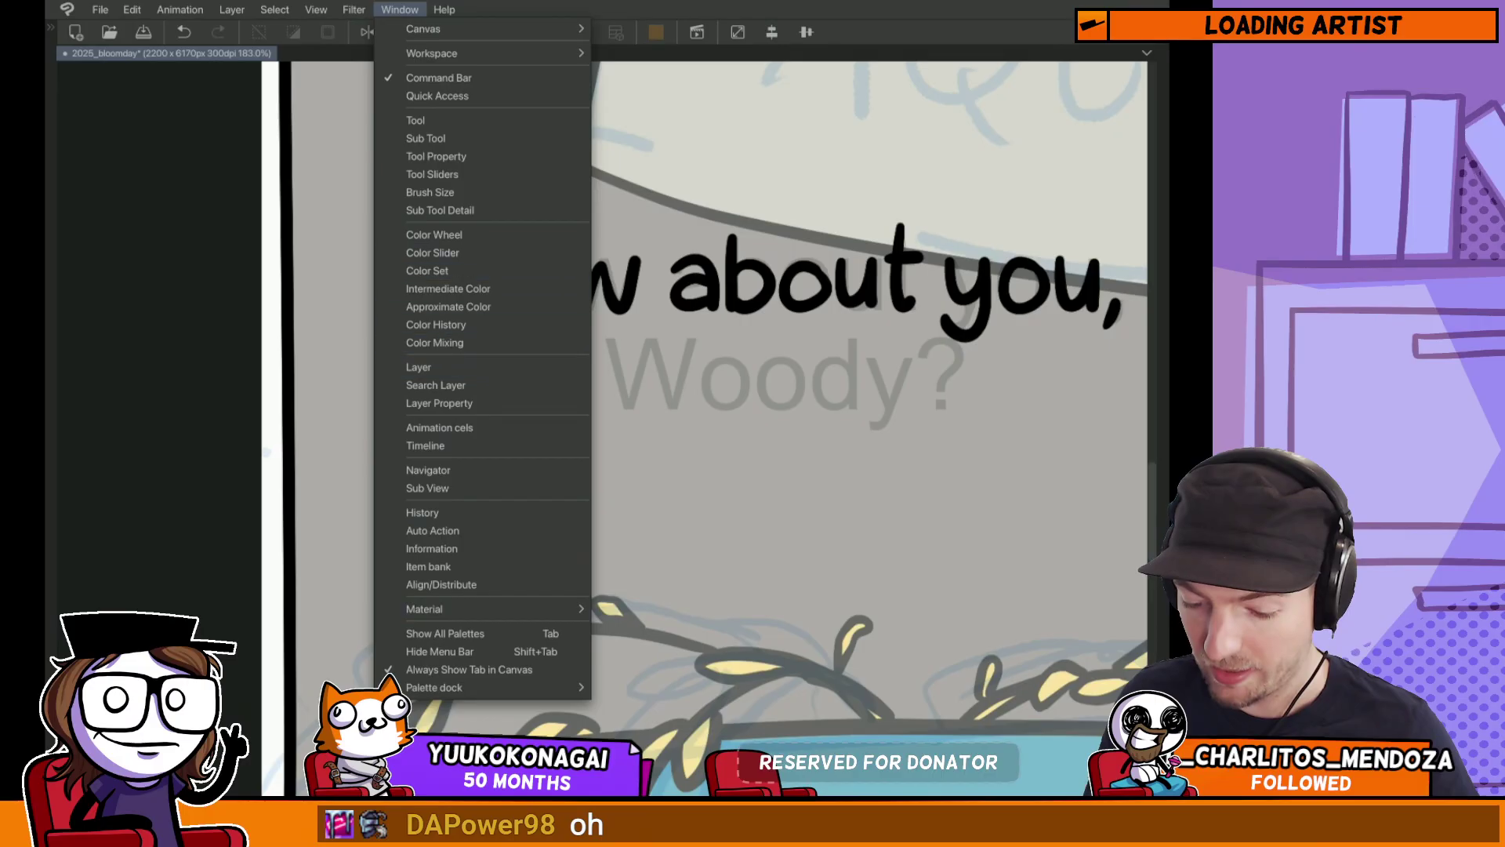
left_click(433, 174)
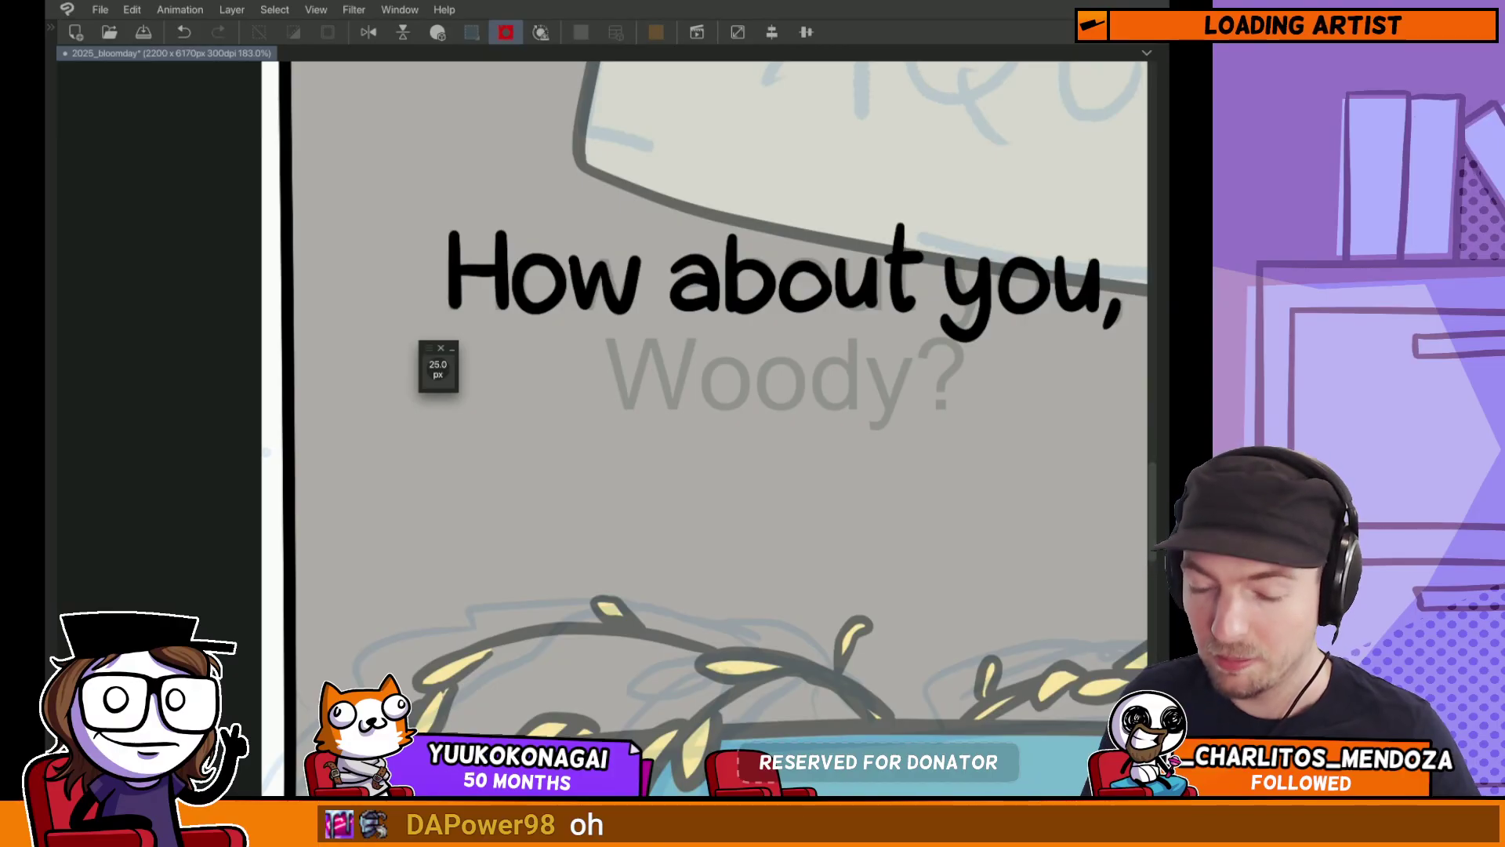
Step: Toggle palette visibility again to test the reopened Tool Sliders readout against the hidden-palette view
key("Tab")
key("Tab")
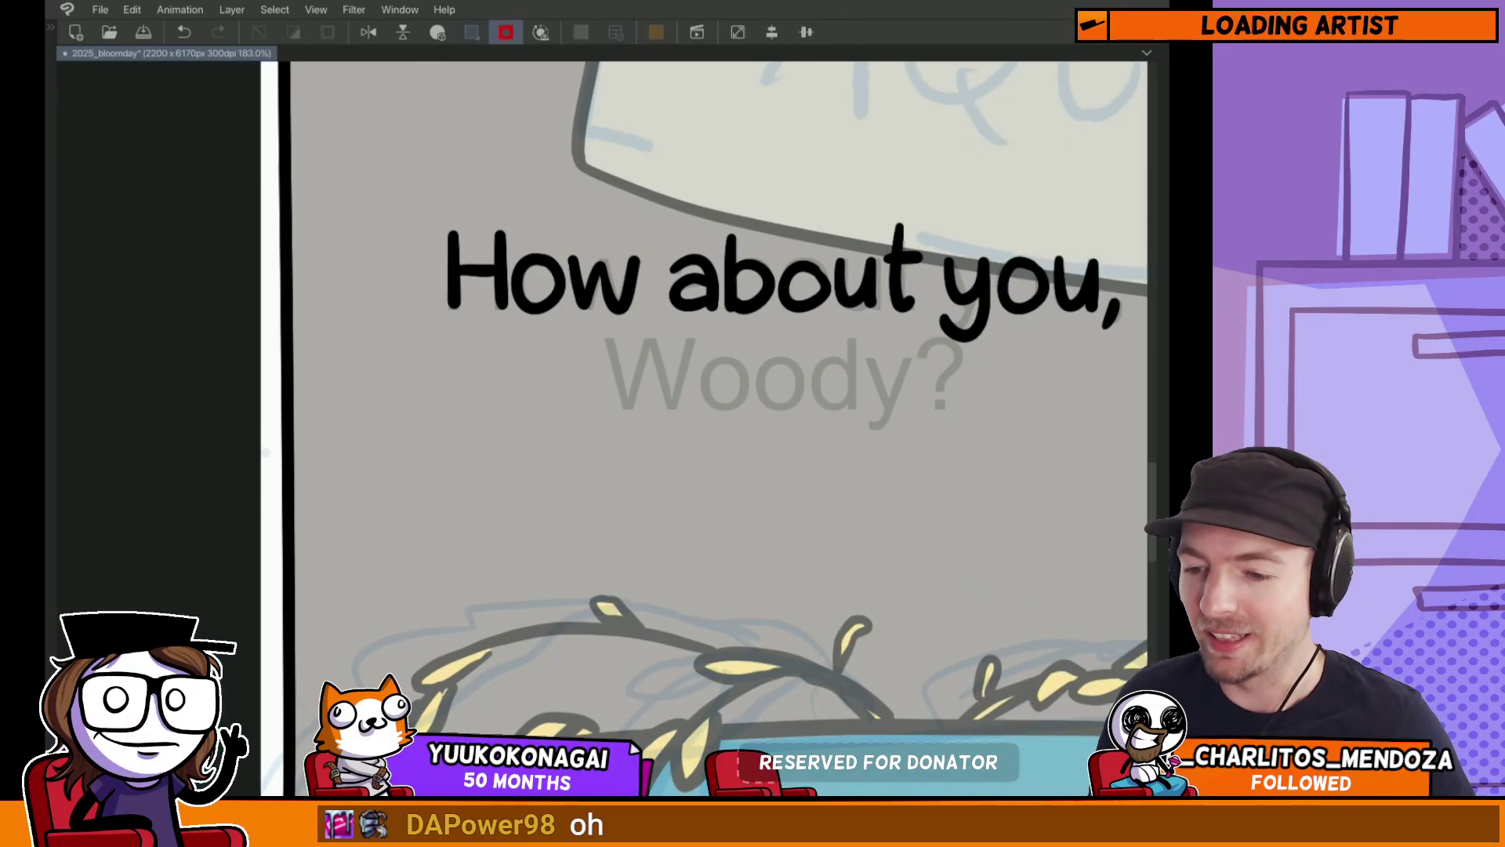
key("Tab")
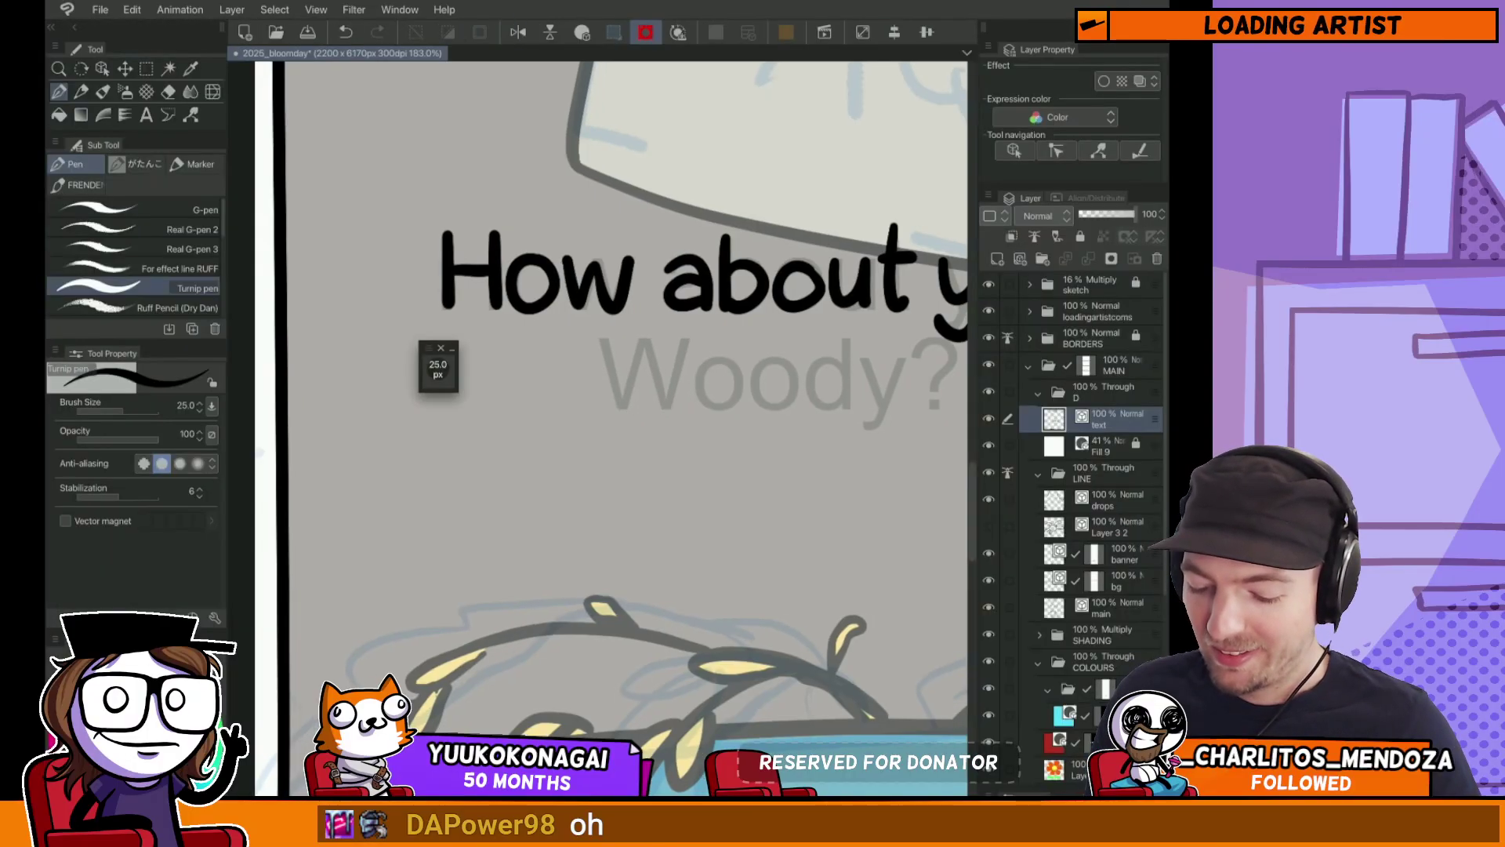
key("Tab")
key("Tab")
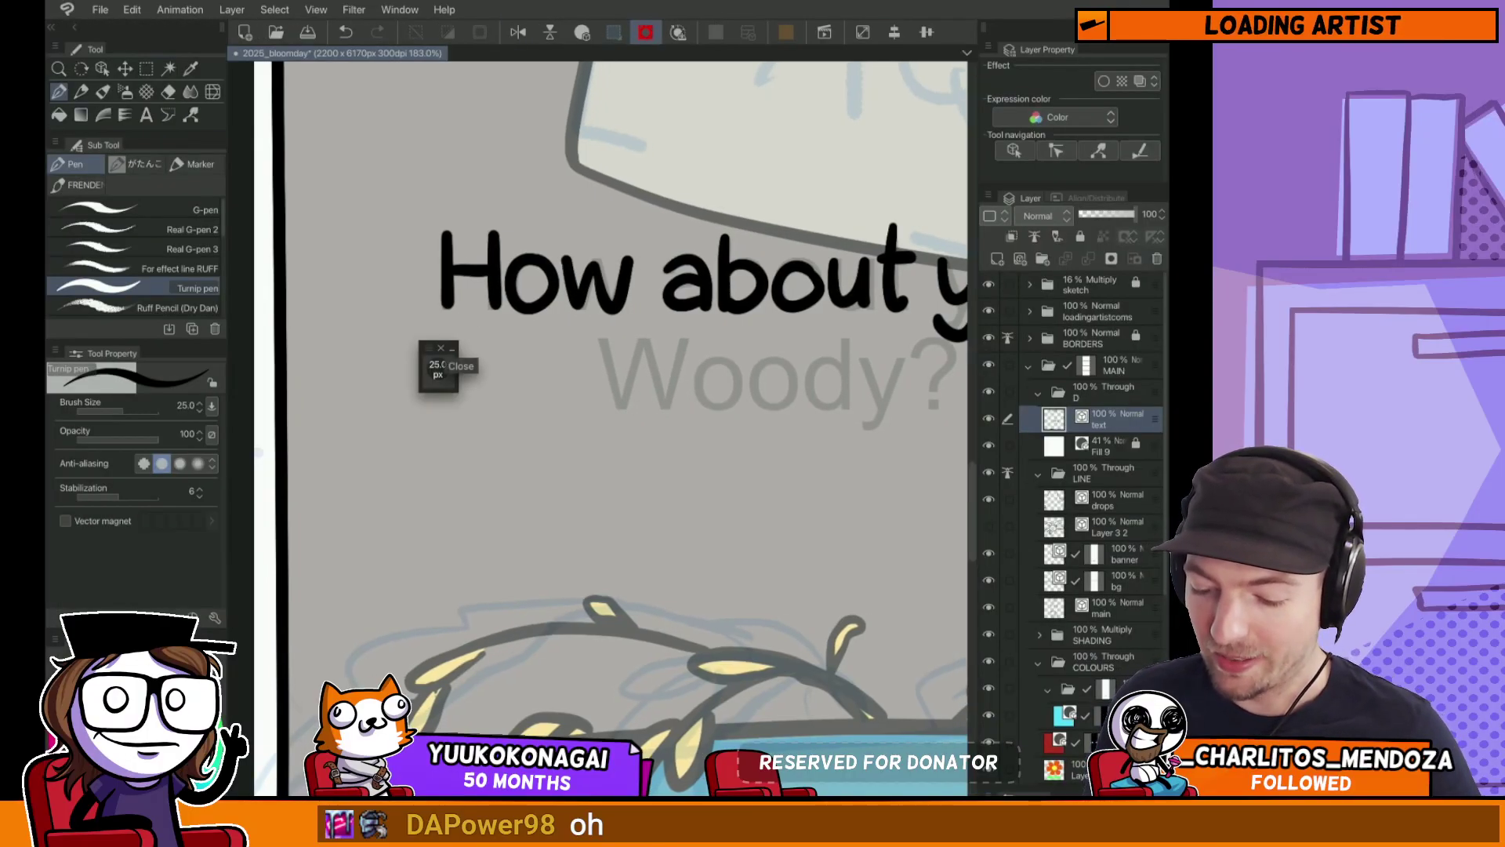
Step: Close the floating Tool Sliders palette and hide all remaining palettes to leave the canvas clear
left_click(440, 348)
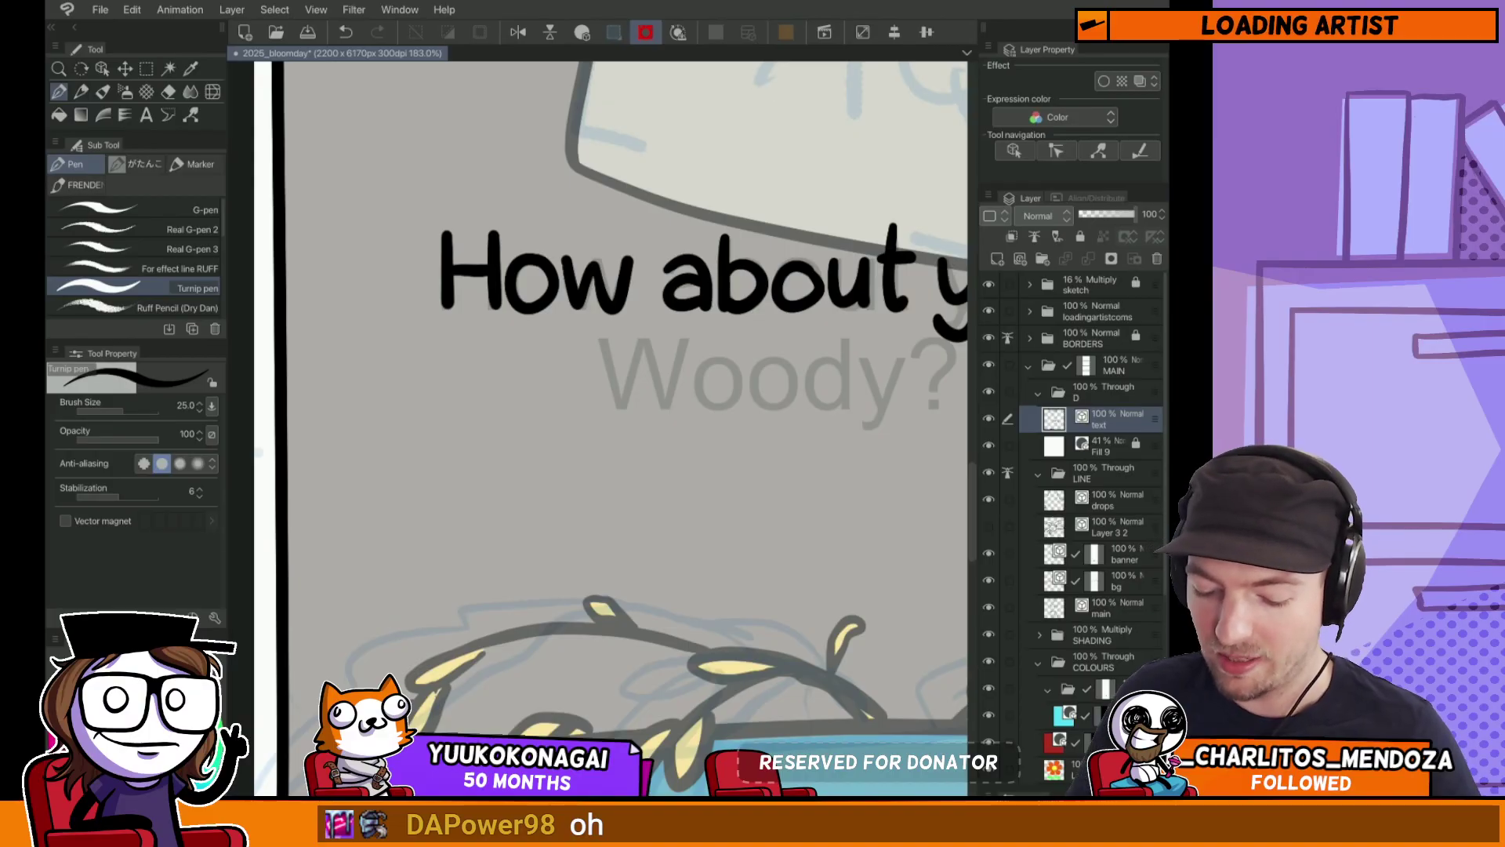
key("Tab")
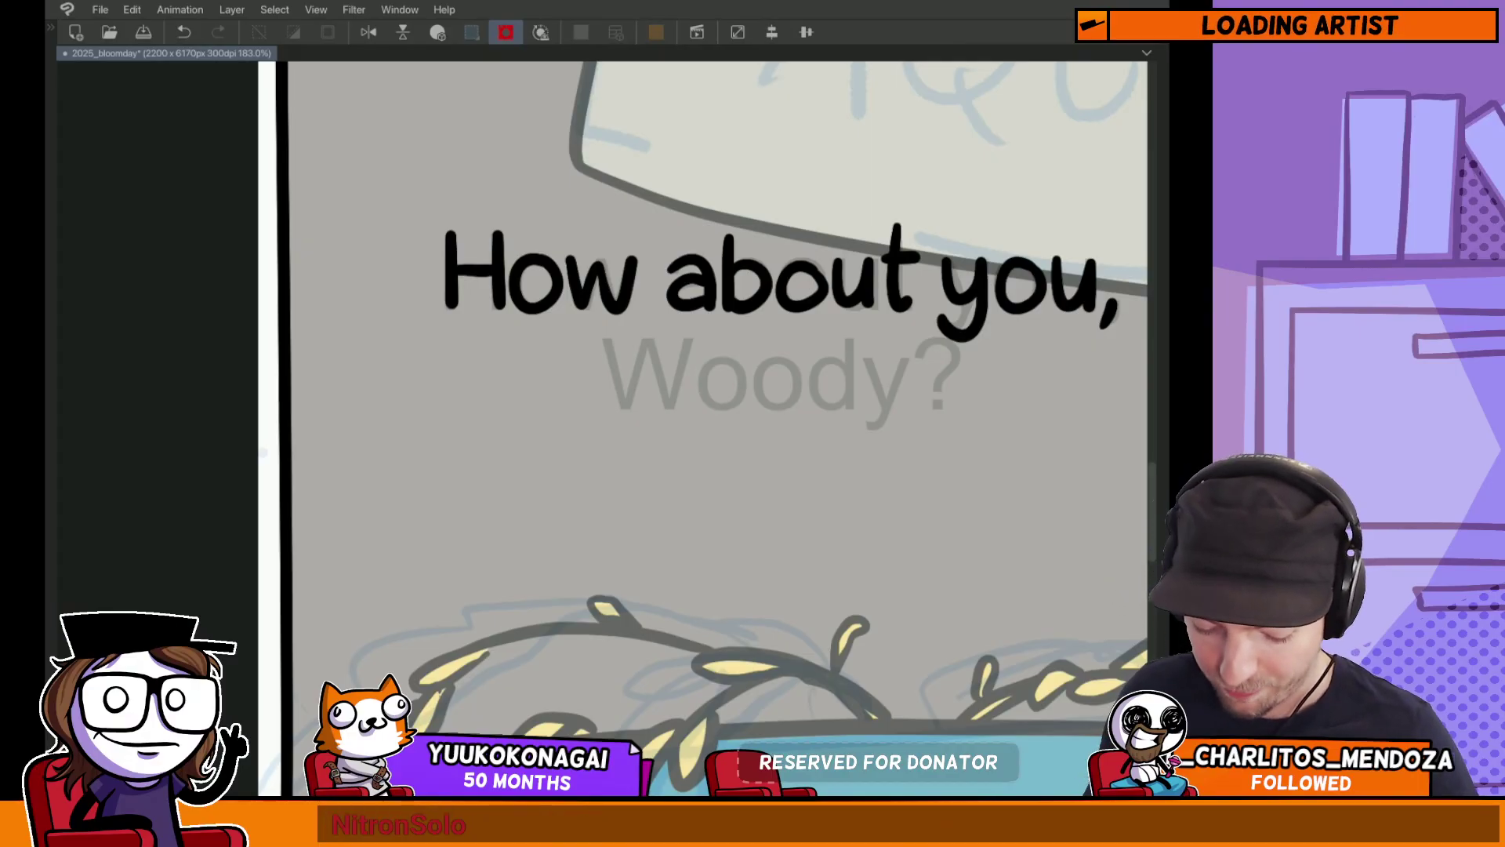
Step: Look over the comic from the third panel's lettering back up to the first panel with the purple flower
scroll(580, 538, "down", 4)
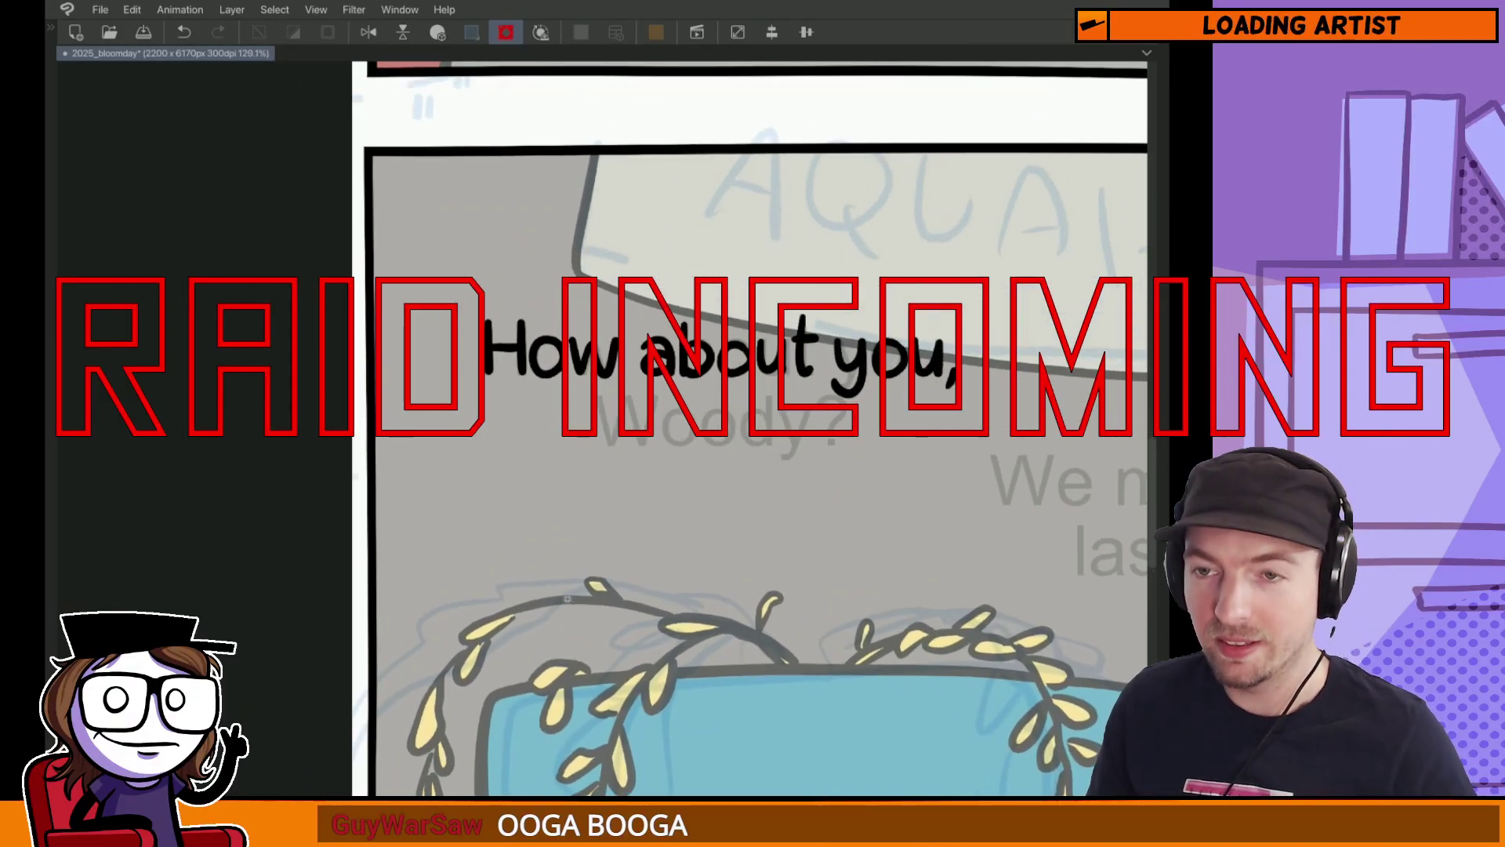
scroll(587, 594, "up", 5)
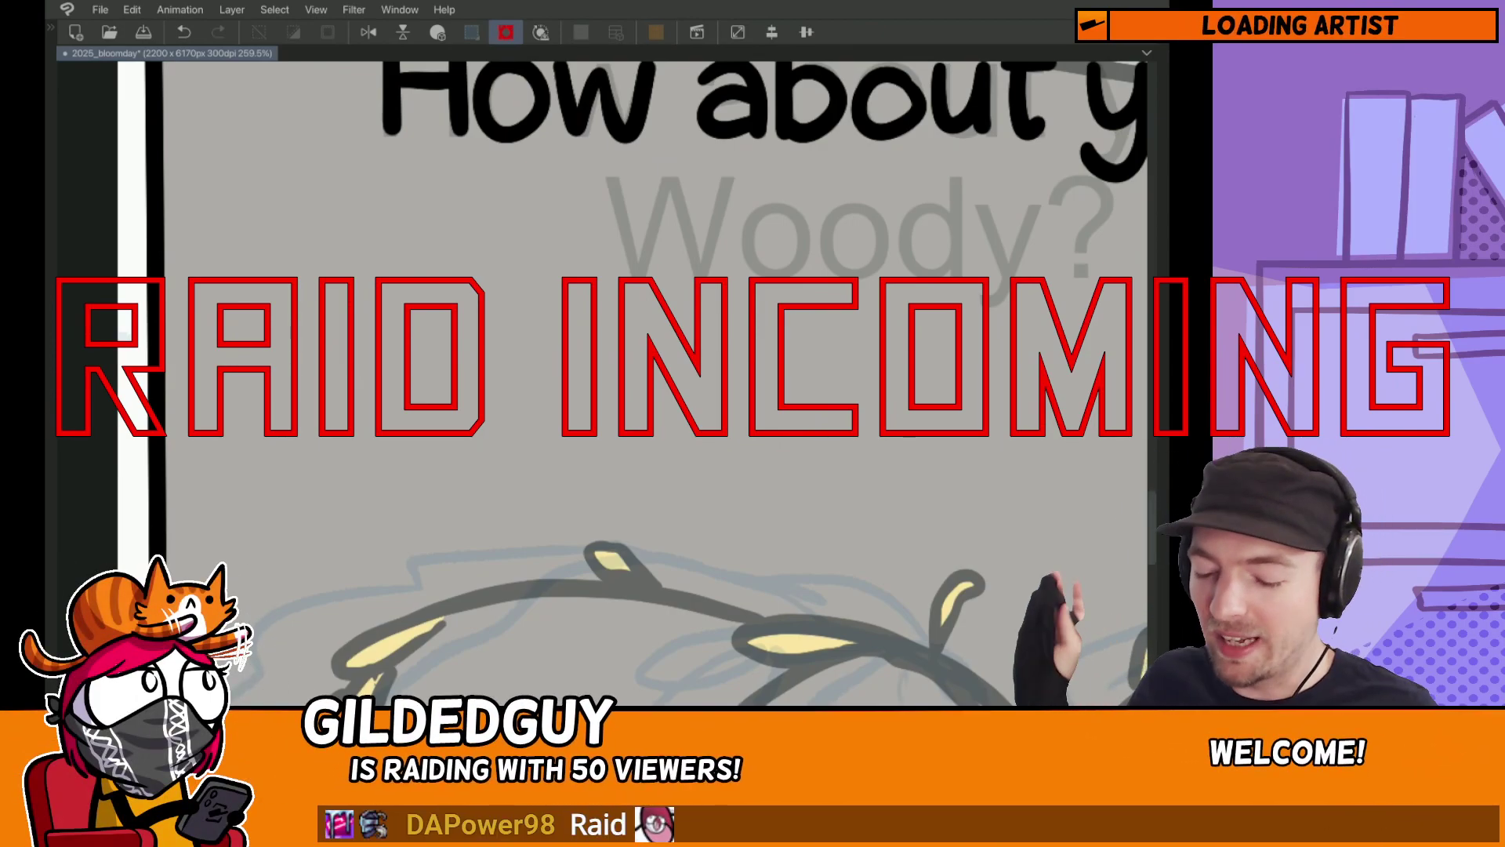
scroll(596, 376, "down", 10)
left_click_drag(659, 157, 509, 698)
left_click_drag(591, 396, 662, 414)
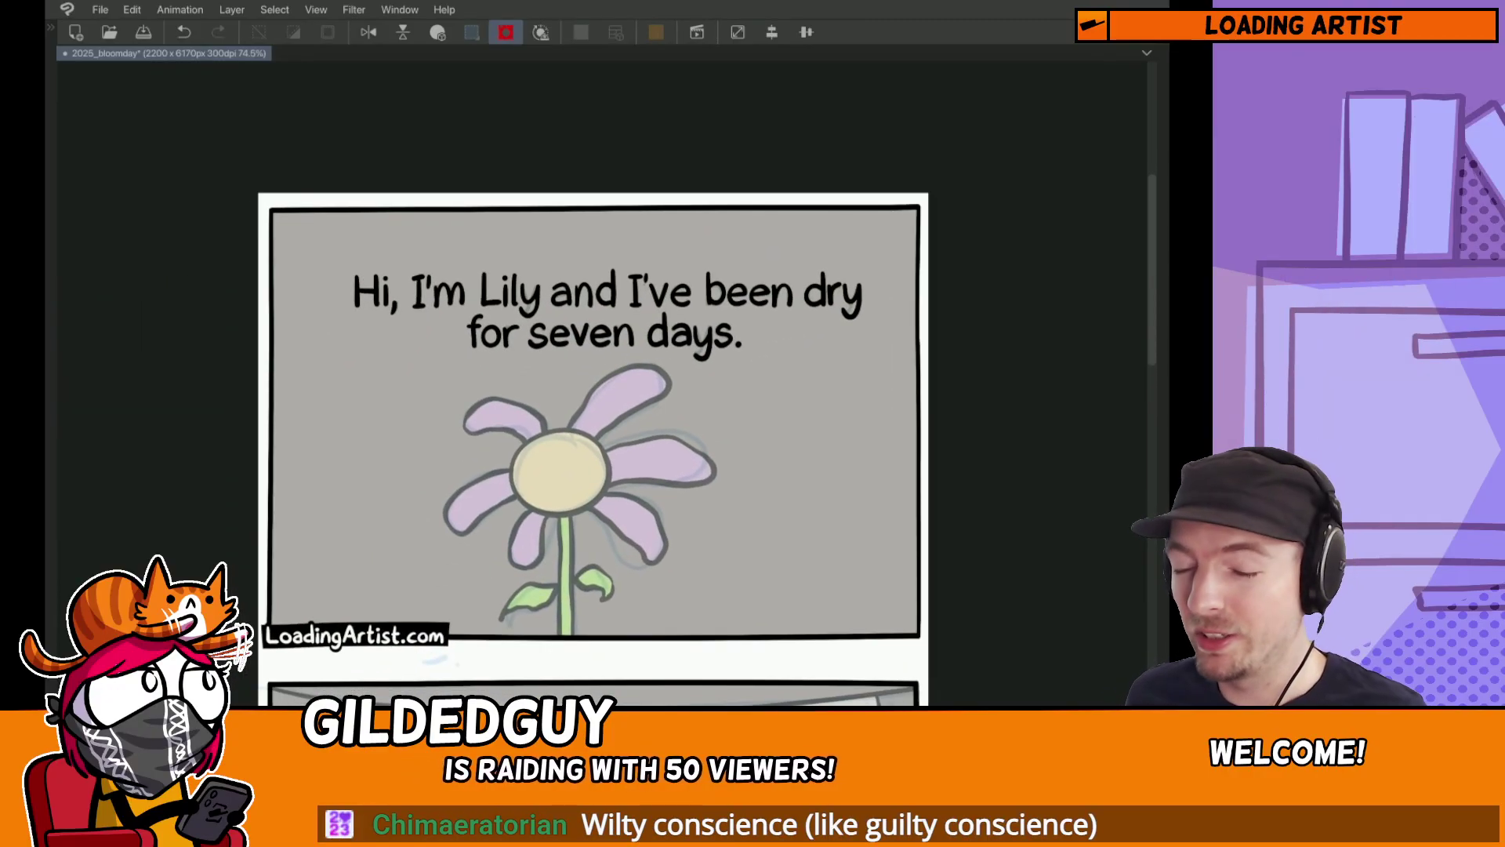
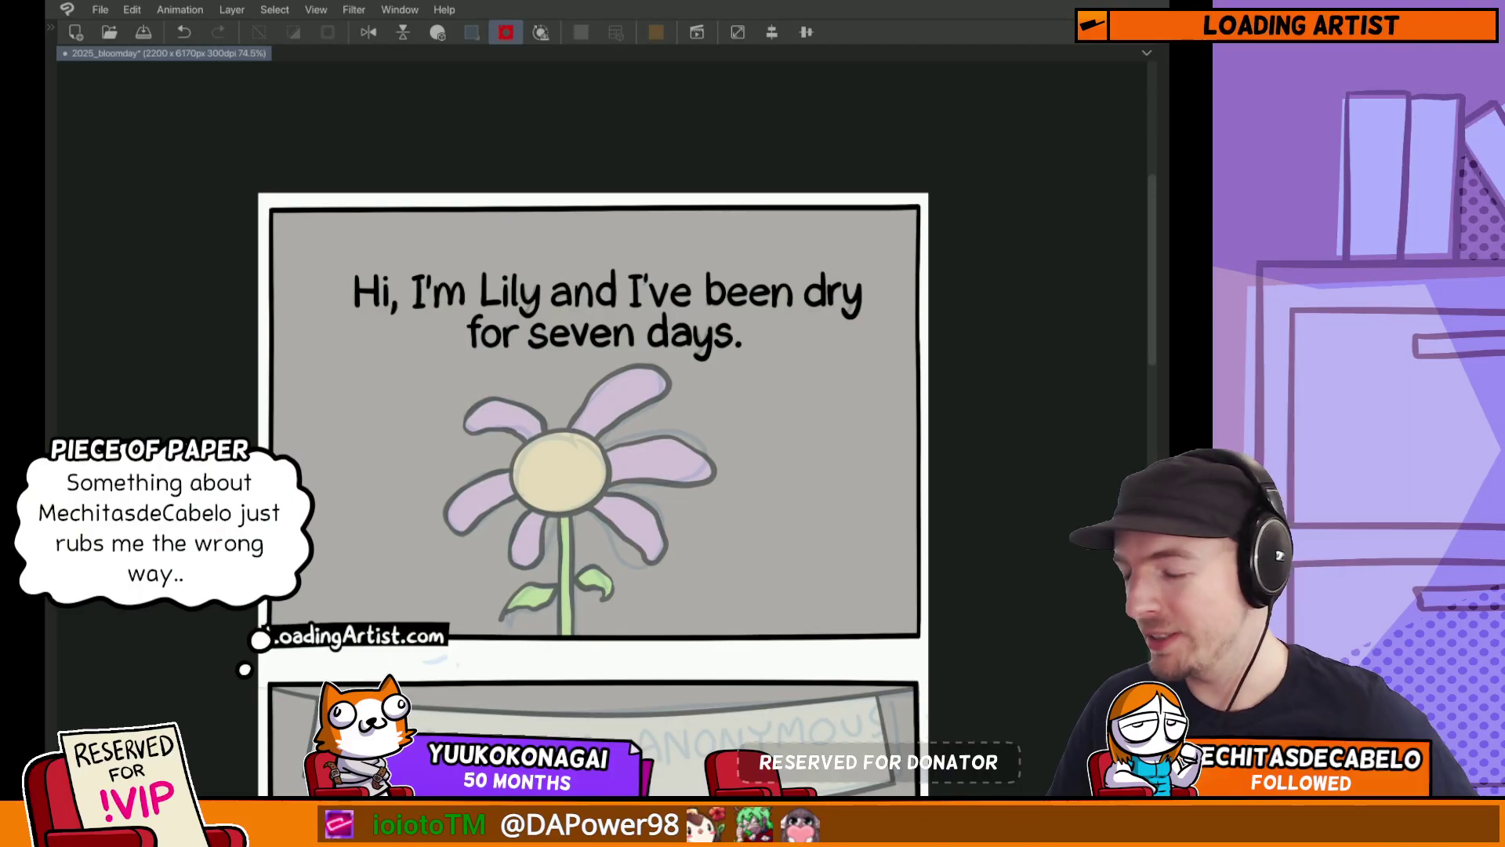
Step: Look over the first two panels, from the purple flower's lettering down to the banner scene, with and without palettes
key("Tab")
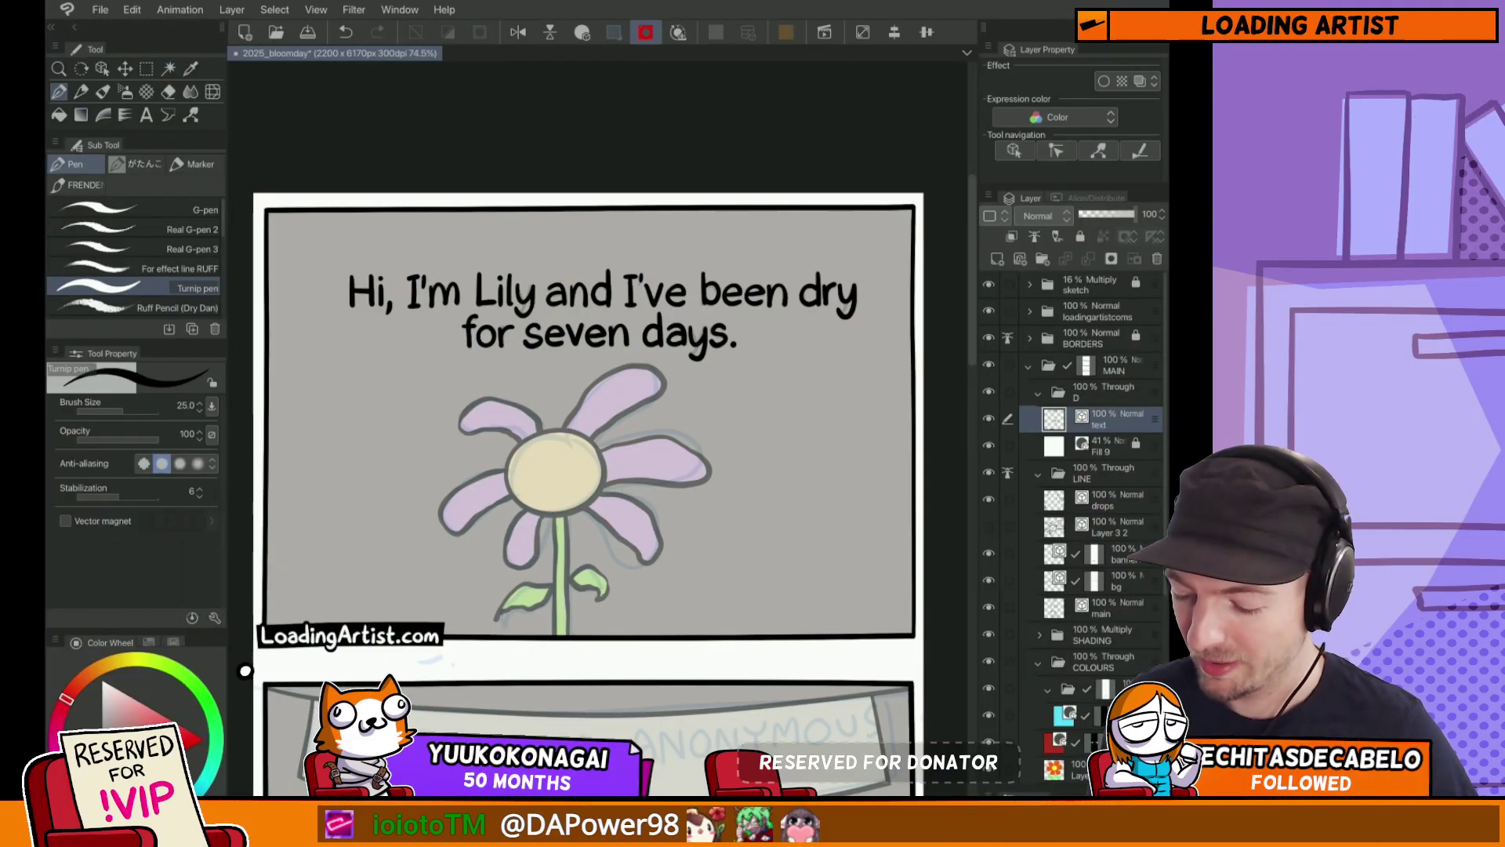
left_click_drag(789, 504, 806, 398)
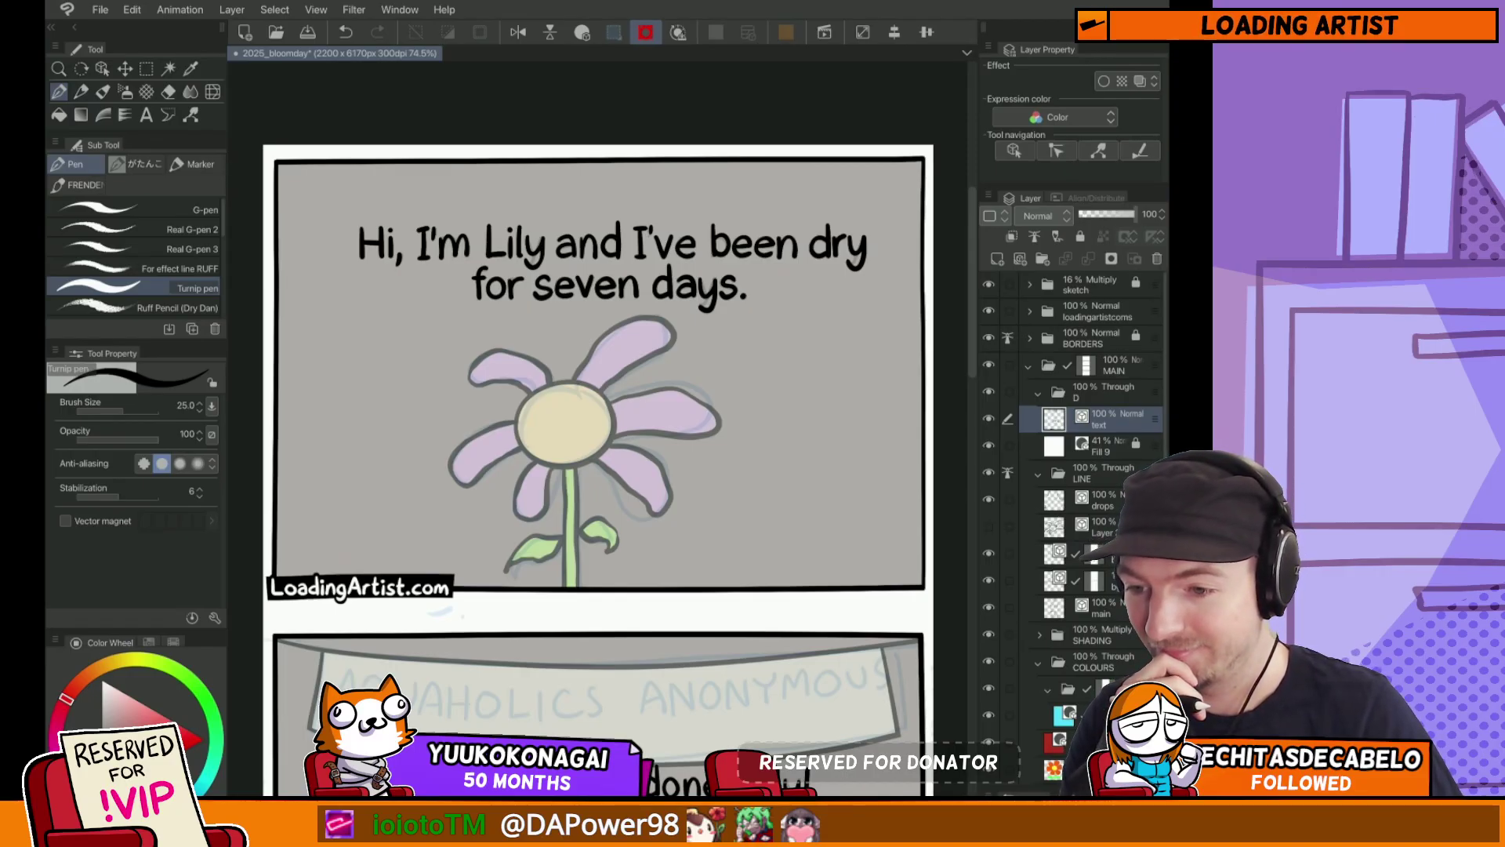
left_click_drag(720, 358, 692, 476)
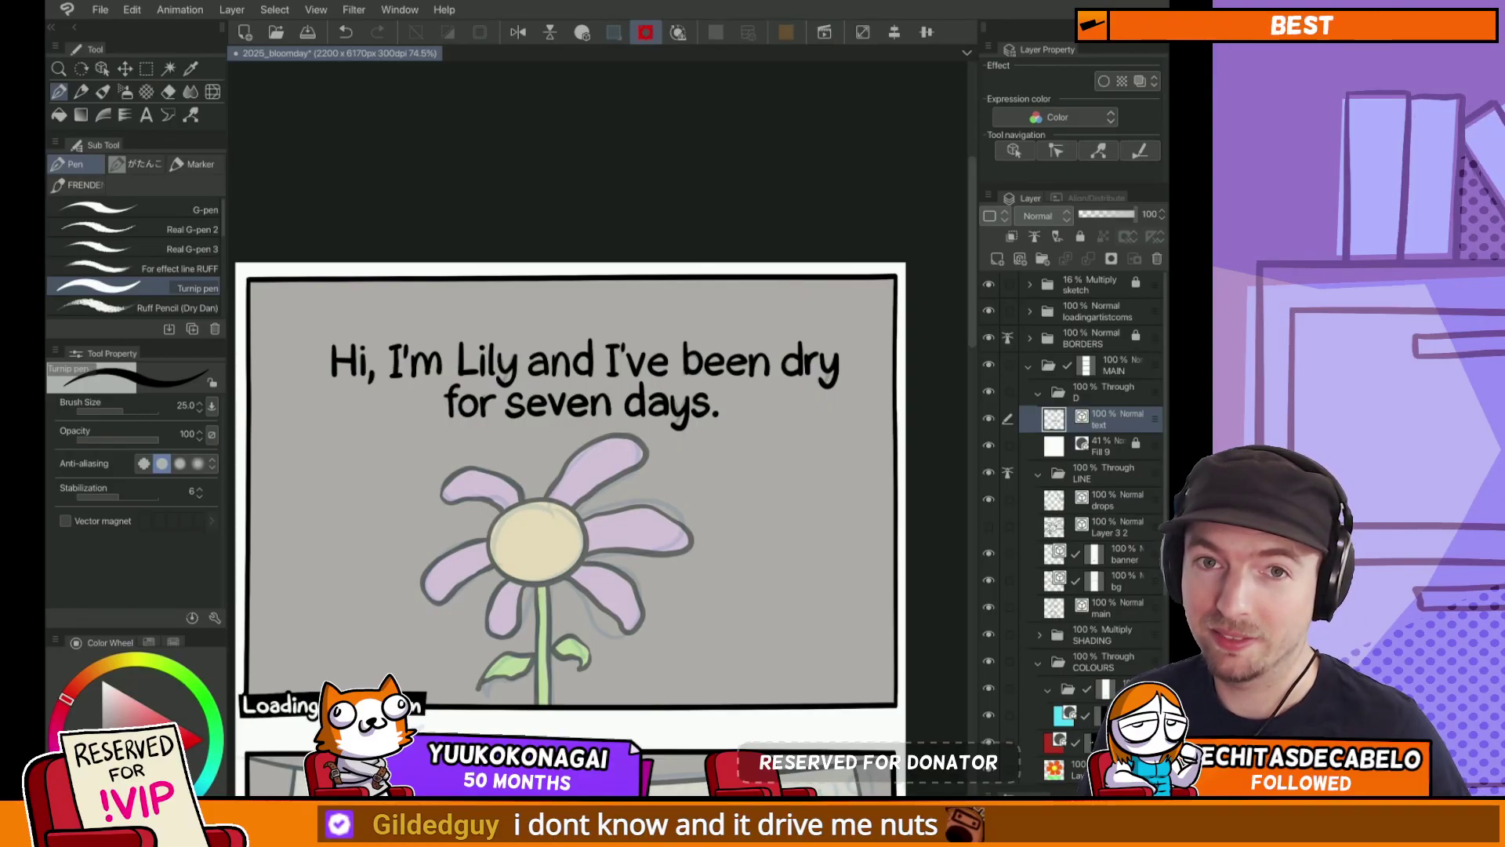
left_click_drag(785, 392, 820, 393)
key("Tab")
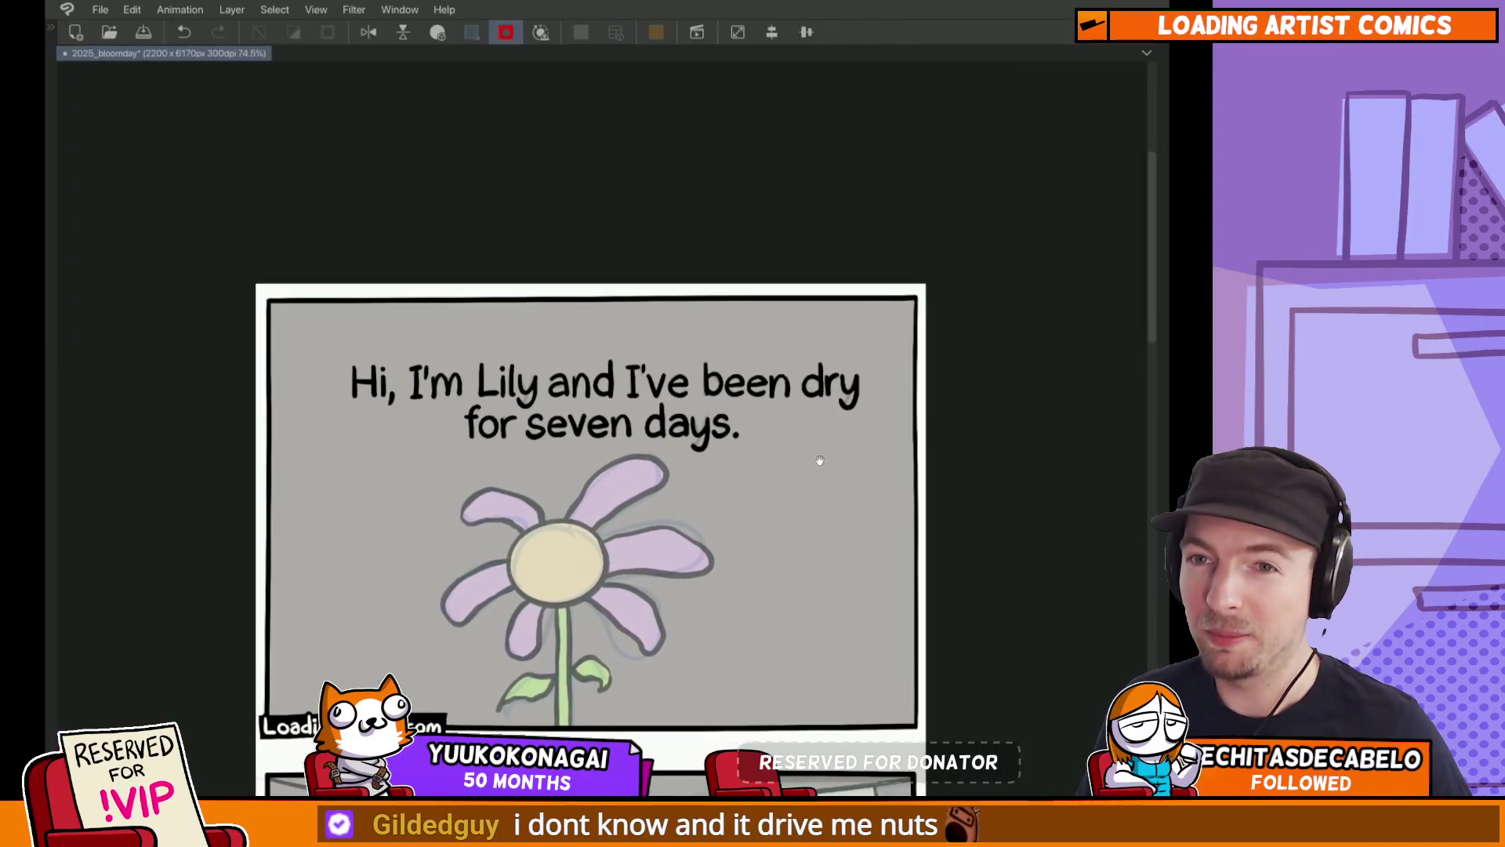
scroll(844, 531, "down", 5)
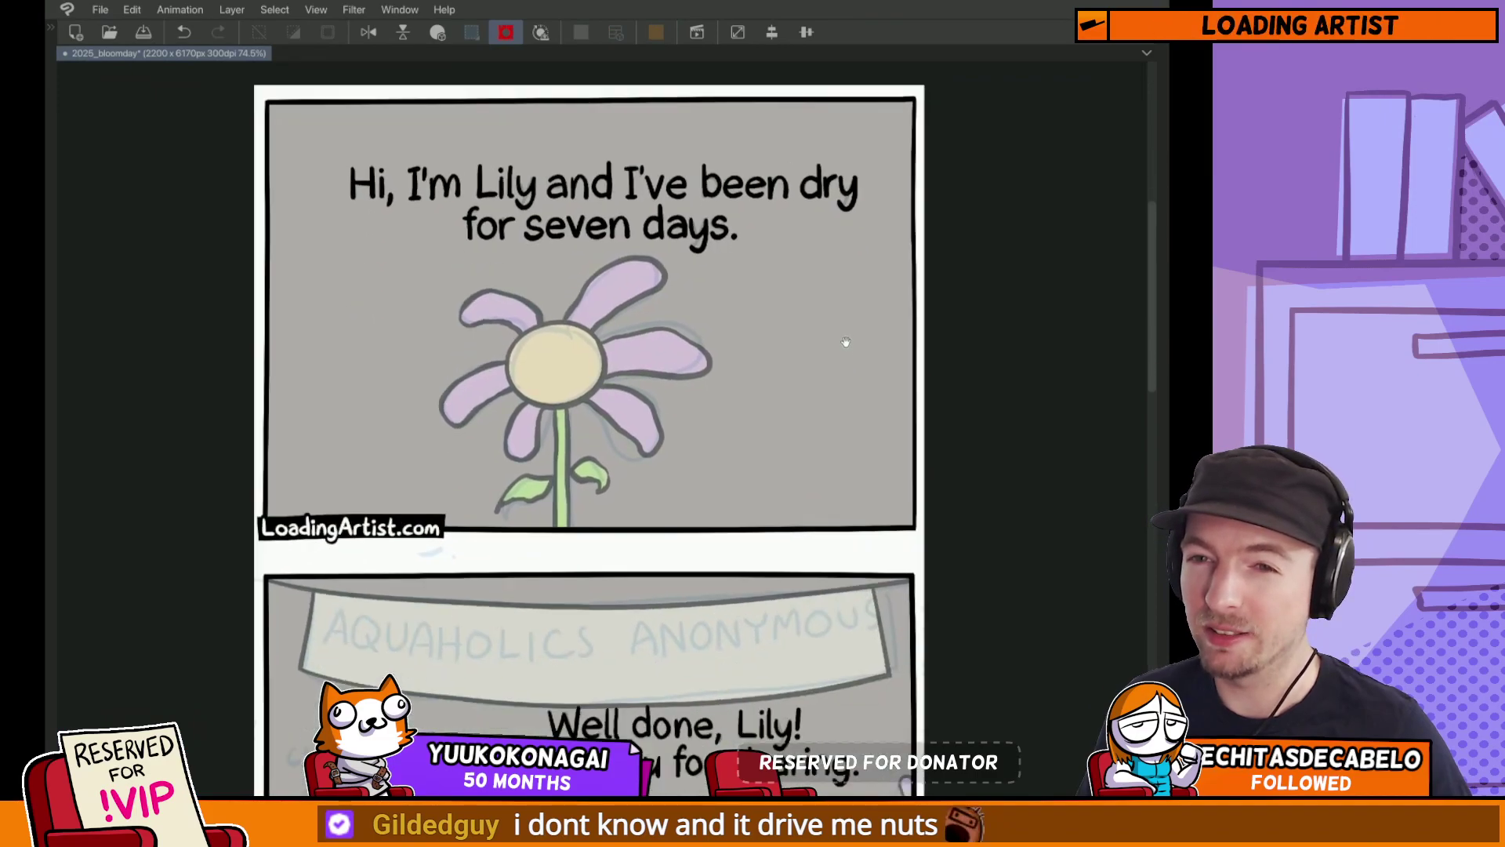
scroll(837, 407, "down", 3)
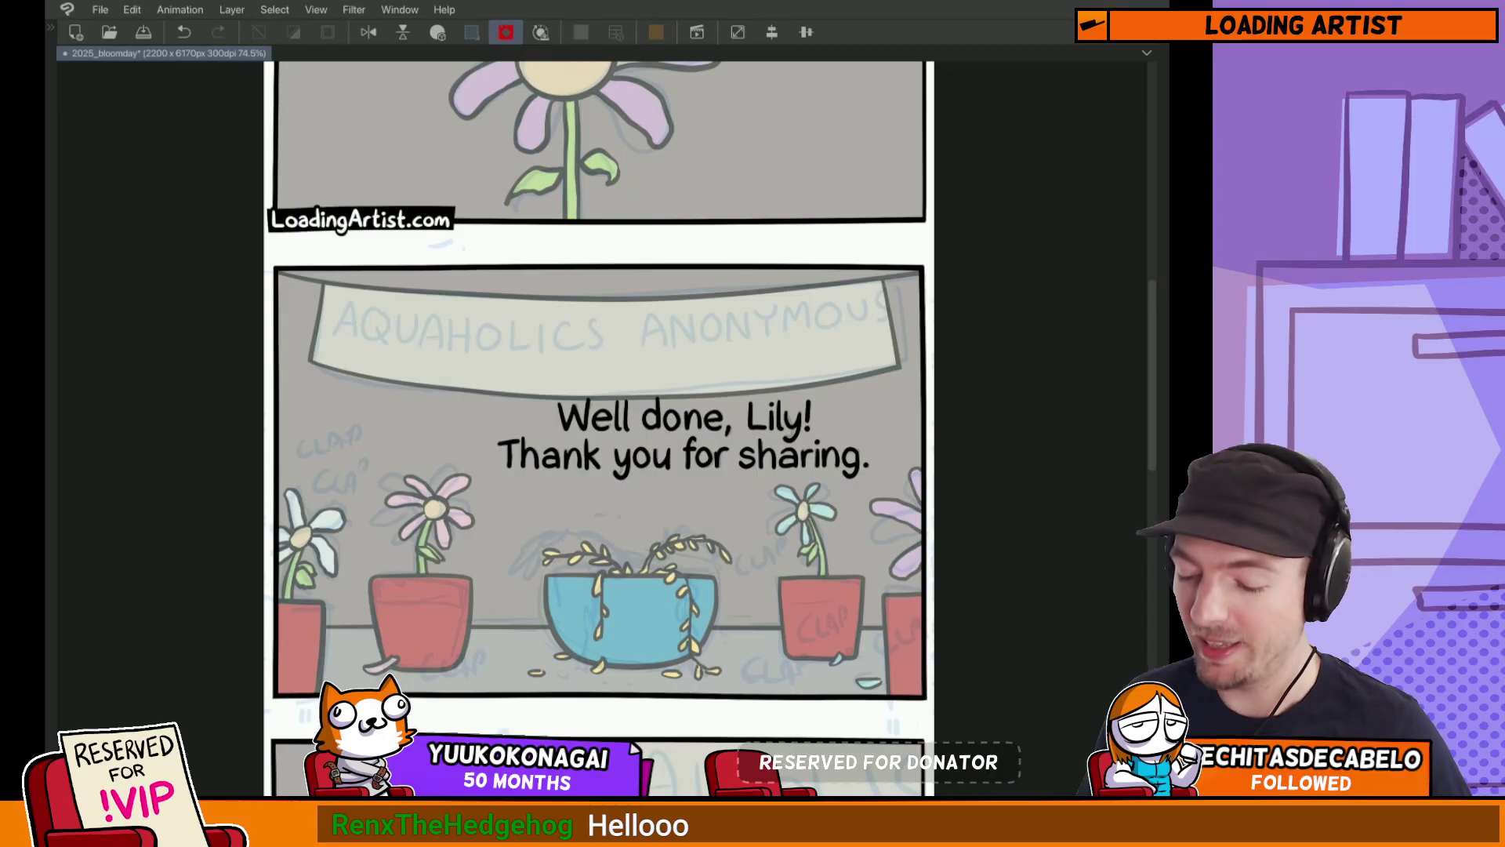
Step: Raise the sketch folder's opacity to 47% and check the stronger sketch down to the orange flower in the last panel
key("Tab")
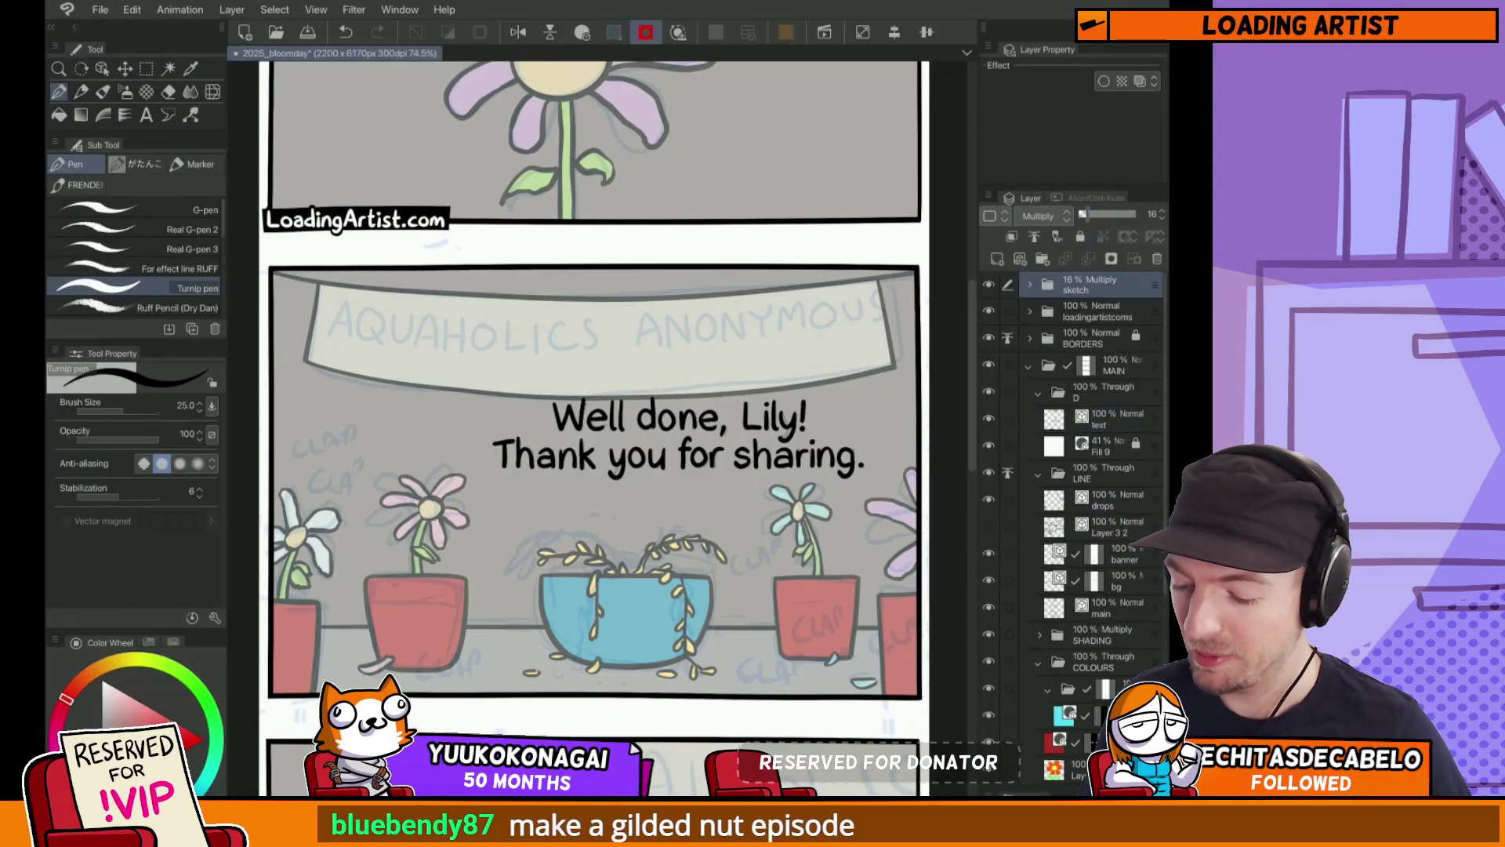
key("Tab")
scroll(866, 443, "down", 7)
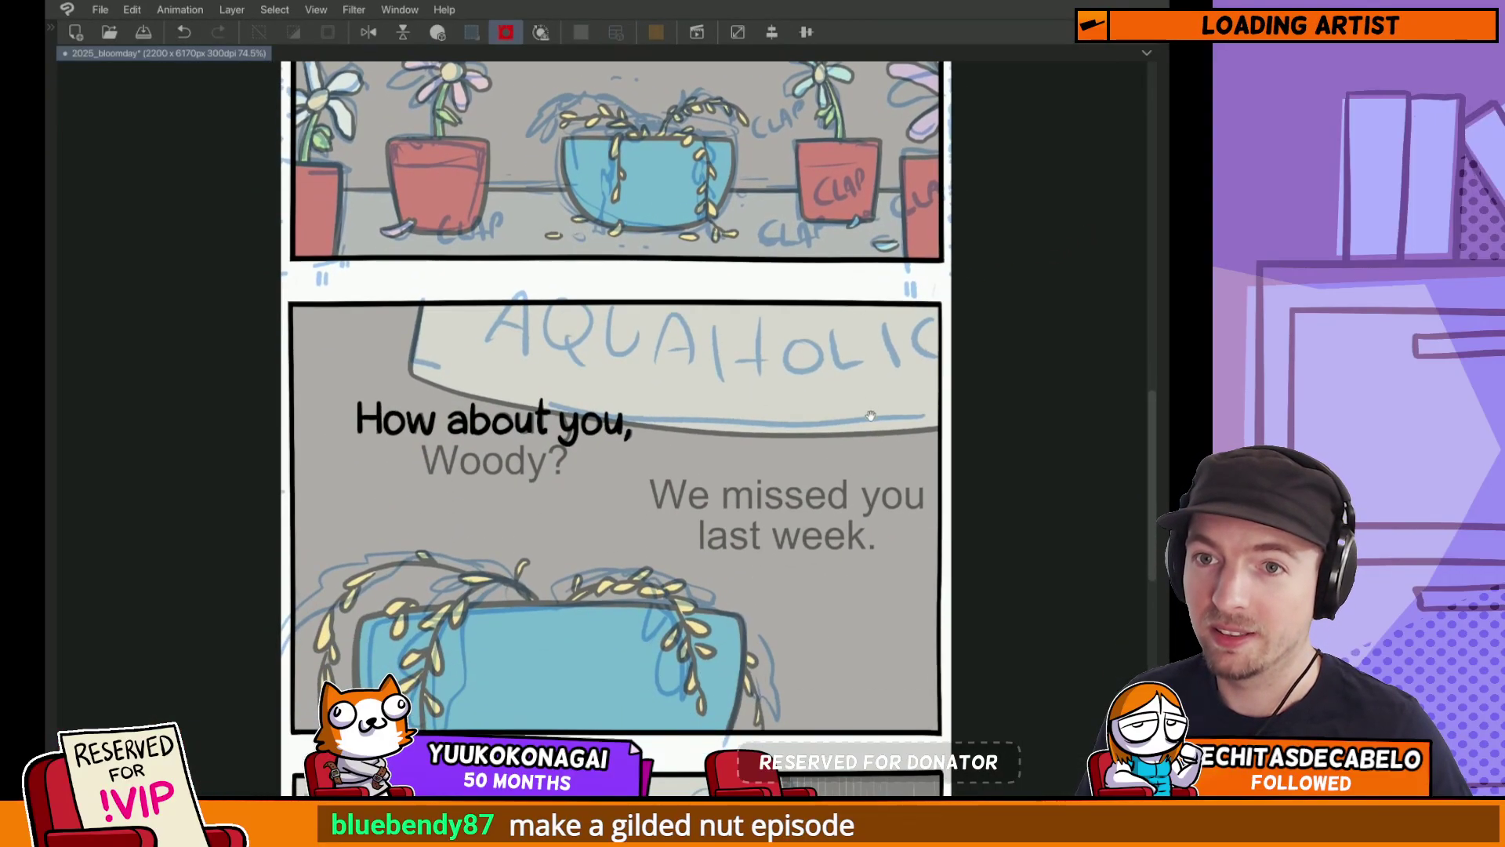
scroll(871, 487, "down", 8)
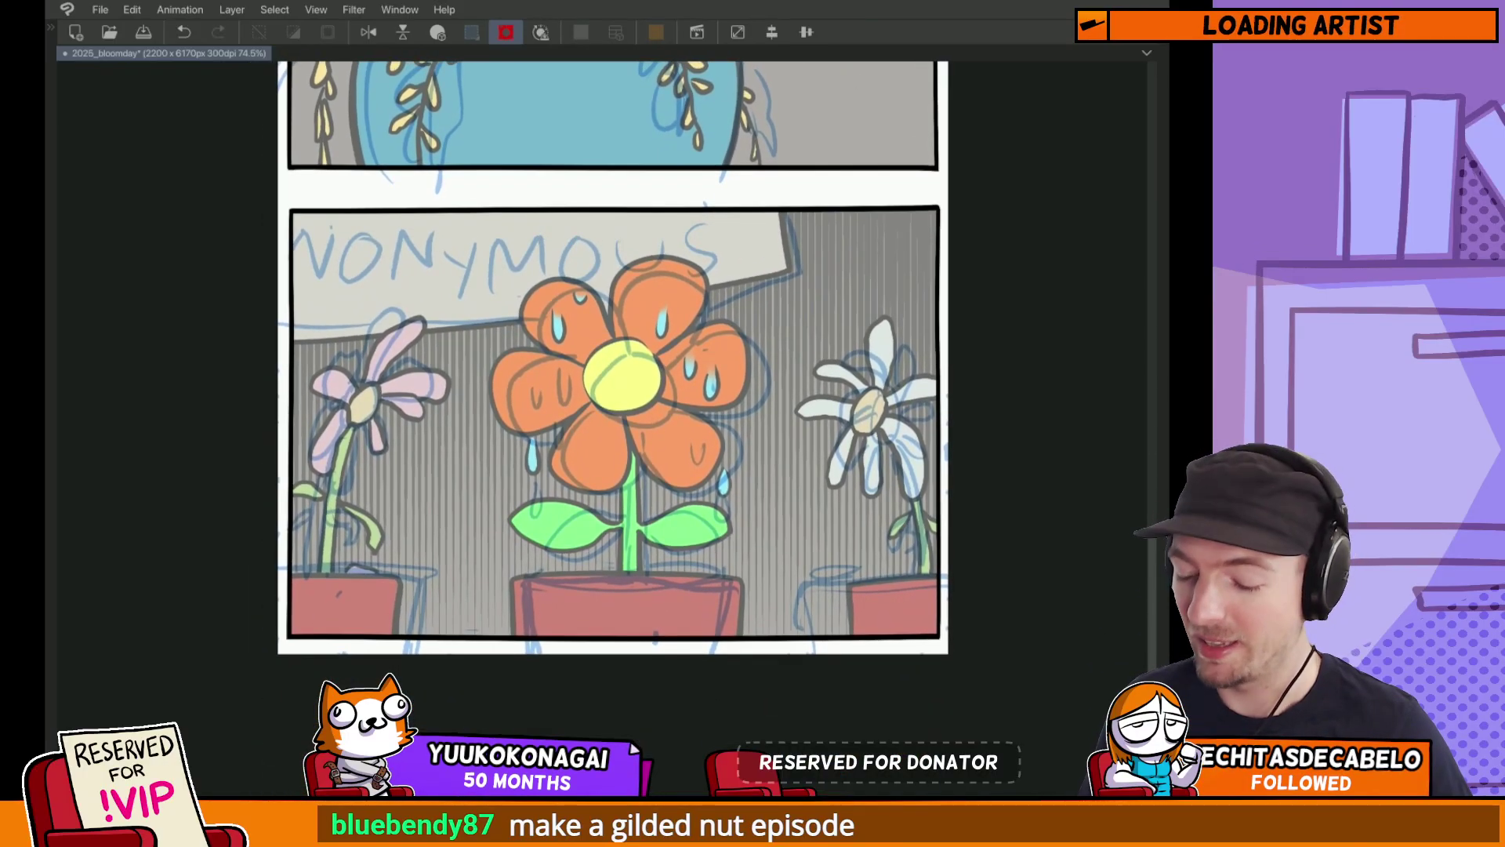
key("Tab")
Step: Toggle the visibility of the sketch folder and the Fill 9 layer to compare the last panel with and without them
left_click(989, 284)
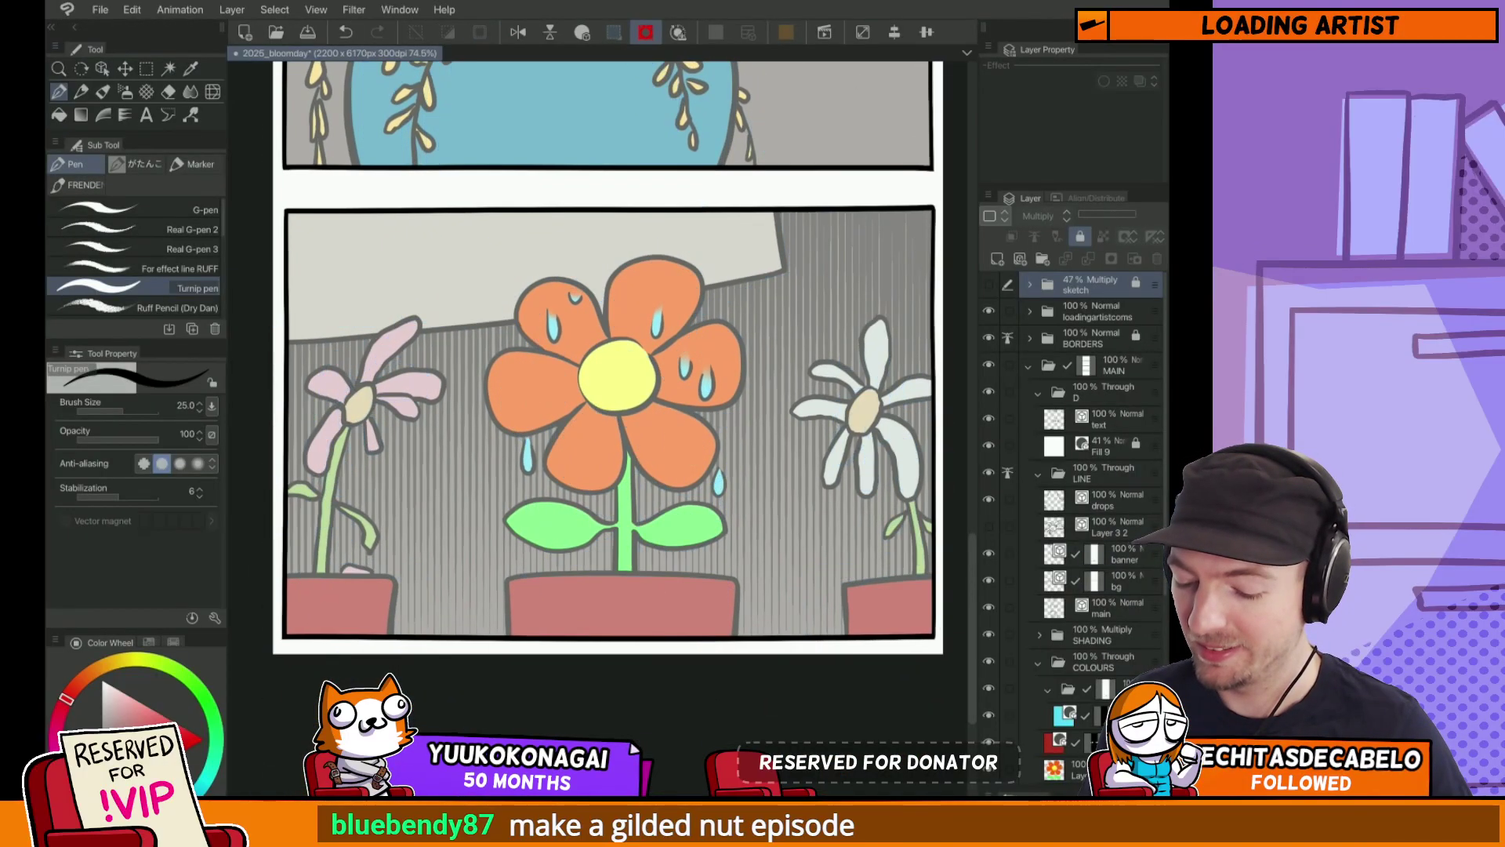
left_click(988, 285)
left_click(988, 284)
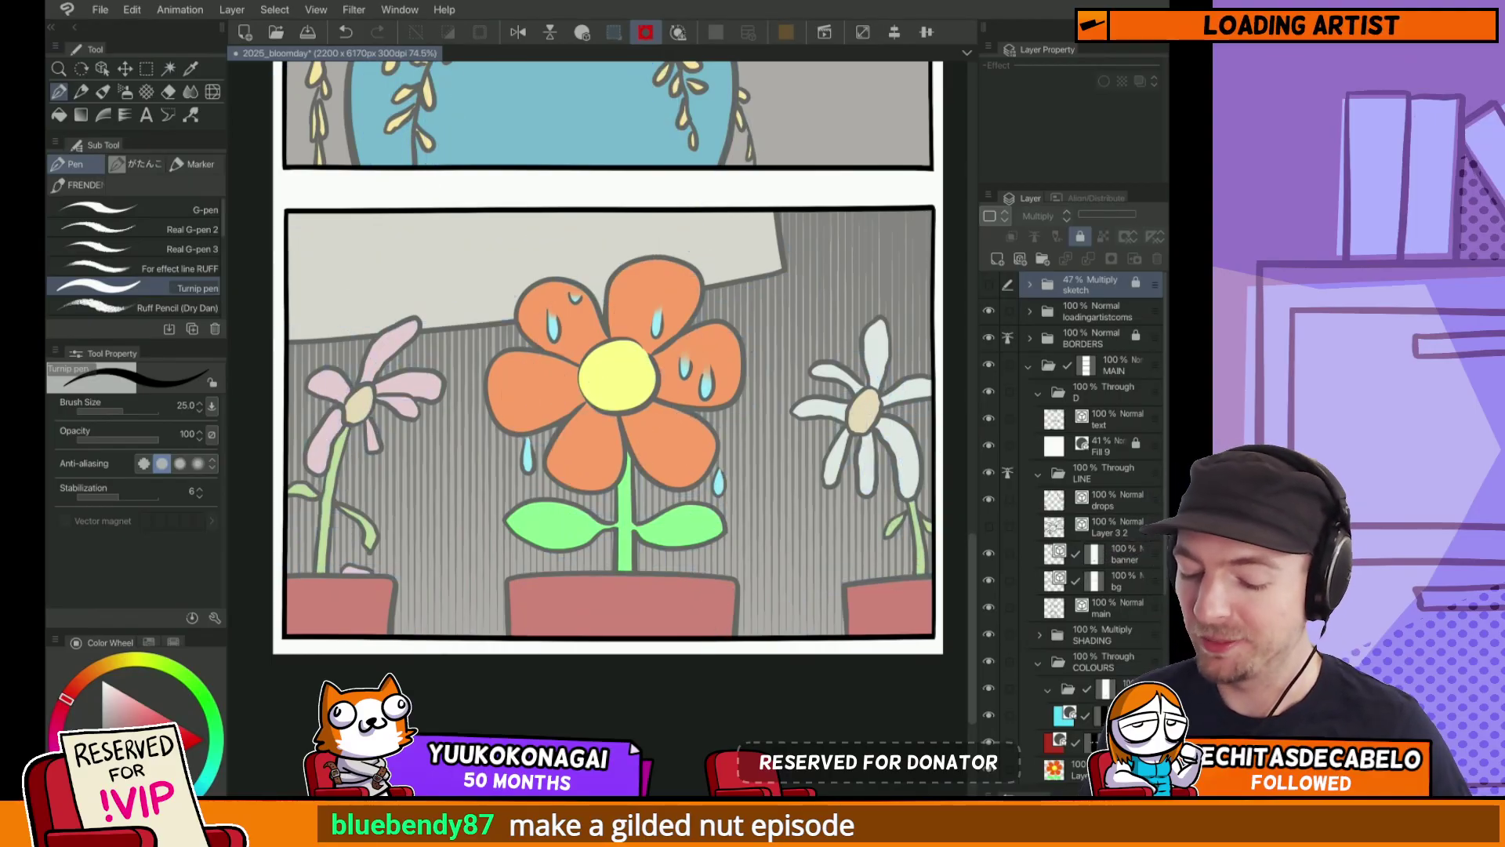
left_click(988, 284)
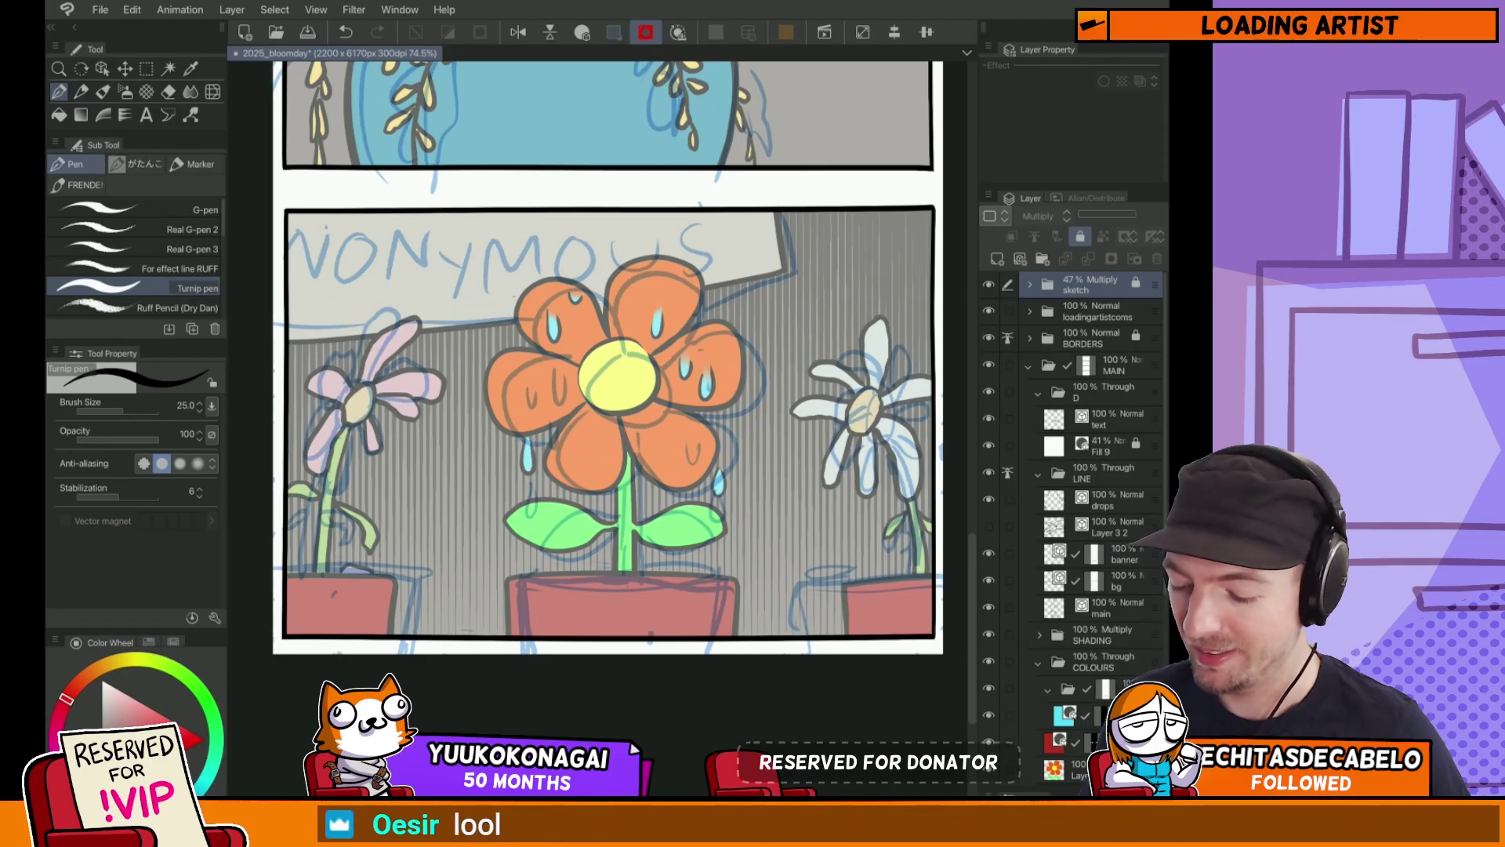
left_click(988, 446)
left_click(989, 445)
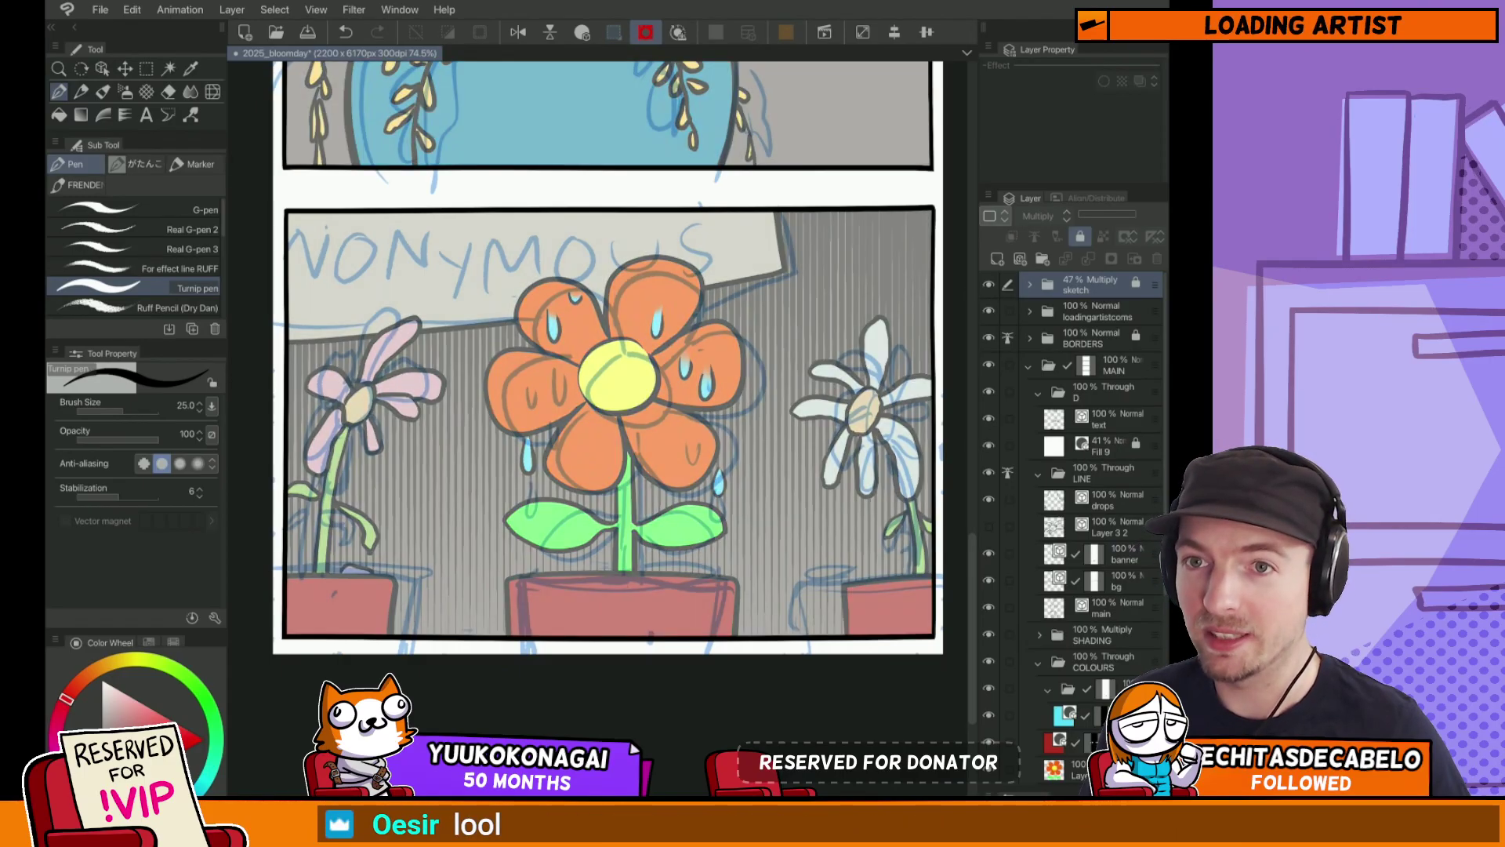
Step: Undo the sketch folder's opacity change, reselect the text layer and save the comic
left_click_drag(603, 196, 592, 658)
left_click_drag(564, 235, 643, 350)
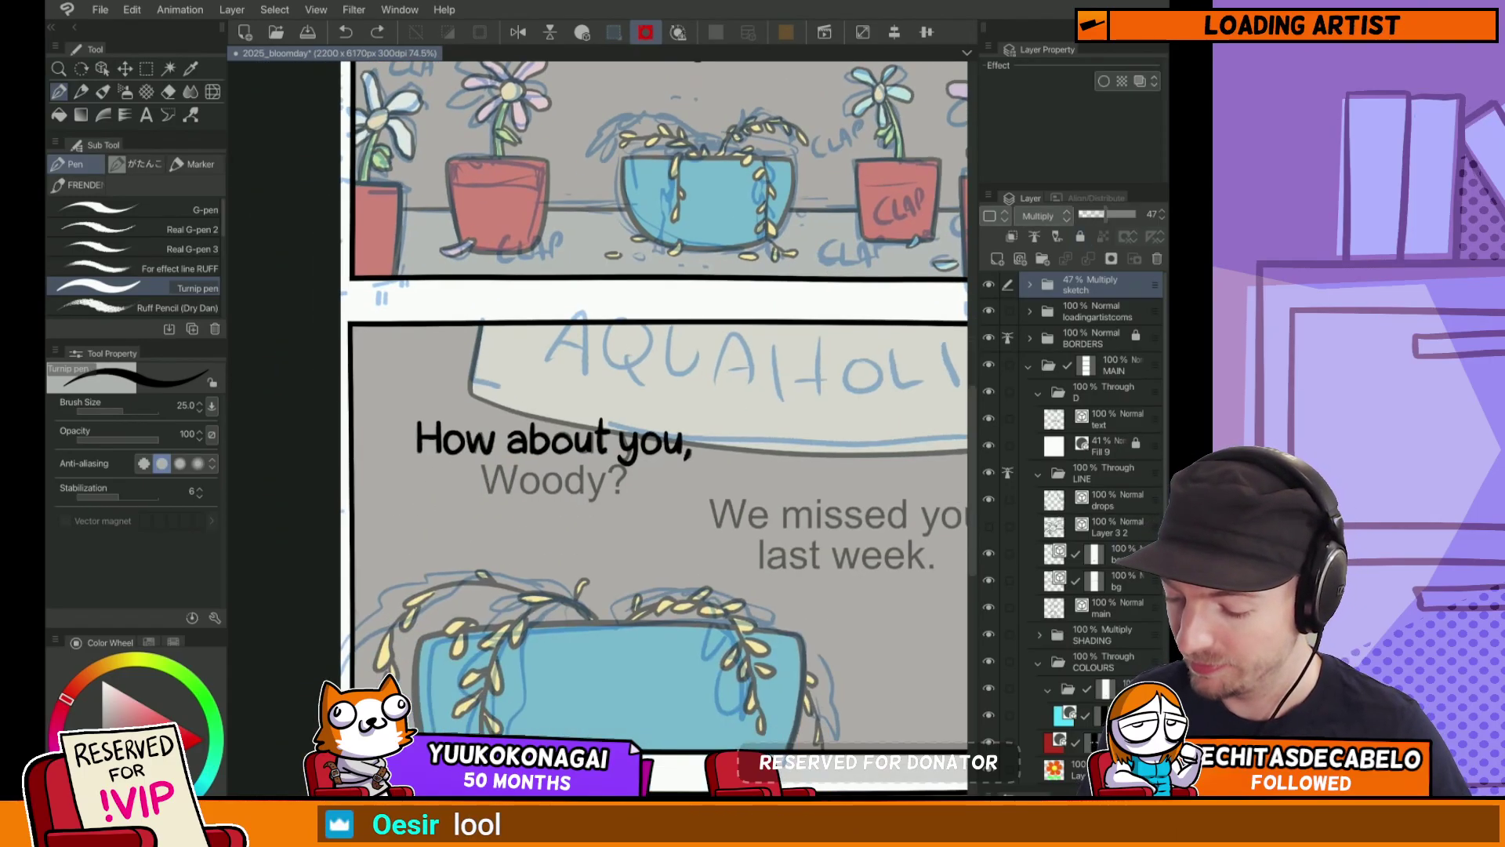
key("ctrl+z")
left_click(1116, 420)
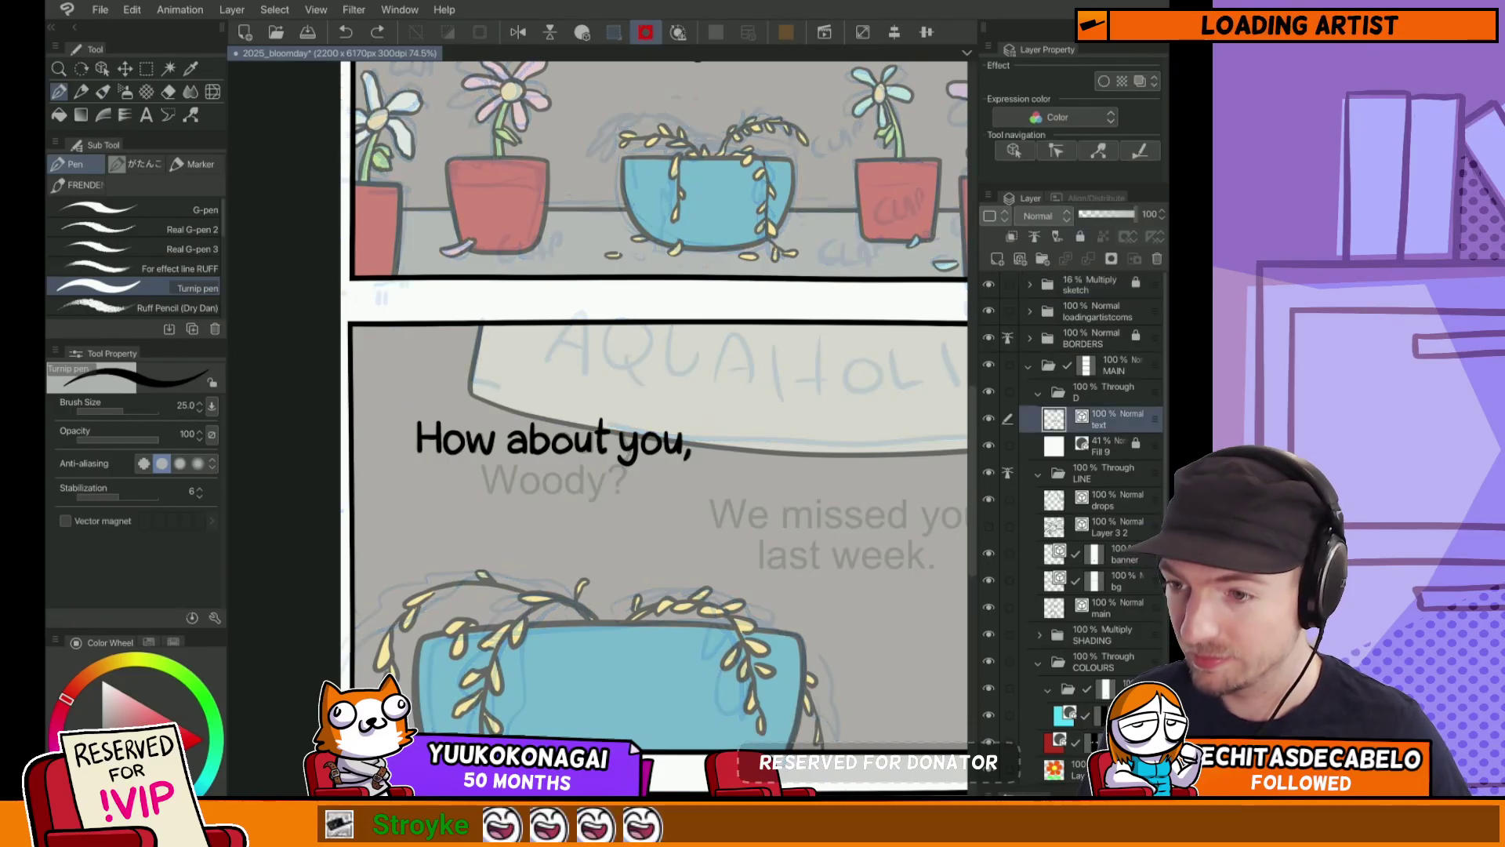
key("ctrl+s")
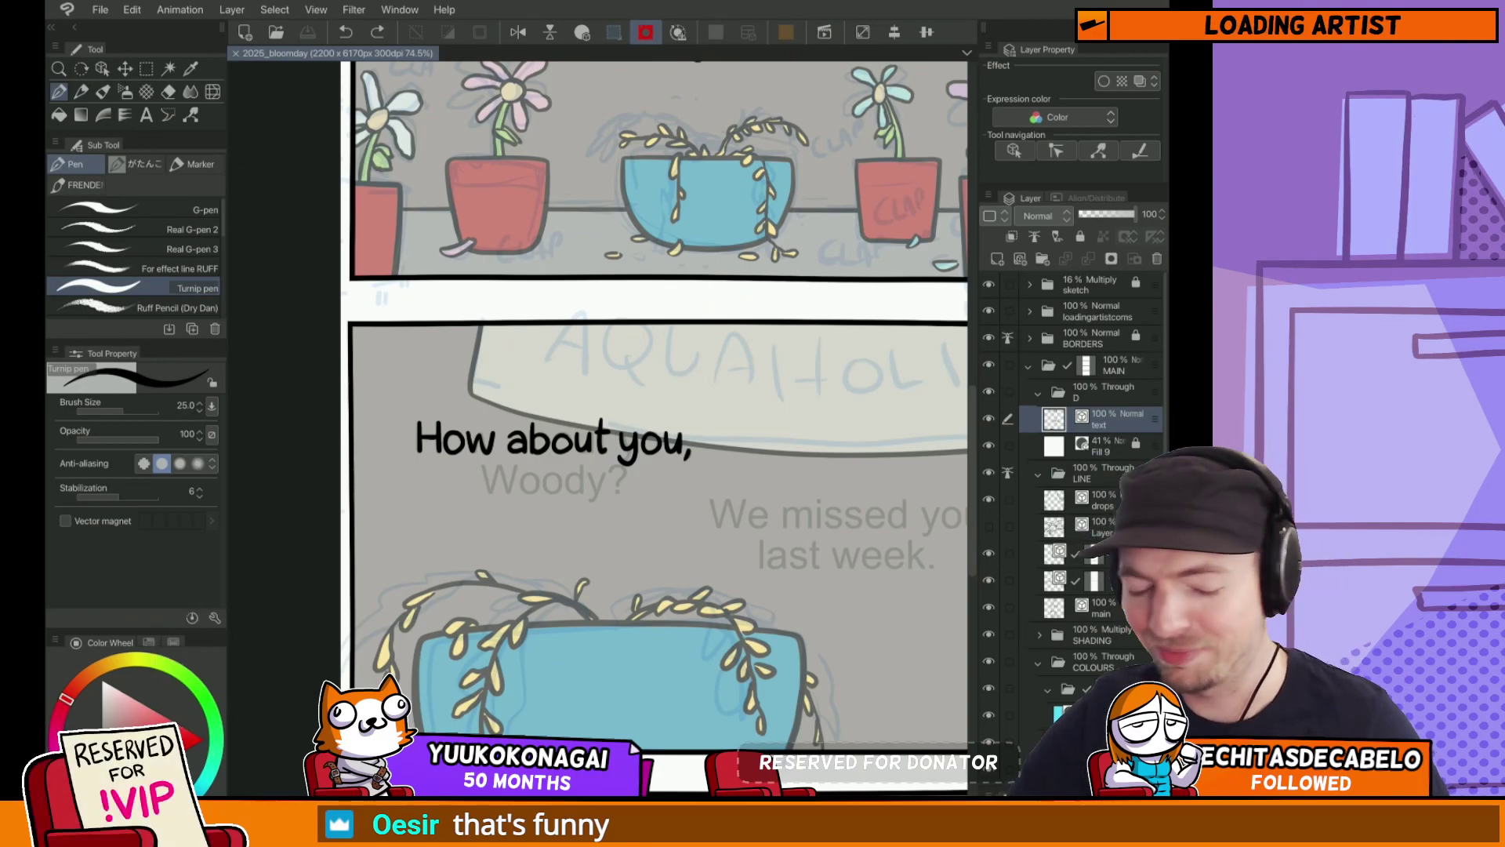
Step: Look over the comic from the last panel back up to the first panel's flower and down to the second panel
scroll(643, 494, "down", 5)
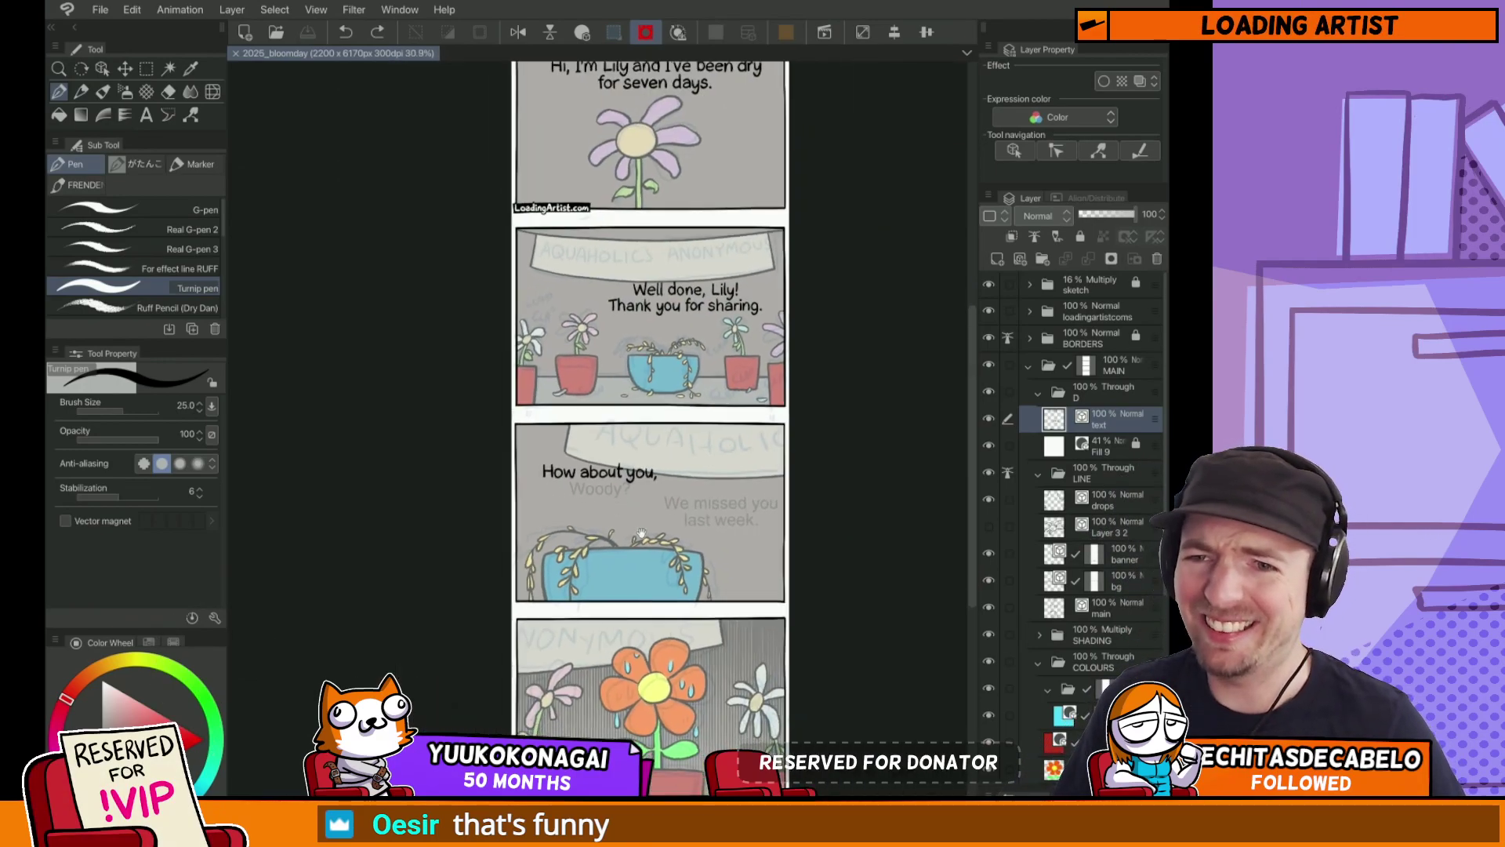
scroll(667, 424, "down", 4)
scroll(648, 415, "up", 3)
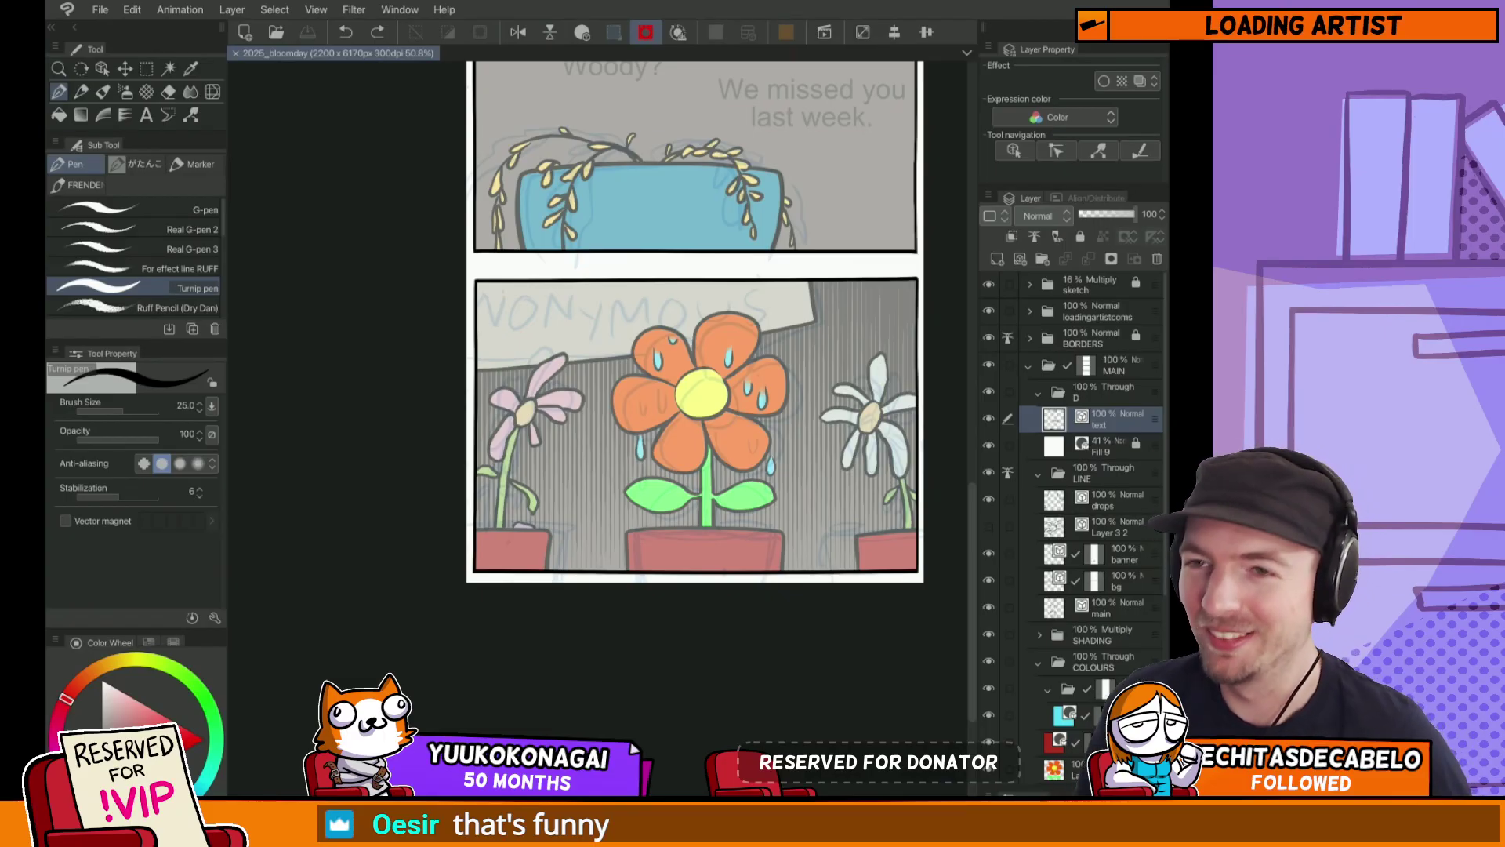
left_click_drag(767, 212, 705, 616)
left_click_drag(722, 438, 722, 569)
left_click_drag(729, 486, 714, 634)
scroll(713, 634, "up", 3)
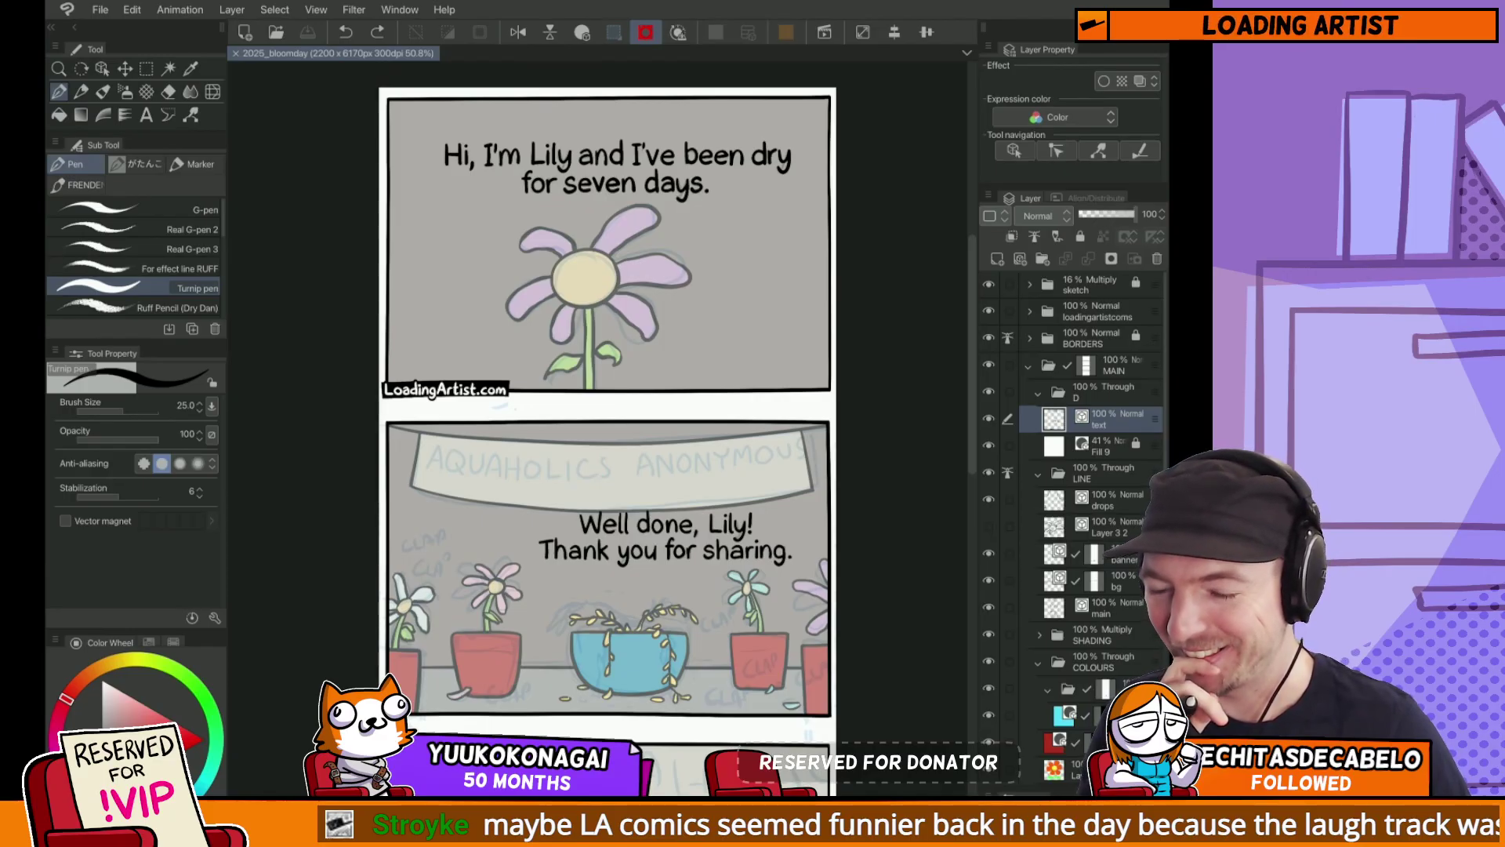
left_click_drag(656, 289, 723, 497)
left_click_drag(722, 497, 800, 634)
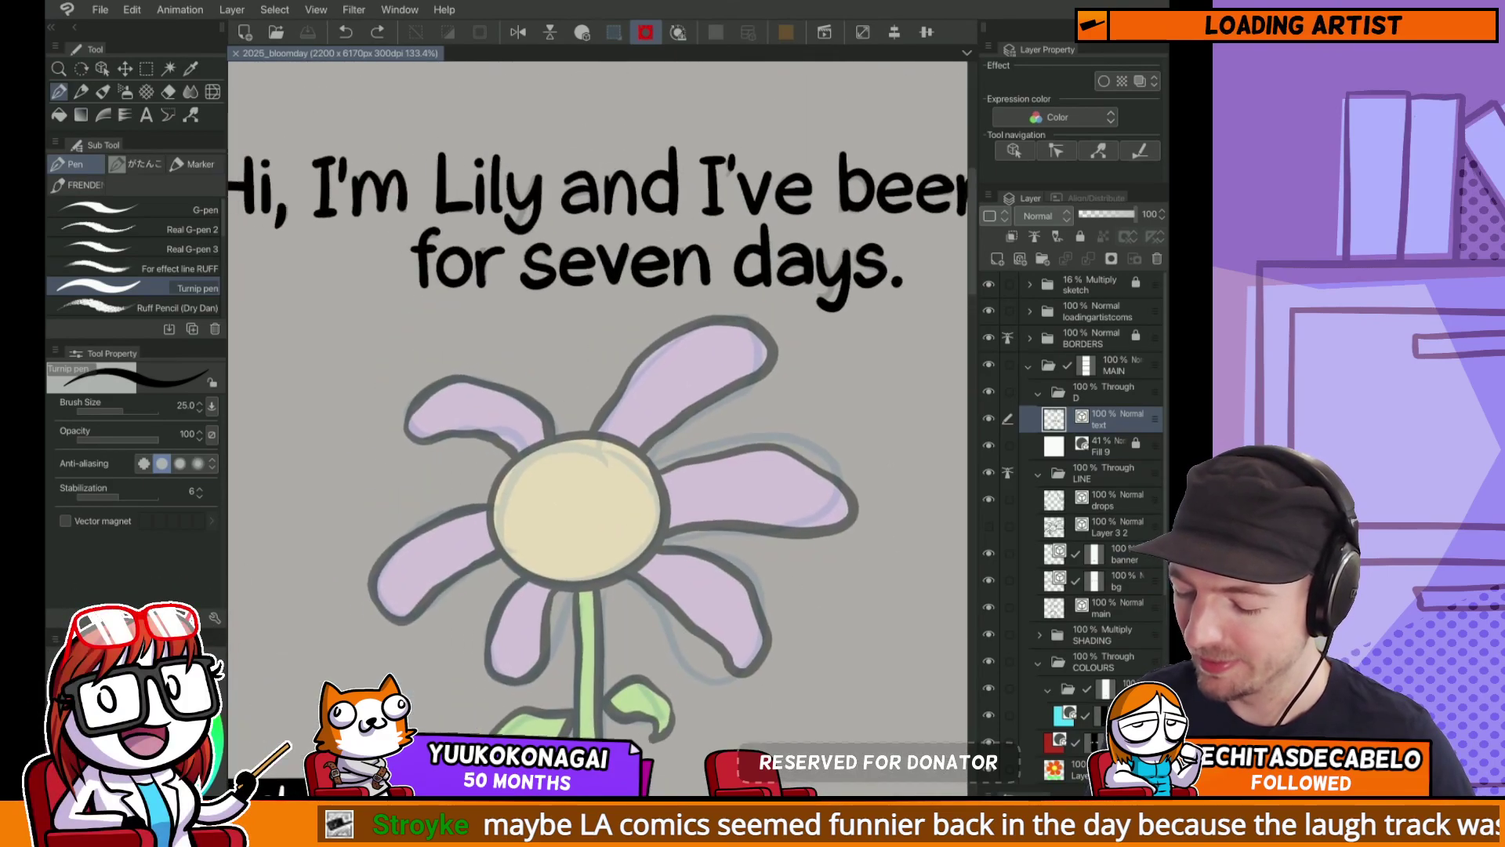
left_click_drag(874, 506, 824, 556)
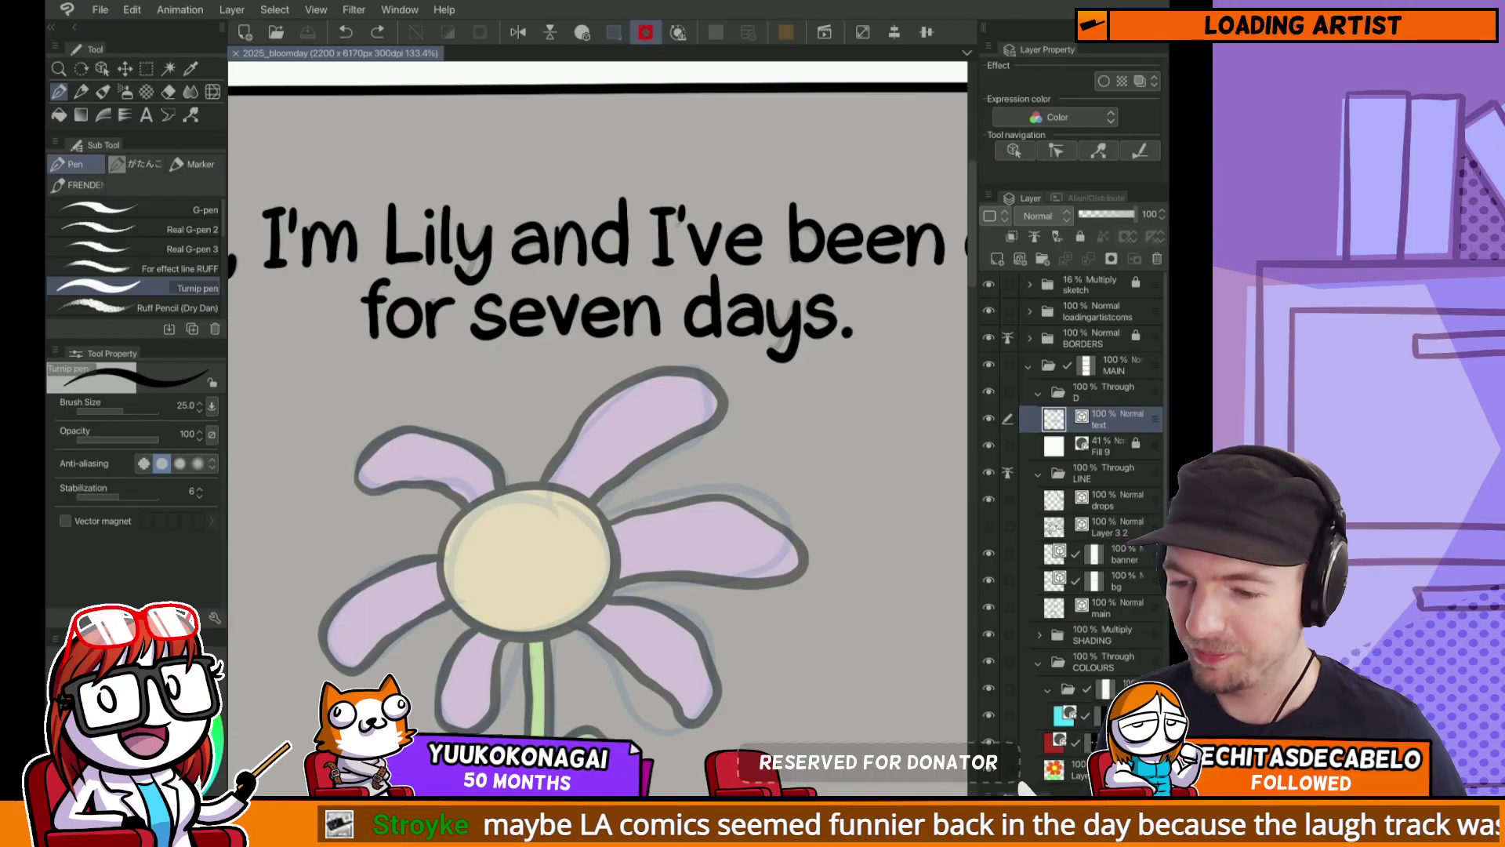
left_click_drag(596, 470, 612, 334)
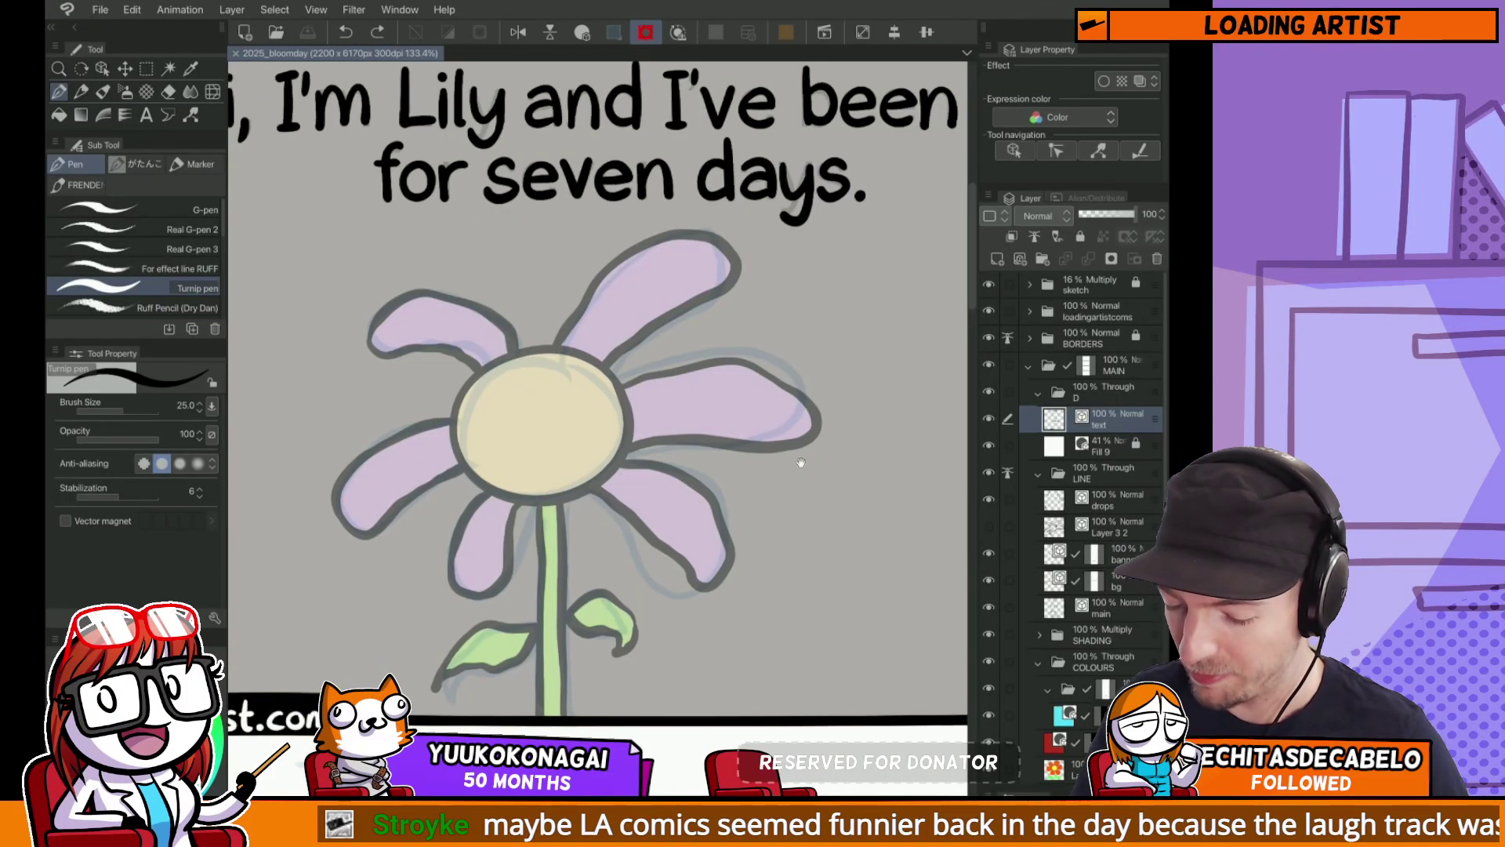
scroll(822, 430, "down", 12)
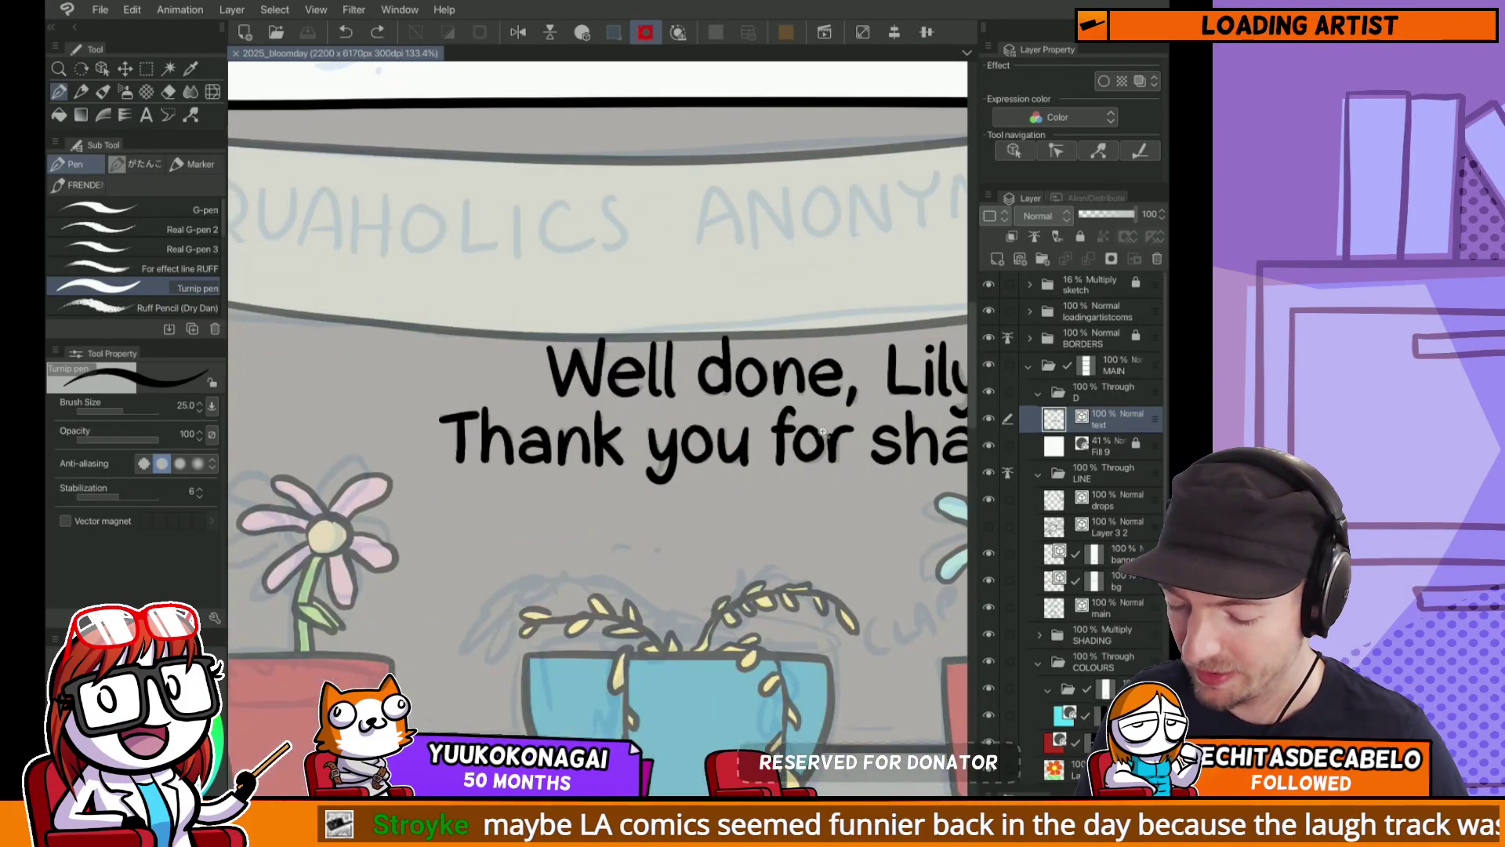
scroll(822, 431, "down", 6)
left_click_drag(822, 431, 768, 345)
left_click_drag(801, 393, 774, 442)
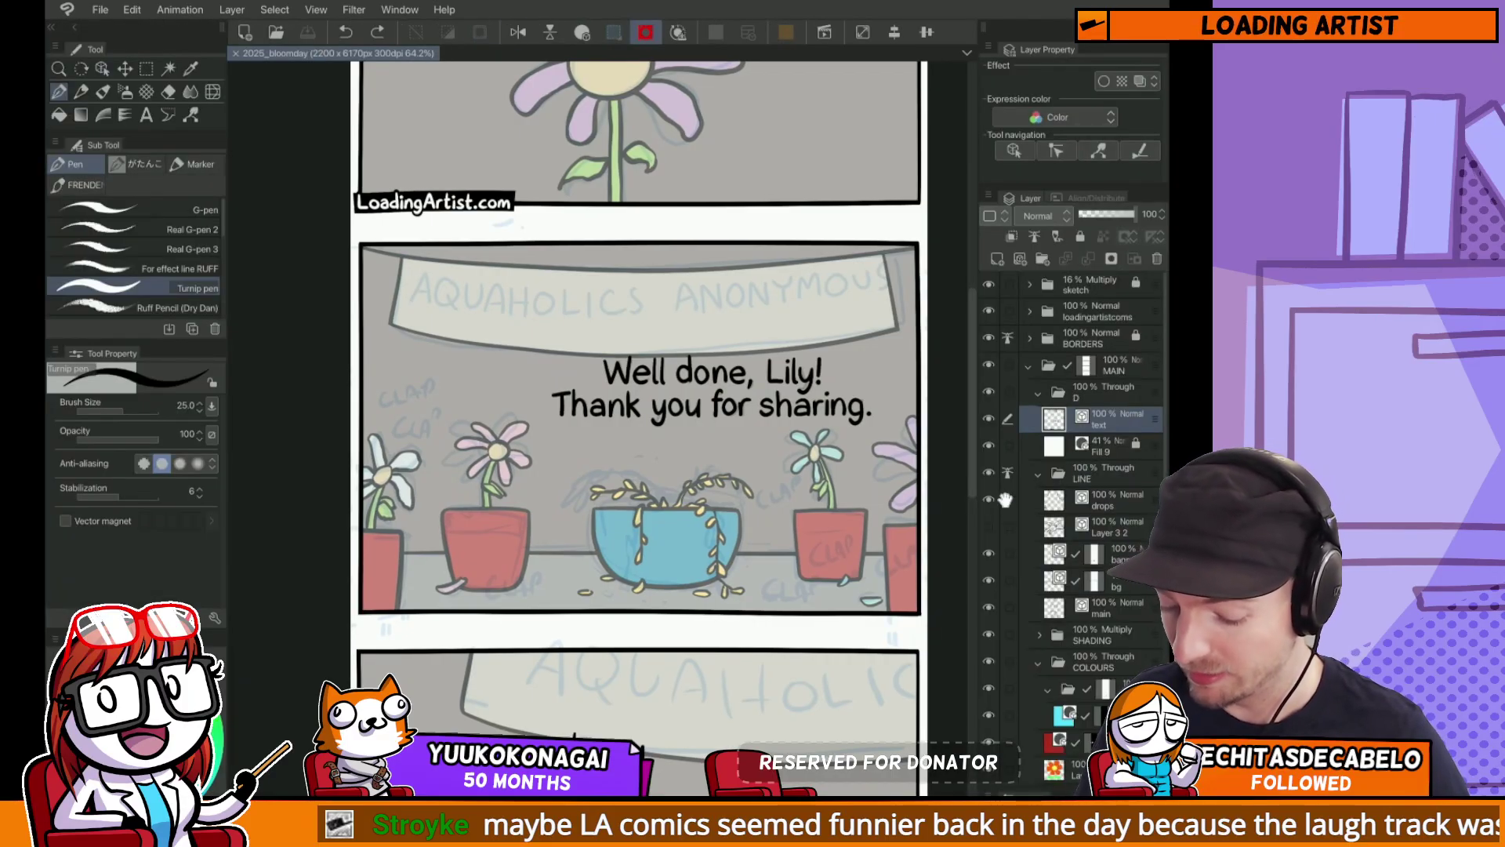
Step: Hand-letter the W of "Woody?" over the third panel's placeholder text with the Turnip pen at brush size 20
left_click_drag(557, 761, 596, 416)
scroll(590, 440, "up", 10)
left_click_drag(520, 495, 829, 433)
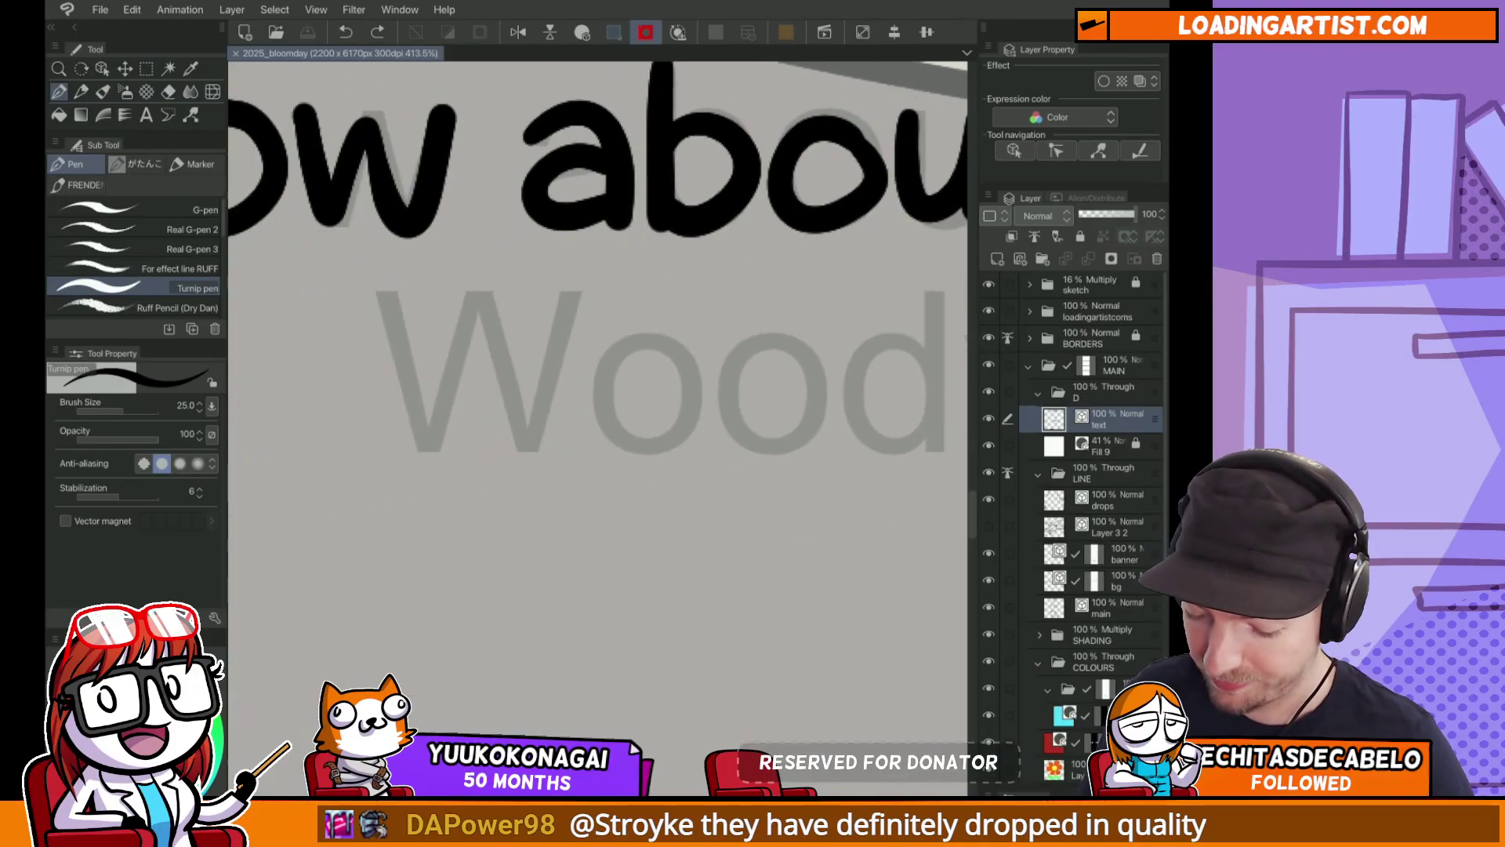
left_click_drag(396, 307, 463, 332)
key("ctrl+z")
key("[")
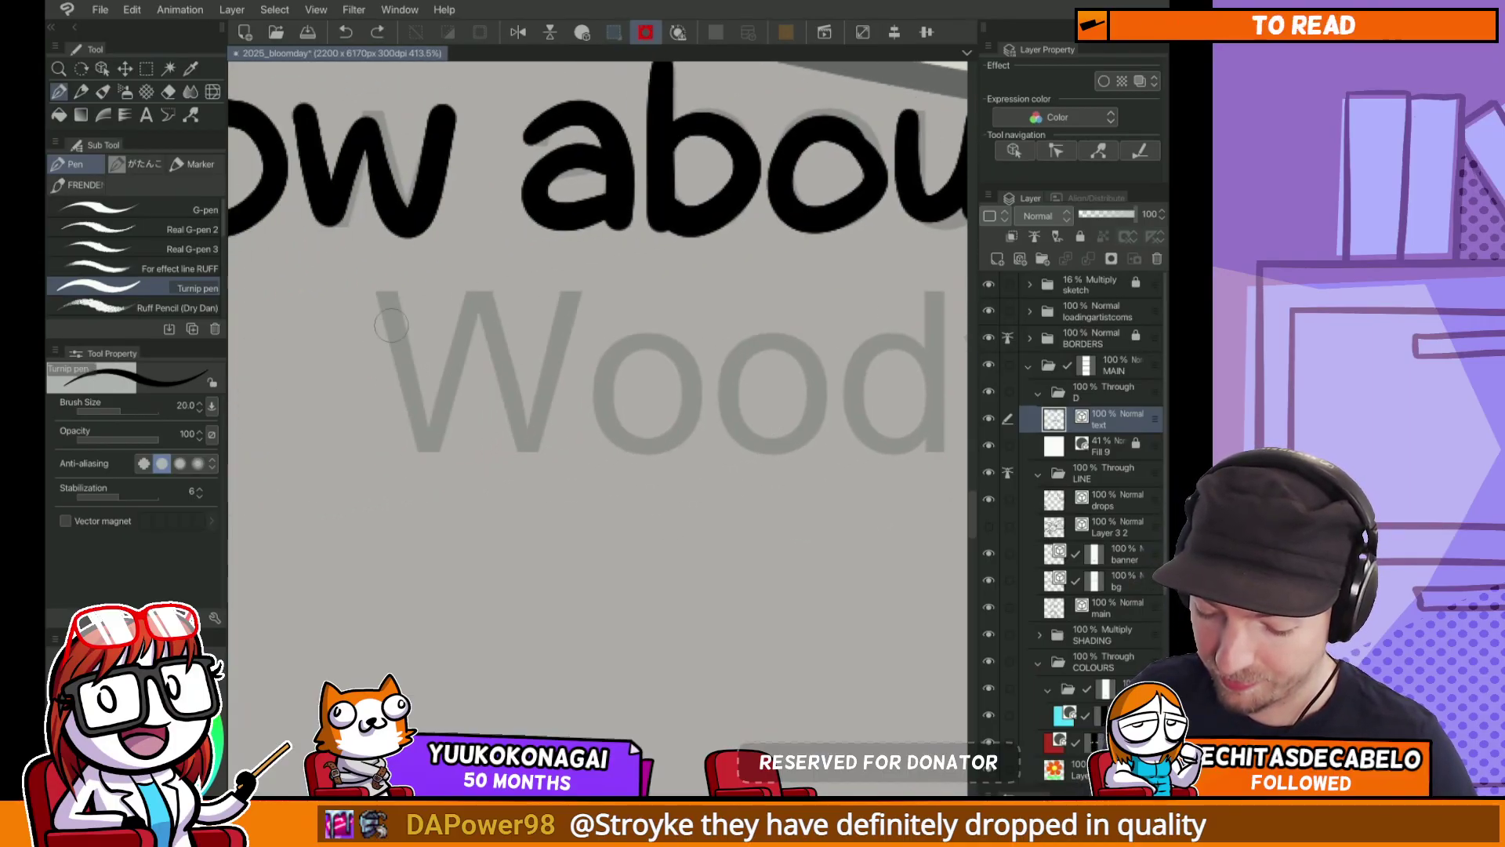
left_click_drag(386, 295, 472, 307)
key("ctrl+z")
left_click_drag(448, 373, 591, 453)
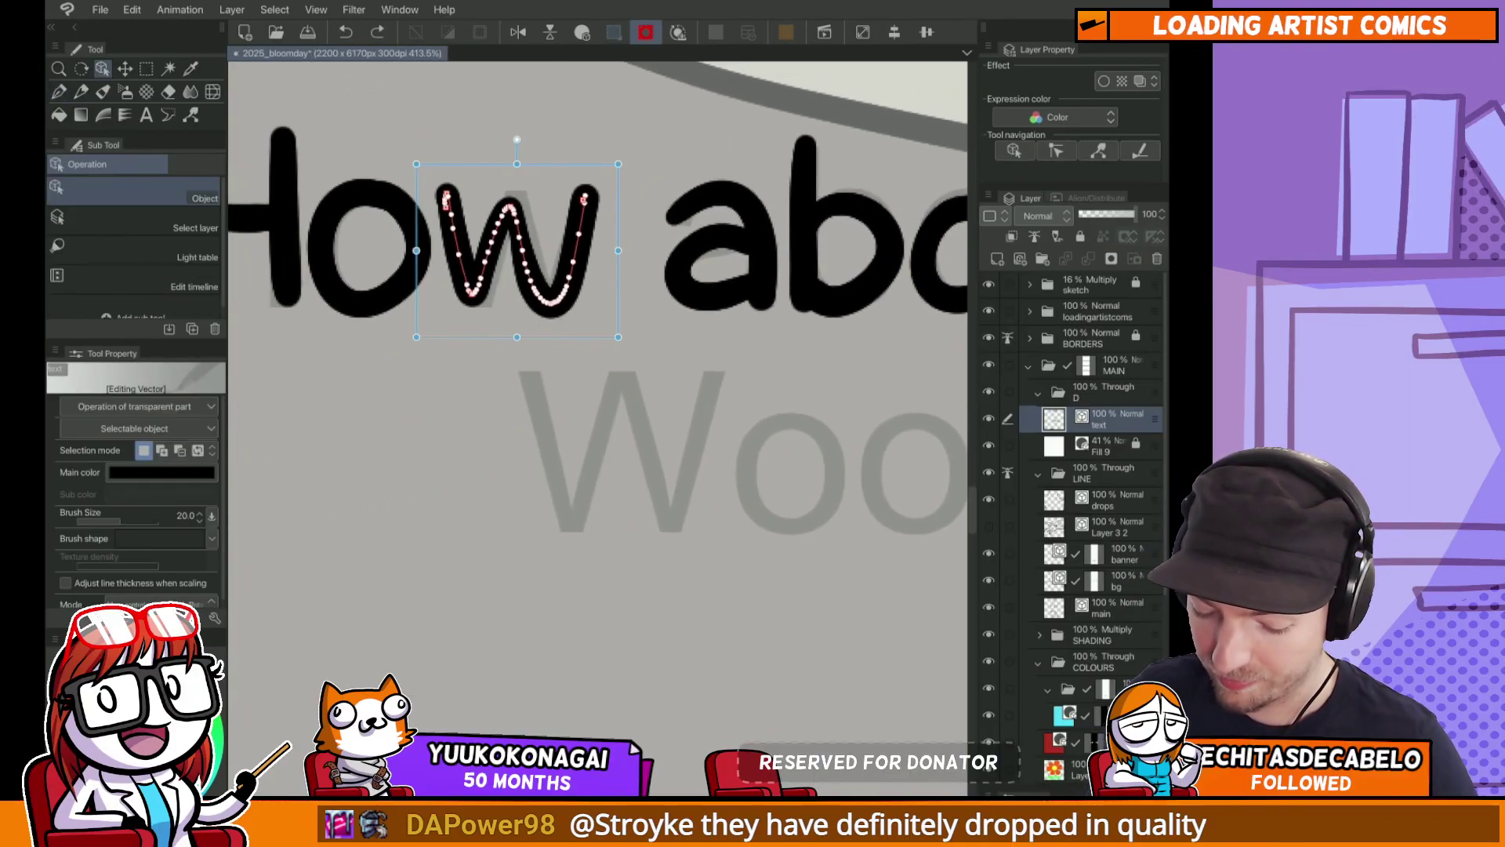
mouse_move(519, 359)
left_mouse_down()
mouse_move(581, 539)
mouse_move(700, 436)
mouse_move(717, 362)
left_mouse_up()
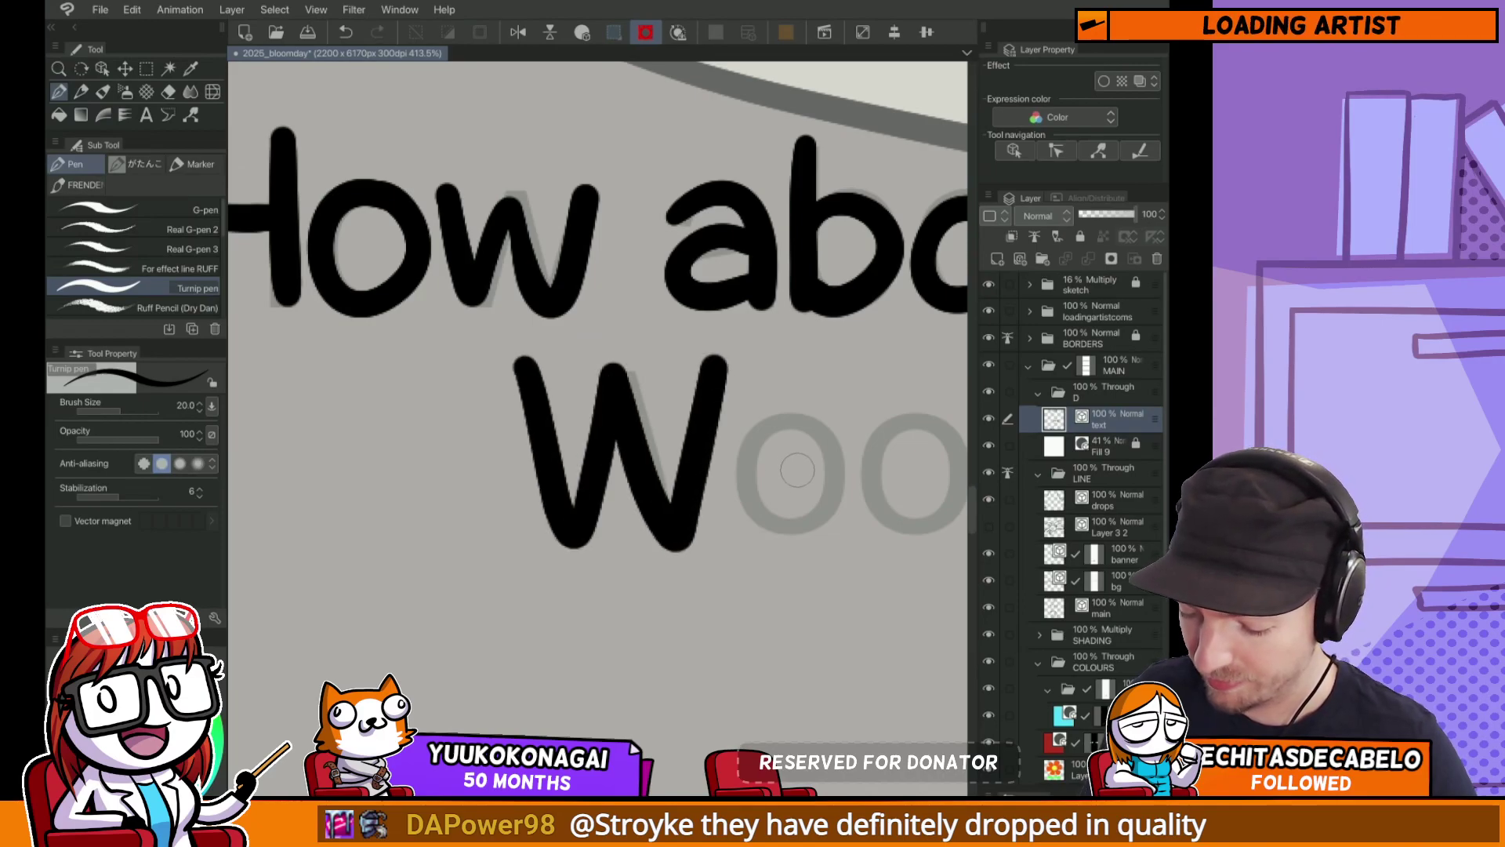
Step: Letter the two o's of "Woody?" beside the W, redrawing the unsatisfactory strokes
mouse_move(823, 423)
left_mouse_down()
mouse_move(832, 495)
mouse_move(774, 424)
mouse_move(801, 414)
mouse_move(778, 429)
mouse_move(718, 403)
mouse_move(793, 390)
left_mouse_up()
key("ctrl+z")
key("ctrl+z")
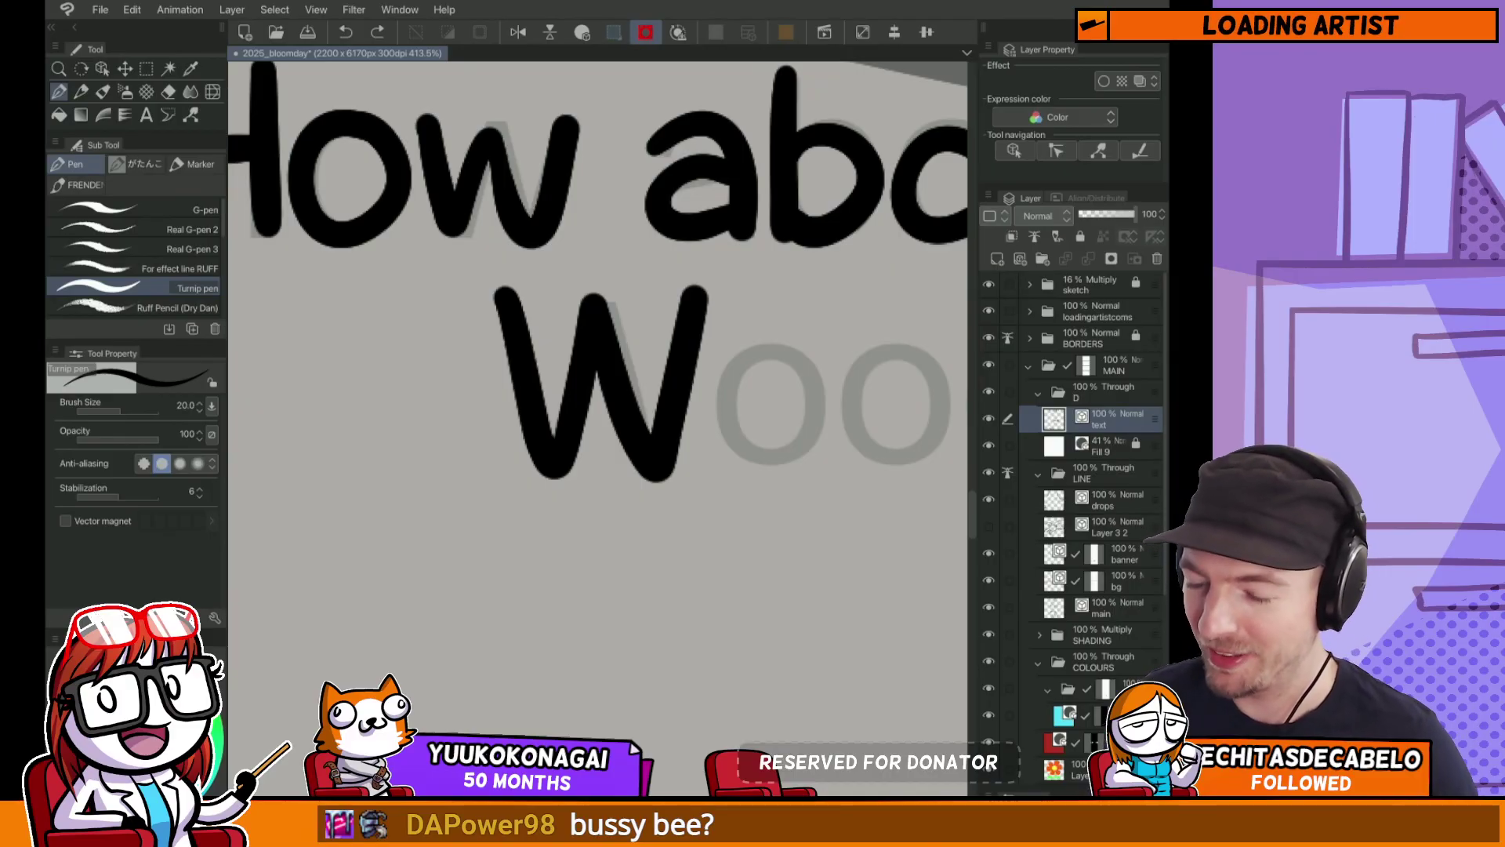
mouse_move(784, 362)
left_mouse_down()
mouse_move(726, 411)
mouse_move(800, 368)
mouse_move(744, 379)
left_mouse_up()
key("ctrl+z")
mouse_move(834, 351)
left_mouse_down()
mouse_move(845, 369)
mouse_move(620, 354)
left_mouse_up()
Step: Letter the d and y to complete the word "Woody" below "How about you,", redrawing the d's bowl and stem as needed
left_click_drag(800, 358, 806, 433)
key("ctrl+z")
left_click_drag(806, 370, 810, 421)
mouse_move(813, 274)
left_mouse_down()
mouse_move(817, 447)
mouse_move(812, 426)
left_mouse_up()
key("ctrl+z")
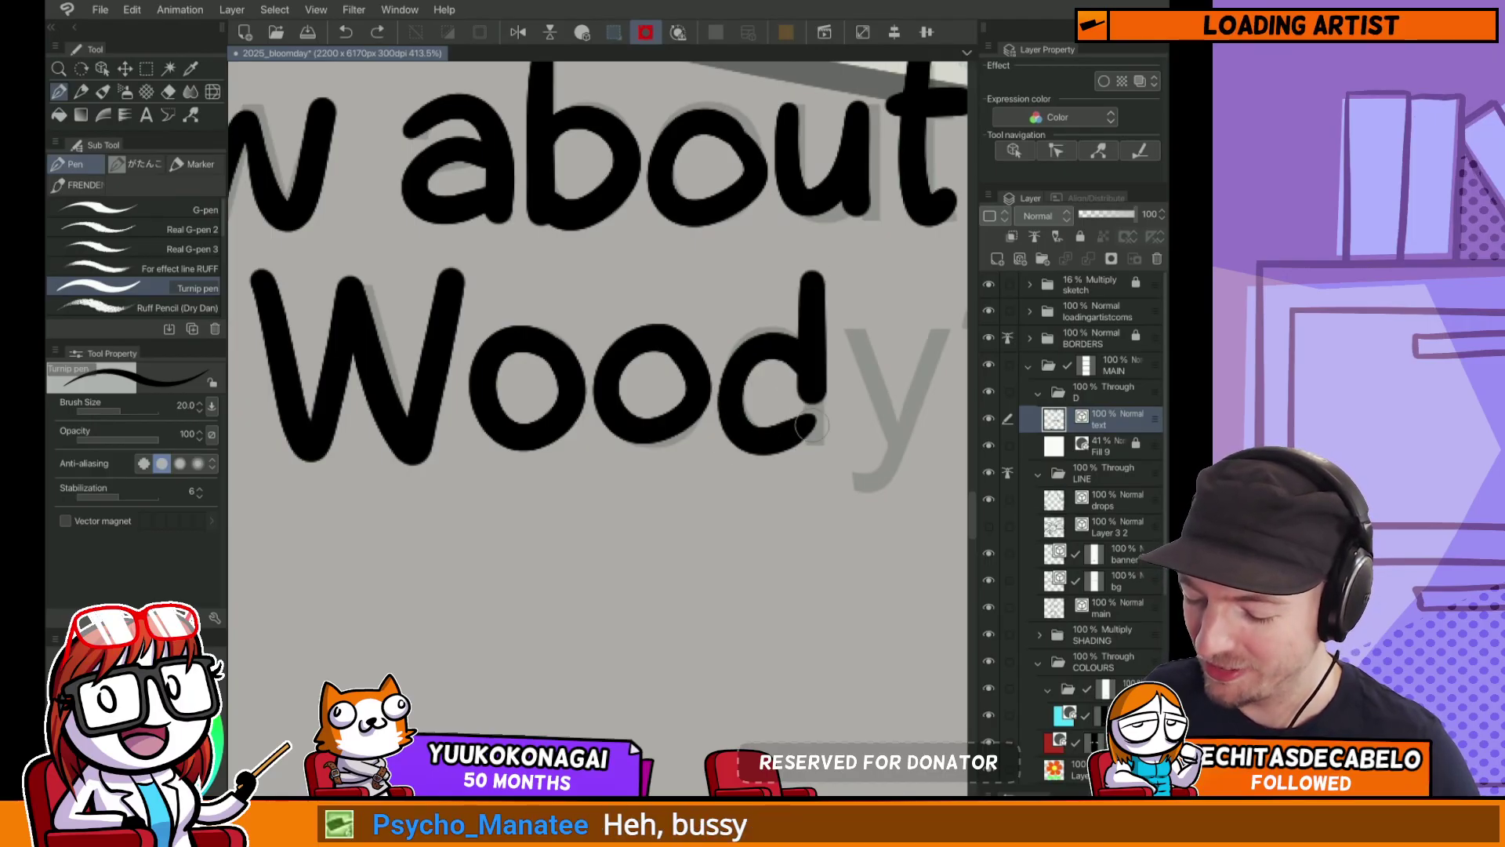
key("ctrl+z")
left_click_drag(813, 267, 821, 446)
key("ctrl+z")
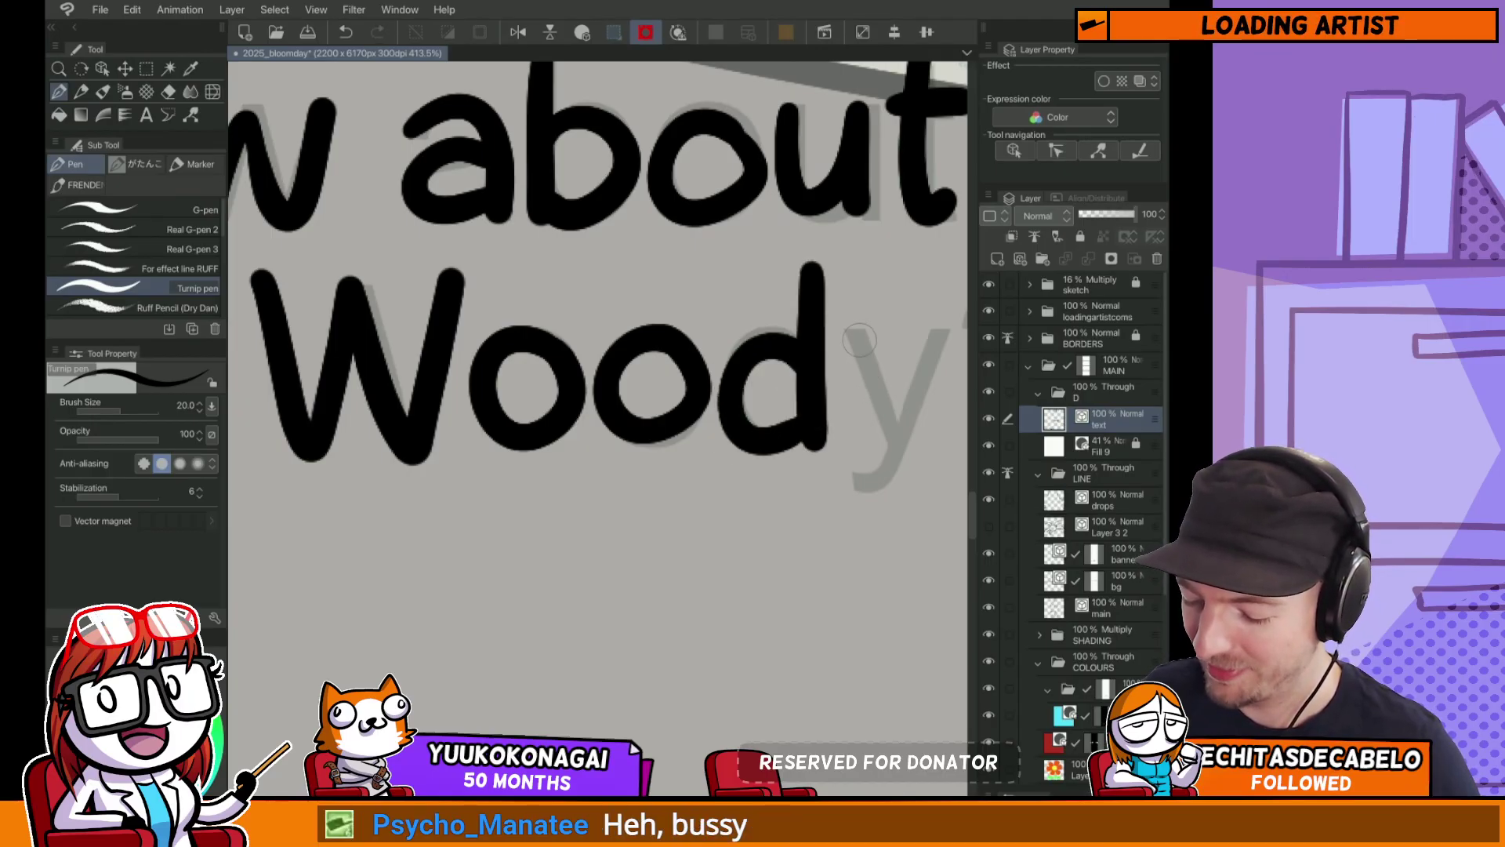
left_click_drag(856, 333, 889, 408)
left_click_drag(948, 322, 837, 506)
Step: Review the new third-panel lettering against the whole comic, including the orange flower panel
scroll(741, 414, "right", 2)
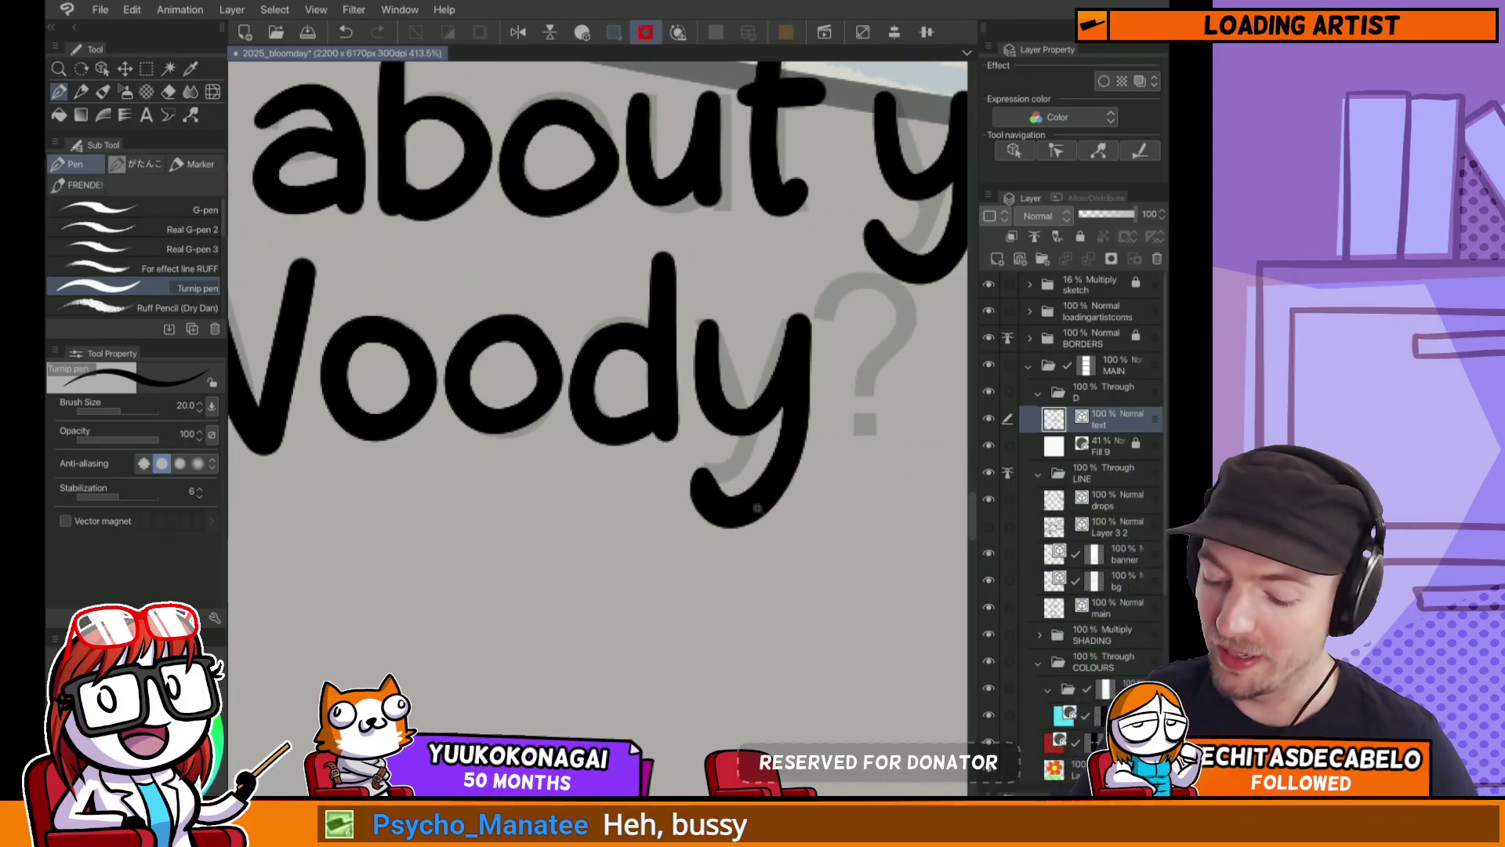
left_click_drag(757, 508, 743, 612)
left_click_drag(743, 612, 562, 338)
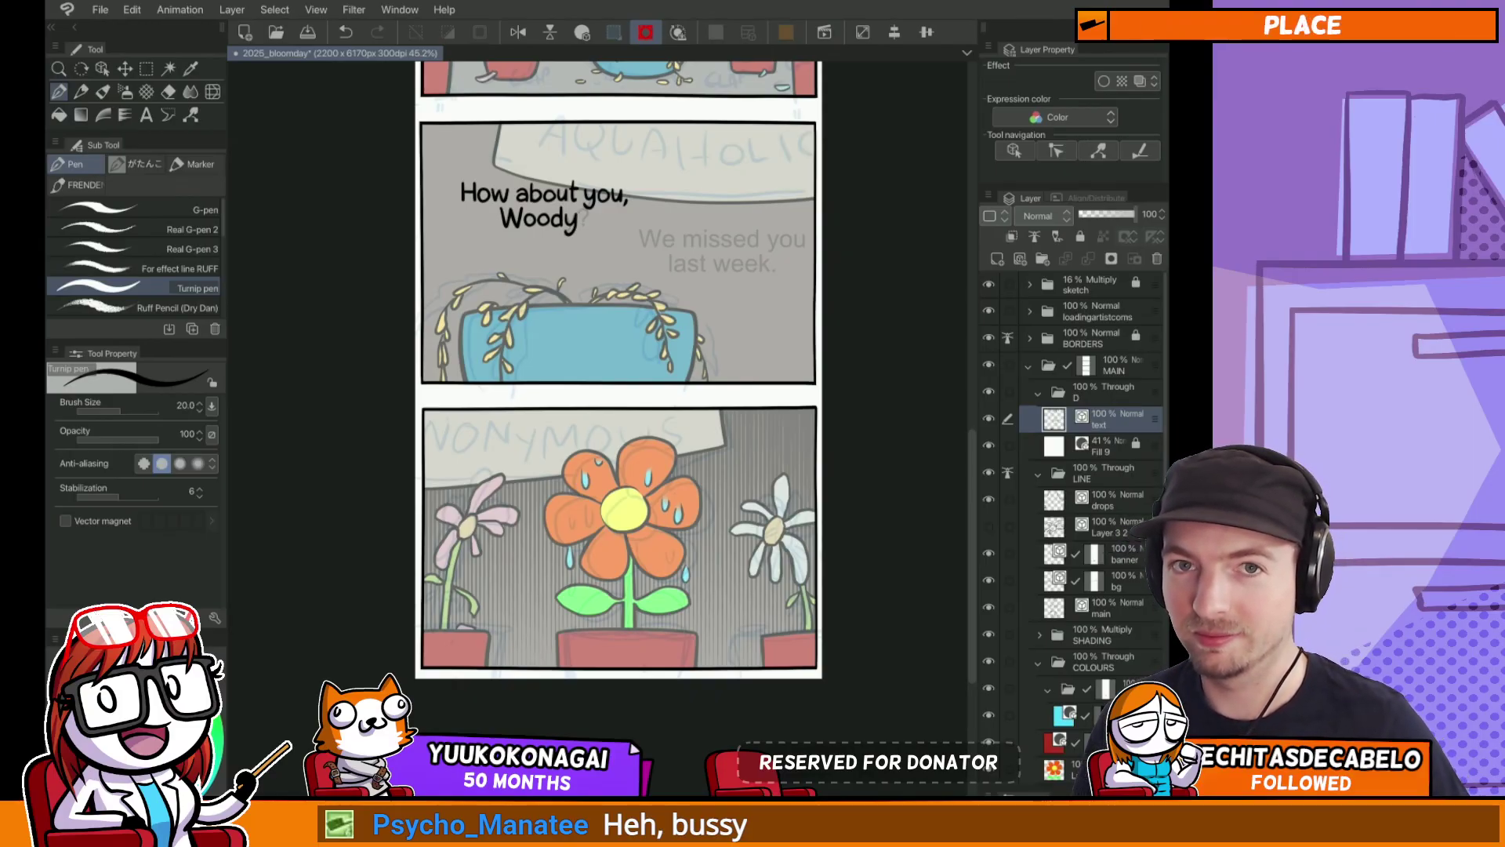
scroll(746, 552, "down", 4)
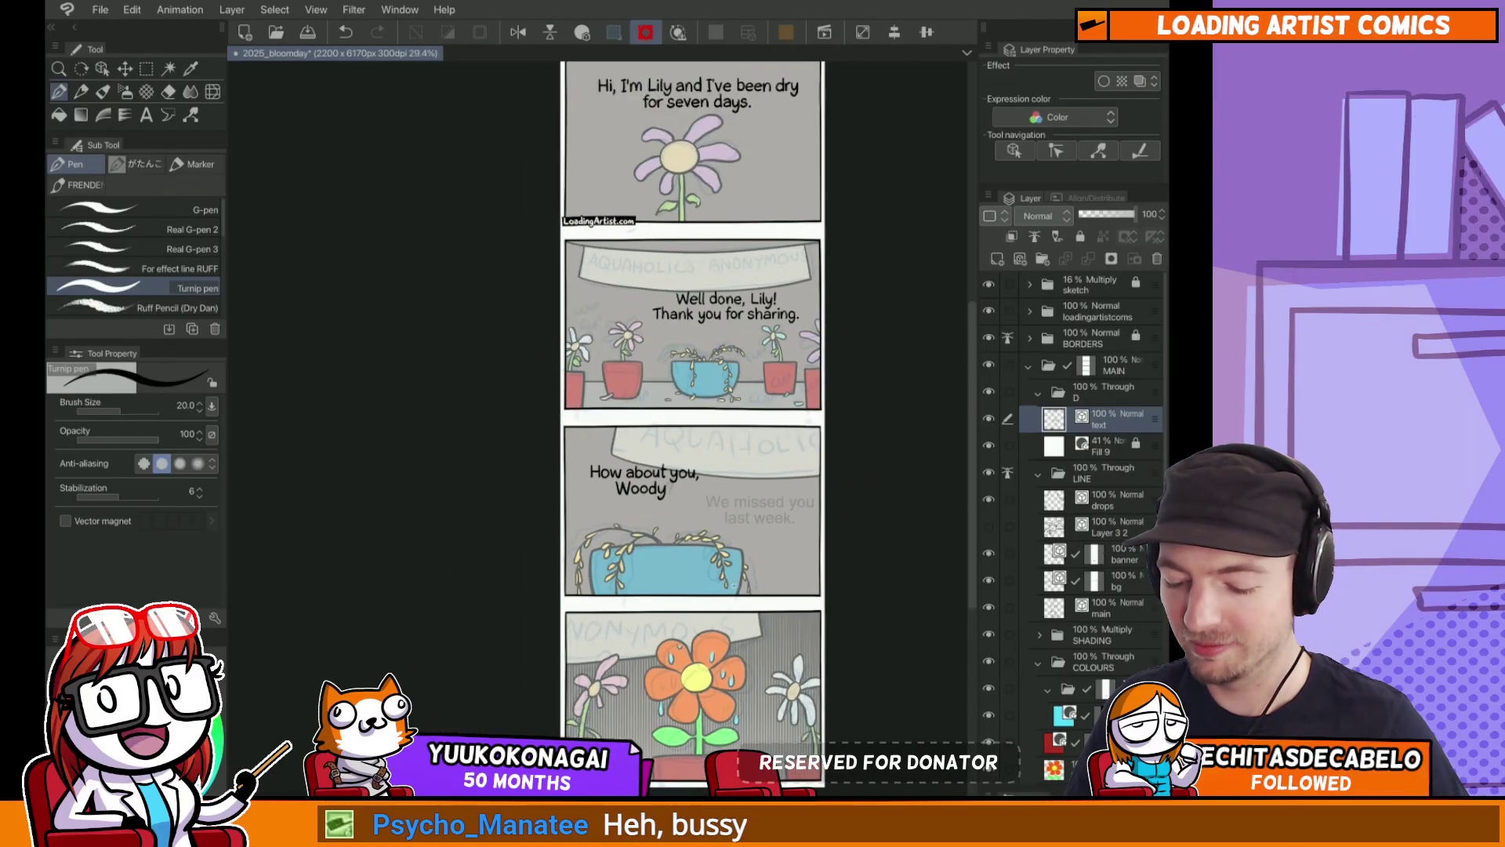
scroll(732, 555, "down", 2)
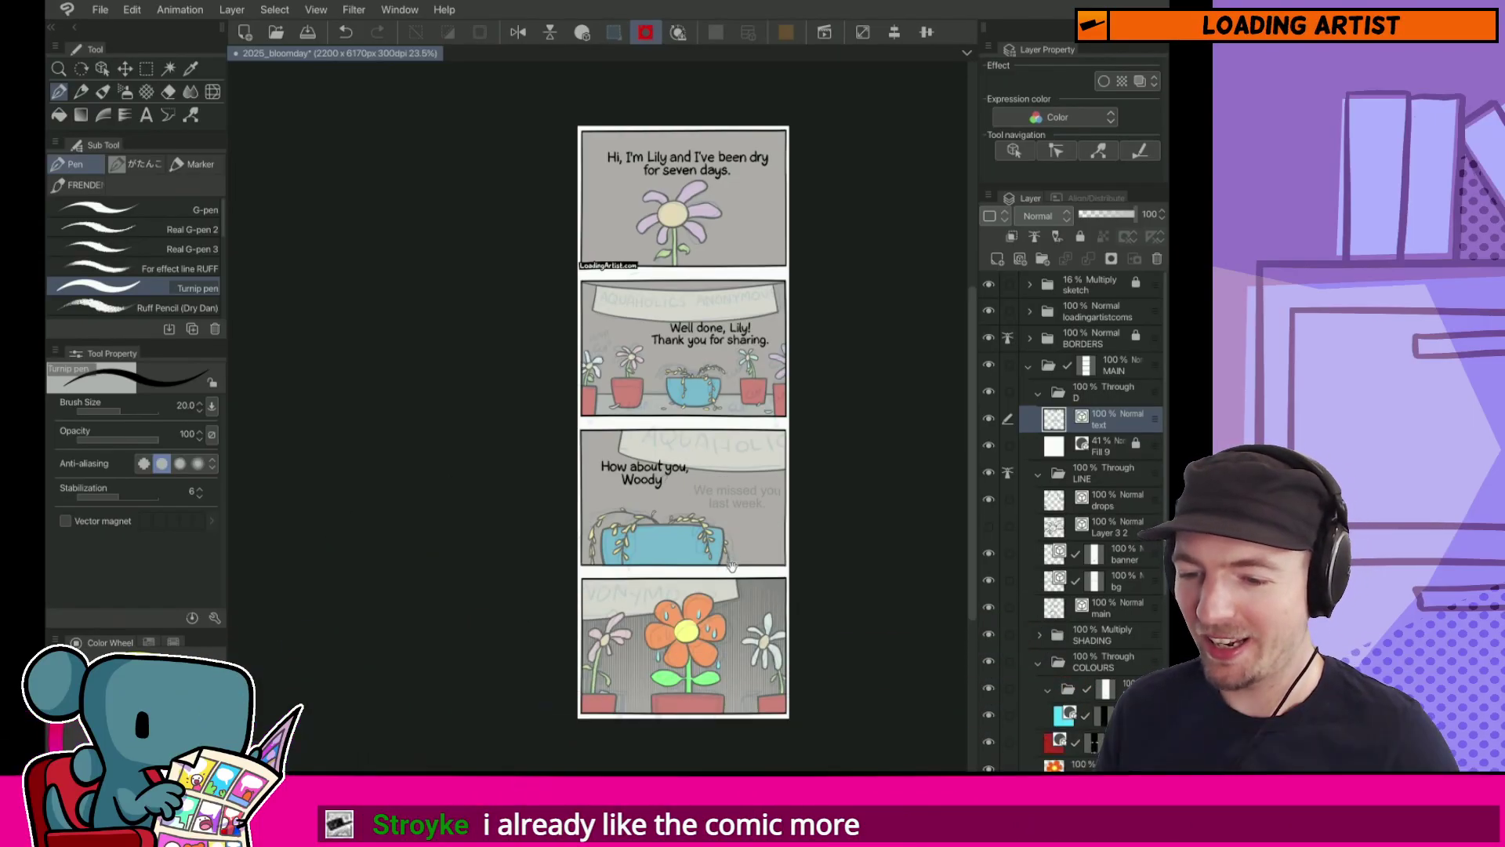
left_click_drag(732, 566, 681, 322)
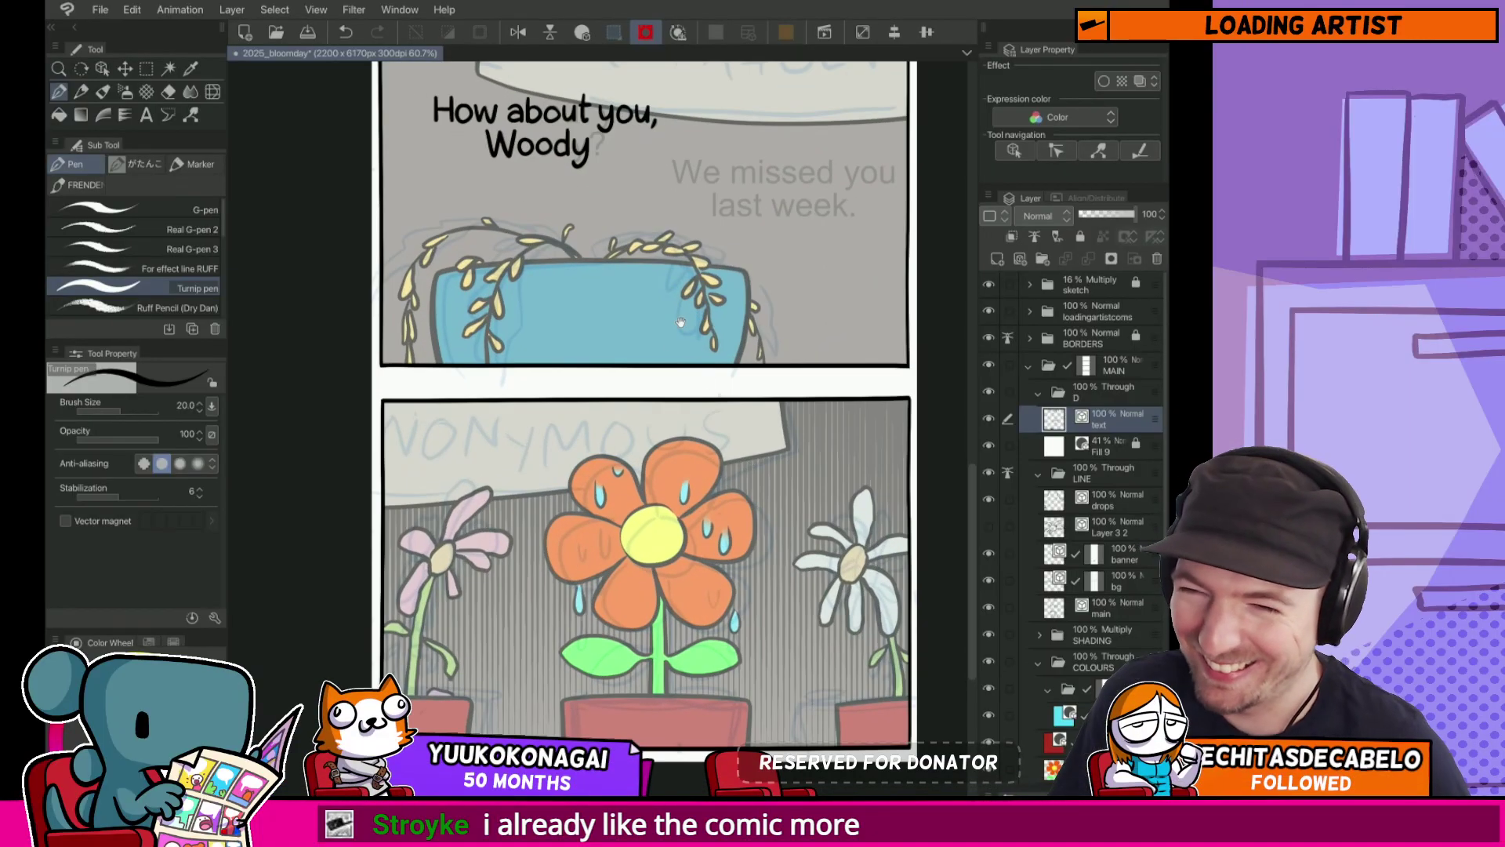
scroll(680, 322, "up", 3)
scroll(694, 364, "up", 2)
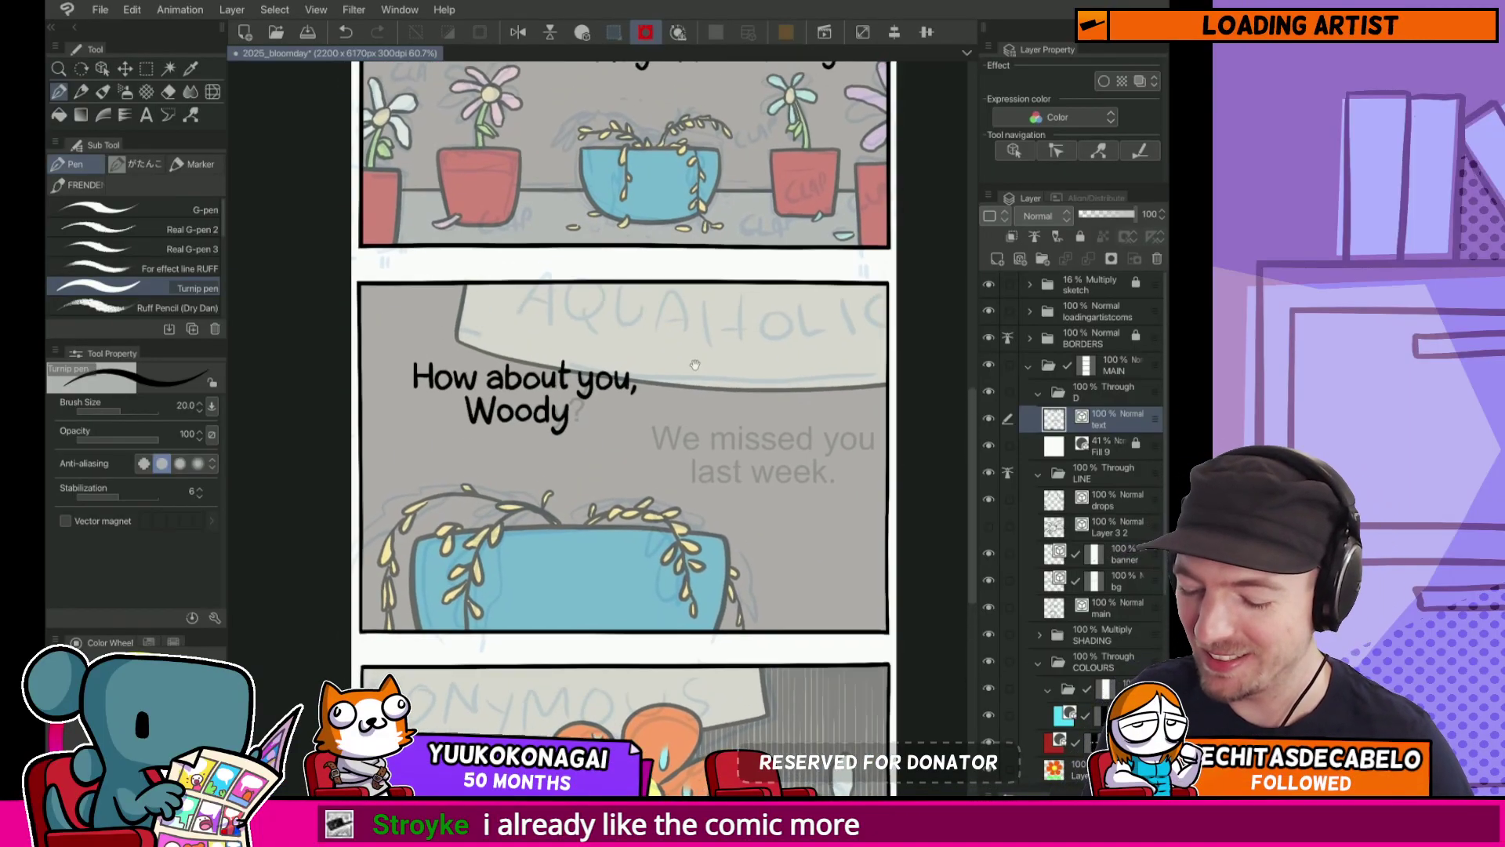
left_click_drag(695, 364, 703, 182)
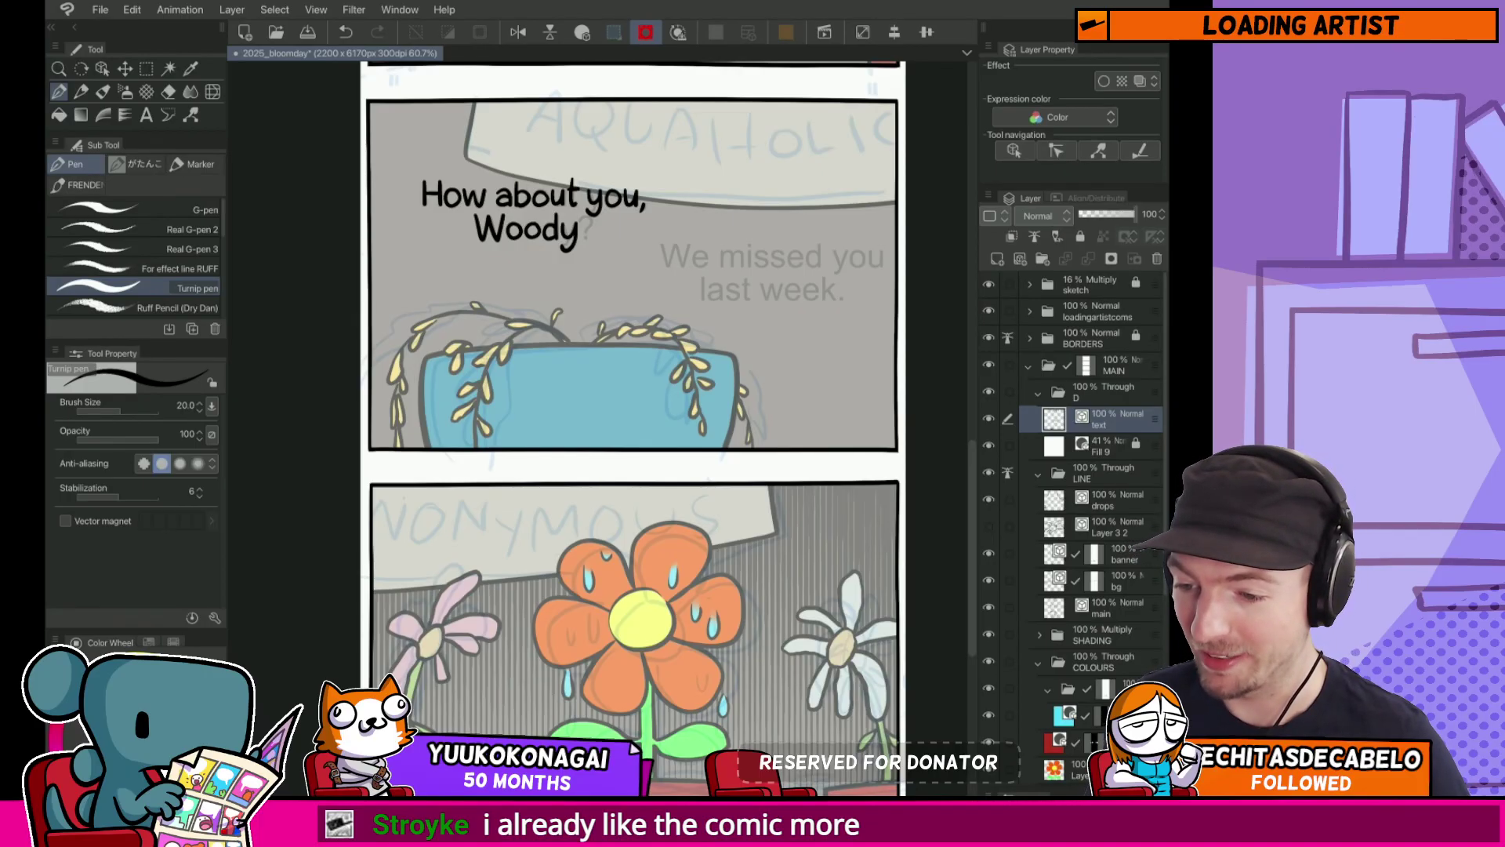
left_click_drag(852, 543, 864, 673)
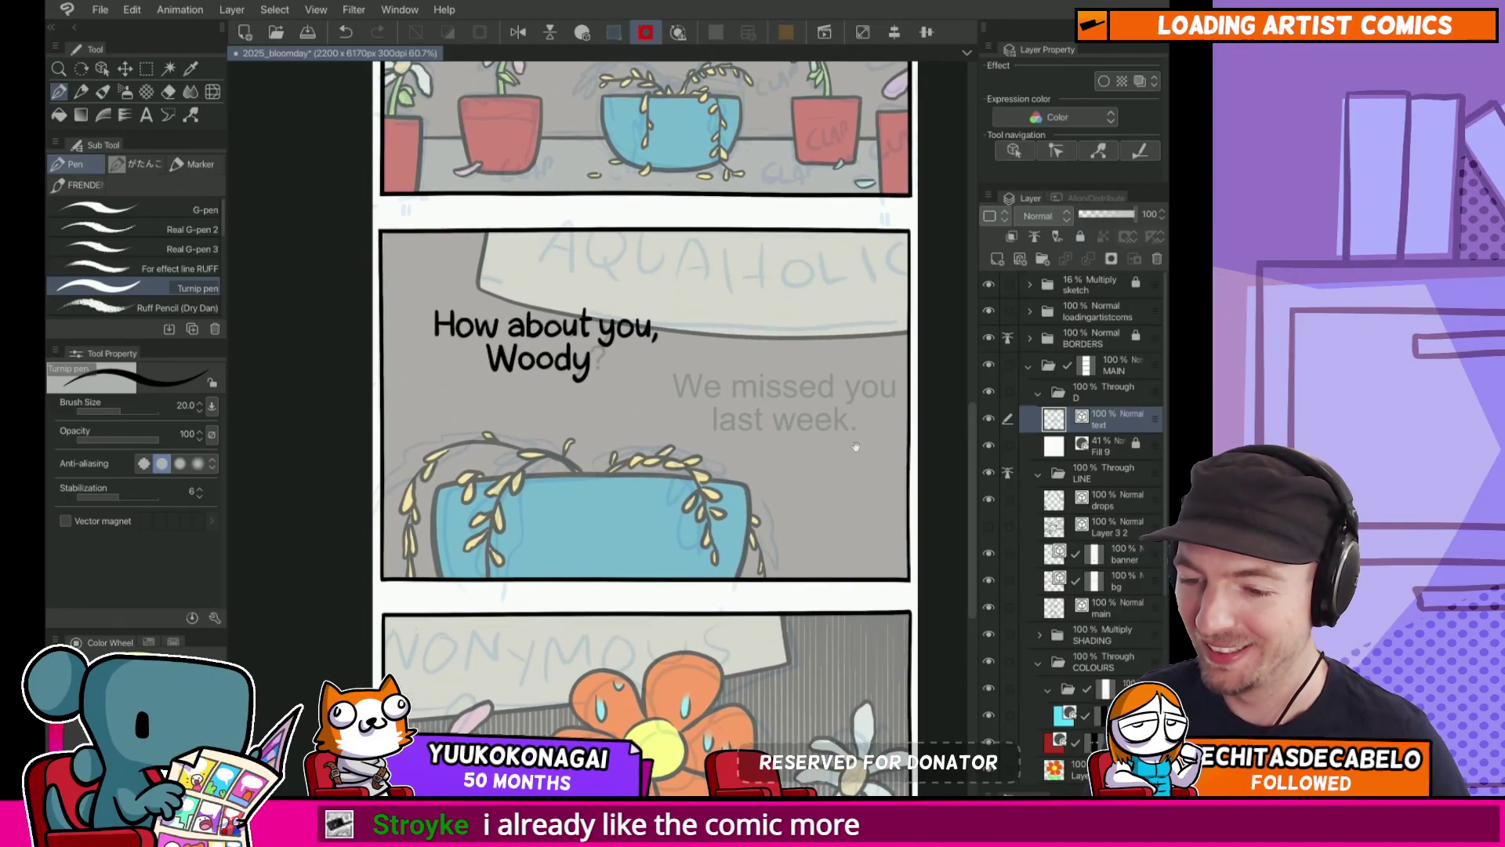
left_click_drag(856, 447, 818, 528)
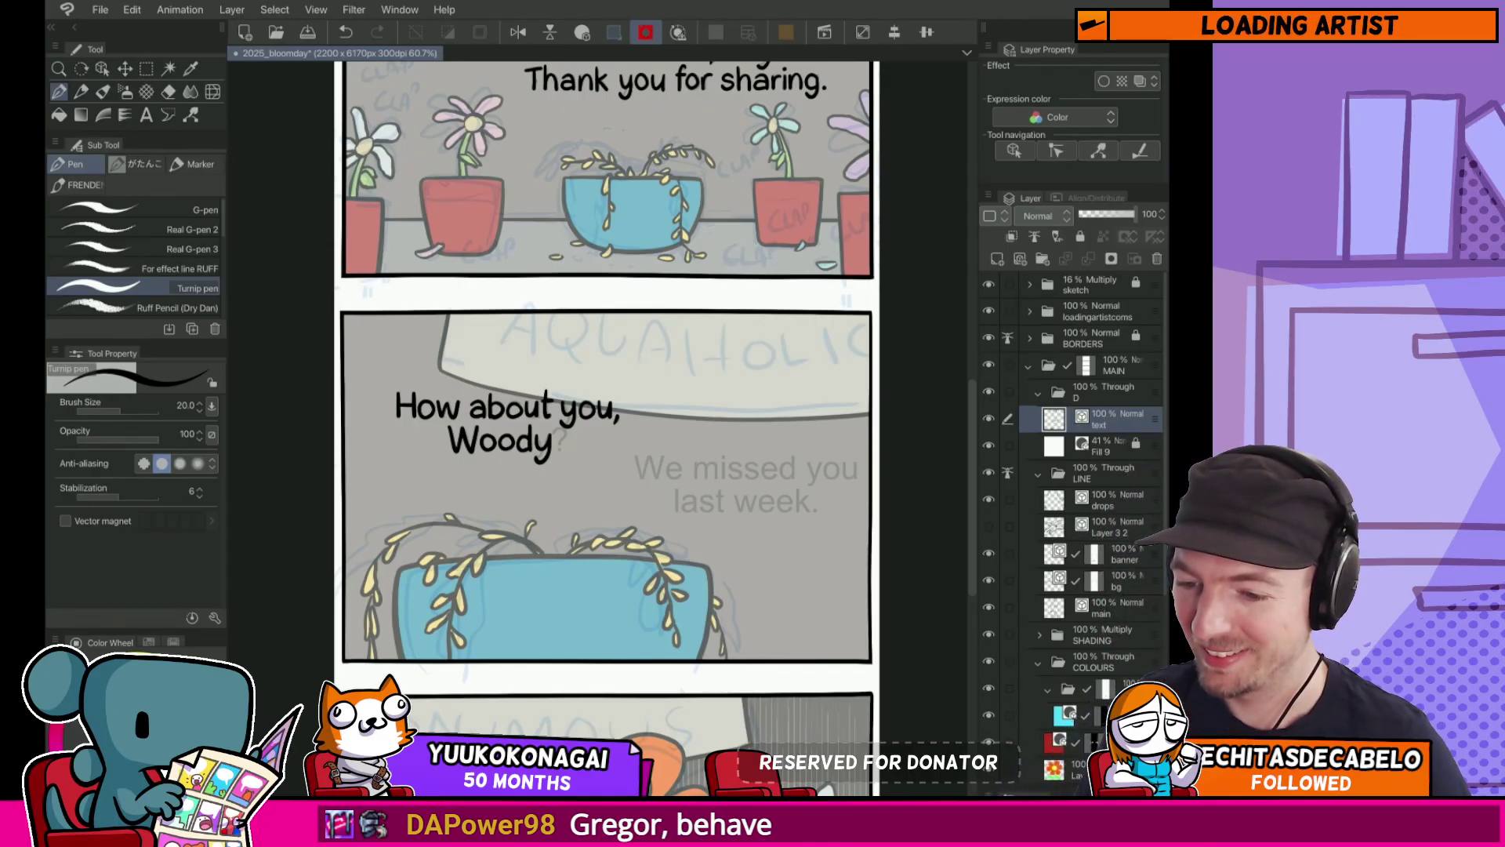
Step: Draw the hook of the question mark after "Woody" with the Turnip pen over the third panel's placeholder text, redrawing the unsatisfactory stroke
left_click_drag(879, 497, 920, 403)
left_click_drag(716, 379, 685, 332)
mouse_move(568, 377)
left_mouse_down()
mouse_move(747, 377)
mouse_move(885, 342)
left_mouse_up()
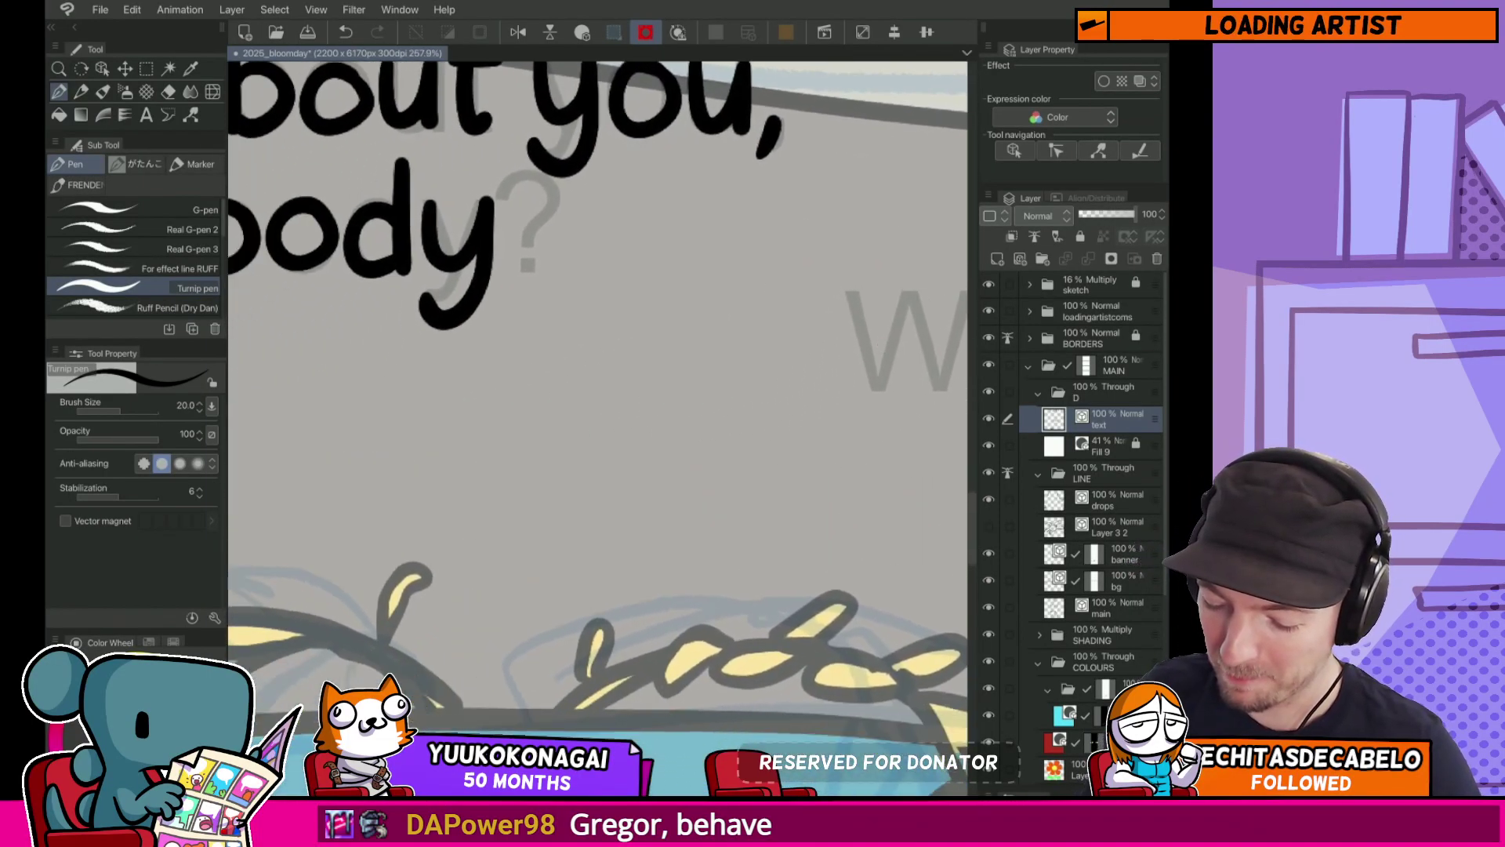
mouse_move(509, 213)
left_mouse_down()
mouse_move(662, 299)
mouse_move(721, 297)
left_mouse_up()
left_click_drag(705, 391, 768, 279)
key("ctrl+z")
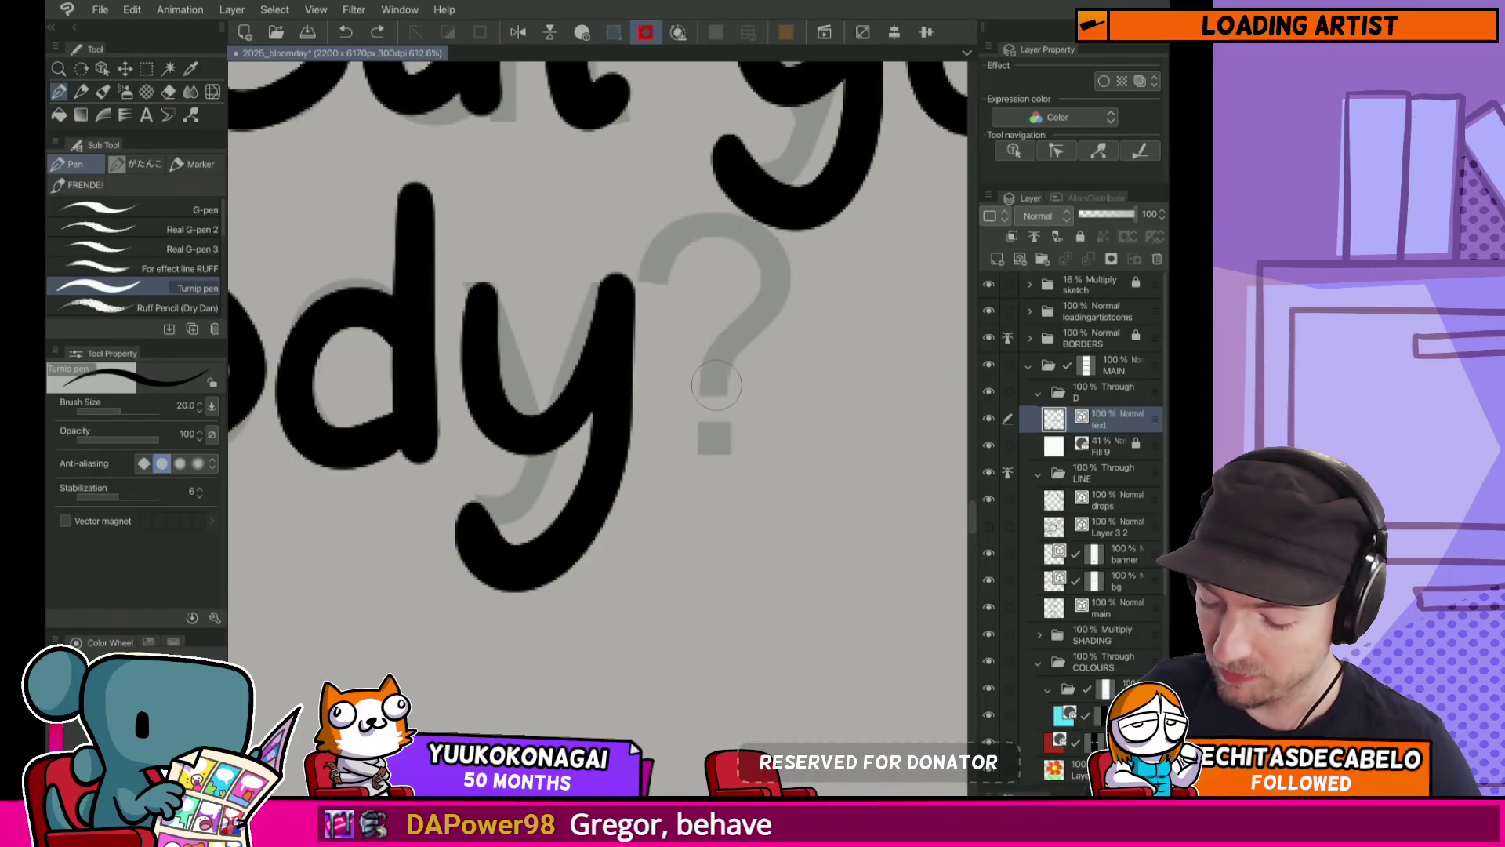
left_click_drag(651, 266, 709, 392)
Step: Adjust the end of "you," with Pinch vector line and dot the question mark after "Woody" with the Turnip pen
scroll(683, 468, "down", 4)
scroll(733, 392, "up", 2)
key("y")
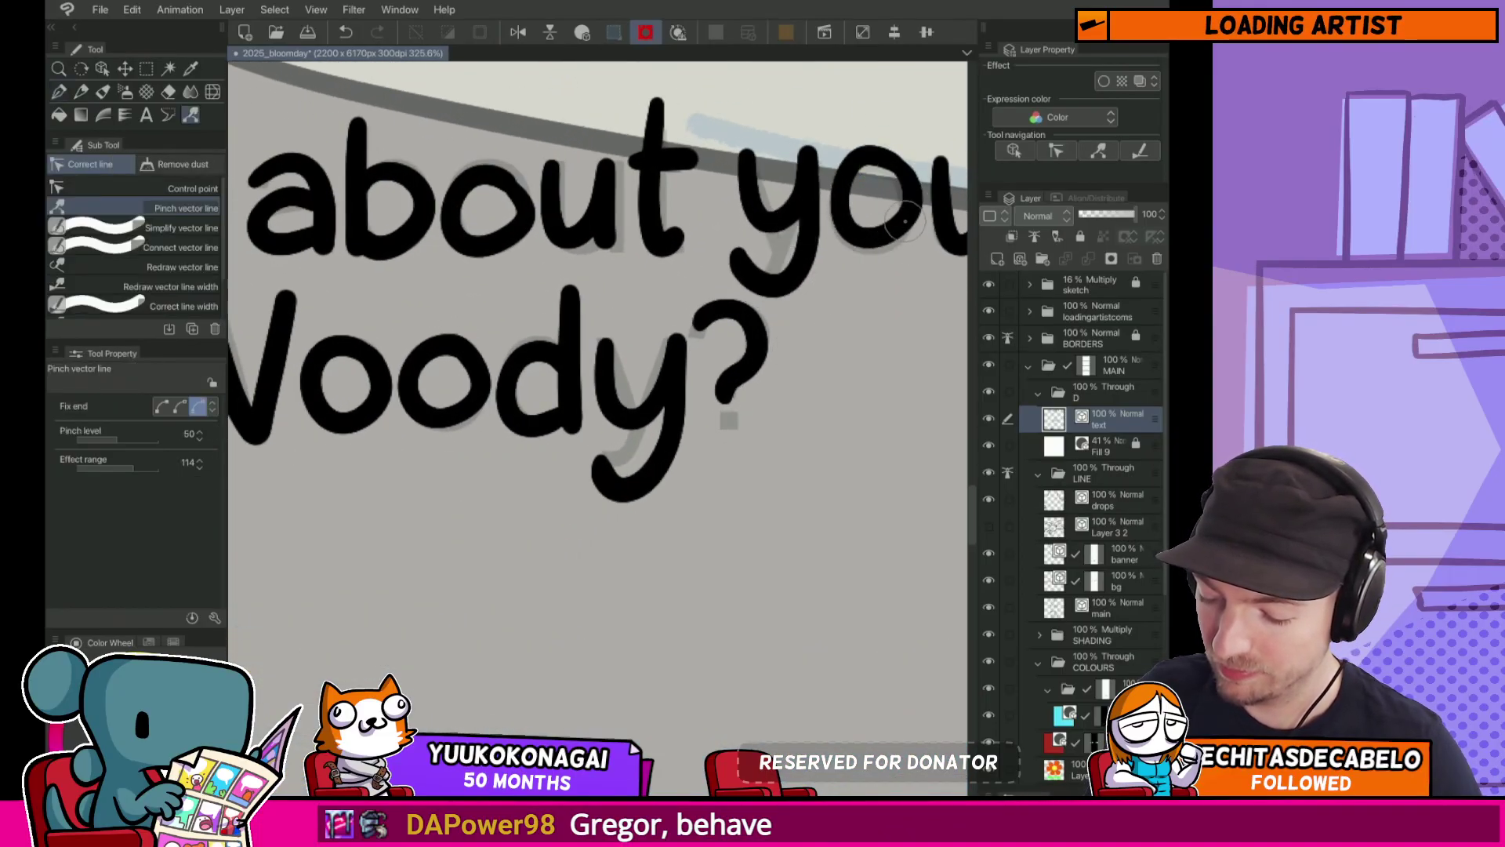
left_click_drag(900, 235, 767, 254)
left_click_drag(863, 257, 912, 269)
key("p")
key("p")
left_click(590, 449)
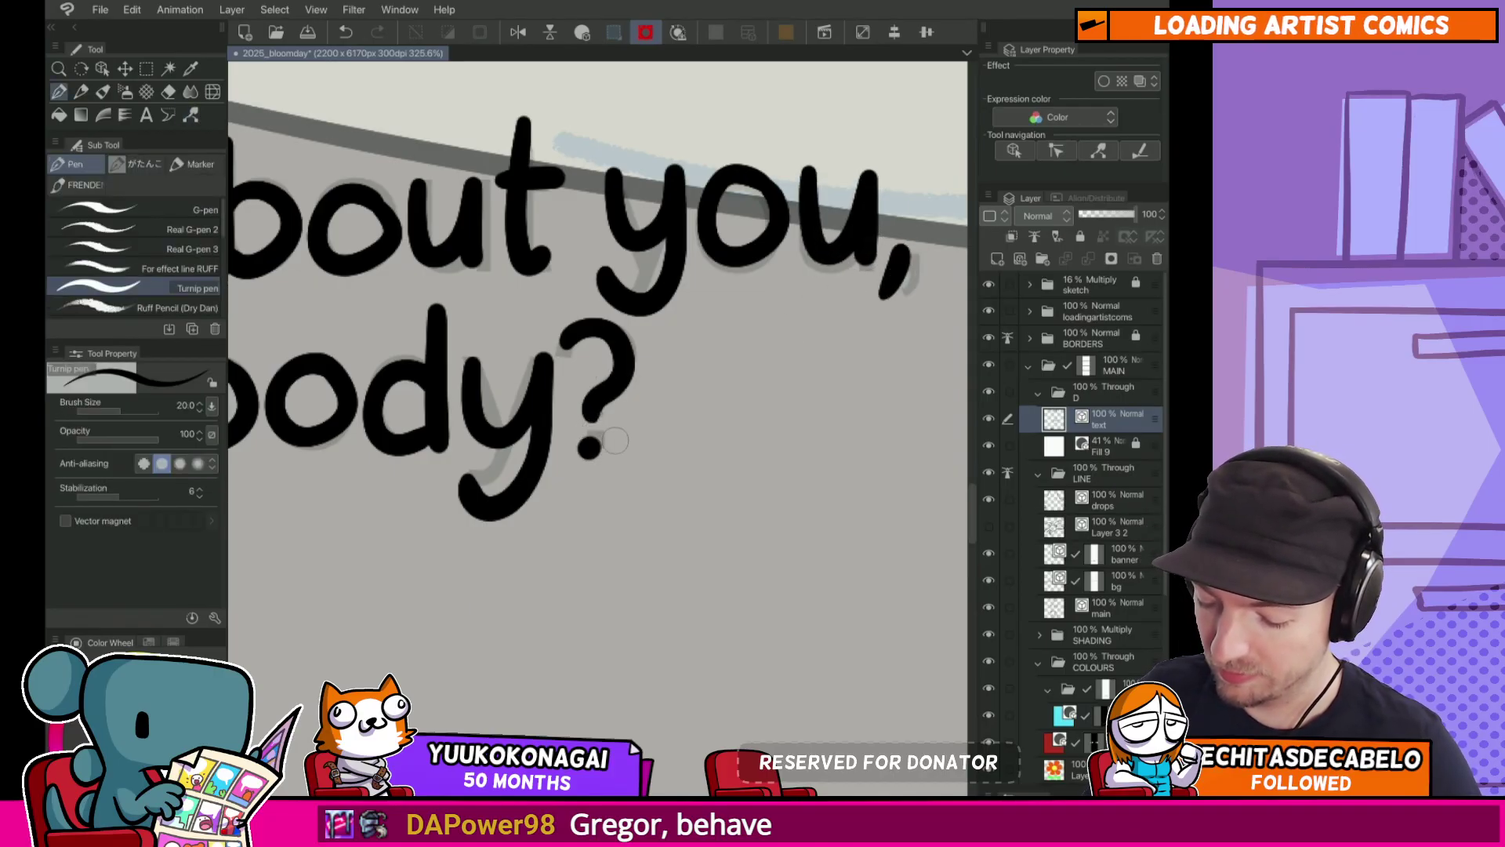
Step: Hand-letter "We" over the start of the "We missed you last week." placeholder, redrawing the e
scroll(619, 459, "down", 6)
scroll(629, 460, "up", 6)
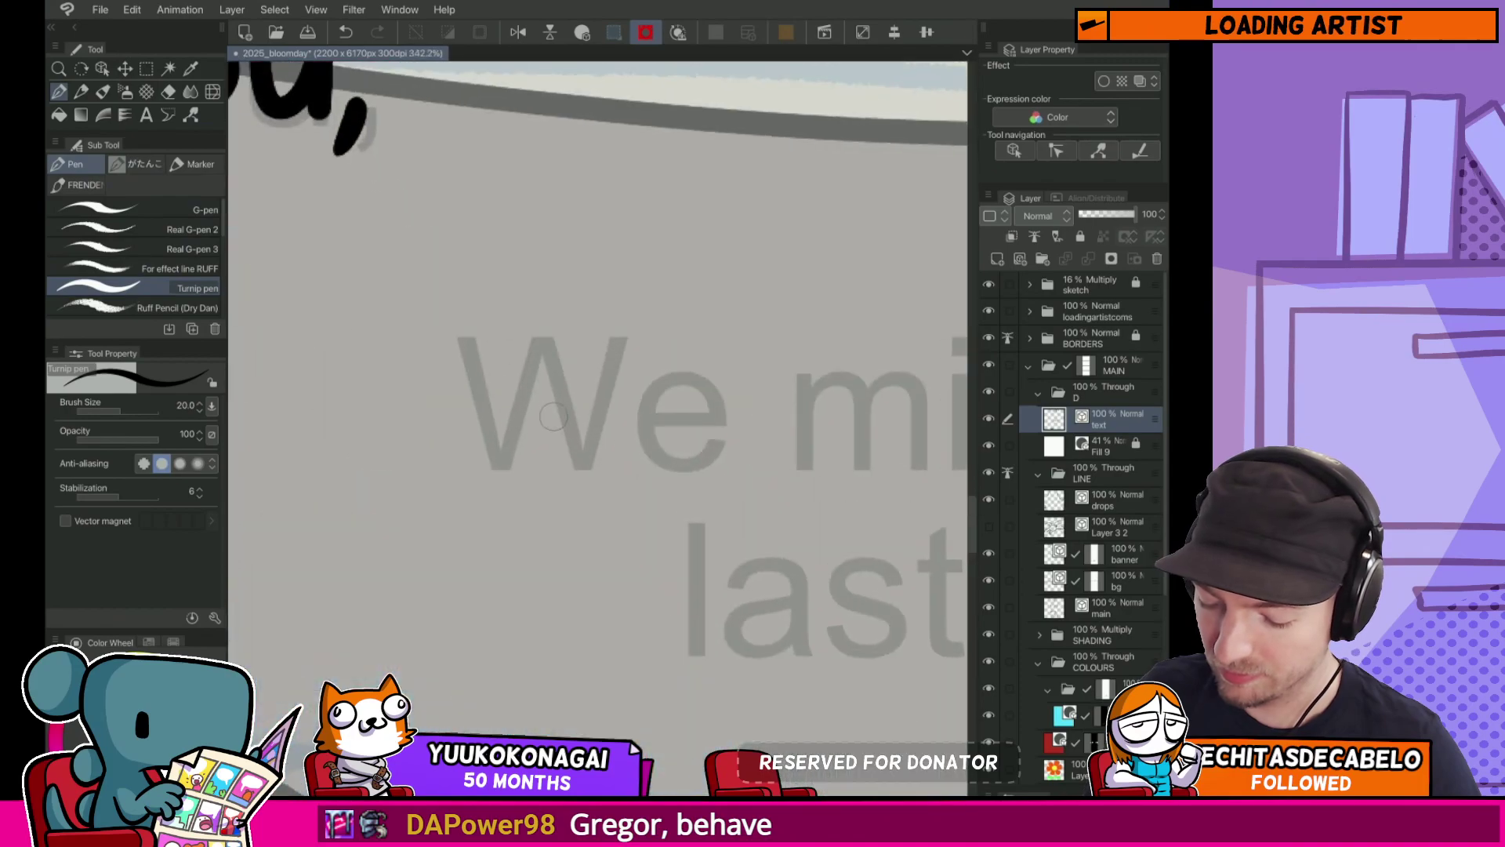
mouse_move(459, 335)
left_mouse_down()
mouse_move(490, 461)
mouse_move(604, 347)
left_mouse_up()
left_click_drag(514, 409, 563, 406)
mouse_move(434, 285)
left_mouse_down()
mouse_move(505, 514)
mouse_move(580, 294)
mouse_move(656, 491)
mouse_move(725, 261)
left_mouse_up()
mouse_move(755, 414)
left_mouse_down()
mouse_move(616, 368)
mouse_move(745, 376)
mouse_move(775, 452)
left_mouse_up()
key("ctrl+z")
mouse_move(631, 392)
left_mouse_down()
mouse_move(745, 378)
mouse_move(775, 453)
left_mouse_up()
Step: Letter the m of "missed" over its placeholder, redrawing it until its arches look right
left_click_drag(928, 430, 608, 430)
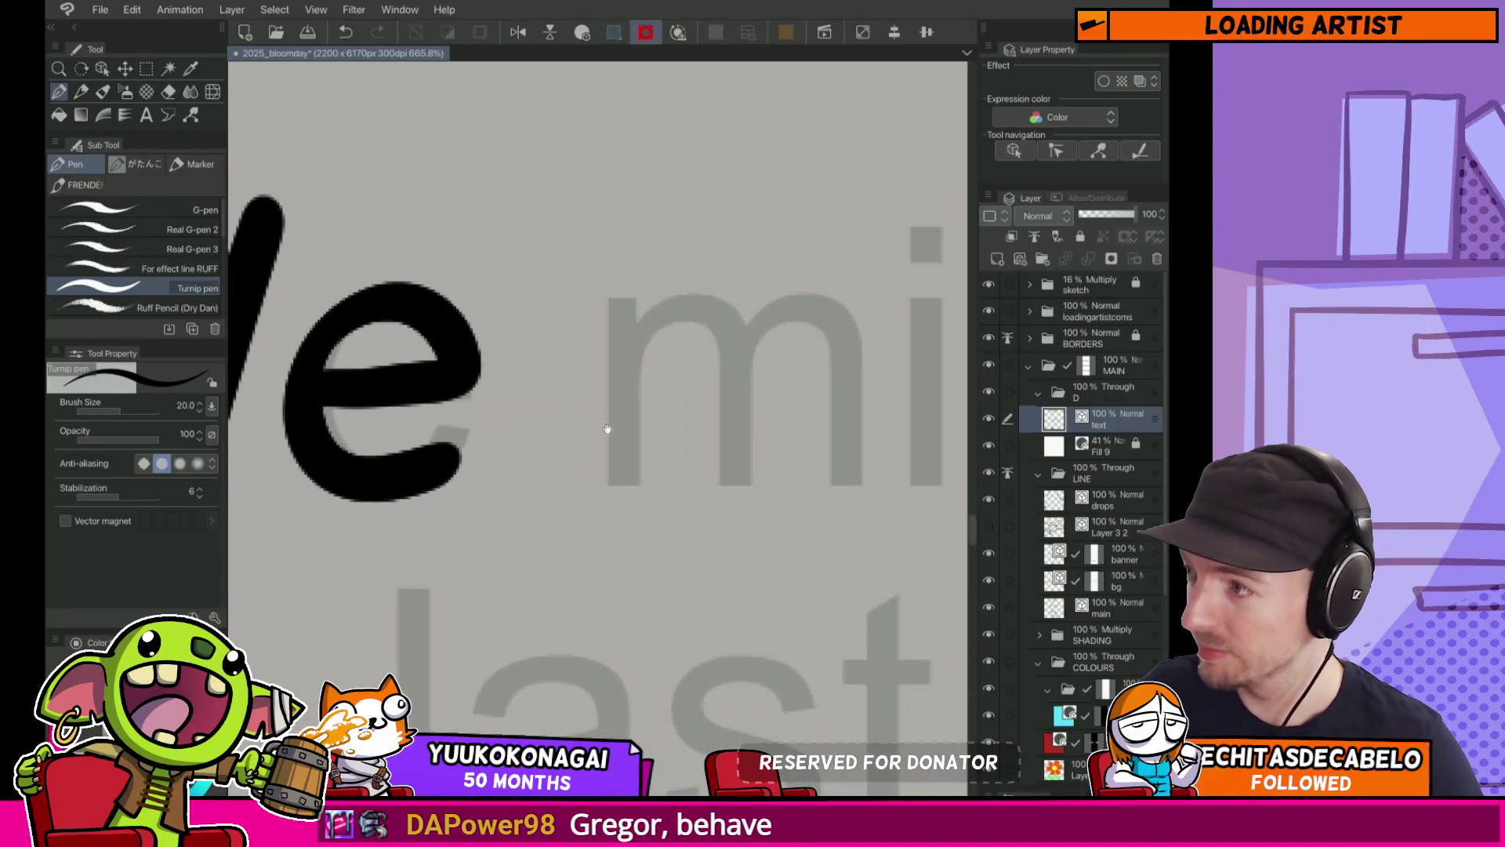
left_click_drag(754, 417, 614, 471)
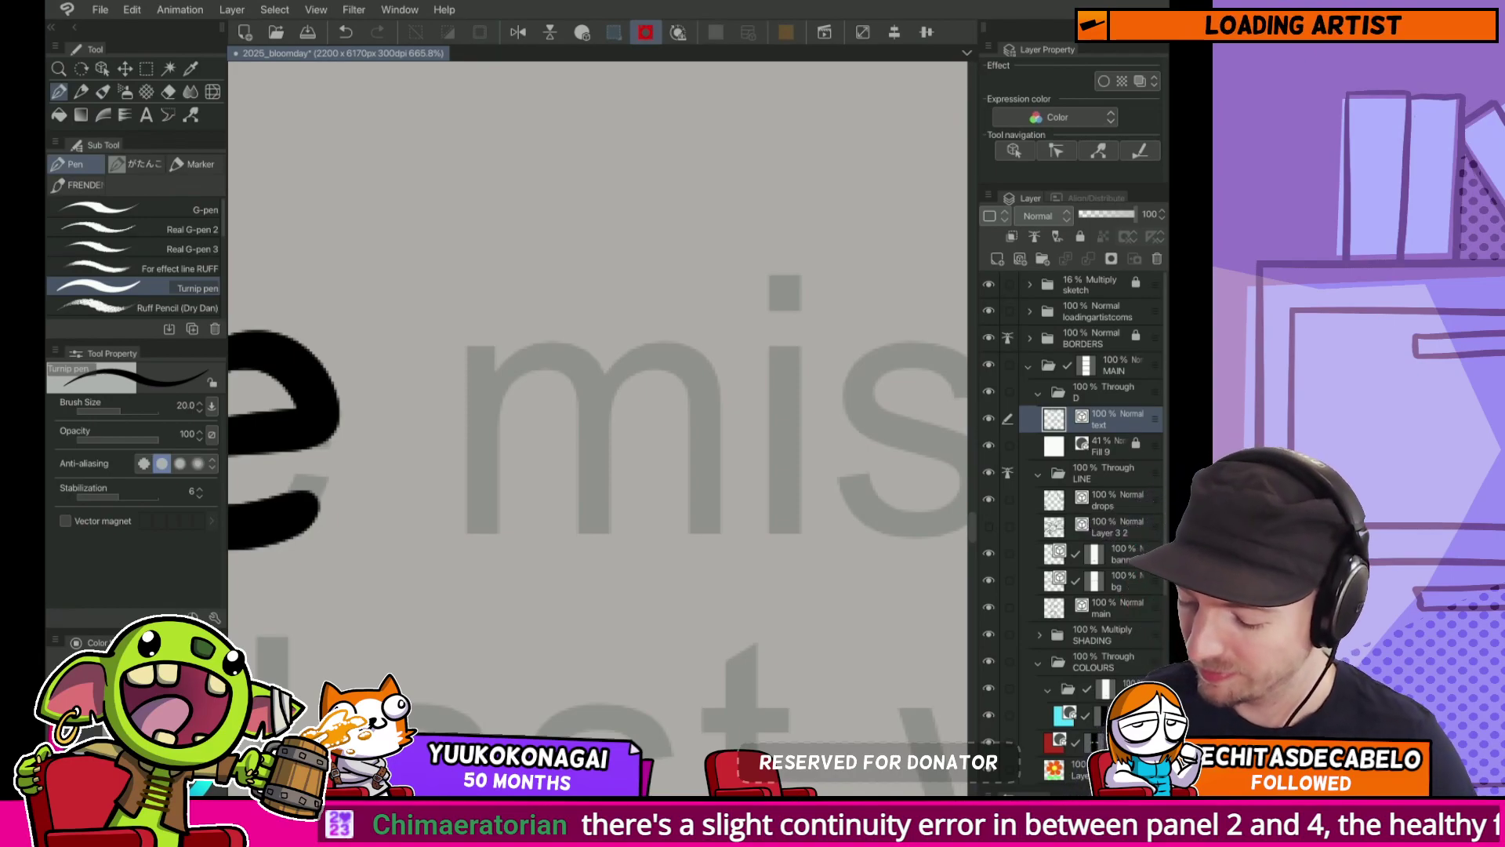
mouse_move(493, 444)
left_mouse_down()
mouse_move(759, 405)
mouse_move(578, 431)
left_mouse_up()
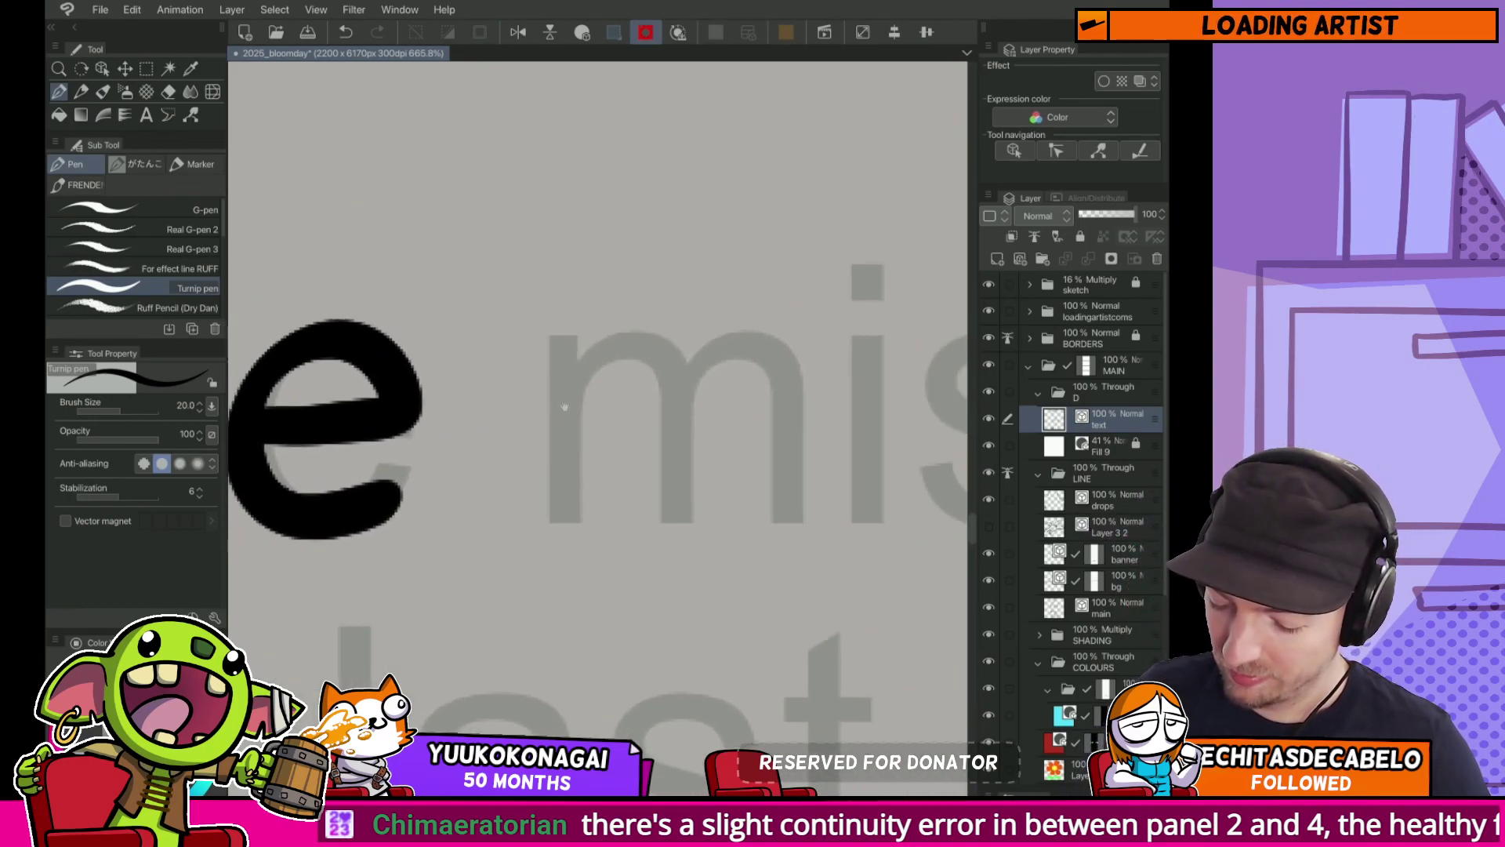
mouse_move(545, 351)
left_mouse_down()
mouse_move(569, 443)
mouse_move(685, 445)
mouse_move(766, 508)
left_mouse_up()
left_click_drag(635, 439, 535, 439)
key("ctrl+z")
mouse_move(456, 363)
left_mouse_down()
mouse_move(472, 423)
mouse_move(681, 511)
left_mouse_up()
key("ctrl+z")
mouse_move(459, 371)
left_mouse_down()
mouse_move(461, 420)
mouse_move(715, 443)
mouse_move(710, 511)
left_mouse_up()
left_click_drag(725, 477, 621, 457)
key("y")
left_click_drag(726, 441, 686, 580)
key("p")
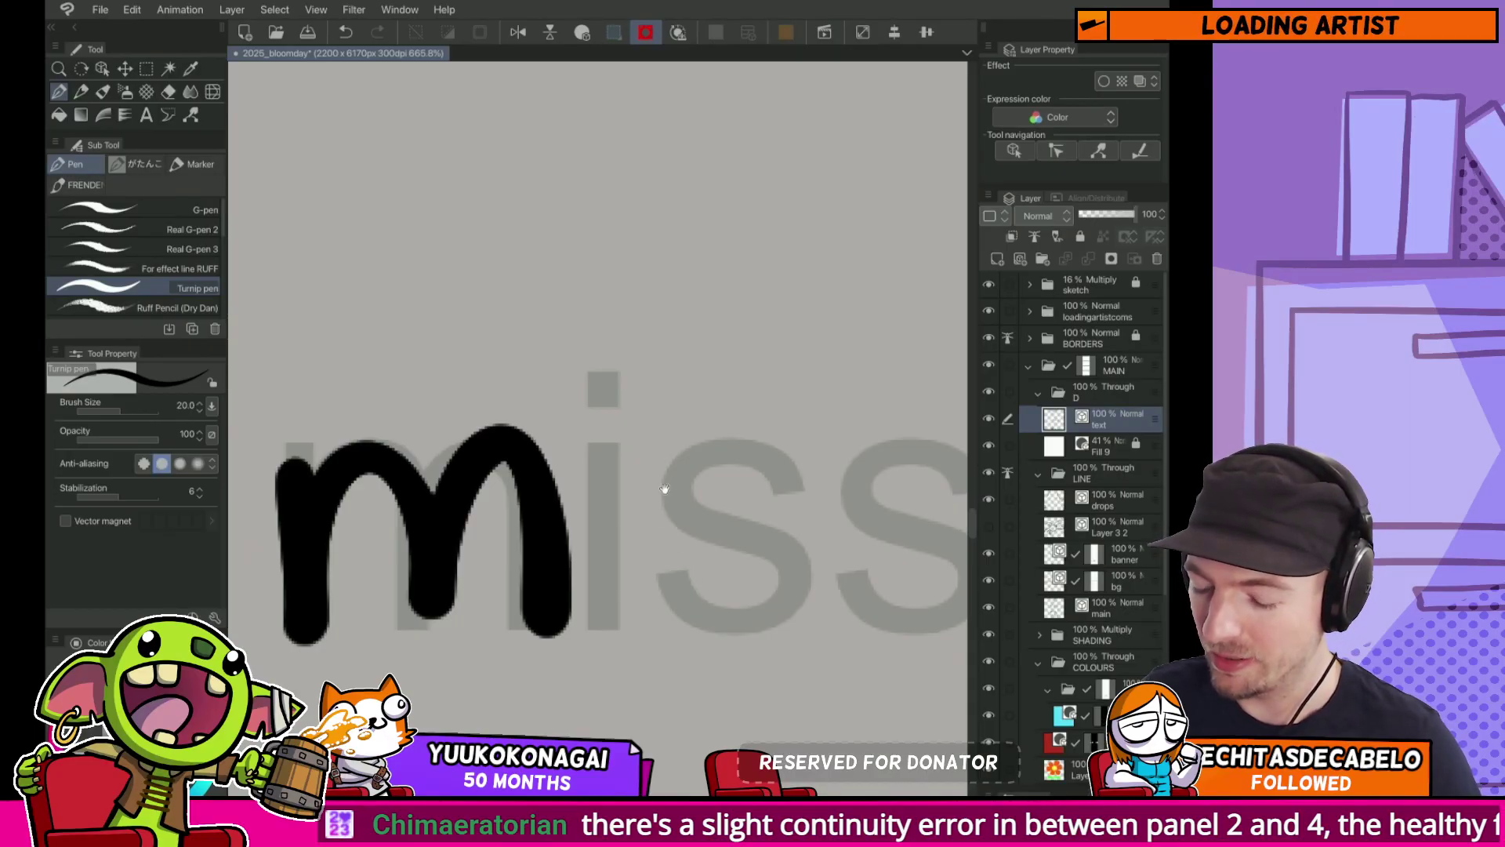
Step: Letter the i with its dot and the two s's of "missed", redrawing the unsatisfactory strokes
mouse_move(665, 488)
left_mouse_down()
mouse_move(742, 454)
mouse_move(685, 580)
left_mouse_up()
left_click(690, 353)
left_click_drag(795, 448, 734, 388)
mouse_move(794, 361)
left_mouse_down()
mouse_move(746, 331)
mouse_move(697, 495)
mouse_move(743, 544)
mouse_move(692, 495)
left_mouse_up()
key("ctrl+z")
key("ctrl+z")
left_click_drag(794, 477, 611, 436)
mouse_move(793, 342)
left_mouse_down()
mouse_move(757, 397)
mouse_move(678, 474)
left_mouse_up()
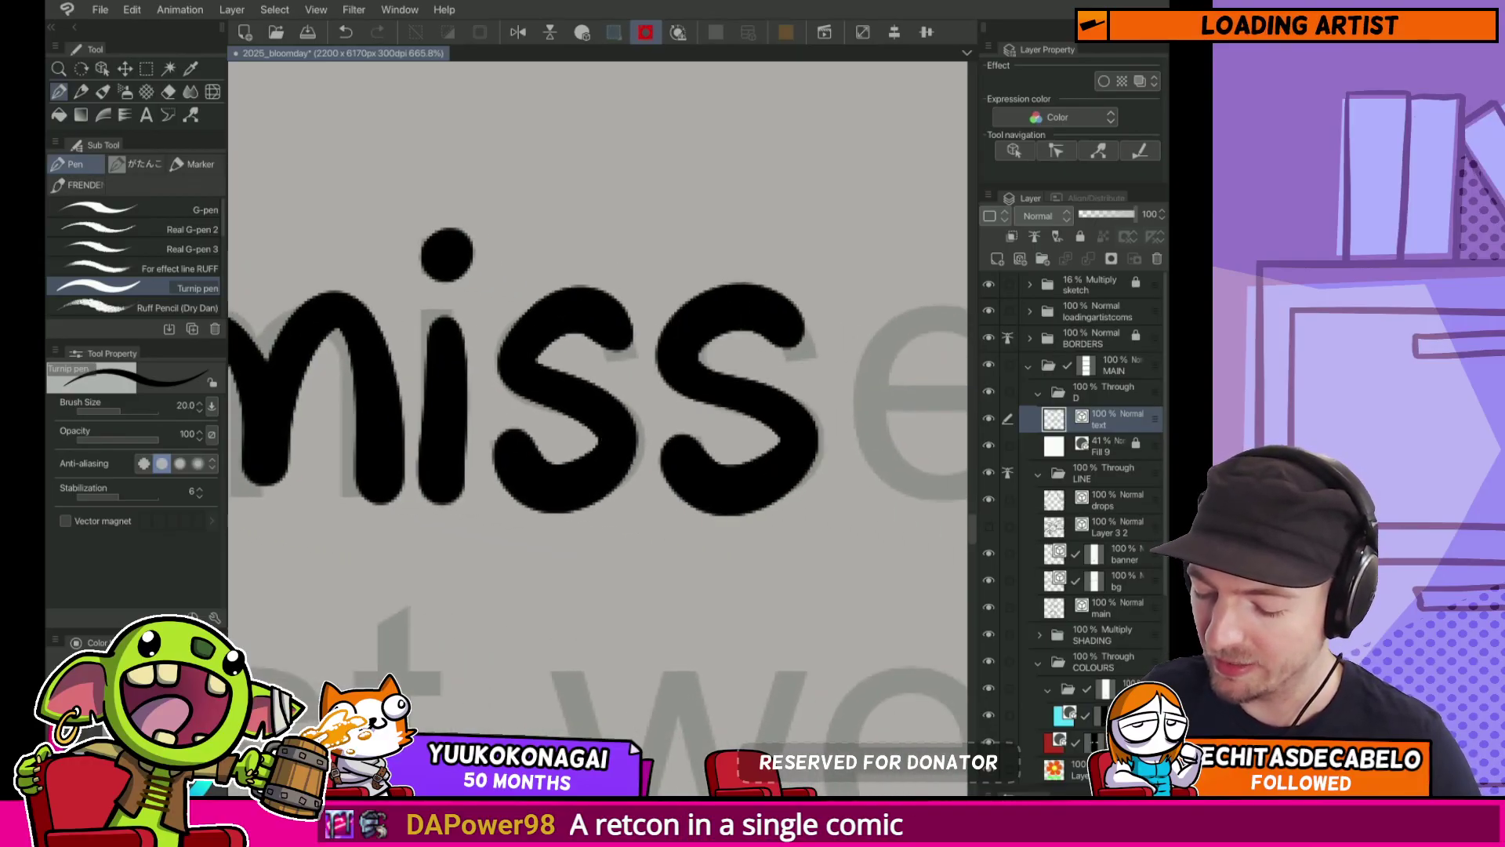
Step: Letter the e of "missed" beside the second s, redrawing it until its shape is satisfactory
mouse_move(801, 453)
left_mouse_down()
mouse_move(578, 487)
mouse_move(649, 449)
left_mouse_up()
mouse_move(787, 401)
left_mouse_down()
mouse_move(669, 389)
mouse_move(745, 459)
left_mouse_up()
key("ctrl+z")
mouse_move(593, 388)
left_mouse_down()
mouse_move(706, 390)
mouse_move(744, 459)
mouse_move(741, 382)
mouse_move(753, 461)
left_mouse_up()
key("ctrl+z")
key("ctrl+z")
mouse_move(599, 390)
left_mouse_down()
mouse_move(706, 502)
mouse_move(757, 455)
mouse_move(664, 463)
left_mouse_up()
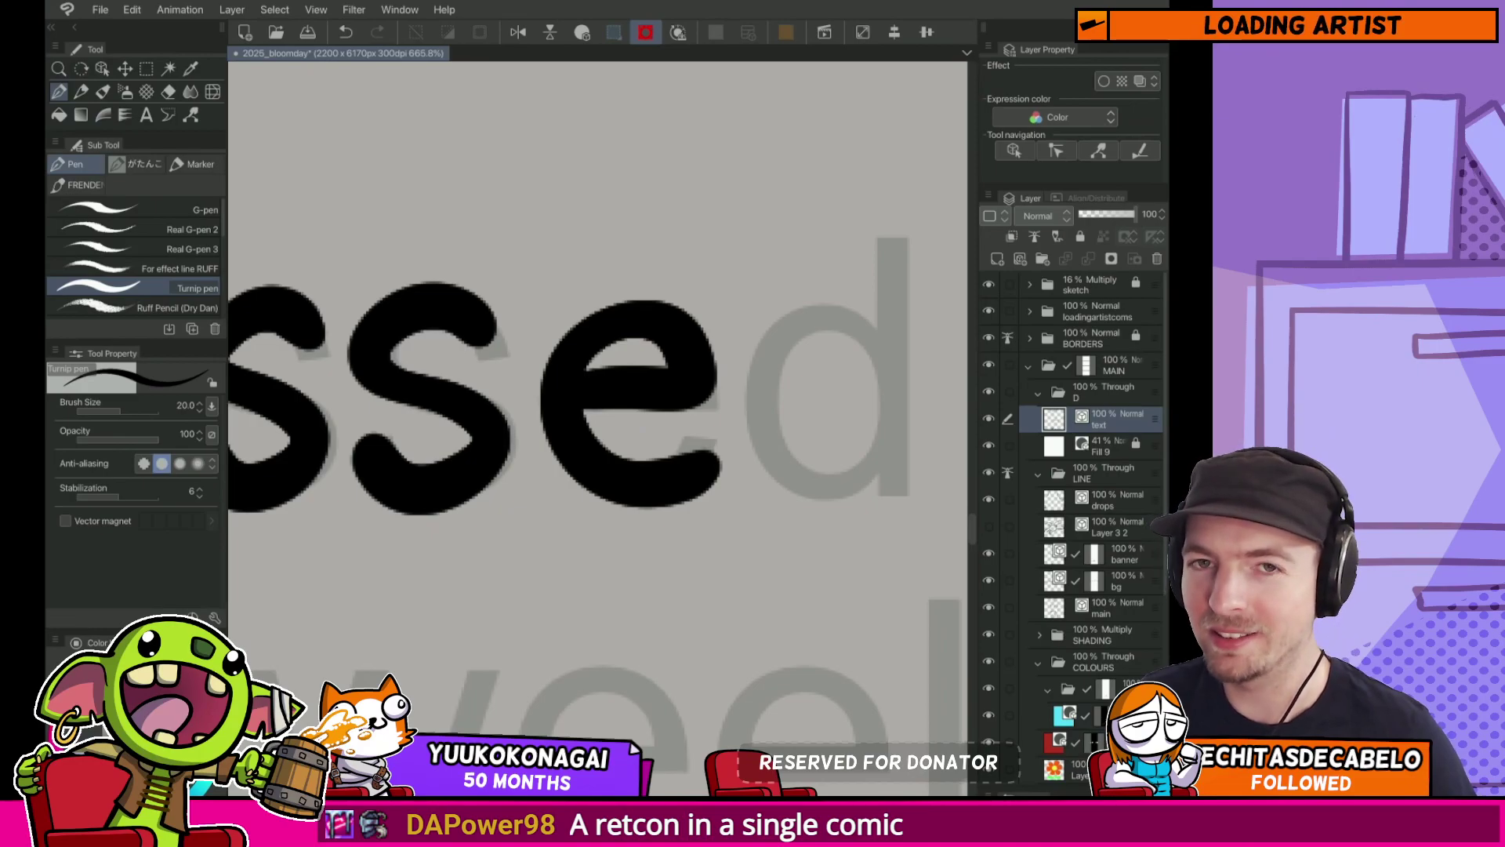
key("ctrl+z")
mouse_move(565, 392)
left_mouse_down()
mouse_move(664, 322)
mouse_move(703, 446)
mouse_move(697, 394)
mouse_move(570, 342)
mouse_move(731, 427)
mouse_move(689, 402)
mouse_move(637, 306)
mouse_move(706, 470)
left_mouse_up()
key("ctrl+z")
Step: Letter the d that ends "missed" with a round bowl and a tall stem, undoing the unsatisfactory strokes
key("ctrl+z")
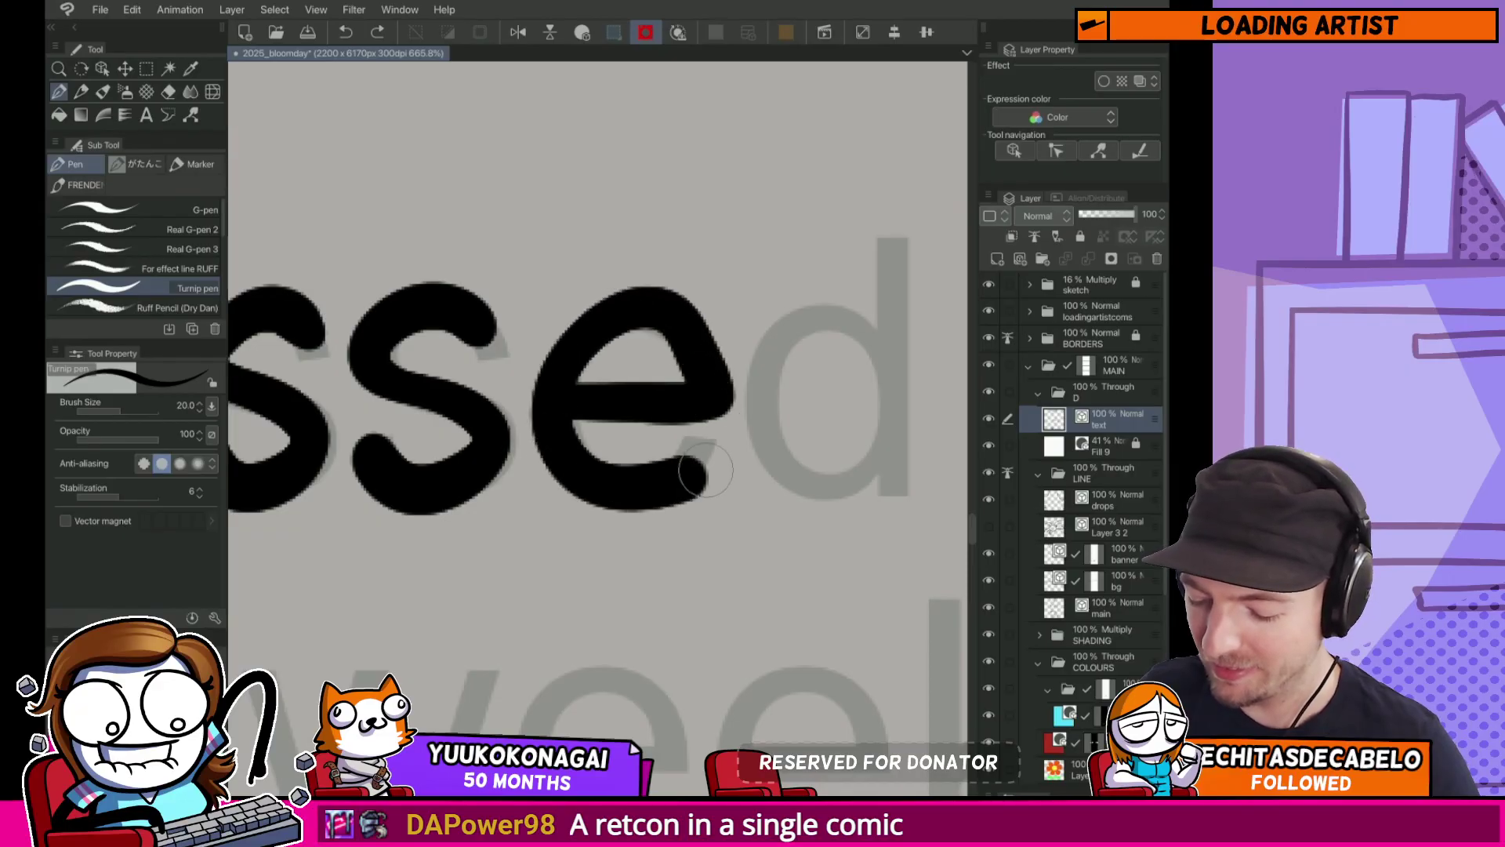
left_click_drag(777, 431, 634, 413)
mouse_move(732, 345)
left_mouse_down()
mouse_move(650, 319)
mouse_move(729, 449)
left_mouse_up()
mouse_move(735, 185)
left_mouse_down()
mouse_move(739, 472)
mouse_move(760, 457)
mouse_move(753, 352)
mouse_move(753, 452)
left_mouse_up()
key("ctrl+z")
key("ctrl+z")
Step: Reshape the e of "missed" with Pinch vector line so its curves sit clear of the neighbouring d
key("ctrl+z")
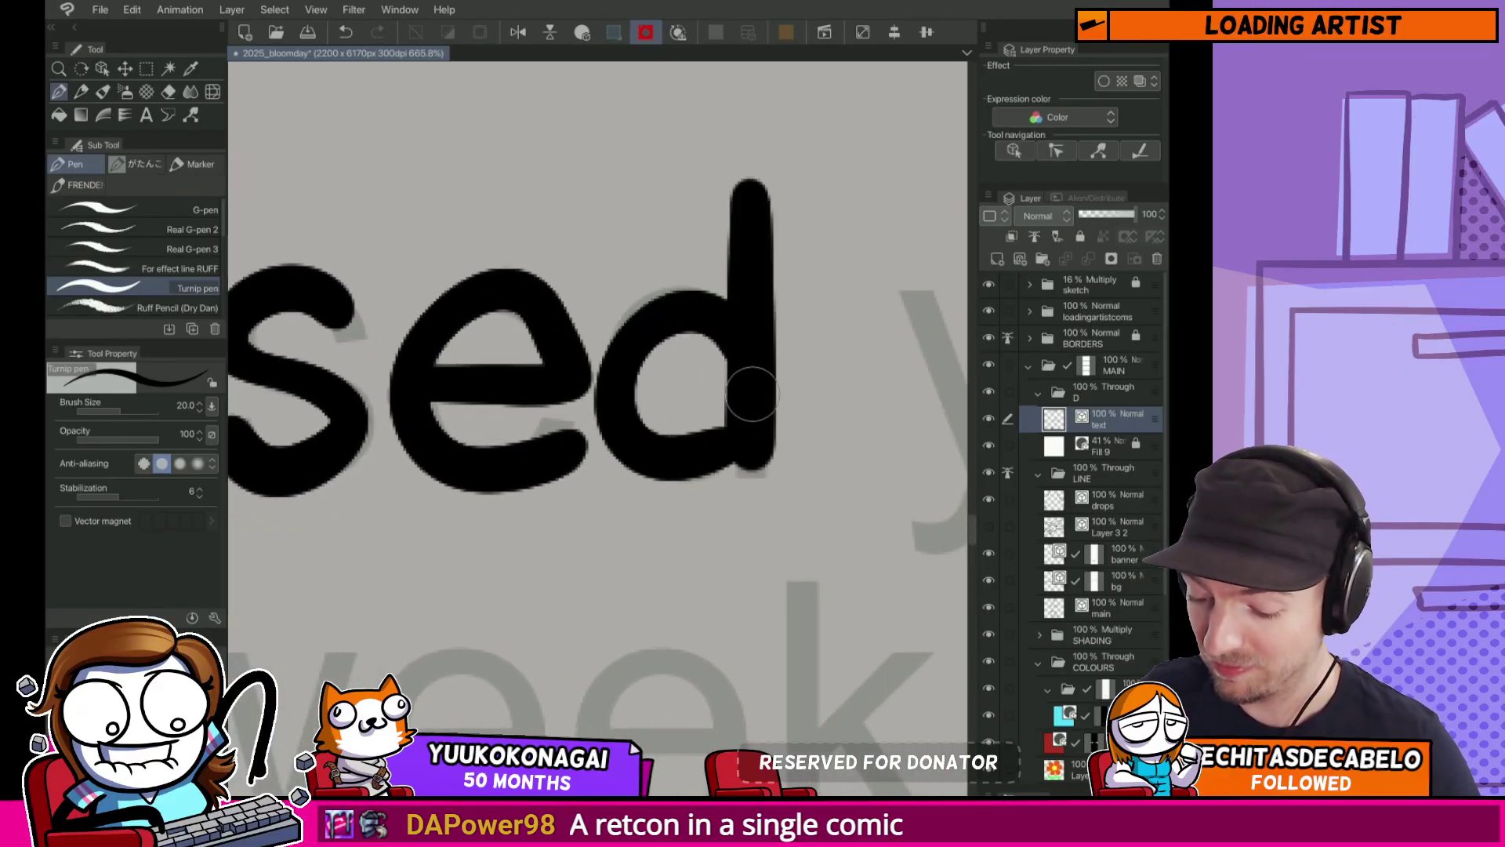
key("y")
key("ctrl+z")
left_click_drag(556, 316, 498, 290)
left_click_drag(754, 484, 701, 478)
left_click_drag(614, 439, 617, 455)
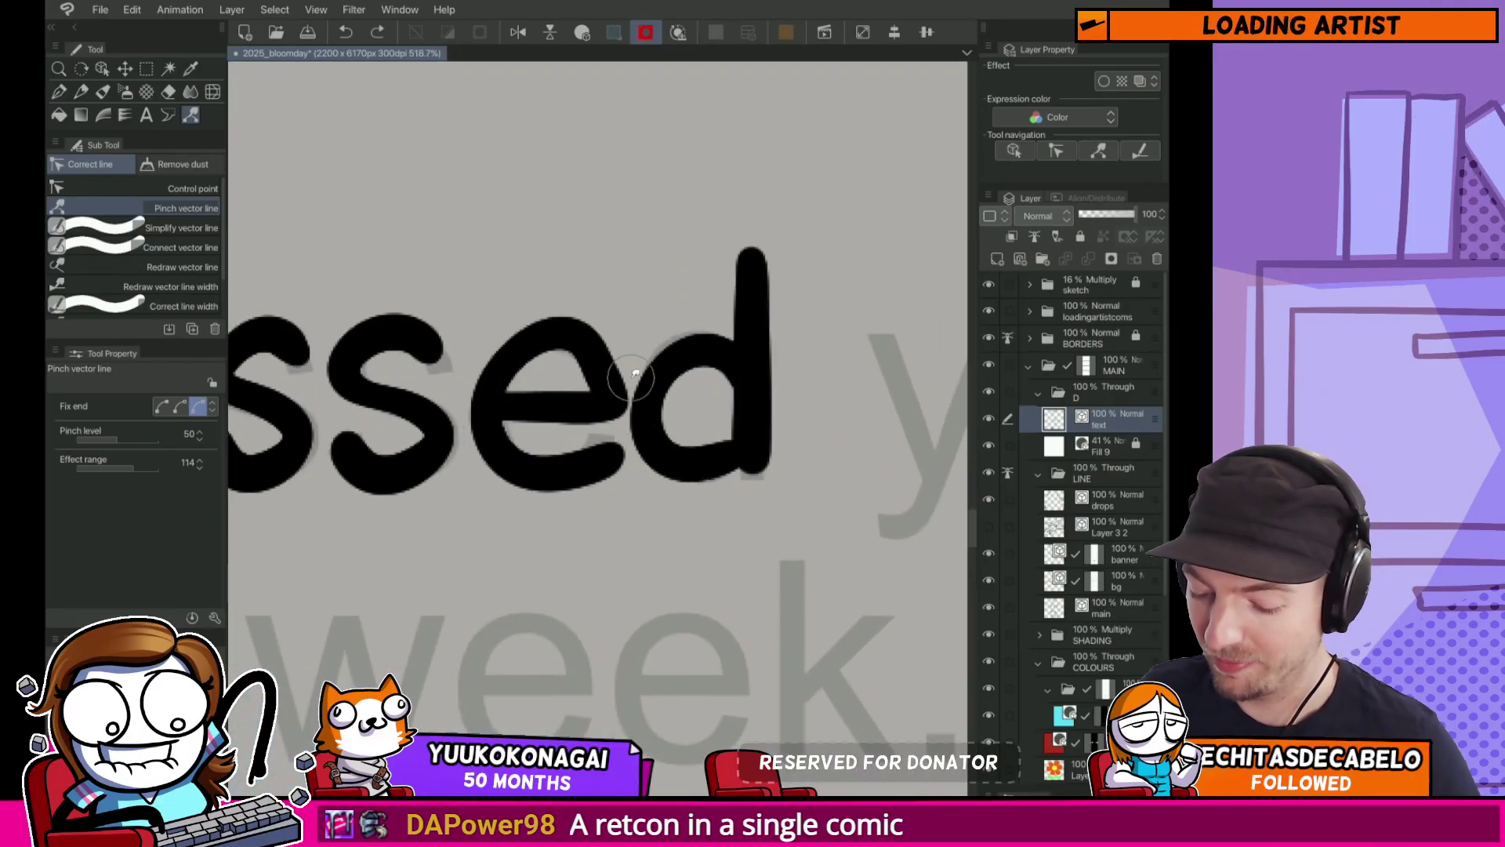
mouse_move(604, 392)
left_mouse_down()
mouse_move(587, 384)
mouse_move(579, 402)
mouse_move(594, 399)
left_mouse_up()
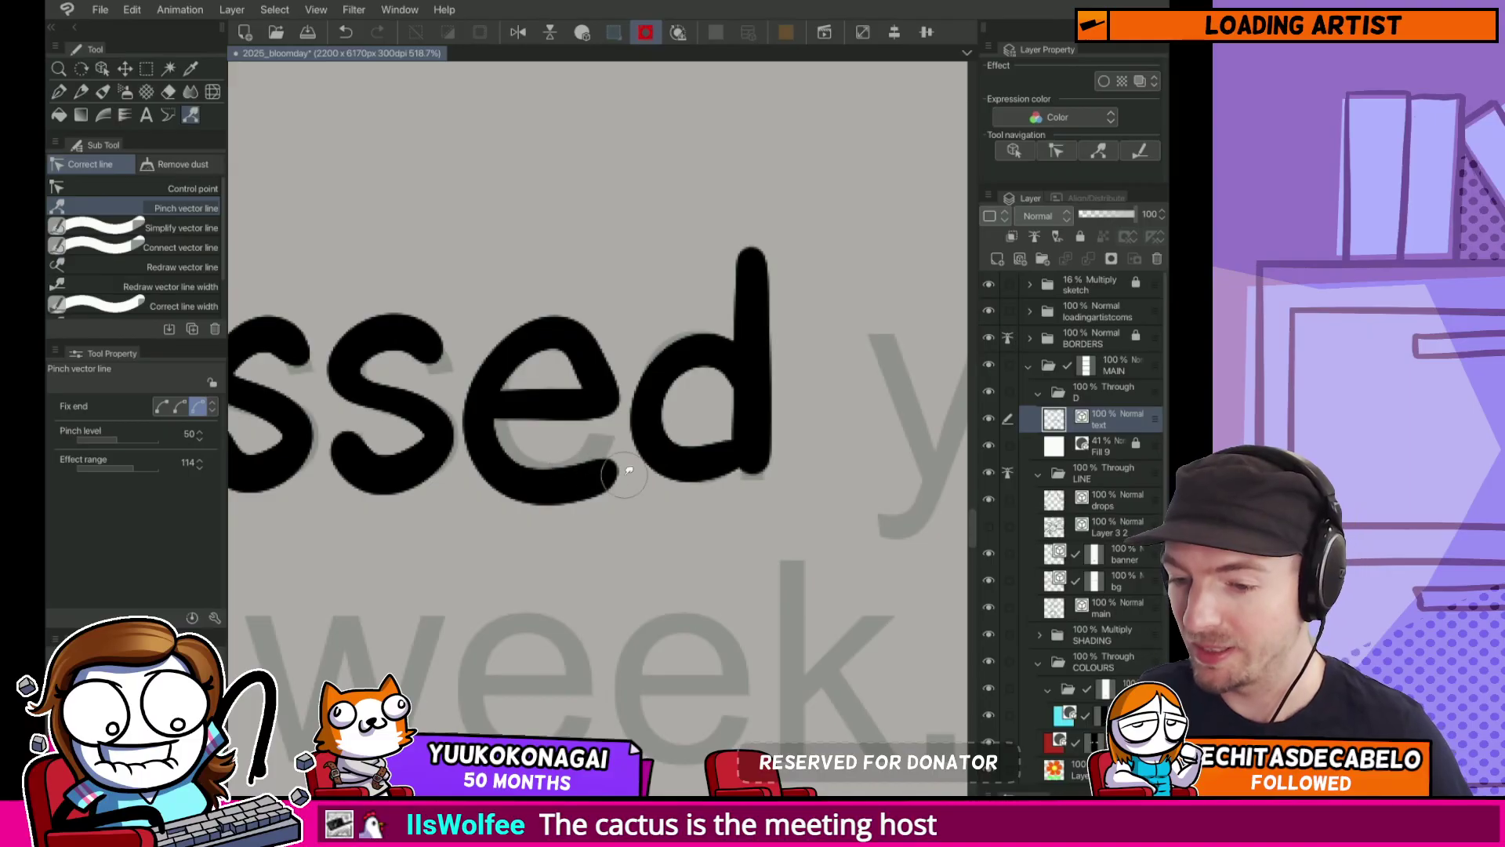
left_click_drag(728, 516, 749, 504)
mouse_move(584, 314)
left_mouse_down()
mouse_move(585, 335)
mouse_move(586, 317)
left_mouse_up()
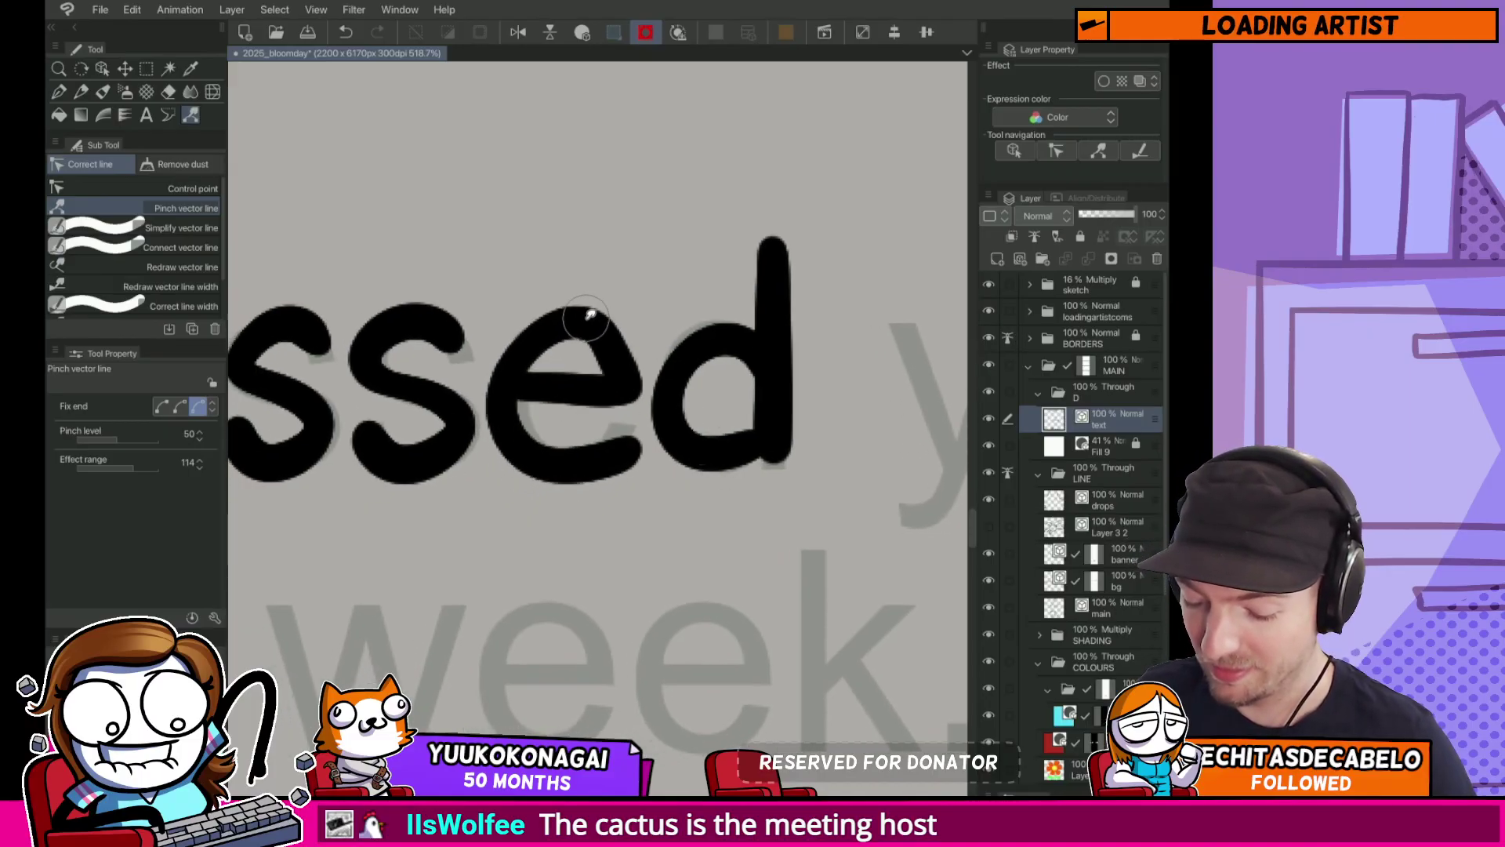
left_click_drag(747, 501, 635, 591)
Step: Letter the y of "you" after "missed" with the Turnip pen, redrawing its arms and tail
left_click_drag(773, 519, 835, 502)
left_click_drag(733, 451, 718, 393)
key("p")
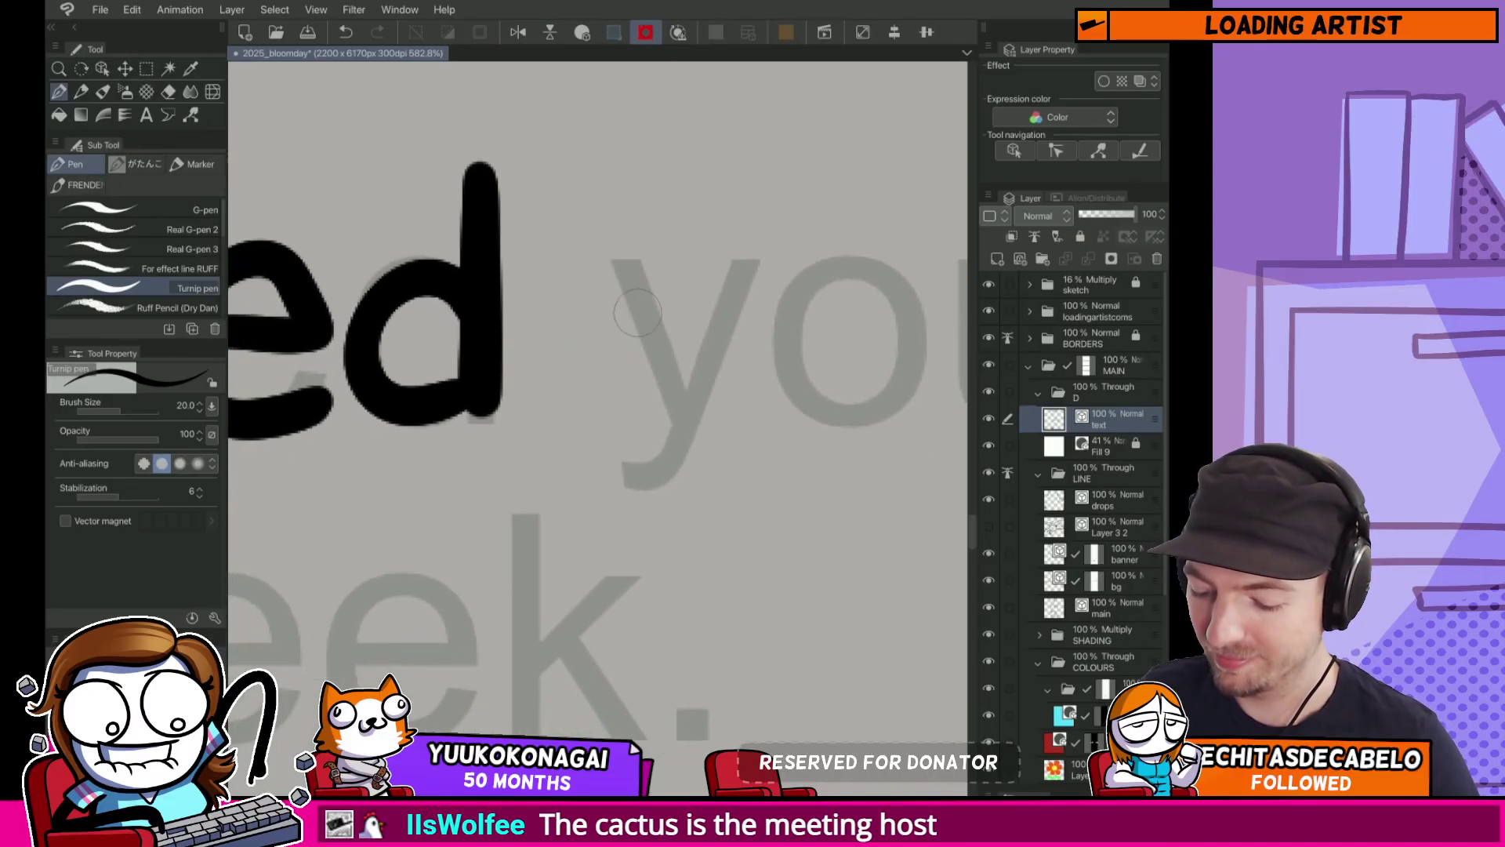
mouse_move(627, 261)
left_mouse_down()
mouse_move(737, 253)
mouse_move(604, 413)
left_mouse_up()
left_click_drag(746, 391, 590, 405)
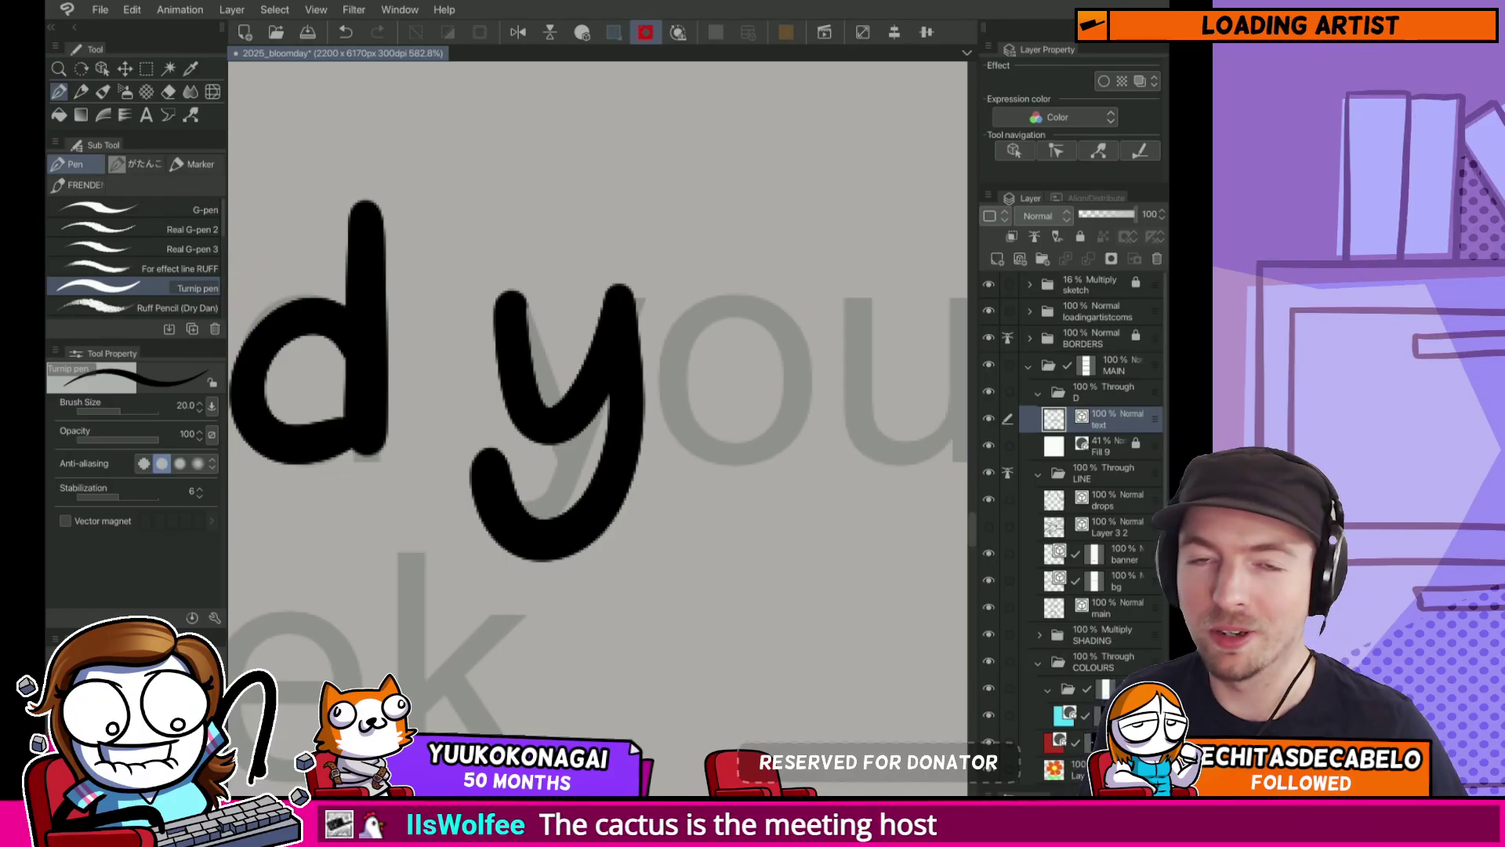
key("ctrl+z")
left_click_drag(513, 306, 631, 296)
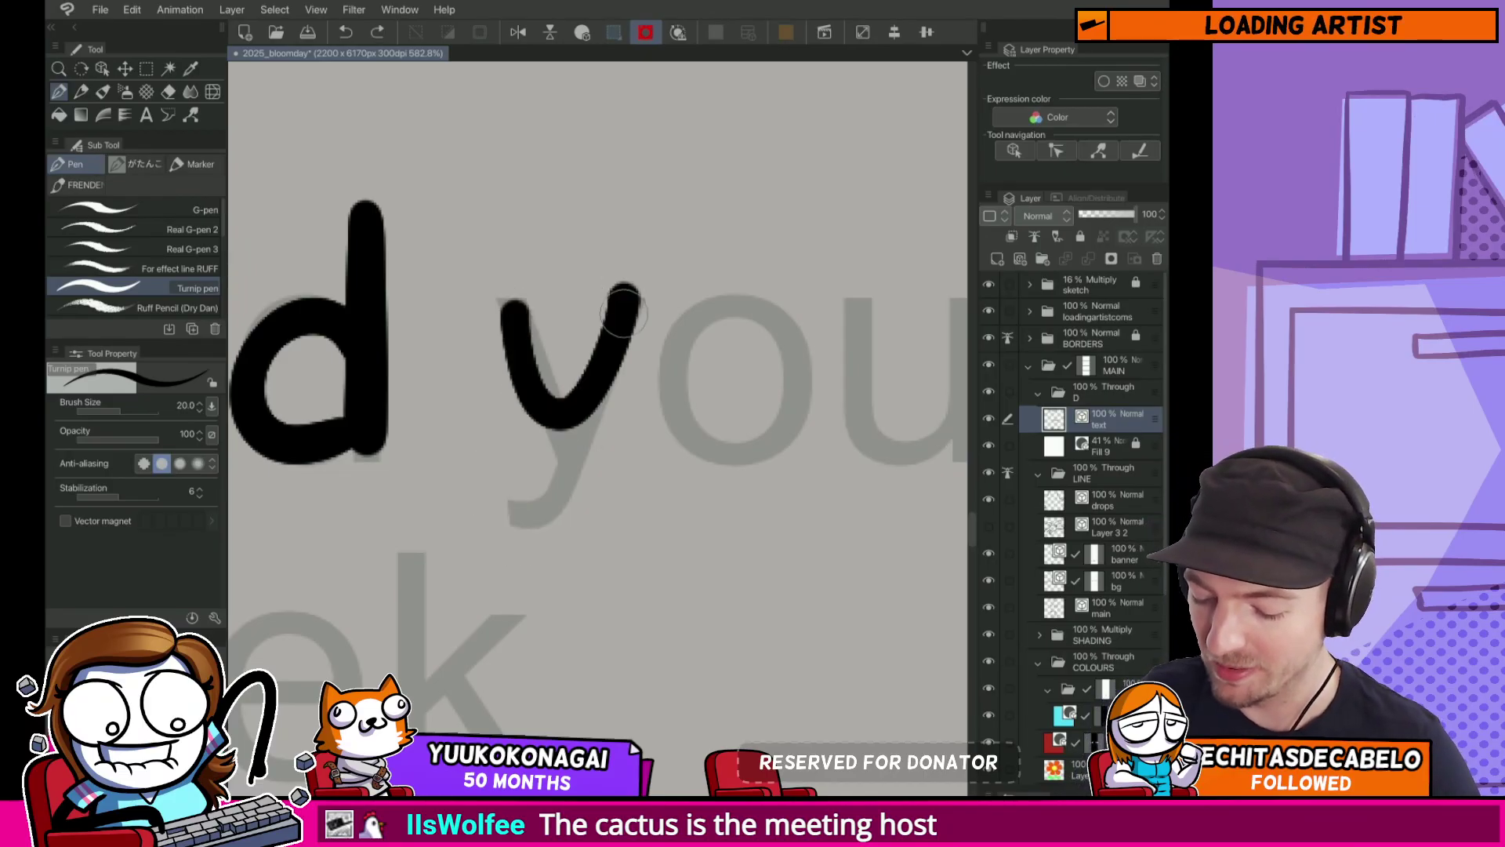
key("ctrl+z")
mouse_move(512, 313)
left_mouse_down()
mouse_move(580, 539)
mouse_move(500, 475)
left_mouse_up()
Step: Letter the o and u to complete "you", redrawing the o as needed
mouse_move(789, 324)
left_mouse_down()
mouse_move(758, 443)
mouse_move(783, 322)
left_mouse_up()
key("ctrl+z")
mouse_move(789, 342)
left_mouse_down()
mouse_move(743, 308)
mouse_move(790, 315)
mouse_move(677, 360)
mouse_move(783, 313)
left_mouse_up()
key("ctrl+z")
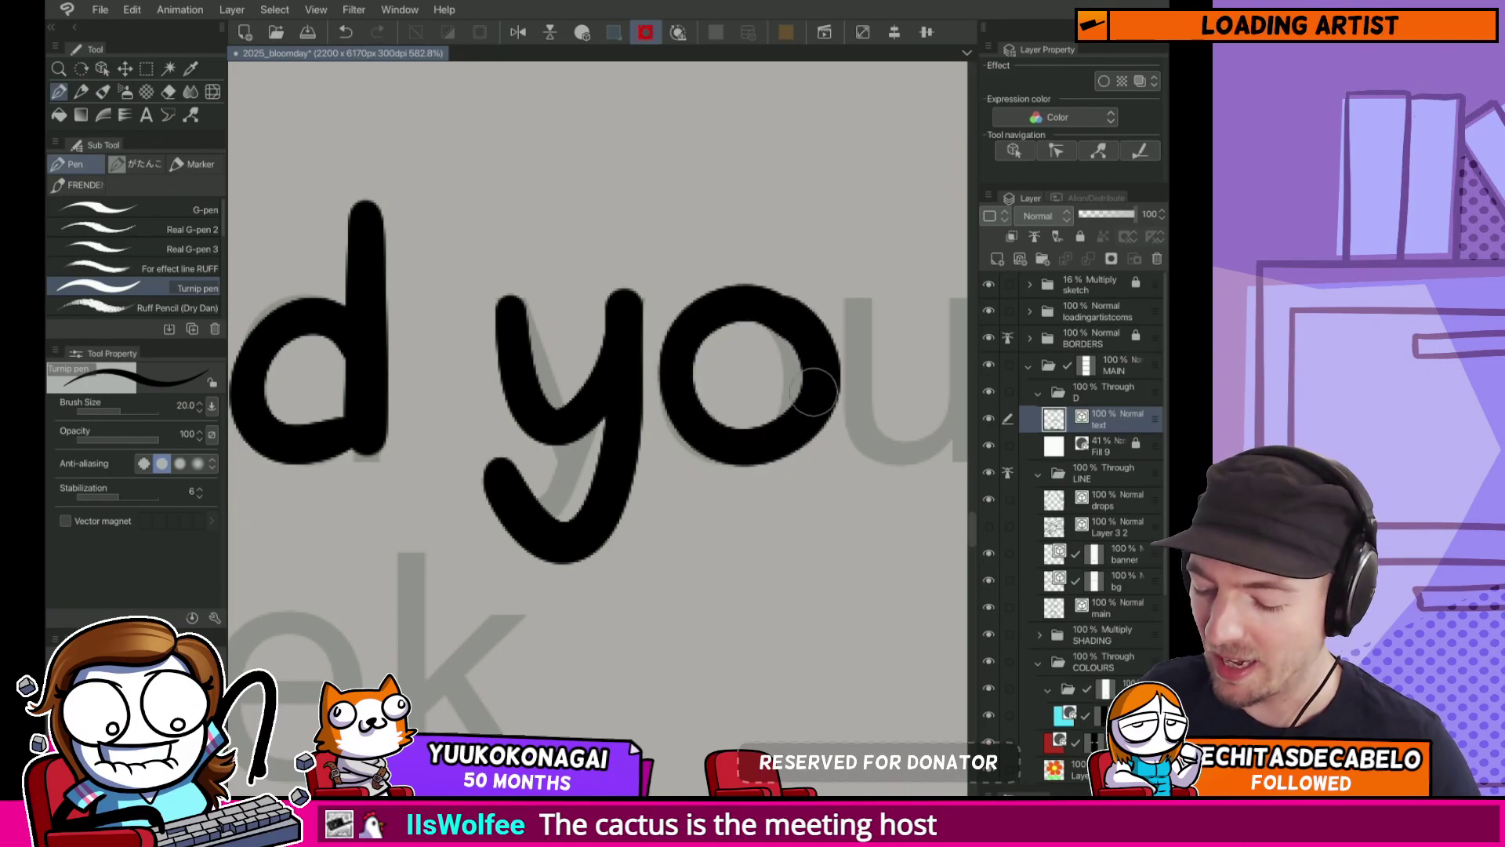
key("y")
mouse_move(821, 369)
left_mouse_down()
mouse_move(799, 405)
mouse_move(813, 383)
mouse_move(706, 364)
left_mouse_up()
key("ctrl+z")
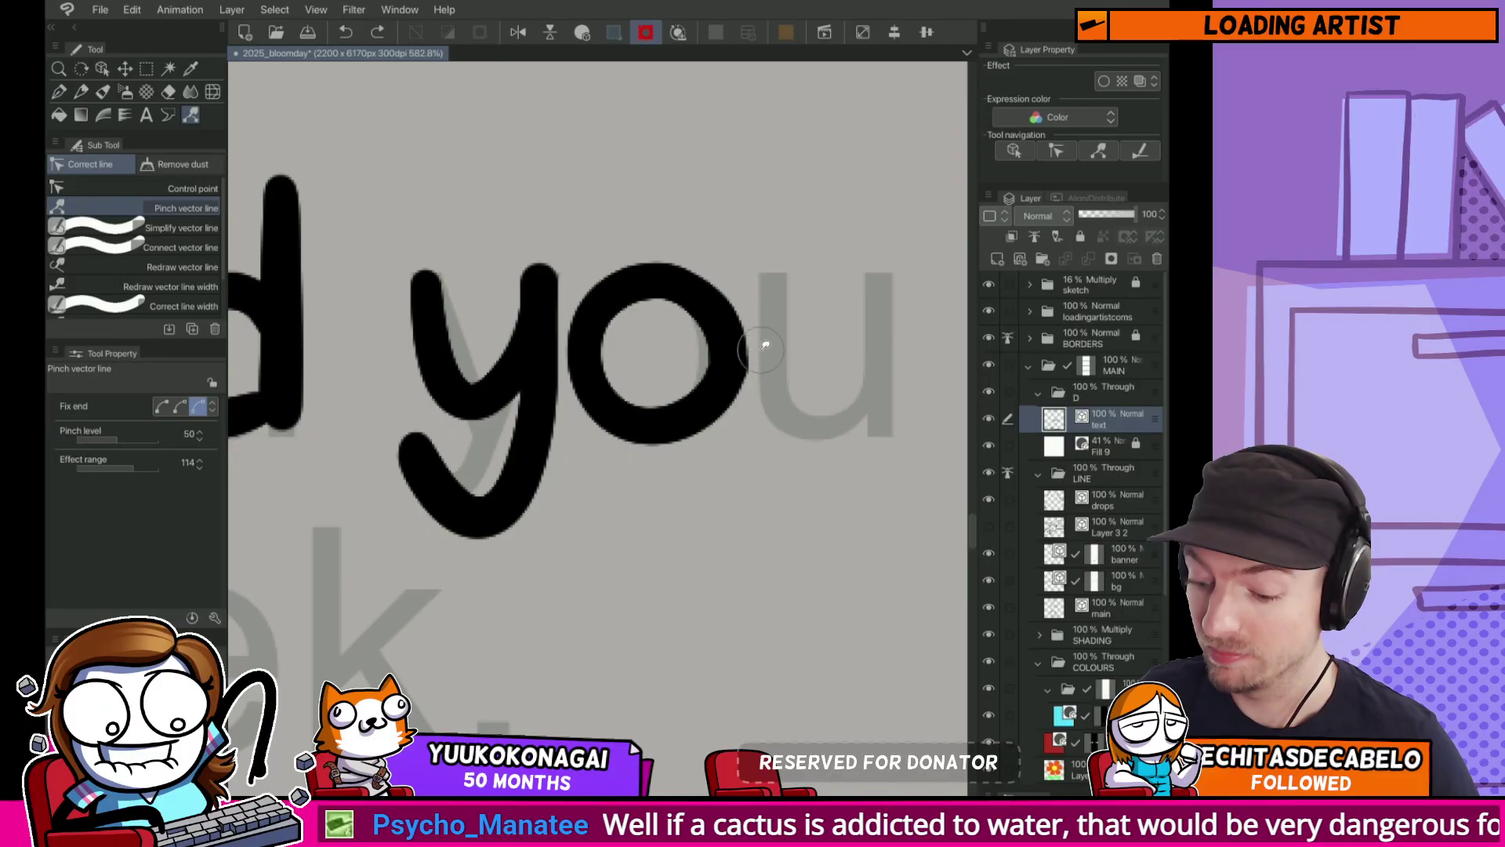
key("p")
left_click_drag(773, 287, 896, 430)
Step: Letter the l and a of "last" on the line below "We missed you", redrawing the unsatisfactory strokes
mouse_move(851, 397)
left_mouse_down()
mouse_move(829, 393)
mouse_move(655, 507)
mouse_move(981, 312)
left_mouse_up()
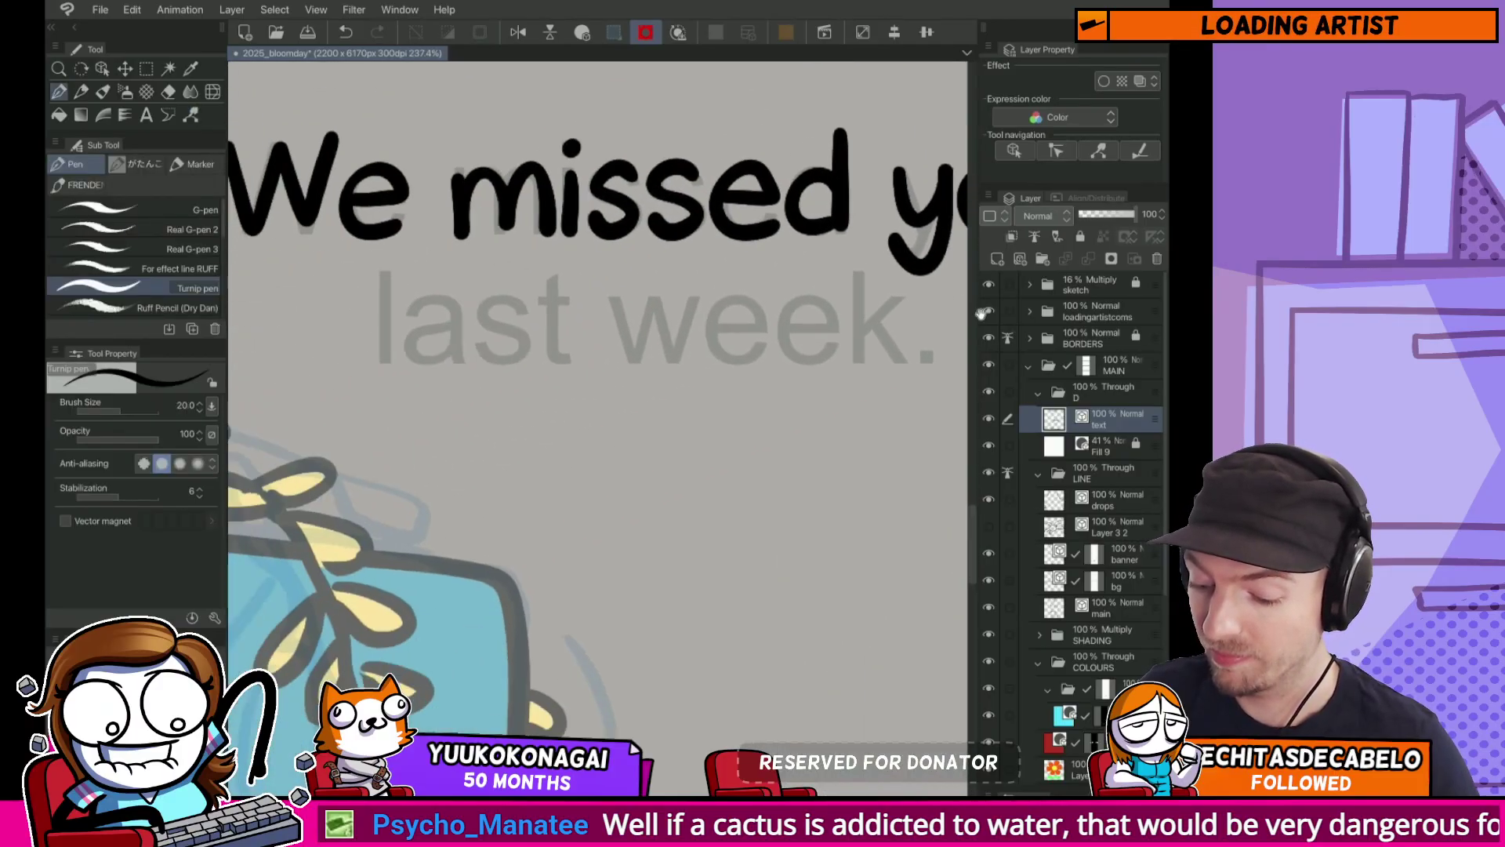
left_click_drag(486, 268, 758, 238)
scroll(757, 238, "up", 5)
left_click_drag(564, 208, 620, 516)
key("ctrl+z")
mouse_move(641, 318)
left_mouse_down()
mouse_move(797, 501)
mouse_move(773, 329)
mouse_move(802, 488)
left_mouse_up()
key("ctrl+z")
mouse_move(784, 400)
left_mouse_down()
mouse_move(704, 386)
mouse_move(776, 469)
mouse_move(682, 481)
mouse_move(780, 469)
left_mouse_up()
key("ctrl+z")
Step: Letter the s of "last" beside the a, redrawing its curve once
key("ctrl+z")
left_click_drag(852, 431, 627, 418)
mouse_move(767, 305)
left_mouse_down()
mouse_move(759, 294)
mouse_move(643, 450)
left_mouse_up()
key("ctrl+z")
left_click_drag(768, 302, 643, 451)
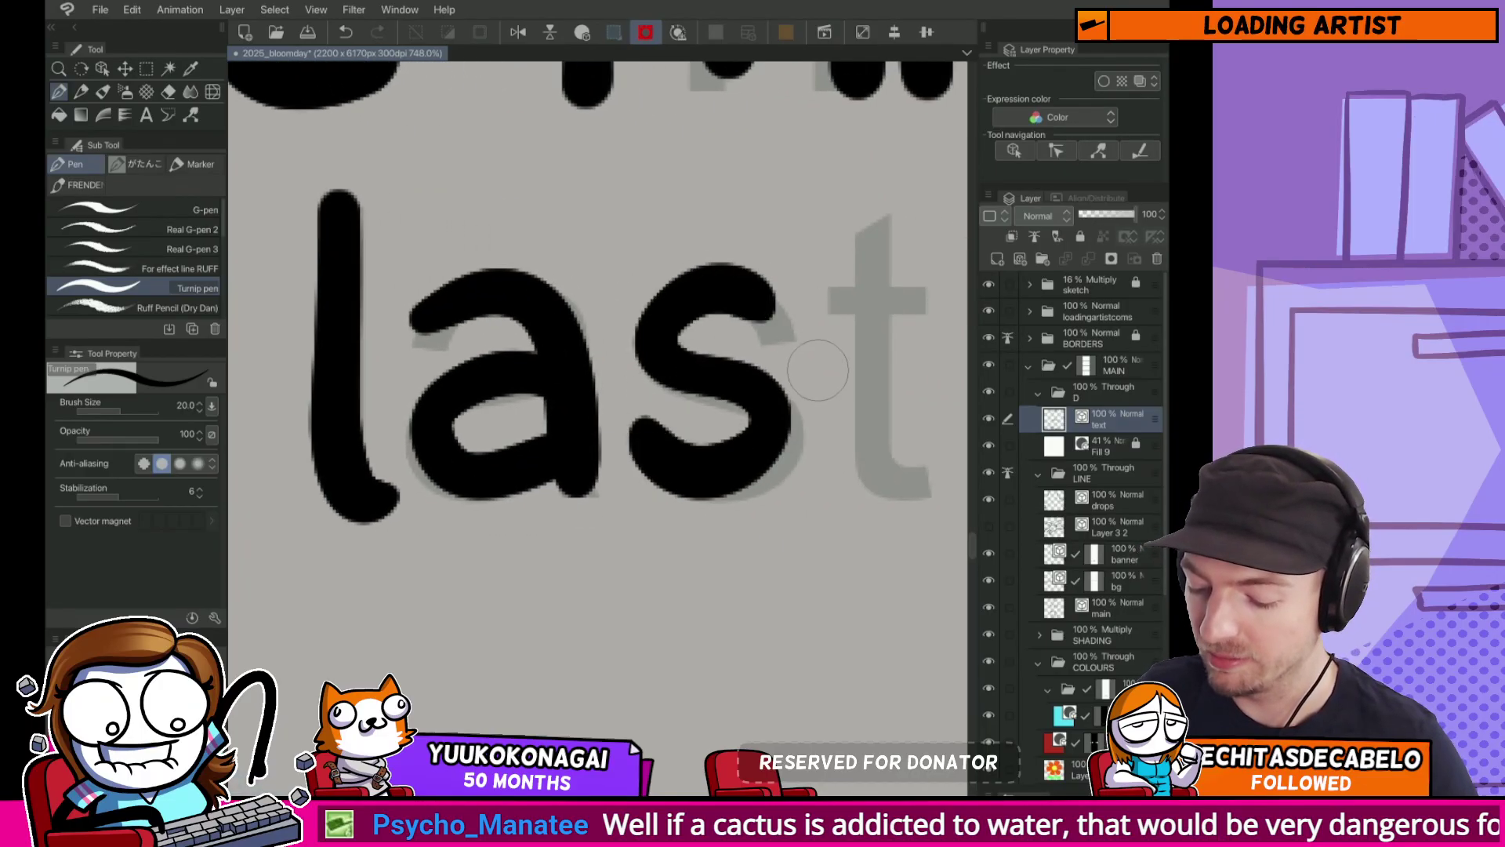
Step: Letter the t that ends "last", redrawing its curved stem before adding the crossbar
left_click_drag(820, 315, 714, 344)
mouse_move(755, 226)
left_mouse_down()
mouse_move(784, 508)
mouse_move(827, 485)
left_mouse_up()
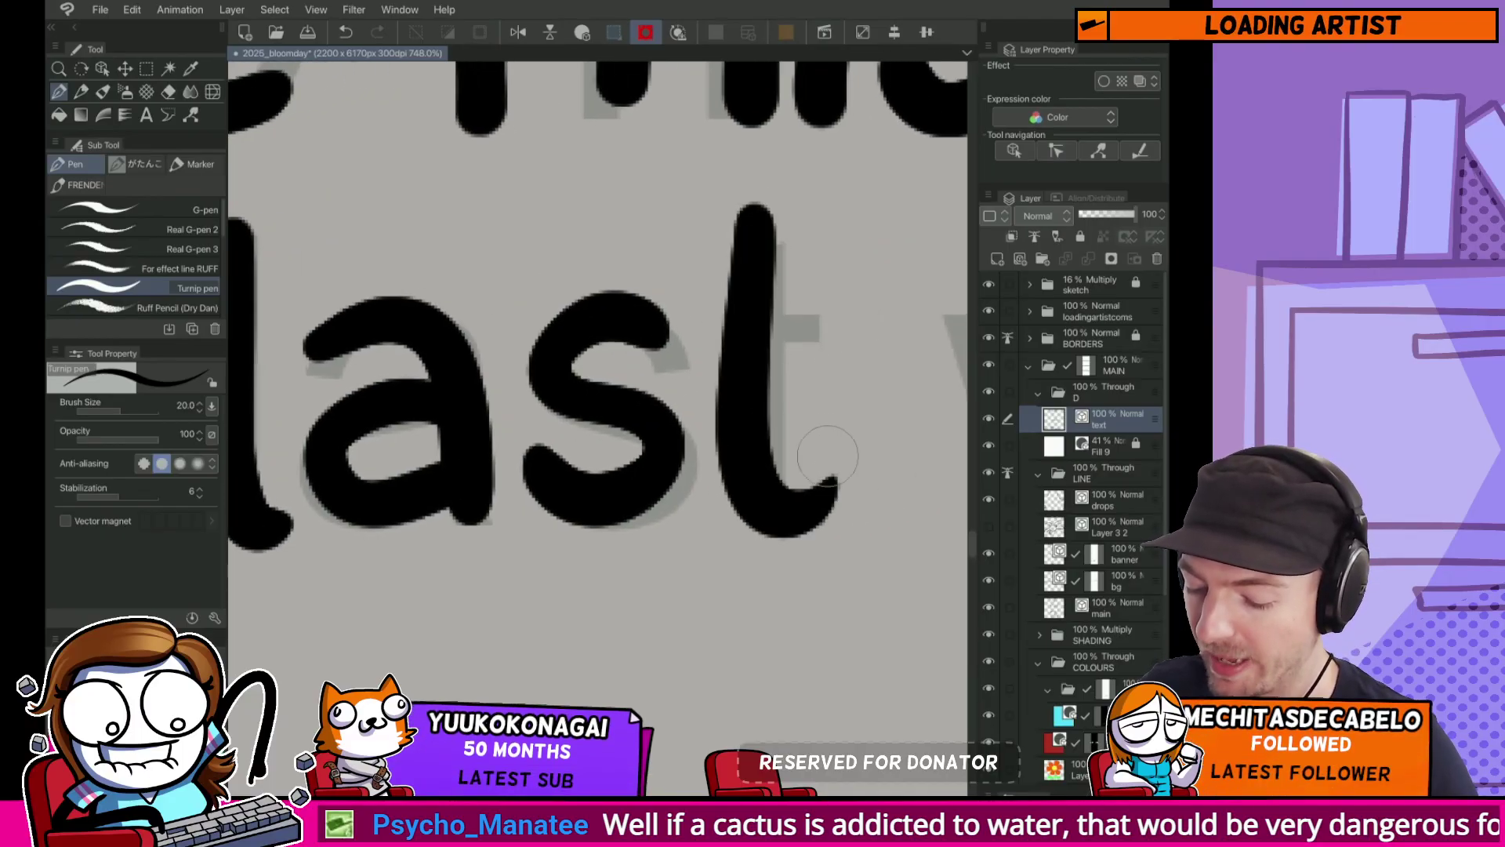
key("ctrl+z")
left_click_drag(753, 224, 845, 492)
key("ctrl+z")
key("ctrl+z")
mouse_move(752, 216)
left_mouse_down()
mouse_move(760, 514)
mouse_move(811, 484)
mouse_move(765, 258)
mouse_move(830, 502)
left_mouse_up()
key("ctrl+z")
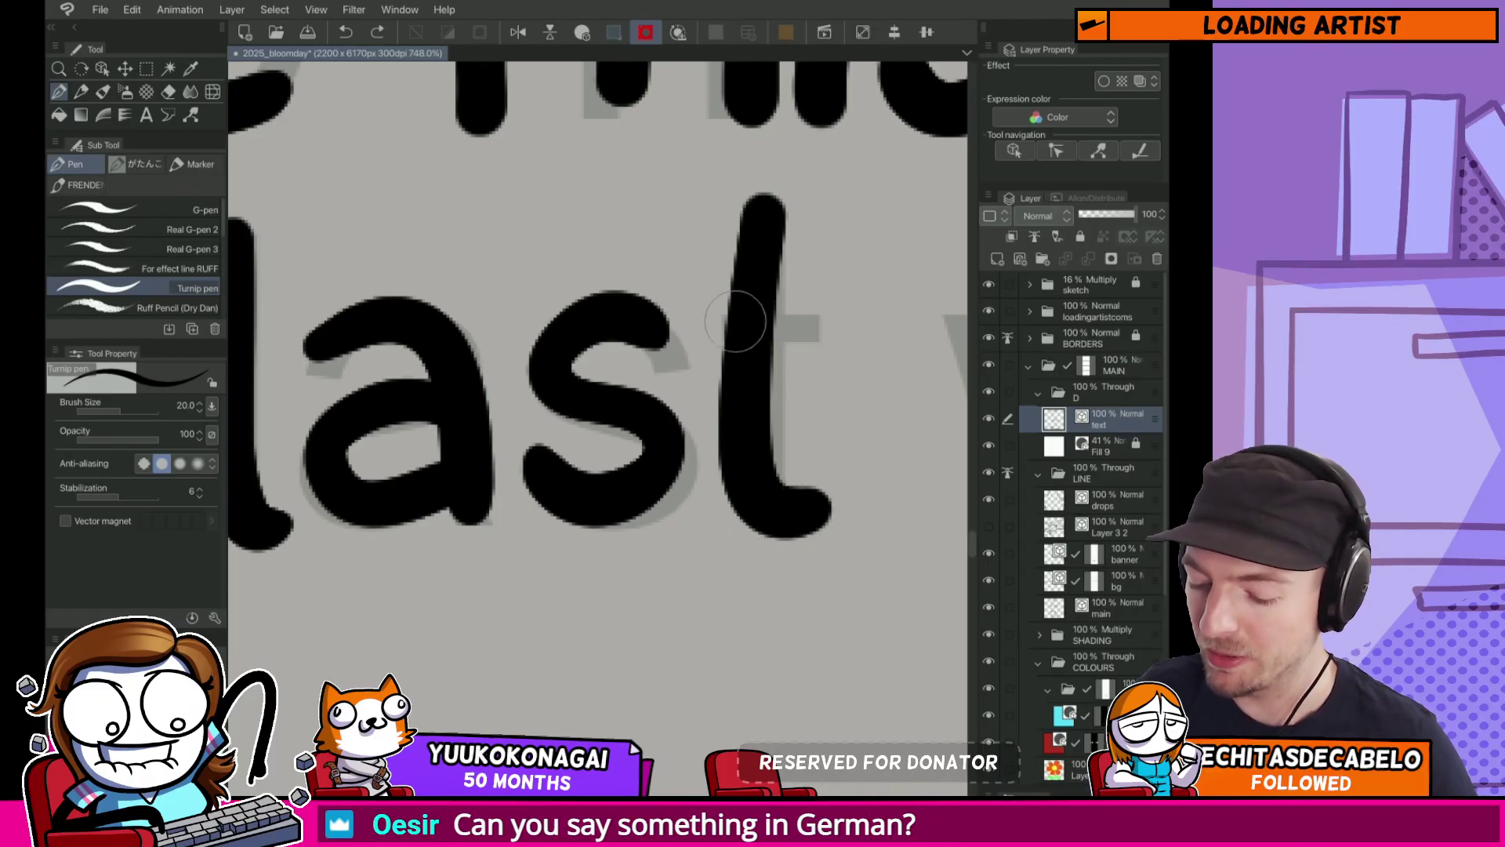
left_click_drag(699, 314, 827, 315)
Step: Letter the w and both e's of "week" after "last", redrawing the unsatisfactory strokes
left_click_drag(861, 387, 581, 372)
left_click_drag(780, 401, 637, 355)
key("ctrl+z")
left_click_drag(543, 271, 602, 456)
key("ctrl+z")
mouse_move(533, 259)
left_mouse_down()
mouse_move(674, 259)
mouse_move(807, 235)
left_mouse_up()
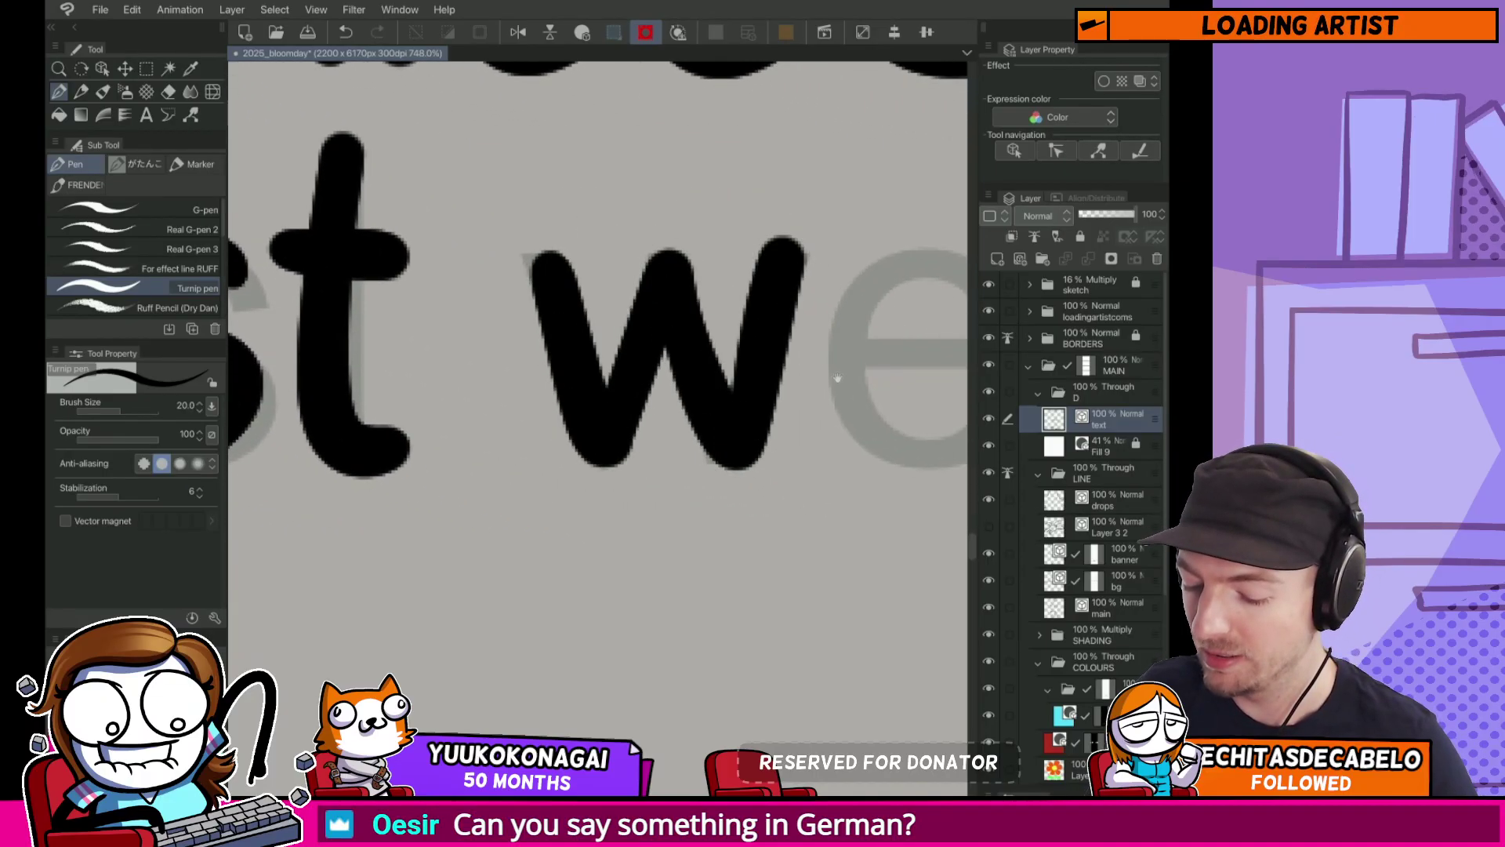
mouse_move(849, 349)
left_mouse_down()
mouse_move(700, 330)
mouse_move(660, 345)
mouse_move(874, 372)
left_mouse_up()
key("ctrl+z")
mouse_move(680, 325)
left_mouse_down()
mouse_move(800, 326)
mouse_move(855, 382)
mouse_move(690, 365)
mouse_move(862, 333)
mouse_move(847, 466)
left_mouse_up()
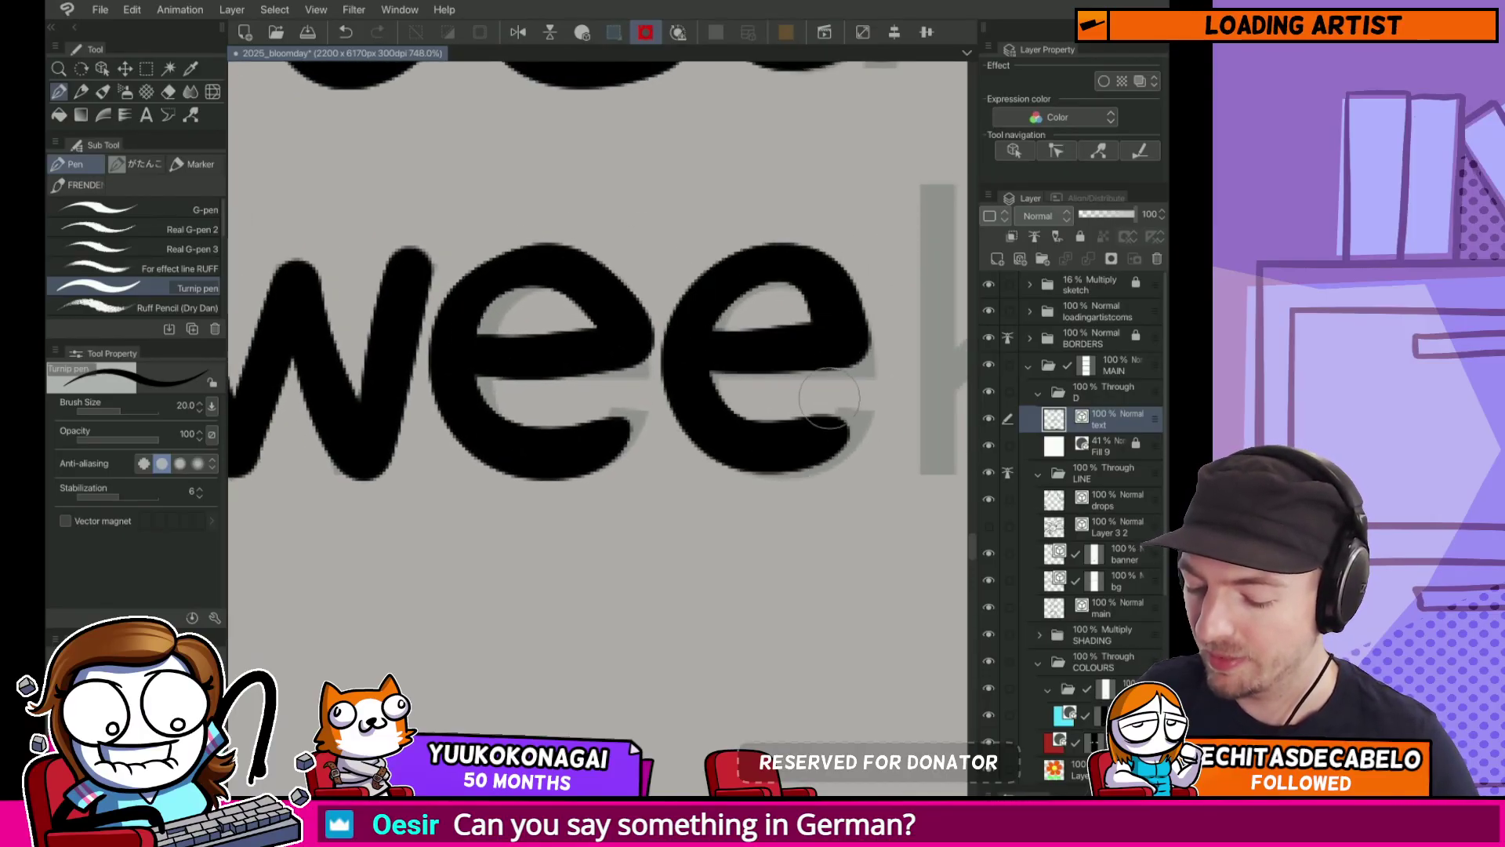
Step: Letter the k of "week" and add the period that ends the sentence
left_click_drag(947, 259, 782, 313)
left_click_drag(759, 208, 758, 498)
left_click_drag(897, 296, 894, 494)
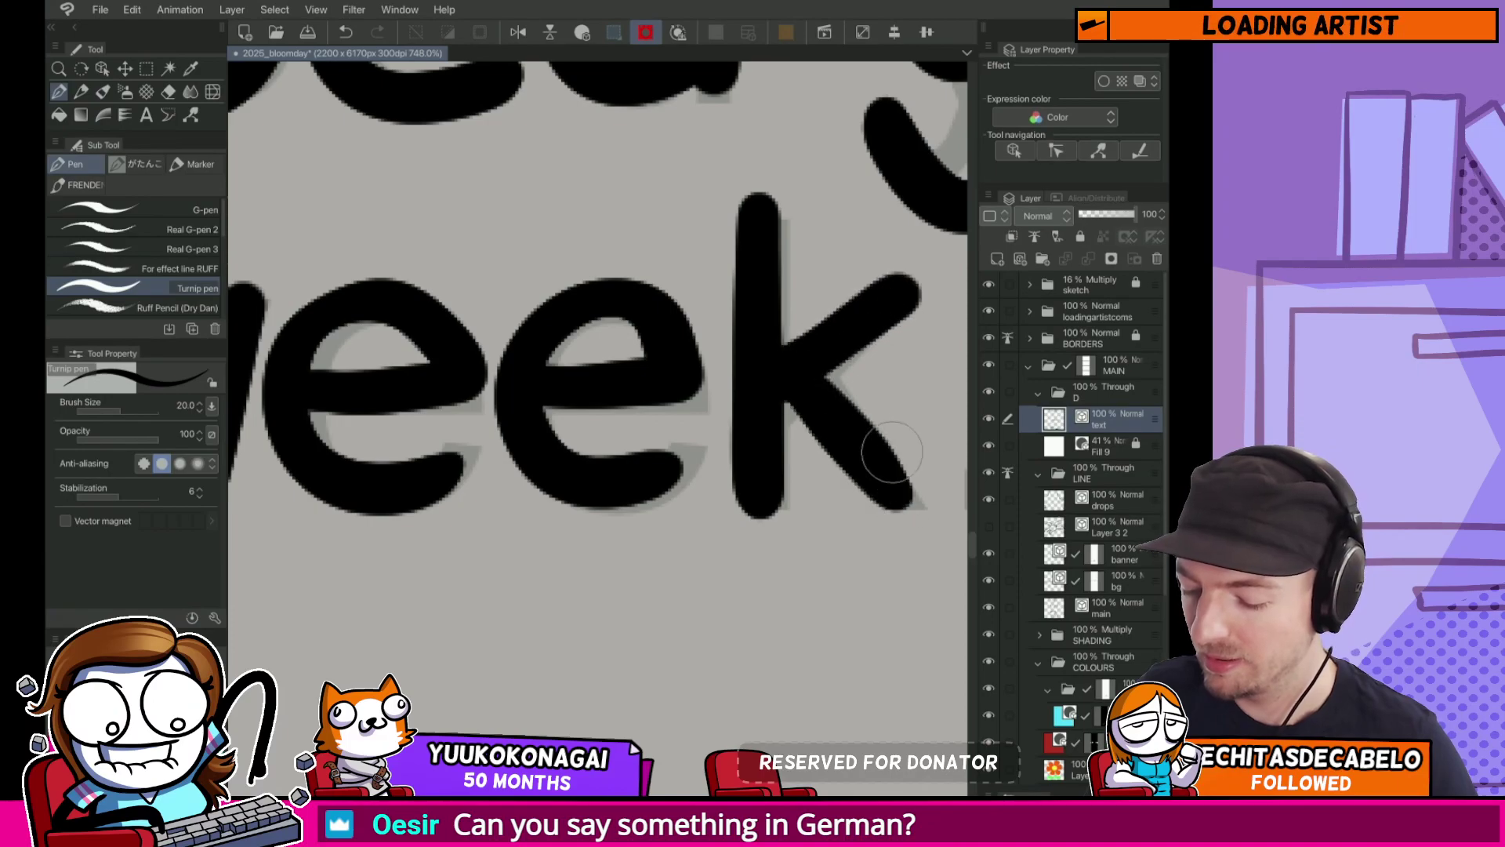
scroll(870, 450, "down", 10)
scroll(887, 451, "up", 5)
left_click(816, 420)
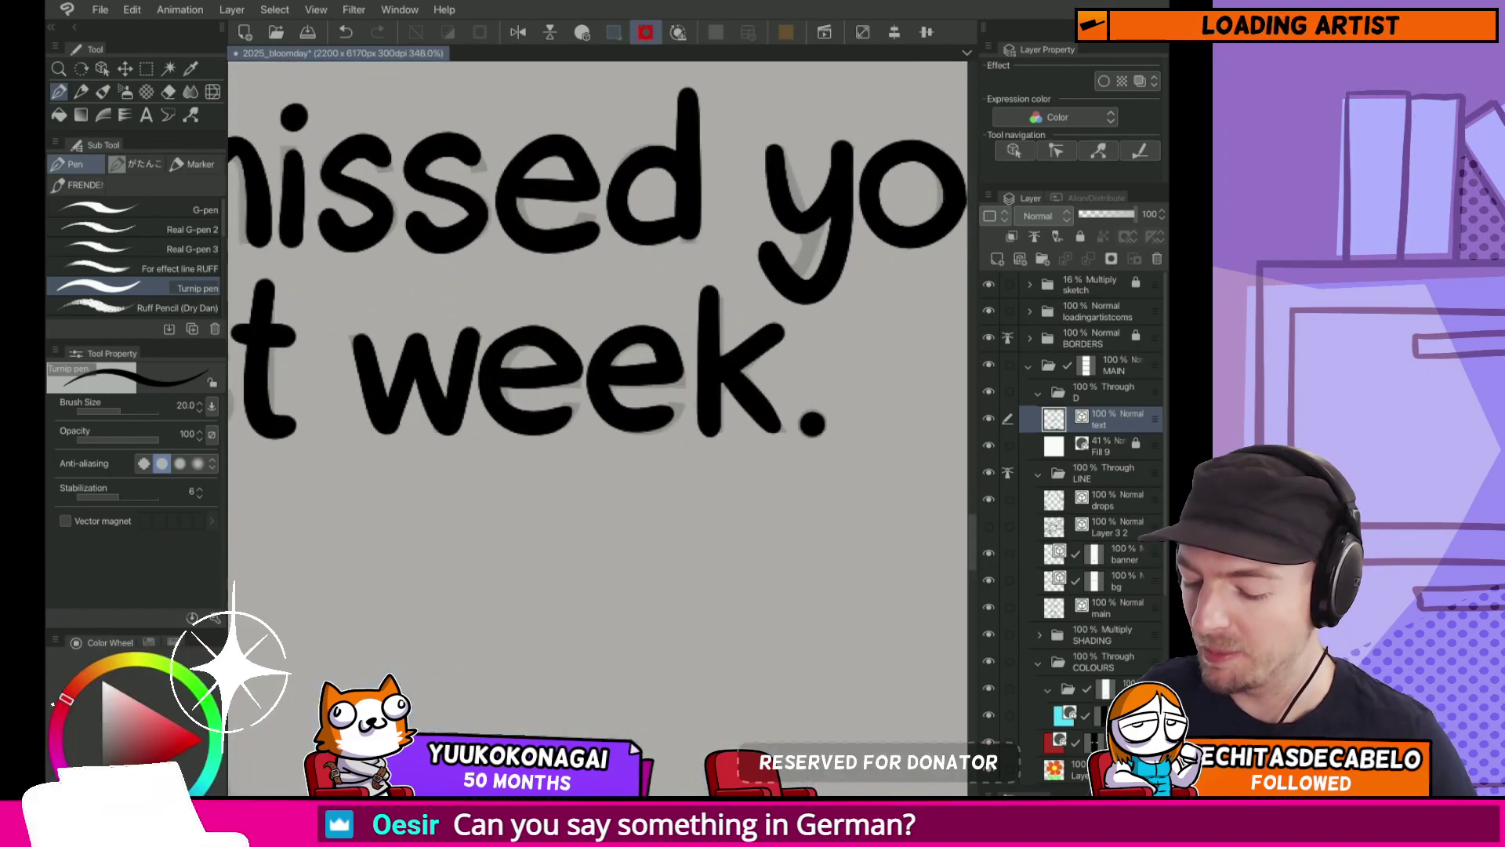
scroll(762, 466, "up", 1)
scroll(763, 465, "up", 2)
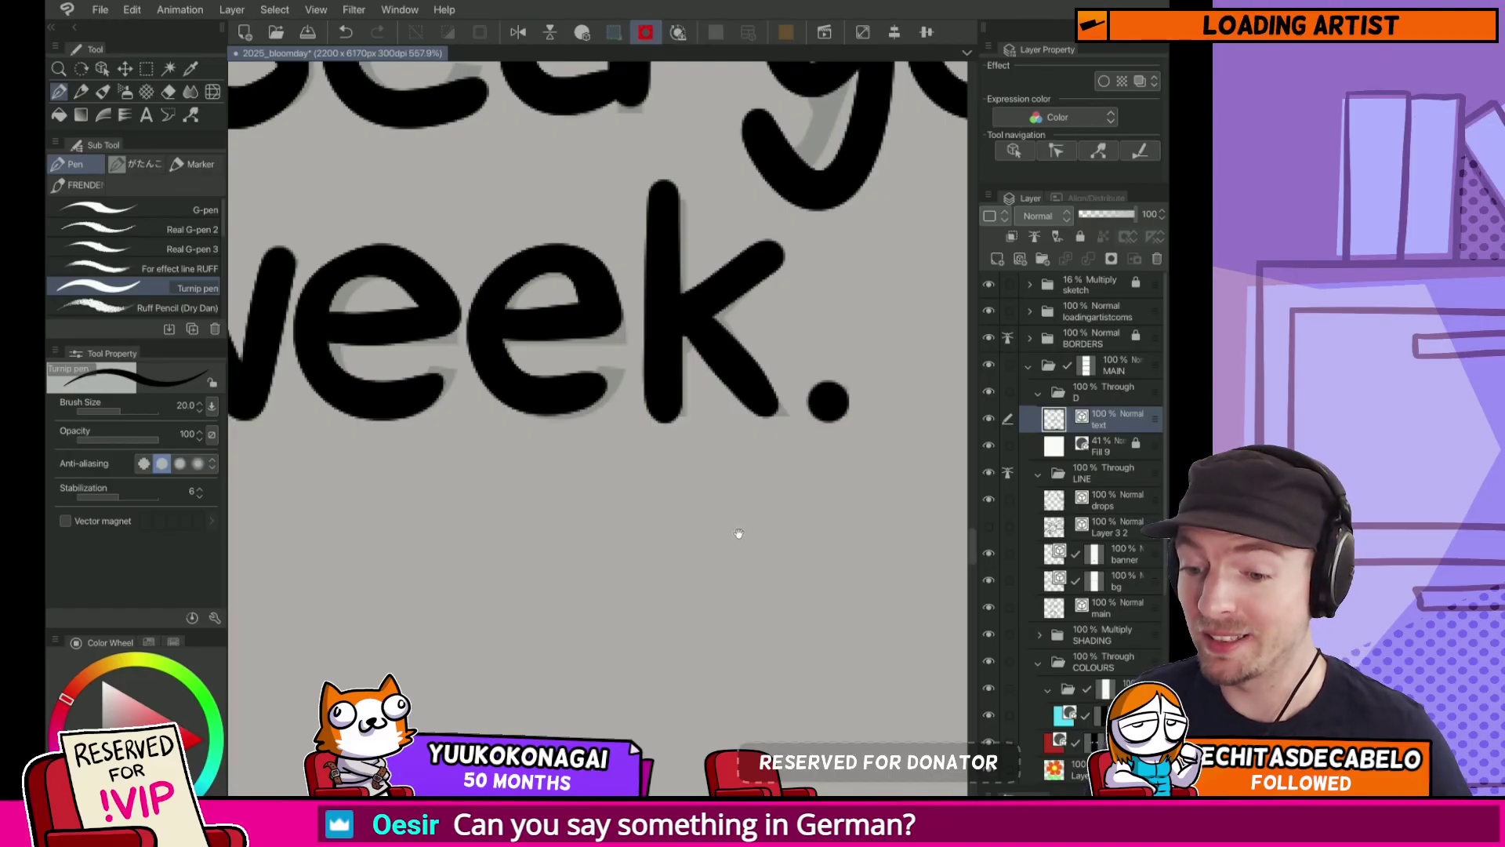
scroll(738, 533, "down", 3)
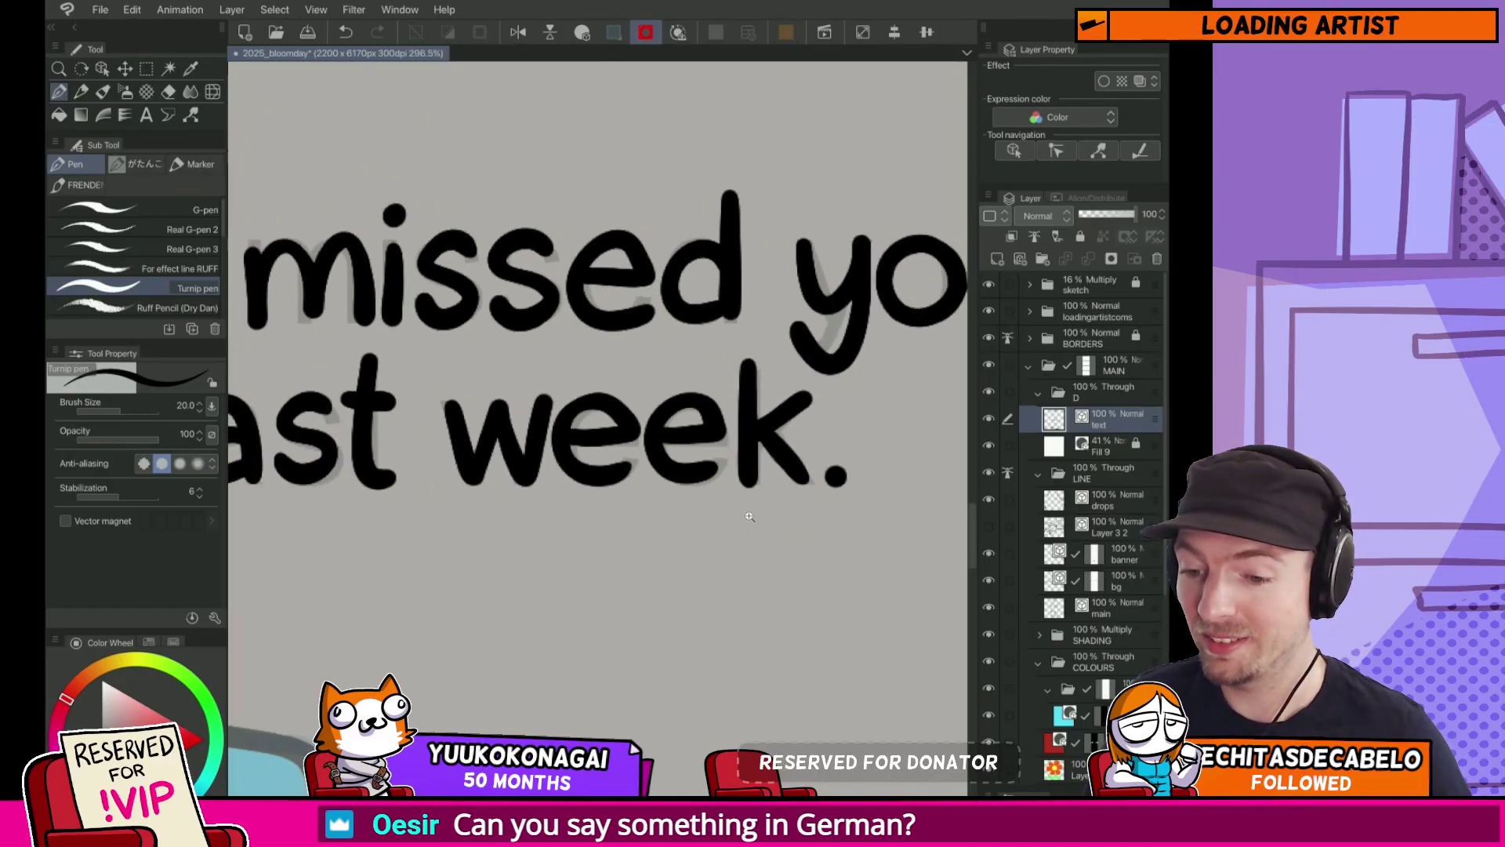
Step: Adjust a stroke of the third panel's lettering with the Pinch vector line tool
scroll(729, 511, "down", 3)
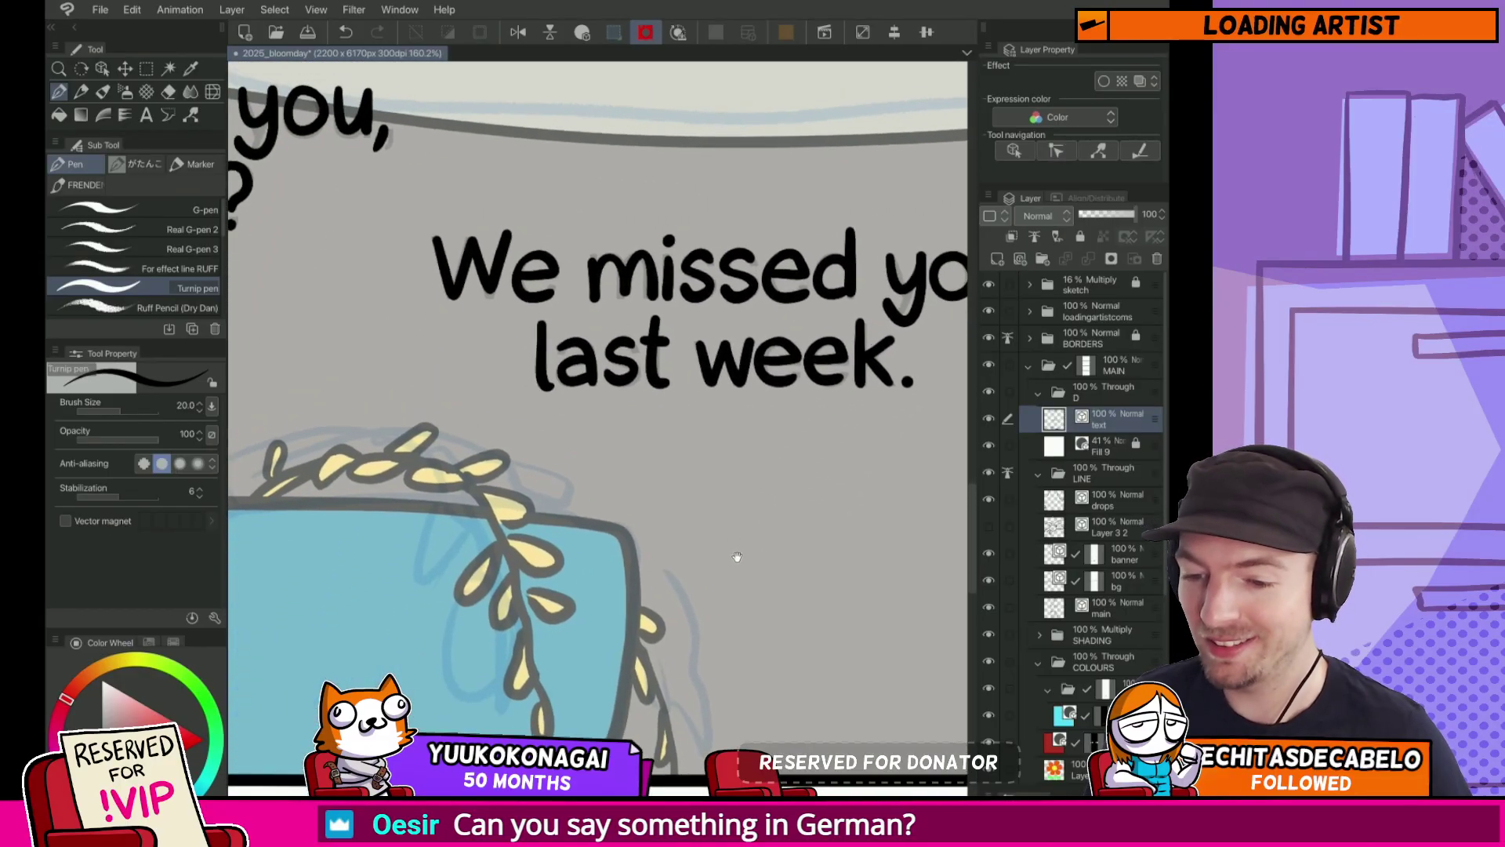
scroll(735, 562, "down", 4)
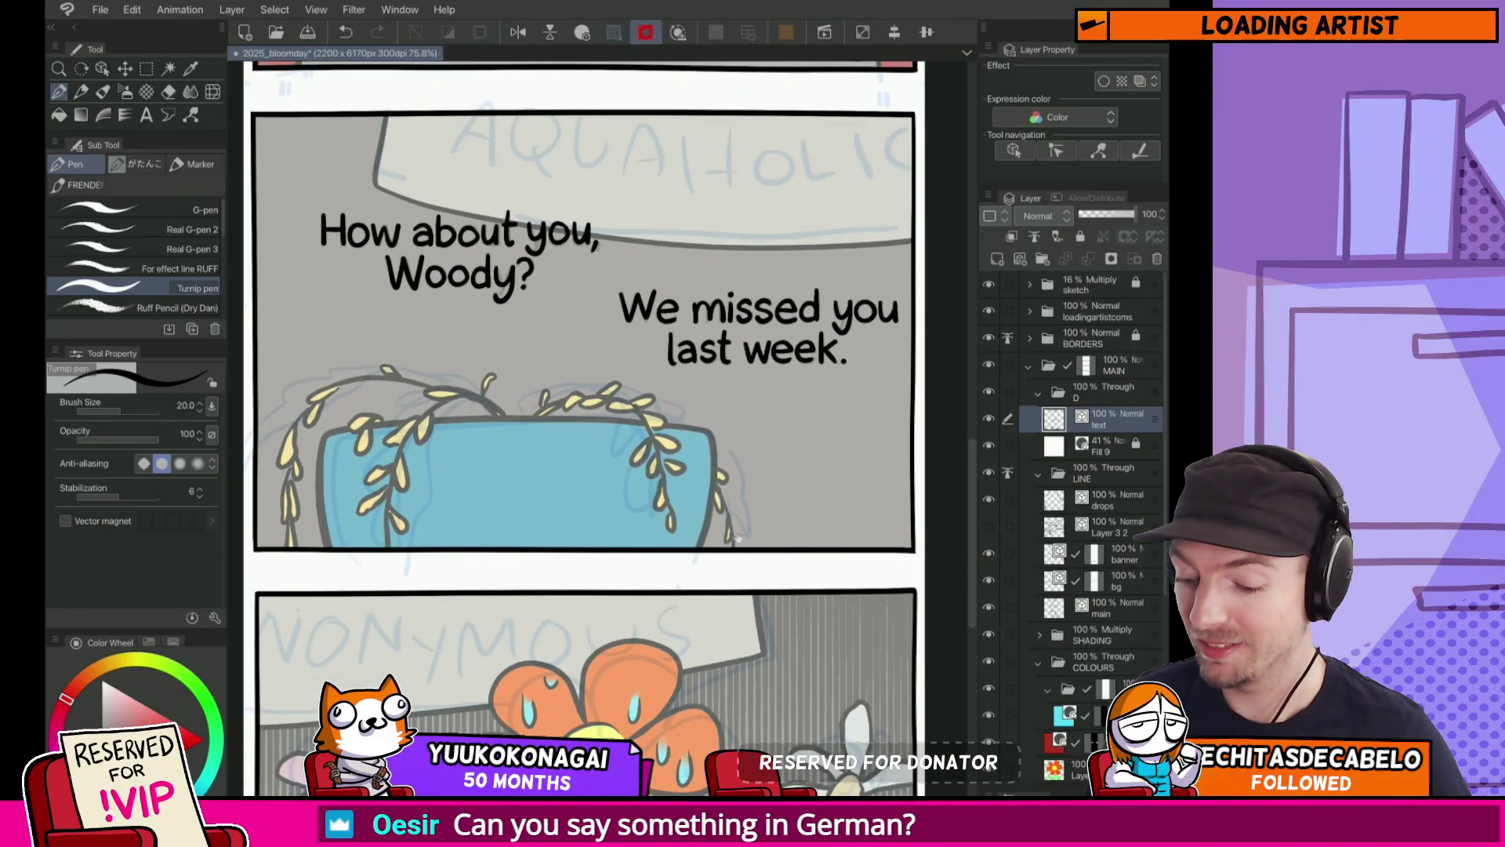
left_click_drag(690, 519, 664, 595)
scroll(563, 352, "up", 8)
key("y")
left_click_drag(619, 309, 625, 337)
scroll(764, 508, "down", 8)
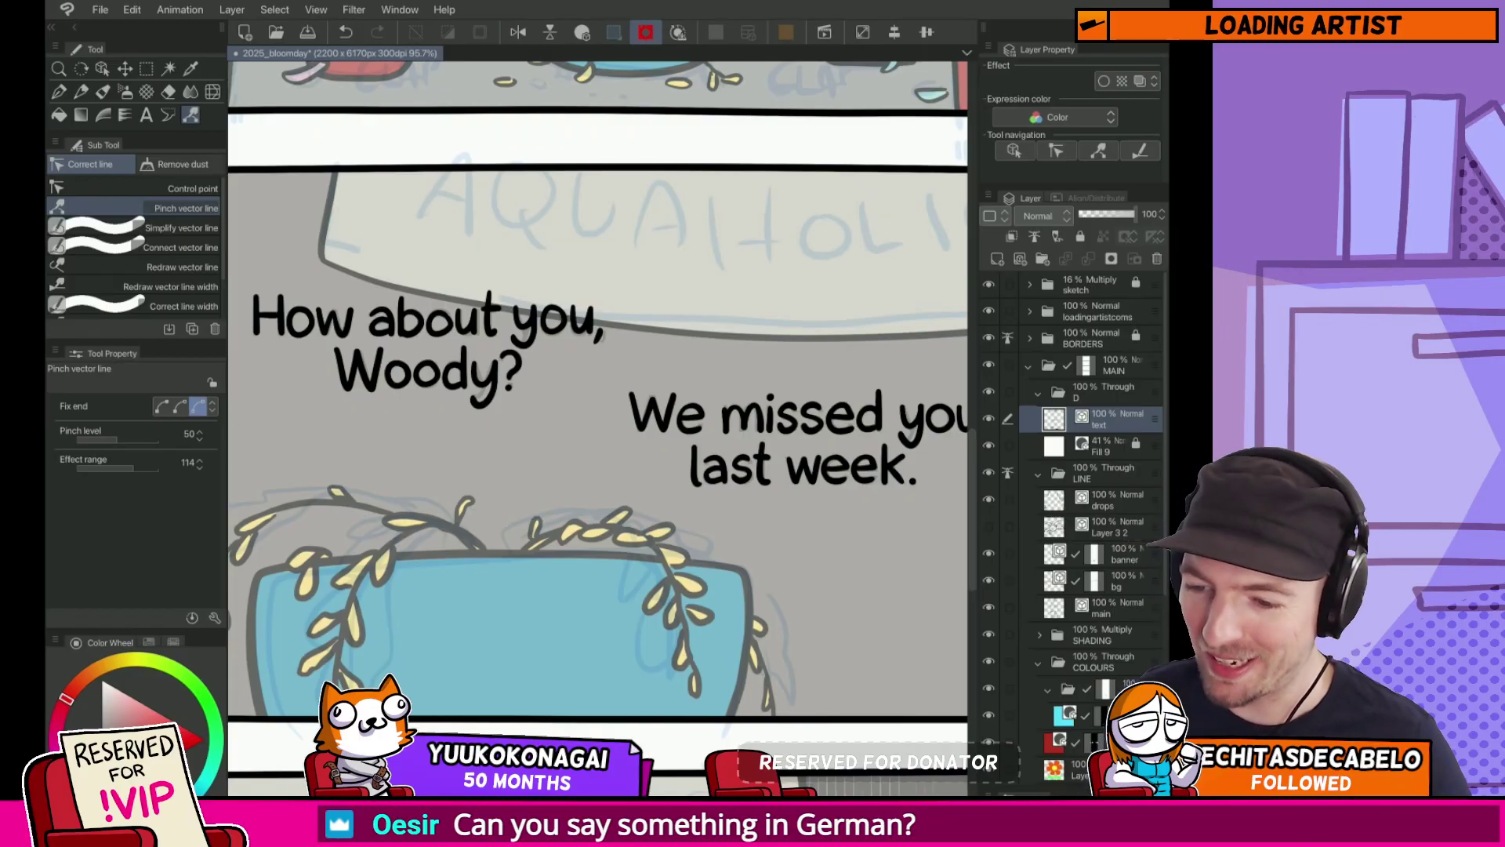
Step: Review the hand-lettered dialogue and artwork across all four comic panels, from the Lily panel to the orange flower
left_click_drag(712, 643, 698, 492)
scroll(698, 493, "down", 10)
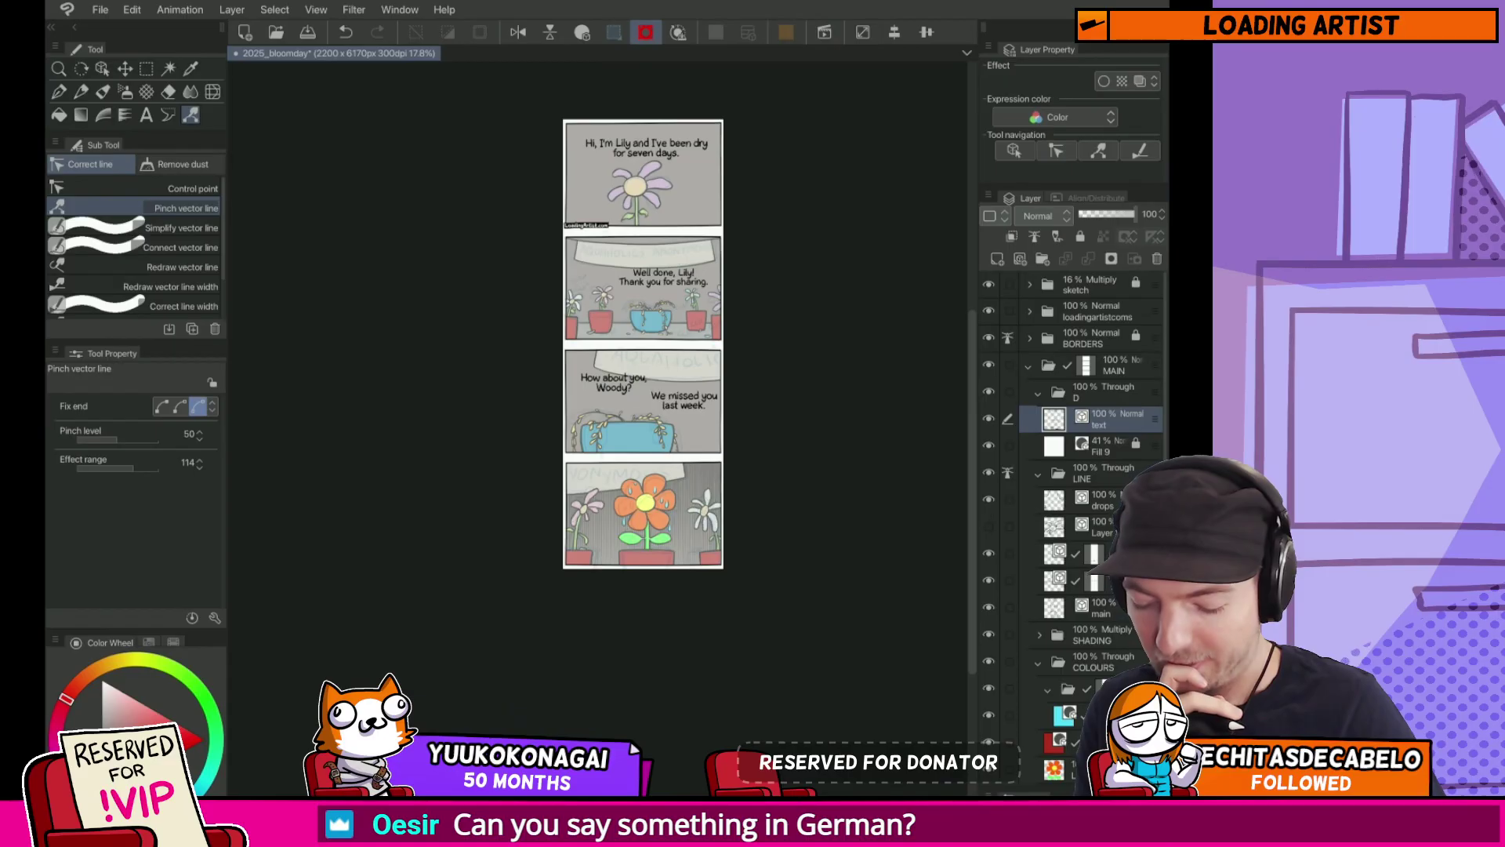
scroll(631, 520, "up", 6)
scroll(630, 471, "up", 4)
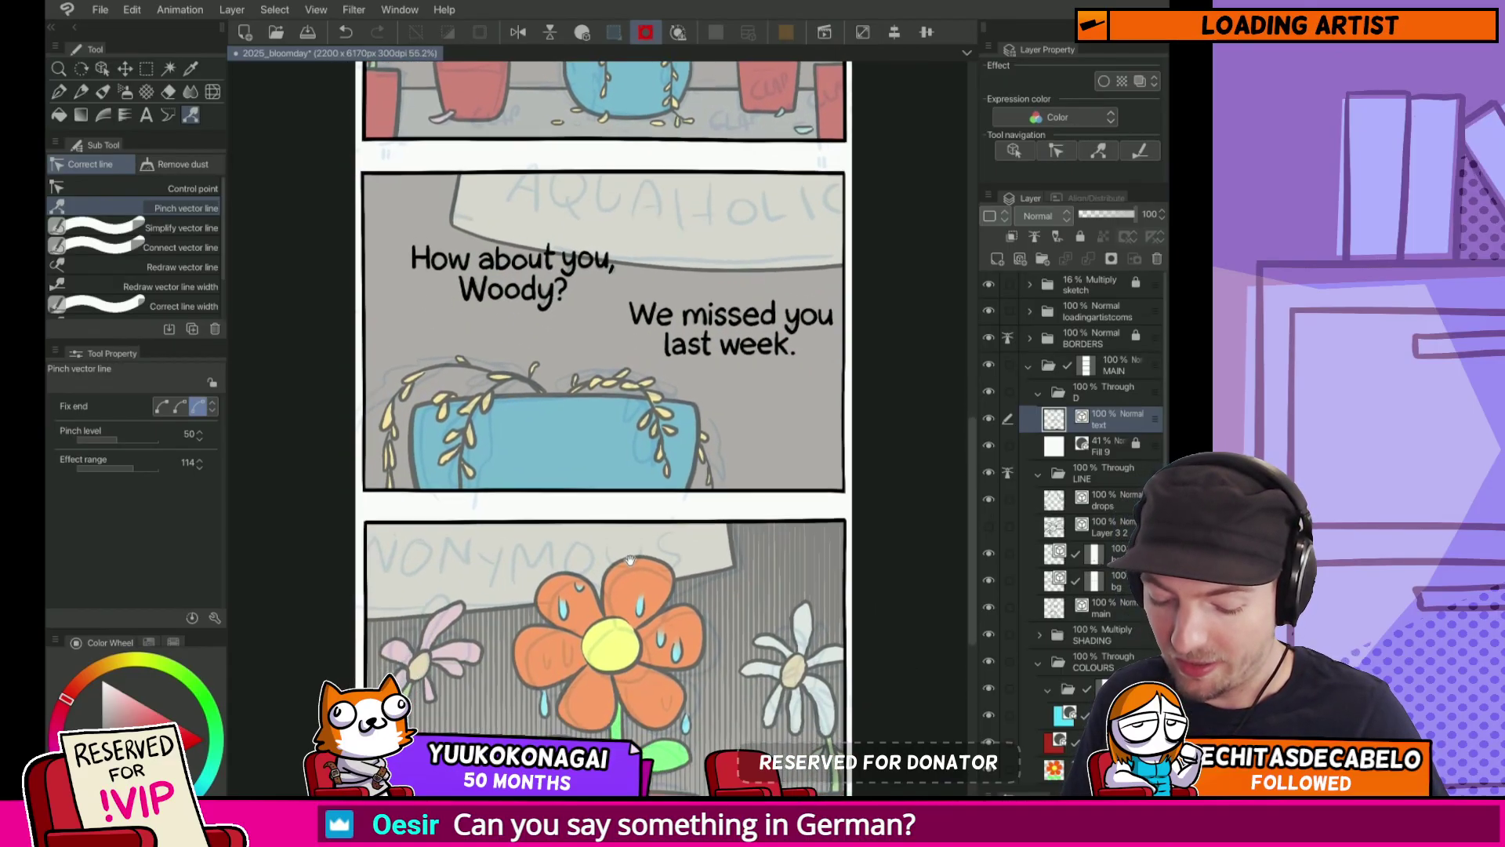
left_click_drag(603, 763, 636, 490)
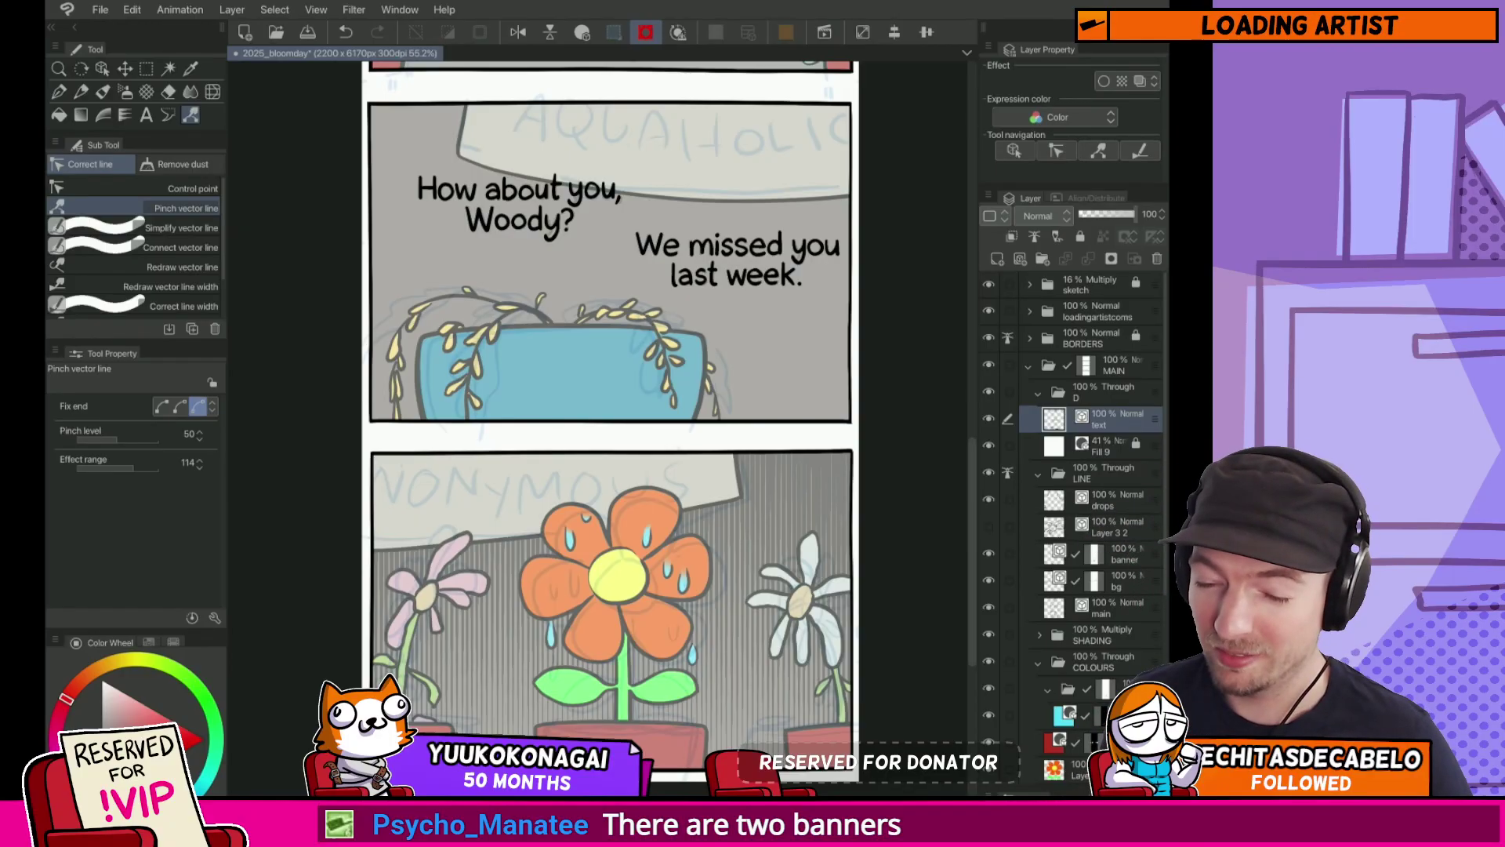
left_click_drag(601, 533, 632, 499)
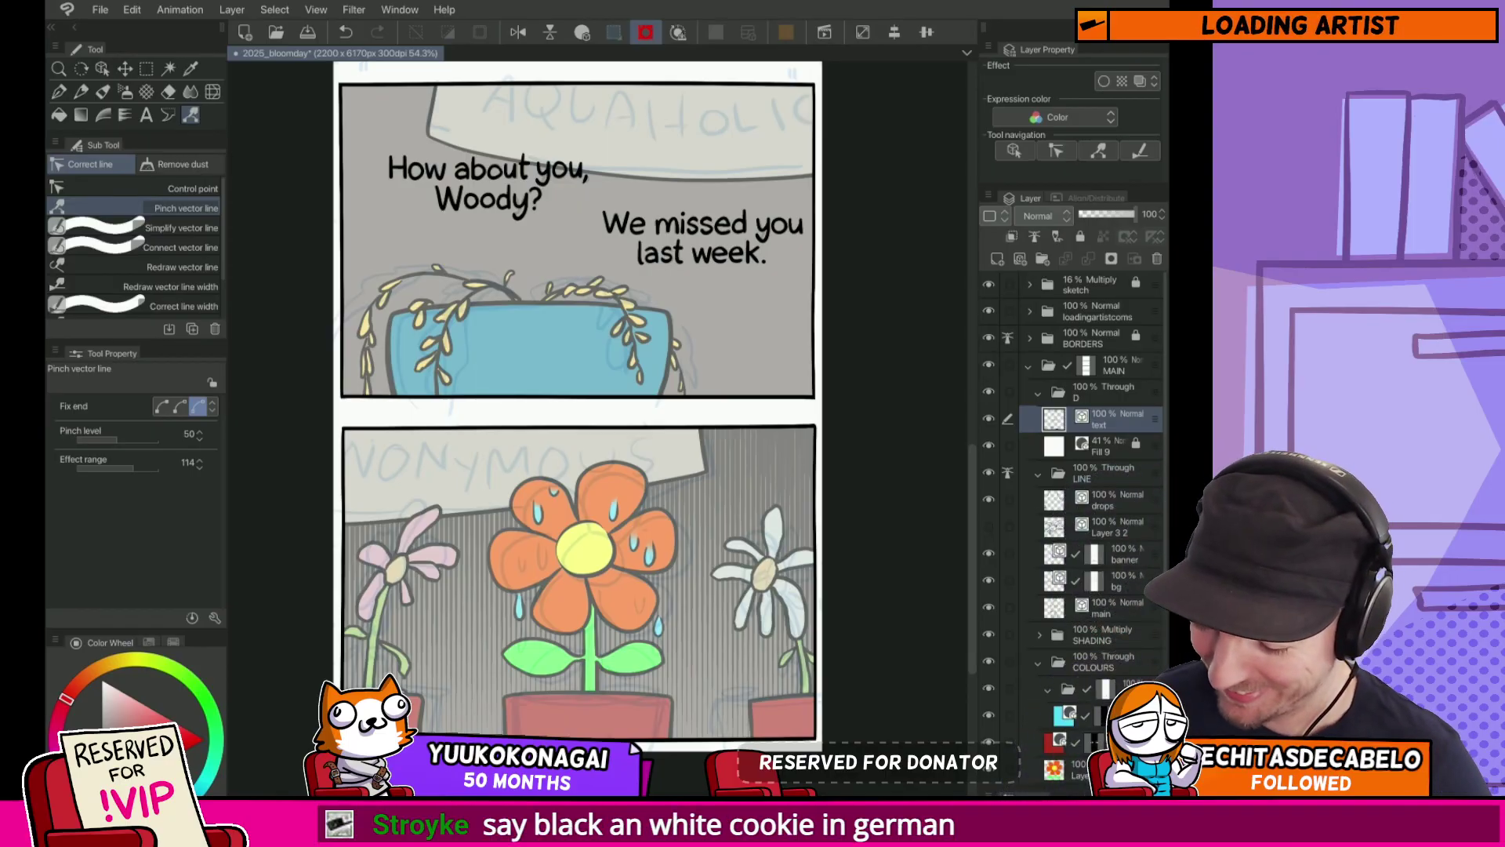
left_click_drag(789, 325, 775, 491)
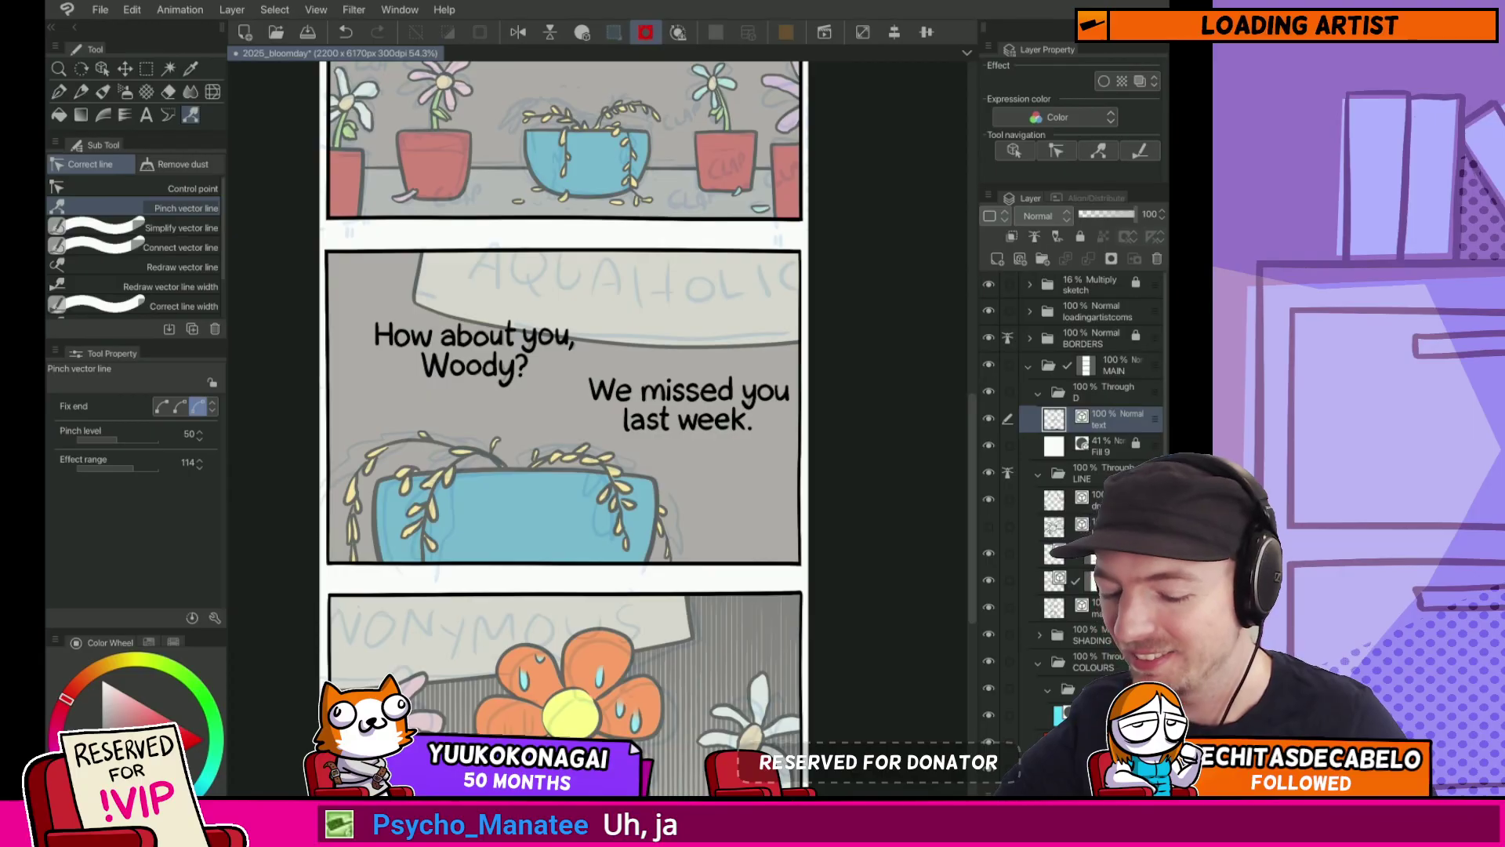
scroll(650, 620, "up", 8)
scroll(651, 620, "up", 2)
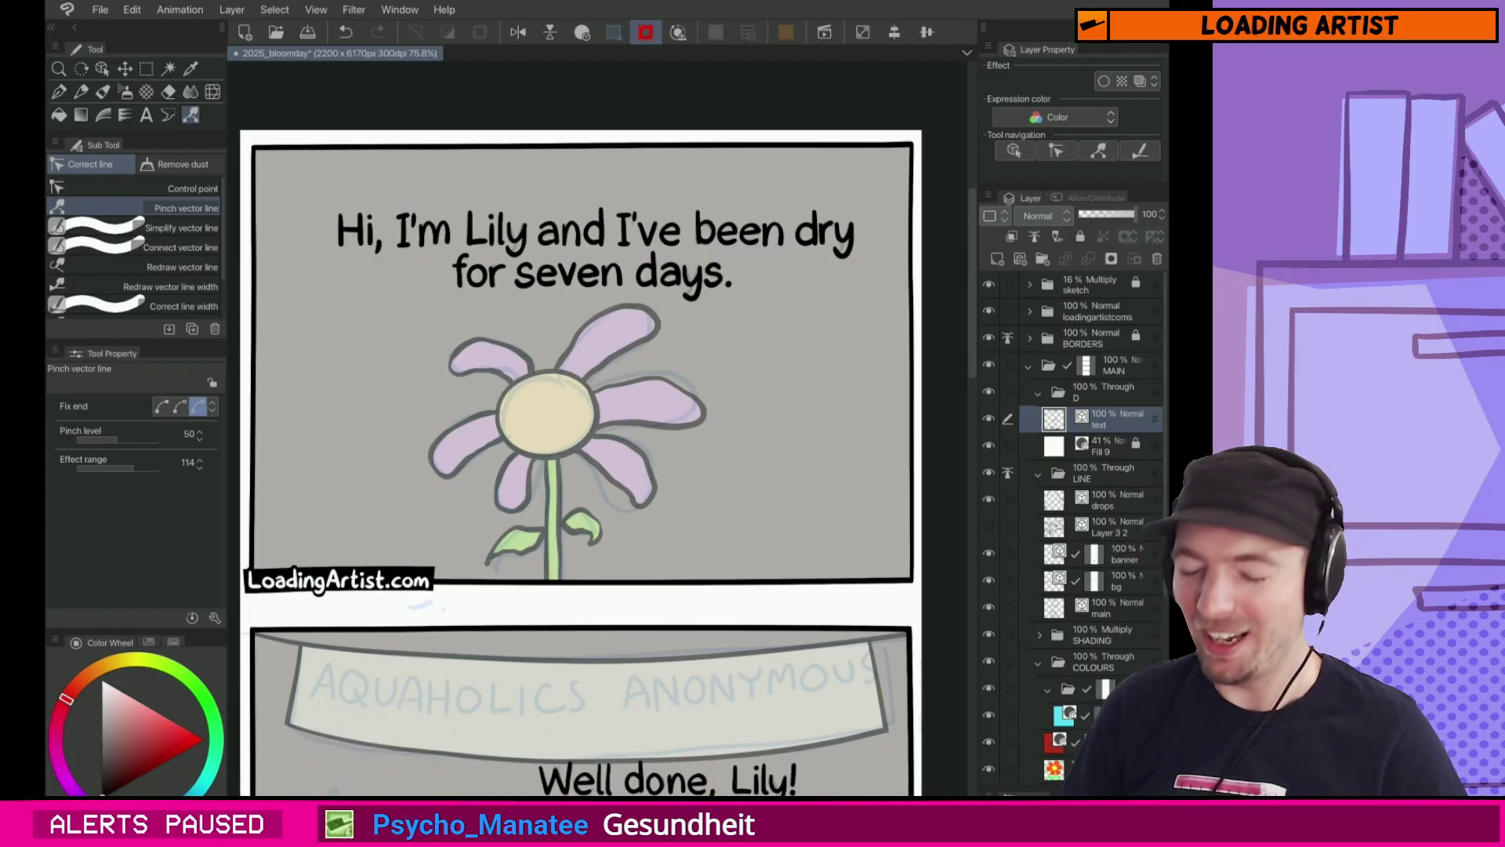
left_click_drag(721, 488, 717, 535)
left_click_drag(735, 588, 760, 539)
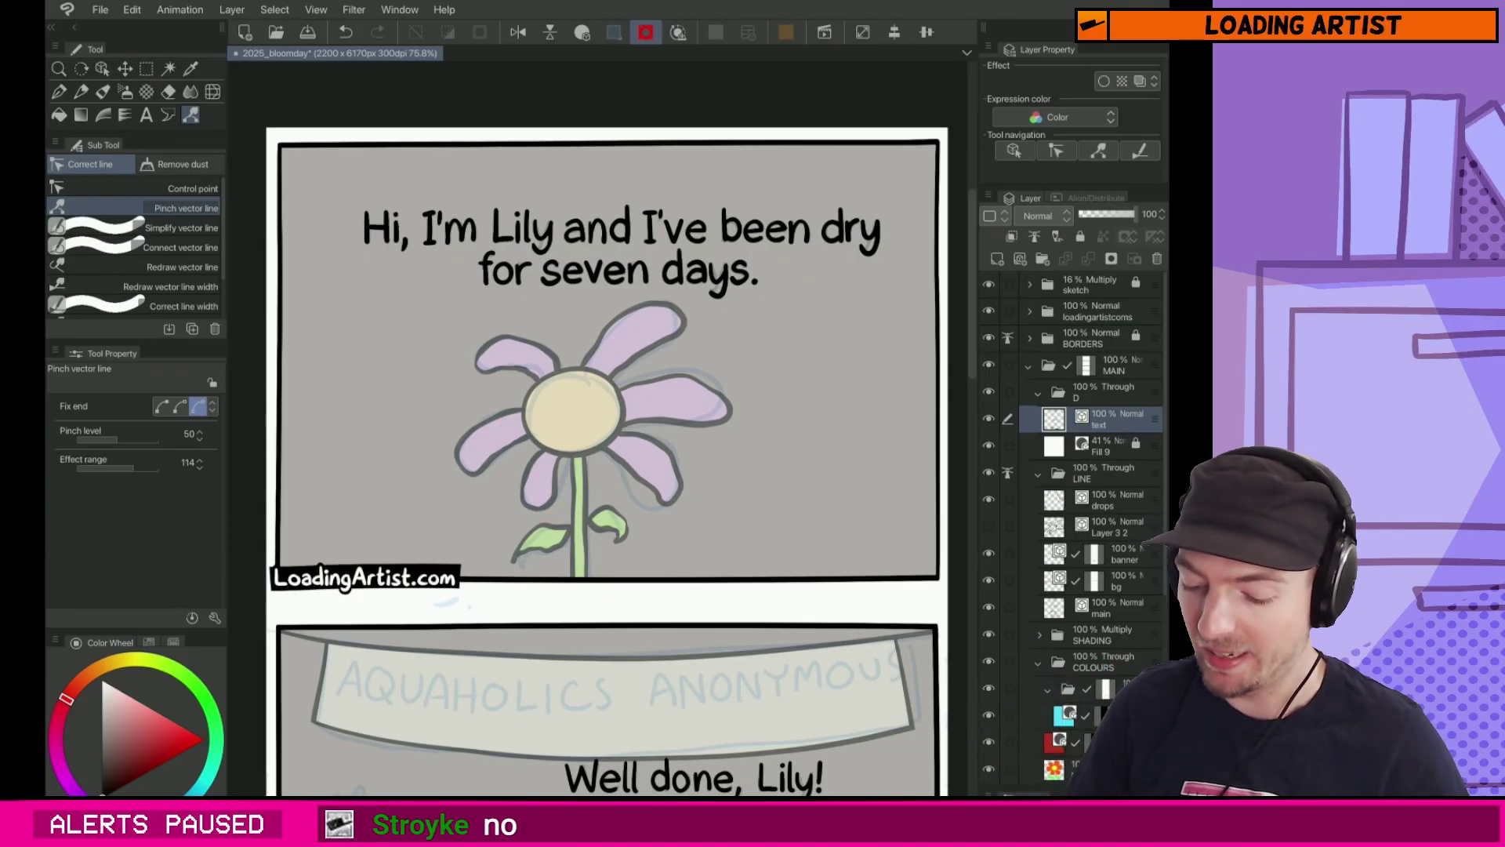
left_click_drag(740, 621, 726, 565)
scroll(726, 565, "down", 5)
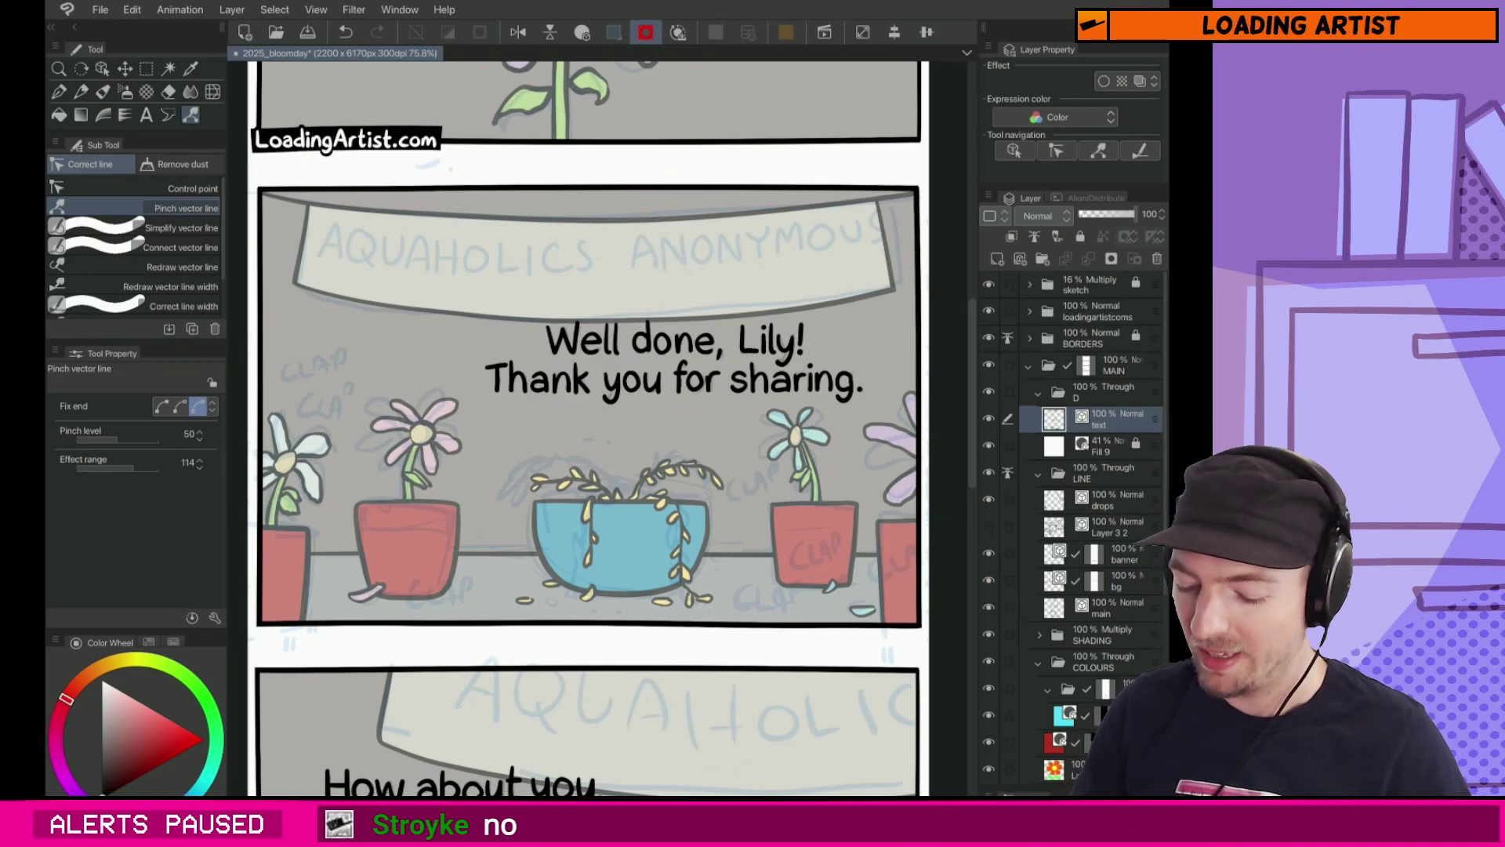
left_click_drag(771, 440, 767, 401)
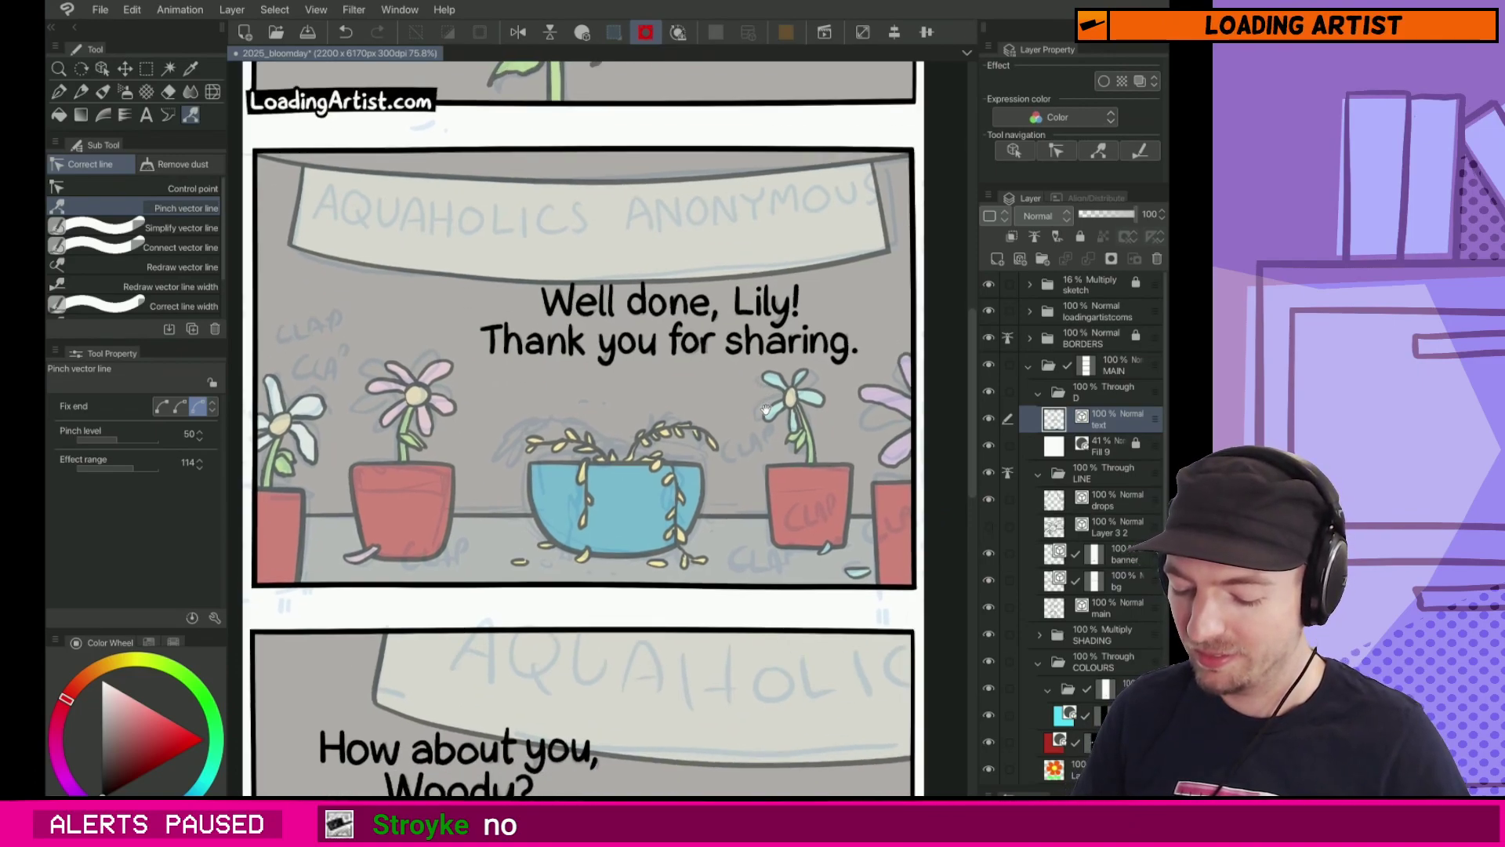
left_click_drag(779, 574, 764, 492)
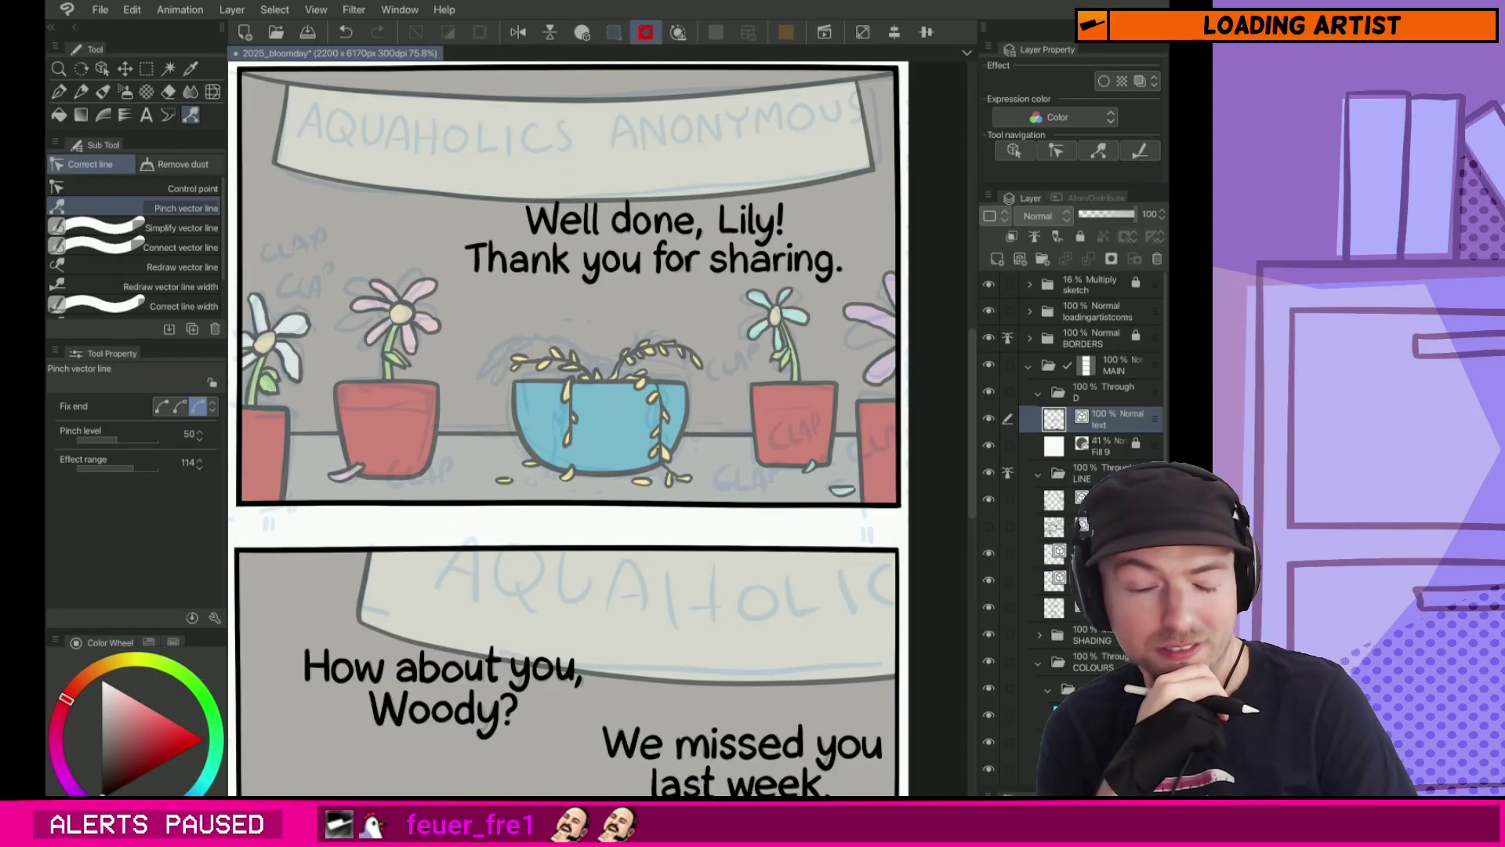
left_click_drag(611, 782, 641, 398)
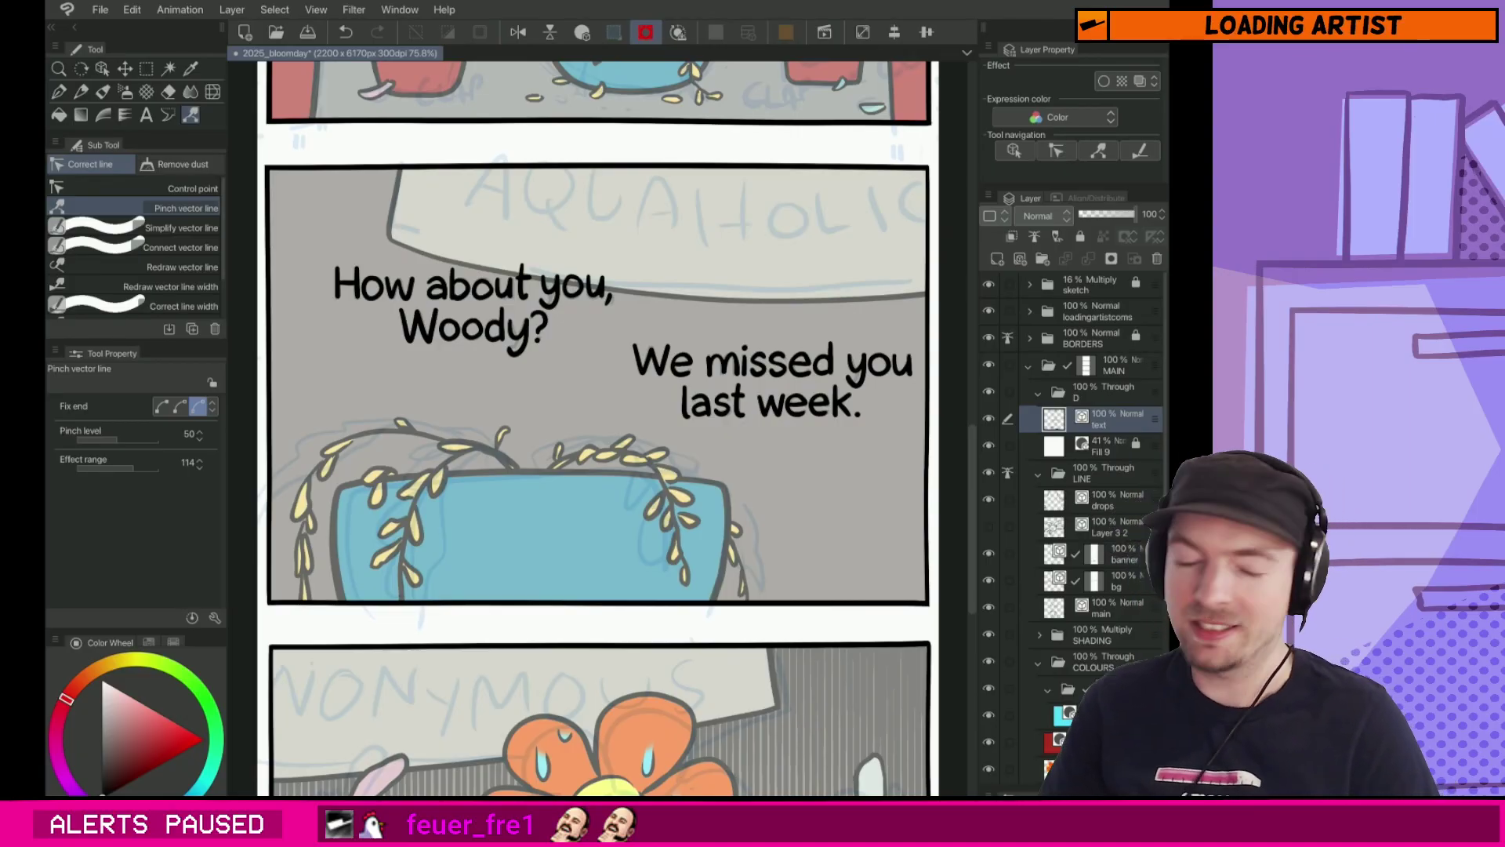
scroll(736, 377, "down", 5)
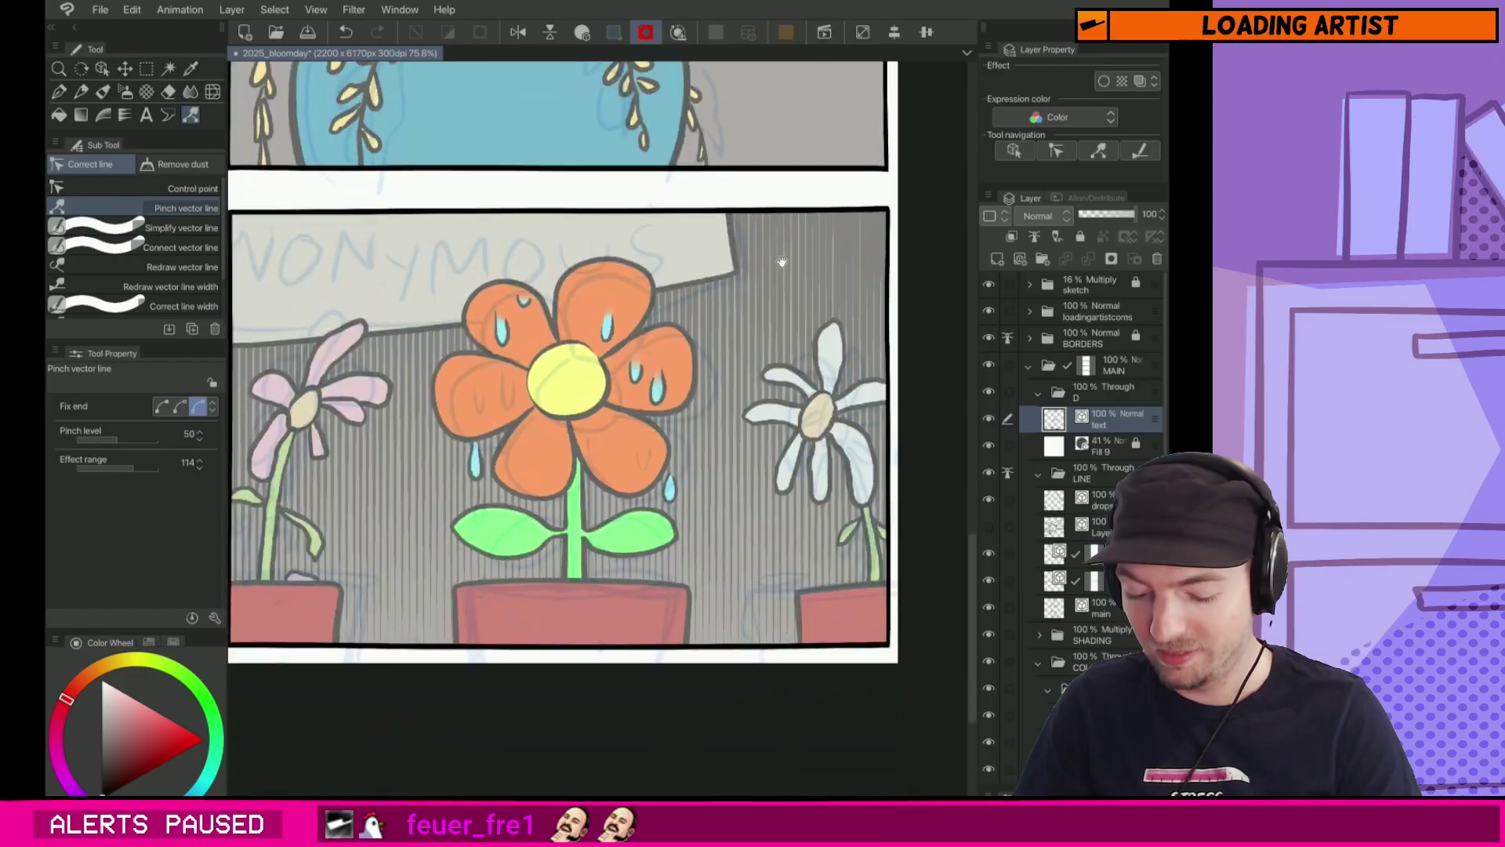
scroll(735, 376, "up", 1)
left_click_drag(735, 376, 773, 413)
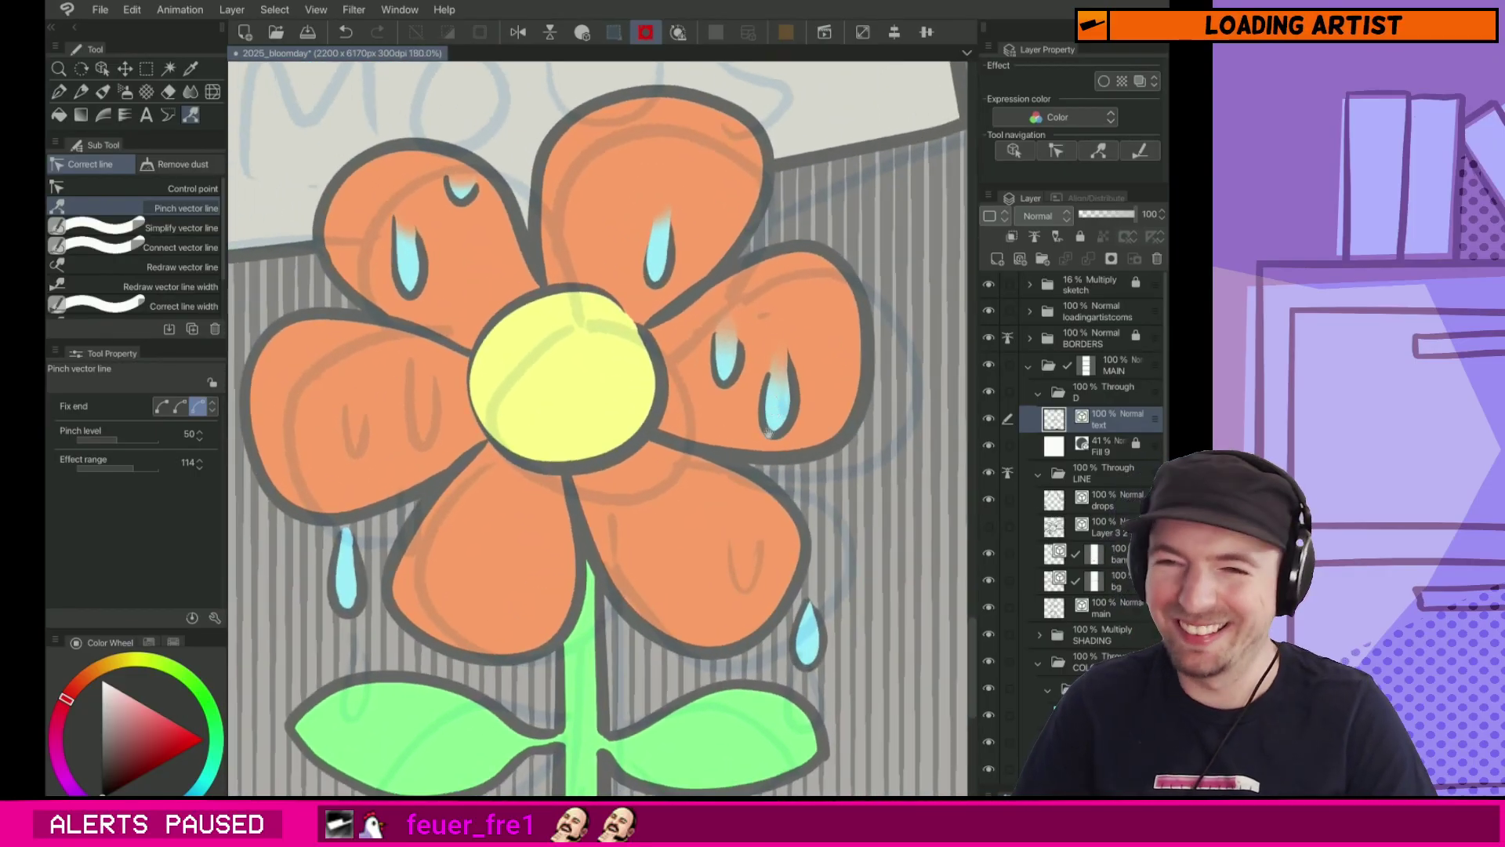
scroll(777, 413, "down", 4)
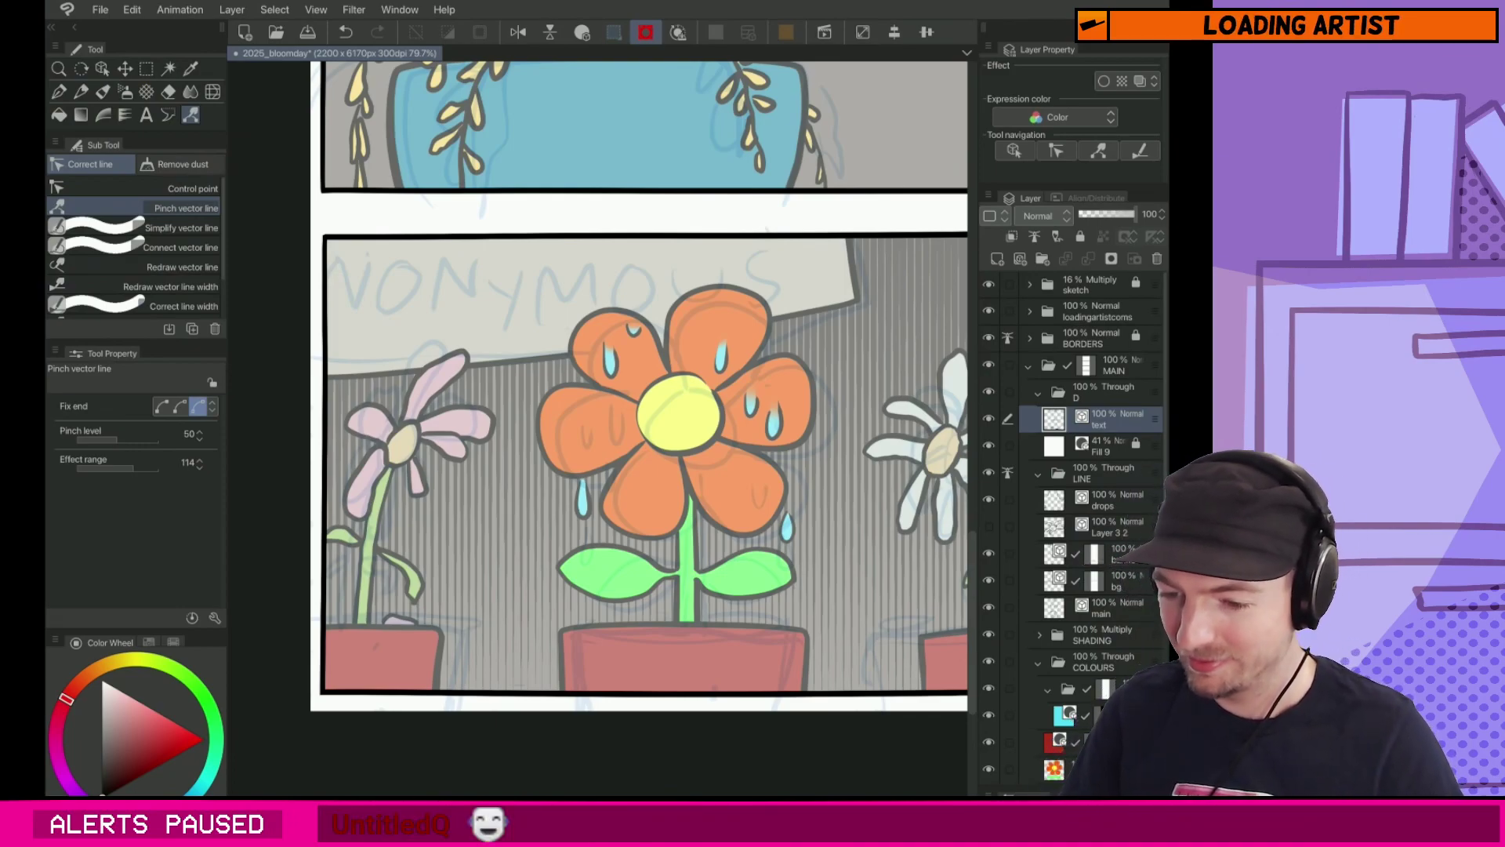
scroll(600, 427, "up", 3)
scroll(600, 428, "down", 3)
scroll(600, 427, "up", 4)
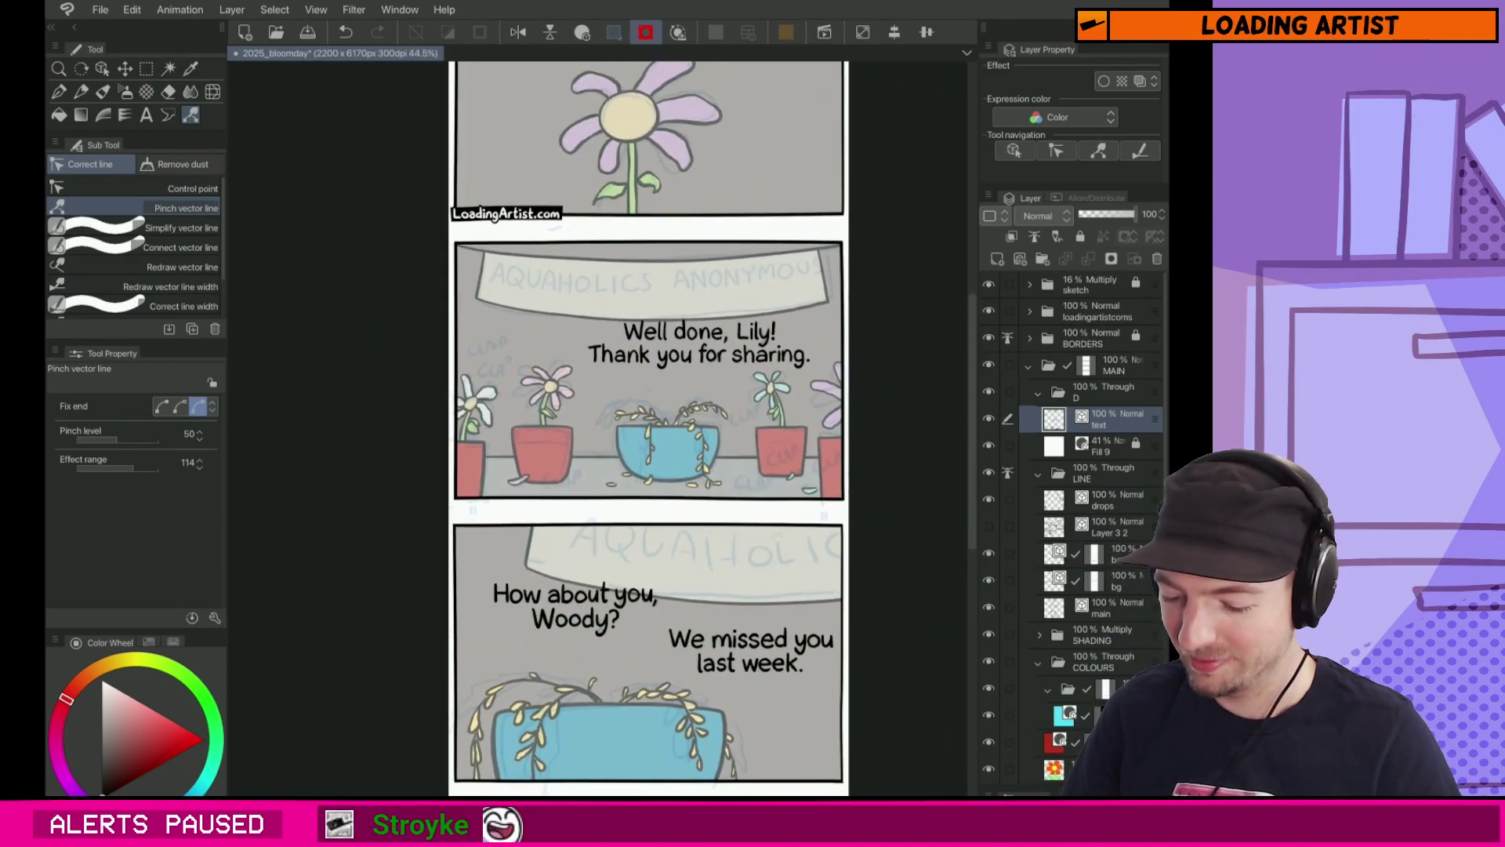
scroll(714, 635, "up", 3)
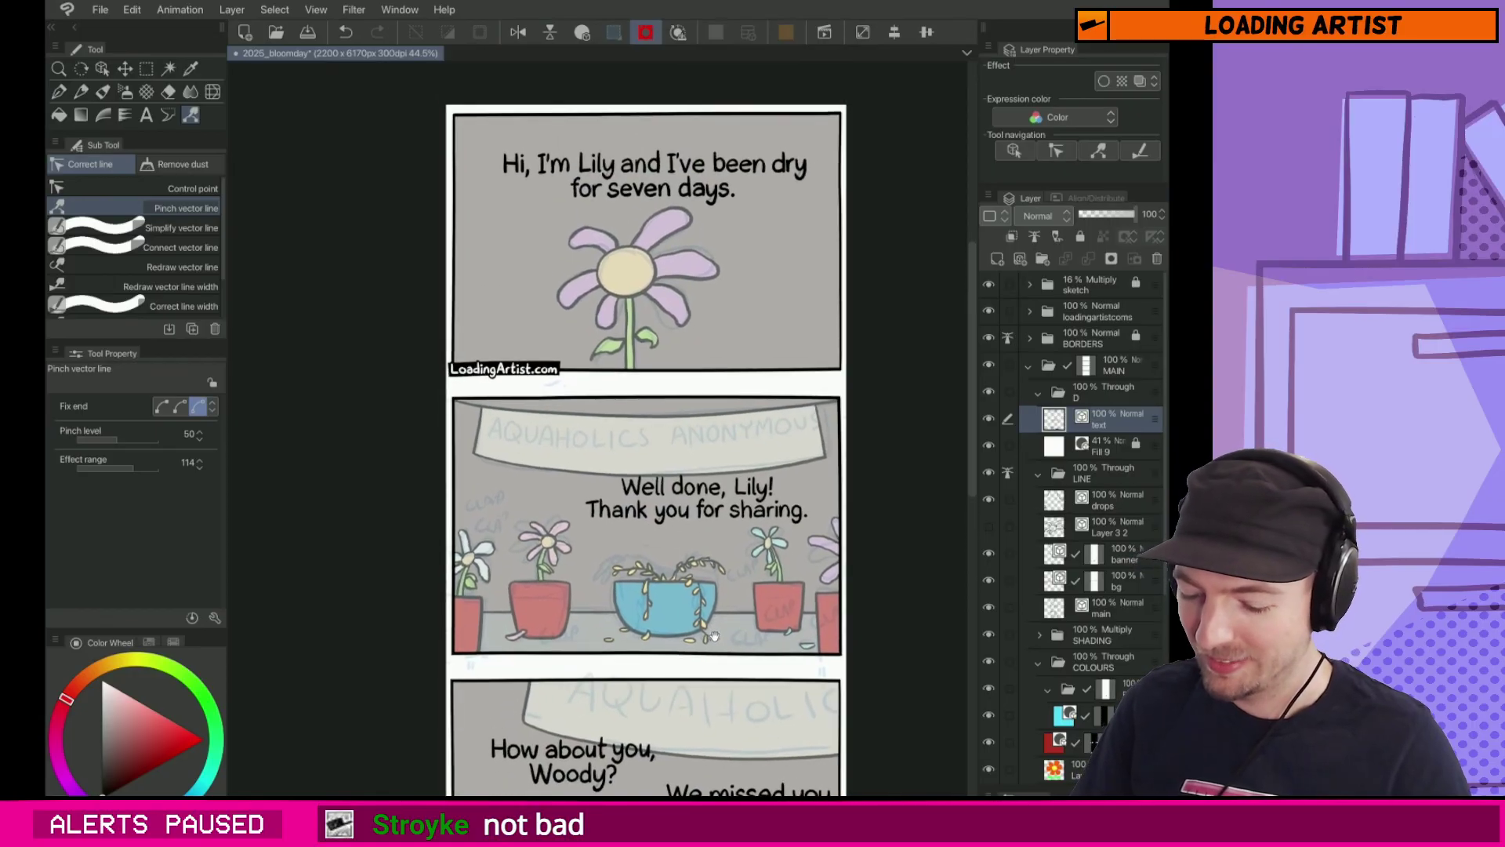
Step: Select the first panel's lettering and move it slightly up and to the left
key("m")
left_click_drag(467, 262, 883, 107)
key("k")
left_click_drag(796, 225, 787, 213)
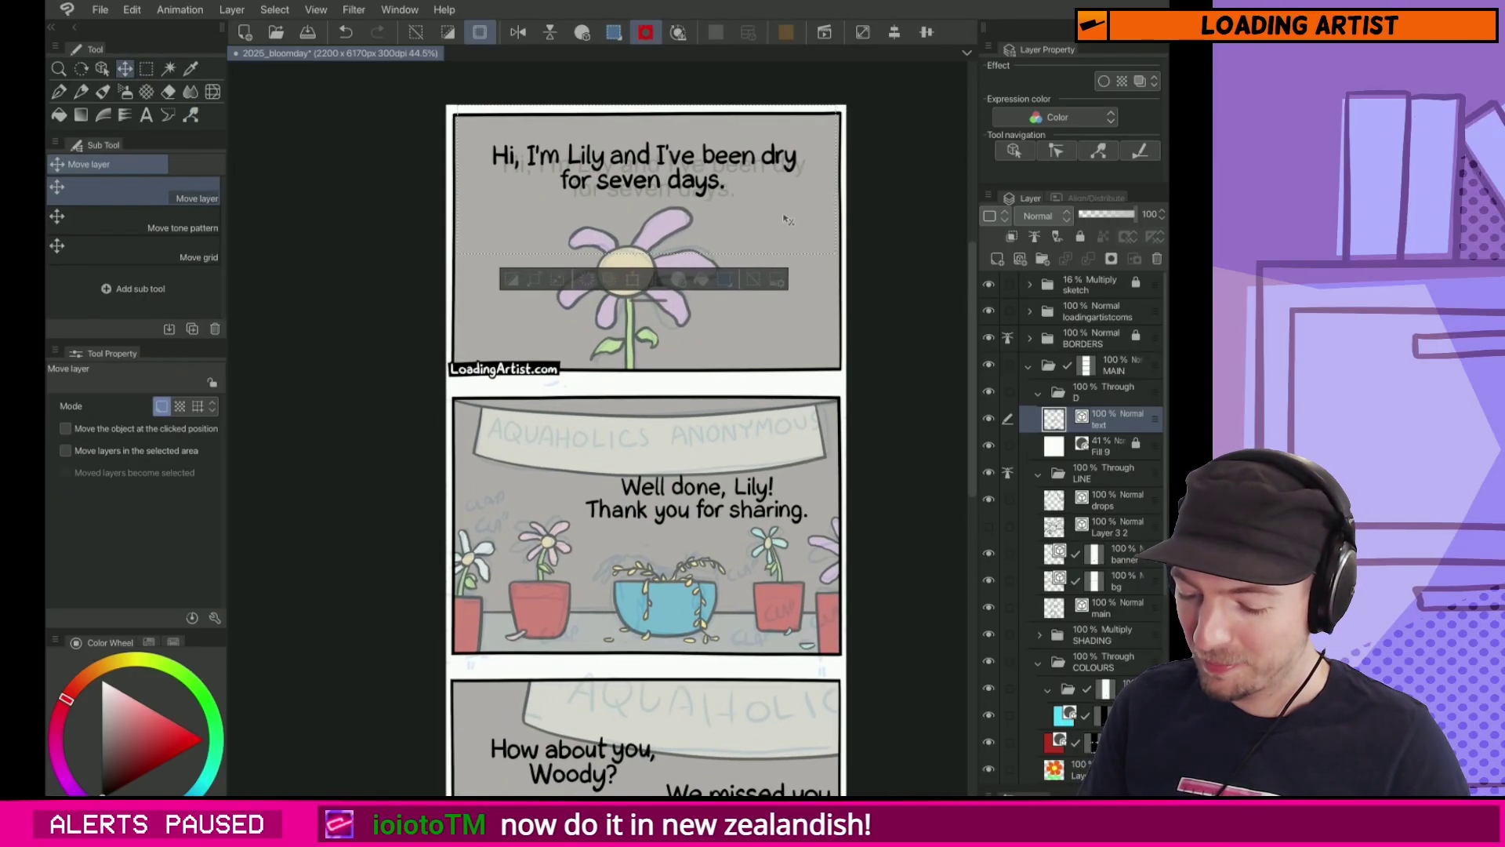
Step: Draw a rounded balloon around the first panel's dialogue and place its layer directly beneath the text layer
left_click_drag(734, 592, 780, 390)
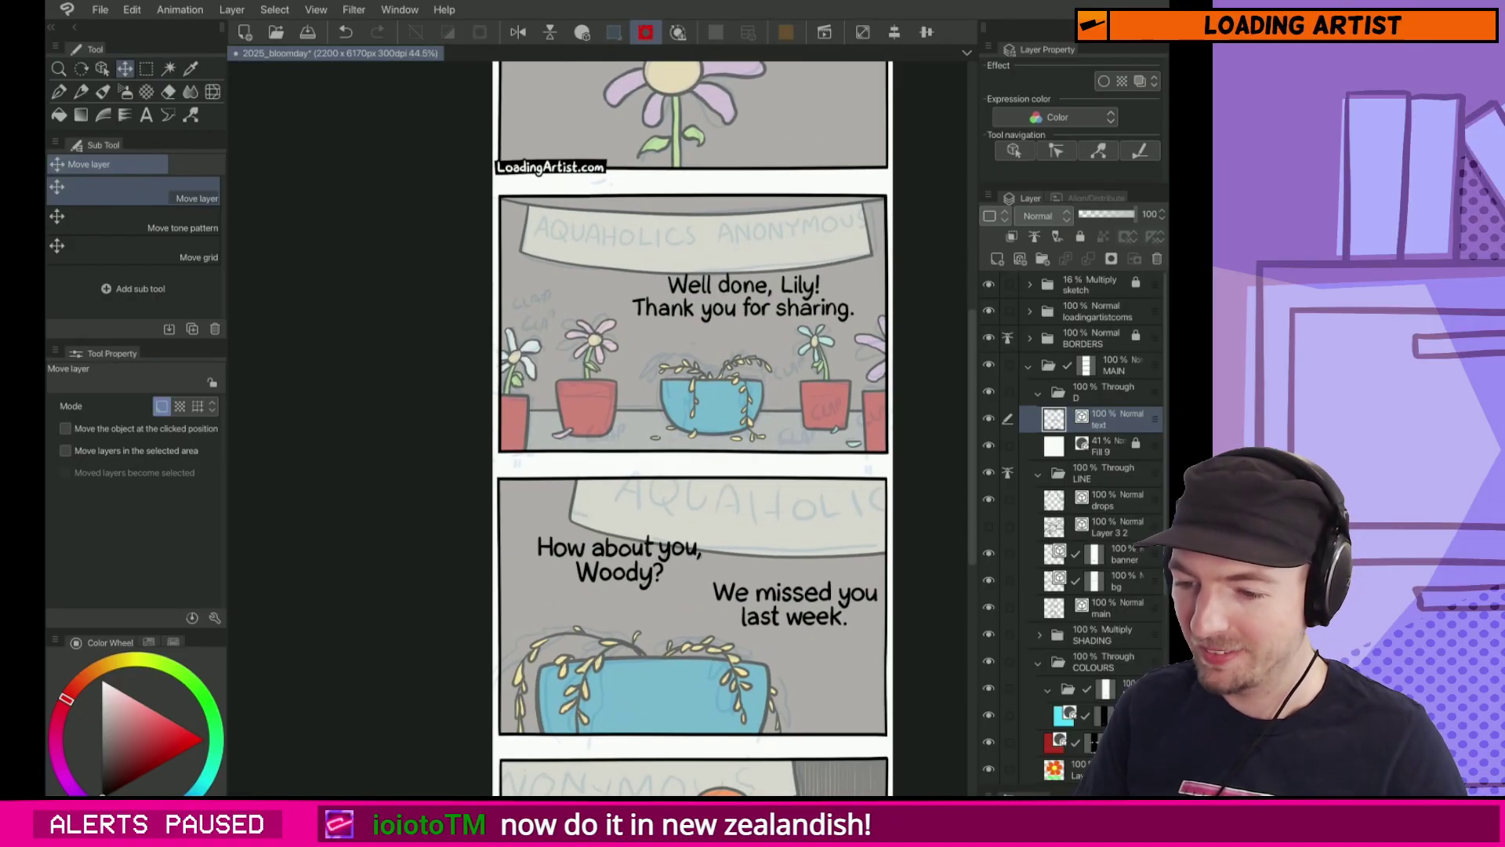
scroll(762, 550, "up", 3)
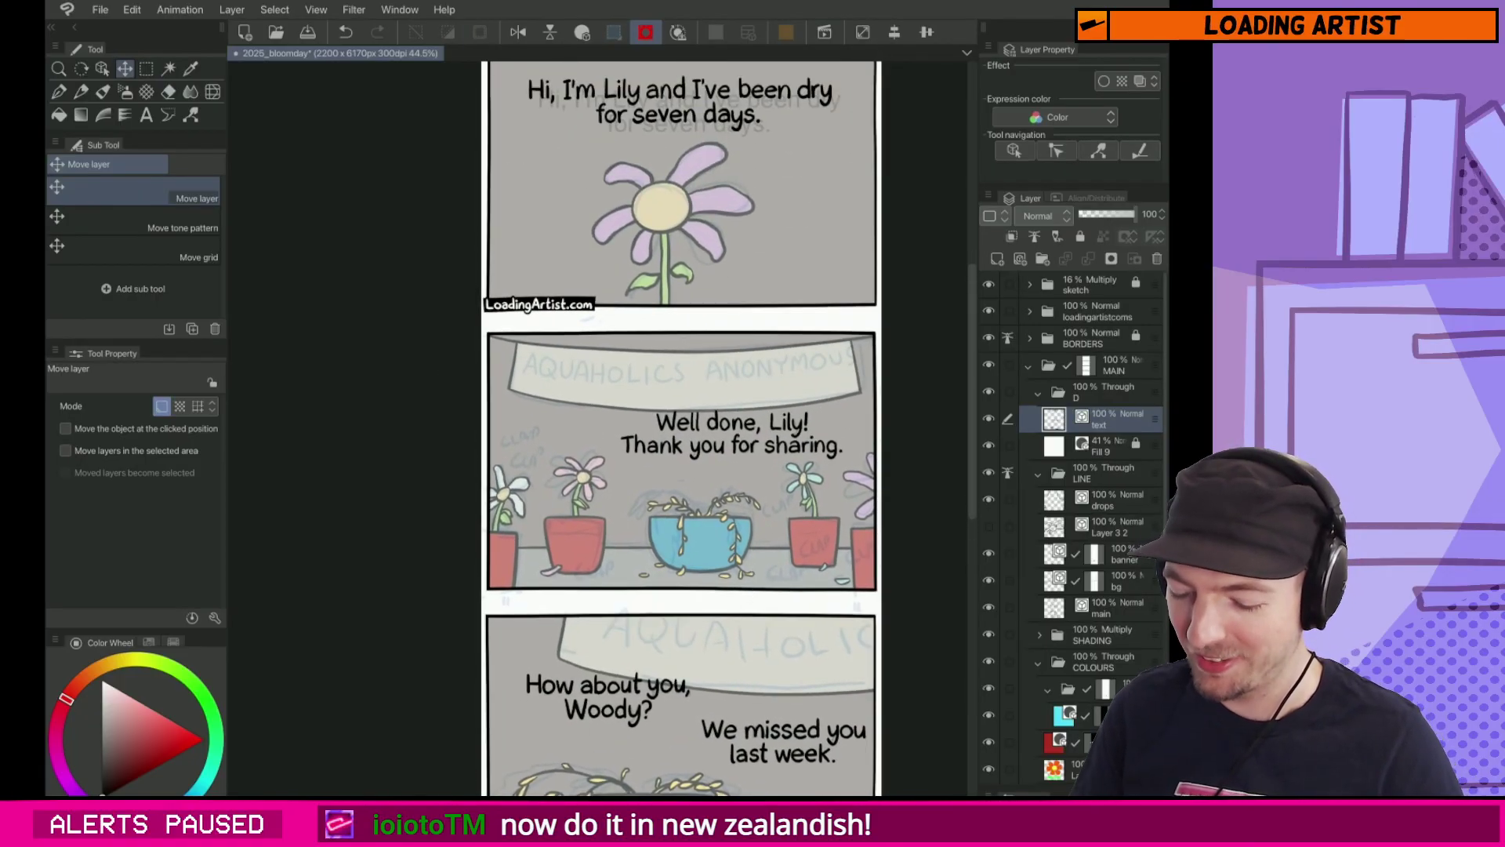
left_click_drag(773, 525, 752, 599)
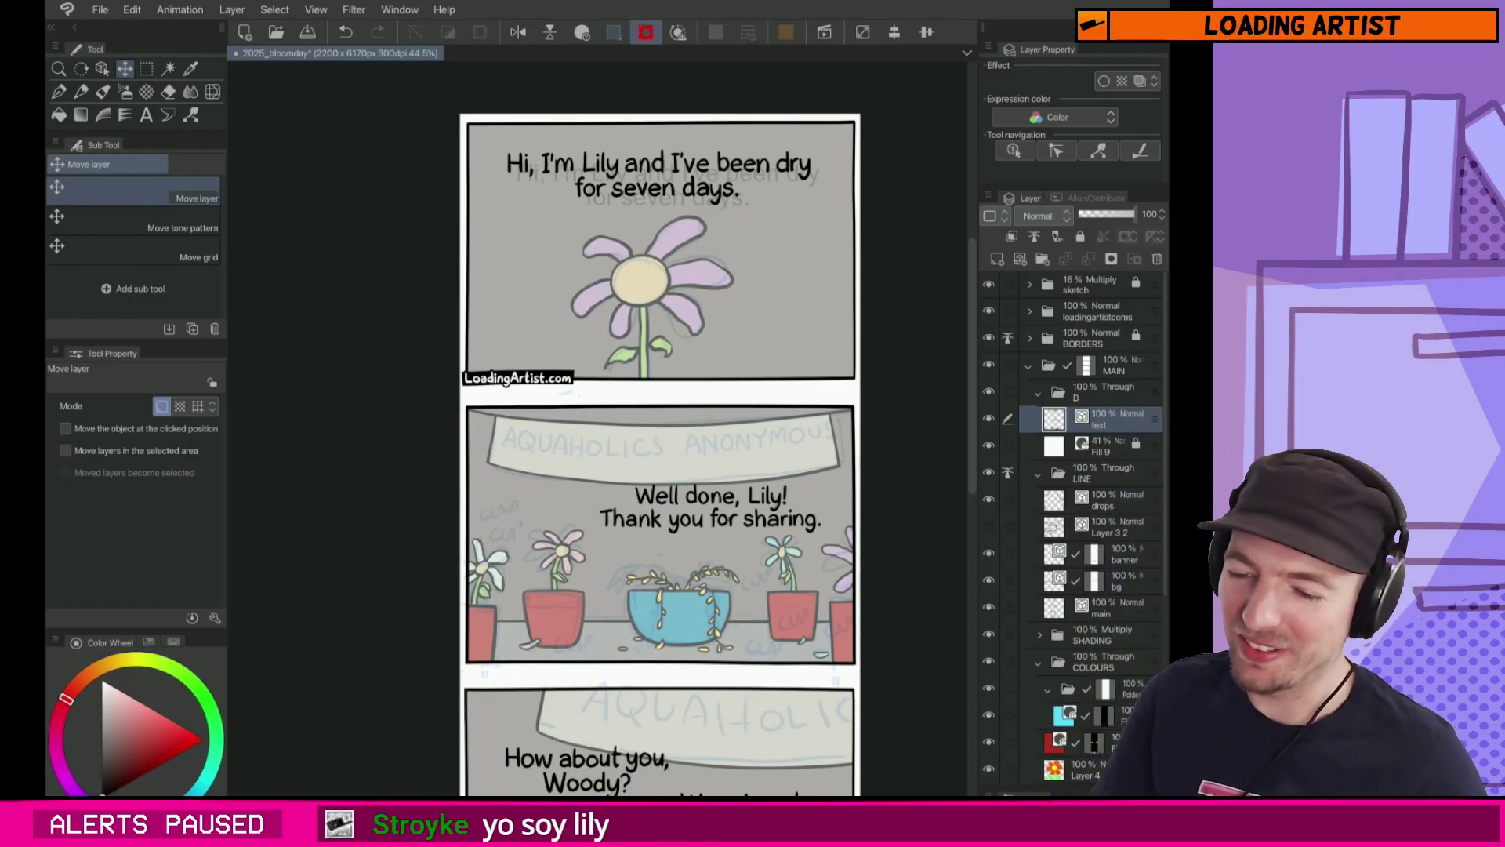
left_click_drag(643, 376, 691, 526)
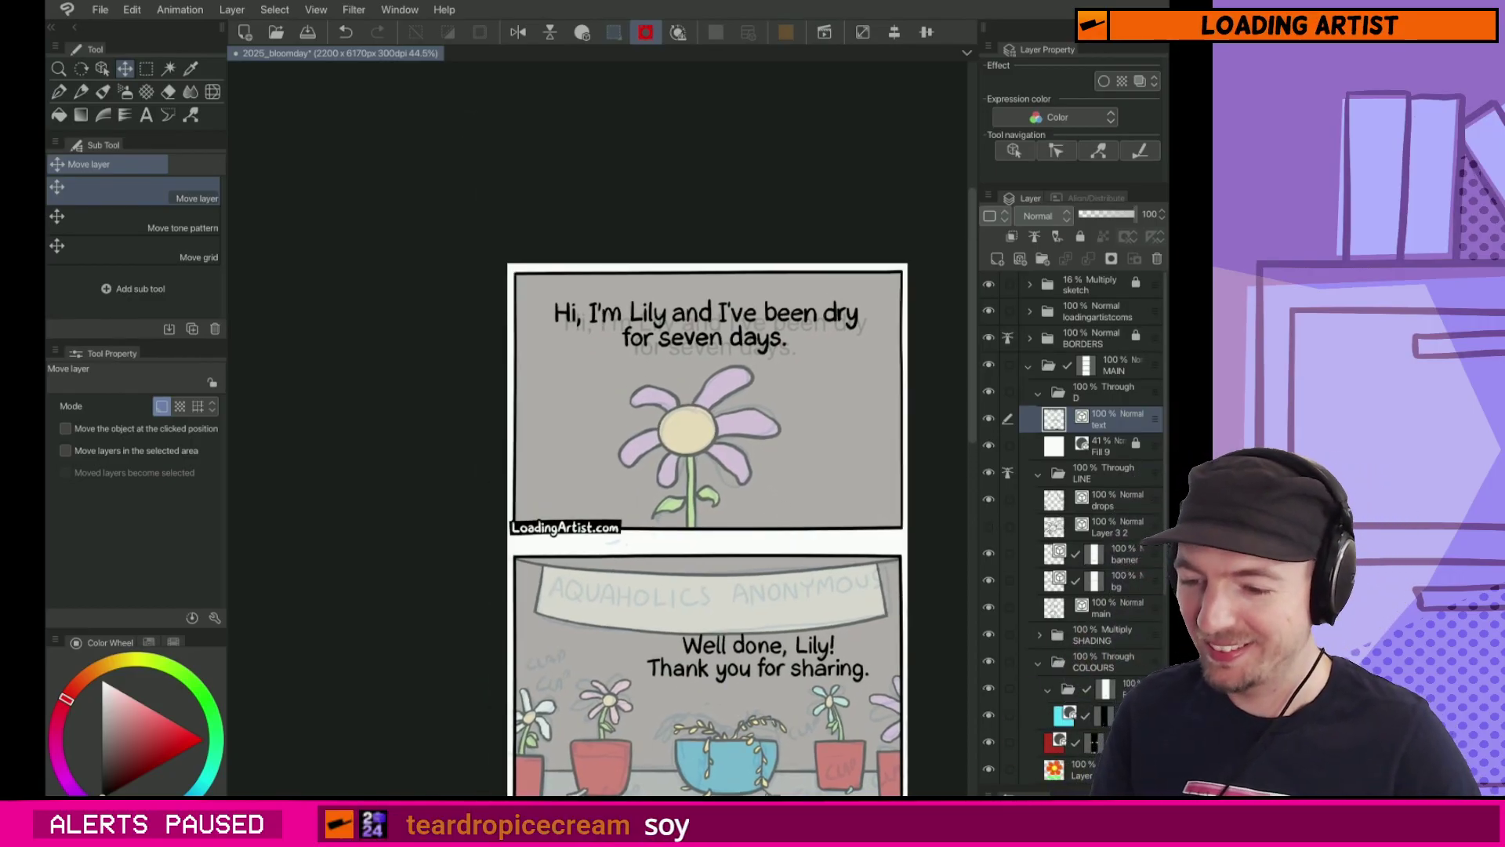
left_click_drag(804, 566, 770, 472)
left_click_drag(675, 486, 686, 519)
key("t")
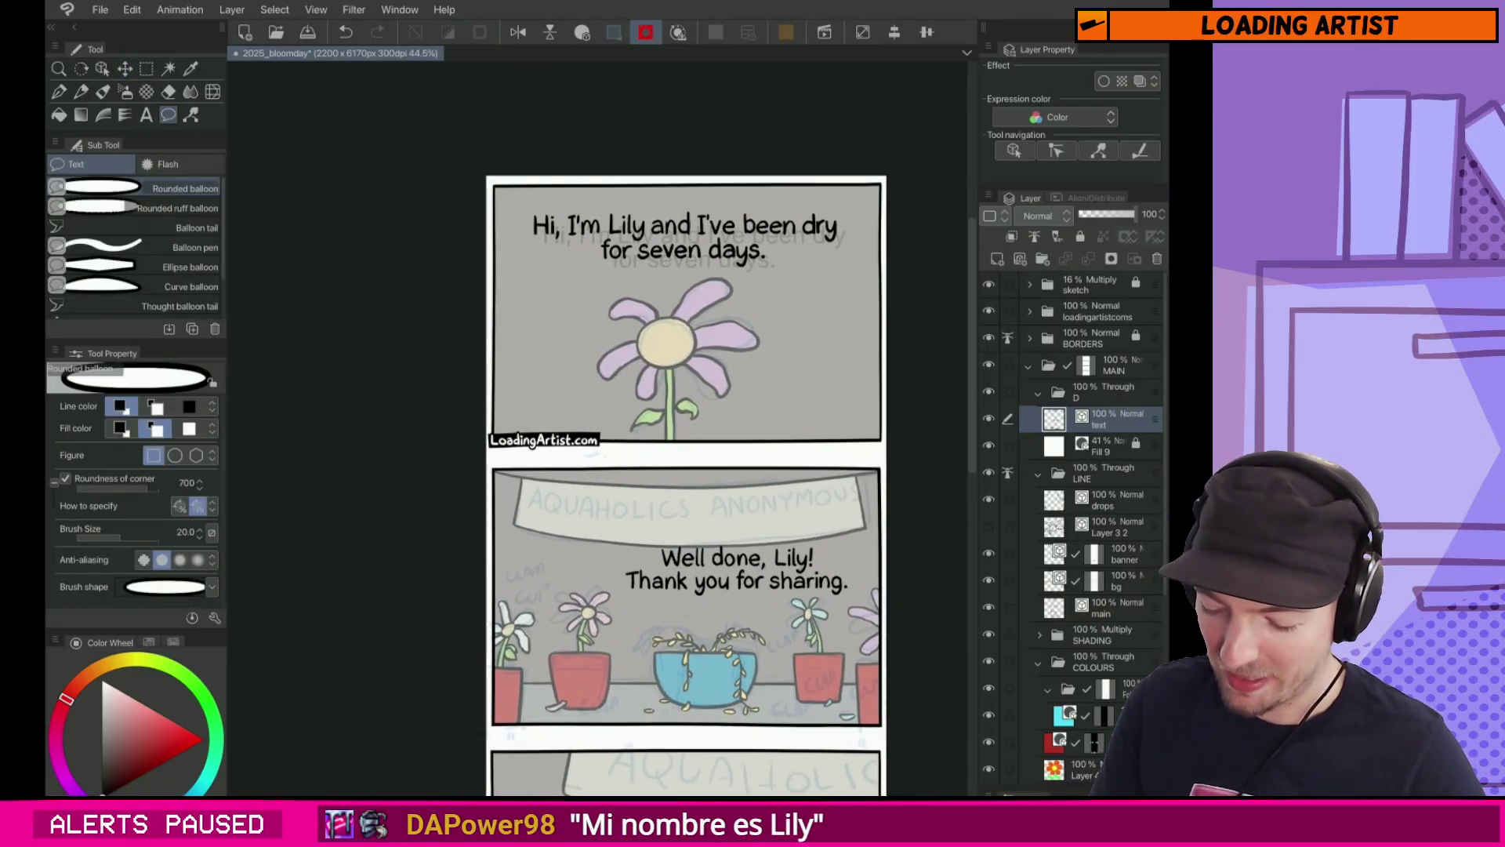
left_click_drag(503, 177, 872, 287)
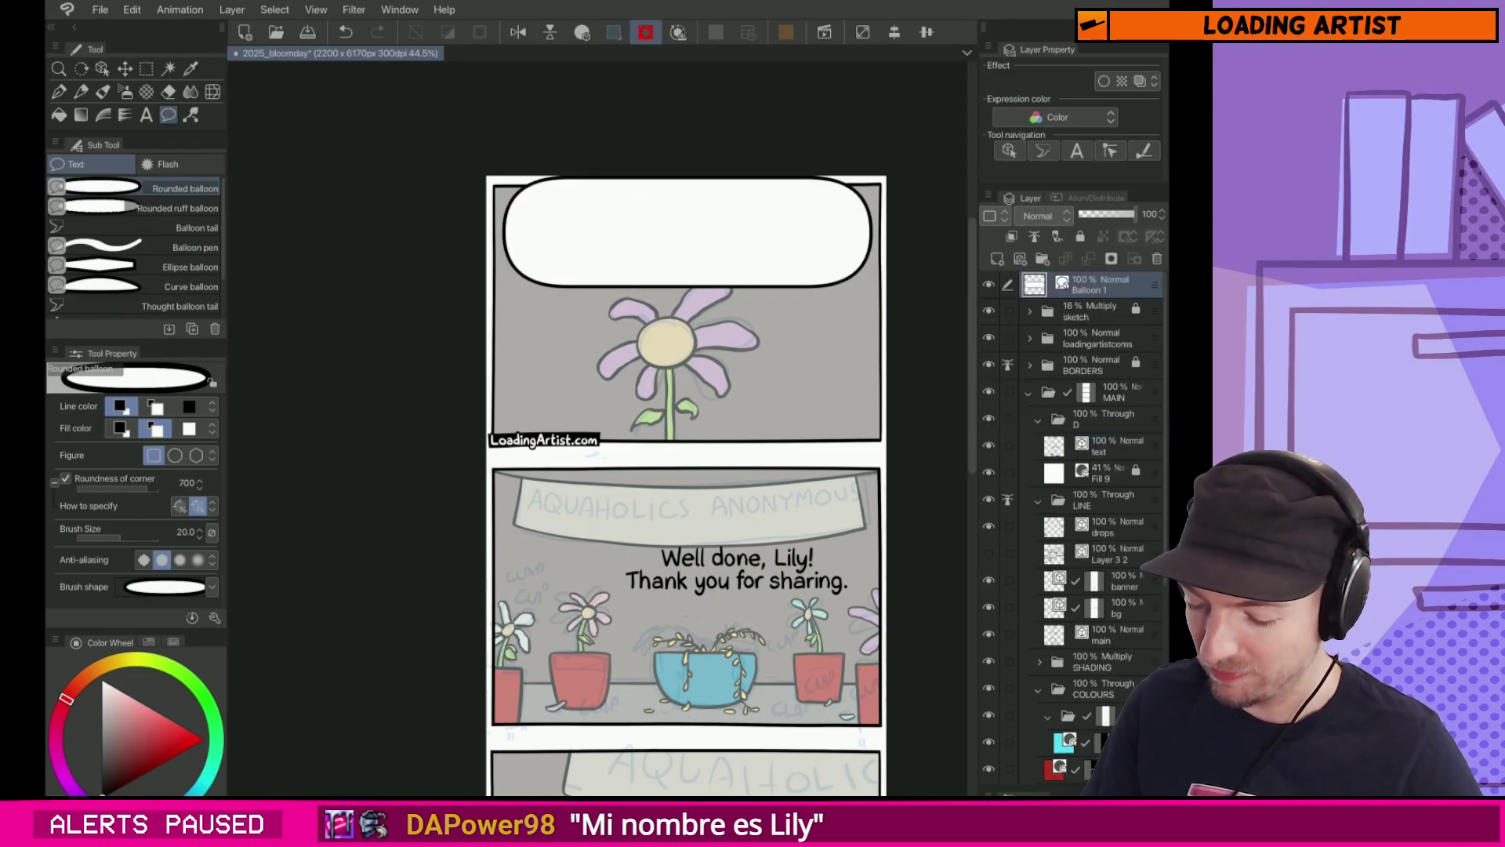
left_click_drag(1101, 284, 1101, 461)
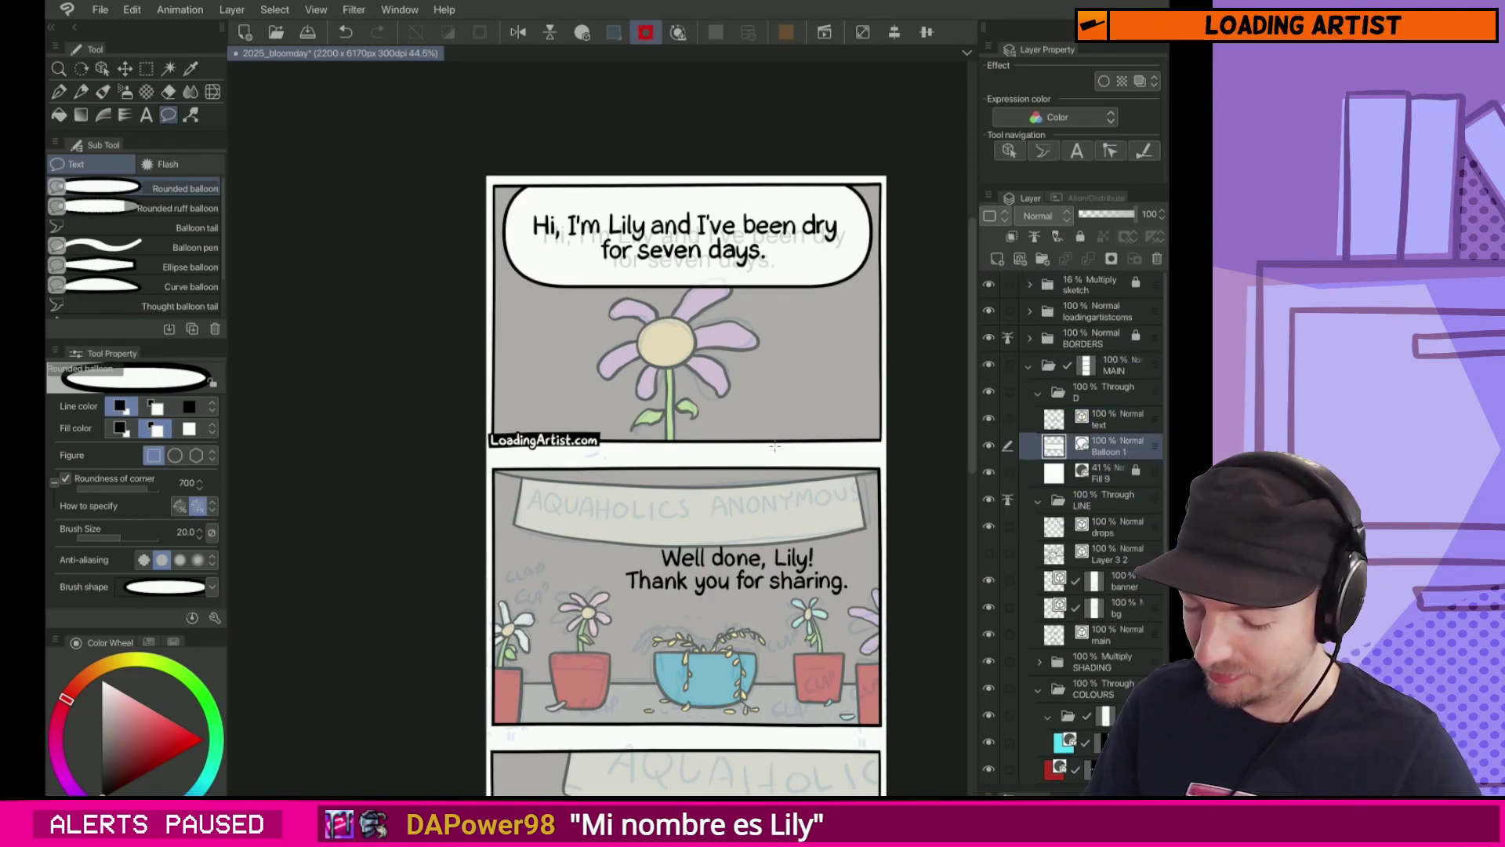
Step: Draw rounded balloons around the dialogue in the second and third panels on the Balloon 1 layer
scroll(775, 446, "down", 4)
left_click_drag(671, 427, 903, 494)
scroll(719, 374, "down", 9)
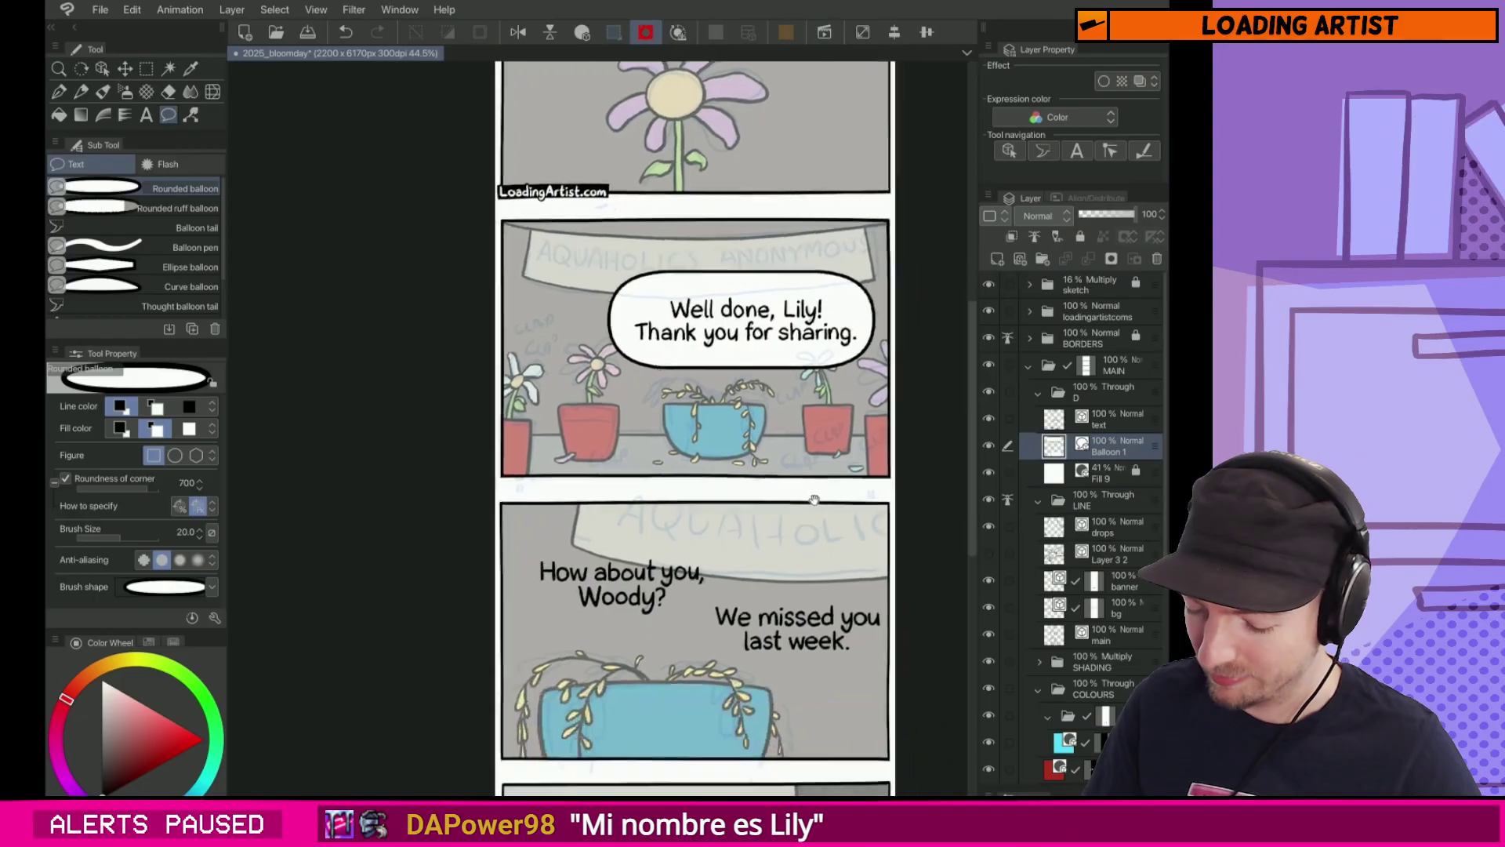
mouse_move(684, 505)
left_mouse_down()
mouse_move(904, 409)
mouse_move(886, 417)
left_mouse_up()
left_click_drag(829, 629, 801, 414)
mouse_move(753, 63)
left_mouse_down()
mouse_move(814, 401)
mouse_move(805, 665)
left_mouse_up()
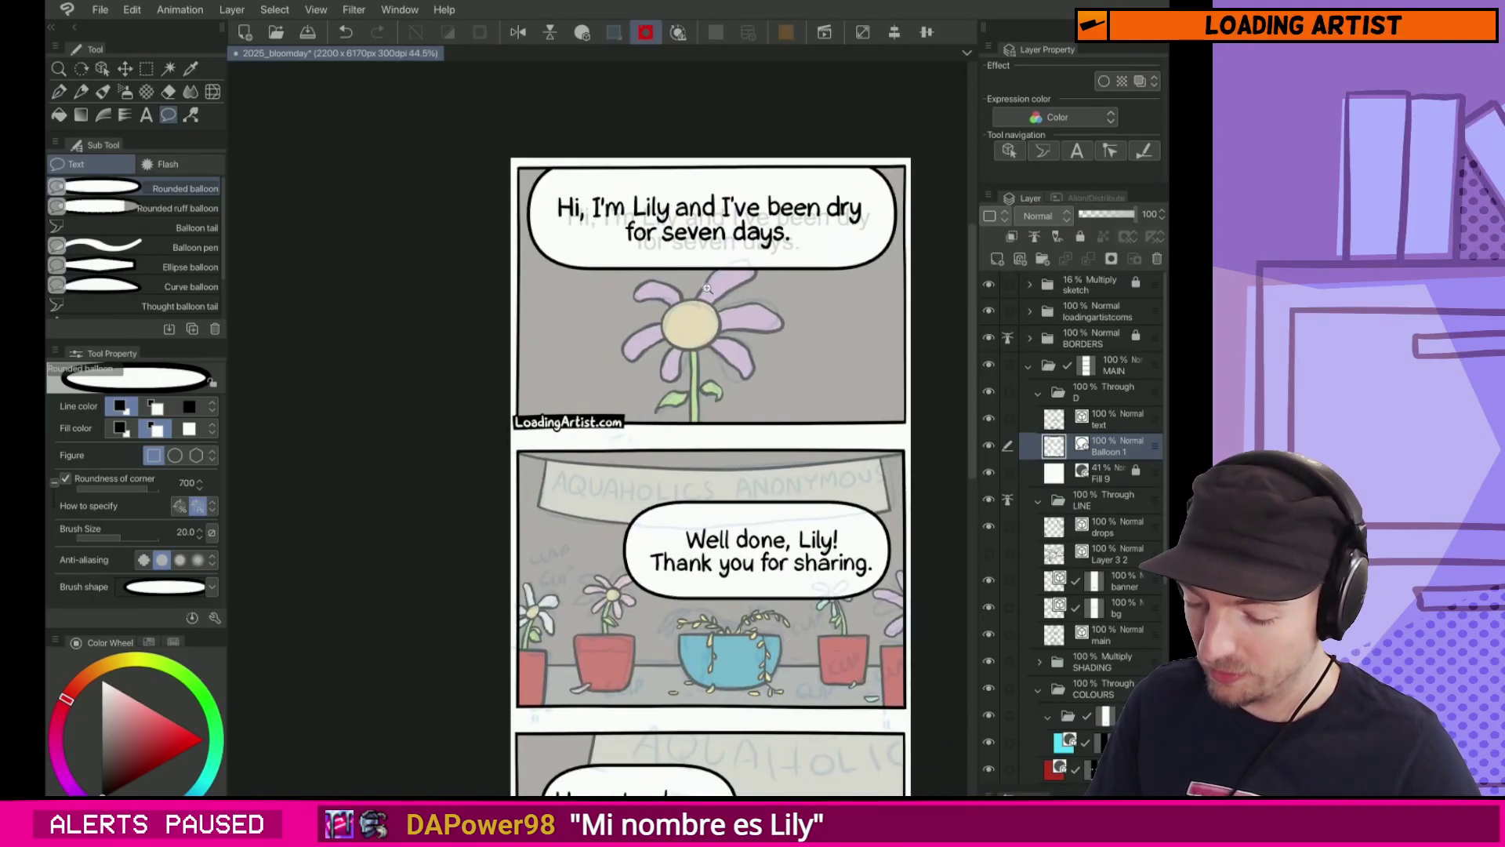
Step: Hide the sketch and Fill 9 layers and reshape the first panel's balloon into a softer curve with Pinch vector line
left_click_drag(669, 269, 745, 268)
key("y")
left_click_drag(468, 204, 421, 286)
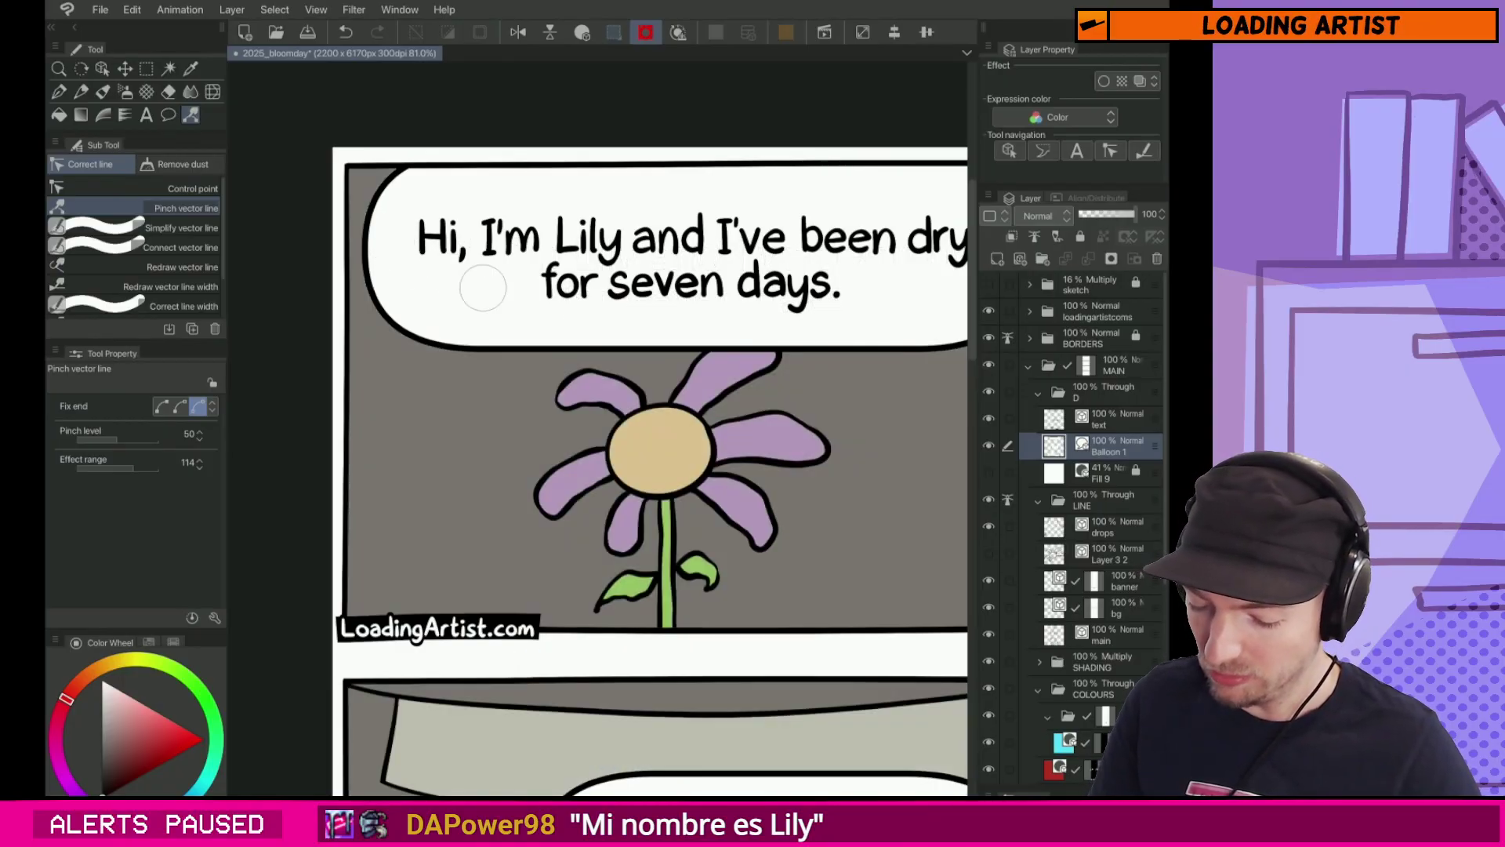
left_click_drag(391, 196, 394, 158)
left_click_drag(699, 360, 640, 352)
left_click_drag(759, 365, 655, 413)
left_click_drag(841, 210, 855, 168)
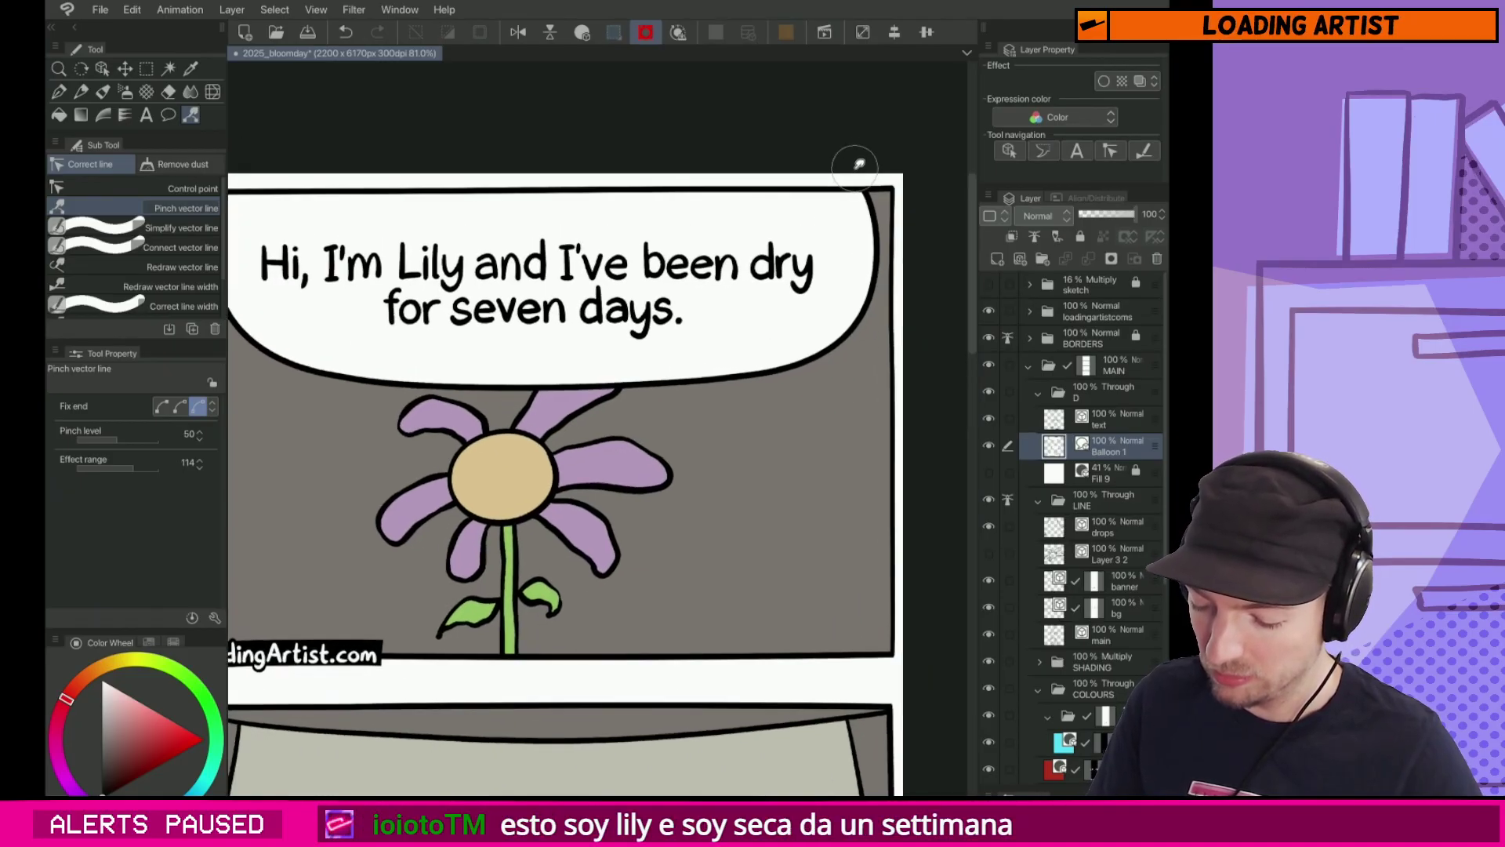
left_click_drag(613, 404, 676, 400)
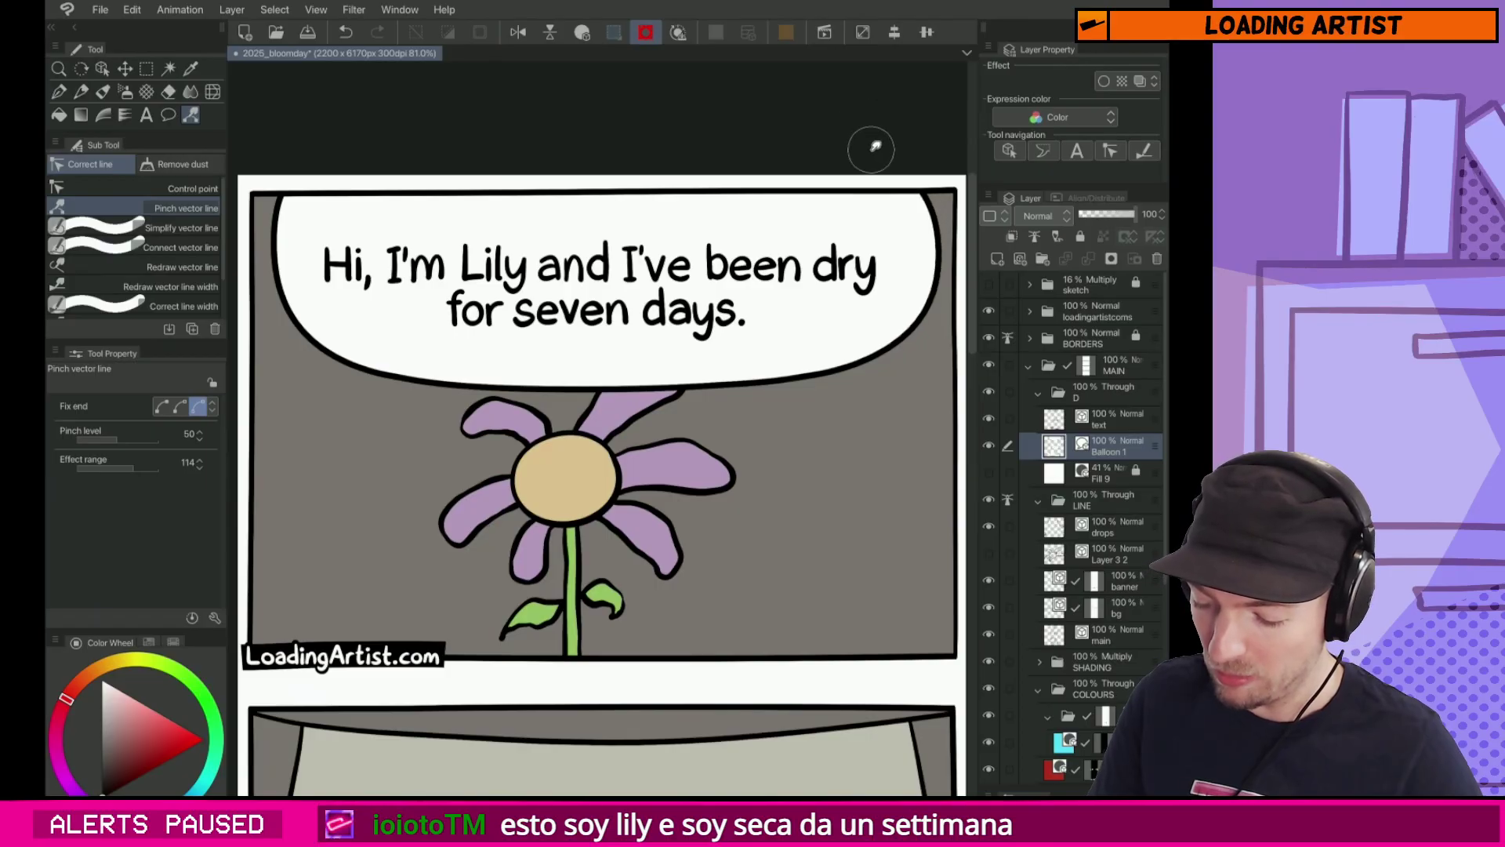
left_click_drag(320, 147, 319, 156)
Step: Select the first panel's lettering on the text layer, nudge it up and right within the balloon, and clear the selection
left_click(1113, 419)
key("m")
left_click_drag(302, 377, 918, 205)
key("k")
left_click_drag(827, 324, 835, 313)
key("ctrl+d")
left_click_drag(911, 466, 933, 450)
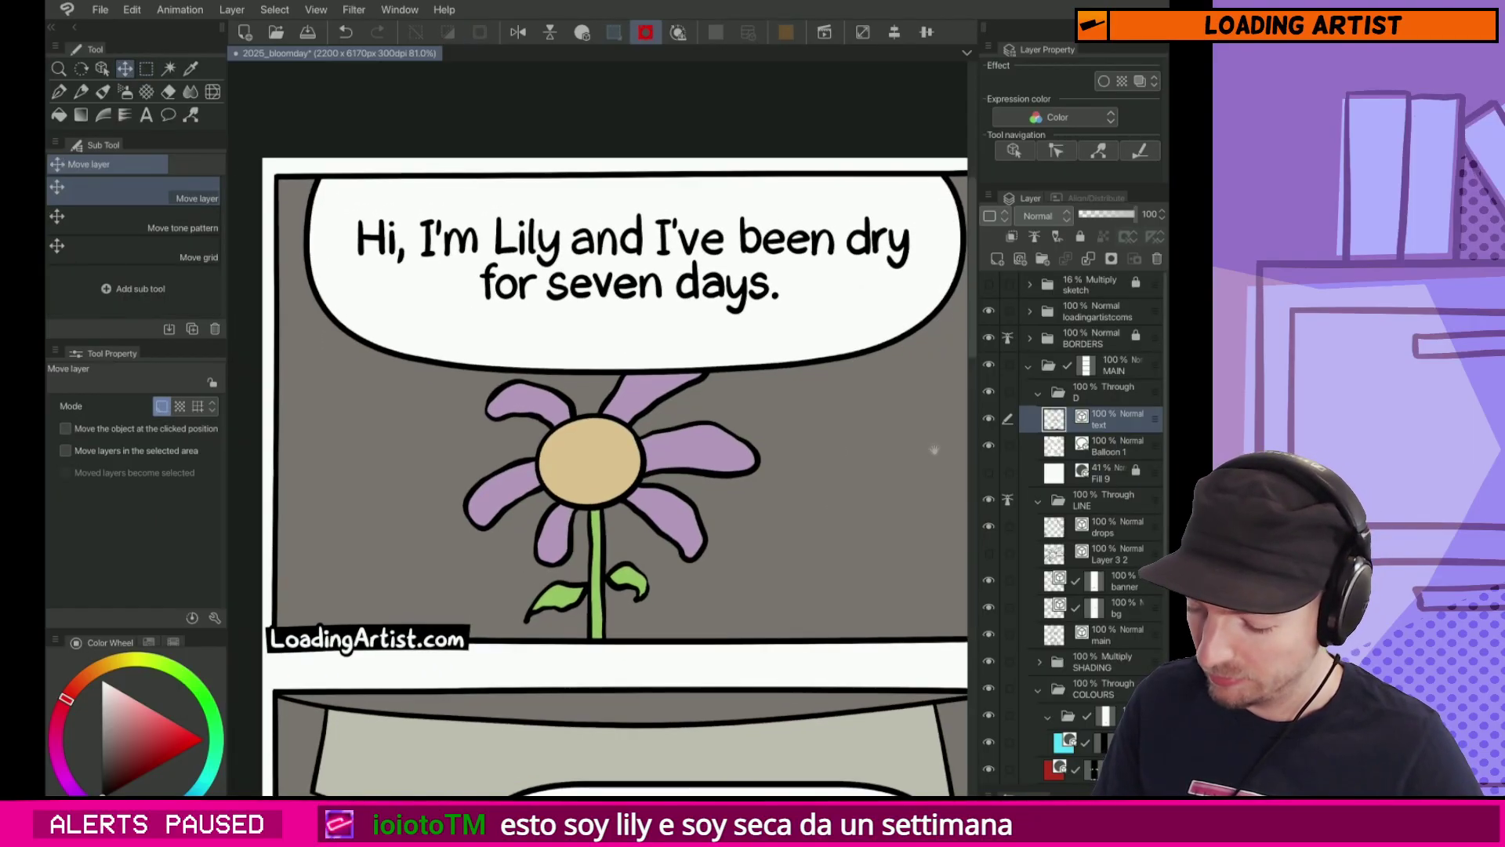
Step: Mask the D folder and erase the first panel's balloon where it covers the flower's tall petal, using a hard eraser of size 80
left_click(1110, 393)
left_click(1110, 259)
key("e")
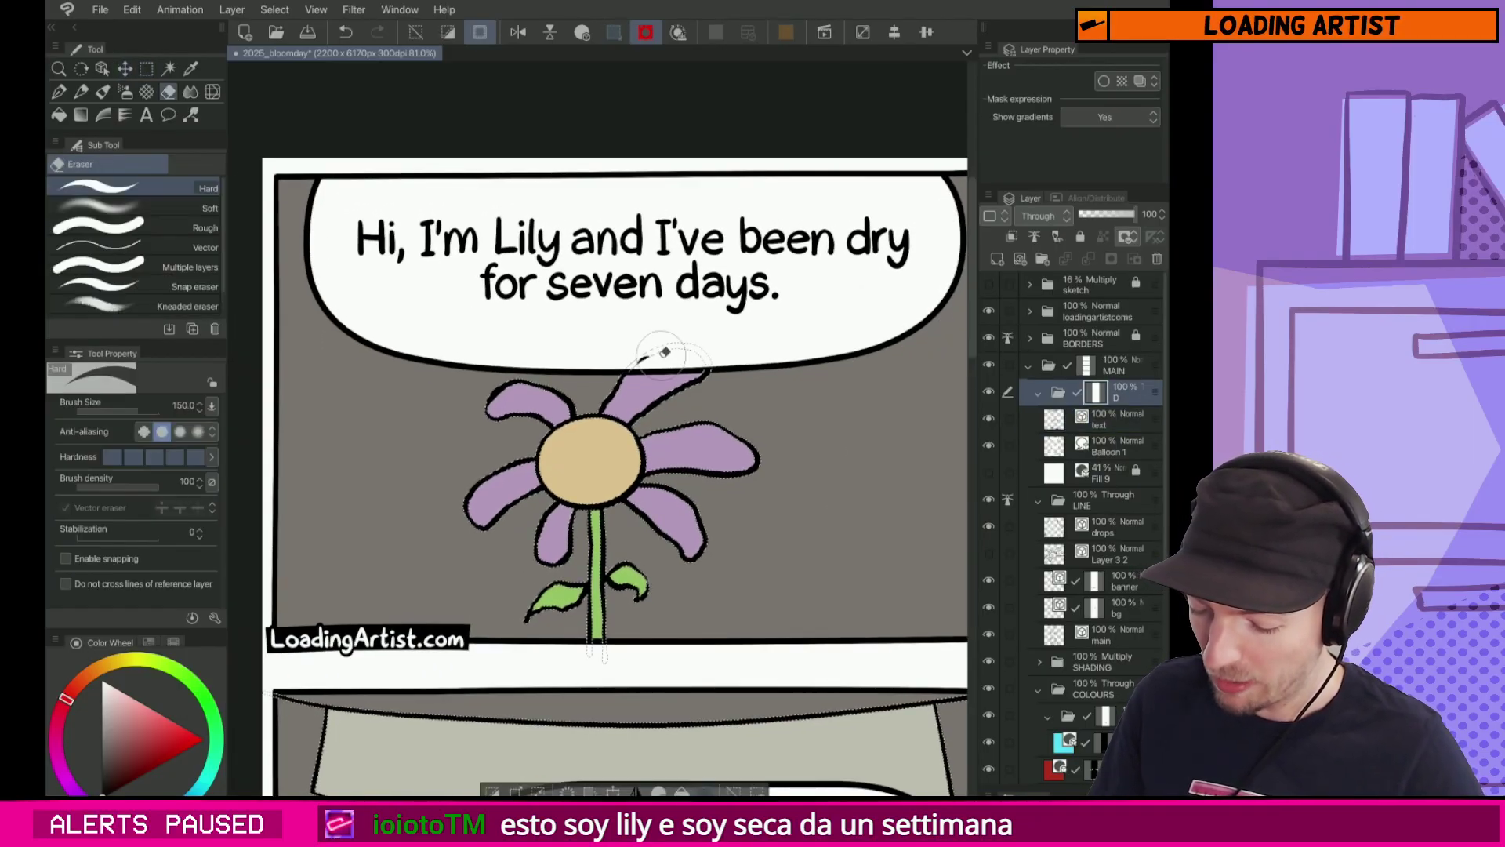
mouse_move(661, 351)
left_mouse_down()
mouse_move(698, 357)
mouse_move(706, 375)
mouse_move(718, 357)
mouse_move(711, 341)
mouse_move(664, 338)
mouse_move(593, 378)
left_mouse_up()
key("[")
key("[")
key("[")
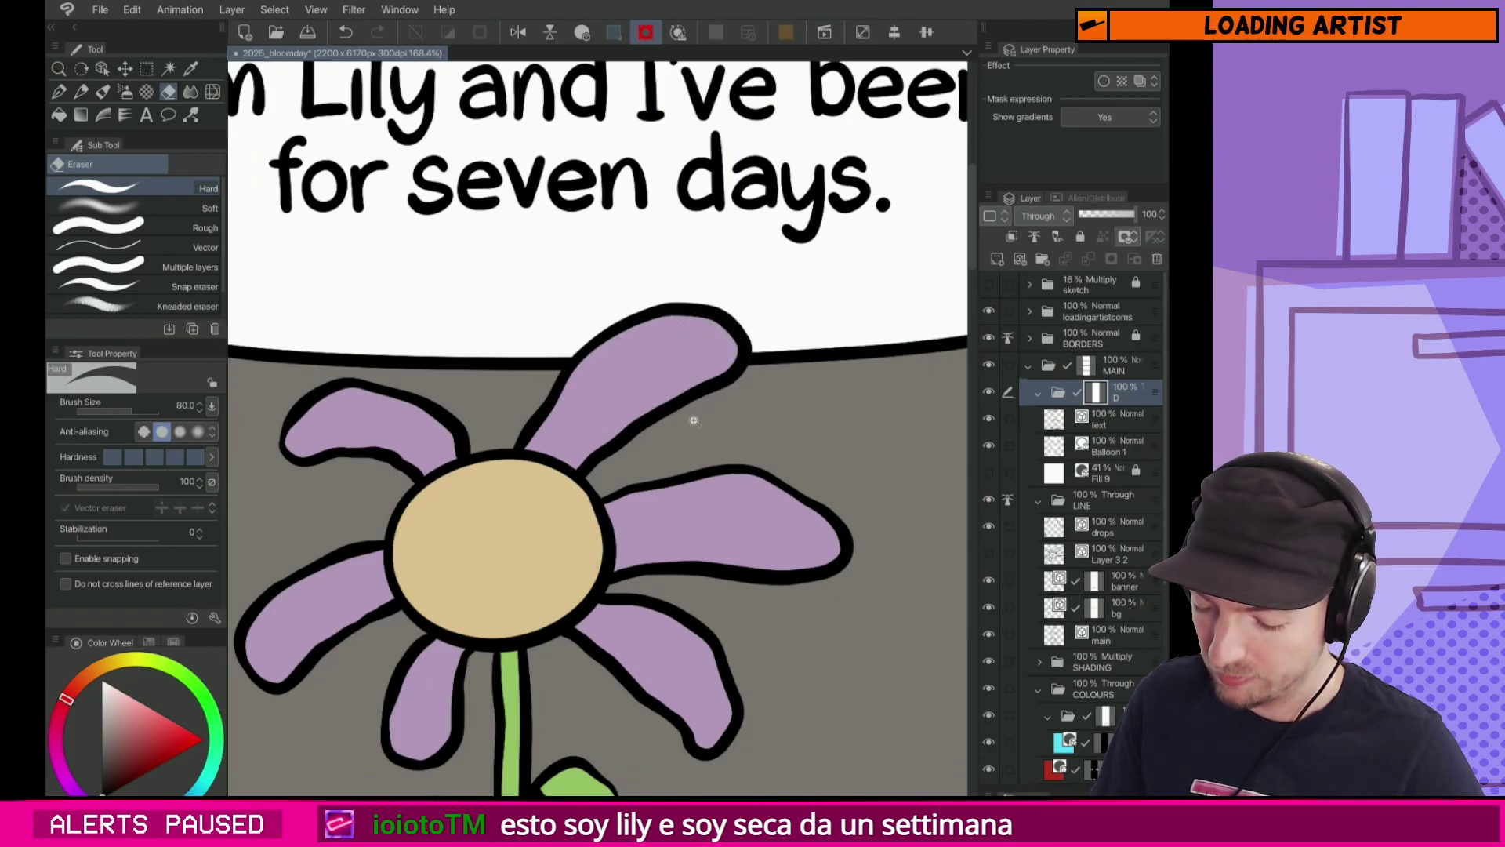
Step: Bow the second panel's balloon on the Balloon 1 layer outward along its top and bottom and pull its left end inward with Pinch vector line
scroll(693, 420, "down", 8)
left_click_drag(635, 562, 675, 323)
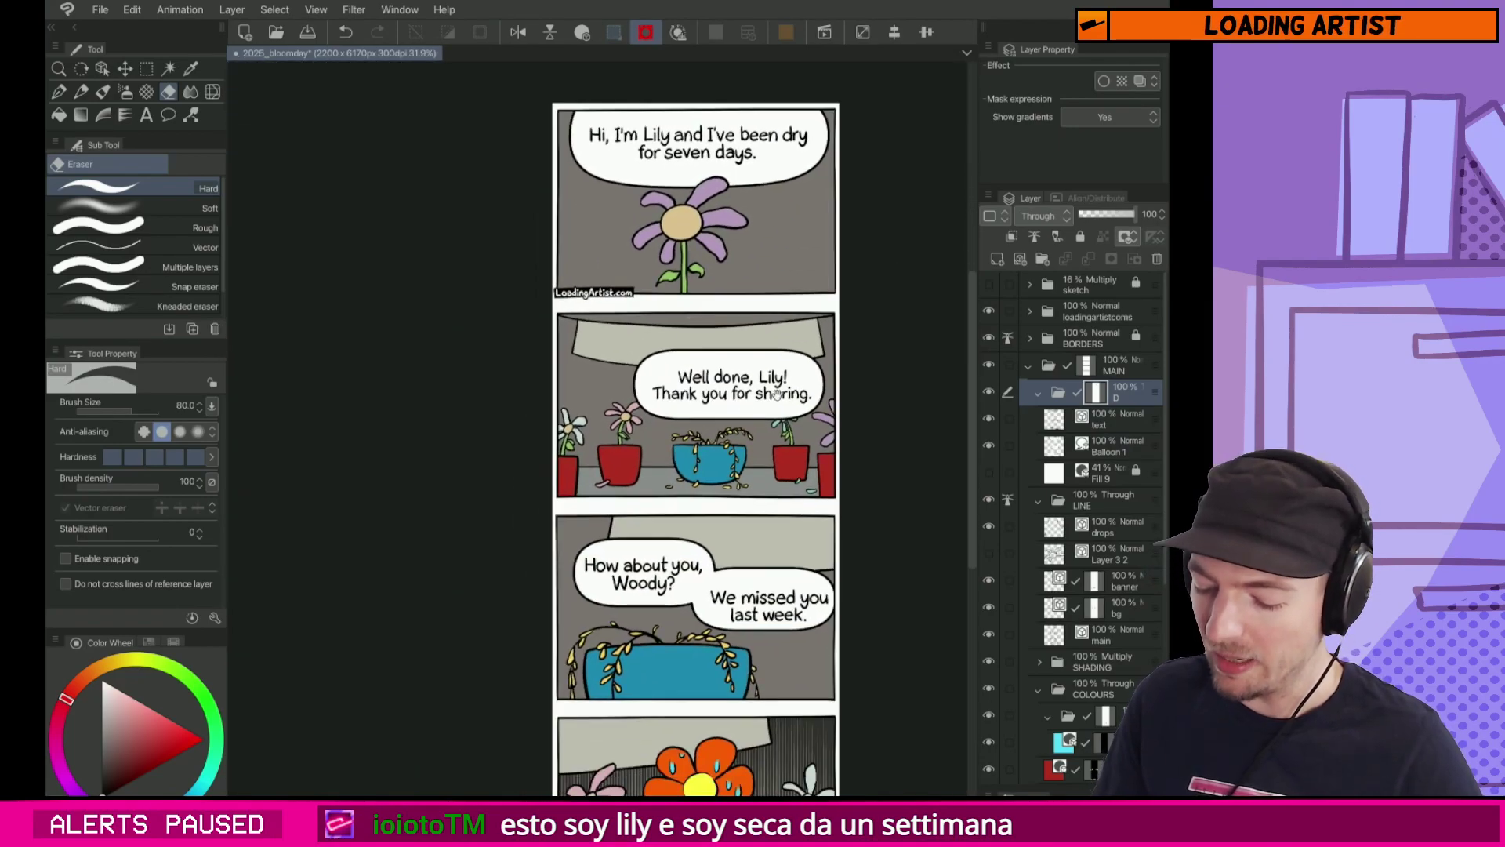
scroll(762, 433, "up", 5)
left_click_drag(753, 430, 738, 468)
key("y")
left_click(652, 254, "ctrl+shift")
left_click_drag(643, 211, 651, 186)
left_click_drag(633, 415, 634, 445)
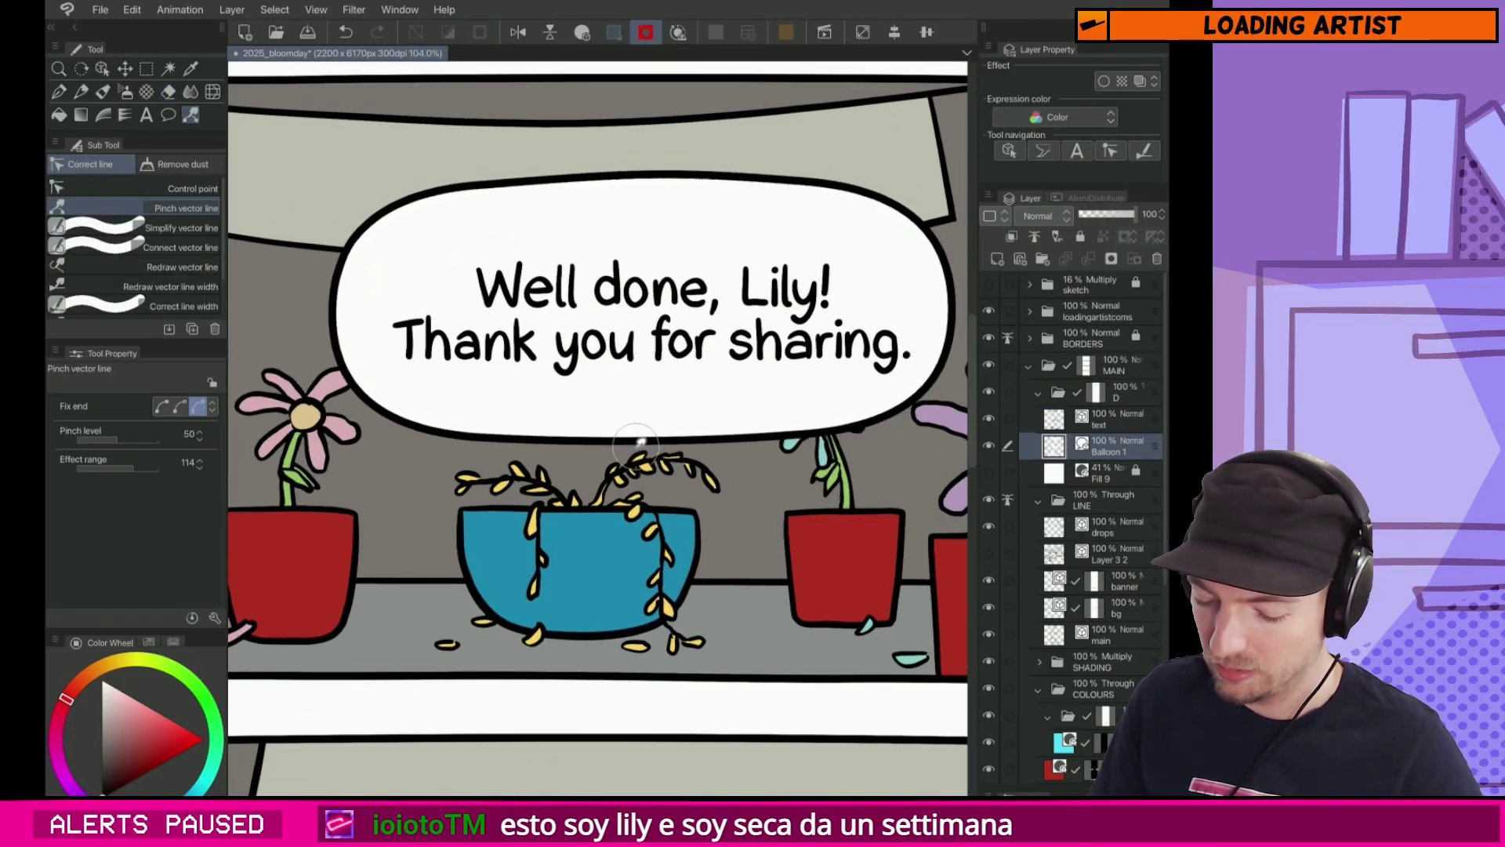
left_click_drag(341, 314, 369, 320)
mouse_move(541, 193)
left_mouse_down()
mouse_move(521, 199)
mouse_move(517, 176)
mouse_move(521, 202)
mouse_move(521, 186)
left_mouse_up()
key("ctrl+z")
key("ctrl+z")
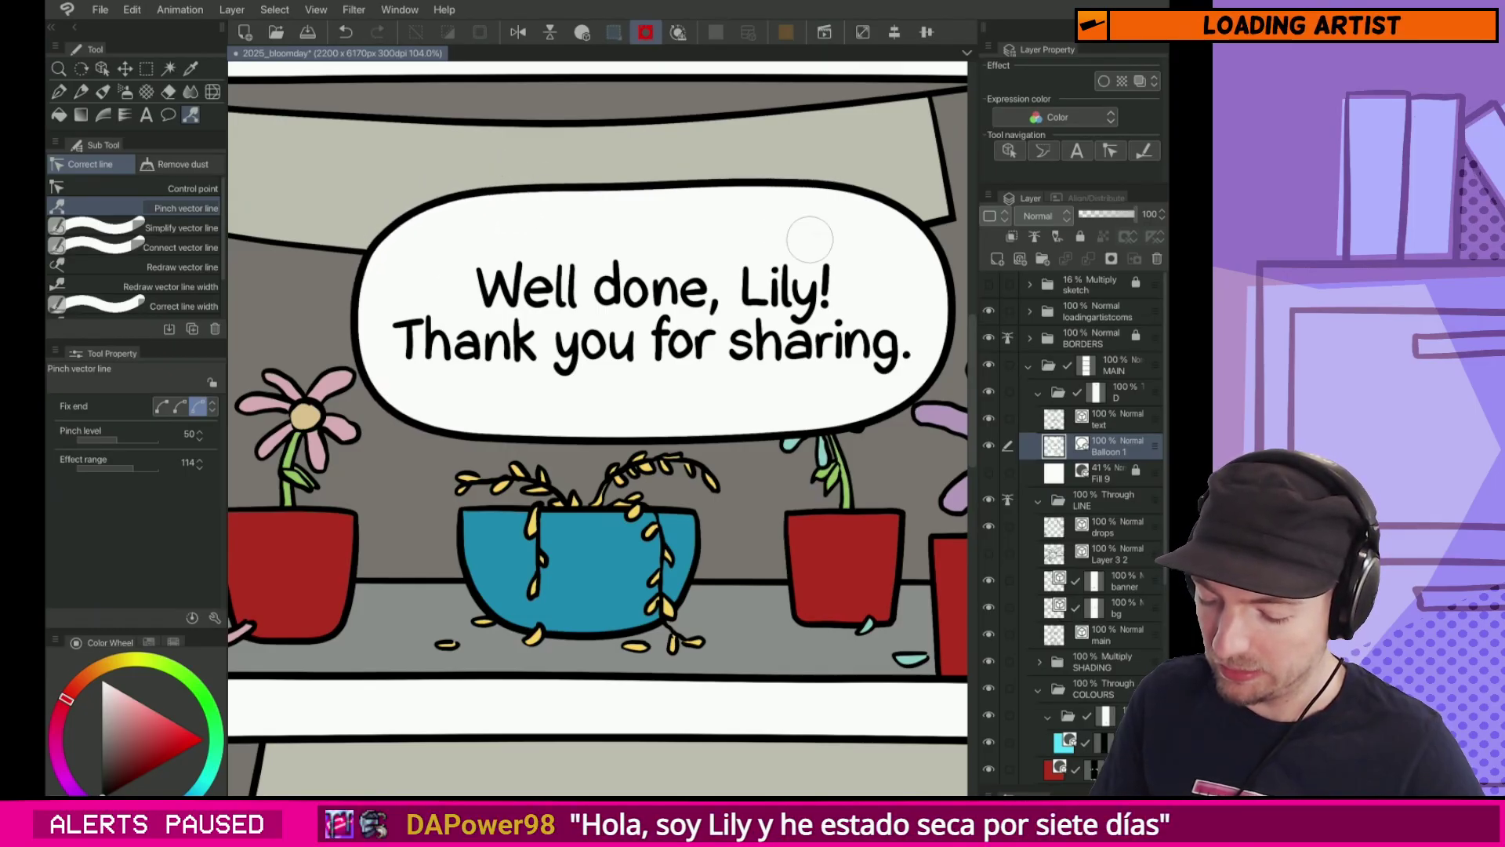
Step: Round the right end of the second panel's balloon and pull its bottom edge up closer to the lettering
left_click_drag(890, 214, 881, 222)
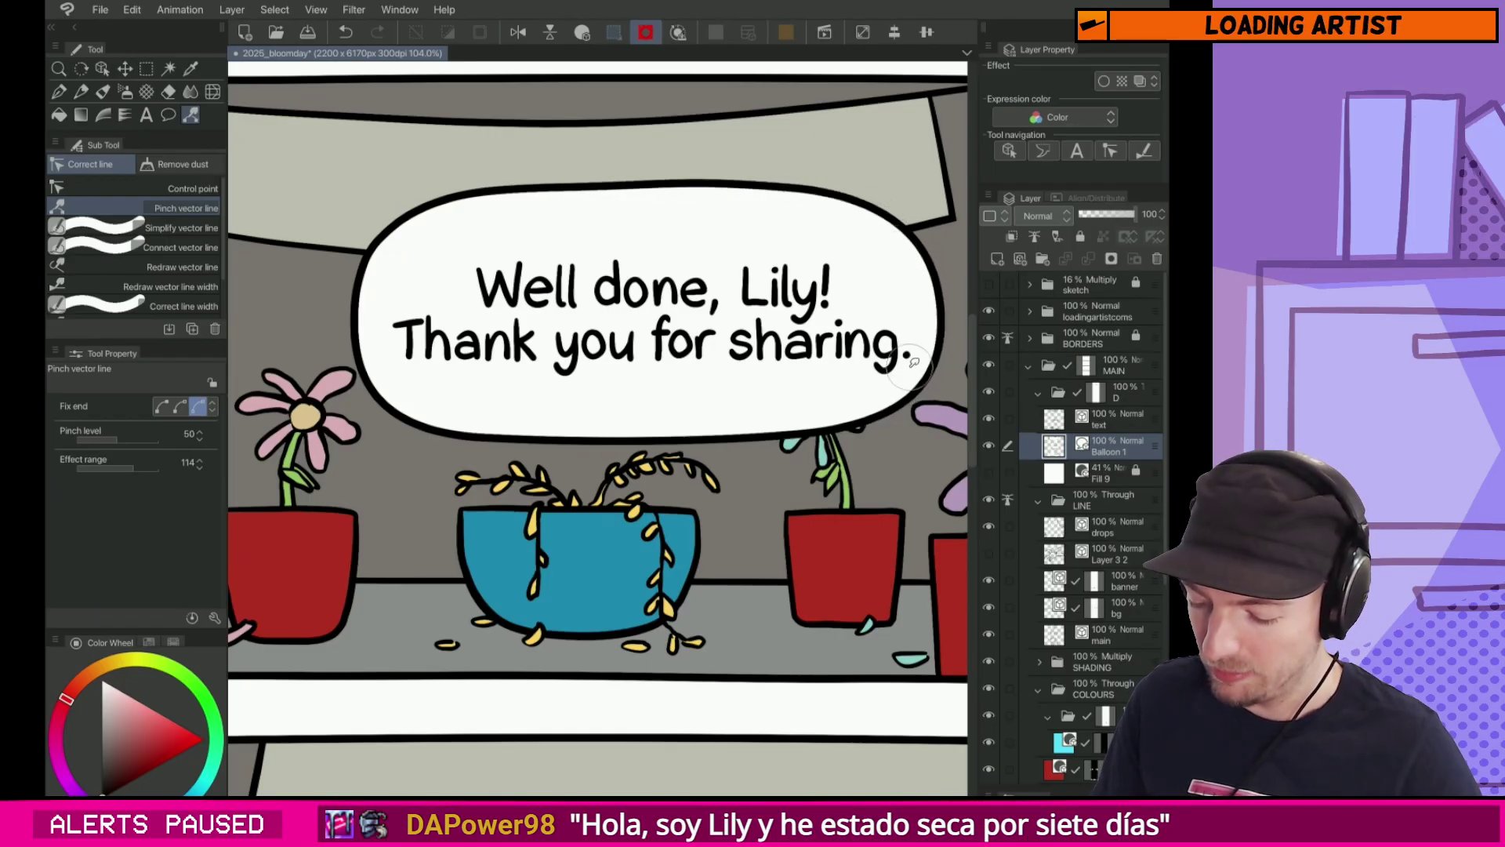
left_click_drag(914, 378, 919, 390)
left_click_drag(439, 431, 437, 419)
left_click_drag(723, 438, 716, 412)
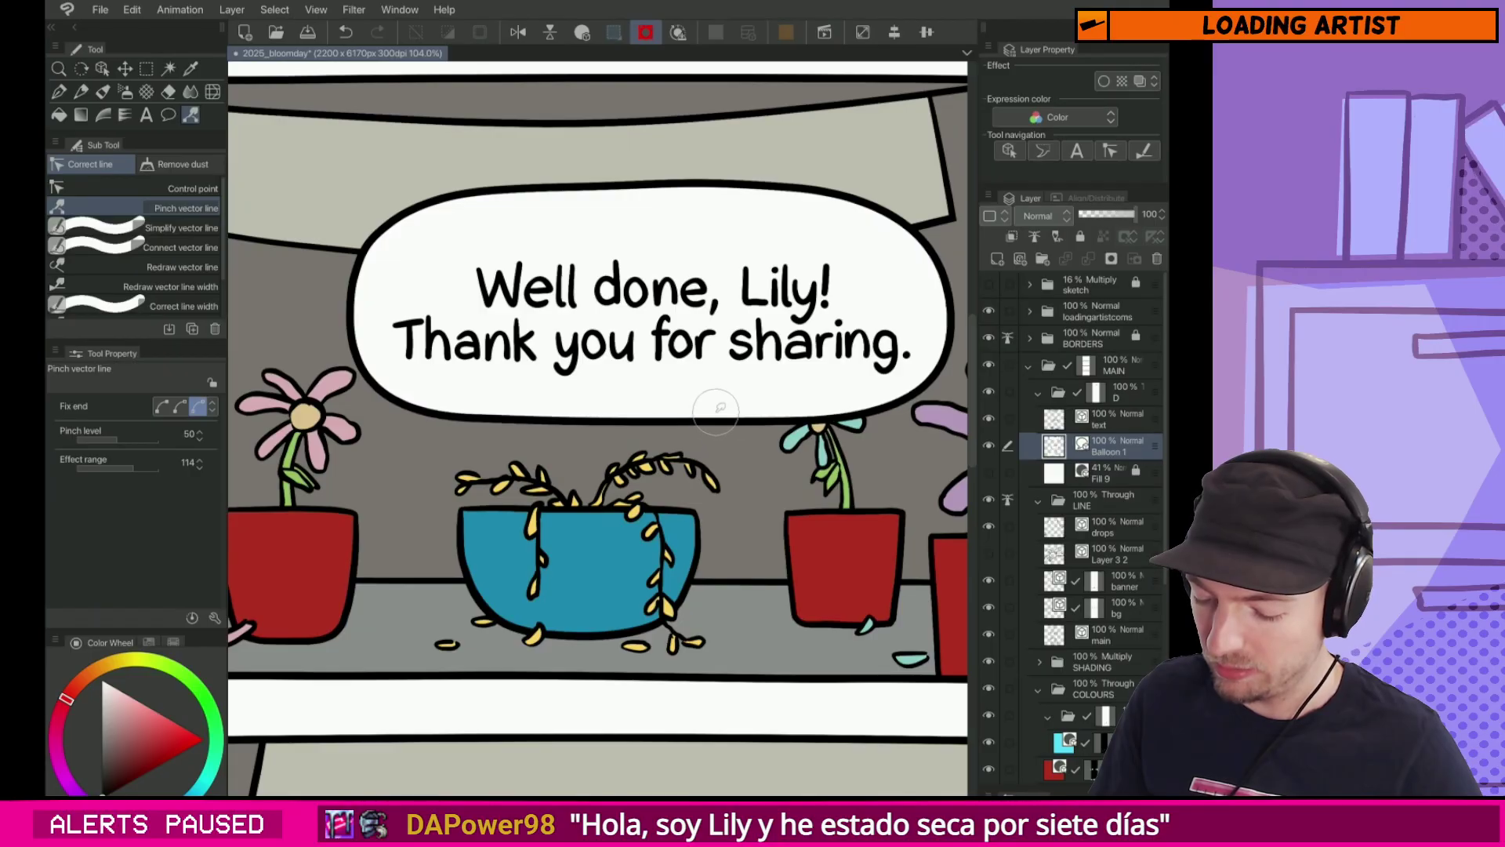
Step: Scale the second panel's balloon down from its top edge, and refine its upper curve and both ends with Pinch vector line
key("o")
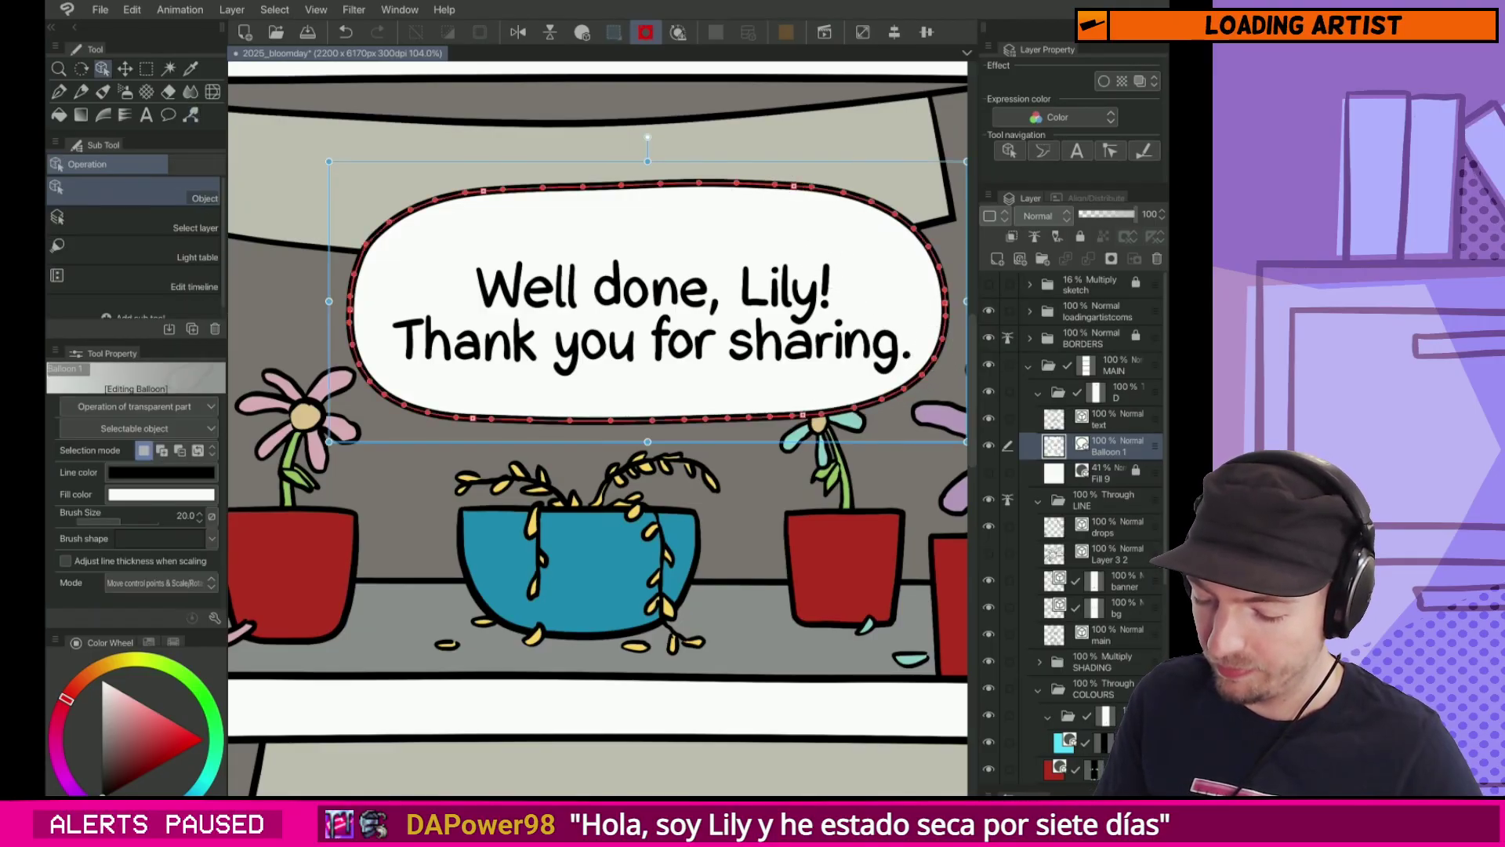
left_click_drag(646, 171, 647, 195)
key("y")
left_click_drag(549, 224, 542, 216)
left_click_drag(366, 342, 376, 338)
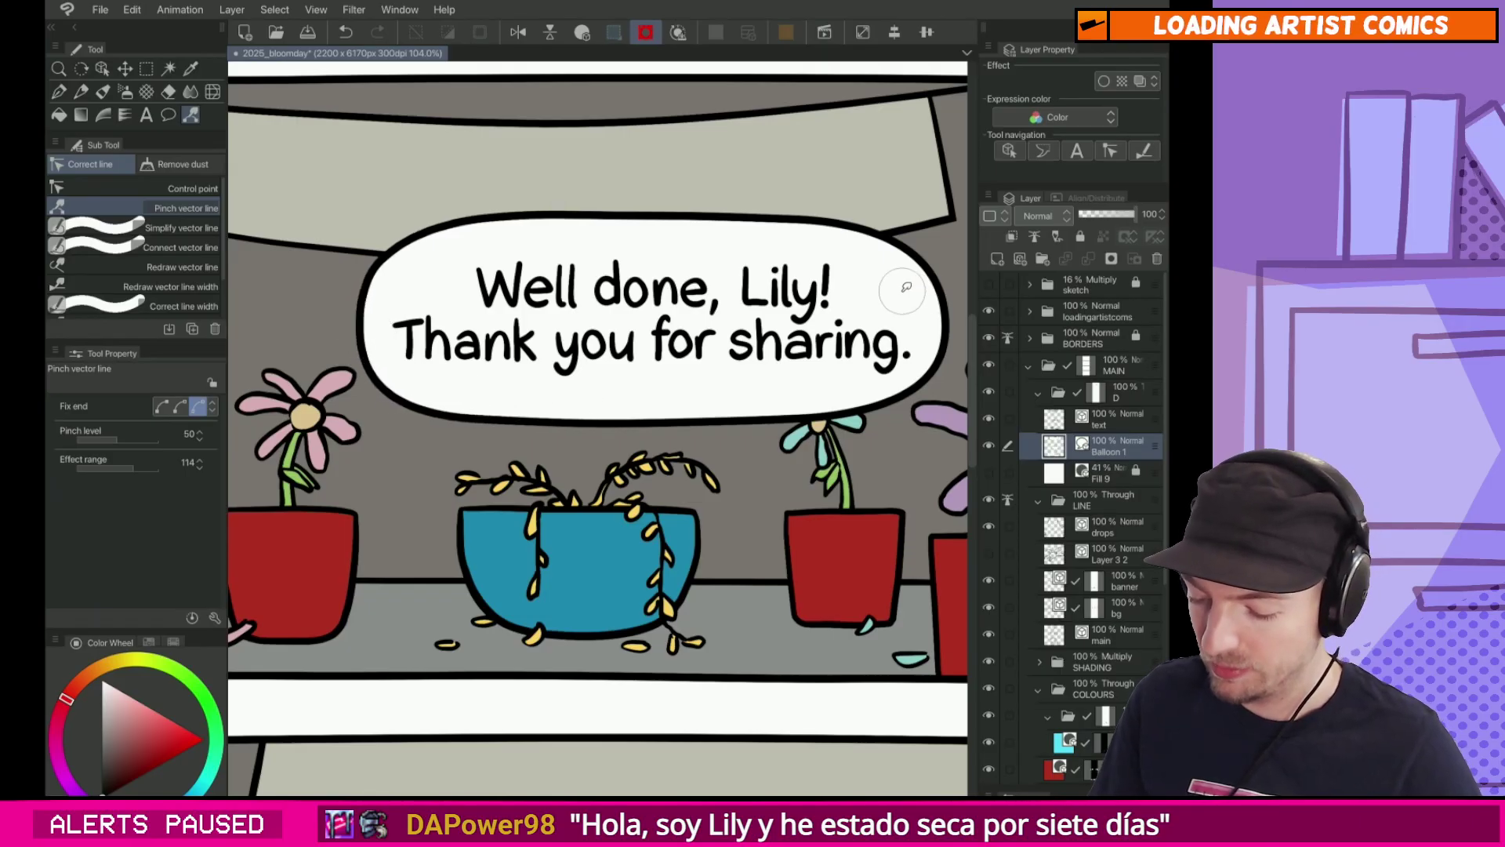
left_click_drag(920, 271, 885, 292)
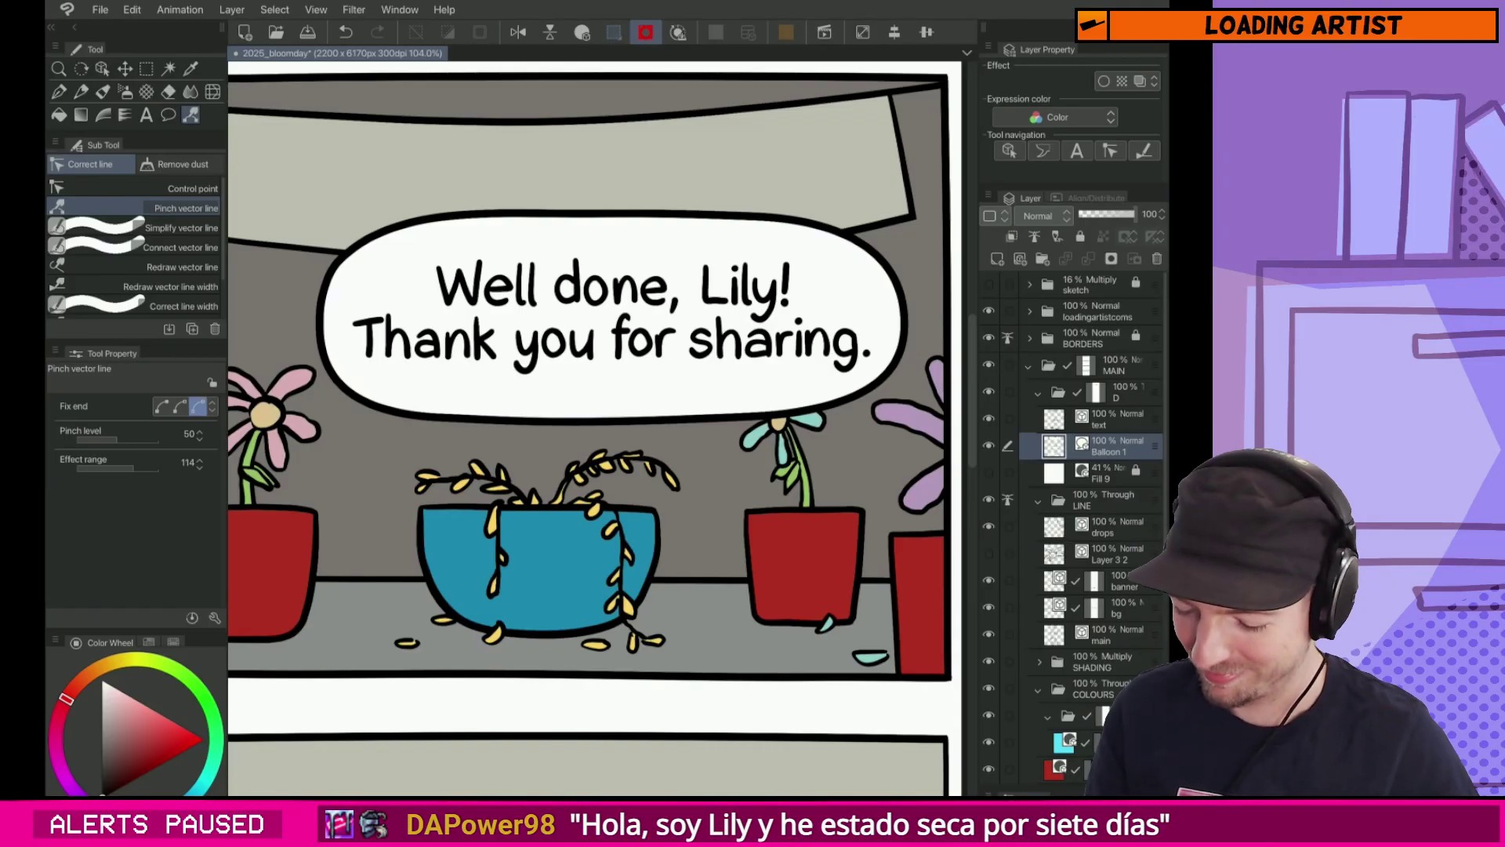
Step: Stretch the second panel's balloon slightly to the right with the Object tool and smooth its outline with Pinch vector line
left_click_drag(596, 392, 603, 477)
left_click_drag(436, 476, 622, 499)
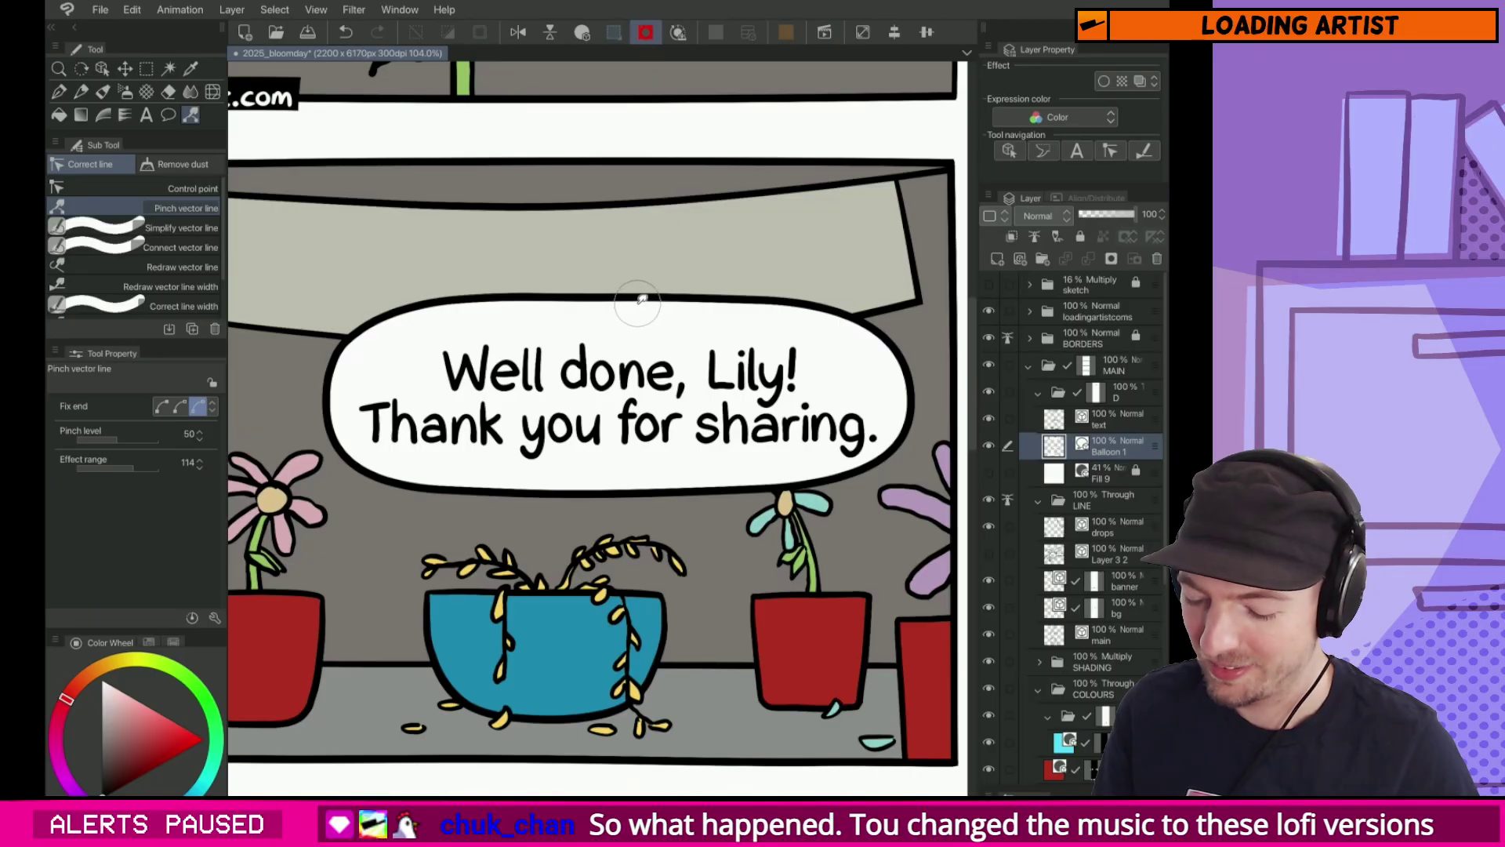
key("o")
key("y")
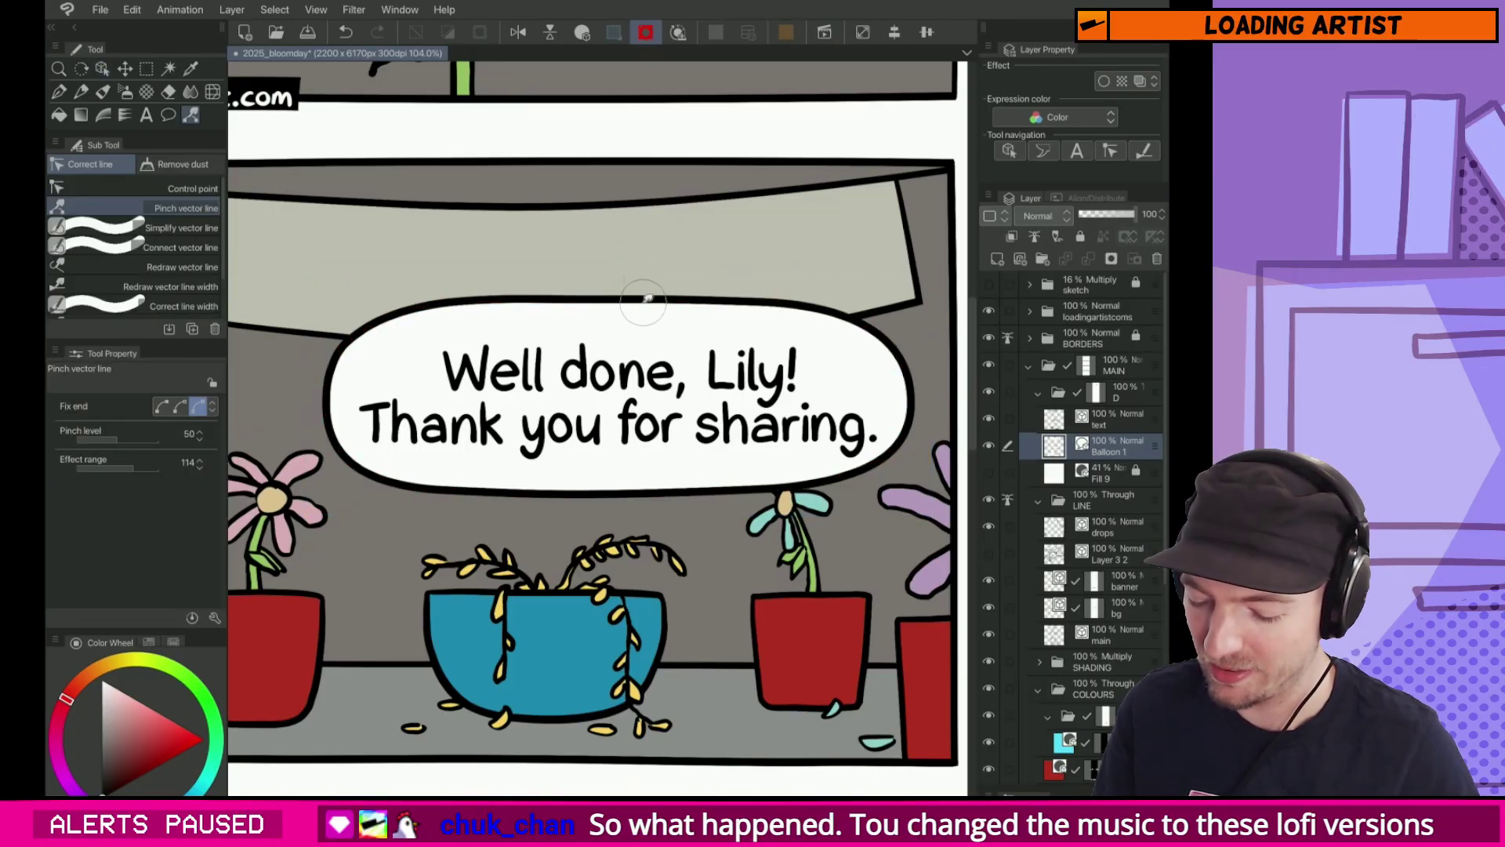
key("o")
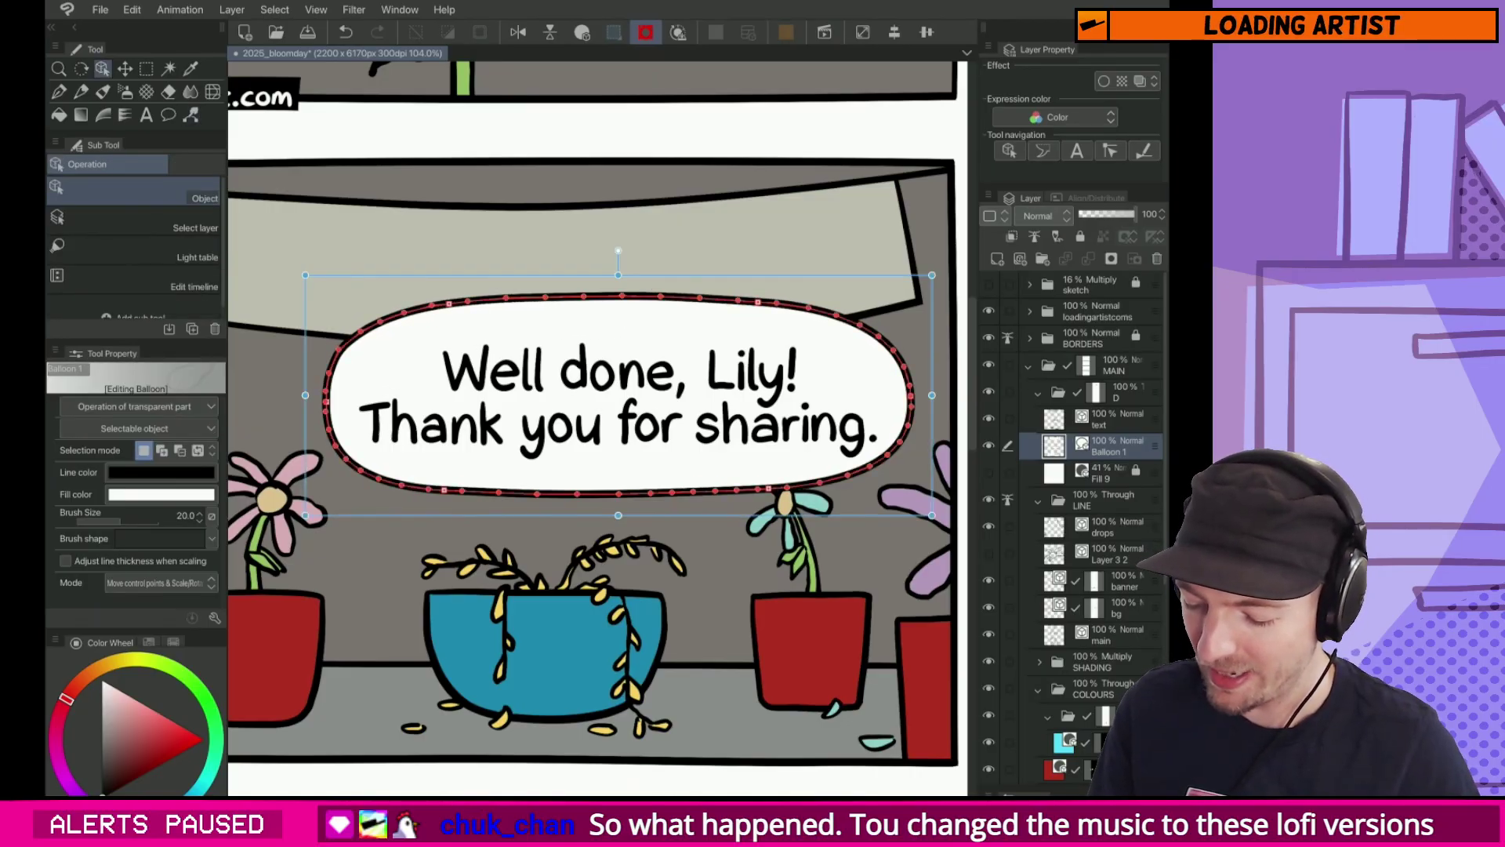
left_click_drag(936, 404, 947, 404)
key("y")
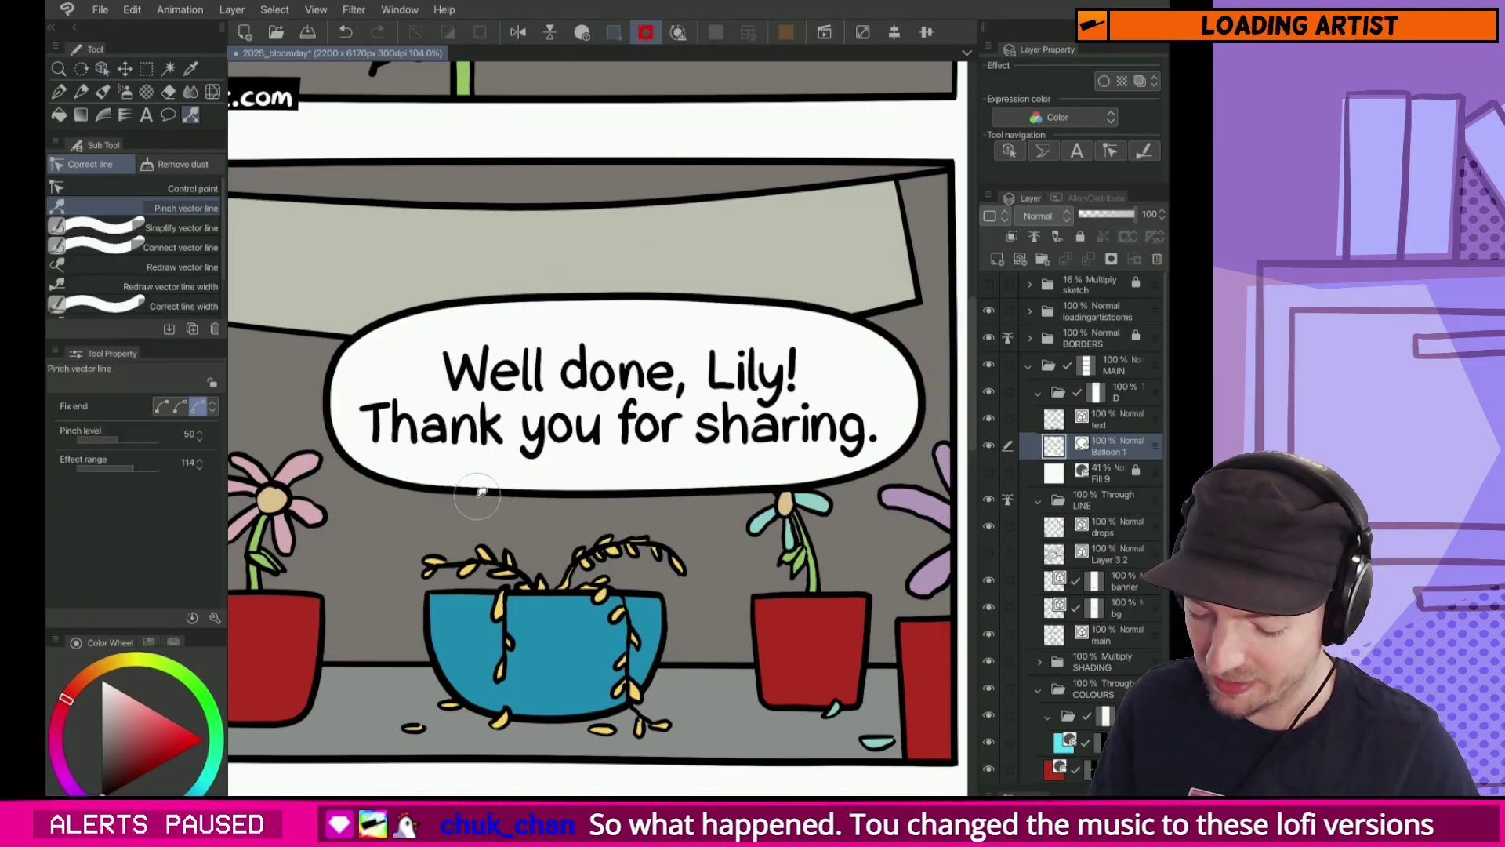
left_click_drag(329, 407, 332, 399)
key("k")
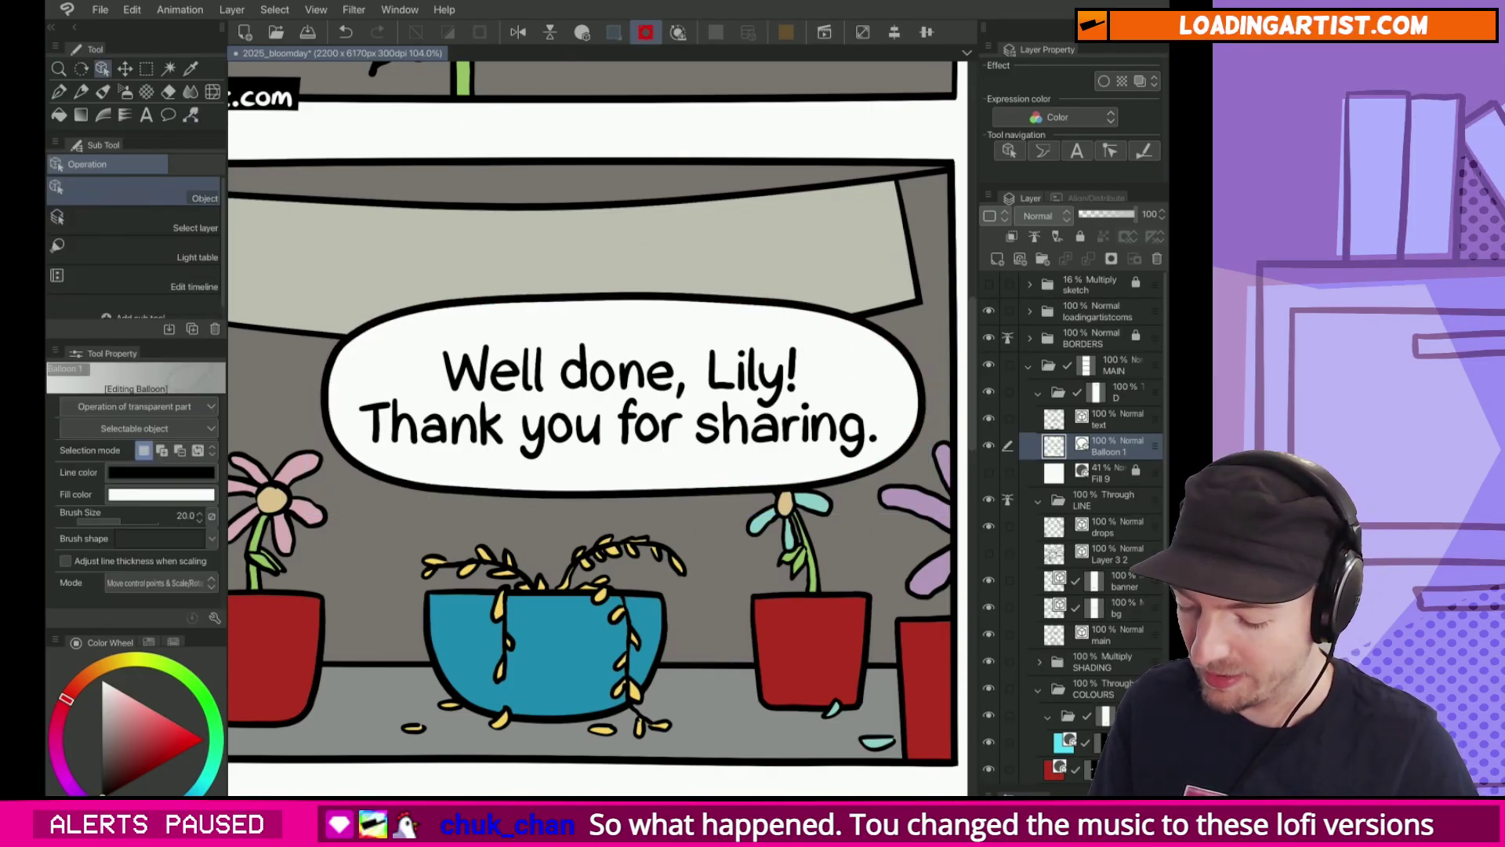
scroll(833, 441, "down", 6)
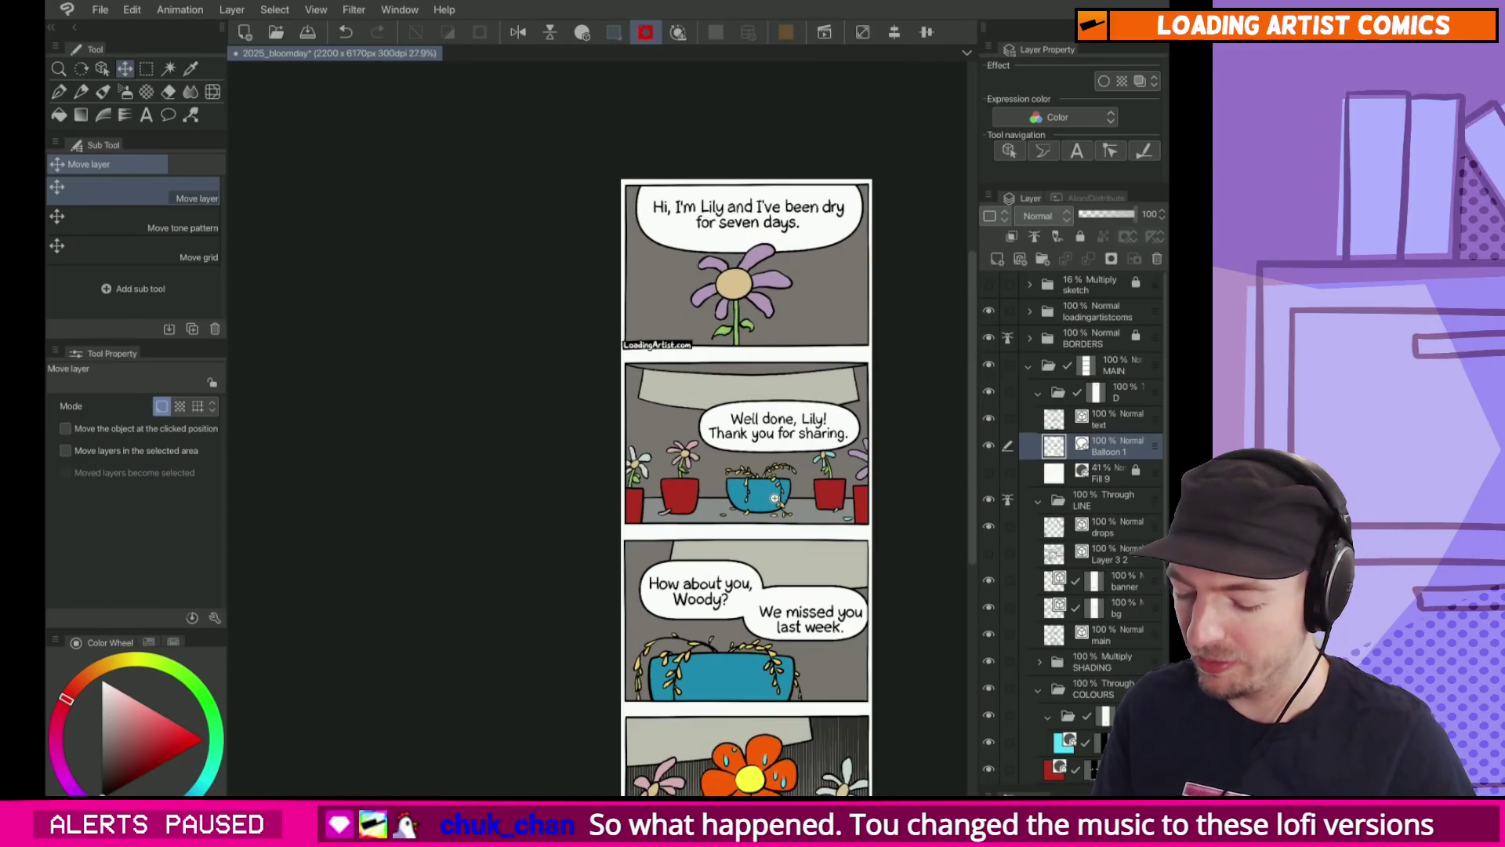
scroll(832, 441, "up", 6)
key("y")
left_click_drag(888, 449, 872, 453)
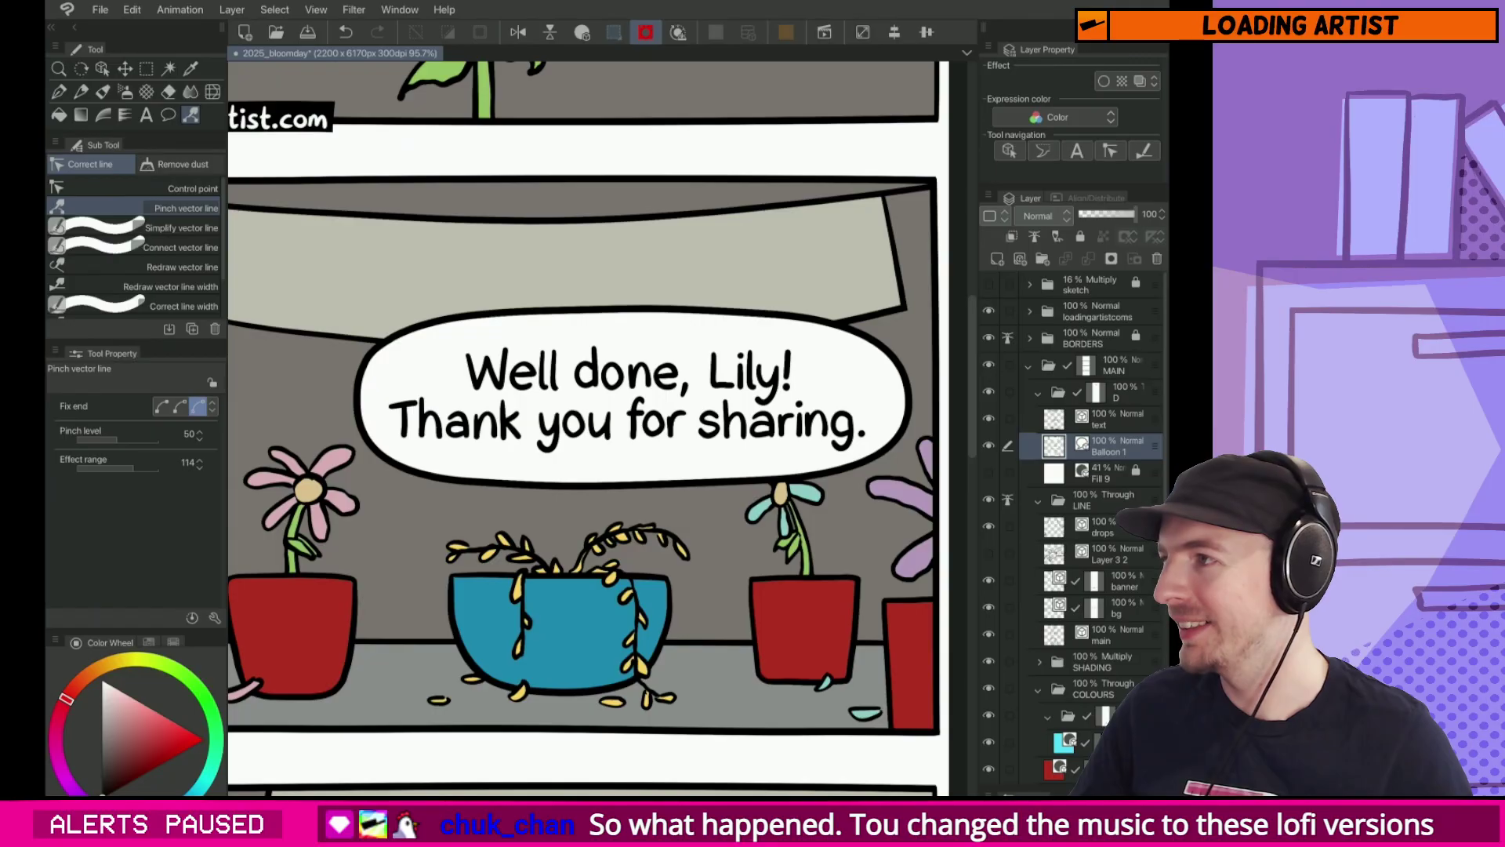
Step: Reshape the "How about you, Woody?" balloon in the third panel into a softer, wider oval with Pinch vector line
key("t")
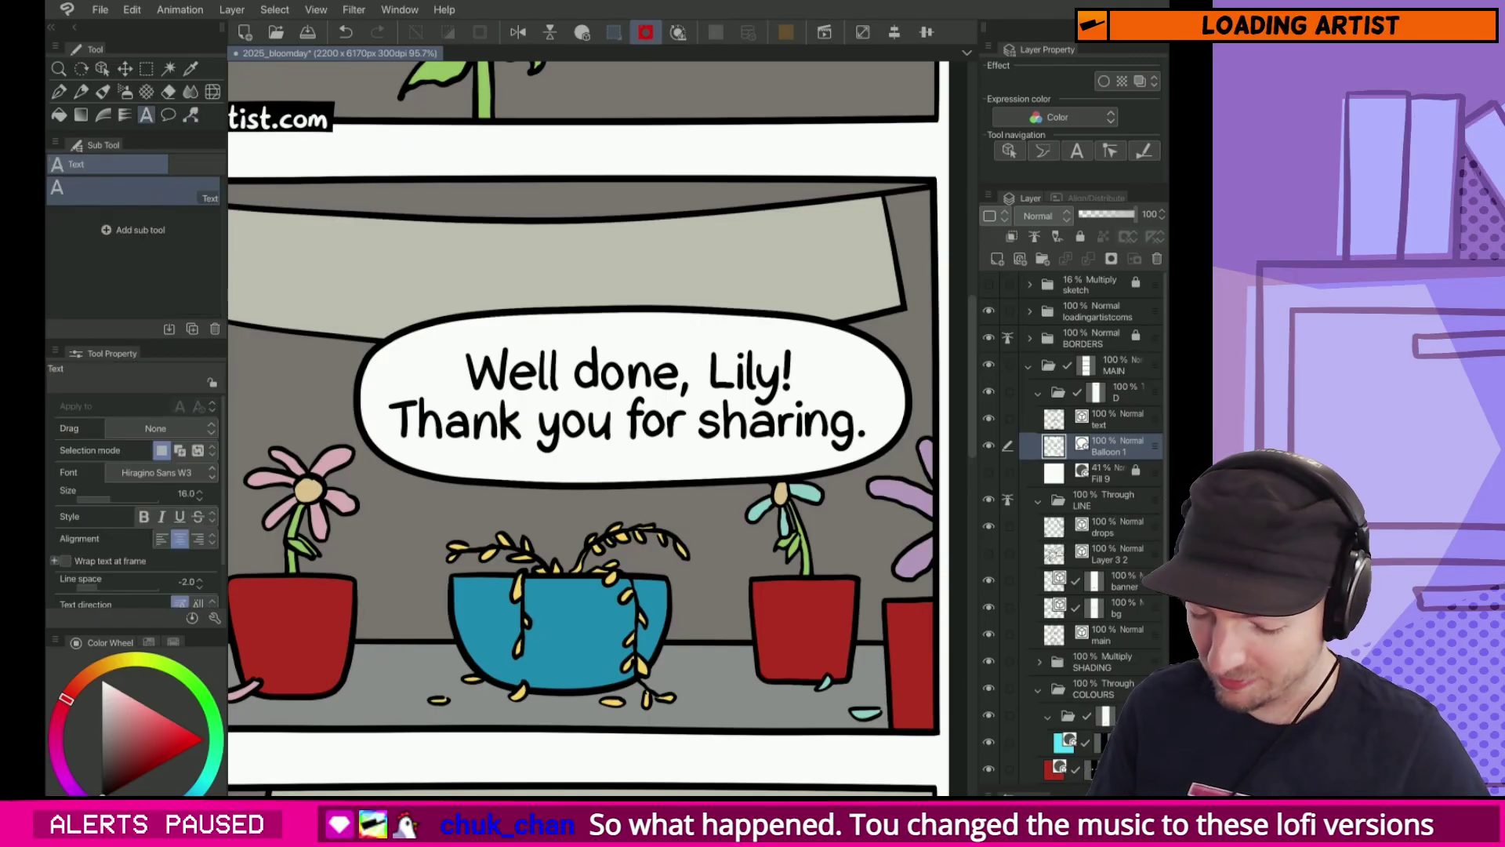
key("t")
left_click_drag(679, 546, 735, 459)
left_click_drag(719, 524, 719, 482)
key("t")
left_click_drag(688, 657, 772, 201)
key("y")
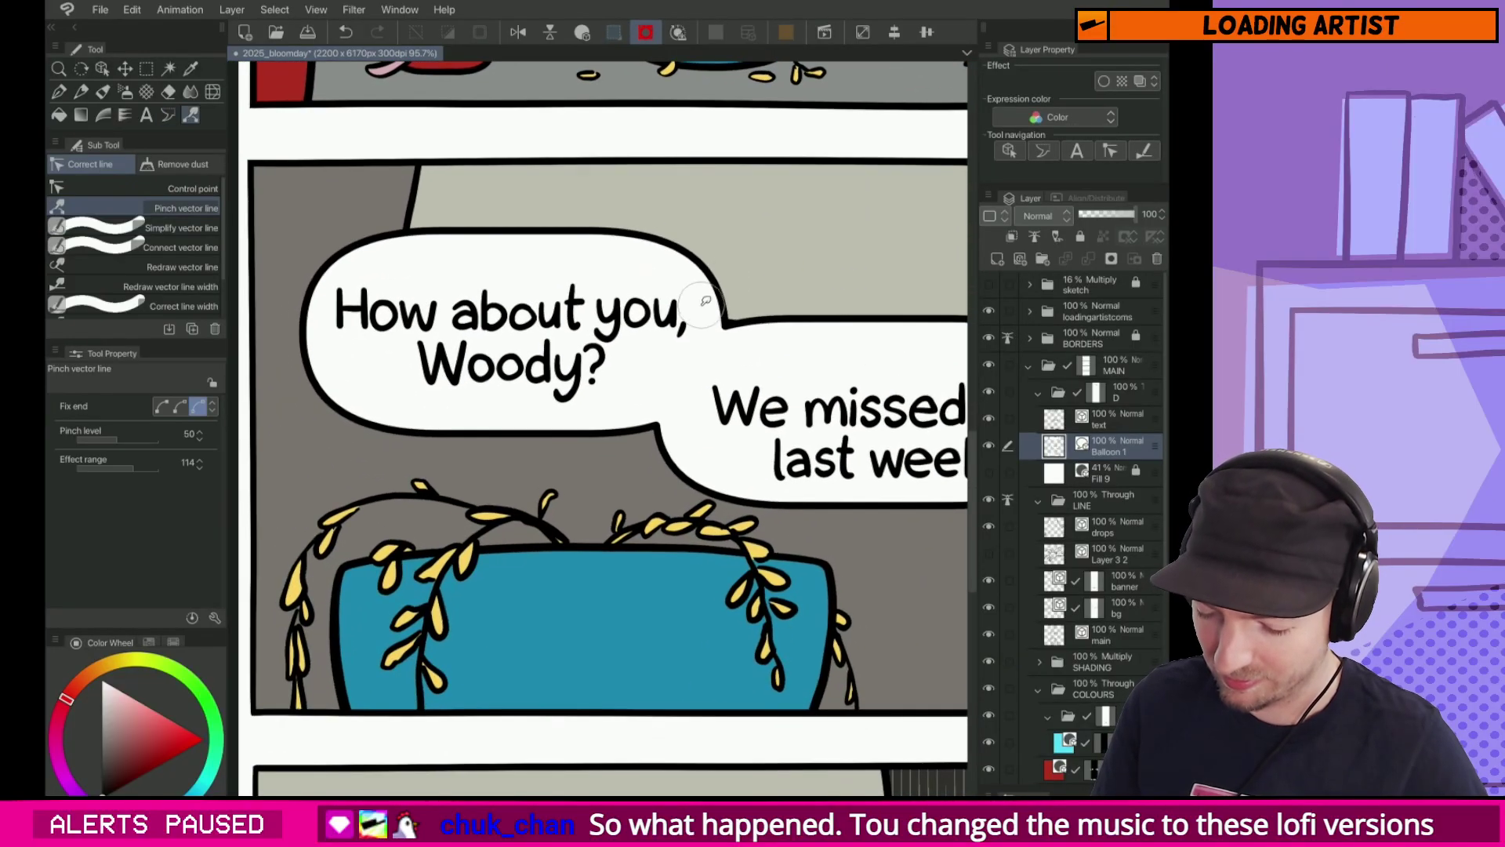
left_click_drag(706, 284, 690, 263)
left_click_drag(502, 229, 462, 223)
left_click_drag(303, 333, 281, 341)
left_click_drag(564, 432, 573, 426)
left_click_drag(706, 274, 696, 263)
left_click_drag(549, 224, 486, 218)
left_click_drag(281, 333, 274, 325)
left_click_drag(568, 427, 578, 420)
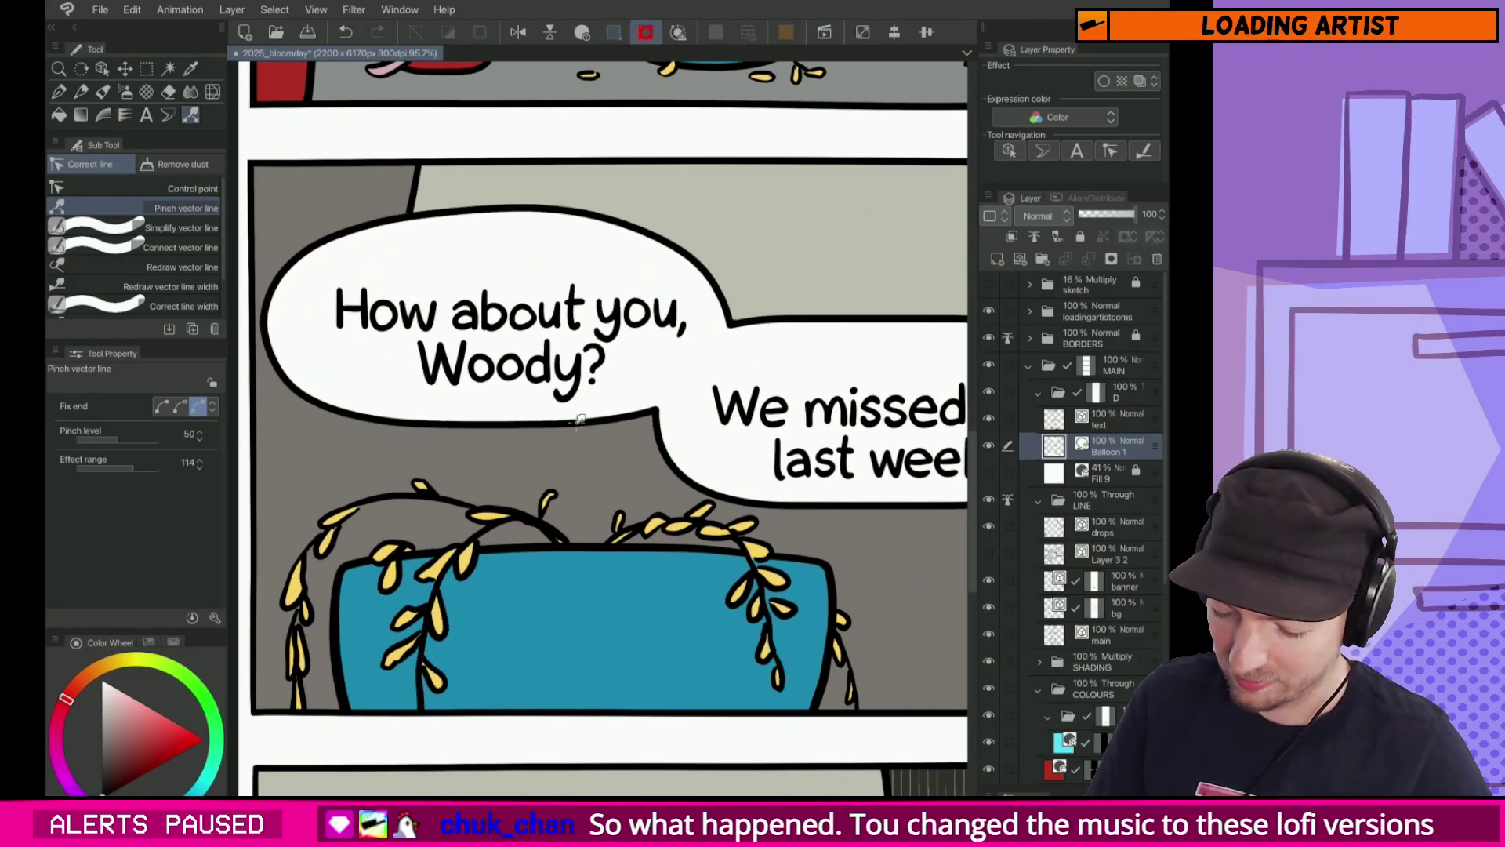
left_click_drag(702, 270, 705, 276)
left_click_drag(559, 211, 561, 224)
left_click_drag(276, 314, 270, 320)
left_click_drag(482, 429, 487, 421)
left_click_drag(707, 274, 712, 280)
Step: Reshape the "We missed you last week." balloon into a softer oval that extends further left under its neighbour and stays flatter along the bottom
left_click_drag(800, 345, 662, 290)
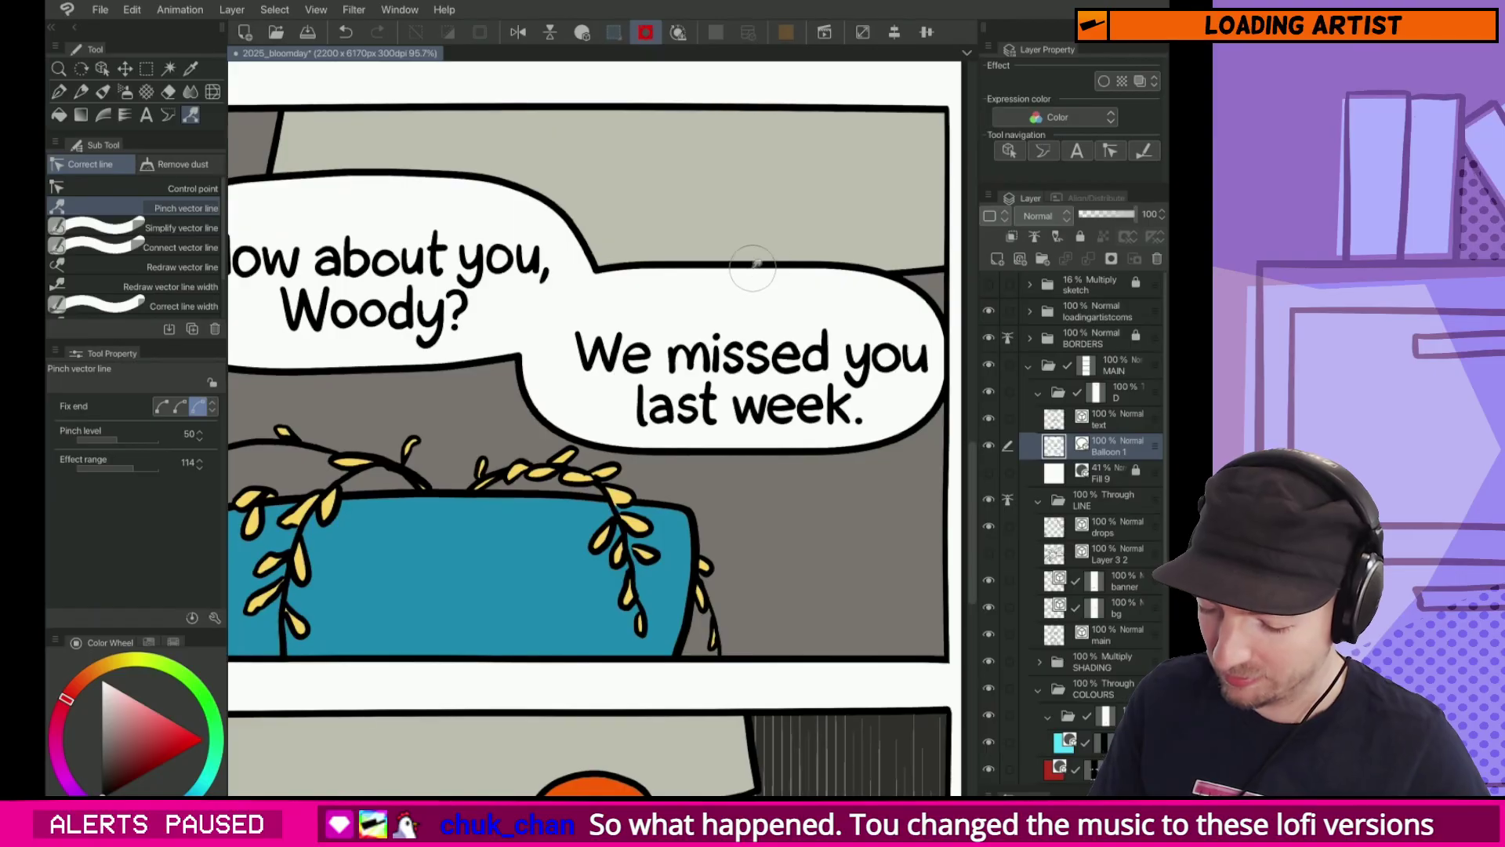
left_click_drag(758, 262, 737, 251)
left_click_drag(519, 412, 508, 407)
left_click_drag(666, 452, 670, 444)
left_click_drag(943, 364, 926, 369)
left_click_drag(858, 263, 866, 273)
left_click_drag(697, 252, 694, 244)
mouse_move(494, 392)
left_mouse_down()
mouse_move(925, 392)
mouse_move(582, 253)
left_mouse_up()
left_click_drag(806, 249, 807, 264)
left_click_drag(927, 369, 943, 368)
left_click_drag(854, 281, 859, 273)
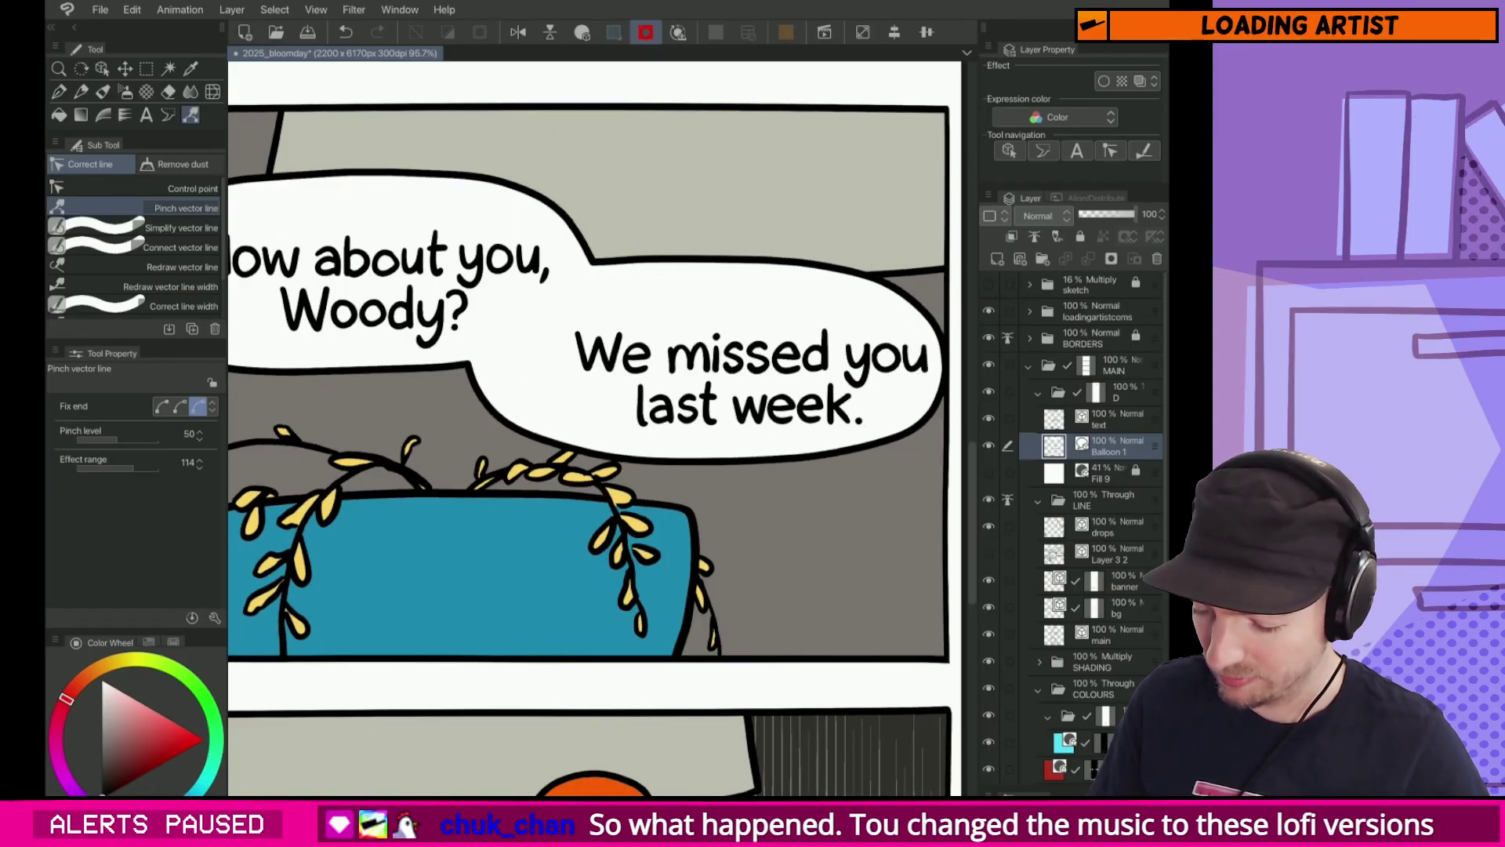
left_click_drag(738, 477, 738, 421)
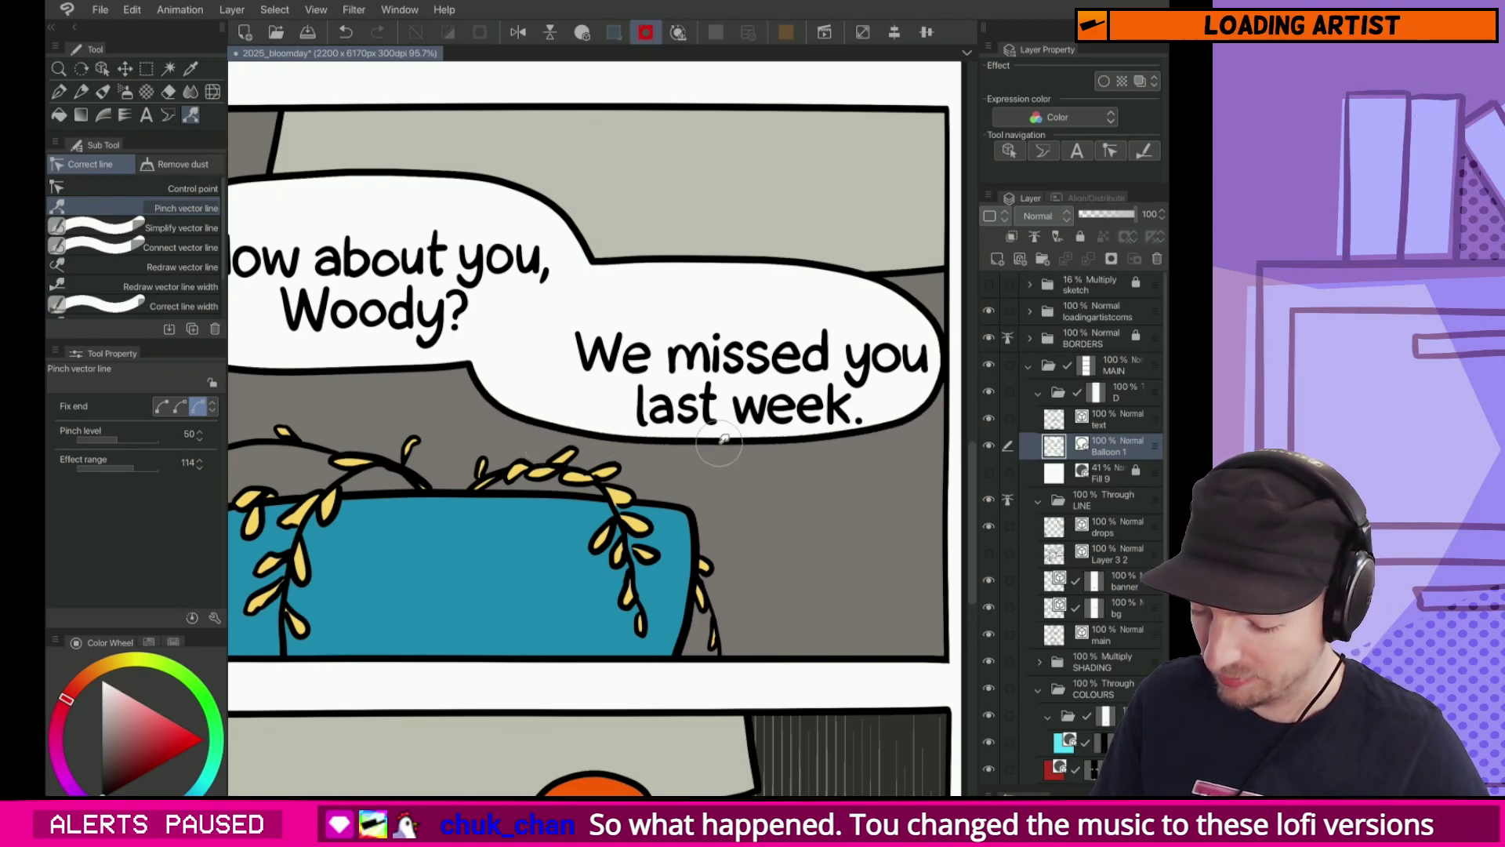
Step: Select the third panel's lettering on the text layer, shift it up and left to centre it in the balloons, and clear the selection
key("k")
key("alt+bracketright")
key("m")
mouse_move(540, 471)
left_mouse_down()
mouse_move(614, 407)
mouse_move(970, 298)
left_mouse_up()
key("k")
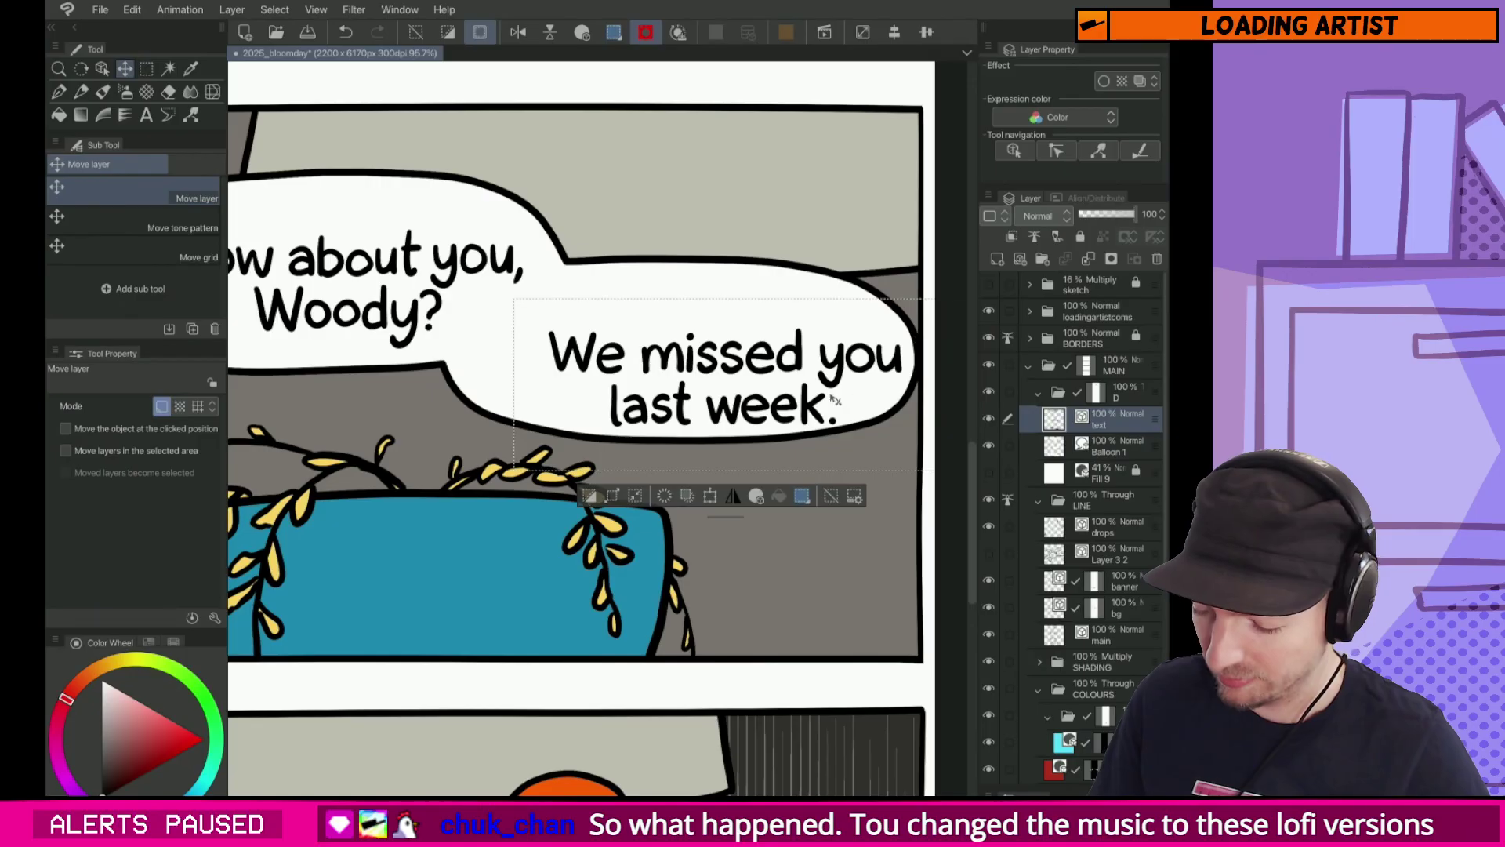
left_click_drag(812, 398, 777, 376)
left_click_drag(401, 341, 662, 381)
key("ctrl+d")
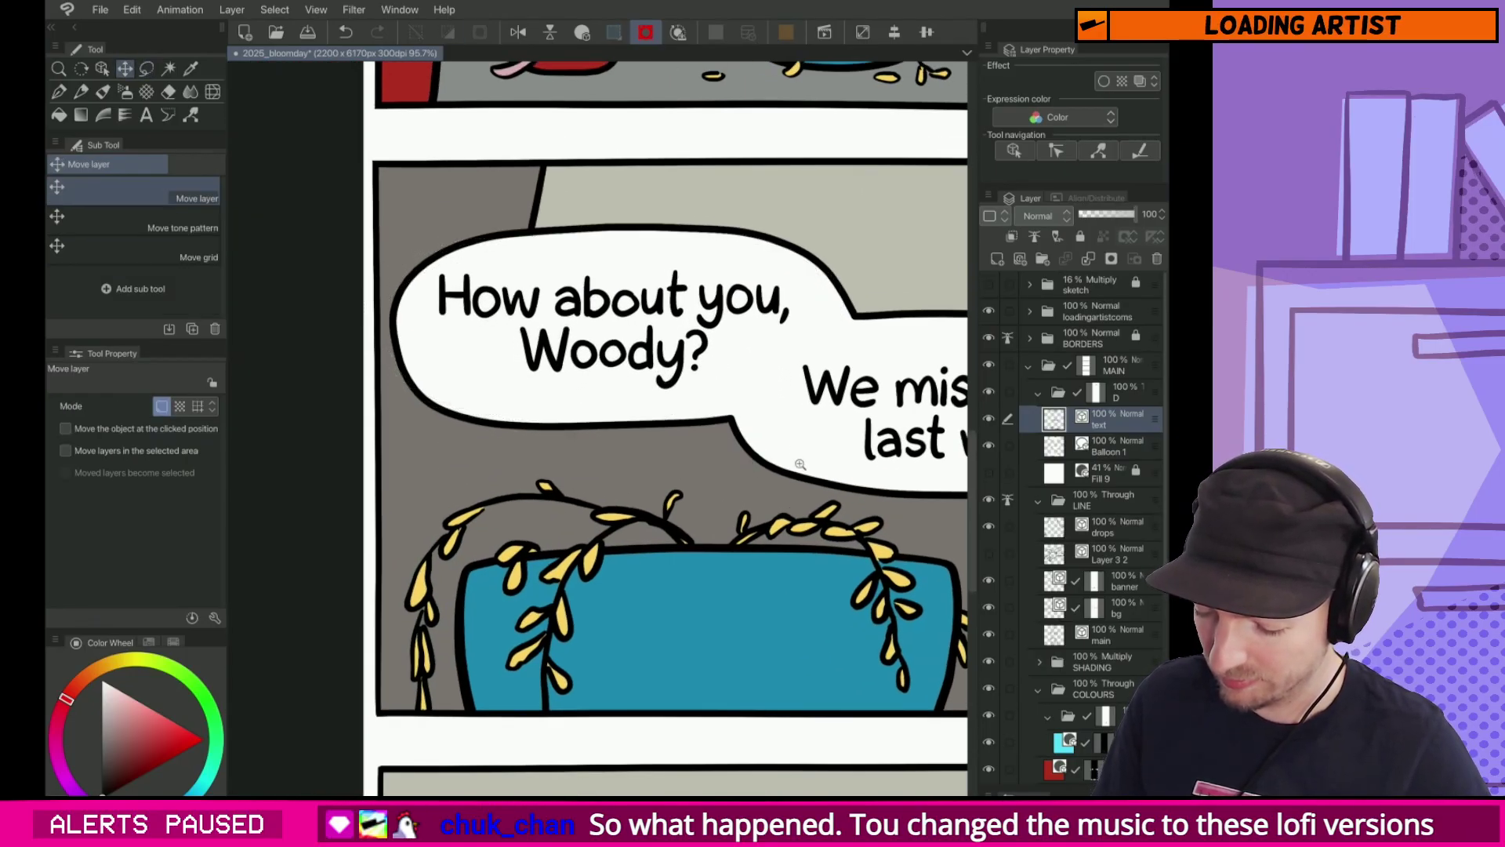
Step: Refine the bottom curve and right end of the "We missed you last week." balloon, pulling it away from the panel border
scroll(793, 473, "down", 6)
left_click_drag(850, 534, 809, 436)
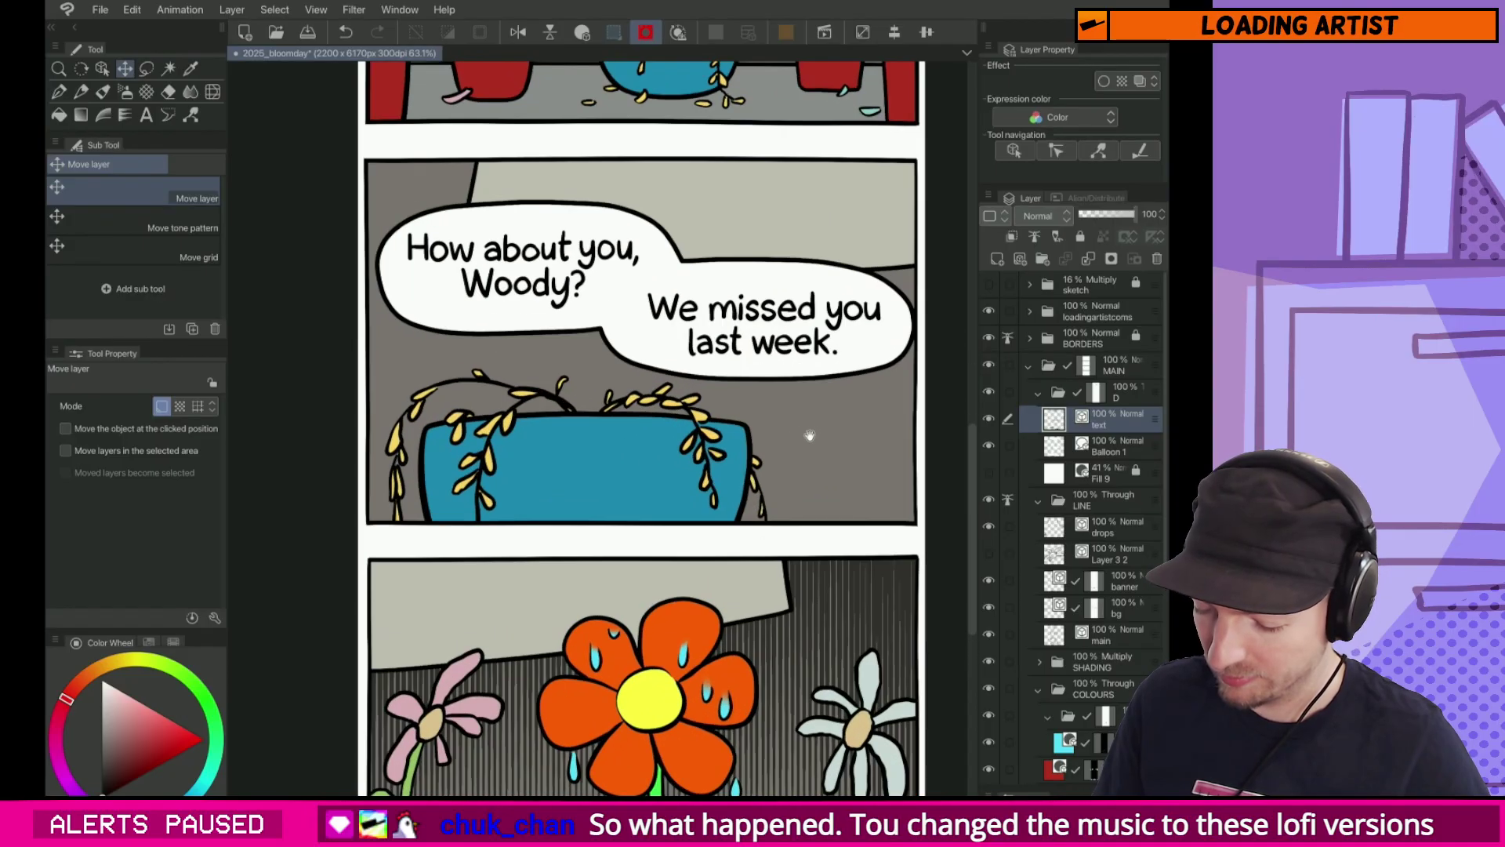
key("y")
left_click_drag(708, 392, 673, 393)
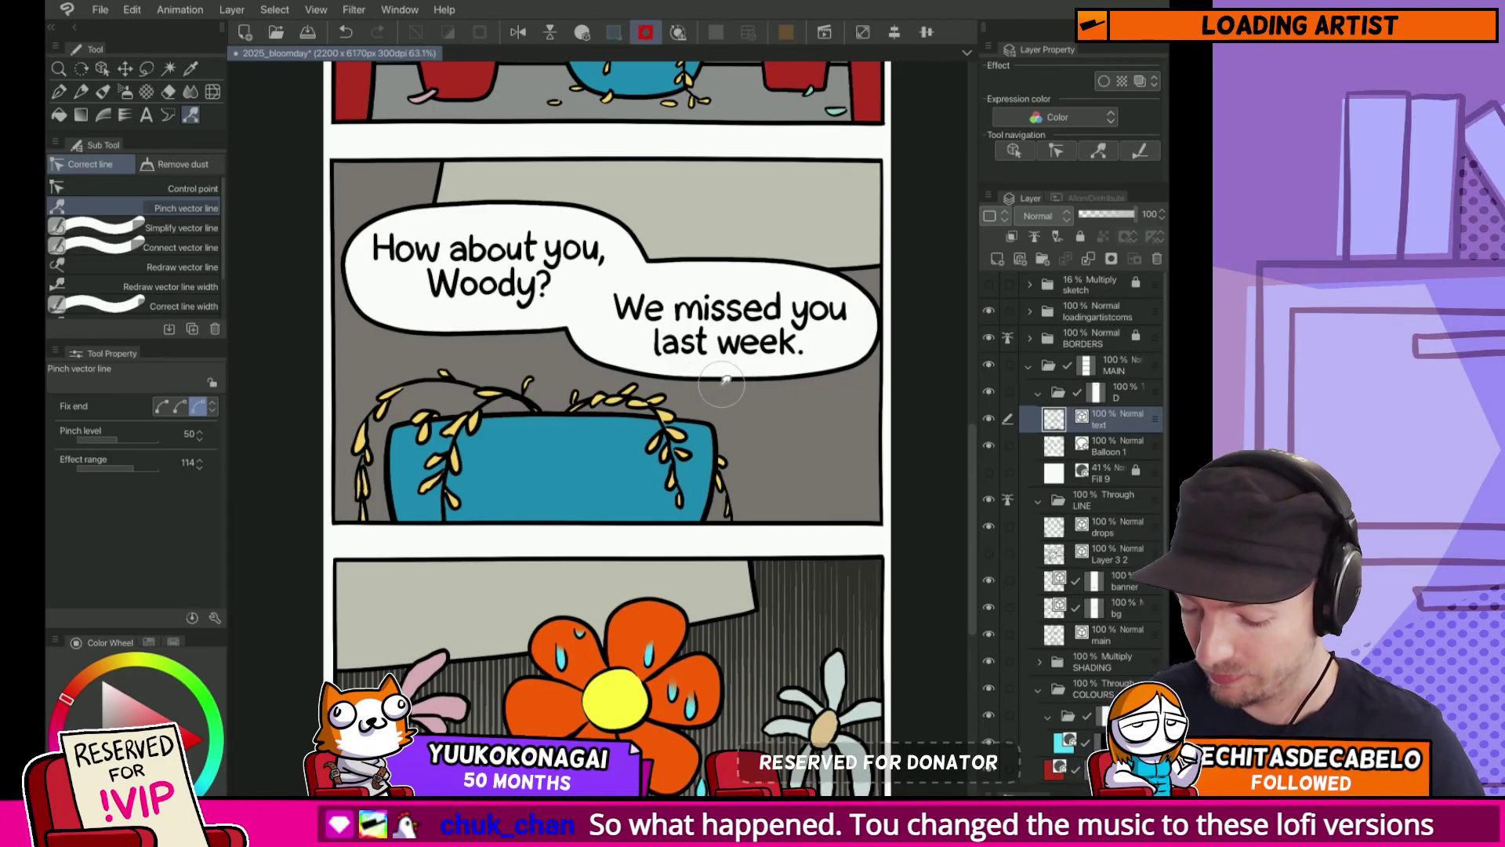
left_click(751, 379, "ctrl+shift")
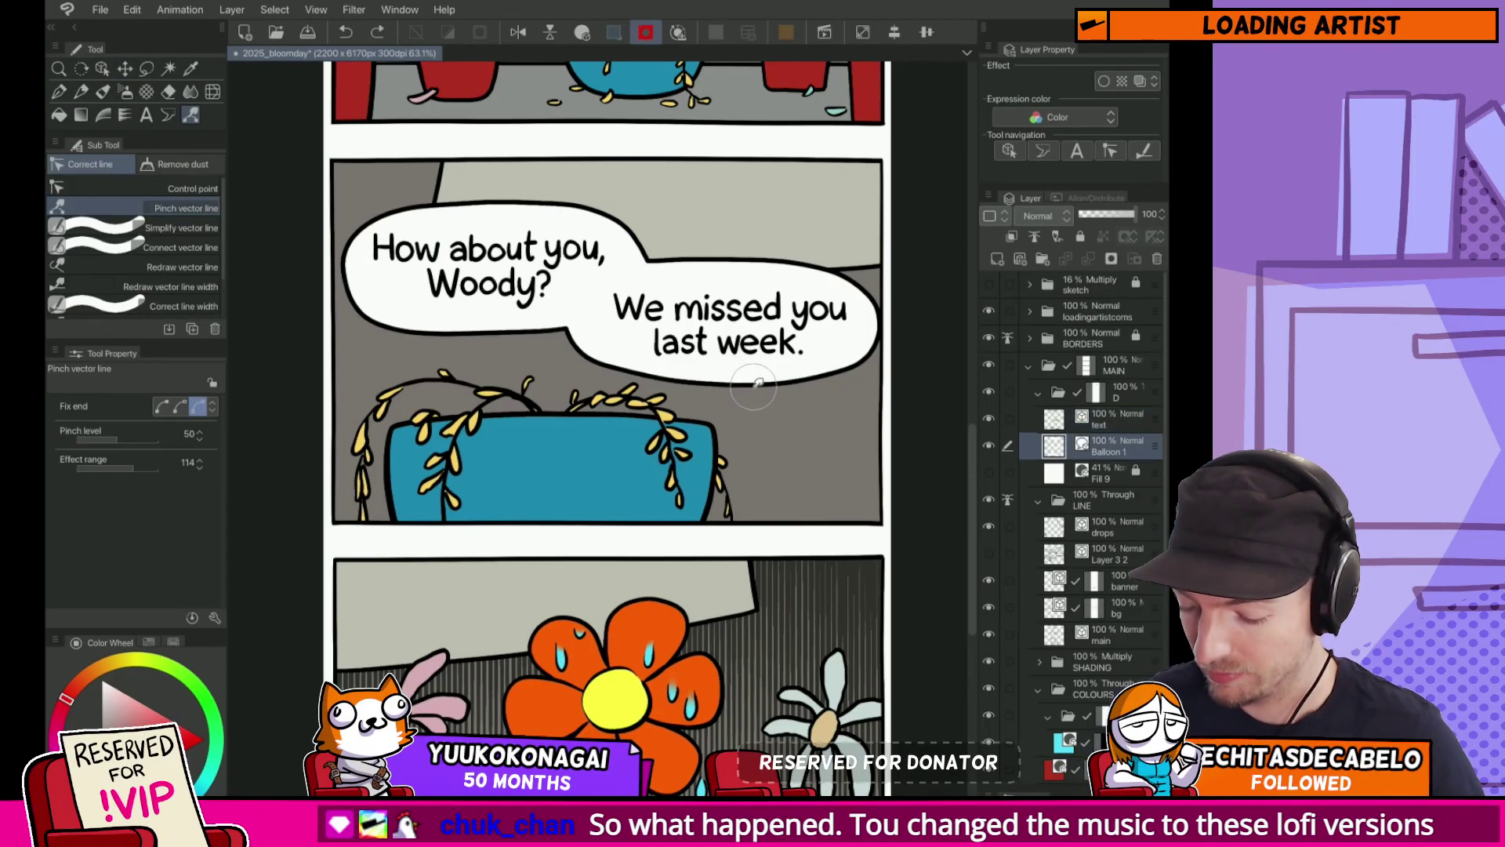
left_click_drag(878, 337, 862, 351)
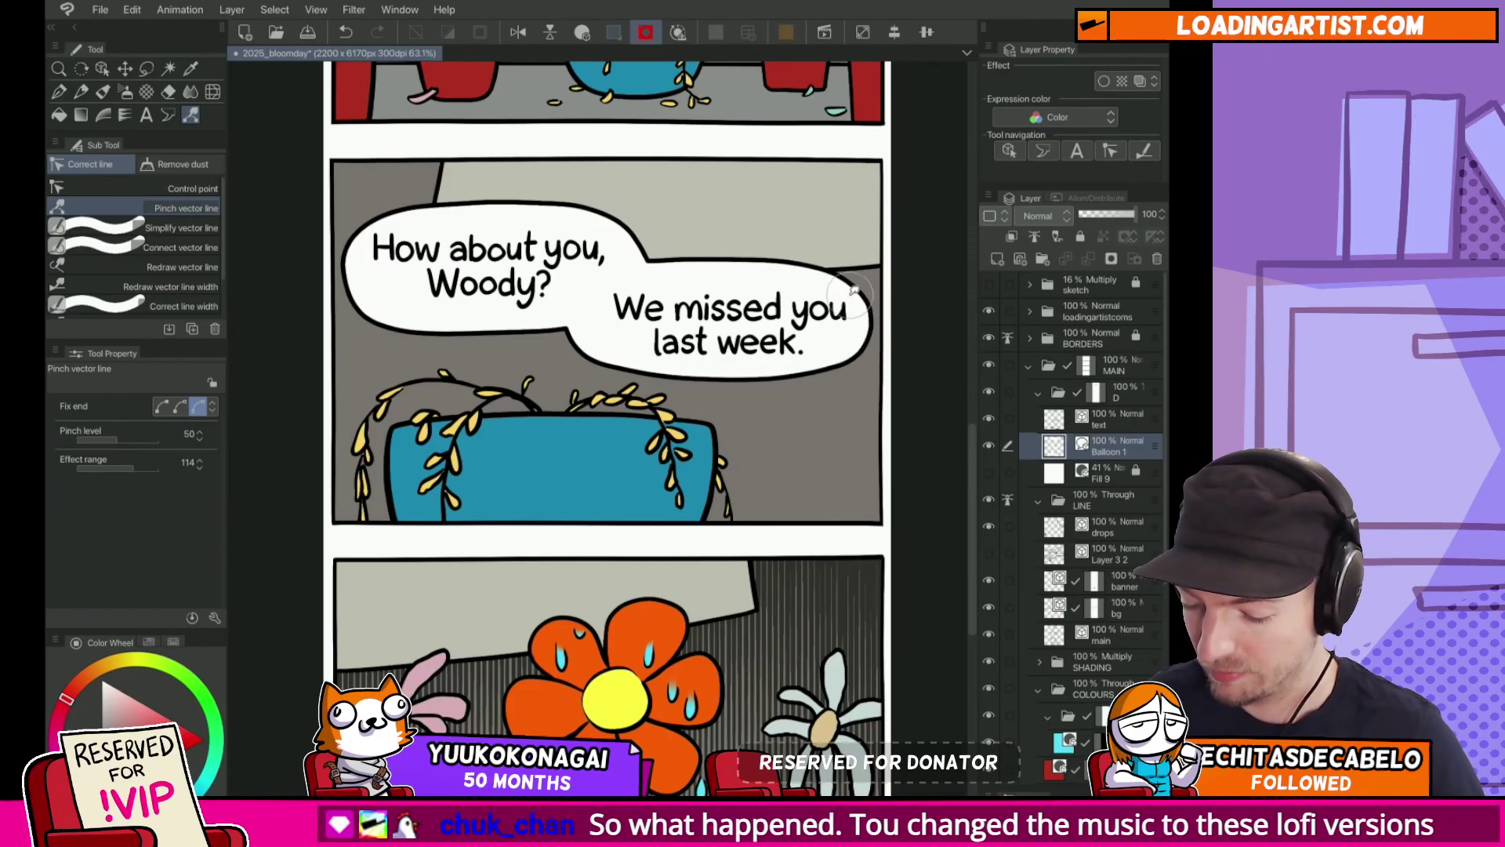
Step: Add a curved spline balloon tail, width 90, from the bottom of the "We missed you last week." balloon toward the blue pot's right side
key("t")
left_click_drag(721, 421, 743, 489)
key("t")
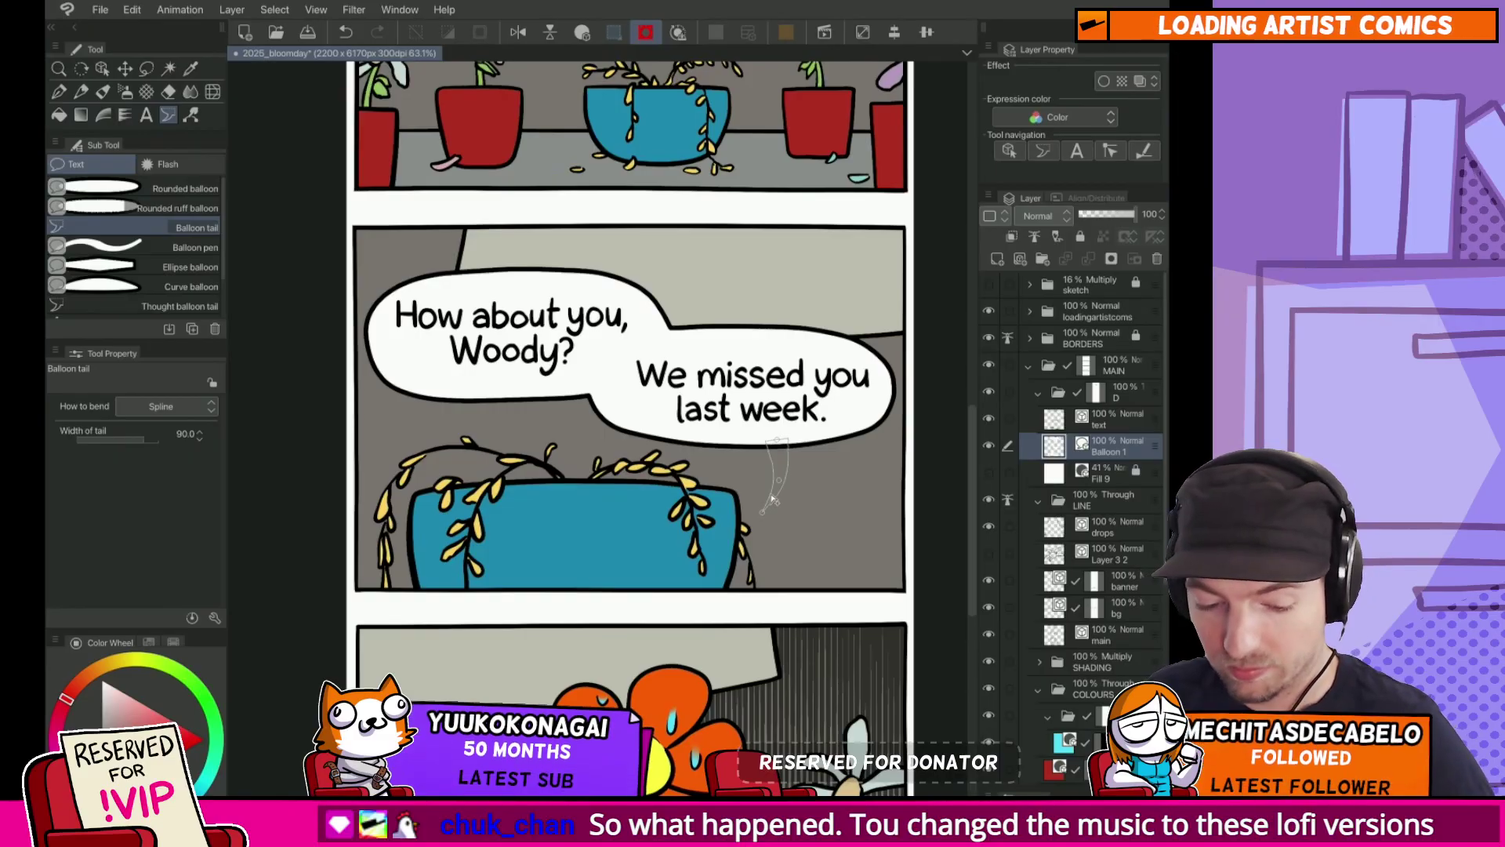
double_click(762, 511)
Step: Add a short balloon tail from the bottom of the second panel's balloon pointing down to the wilted plant in the blue pot
scroll(772, 423, "up", 3)
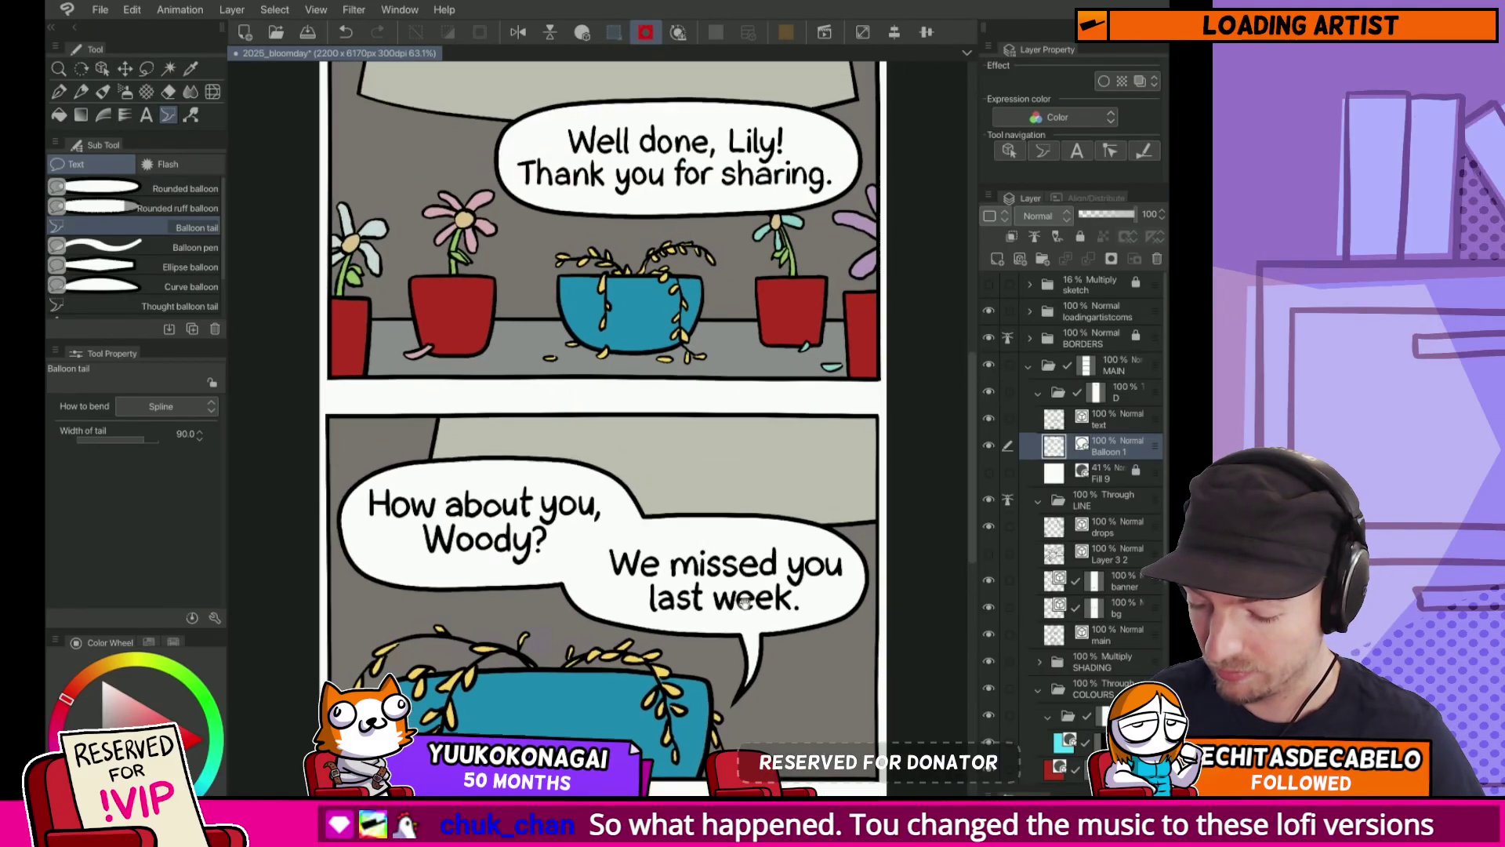
scroll(657, 246, "up", 3)
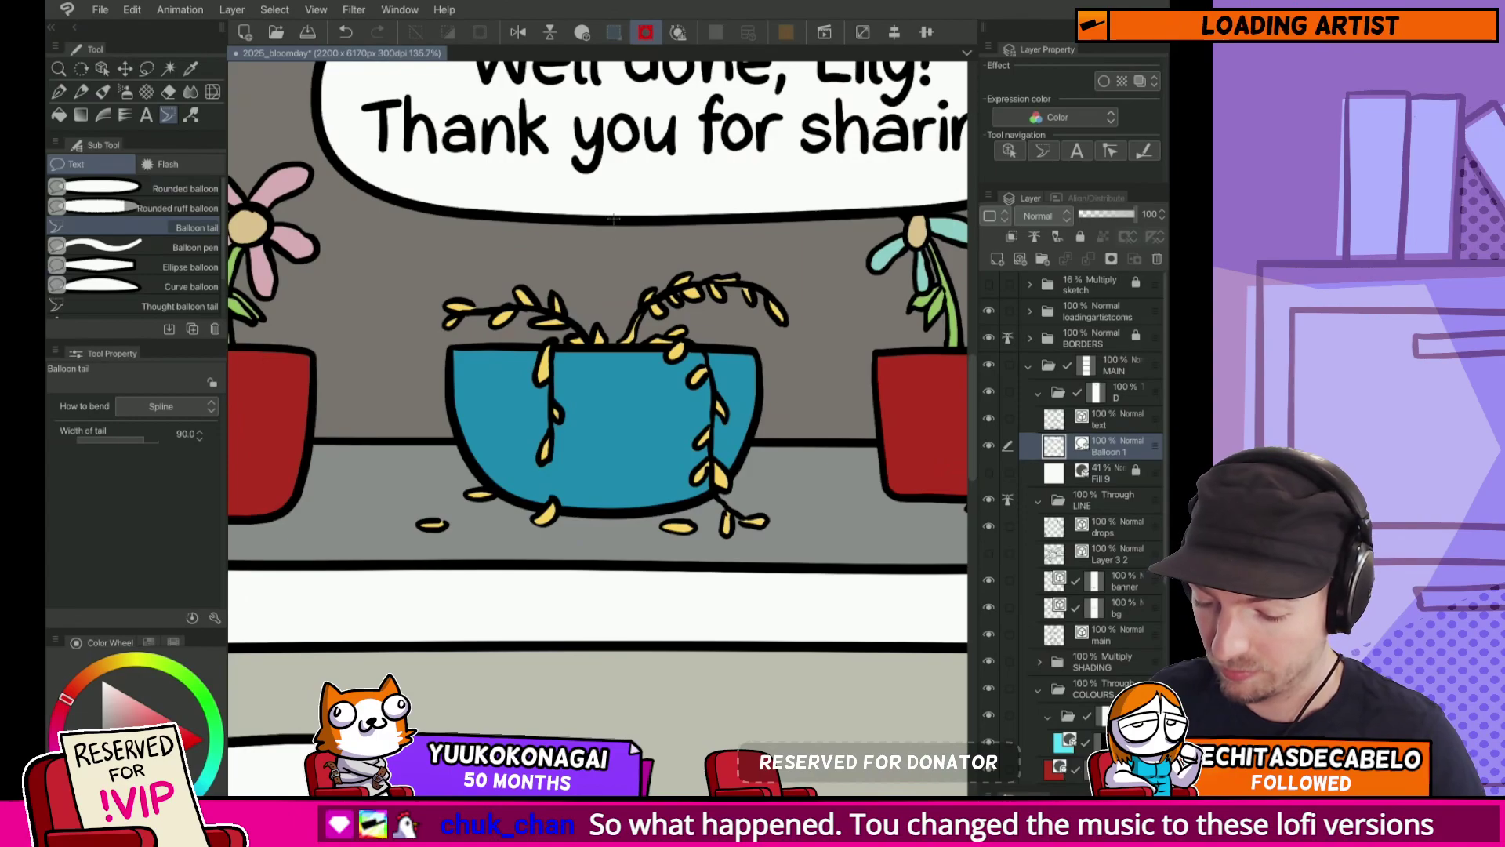
left_click_drag(612, 204, 533, 309)
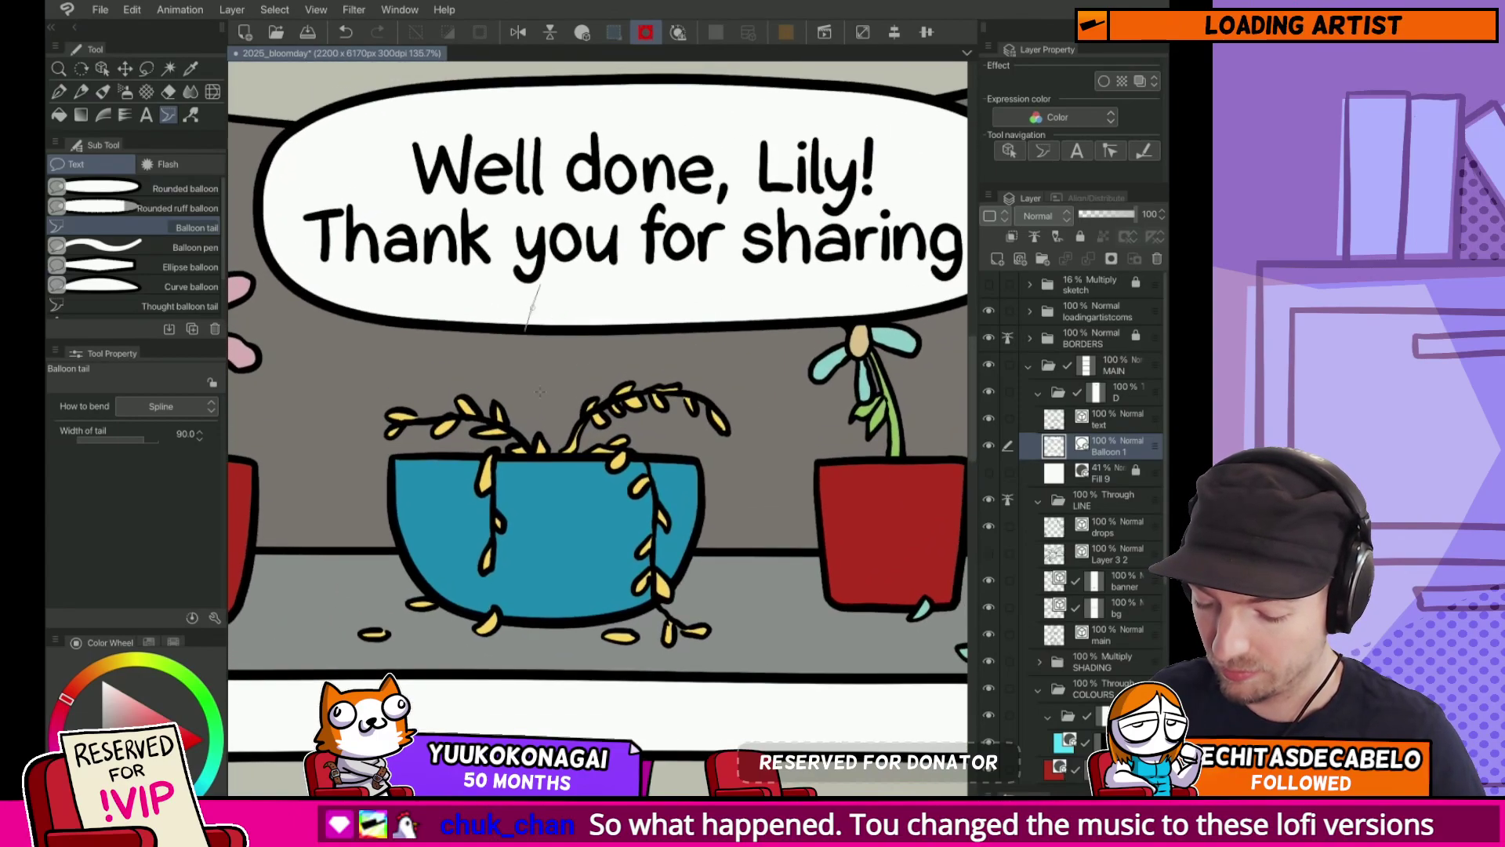
left_click_drag(549, 390, 549, 390)
Step: Add a wavy spline balloon tail, width 90, from the first panel's balloon curving down toward the purple flower's left side
scroll(705, 617, "down", 6)
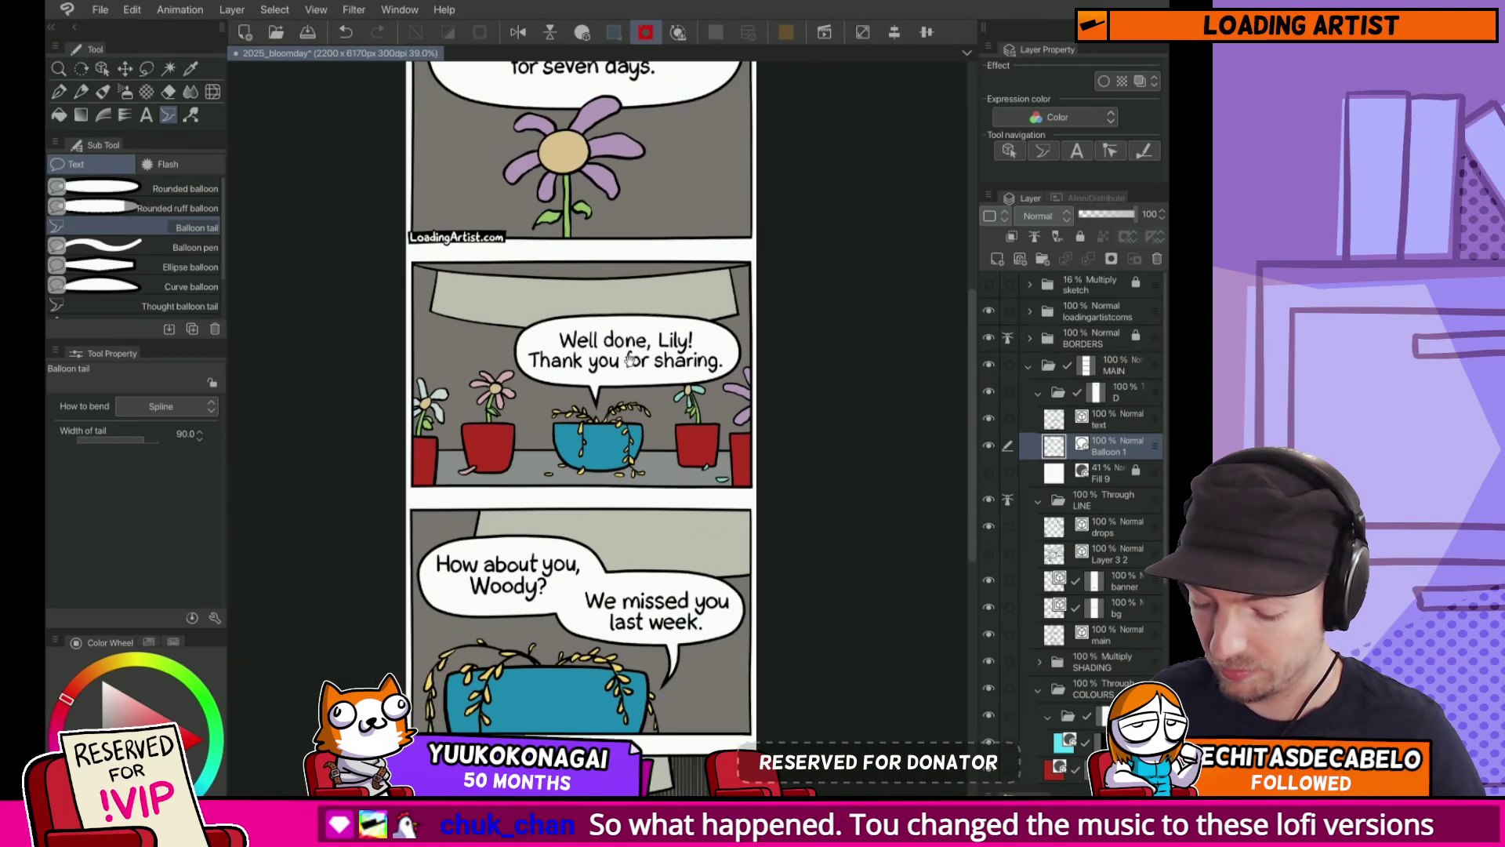
scroll(719, 378, "up", 2)
left_click_drag(732, 404, 706, 55)
left_click_drag(673, 285, 738, 642)
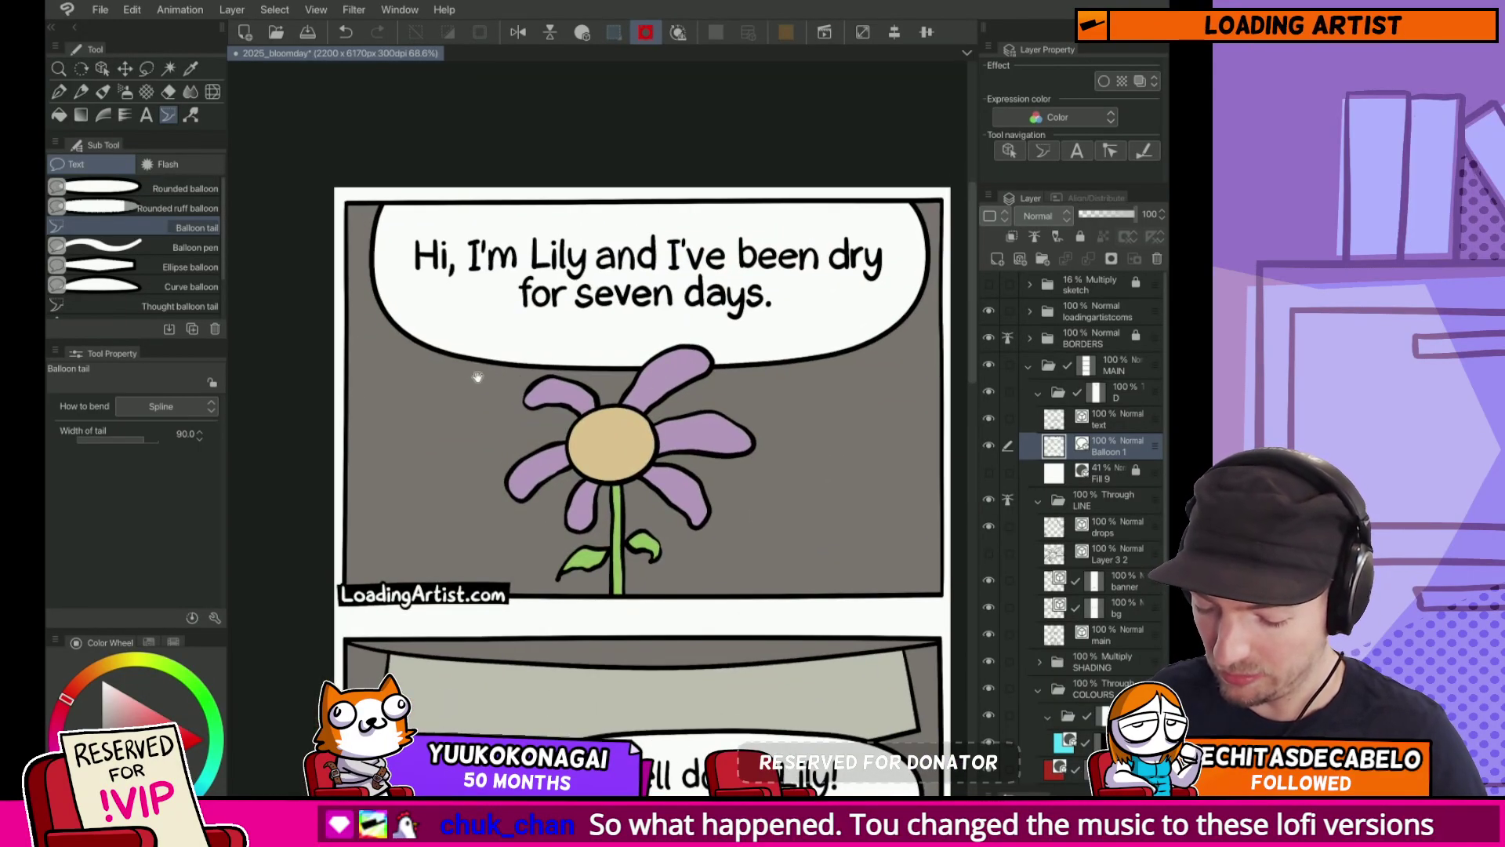
double_click(514, 523)
Step: Shorten the first panel's balloon tail so it ends beside the flower, and pinch its lower curve into shape
key("o")
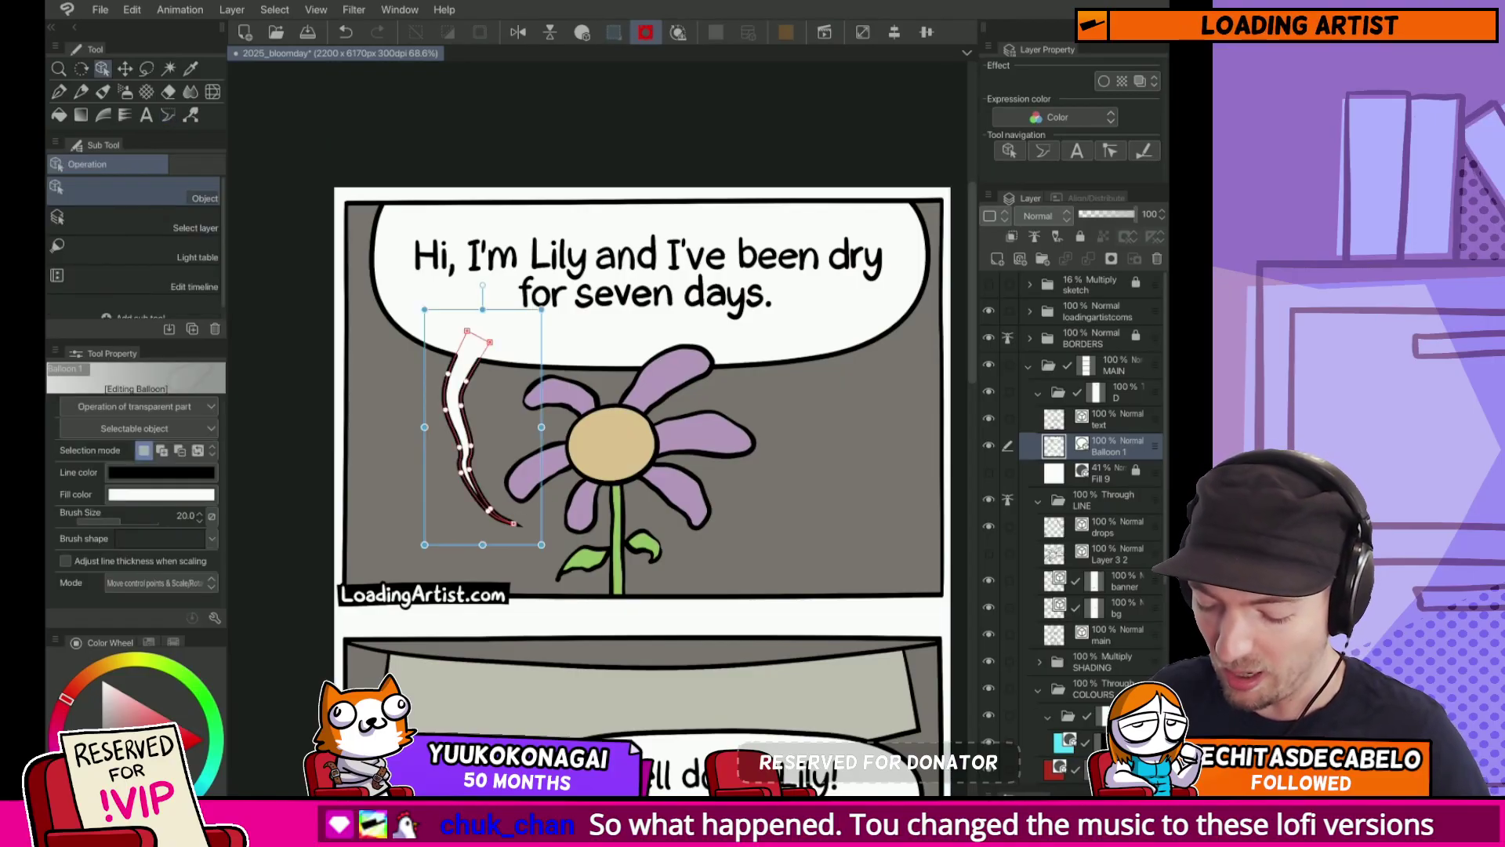
left_click_drag(541, 544, 531, 470)
key("y")
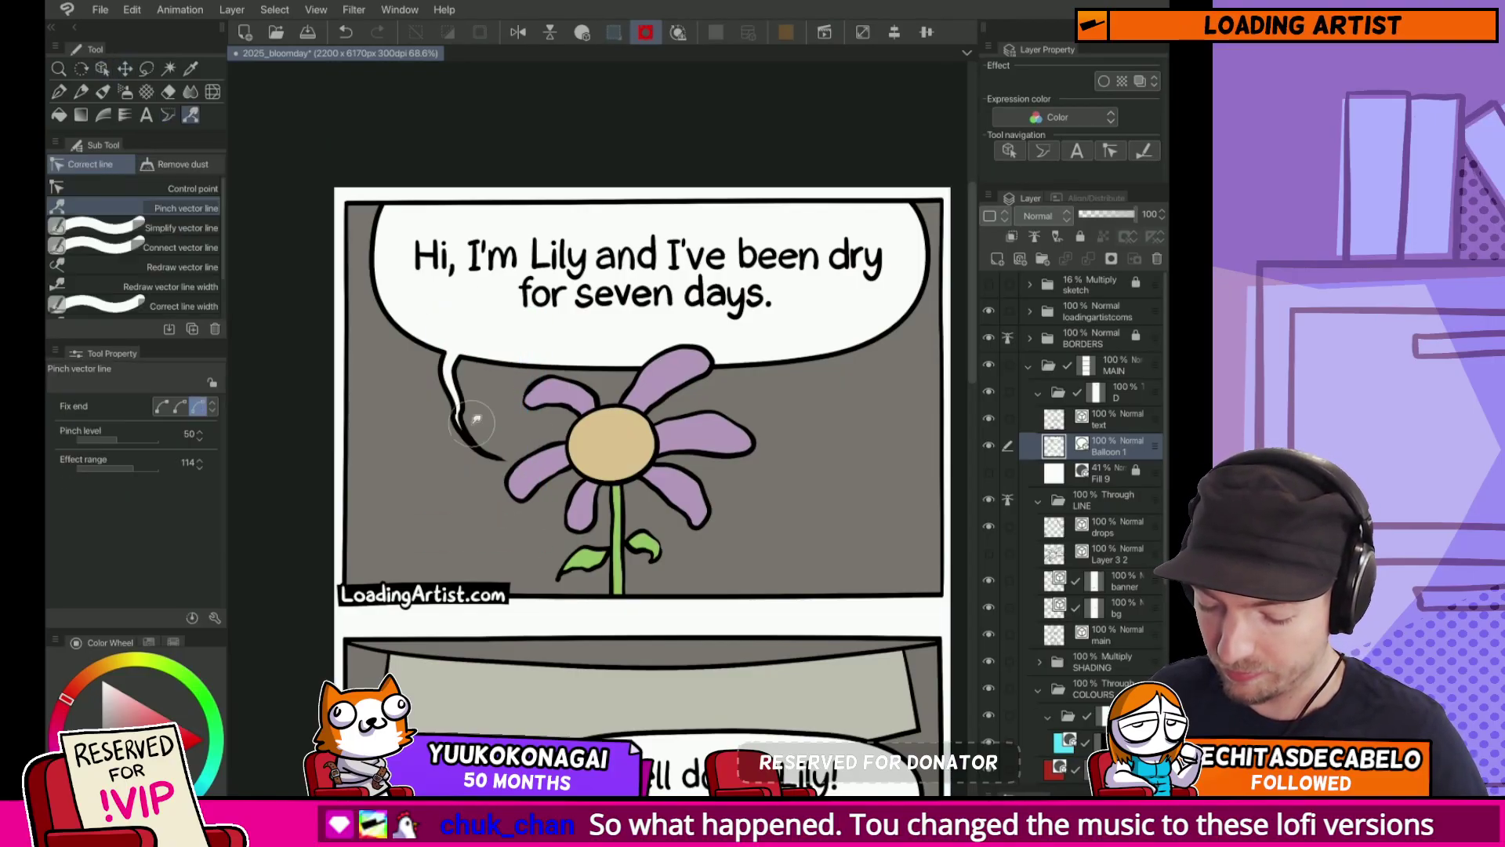
left_click_drag(485, 422, 491, 419)
left_click_drag(639, 607, 517, 607)
left_click(608, 603, "ctrl")
left_click_drag(655, 631, 680, 431)
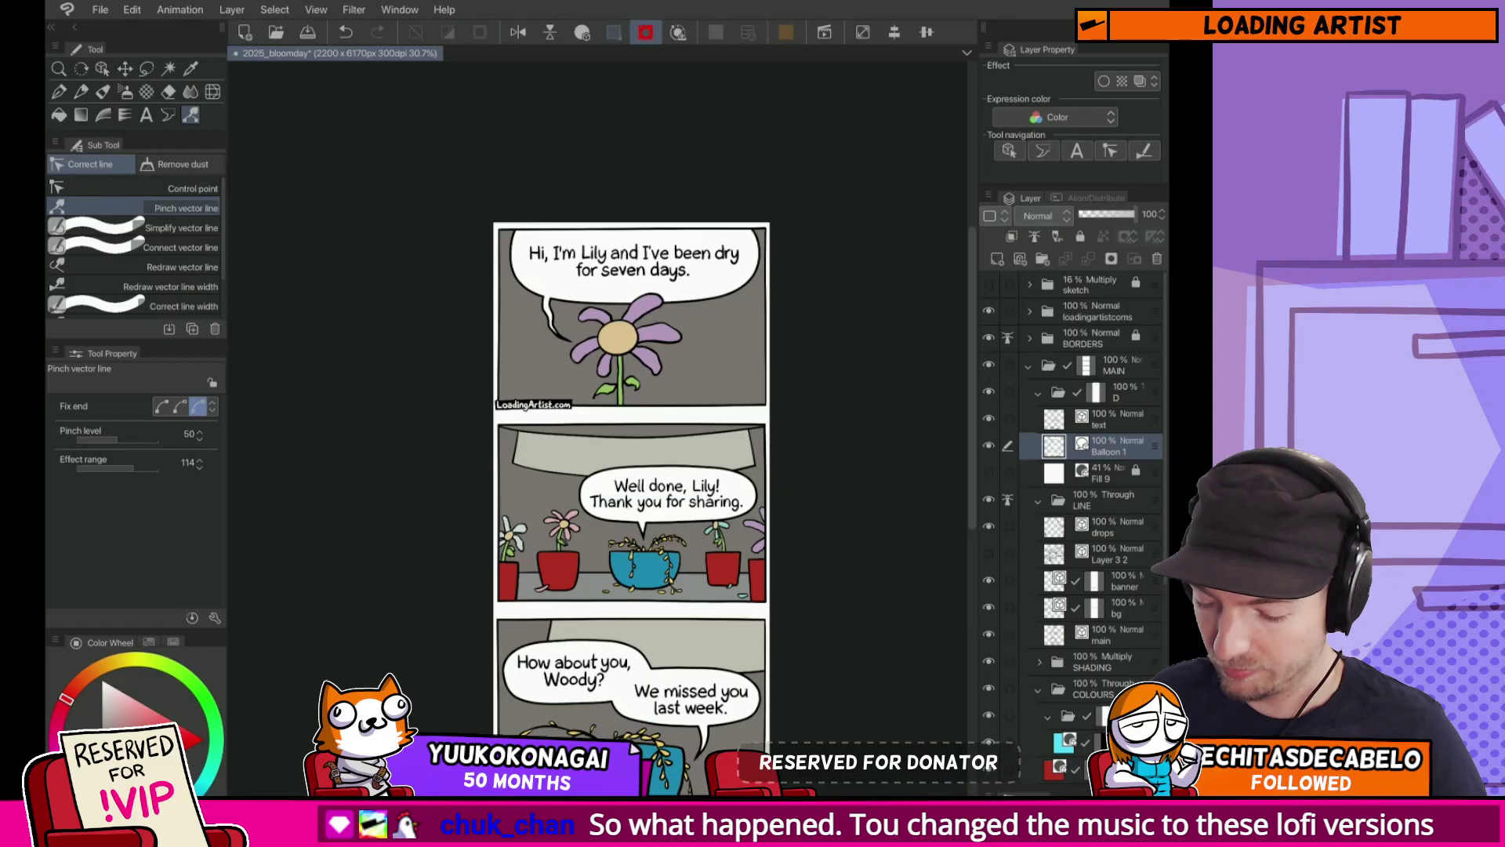
Step: Mirror the first panel's balloon tail horizontally and place it on the flower's right side, pointing at the petals
key("o")
left_click(551, 321)
left_click_drag(528, 312, 741, 303)
key("k")
left_click_drag(718, 433, 672, 510)
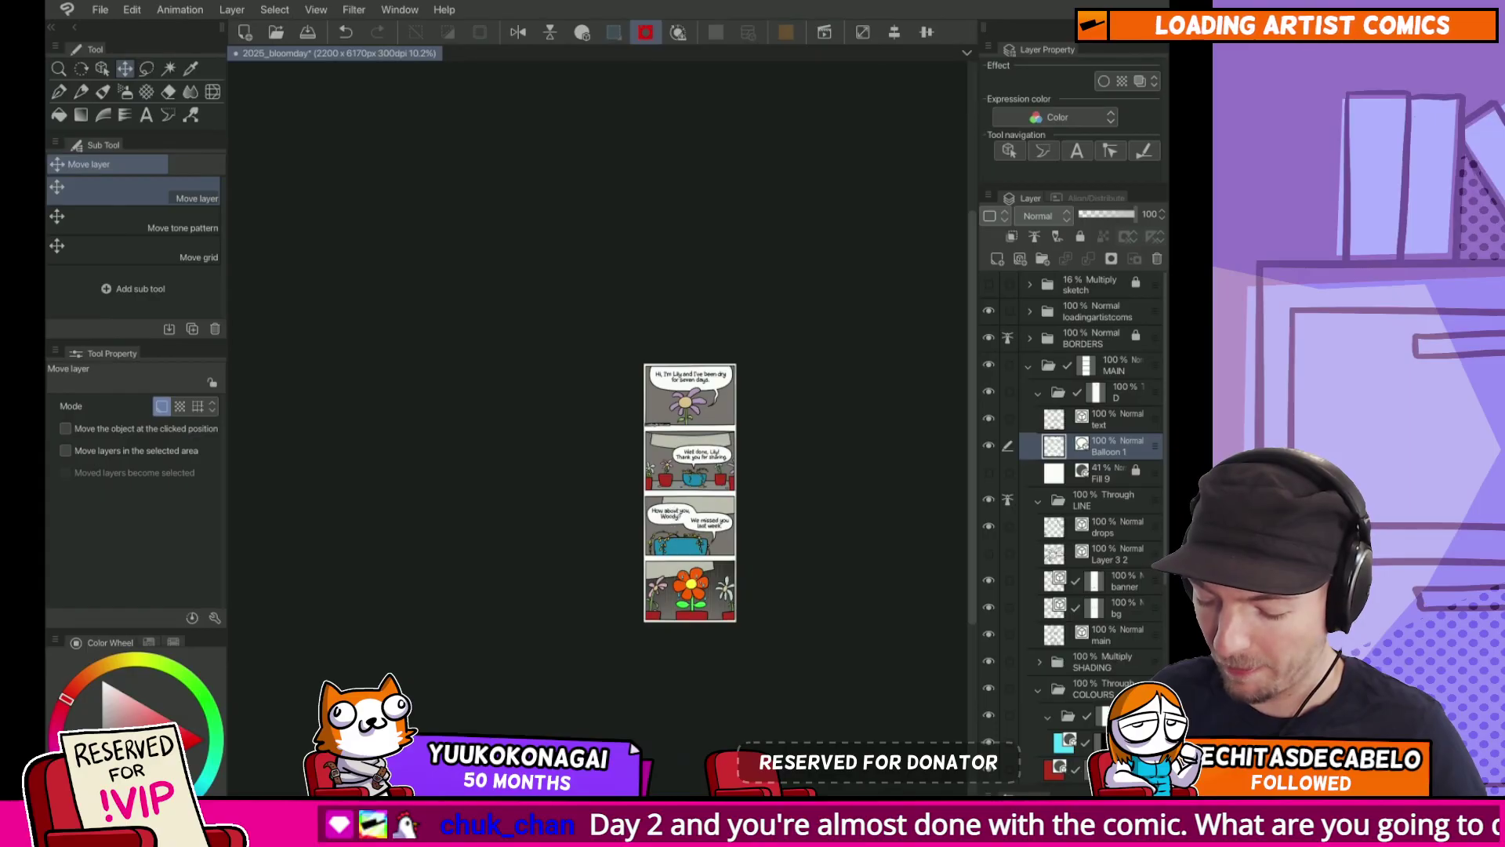
scroll(729, 390, "up", 6)
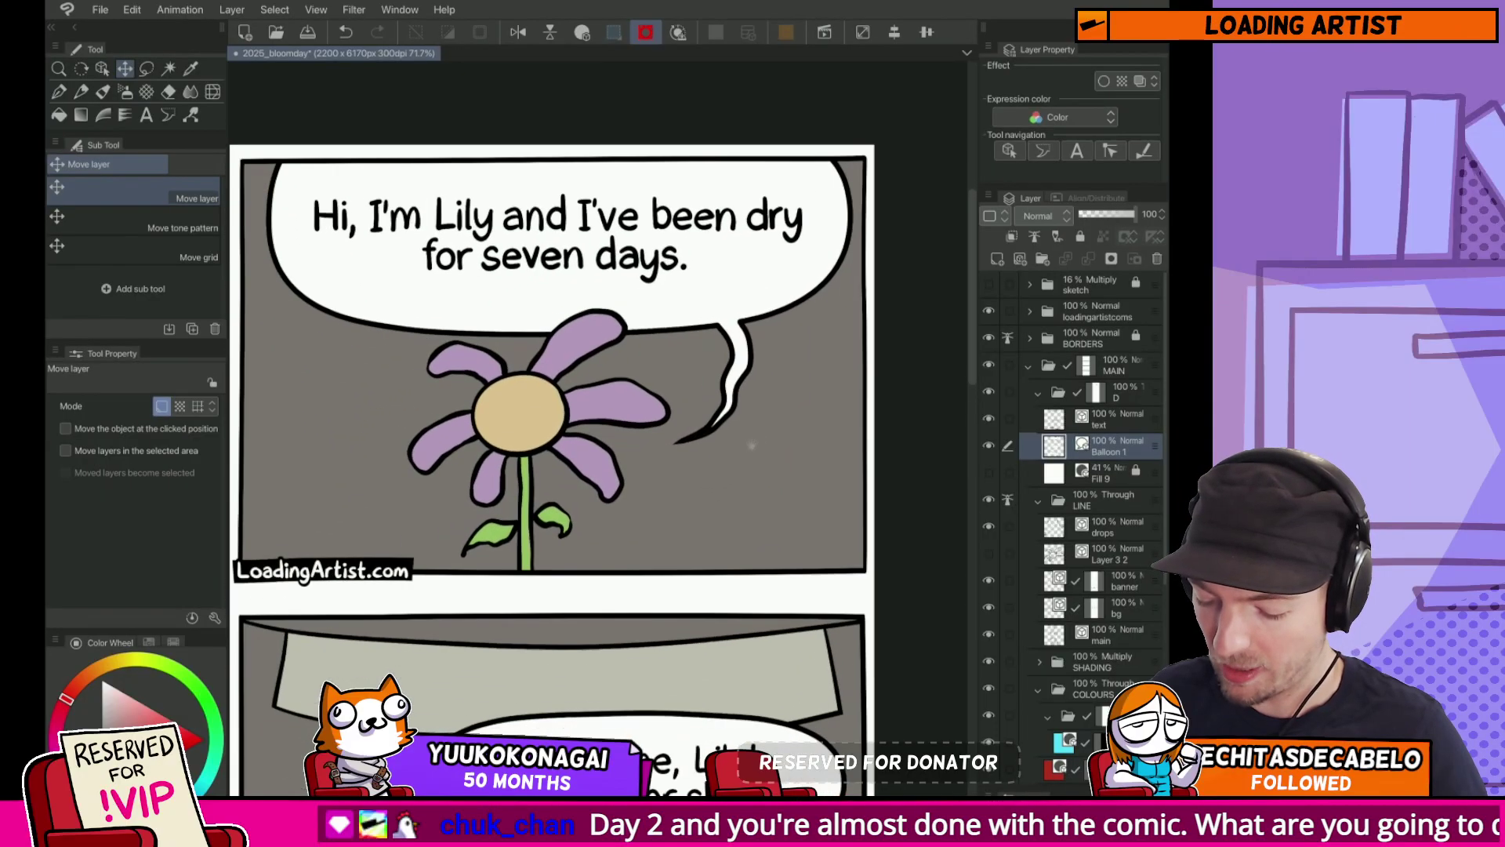
scroll(578, 493, "down", 3)
key("m")
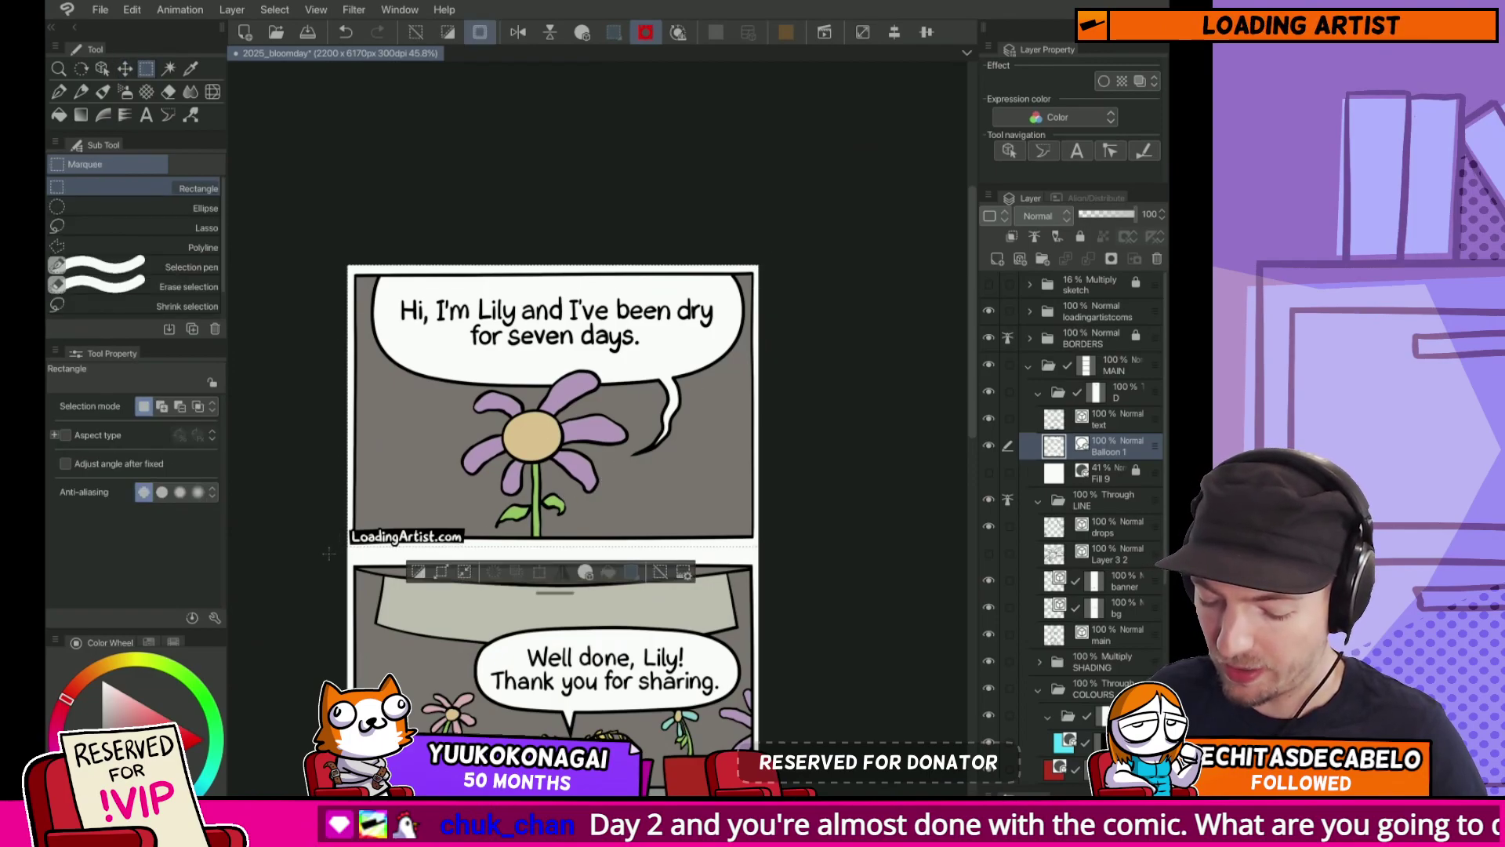
left_click_drag(341, 550, 763, 268)
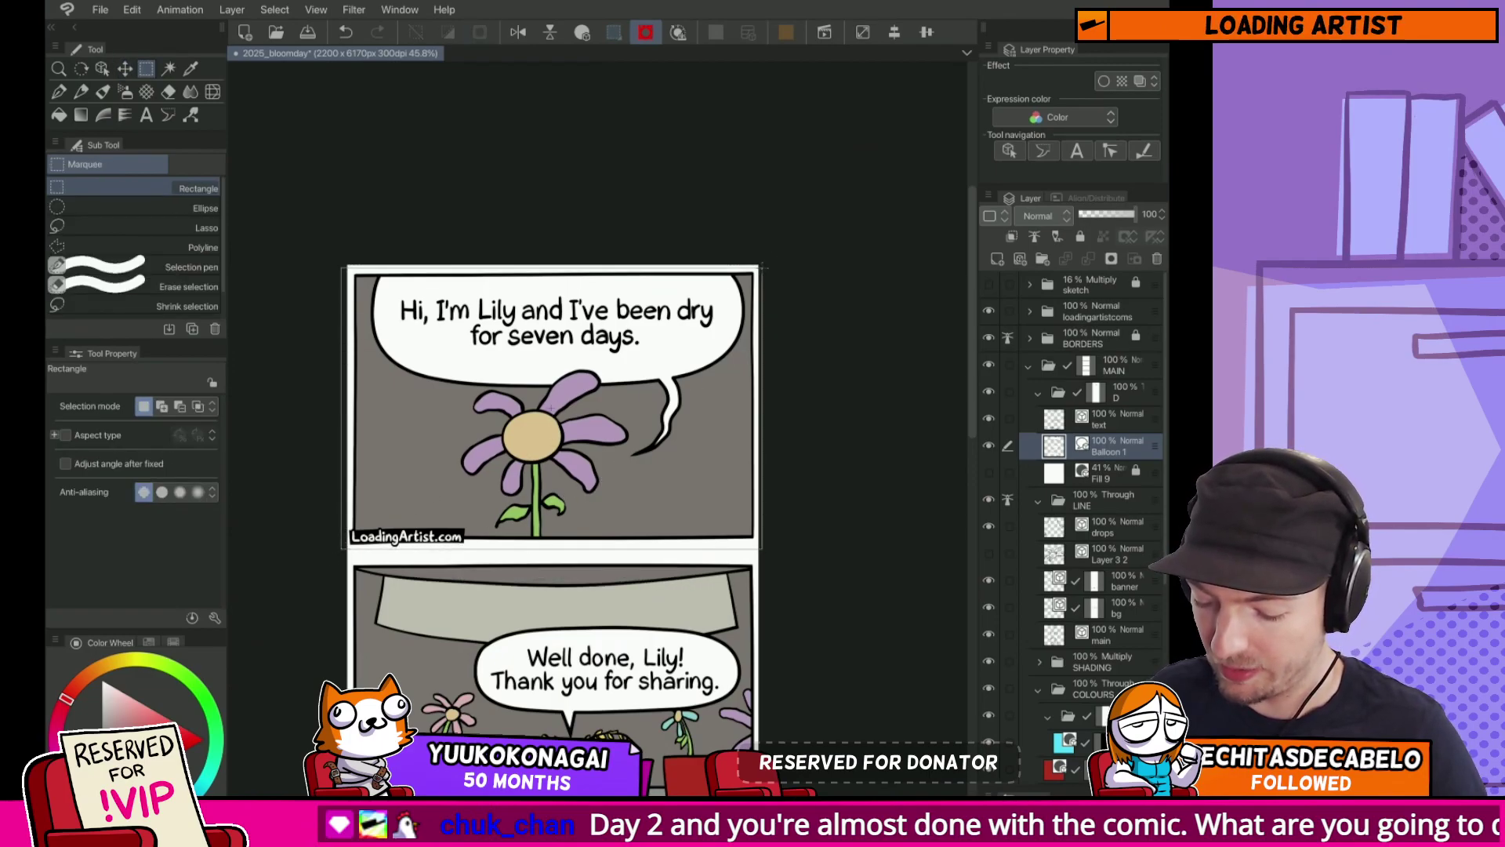
scroll(690, 448, "down", 5)
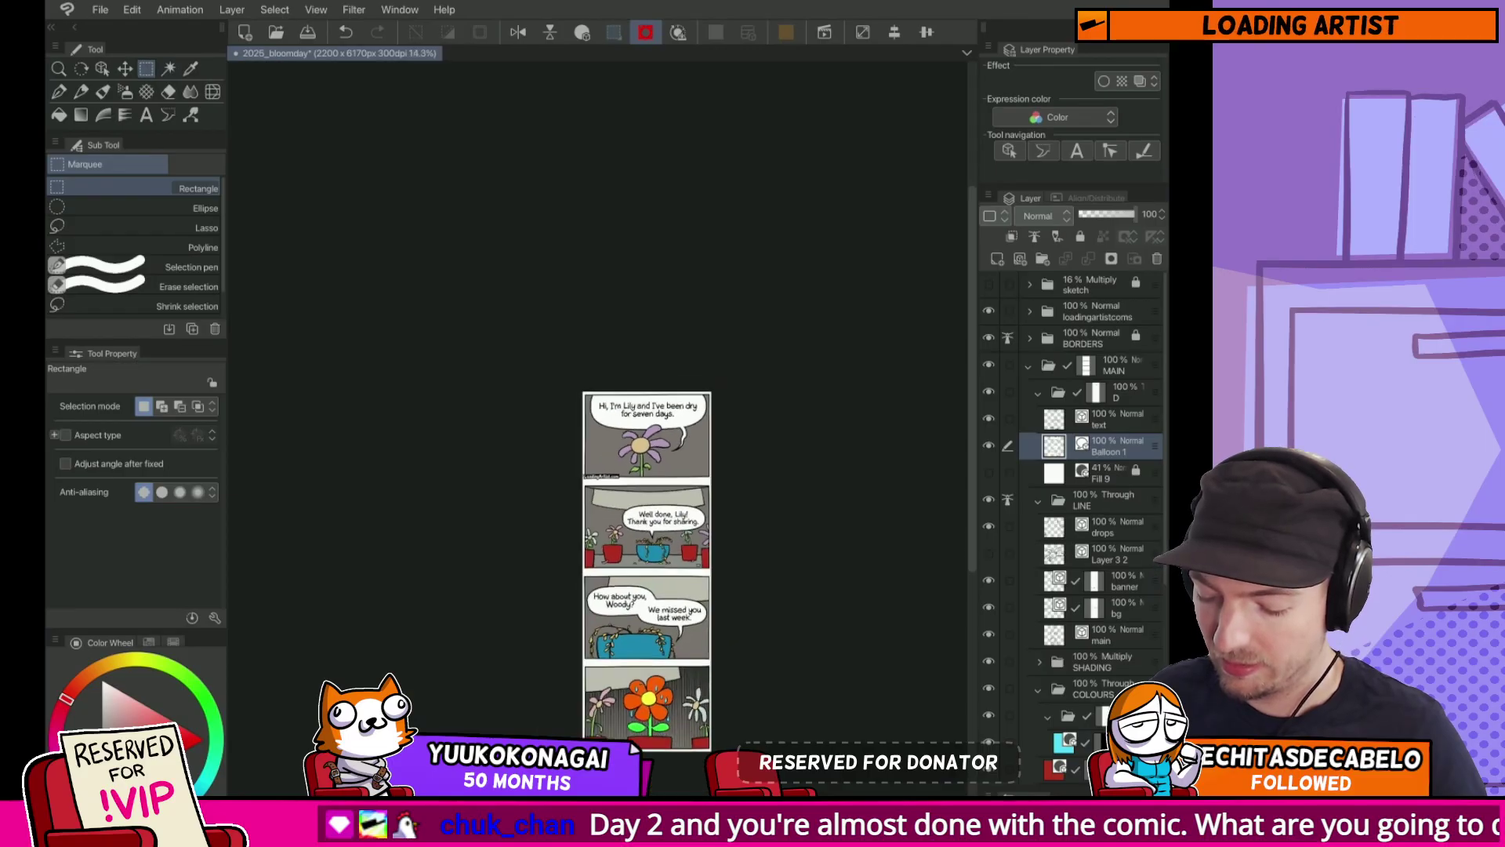
scroll(668, 456, "up", 4)
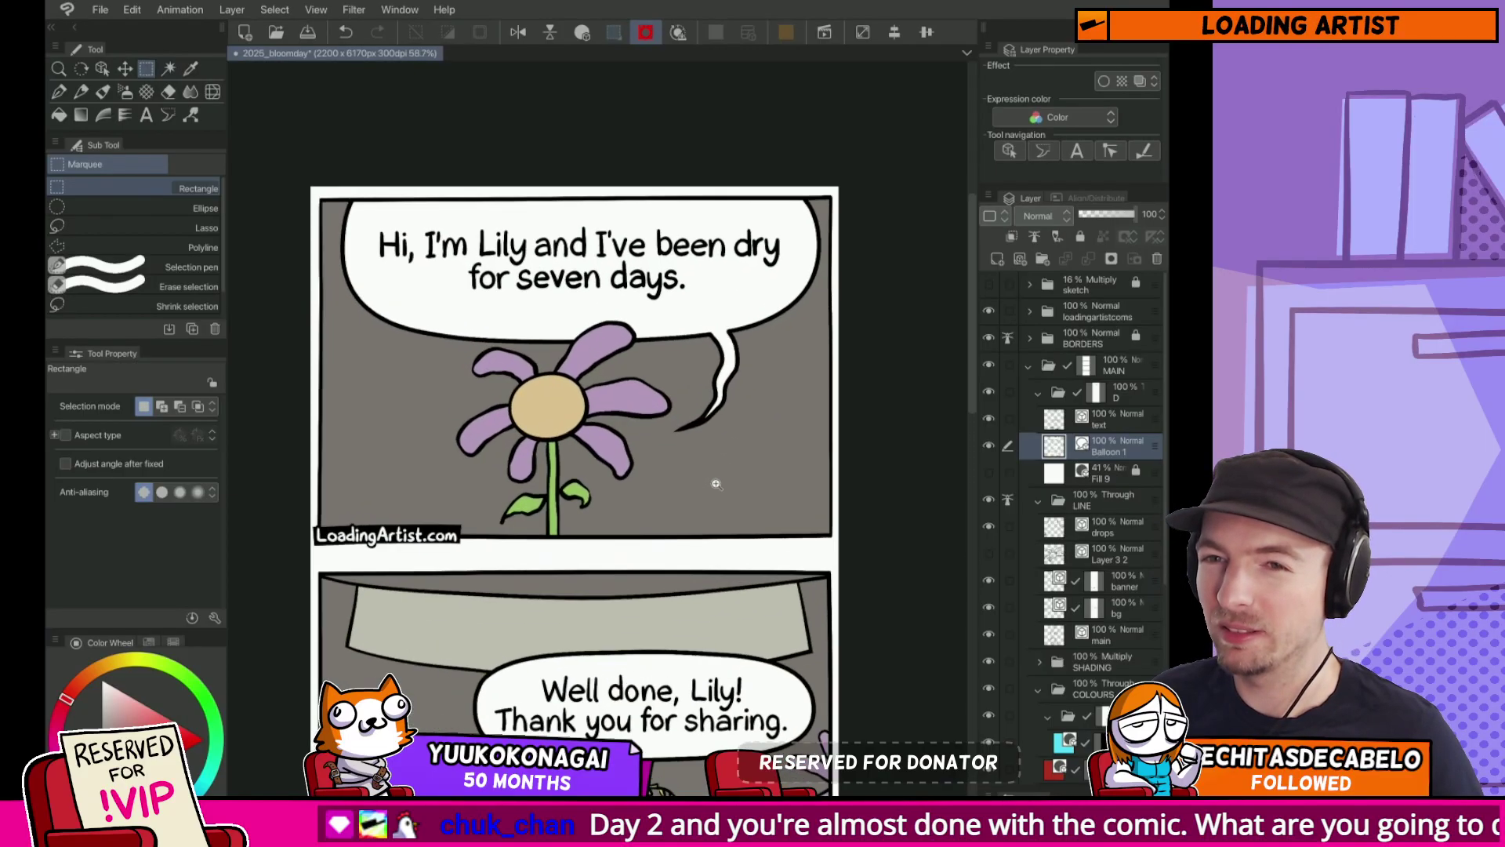
left_click_drag(687, 521, 752, 442)
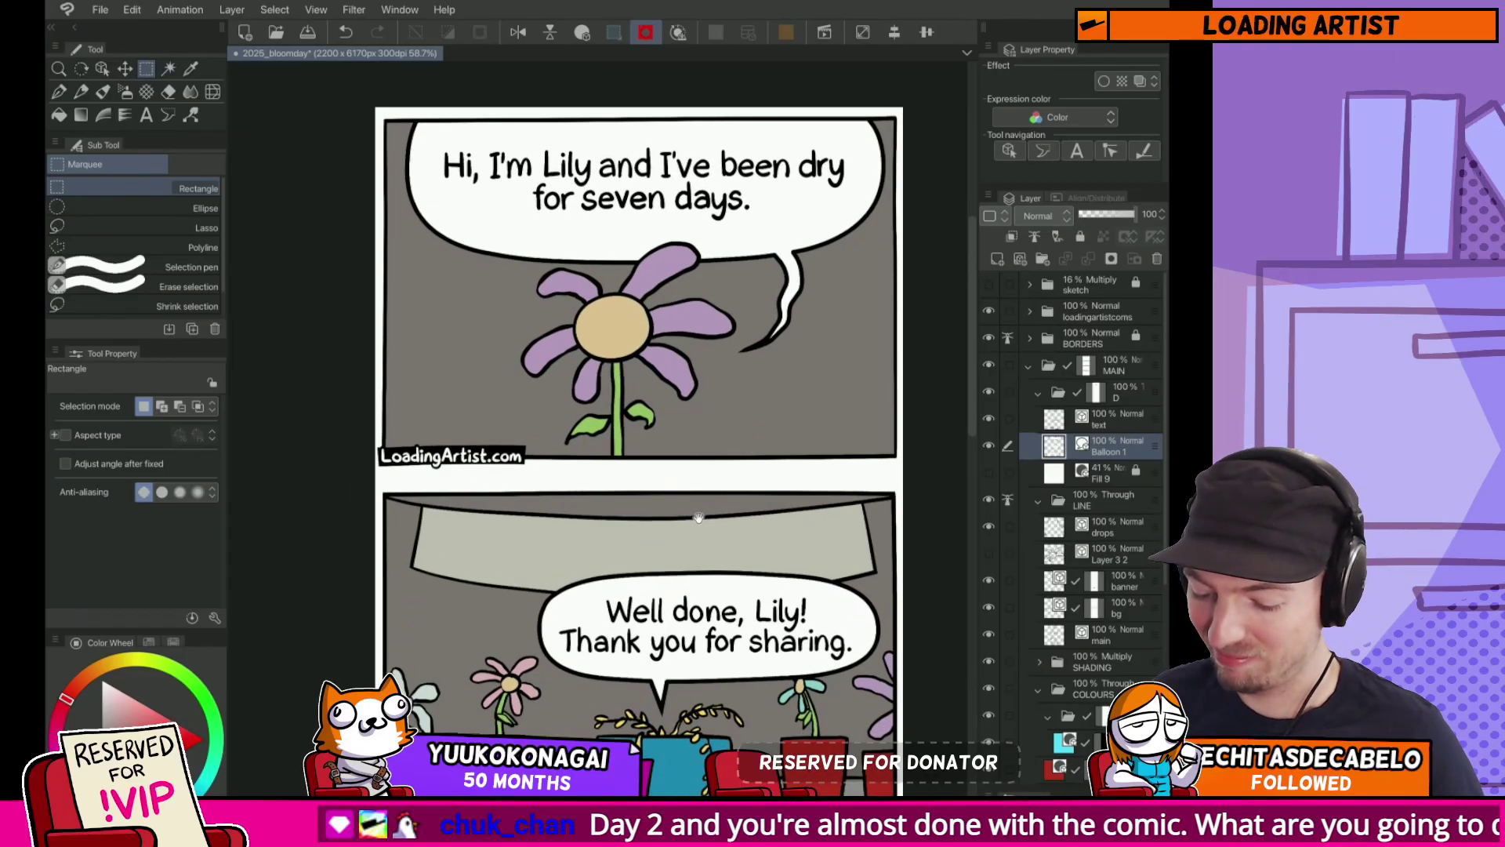
Step: Select the first panel's flower with a rectangular marquee, with the LINE and COLOURS folders both active, ready for moving
left_click(1104, 500)
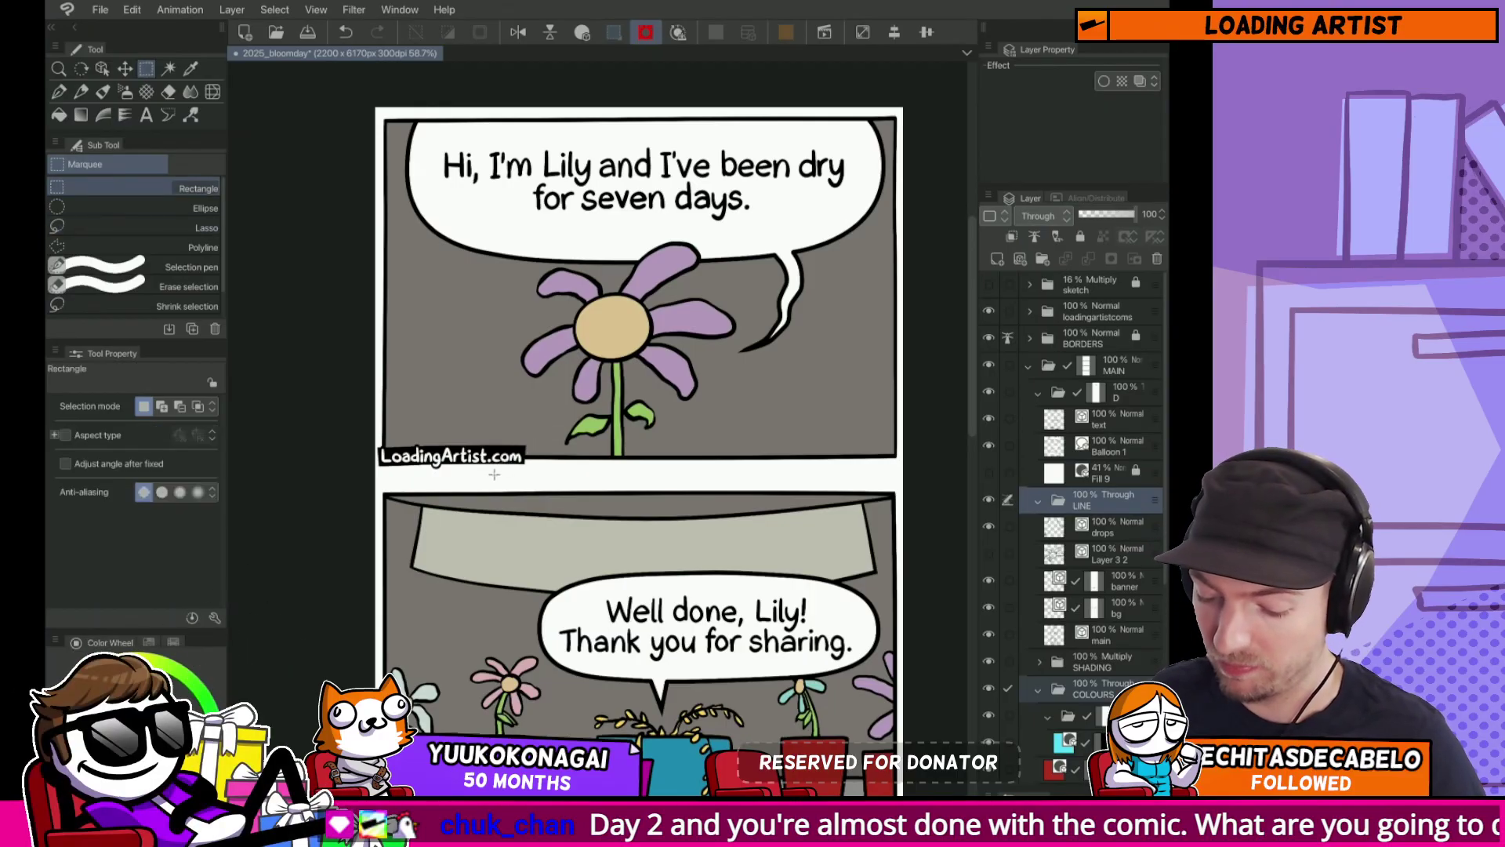
left_click_drag(494, 476, 762, 236)
key("k")
Step: Try shifting the selected flower well to the right toward the balloon tail, and undo the move
left_click_drag(693, 381, 731, 383)
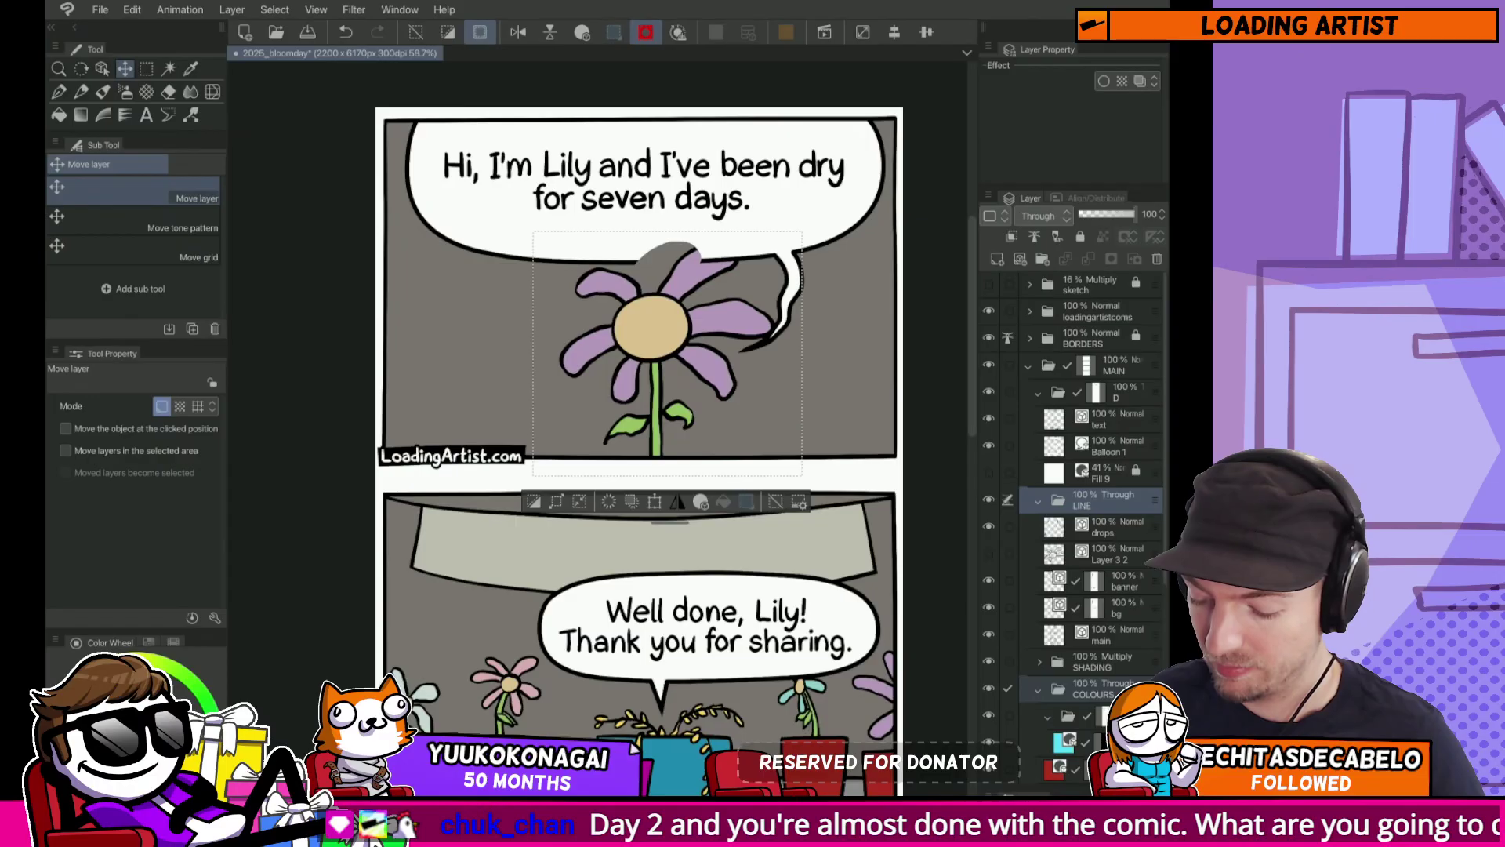
key("p")
key("ctrl+d")
key("m")
left_click_drag(375, 475, 907, 301)
key("ctrl+z")
key("ctrl+z")
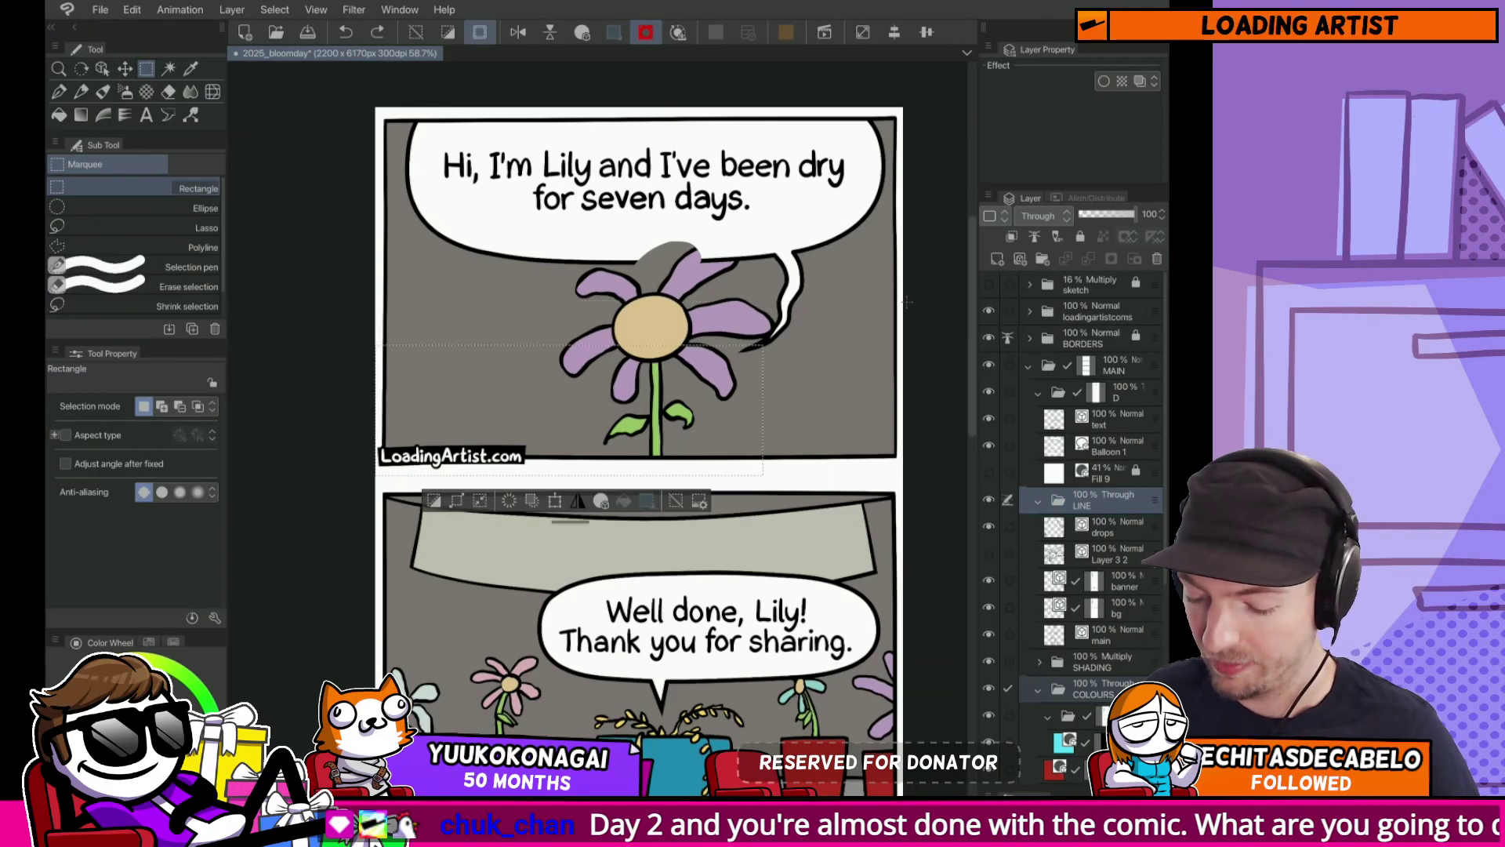
key("ctrl+z")
key("ctrl+z")
Step: Move the selected flower slightly to the right in the first panel and clear the selection
key("k")
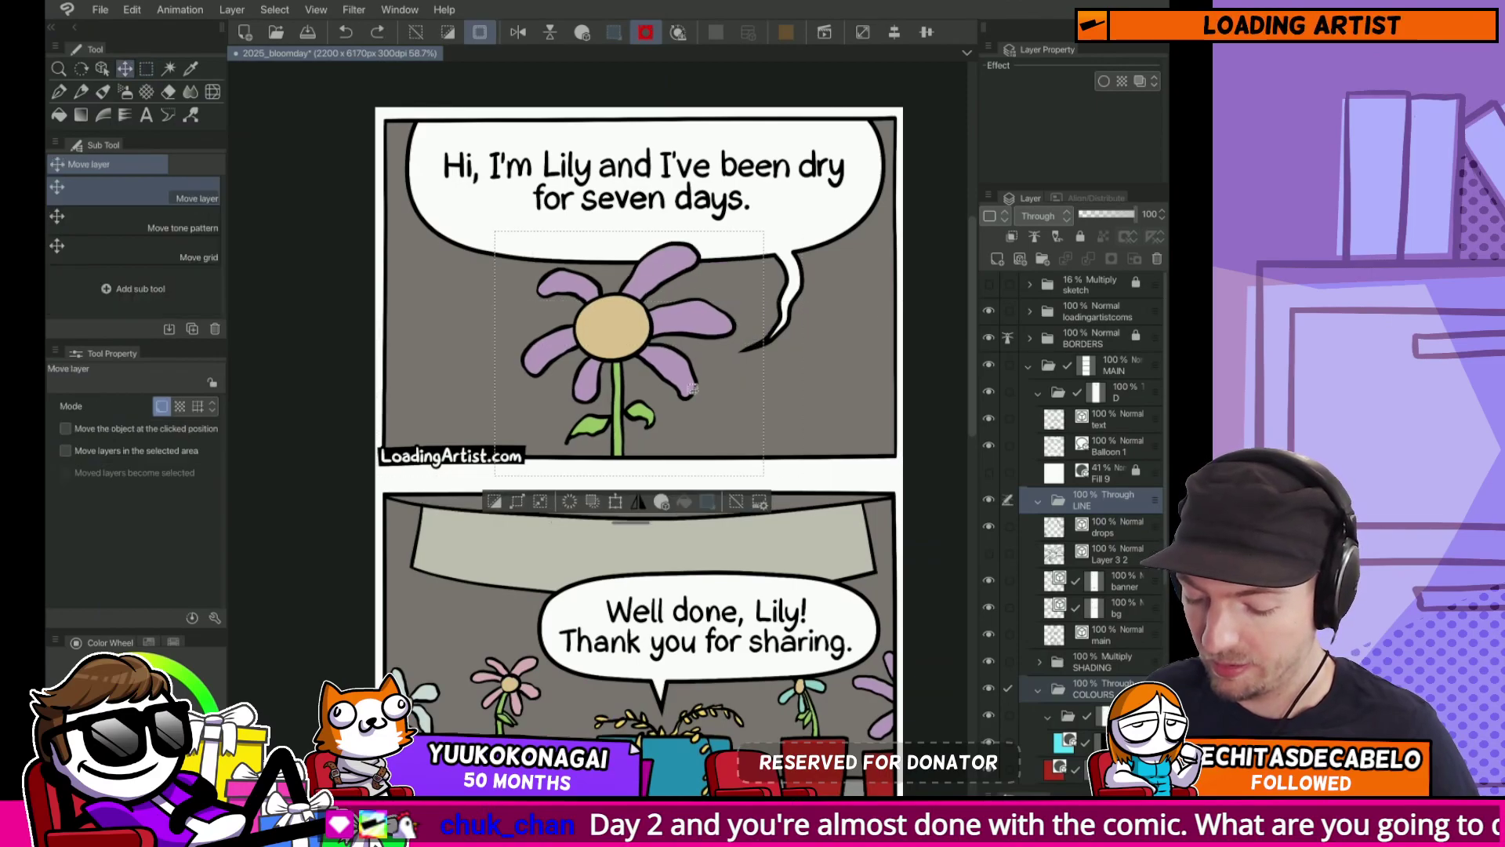
left_click_drag(634, 421, 664, 411)
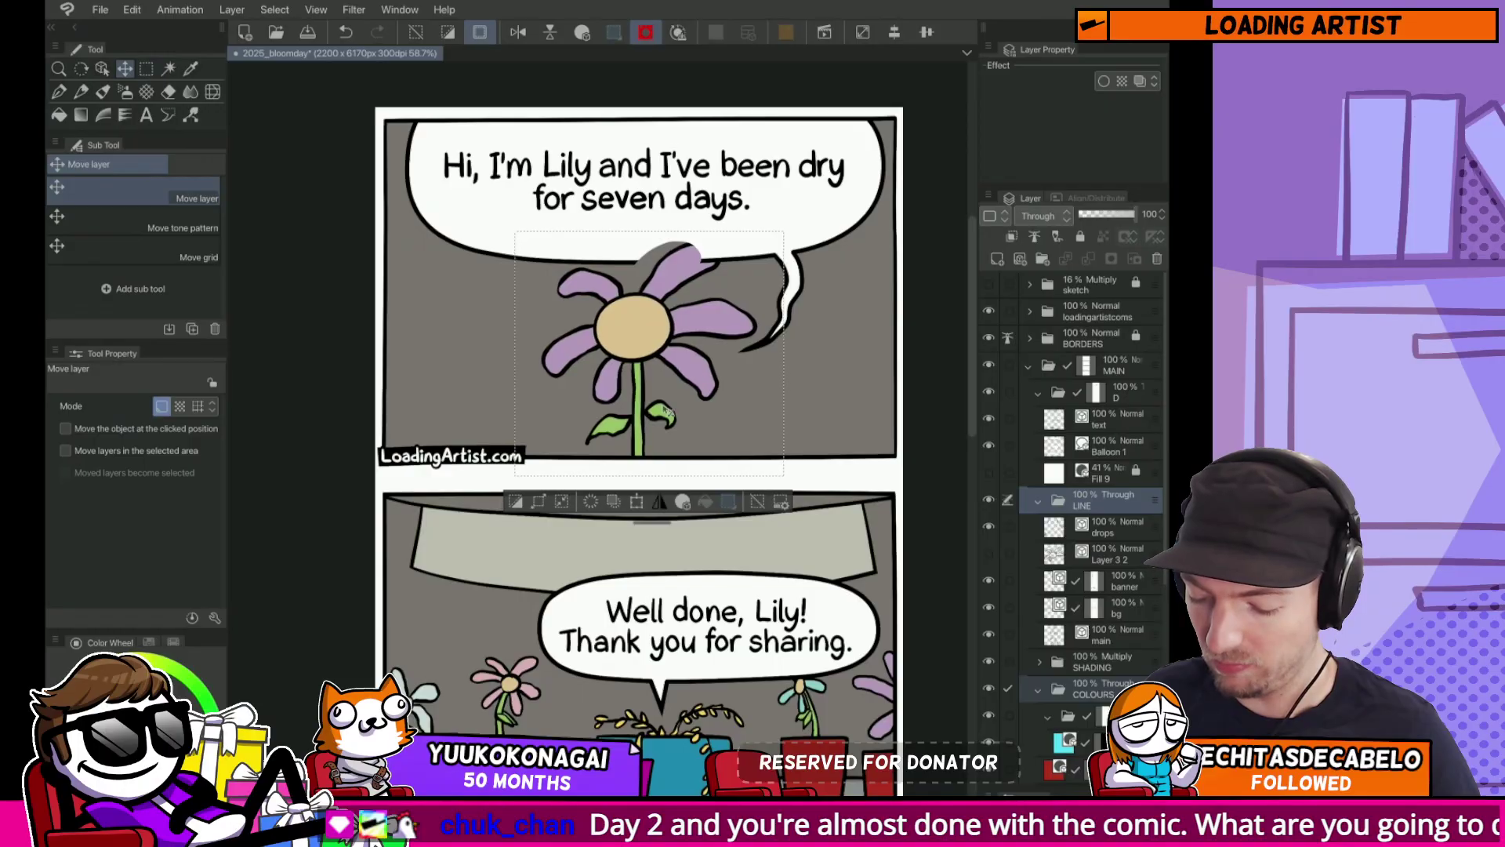
key("ctrl+d")
key("m")
left_click_drag(376, 467, 895, 196)
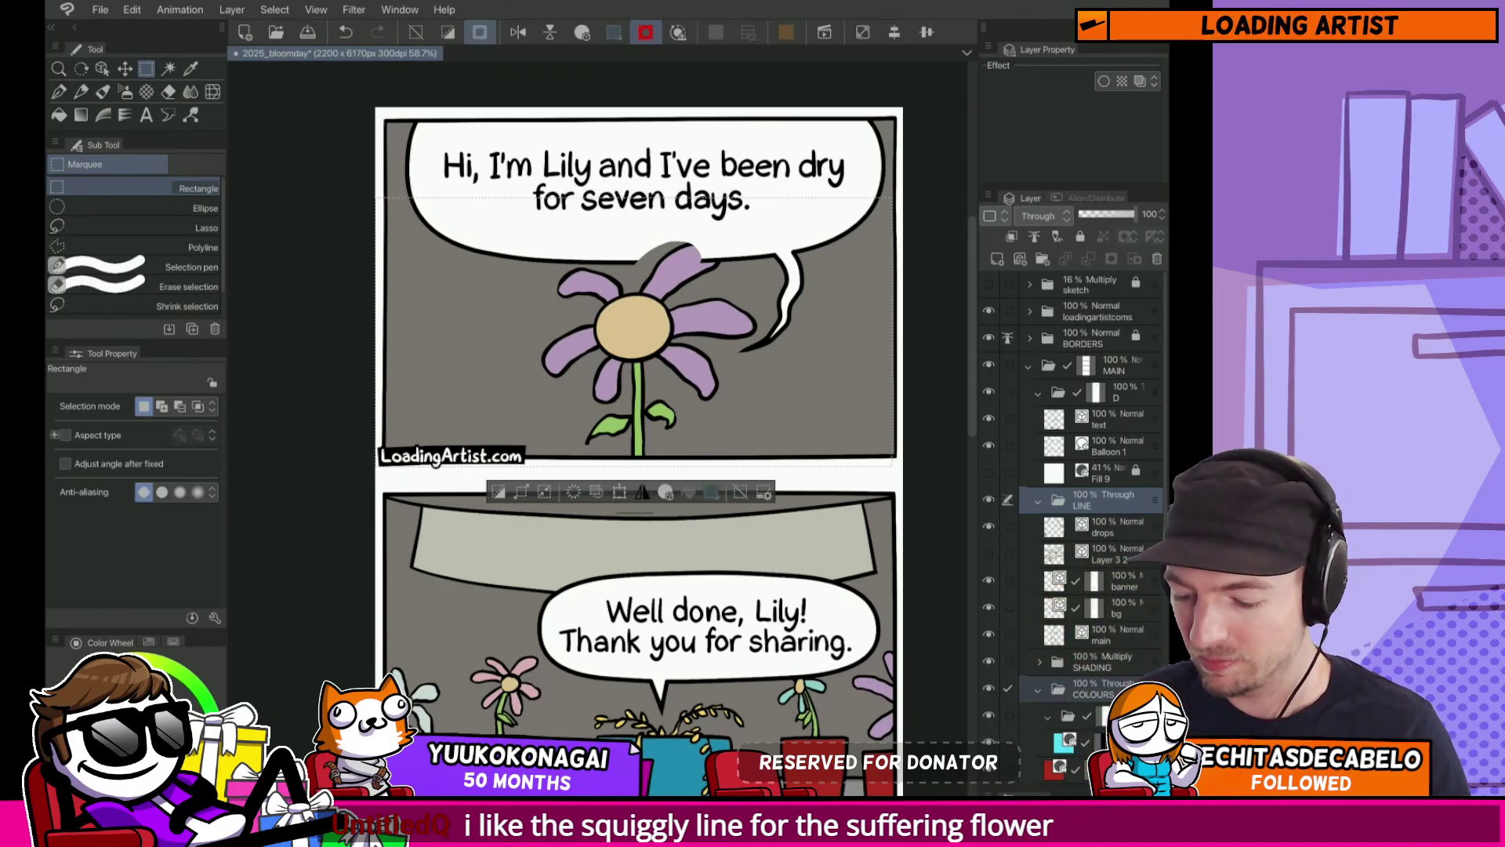
key("ctrl+z")
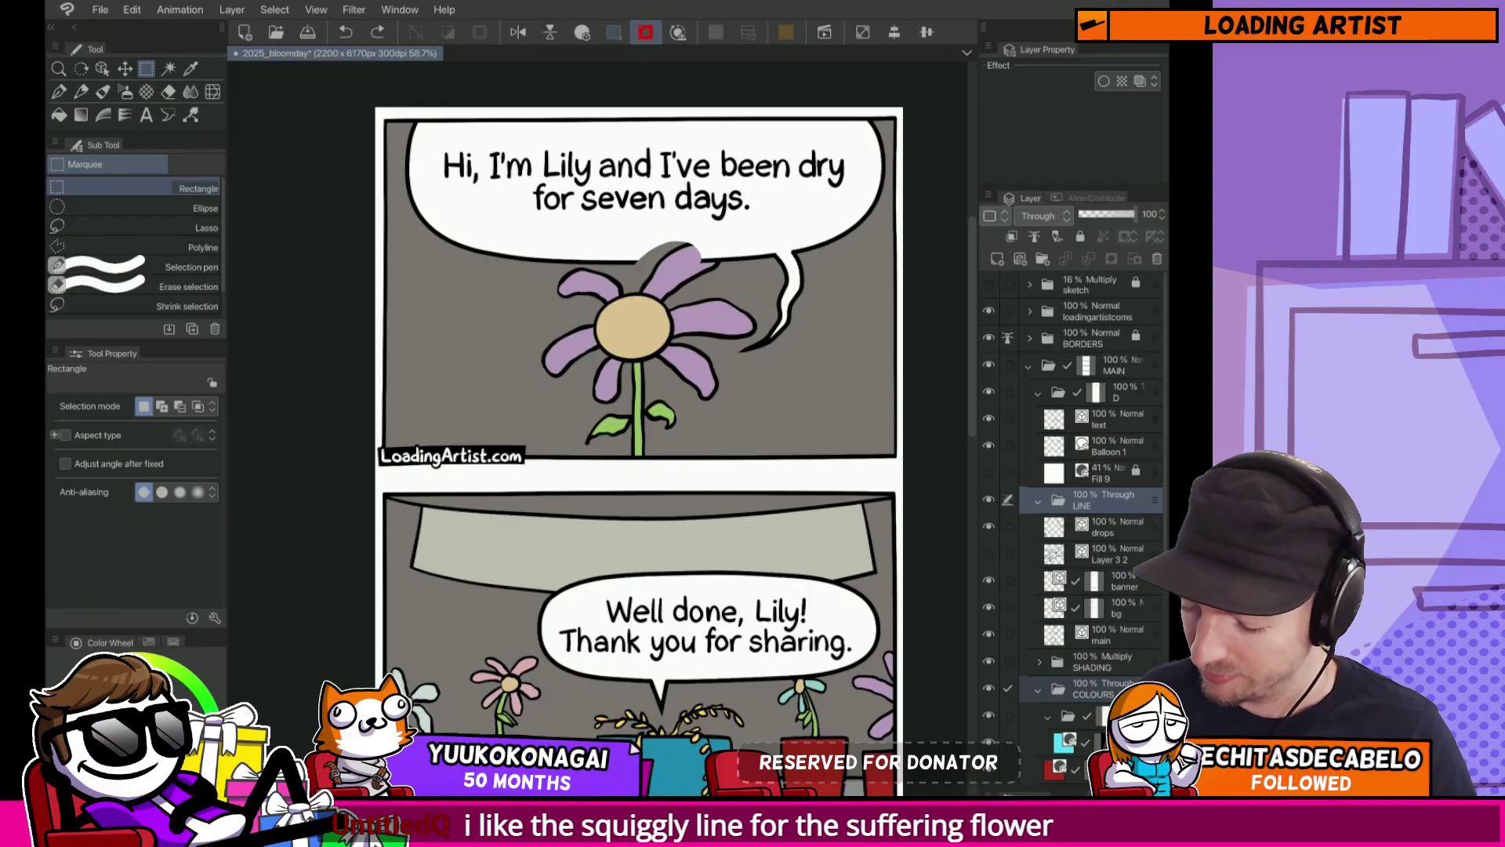
Step: Lasso the old petal cut-out on the dialogue folder's mask and restore the hidden part of the balloon there
left_click(1096, 392)
left_click_drag(819, 384, 800, 464)
left_click(157, 227)
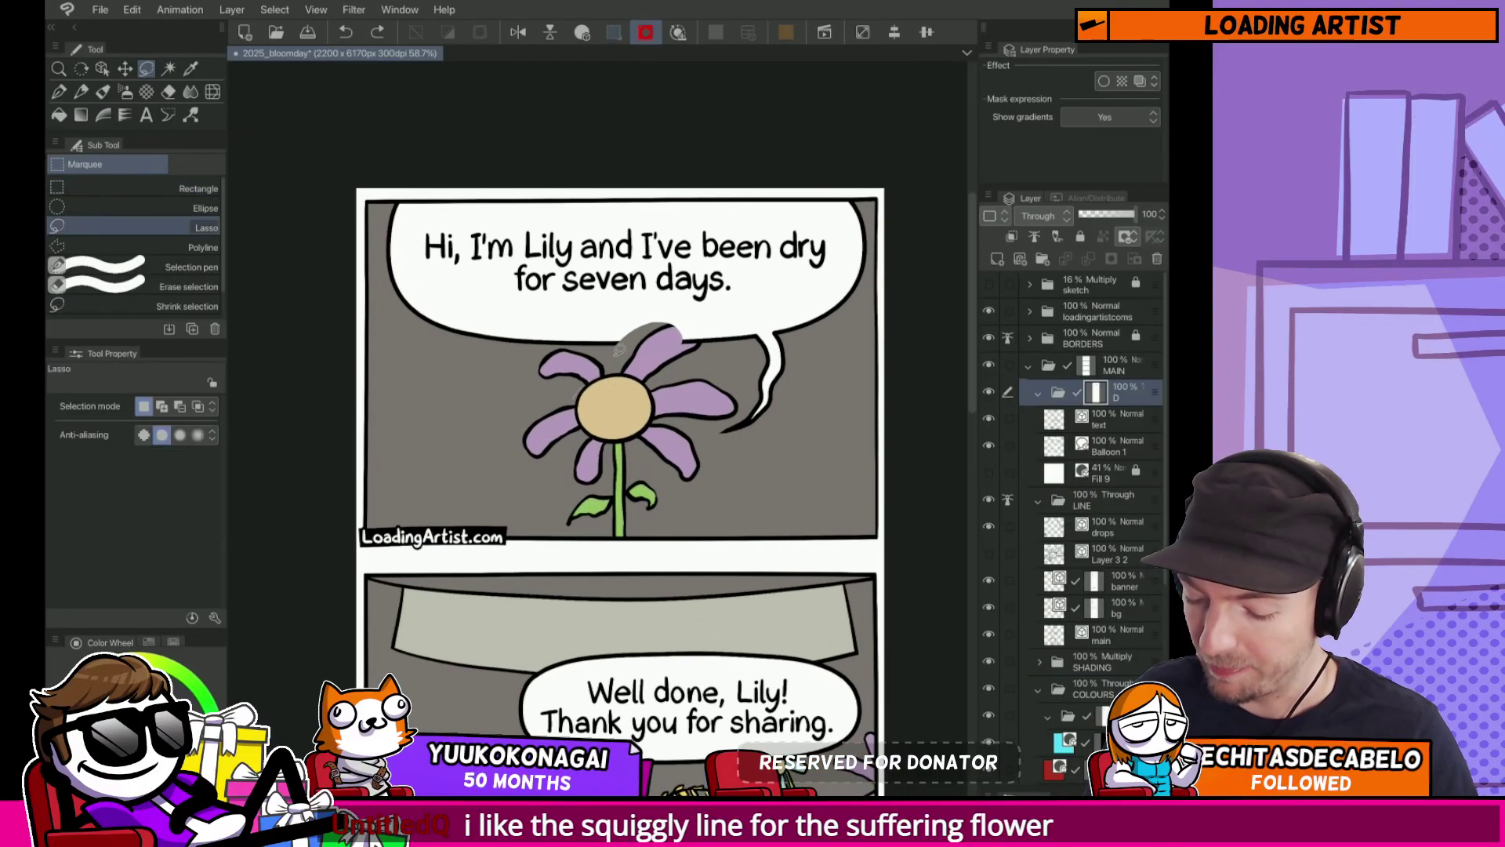
left_click_drag(616, 345, 631, 365)
left_click(707, 423)
key("ctrl+d")
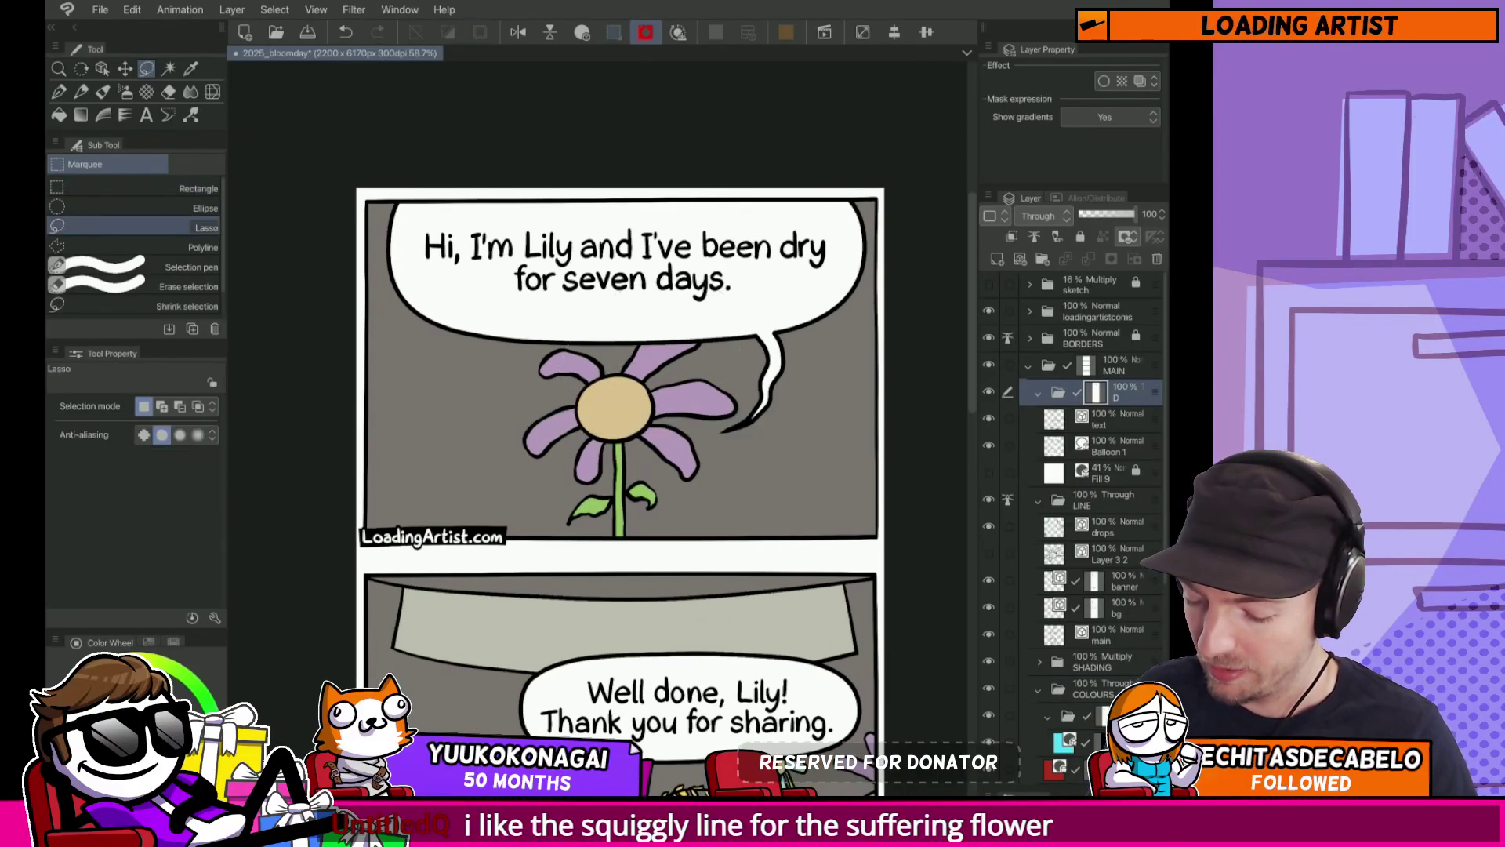
Step: Mask the dialogue folder around the moved flower's upper petal so the petal overlaps the first balloon's edge
left_click(1106, 715, "ctrl")
key("e")
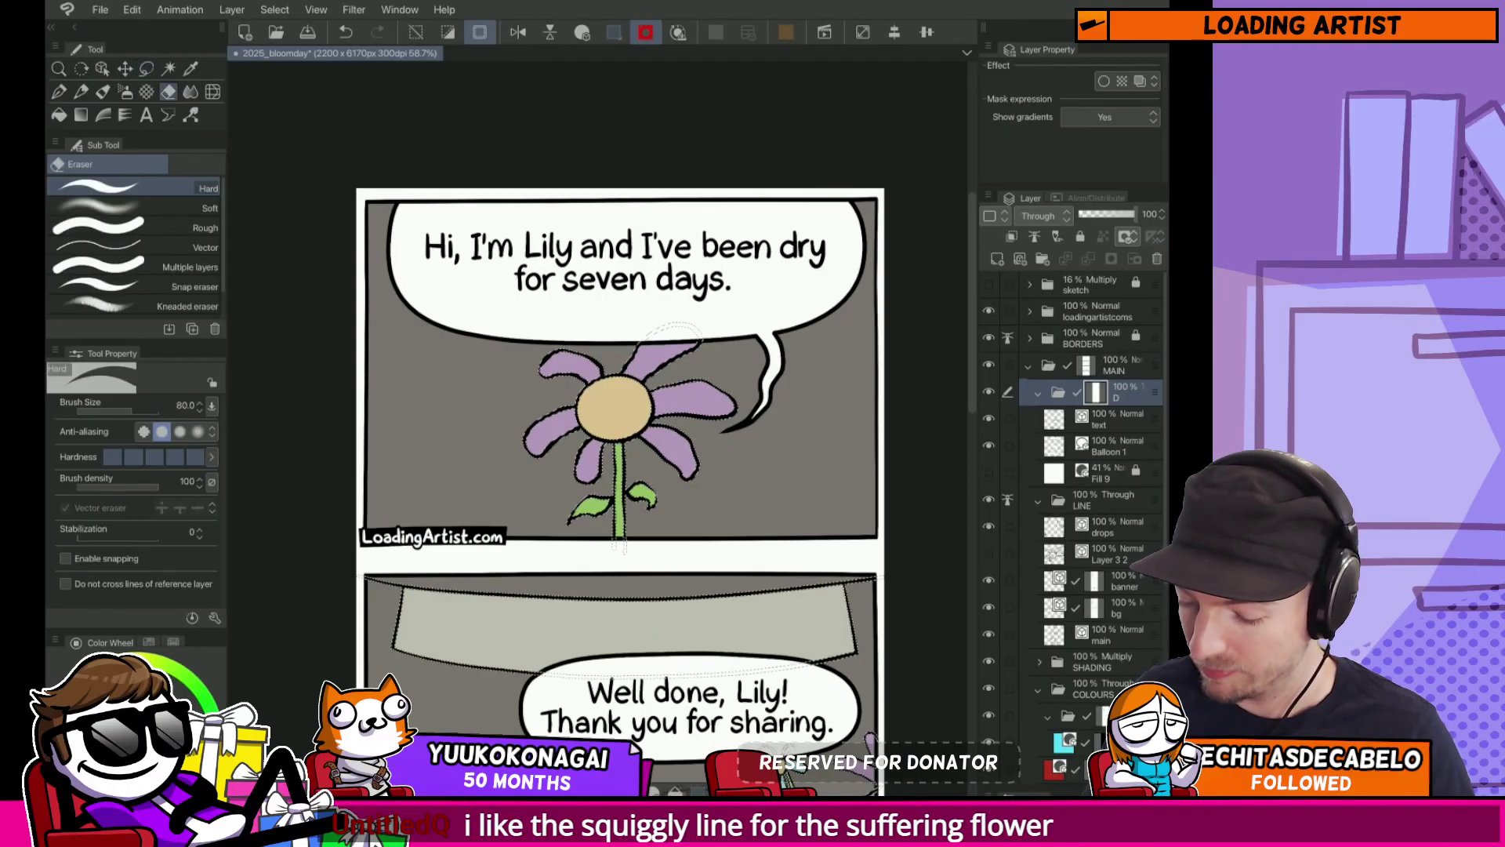
key("ctrl+d")
scroll(709, 334, "up", 5)
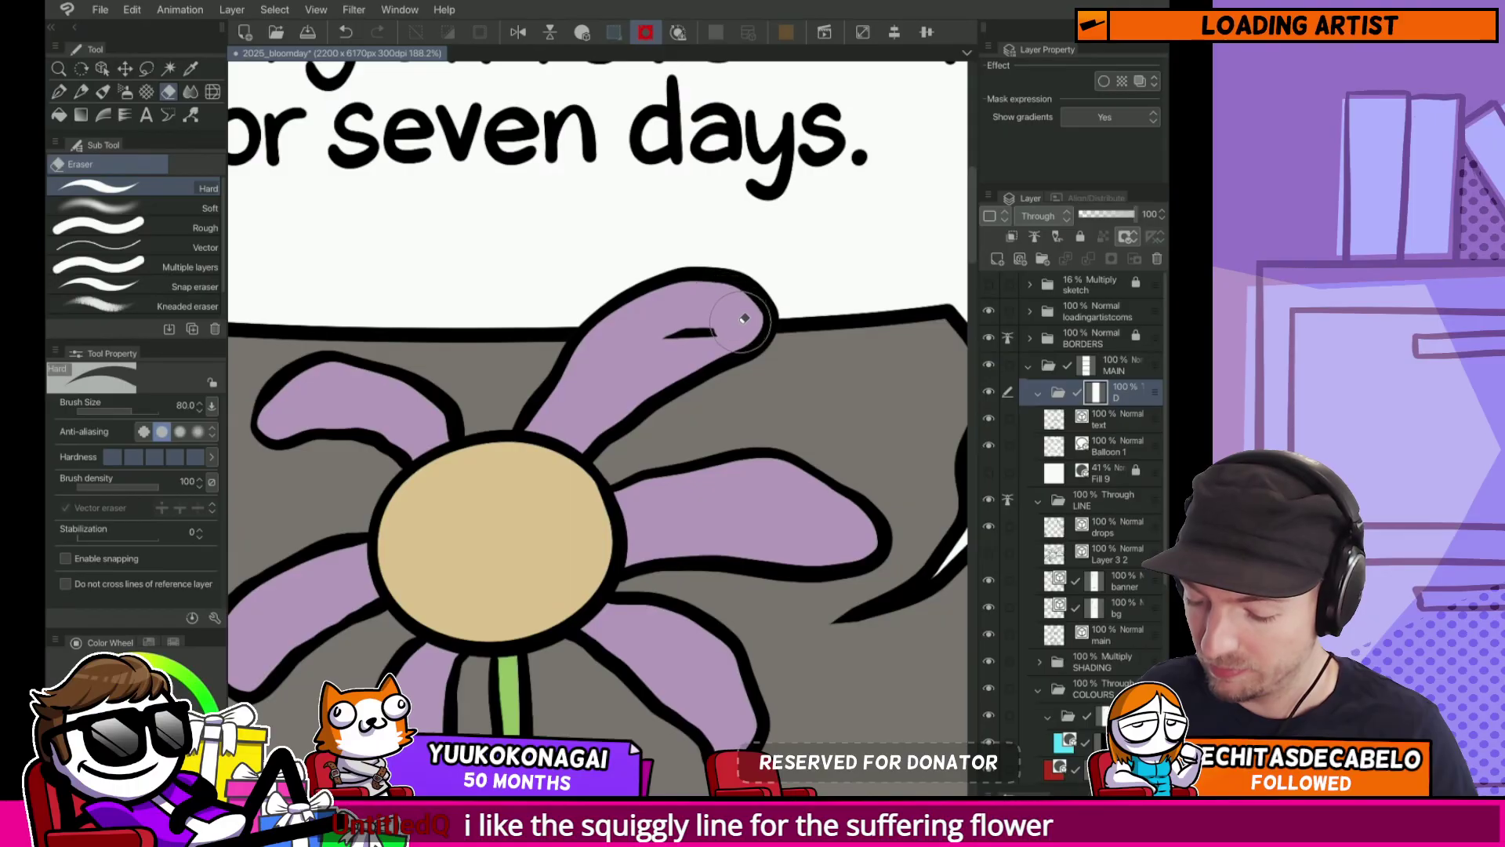
scroll(745, 376, "down", 8)
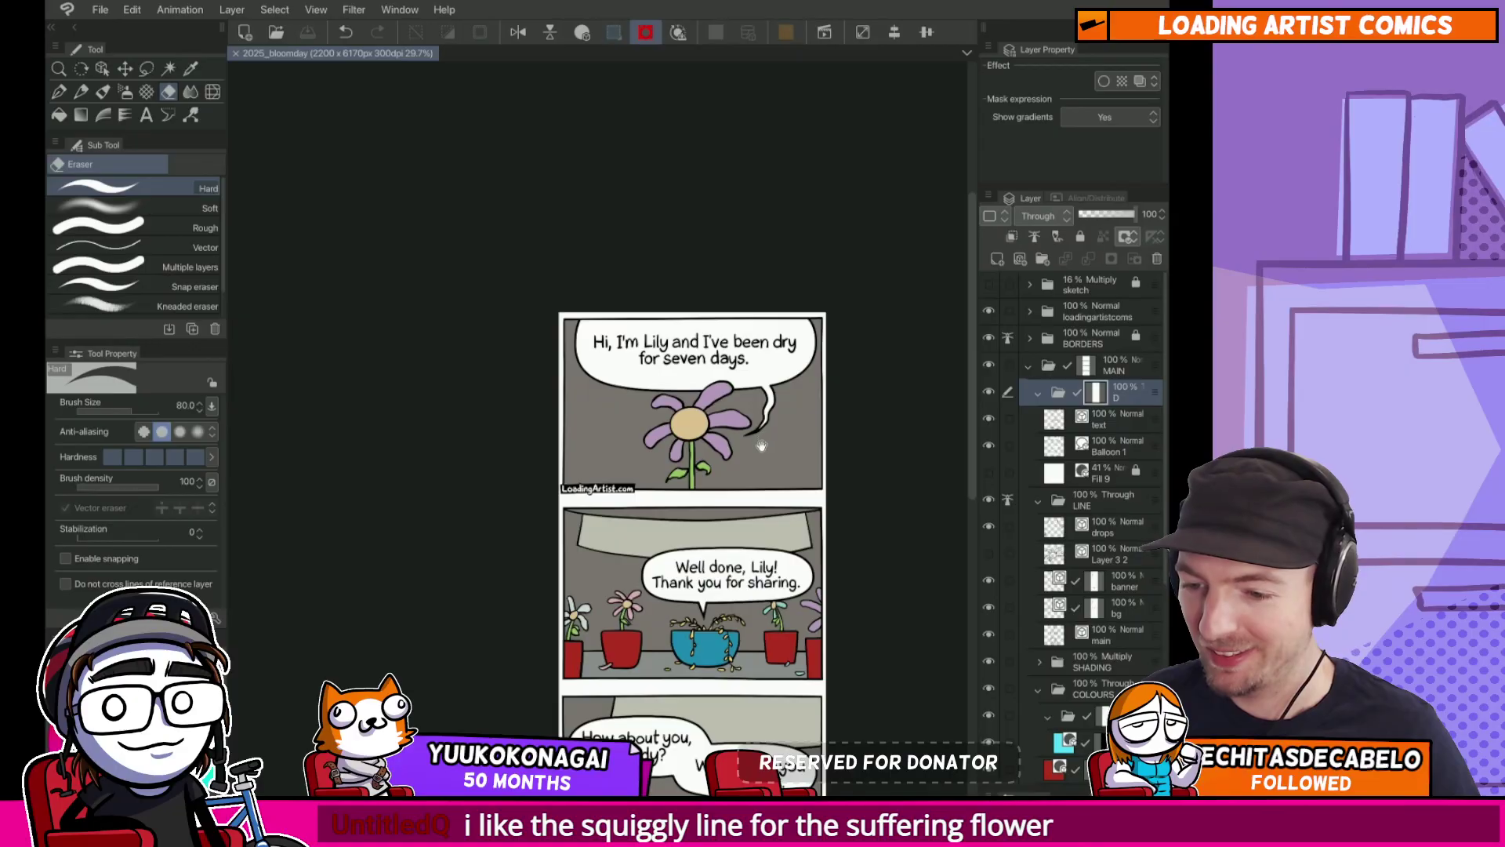
Step: Pinch the bottom edge and left side of the first panel's balloon slightly outward to the left
left_click_drag(764, 464, 772, 391)
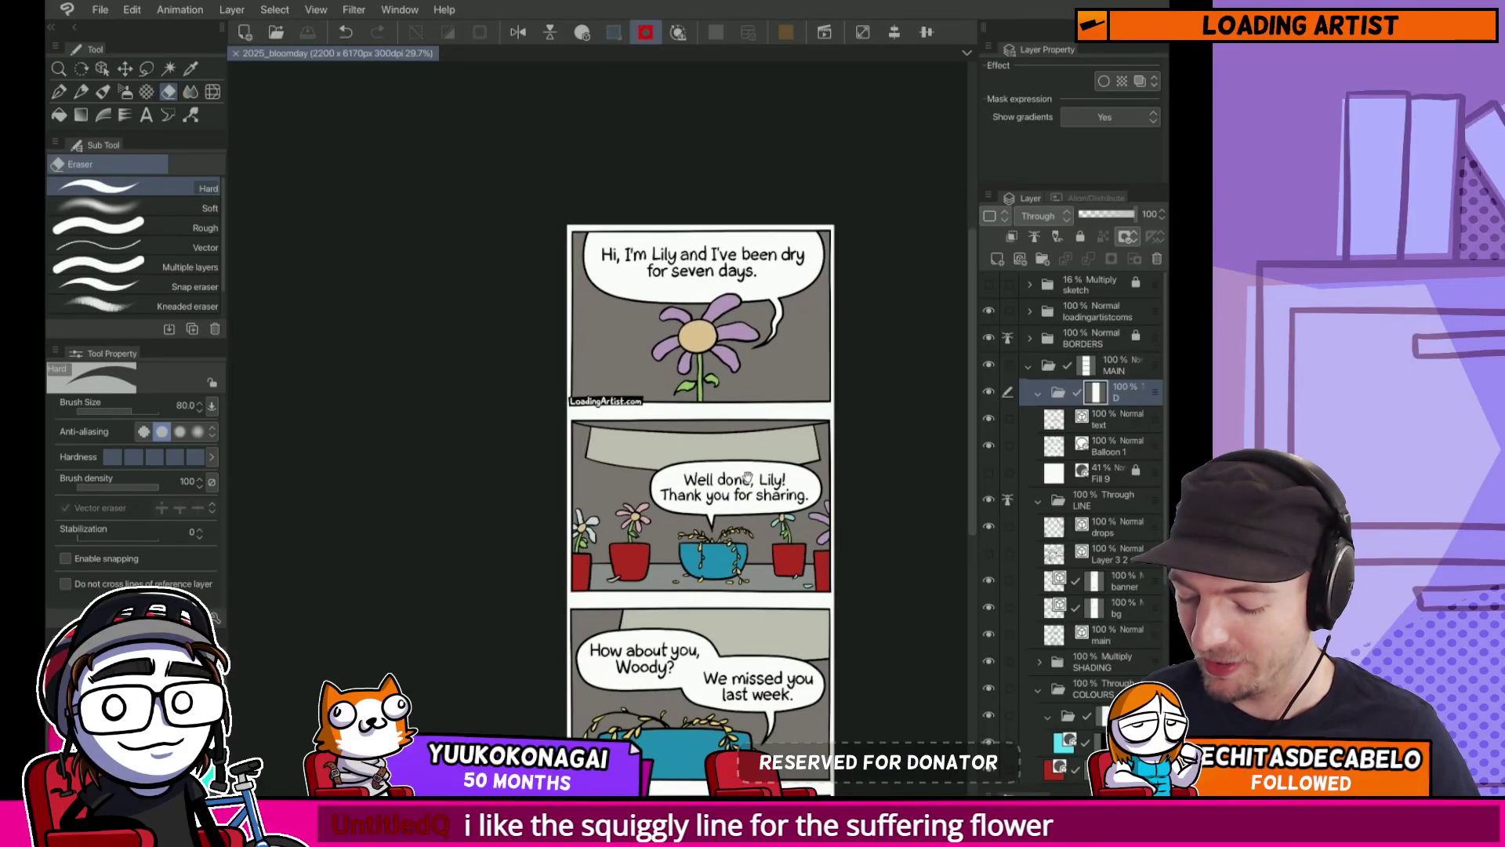
left_click_drag(747, 477, 749, 430)
left_click_drag(776, 285, 729, 332)
scroll(808, 268, "up", 2)
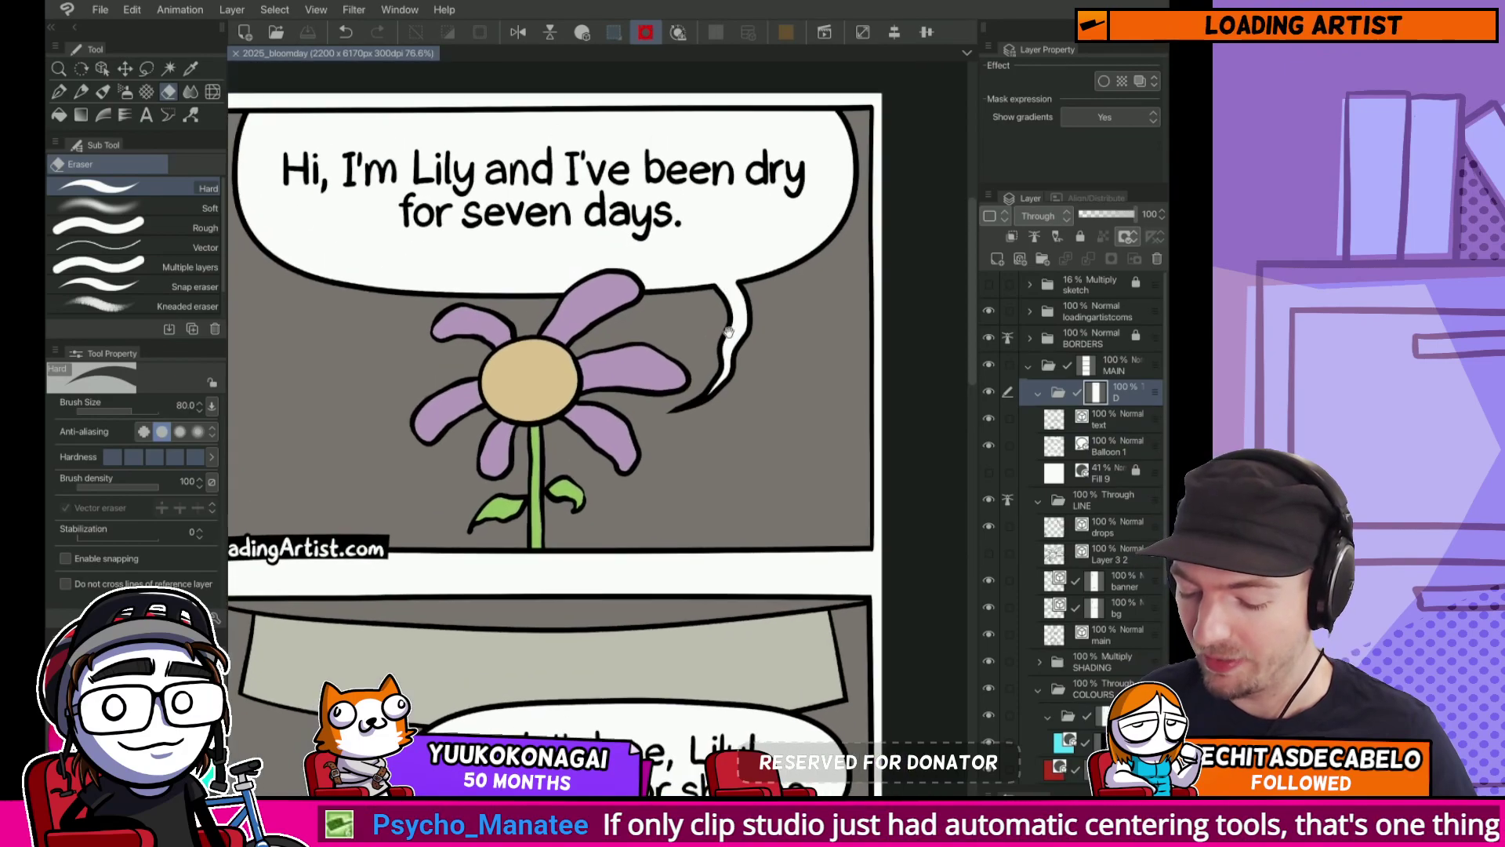
left_click_drag(705, 405, 755, 339)
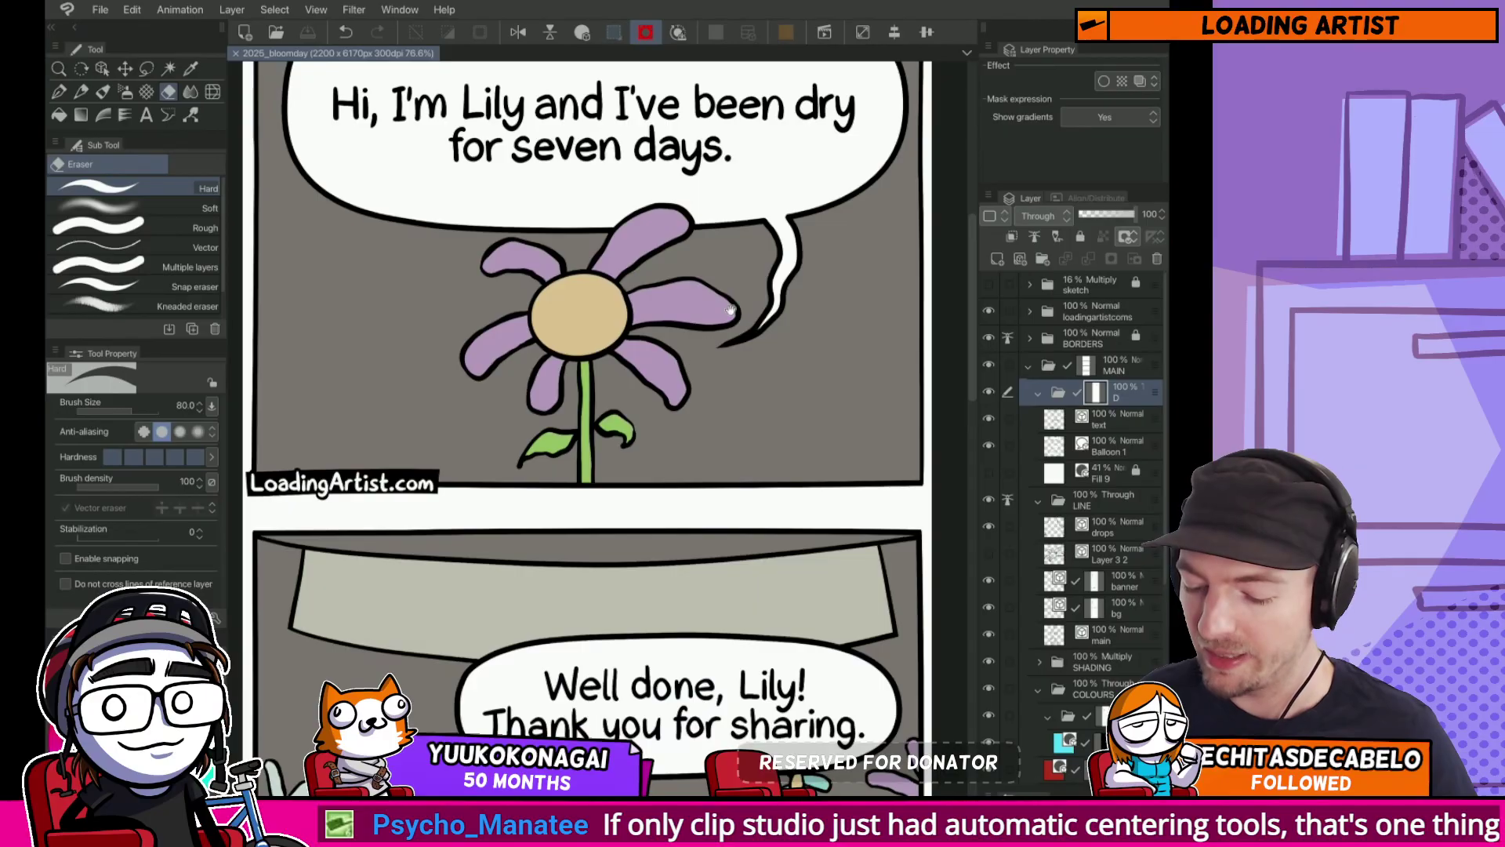
left_click_drag(730, 302, 744, 260)
left_click_drag(715, 428, 693, 534)
key("y")
left_click(697, 291, "ctrl+shift")
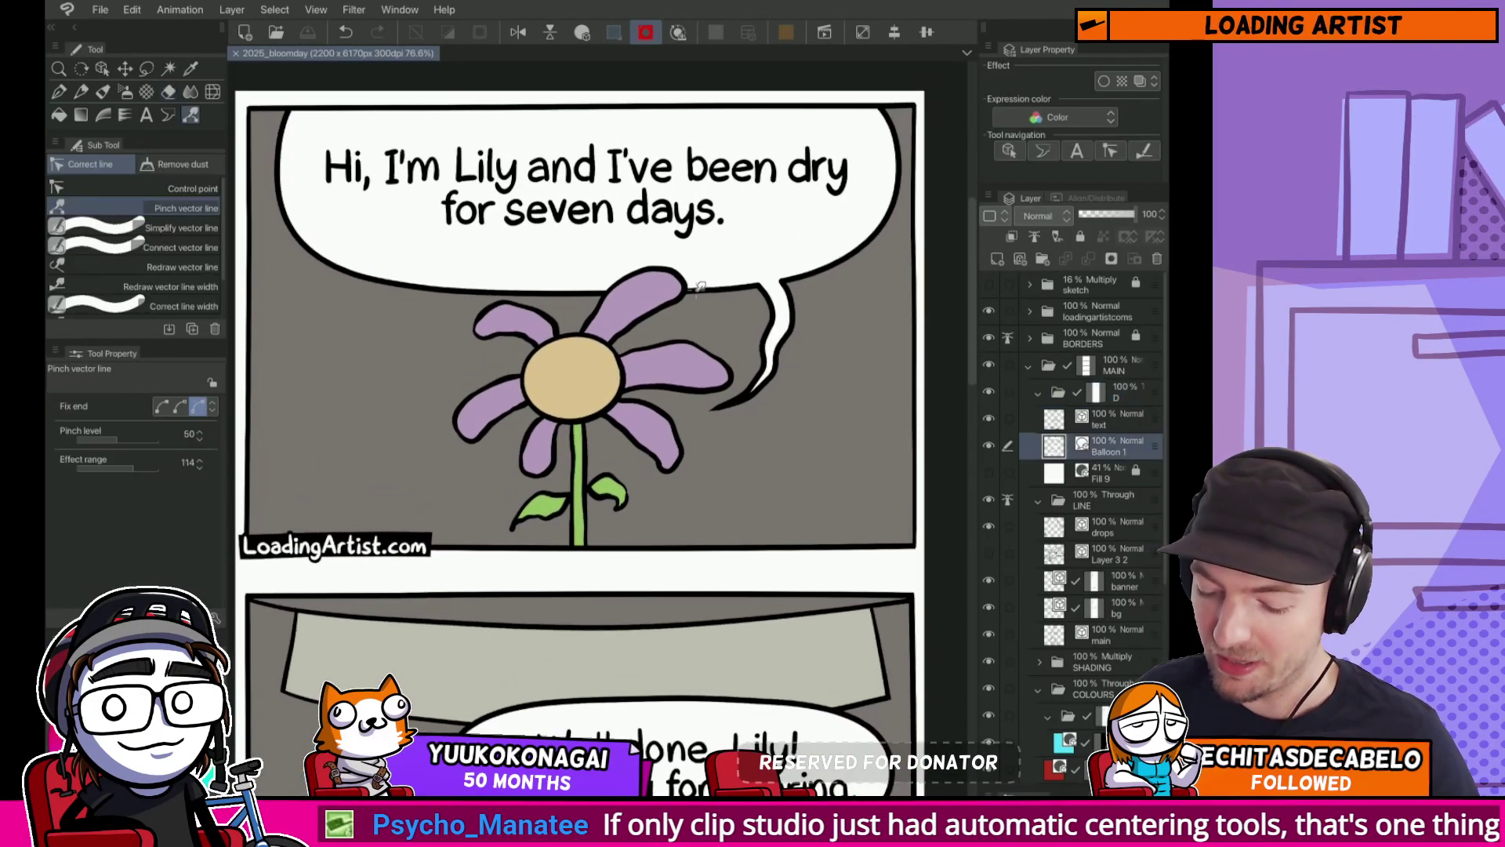
left_click_drag(541, 293, 524, 295)
left_click_drag(357, 275, 343, 280)
left_click_drag(277, 192, 272, 197)
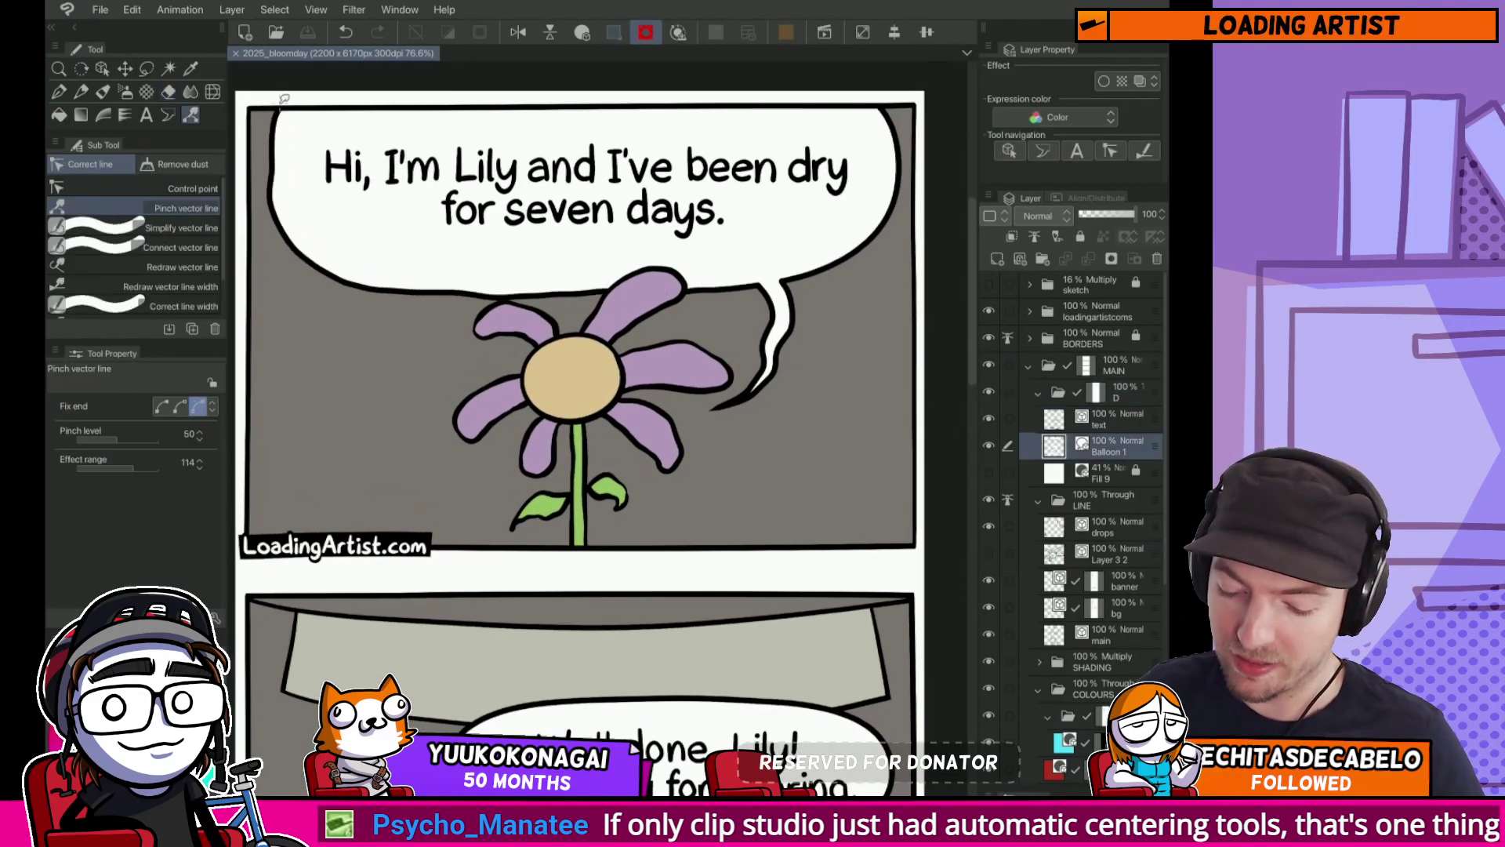
Step: Pull the right side of the first panel's balloon inward, from beside the tail up to the panel's top border
left_click_drag(731, 289, 729, 284)
left_click_drag(825, 269, 821, 264)
left_click_drag(898, 188, 889, 192)
left_click_drag(888, 118, 882, 112)
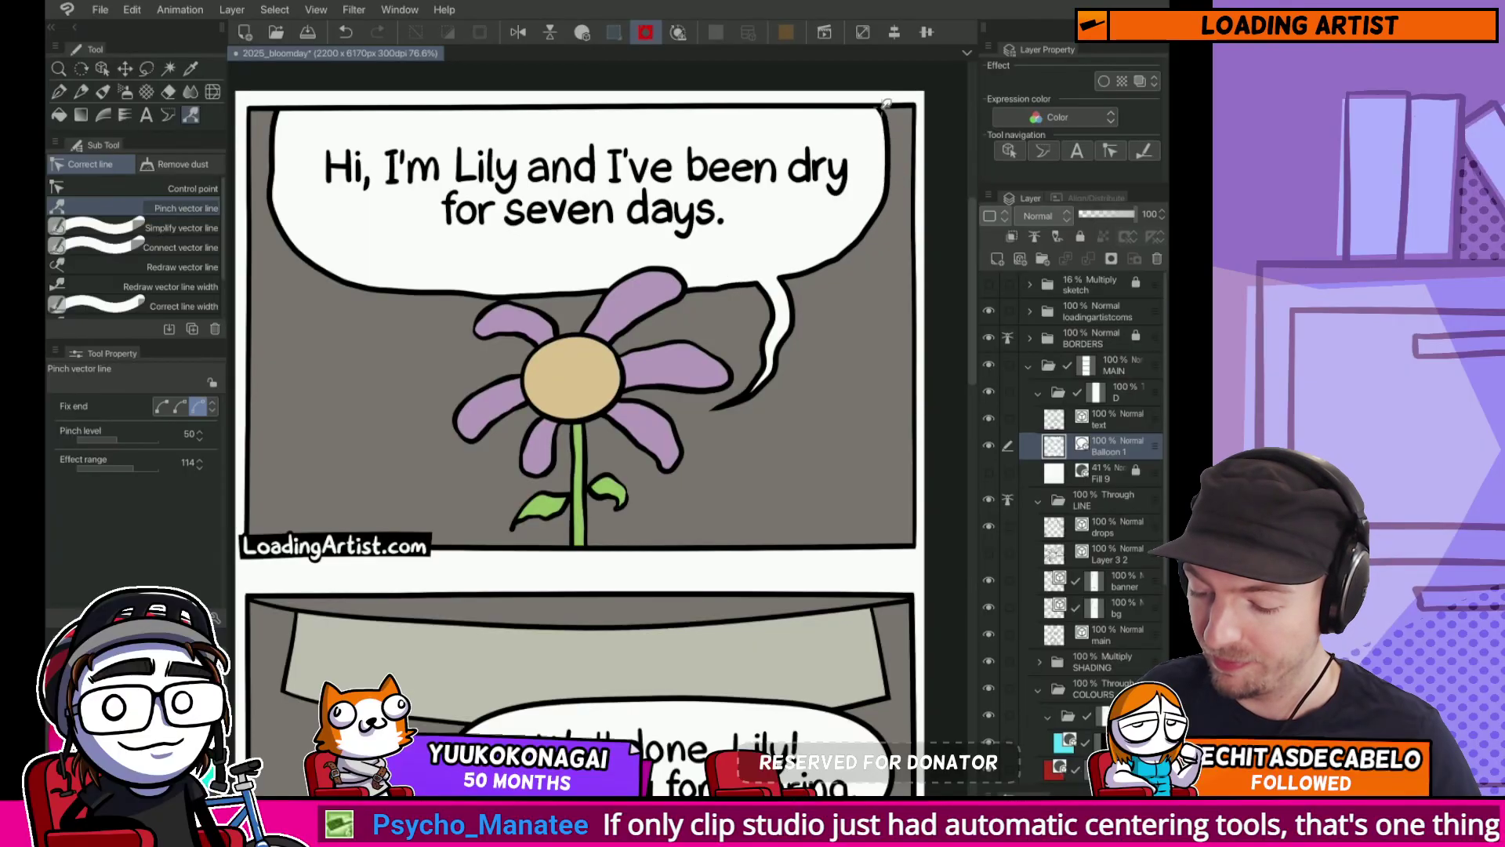
Step: Nudge the lower-left stretch of the first panel's balloon outline upward to refine its curve
left_click(1126, 393)
left_click(428, 290, "ctrl+shift")
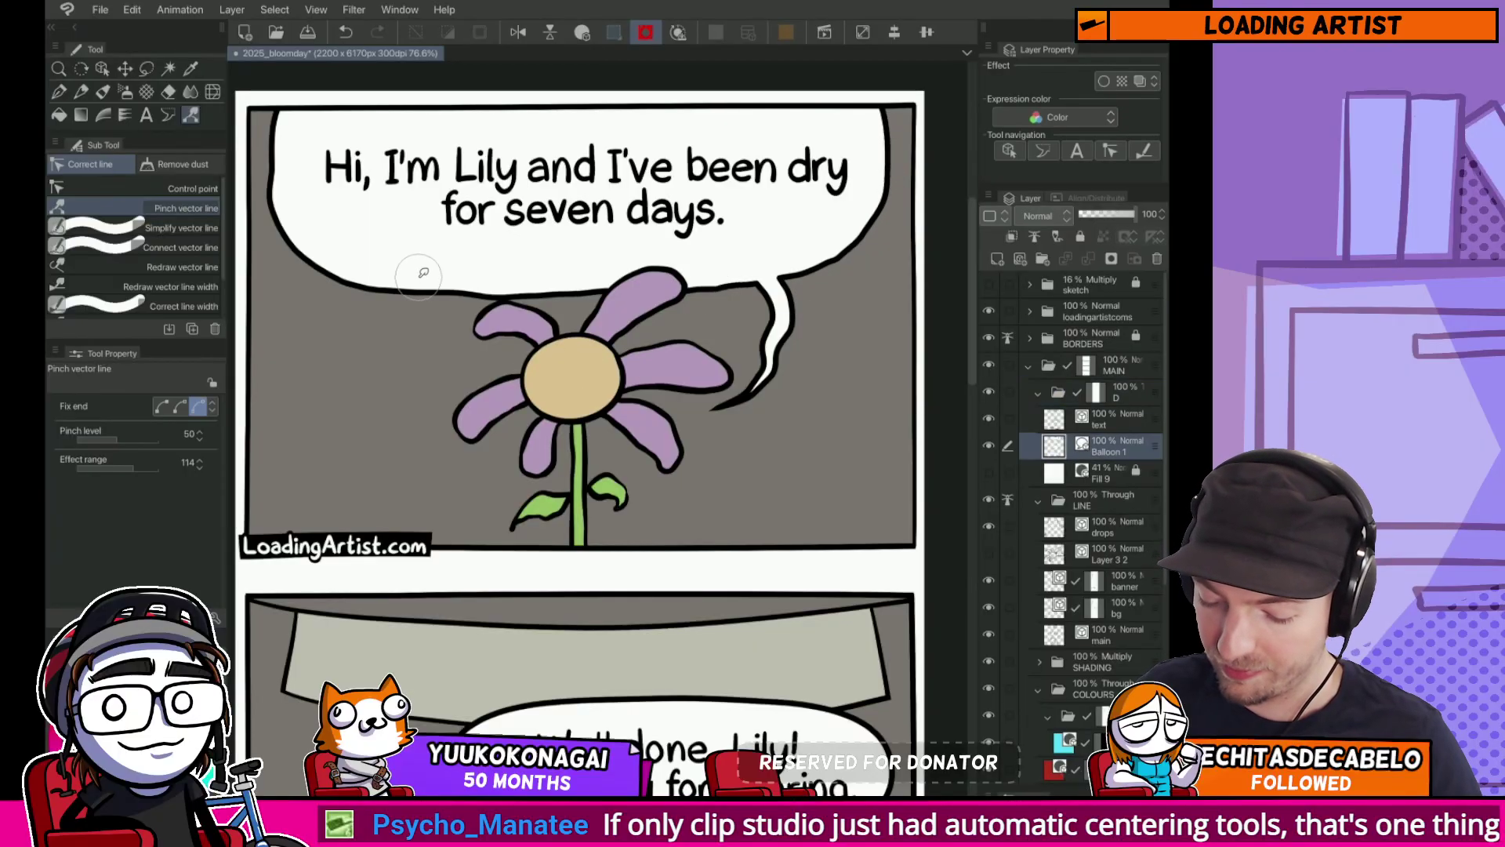
left_click_drag(421, 279, 420, 263)
Step: Round both sides of the first panel's balloon, curving its upper ends inward where they meet the panel's top border
left_click_drag(827, 384, 812, 235)
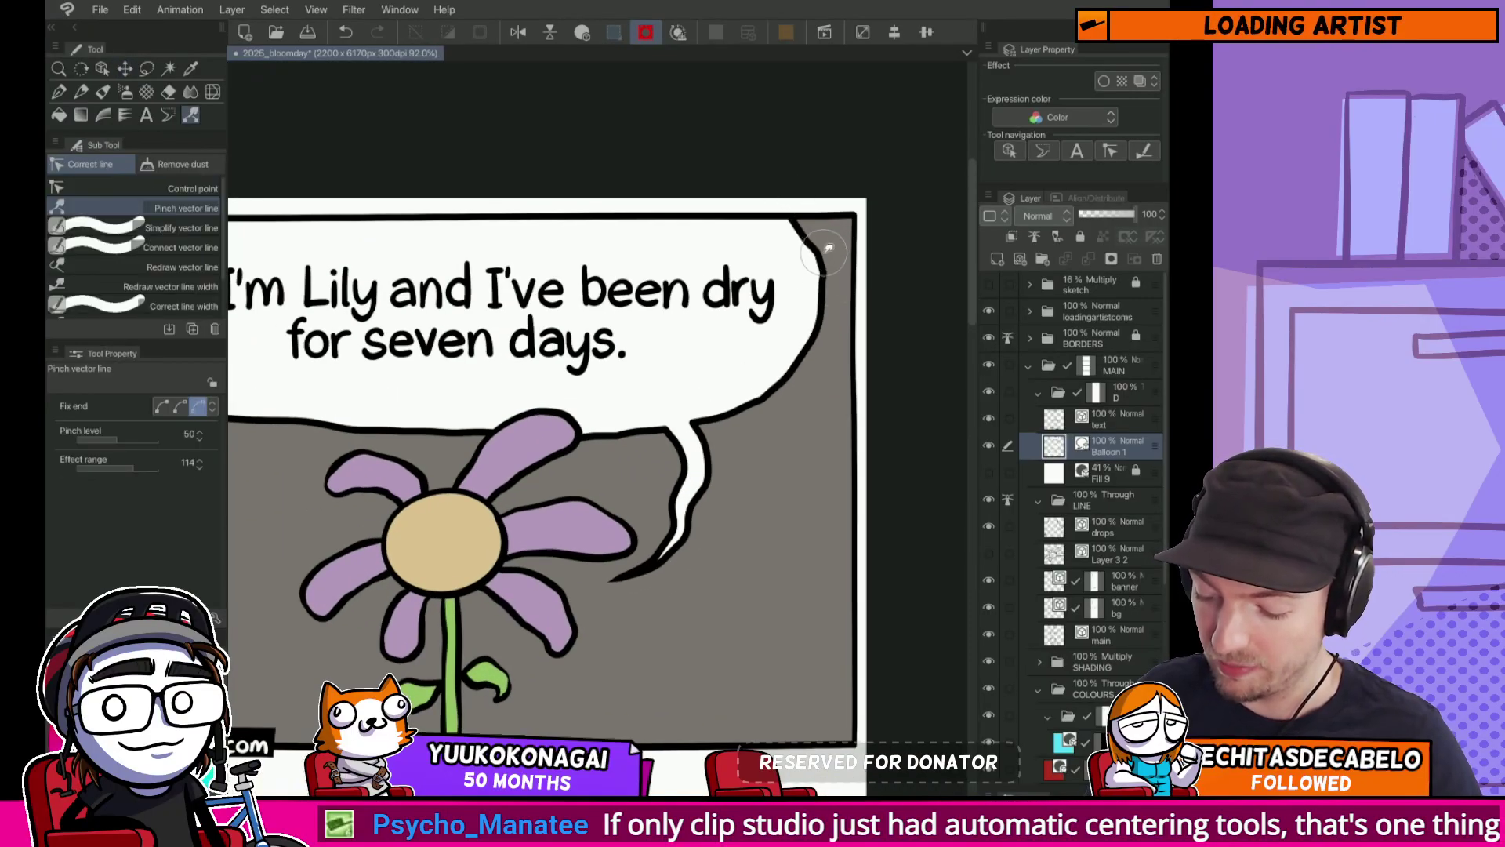
key("ctrl+z")
left_click_drag(818, 331, 839, 315)
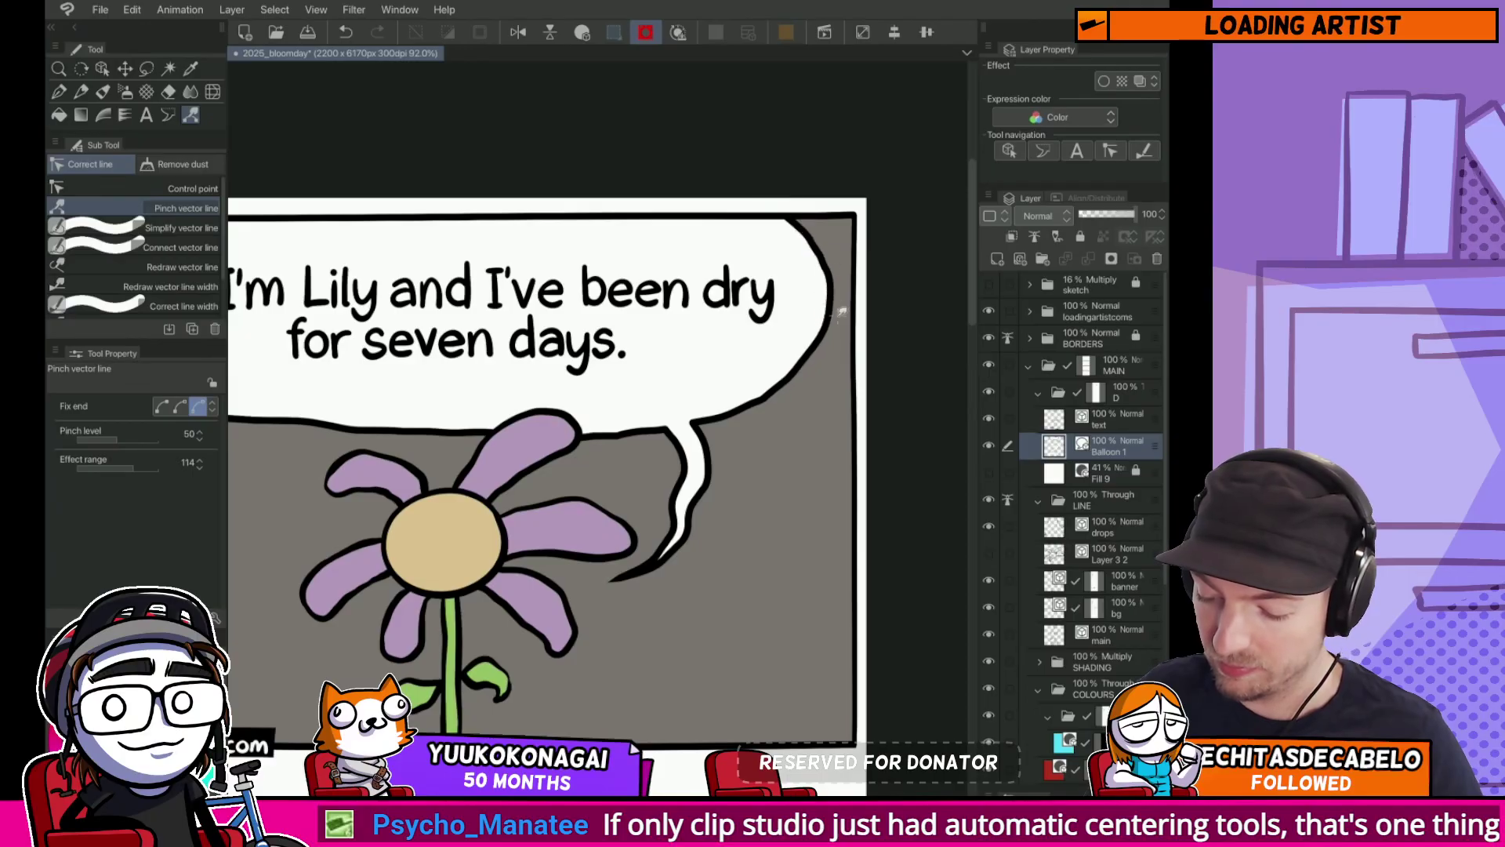
left_click_drag(774, 394, 986, 417)
left_click_drag(299, 286, 337, 233)
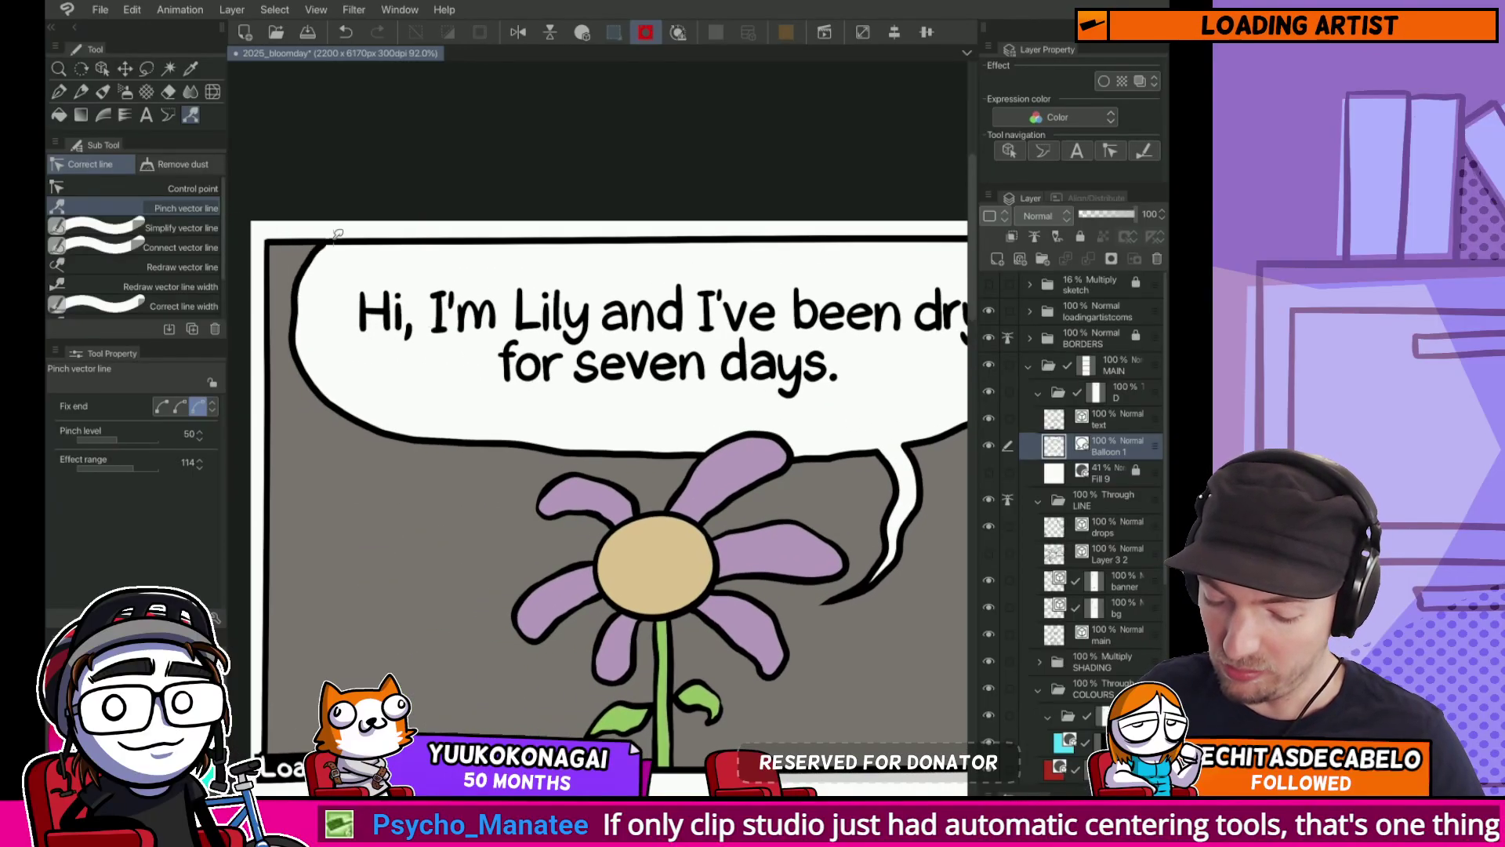
left_click_drag(710, 436, 657, 431)
left_click_drag(471, 269, 465, 259)
left_click_drag(860, 444, 820, 382)
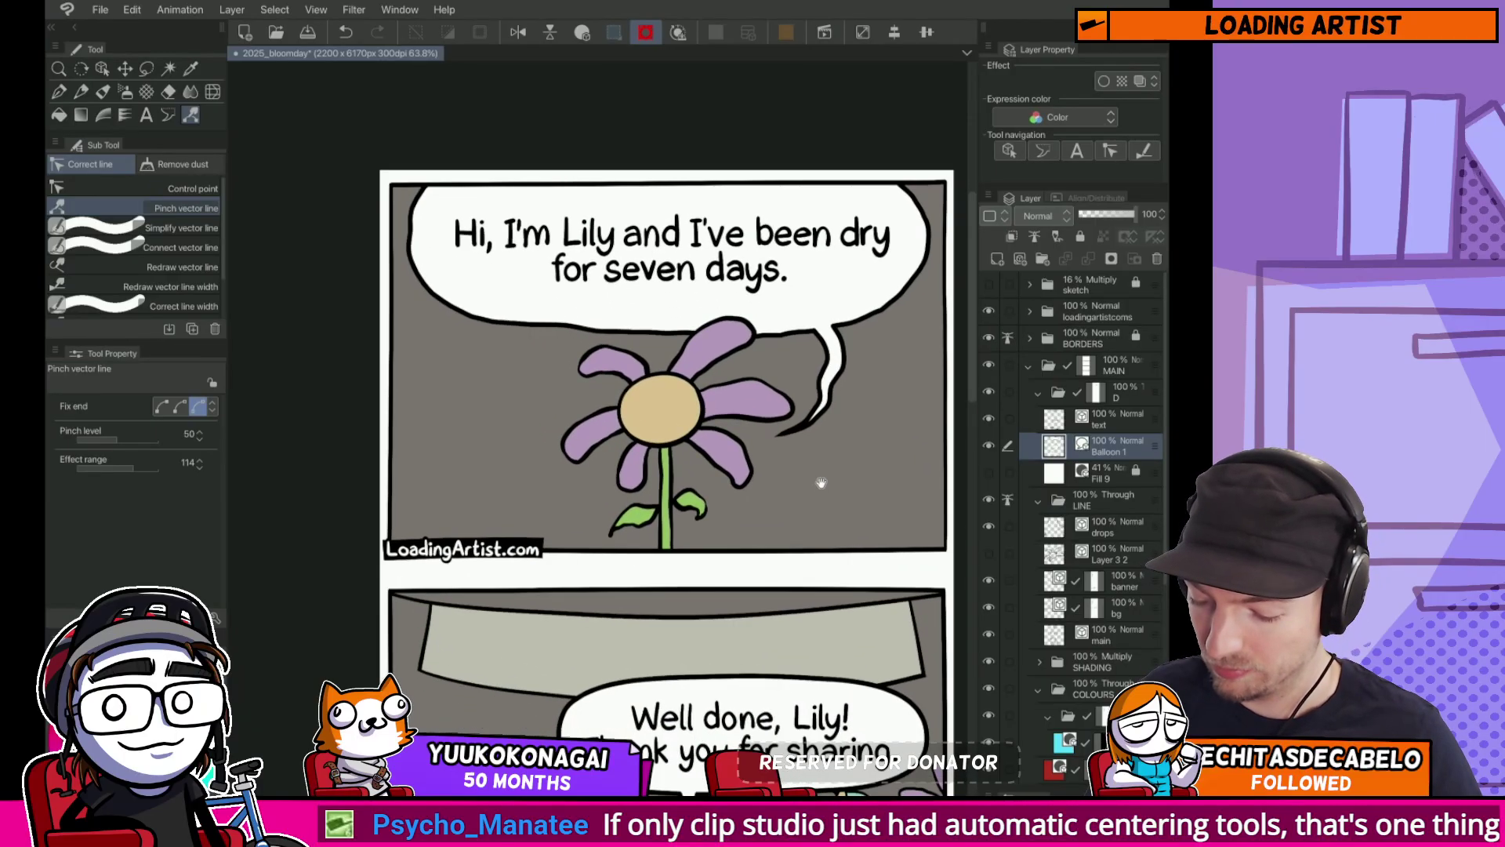
Step: Refine the second panel's balloon with small pinches along its top edge and around the base of its tail
scroll(816, 494, "down", 6)
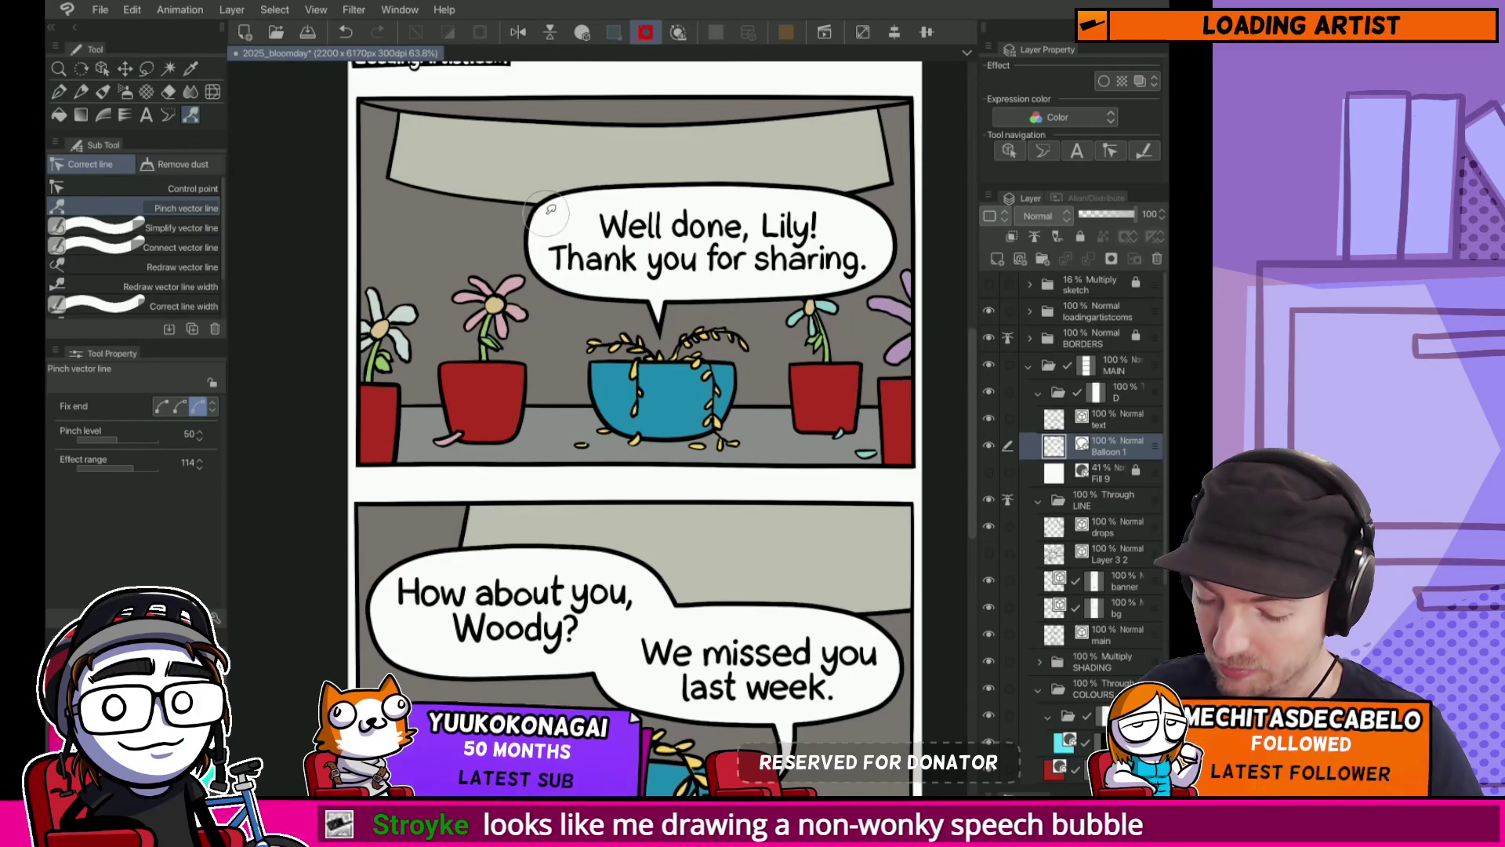
left_click_drag(778, 421, 808, 212)
left_click_drag(447, 418, 429, 404)
key("ctrl+z")
left_click_drag(706, 106, 519, 481)
key("Tab")
mouse_move(584, 404)
left_mouse_down()
mouse_move(745, 396)
mouse_move(972, 306)
mouse_move(792, 176)
mouse_move(520, 177)
mouse_move(239, 337)
mouse_move(502, 404)
mouse_move(918, 357)
mouse_move(938, 217)
mouse_move(611, 157)
mouse_move(282, 219)
mouse_move(258, 361)
mouse_move(351, 395)
mouse_move(713, 400)
mouse_move(933, 345)
mouse_move(962, 251)
mouse_move(917, 193)
mouse_move(750, 163)
mouse_move(584, 167)
left_mouse_up()
left_click_drag(684, 174, 729, 169)
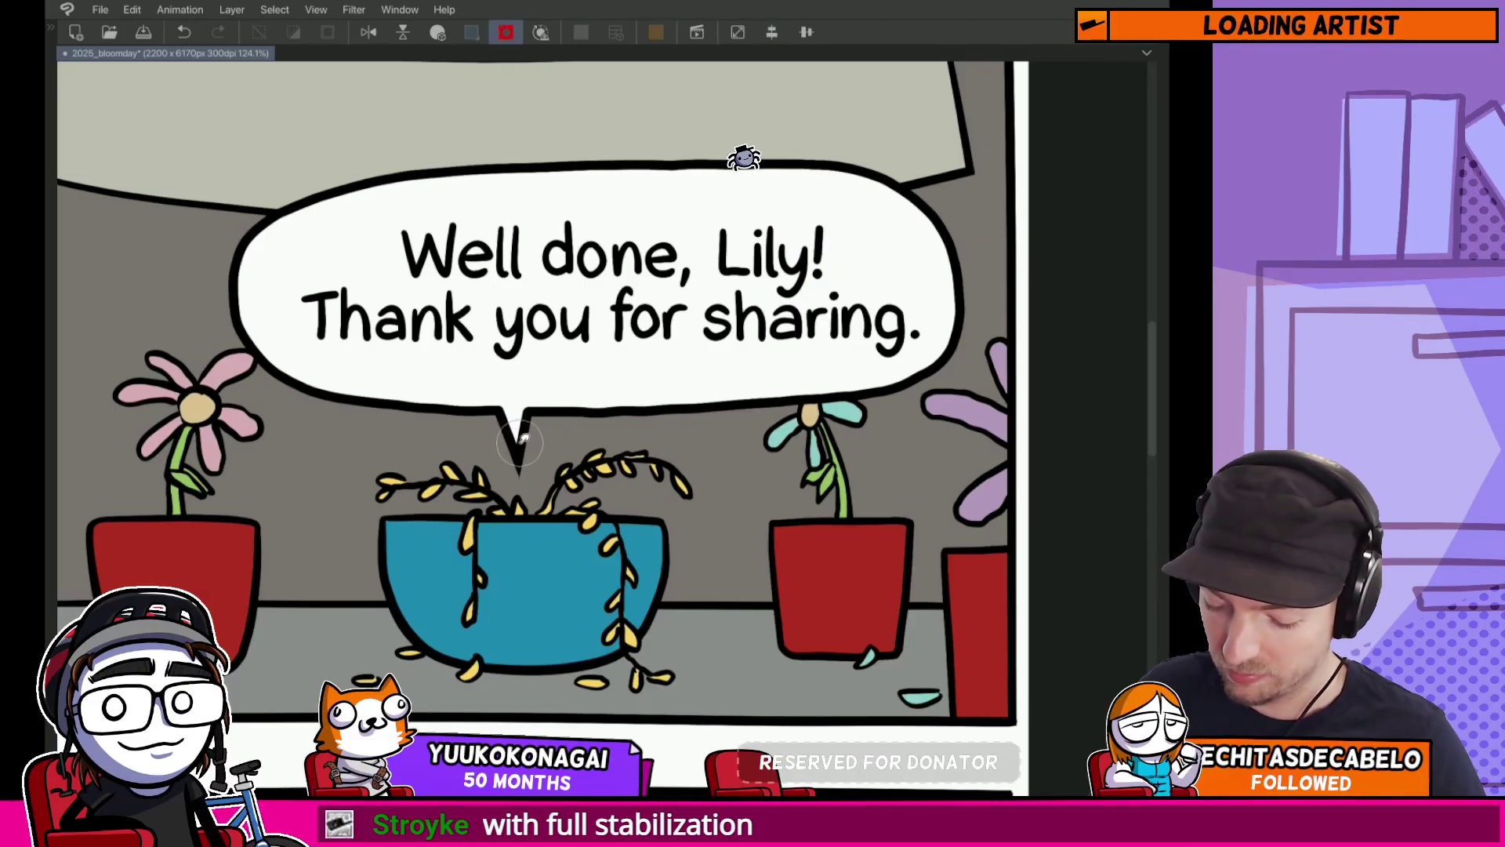
left_click_drag(508, 416, 541, 412)
mouse_move(649, 516)
left_mouse_down()
mouse_move(541, 519)
mouse_move(667, 529)
left_mouse_up()
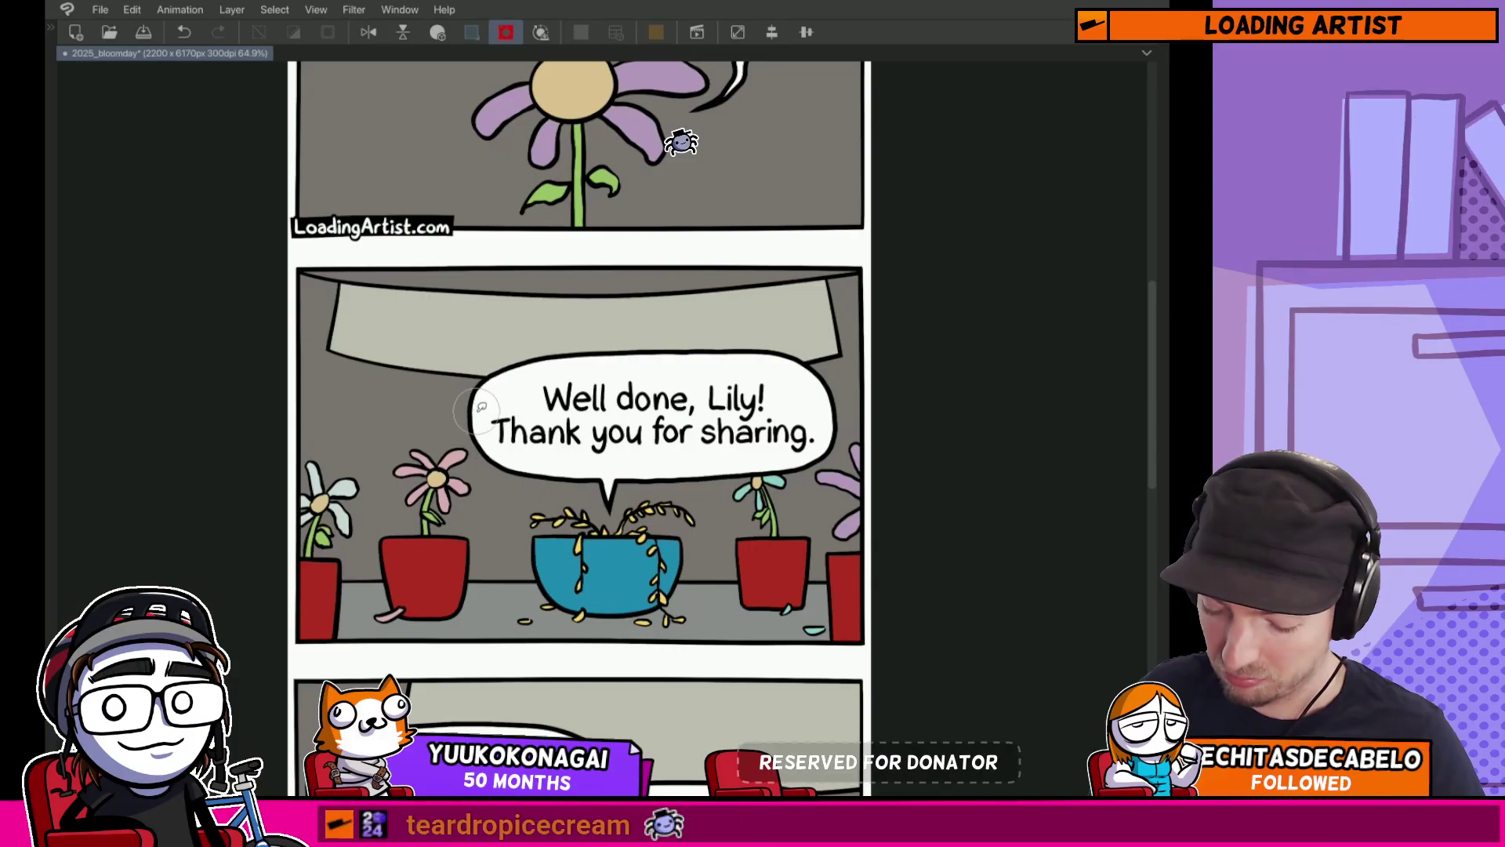
left_click_drag(599, 644, 651, 434)
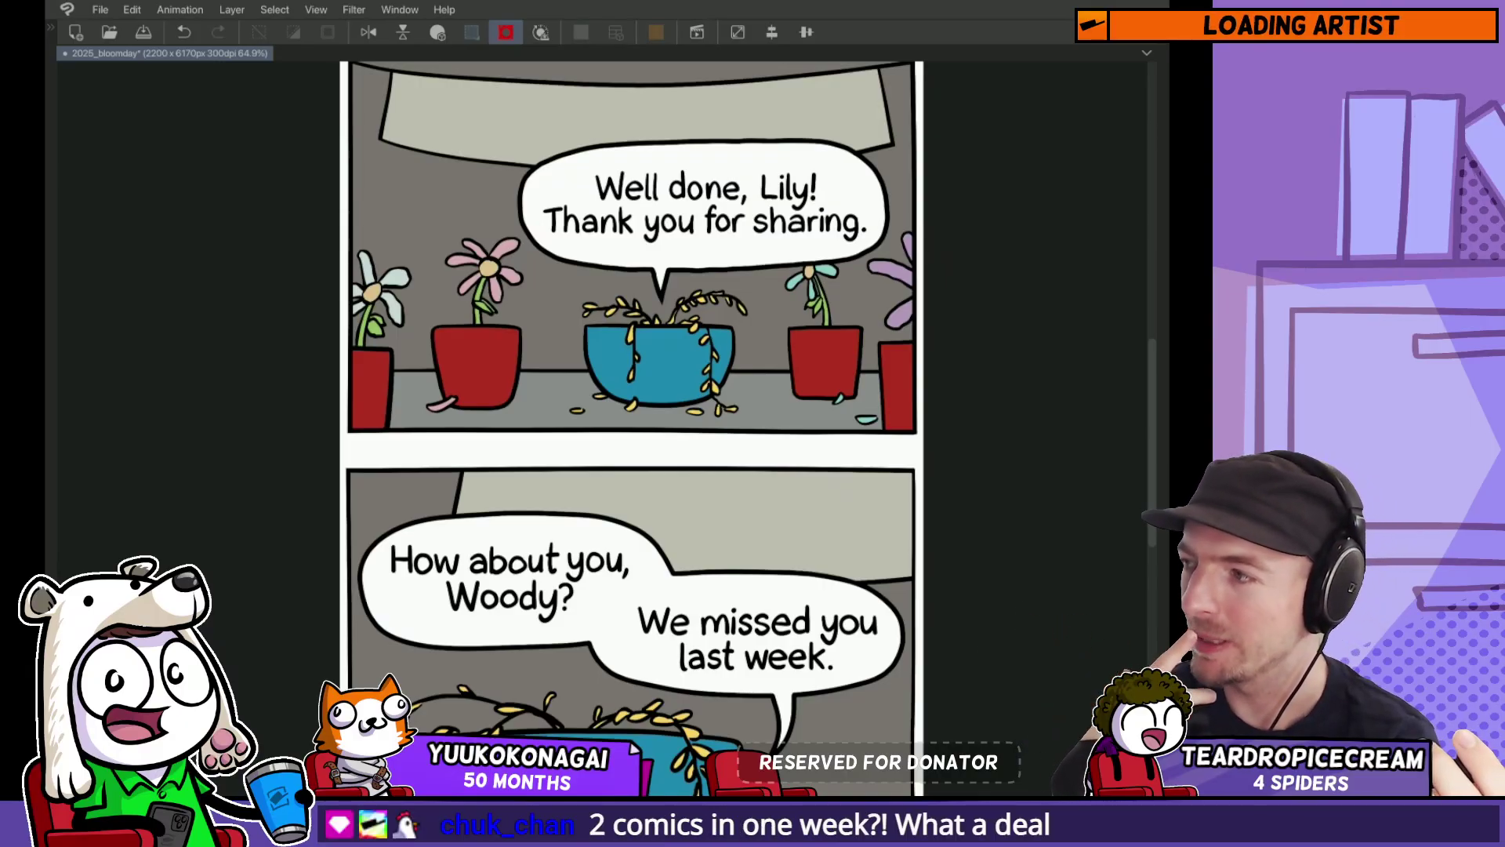
key("F6")
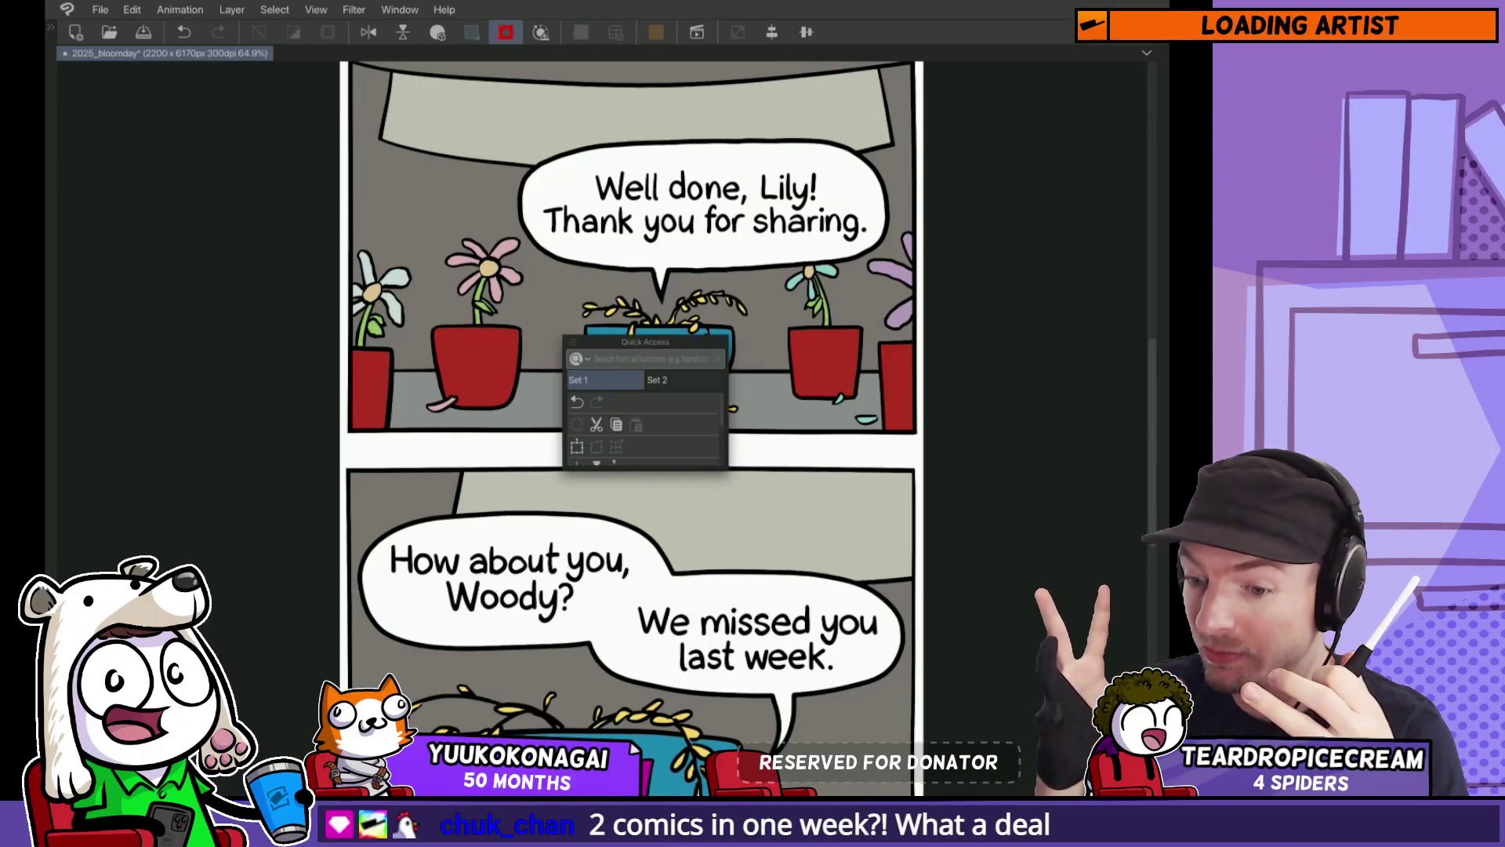
key("F6")
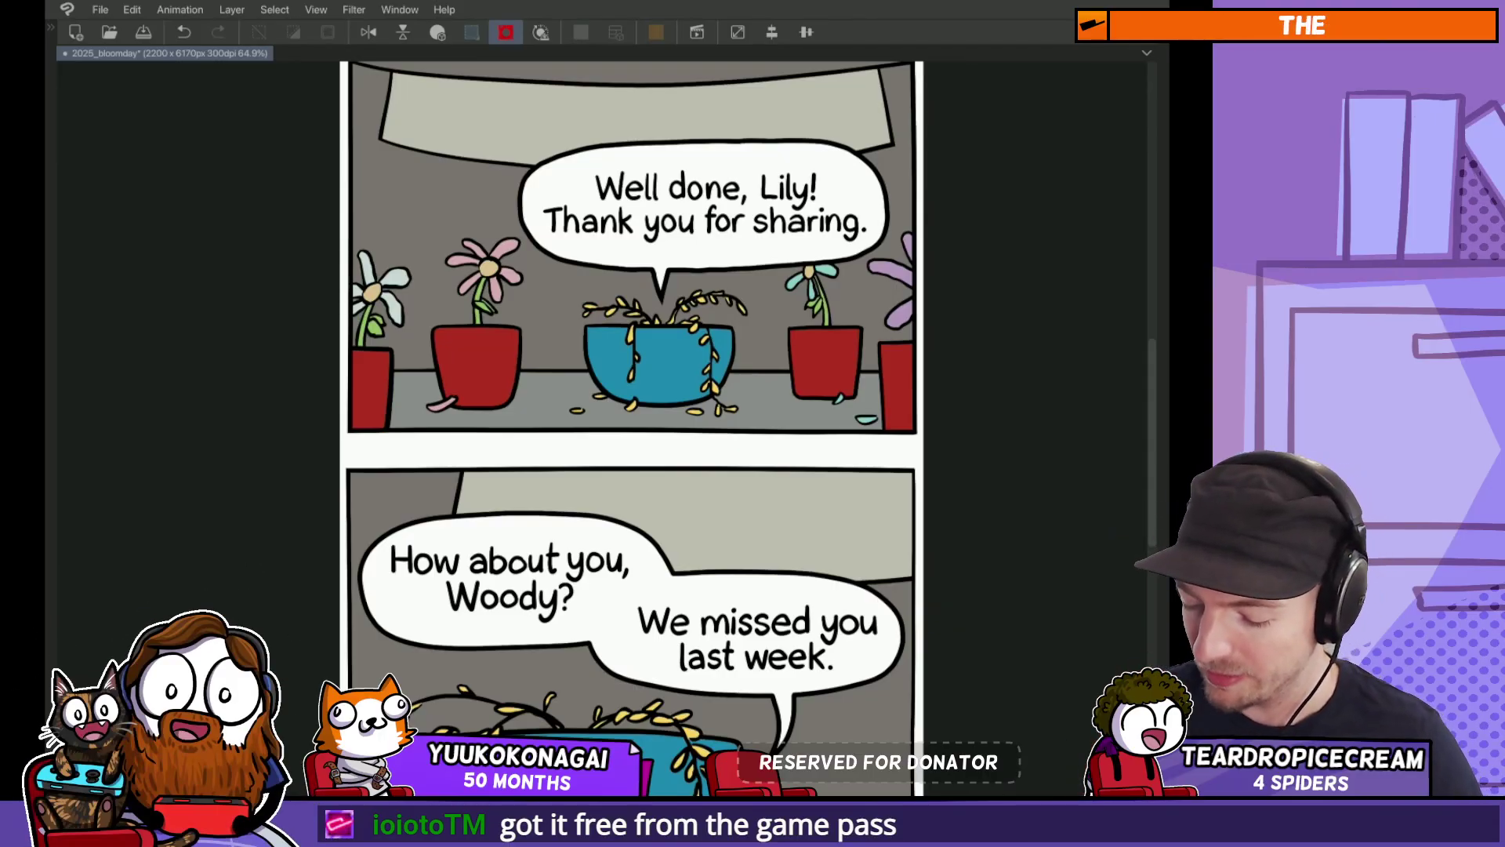
left_click_drag(793, 416, 769, 495)
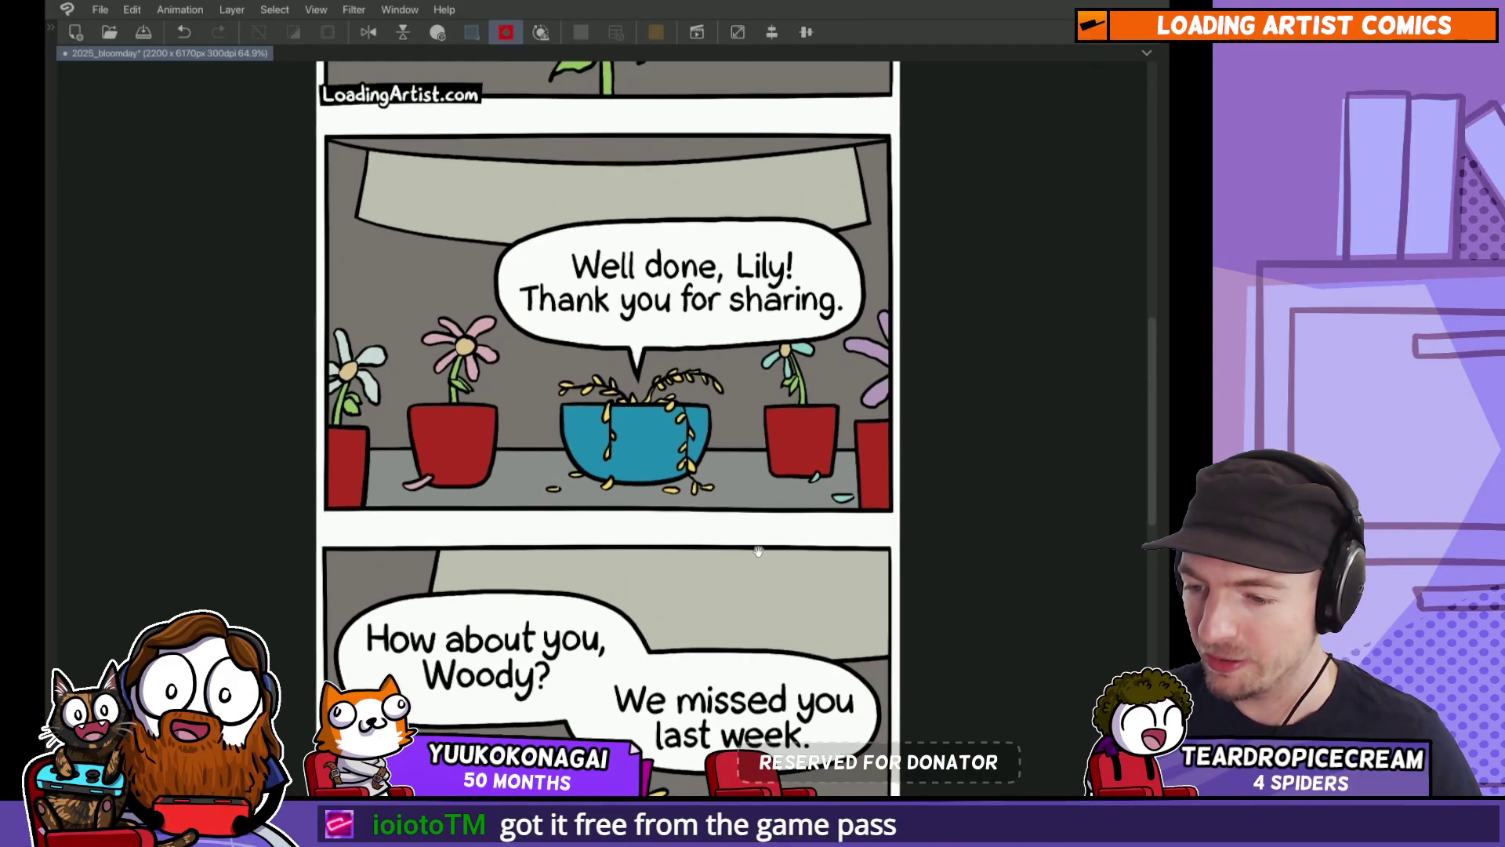
left_click_drag(758, 551, 758, 603)
Step: Pinch the outline of the third panel's "How about you, Woody?" balloon smoother along its left side, top, right shoulder and bottom
key("Tab")
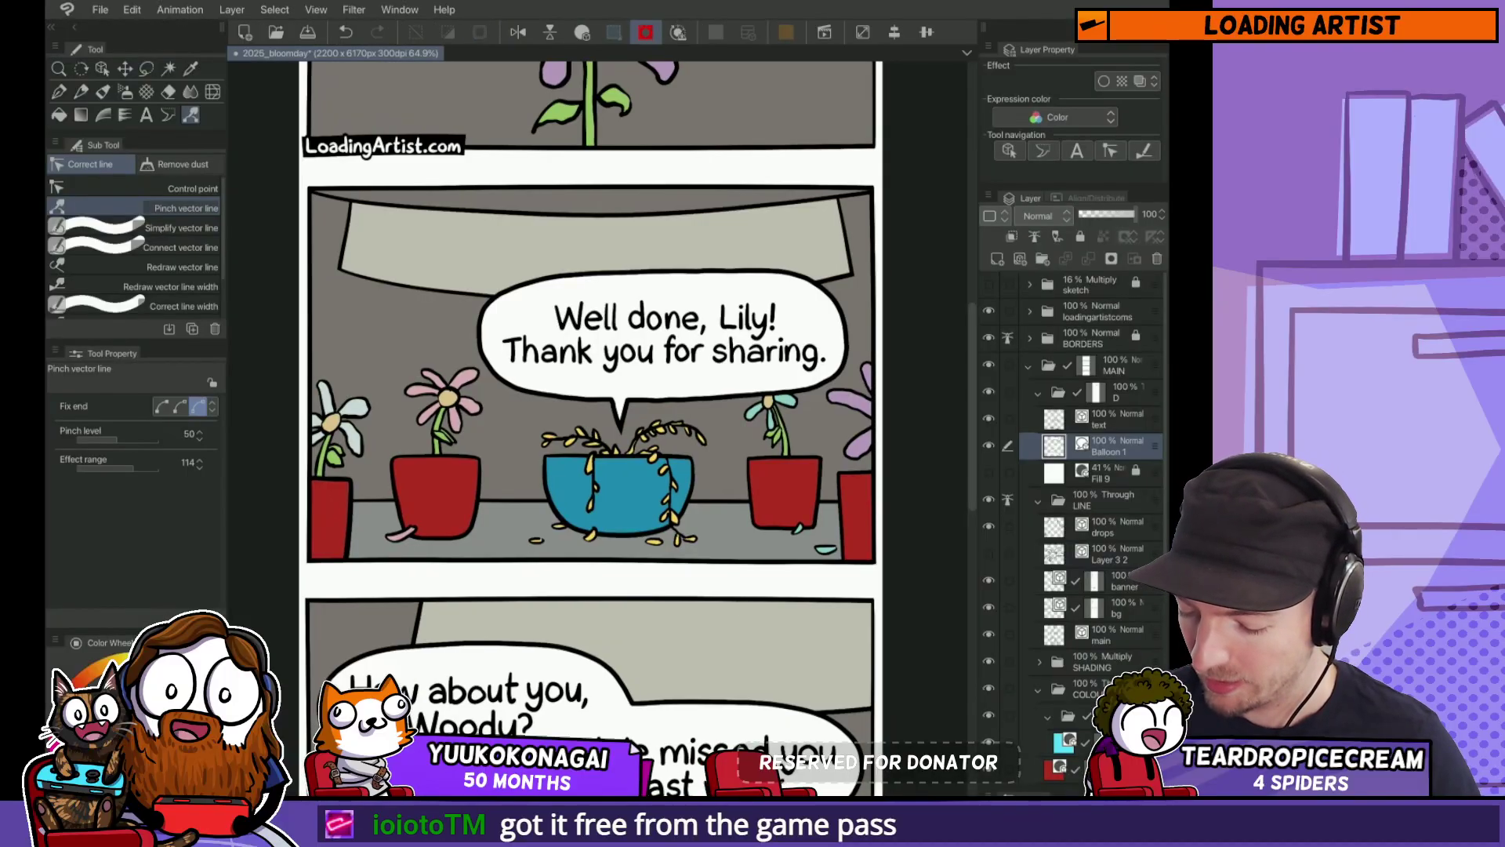
left_click_drag(765, 516, 873, 269)
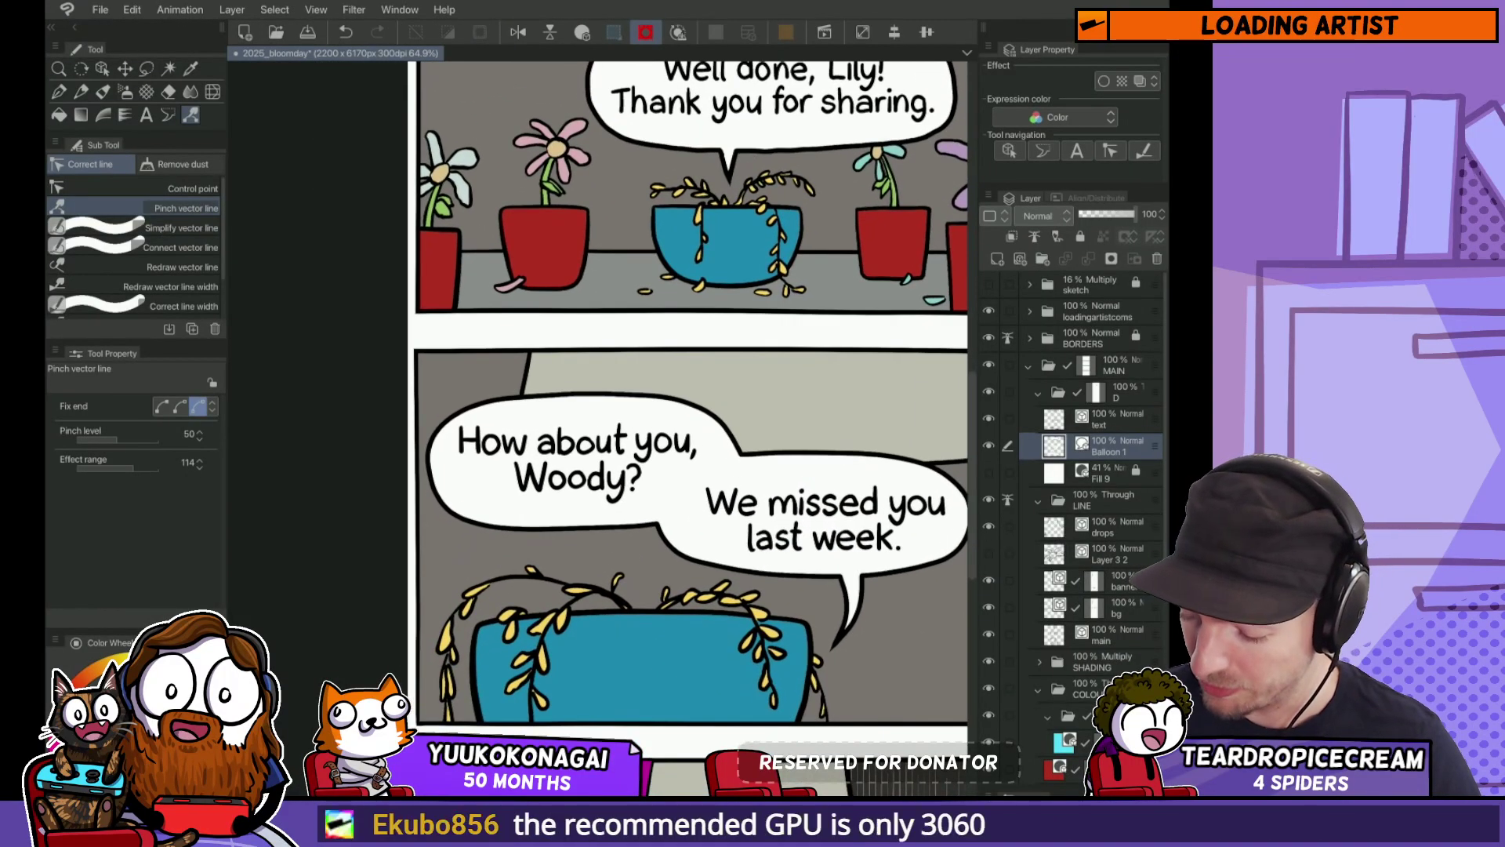
left_click_drag(535, 529, 536, 524)
left_click_drag(429, 461, 456, 421)
left_click_drag(502, 398, 553, 398)
left_click_drag(637, 395, 687, 405)
left_click_drag(725, 427, 767, 462)
left_click_drag(755, 486, 755, 507)
left_click_drag(715, 516, 681, 529)
left_click_drag(623, 527, 553, 533)
Step: Smooth the outline of the third panel's "We missed you last week." balloon and adjust the curve of its tail
left_click_drag(700, 541, 692, 570)
left_click_drag(785, 559, 787, 566)
left_click_drag(832, 546, 869, 522)
left_click_drag(863, 476, 822, 447)
left_click_drag(760, 442, 701, 433)
left_click_drag(665, 559, 667, 554)
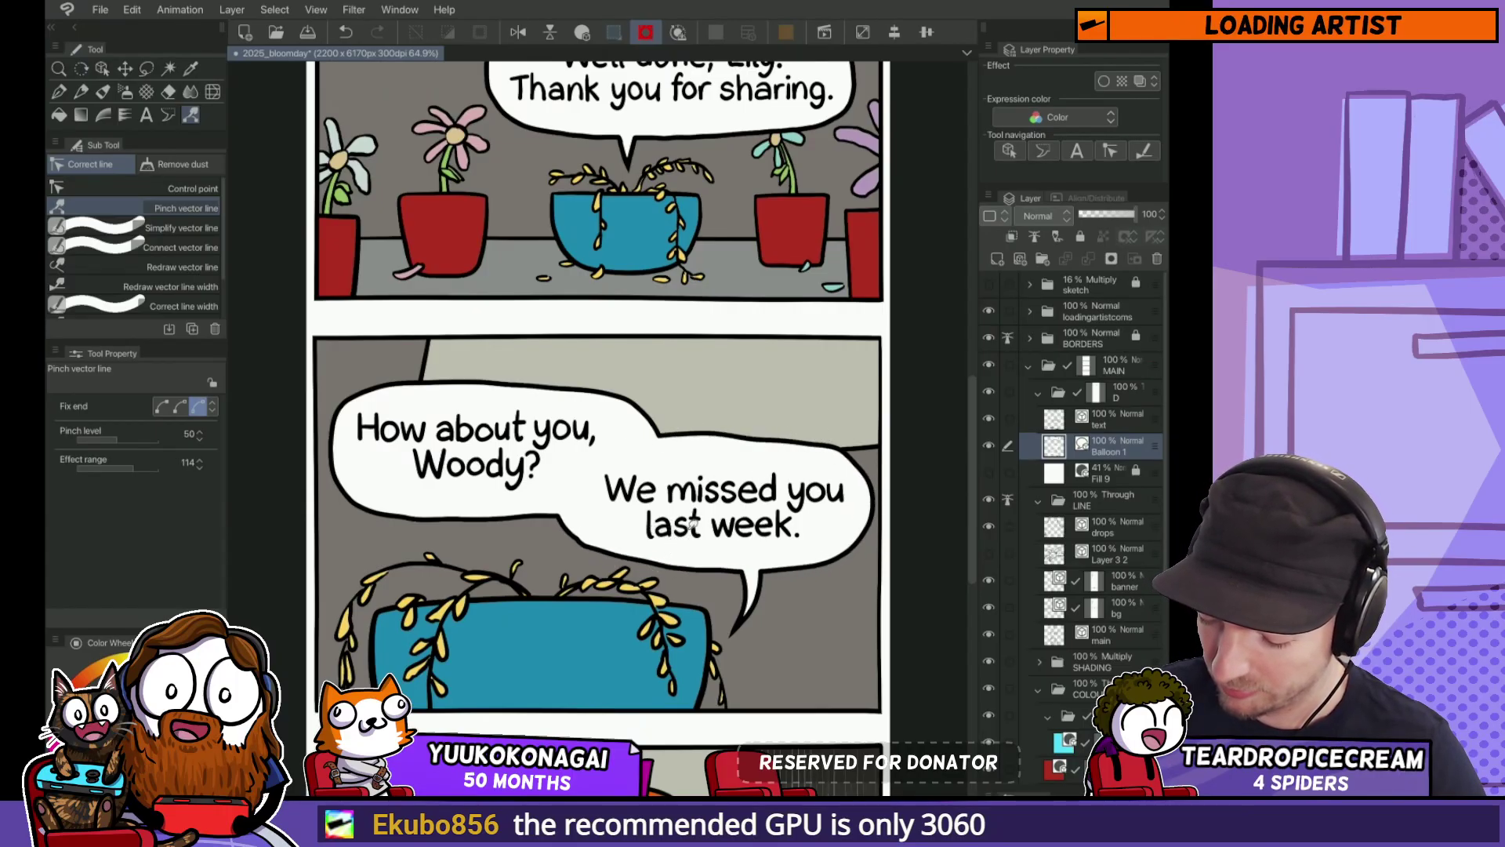
left_click_drag(788, 447, 775, 436)
key("ctrl+z")
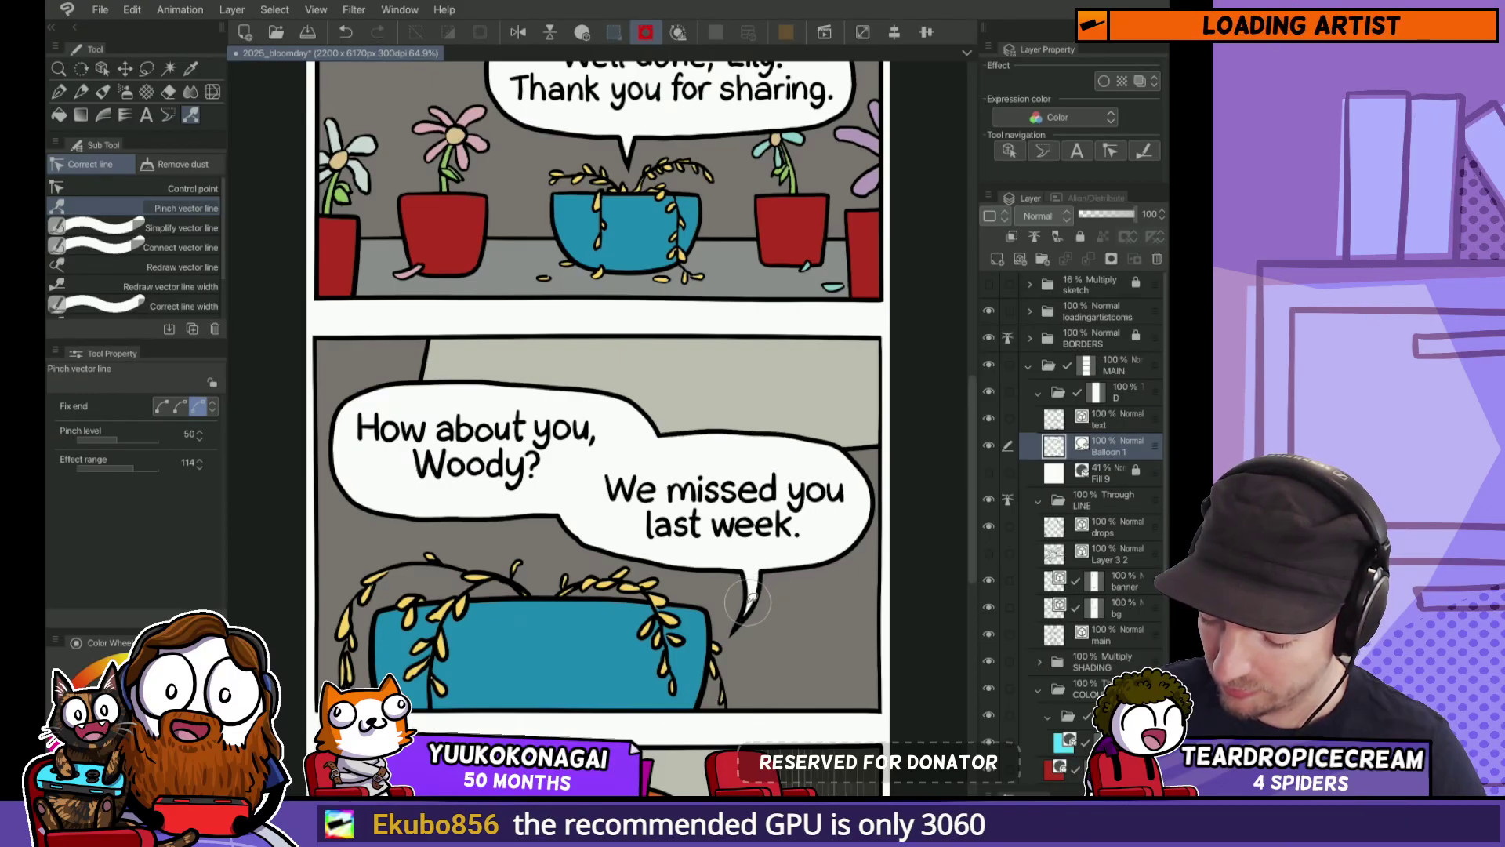
left_click_drag(745, 609, 769, 610)
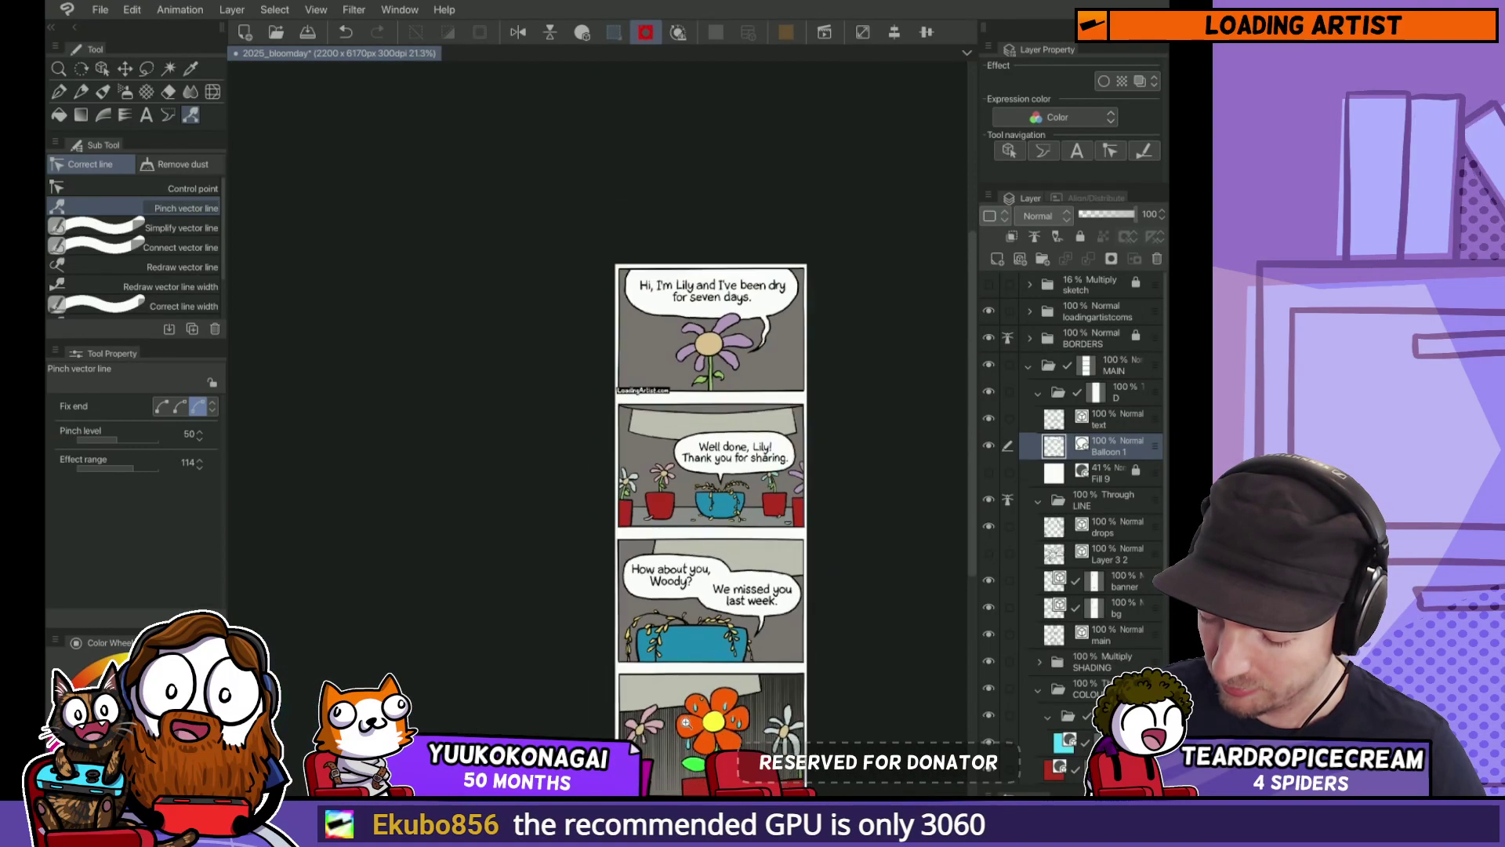
Step: Select the "How about you, Woody?" lettering on the text layer and nudge it slightly down and right within its balloon
scroll(776, 584, "down", 5)
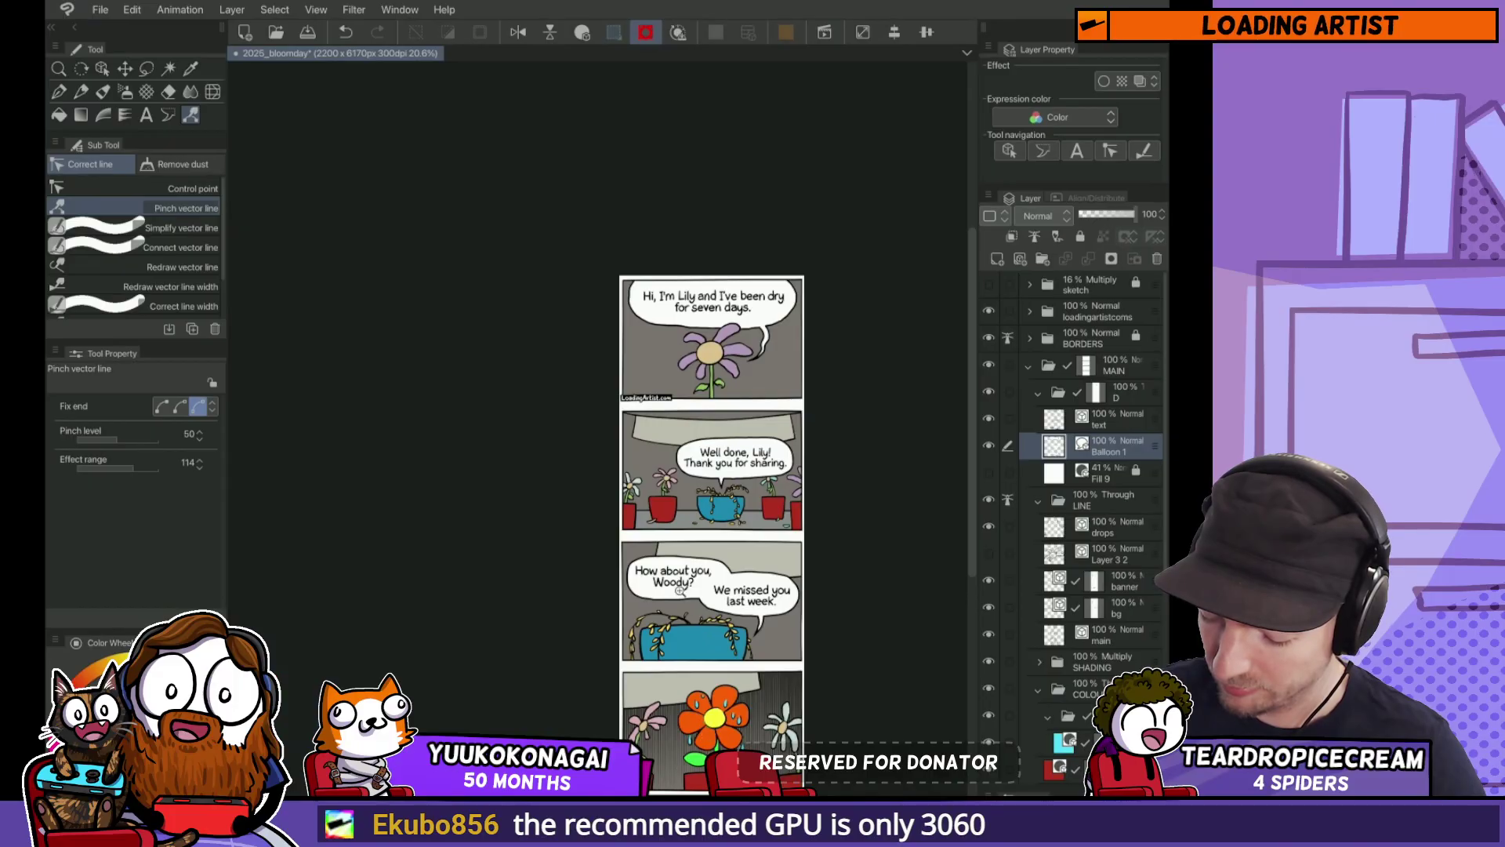
scroll(682, 588, "up", 3)
key("k")
left_click(703, 582, "ctrl+shift")
key("m")
left_click_drag(482, 618, 783, 484)
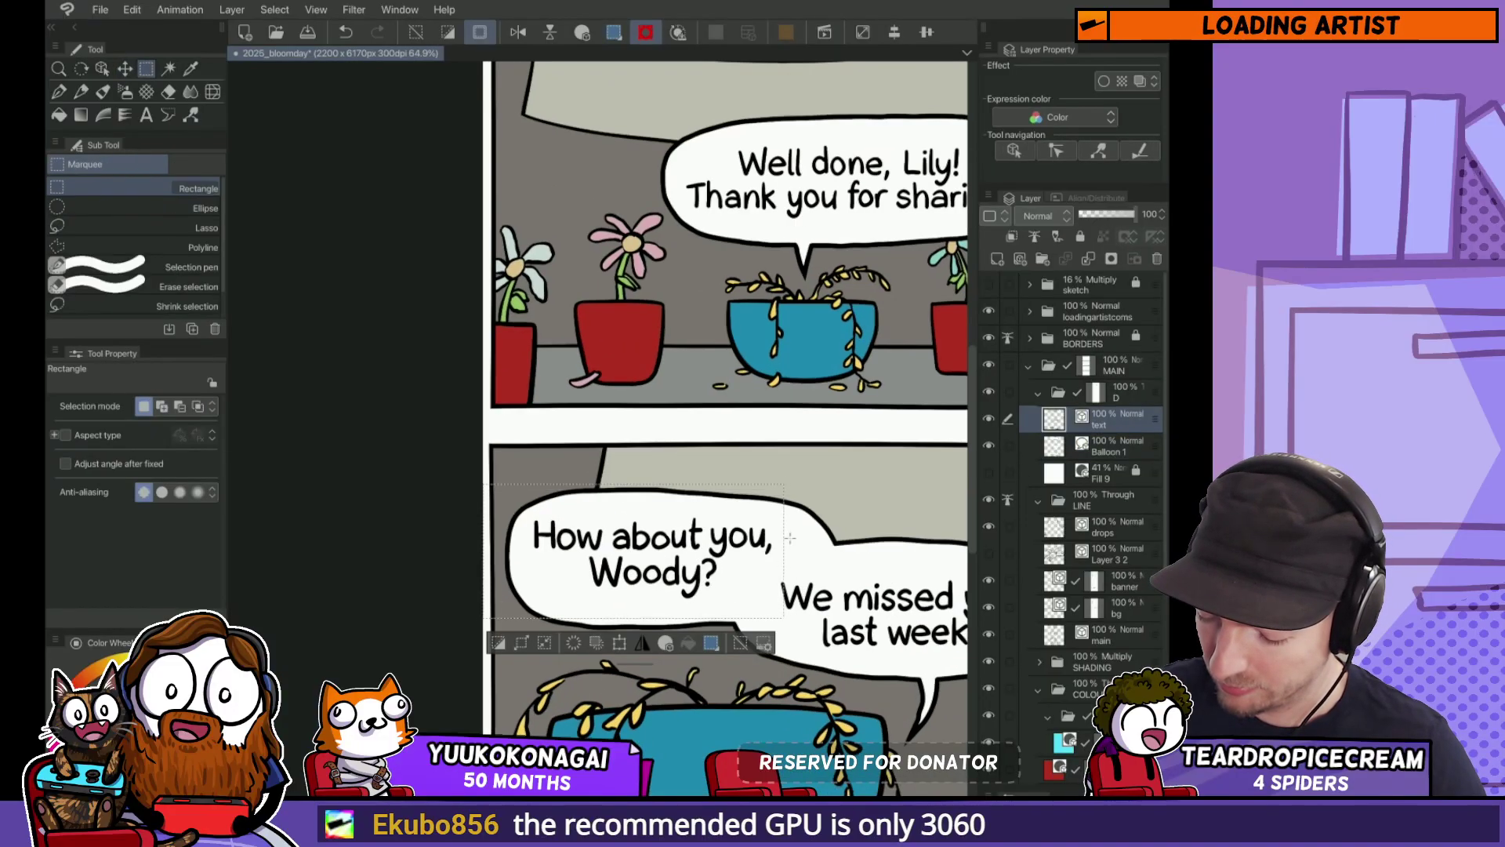
left_click_drag(809, 562, 758, 621)
key("k")
left_click_drag(712, 576, 716, 583)
key("ctrl+d")
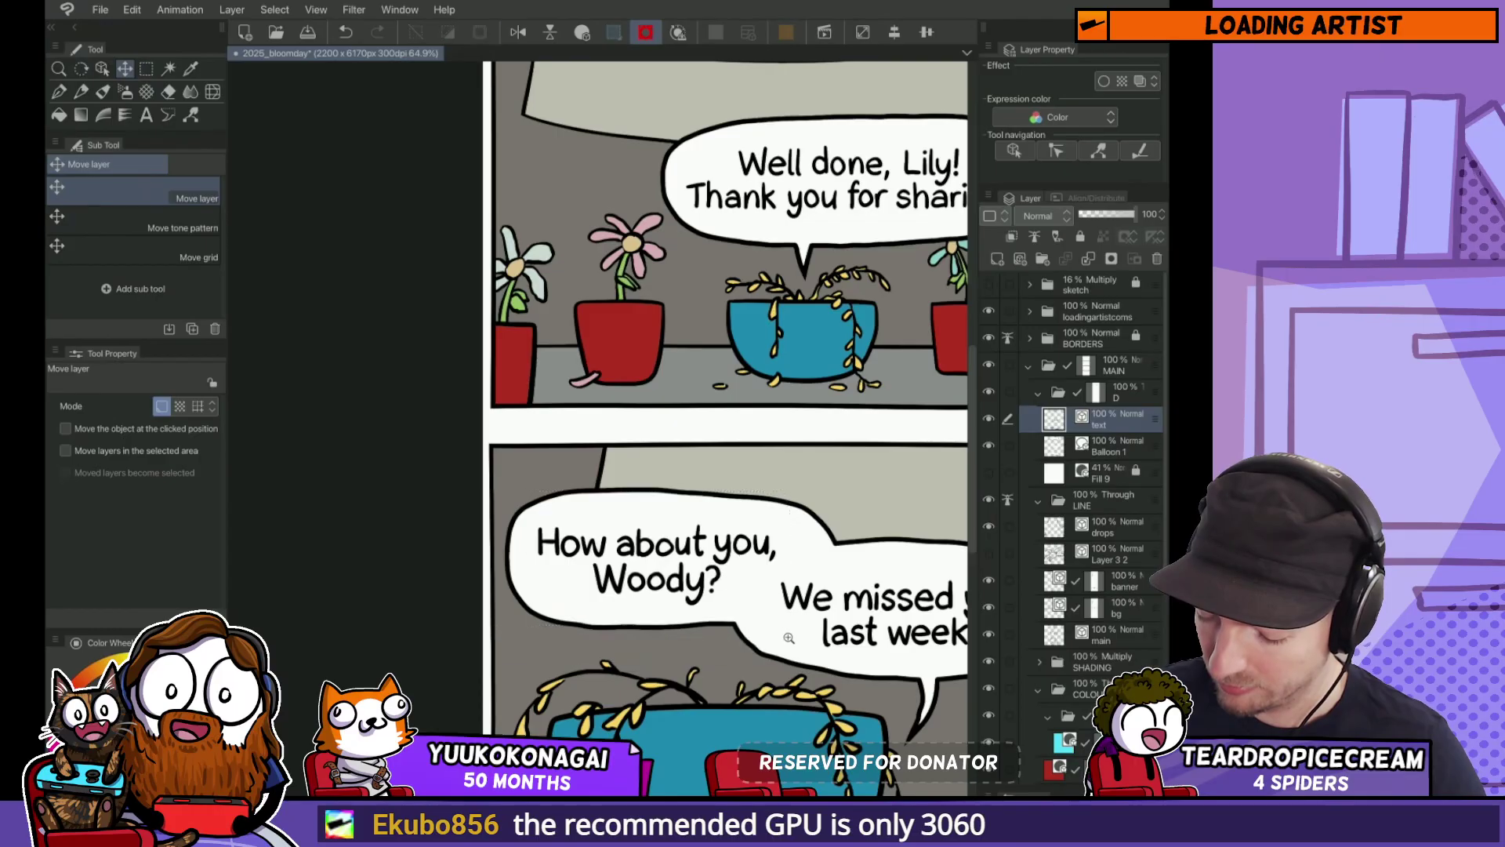
Step: Check the balloons across the panels and save the comic file
scroll(793, 642, "down", 3)
left_click_drag(811, 673, 751, 571)
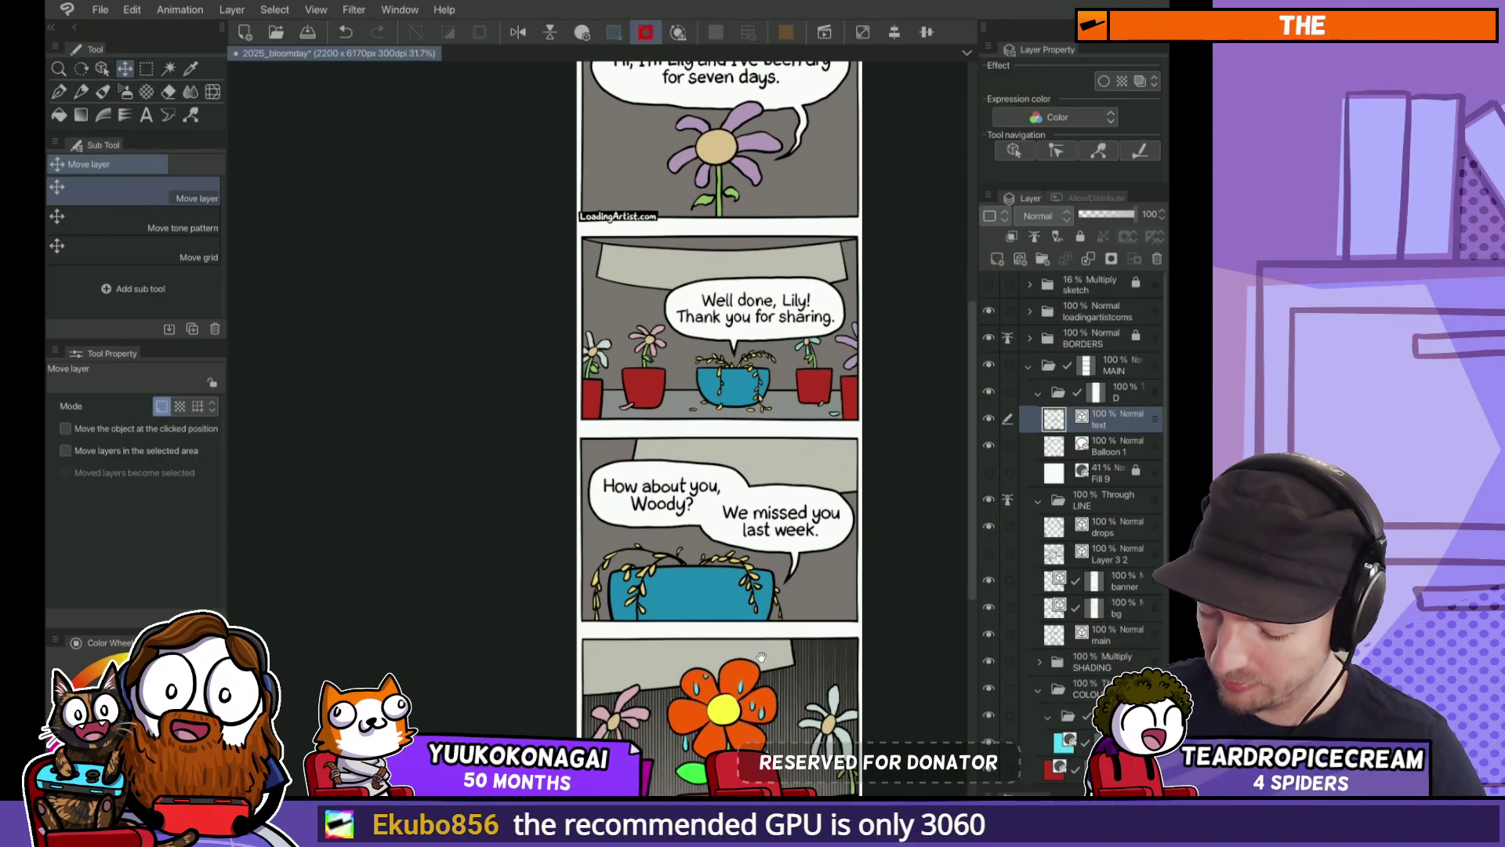
left_click_drag(733, 520, 657, 700)
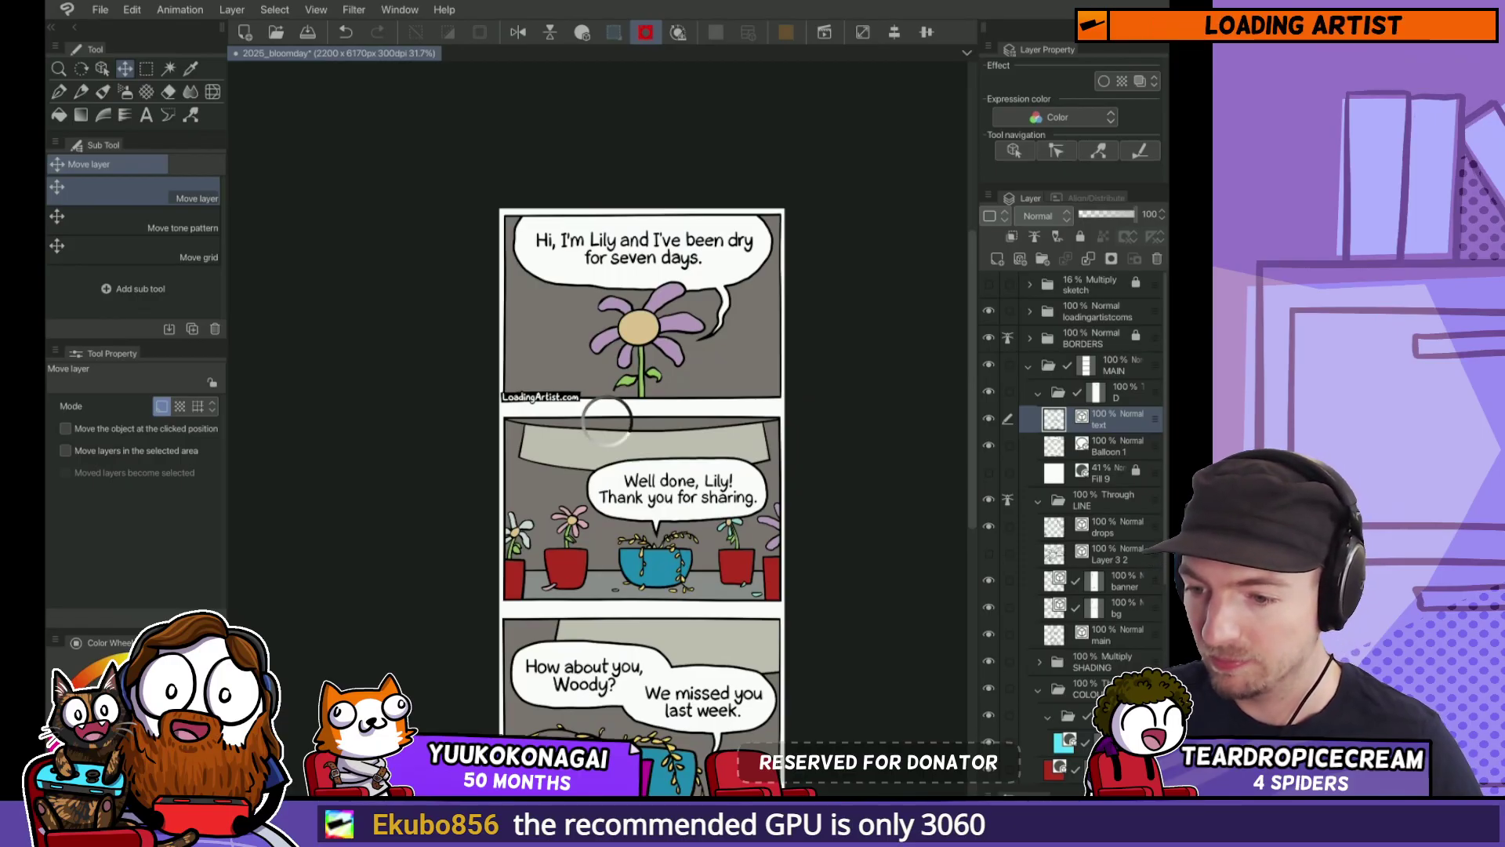
key("ctrl+s")
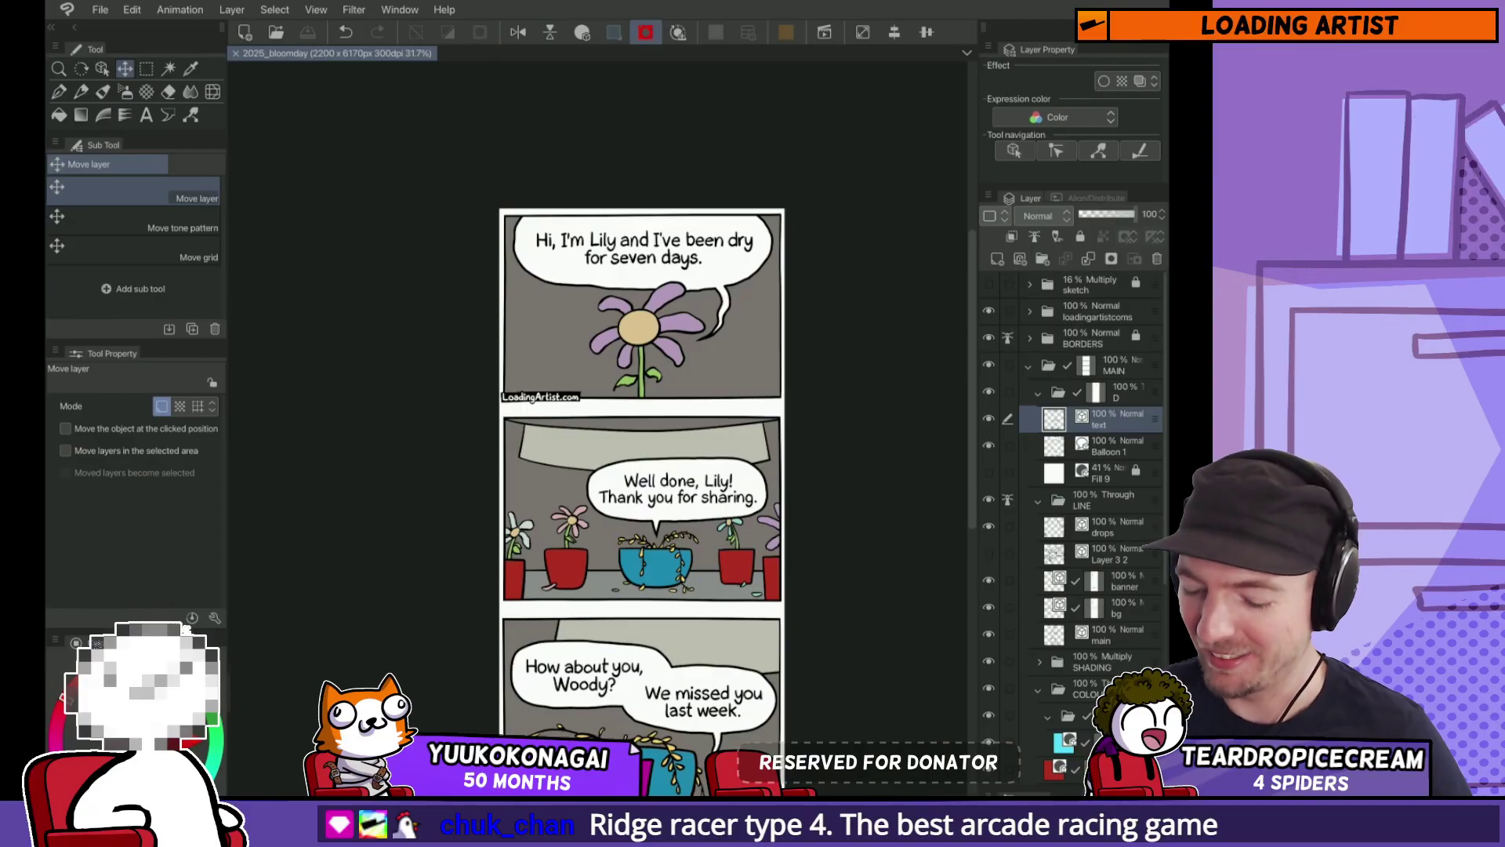
Step: Compare the fourth panel with and without its streaked background layer, leaving that layer hidden
left_click_drag(703, 488, 683, 374)
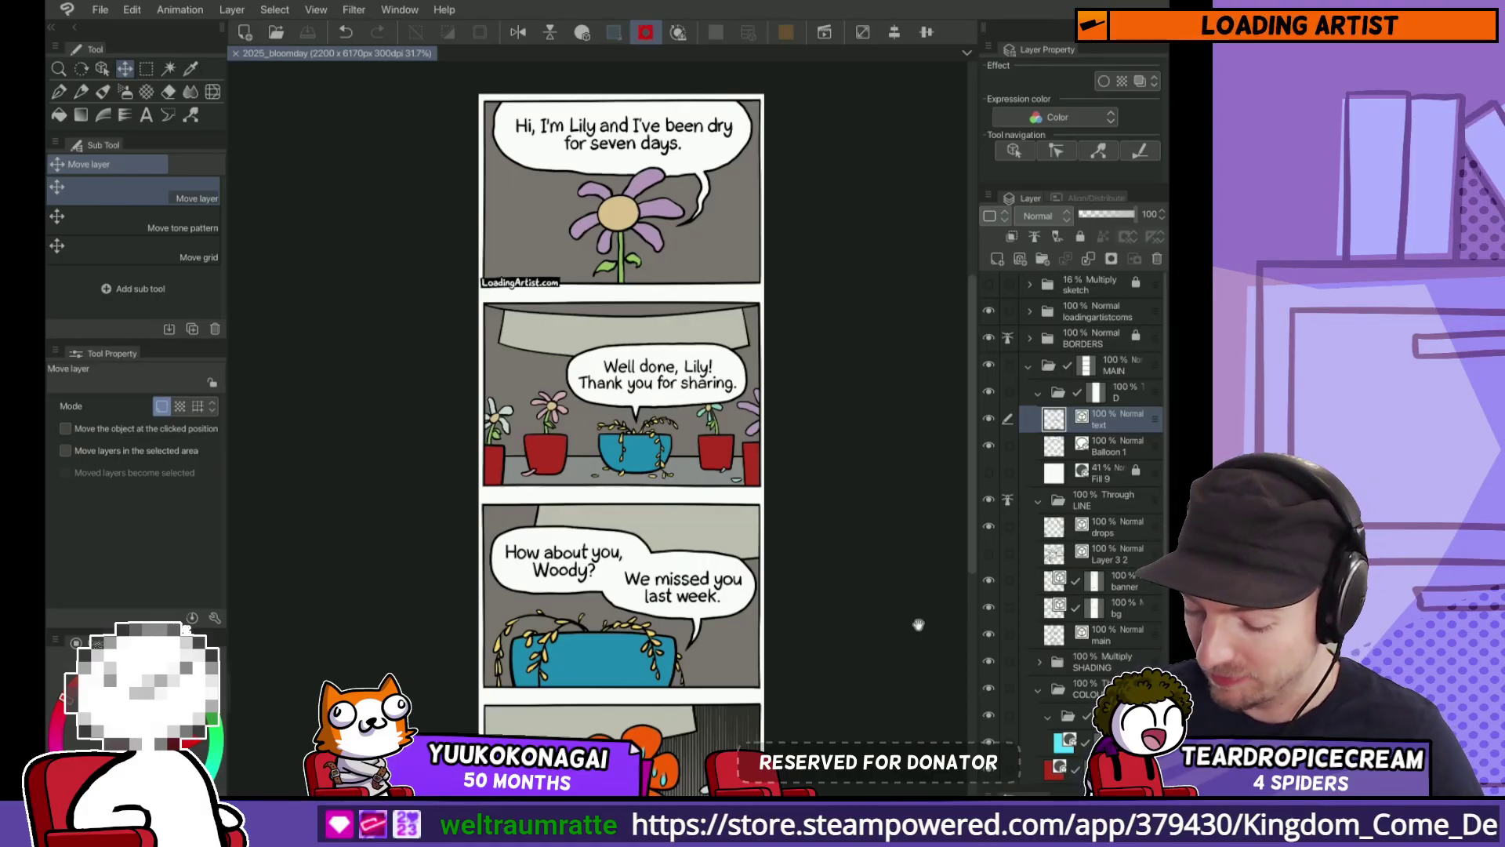
left_click_drag(919, 625, 894, 432)
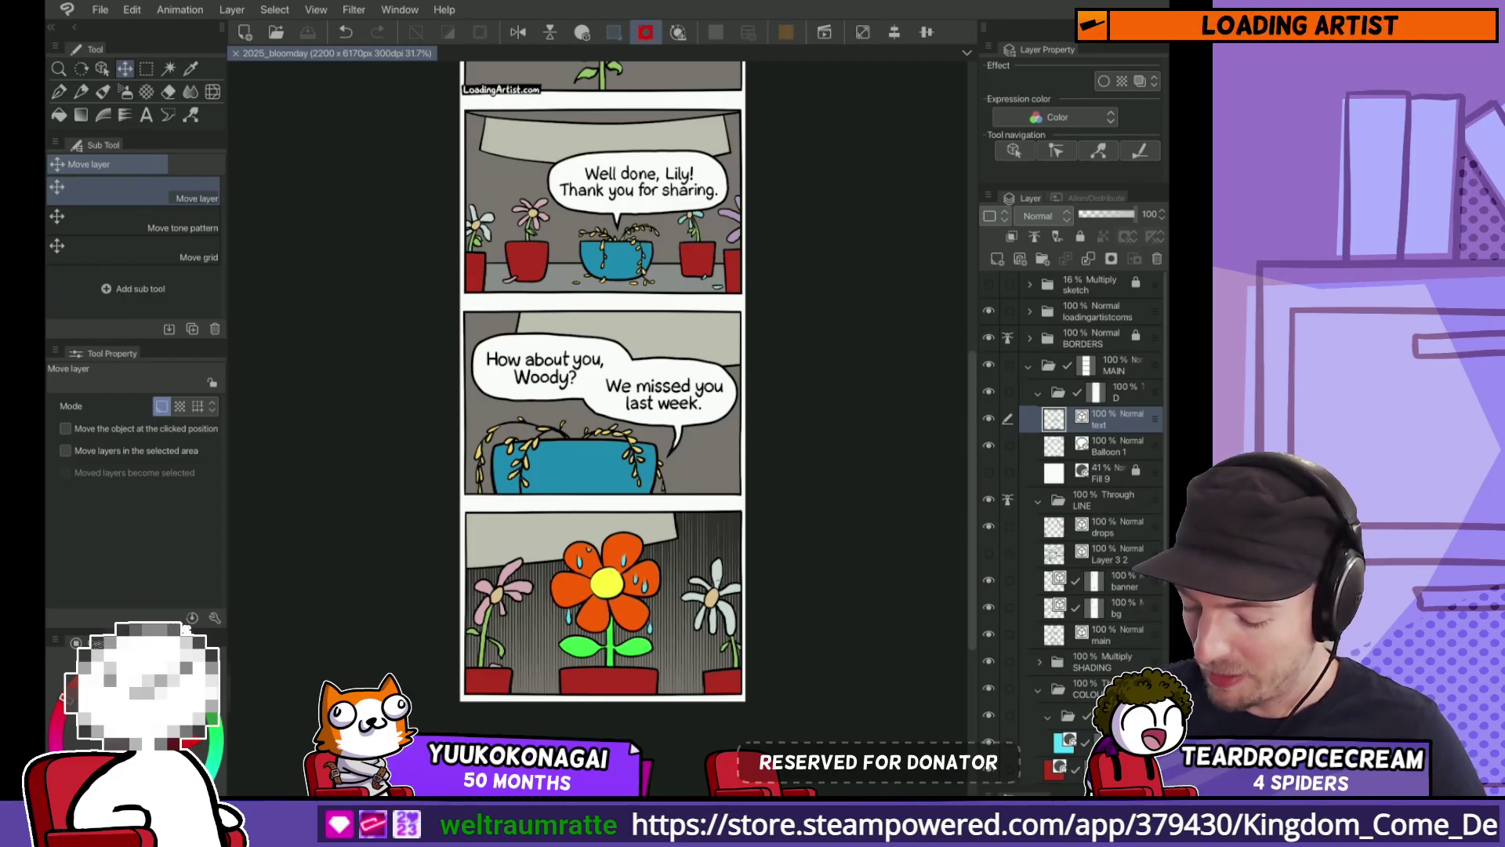
left_click(696, 541, "ctrl+shift")
left_click(989, 769)
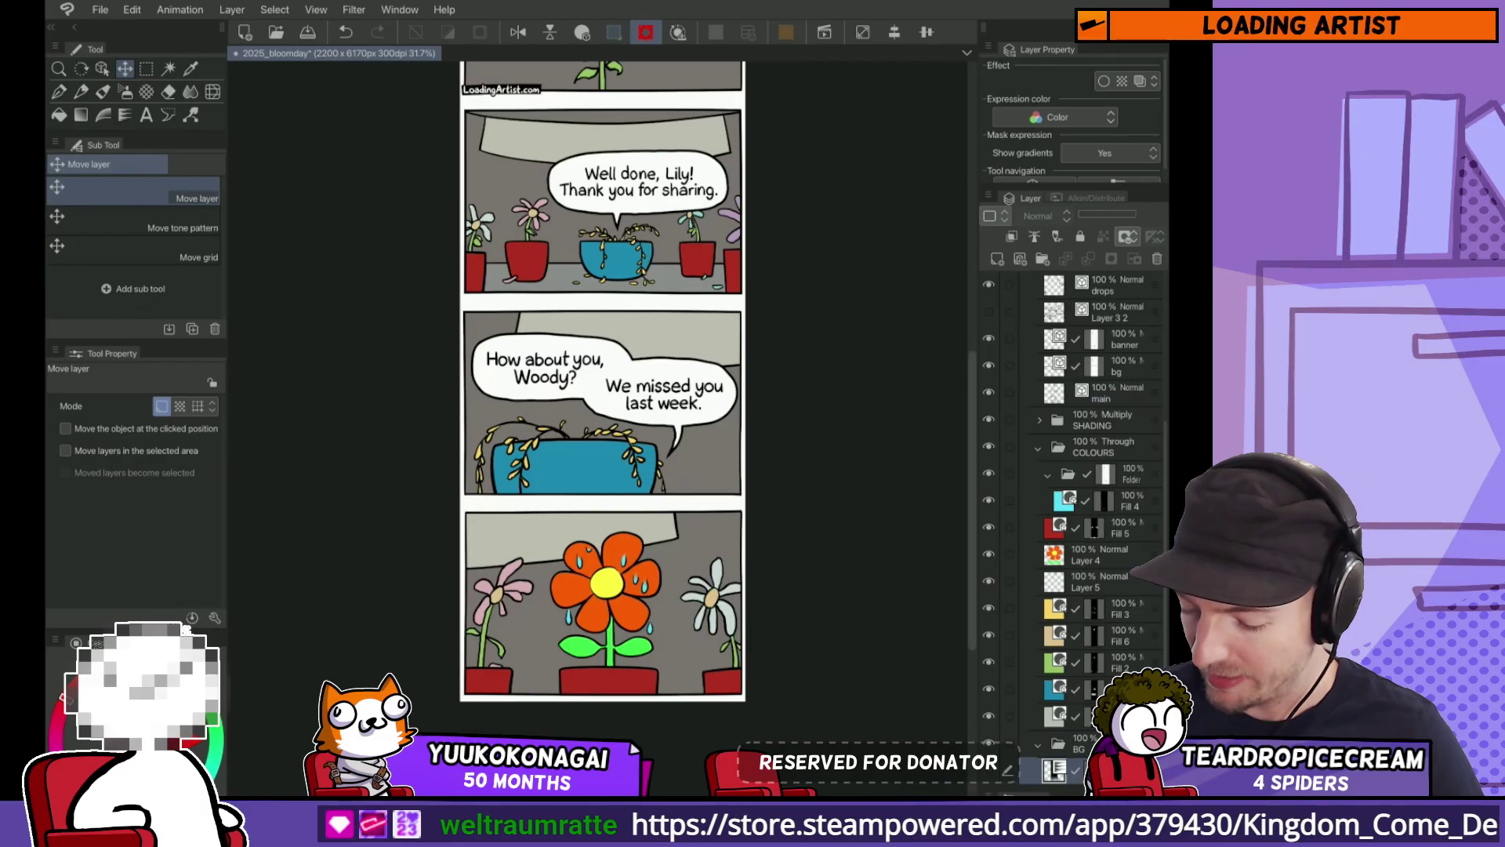
left_click(988, 769)
left_click(988, 769)
left_click(988, 769)
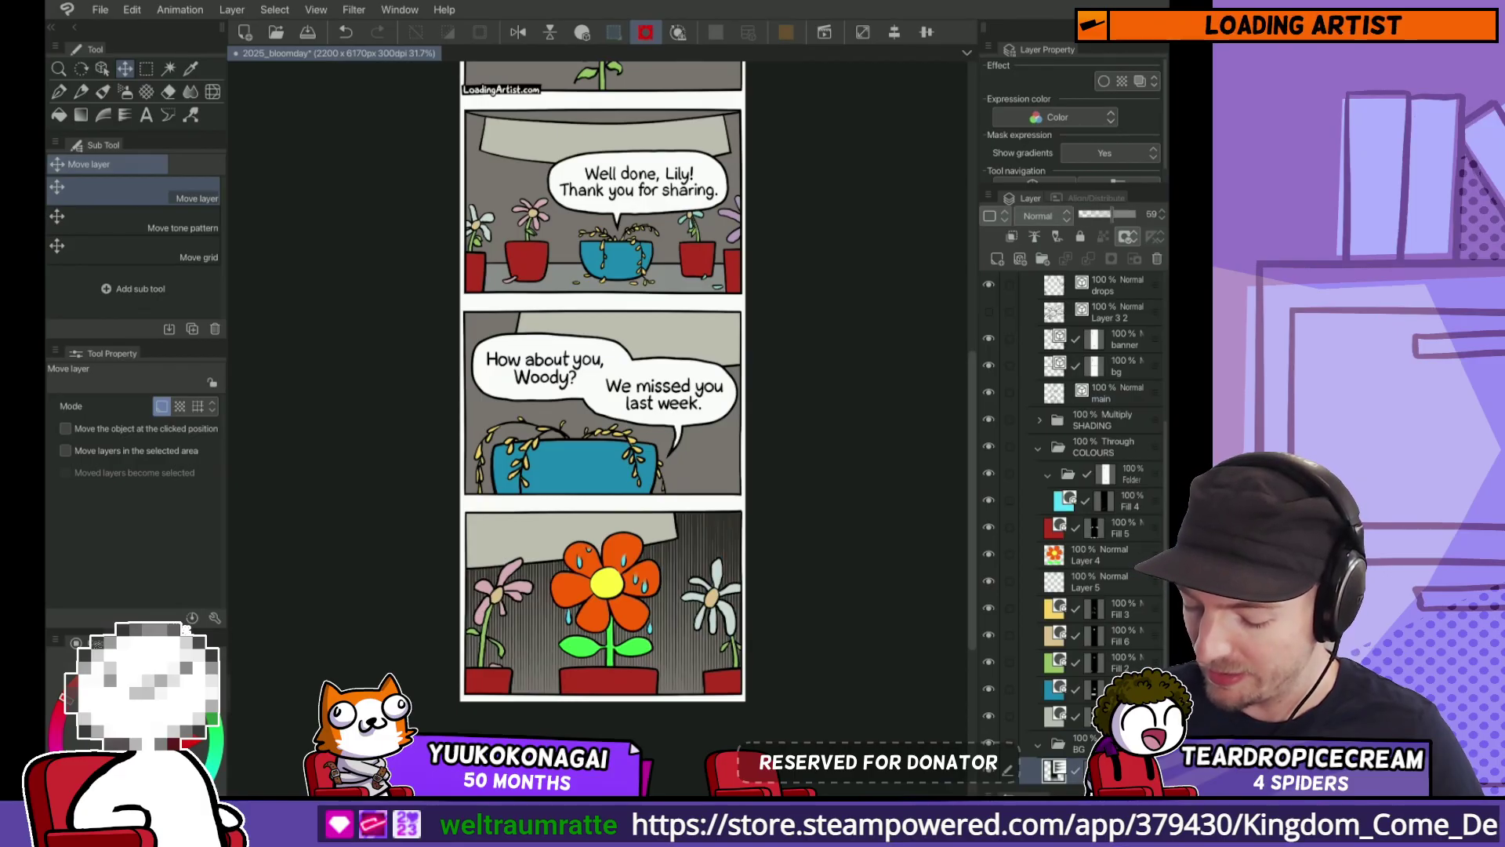
left_click(989, 769)
left_click(989, 769)
left_click(989, 769)
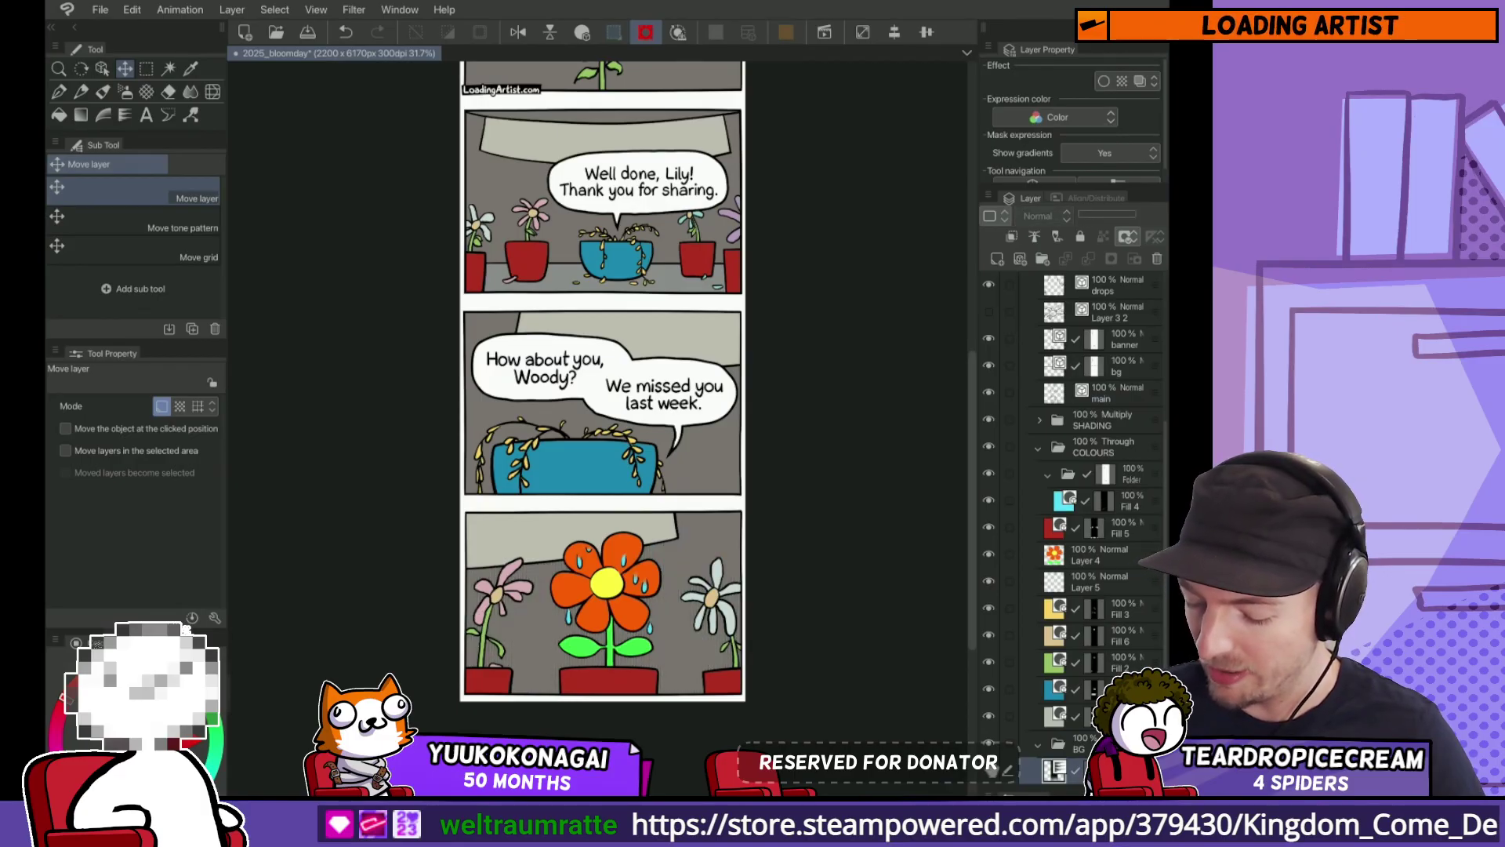
Step: Select the banner's colour fill layer from the second panel and show the sketch folder as a lettering guide
left_click_drag(639, 566, 652, 696)
left_click_drag(602, 440, 597, 560)
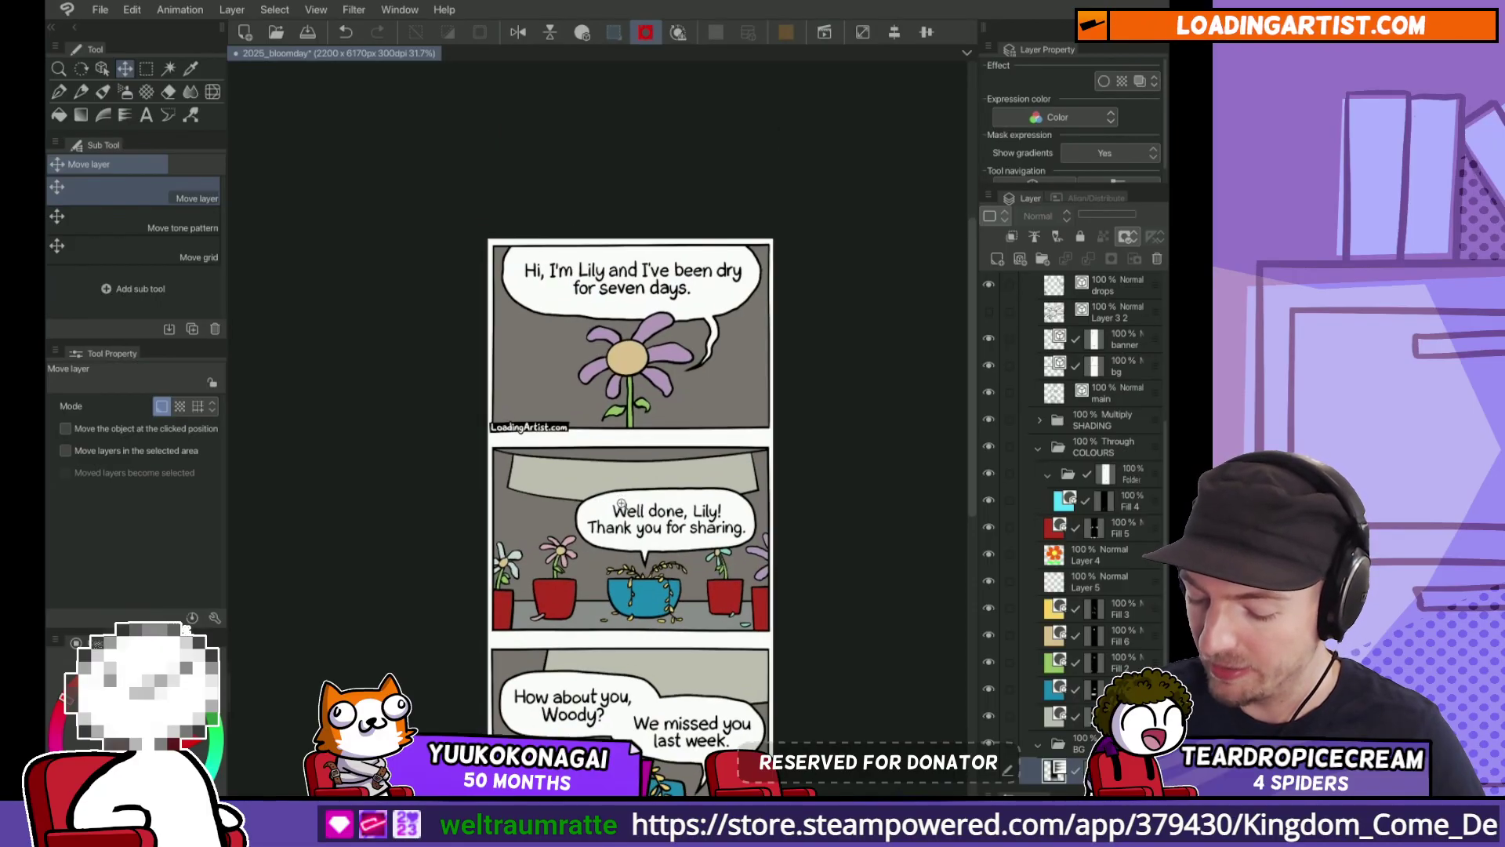
left_click_drag(624, 503, 657, 491)
scroll(1092, 492, "up", 4)
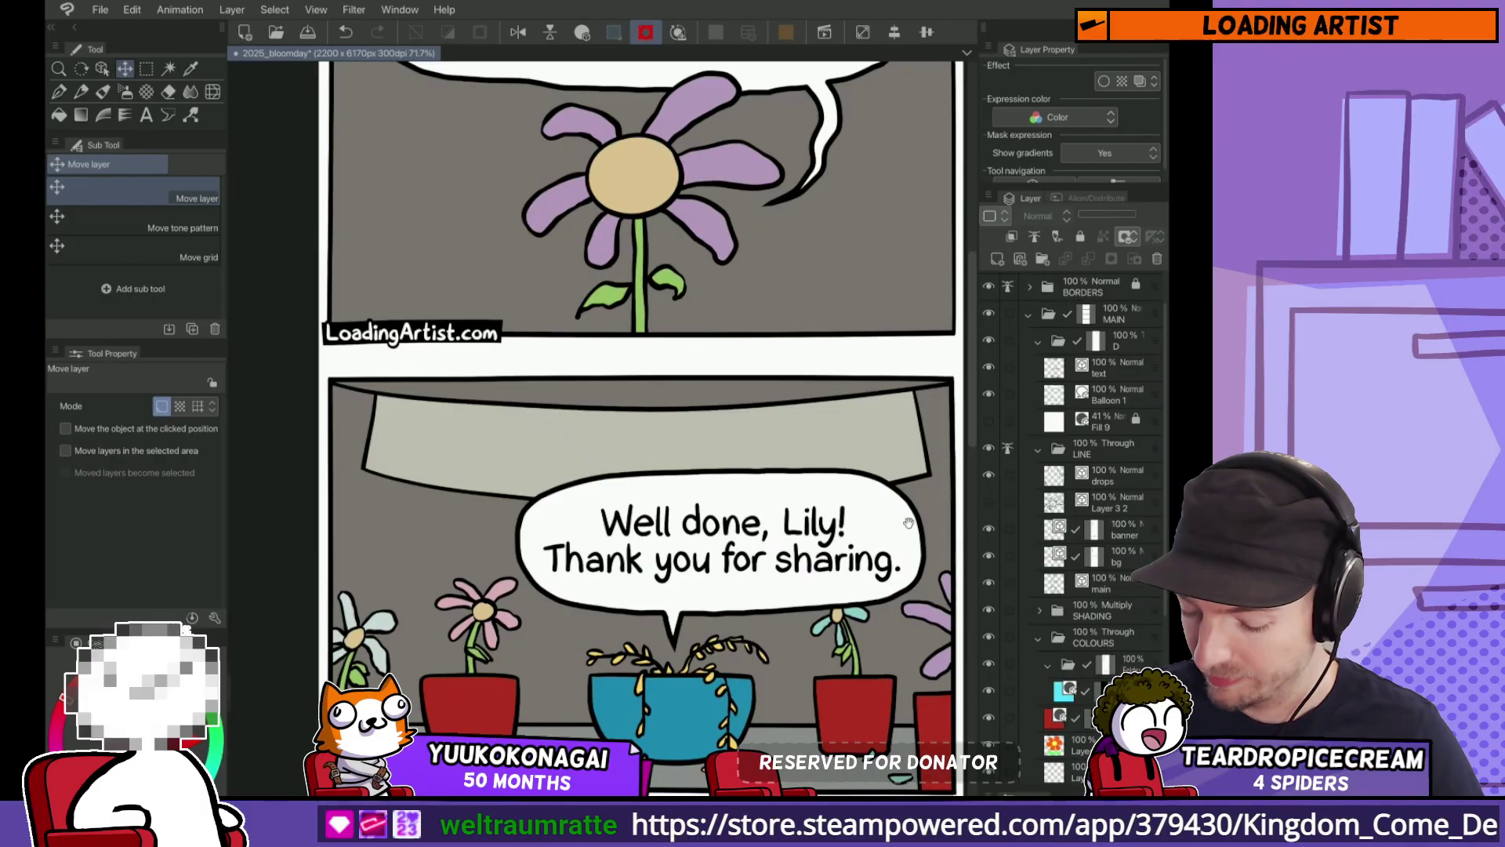
left_click_drag(879, 507, 876, 571)
left_click(937, 584, "ctrl+shift")
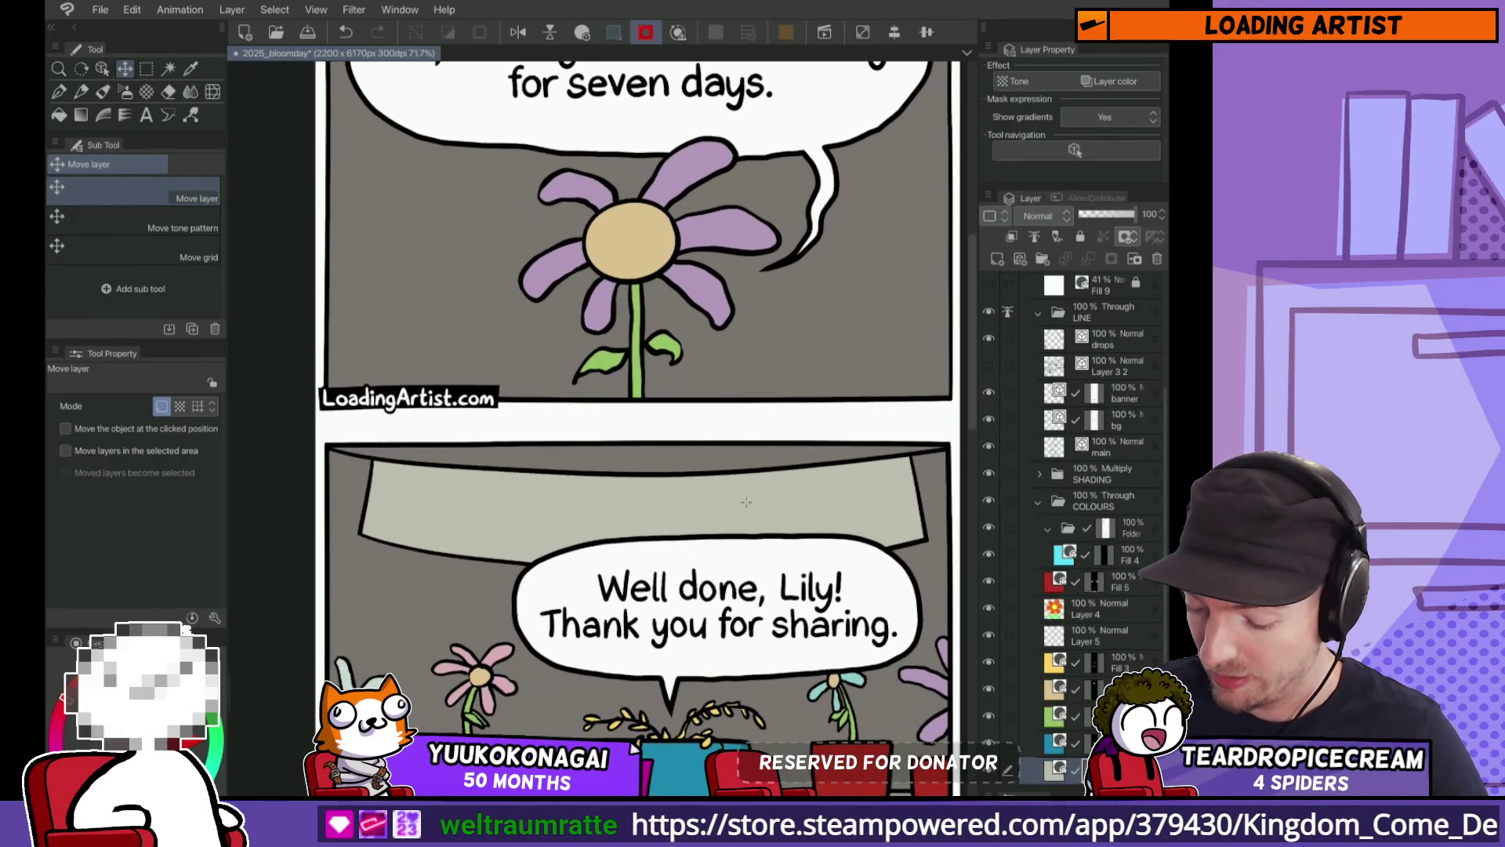
left_click_drag(1046, 410, 1033, 581)
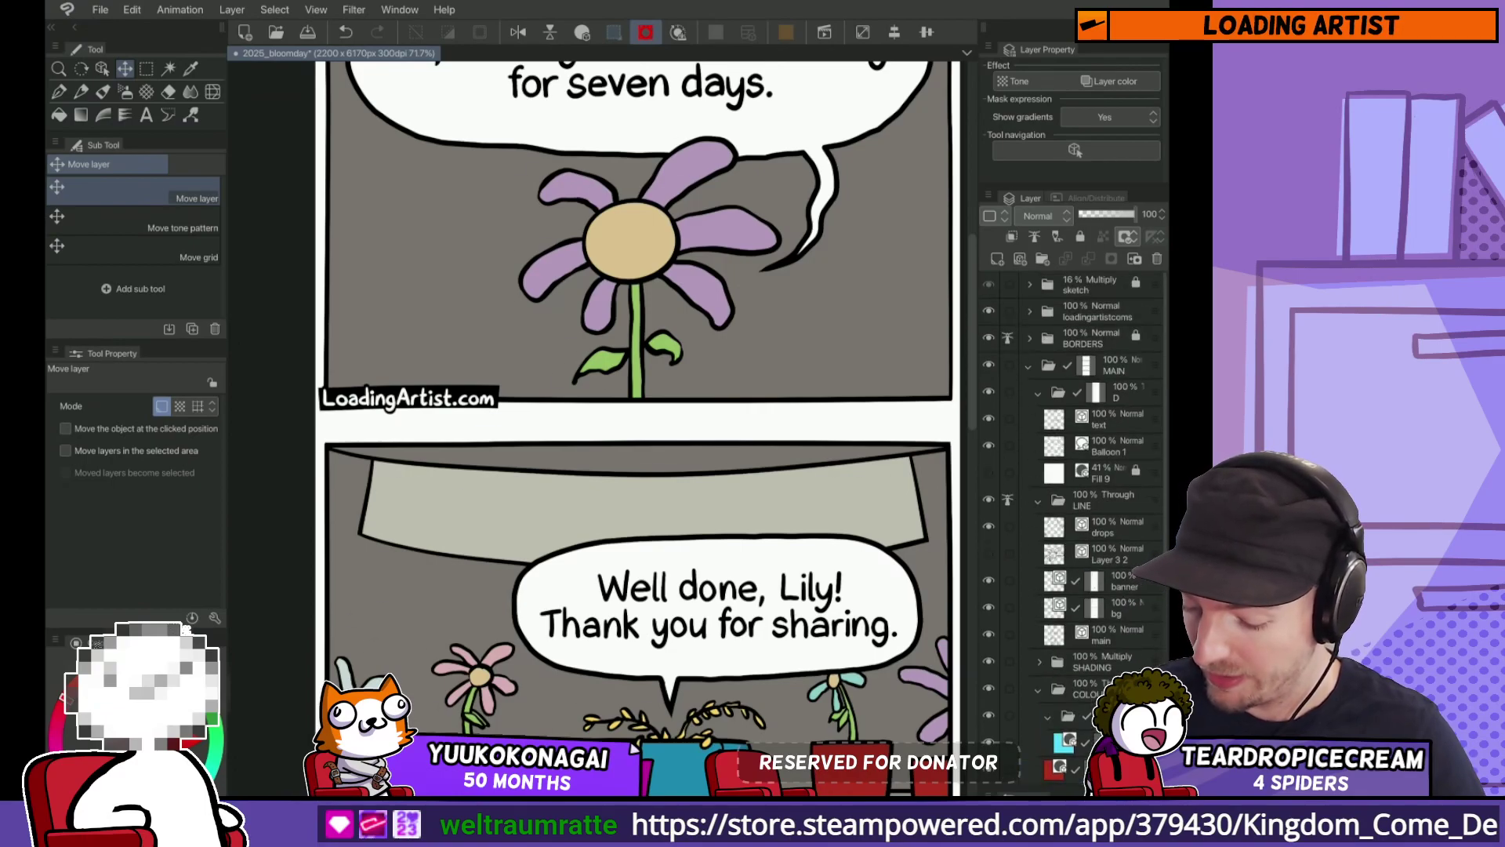
left_click(989, 284)
Step: Add a new vector layer with normal blending directly above the banner's colour fill layer
left_click_drag(964, 544, 994, 478)
scroll(1074, 533, "down", 5)
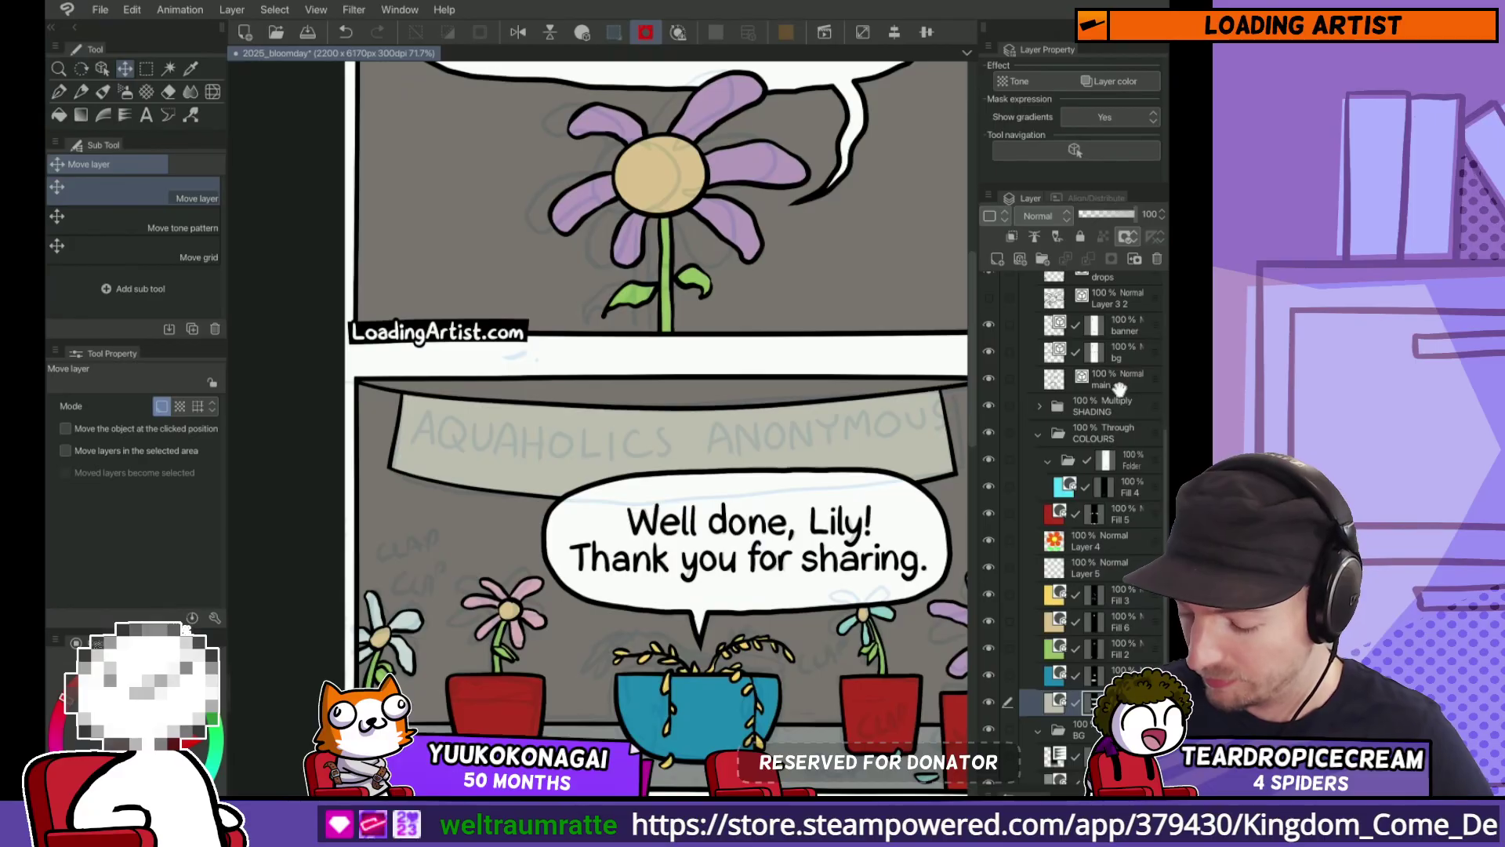
key("ctrl+shift+n")
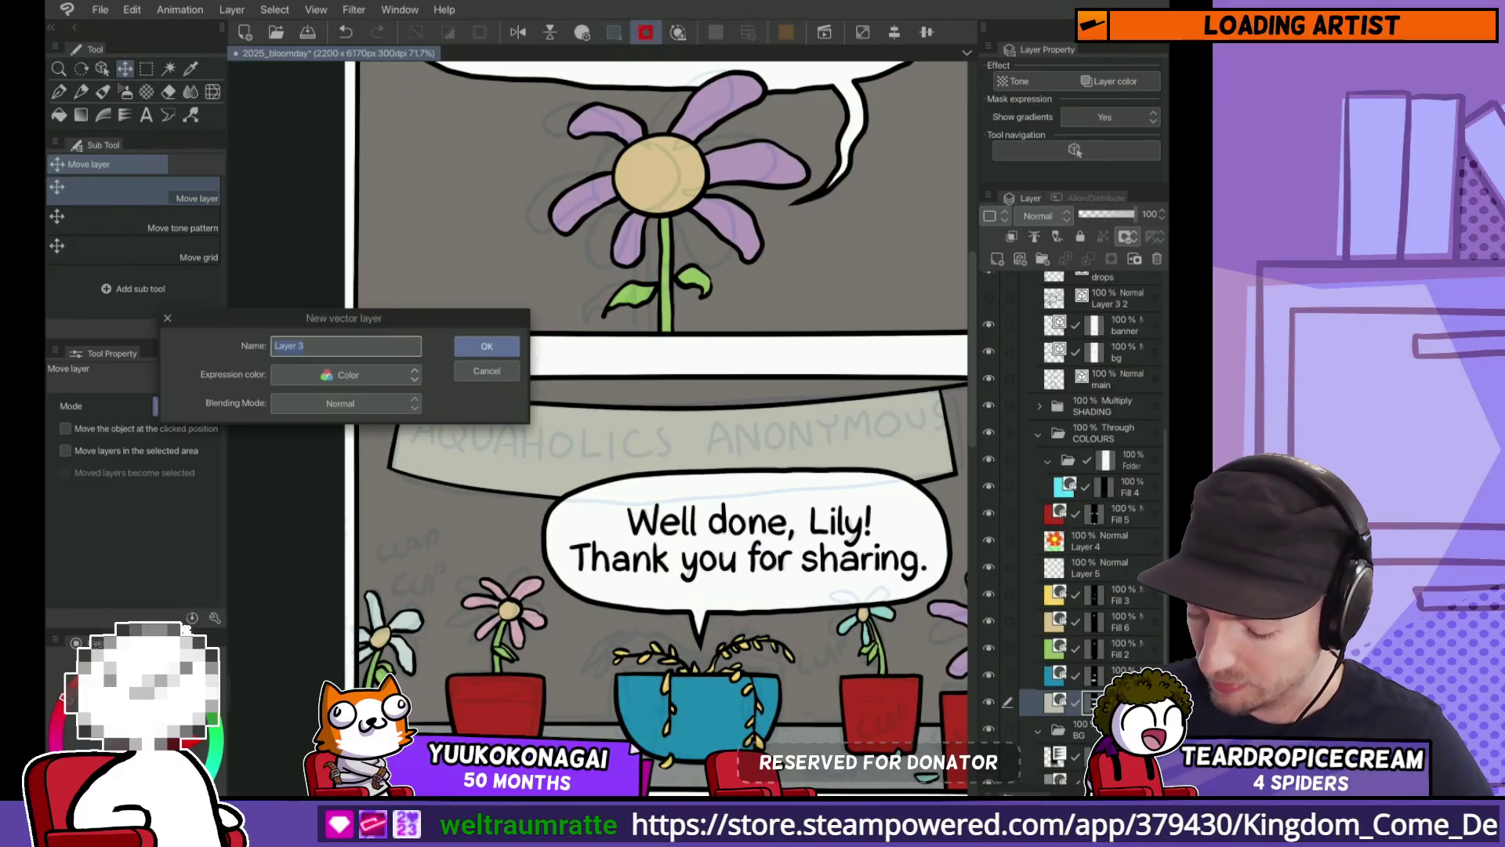
key("Return")
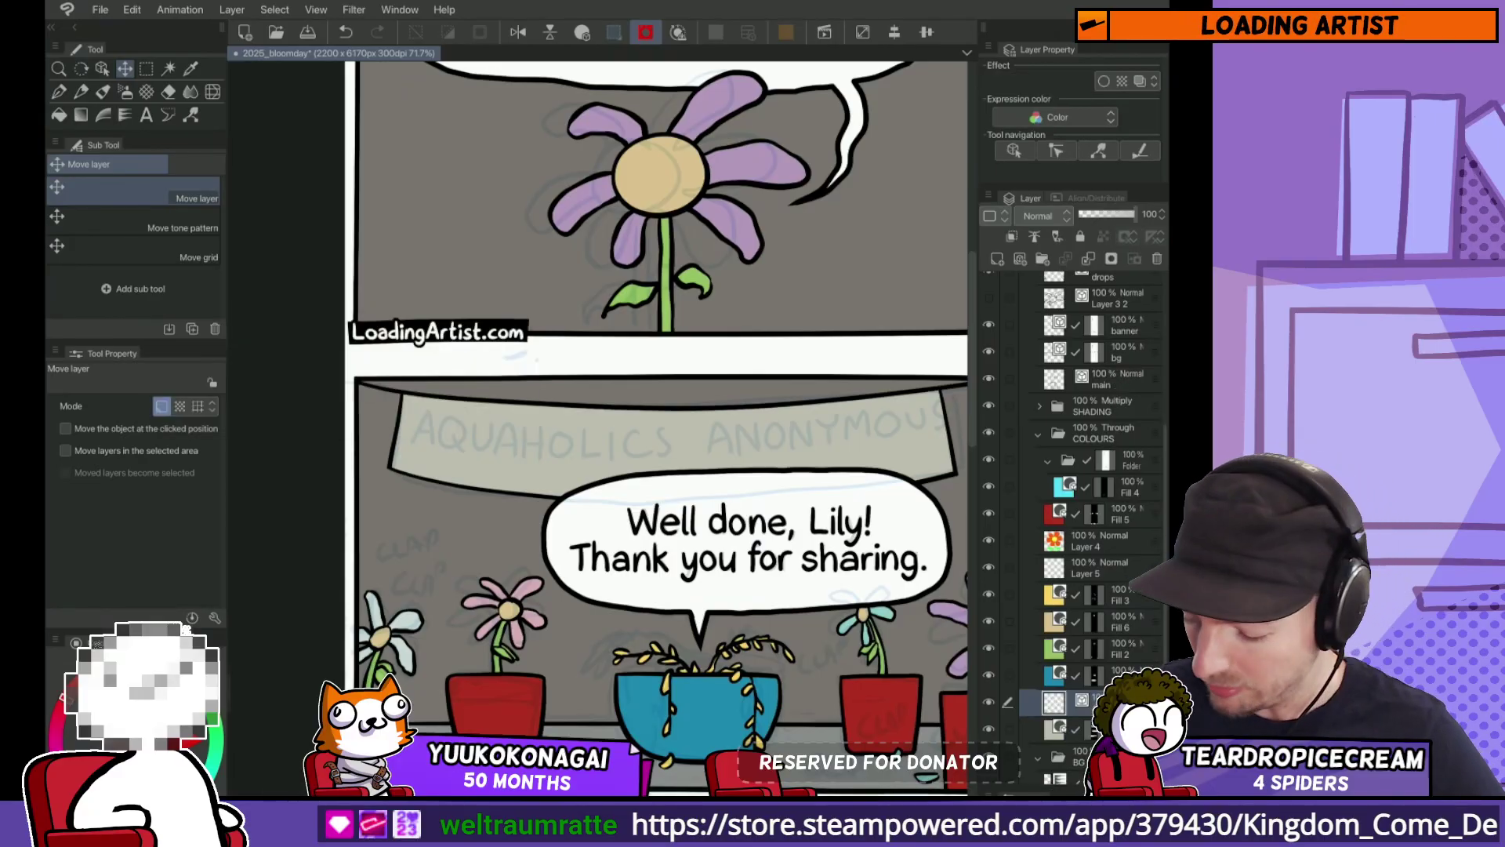
Step: Ink the banner's first letter "A" over the sketch using the Turnip pen at brush size 17
key("p")
left_click_drag(452, 435, 699, 427)
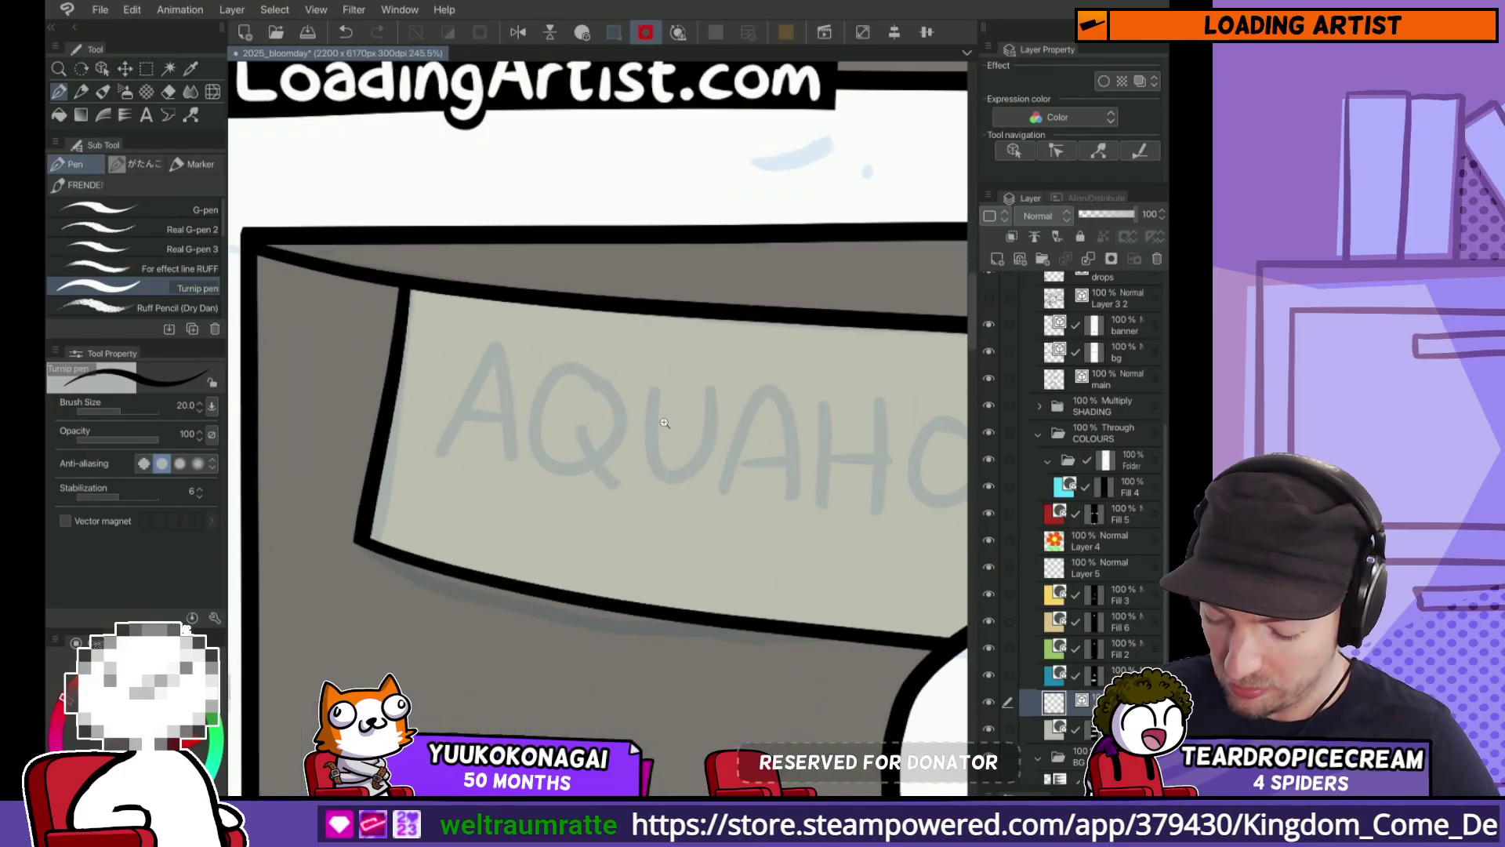
left_click_drag(534, 452, 569, 449)
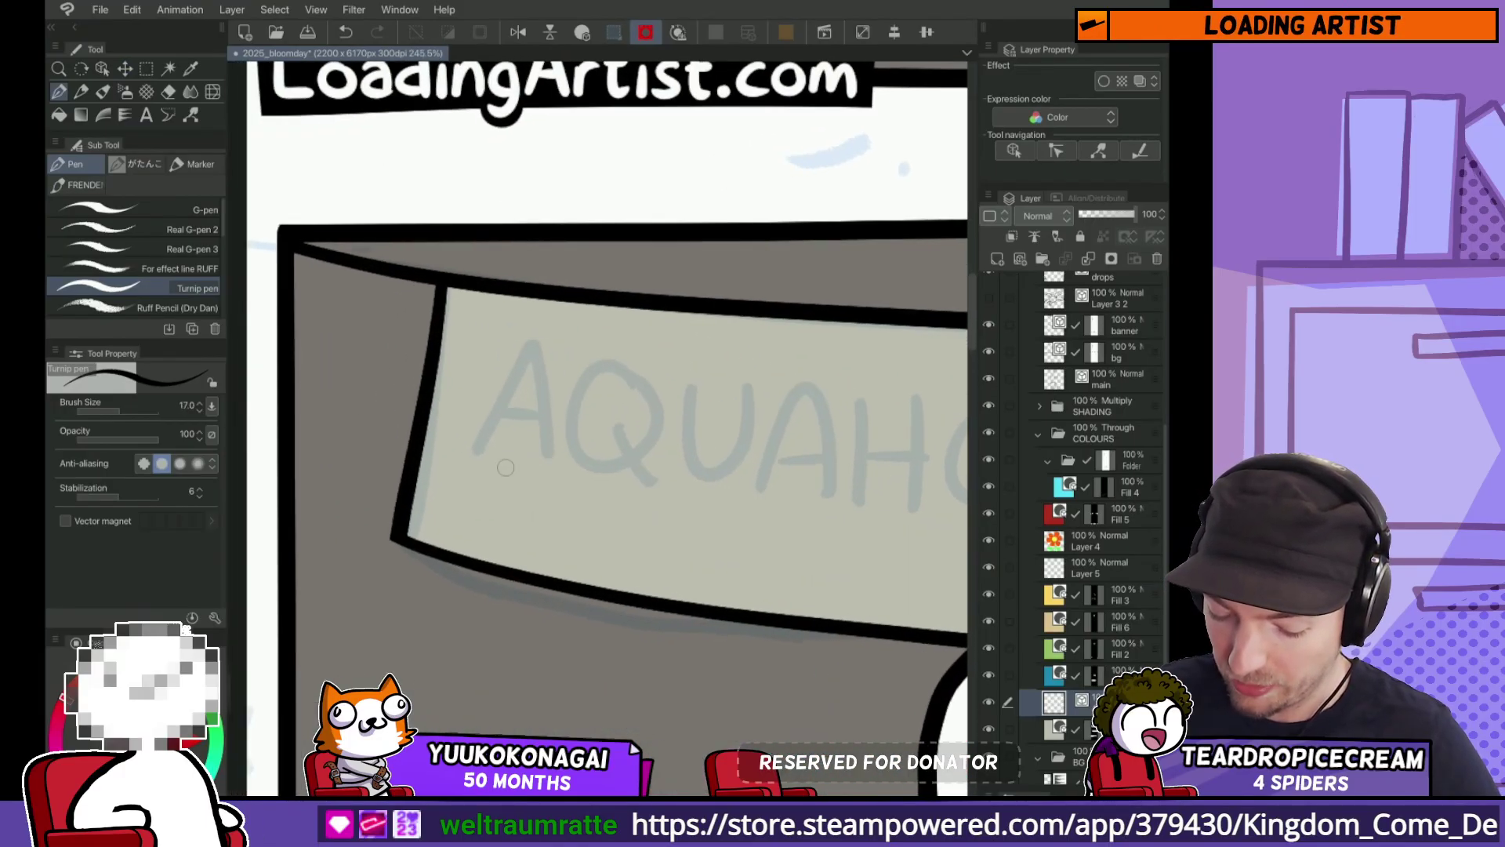
key("Tab")
left_click(494, 483)
mouse_move(470, 474)
left_mouse_down()
mouse_move(548, 314)
mouse_move(576, 482)
left_mouse_up()
key("ctrl+z")
left_click_drag(511, 394, 555, 392)
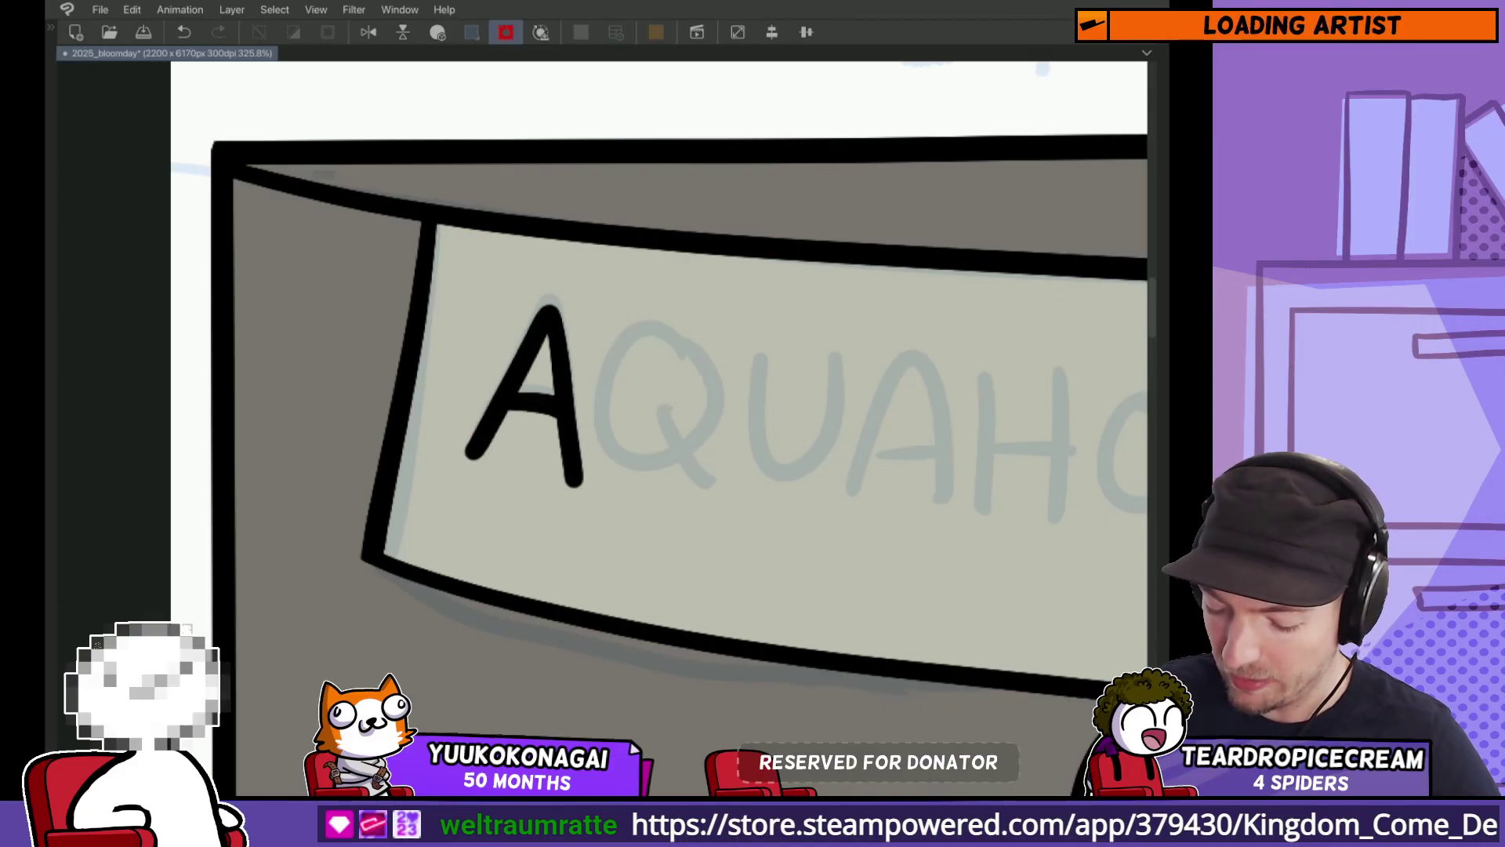
Step: Ink the letters "QUA" after the first A on the second panel's banner, following the sketched lettering
mouse_move(692, 382)
left_mouse_down()
mouse_move(701, 361)
mouse_move(715, 429)
mouse_move(700, 492)
left_mouse_up()
key("ctrl+z")
mouse_move(756, 357)
left_mouse_down()
mouse_move(762, 486)
mouse_move(839, 357)
left_mouse_up()
left_click_drag(875, 411, 745, 388)
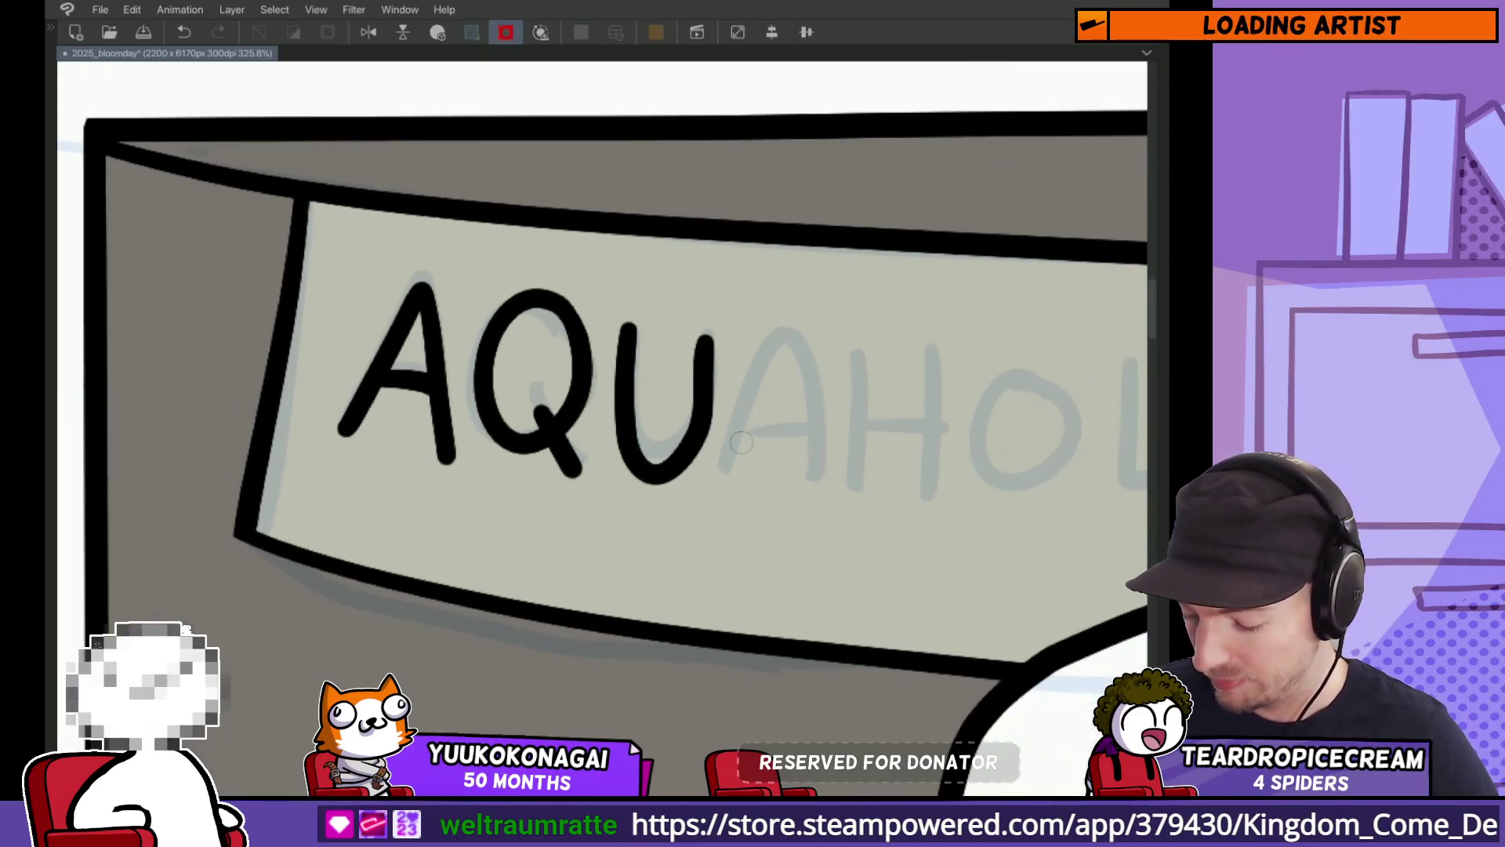
mouse_move(725, 478)
left_mouse_down()
mouse_move(812, 444)
mouse_move(800, 420)
left_mouse_up()
left_click_drag(815, 424, 713, 386)
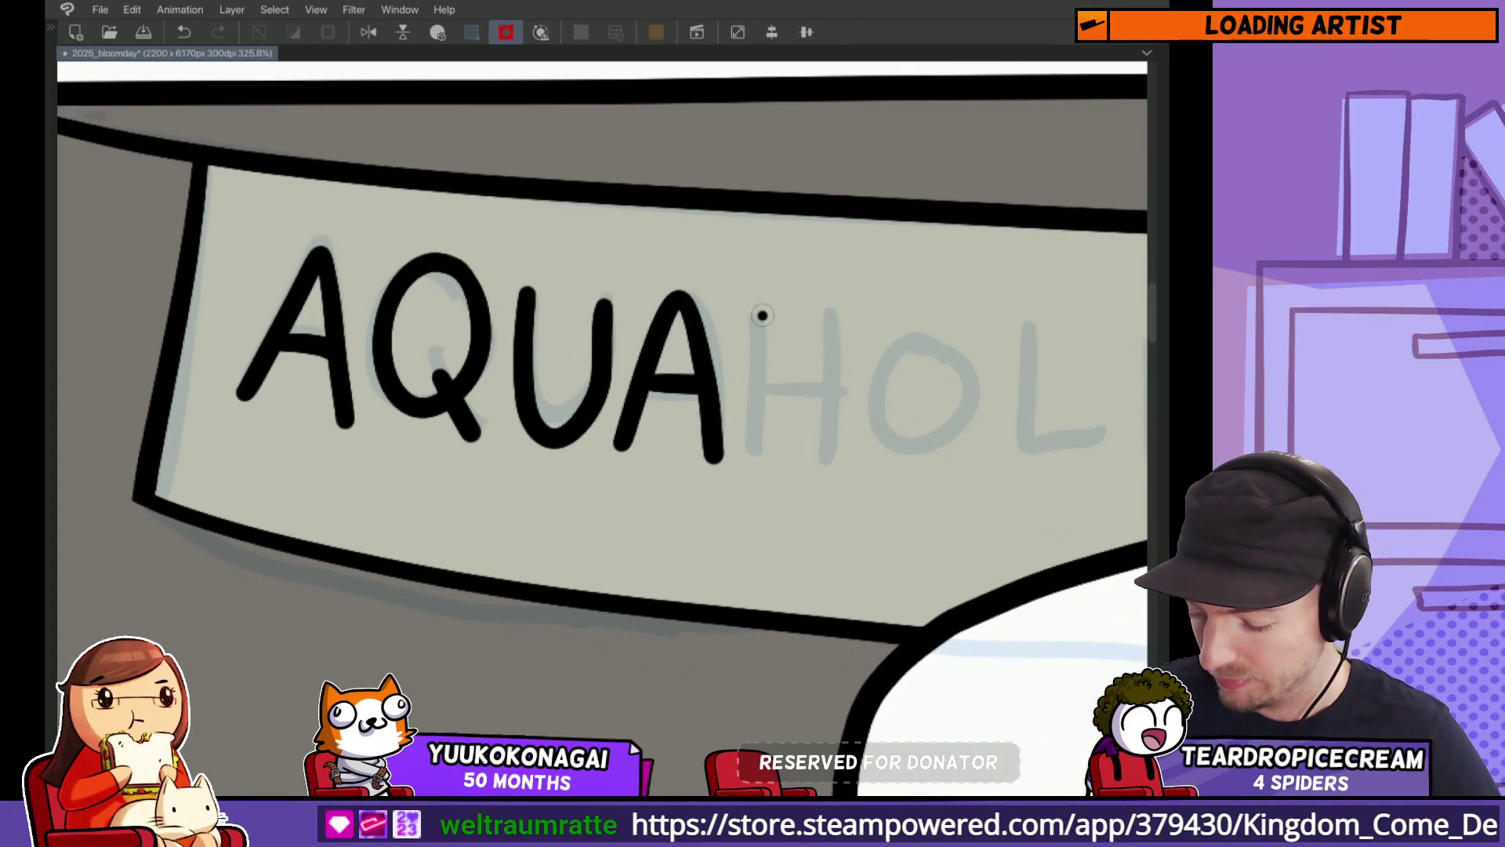
Step: Ink the letter "H" after "AQUA" on the second panel's banner, following the sketched lettering
left_click_drag(761, 310, 760, 464)
left_click_drag(844, 308, 831, 469)
mouse_move(776, 393)
left_mouse_down()
mouse_move(833, 389)
mouse_move(798, 386)
left_mouse_up()
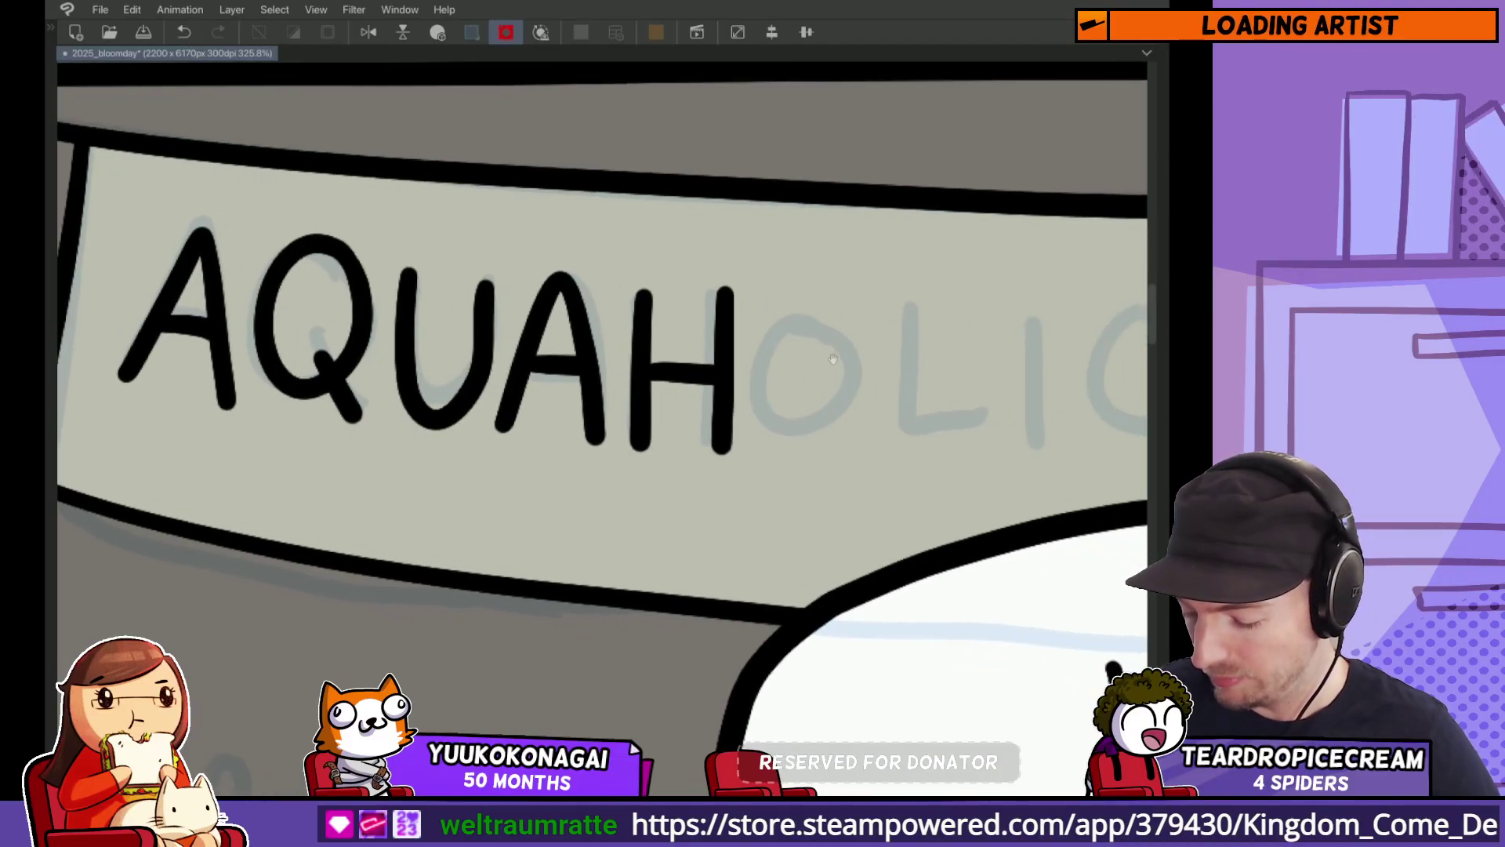
Step: Ink the letters "OLICS" to complete the word "AQUAHOLICS" on the banner, redrawing any strokes that miss
mouse_move(841, 333)
left_mouse_down()
mouse_move(828, 430)
mouse_move(841, 333)
mouse_move(866, 375)
mouse_move(848, 323)
left_mouse_up()
key("ctrl+z")
mouse_move(867, 377)
left_mouse_down()
mouse_move(854, 429)
mouse_move(839, 335)
mouse_move(855, 338)
mouse_move(744, 393)
mouse_move(770, 291)
mouse_move(772, 441)
mouse_move(850, 443)
left_mouse_up()
key("ctrl+z")
mouse_move(799, 276)
left_mouse_down()
mouse_move(798, 442)
mouse_move(802, 430)
left_mouse_up()
mouse_move(931, 285)
left_mouse_down()
mouse_move(857, 361)
mouse_move(959, 386)
left_mouse_up()
mouse_move(990, 306)
left_mouse_down()
mouse_move(754, 301)
mouse_move(759, 406)
left_mouse_up()
key("ctrl+z")
left_click_drag(838, 273, 759, 408)
scroll(819, 387, "down", 10)
scroll(806, 404, "up", 9)
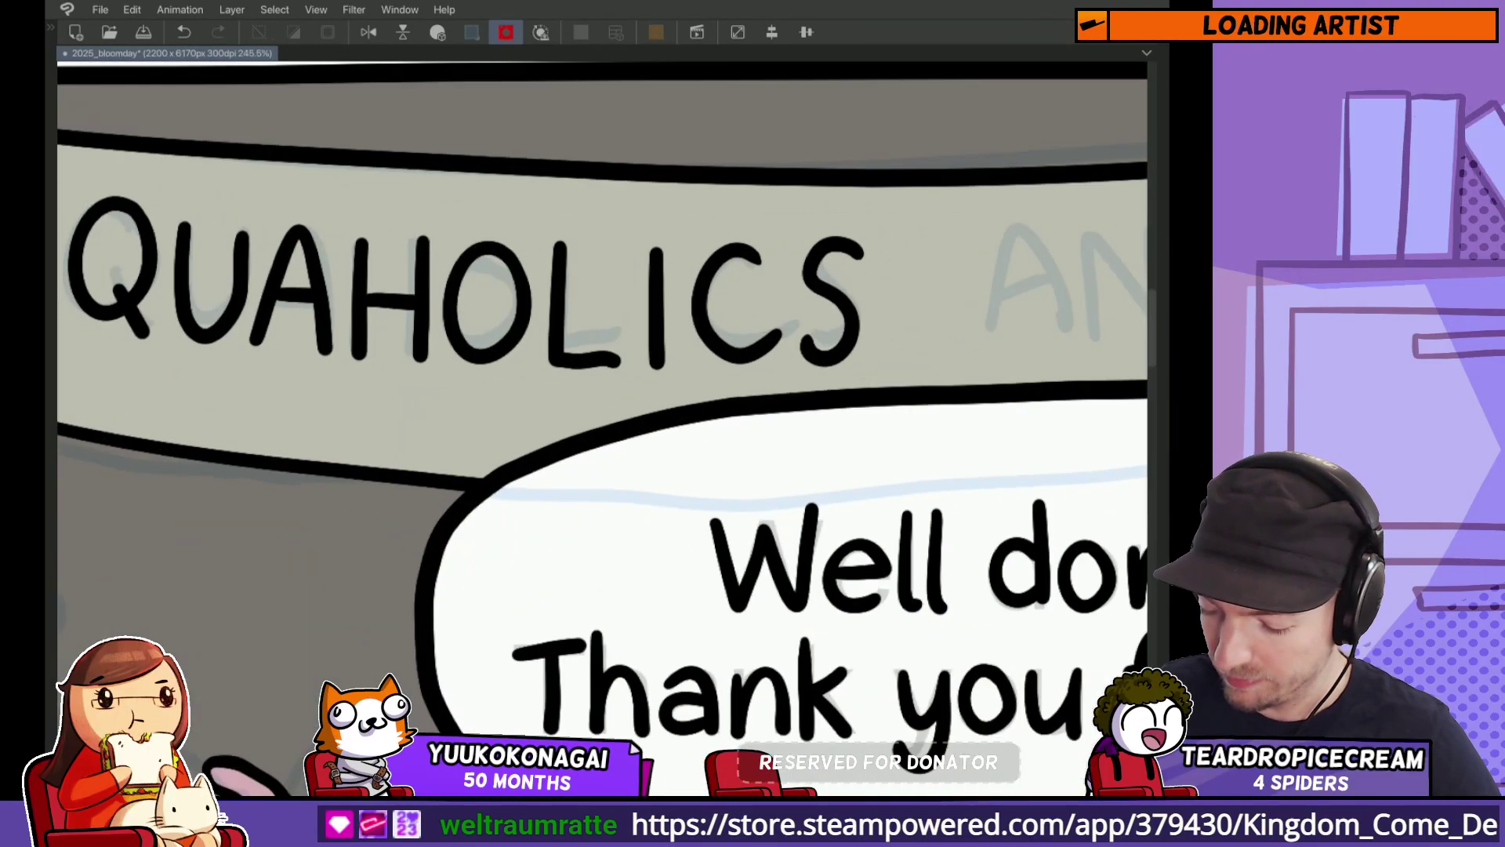
Step: Undo the final "S" of "AQUAHOLICS" and redraw it in line with the other letters
key("ctrl+z")
key("ctrl+z")
left_click_drag(764, 251, 767, 336)
key("ctrl+z")
key("ctrl+z")
mouse_move(844, 255)
left_mouse_down()
mouse_move(809, 290)
mouse_move(798, 345)
left_mouse_up()
left_click_drag(900, 327, 601, 359)
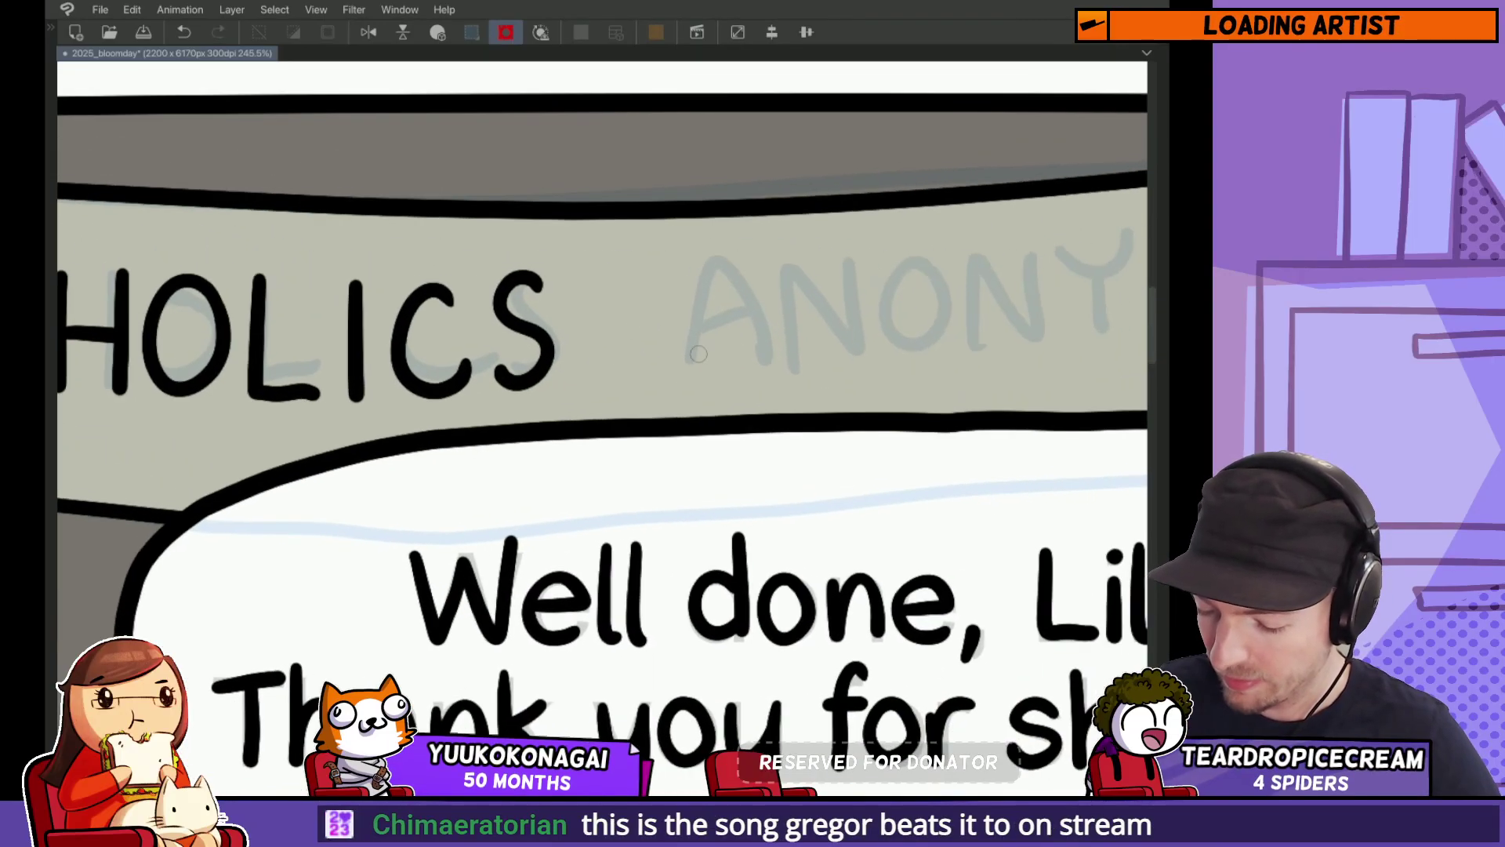
Step: Ink the letters "ANON" over the sketch to begin the banner's second word
mouse_move(689, 377)
left_mouse_down()
mouse_move(742, 325)
mouse_move(762, 389)
left_mouse_up()
key("ctrl+z")
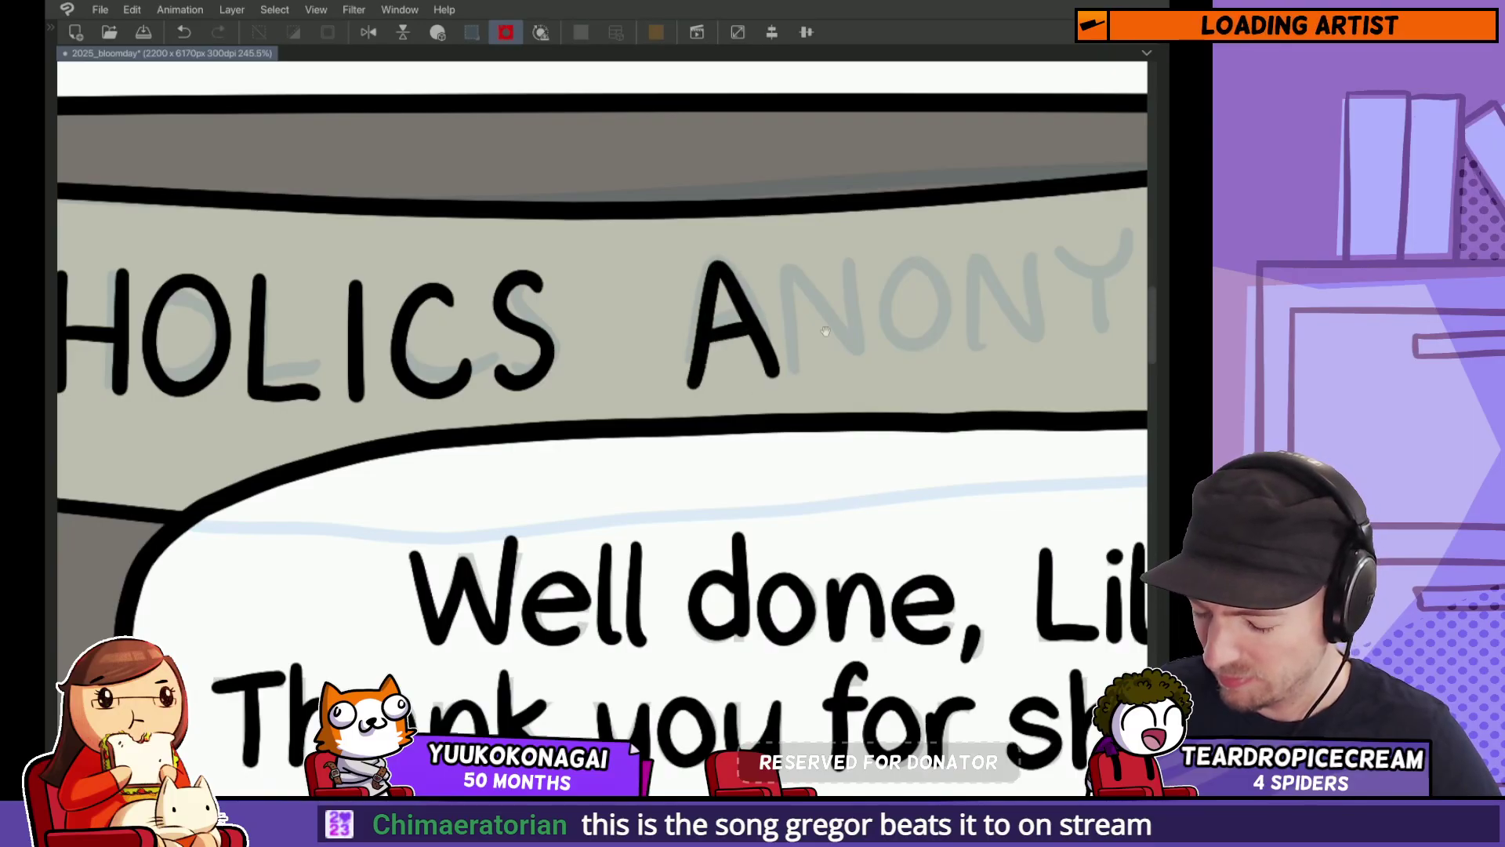
mouse_move(825, 331)
left_mouse_down()
mouse_move(706, 333)
mouse_move(671, 259)
mouse_move(743, 353)
mouse_move(729, 247)
left_mouse_up()
mouse_move(813, 272)
left_mouse_down()
mouse_move(792, 347)
mouse_move(825, 276)
mouse_move(834, 351)
mouse_move(784, 326)
mouse_move(715, 326)
left_mouse_up()
key("ctrl+z")
key("y")
key("ctrl+z")
mouse_move(746, 332)
left_mouse_down()
mouse_move(791, 325)
mouse_move(790, 232)
left_mouse_up()
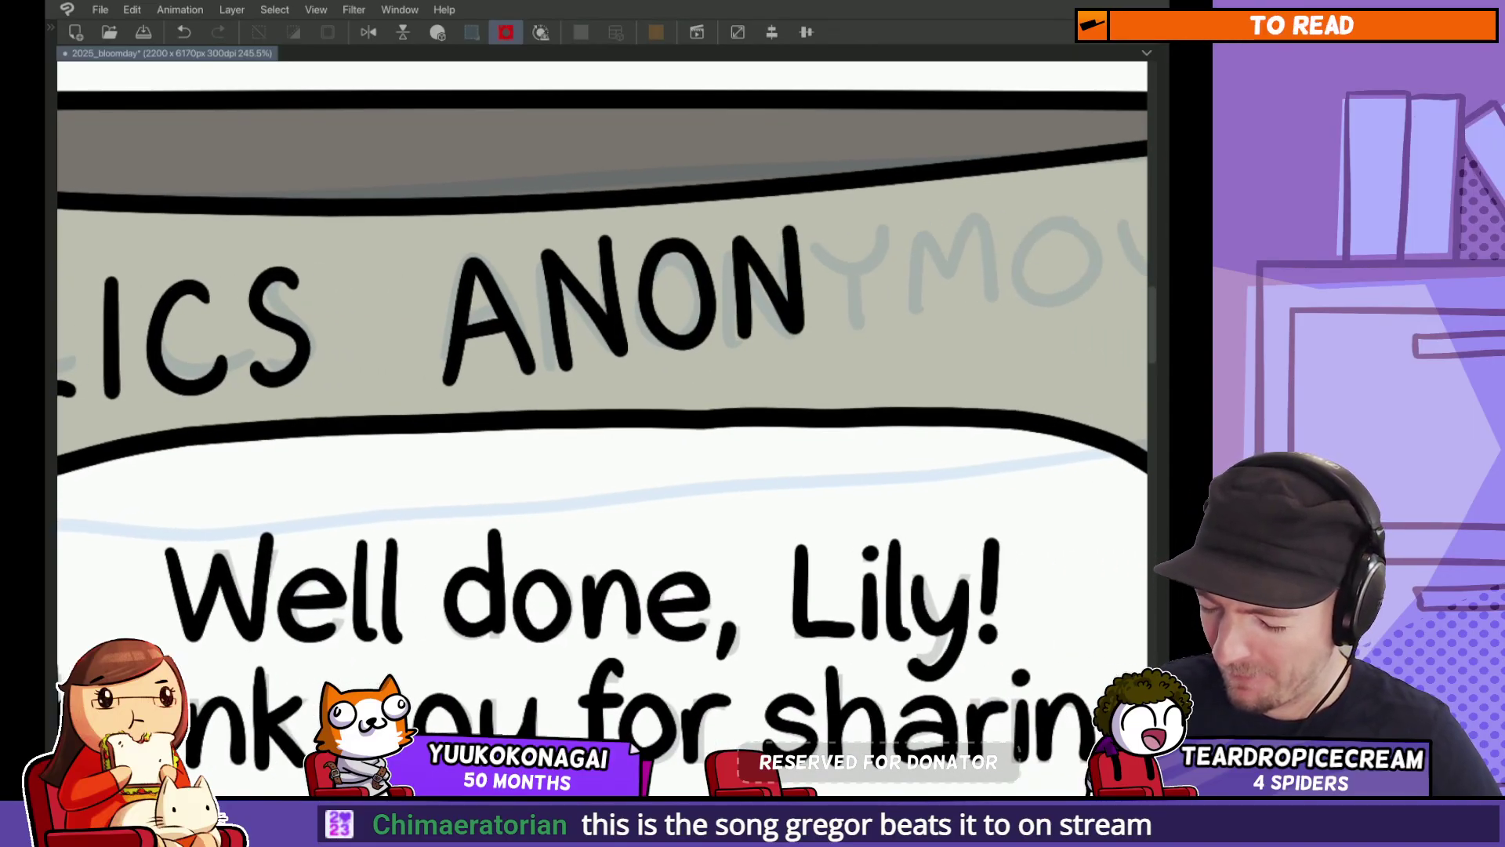
Step: Undo the last "O" and "N" and redraw the "O" after "AN" on the banner
key("ctrl+z")
key("ctrl+z")
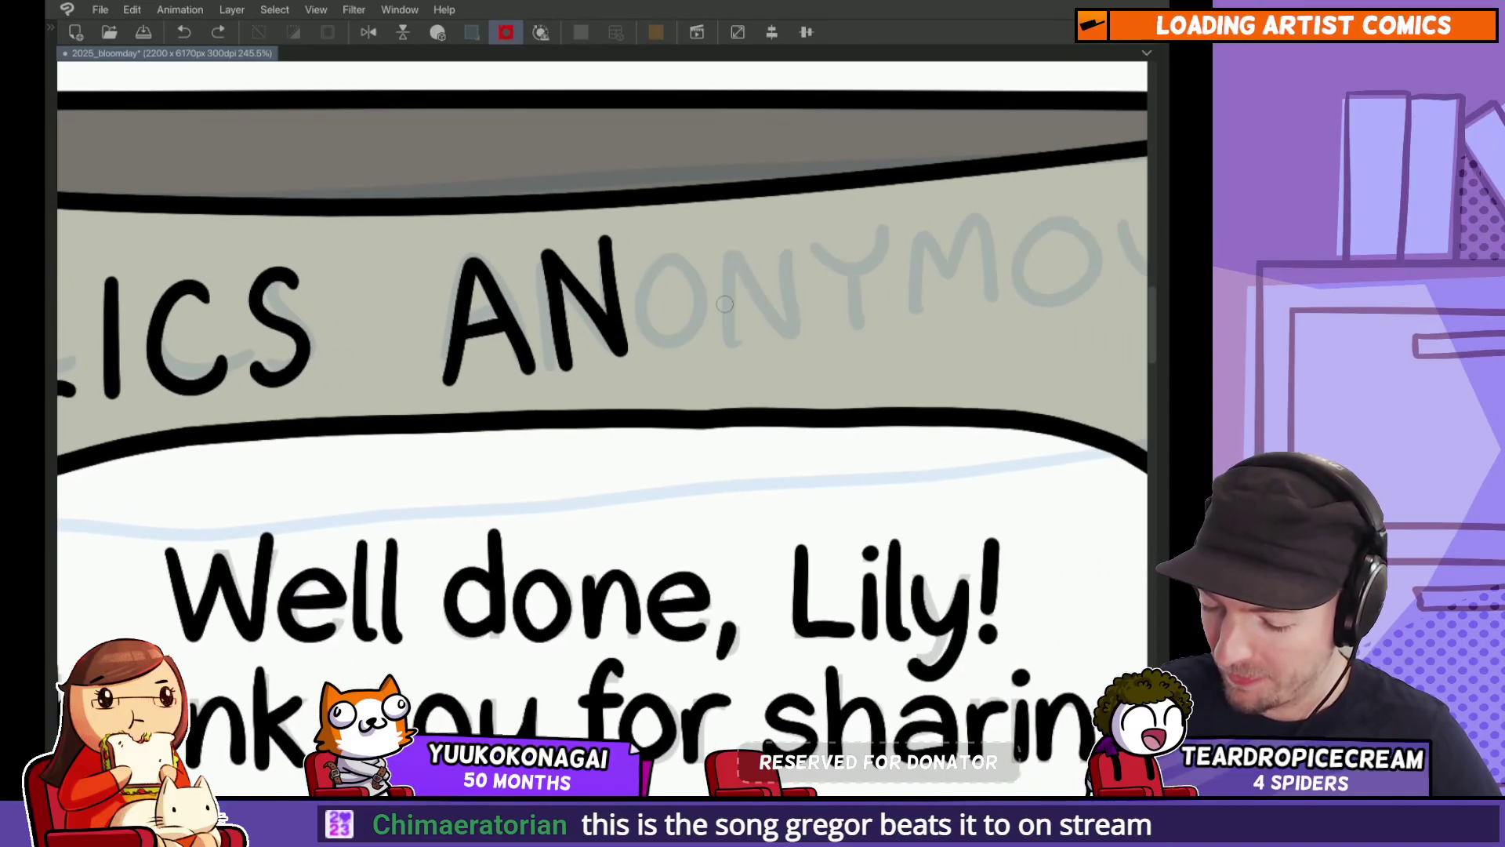
mouse_move(629, 290)
left_mouse_down()
mouse_move(659, 247)
mouse_move(710, 345)
mouse_move(689, 251)
mouse_move(705, 313)
mouse_move(723, 319)
left_mouse_up()
key("ctrl+z")
key("ctrl+z")
scroll(698, 268, "up", 5)
scroll(722, 280, "down", 3)
Step: Try to reshape the "O" of "ANO" by redrawing and pulling its vector line, undoing each attempt
left_click_drag(696, 255, 754, 378)
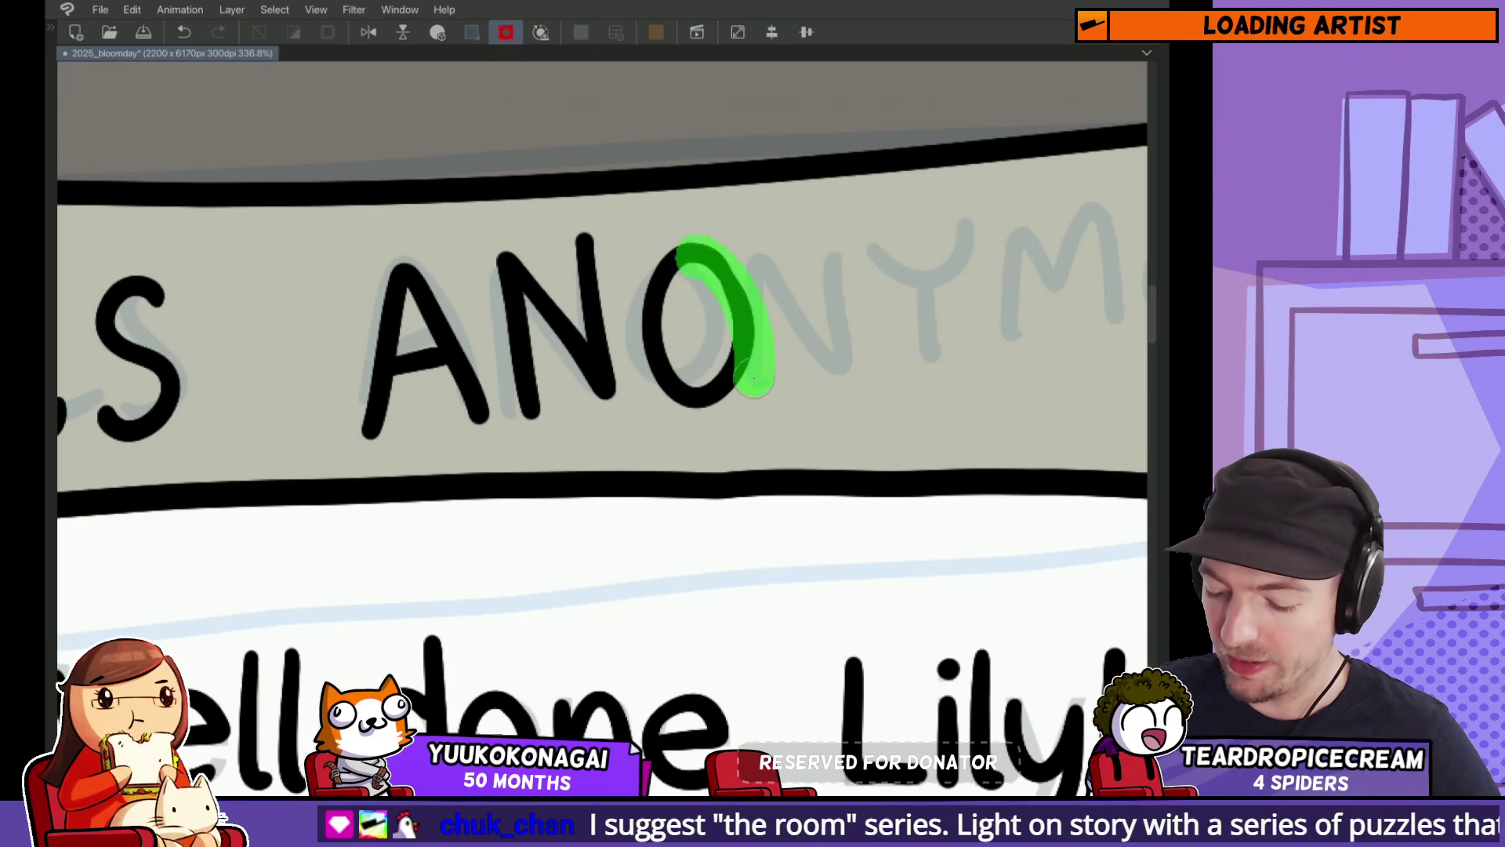
mouse_move(725, 309)
left_mouse_down()
mouse_move(853, 282)
mouse_move(798, 340)
mouse_move(671, 303)
mouse_move(855, 448)
mouse_move(861, 217)
mouse_move(999, 293)
mouse_move(851, 423)
mouse_move(664, 253)
mouse_move(979, 232)
mouse_move(712, 434)
mouse_move(895, 248)
mouse_move(749, 291)
mouse_move(752, 353)
mouse_move(865, 412)
left_mouse_up()
key("ctrl+z")
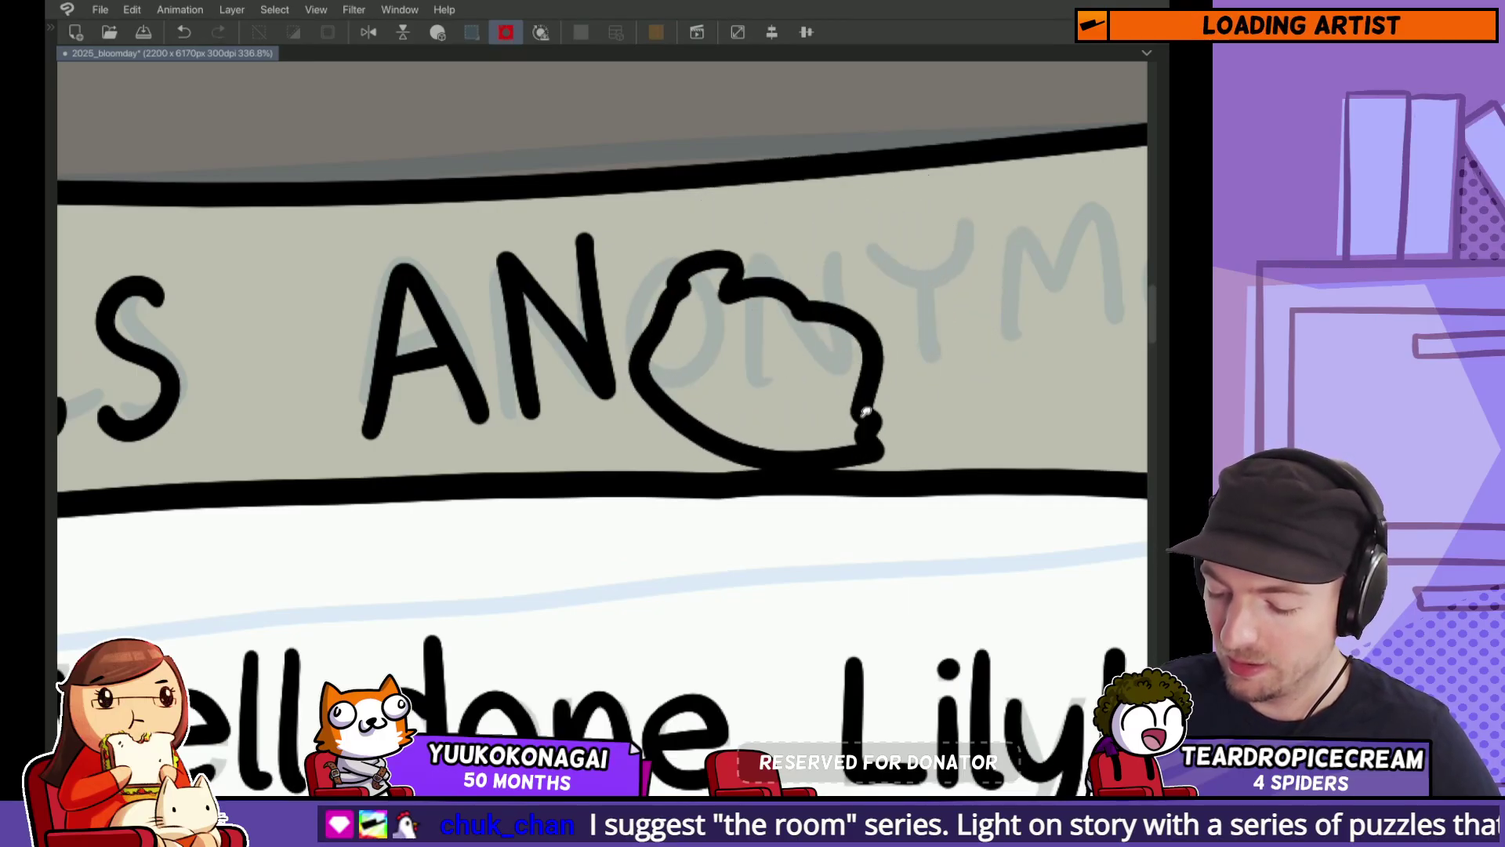
key("ctrl+z")
mouse_move(742, 350)
left_mouse_down()
mouse_move(869, 359)
mouse_move(660, 357)
mouse_move(787, 271)
mouse_move(821, 291)
left_mouse_up()
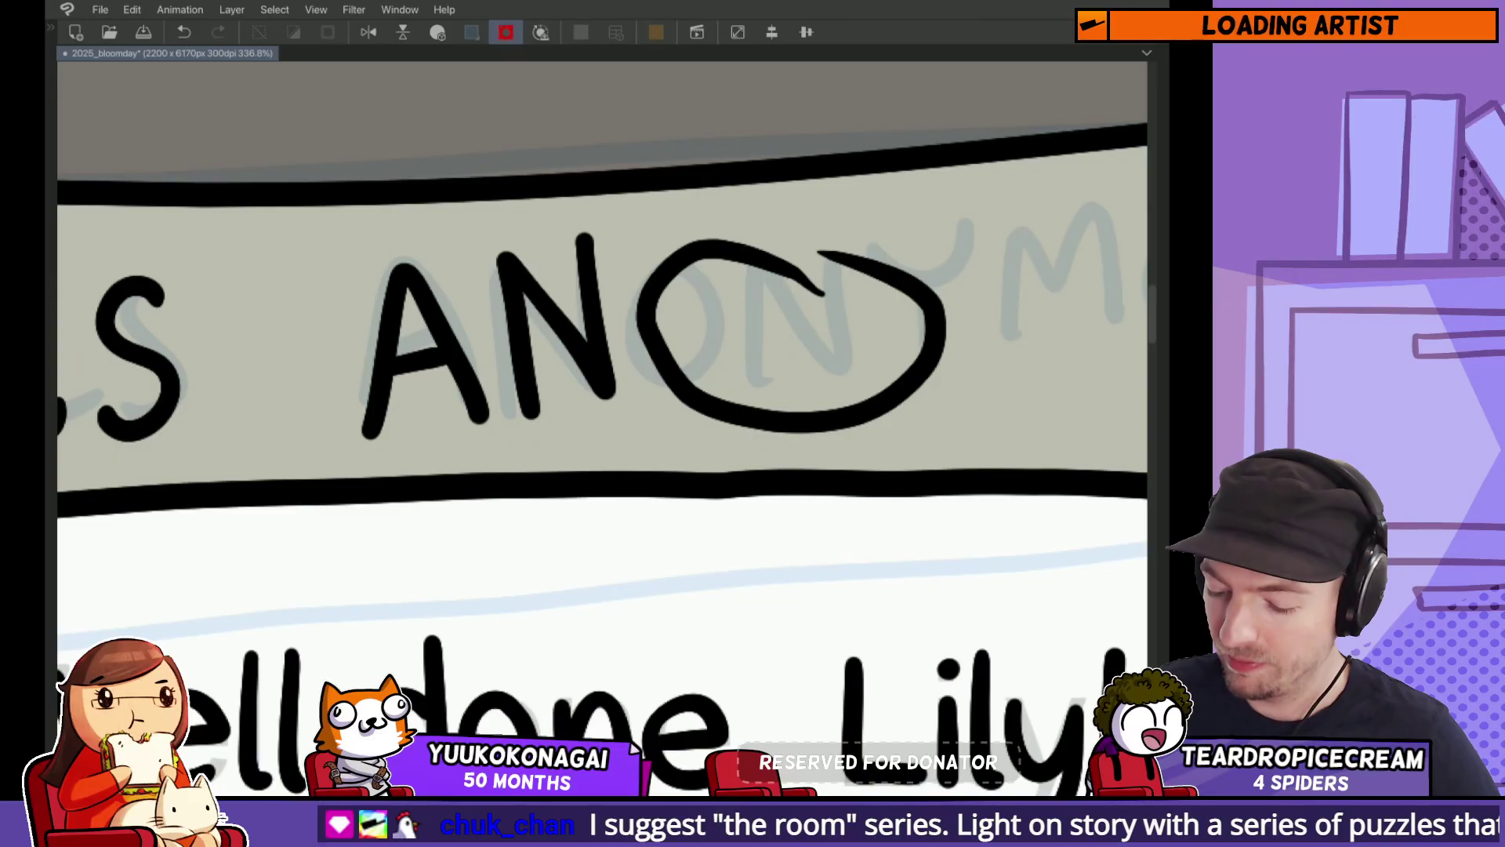
key("ctrl+z")
key("ctrl+z")
key("ctrl+z")
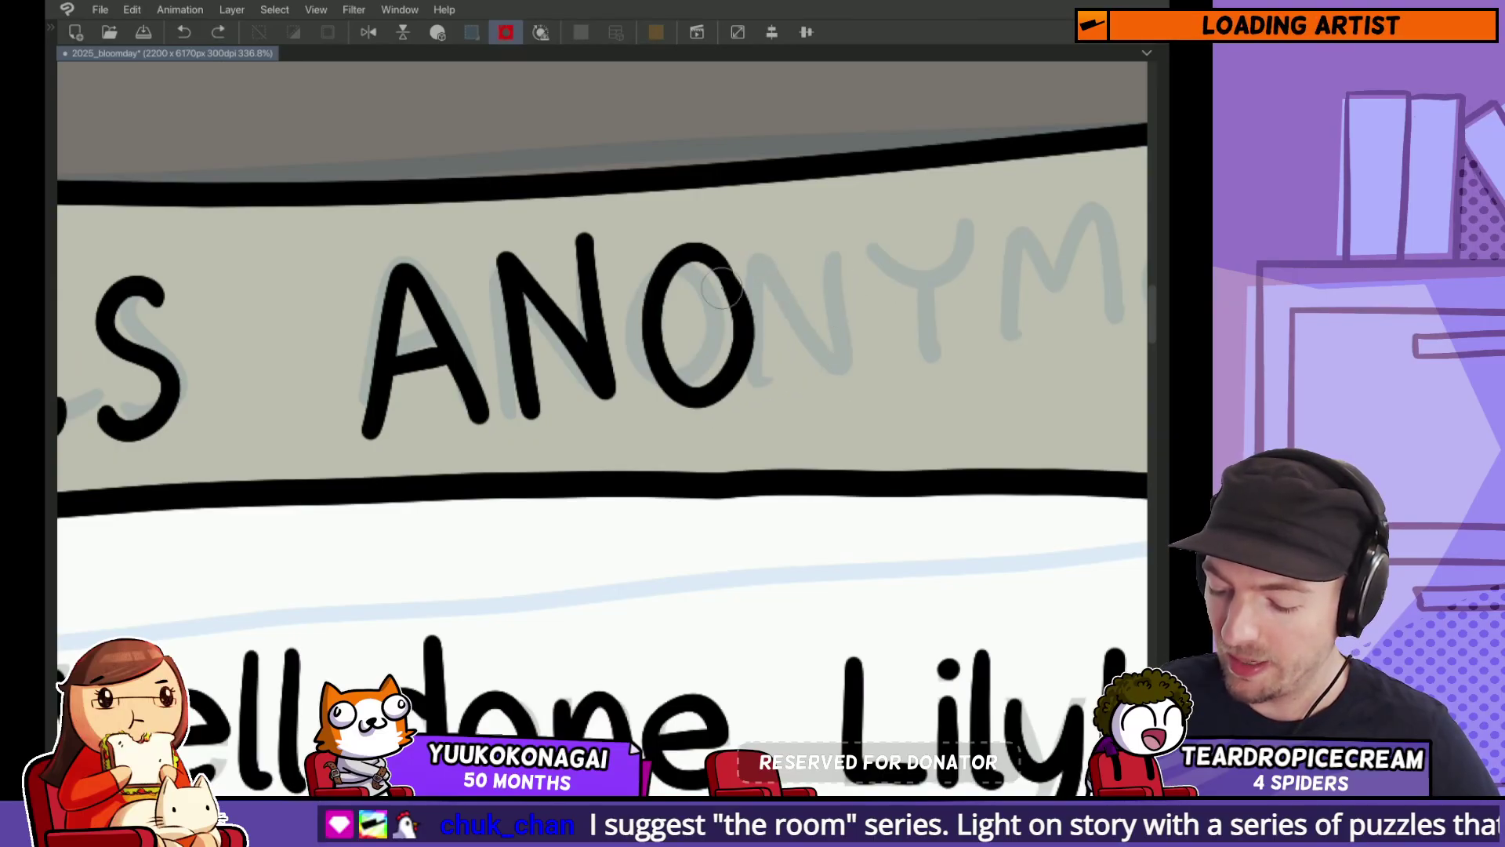
left_click_drag(751, 350, 881, 343)
key("ctrl+z")
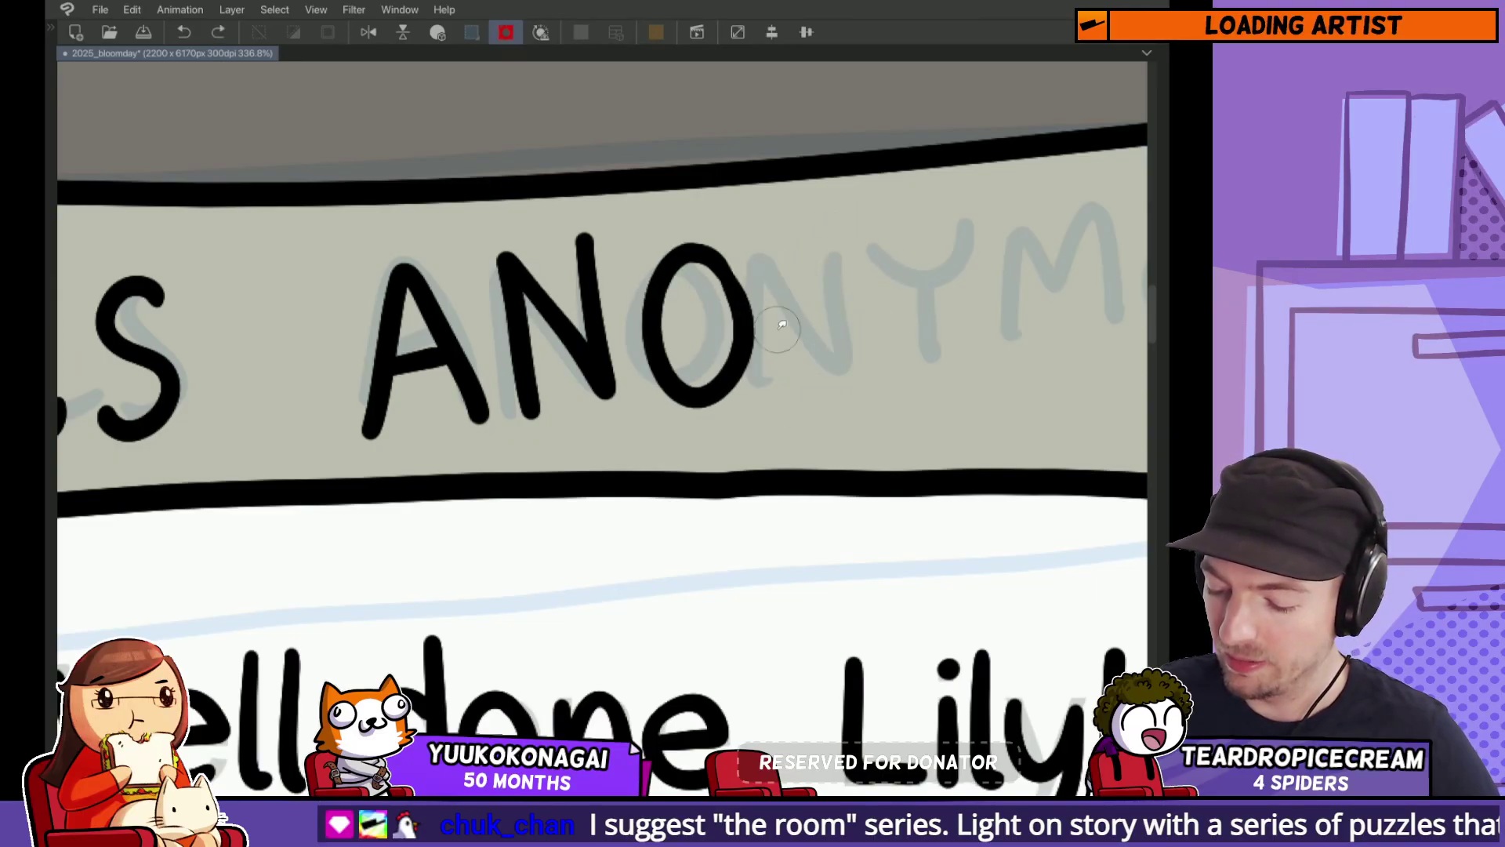
Step: Try to reshape the "O" by selecting its vector line and pulling its control points, undoing each attempt
left_click(740, 323)
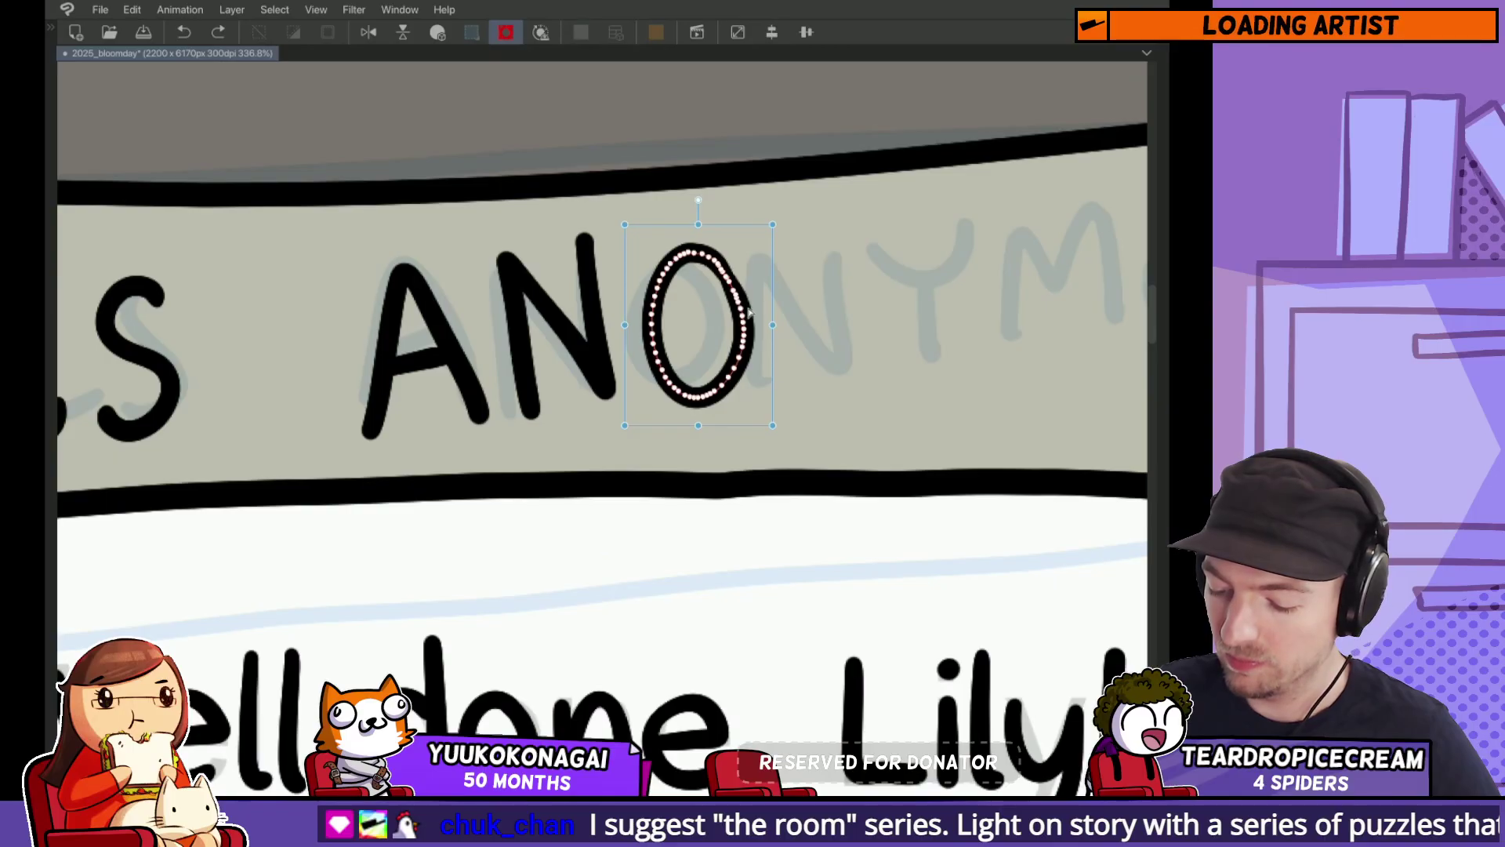
key("ctrl+z")
key("ctrl+z")
key("ctrl+y")
key("ctrl+y")
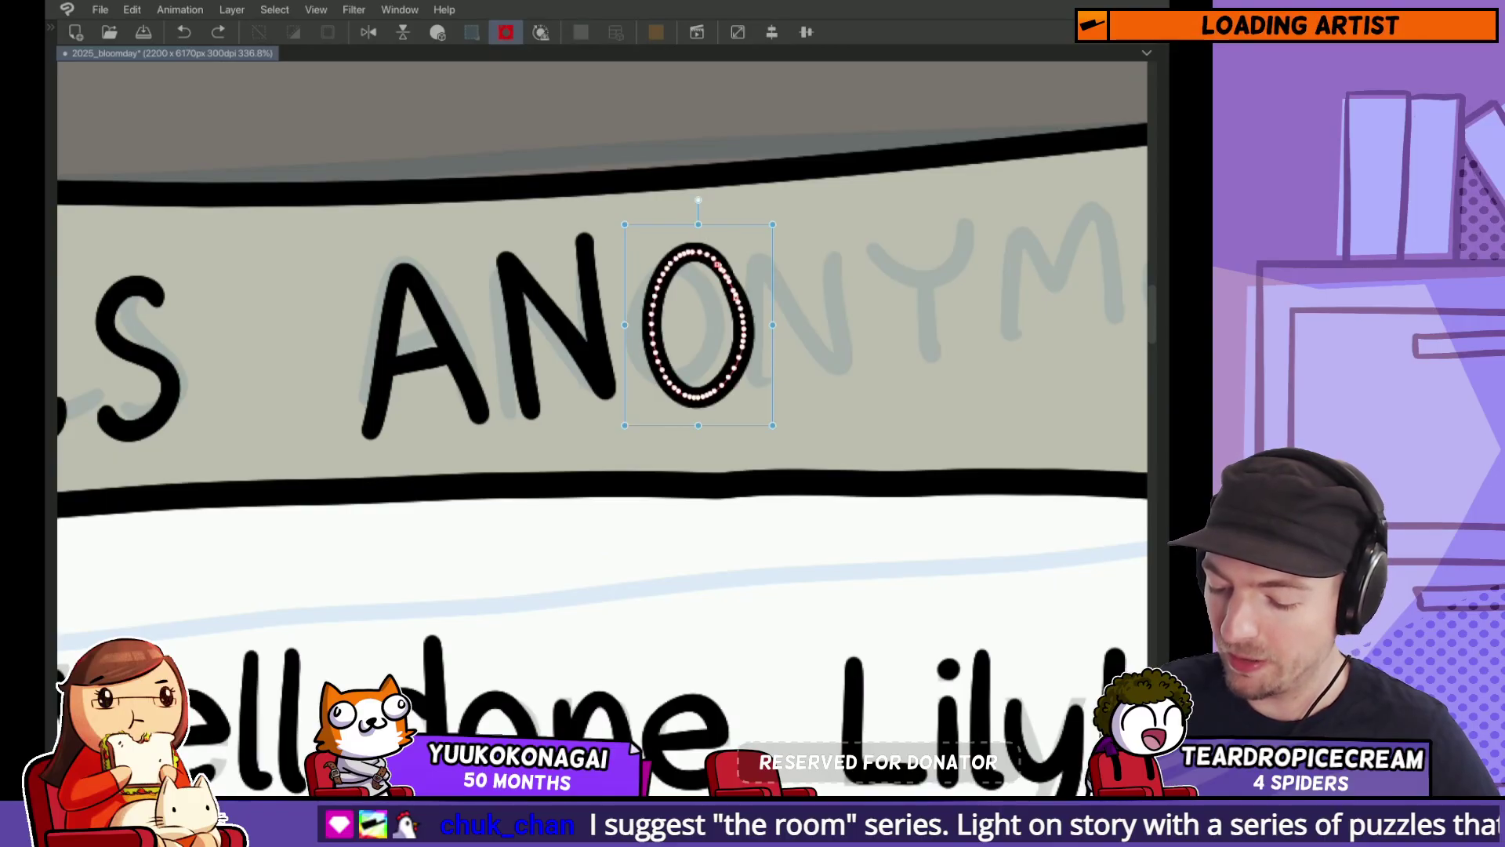
scroll(726, 286, "up", 5)
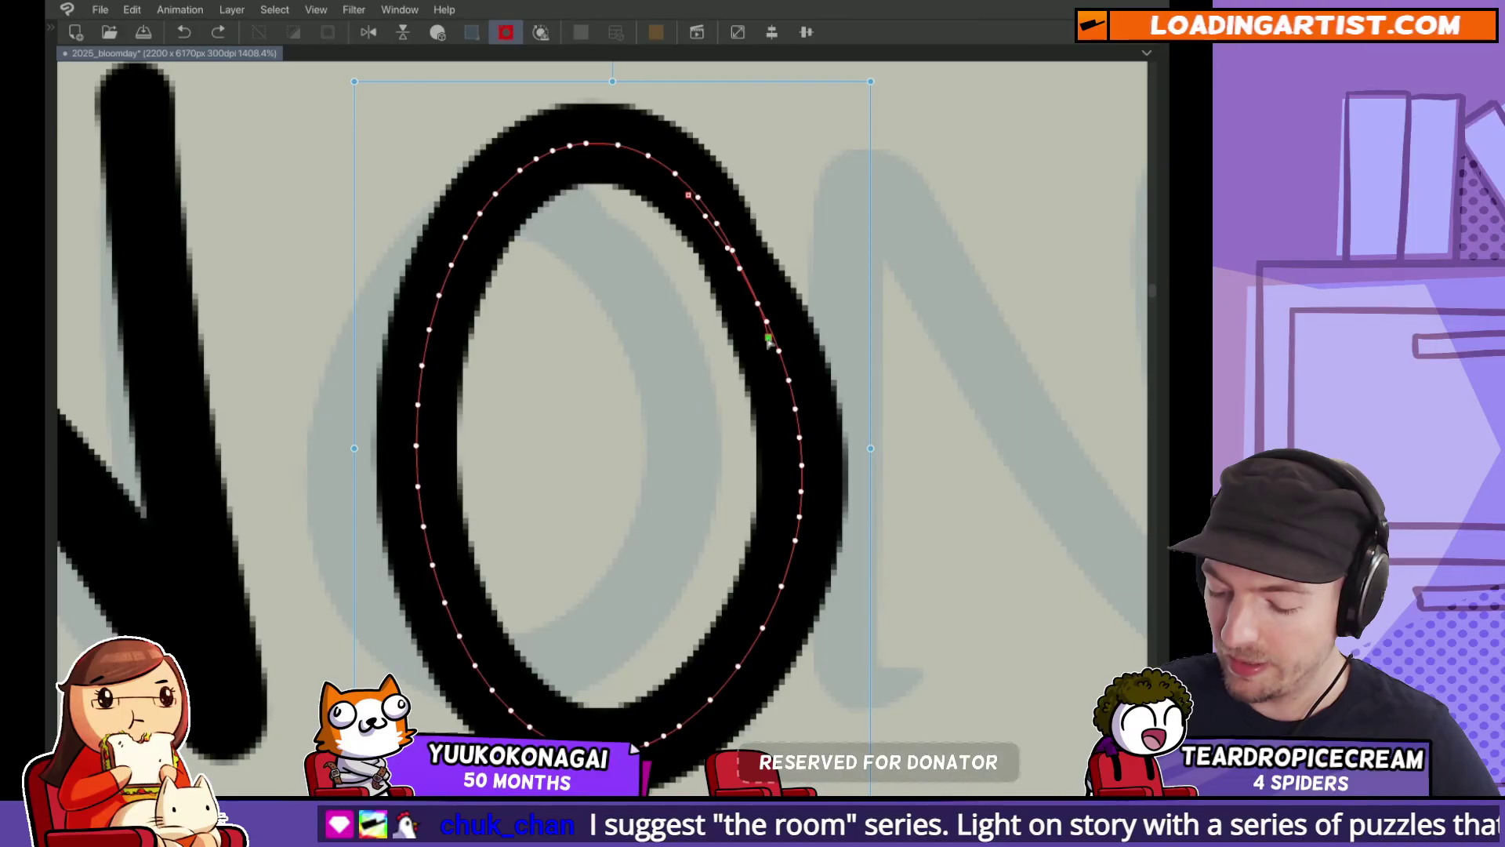
left_click_drag(768, 339, 660, 470)
mouse_move(690, 194)
left_mouse_down()
mouse_move(786, 123)
mouse_move(768, 105)
left_mouse_up()
key("y")
left_click_drag(787, 375, 851, 359)
key("ctrl+z")
key("ctrl+z")
key("ctrl+z")
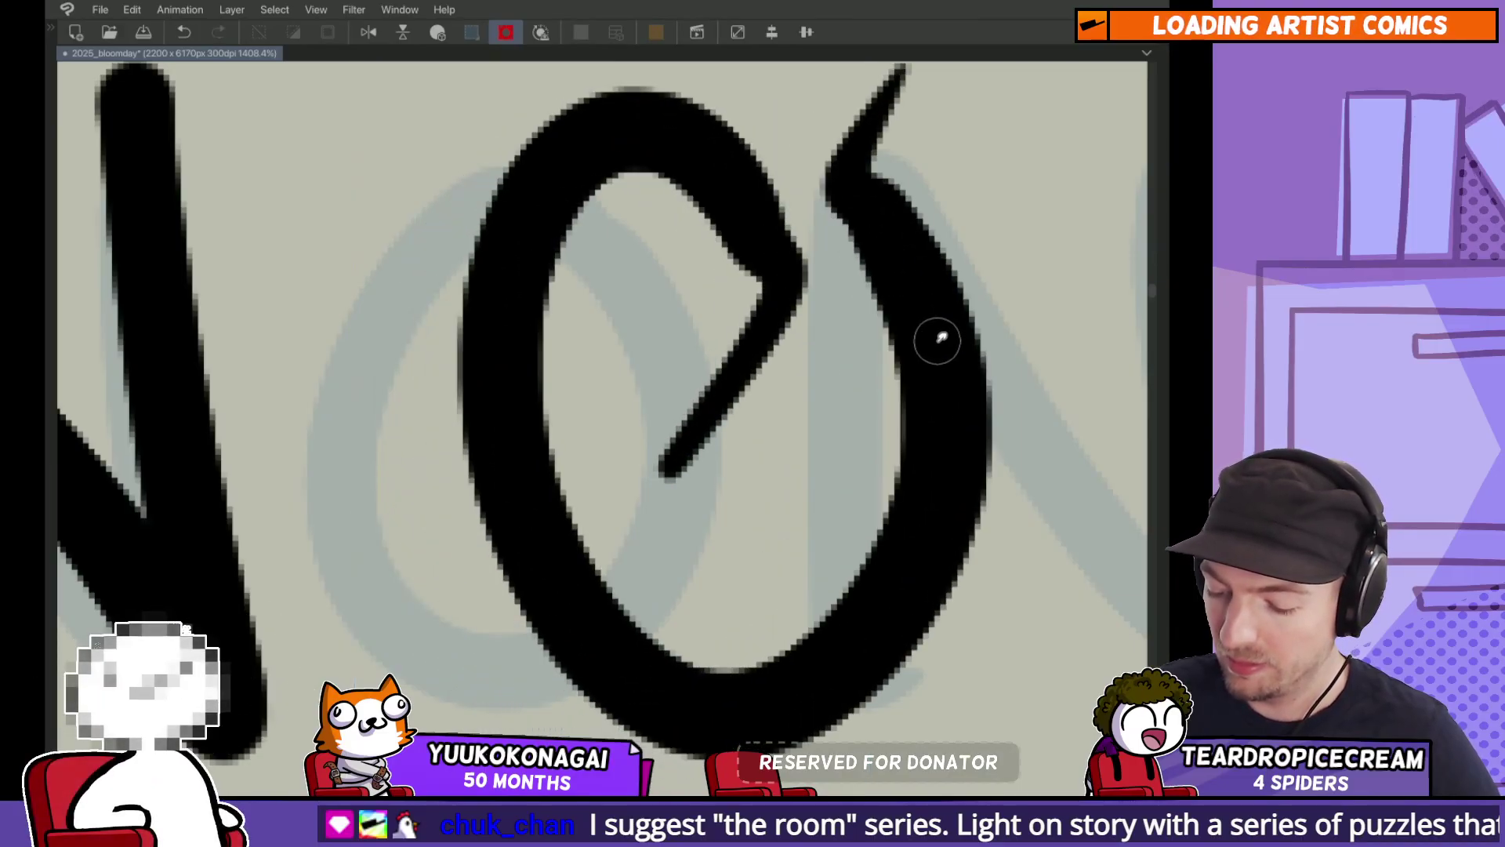
mouse_move(690, 230)
left_mouse_down()
mouse_move(731, 234)
mouse_move(696, 329)
mouse_move(860, 188)
left_mouse_up()
key("o")
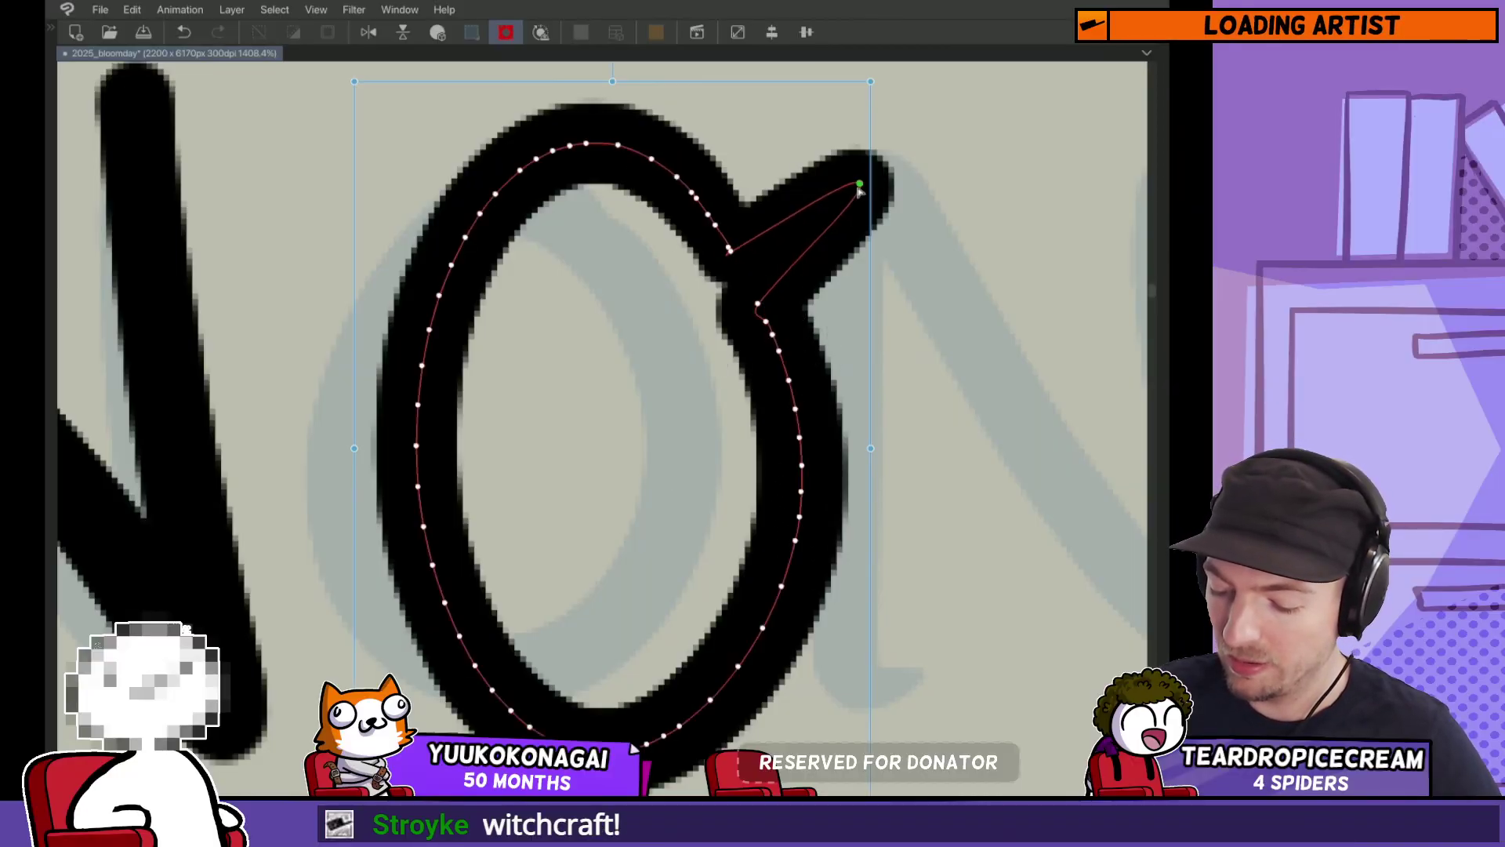
key("ctrl+z")
left_click_drag(763, 296, 731, 395)
key("ctrl+z")
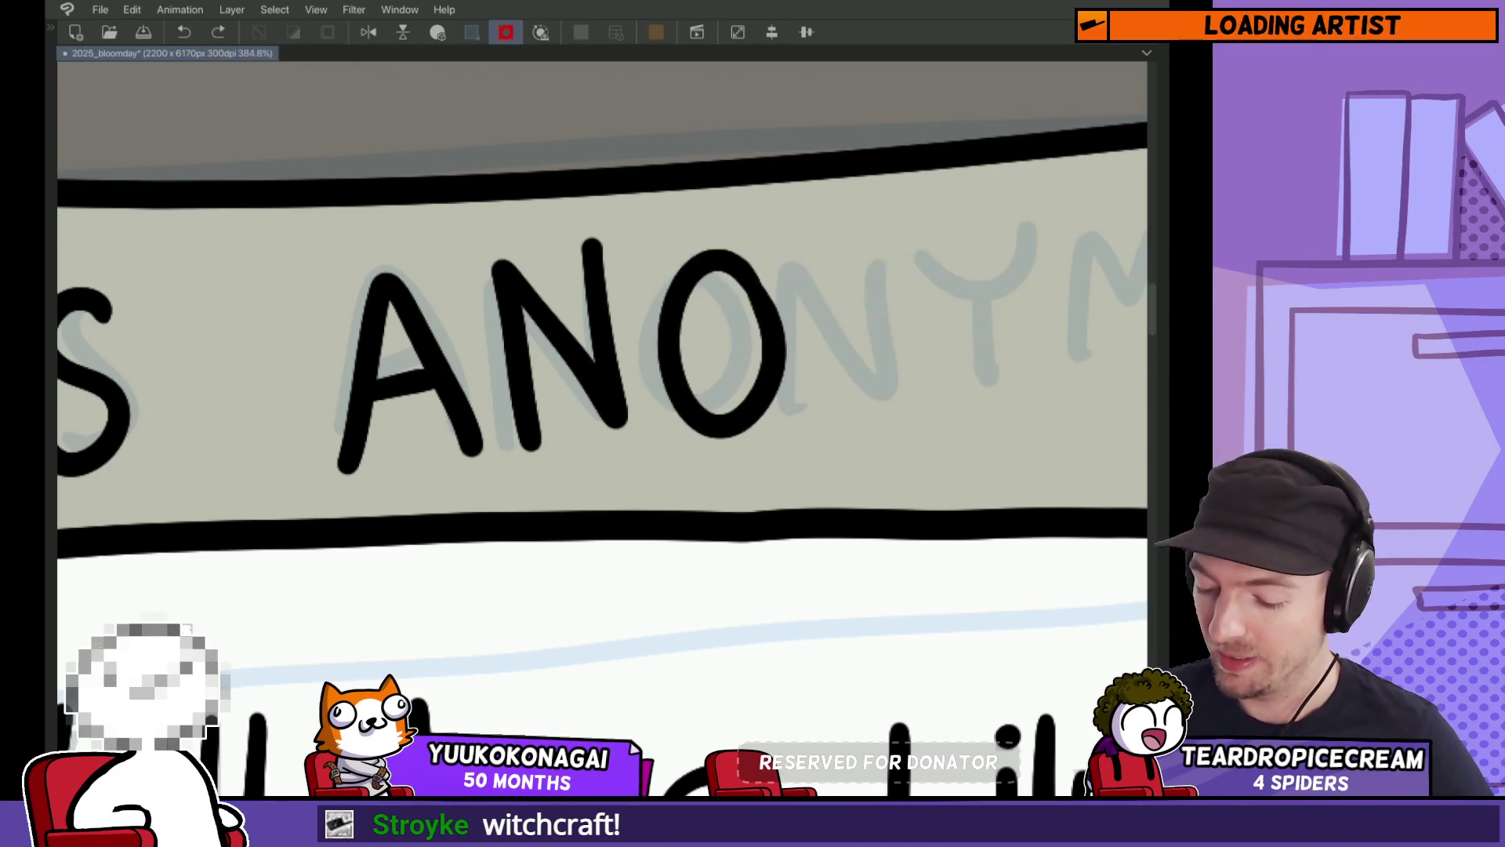
Step: Shift the "O" closer to the preceding "N" and ink the second "N" to form "ANON"
mouse_move(753, 324)
left_mouse_down()
mouse_move(805, 299)
mouse_move(671, 284)
mouse_move(734, 274)
left_mouse_up()
key("ctrl+z")
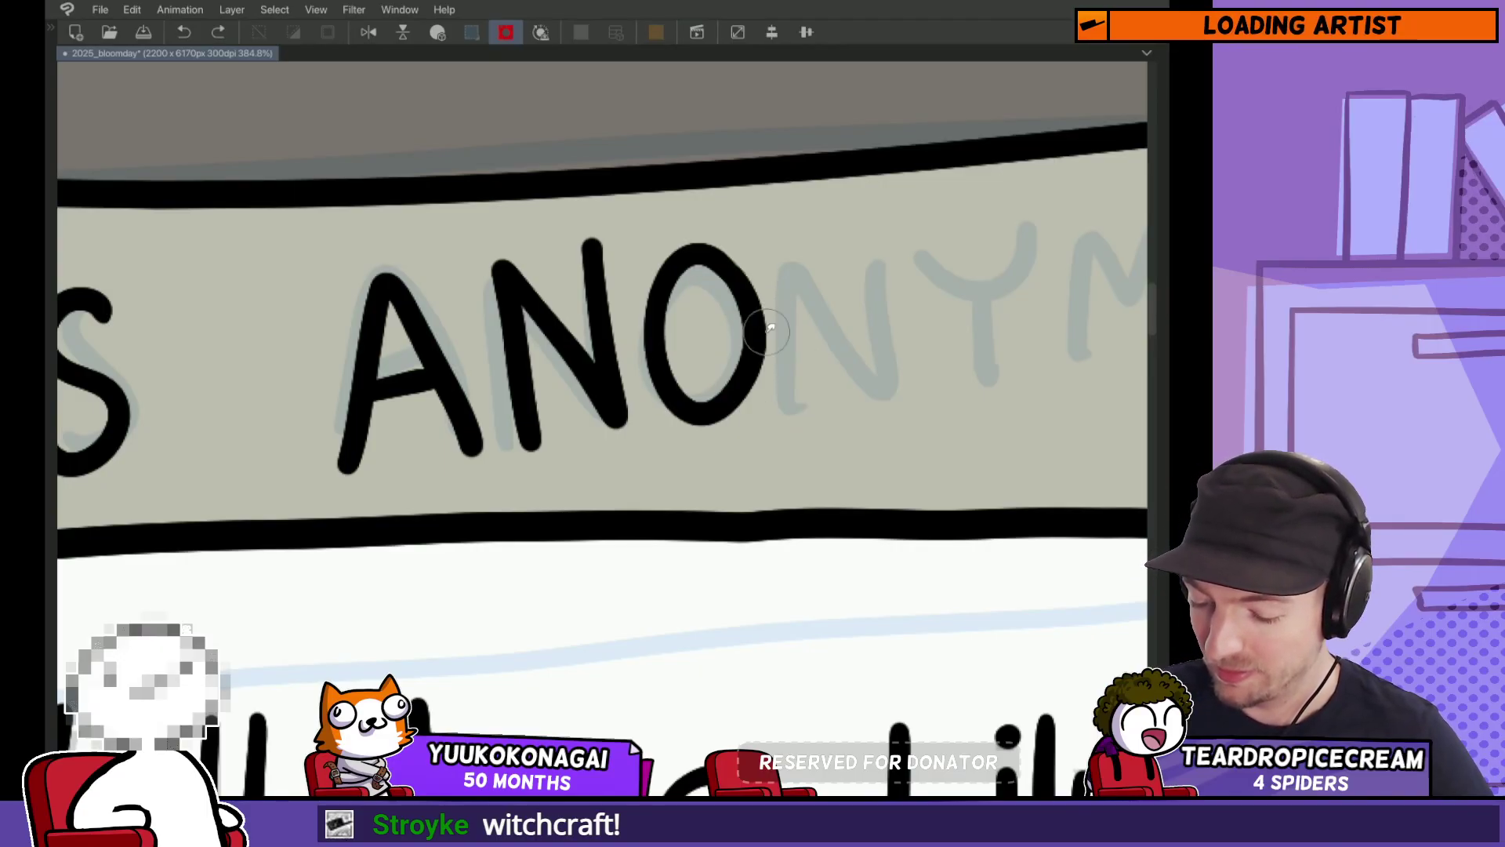
mouse_move(805, 378)
left_mouse_down()
mouse_move(695, 326)
mouse_move(750, 342)
mouse_move(760, 229)
mouse_move(695, 396)
left_mouse_up()
key("ctrl+z")
left_click_drag(694, 237, 764, 223)
left_click_drag(791, 342, 733, 326)
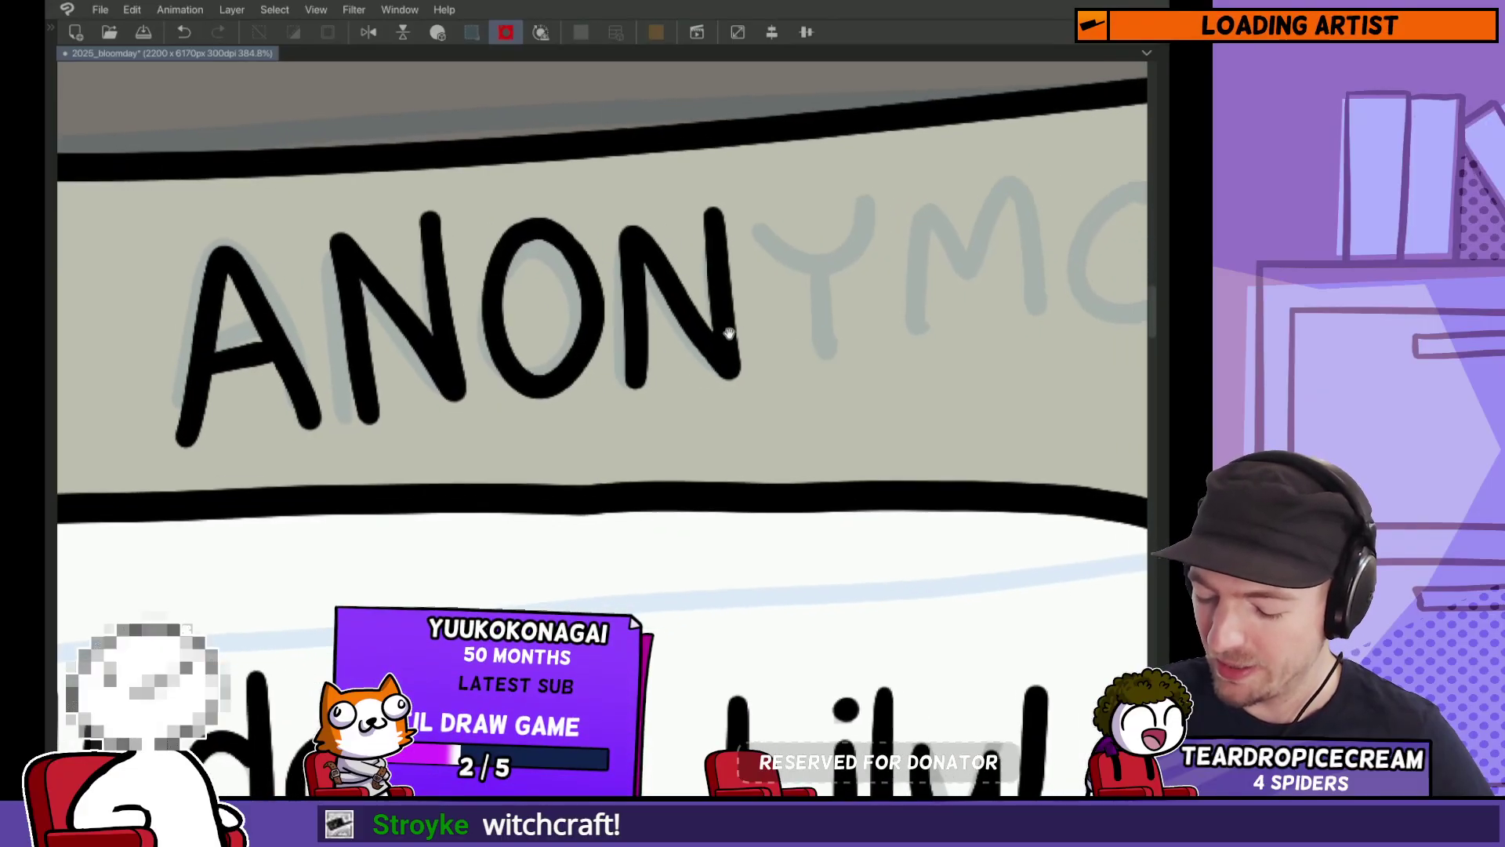
left_click_drag(657, 268, 682, 306)
left_click_drag(717, 362, 722, 360)
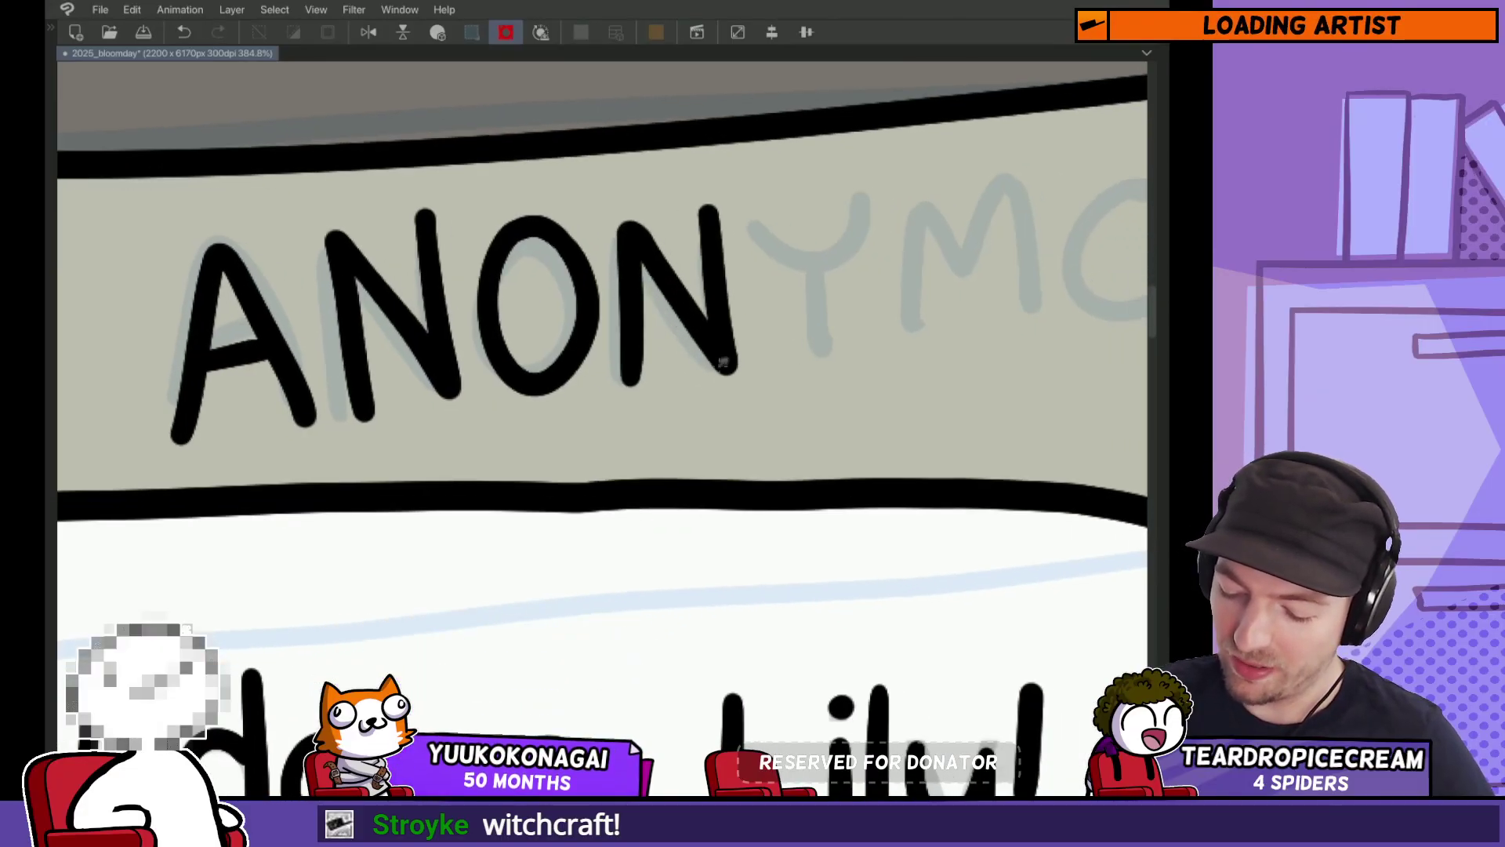
Step: Ink the letter "Y" after "ANON" on the banner and adjust its stem
key("p")
left_click_drag(753, 200, 819, 275)
mouse_move(859, 192)
left_mouse_down()
mouse_move(819, 274)
mouse_move(817, 375)
left_mouse_up()
key("ctrl+z")
left_click_drag(809, 271, 824, 359)
key("ctrl+z")
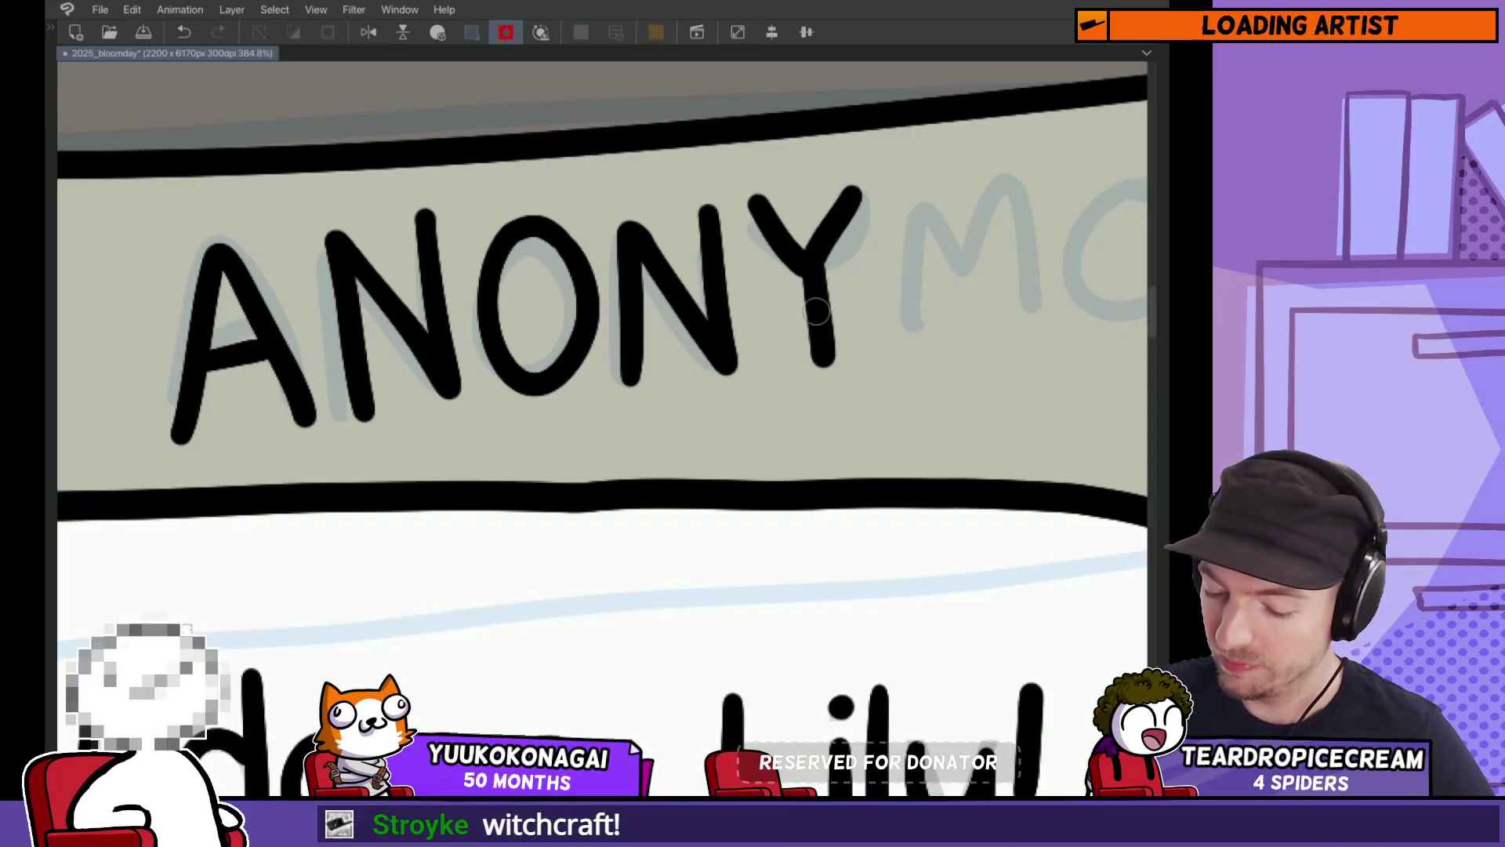
left_click_drag(972, 265, 808, 279)
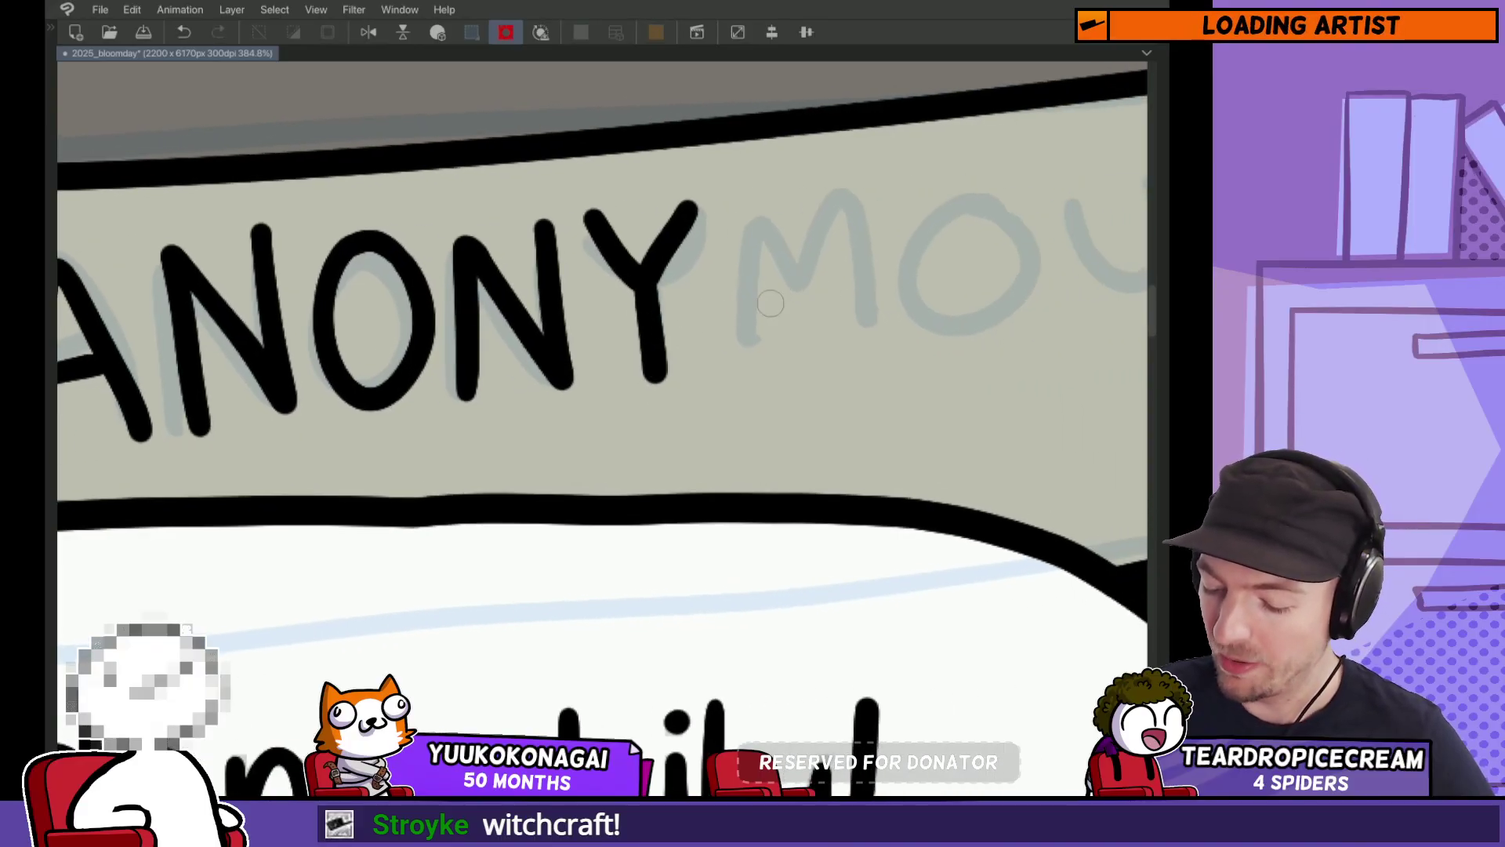
Step: Ink the letters "MOUS" to complete "ANONYMOUS" on the banner, adjusting their strokes
mouse_move(748, 368)
left_mouse_down()
mouse_move(739, 216)
mouse_move(856, 198)
mouse_move(885, 350)
left_mouse_up()
left_click_drag(972, 271, 840, 278)
left_click_drag(879, 229, 861, 217)
key("y")
left_click_drag(891, 286, 771, 331)
left_click_drag(751, 276, 754, 263)
left_click_drag(806, 328, 698, 324)
mouse_move(685, 226)
left_mouse_down()
mouse_move(697, 310)
mouse_move(777, 290)
mouse_move(750, 359)
mouse_move(775, 215)
mouse_move(851, 185)
mouse_move(889, 326)
mouse_move(807, 411)
left_mouse_up()
key("ctrl+z")
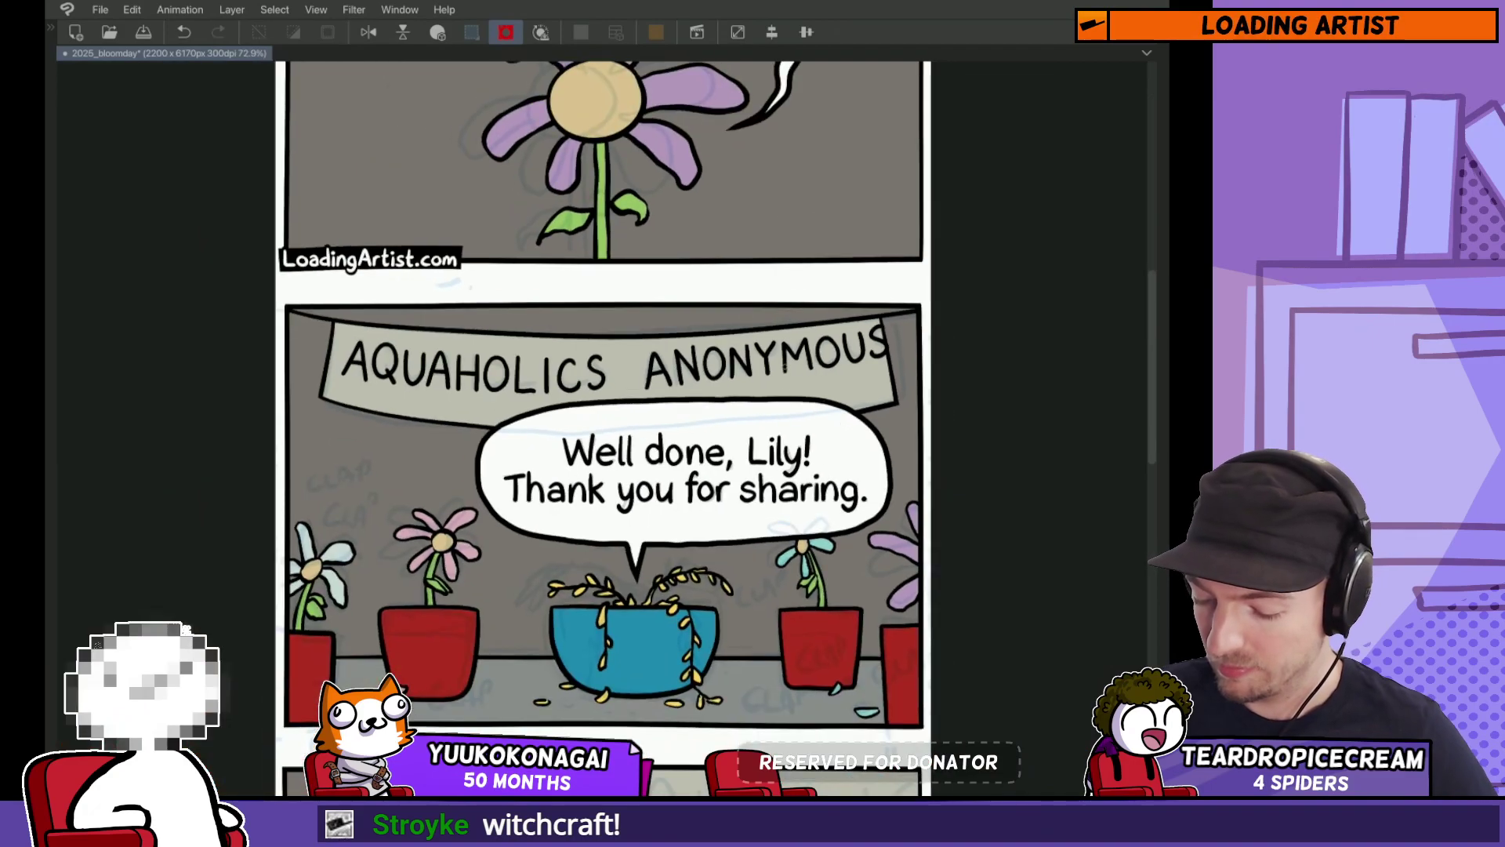
Step: Fine-tune the position and shape of the inked letter strokes in "ANONYMOUS"
scroll(724, 380, "up", 3)
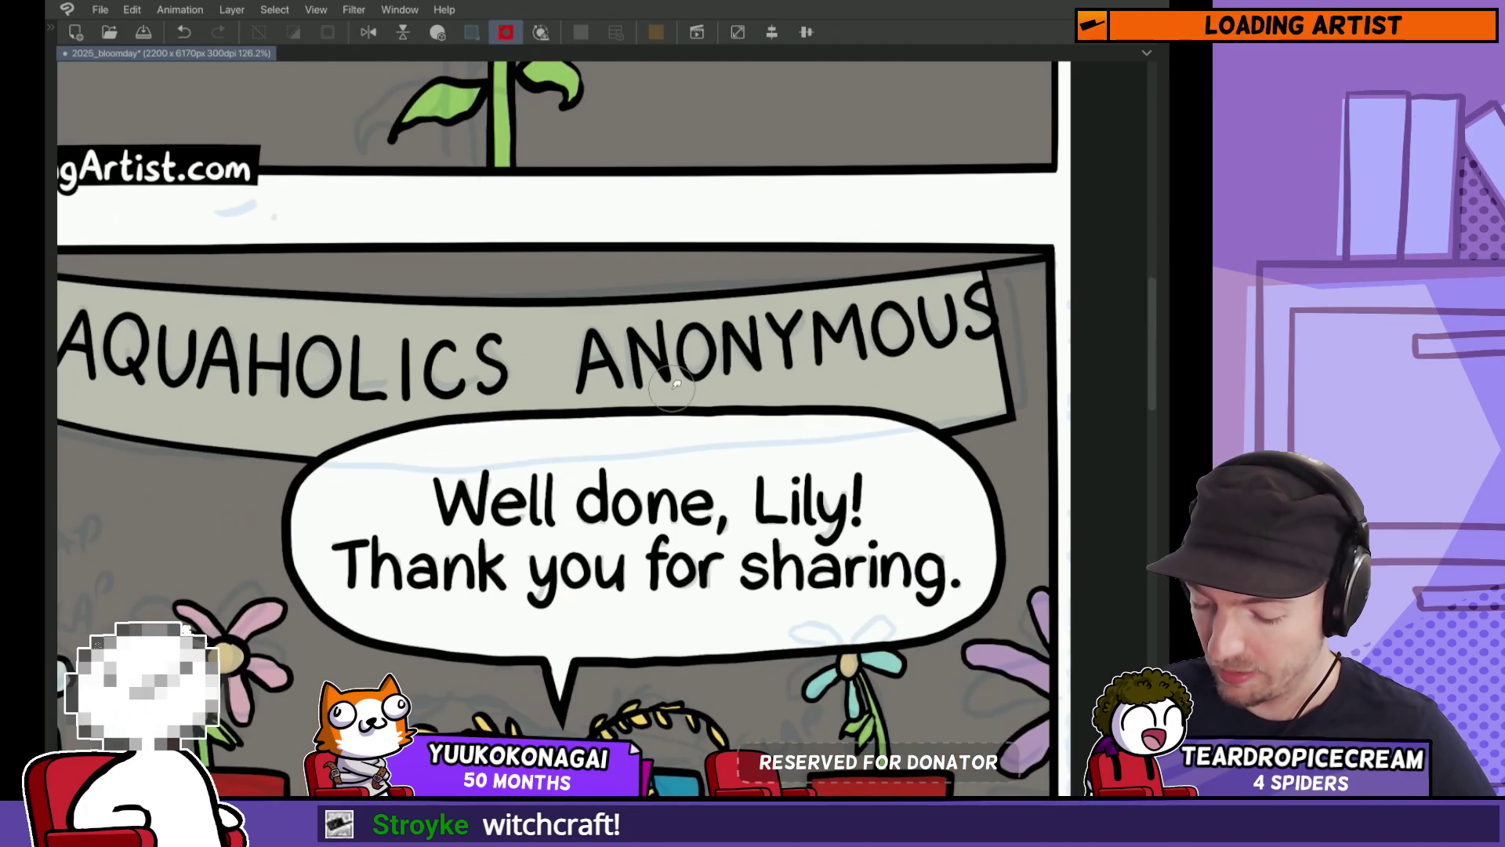
key("ctrl+z")
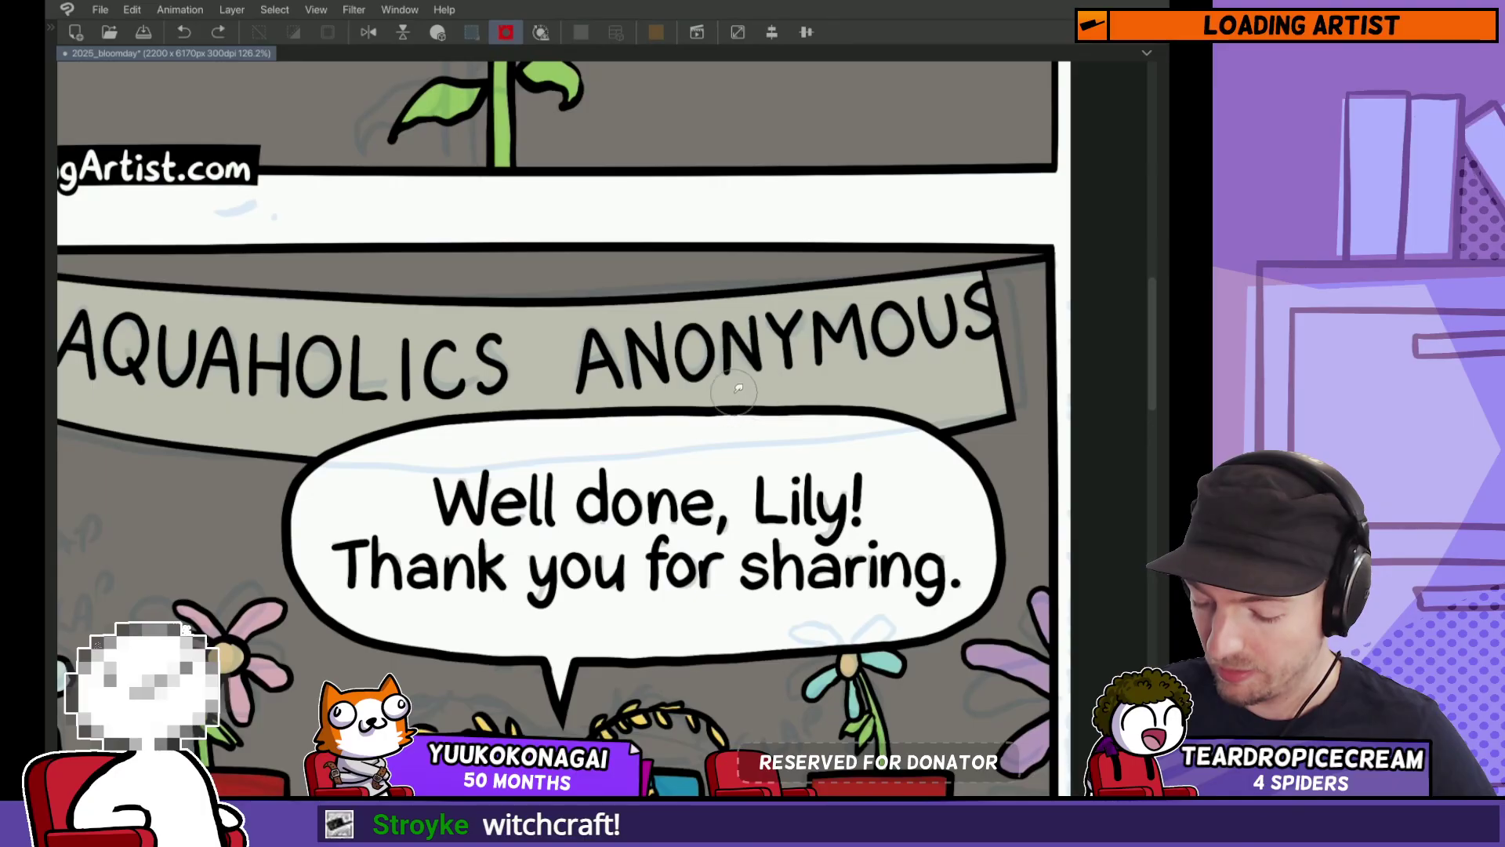
scroll(739, 383, "up", 3)
key("o")
left_click(755, 329)
left_click_drag(809, 401, 779, 394)
key("y")
left_click_drag(781, 327, 785, 329)
scroll(866, 388, "down", 5)
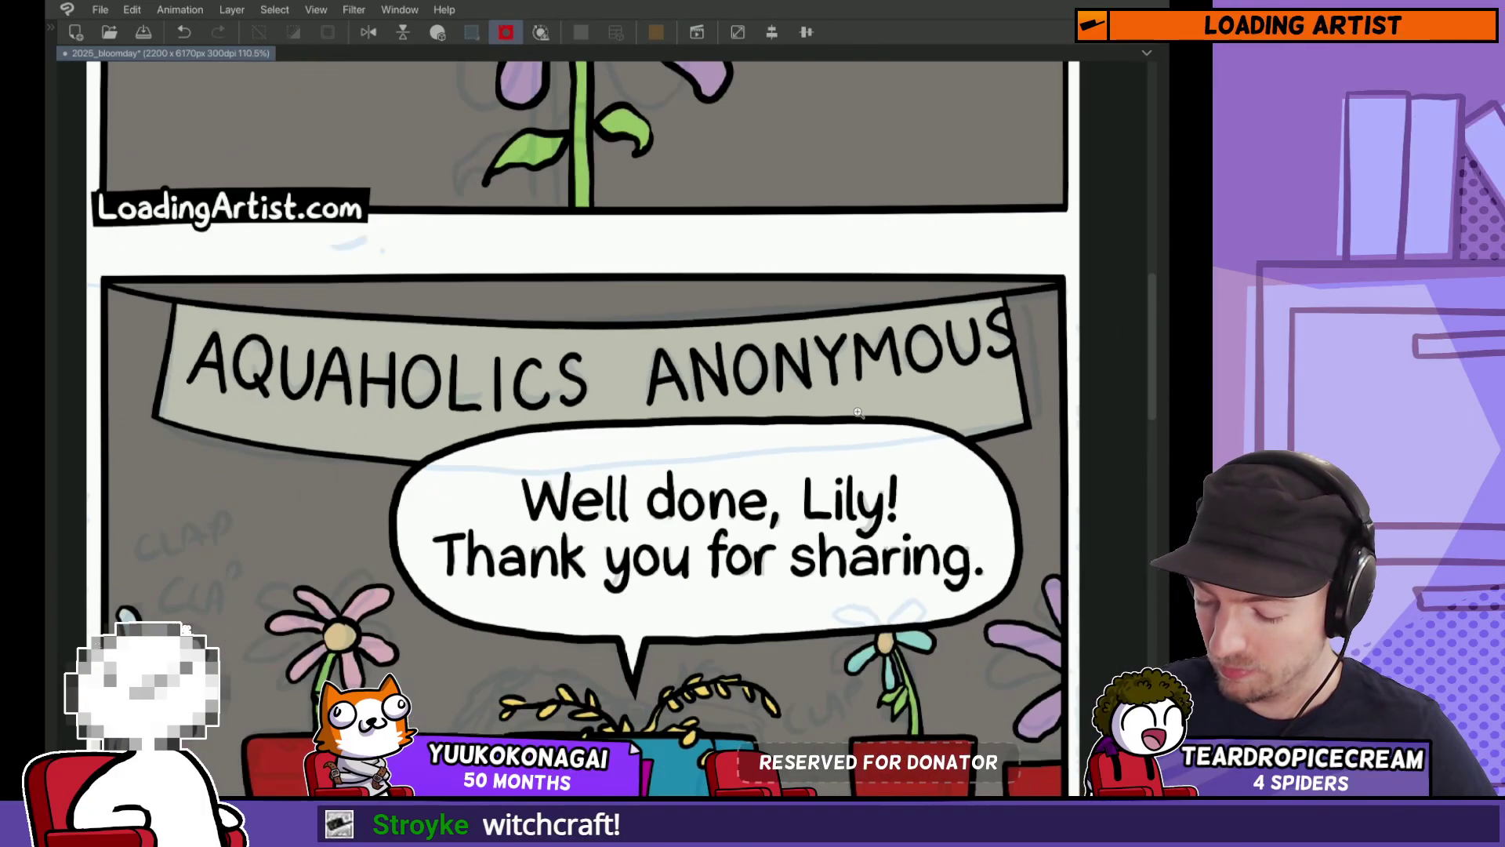
scroll(846, 416, "up", 1)
scroll(829, 431, "down", 3)
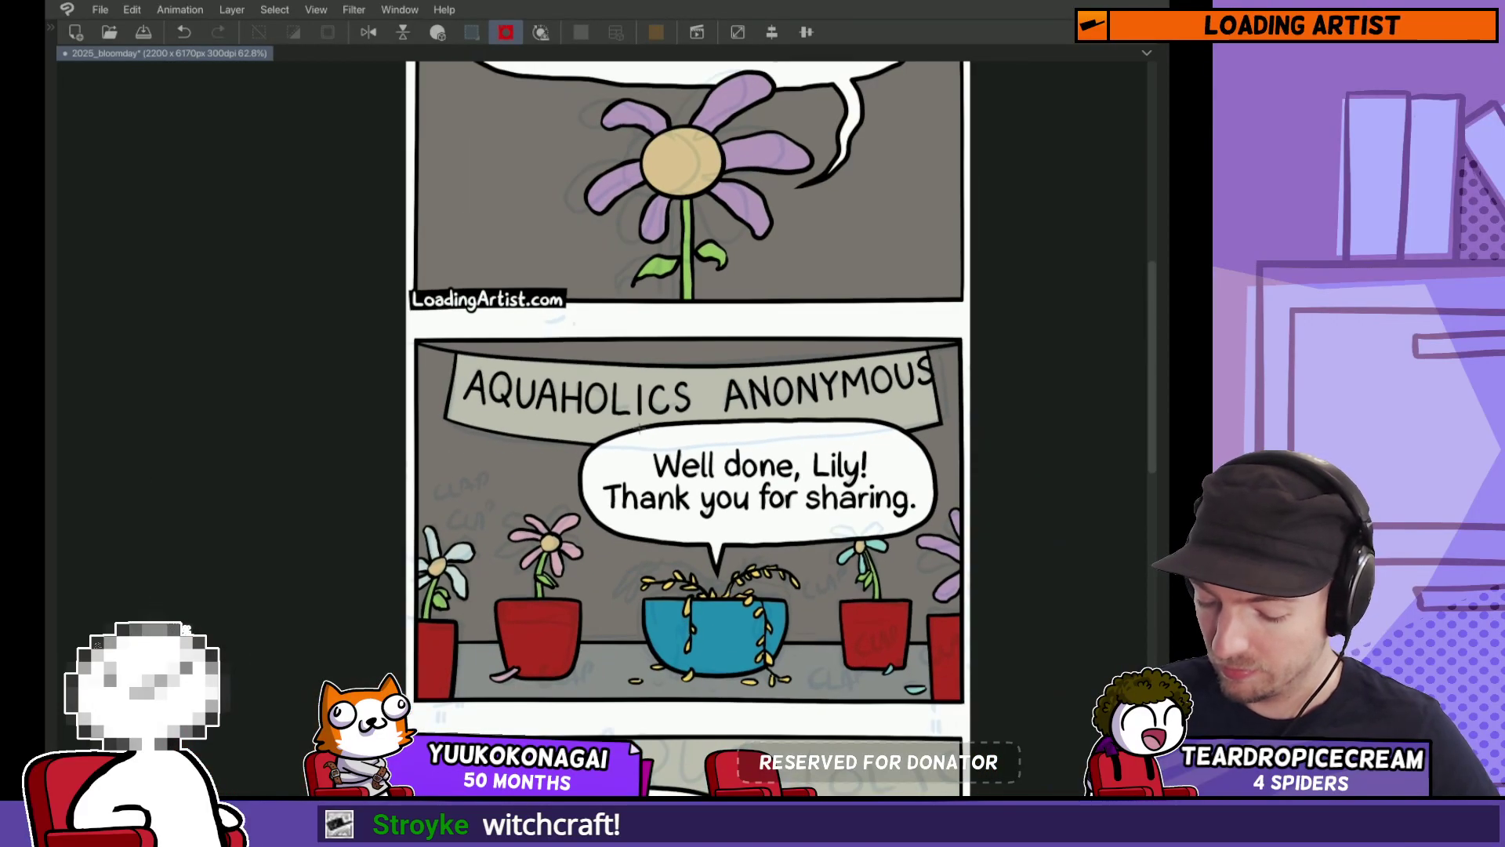
Step: Transform the whole "AQUAHOLICS ANONYMOUS" lettering, stretching it downward and narrowing it to fit inside the banner's edge
key("ctrl+t")
key("Escape")
key("ctrl+t")
left_click_drag(972, 356, 973, 363)
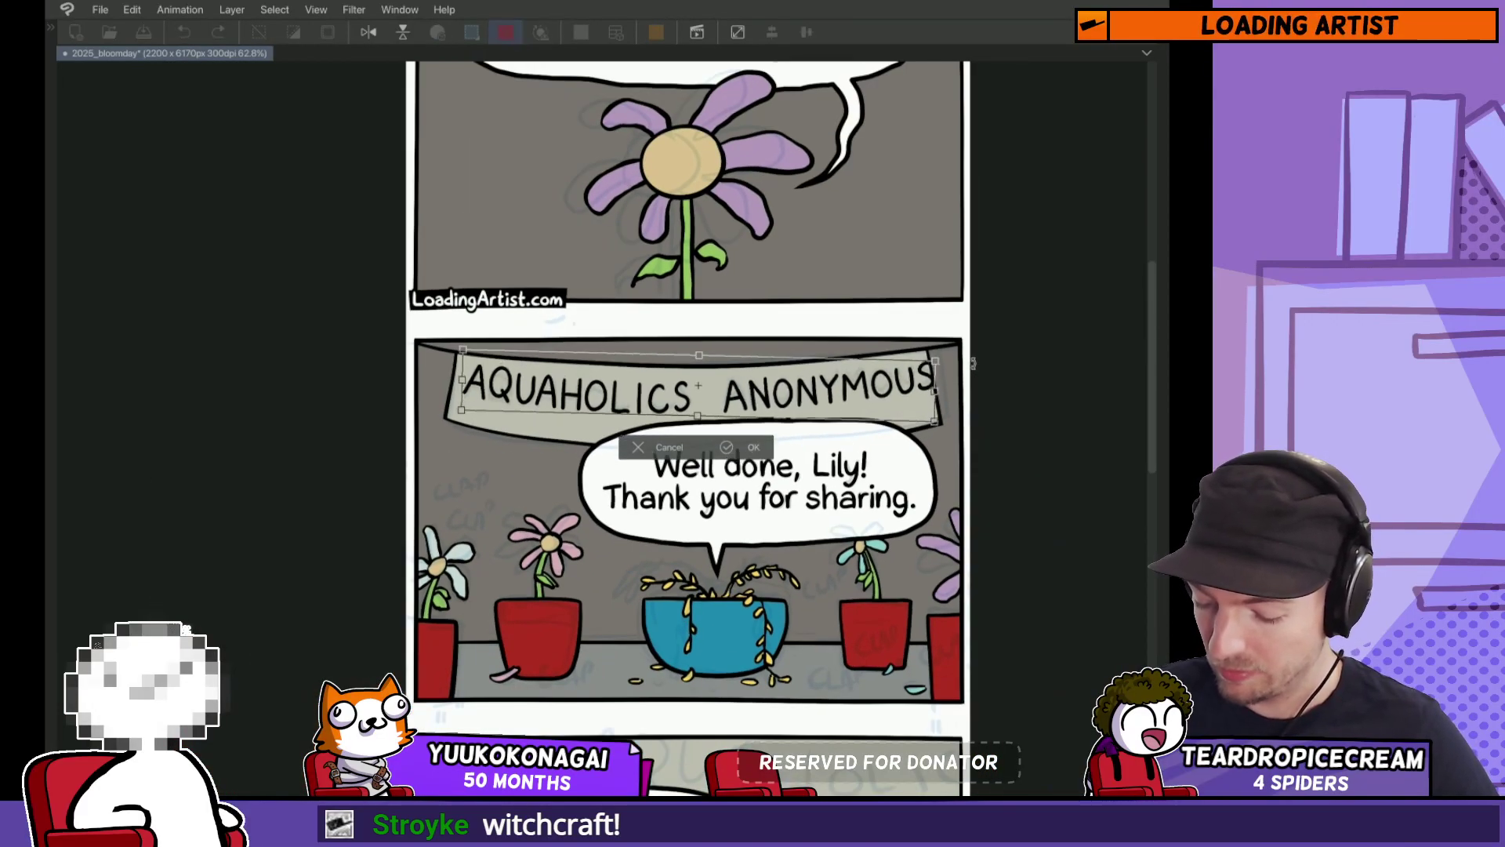
left_click_drag(698, 418, 697, 429)
left_click_drag(935, 362, 928, 361)
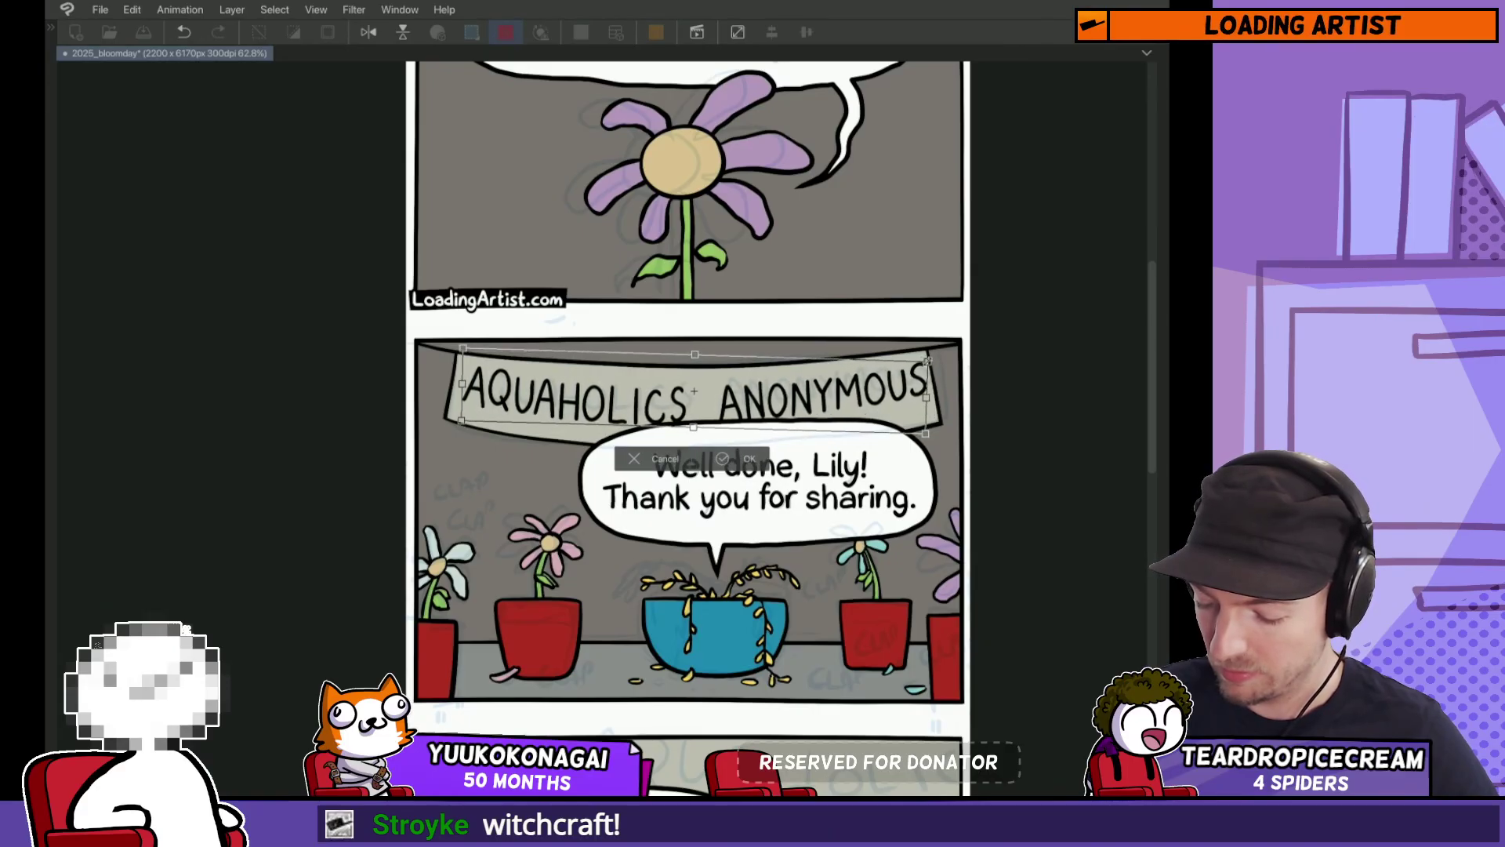
left_click_drag(927, 431, 928, 441)
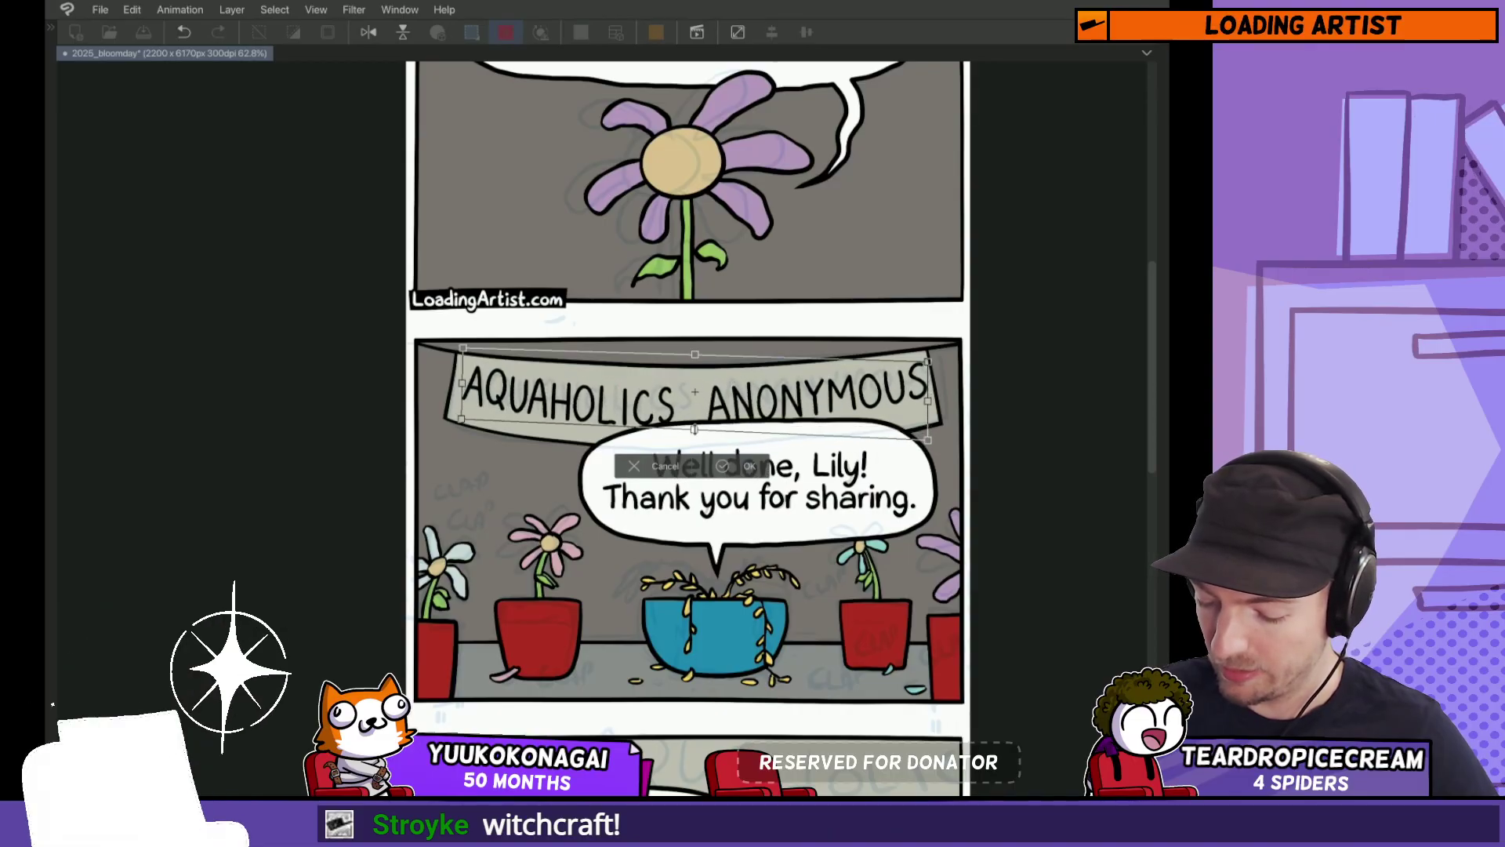
key("Return")
Step: Check the finished banner lettering in a horizontally mirrored view of the comic, and restore the normal orientation
scroll(862, 475, "down", 5)
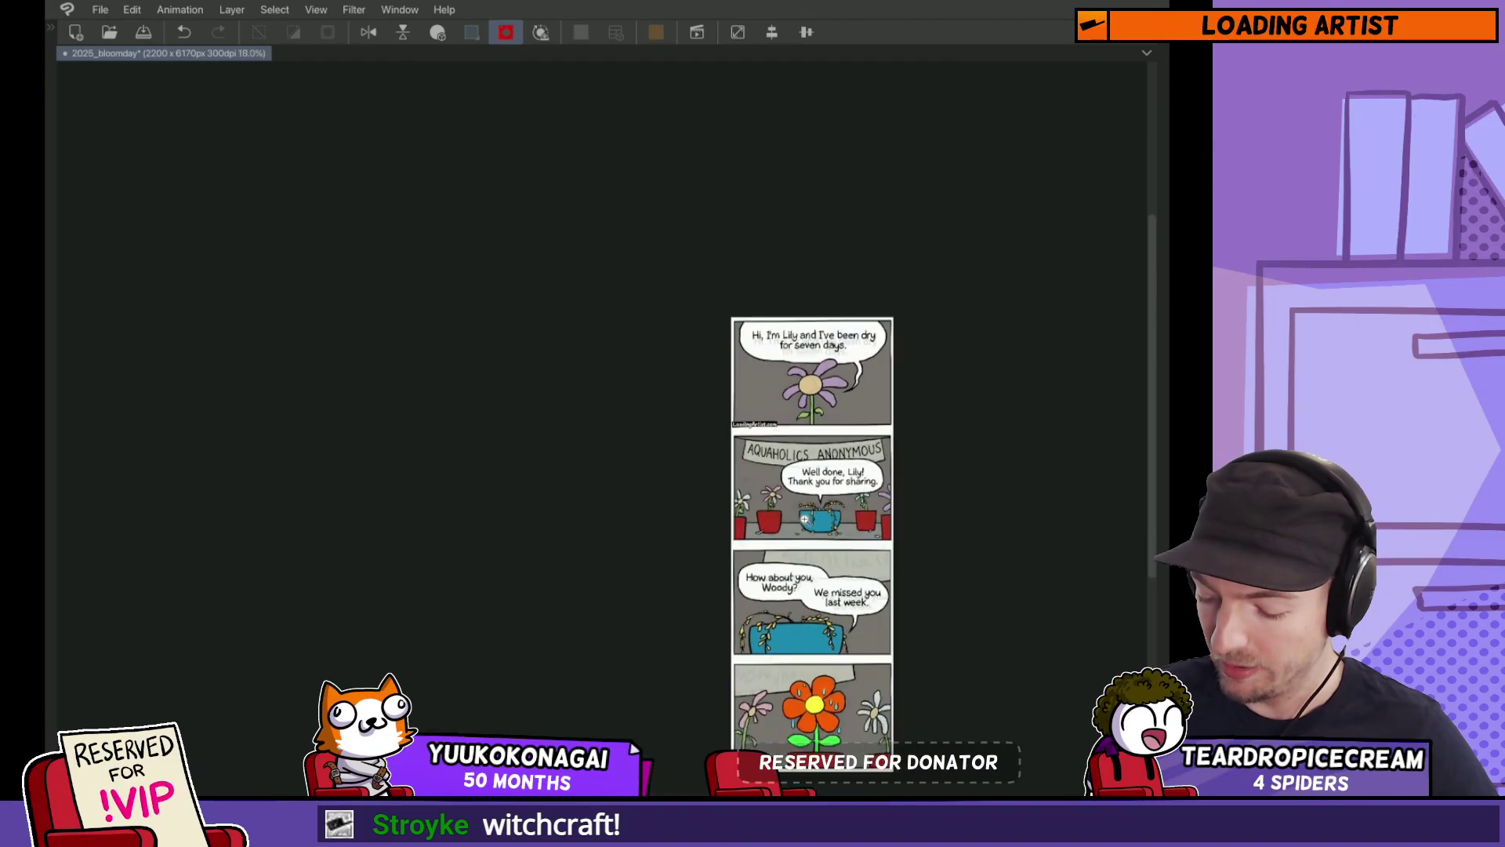
scroll(855, 481, "up", 3)
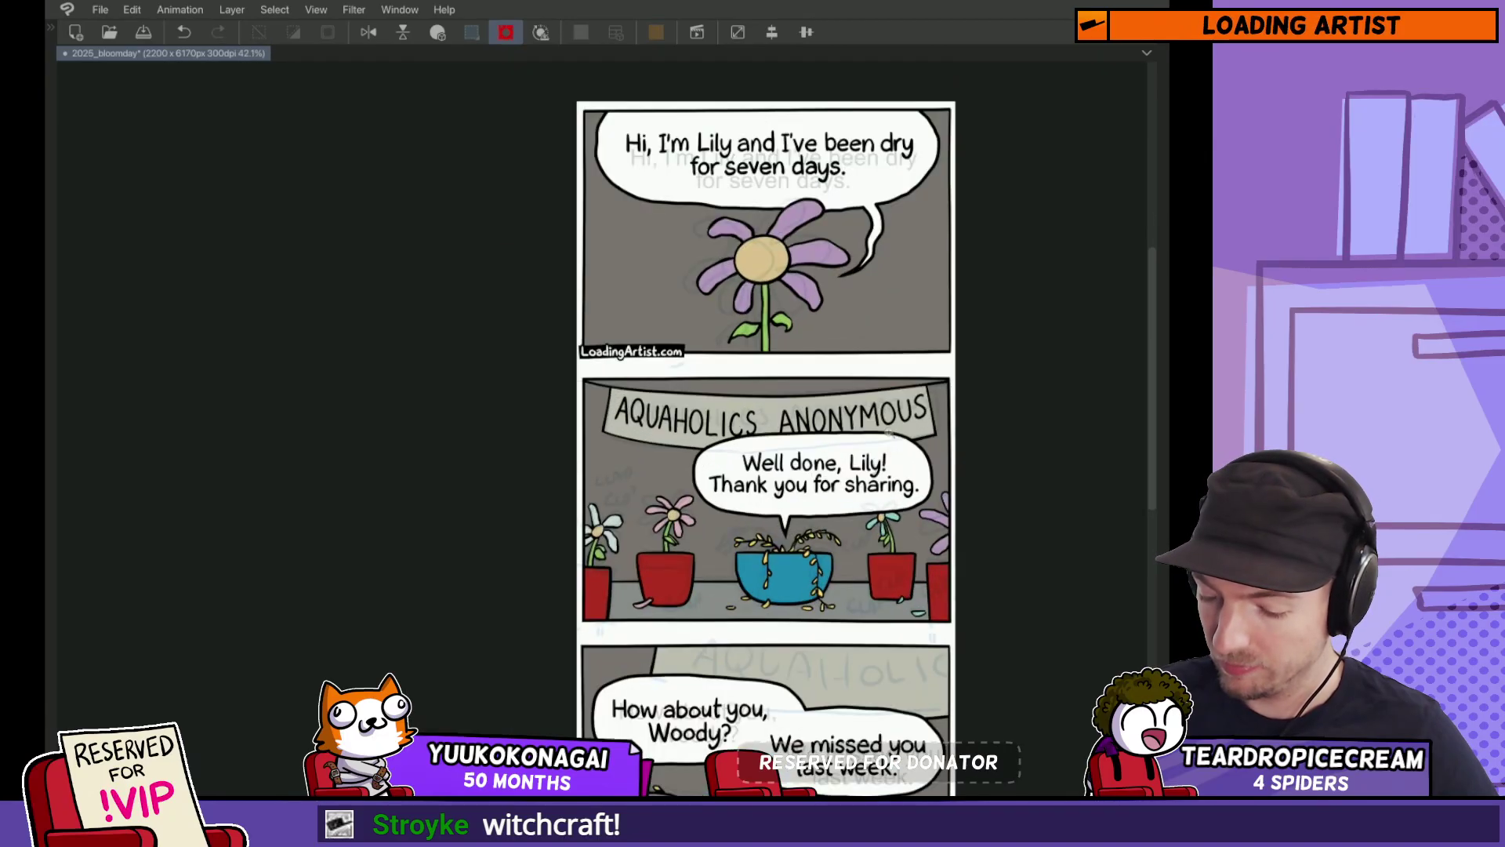
left_click(369, 32)
key("ctrl+z")
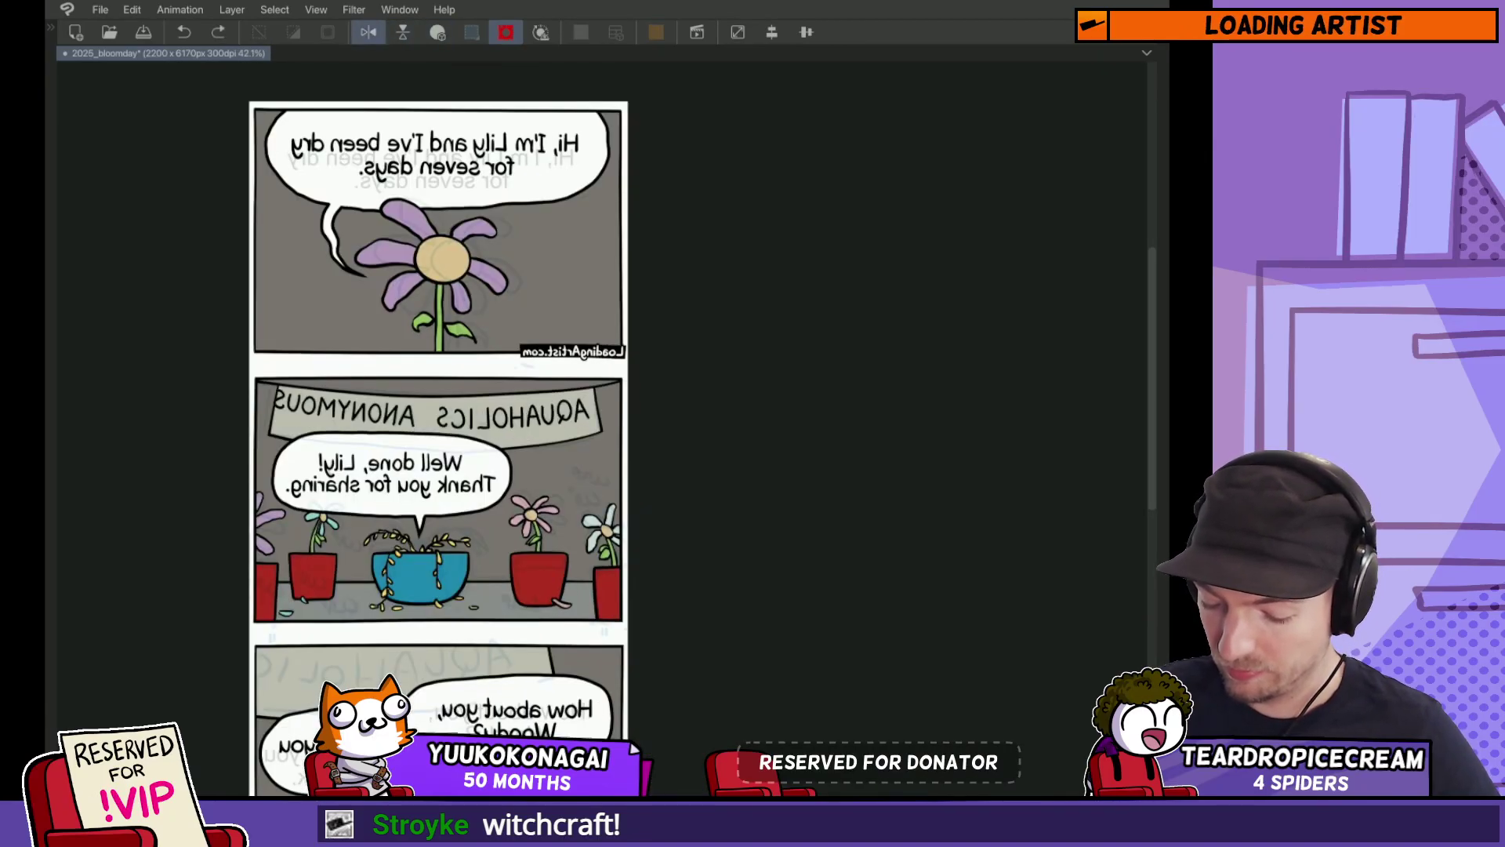
key("ctrl+y")
left_click_drag(625, 404, 755, 384)
left_click(369, 32)
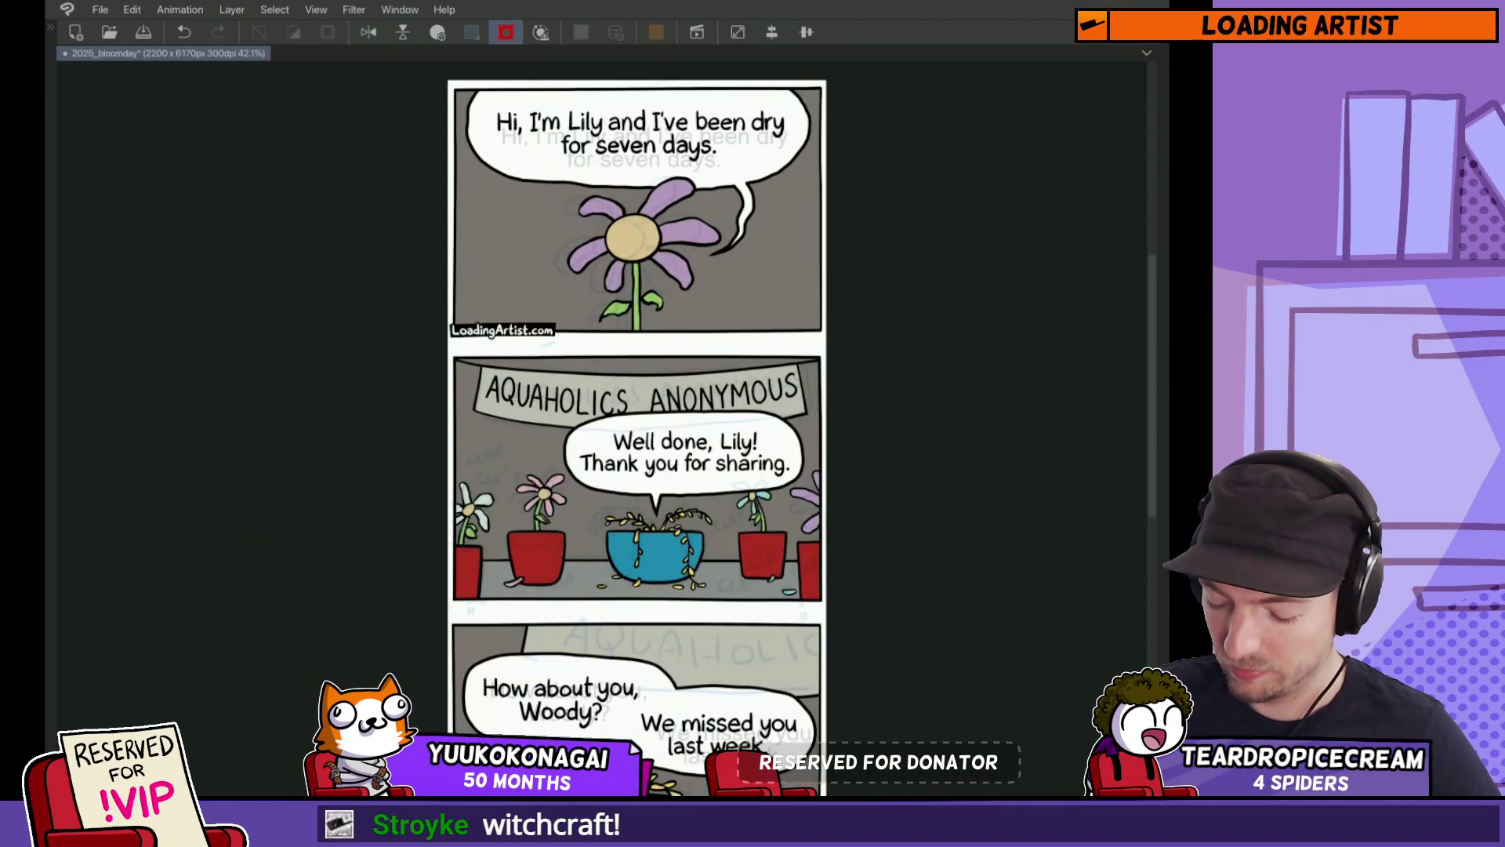
scroll(700, 515, "down", 5)
scroll(720, 477, "up", 5)
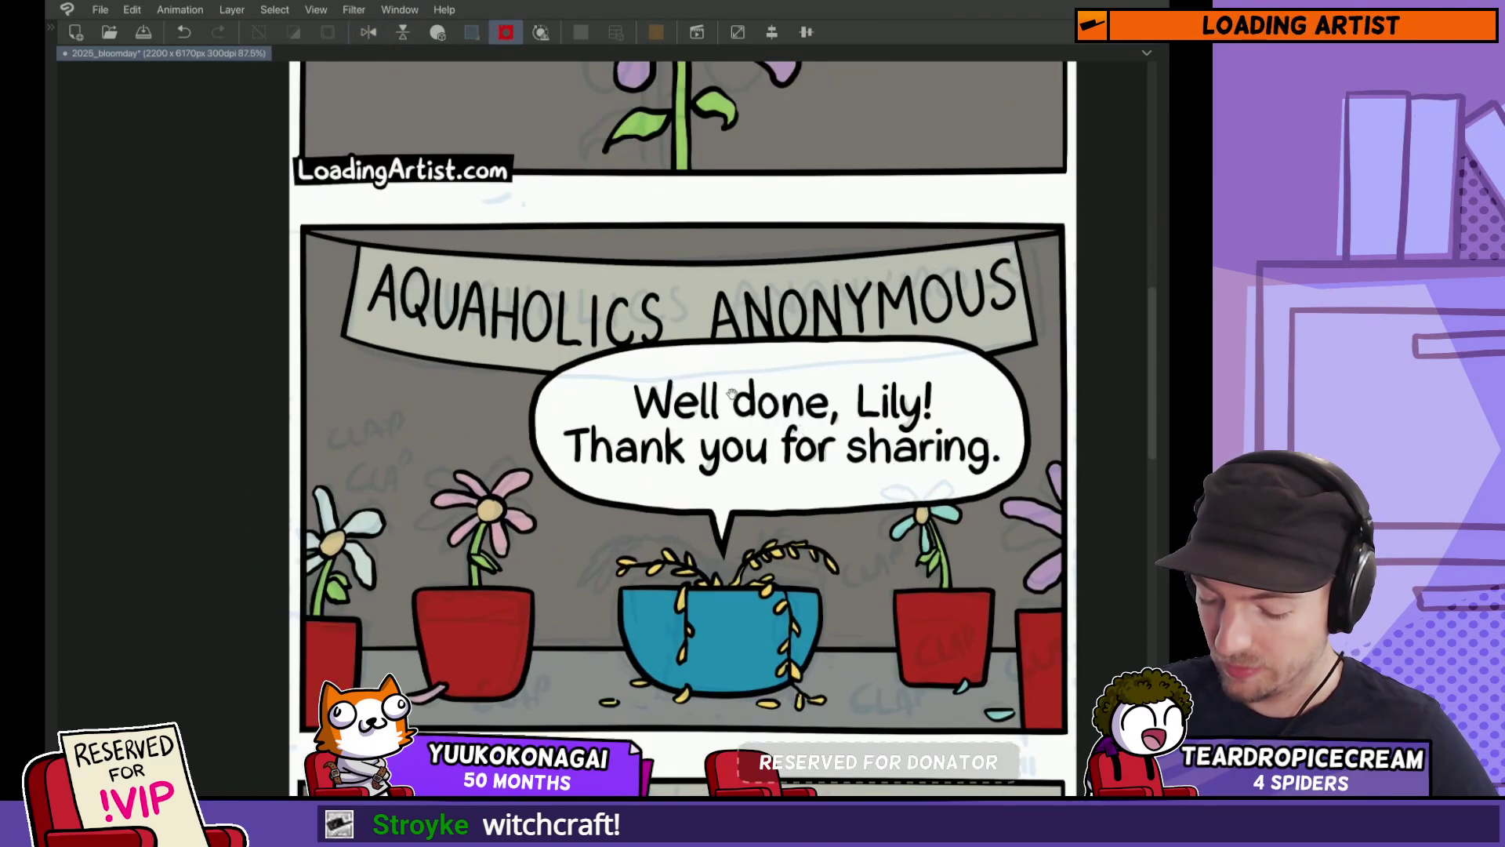
Step: Move "AQUAHOLICS" closer to "ANONYMOUS" on the banner, and shift the whole lettering slightly left to centre it
scroll(662, 360, "down", 3)
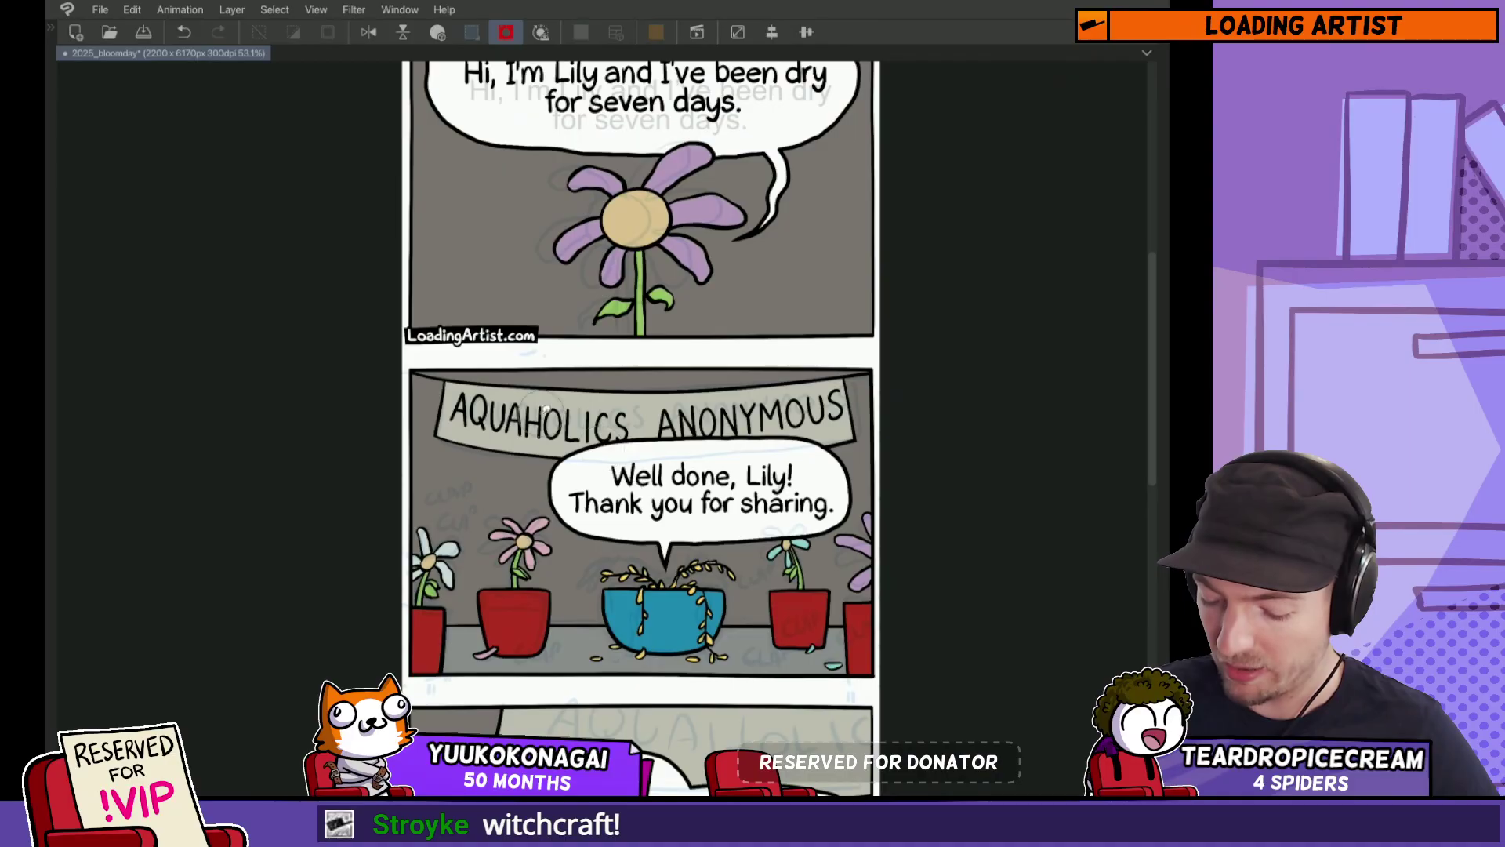
left_click_drag(635, 461, 657, 461)
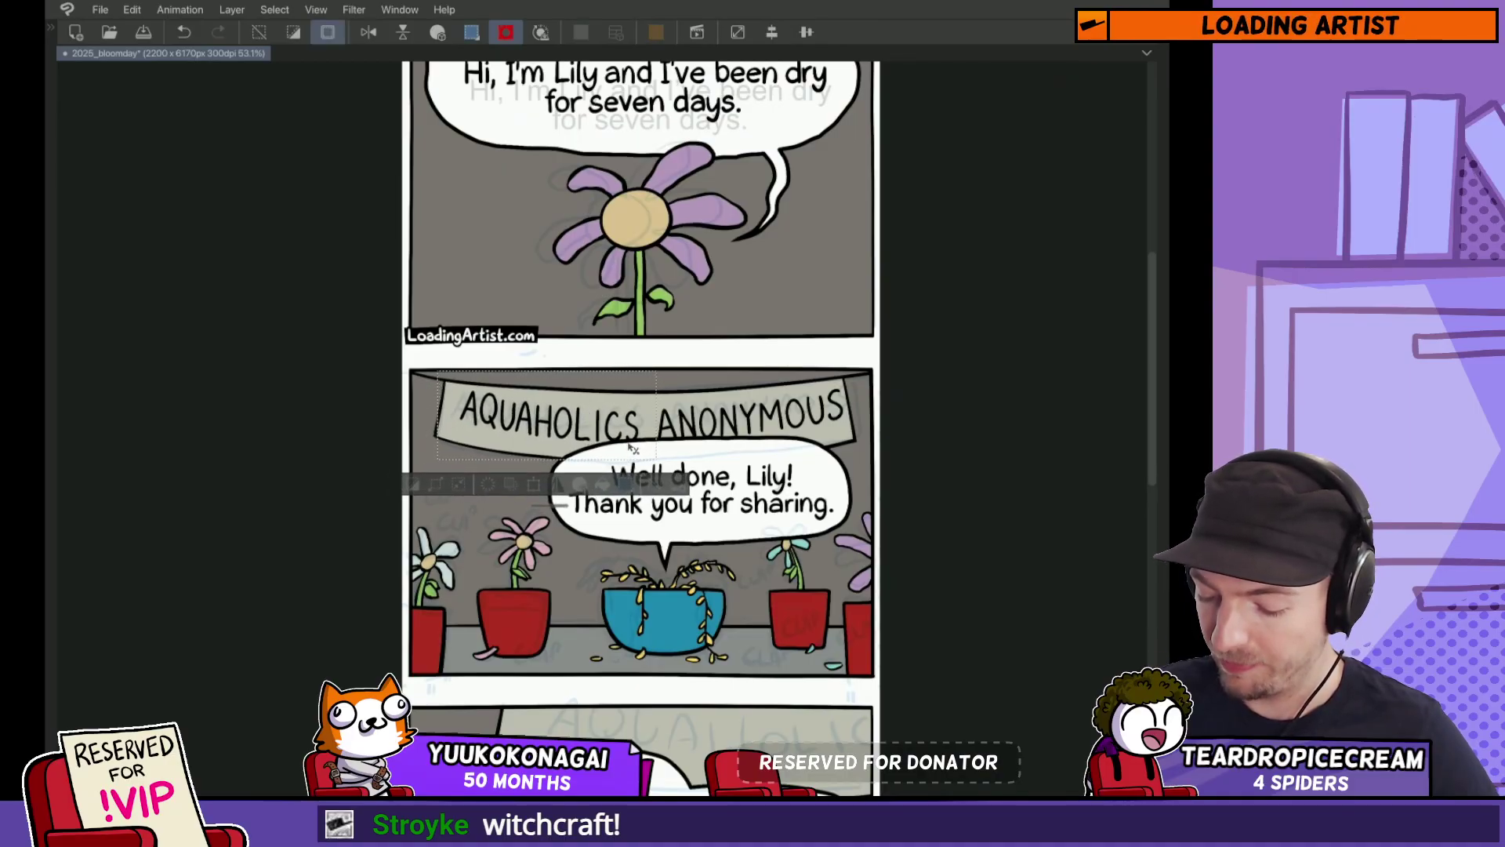
key("ctrl+d")
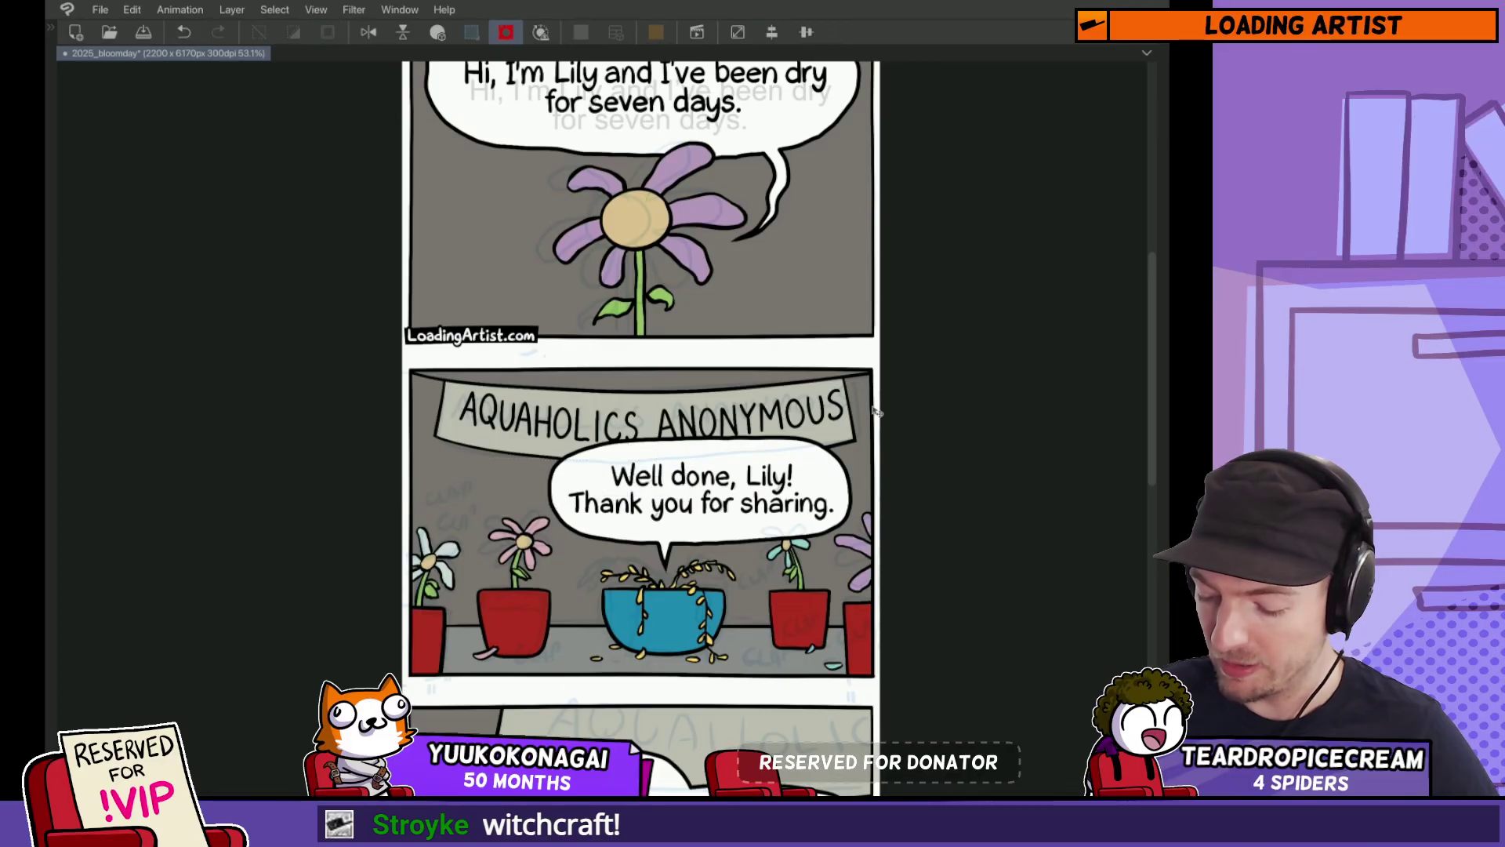
left_click_drag(870, 432, 819, 437)
key("ctrl+t")
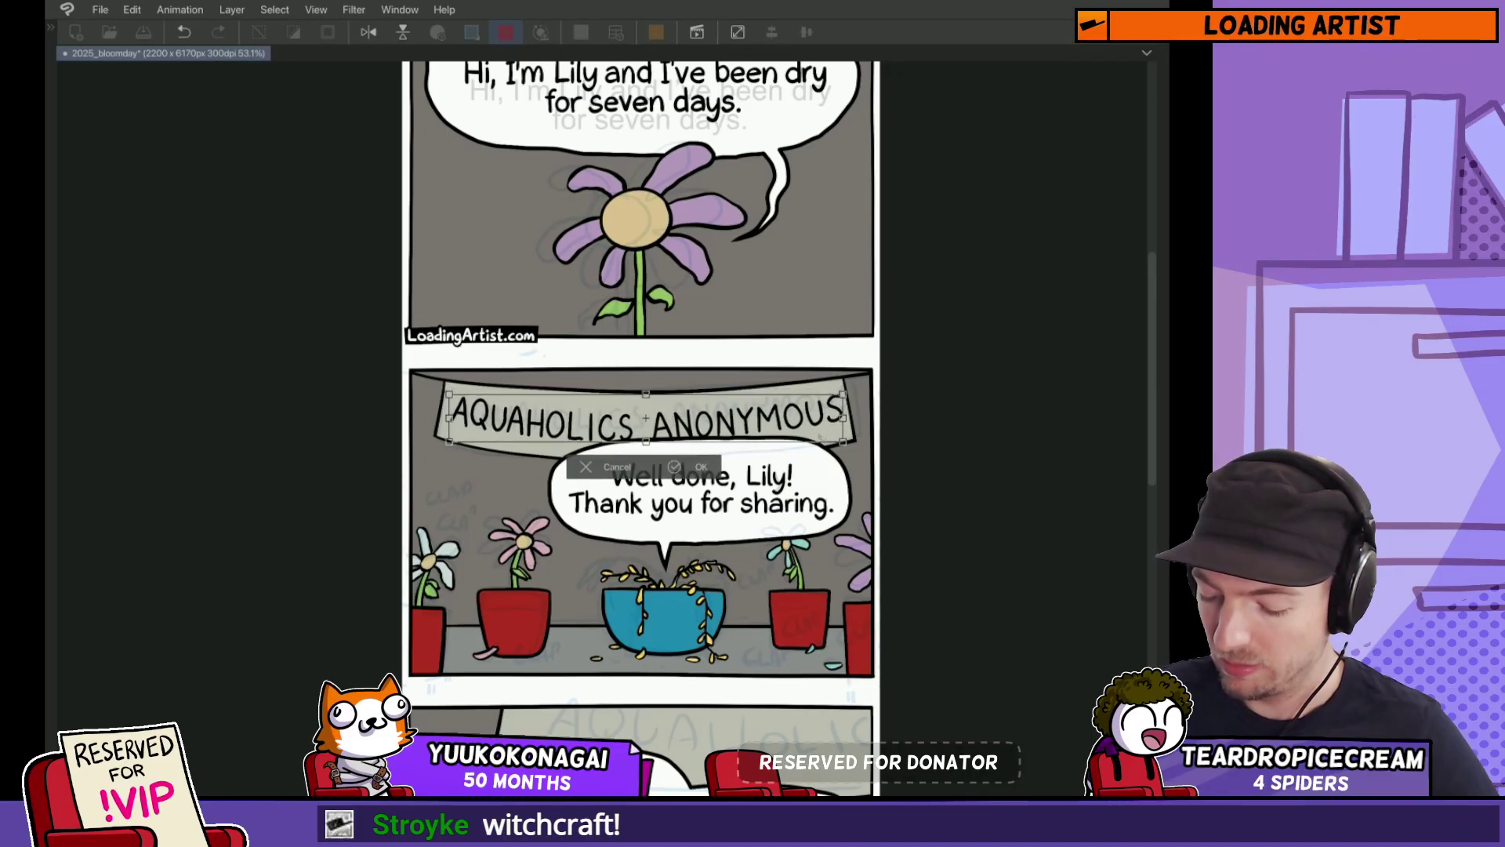
key("Return")
Step: Enlarge the first "A" of "AQUAHOLICS" slightly up and to the left
mouse_move(757, 480)
left_mouse_down()
mouse_move(693, 540)
mouse_move(708, 539)
mouse_move(666, 534)
left_mouse_up()
scroll(635, 470, "up", 8)
key("ctrl+t")
left_click_drag(588, 427, 581, 415)
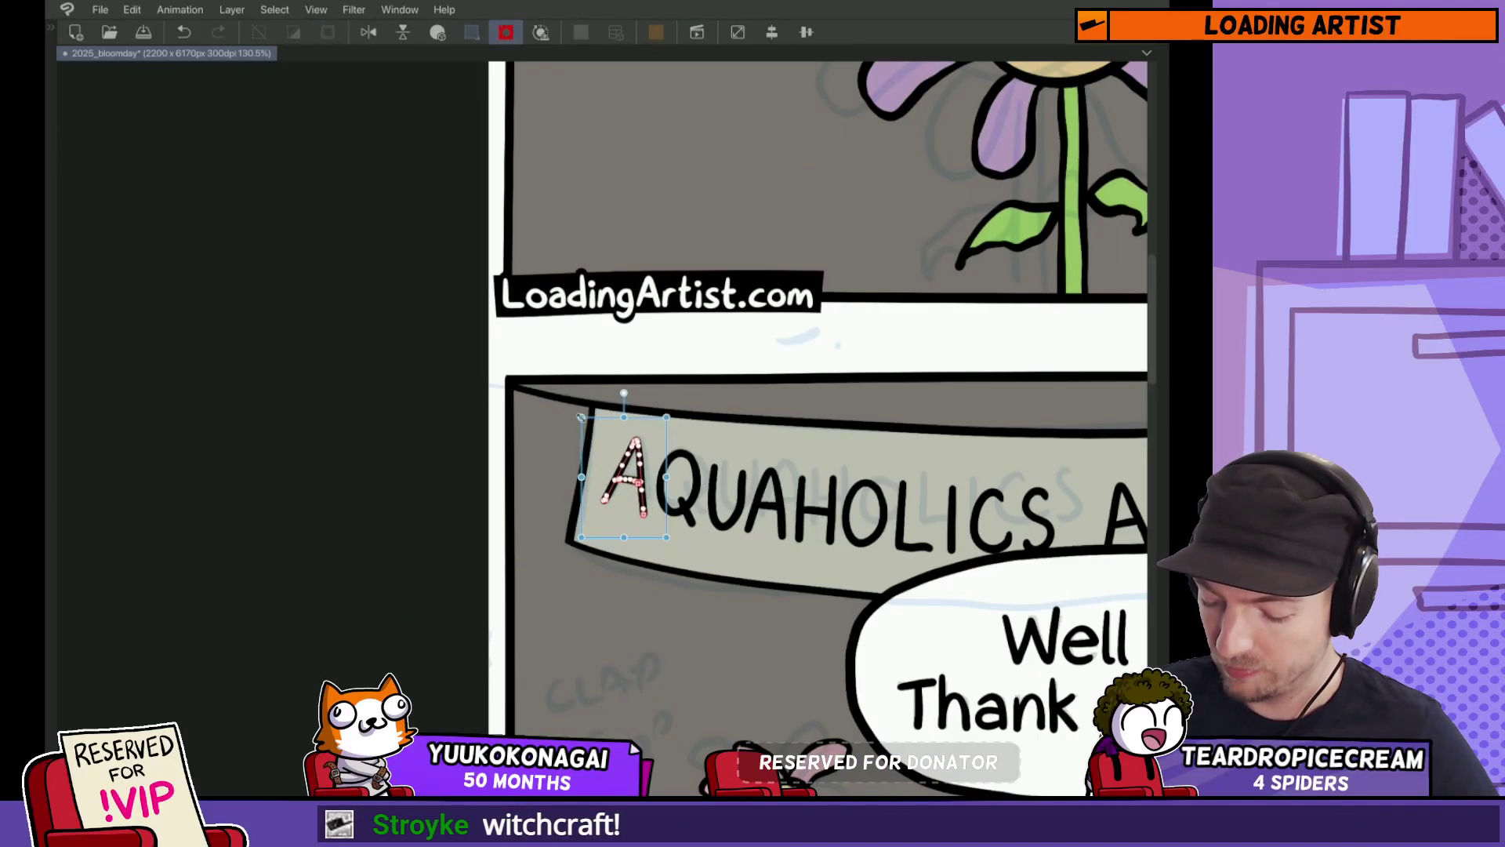
key("Return")
key("ctrl+d")
Step: Select "ANONYMOUS" on the banner, narrow it slightly and nudge it right, and save the comic file
scroll(763, 562, "down", 7)
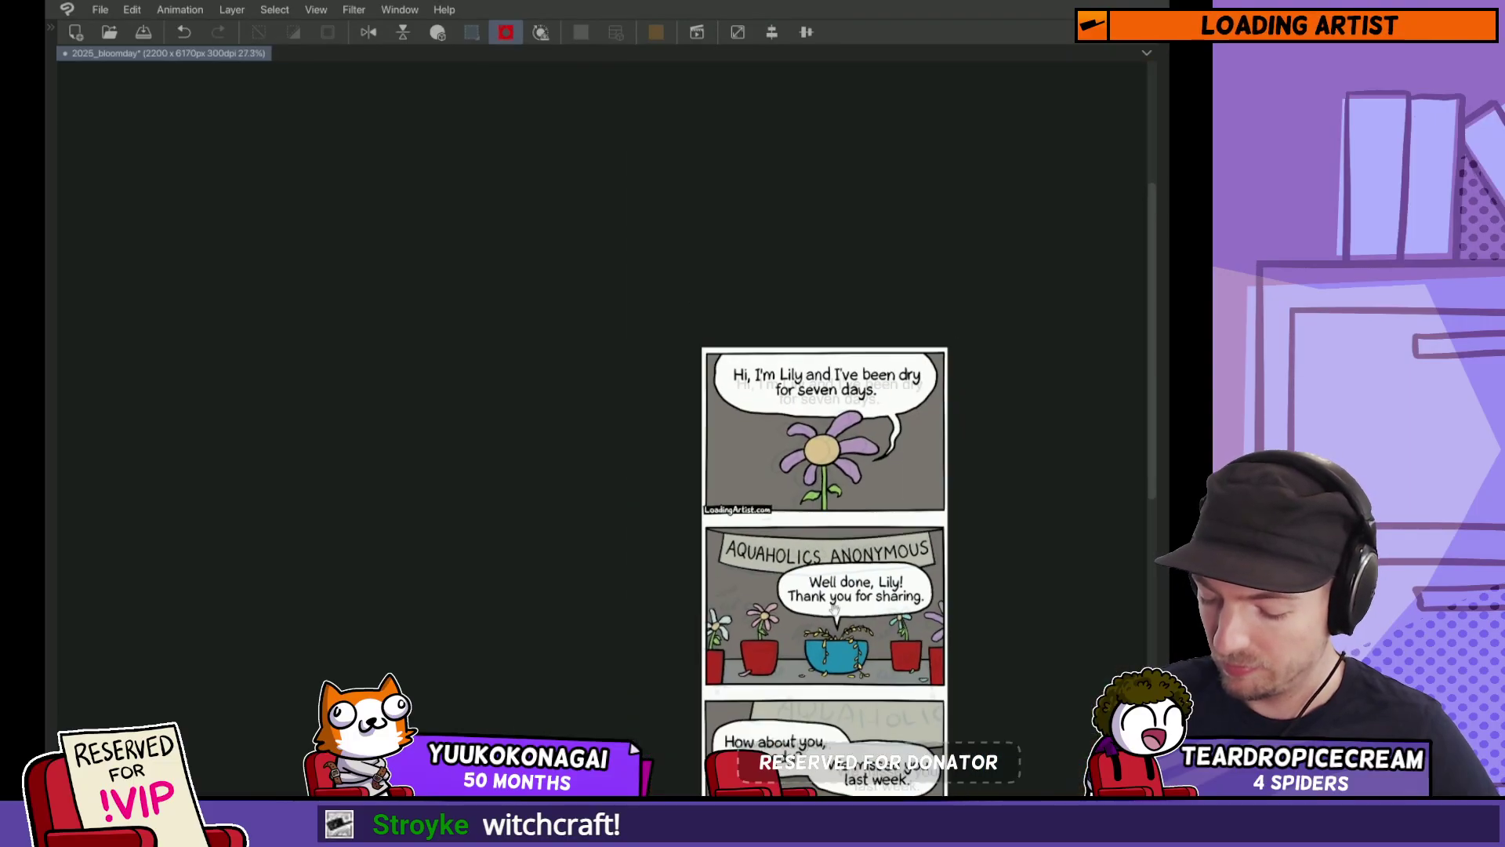
scroll(610, 527, "up", 4)
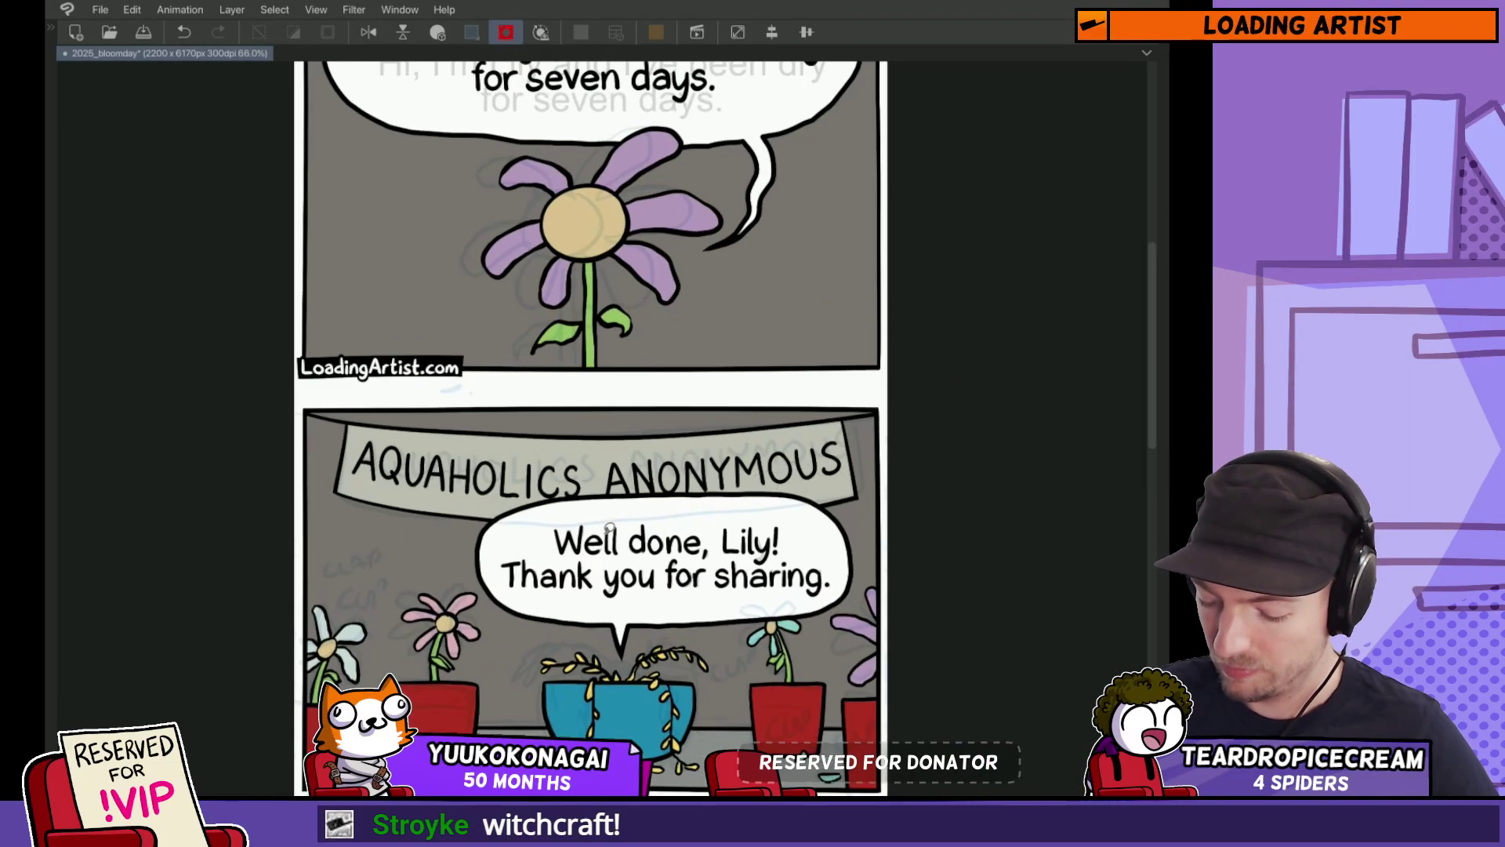
left_click_drag(671, 446, 887, 404)
key("ctrl+t")
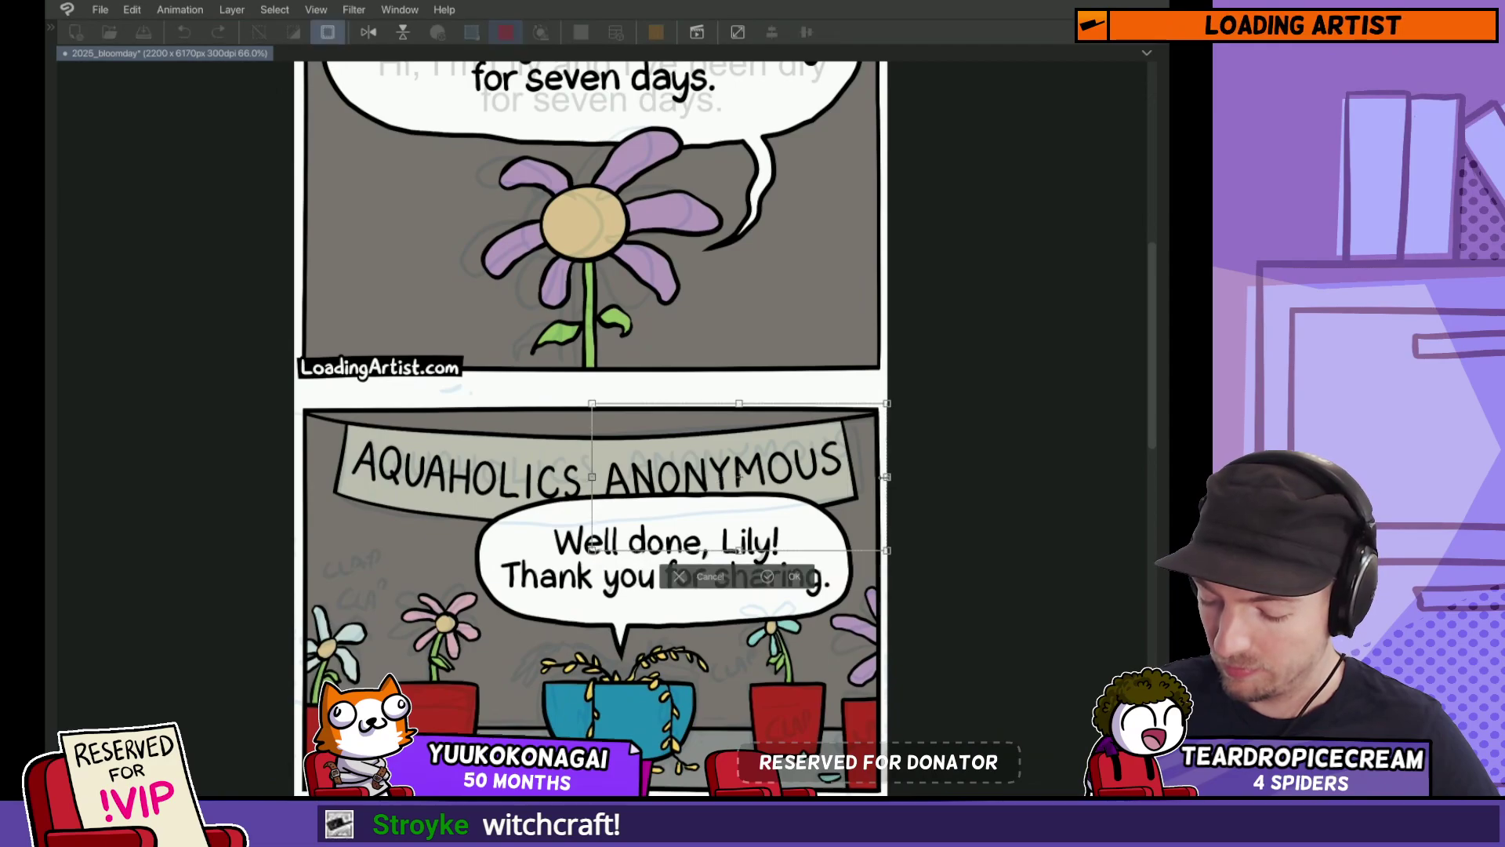
left_click_drag(887, 477, 872, 478)
left_click_drag(800, 540, 807, 541)
key("Return")
scroll(726, 604, "down", 4)
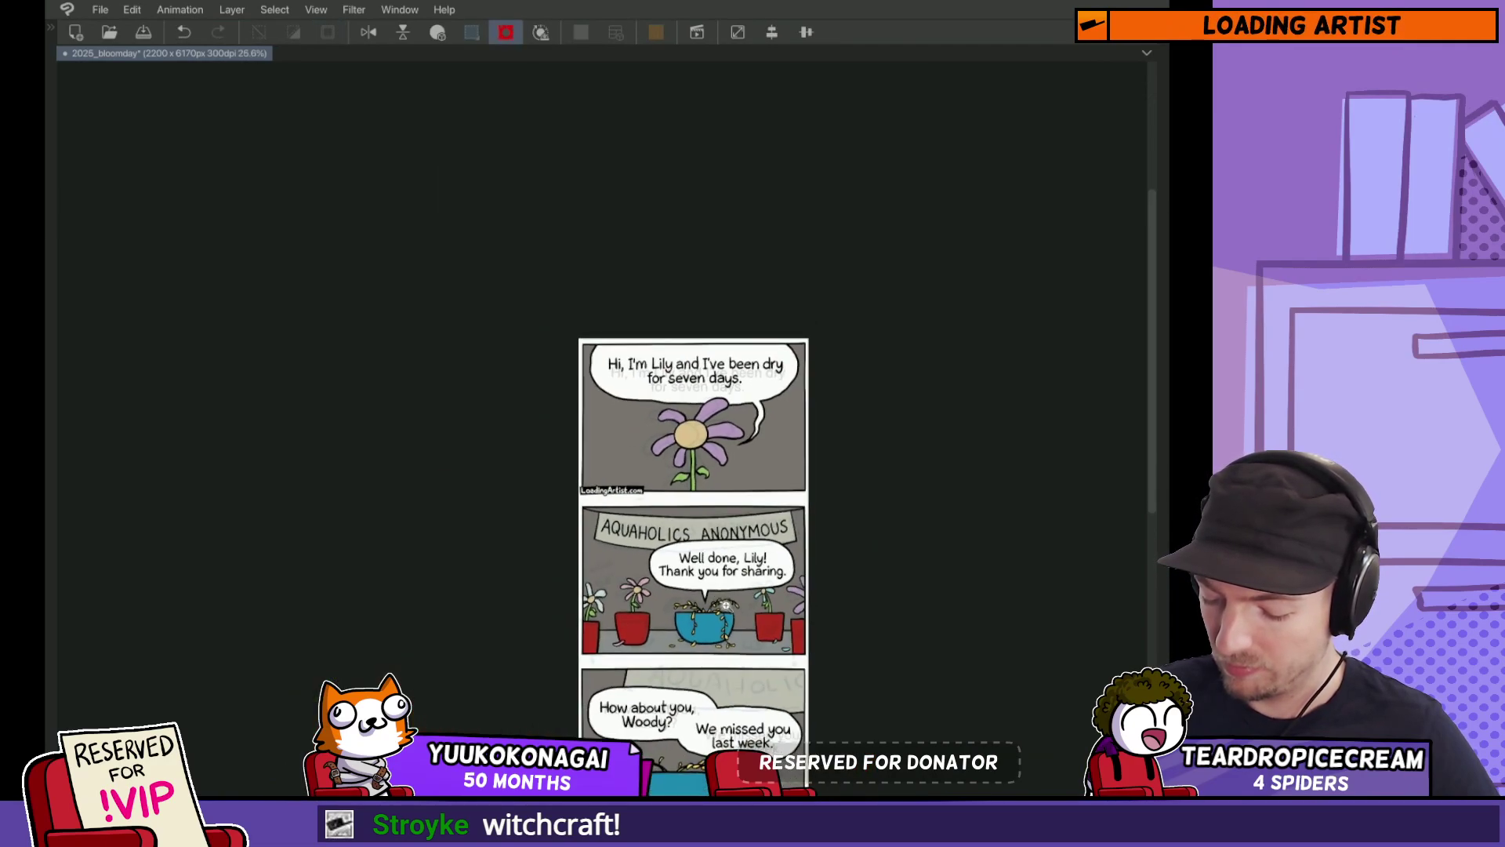
key("ctrl+s")
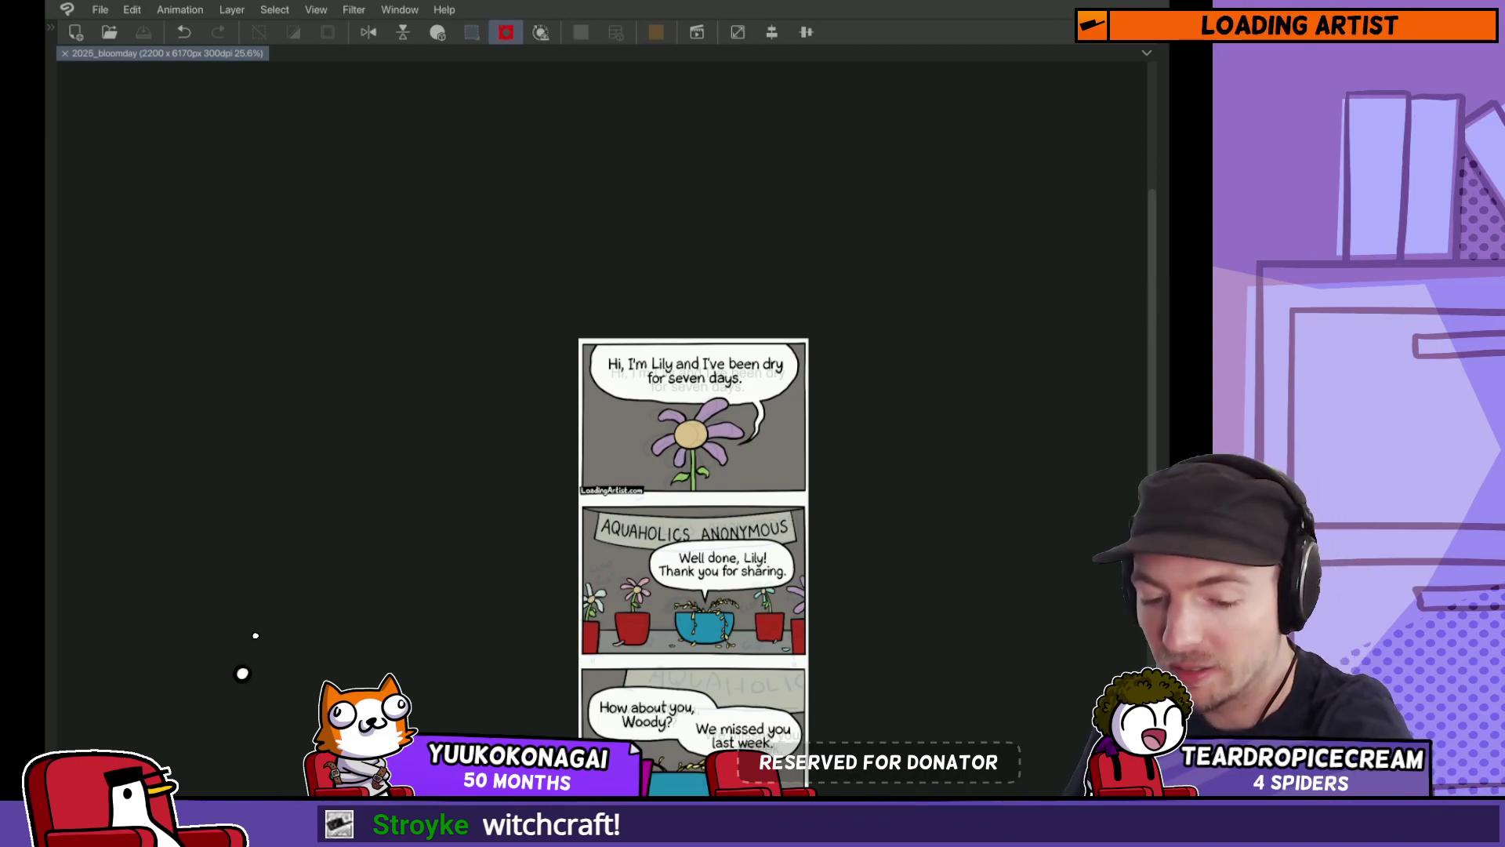
Step: Switch to the web browser and pass the Steam age check with a birth date to view the Kingdom Come: Deliverance page
key("alt+Tab")
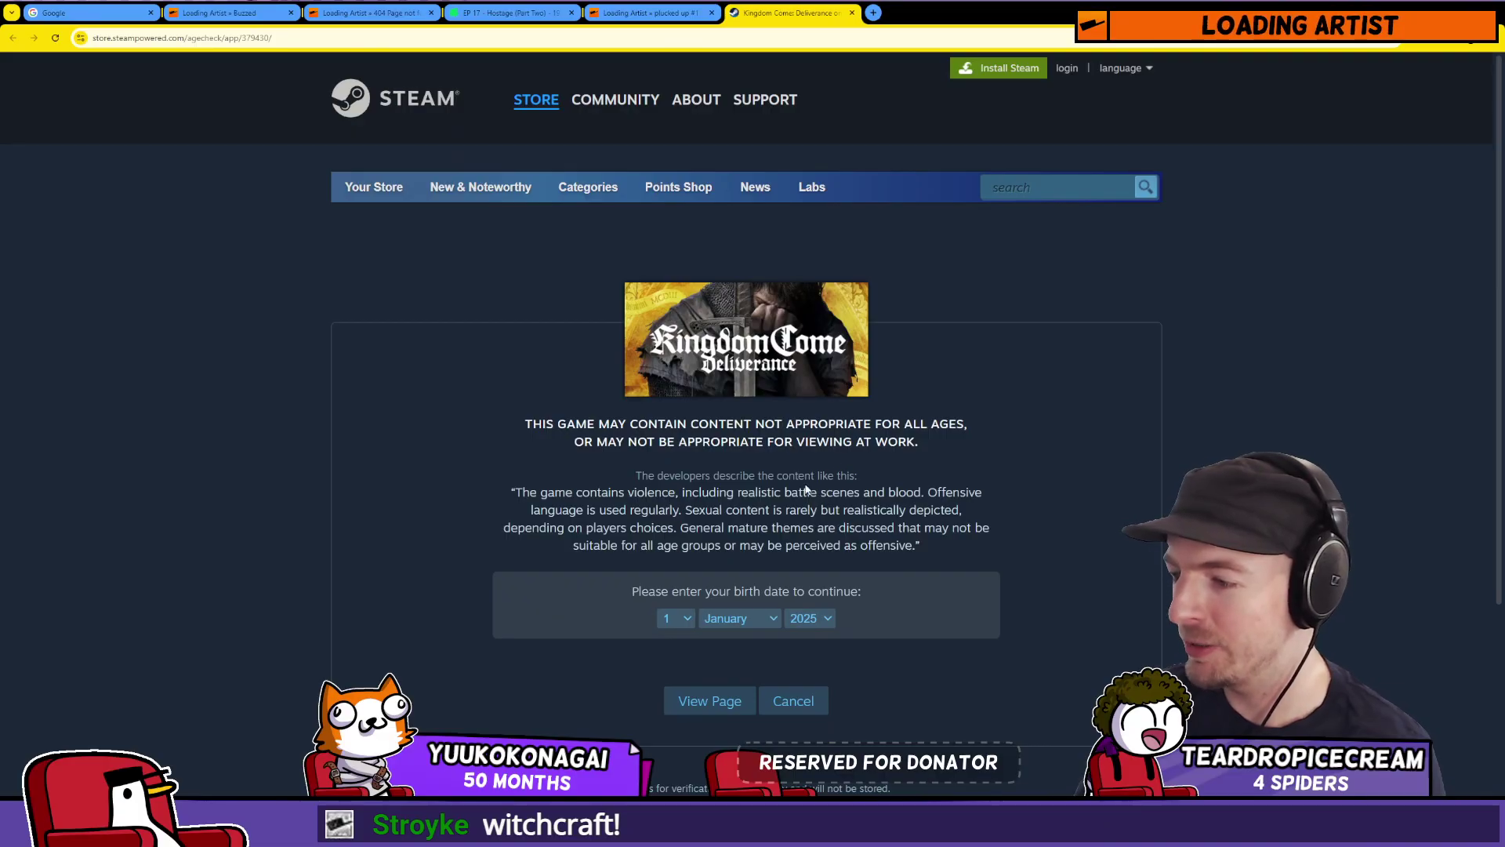
left_click(800, 448)
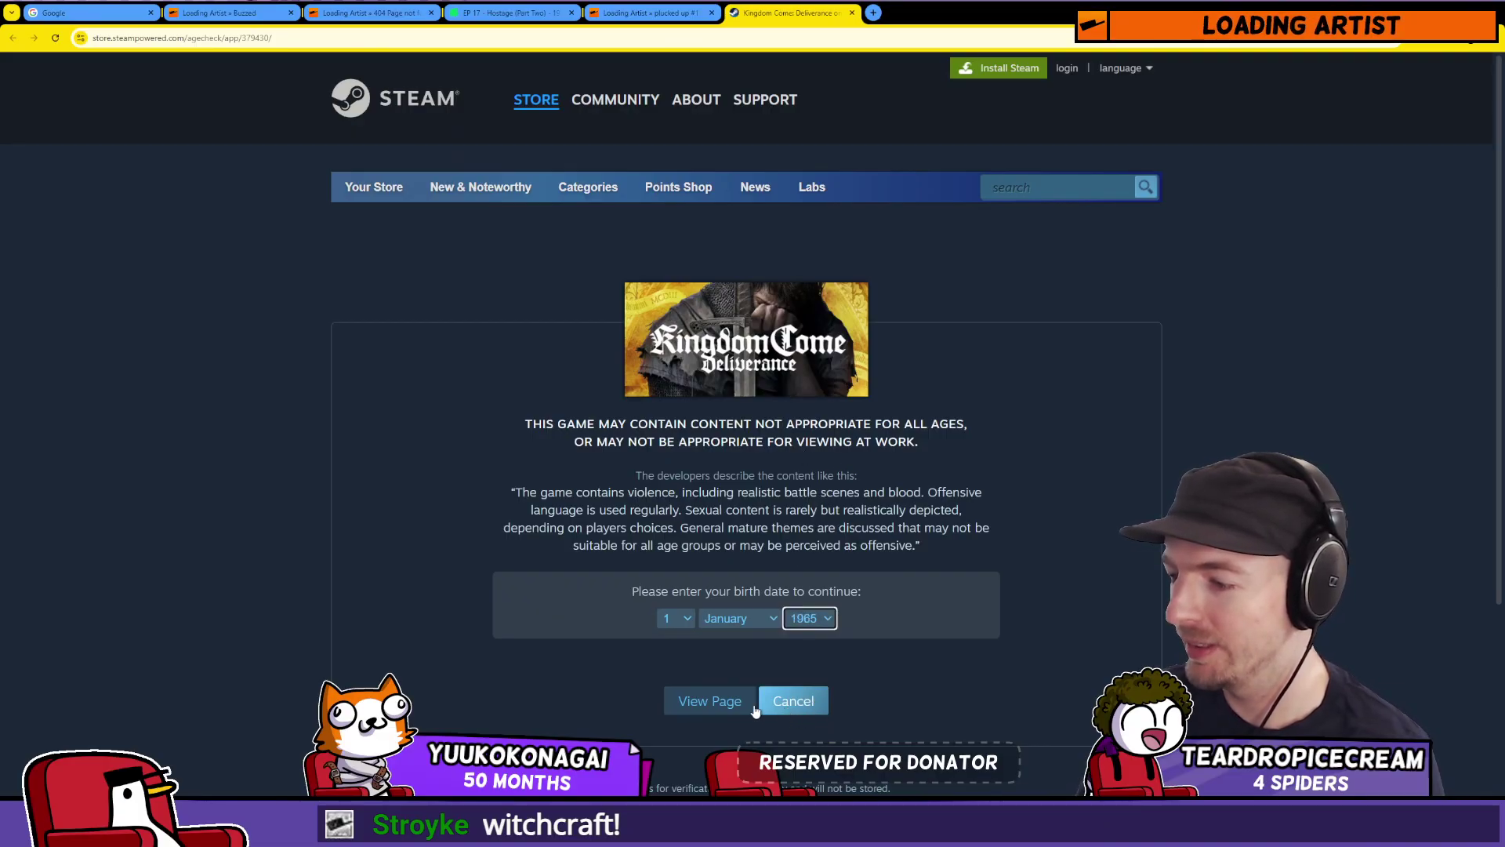
left_click(708, 701)
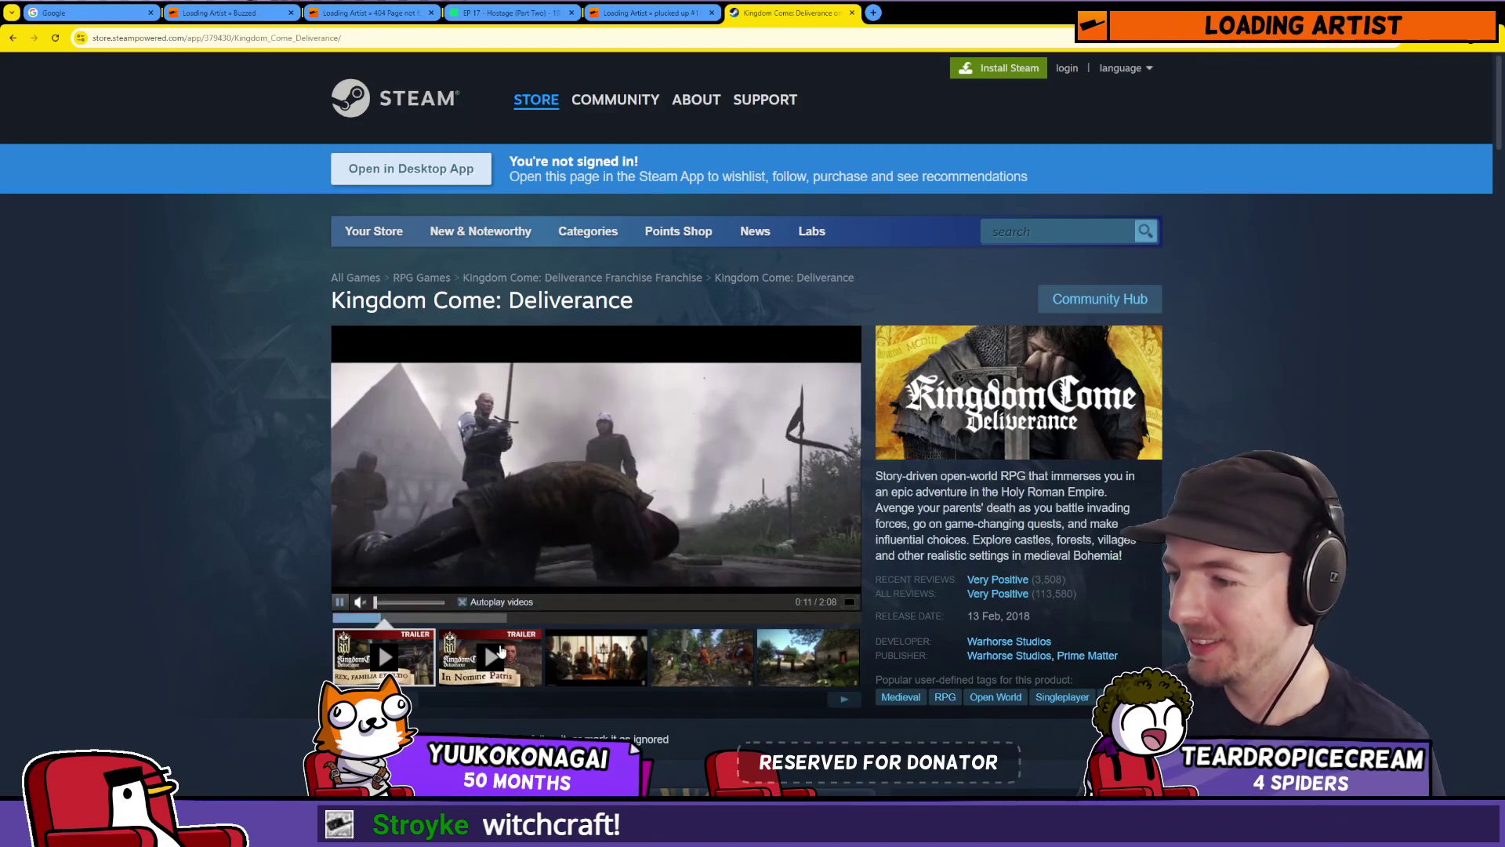
Step: Skip forward through the first Kingdom Come: Deliverance trailer to sample scenes up to about 1:14
left_click(444, 616)
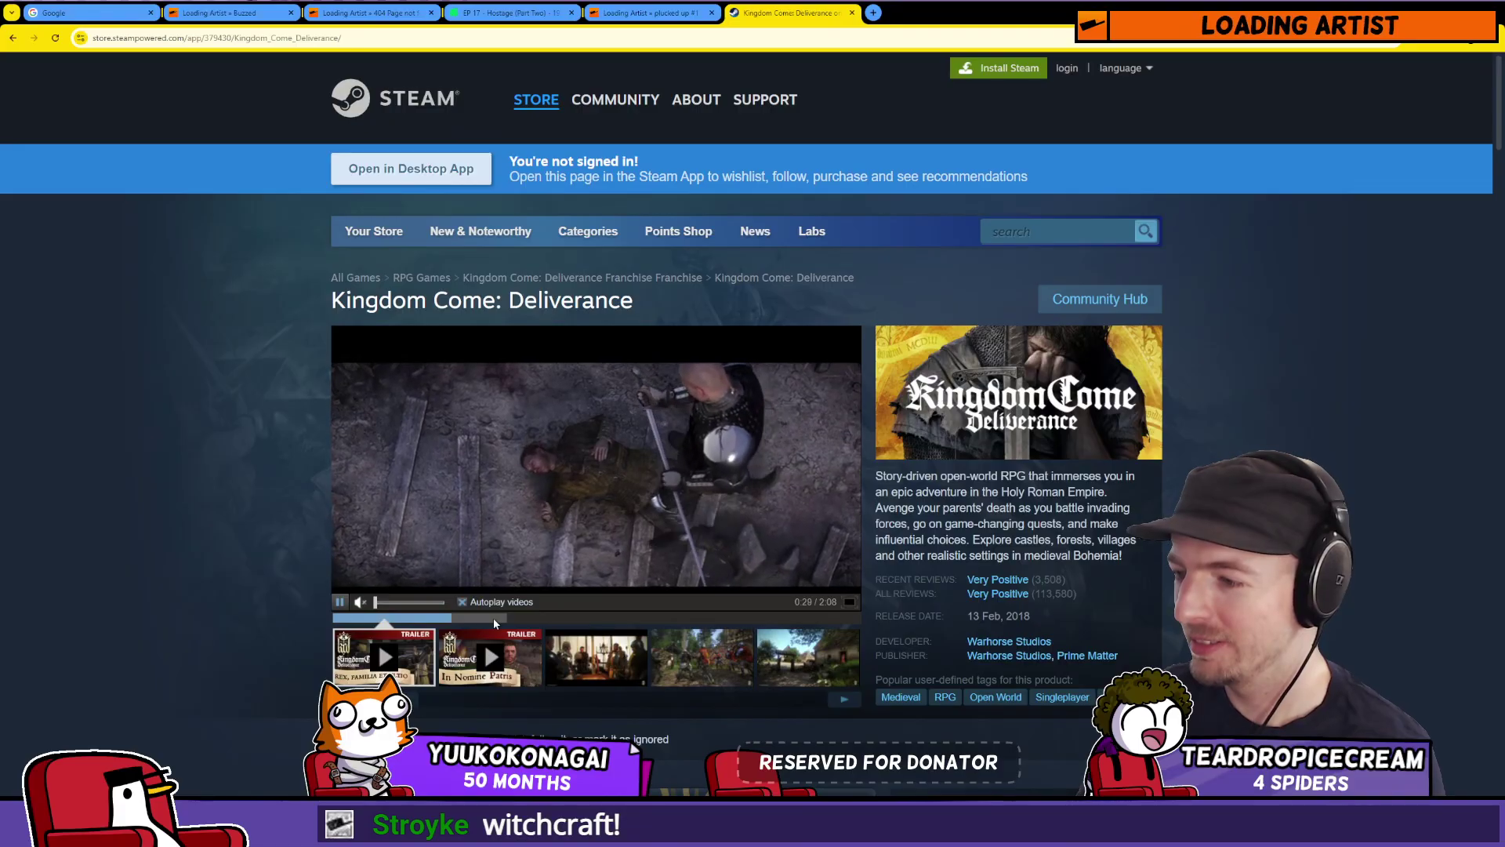
left_click(502, 616)
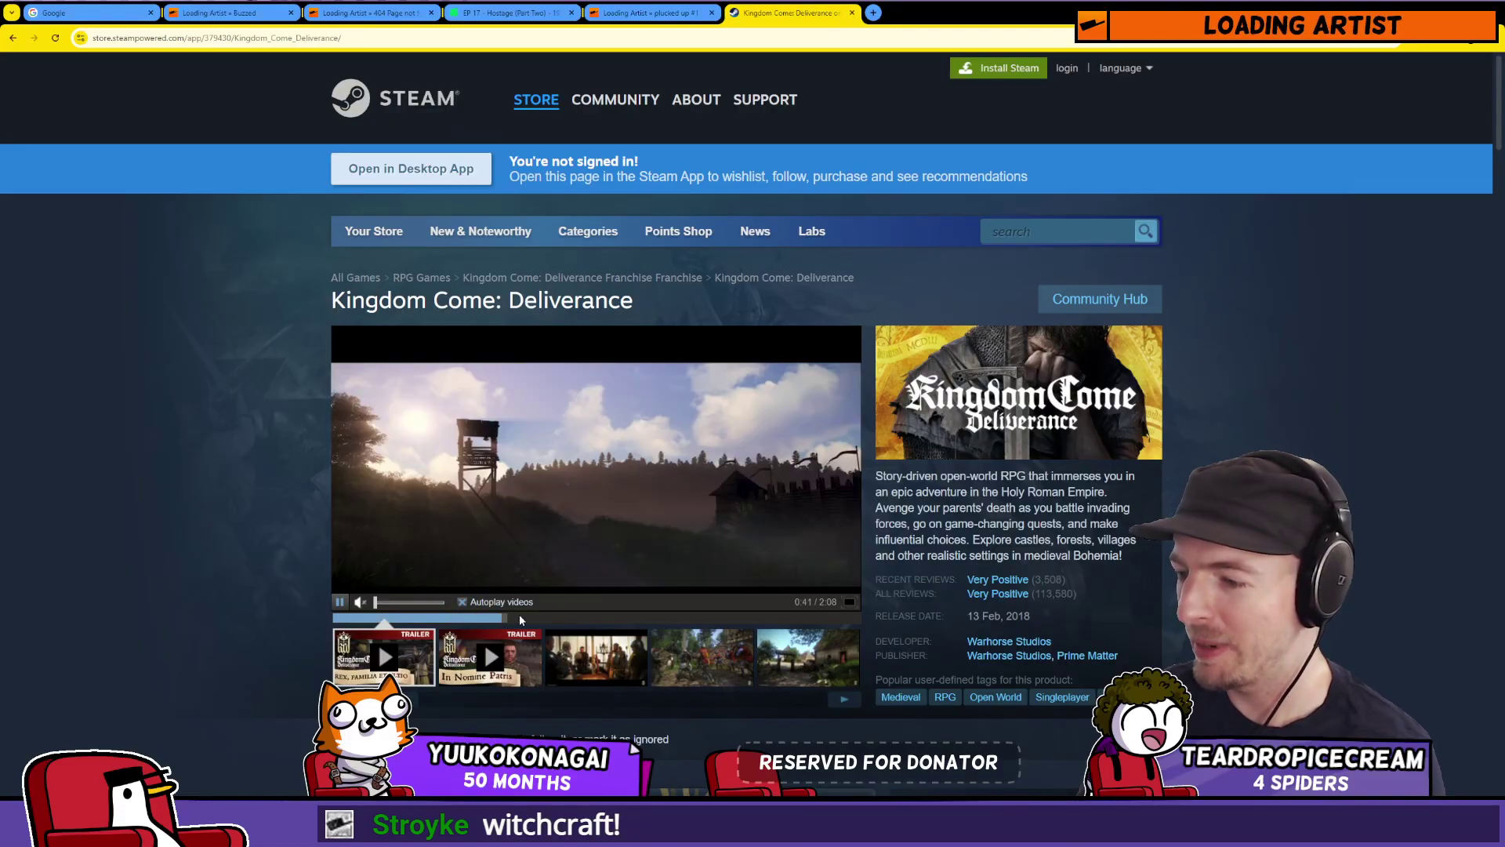
left_click(562, 618)
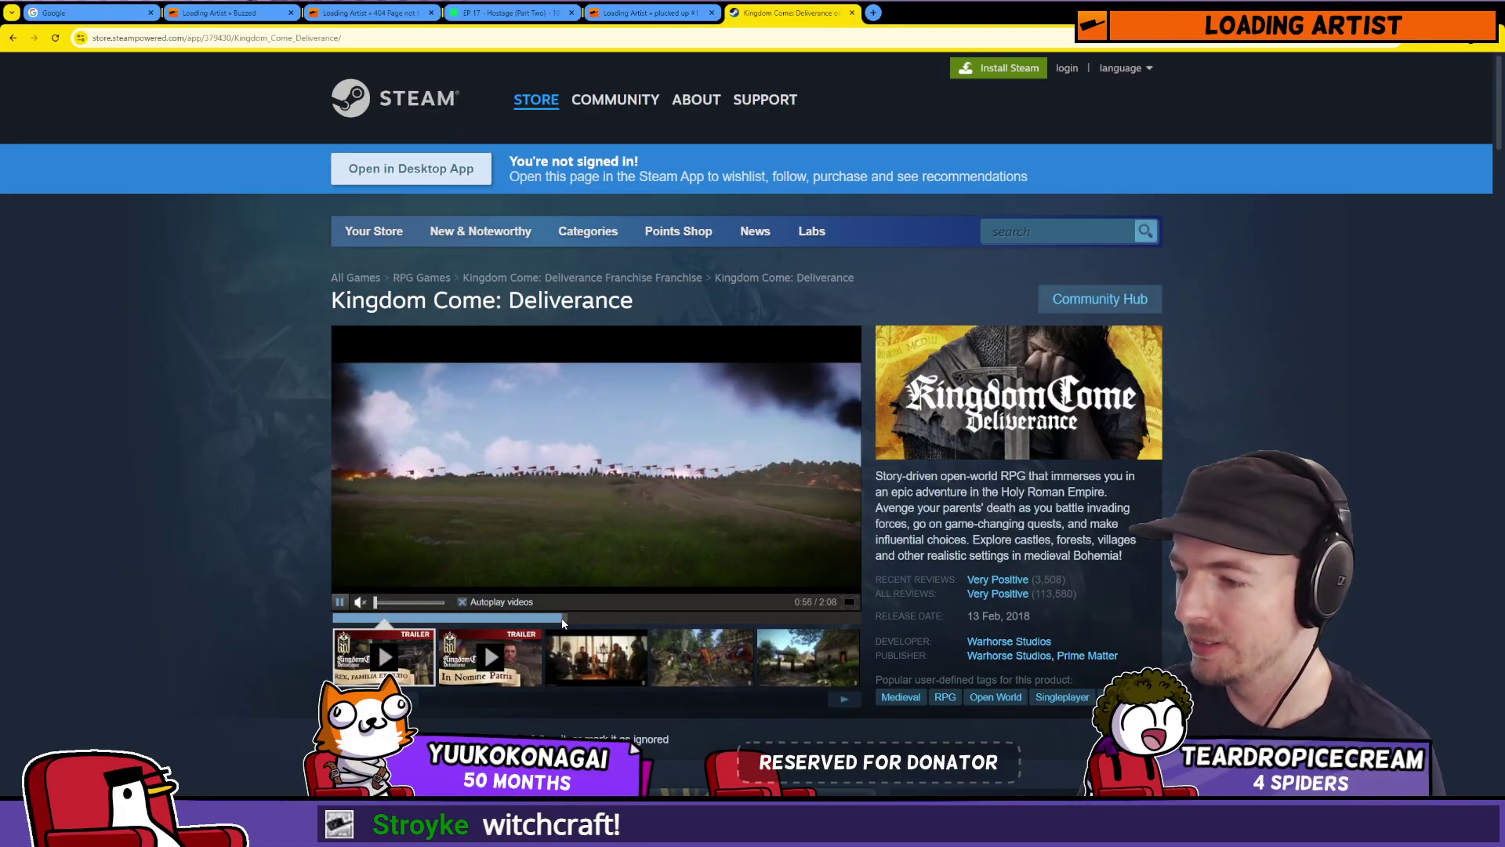
left_click(636, 619)
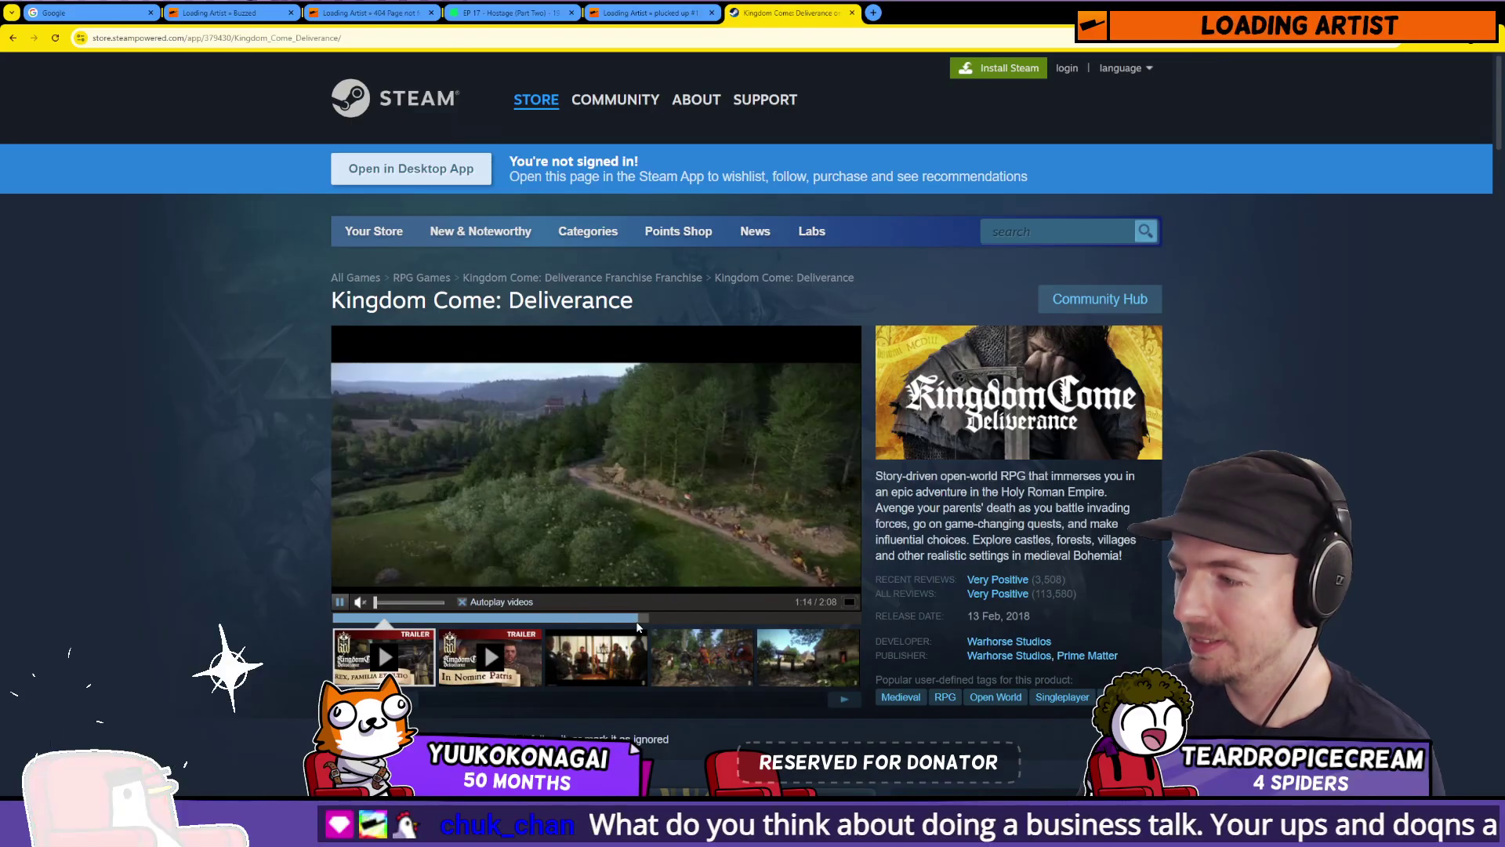
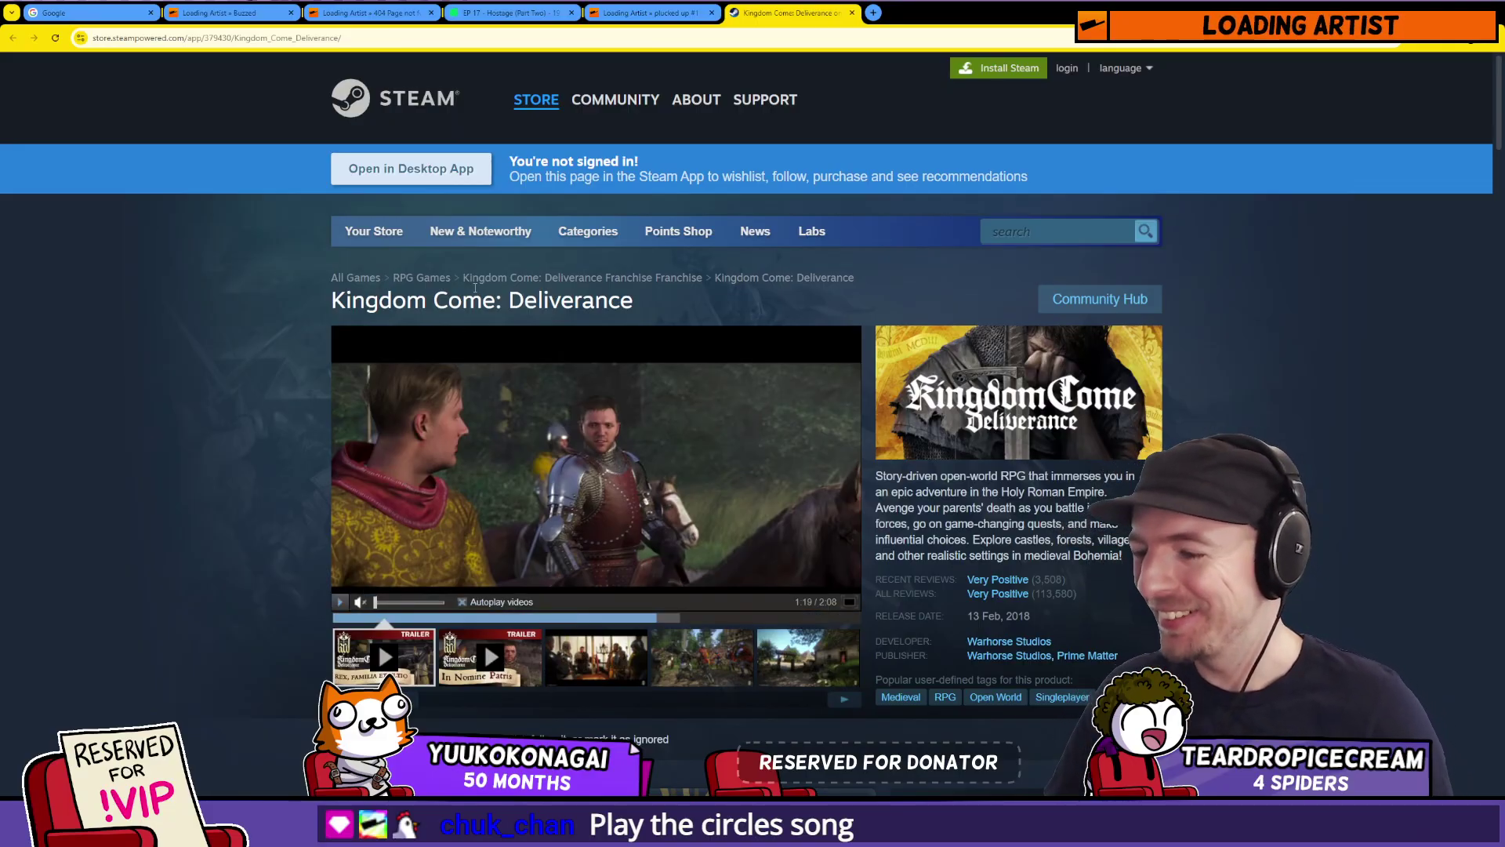
Step: Browse the trailers and screenshots in the Kingdom Come: Deliverance media gallery
left_click(619, 674)
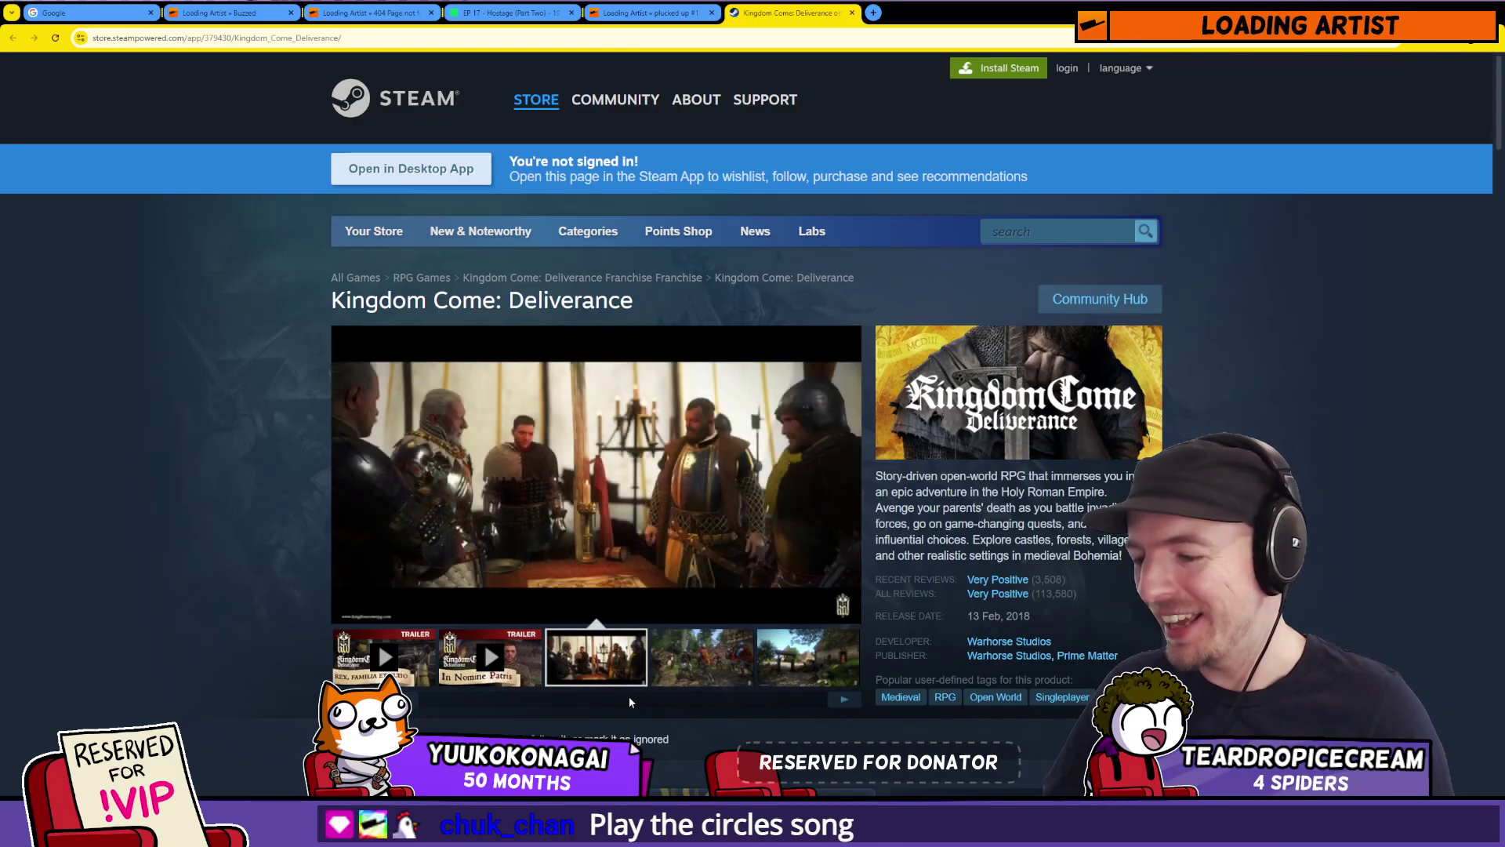
left_click(627, 699)
left_click_drag(602, 705, 611, 704)
left_click(475, 662)
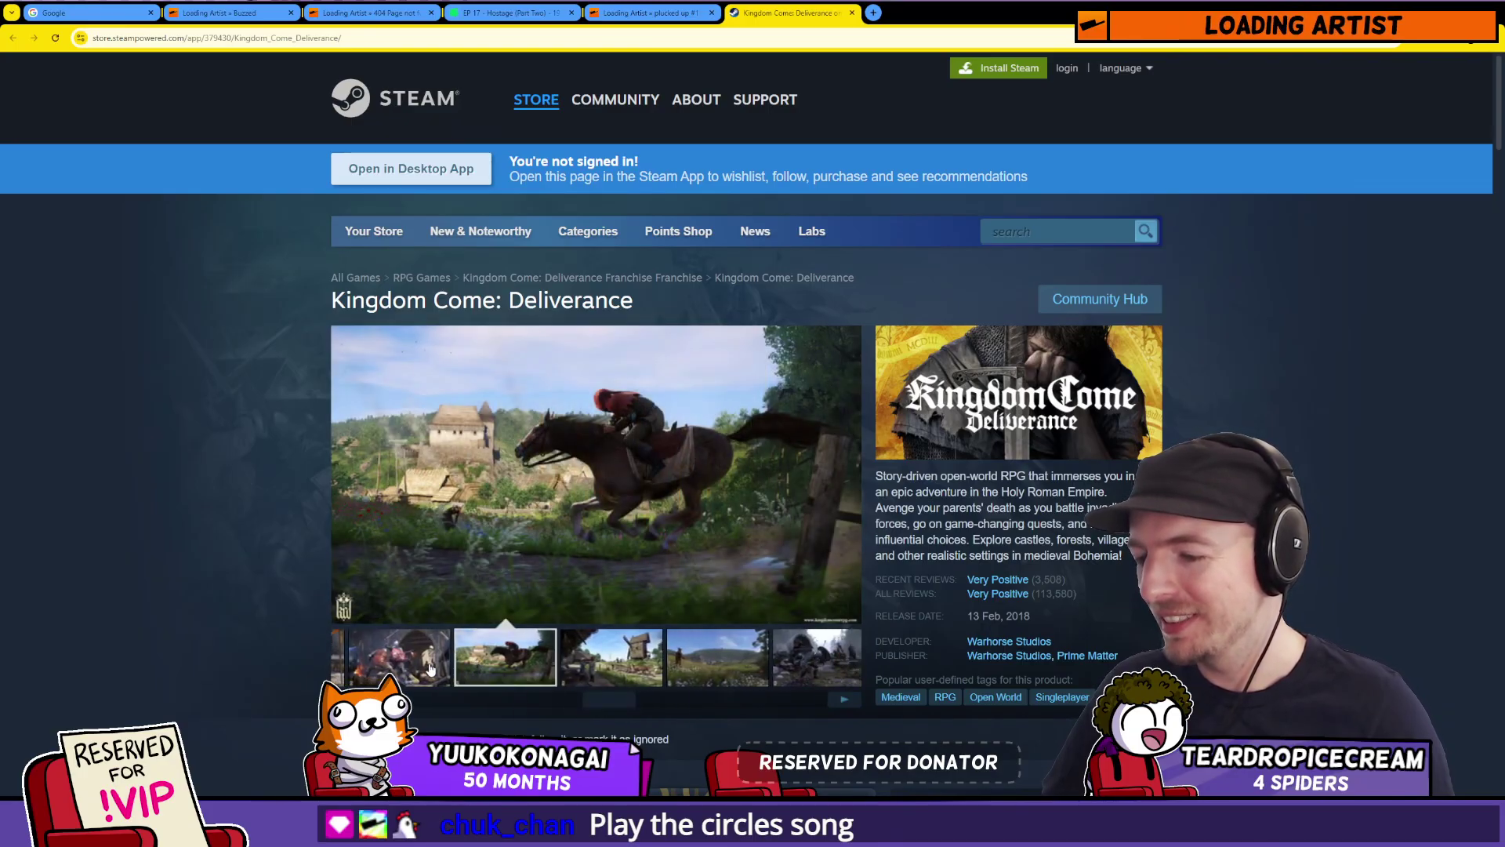
left_click(425, 663)
left_click(591, 677)
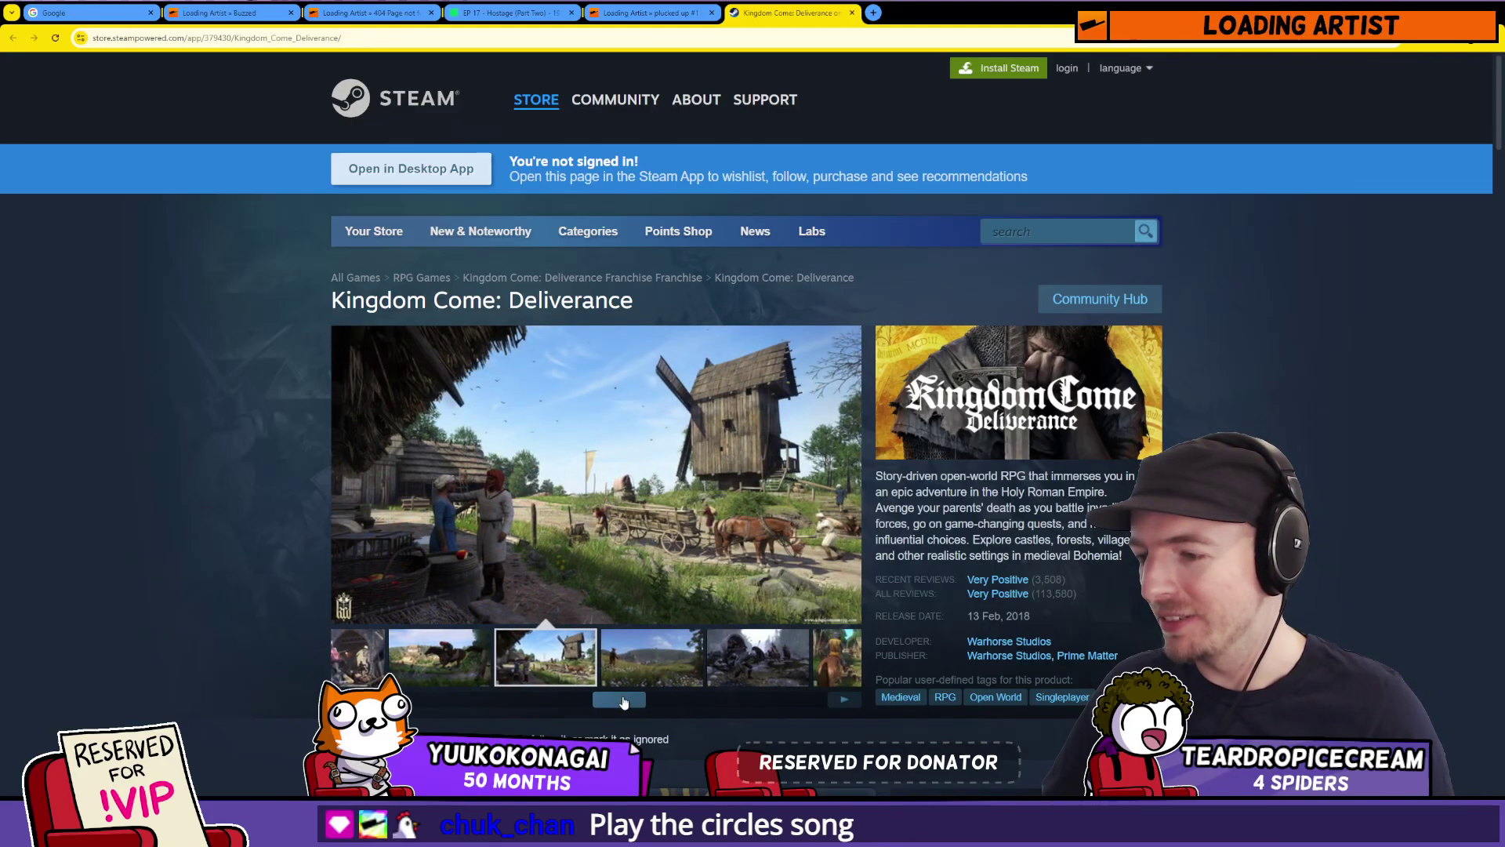
left_click(609, 672)
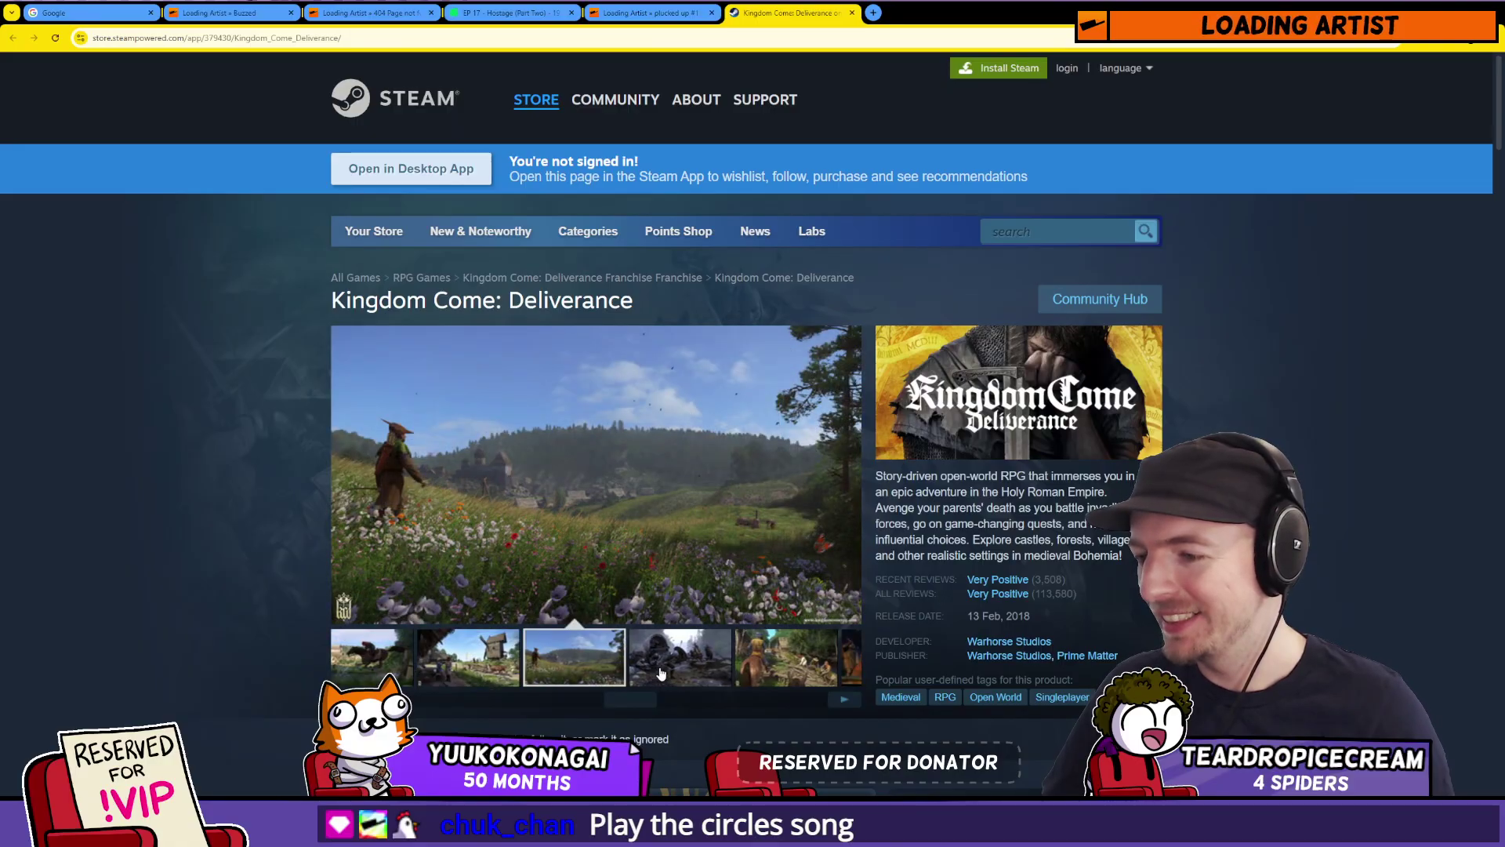
left_click(660, 674)
left_click(722, 695)
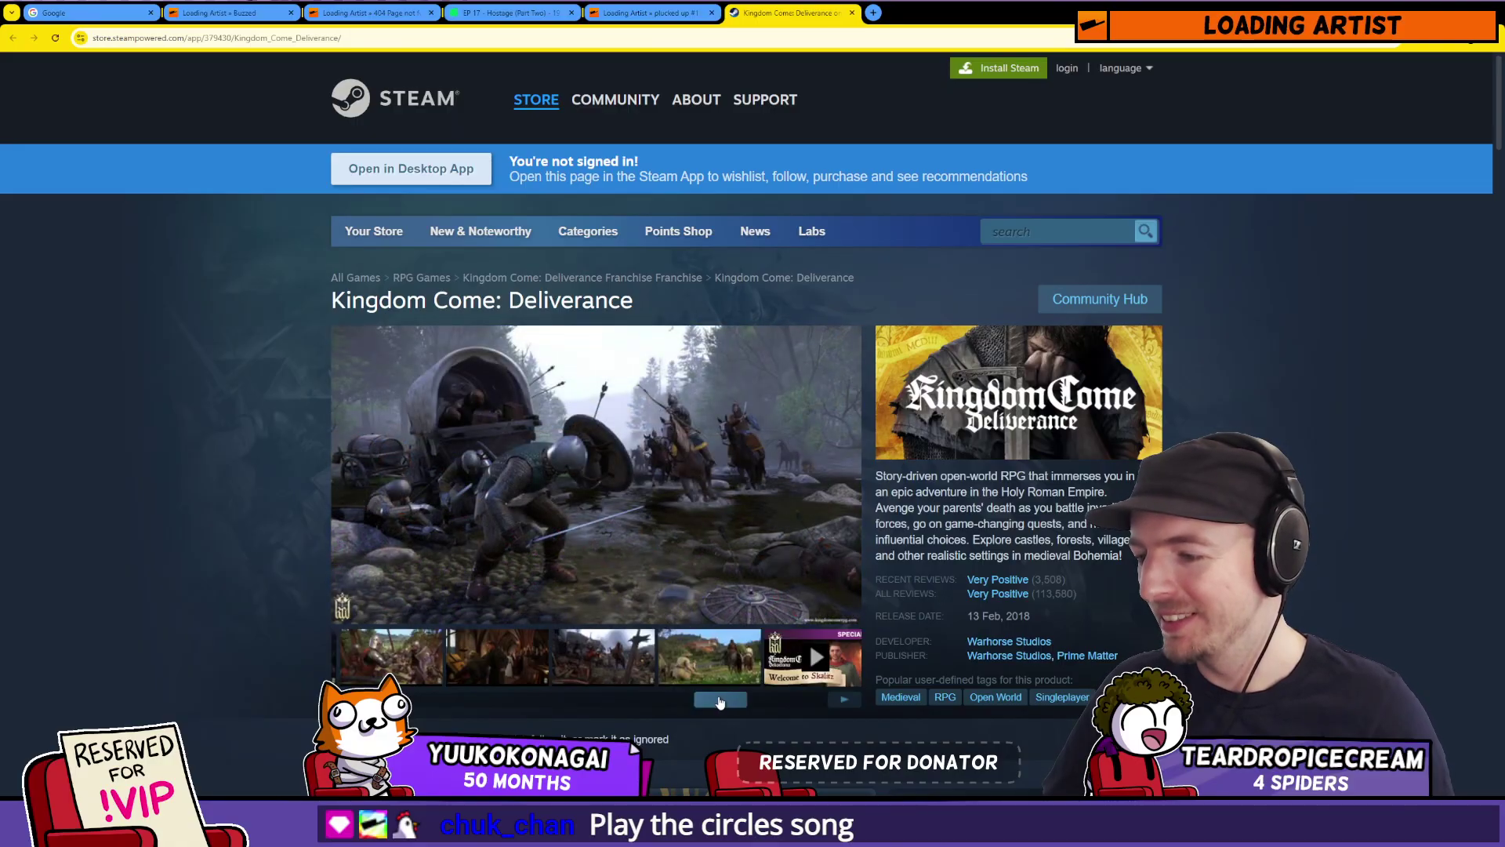
left_click(673, 663)
left_click(598, 660)
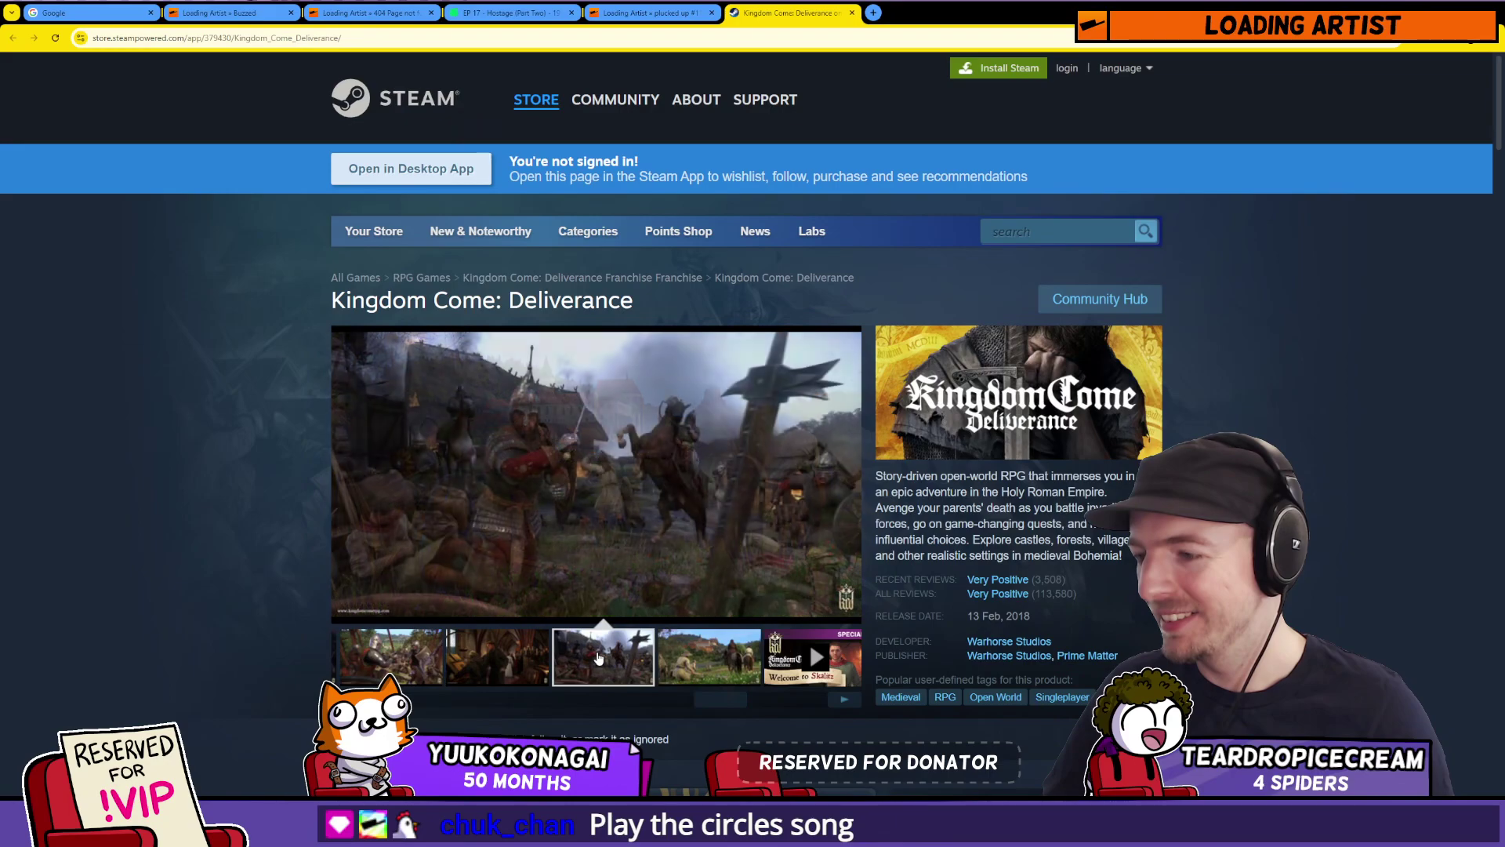
left_click(541, 660)
left_click(408, 657)
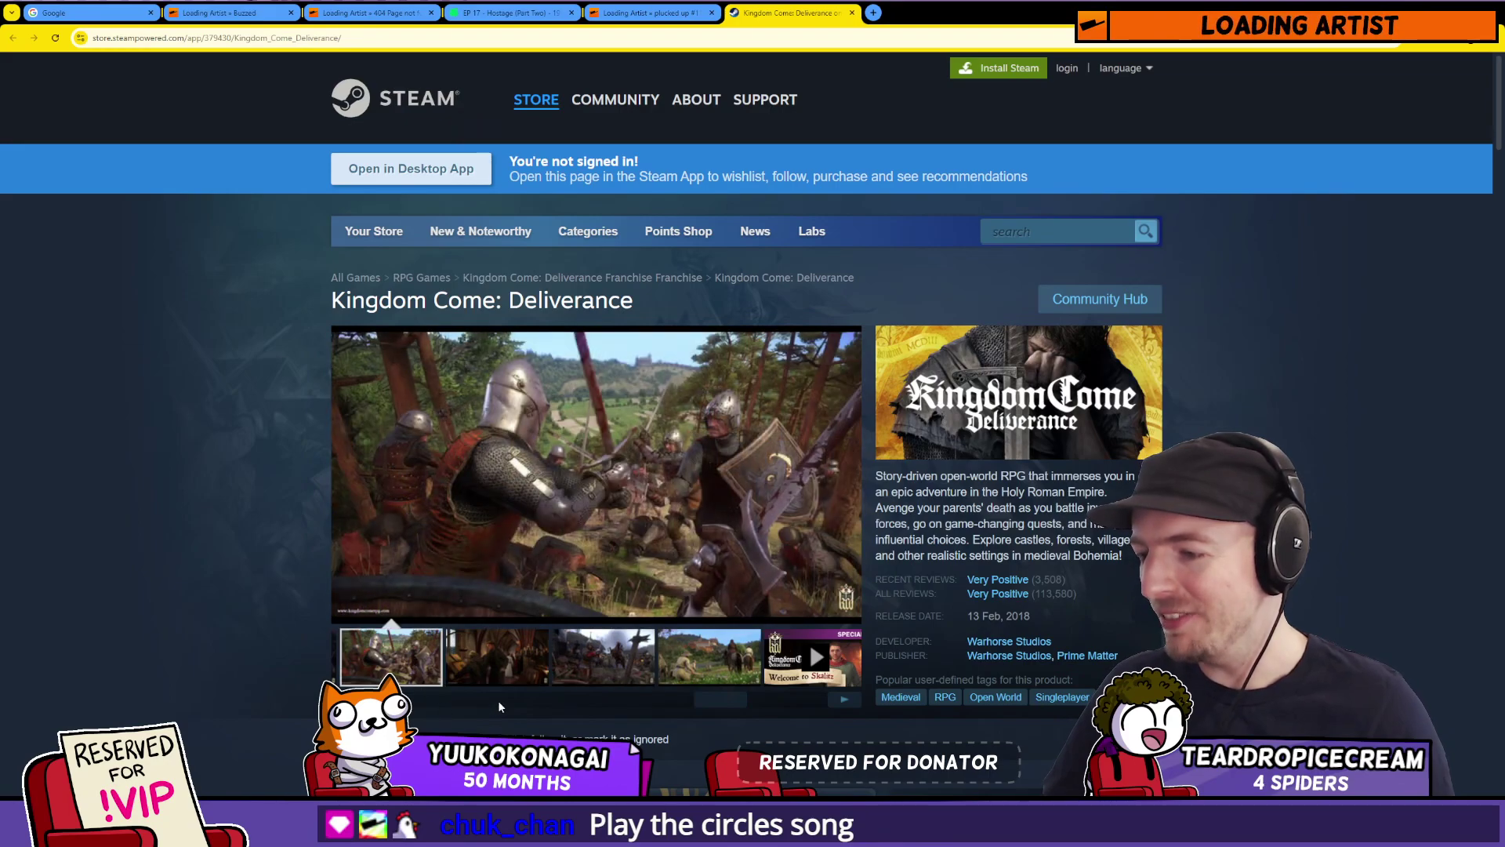
left_click_drag(703, 703, 667, 715)
left_click(473, 663)
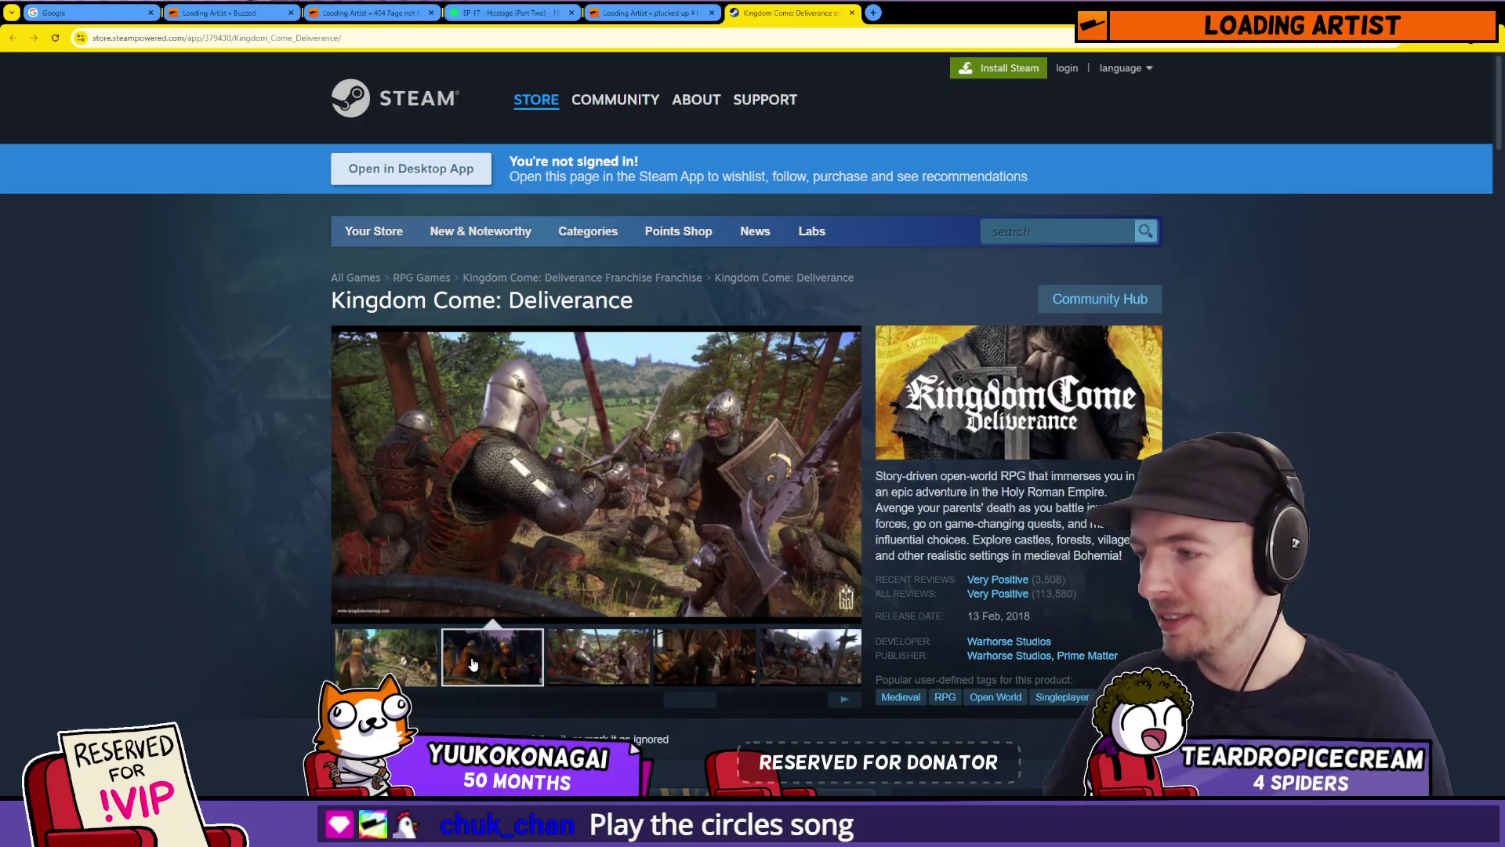
left_click(396, 674)
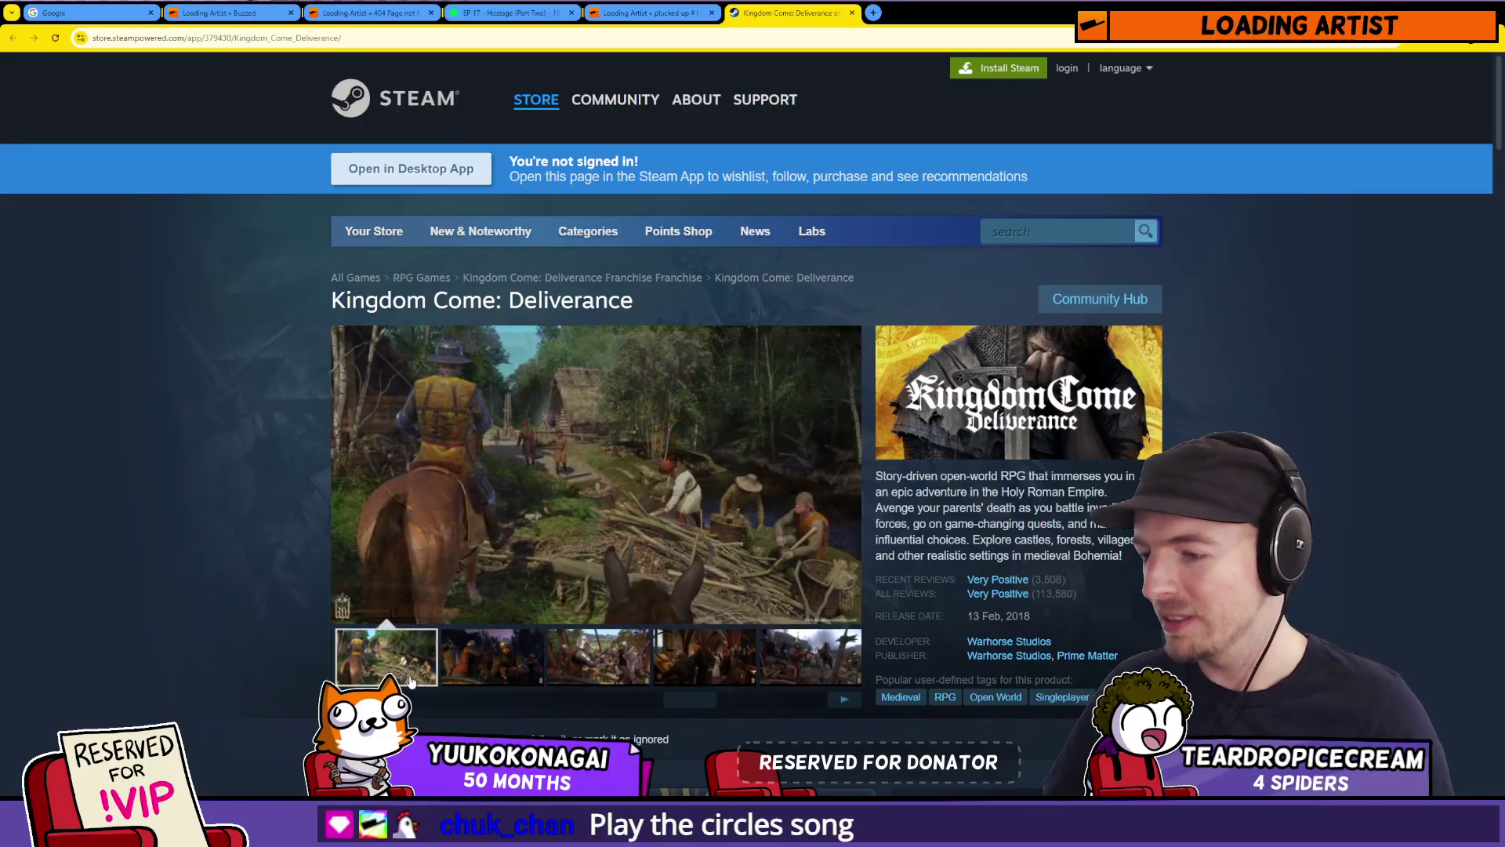
left_click(650, 702)
left_click(570, 676)
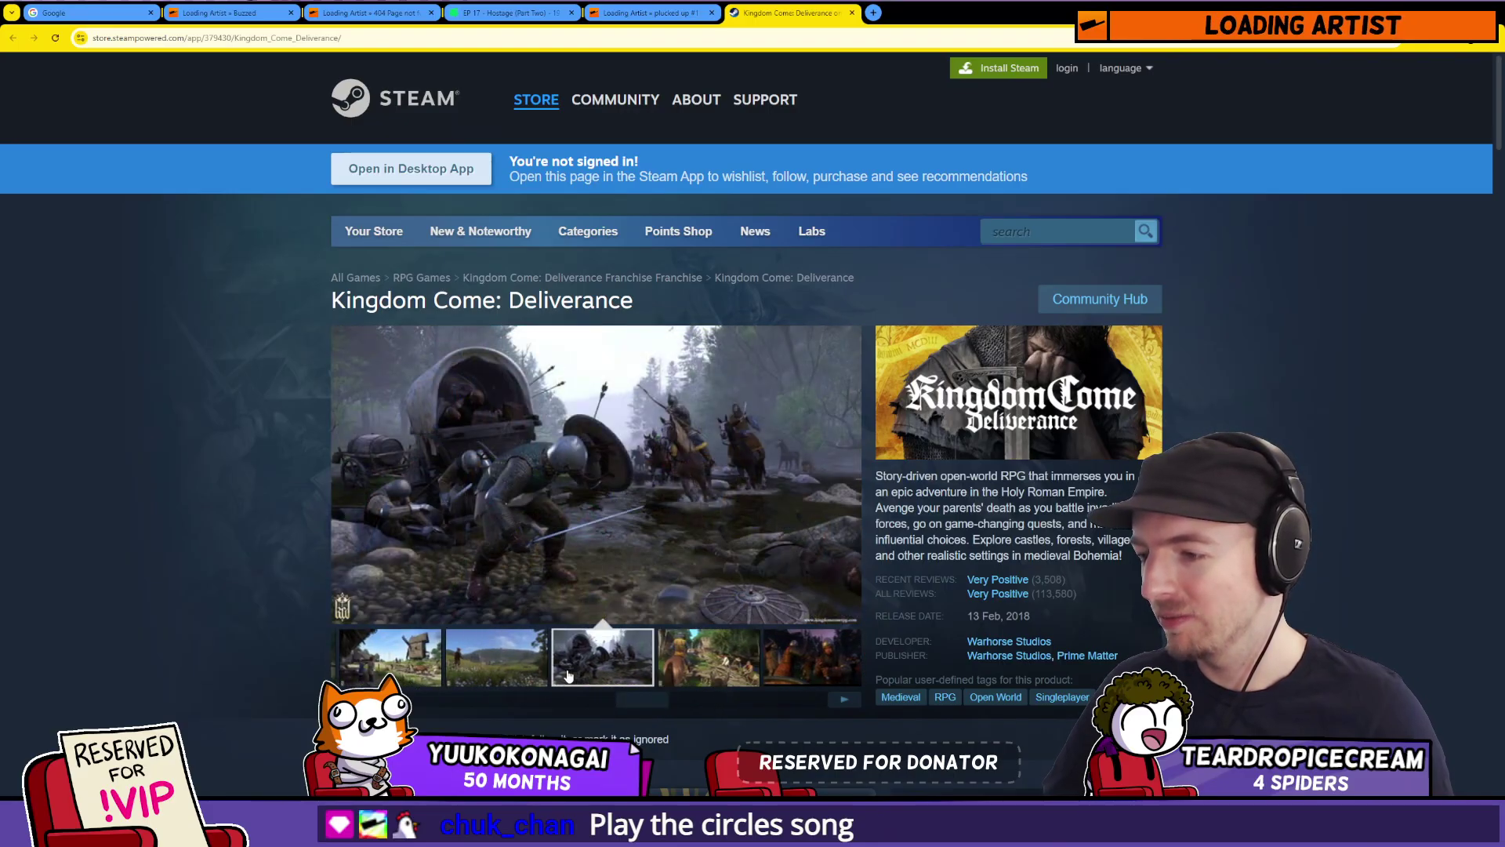
left_click(475, 666)
left_click(415, 660)
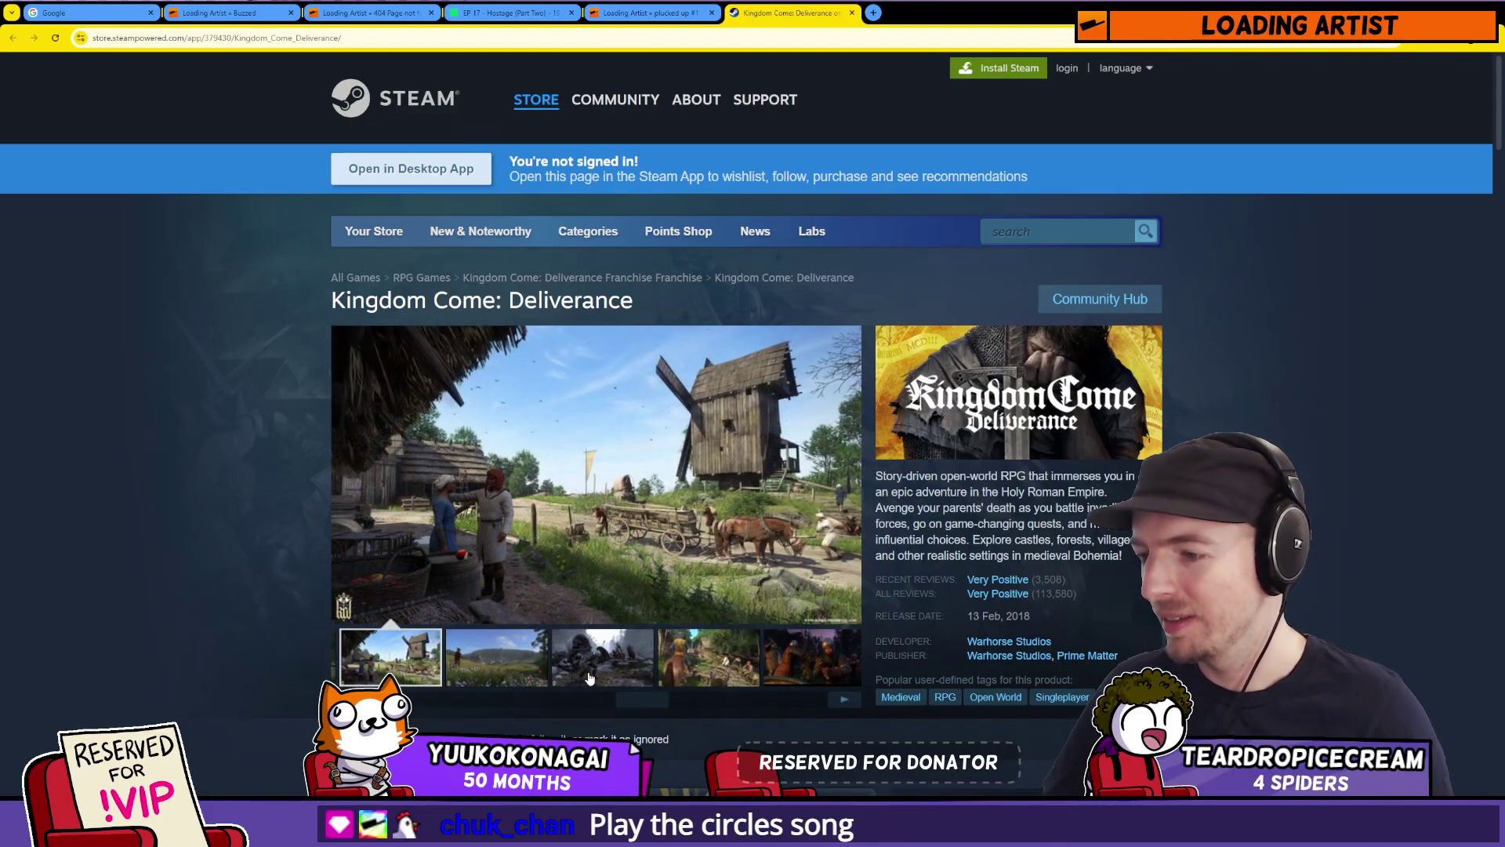
Step: Look over the purchase options and the related games further down the Kingdom Come: Deliverance store page
scroll(590, 677, "down", 9)
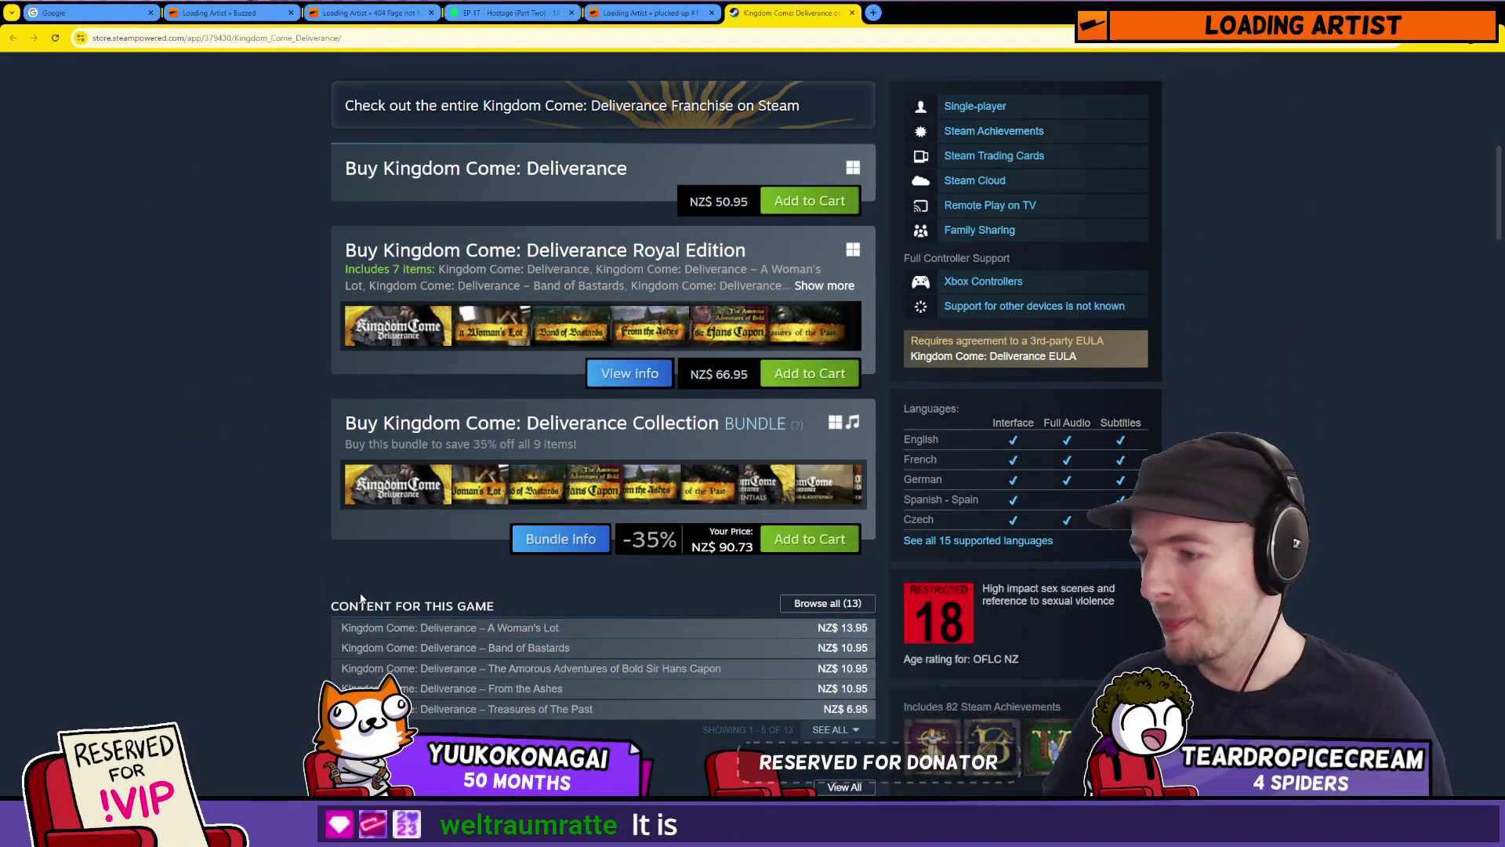
scroll(360, 598, "down", 9)
scroll(361, 598, "down", 15)
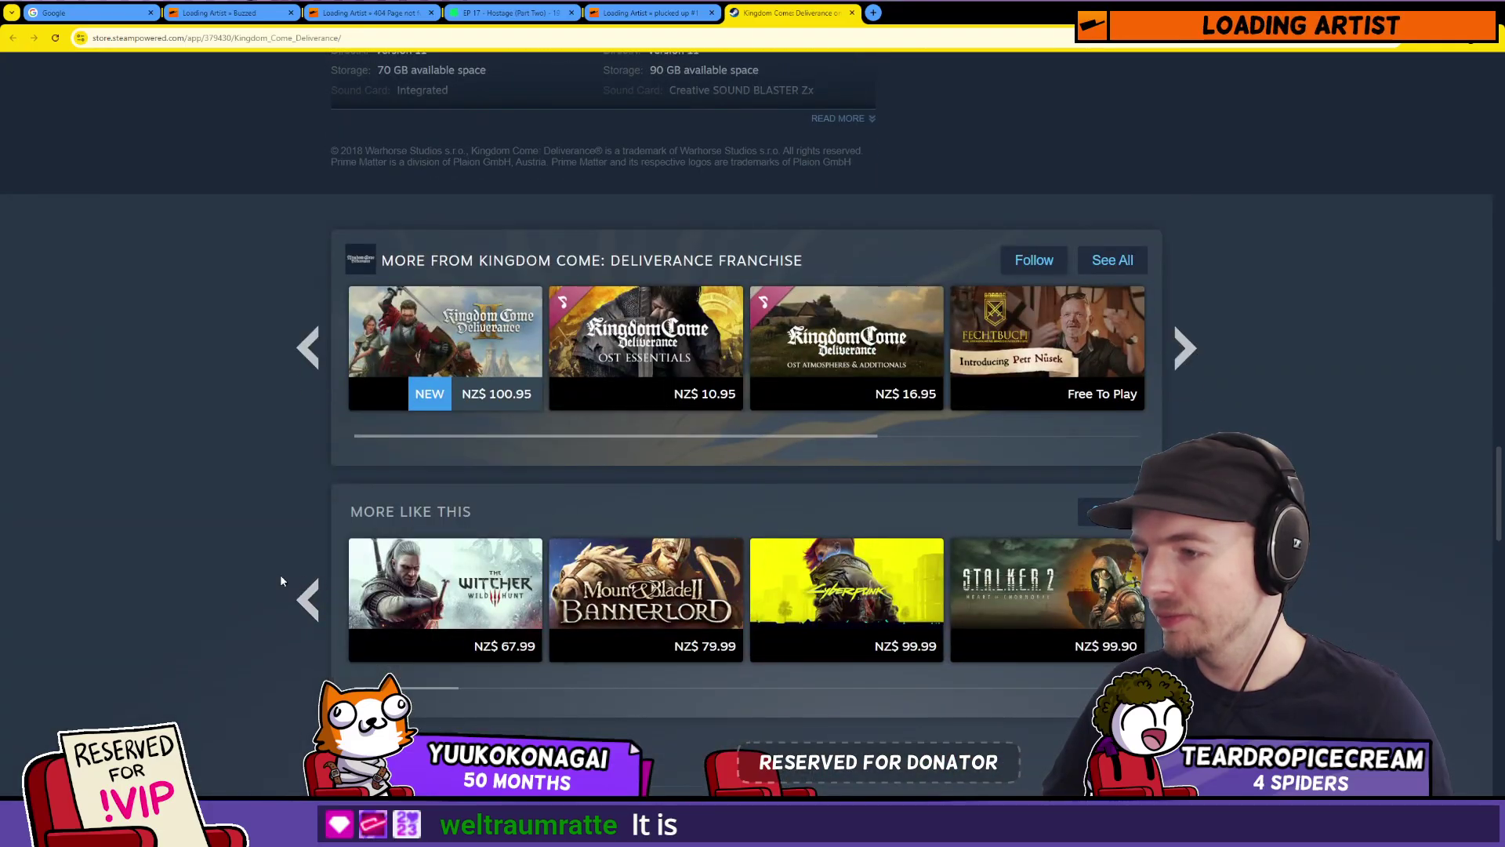
mouse_move(504, 357)
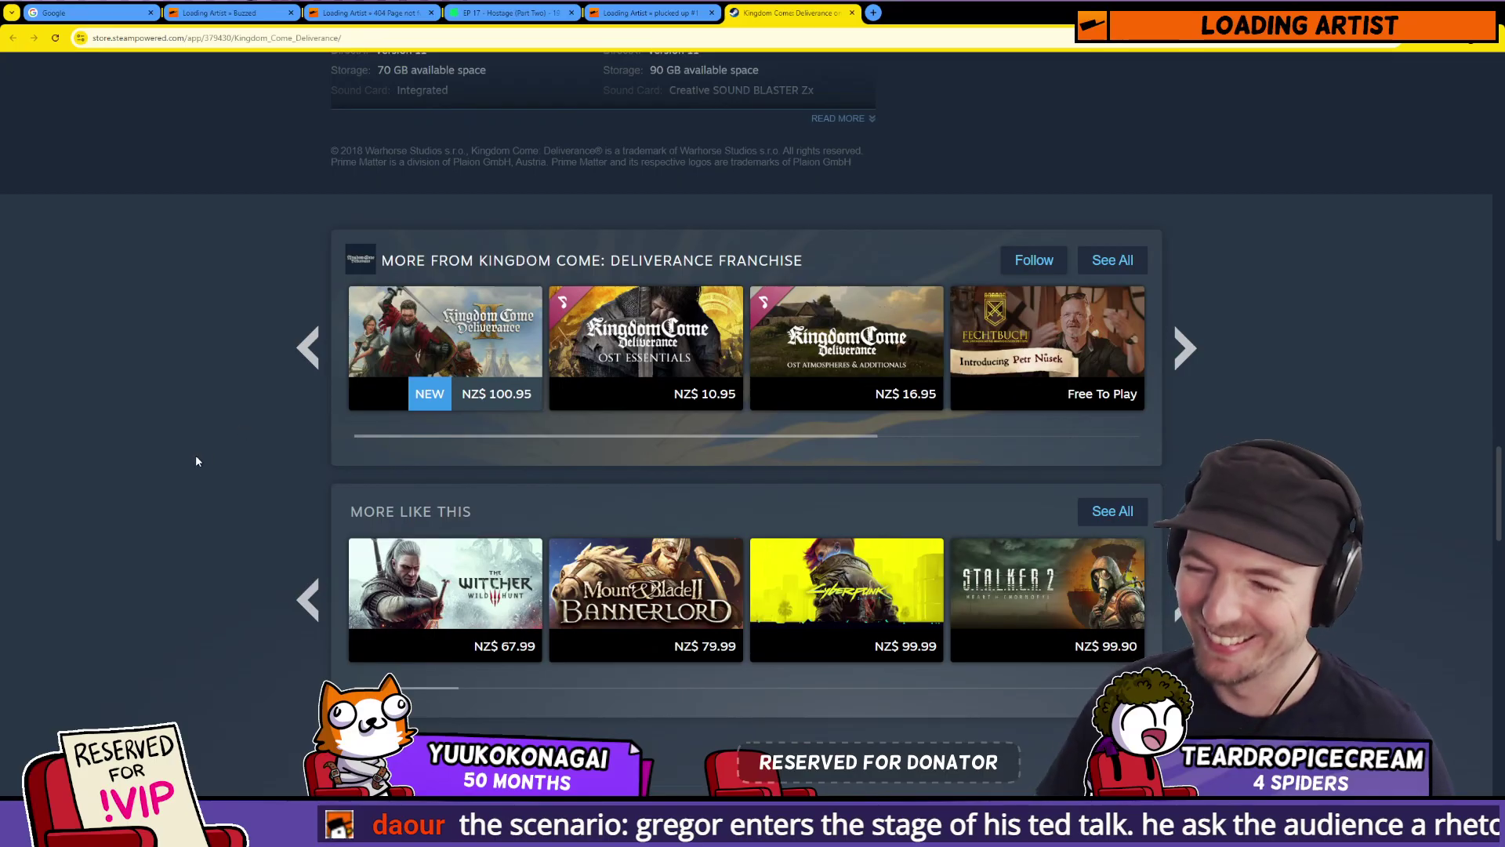
Step: Switch to the 2025_bloomday comic in Clip Studio Paint and show the hidden palettes around the canvas
scroll(160, 435, "up", 20)
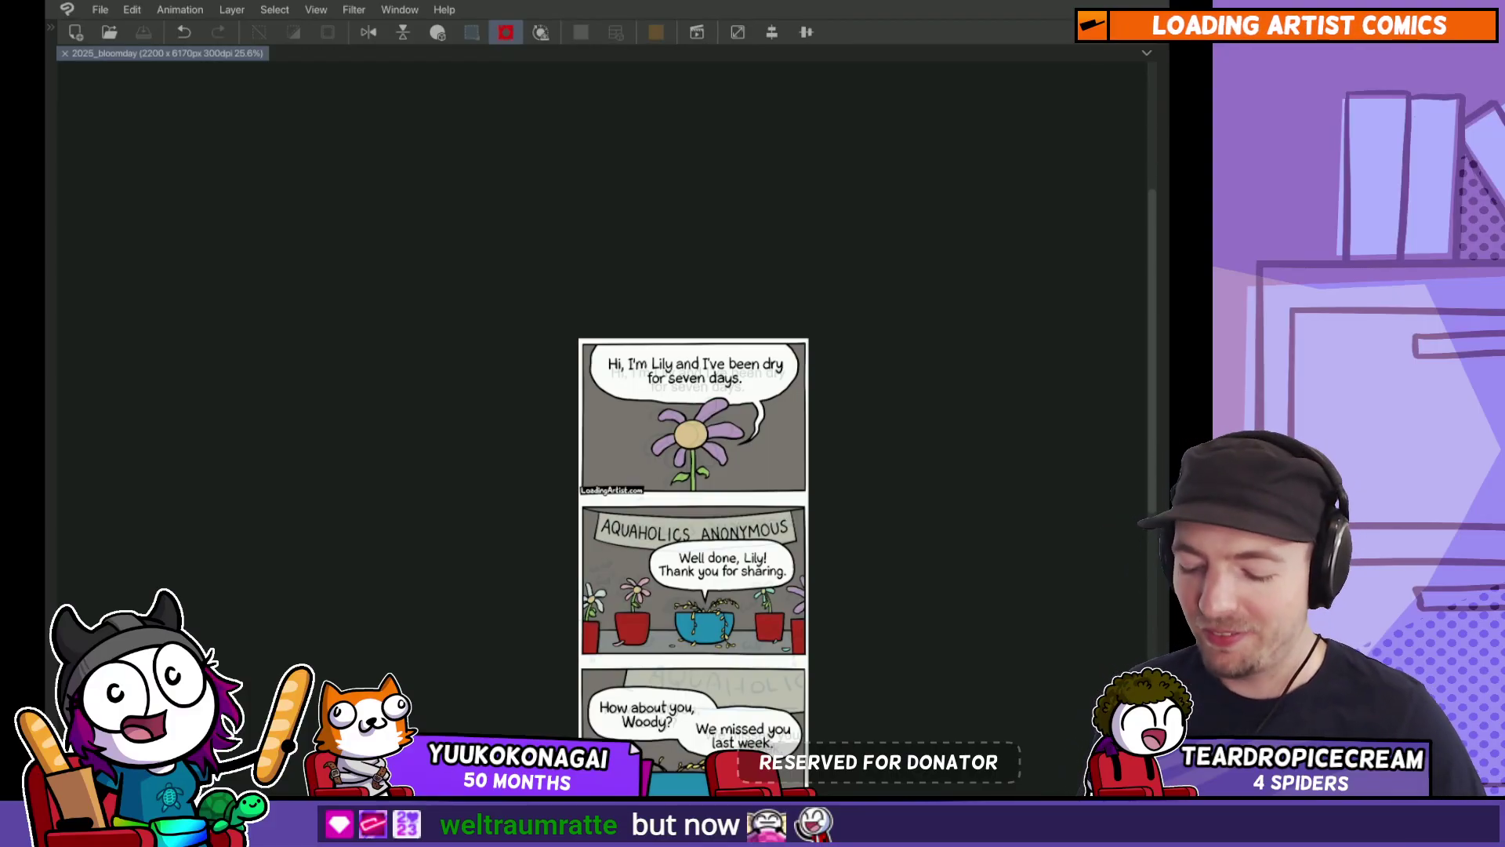
left_click_drag(710, 489, 717, 451)
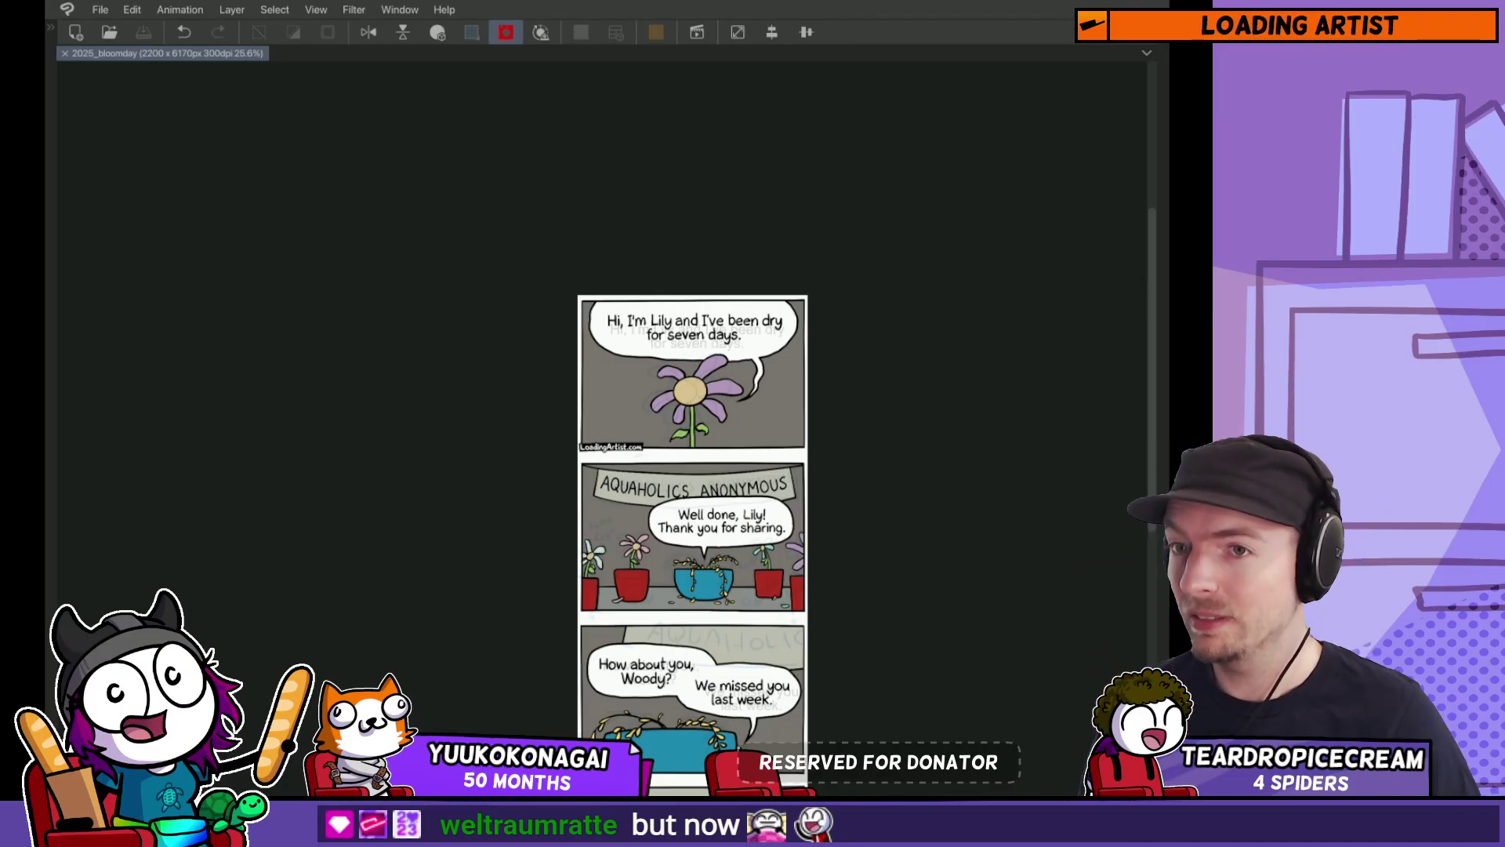
scroll(721, 602, "up", 3)
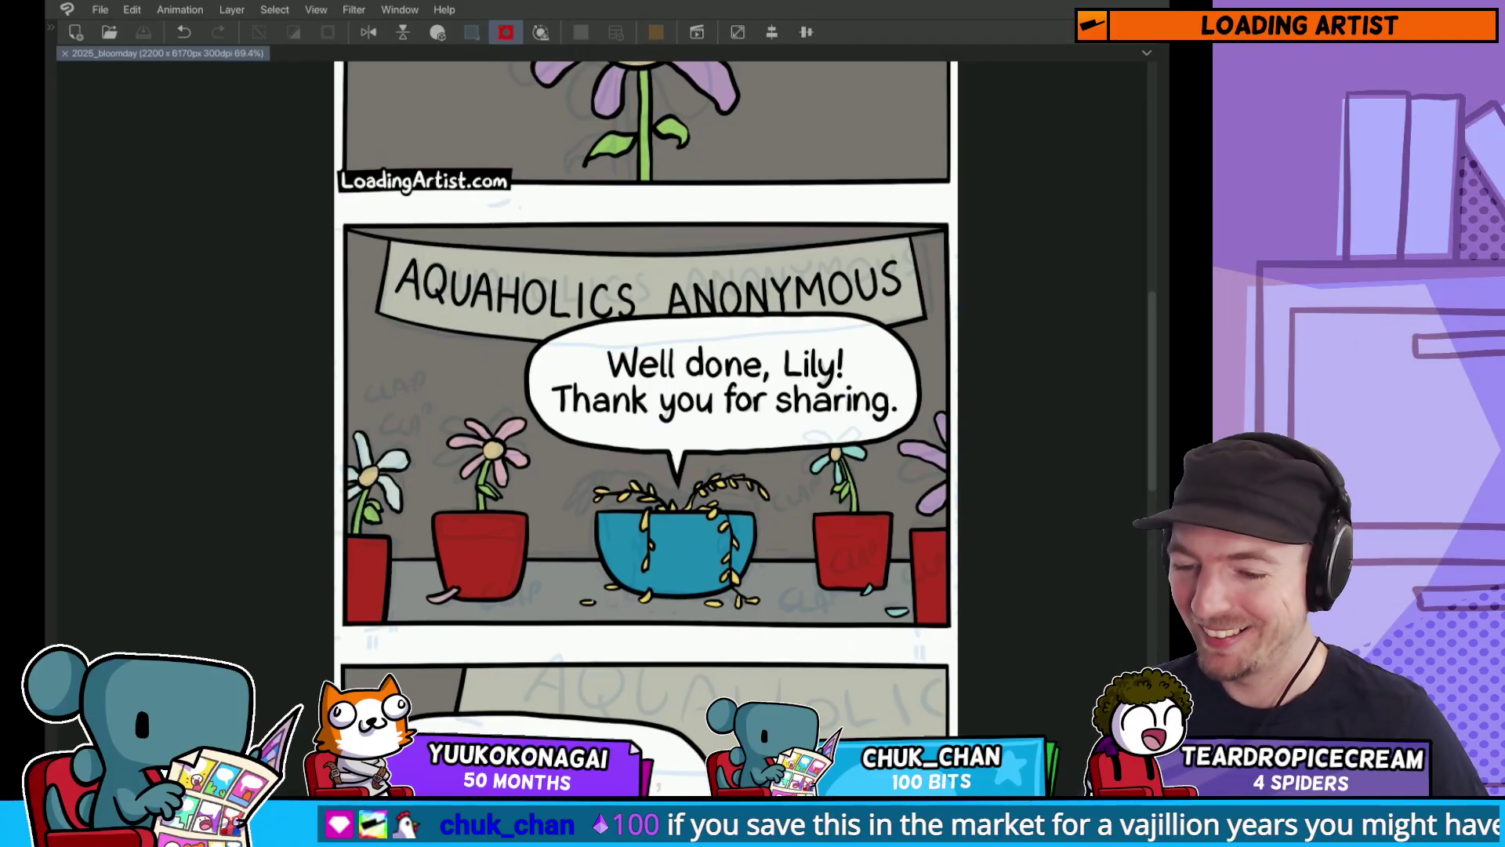
left_click_drag(730, 433, 719, 707)
left_click_drag(739, 389, 771, 482)
key("Tab")
key("Tab")
key("Tab")
Step: Copy the word AQUAHOLICS from the second panel's banner lettering with a rectangular selection and paste a duplicate
left_click_drag(725, 588, 747, 242)
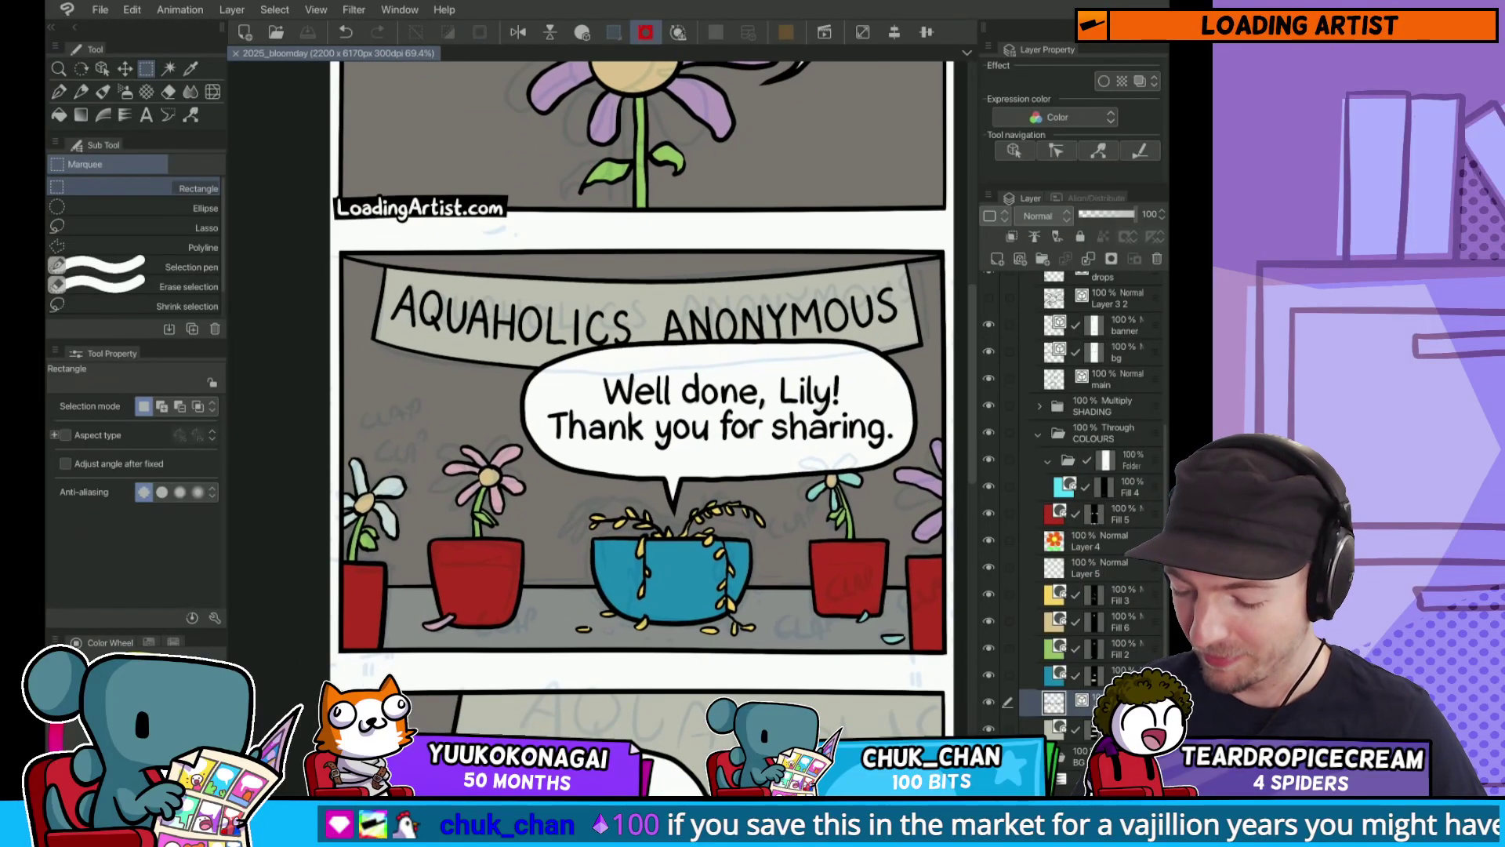
left_click_drag(726, 540, 696, 391)
key("p")
key("m")
left_click_drag(339, 112, 630, 224)
key("ctrl+d")
key("ctrl+v")
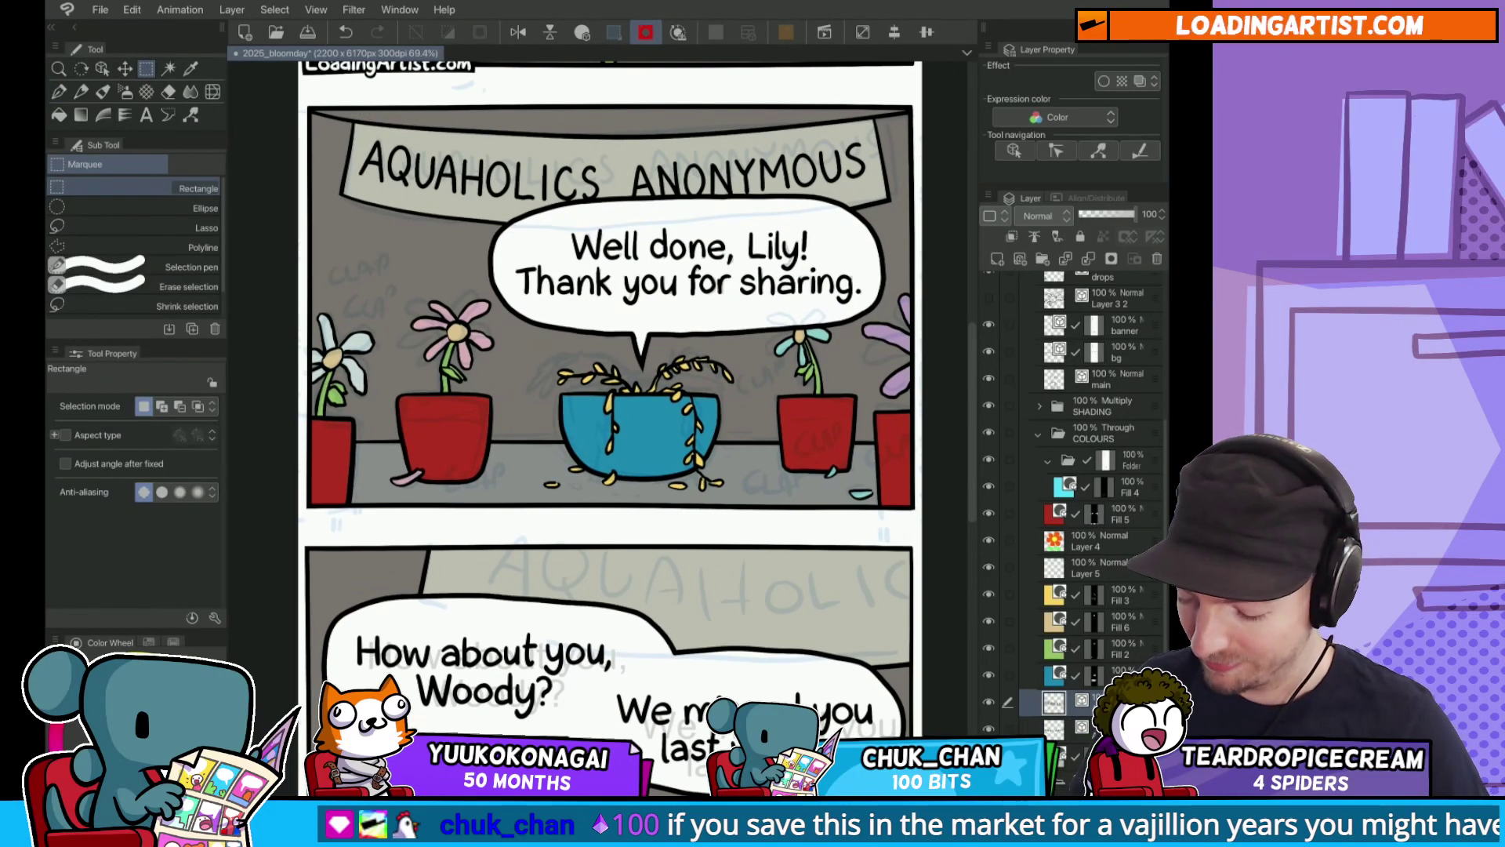
Step: Move the pasted AQUAHOLICS onto the third panel's banner, scaled to 176 wide by 191 high, with vector width changing along
key("k")
left_click_drag(486, 177, 563, 466)
key("ctrl+t")
left_click_drag(674, 430, 859, 369)
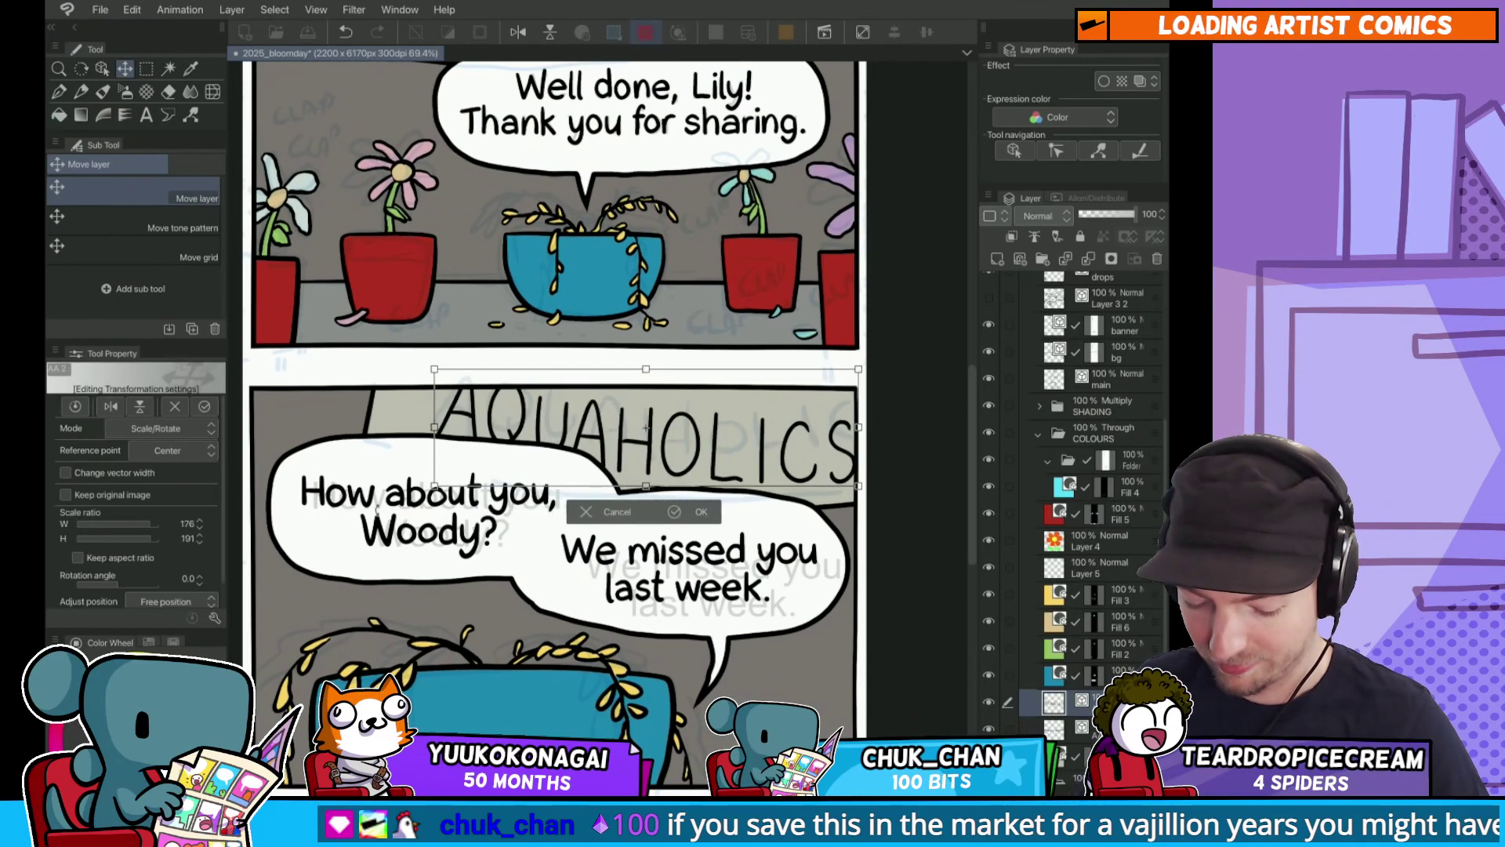
left_click(66, 473)
Step: Rotate the third panel's AQUAHOLICS lettering by -4.2 degrees, adjust its position on the banner and apply the transformation
left_click_drag(863, 424, 833, 513)
left_click_drag(749, 513, 732, 504)
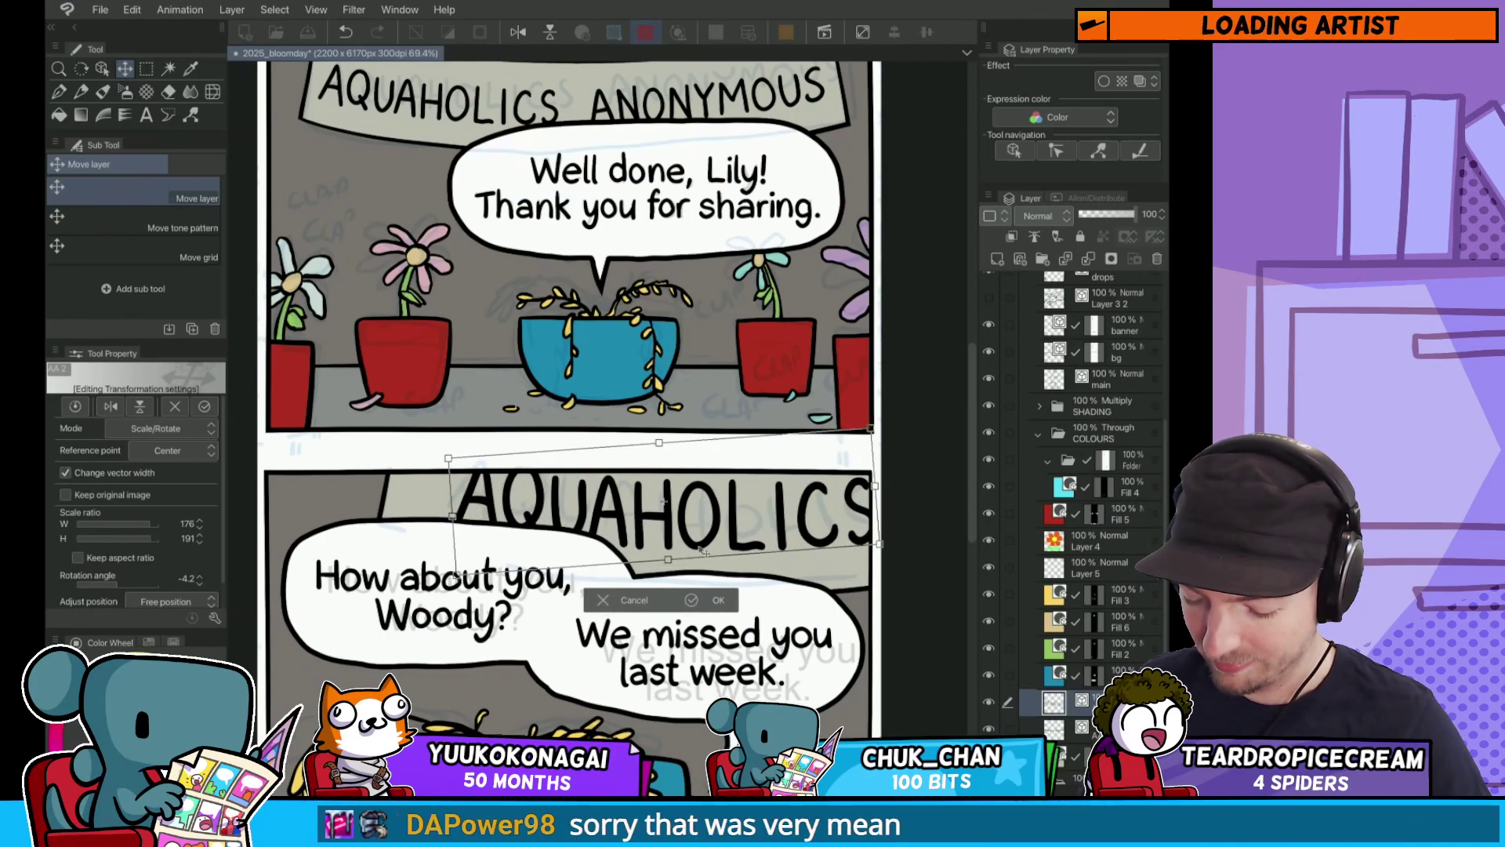
left_click_drag(880, 543, 884, 538)
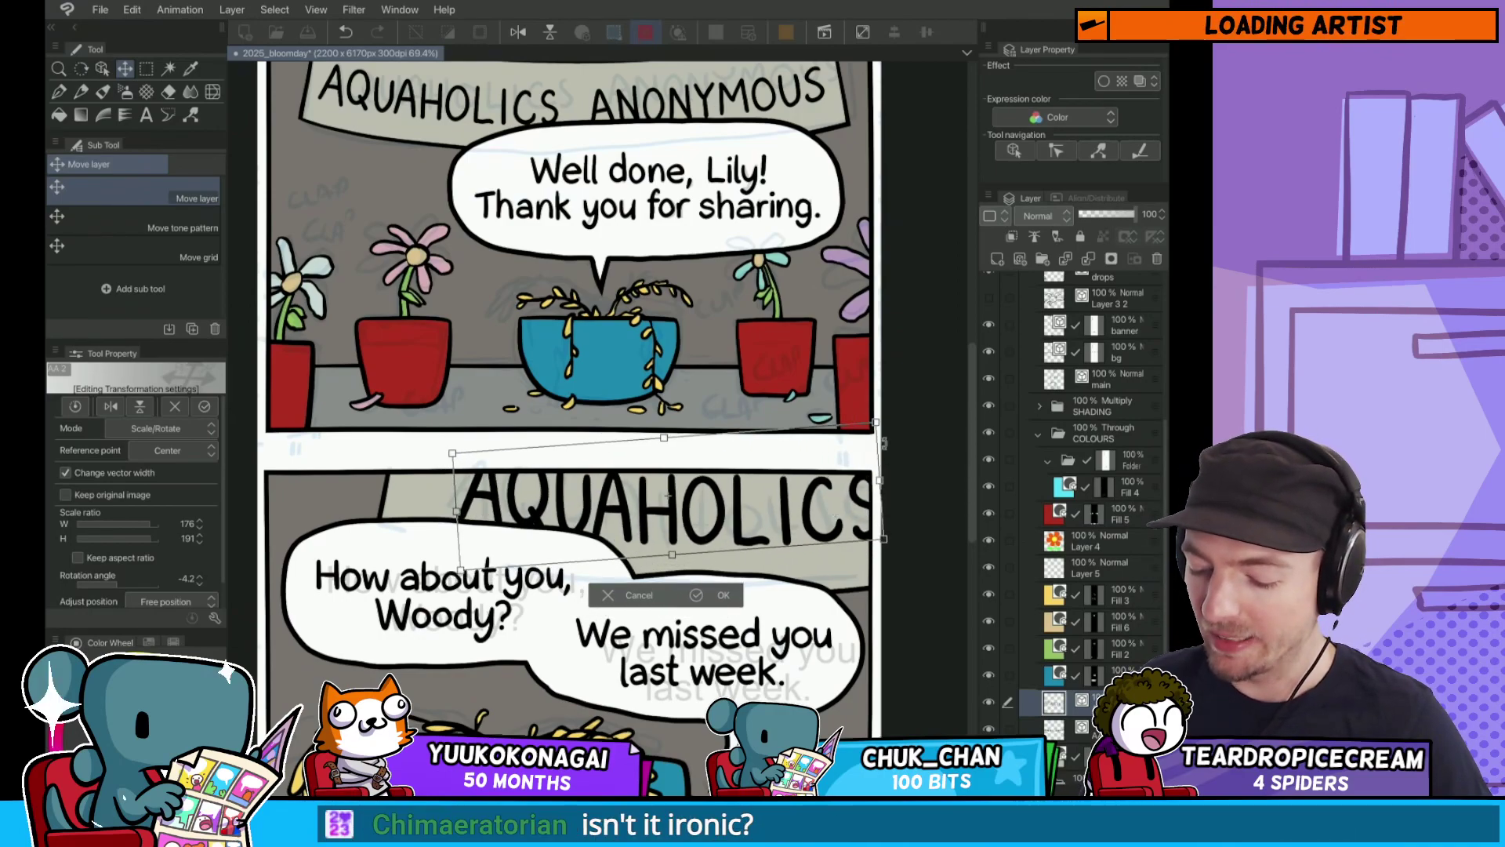
left_click_drag(897, 435, 900, 448)
left_click_drag(819, 519, 819, 523)
key("Return")
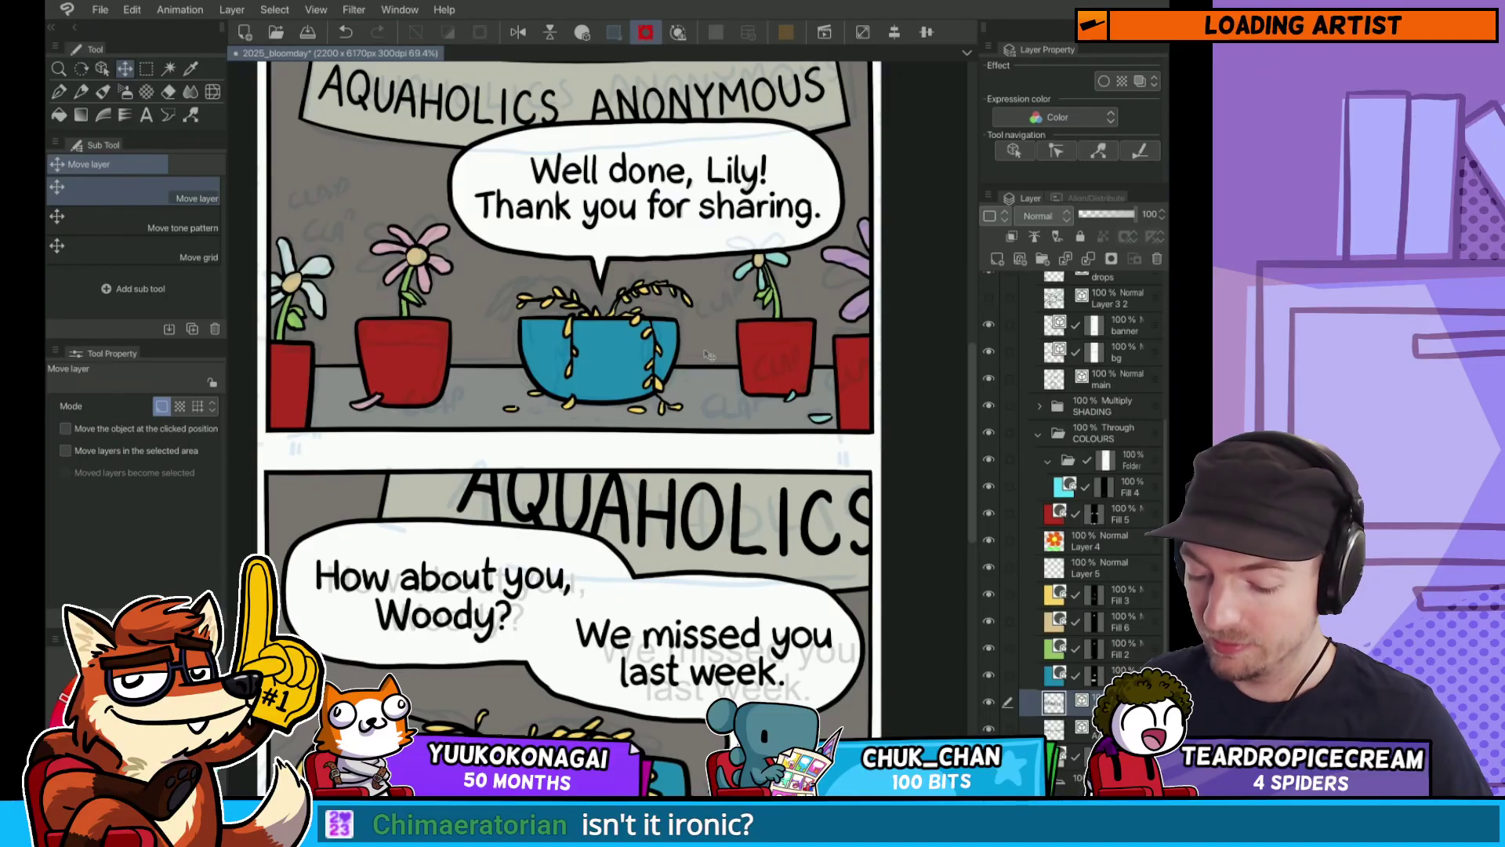
Step: Copy the word ANONYMOUS from the second panel's banner with a rectangular selection and paste a duplicate
key("m")
scroll(711, 355, "up", 3)
mouse_move(563, 268)
left_mouse_down()
mouse_move(578, 188)
mouse_move(844, 121)
left_mouse_up()
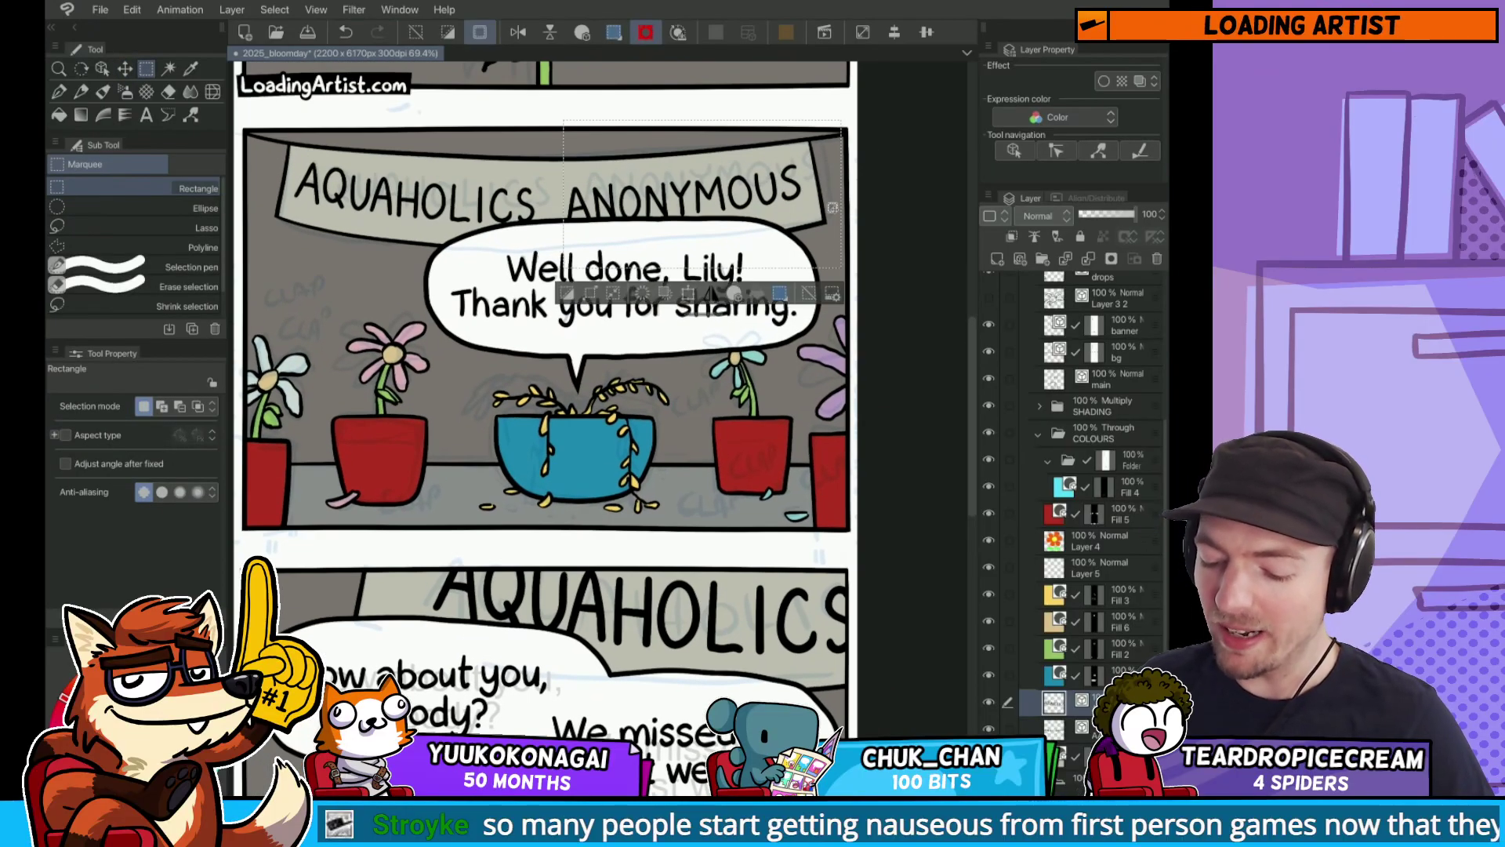
scroll(807, 425, "down", 5)
mouse_move(769, 473)
left_mouse_down()
mouse_move(716, 330)
mouse_move(725, 314)
left_mouse_up()
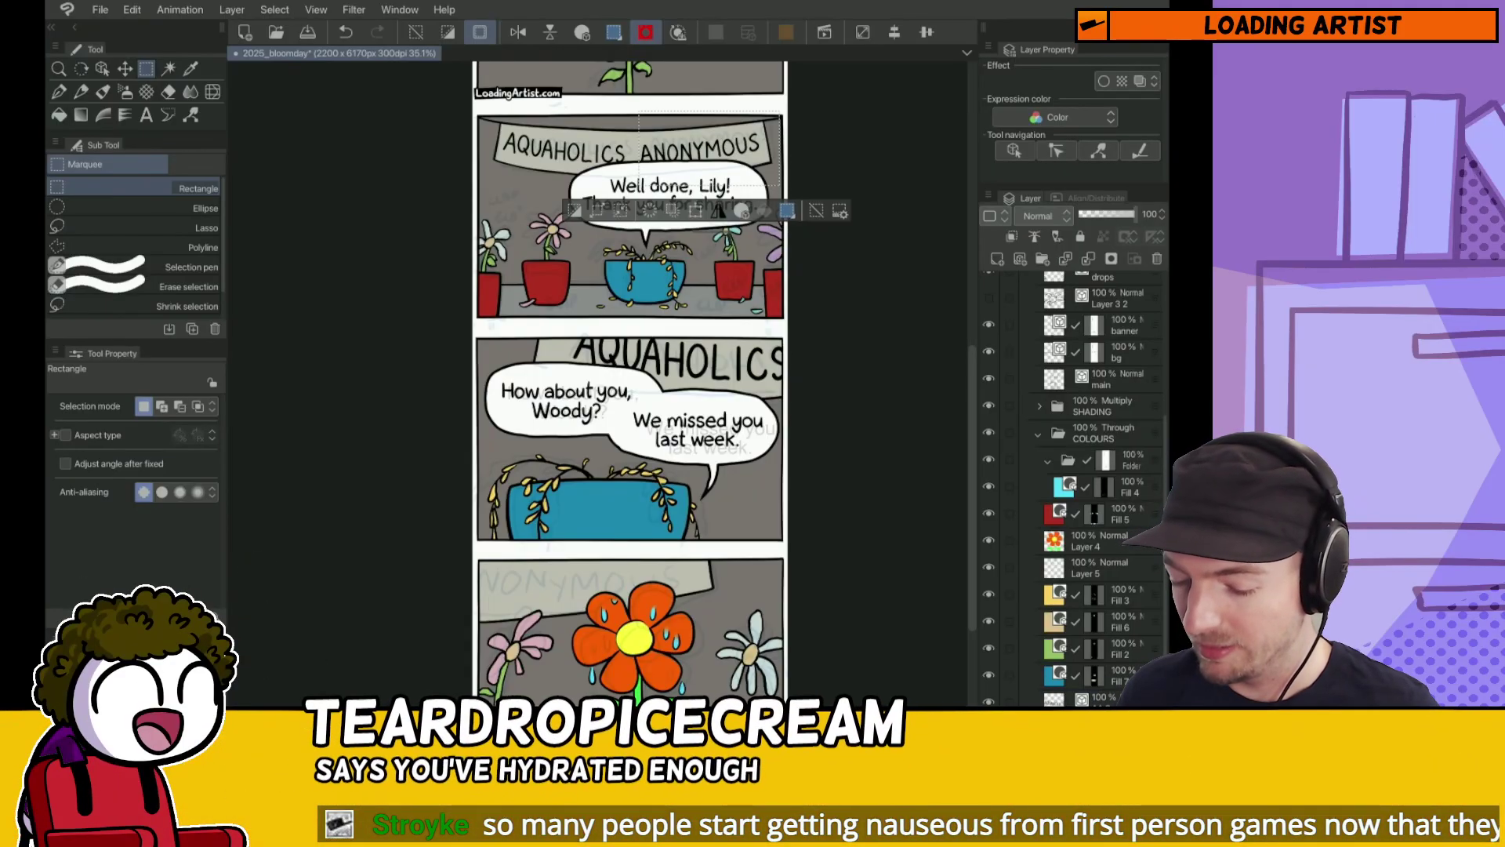
key("ctrl+d")
key("k")
key("ctrl+v")
Step: Enlarge the pasted ANONYMOUS to about 190%, tilt it along the fourth panel's banner and apply the transformation
key("ctrl+t")
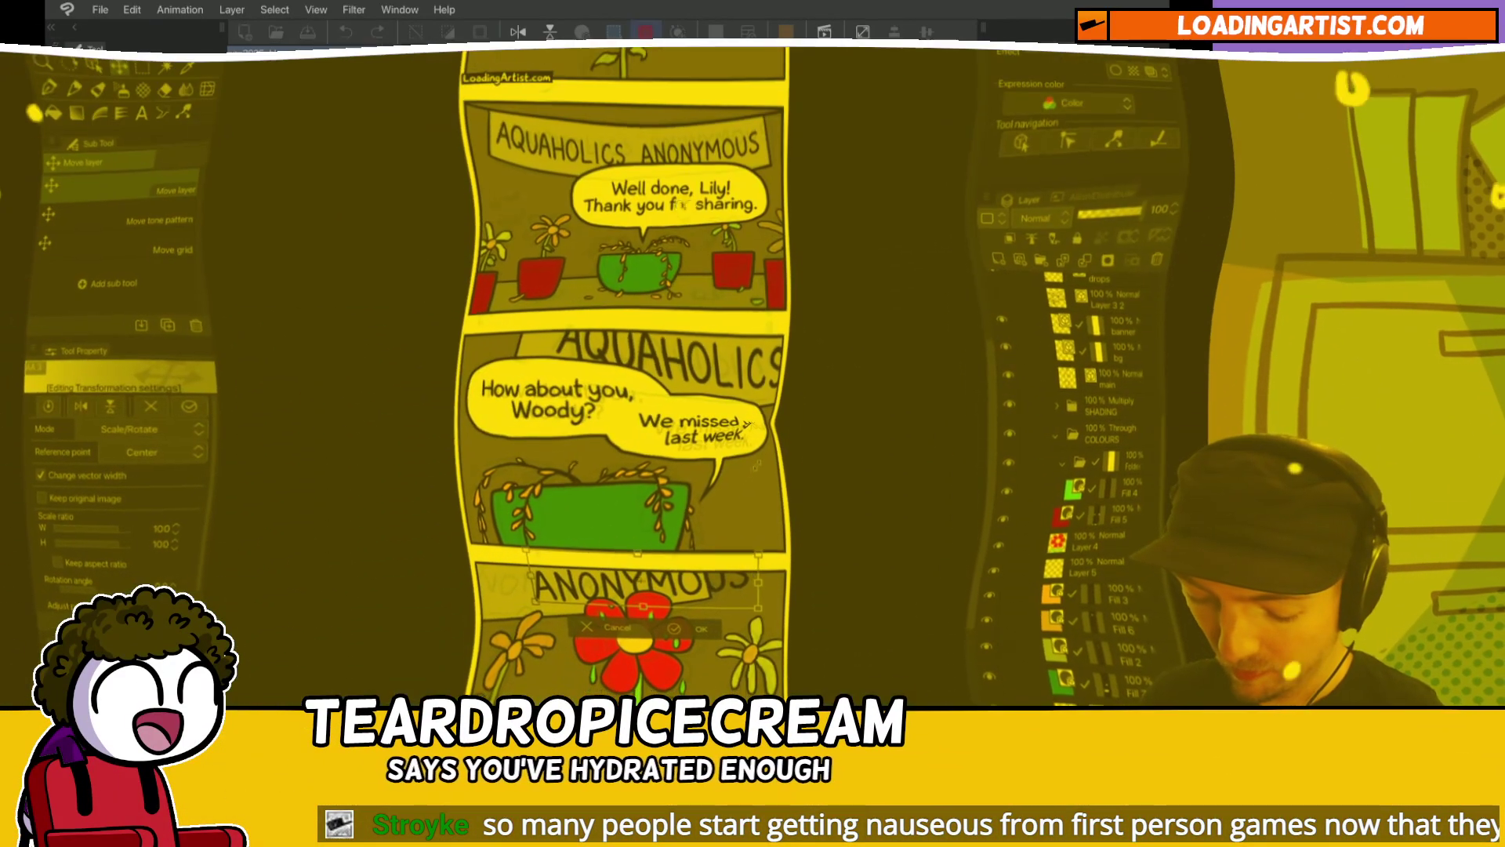
left_click_drag(744, 602, 609, 605)
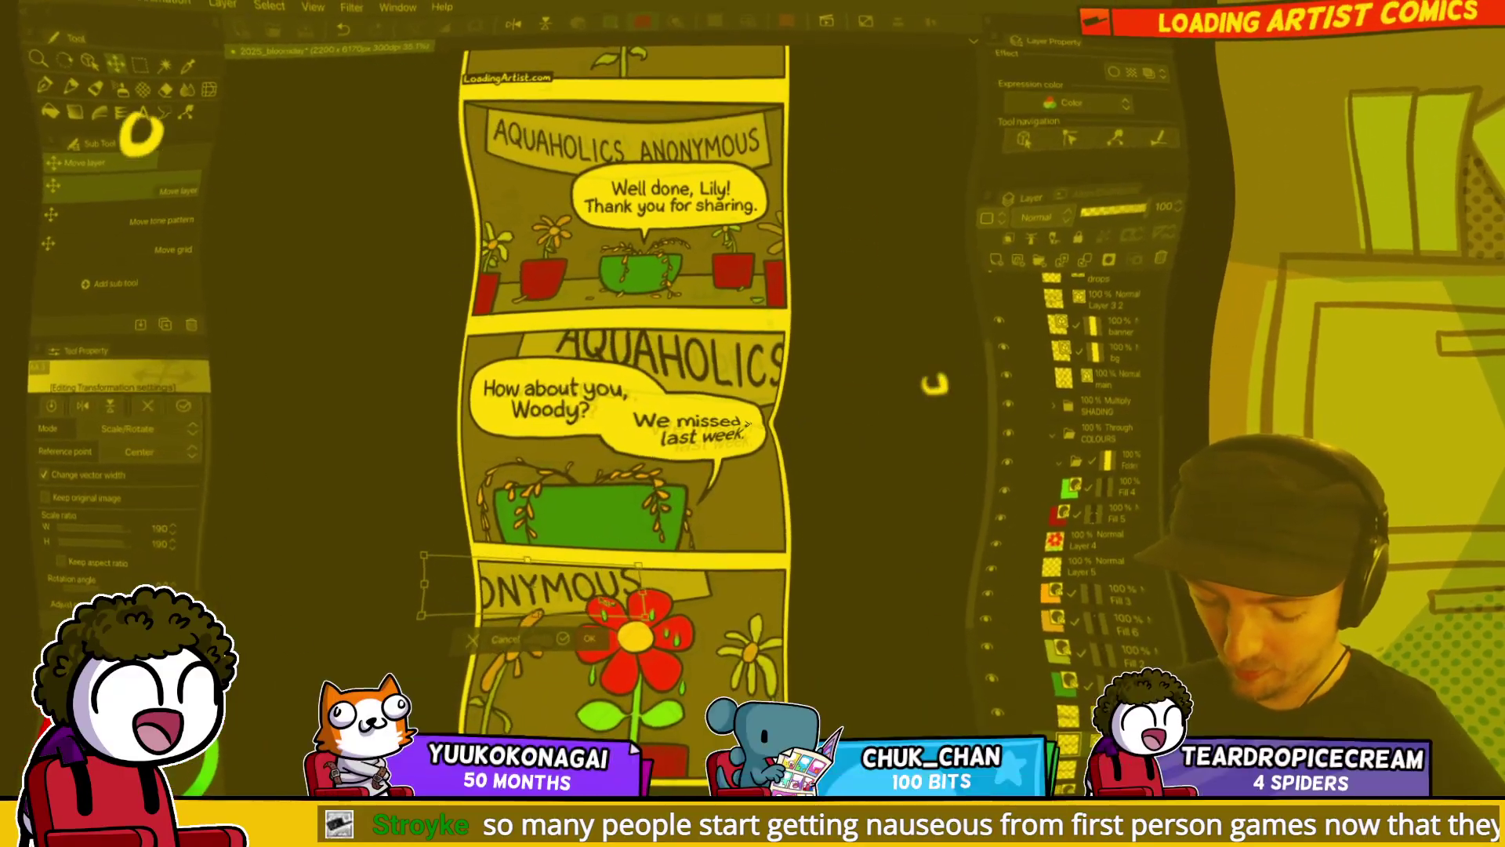
left_click_drag(613, 605, 663, 605)
key("Return")
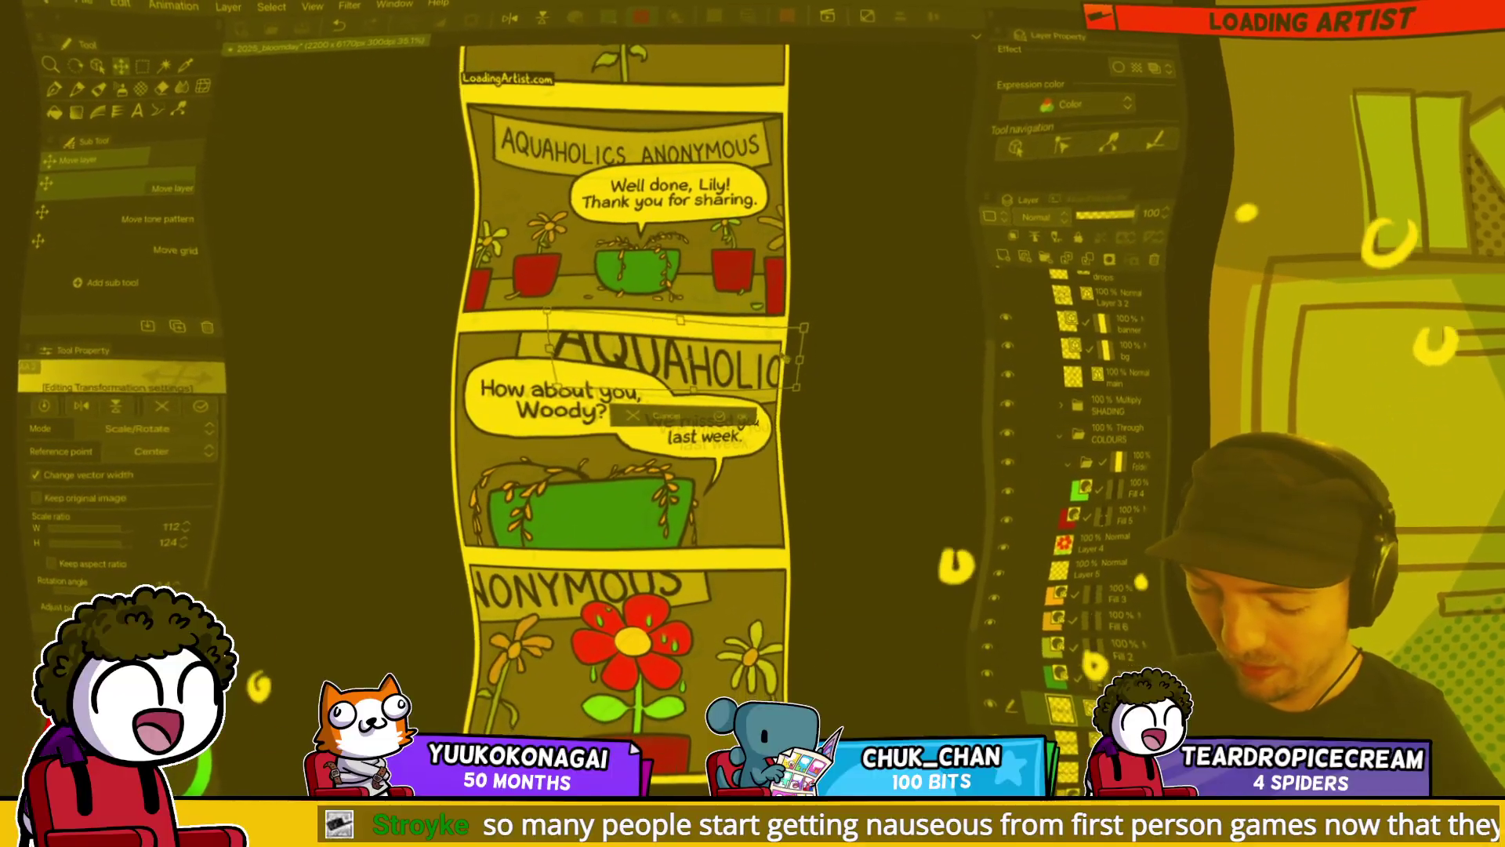
Step: Apply a further enlargement of the third panel's AQUAHOLICS lettering at 112 width and 124 height
left_click(731, 418)
scroll(680, 547, "down", 5)
key("ctrl+plus")
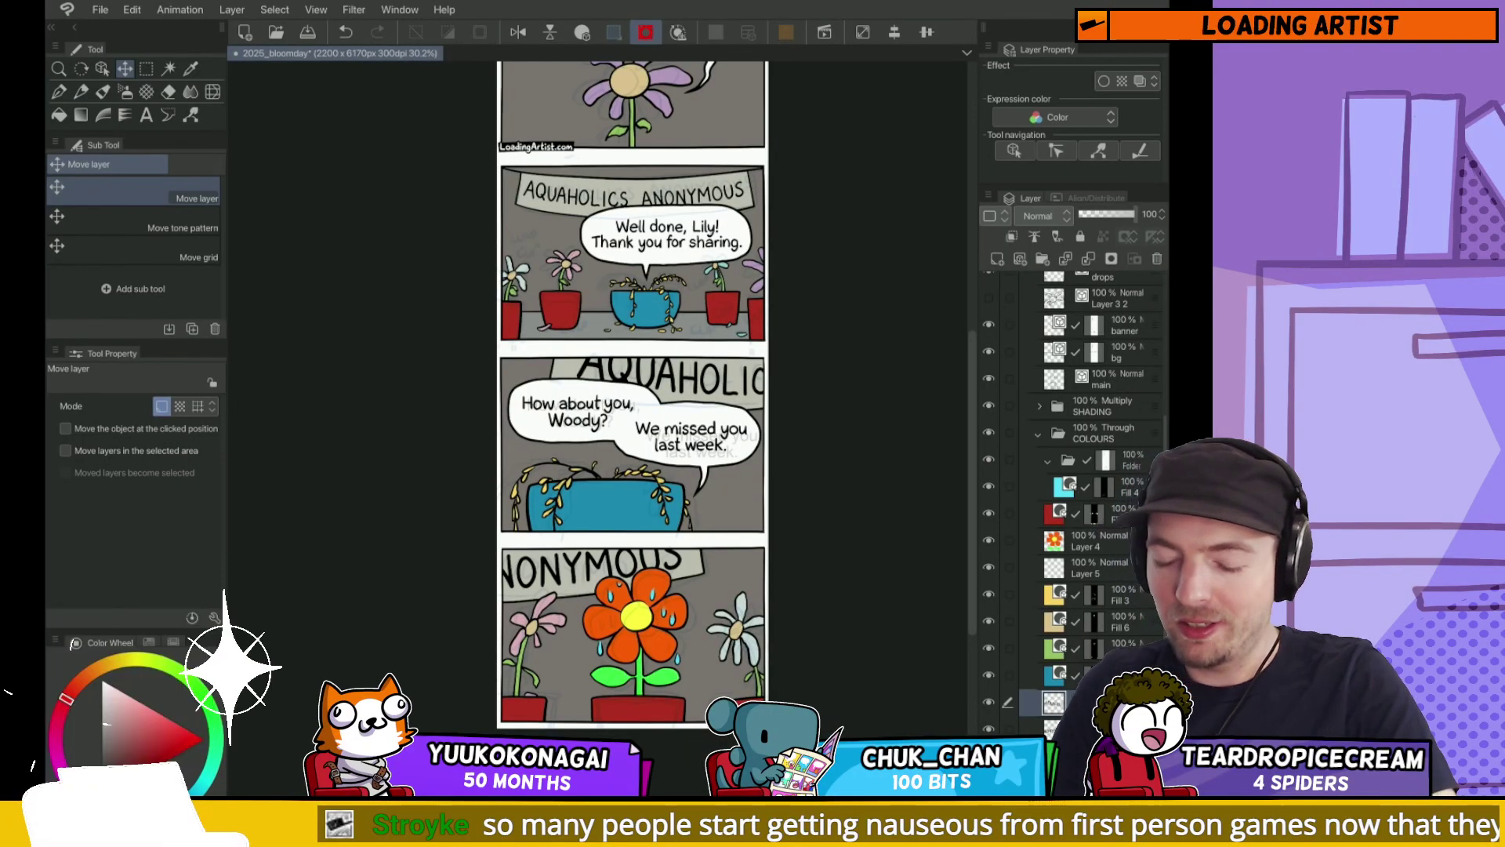
Step: Check the banner lettering in the second, third and fourth panels, both close up and at overview size
left_click_drag(691, 355, 662, 411)
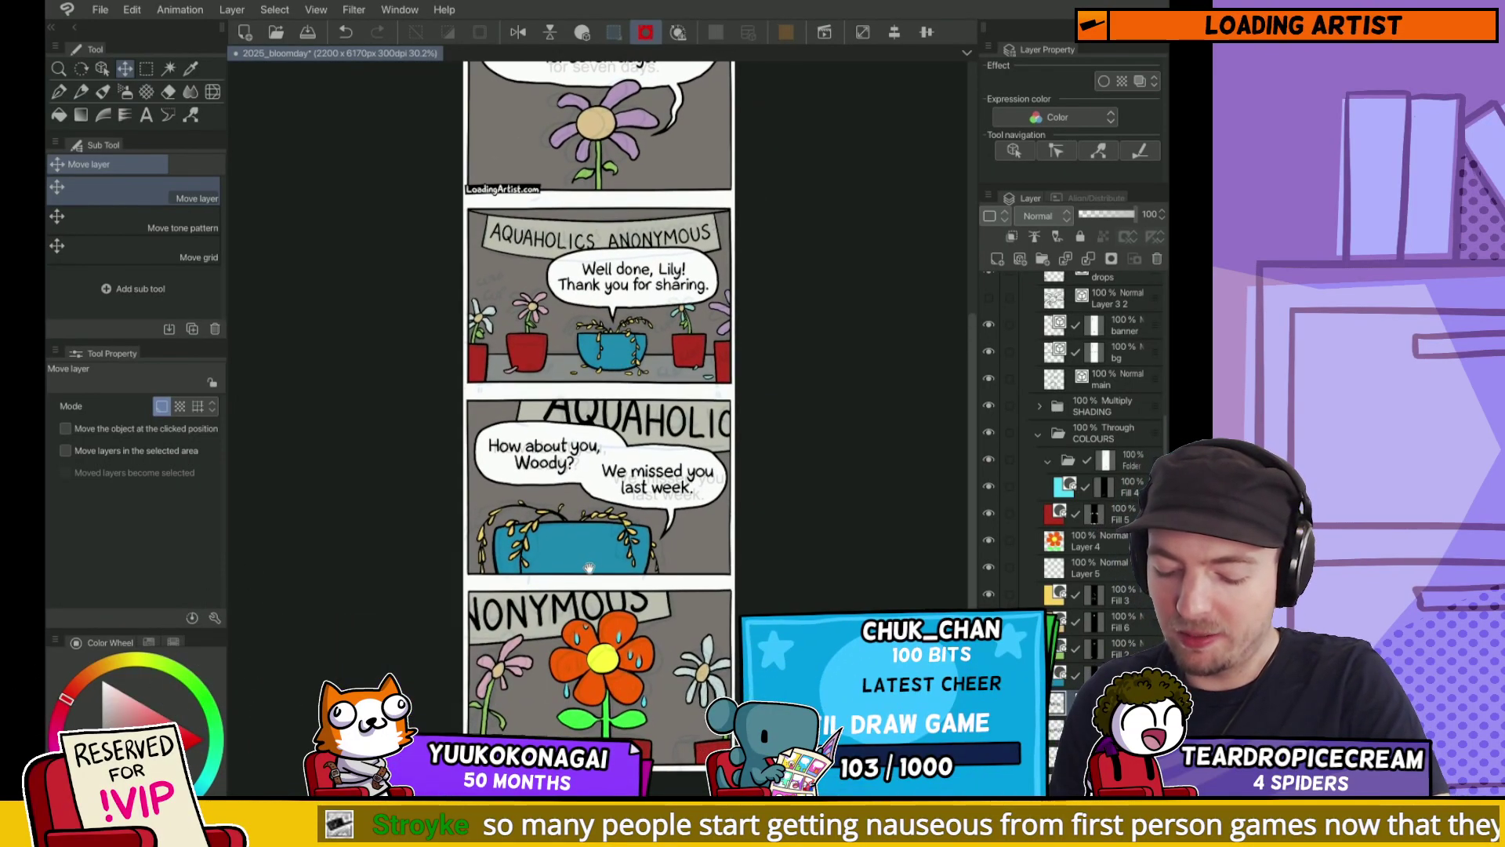
left_click_drag(609, 339, 593, 323)
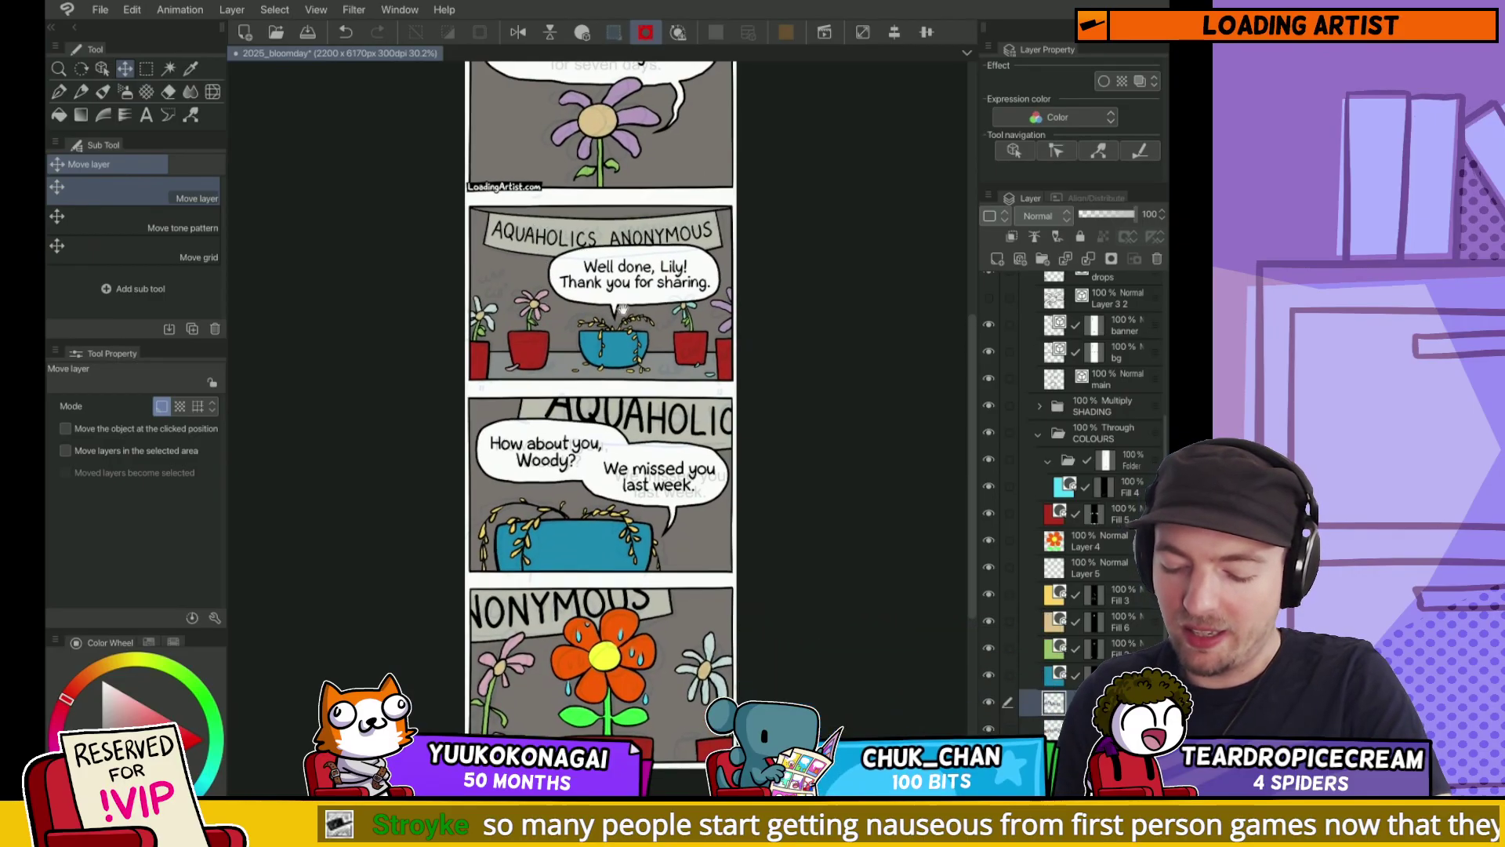
scroll(586, 249, "up", 5)
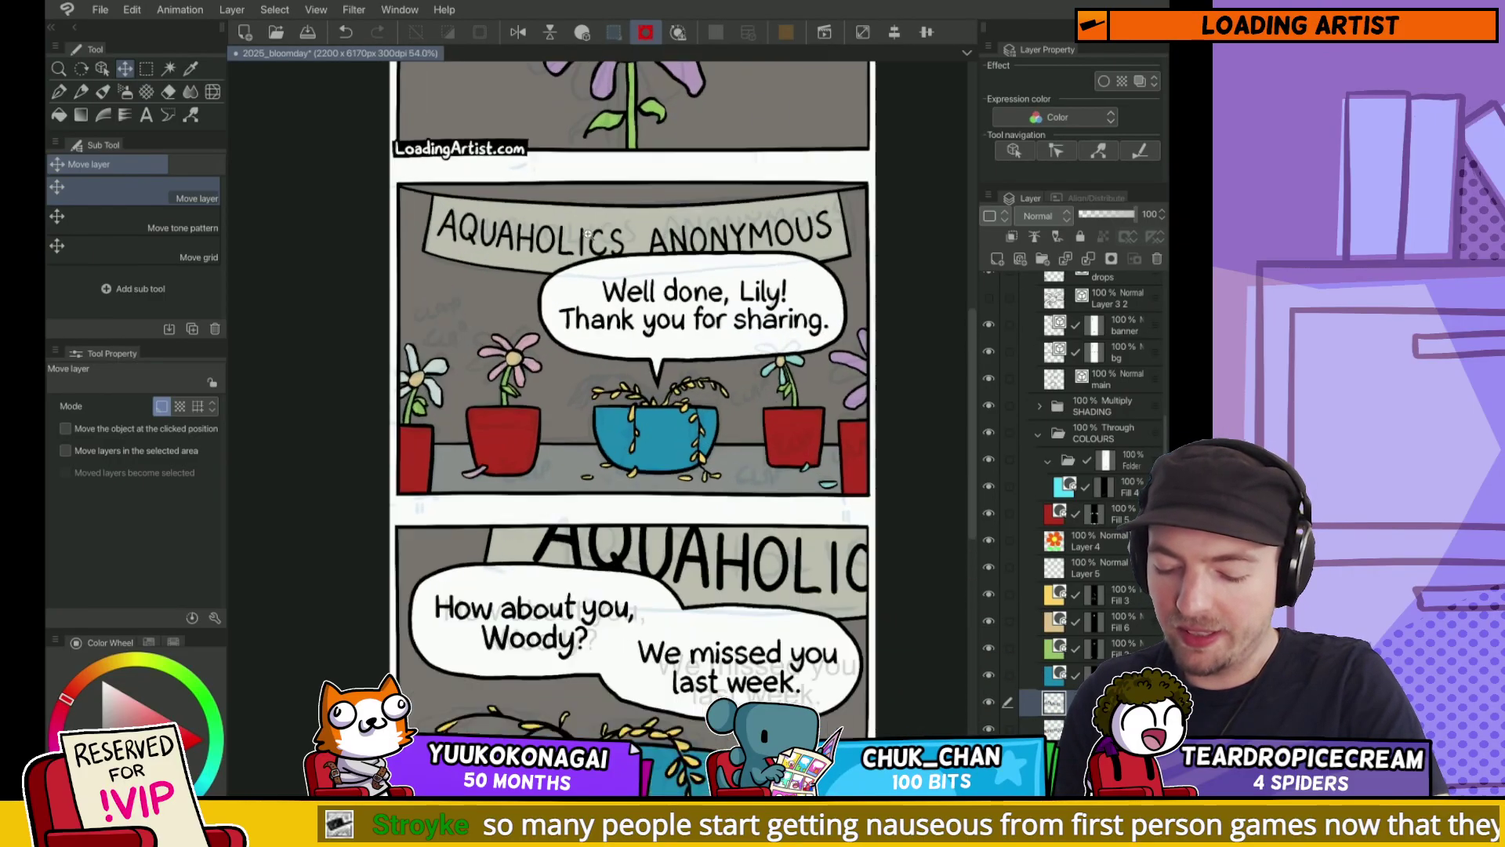
scroll(653, 398, "down", 5)
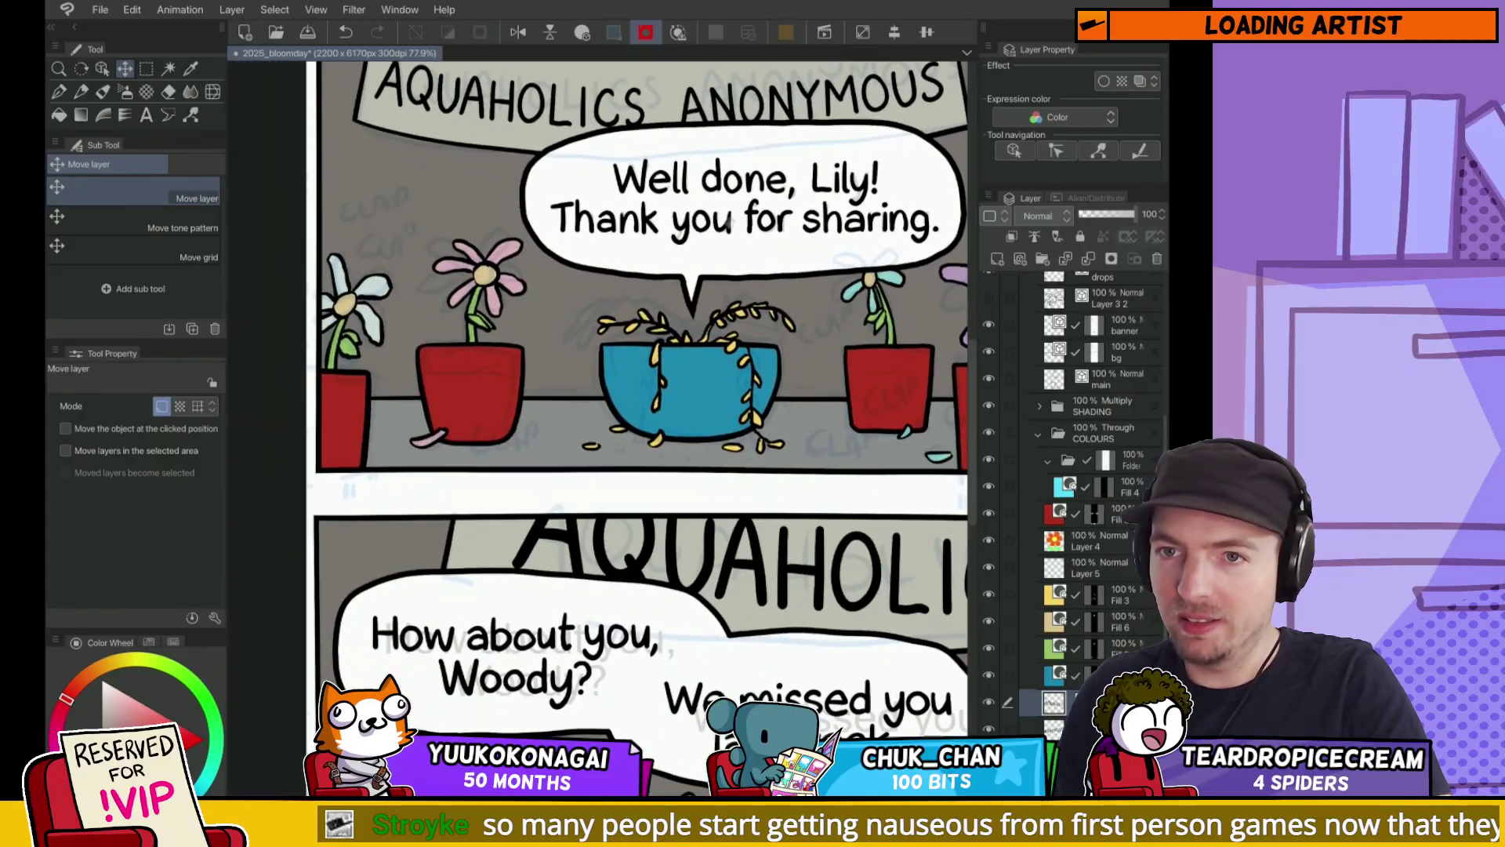
scroll(789, 402, "down", 7)
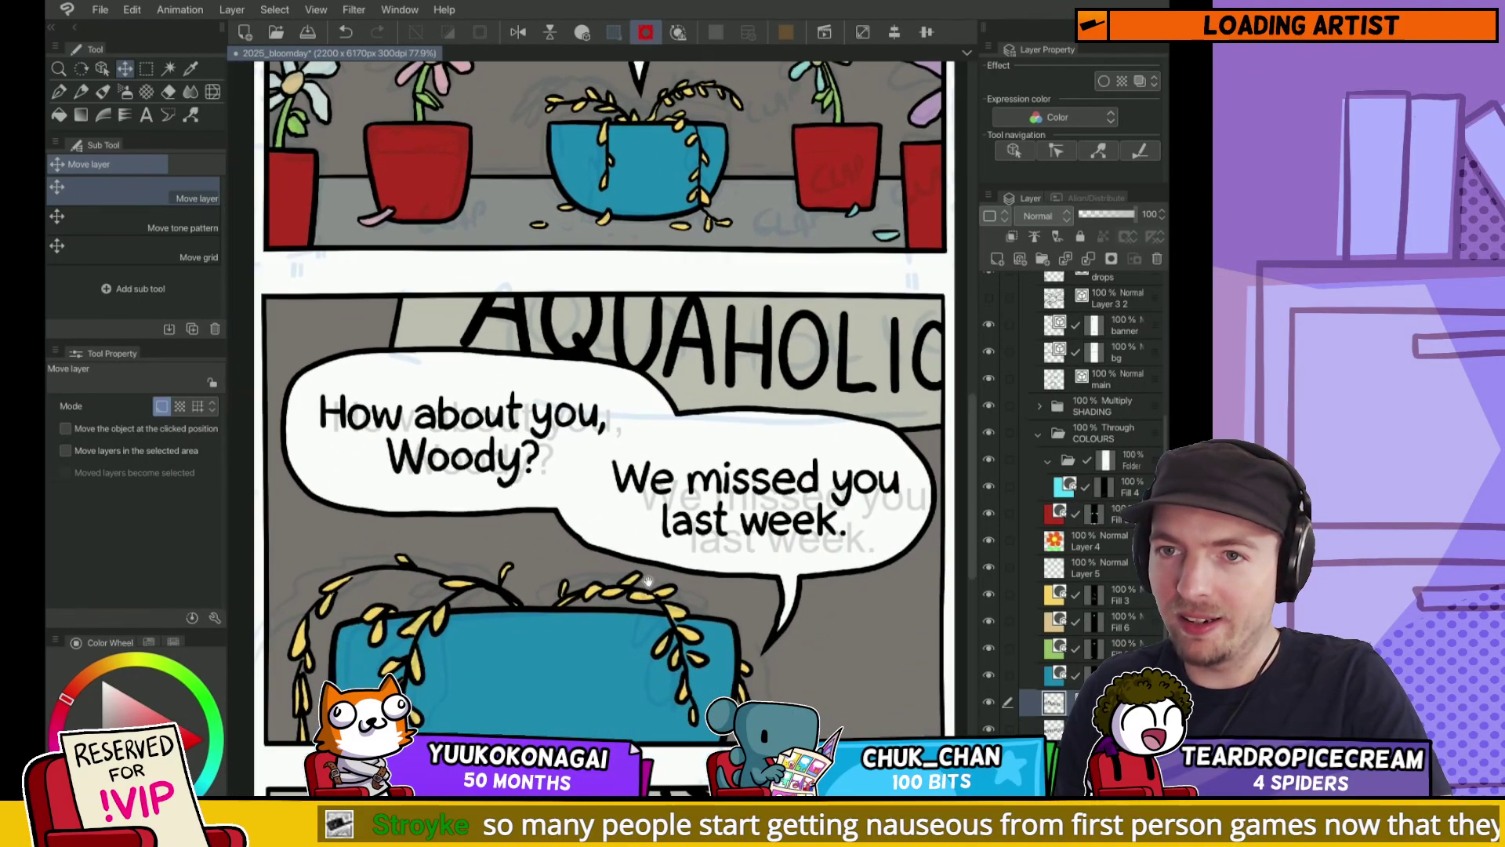
scroll(719, 390, "down", 5)
left_click_drag(722, 392, 624, 529)
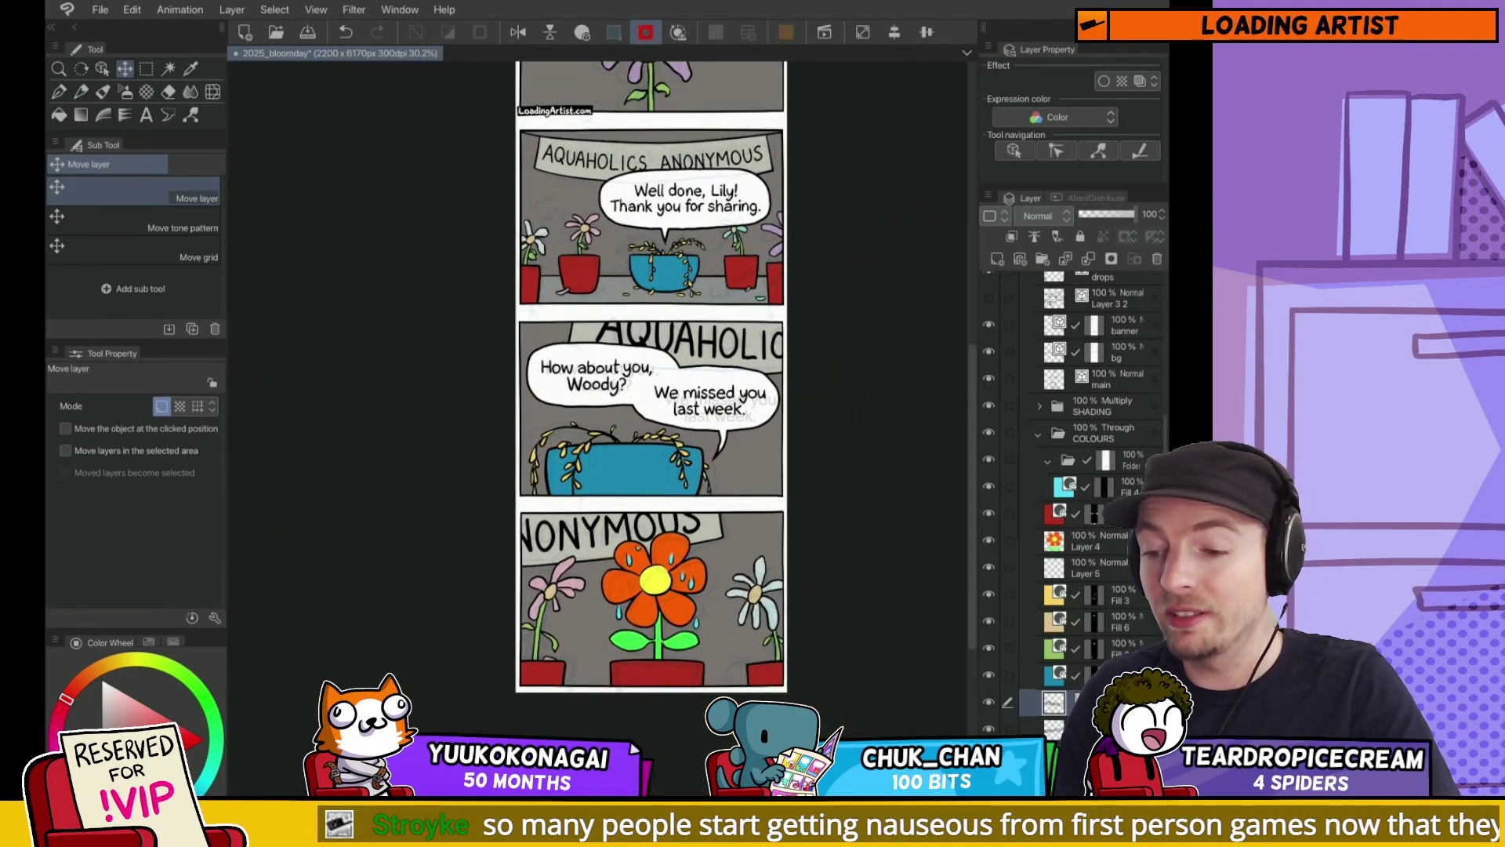
left_click_drag(675, 430, 651, 522)
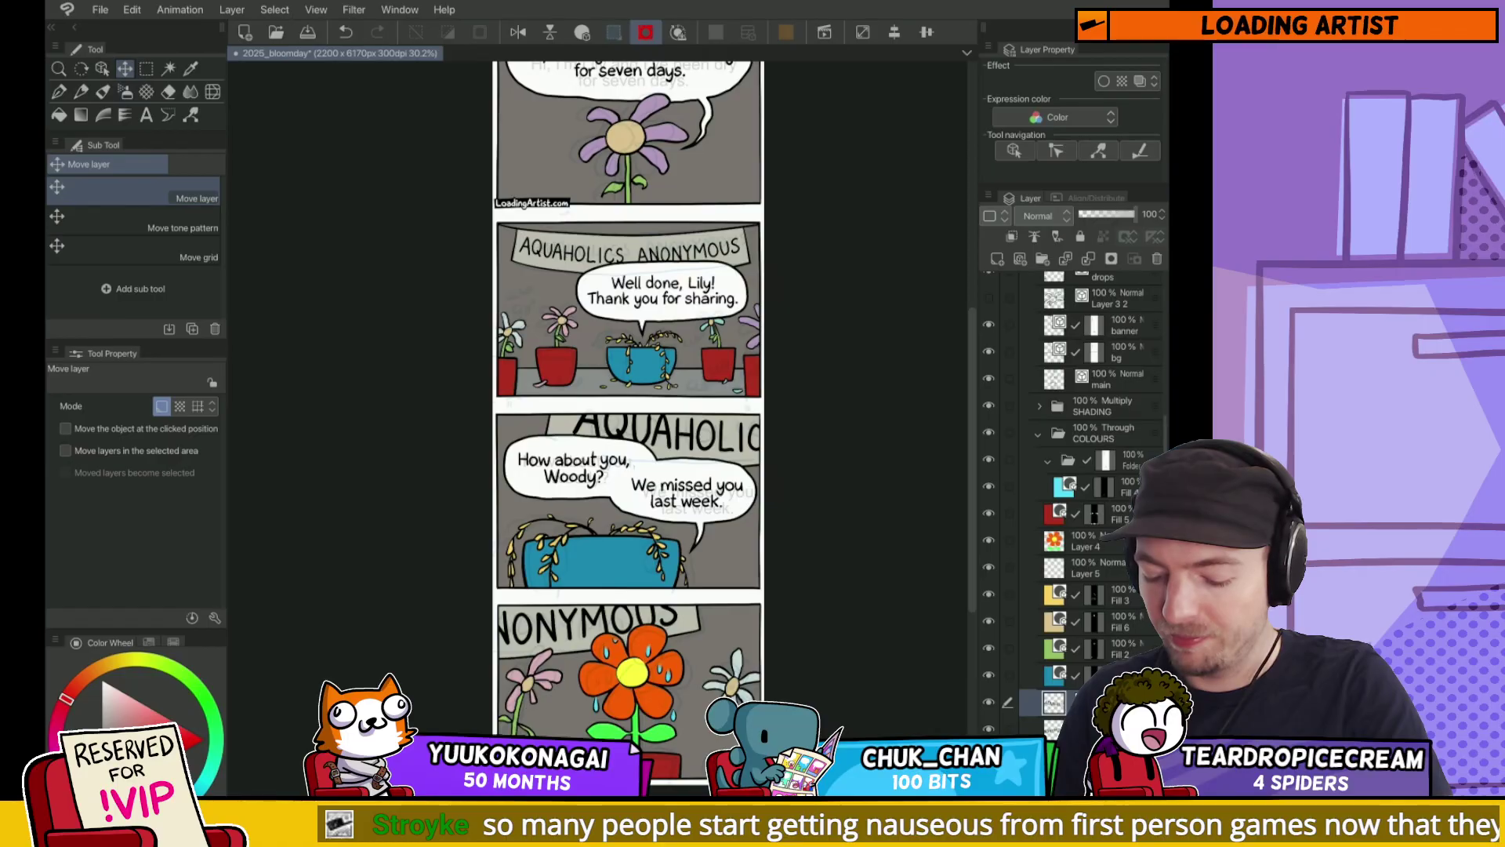
key("m")
left_click_drag(712, 557, 482, 685)
key("ctrl+t")
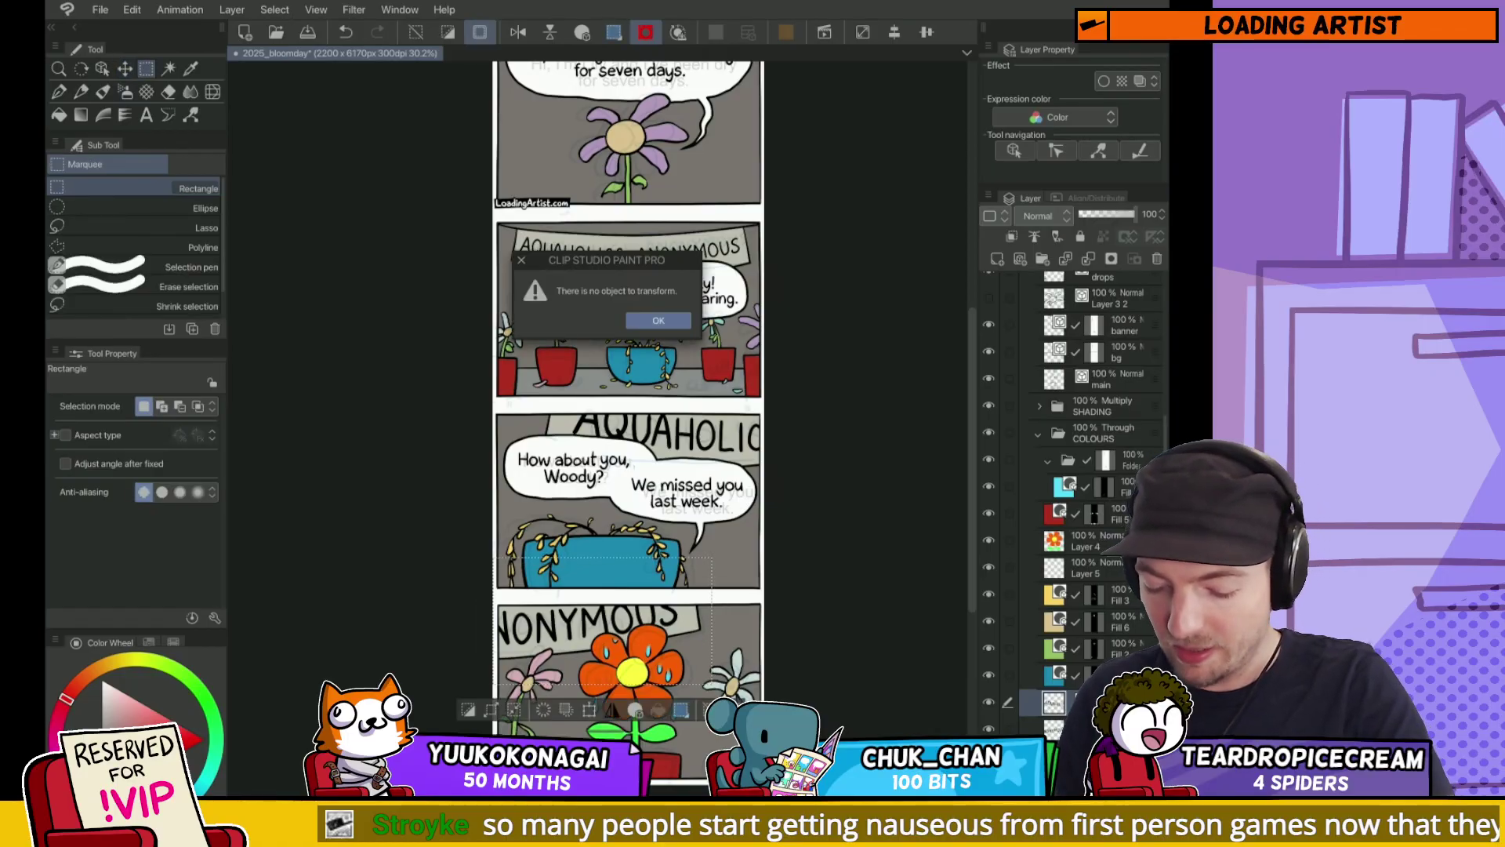
key("Return")
key("ctrl+d")
Step: Transform the fourth panel's ANONYMOUS lettering to 97 width and 128 height with a -4.2 rotation, apply it and save the comic
left_click(1090, 729)
key("ctrl+t")
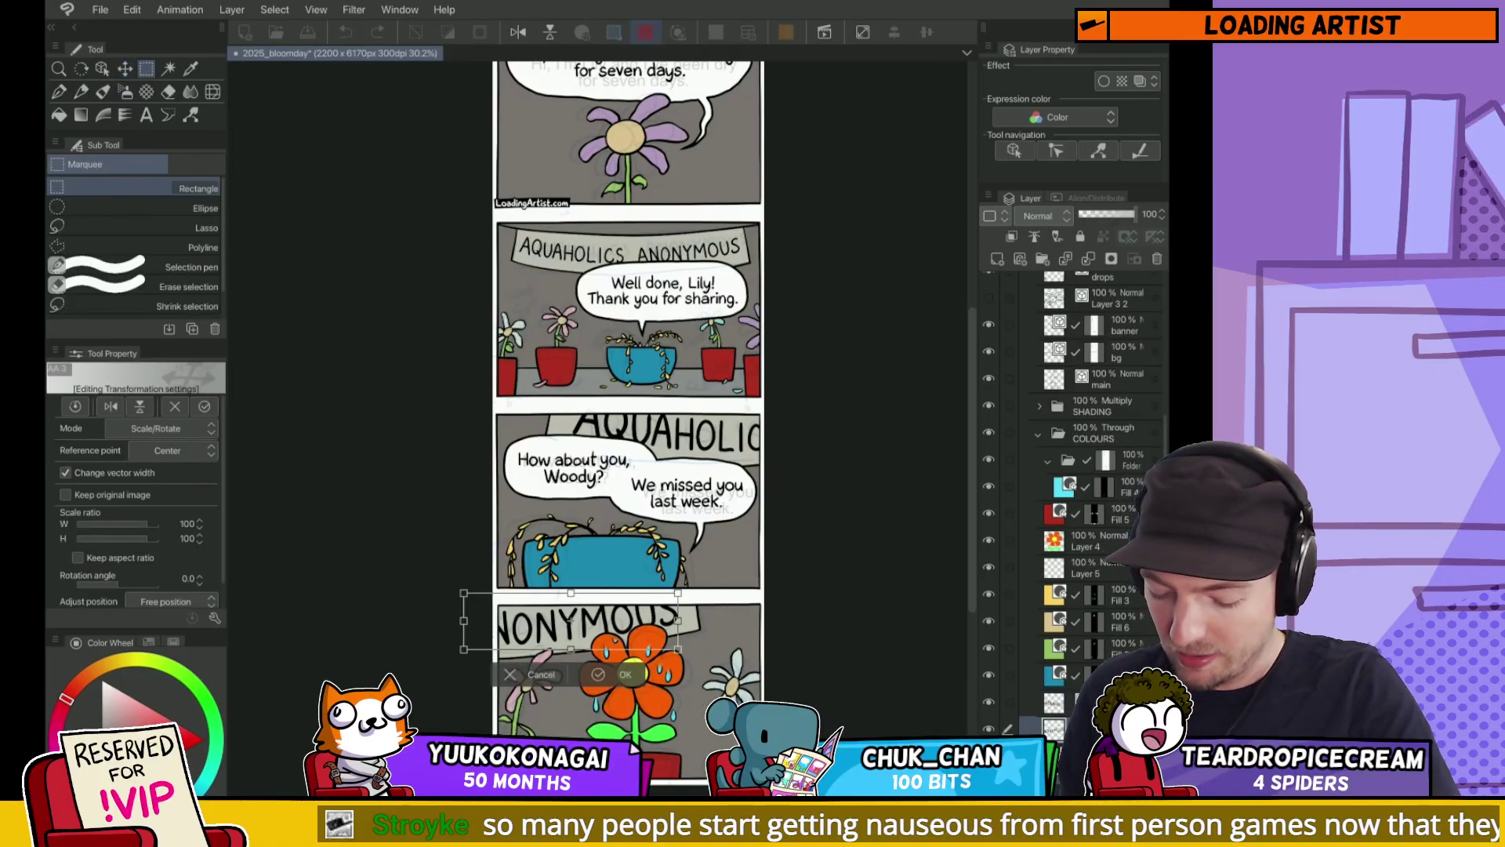
mouse_move(678, 594)
left_mouse_down()
mouse_move(684, 574)
mouse_move(684, 600)
left_mouse_up()
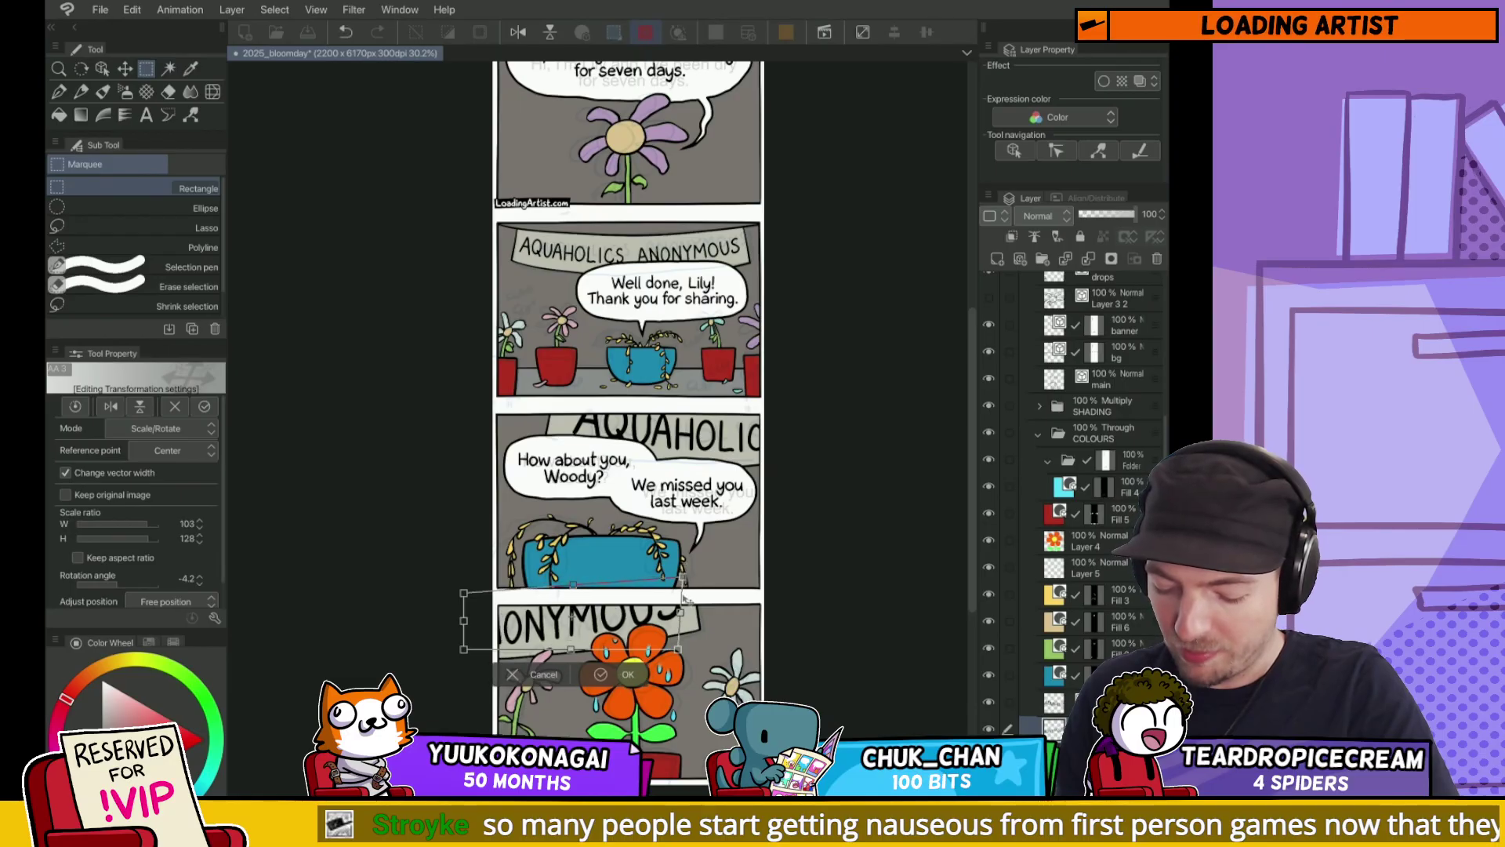
left_click_drag(464, 620, 475, 619)
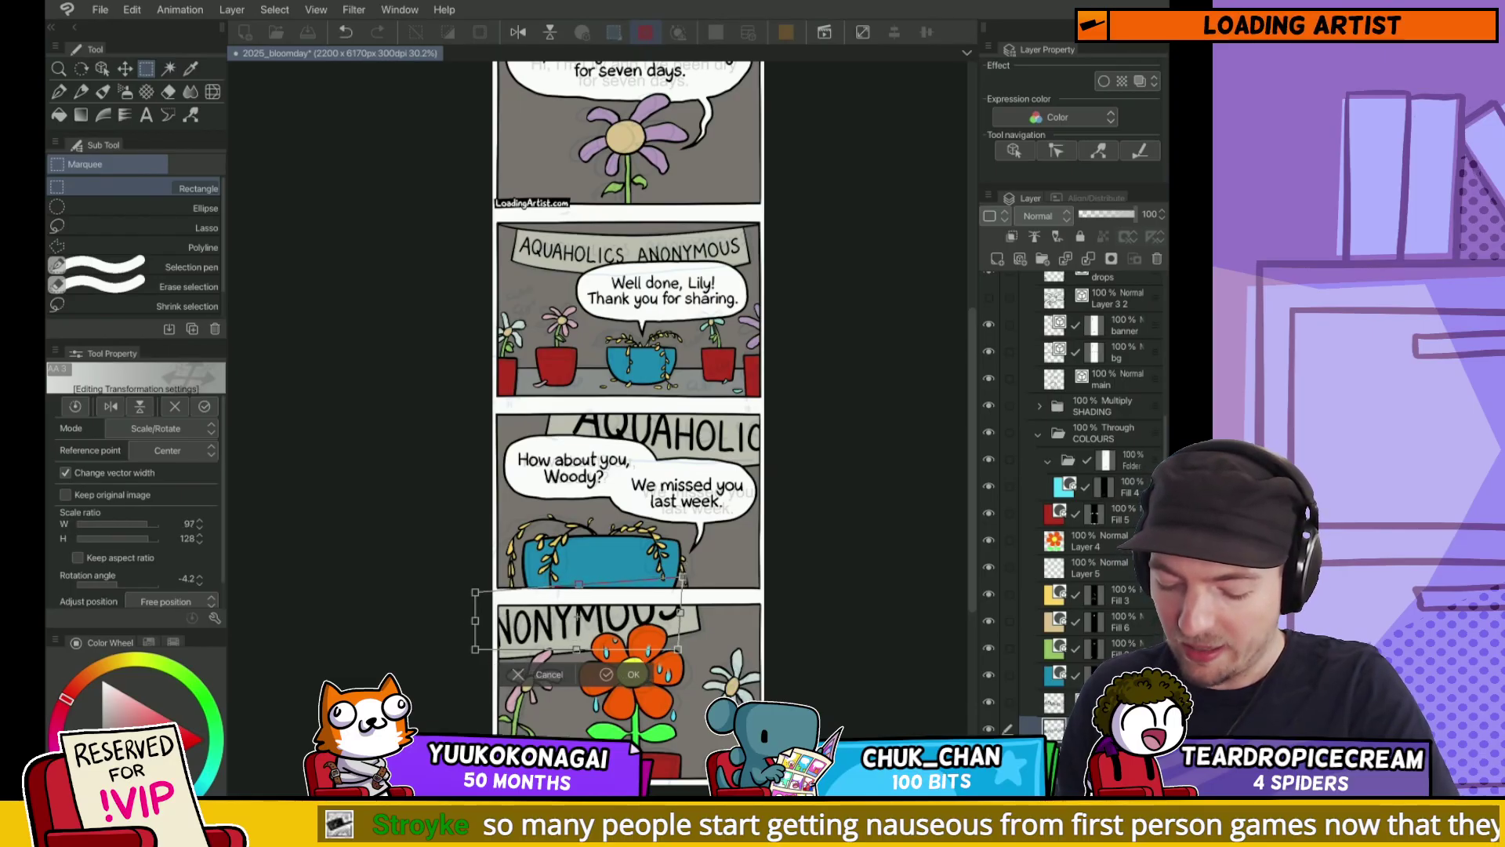
left_click(636, 675)
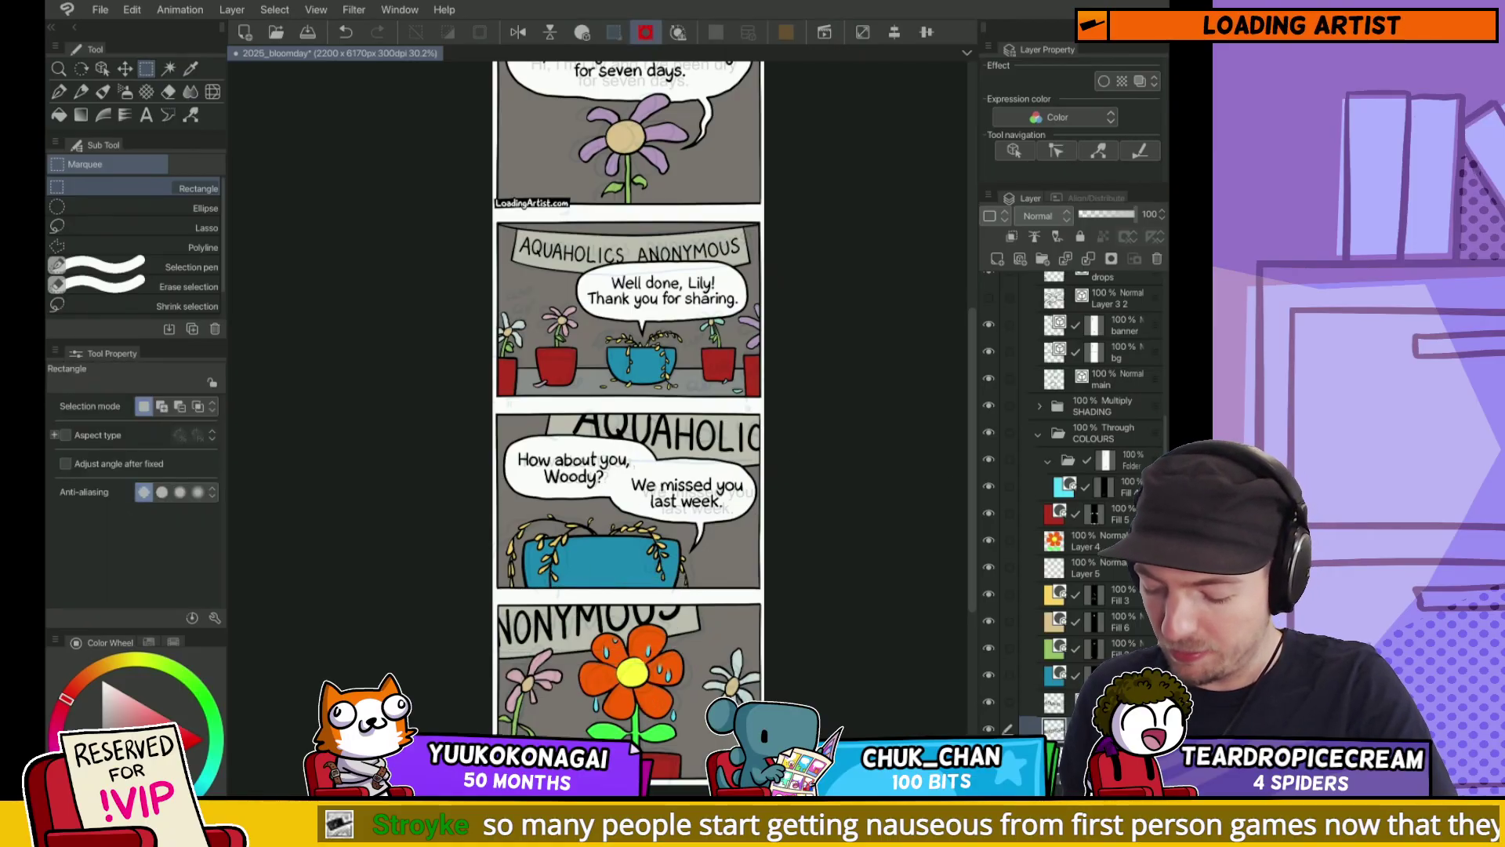
key("k")
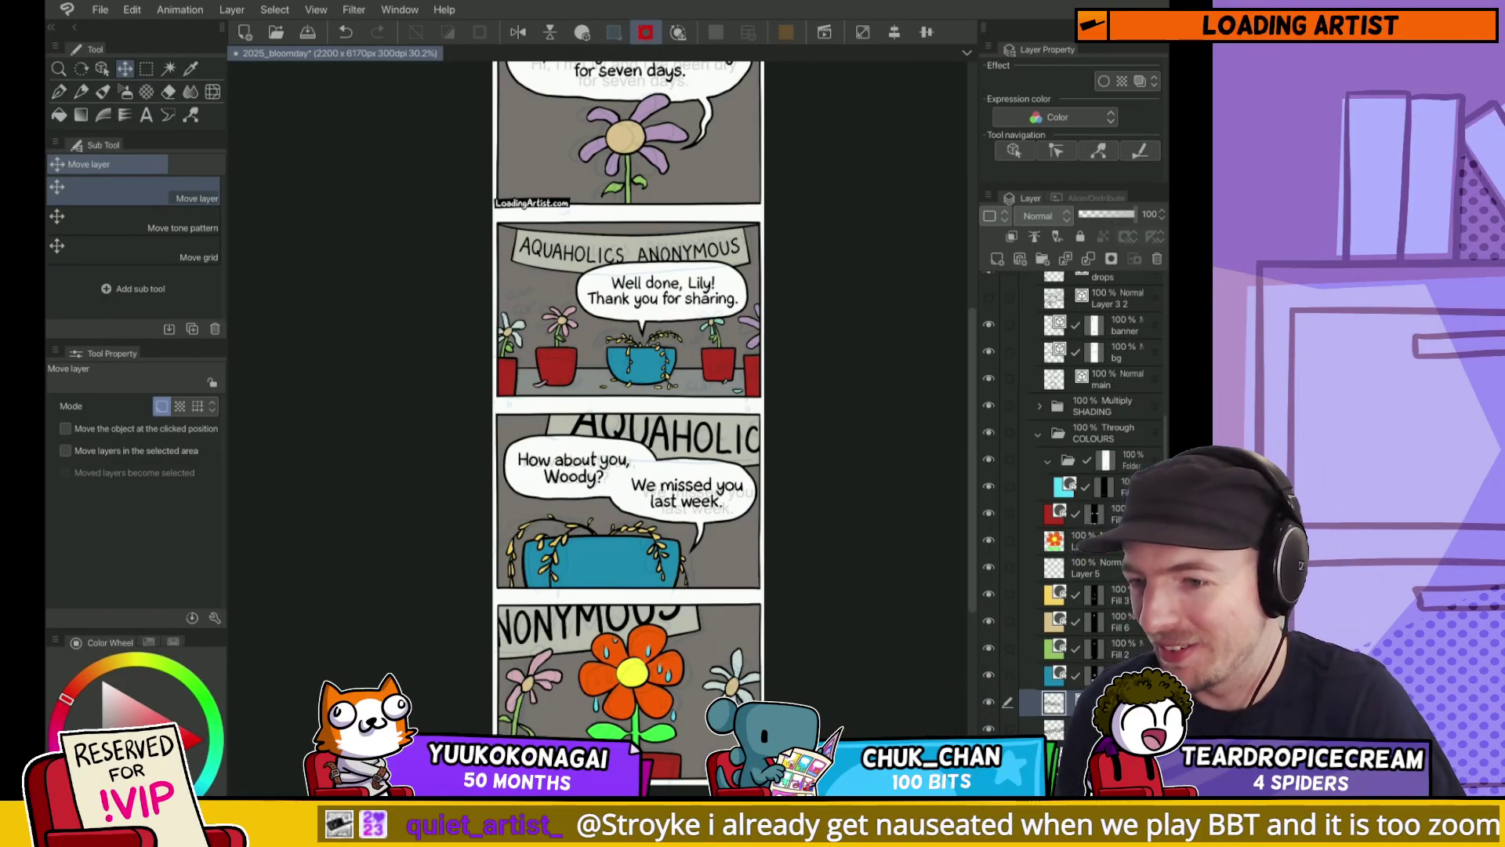
key("ctrl+s")
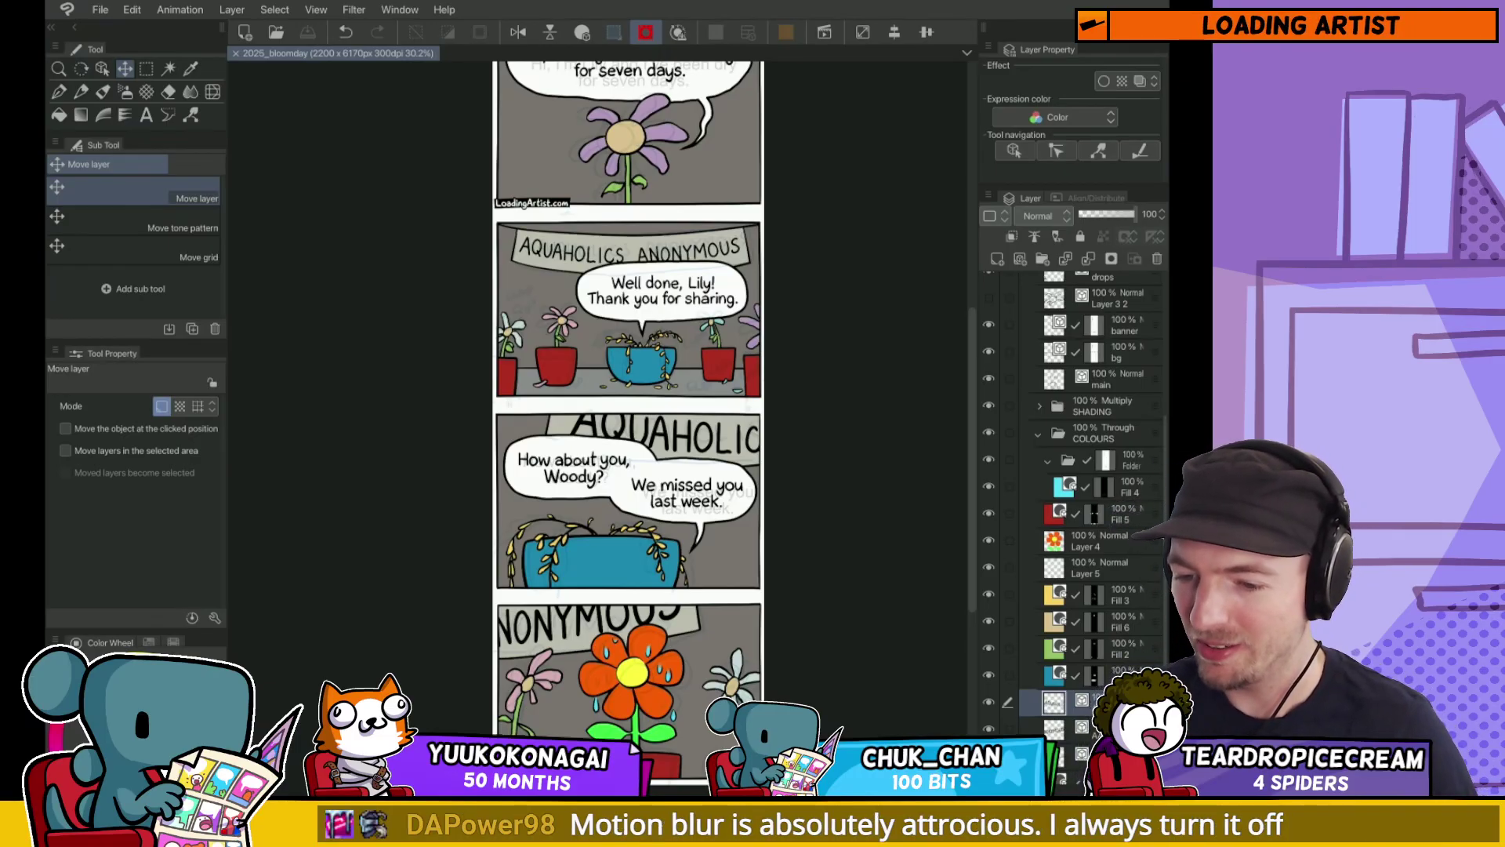
Step: Try white as the main colour of the banner lettering and undo the recolouring
left_click_drag(733, 436, 652, 514)
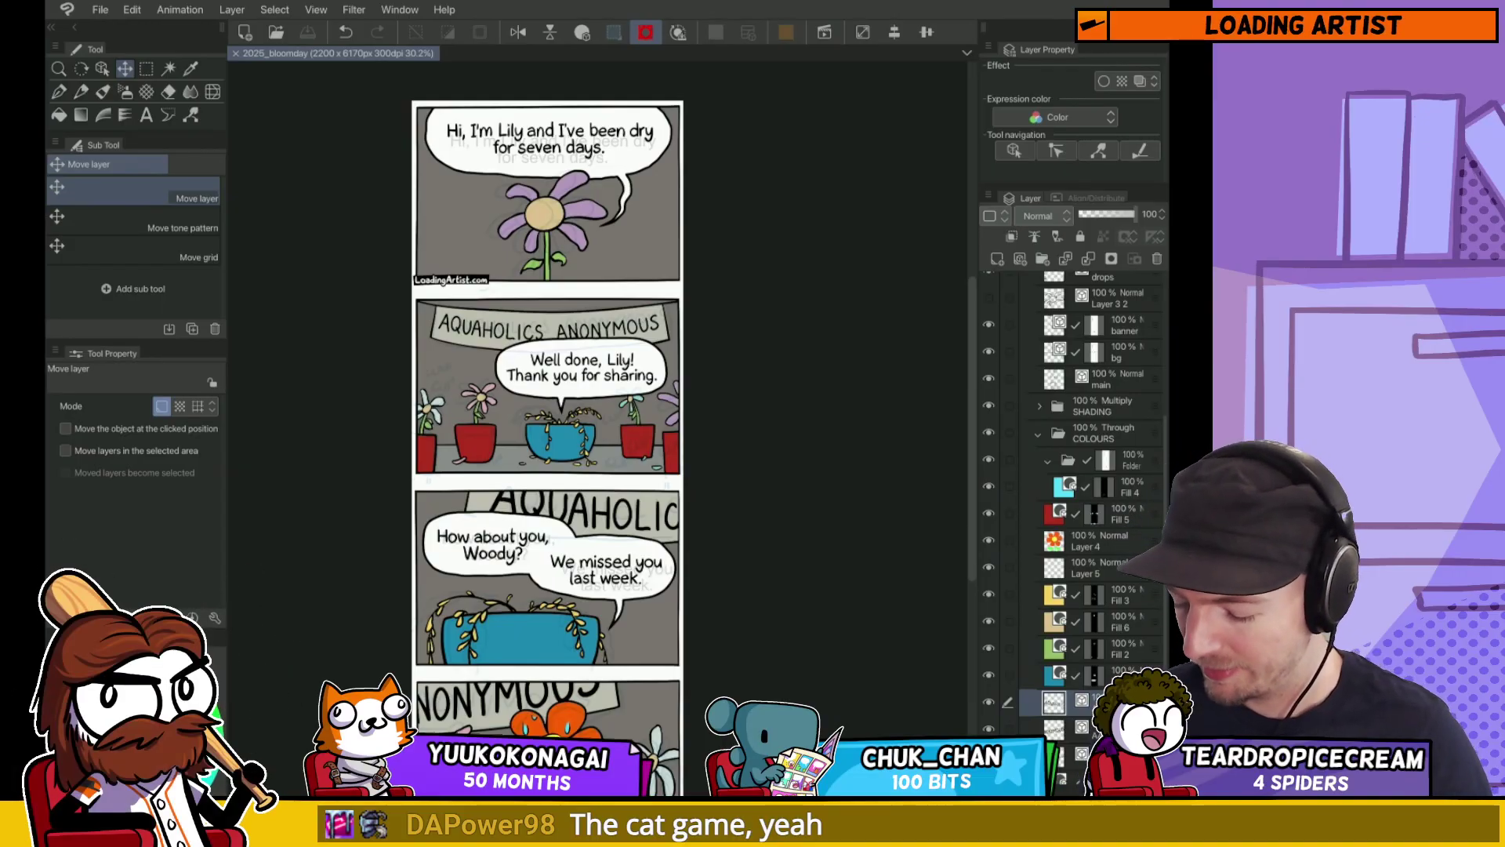
scroll(743, 346, "down", 3)
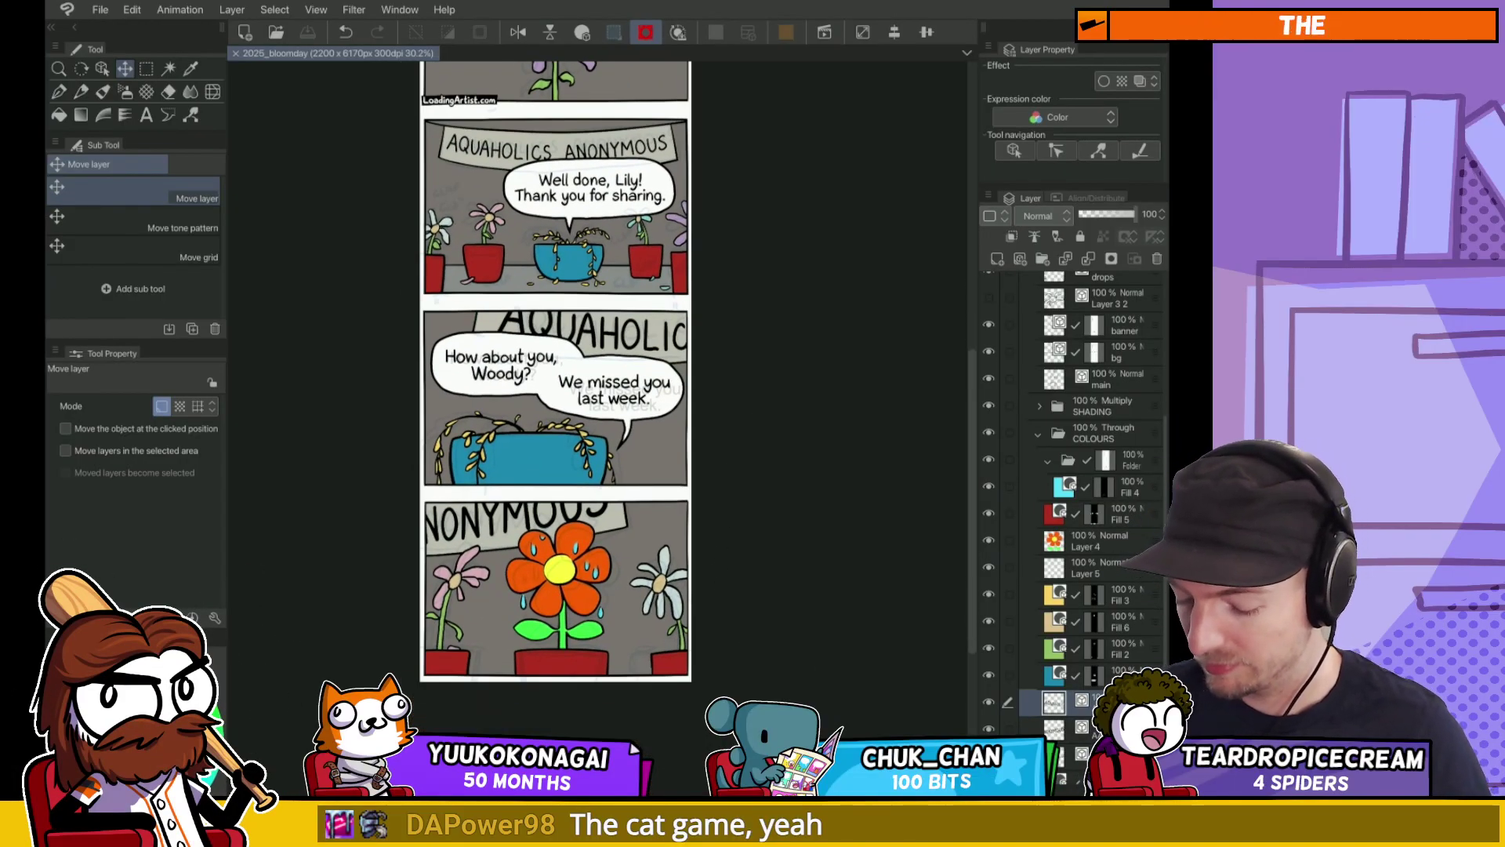
key("o")
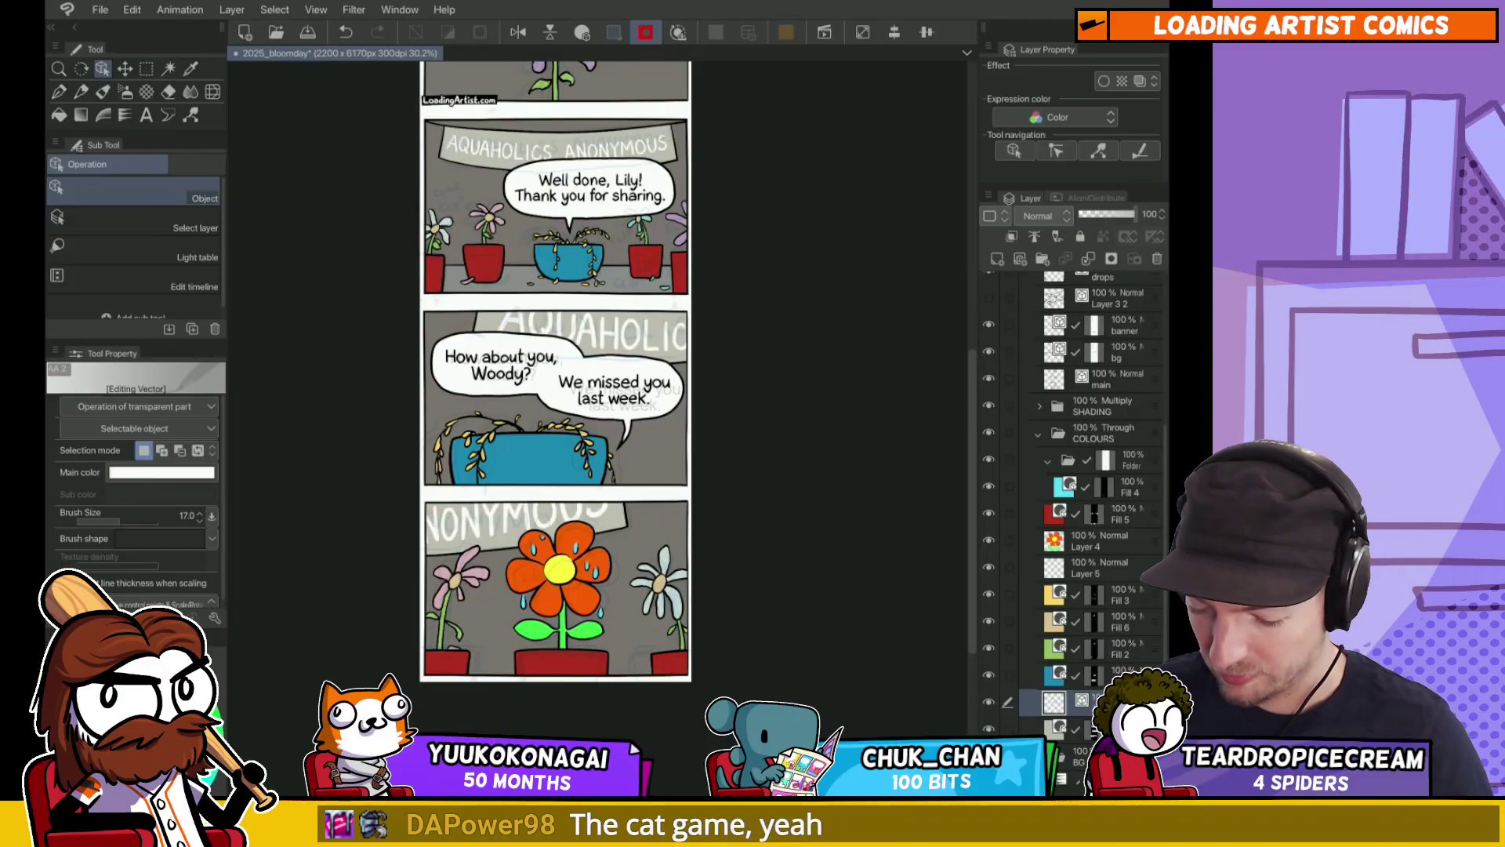
key("ctrl+z")
left_click_drag(828, 479, 832, 615)
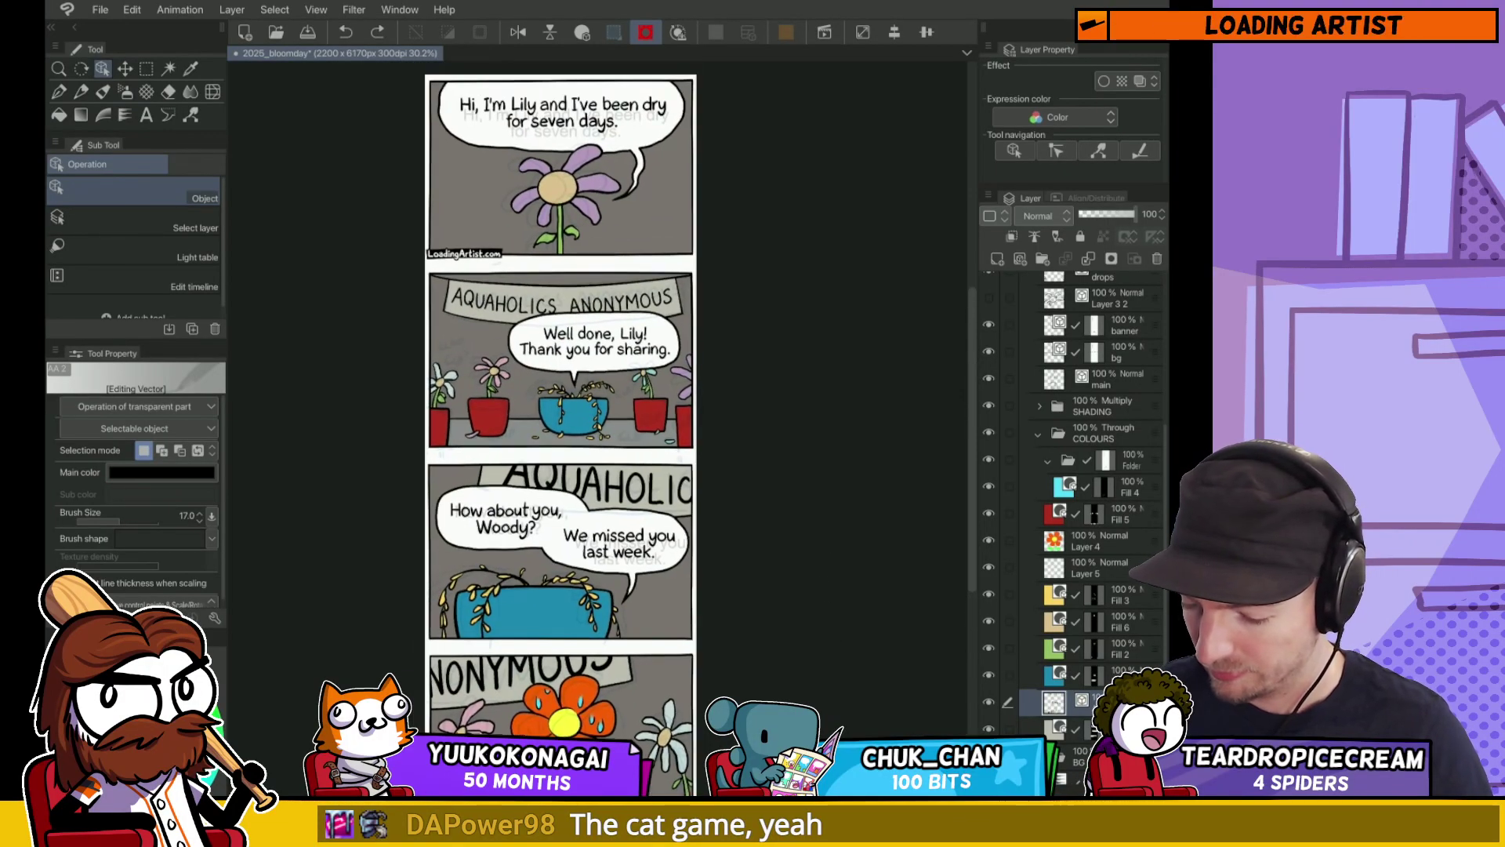
Step: Lower the banner lettering layer's opacity to 53 and hide the sketch folder
left_click(1108, 214)
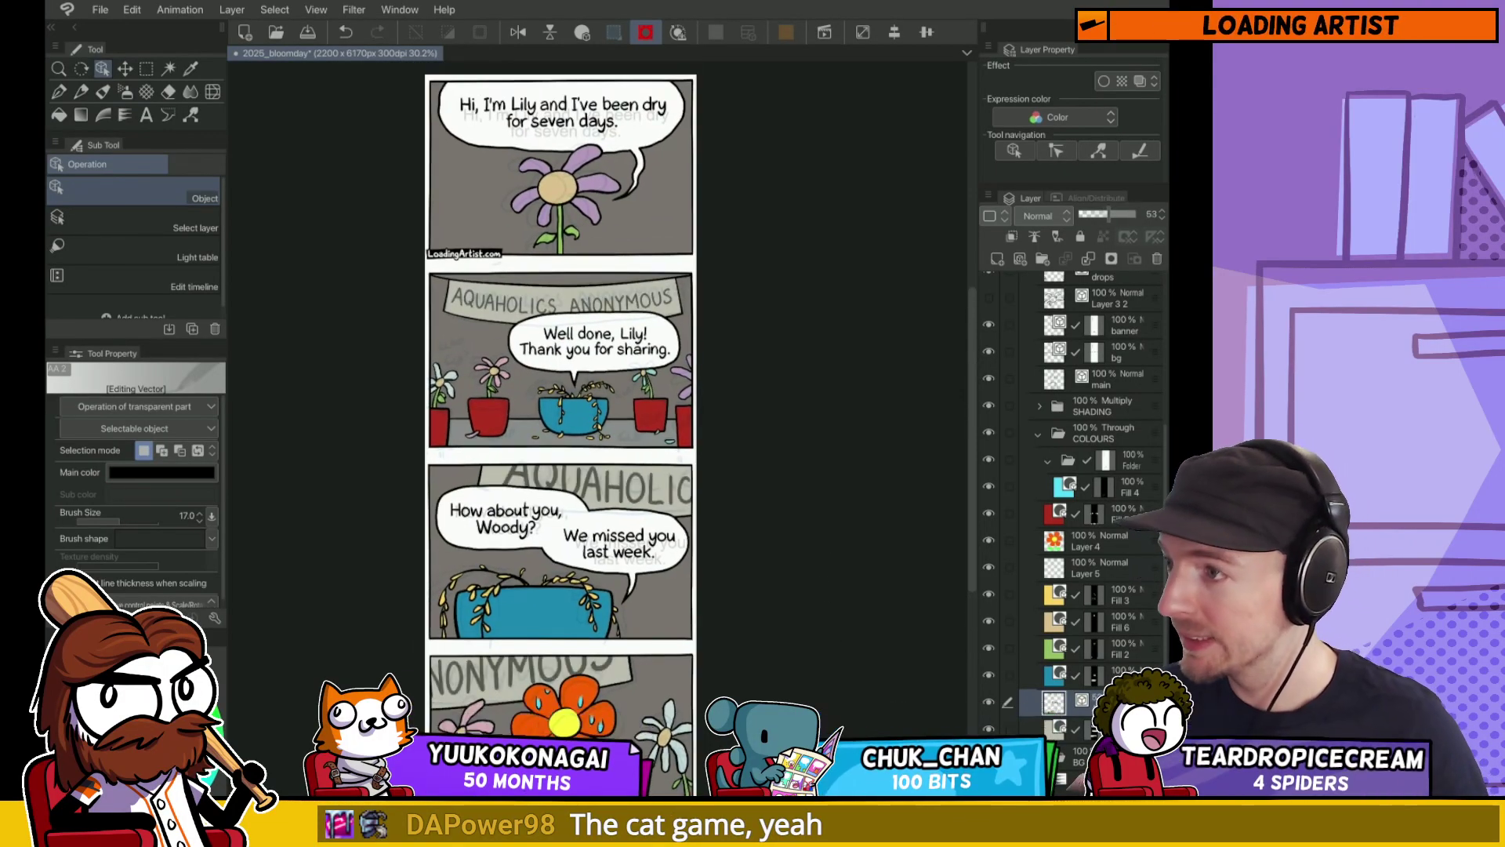
scroll(1077, 565, "up", 2)
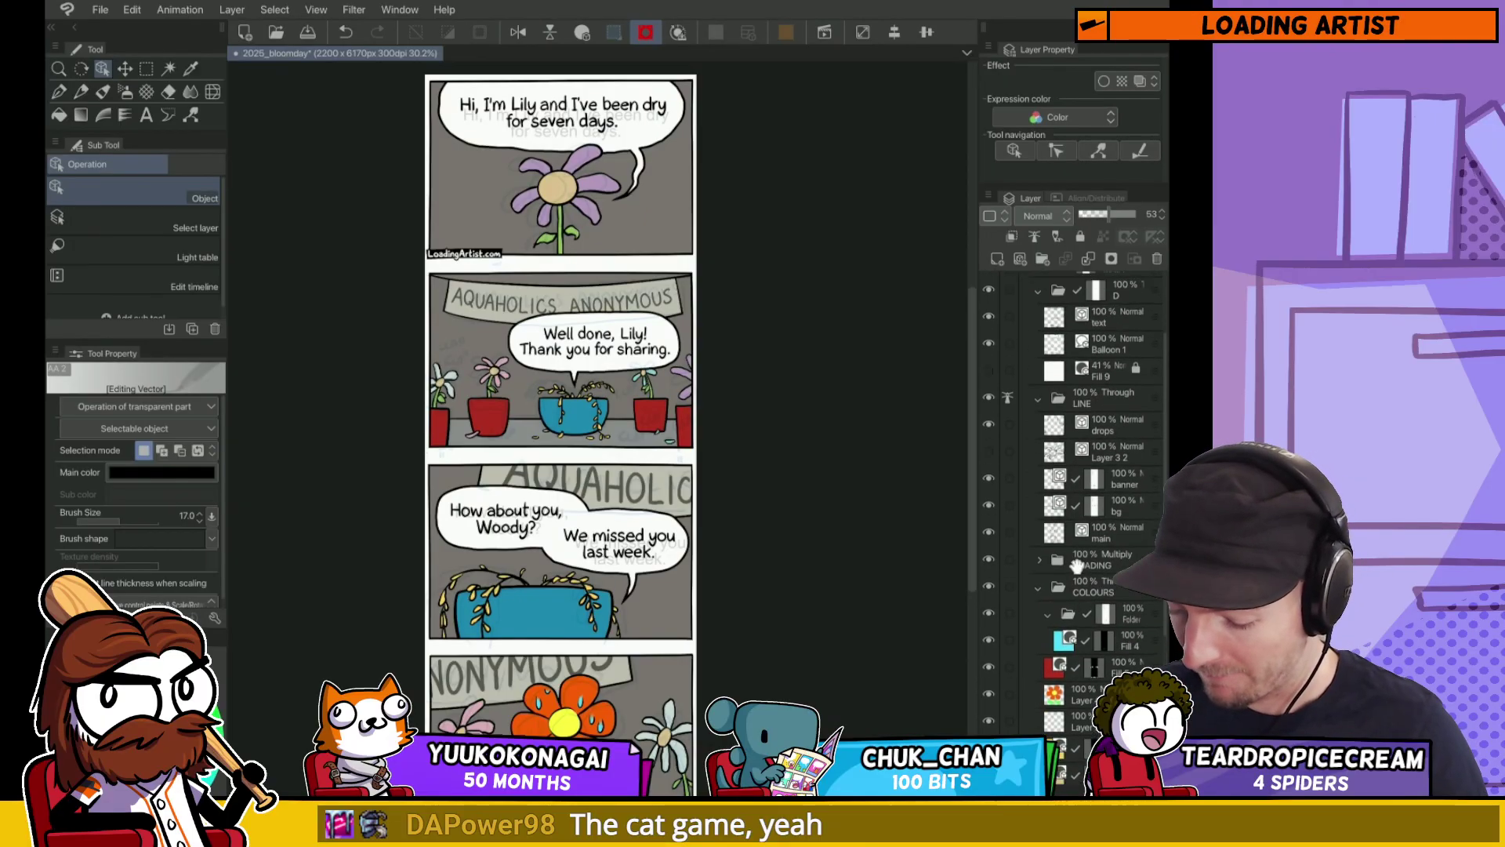
scroll(1077, 565, "up", 2)
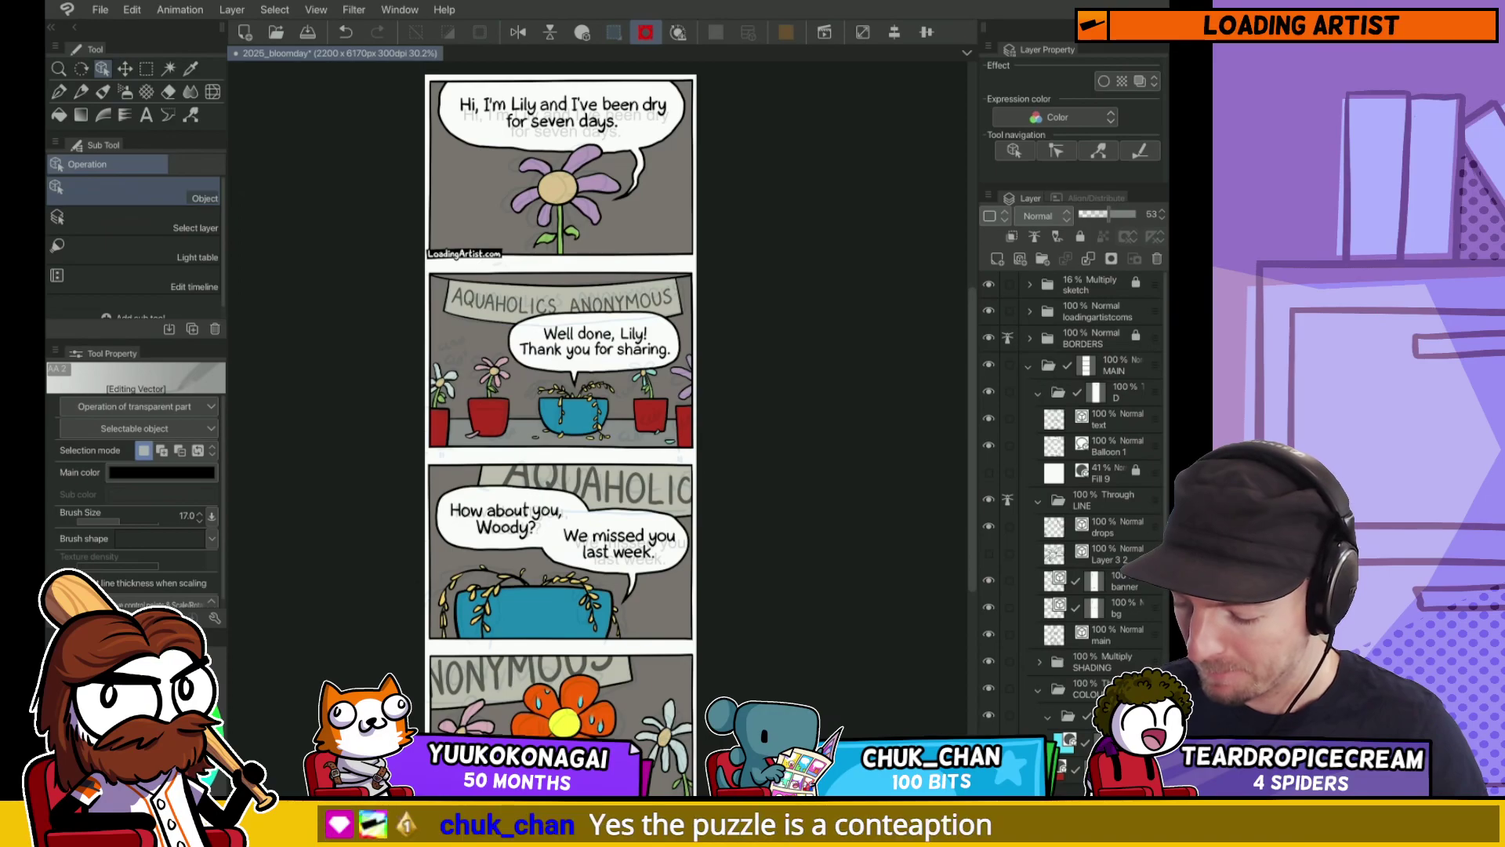
left_click(989, 285)
left_click_drag(864, 487, 884, 406)
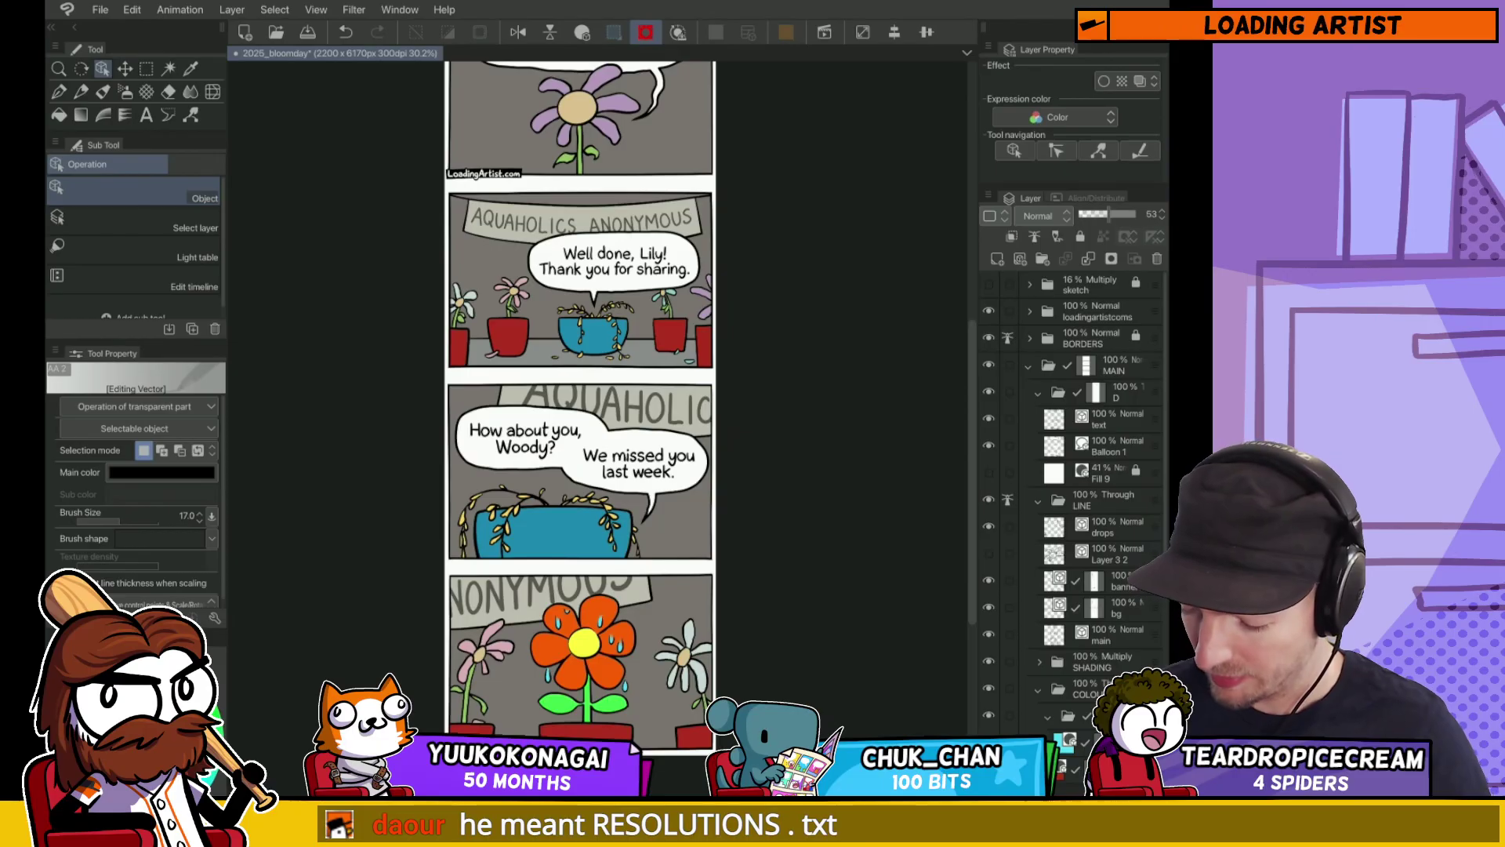
left_click_drag(758, 508, 781, 625)
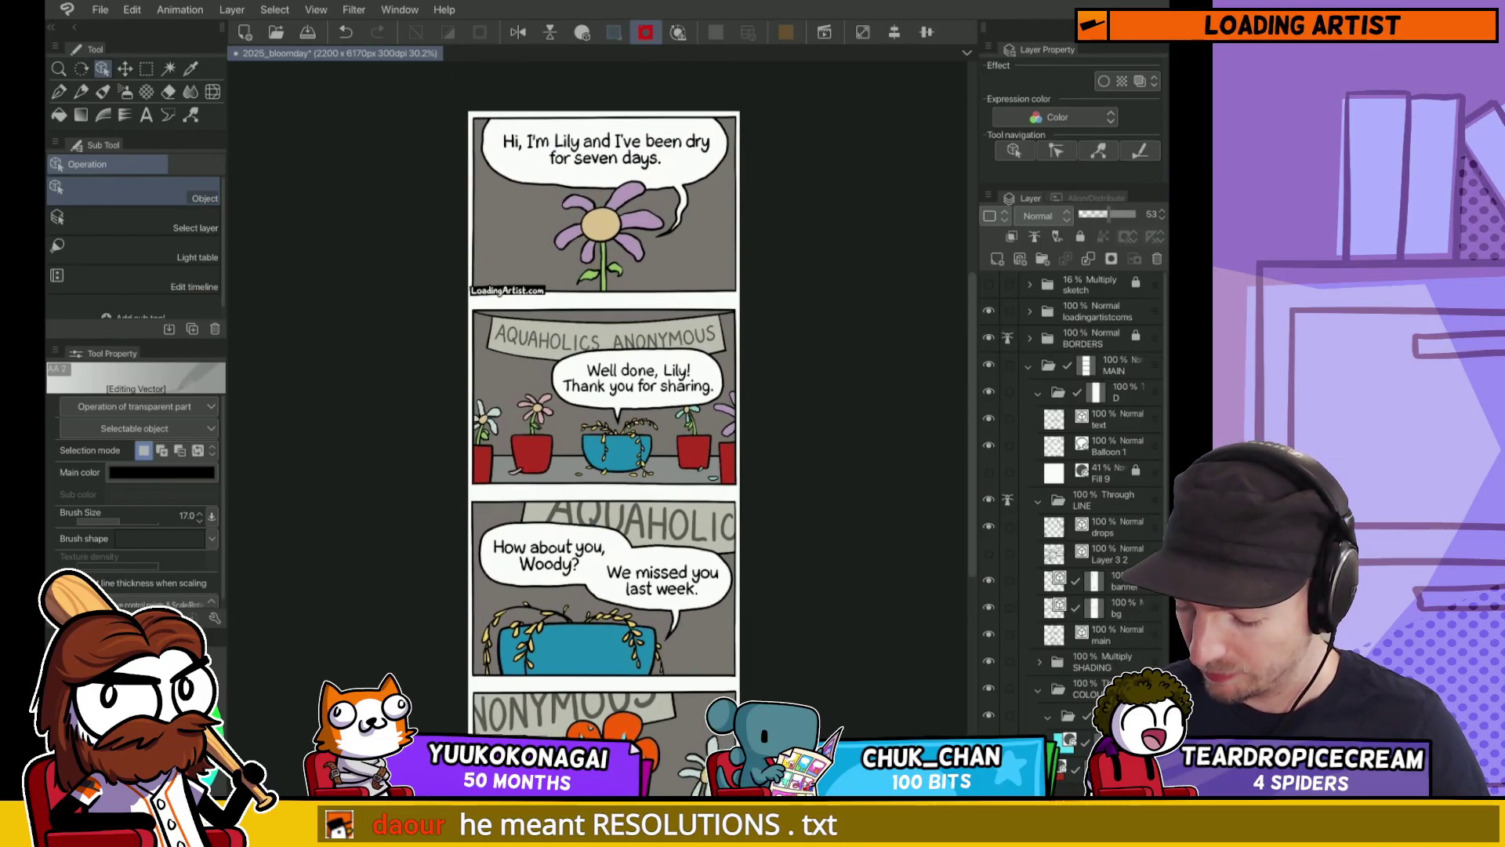
Step: Expand the SHADING folder and make the mask of its reg fill layer active for work on the second panel
left_click(1038, 662)
left_click(1094, 689)
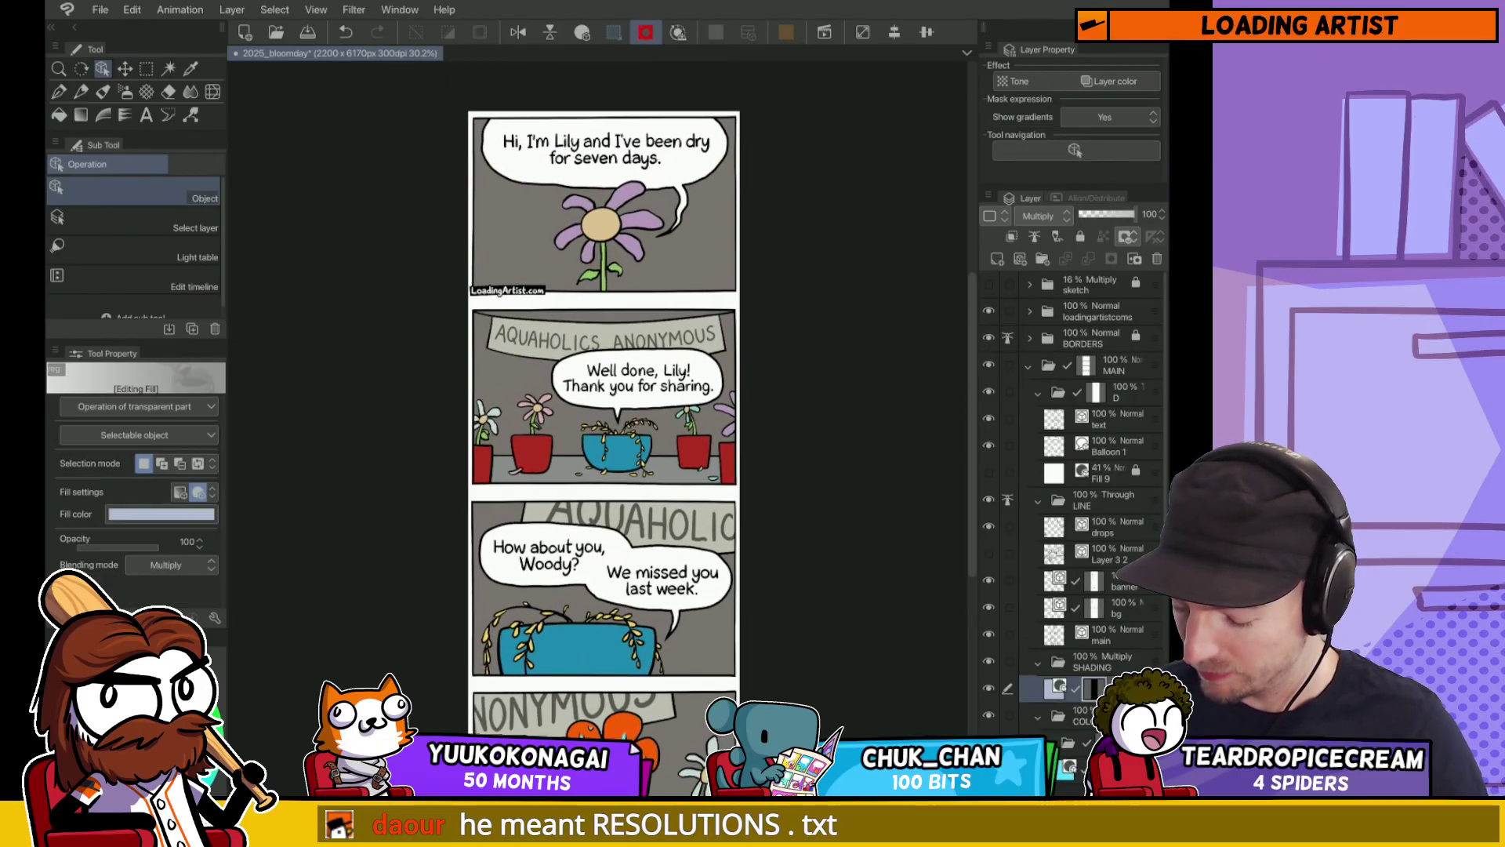
mouse_move(589, 459)
left_mouse_down()
mouse_move(657, 438)
mouse_move(623, 750)
mouse_move(729, 475)
left_mouse_up()
scroll(657, 437, "up", 5)
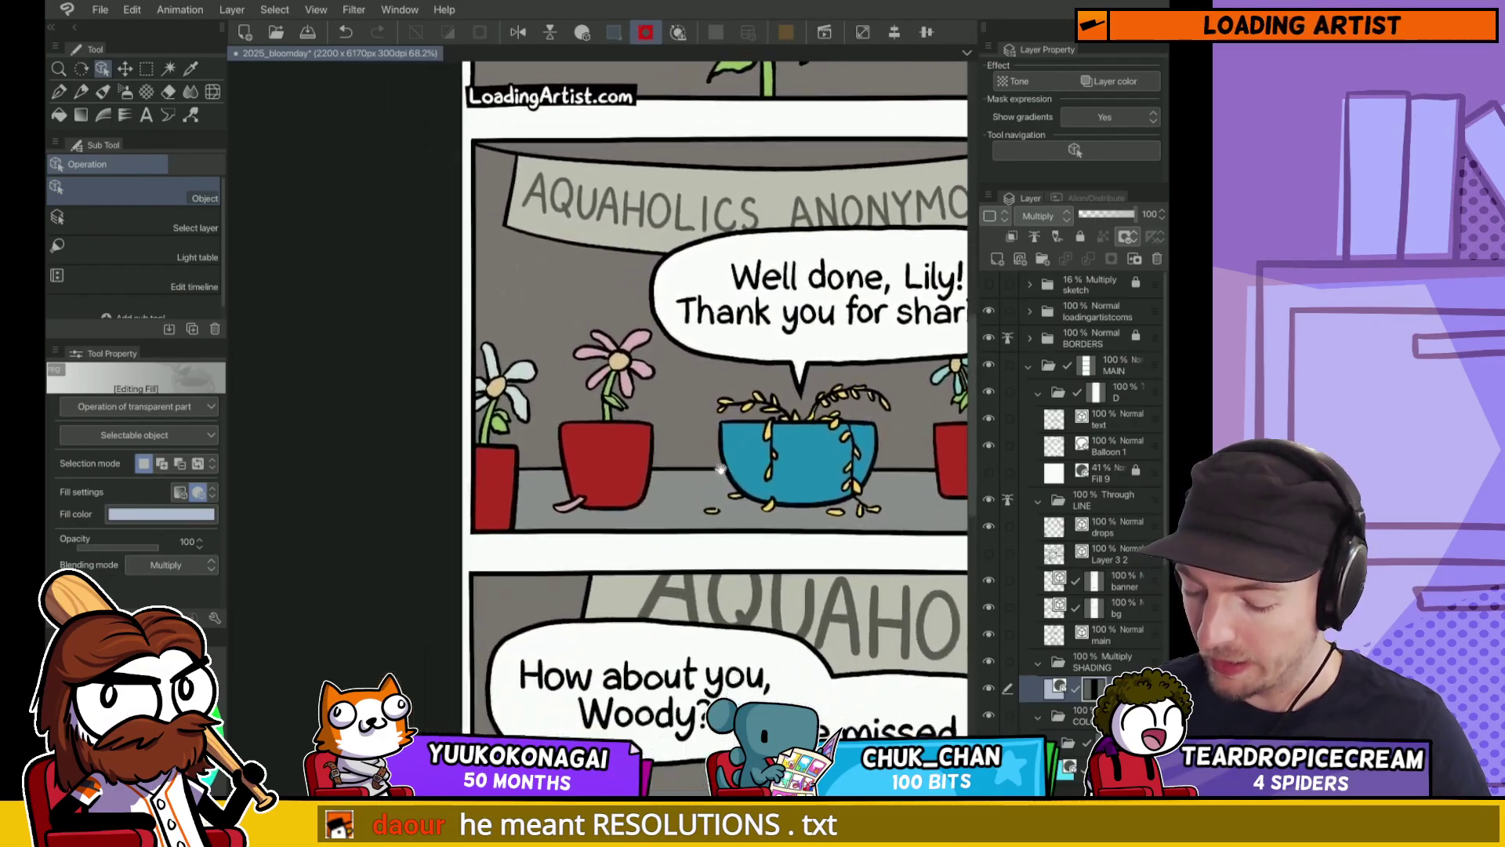
Step: Auto-select the second panel's red pot beside the blue one, shade its left side with the G-pen at size 100 and deselect
scroll(621, 541, "up", 2)
key("w")
left_click(598, 427)
key("p")
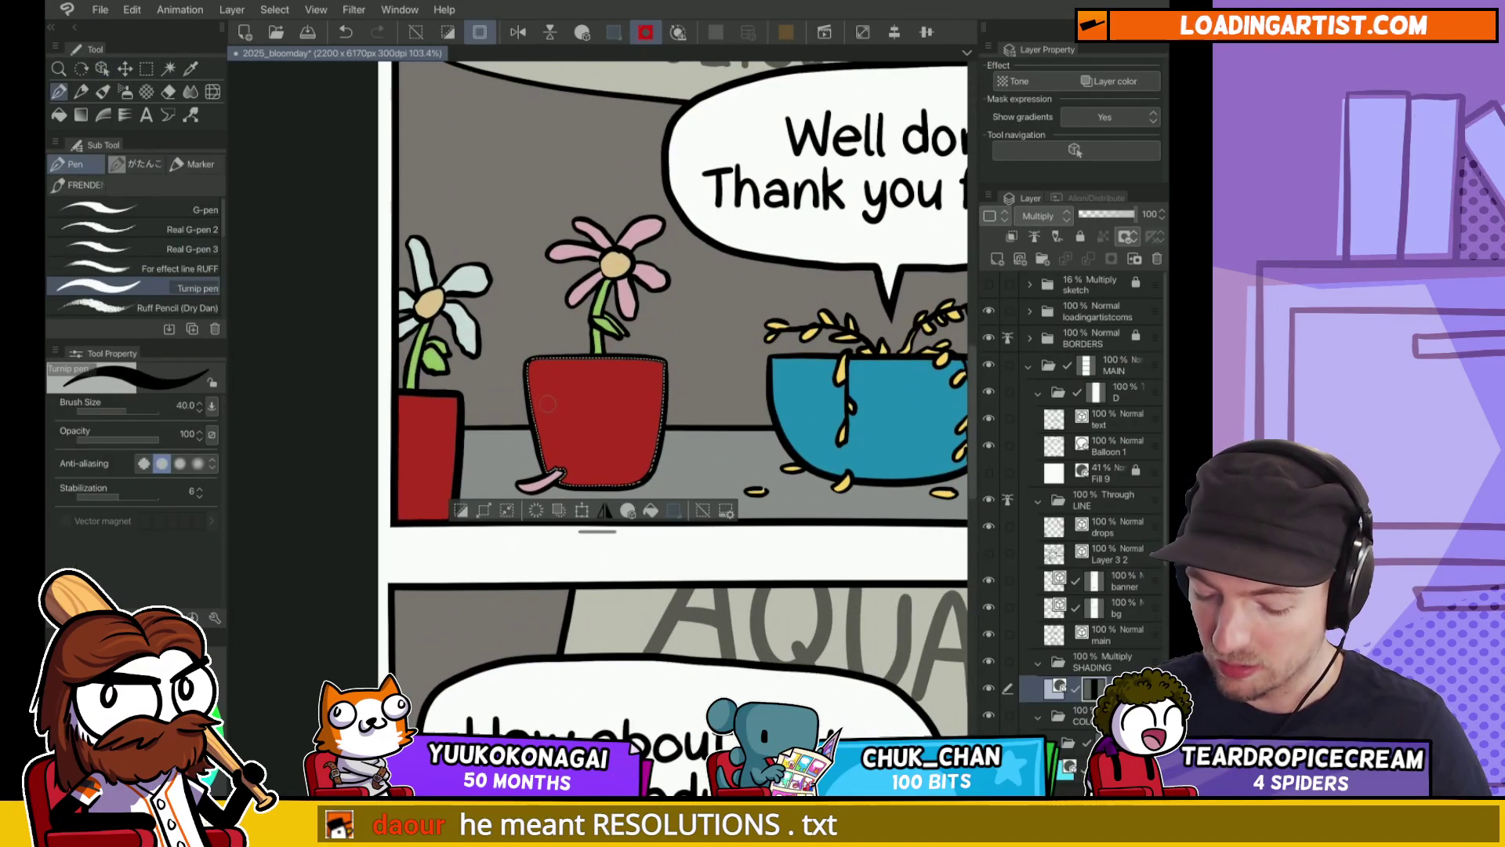
right_click(559, 399)
left_click(578, 264)
key("bracketright")
key("bracketright")
key("bracketright")
key("bracketright")
key("bracketright")
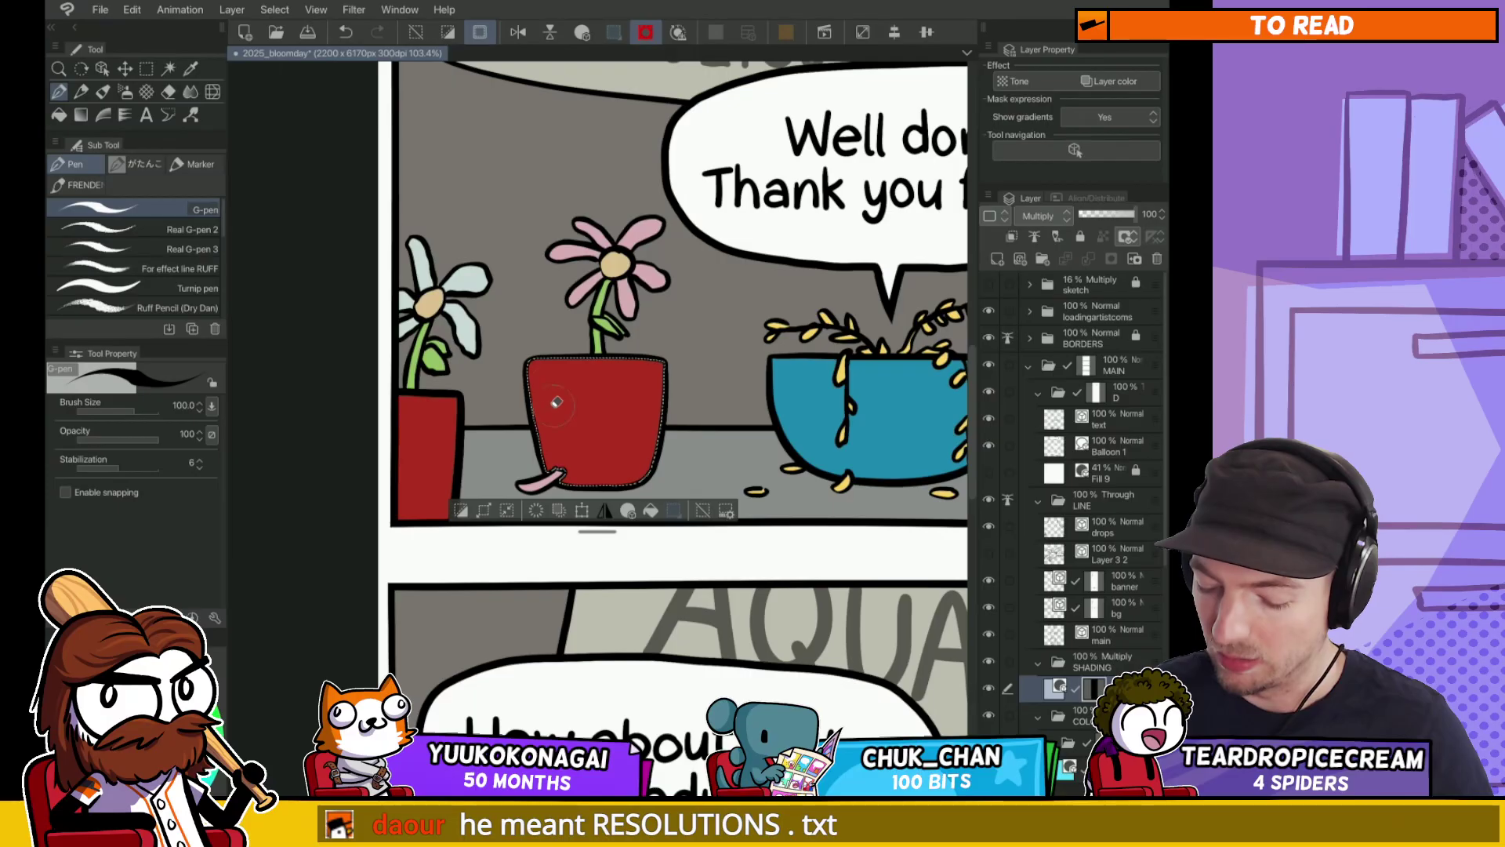
mouse_move(538, 355)
left_mouse_down()
mouse_move(545, 444)
mouse_move(569, 408)
mouse_move(562, 442)
mouse_move(651, 393)
mouse_move(757, 400)
left_mouse_up()
key("ctrl+d")
Step: Auto-select the floor in the second panel, paint the red pot's cast shadow to its left with the G-pen and deselect
key("w")
left_click(725, 397)
key("p")
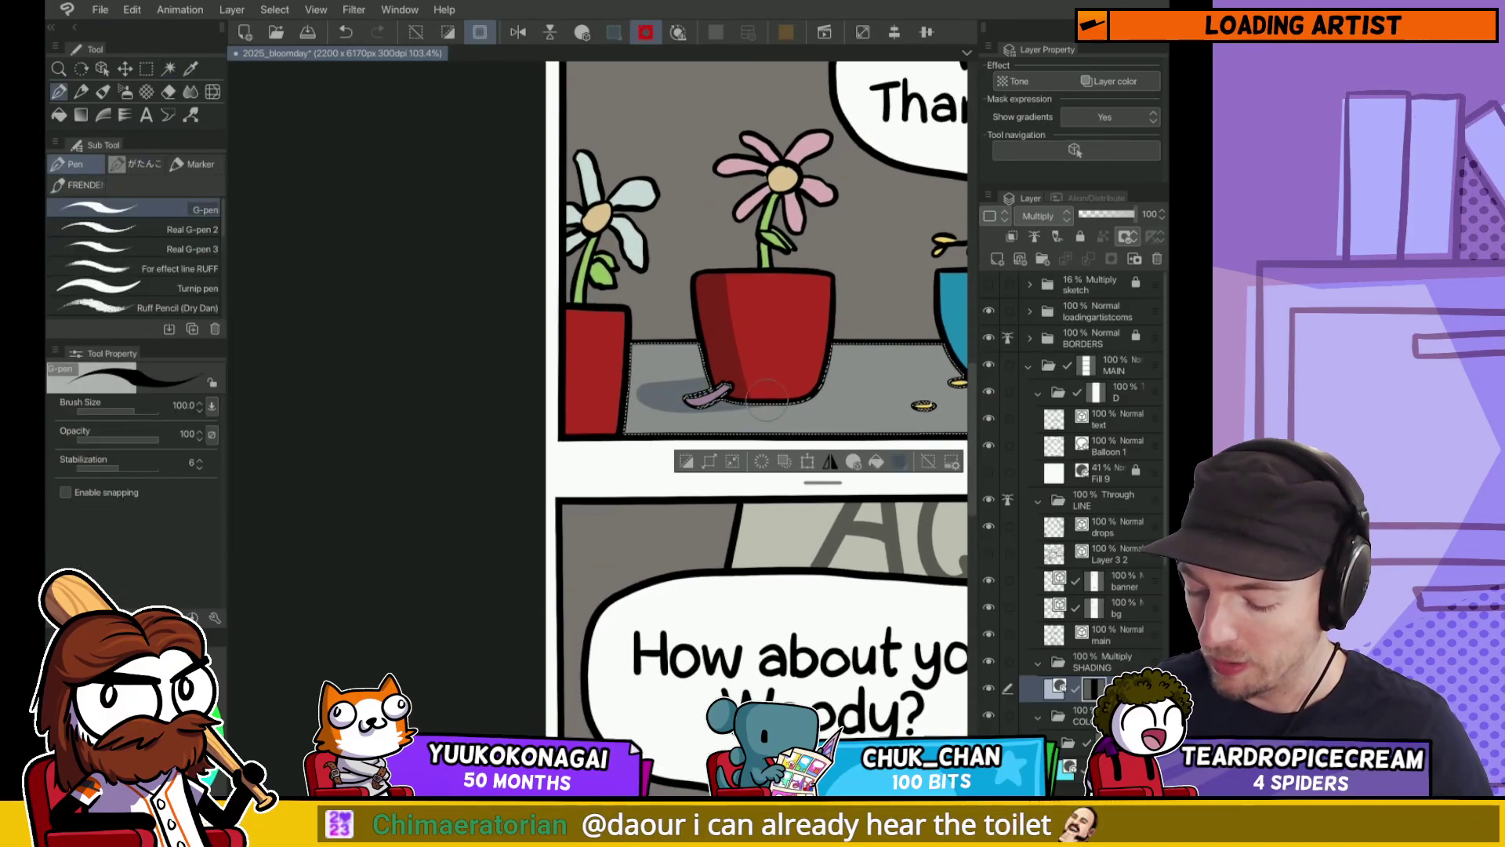
key("ctrl+z")
left_click_drag(663, 398, 792, 405)
key("ctrl+z")
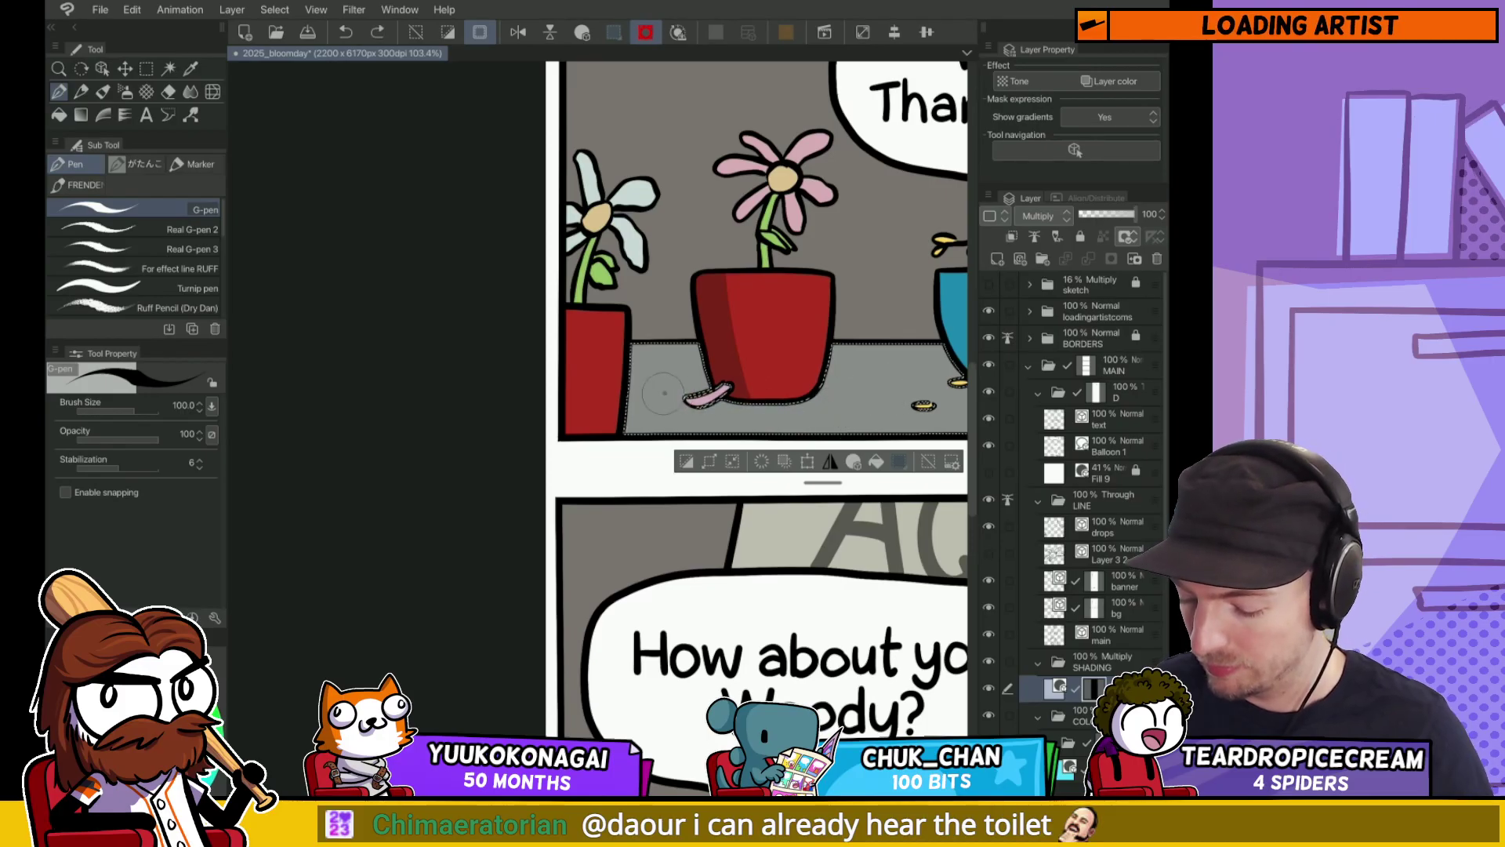
mouse_move(664, 394)
left_mouse_down()
mouse_move(788, 395)
mouse_move(713, 401)
left_mouse_up()
key("ctrl+d")
key("c")
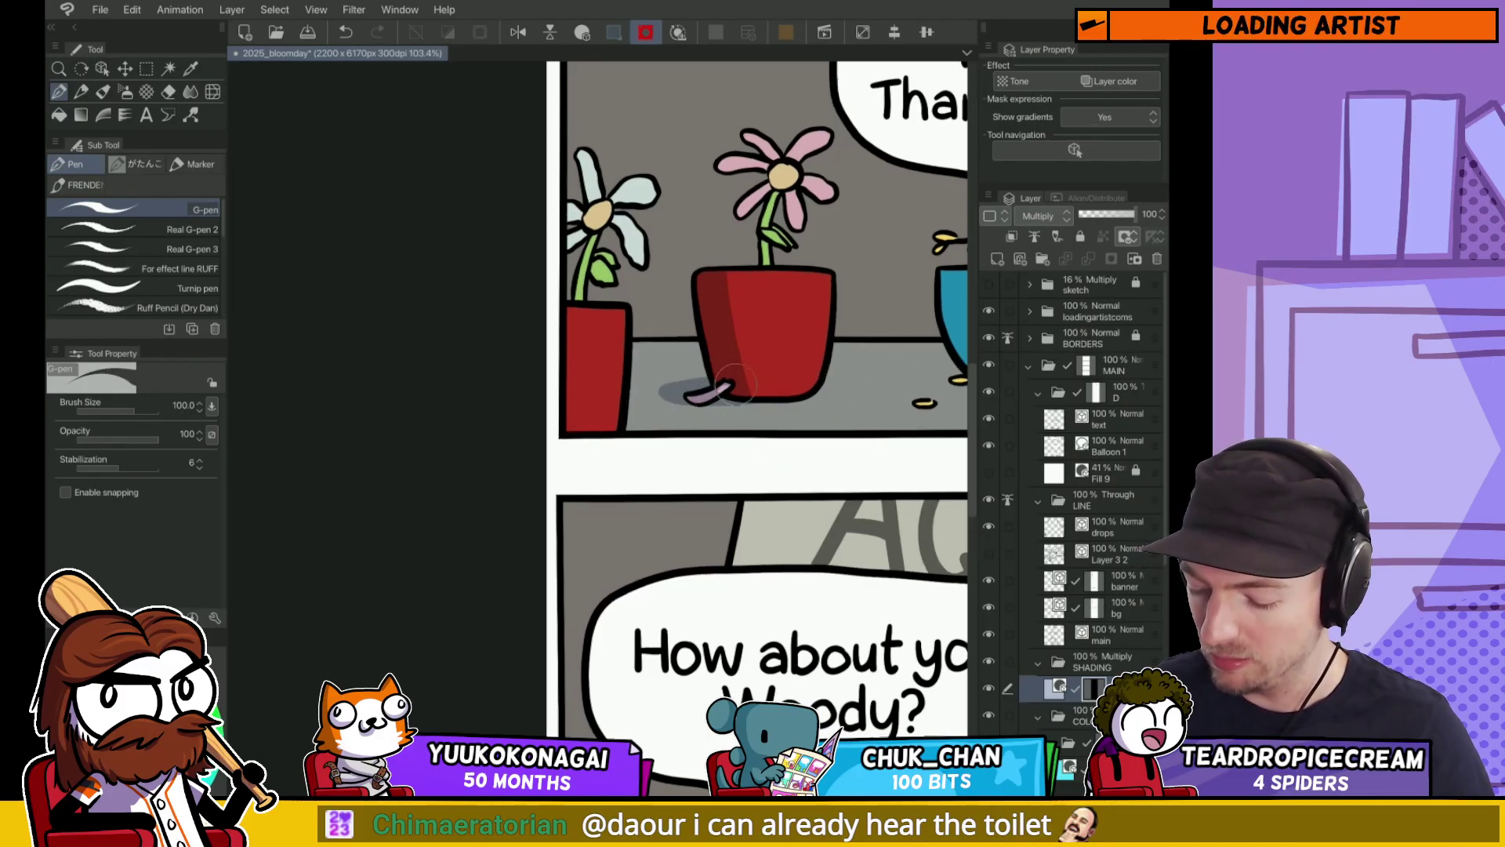
Step: Auto-select the sections of the second panel's blue pot, shade its left side and underside with the G-pen and deselect
key("w")
scroll(690, 392, "right", 5)
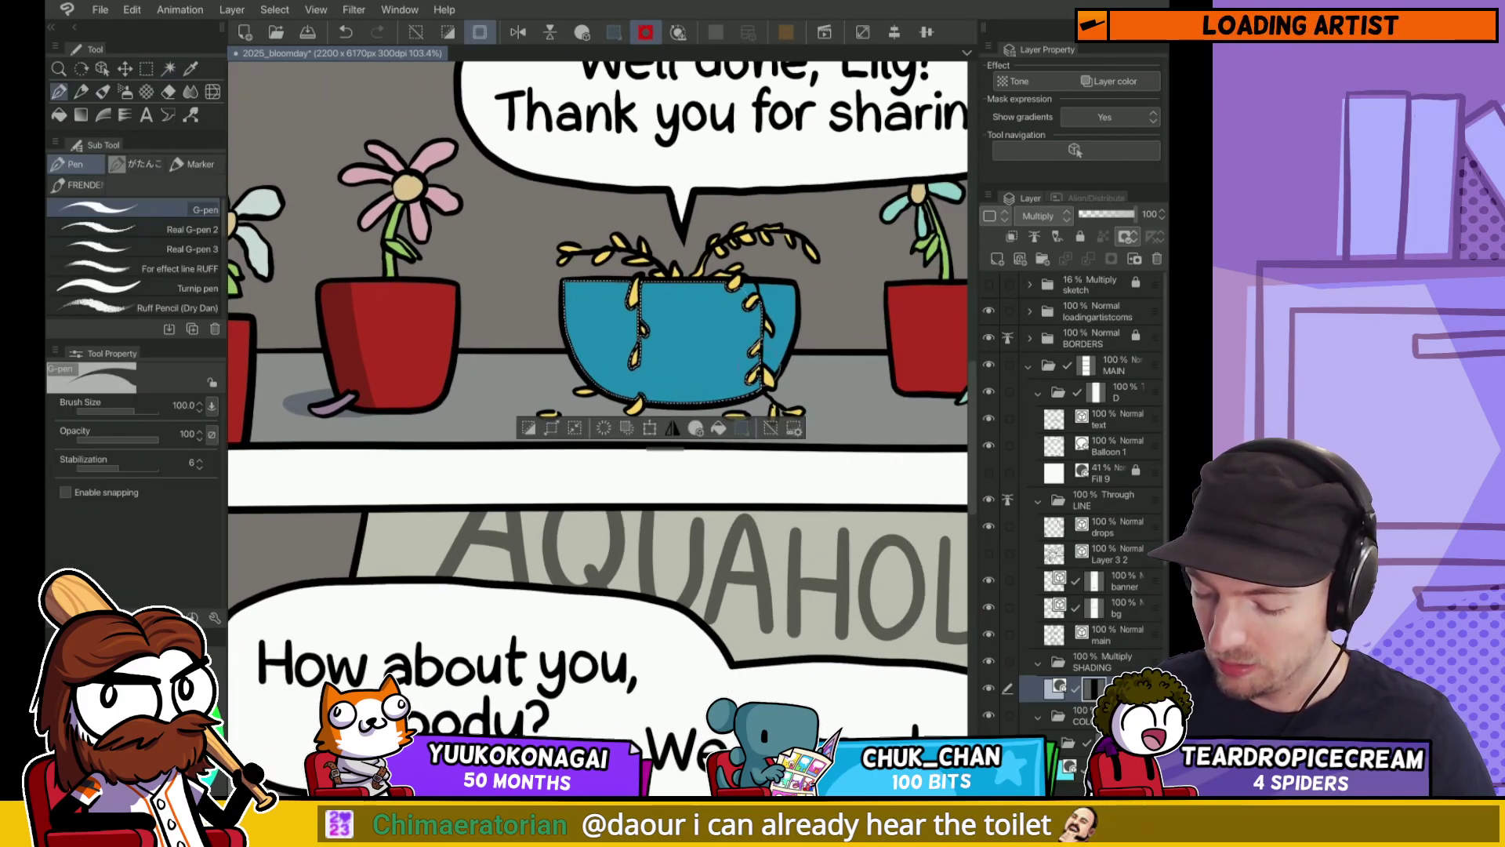
left_click(740, 330)
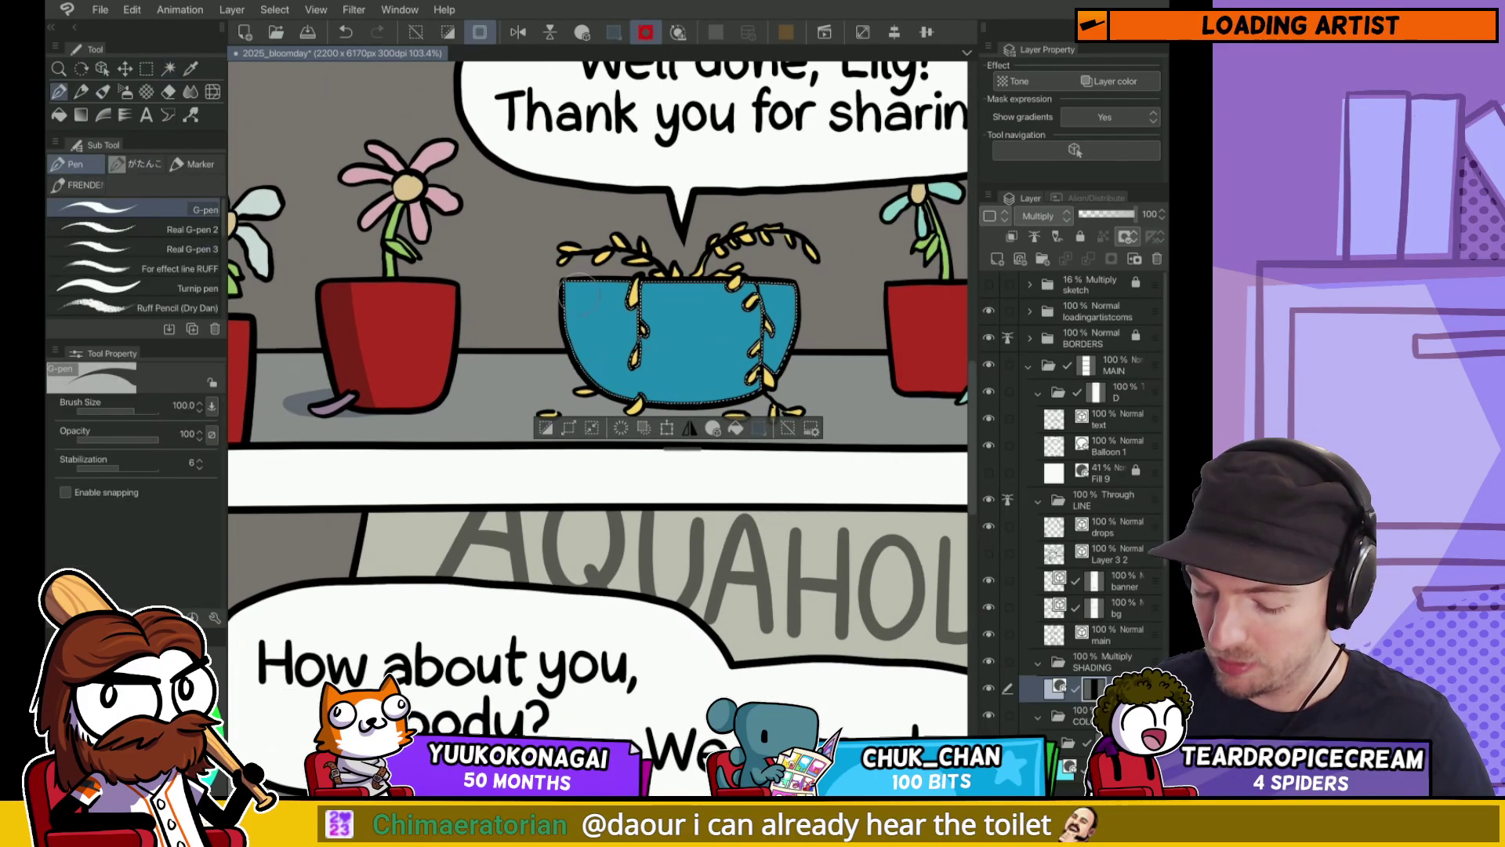
key("p")
mouse_move(585, 271)
left_mouse_down()
mouse_move(682, 401)
mouse_move(598, 353)
mouse_move(706, 402)
mouse_move(689, 412)
left_mouse_up()
key("ctrl+z")
key("ctrl+z")
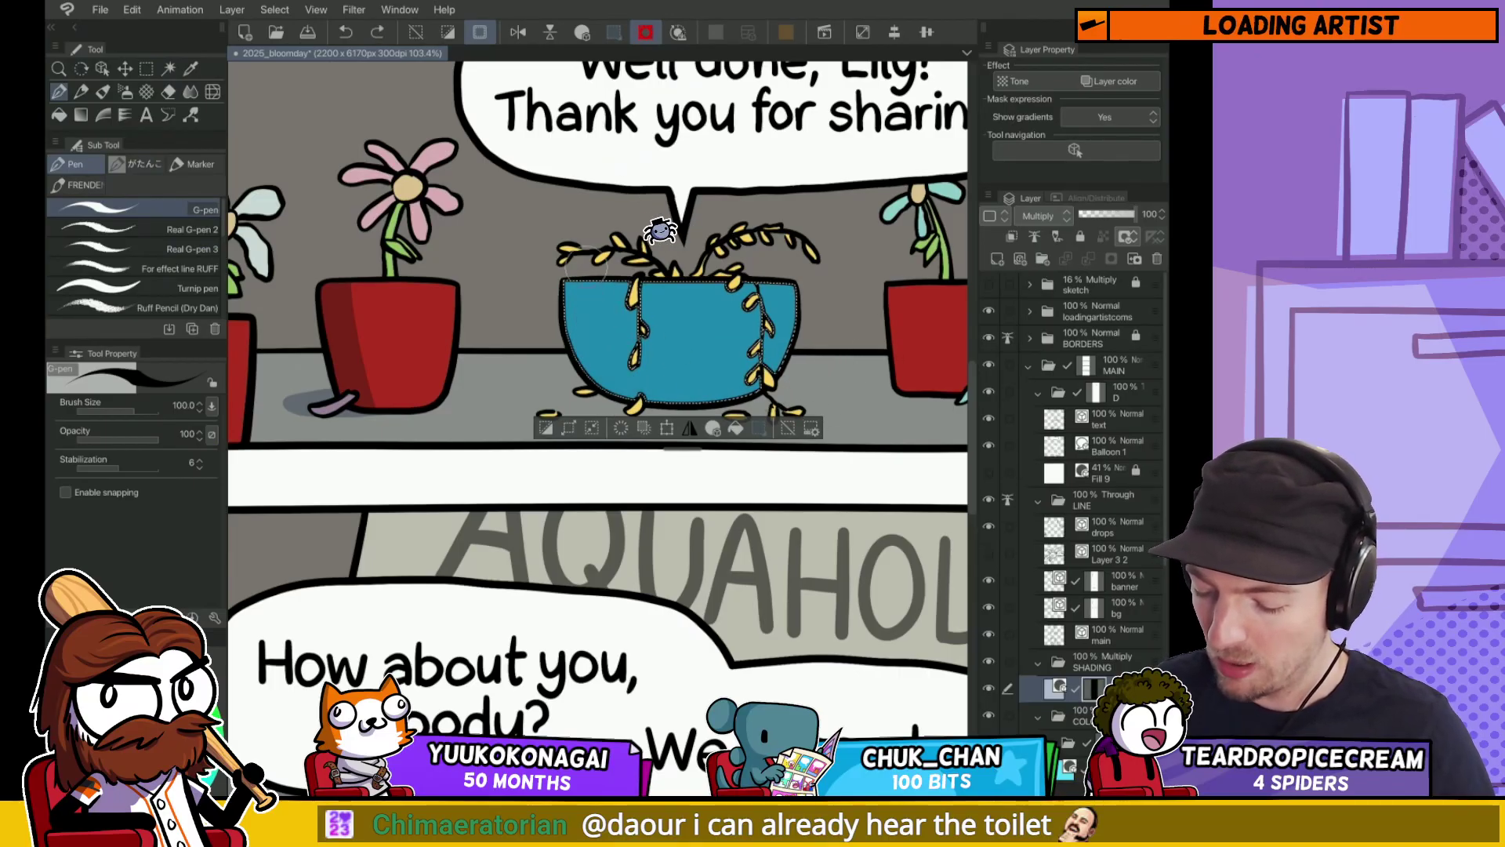
key("ctrl+d")
scroll(609, 427, "up", 4)
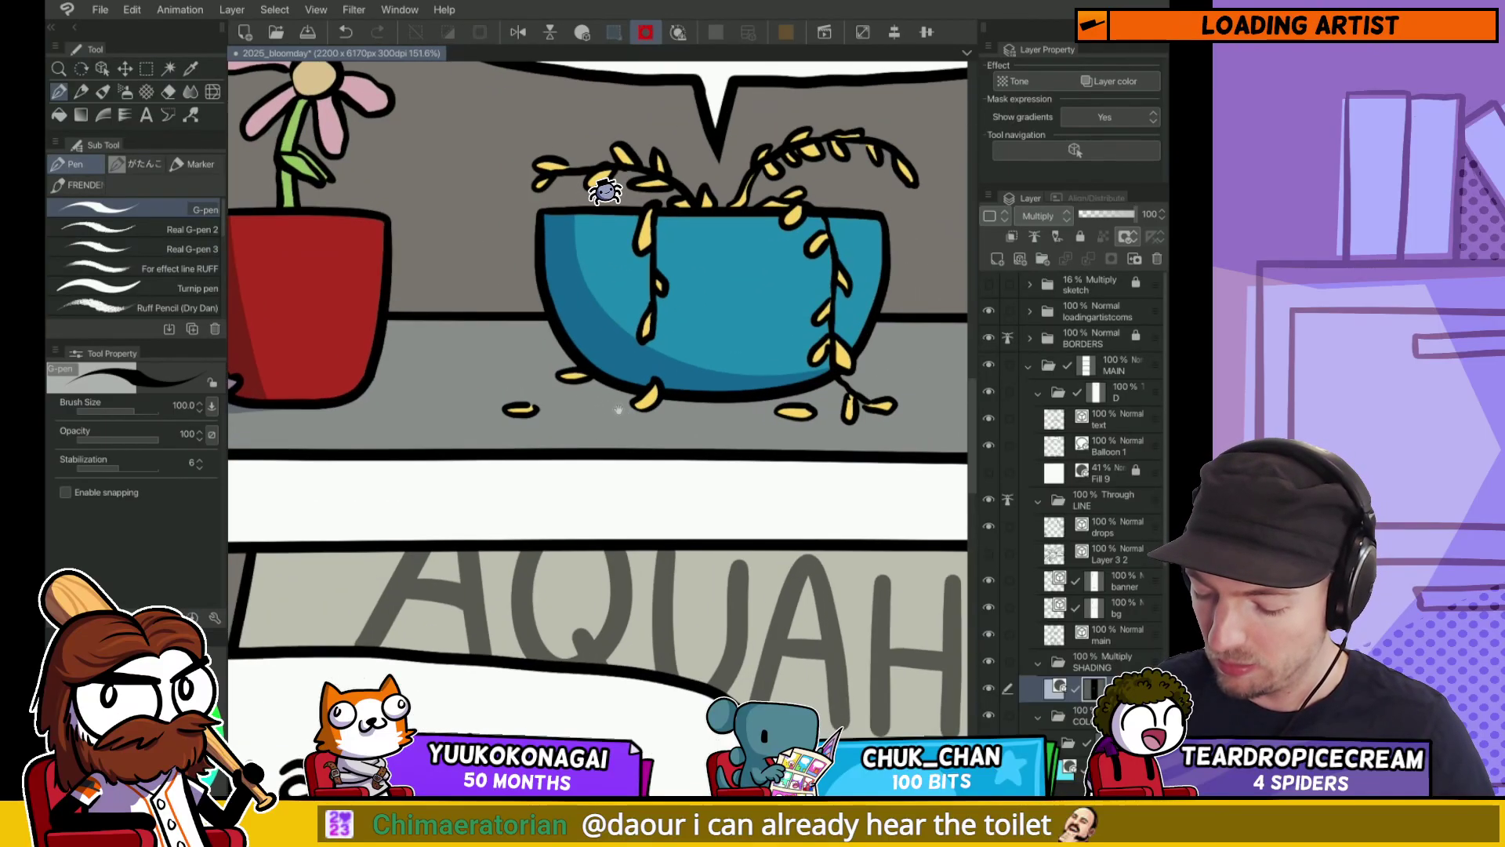
Step: Paint the blue pot's cast shadow on the floor beneath it, reducing the G-pen to size 70 for the right end
key("w")
left_click(560, 402)
key("ctrl+z")
key("p")
left_click_drag(549, 372, 737, 404)
key("bracketleft")
key("bracketleft")
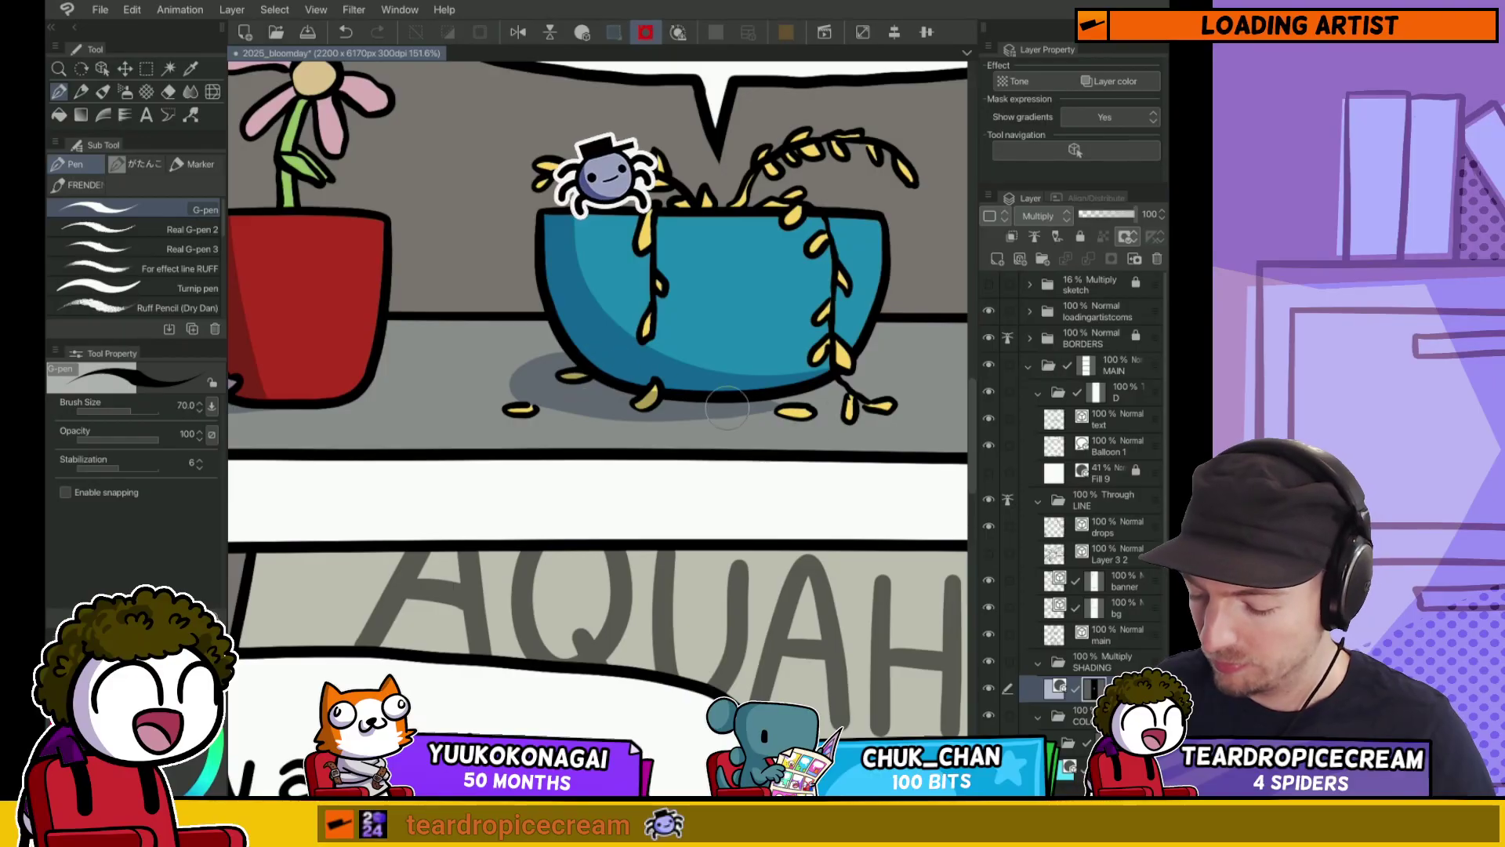
left_click_drag(737, 405, 871, 384)
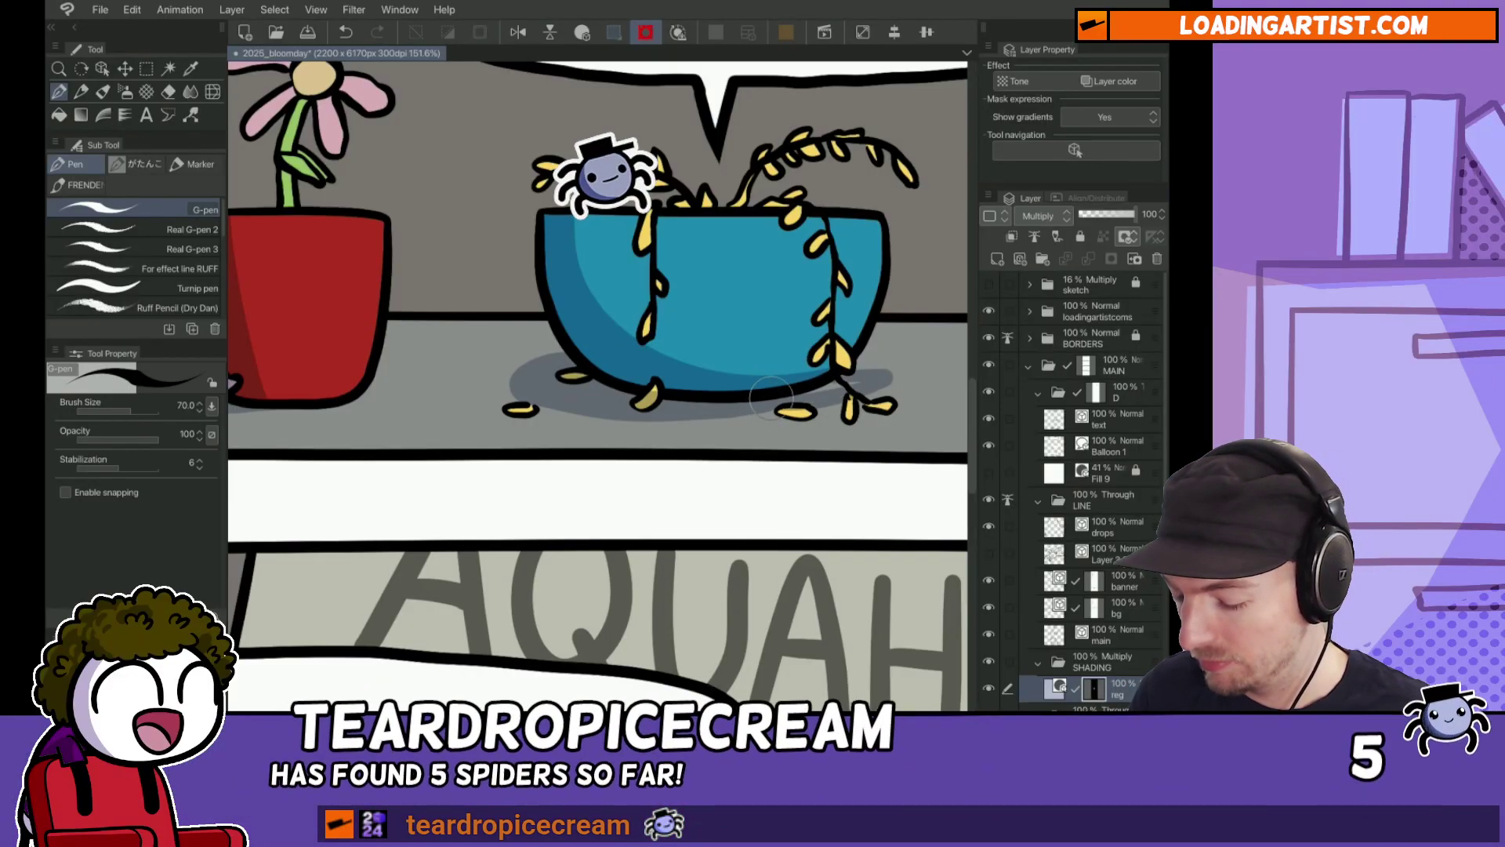
Step: Rework the right end of the cast shadow beneath the second panel's blue pot with the G-pen, undoing unwanted strokes
scroll(771, 398, "down", 5)
scroll(784, 402, "up", 5)
key("ctrl+z")
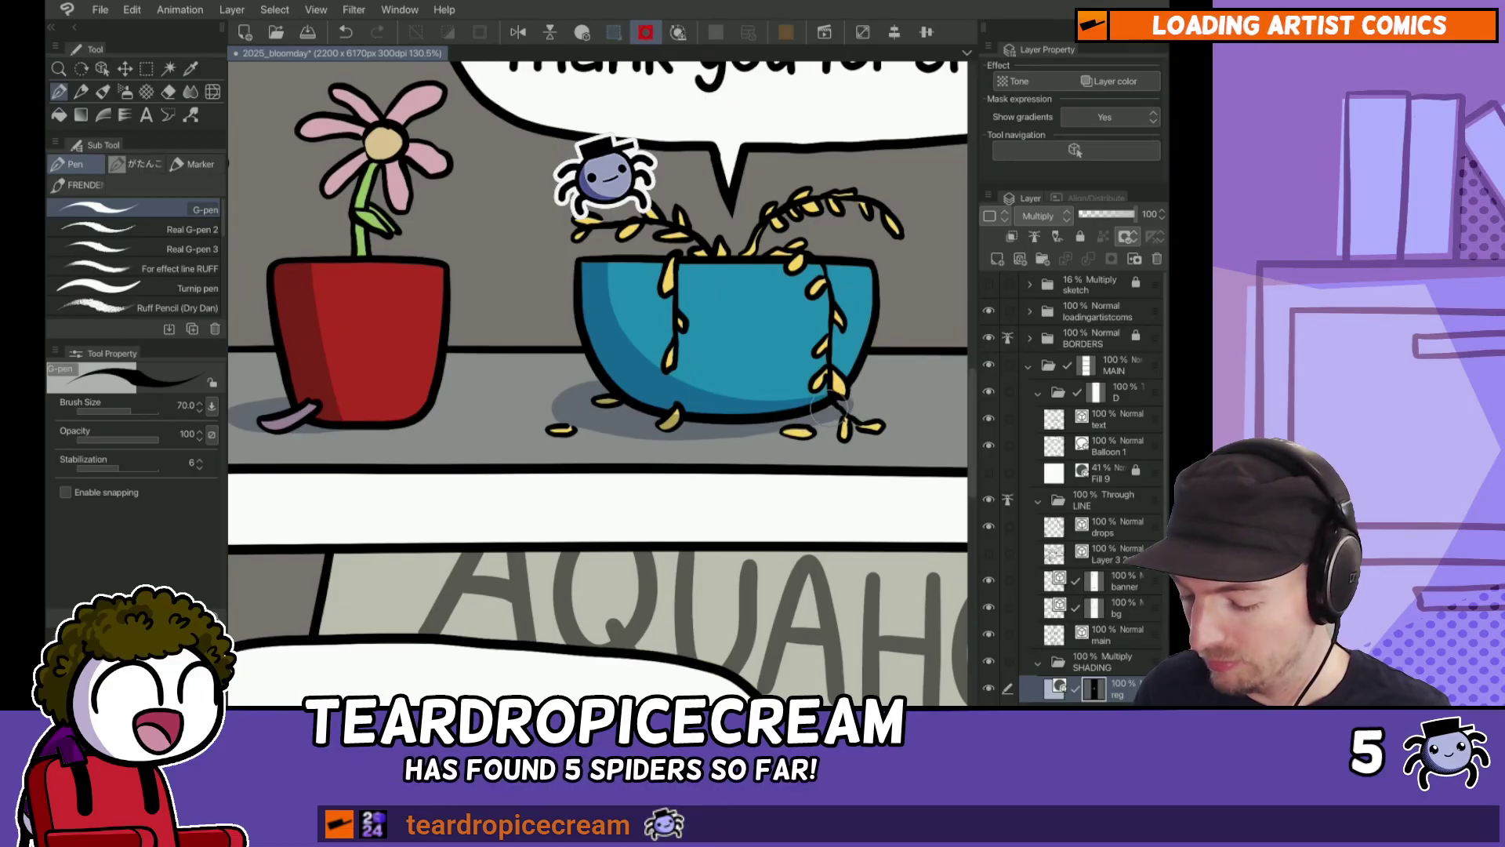
scroll(833, 427, "down", 3)
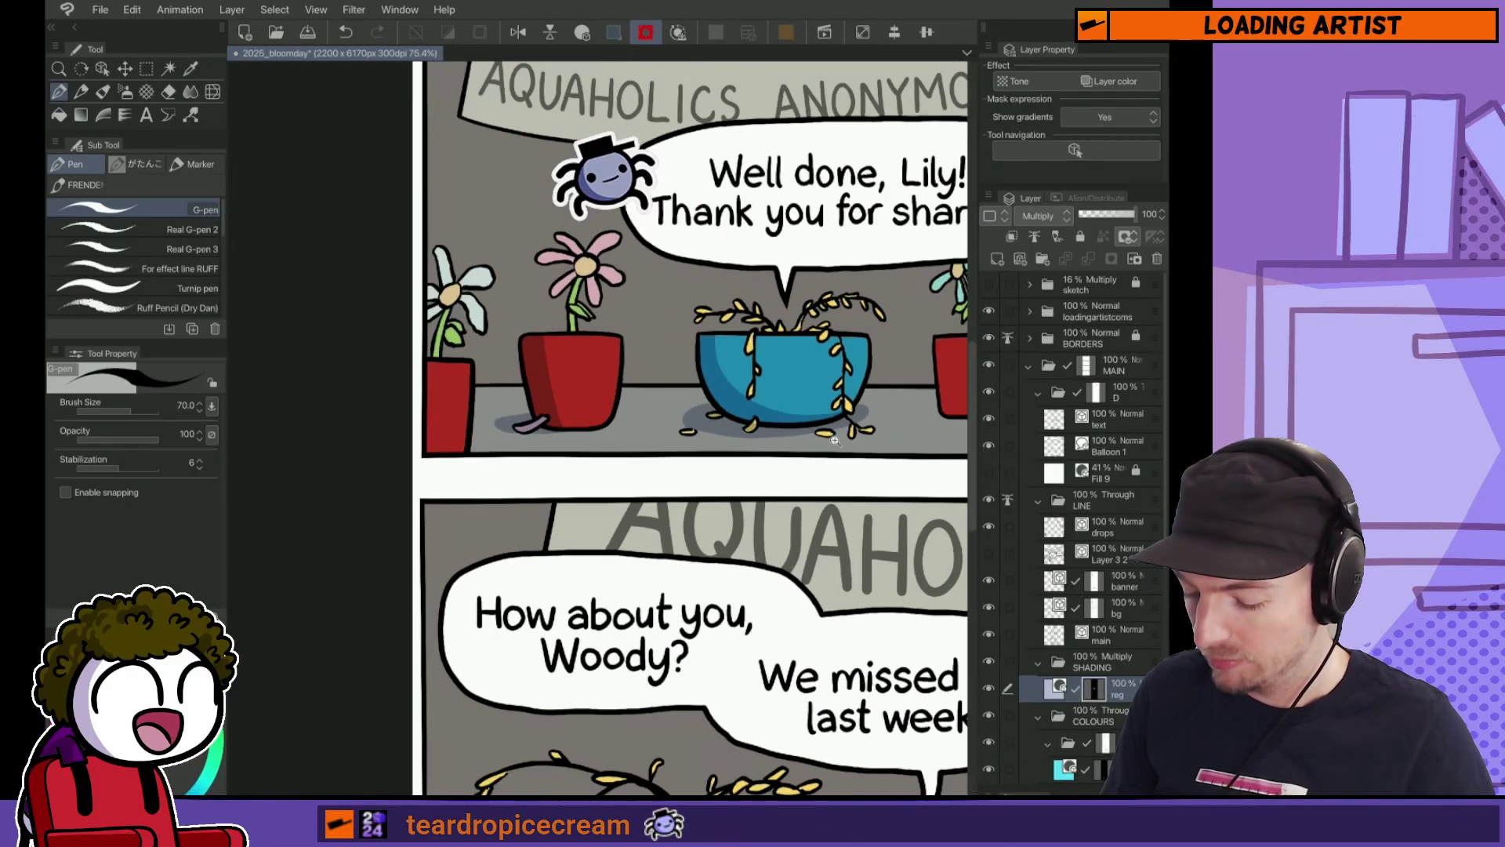
scroll(835, 440, "down", 2)
scroll(692, 471, "up", 5)
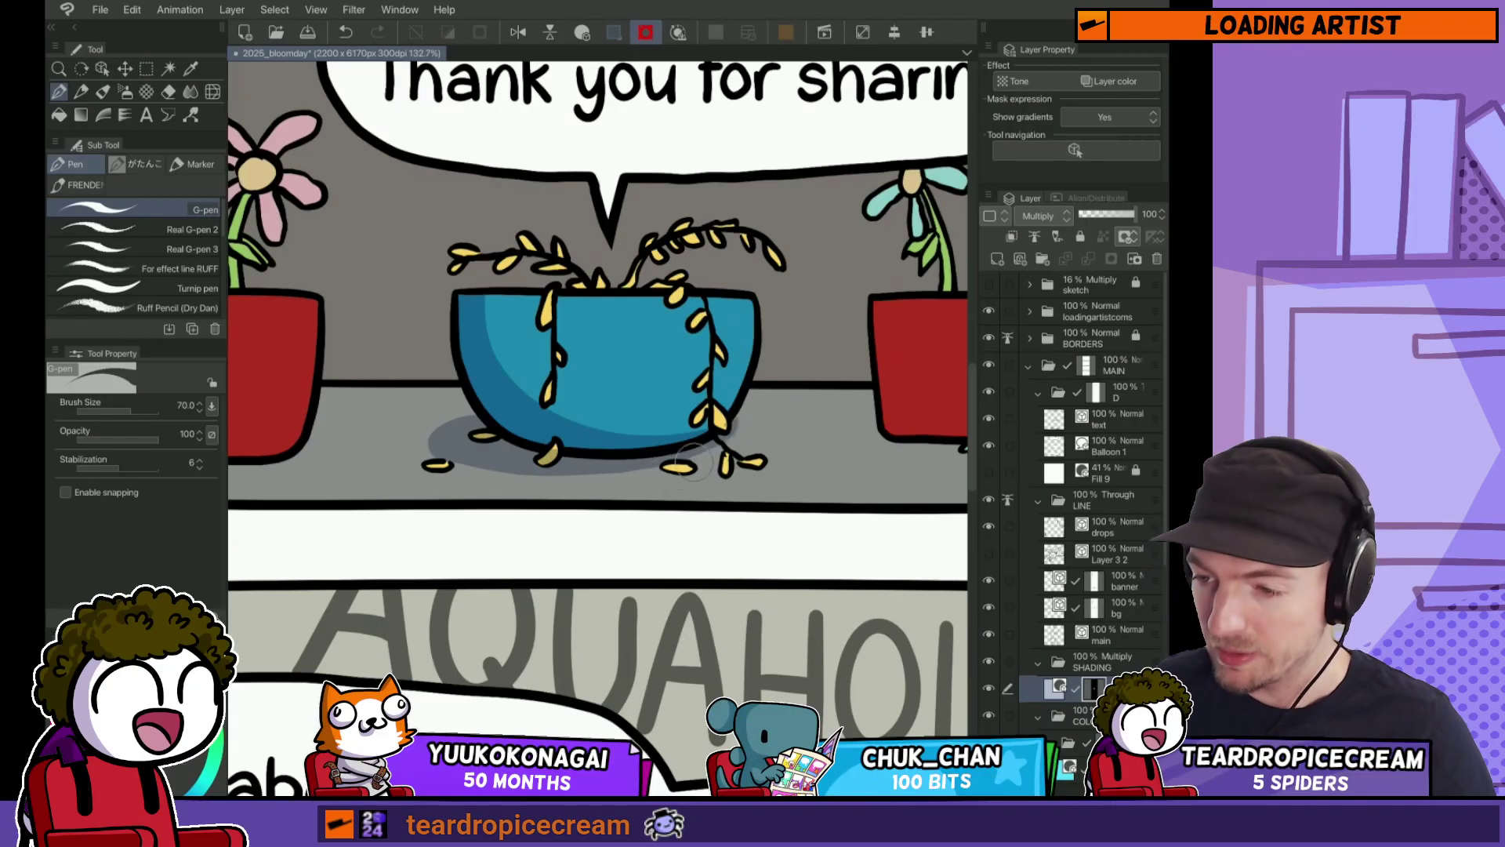
key("ctrl+z")
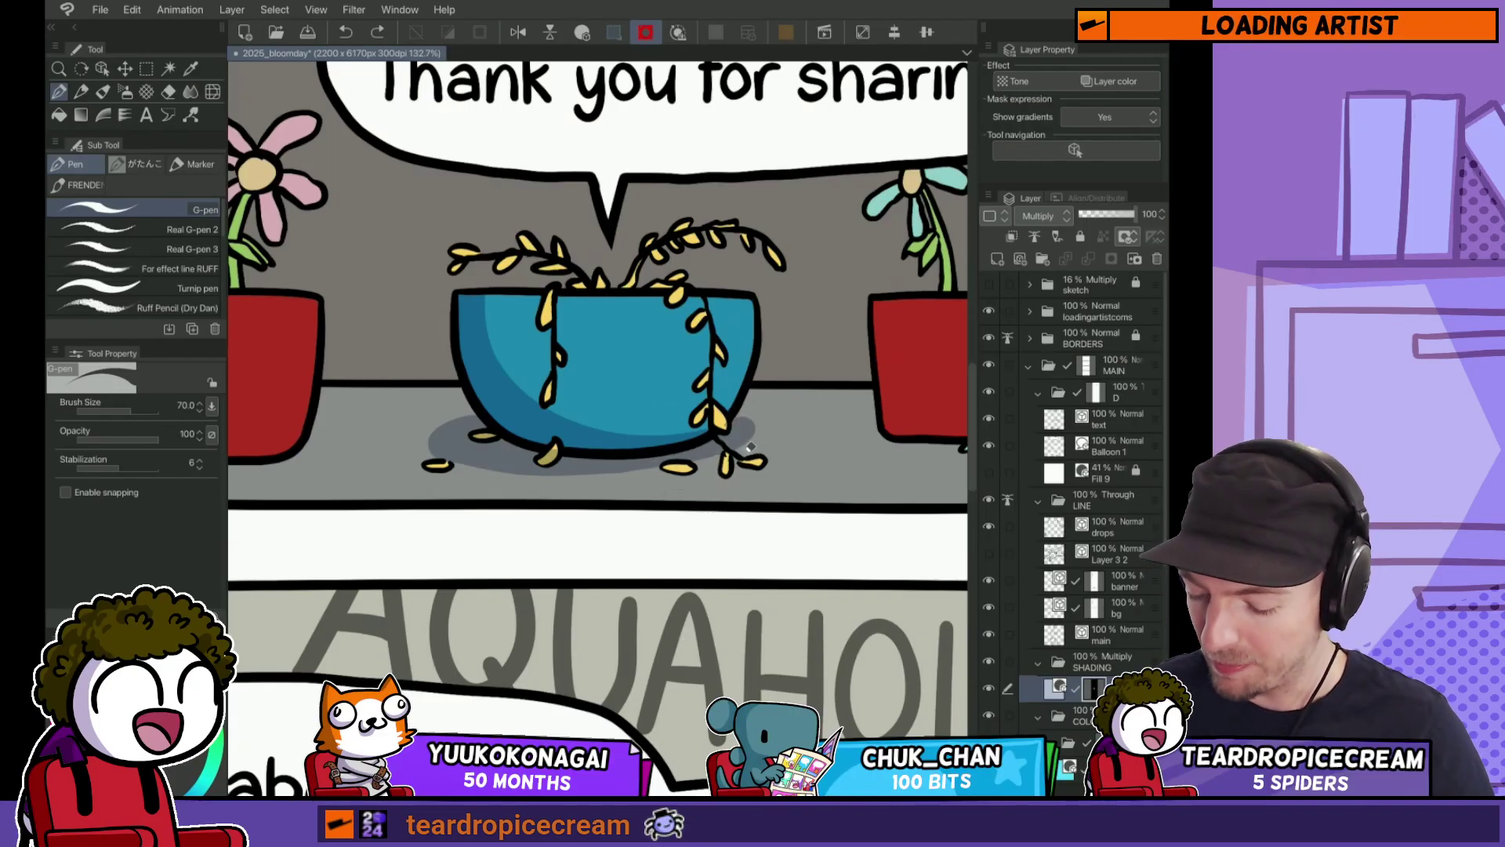
left_click_drag(726, 425, 740, 426)
key("ctrl+z")
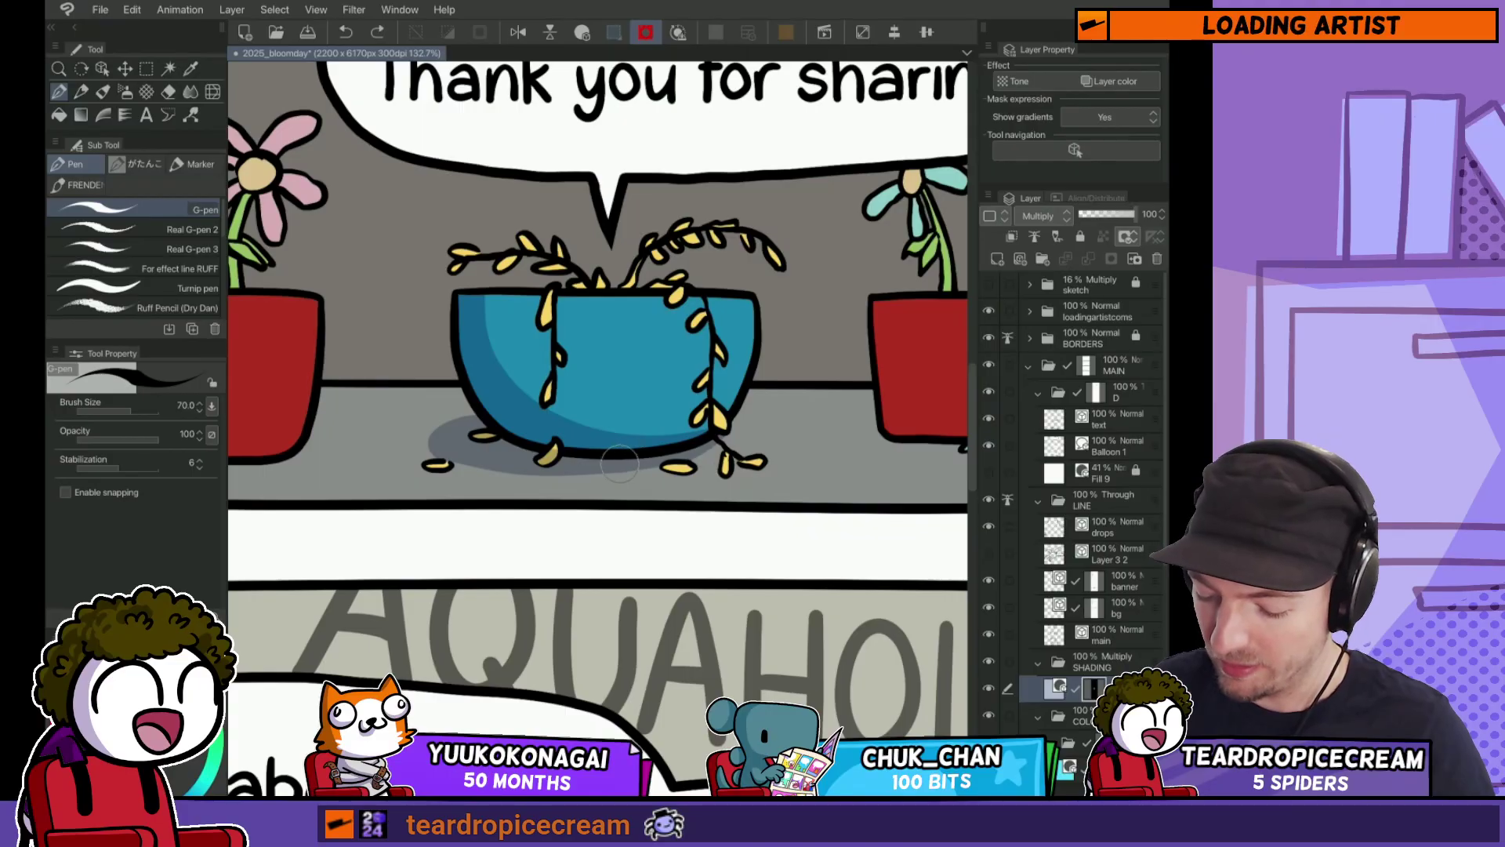
key("ctrl+z")
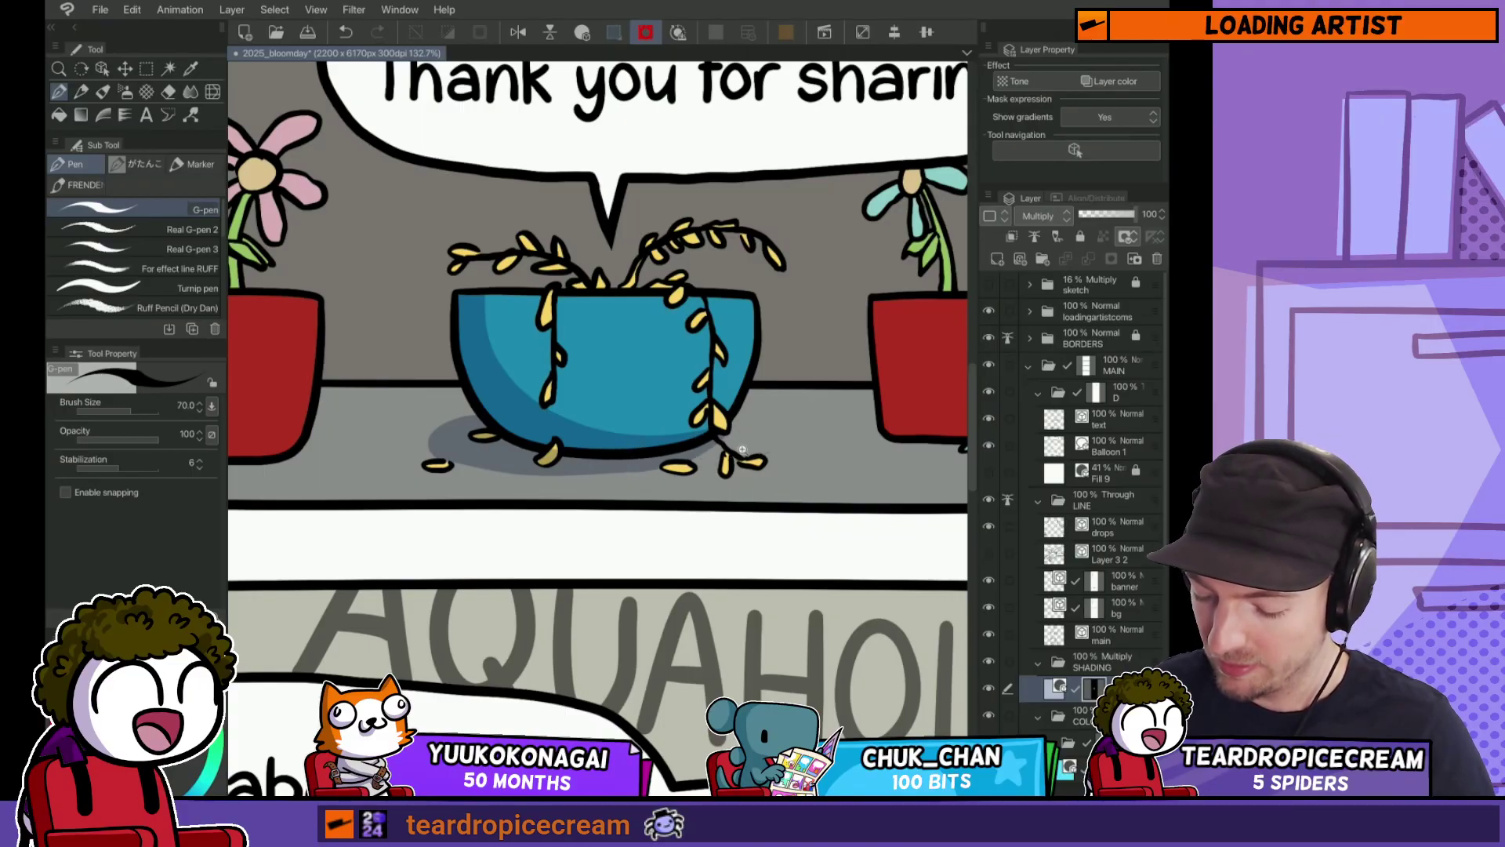
left_click_drag(742, 449, 692, 511)
Step: Auto-select the red pot on the right of the second panel's blue pot and shade its right side with the G-pen
mouse_move(798, 468)
left_mouse_down()
mouse_move(853, 454)
mouse_move(829, 308)
mouse_move(797, 505)
left_mouse_up()
key("w")
left_click(801, 419)
key("ctrl+z")
key("ctrl+z")
left_click_drag(828, 336, 808, 489)
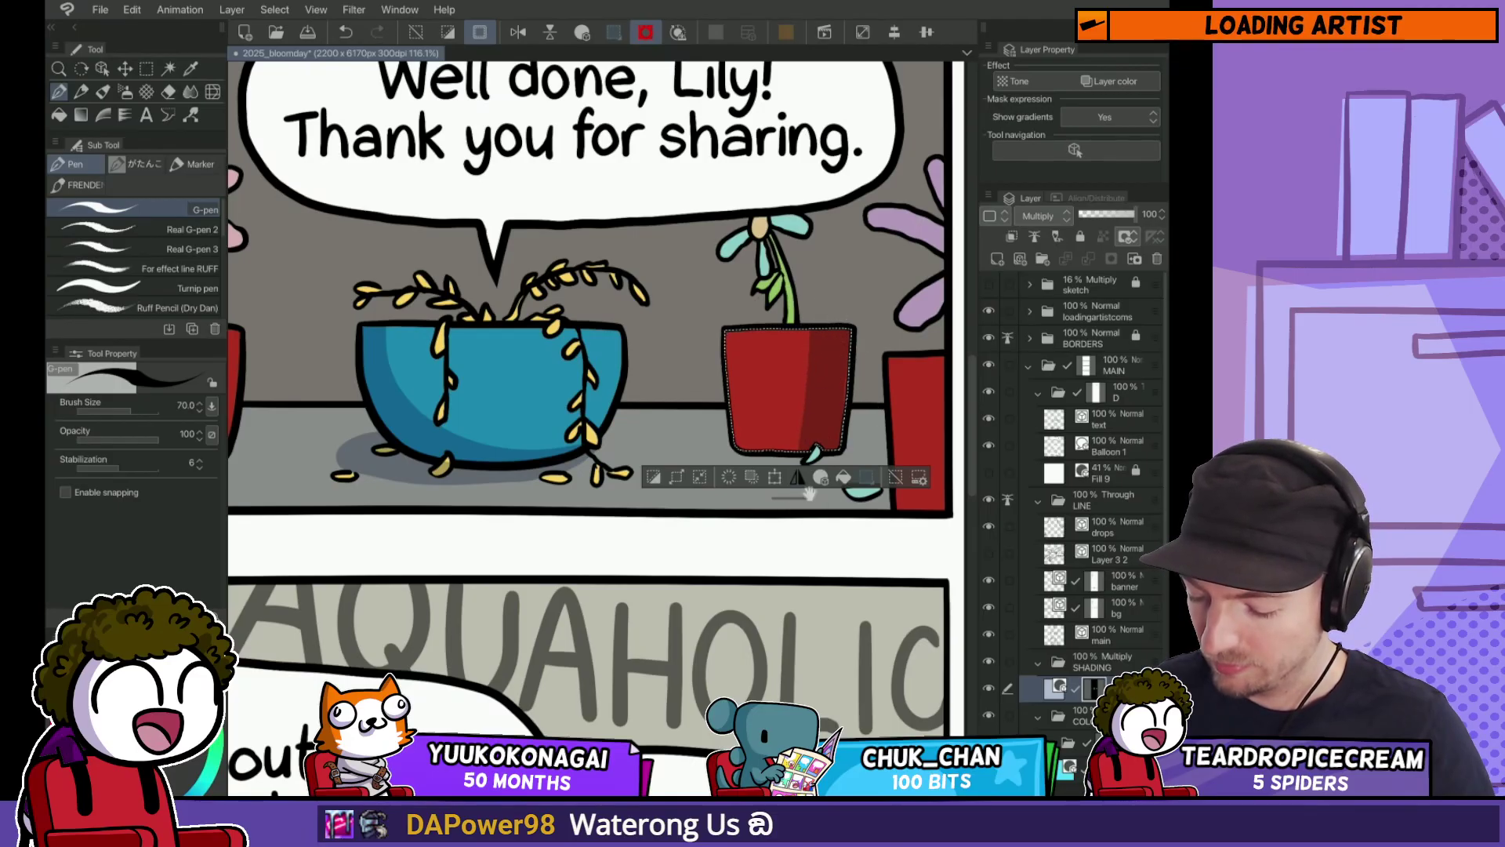
Step: Auto-select the second panel's floor, paint the red pot's cast shadow on its right side and deselect
key("ctrl+d")
key("w")
left_click(813, 485)
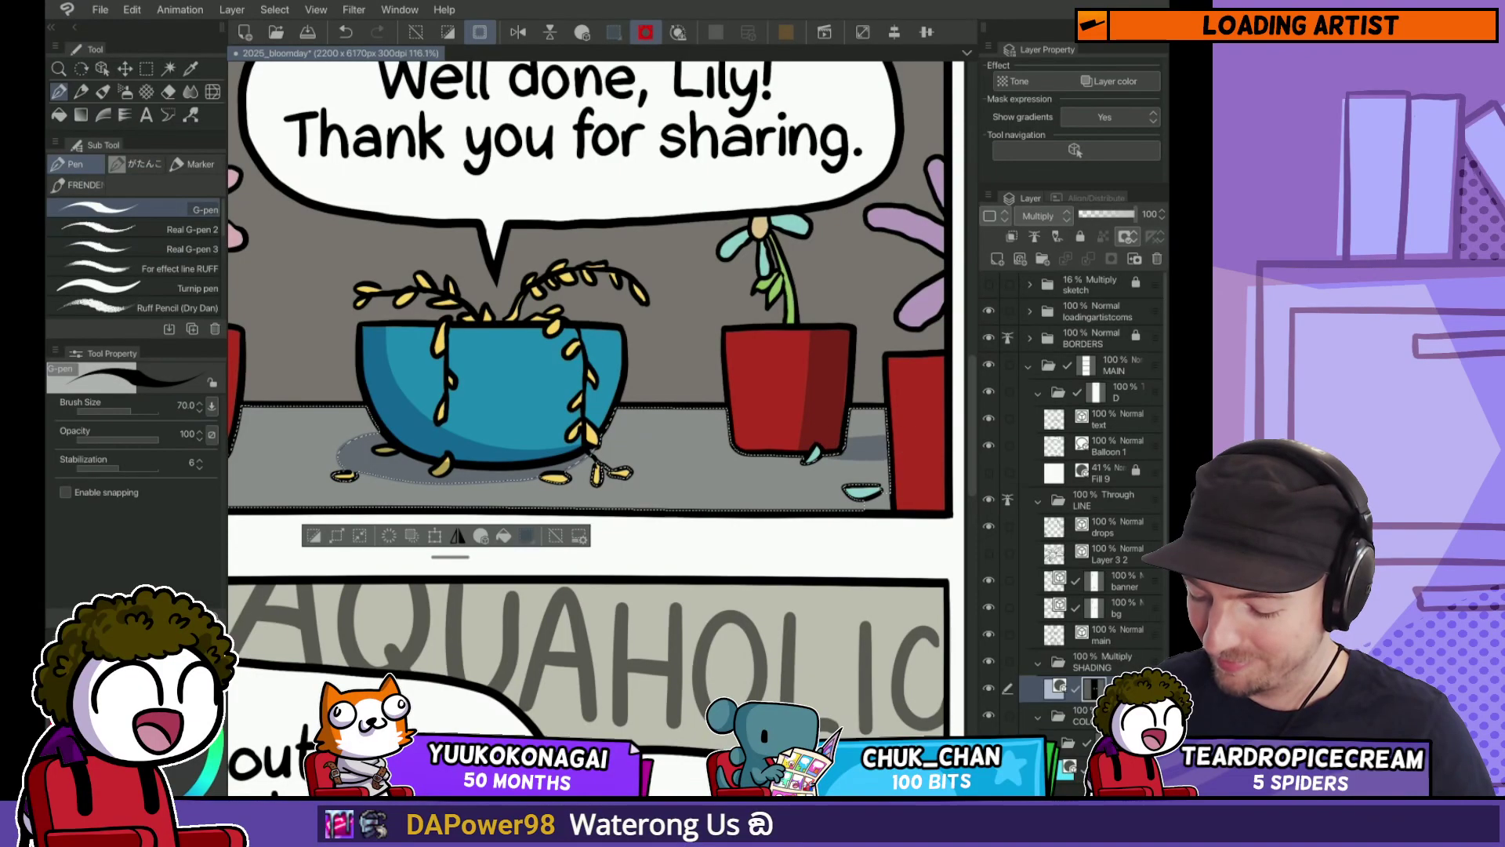
key("ctrl+d")
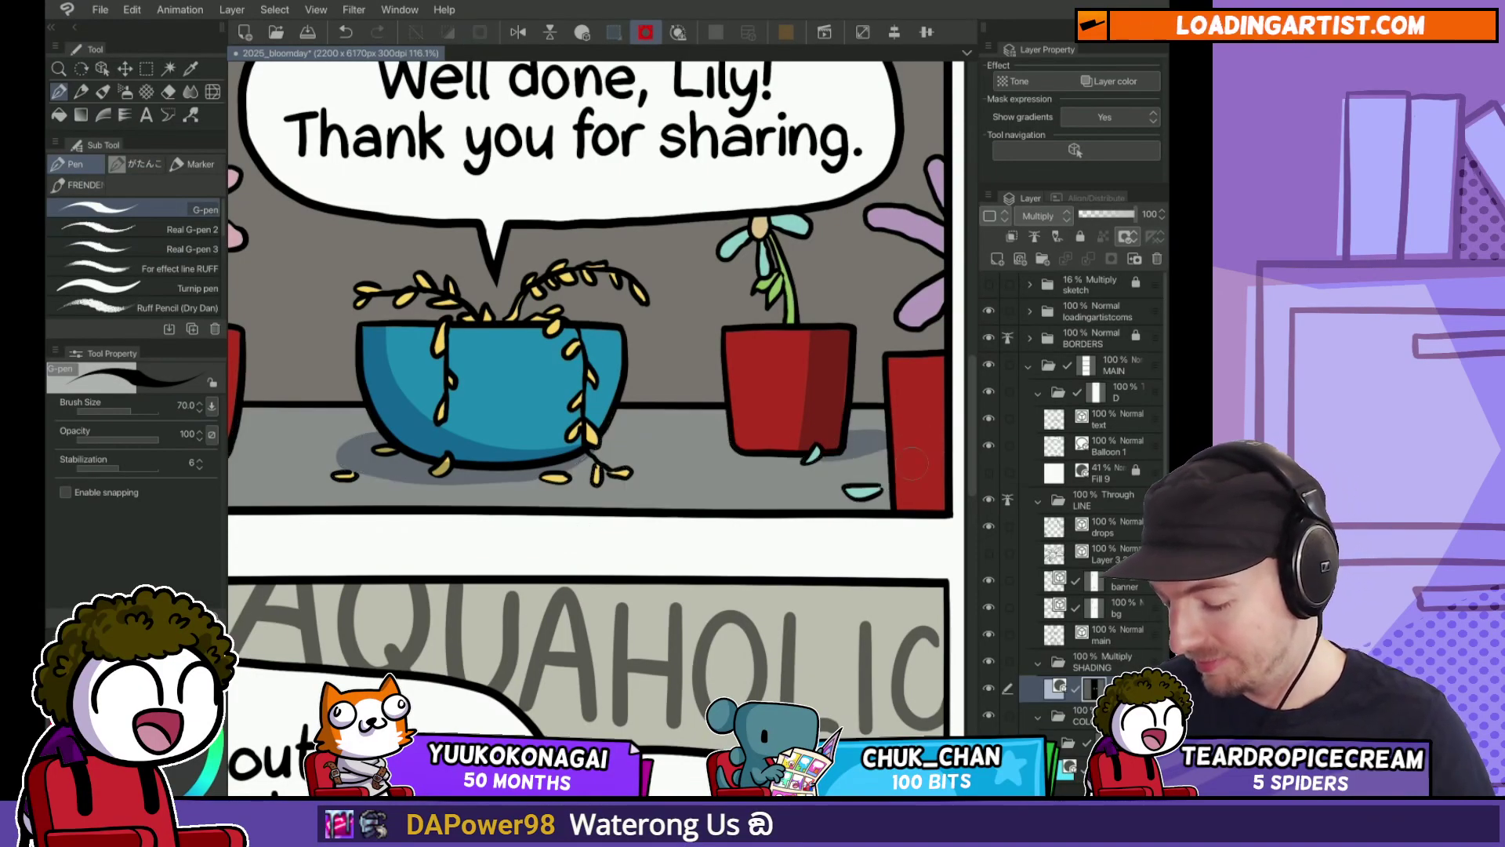
Step: Auto-select the red pot at the second panel's right edge, shade its right side with the G-pen and deselect
scroll(595, 428, "down", 3)
key("w")
left_click(822, 418)
key("p")
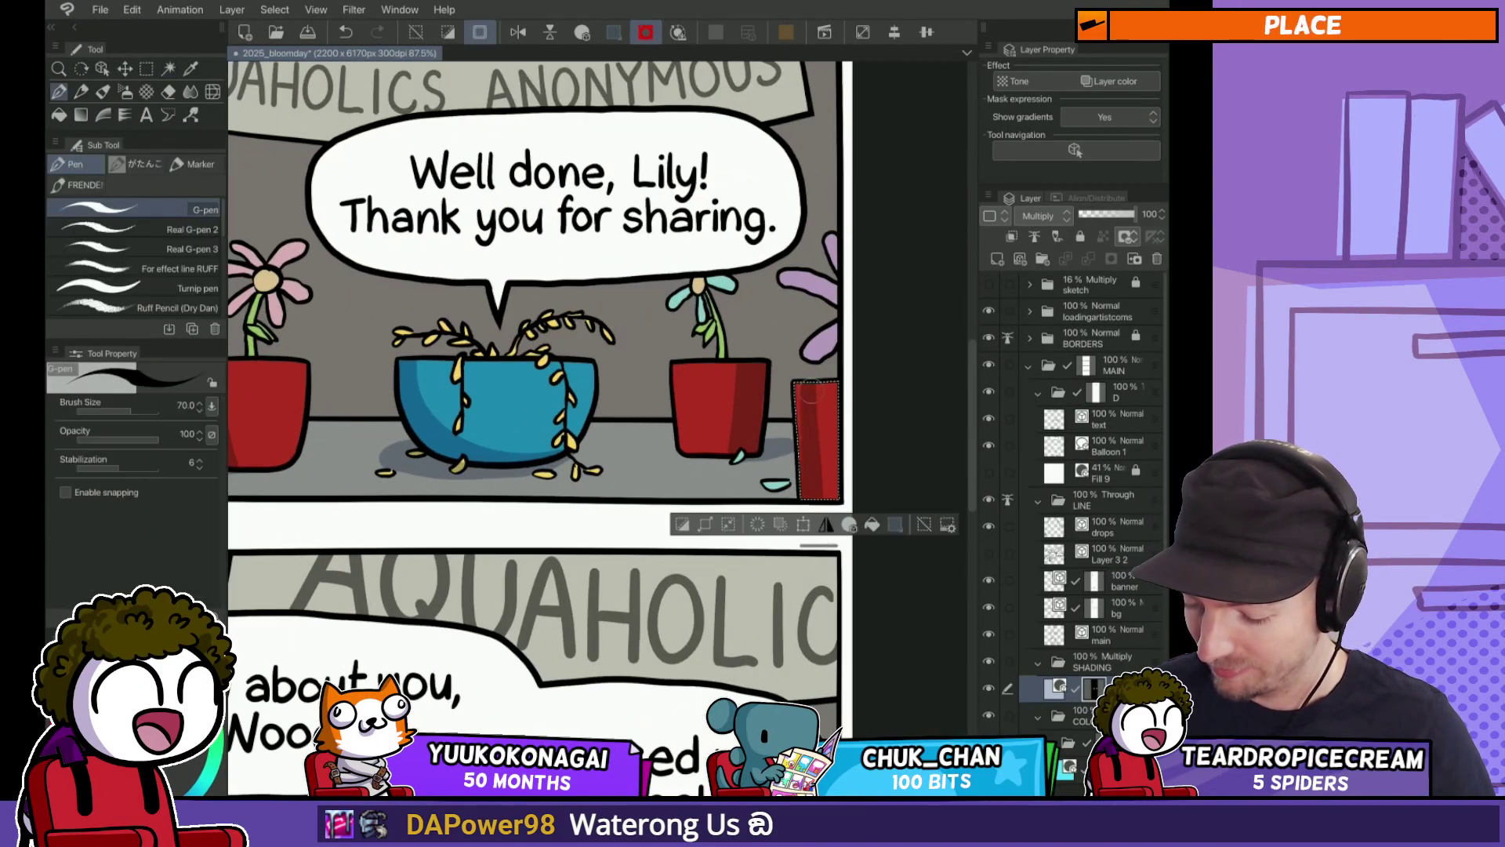
key("ctrl+d")
Step: Review the pot and floor shading across the second panel and save the comic
key("g")
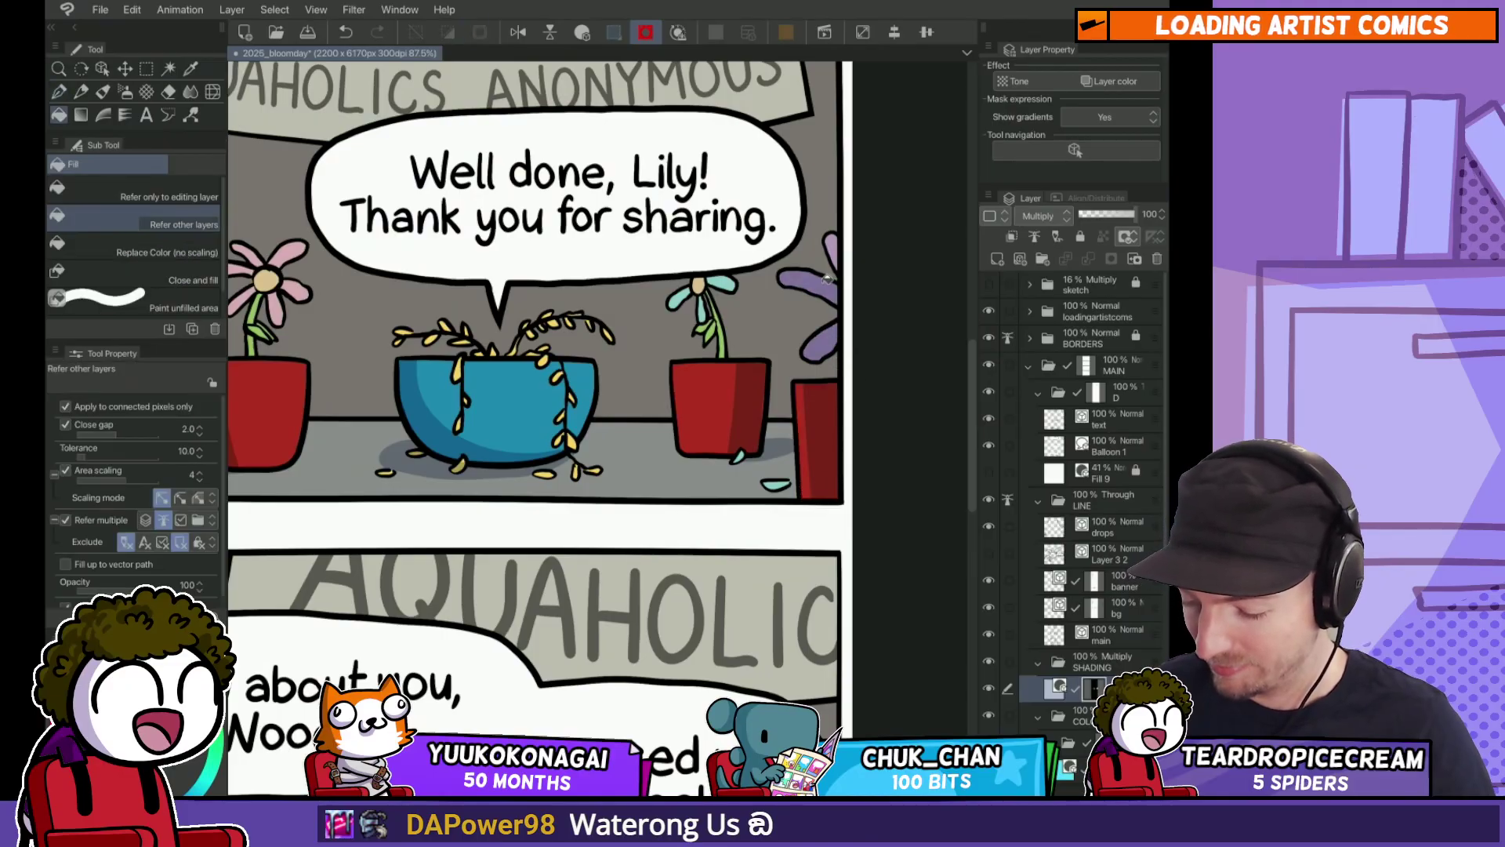
key("ctrl+0")
left_click_drag(683, 383, 752, 383)
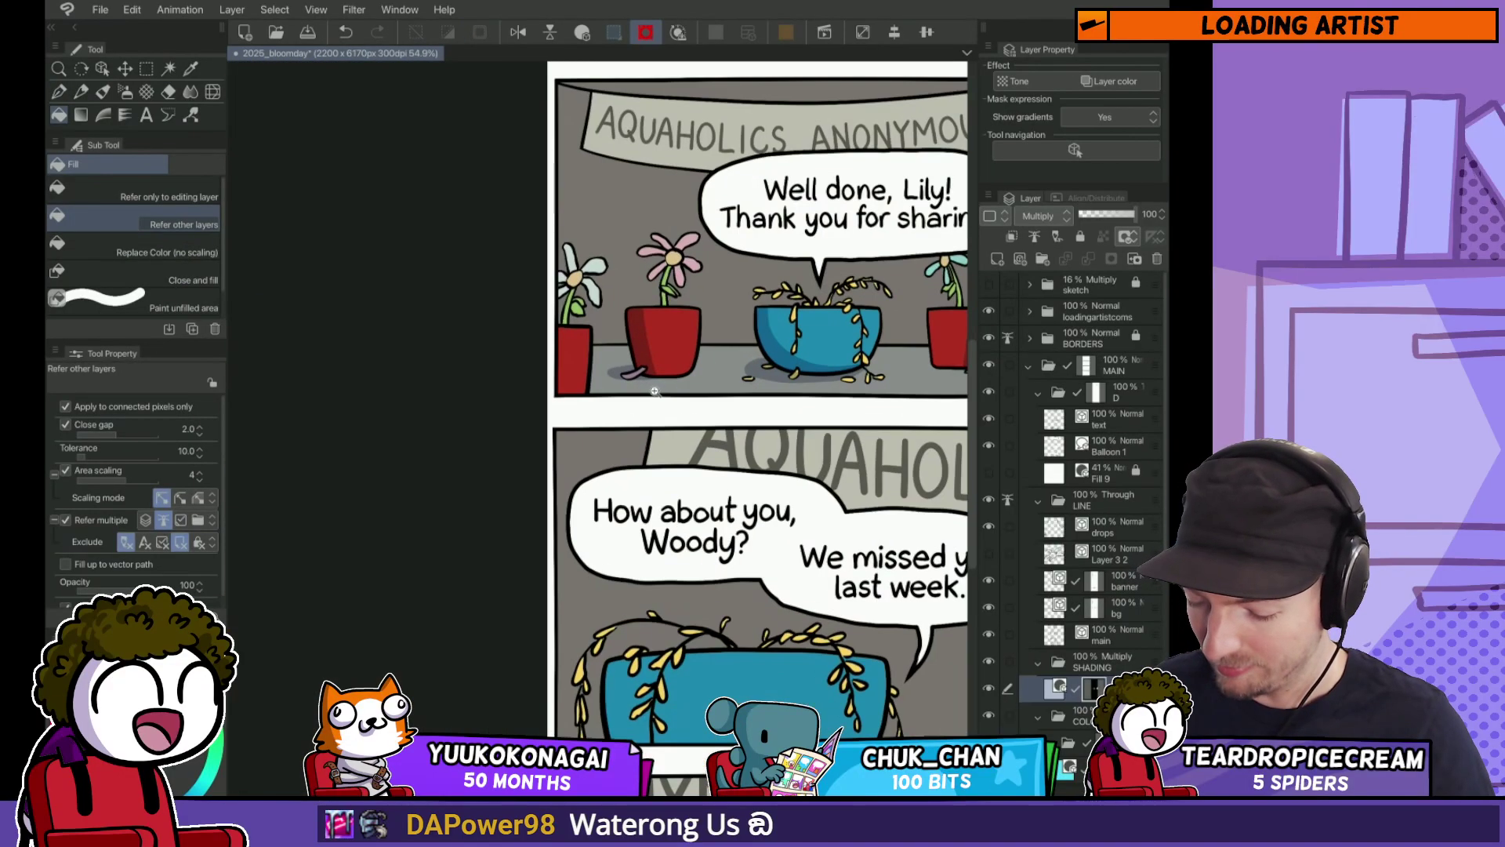
key("w")
left_click_drag(625, 334, 482, 317)
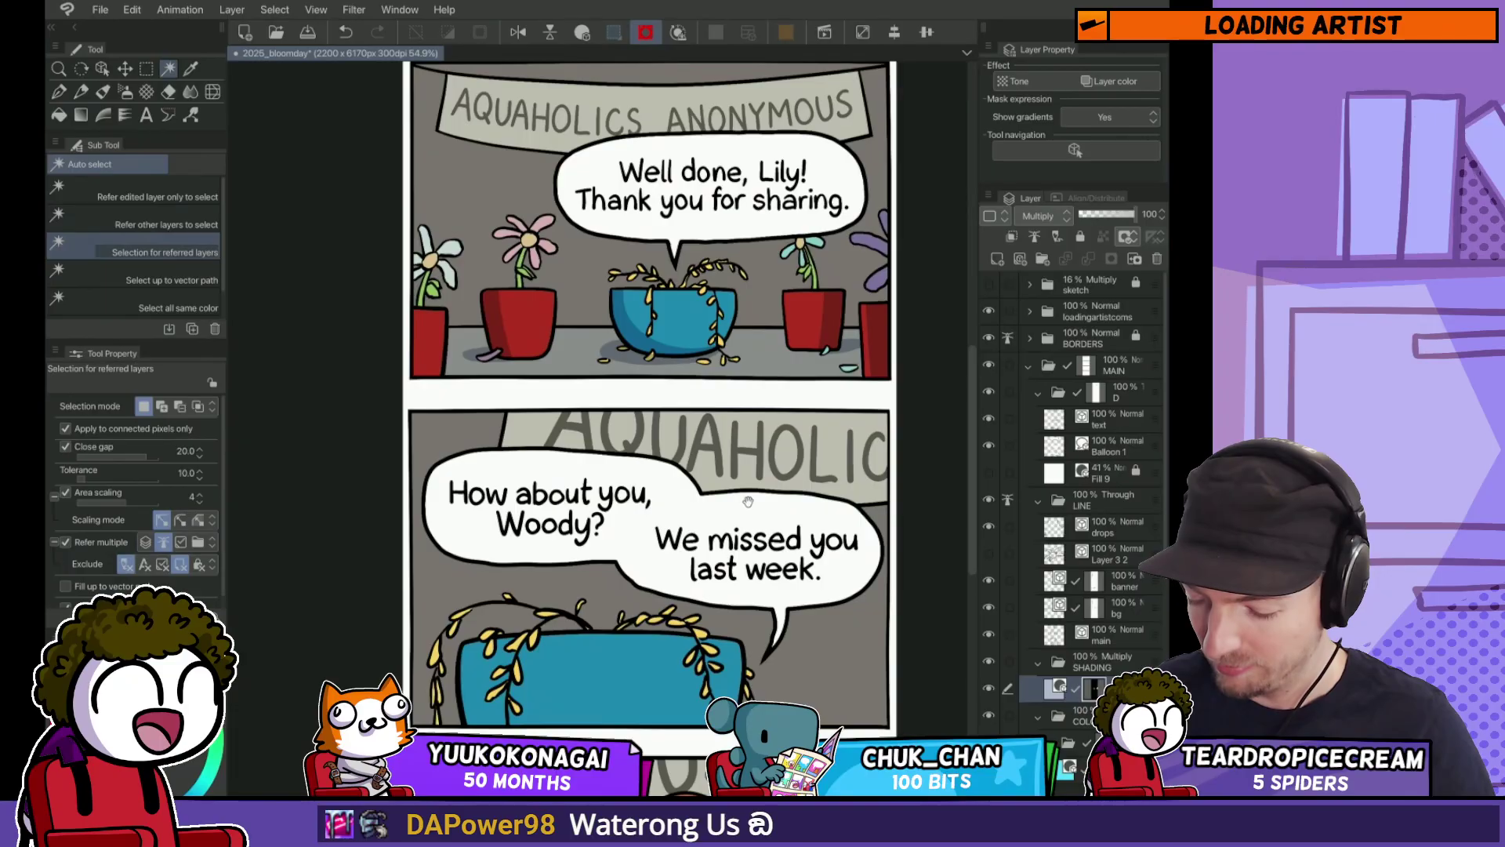
left_click_drag(748, 502, 713, 539)
key("o")
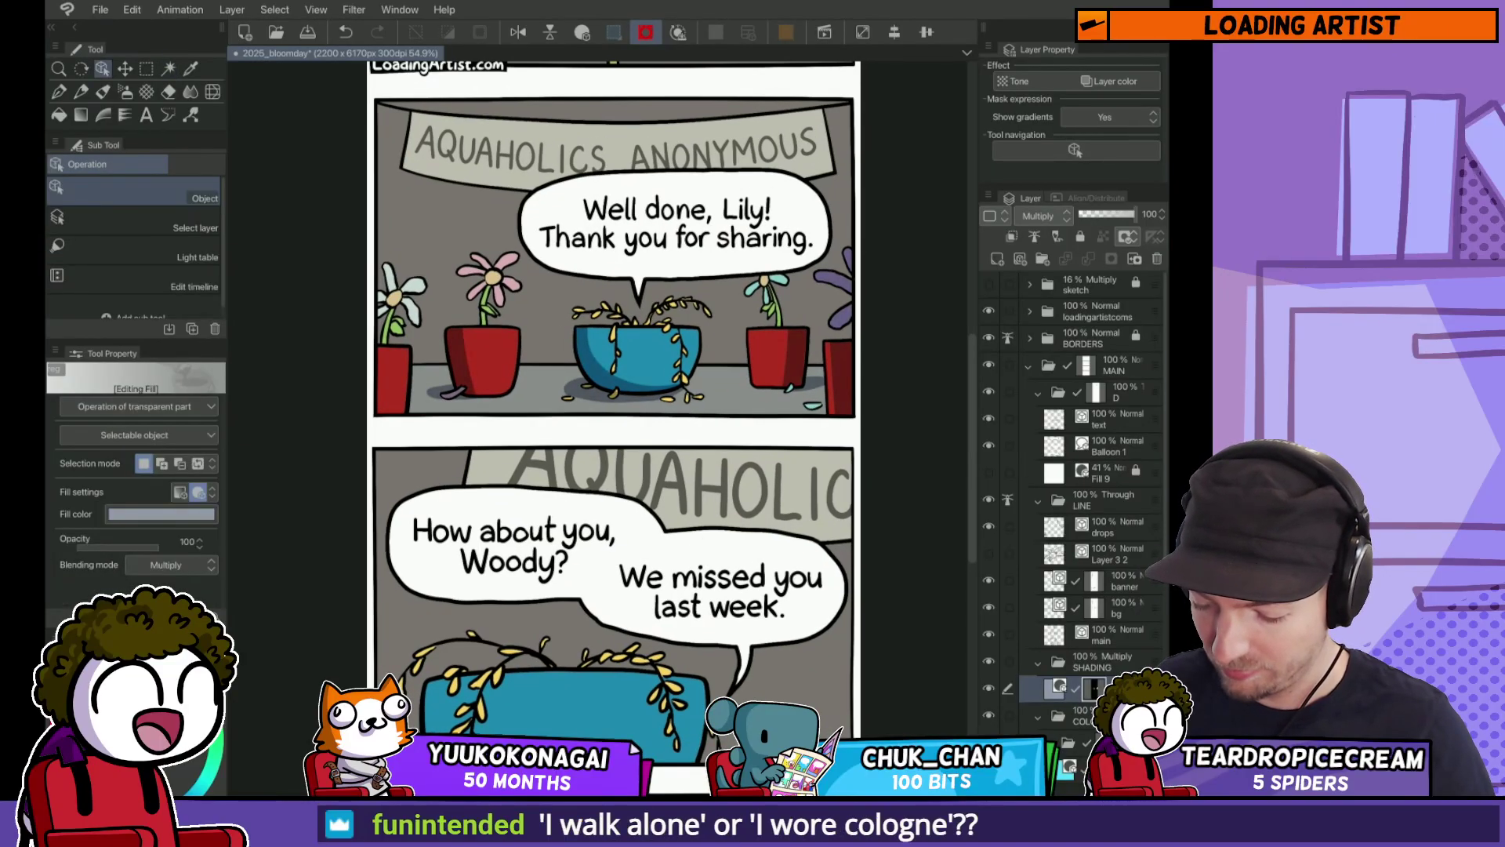
key("p")
scroll(799, 374, "up", 8)
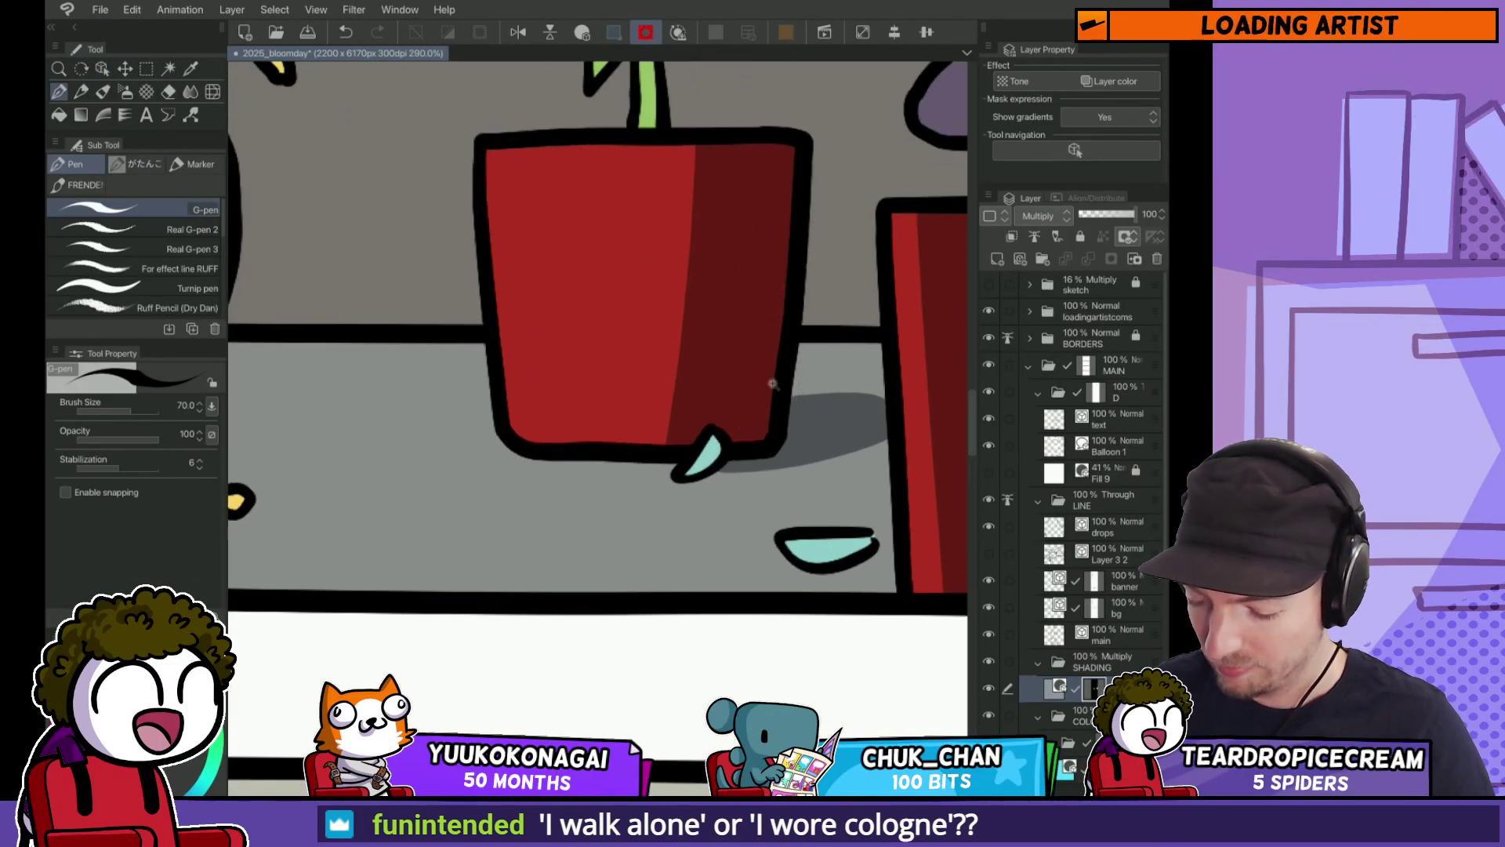
scroll(772, 383, "down", 8)
left_click_drag(744, 449, 721, 511)
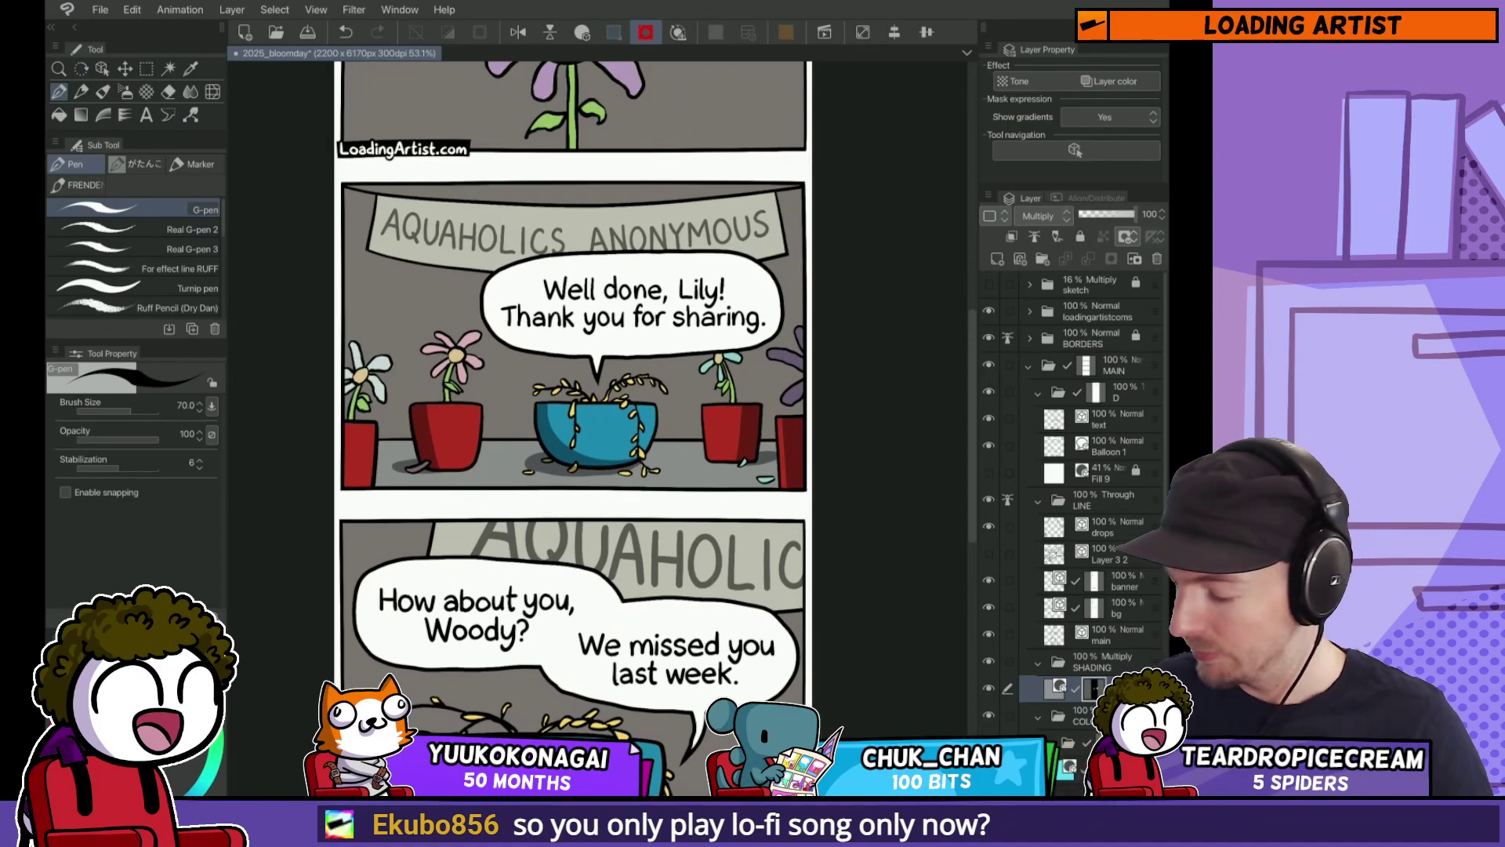
key("ctrl+s")
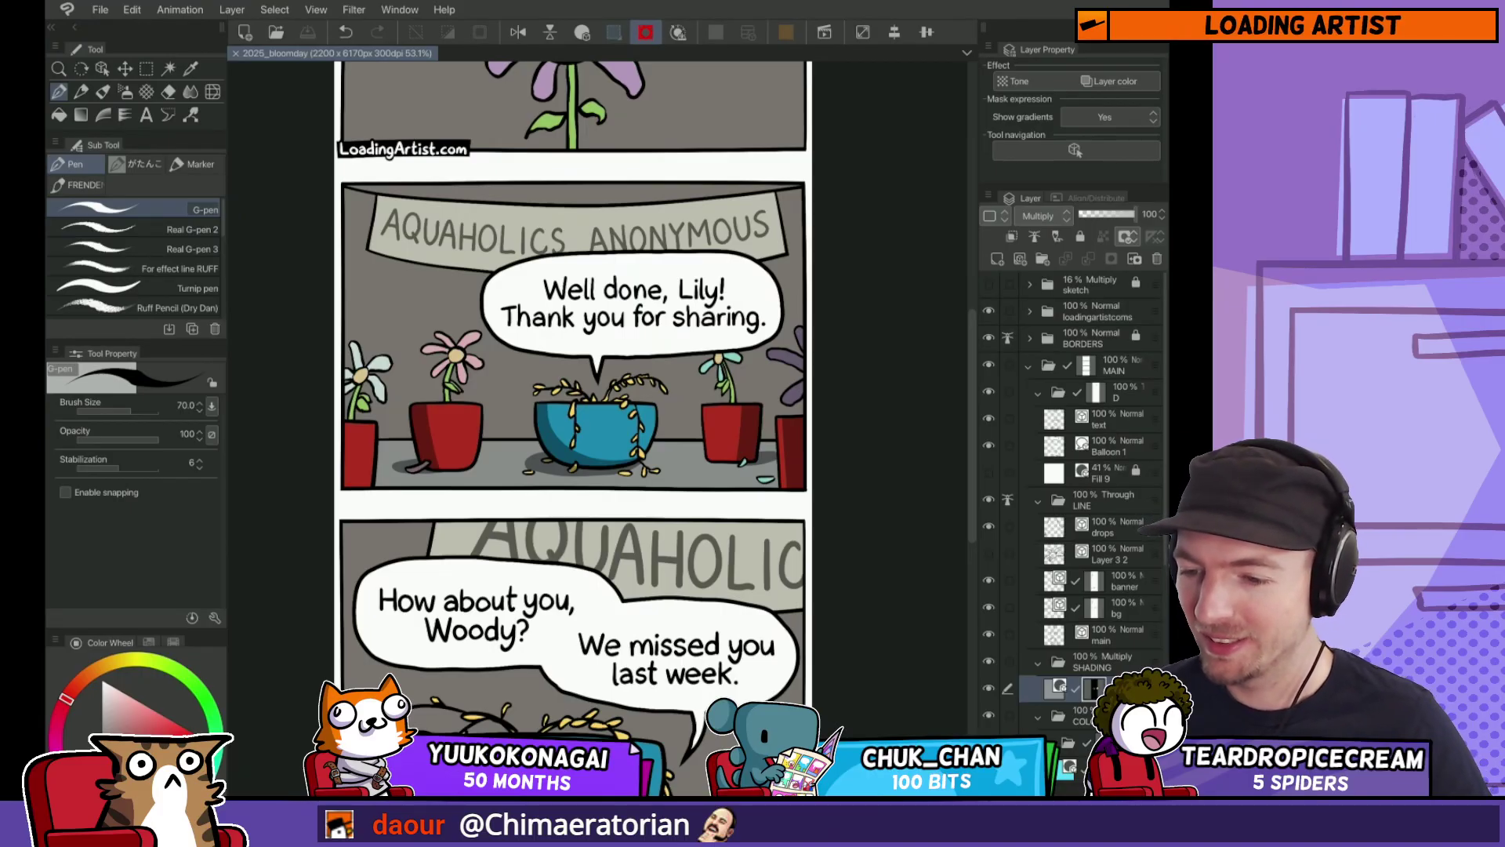
Step: Reshape the left end of the second panel's blue pot shadow, alternating the G-pen between painting and erasing at size 70
left_click_drag(580, 470, 605, 355)
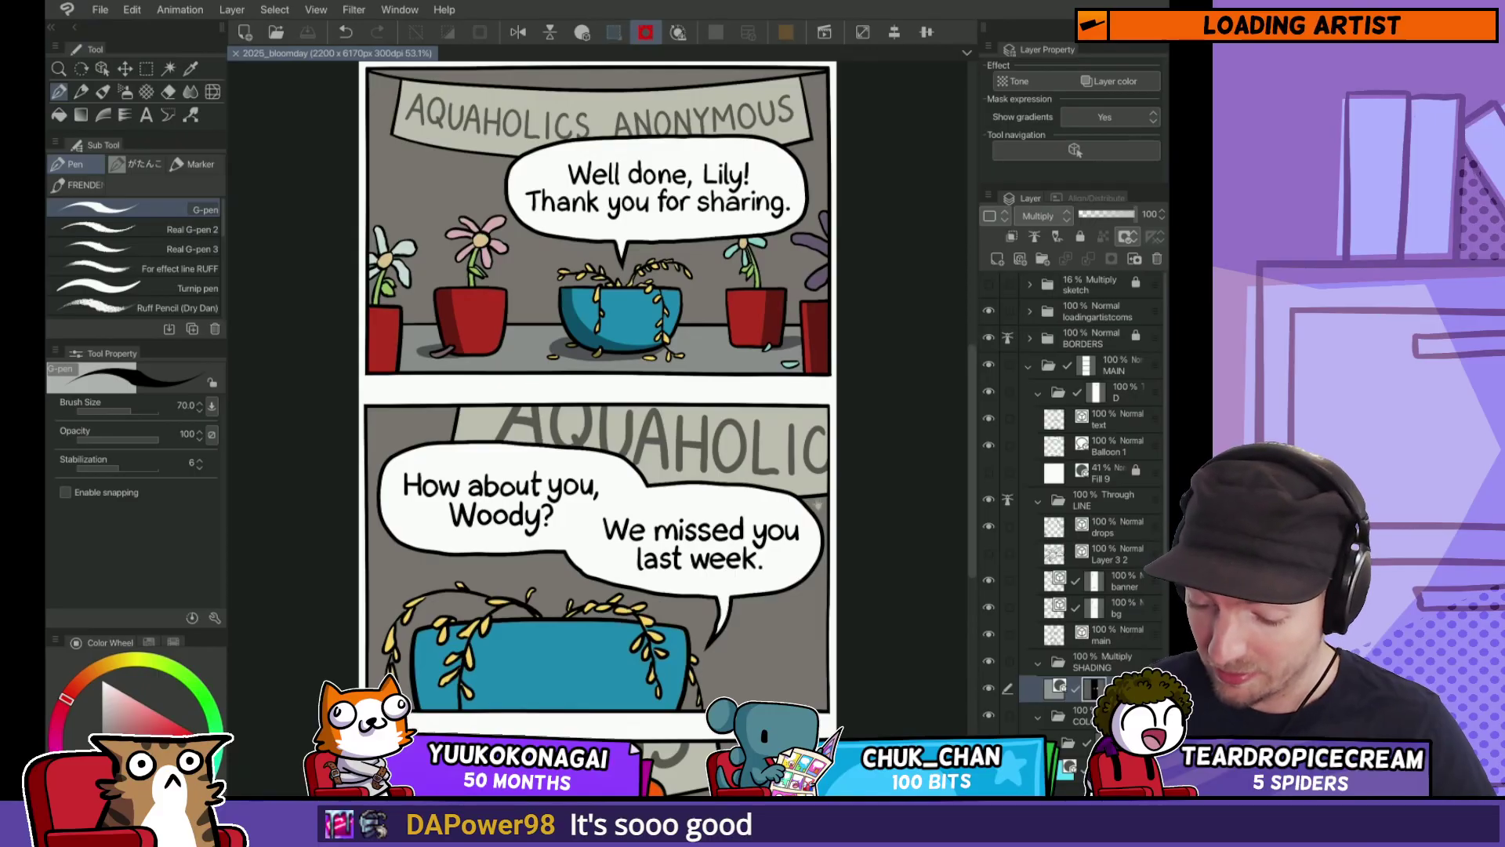
scroll(604, 431, "down", 2)
scroll(596, 266, "down", 1)
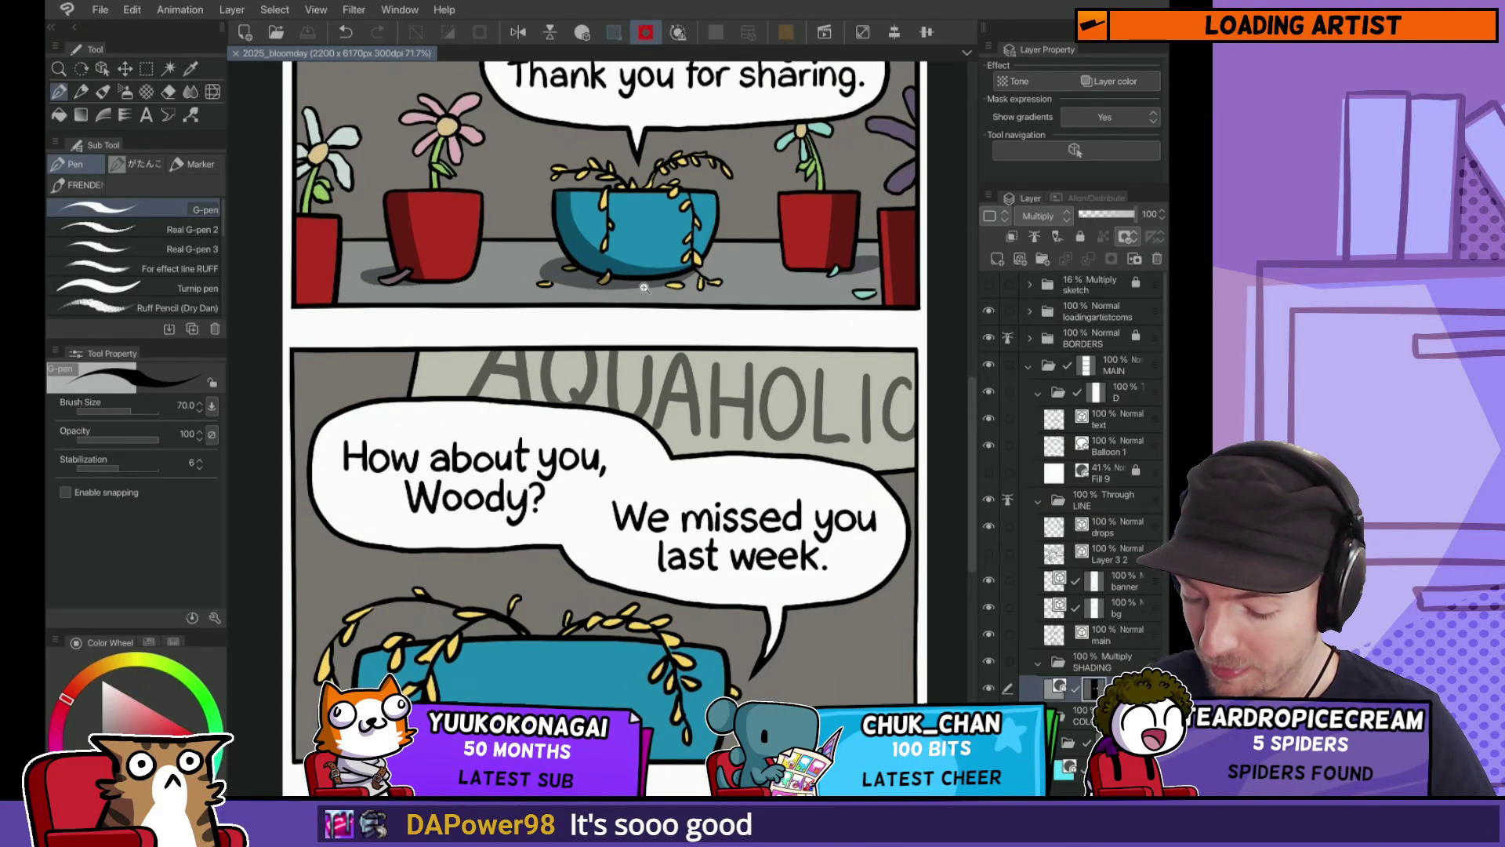
scroll(596, 263, "up", 5)
key("c")
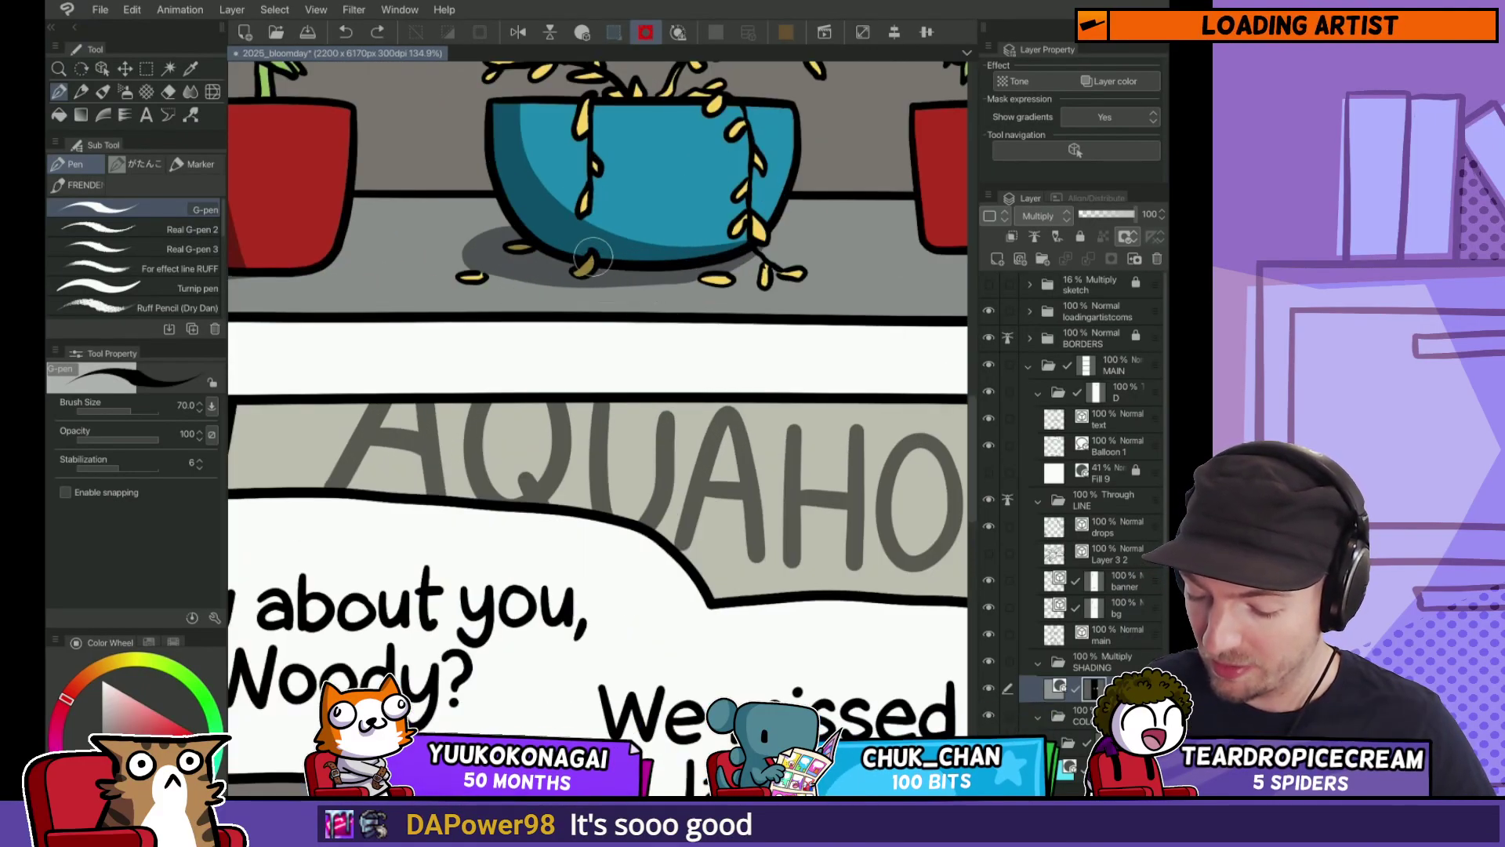
left_click_drag(594, 260, 579, 262)
key("c")
mouse_move(480, 274)
left_mouse_down()
mouse_move(769, 283)
mouse_move(480, 269)
mouse_move(461, 253)
left_mouse_up()
key("ctrl+z")
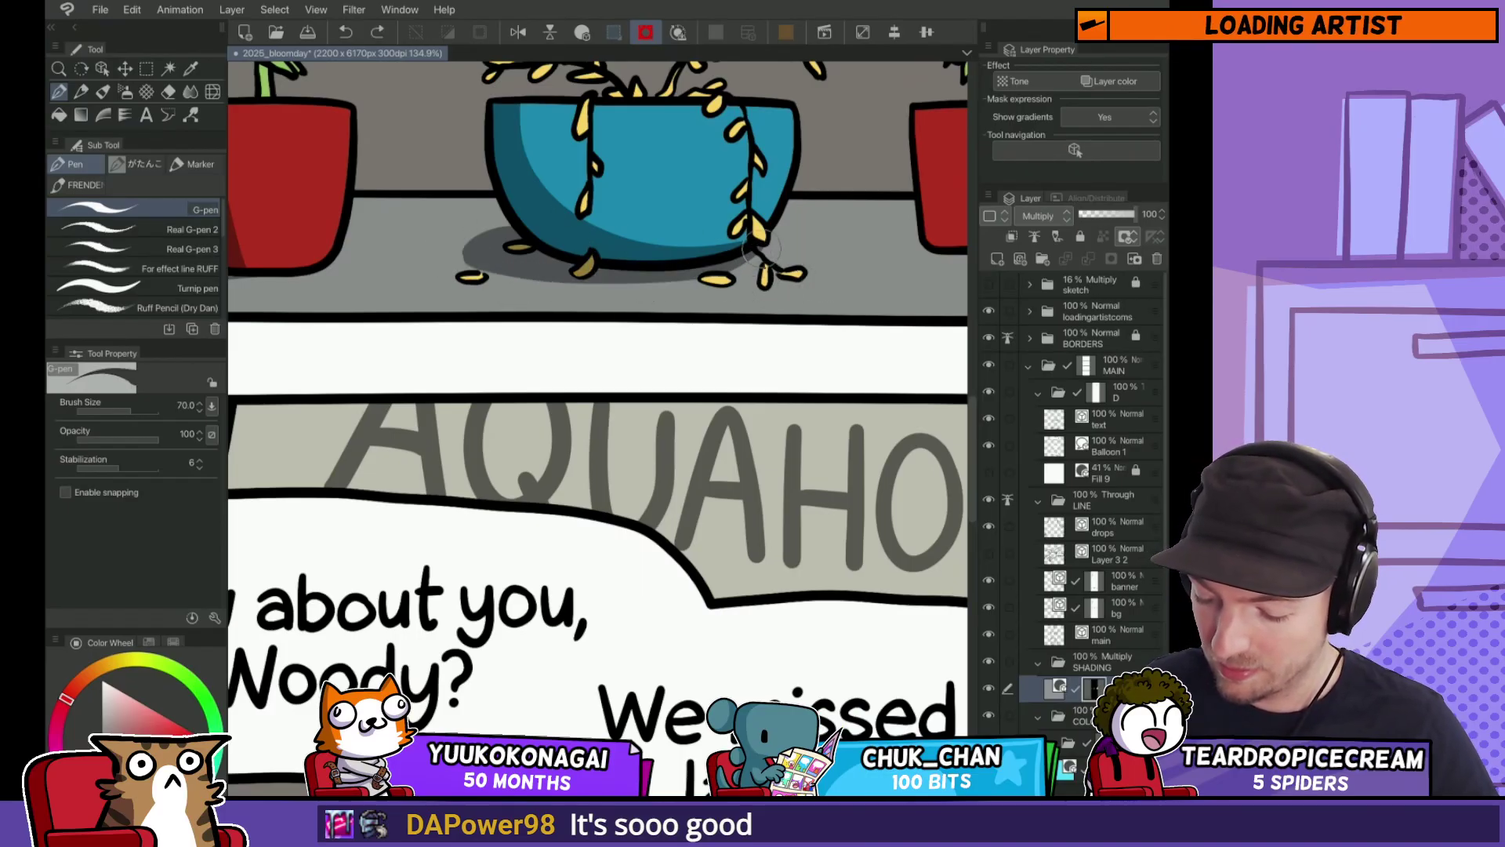
mouse_move(762, 268)
left_mouse_down()
mouse_move(601, 292)
mouse_move(468, 233)
left_mouse_up()
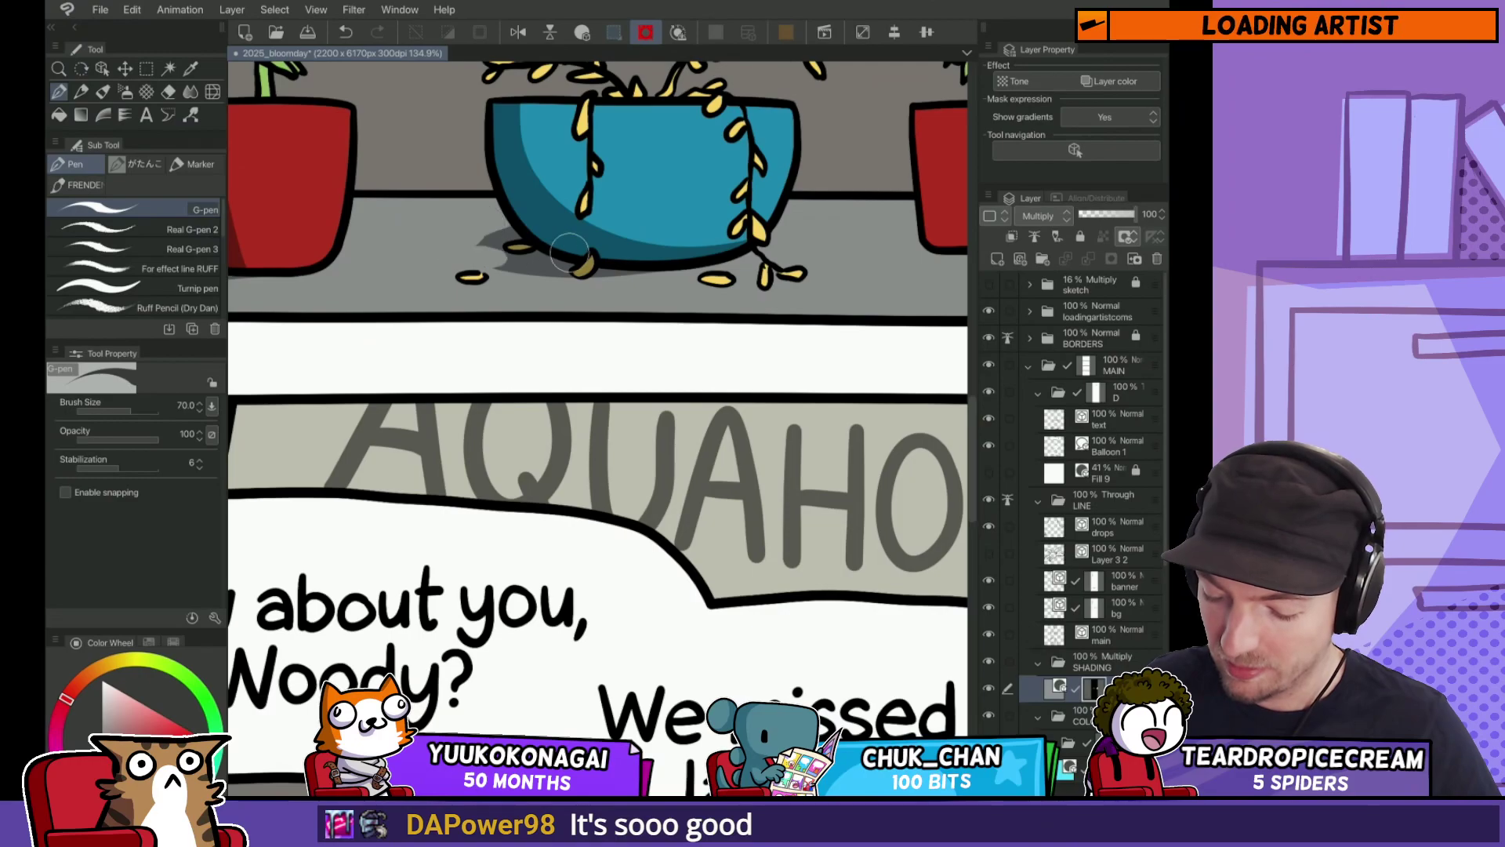
key("ctrl+z")
key("ctrl+z")
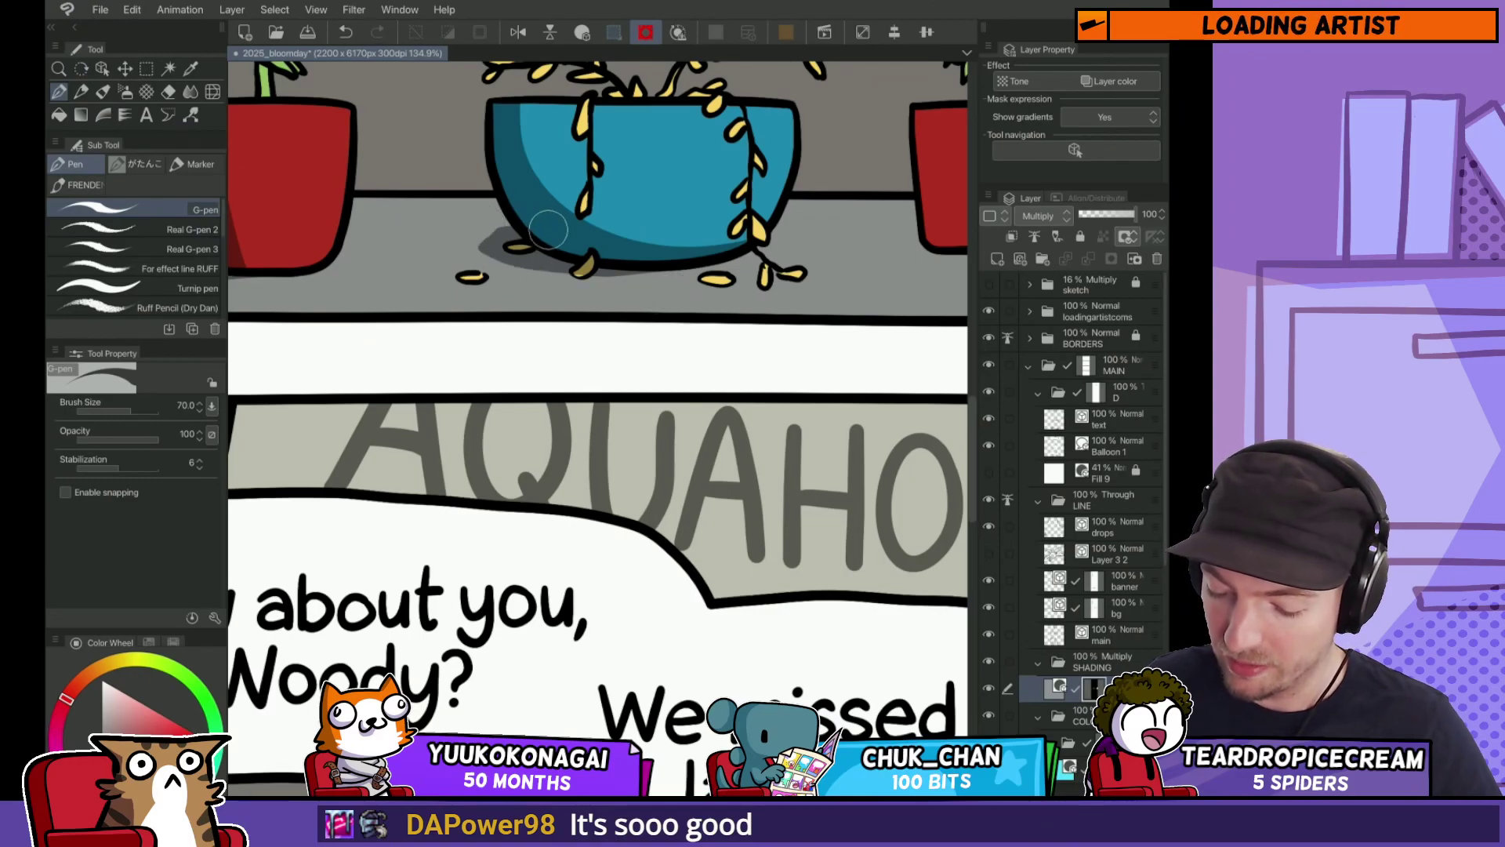
key("c")
mouse_move(516, 227)
left_mouse_down()
mouse_move(579, 272)
mouse_move(688, 298)
mouse_move(549, 260)
left_mouse_up()
key("ctrl+z")
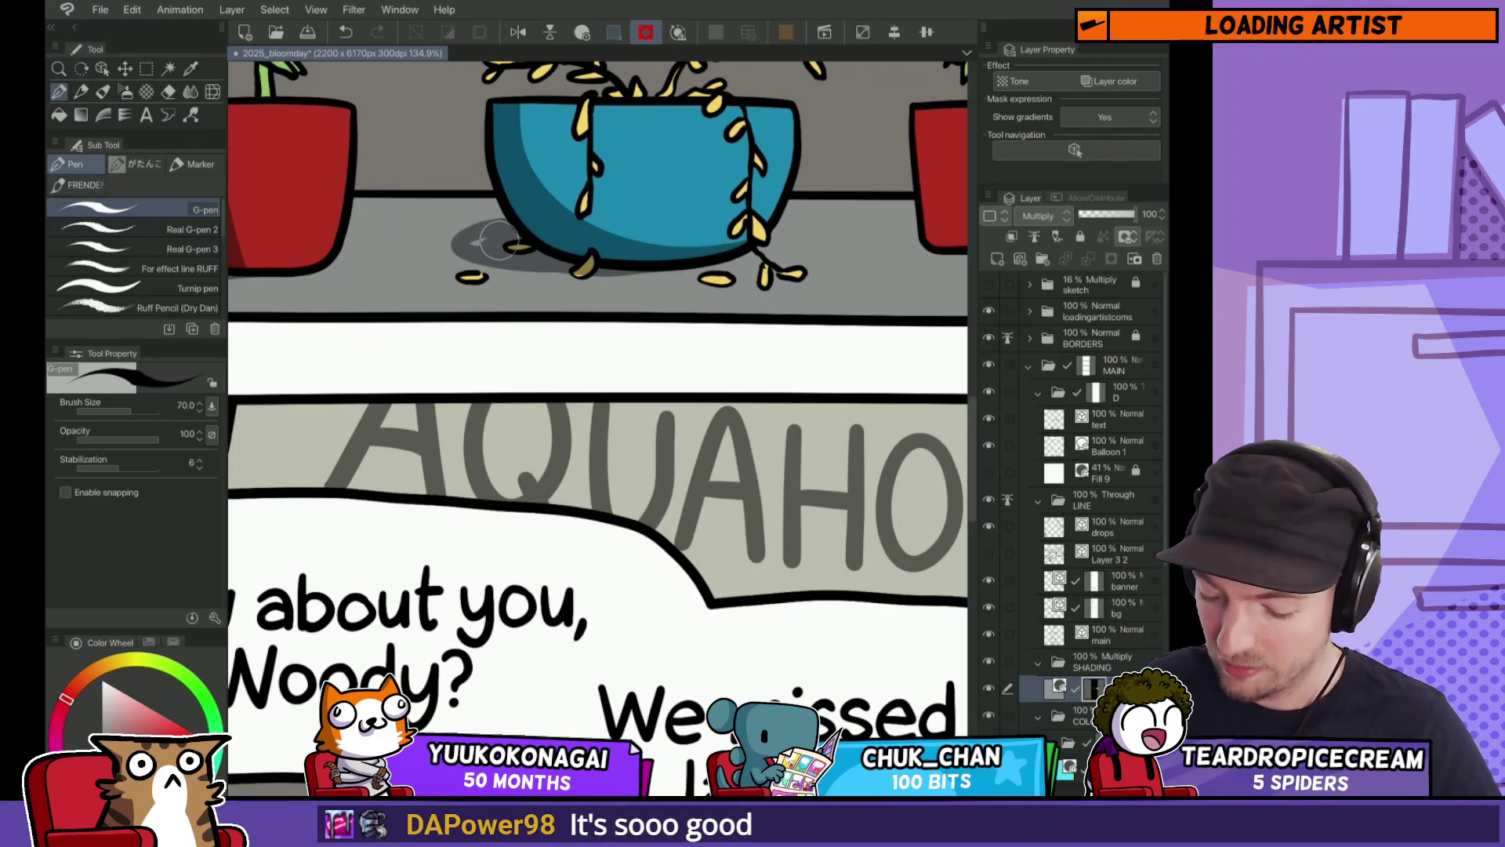
Step: Auto-select the third panel's blue pot, shade its left side with the G-pen and deselect
key("ctrl+0")
scroll(571, 476, "up", 5)
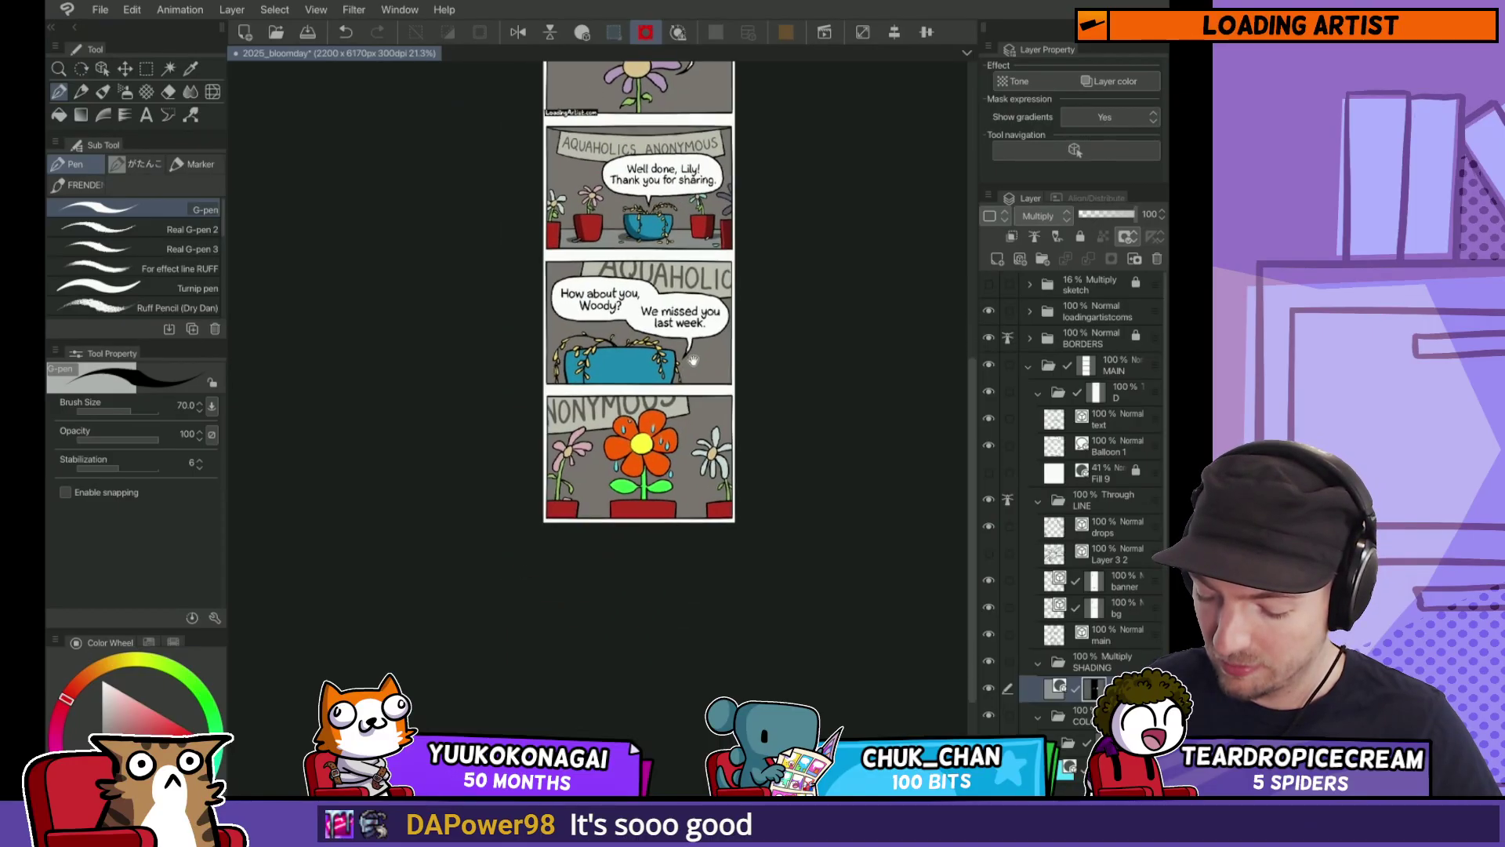
key("w")
left_click(551, 454)
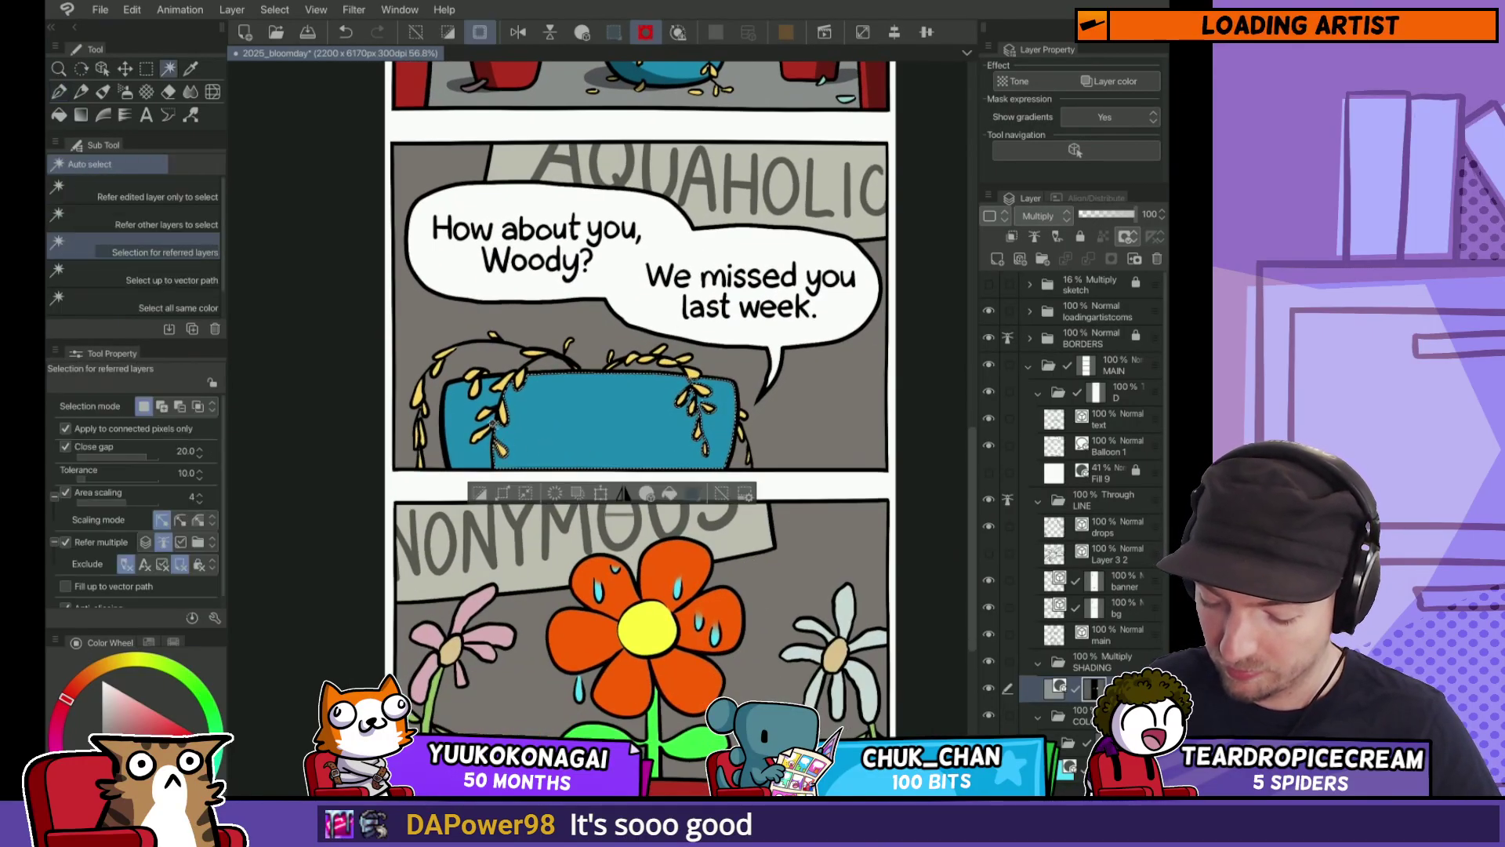
key("p")
mouse_move(547, 526)
left_mouse_down()
mouse_move(486, 358)
mouse_move(466, 476)
mouse_move(442, 335)
left_mouse_up()
key("ctrl+d")
Step: Try to paint a vine shadow below the third panel's pot rim with the G-pen at size 70
key("bracketleft")
key("bracketleft")
mouse_move(508, 434)
left_mouse_down()
mouse_move(541, 378)
mouse_move(500, 472)
left_mouse_up()
scroll(534, 418, "up", 3)
key("ctrl+z")
key("ctrl+z")
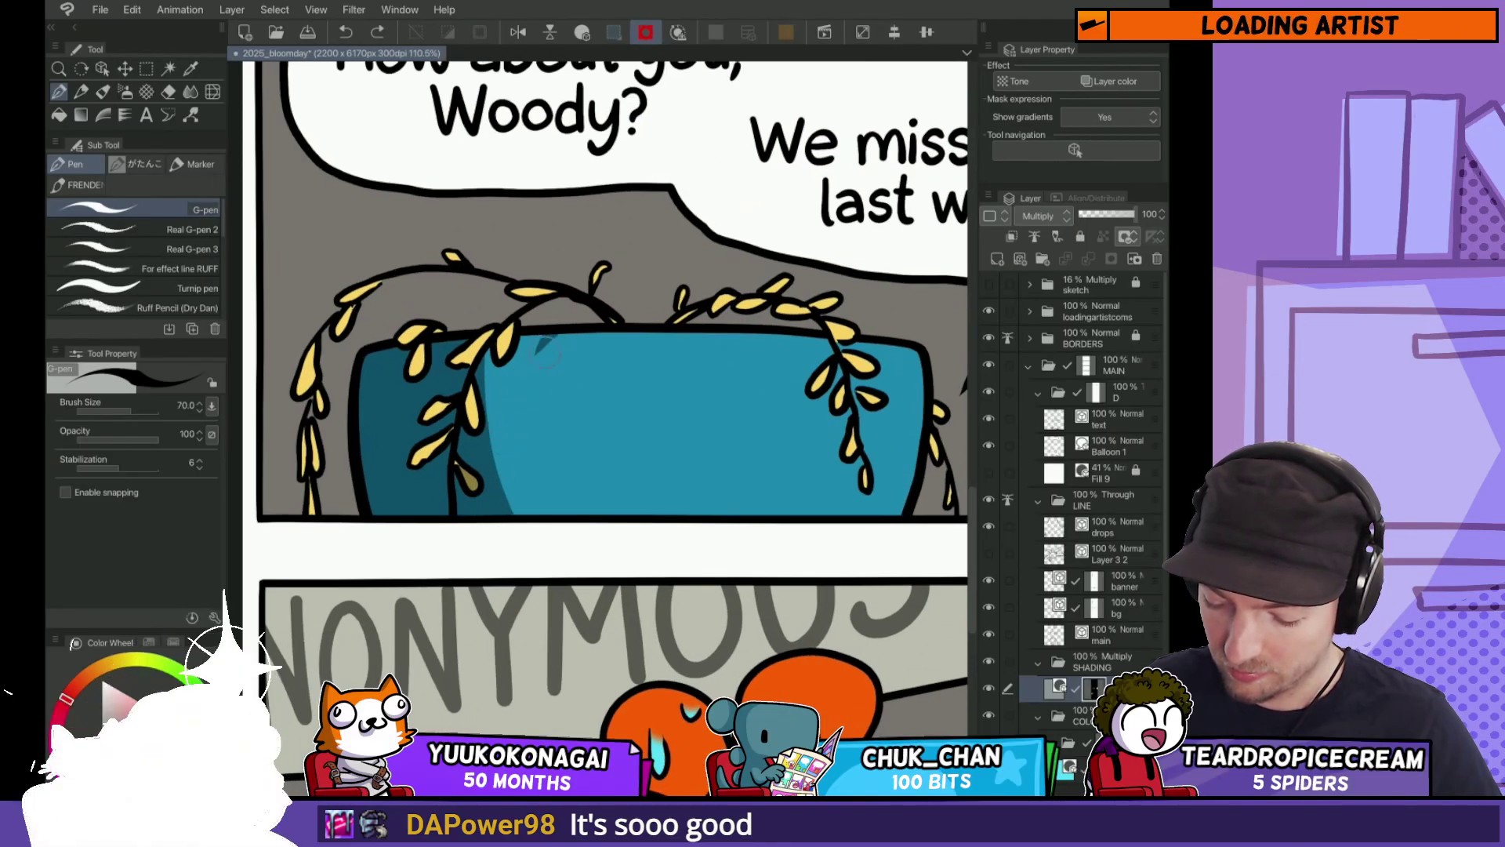
mouse_move(560, 337)
left_mouse_down()
mouse_move(500, 471)
mouse_move(536, 356)
left_mouse_up()
Step: Paint a curved vine shadow with a hanging leaf on the third panel's blue pot using the G-pen at size 60
key("ctrl+z")
key("ctrl+z")
key("bracketleft")
mouse_move(496, 499)
left_mouse_down()
mouse_move(542, 364)
mouse_move(577, 329)
left_mouse_up()
left_click_drag(492, 372, 499, 487)
key("ctrl+z")
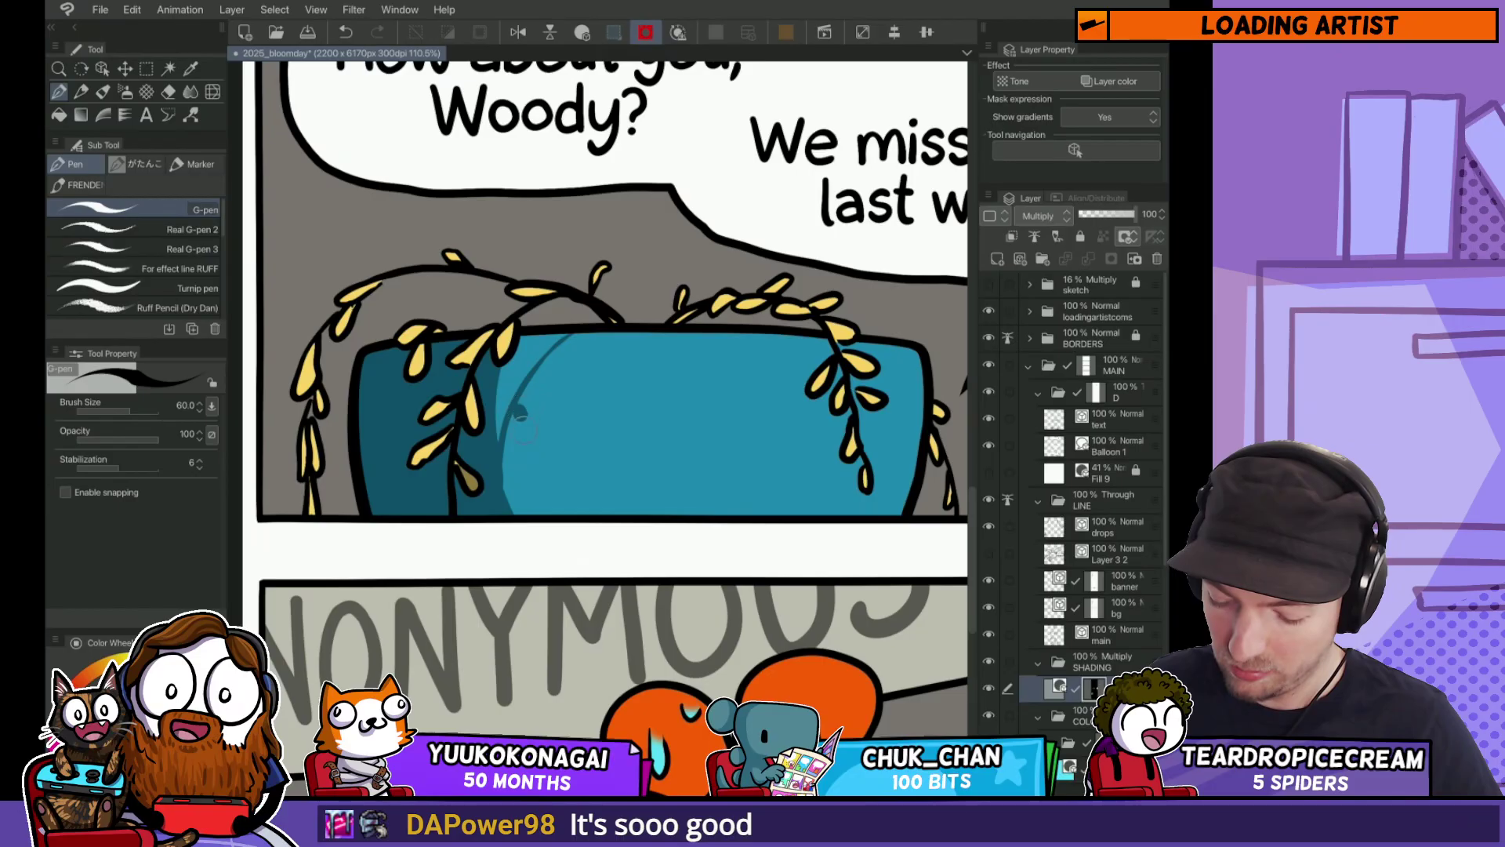
key("ctrl+z")
mouse_move(526, 429)
left_mouse_down()
mouse_move(516, 452)
mouse_move(518, 403)
left_mouse_up()
key("ctrl+z")
key("ctrl+z")
Step: Thicken the vine shadow's stem up to the third panel's pot rim and refine its edge with transparent colour
key("ctrl+z")
mouse_move(571, 345)
left_mouse_down()
mouse_move(521, 415)
mouse_move(630, 317)
left_mouse_up()
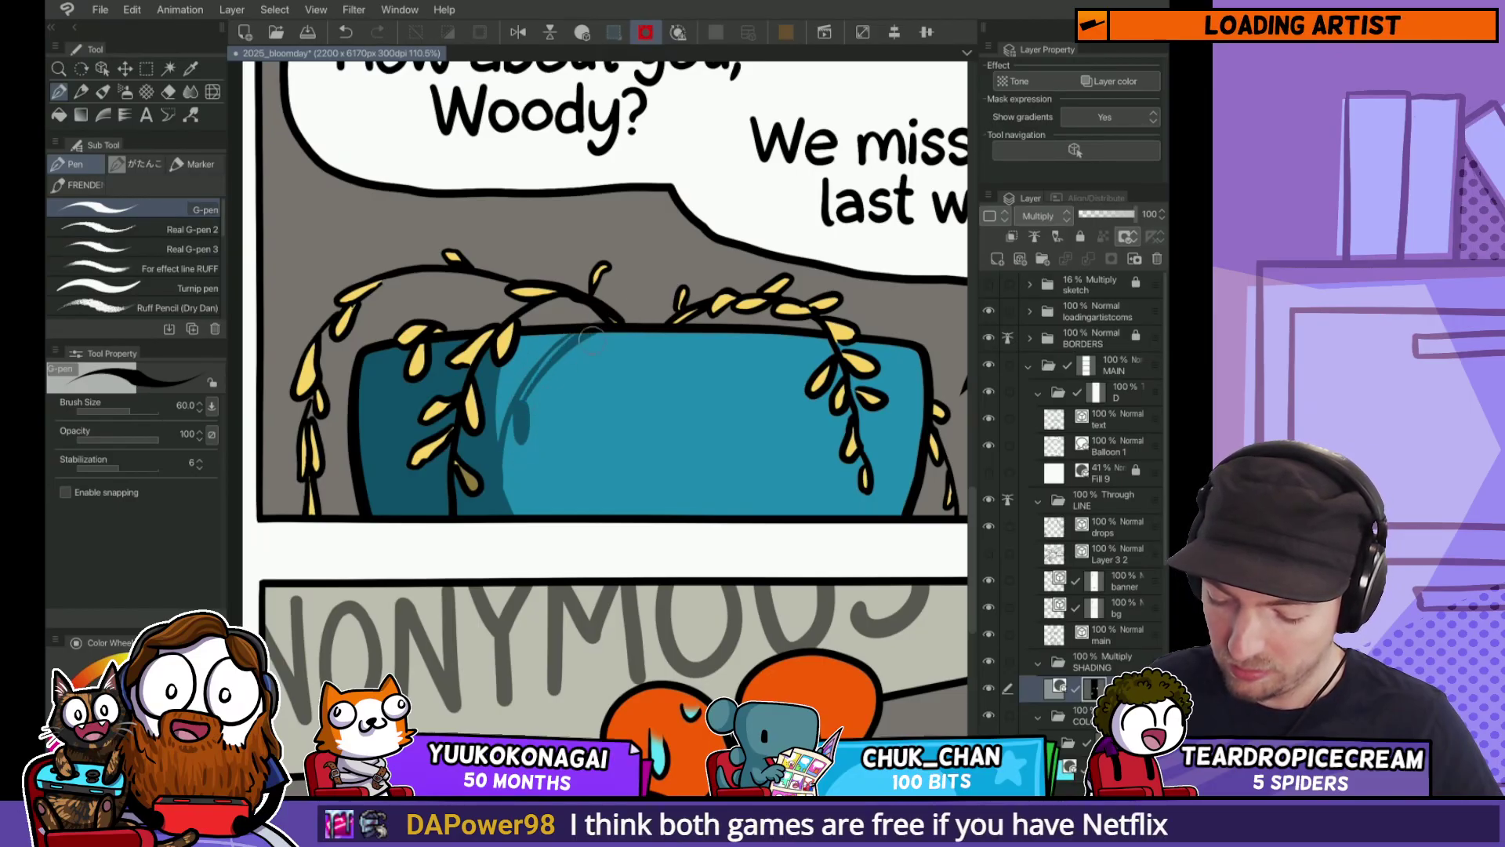
key("ctrl+z")
left_click_drag(520, 405, 612, 322)
key("ctrl+z")
left_click_drag(513, 423, 619, 313)
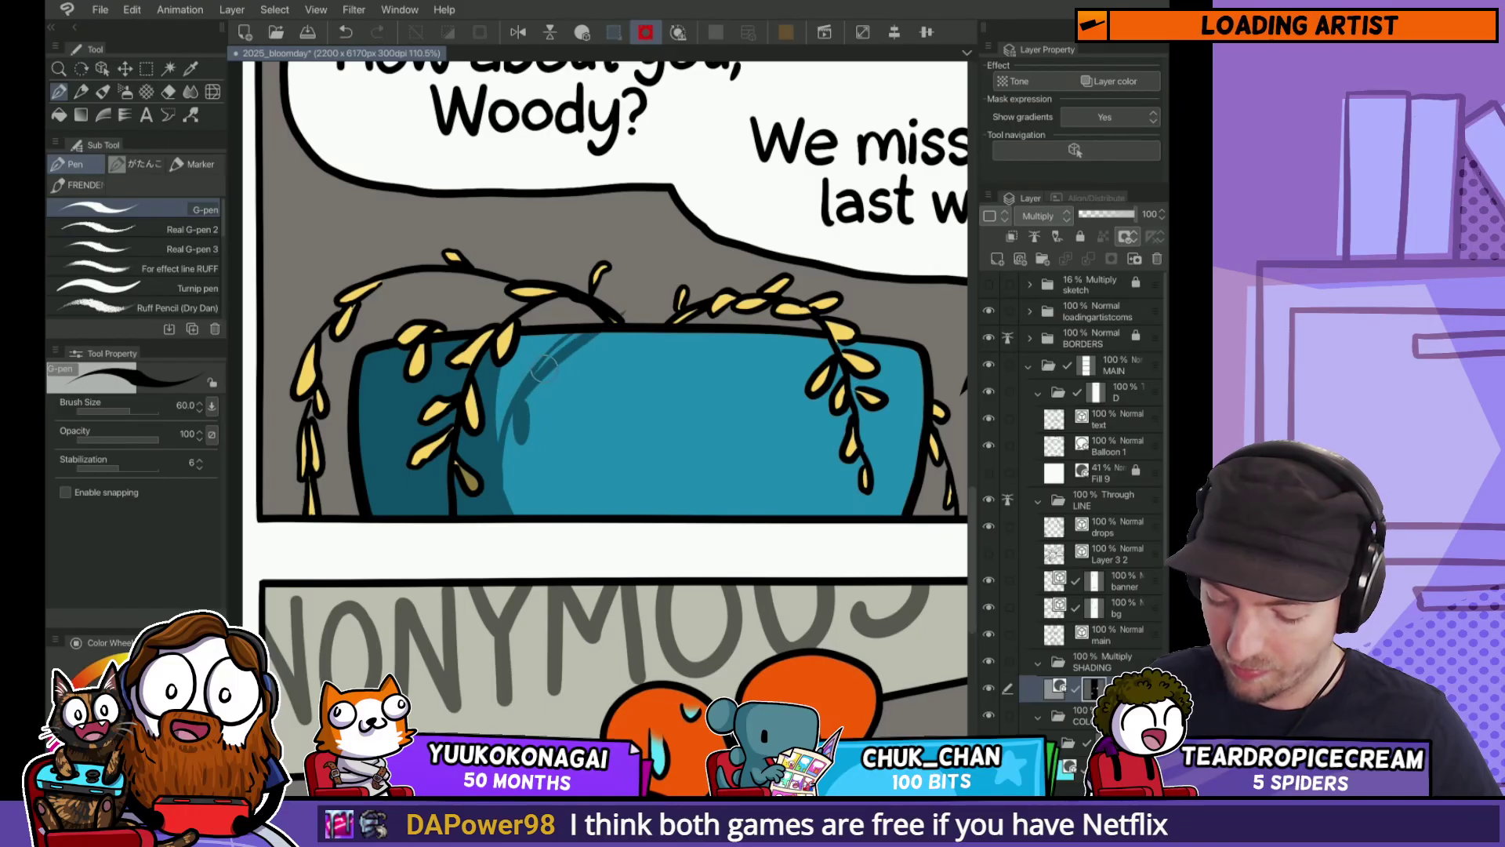
key("c")
left_click_drag(518, 395, 600, 317)
key("ctrl+z")
mouse_move(517, 410)
left_mouse_down()
mouse_move(605, 317)
mouse_move(516, 402)
mouse_move(552, 344)
mouse_move(629, 308)
left_mouse_up()
key("ctrl+z")
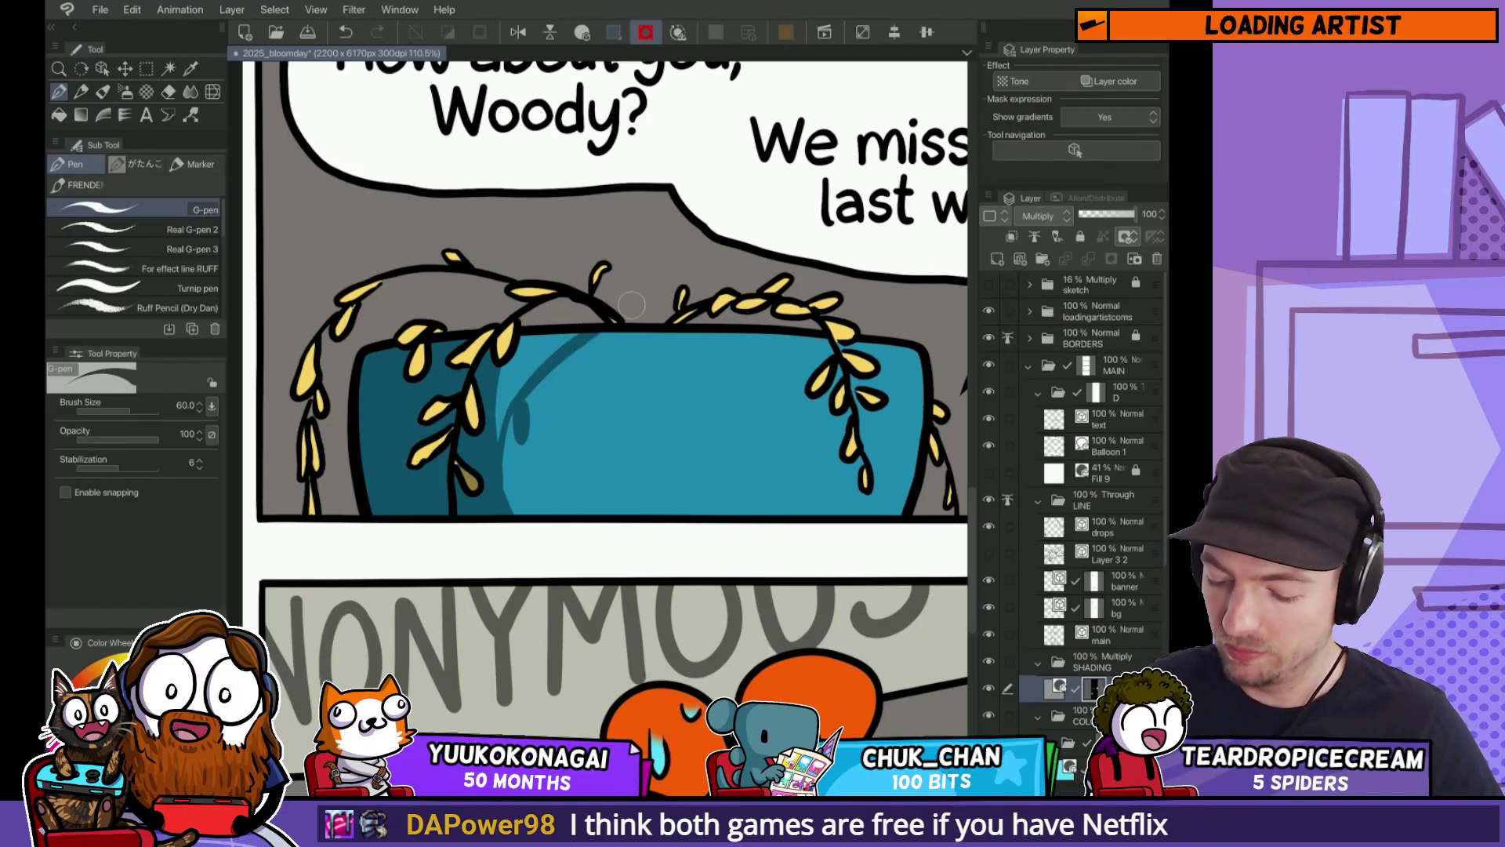
scroll(568, 396, "down", 7)
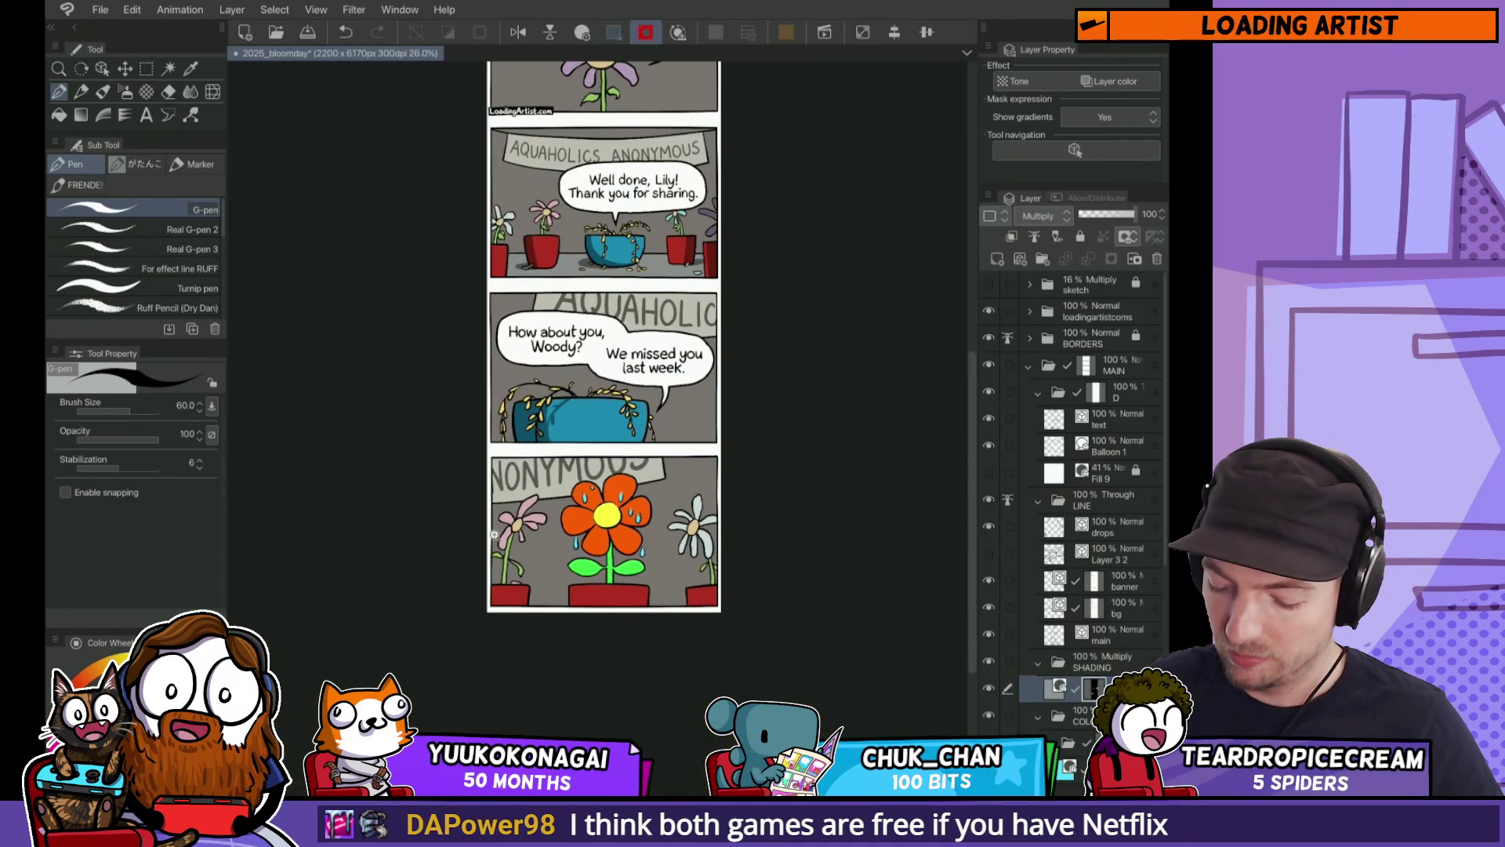
scroll(572, 408, "up", 5)
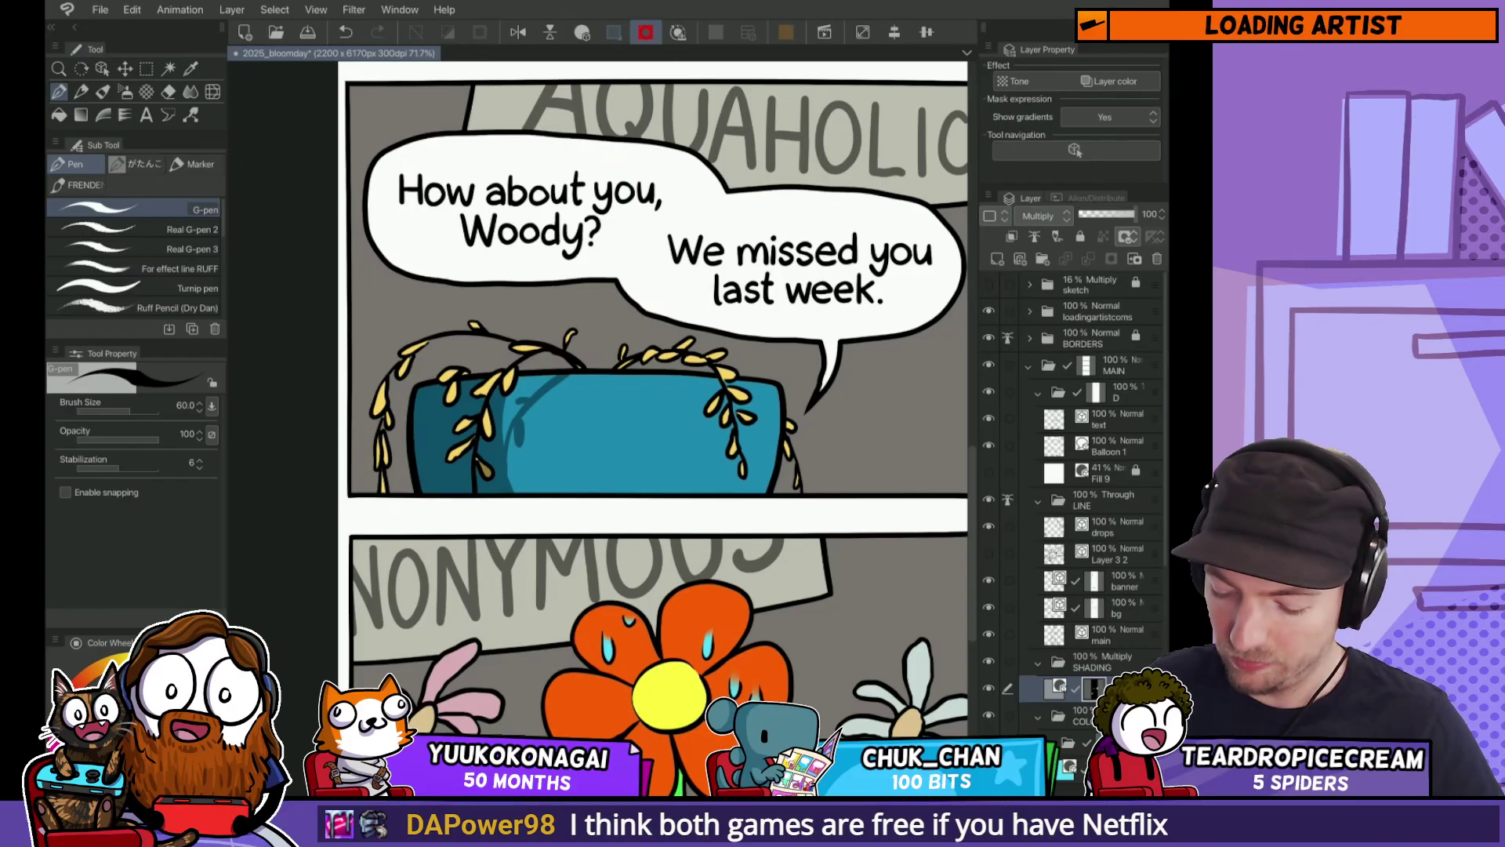
key("x")
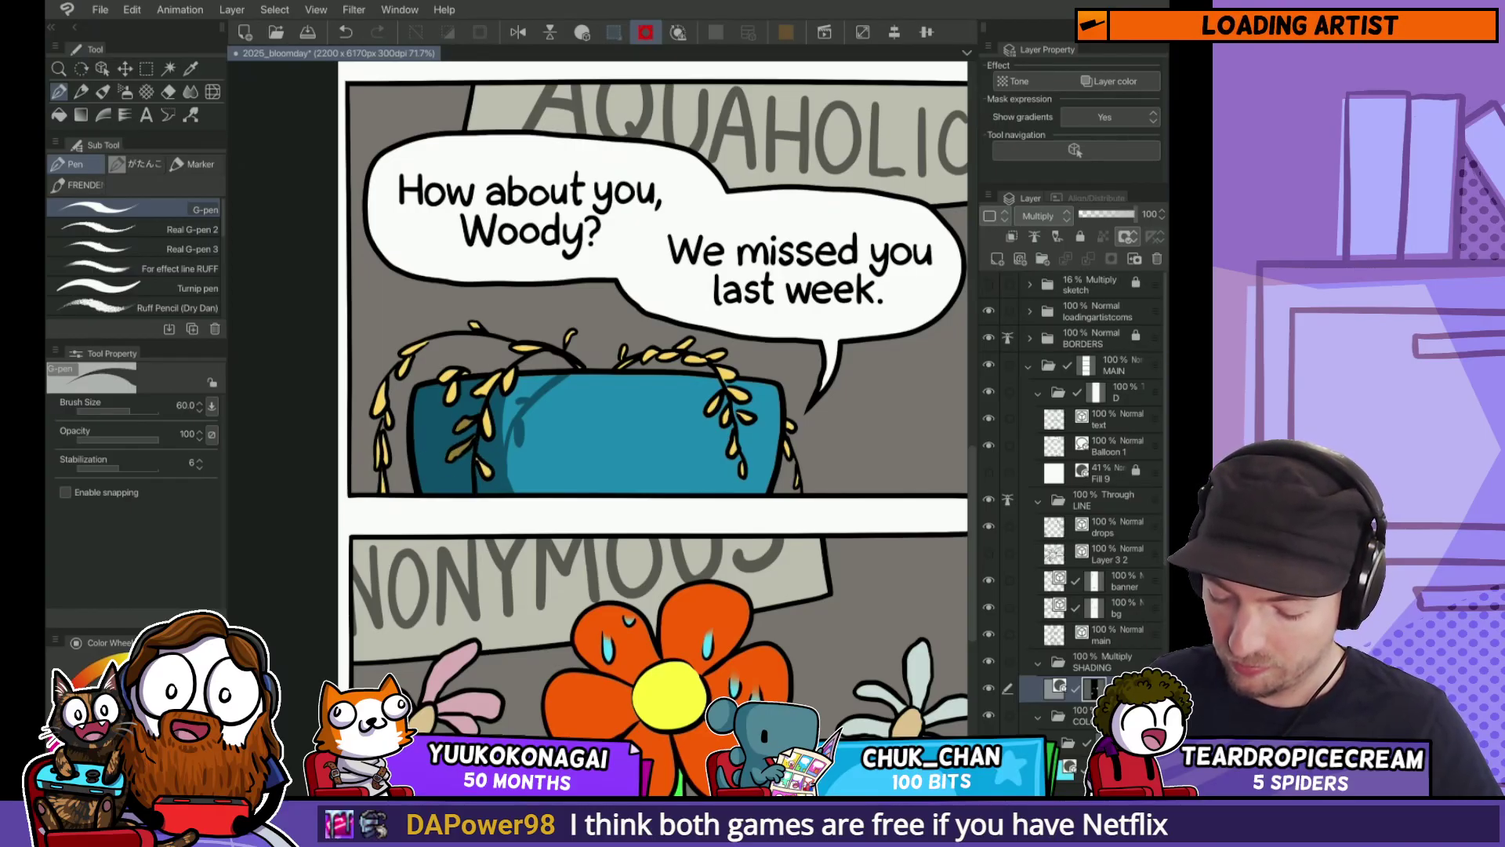
key("x")
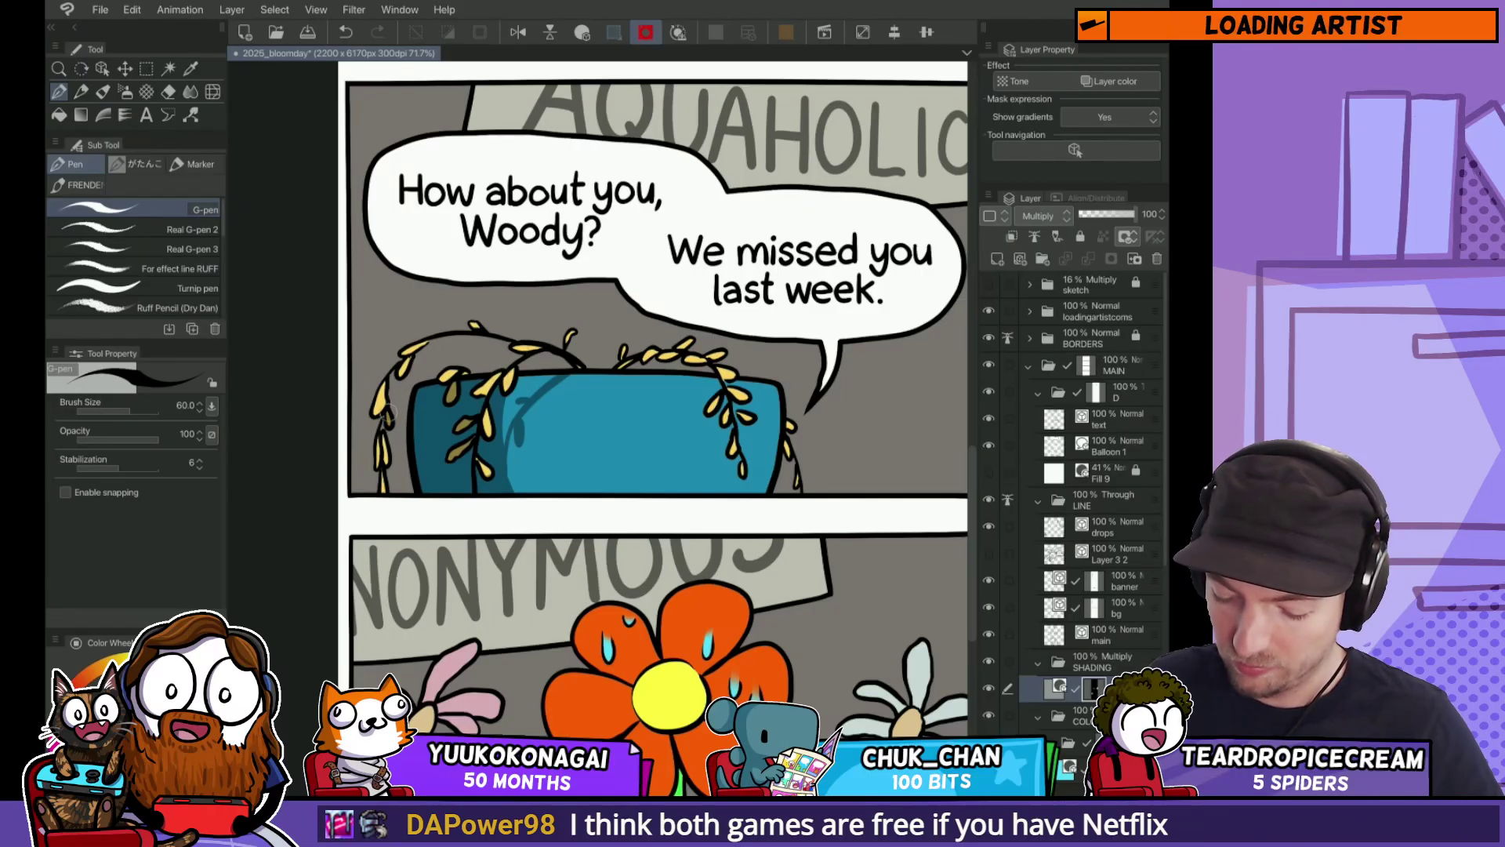
Step: Shade three leaves on the right-hand vine of the third panel's blue pot with the G-pen at size 60
scroll(580, 356, "up", 4)
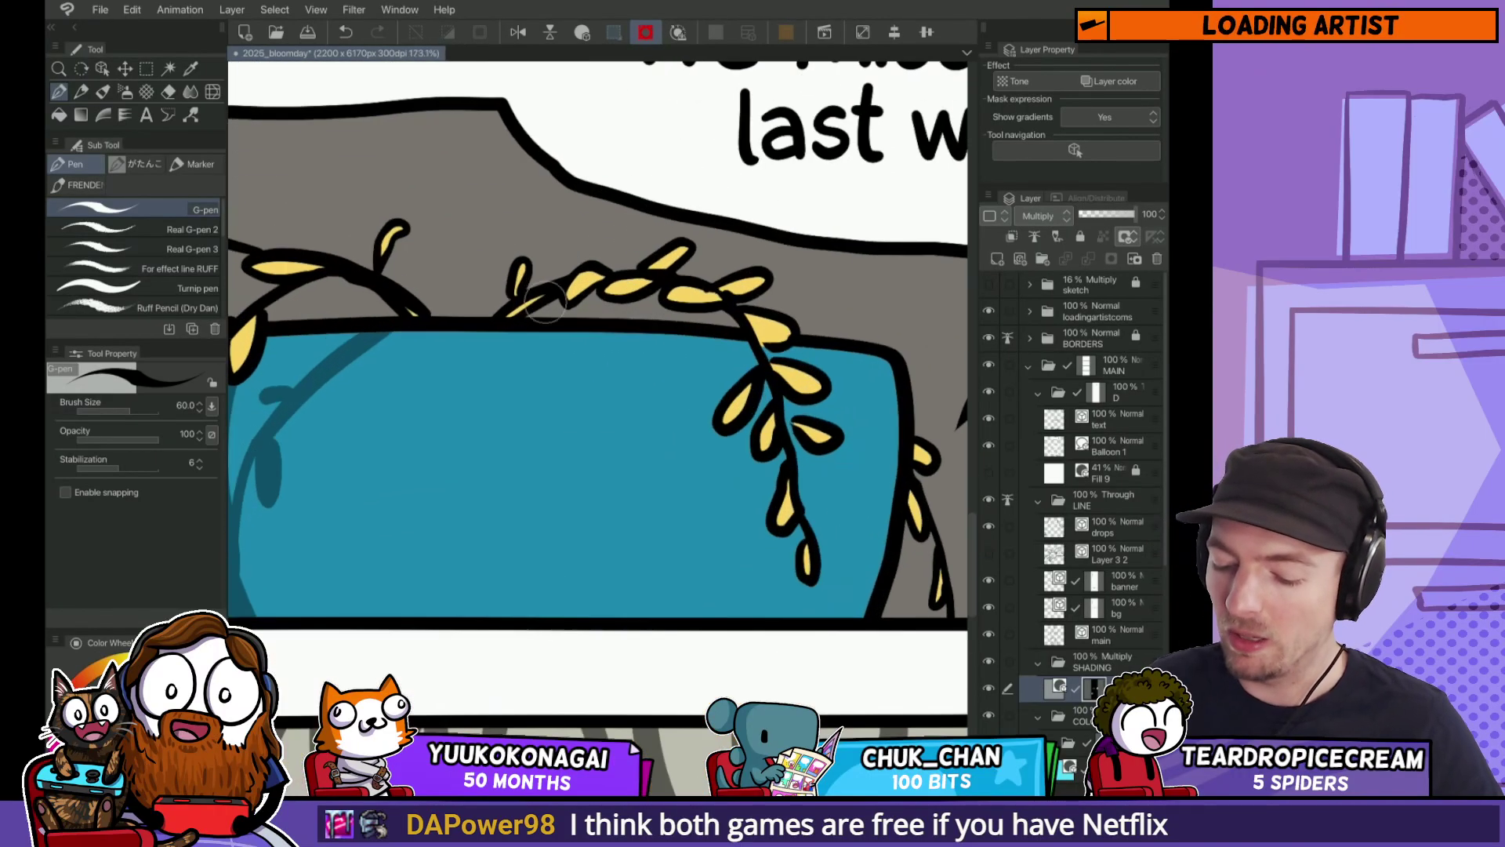
key("ctrl+z")
left_click_drag(611, 291, 649, 282)
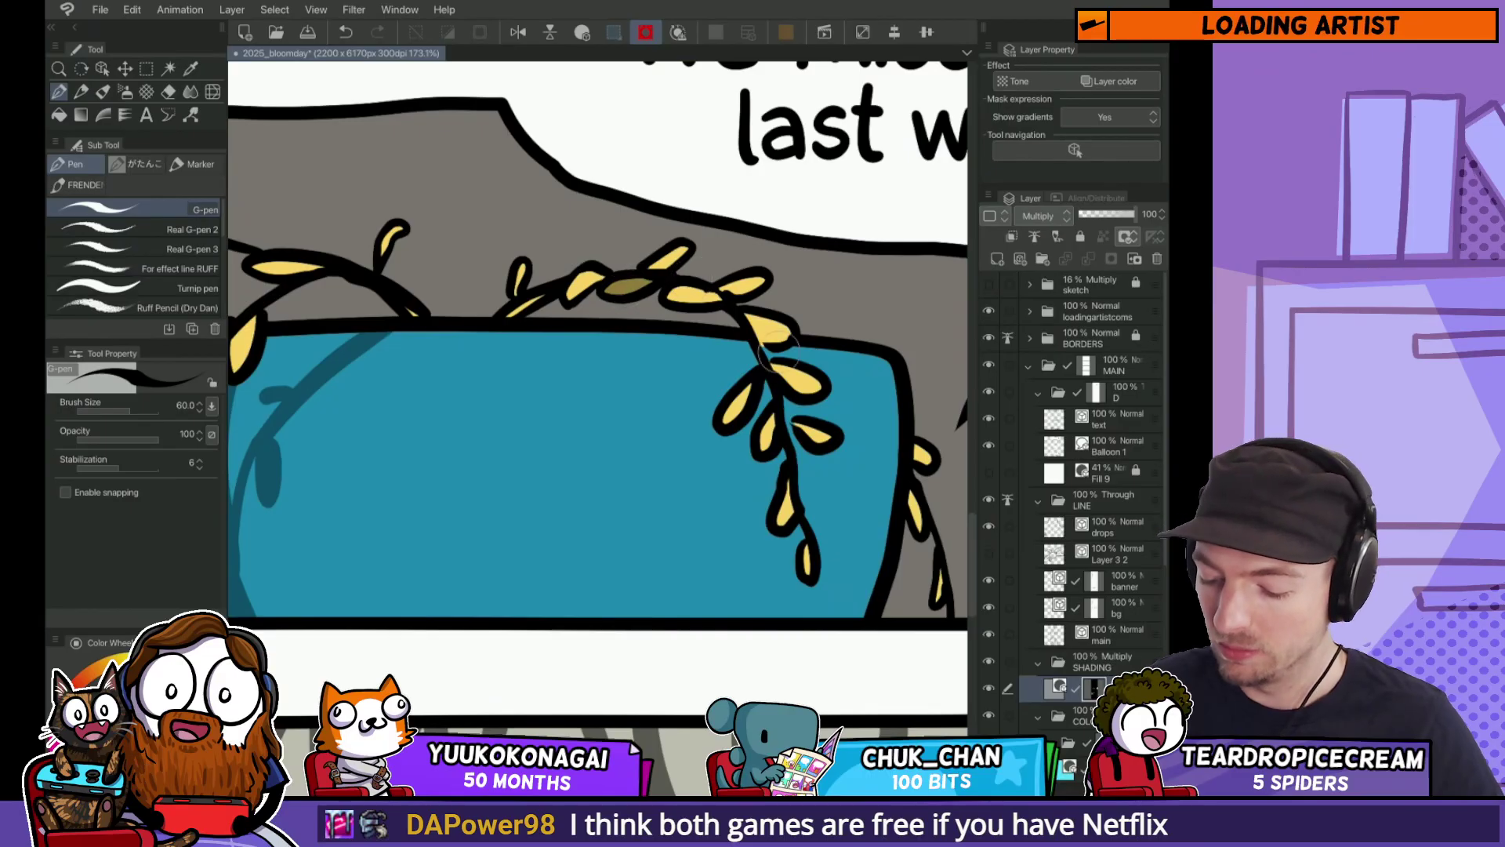
left_click_drag(729, 422, 768, 392)
left_click_drag(788, 490, 783, 514)
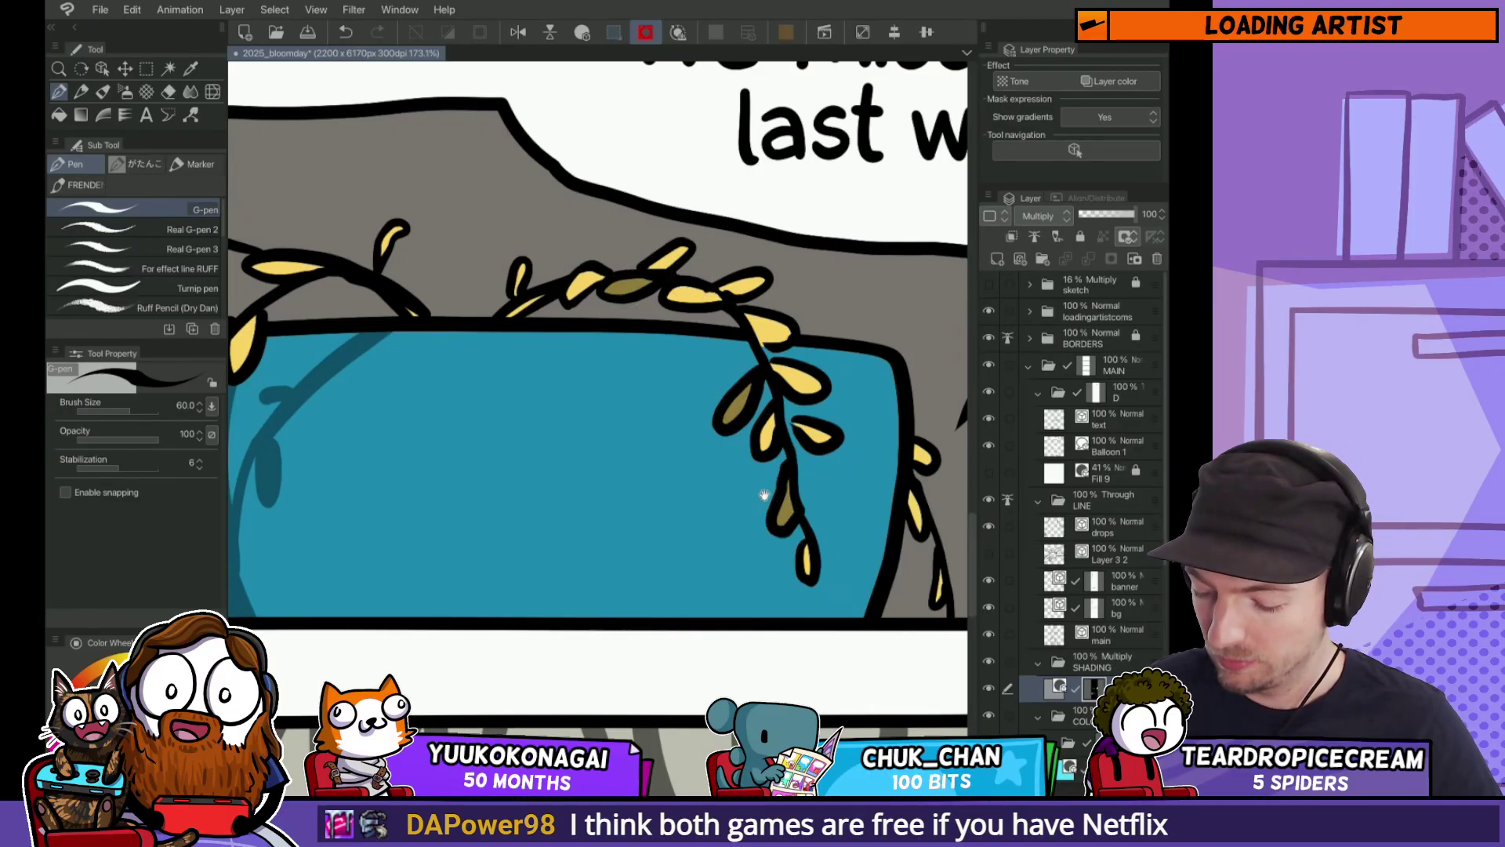
Step: Paint the right-hand vine's cast shadow on the third panel's blue pot with the G-pen at size 60
mouse_move(671, 335)
left_mouse_down()
mouse_move(697, 540)
mouse_move(667, 541)
mouse_move(669, 568)
mouse_move(708, 626)
mouse_move(739, 557)
left_mouse_up()
key("ctrl+z")
scroll(710, 552, "down", 6)
key("ctrl+z")
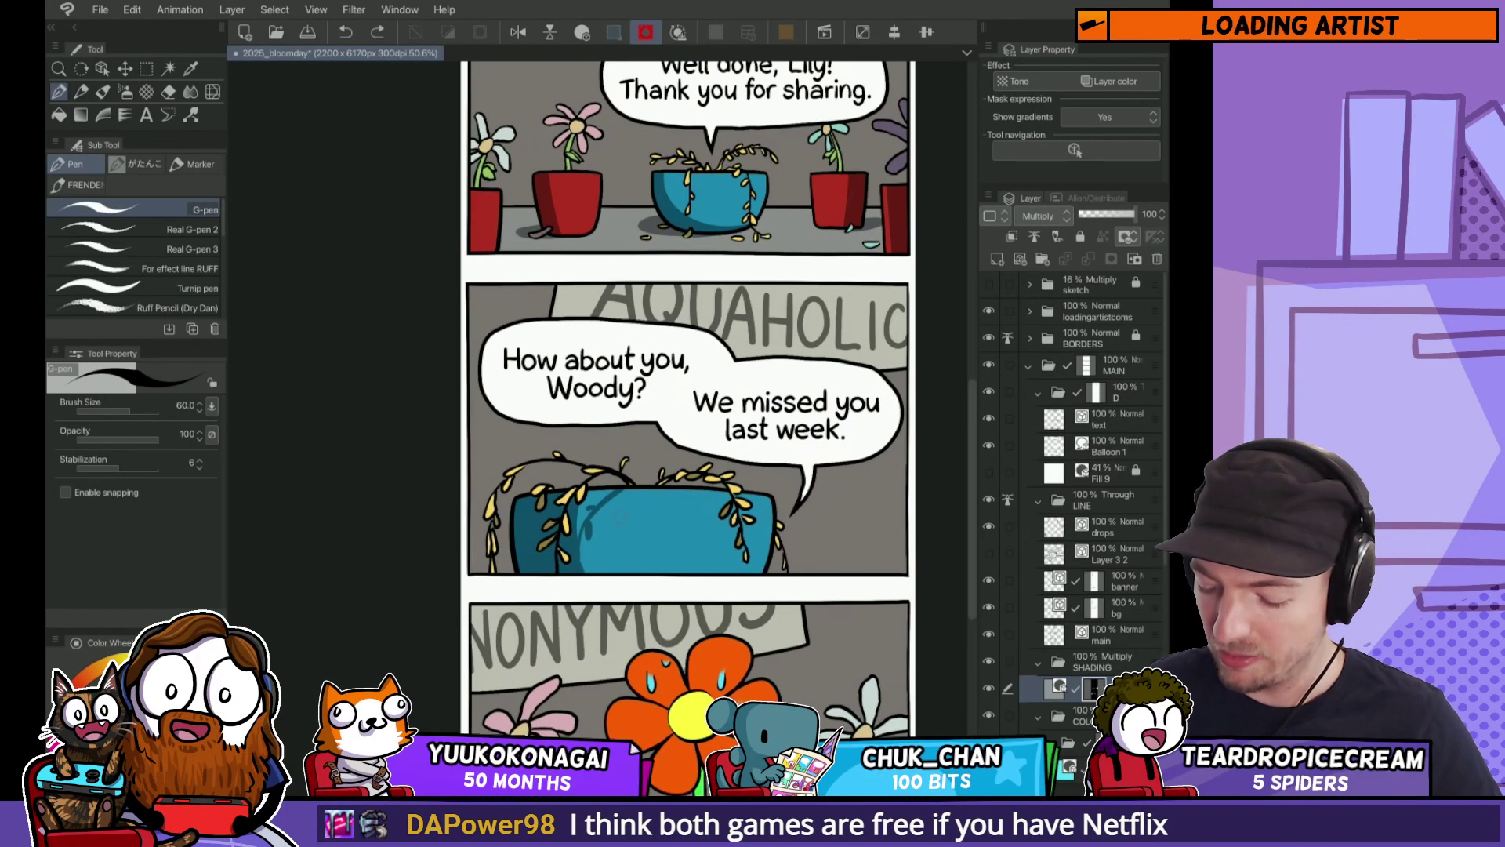
left_click_drag(647, 557, 623, 544)
scroll(709, 529, "up", 3)
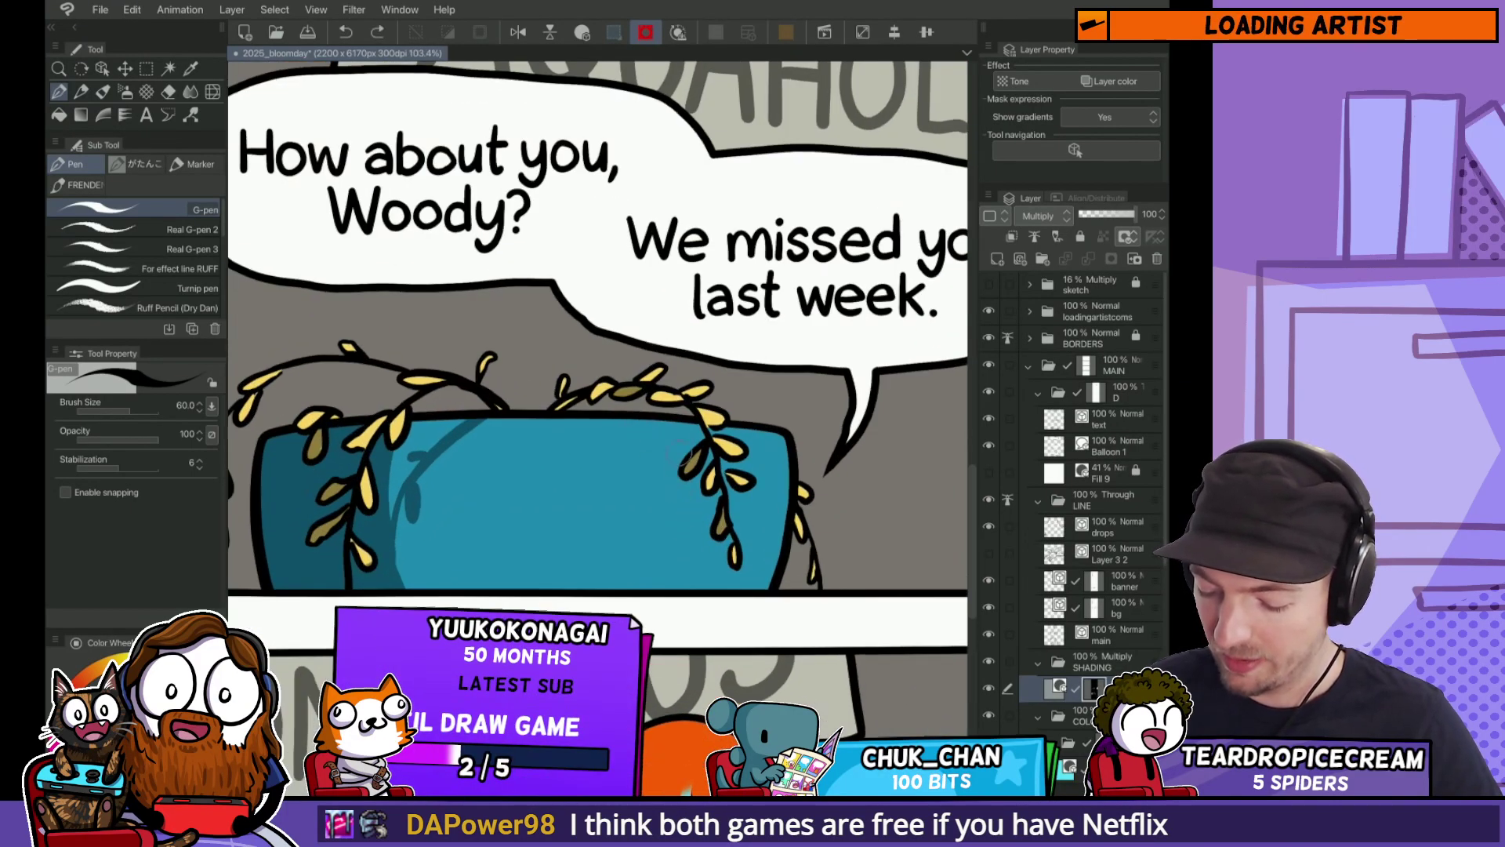
mouse_move(688, 425)
left_mouse_down()
mouse_move(711, 457)
mouse_move(721, 515)
mouse_move(703, 472)
mouse_move(702, 499)
mouse_move(719, 555)
left_mouse_up()
key("ctrl+z")
key("ctrl+z")
key("ctrl+z")
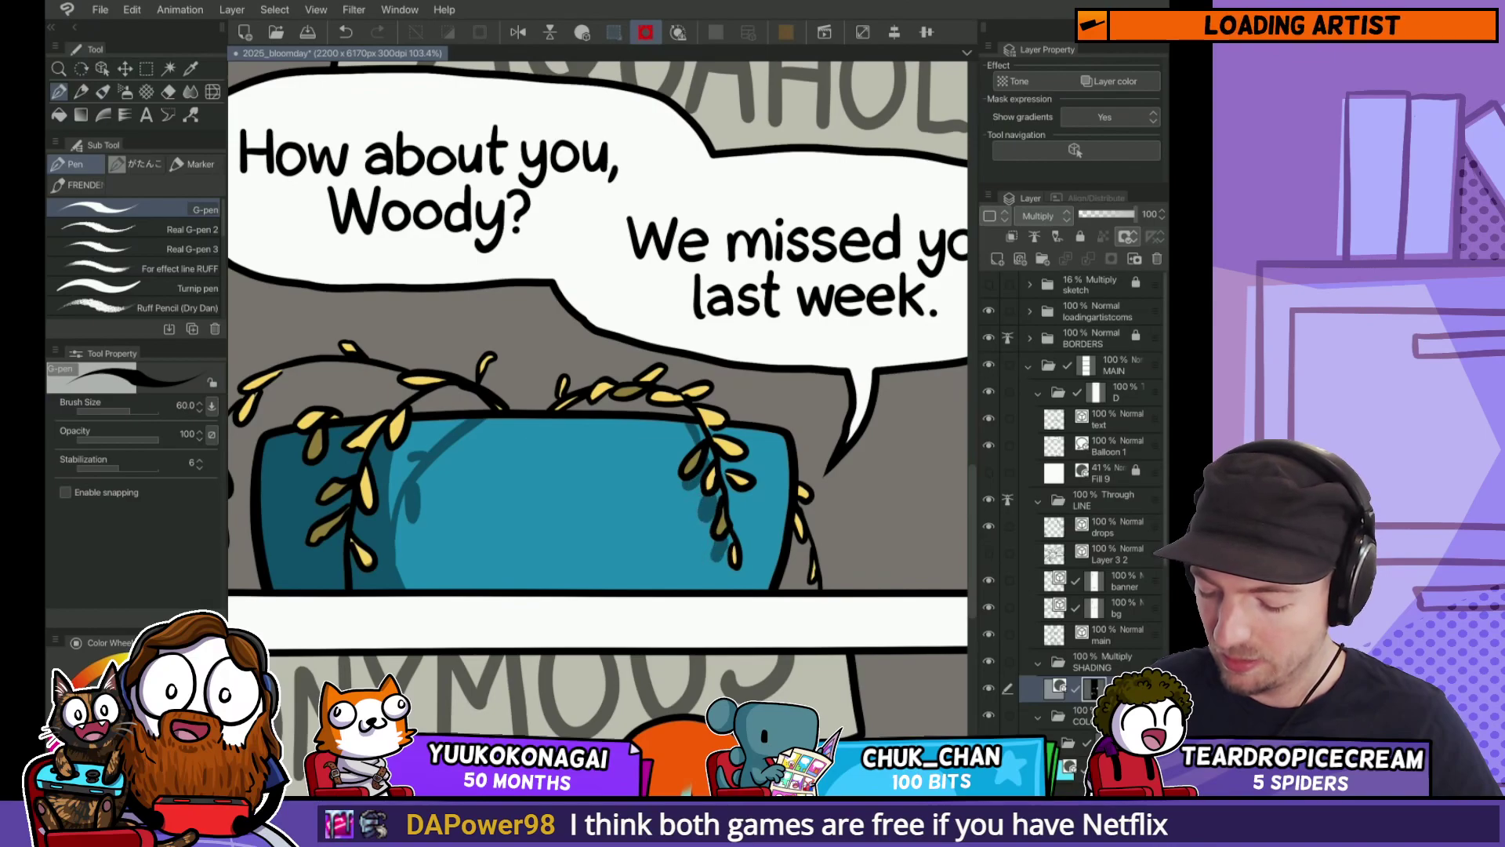
Step: Examine the third panel's pot and vine shadows up close and alongside the neighbouring panels
scroll(722, 554, "down", 6)
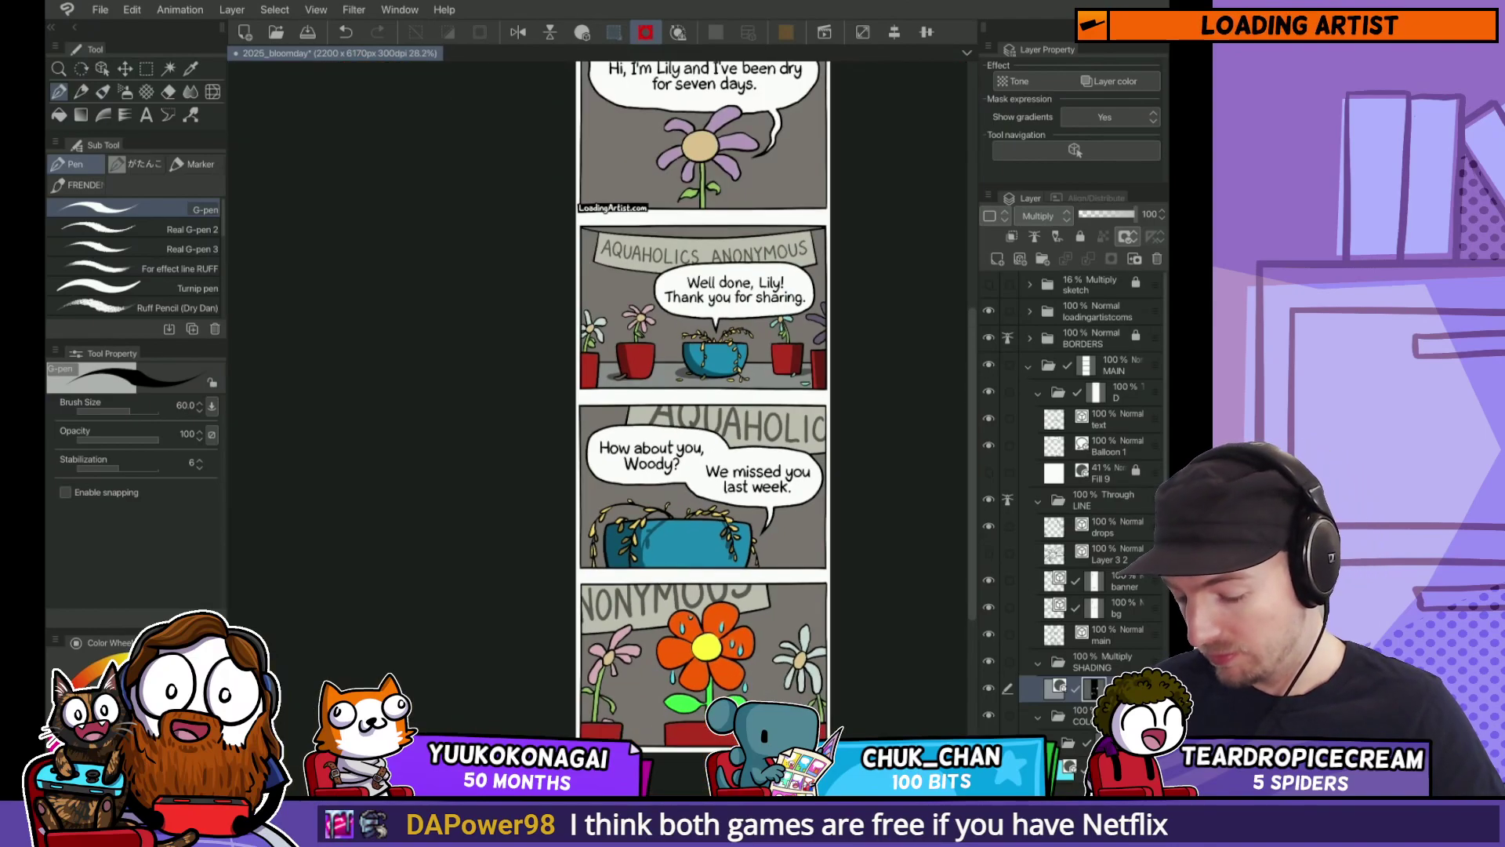
left_click_drag(755, 558, 739, 469)
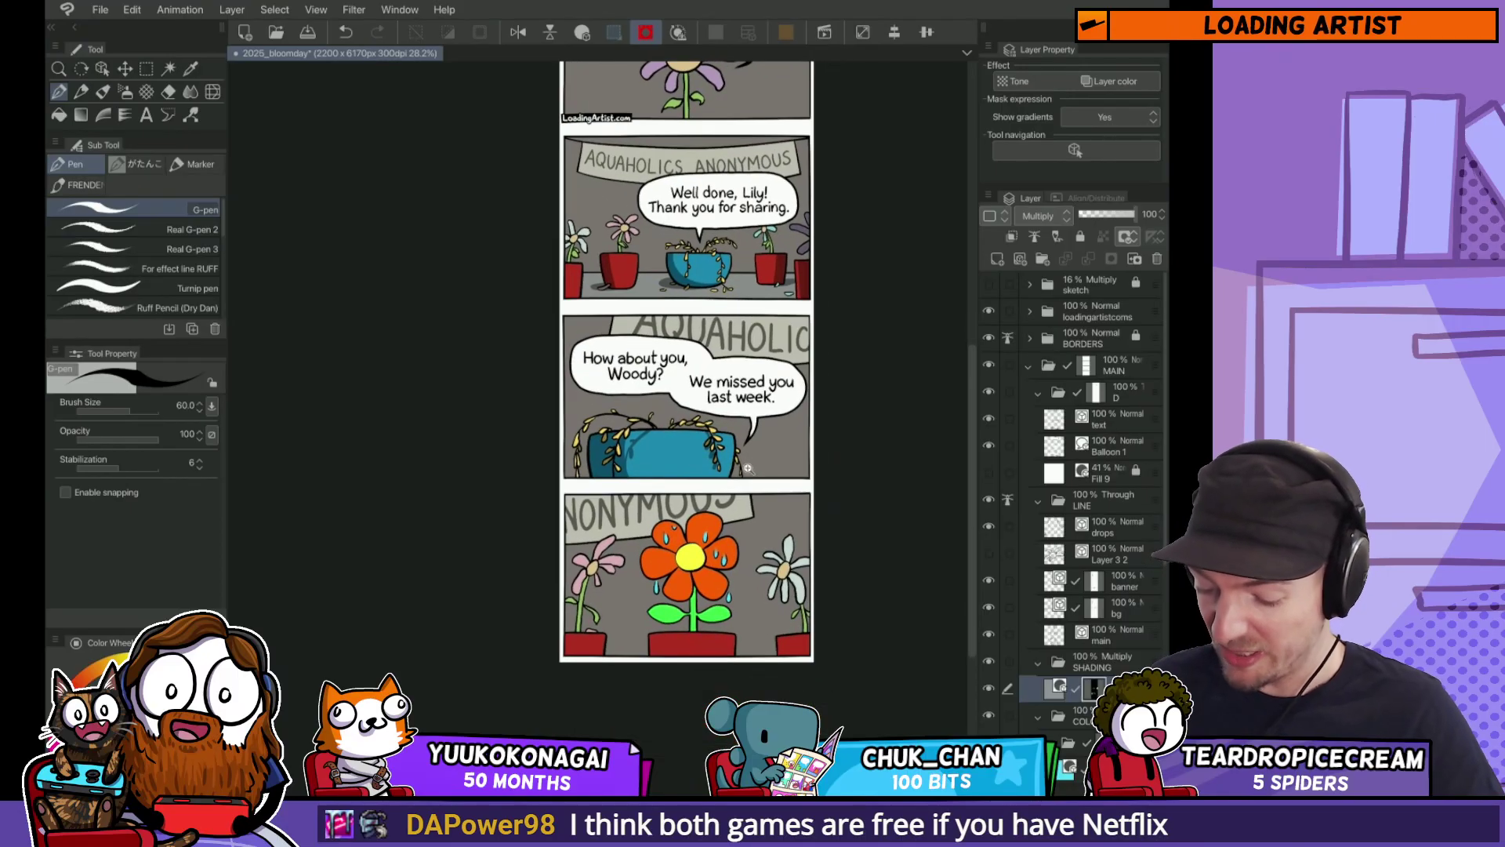
scroll(649, 382, "up", 7)
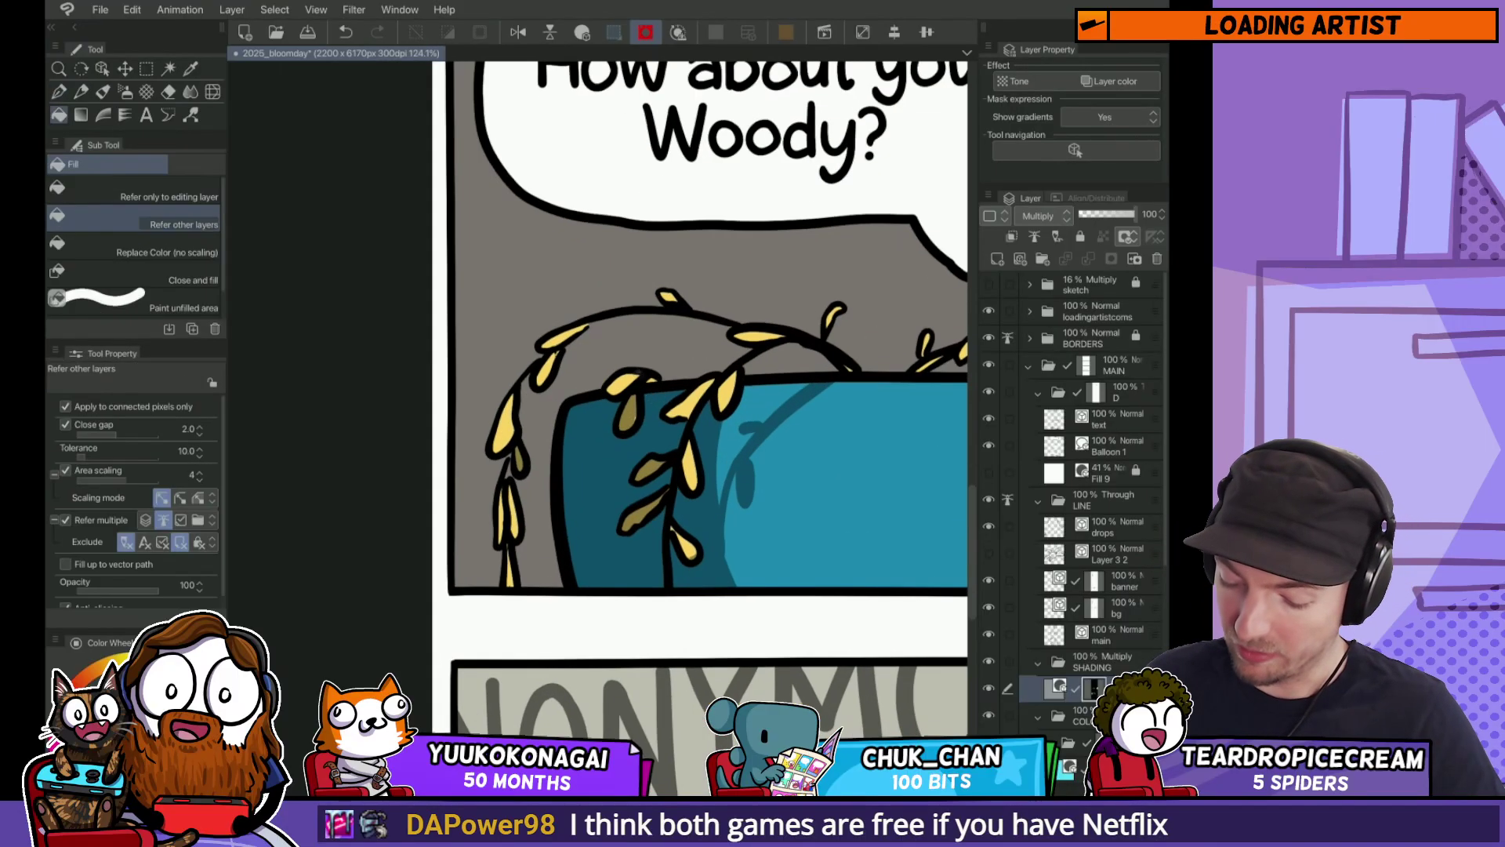
scroll(649, 382, "down", 7)
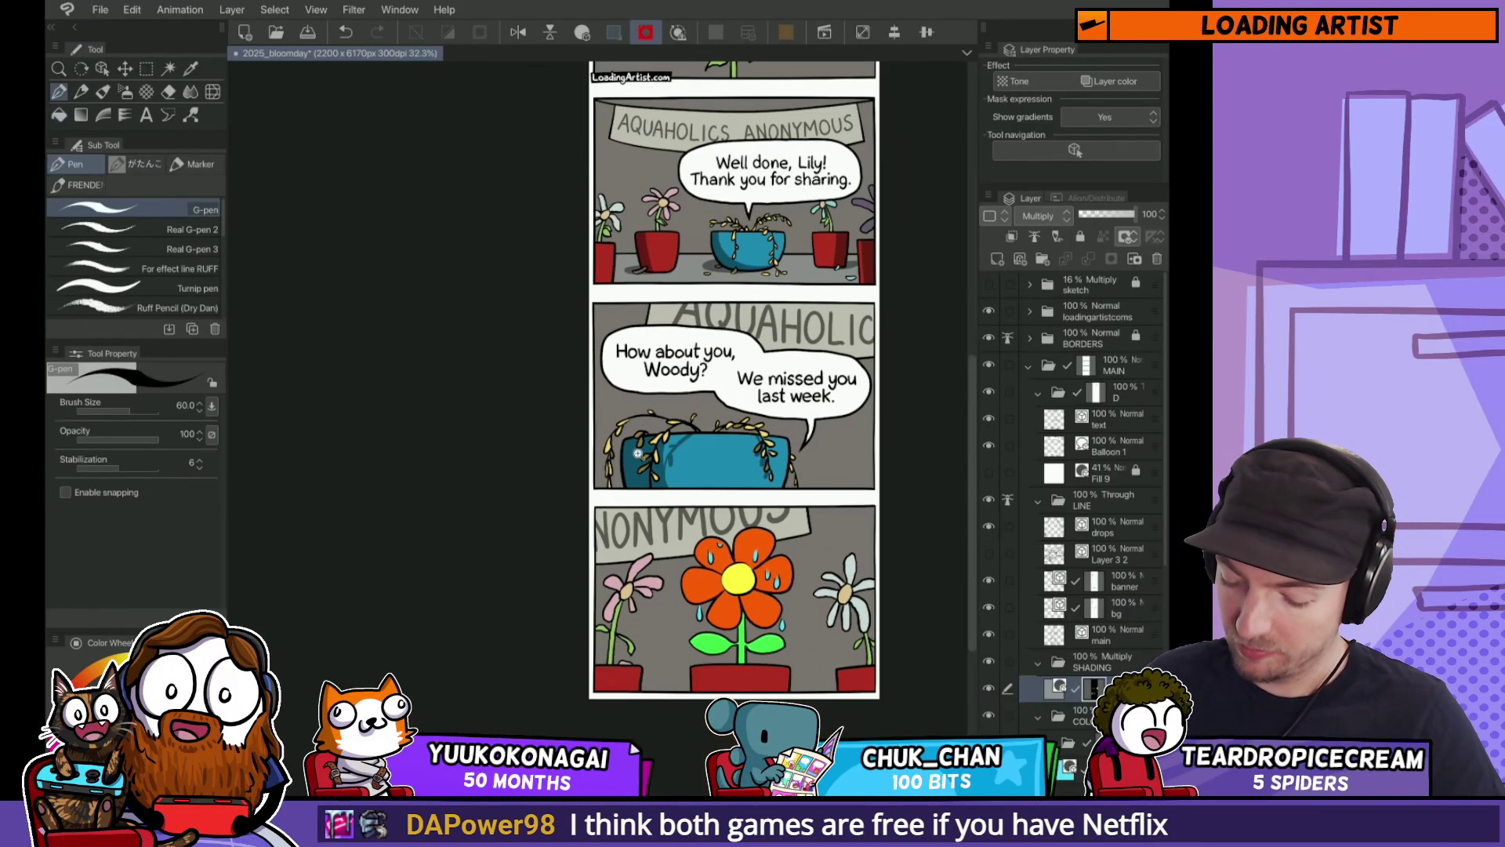
scroll(634, 421, "up", 6)
scroll(651, 428, "up", 1)
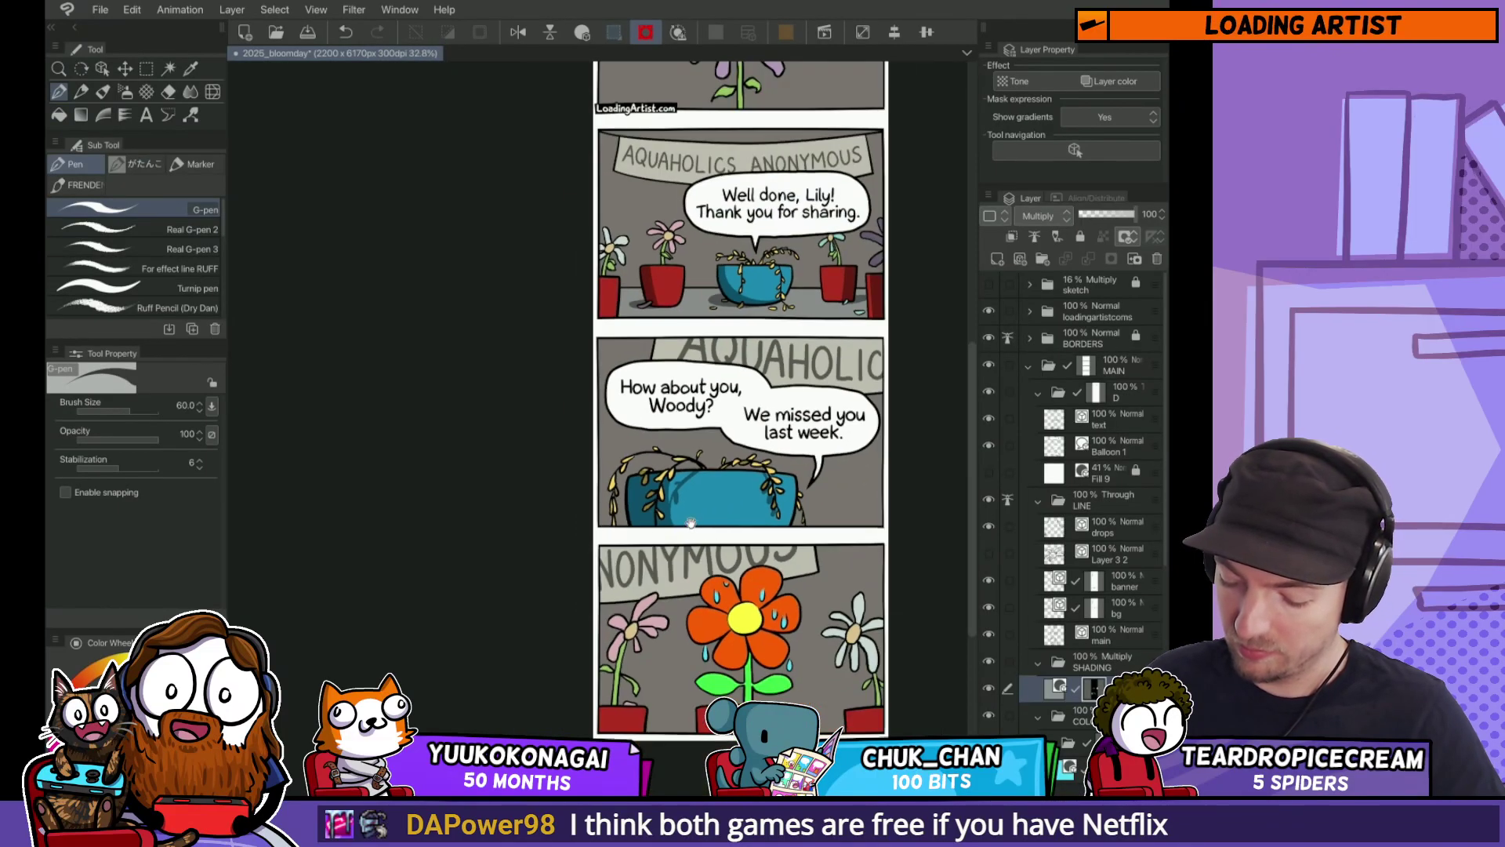
scroll(691, 522, "up", 4)
scroll(707, 530, "down", 5)
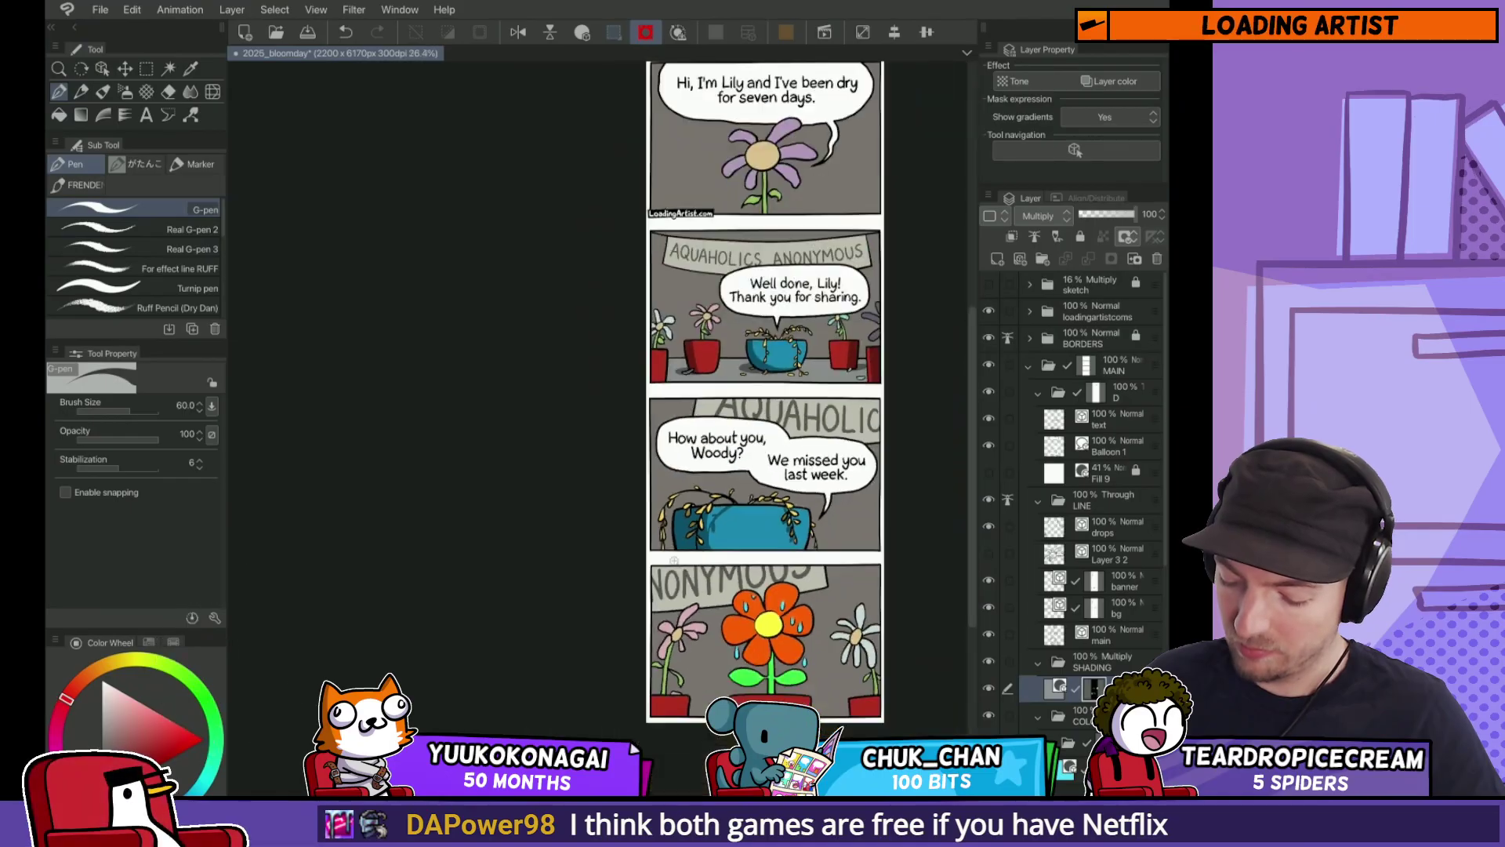
left_click_drag(758, 572, 681, 516)
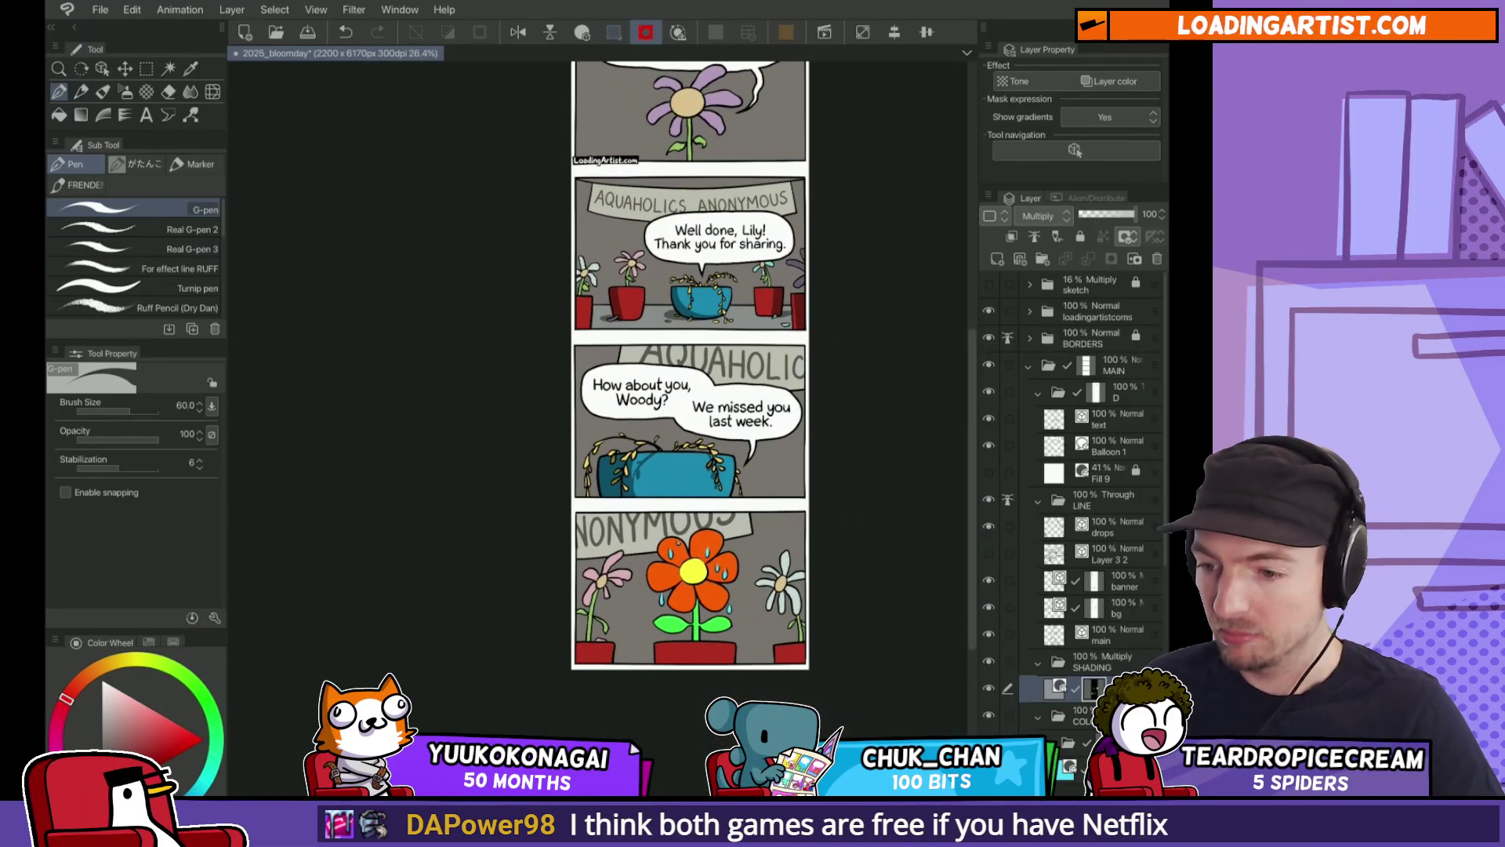
scroll(675, 481, "up", 4)
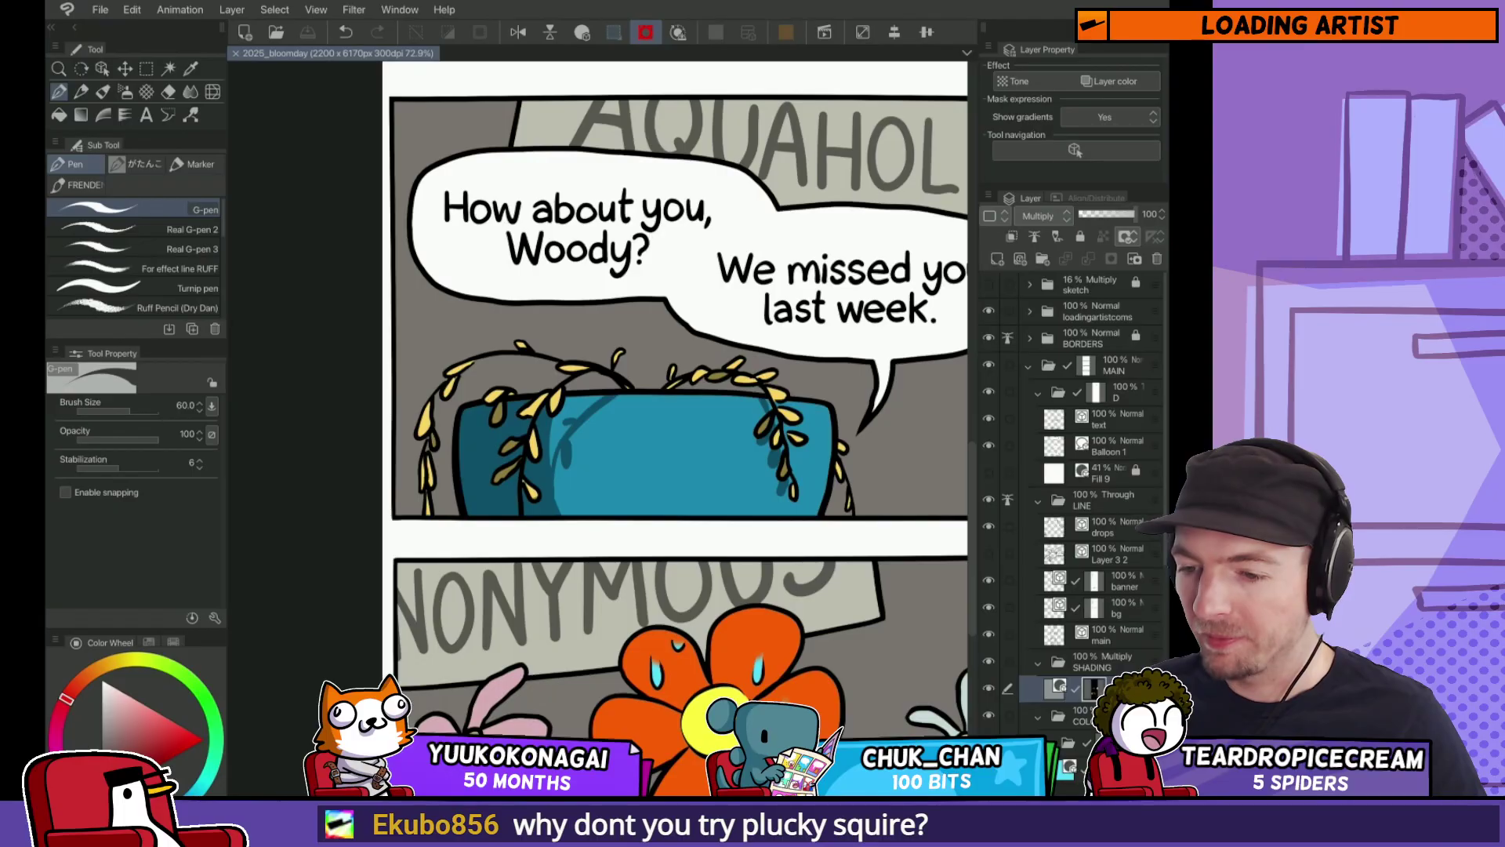
Step: Try to add another shadow stroke between the left-hand vine and its curved shadow with the G-pen at size 50
left_click_drag(703, 416, 681, 328)
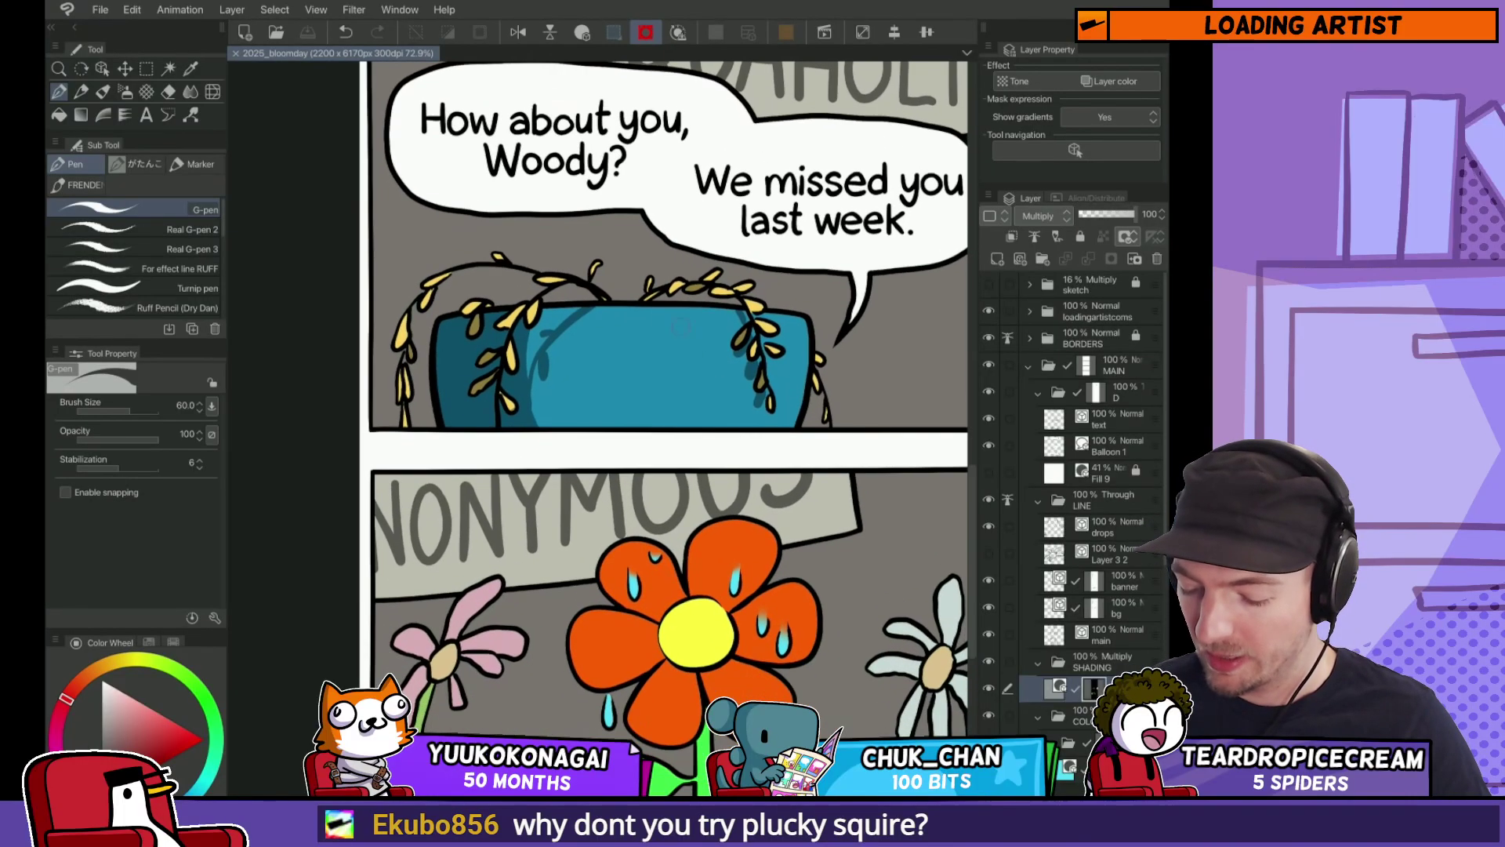
key("ctrl+z")
mouse_move(530, 383)
left_mouse_down()
mouse_move(532, 420)
mouse_move(516, 402)
left_mouse_up()
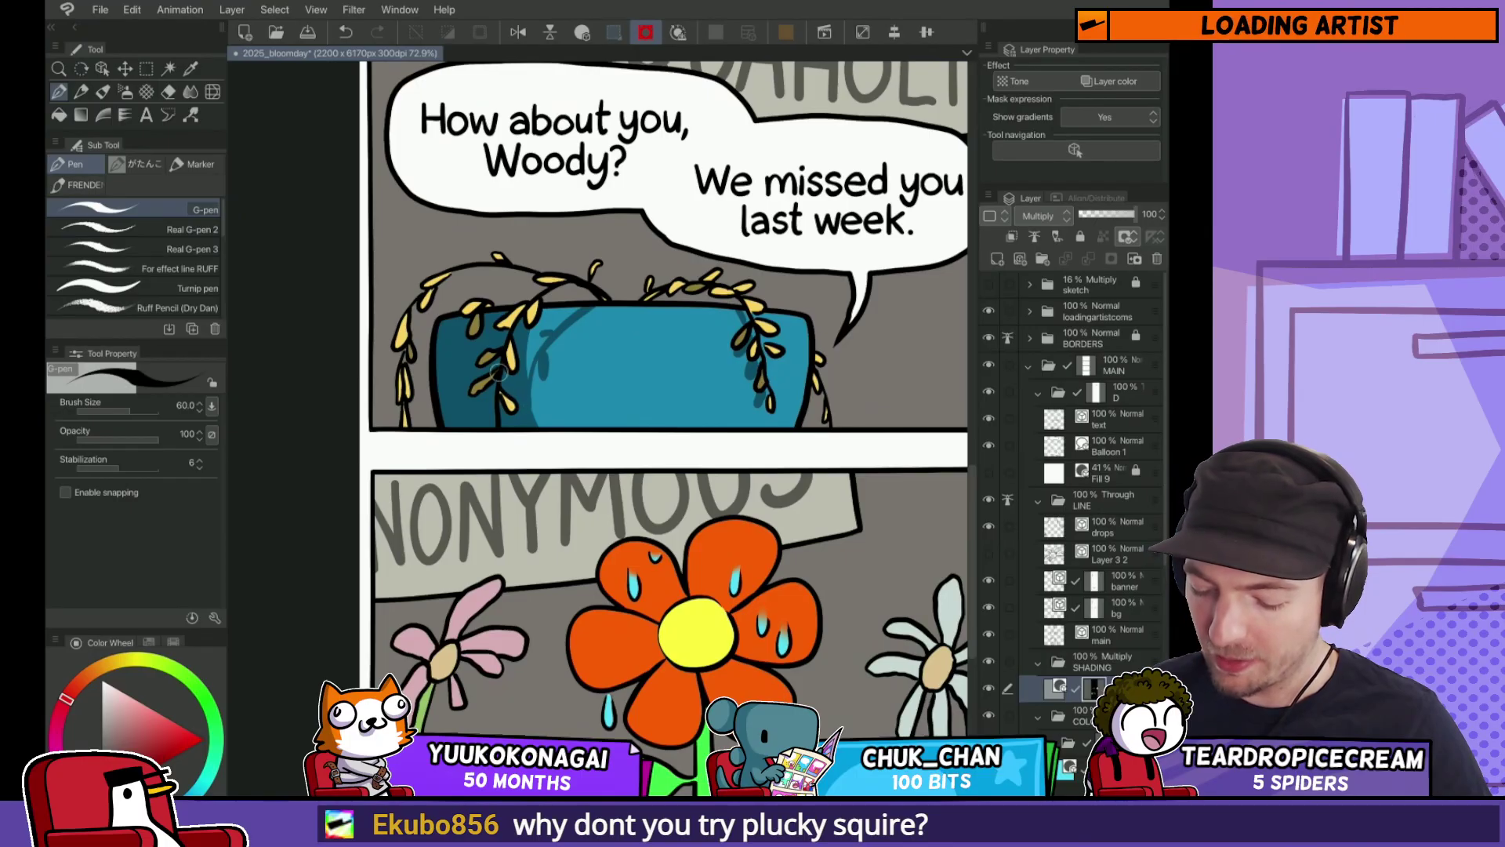
scroll(506, 391, "up", 3)
scroll(537, 329, "up", 3)
key("[")
mouse_move(531, 356)
left_mouse_down()
mouse_move(546, 302)
mouse_move(591, 255)
left_mouse_up()
key("ctrl+z")
mouse_move(531, 412)
left_mouse_down()
mouse_move(560, 263)
mouse_move(594, 246)
mouse_move(534, 402)
left_mouse_up()
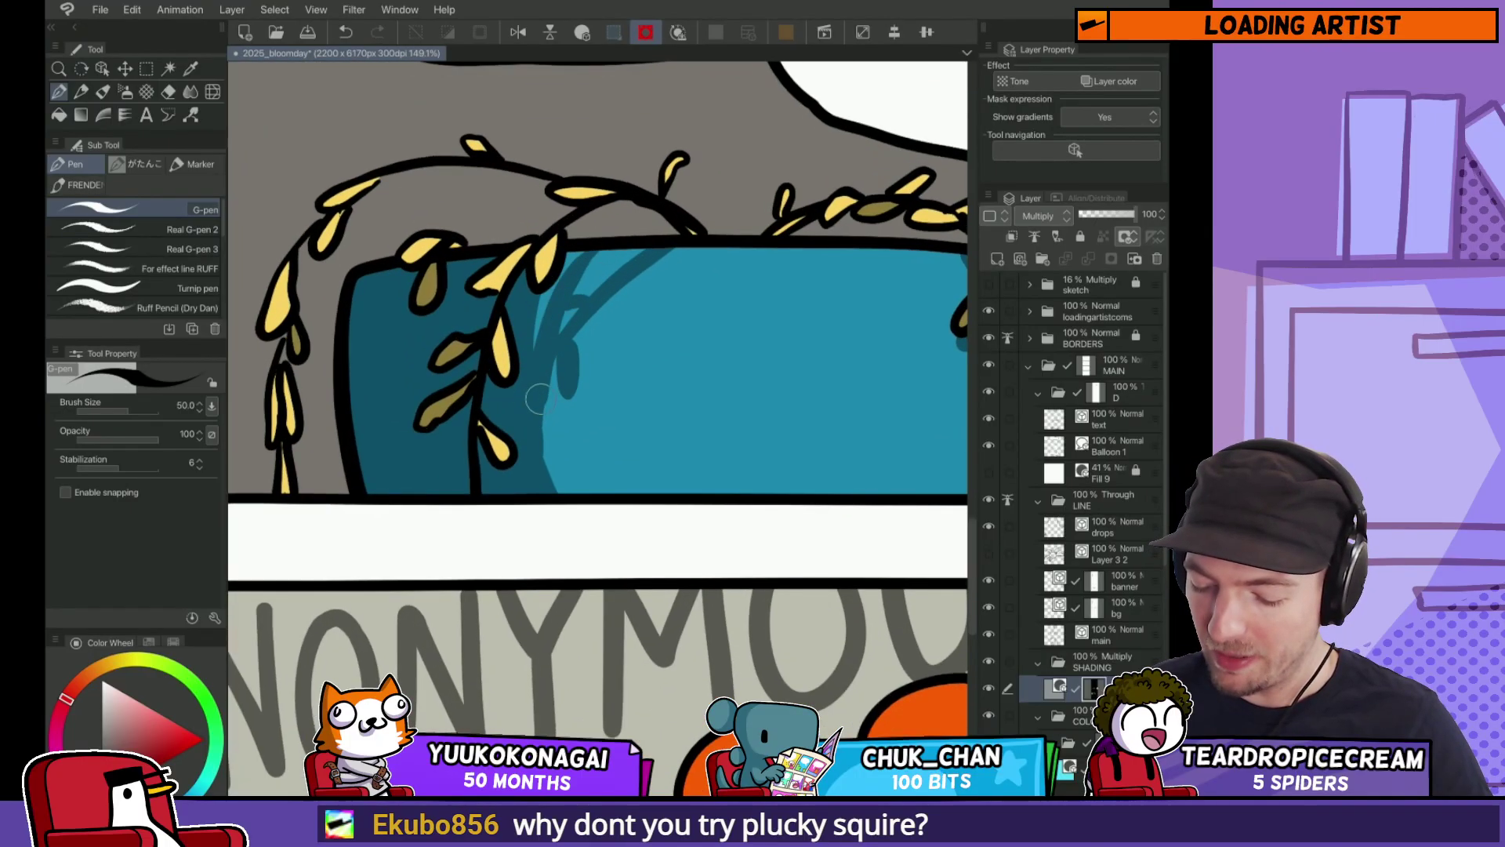
key("ctrl+z")
key("ctrl+z")
Step: Try to extend the third panel's pot shading with long curved strokes from rim to base at size 50
mouse_move(585, 248)
left_mouse_down()
mouse_move(534, 447)
mouse_move(555, 509)
mouse_move(551, 381)
mouse_move(588, 245)
mouse_move(559, 500)
left_mouse_up()
key("ctrl+z")
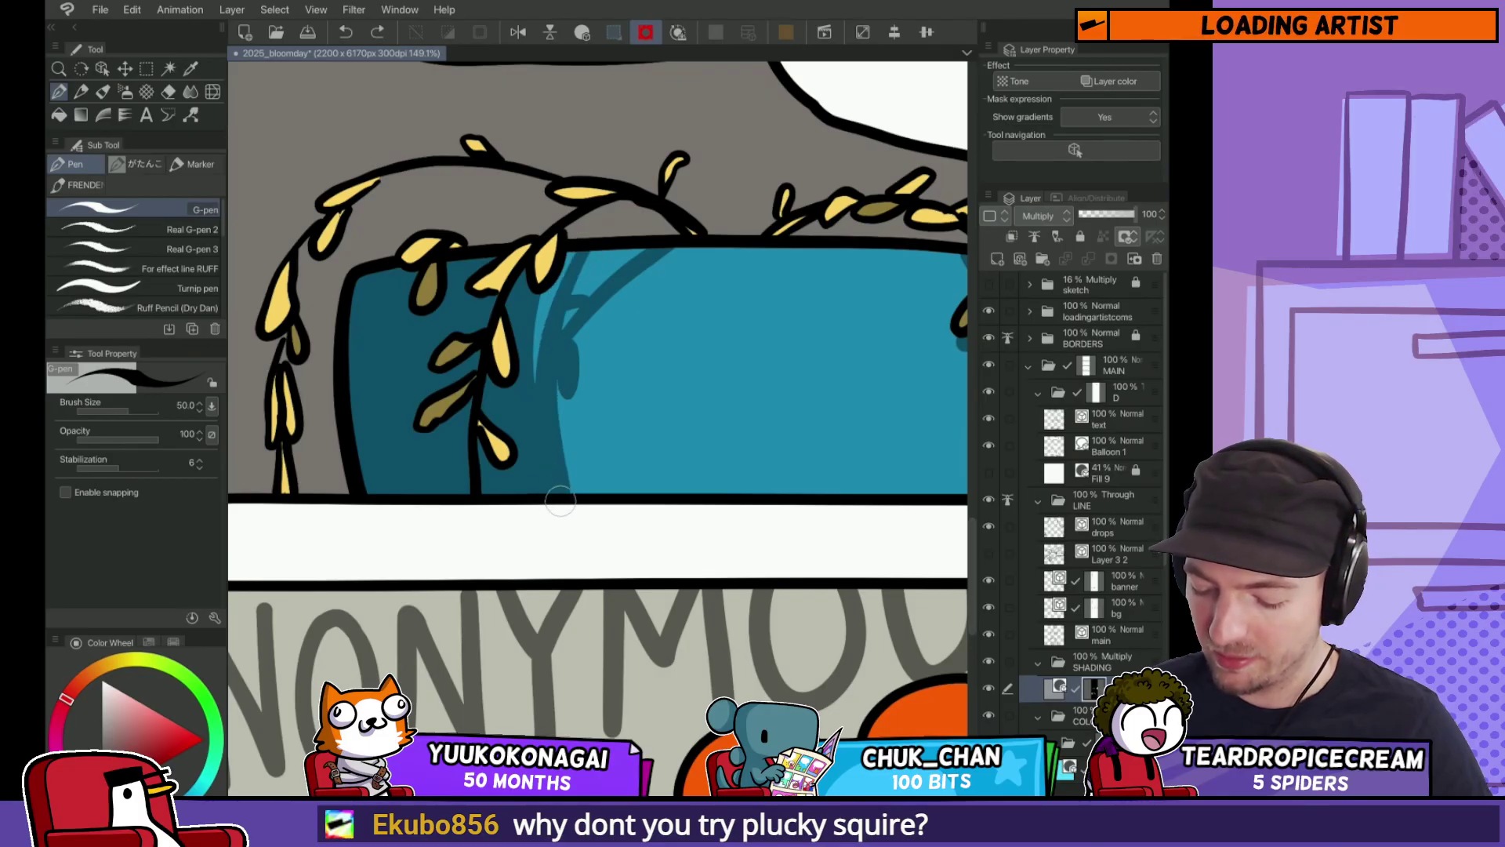
key("ctrl+z")
left_click_drag(586, 252, 561, 494)
key("ctrl+z")
left_click_drag(584, 252, 563, 496)
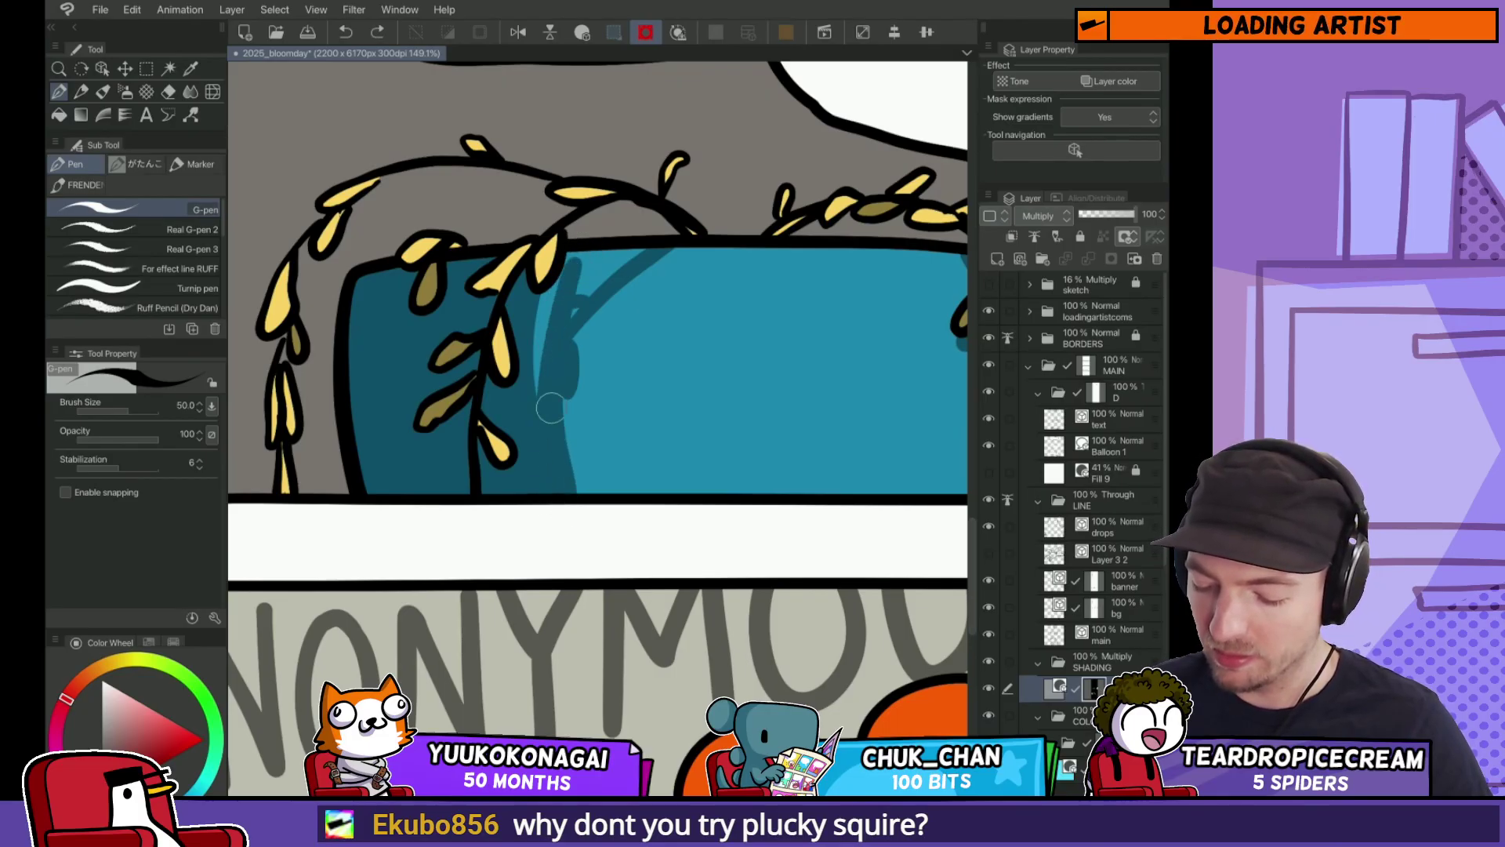
left_click_drag(578, 252, 540, 386)
key("ctrl+z")
key("ctrl+z")
key("ctrl+z")
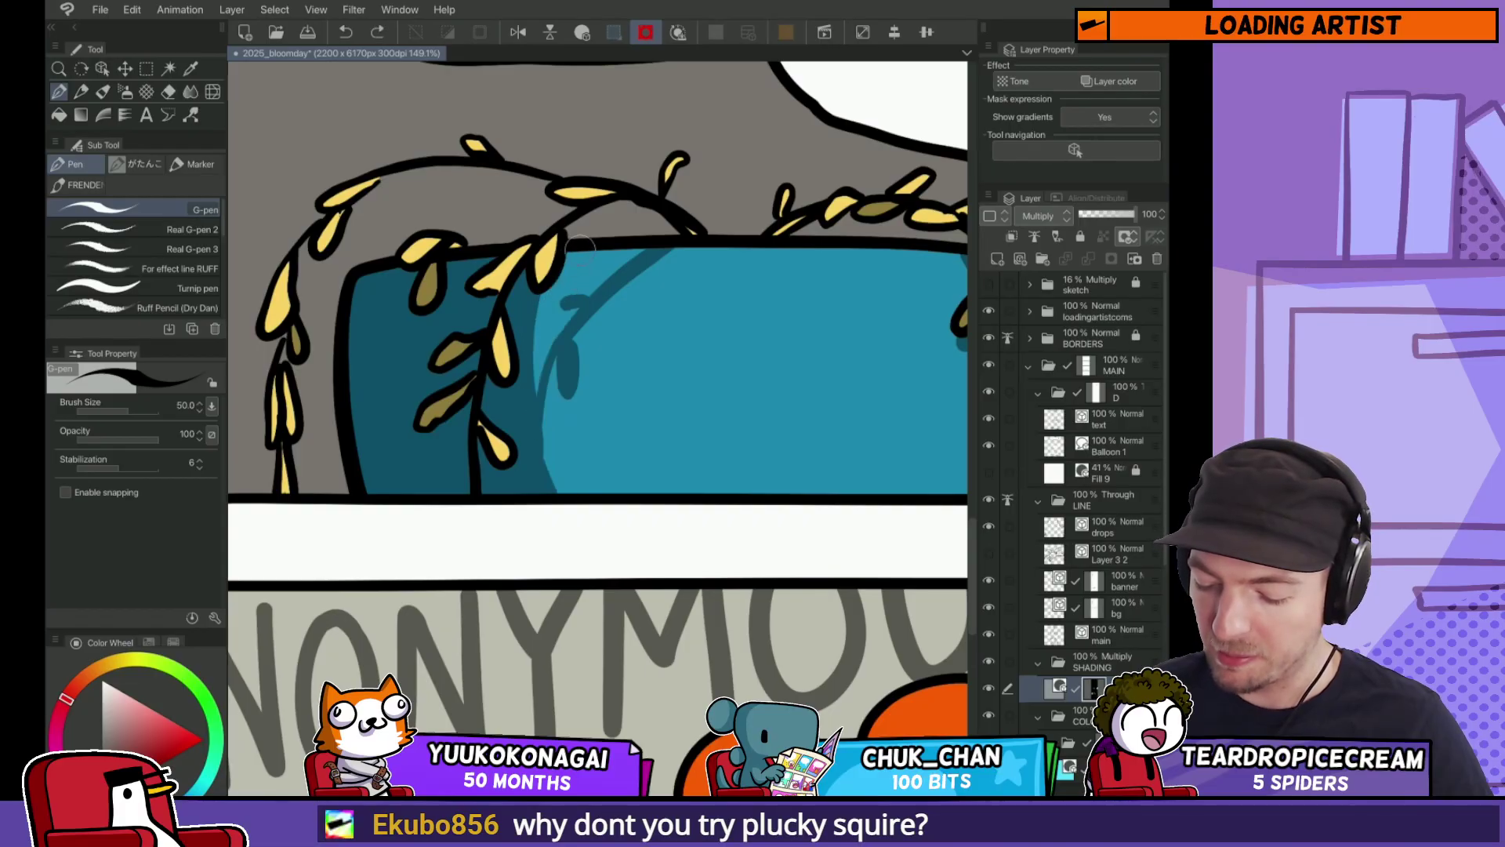
Step: Widen the left-side shade of the third panel's blue pot from rim to base with the G-pen at size 50
left_click_drag(580, 249, 568, 496)
mouse_move(555, 470)
left_mouse_down()
mouse_move(548, 337)
mouse_move(579, 263)
mouse_move(582, 492)
left_mouse_up()
key("ctrl+z")
key("ctrl+z")
key("ctrl+z")
left_click_drag(592, 250, 584, 496)
mouse_move(582, 254)
left_mouse_down()
mouse_move(574, 494)
mouse_move(555, 292)
mouse_move(561, 479)
left_mouse_up()
left_click_drag(556, 343, 564, 498)
scroll(557, 421, "down", 8)
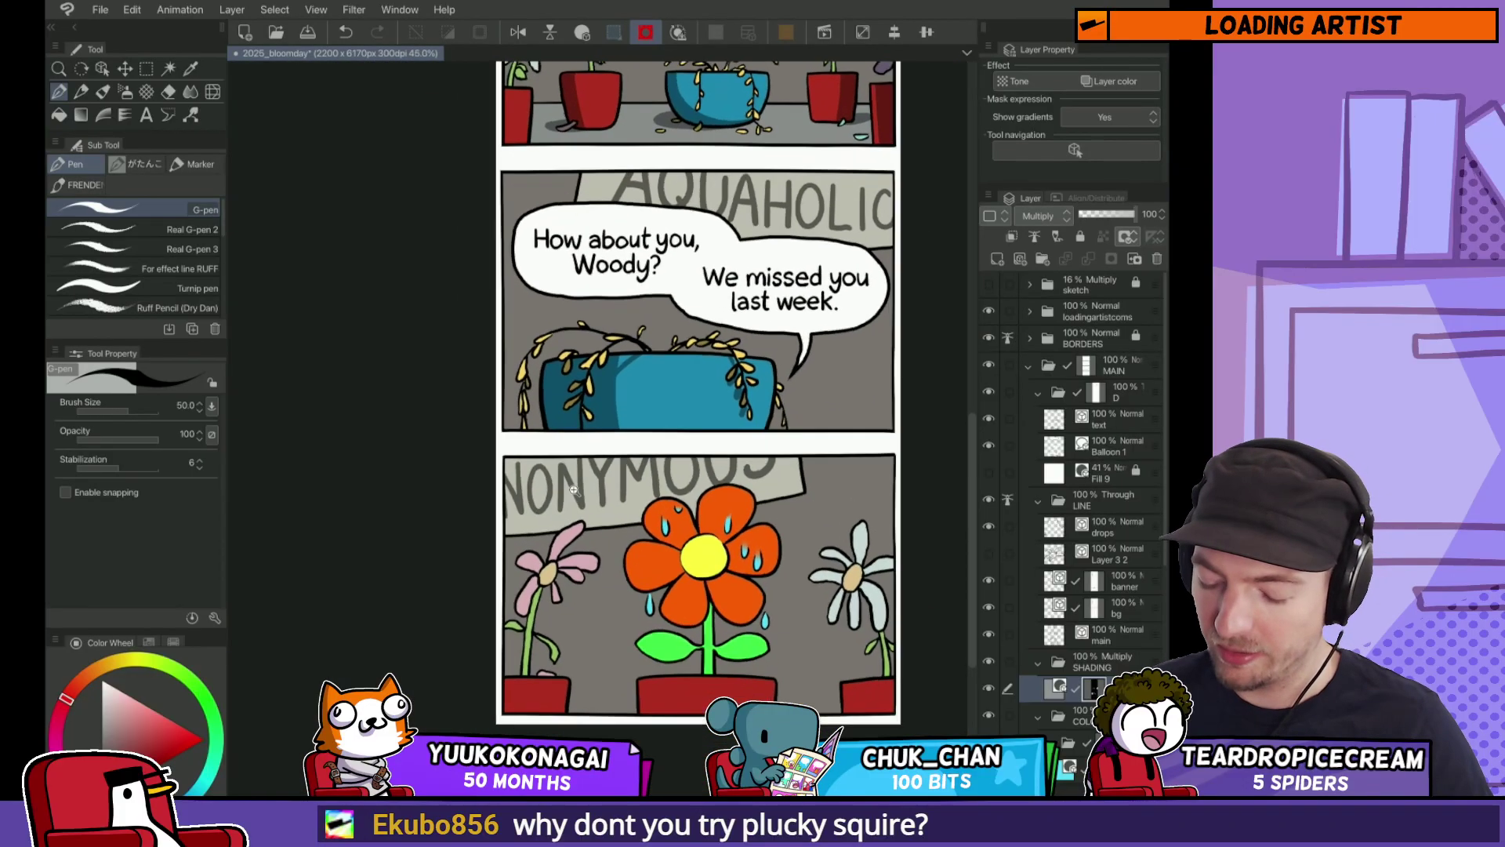
Step: Paint leaf shadows on the short vine shadow below the third panel's pot rim with the G-pen at size 50
scroll(557, 421, "up", 8)
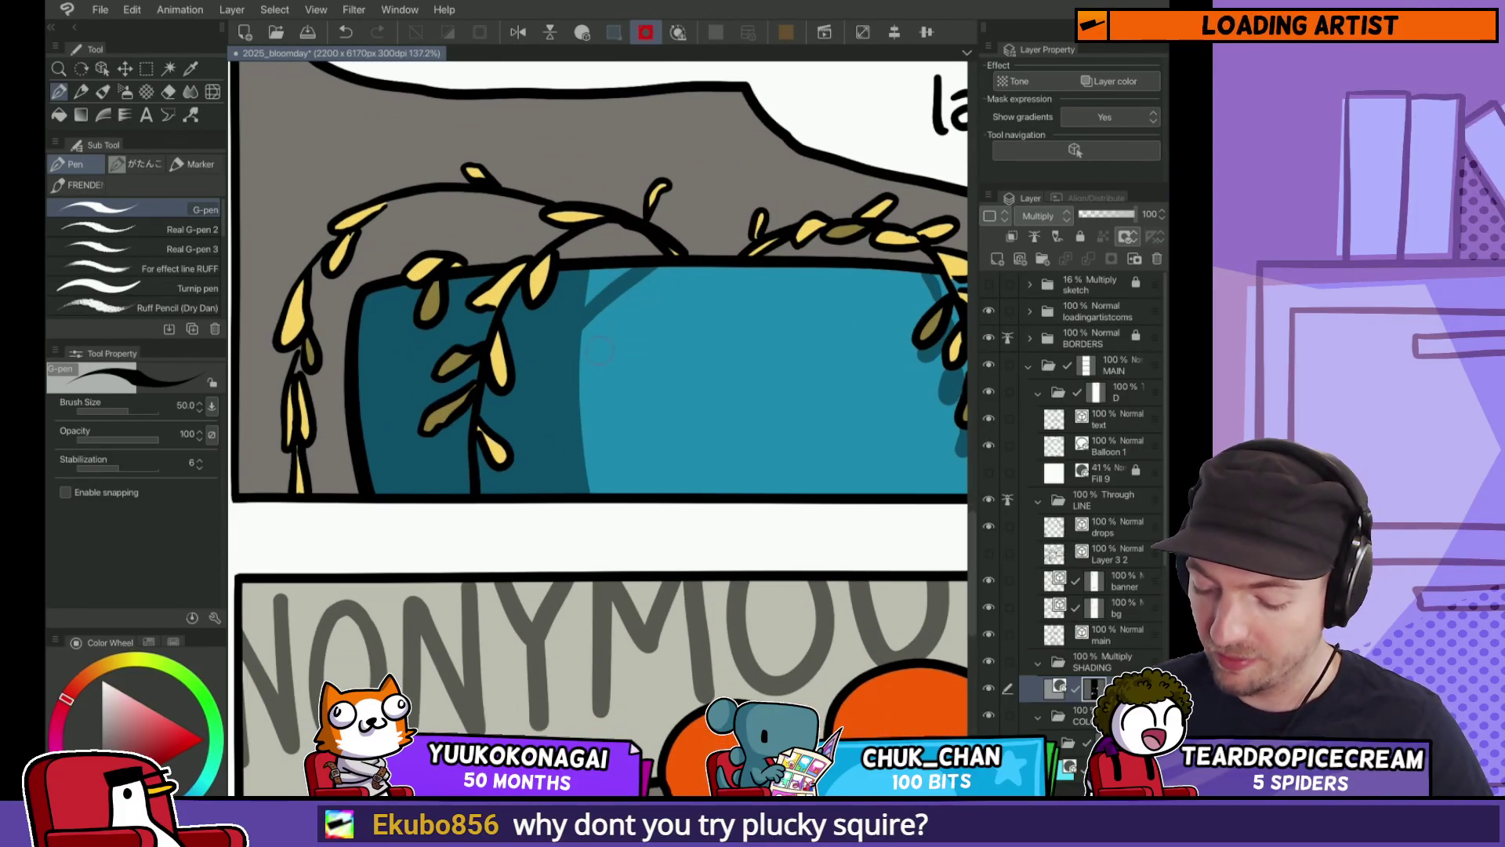
key("ctrl+z")
mouse_move(615, 304)
left_mouse_down()
mouse_move(614, 332)
mouse_move(619, 296)
mouse_move(594, 289)
mouse_move(587, 356)
left_mouse_up()
key("ctrl+z")
key("ctrl+z")
key("ctrl+z")
key("ctrl+z")
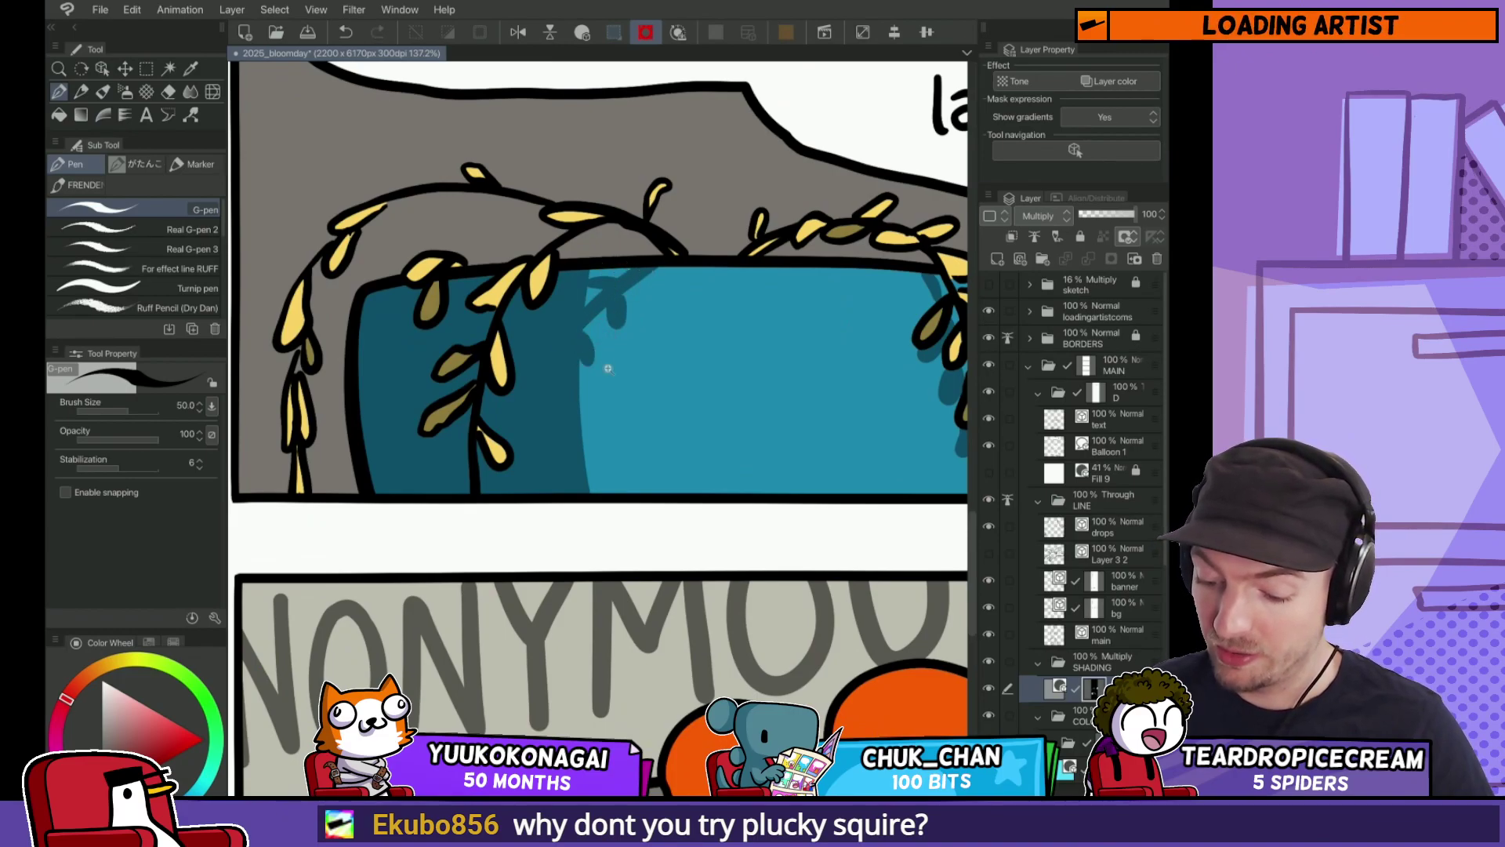
scroll(607, 368, "down", 6)
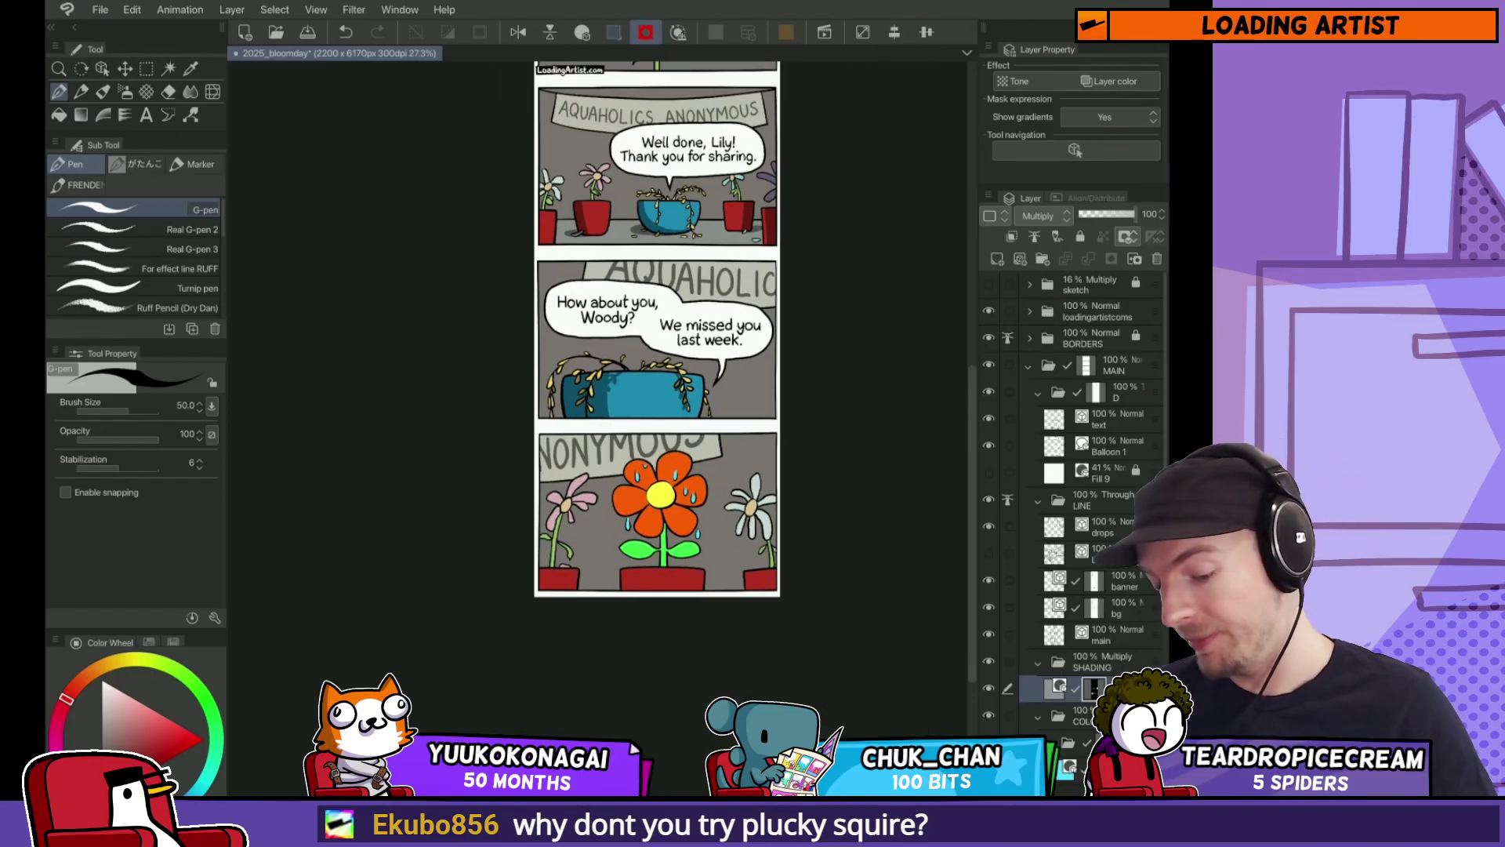
Step: Auto-select the fourth panel's left red pot, shade its left side with the G-pen at size 80 and deselect
left_click_drag(693, 590, 677, 474)
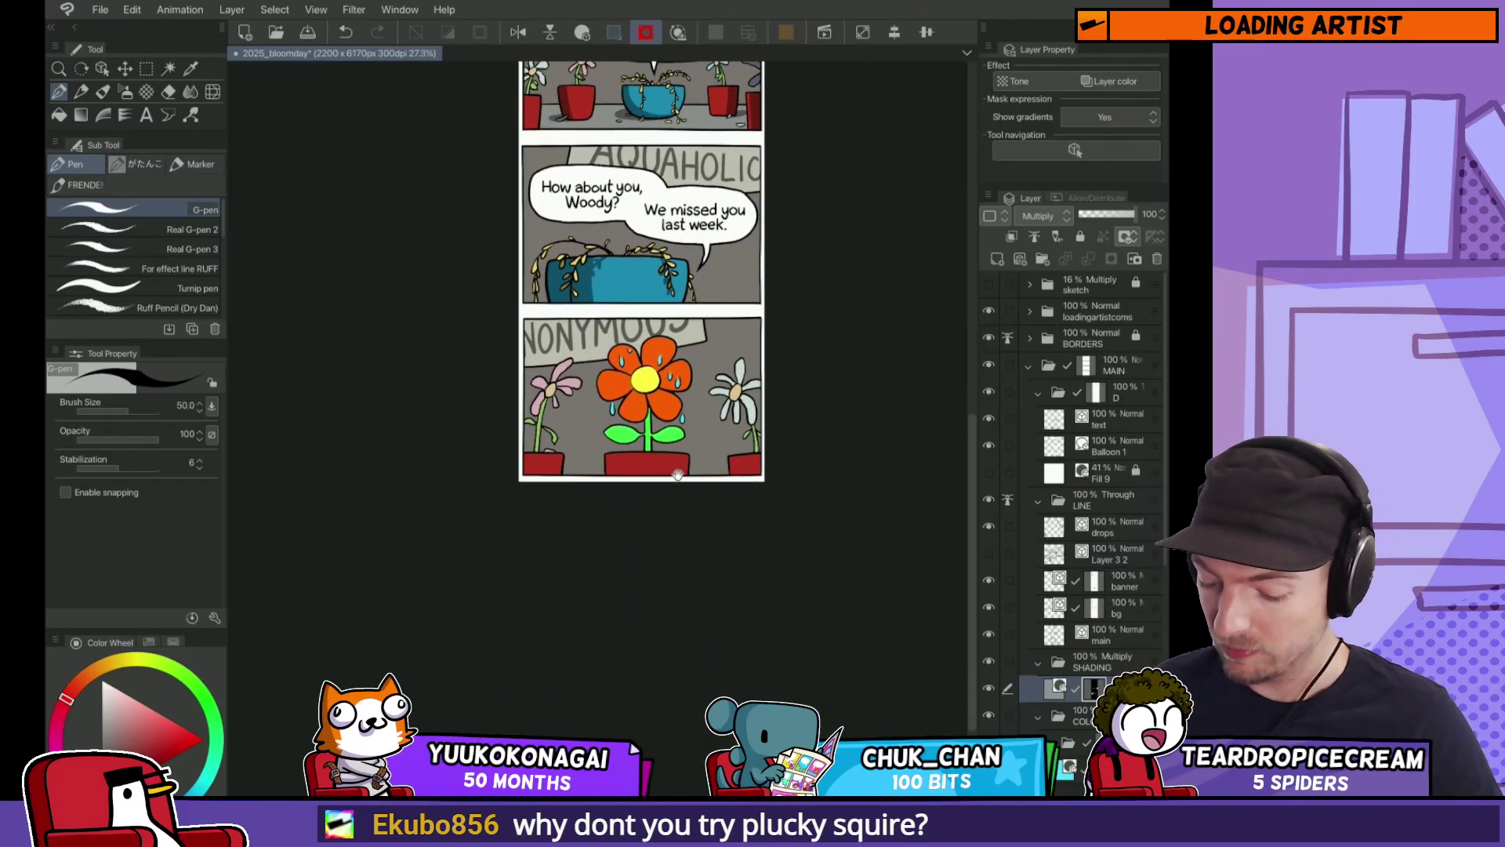
scroll(678, 474, "up", 1)
left_click_drag(634, 472, 690, 470)
key("w")
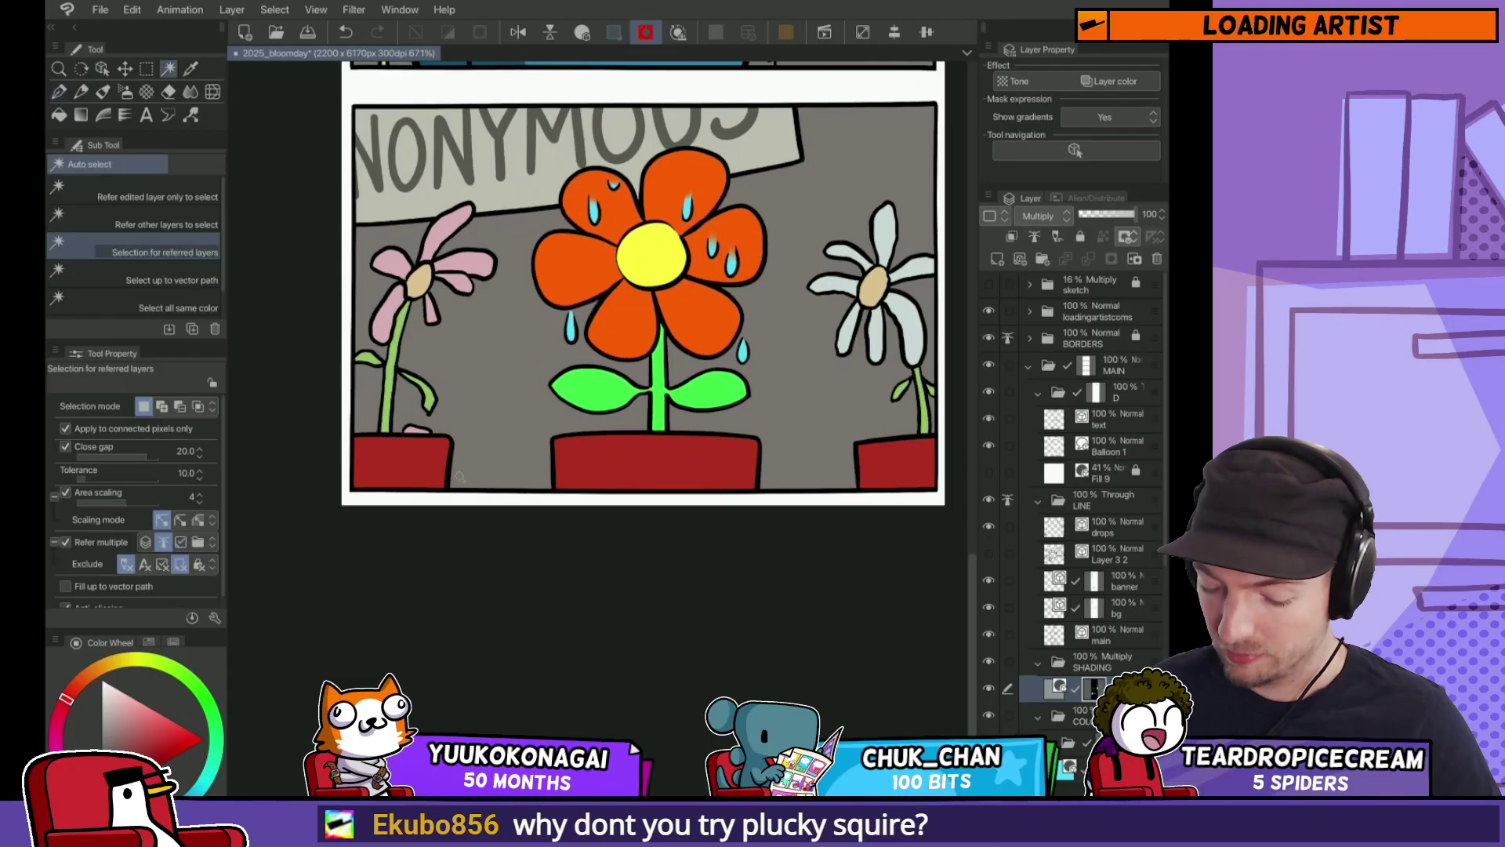
left_click(408, 466)
key("p")
key("]")
key("]")
key("]")
mouse_move(363, 430)
left_mouse_down()
mouse_move(362, 484)
mouse_move(364, 453)
mouse_move(393, 537)
mouse_move(409, 410)
mouse_move(379, 537)
left_mouse_up()
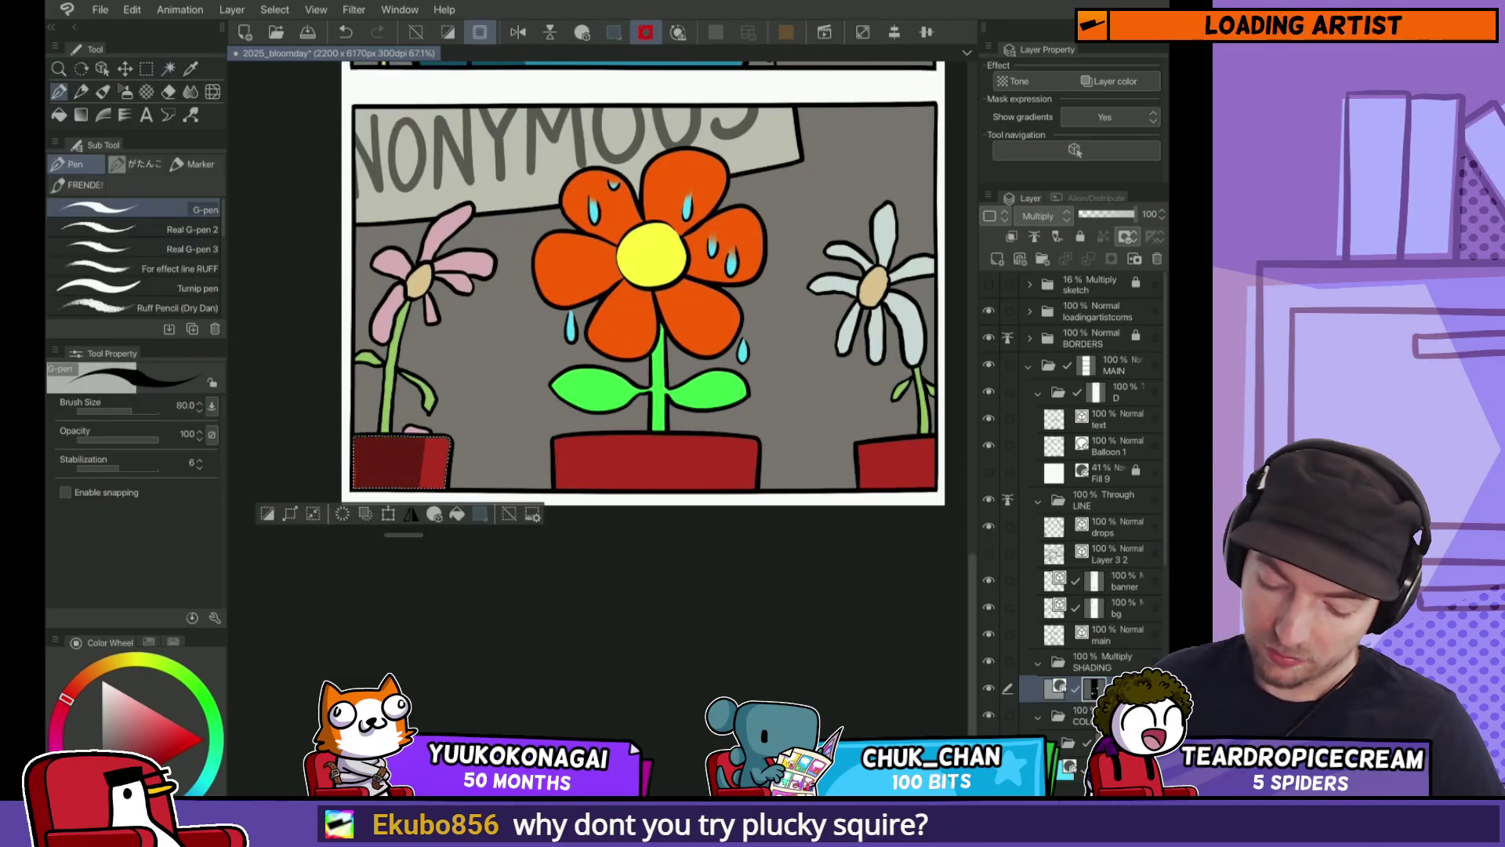
key("ctrl+z")
key("ctrl+d")
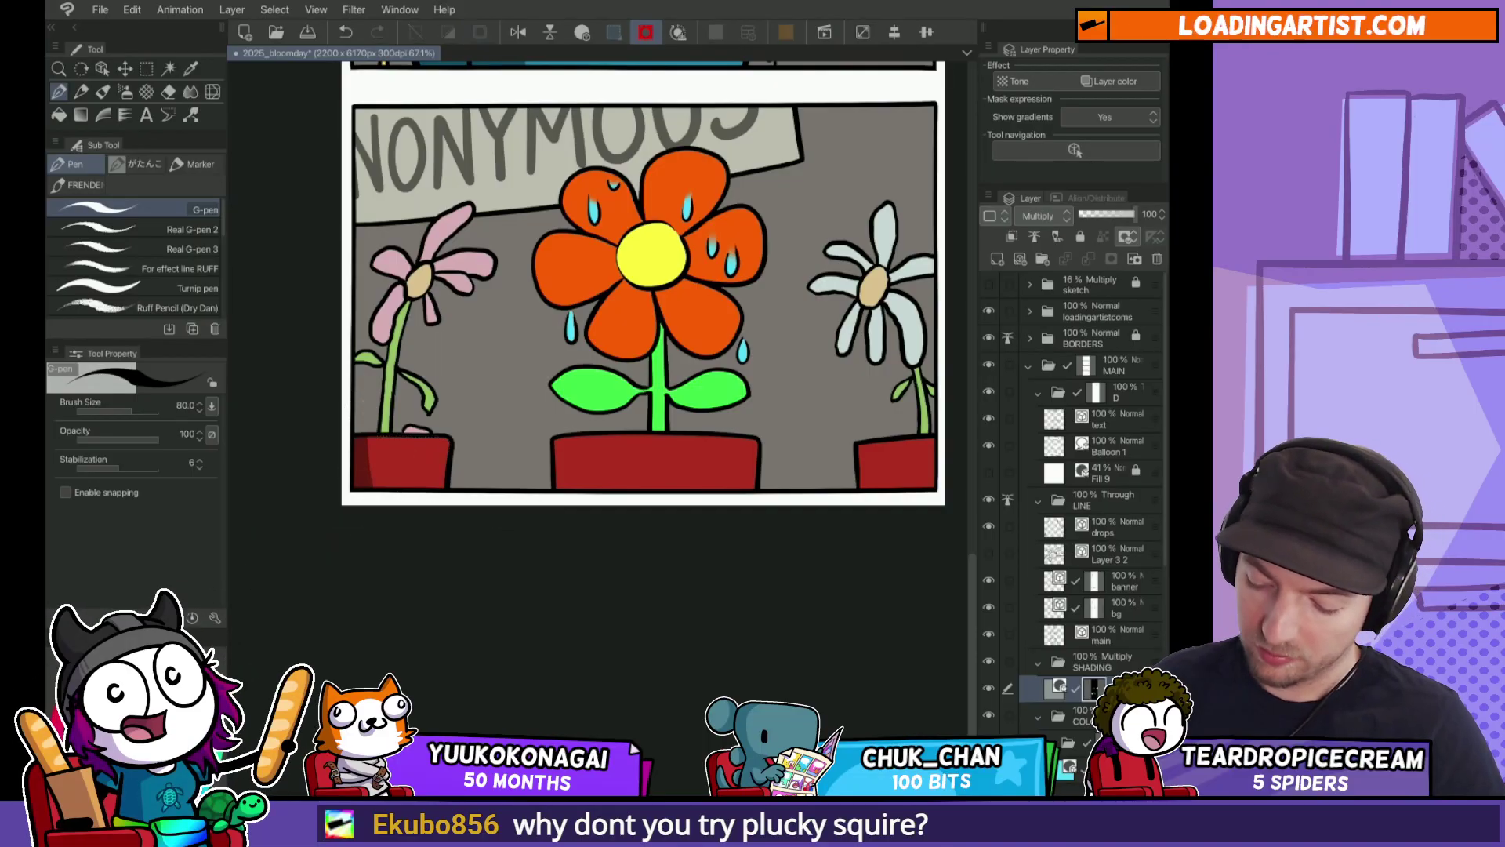
Step: Auto-select the fourth panel's middle red pot, shade its left edge with the G-pen at size 80 and deselect
key("w")
left_click(696, 468)
key("p")
left_click_drag(562, 429, 566, 541)
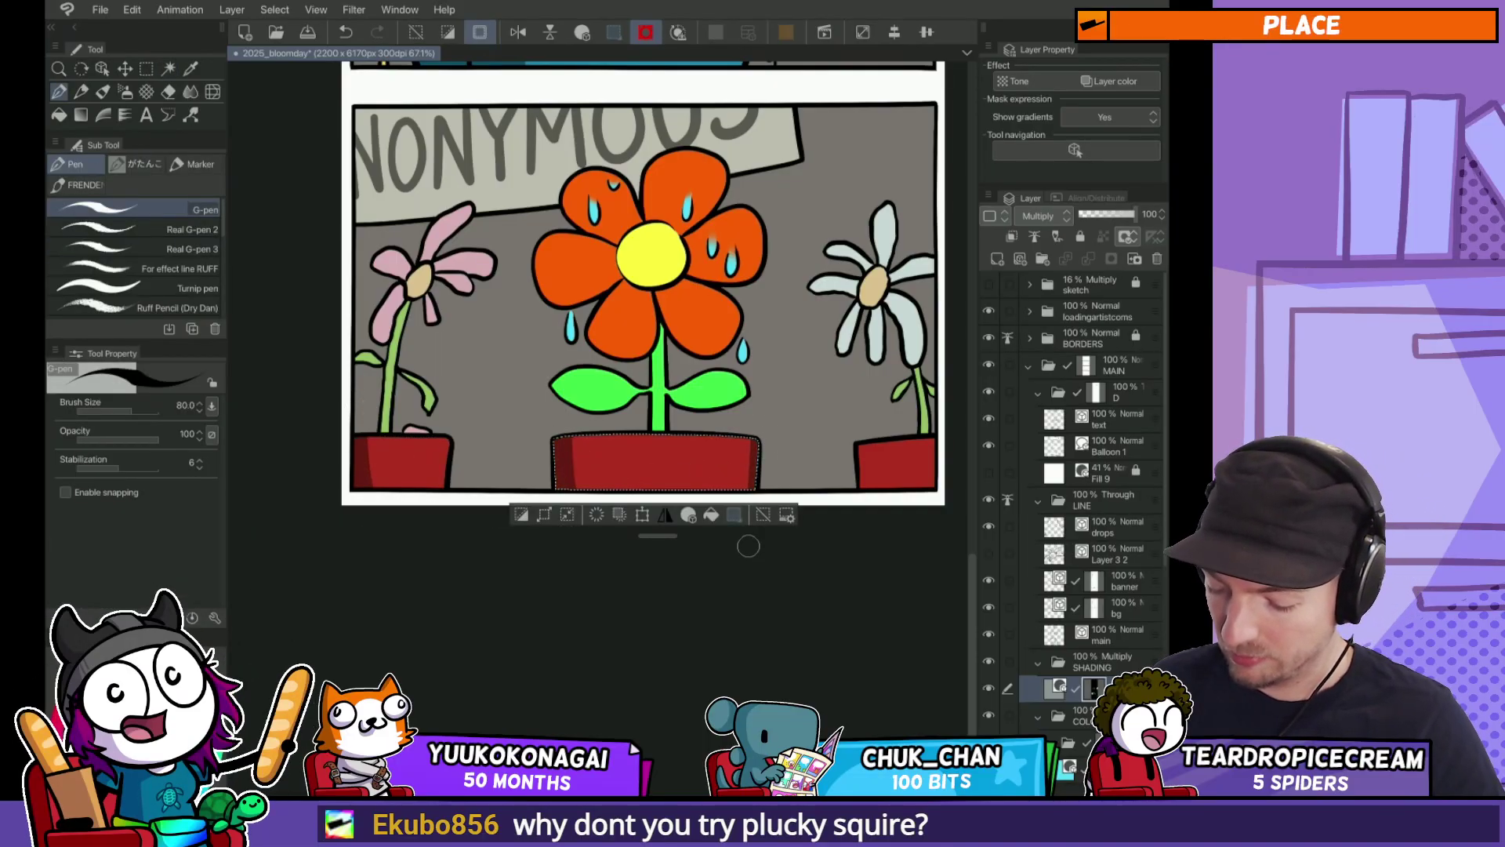
key("ctrl+d")
Step: Auto-select the fourth panel's right red pot, shade its left side with the G-pen at size 80 and deselect
key("w")
left_click(892, 464)
key("p")
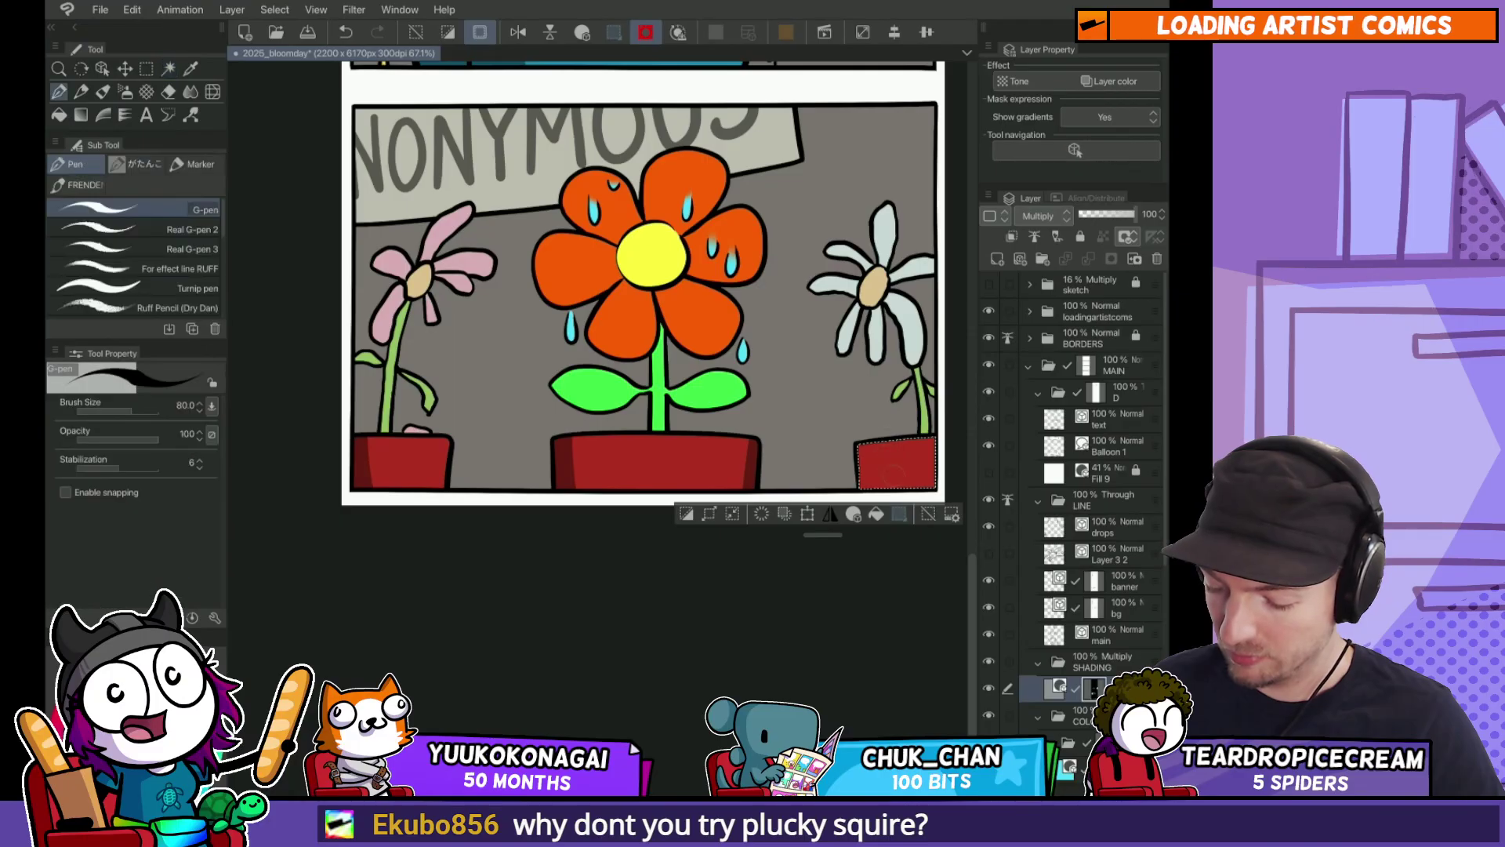
mouse_move(892, 432)
left_mouse_down()
mouse_move(898, 509)
mouse_move(937, 410)
mouse_move(877, 408)
left_mouse_up()
key("ctrl+z")
key("ctrl+d")
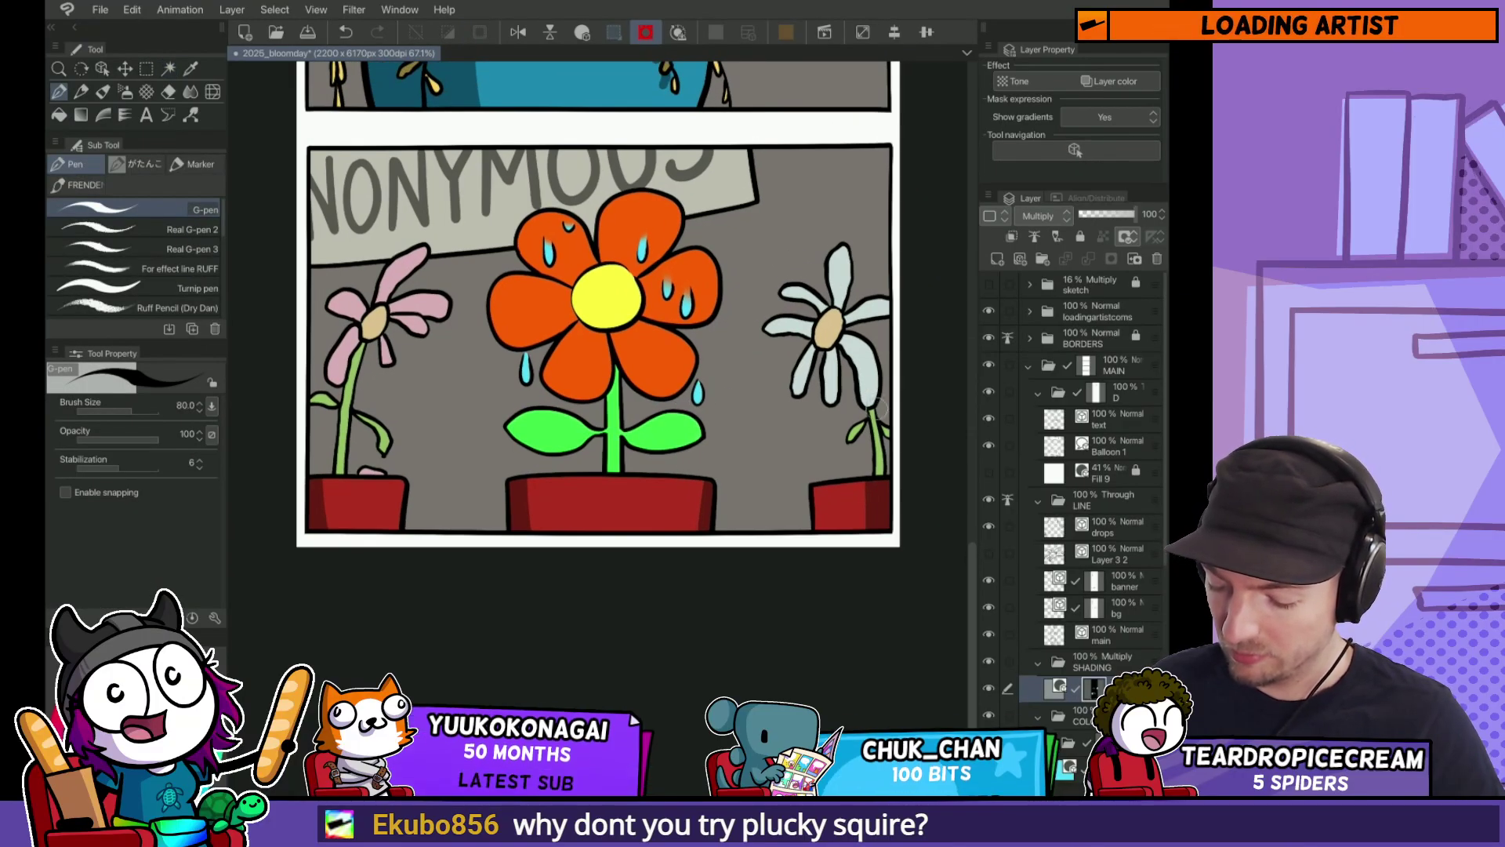
Step: Auto-select the right flower's stem in the fourth panel, shade it below the petals with the G-pen and deselect
key("w")
left_click(876, 418)
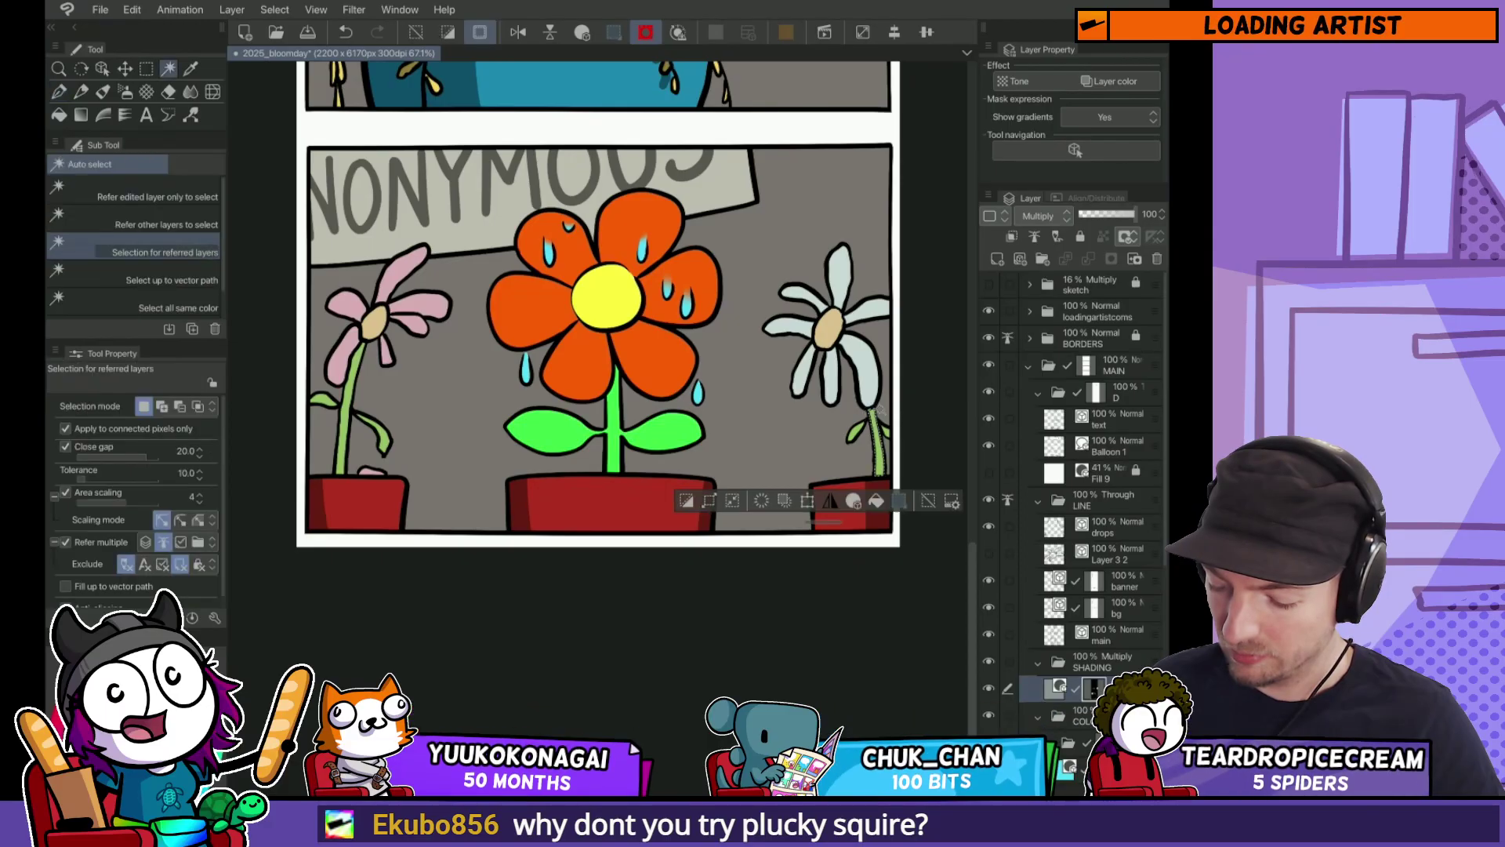
key("p")
left_click_drag(872, 409, 886, 387)
key("ctrl+d")
Step: Auto-select and shade the left and middle flowers' stems below the petals in the fourth panel, then deselect
key("w")
left_click(350, 397)
key("p")
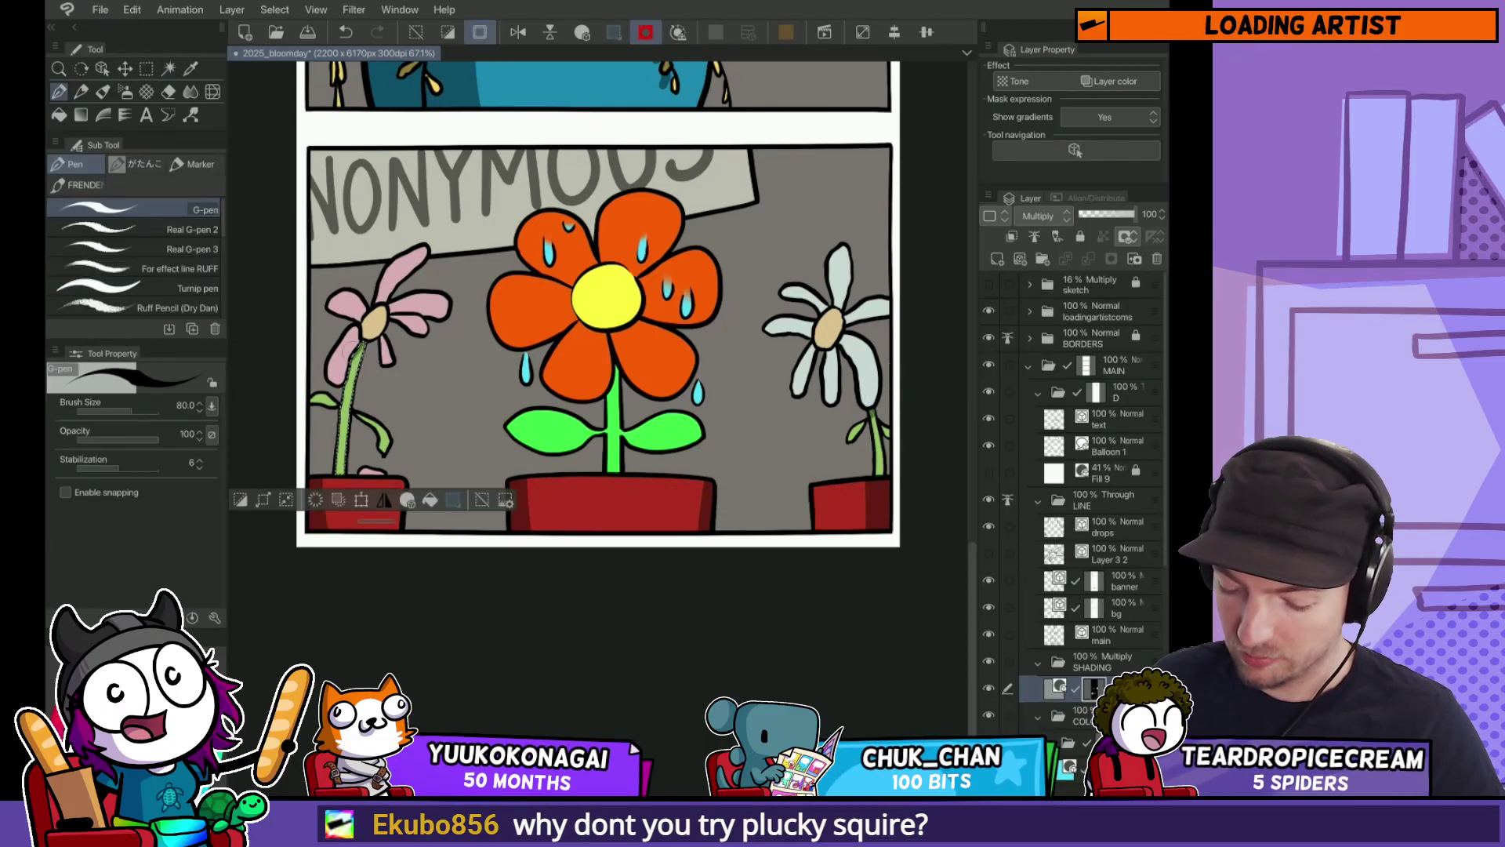
left_click(617, 384)
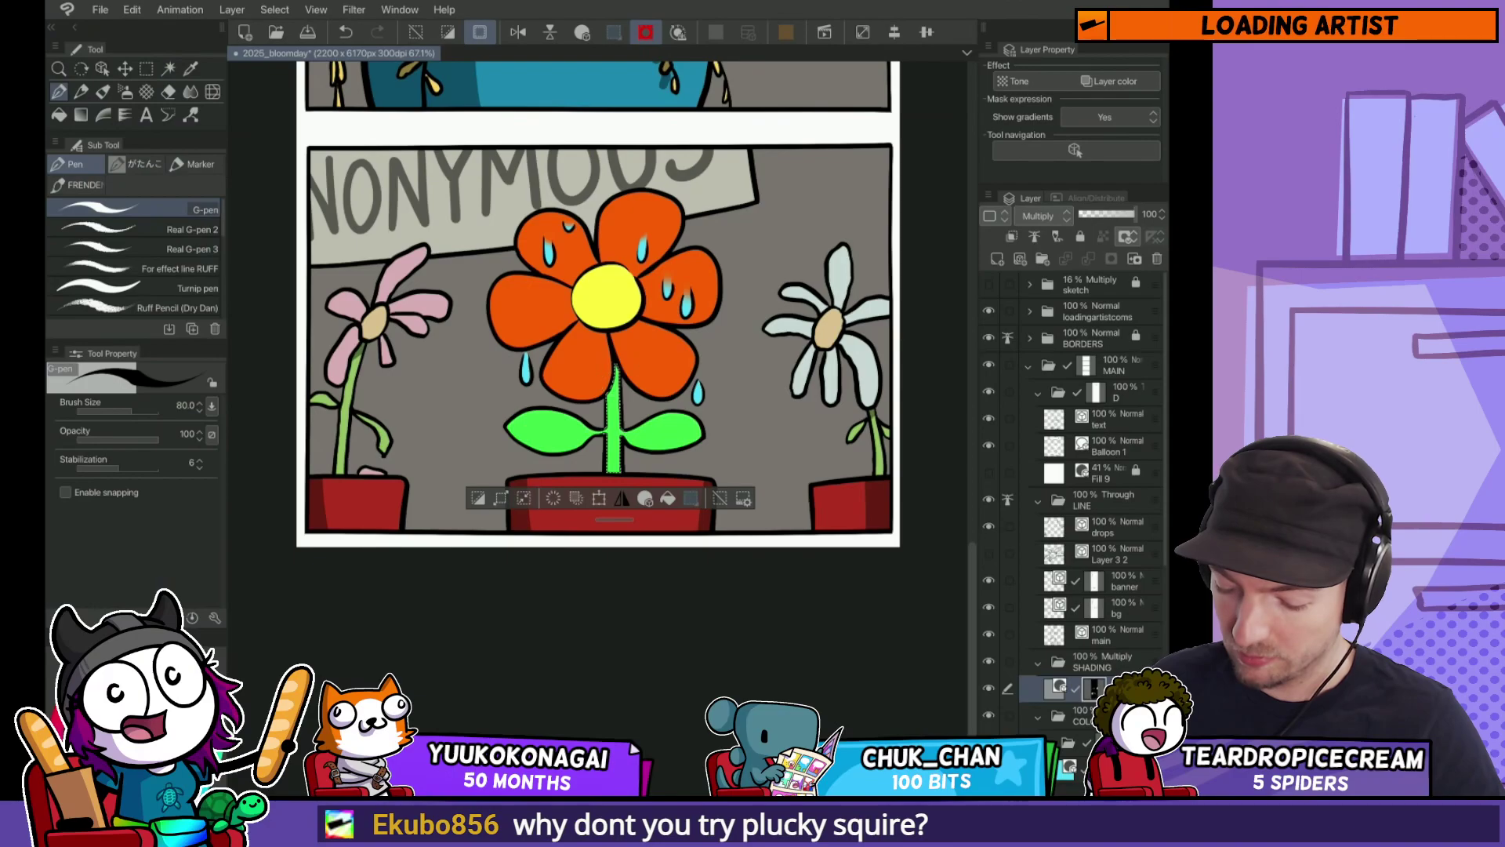
key("ctrl+d")
left_click_drag(756, 400, 757, 766)
left_click_drag(722, 469, 728, 506)
scroll(726, 507, "down", 4)
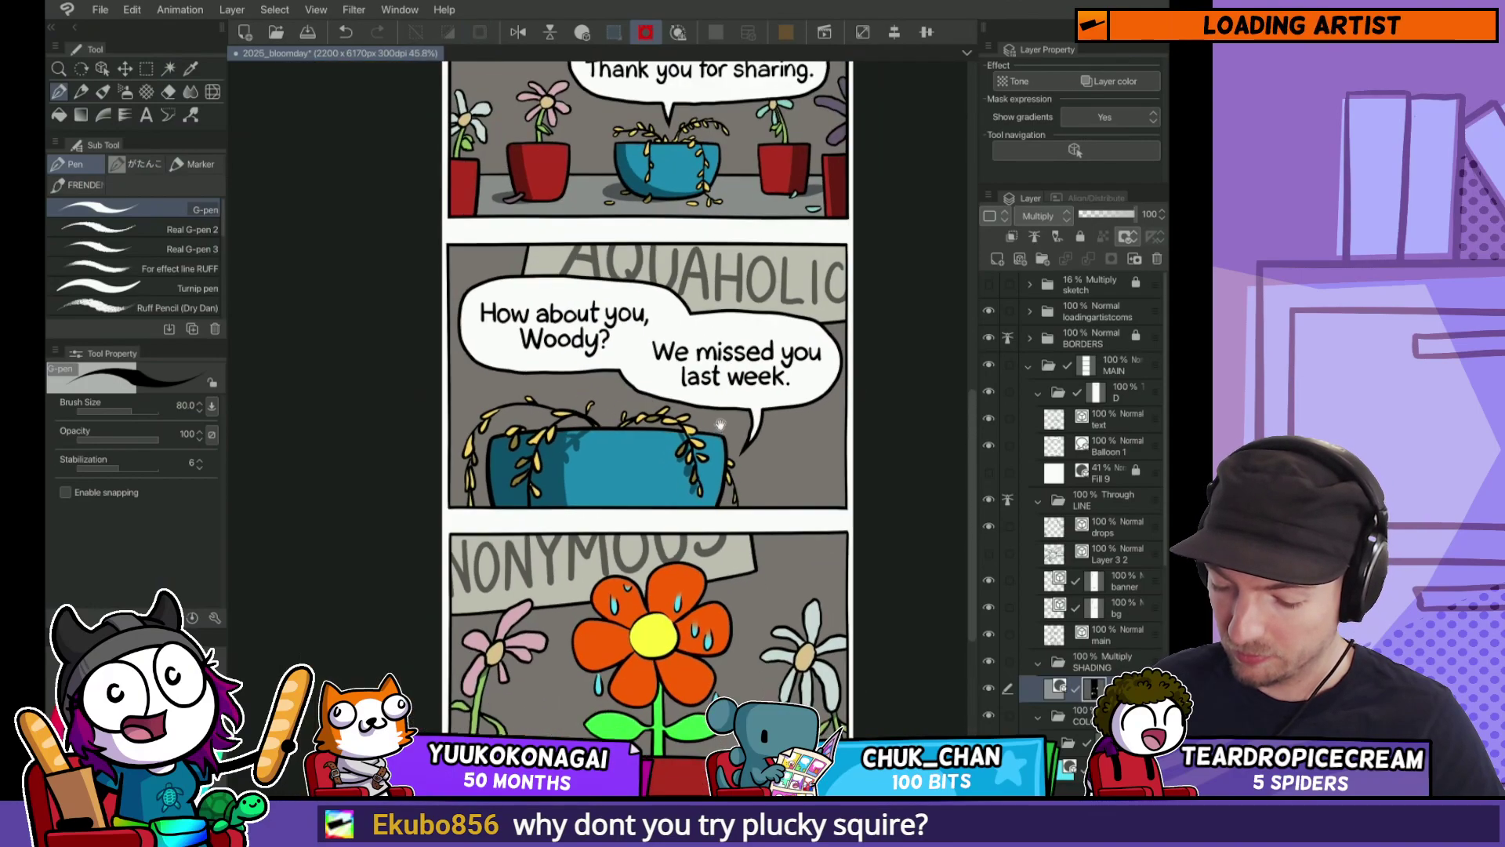
Step: Fill the white left flower's leaf in the second panel with shading on the reg layer's mask
left_click_drag(719, 424, 720, 639)
scroll(498, 302, "up", 5)
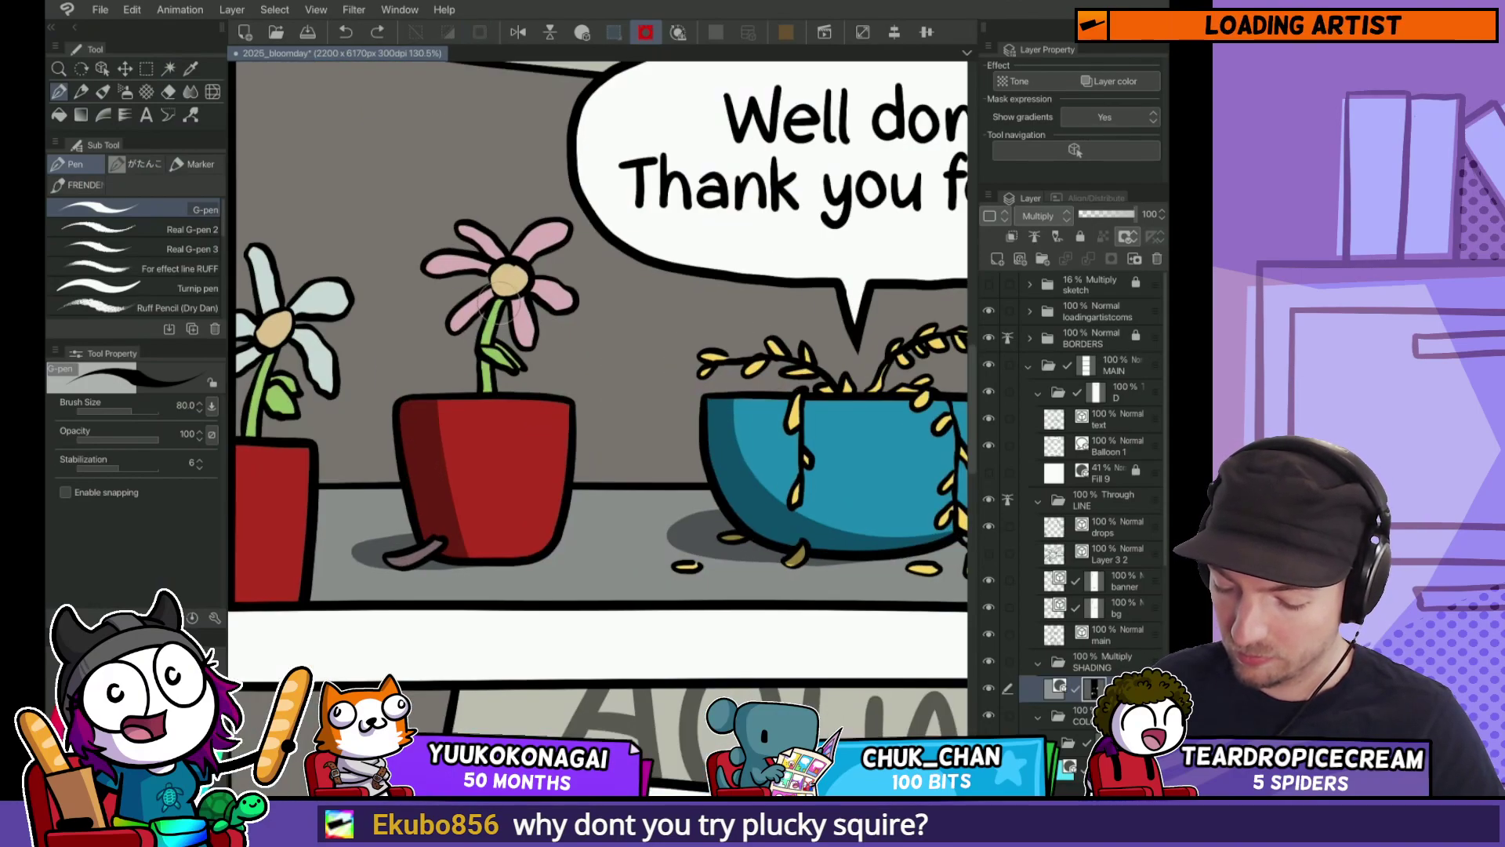
left_click_drag(410, 353, 494, 323)
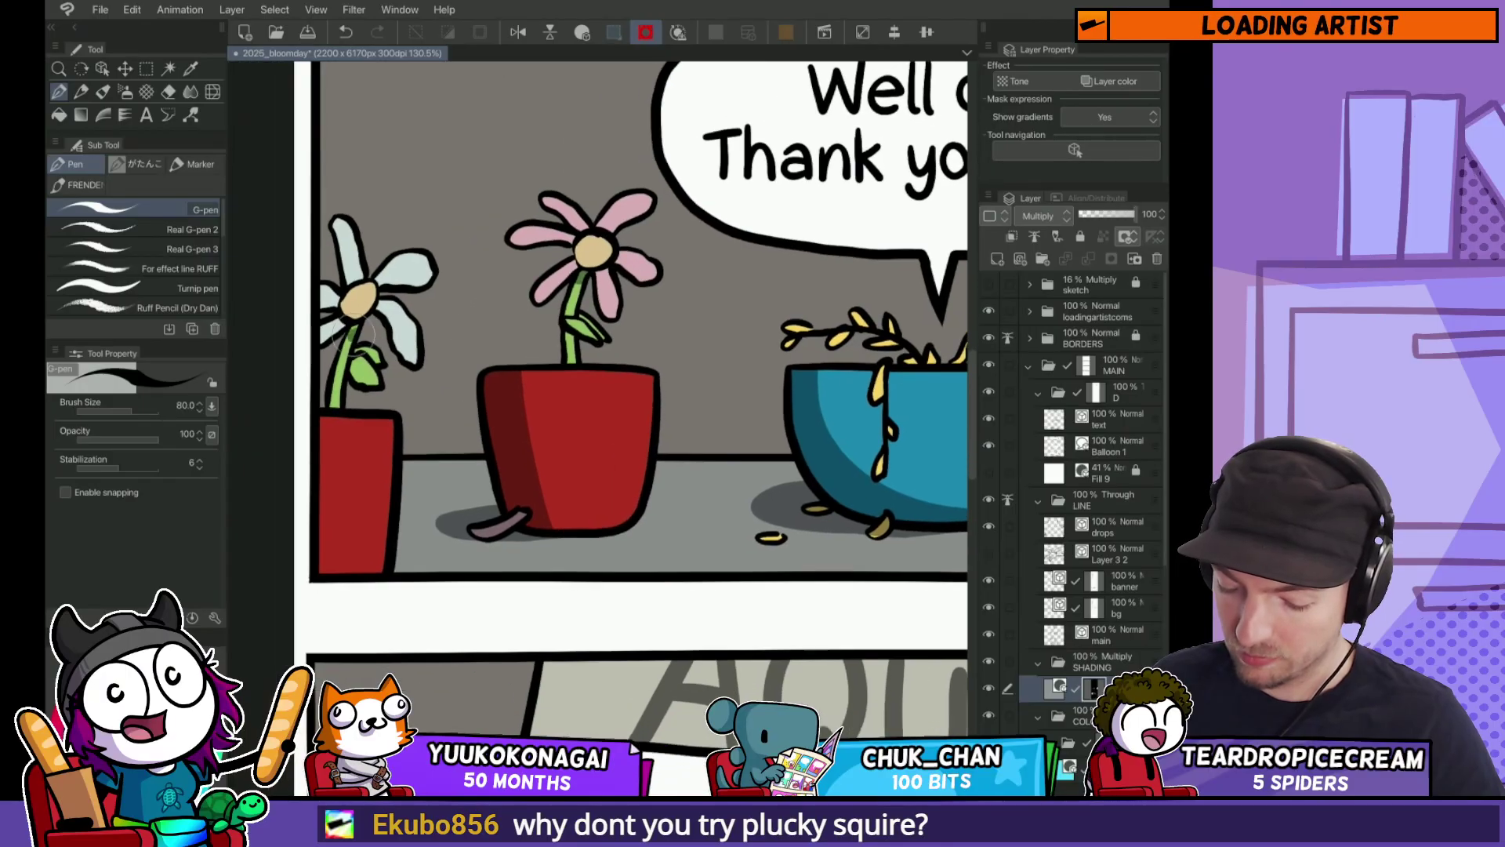
key("g")
left_click(376, 343)
key("p")
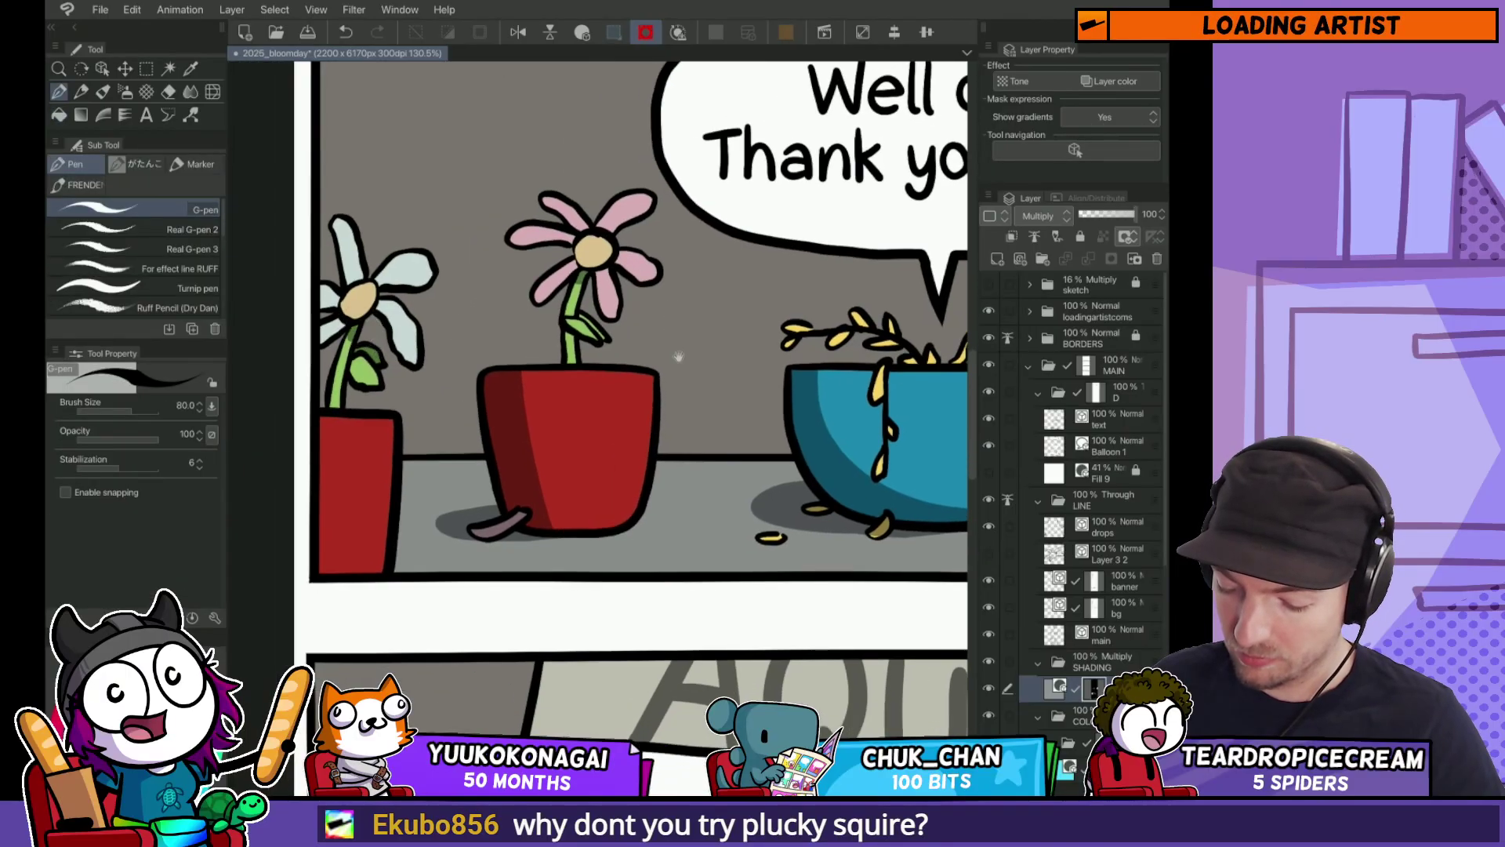
Step: Fill the blue right flower's leaves in the second panel with shading and touch up the stem with the G-pen
key("g")
left_click_drag(679, 356, 269, 362)
left_click_drag(826, 369, 639, 386)
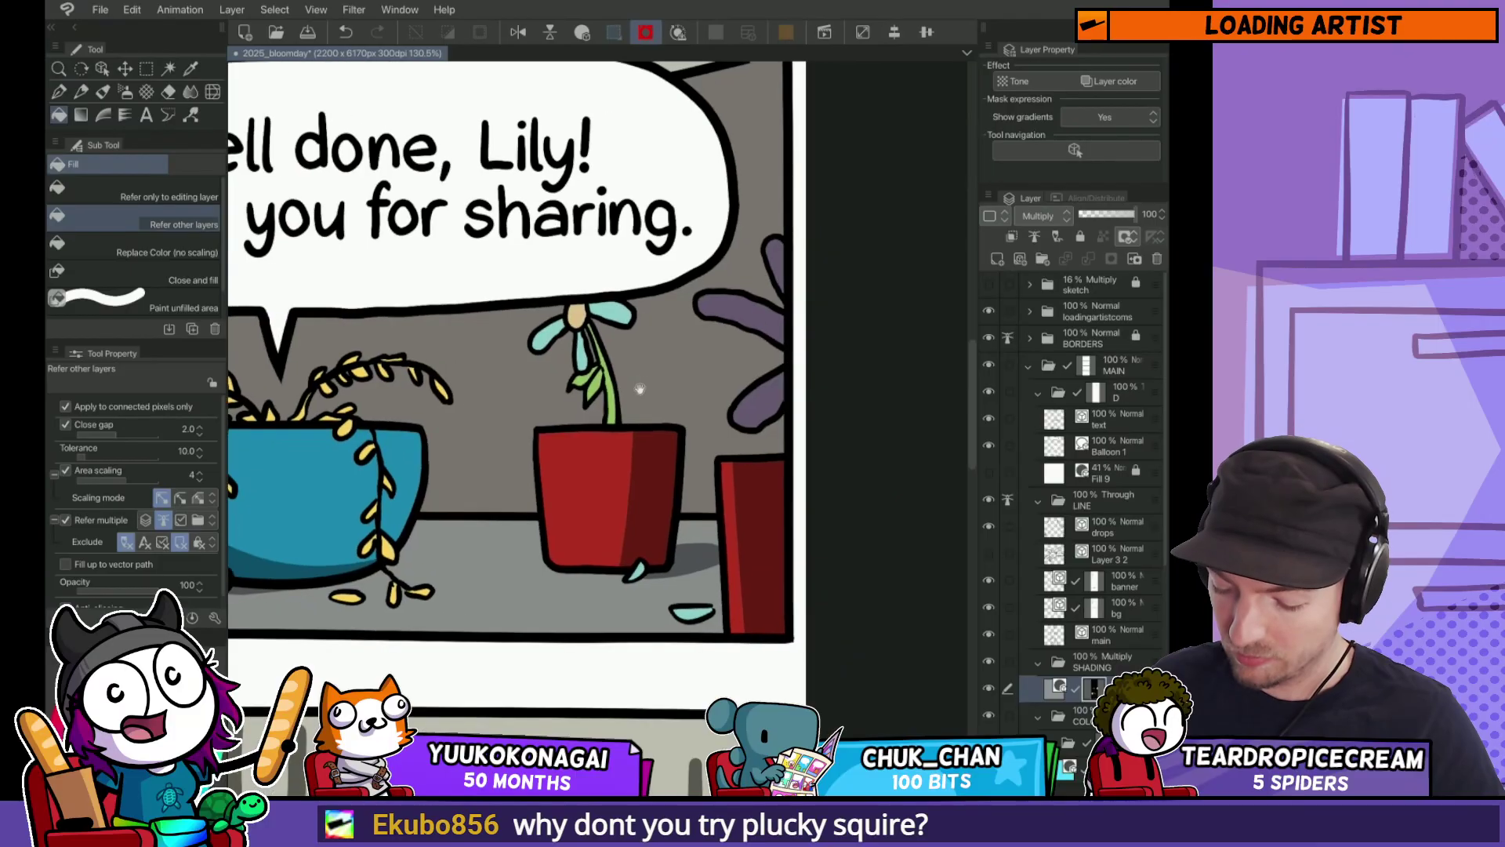
key("p")
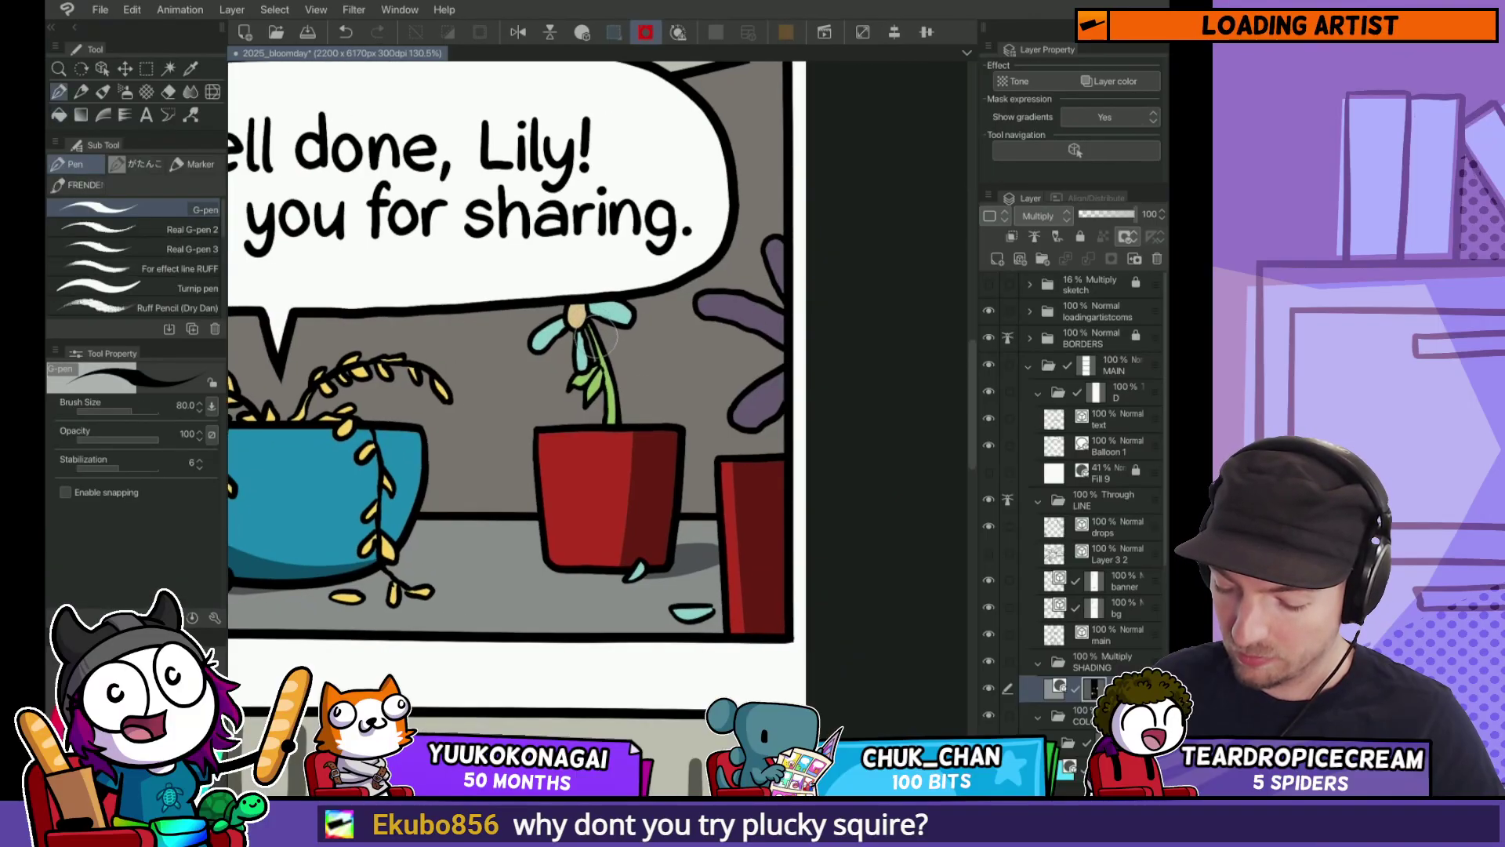
key("g")
key("p")
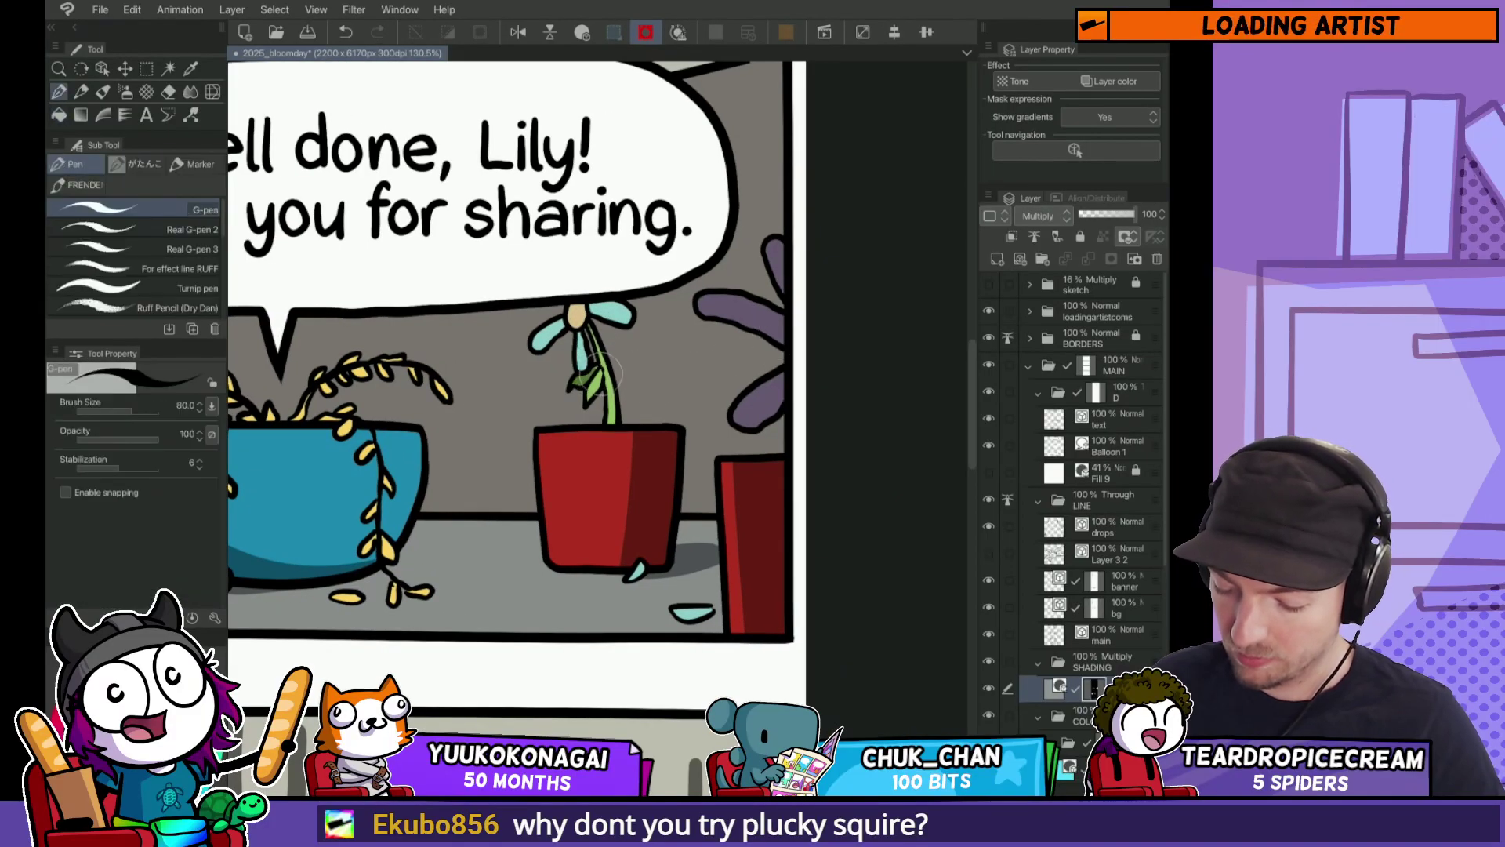
key("ctrl+z")
mouse_move(601, 374)
left_mouse_down()
mouse_move(607, 360)
mouse_move(613, 386)
left_mouse_up()
Step: Auto-select the purple flower's stem in the first panel, shade it beneath the flower head with the G-pen and deselect
scroll(616, 393, "down", 5)
left_click_drag(635, 491, 663, 473)
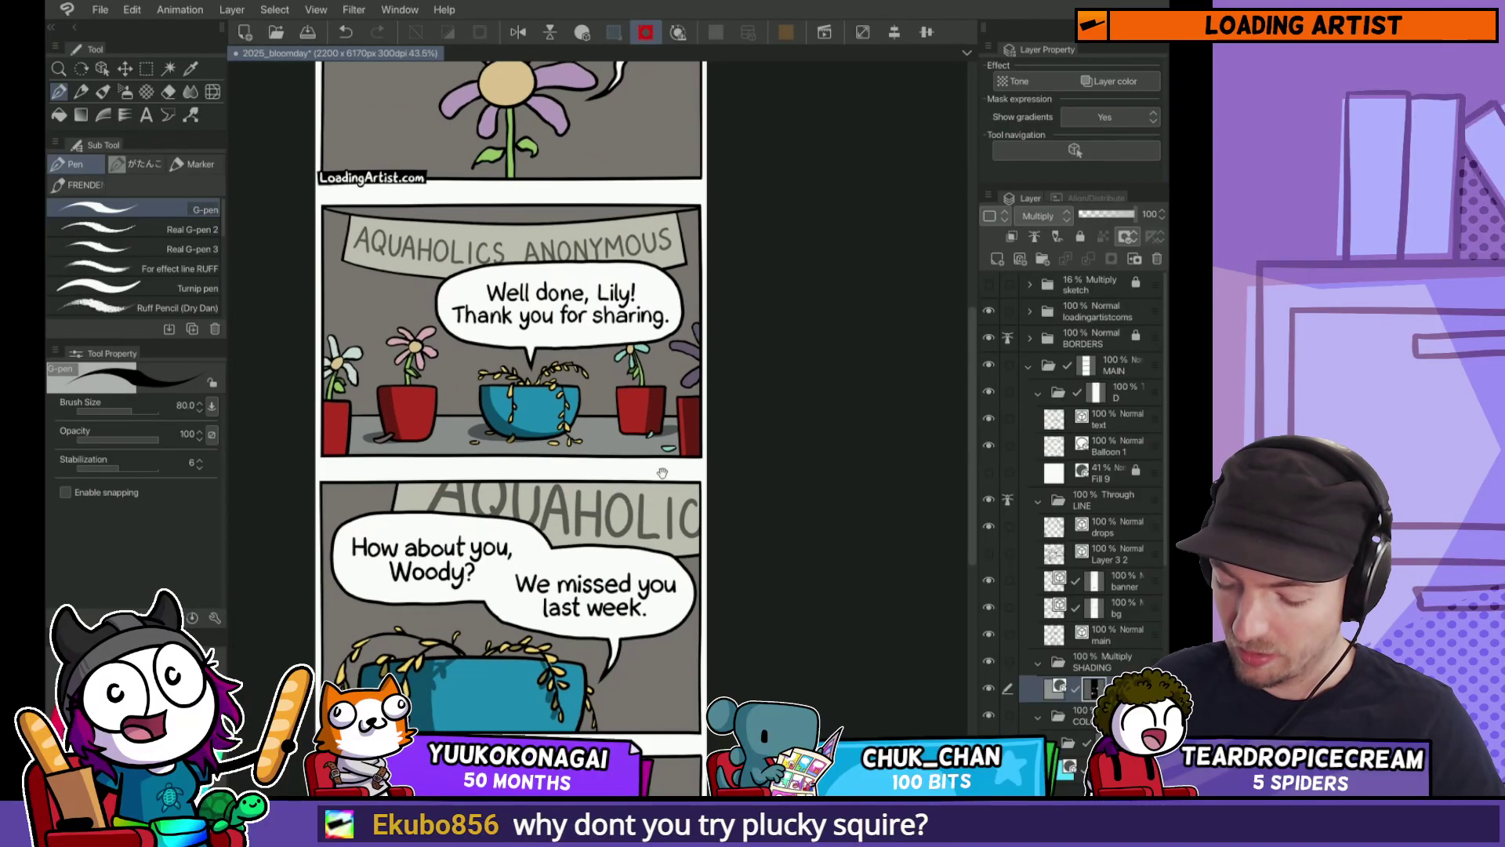
scroll(698, 577, "down", 3)
scroll(700, 544, "up", 2)
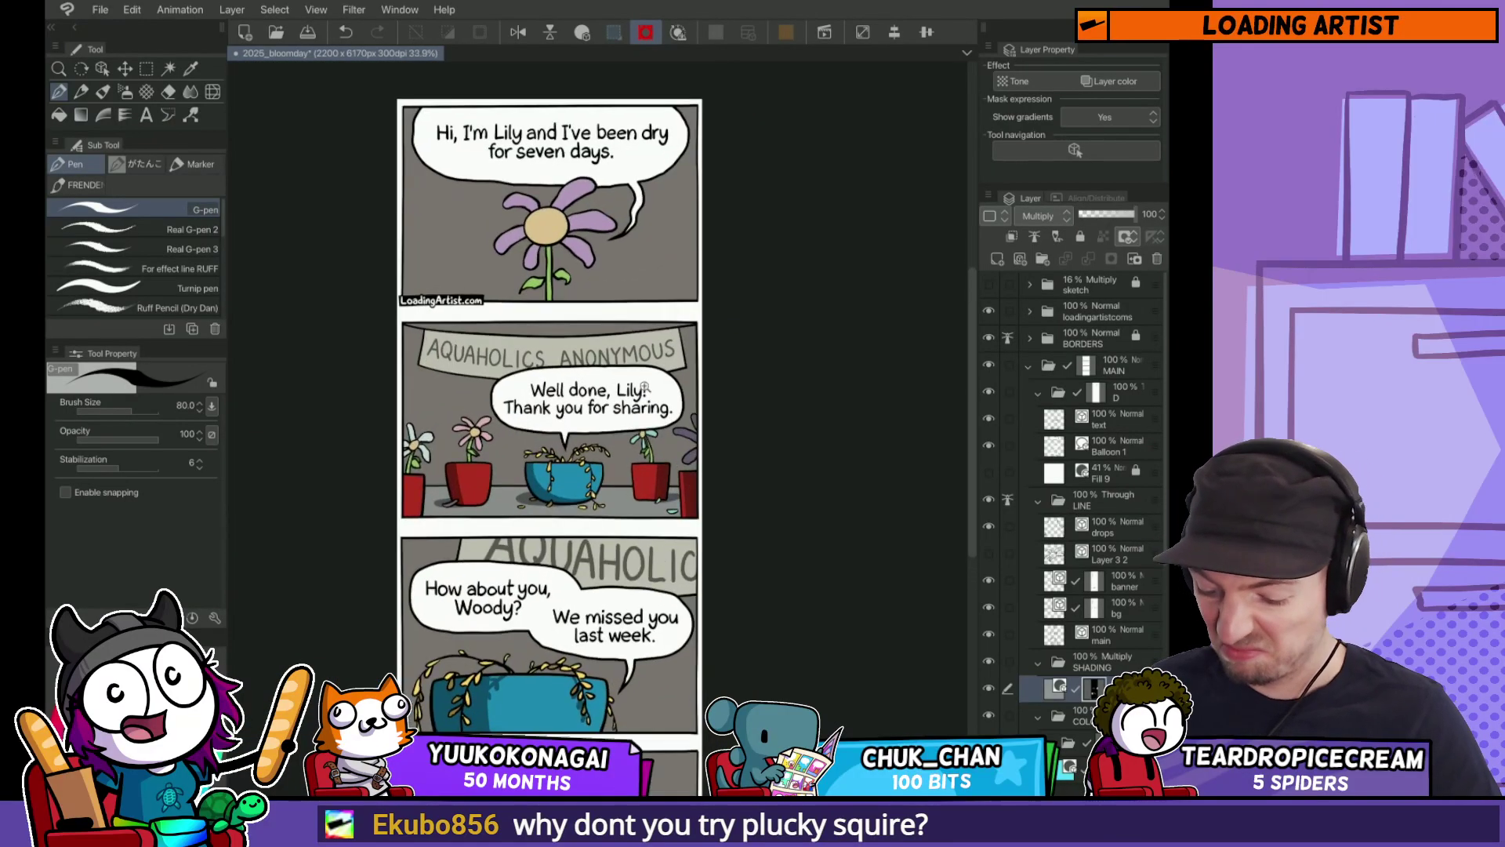
scroll(539, 237, "up", 5)
key("w")
key("p")
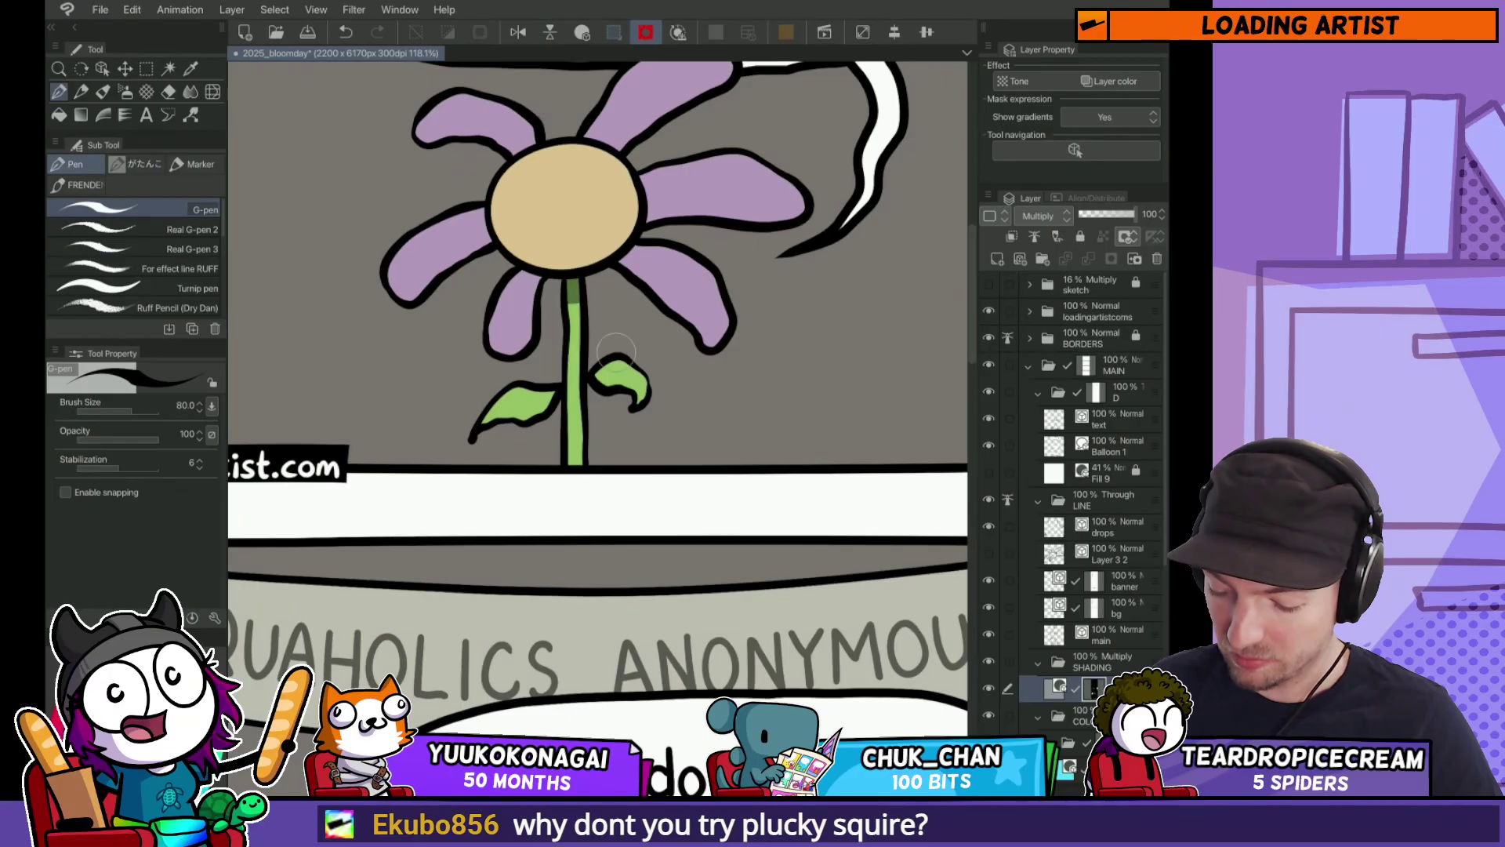
scroll(550, 477, "down", 3)
scroll(550, 477, "up", 3)
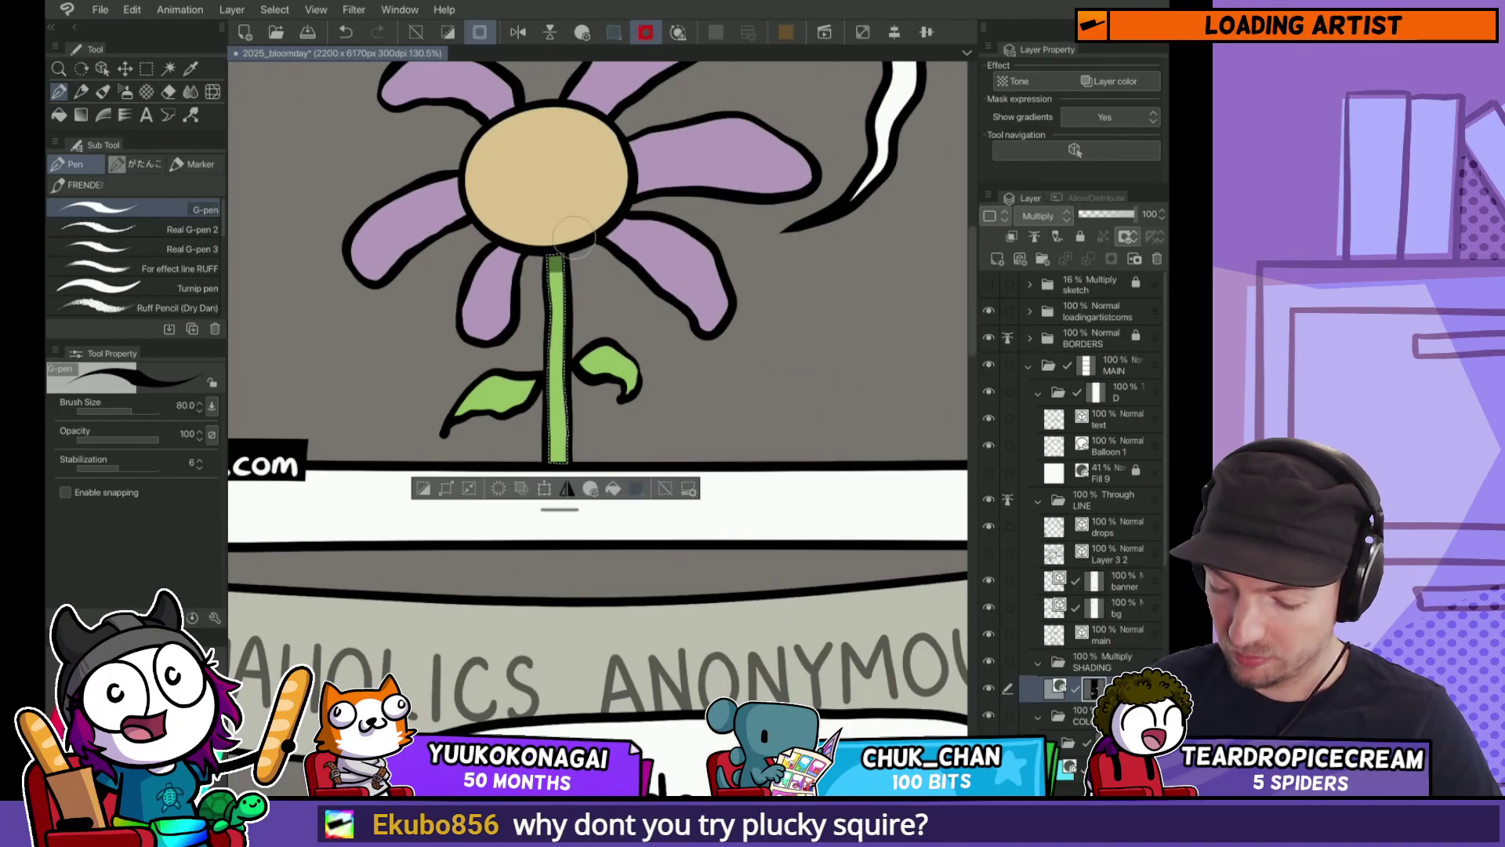
left_click_drag(624, 249, 607, 300)
key("w")
Step: Check the shading in the third and fourth panels and save the comic
scroll(627, 311, "down", 3)
left_click_drag(689, 732, 713, 425)
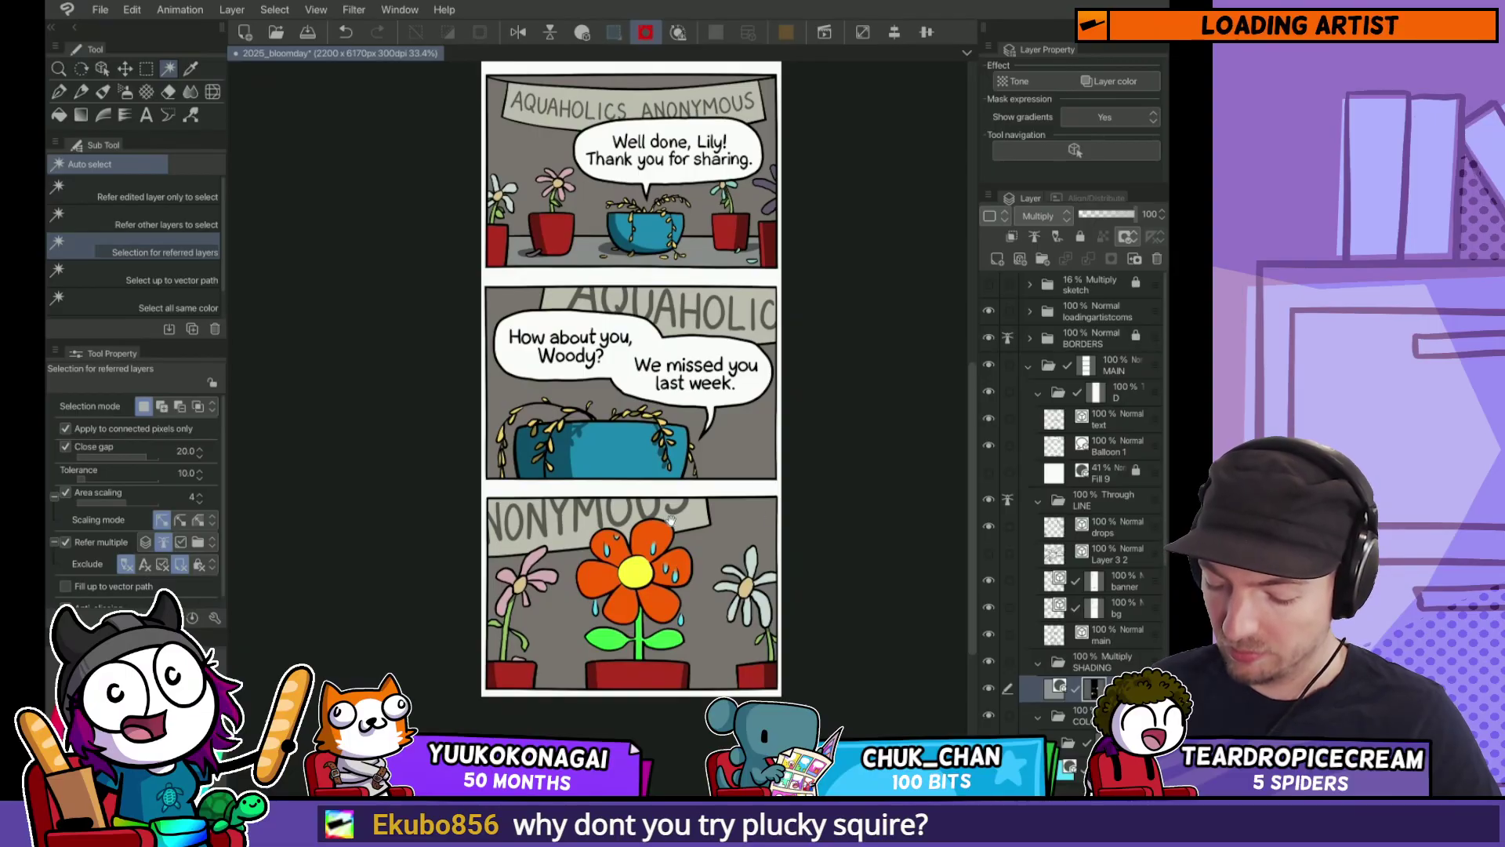
scroll(584, 421, "up", 1)
key("p")
scroll(619, 424, "up", 3)
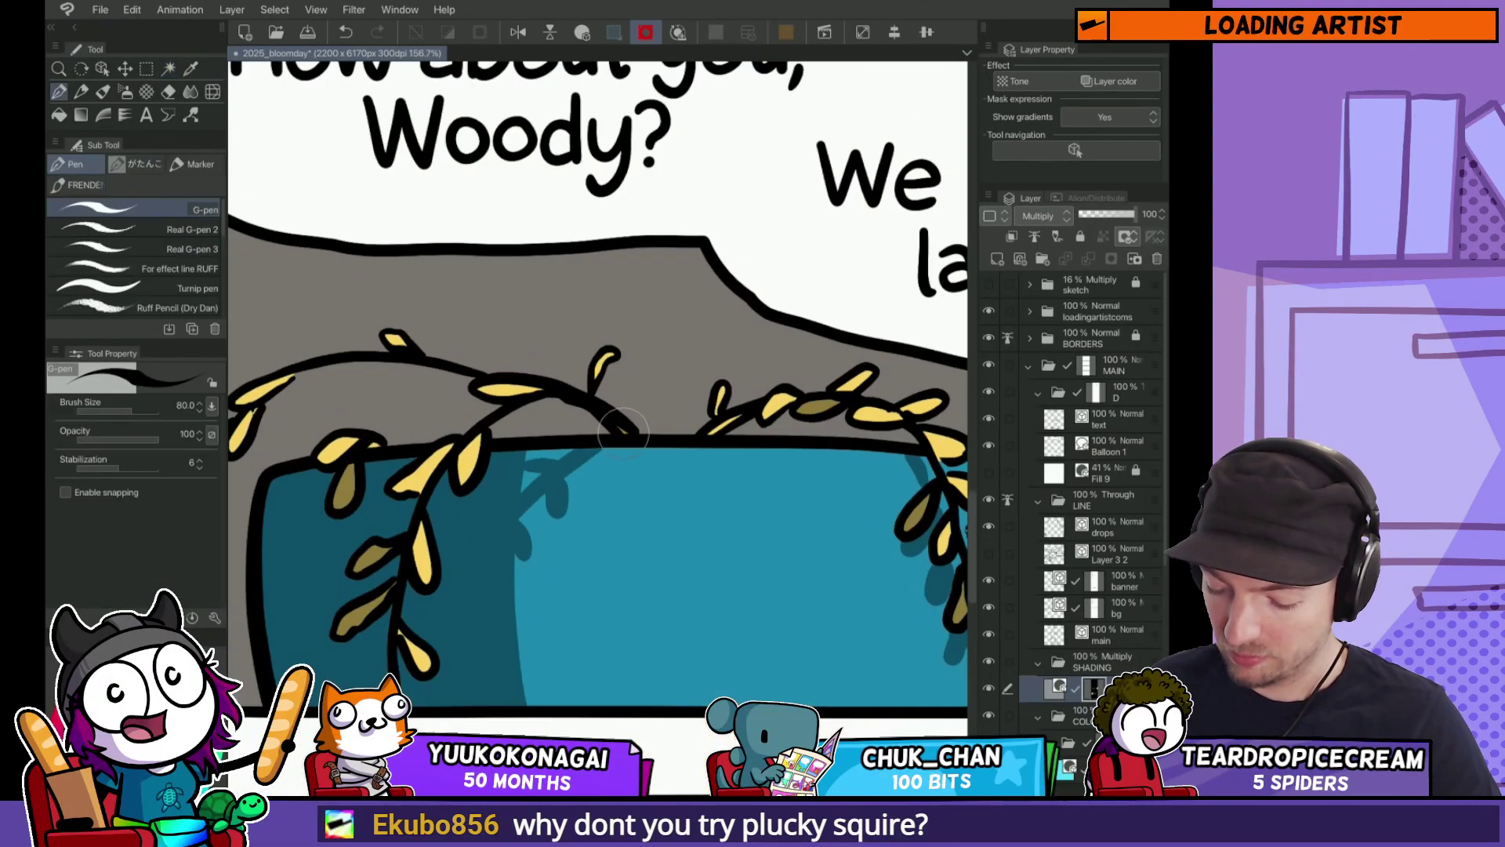
scroll(627, 423, "down", 4)
left_click_drag(766, 563, 699, 451)
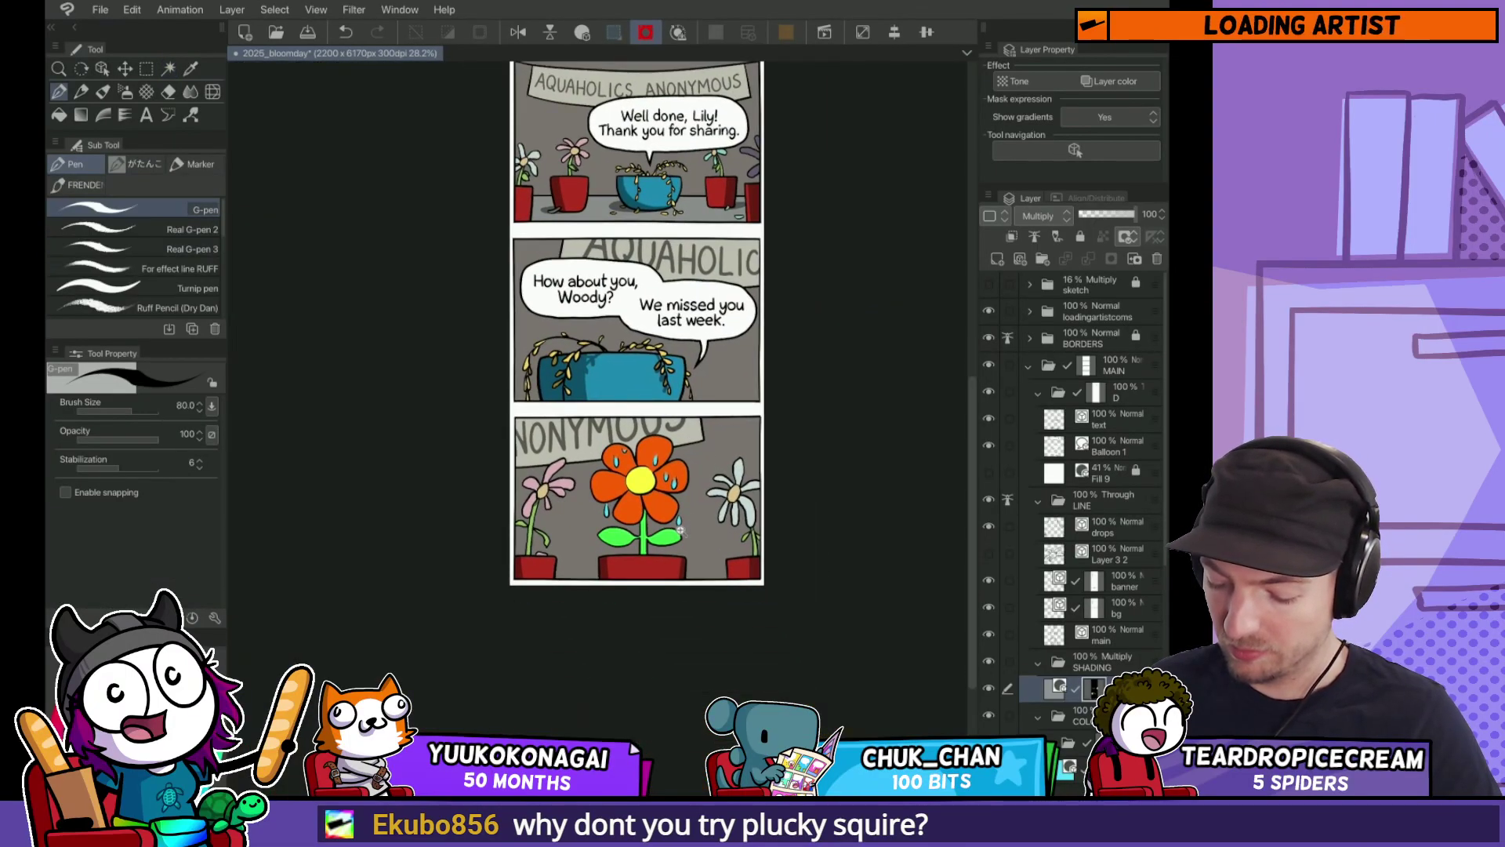
scroll(681, 531, "up", 3)
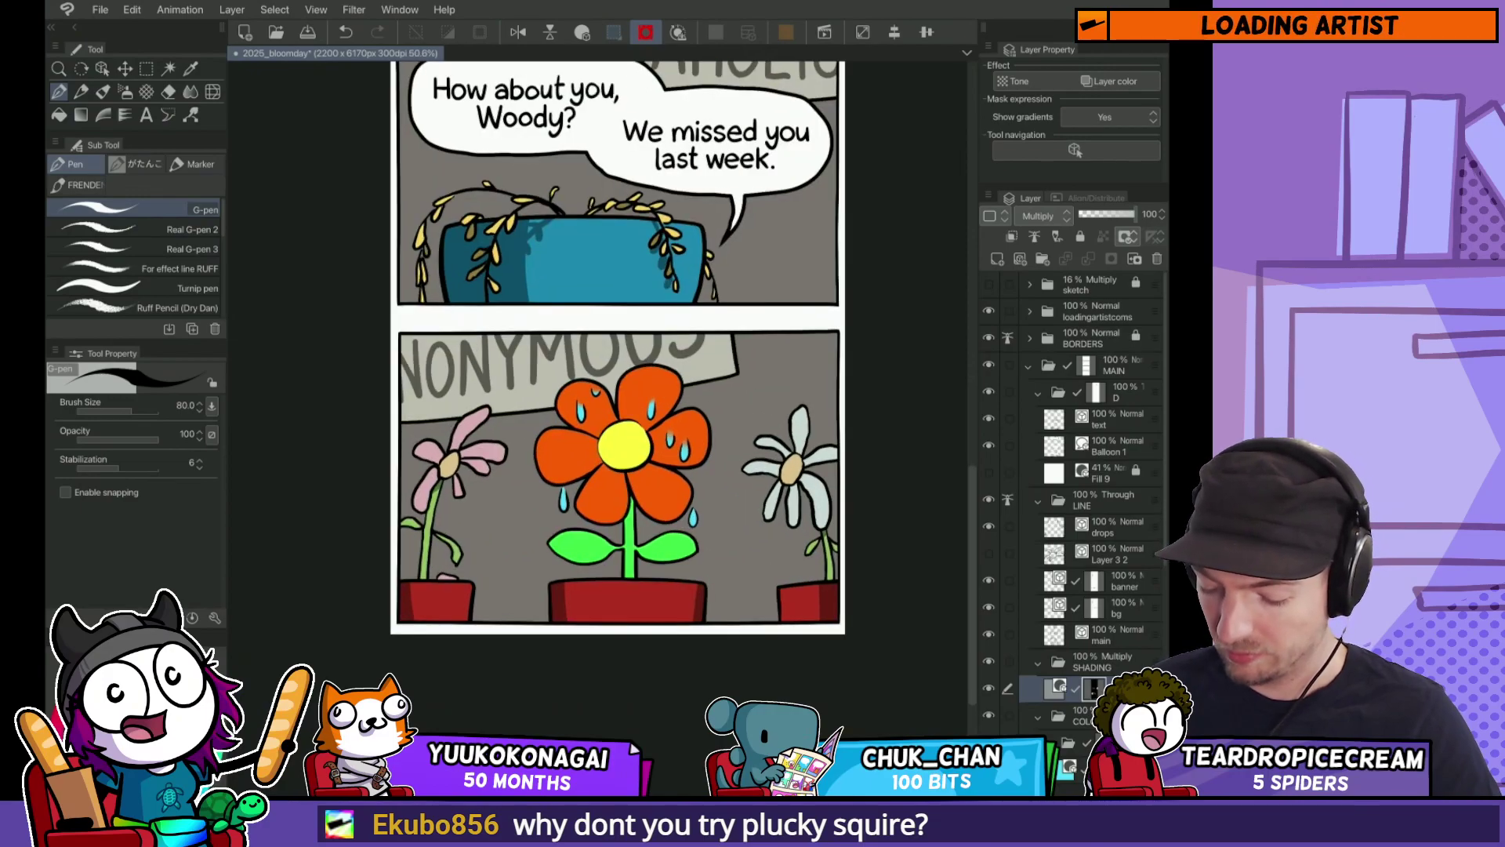
scroll(618, 423, "down", 3)
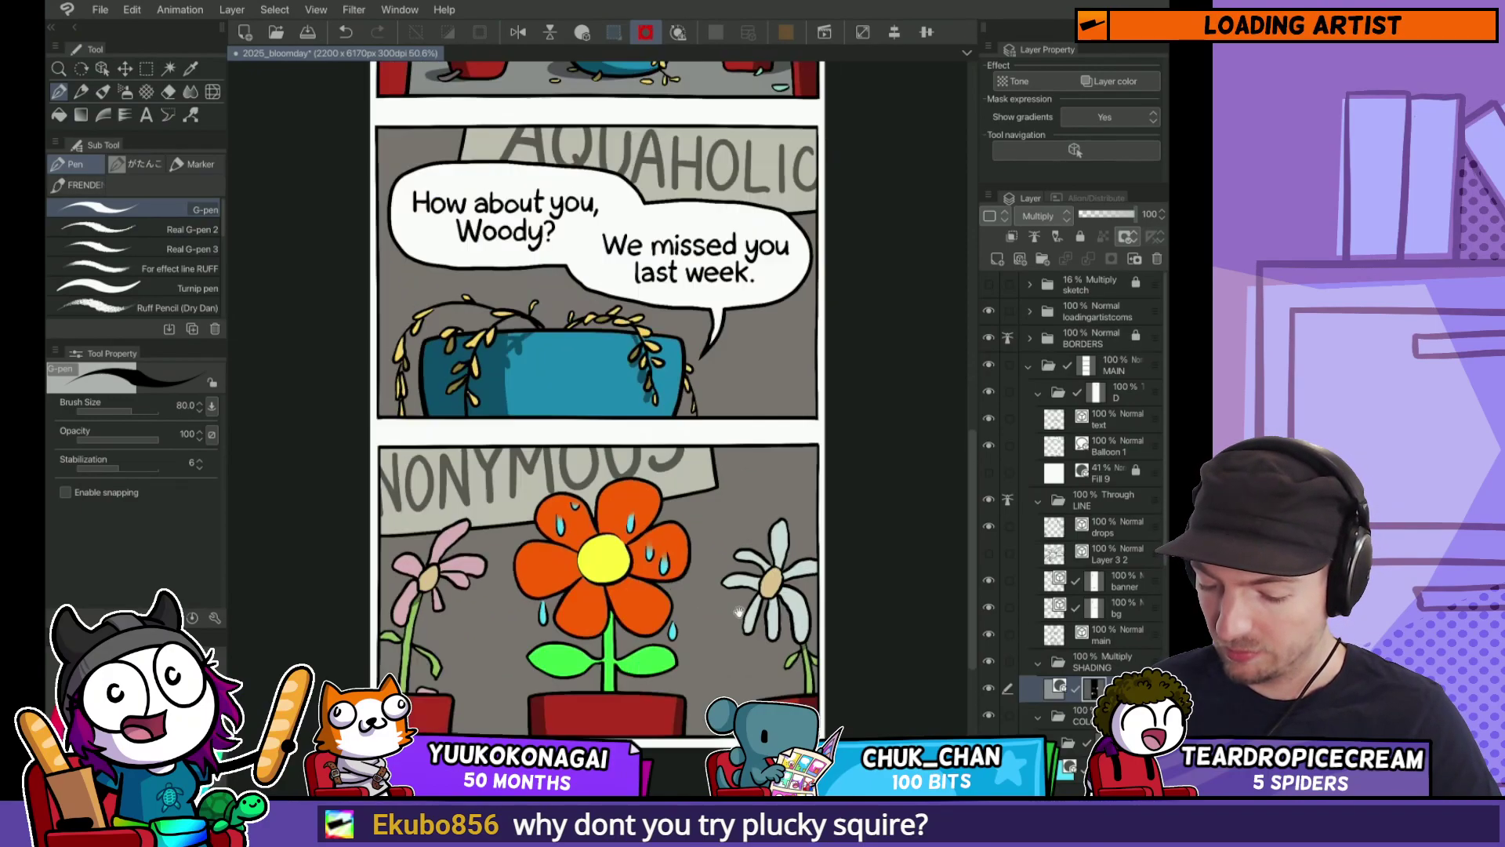
key("k")
key("ctrl+s")
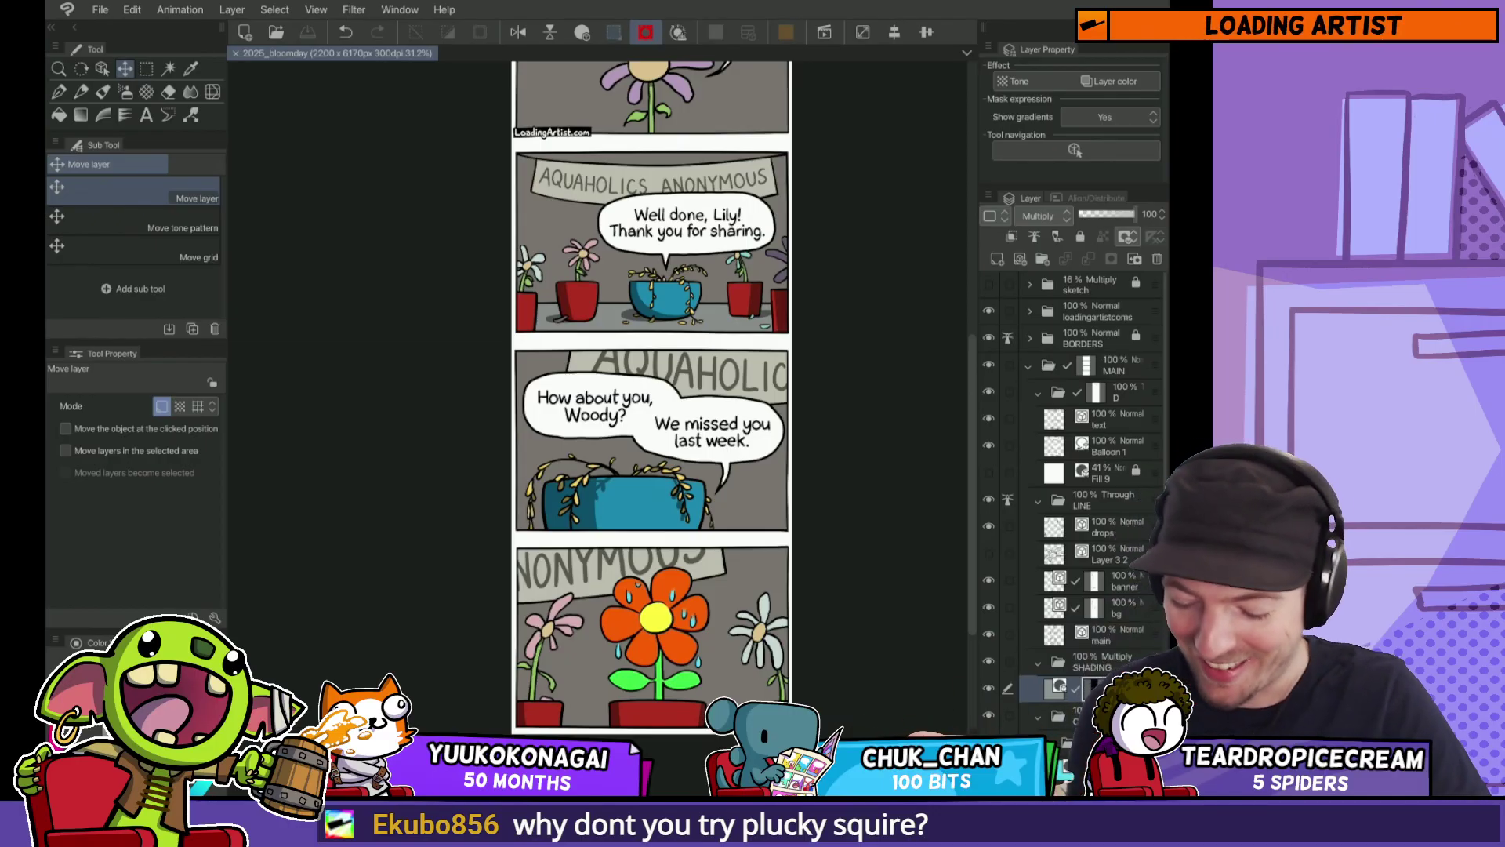
Step: Look over the whole comic from the first to the last panel to judge the finished shading
left_click_drag(642, 383, 588, 533)
left_click_drag(589, 534, 709, 392)
left_click_drag(717, 369, 705, 416)
left_click_drag(707, 415, 687, 526)
scroll(687, 526, "down", 1)
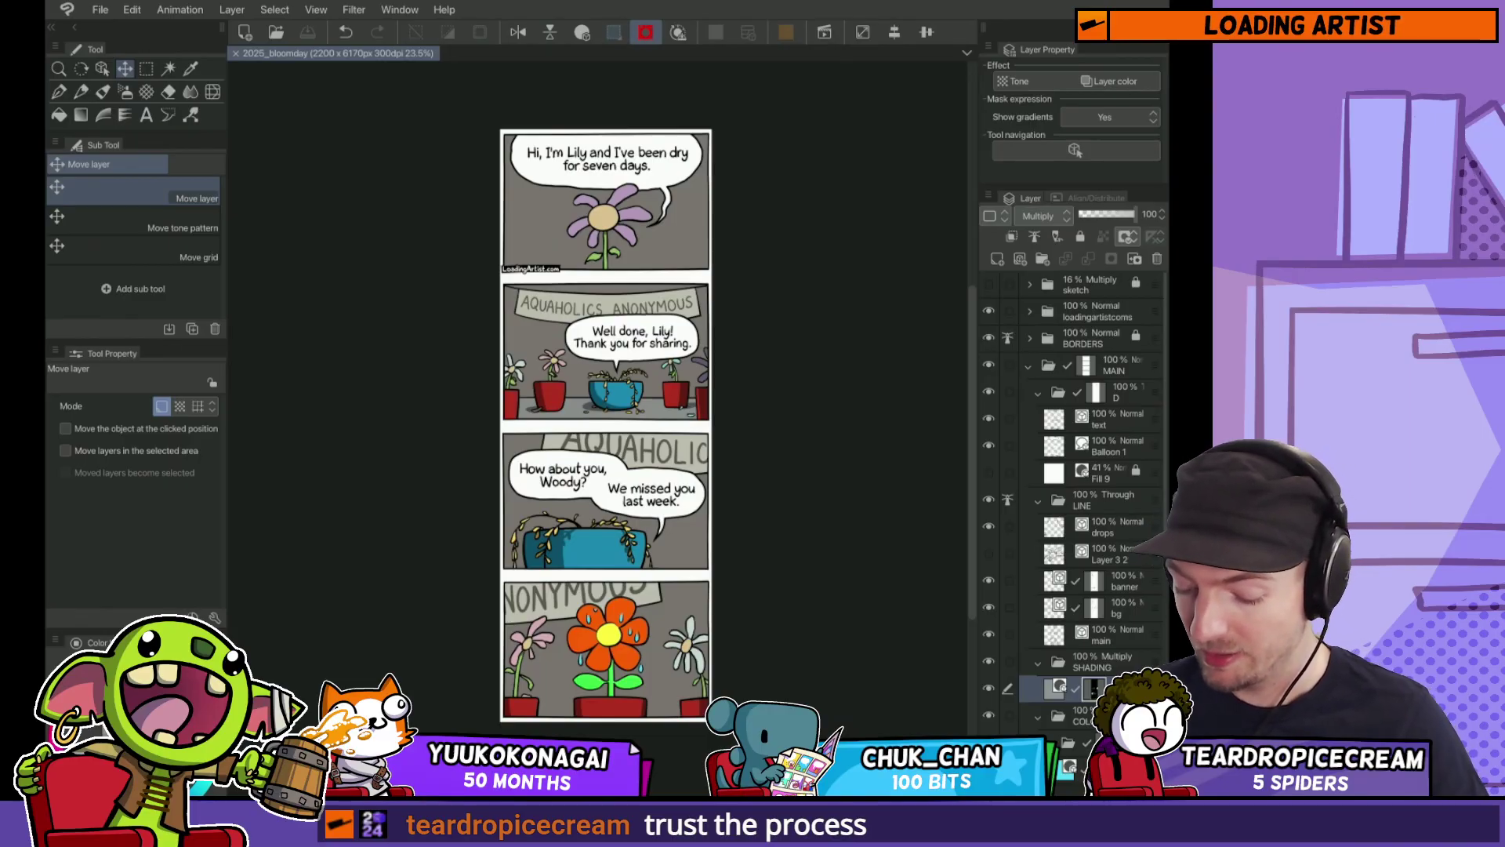
left_click_drag(753, 513, 786, 430)
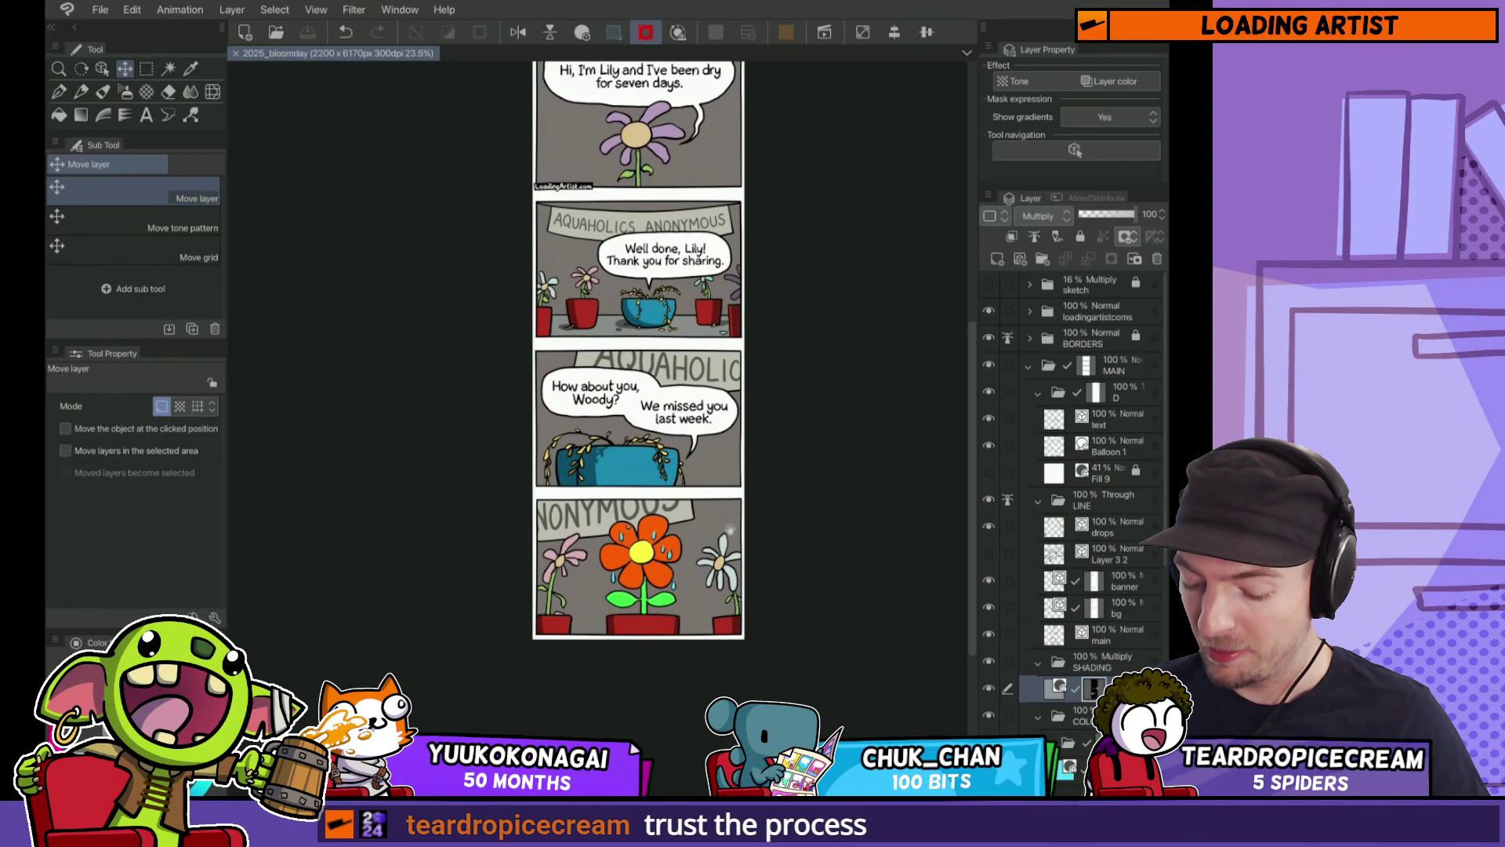
left_click_drag(676, 518, 662, 651)
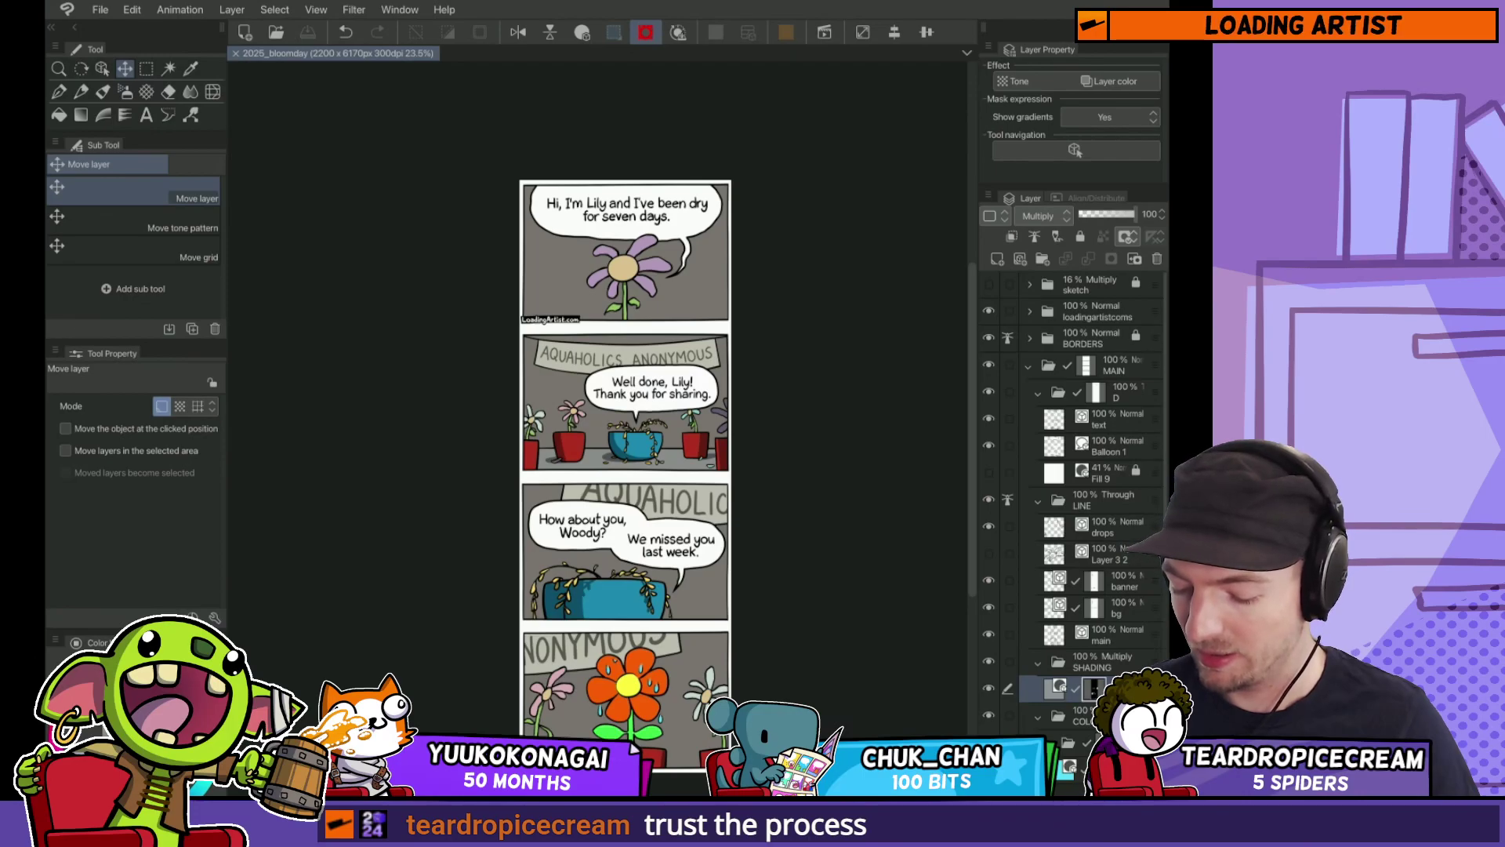
scroll(697, 441, "up", 3)
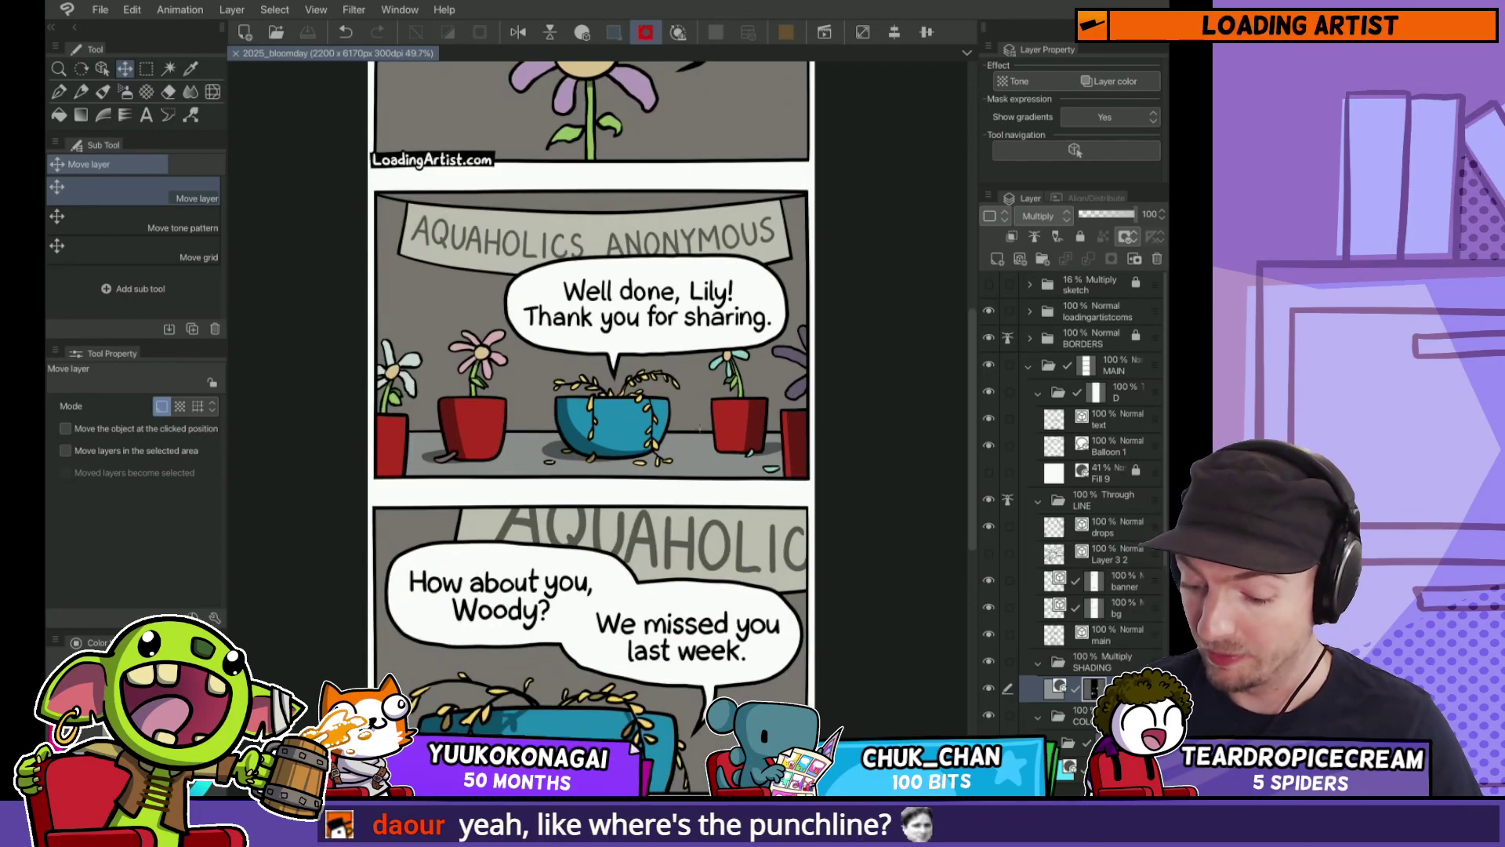
Step: Recolour the bg line layer's strokes dark grey and move the layer below the main line layer
left_click(700, 428, "ctrl+shift")
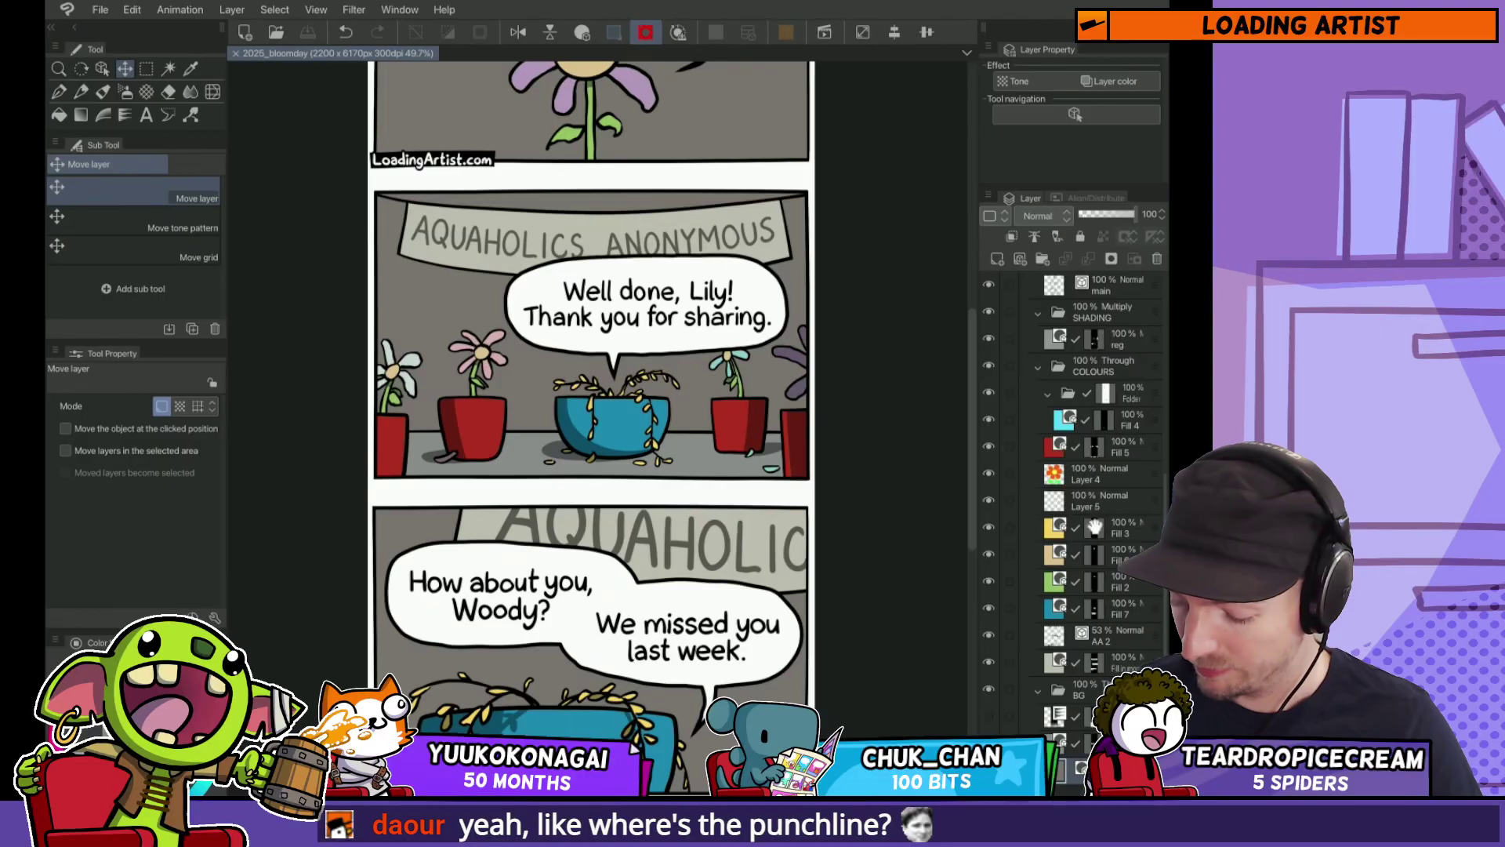
scroll(1093, 530, "up", 3)
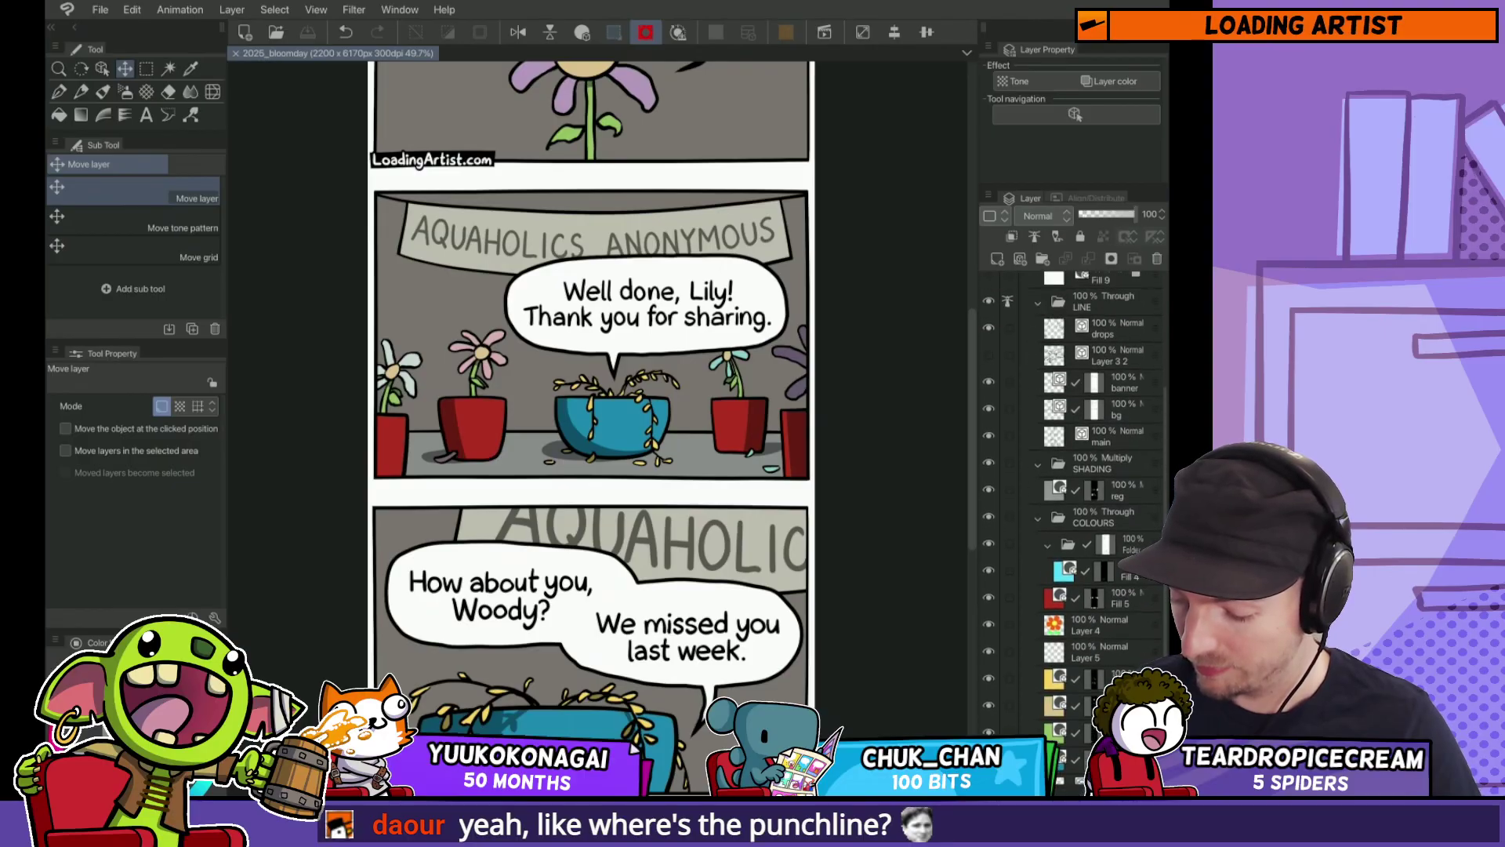
left_click(1121, 410)
left_click_drag(88, 762, 88, 737)
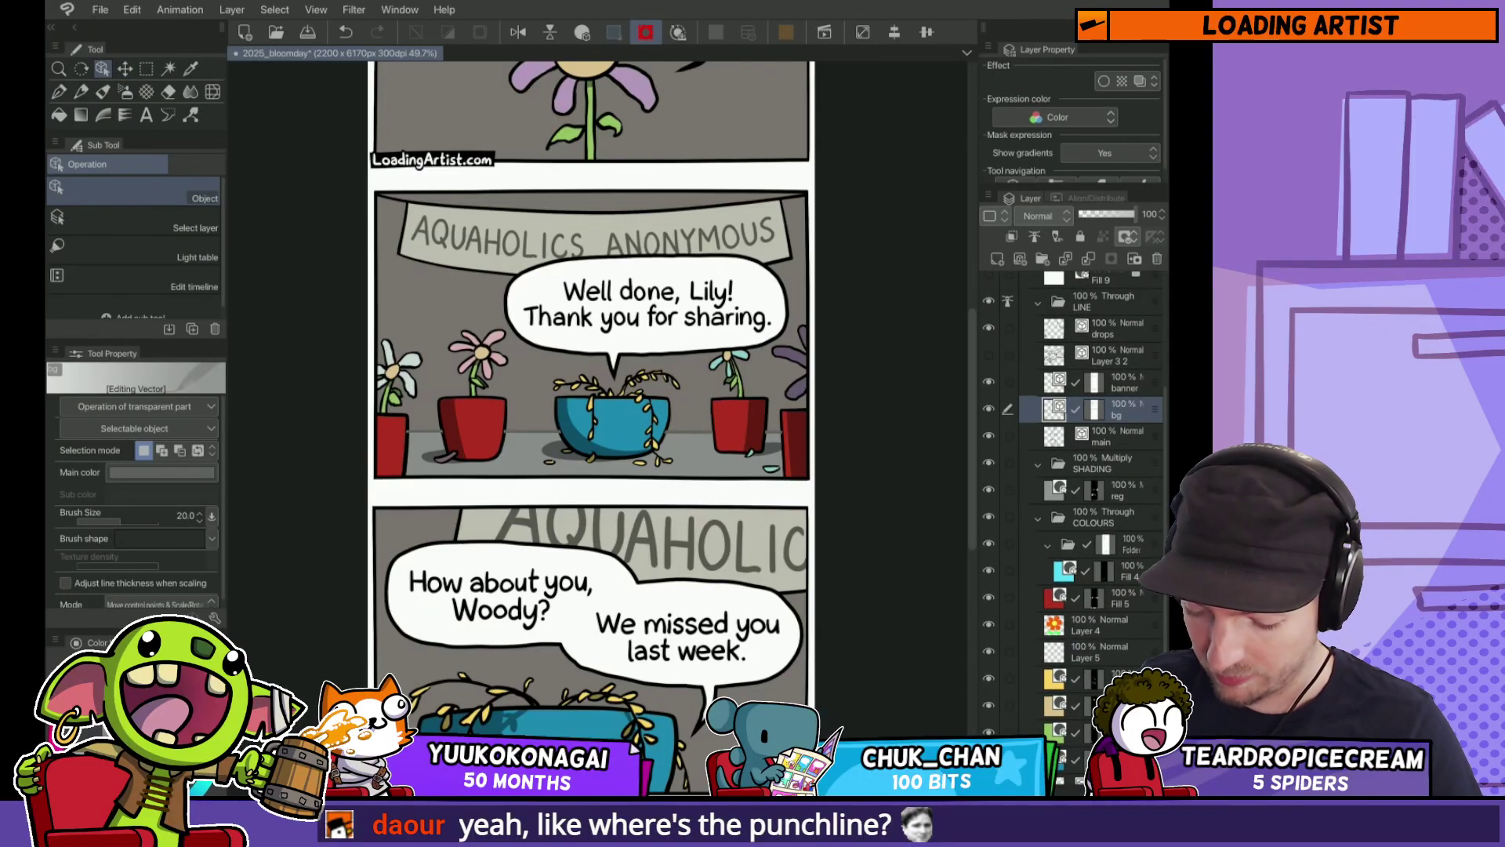
left_click_drag(1120, 409, 1119, 447)
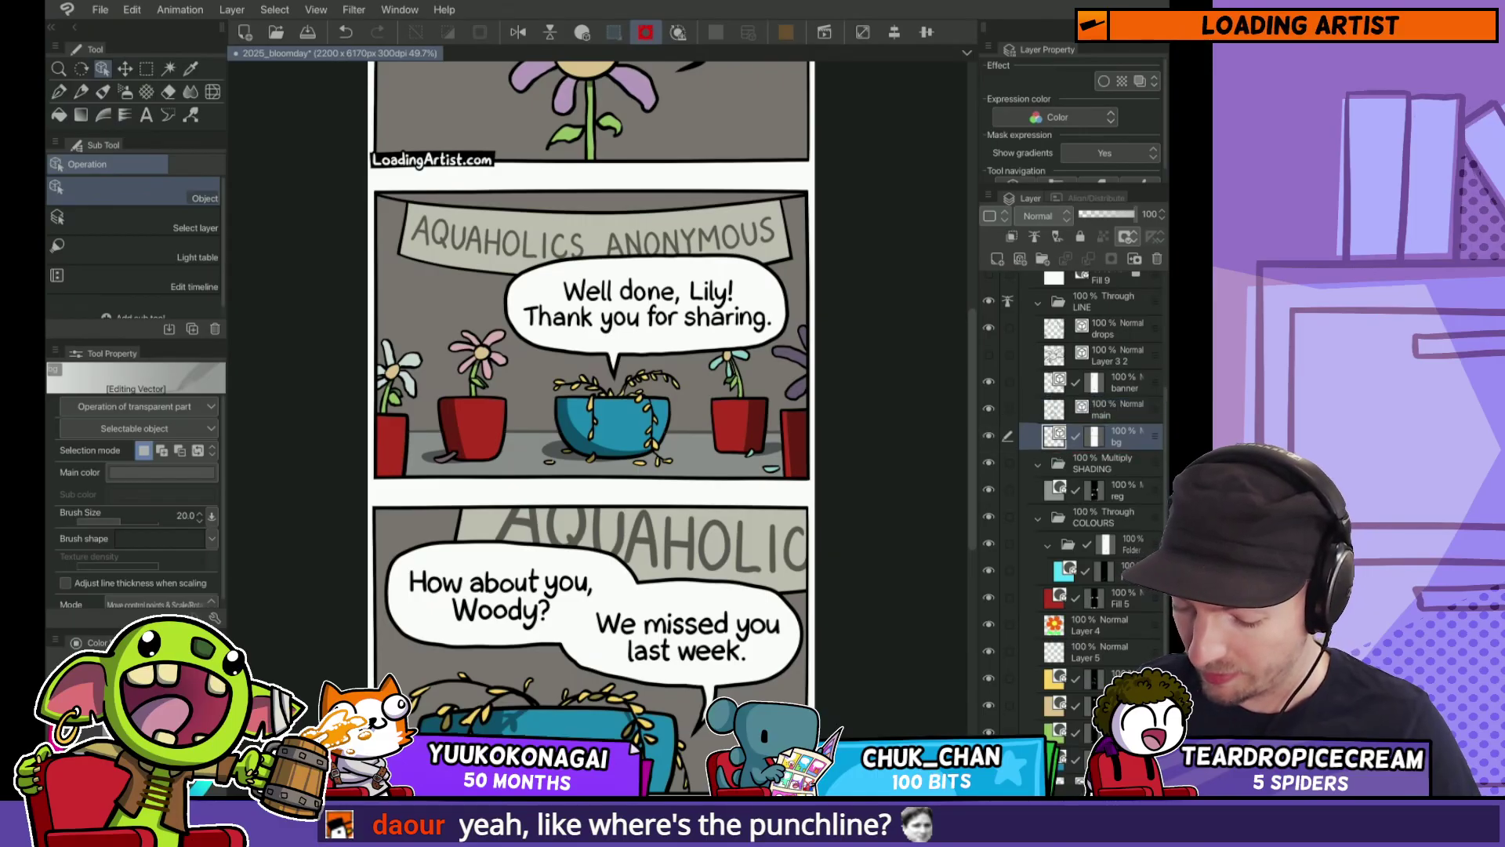
Step: Compare the background lines in the second panel before and after the bg layer change by undoing and redoing it
left_click_drag(768, 506, 775, 457)
scroll(710, 458, "up", 6)
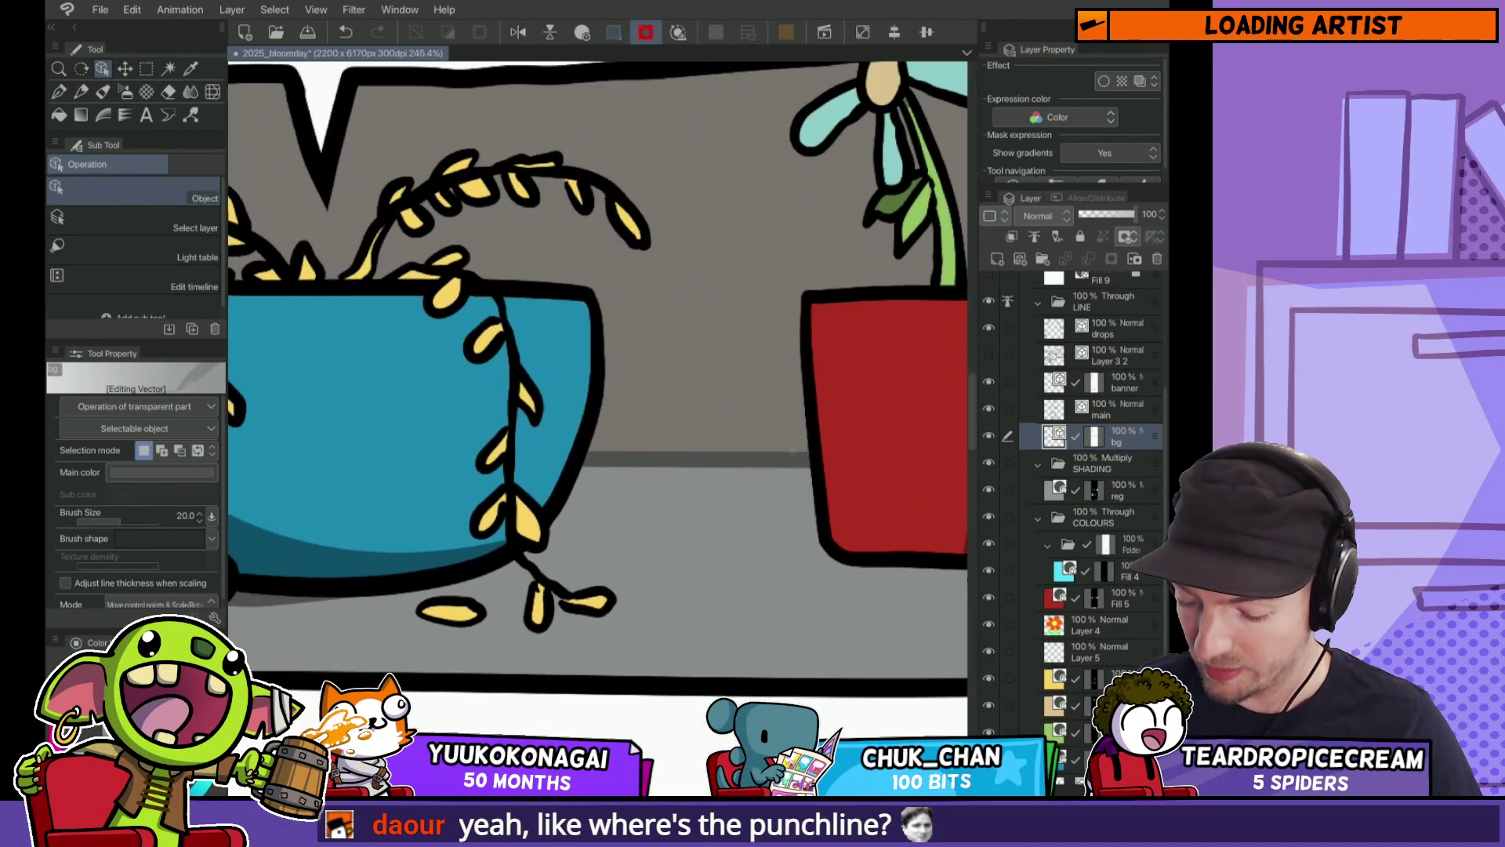
key("ctrl+z")
scroll(734, 510, "down", 6)
scroll(830, 465, "up", 8)
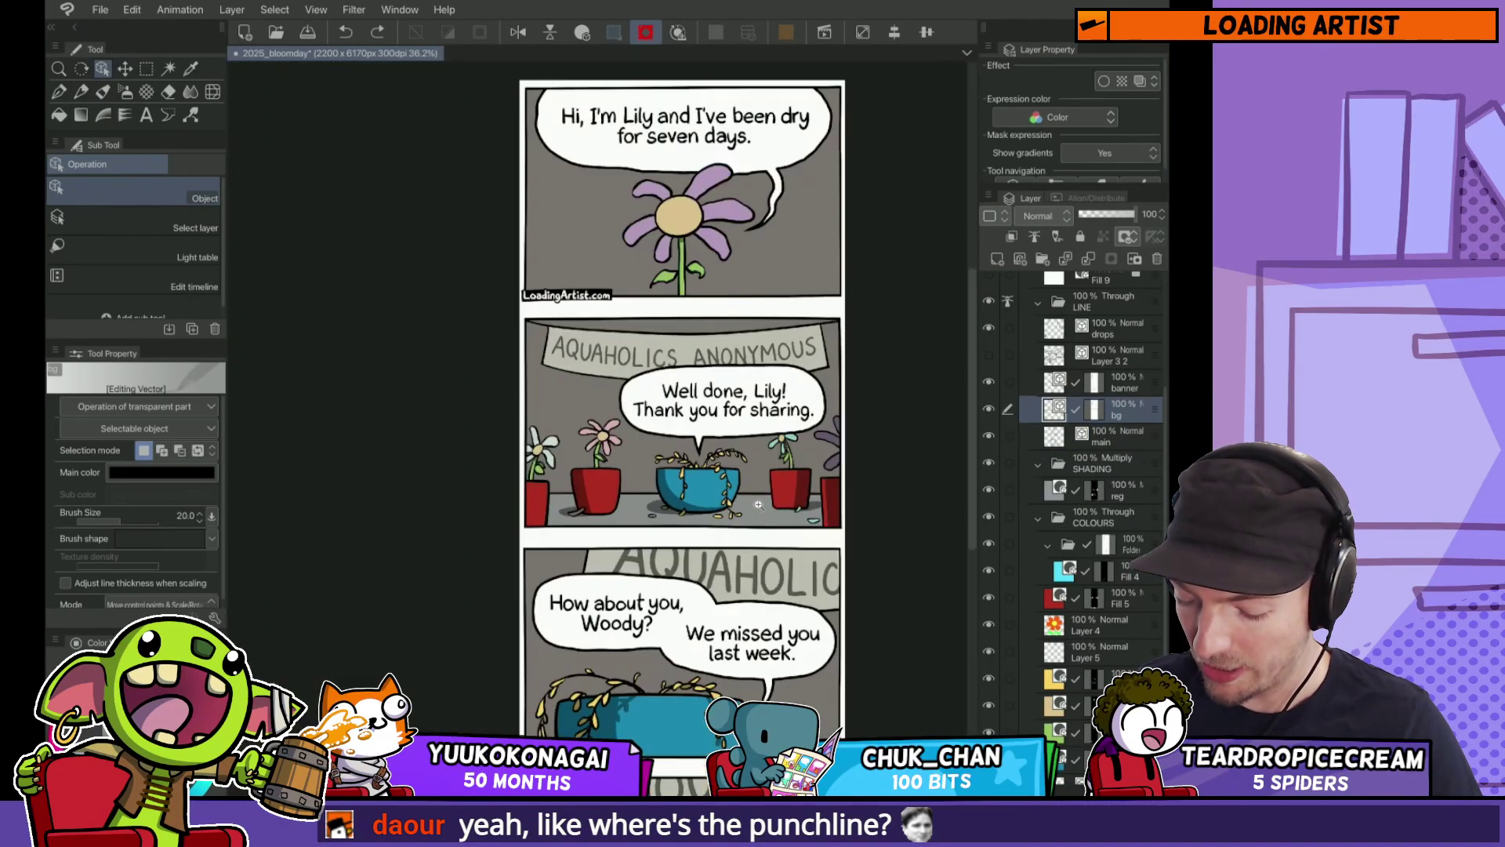
key("ctrl+y")
scroll(829, 465, "down", 7)
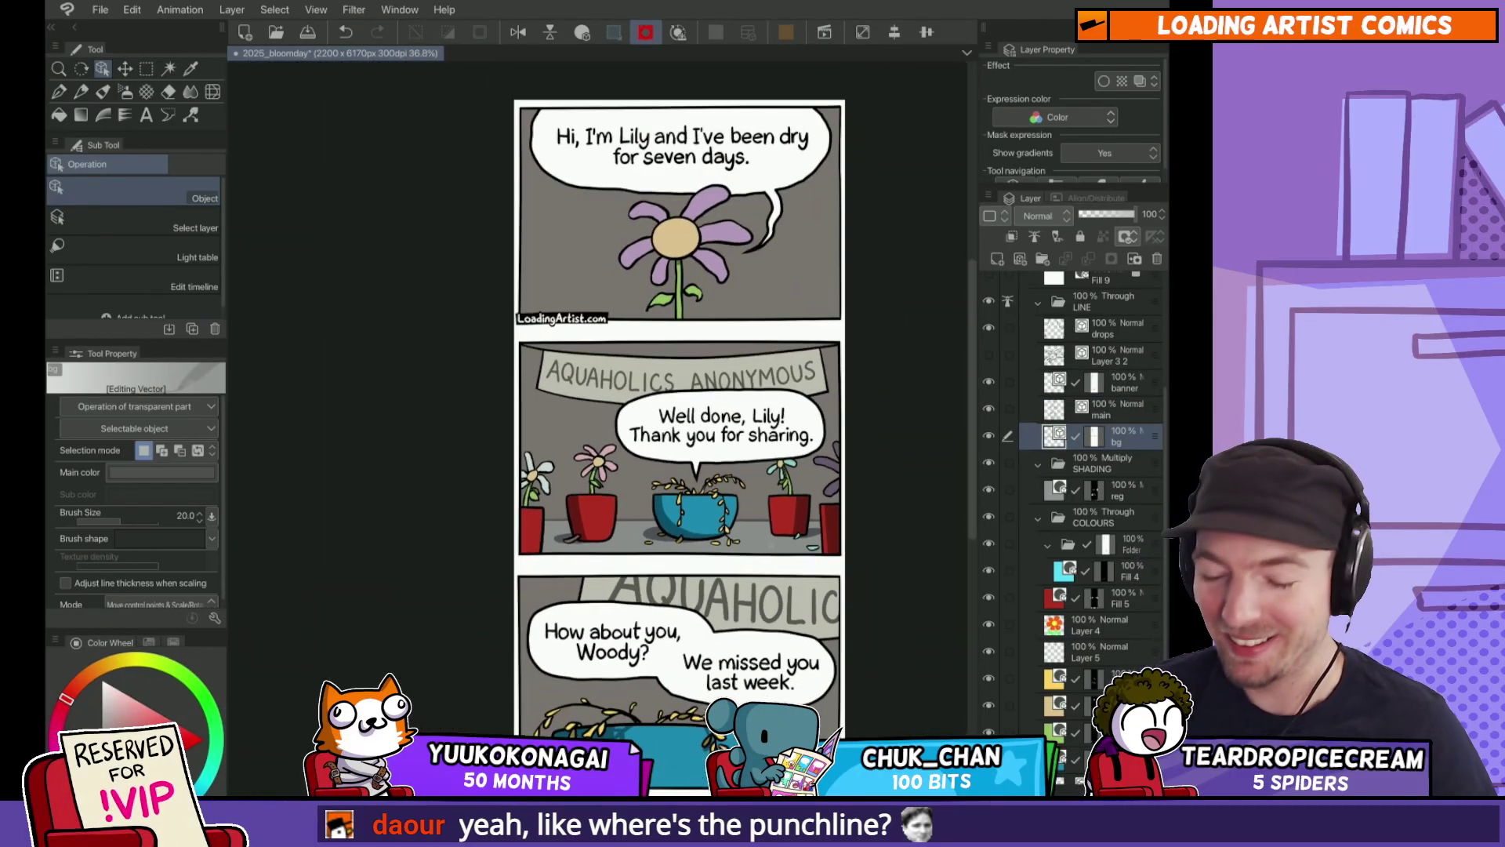
Step: Copy the reg shading layer to the top of the BG folder and choose the Polyline selection tool
left_click_drag(830, 465, 807, 636)
left_click_drag(1104, 624, 1104, 547)
scroll(1104, 549, "down", 1)
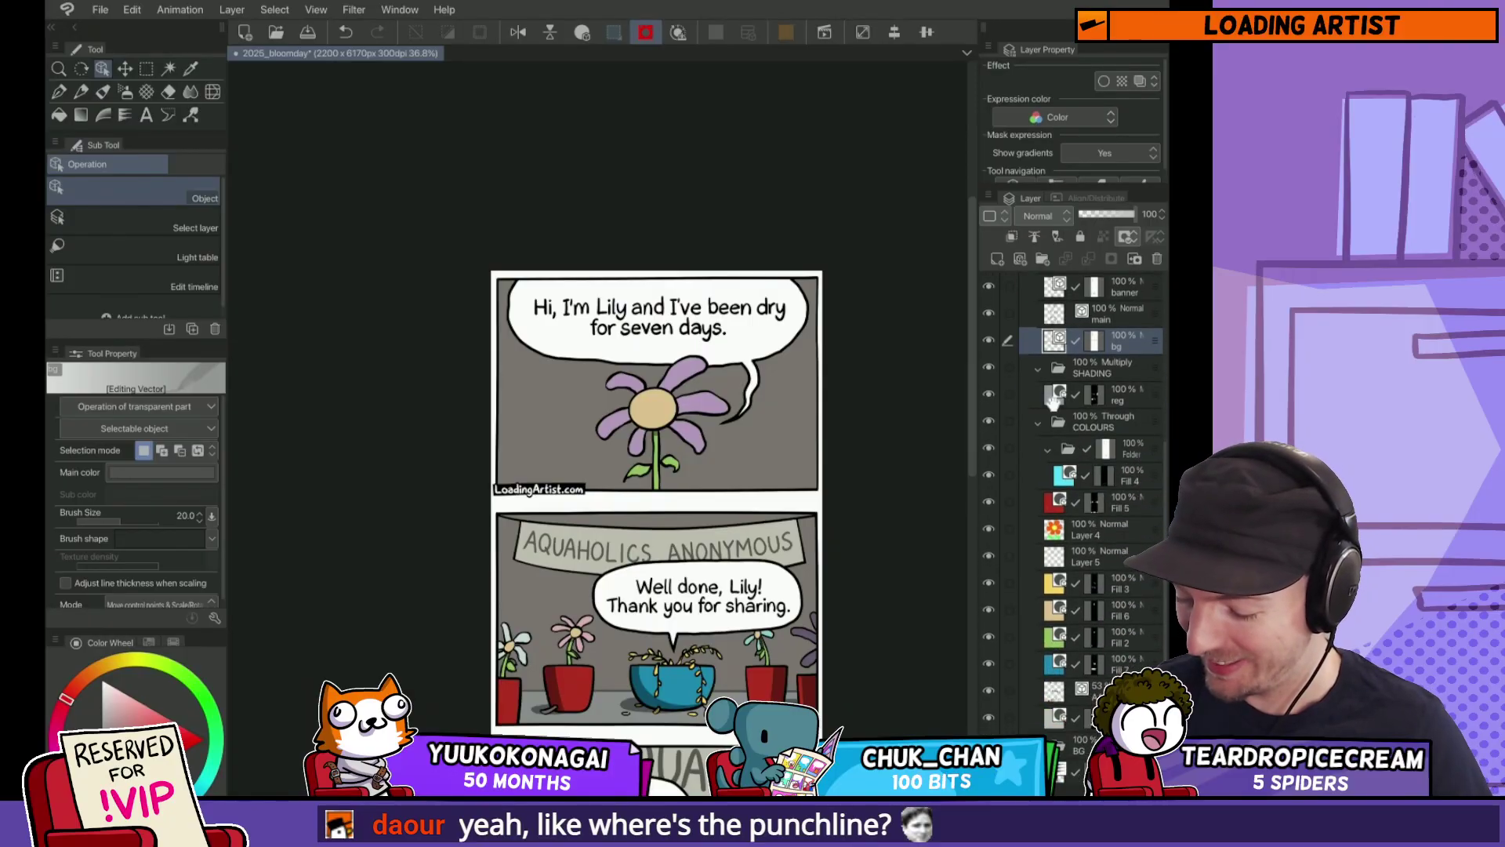
left_click(1054, 394)
scroll(1098, 470, "up", 3)
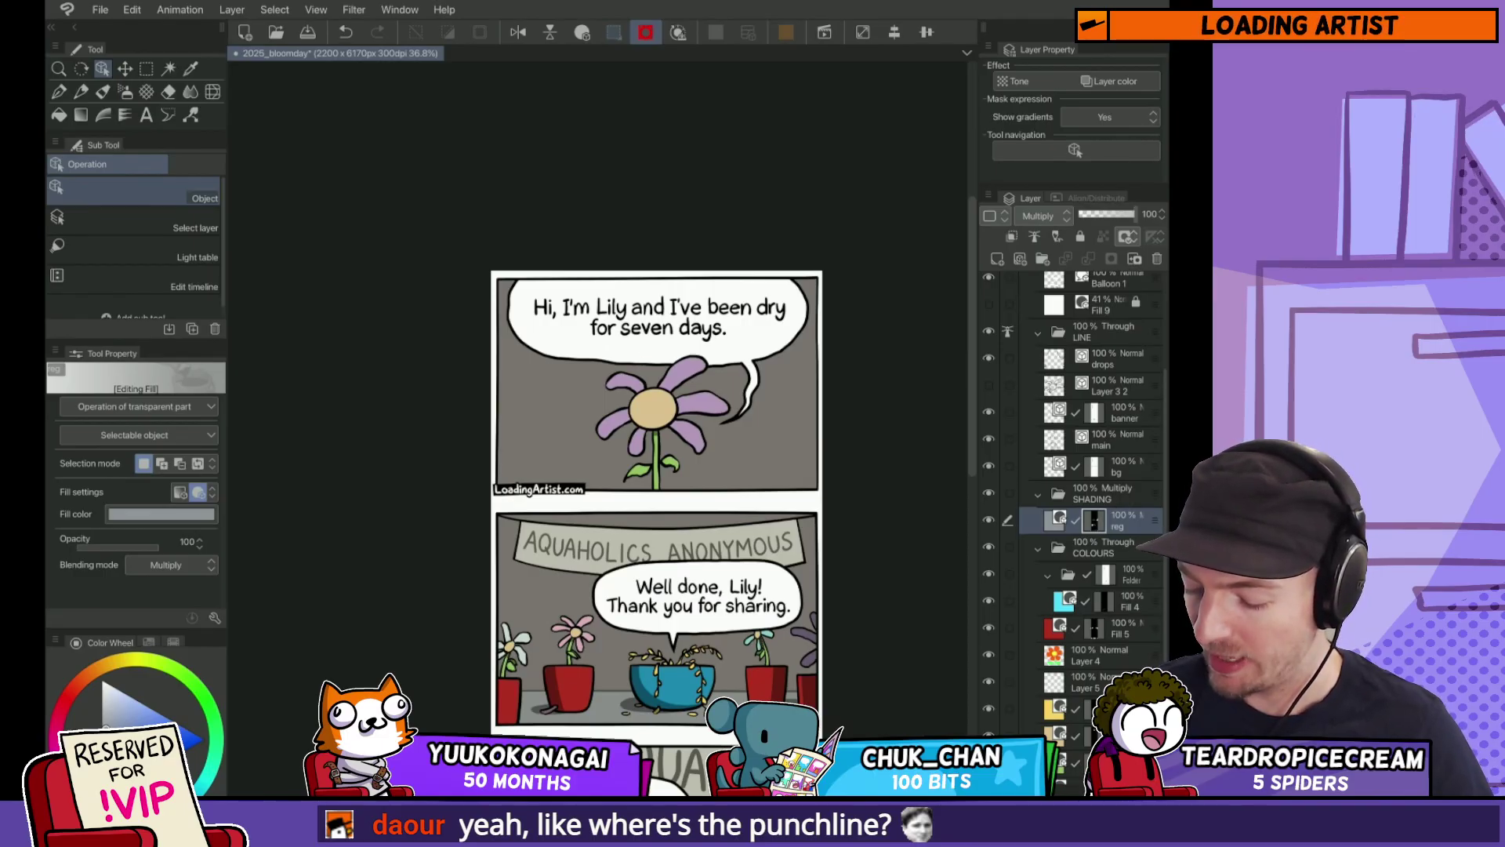
scroll(1096, 365, "down", 5)
left_click(1117, 690)
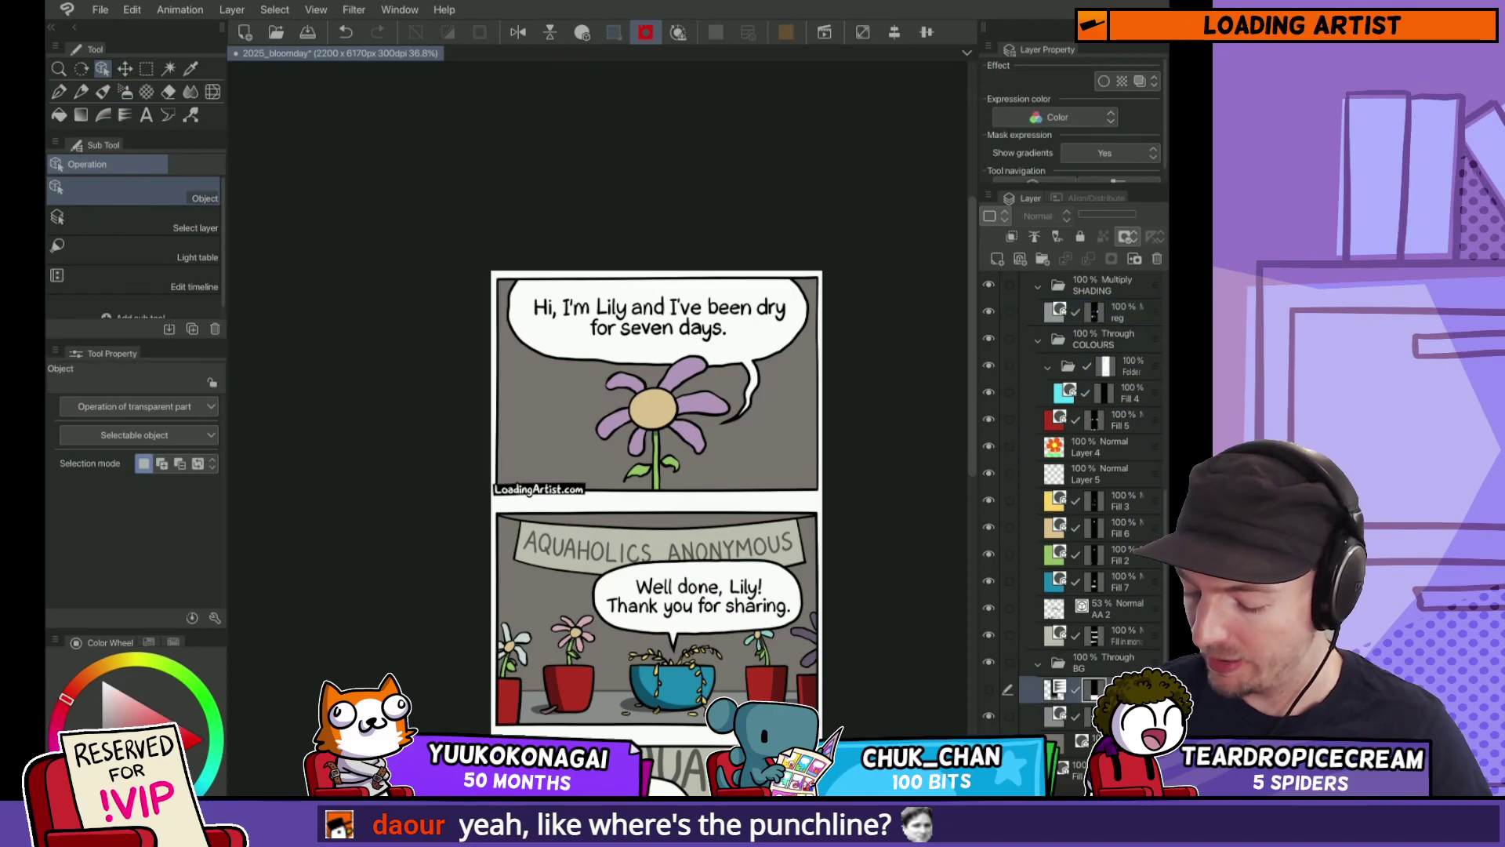
key("ctrl+v")
key("m")
left_click(556, 357)
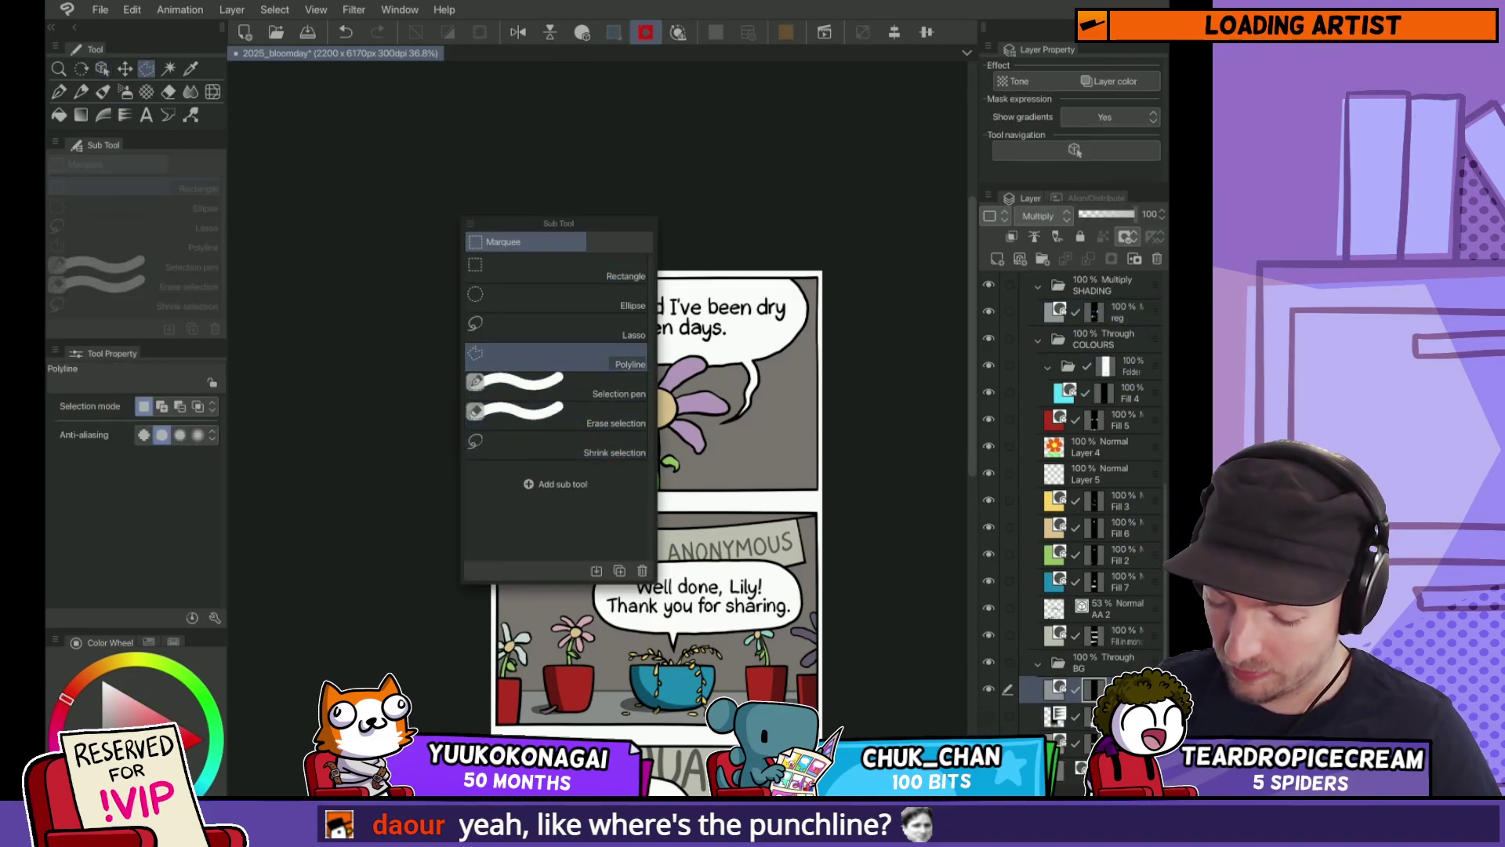
Step: Lower the opacity of the text and Balloon 1 layers together and lock them
scroll(636, 475, "up", 3)
left_click(1103, 285)
scroll(1099, 384, "up", 5)
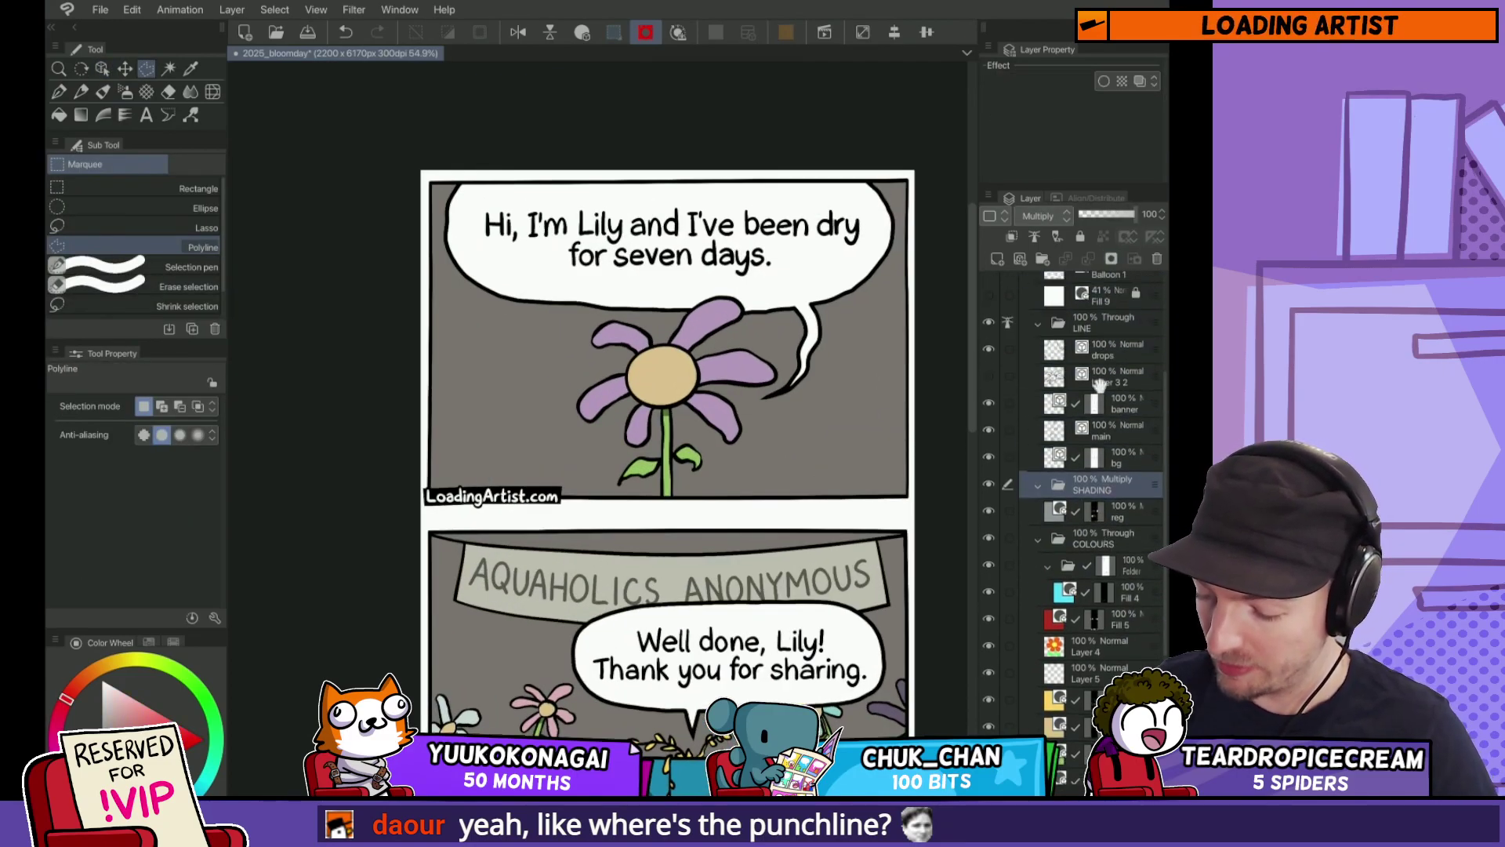
left_click(1110, 317)
left_click(1115, 342)
left_click_drag(1126, 214, 1094, 214)
scroll(1099, 470, "down", 5)
left_click(1081, 236)
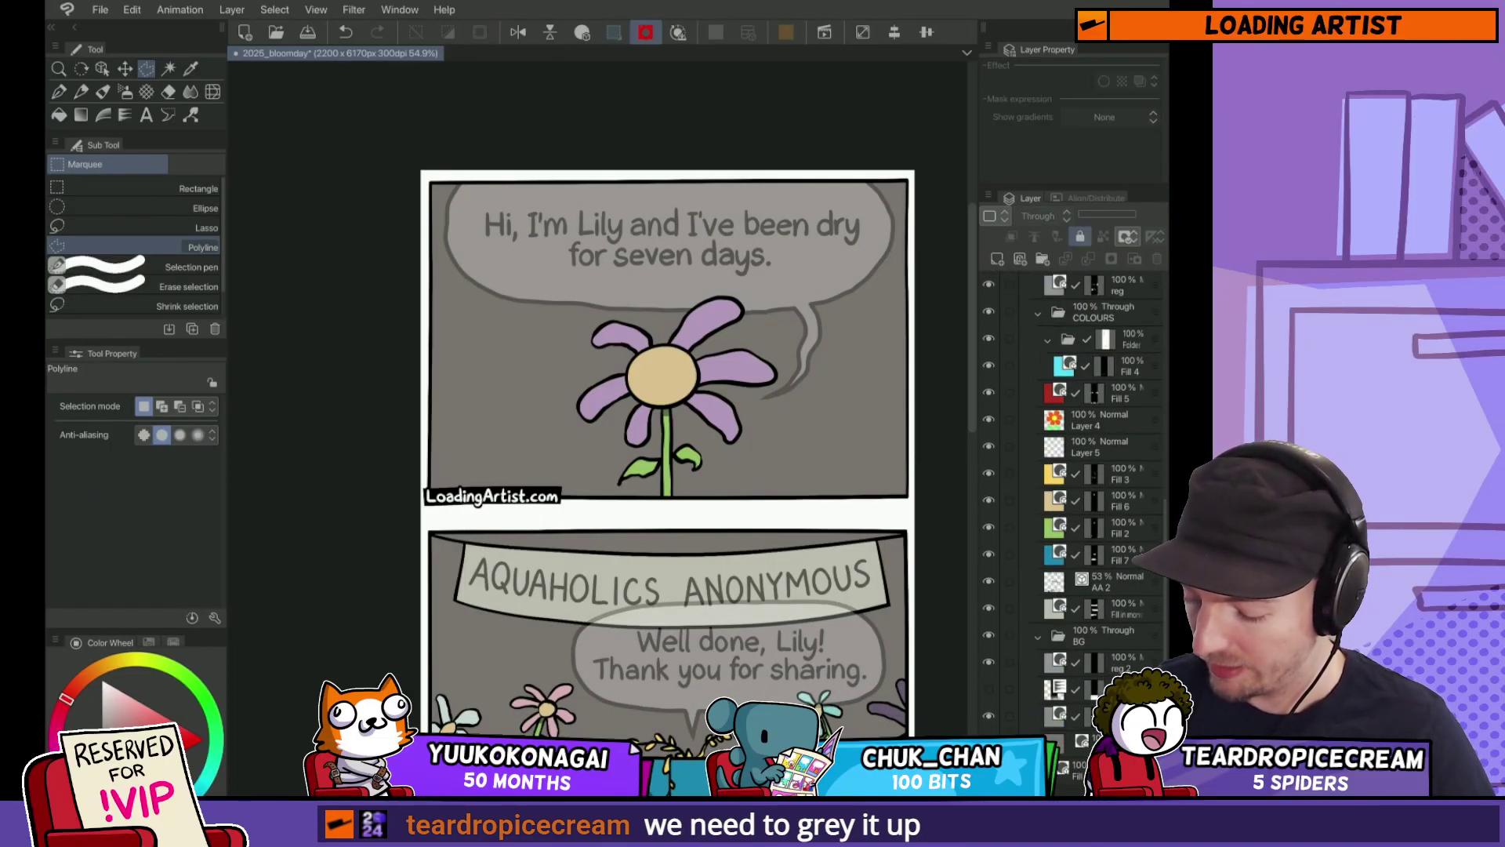
Step: On the reg 2 layer's mask, mark a polygon around the flower in the first panel and invert the mask to darken everything outside it
left_click(1119, 663)
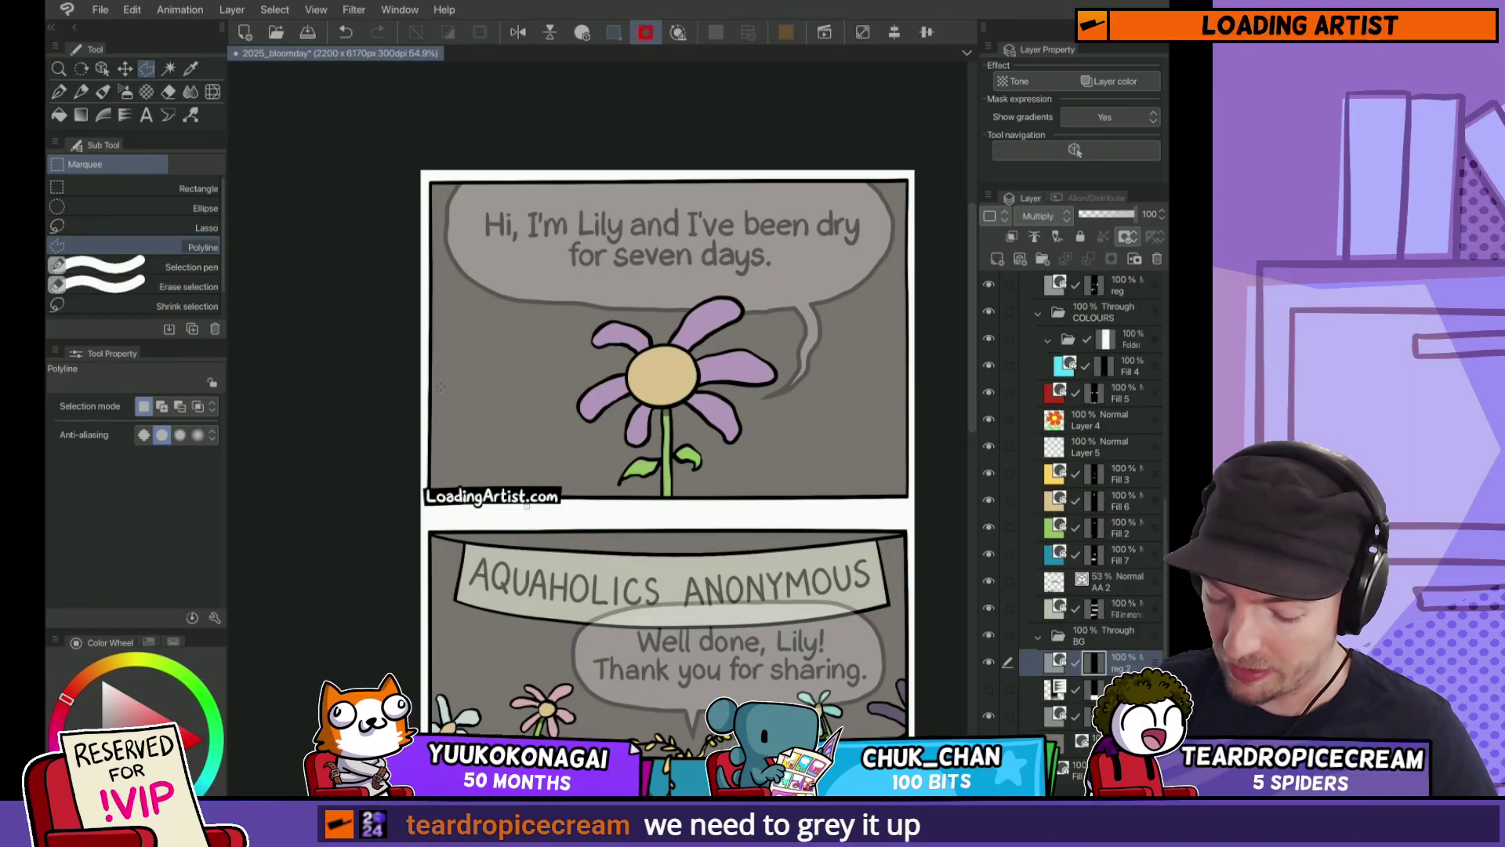
left_click(459, 404)
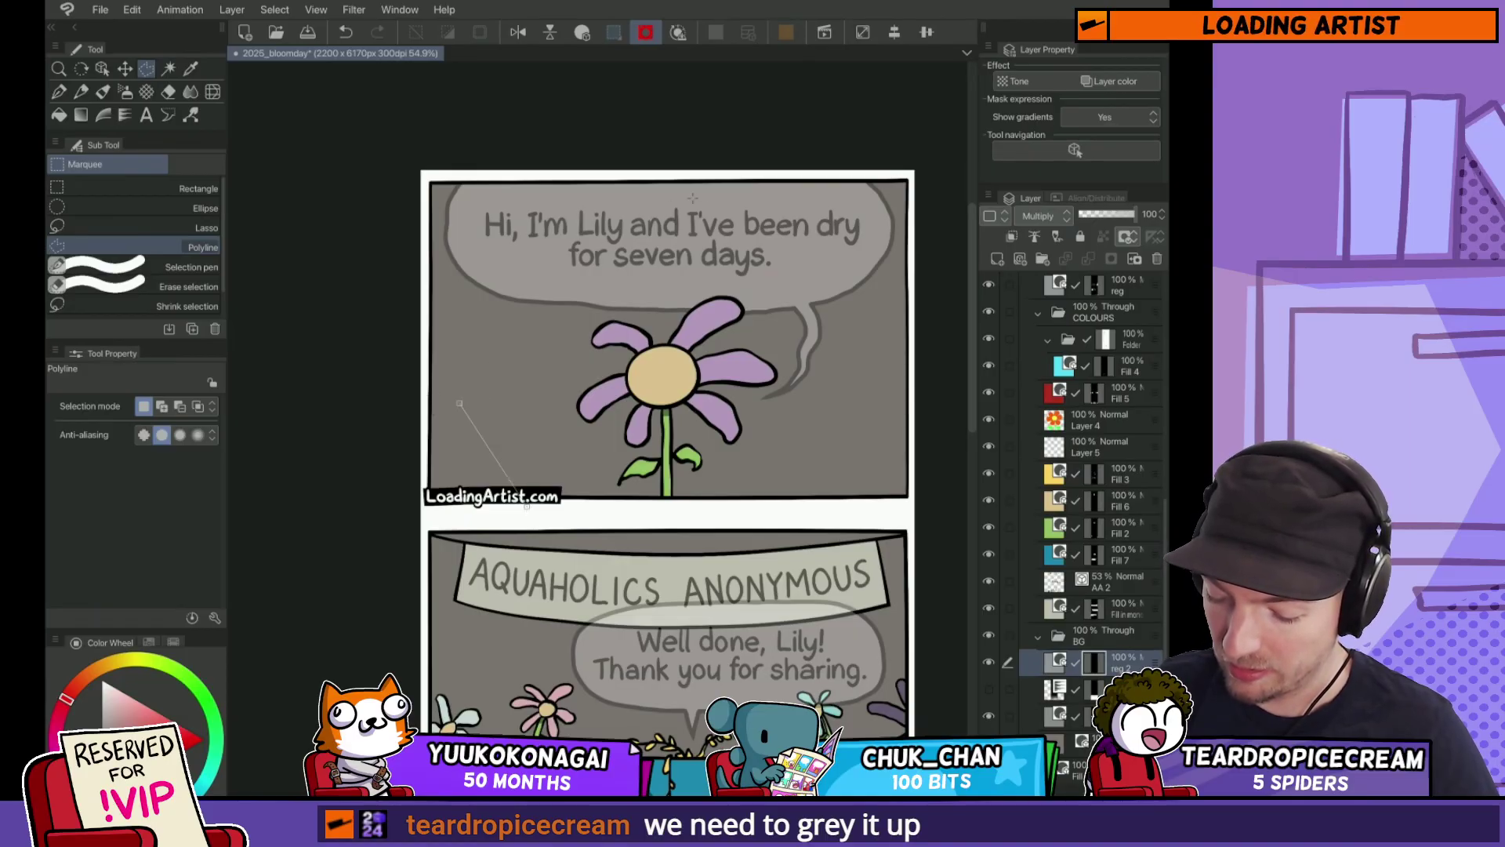
left_click(892, 315)
left_click(853, 439)
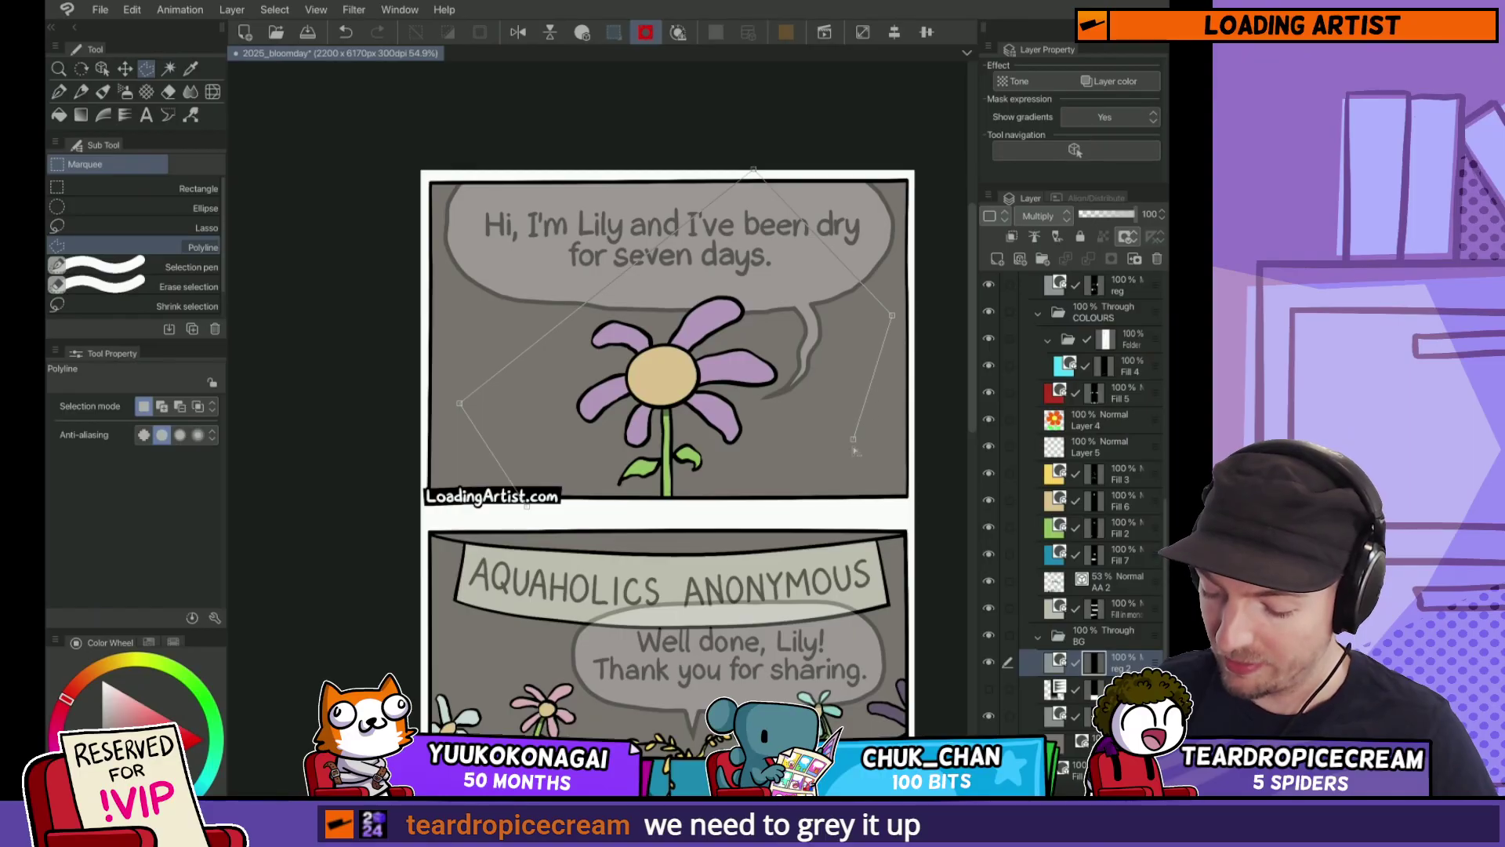
left_click(766, 515)
key("ctrl+z")
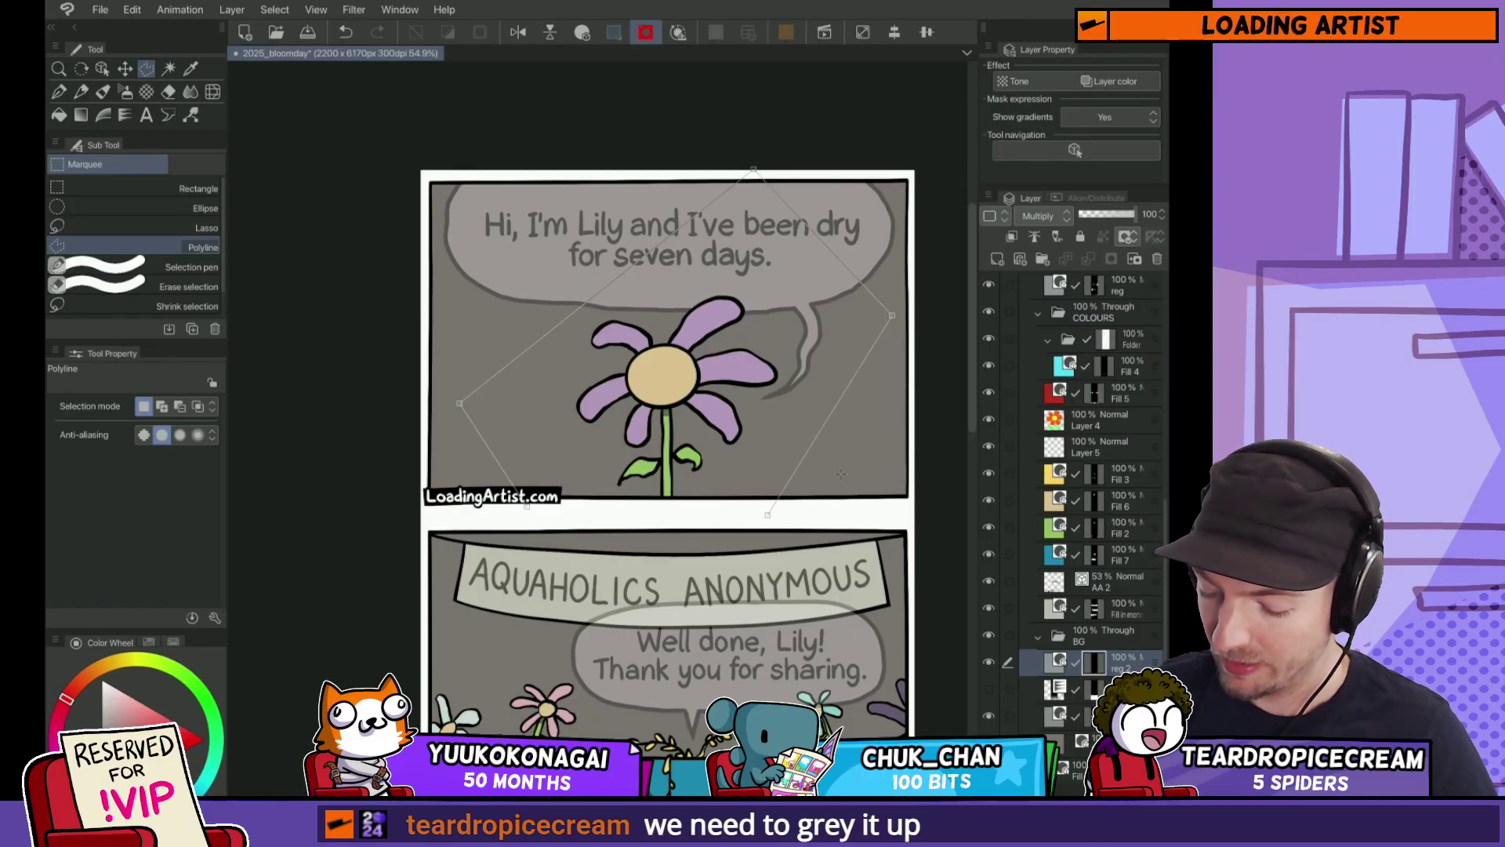
double_click(527, 508)
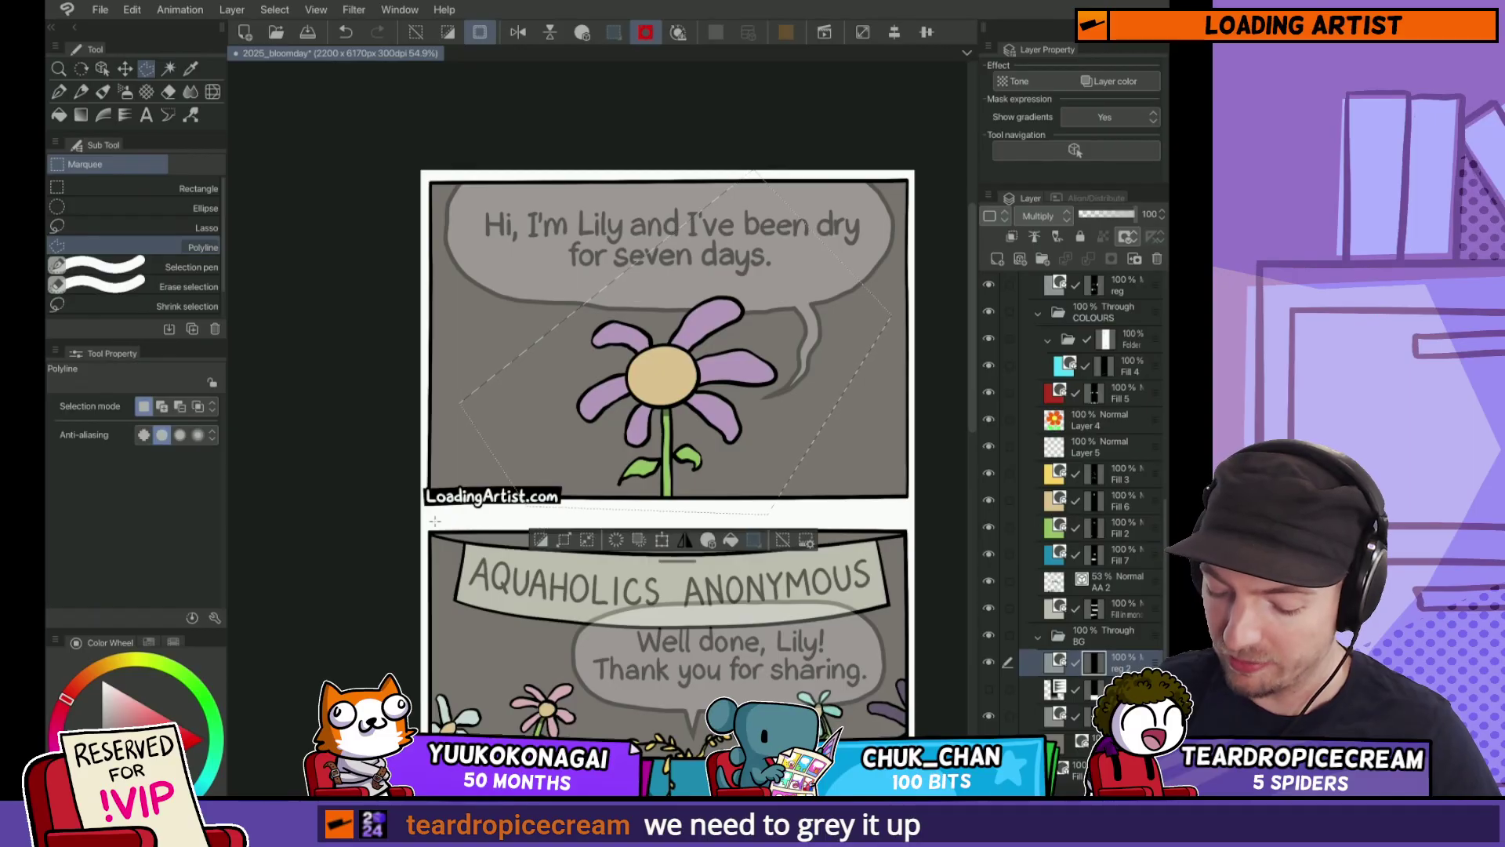
key("m")
left_click_drag(419, 514, 956, 131)
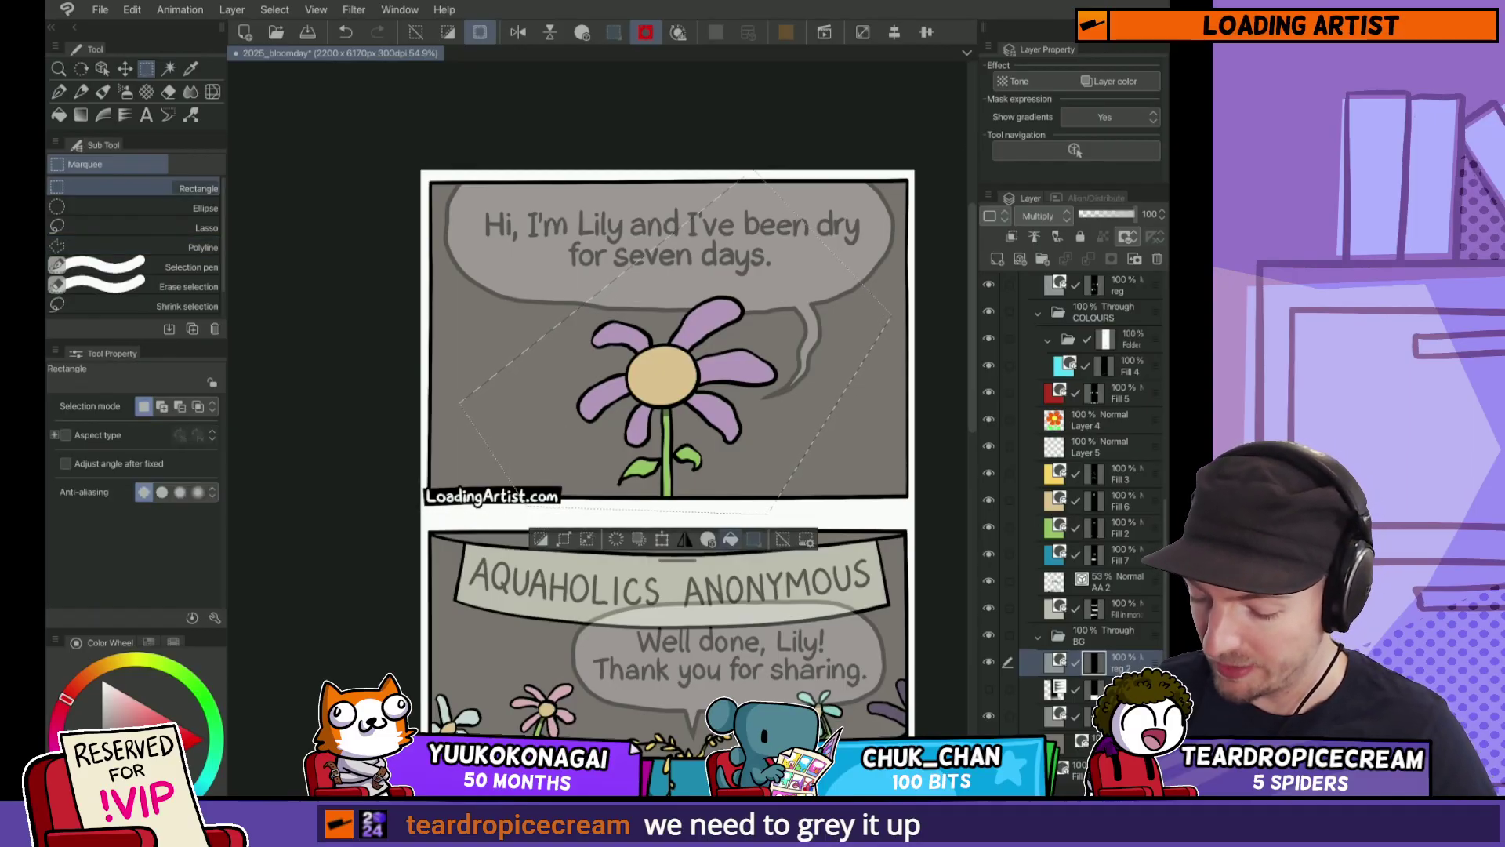
left_click(730, 539)
key("ctrl+d")
key("ctrl+i")
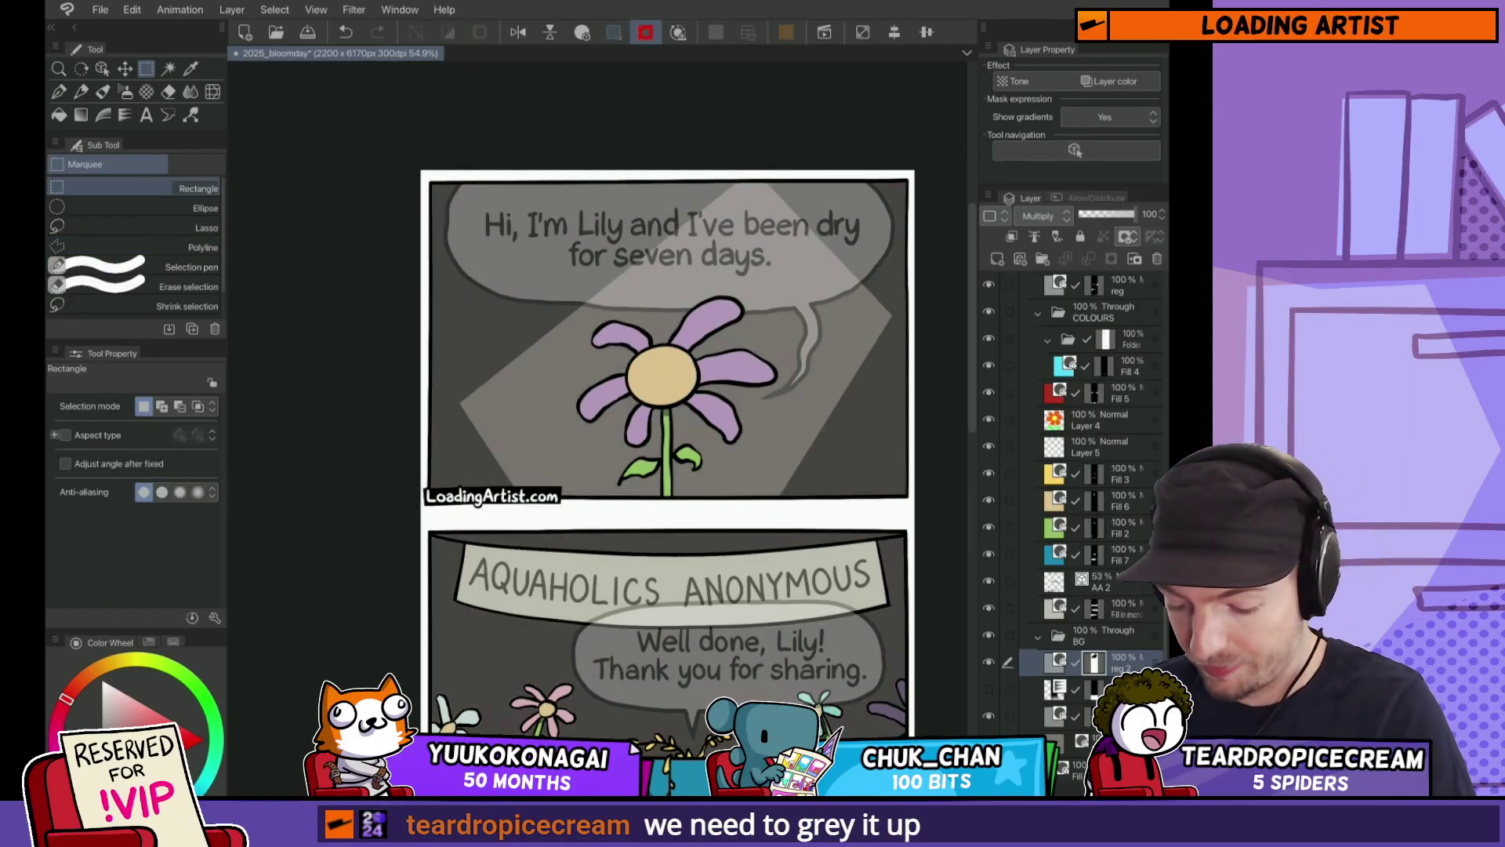
Step: Set the reg 2 layer's opacity to 36%
scroll(749, 617, "down", 5)
left_click_drag(748, 617, 751, 469)
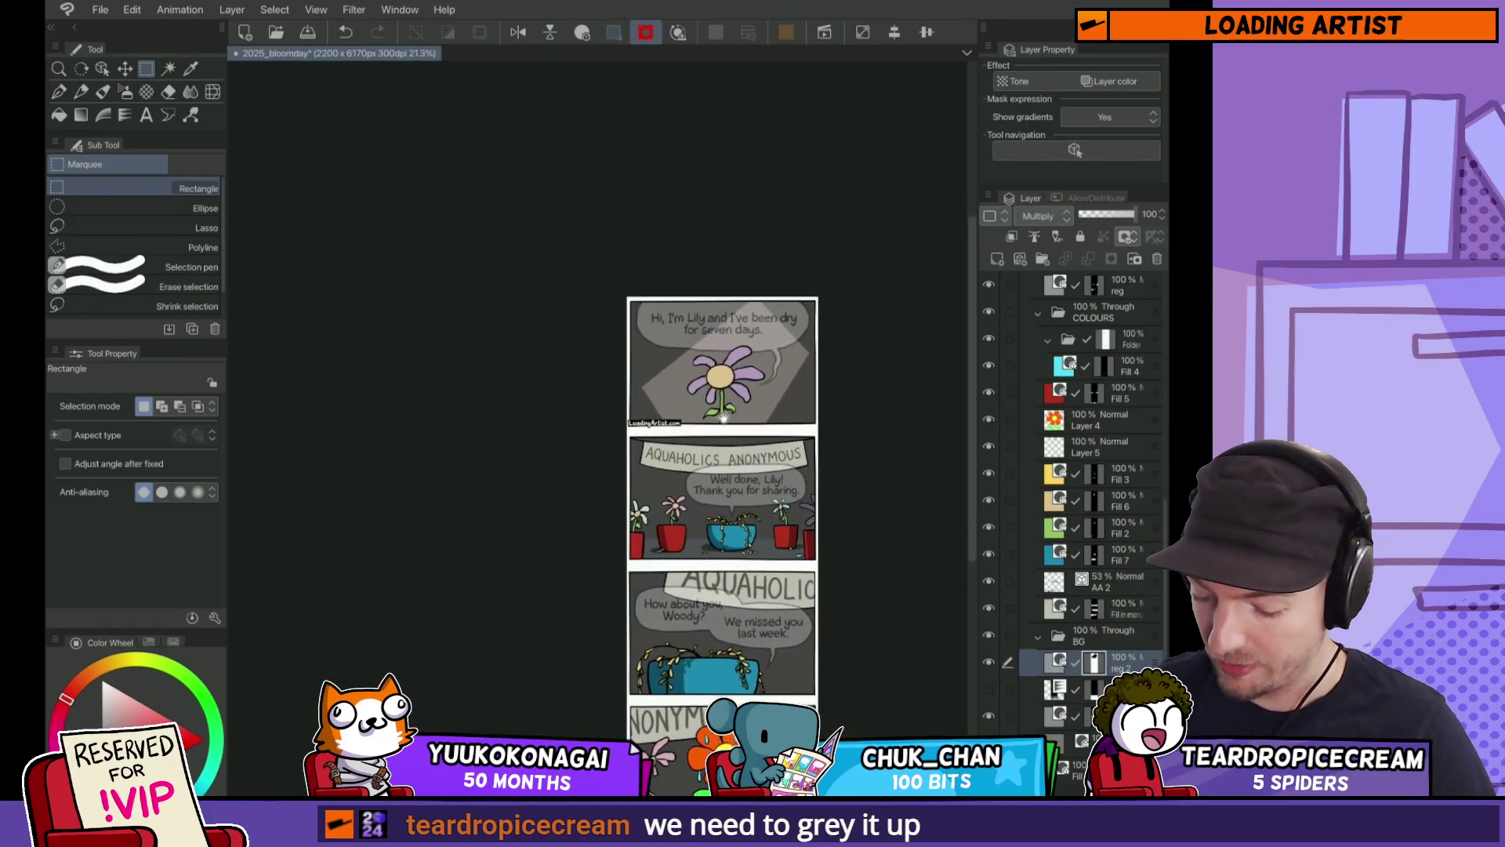
scroll(697, 387, "up", 4)
key("p")
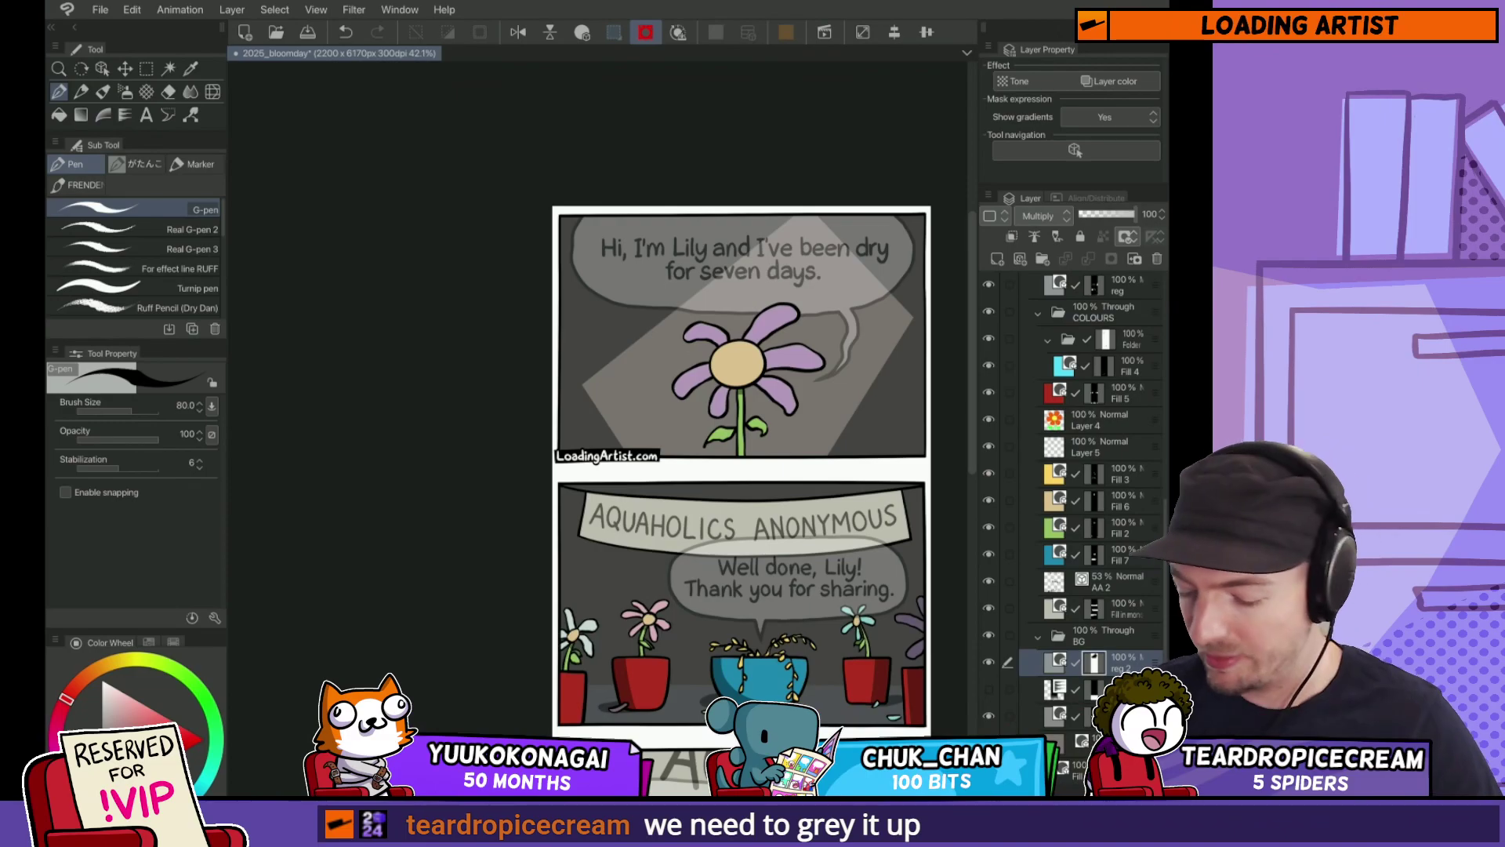
left_click(1096, 214)
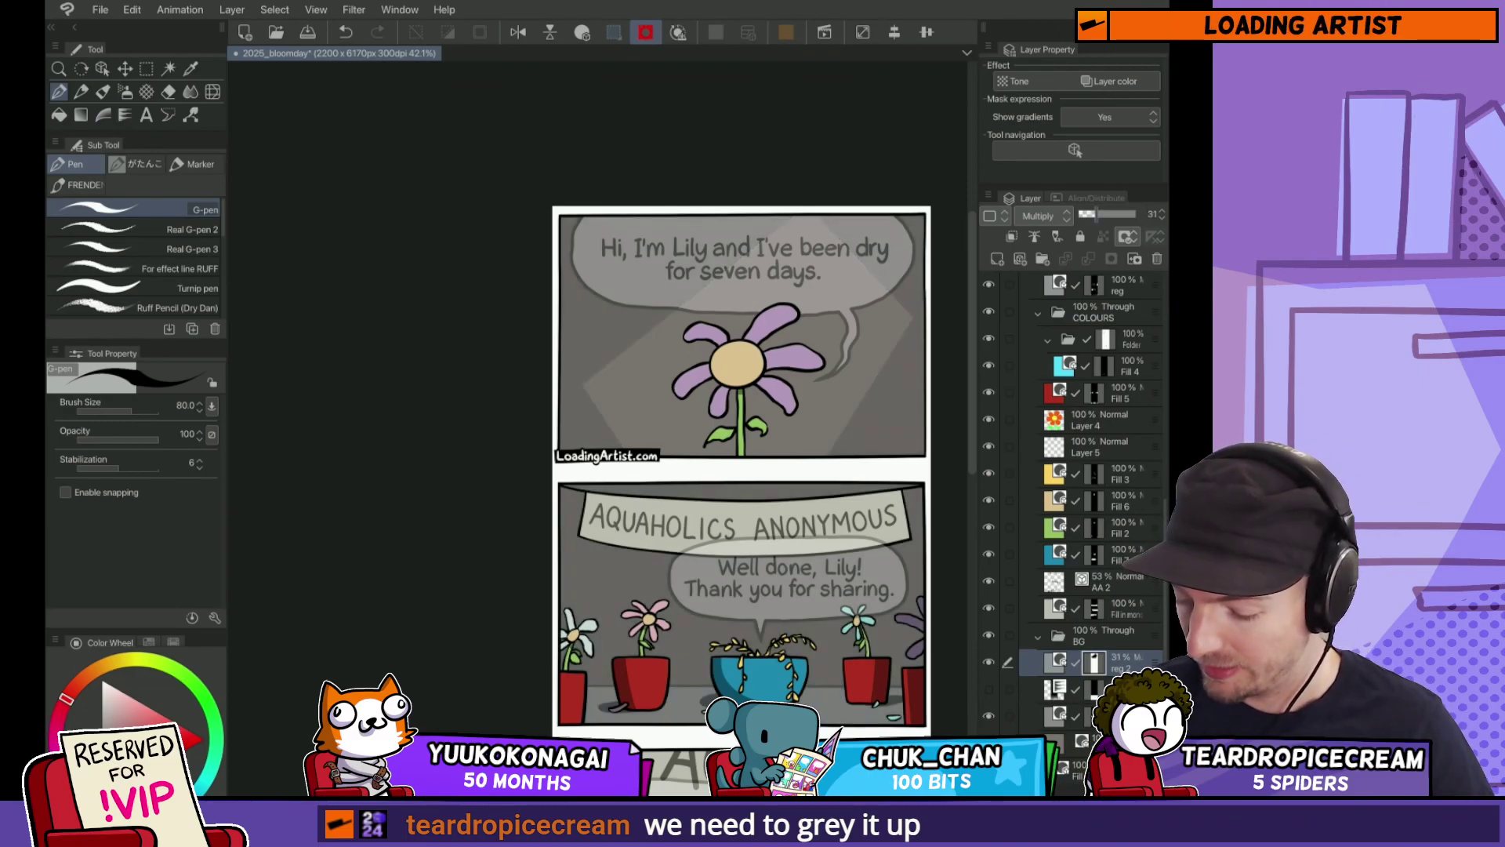
left_click_drag(1096, 214, 1100, 214)
scroll(737, 470, "down", 5)
scroll(680, 510, "down", 4)
Step: Outline a polygon behind the speech balloon and blue pot in the second panel and clear the background shading inside it
key("m")
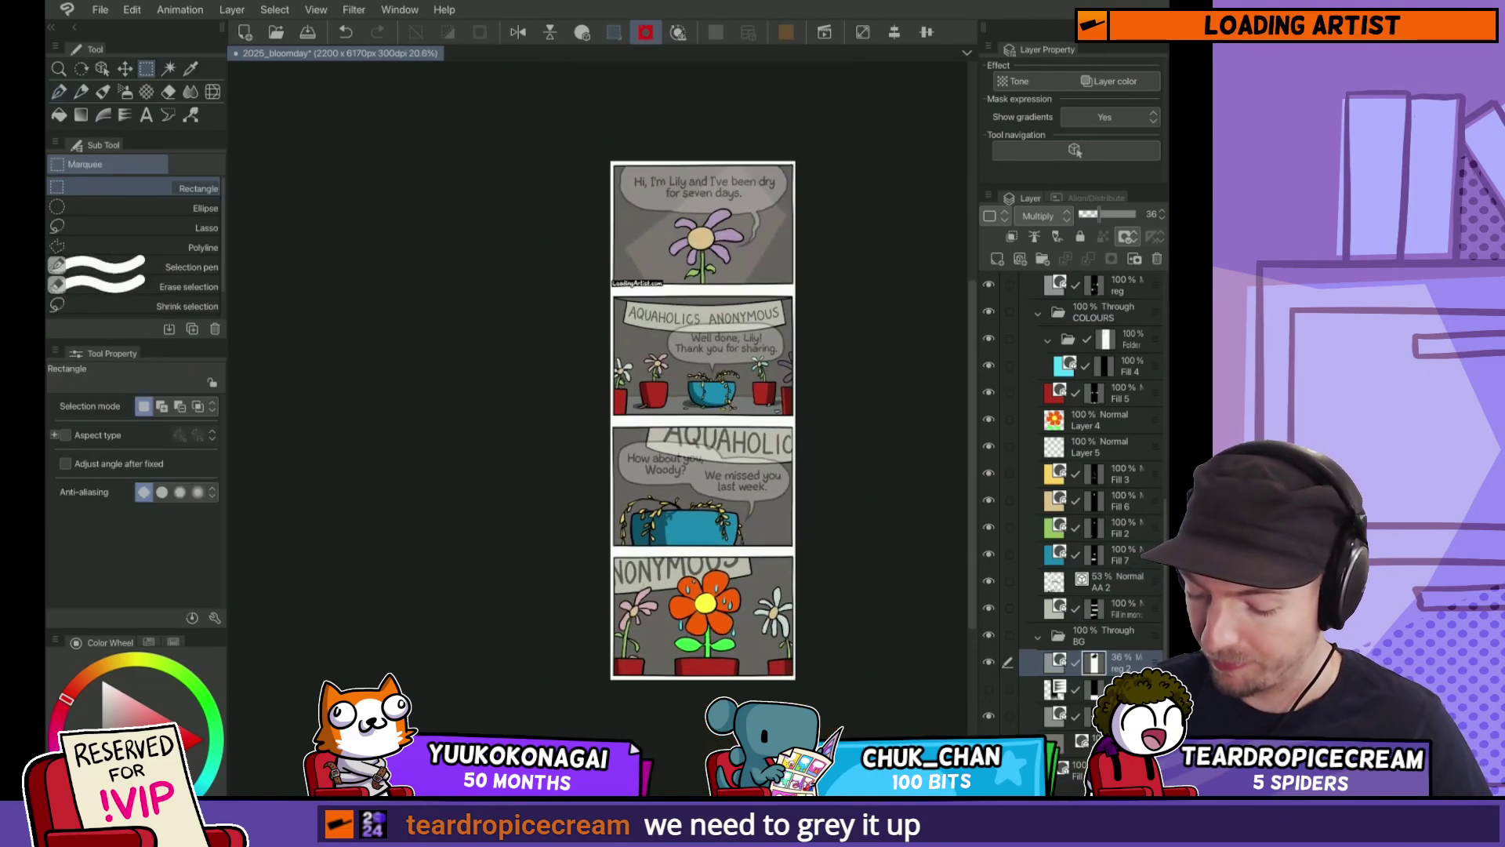
scroll(676, 380, "up", 4)
key("m")
right_click(672, 391)
left_click(630, 358)
left_click_drag(683, 381, 636, 411)
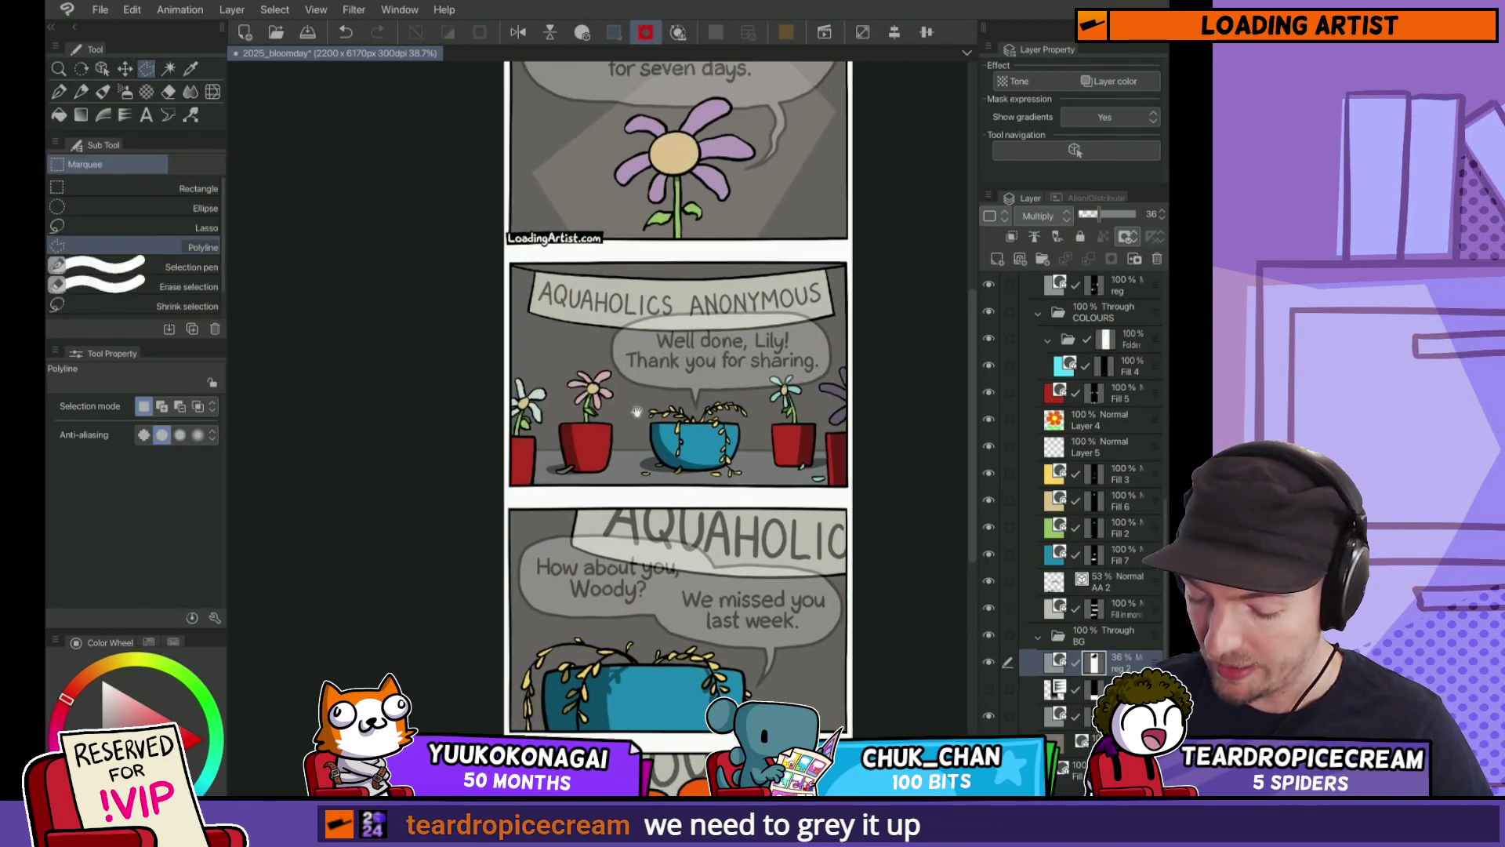
scroll(636, 411, "up", 3)
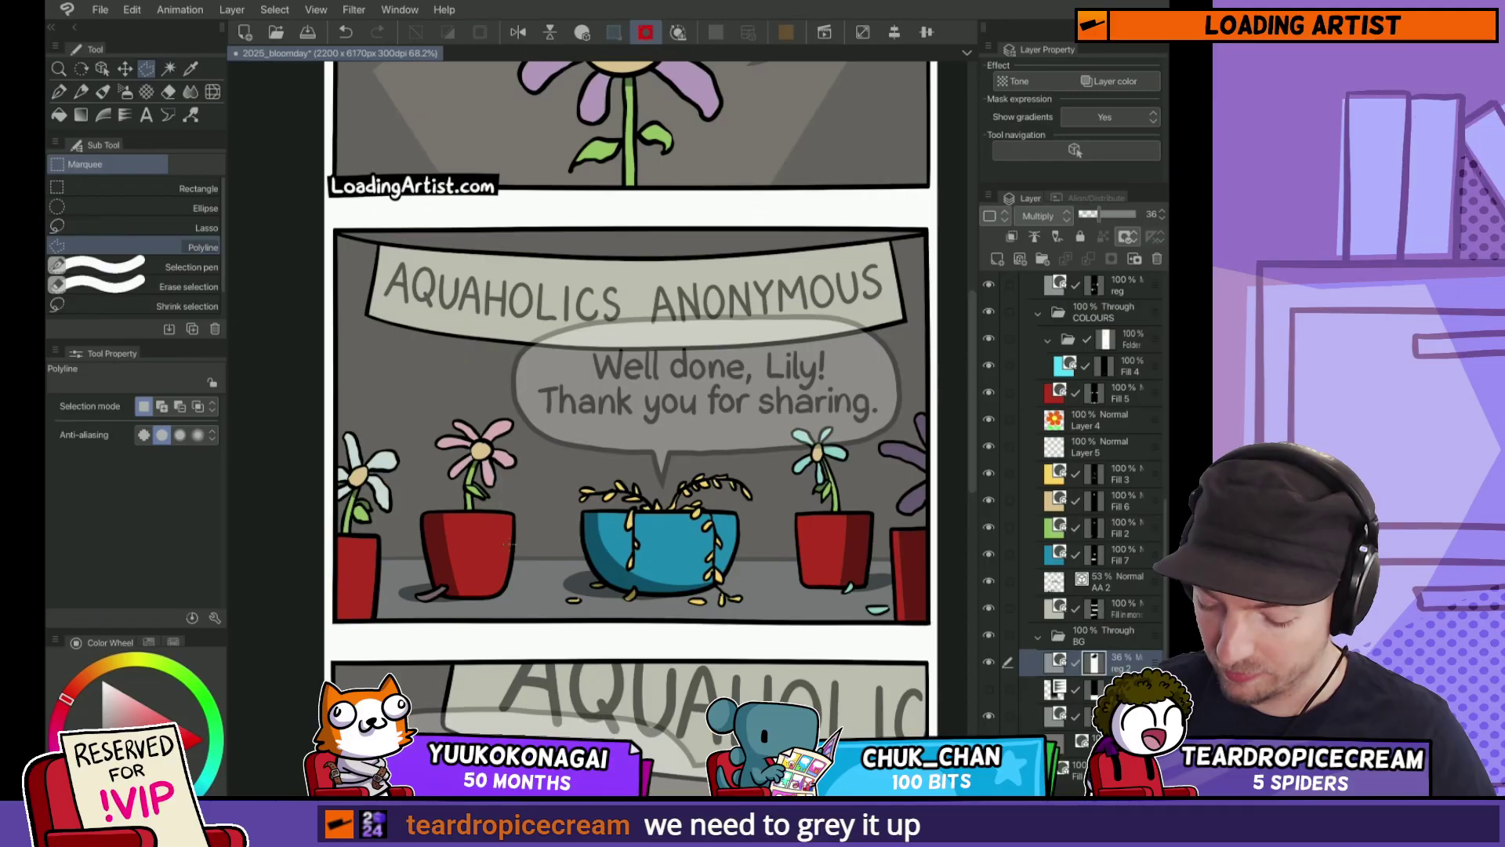
left_click(394, 398)
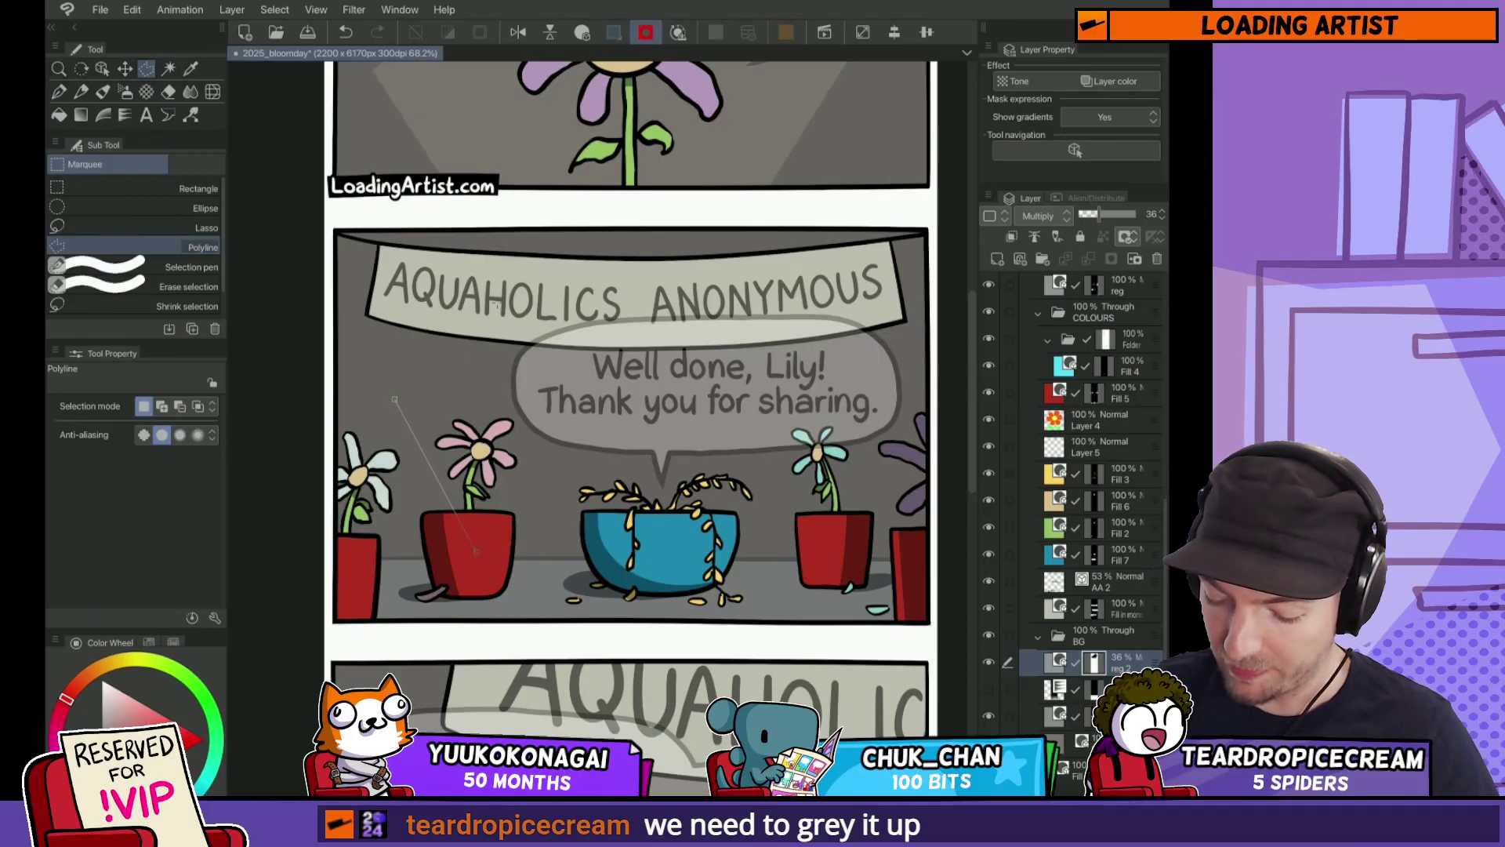
left_click(608, 223)
left_click(781, 214)
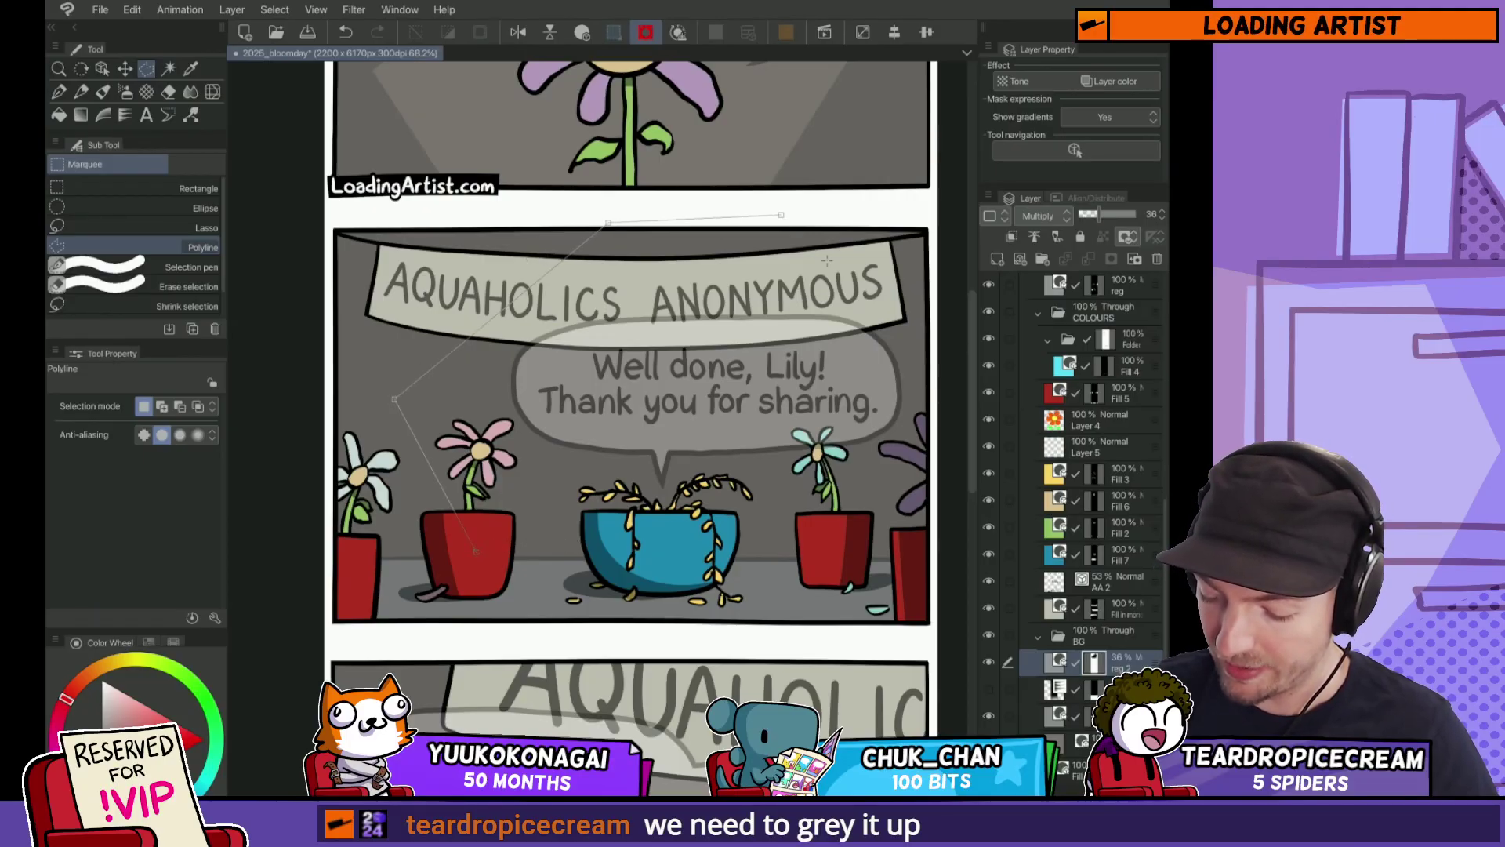
left_click(940, 299)
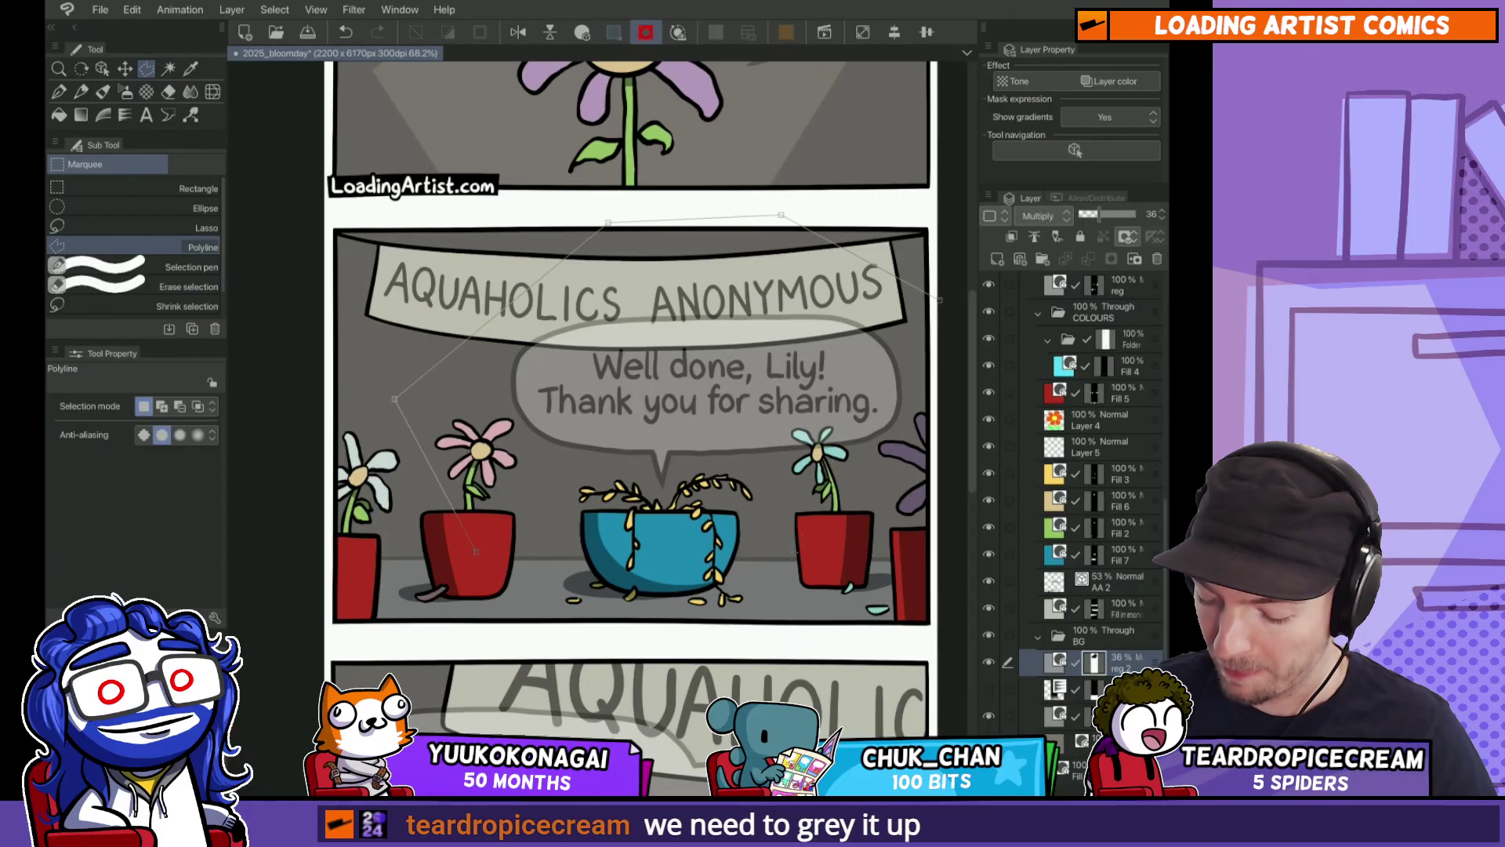
left_click(784, 562)
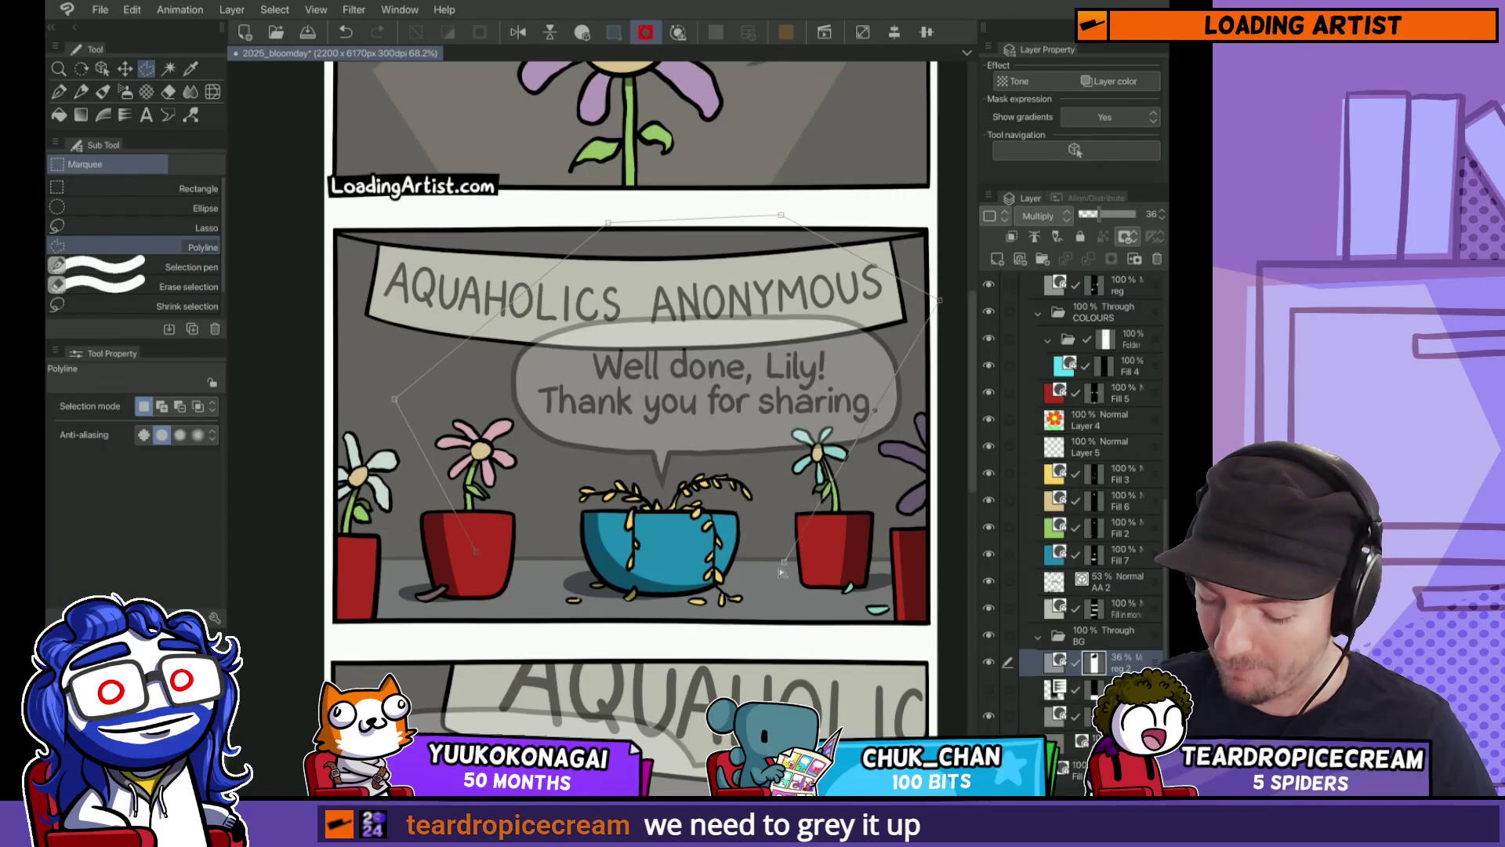
left_click(793, 629)
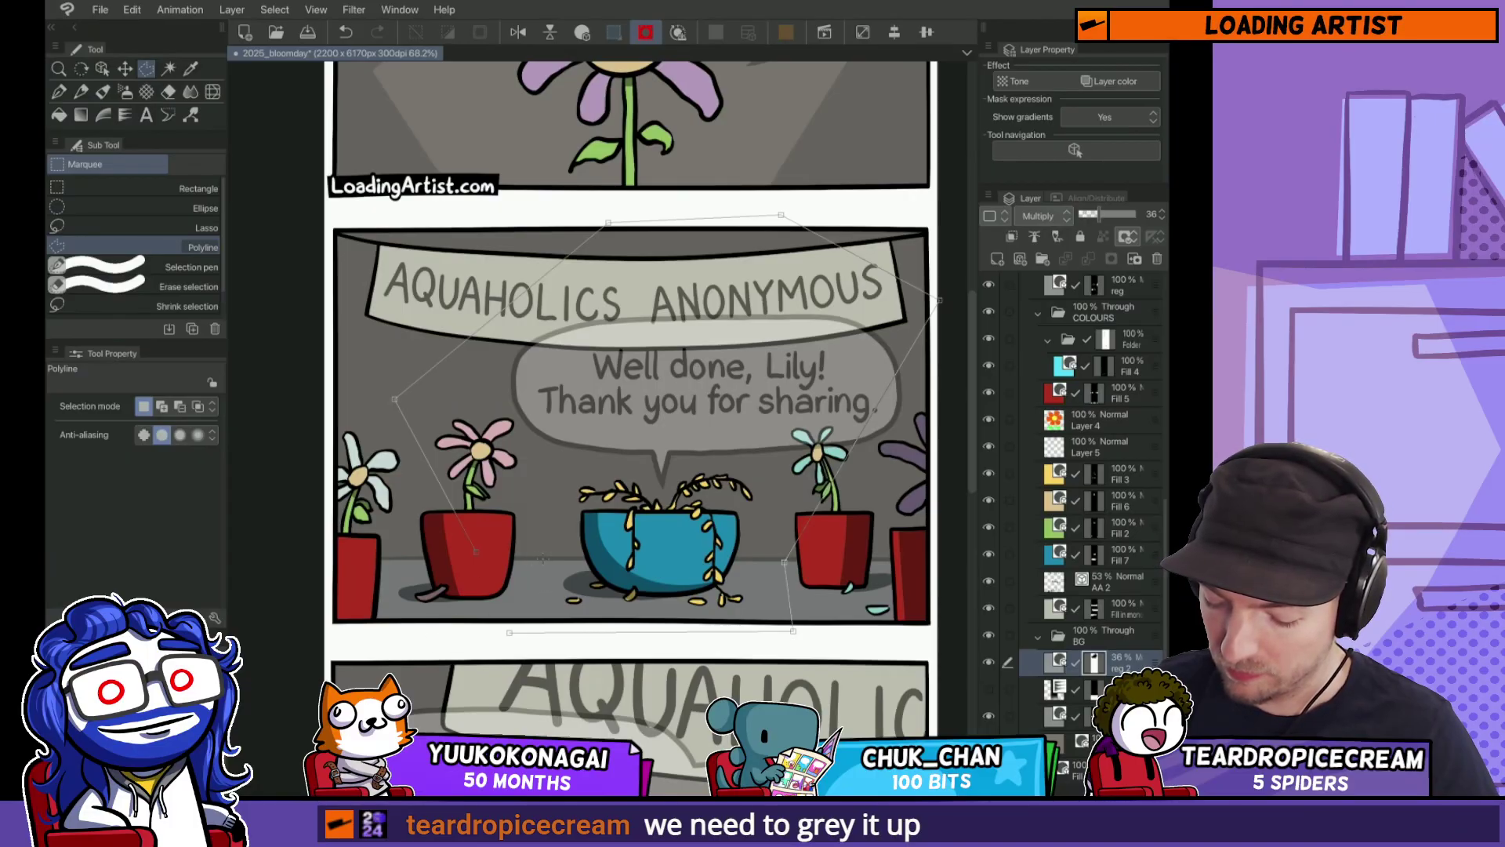
left_click(543, 558)
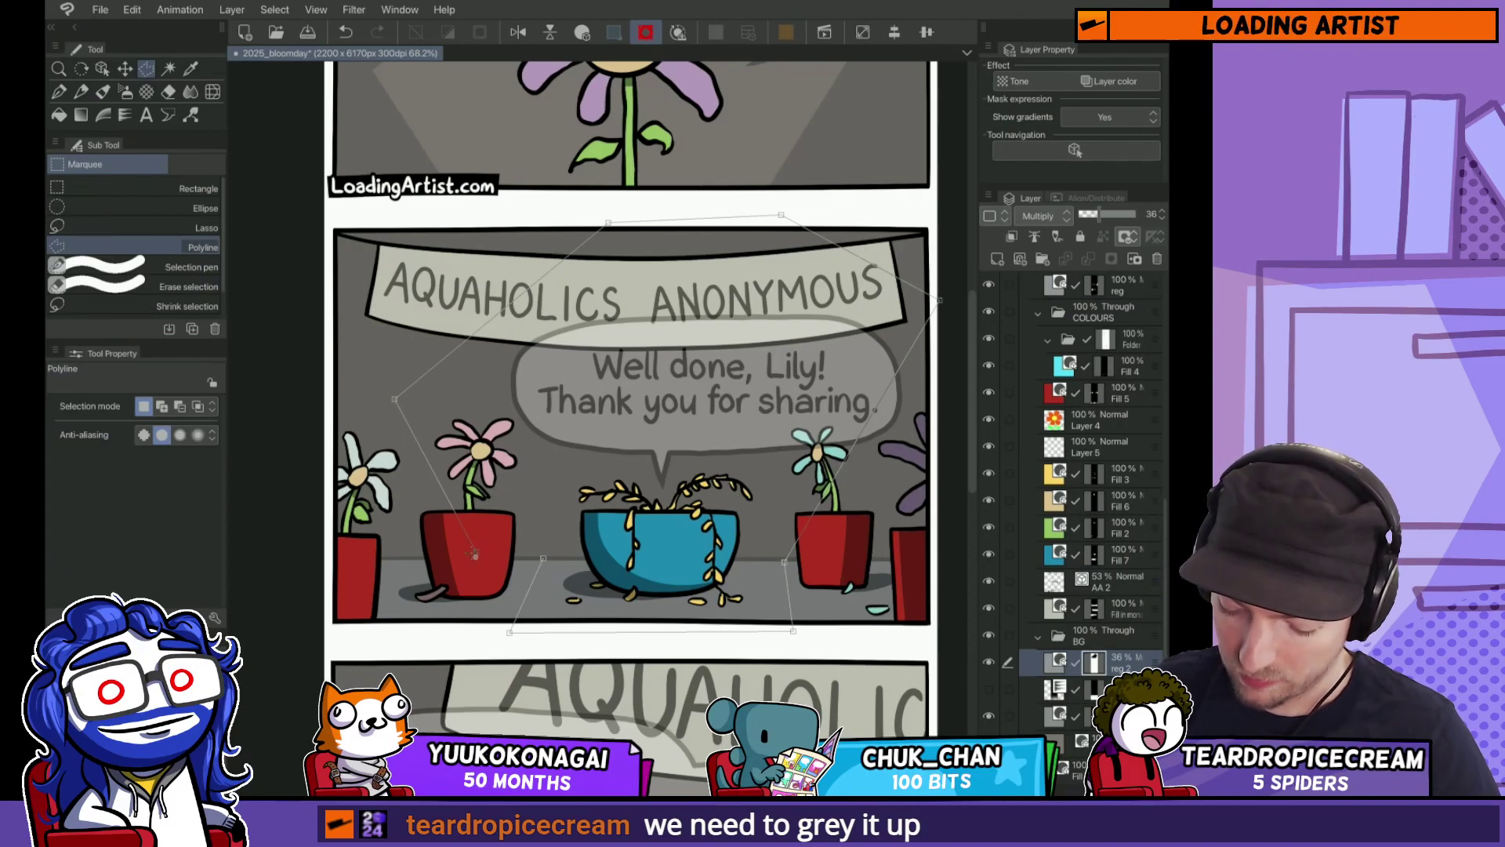
double_click(475, 551)
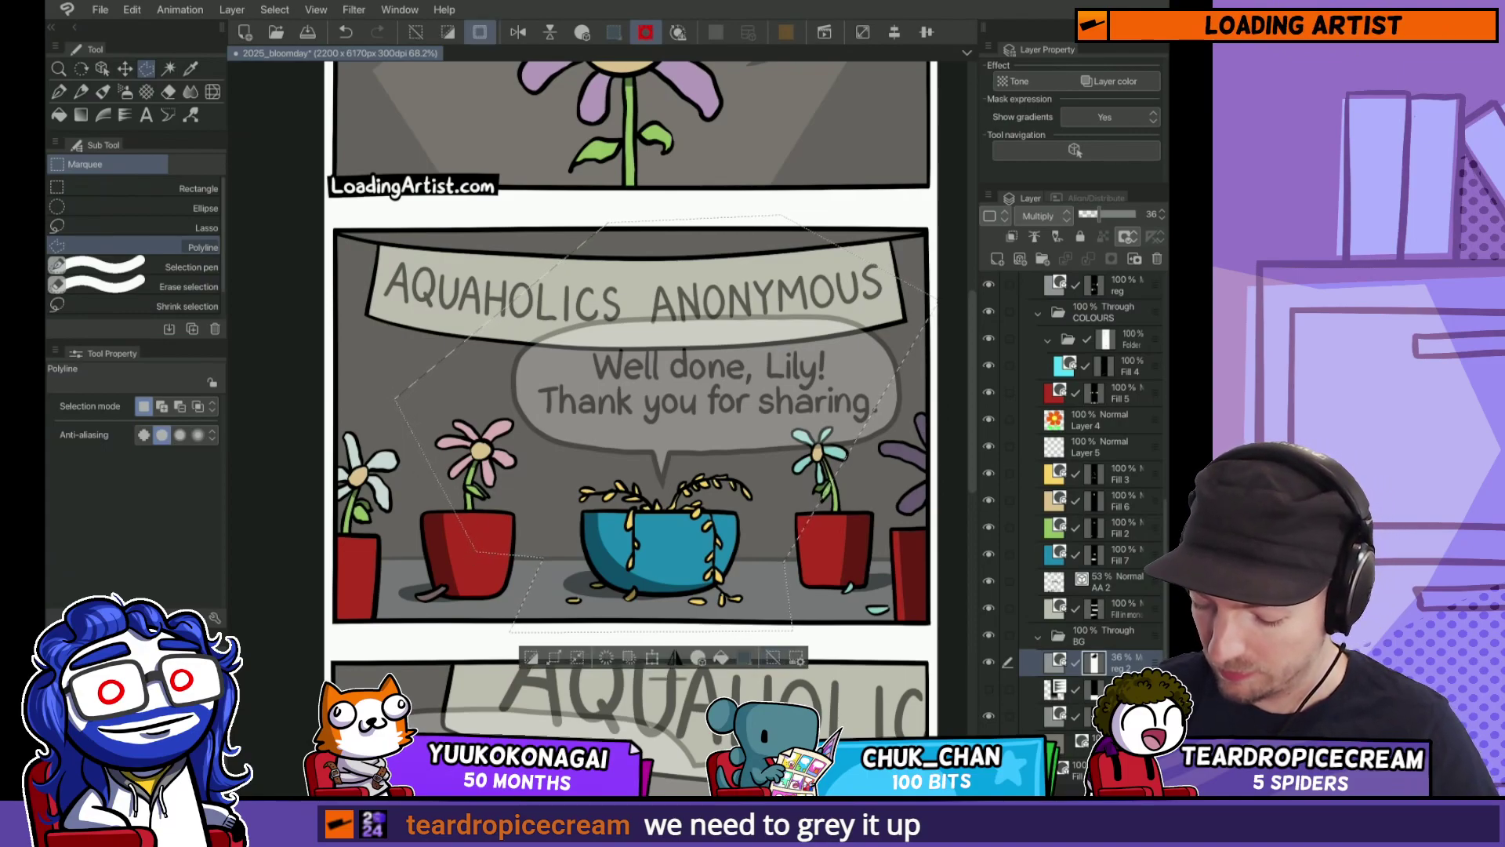
key("Delete")
key("ctrl+d")
scroll(746, 623, "down", 5)
scroll(746, 624, "up", 4)
key("p")
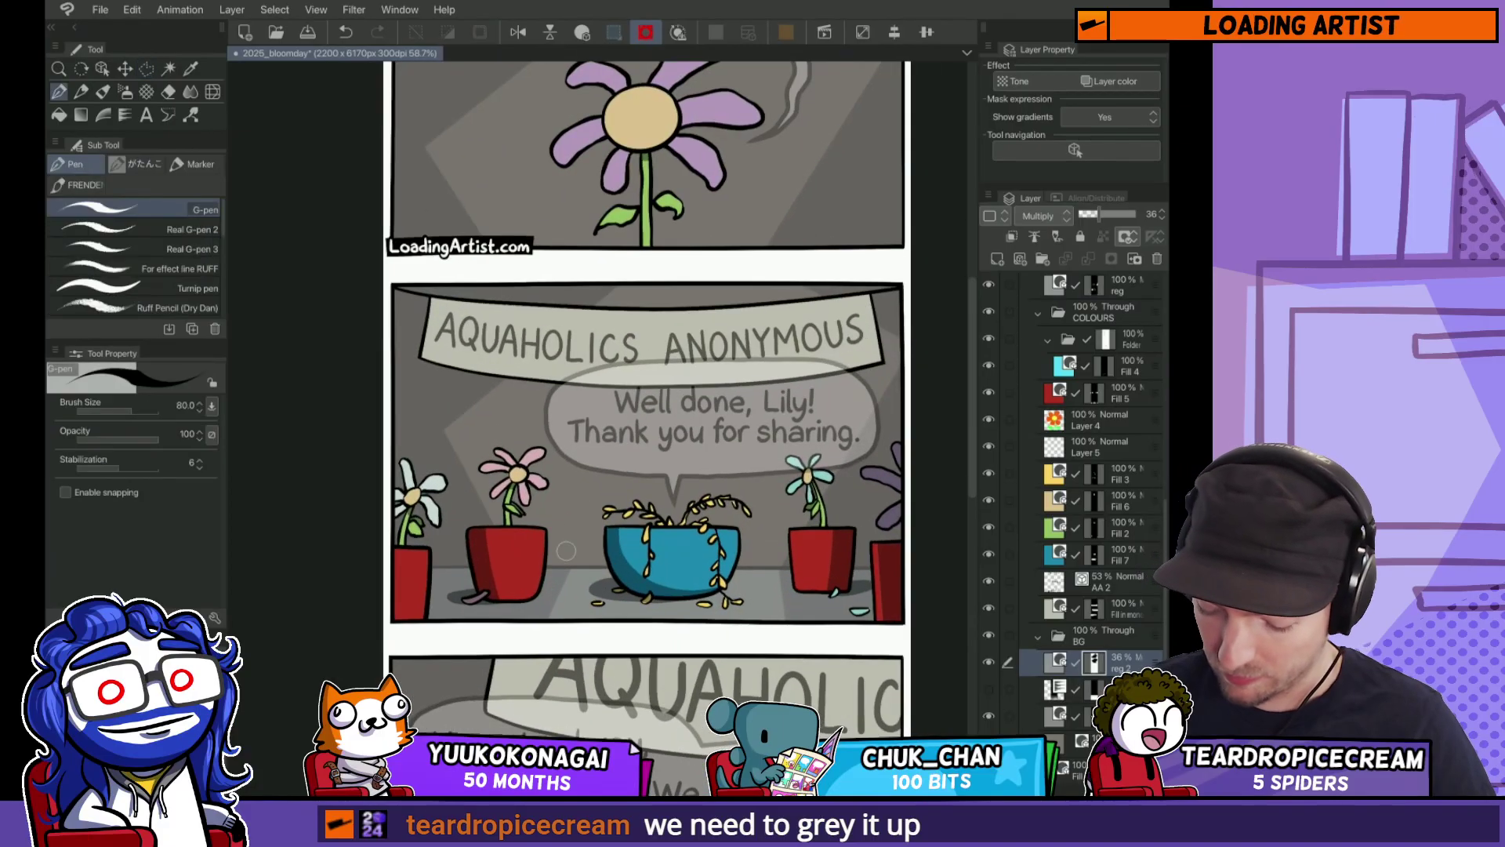
key("c")
mouse_move(552, 597)
left_mouse_down()
mouse_move(511, 606)
mouse_move(573, 571)
left_mouse_up()
key("ctrl+z")
key("ctrl+z")
Step: Outline a polygon behind the balloons and blue pot in the third panel and clear the background shading inside it
mouse_move(808, 644)
left_mouse_down()
mouse_move(737, 644)
mouse_move(819, 639)
left_mouse_up()
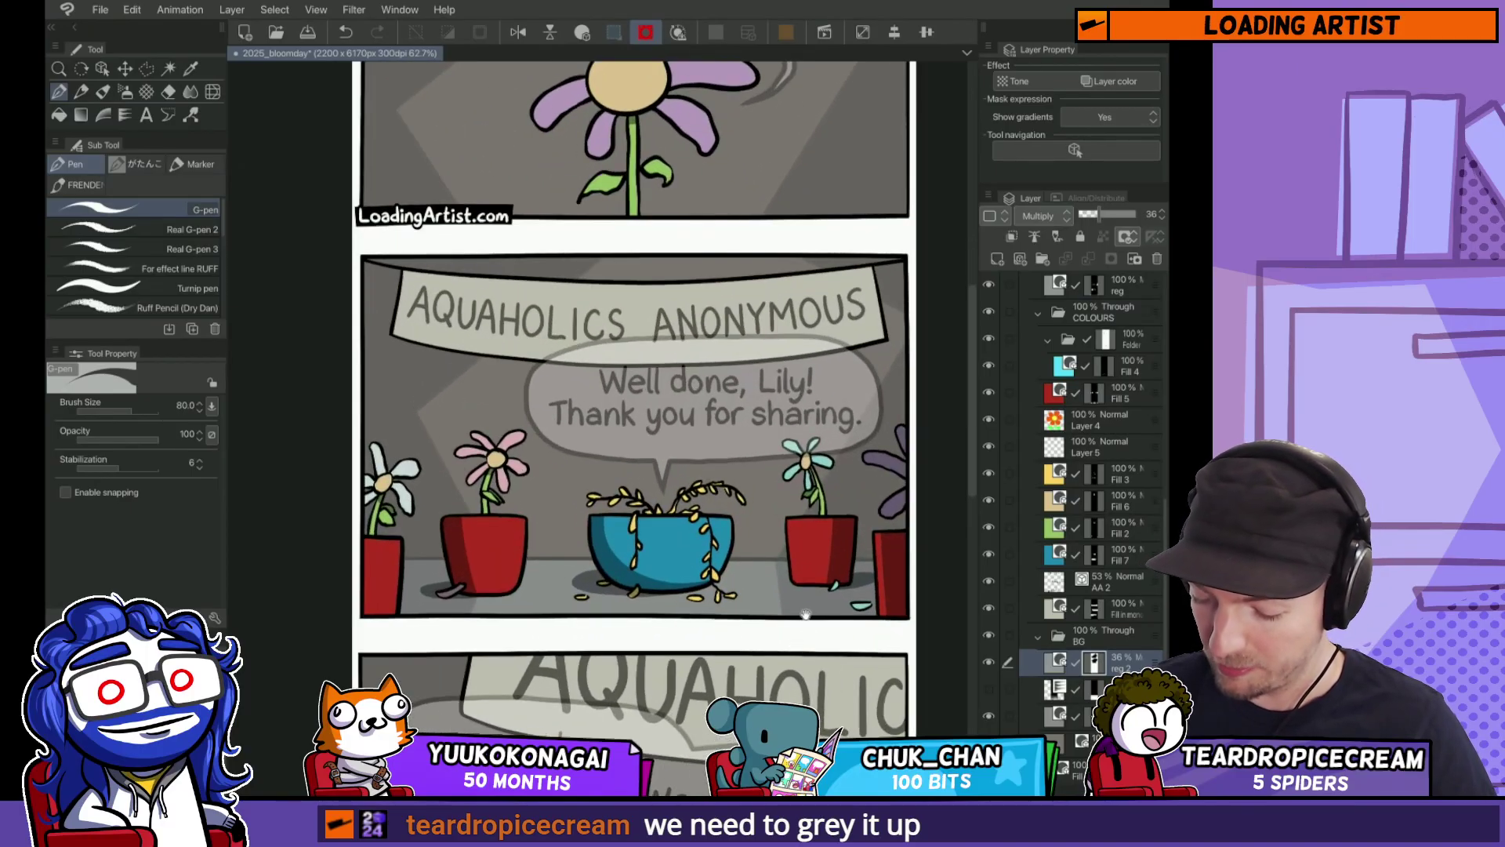
scroll(816, 544, "down", 5)
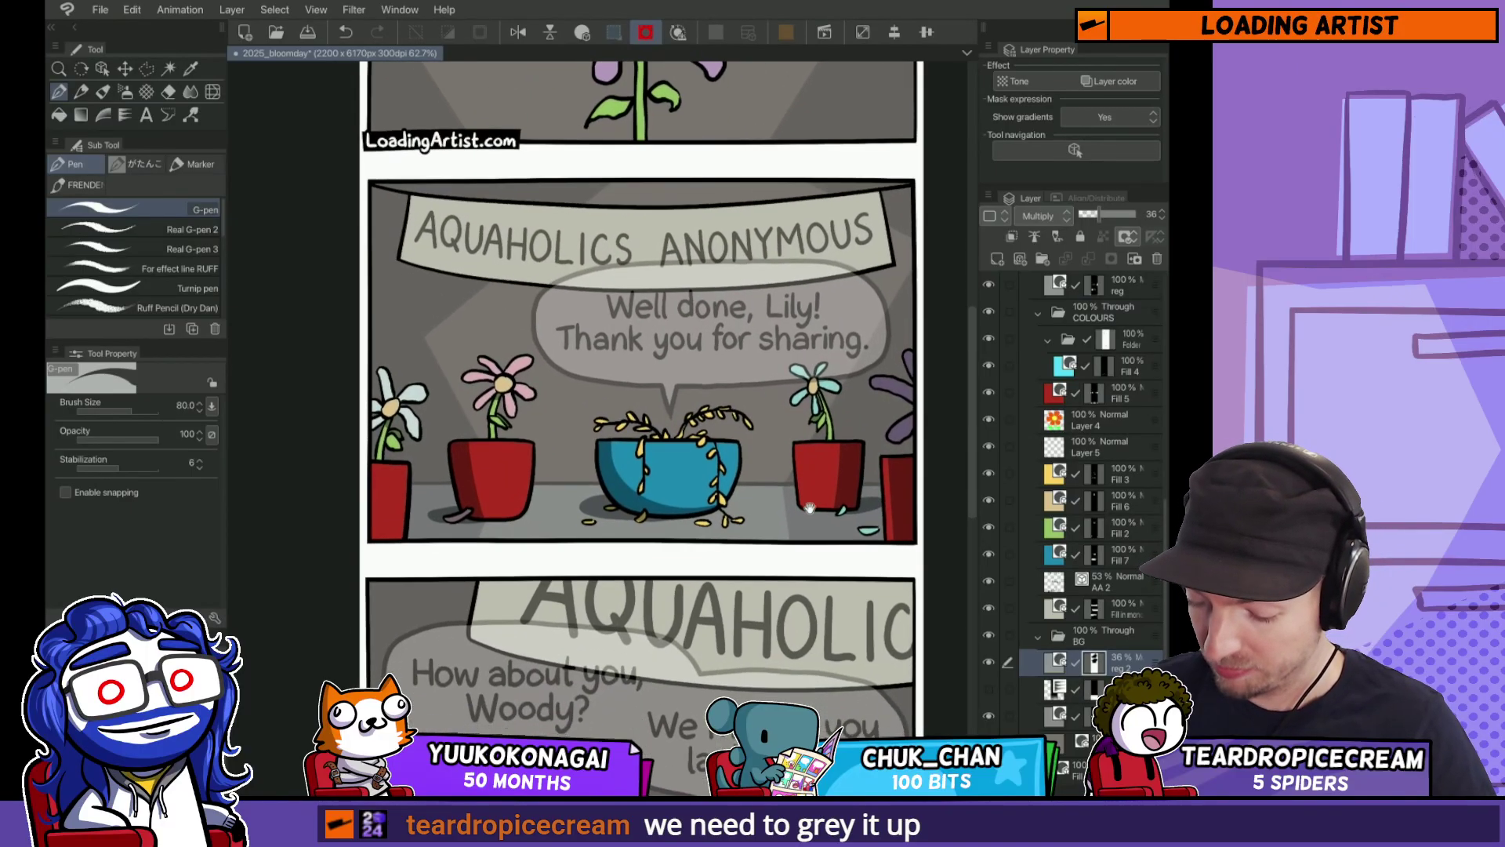
key("m")
right_click(436, 622)
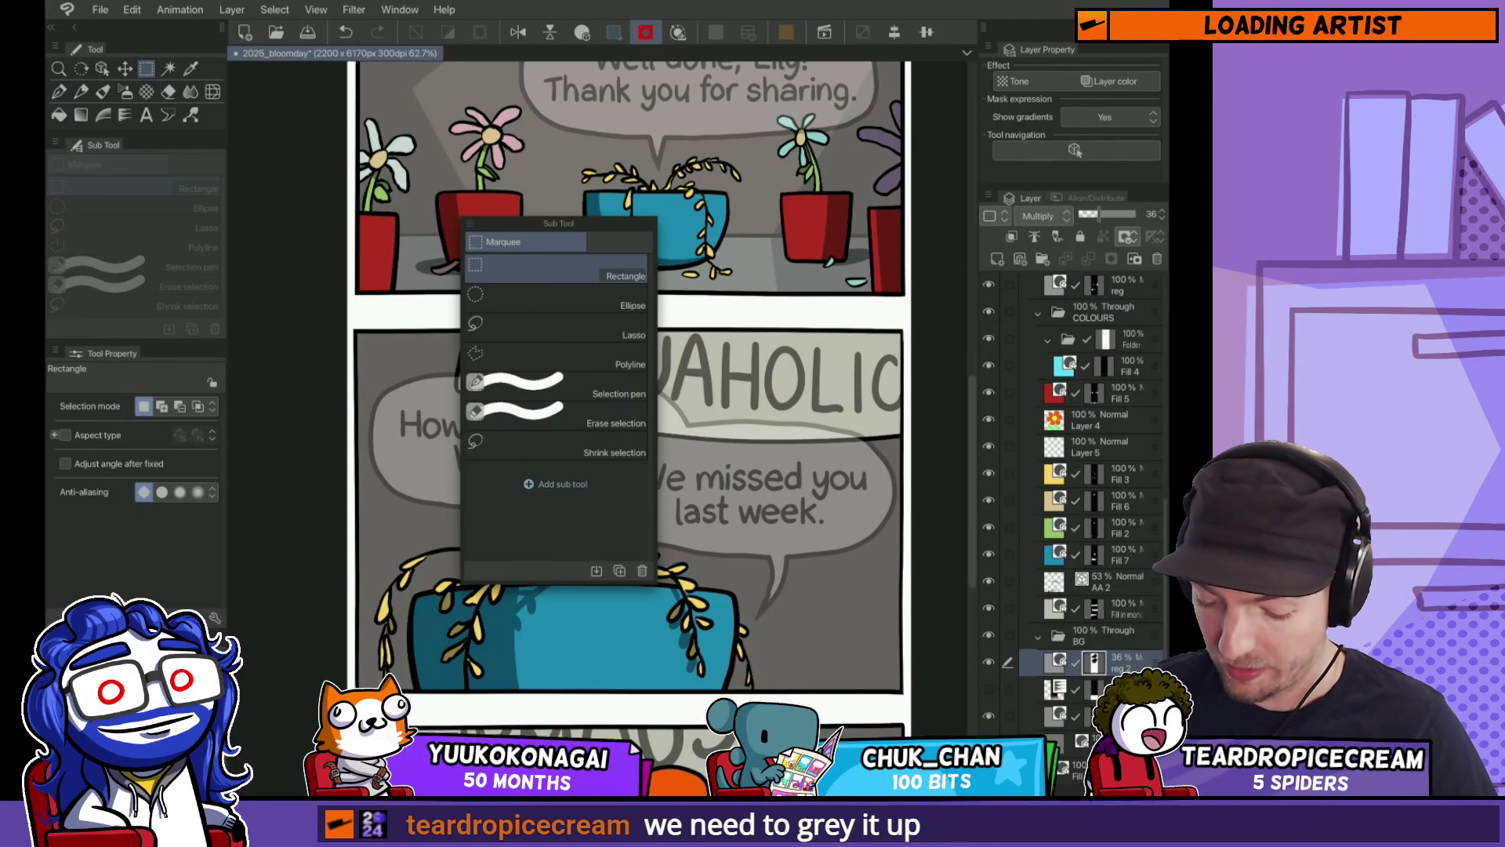
left_click(559, 357)
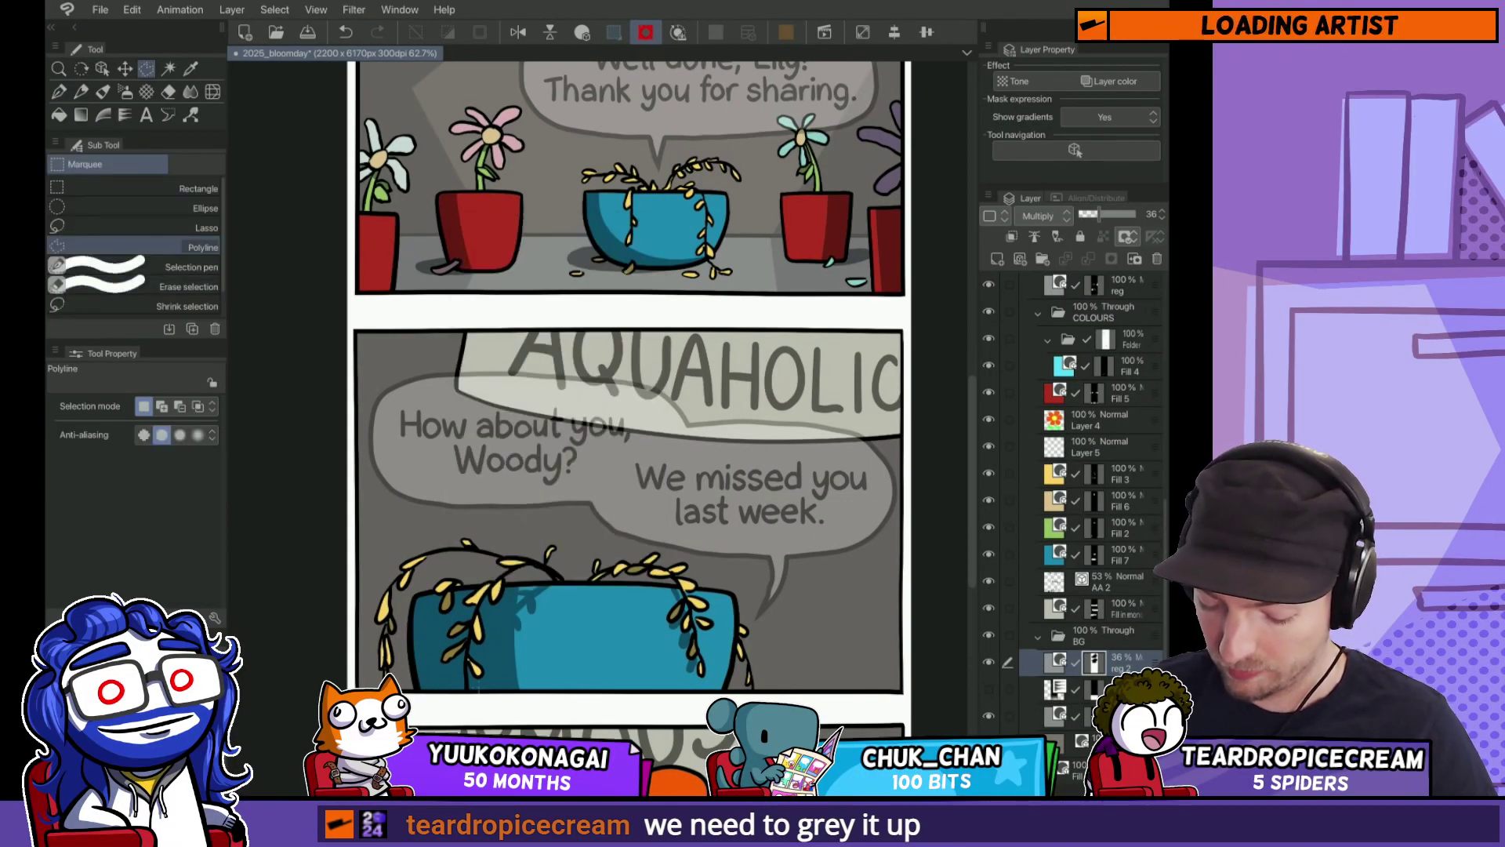
left_click(500, 700)
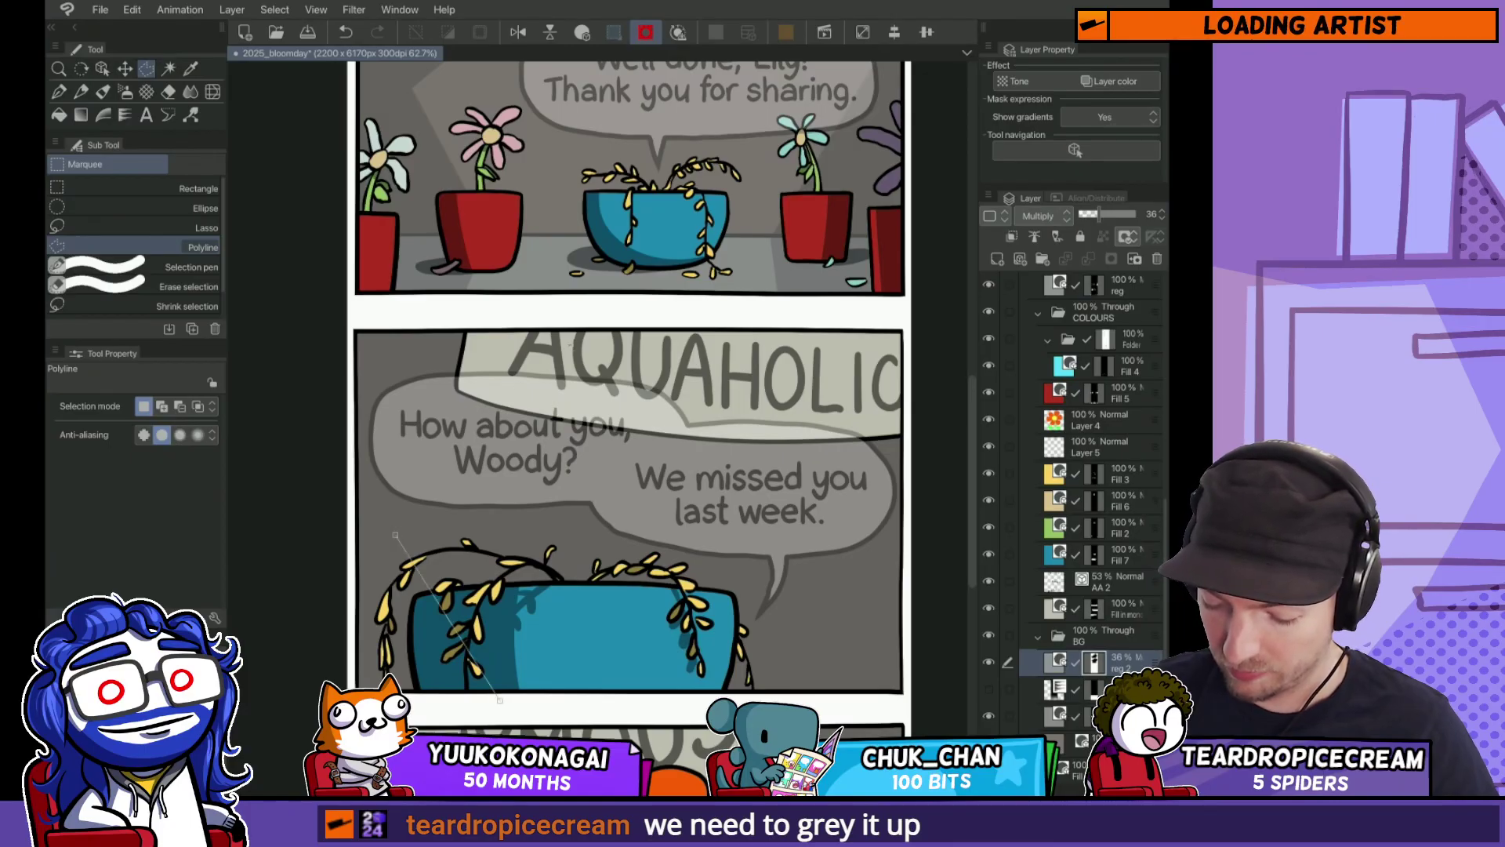
left_click(610, 312)
left_click(932, 395)
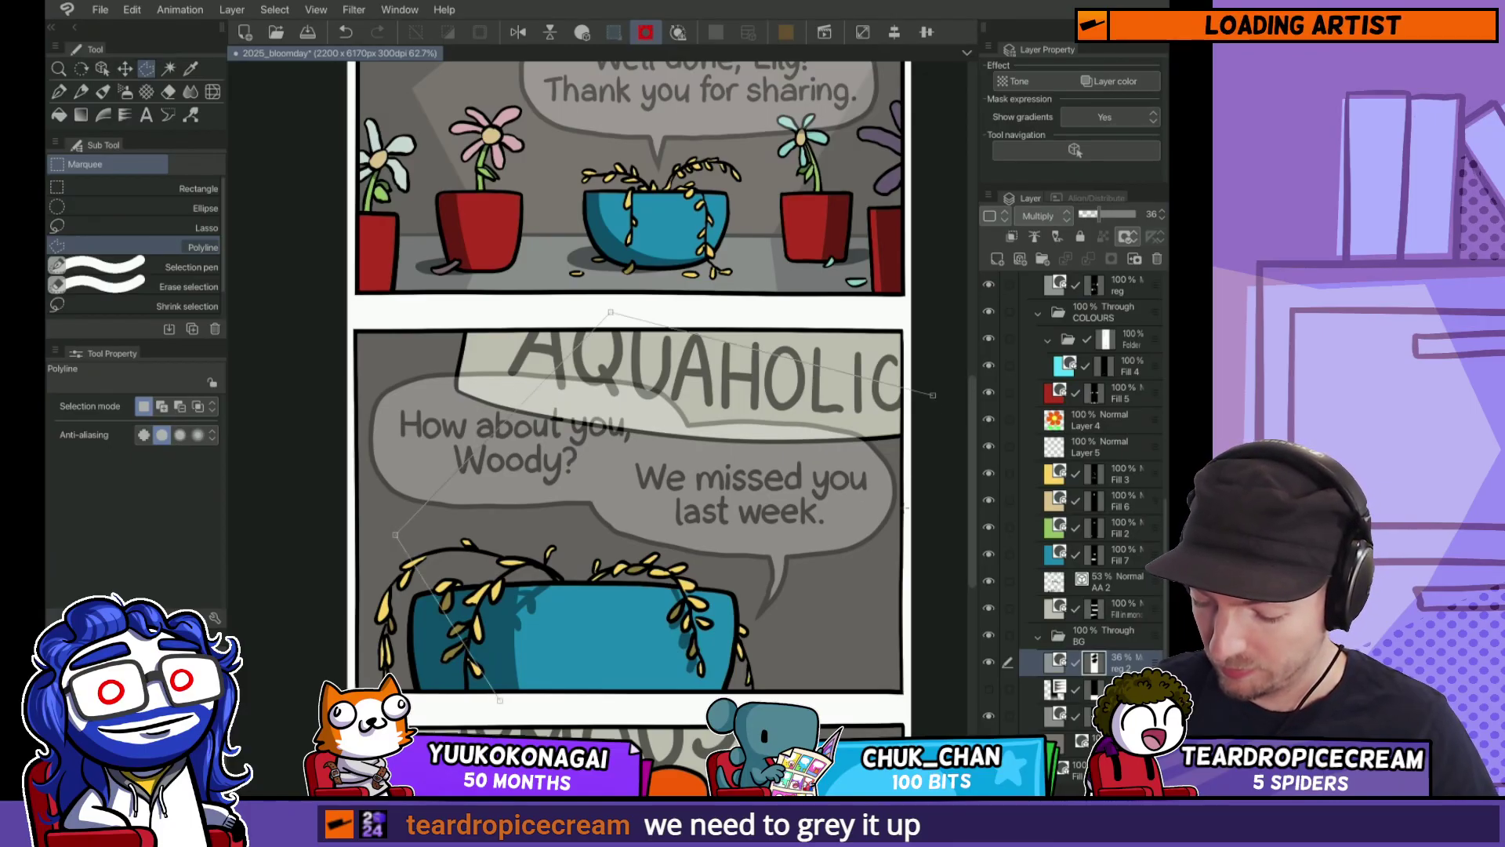
left_click(785, 699)
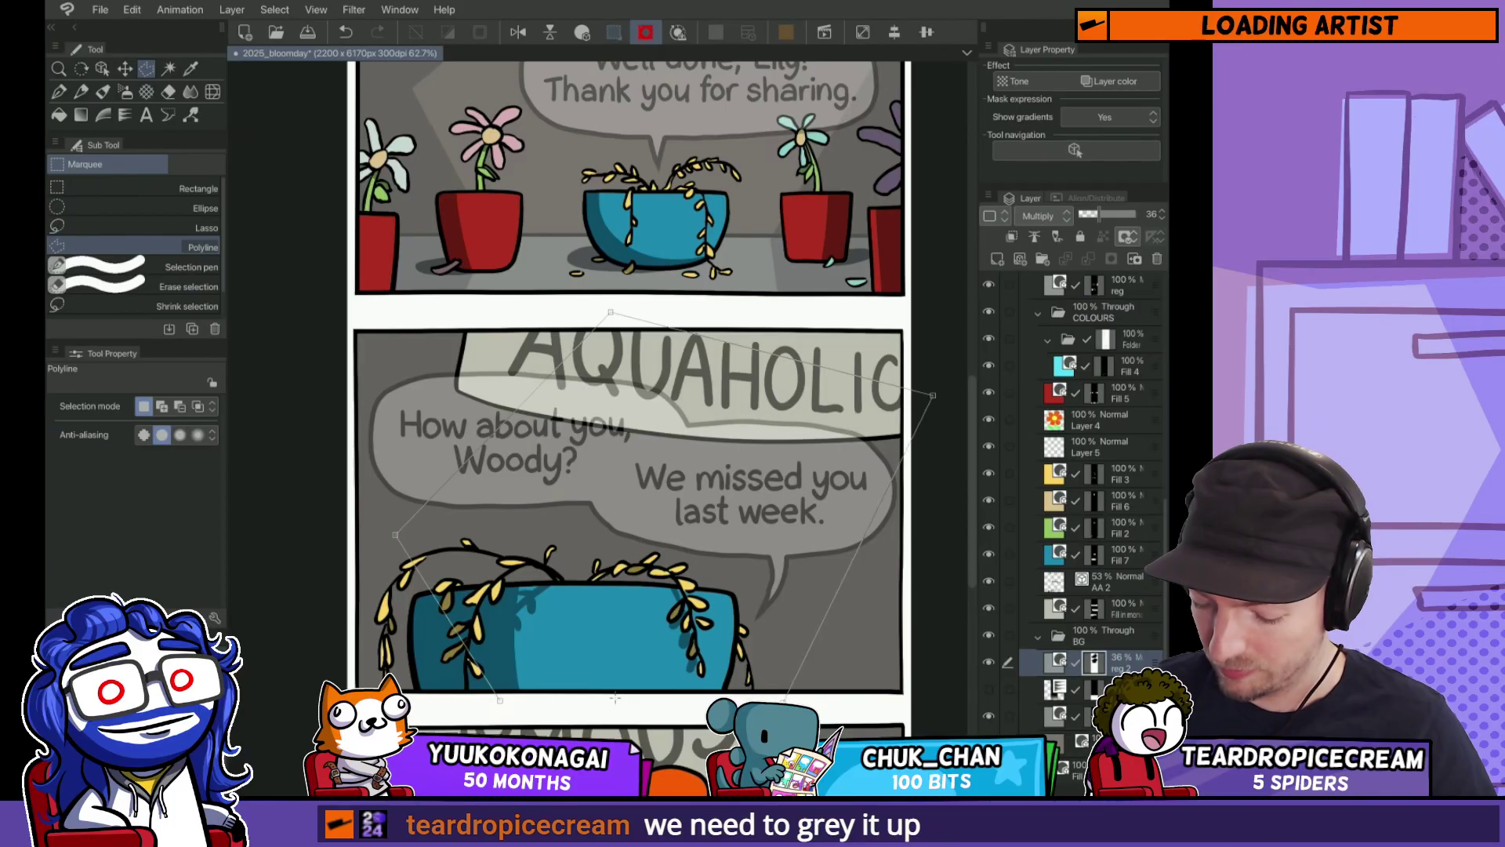
left_click(501, 701)
key("Delete")
key("ctrl+d")
Step: Outline a polygon around the orange flower in the fourth panel and clear the background shading inside it
left_click_drag(780, 697, 792, 316)
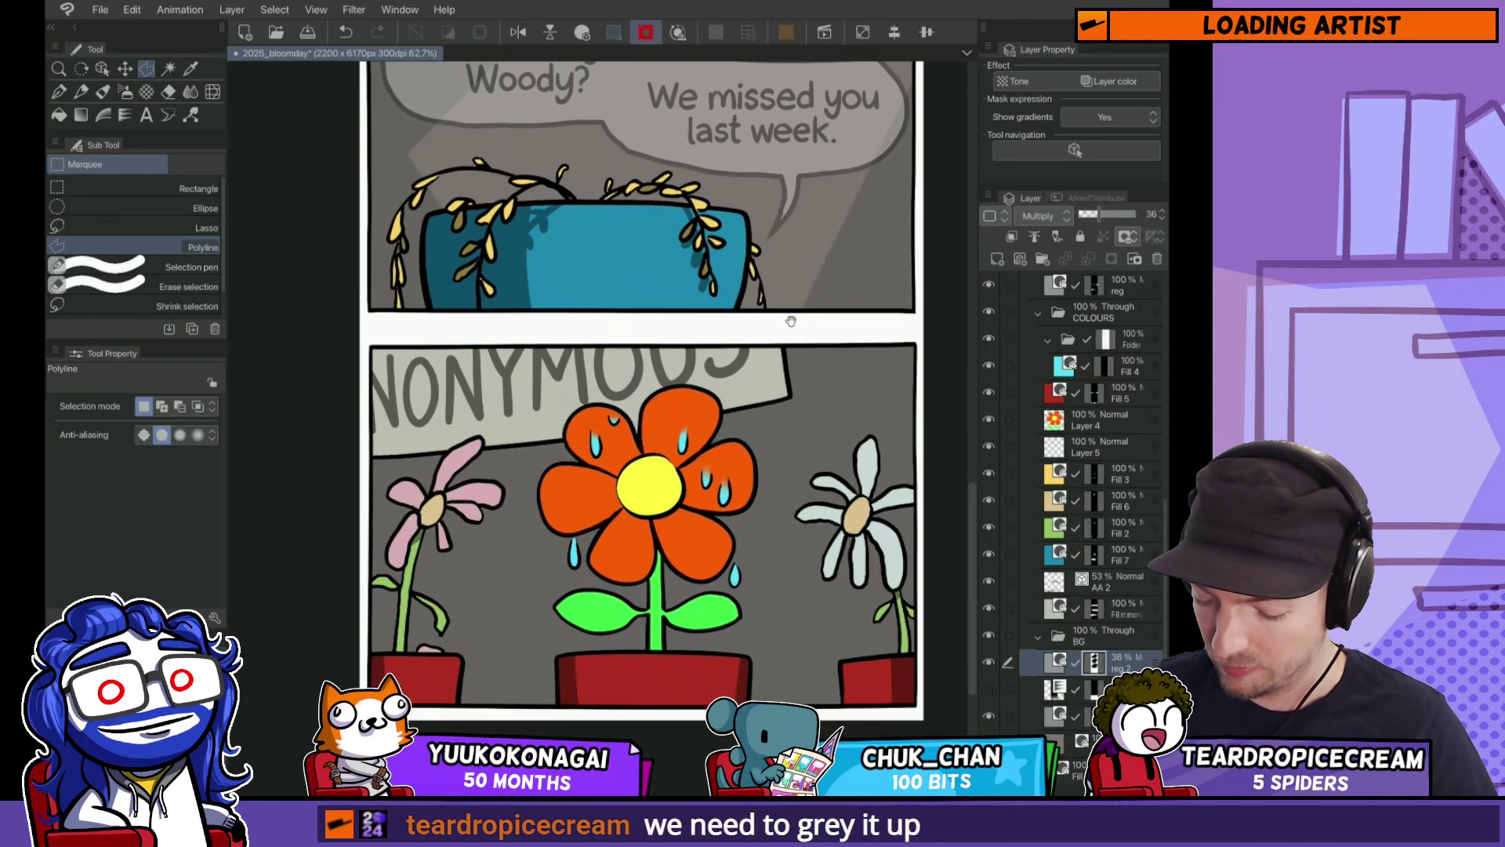
left_click(350, 540)
left_click(639, 329)
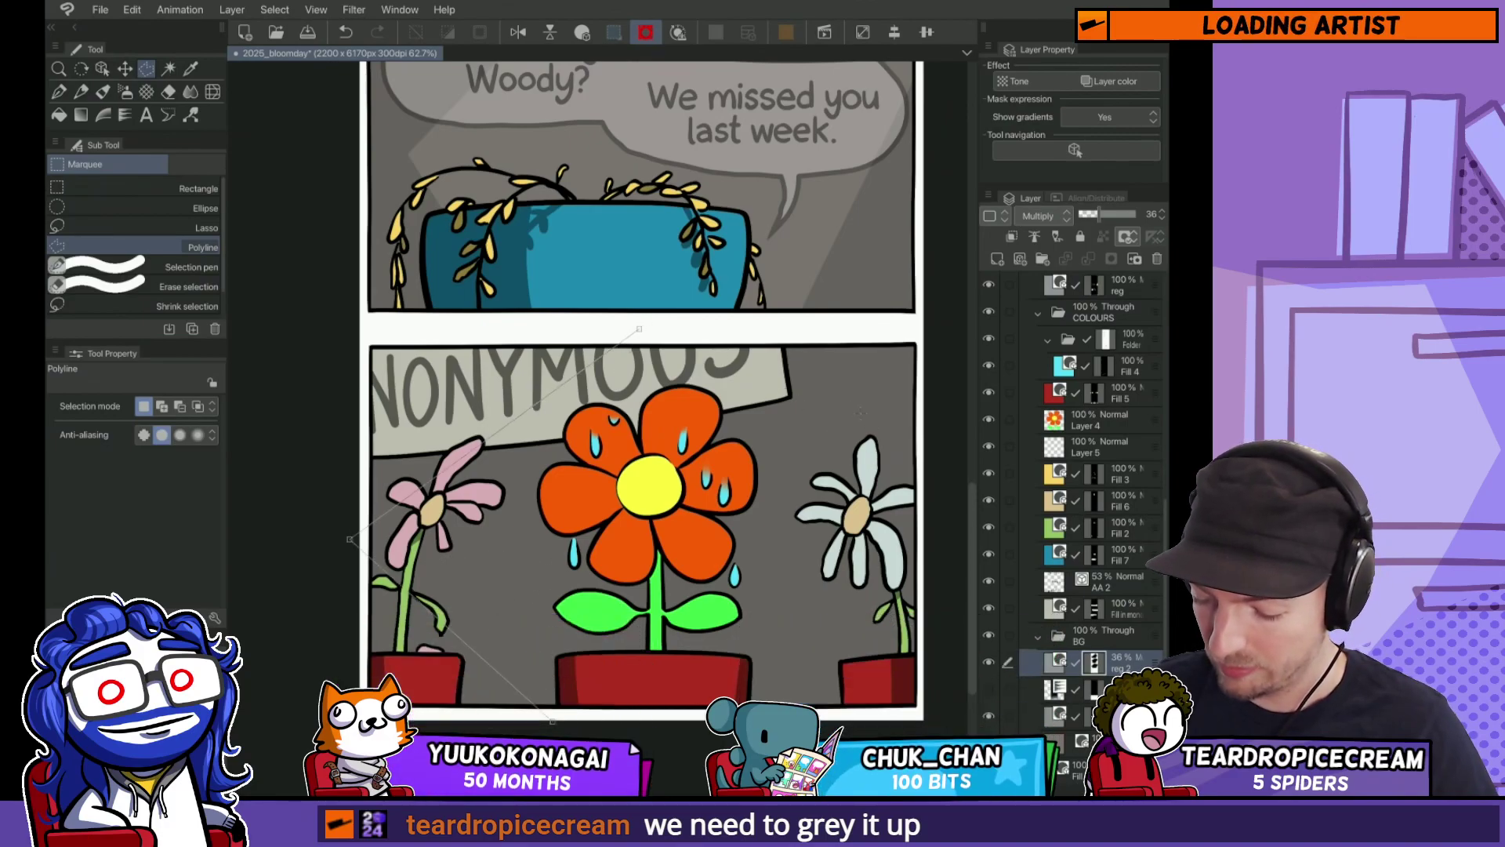
left_click(852, 391)
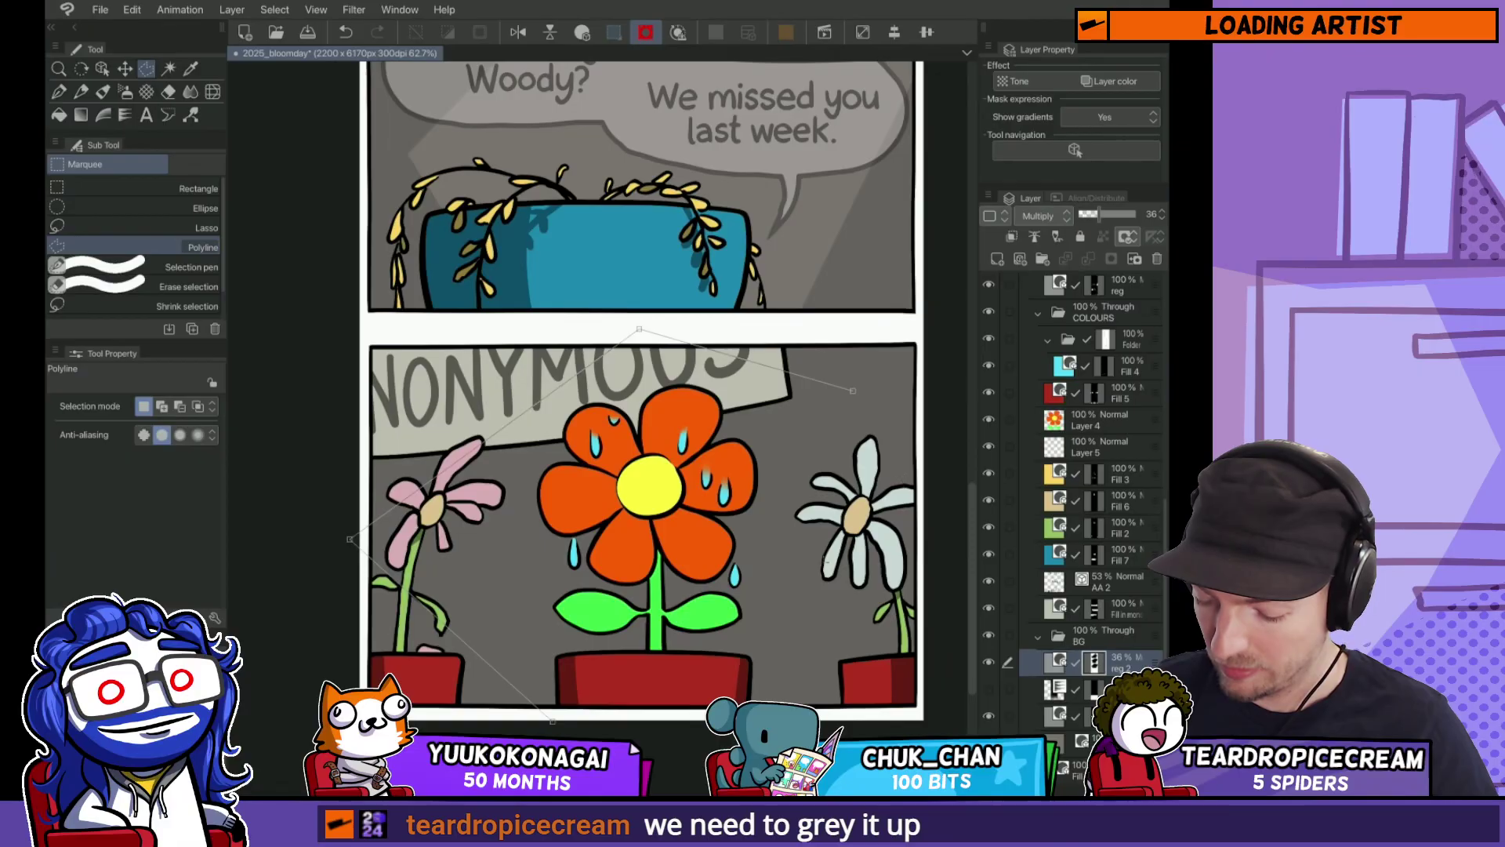
left_click(937, 458)
key("BackSpace")
key("BackSpace")
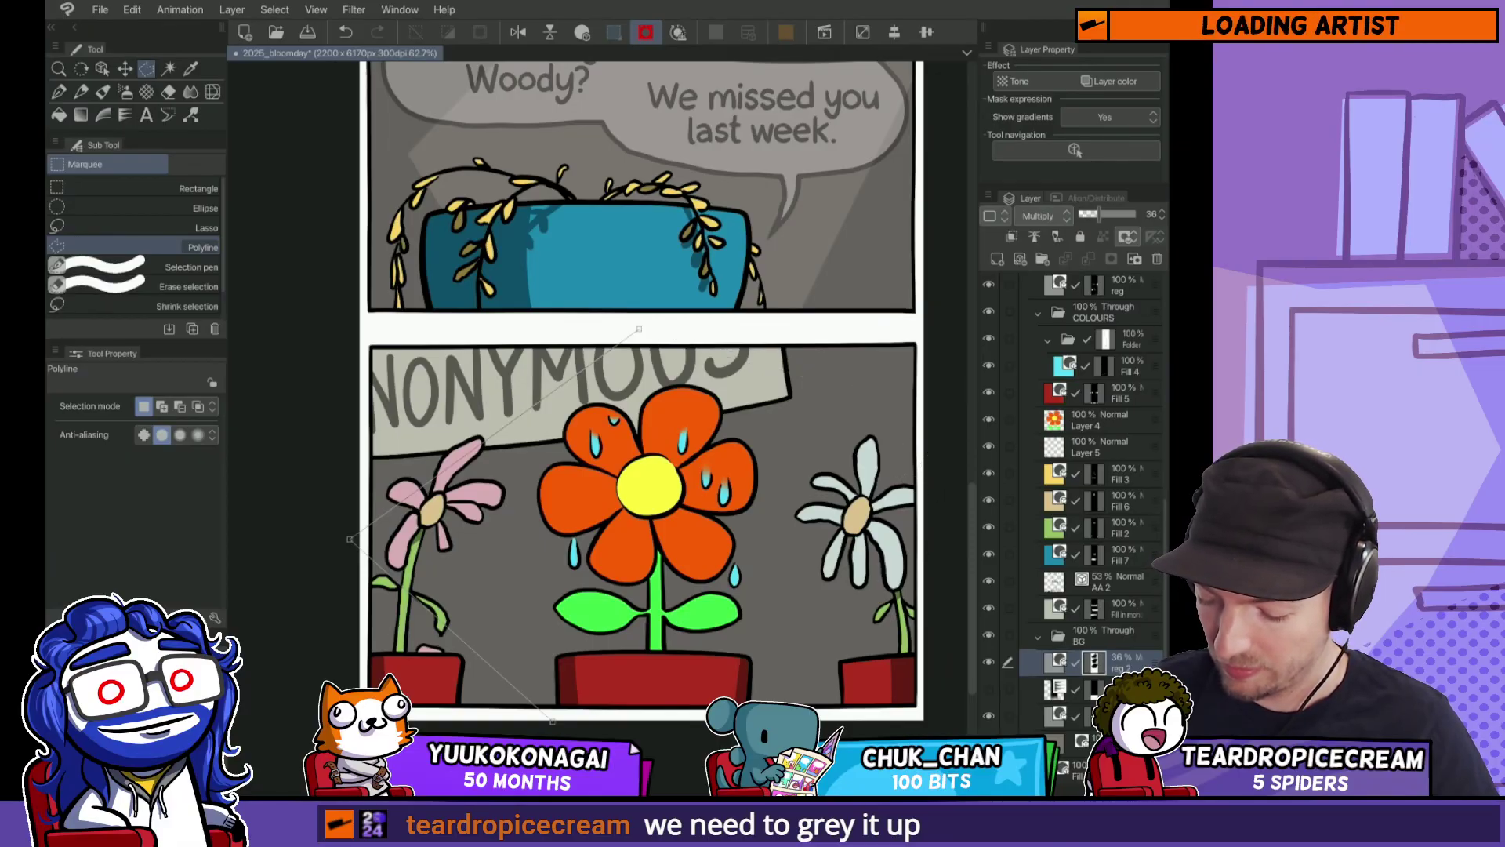
left_click(944, 471)
left_click(929, 405)
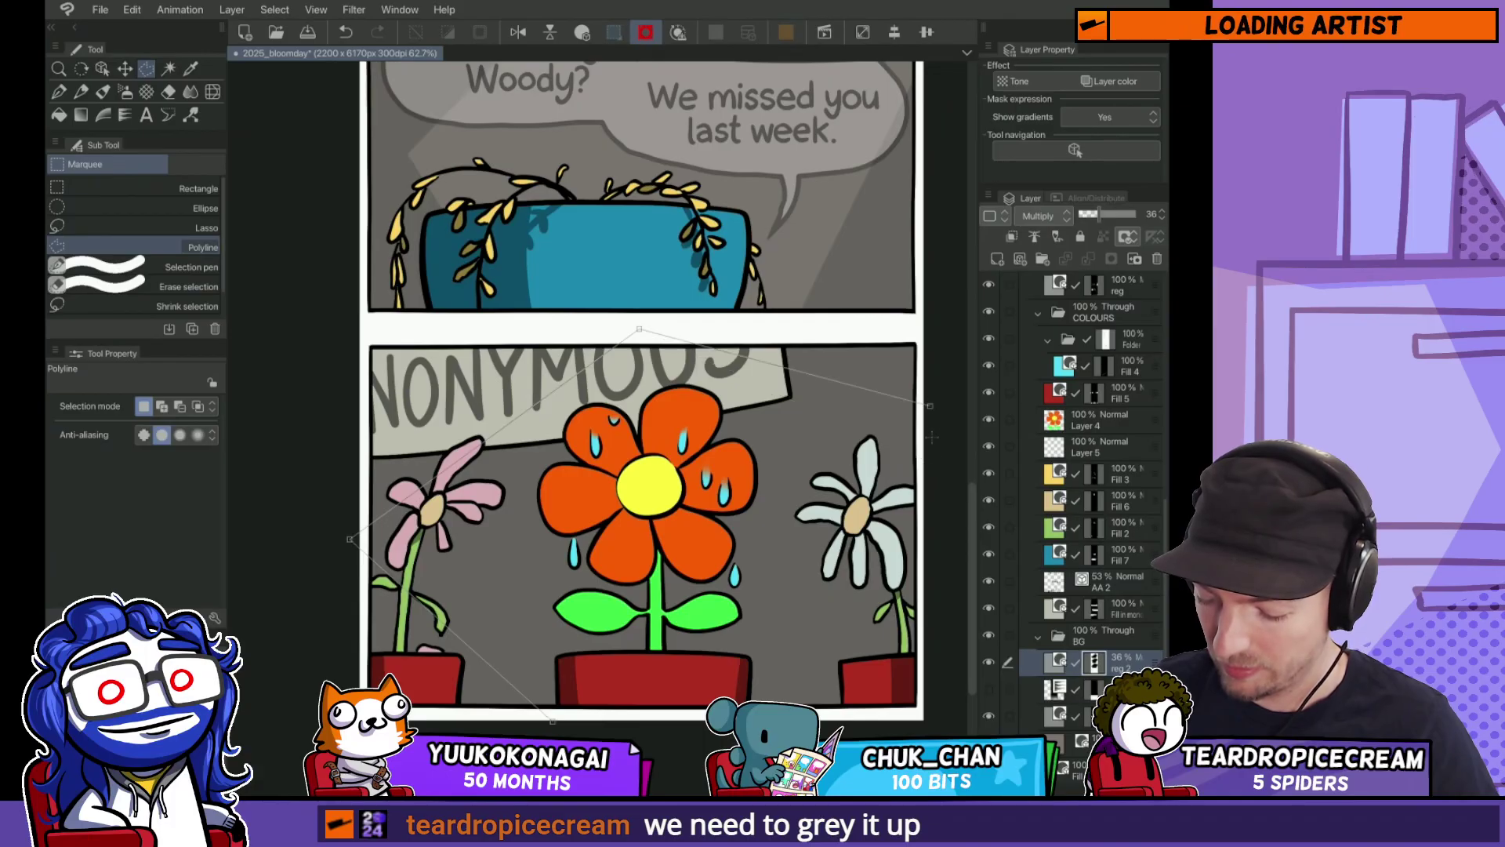
left_click(835, 643)
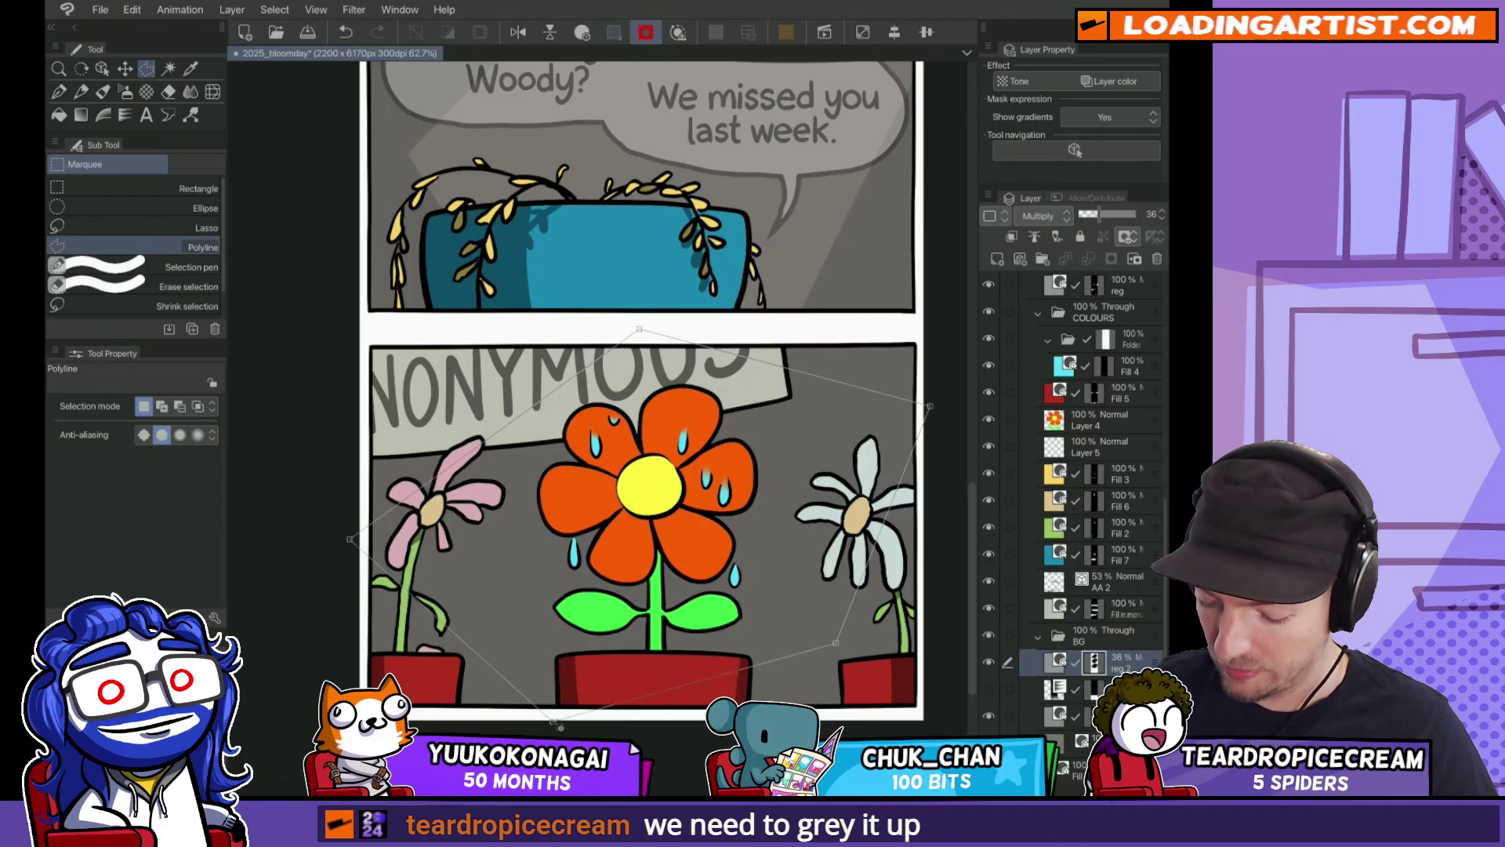
left_click(553, 720)
scroll(650, 706, "down", 4)
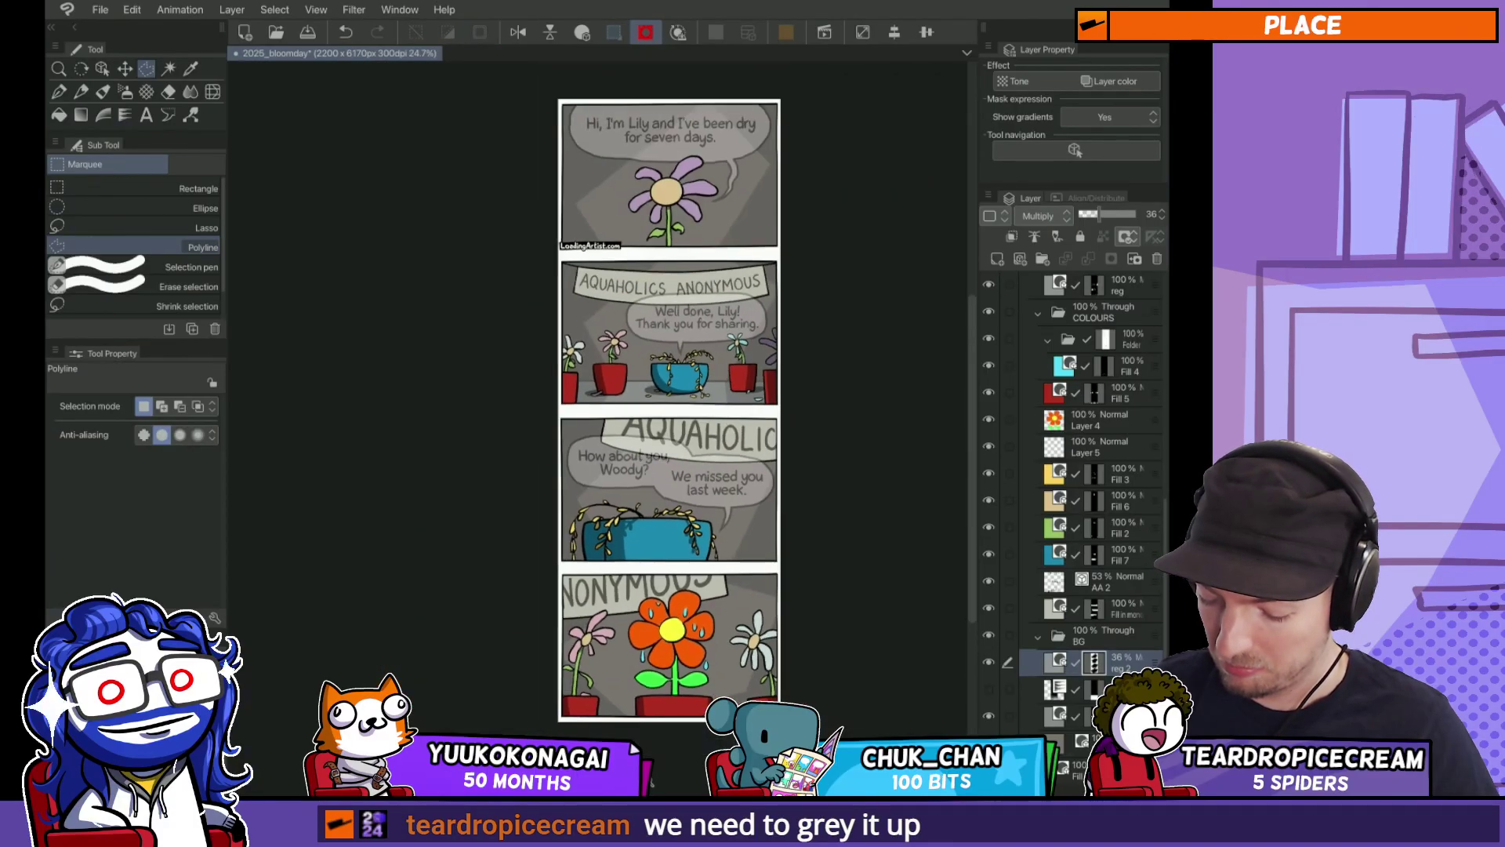
Step: Switch to the G-pen and set its brush size to 150
scroll(650, 706, "up", 3)
key("p")
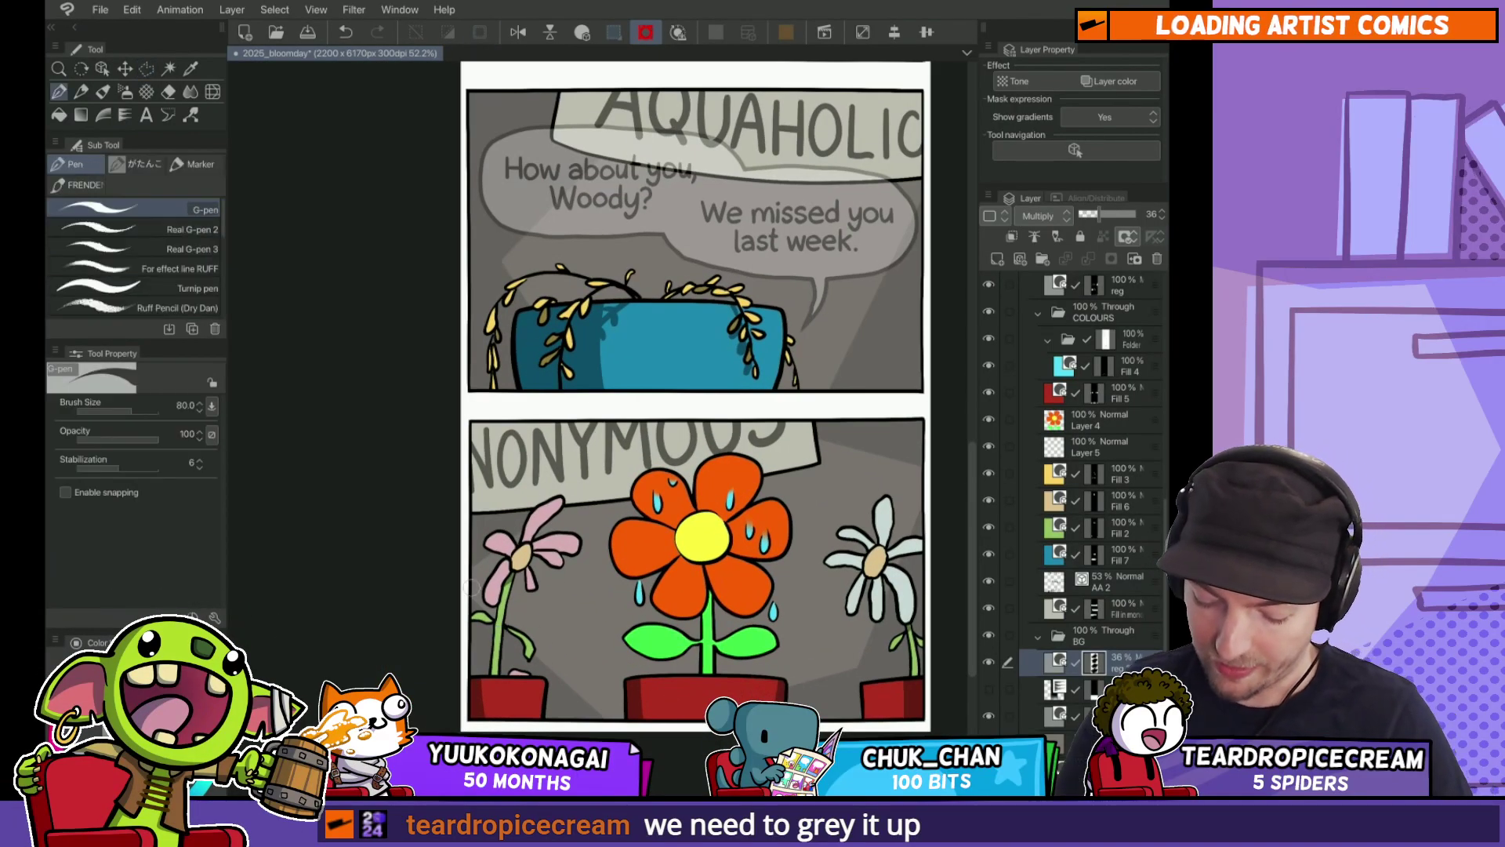
key("bracketright")
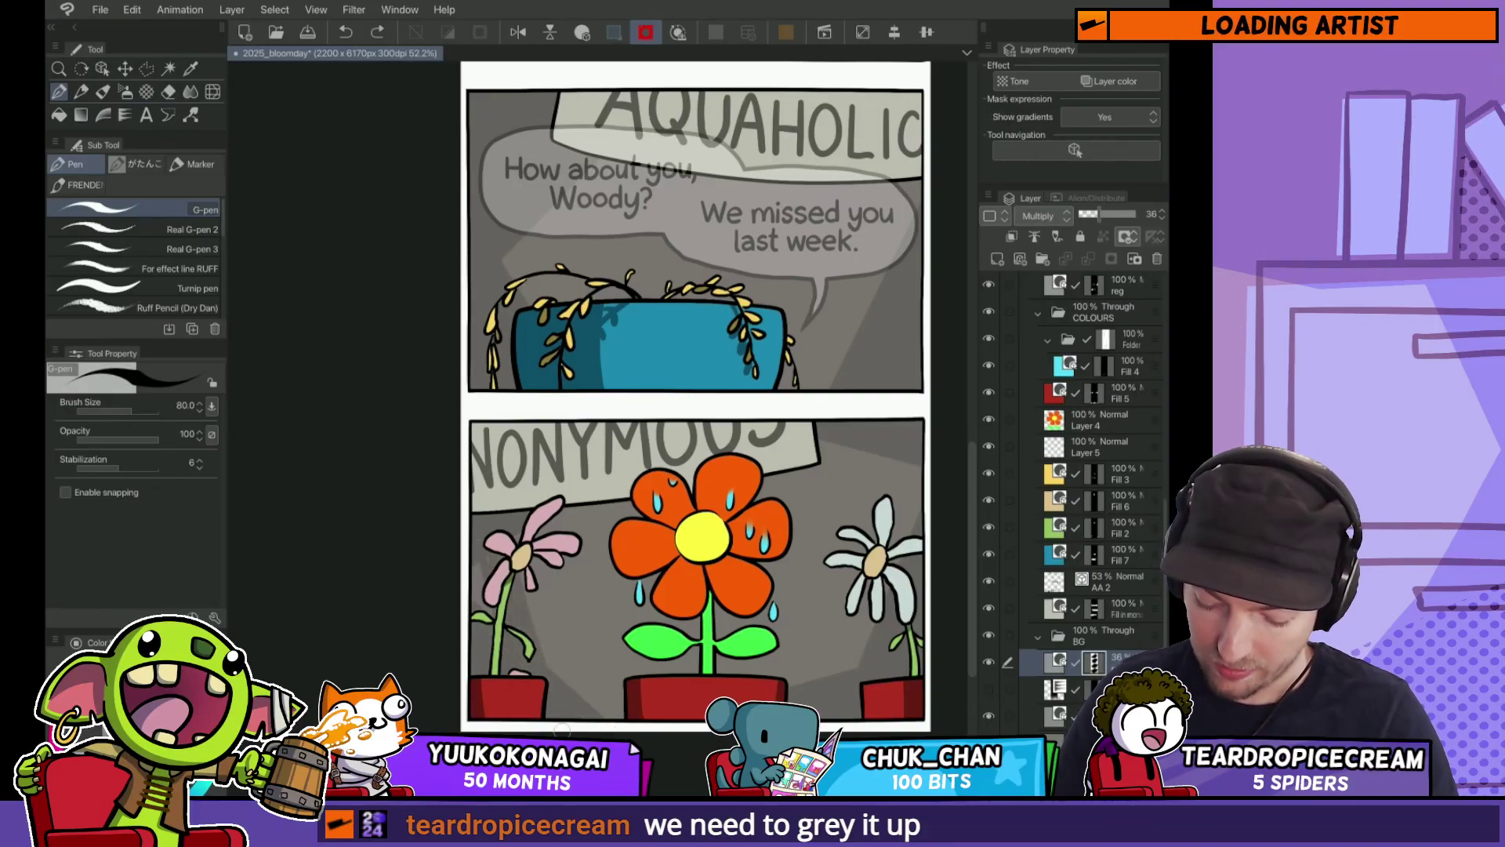
key("bracketright")
key("bracketright")
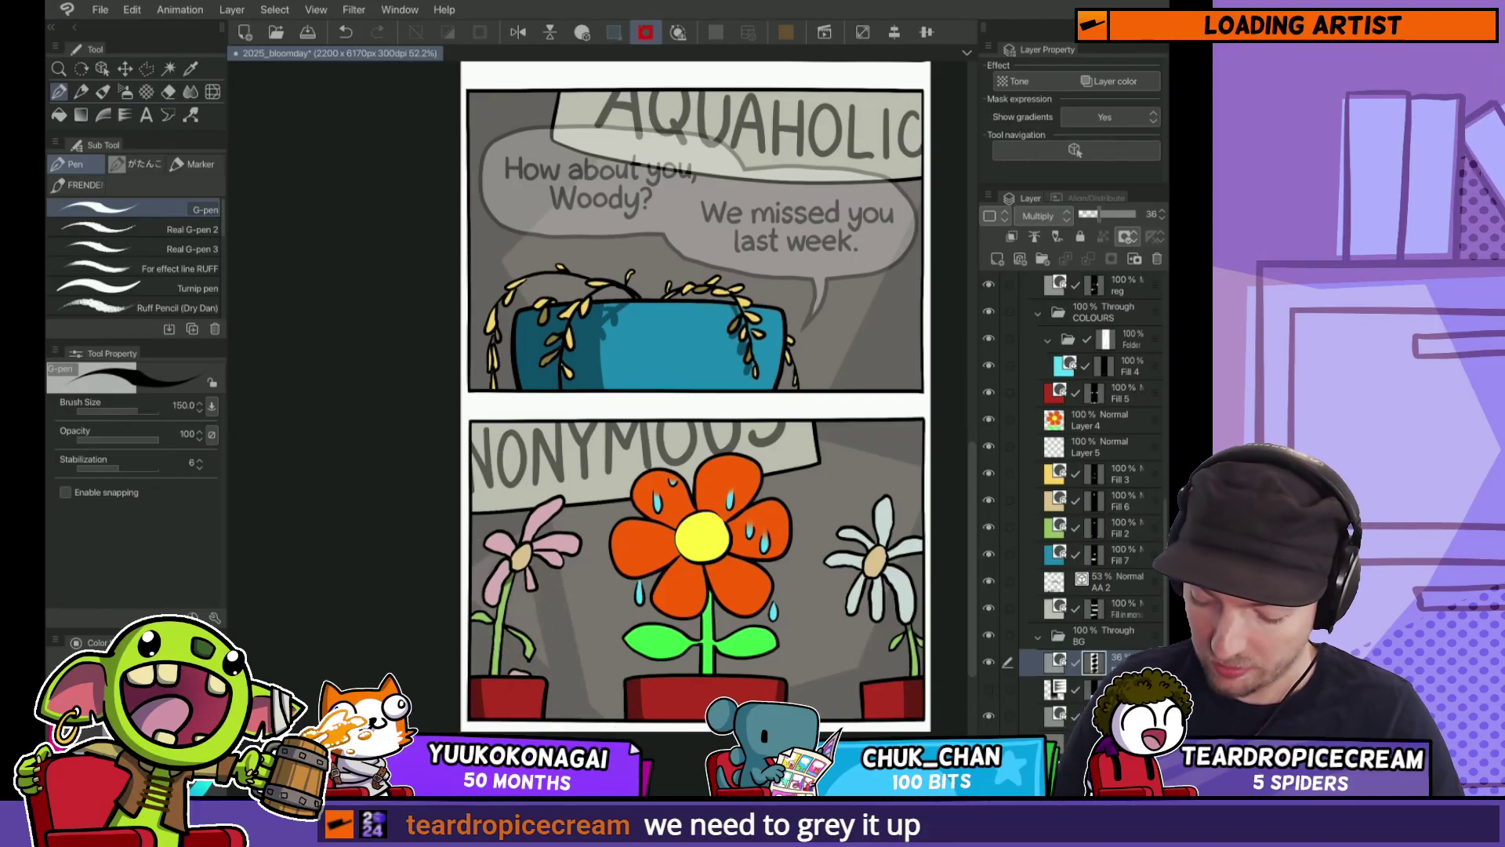
mouse_move(505, 561)
left_mouse_down()
mouse_move(496, 492)
mouse_move(519, 660)
mouse_move(462, 546)
left_mouse_up()
left_click_drag(802, 659, 733, 649)
scroll(820, 594, "up", 2)
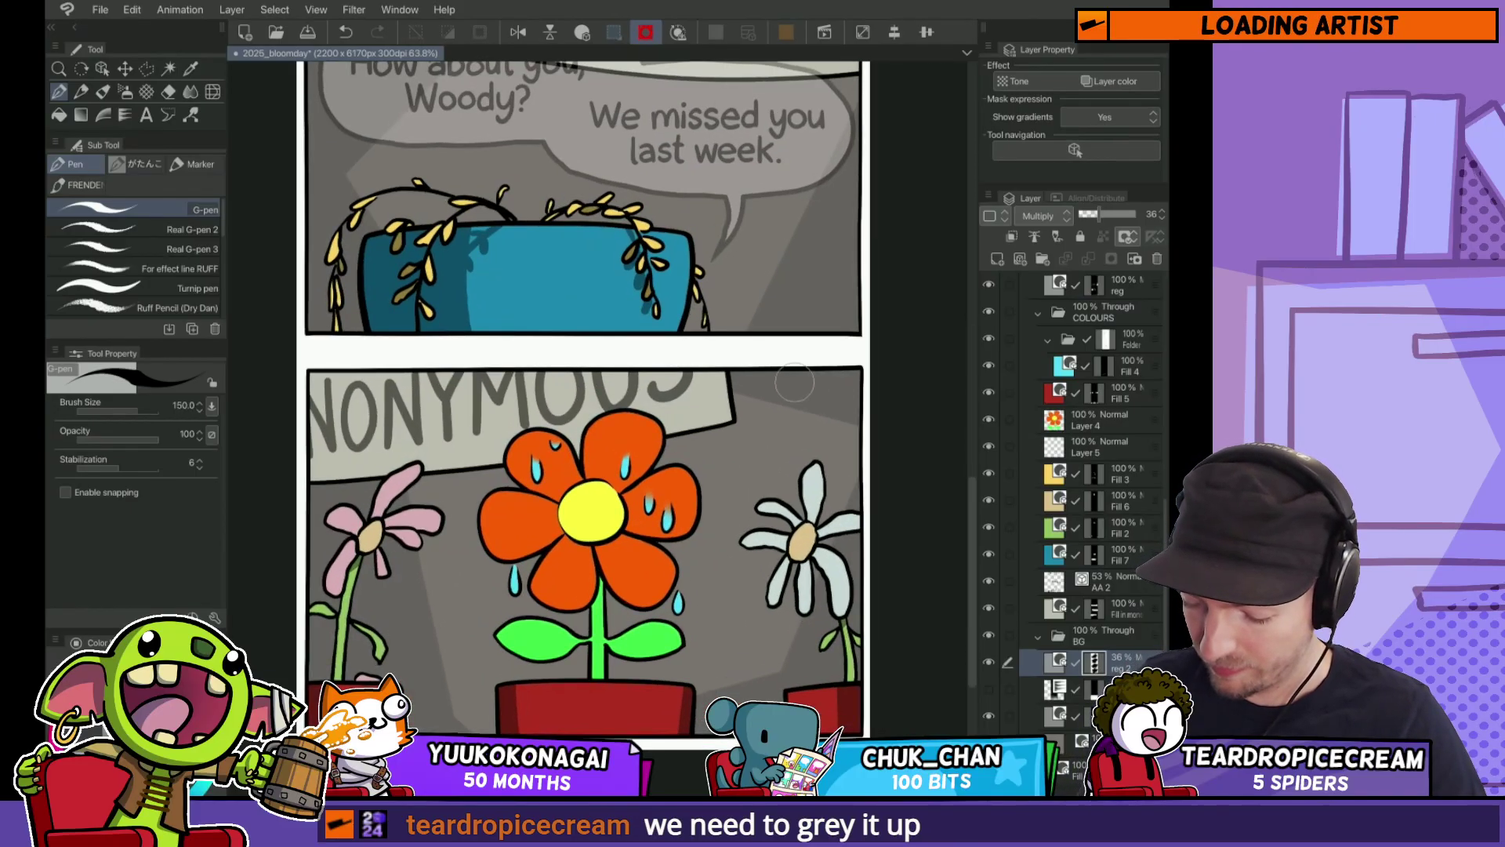
scroll(863, 549, "down", 5)
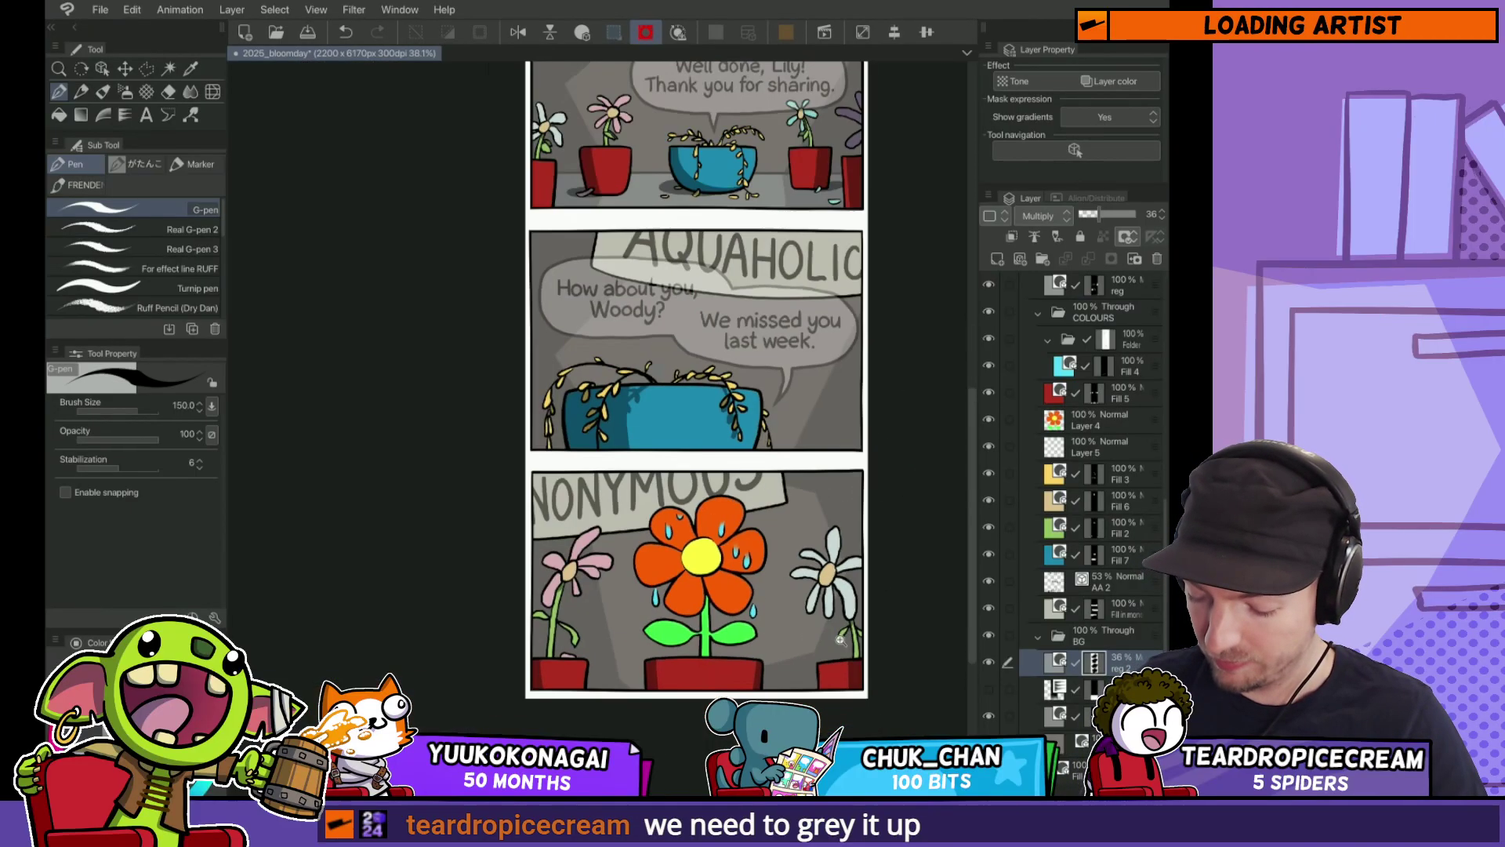
left_click_drag(922, 379, 891, 430)
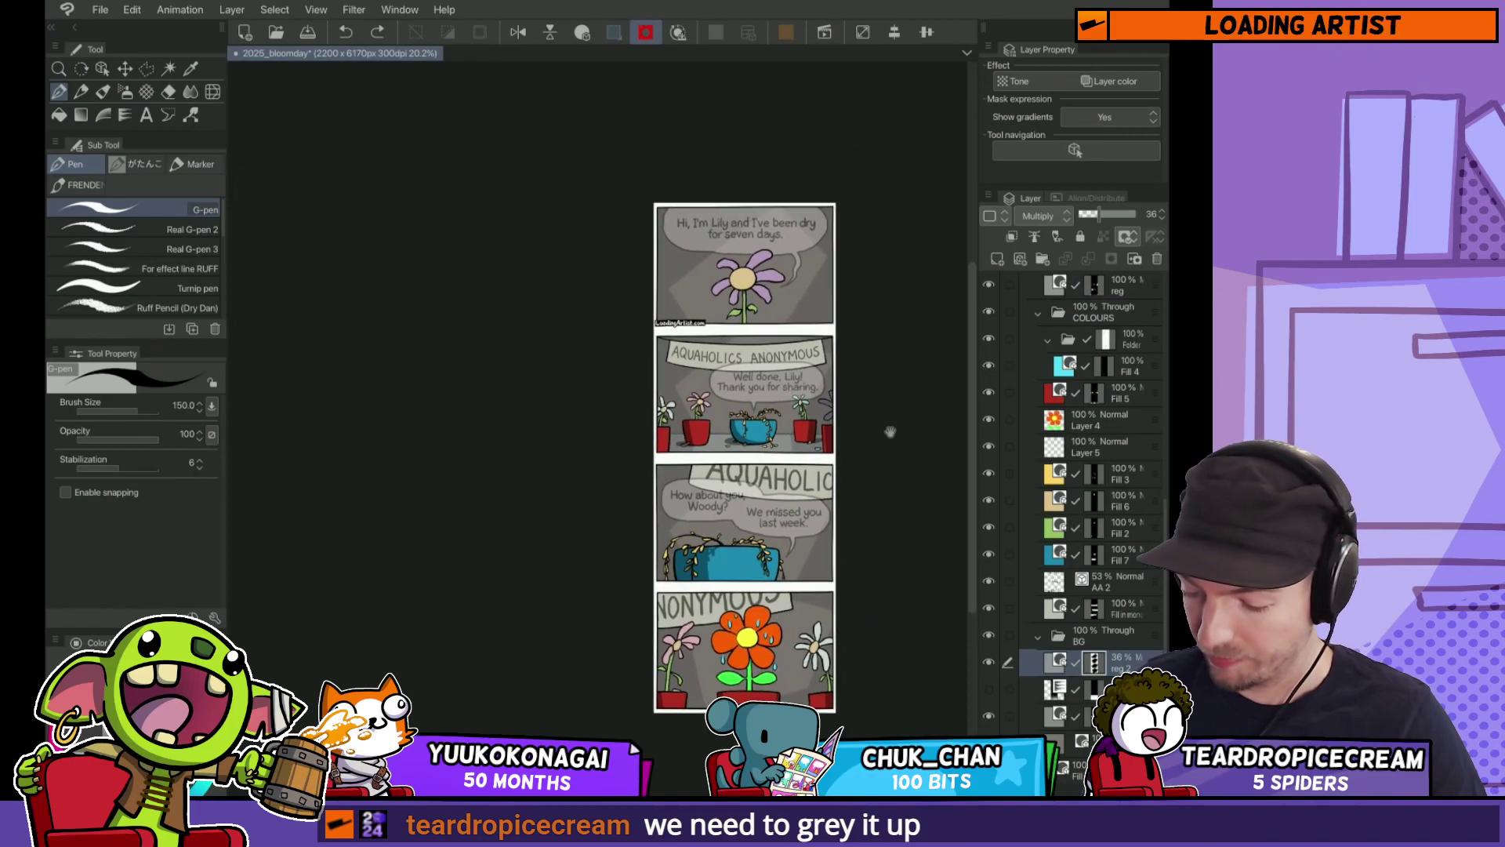
Step: Unlock the dialogue folder holding the text and balloons and raise its opacity to 100%
scroll(1110, 380, "up", 5)
left_click(1121, 393)
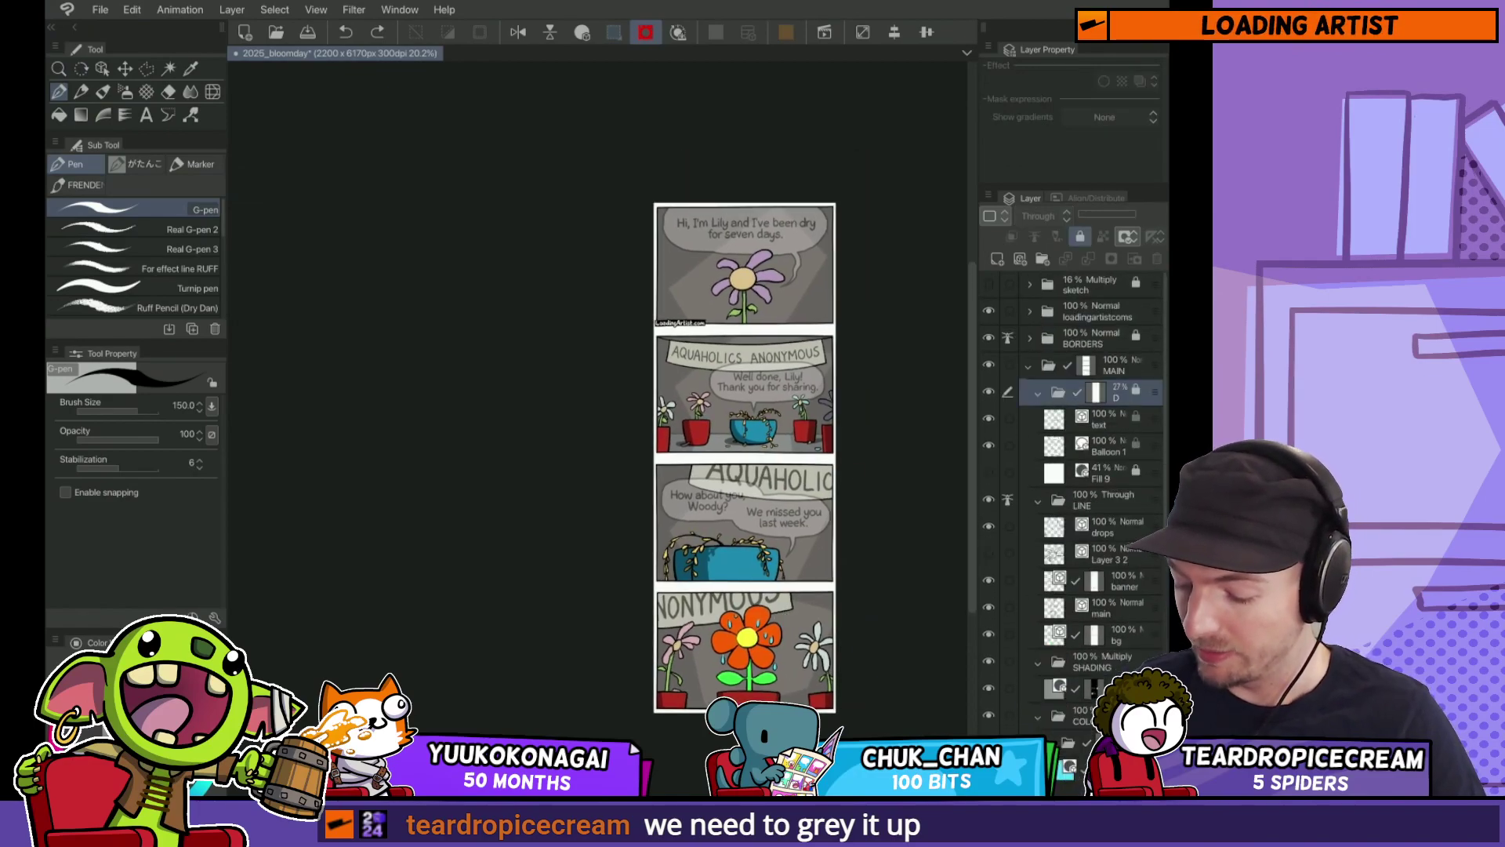
left_click(1080, 237)
left_click_drag(1098, 214, 1137, 214)
left_click_drag(831, 481, 864, 476)
left_click_drag(805, 303, 787, 479)
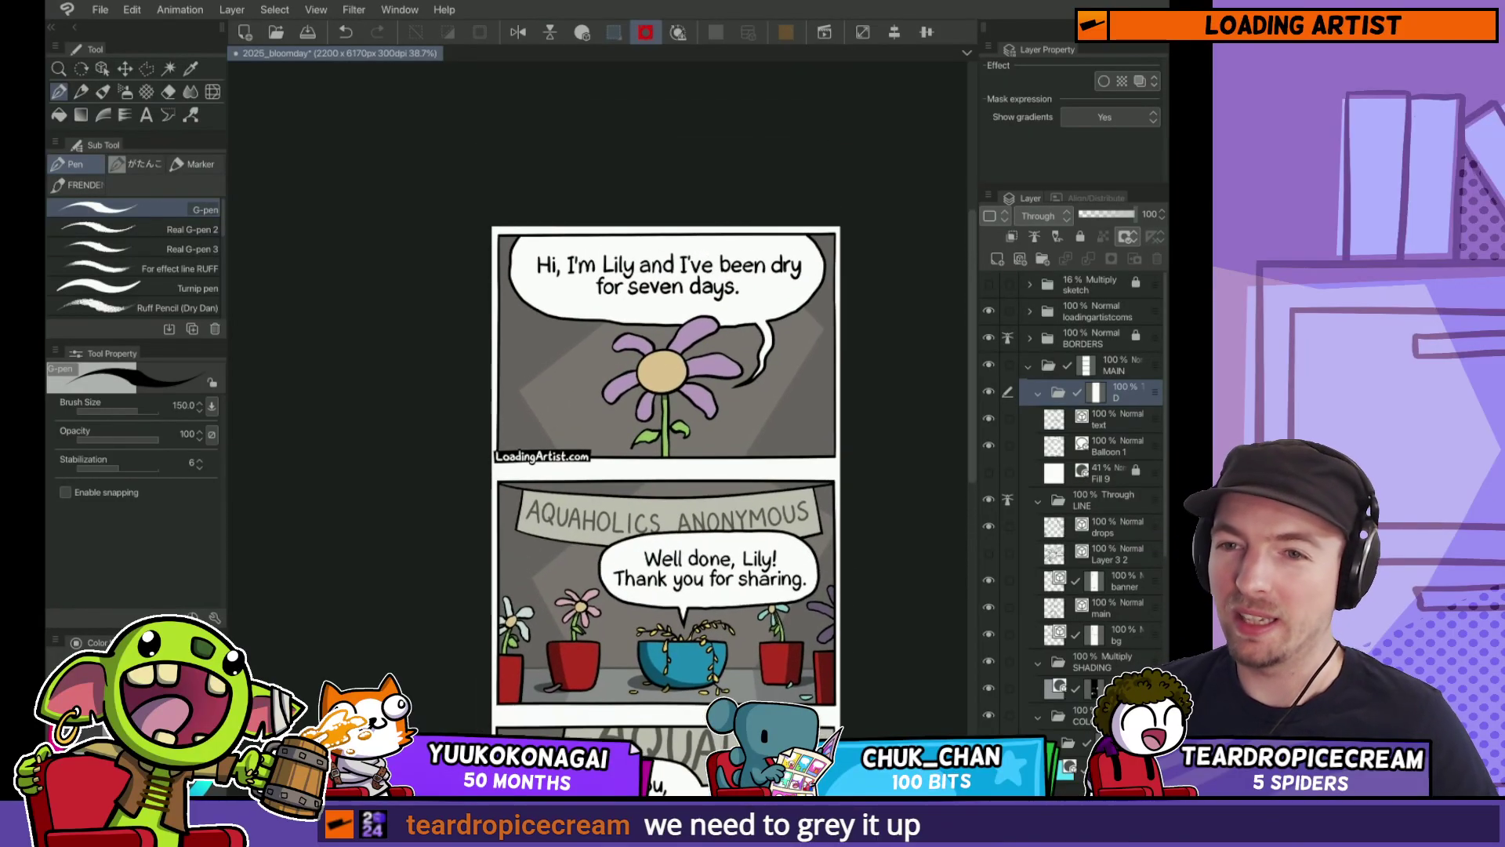
Step: Hide the palettes to review the background shading and opaque balloons down the comic, and bring the palettes back
key("Tab")
scroll(792, 450, "up", 3)
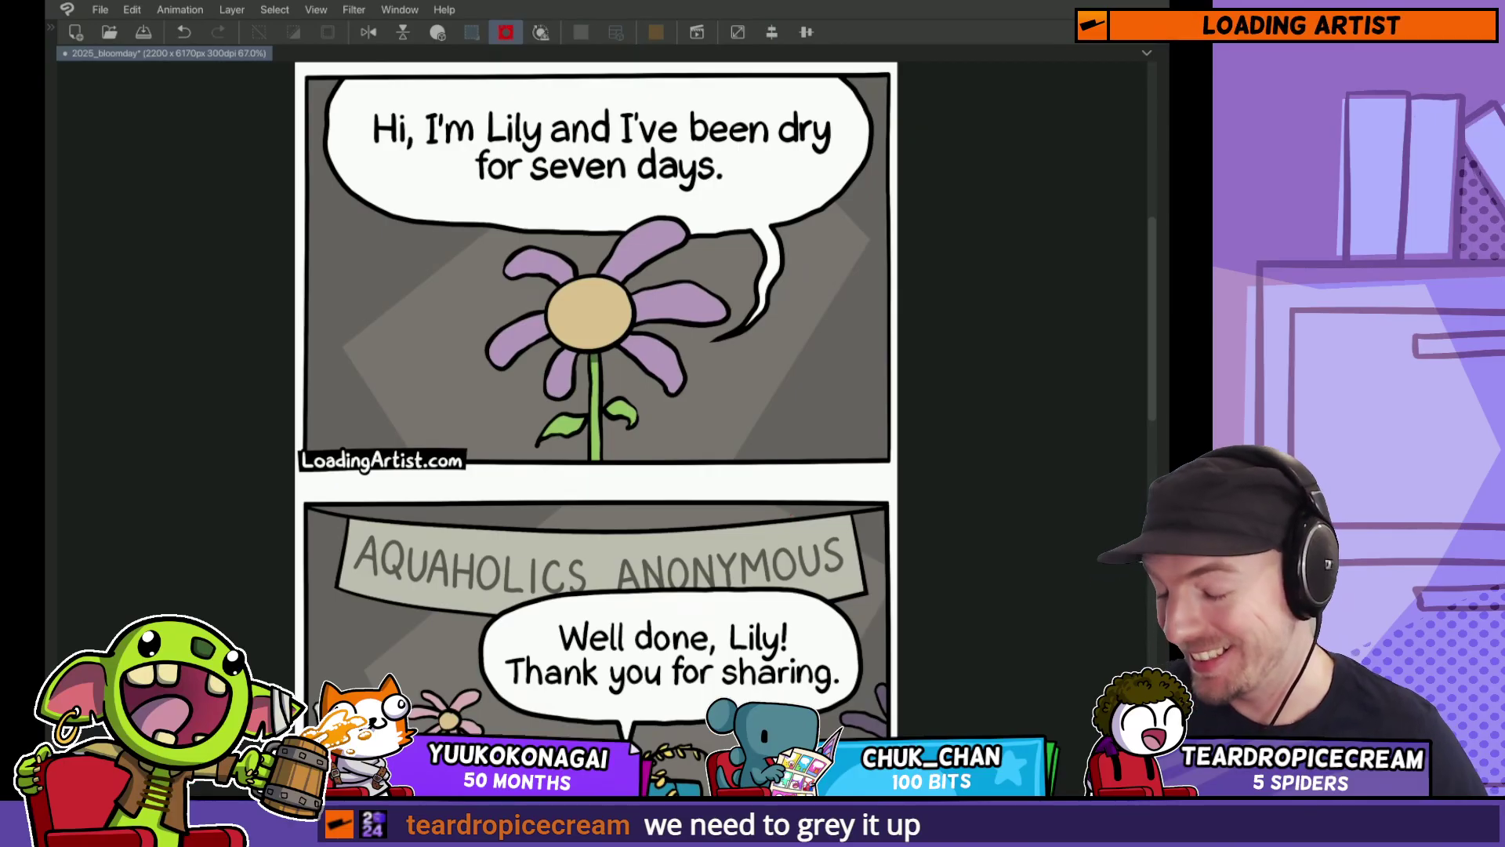
left_click_drag(791, 515, 821, 286)
scroll(874, 447, "down", 3)
left_click_drag(887, 566, 869, 407)
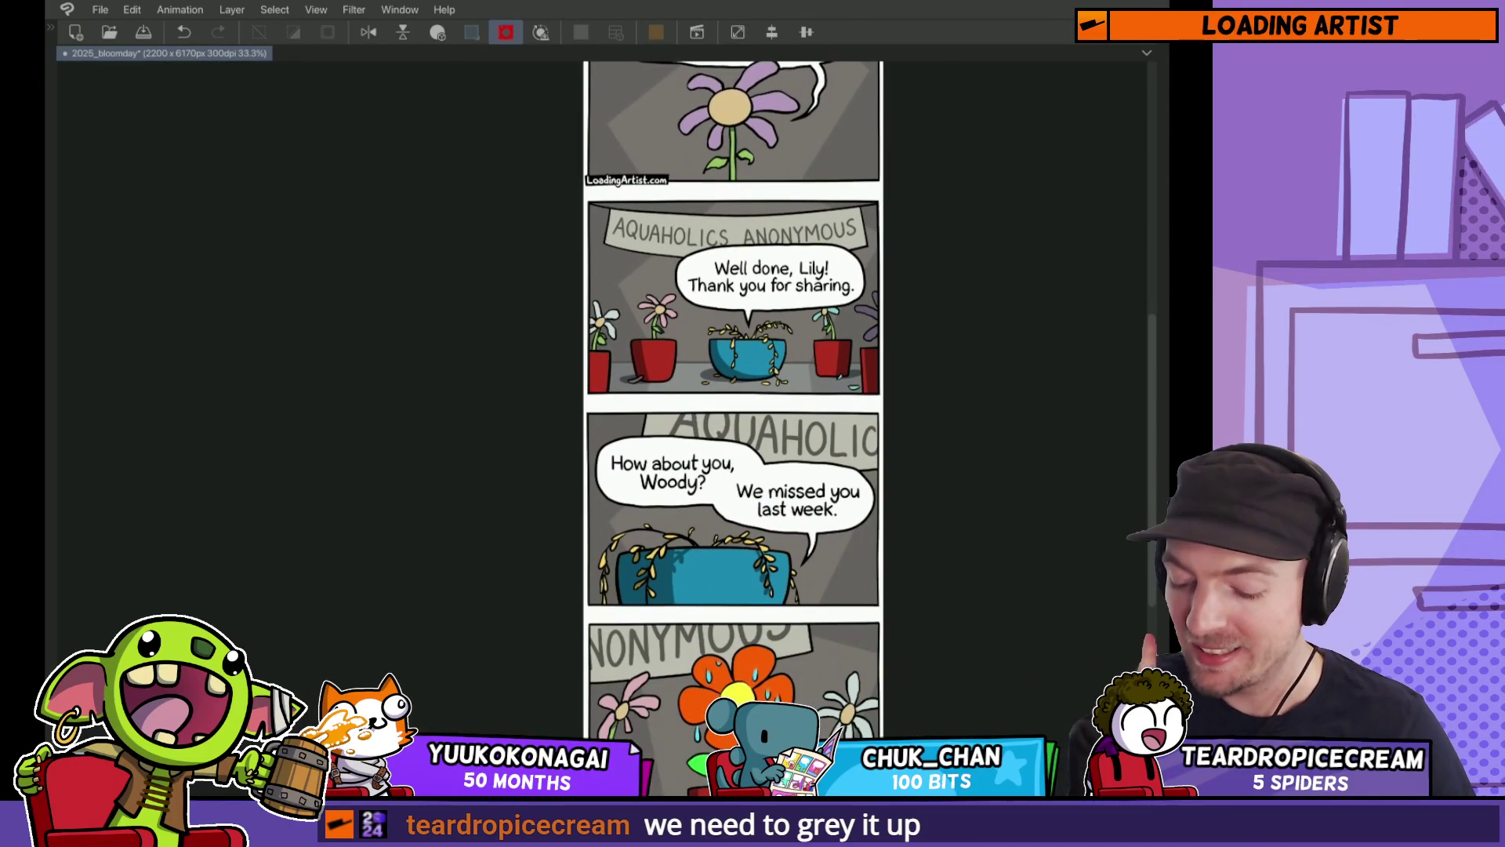
key("Tab")
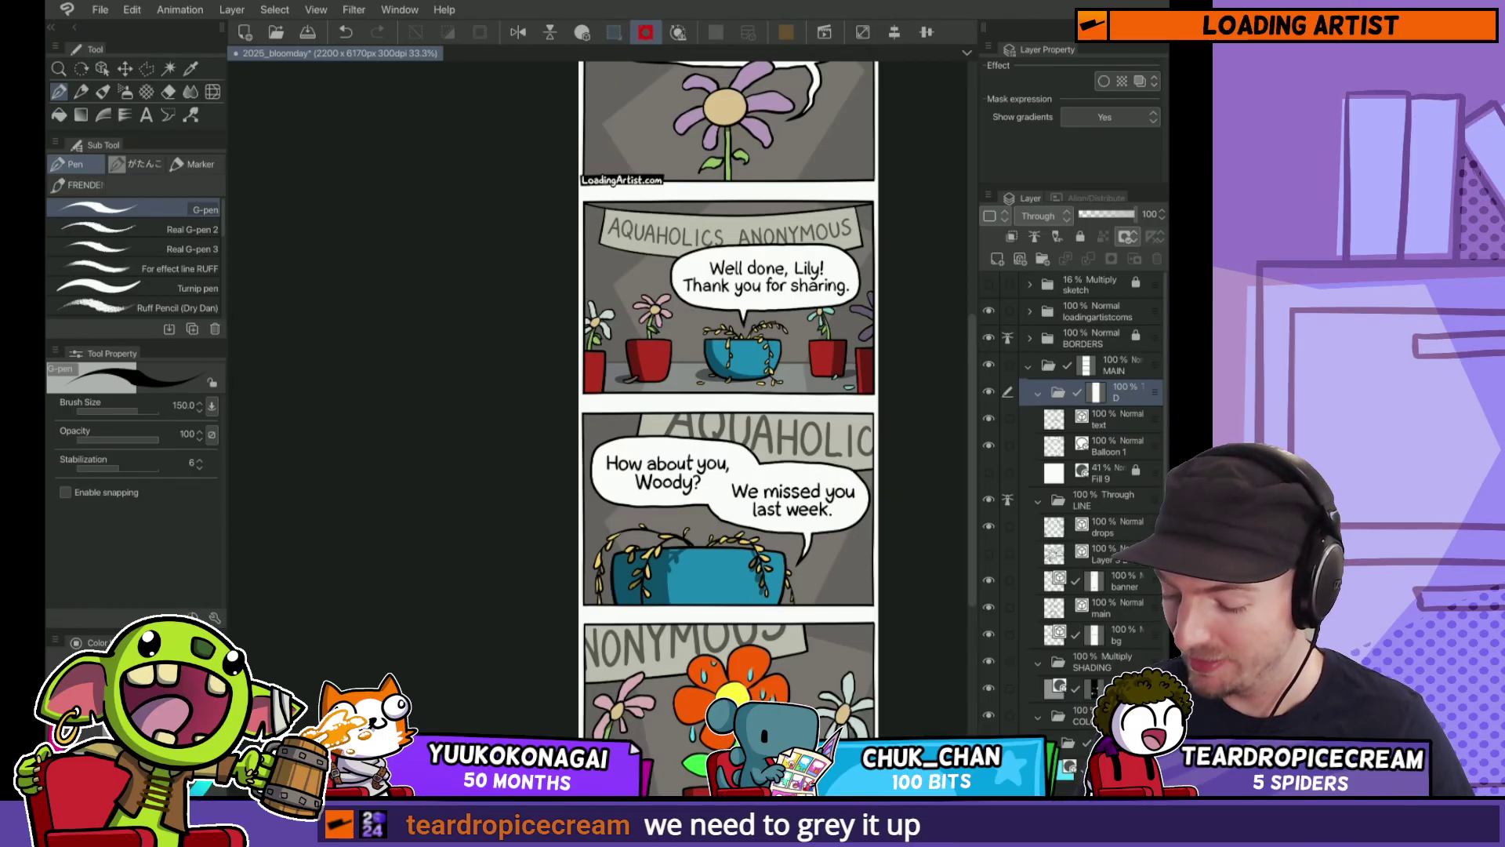
Step: Select the reg 2 layer's mask, undo the last change and examine the background shading at different zoom levels
scroll(1105, 314, "down", 5)
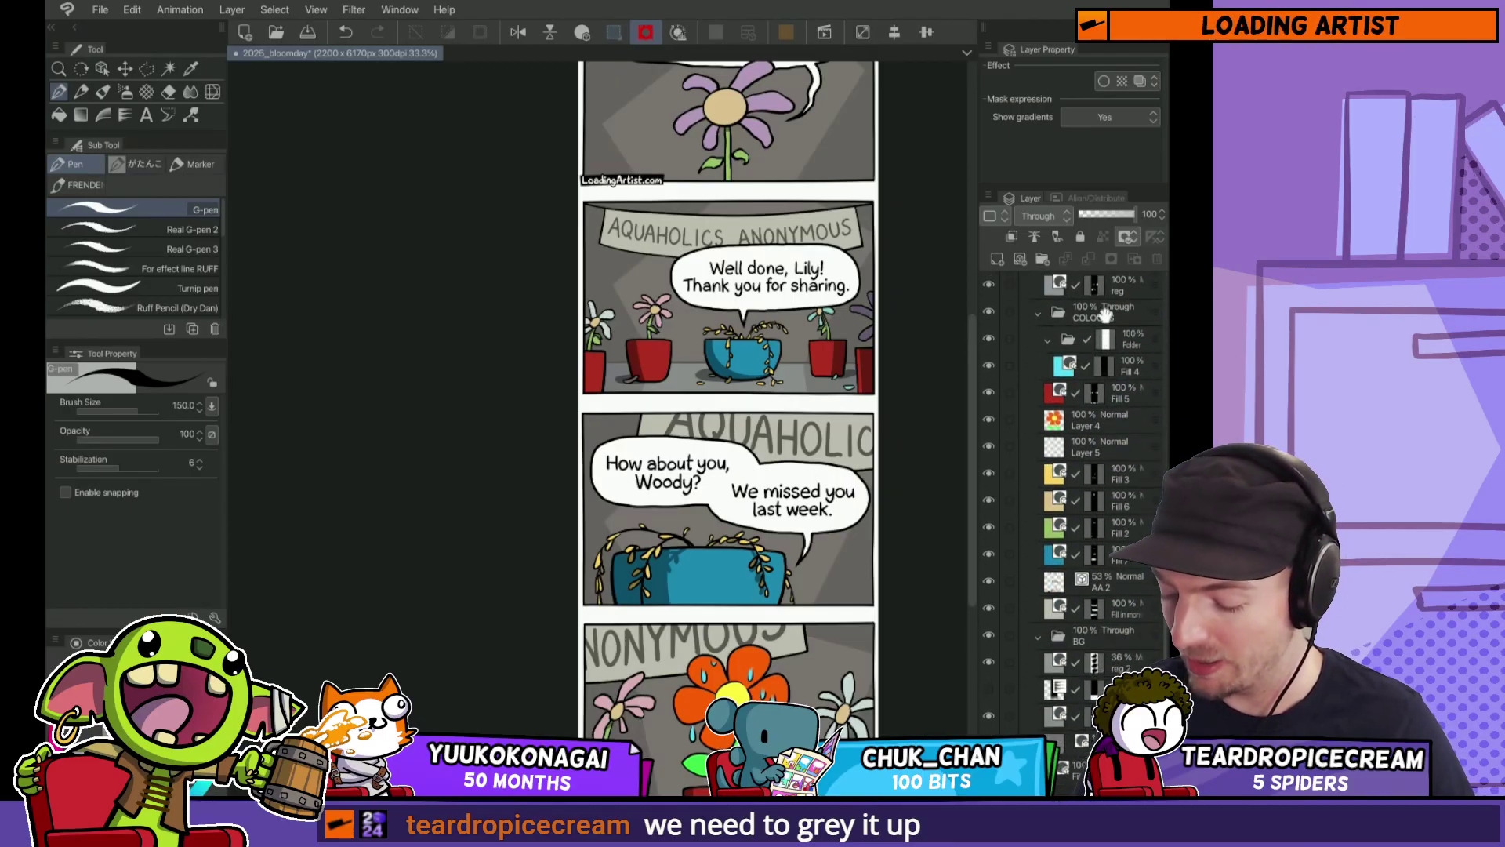
left_click(1094, 663)
left_click_drag(816, 342, 738, 411)
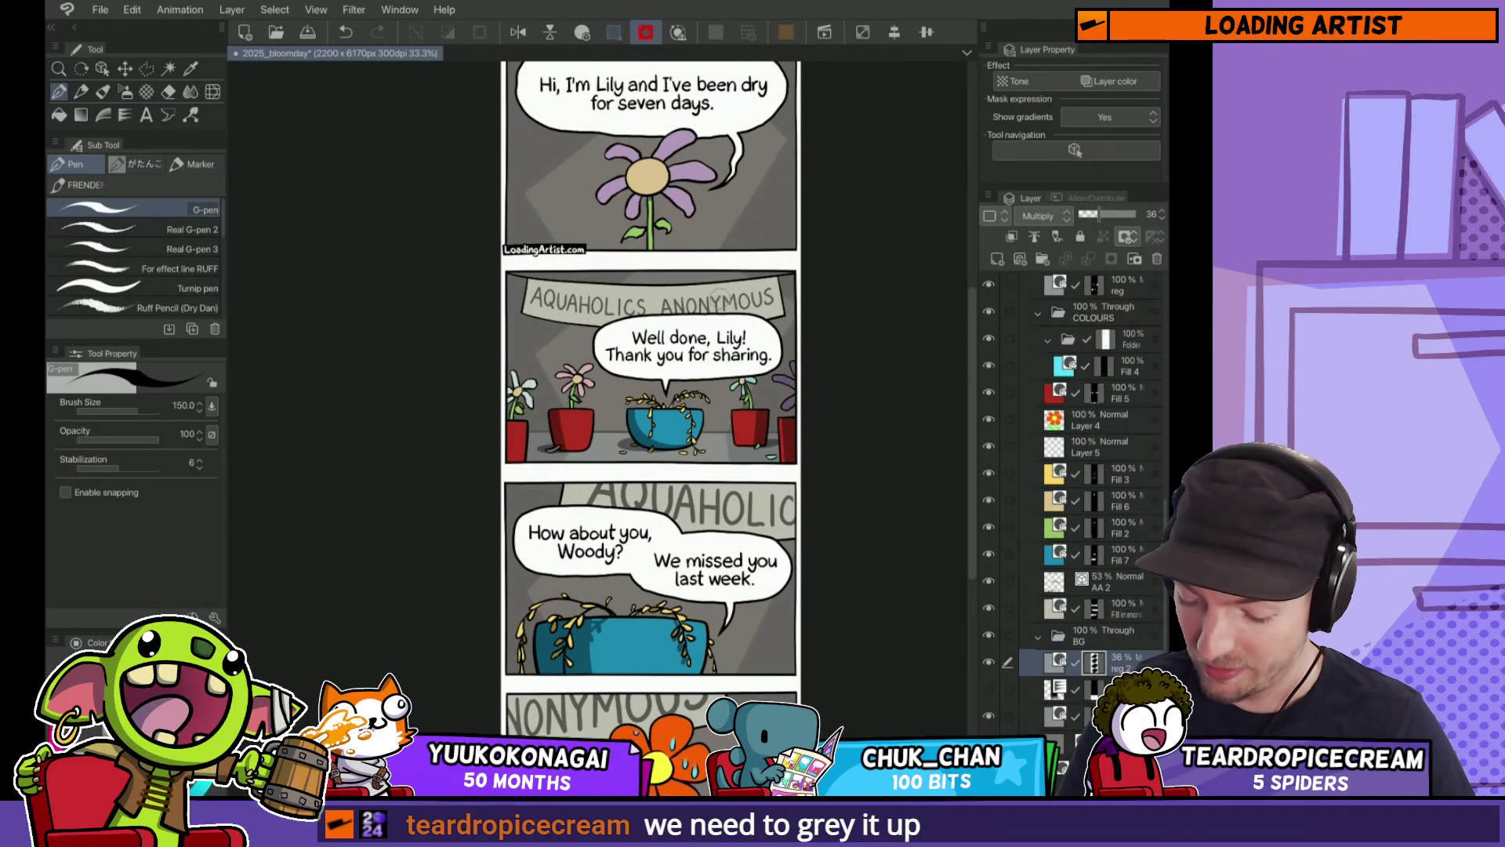
key("ctrl+z")
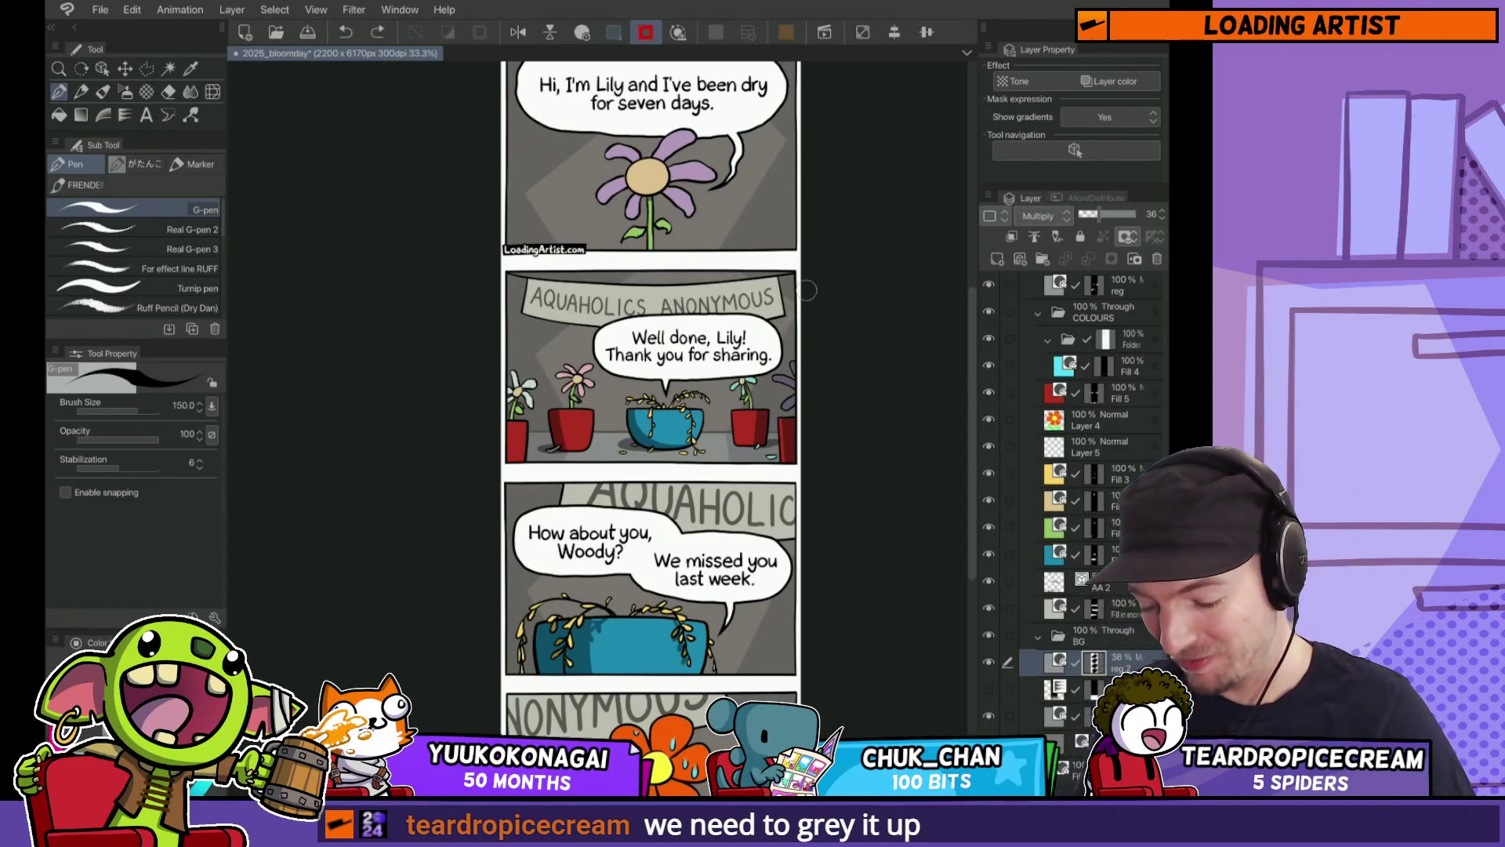
scroll(797, 326, "down", 2)
scroll(739, 229, "up", 4)
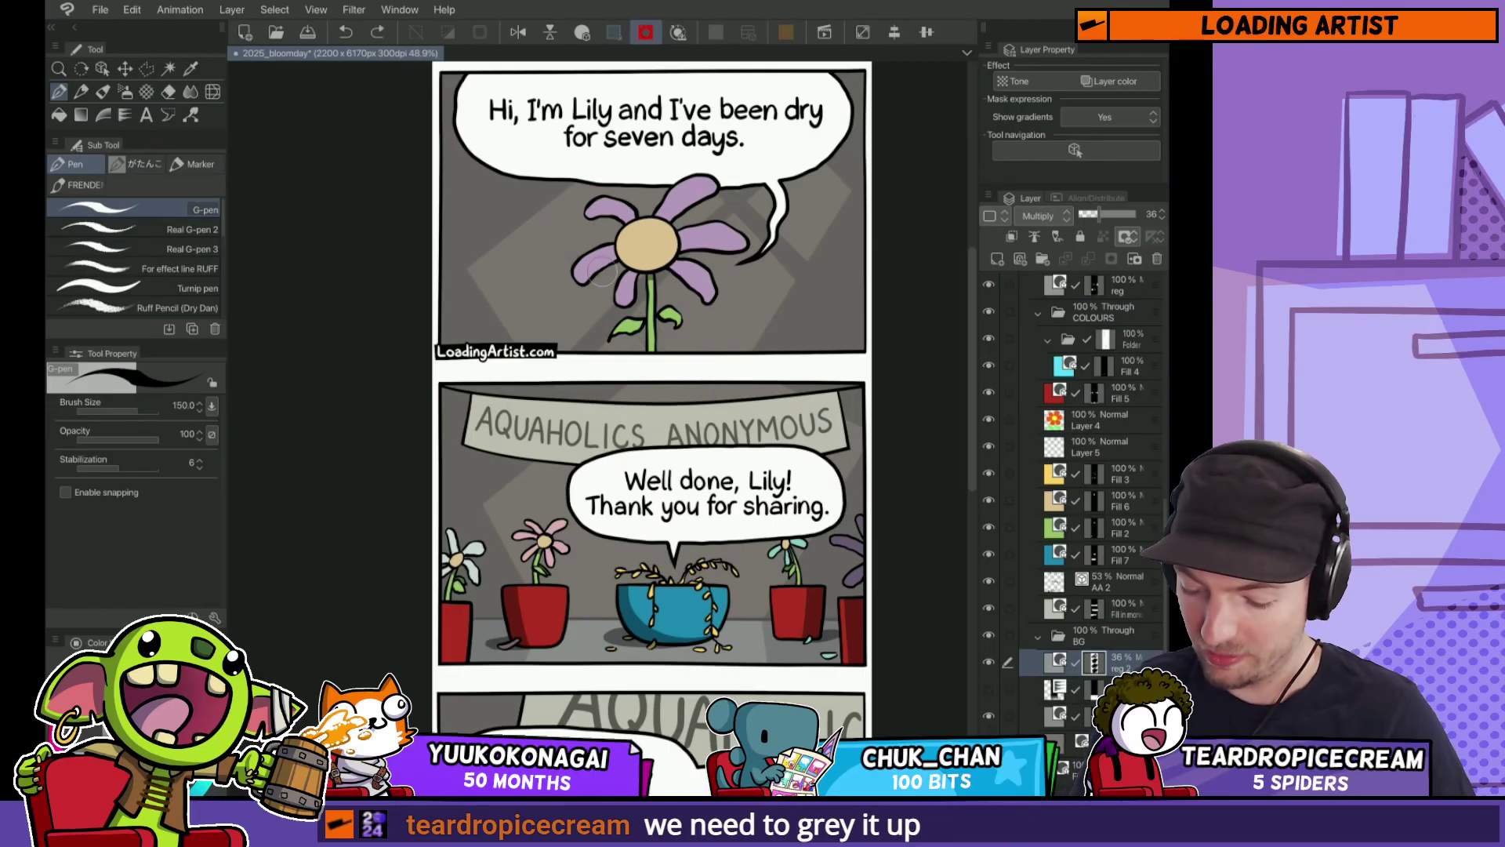
scroll(775, 407, "down", 5)
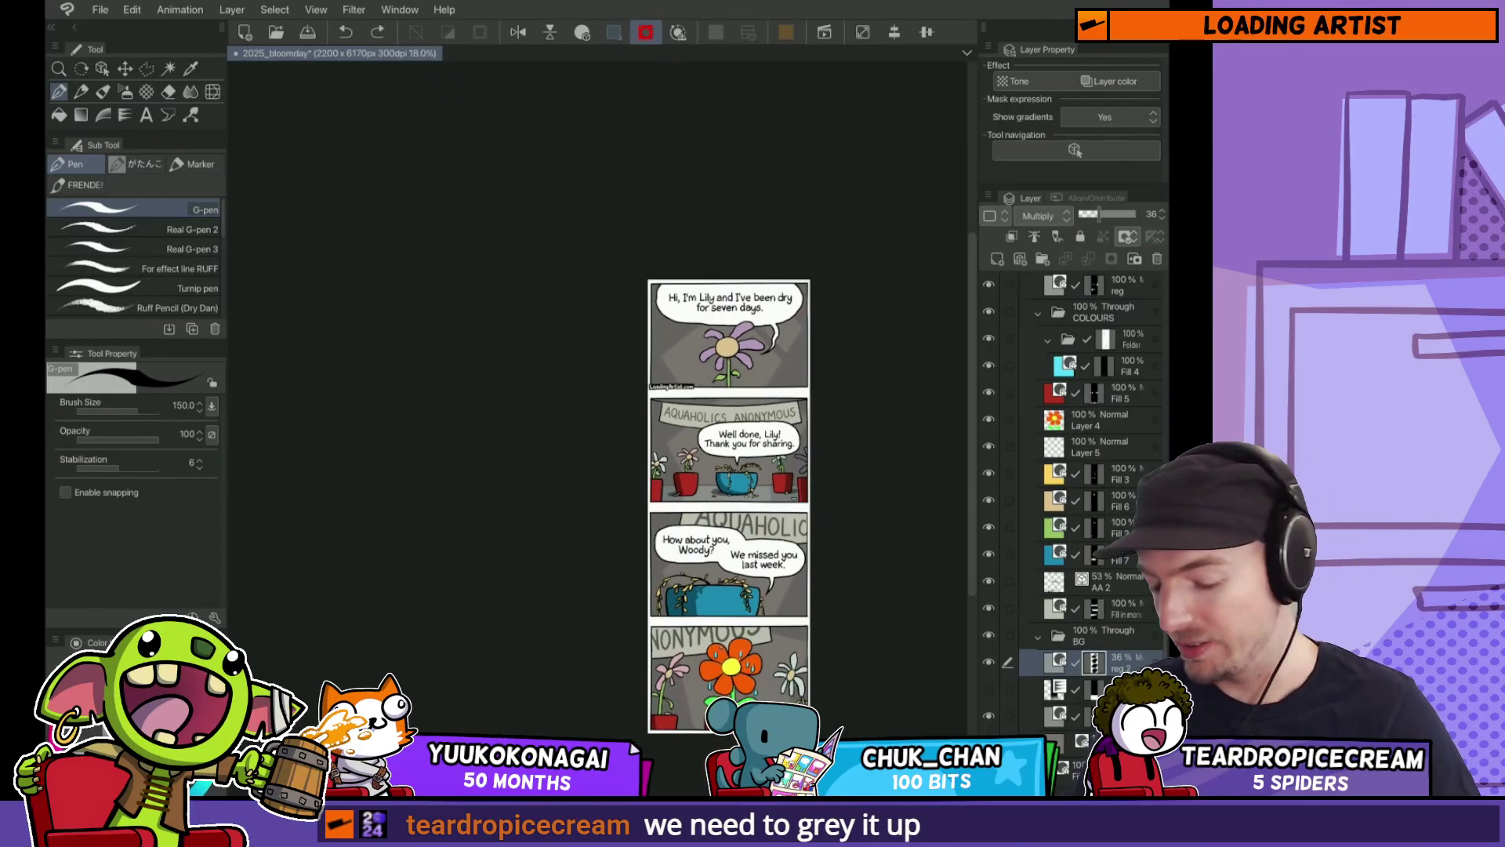
scroll(792, 414, "up", 3)
Step: Recolour the wall fill behind all the panels to a muted bluish grey
left_click_drag(776, 552, 788, 326)
left_click(1054, 716)
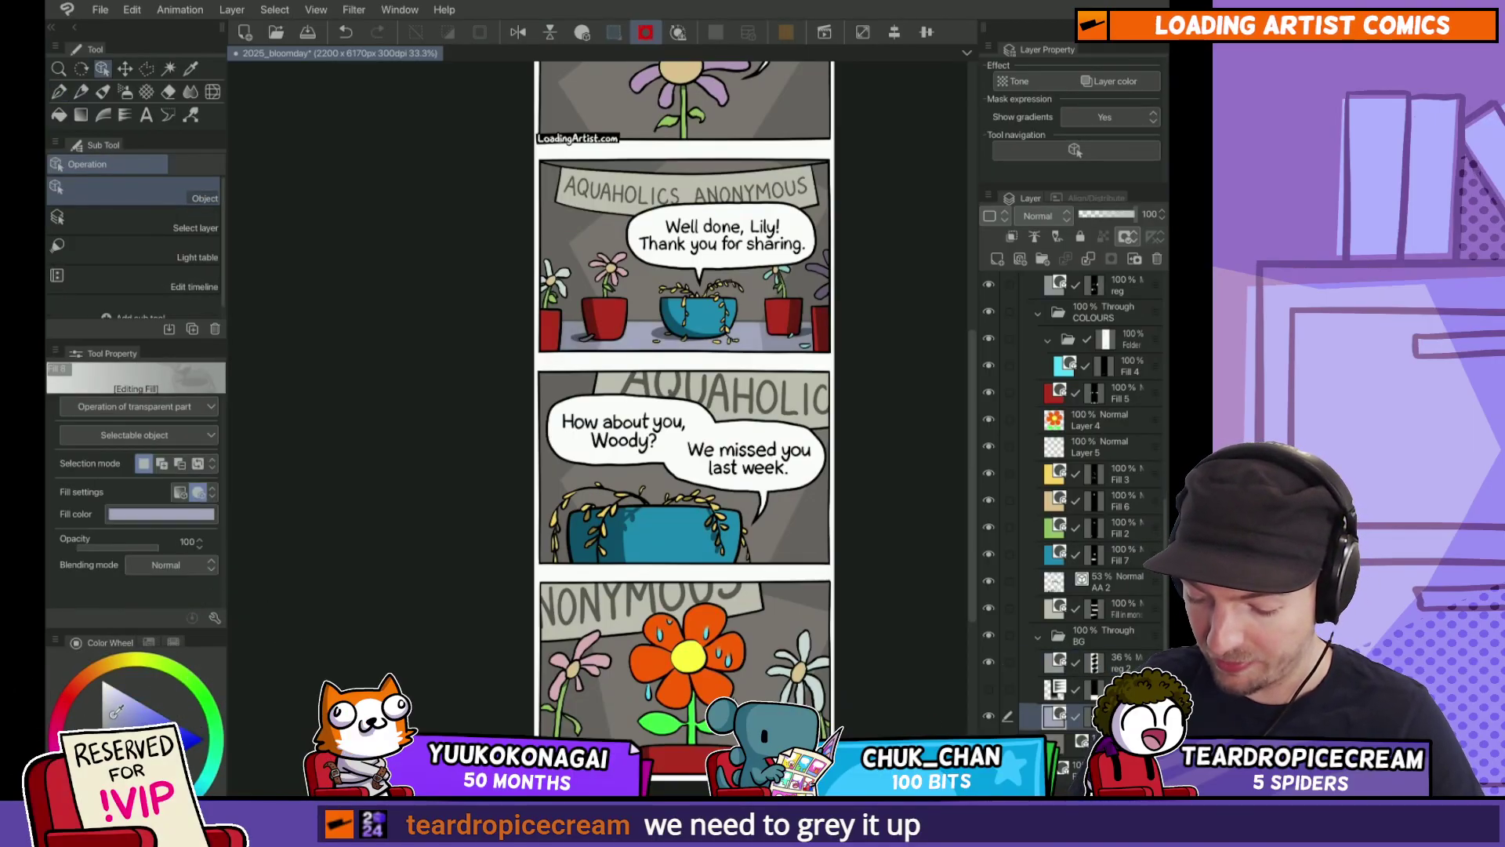
left_click(1055, 743)
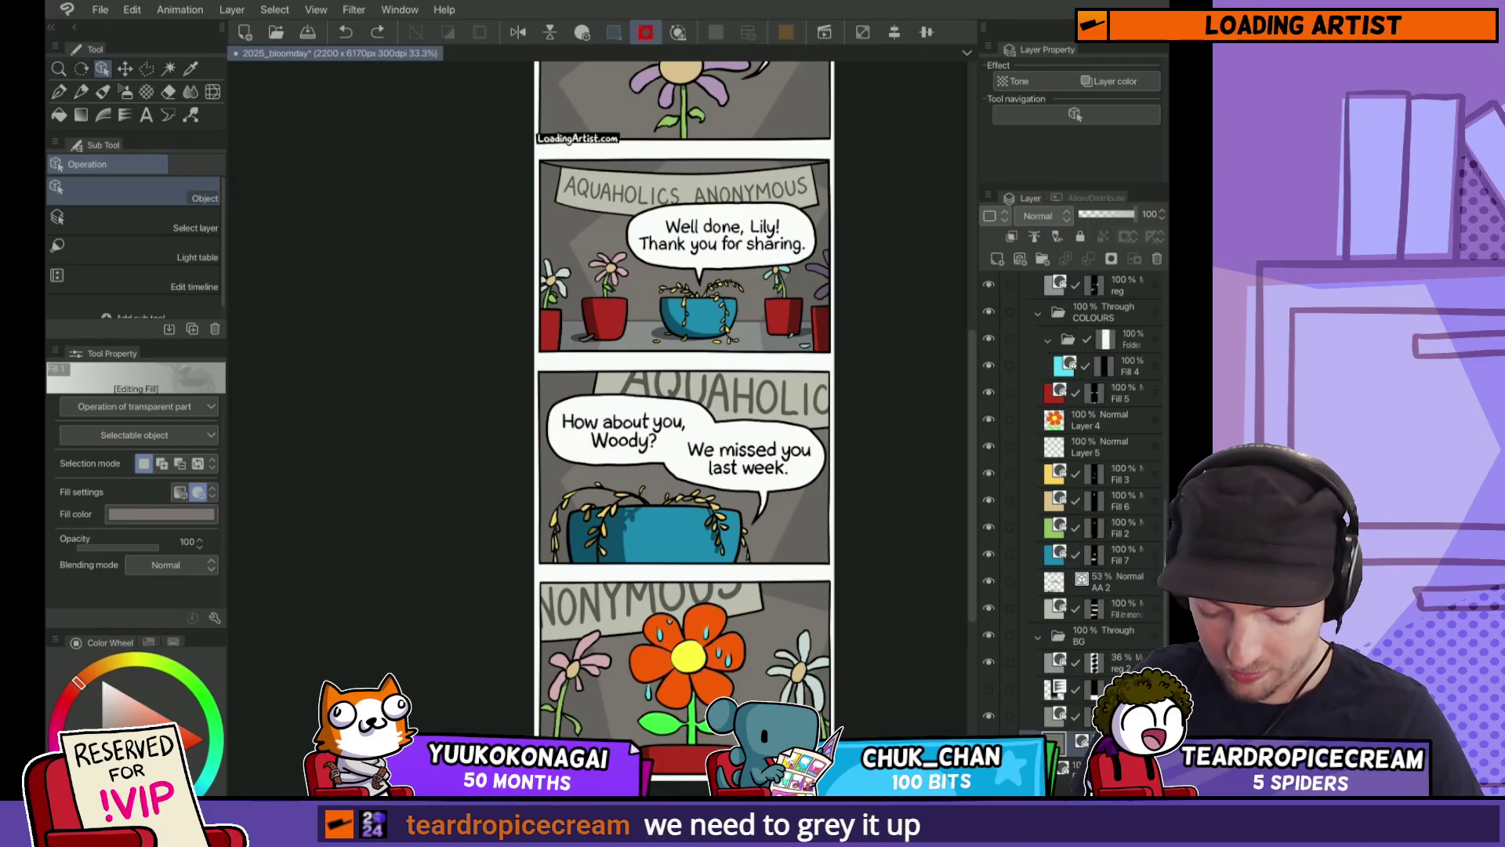
left_click(139, 819)
left_click(121, 712)
left_click(111, 717)
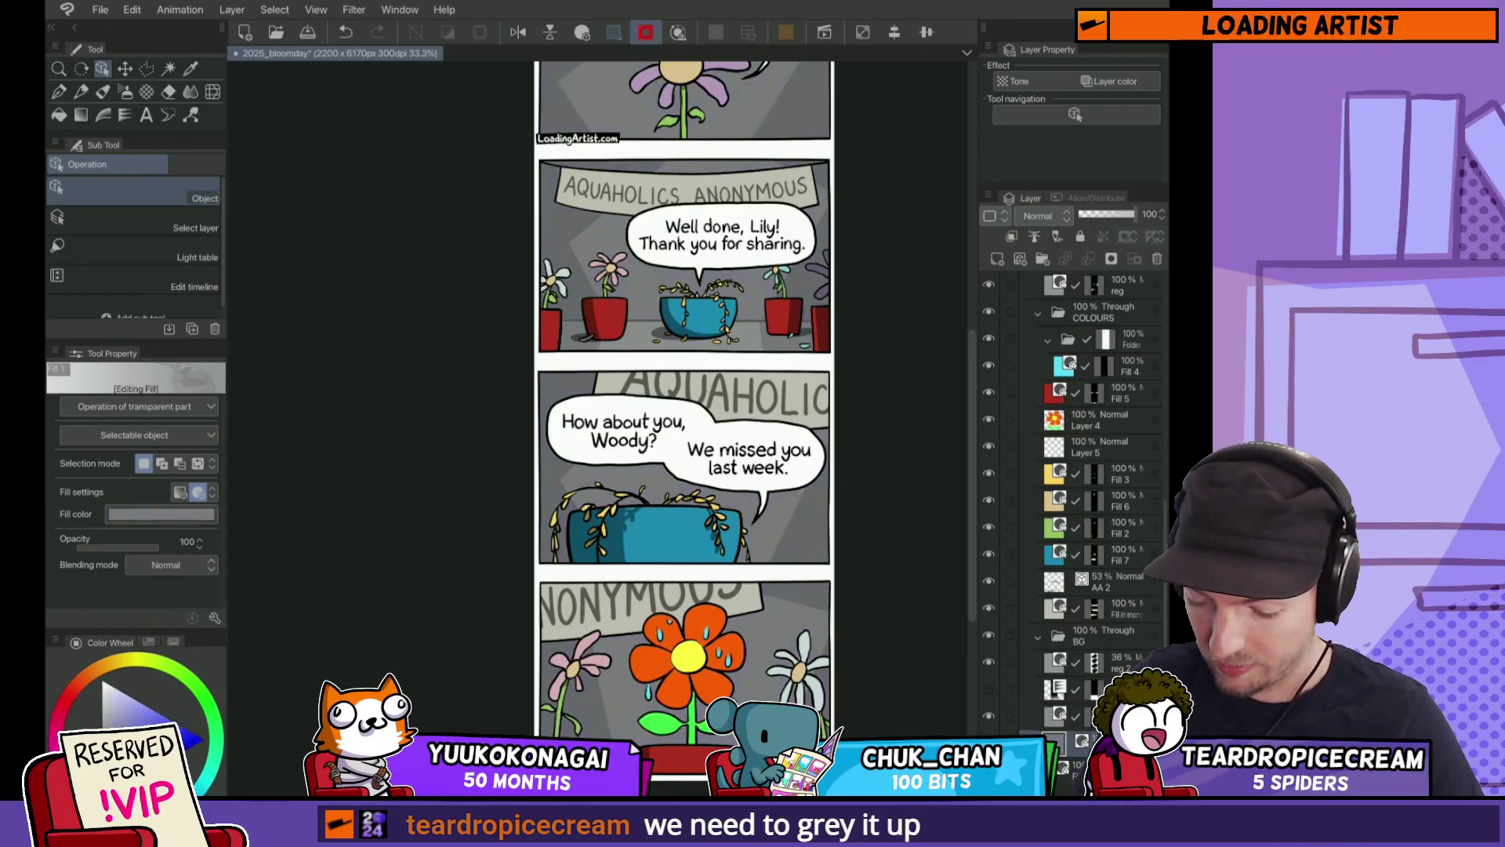
left_click(115, 723)
left_click_drag(669, 442, 634, 562)
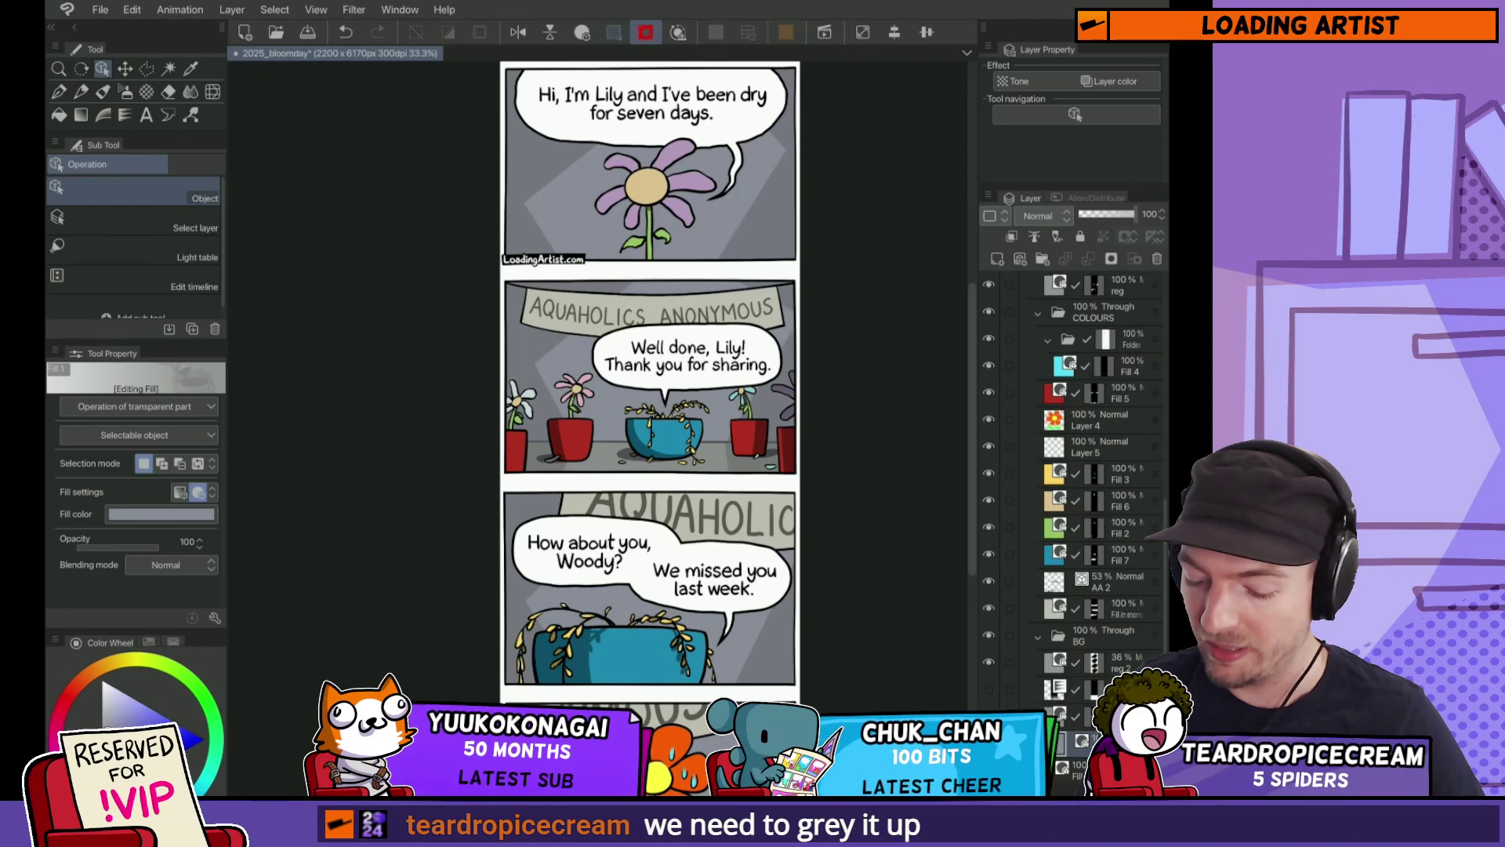
left_click_drag(755, 416, 747, 313)
left_click_drag(784, 553, 775, 598)
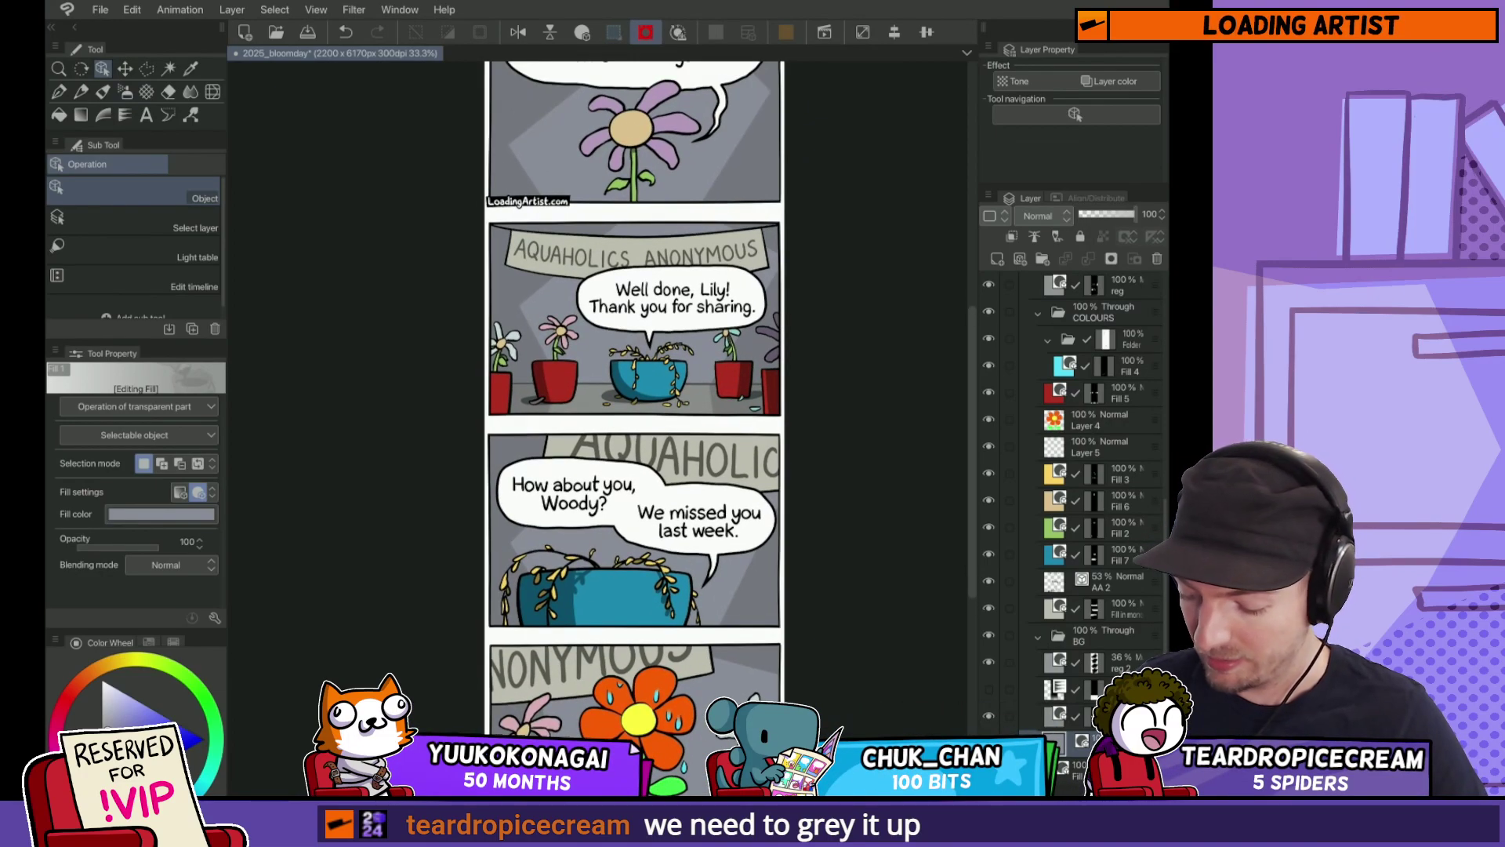
Step: Select the floor fill of the second panel and try blue-violet, lavender and tan colours on it
left_click(1120, 716)
left_click(115, 730)
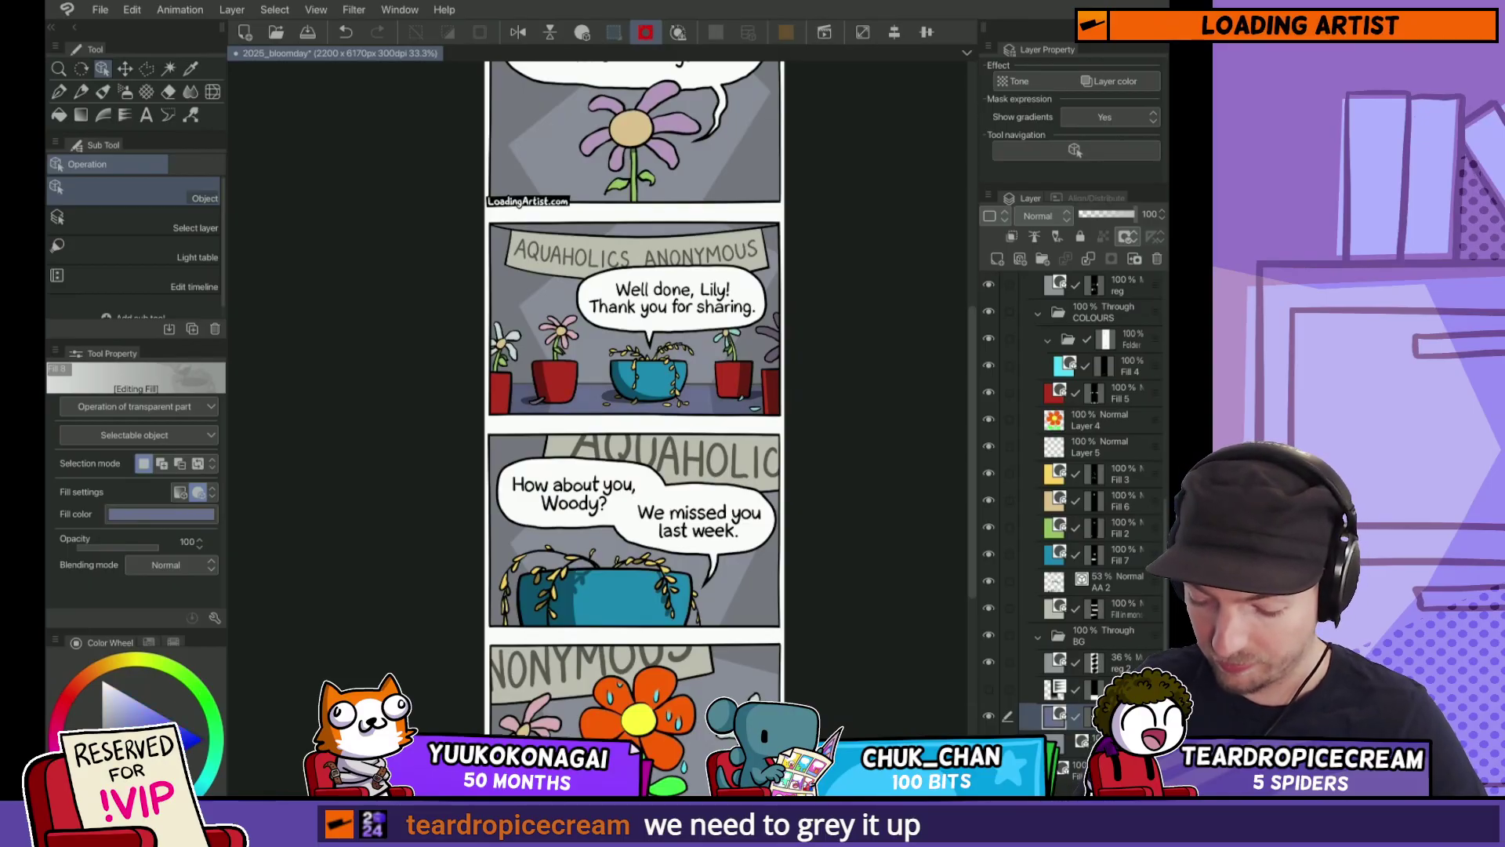
left_click(116, 726)
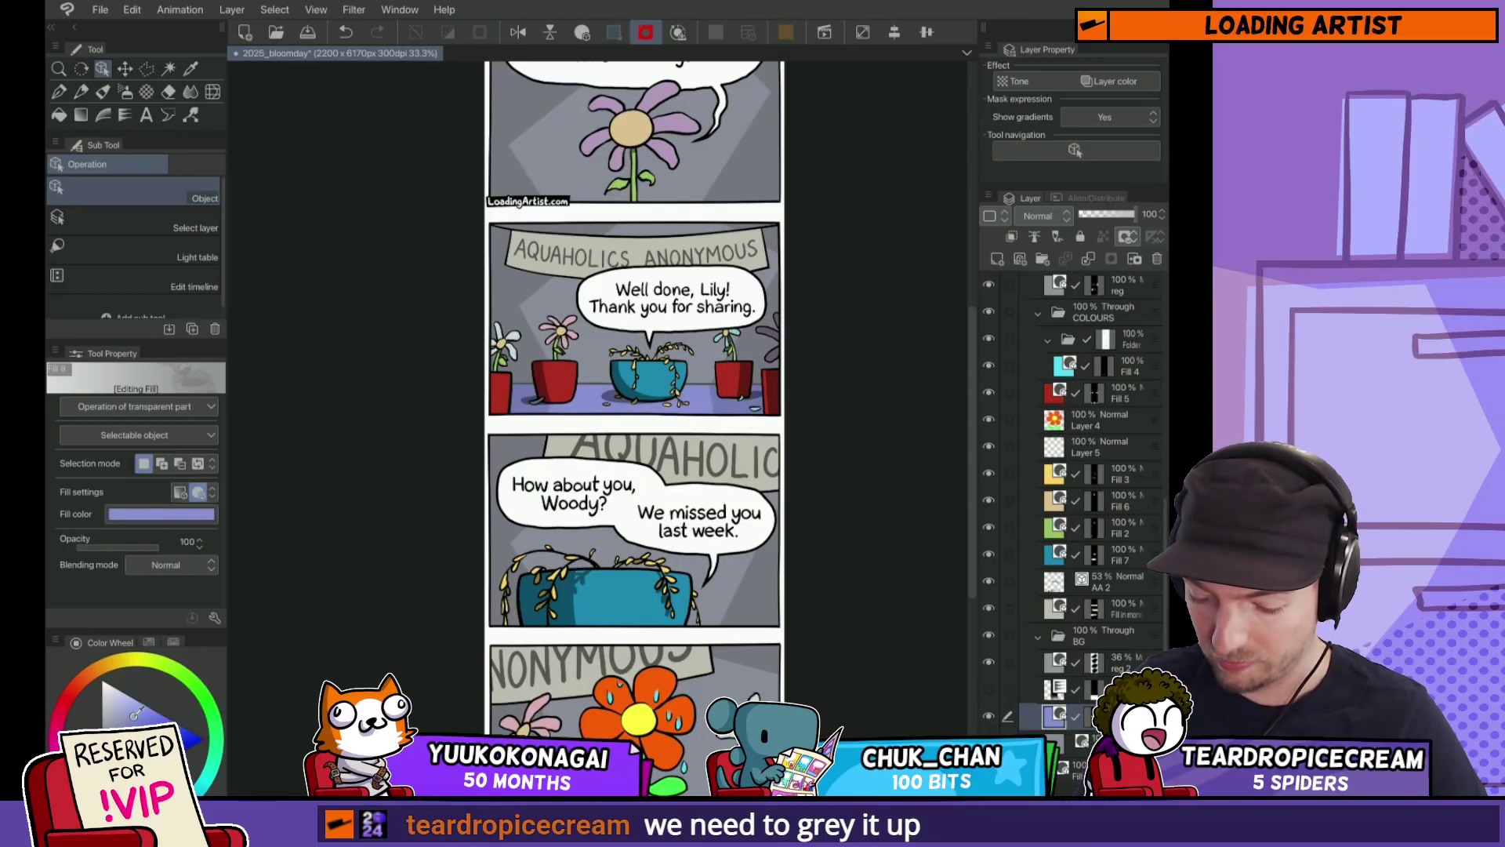
mouse_move(135, 715)
left_mouse_down()
mouse_move(146, 683)
mouse_move(116, 662)
mouse_move(75, 686)
mouse_move(113, 662)
left_mouse_up()
left_click(126, 660)
mouse_move(821, 386)
left_mouse_down()
mouse_move(849, 349)
mouse_move(899, 402)
left_mouse_up()
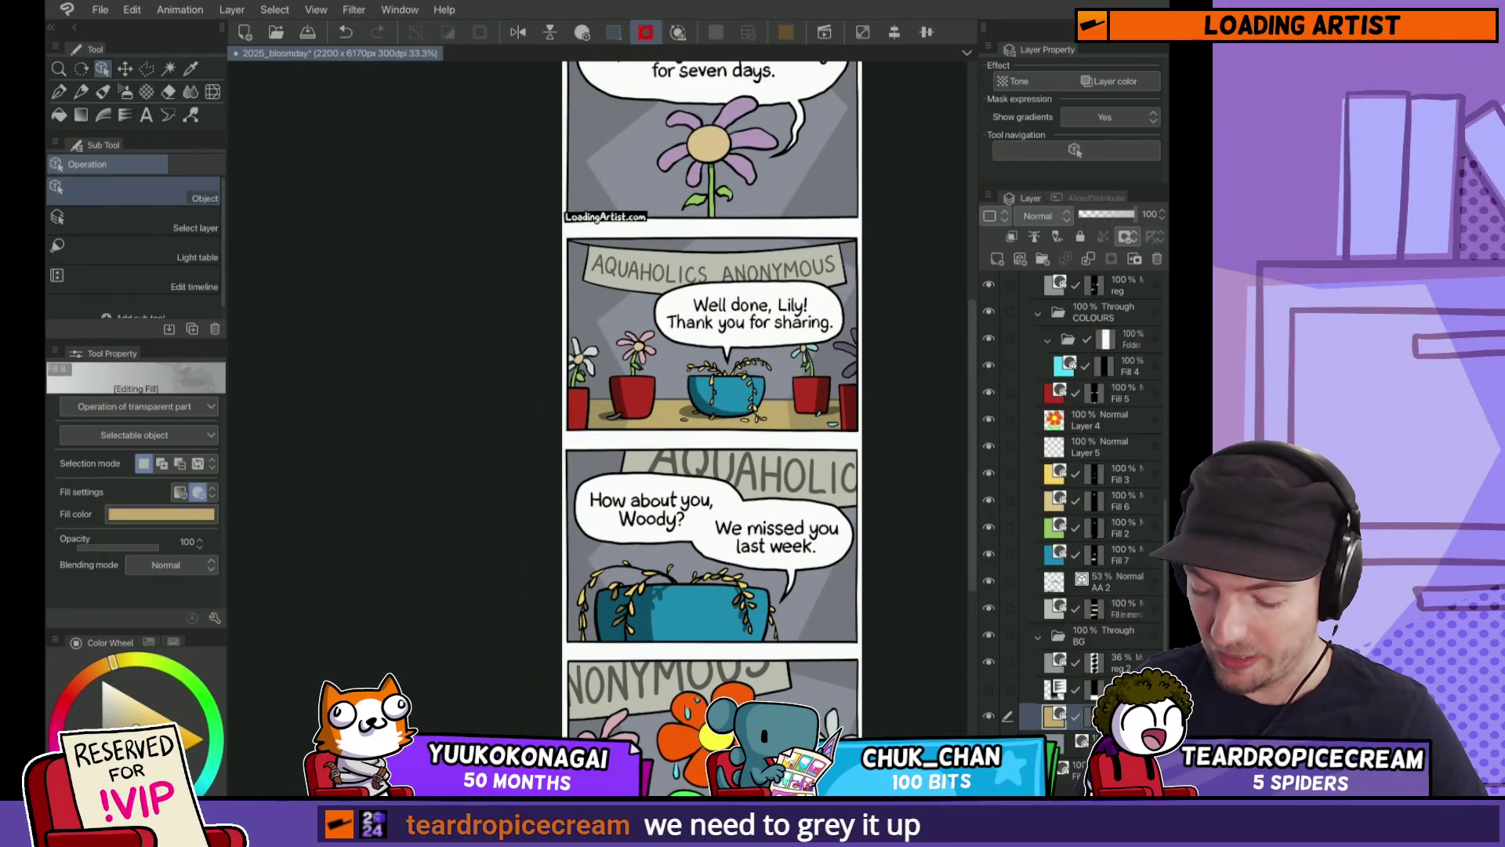
left_click_drag(732, 411, 620, 354)
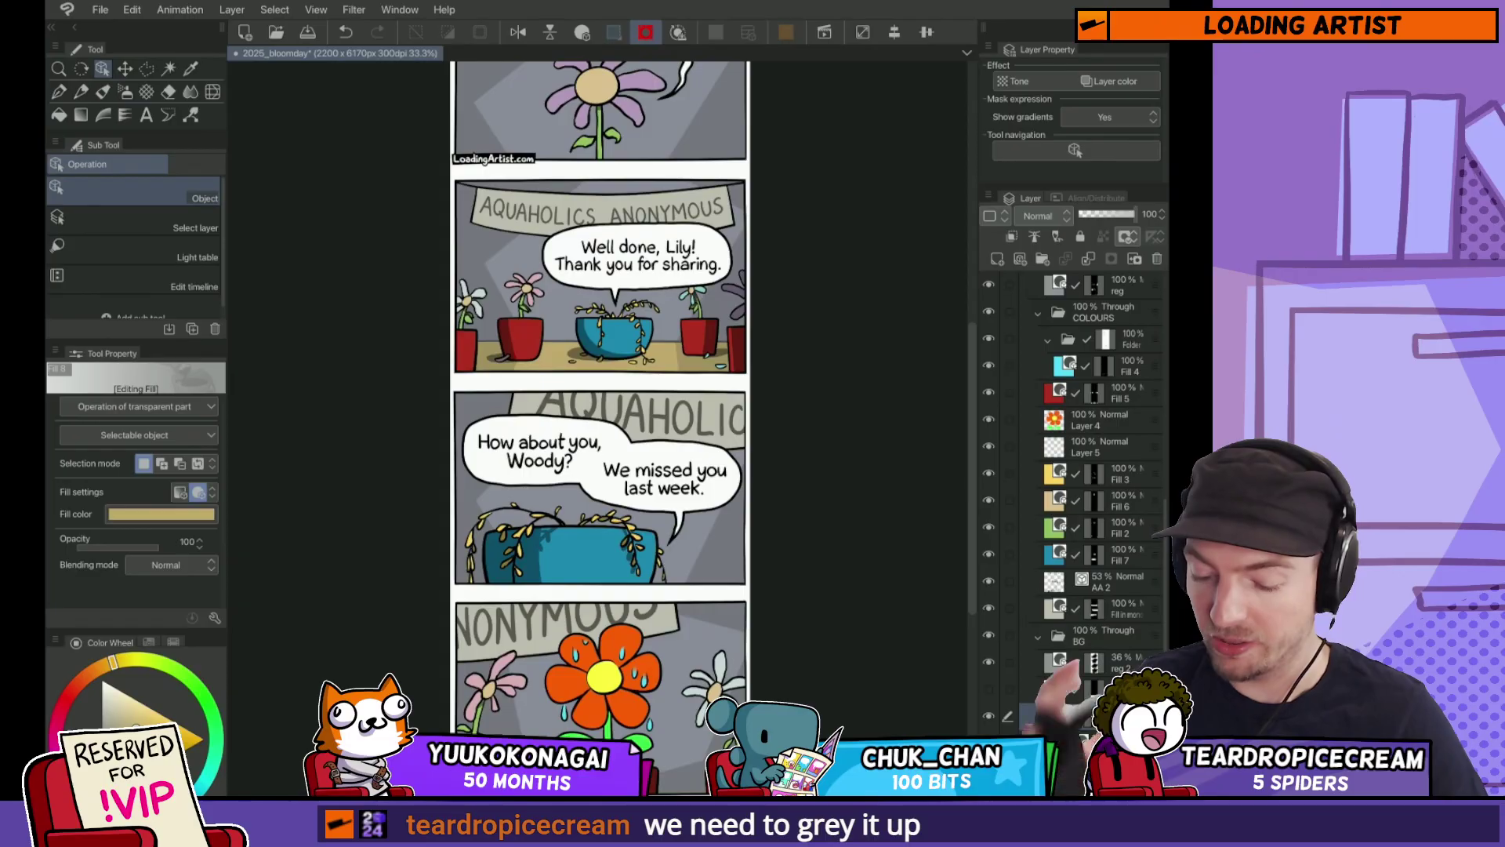
scroll(639, 443, "down", 2)
scroll(629, 453, "up", 1)
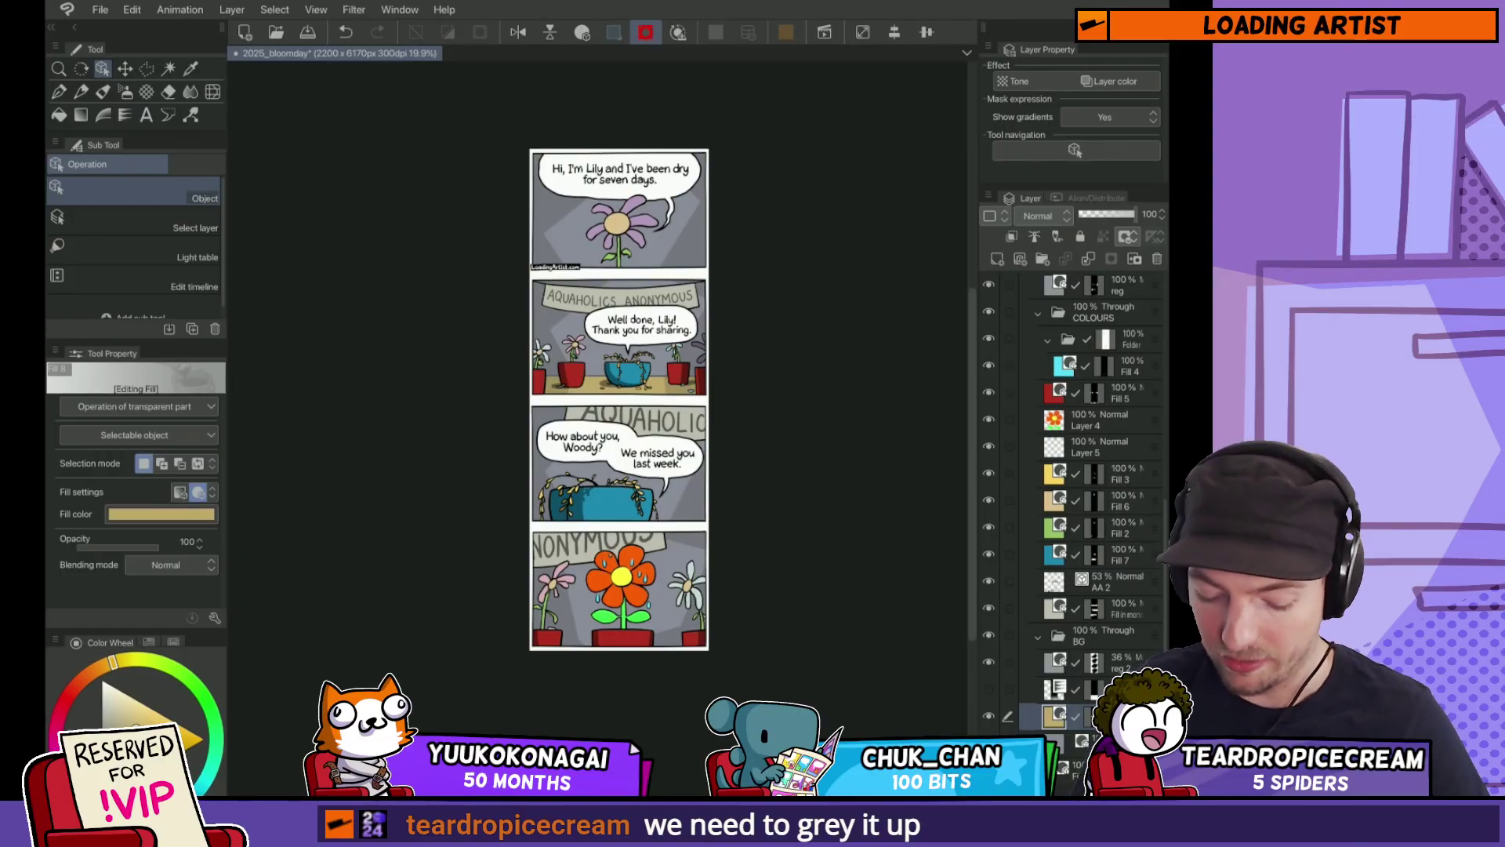
Step: Try bright green, magenta and pale beige as the second panel's floor colour
mouse_move(137, 728)
left_mouse_down()
mouse_move(204, 738)
mouse_move(158, 713)
mouse_move(173, 722)
mouse_move(161, 736)
mouse_move(204, 739)
left_mouse_up()
left_click(175, 668)
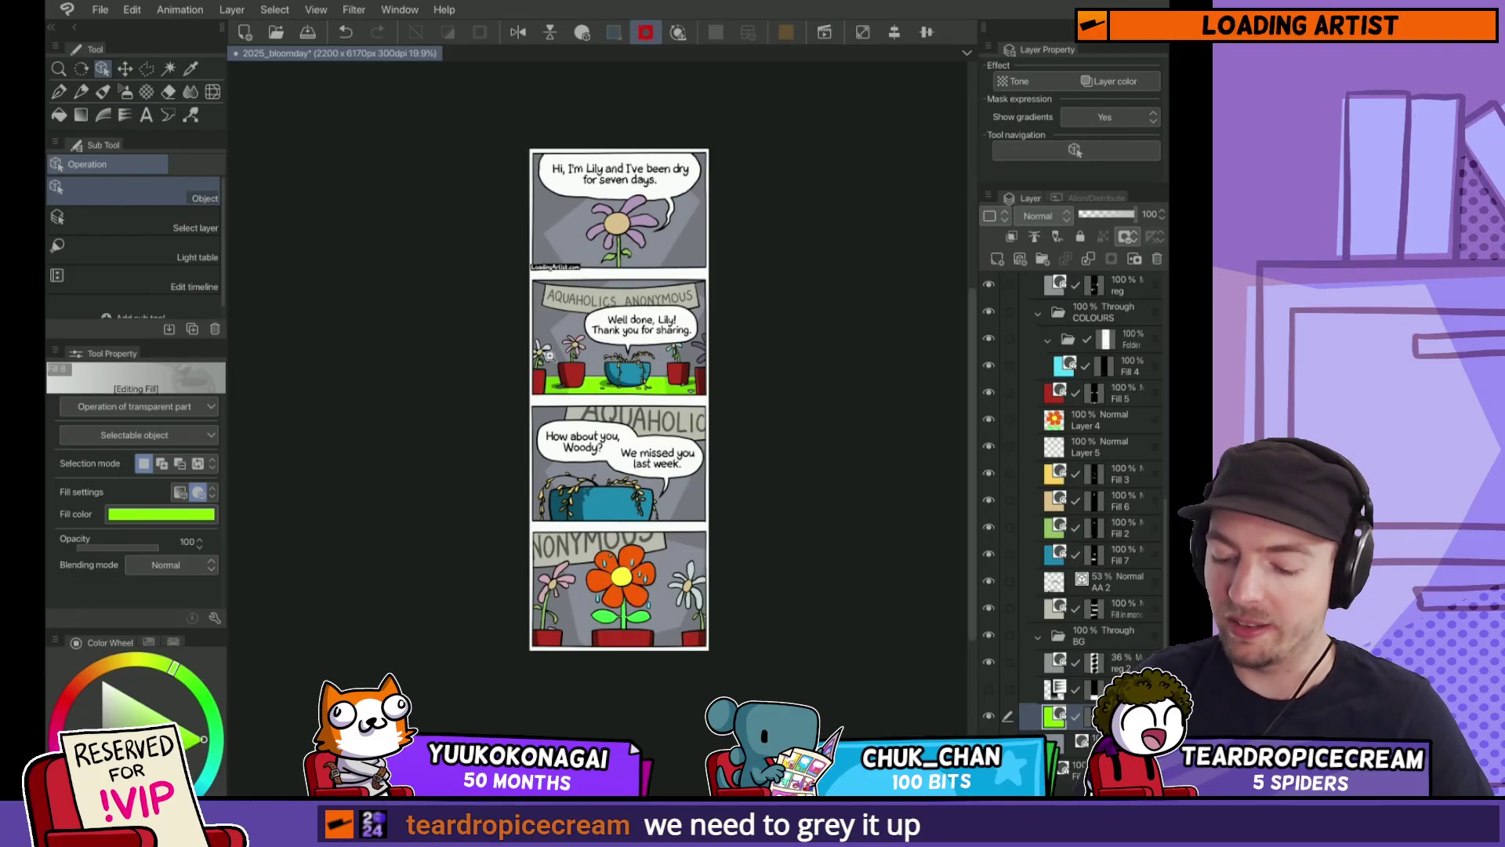
left_click(56, 731)
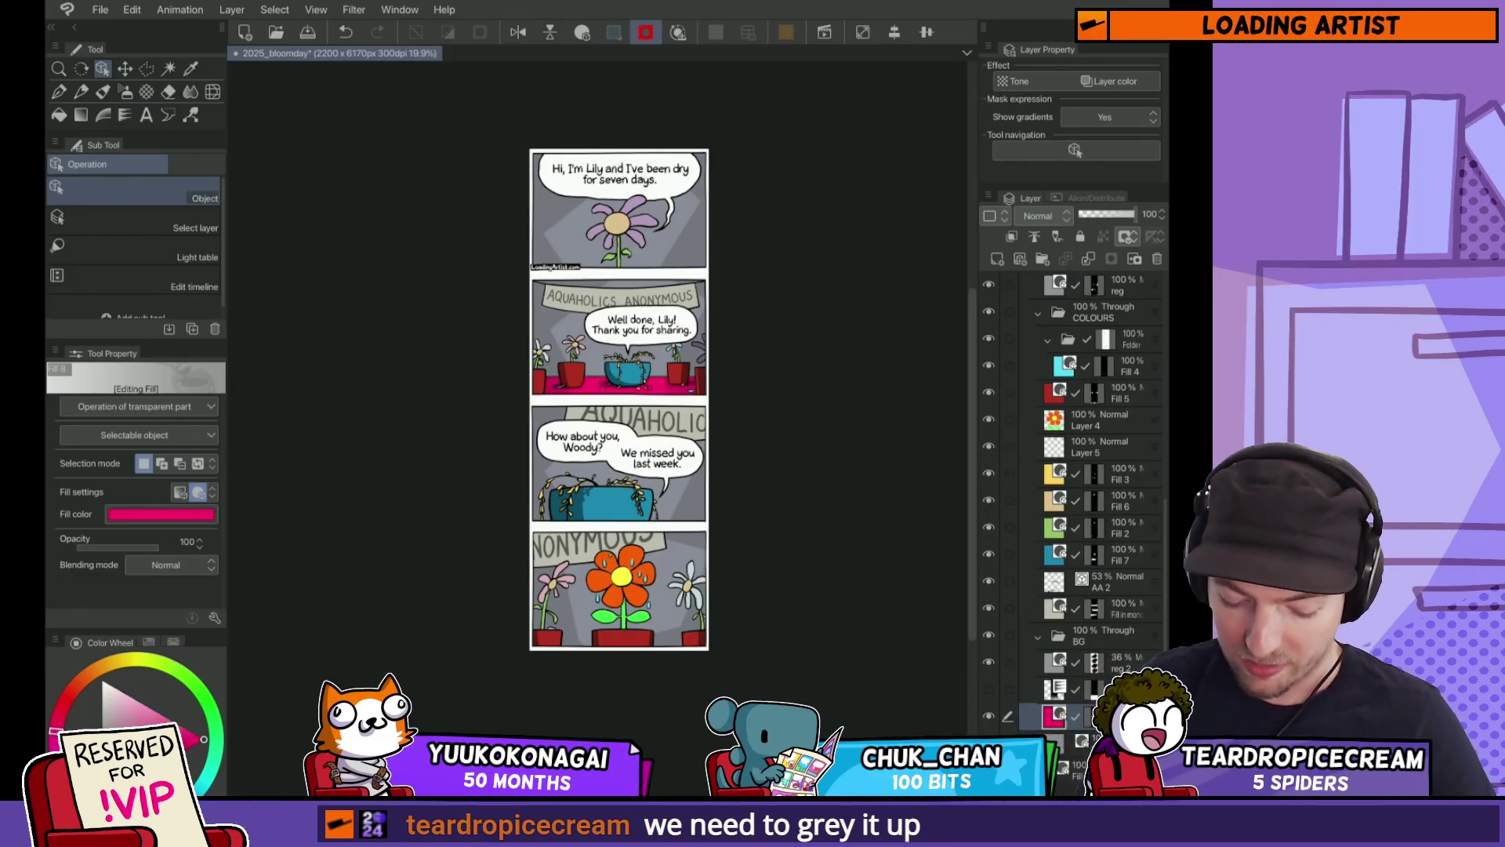
left_click(118, 717)
left_click(130, 660)
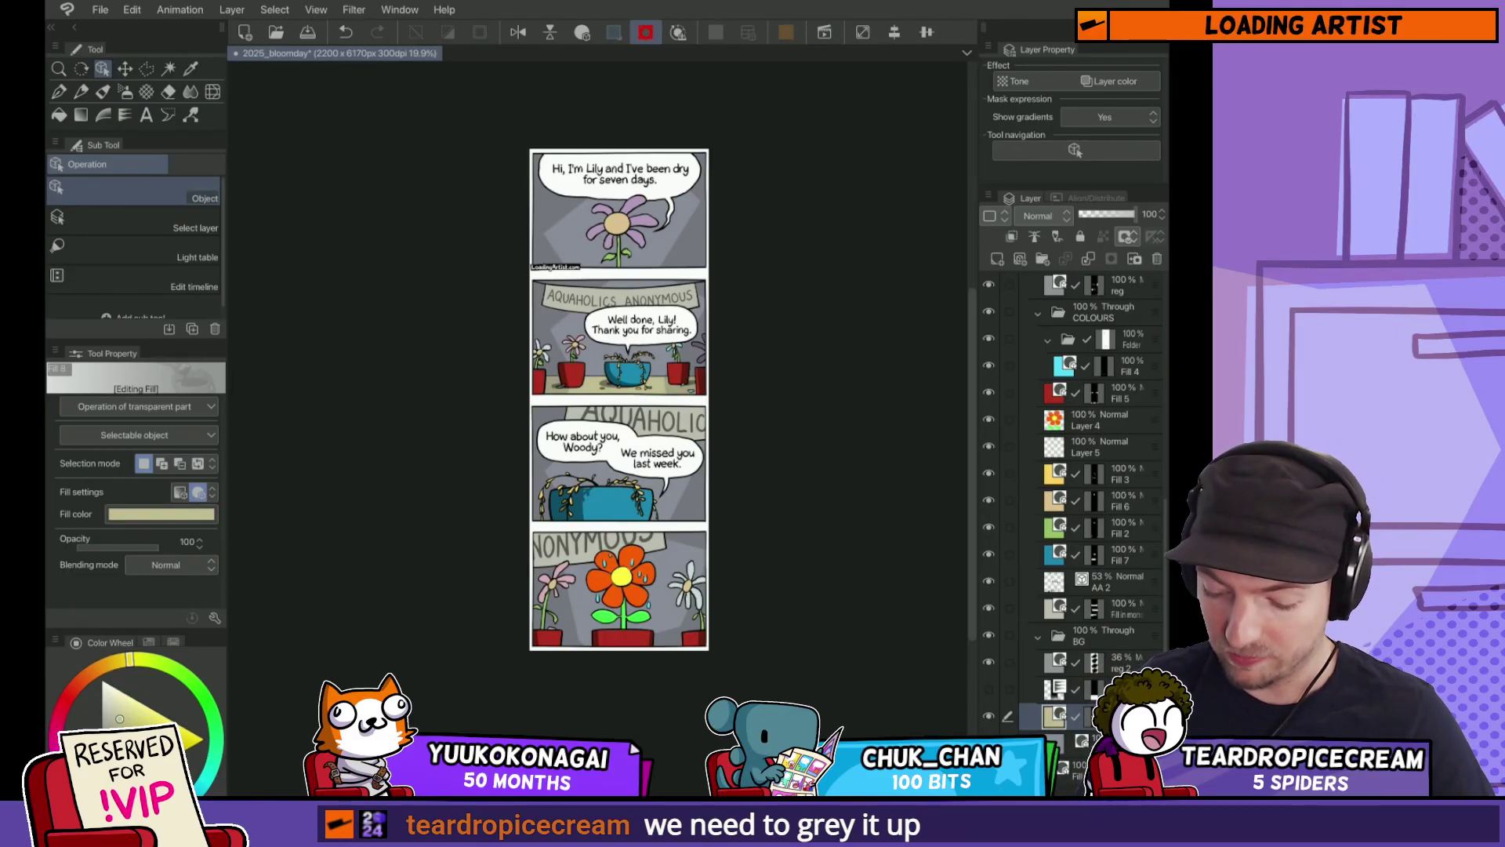
Step: Try a pale blue and a near-white blue on the second panel's floor and compare it with the other panels
mouse_move(140, 713)
left_mouse_down()
mouse_move(142, 685)
mouse_move(97, 723)
mouse_move(87, 666)
mouse_move(121, 694)
mouse_move(104, 668)
mouse_move(62, 765)
left_mouse_up()
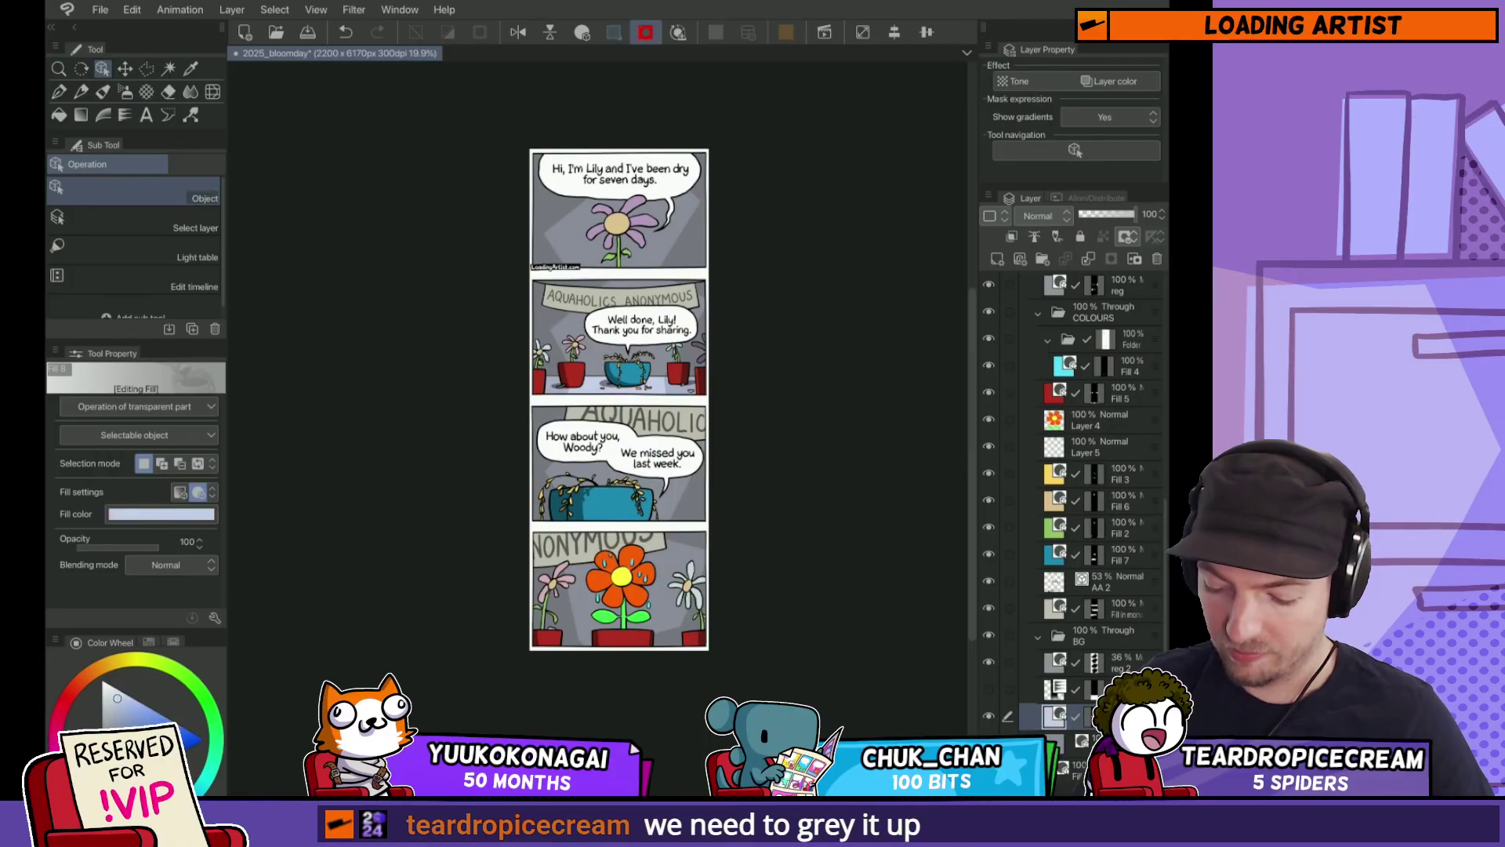
left_click(132, 698)
mouse_move(132, 696)
left_mouse_down()
mouse_move(143, 683)
mouse_move(116, 704)
mouse_move(145, 718)
mouse_move(105, 694)
left_mouse_up()
scroll(646, 417, "up", 5)
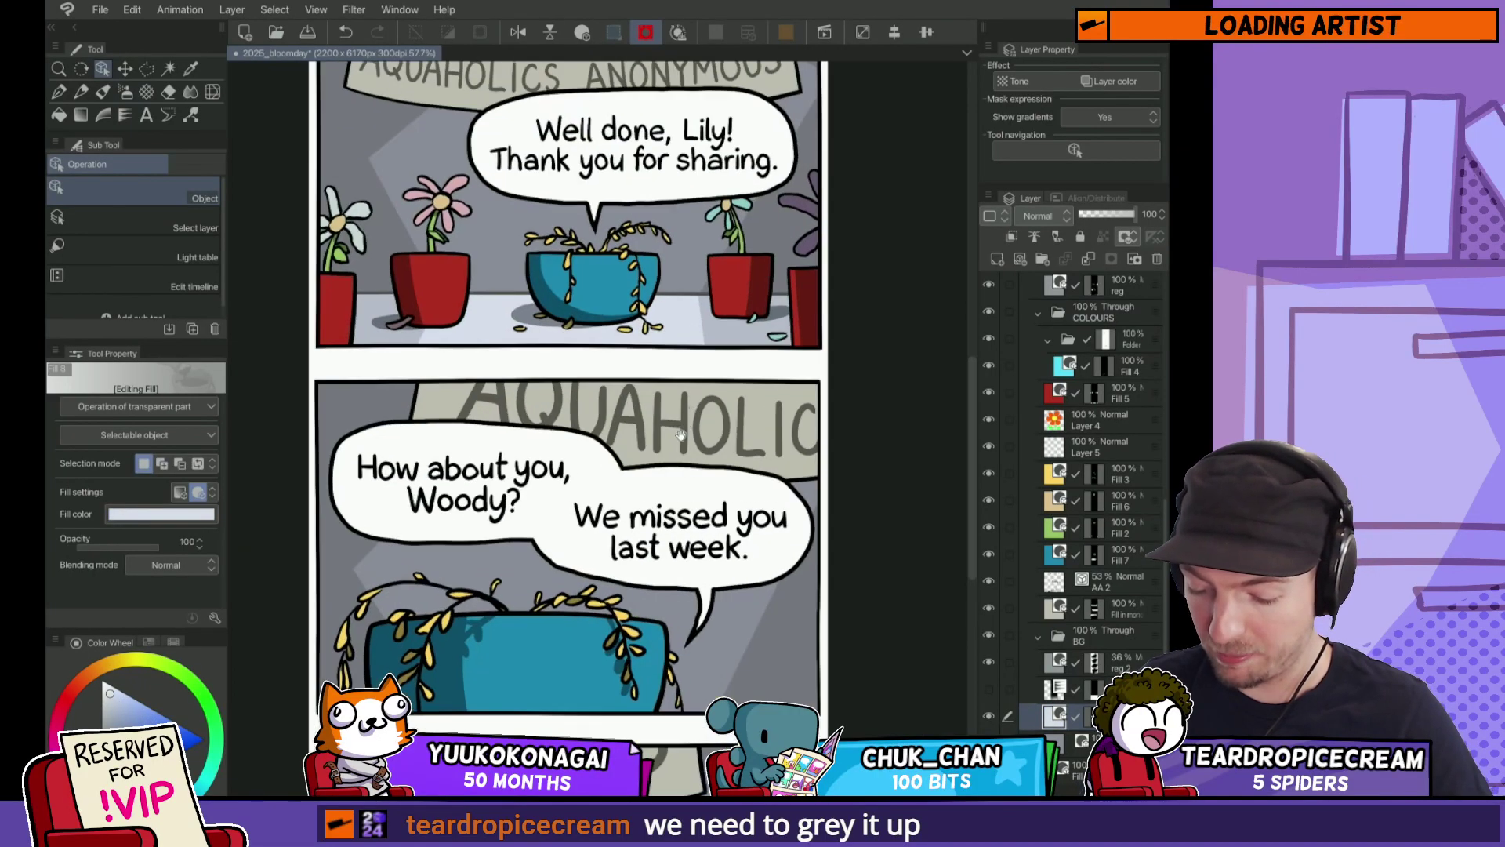
left_click_drag(646, 417, 627, 543)
scroll(671, 456, "down", 5)
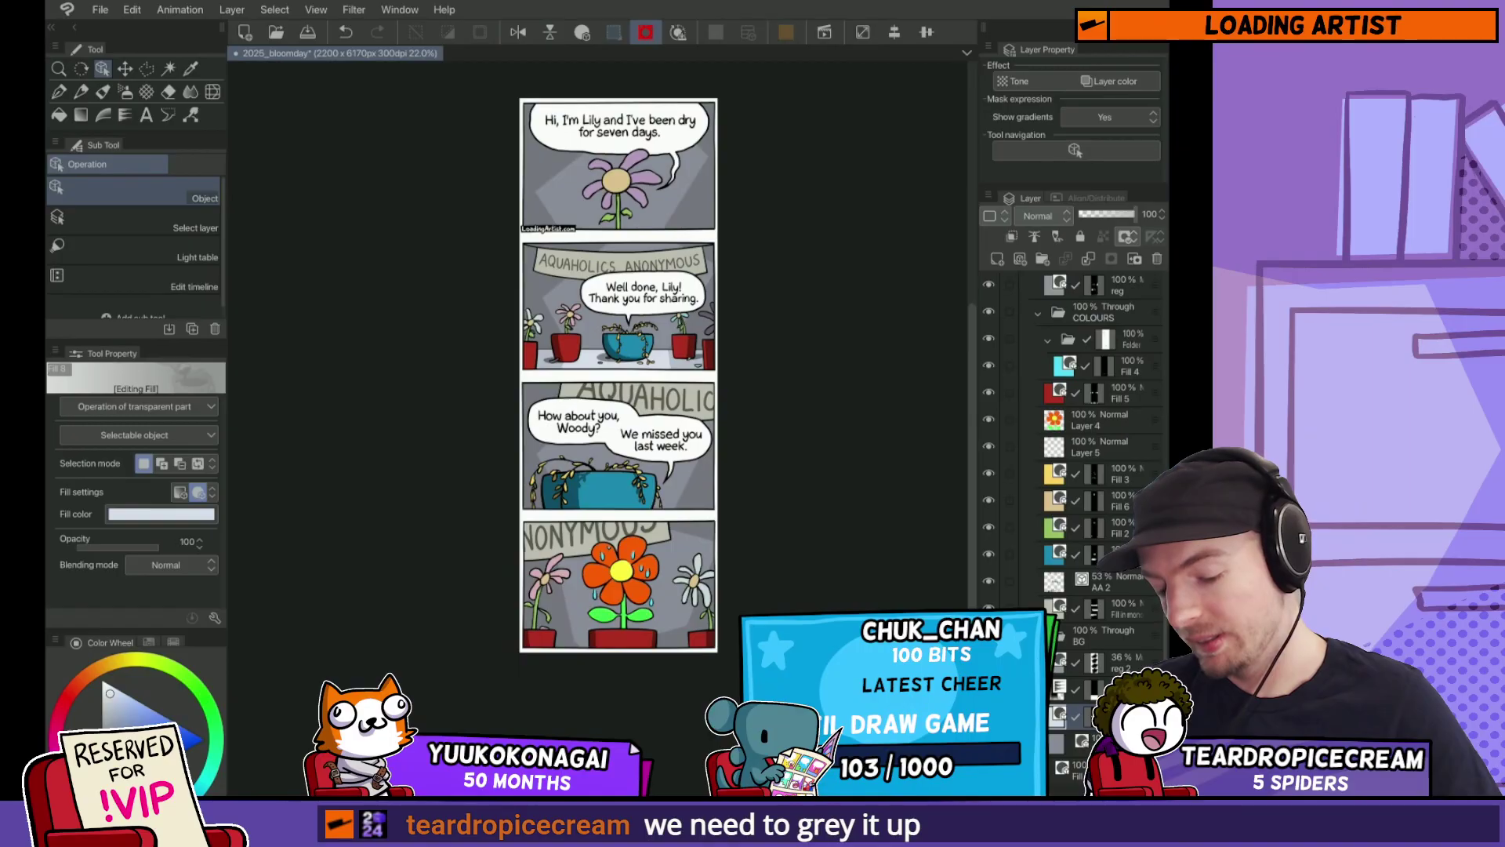
Step: Recolour the second panel's floor fill to a medium tan brown
key("k")
left_click_drag(700, 427, 685, 547)
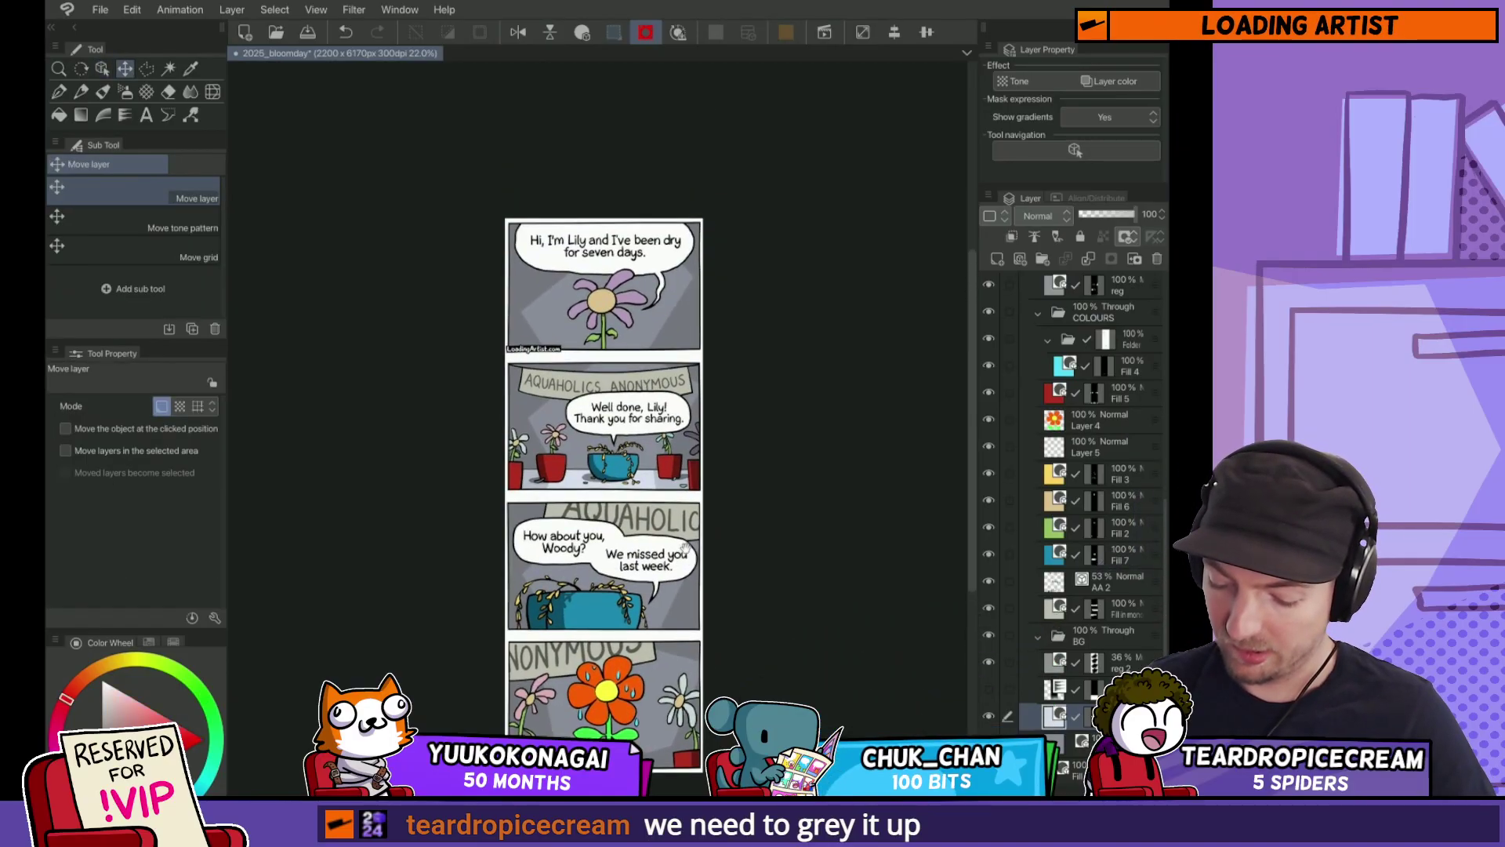
scroll(690, 517, "up", 4)
key("o")
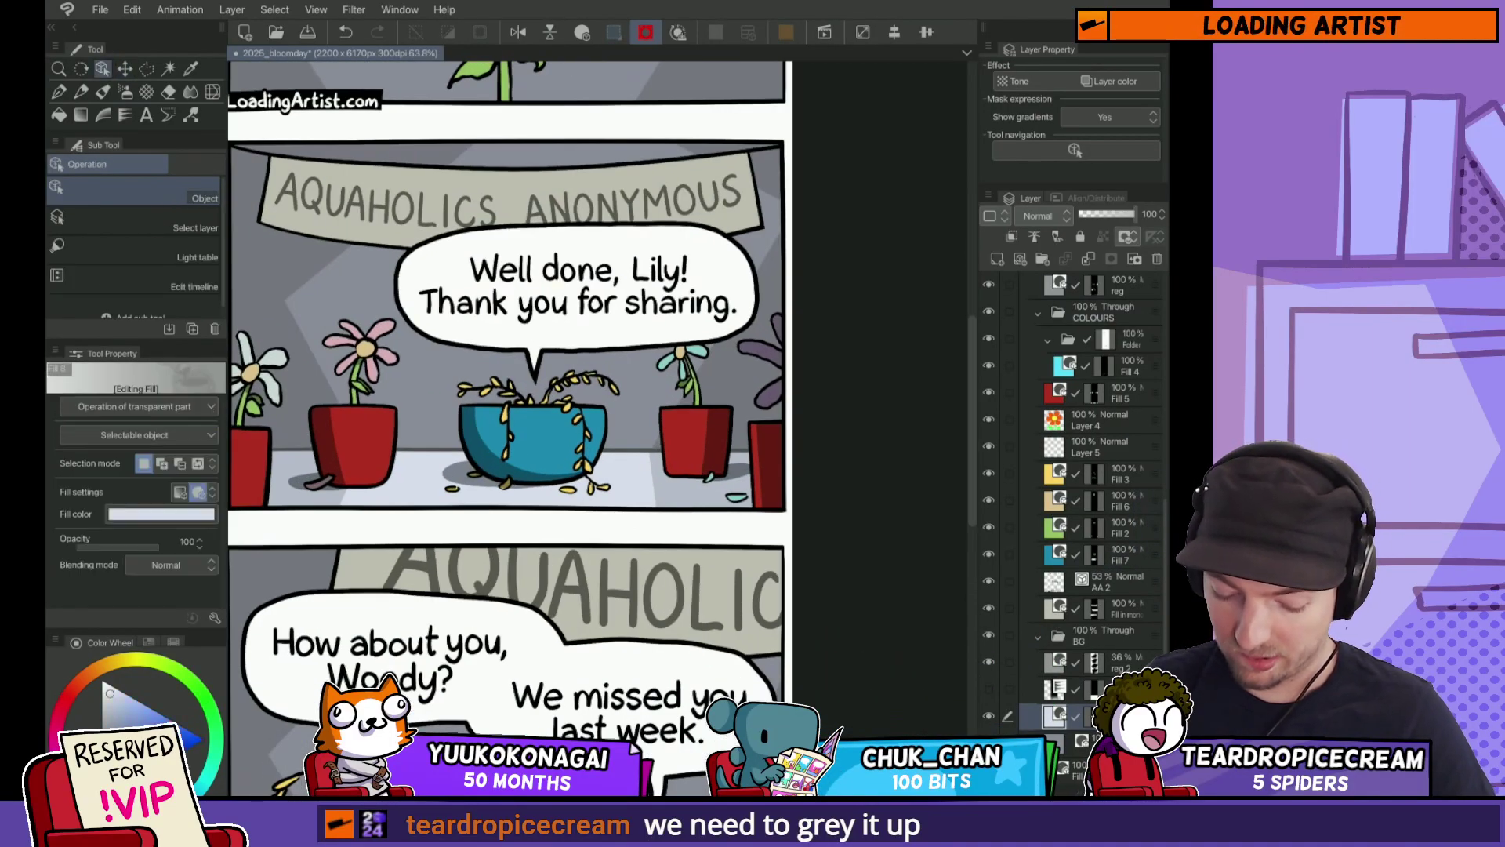
left_click(108, 663)
mouse_move(135, 719)
left_mouse_down()
mouse_move(144, 701)
mouse_move(135, 729)
left_mouse_up()
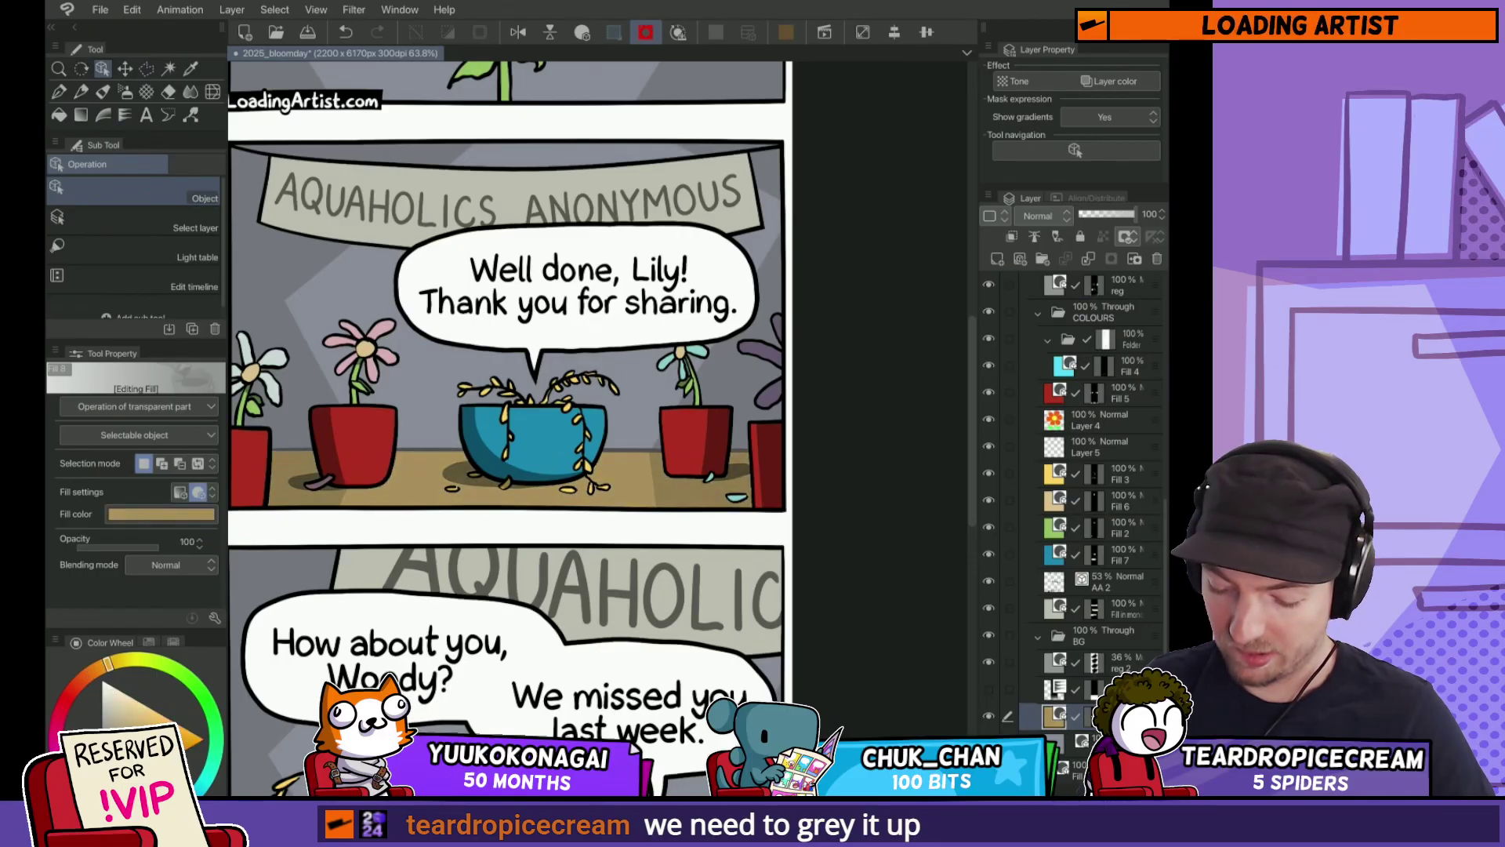
Step: Try a pale cream colour on the second panel's floor and compare it across the whole comic
scroll(573, 502, "down", 5)
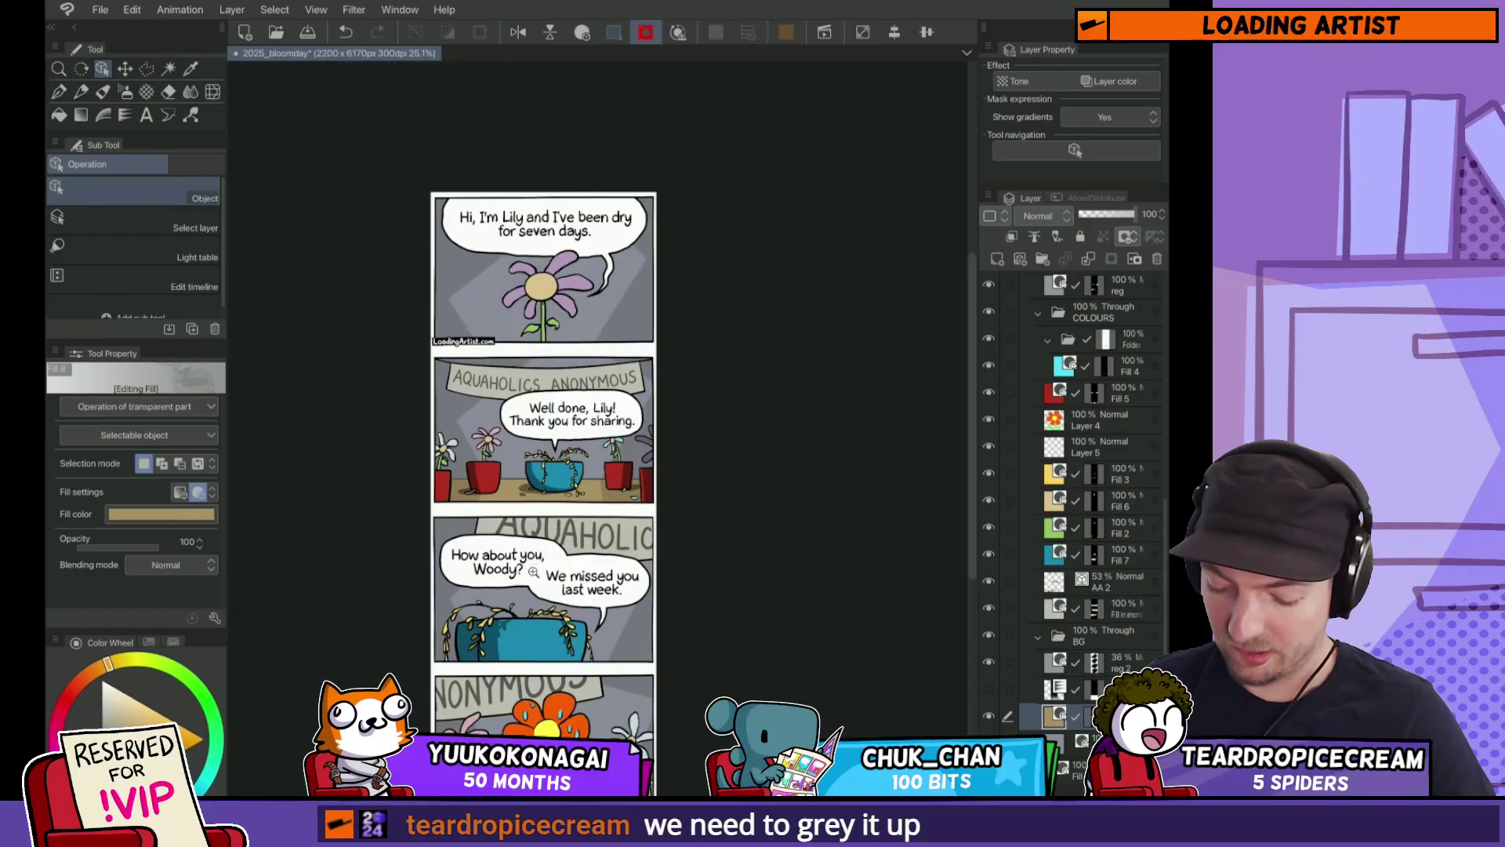
left_click(135, 703)
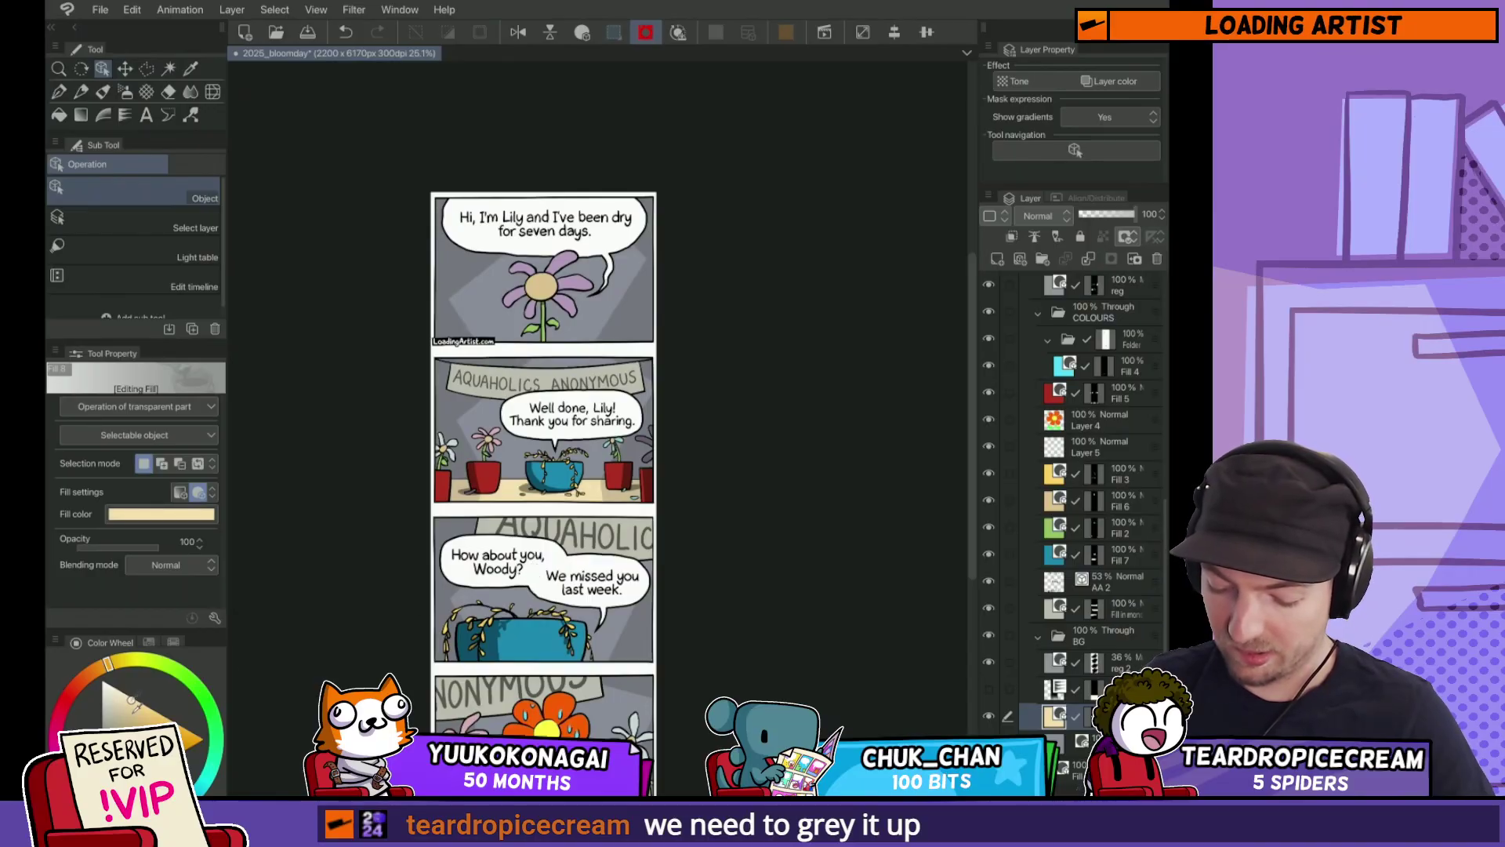
scroll(643, 471, "down", 3)
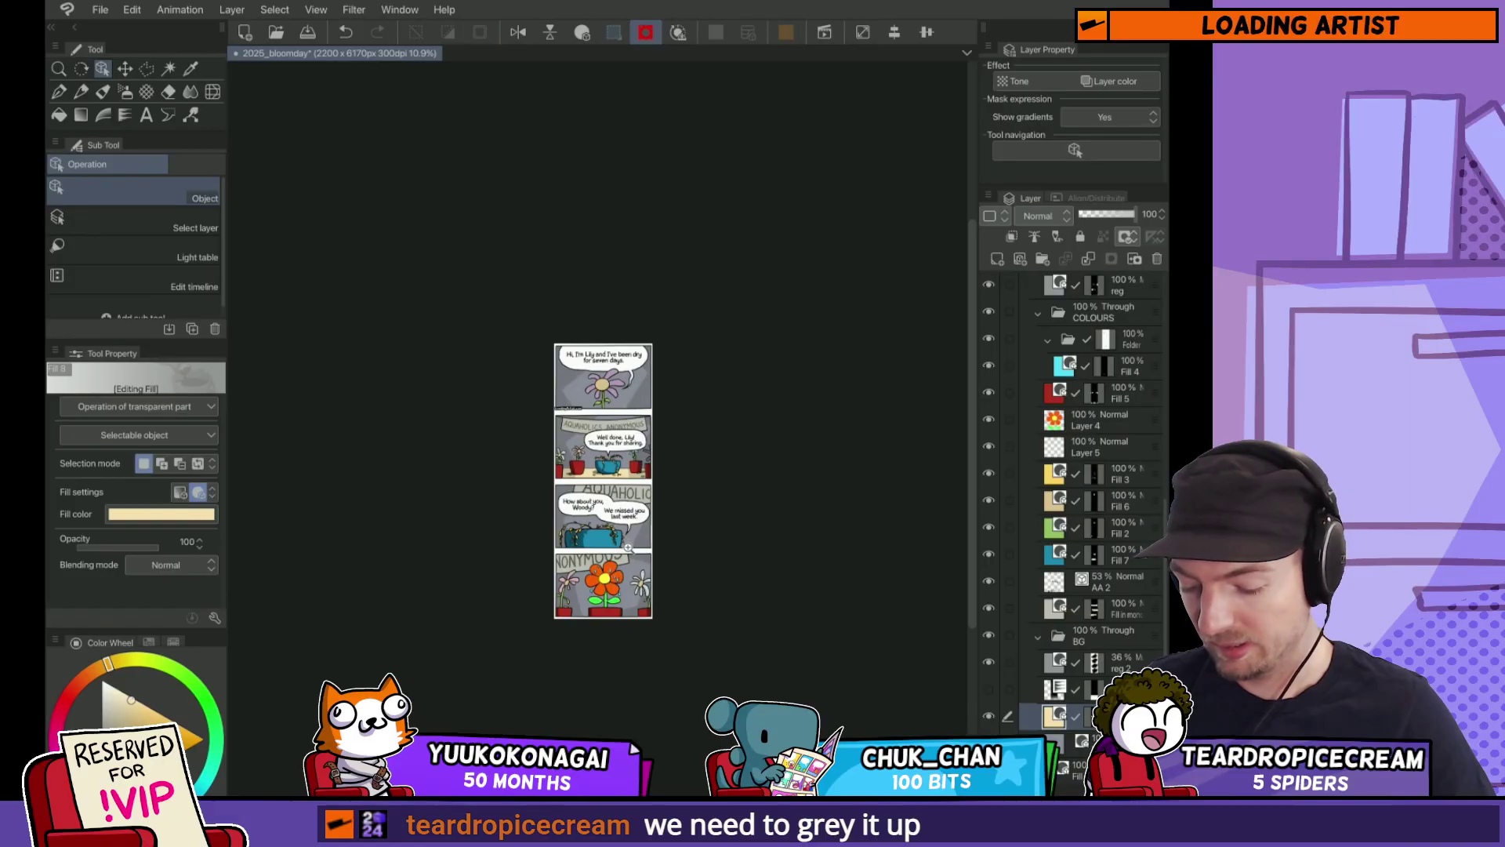
Step: Undo the cream and tan recolouring of the second panel's floor to bring back the near-white blue
scroll(628, 453, "up", 7)
key("ctrl+z")
key("ctrl+z")
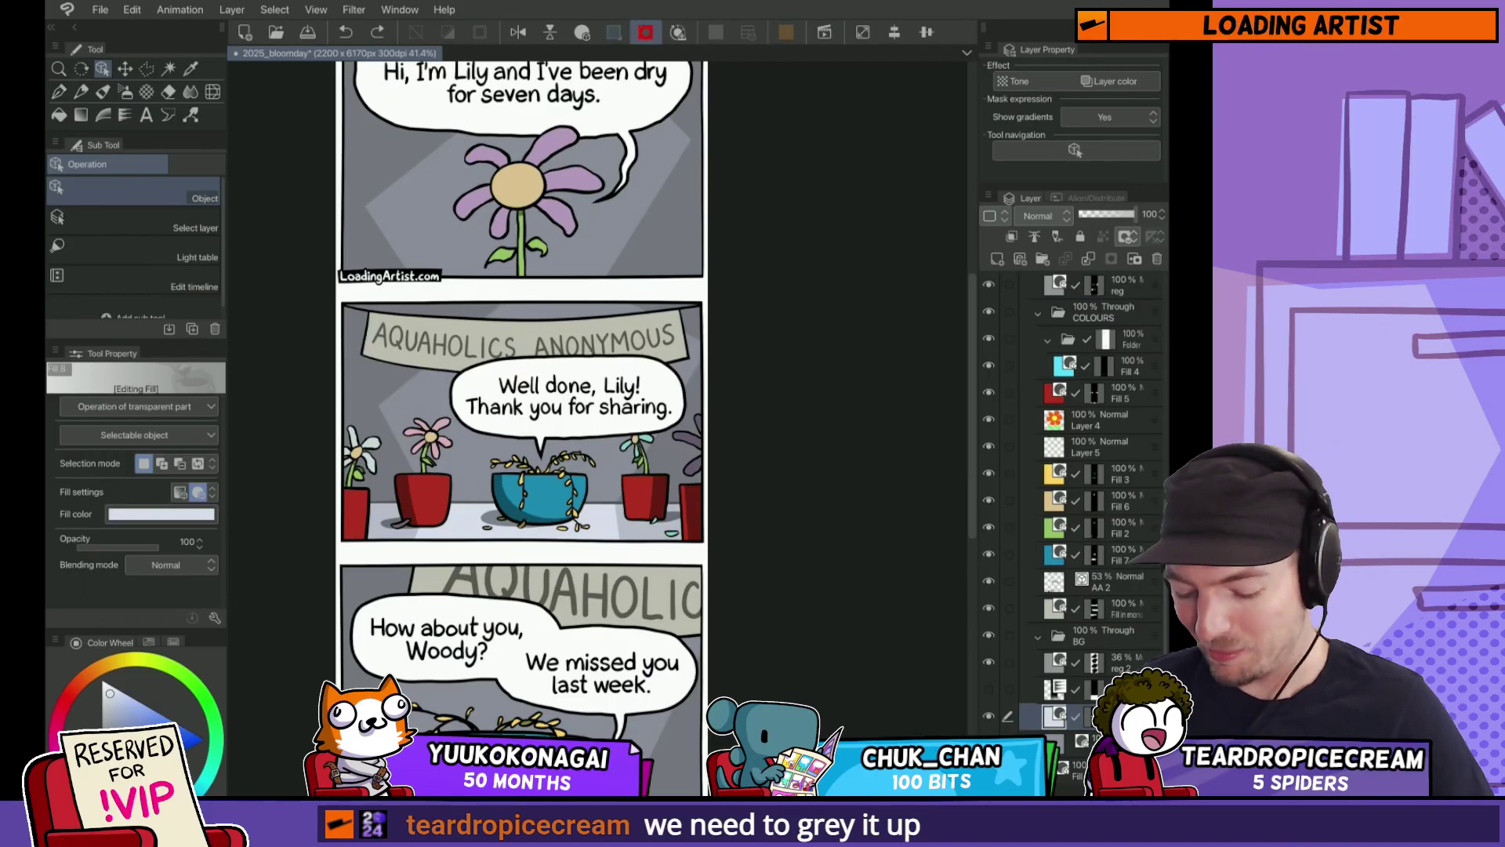
Step: Recolour the Multiply shading fill "reg" above the COLOURS folder to a light blue-grey and check it across the panels
key("k")
left_click(1125, 286)
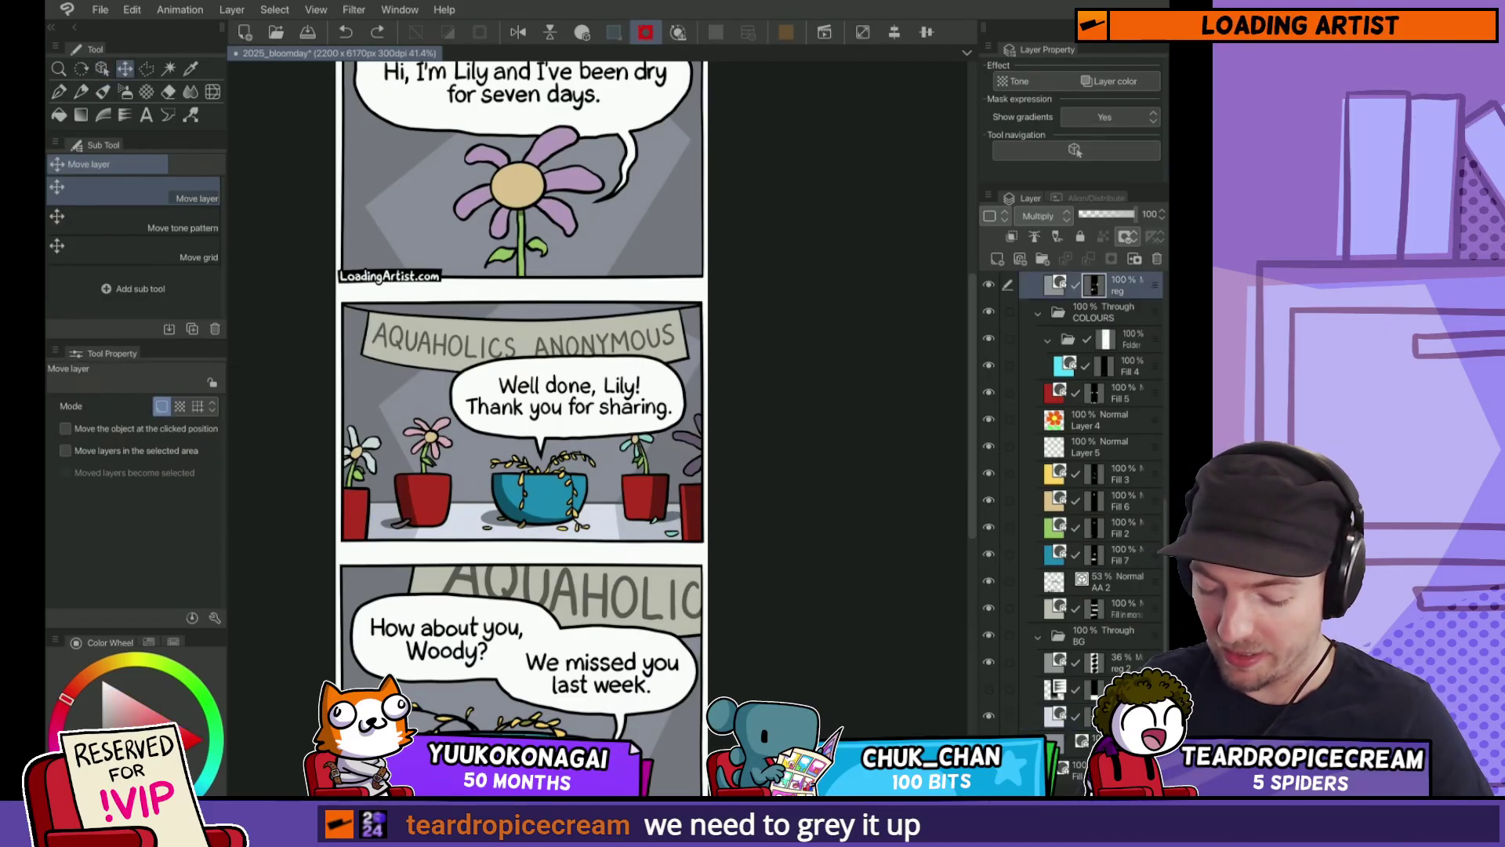
key("o")
left_click(107, 705)
left_click_drag(108, 705, 106, 711)
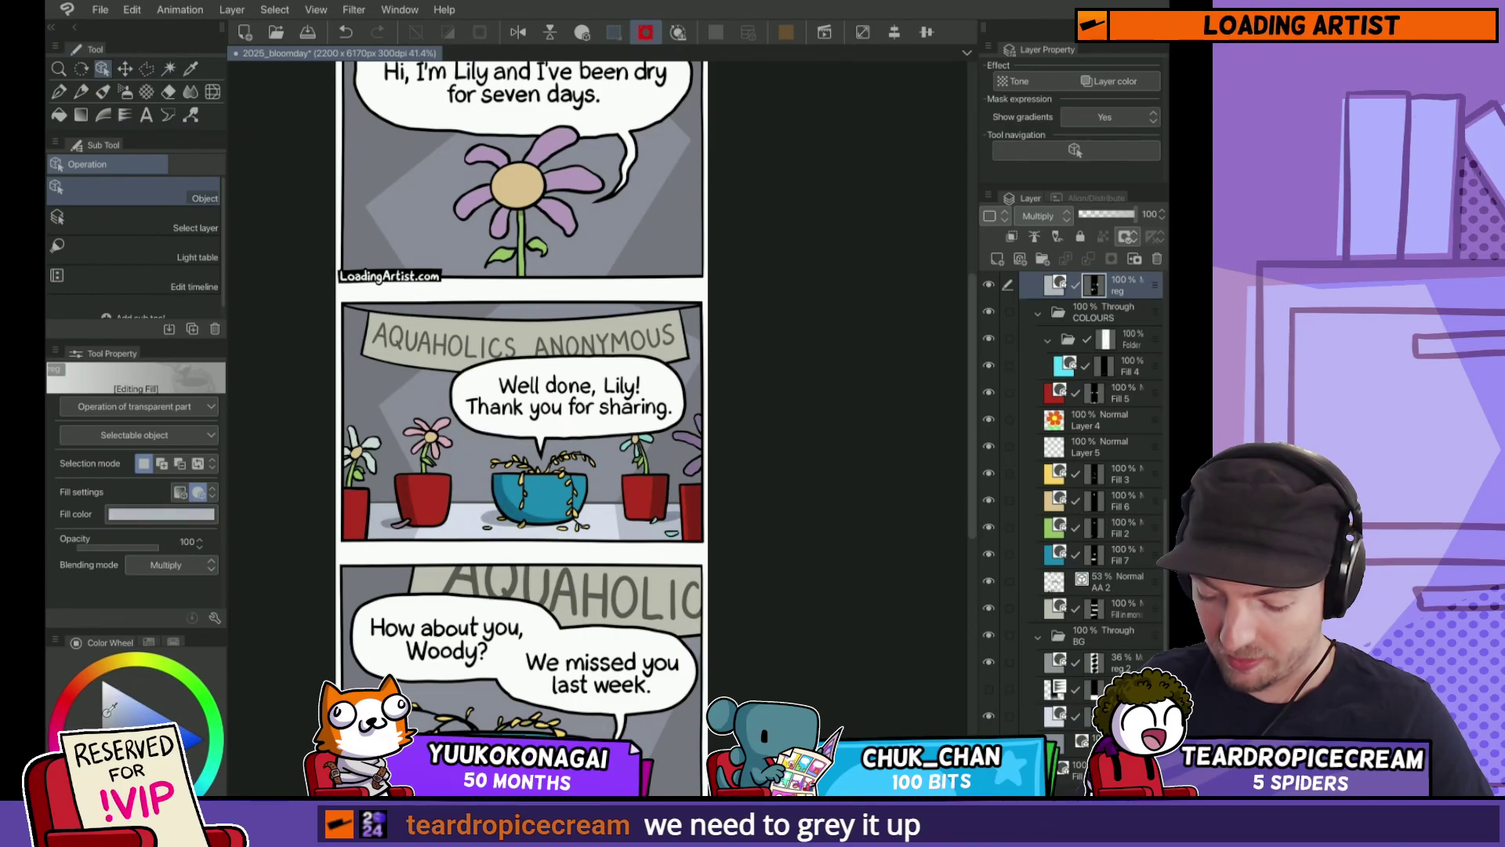
scroll(702, 497, "down", 3)
scroll(701, 496, "down", 1)
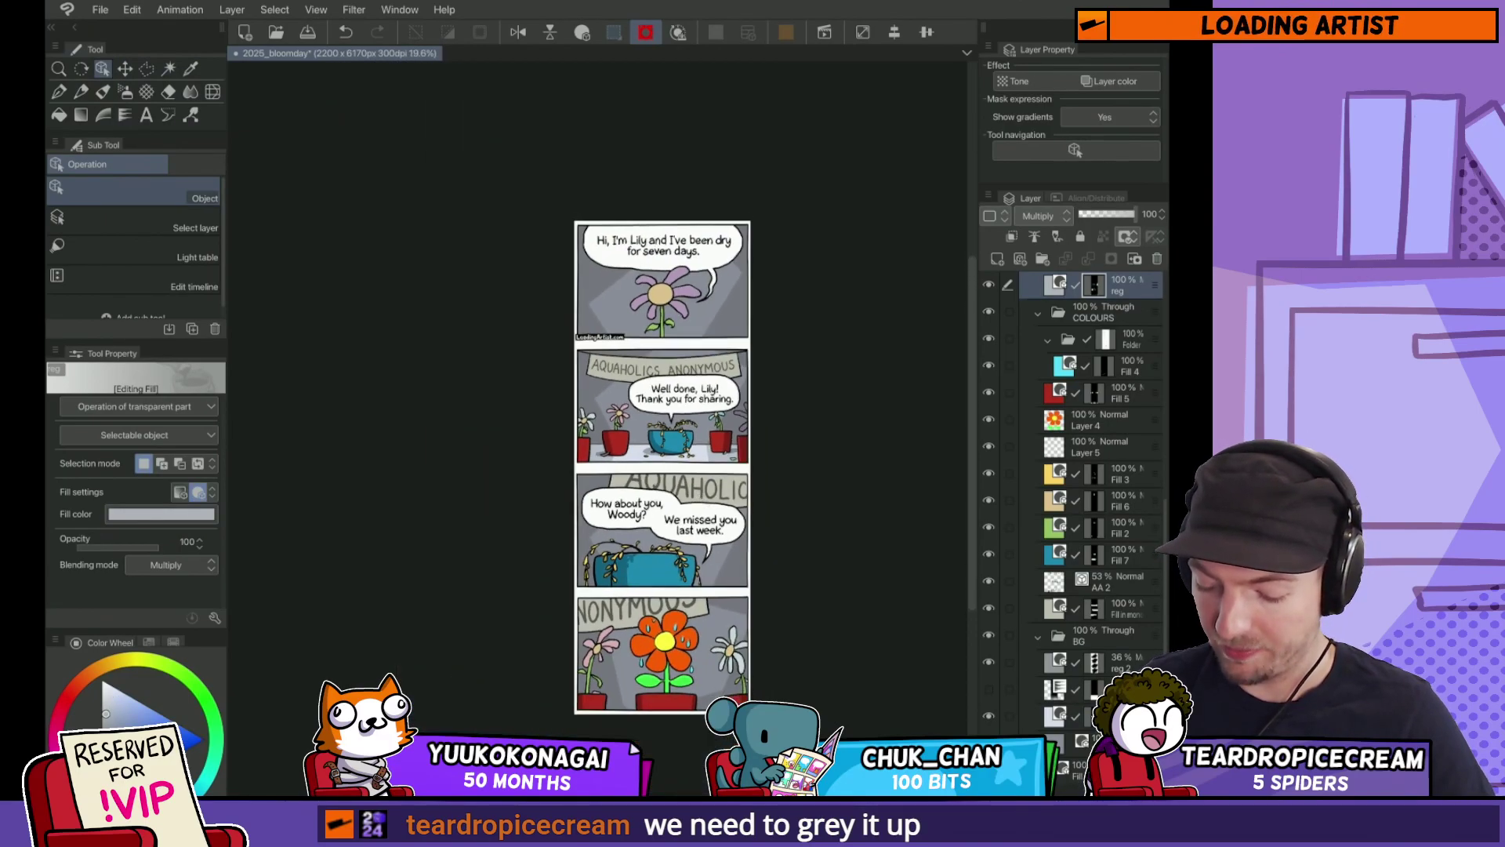
scroll(637, 592, "up", 3)
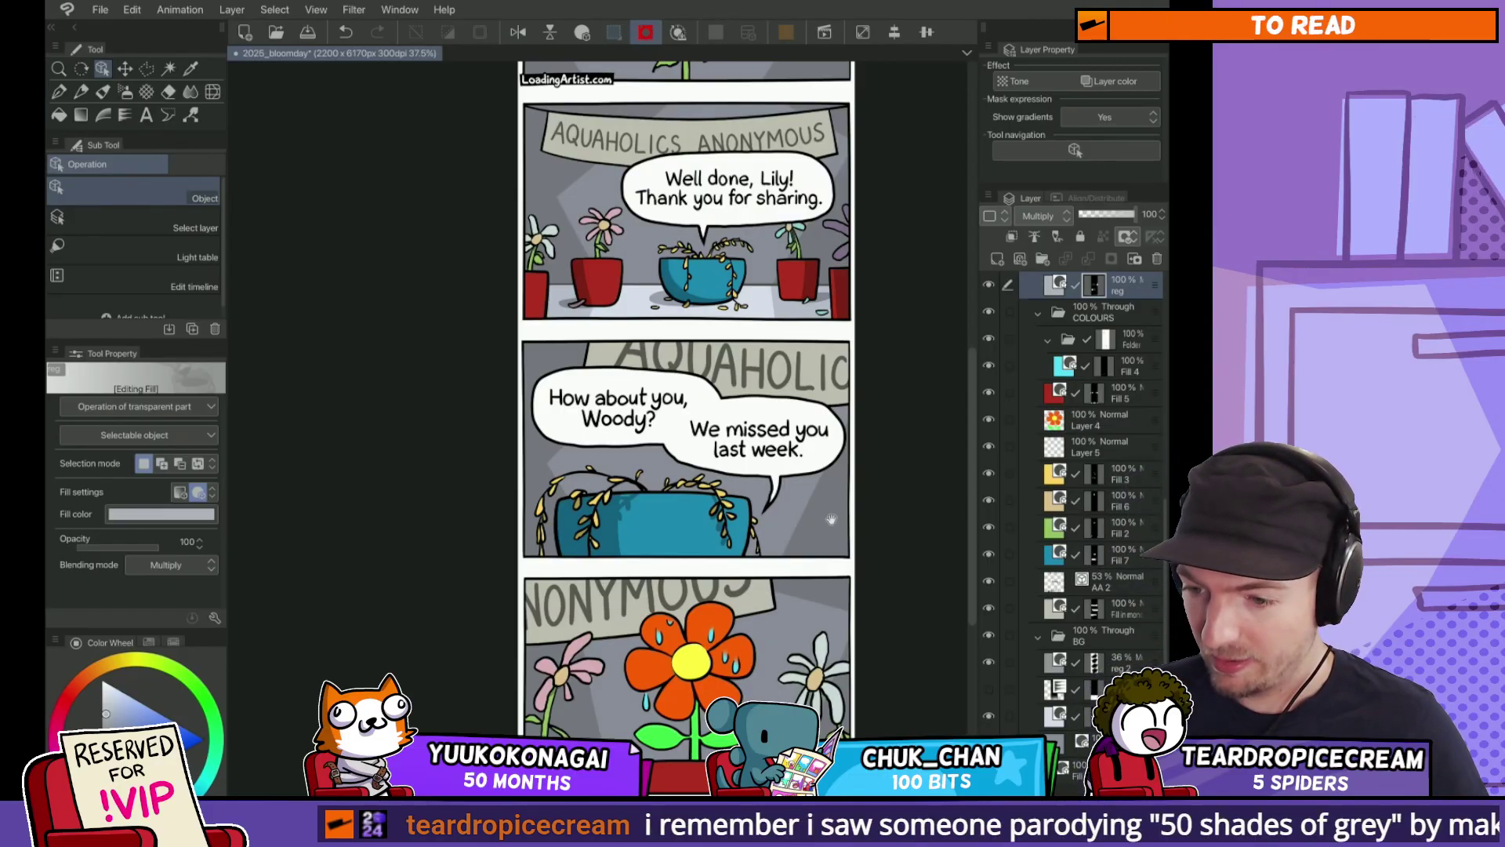
left_click_drag(831, 519, 818, 653)
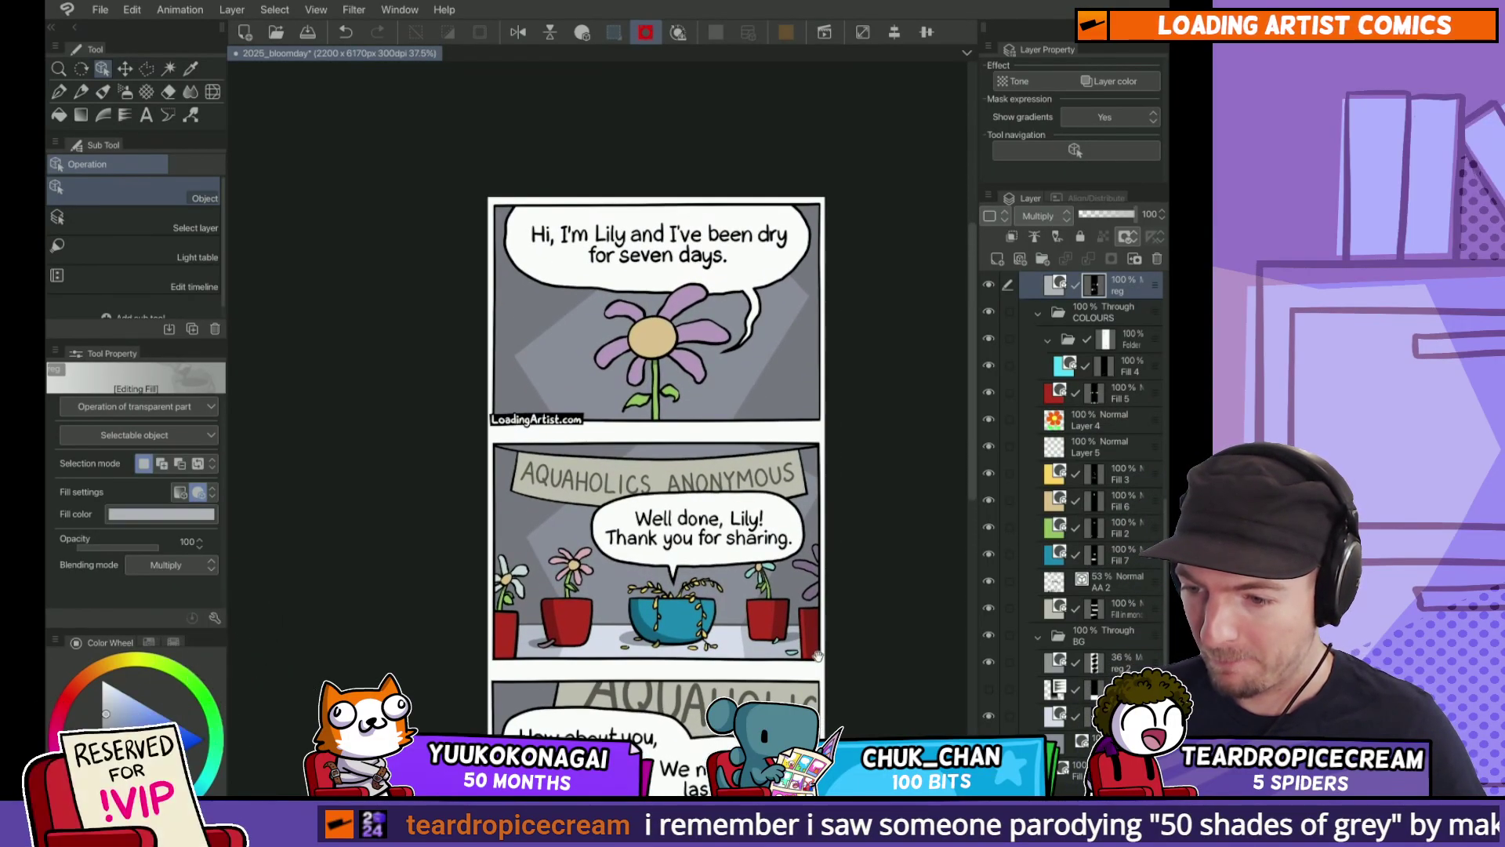
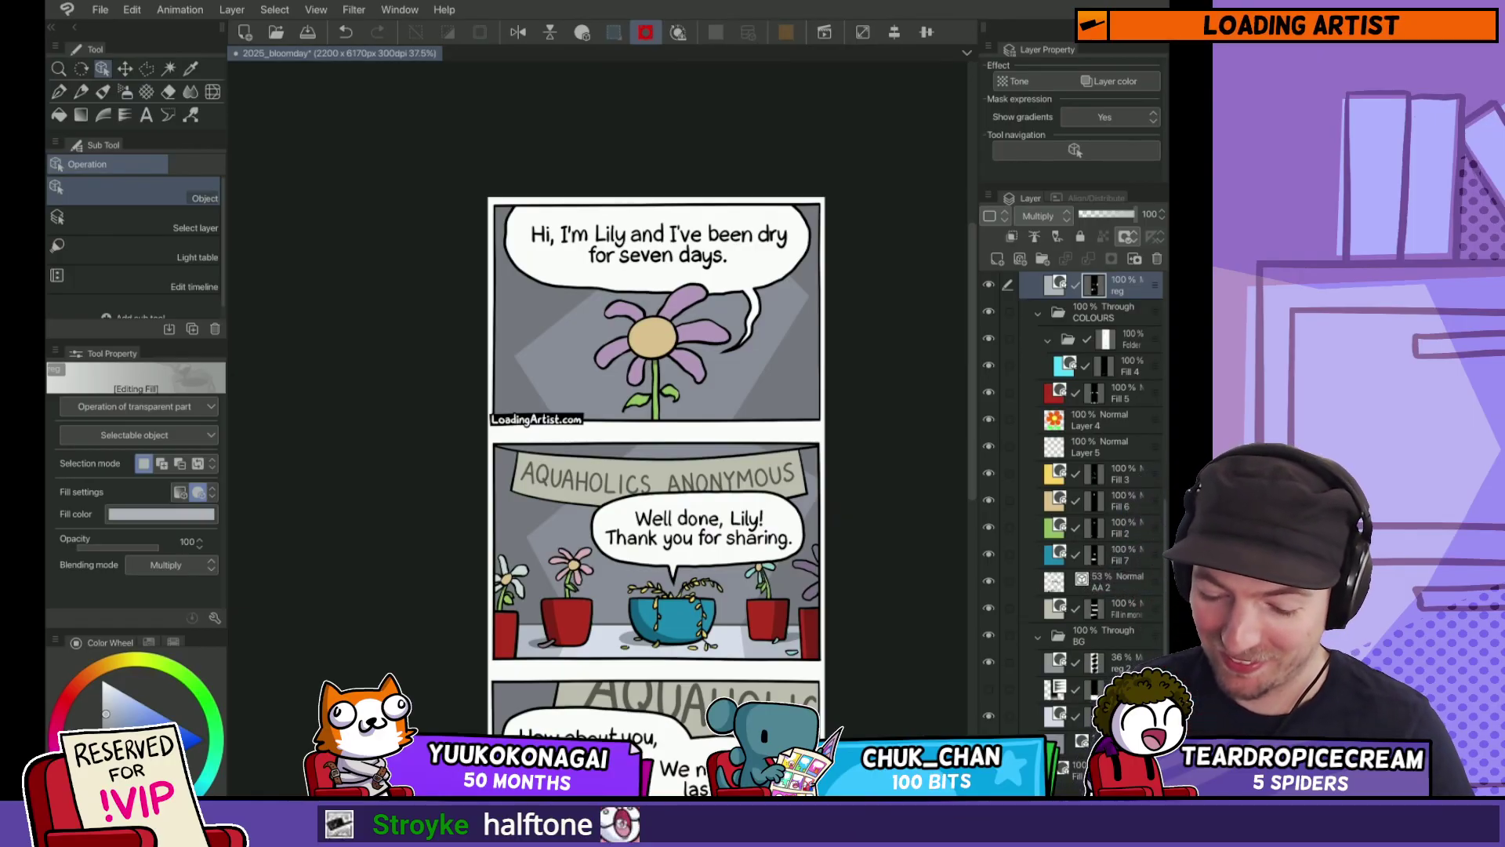
Step: Create a circle-dot tone layer above the shading fill "reg" with frequency 30, density 40% and angle 45
left_click(1095, 285, "super")
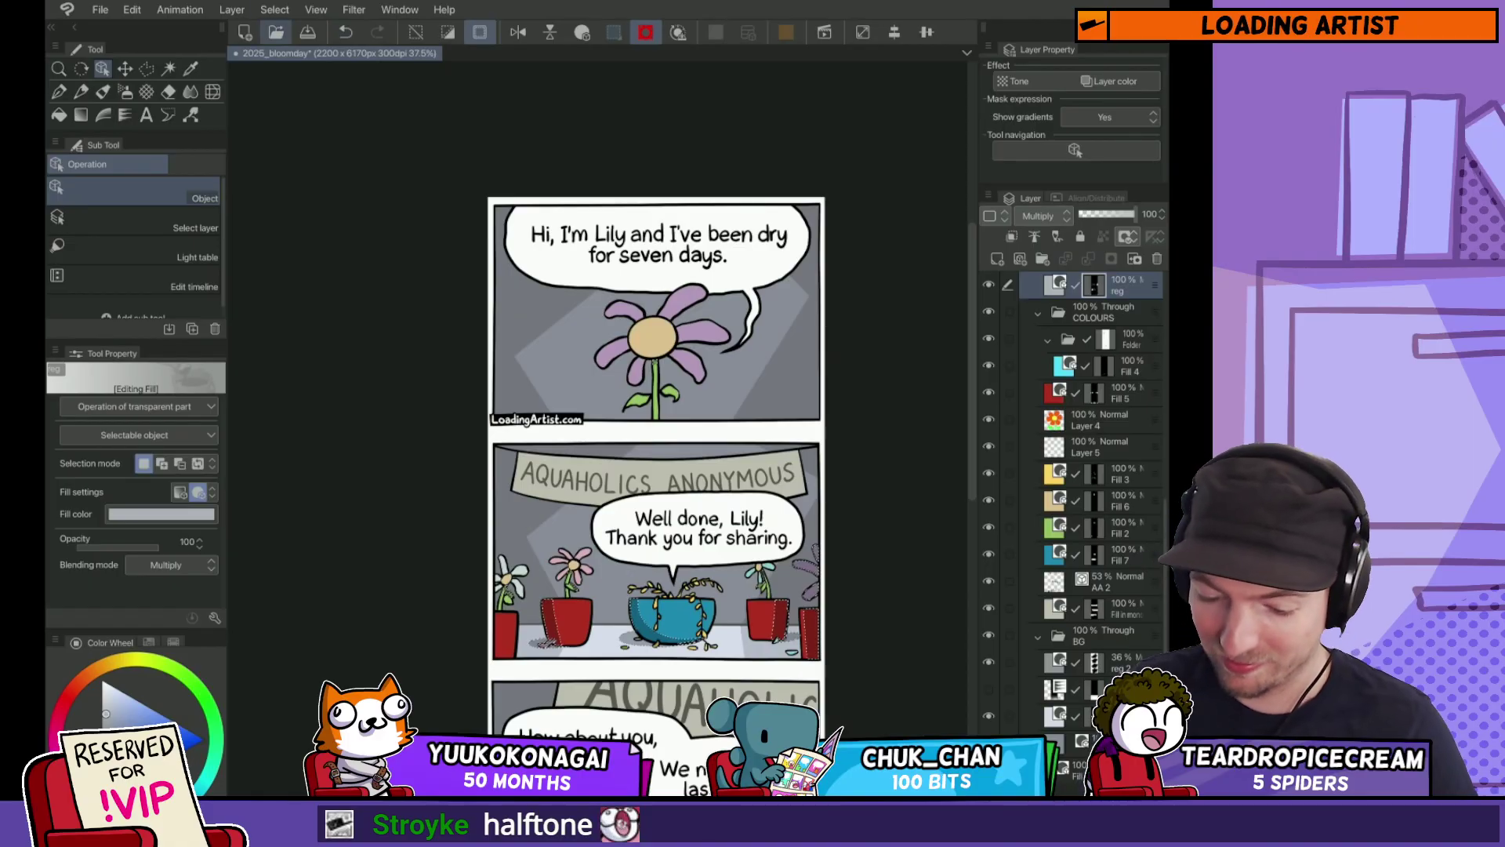
left_click(232, 10)
mouse_move(353, 46)
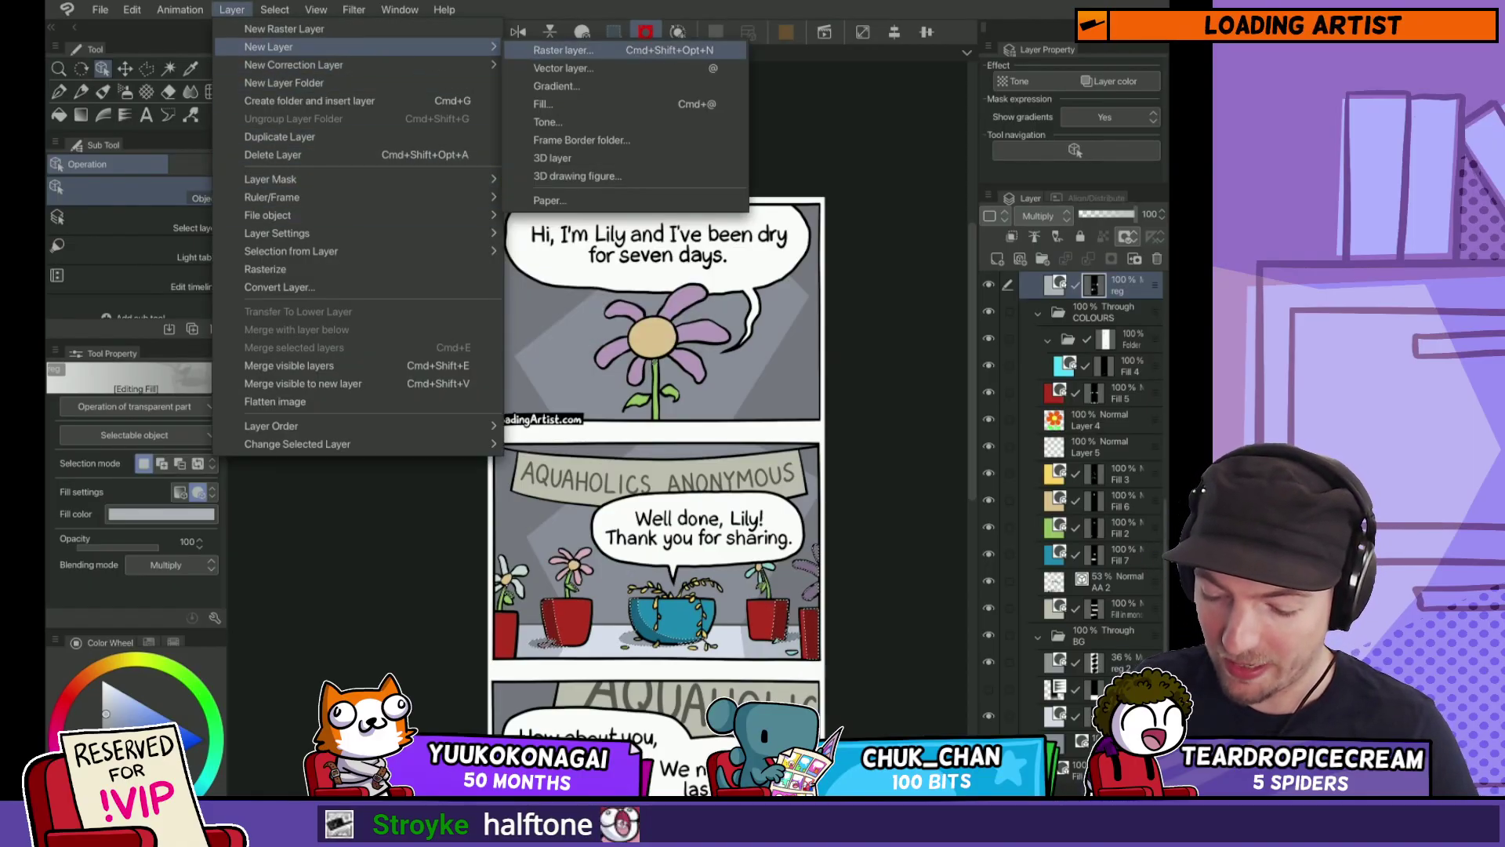
left_click(549, 121)
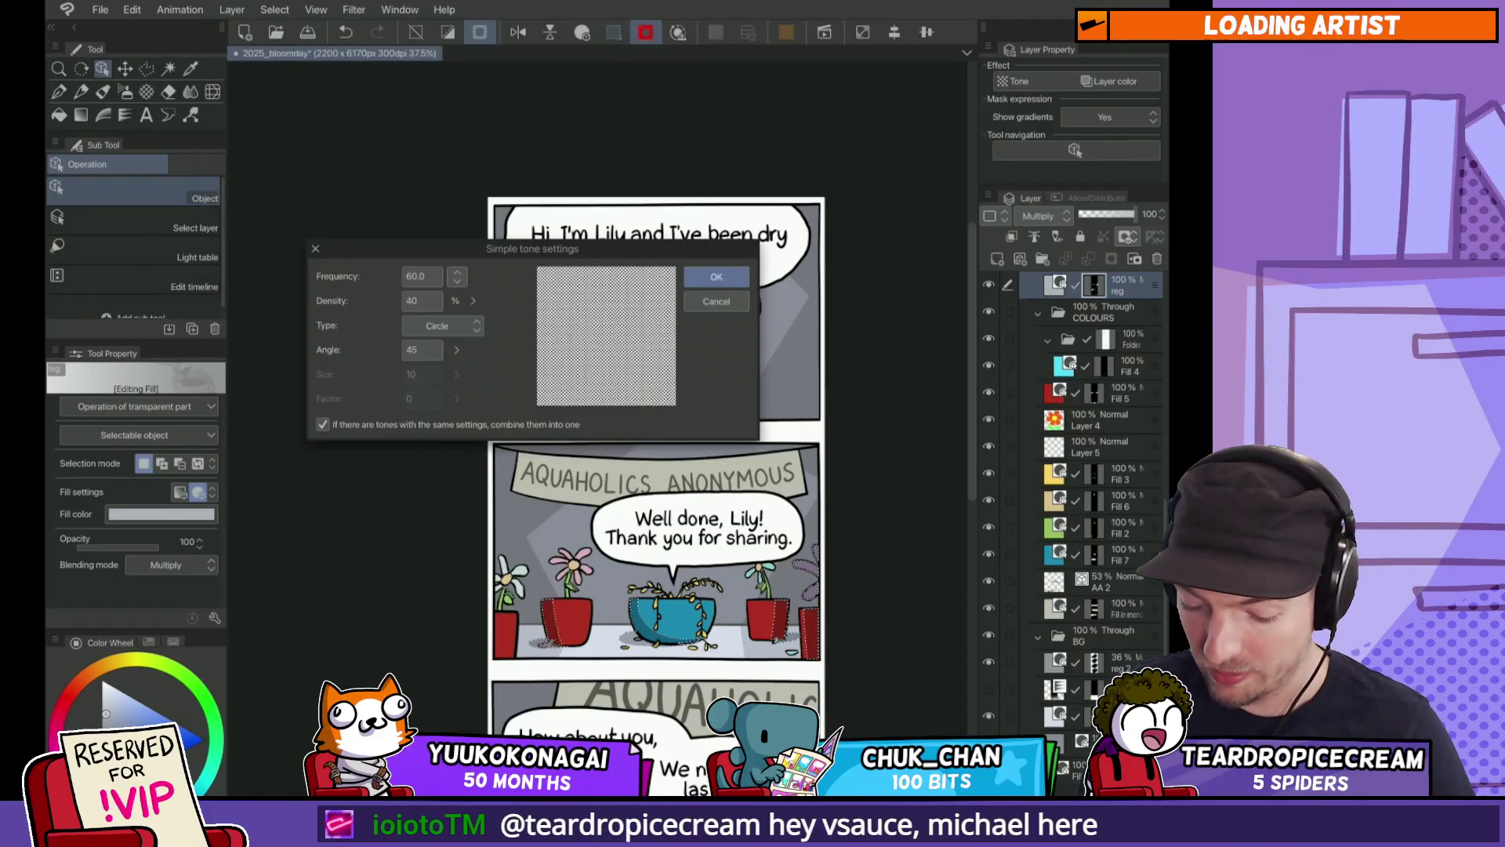
left_click(429, 276)
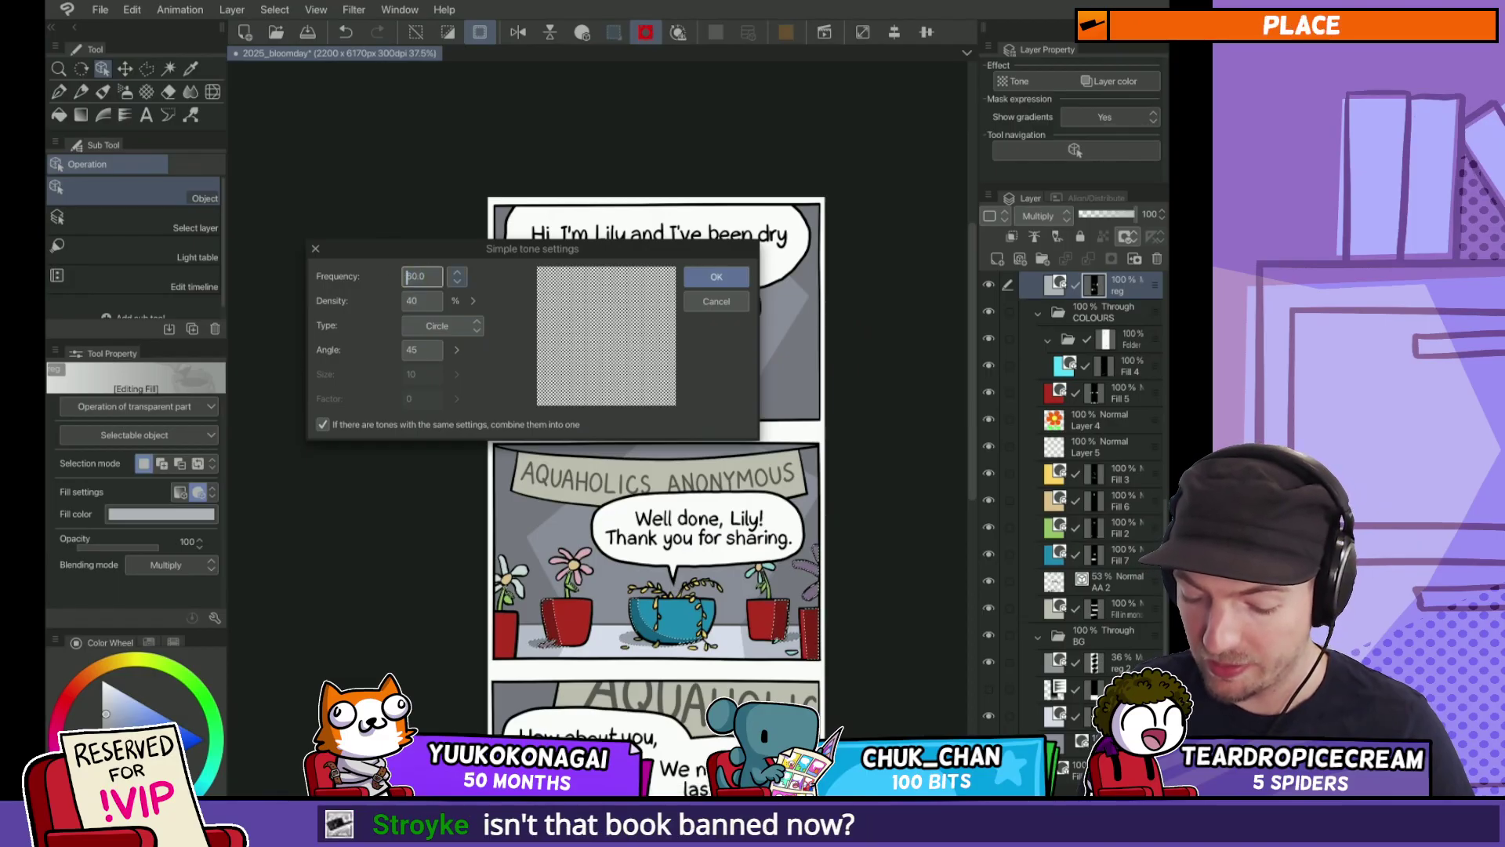
left_click(457, 276)
left_click(461, 314)
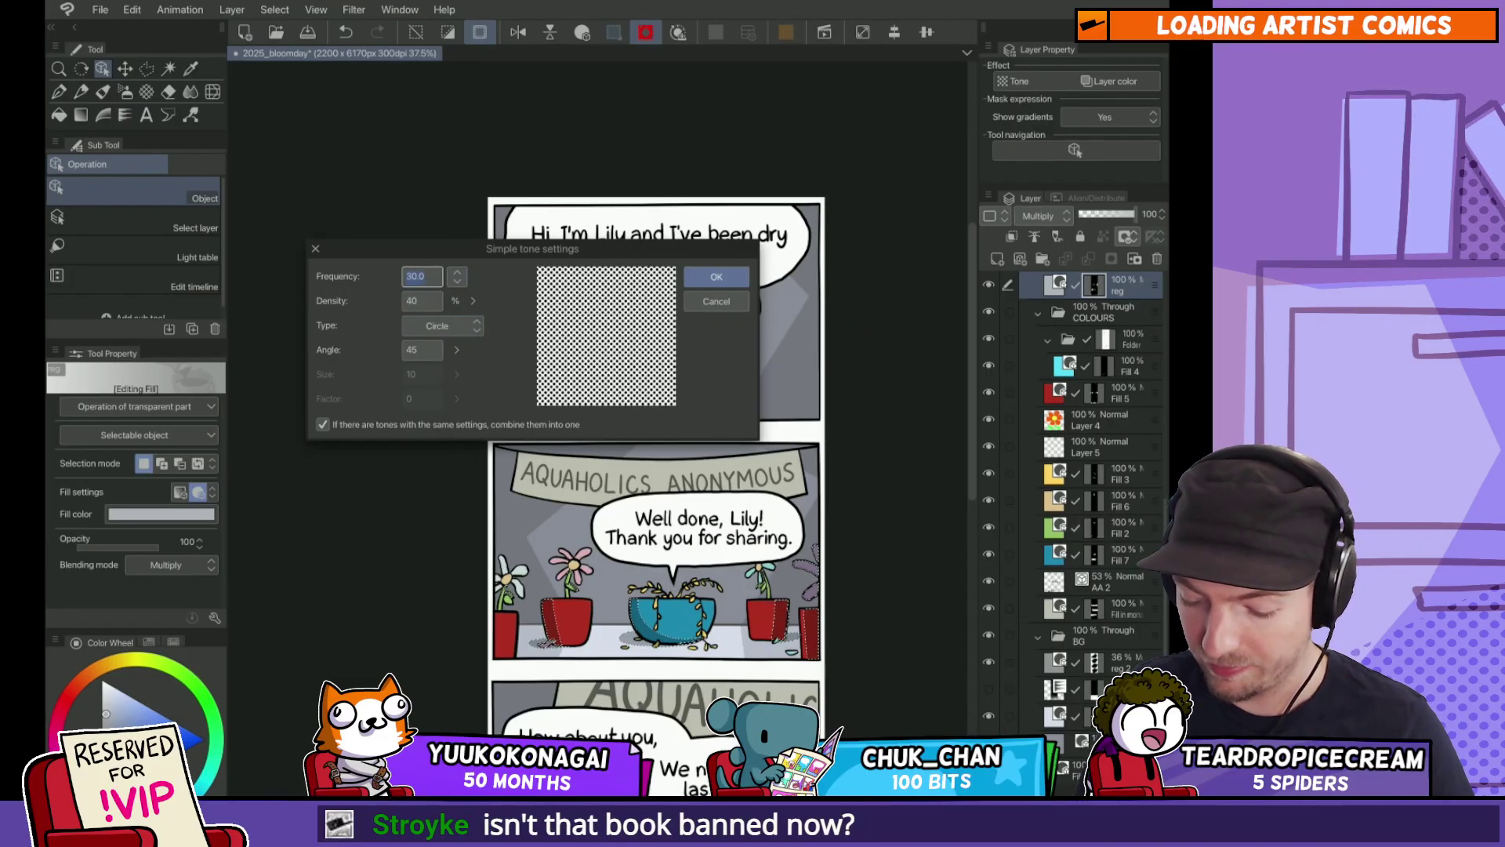
key("Return")
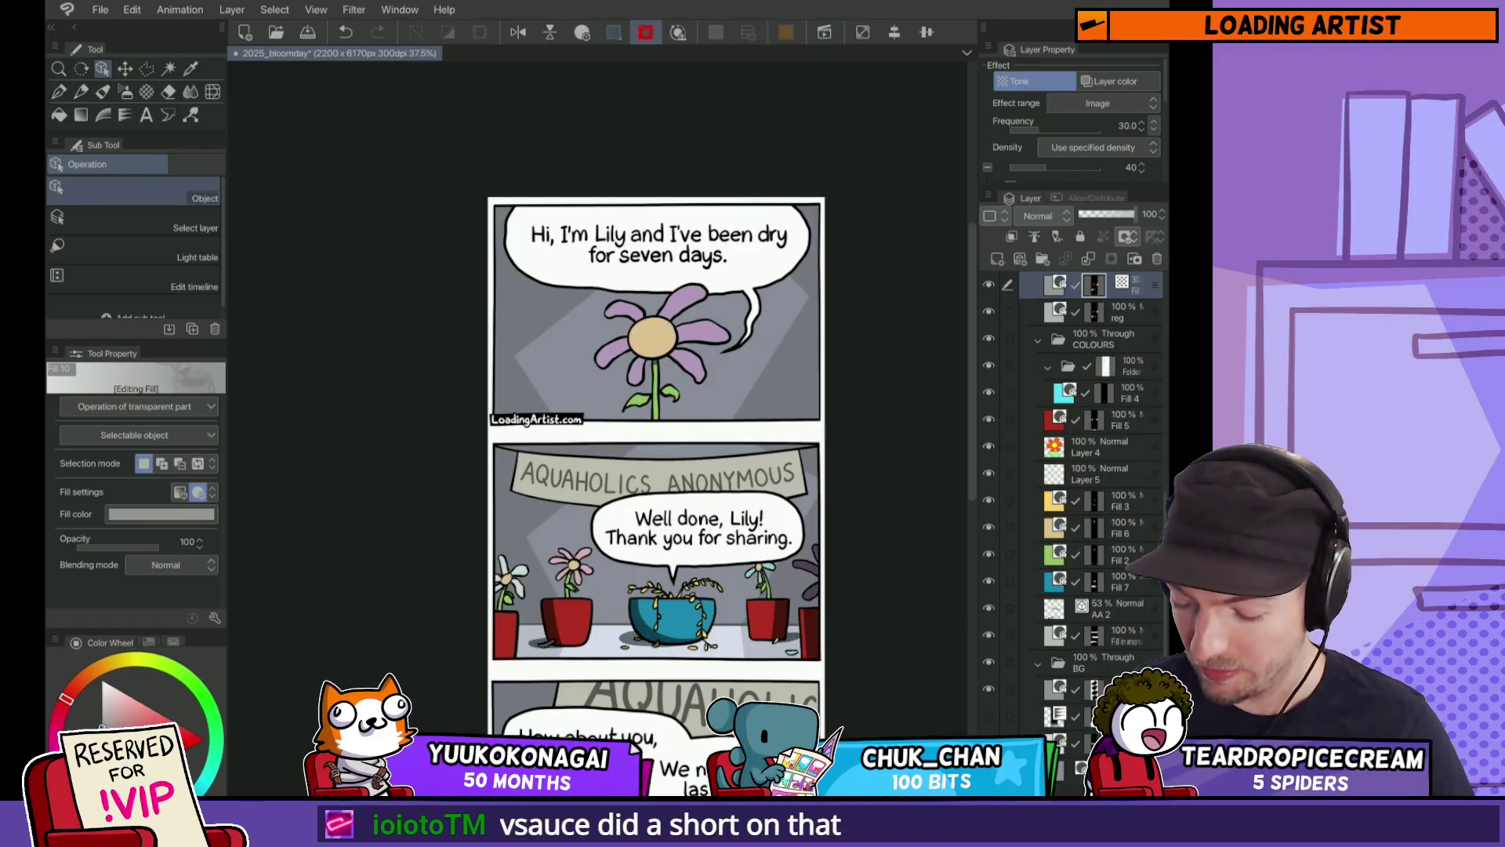
scroll(1119, 365, "up", 3)
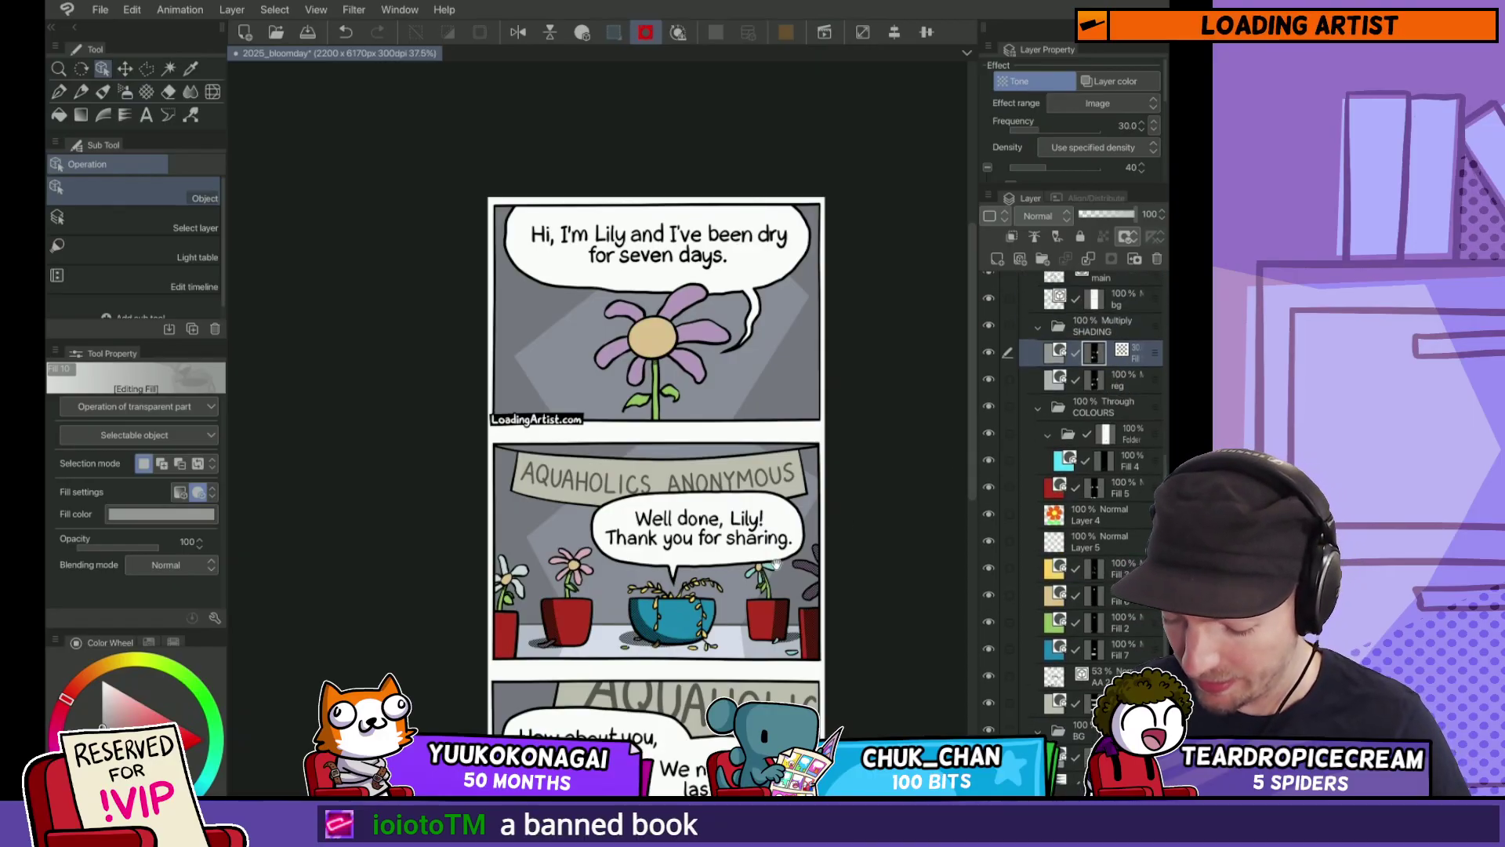
Step: Remove the mask from the new tone layer and set its frequency to 20
left_click_drag(639, 647, 675, 639)
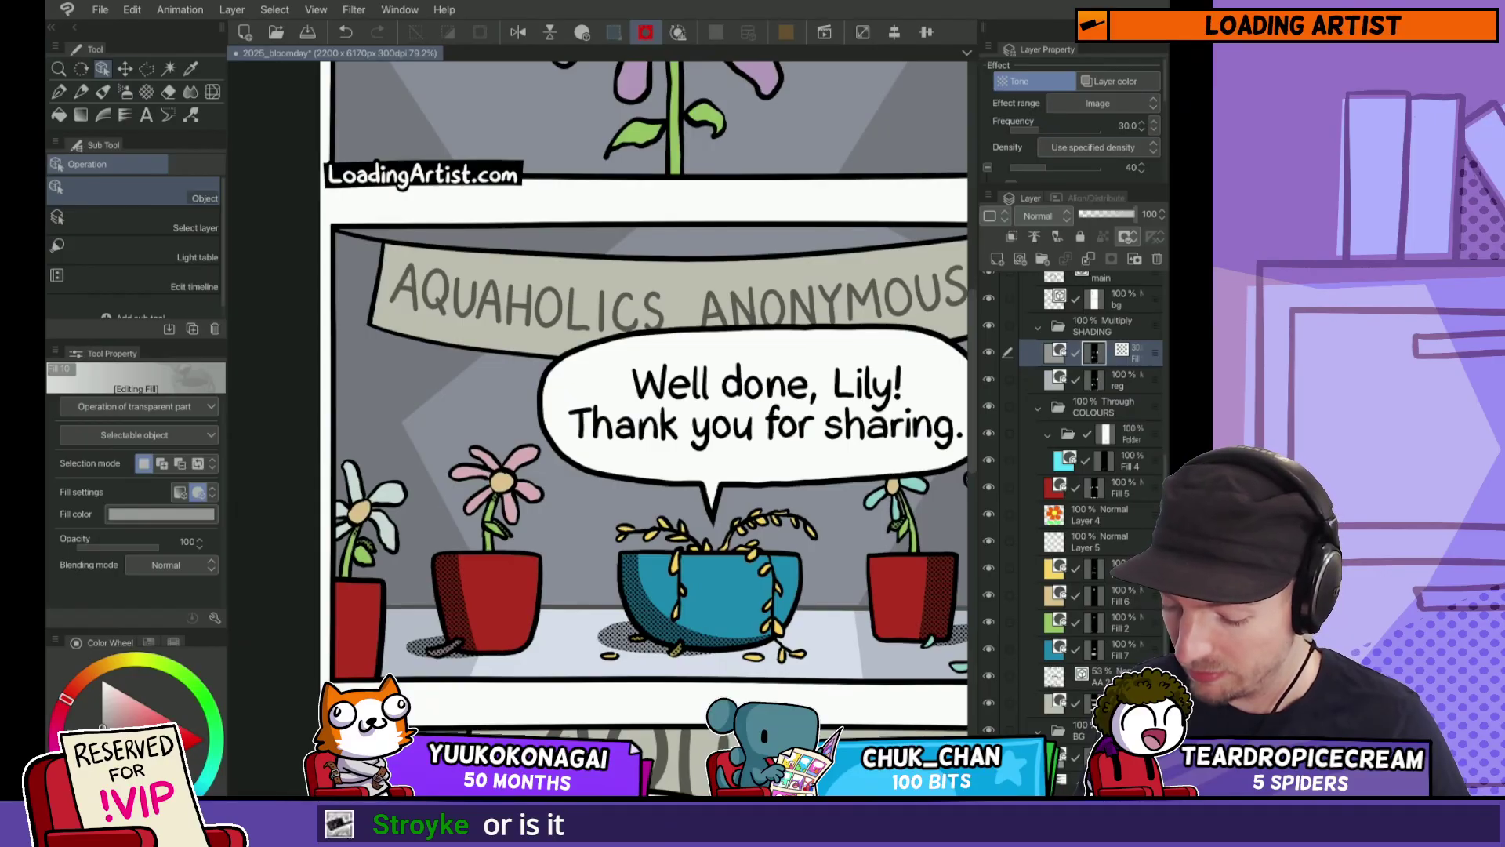
key("Delete")
left_click_drag(693, 566, 703, 566)
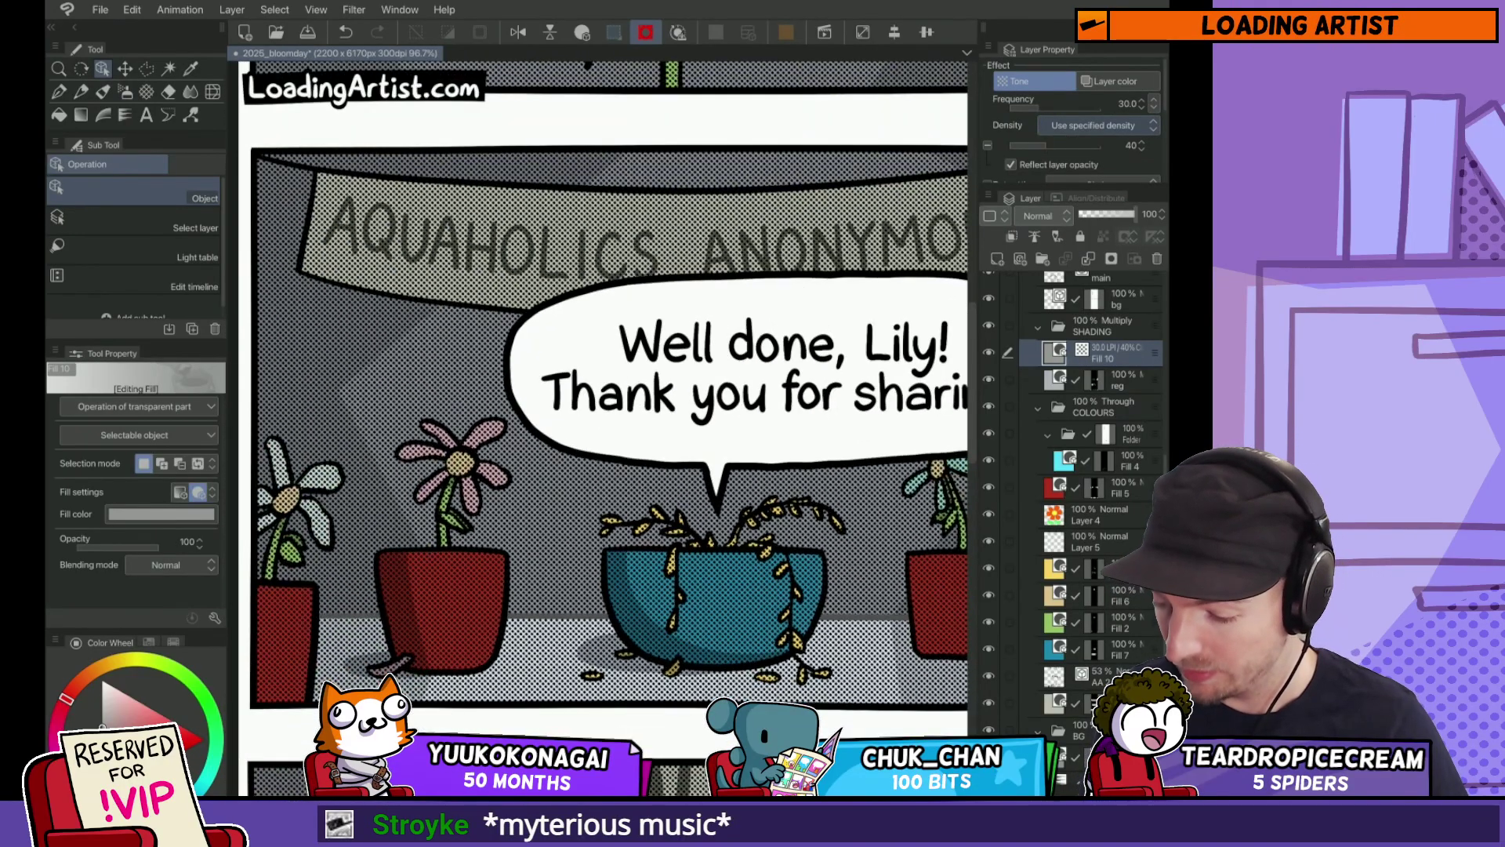
left_click(1027, 109)
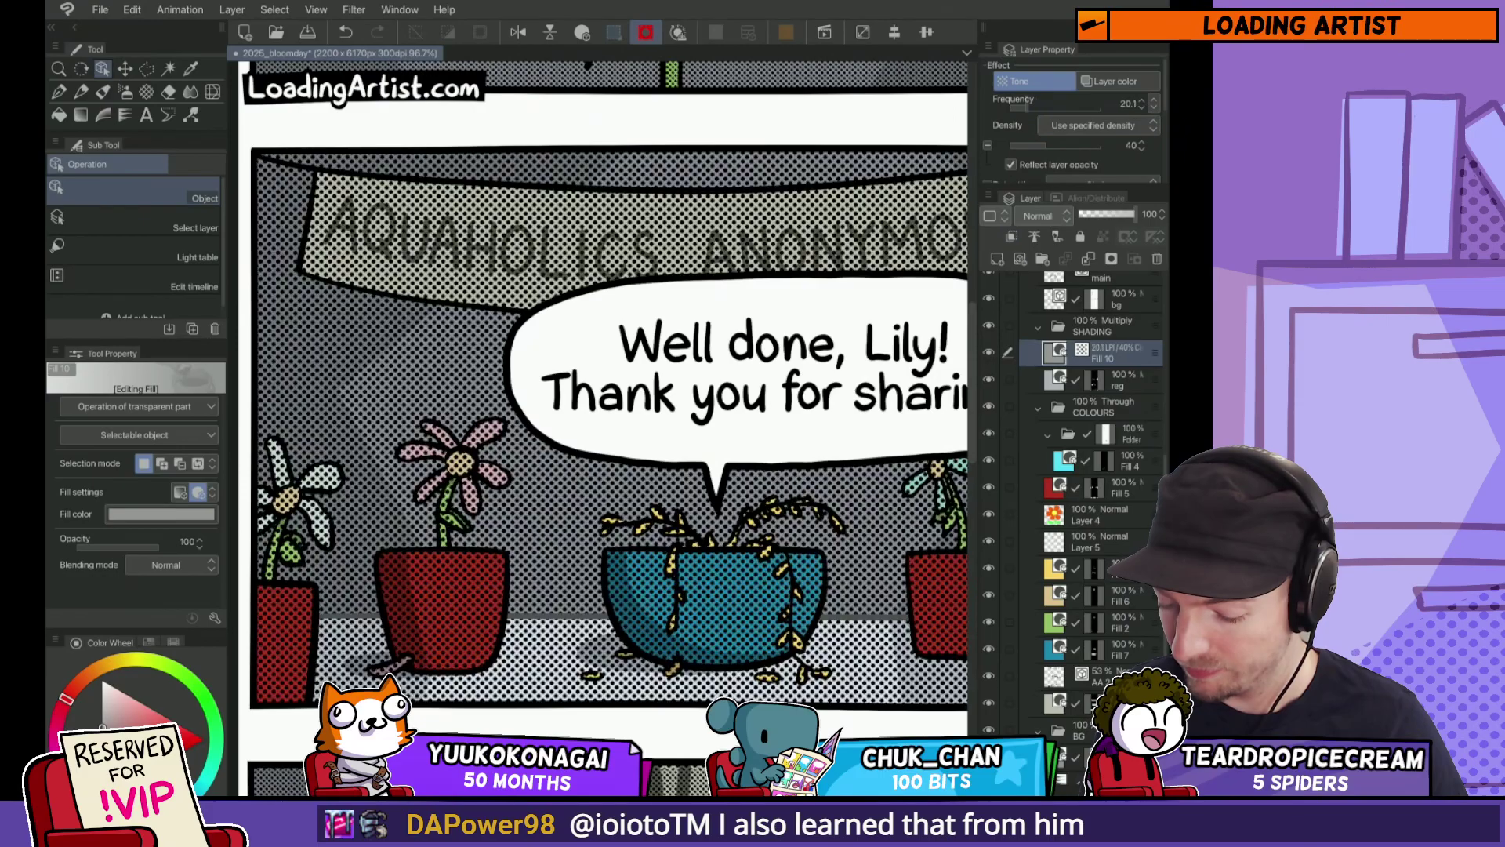
left_click(1142, 107)
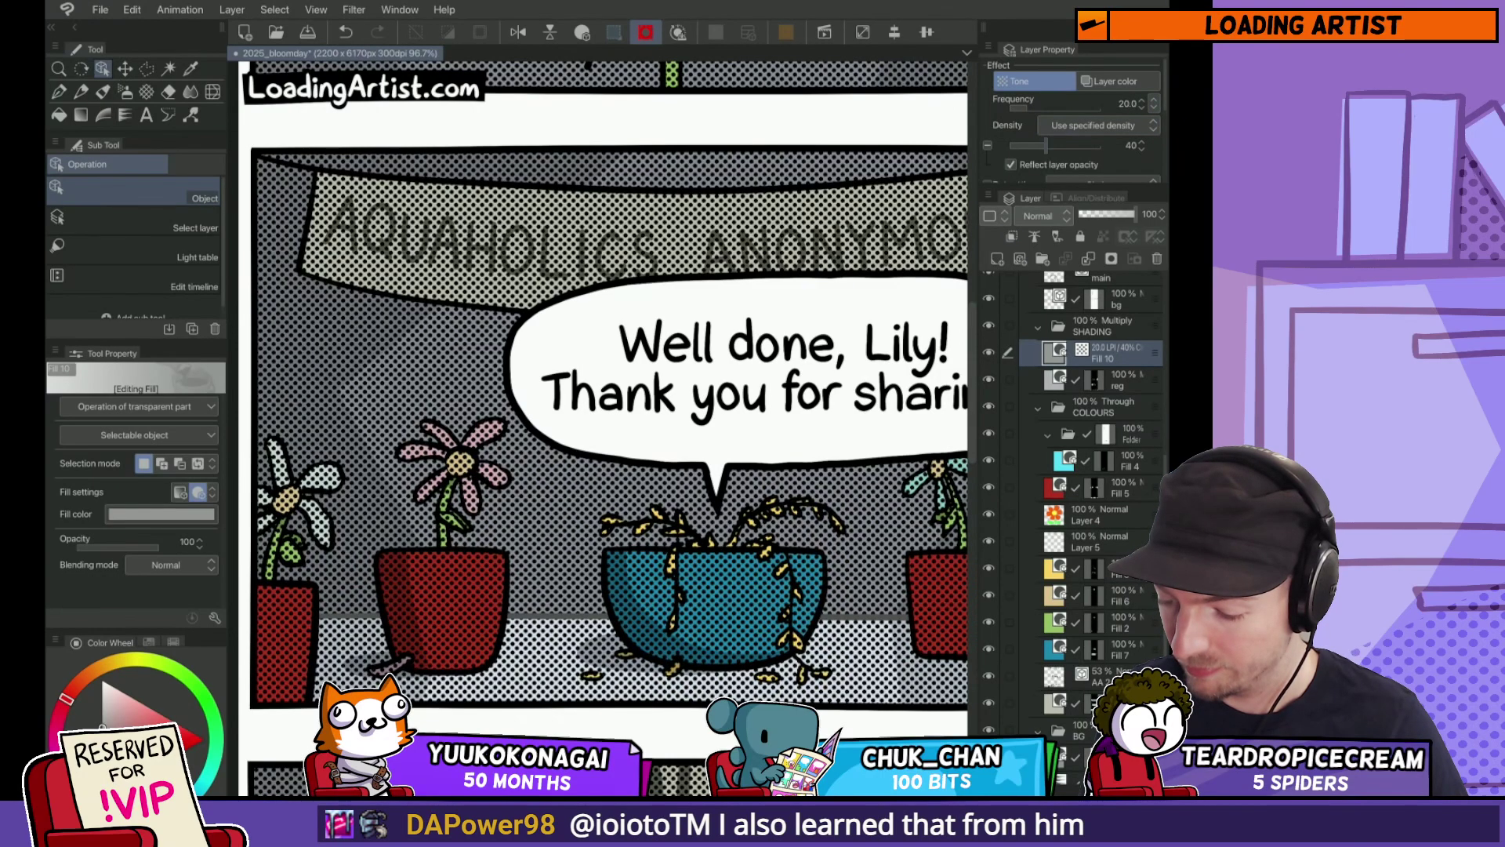
Step: Set the tone layer to Soft light, move it into the BG folder and give it a mask that hides the whole tone
left_click(1043, 216)
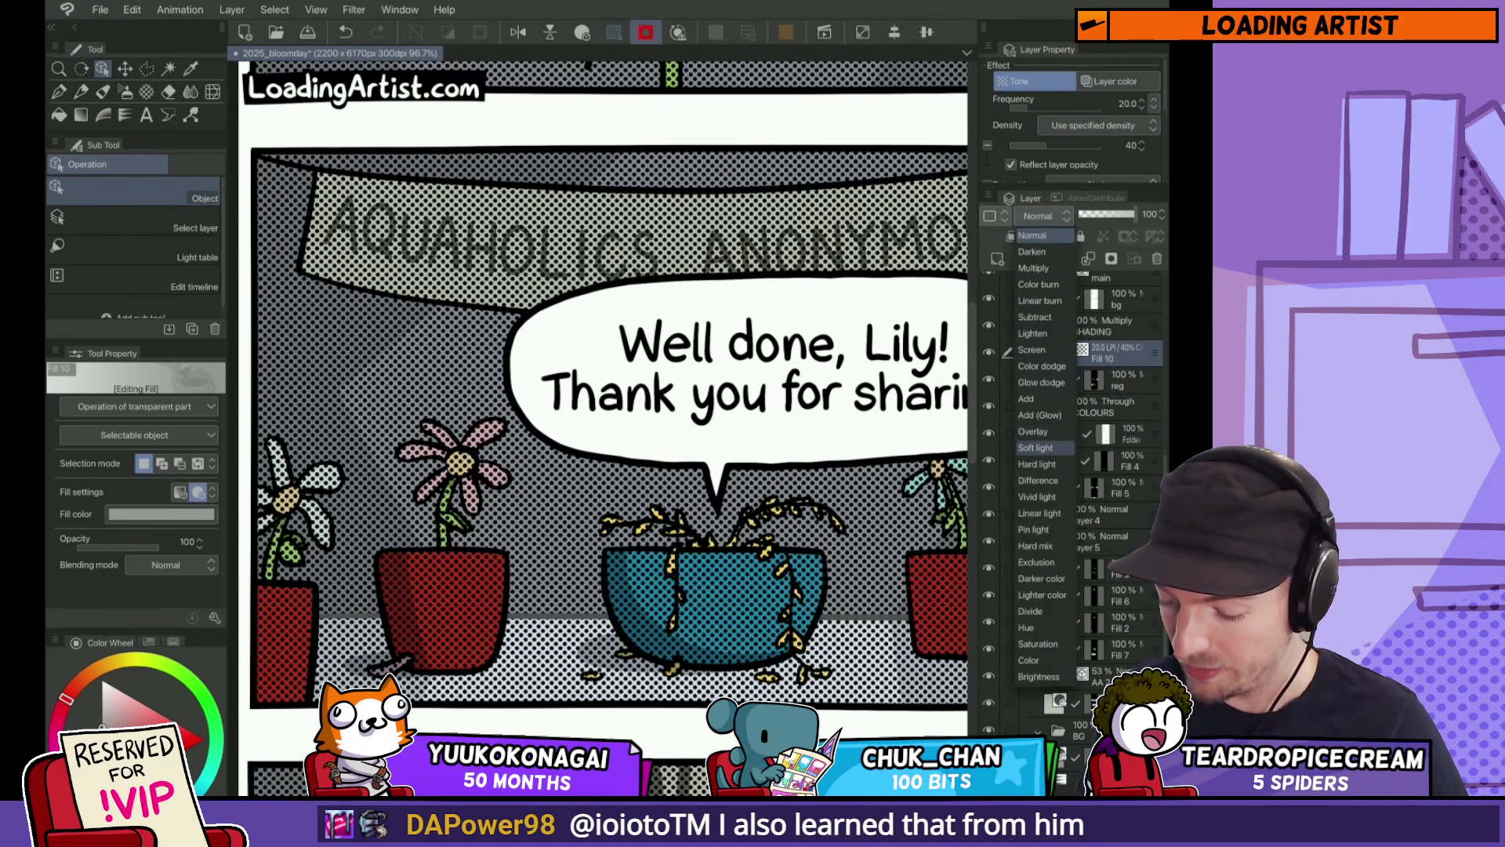
left_click(1042, 448)
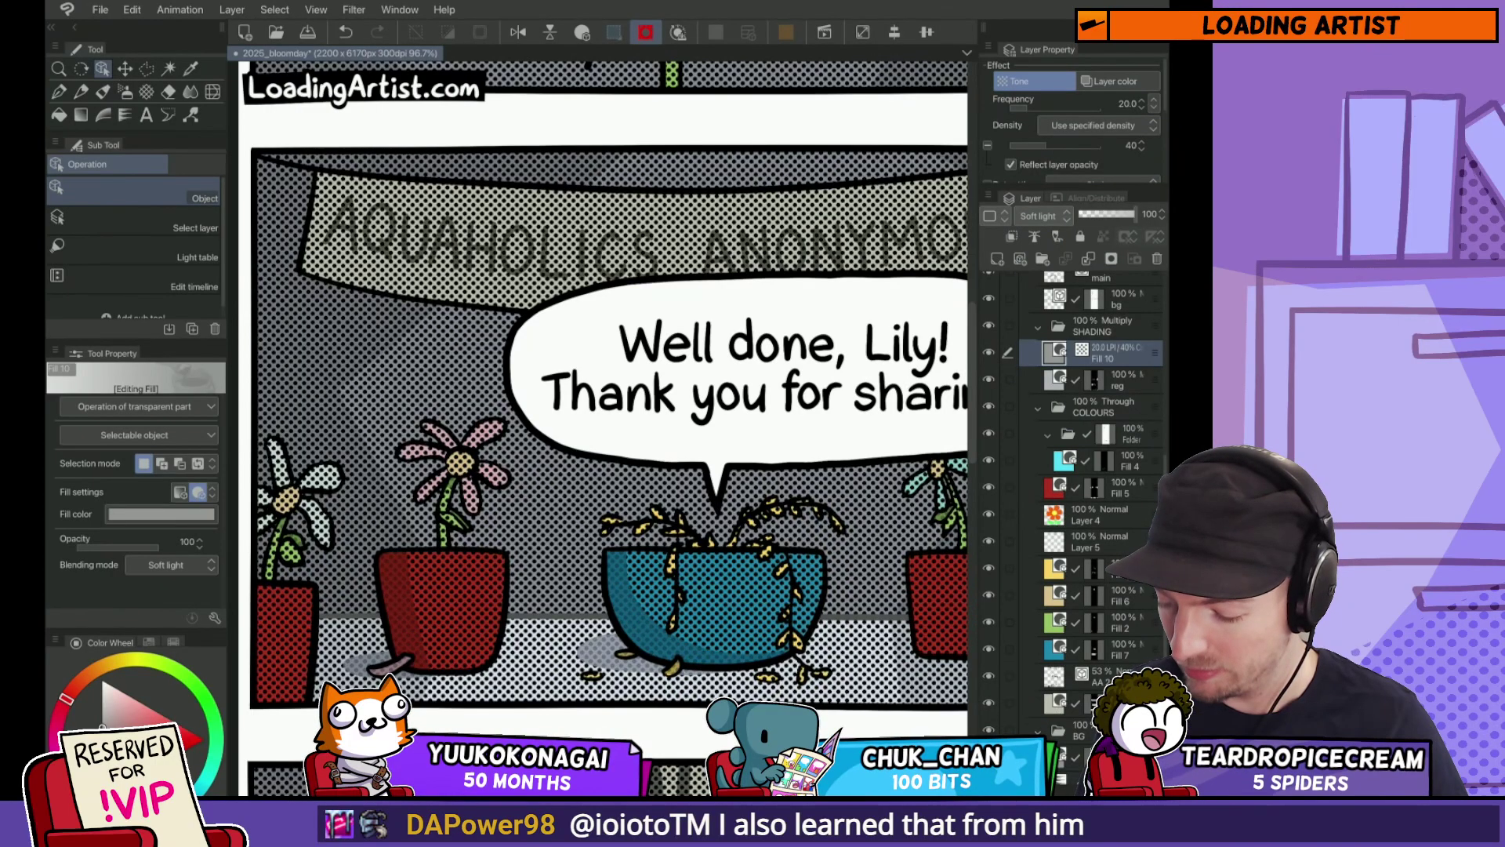
left_click_drag(1113, 353, 1086, 743)
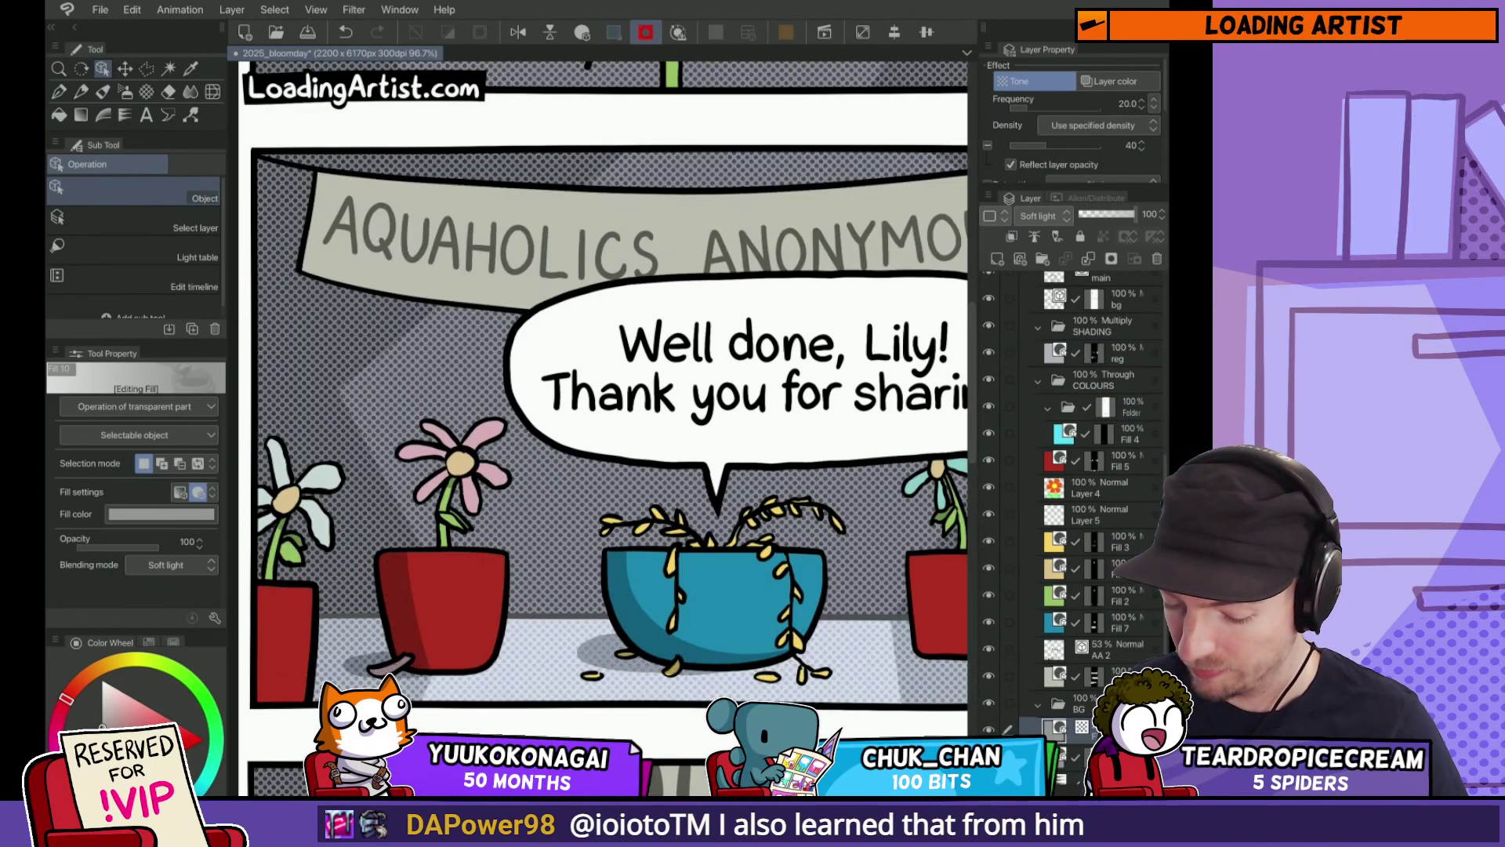
left_click(1111, 259)
key("Delete")
scroll(684, 491, "down", 5)
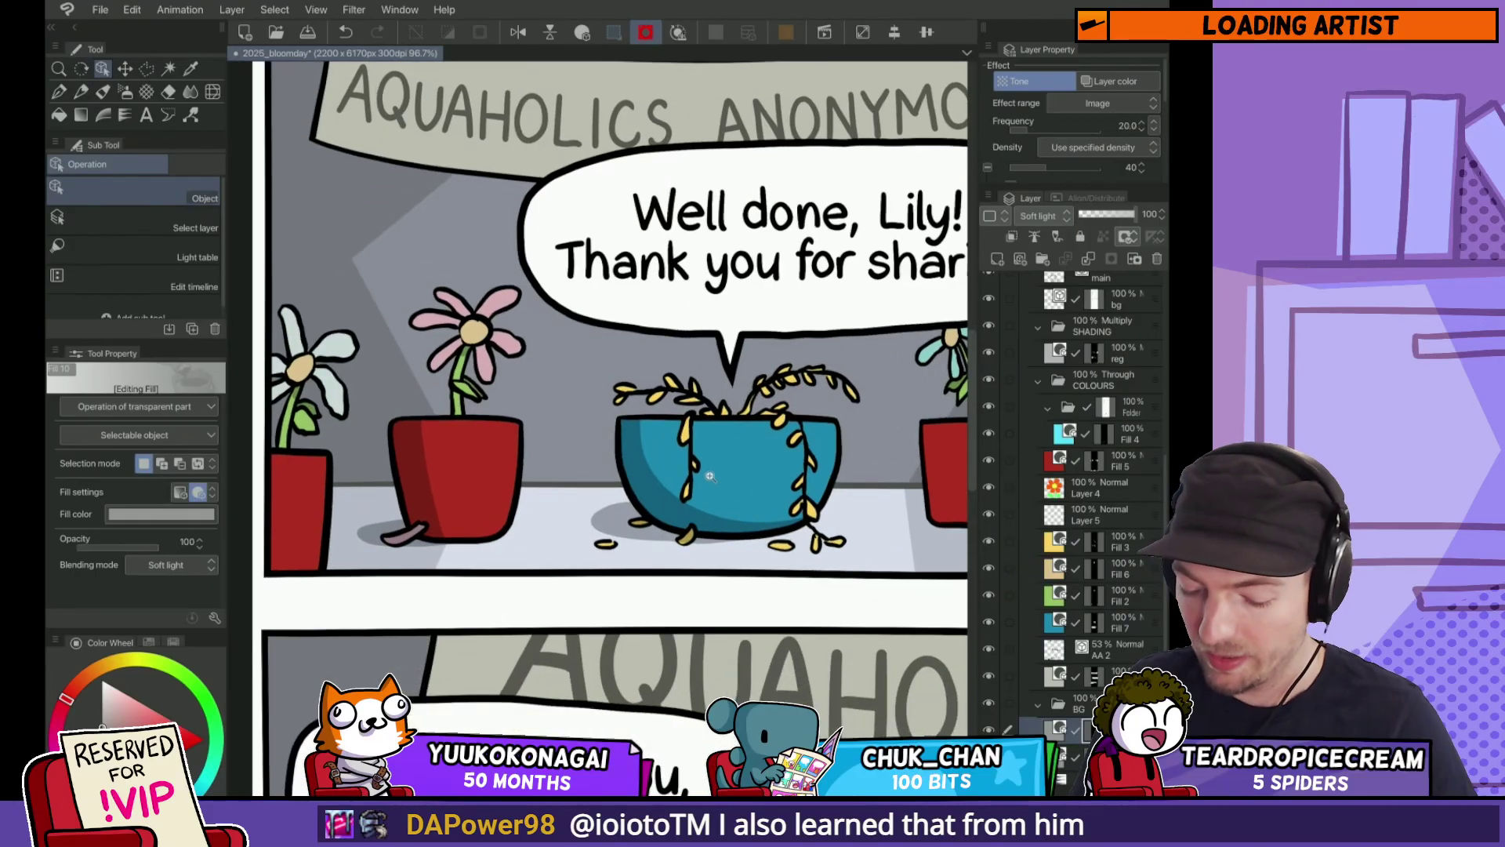
Step: Reveal the halftone with the G-pen in the upper-left corner of the second panel's wall
key("p")
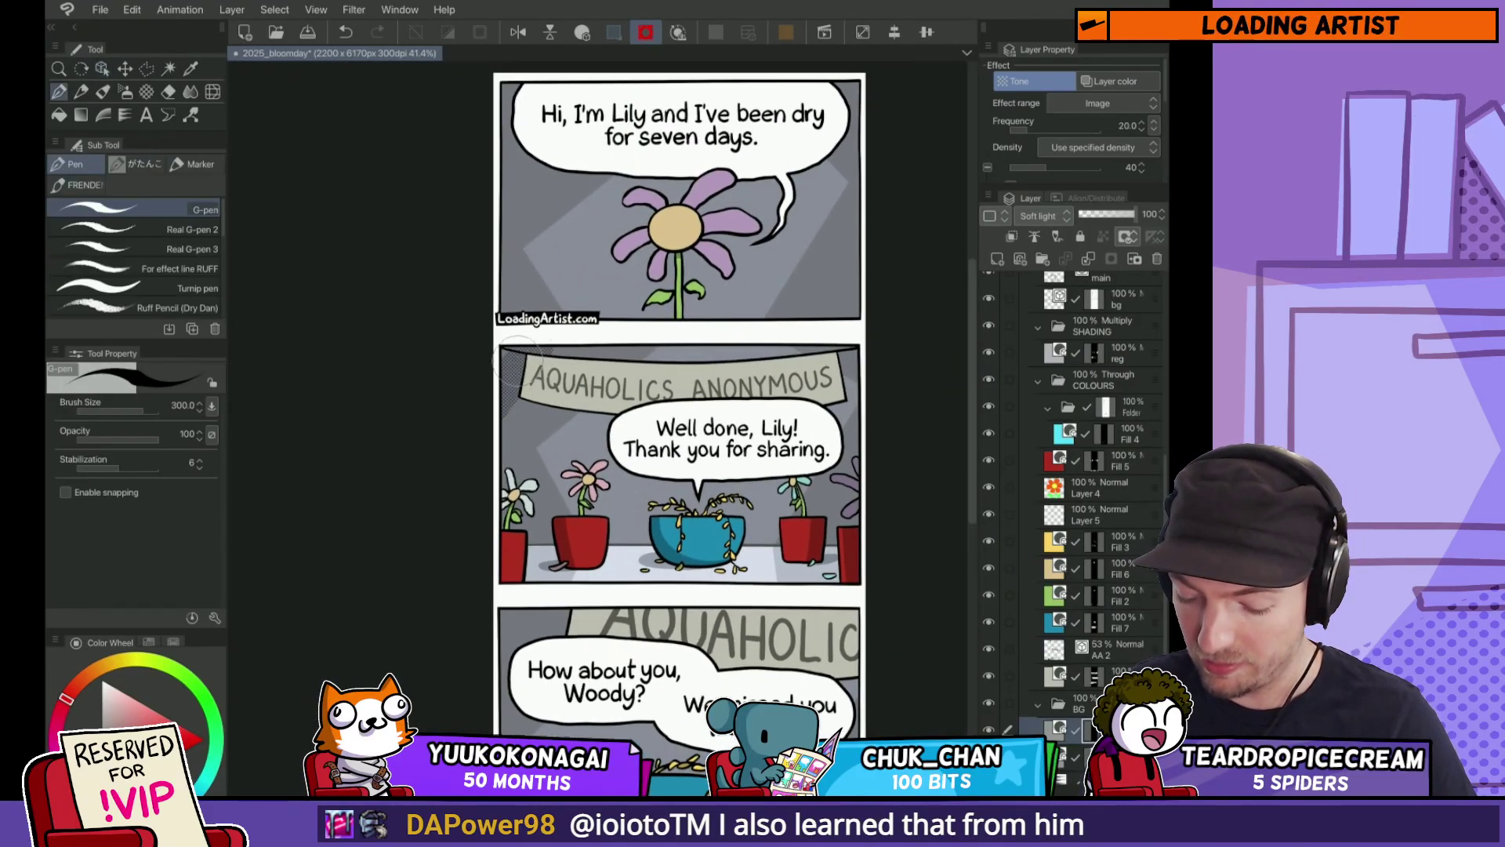
scroll(541, 357, "up", 3)
key("[")
mouse_move(534, 333)
left_mouse_down()
mouse_move(469, 409)
mouse_move(518, 310)
mouse_move(470, 542)
mouse_move(557, 319)
mouse_move(487, 445)
left_mouse_up()
key("ctrl+z")
mouse_move(566, 312)
left_mouse_down()
mouse_move(468, 443)
mouse_move(487, 320)
left_mouse_up()
left_click_drag(784, 502, 627, 443)
Step: Reduce the G-pen to size 100 and reveal halftone around the lower wall edges at both sides of the second panel
key("[")
mouse_move(892, 619)
left_mouse_down()
mouse_move(812, 654)
mouse_move(876, 632)
mouse_move(821, 641)
mouse_move(847, 653)
mouse_move(908, 596)
mouse_move(834, 636)
mouse_move(883, 606)
mouse_move(885, 577)
mouse_move(852, 661)
left_mouse_up()
key("ctrl+z")
key("ctrl+z")
key("[")
key("[")
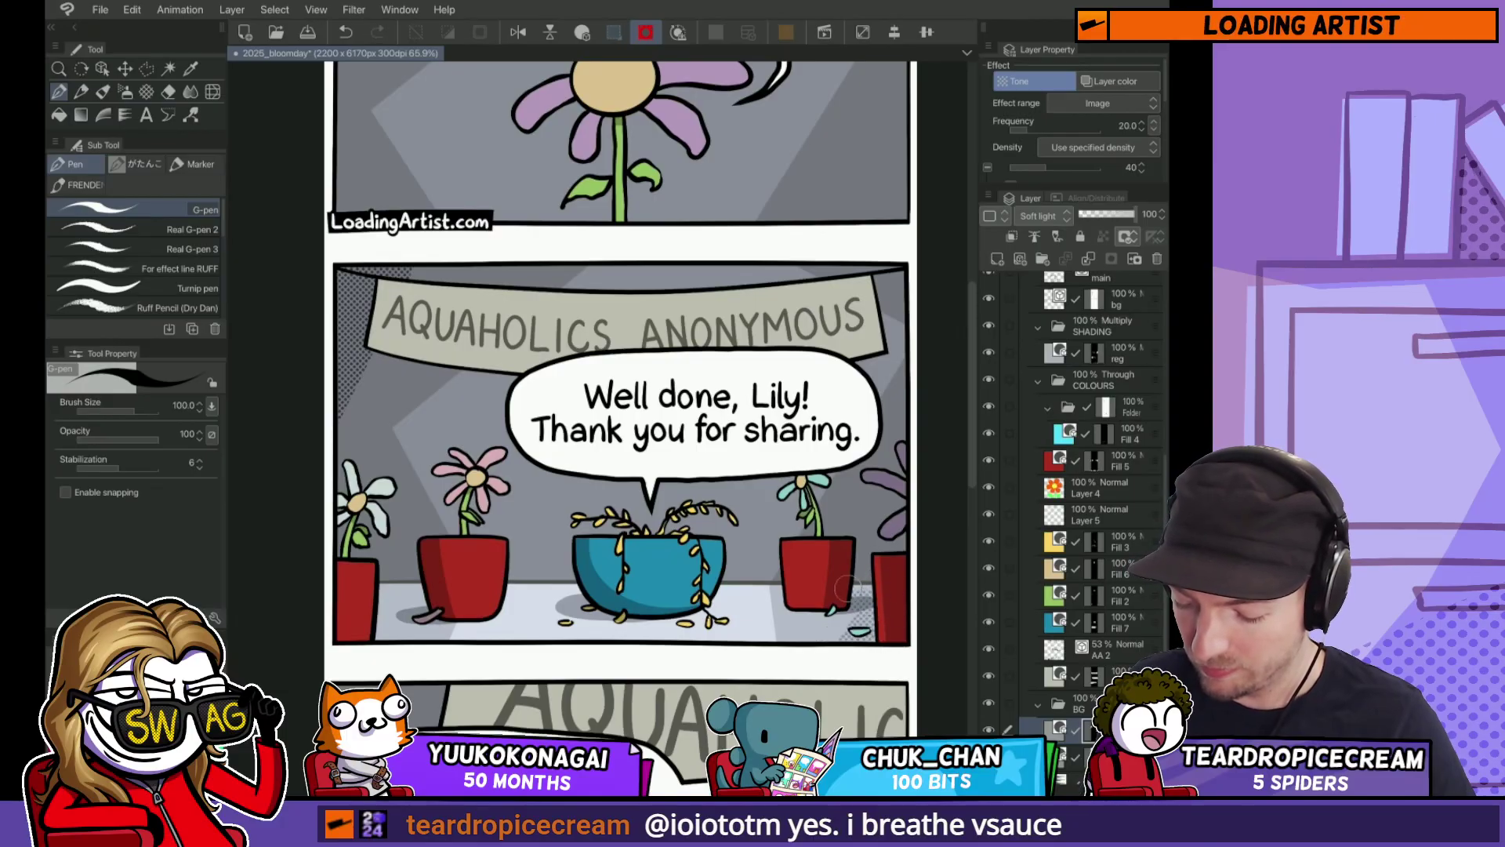
left_click_drag(845, 589, 925, 592)
mouse_move(373, 600)
left_mouse_down()
mouse_move(374, 619)
mouse_move(427, 589)
left_mouse_up()
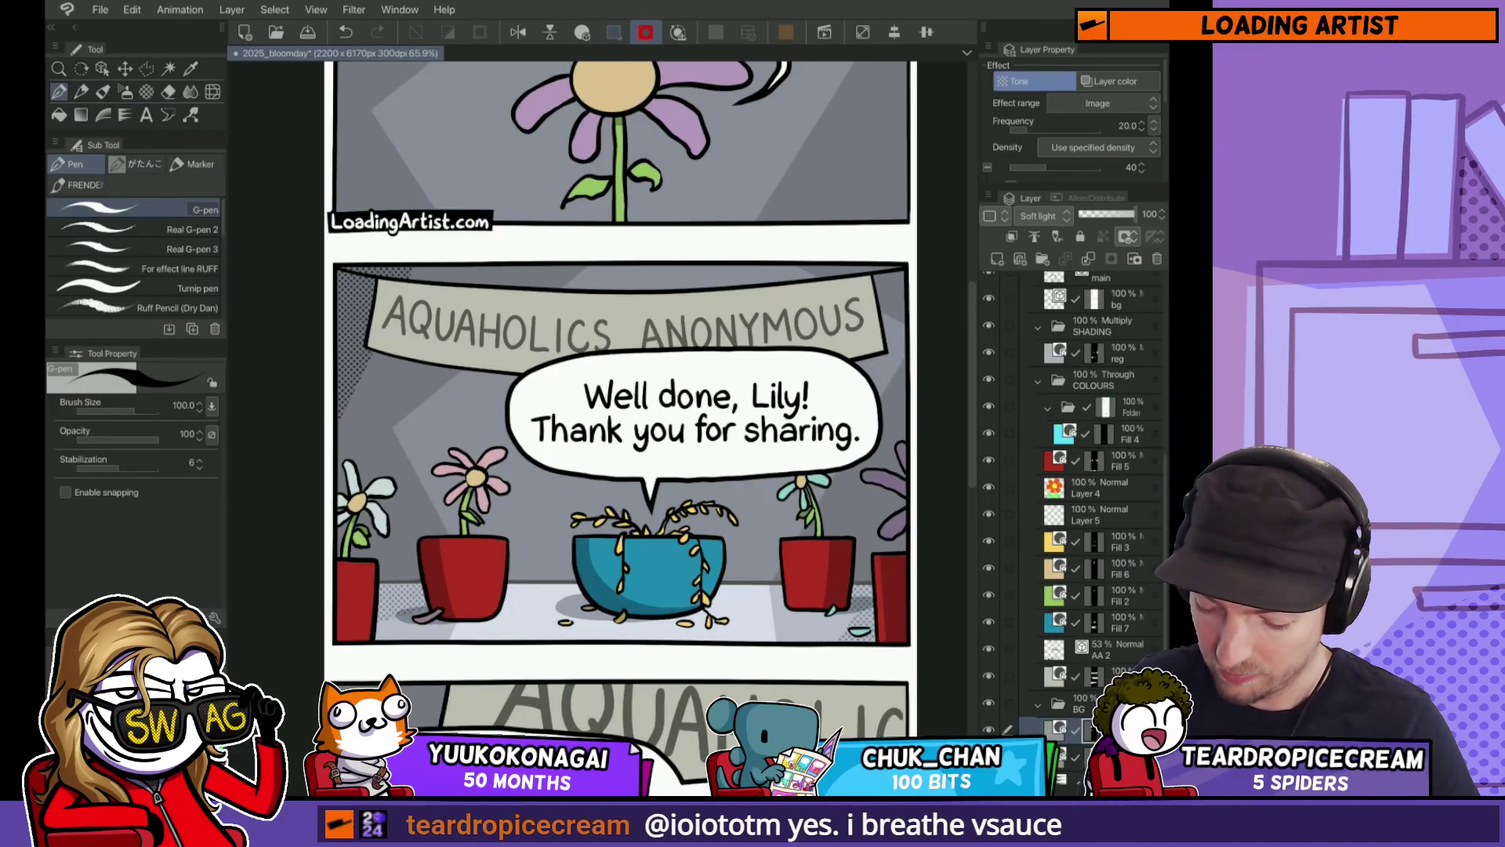
Step: Reveal a halftone band along the second panel's top edge above the banner with the G-pen at size 150, and check it across the comic
left_click_drag(899, 341, 893, 385)
key("ctrl+z")
left_click_drag(382, 287, 656, 262)
key("ctrl+z")
mouse_move(336, 305)
left_mouse_down()
mouse_move(689, 246)
mouse_move(678, 255)
left_mouse_up()
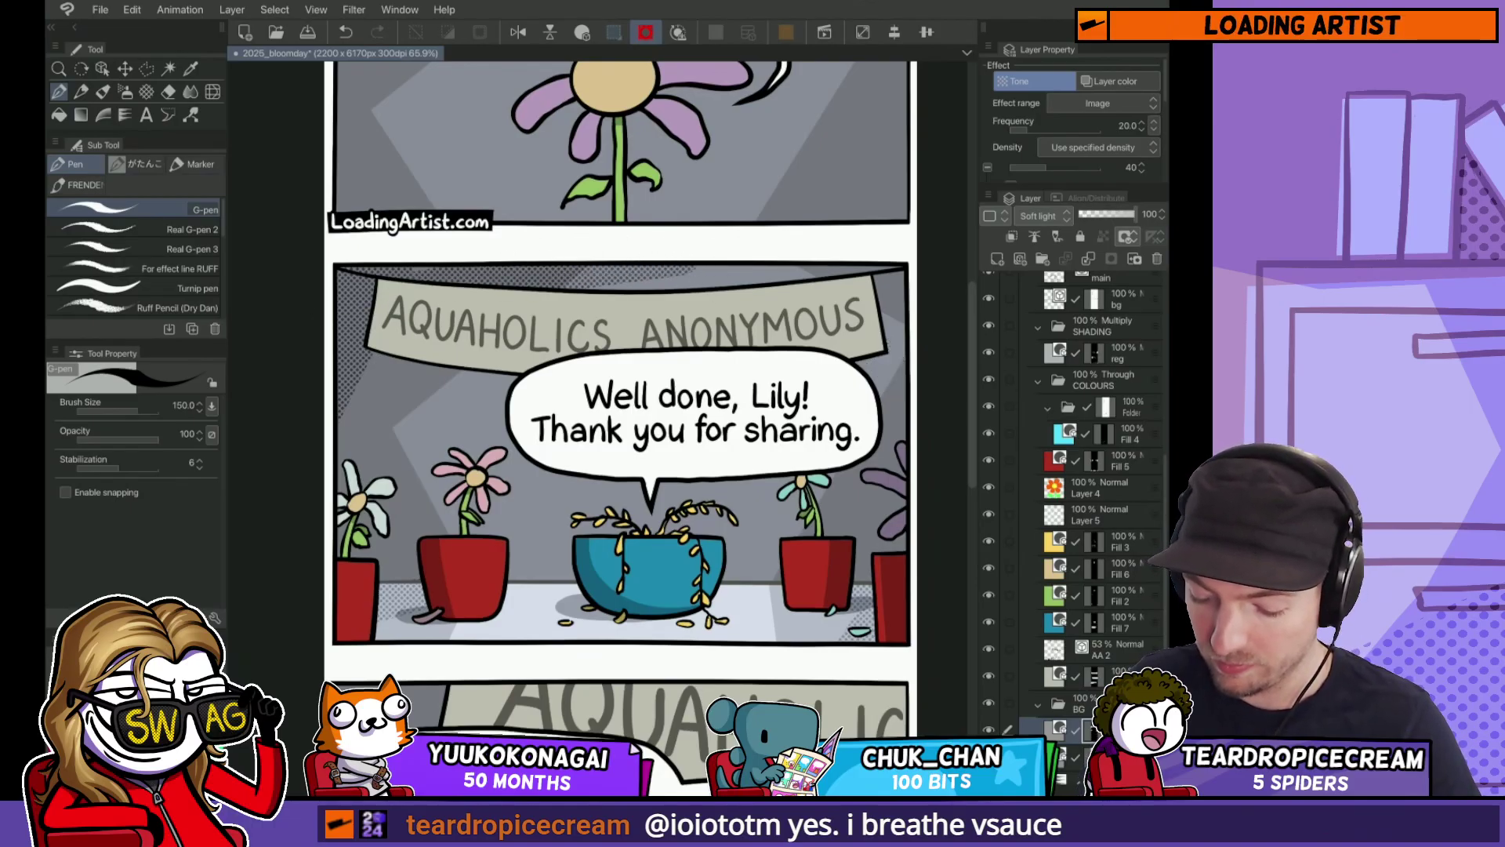
key("ctrl+z")
left_click_drag(335, 300, 737, 245)
left_click(734, 241)
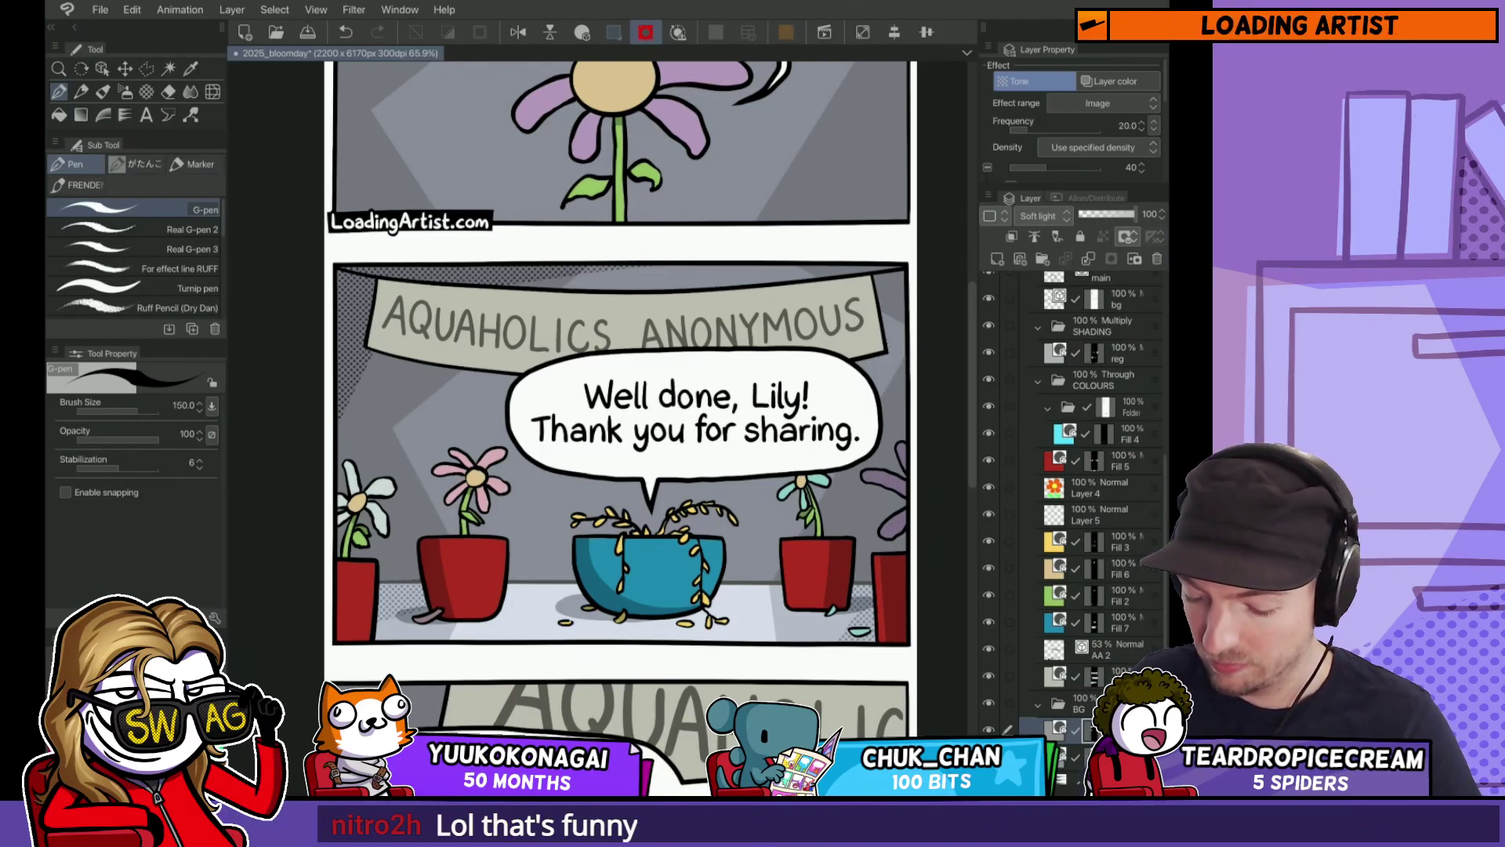
scroll(836, 370, "down", 5)
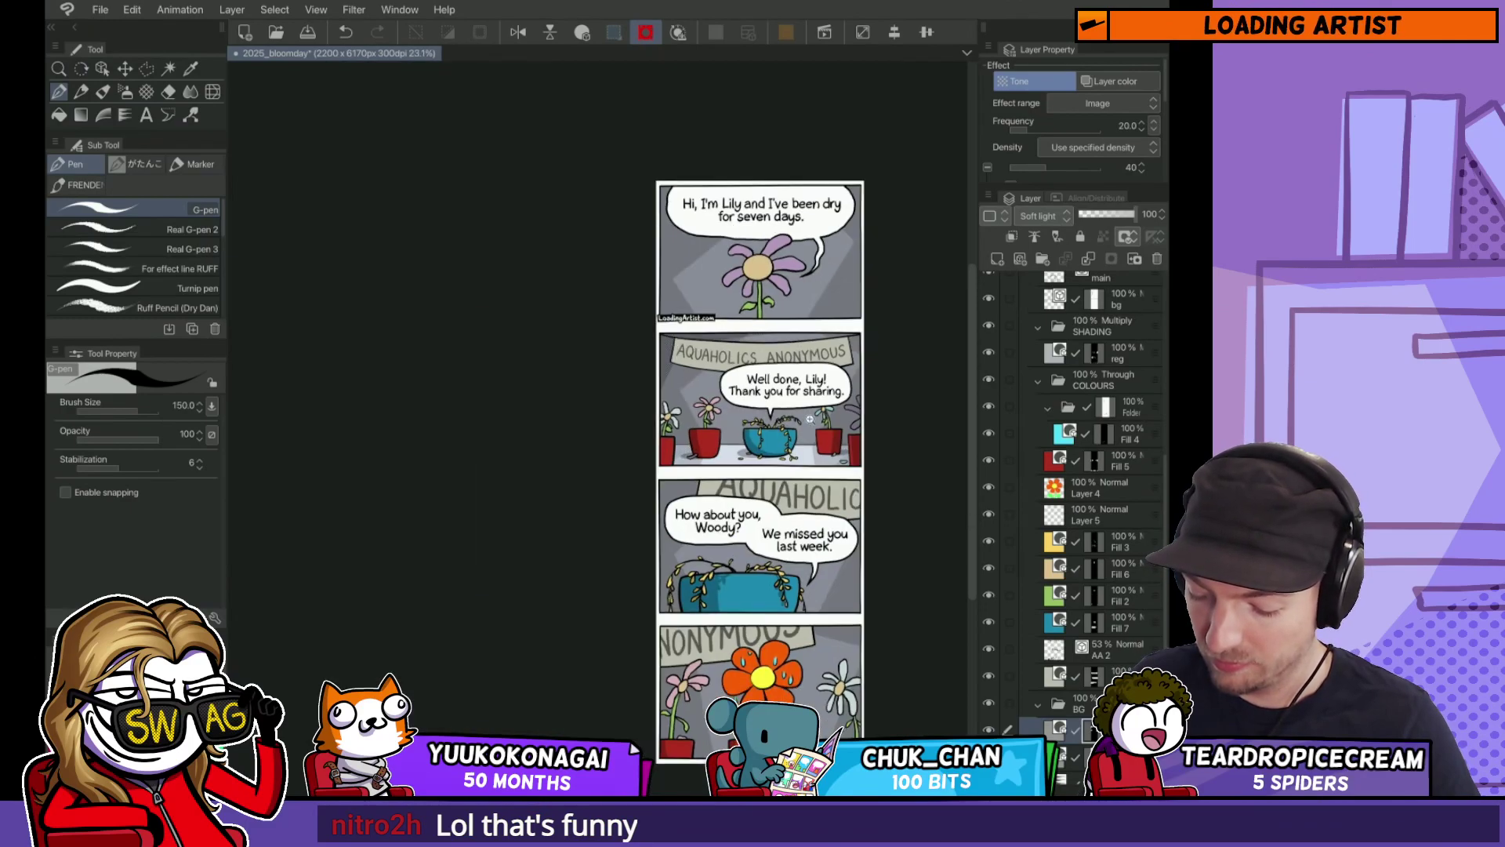
scroll(810, 418, "up", 3)
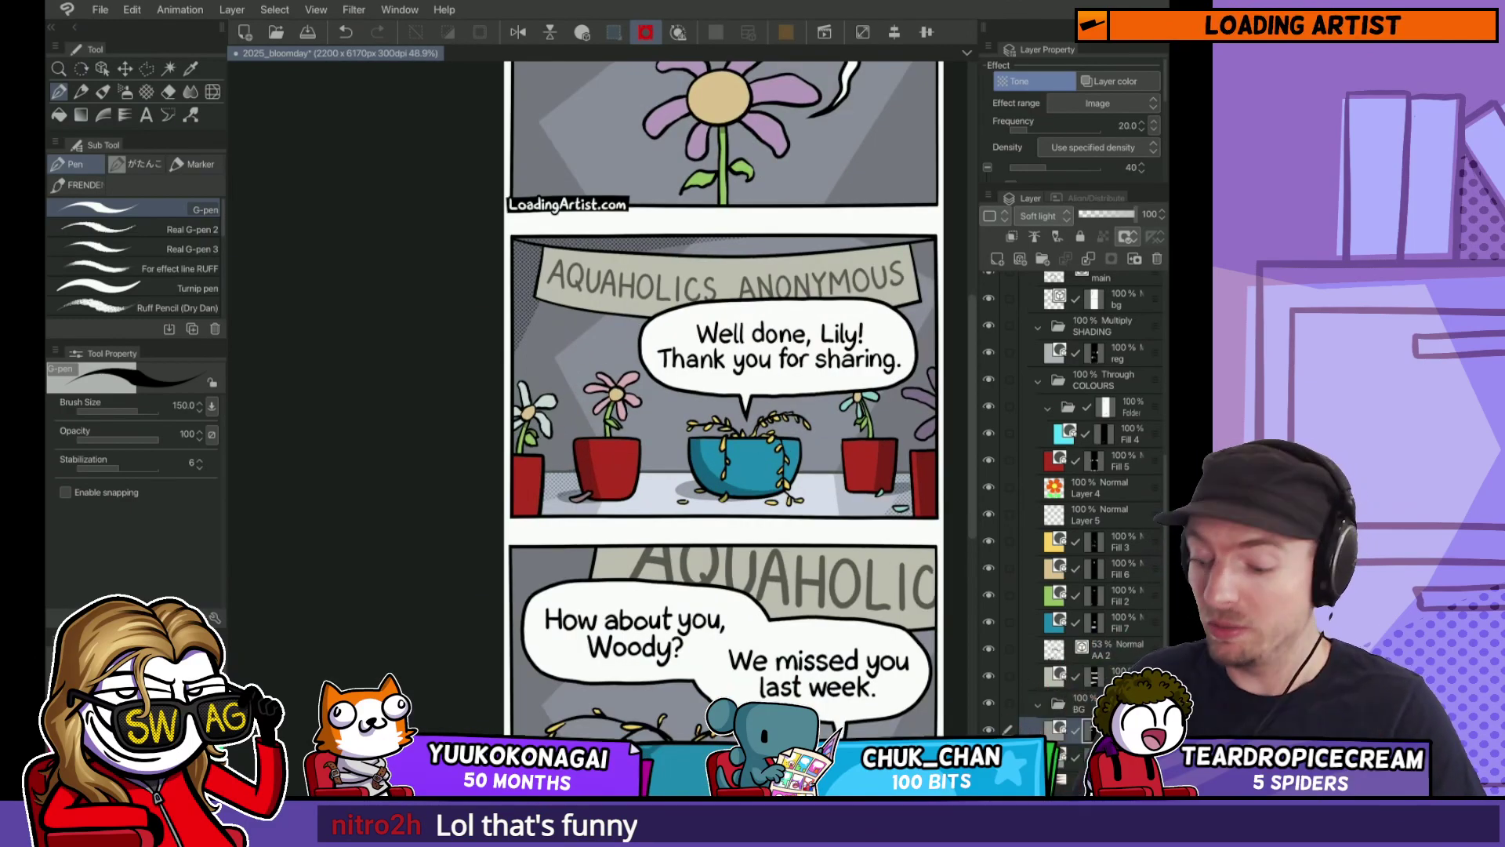
Step: Adjust the opacity of the Multiply shading in the BG folder and set the tone layer's effect range to Mask image
left_click(1092, 757)
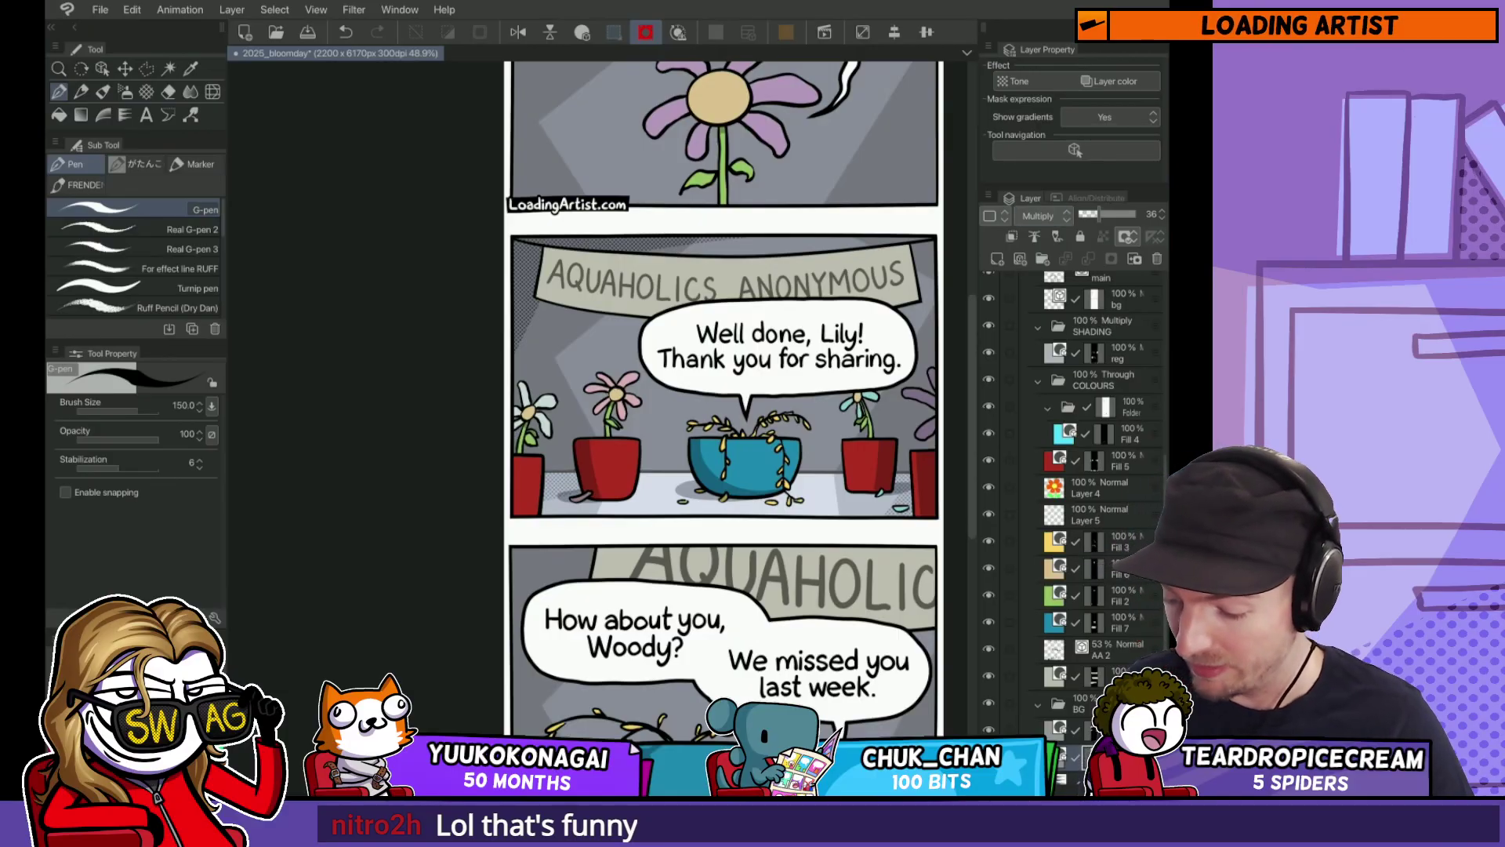
left_click_drag(1088, 215, 1135, 213)
left_click(1093, 730)
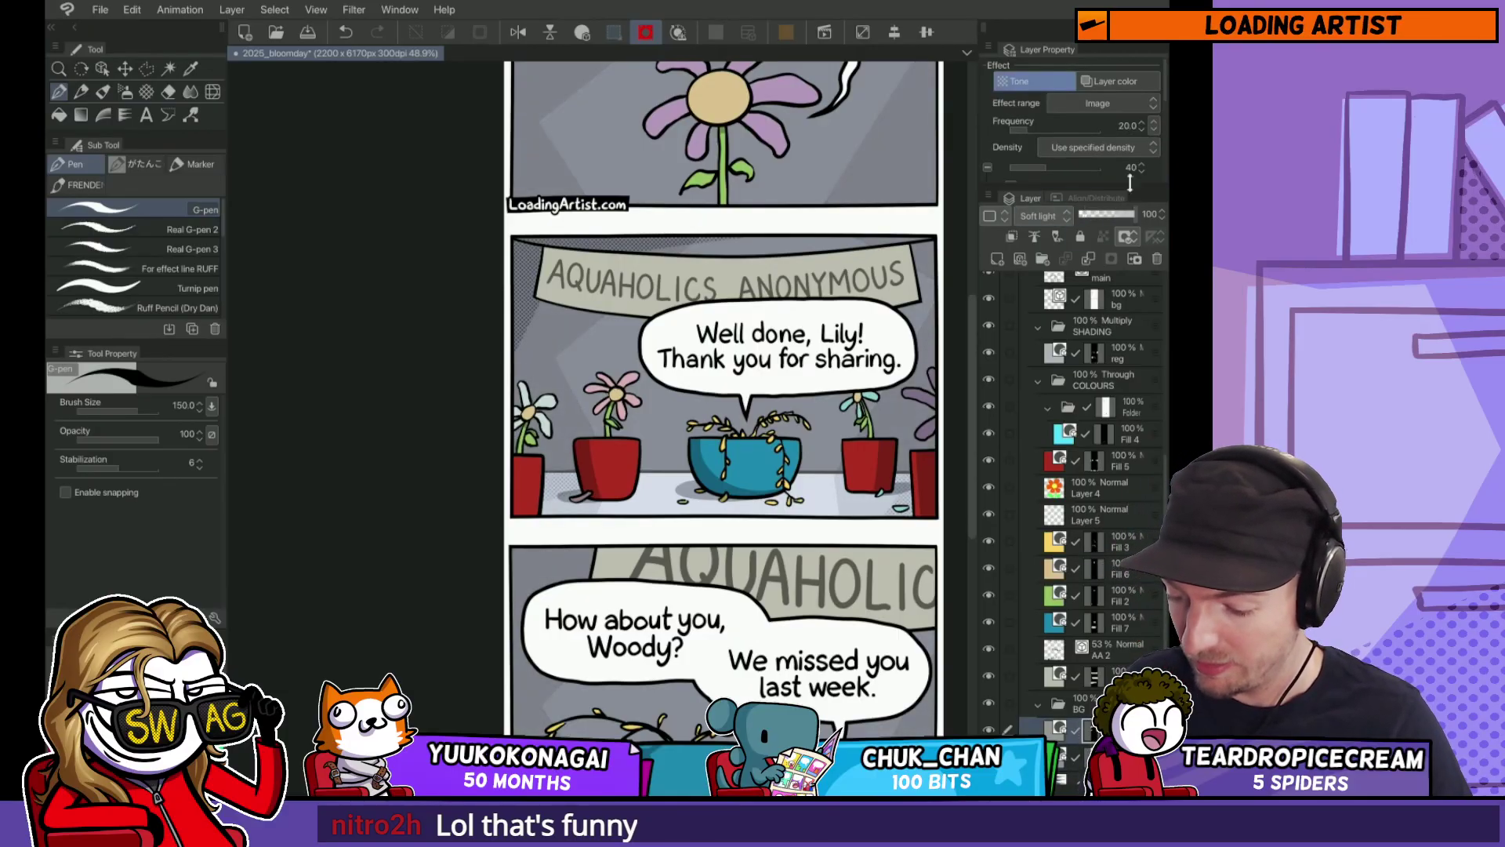
left_click(1098, 148)
left_click(1100, 104)
left_click(1101, 104)
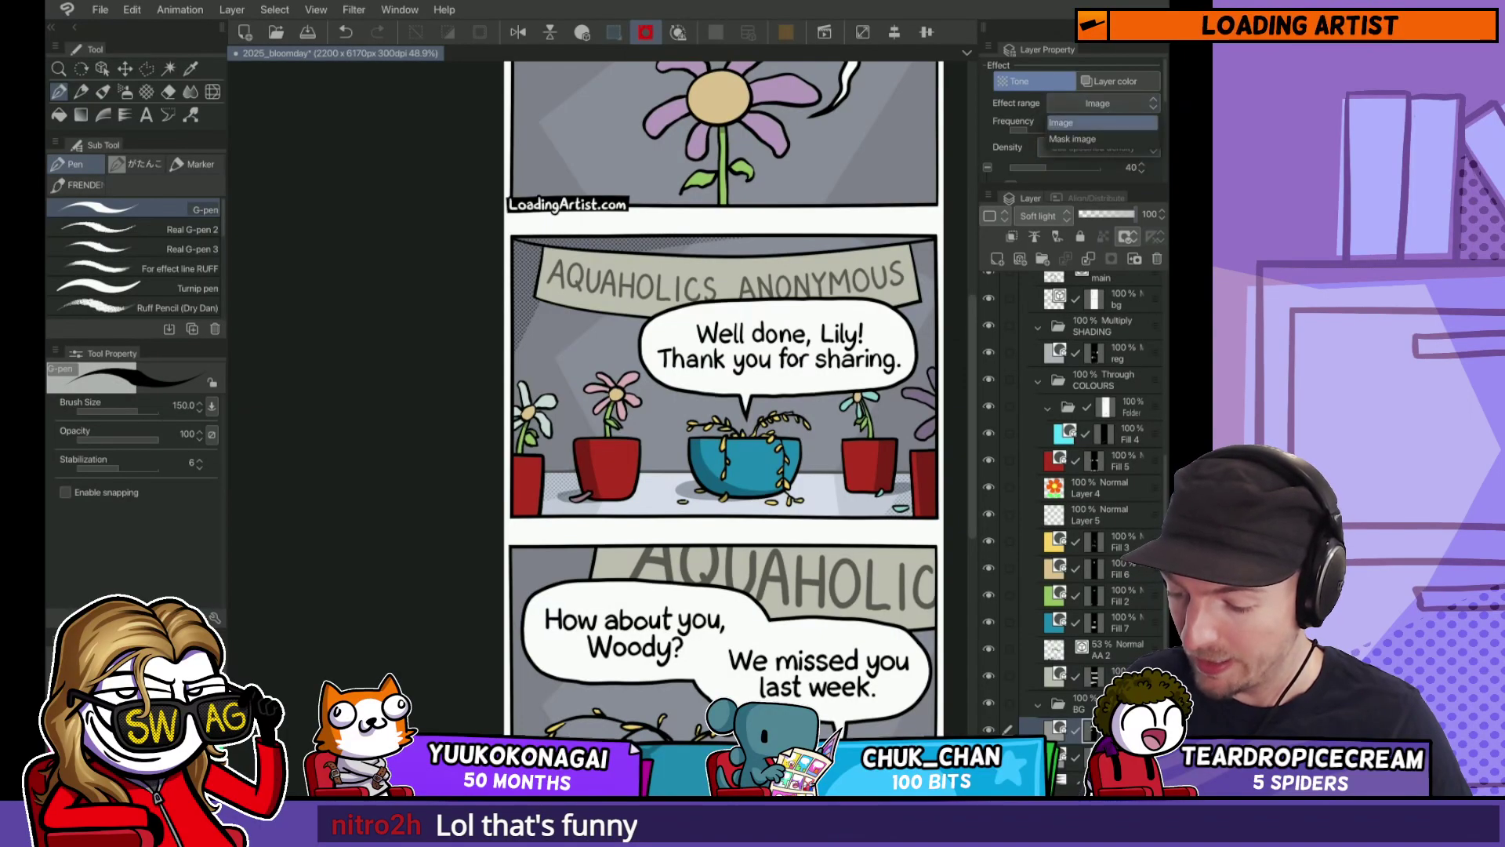
left_click(1100, 140)
Step: Turn off Reflect layer opacity for the tone layer and lower the layer's opacity to 39
scroll(1074, 114, "down", 3)
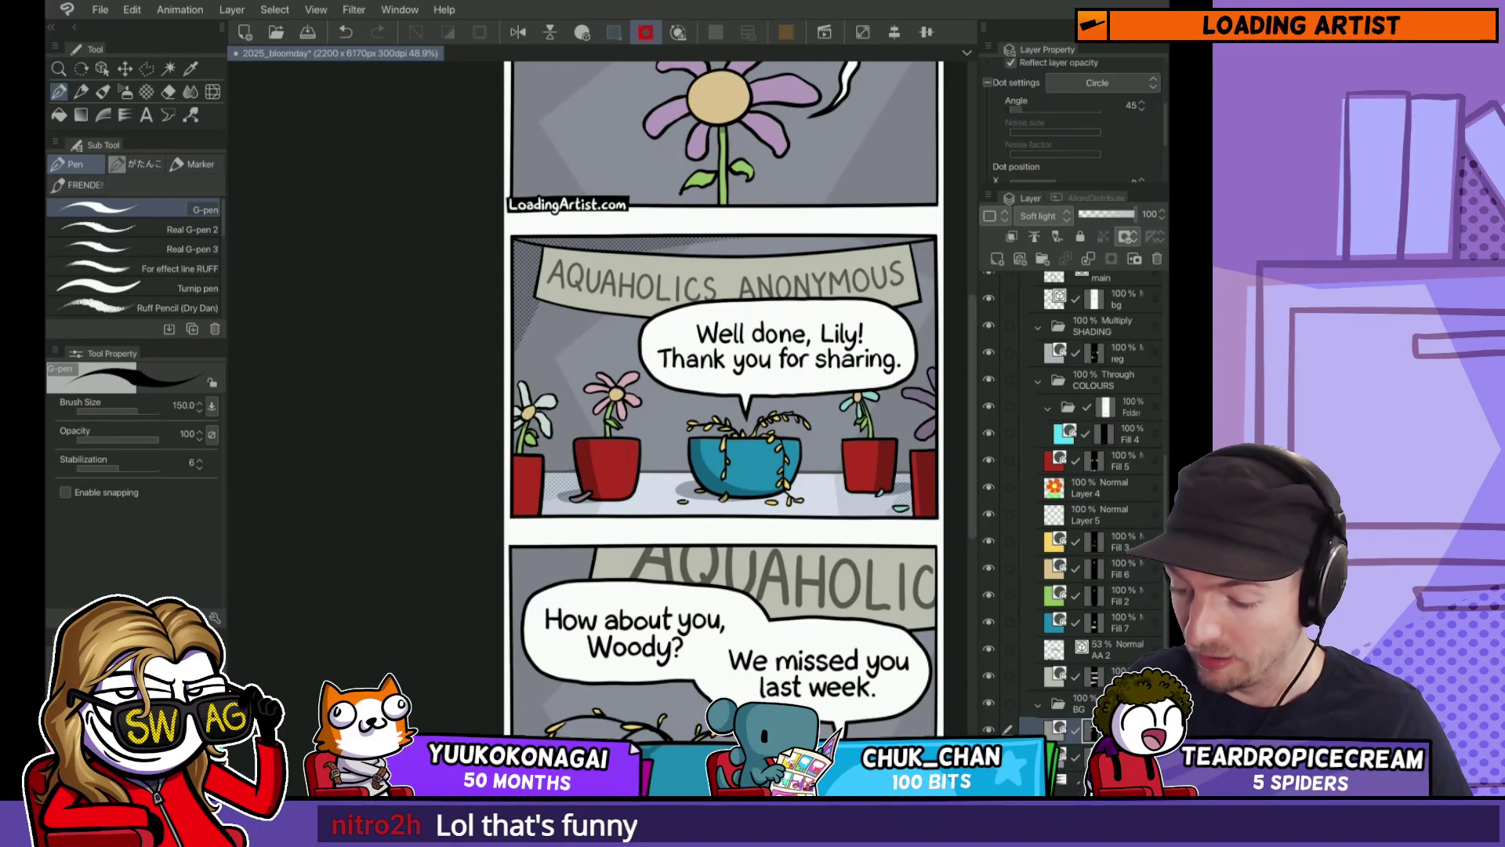
scroll(1074, 118, "down", 3)
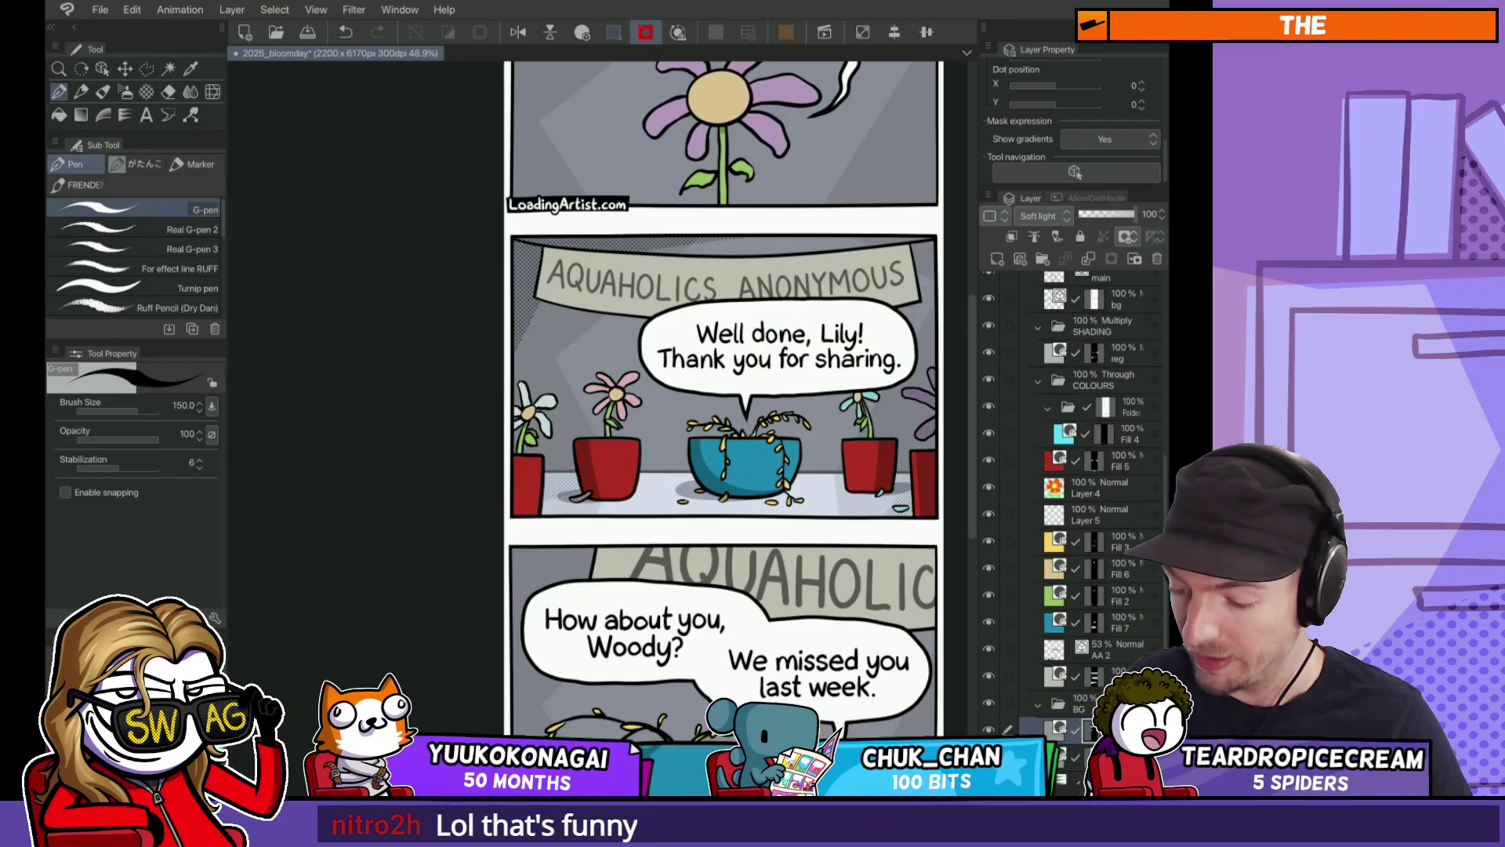
scroll(1074, 117, "up", 6)
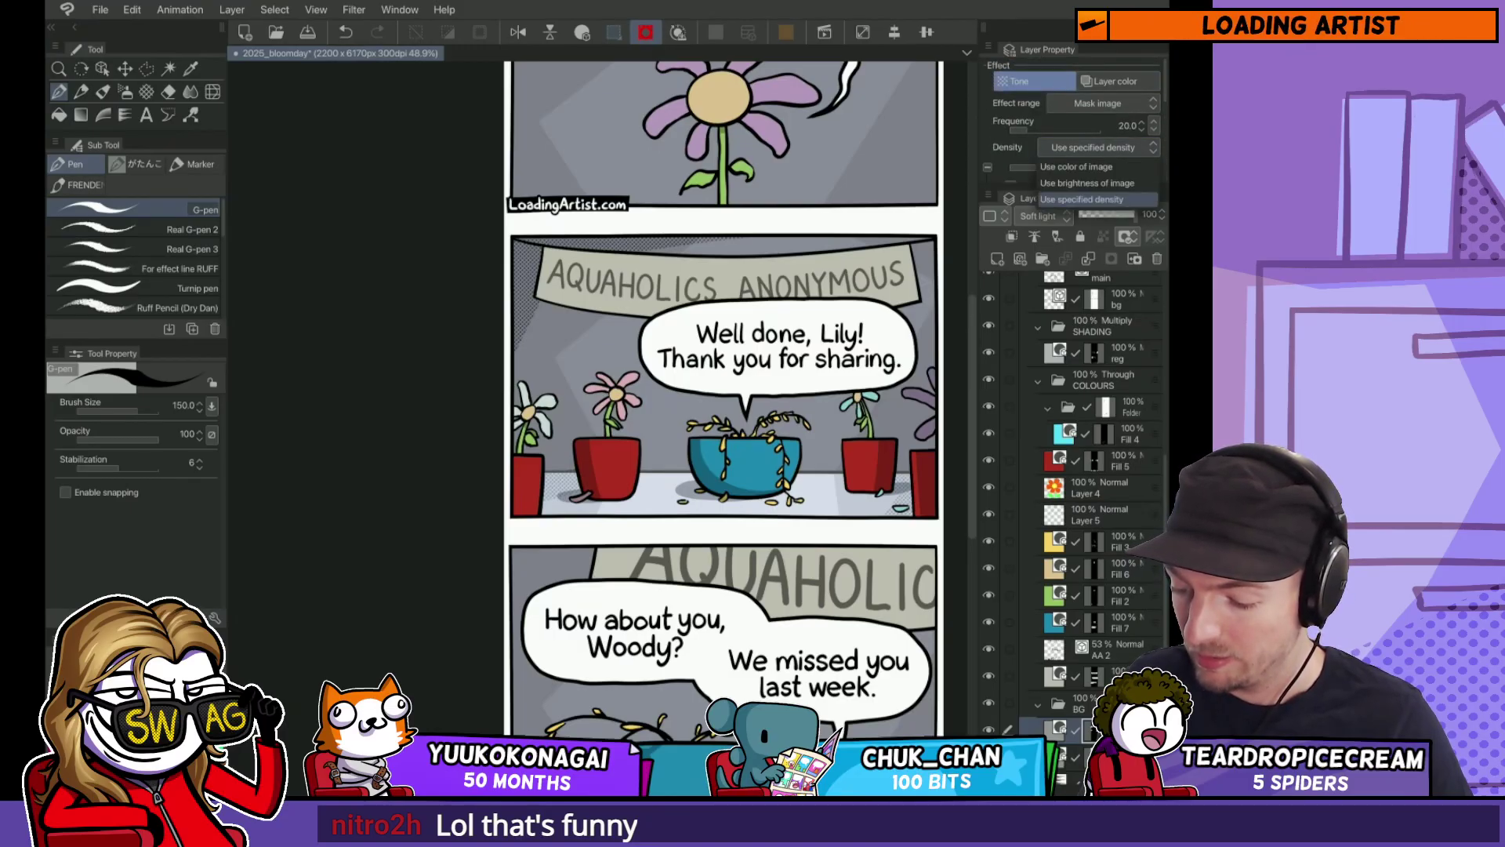
scroll(1074, 118, "down", 2)
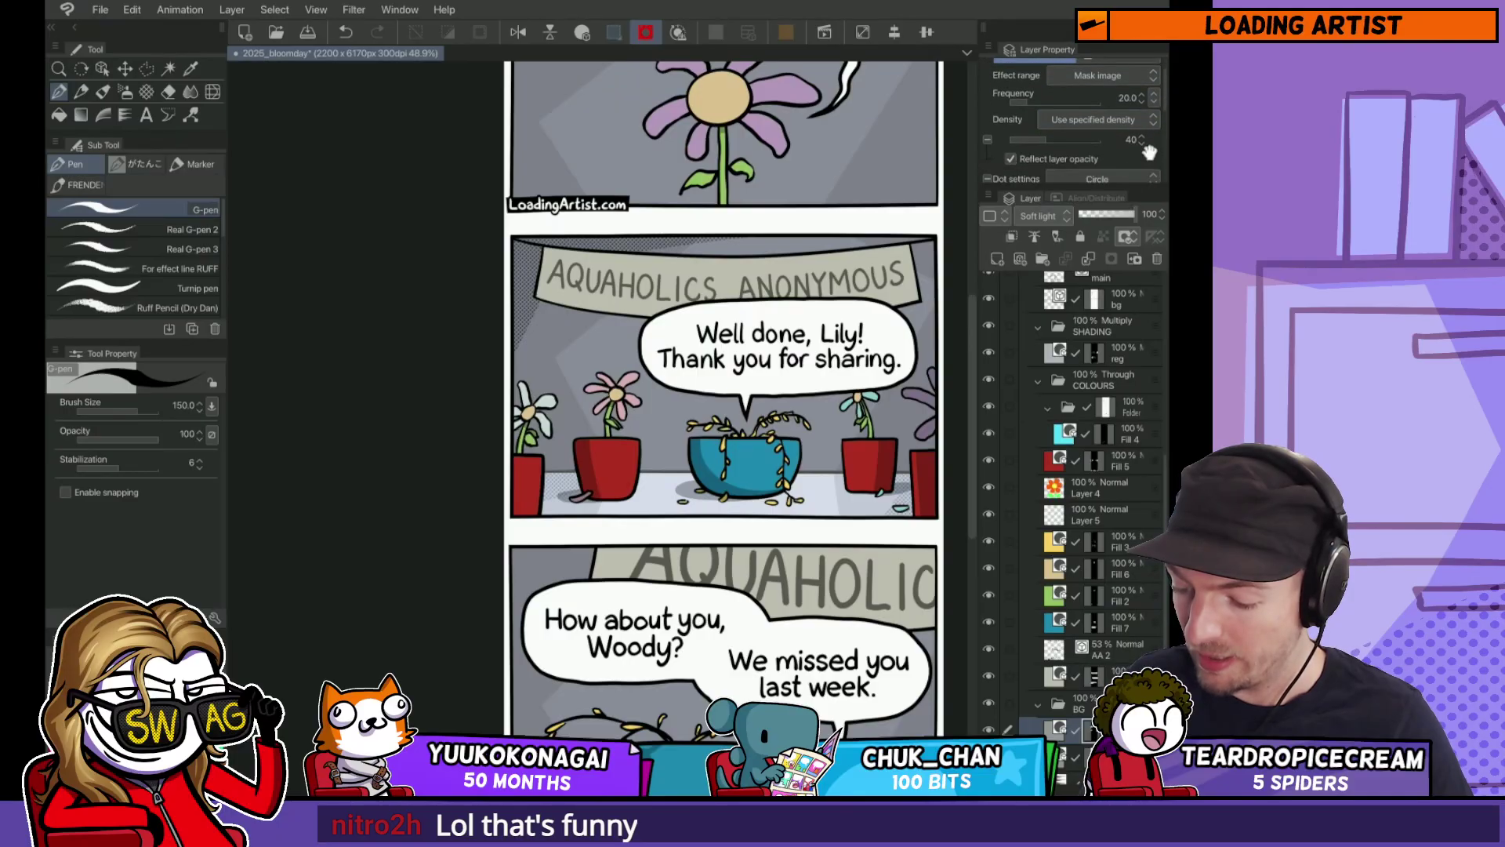
left_click(1012, 106)
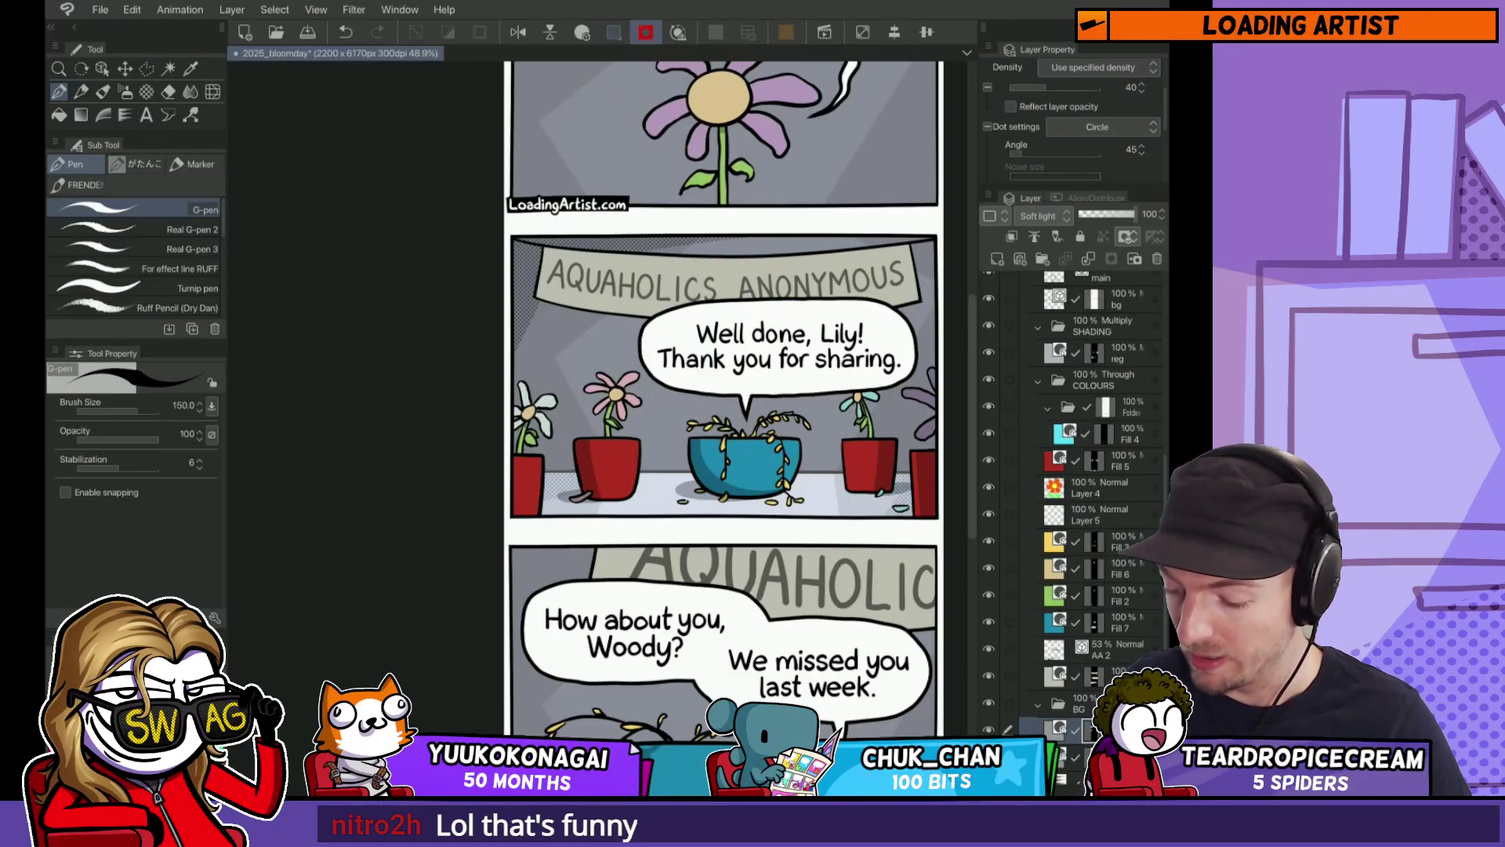
left_click(1101, 214)
left_click_drag(1095, 214, 1101, 214)
left_click_drag(1146, 109, 1145, 189)
Step: Set the tone layer's frequency to 16 and its opacity to 60
left_click(1022, 131)
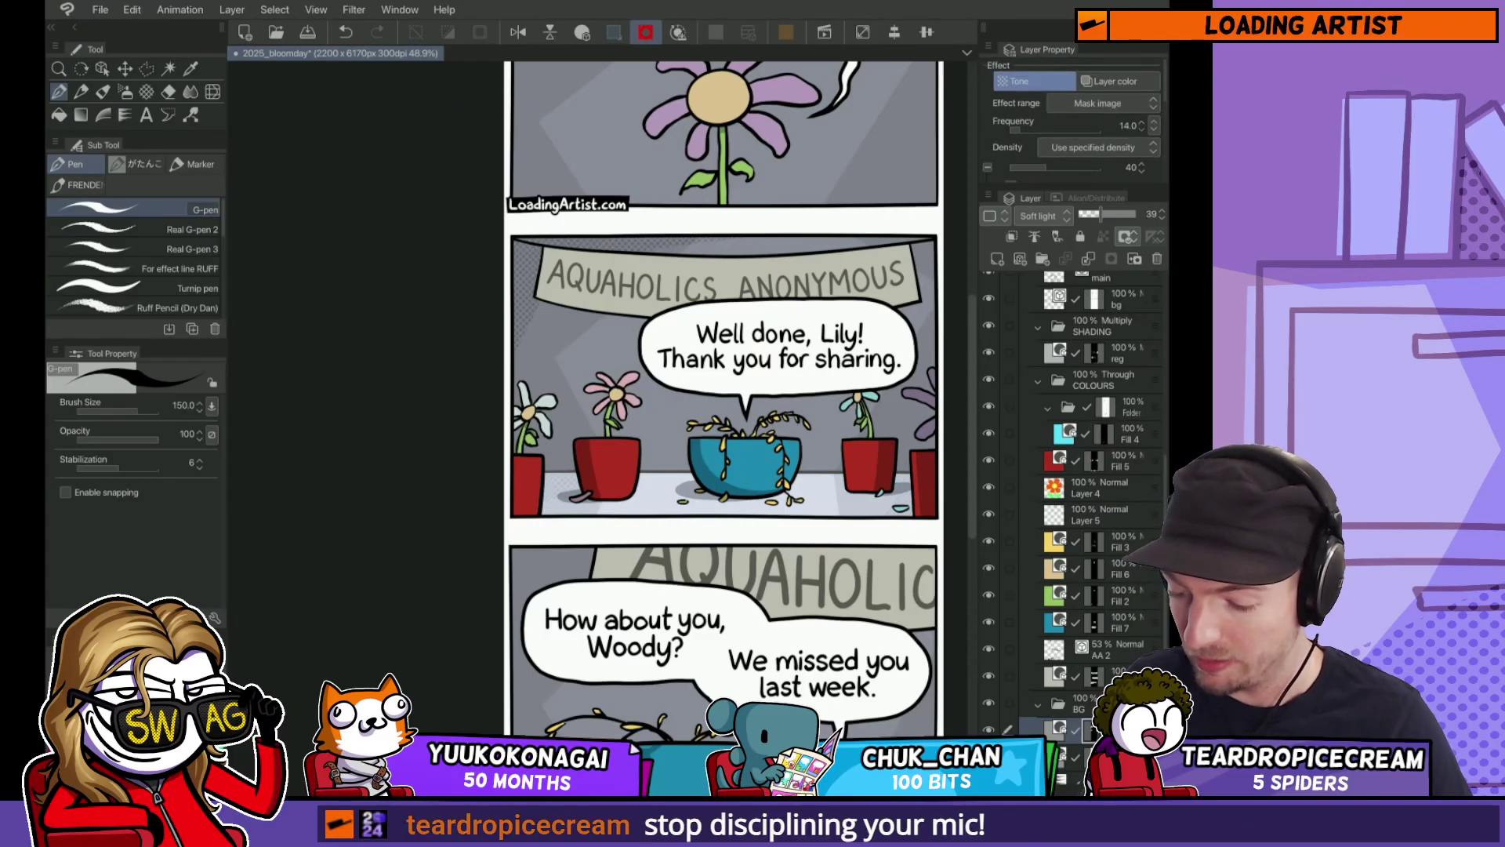
left_click(1016, 131)
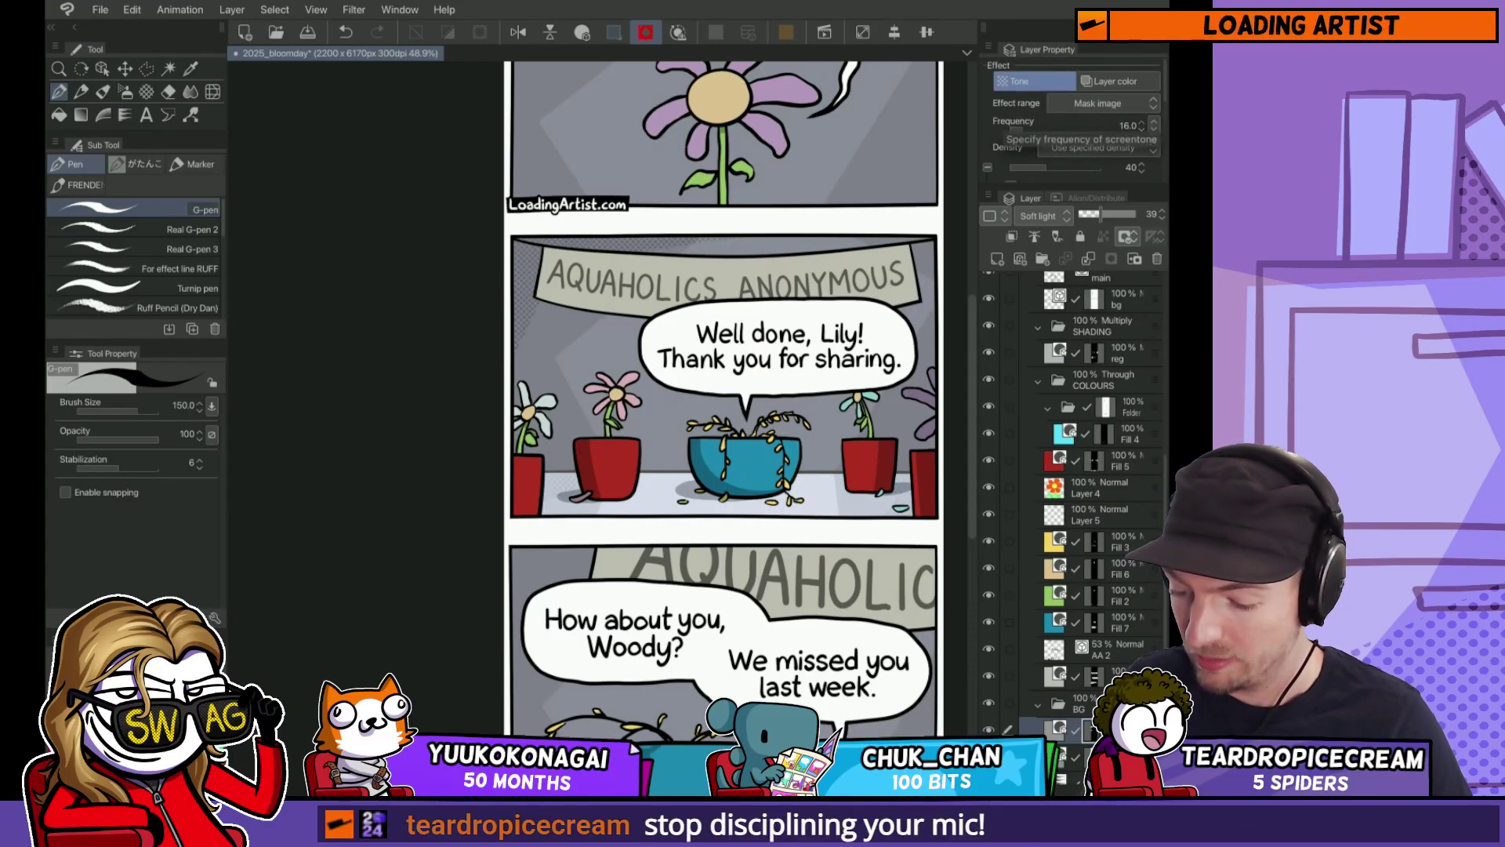
left_click_drag(737, 377, 691, 407)
key("ctrl+z")
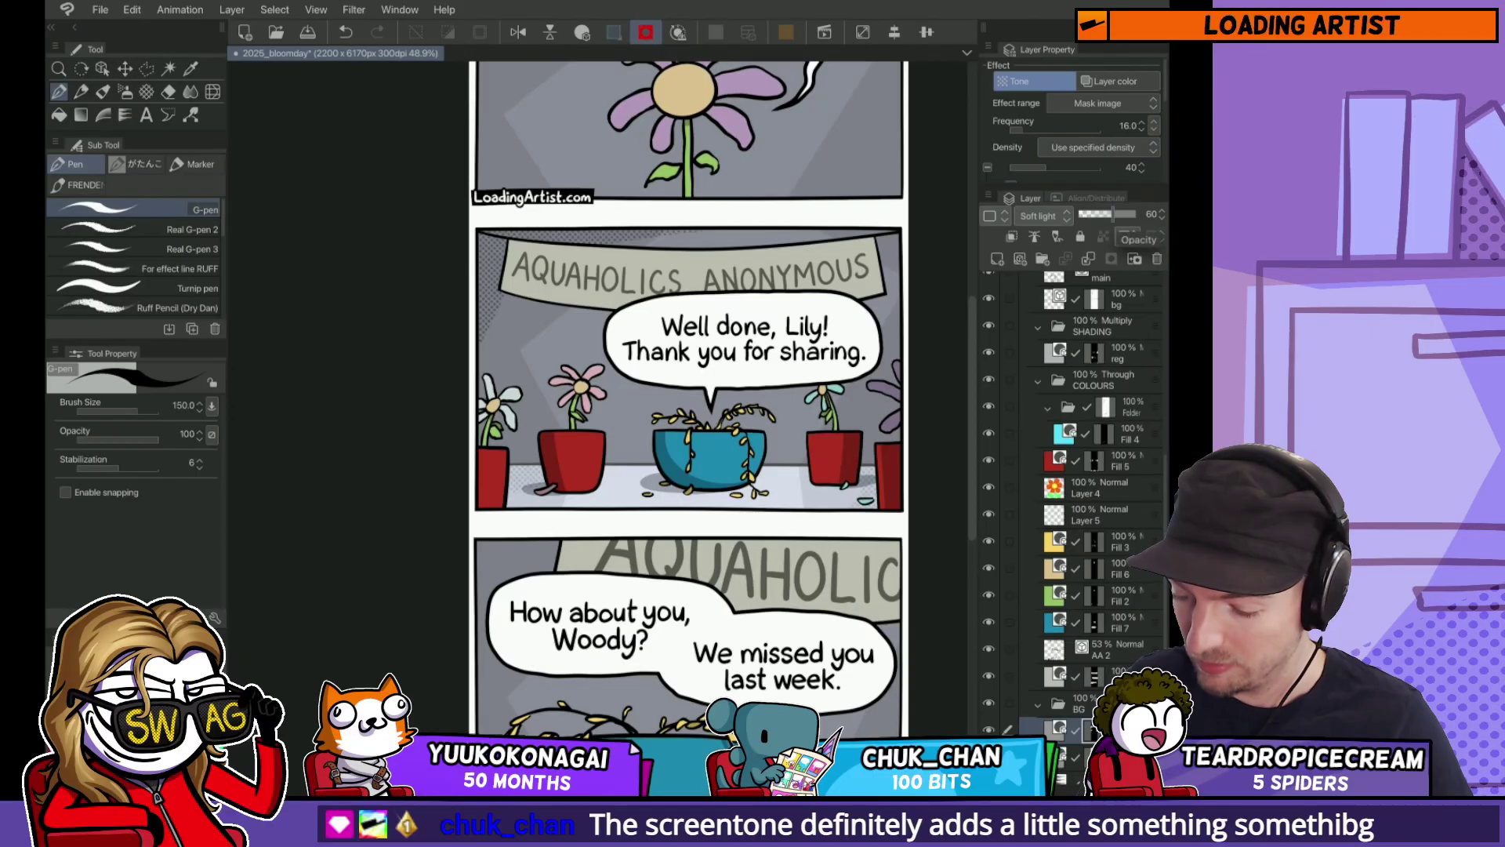
Step: Set the G-pen size to 250 and reveal halftone in the third panel's upper-left corner and lower-left edge
left_click_drag(580, 573, 612, 323)
key("bracketright")
key("bracketright")
key("bracketright")
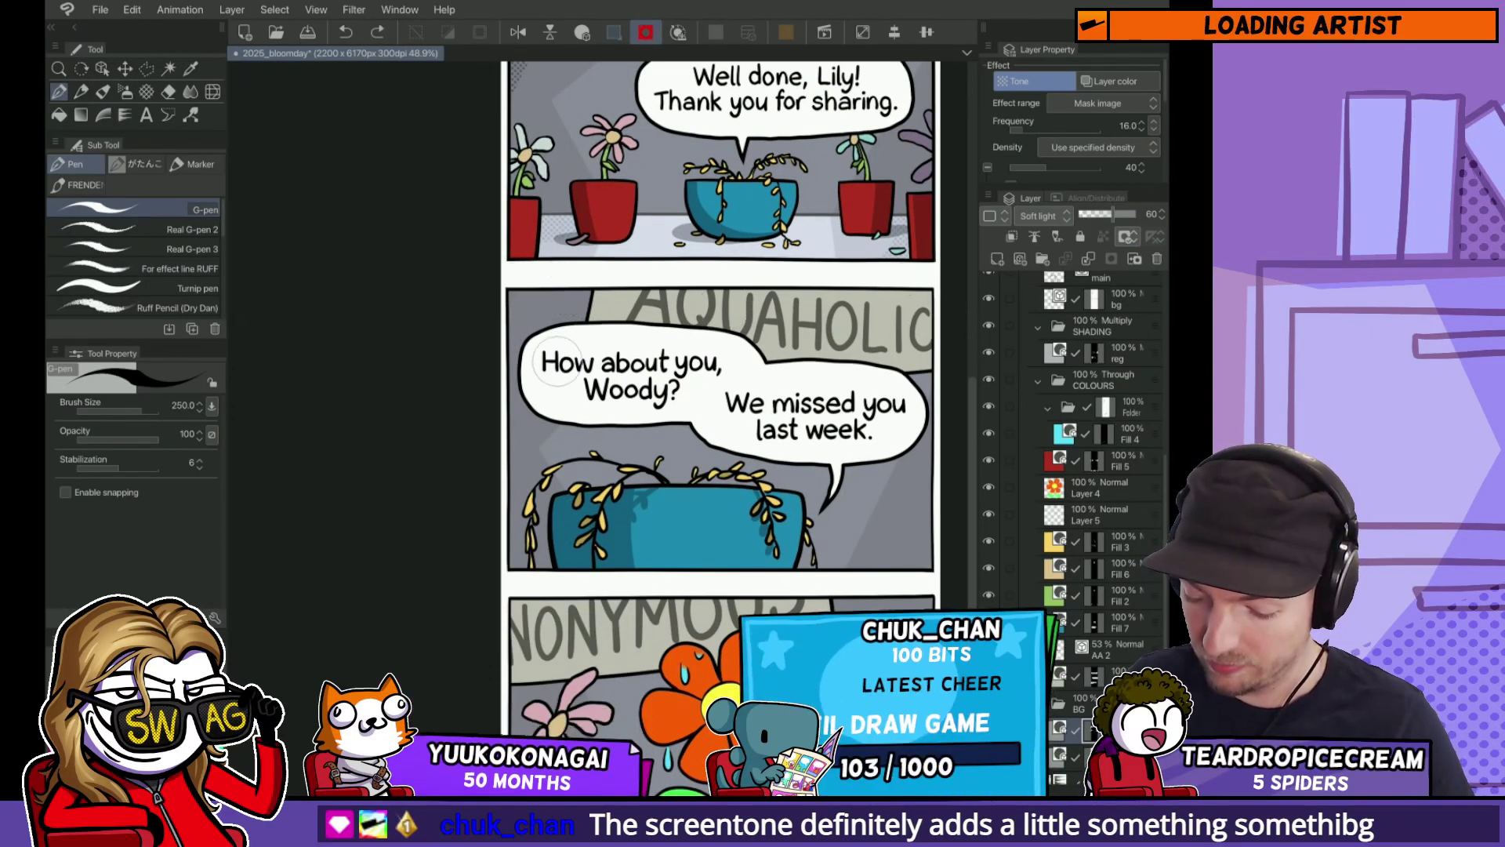
mouse_move(524, 544)
left_mouse_down()
mouse_move(572, 542)
mouse_move(558, 563)
mouse_move(510, 532)
mouse_move(496, 567)
left_mouse_up()
key("ctrl+z")
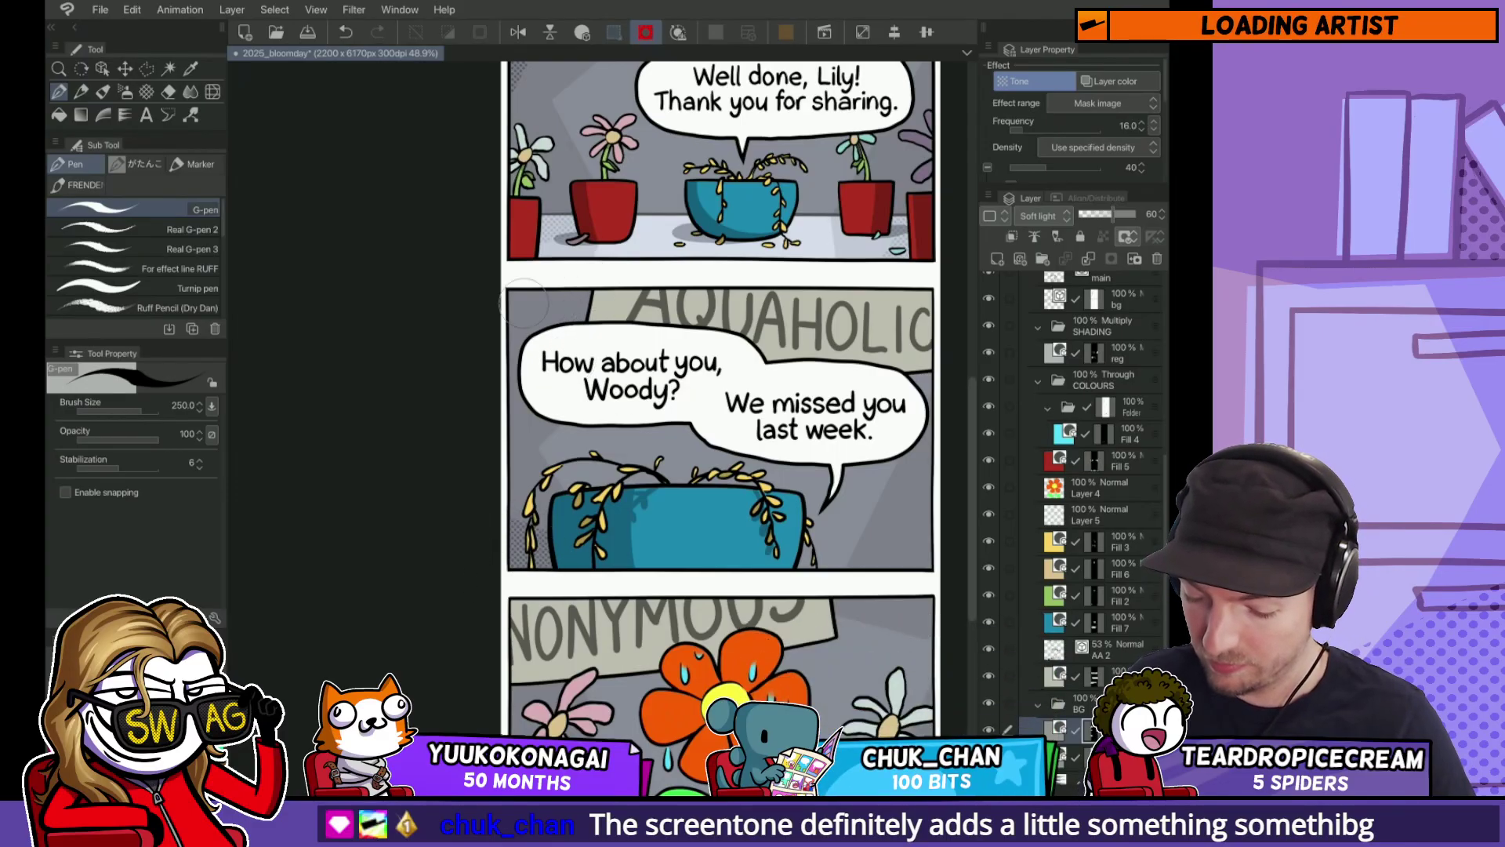
left_click_drag(524, 303, 571, 289)
left_click_drag(745, 486, 700, 386)
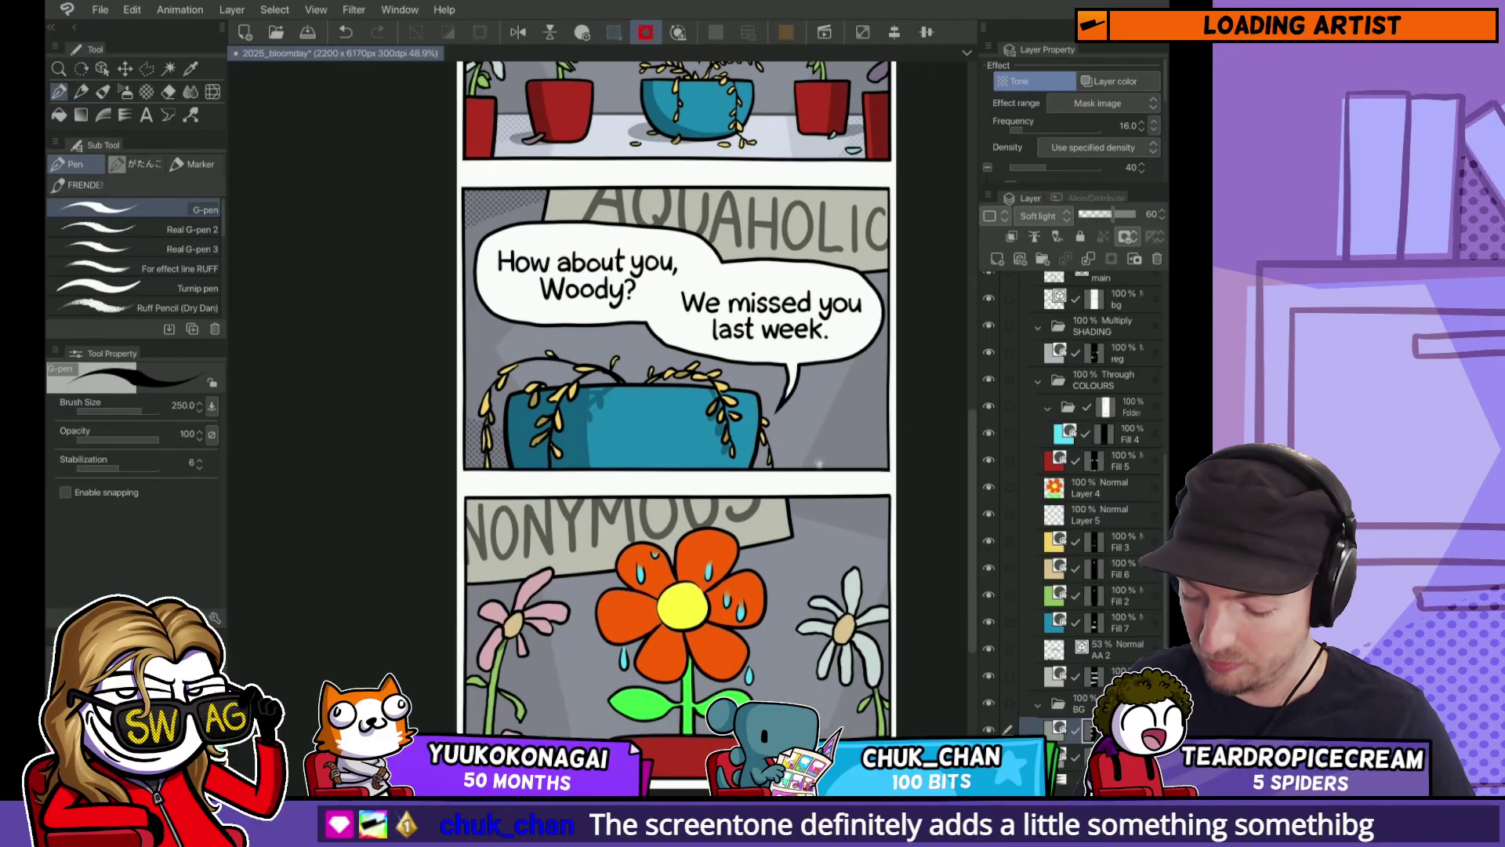
Step: Try a halftone band along the third panel's lower edge to the right of the blue pot
mouse_move(792, 472)
left_mouse_down()
mouse_move(690, 452)
mouse_move(910, 472)
left_mouse_up()
key("ctrl+z")
left_click_drag(780, 443, 941, 441)
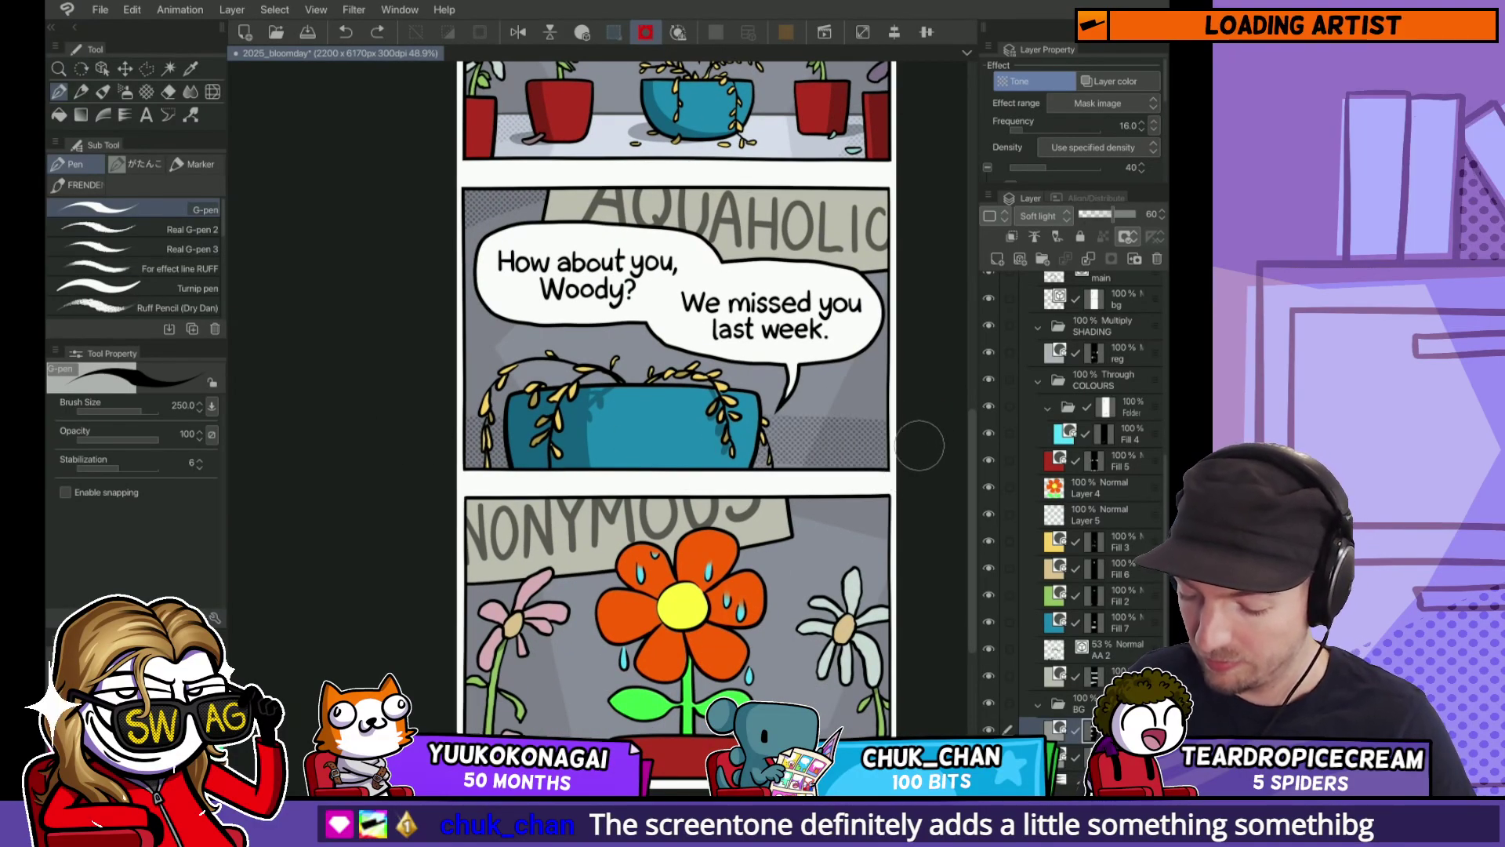
key("ctrl+z")
left_click_drag(784, 479, 924, 497)
key("ctrl+z")
left_click_drag(786, 481, 938, 473)
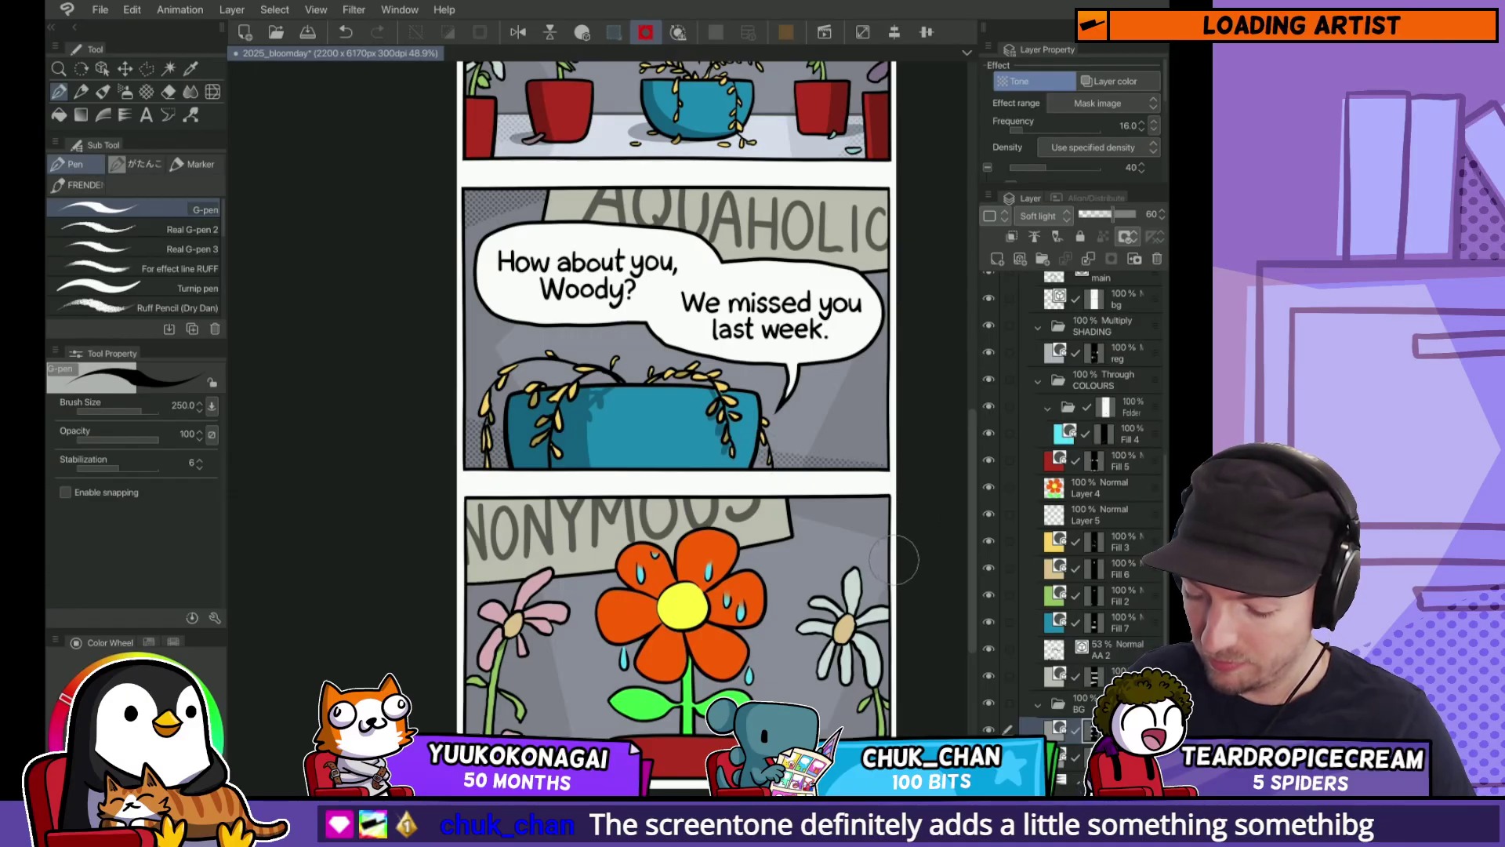
key("ctrl+z")
Step: Reveal a halftone patch in the fourth panel's upper-right corner, reducing the G-pen size to 170
left_click_drag(900, 556, 894, 405)
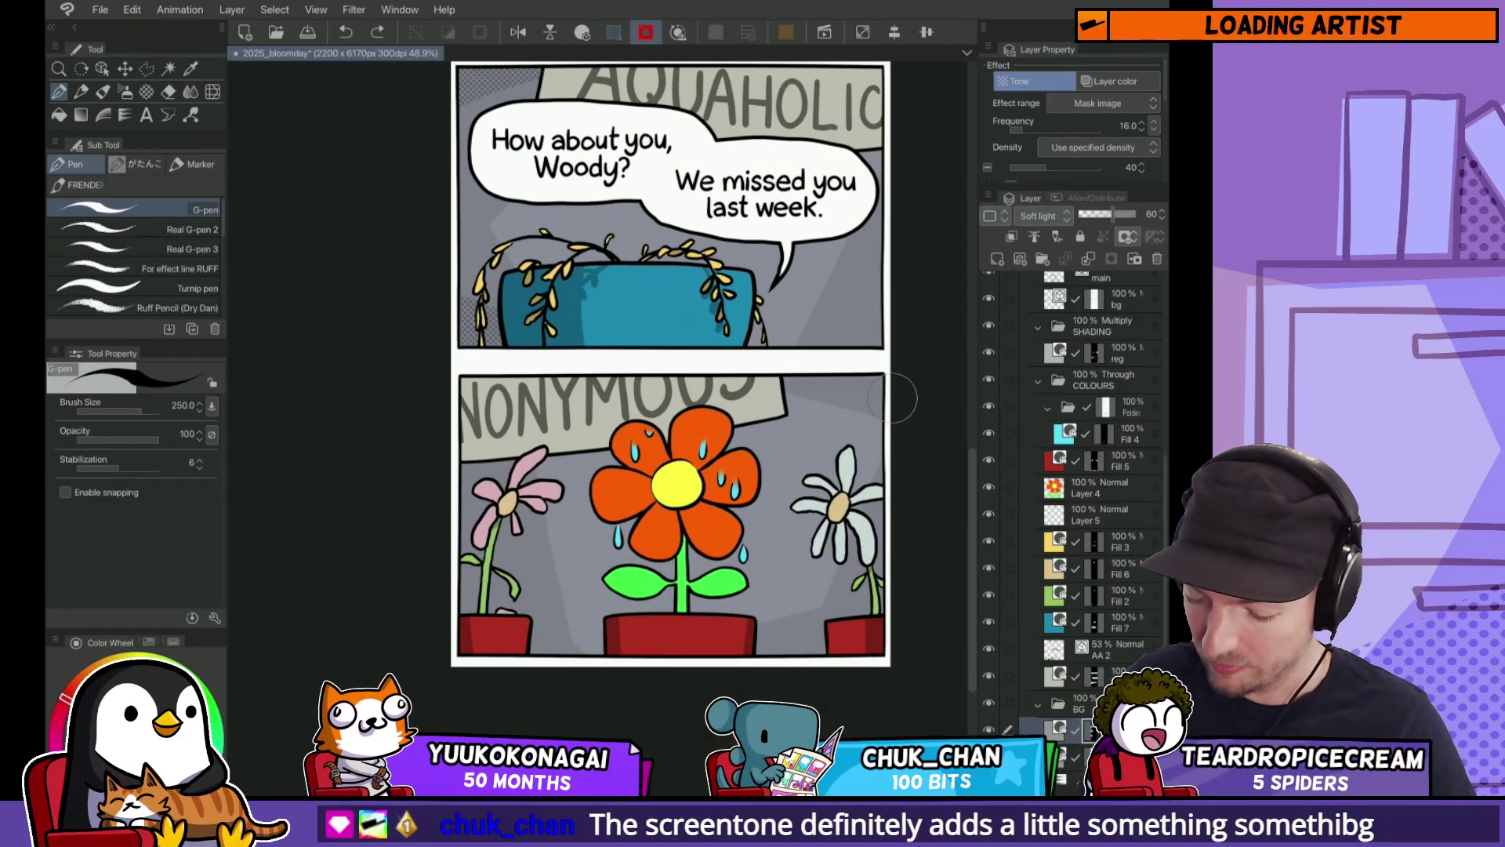
left_click_drag(764, 417, 823, 469)
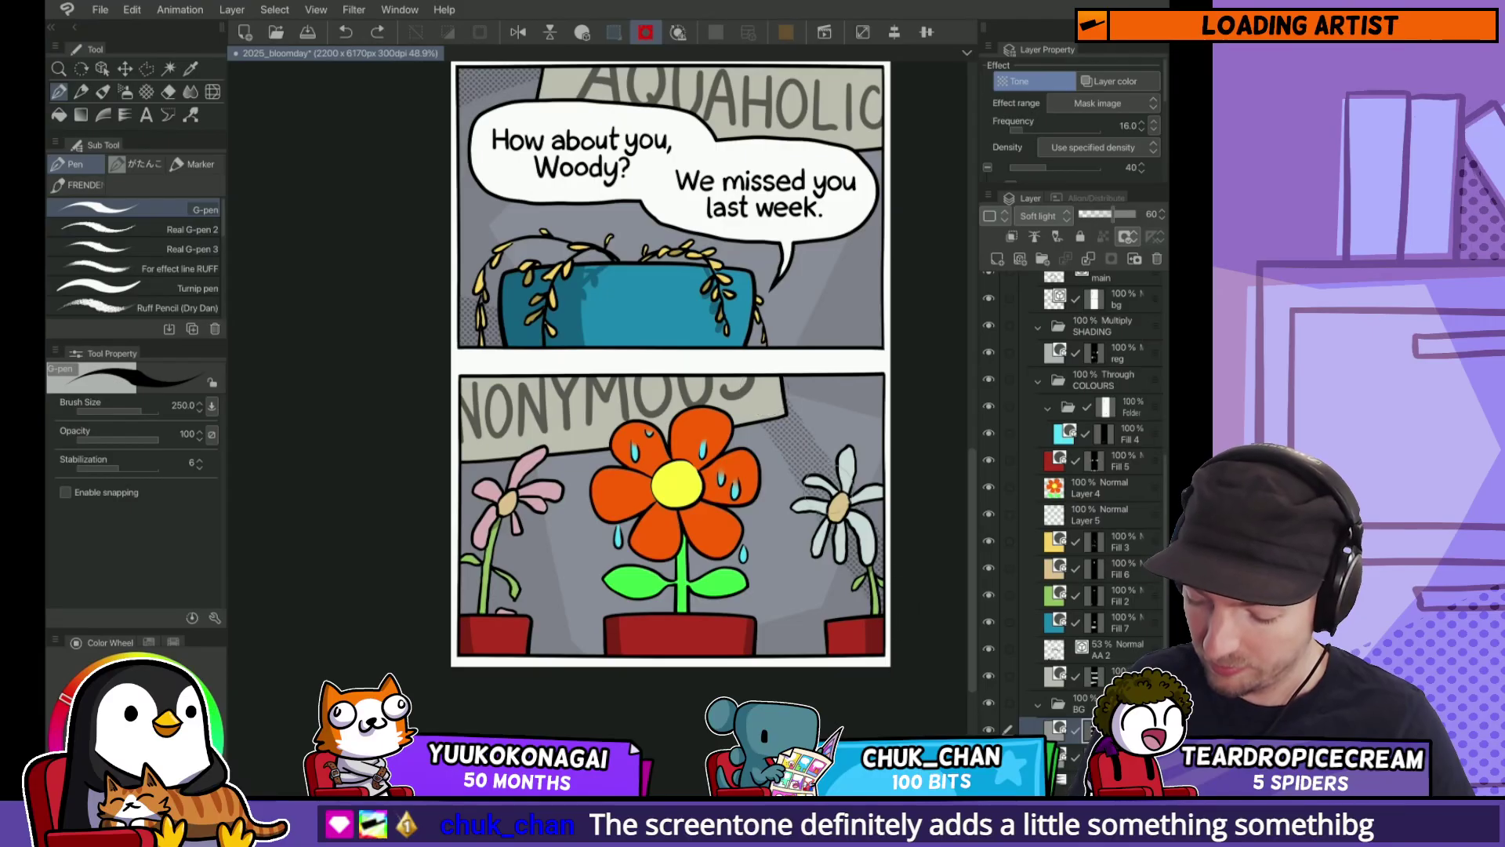
mouse_move(760, 388)
left_mouse_down()
mouse_move(795, 397)
mouse_move(774, 381)
mouse_move(845, 382)
left_mouse_up()
key("ctrl+z")
key("ctrl+z")
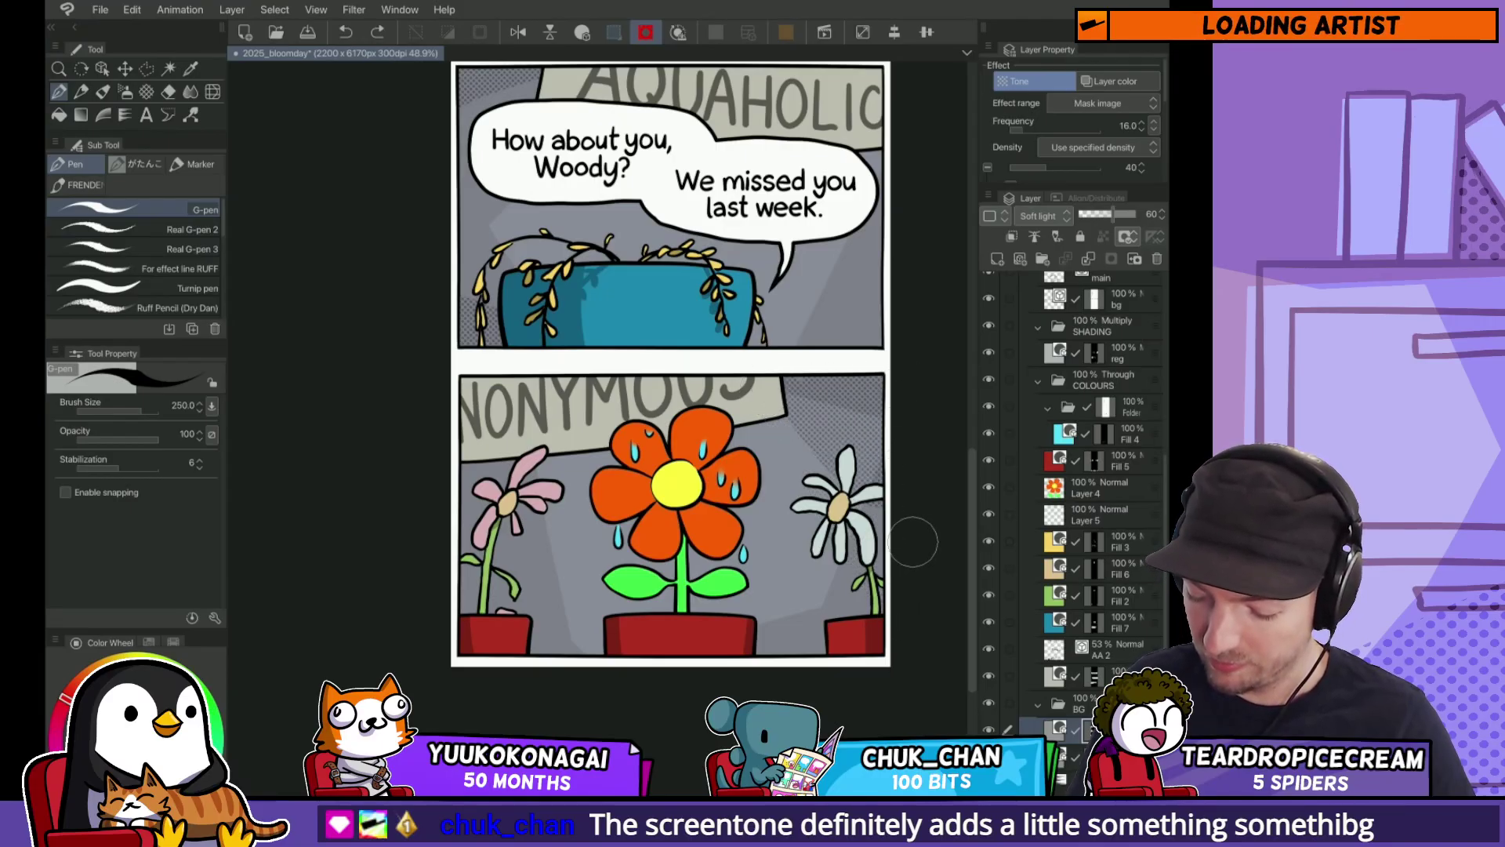
mouse_move(914, 539)
left_mouse_down()
mouse_move(880, 523)
mouse_move(900, 615)
mouse_move(881, 624)
mouse_move(862, 595)
mouse_move(866, 529)
mouse_move(850, 605)
left_mouse_up()
key("ctrl+z")
key("bracketleft")
key("bracketleft")
mouse_move(767, 381)
left_mouse_down()
mouse_move(892, 383)
mouse_move(926, 448)
mouse_move(847, 365)
mouse_move(907, 413)
left_mouse_up()
key("ctrl+z")
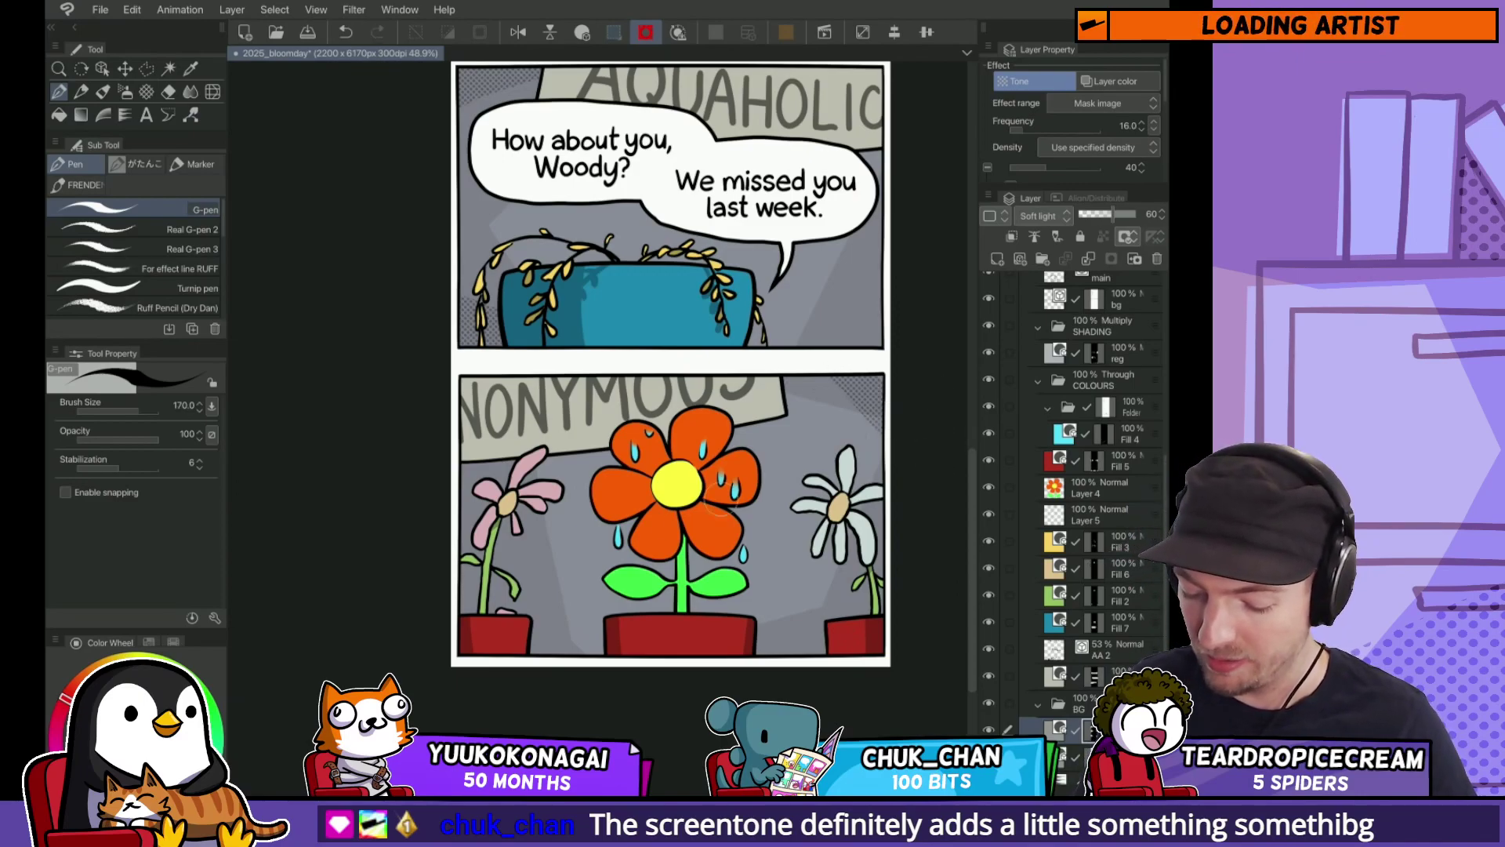
Step: Try a halftone band along the fourth panel's bottom edge behind the red pots
left_click_drag(468, 658, 649, 652)
key("ctrl+z")
left_click_drag(871, 629, 501, 657)
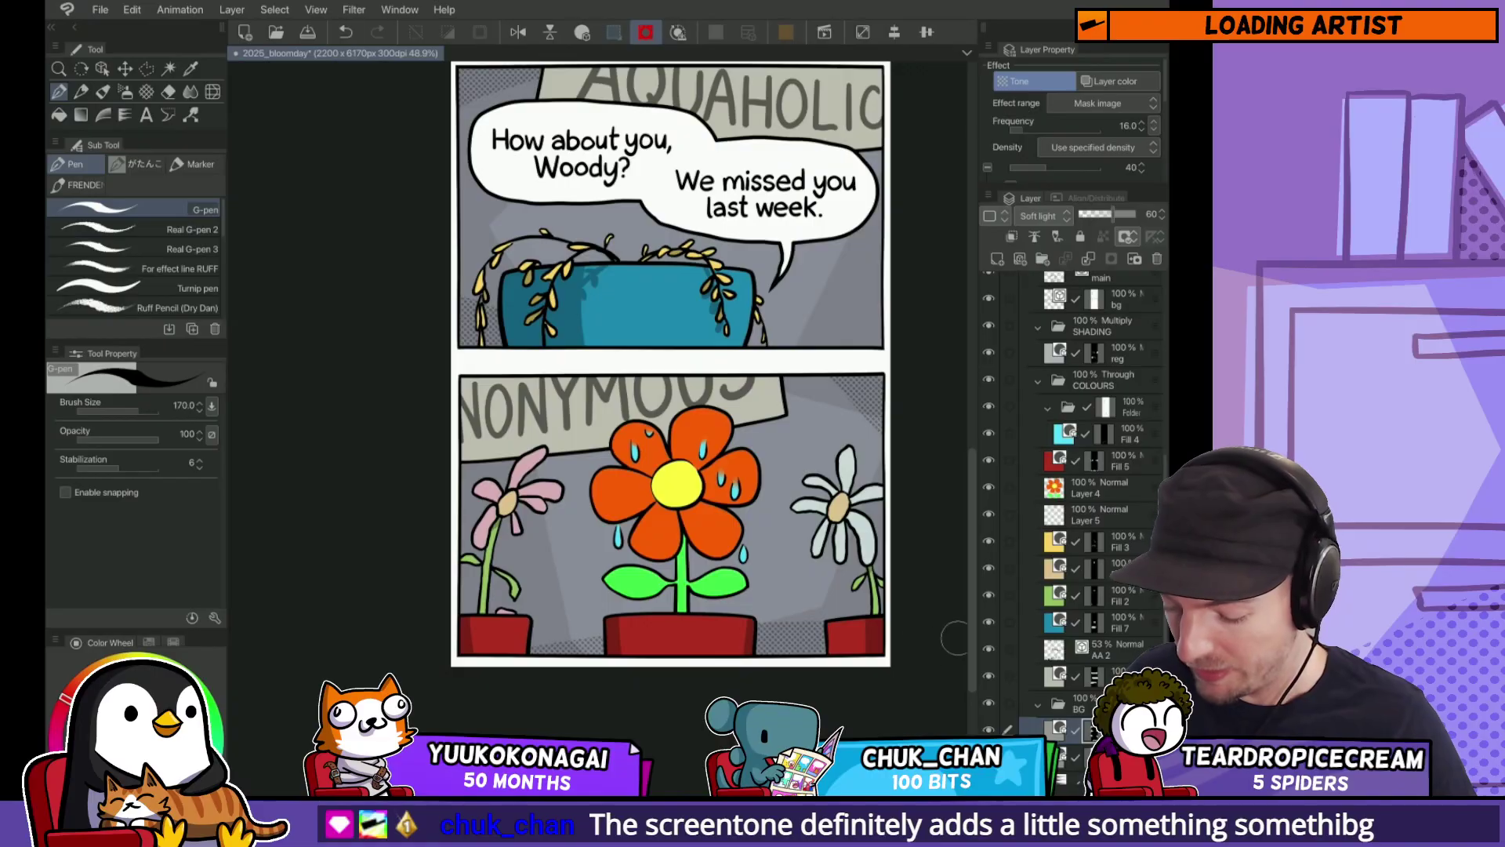
key("ctrl+z")
left_click_drag(437, 694, 947, 630)
mouse_move(947, 630)
left_mouse_down()
mouse_move(535, 660)
mouse_move(872, 621)
mouse_move(759, 658)
left_mouse_up()
key("ctrl+z")
key("ctrl+z")
key("ctrl+z")
key("ctrl+z")
left_click_drag(549, 670, 955, 616)
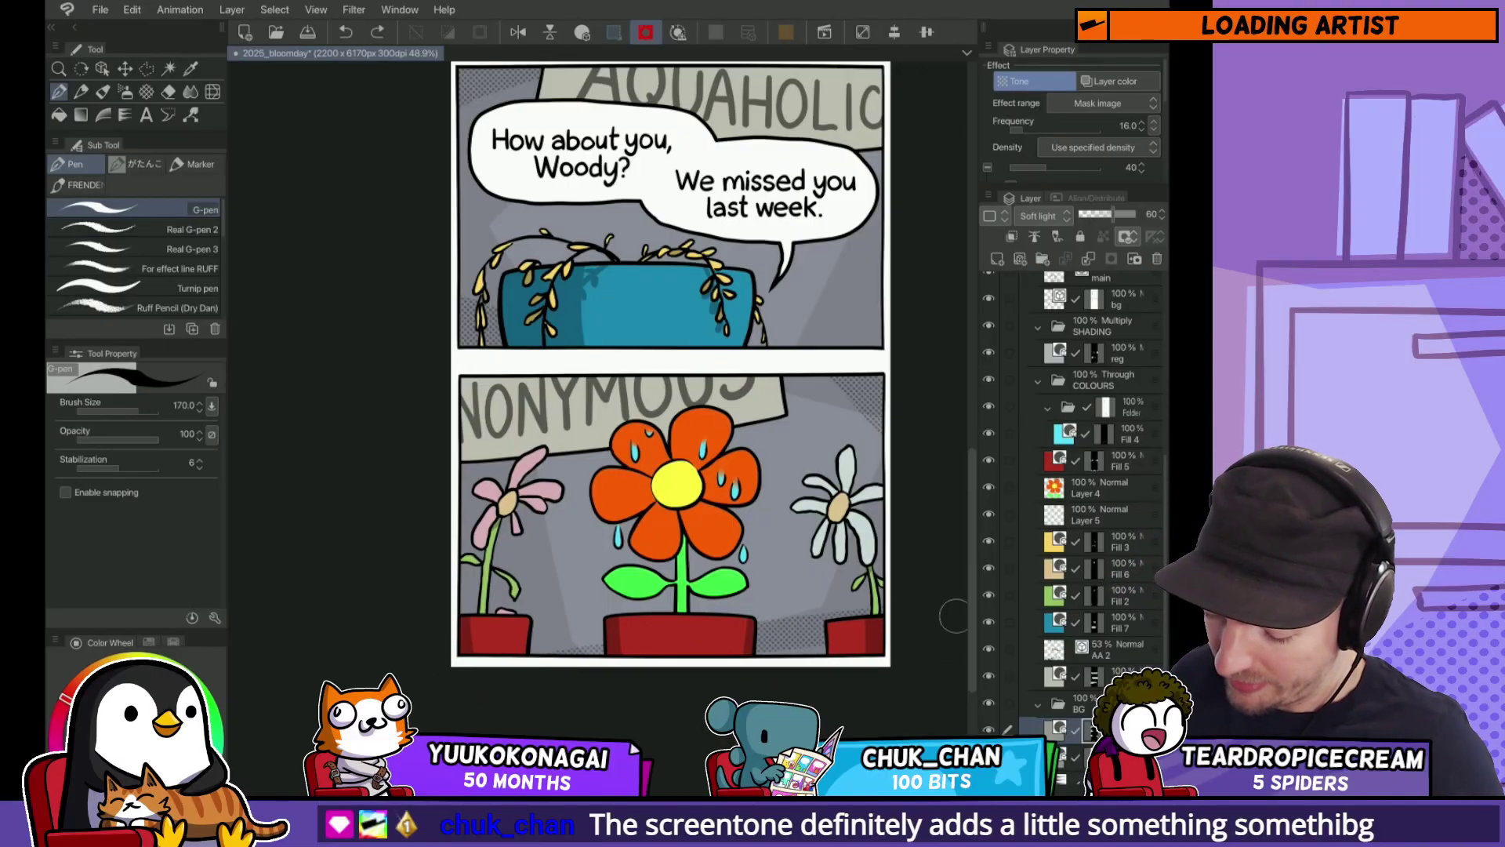
key("ctrl+z")
mouse_move(550, 665)
left_mouse_down()
mouse_move(951, 577)
mouse_move(772, 638)
mouse_move(815, 669)
left_mouse_up()
key("ctrl+z")
key("ctrl+z")
left_click_drag(451, 659, 927, 618)
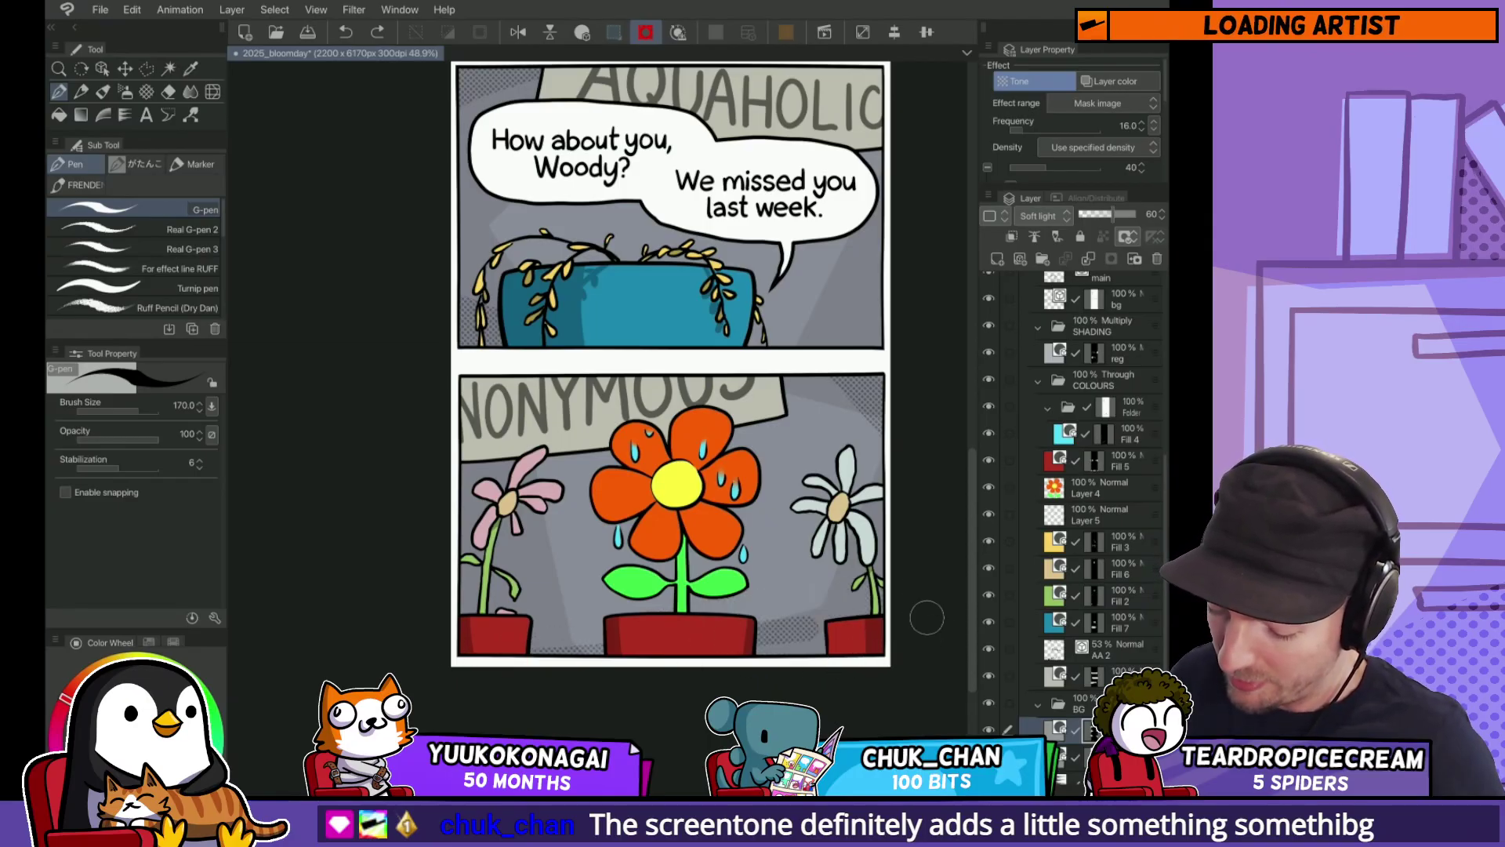
left_click_drag(833, 653, 750, 670)
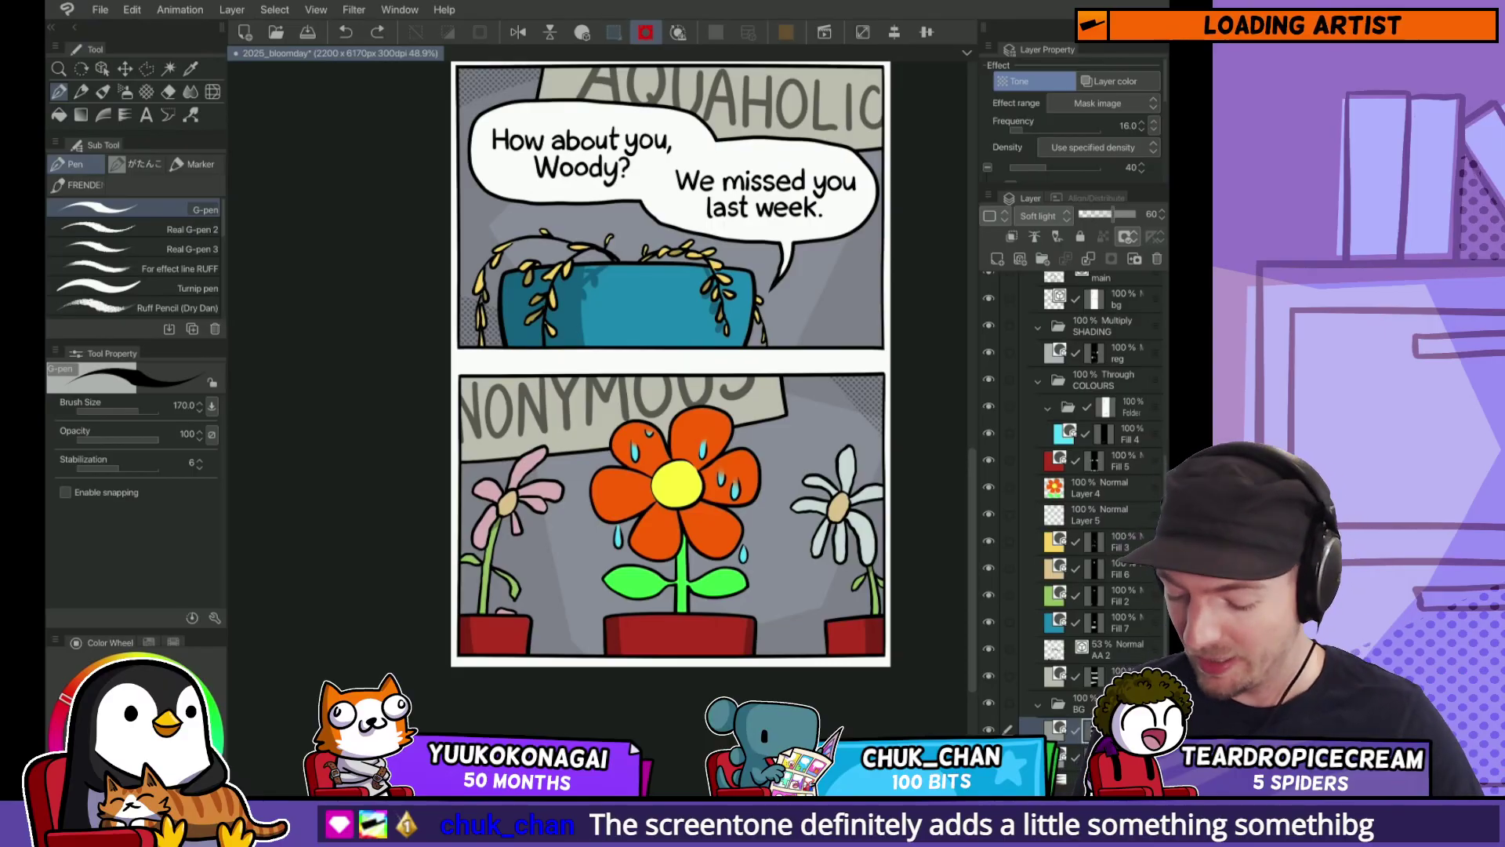
Step: Reveal a halftone patch at the fourth panel's left edge, below the banner and behind the pink flower
left_click_drag(429, 485, 508, 466)
key("ctrl+z")
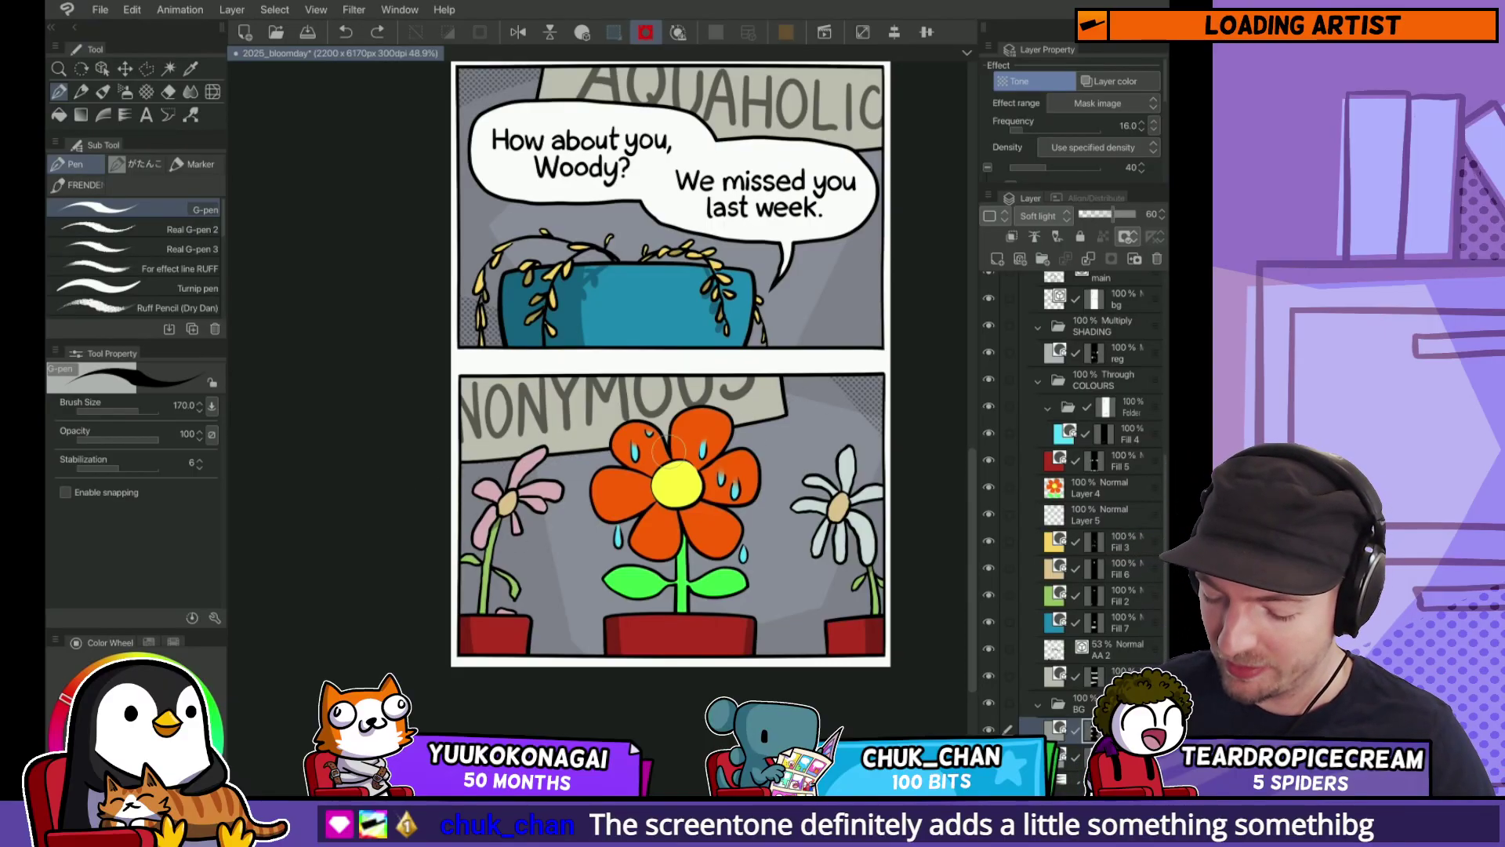
left_click_drag(676, 445, 382, 502)
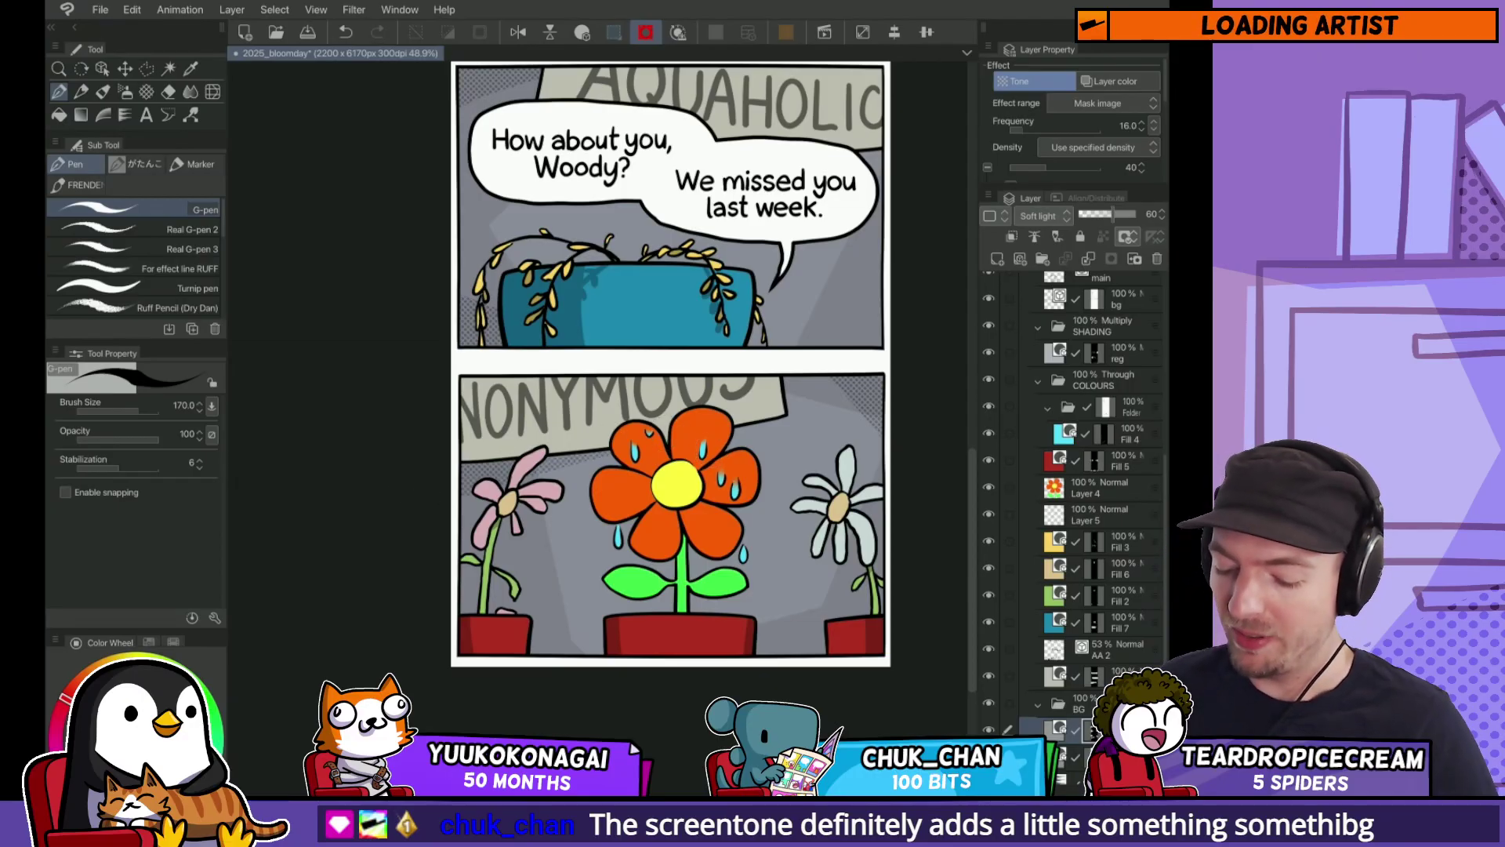
left_click_drag(463, 523, 512, 682)
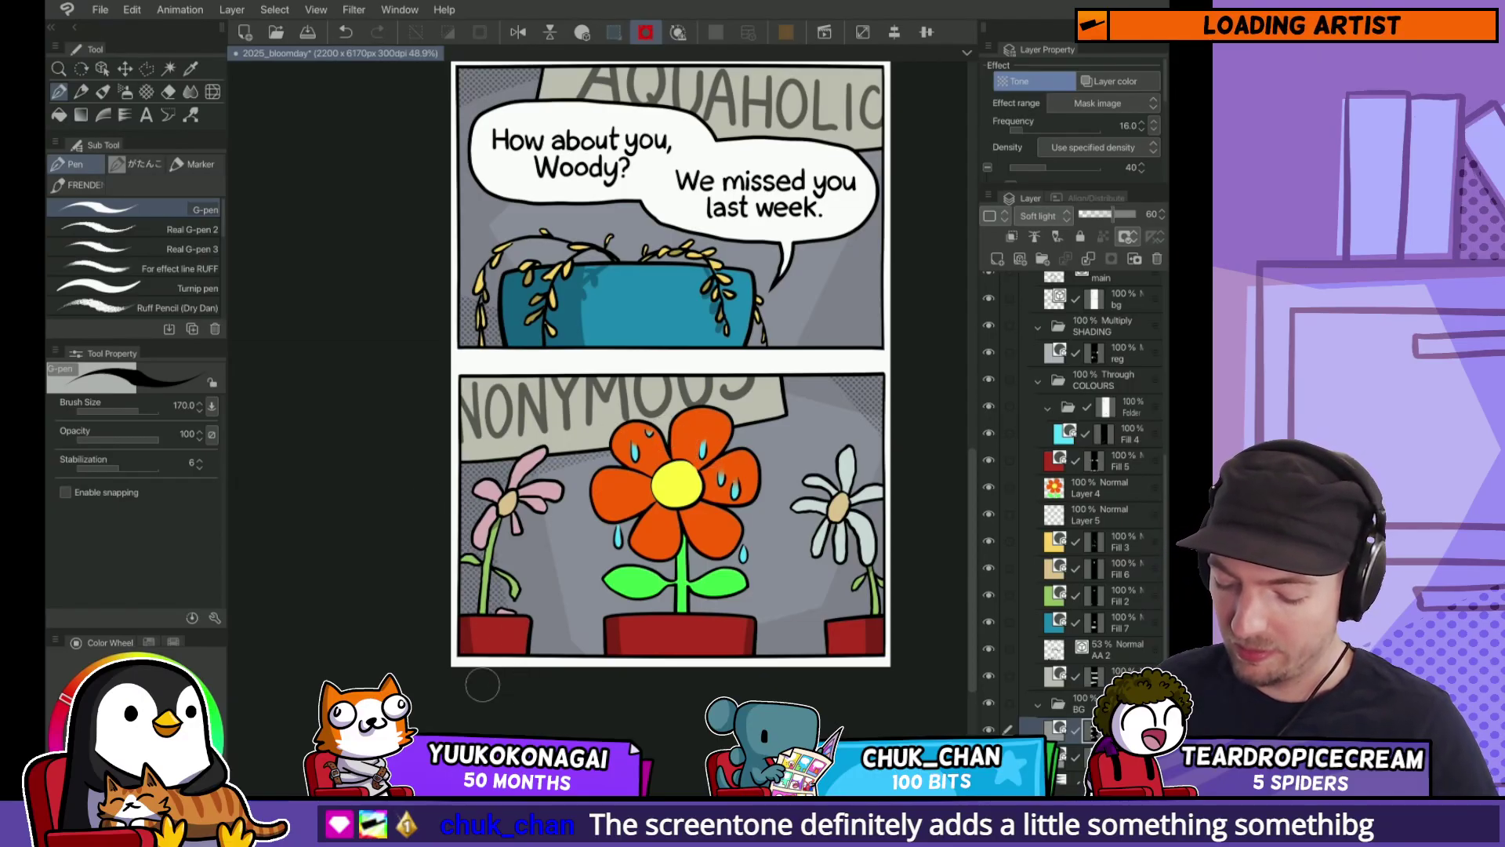
key("ctrl+z")
left_click_drag(457, 536, 502, 446)
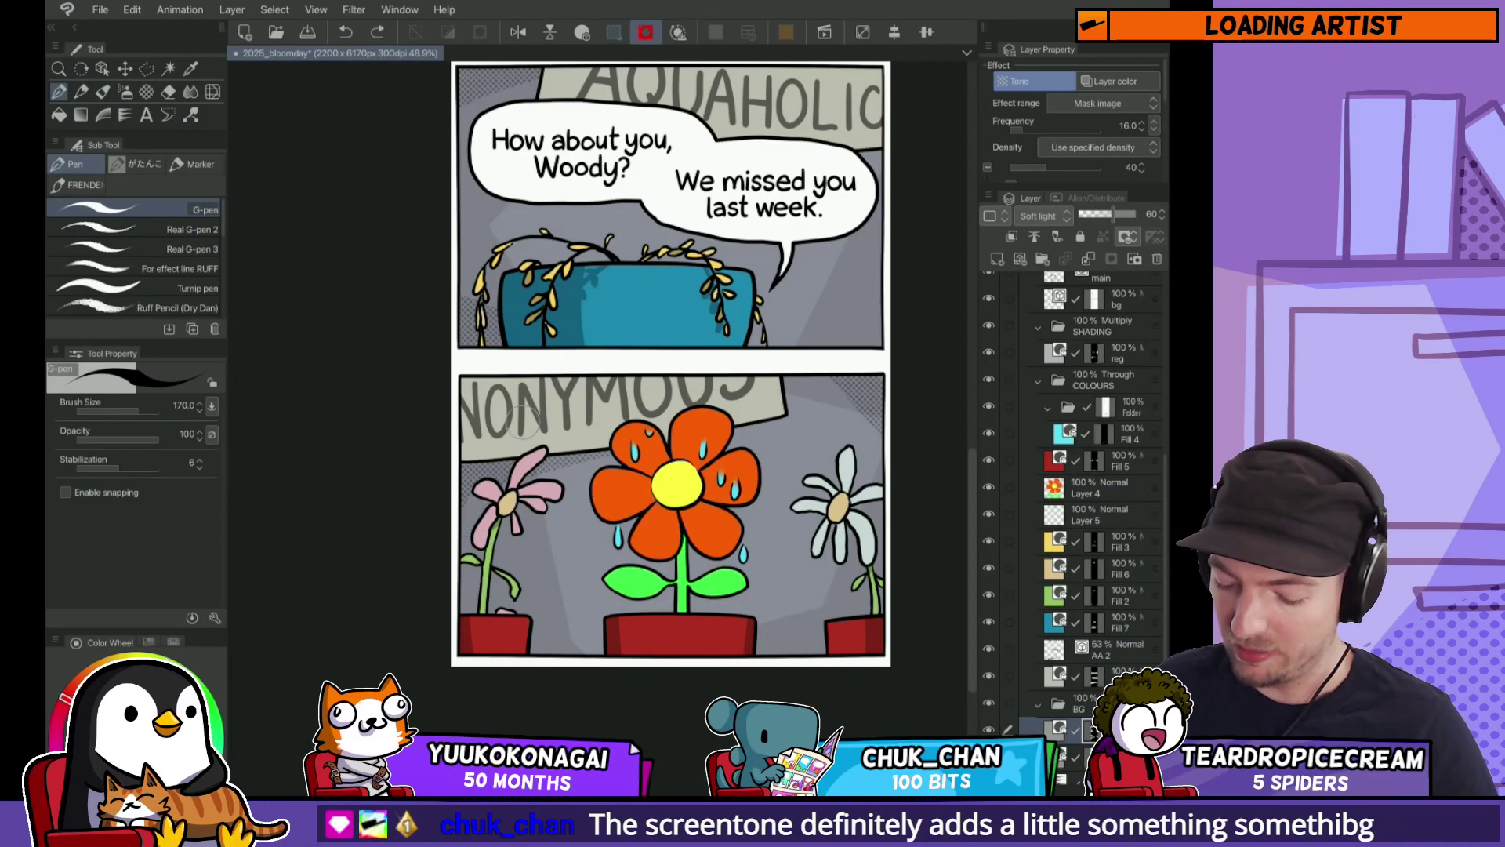
scroll(782, 608, "down", 5)
scroll(818, 534, "up", 5)
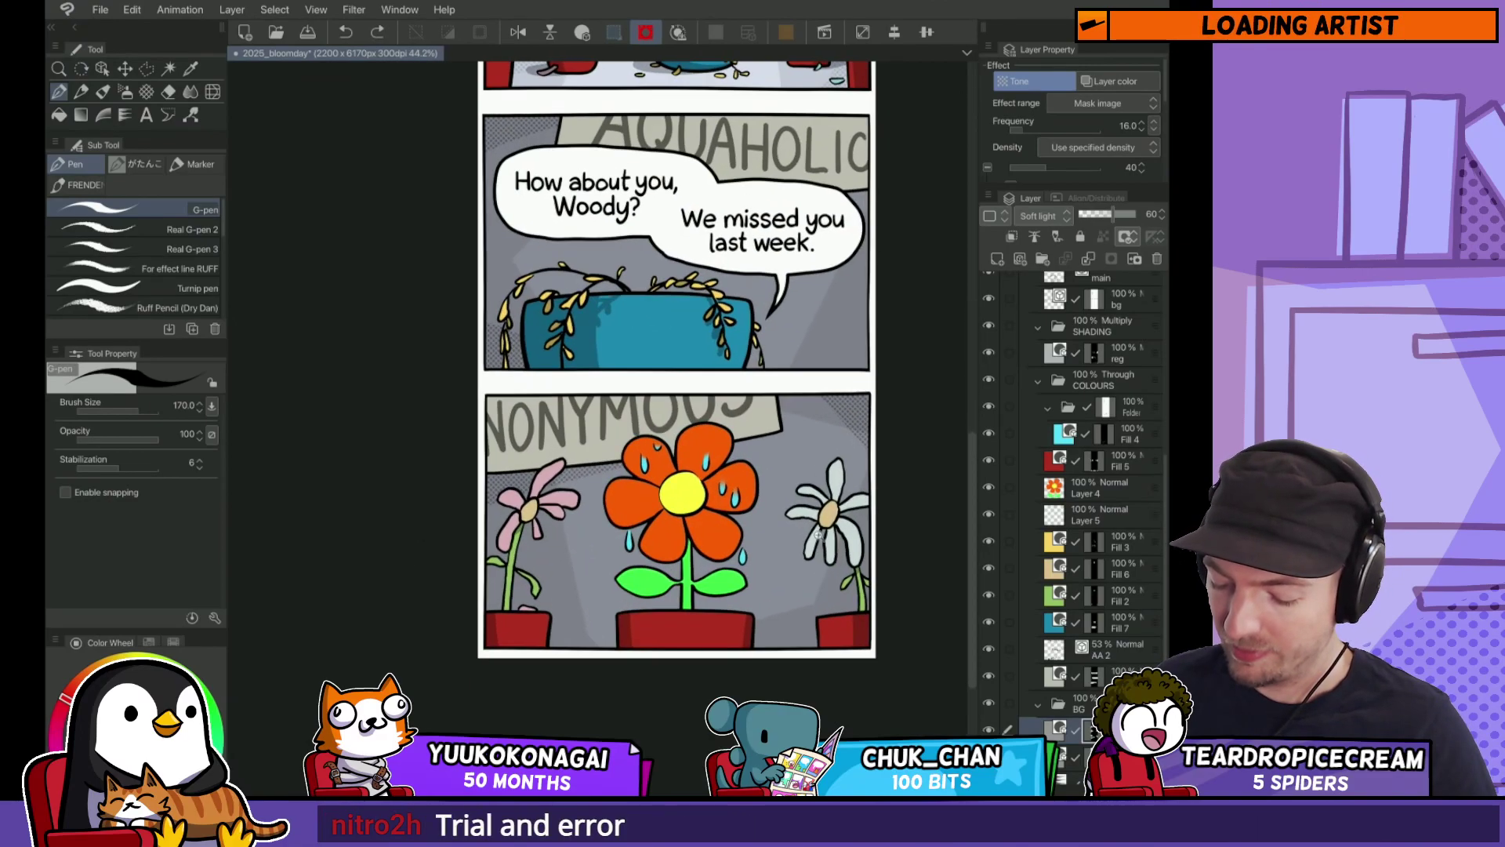
Step: Try reshaping the halftone beside the fourth panel's pink flower with transparent strokes, and check it against the whole comic
key("c")
mouse_move(582, 474)
left_mouse_down()
mouse_move(703, 436)
mouse_move(488, 538)
left_mouse_up()
key("ctrl+z")
key("ctrl+z")
key("ctrl+z")
key("c")
key("ctrl+z")
mouse_move(503, 478)
left_mouse_down()
mouse_move(453, 523)
mouse_move(466, 533)
left_mouse_up()
key("ctrl+z")
left_click(639, 445)
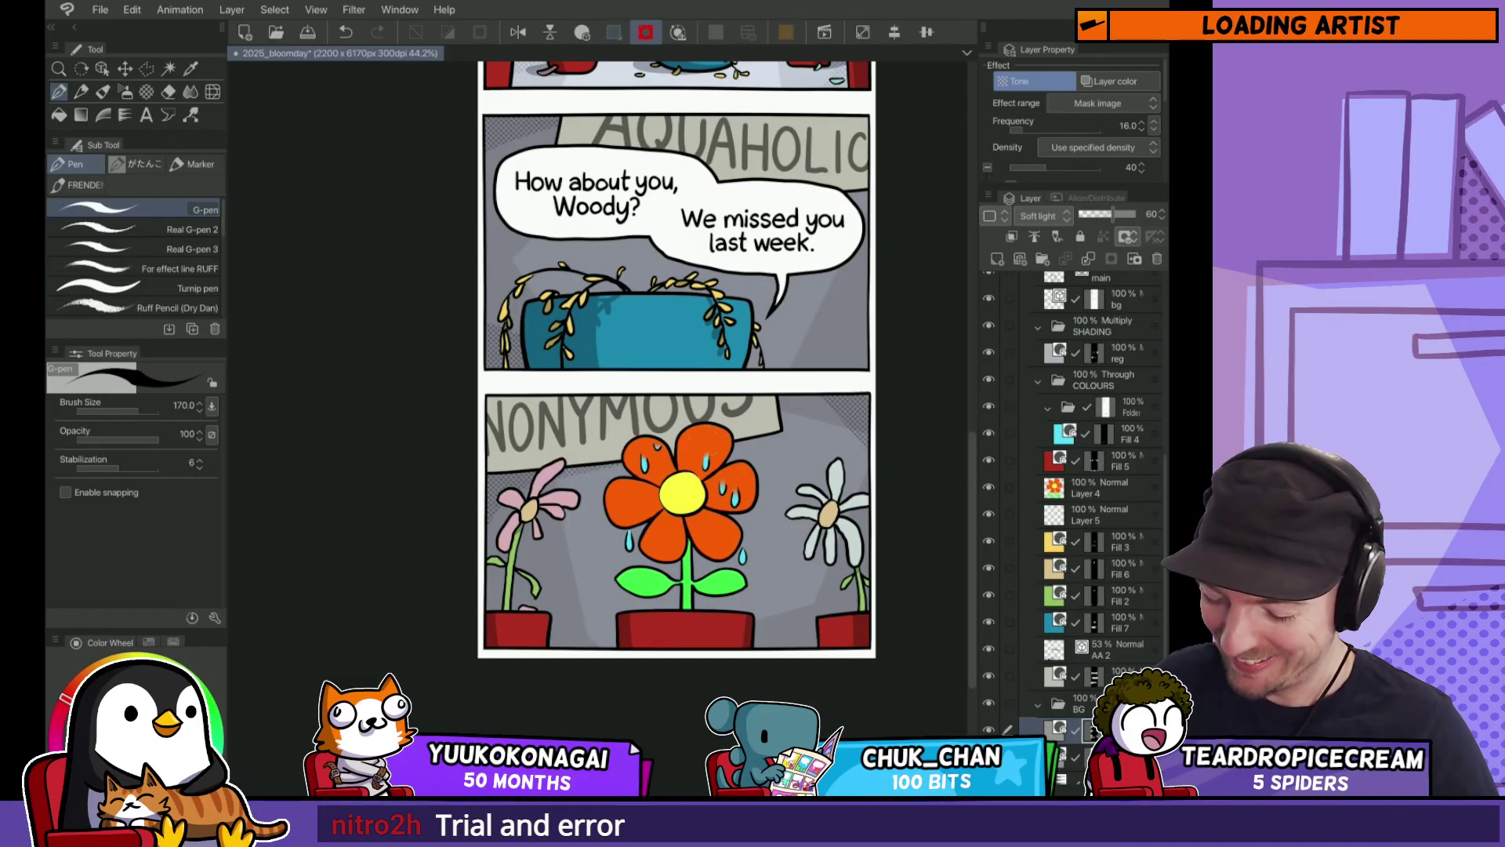
key("ctrl+z")
key("ctrl+0")
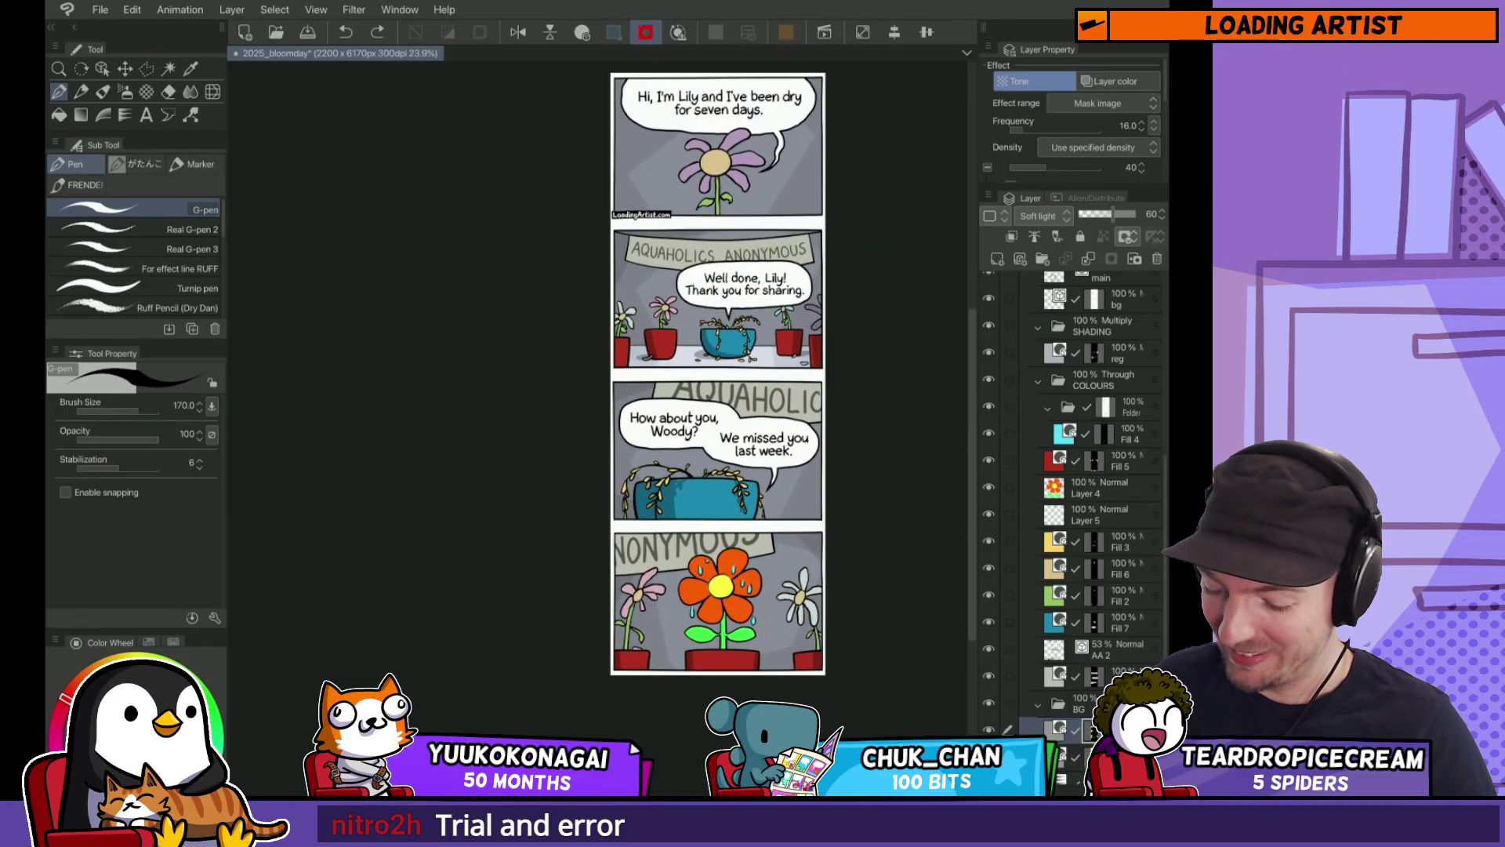
Step: Try another halftone stroke along the fourth panel's upper edge to the right of the banner
mouse_move(815, 557)
left_mouse_down()
mouse_move(841, 552)
mouse_move(843, 533)
left_mouse_up()
key("c")
key("c")
mouse_move(733, 513)
left_mouse_down()
mouse_move(876, 516)
mouse_move(791, 502)
mouse_move(866, 519)
left_mouse_up()
key("ctrl+z")
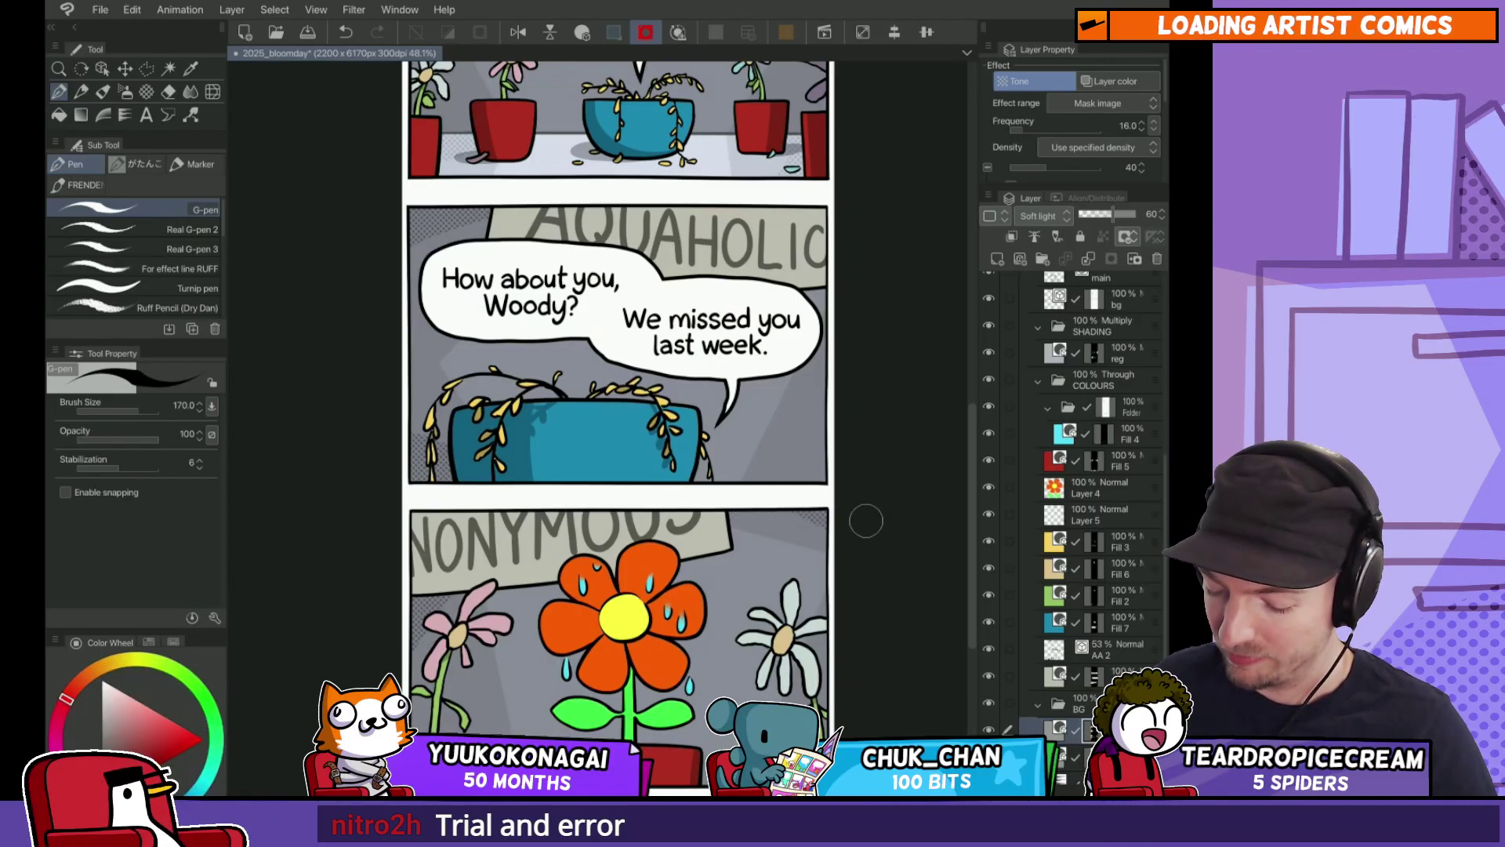
key("ctrl+z")
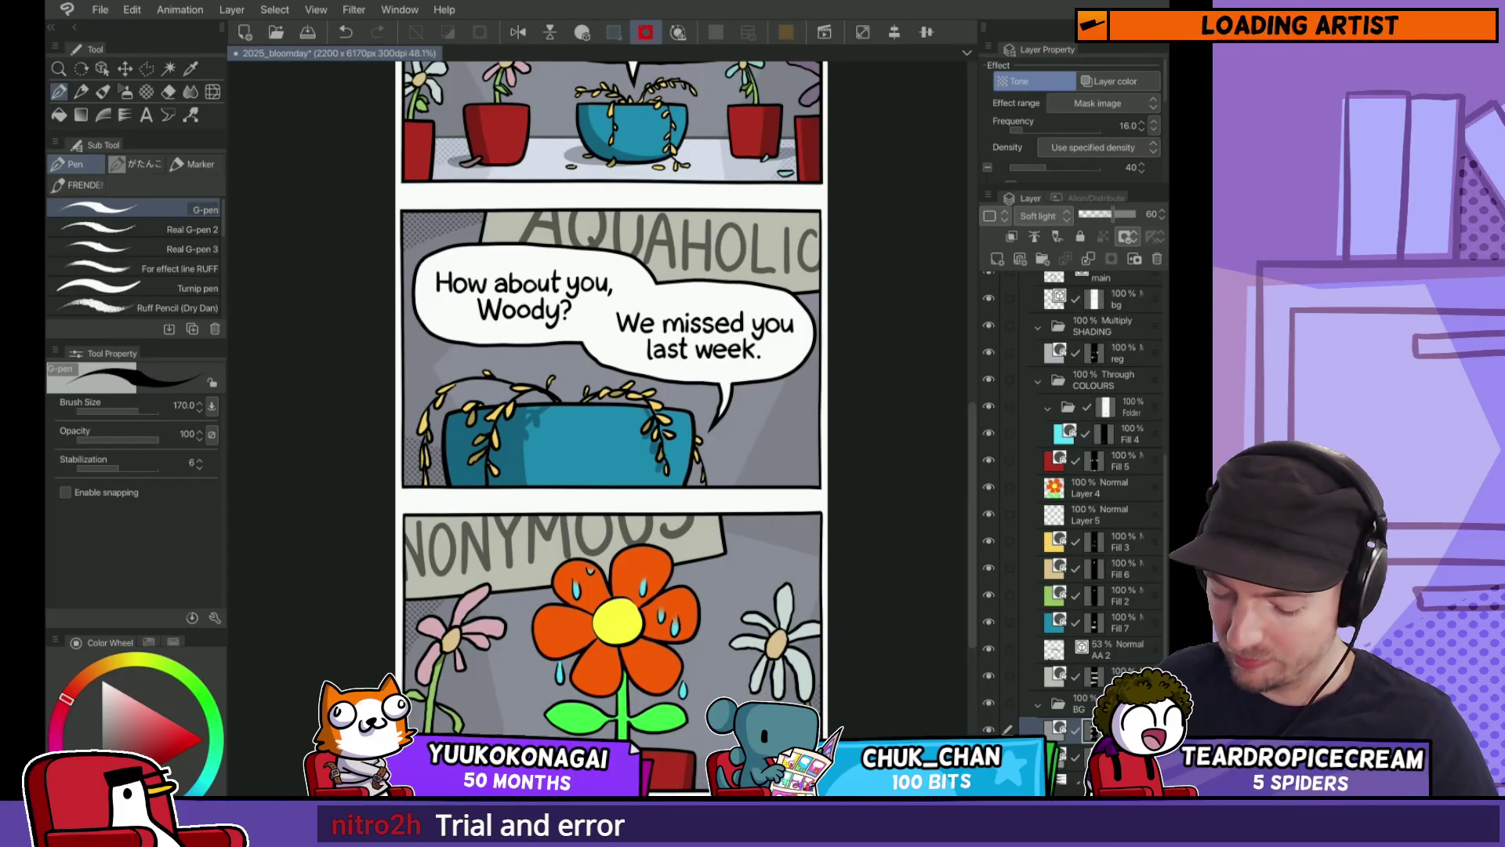
Step: Examine the background shading and halftone across the comic's panels, ending on the first panel
scroll(604, 392, "up", 4)
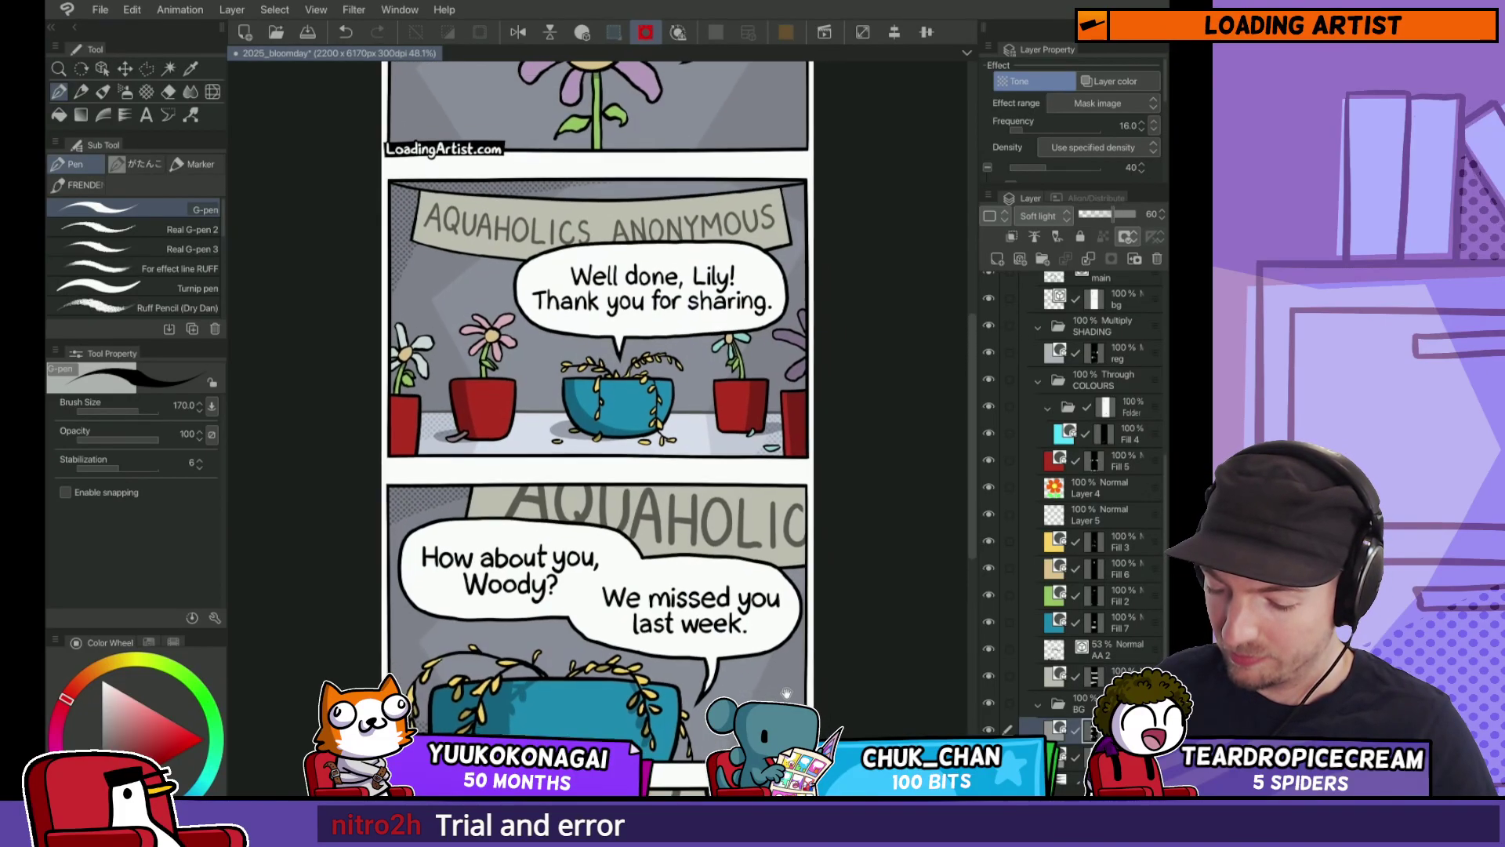
left_click(1107, 758)
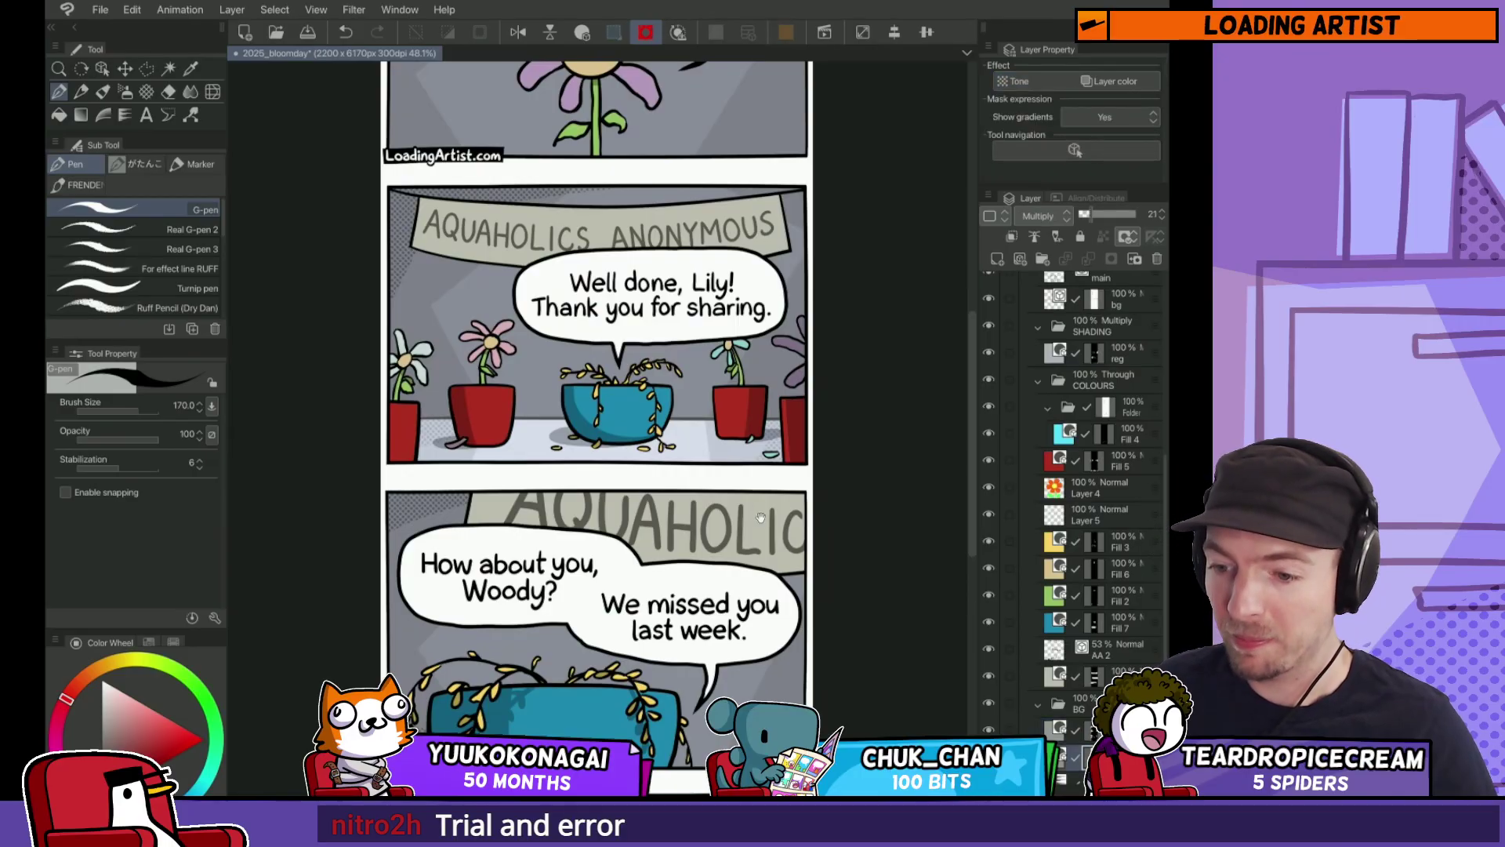
scroll(760, 517, "down", 1)
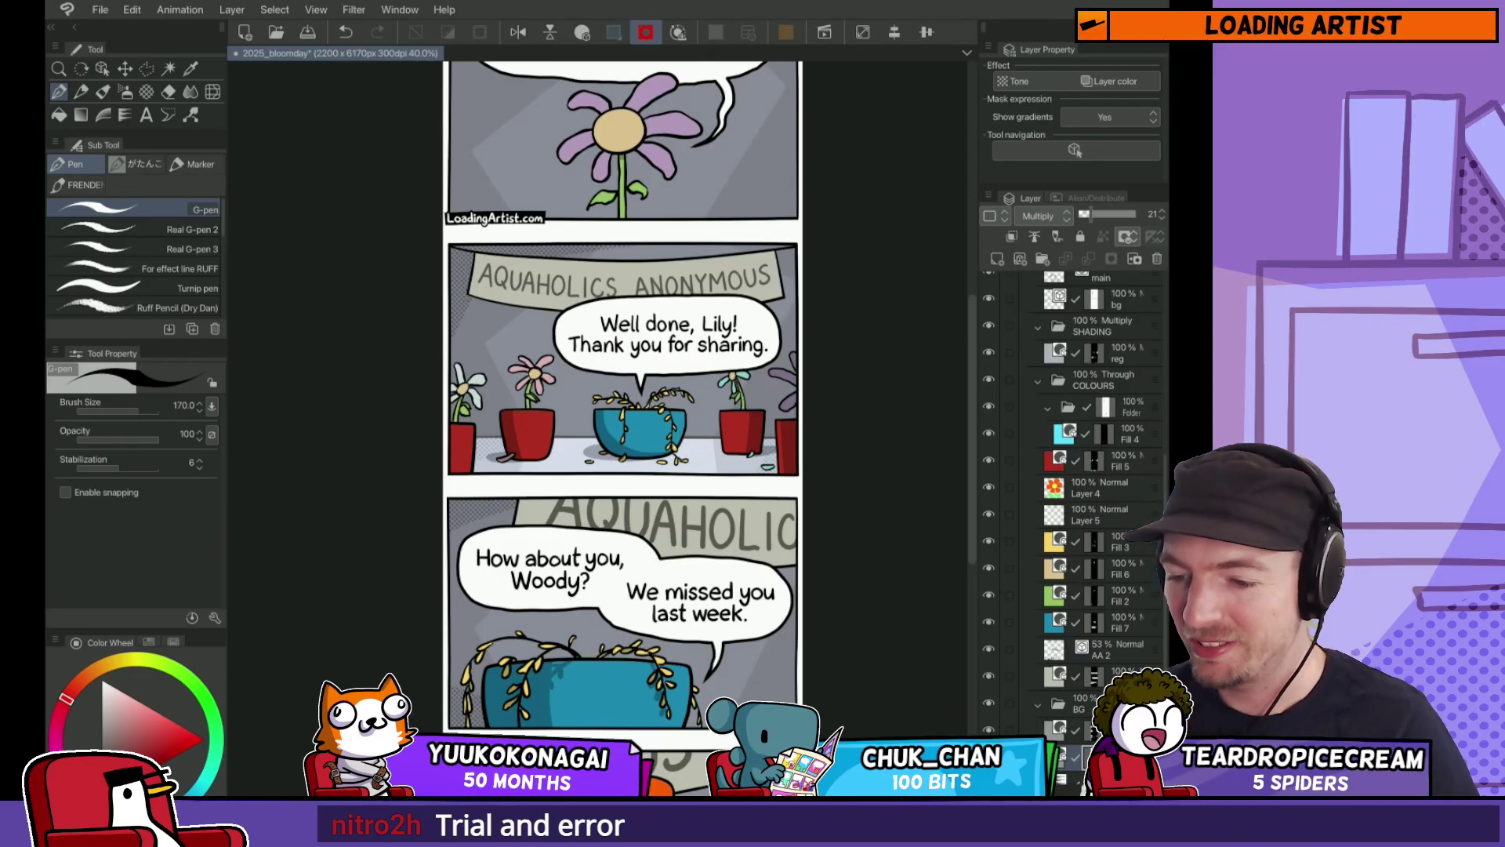
scroll(831, 541, "up", 2)
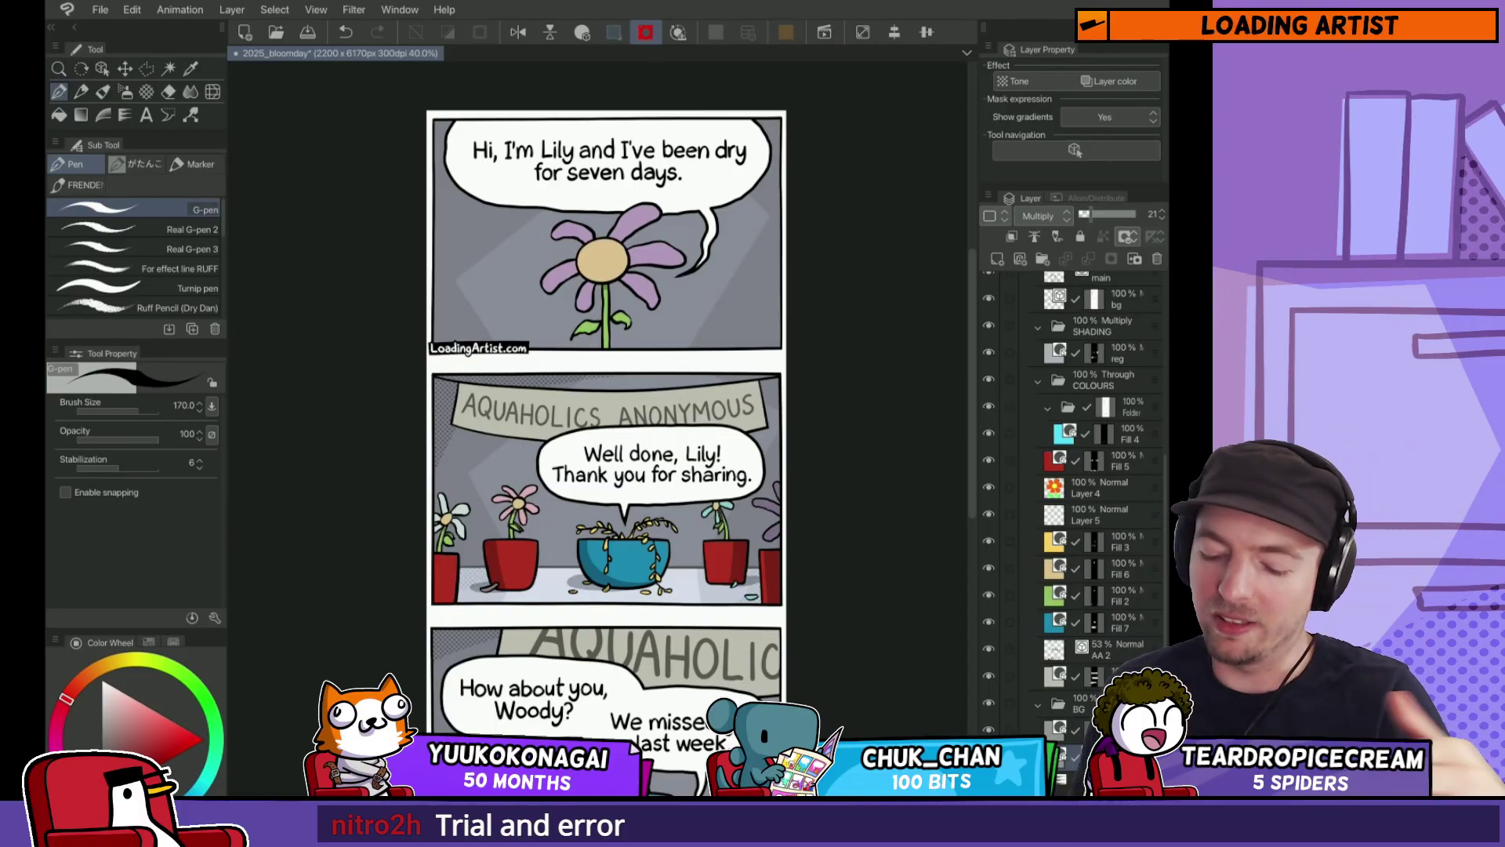
key("F6")
key("F6")
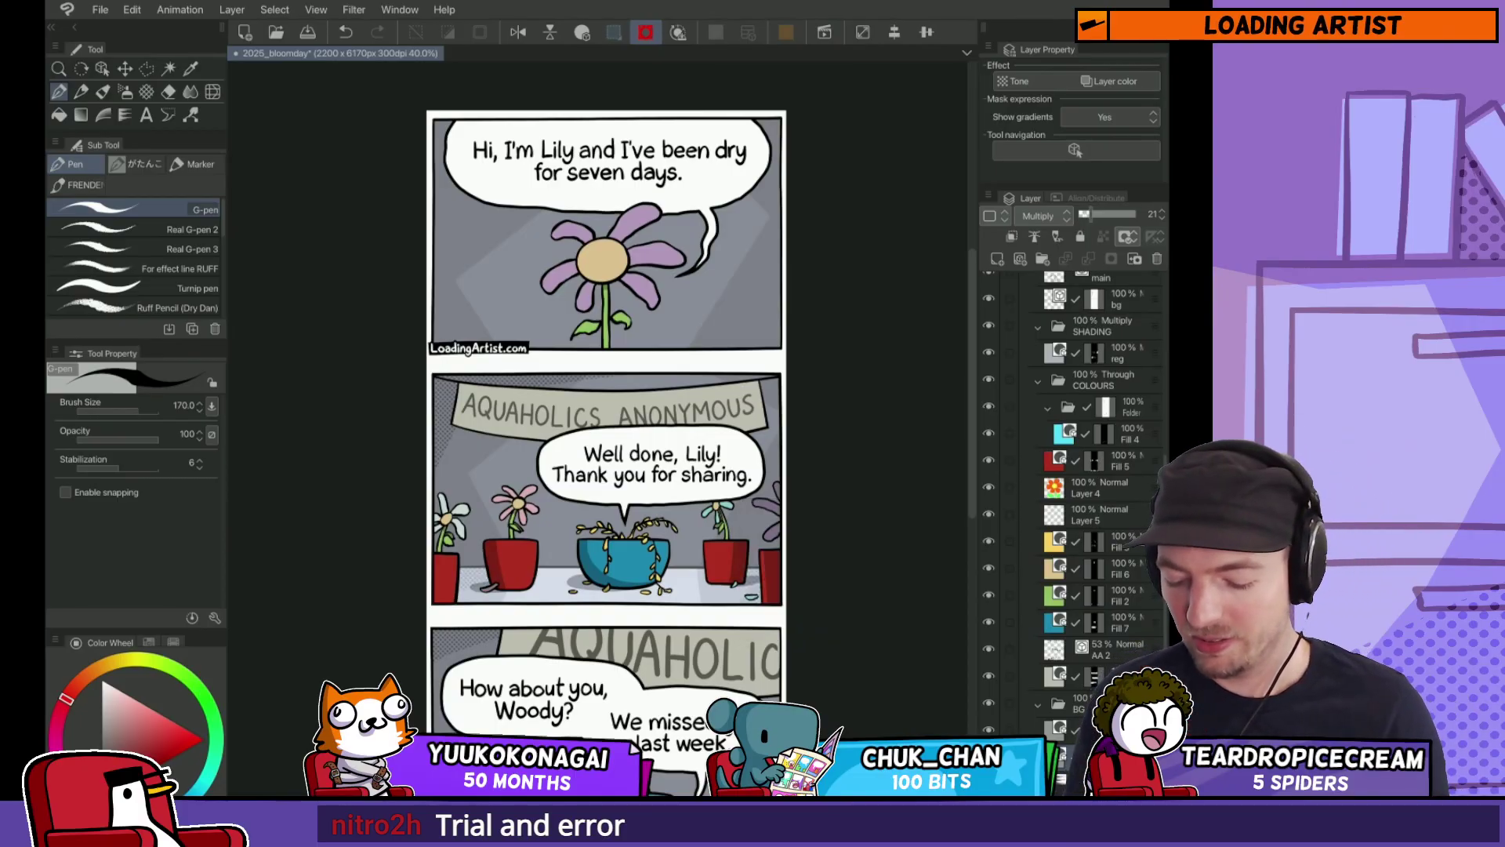
mouse_move(727, 609)
left_mouse_down()
mouse_move(767, 416)
mouse_move(737, 605)
left_mouse_up()
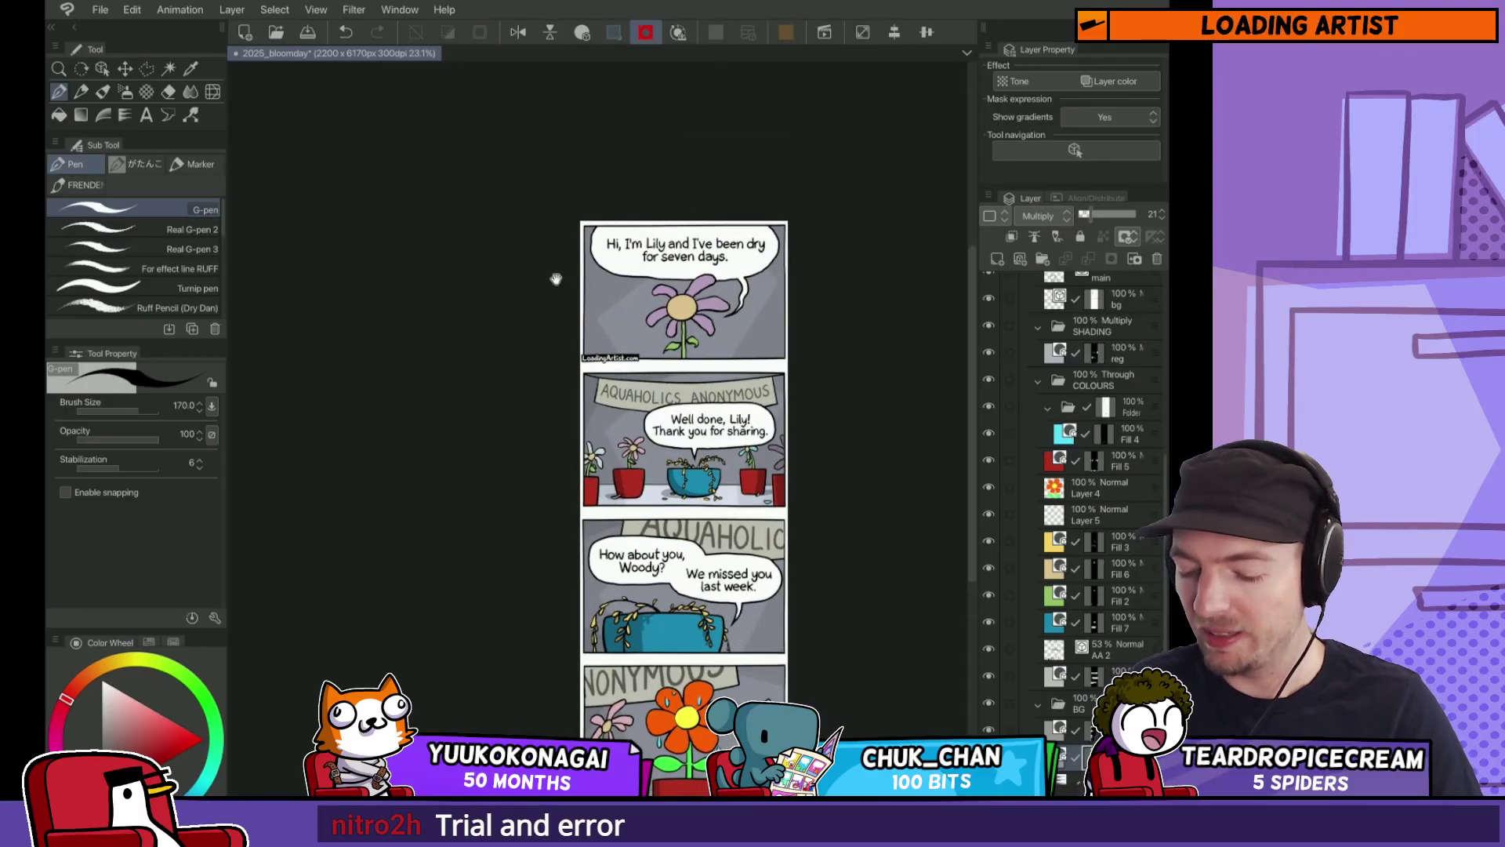
left_click_drag(641, 312, 684, 336)
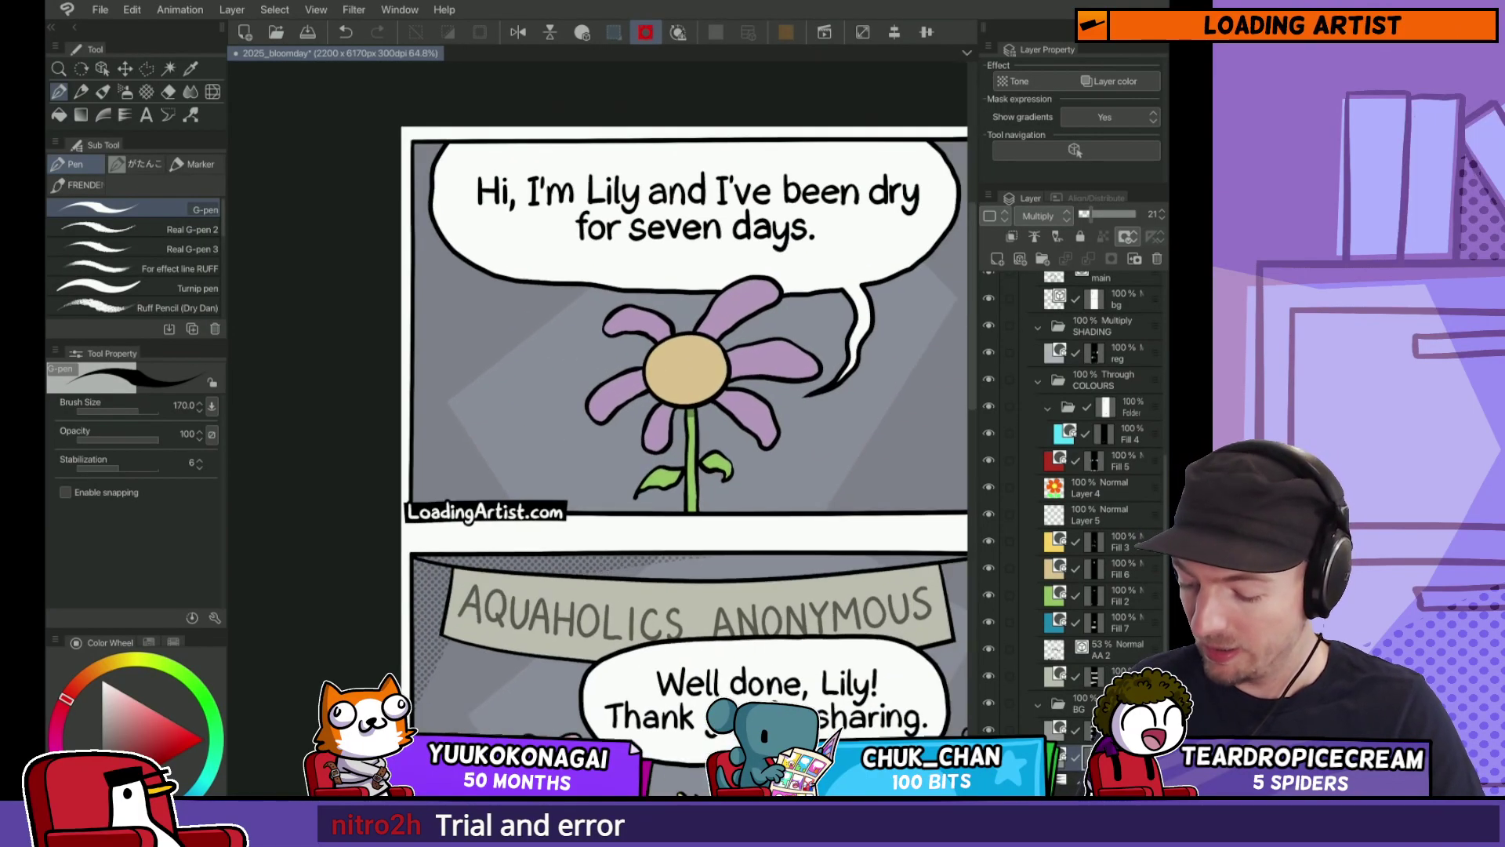
Step: Reveal halftone on the Soft light tone layer's mask in the first panel's two upper corners beside the speech bubble
left_click(1088, 731)
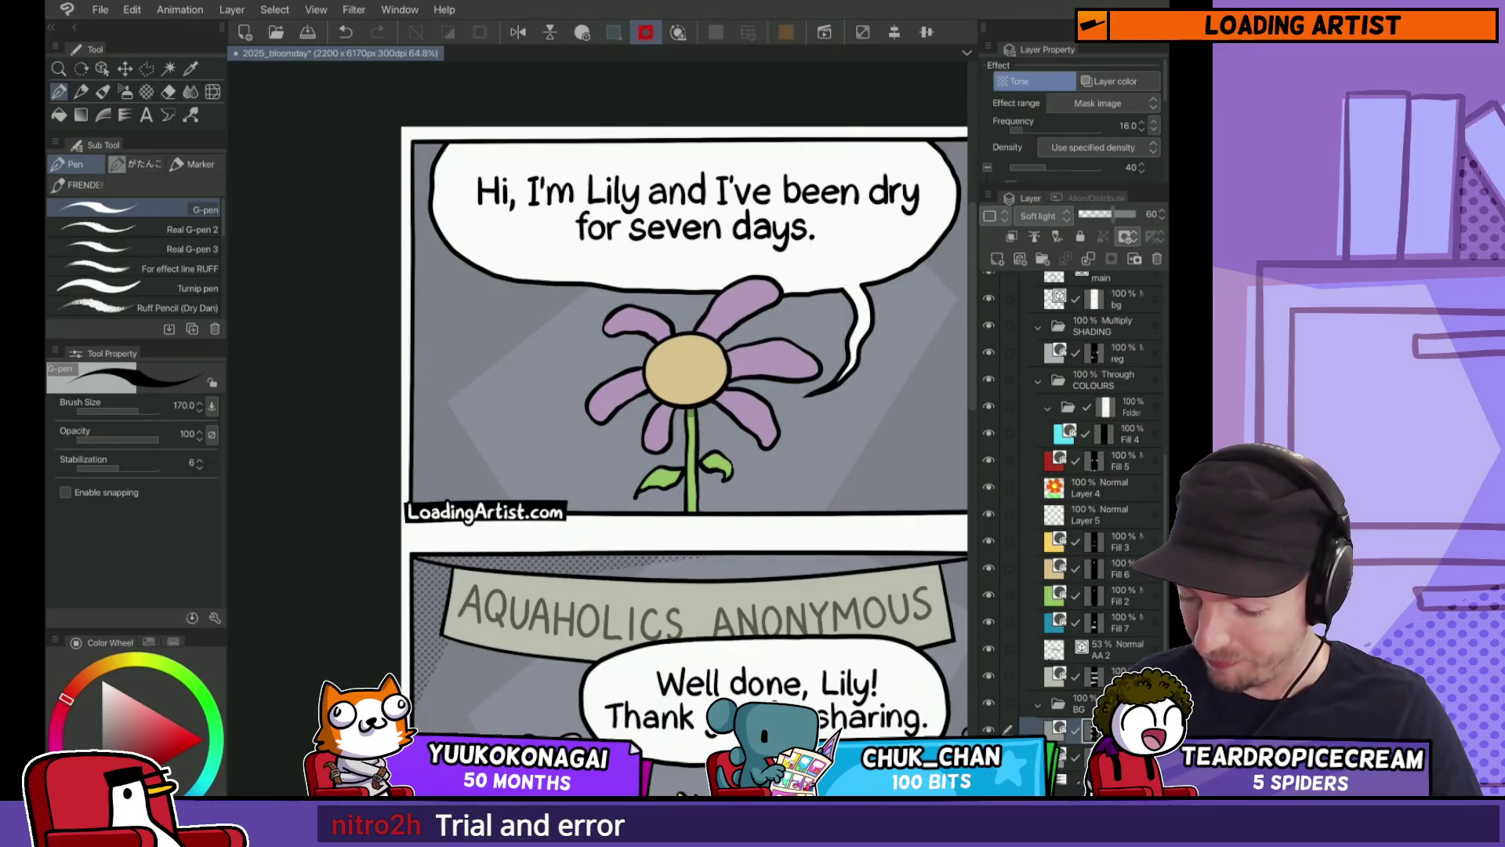
left_click_drag(605, 477, 487, 516)
left_click_drag(285, 242, 307, 189)
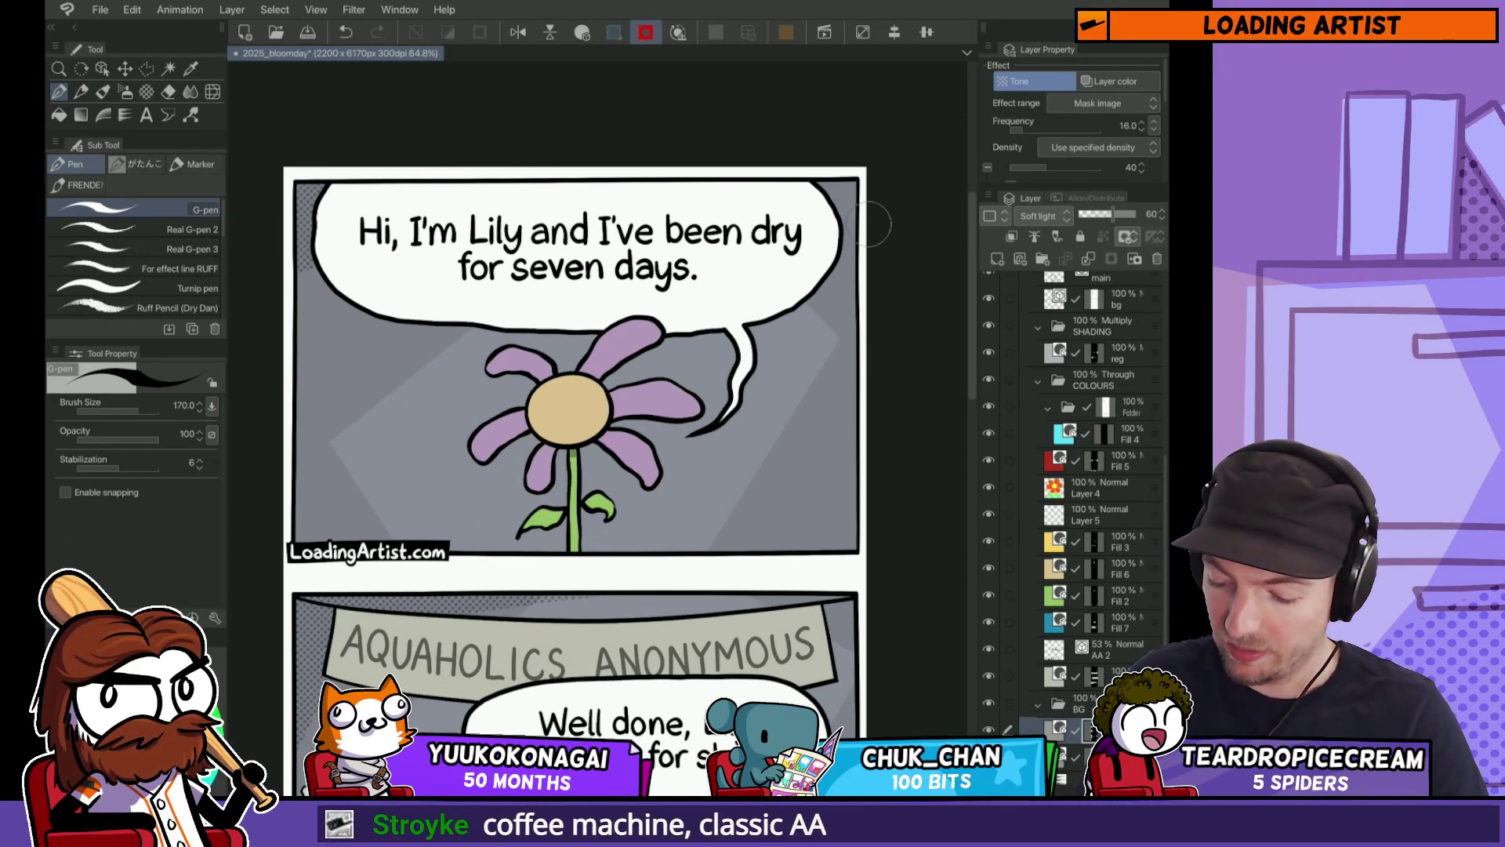
left_click_drag(871, 225, 772, 181)
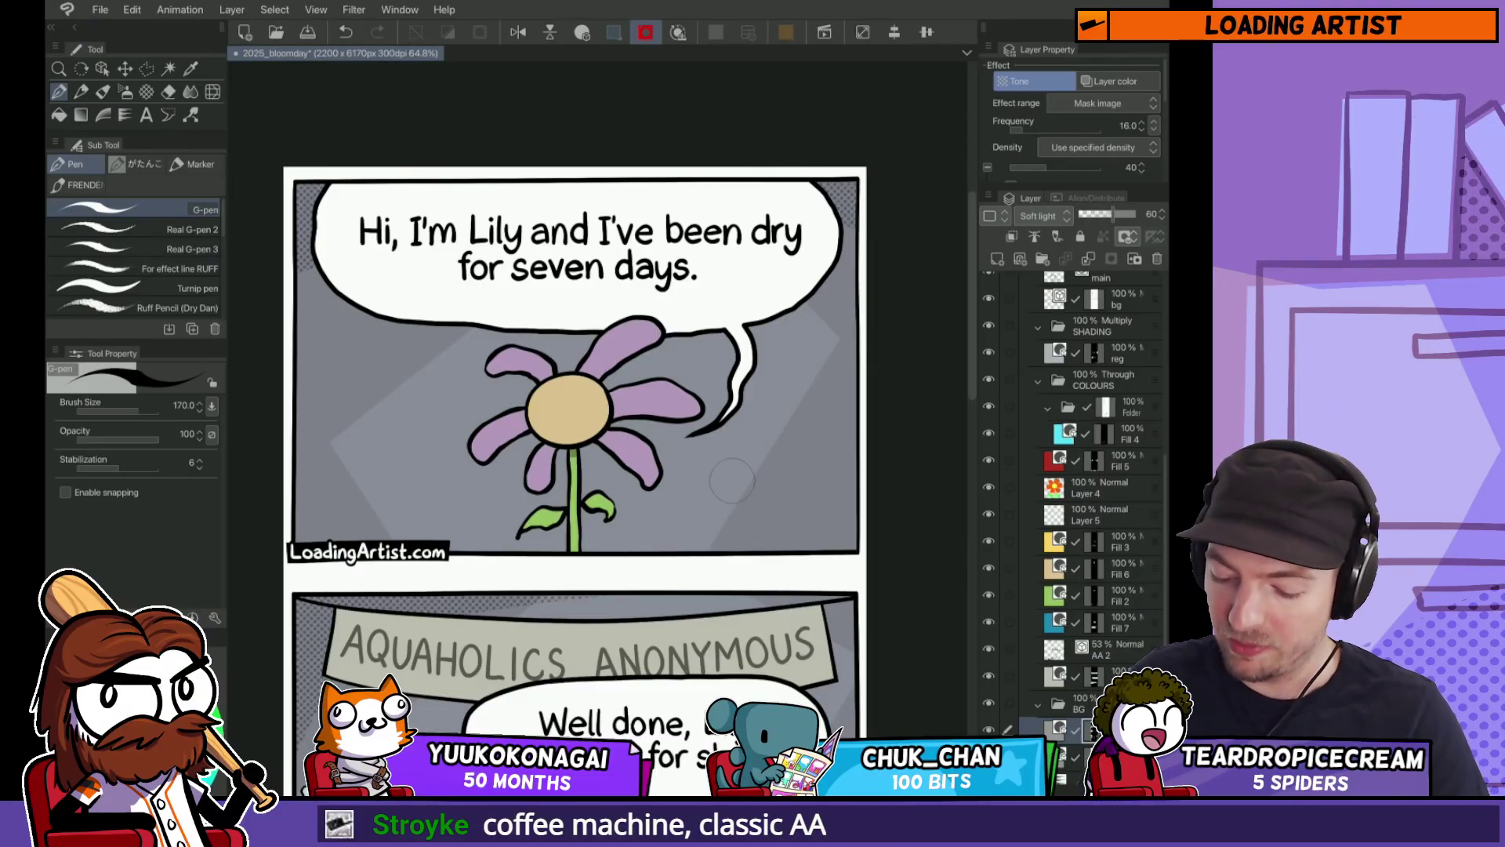
Step: Reveal a halftone patch in the first panel's lower-left corner above the website label
left_click_drag(259, 391, 385, 576)
key("ctrl+z")
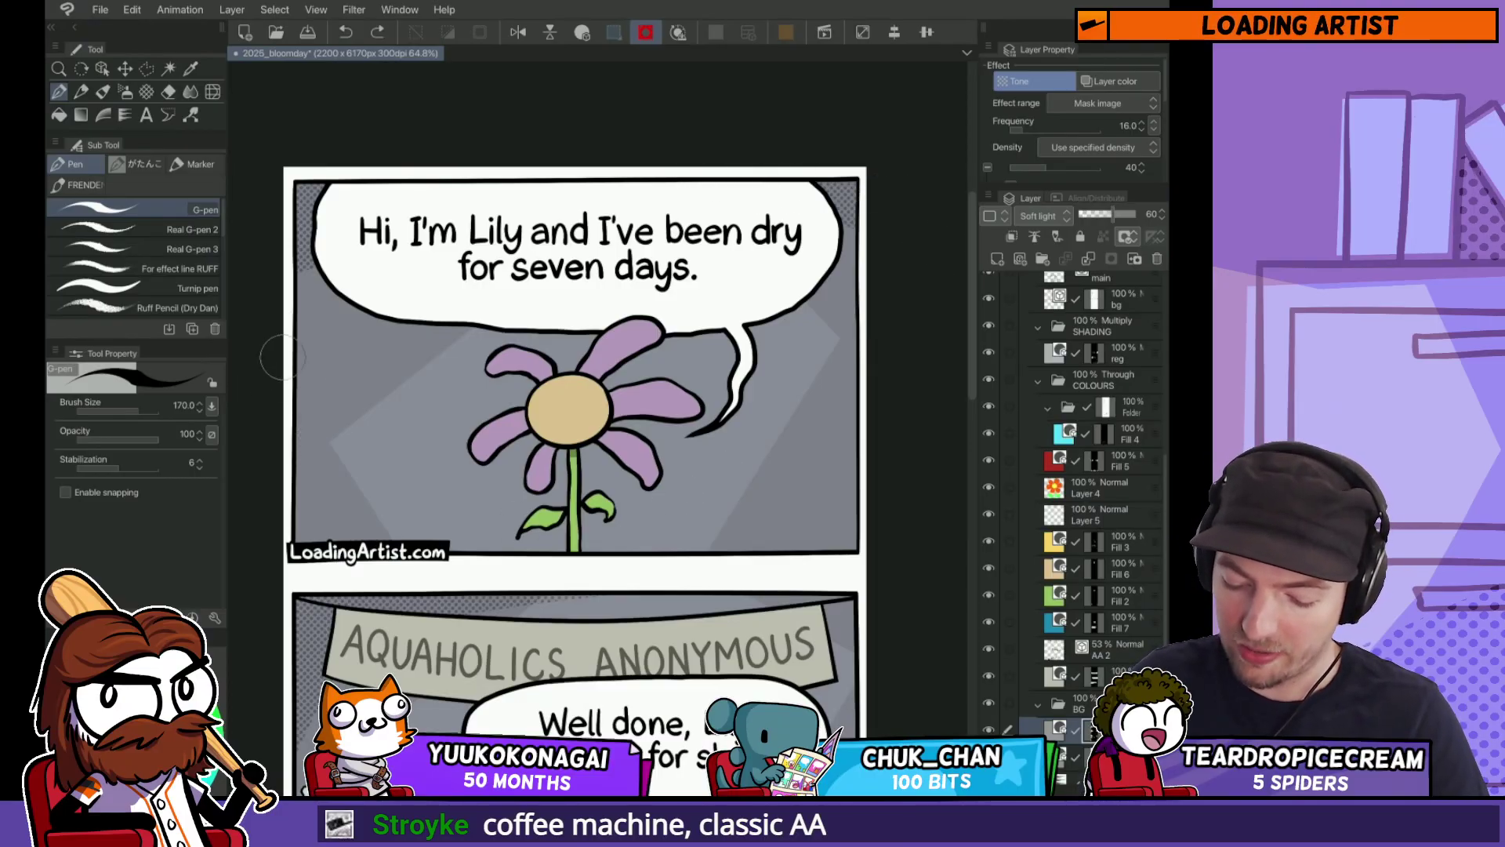
left_click_drag(282, 358, 299, 580)
key("ctrl+z")
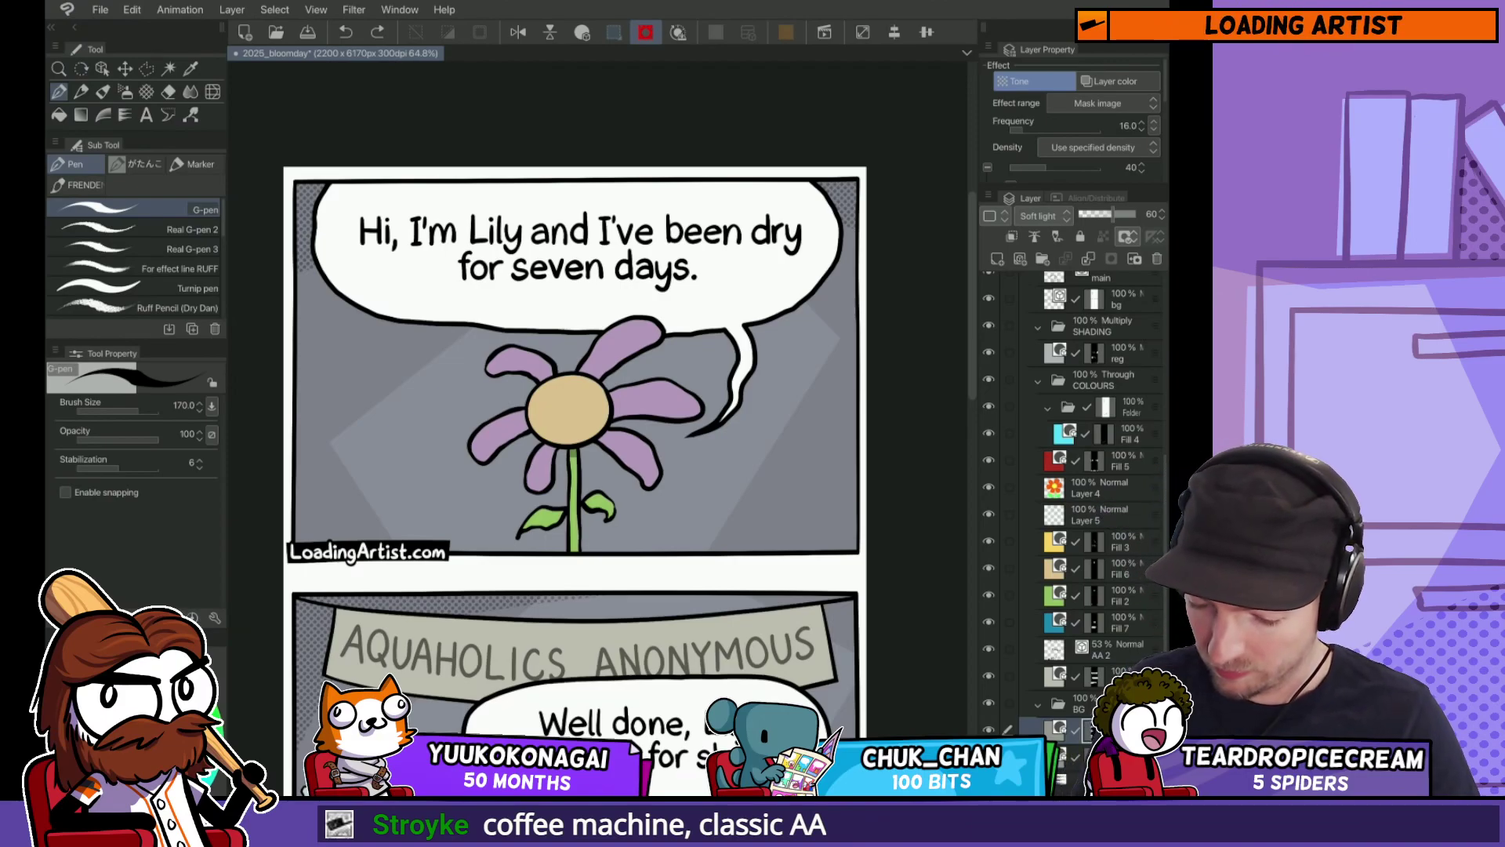
left_click_drag(279, 518, 838, 558)
key("ctrl+z")
mouse_move(265, 462)
left_mouse_down()
mouse_move(424, 558)
mouse_move(272, 507)
left_mouse_up()
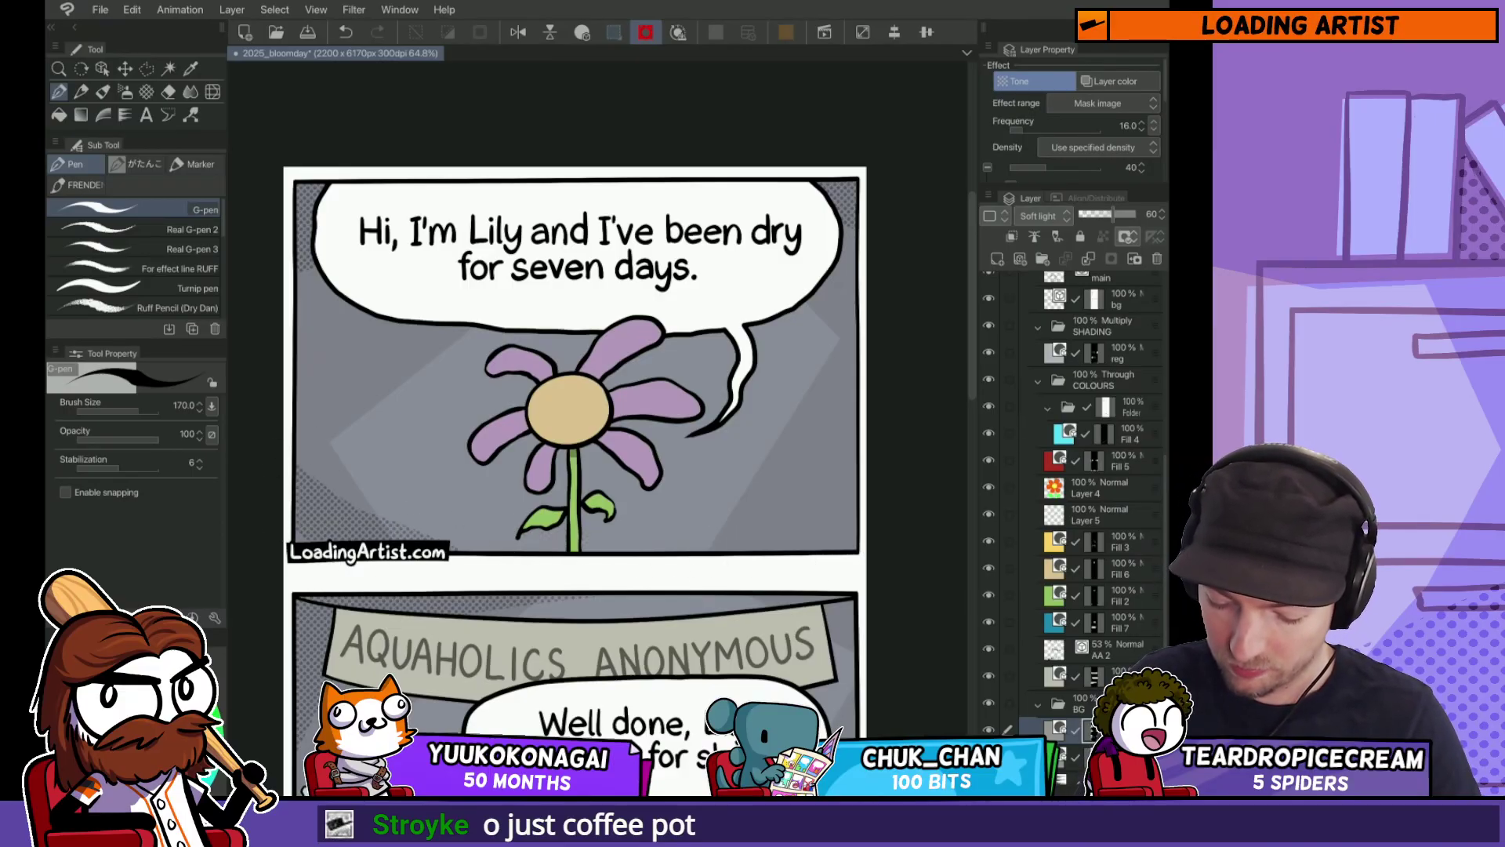
Step: Undo the last halftone patch and repaint a smaller one in the first panel's lower-left corner above the website label
key("ctrl+z")
left_click_drag(342, 561, 275, 527)
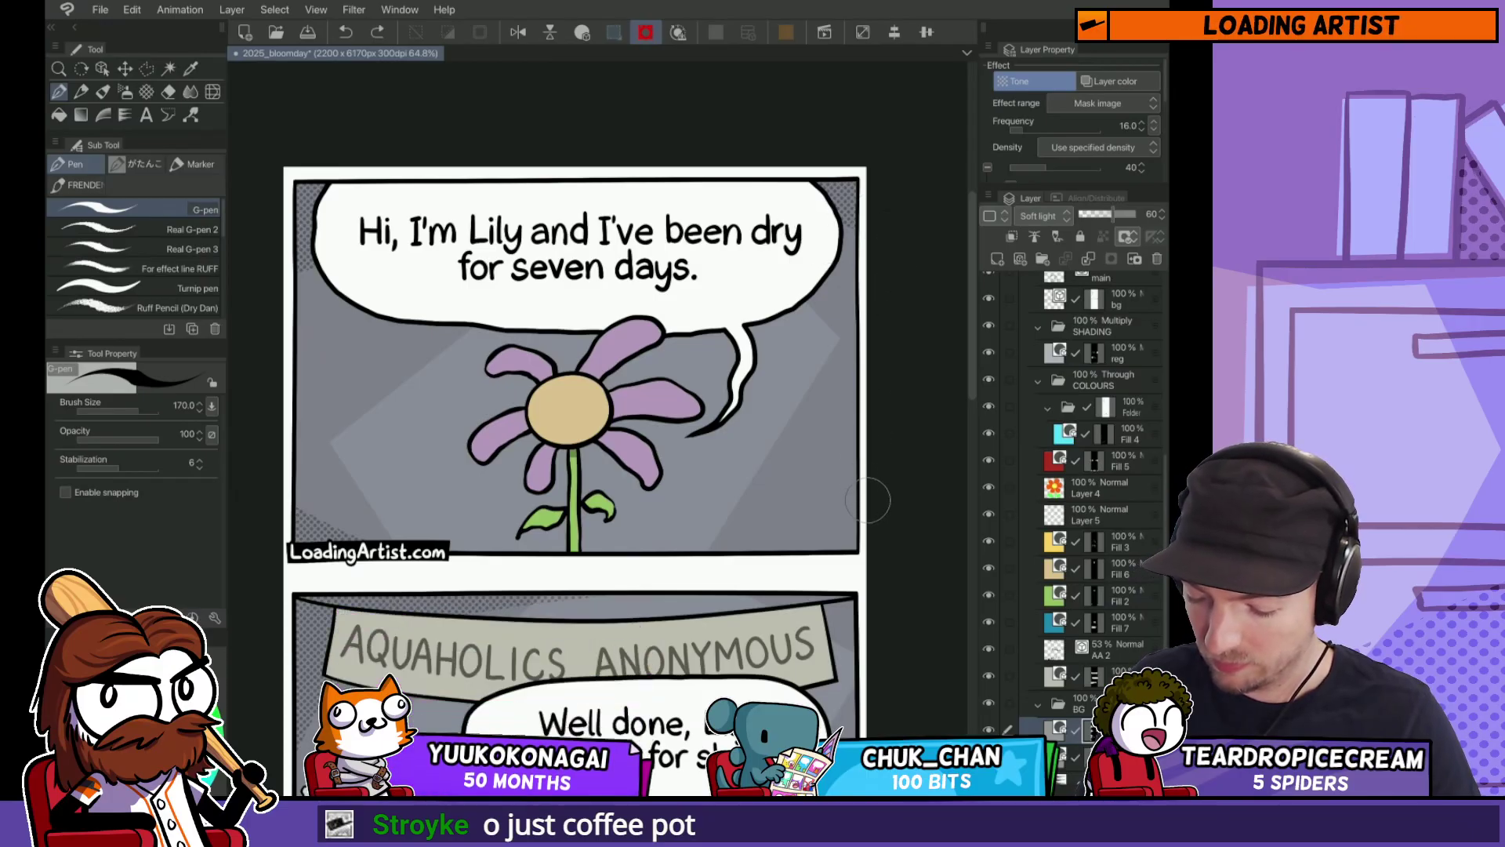
scroll(858, 518, "down", 4)
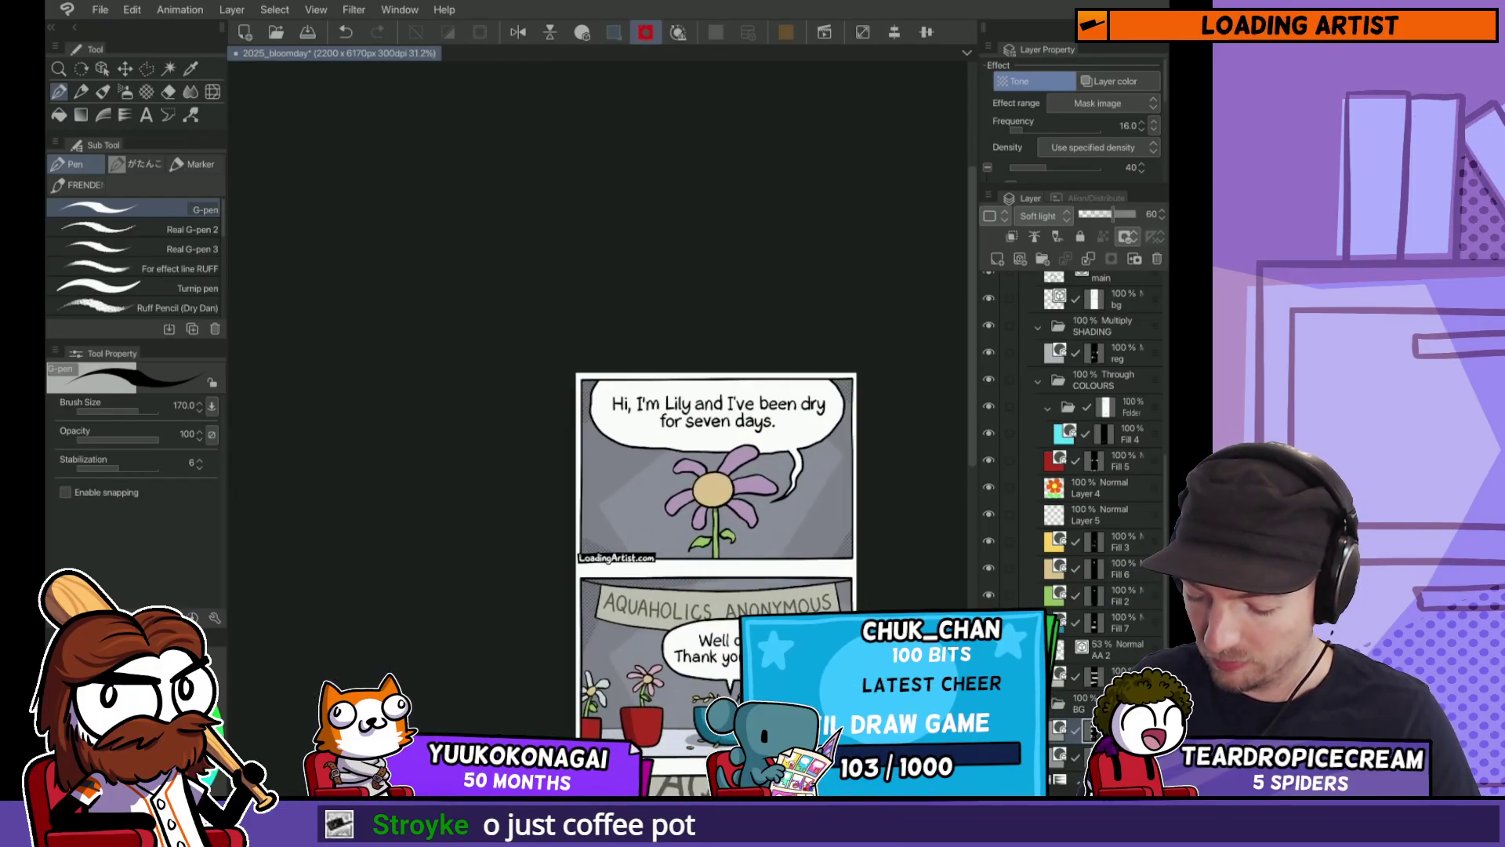
Step: Set the opacity of the Multiply background shading fill layer beneath the halftone layer to 14
scroll(855, 533, "up", 2)
left_click(1096, 757)
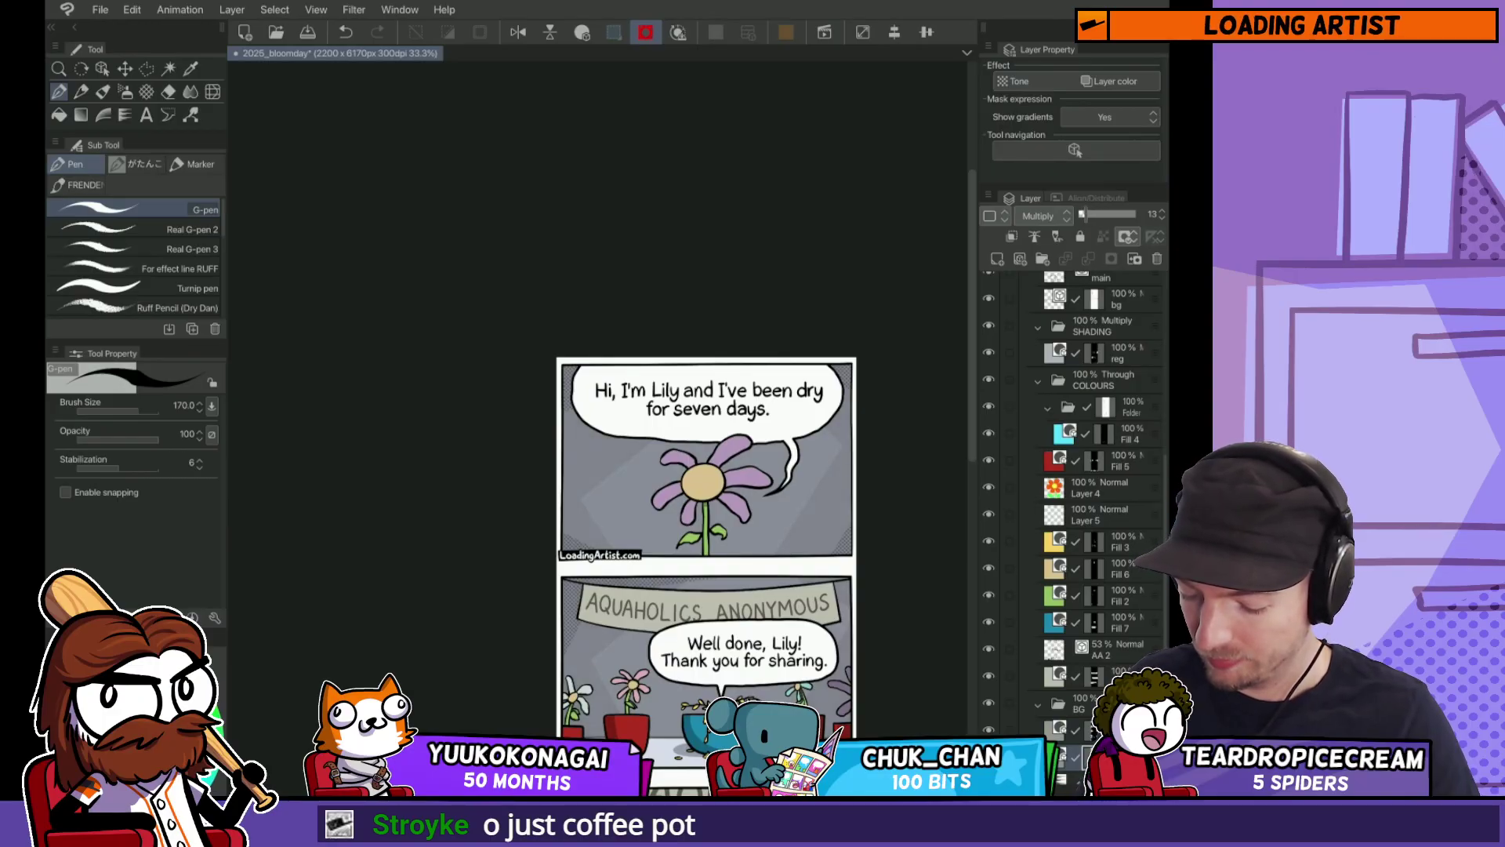
mouse_move(1083, 214)
left_mouse_down()
mouse_move(1131, 214)
mouse_move(1083, 214)
left_mouse_up()
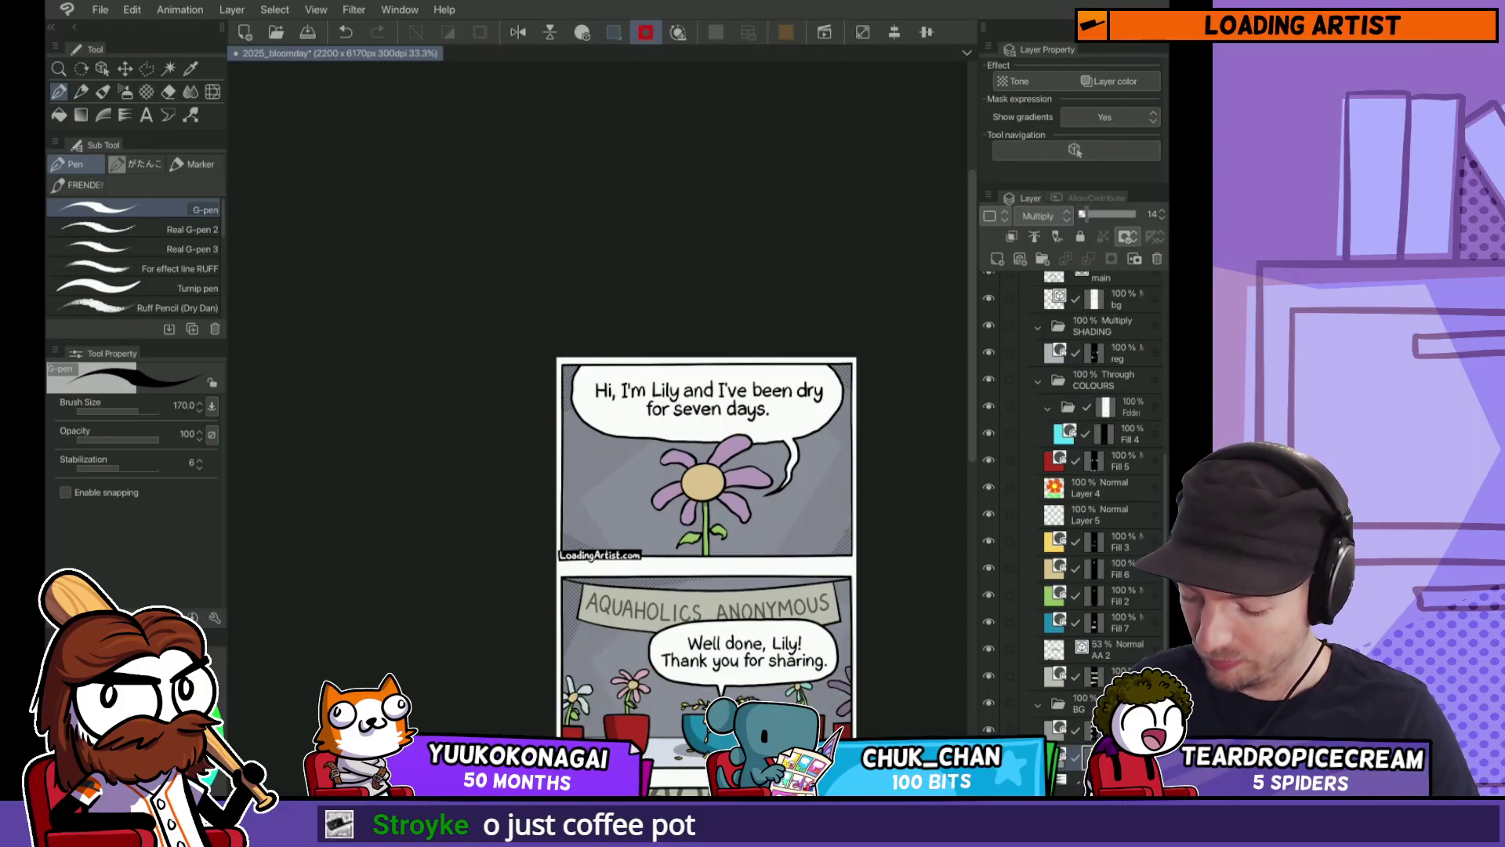
Step: Try a blue fill colour on the Multiply background shading layer, undo it, and review the panels
key("o")
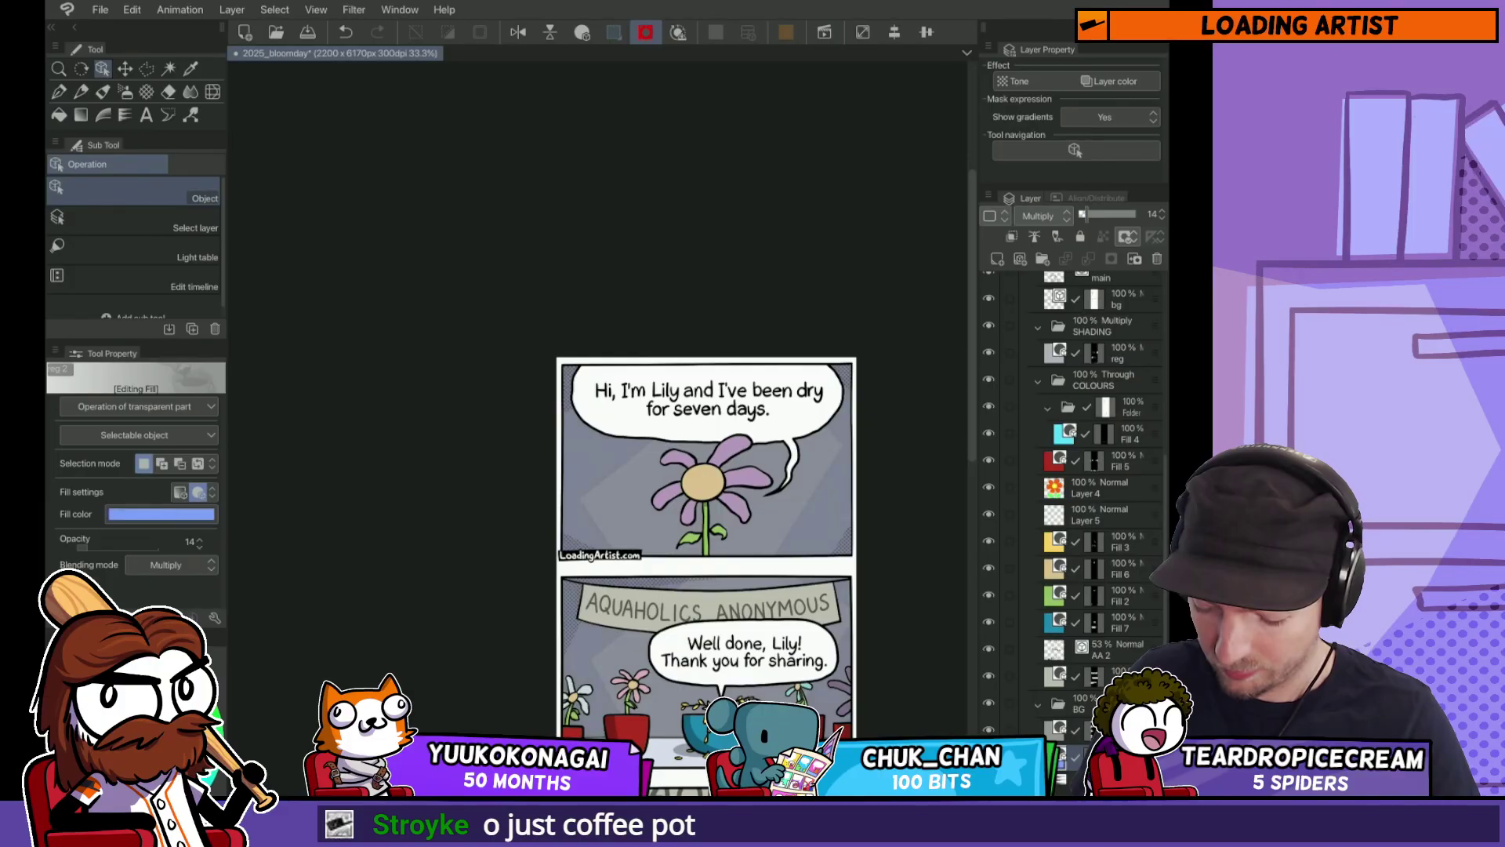
key("ctrl+z")
scroll(849, 650, "down", 5)
scroll(859, 643, "up", 3)
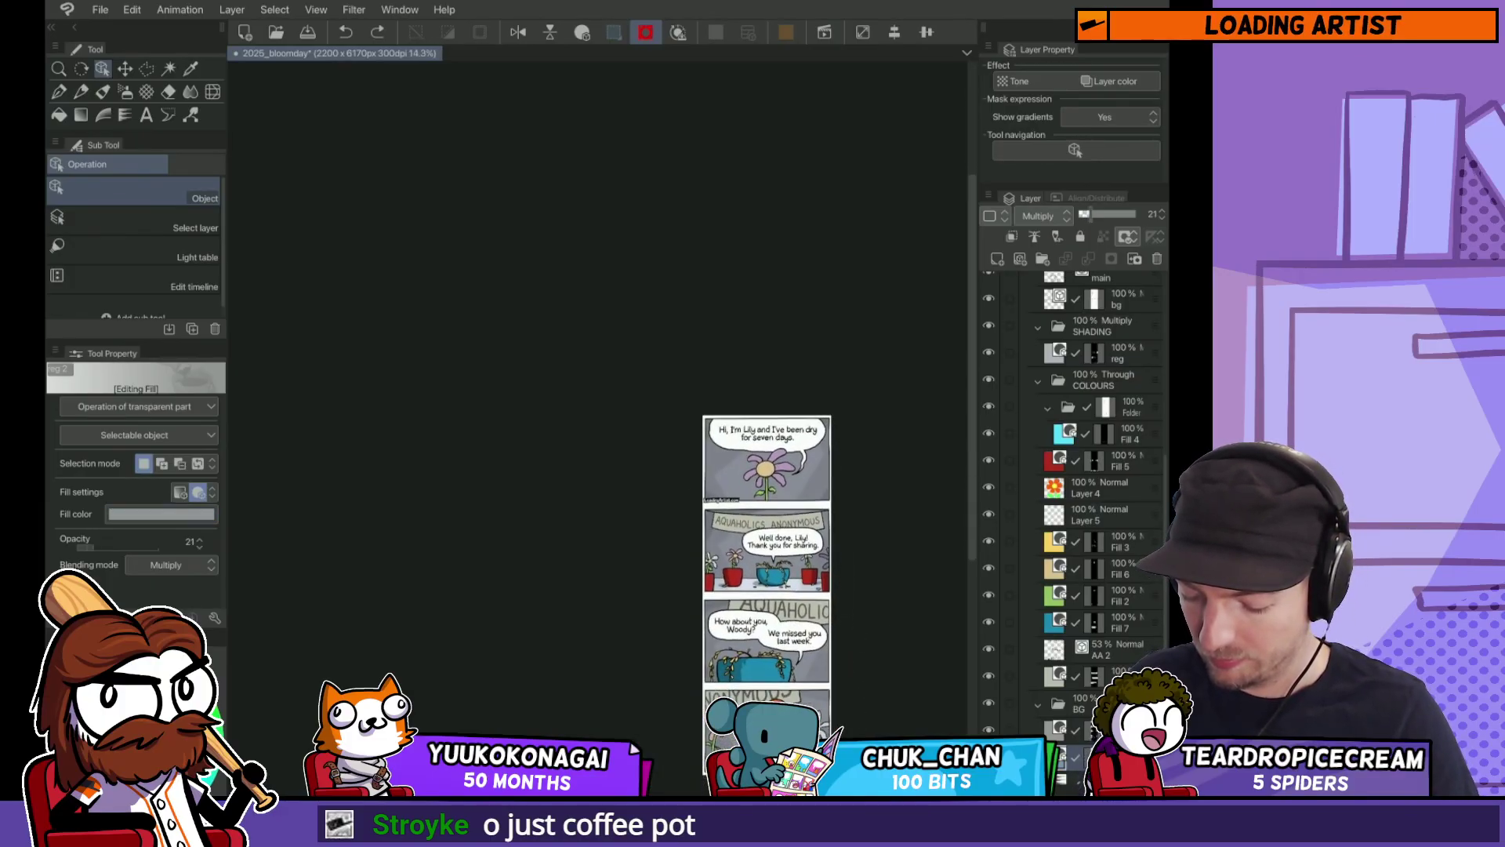
scroll(805, 551, "up", 4)
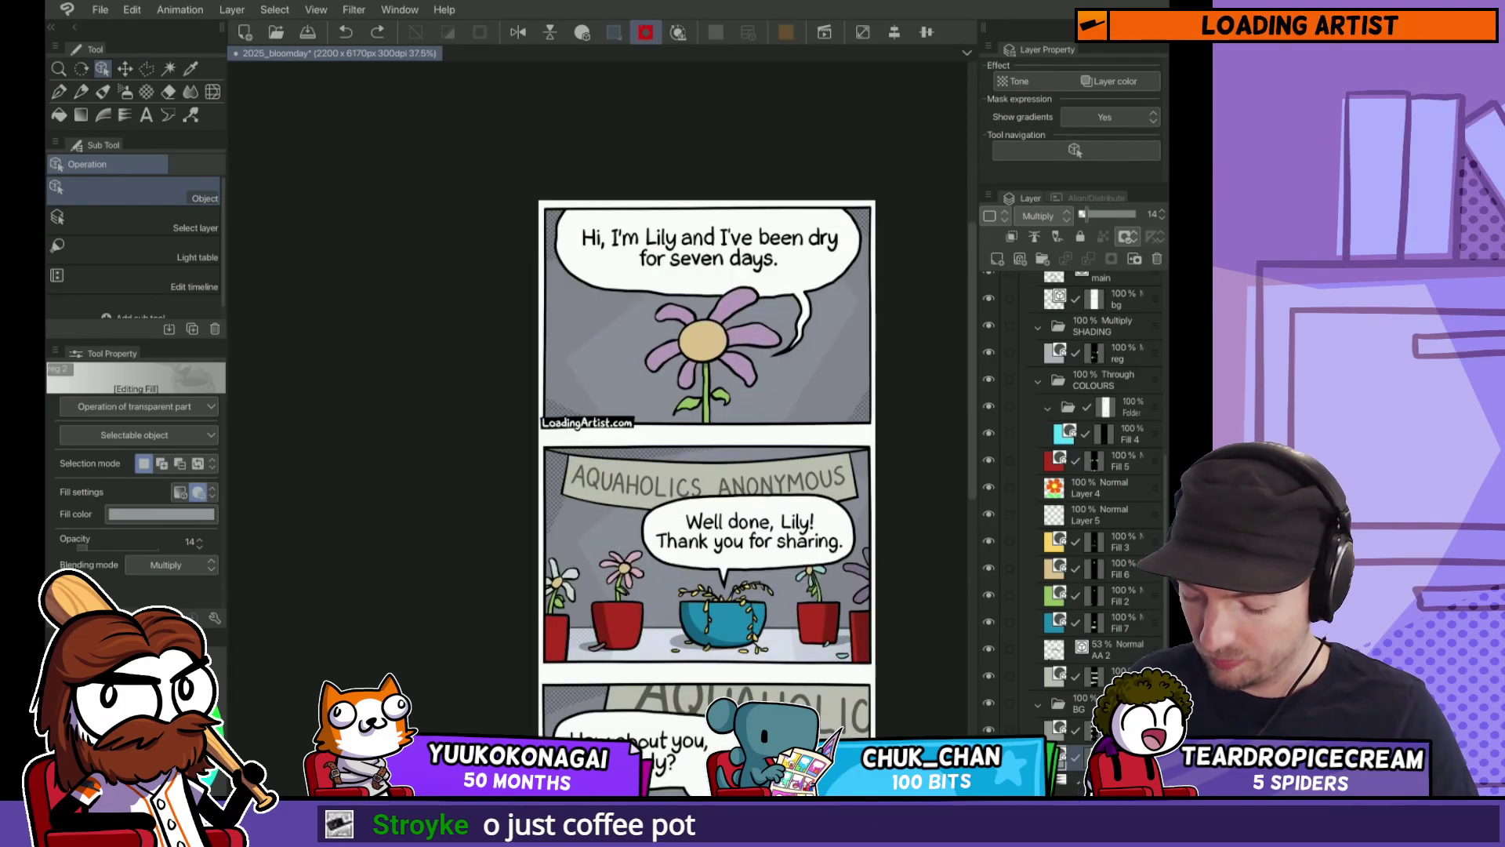
Step: Compare the panels with the background shading layer hidden and shown, and save the comic file
left_click(988, 756)
left_click(988, 757)
left_click_drag(904, 555, 861, 672)
key("k")
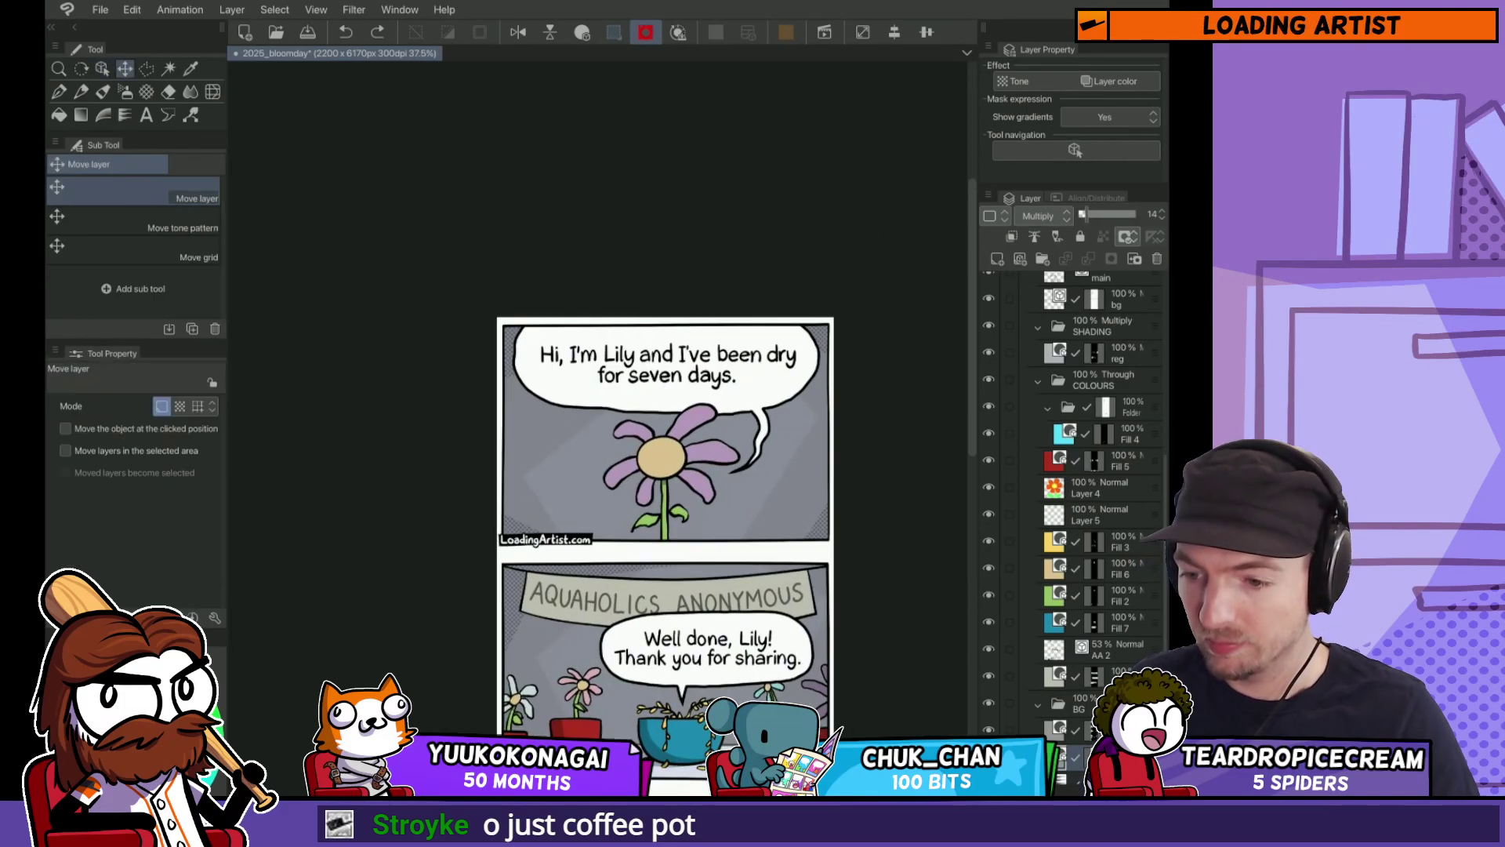
key("ctrl+s")
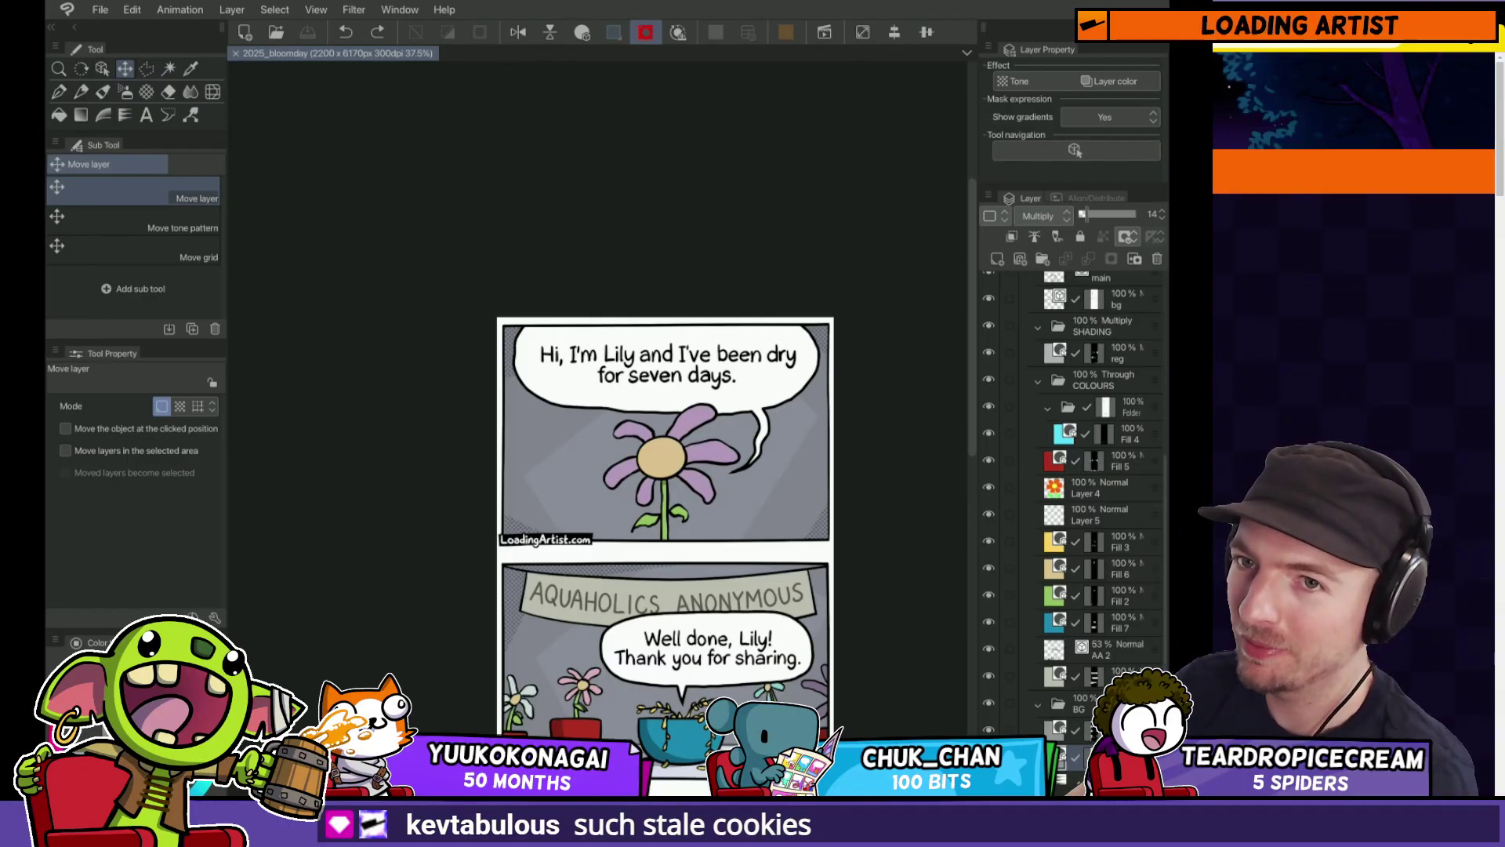
Step: Switch to the browser and examine the background tones in the Jingle Jingle and Critical Hit comics
key("alt+Tab")
scroll(252, 421, "down", 4)
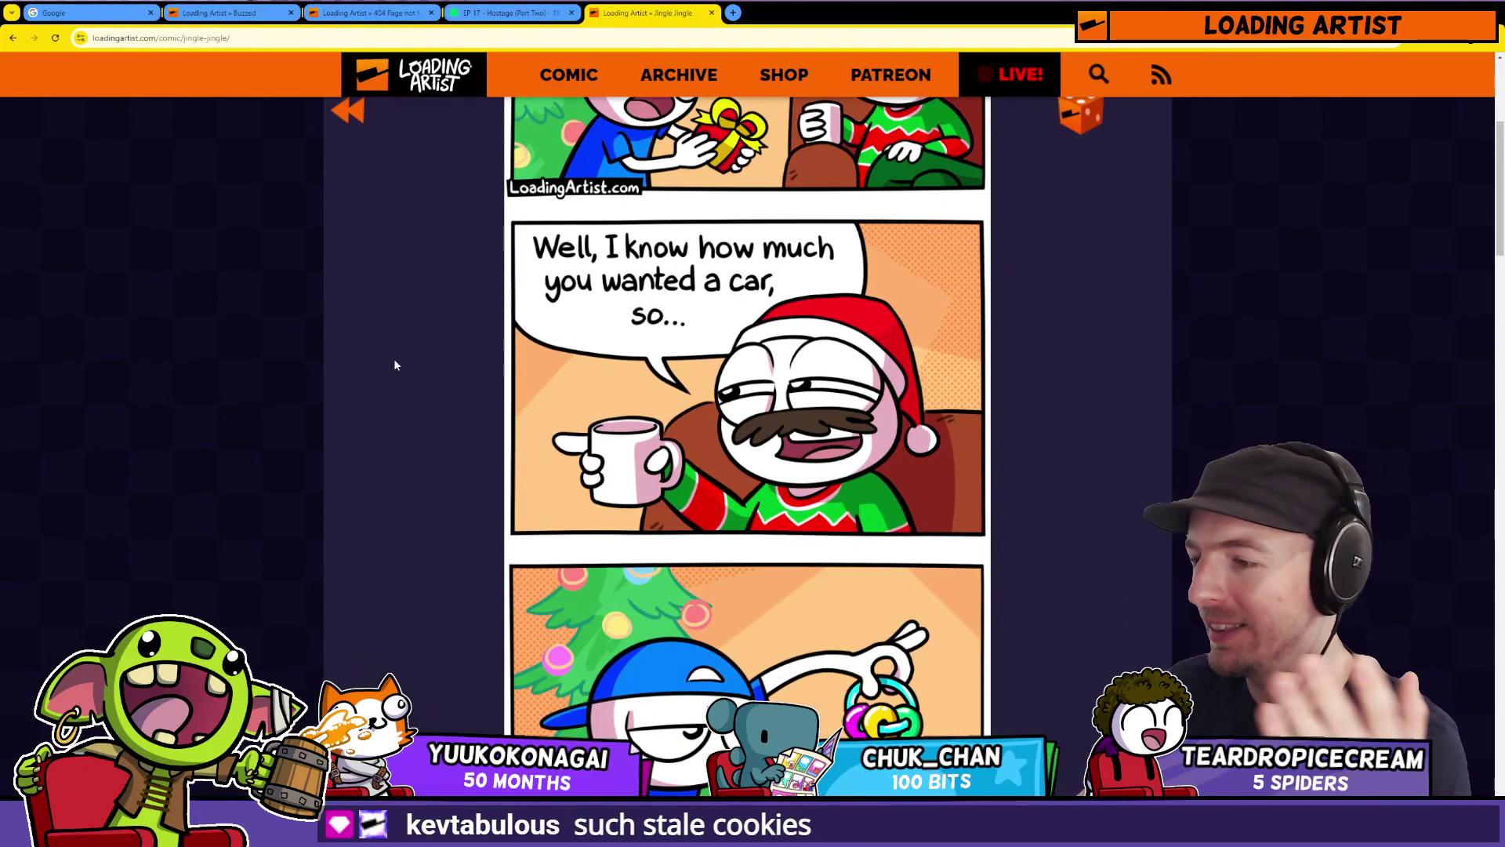
scroll(725, 348, "down", 3)
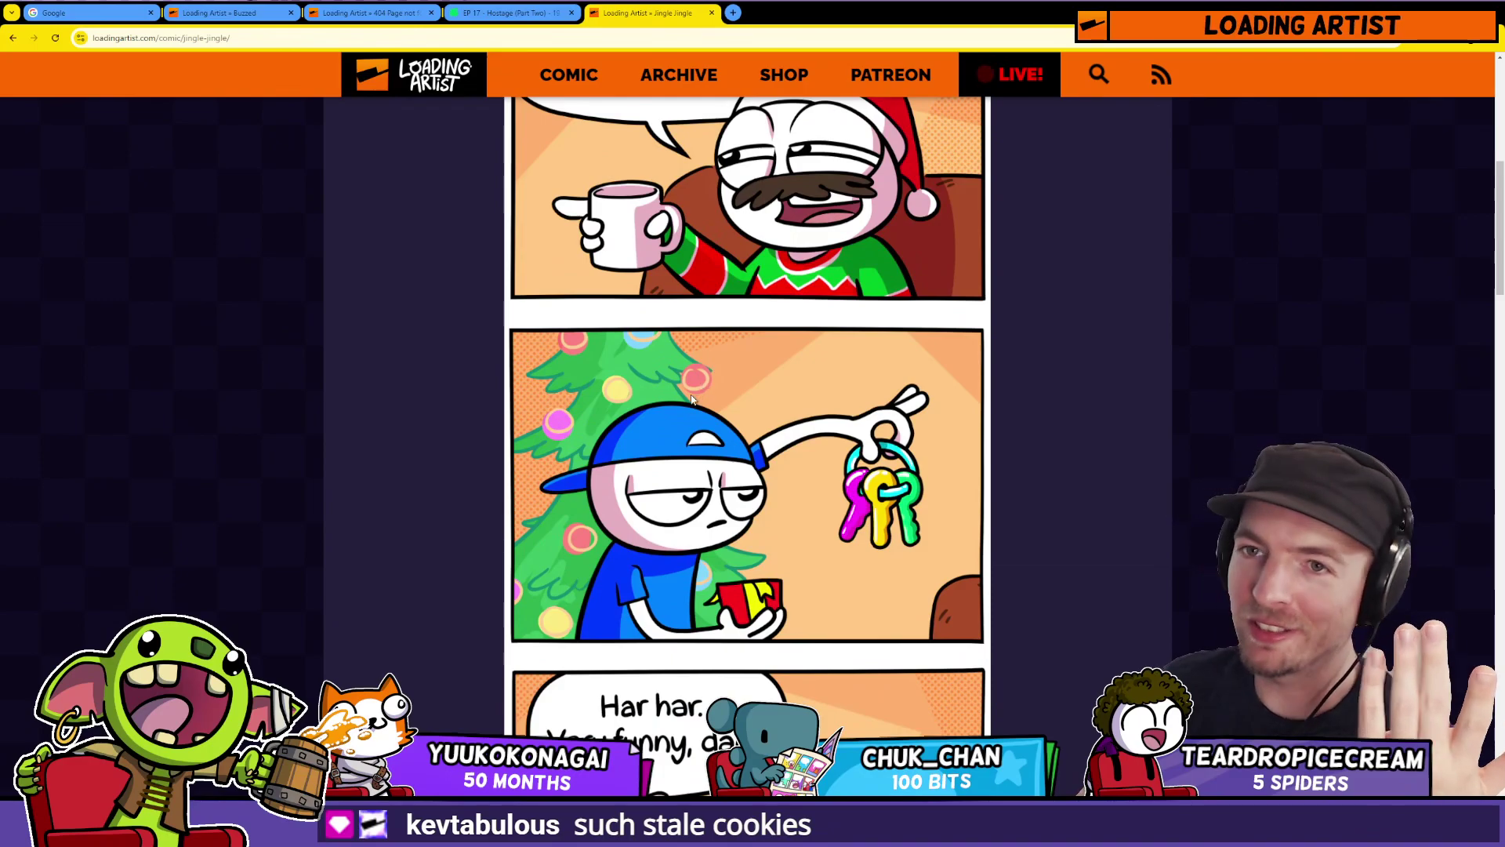
scroll(723, 368, "down", 8)
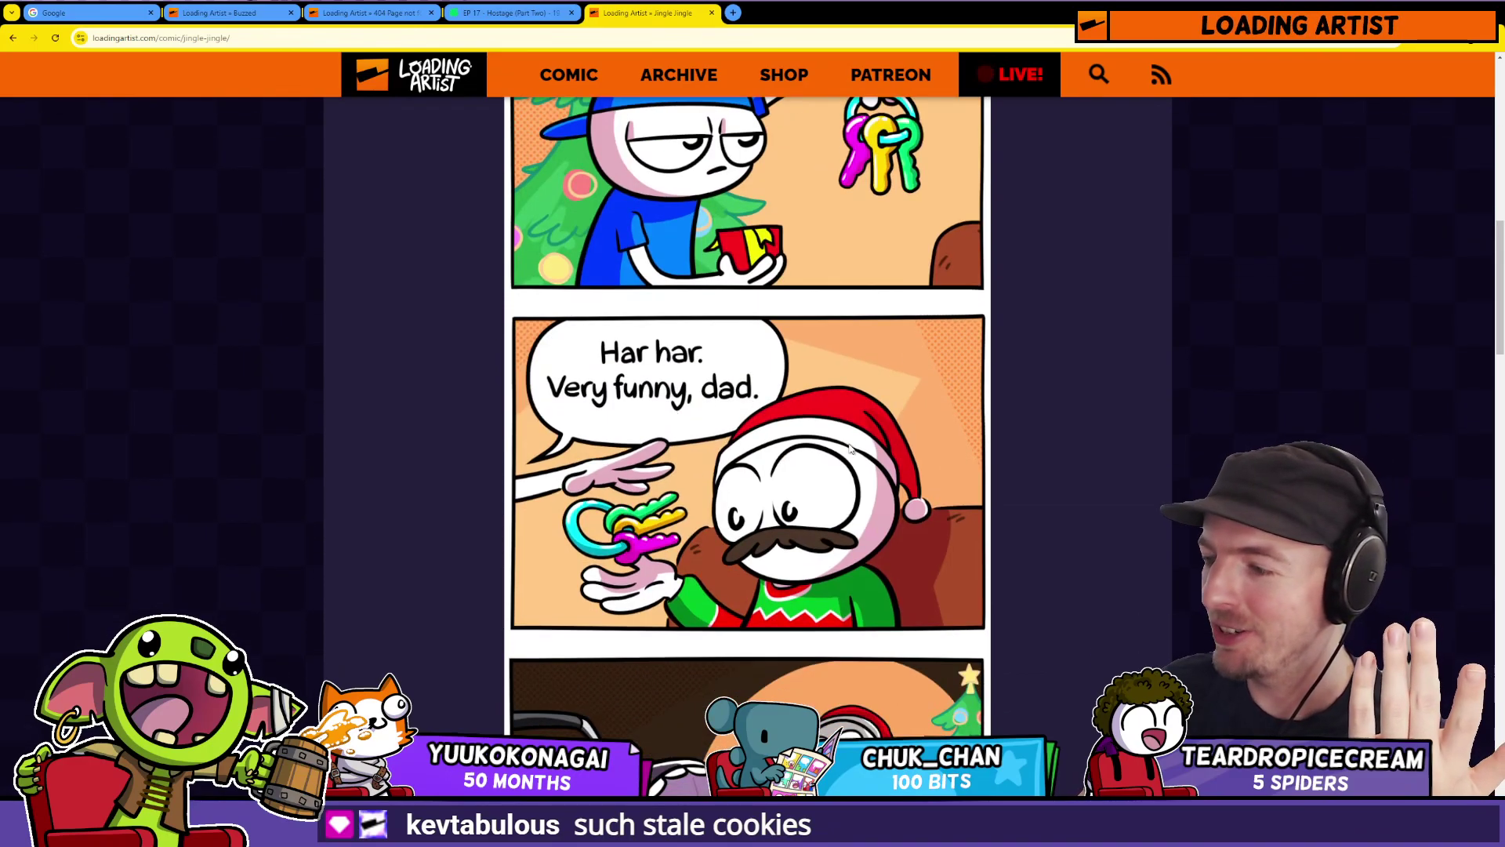
scroll(837, 402, "down", 4)
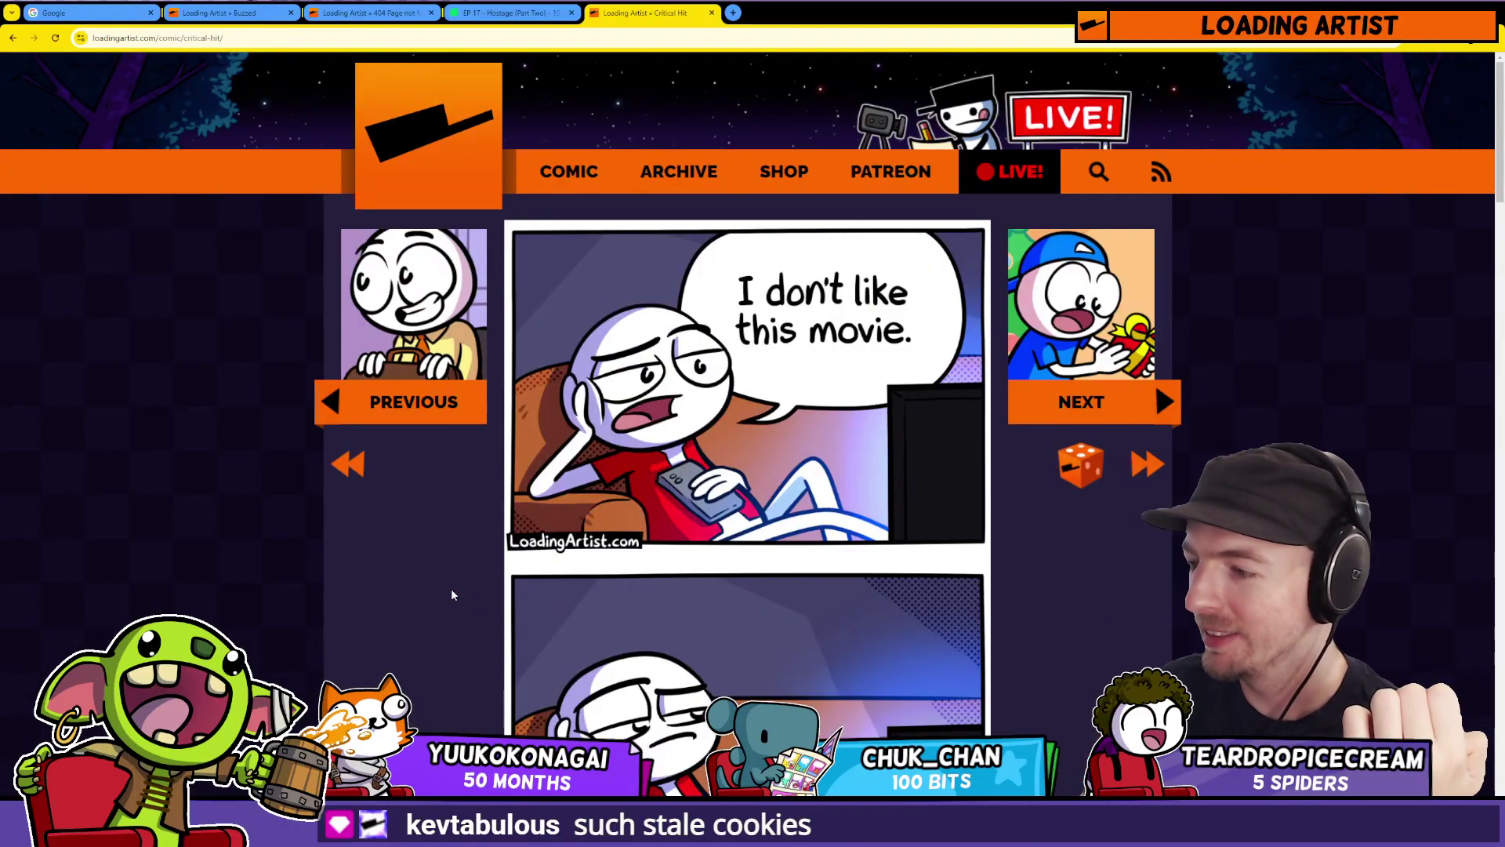
scroll(453, 589, "down", 4)
scroll(452, 586, "down", 5)
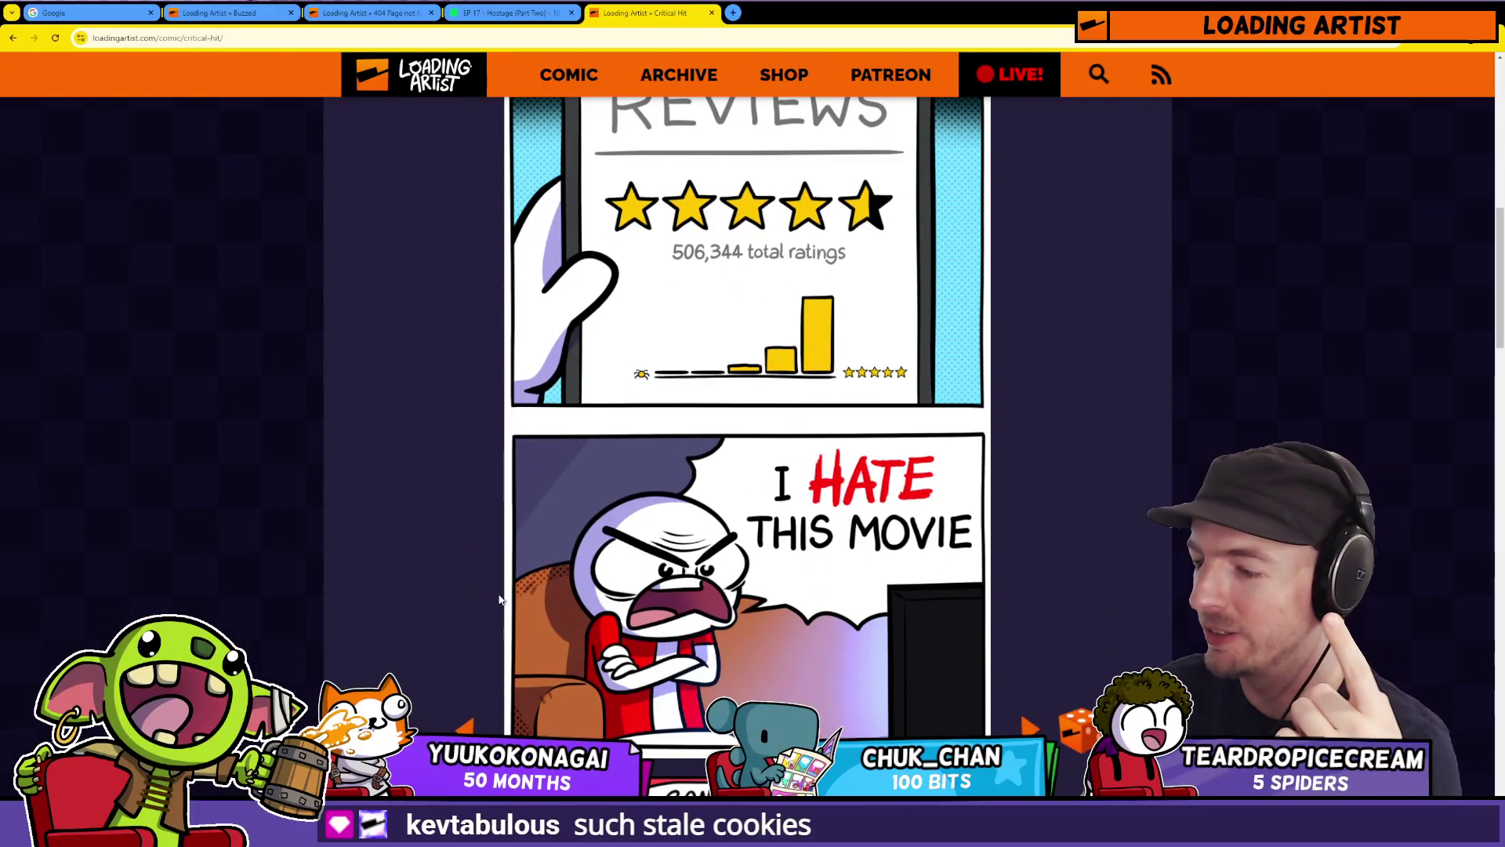
Step: Go back to the Job Prospects and Candy Man comics and examine their background shading and halftone
left_click(463, 497)
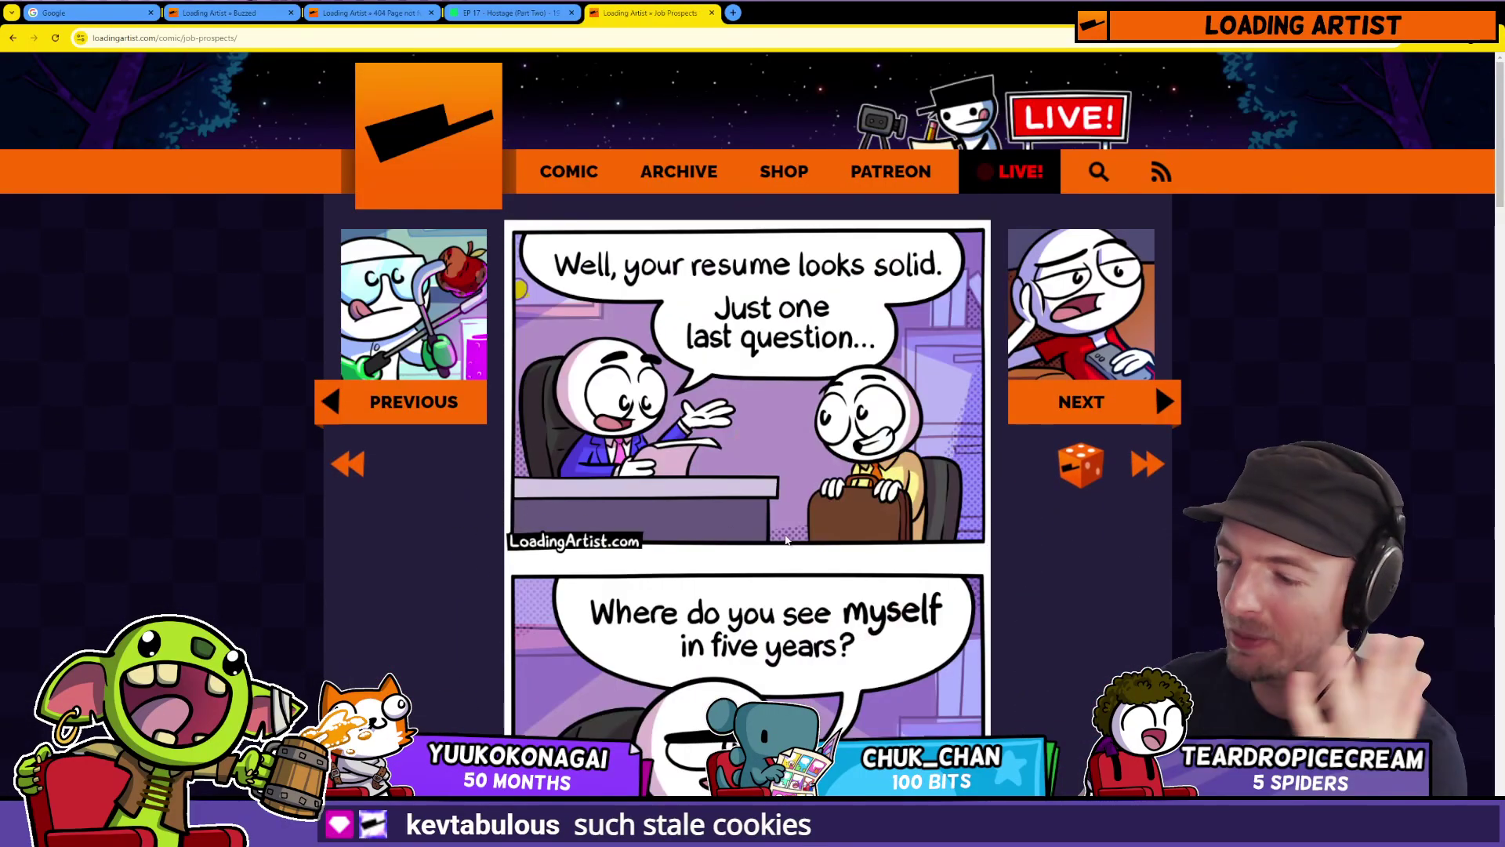
scroll(786, 539, "down", 3)
scroll(830, 519, "down", 7)
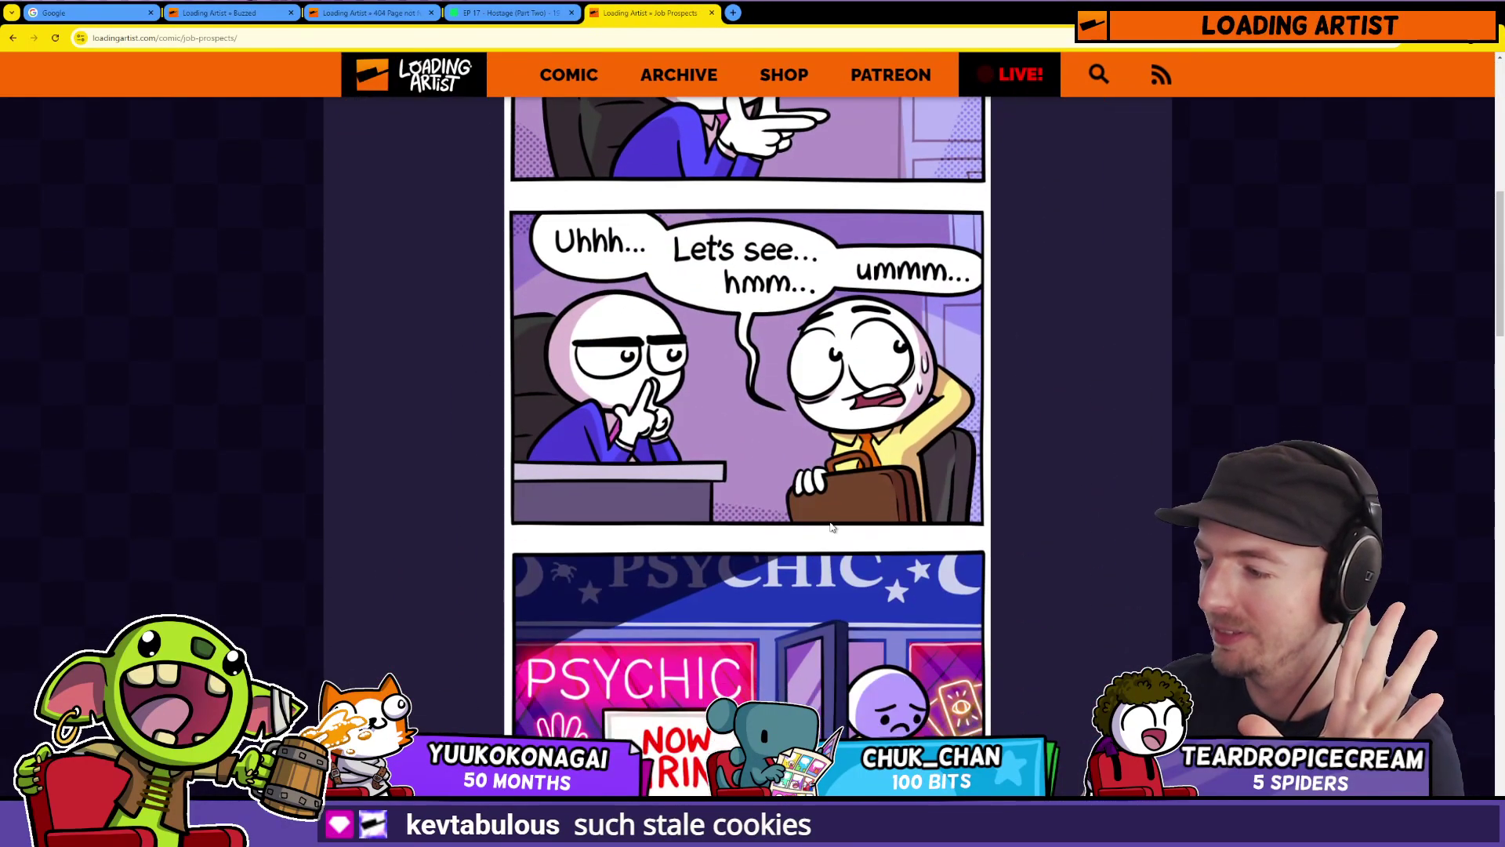
scroll(815, 521, "up", 10)
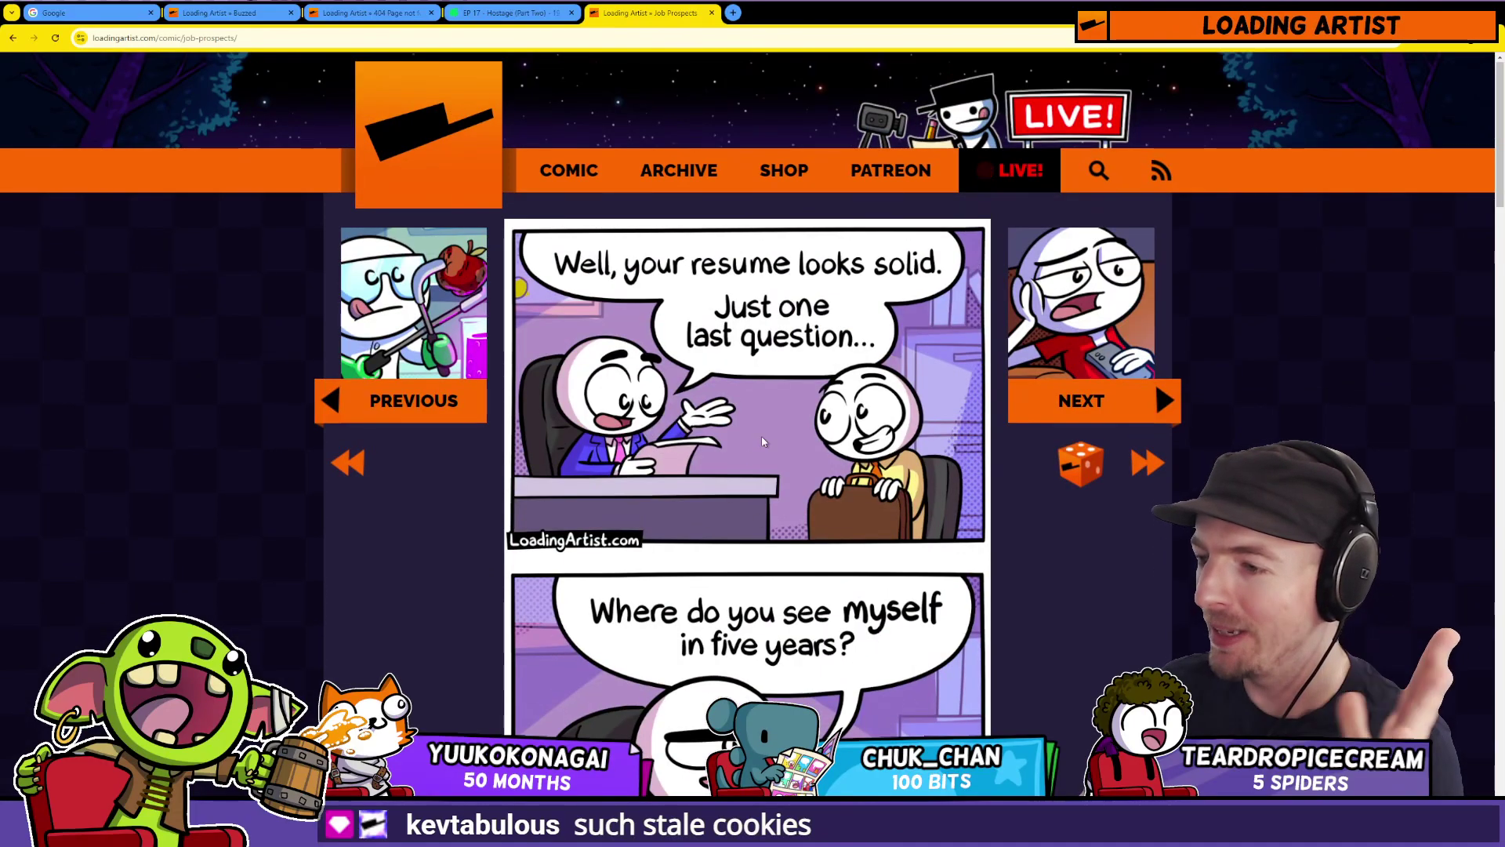
left_click(432, 355)
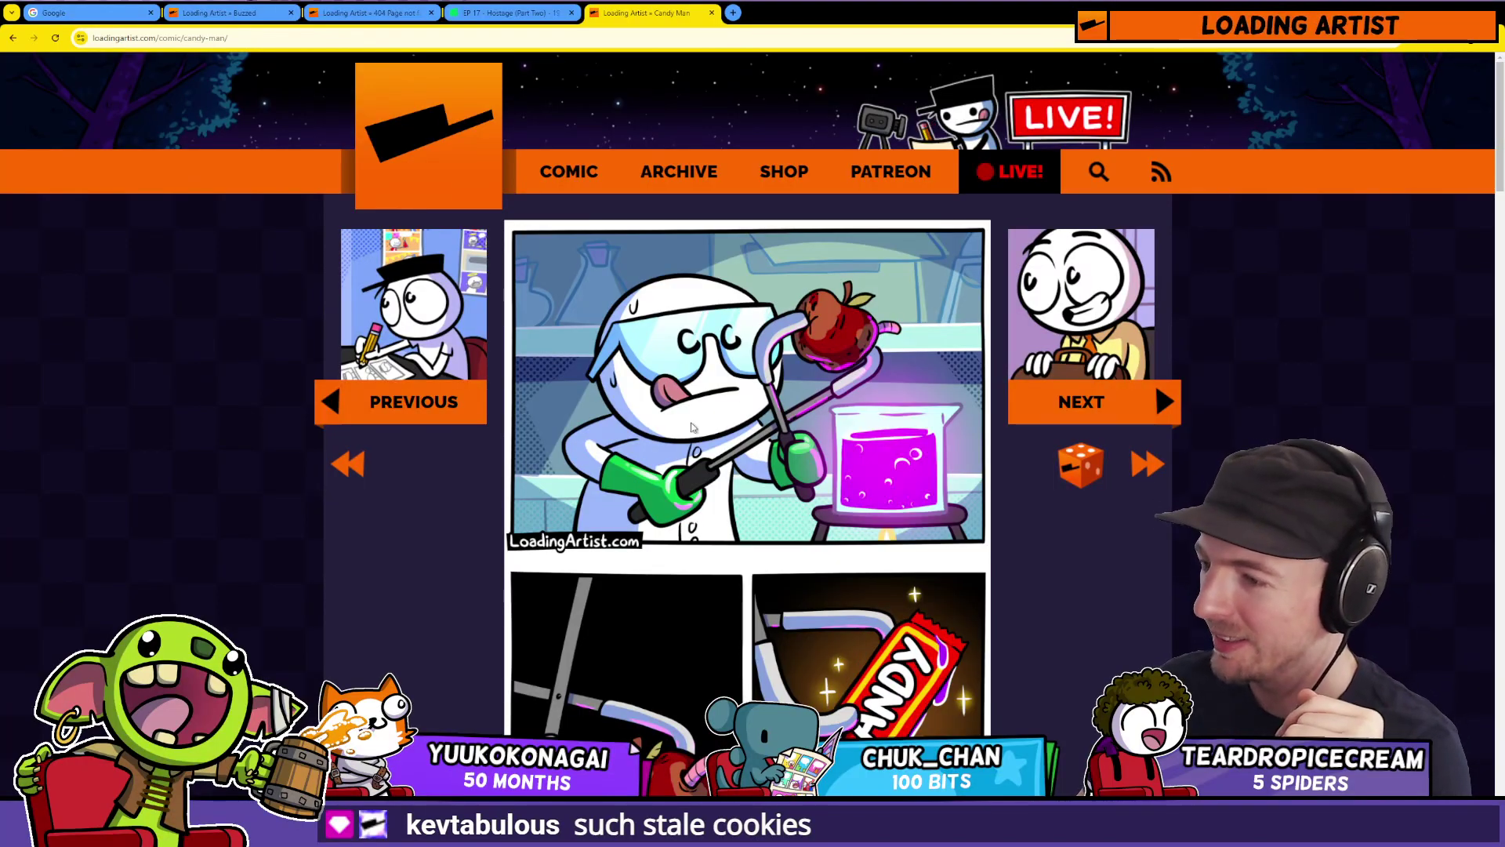
scroll(692, 427, "down", 6)
scroll(699, 403, "up", 6)
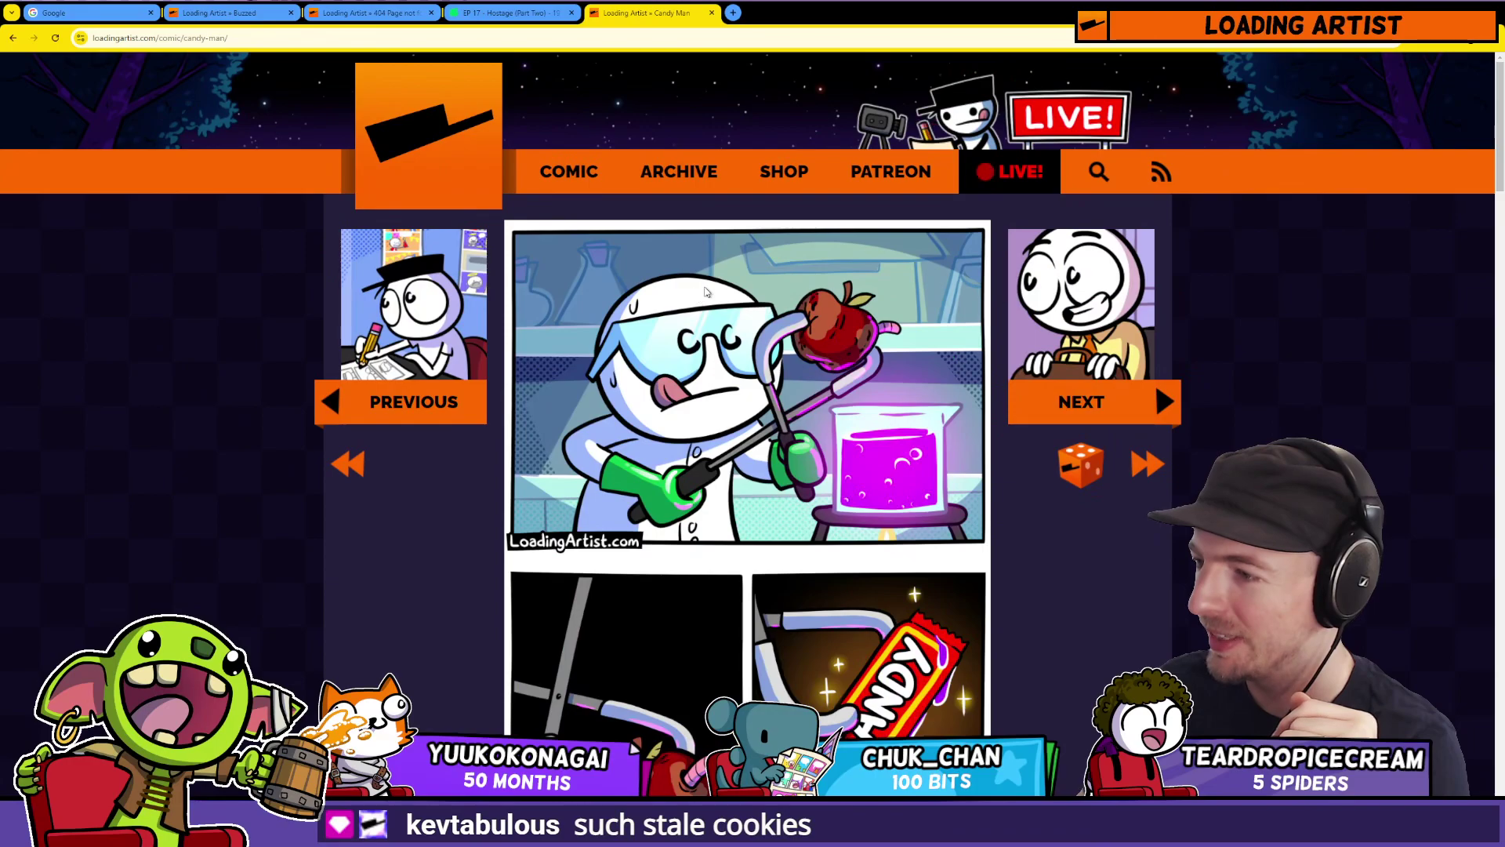
Step: Open the 2020 page of the website's comic archive
left_click(705, 174)
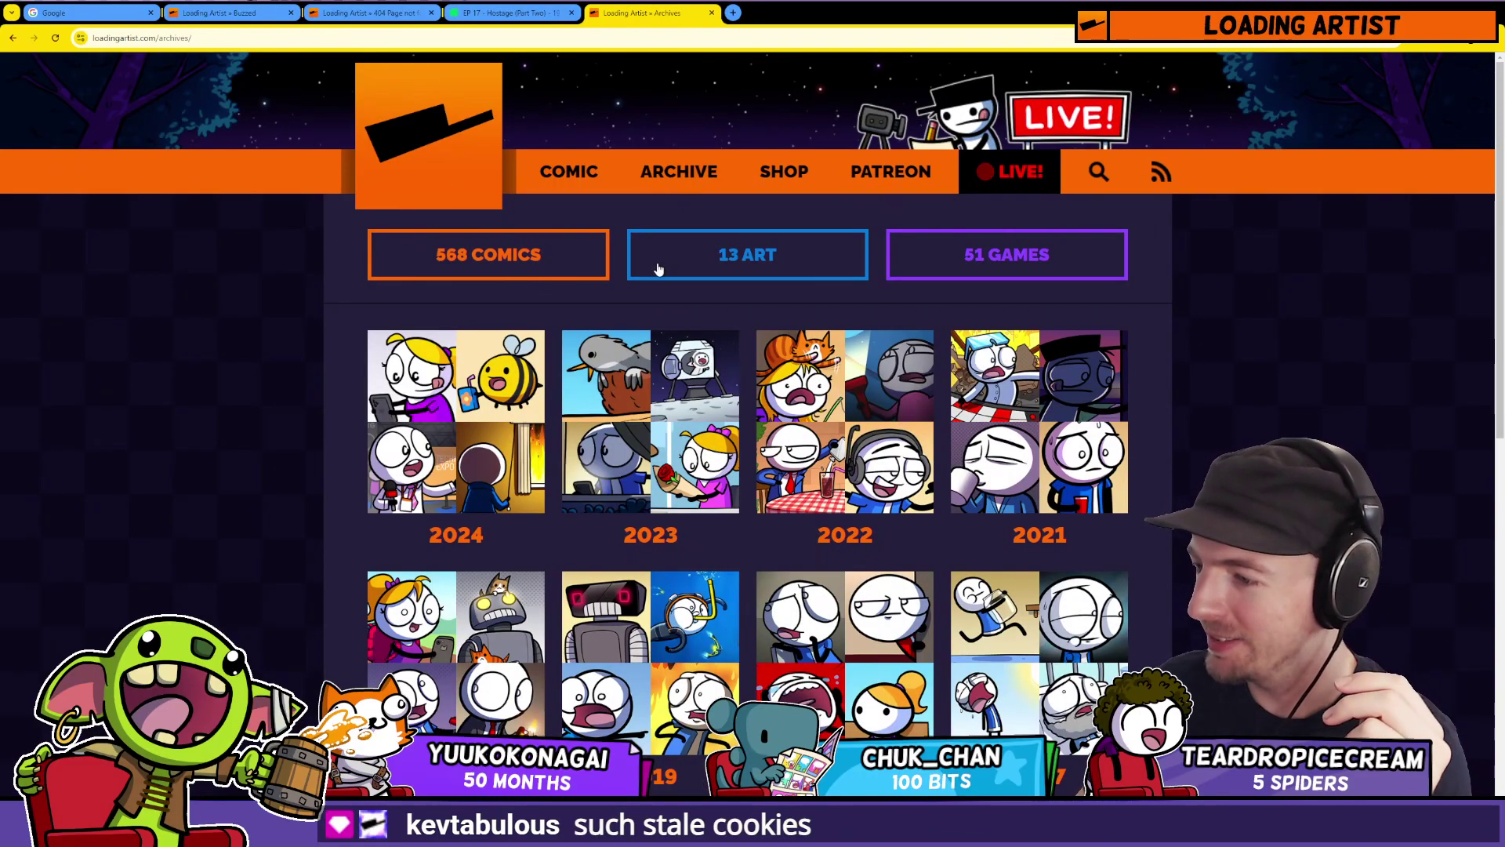
scroll(658, 270, "down", 2)
left_click(510, 483)
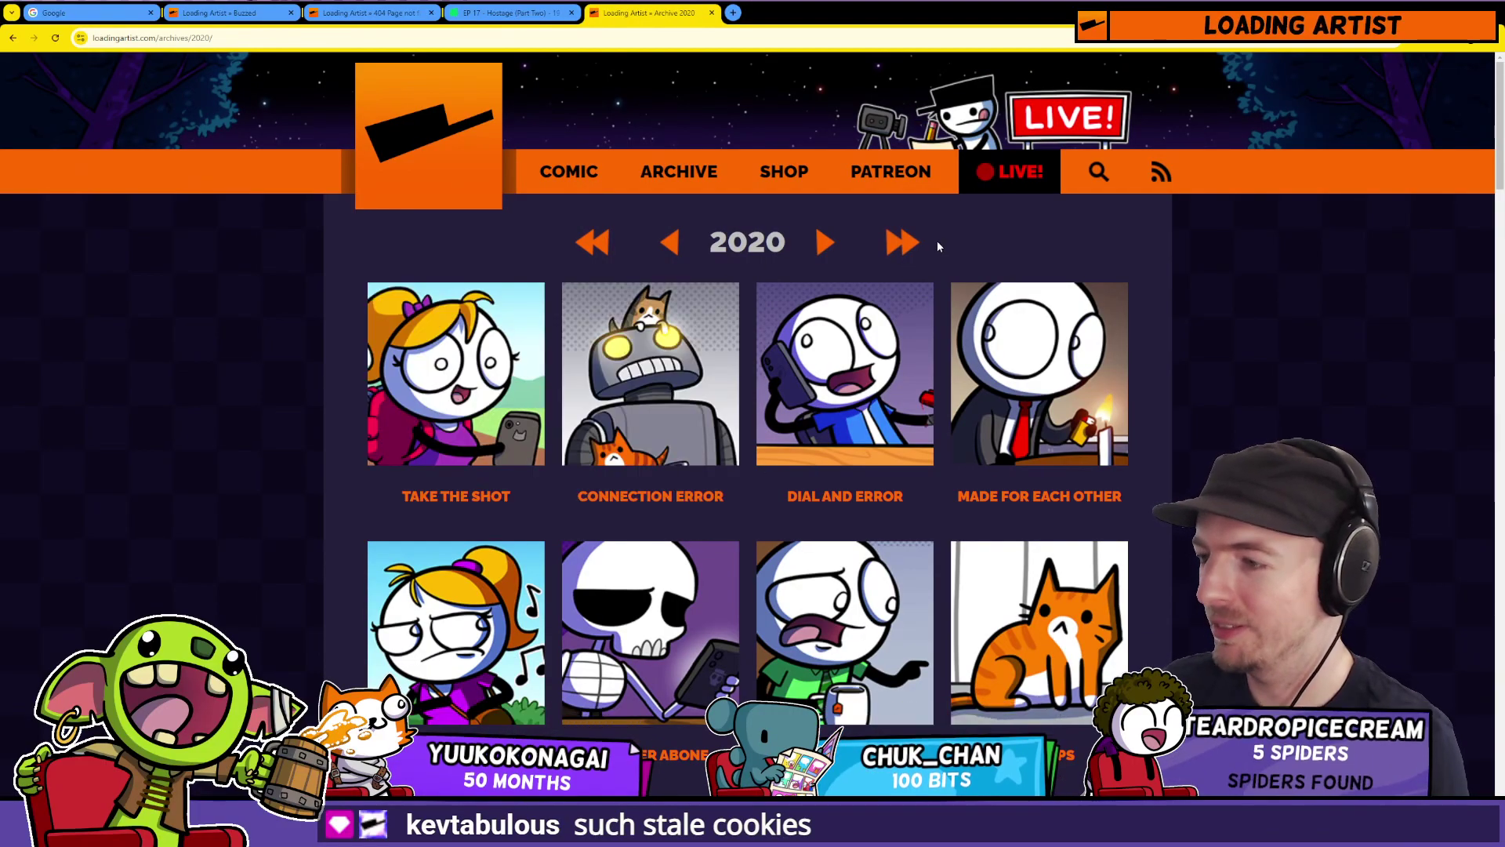
Step: Open the Connection Error comic and examine the halftone gradients in its panel backgrounds
left_click(734, 347)
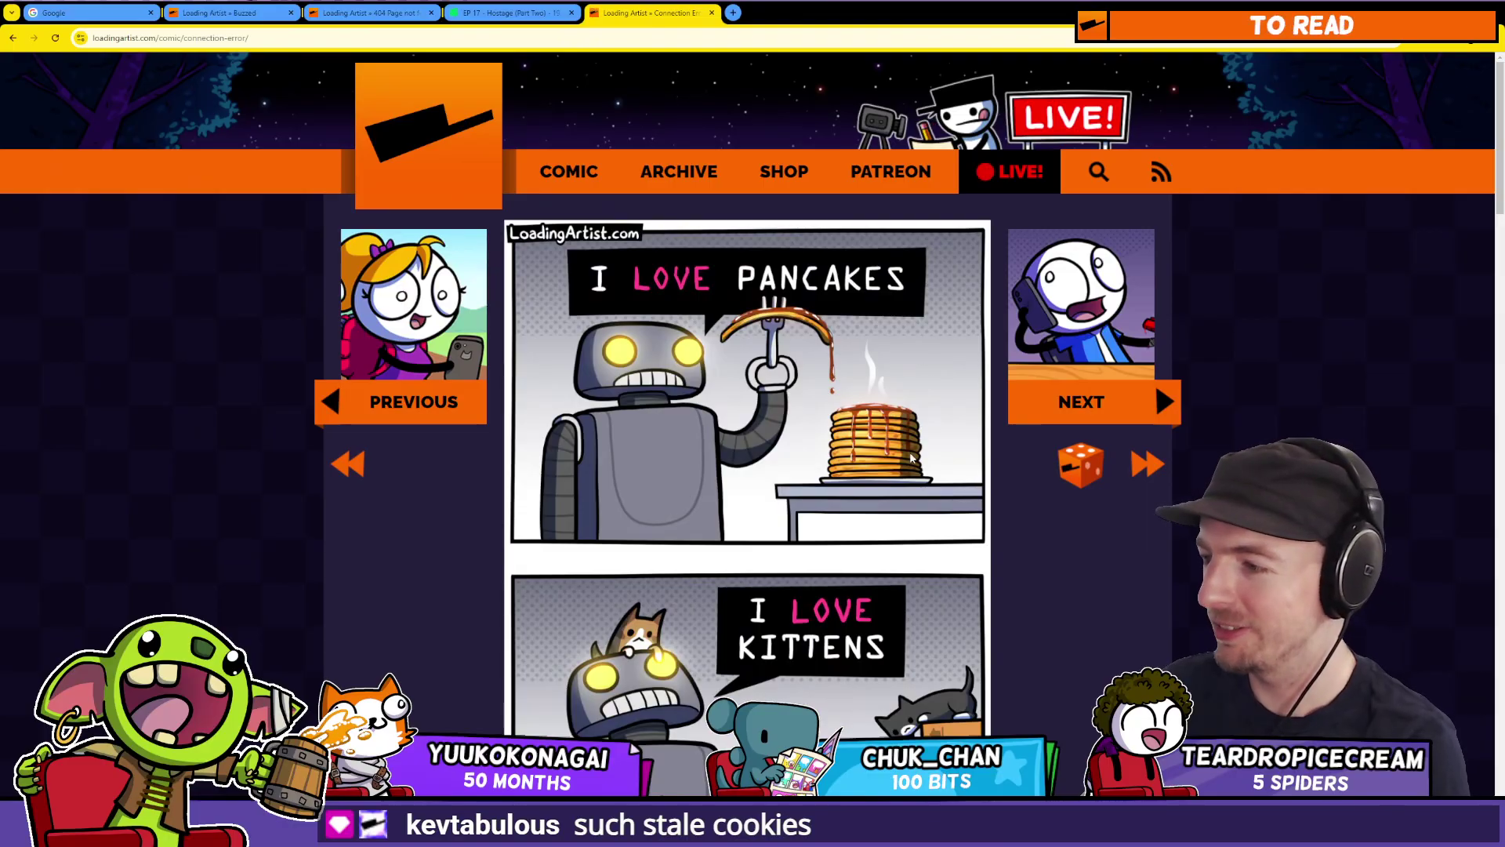
scroll(911, 458, "down", 3)
scroll(1025, 384, "down", 3)
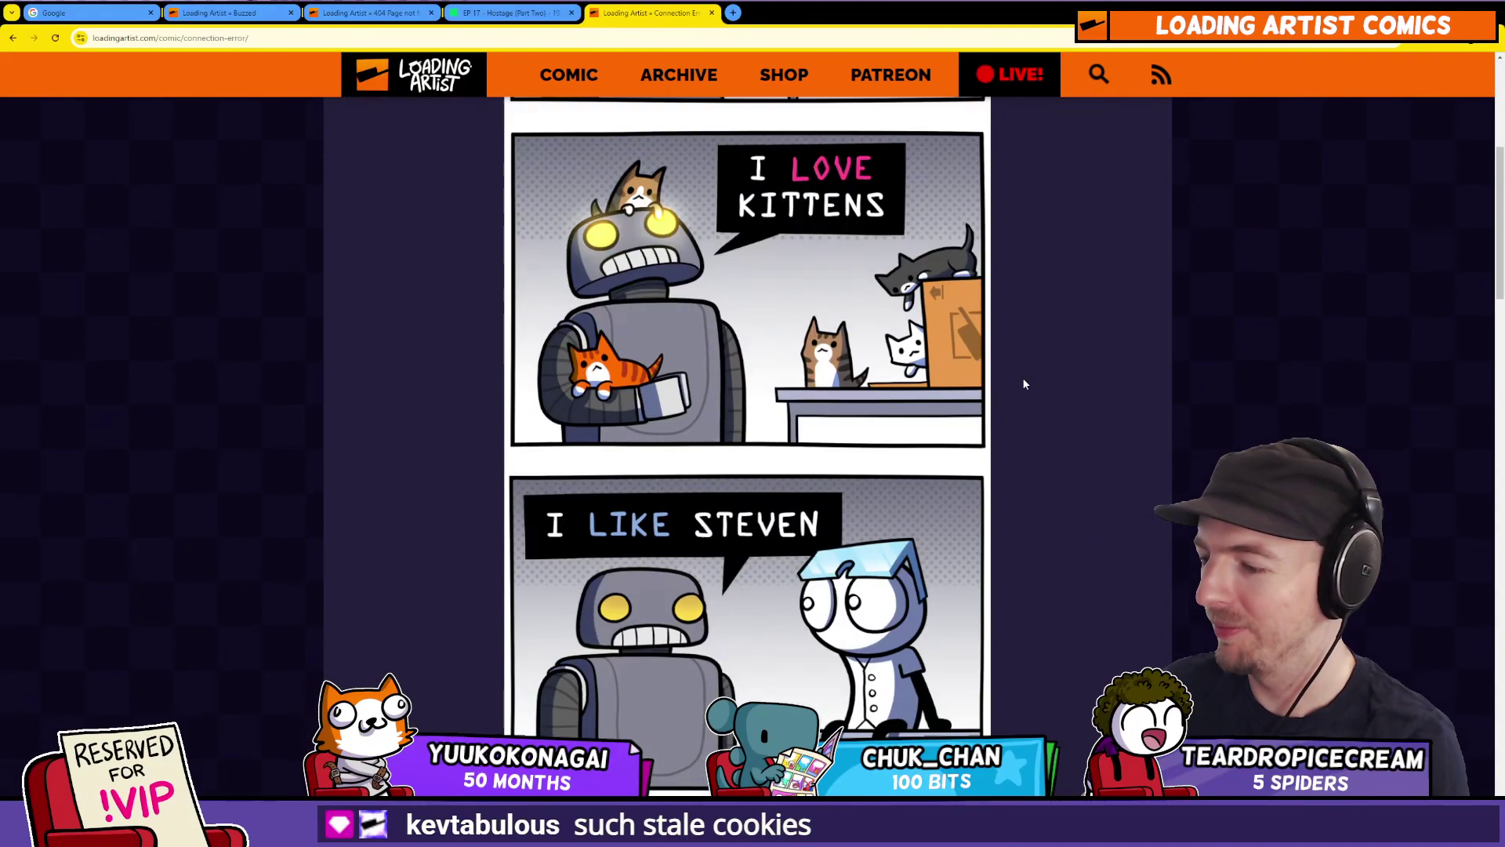
scroll(1019, 382, "down", 2)
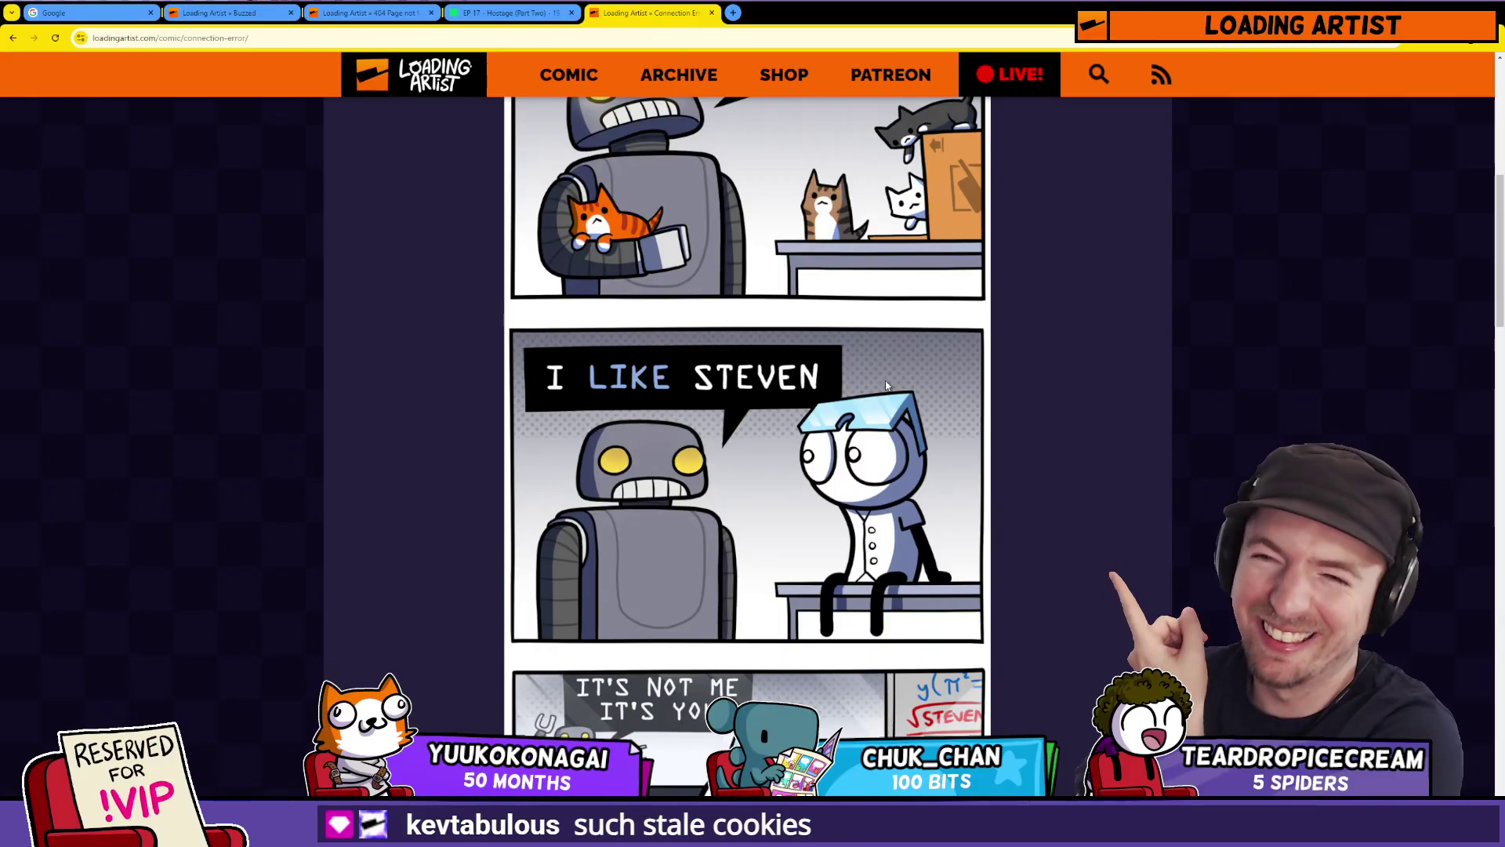
scroll(853, 351, "up", 6)
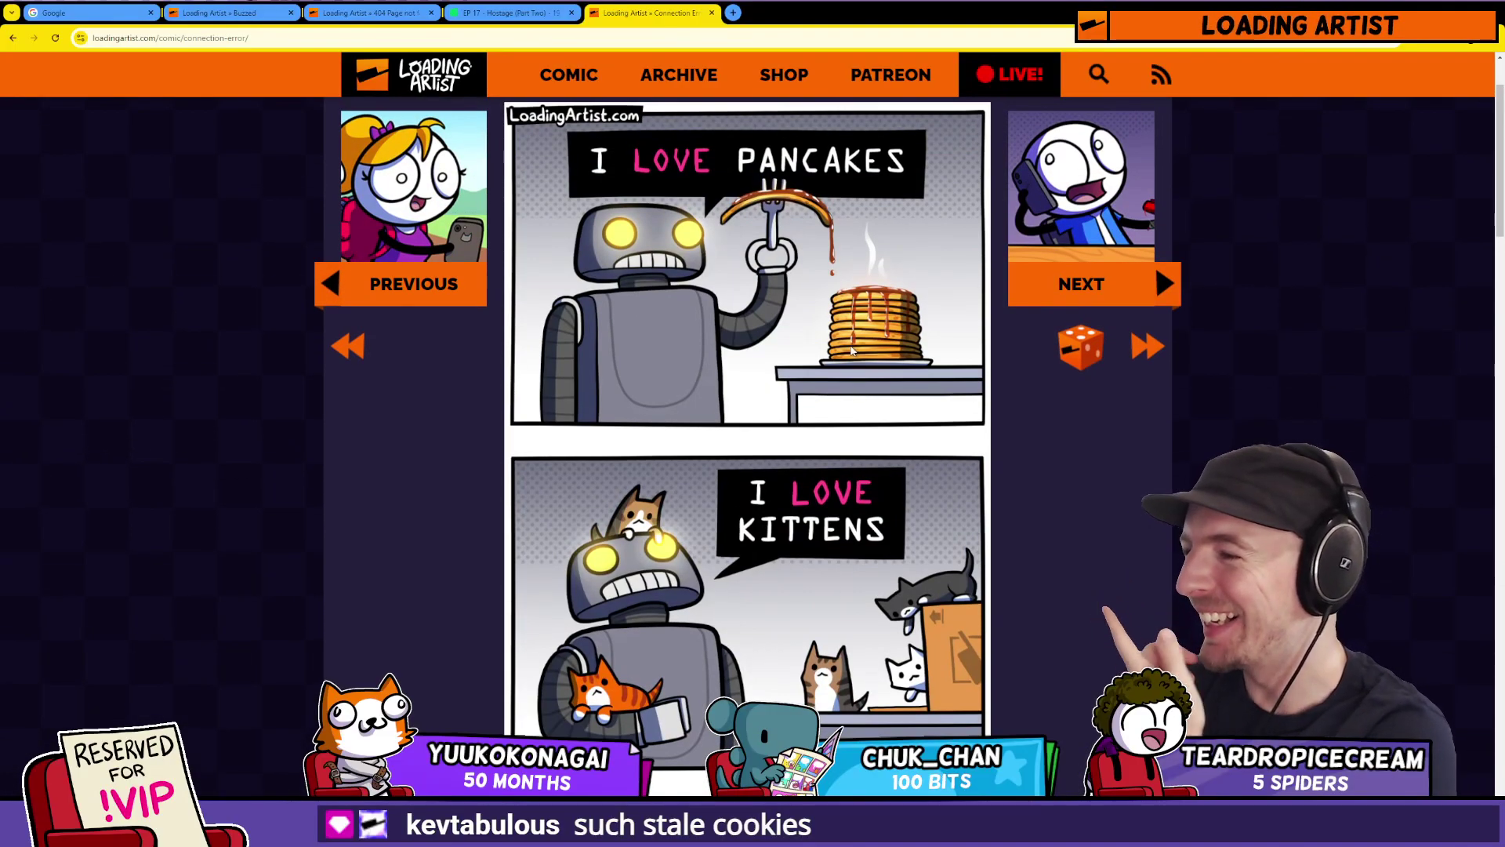
Step: Continue to the Dial and Error and Made for Each Other comics and examine their panel backgrounds
left_click(1153, 262)
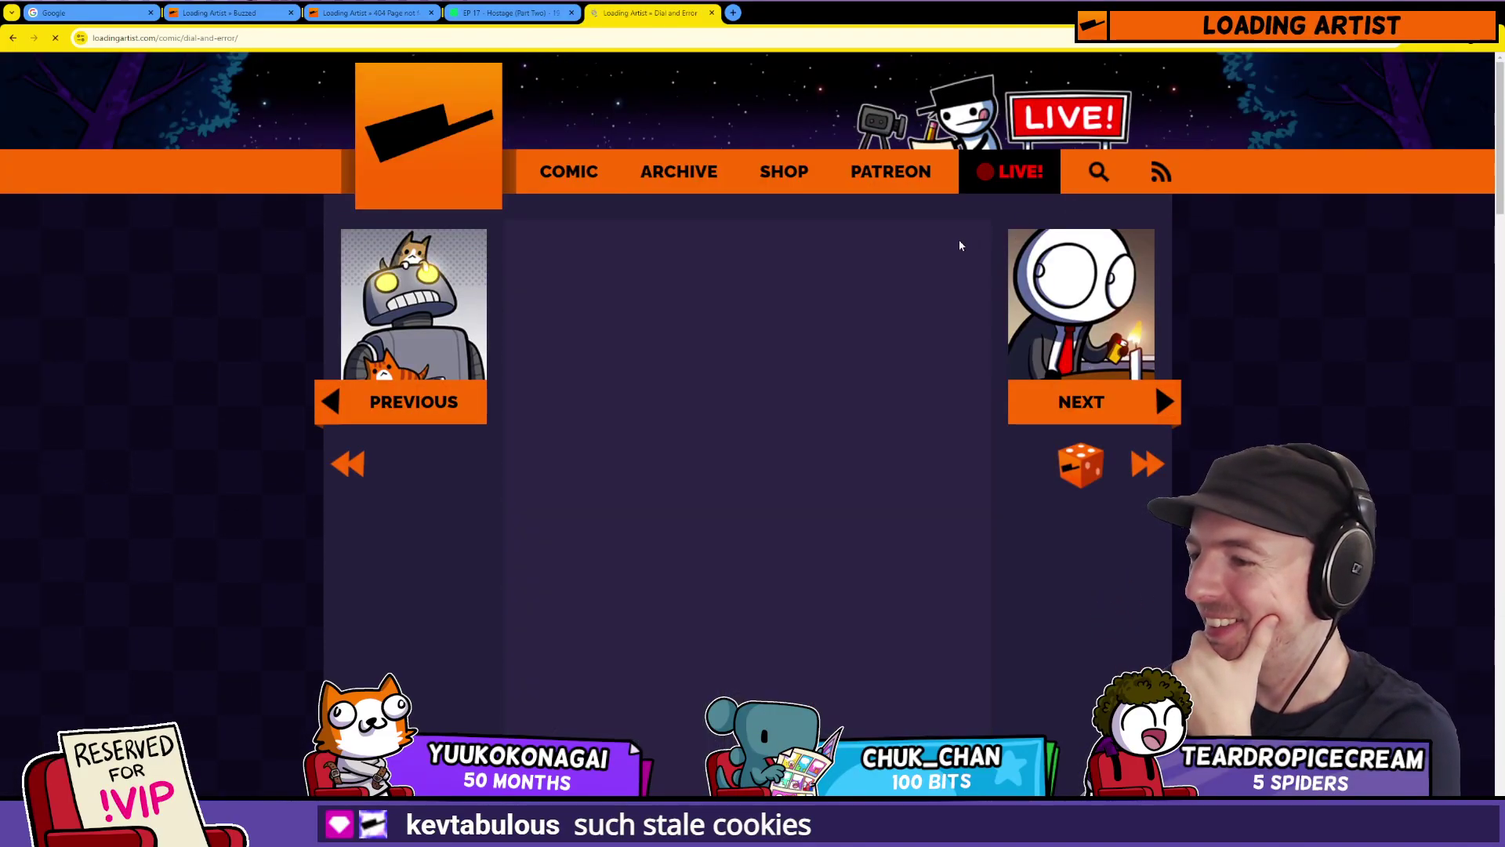
scroll(722, 299, "down", 3)
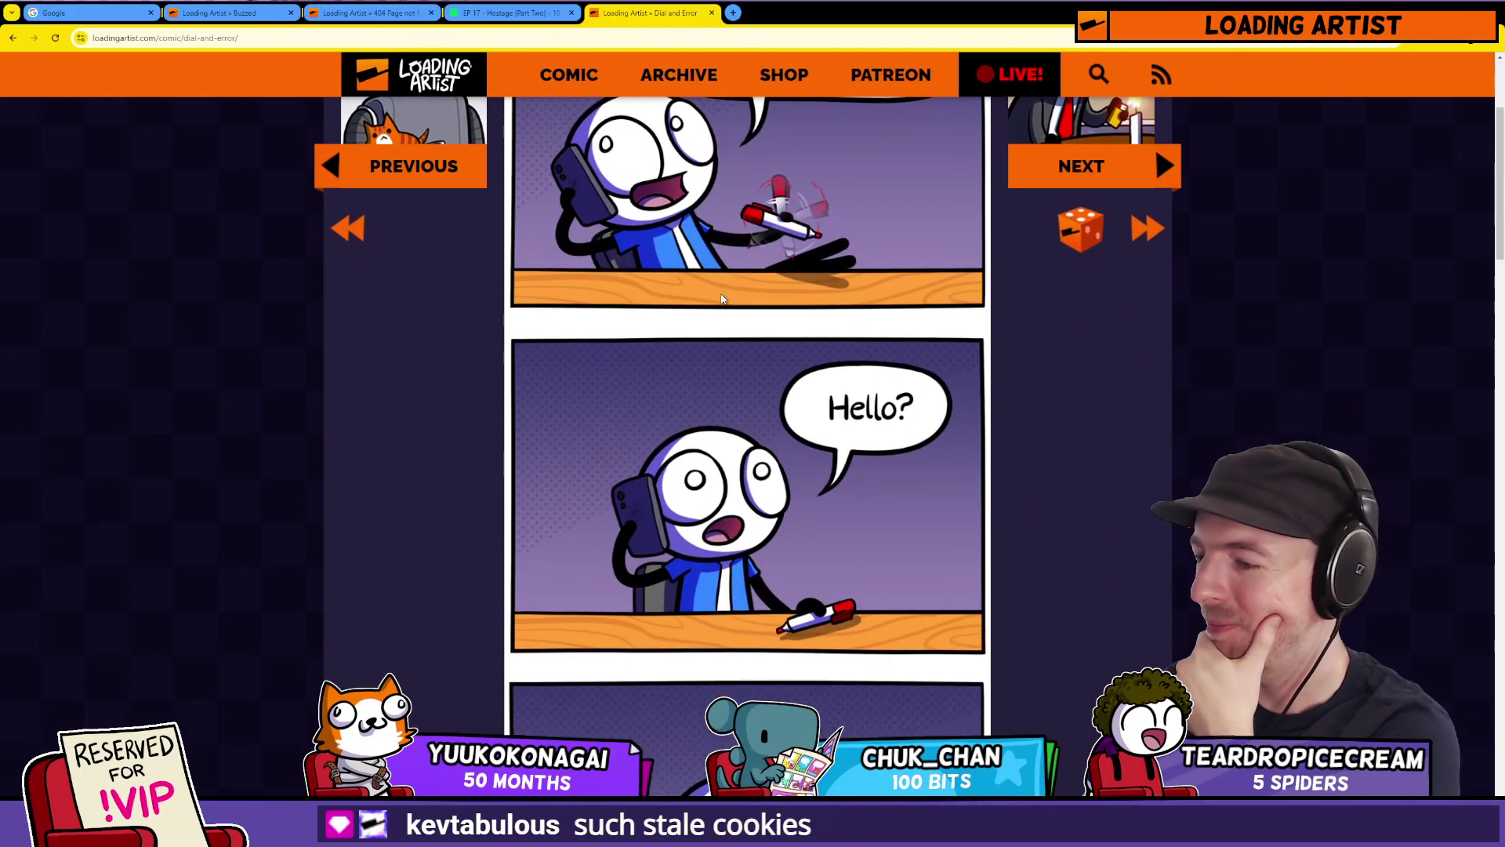
scroll(722, 299, "up", 3)
left_click(1059, 306)
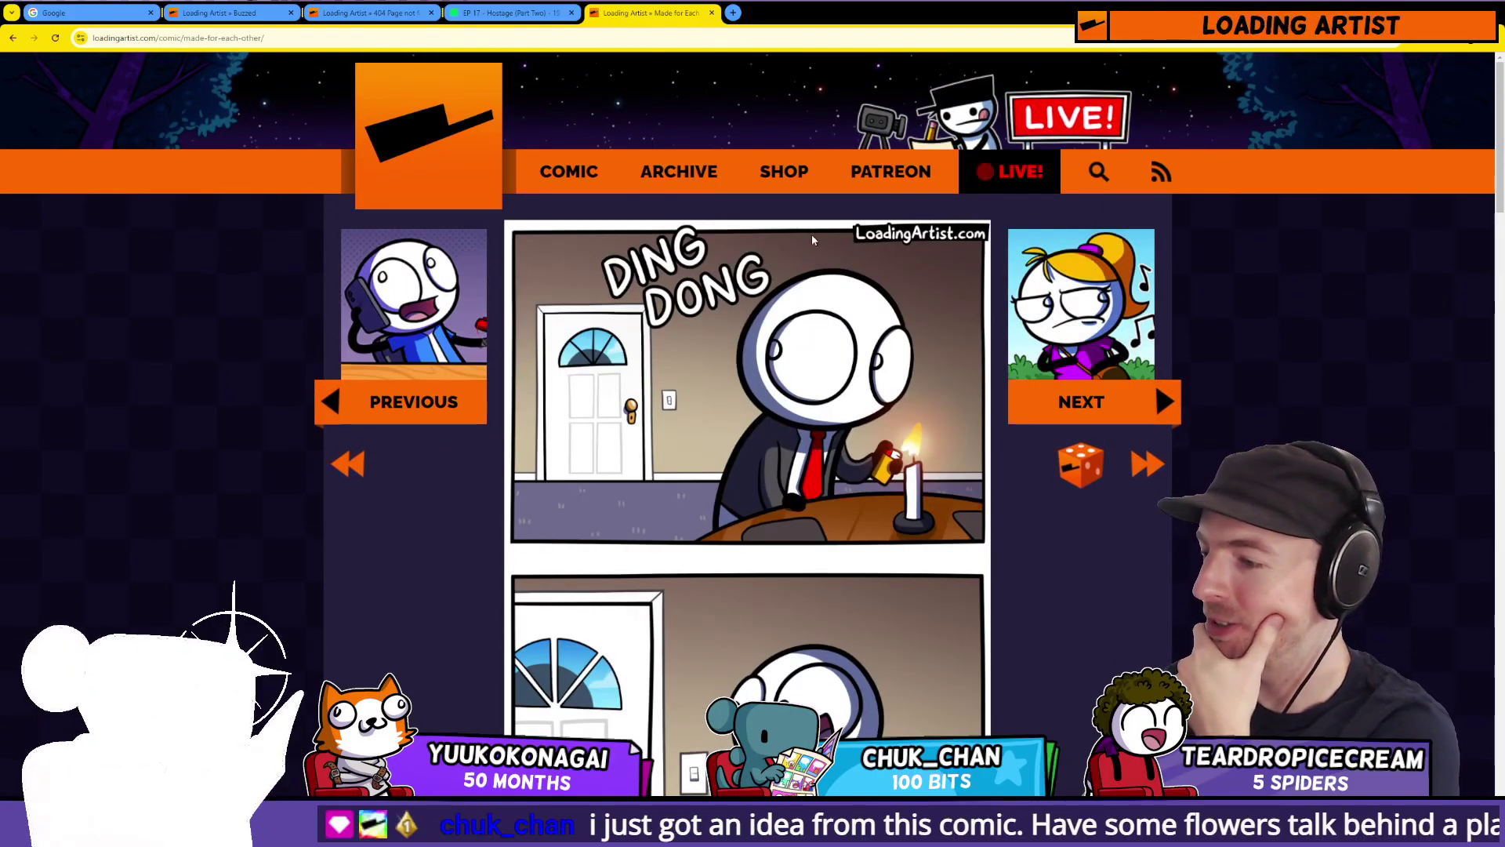
scroll(819, 298, "down", 7)
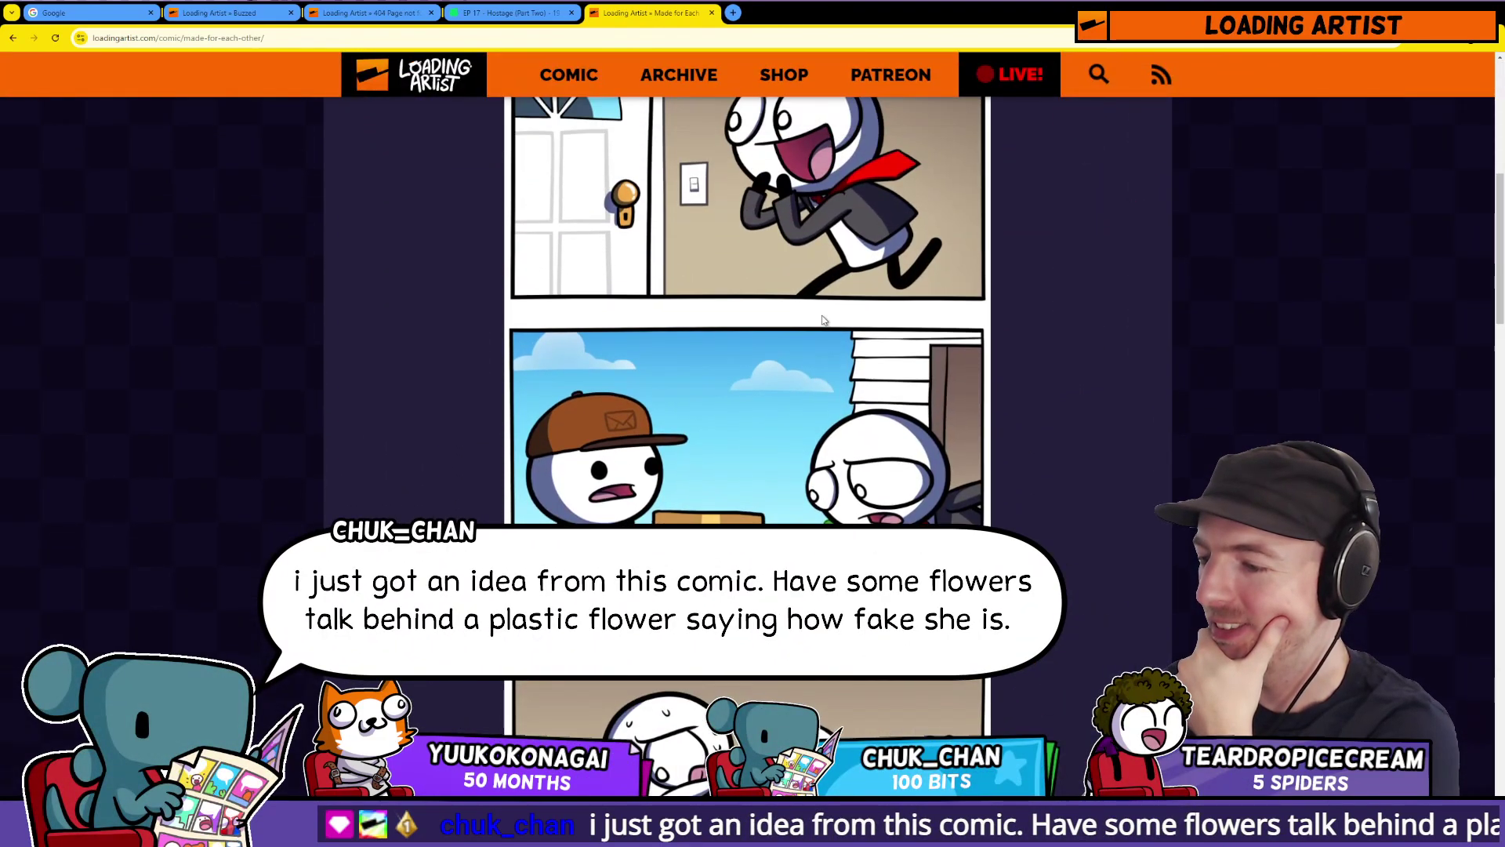
scroll(823, 320, "down", 3)
scroll(941, 337, "up", 10)
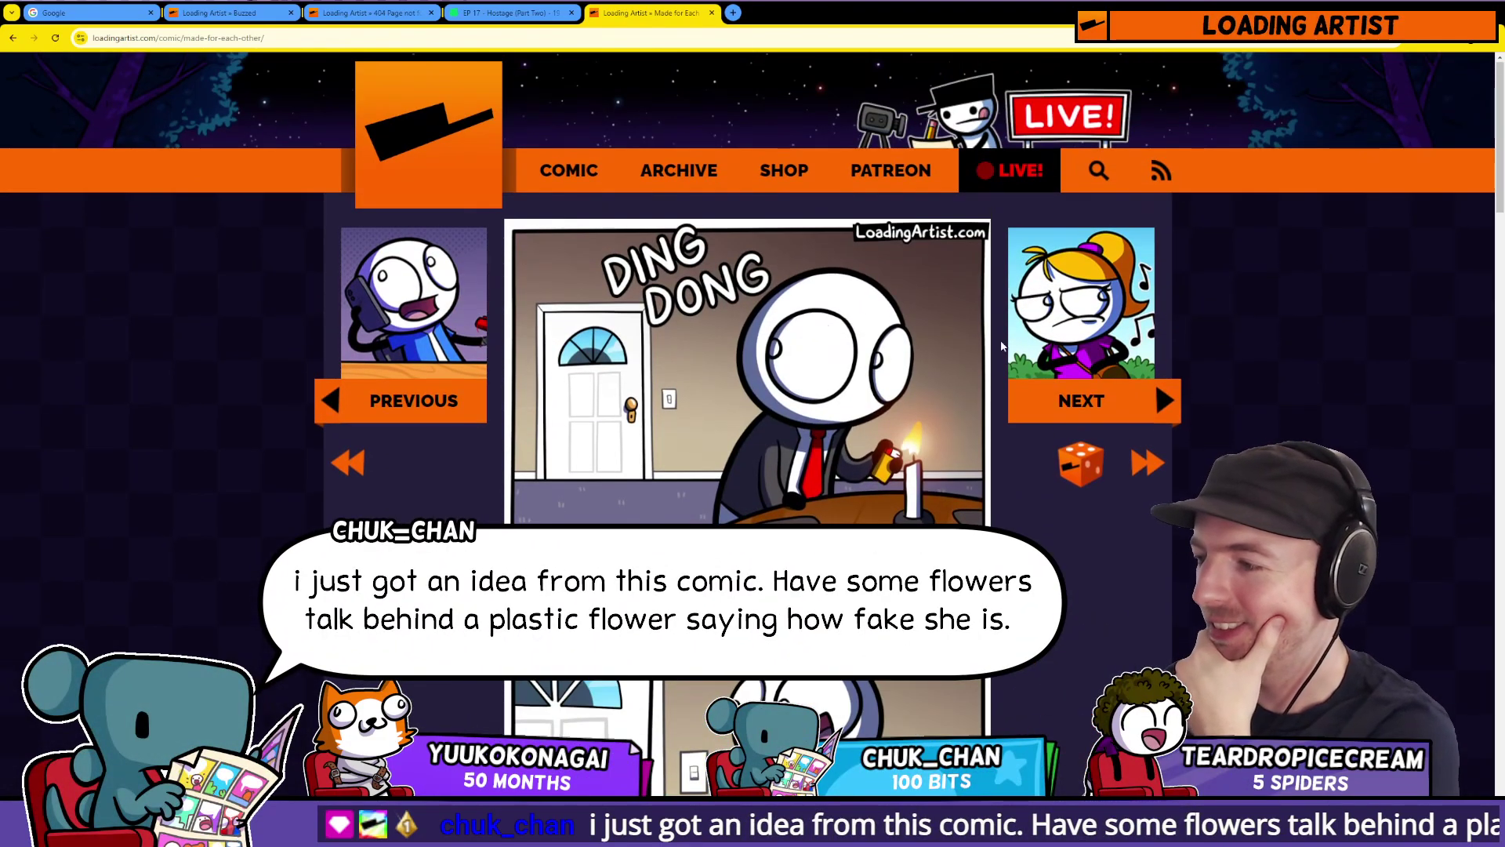
Step: Examine the backgrounds of the Tuned Out and Forever Abone comics, the next two in the 2020 archive
left_click(1041, 327)
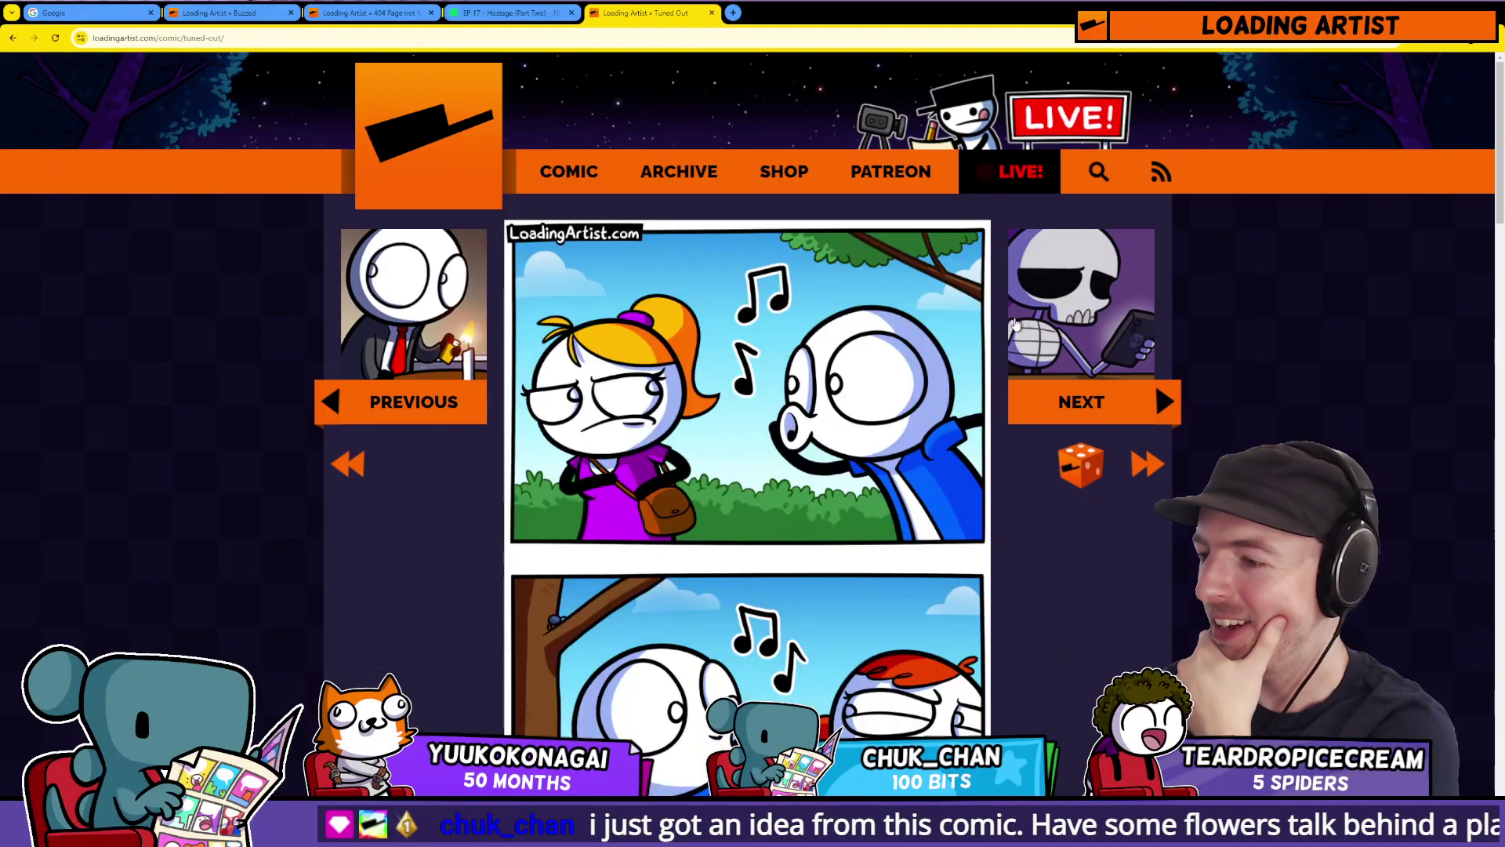
scroll(1000, 327, "down", 10)
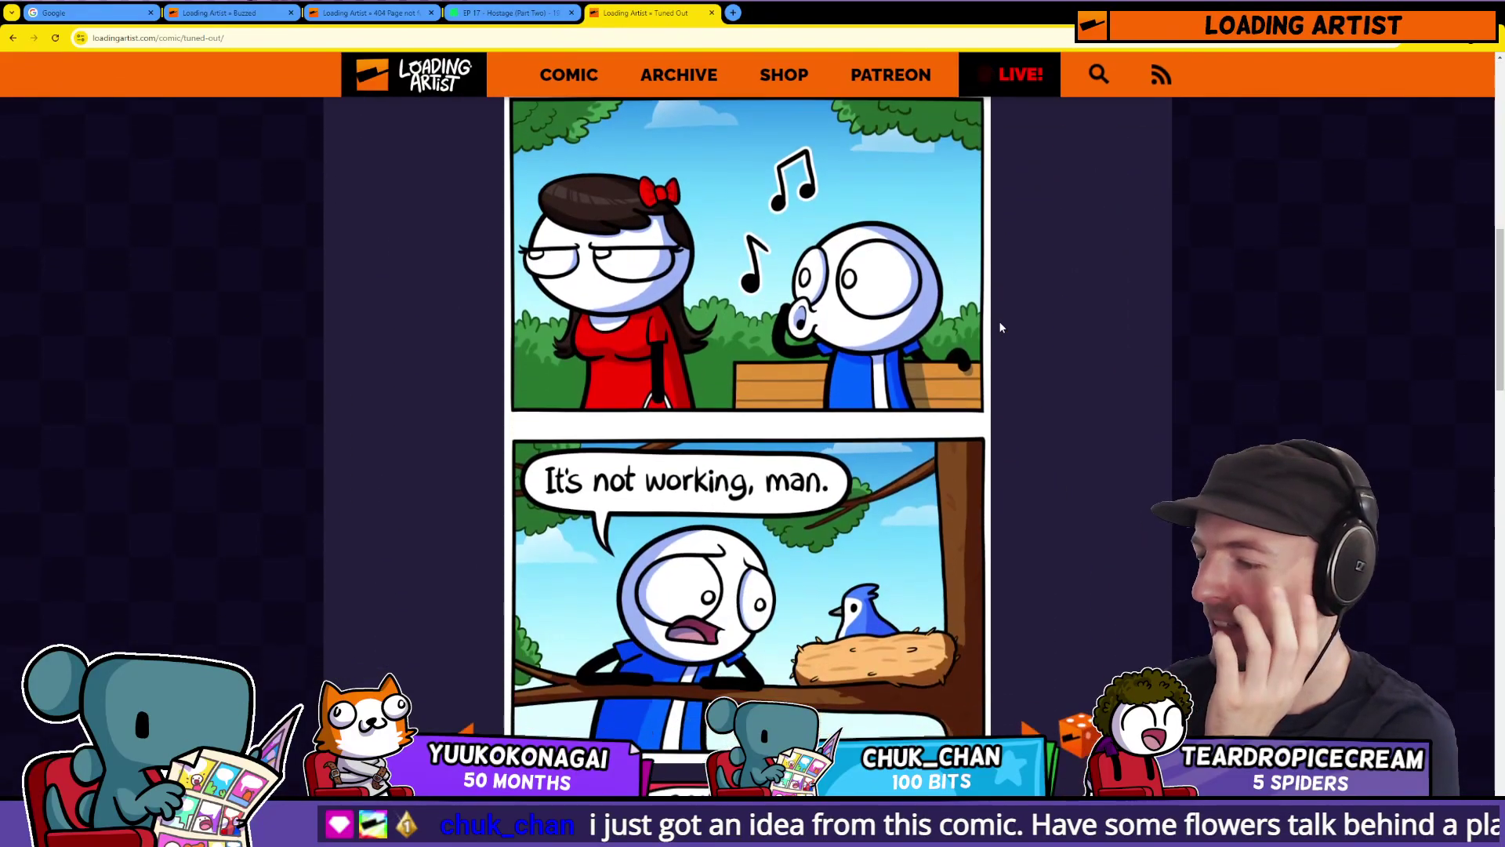
scroll(1000, 327, "up", 10)
left_click(1035, 318)
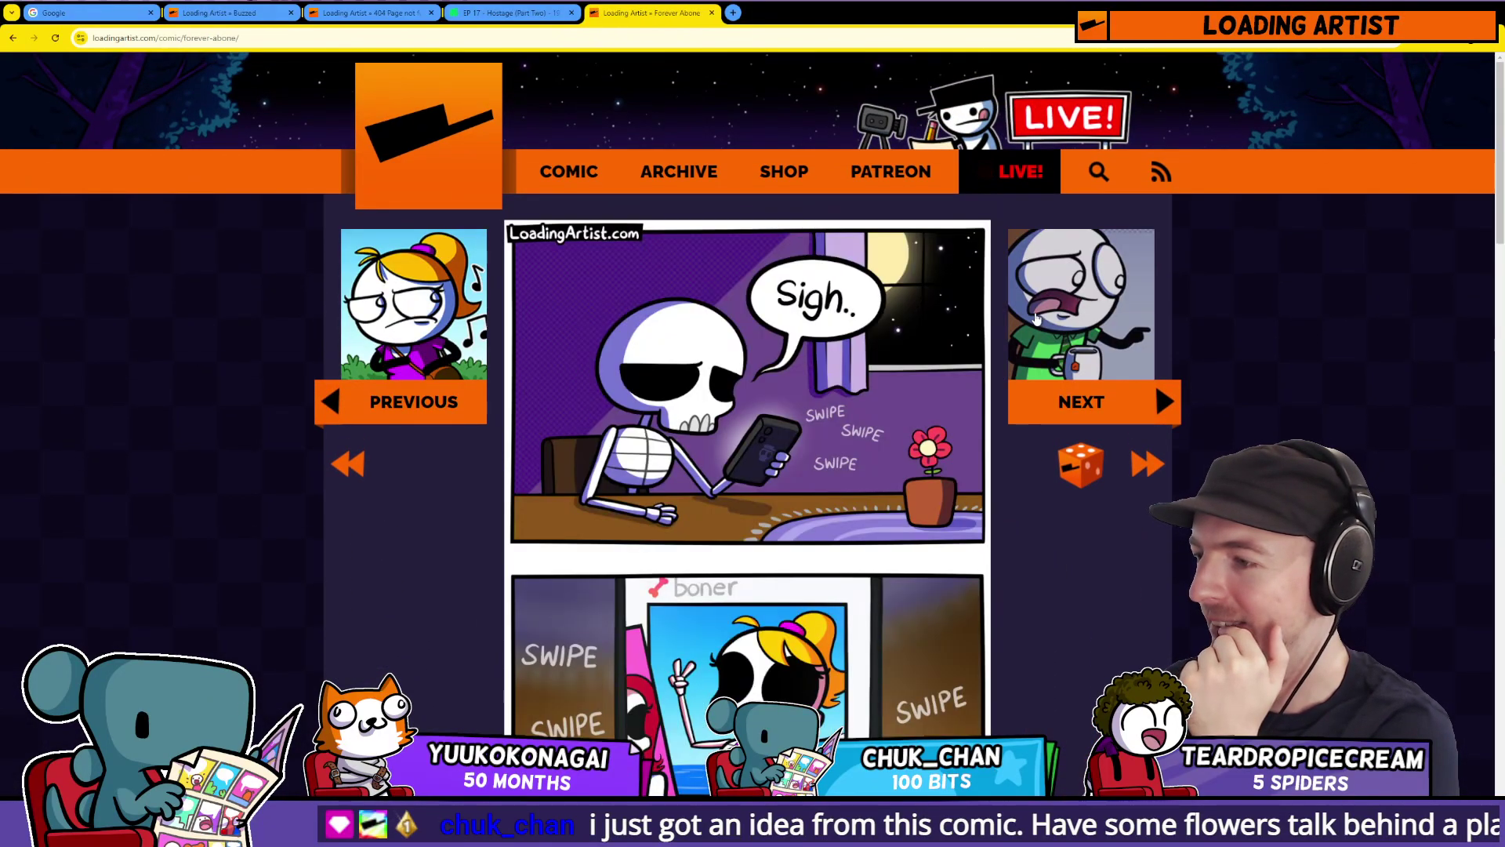
scroll(1018, 317, "down", 8)
scroll(1018, 318, "up", 8)
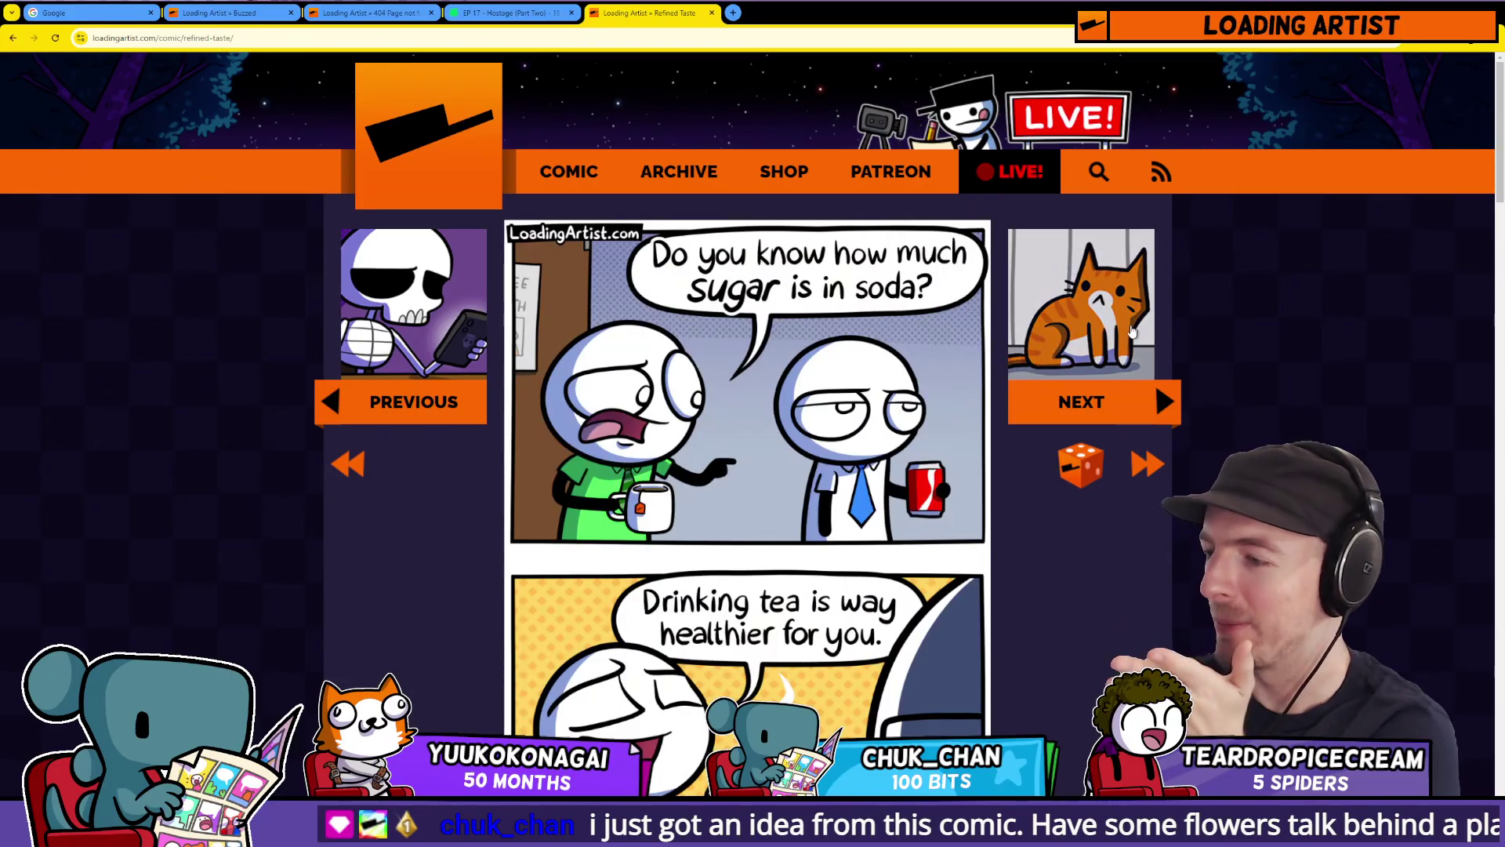
Step: Examine the halftone patterns in the panel backgrounds of the Refined Taste comic
scroll(1004, 333, "down", 5)
scroll(1001, 329, "down", 2)
scroll(1001, 330, "up", 3)
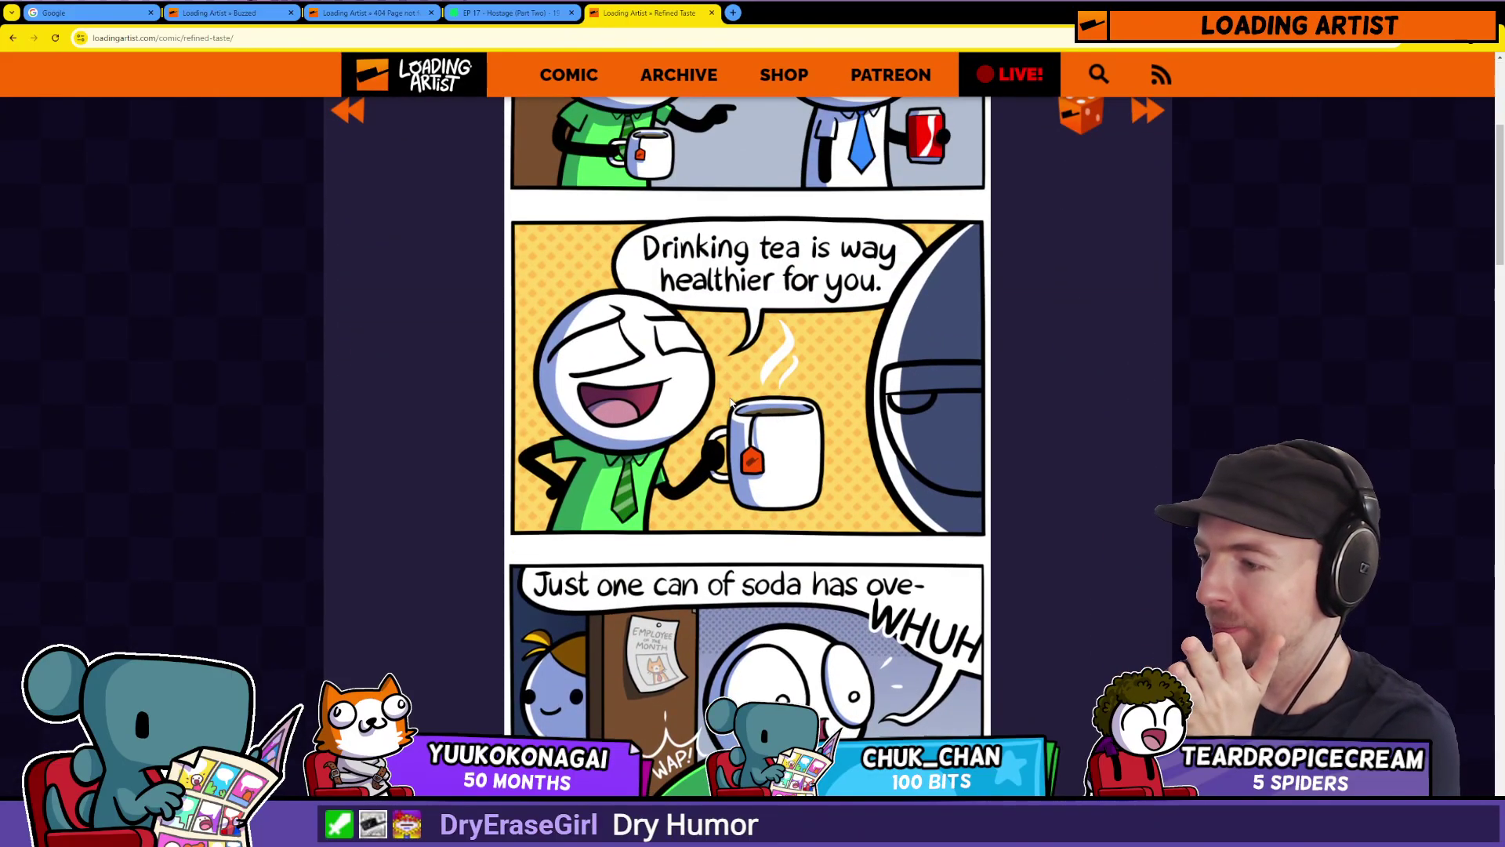
Step: Examine the background shading and halftone in the remaining panels of the Refined Taste comic
scroll(700, 373, "down", 8)
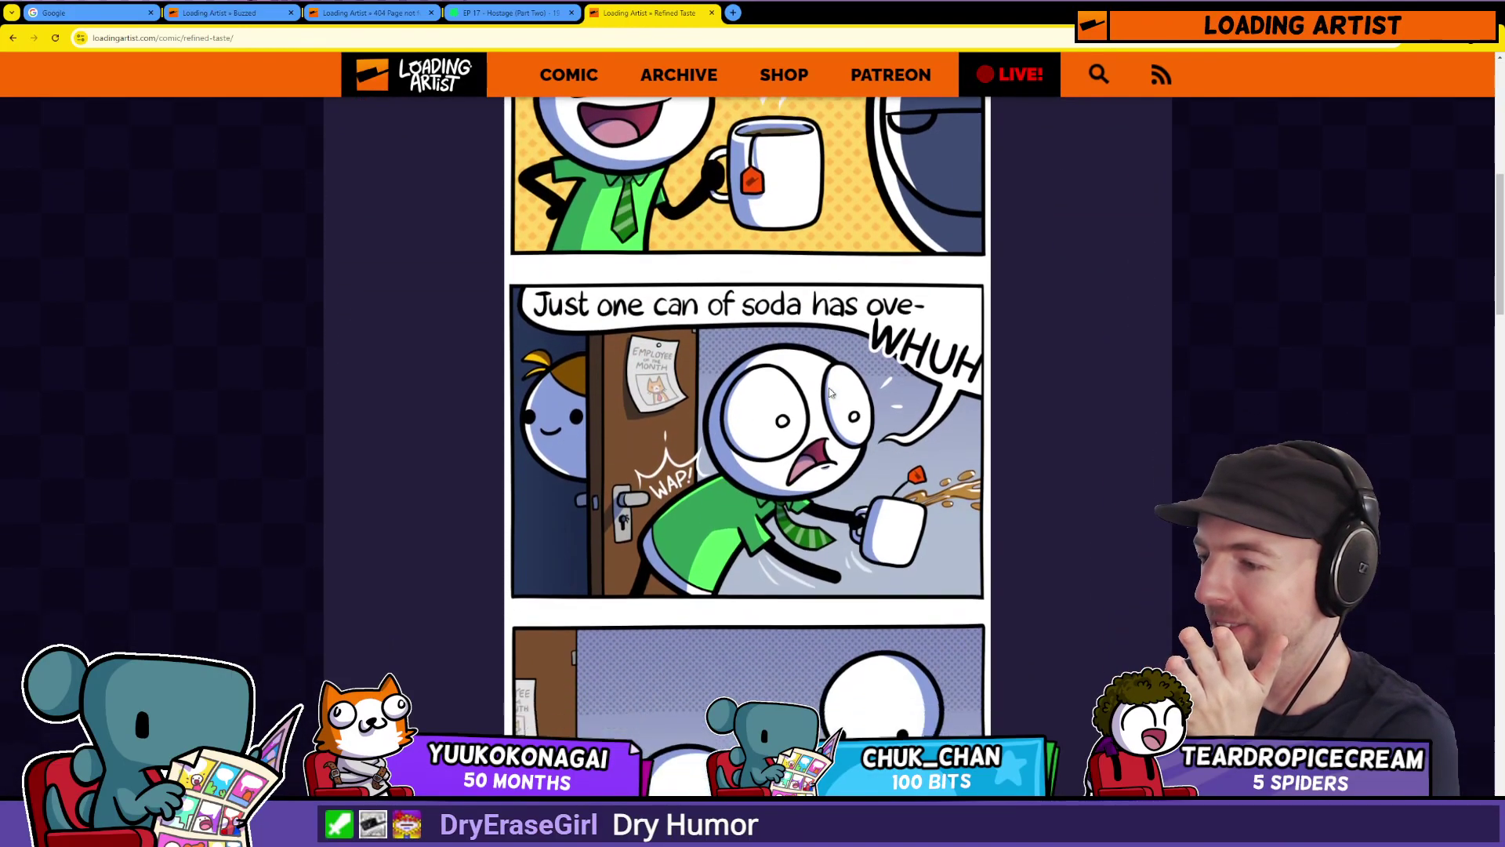
scroll(603, 337, "down", 3)
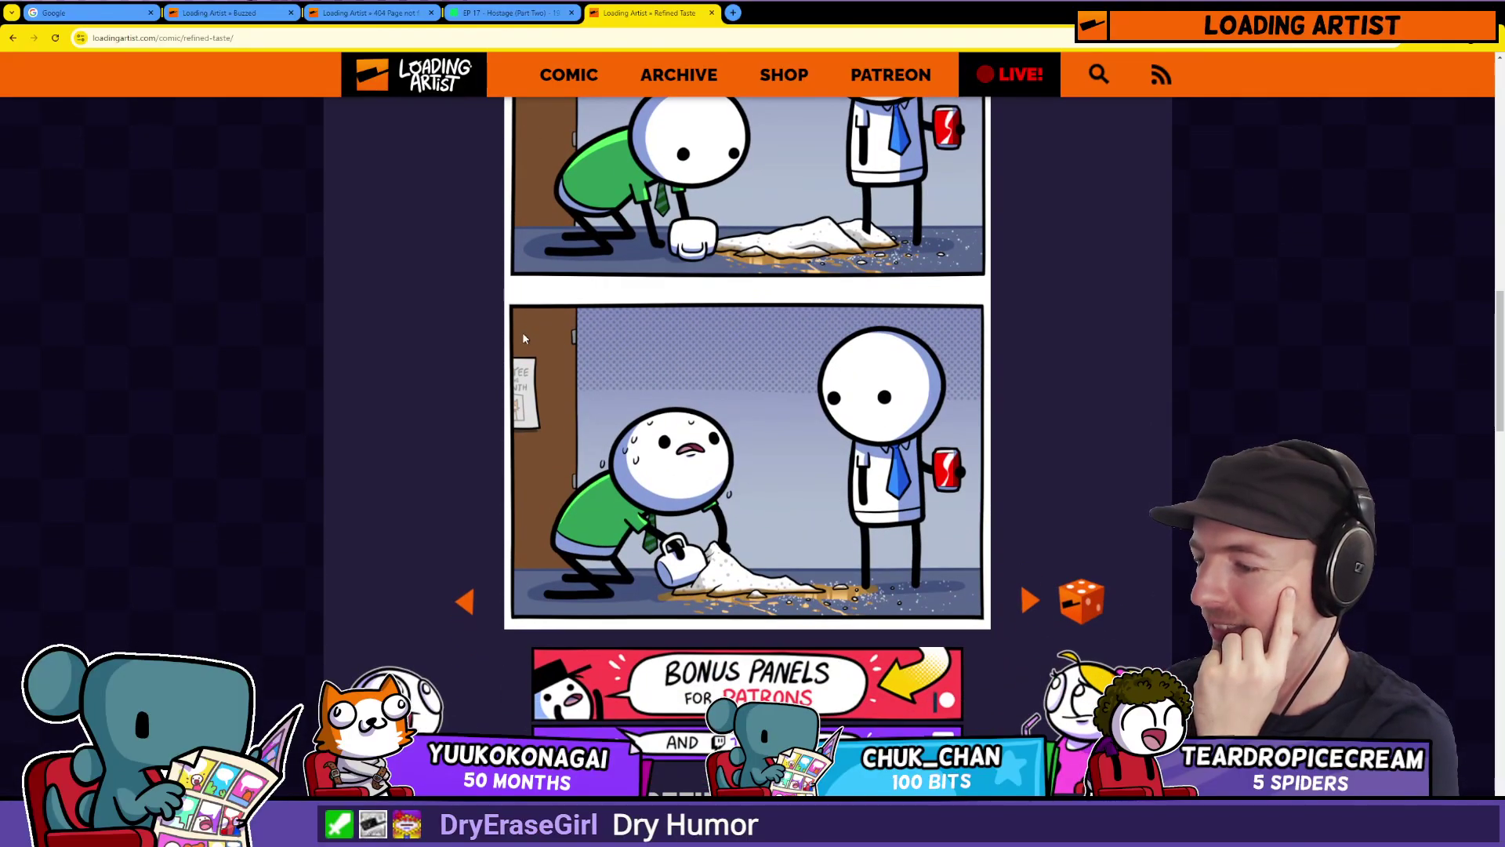
scroll(523, 338, "up", 12)
Step: Open the 2019 comics from the site's archive overview
left_click(665, 187)
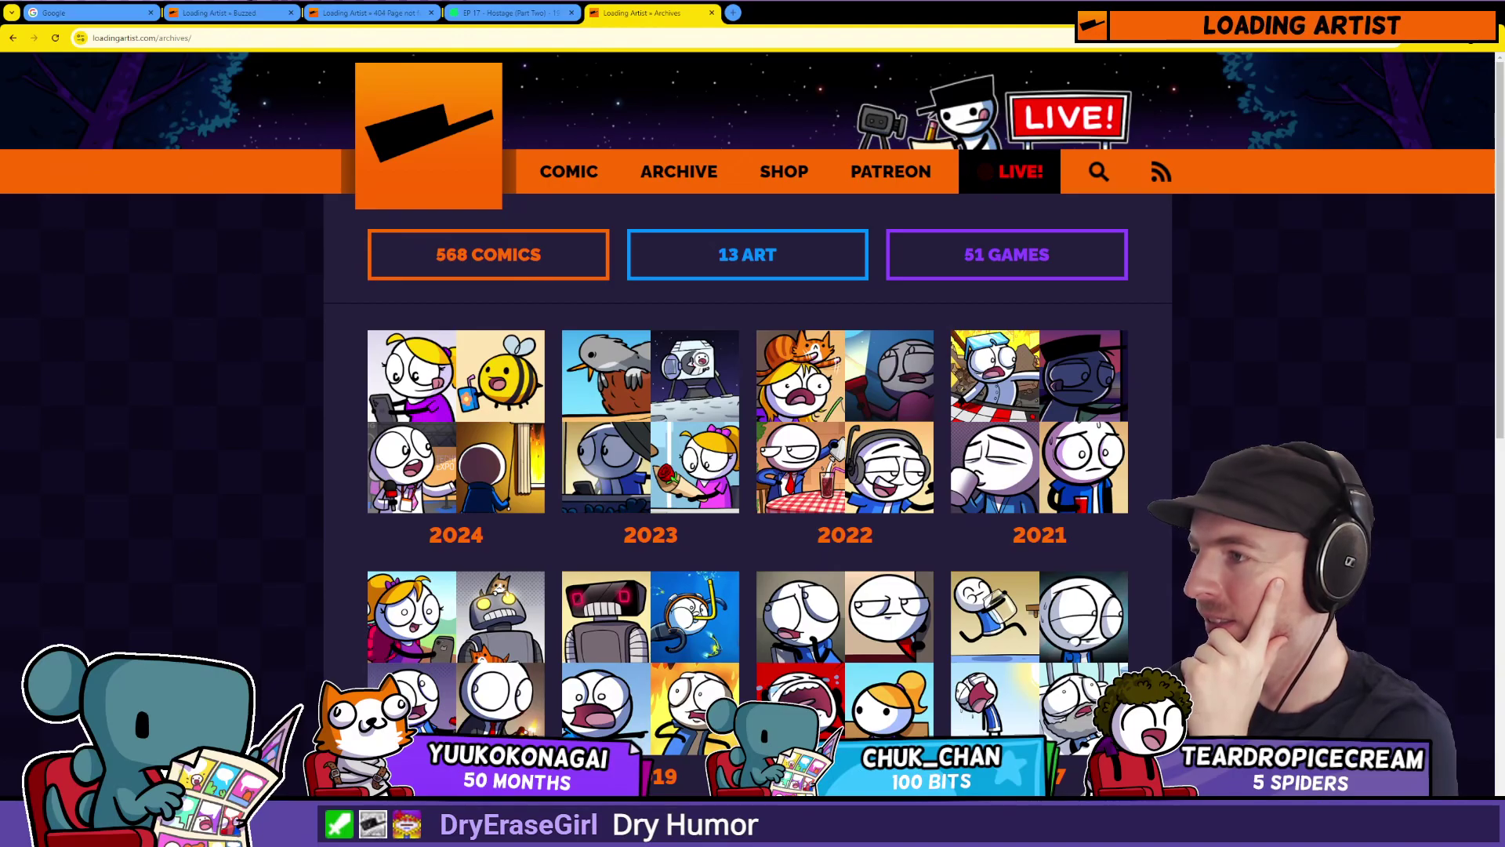
scroll(748, 470, "down", 7)
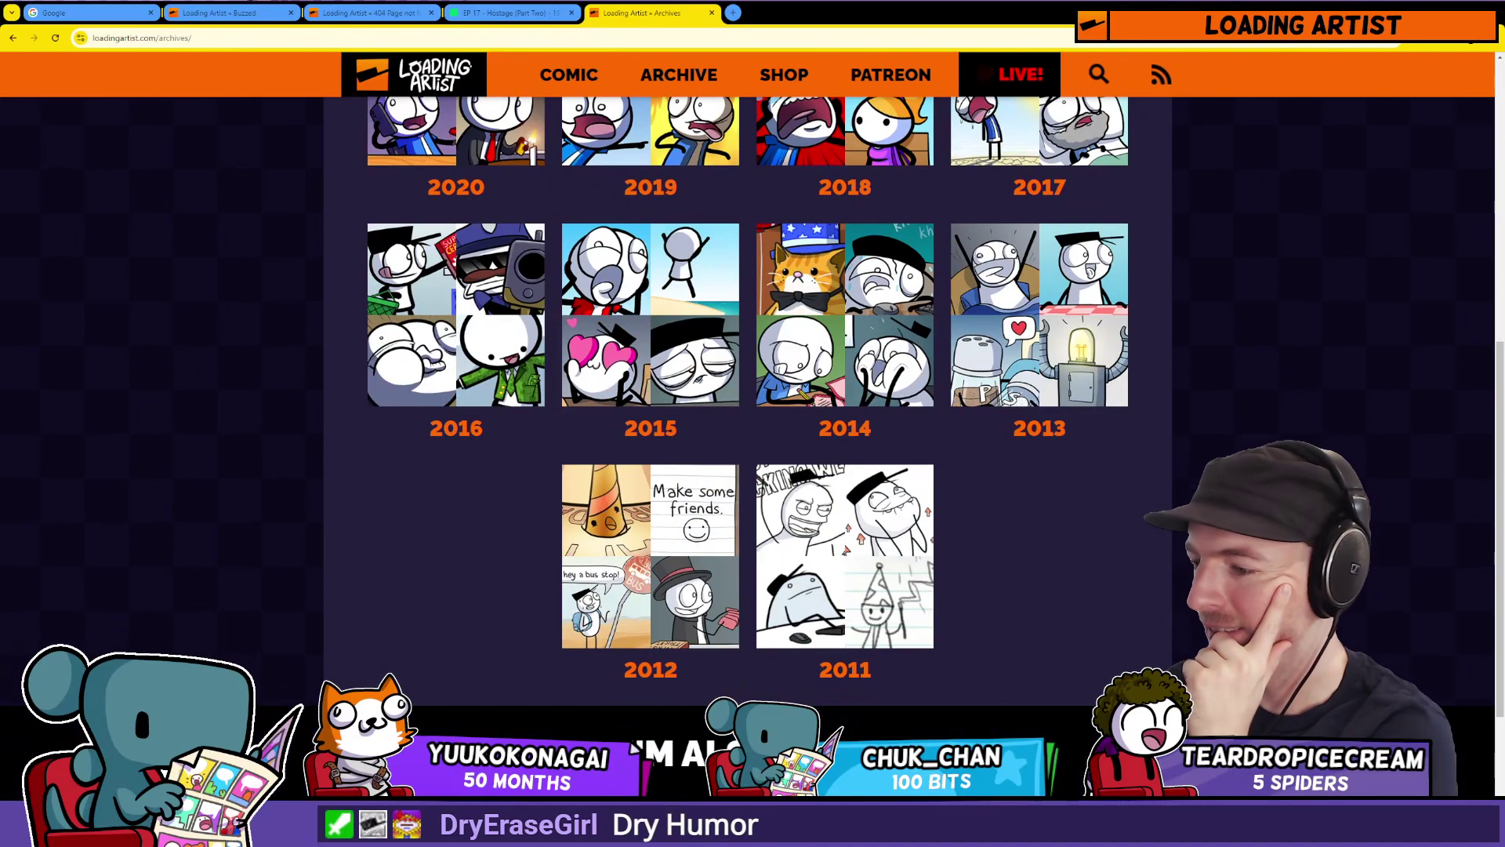
scroll(748, 471, "up", 4)
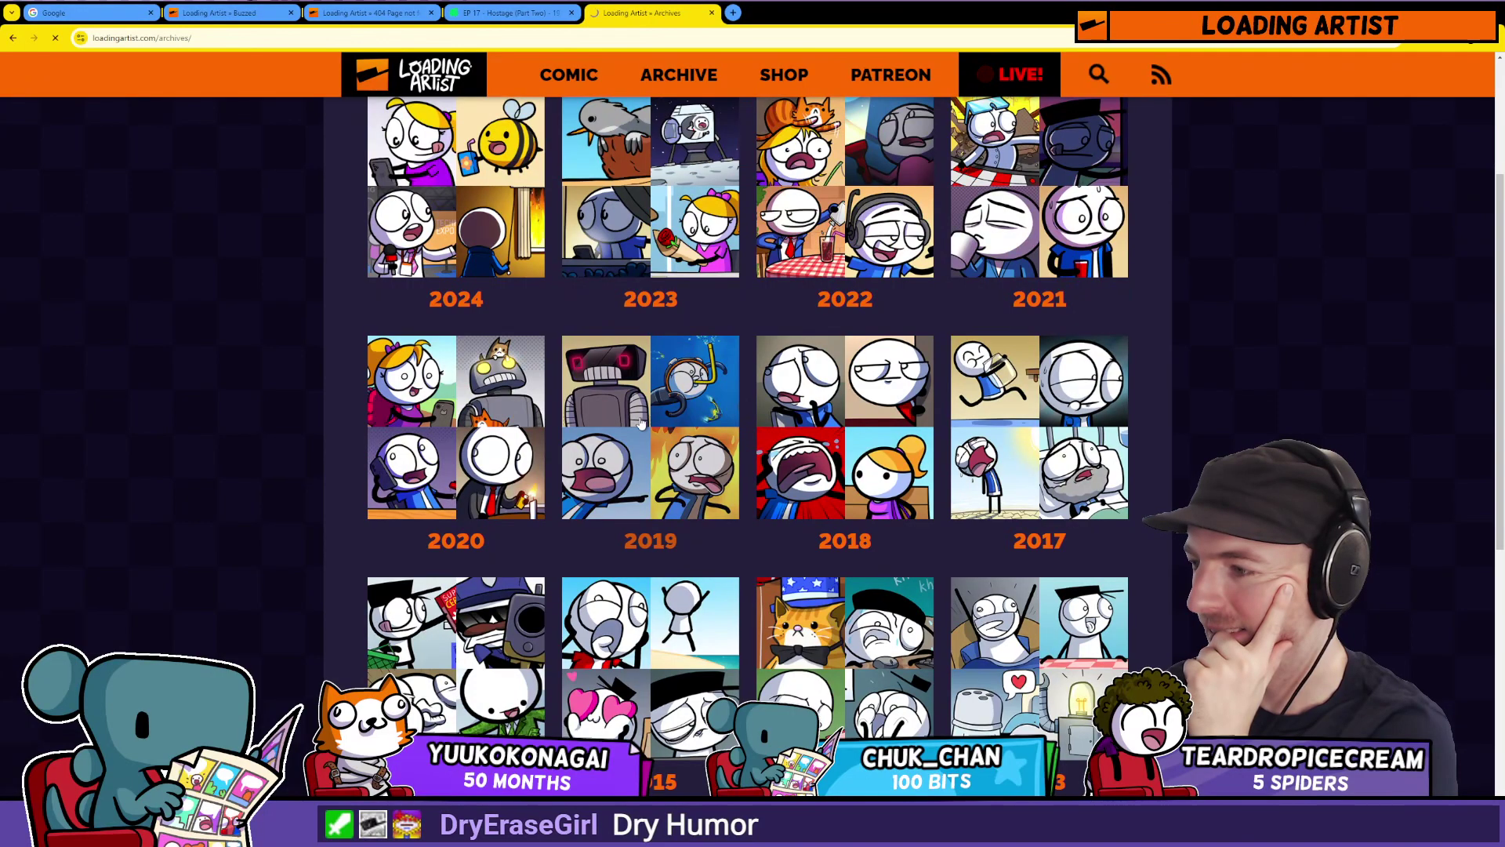
left_click(650, 427)
Step: Open the Ha Ha Happy New Year comic, examine the halftone in its panel backgrounds, and return to the 2019 archive
left_click(487, 389)
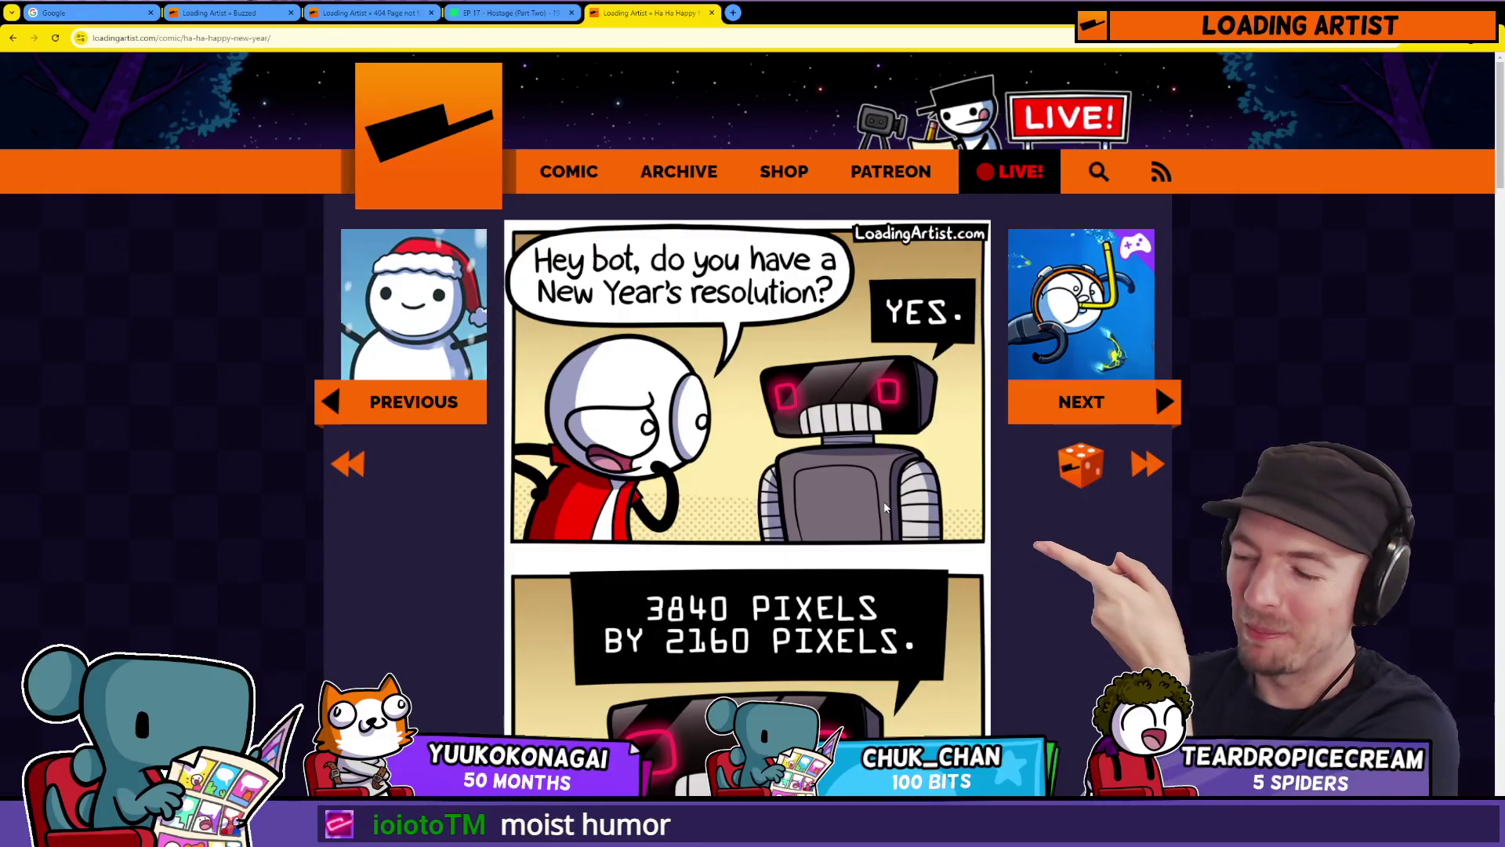
scroll(884, 504, "down", 3)
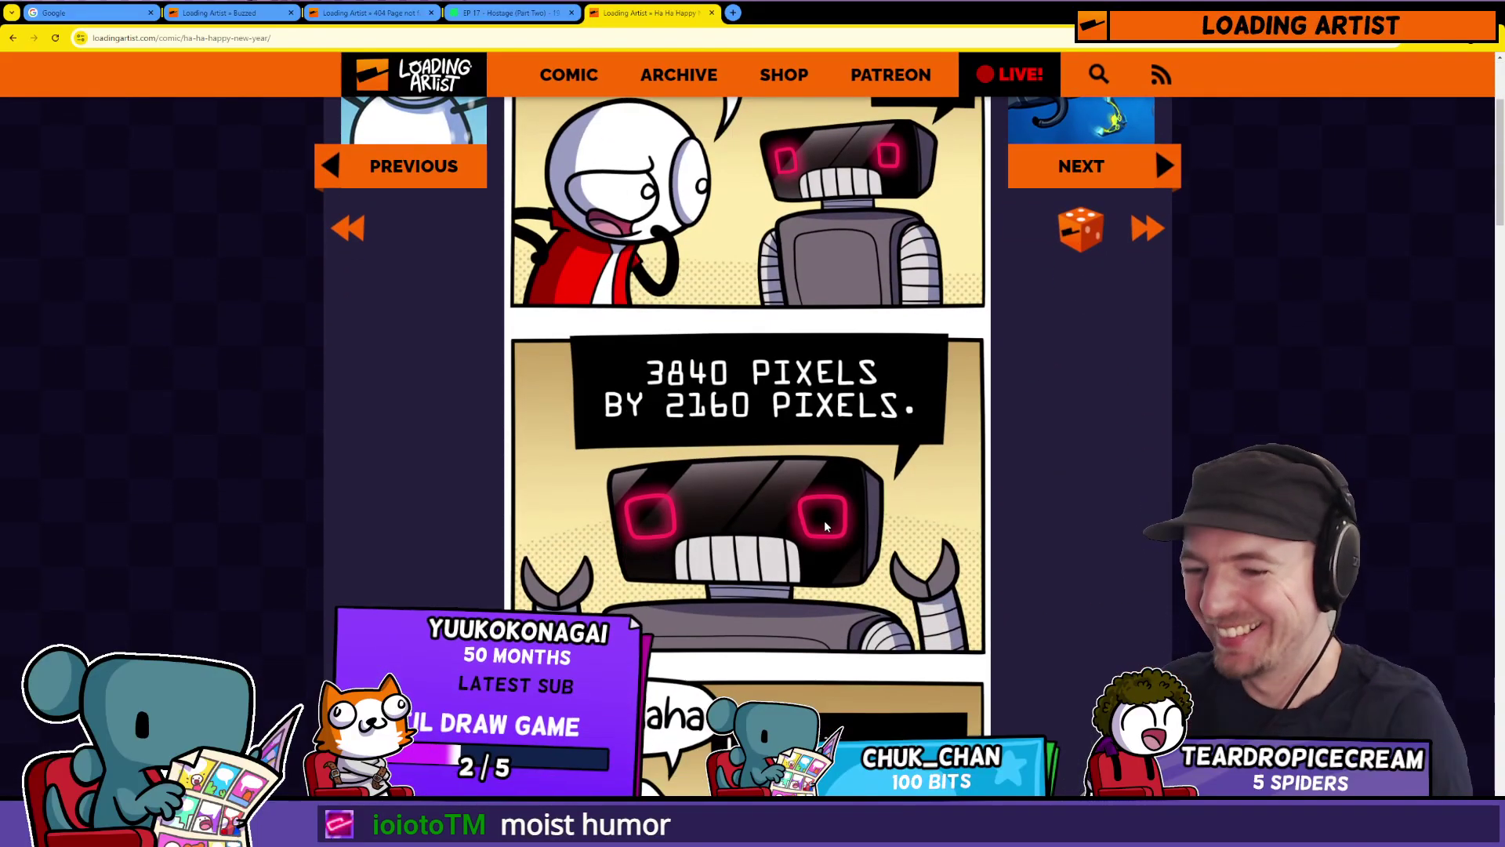
scroll(798, 471, "down", 6)
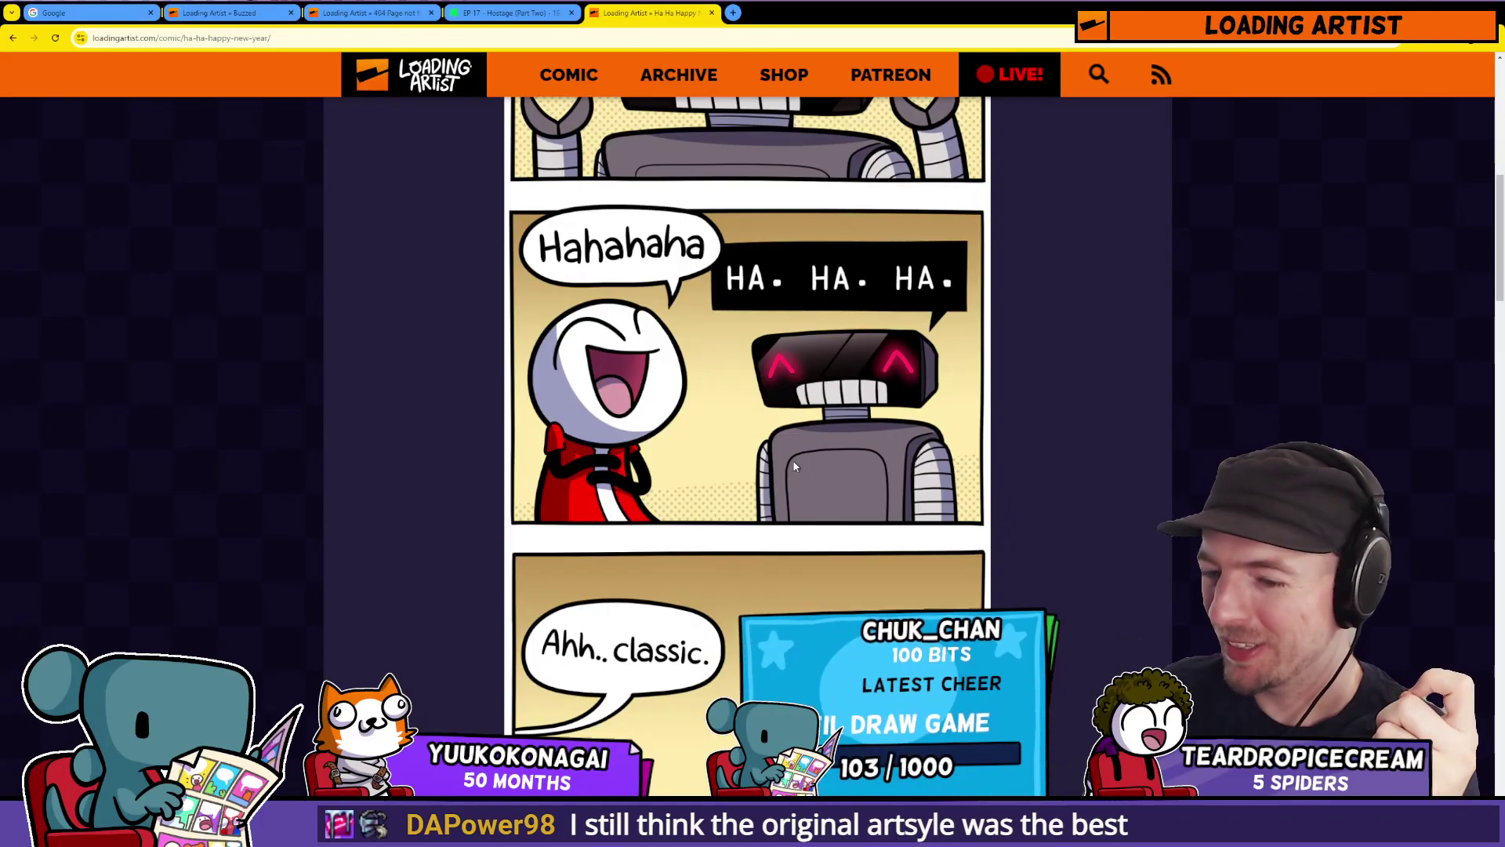
scroll(782, 468, "down", 12)
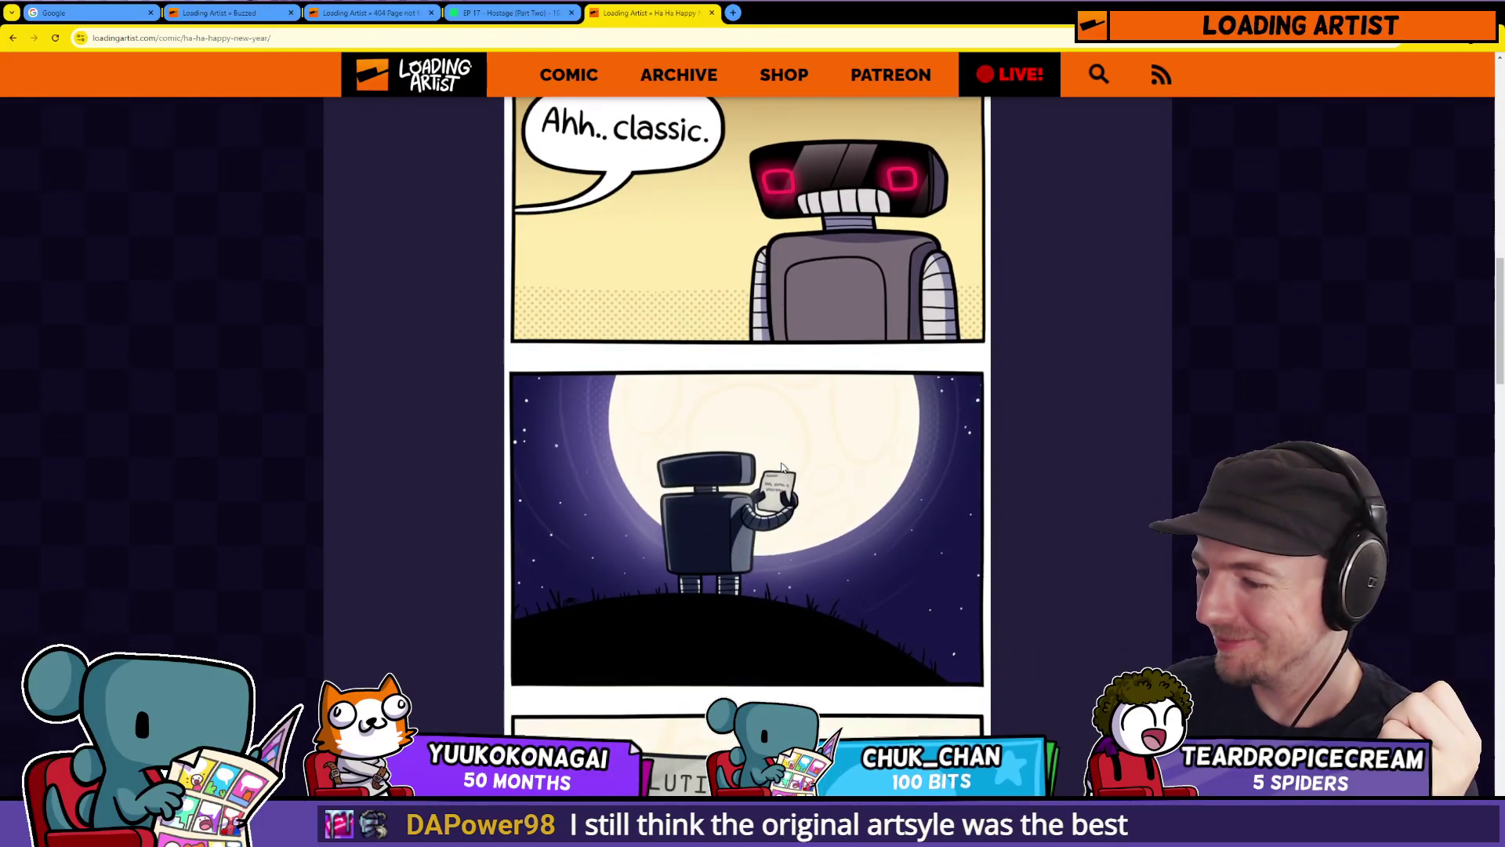
scroll(783, 468, "down", 6)
scroll(780, 464, "up", 9)
key("alt+Left")
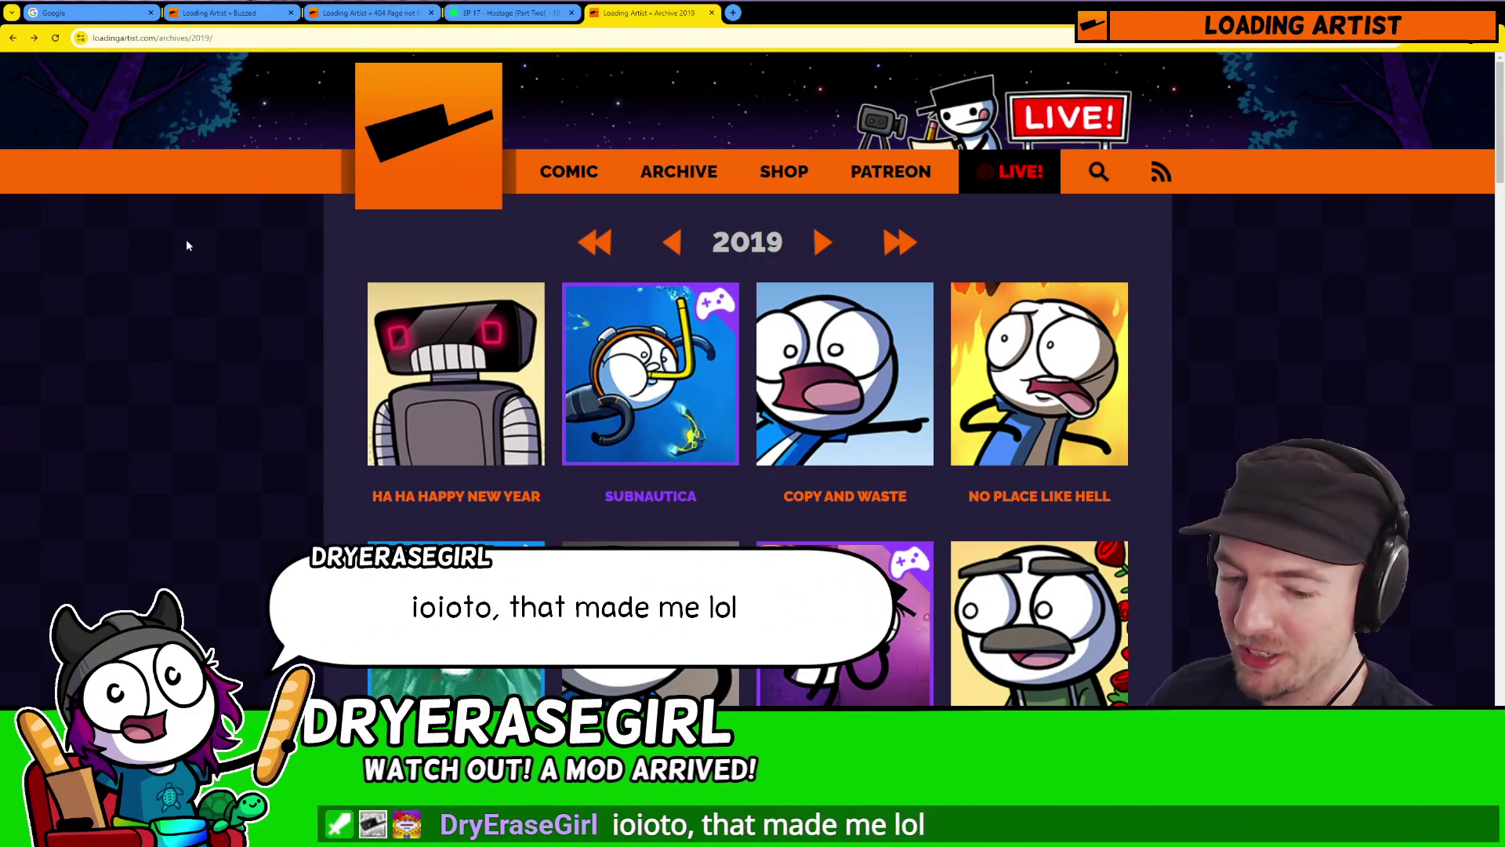
Step: Switch to the Bloomday comic in Clip Studio Paint and select Layer 5 in the colours folder
key("alt+Tab")
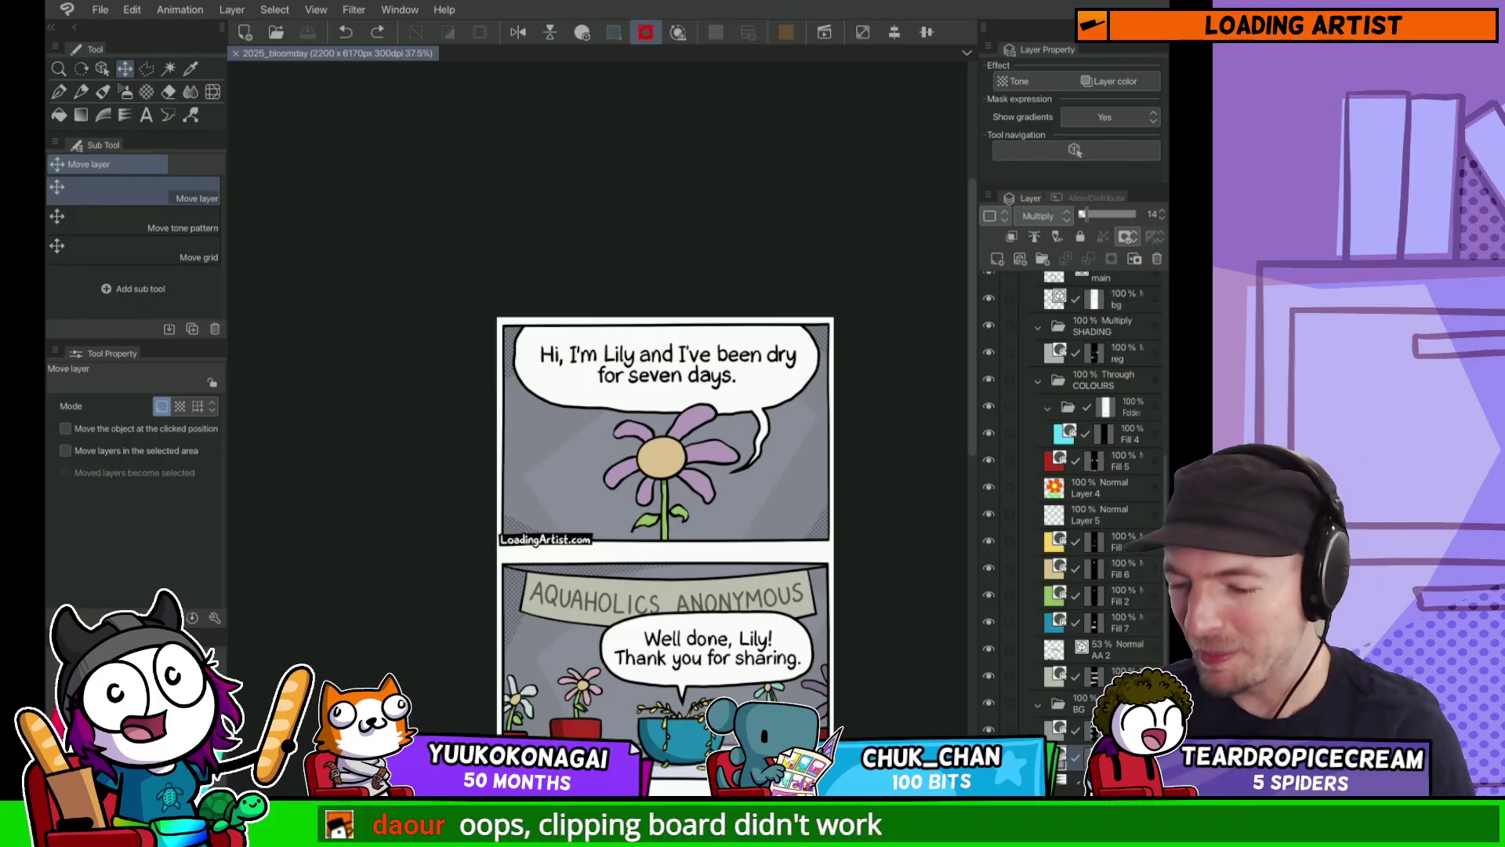
left_click(1099, 515)
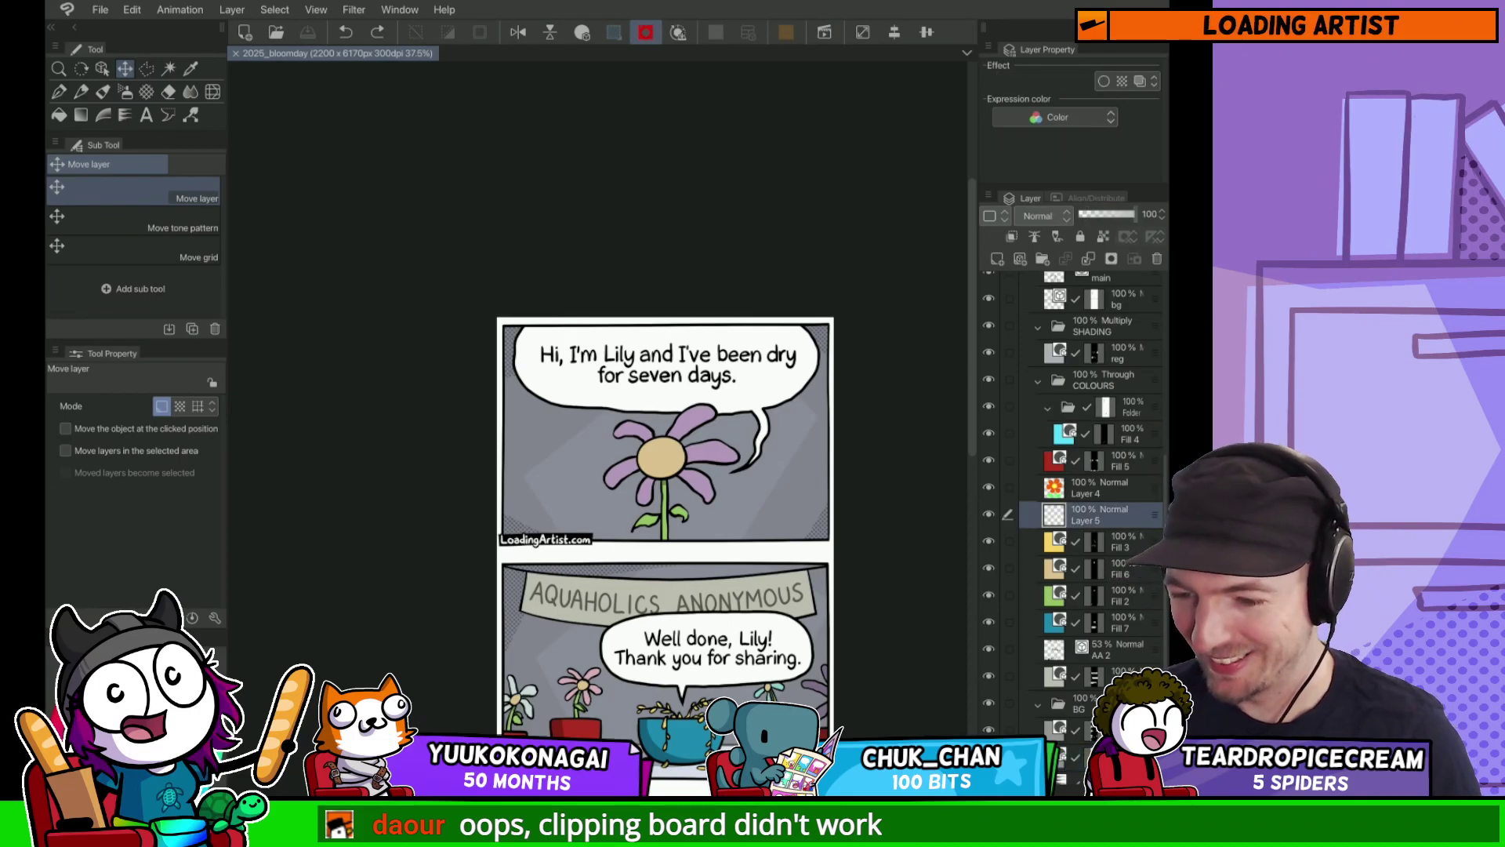
left_click_drag(739, 791, 744, 435)
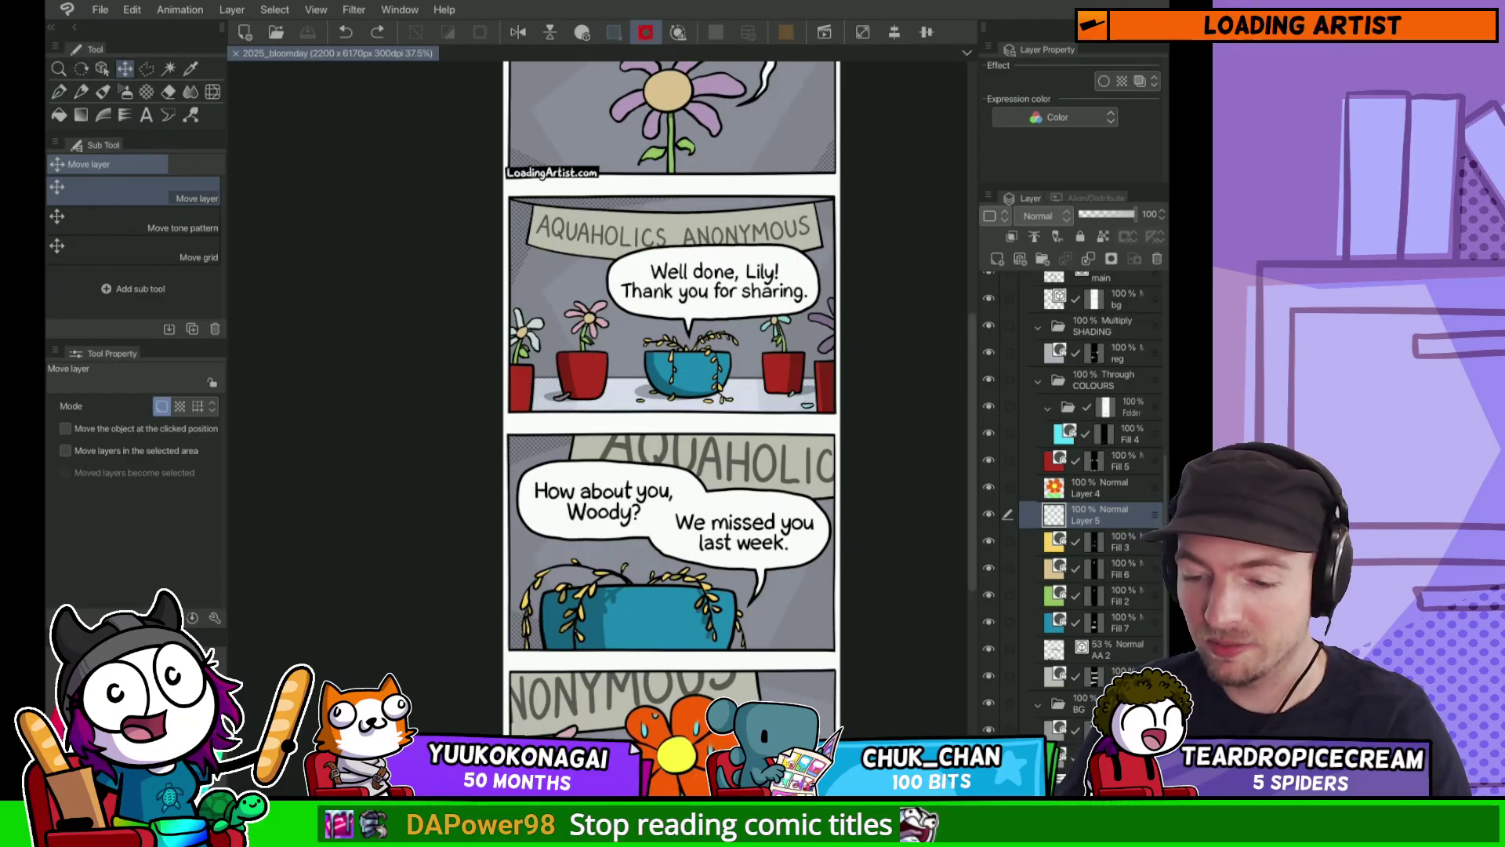
Step: Switch to the browser and view both halves of the Ol' Reliable halftone meme image
key("alt+Tab")
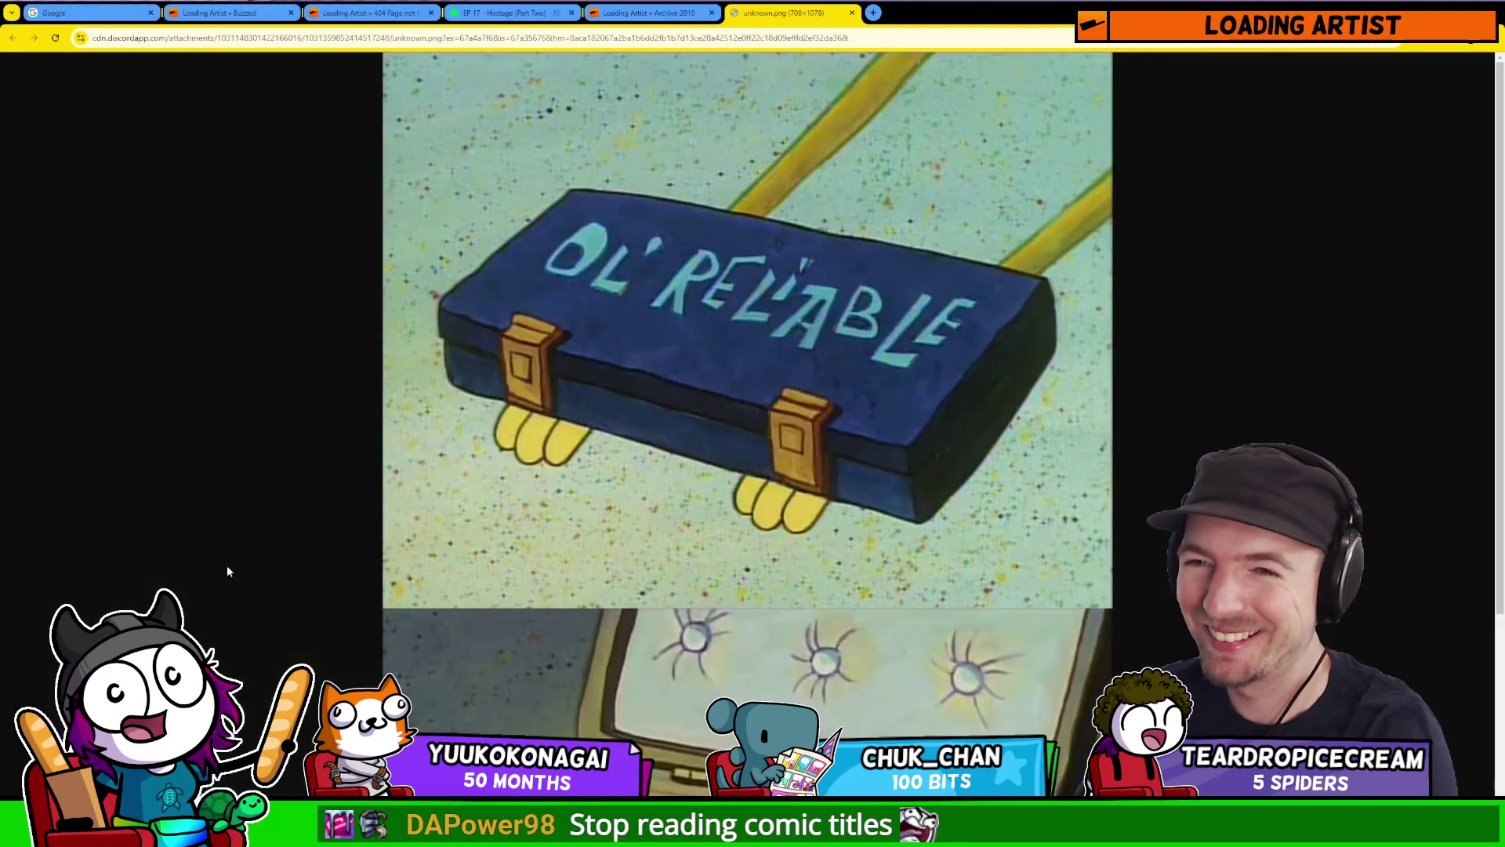
scroll(273, 541, "down", 4)
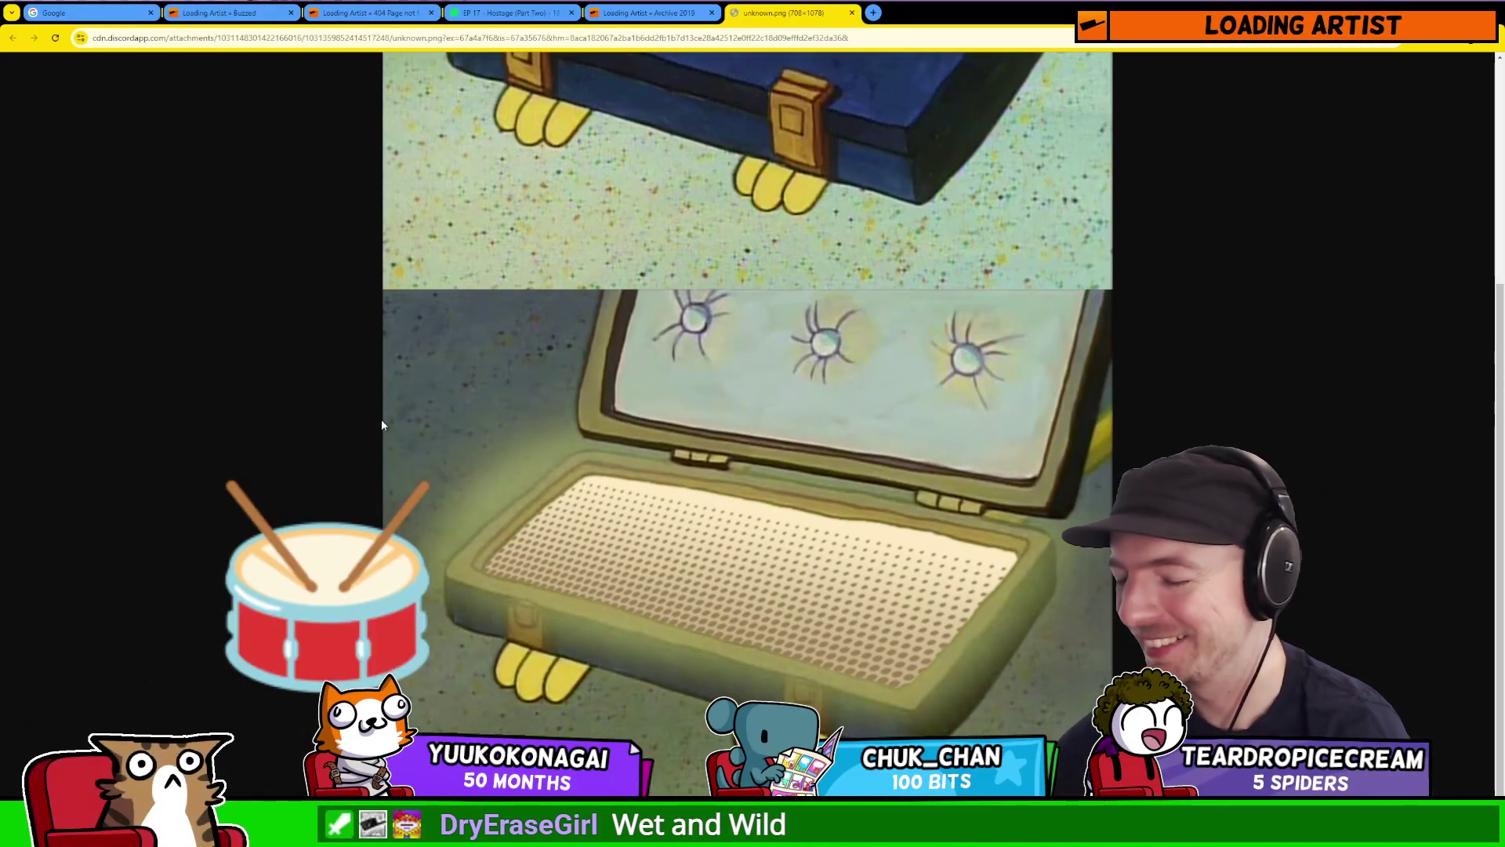
scroll(201, 403, "up", 4)
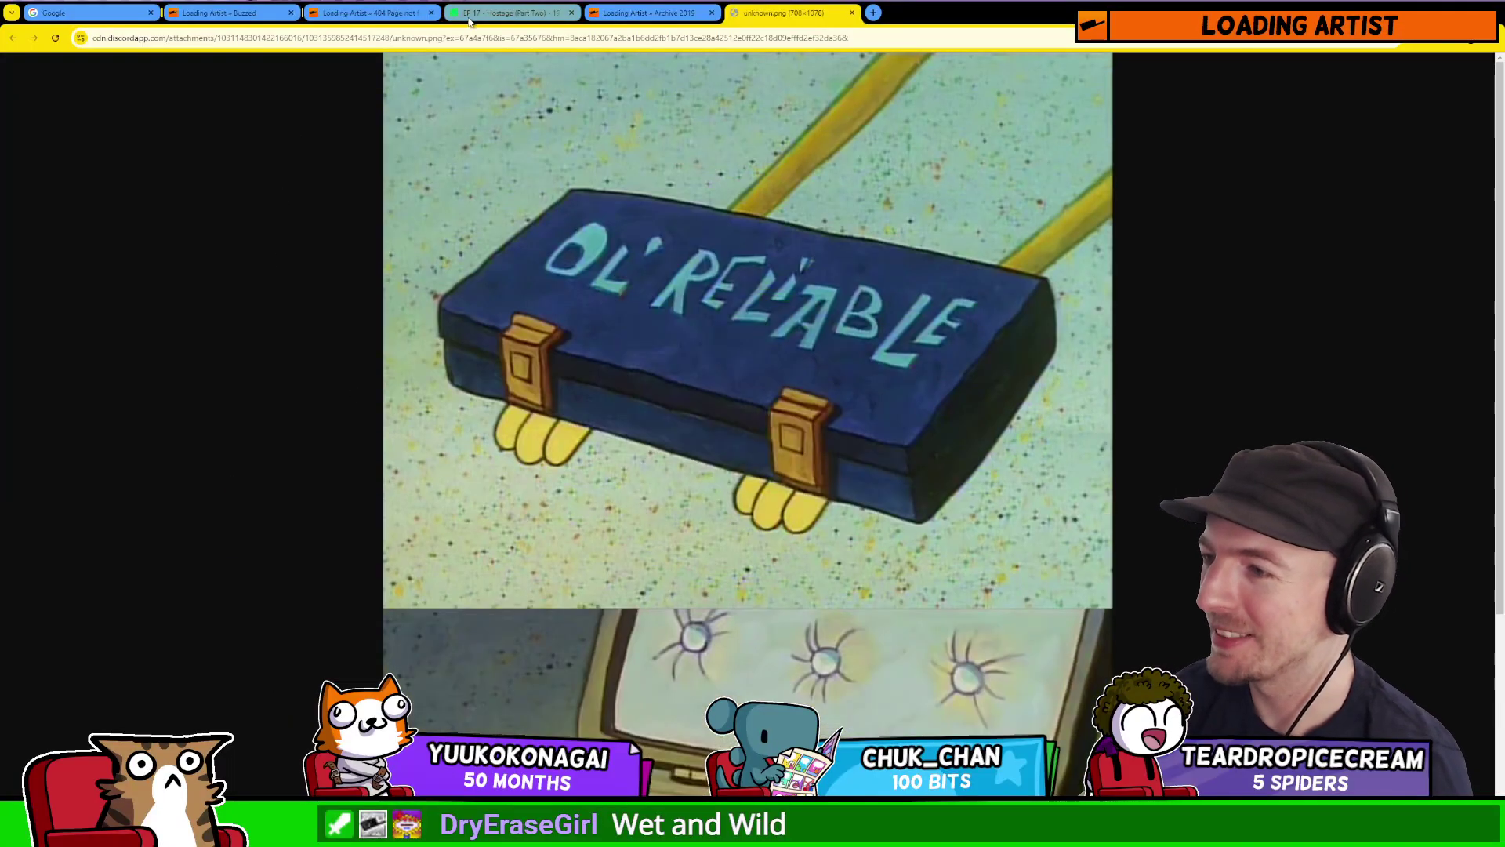
scroll(631, 102, "down", 2)
scroll(630, 102, "down", 2)
Step: Open the Business Is Blooming comic from the 2019 archive and examine its panel backgrounds
left_click(645, 13)
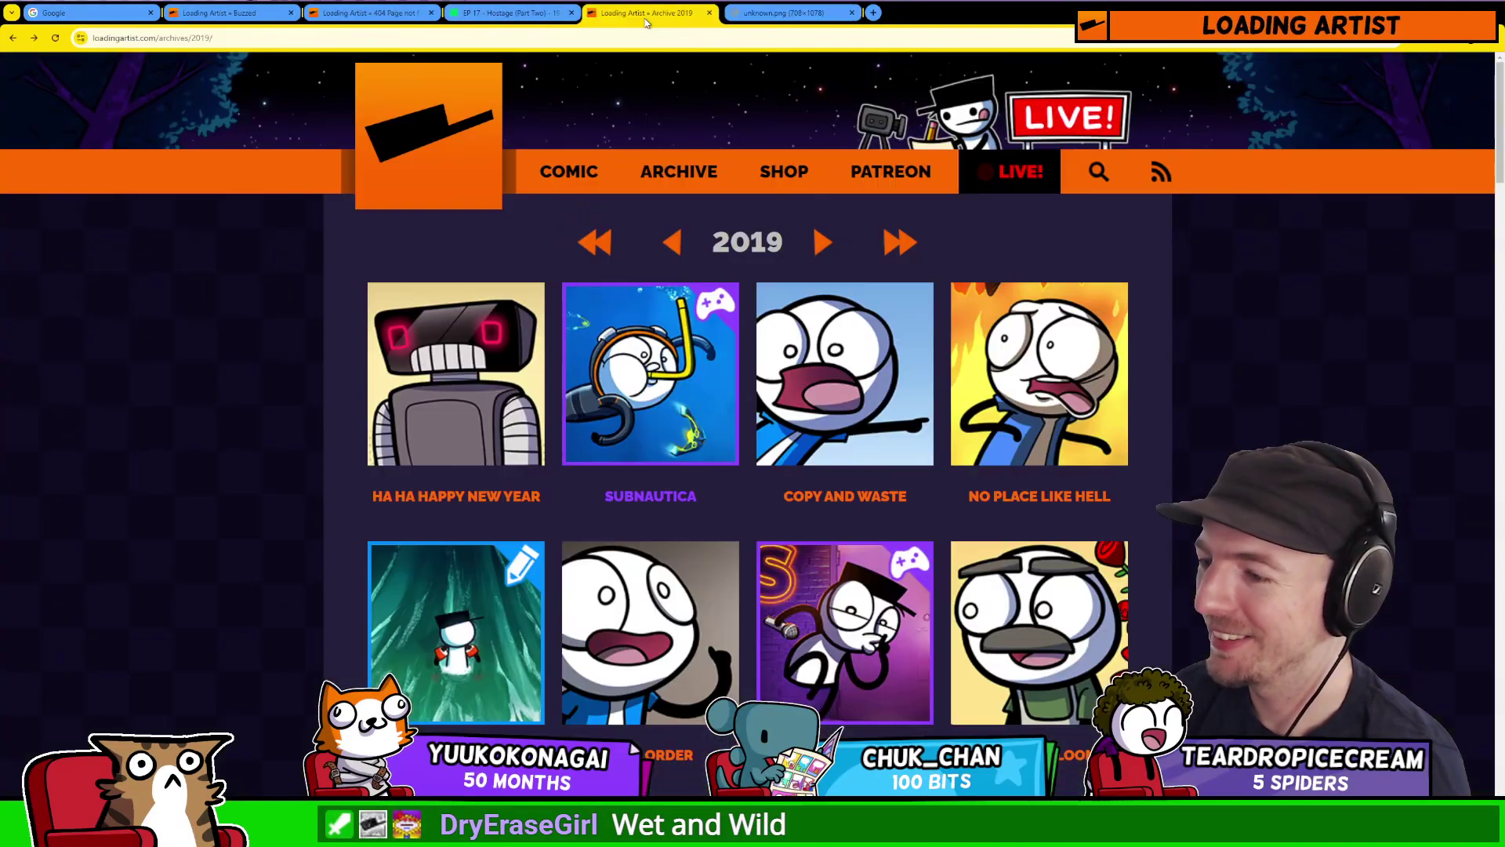
scroll(463, 252, "down", 4)
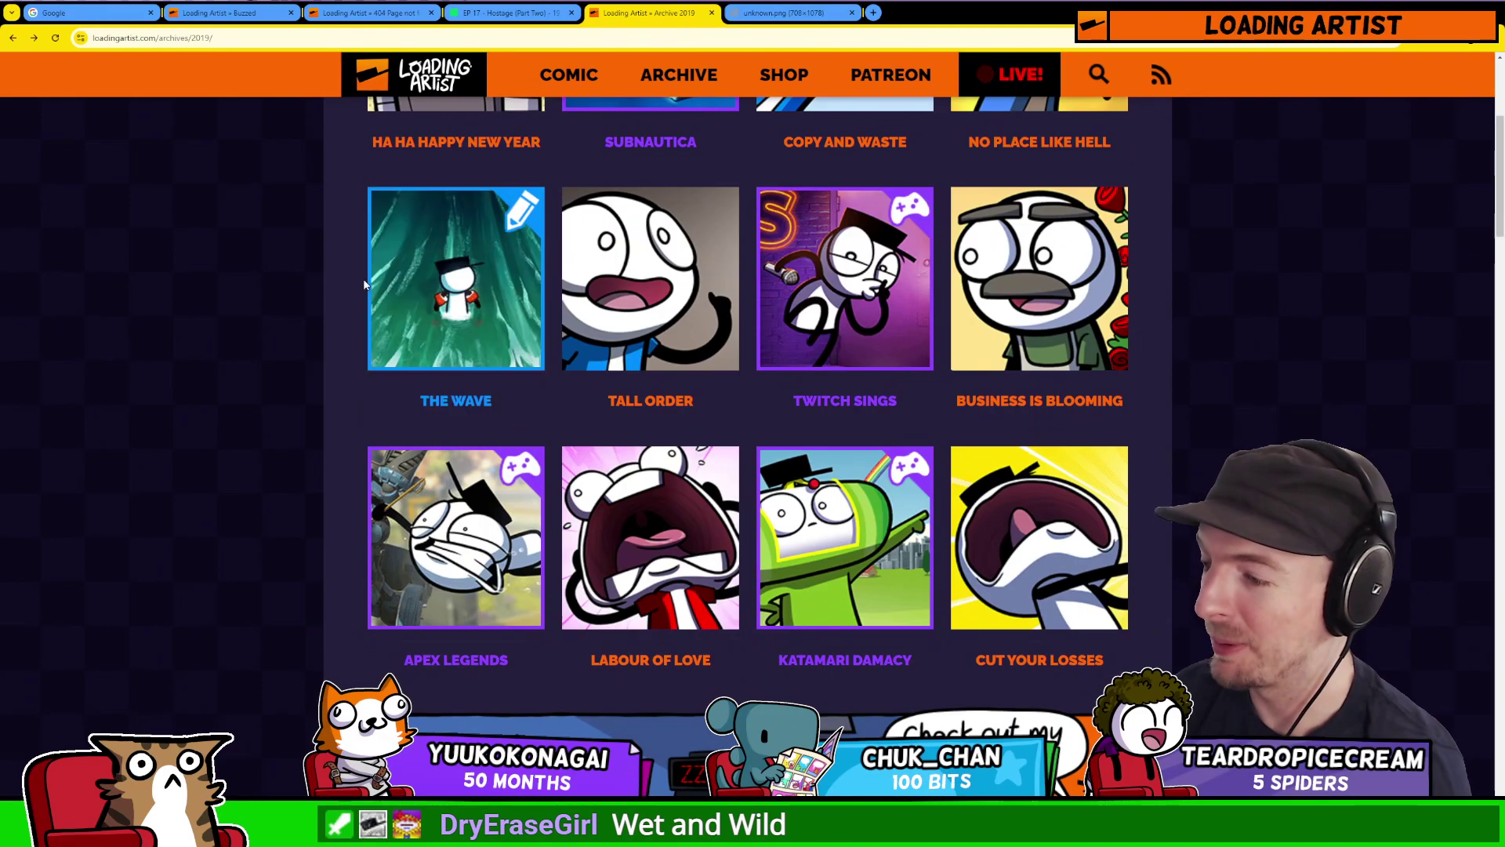
mouse_move(1007, 320)
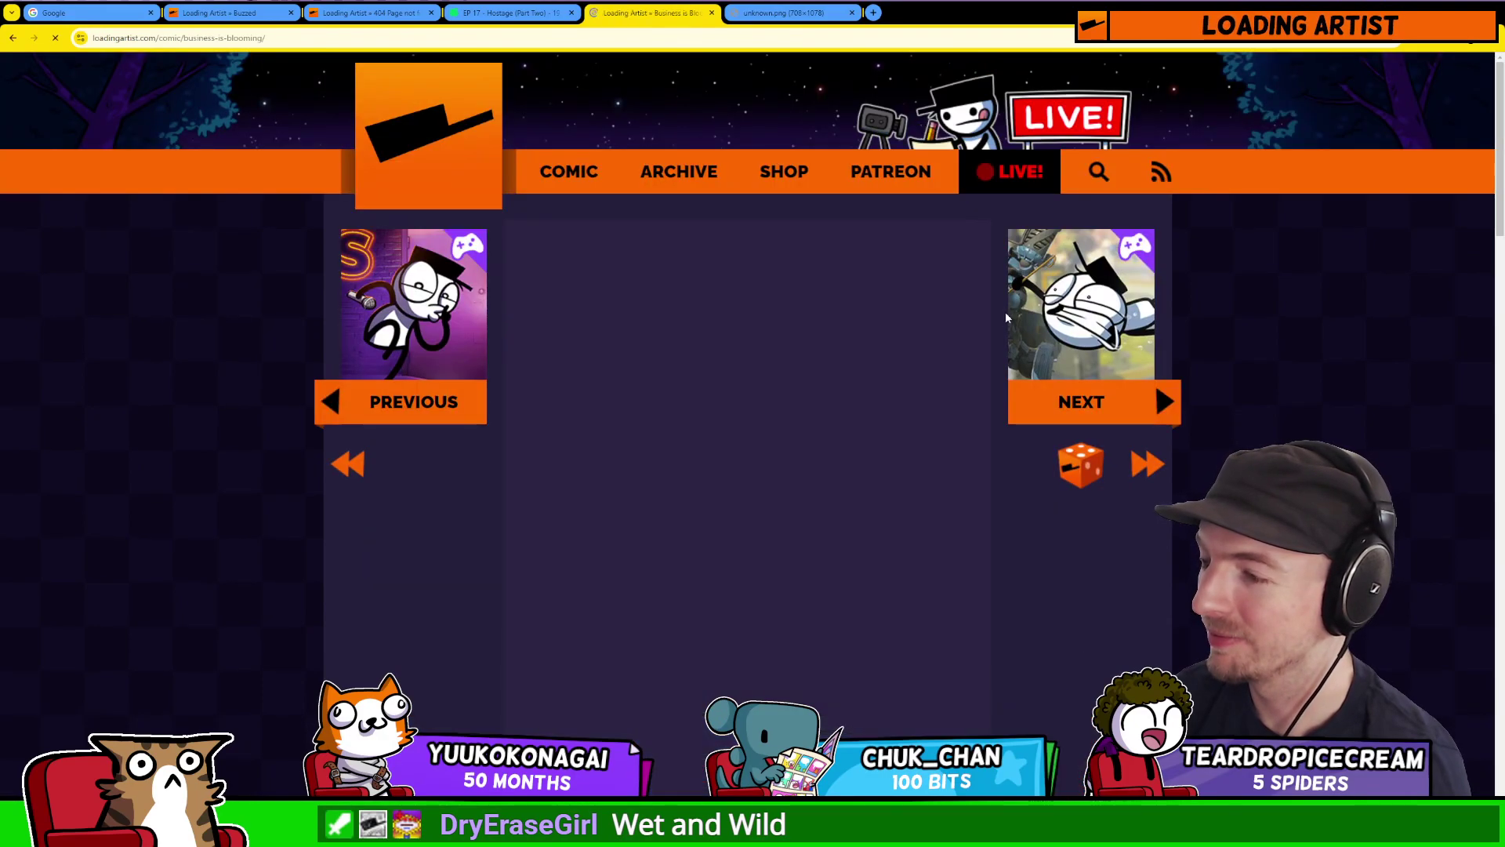
scroll(1003, 313, "down", 5)
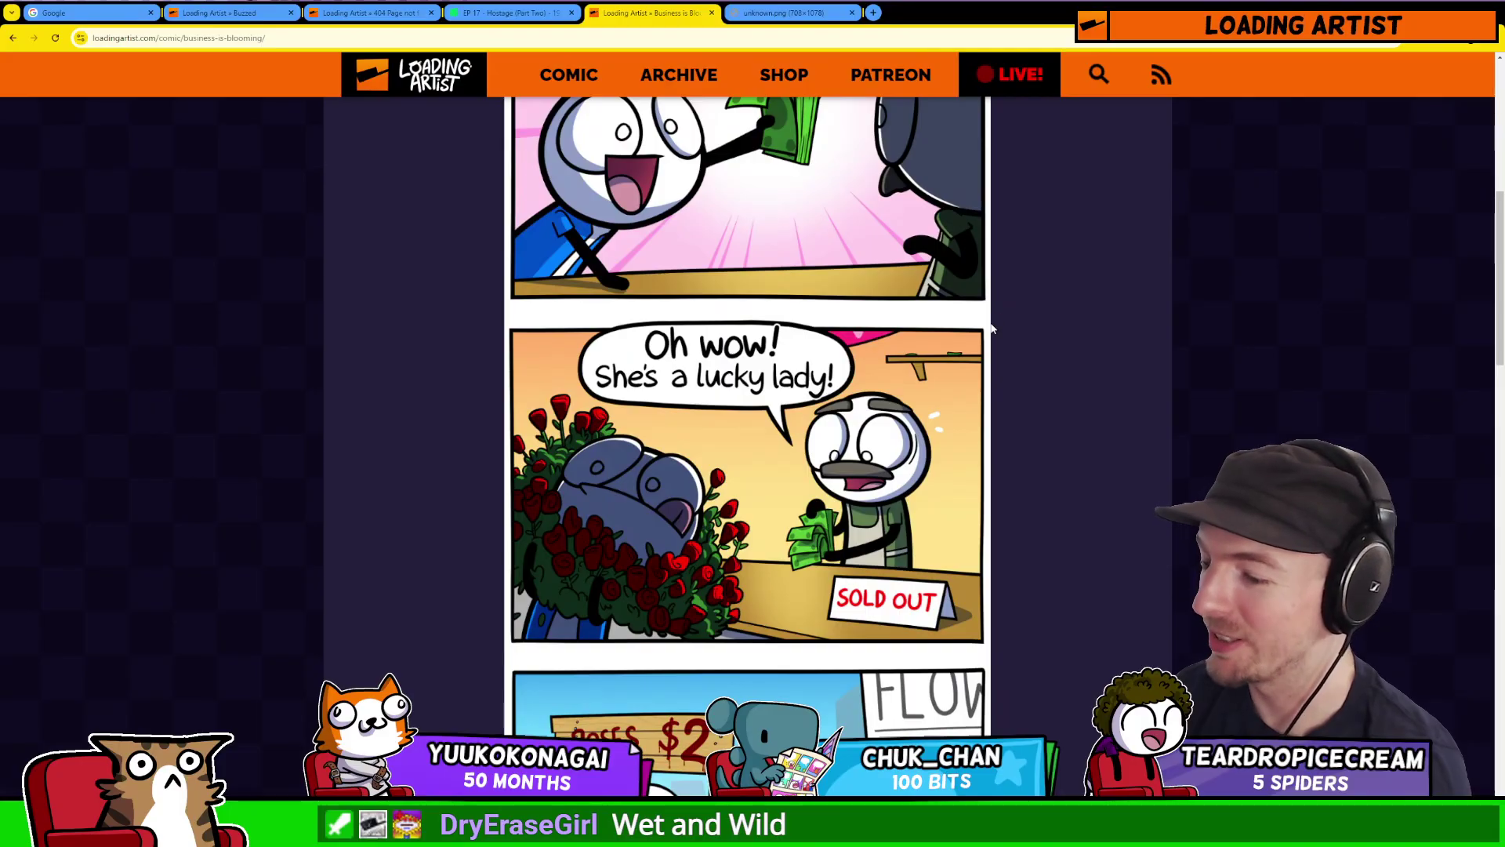
scroll(995, 323, "down", 3)
scroll(949, 343, "up", 9)
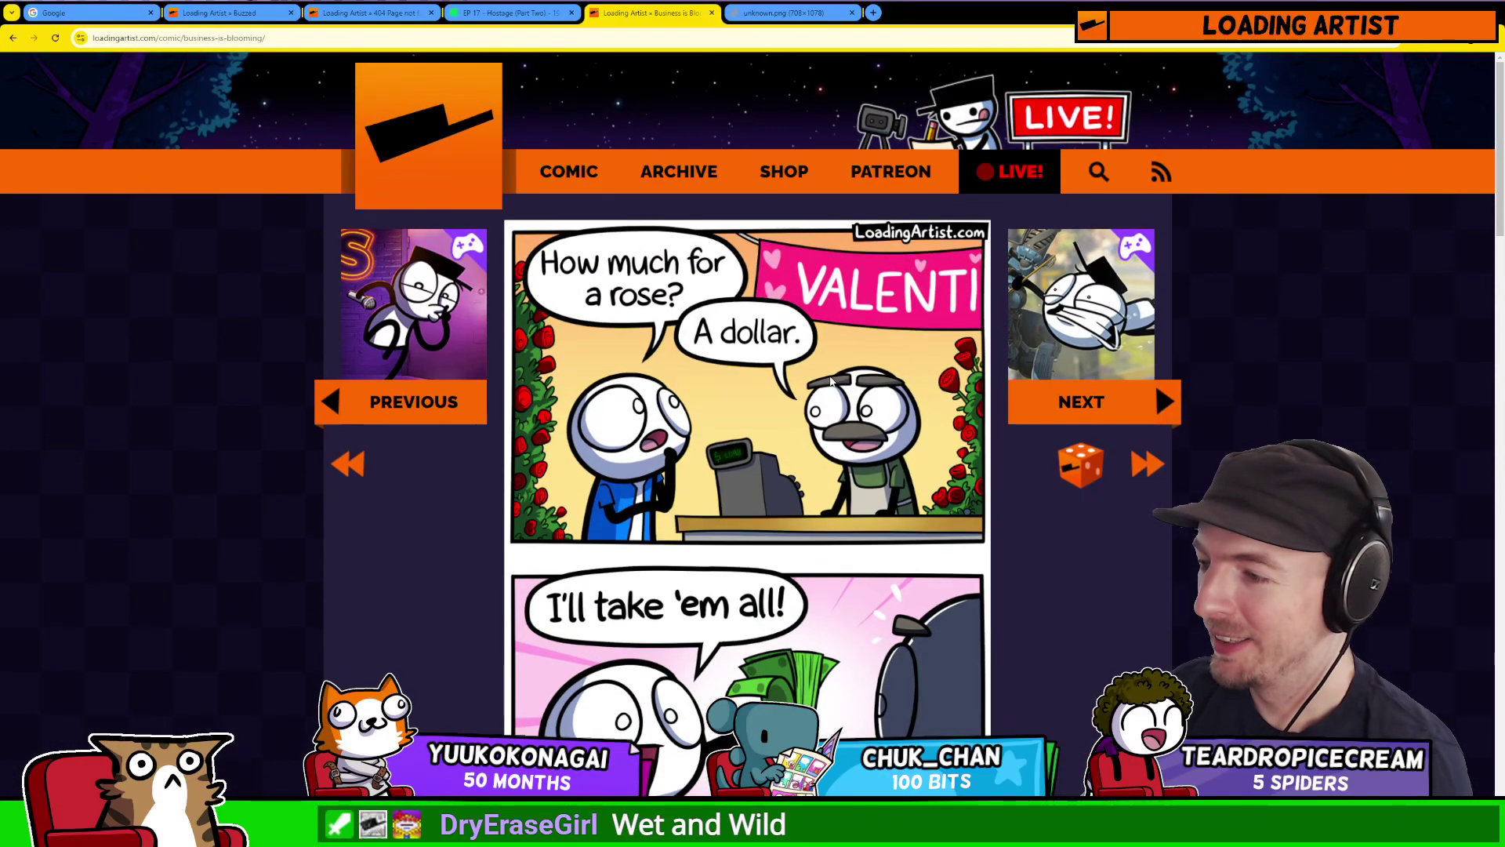
Step: Open the newest comic, Jingle Jingle, and compare its panel backgrounds with the Bloomday comic in Clip Studio Paint
left_click(1153, 384)
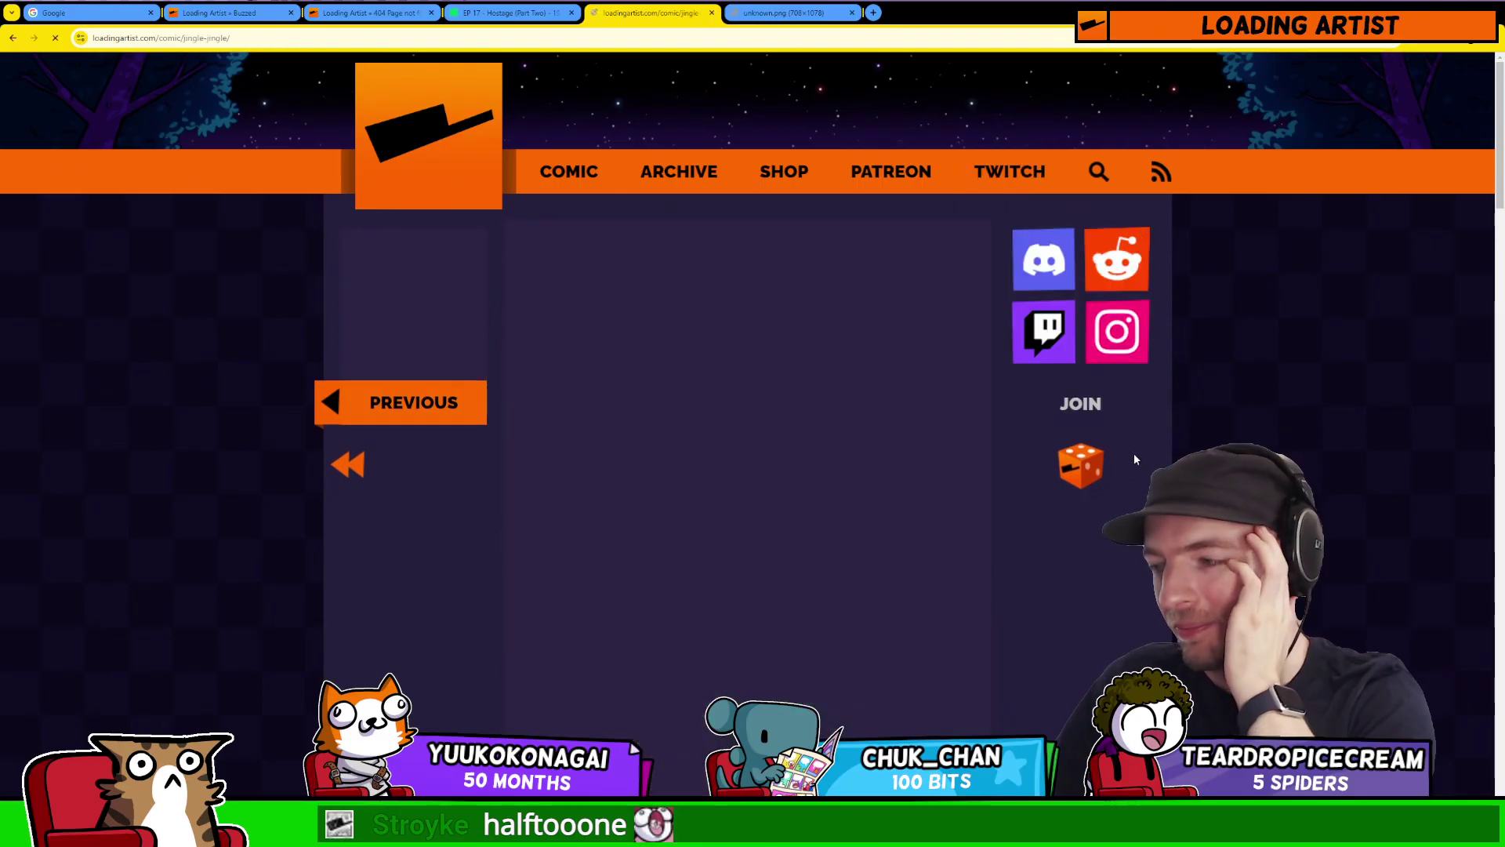
scroll(1099, 425, "down", 1)
scroll(1099, 425, "up", 1)
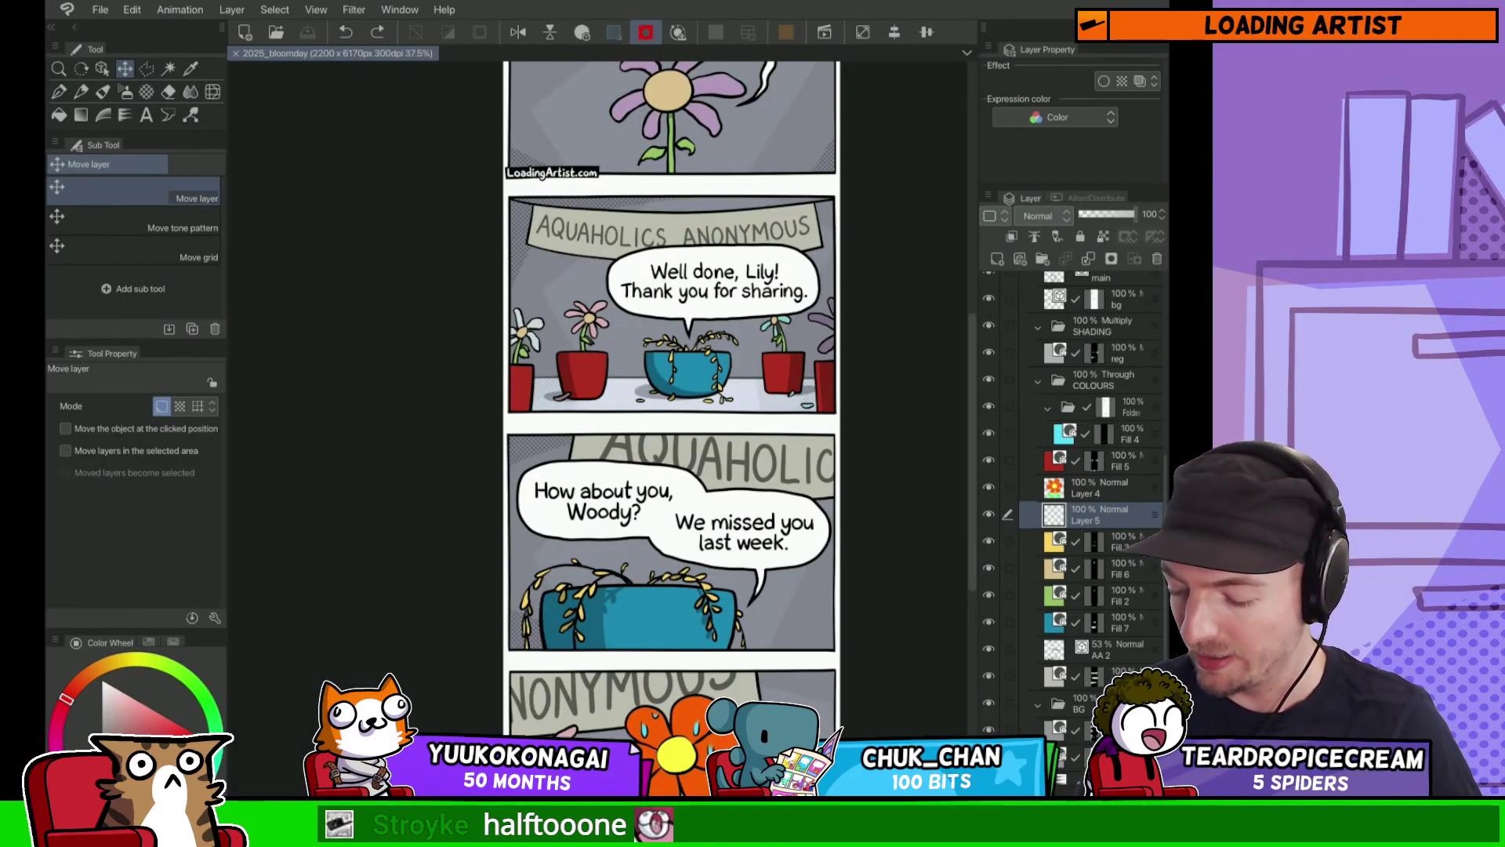
left_click_drag(472, 73, 430, 290)
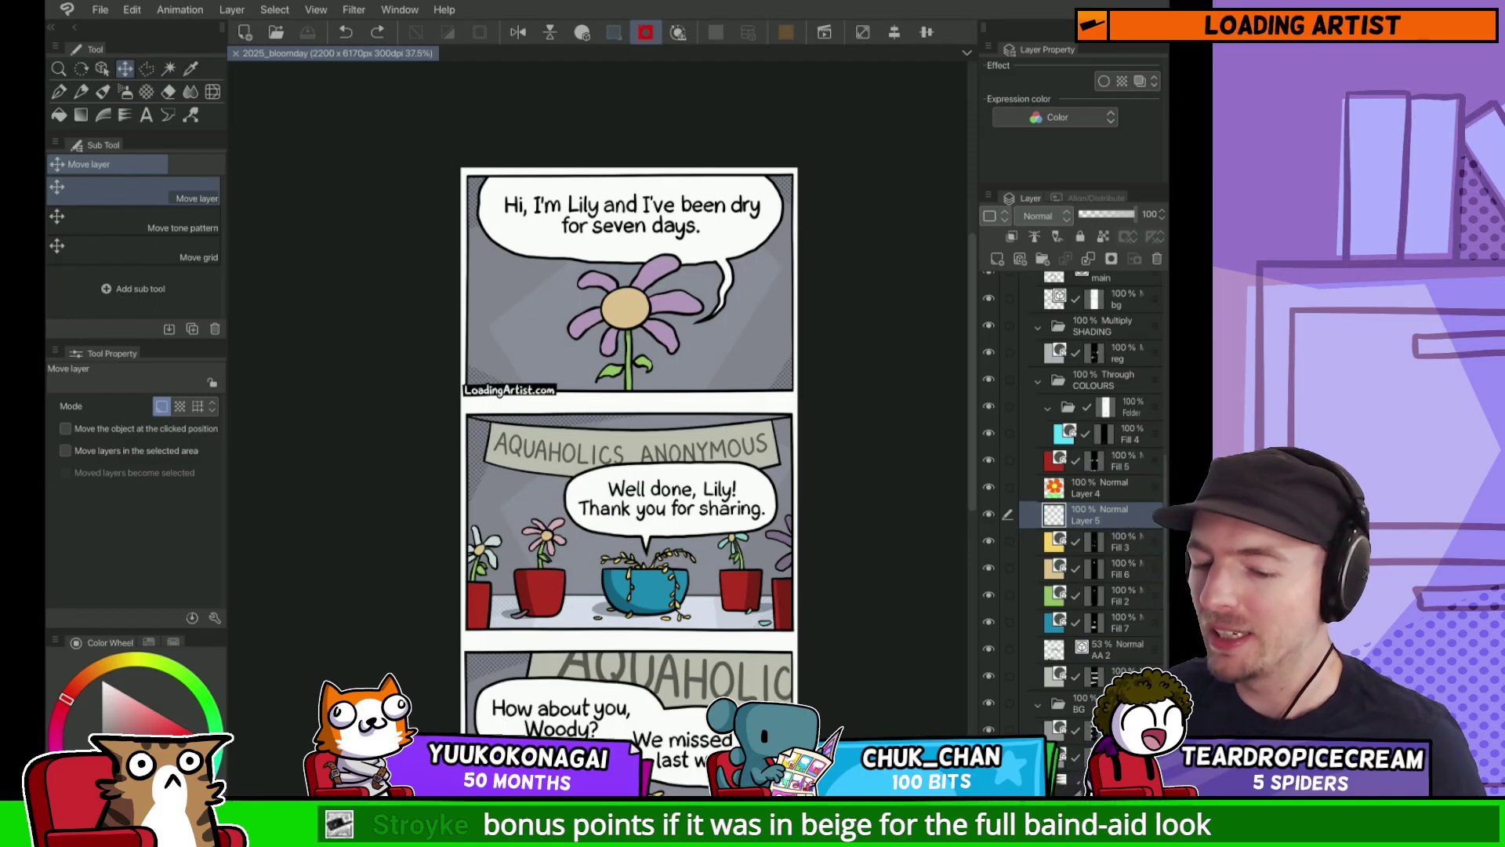
key("alt+Tab")
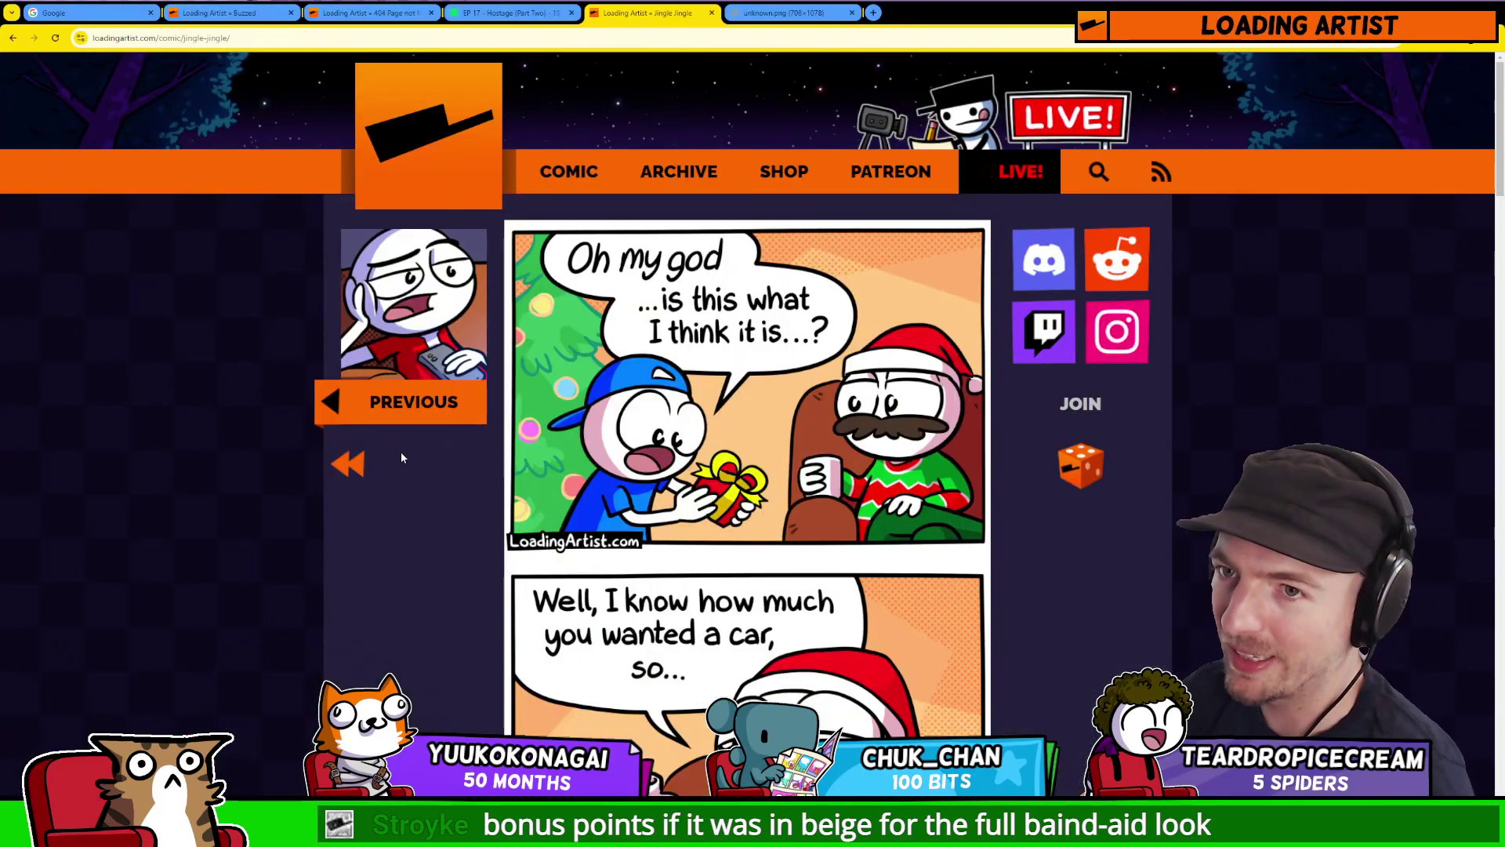
Step: Open the Boom comic from the 2016 archive and examine its panel backgrounds for halftone
left_click(679, 171)
scroll(531, 293, "down", 4)
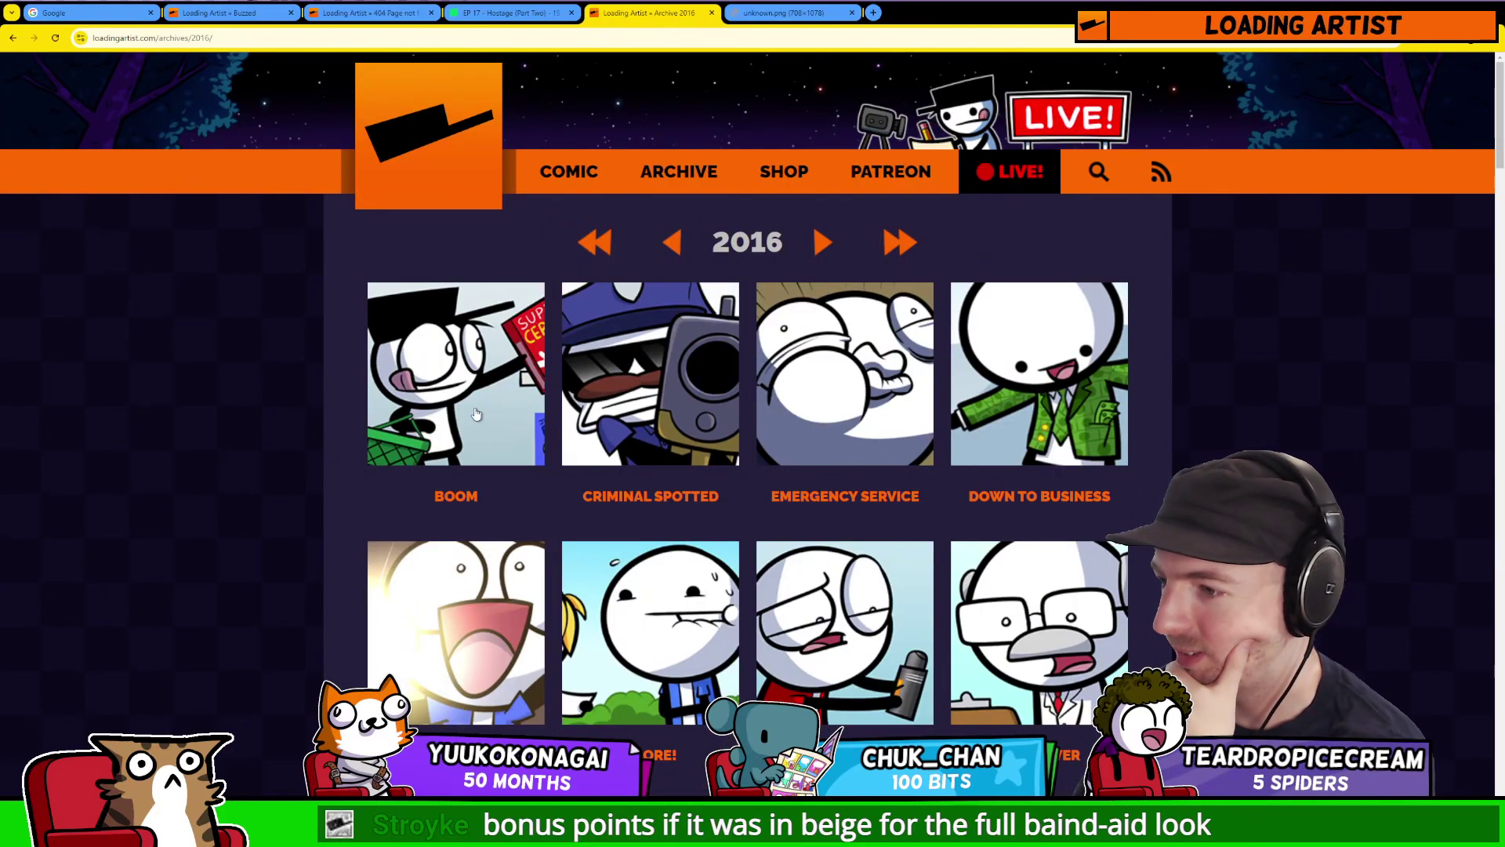
left_click(455, 368)
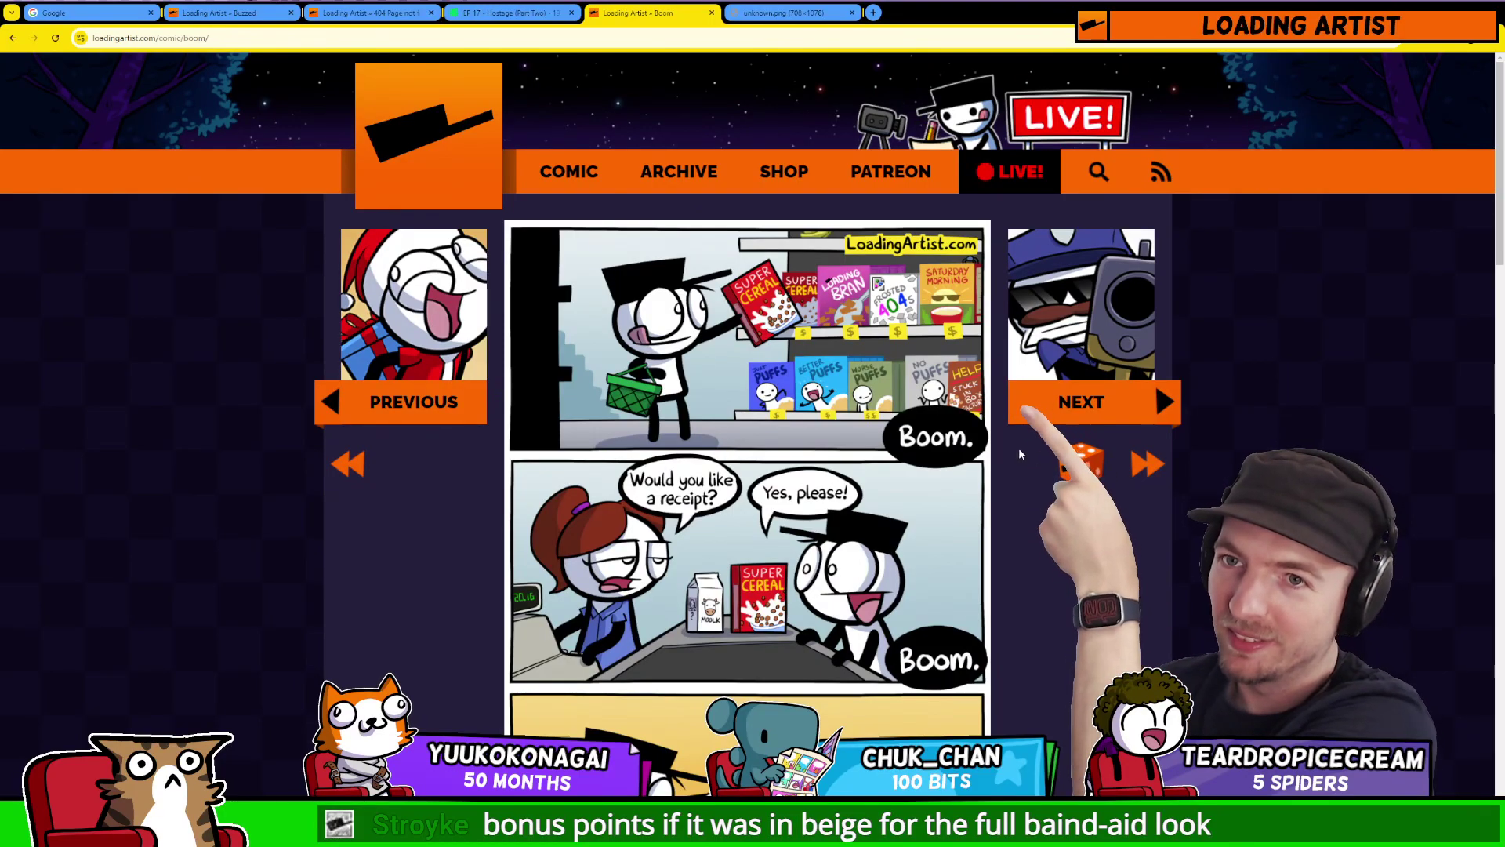
scroll(1019, 453, "down", 5)
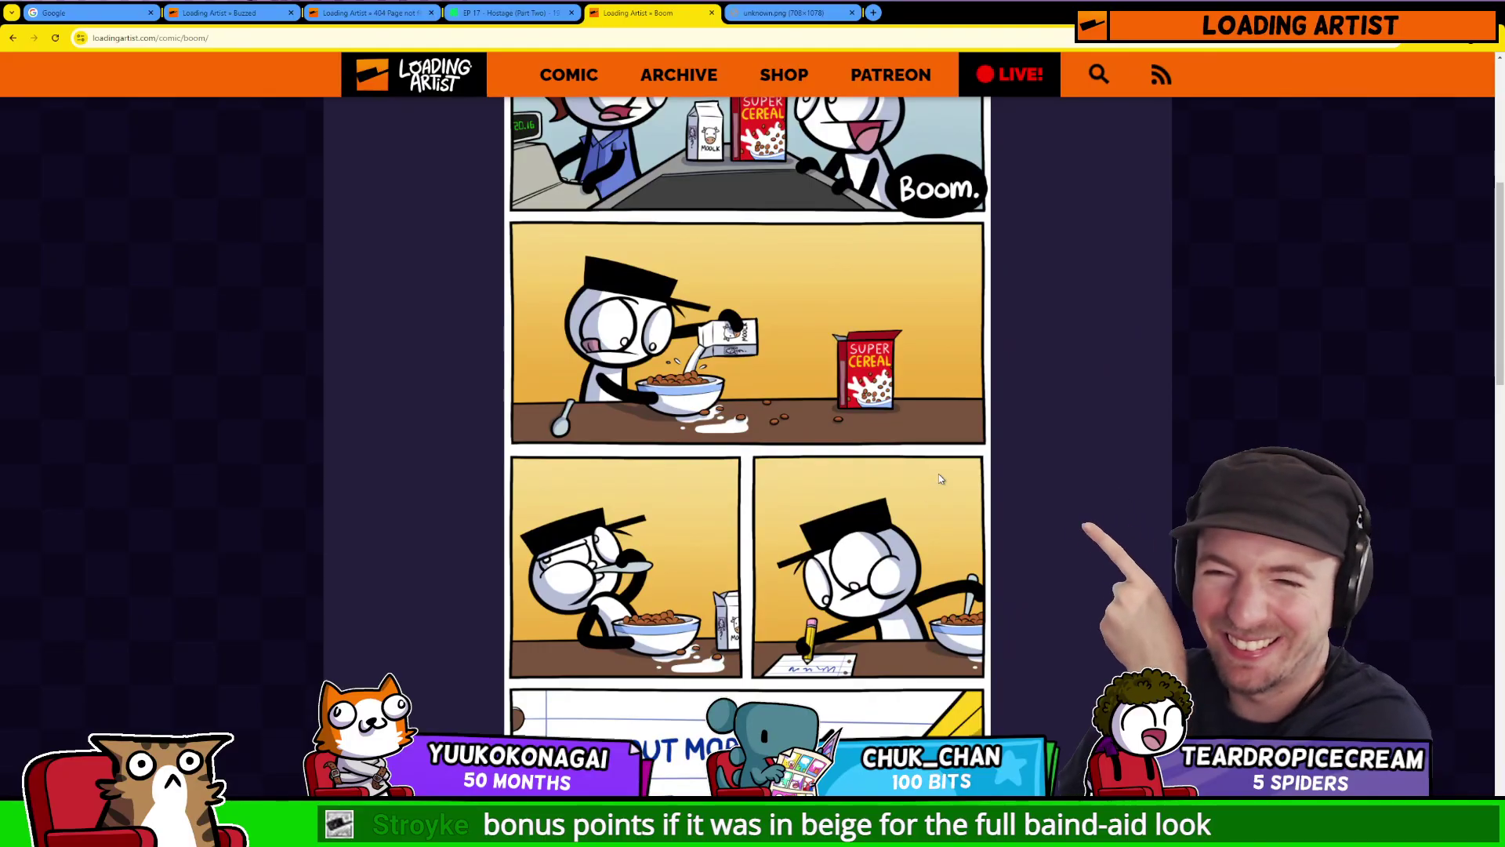
scroll(939, 472, "up", 5)
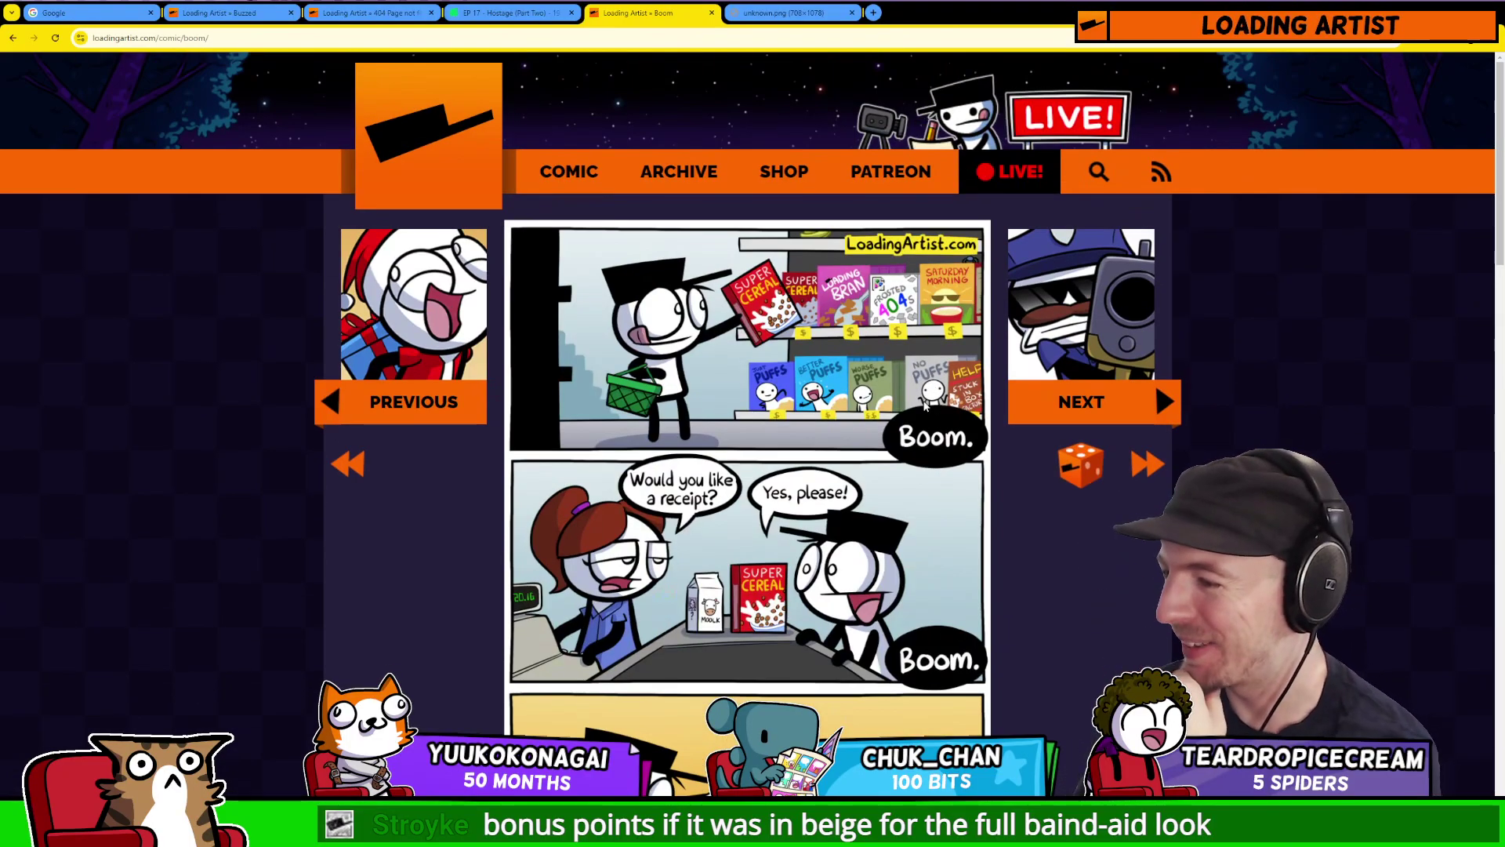
Step: Continue to the Criminal Spotted and Emergency Service comics and examine their panel backgrounds
left_click(1079, 341)
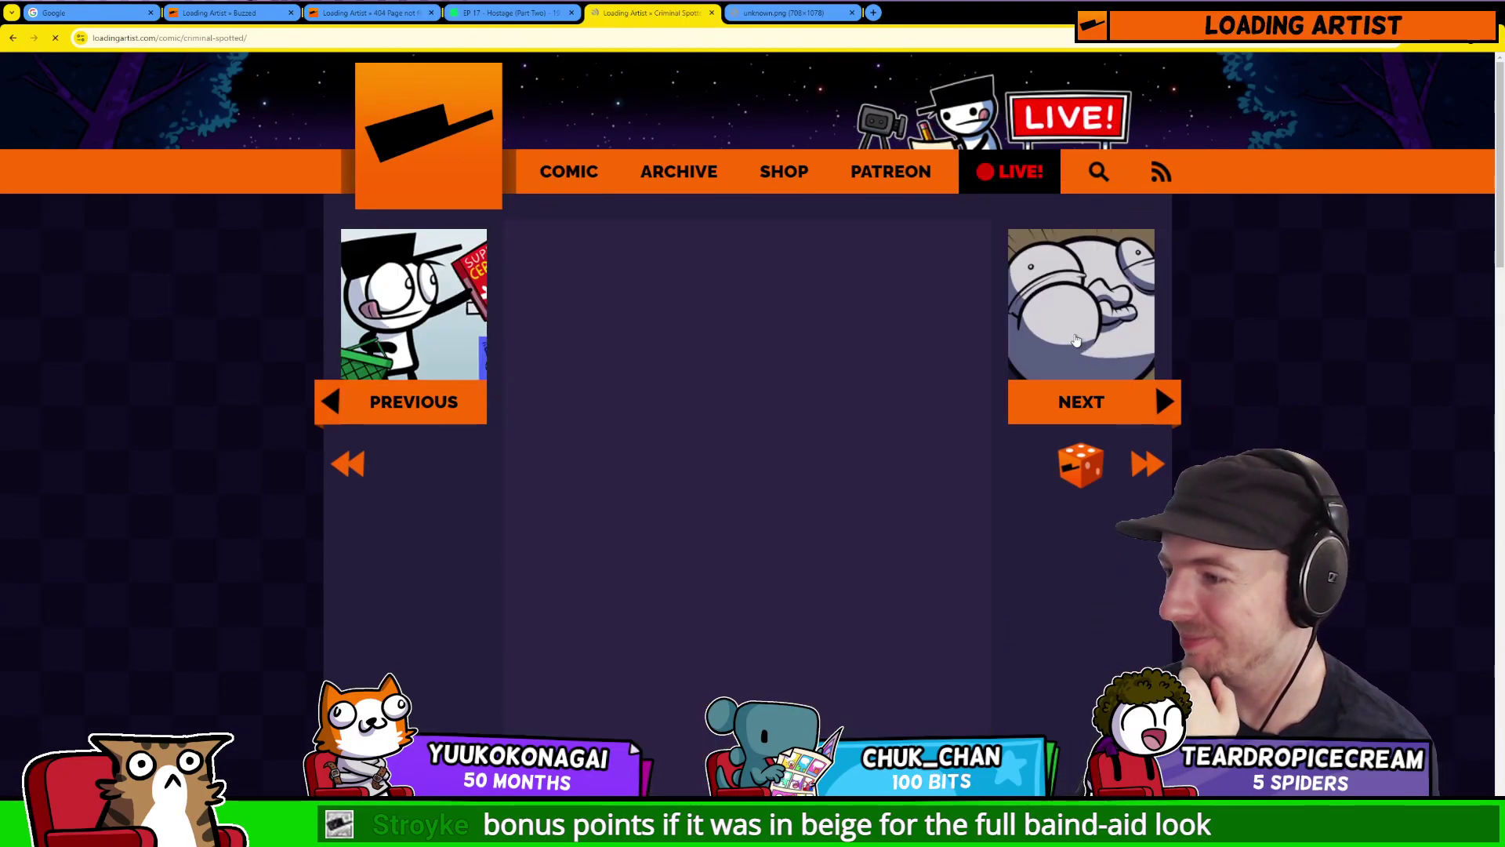
scroll(975, 332, "down", 2)
scroll(976, 333, "down", 8)
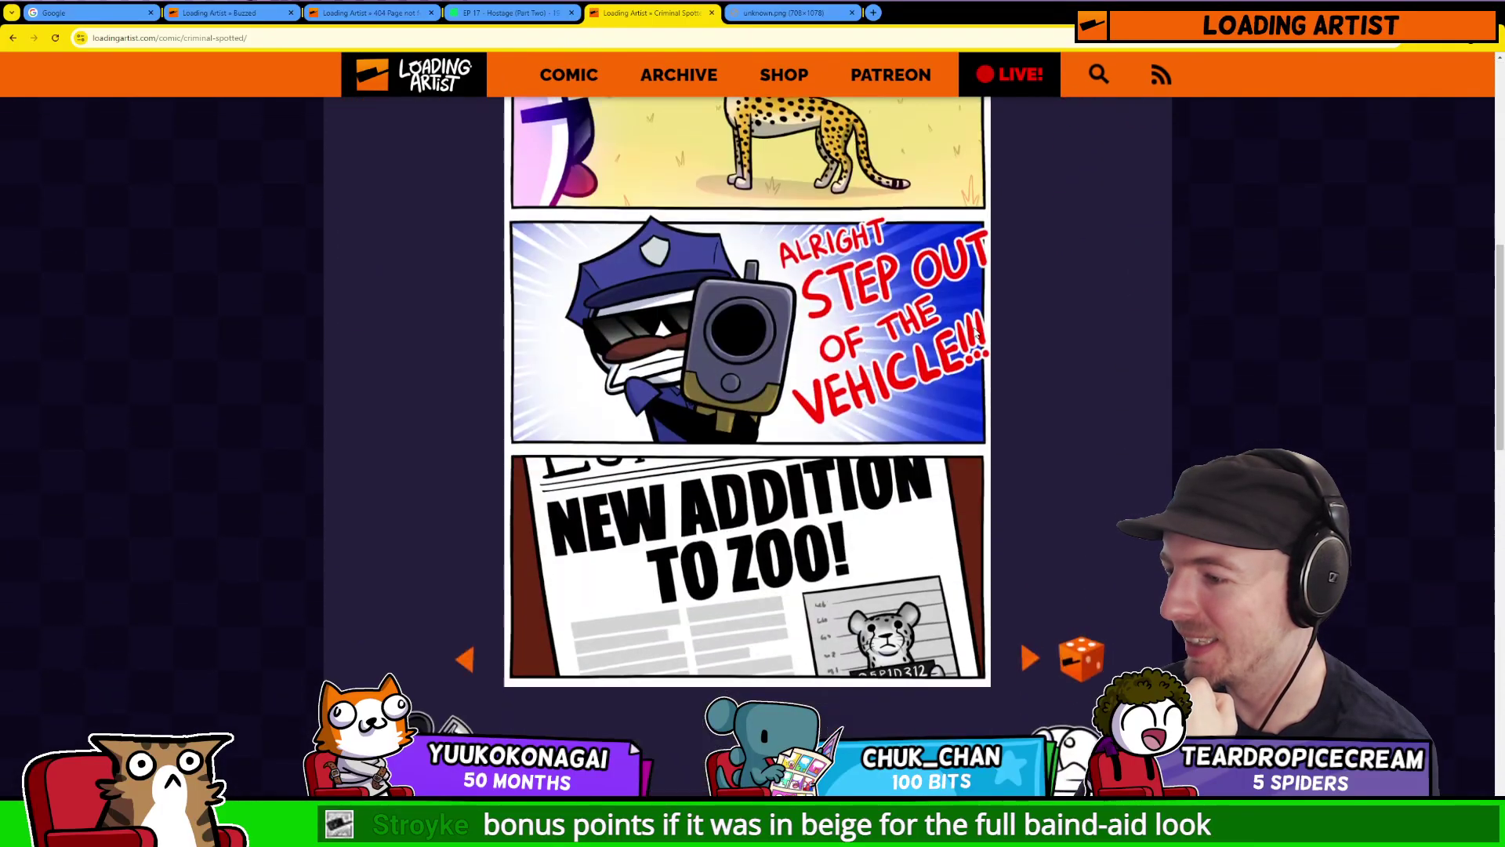
scroll(1019, 345, "up", 10)
left_click(1088, 355)
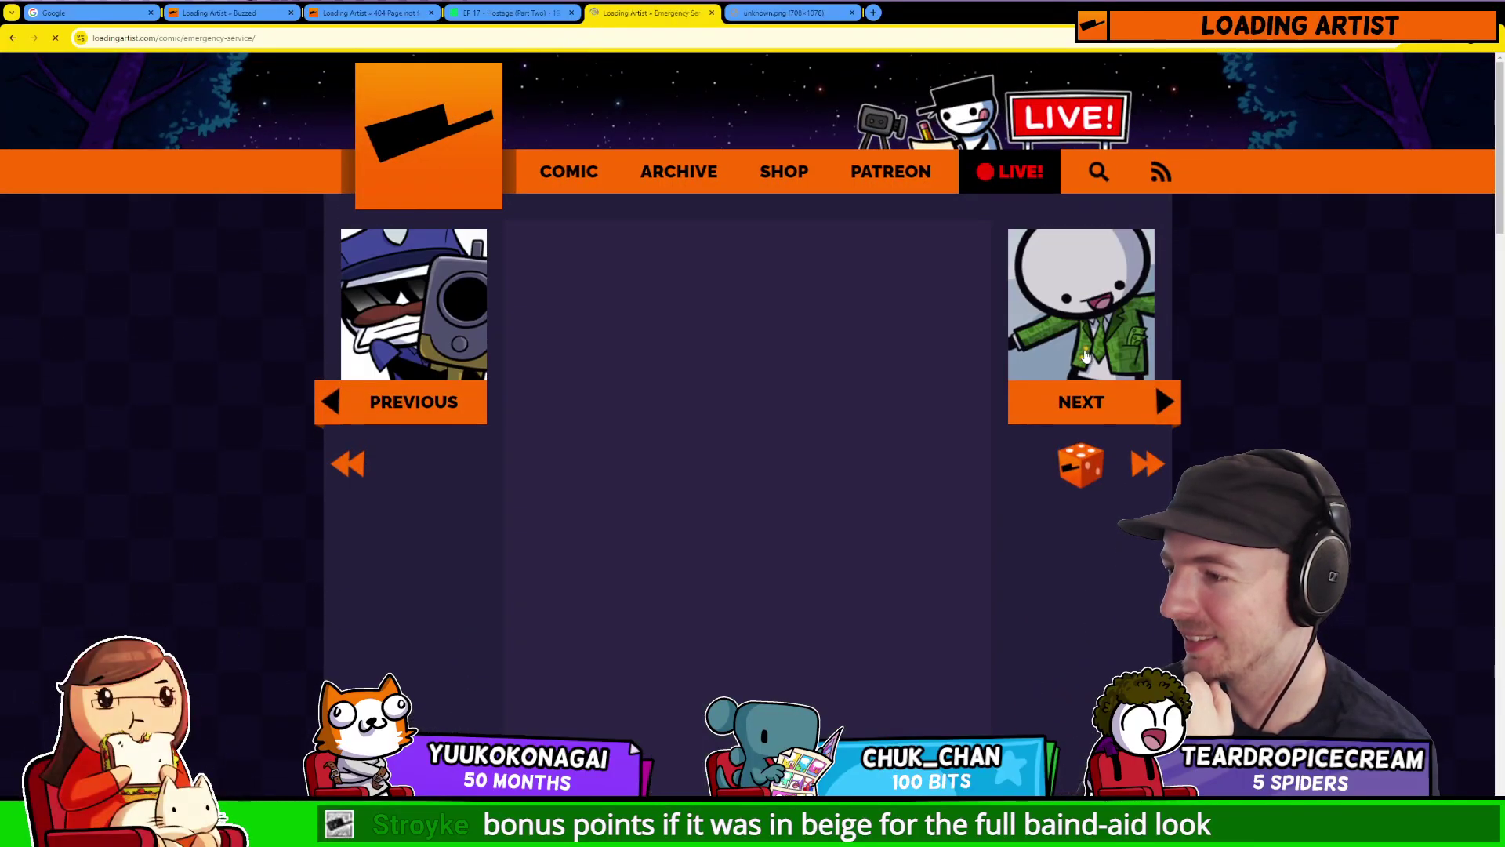
scroll(1080, 355, "down", 9)
scroll(1079, 355, "down", 8)
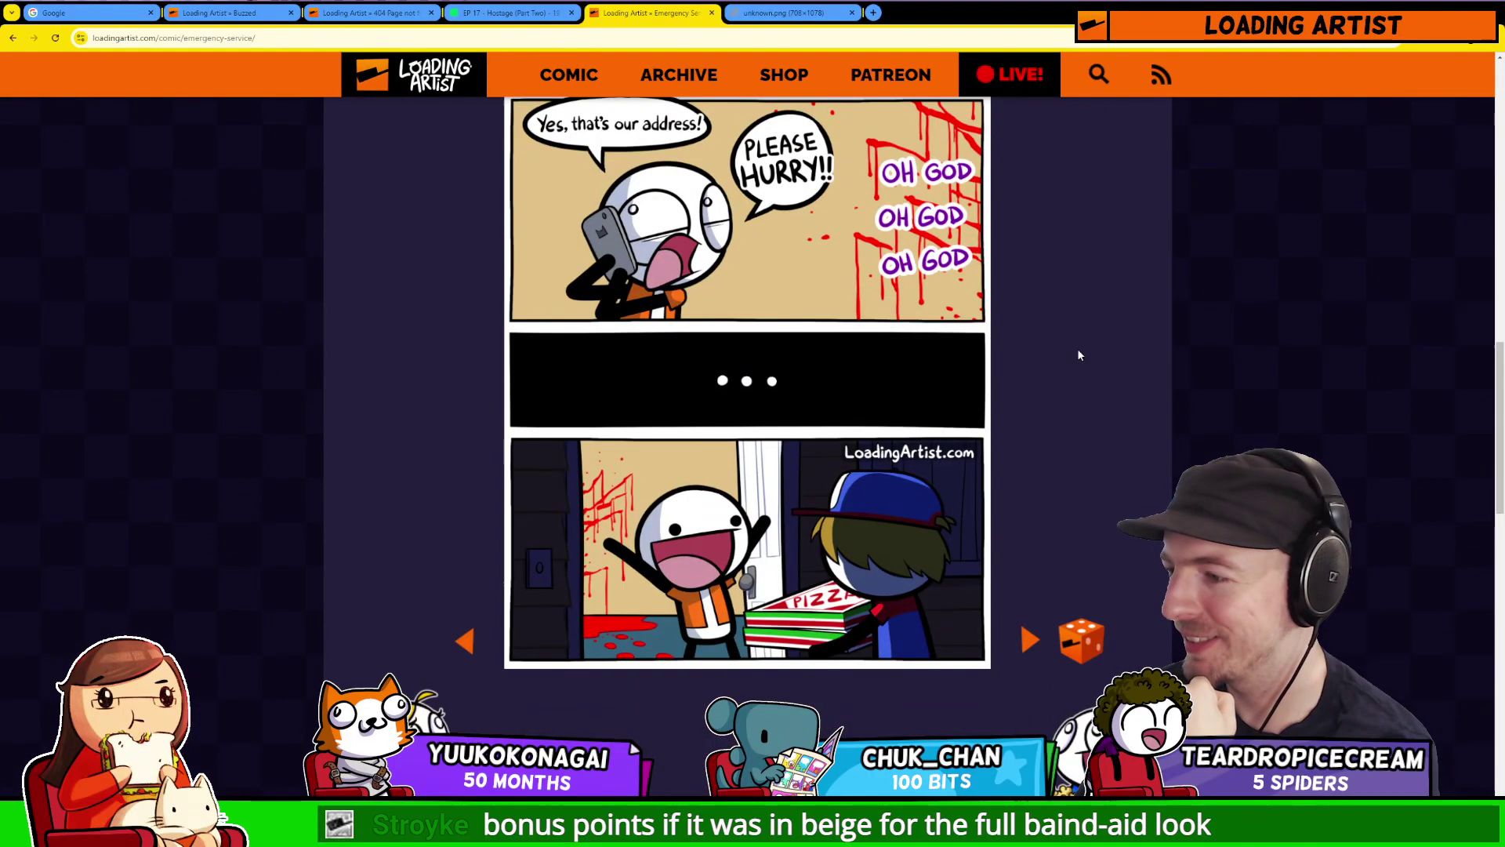
scroll(1051, 319, "up", 16)
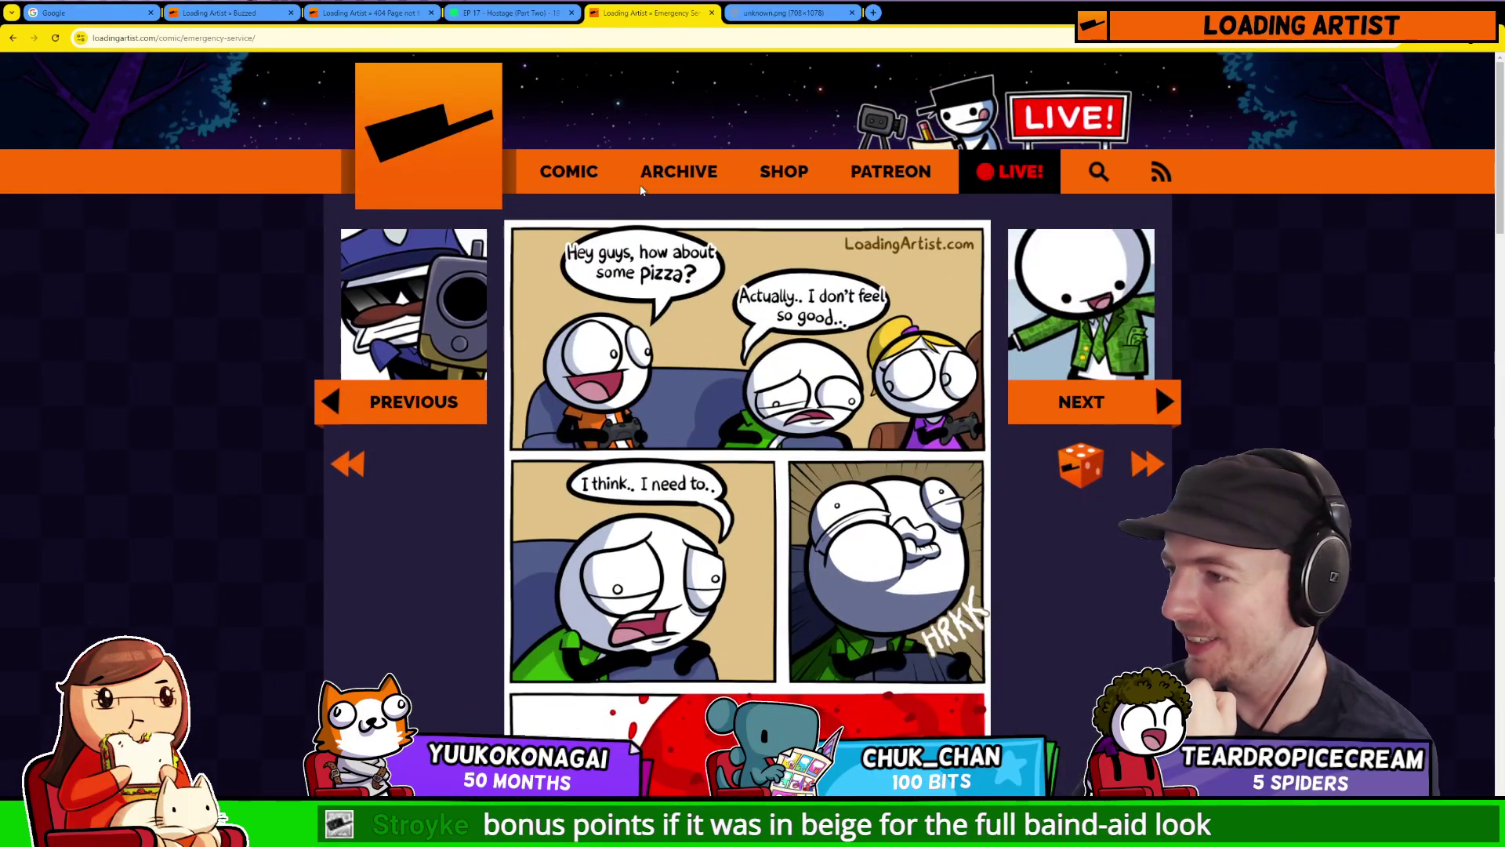
Step: Open the 2014 comic archive and preview several comics, including Now and Never, Drawn Back and Born Ready
left_click(679, 172)
scroll(682, 369, "down", 7)
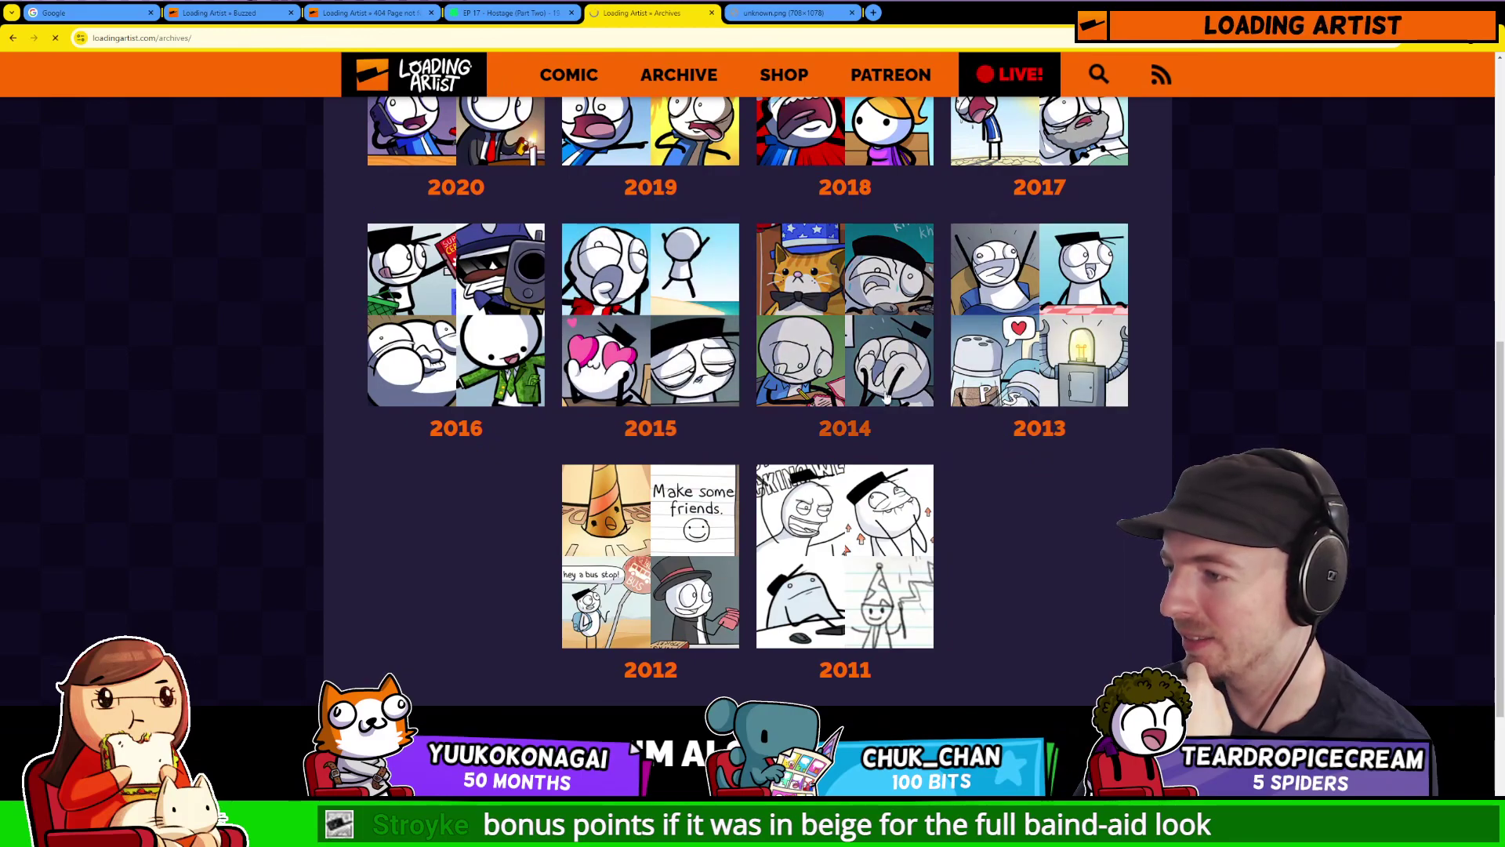
scroll(880, 413, "down", 6)
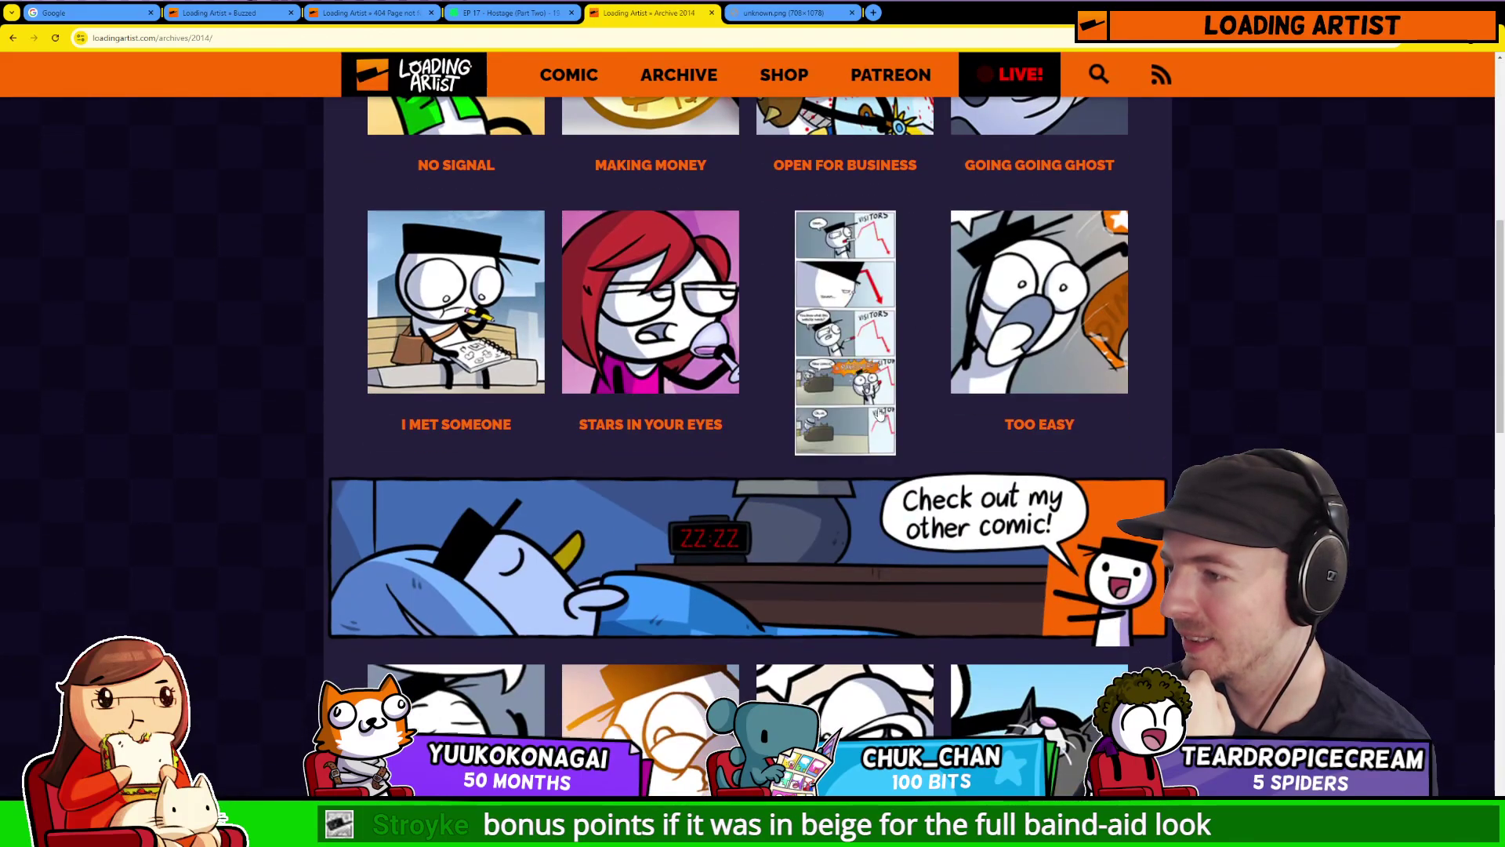
scroll(667, 369, "down", 8)
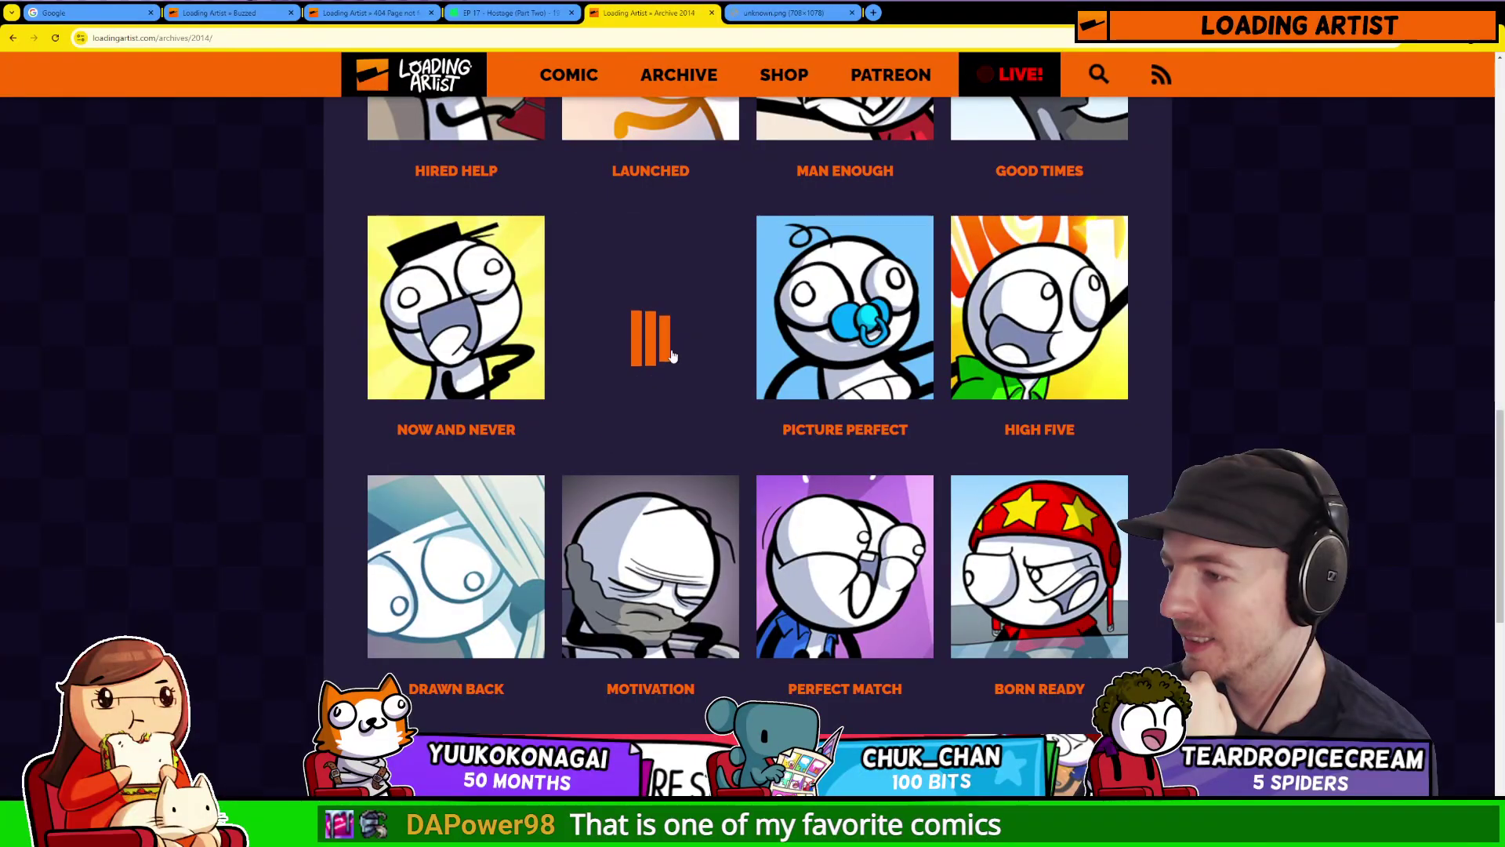
mouse_move(381, 346)
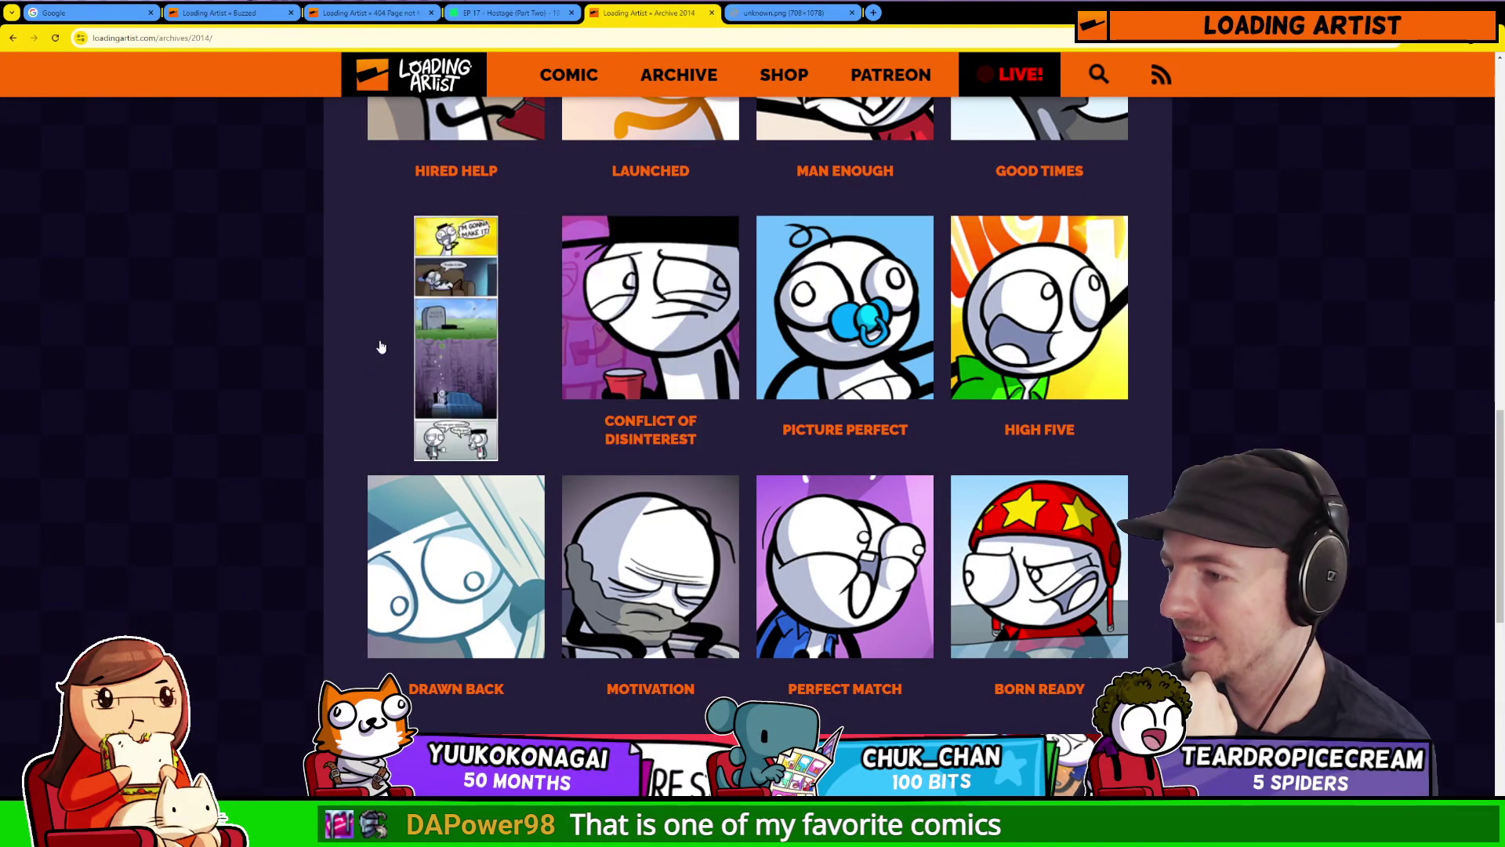
mouse_move(852, 574)
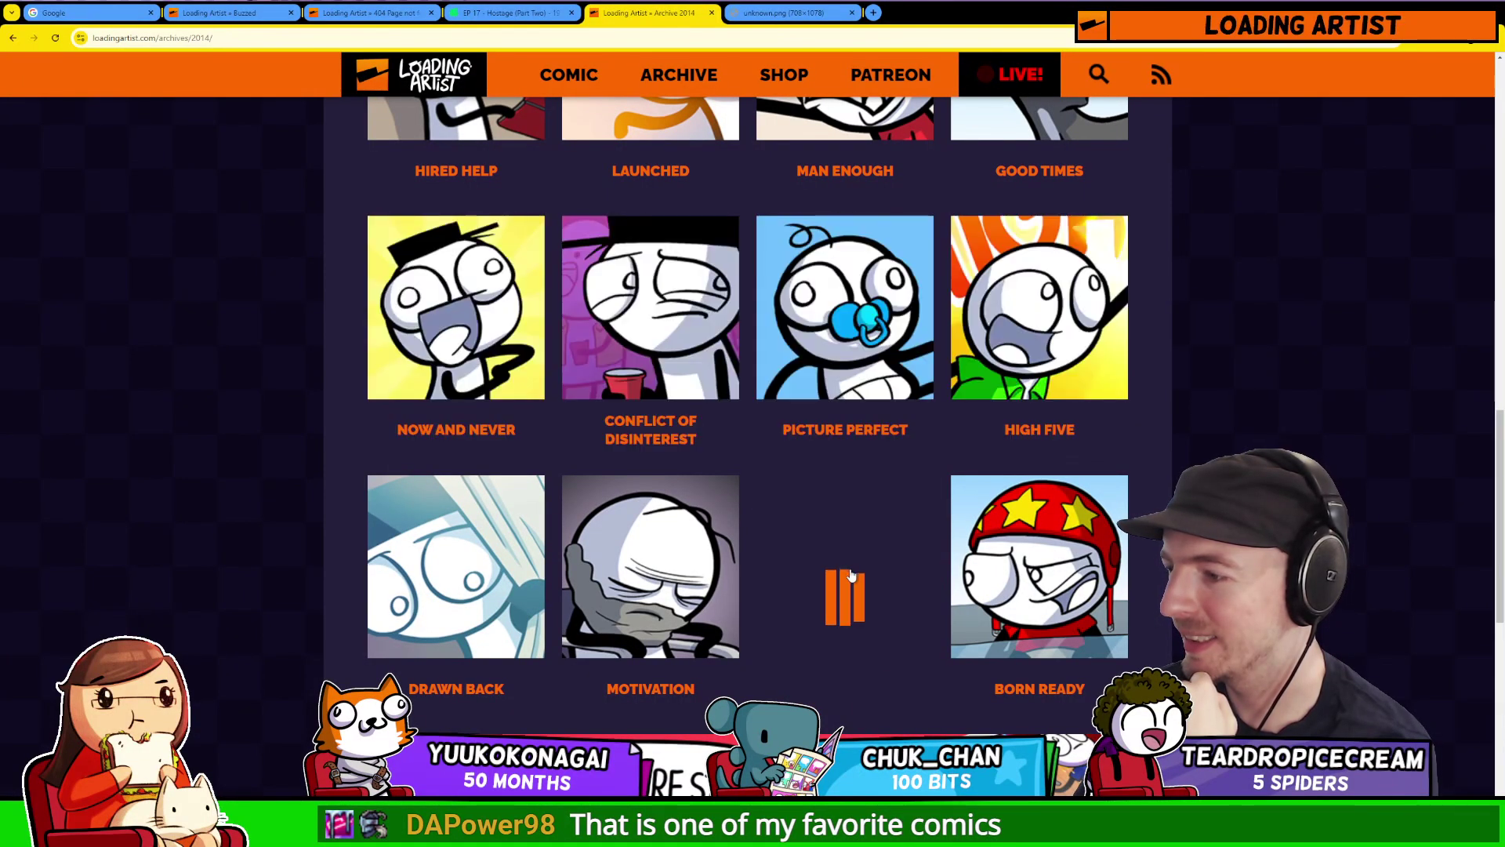
mouse_move(469, 581)
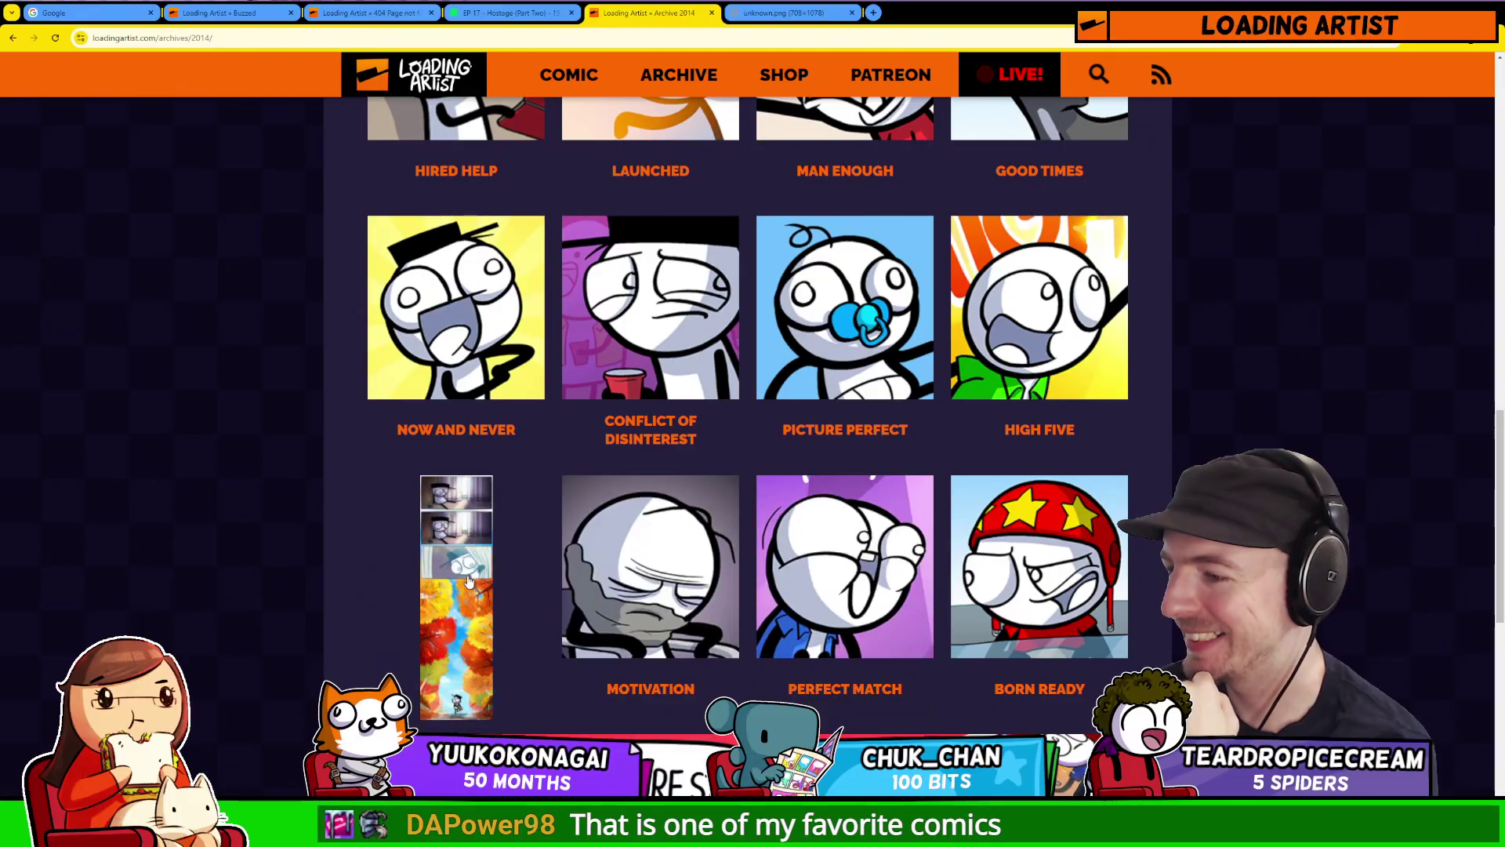
scroll(469, 581, "down", 5)
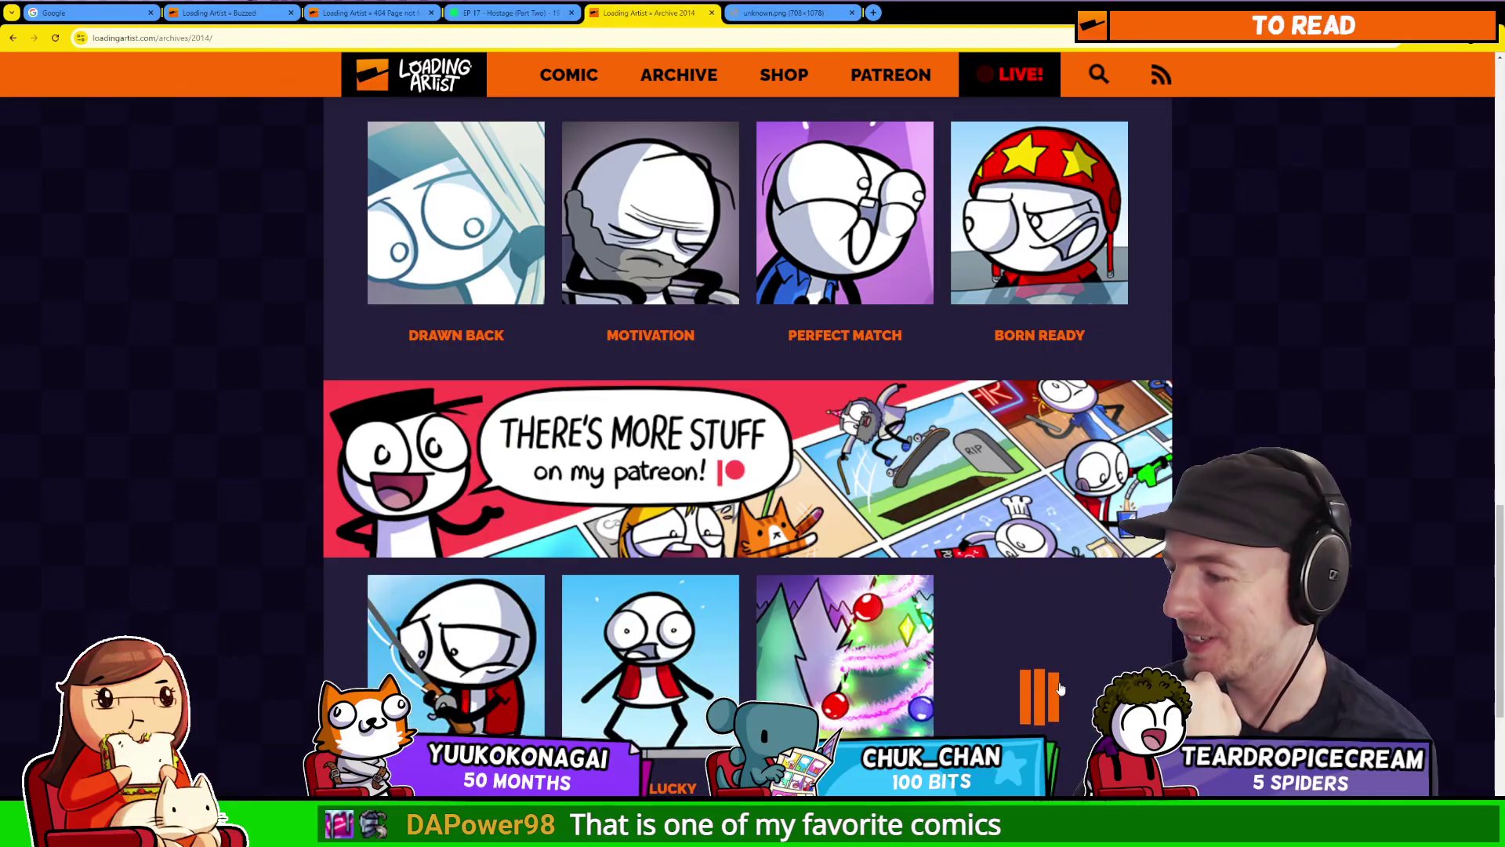
mouse_move(1060, 688)
mouse_move(1054, 267)
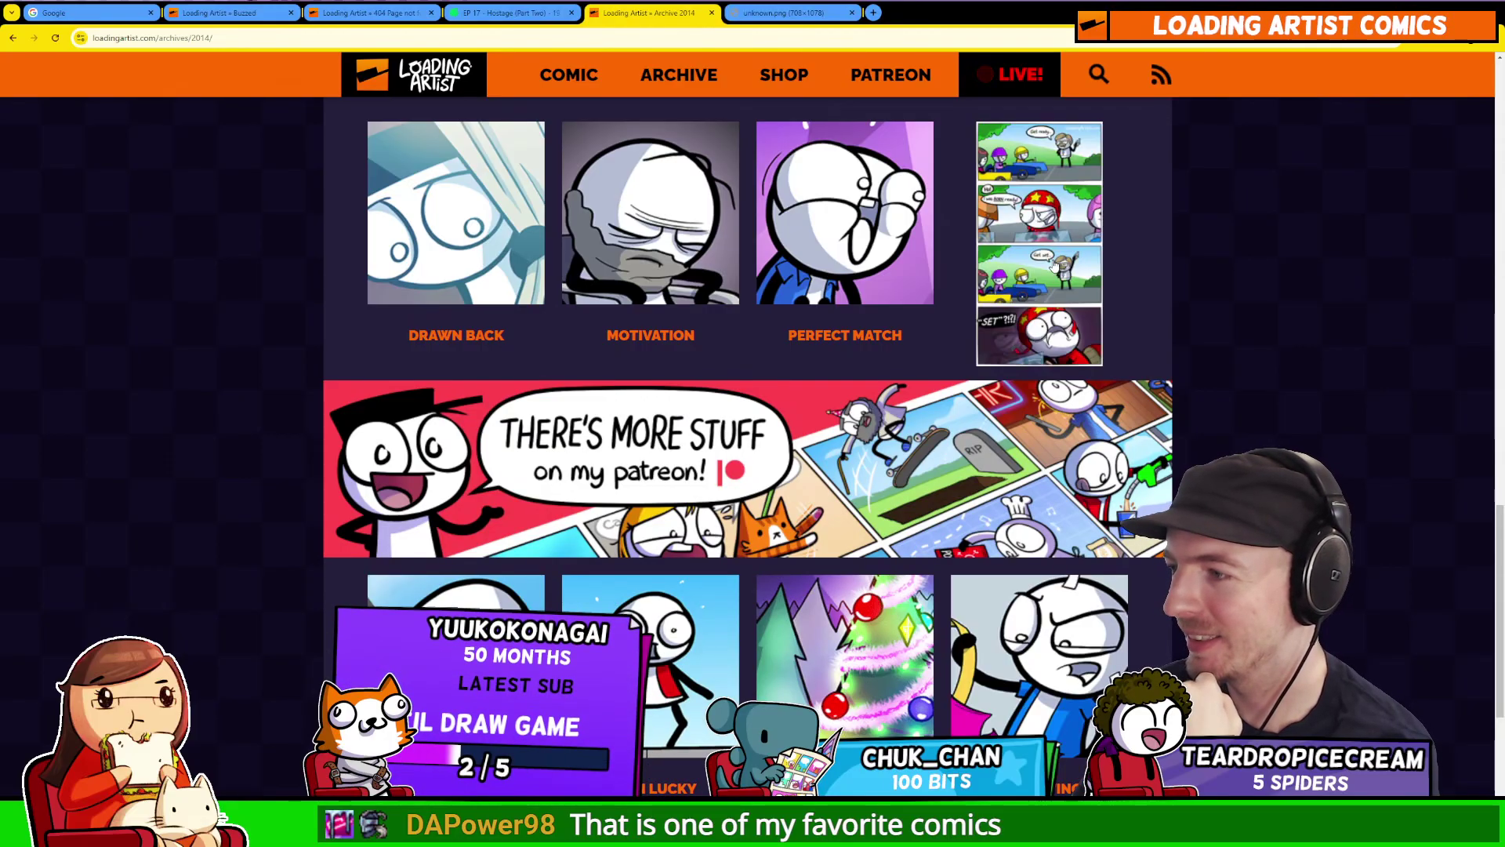
Step: Return to the archive overview, open the 2017 comics and preview them for background shading styles
key("alt+Left")
scroll(825, 323, "up", 3)
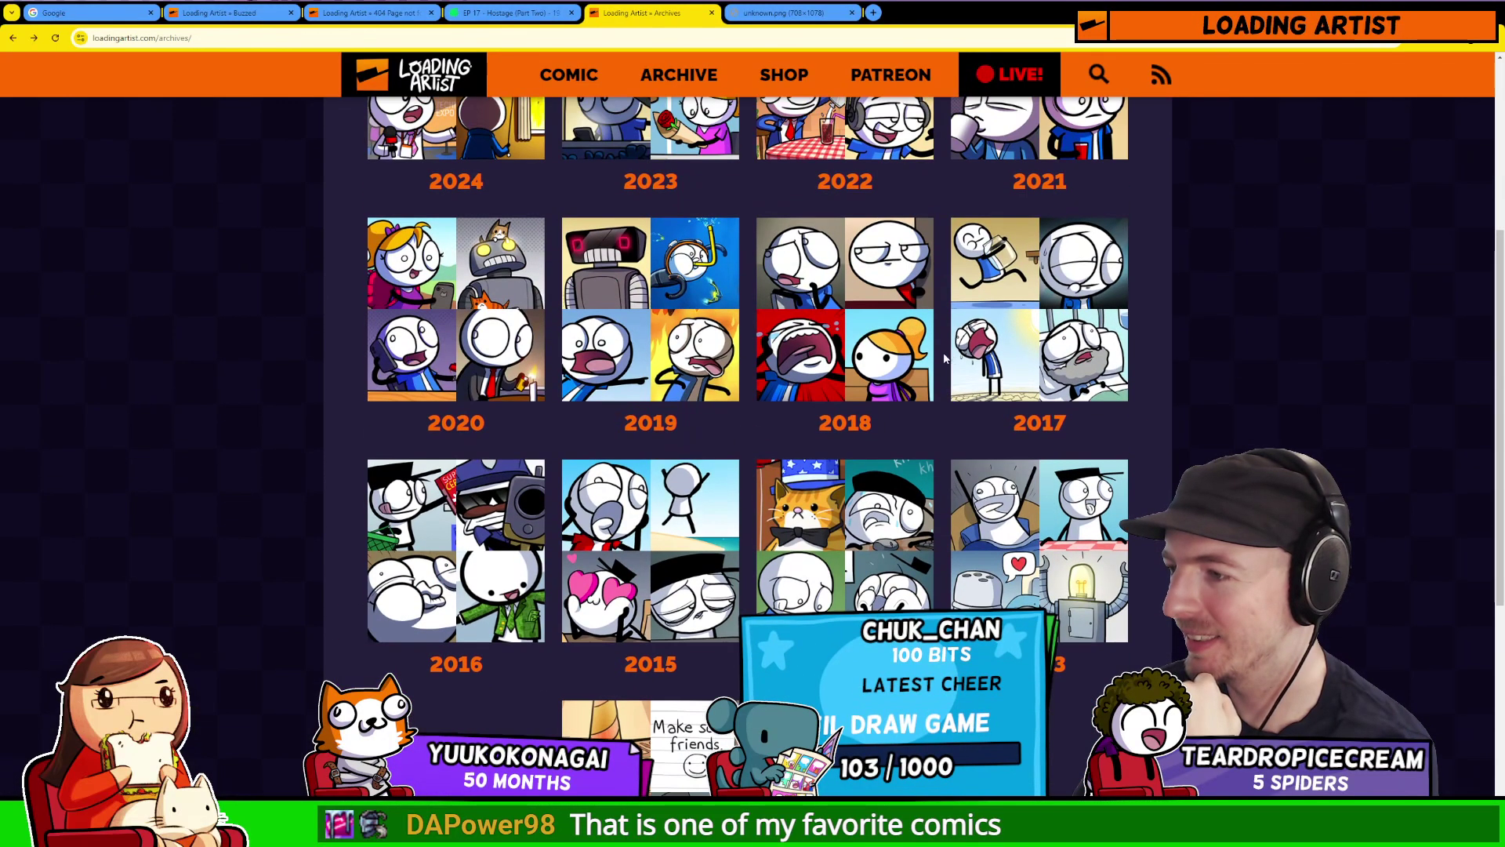
left_click(1047, 313)
scroll(458, 432, "down", 4)
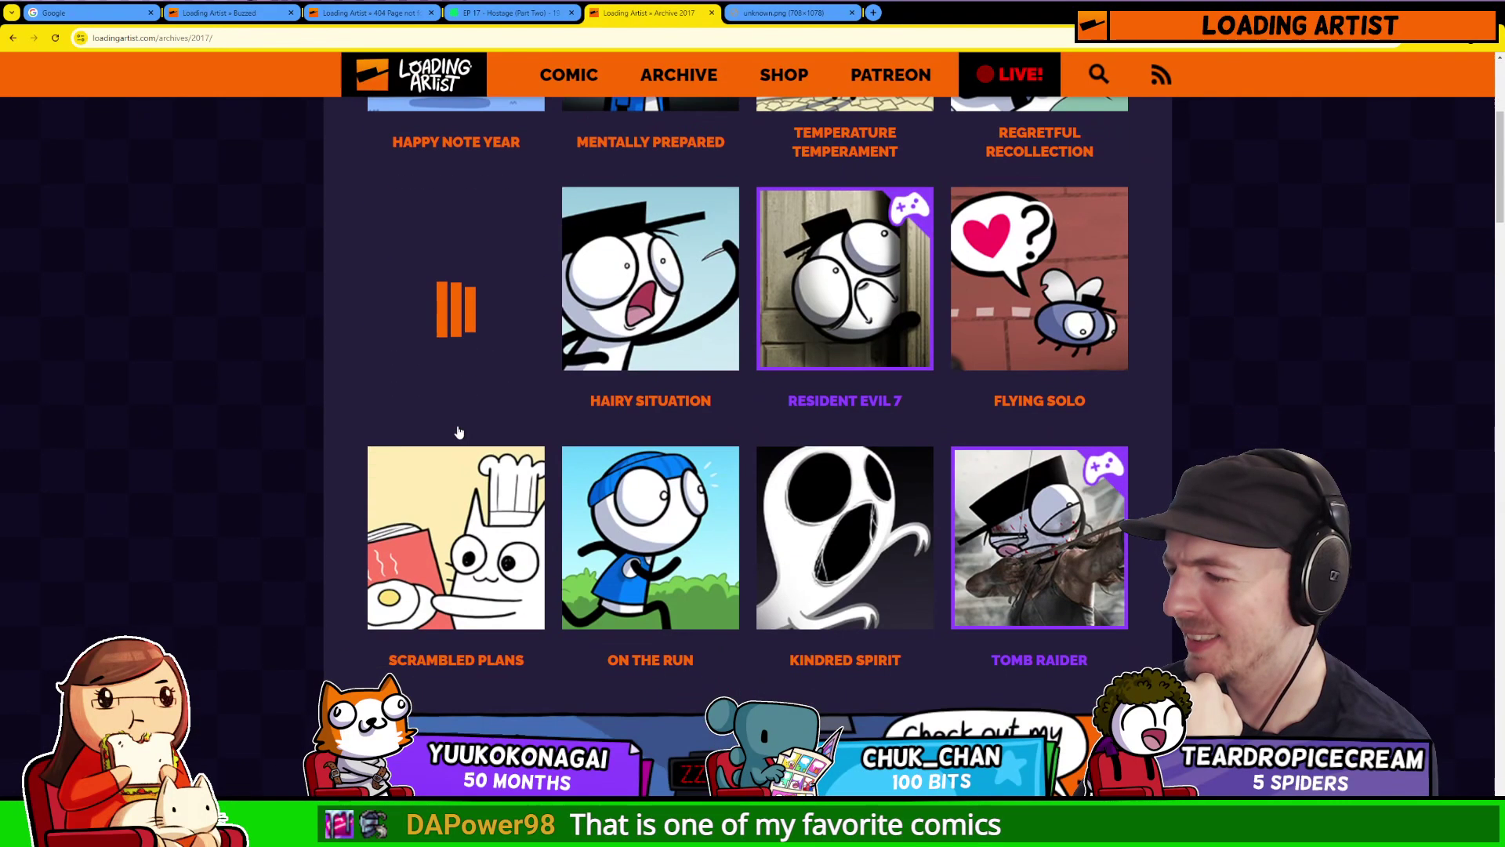
mouse_move(463, 292)
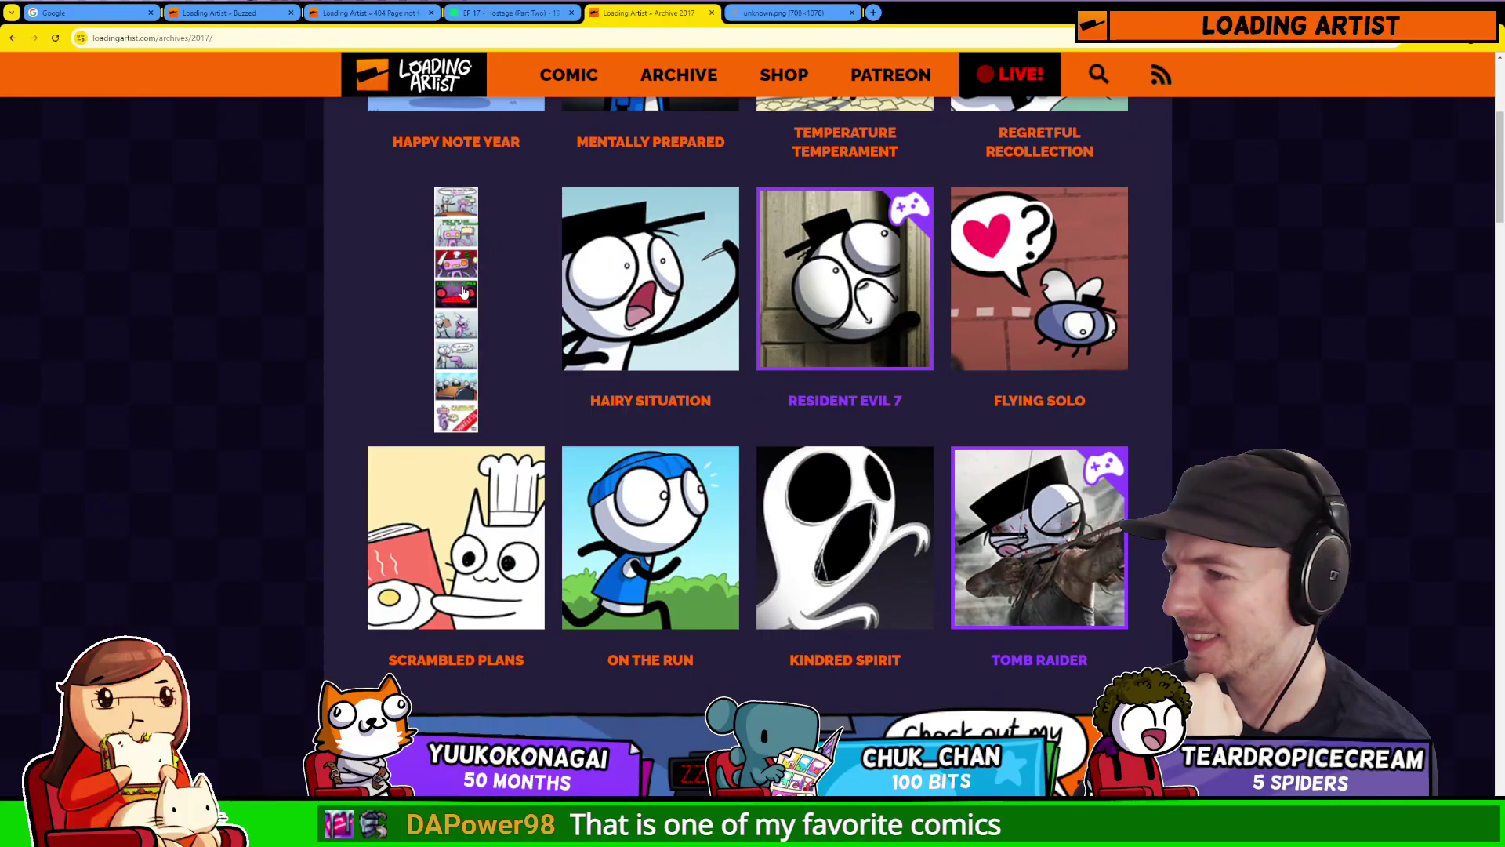
mouse_move(1035, 294)
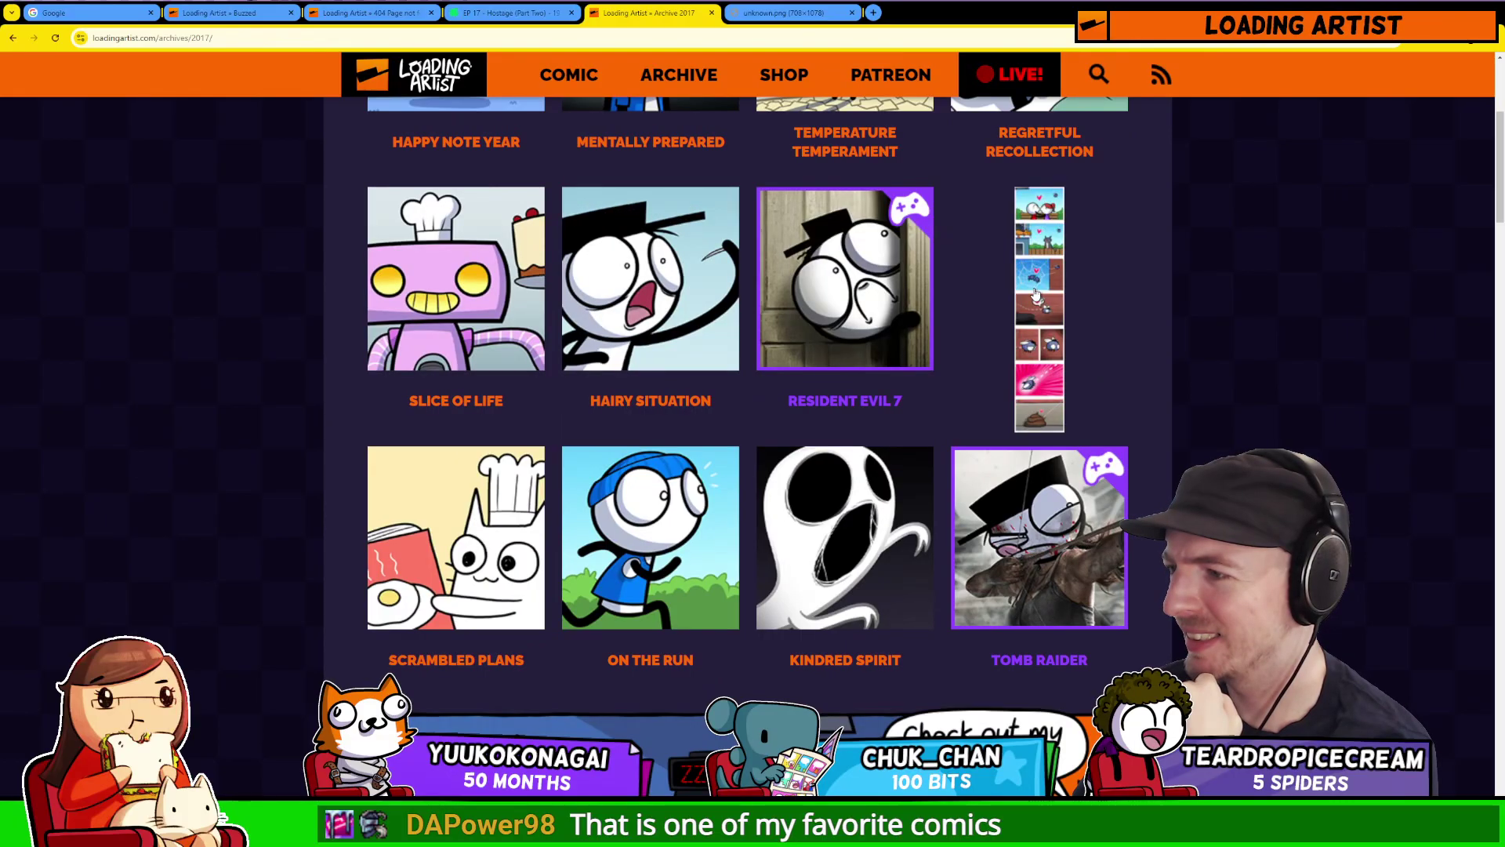
scroll(1035, 294, "down", 6)
mouse_move(687, 498)
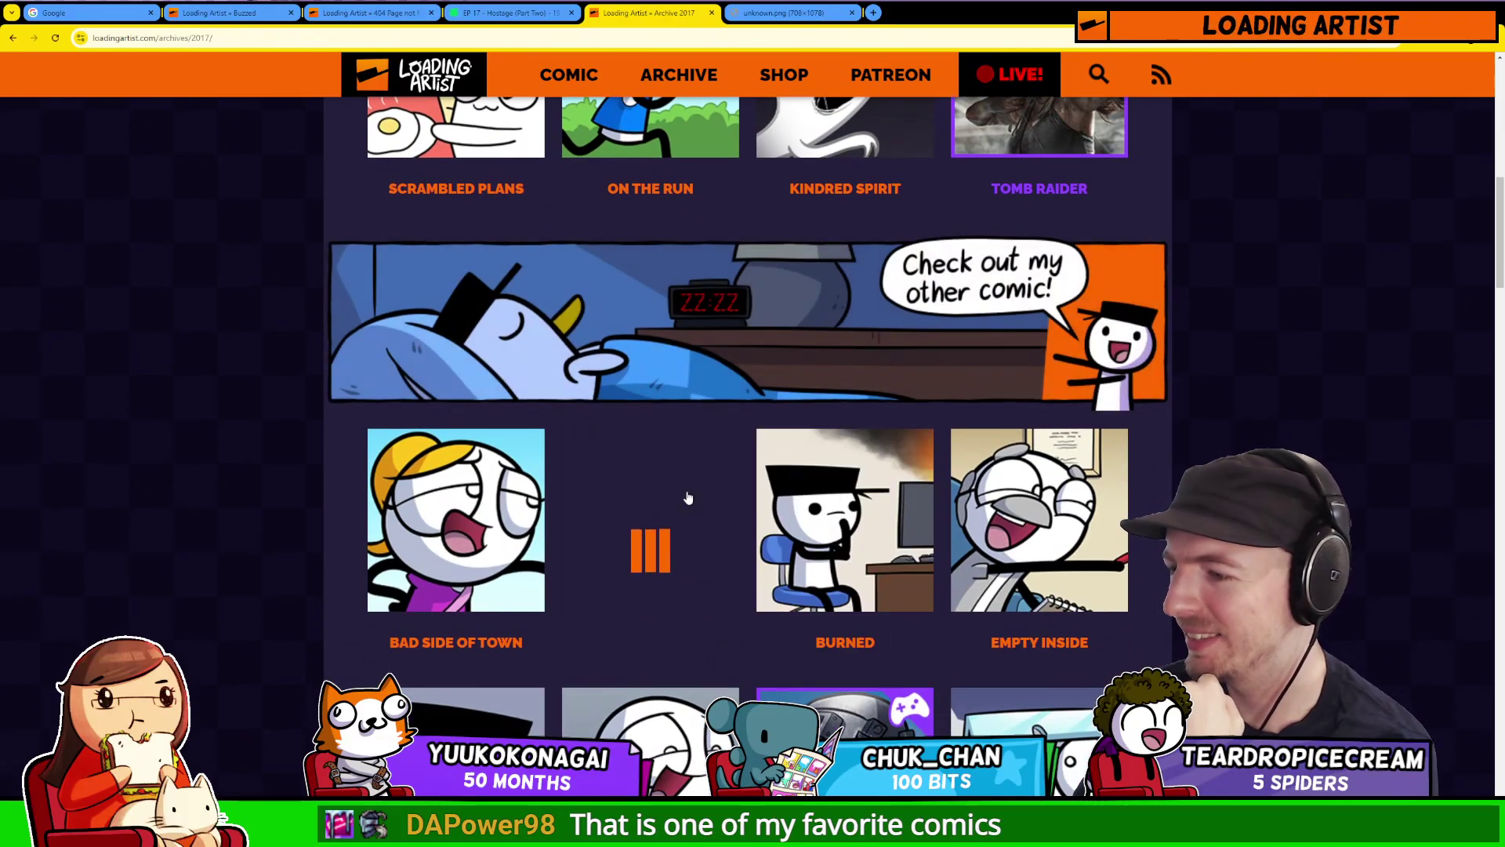
scroll(687, 498, "down", 5)
mouse_move(868, 491)
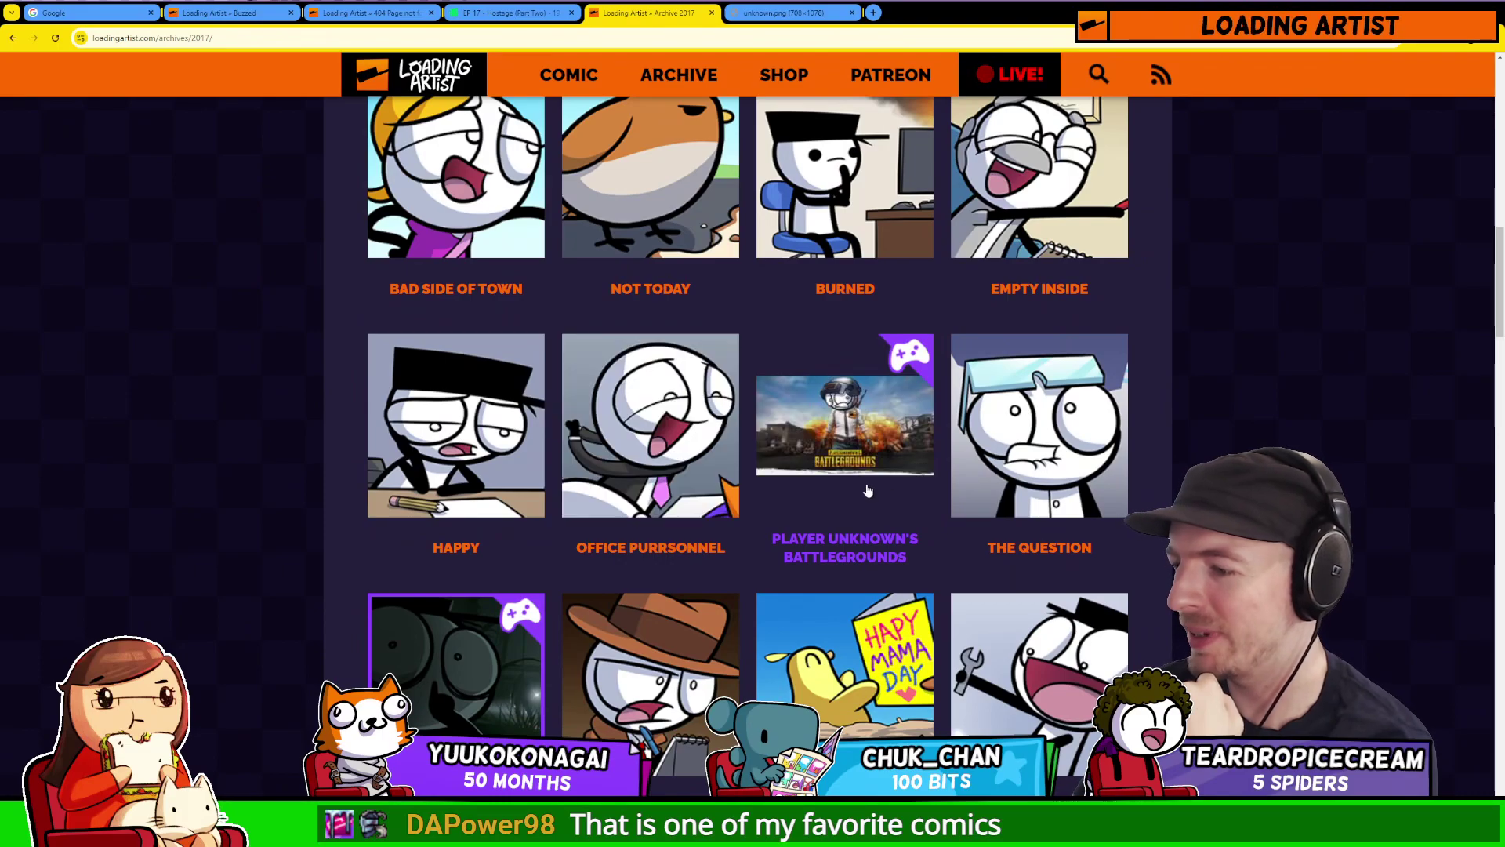
scroll(868, 491, "down", 5)
scroll(692, 480, "down", 5)
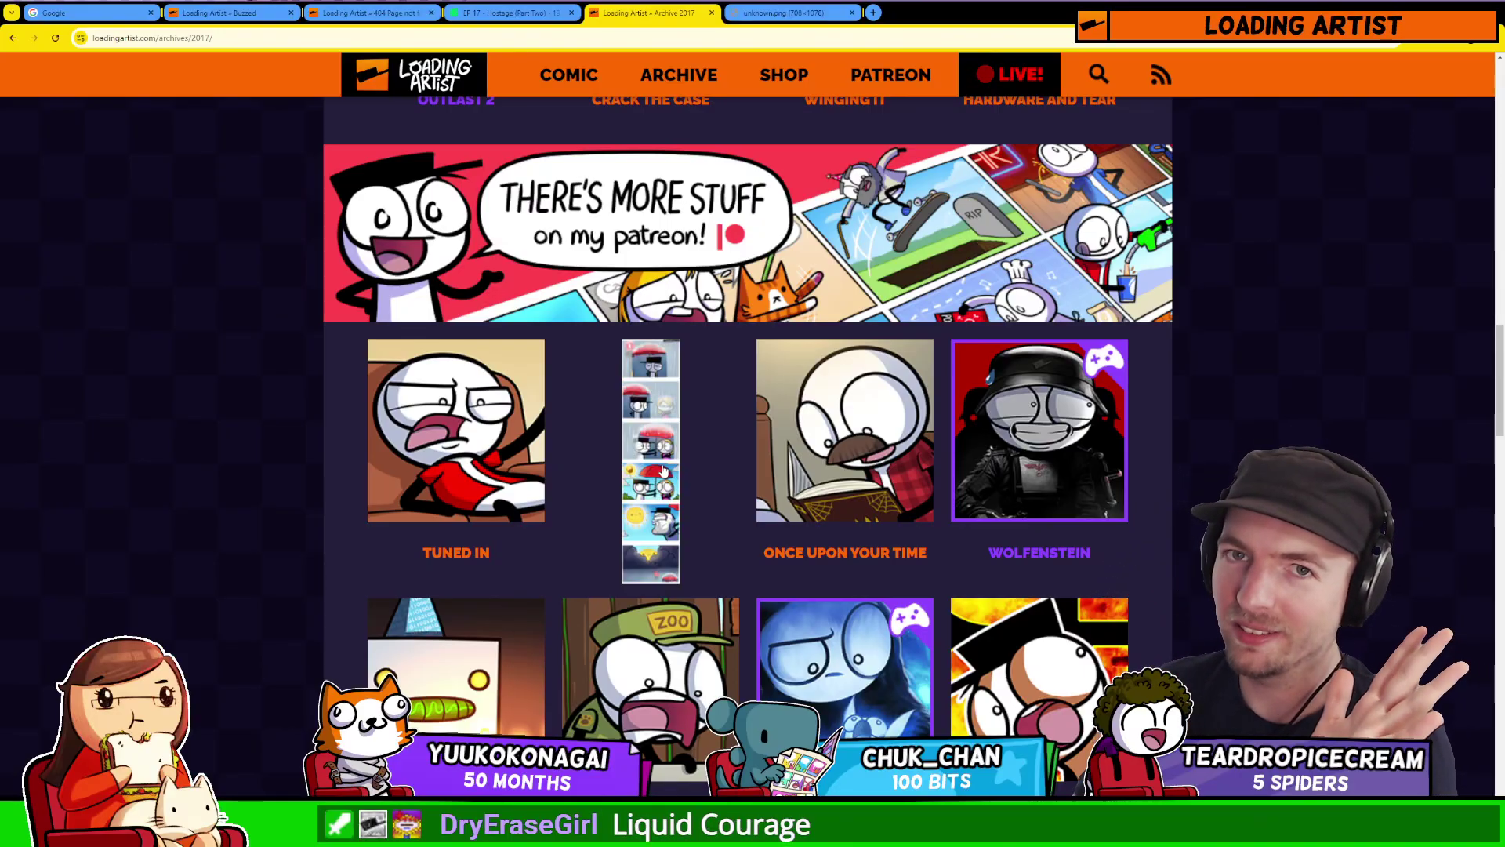
Step: Open the Sharing a Moment comic and examine the rain, glow and sunlight effects in its panels
left_click(663, 470)
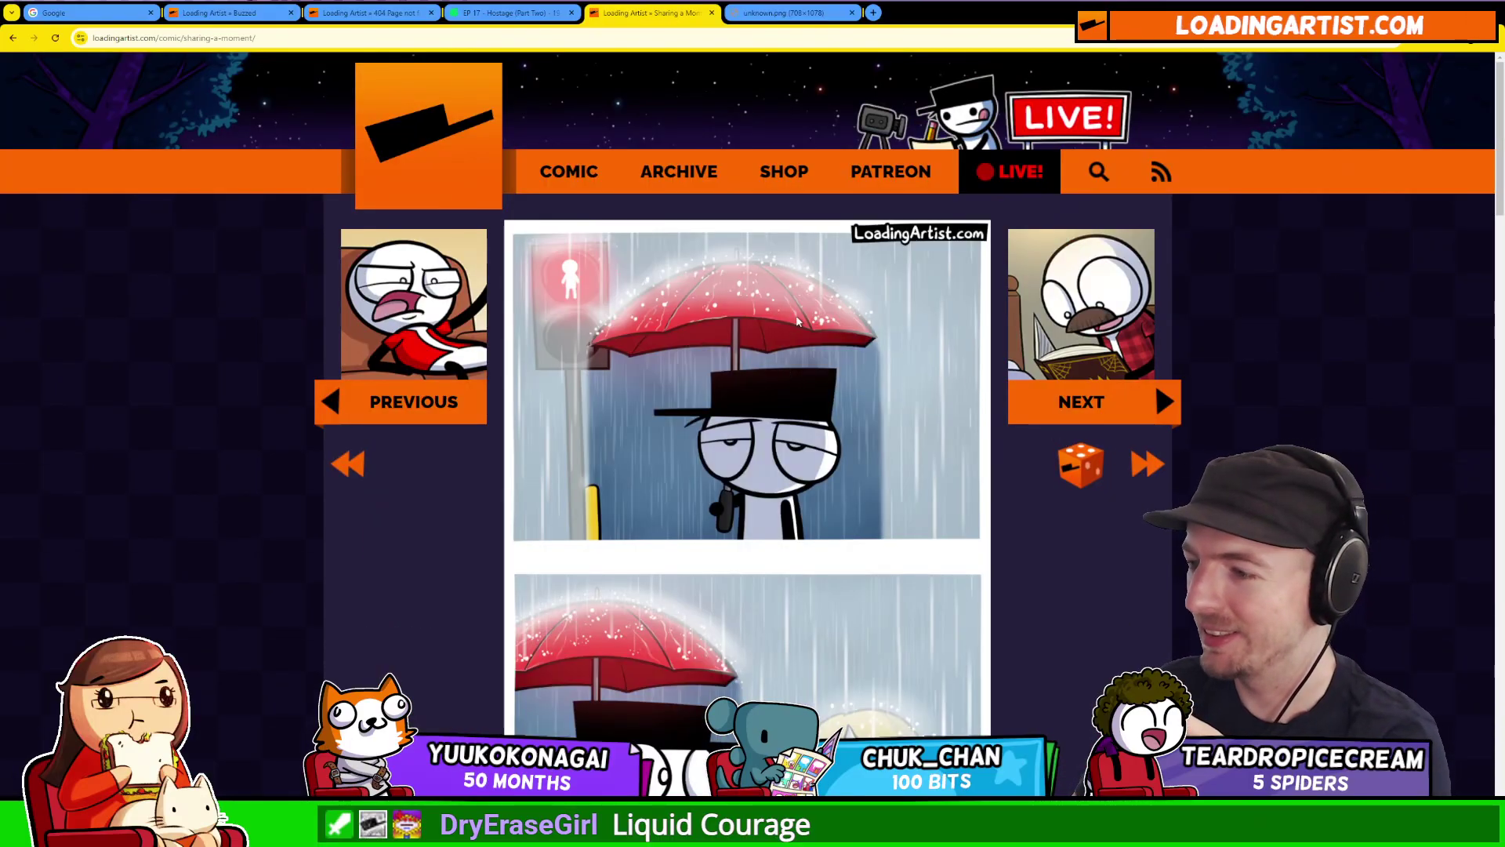
scroll(1194, 360, "down", 6)
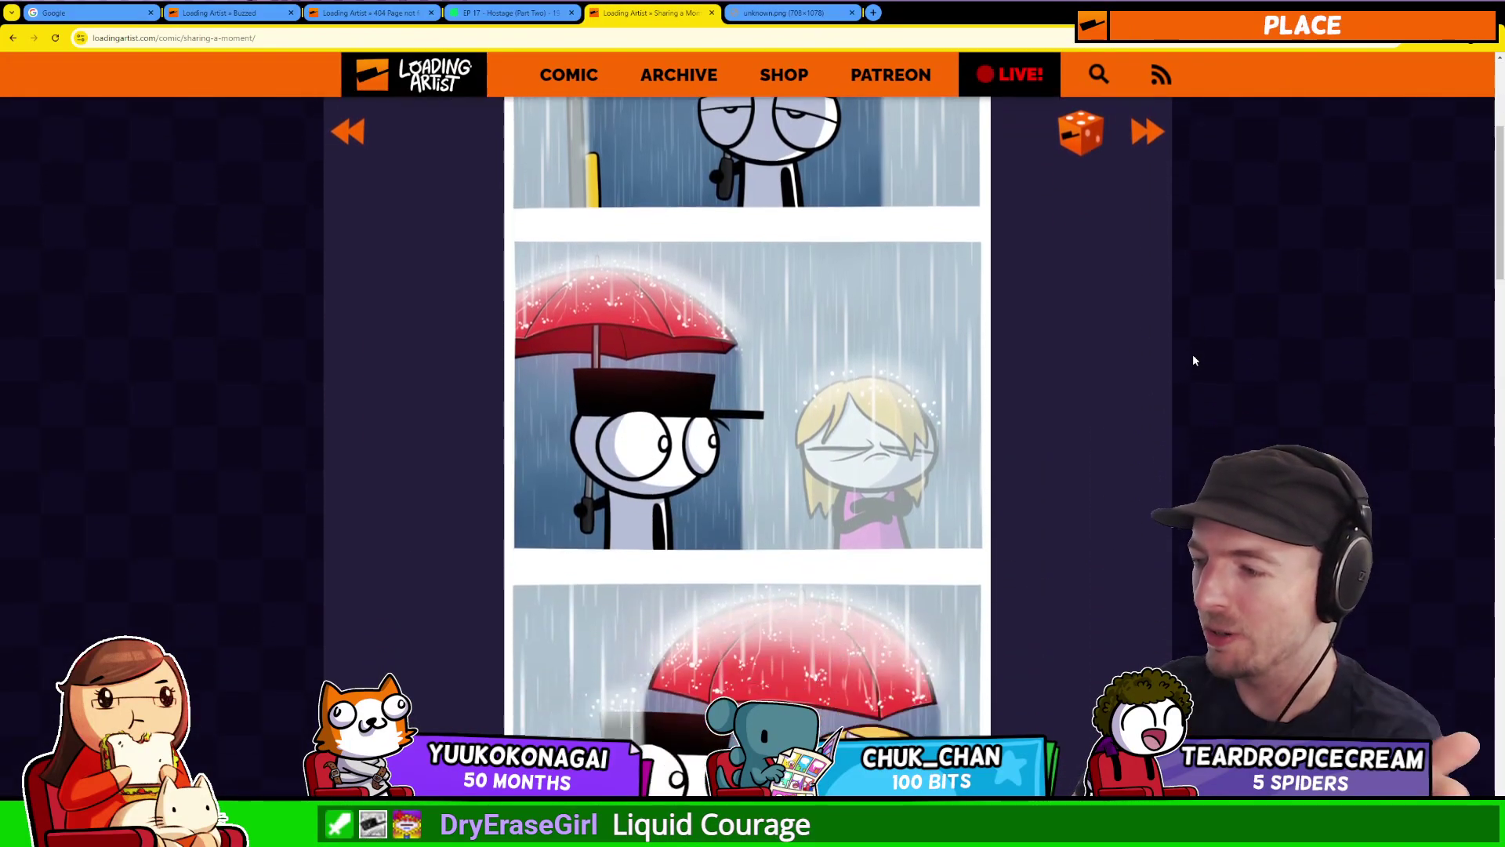
scroll(1194, 359, "down", 8)
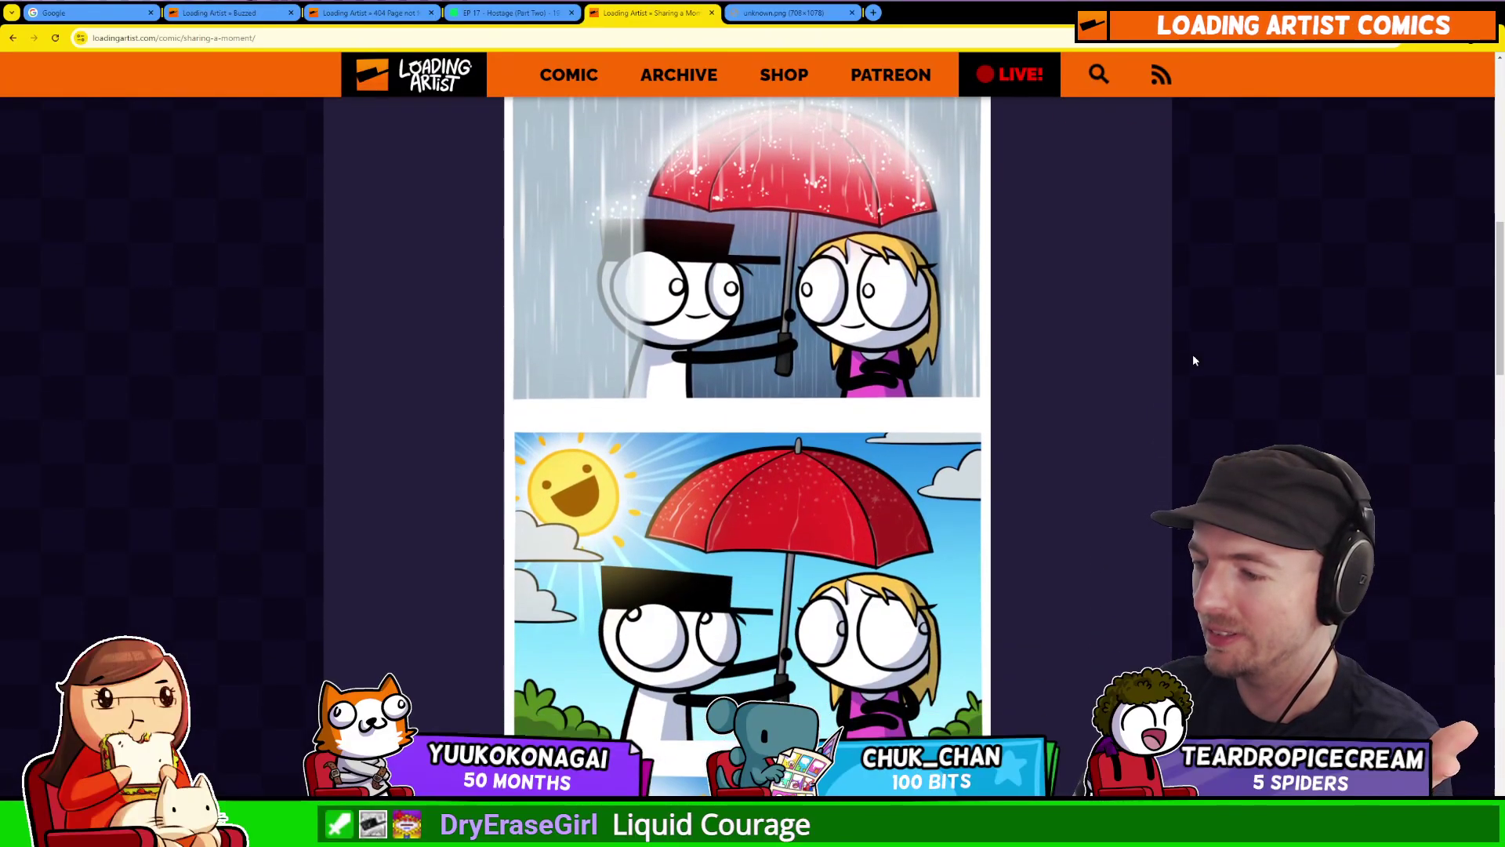
scroll(1193, 359, "down", 8)
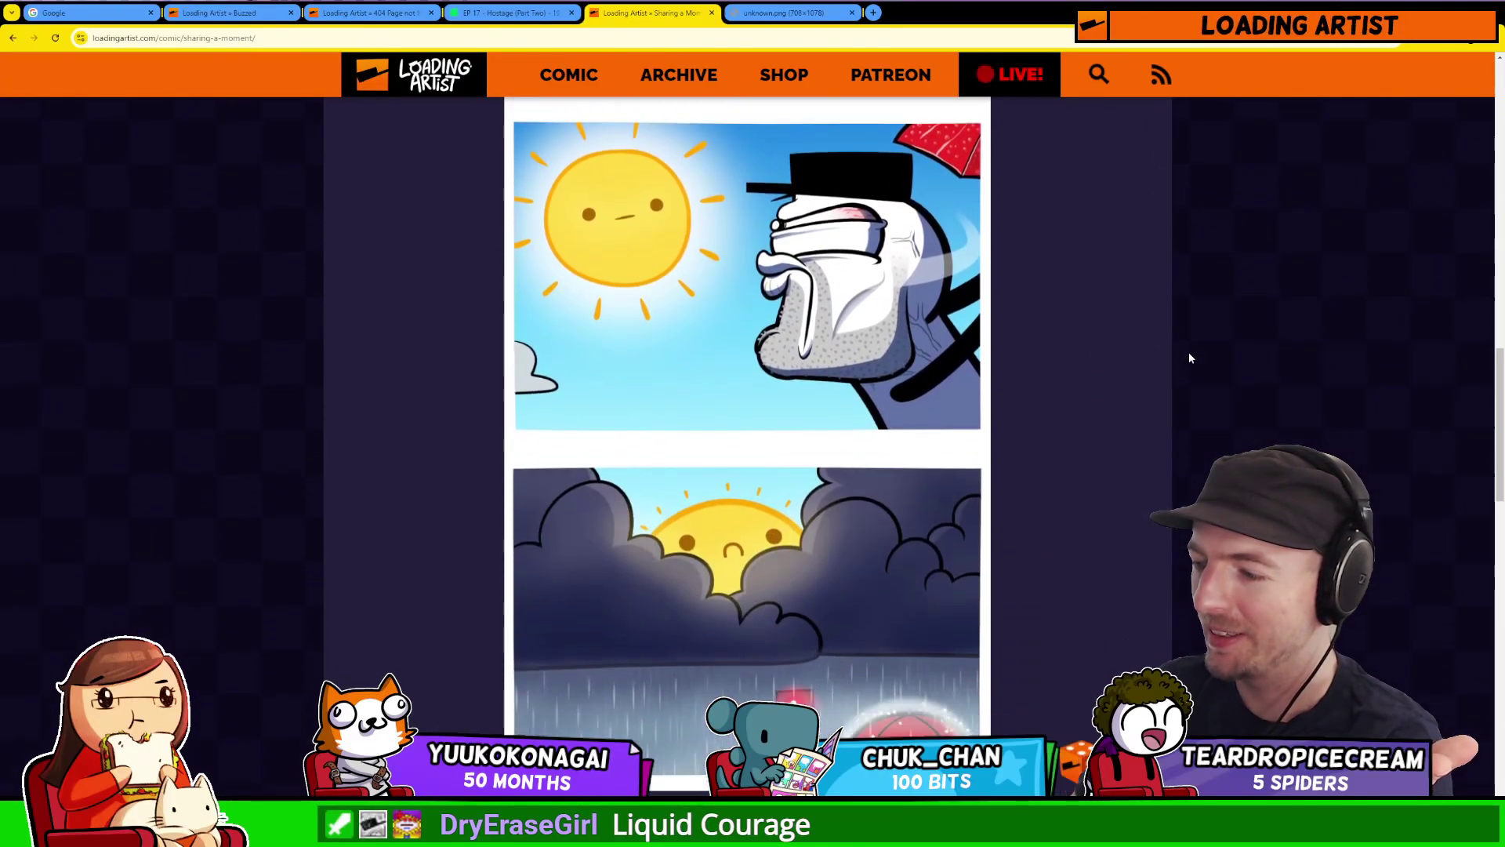
scroll(1126, 349, "up", 7)
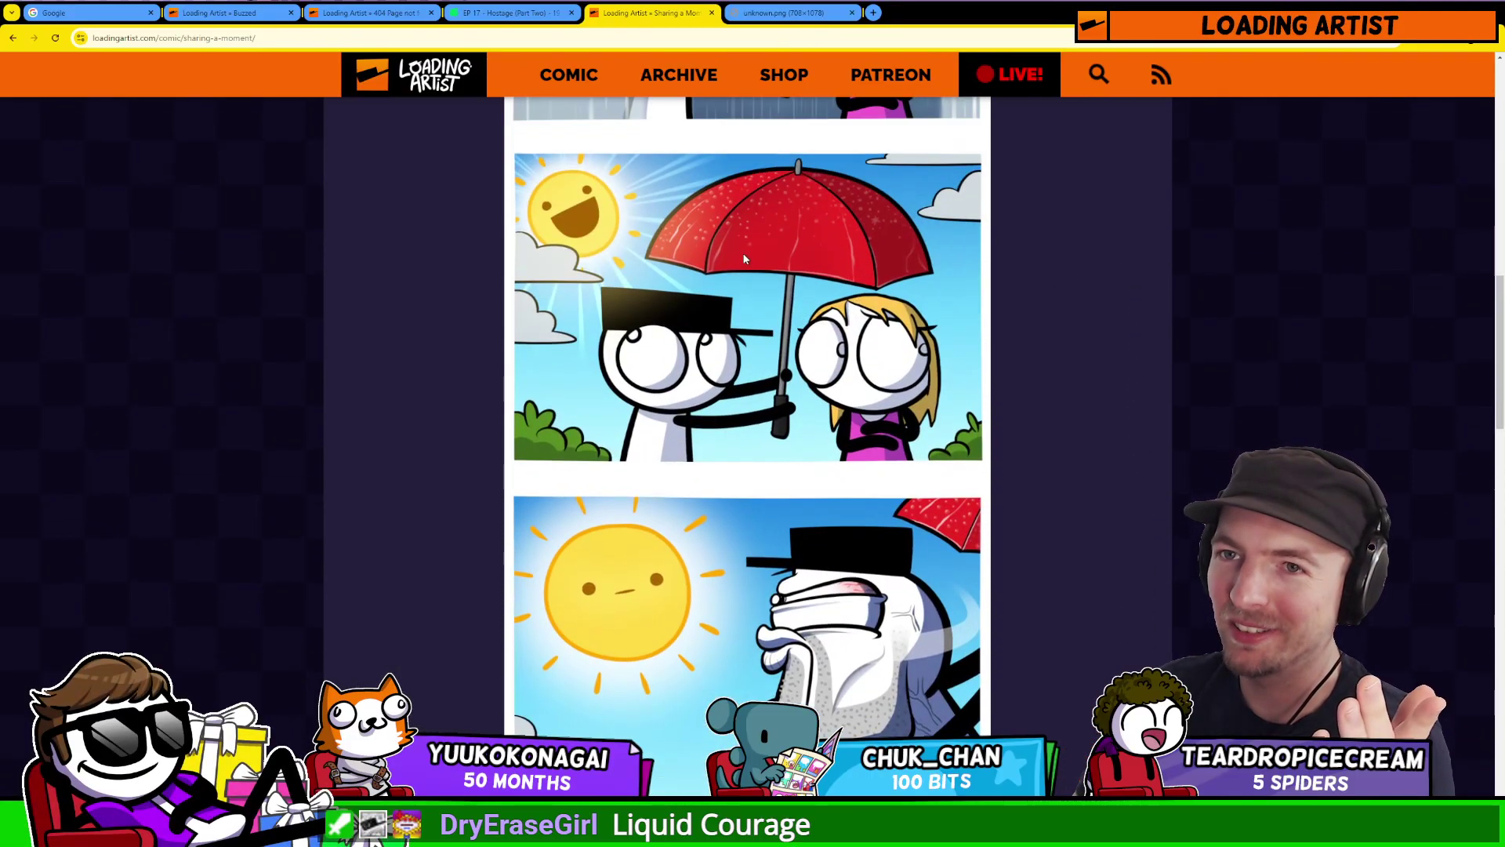
scroll(776, 357, "up", 3)
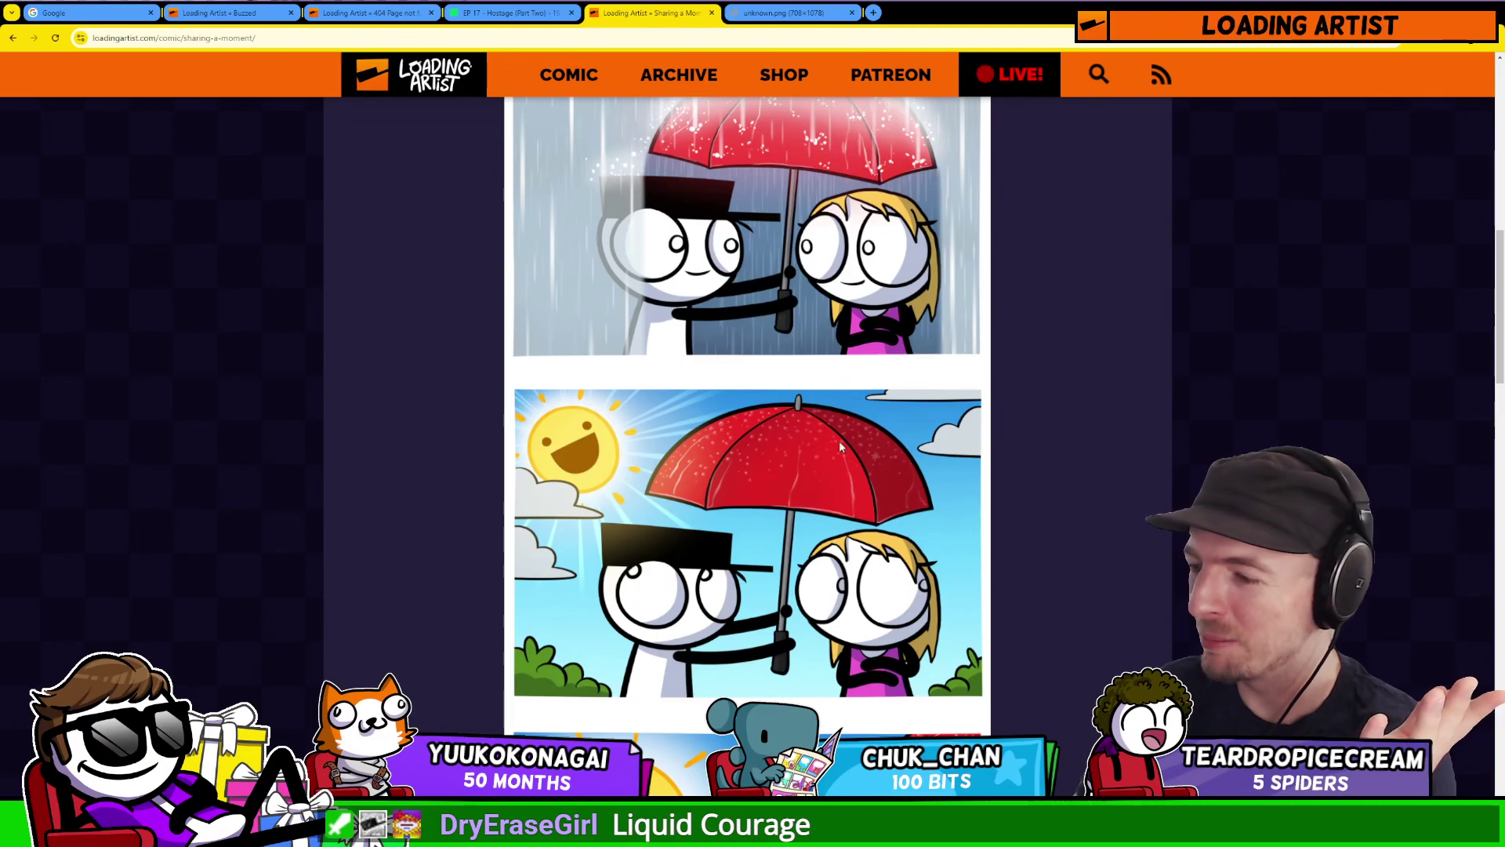
scroll(830, 466, "up", 2)
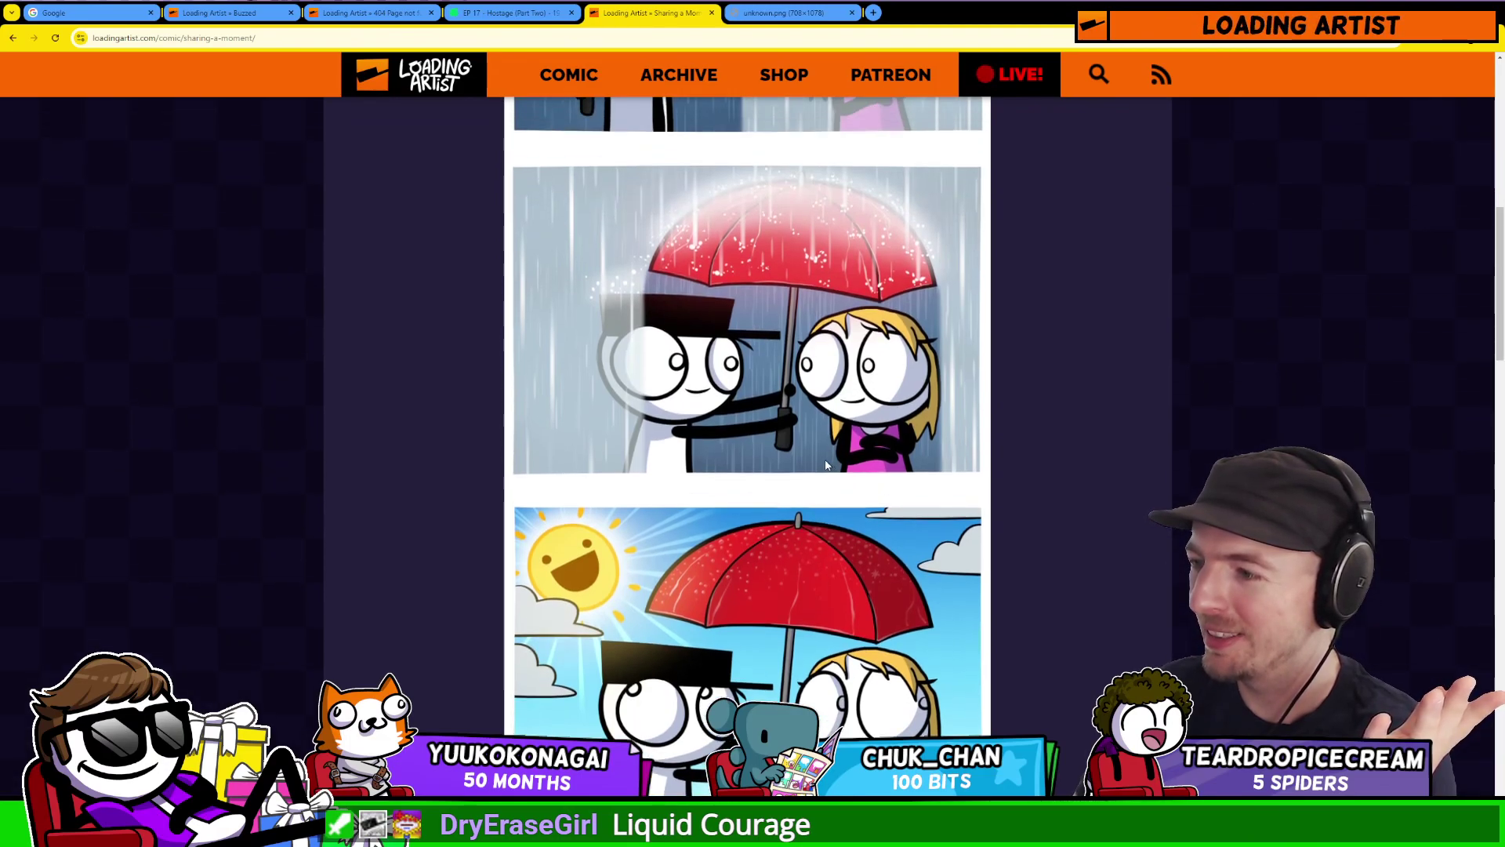
scroll(799, 464, "down", 2)
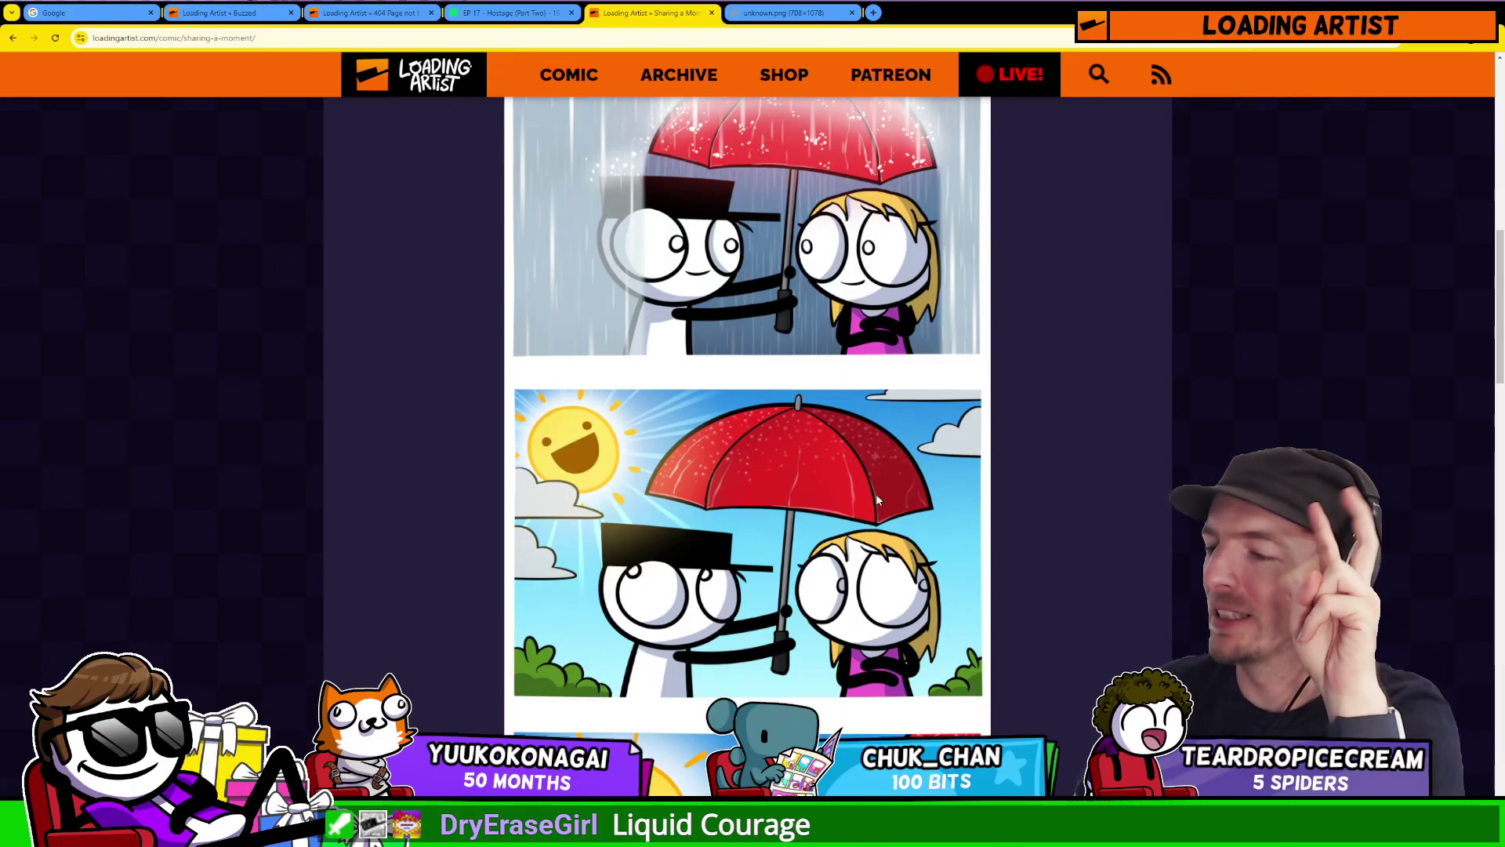
scroll(859, 478, "down", 3)
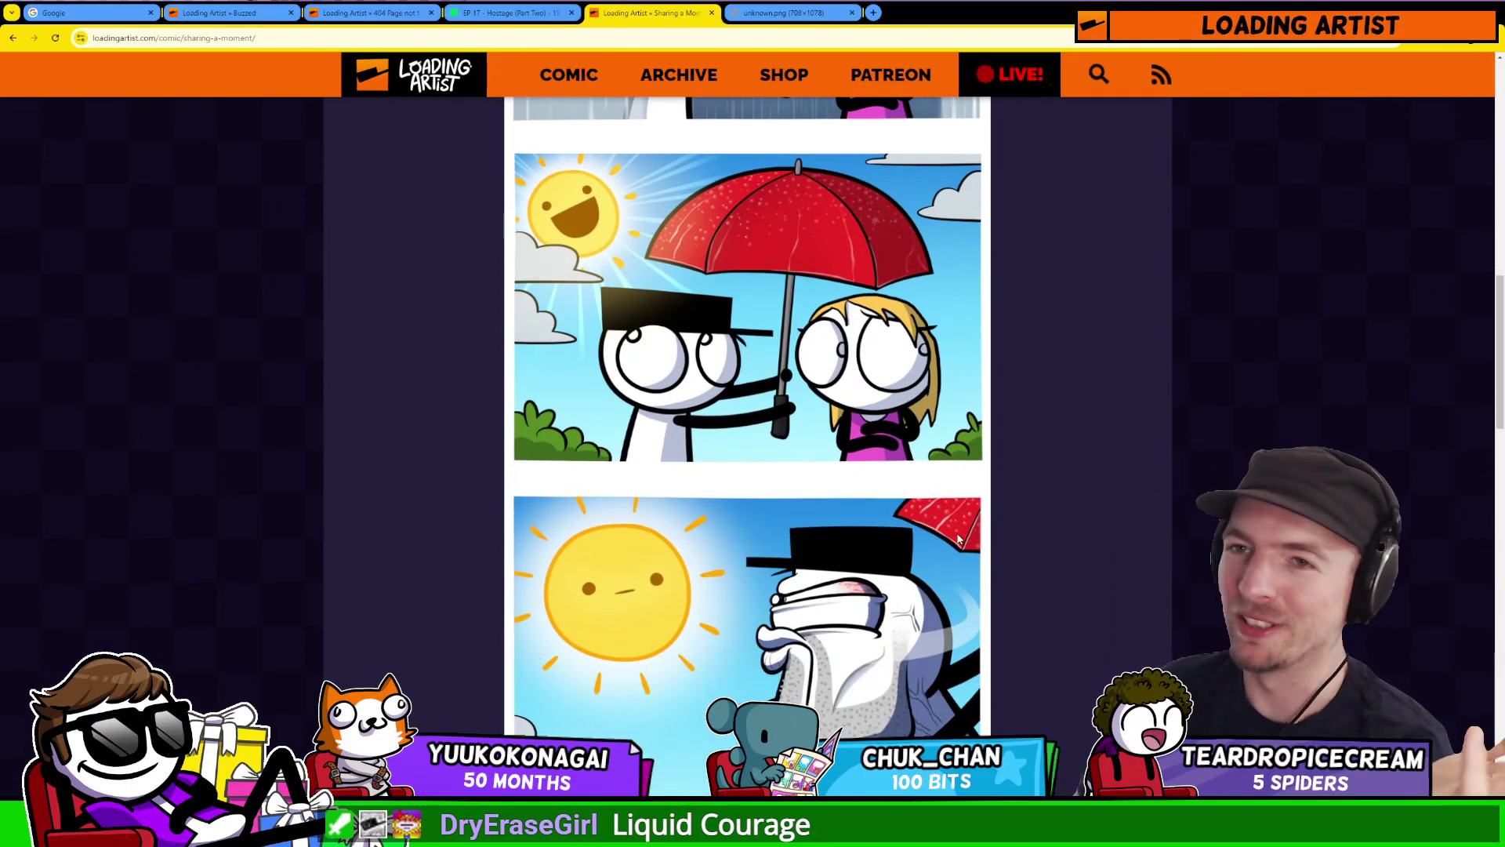
scroll(938, 535, "up", 4)
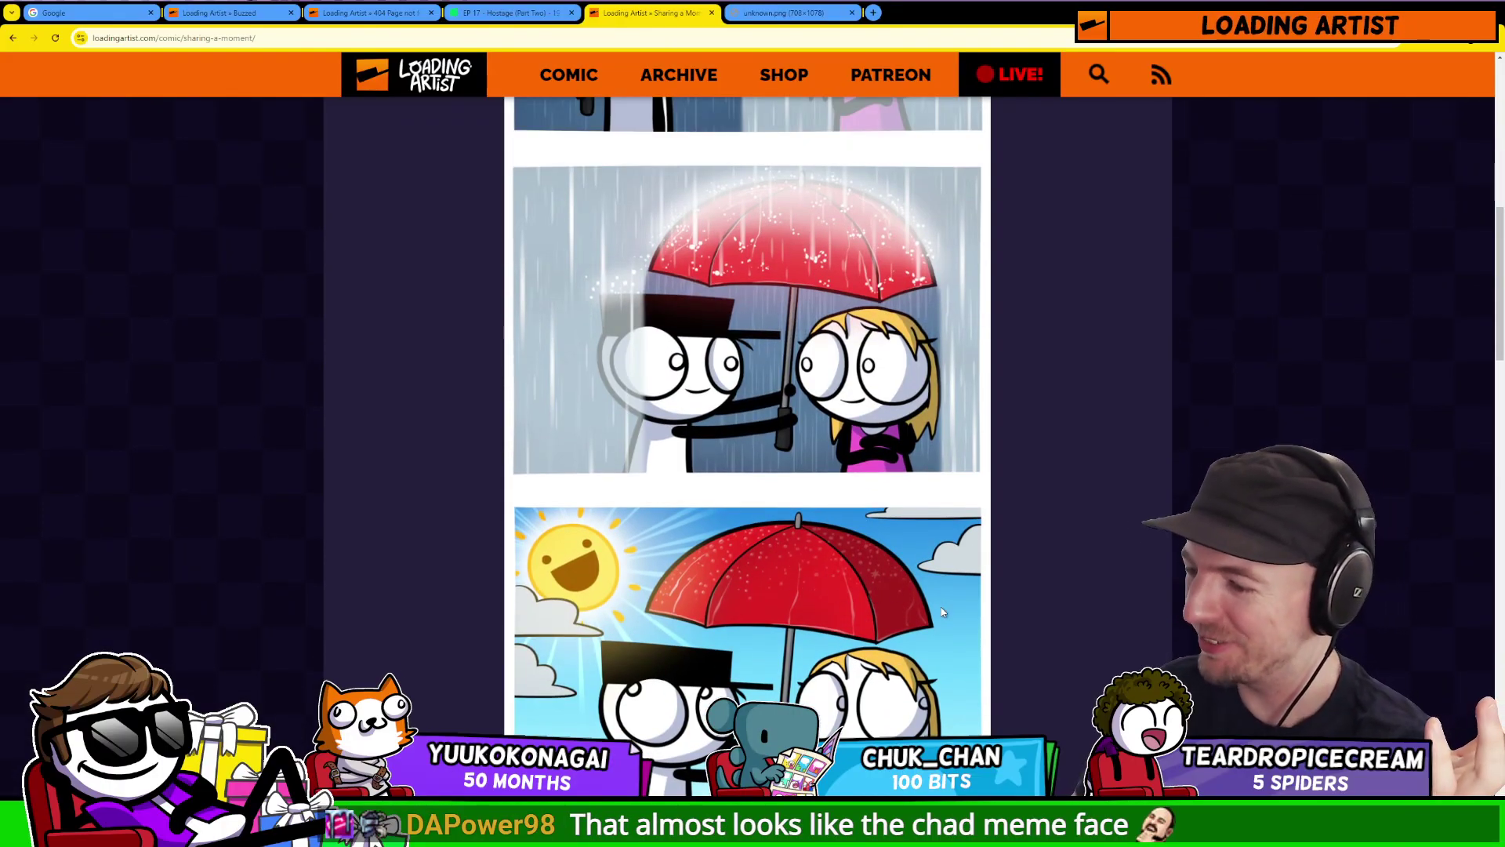
scroll(744, 400, "down", 3)
scroll(787, 444, "down", 2)
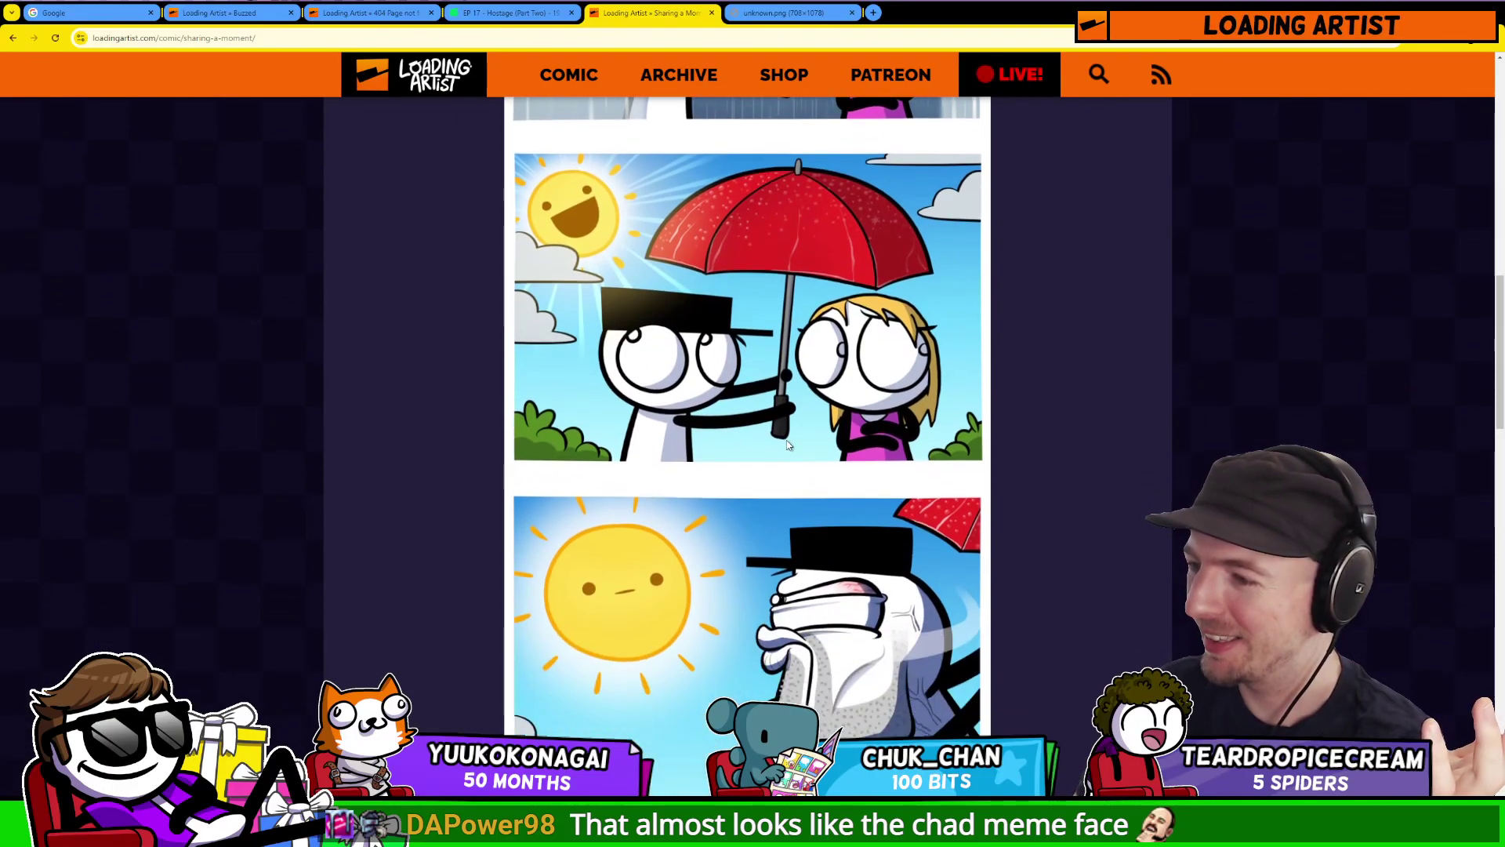
scroll(780, 441, "down", 3)
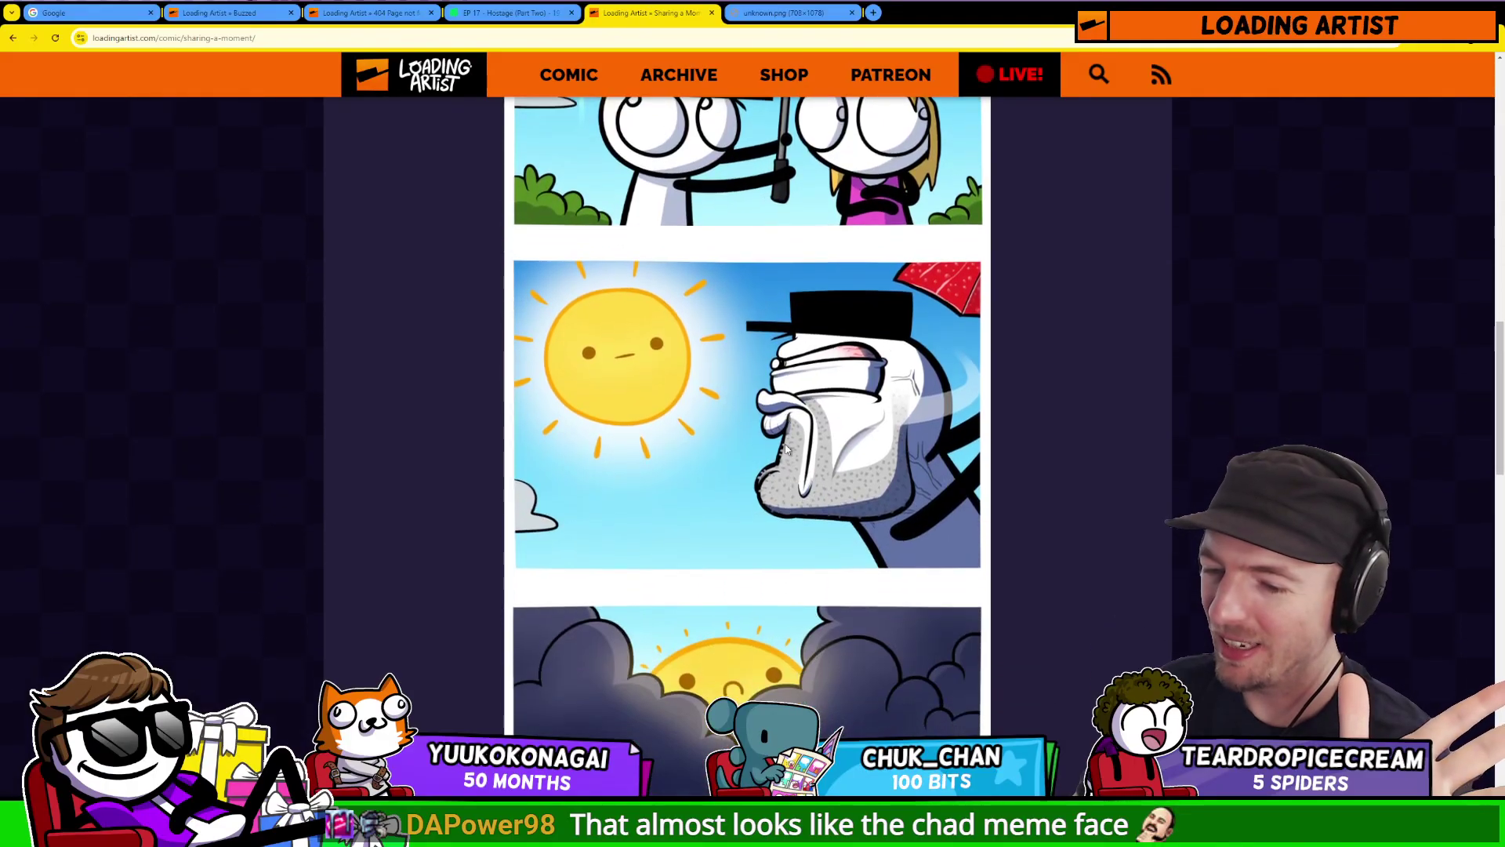
scroll(787, 449, "down", 4)
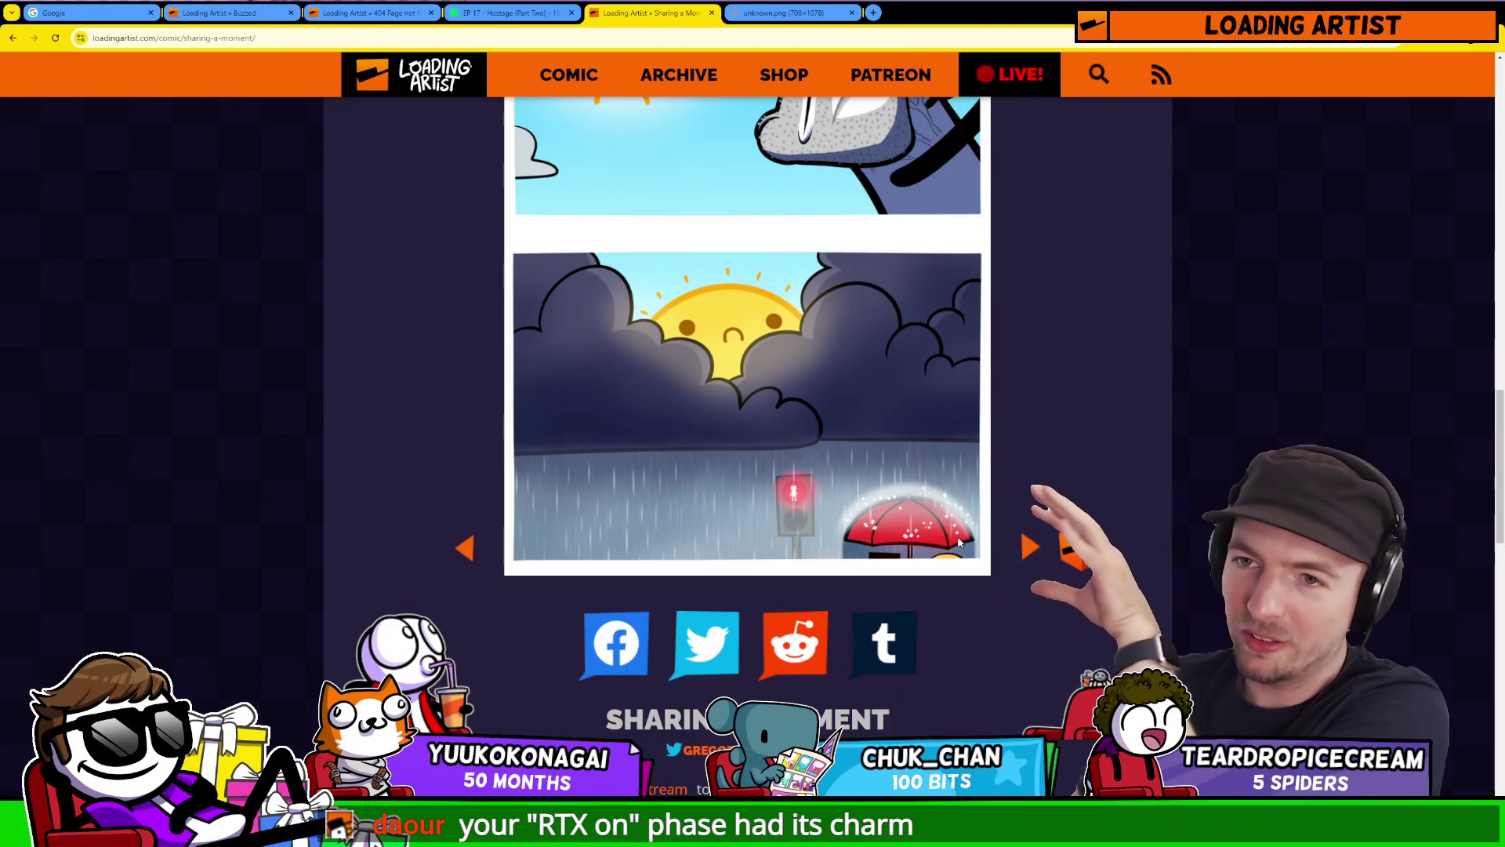
Step: Review Sharing a Moment from its later panels back to the first, and check the post details beneath the comic
scroll(960, 549, "up", 5)
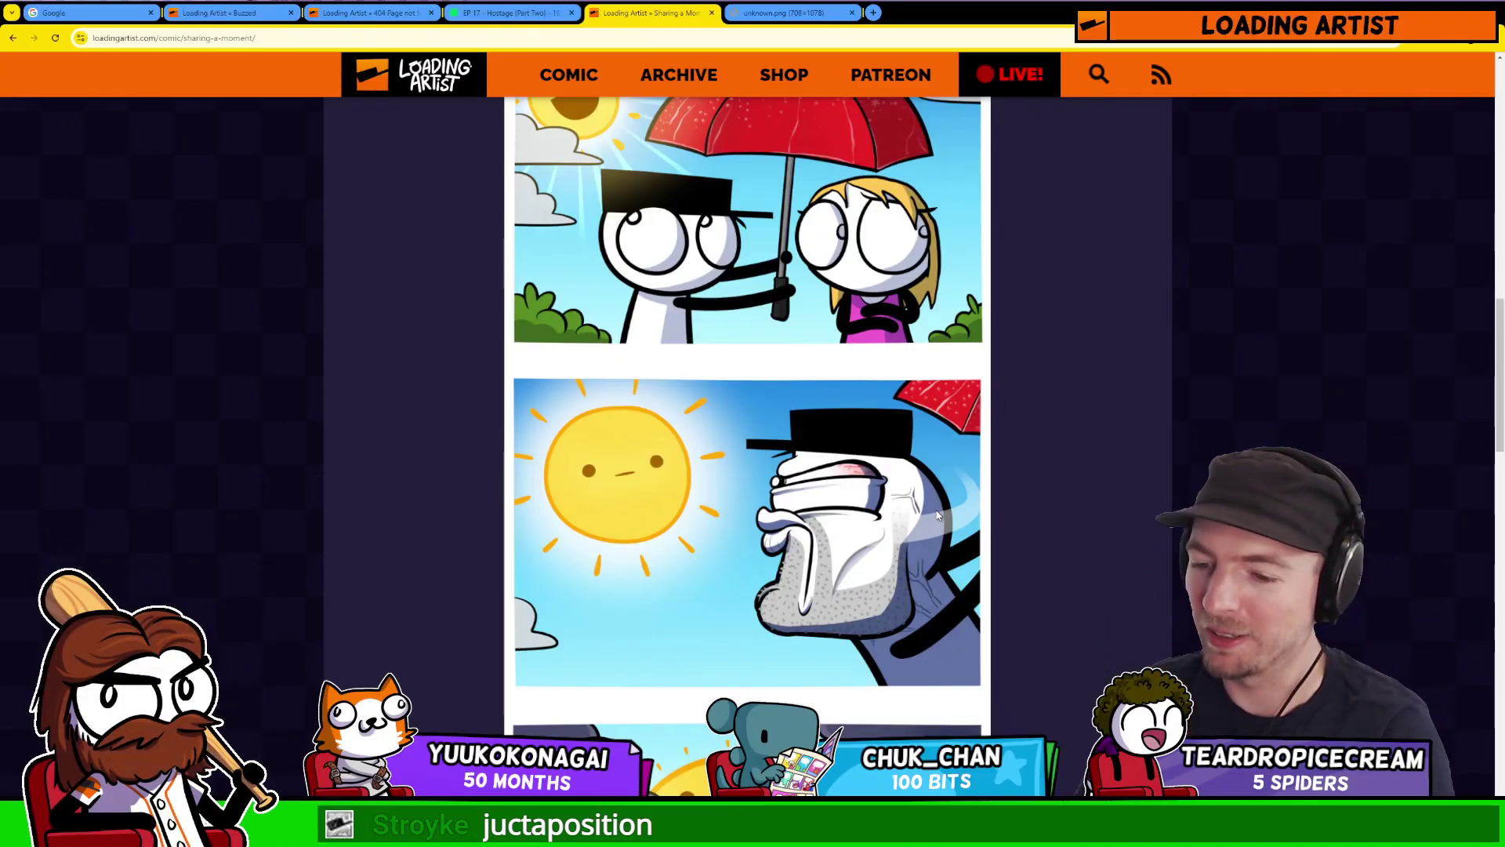
scroll(463, 477, "up", 6)
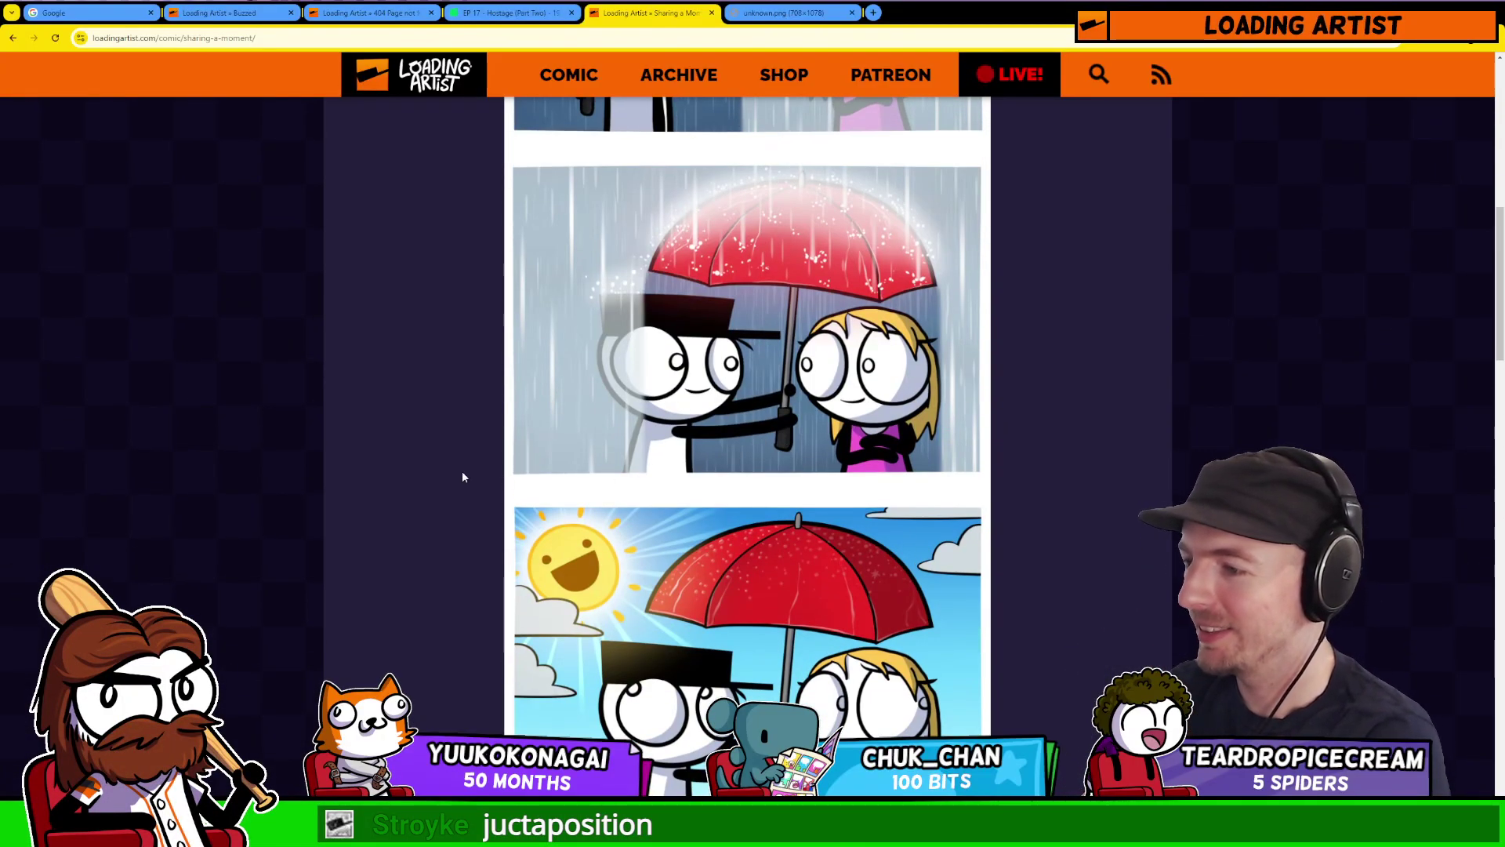
scroll(462, 476, "up", 3)
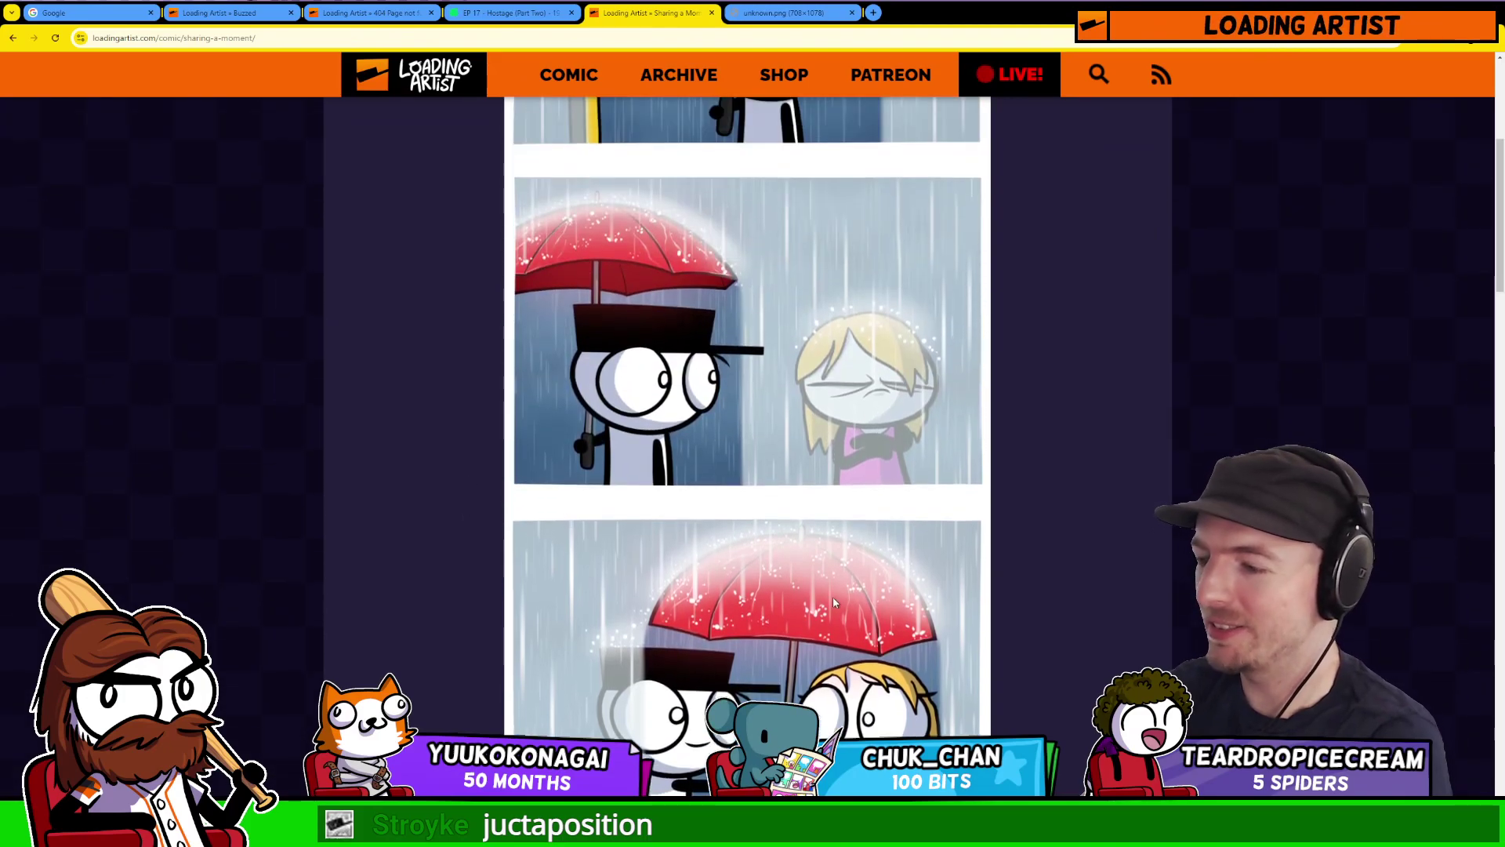
scroll(694, 424, "up", 3)
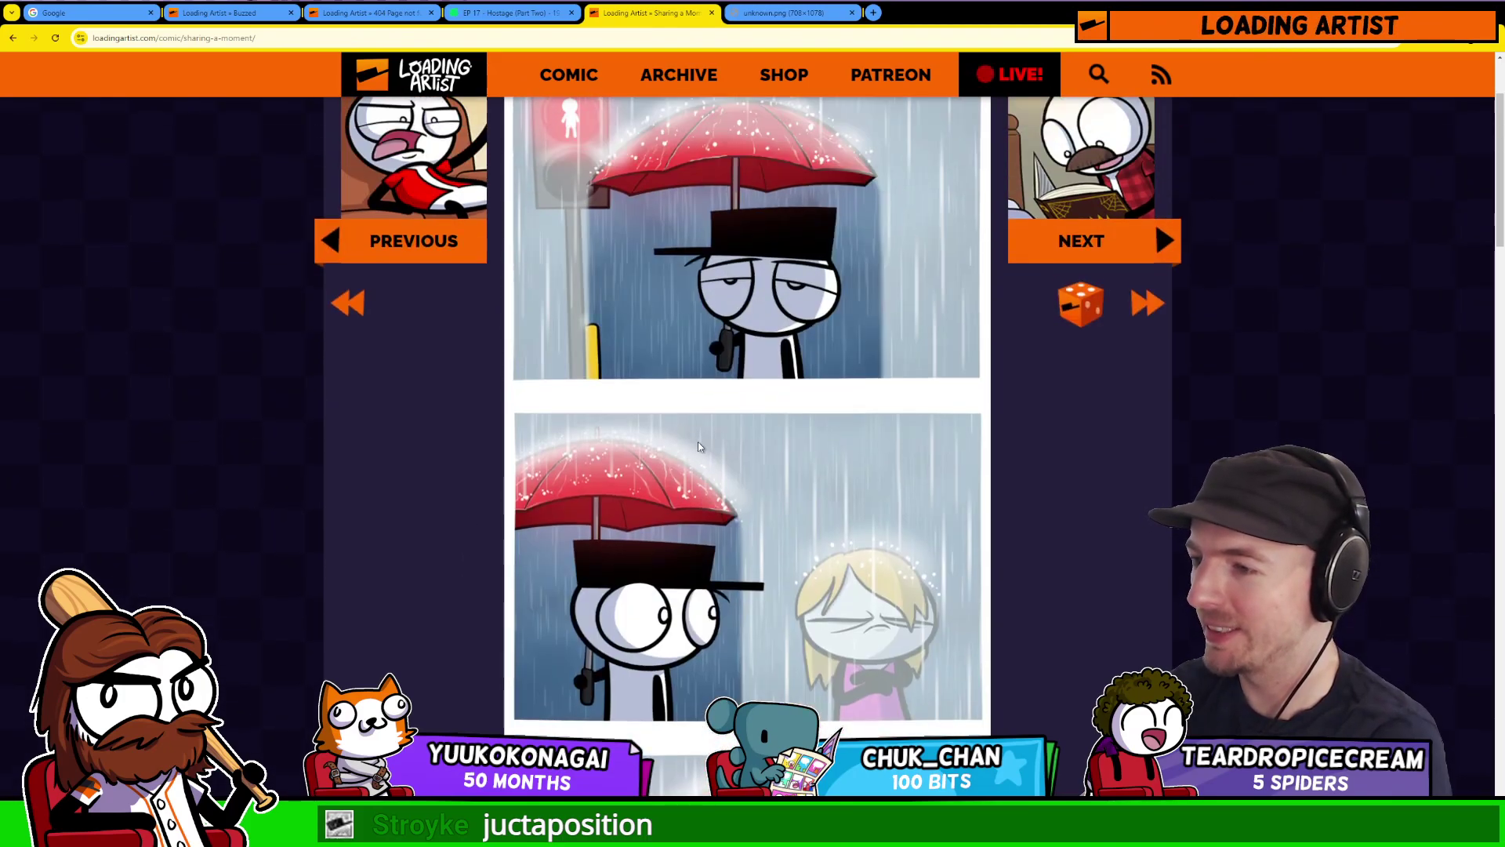
scroll(699, 445, "up", 2)
scroll(659, 462, "down", 15)
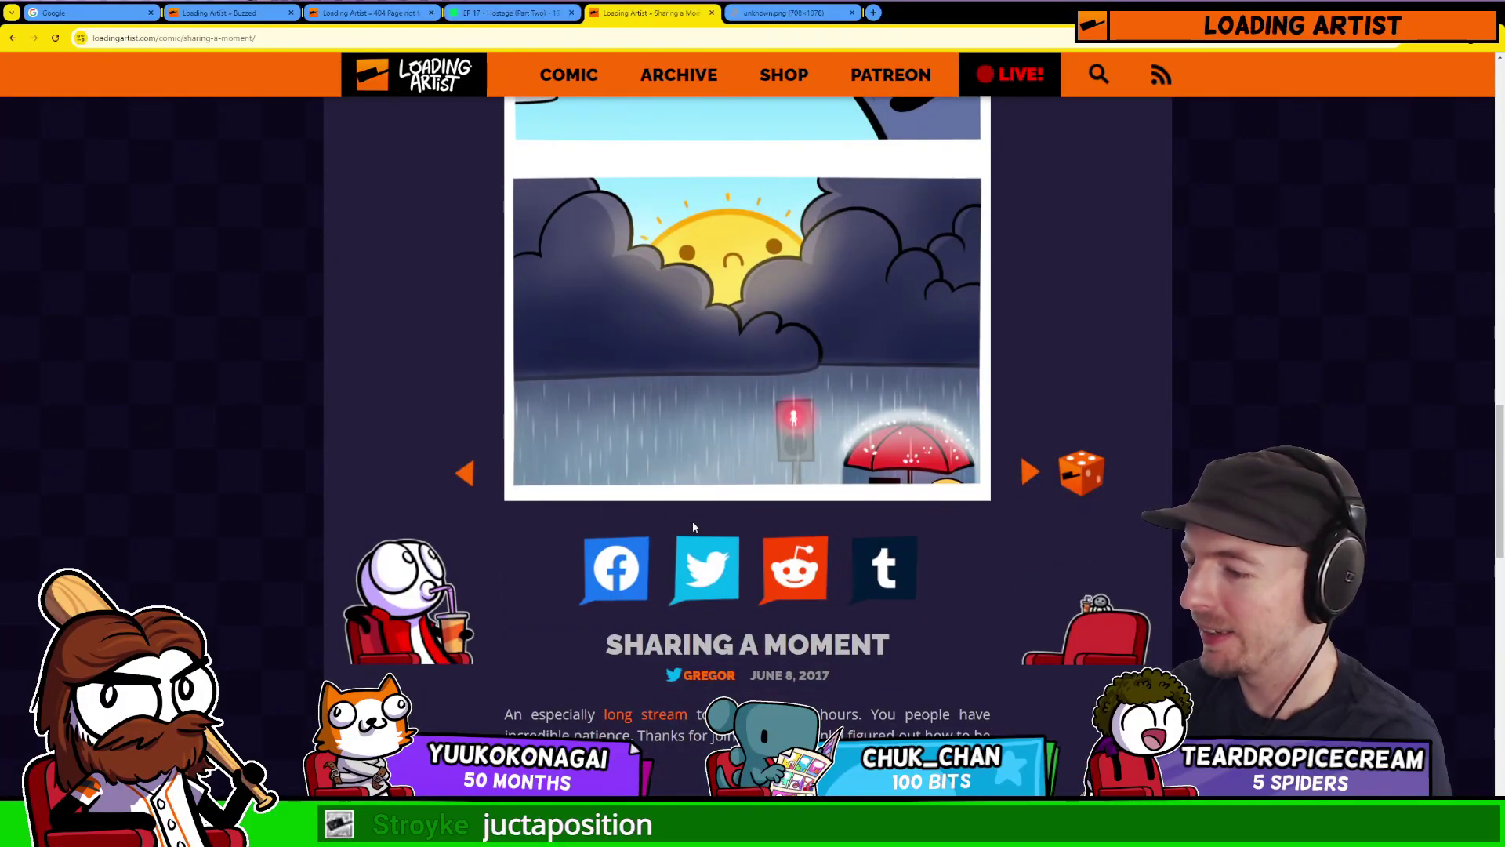
Step: Return to the 2017 archive and open the Fed Up comic
key("alt+Left")
scroll(338, 463, "down", 1)
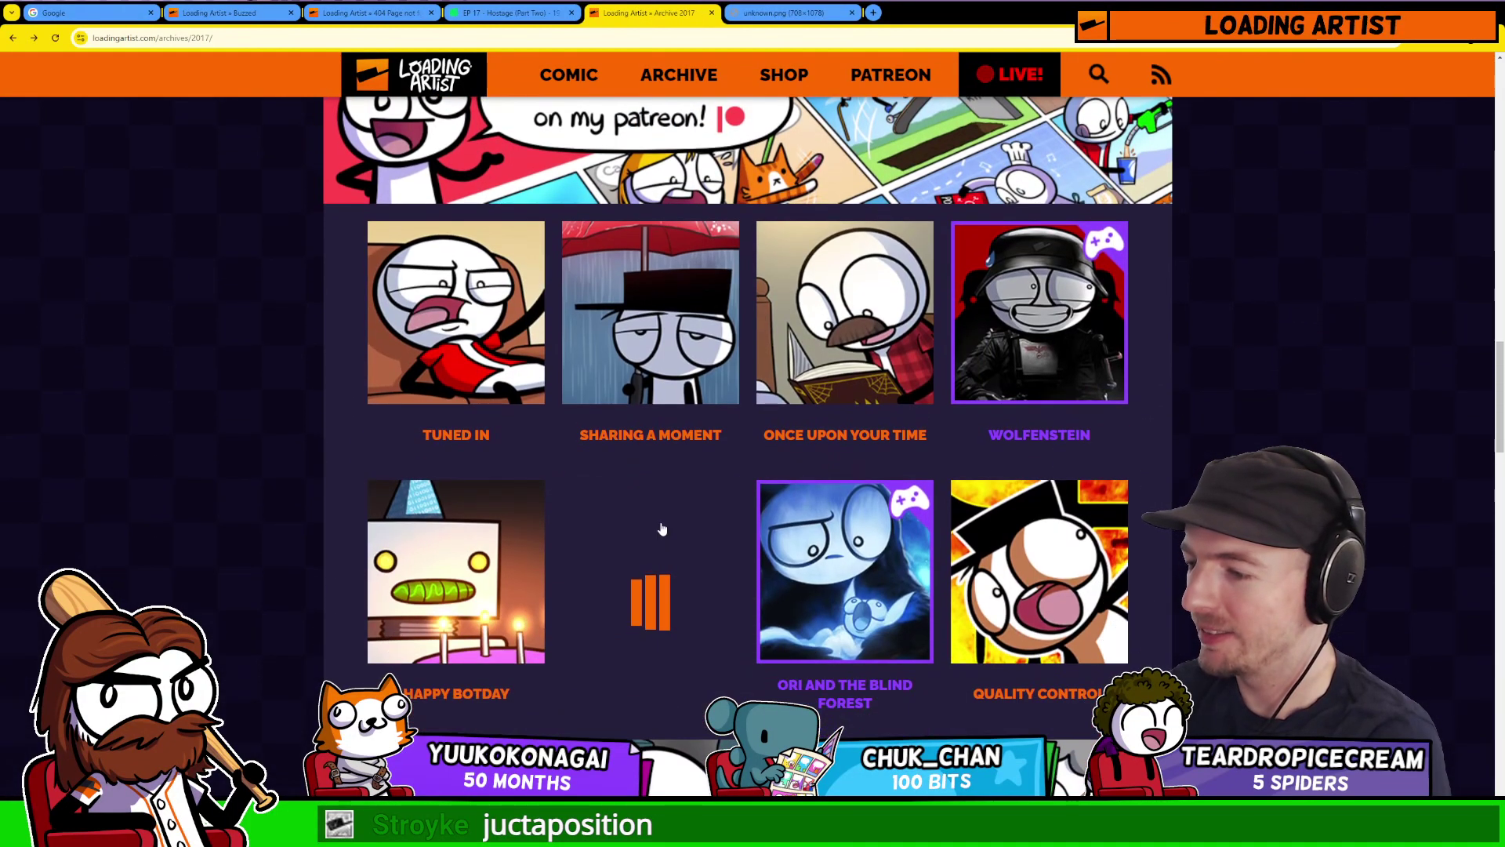
left_click(663, 530)
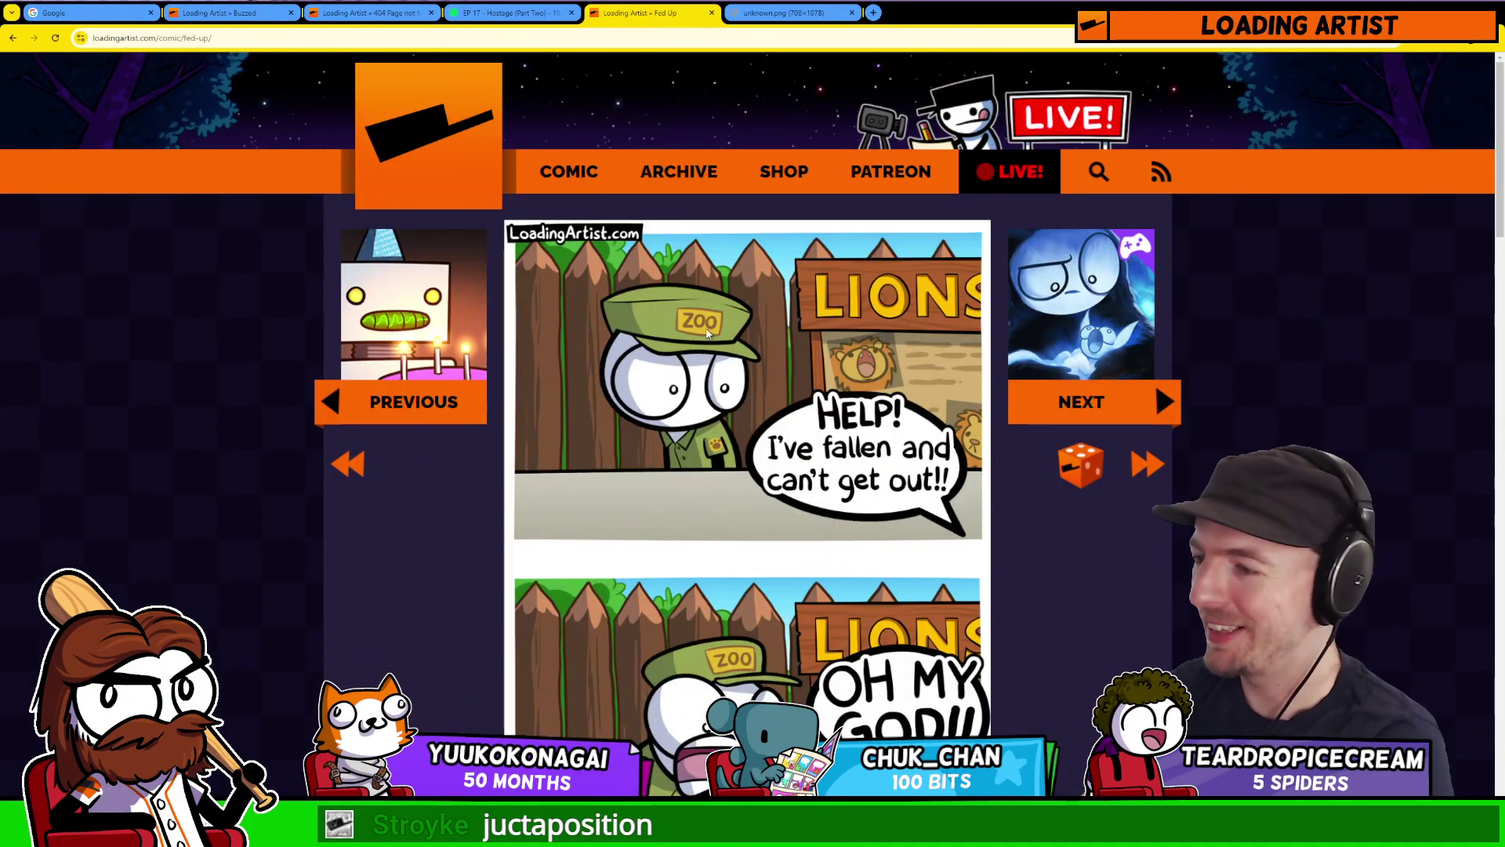
Step: Read through the Fed Up comic, comparing the background shading in its panels, and check the post details beneath it
scroll(708, 333, "down", 5)
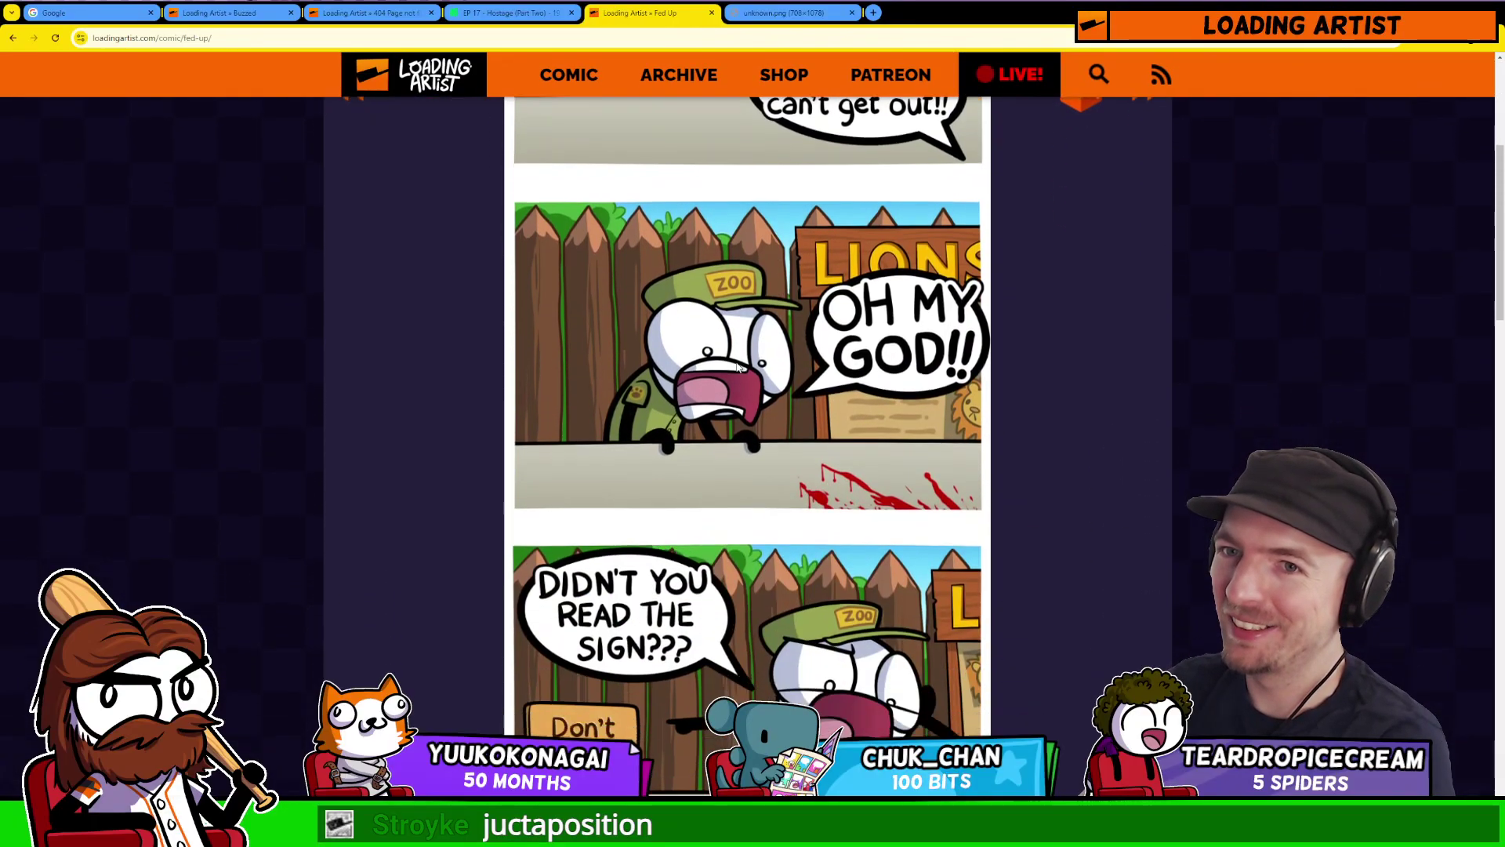
scroll(738, 366, "down", 3)
scroll(689, 423, "down", 3)
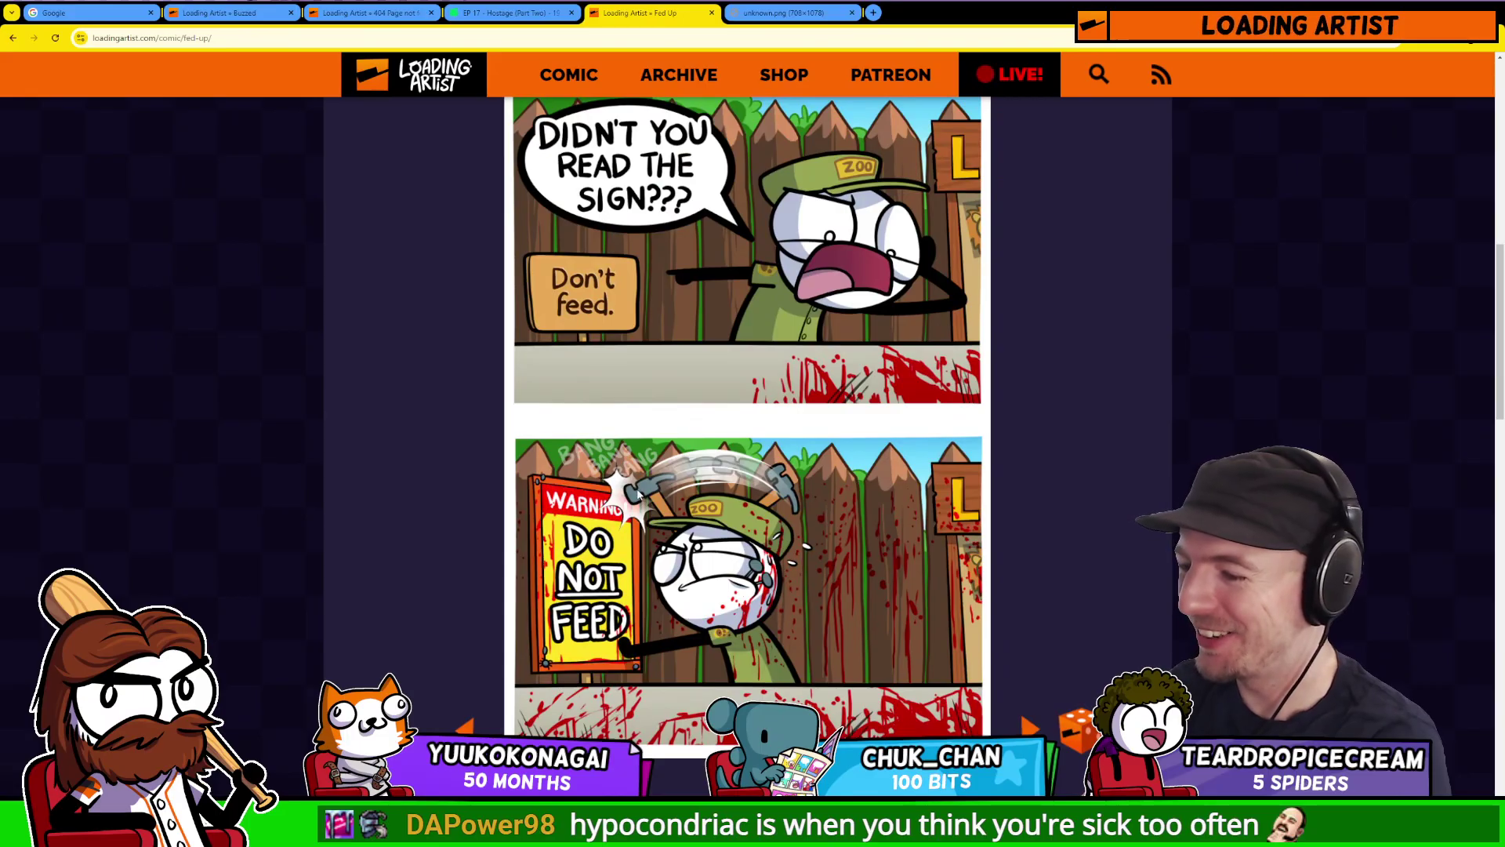
scroll(869, 478, "up", 10)
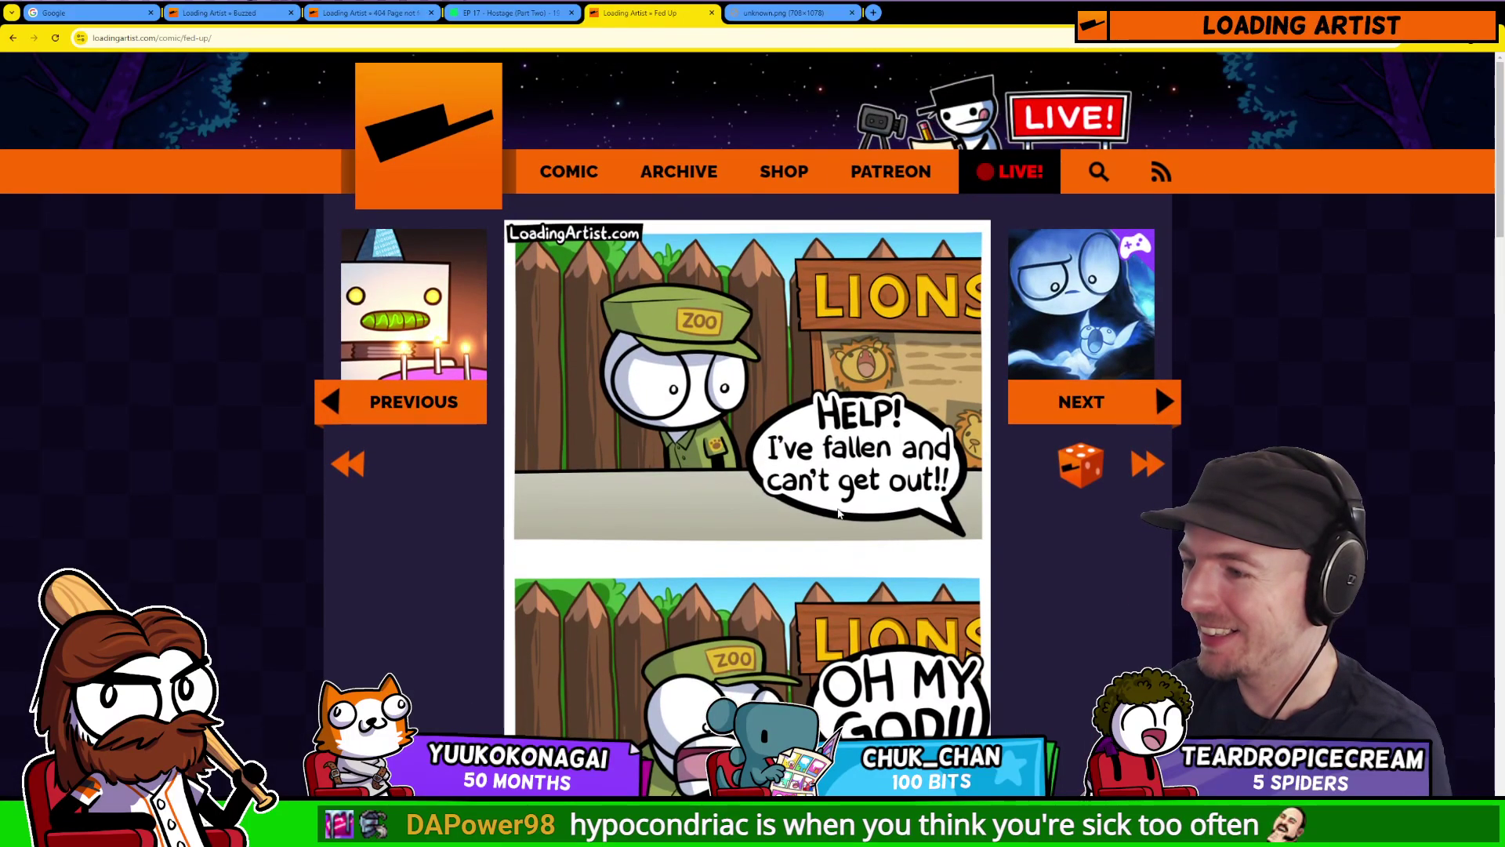
scroll(705, 486, "down", 3)
scroll(674, 491, "up", 3)
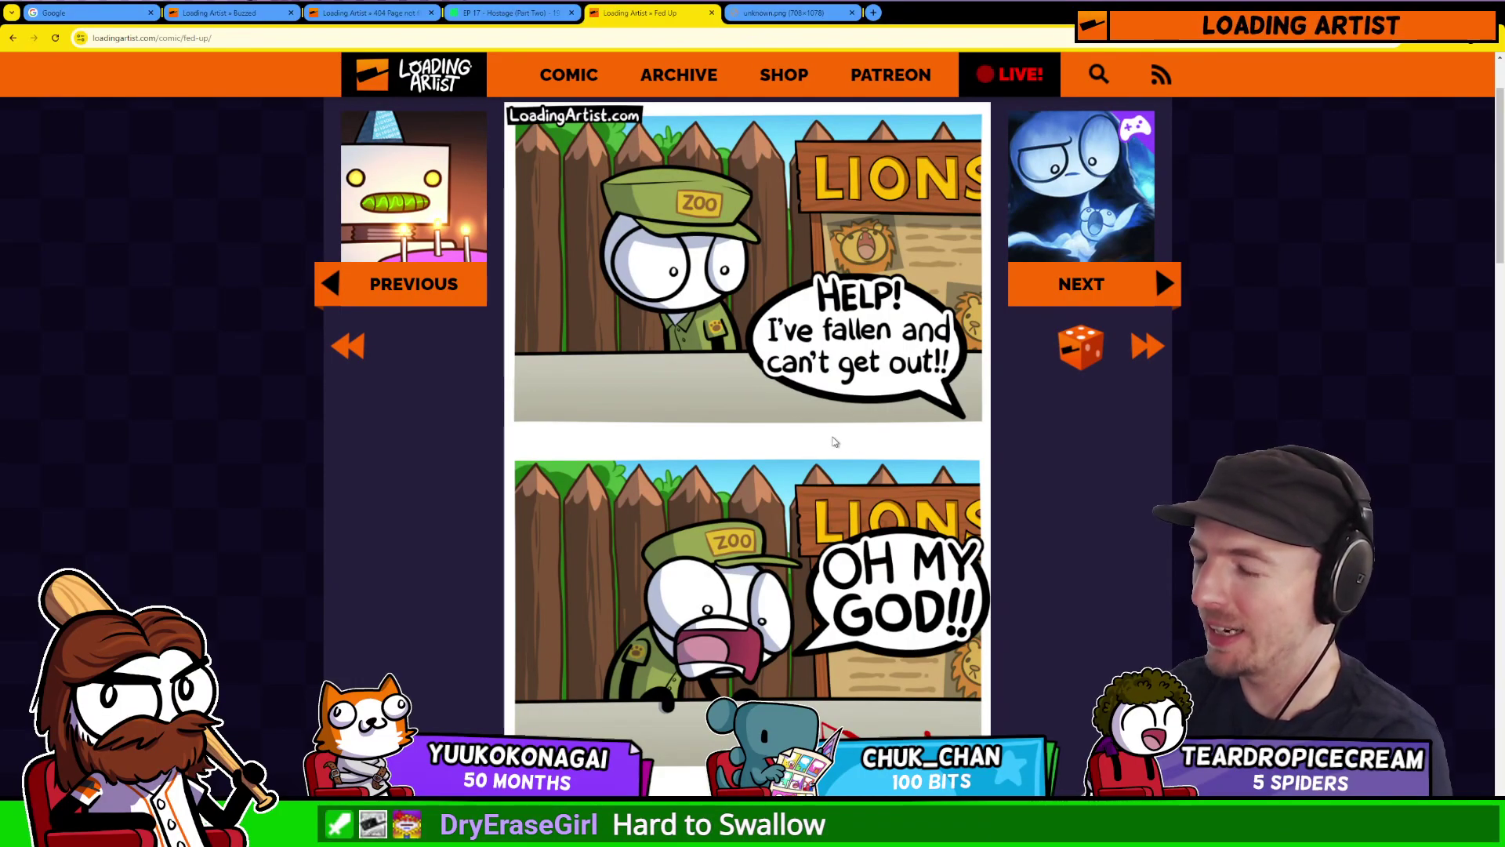
scroll(810, 437, "down", 1)
scroll(582, 437, "down", 2)
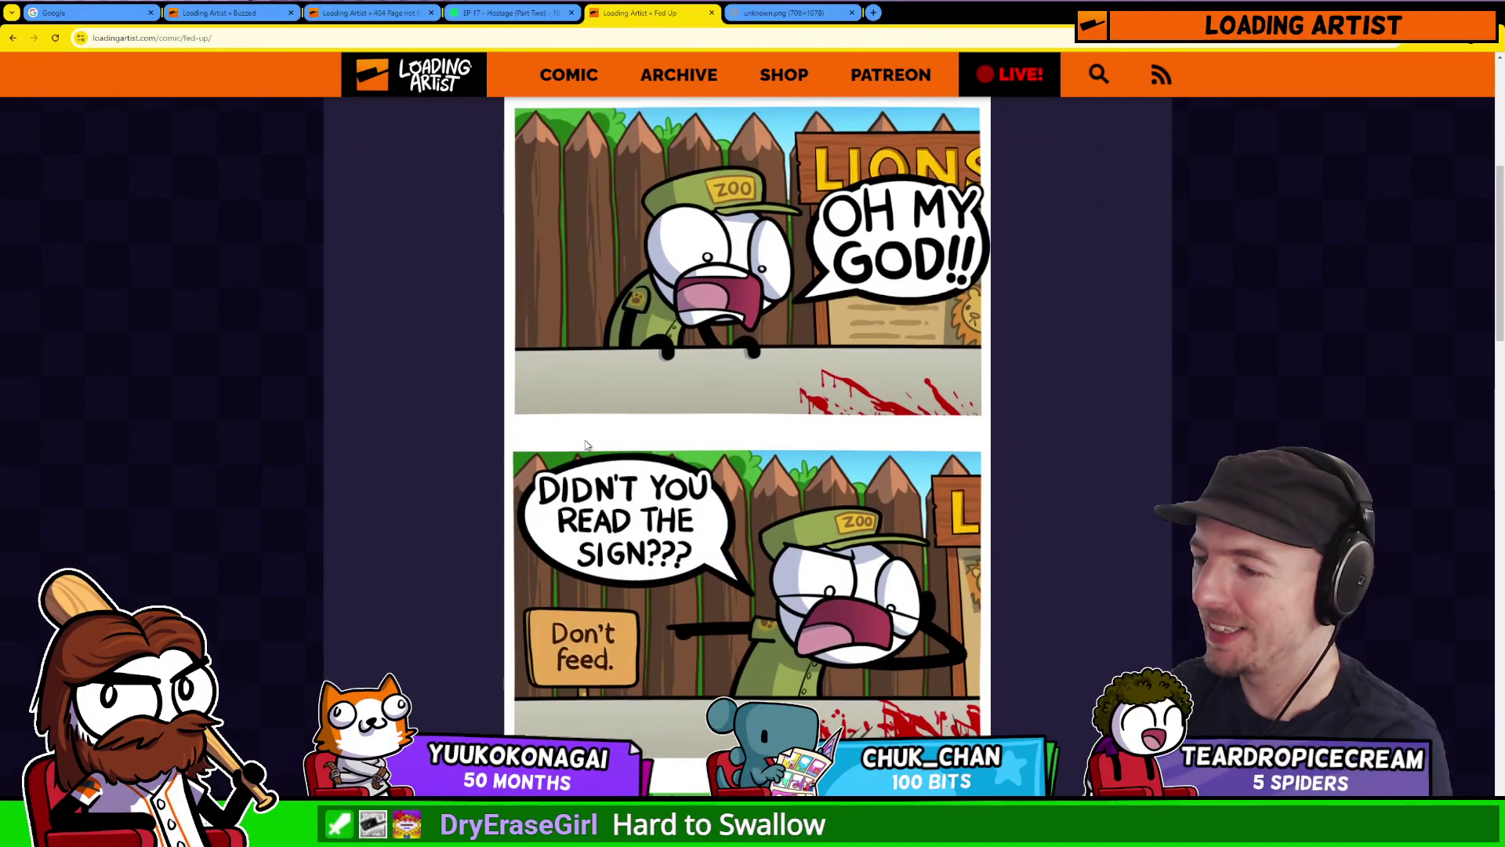
scroll(594, 452, "down", 20)
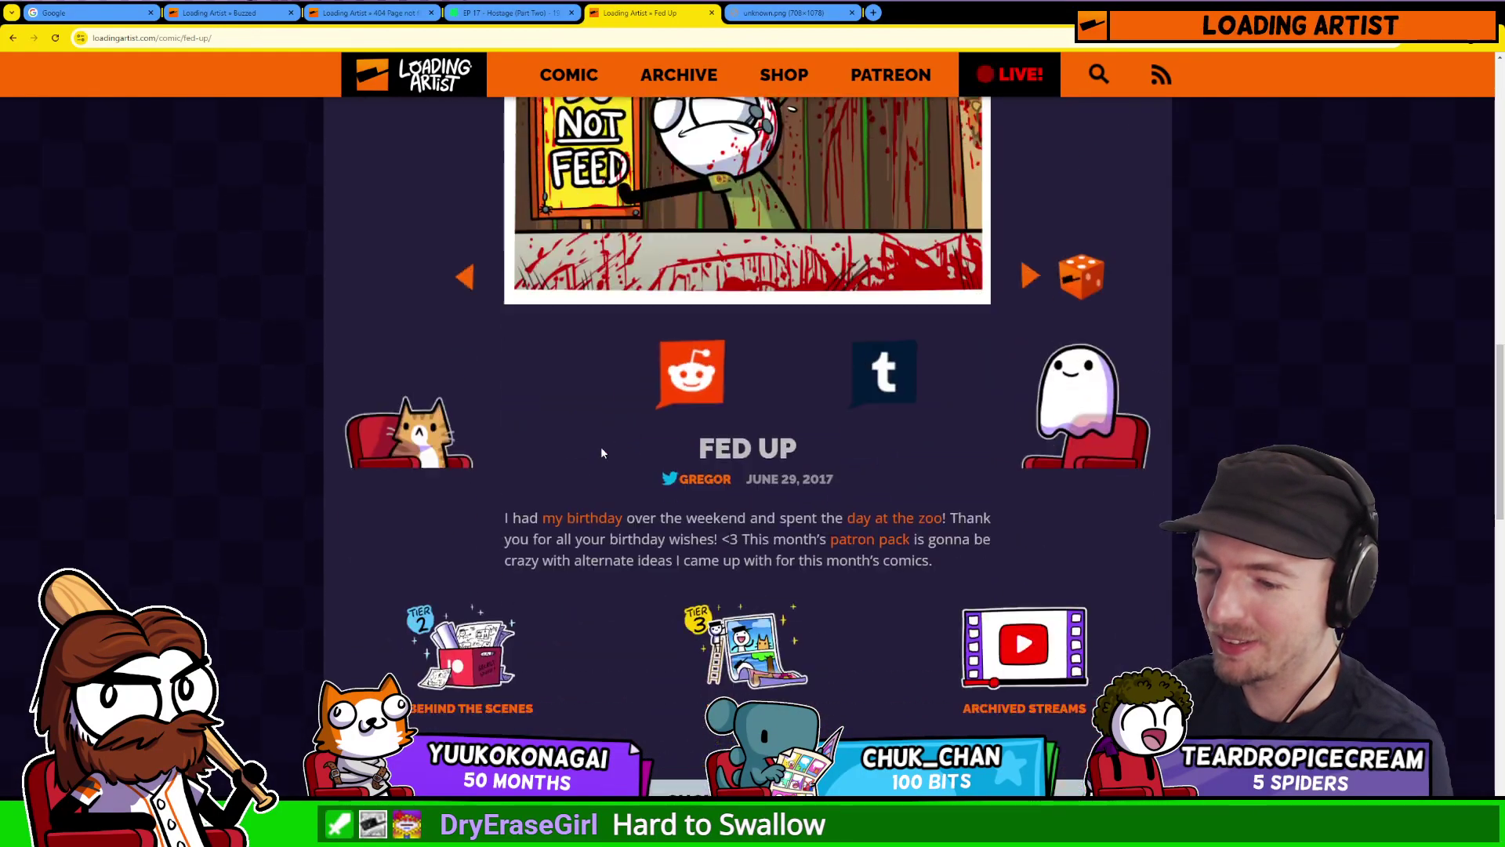
scroll(646, 376, "down", 5)
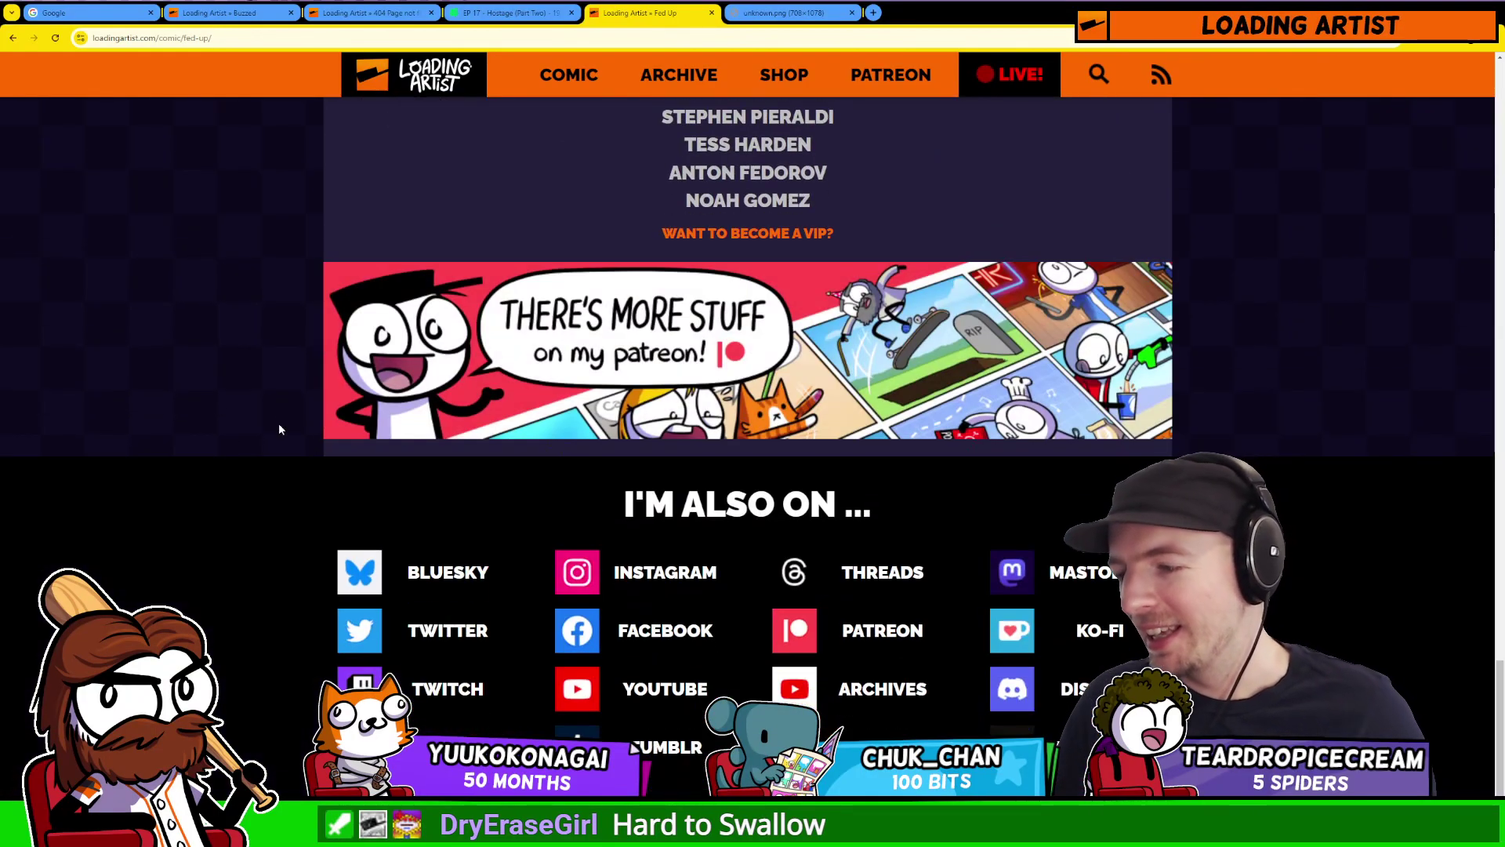
scroll(279, 422, "up", 20)
Step: Return to the 2017 archive and preview the rest of that year's comics before going back to the start of the list
key("alt+Left")
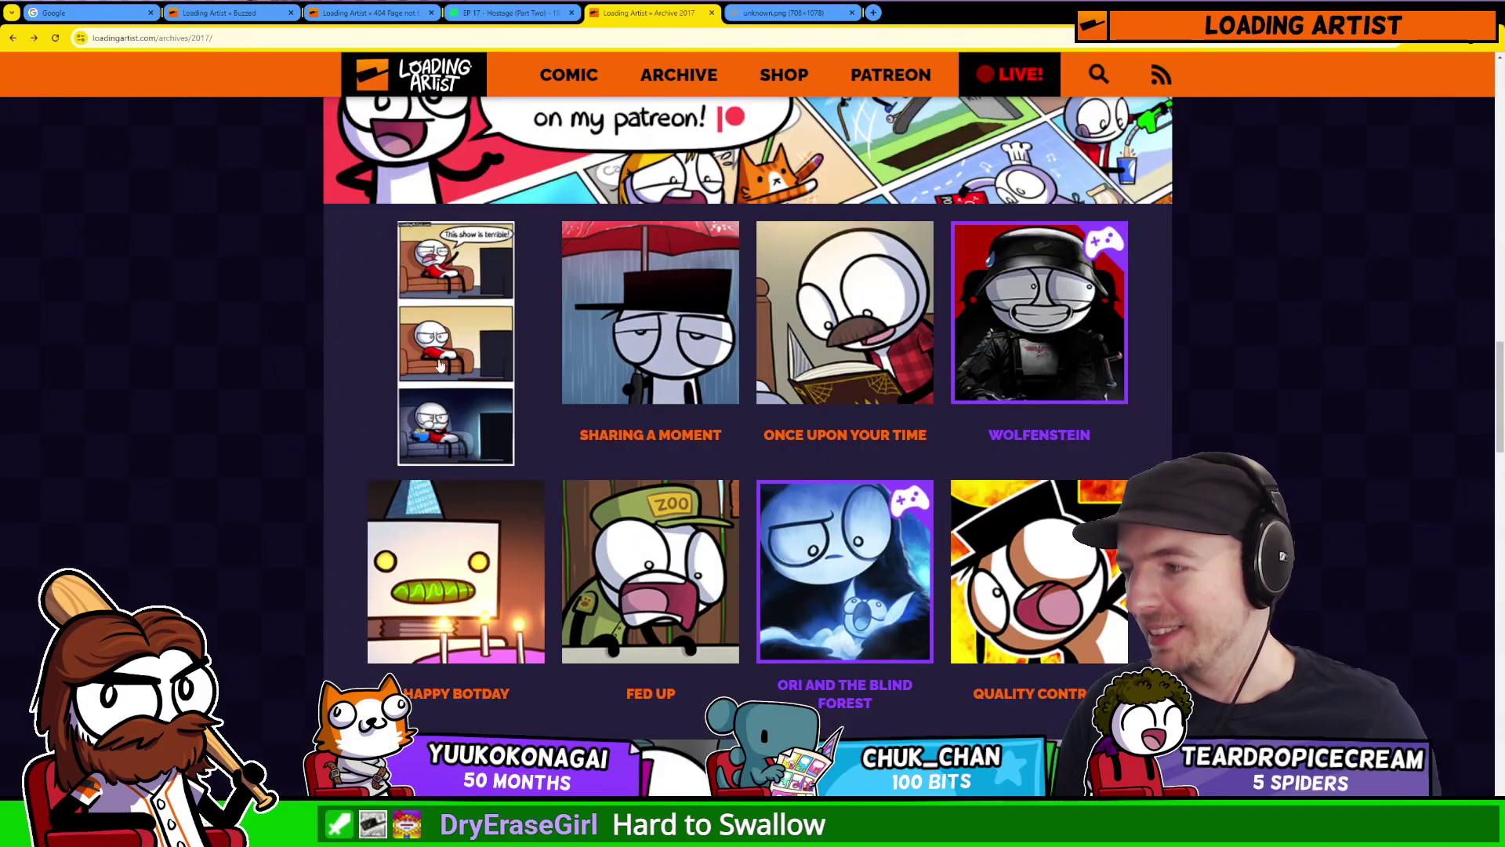
scroll(471, 371, "down", 5)
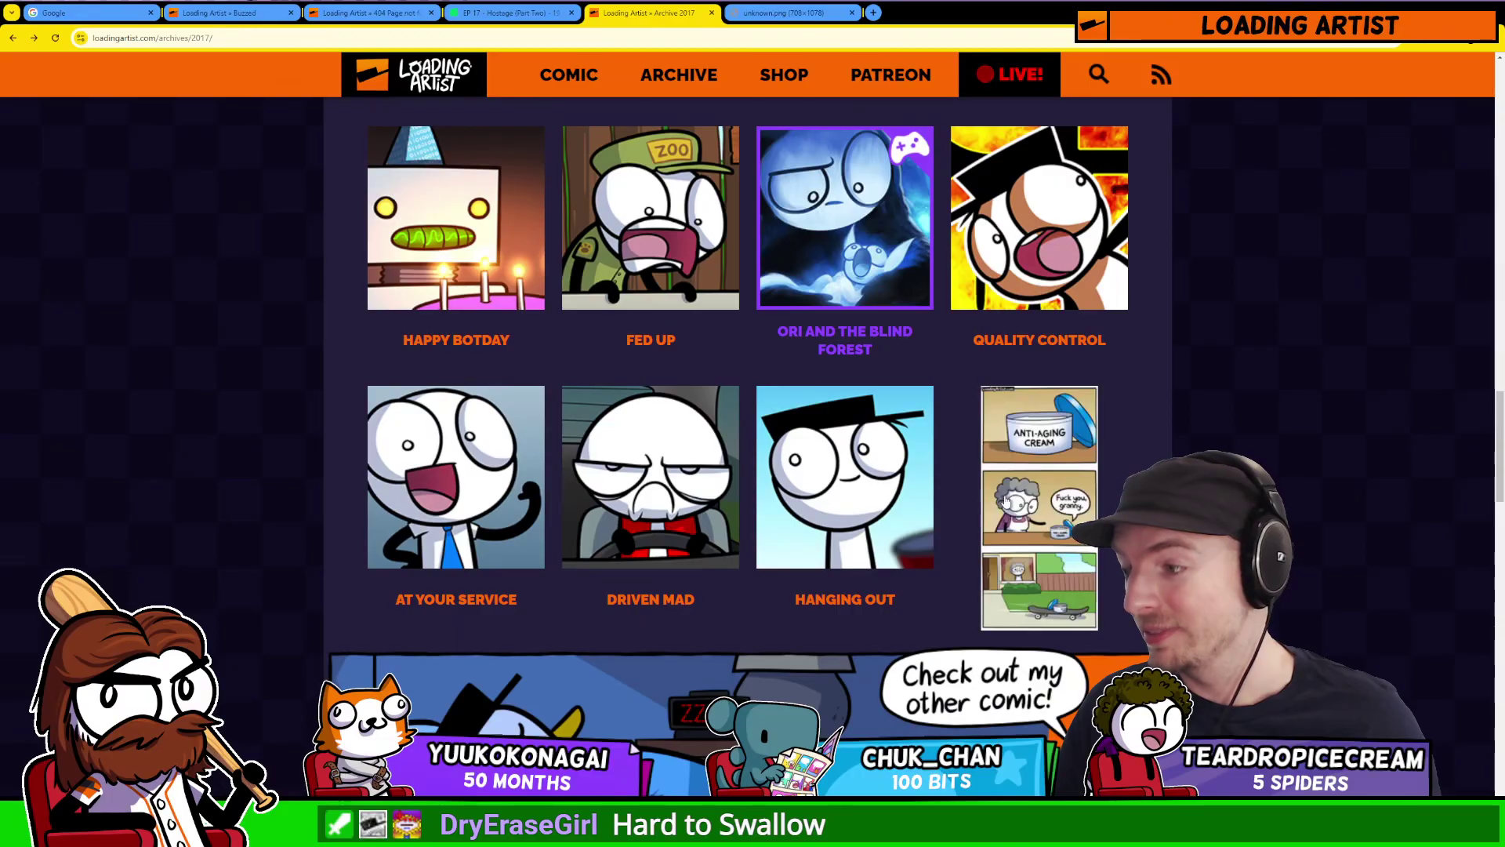
scroll(988, 500, "down", 5)
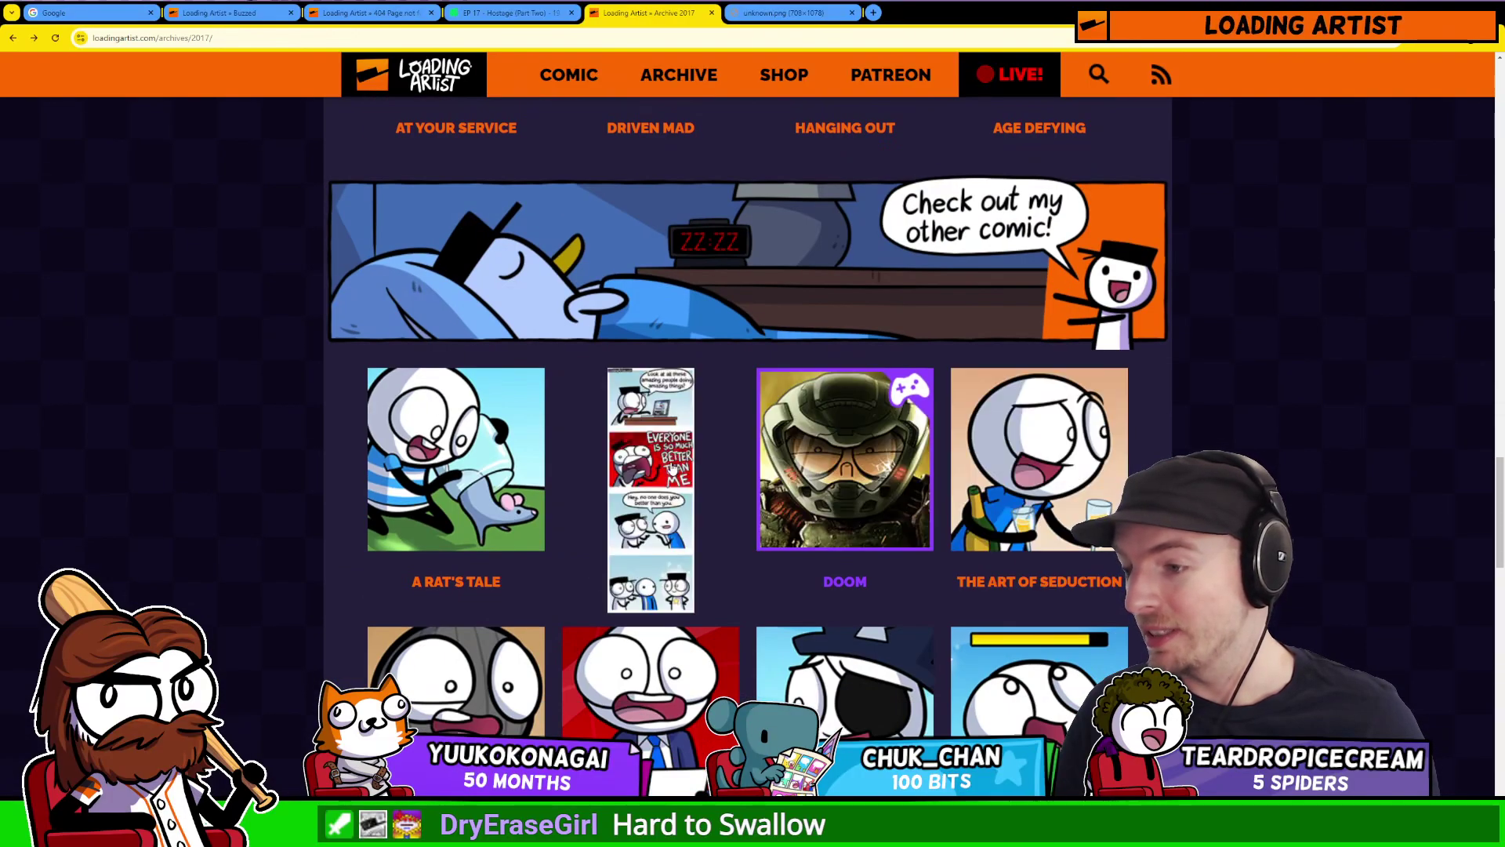
scroll(672, 468, "down", 3)
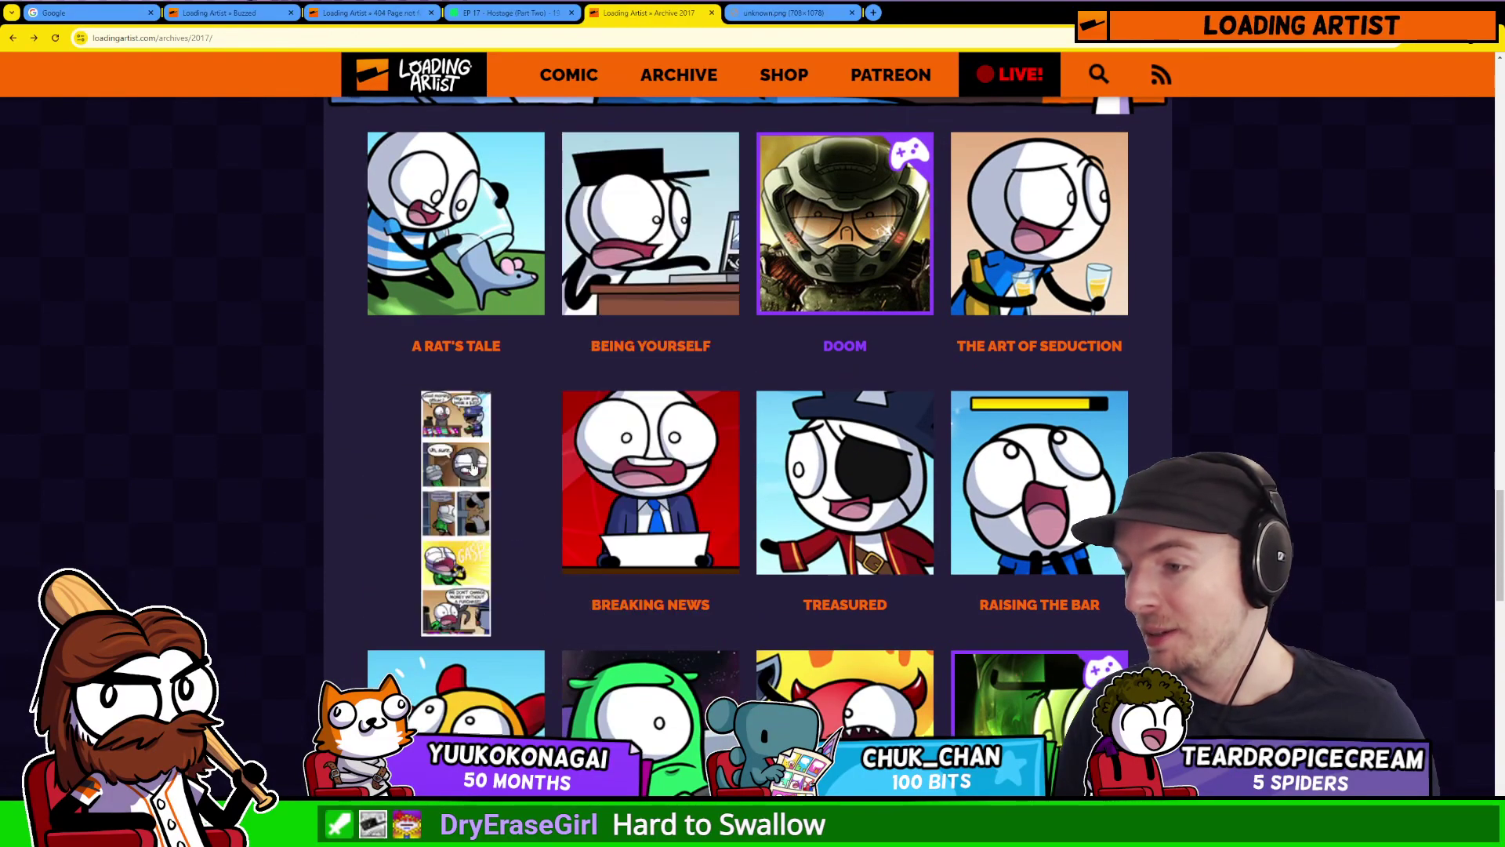
scroll(287, 329, "up", 10)
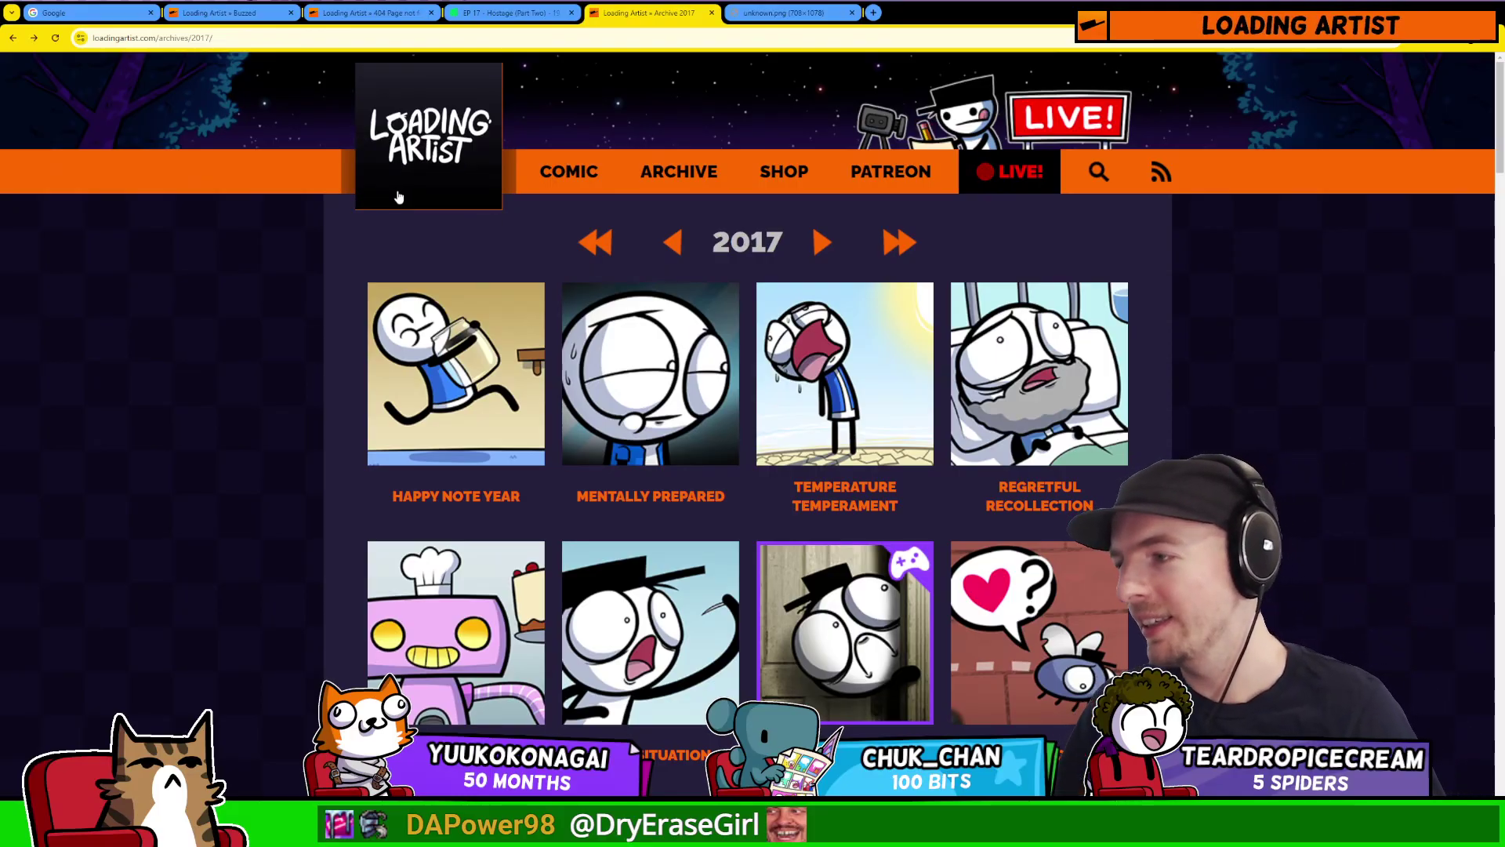
Step: Jump to the earliest archive year, 2011, and open the One Down comic
left_click(595, 243)
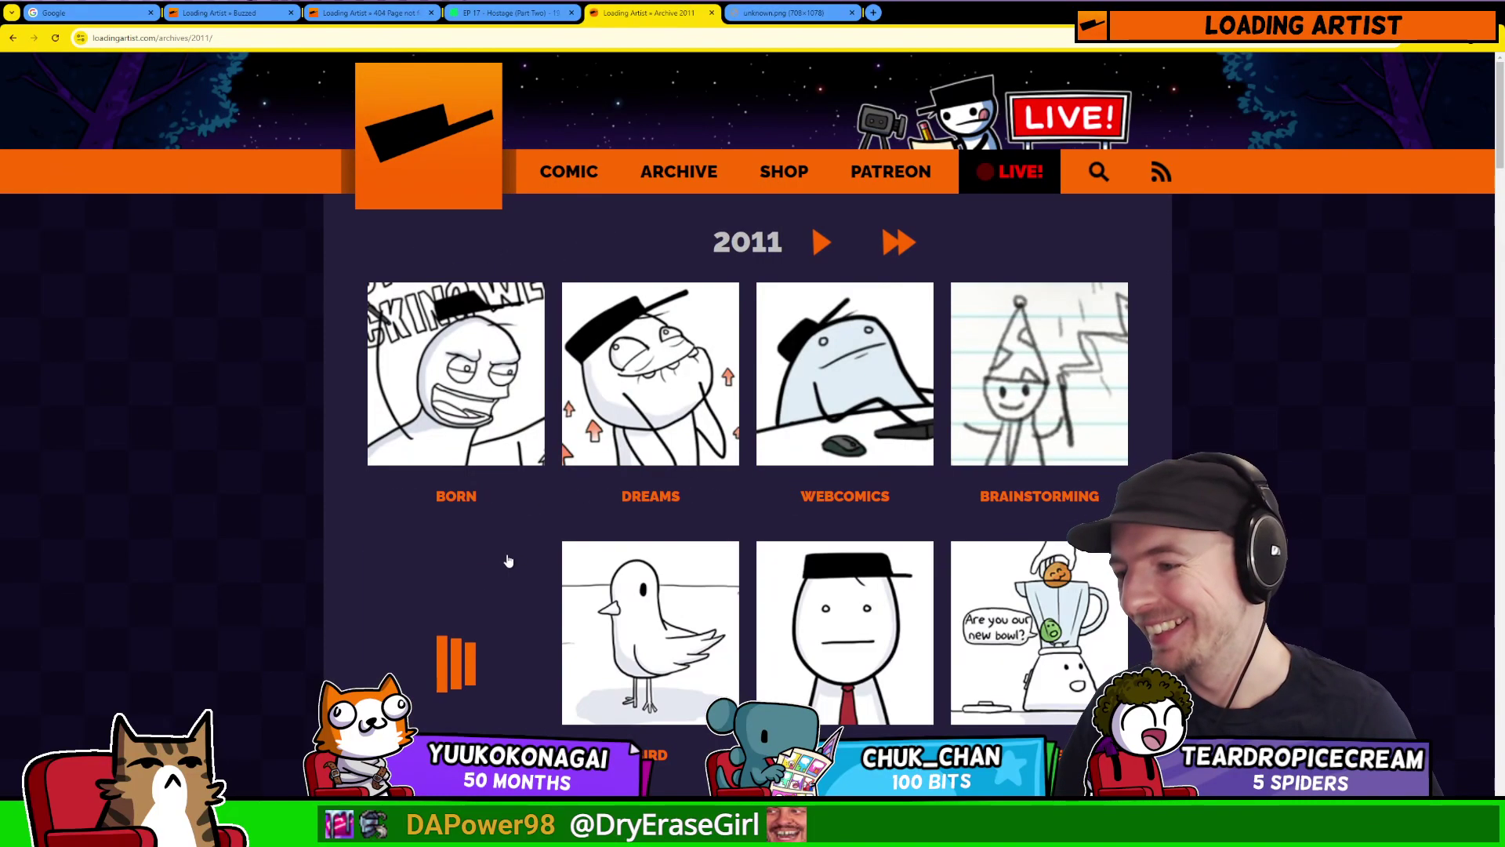
scroll(297, 622, "down", 5)
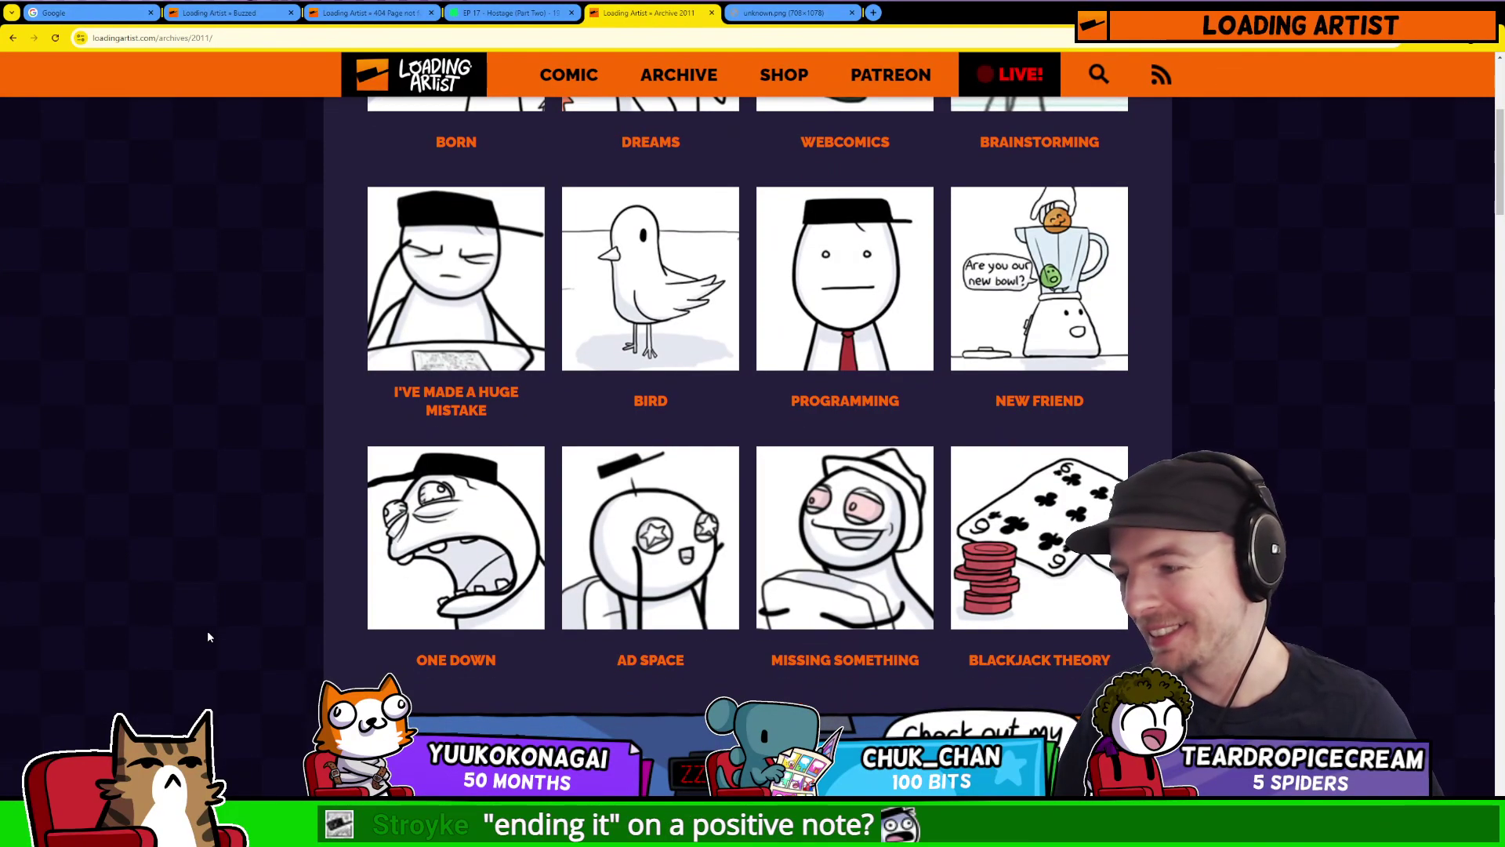
mouse_move(537, 616)
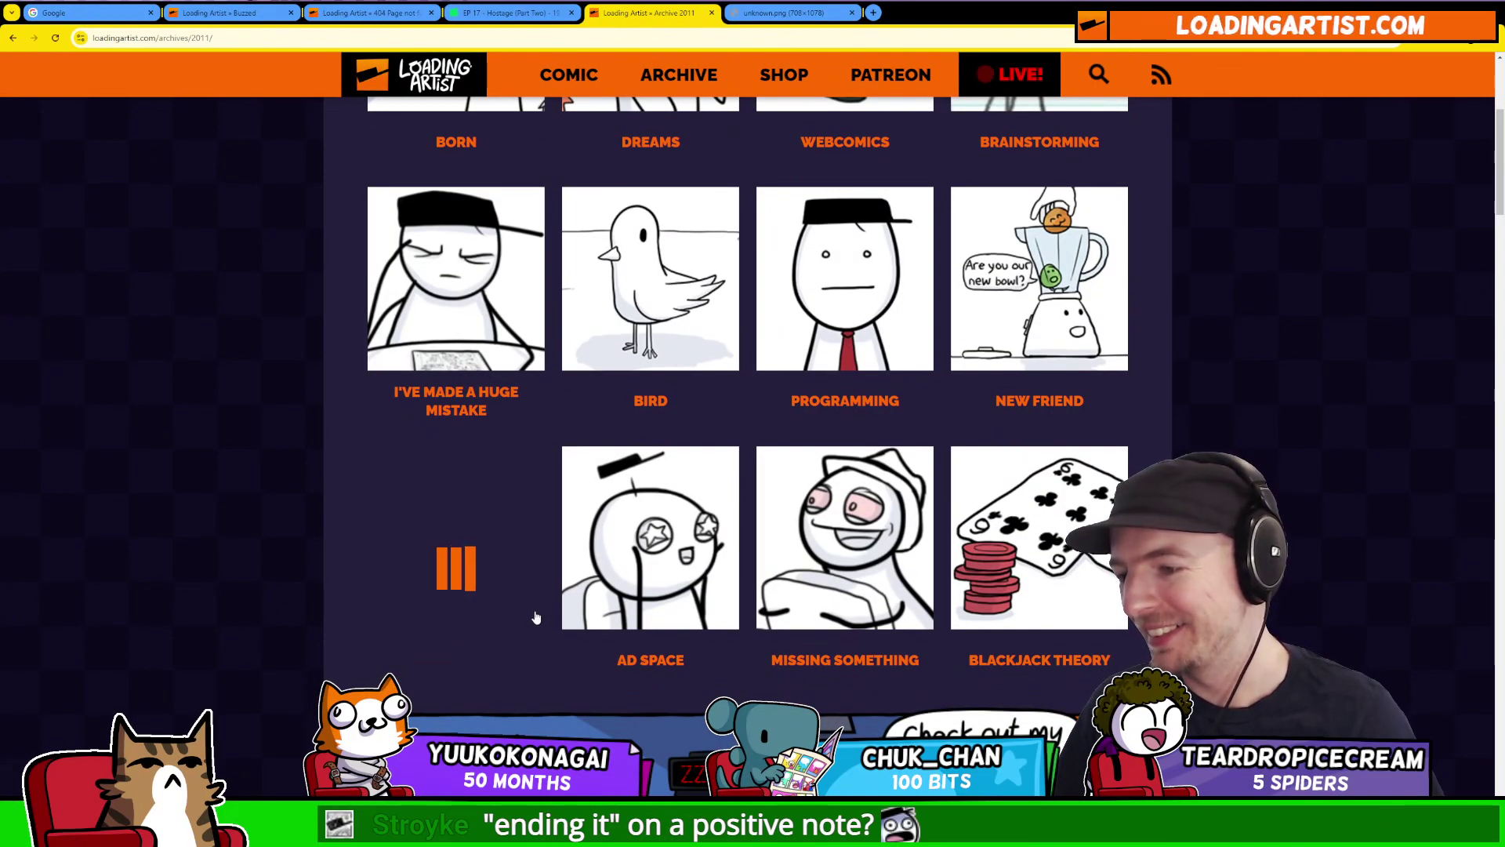
left_click(531, 619)
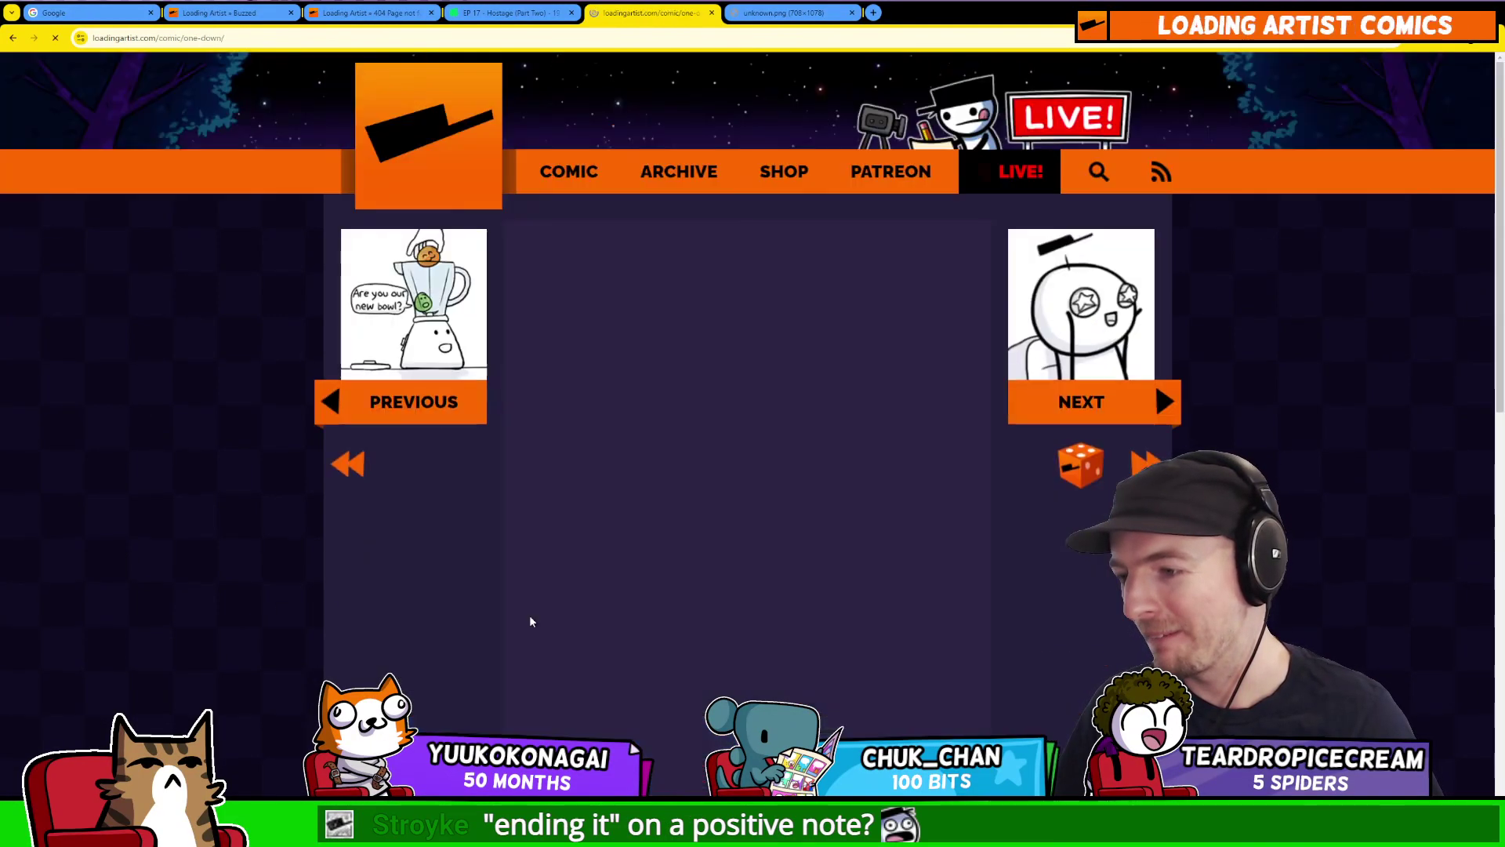
Step: Read One Down through to its final panel and advance through Ad Space to the Missing Something comic
scroll(547, 613, "down", 2)
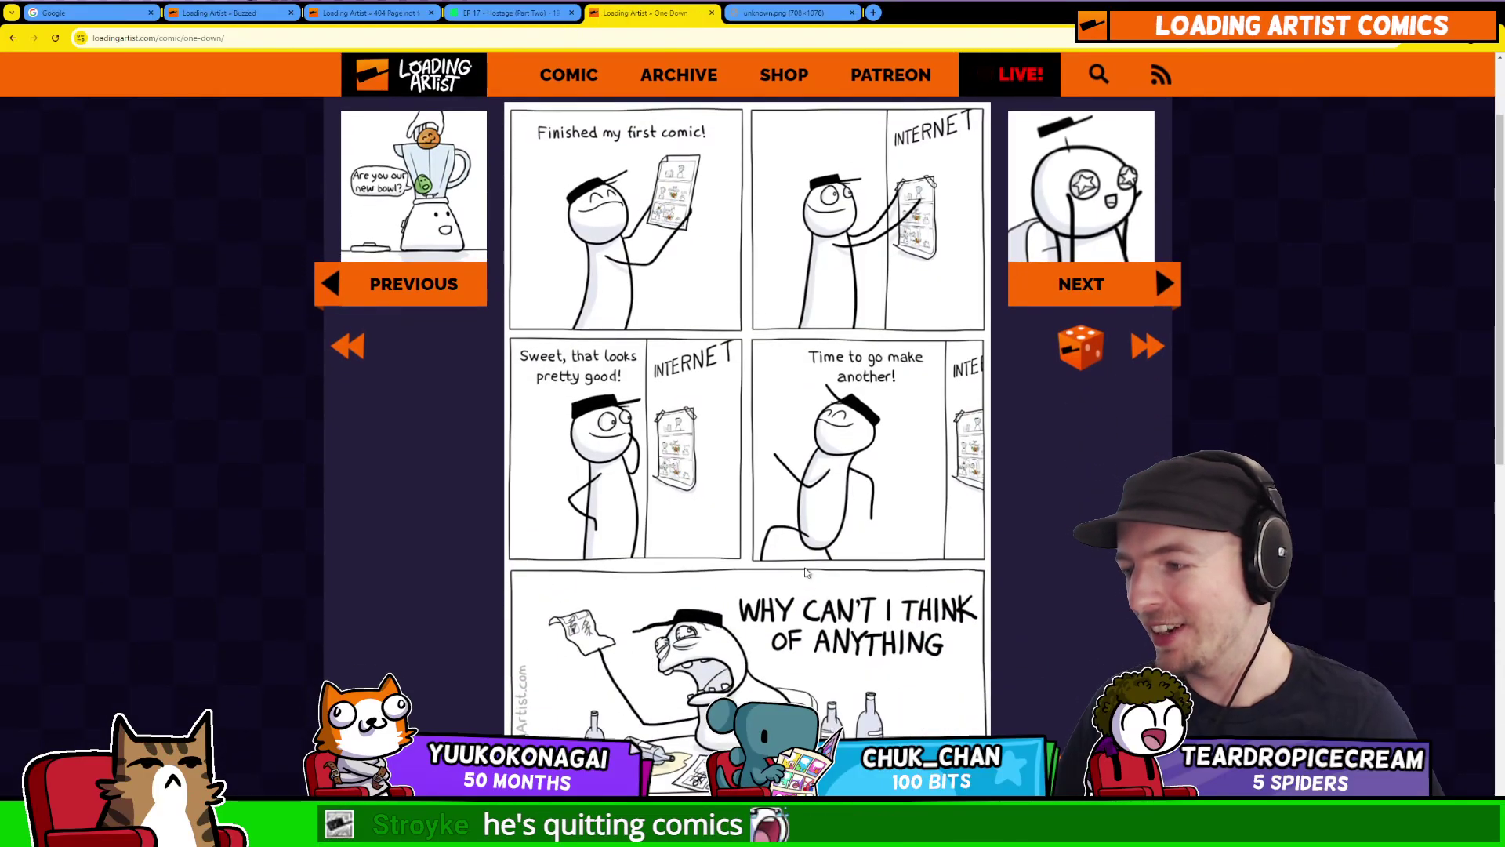
scroll(868, 561, "down", 2)
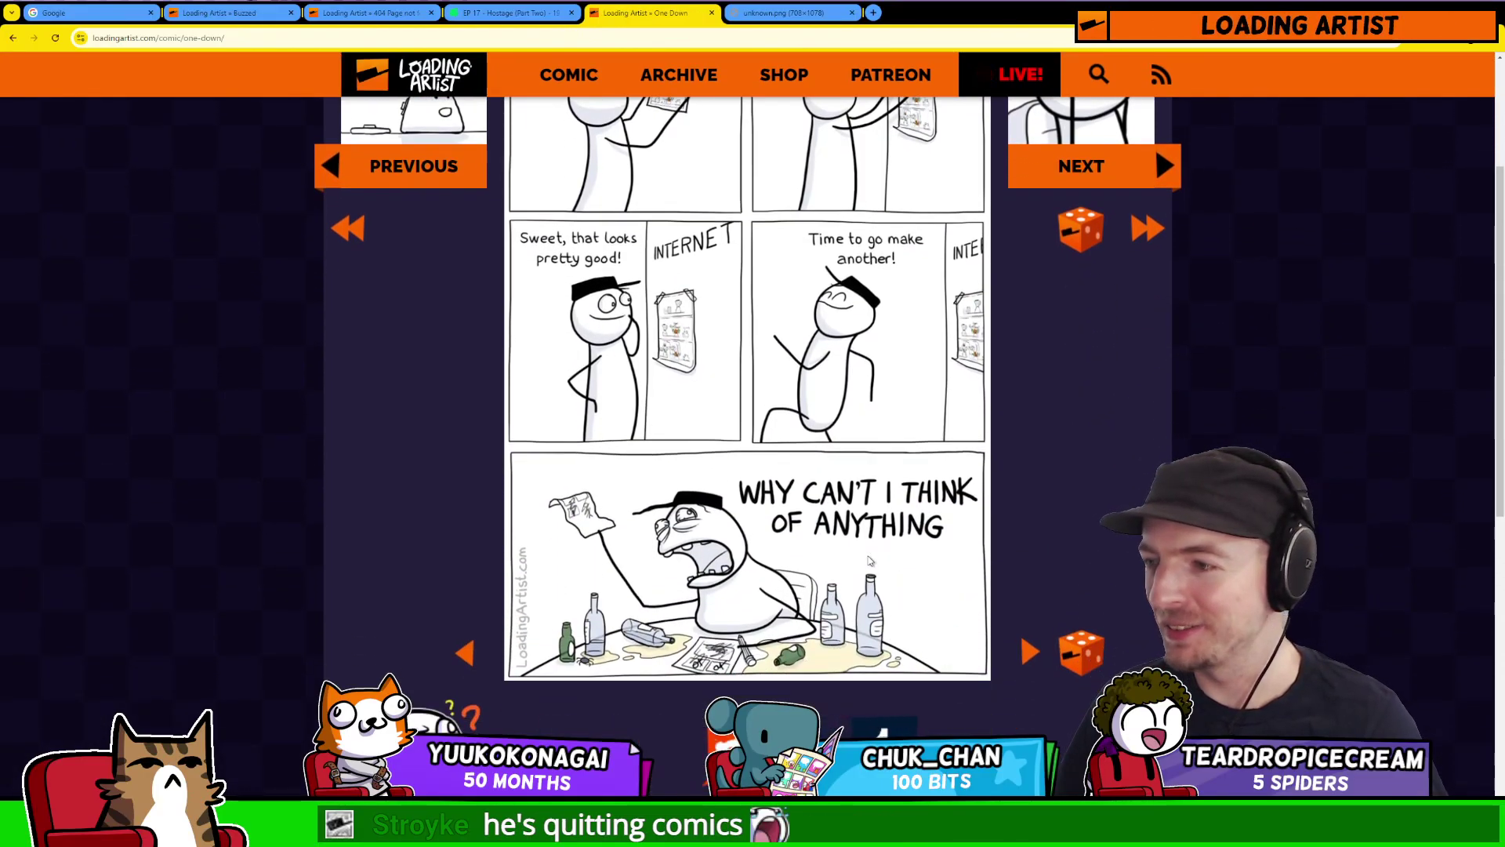
scroll(868, 562, "up", 3)
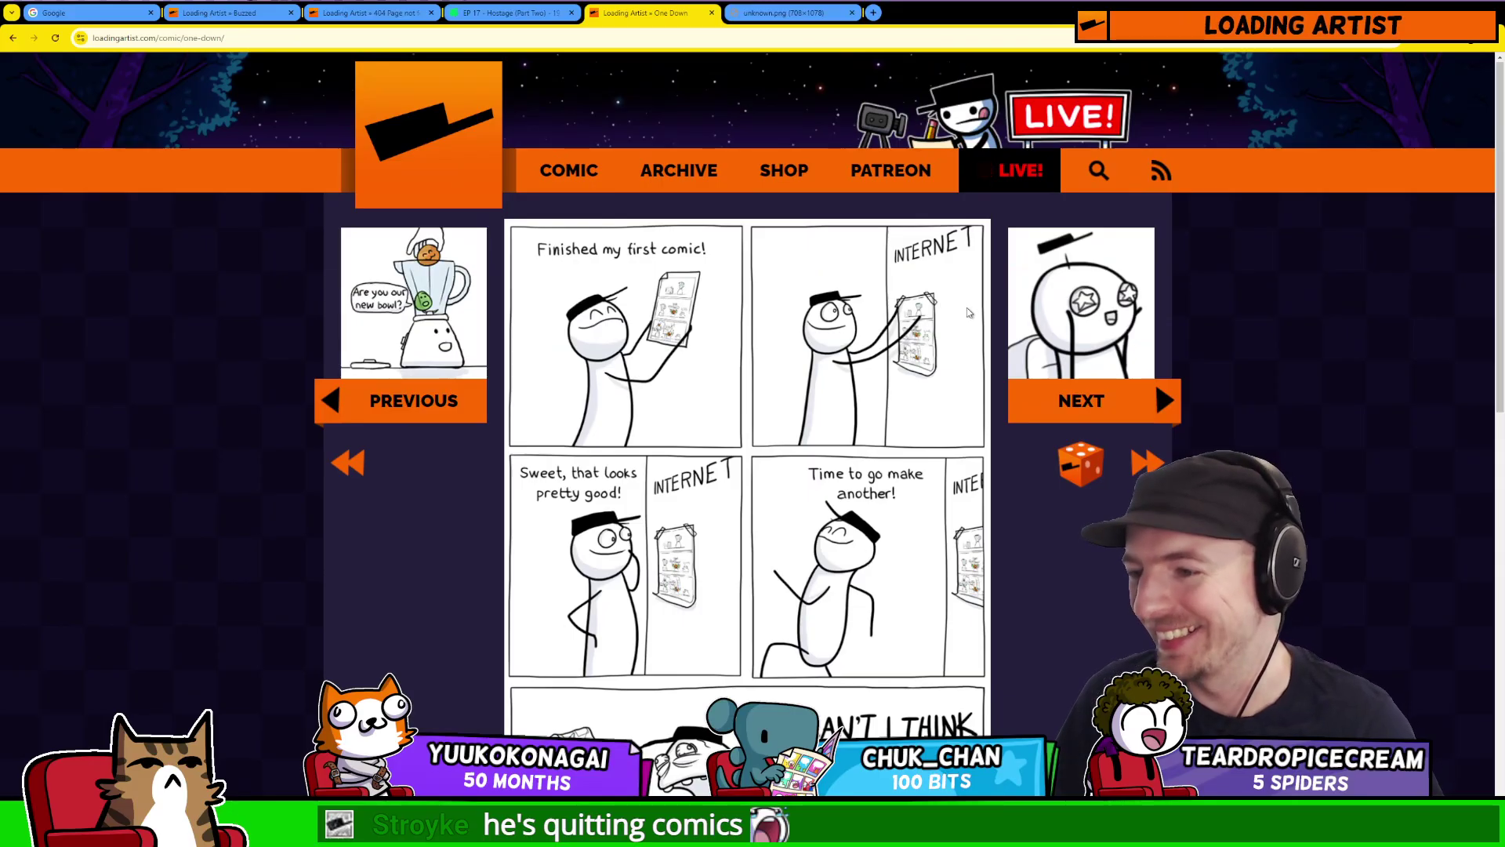
left_click(1101, 337)
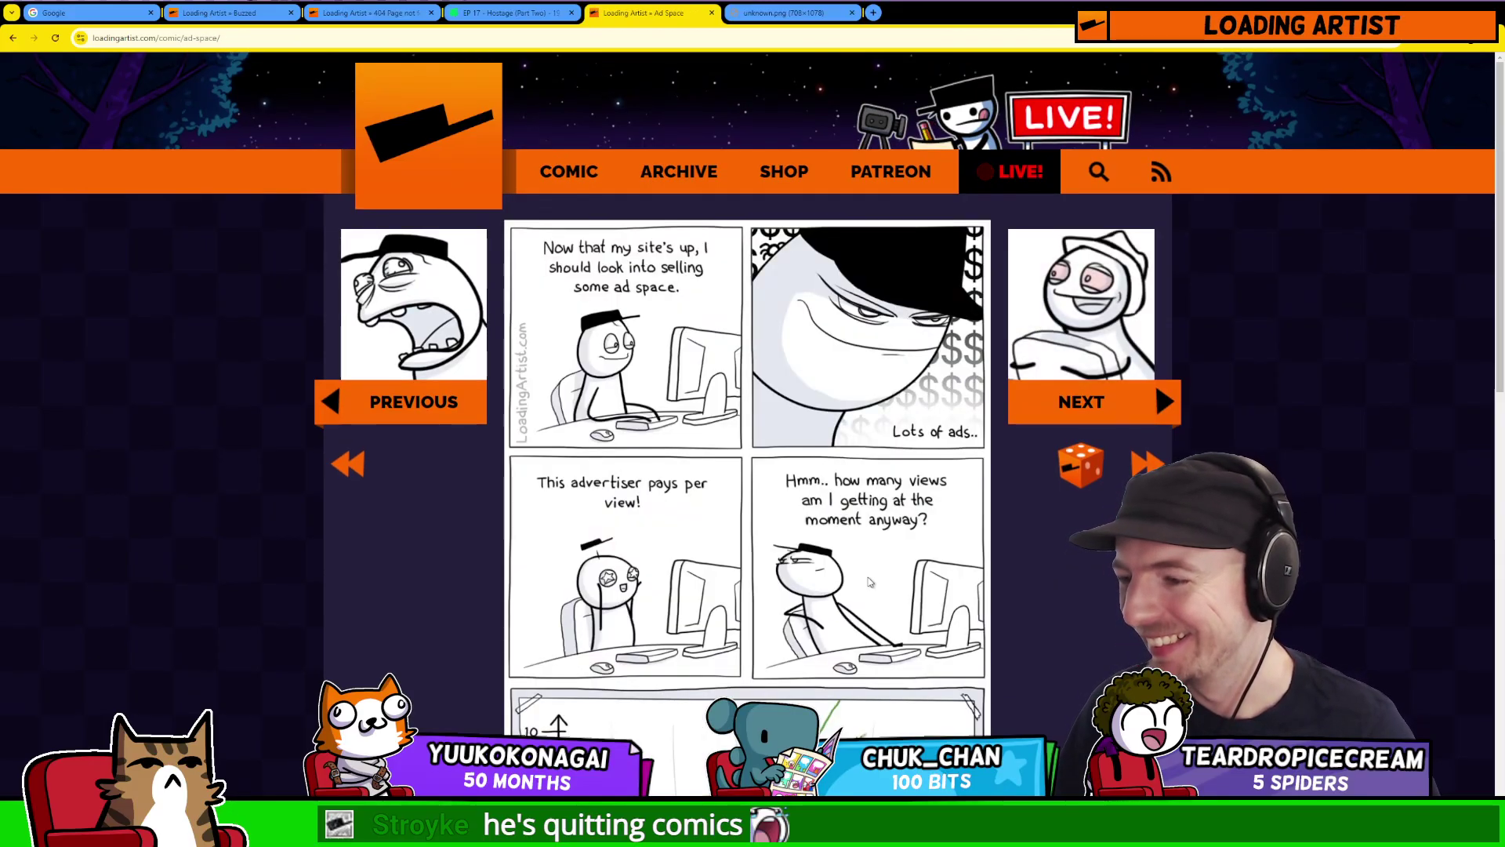
left_click(1090, 329)
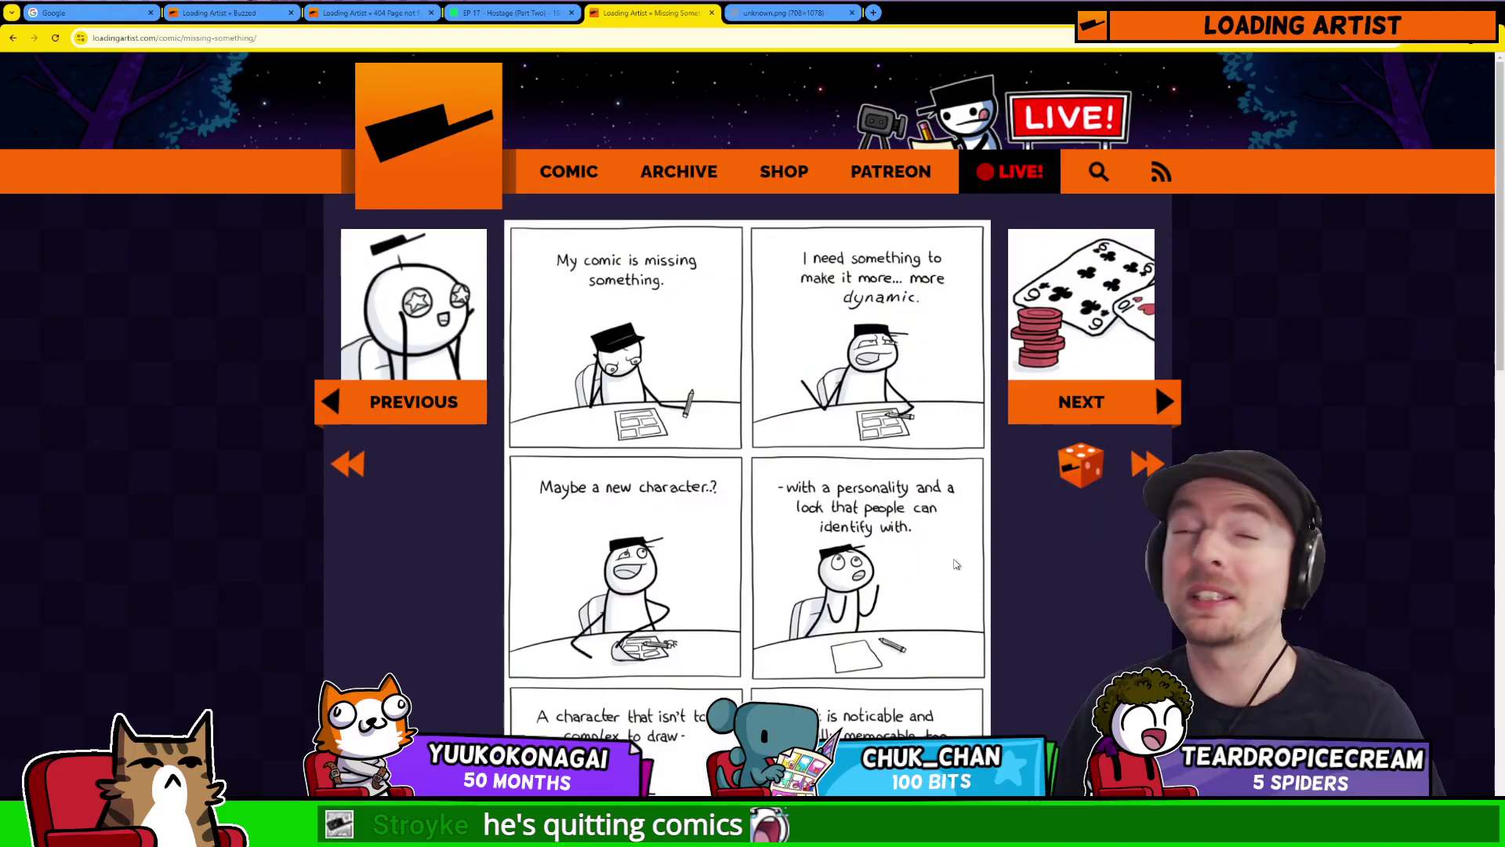
Step: Examine the minimal shading in the Missing Something panels and advance to the Blackjack Theory comic
scroll(916, 524, "down", 6)
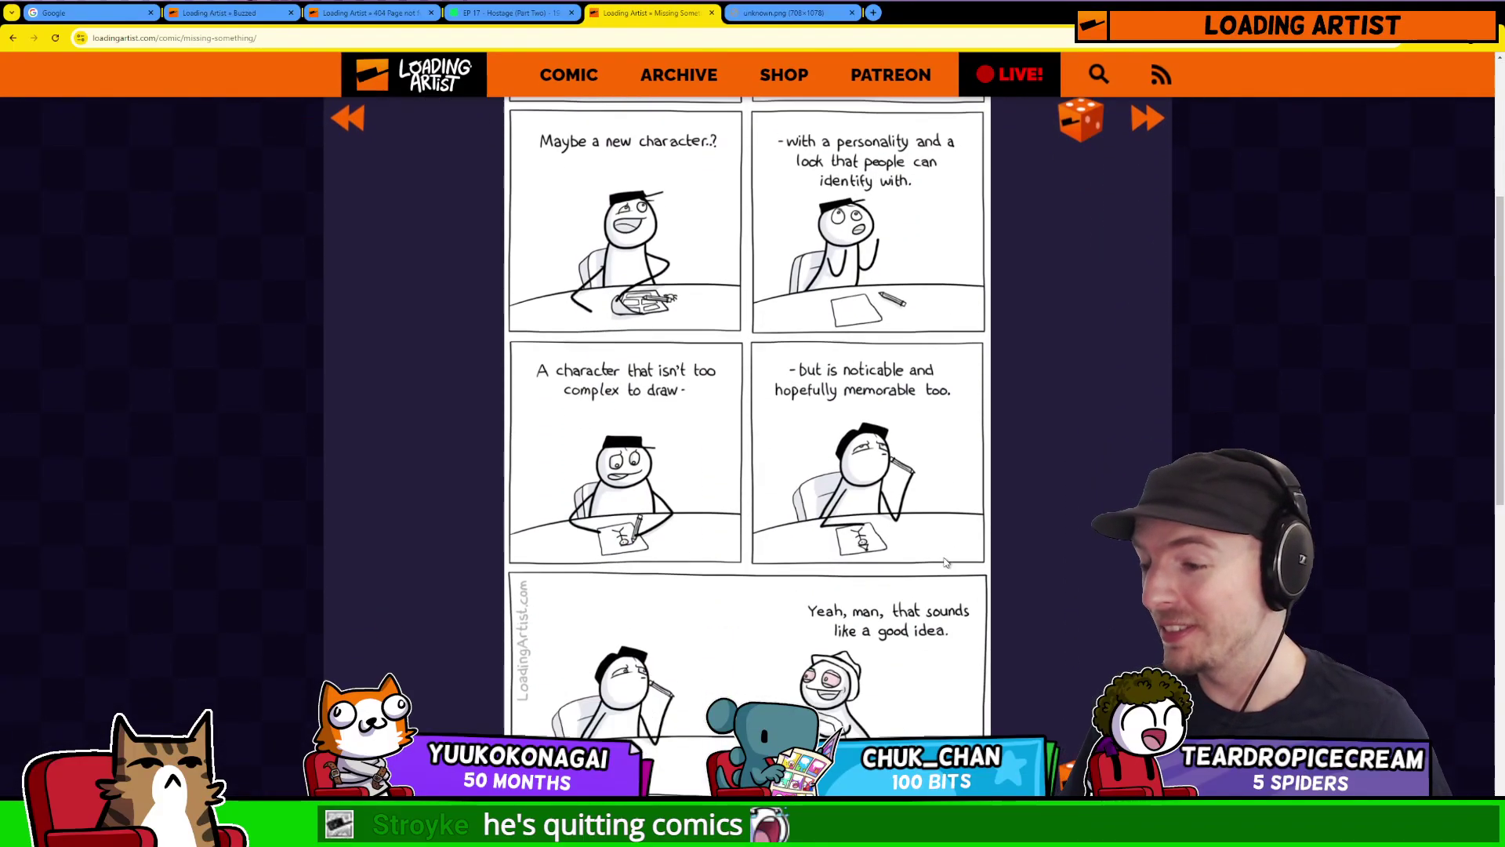
scroll(1113, 650, "up", 6)
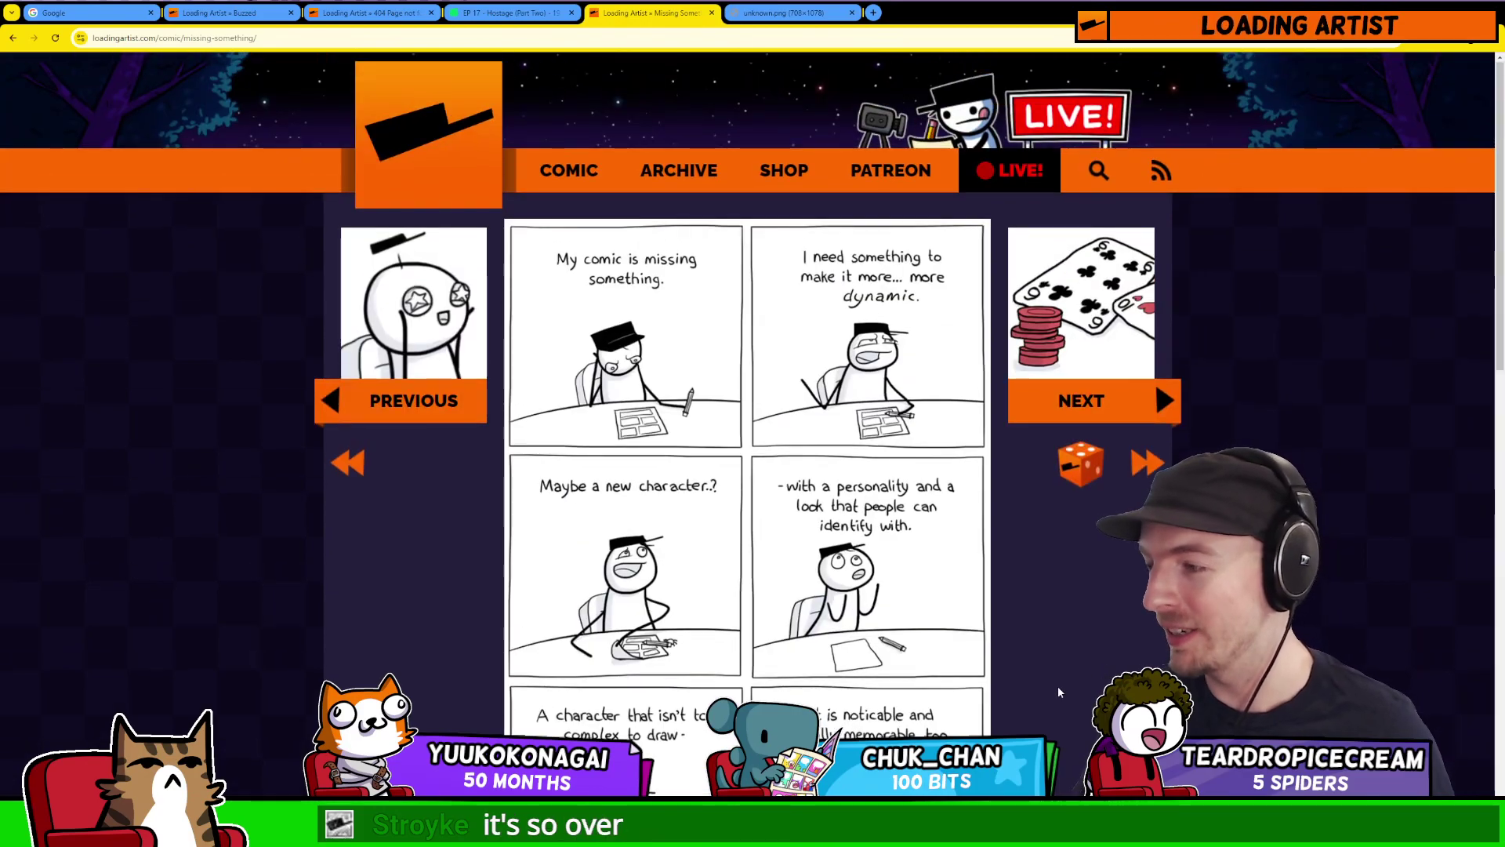
scroll(1056, 705, "down", 4)
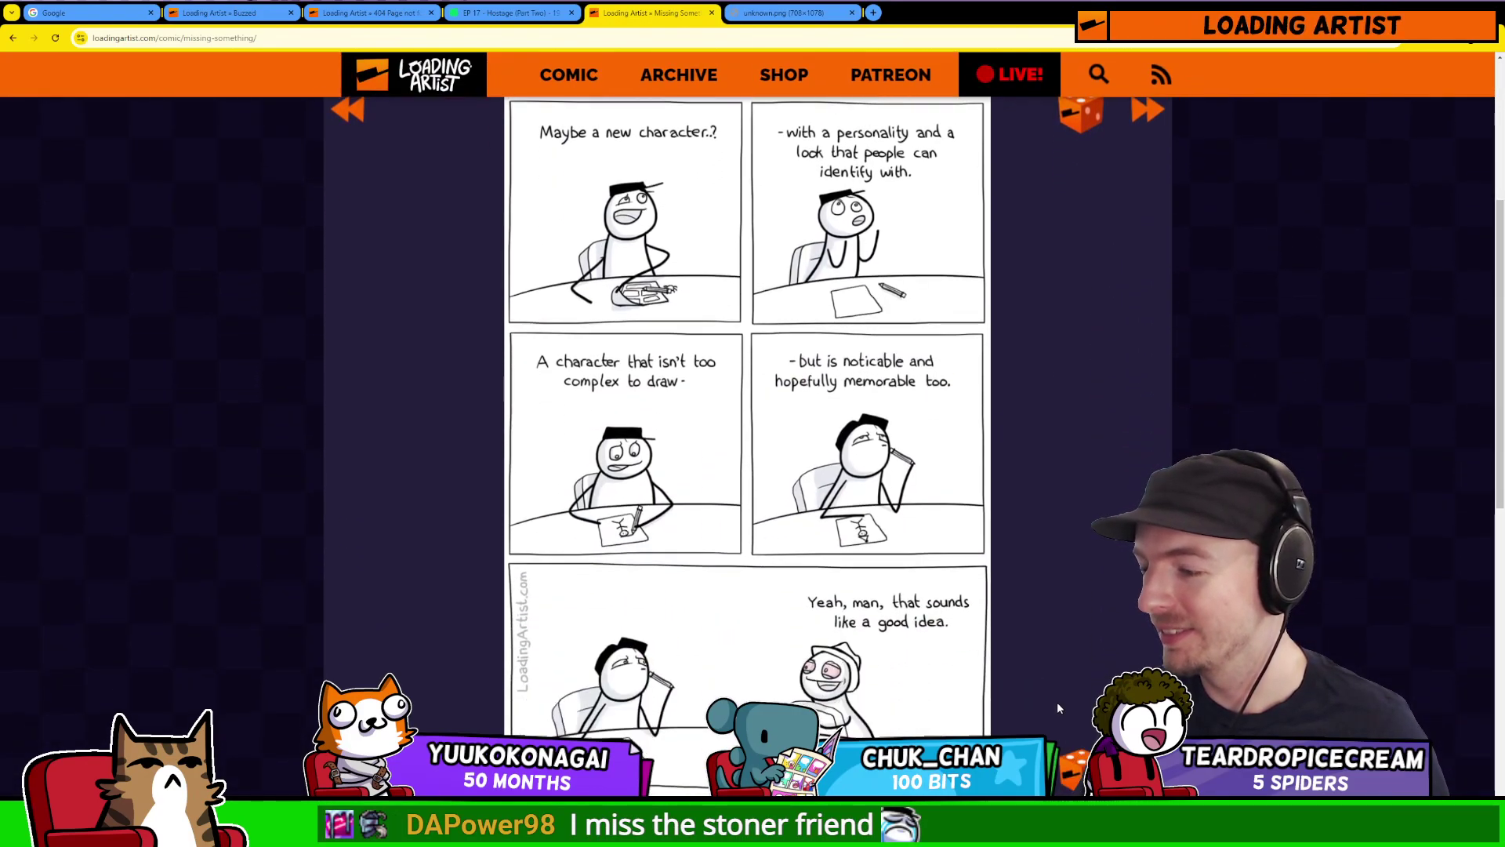
scroll(1047, 710, "up", 4)
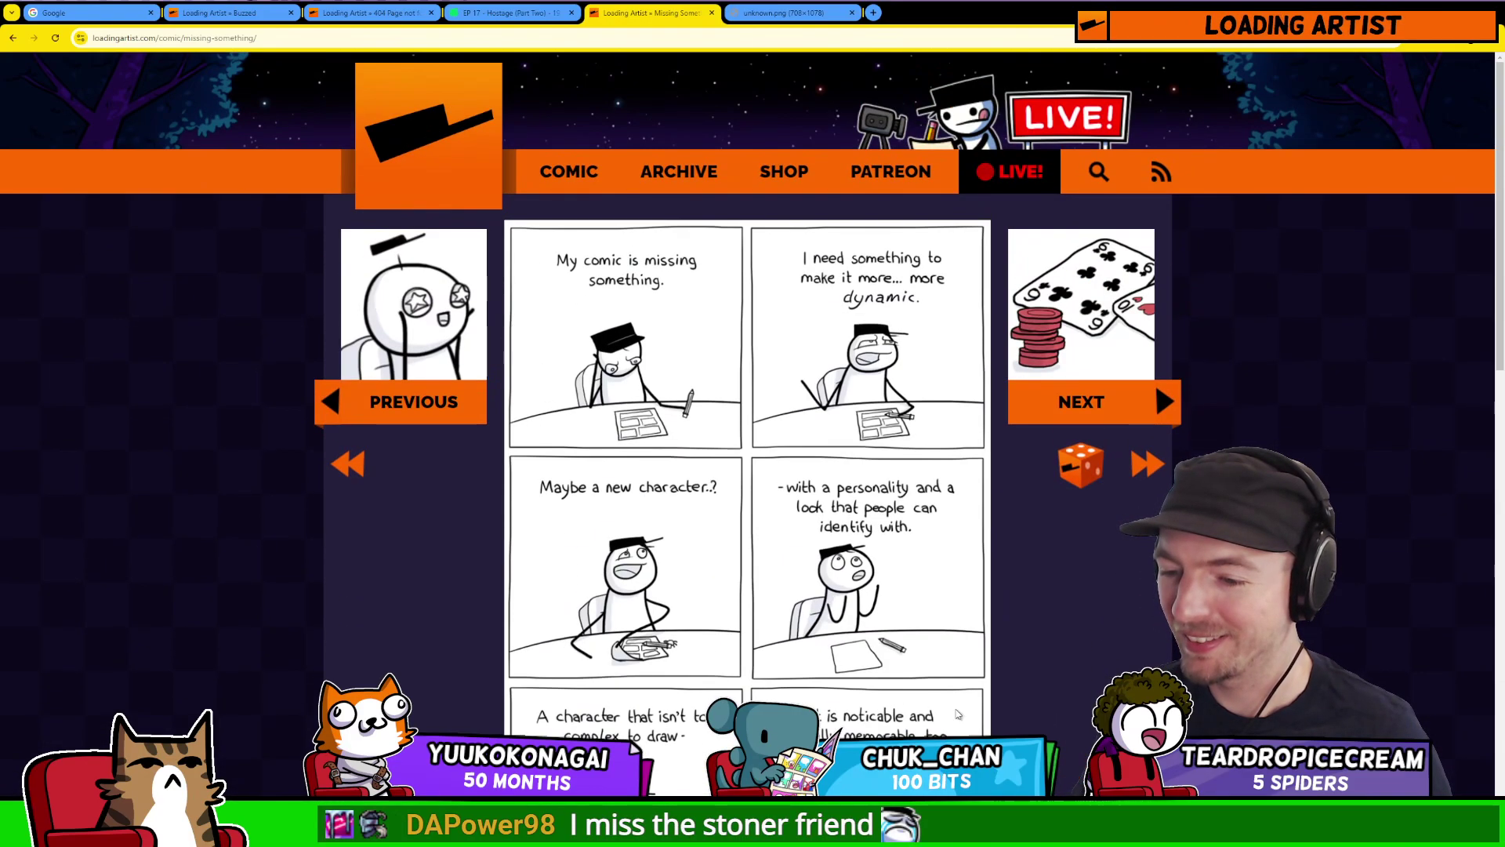
left_click(1154, 381)
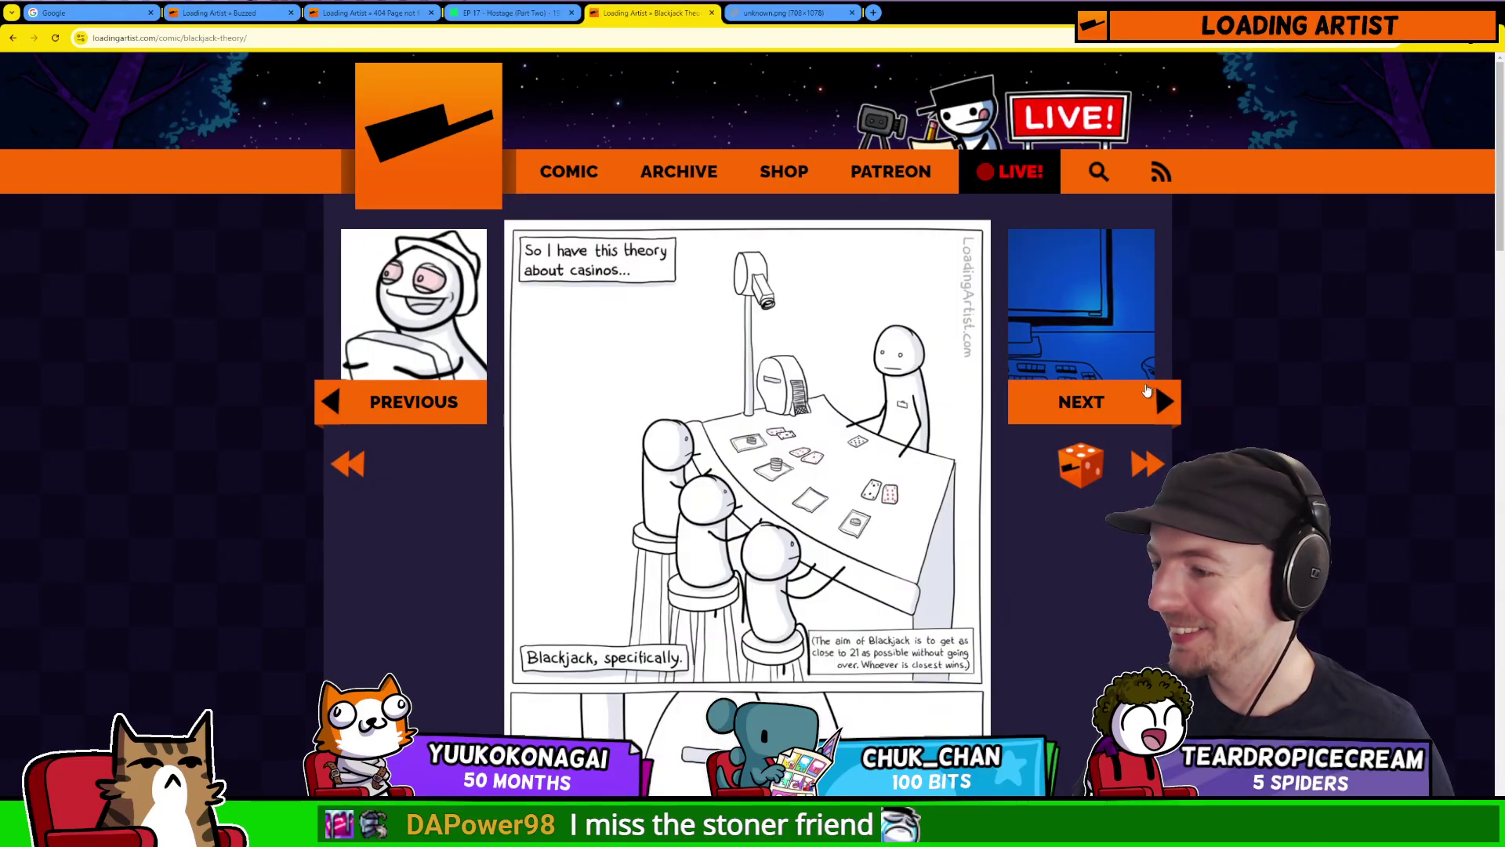
Step: Read Blackjack Theory down to its closing caption and advance to the Blue comic
scroll(714, 652, "down", 5)
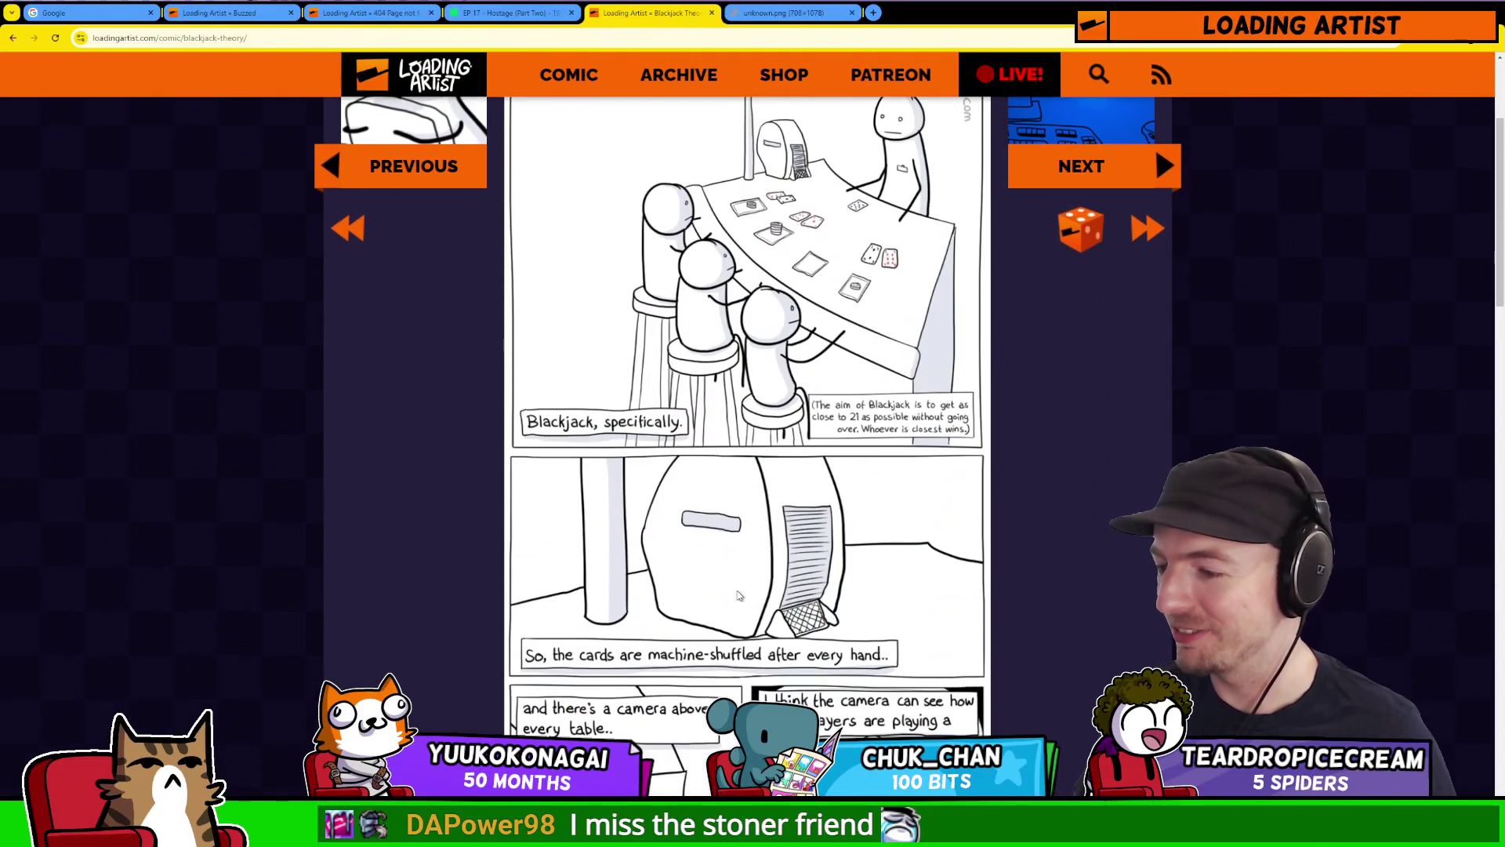
scroll(714, 652, "down", 6)
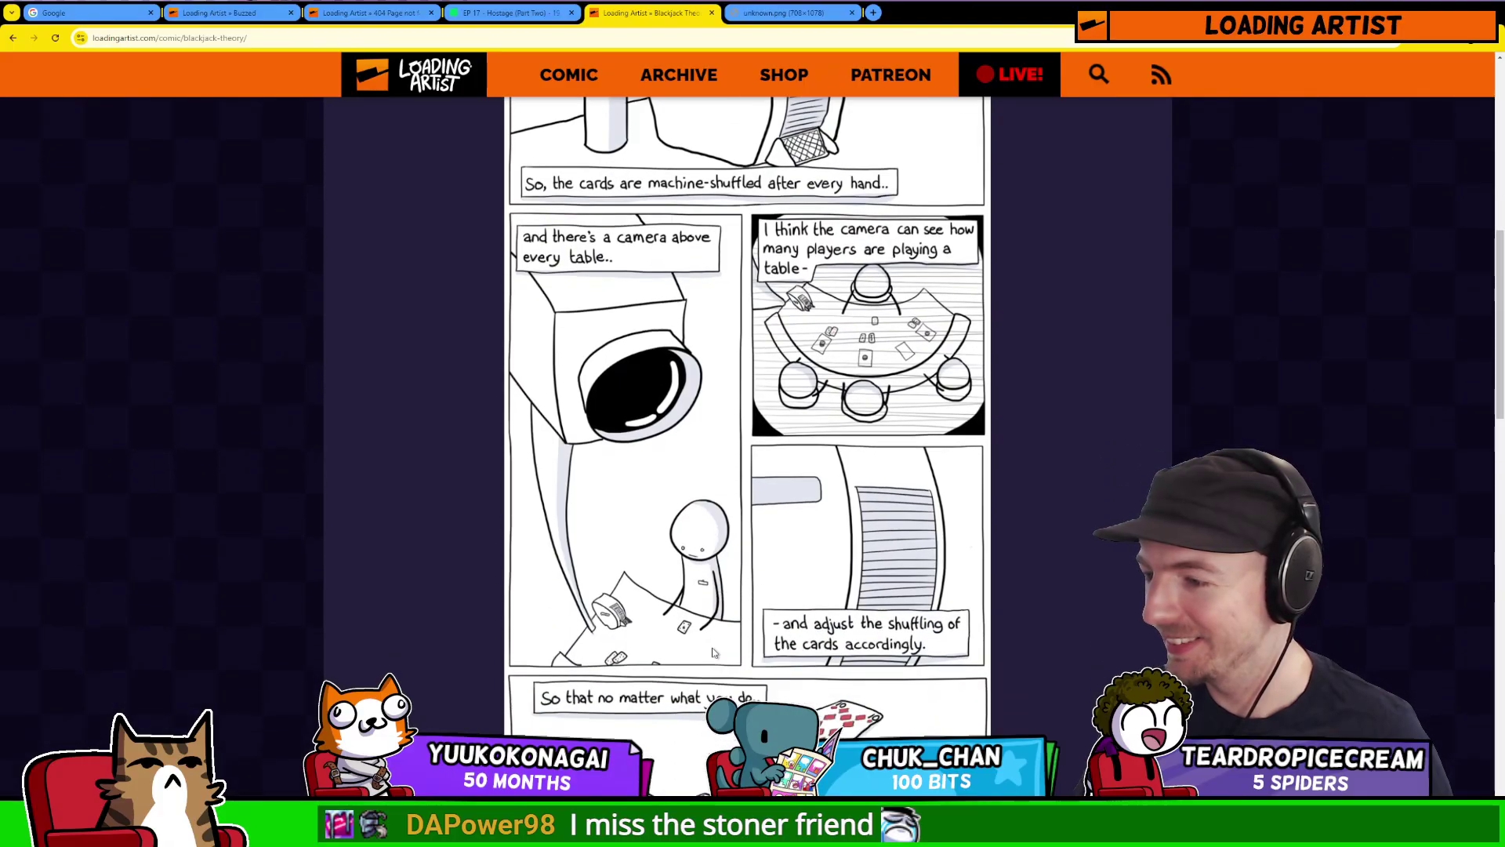
scroll(714, 652, "down", 6)
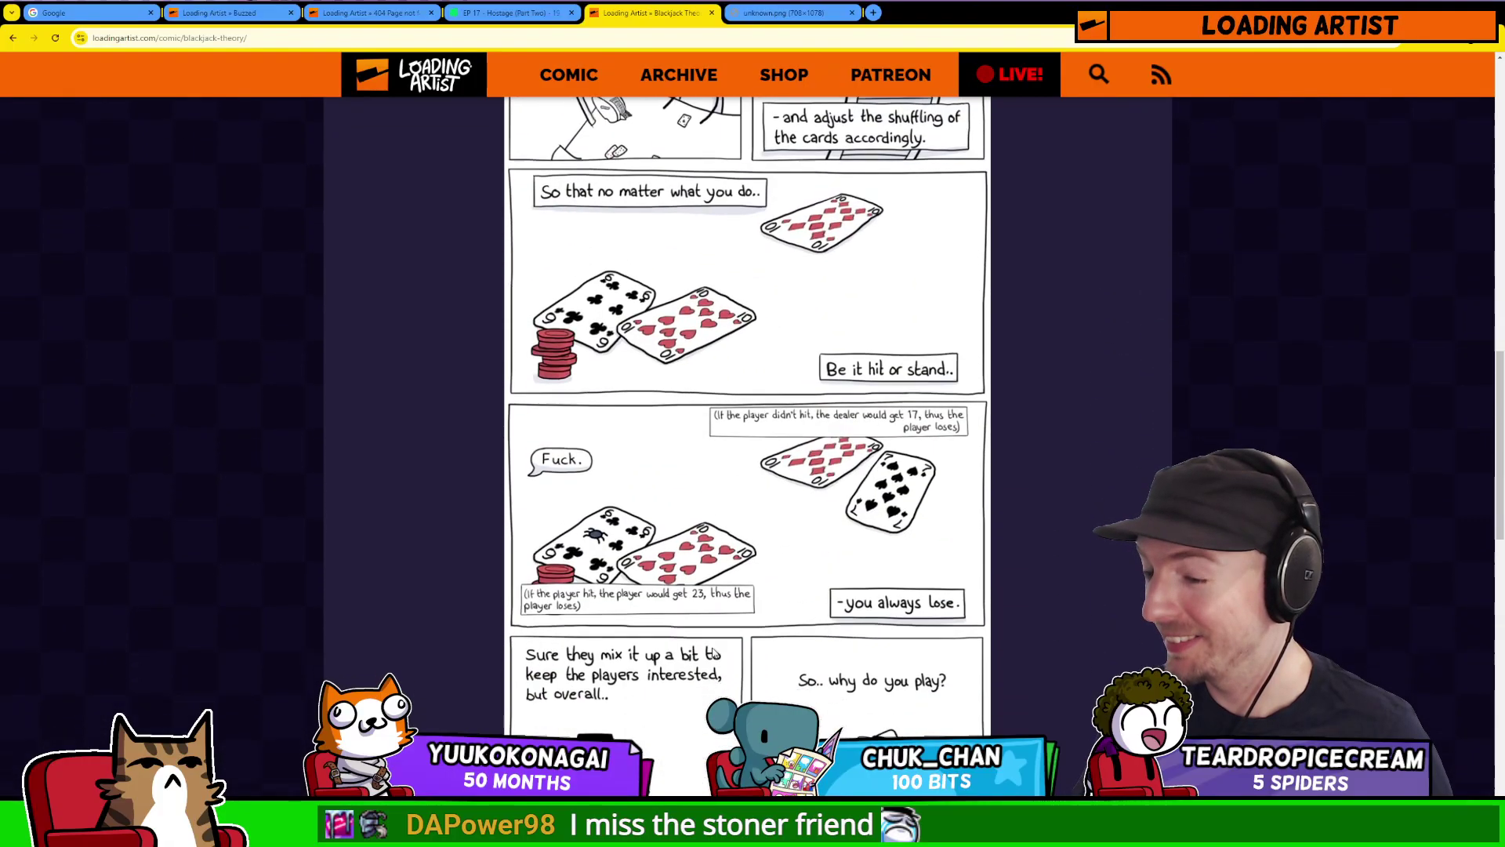
scroll(714, 653, "down", 3)
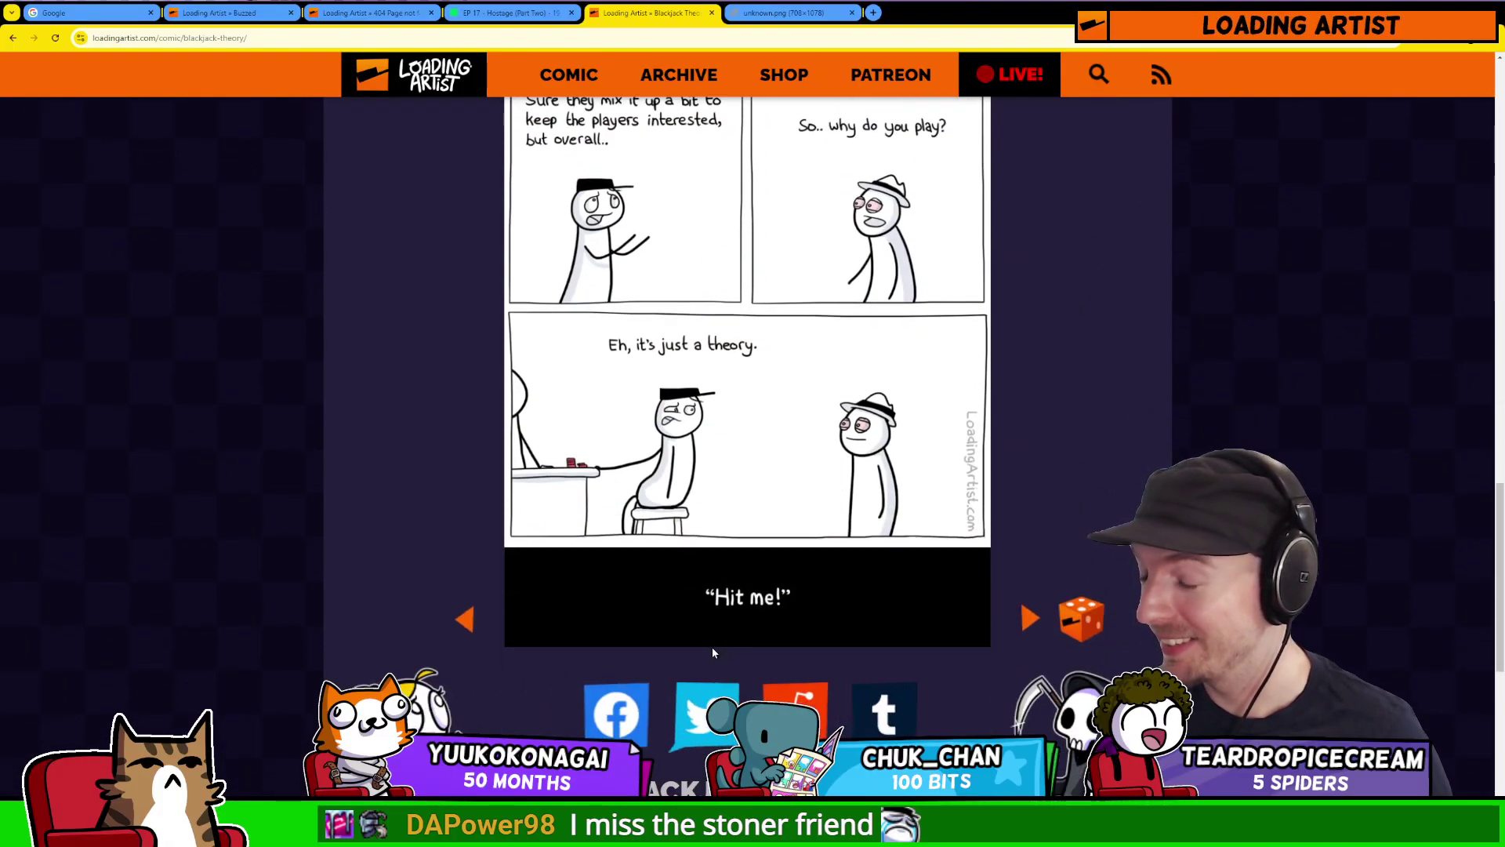
scroll(886, 649, "up", 20)
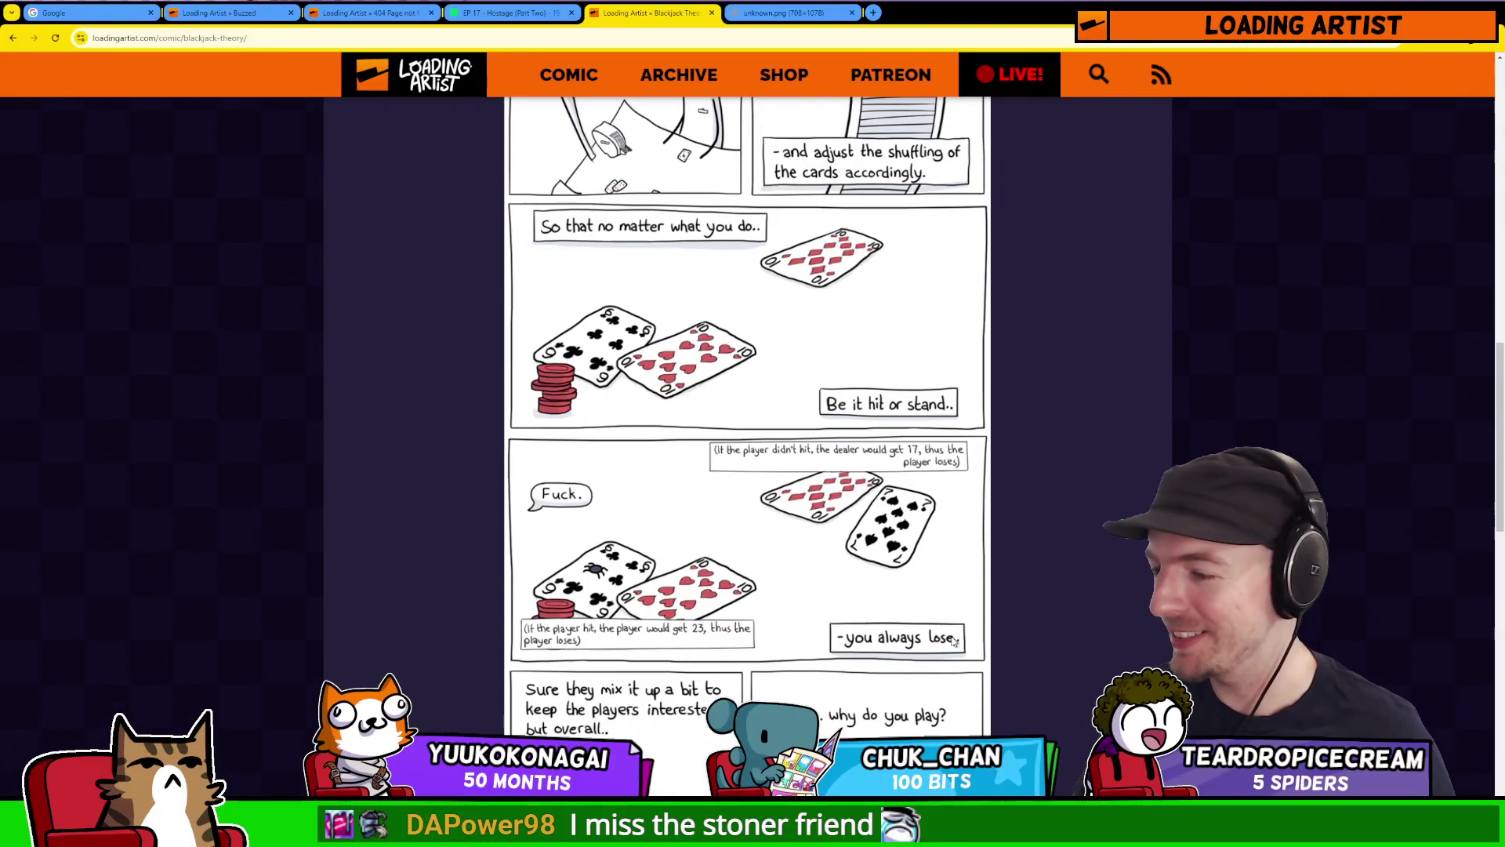
left_click(1102, 351)
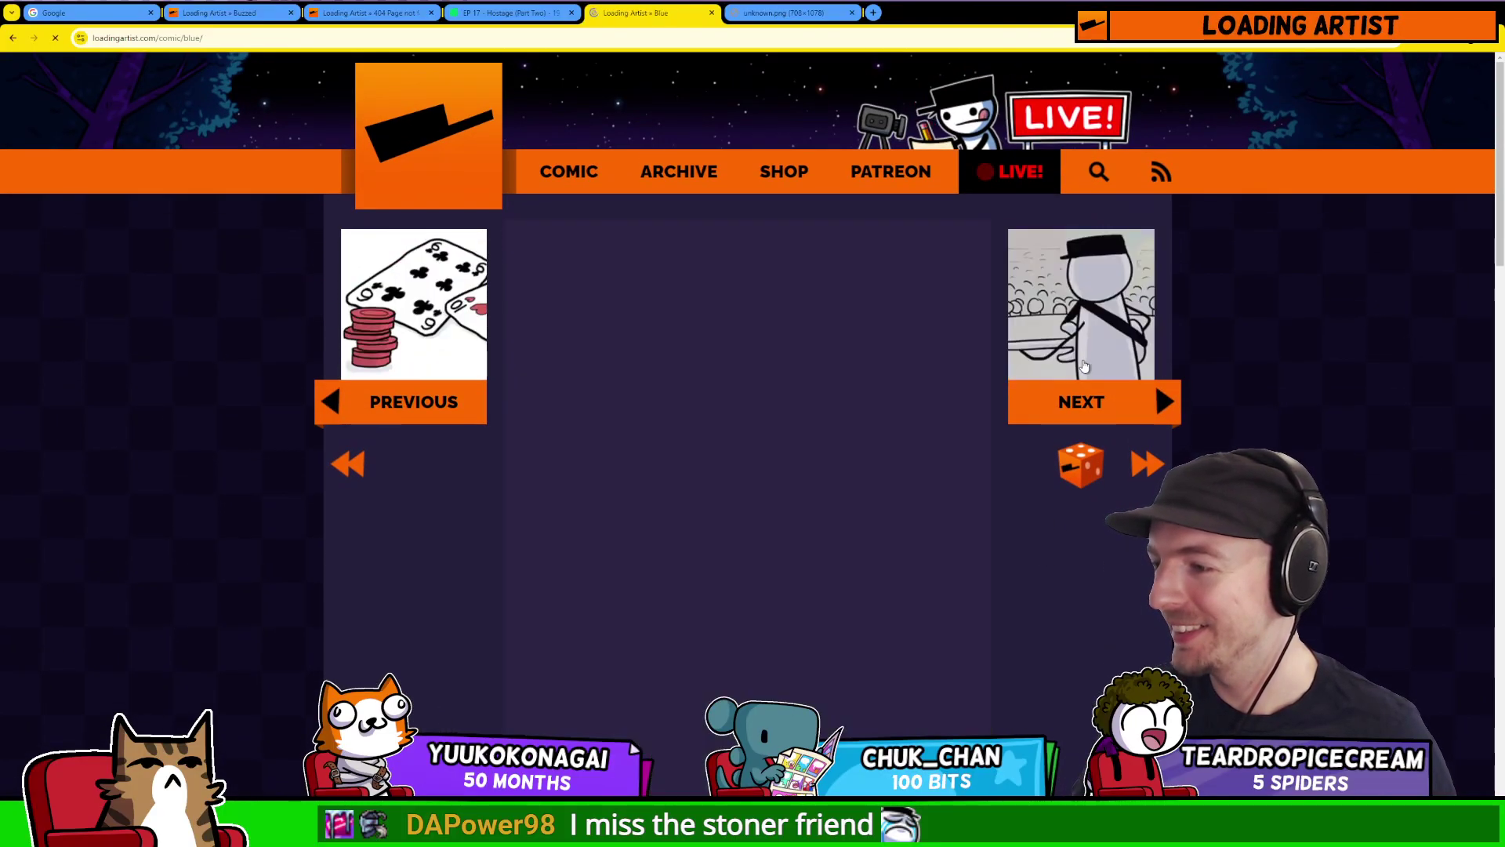
Step: Examine the Blue comic's dark panels and blue glow down to the post details, and return to its first panel
scroll(1102, 351, "down", 8)
scroll(747, 439, "down", 5)
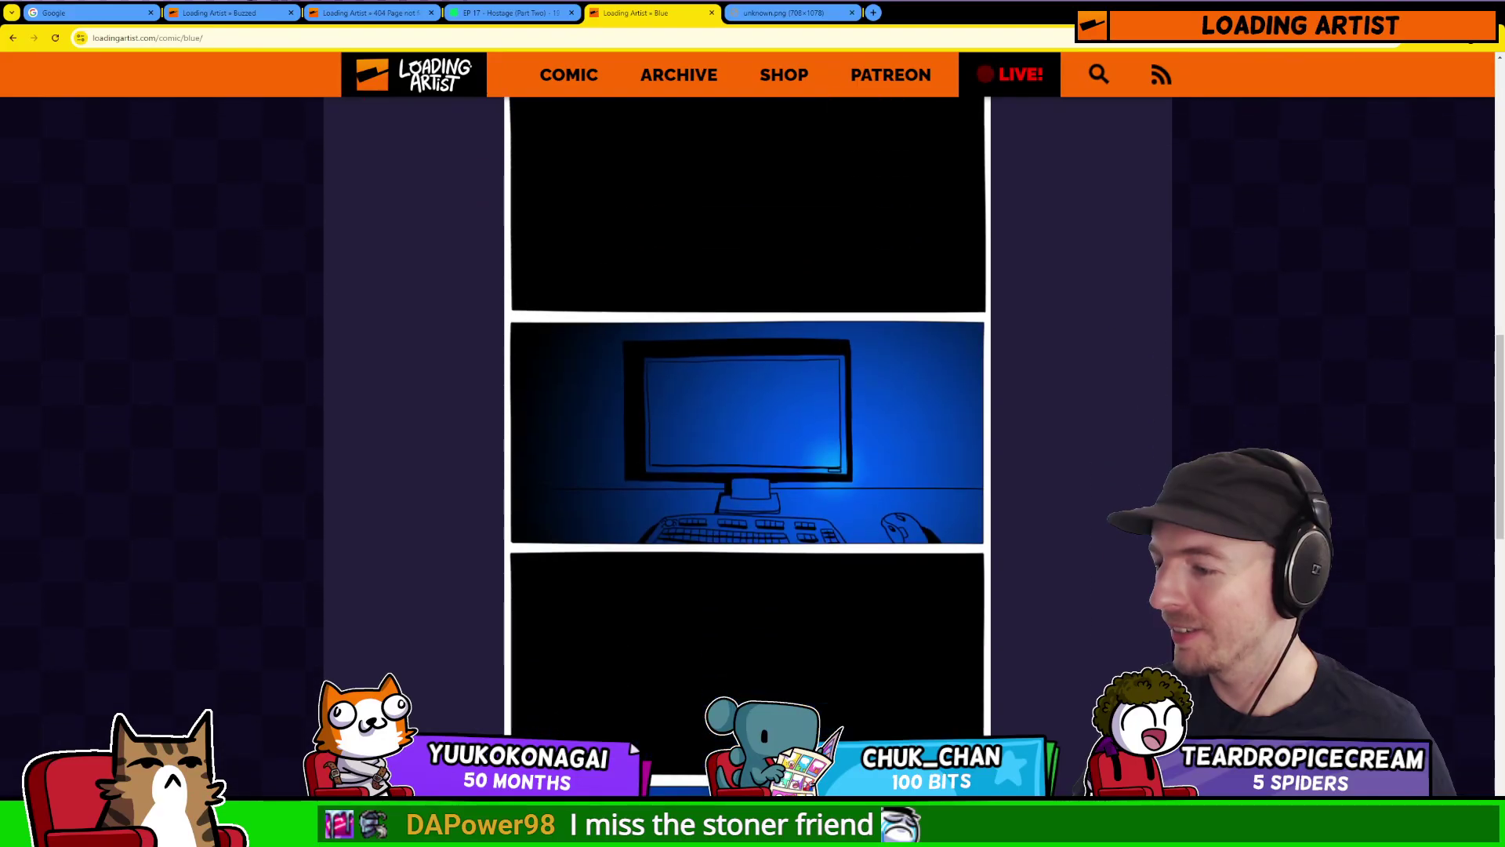
scroll(747, 439, "down", 3)
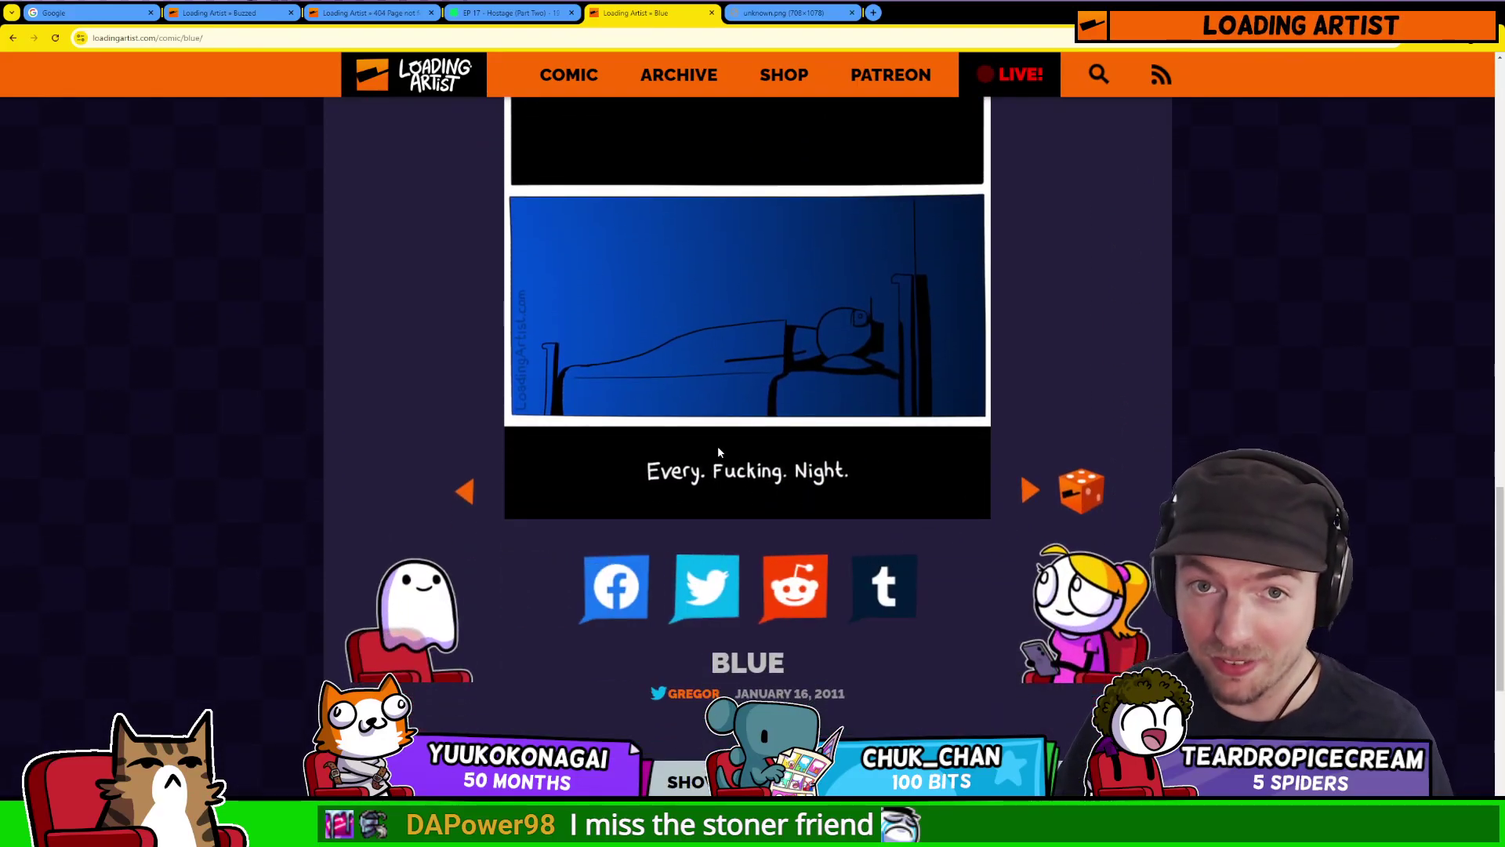
scroll(729, 520, "down", 3)
scroll(729, 533, "up", 8)
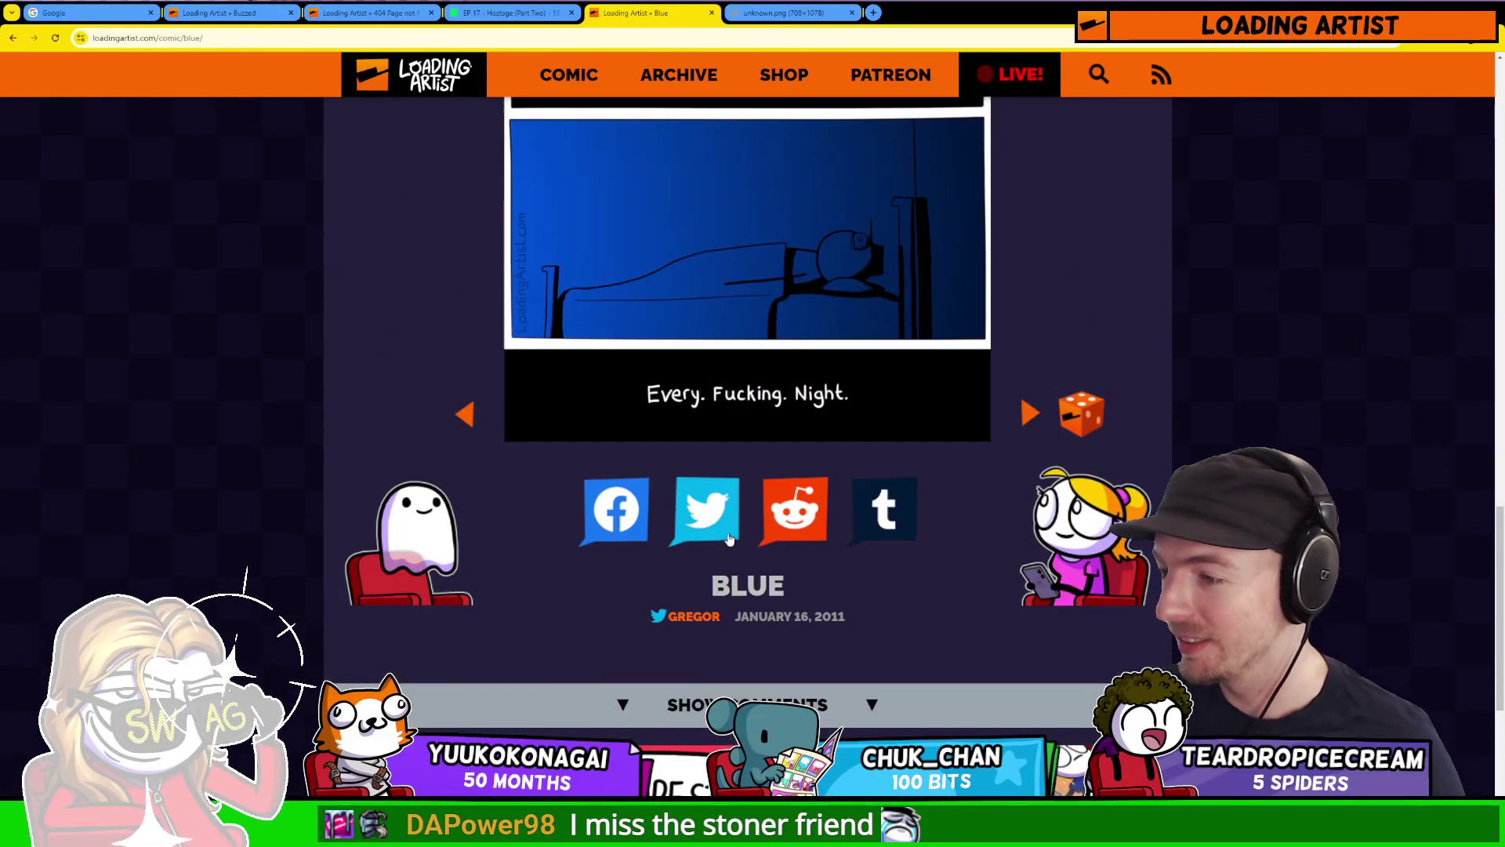
scroll(729, 540, "up", 7)
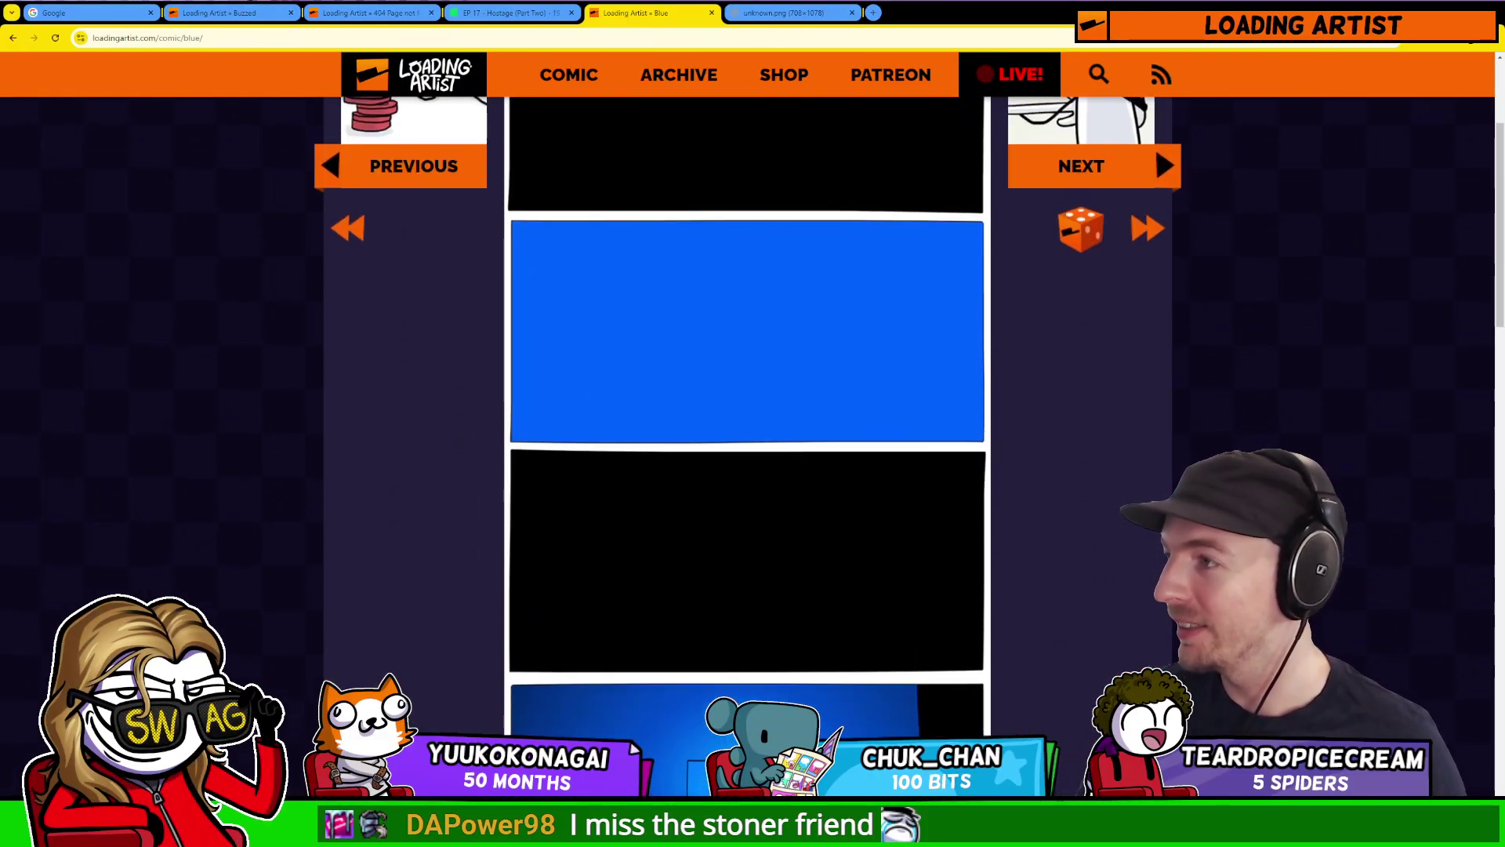
scroll(729, 540, "up", 3)
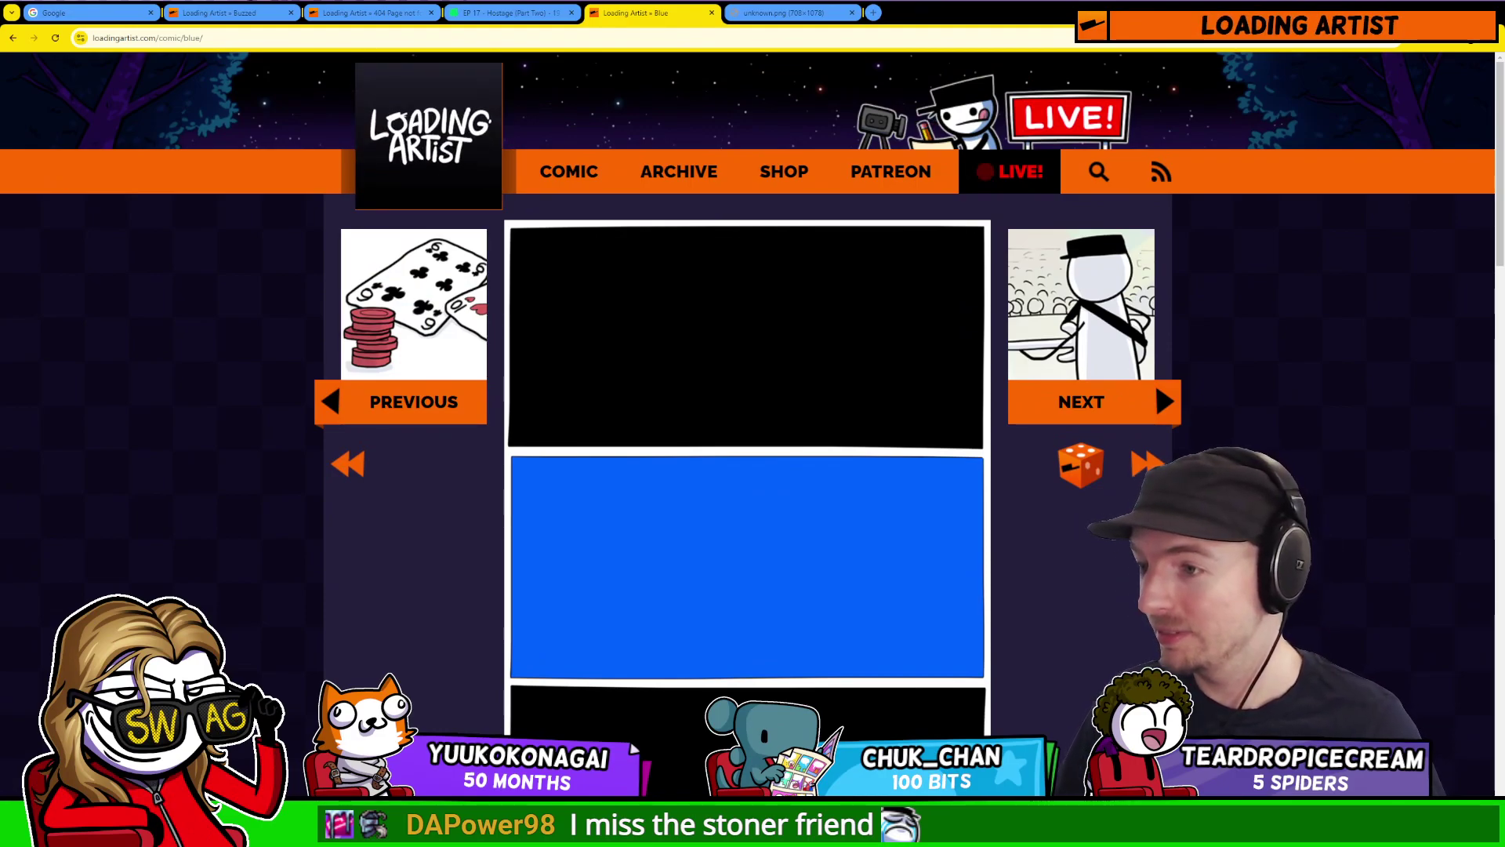
Step: Open the Loading Artist home page, switch to Clip Studio Paint and fit all four Bloomday panels in view
left_click(429, 135)
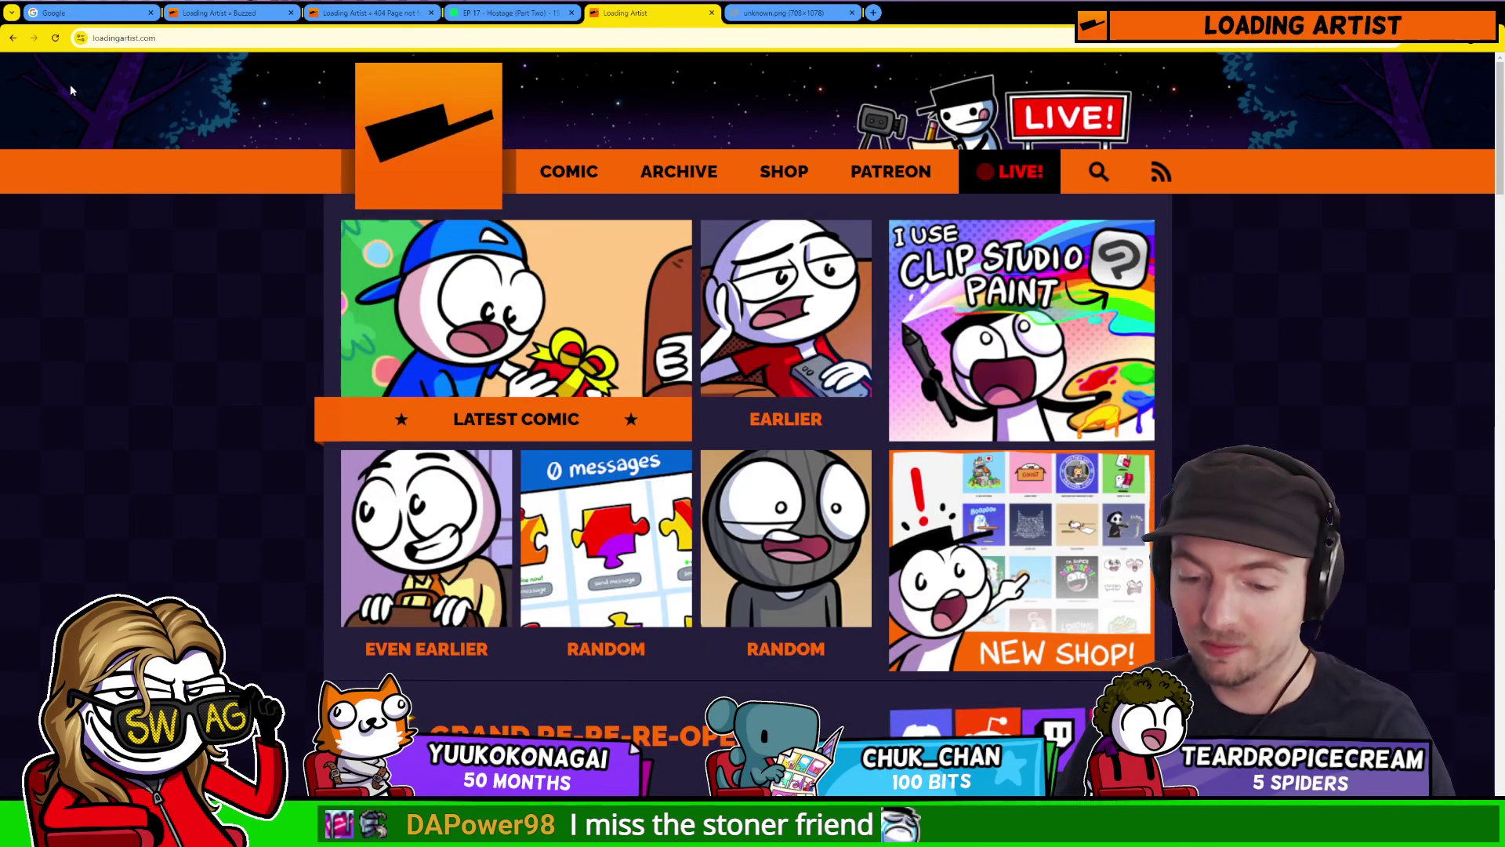
key("alt+Tab")
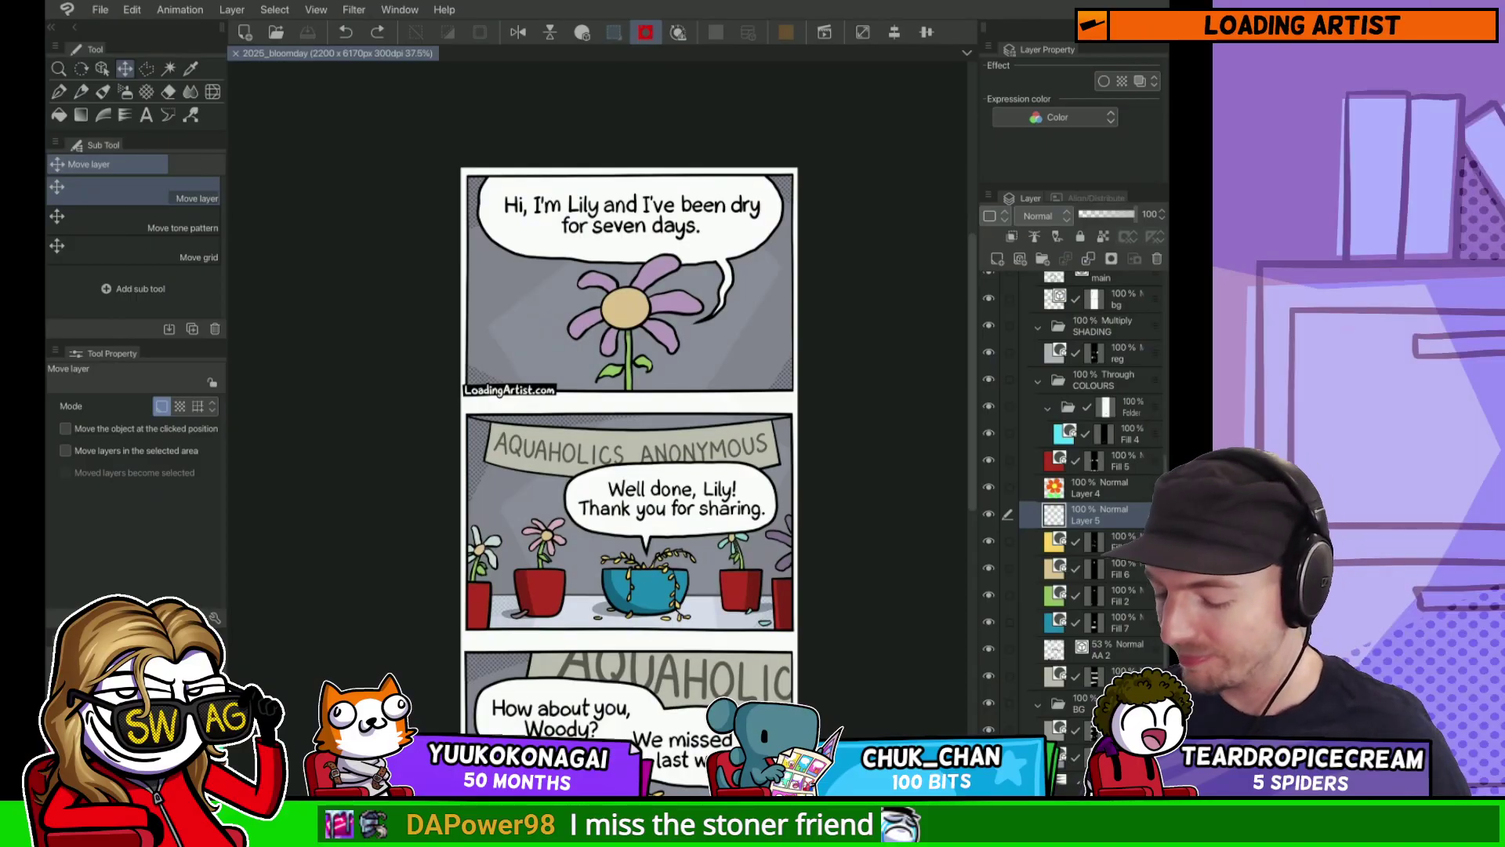
left_click_drag(698, 593, 677, 446)
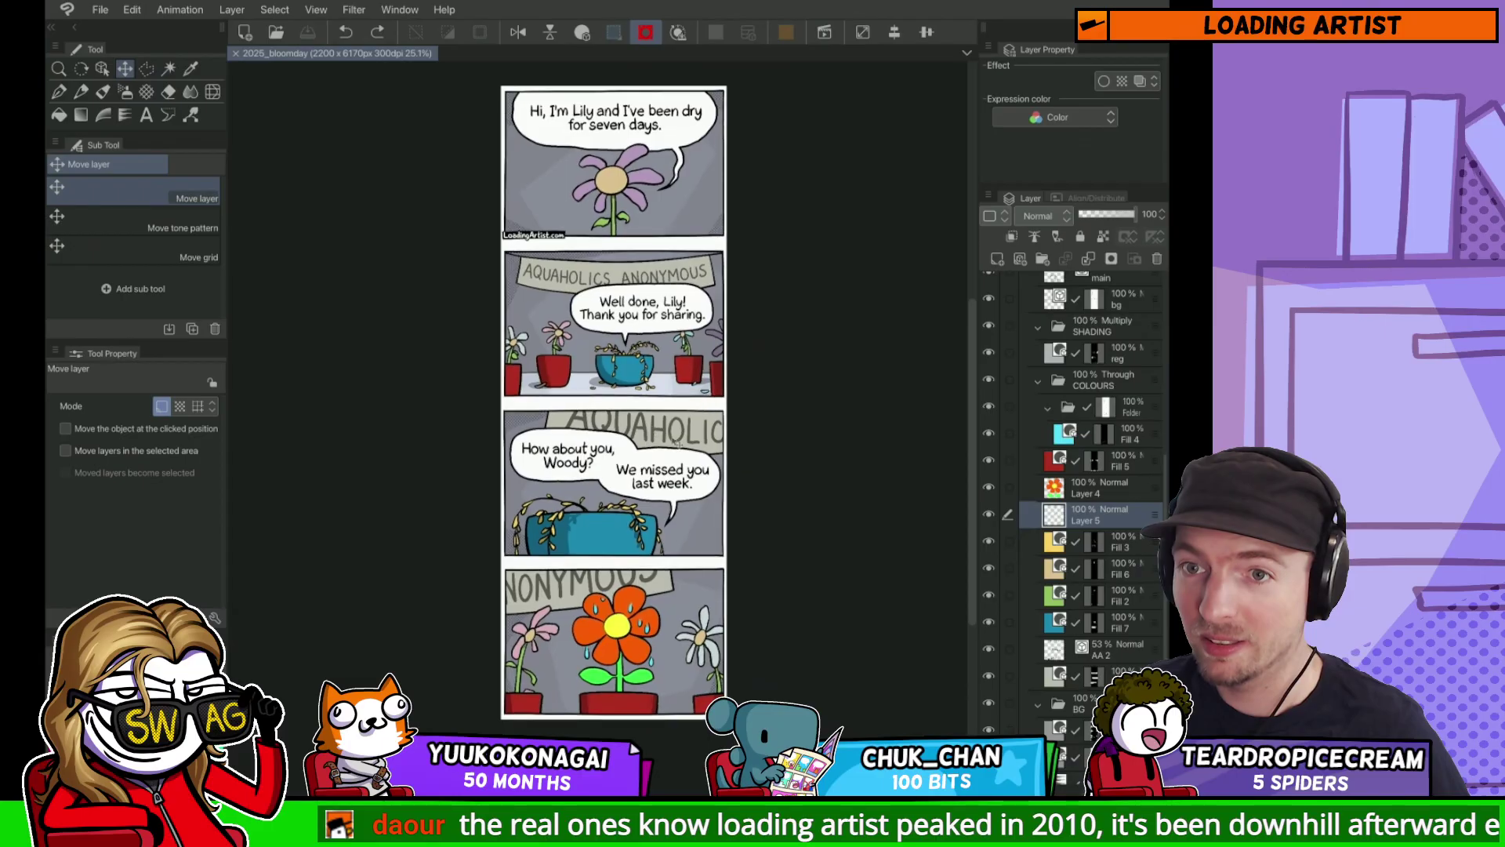